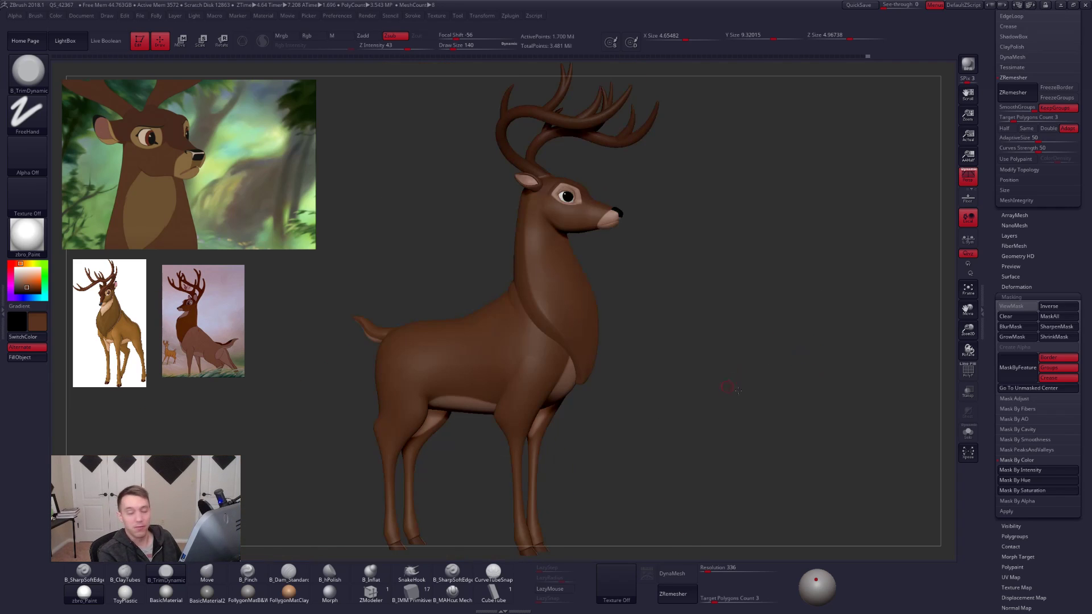
Switch to the Move brush with a draw size of 720.
{"action": "left_click_drag", "start_coordinate": [738, 390], "coordinate": [787, 410]}
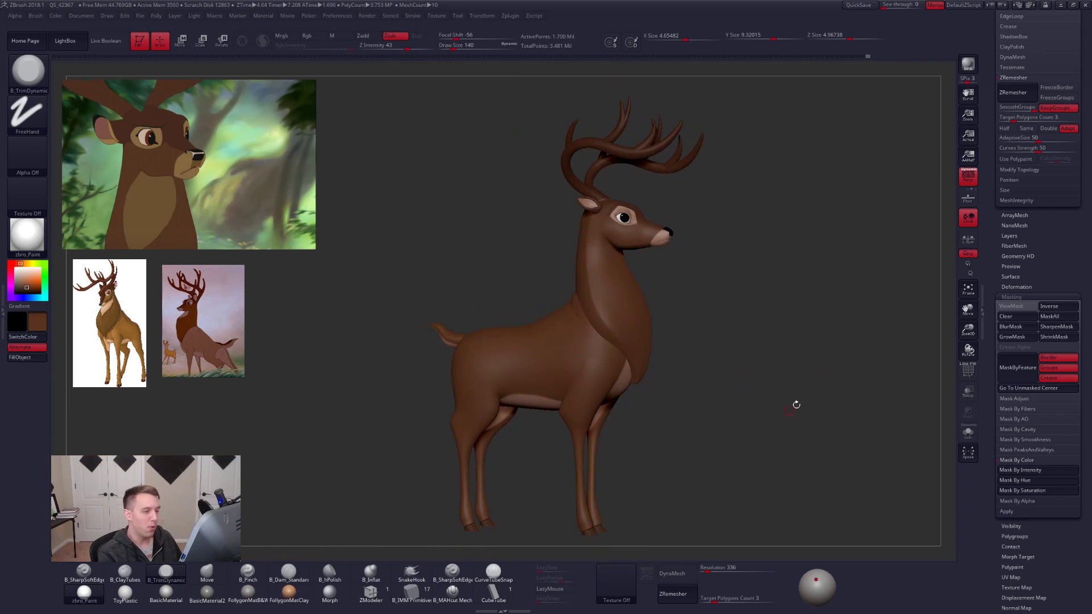
{"action": "key", "text": "ctrl+shift"}
{"action": "key", "text": "ctrl+shift+f"}
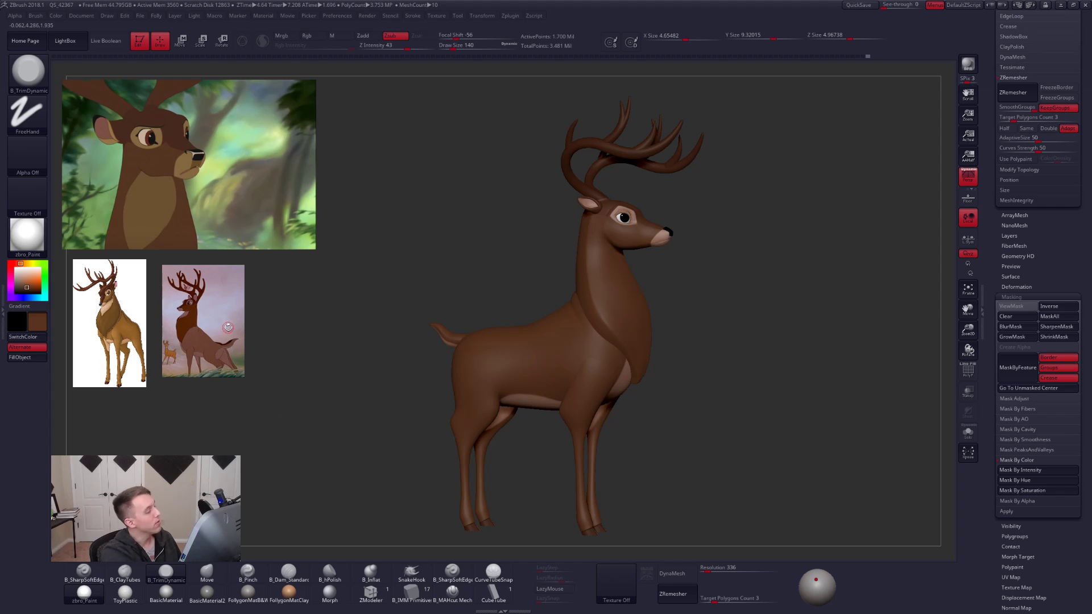
{"action": "key", "text": "b"}
{"action": "key", "text": "m"}
{"action": "key", "text": "v"}
{"action": "key", "text": "space"}
{"action": "left_click", "coordinate": [754, 328]}
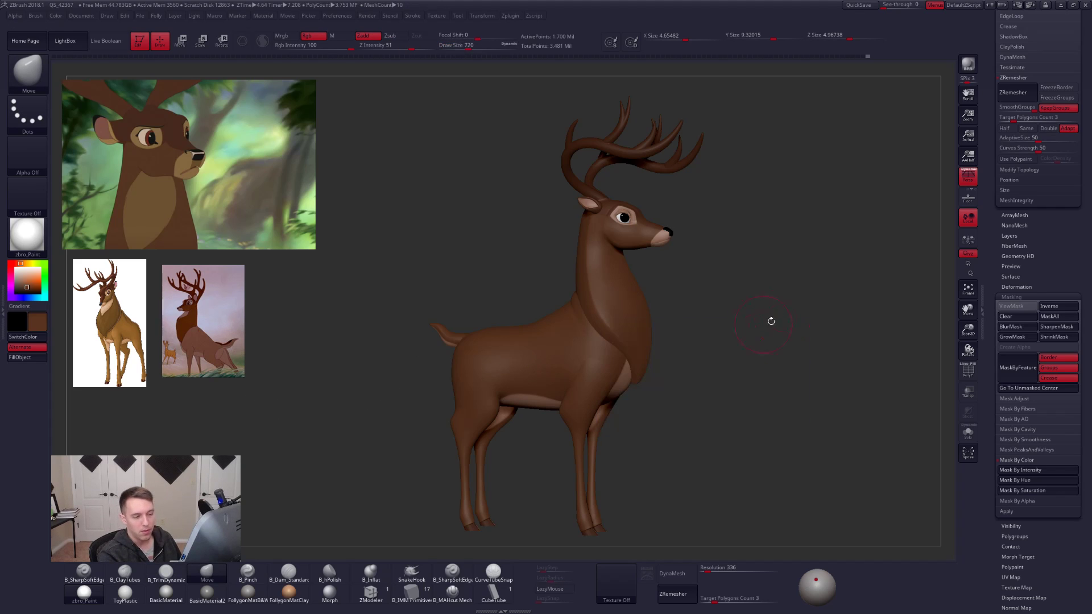
Bring up the model's subtool list and set the Move brush's draw size to 595.
{"action": "left_click_drag", "start_coordinate": [1002, 241], "coordinate": [985, 482]}
{"action": "left_click_drag", "start_coordinate": [797, 341], "coordinate": [696, 392]}
{"action": "mouse_move", "coordinate": [696, 392]}
{"action": "left_mouse_down", "text": "alt"}
{"action": "mouse_move", "coordinate": [661, 421]}
{"action": "mouse_move", "coordinate": [685, 418]}
{"action": "mouse_move", "coordinate": [649, 364]}
{"action": "mouse_move", "coordinate": [603, 343]}
{"action": "mouse_move", "coordinate": [549, 352]}
{"action": "left_mouse_up", "text": "alt"}
{"action": "key", "text": "space"}
{"action": "left_click", "coordinate": [561, 380]}
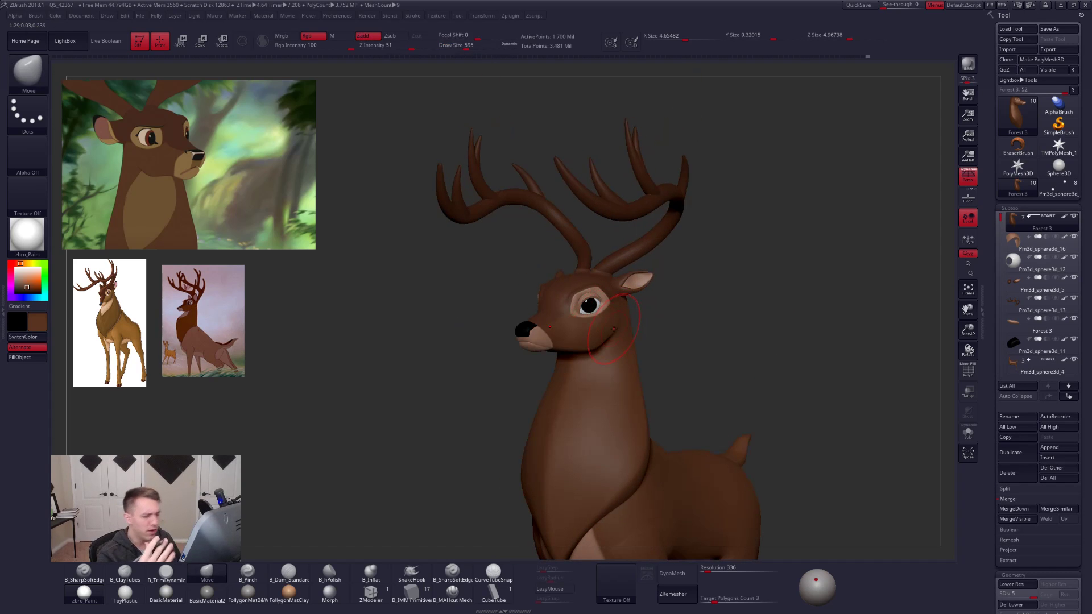
{"action": "key", "text": "f"}
{"action": "key", "text": "f"}
{"action": "left_click_drag", "start_coordinate": [823, 421], "coordinate": [828, 423]}
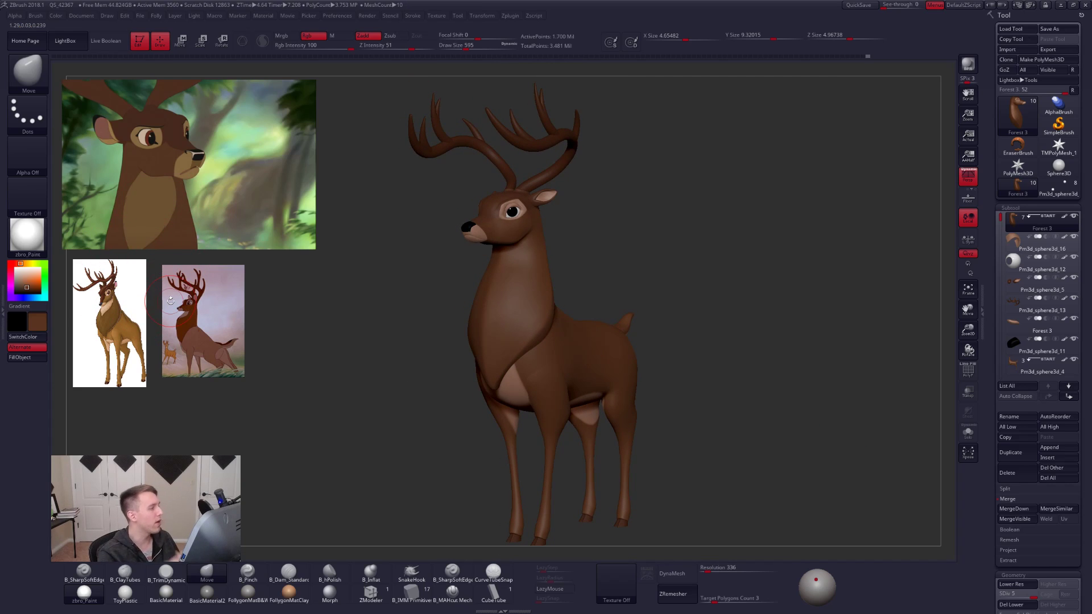
Reposition the group of deer reference images slightly higher on the canvas.
{"action": "key", "text": "shift+z"}
{"action": "key", "text": "shift+z"}
{"action": "key", "text": "z"}
{"action": "left_click_drag", "start_coordinate": [326, 303], "coordinate": [326, 297]}
{"action": "key", "text": "z"}
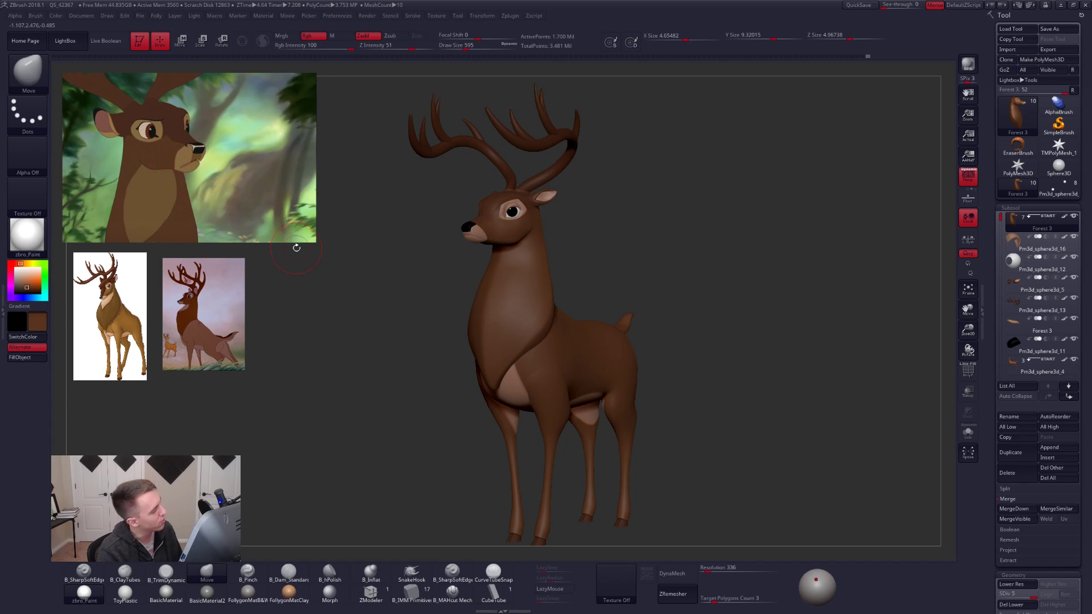
Set the Move brush's draw size to 681 and show the deer from its side.
{"action": "left_click_drag", "start_coordinate": [685, 292], "coordinate": [673, 302]}
{"action": "key", "text": "space"}
{"action": "left_click_drag", "start_coordinate": [704, 264], "coordinate": [718, 264]}
{"action": "key", "text": "space"}
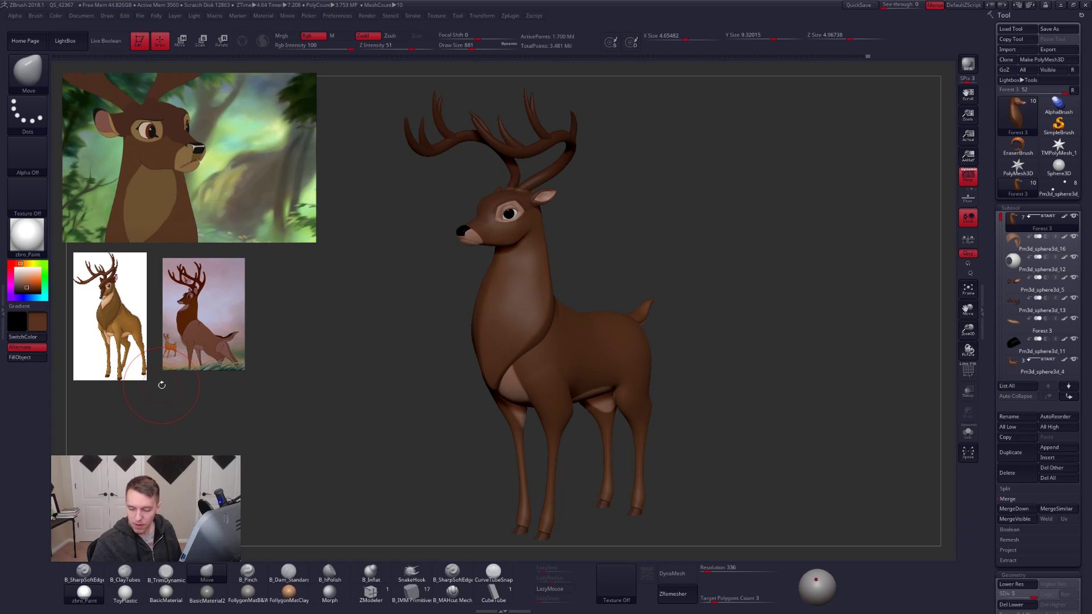
{"action": "left_click_drag", "start_coordinate": [712, 356], "coordinate": [654, 377]}
{"action": "left_click_drag", "start_coordinate": [725, 424], "coordinate": [711, 370], "text": "alt"}
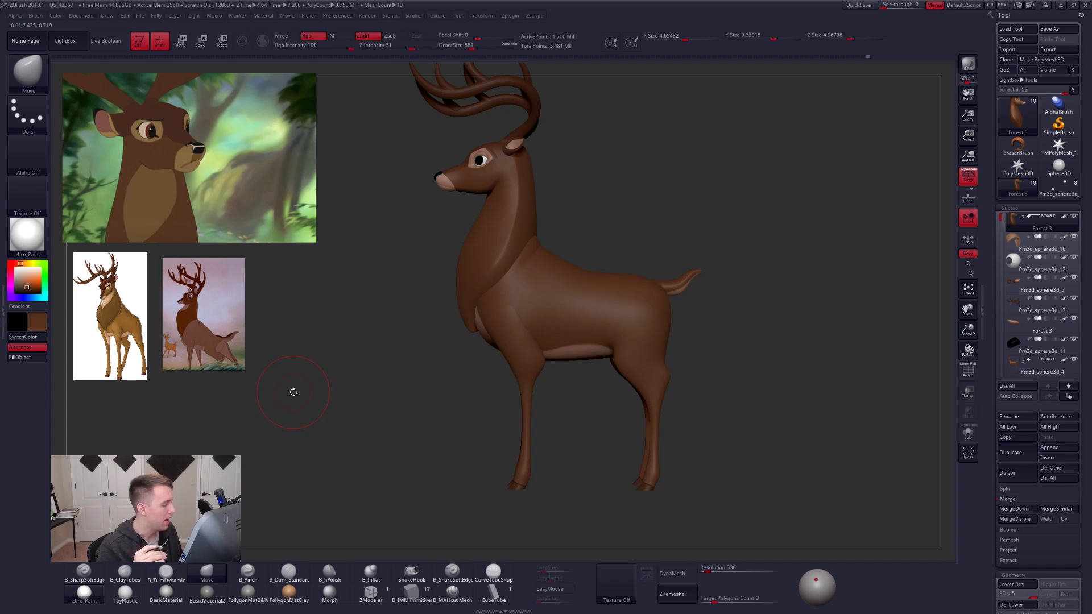
{"action": "key", "text": "w"}
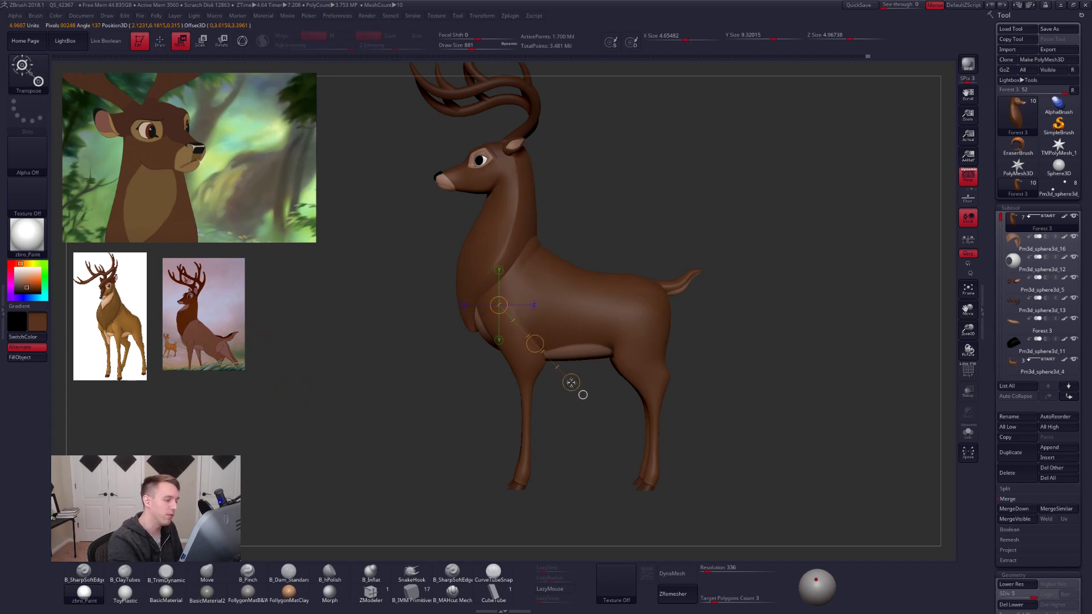
{"action": "left_click_drag", "start_coordinate": [294, 355], "coordinate": [392, 516]}
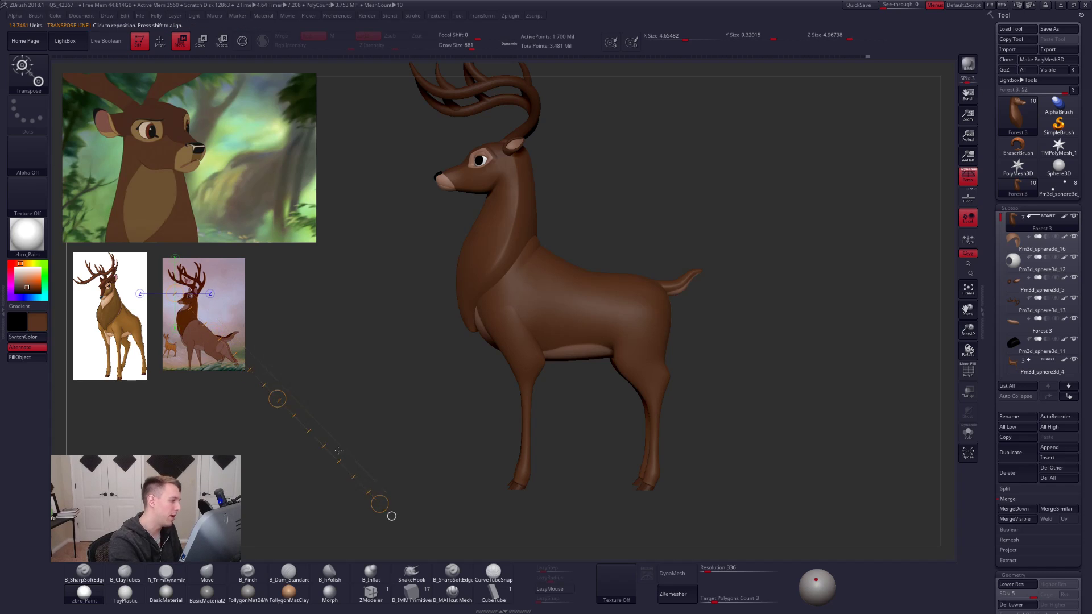
{"action": "key", "text": "q"}
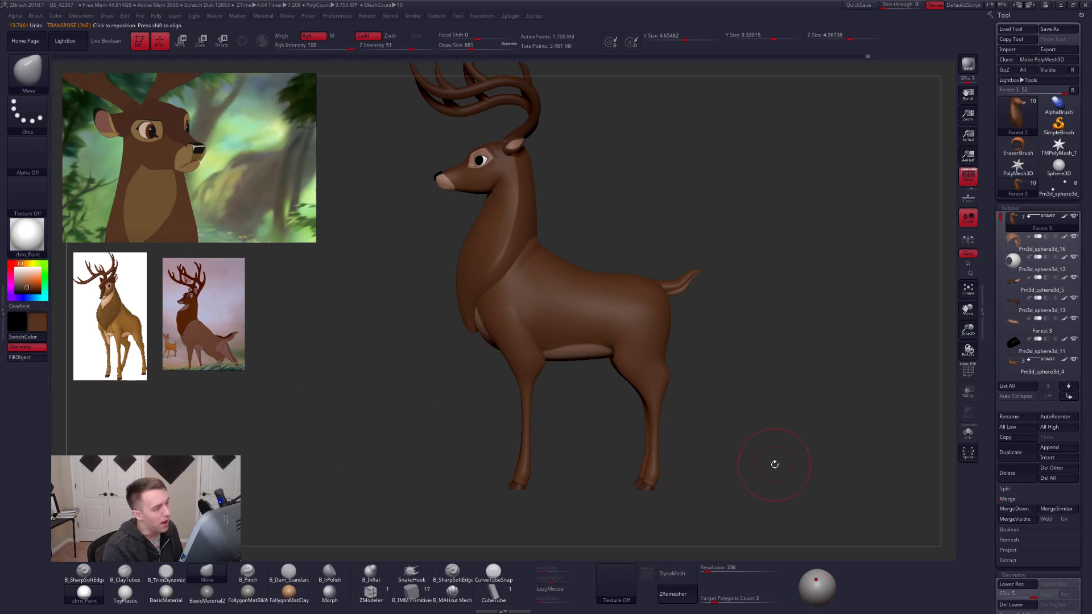
{"action": "left_click_drag", "start_coordinate": [776, 466], "coordinate": [790, 490]}
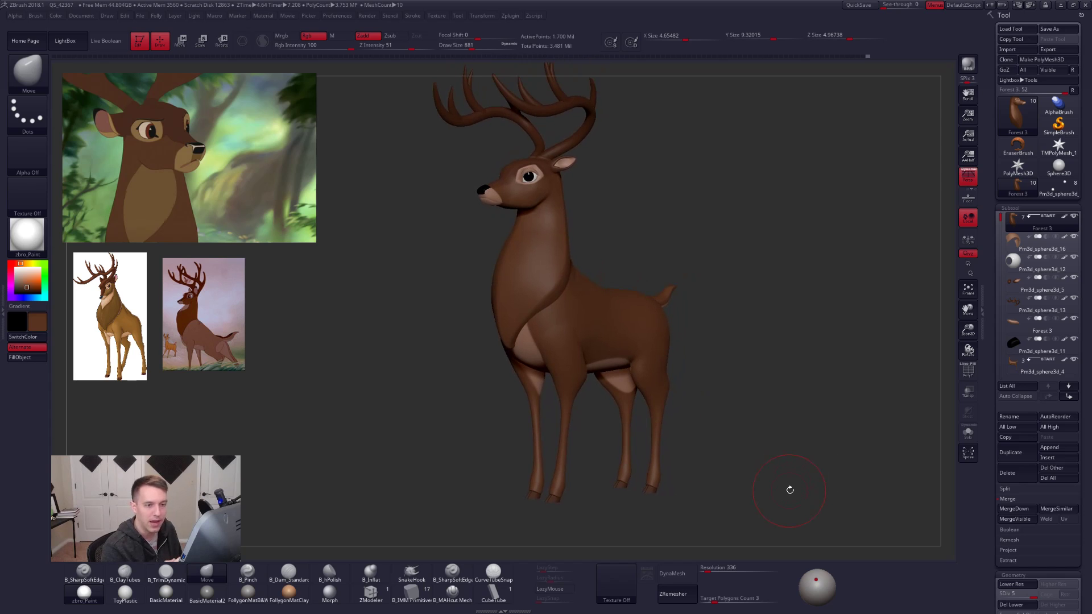
Make the eyelid mesh Pm3d_sphere3d_16 the active subtool and set the draw size to 227.
{"action": "left_click_drag", "start_coordinate": [581, 205], "coordinate": [600, 330], "text": "alt"}
{"action": "key", "text": "space"}
{"action": "left_click_drag", "start_coordinate": [534, 227], "coordinate": [518, 238], "text": "alt"}
{"action": "left_click", "coordinate": [522, 209], "text": "alt"}
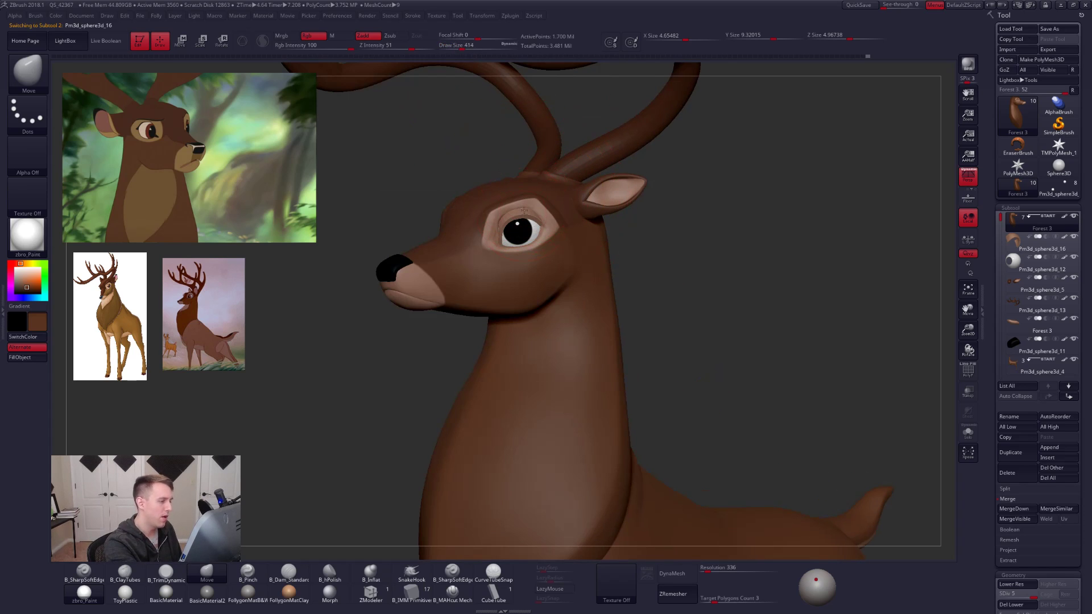
{"action": "key", "text": "alt+s"}
{"action": "mouse_move", "coordinate": [537, 191]}
{"action": "left_mouse_down", "text": "alt"}
{"action": "mouse_move", "coordinate": [547, 244]}
{"action": "mouse_move", "coordinate": [527, 256]}
{"action": "mouse_move", "coordinate": [579, 325]}
{"action": "left_mouse_up", "text": "alt"}
{"action": "key", "text": "space"}
{"action": "key", "text": "ctrl+shift+f"}
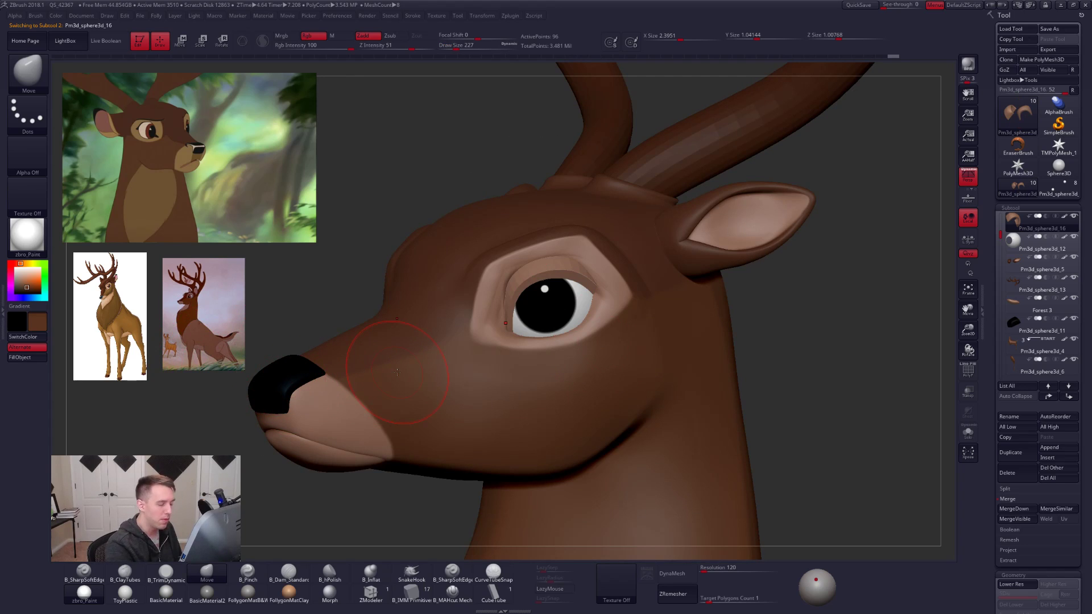
Step the eyelid mesh up from its lowest subdivision and divide it for a smoother surface.
{"action": "mouse_move", "coordinate": [745, 372]}
{"action": "left_mouse_down", "text": "alt"}
{"action": "mouse_move", "coordinate": [744, 398]}
{"action": "mouse_move", "coordinate": [750, 374]}
{"action": "left_mouse_up", "text": "alt"}
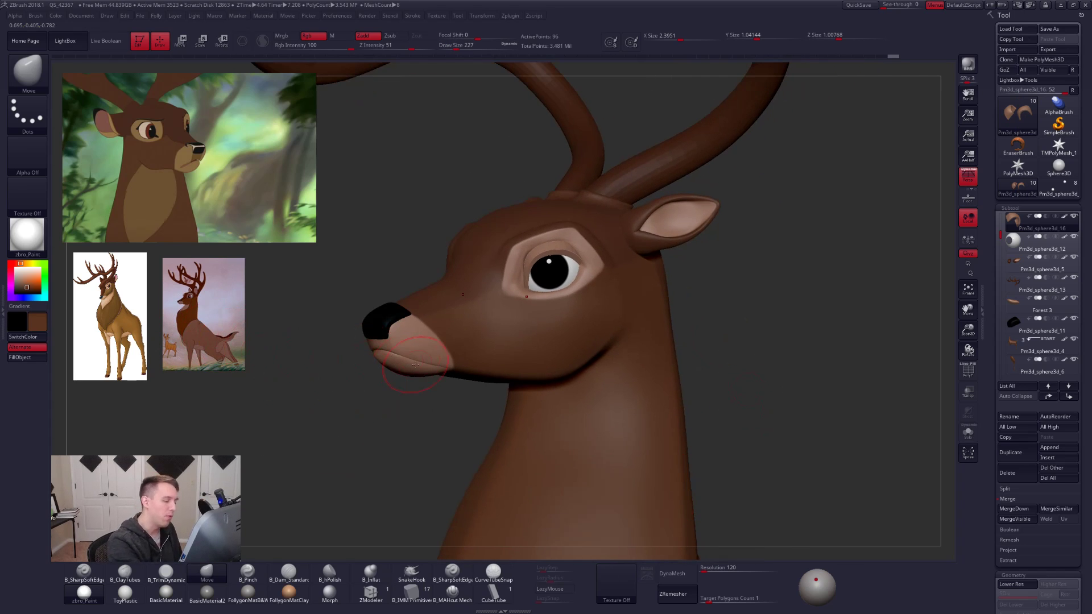
{"action": "key", "text": "shift+f"}
{"action": "key", "text": "shift+f"}
{"action": "key", "text": "shift+d"}
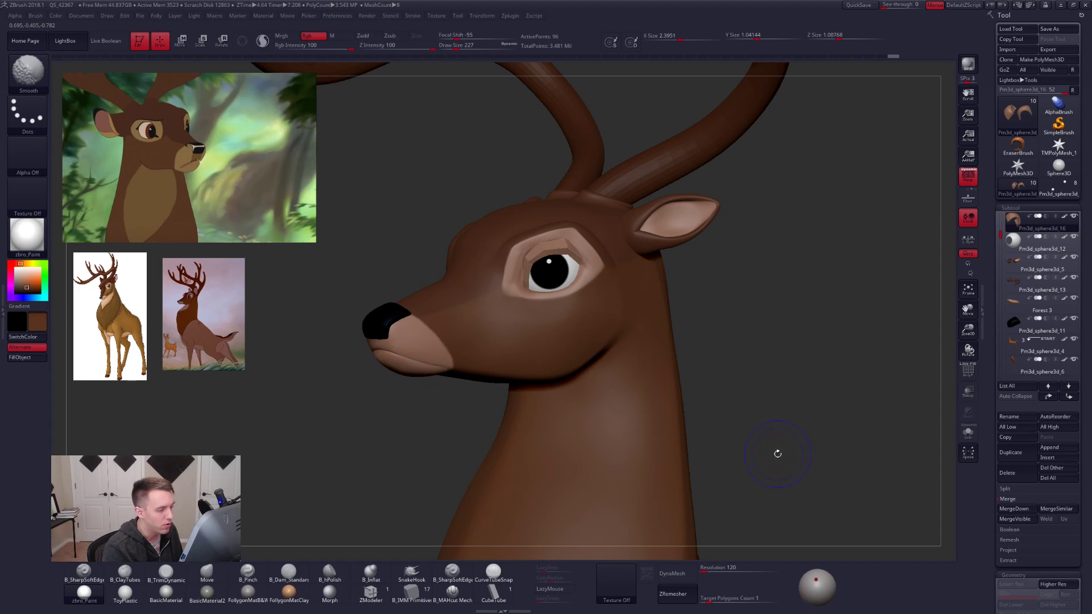
{"action": "key", "text": "d"}
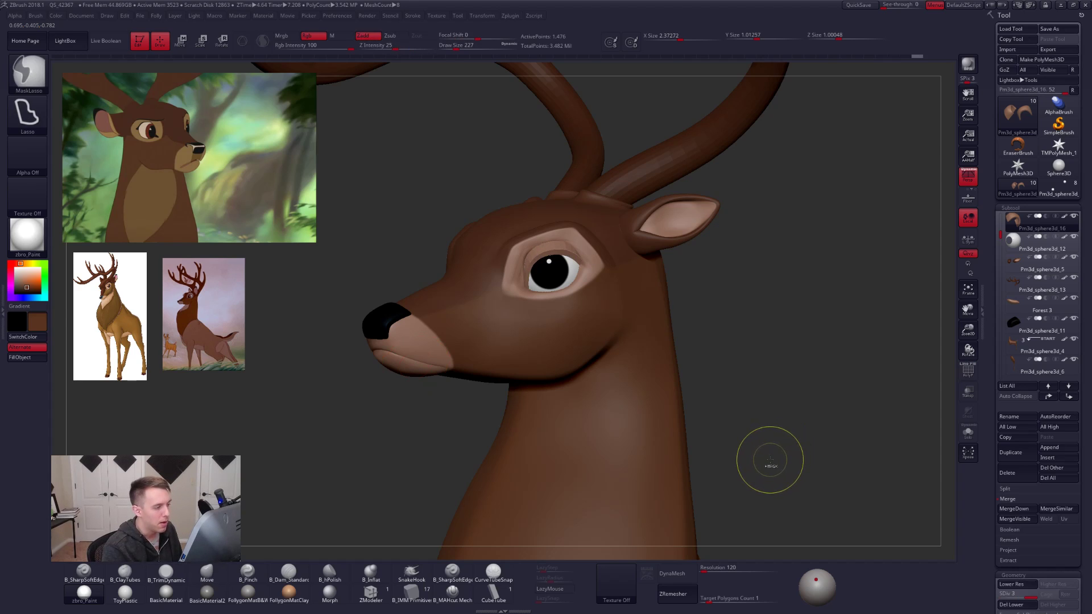
{"action": "key", "text": "ctrl+d"}
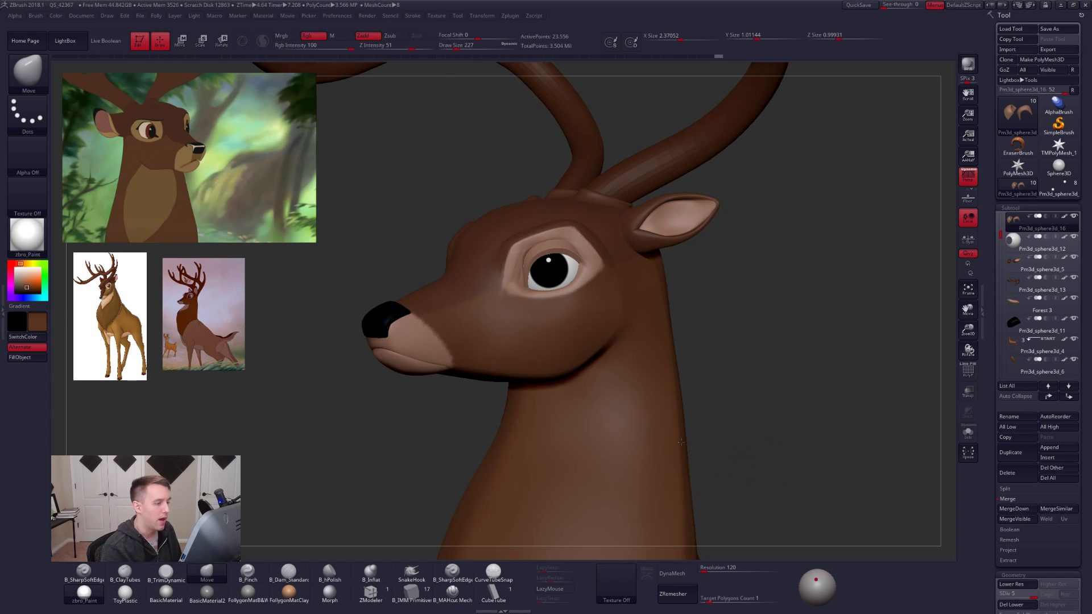
{"action": "key", "text": "f"}
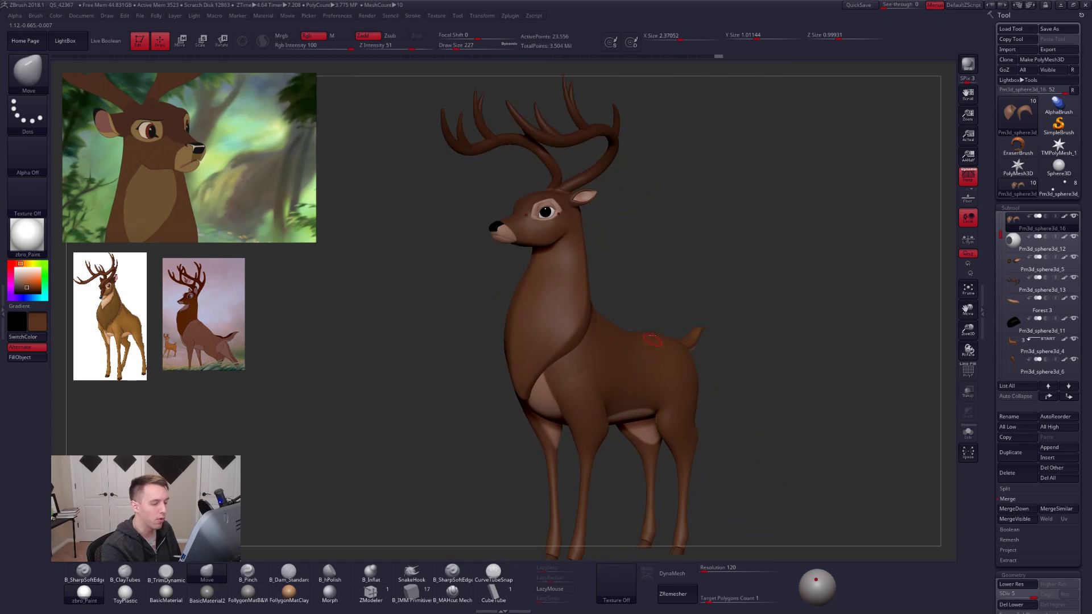
Isolate the eyelids in Solo mode and set the draw size to 140.
{"action": "right_click_drag", "start_coordinate": [653, 340], "coordinate": [653, 422], "text": "alt"}
{"action": "right_click_drag", "start_coordinate": [580, 268], "coordinate": [569, 350], "text": "ctrl"}
{"action": "right_click_drag", "start_coordinate": [546, 267], "coordinate": [545, 303], "text": "ctrl"}
{"action": "key", "text": "shift+s"}
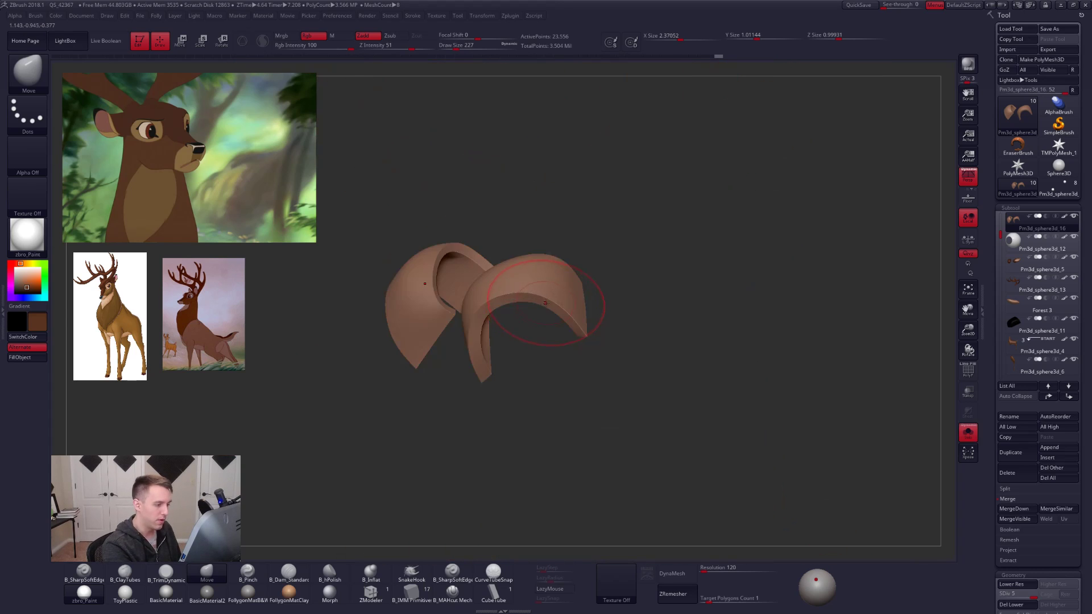
{"action": "key", "text": "space"}
{"action": "left_click_drag", "start_coordinate": [545, 302], "coordinate": [540, 303]}
Smooth the lower front end of the eyelid rim and check its polygroups in the wireframe display.
{"action": "key", "text": "shift+f"}
{"action": "key", "text": "shift+f"}
{"action": "mouse_move", "coordinate": [554, 288]}
{"action": "right_mouse_down"}
{"action": "mouse_move", "coordinate": [523, 291]}
{"action": "mouse_move", "coordinate": [570, 299]}
{"action": "mouse_move", "coordinate": [584, 317]}
{"action": "right_mouse_up"}
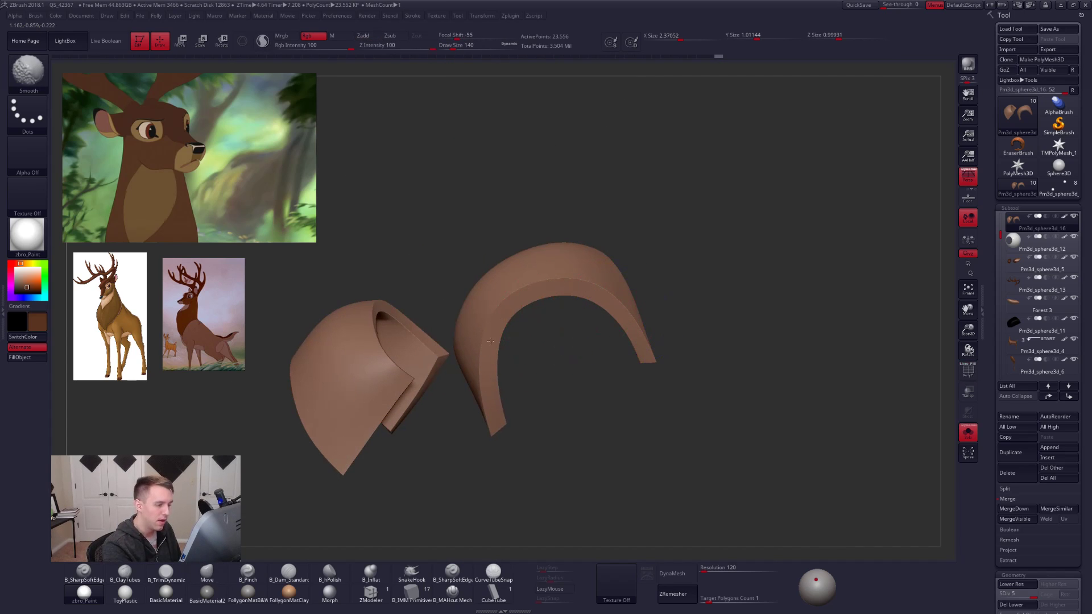
{"action": "left_click_drag", "start_coordinate": [494, 425], "coordinate": [492, 398], "text": "shift"}
{"action": "key", "text": "shift+f"}
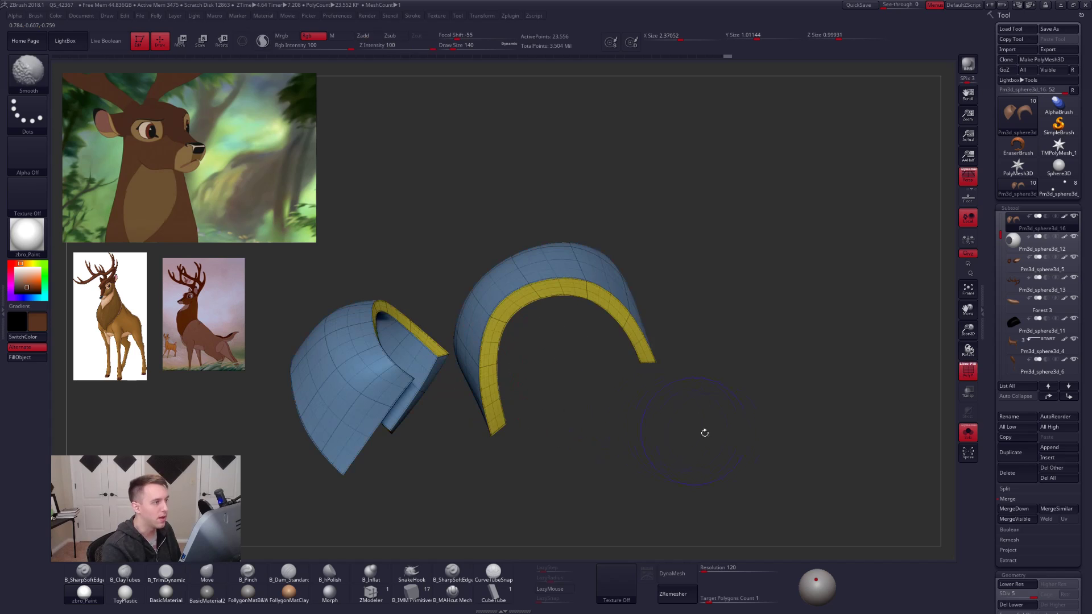
{"action": "key", "text": "shift+f"}
Set the draw size to 96 and turn off Rgb for the Smooth brush, keeping Zadd active.
{"action": "mouse_move", "coordinate": [558, 310]}
{"action": "right_mouse_down", "text": "alt"}
{"action": "mouse_move", "coordinate": [622, 302]}
{"action": "mouse_move", "coordinate": [590, 289]}
{"action": "mouse_move", "coordinate": [588, 259]}
{"action": "right_mouse_up", "text": "alt"}
{"action": "key", "text": "ctrl+g"}
{"action": "left_click", "coordinate": [629, 310]}
{"action": "key", "text": "2"}
{"action": "key", "text": "s"}
{"action": "left_click_drag", "start_coordinate": [588, 258], "coordinate": [560, 272]}
{"action": "key", "text": "s"}
{"action": "key", "text": "ctrl+z"}
{"action": "right_click_drag", "start_coordinate": [589, 265], "coordinate": [593, 266], "text": "alt"}
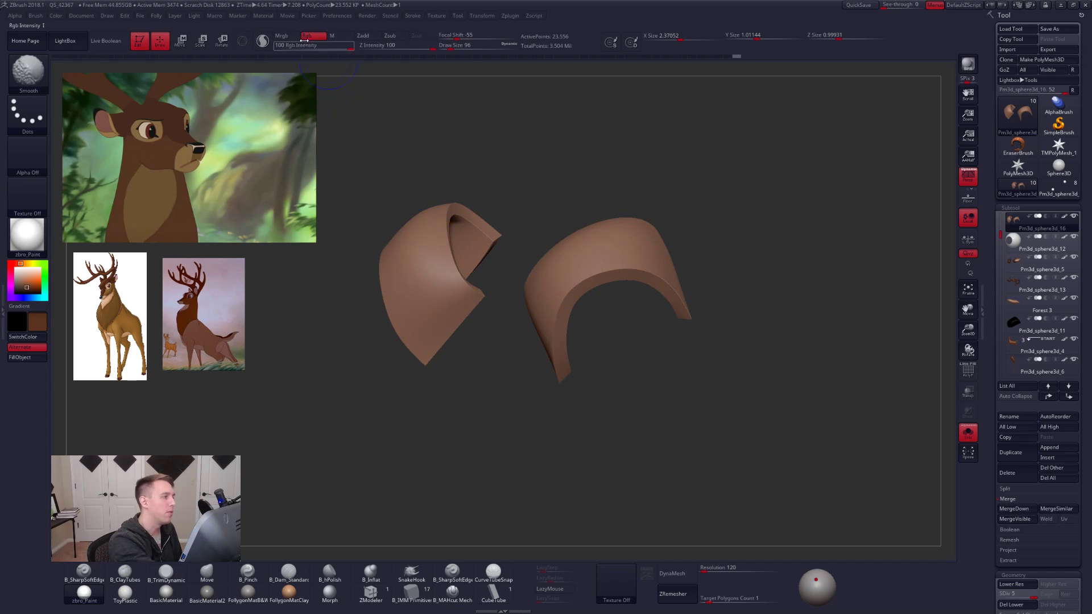
{"action": "left_click", "coordinate": [319, 39]}
{"action": "left_click", "coordinate": [367, 37], "text": "shift"}
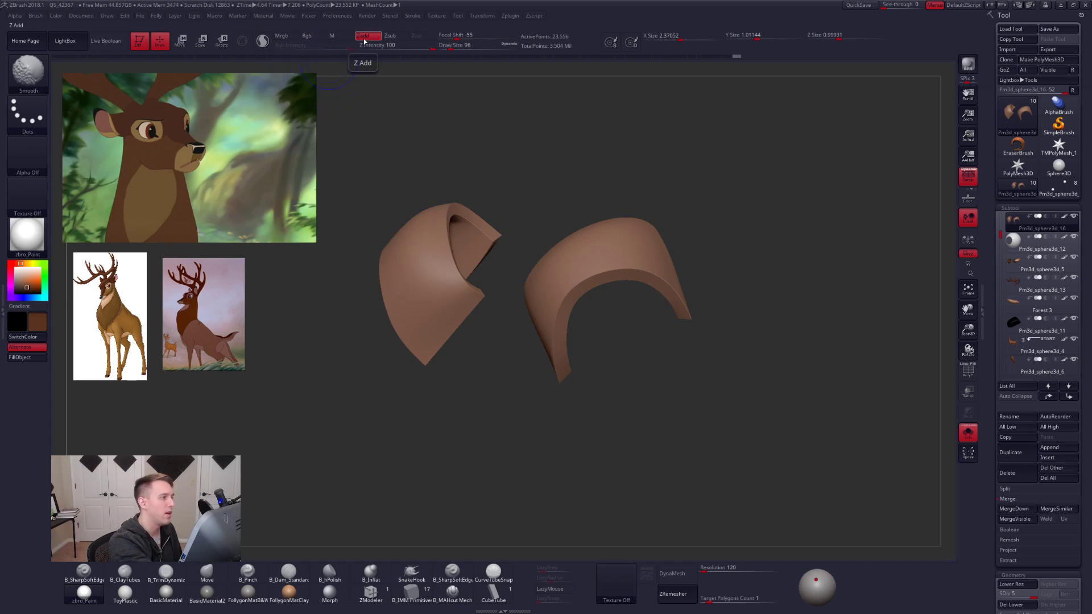
Smooth the hard edges of the isolated eyelids and divide the mesh once more.
{"action": "right_click_drag", "start_coordinate": [648, 196], "coordinate": [663, 295]}
{"action": "mouse_move", "coordinate": [663, 294]}
{"action": "left_mouse_down", "text": "shift"}
{"action": "mouse_move", "coordinate": [695, 310]}
{"action": "mouse_move", "coordinate": [529, 298]}
{"action": "left_mouse_up", "text": "shift"}
{"action": "key", "text": "ctrl+d"}
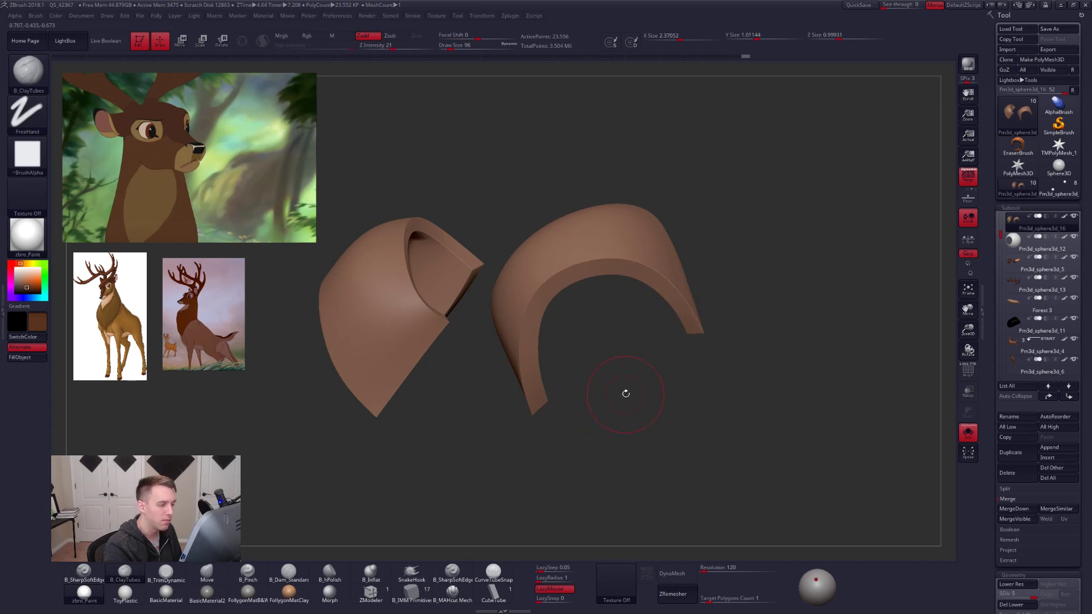
{"action": "mouse_move", "coordinate": [665, 279]}
{"action": "left_mouse_down", "text": "shift"}
{"action": "mouse_move", "coordinate": [560, 277]}
{"action": "mouse_move", "coordinate": [523, 329]}
{"action": "mouse_move", "coordinate": [536, 418]}
{"action": "left_mouse_up", "text": "shift"}
{"action": "key", "text": "alt+s"}
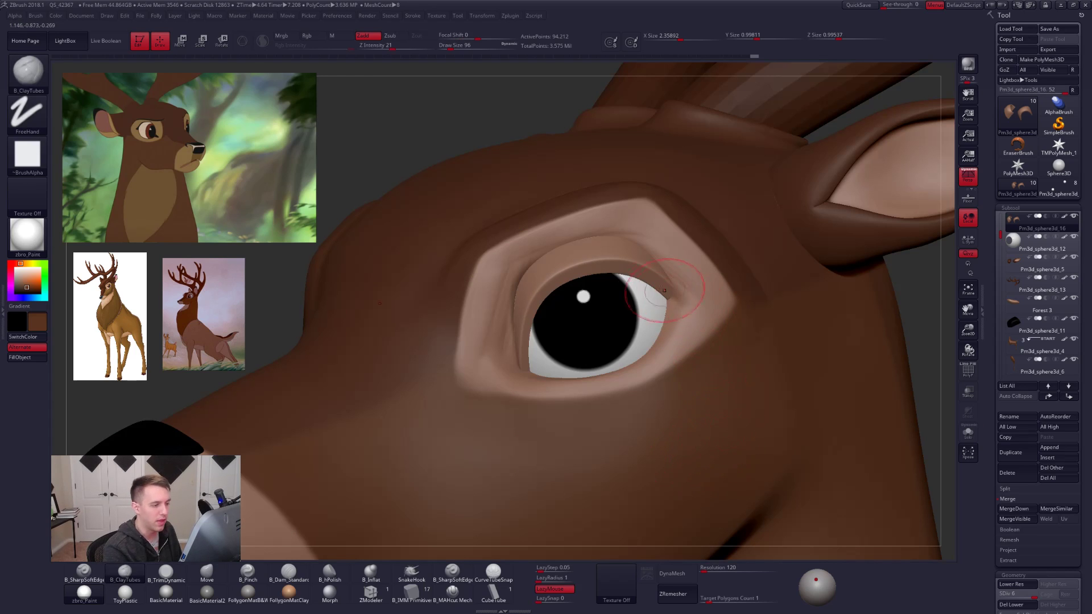
{"action": "key", "text": "ctrl+z"}
Make the deer's head and neck mesh the active subtool and isolate it in Solo mode.
{"action": "right_click_drag", "start_coordinate": [700, 339], "coordinate": [695, 256], "text": "ctrl"}
{"action": "left_click", "coordinate": [715, 398], "text": "alt"}
{"action": "right_click_drag", "start_coordinate": [715, 397], "coordinate": [589, 415], "text": "shift"}
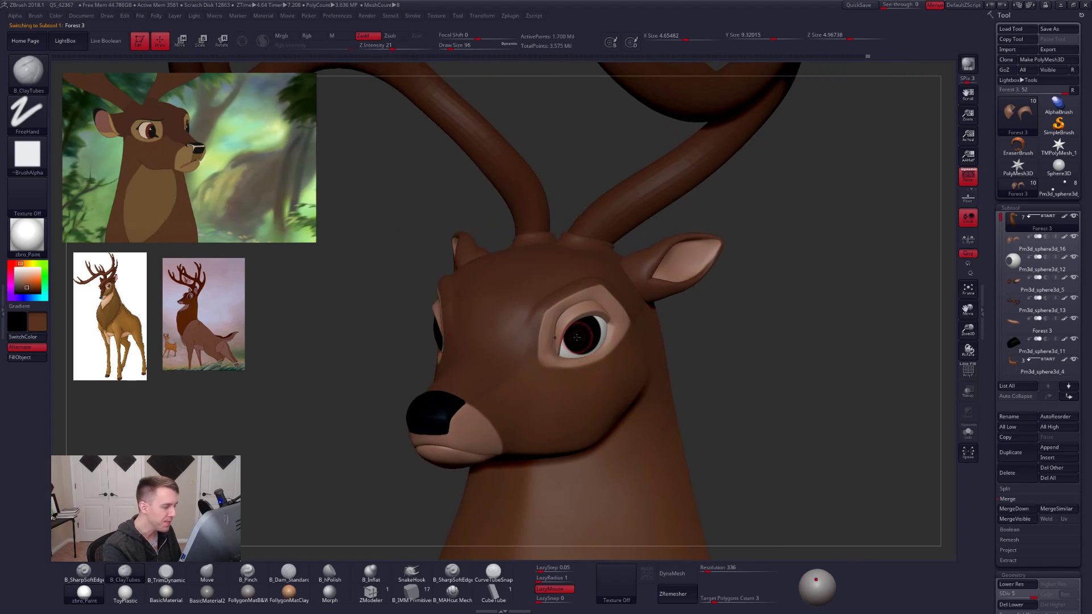
{"action": "key", "text": "alt+s"}
{"action": "right_click_drag", "start_coordinate": [564, 318], "coordinate": [817, 275]}
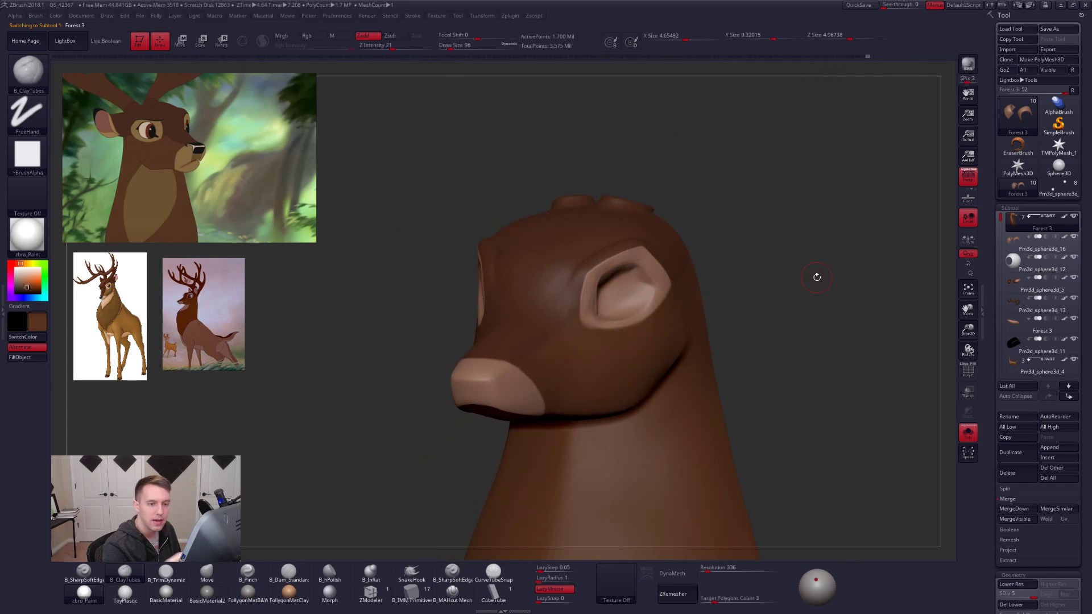
Show the head in the grey Follygon material with white as the colour and its polypaint turned off.
{"action": "left_click", "coordinate": [253, 589]}
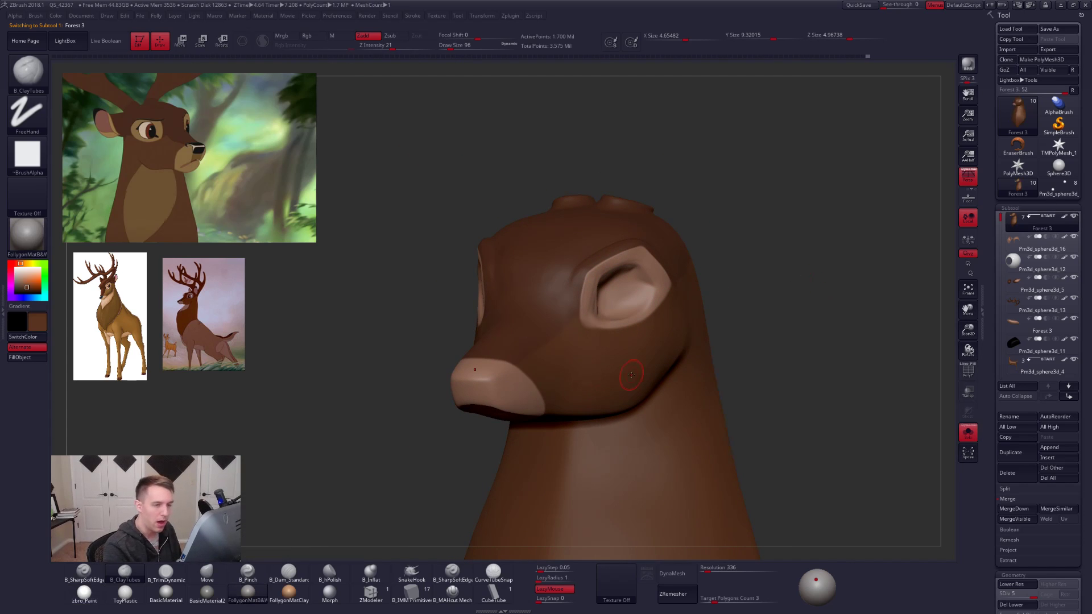
{"action": "left_click", "coordinate": [1066, 218]}
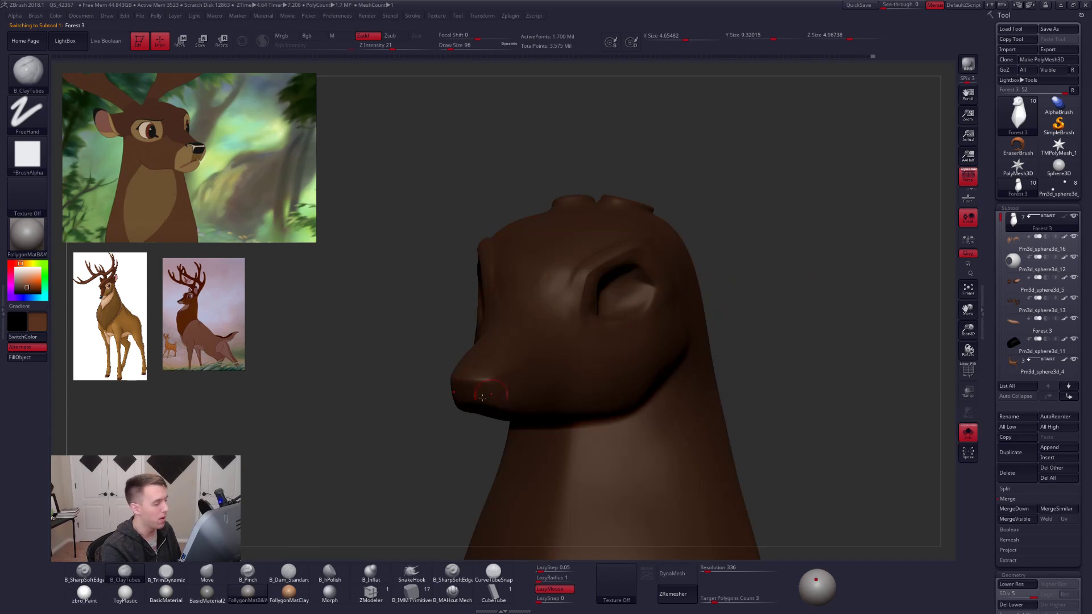
{"action": "left_click", "coordinate": [15, 269]}
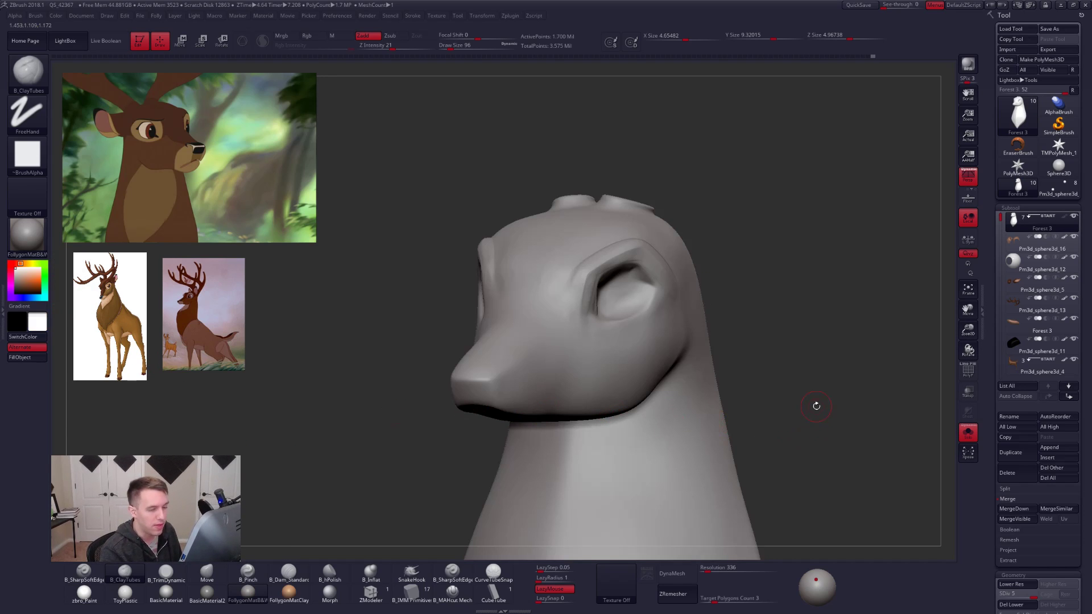
{"action": "left_click", "coordinate": [1065, 218]}
{"action": "left_click_drag", "start_coordinate": [763, 404], "coordinate": [534, 313]}
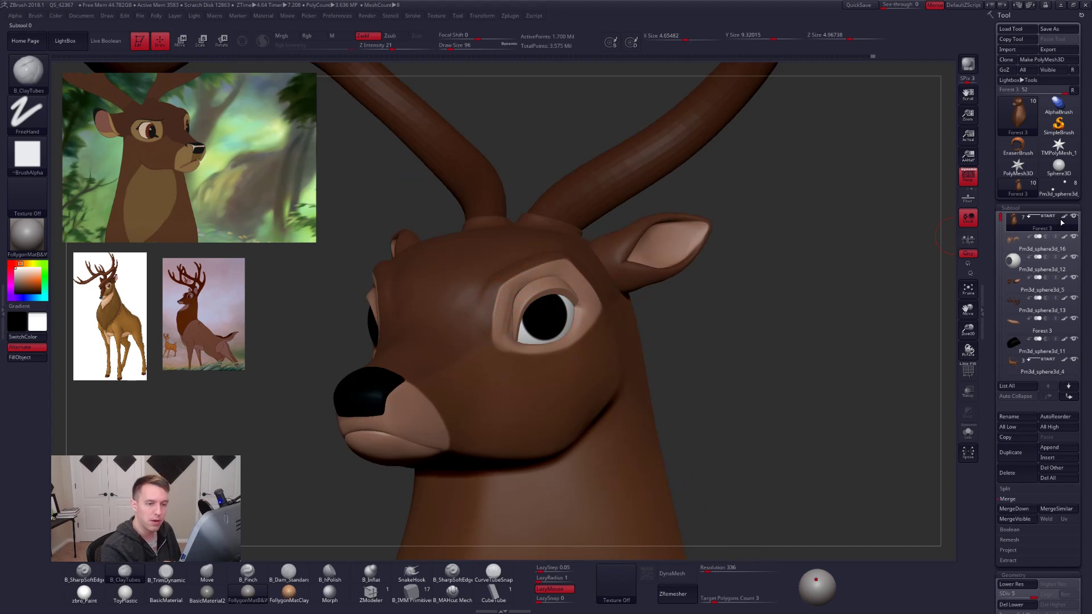
{"action": "left_click", "coordinate": [1064, 217]}
Isolate the head and sculpt the brow ridge along the upper rim of the eye socket.
{"action": "scroll", "coordinate": [519, 340], "scroll_direction": "up", "scroll_amount": 3}
{"action": "key", "text": "ctrl+shift+s"}
{"action": "mouse_move", "coordinate": [519, 340]}
{"action": "right_mouse_down"}
{"action": "mouse_move", "coordinate": [614, 341]}
{"action": "mouse_move", "coordinate": [617, 322]}
{"action": "mouse_move", "coordinate": [500, 325]}
{"action": "right_mouse_up"}
{"action": "key", "text": "5"}
{"action": "key", "text": "space"}
{"action": "left_click_drag", "start_coordinate": [503, 312], "coordinate": [497, 336]}
{"action": "right_click_drag", "start_coordinate": [490, 393], "coordinate": [501, 449]}
{"action": "mouse_move", "coordinate": [502, 311]}
{"action": "left_mouse_down"}
{"action": "mouse_move", "coordinate": [500, 287]}
{"action": "mouse_move", "coordinate": [578, 230]}
{"action": "left_mouse_up"}
{"action": "right_click_drag", "start_coordinate": [629, 207], "coordinate": [574, 219]}
{"action": "left_click_drag", "start_coordinate": [588, 228], "coordinate": [660, 251]}
{"action": "right_click_drag", "start_coordinate": [673, 277], "coordinate": [725, 262]}
Flatten the brow's inner slope above the eye socket with TrimDynamic at a draw size of 113.
{"action": "key", "text": "space"}
{"action": "key", "text": "3"}
{"action": "left_click_drag", "start_coordinate": [613, 240], "coordinate": [563, 259]}
{"action": "mouse_move", "coordinate": [611, 225]}
{"action": "left_mouse_down"}
{"action": "mouse_move", "coordinate": [548, 269]}
{"action": "mouse_move", "coordinate": [580, 247]}
{"action": "mouse_move", "coordinate": [560, 261]}
{"action": "left_mouse_up"}
{"action": "left_click_drag", "start_coordinate": [623, 215], "coordinate": [560, 262]}
{"action": "left_click_drag", "start_coordinate": [603, 226], "coordinate": [557, 259]}
{"action": "mouse_move", "coordinate": [611, 225]}
{"action": "left_mouse_down"}
{"action": "mouse_move", "coordinate": [532, 285]}
{"action": "mouse_move", "coordinate": [528, 318]}
{"action": "left_mouse_up"}
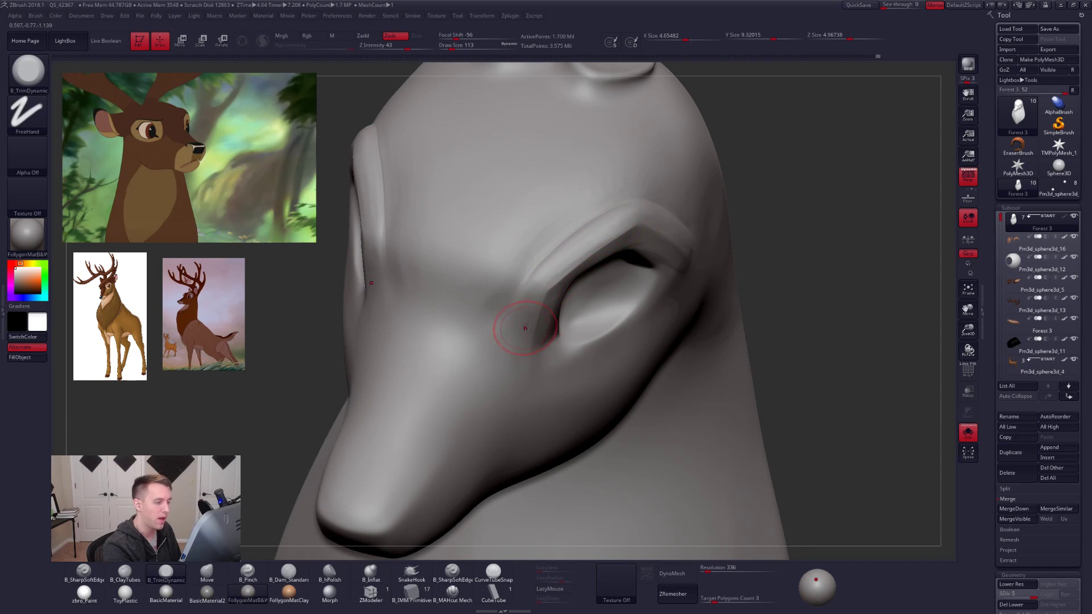
Set the TrimDynamic draw size to 121 and show the hidden parts of the deer again.
{"action": "mouse_move", "coordinate": [583, 236]}
{"action": "right_mouse_down", "text": "alt"}
{"action": "mouse_move", "coordinate": [585, 297]}
{"action": "mouse_move", "coordinate": [575, 242]}
{"action": "mouse_move", "coordinate": [506, 237]}
{"action": "right_mouse_up", "text": "alt"}
{"action": "right_click_drag", "start_coordinate": [654, 258], "coordinate": [654, 290]}
{"action": "key", "text": "space"}
{"action": "left_click_drag", "start_coordinate": [670, 273], "coordinate": [665, 245]}
{"action": "key", "text": "space"}
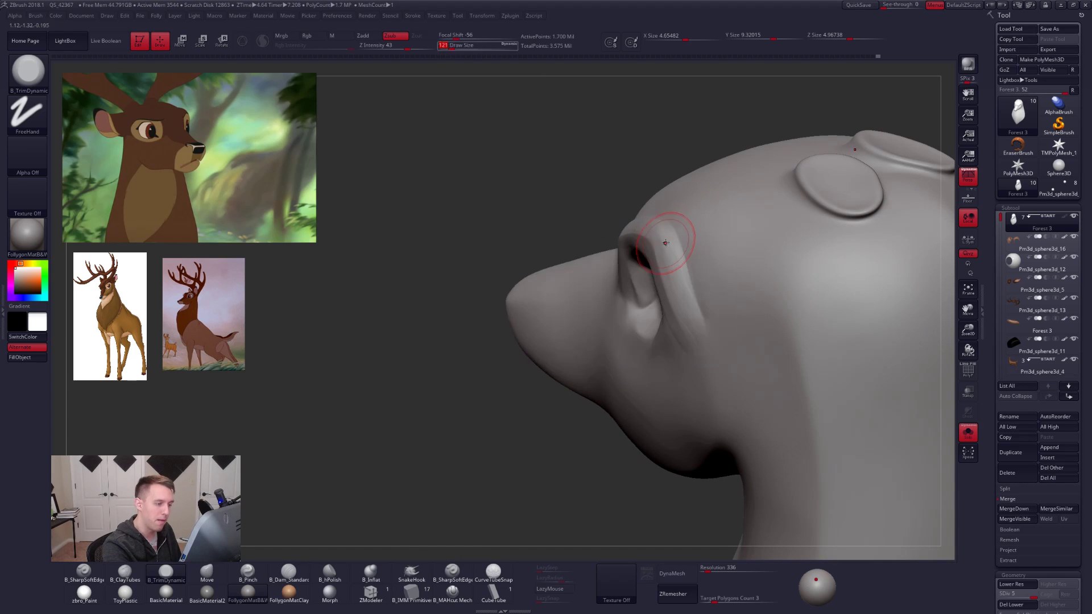
{"action": "mouse_move", "coordinate": [704, 323]}
{"action": "right_mouse_down"}
{"action": "mouse_move", "coordinate": [768, 347]}
{"action": "mouse_move", "coordinate": [707, 378]}
{"action": "mouse_move", "coordinate": [701, 409]}
{"action": "mouse_move", "coordinate": [641, 281]}
{"action": "mouse_move", "coordinate": [773, 434]}
{"action": "right_mouse_up"}
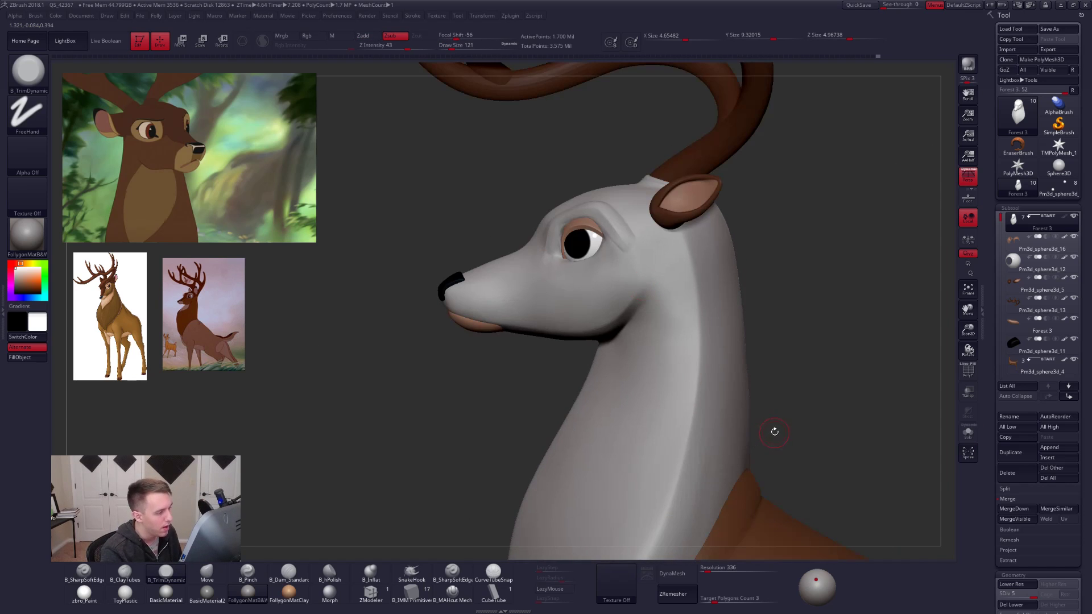
Turn the head's polypaint back on and check its wireframe from the side.
{"action": "left_click", "coordinate": [1065, 216]}
{"action": "right_click_drag", "start_coordinate": [585, 335], "coordinate": [609, 379], "text": "alt"}
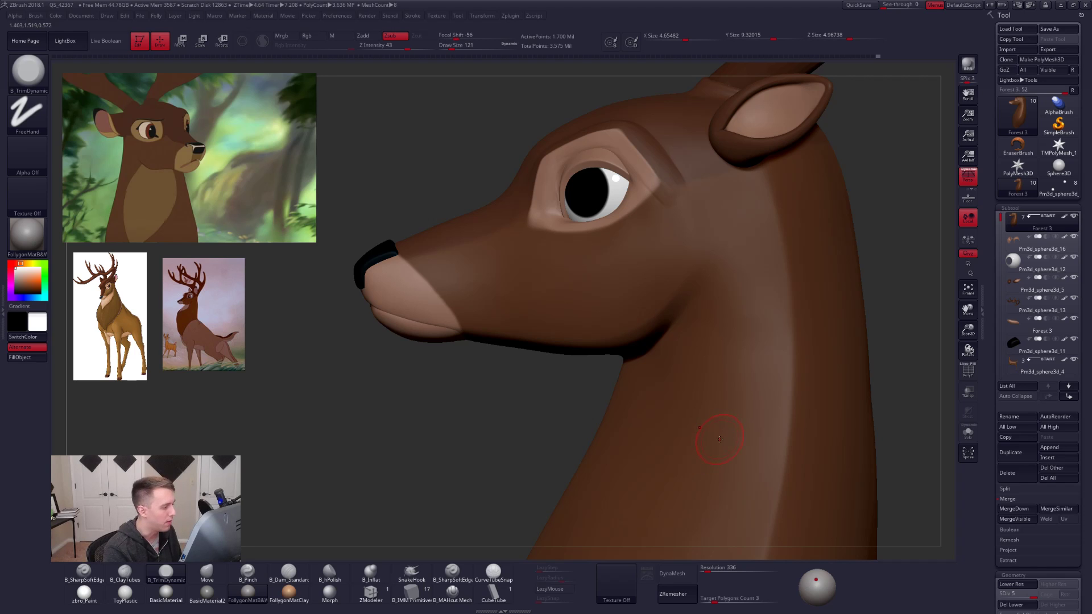
{"action": "mouse_move", "coordinate": [569, 351]}
{"action": "right_mouse_down"}
{"action": "mouse_move", "coordinate": [581, 347]}
{"action": "mouse_move", "coordinate": [570, 351]}
{"action": "mouse_move", "coordinate": [578, 366]}
{"action": "right_mouse_up"}
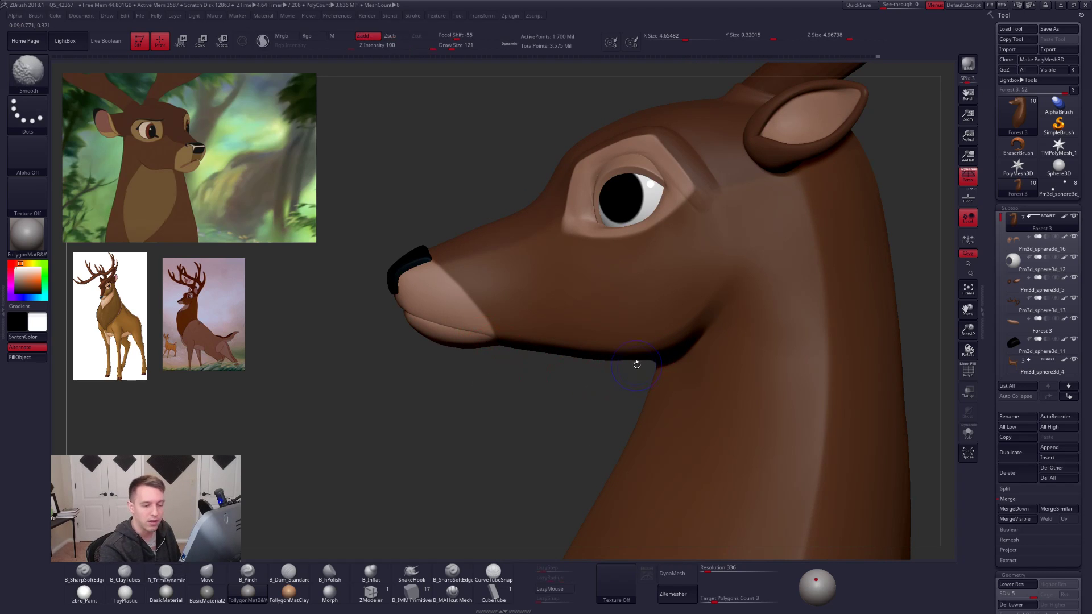
{"action": "key", "text": "shift+f"}
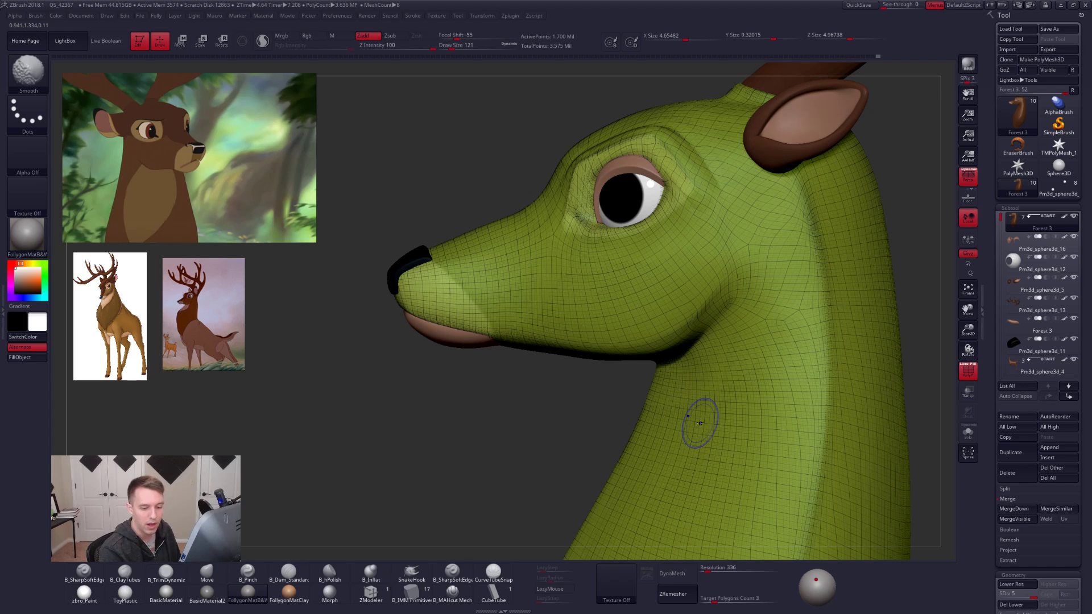
{"action": "key", "text": "shift+f"}
{"action": "right_click_drag", "start_coordinate": [904, 415], "coordinate": [698, 336], "text": "ctrl"}
{"action": "right_click_drag", "start_coordinate": [672, 298], "coordinate": [679, 348], "text": "ctrl"}
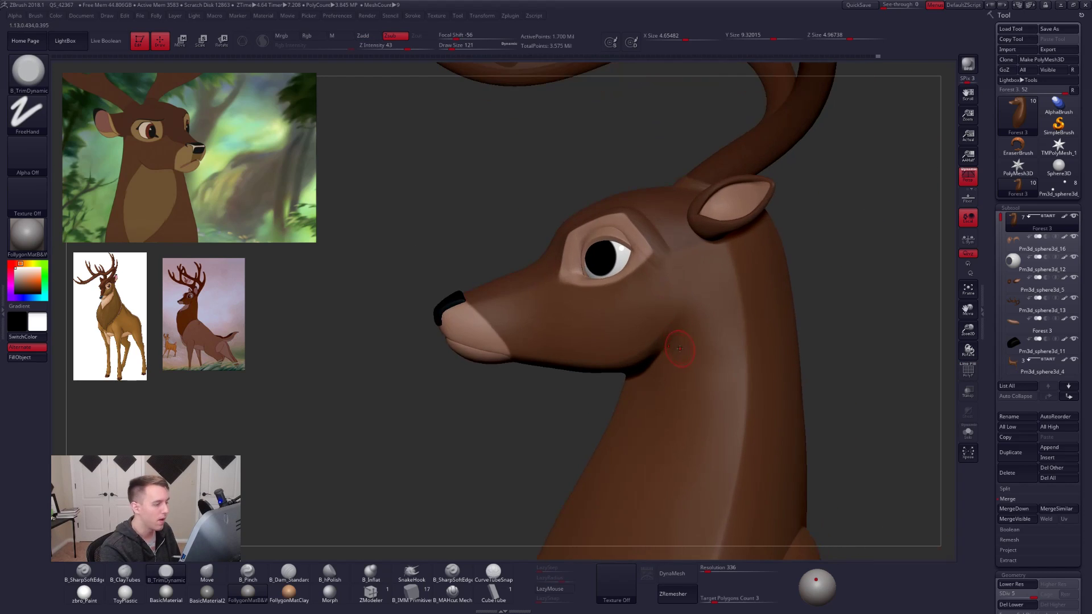
Switch to Chrome and open the Gooby artwork from the Follygon portfolio on ArtStation.
{"action": "key", "text": "alt+Tab"}
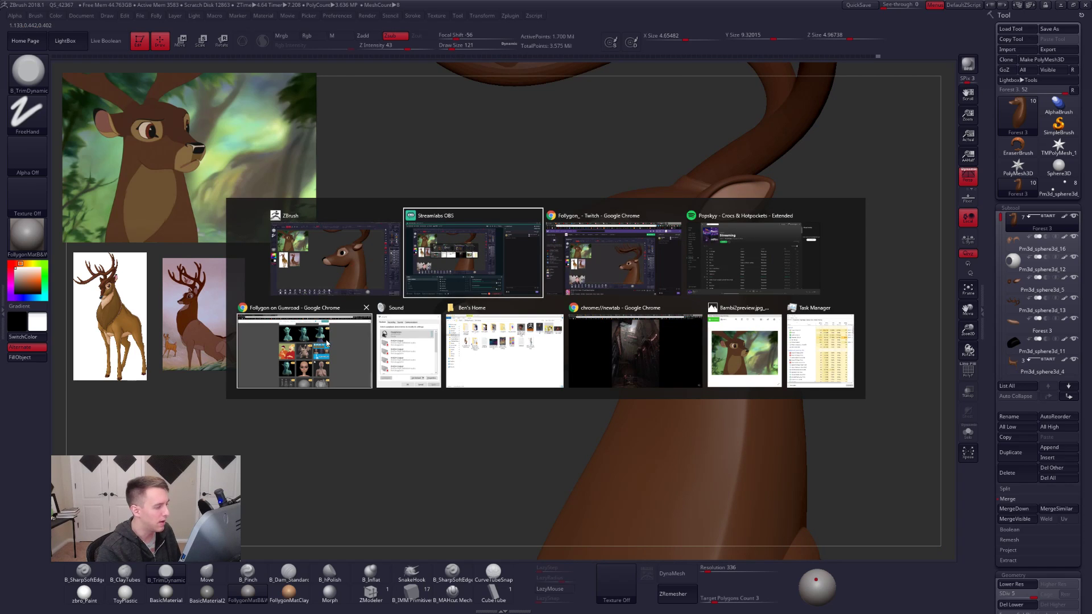
{"action": "left_click", "coordinate": [305, 349]}
{"action": "left_click", "coordinate": [154, 7]}
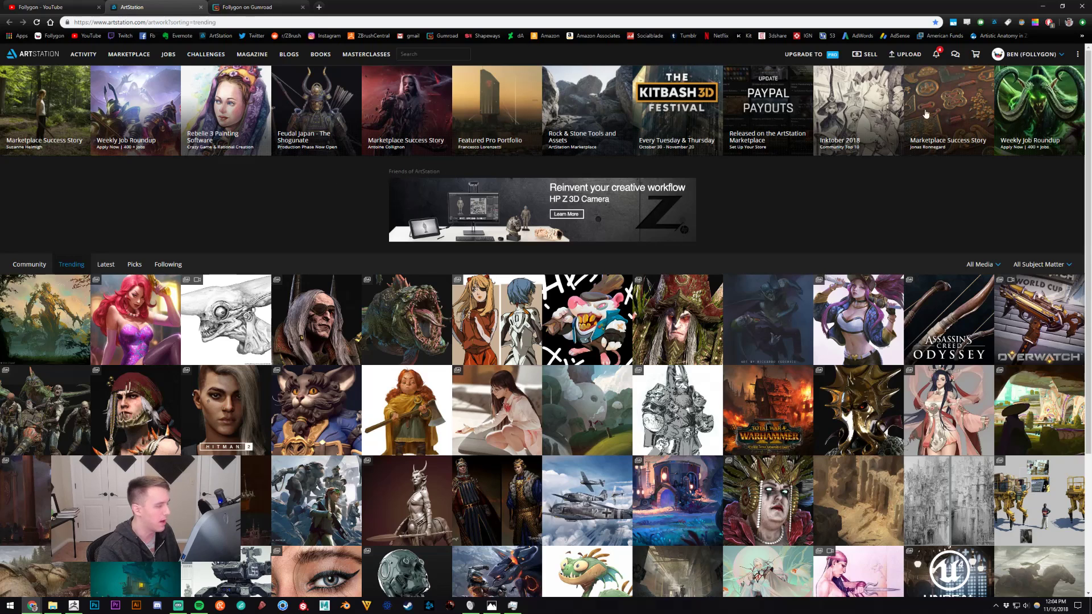
{"action": "left_click", "coordinate": [1027, 54]}
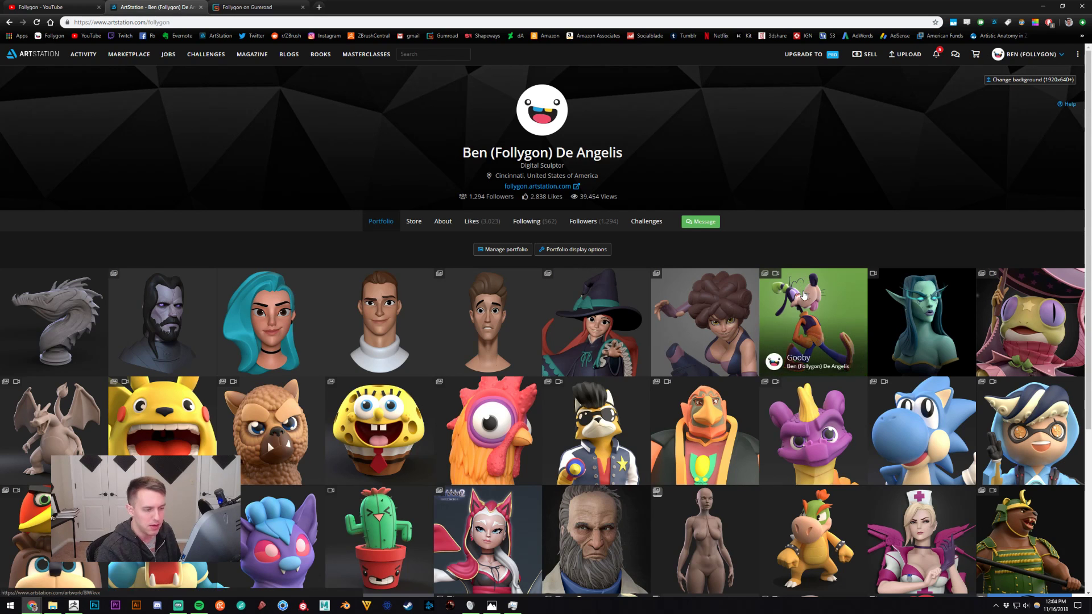
{"action": "left_click", "coordinate": [804, 295]}
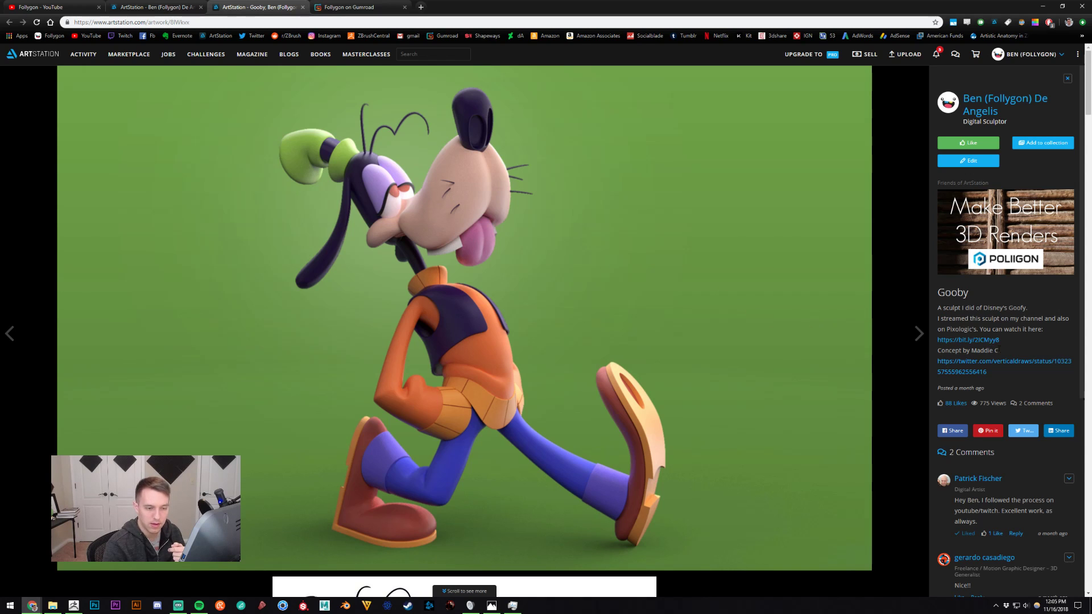
Compare the Gooby render with its 2D concept drawing and switch back to ZBrush.
{"action": "scroll", "coordinate": [659, 383], "scroll_direction": "down", "scroll_amount": 7}
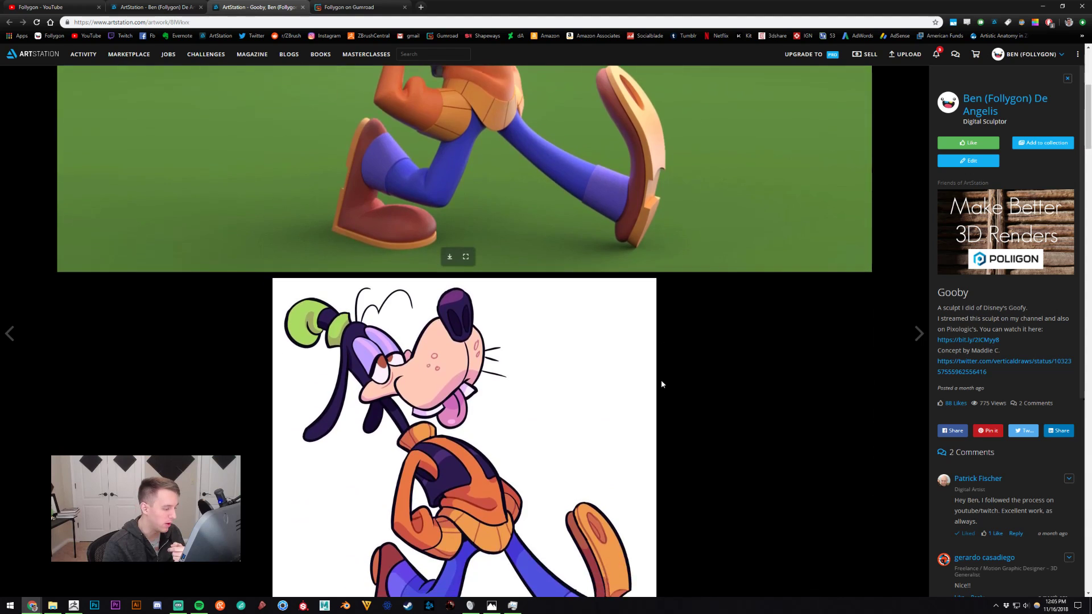
{"action": "scroll", "coordinate": [286, 402], "scroll_direction": "up", "scroll_amount": 7}
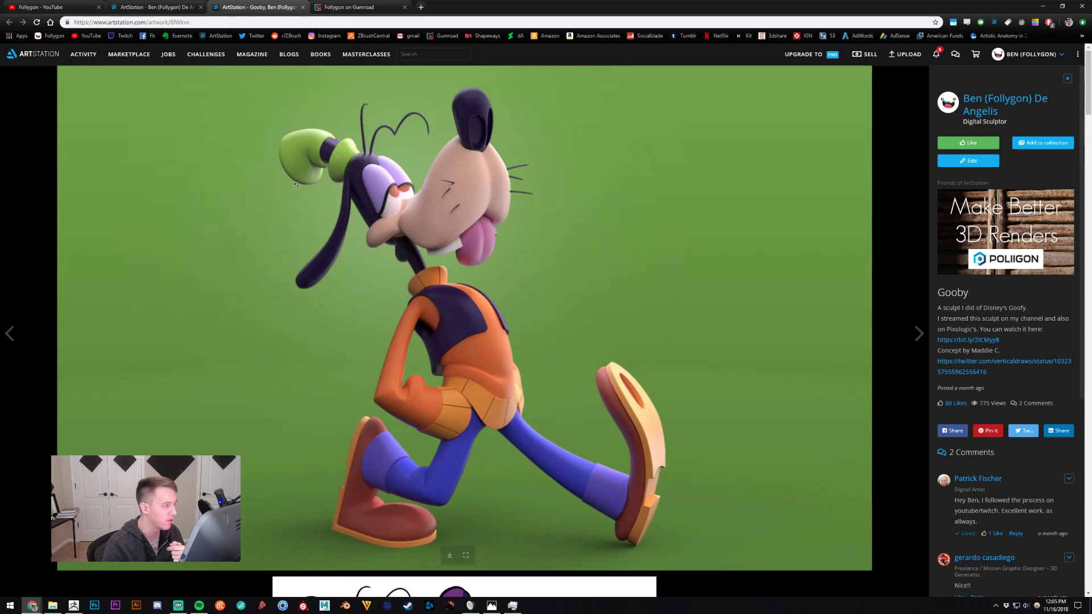
{"action": "left_click", "coordinate": [157, 7]}
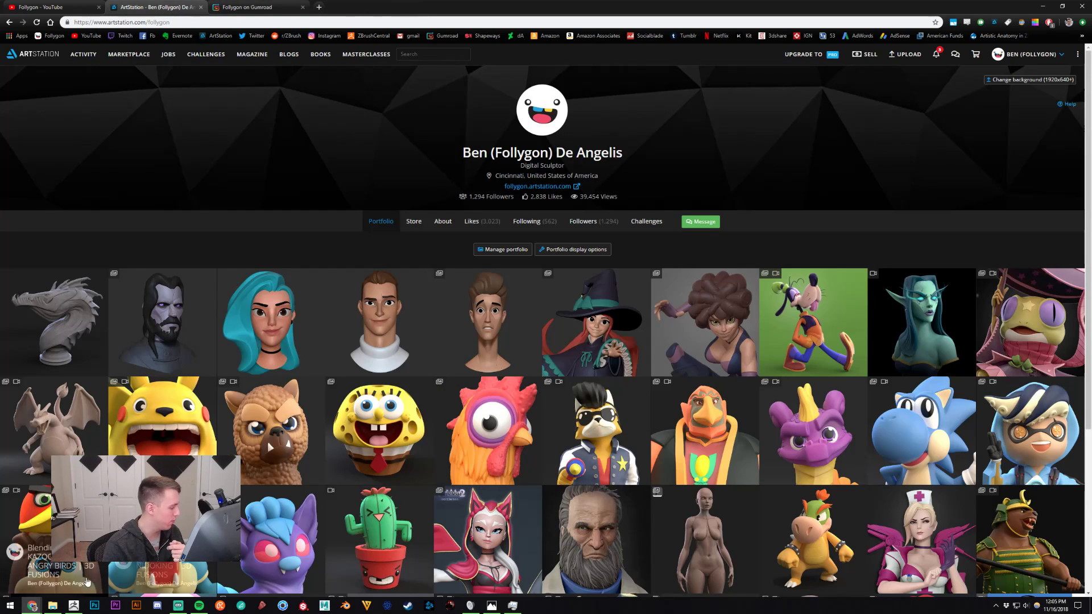
{"action": "left_click", "coordinate": [73, 606]}
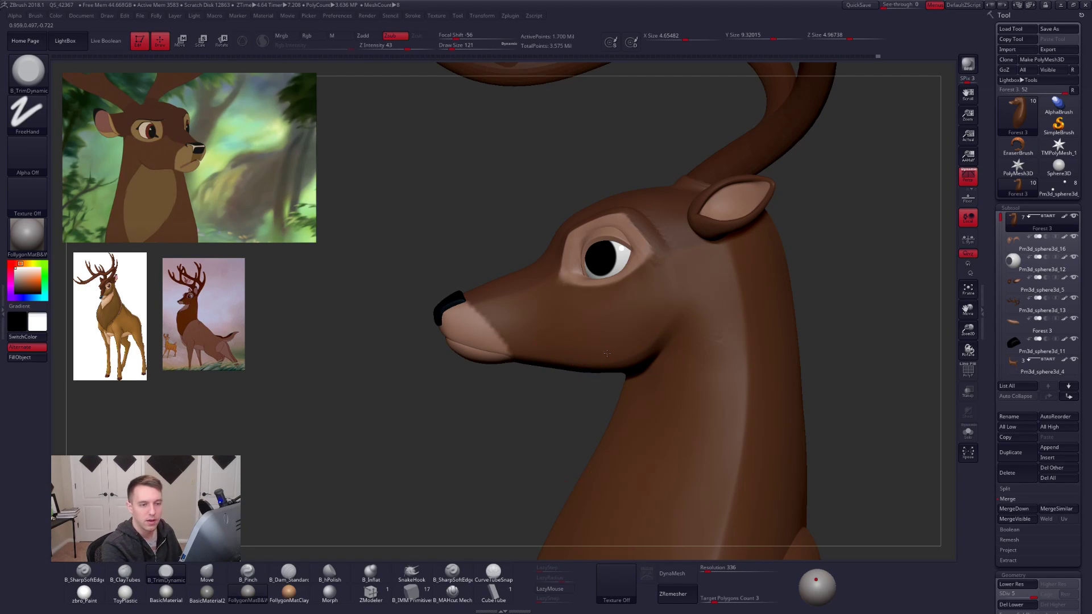
{"action": "left_click_drag", "start_coordinate": [573, 469], "coordinate": [617, 330]}
{"action": "left_click_drag", "start_coordinate": [809, 305], "coordinate": [771, 318]}
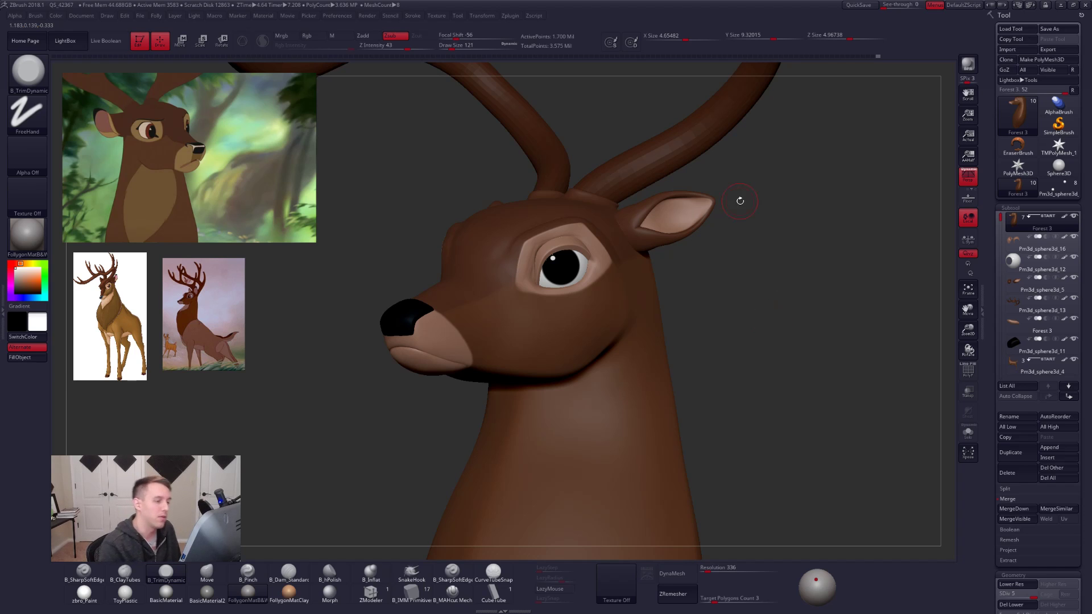
{"action": "right_click_drag", "start_coordinate": [656, 211], "coordinate": [669, 210]}
{"action": "left_click_drag", "start_coordinate": [670, 211], "coordinate": [645, 209]}
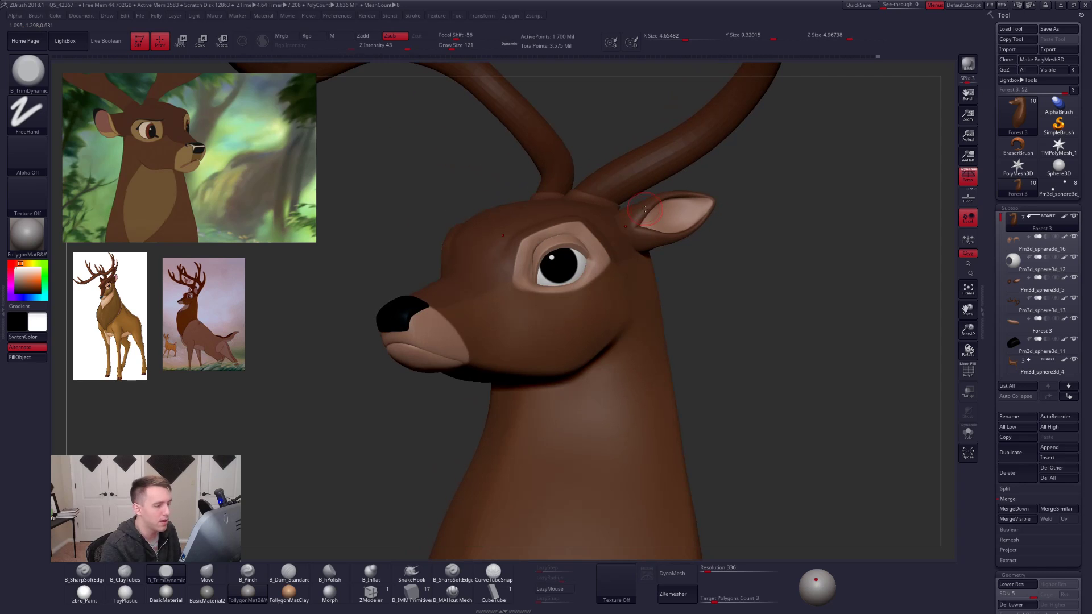
{"action": "key", "text": "shift+f"}
{"action": "key", "text": "shift+f"}
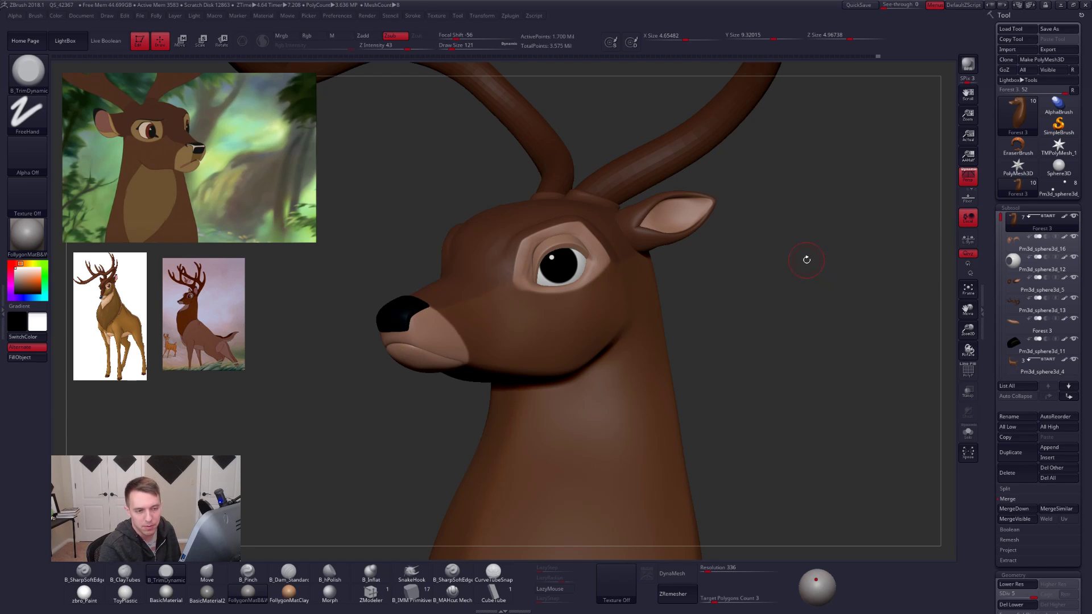
Select the ear subtool, isolate it from the rest of the deer and check its wireframe.
{"action": "left_click_drag", "start_coordinate": [801, 253], "coordinate": [773, 302], "text": "alt"}
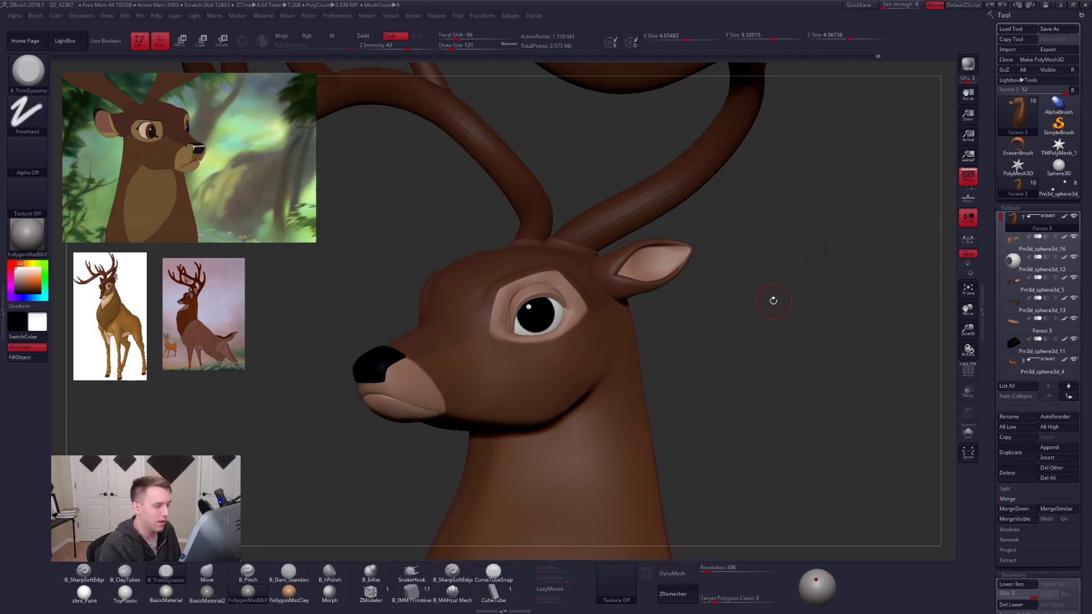
{"action": "key", "text": "alt+s"}
{"action": "left_click_drag", "start_coordinate": [637, 267], "coordinate": [640, 276], "text": "alt"}
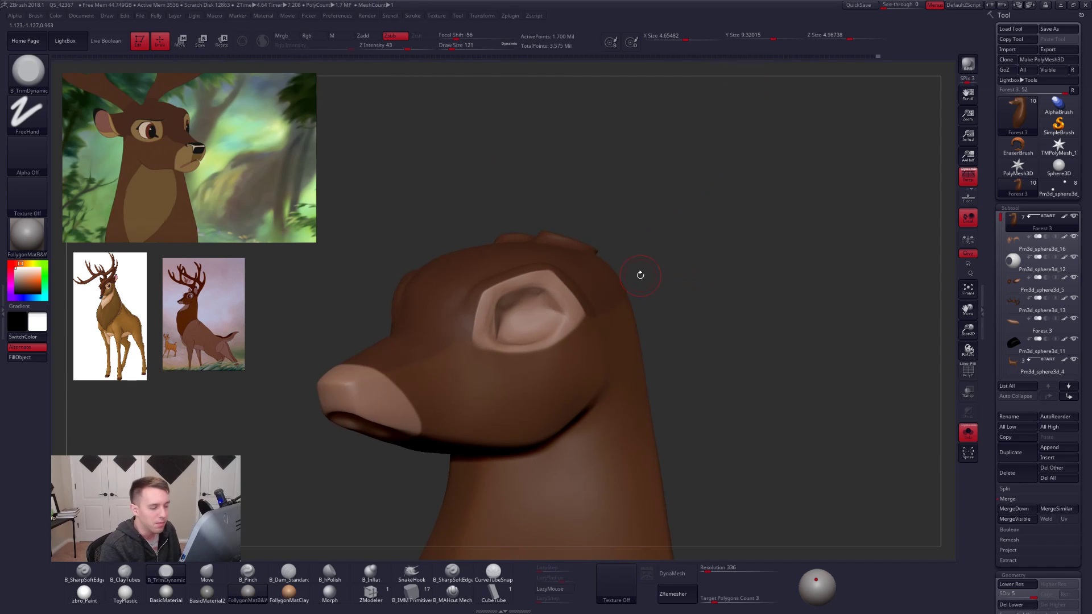
{"action": "key", "text": "ctrl+shift+s"}
{"action": "left_click", "coordinate": [640, 275], "text": "alt"}
{"action": "key", "text": "ctrl+shift+s"}
{"action": "key", "text": "shift+f"}
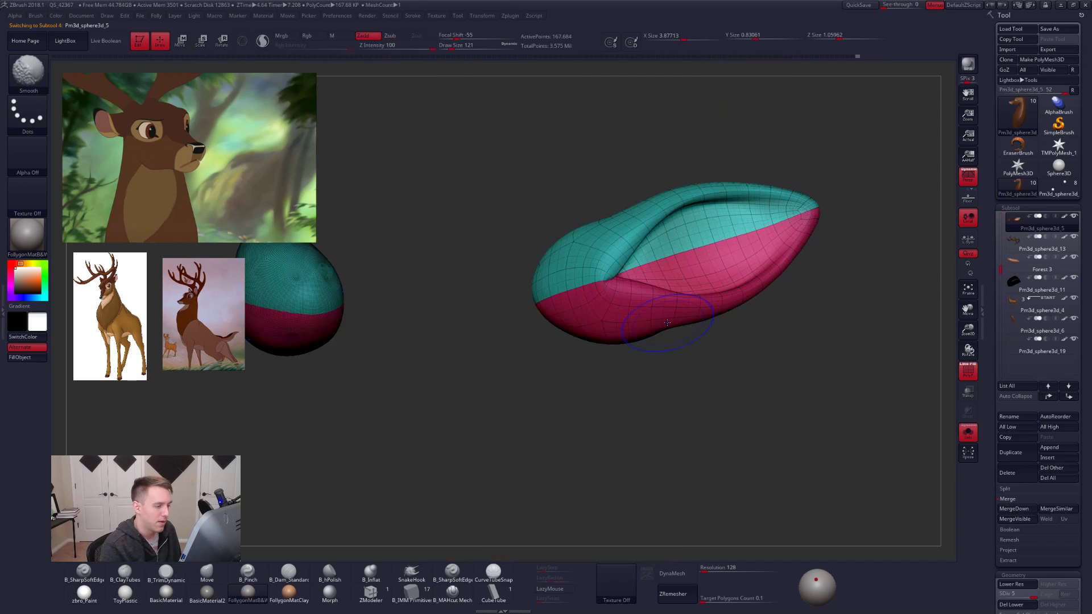
{"action": "key", "text": "shift+f"}
Build up the back of the ear with ClayTubes at draw sizes 121 and 150, and smooth the strokes.
{"action": "mouse_move", "coordinate": [610, 286]}
{"action": "right_mouse_down"}
{"action": "mouse_move", "coordinate": [523, 396]}
{"action": "mouse_move", "coordinate": [600, 297]}
{"action": "mouse_move", "coordinate": [591, 318]}
{"action": "right_mouse_up"}
{"action": "key", "text": "space"}
{"action": "left_click_drag", "start_coordinate": [620, 315], "coordinate": [617, 315]}
{"action": "key", "text": "shift+d"}
{"action": "key", "text": "space"}
{"action": "key", "text": "shift+d"}
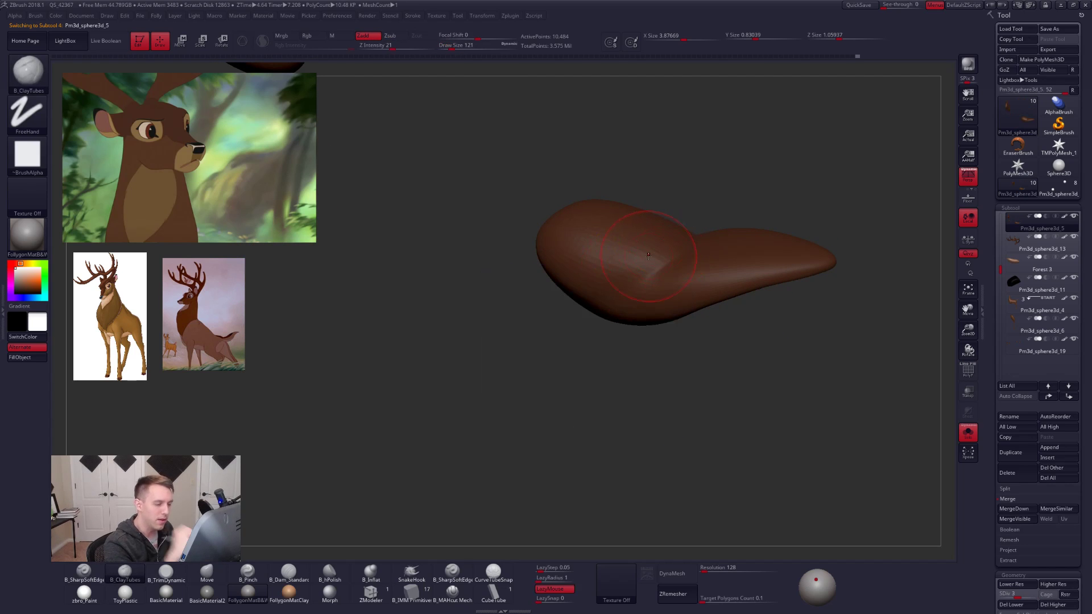
{"action": "key", "text": "d"}
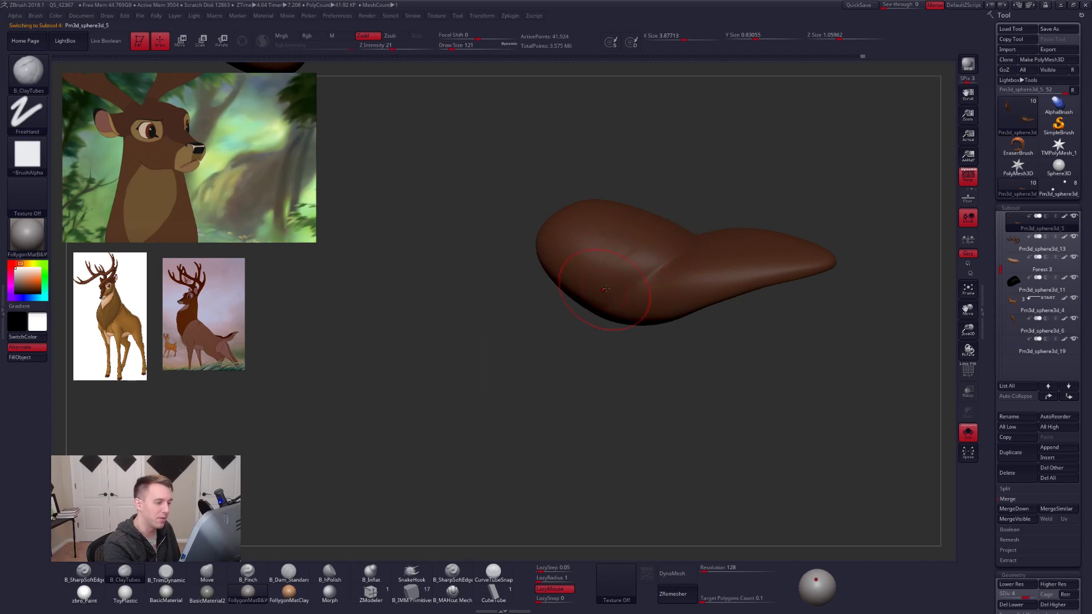
{"action": "right_click_drag", "start_coordinate": [602, 291], "coordinate": [589, 292]}
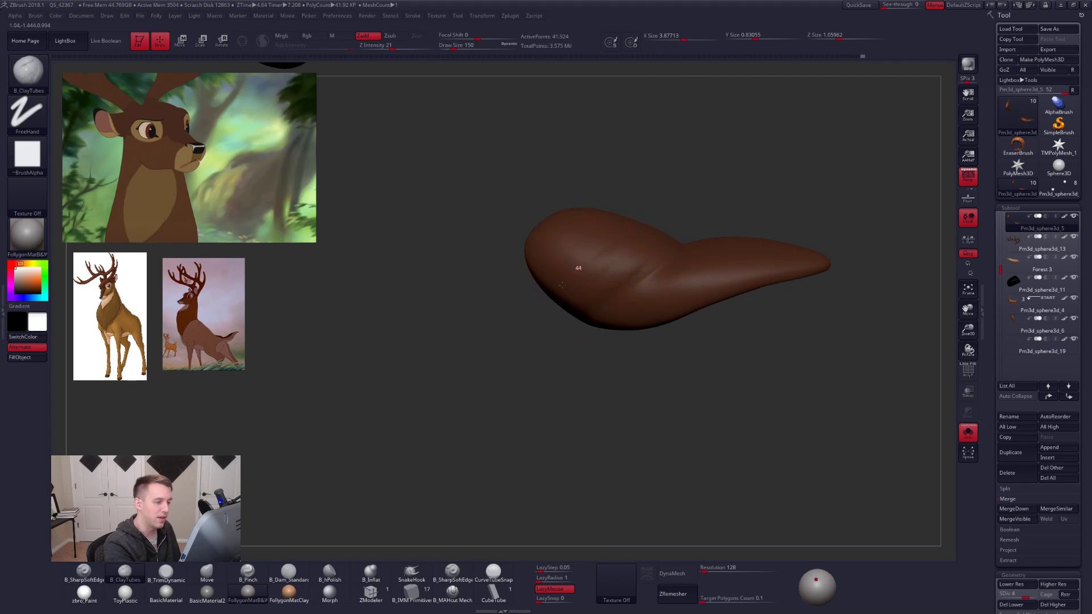
{"action": "key", "text": "shift"}
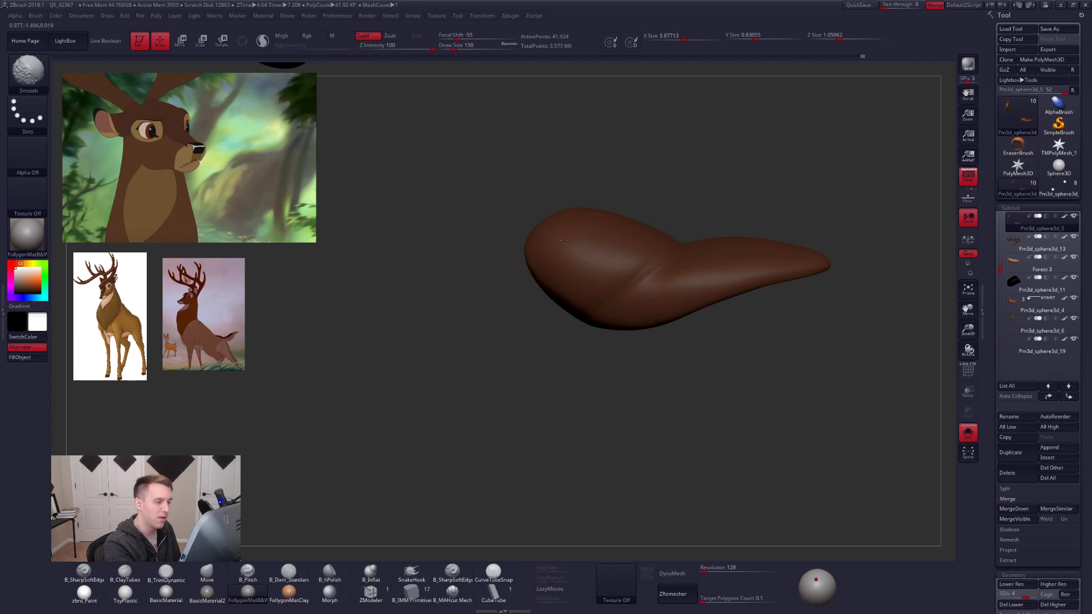
Rotate the ear on the head with the Transpose line.
{"action": "right_click_drag", "start_coordinate": [577, 289], "coordinate": [619, 315]}
{"action": "mouse_move", "coordinate": [431, 368]}
{"action": "right_mouse_down"}
{"action": "mouse_move", "coordinate": [658, 397]}
{"action": "mouse_move", "coordinate": [637, 367]}
{"action": "mouse_move", "coordinate": [673, 395]}
{"action": "mouse_move", "coordinate": [663, 394]}
{"action": "mouse_move", "coordinate": [652, 310]}
{"action": "mouse_move", "coordinate": [619, 319]}
{"action": "right_mouse_up"}
{"action": "key", "text": "d"}
{"action": "key", "text": "r"}
{"action": "left_click_drag", "start_coordinate": [620, 335], "coordinate": [649, 257]}
{"action": "left_click_drag", "start_coordinate": [634, 296], "coordinate": [633, 308]}
{"action": "key", "text": "q"}
{"action": "mouse_move", "coordinate": [633, 308]}
{"action": "right_mouse_down"}
{"action": "mouse_move", "coordinate": [641, 360]}
{"action": "mouse_move", "coordinate": [678, 366]}
{"action": "mouse_move", "coordinate": [597, 382]}
{"action": "mouse_move", "coordinate": [570, 346]}
{"action": "mouse_move", "coordinate": [638, 419]}
{"action": "mouse_move", "coordinate": [616, 359]}
{"action": "right_mouse_up"}
Isolate the ear at subdivision level 3 and flatten its back with TrimDynamic at a draw size of 140.
{"action": "key", "text": "alt+s"}
{"action": "key", "text": "shift+d"}
{"action": "key", "text": "shift+d"}
{"action": "mouse_move", "coordinate": [600, 262]}
{"action": "right_mouse_down"}
{"action": "mouse_move", "coordinate": [599, 296]}
{"action": "mouse_move", "coordinate": [595, 239]}
{"action": "right_mouse_up"}
{"action": "key", "text": "3"}
{"action": "key", "text": "space"}
{"action": "mouse_move", "coordinate": [584, 298]}
{"action": "right_mouse_down", "text": "alt"}
{"action": "mouse_move", "coordinate": [587, 331]}
{"action": "mouse_move", "coordinate": [604, 300]}
{"action": "mouse_move", "coordinate": [547, 302]}
{"action": "mouse_move", "coordinate": [579, 298]}
{"action": "right_mouse_up", "text": "alt"}
{"action": "key", "text": "space"}
{"action": "left_click_drag", "start_coordinate": [579, 301], "coordinate": [587, 302]}
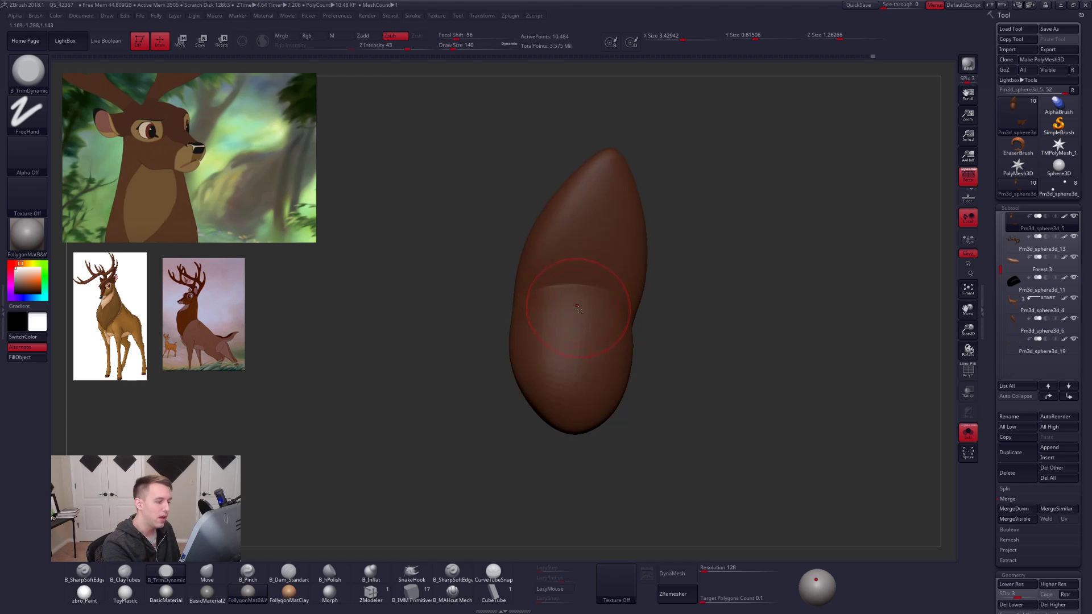
{"action": "right_click_drag", "start_coordinate": [576, 310], "coordinate": [557, 288]}
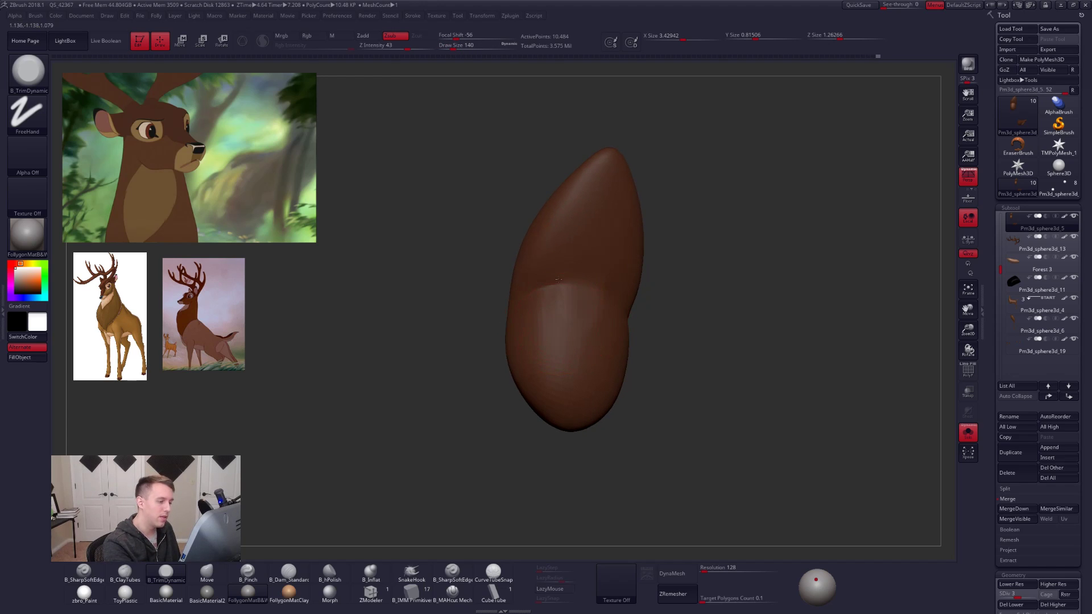
{"action": "key", "text": "shift"}
Smooth the flattened area on the ear's back, raise the ear to subdivision level 4 and show the whole deer.
{"action": "left_click_drag", "start_coordinate": [579, 286], "coordinate": [581, 288], "text": "shift"}
{"action": "mouse_move", "coordinate": [579, 291]}
{"action": "right_mouse_down"}
{"action": "mouse_move", "coordinate": [614, 317]}
{"action": "mouse_move", "coordinate": [569, 323]}
{"action": "right_mouse_up"}
{"action": "left_click_drag", "start_coordinate": [560, 307], "coordinate": [543, 305], "text": "shift"}
{"action": "mouse_move", "coordinate": [551, 308]}
{"action": "right_mouse_down"}
{"action": "mouse_move", "coordinate": [585, 326]}
{"action": "mouse_move", "coordinate": [574, 323]}
{"action": "right_mouse_up"}
{"action": "left_click_drag", "start_coordinate": [577, 162], "coordinate": [519, 472], "text": "ctrl"}
{"action": "right_click_drag", "start_coordinate": [595, 352], "coordinate": [536, 310]}
{"action": "left_click_drag", "start_coordinate": [605, 330], "coordinate": [610, 340], "text": "shift"}
{"action": "right_click_drag", "start_coordinate": [529, 336], "coordinate": [580, 360]}
{"action": "key", "text": "d"}
{"action": "key", "text": "shift+s"}
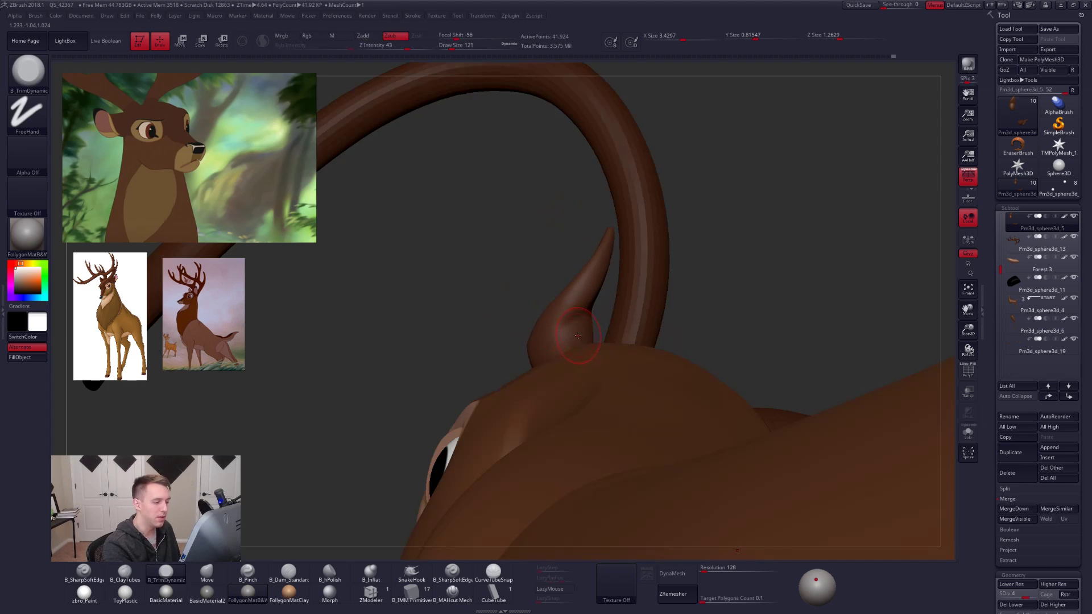
Try to reposition the ear's base with a lasso mask and Transpose at the lowest subdivision level.
{"action": "key", "text": "alt+s"}
{"action": "key", "text": "ctrl"}
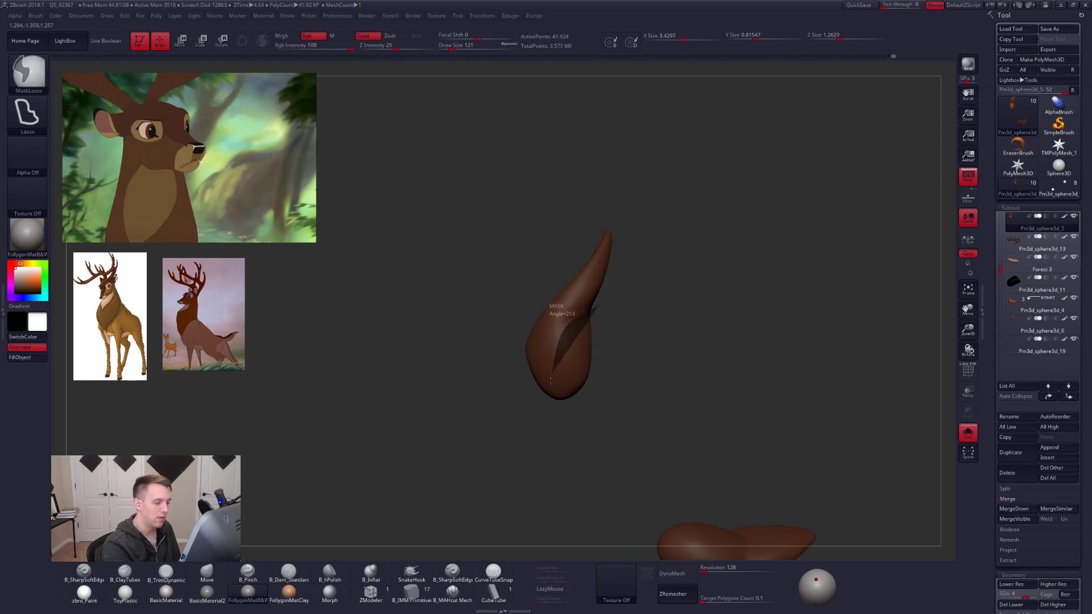
{"action": "key", "text": "shift+d"}
{"action": "key", "text": "shift+d"}
{"action": "key", "text": "shift+d"}
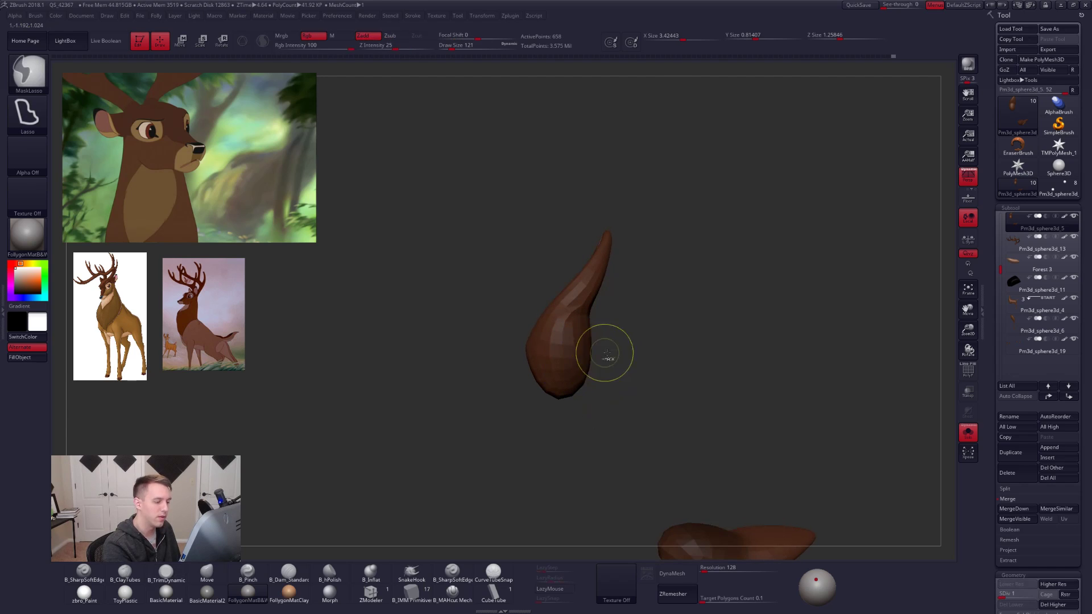
{"action": "key", "text": "w"}
{"action": "left_click_drag", "start_coordinate": [526, 348], "coordinate": [626, 360]}
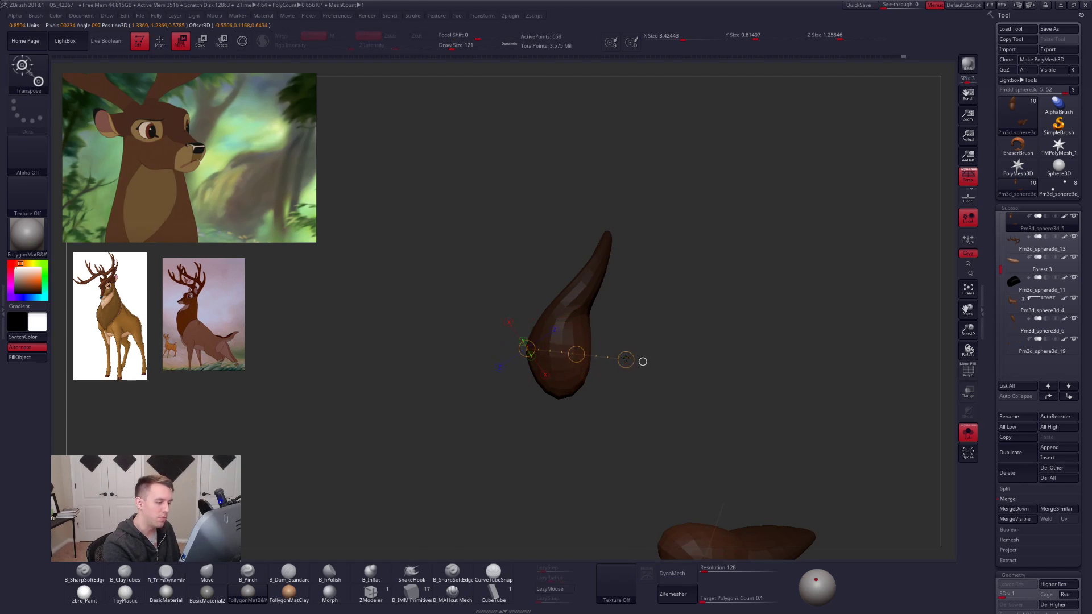
{"action": "key", "text": "alt+s"}
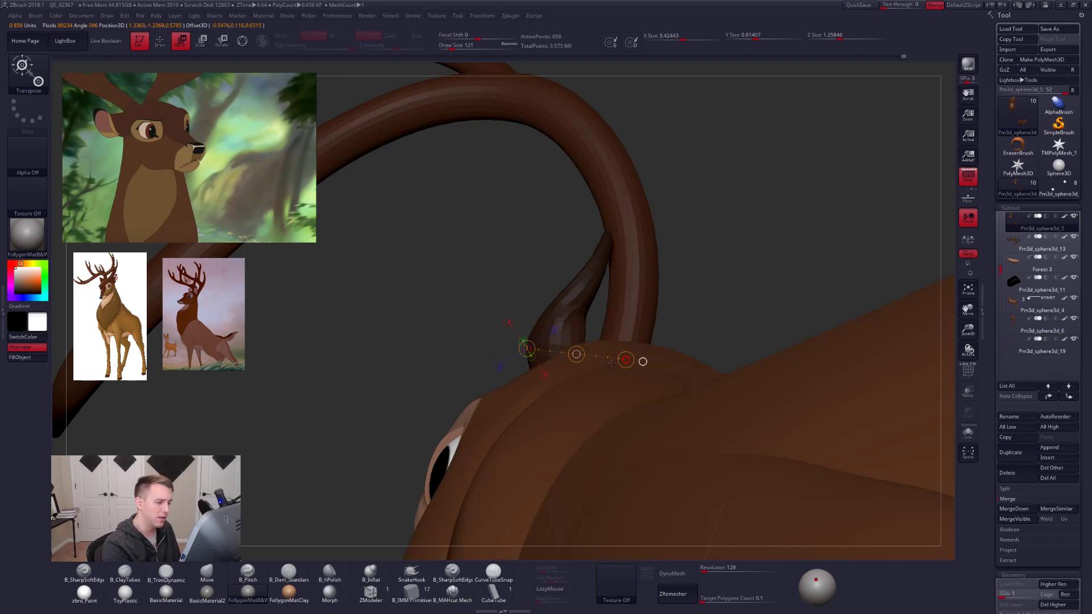
{"action": "key", "text": "alt+s"}
{"action": "key", "text": "q"}
{"action": "key", "text": "d"}
{"action": "key", "text": "d"}
{"action": "key", "text": "d"}
{"action": "key", "text": "d"}
Refine the ear's shape near its base with the Move brush at draw sizes 192 and 130.
{"action": "key", "text": "alt+s"}
{"action": "right_click_drag", "start_coordinate": [578, 363], "coordinate": [597, 373]}
{"action": "key", "text": "space"}
{"action": "left_click_drag", "start_coordinate": [589, 353], "coordinate": [592, 353]}
{"action": "right_click_drag", "start_coordinate": [574, 347], "coordinate": [591, 334]}
{"action": "key", "text": "alt+s"}
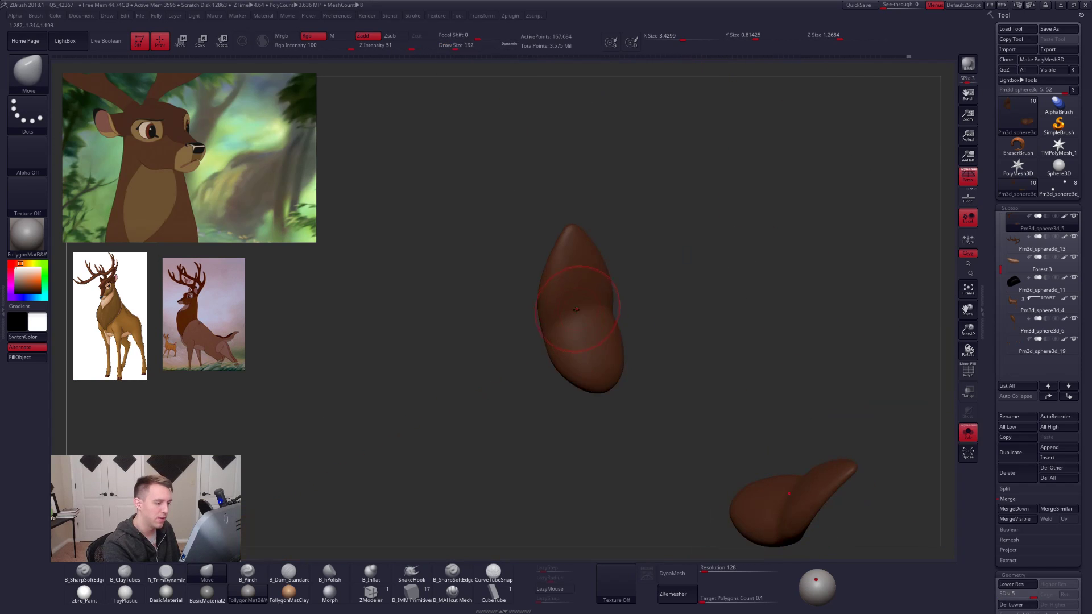
{"action": "key", "text": "space"}
{"action": "left_click_drag", "start_coordinate": [579, 316], "coordinate": [581, 317]}
{"action": "key", "text": "alt+s"}
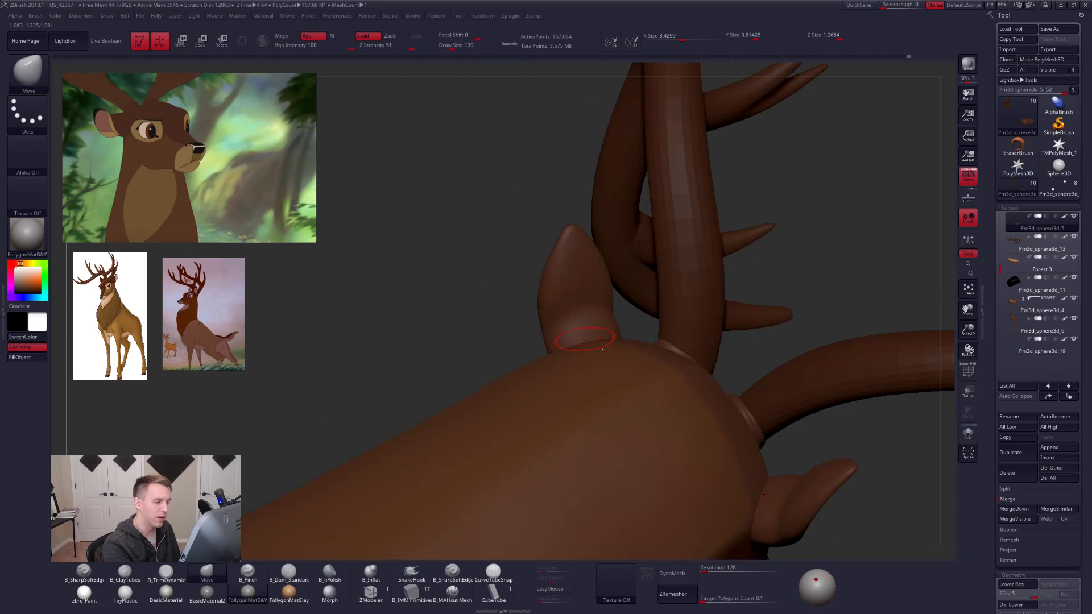
Rotate the ear around its base with Transpose and view the head from the front.
{"action": "right_click_drag", "start_coordinate": [657, 357], "coordinate": [643, 318], "text": "ctrl"}
{"action": "key", "text": "r"}
{"action": "mouse_move", "coordinate": [555, 327]}
{"action": "left_mouse_down"}
{"action": "mouse_move", "coordinate": [683, 274]}
{"action": "mouse_move", "coordinate": [680, 260]}
{"action": "left_mouse_up"}
{"action": "key", "text": "q"}
{"action": "mouse_move", "coordinate": [580, 347]}
{"action": "right_mouse_down"}
{"action": "mouse_move", "coordinate": [651, 360]}
{"action": "mouse_move", "coordinate": [623, 318]}
{"action": "mouse_move", "coordinate": [616, 353]}
{"action": "mouse_move", "coordinate": [634, 357]}
{"action": "right_mouse_up"}
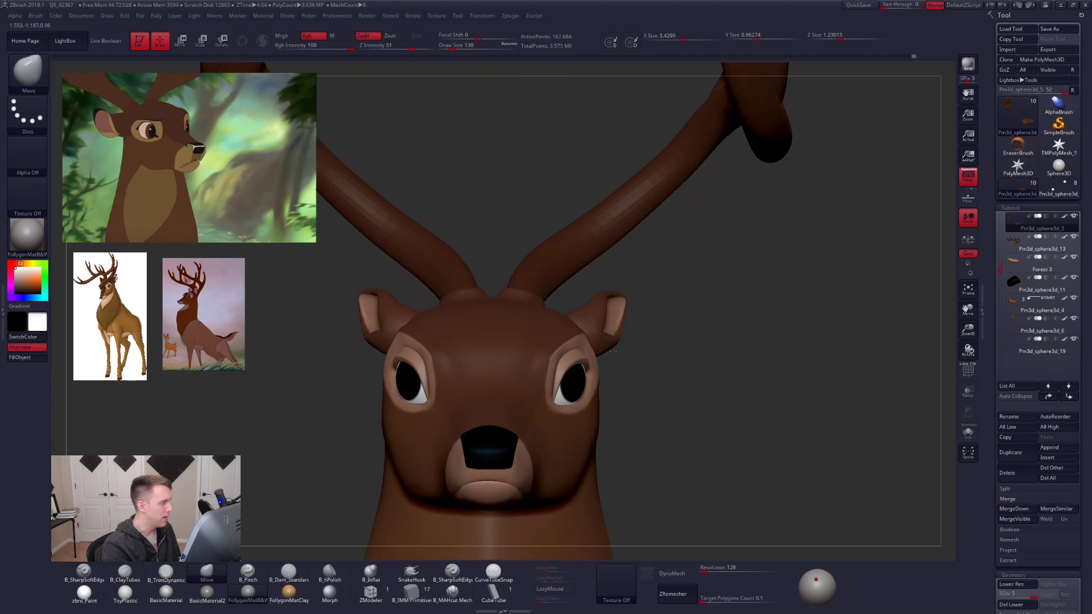
Reposition the ear on the side of the head with the Transpose line.
{"action": "key", "text": "w"}
{"action": "left_click_drag", "start_coordinate": [675, 305], "coordinate": [630, 326]}
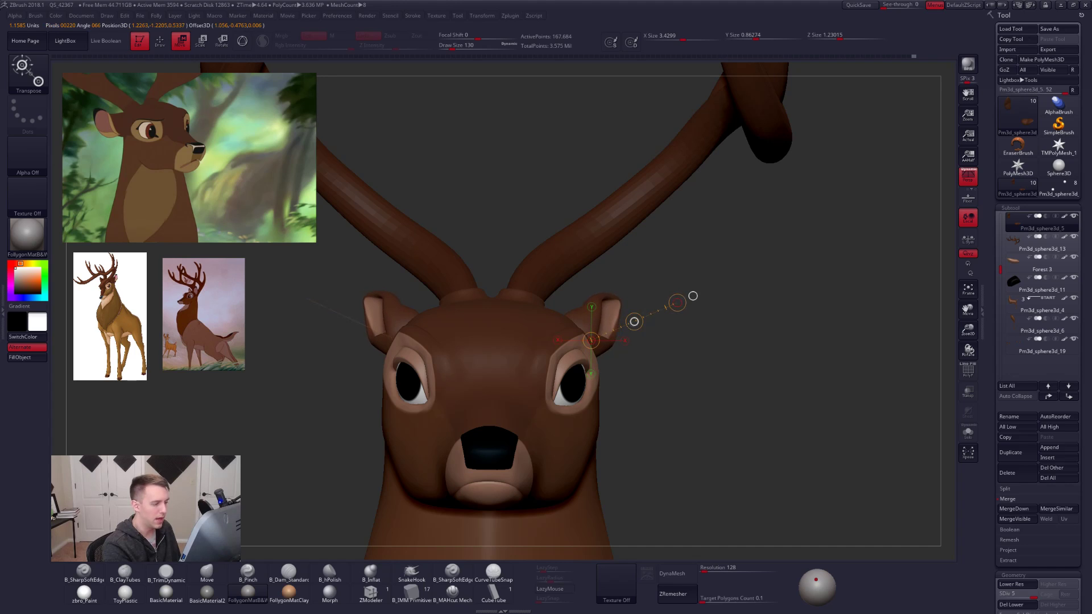
{"action": "right_click_drag", "start_coordinate": [609, 336], "coordinate": [623, 354]}
{"action": "mouse_move", "coordinate": [619, 365]}
{"action": "left_mouse_down"}
{"action": "mouse_move", "coordinate": [714, 314]}
{"action": "mouse_move", "coordinate": [690, 308]}
{"action": "left_mouse_up"}
{"action": "key", "text": "q"}
{"action": "mouse_move", "coordinate": [663, 324]}
{"action": "right_mouse_down"}
{"action": "mouse_move", "coordinate": [675, 353]}
{"action": "mouse_move", "coordinate": [709, 369]}
{"action": "mouse_move", "coordinate": [764, 478]}
{"action": "mouse_move", "coordinate": [812, 504]}
{"action": "mouse_move", "coordinate": [817, 546]}
{"action": "right_mouse_up"}
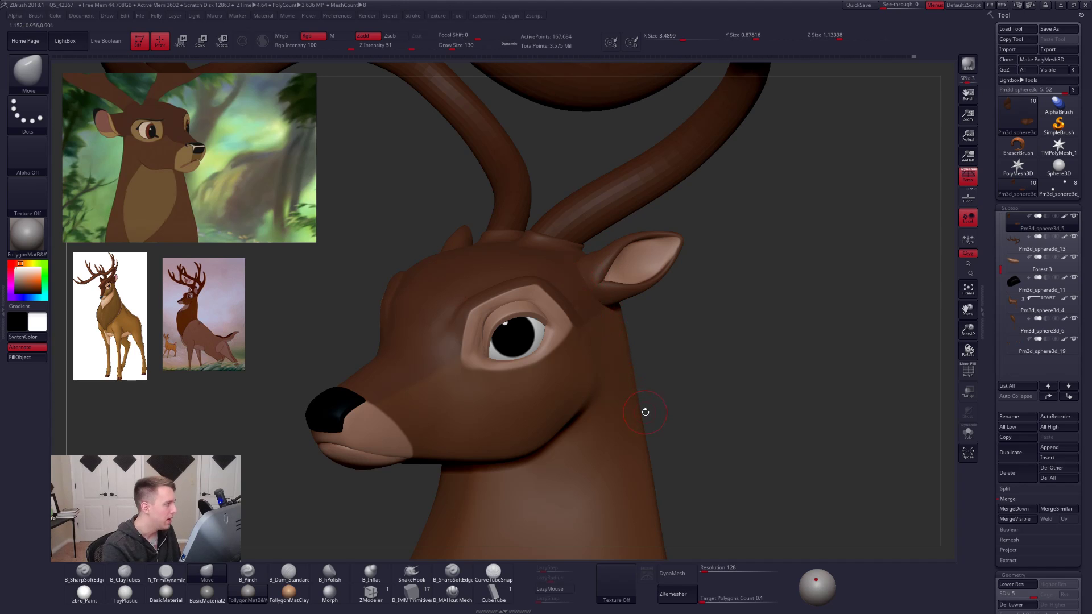
Adjust the ear with the Move brush at a draw size of 227 and restore its highest subdivision level.
{"action": "mouse_move", "coordinate": [616, 328]}
{"action": "right_mouse_down"}
{"action": "mouse_move", "coordinate": [580, 349]}
{"action": "mouse_move", "coordinate": [633, 345]}
{"action": "mouse_move", "coordinate": [595, 347]}
{"action": "mouse_move", "coordinate": [597, 319]}
{"action": "mouse_move", "coordinate": [583, 304]}
{"action": "mouse_move", "coordinate": [620, 318]}
{"action": "mouse_move", "coordinate": [729, 429]}
{"action": "mouse_move", "coordinate": [763, 434]}
{"action": "mouse_move", "coordinate": [740, 453]}
{"action": "mouse_move", "coordinate": [740, 377]}
{"action": "right_mouse_up"}
{"action": "right_click", "coordinate": [592, 347]}
{"action": "key", "text": "shift+d"}
{"action": "key", "text": "shift+d"}
{"action": "key", "text": "shift+d"}
{"action": "key", "text": "d"}
{"action": "key", "text": "d"}
{"action": "key", "text": "d"}
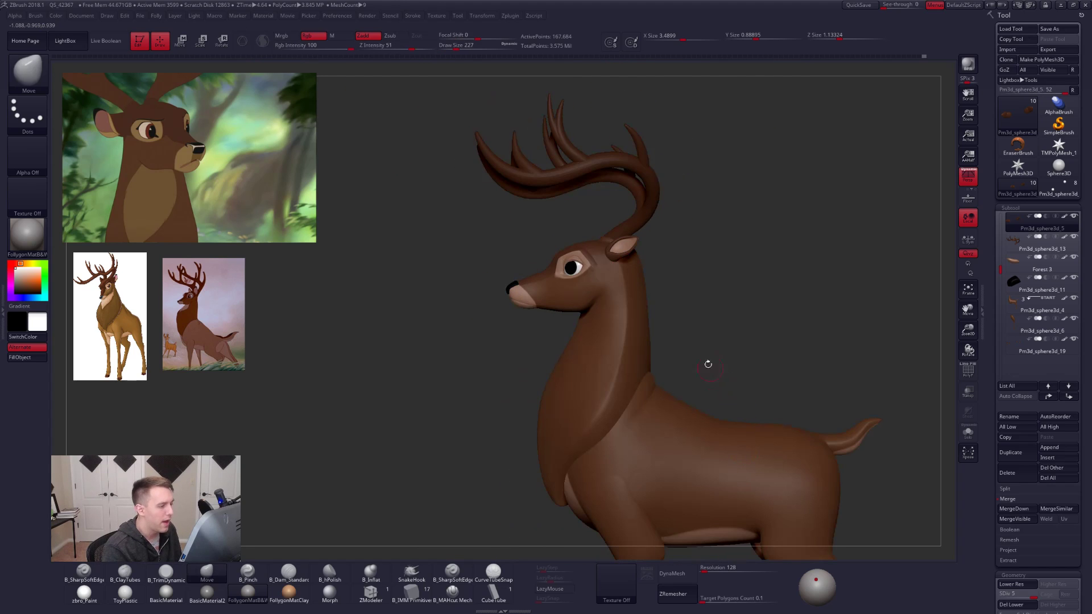
{"action": "scroll", "coordinate": [716, 360], "scroll_direction": "down", "scroll_amount": 3}
{"action": "left_click", "coordinate": [689, 362], "text": "alt"}
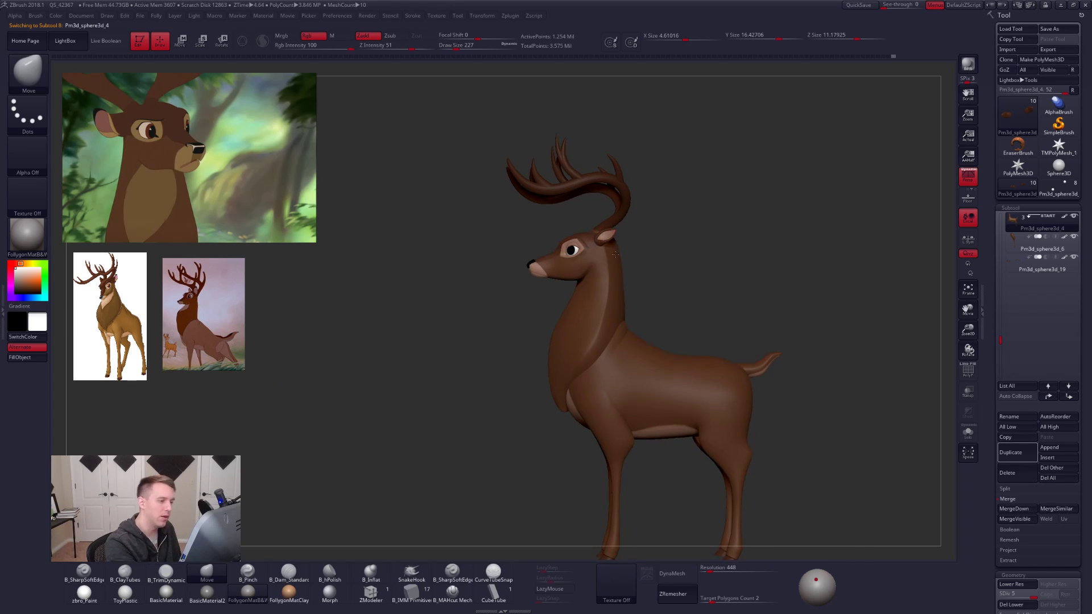
{"action": "scroll", "coordinate": [599, 241], "scroll_direction": "up", "scroll_amount": 5}
{"action": "key", "text": "r"}
{"action": "mouse_move", "coordinate": [589, 235]}
{"action": "left_mouse_down"}
{"action": "mouse_move", "coordinate": [676, 200]}
{"action": "mouse_move", "coordinate": [639, 163]}
{"action": "left_mouse_up"}
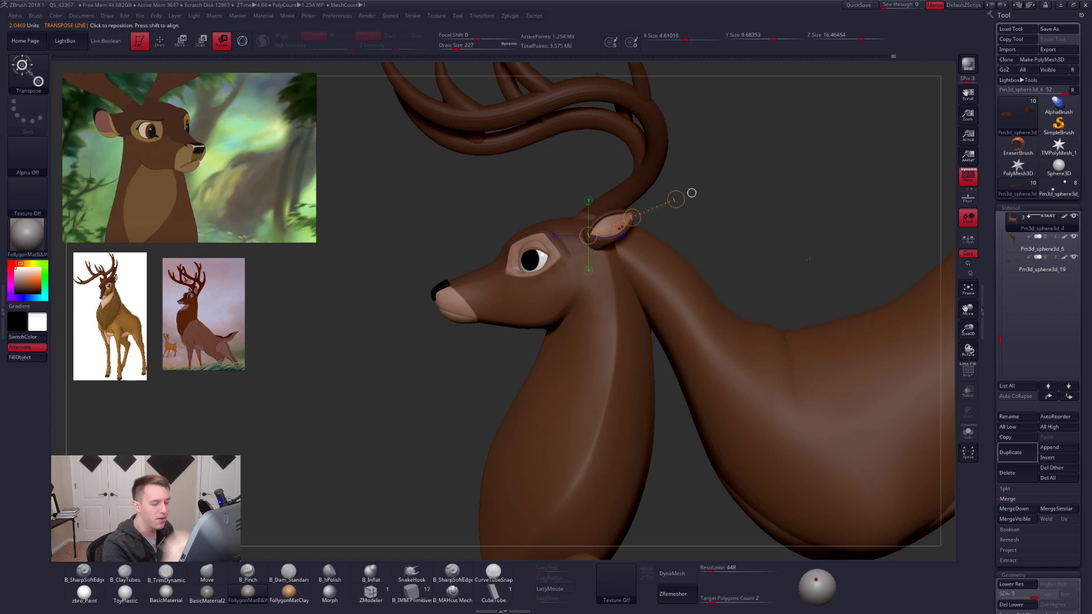
{"action": "scroll", "coordinate": [808, 260], "scroll_direction": "down", "scroll_amount": 4}
{"action": "key", "text": "ctrl+z"}
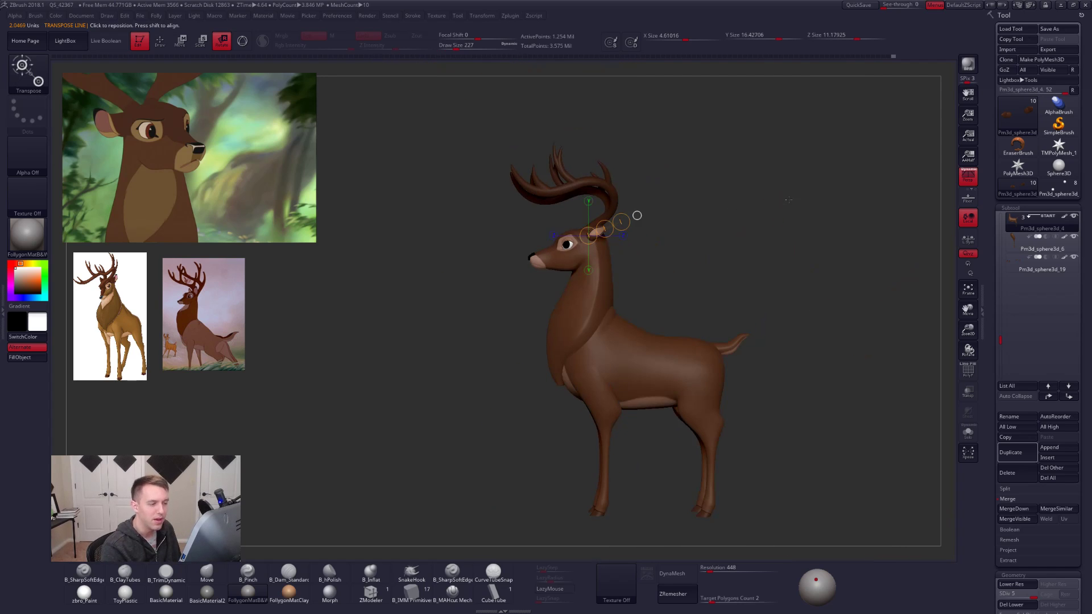
Select the ear subtool and rotate it upright around its base with the Transpose line.
{"action": "key", "text": "q"}
{"action": "left_click", "coordinate": [598, 229], "text": "alt"}
{"action": "left_click_drag", "start_coordinate": [691, 260], "coordinate": [689, 354], "text": "alt"}
{"action": "key", "text": "r"}
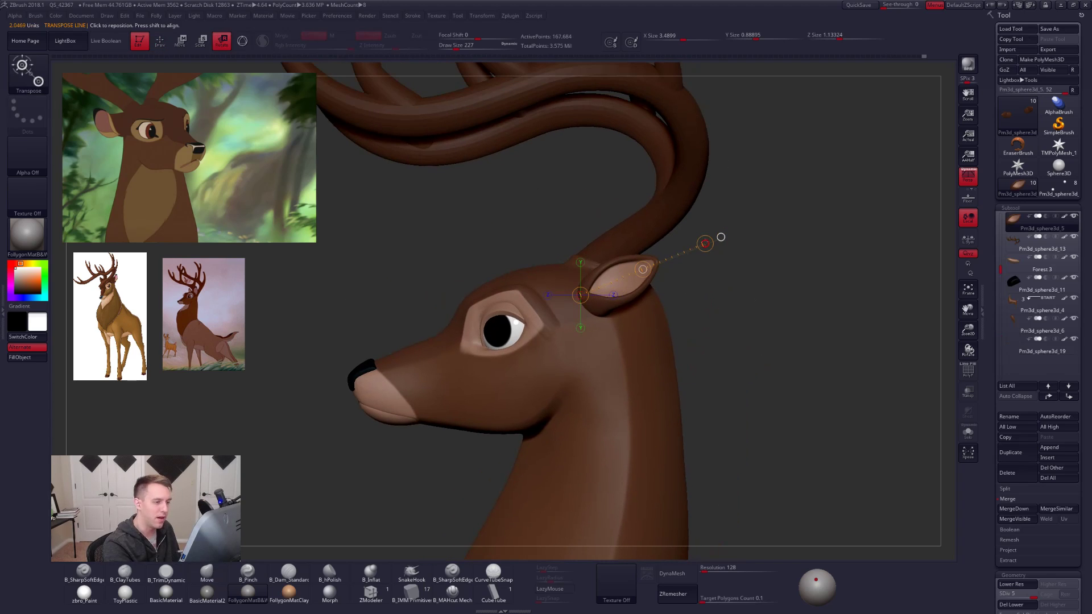
{"action": "left_click_drag", "start_coordinate": [706, 243], "coordinate": [645, 335]}
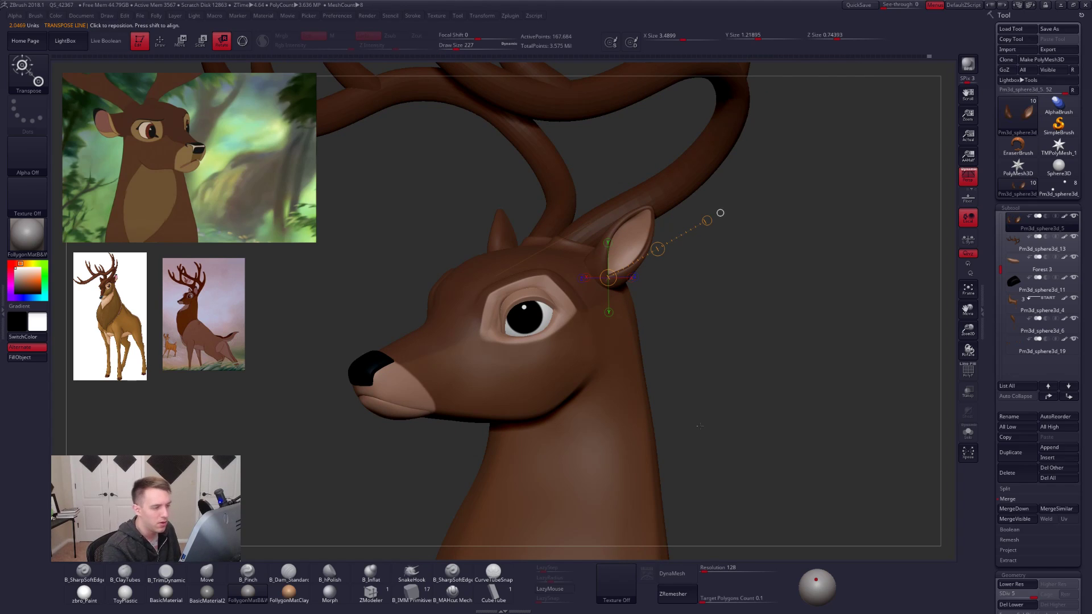
Rotate the ear slightly around its base in three-quarter view using a new Transpose line along the ear.
{"action": "left_click_drag", "start_coordinate": [641, 248], "coordinate": [744, 290]}
{"action": "left_click_drag", "start_coordinate": [608, 279], "coordinate": [682, 143]}
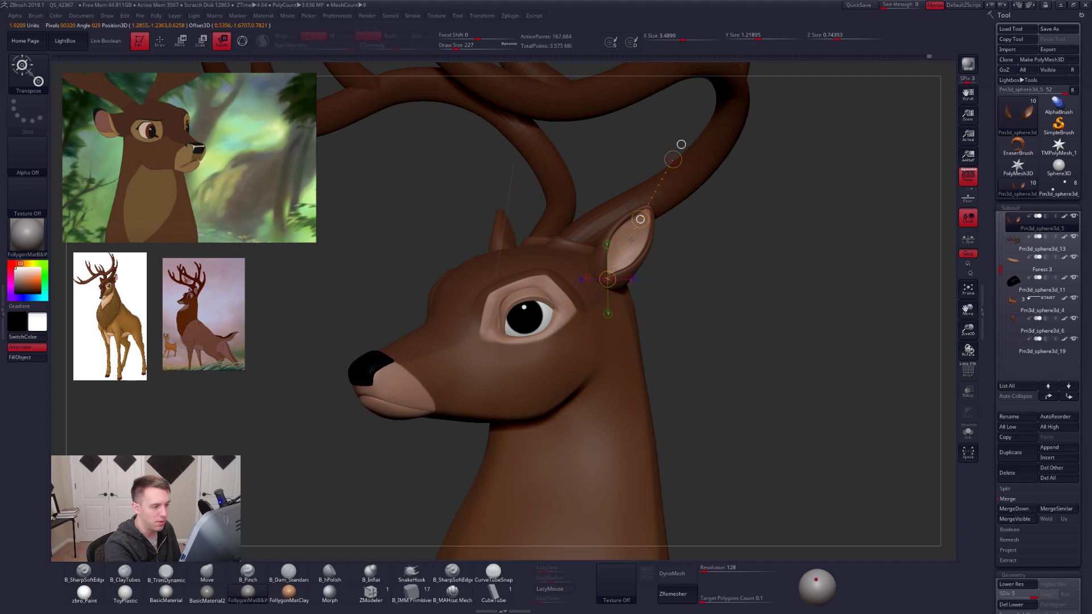
{"action": "left_click_drag", "start_coordinate": [705, 364], "coordinate": [757, 380]}
{"action": "mouse_move", "coordinate": [756, 421]}
{"action": "left_mouse_down", "text": "alt"}
{"action": "mouse_move", "coordinate": [755, 380]}
{"action": "mouse_move", "coordinate": [768, 455]}
{"action": "left_mouse_up", "text": "alt"}
{"action": "key", "text": "q"}
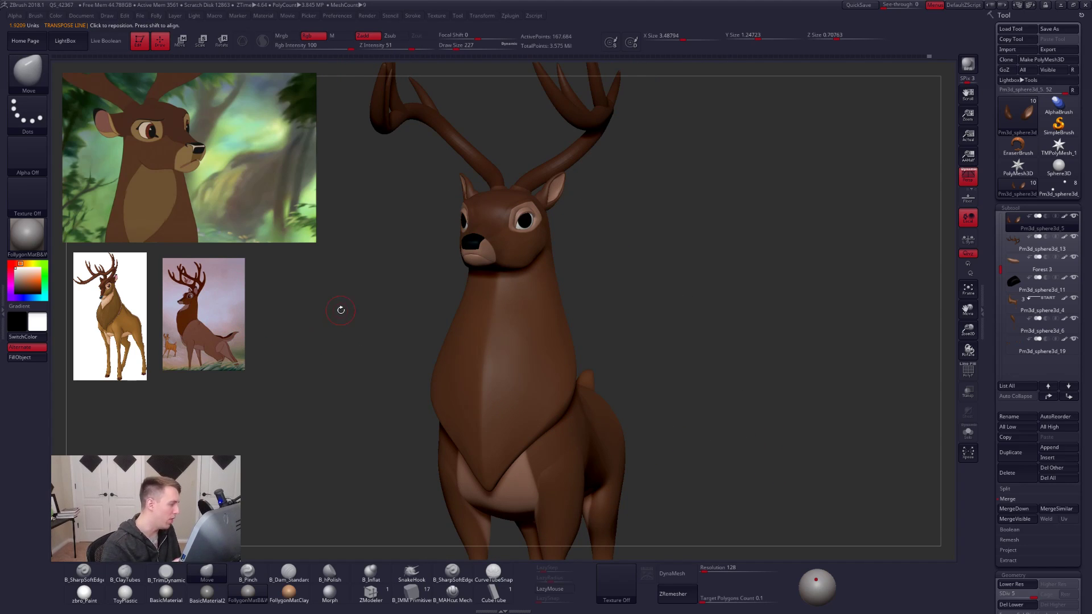
{"action": "mouse_move", "coordinate": [748, 478]}
{"action": "left_mouse_down"}
{"action": "mouse_move", "coordinate": [783, 483]}
{"action": "mouse_move", "coordinate": [735, 481]}
{"action": "left_mouse_up"}
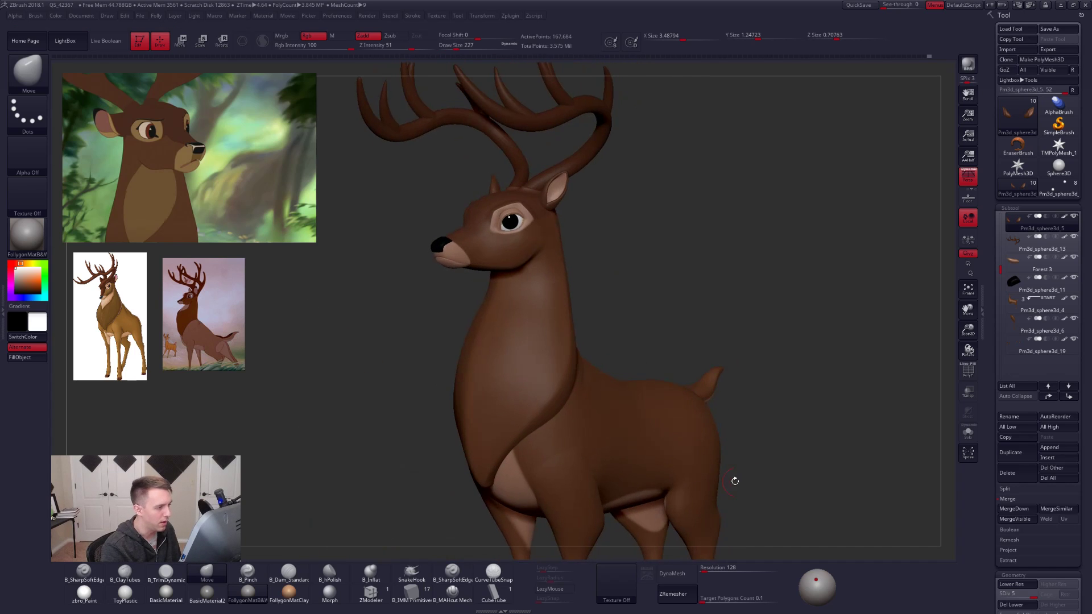
Move the ear slightly inward against the side of the head with the Transpose line.
{"action": "mouse_move", "coordinate": [562, 205]}
{"action": "left_mouse_down", "text": "alt"}
{"action": "mouse_move", "coordinate": [553, 226]}
{"action": "mouse_move", "coordinate": [556, 214]}
{"action": "mouse_move", "coordinate": [597, 277]}
{"action": "mouse_move", "coordinate": [577, 244]}
{"action": "left_mouse_up", "text": "alt"}
{"action": "key", "text": "w"}
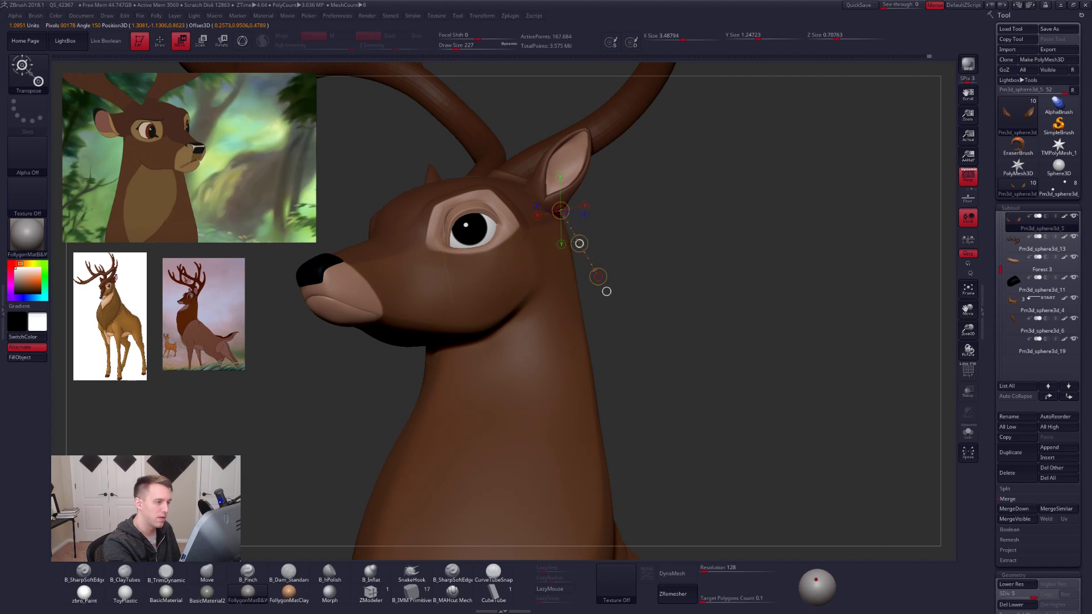
{"action": "key", "text": "q"}
{"action": "left_click_drag", "start_coordinate": [624, 317], "coordinate": [577, 310], "text": "shift"}
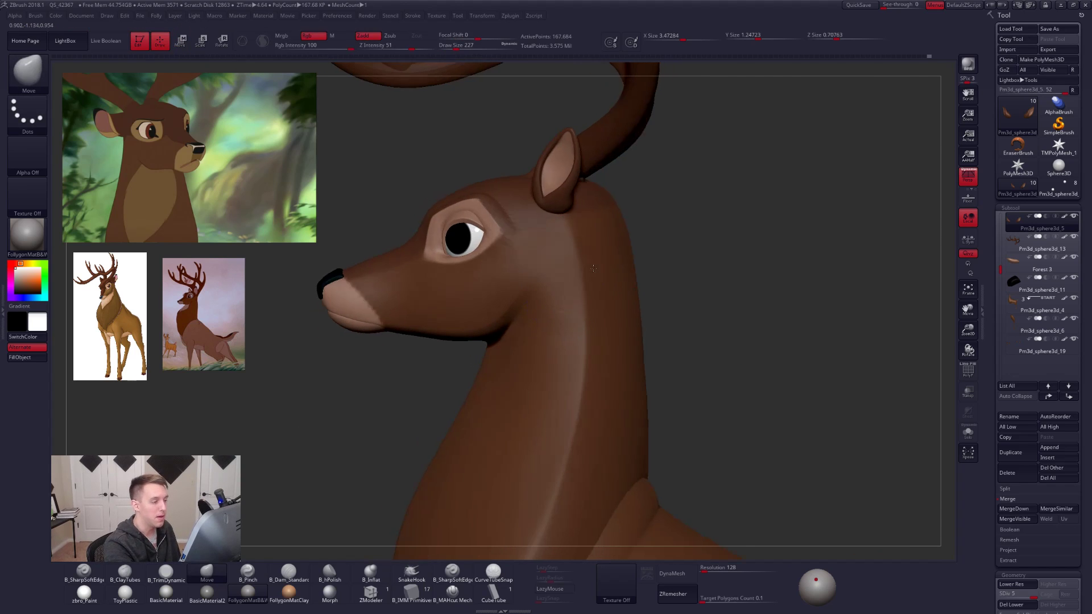
Reshape the ear at a lower subdivision level with the Move brush at draw size 381, and restore its highest level.
{"action": "right_click_drag", "start_coordinate": [550, 285], "coordinate": [438, 278]}
{"action": "key", "text": "space"}
{"action": "left_click_drag", "start_coordinate": [527, 268], "coordinate": [532, 267]}
{"action": "key", "text": "shift+d"}
{"action": "key", "text": "shift+d"}
{"action": "key", "text": "shift+d"}
{"action": "key", "text": "space"}
{"action": "left_click_drag", "start_coordinate": [555, 199], "coordinate": [559, 199]}
{"action": "mouse_move", "coordinate": [512, 211]}
{"action": "right_mouse_down"}
{"action": "mouse_move", "coordinate": [603, 228]}
{"action": "mouse_move", "coordinate": [563, 218]}
{"action": "right_mouse_up"}
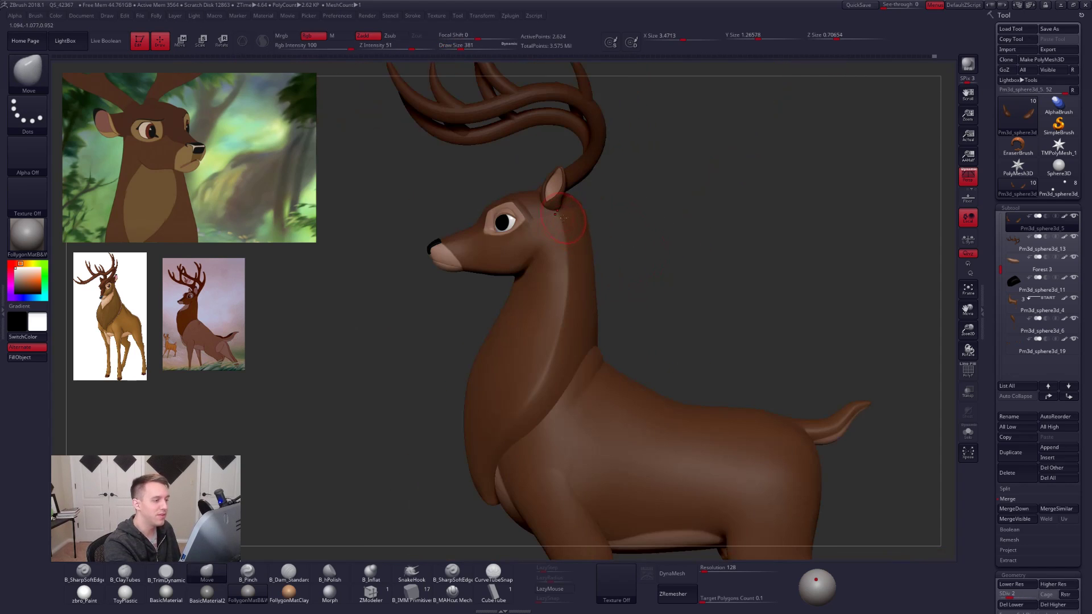
{"action": "key", "text": "d"}
{"action": "key", "text": "d"}
Move the ear subtool up the subtool order to directly below the head subtool.
{"action": "left_click_drag", "start_coordinate": [1006, 261], "coordinate": [1009, 211]}
{"action": "left_click", "coordinate": [1053, 400]}
{"action": "left_click", "coordinate": [1053, 400]}
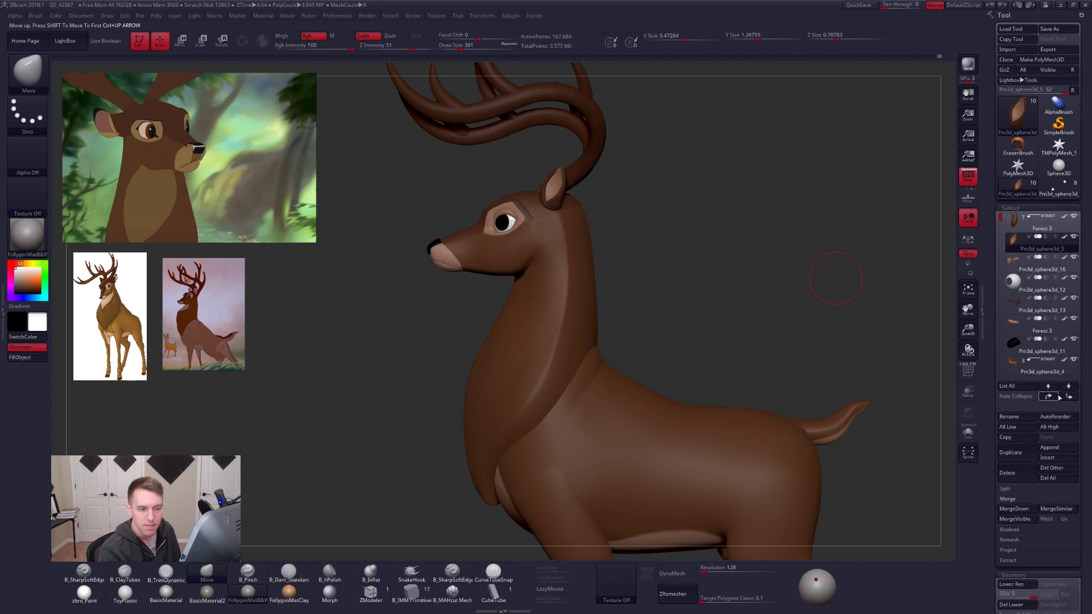
Select the head subtool, hide its polypaint and isolate it from the other subtools.
{"action": "left_click", "coordinate": [1024, 228]}
{"action": "left_click_drag", "start_coordinate": [856, 302], "coordinate": [814, 364]}
{"action": "key", "text": "shift+f"}
{"action": "key", "text": "shift+f"}
{"action": "left_click", "coordinate": [1064, 217]}
{"action": "key", "text": "alt+s"}
Lower the head's subdivision level and smooth the forehead between the eyes with the Smooth brush at draw size 140.
{"action": "key", "text": "space"}
{"action": "left_click_drag", "start_coordinate": [569, 267], "coordinate": [562, 267]}
{"action": "left_click_drag", "start_coordinate": [797, 273], "coordinate": [796, 364], "text": "alt"}
{"action": "left_click_drag", "start_coordinate": [796, 364], "coordinate": [887, 358]}
{"action": "right_click_drag", "start_coordinate": [555, 302], "coordinate": [589, 328], "text": "ctrl"}
{"action": "key", "text": "space"}
{"action": "left_click_drag", "start_coordinate": [610, 327], "coordinate": [607, 328]}
{"action": "mouse_move", "coordinate": [591, 320]}
{"action": "right_mouse_down"}
{"action": "mouse_move", "coordinate": [568, 323]}
{"action": "mouse_move", "coordinate": [575, 313]}
{"action": "right_mouse_up"}
{"action": "key", "text": "space"}
{"action": "left_click_drag", "start_coordinate": [582, 322], "coordinate": [562, 298]}
{"action": "key", "text": "shift+d"}
{"action": "key", "text": "shift+d"}
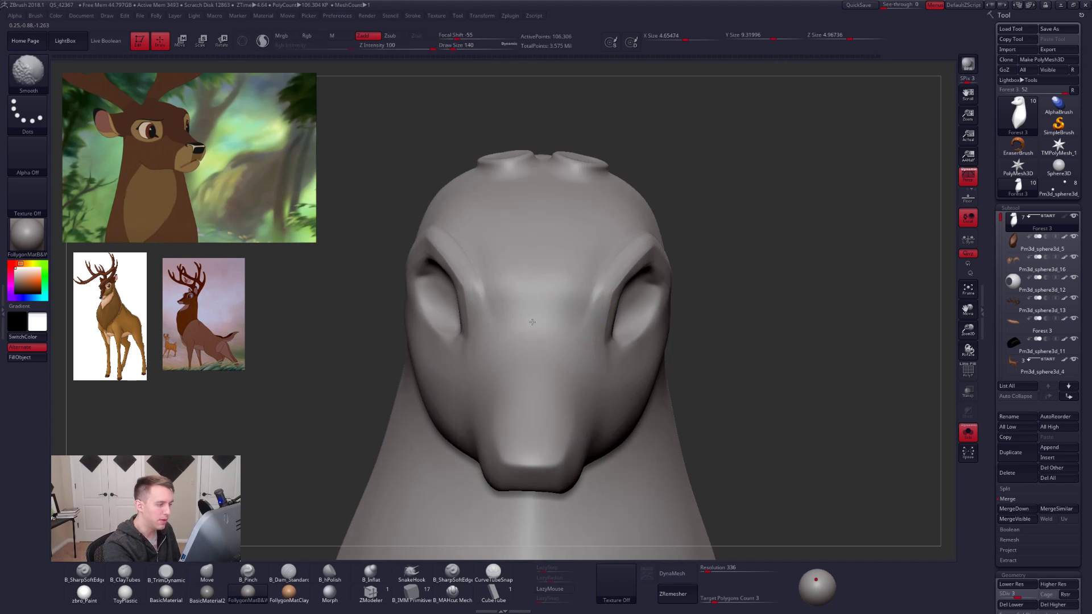
{"action": "right_click_drag", "start_coordinate": [620, 318], "coordinate": [584, 314]}
{"action": "key", "text": "space"}
{"action": "left_click_drag", "start_coordinate": [589, 316], "coordinate": [587, 317]}
{"action": "mouse_move", "coordinate": [586, 310]}
{"action": "right_mouse_down"}
{"action": "mouse_move", "coordinate": [540, 350]}
{"action": "mouse_move", "coordinate": [554, 348]}
{"action": "right_mouse_up"}
Carve the edge above the brow ridges with the B_MAHcut Mech brush at draw size 181.
{"action": "left_click", "coordinate": [453, 593]}
{"action": "left_click_drag", "start_coordinate": [574, 270], "coordinate": [621, 257]}
{"action": "mouse_move", "coordinate": [604, 273]}
{"action": "right_mouse_down"}
{"action": "mouse_move", "coordinate": [591, 307]}
{"action": "mouse_move", "coordinate": [558, 314]}
{"action": "right_mouse_up"}
{"action": "key", "text": "space"}
{"action": "left_click_drag", "start_coordinate": [556, 313], "coordinate": [560, 313]}
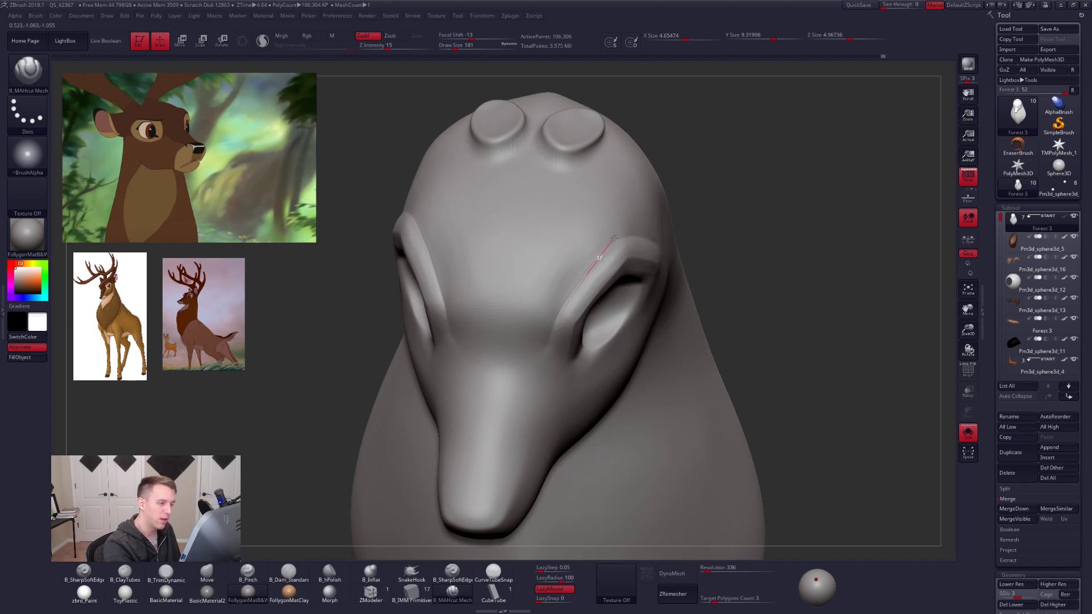
{"action": "right_click_drag", "start_coordinate": [653, 212], "coordinate": [611, 240]}
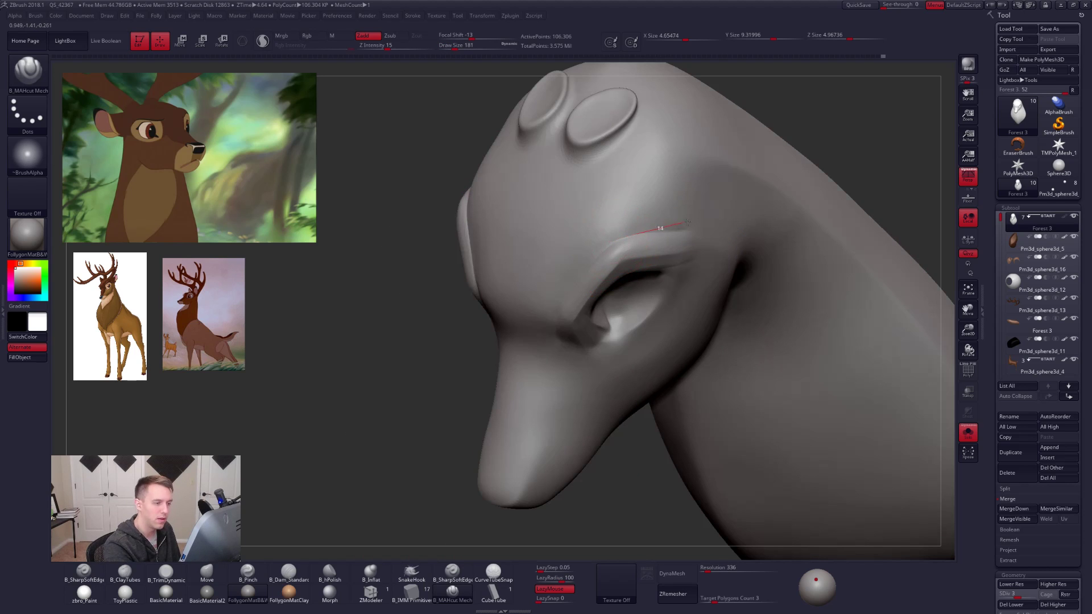
{"action": "right_click_drag", "start_coordinate": [686, 227], "coordinate": [692, 181]}
Bring back the other subtools and the head's polypaint, and check the head from below, the side and above.
{"action": "key", "text": "shift+s"}
{"action": "right_click_drag", "start_coordinate": [770, 309], "coordinate": [694, 347]}
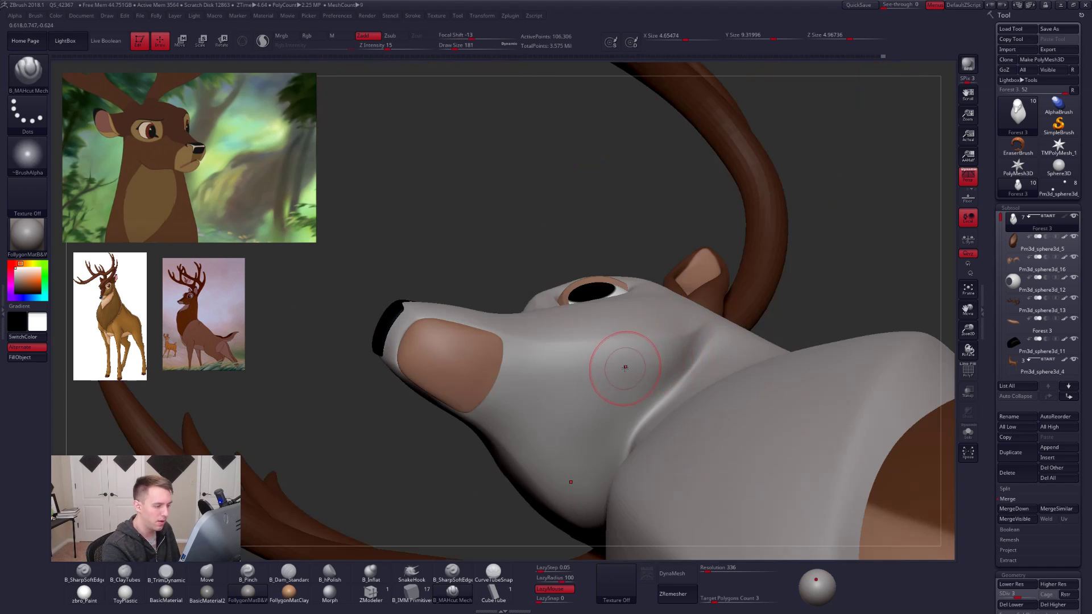
{"action": "mouse_move", "coordinate": [608, 407]}
{"action": "right_mouse_down"}
{"action": "mouse_move", "coordinate": [610, 449]}
{"action": "mouse_move", "coordinate": [620, 432]}
{"action": "right_mouse_up"}
{"action": "mouse_move", "coordinate": [628, 387]}
{"action": "right_mouse_down"}
{"action": "mouse_move", "coordinate": [654, 398]}
{"action": "mouse_move", "coordinate": [642, 354]}
{"action": "mouse_move", "coordinate": [755, 425]}
{"action": "mouse_move", "coordinate": [765, 409]}
{"action": "mouse_move", "coordinate": [798, 430]}
{"action": "mouse_move", "coordinate": [826, 357]}
{"action": "right_mouse_up"}
{"action": "right_click_drag", "start_coordinate": [868, 402], "coordinate": [848, 437]}
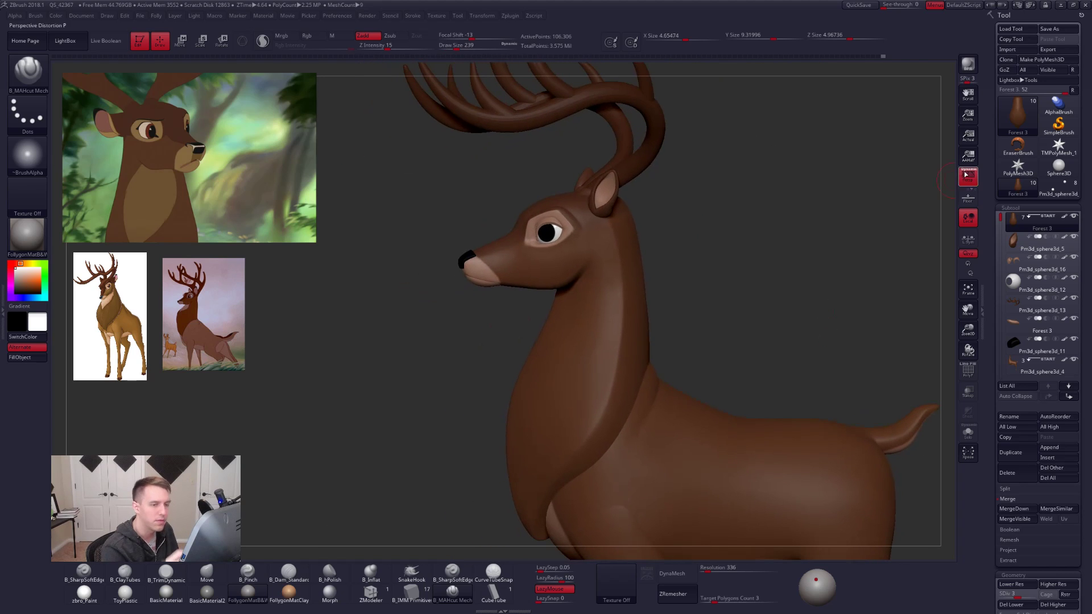
{"action": "right_click_drag", "start_coordinate": [754, 362], "coordinate": [718, 410]}
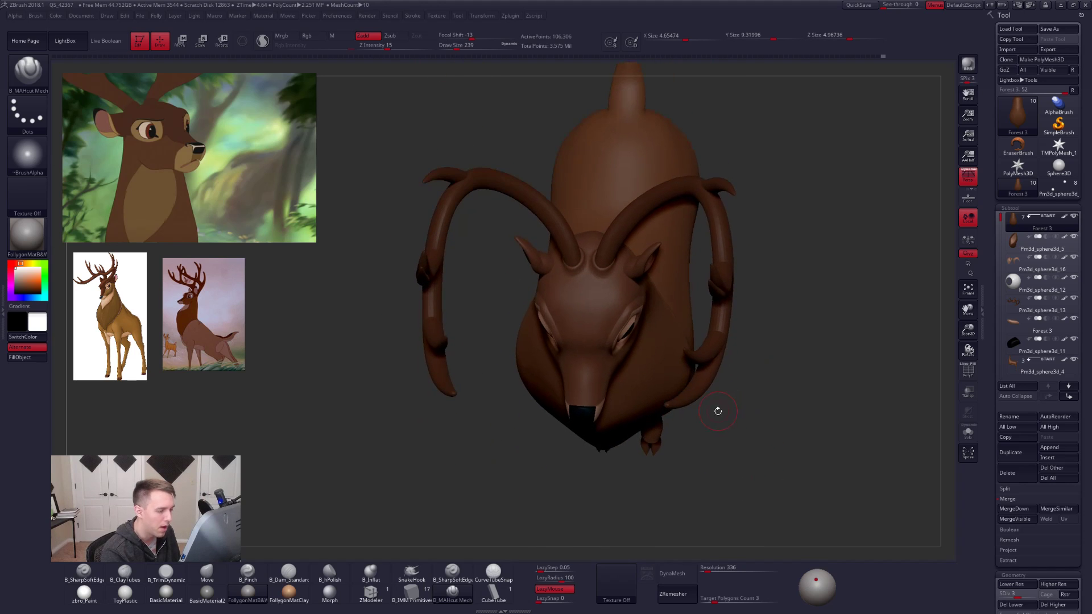
Lasso-mask the jaw at the head's lowest subdivision level and invert the mask so that only the jaw is editable.
{"action": "mouse_move", "coordinate": [726, 465]}
{"action": "right_mouse_down"}
{"action": "mouse_move", "coordinate": [741, 397]}
{"action": "mouse_move", "coordinate": [609, 255]}
{"action": "mouse_move", "coordinate": [608, 322]}
{"action": "right_mouse_up"}
{"action": "left_click_drag", "start_coordinate": [637, 296], "coordinate": [642, 295]}
{"action": "key", "text": "shift+d"}
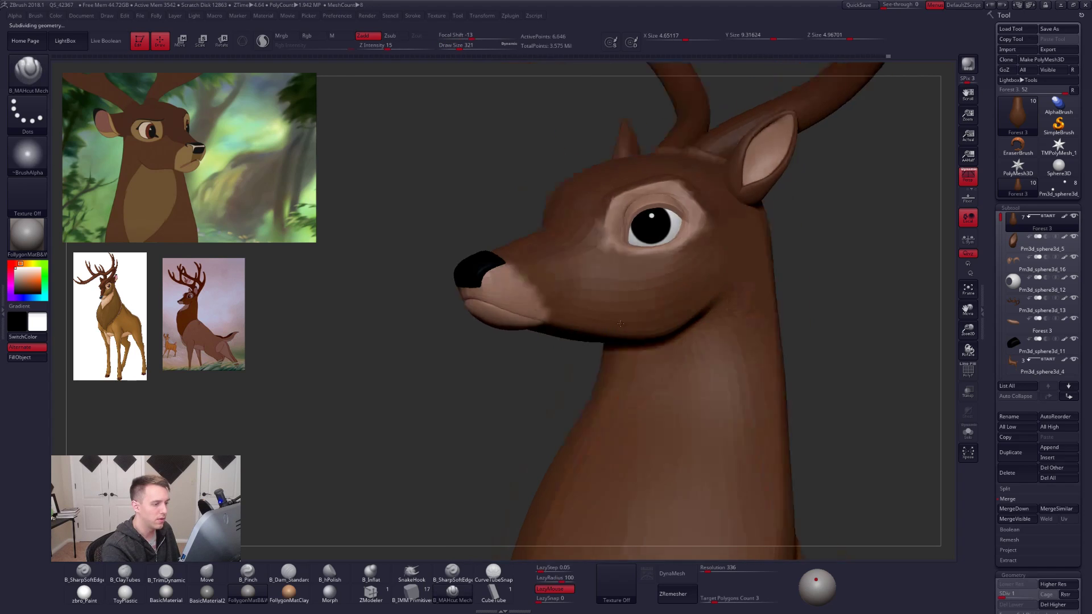
{"action": "right_click_drag", "start_coordinate": [621, 324], "coordinate": [604, 323]}
{"action": "key", "text": "space"}
{"action": "left_click_drag", "start_coordinate": [617, 323], "coordinate": [623, 323]}
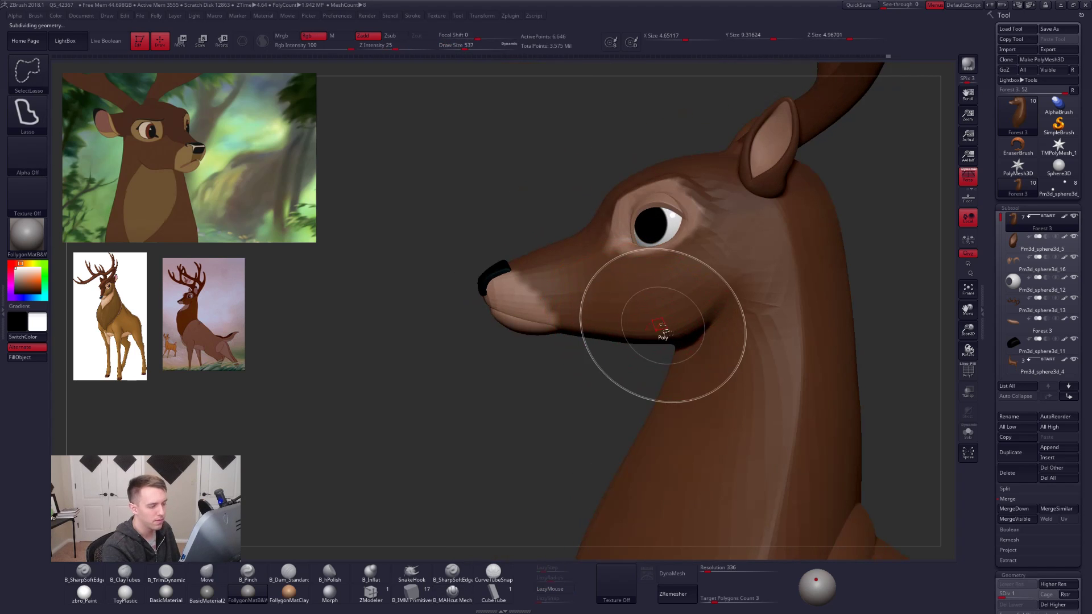
{"action": "key", "text": "ctrl+shift+f"}
{"action": "left_click_drag", "start_coordinate": [641, 358], "coordinate": [690, 340], "text": "ctrl"}
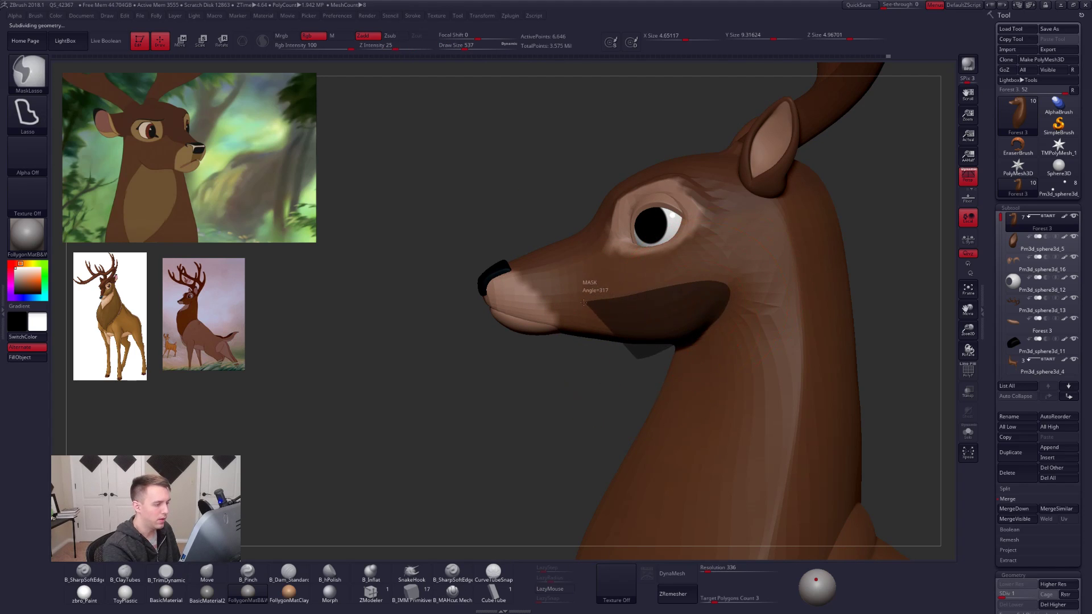
{"action": "left_click_drag", "start_coordinate": [535, 319], "coordinate": [460, 377], "text": "ctrl"}
{"action": "left_click", "coordinate": [640, 327], "text": "ctrl"}
{"action": "left_click", "coordinate": [628, 356], "text": "ctrl"}
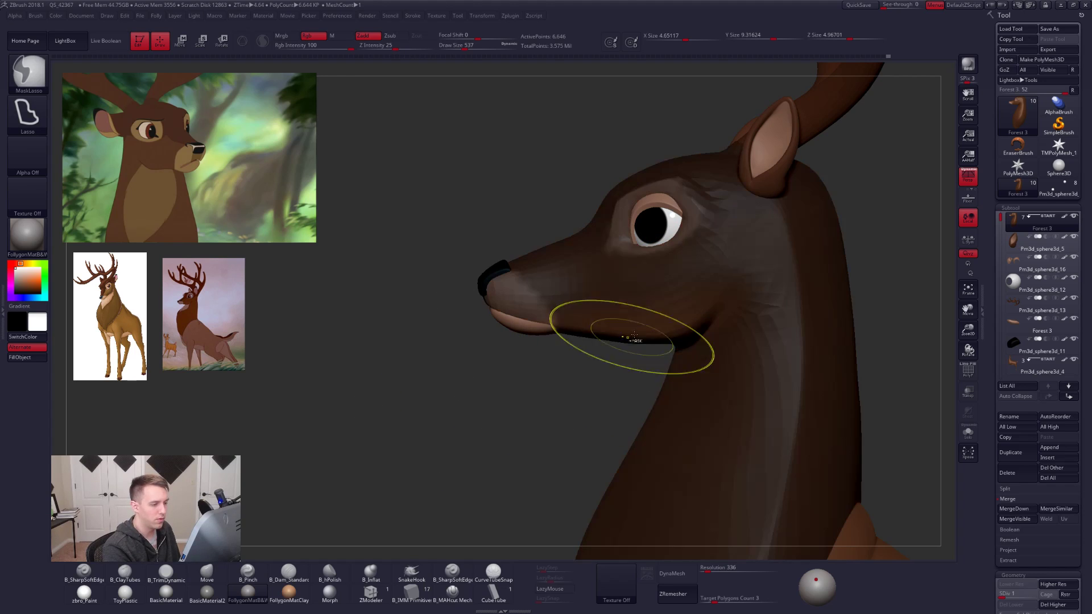
Reshape the jaw with the Move brush at draw sizes 720 and 636, and clear the mask.
{"action": "key", "text": "space"}
{"action": "left_click_drag", "start_coordinate": [635, 331], "coordinate": [643, 331]}
{"action": "mouse_move", "coordinate": [642, 341]}
{"action": "left_mouse_down"}
{"action": "mouse_move", "coordinate": [677, 337]}
{"action": "mouse_move", "coordinate": [720, 305]}
{"action": "left_mouse_up"}
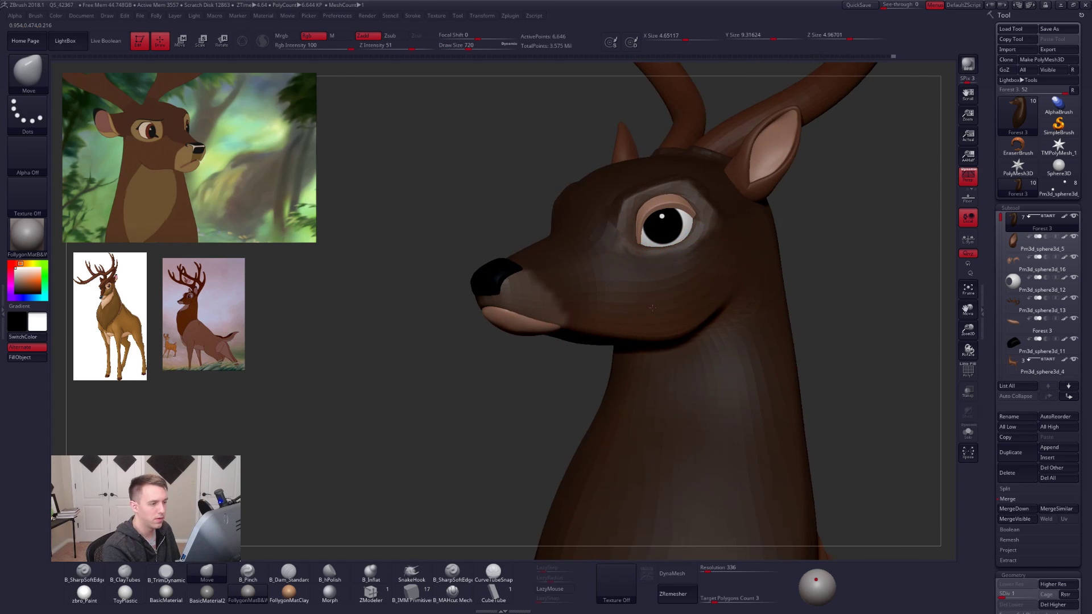
{"action": "right_click_drag", "start_coordinate": [718, 319], "coordinate": [724, 351], "text": "ctrl"}
{"action": "key", "text": "space"}
{"action": "left_click_drag", "start_coordinate": [726, 353], "coordinate": [721, 353]}
{"action": "mouse_move", "coordinate": [718, 348]}
{"action": "right_mouse_down"}
{"action": "mouse_move", "coordinate": [649, 319]}
{"action": "mouse_move", "coordinate": [721, 349]}
{"action": "right_mouse_up"}
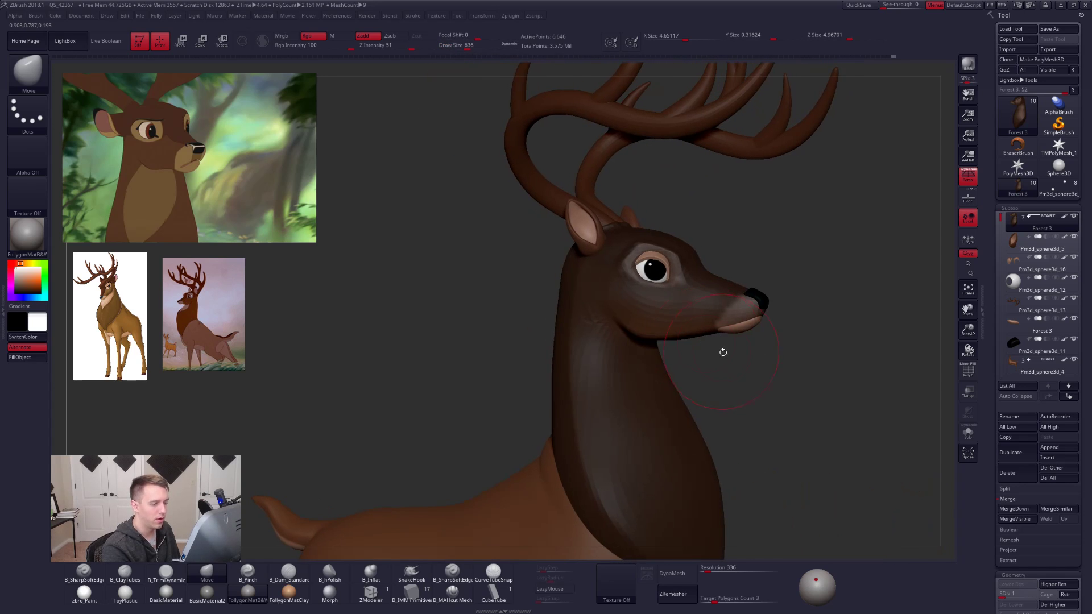
{"action": "left_click_drag", "start_coordinate": [723, 352], "coordinate": [740, 351], "text": "ctrl"}
Adjust the lower face with the Move brush at draw size 500 and restore the head's highest subdivision level.
{"action": "mouse_move", "coordinate": [688, 352]}
{"action": "right_mouse_down"}
{"action": "mouse_move", "coordinate": [703, 364]}
{"action": "mouse_move", "coordinate": [639, 339]}
{"action": "right_mouse_up"}
{"action": "key", "text": "space"}
{"action": "left_click_drag", "start_coordinate": [640, 337], "coordinate": [634, 337]}
{"action": "right_click_drag", "start_coordinate": [653, 331], "coordinate": [664, 317]}
{"action": "key", "text": "d"}
{"action": "key", "text": "d"}
{"action": "key", "text": "d"}
{"action": "key", "text": "d"}
{"action": "right_click_drag", "start_coordinate": [602, 334], "coordinate": [635, 372]}
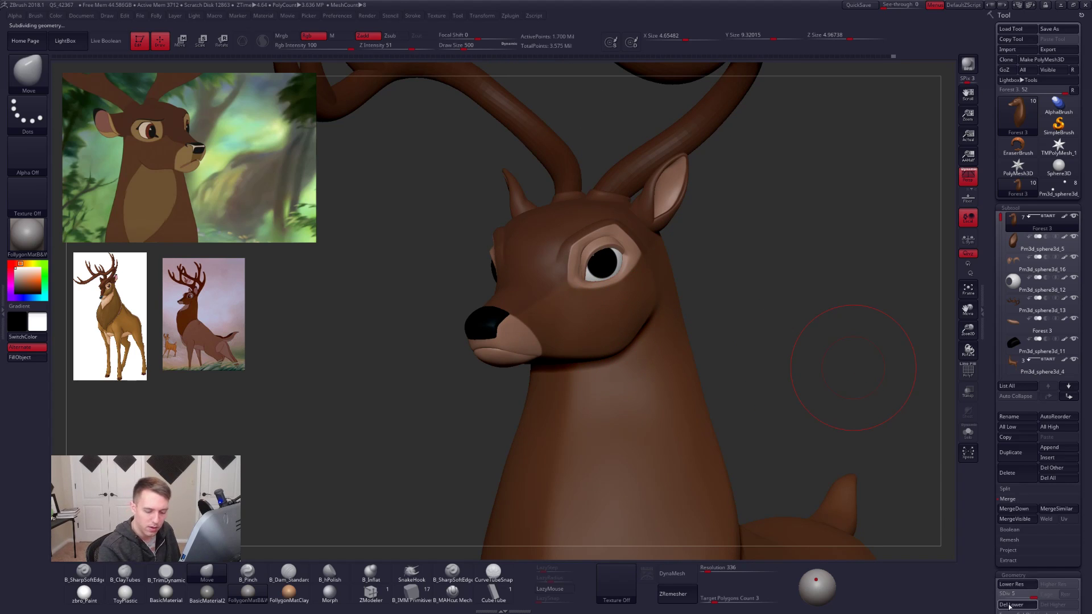
Delete the head's lower subdivision levels, merge the ear subtool into the head and isolate the merged mesh.
{"action": "left_click", "coordinate": [1015, 519]}
{"action": "left_click", "coordinate": [939, 529]}
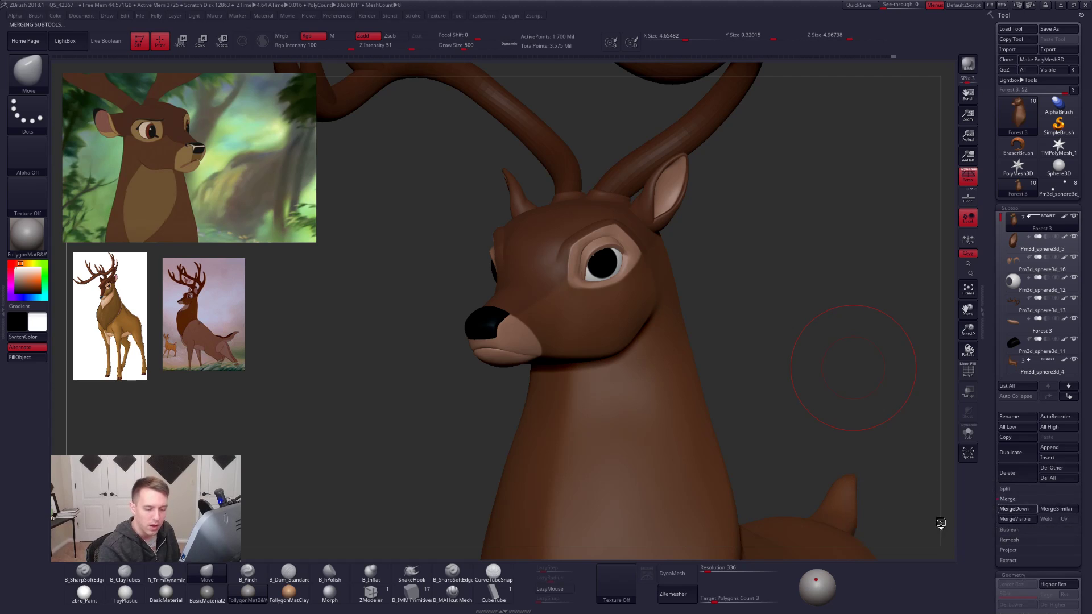
{"action": "key", "text": "shift+f"}
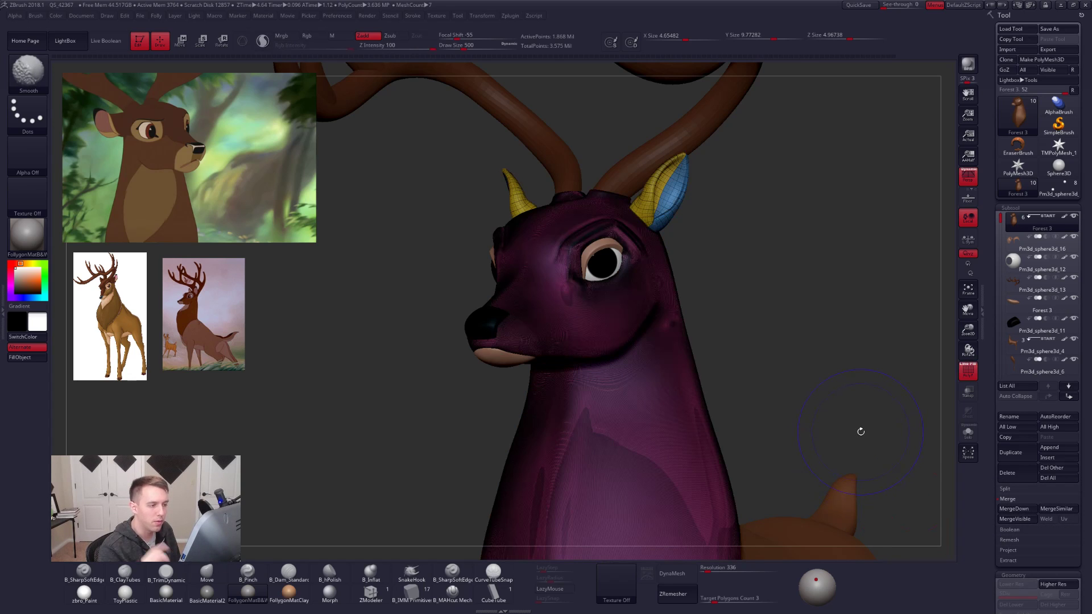
{"action": "key", "text": "shift+f"}
{"action": "key", "text": "alt+s"}
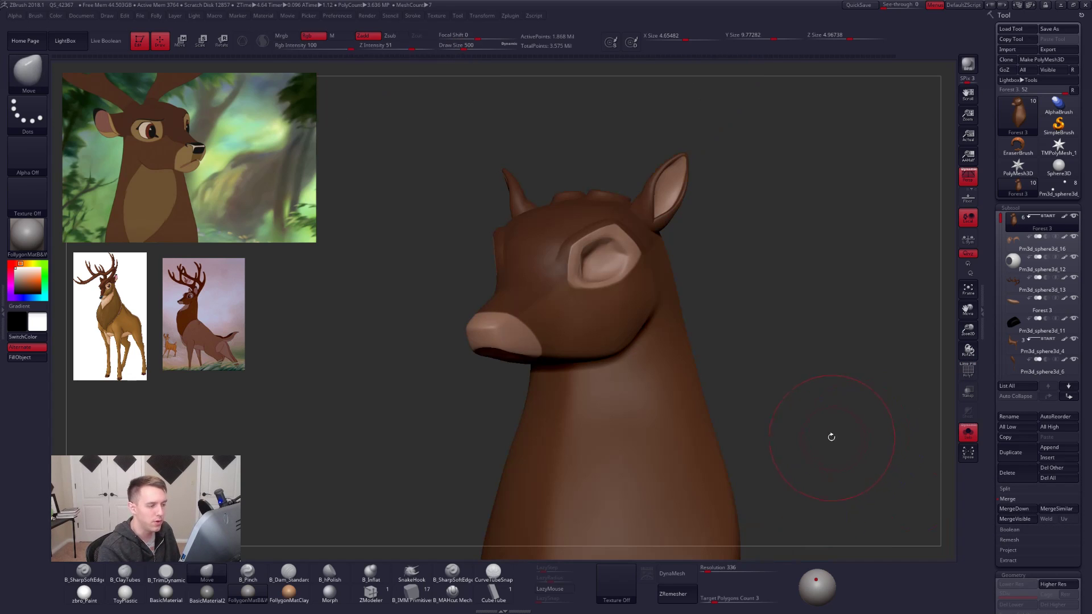
DynaMesh the merged head and ears at resolution 448 and switch to the zbro_Paint material.
{"action": "key", "text": "space"}
{"action": "mouse_move", "coordinate": [846, 439]}
{"action": "left_mouse_down"}
{"action": "mouse_move", "coordinate": [830, 468]}
{"action": "mouse_move", "coordinate": [795, 456]}
{"action": "mouse_move", "coordinate": [788, 468]}
{"action": "left_mouse_up"}
{"action": "key", "text": "shift+f"}
{"action": "key", "text": "shift+f"}
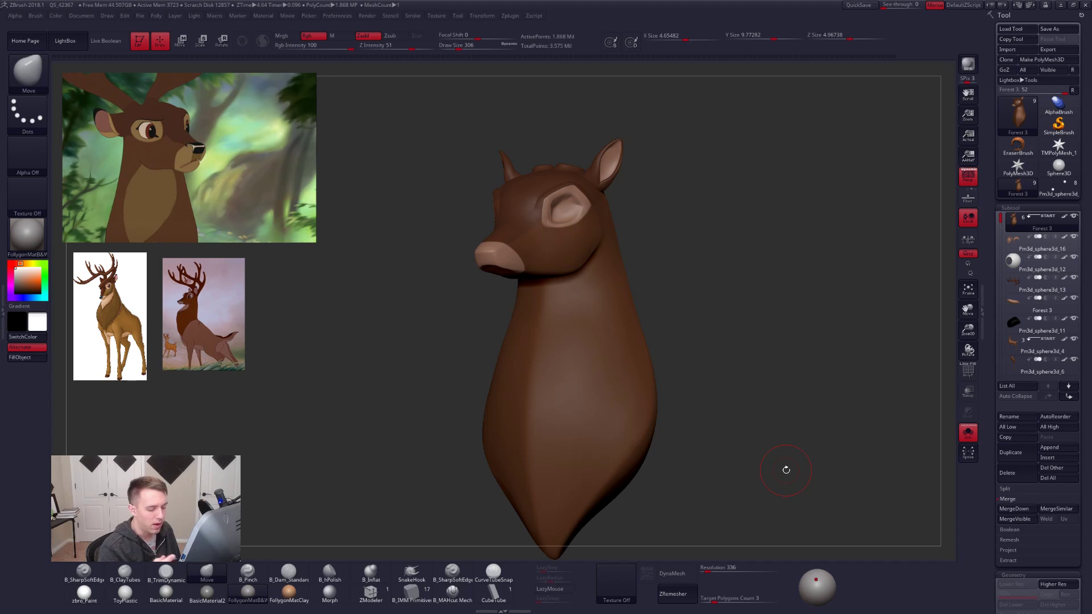
{"action": "left_click_drag", "start_coordinate": [706, 570], "coordinate": [711, 570]}
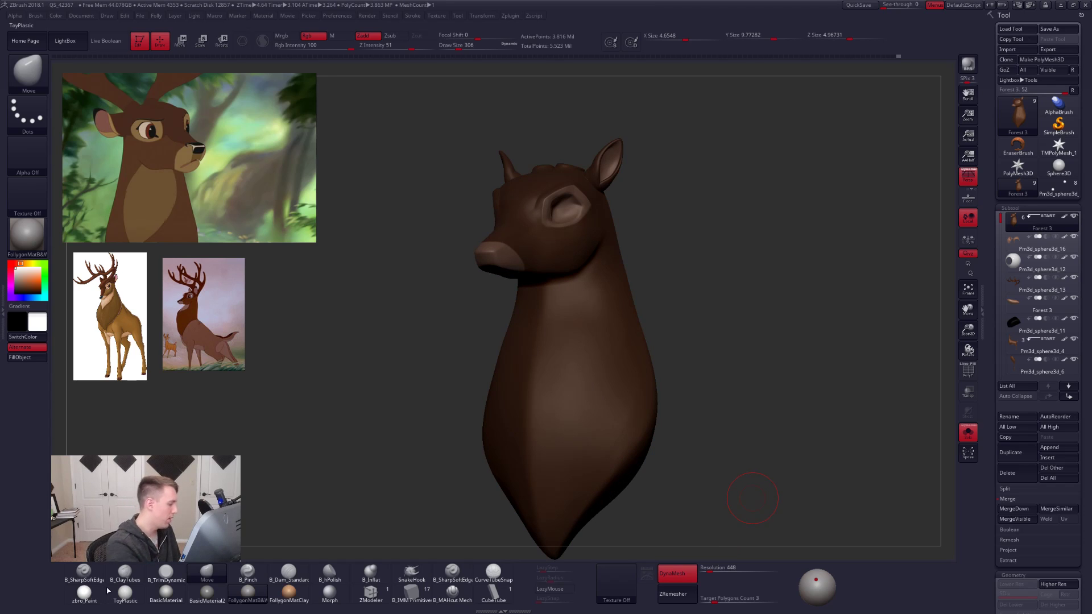
{"action": "left_click", "coordinate": [85, 593]}
{"action": "key", "text": "shift+f"}
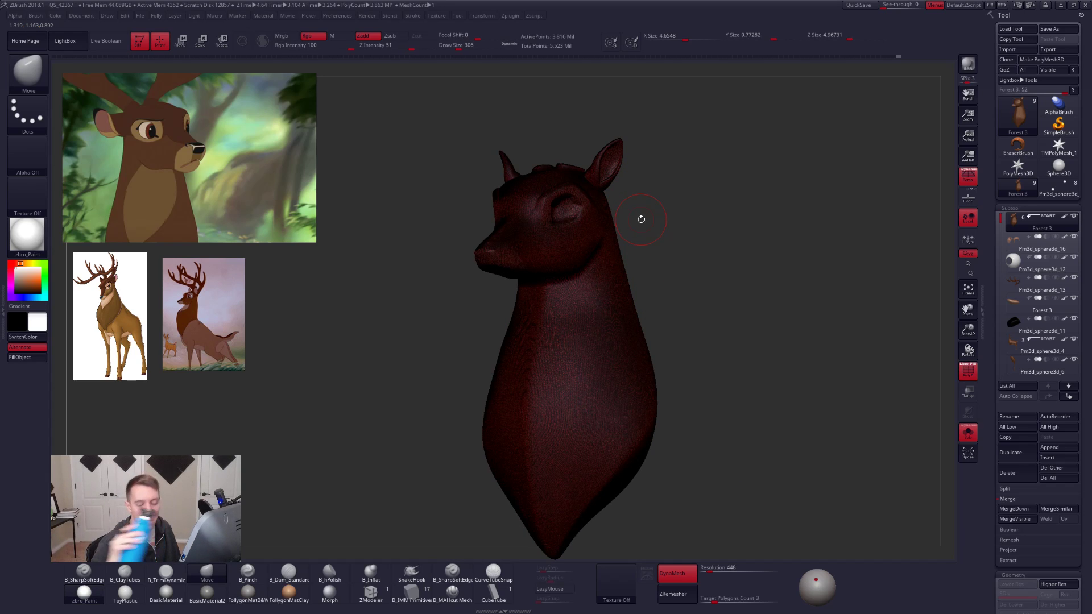
{"action": "key", "text": "shift+f"}
Flatten the seam behind the ear where it meets the skull with the B_TrimDynamic brush at draw size 113.
{"action": "mouse_move", "coordinate": [632, 188]}
{"action": "left_mouse_down", "text": "alt"}
{"action": "mouse_move", "coordinate": [631, 340]}
{"action": "mouse_move", "coordinate": [592, 316]}
{"action": "mouse_move", "coordinate": [593, 336]}
{"action": "mouse_move", "coordinate": [595, 313]}
{"action": "left_mouse_up", "text": "alt"}
{"action": "key", "text": "space"}
{"action": "left_click", "coordinate": [589, 304]}
{"action": "key", "text": "space"}
{"action": "left_click", "coordinate": [589, 326]}
{"action": "right_click_drag", "start_coordinate": [594, 313], "coordinate": [398, 341]}
{"action": "right_click", "coordinate": [571, 359]}
{"action": "right_click_drag", "start_coordinate": [592, 227], "coordinate": [617, 262]}
{"action": "key", "text": "3"}
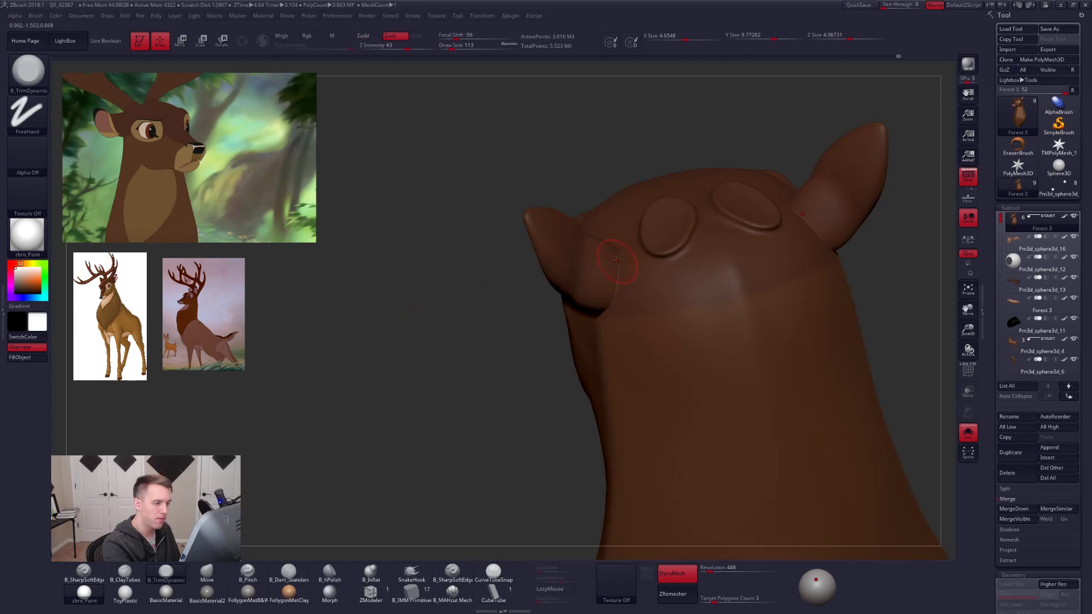
{"action": "right_click_drag", "start_coordinate": [610, 299], "coordinate": [620, 268]}
{"action": "left_click_drag", "start_coordinate": [617, 280], "coordinate": [608, 303]}
Blend the front and outer side of the ear base into the head with B_TrimDynamic and smoothing.
{"action": "mouse_move", "coordinate": [607, 304]}
{"action": "right_mouse_down"}
{"action": "mouse_move", "coordinate": [601, 315]}
{"action": "mouse_move", "coordinate": [538, 307]}
{"action": "mouse_move", "coordinate": [521, 293]}
{"action": "right_mouse_up"}
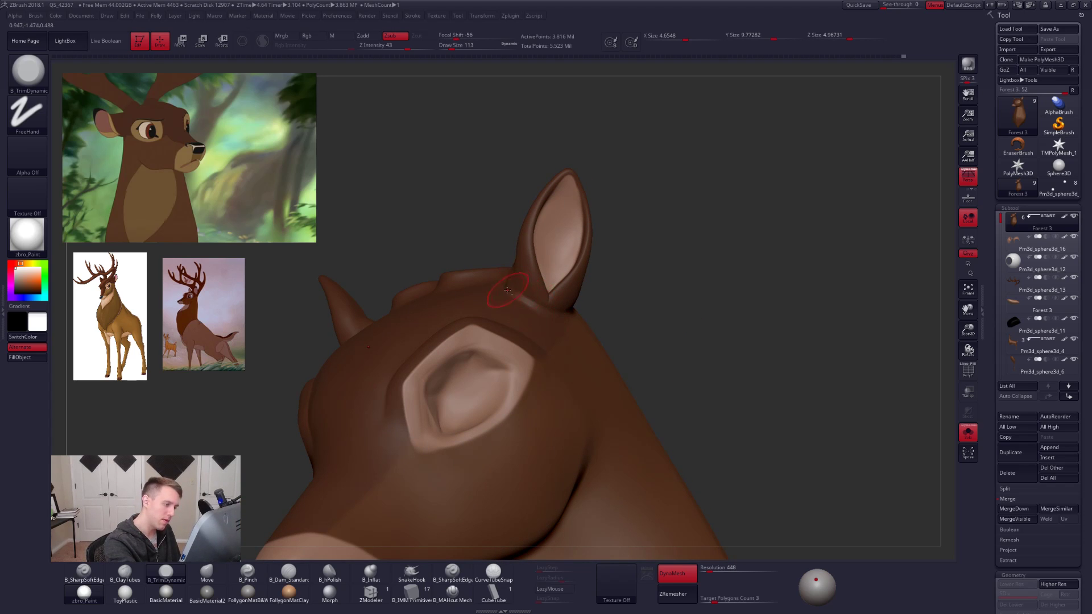
{"action": "mouse_move", "coordinate": [547, 314]}
{"action": "right_mouse_down"}
{"action": "mouse_move", "coordinate": [519, 310]}
{"action": "mouse_move", "coordinate": [552, 290]}
{"action": "mouse_move", "coordinate": [578, 336]}
{"action": "right_mouse_up"}
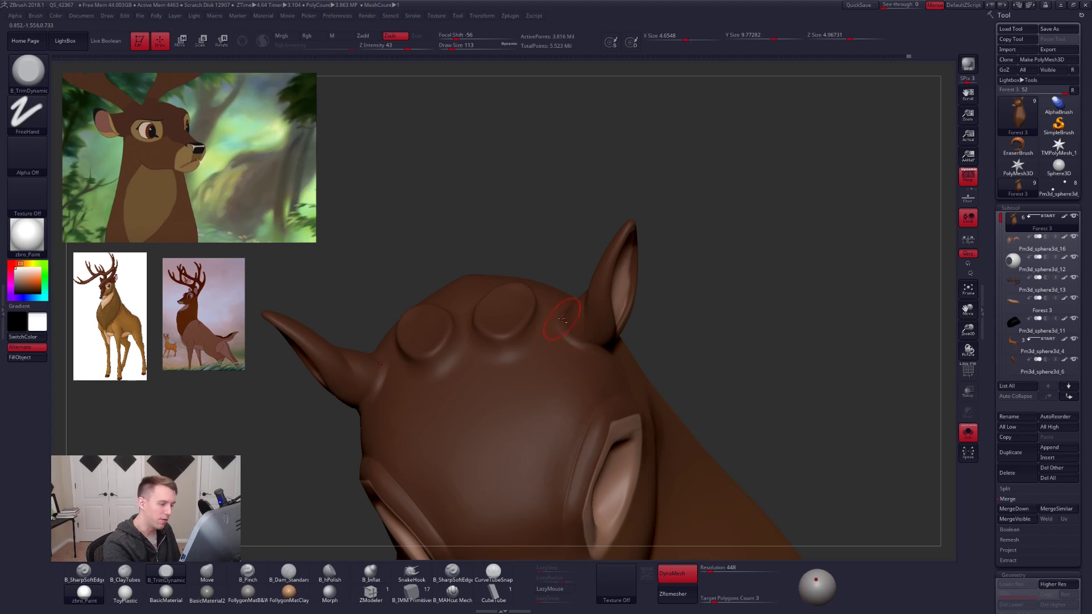
{"action": "mouse_move", "coordinate": [574, 341]}
{"action": "right_mouse_down", "text": "shift"}
{"action": "mouse_move", "coordinate": [569, 280]}
{"action": "mouse_move", "coordinate": [575, 378]}
{"action": "mouse_move", "coordinate": [654, 386]}
{"action": "mouse_move", "coordinate": [584, 381]}
{"action": "right_mouse_up", "text": "shift"}
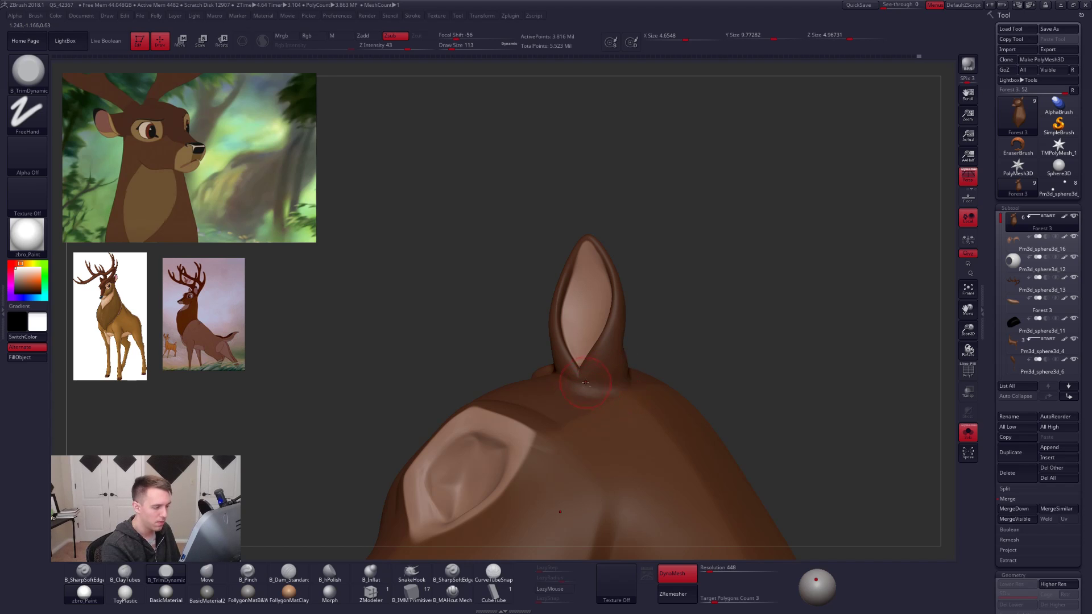
Slice the muzzle into its own polygroup with SliceCurve and check the polygroups on the isolated head mesh.
{"action": "right_click_drag", "start_coordinate": [625, 402], "coordinate": [648, 392]}
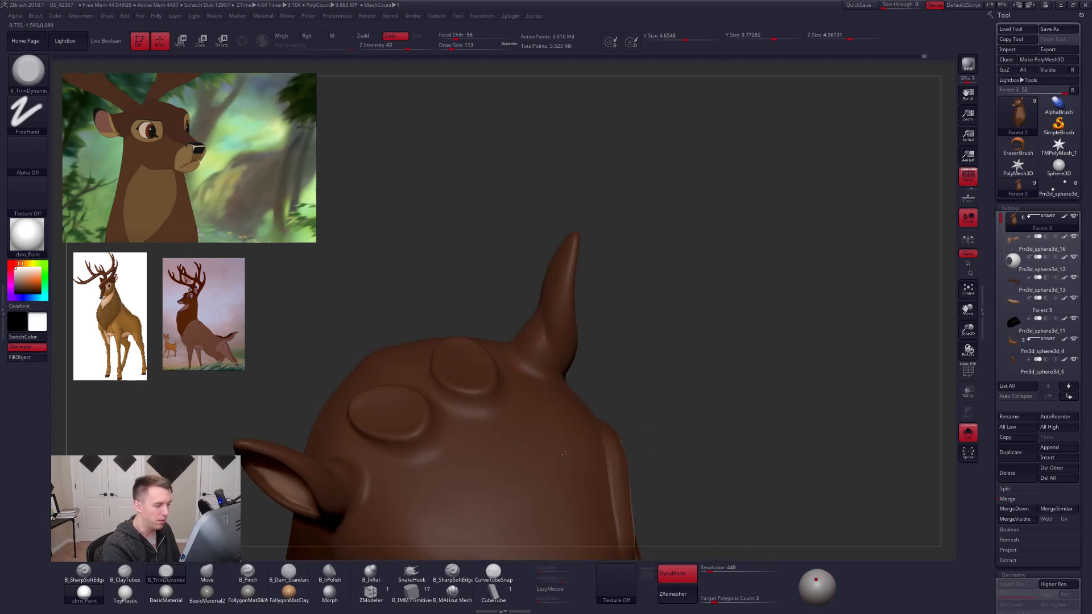
{"action": "right_click_drag", "start_coordinate": [526, 382], "coordinate": [504, 307]}
{"action": "right_click_drag", "start_coordinate": [499, 355], "coordinate": [654, 455]}
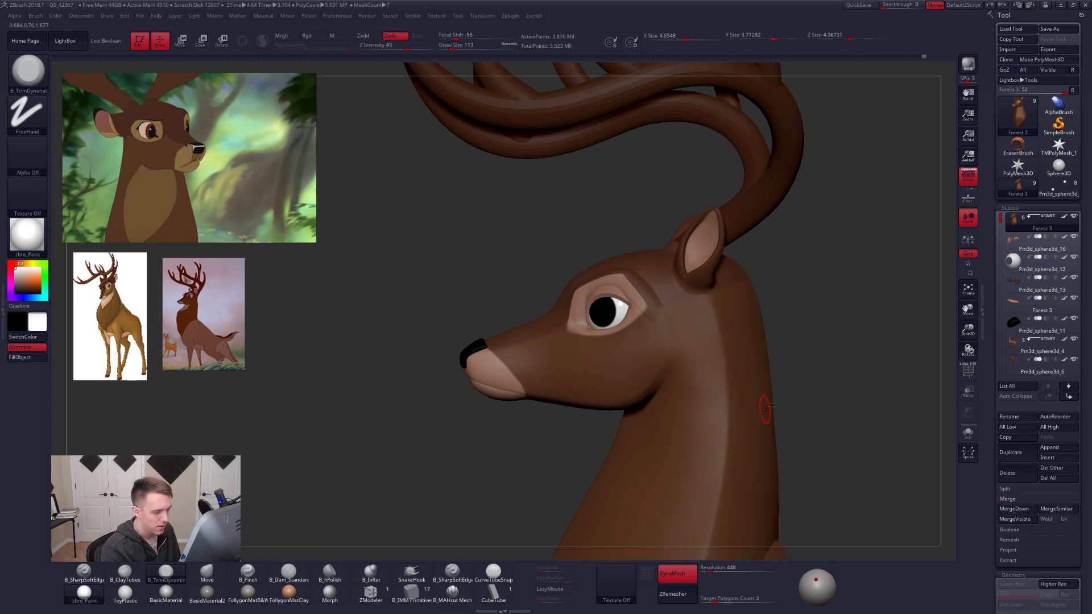
{"action": "key", "text": "space"}
{"action": "right_click_drag", "start_coordinate": [591, 391], "coordinate": [540, 429]}
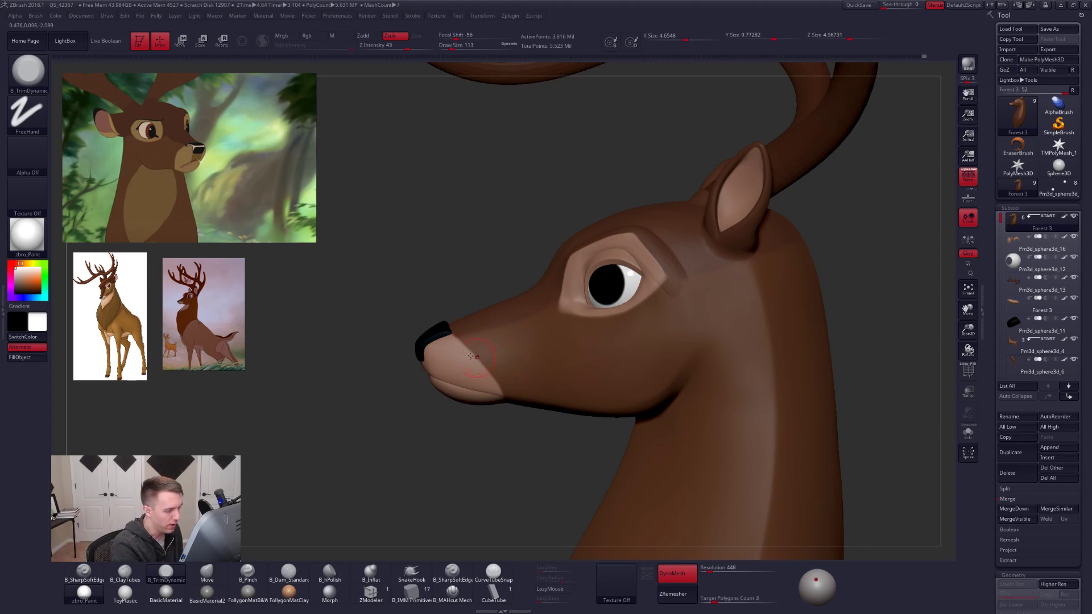
{"action": "mouse_move", "coordinate": [434, 318]}
{"action": "left_mouse_down", "text": "ctrl+shift"}
{"action": "mouse_move", "coordinate": [510, 409]}
{"action": "mouse_move", "coordinate": [420, 319]}
{"action": "mouse_move", "coordinate": [567, 482]}
{"action": "mouse_move", "coordinate": [541, 475]}
{"action": "mouse_move", "coordinate": [547, 467]}
{"action": "left_mouse_up", "text": "ctrl+shift"}
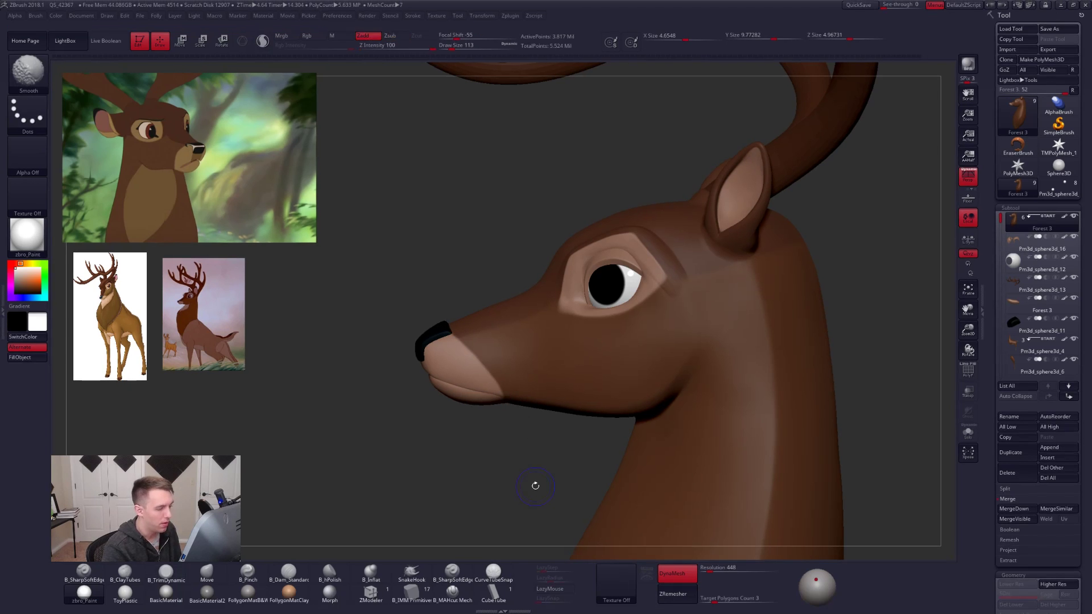
{"action": "key", "text": "shift+f"}
{"action": "right_click_drag", "start_coordinate": [750, 486], "coordinate": [709, 435], "text": "ctrl"}
{"action": "key", "text": "alt+s"}
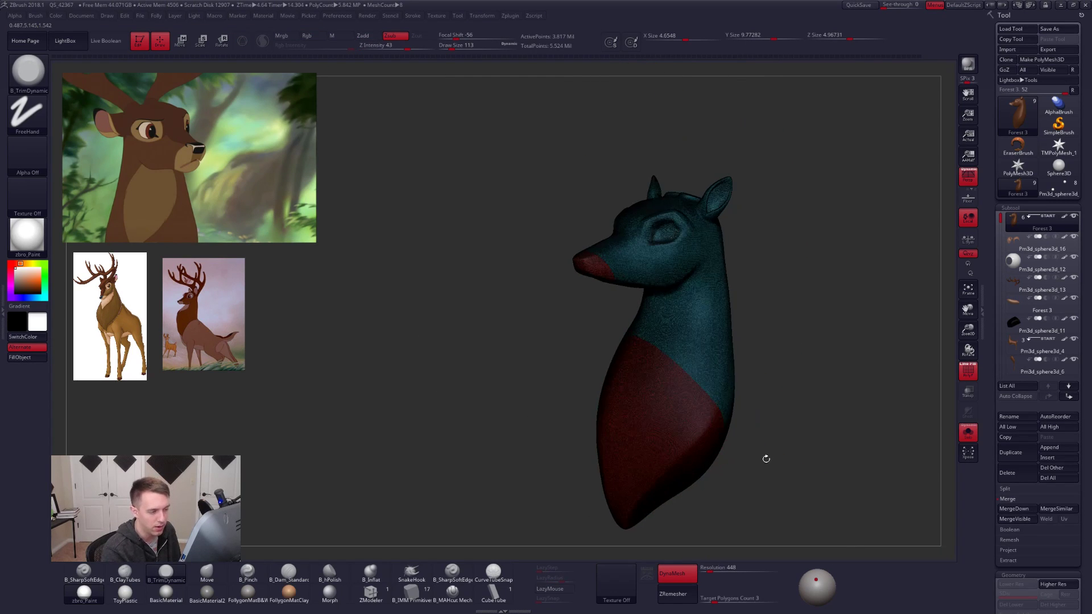
{"action": "key", "text": "shift+f"}
{"action": "right_click_drag", "start_coordinate": [653, 366], "coordinate": [626, 435]}
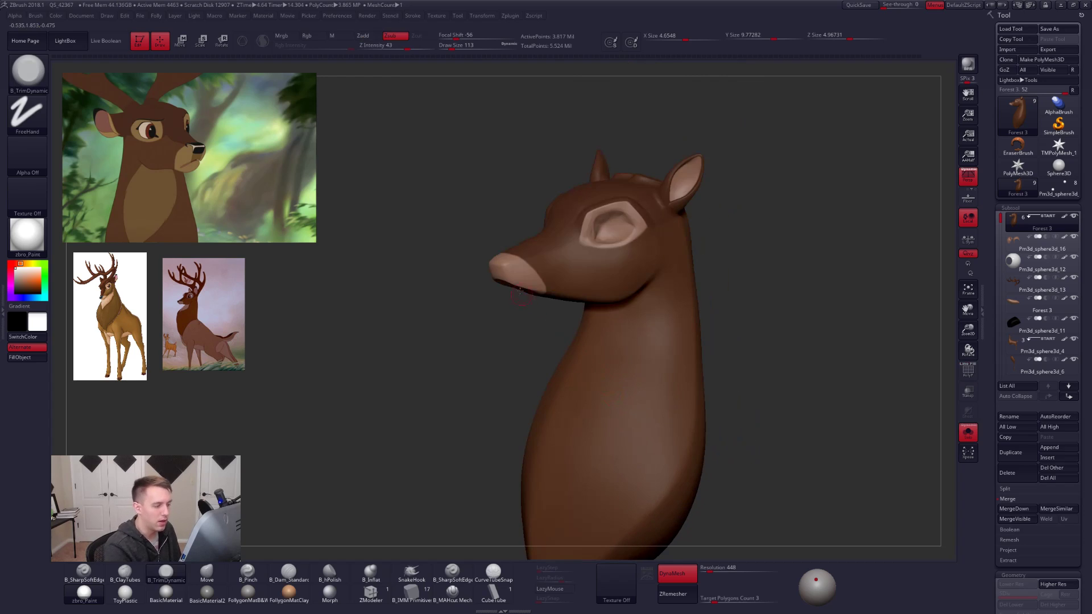
Hide only the muzzle portion of the head mesh and split it off into its own subtool.
{"action": "left_click", "coordinate": [514, 275], "text": "ctrl+shift"}
{"action": "key", "text": "space"}
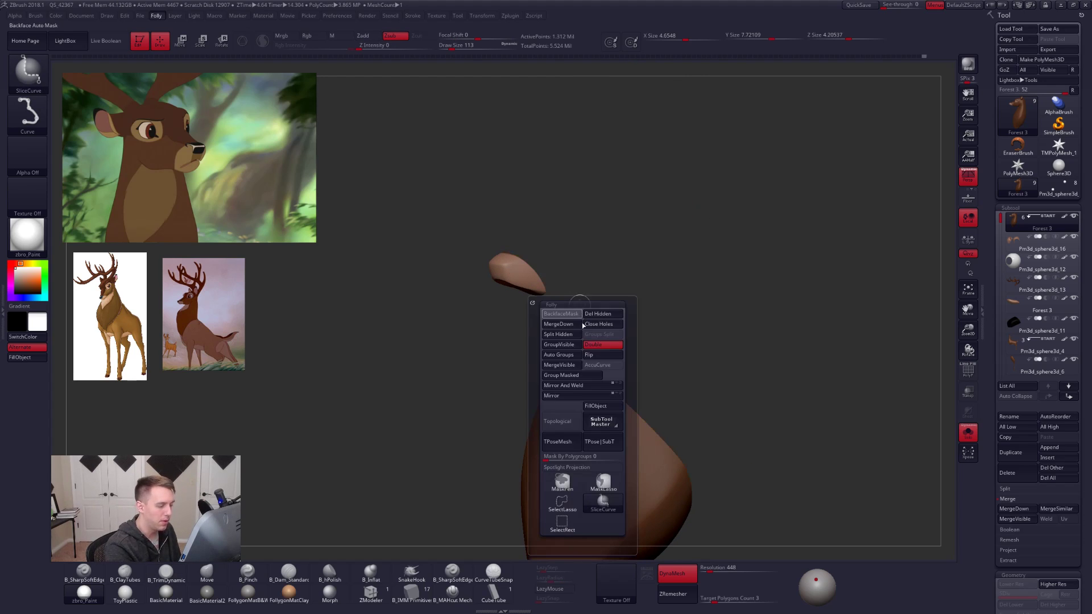
{"action": "left_click", "coordinate": [571, 506]}
{"action": "mouse_move", "coordinate": [459, 331]}
{"action": "left_mouse_down", "text": "ctrl+shift"}
{"action": "mouse_move", "coordinate": [617, 289]}
{"action": "mouse_move", "coordinate": [407, 250]}
{"action": "mouse_move", "coordinate": [432, 318]}
{"action": "left_mouse_up", "text": "ctrl+shift"}
{"action": "left_click_drag", "start_coordinate": [758, 282], "coordinate": [792, 370], "text": "ctrl+shift"}
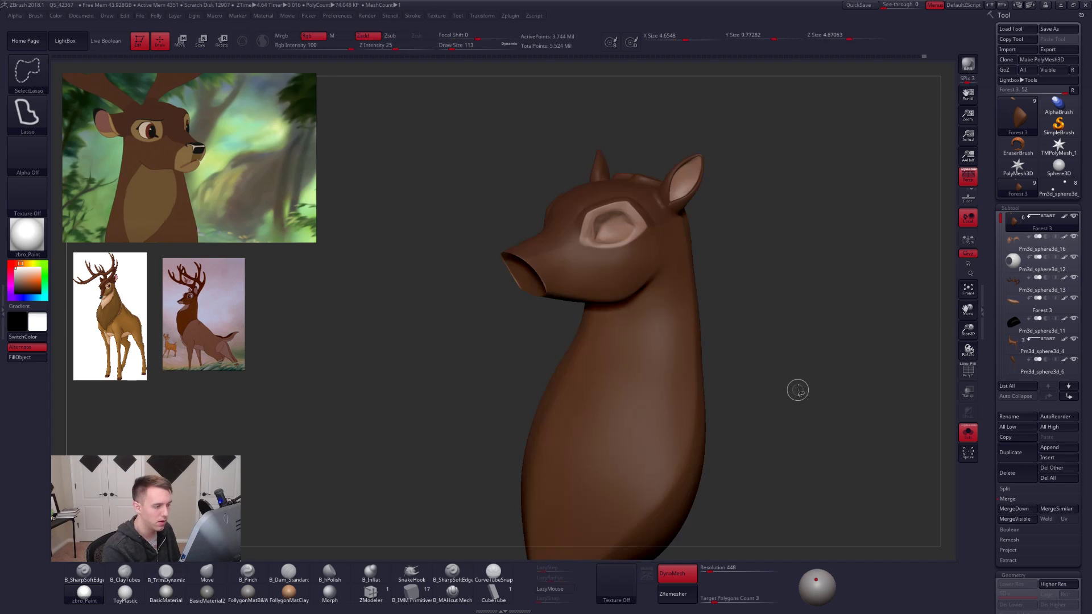
{"action": "key", "text": "space"}
{"action": "left_click", "coordinate": [751, 317]}
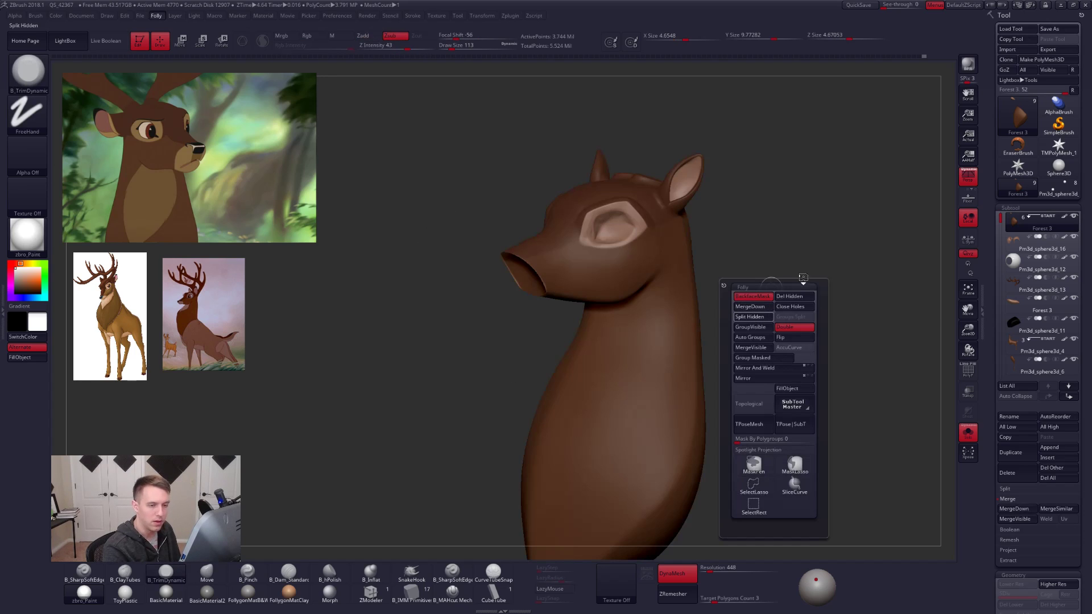
Sample the brown fur colour, close the hole at the head's cut muzzle end and DynaMesh the head at resolution 448.
{"action": "key", "text": "space"}
{"action": "left_click", "coordinate": [854, 303]}
{"action": "key", "text": "c"}
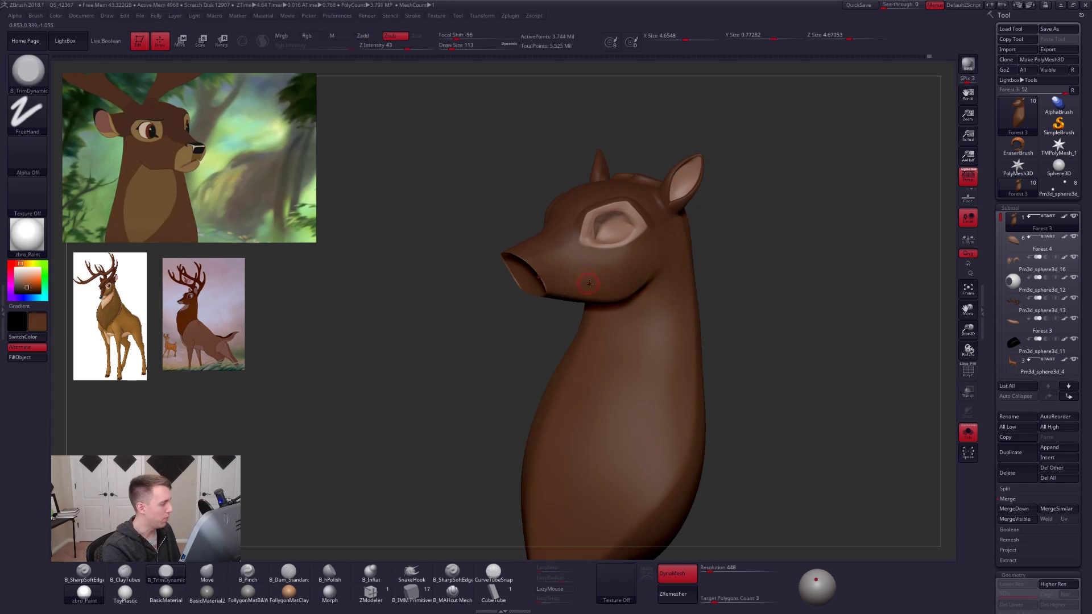
{"action": "key", "text": "space"}
{"action": "left_click", "coordinate": [809, 289]}
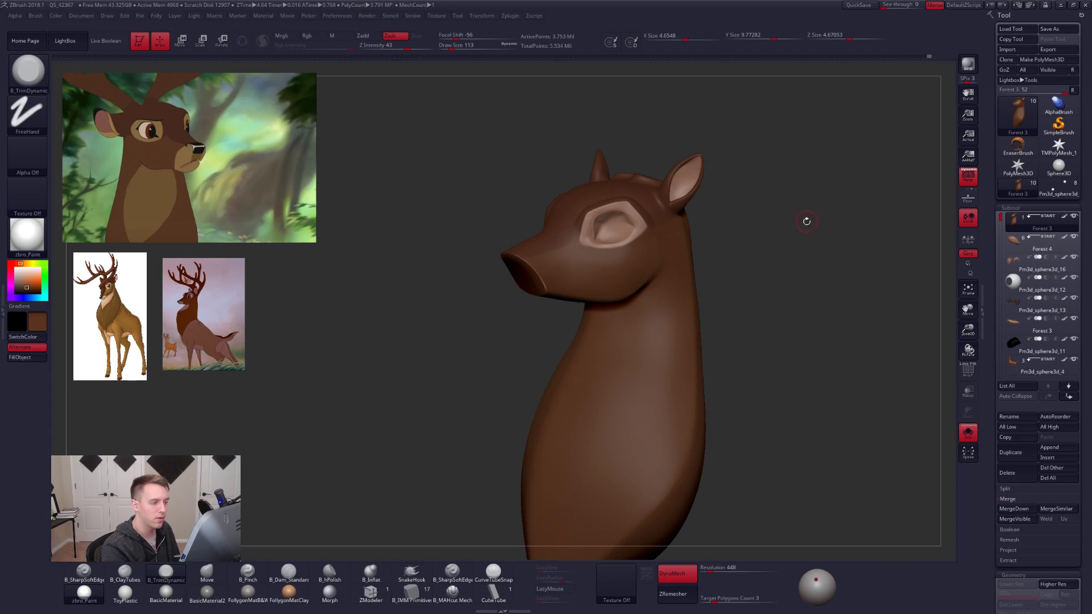
{"action": "right_click_drag", "start_coordinate": [555, 277], "coordinate": [591, 267]}
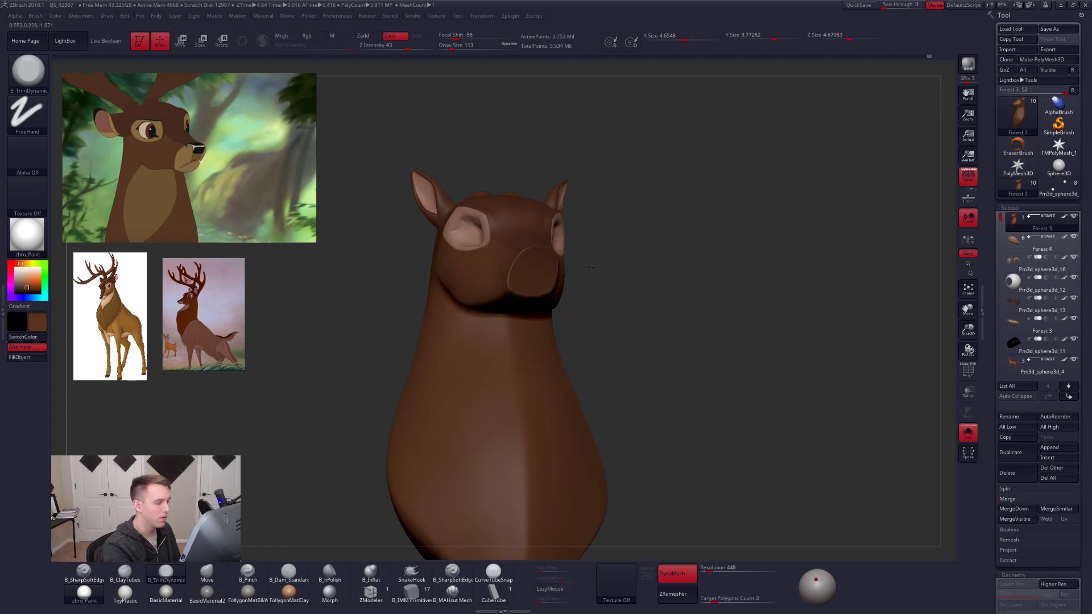
{"action": "left_click_drag", "start_coordinate": [591, 268], "coordinate": [826, 421]}
{"action": "key", "text": "ctrl"}
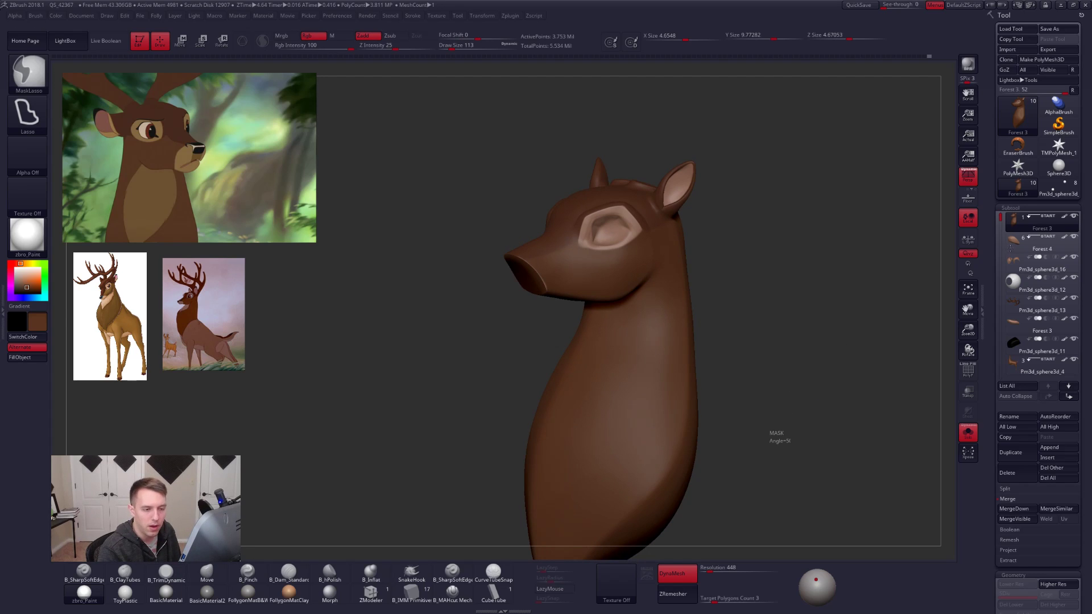
Select the split-off muzzle subtool, sample its tan colour, DynaMesh it and bring the rest of the deer back into view.
{"action": "left_click", "coordinate": [1029, 236]}
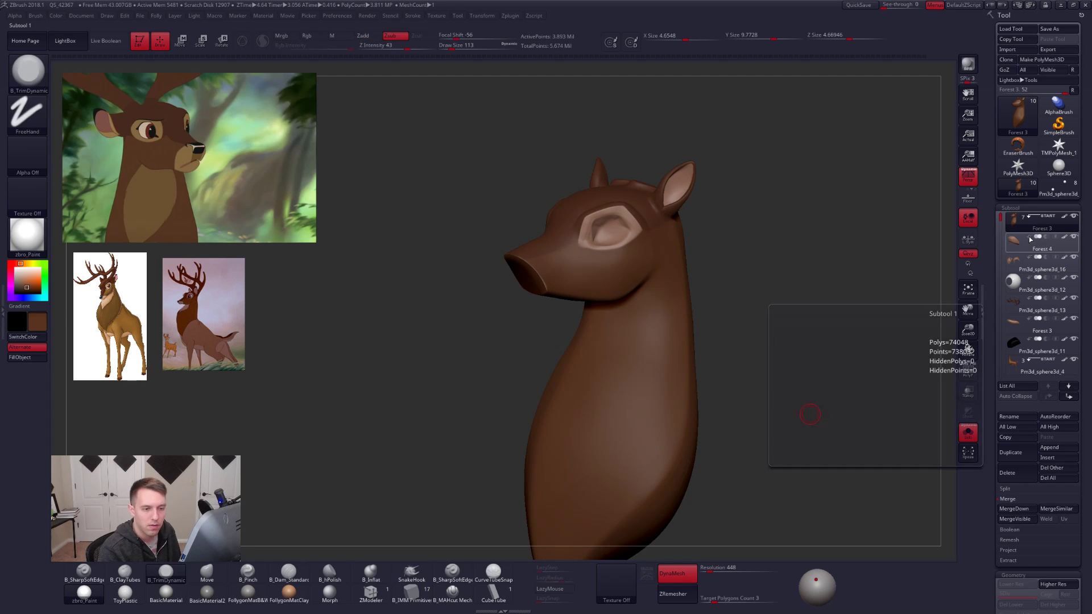
{"action": "key", "text": "c"}
{"action": "left_click_drag", "start_coordinate": [724, 357], "coordinate": [674, 397], "text": "ctrl"}
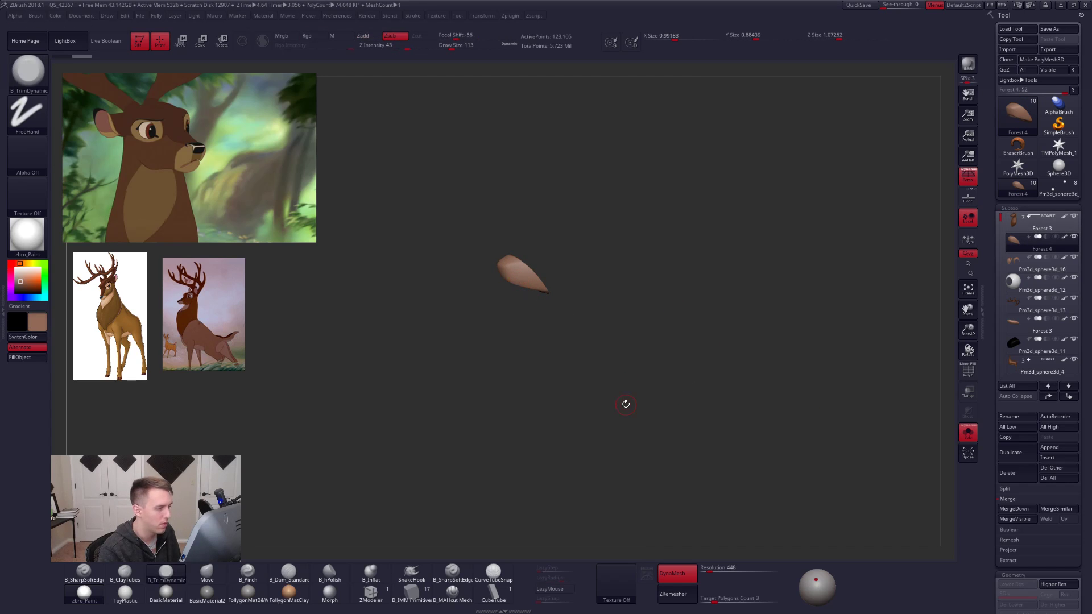
{"action": "left_click_drag", "start_coordinate": [547, 289], "coordinate": [666, 228]}
{"action": "key", "text": "shift+s"}
{"action": "left_click_drag", "start_coordinate": [585, 334], "coordinate": [597, 364]}
{"action": "mouse_move", "coordinate": [571, 300]}
{"action": "left_mouse_down"}
{"action": "mouse_move", "coordinate": [533, 259]}
{"action": "mouse_move", "coordinate": [549, 272]}
{"action": "mouse_move", "coordinate": [514, 302]}
{"action": "mouse_move", "coordinate": [522, 322]}
{"action": "left_mouse_up"}
Select the lower jaw subtool and adjust its underside with the Move brush at draw size 181.
{"action": "left_click", "coordinate": [514, 302], "text": "alt"}
{"action": "key", "text": "b"}
{"action": "key", "text": "m"}
{"action": "key", "text": "v"}
{"action": "key", "text": "space"}
{"action": "left_click_drag", "start_coordinate": [483, 386], "coordinate": [484, 382]}
{"action": "mouse_move", "coordinate": [642, 351]}
{"action": "left_mouse_down"}
{"action": "mouse_move", "coordinate": [549, 361]}
{"action": "mouse_move", "coordinate": [509, 301]}
{"action": "mouse_move", "coordinate": [498, 254]}
{"action": "left_mouse_up"}
{"action": "left_click_drag", "start_coordinate": [508, 323], "coordinate": [505, 244]}
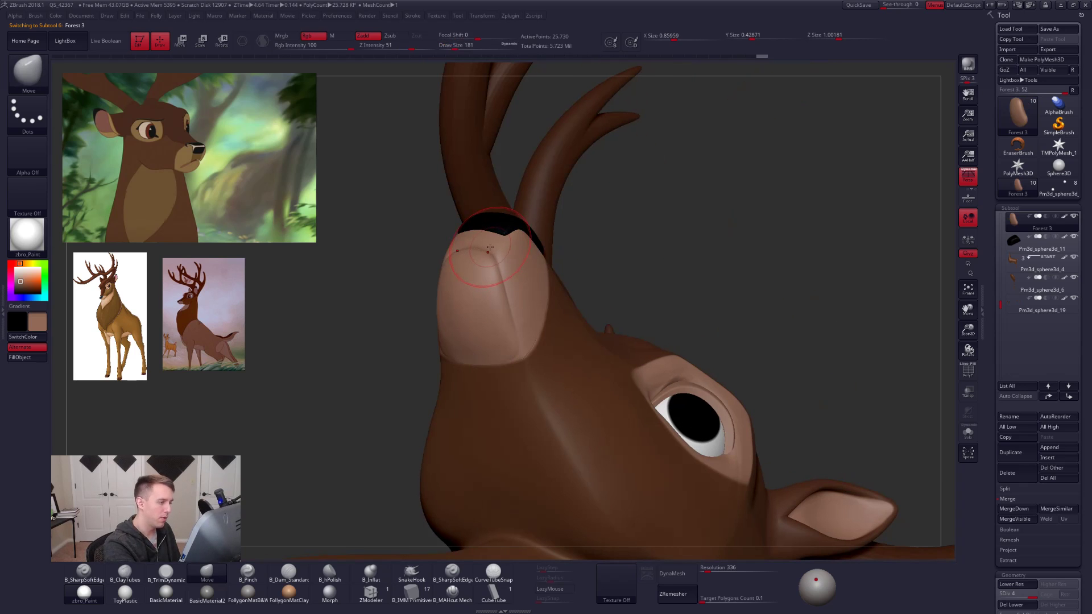
Check the lower jaw's polyframe and step it down to subdivision level 2 for editing with the Move brush.
{"action": "key", "text": "shift+f"}
{"action": "key", "text": "shift+d"}
{"action": "key", "text": "shift+f"}
{"action": "key", "text": "b"}
{"action": "key", "text": "m"}
{"action": "key", "text": "v"}
{"action": "key", "text": "shift+d"}
{"action": "right_click_drag", "start_coordinate": [489, 248], "coordinate": [525, 290]}
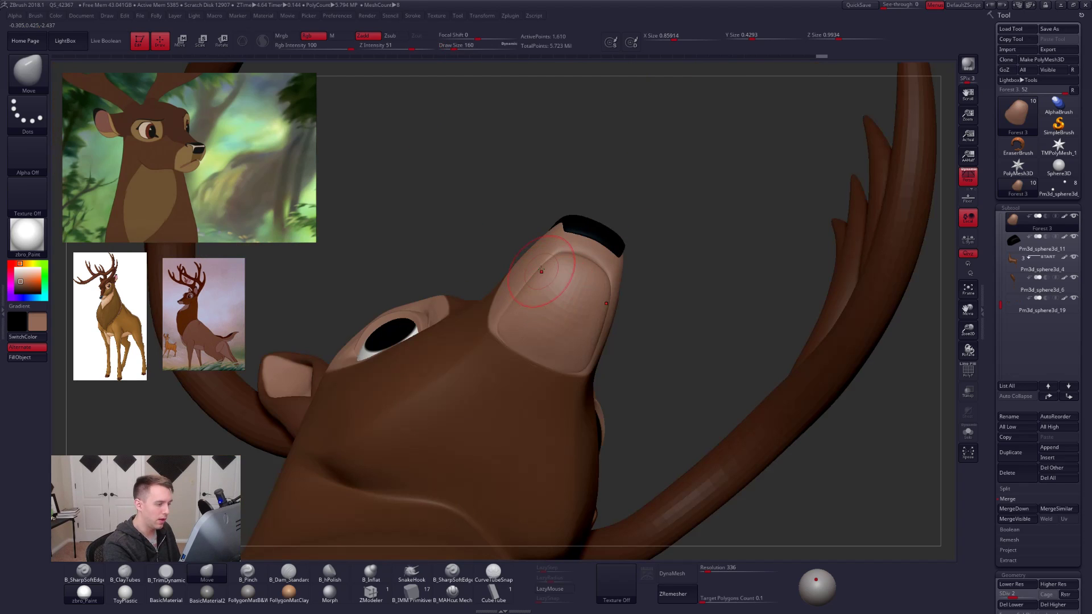
Reshape and smooth the lower jaw's outline beneath the muzzle with the Move brush, stepping back up to subdivision level 4.
{"action": "left_click_drag", "start_coordinate": [525, 289], "coordinate": [515, 296]}
{"action": "mouse_move", "coordinate": [514, 298]}
{"action": "left_mouse_down"}
{"action": "mouse_move", "coordinate": [538, 283]}
{"action": "mouse_move", "coordinate": [554, 324]}
{"action": "left_mouse_up"}
{"action": "left_click_drag", "start_coordinate": [575, 274], "coordinate": [577, 280]}
{"action": "right_click_drag", "start_coordinate": [577, 279], "coordinate": [577, 239]}
{"action": "left_click_drag", "start_coordinate": [576, 285], "coordinate": [571, 296], "text": "shift"}
{"action": "key", "text": "d"}
{"action": "left_click_drag", "start_coordinate": [543, 341], "coordinate": [558, 325]}
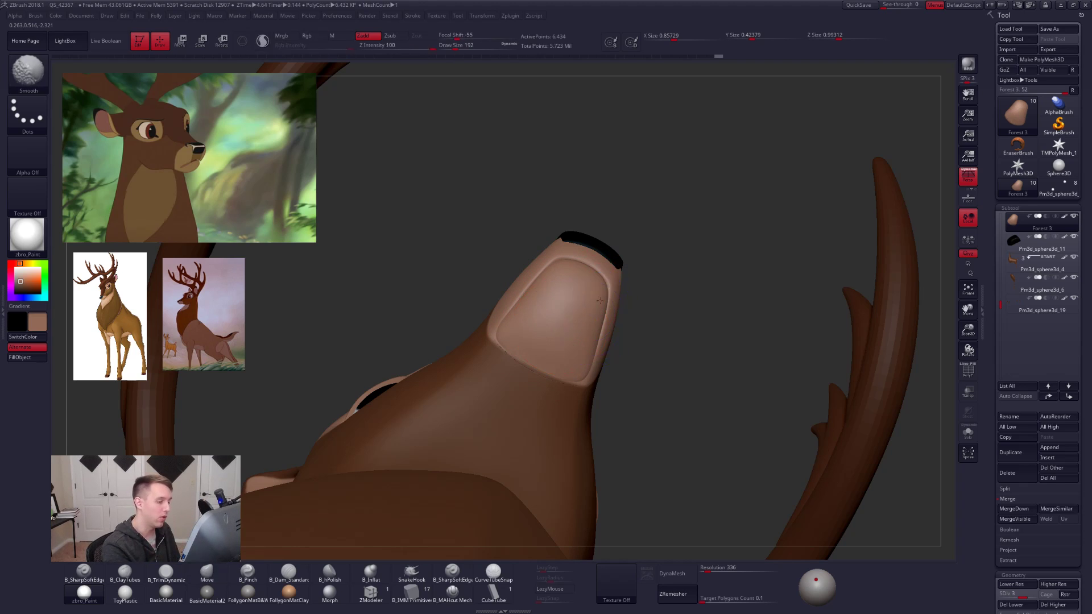
{"action": "left_click_drag", "start_coordinate": [645, 287], "coordinate": [582, 329]}
{"action": "key", "text": "d"}
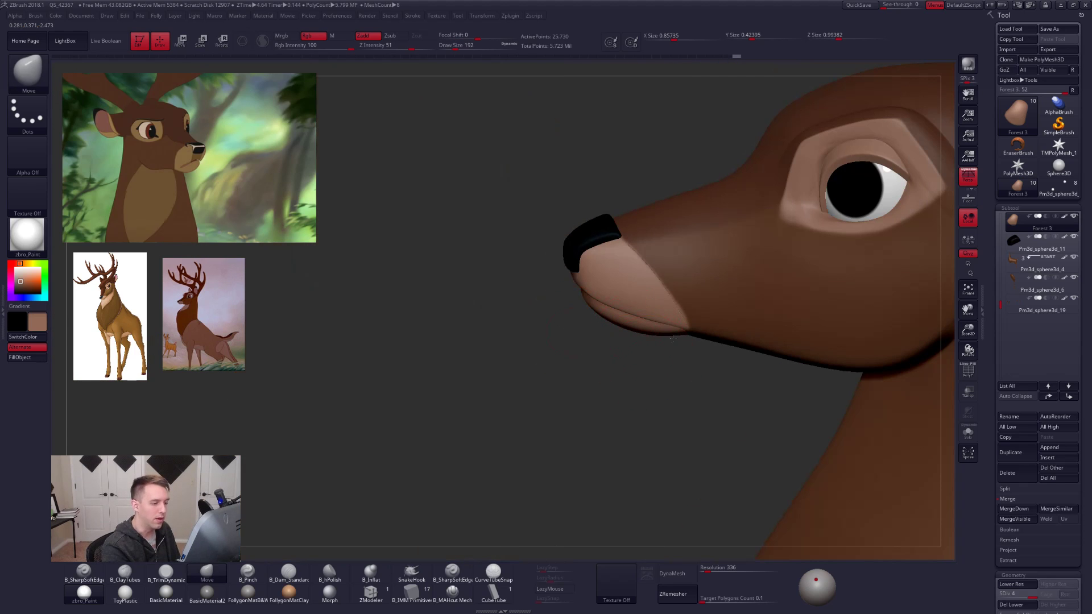
Select the head subtool and examine its capped muzzle end in isolation and its fit with the whole deer.
{"action": "mouse_move", "coordinate": [653, 350]}
{"action": "left_mouse_down"}
{"action": "mouse_move", "coordinate": [666, 323]}
{"action": "mouse_move", "coordinate": [514, 339]}
{"action": "left_mouse_up"}
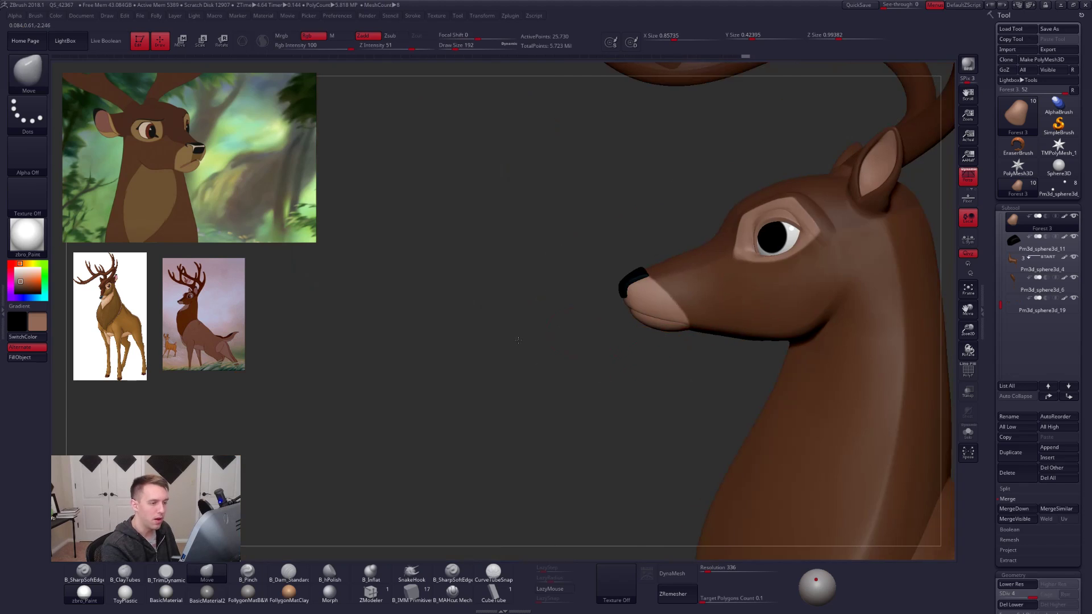
{"action": "left_click_drag", "start_coordinate": [640, 325], "coordinate": [518, 336], "text": "alt"}
{"action": "left_click", "coordinate": [592, 314], "text": "alt"}
{"action": "key", "text": "alt+s"}
{"action": "mouse_move", "coordinate": [488, 359]}
{"action": "left_mouse_down"}
{"action": "mouse_move", "coordinate": [555, 312]}
{"action": "mouse_move", "coordinate": [563, 322]}
{"action": "mouse_move", "coordinate": [512, 352]}
{"action": "left_mouse_up"}
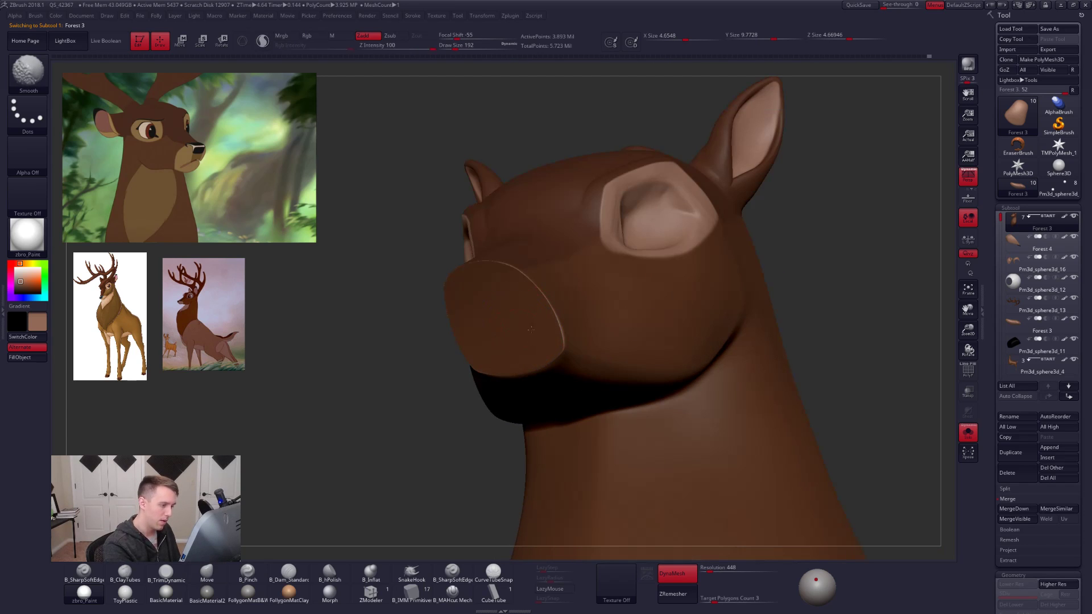
{"action": "left_click_drag", "start_coordinate": [819, 393], "coordinate": [645, 181], "text": "alt"}
{"action": "key", "text": "shift+f"}
{"action": "key", "text": "shift+f"}
{"action": "key", "text": "shift+s"}
{"action": "left_click_drag", "start_coordinate": [613, 241], "coordinate": [627, 219], "text": "alt"}
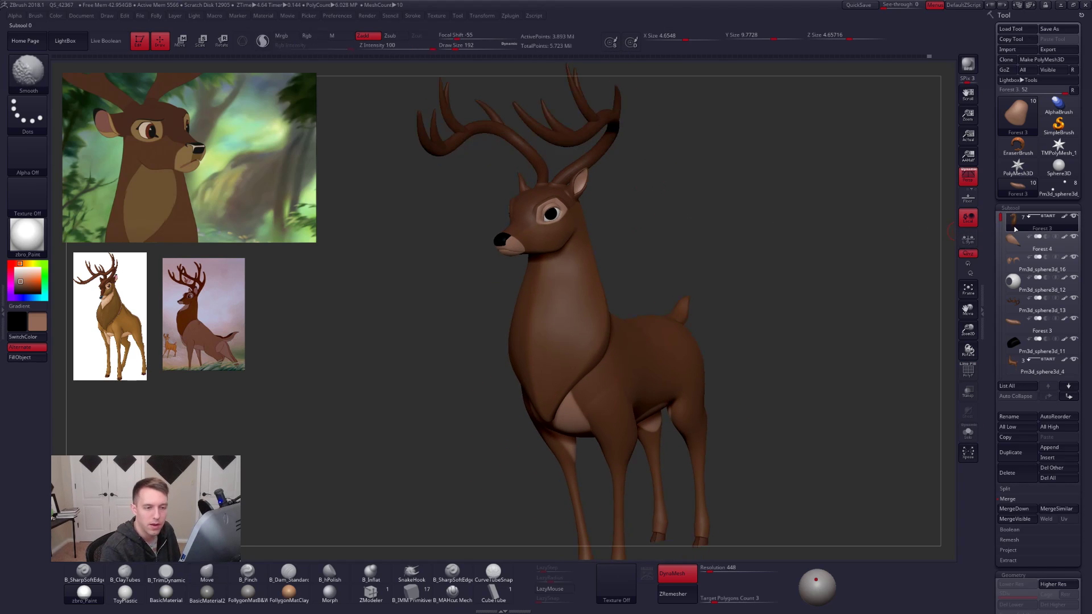
Hide the other subtools, duplicate the head and ZRemesh the original with a target polygon count of 3, checking its wireframe.
{"action": "left_click", "coordinate": [1074, 216]}
{"action": "left_click", "coordinate": [1010, 452]}
{"action": "left_click", "coordinate": [676, 573]}
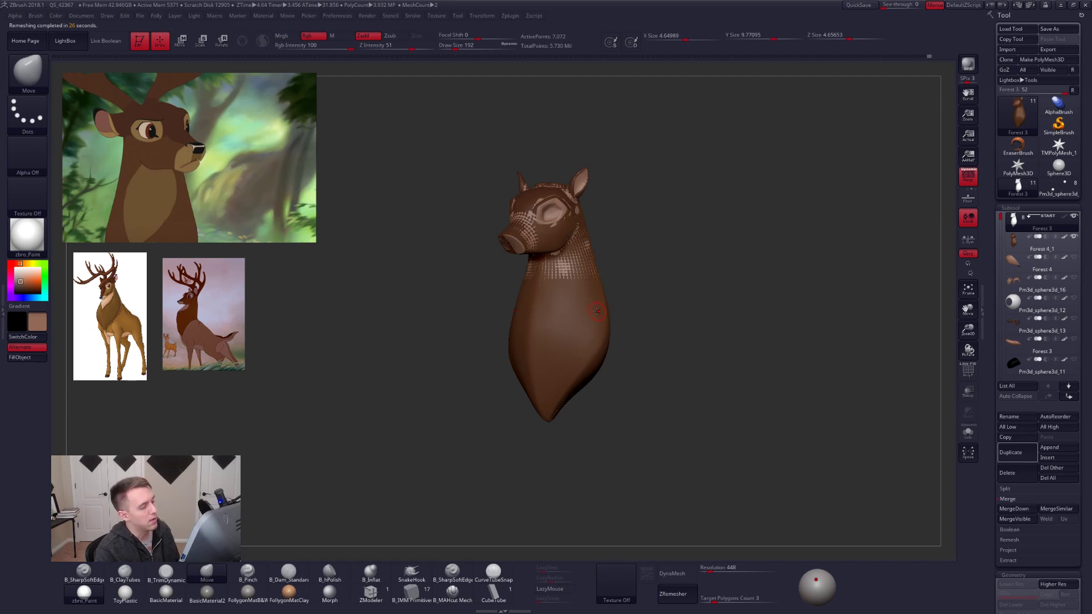
{"action": "key", "text": "c"}
{"action": "key", "text": "alt+s"}
{"action": "scroll", "coordinate": [576, 222], "scroll_direction": "up", "scroll_amount": 5}
{"action": "key", "text": "shift+f"}
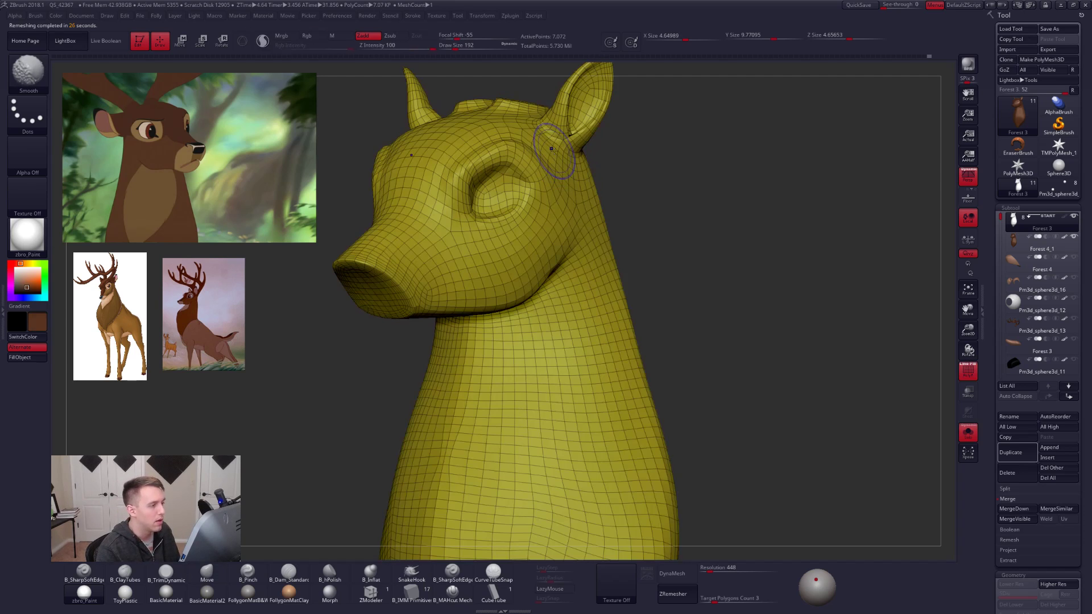
Group the remeshed head into a single polygroup and subdivide it once.
{"action": "key", "text": "f"}
{"action": "key", "text": "space"}
{"action": "left_click", "coordinate": [677, 229]}
{"action": "key", "text": "ctrl+w"}
{"action": "key", "text": "shift+f"}
{"action": "key", "text": "ctrl+d"}
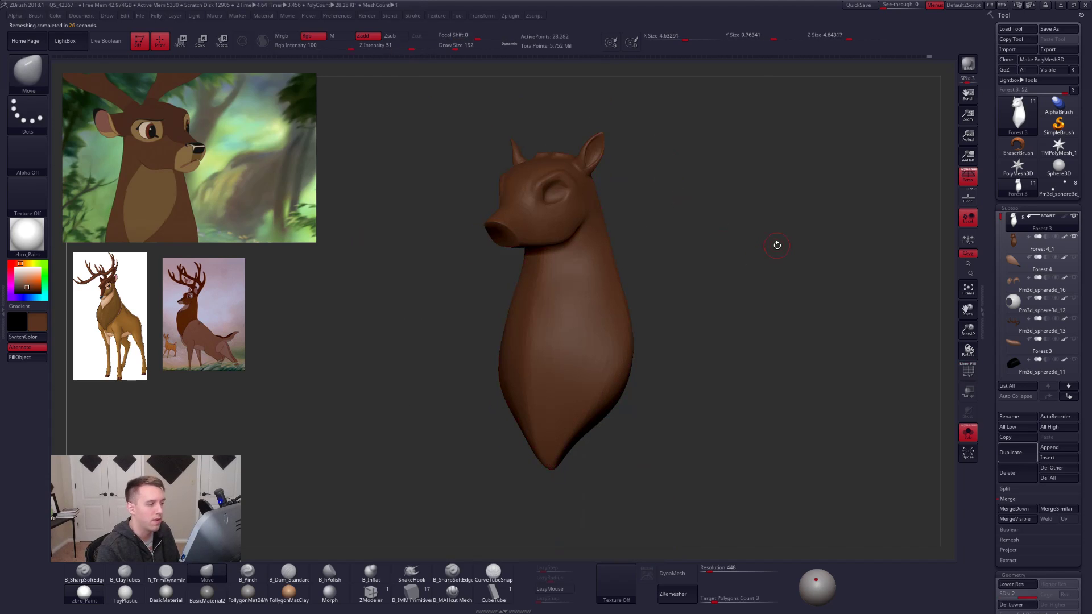
Project the duplicate's sculpted detail and polypaint onto the remeshed head, repeating the projection at higher subdivision levels.
{"action": "left_click", "coordinate": [1016, 554]}
{"action": "left_click", "coordinate": [1018, 554]}
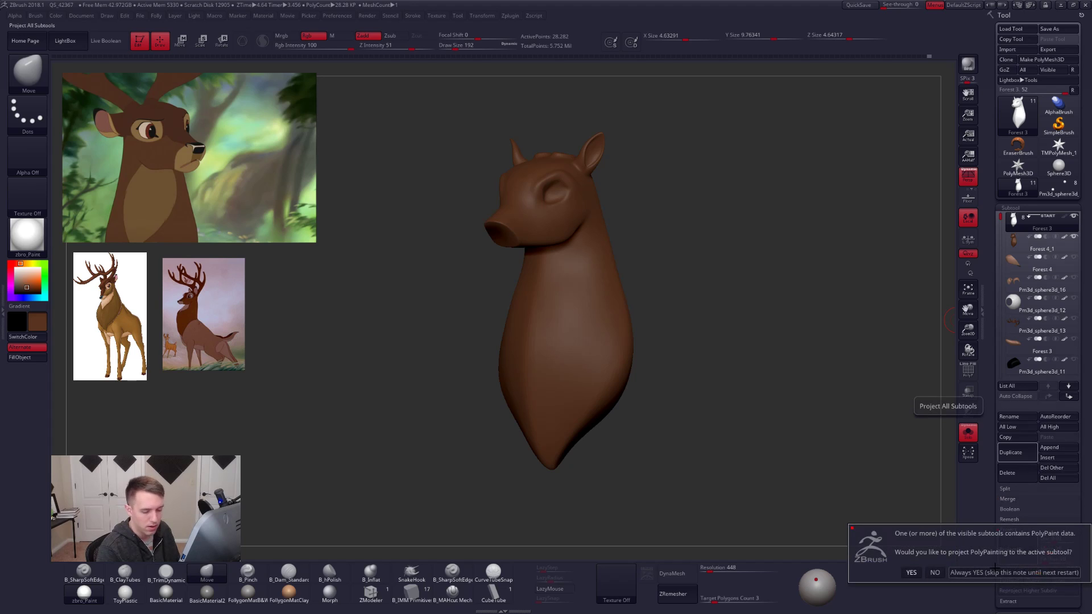
{"action": "left_click", "coordinate": [935, 573]}
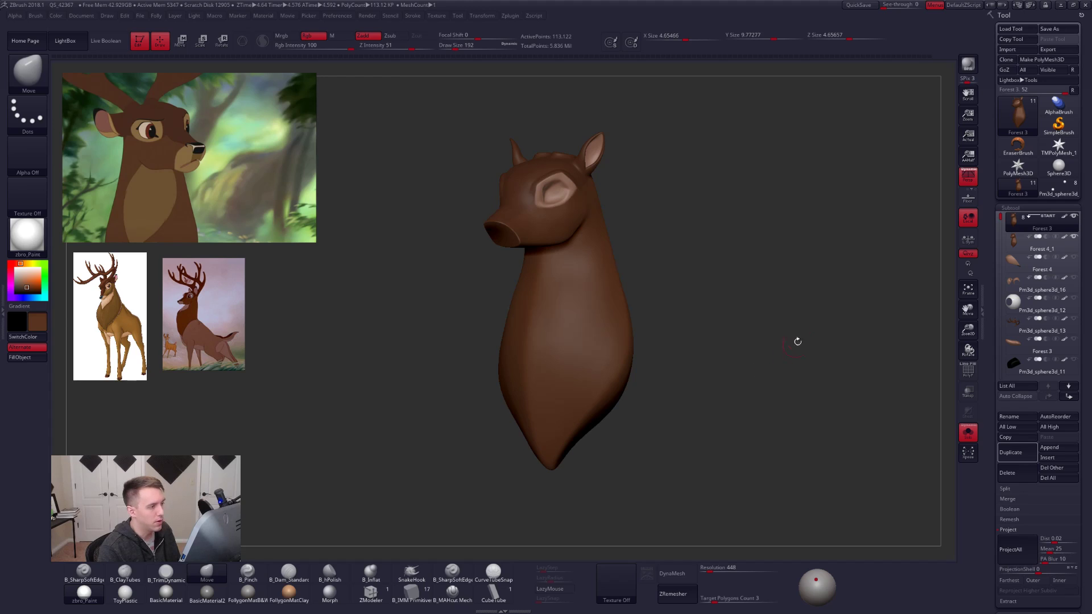
{"action": "left_click", "coordinate": [1011, 549]}
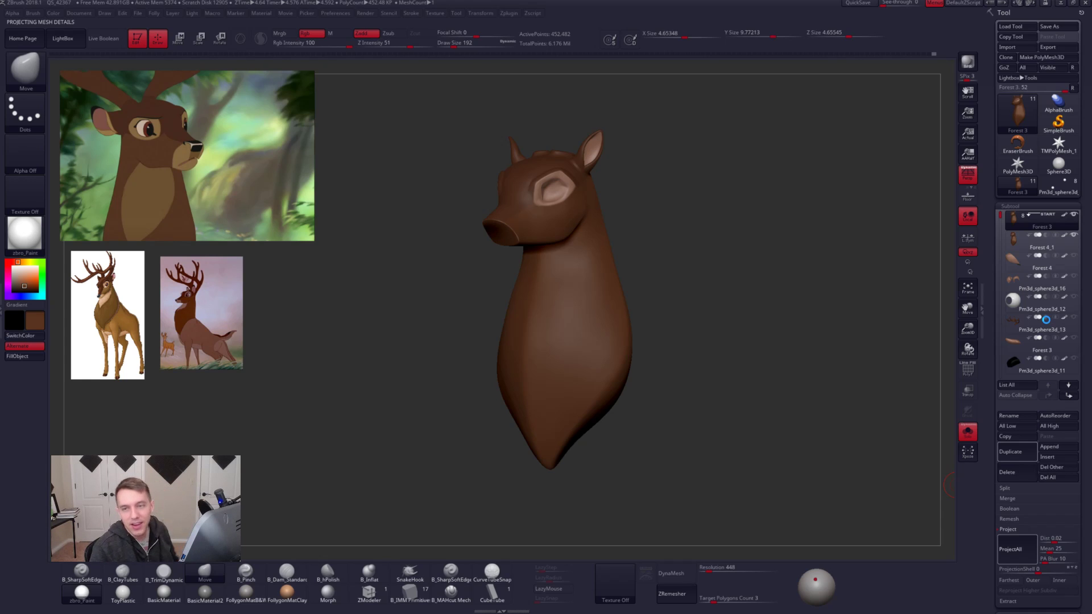
{"action": "mouse_move", "coordinate": [1047, 321]}
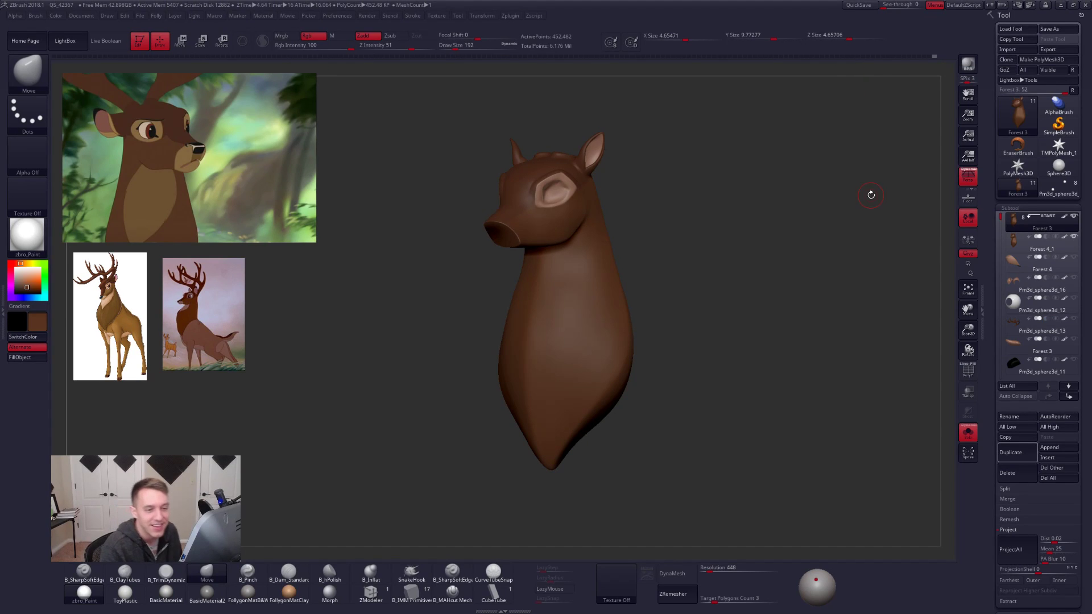
Switch to the dragon bust tool, apply the FollygonMatB&W material with a white colour and frame the bust.
{"action": "left_click", "coordinate": [1058, 187]}
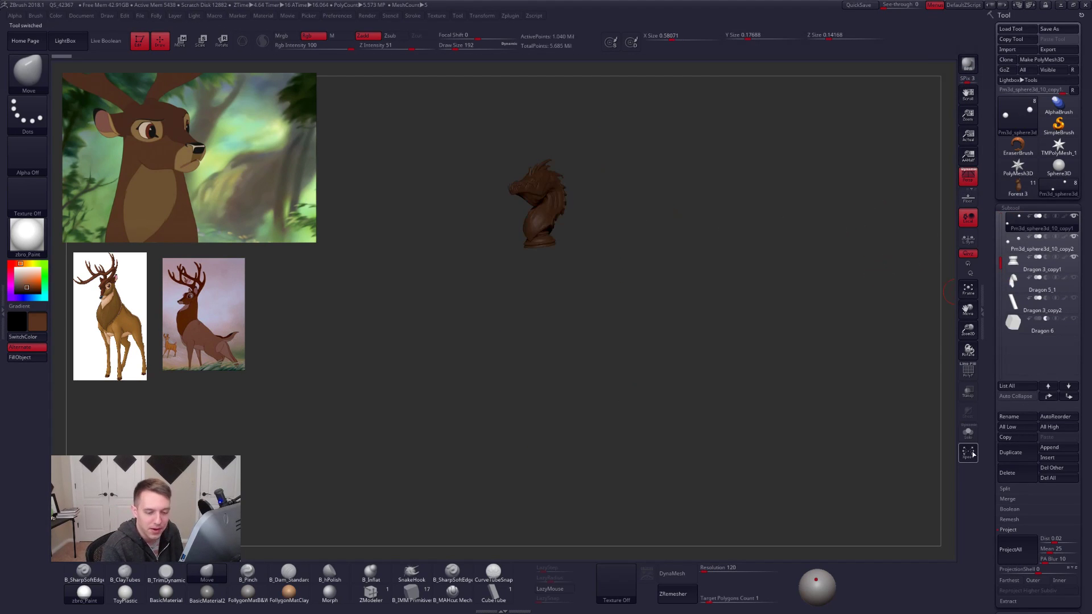
{"action": "left_click", "coordinate": [248, 592]}
{"action": "left_click_drag", "start_coordinate": [17, 273], "coordinate": [9, 268]}
{"action": "left_click_drag", "start_coordinate": [633, 264], "coordinate": [659, 336], "text": "alt"}
{"action": "left_click_drag", "start_coordinate": [682, 287], "coordinate": [611, 276]}
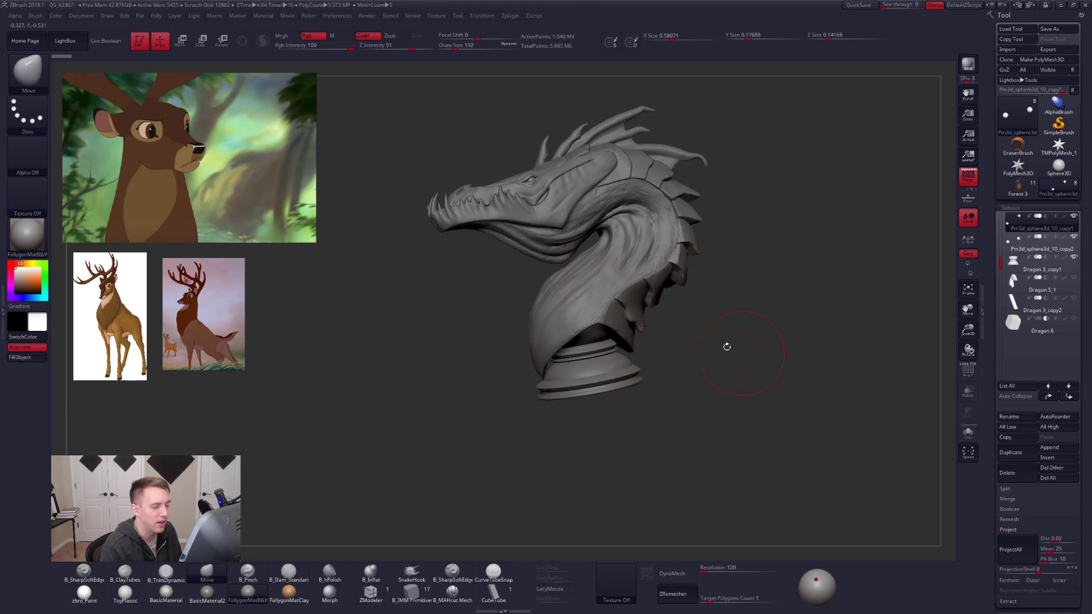
{"action": "left_click_drag", "start_coordinate": [678, 353], "coordinate": [694, 370], "text": "alt"}
Switch to the browser, view the Dragon Bust artwork in the ArtStation portfolio and return to the bust in ZBrush.
{"action": "key", "text": "alt+Tab"}
{"action": "key", "text": "alt+Tab"}
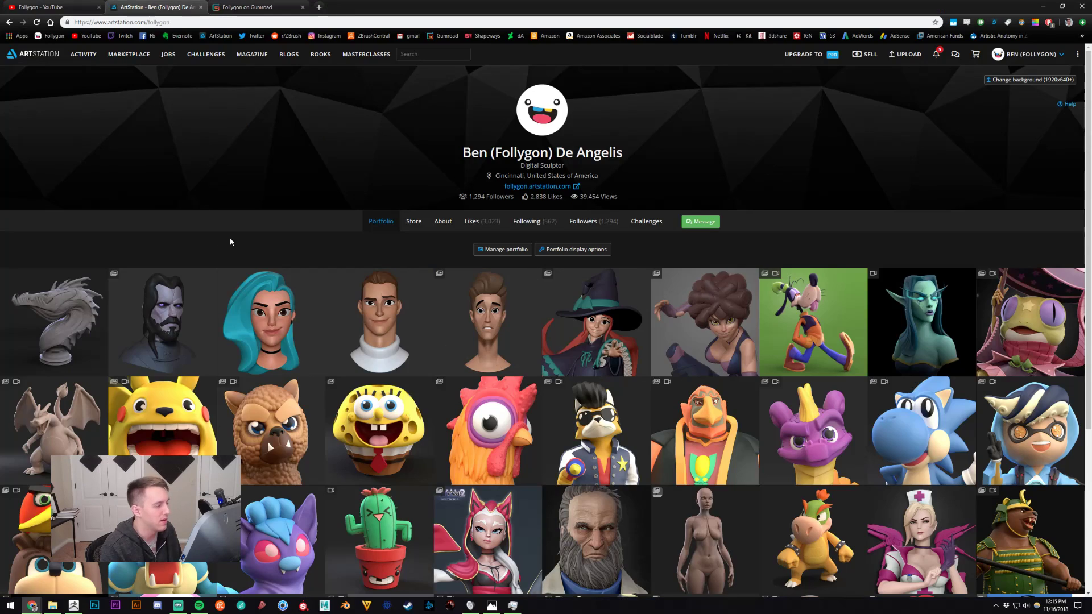
{"action": "left_click", "coordinate": [107, 320]}
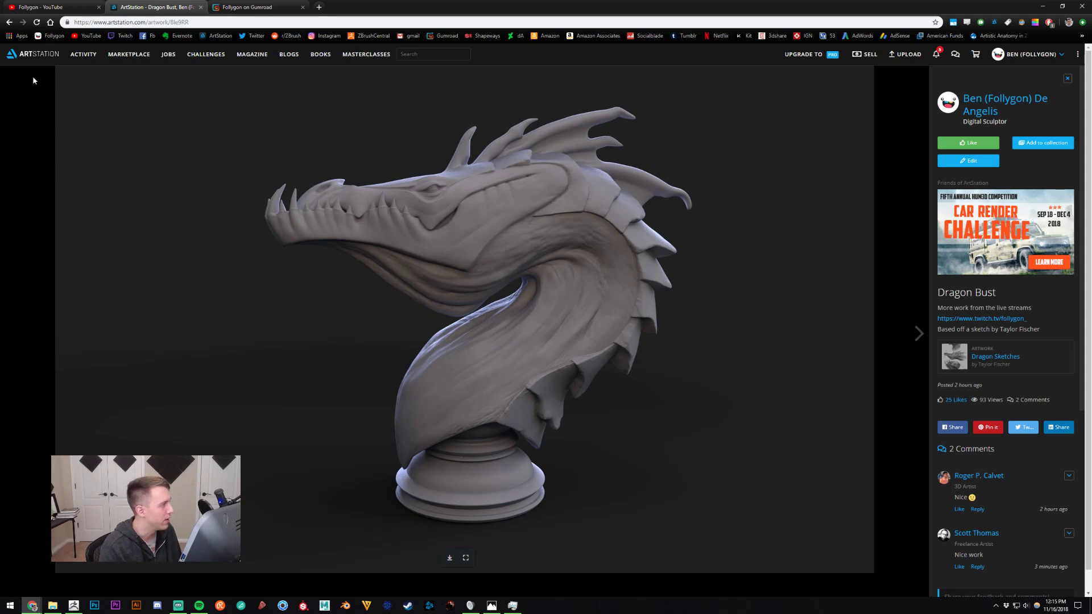
{"action": "left_click", "coordinate": [969, 101]}
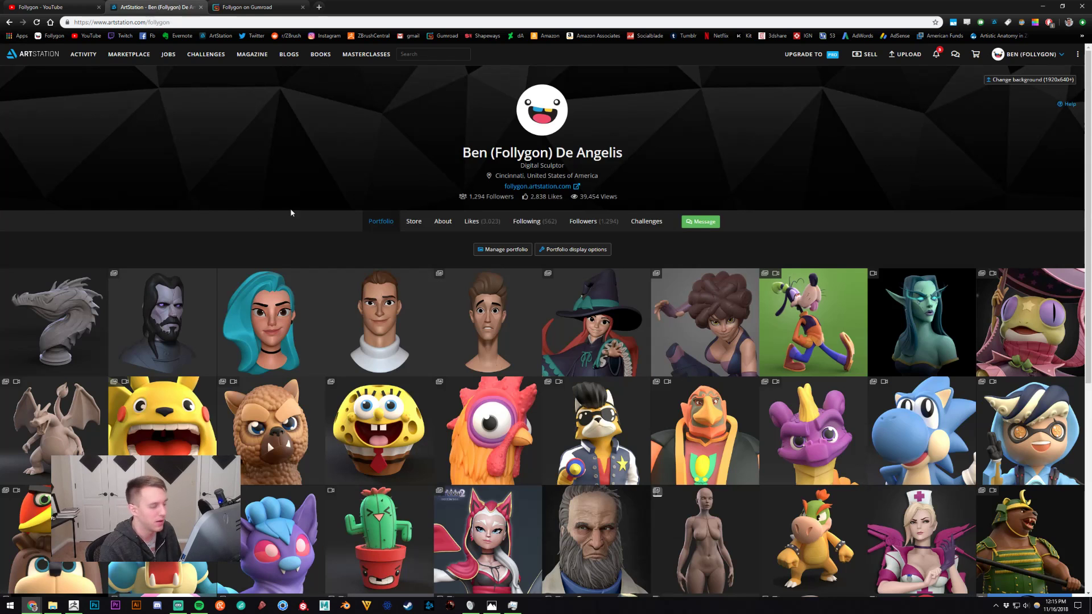
{"action": "left_click", "coordinate": [74, 606]}
{"action": "left_click_drag", "start_coordinate": [478, 397], "coordinate": [873, 349]}
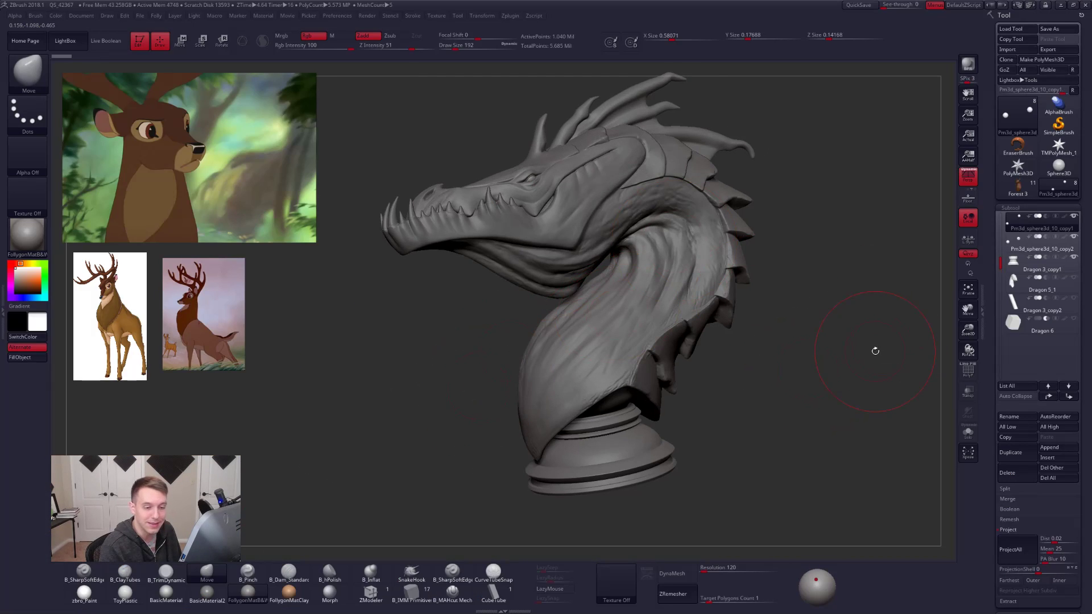
Delete all subtools of the dragon bust and switch back to the Forest 3 deer tool.
{"action": "left_click", "coordinate": [1049, 478]}
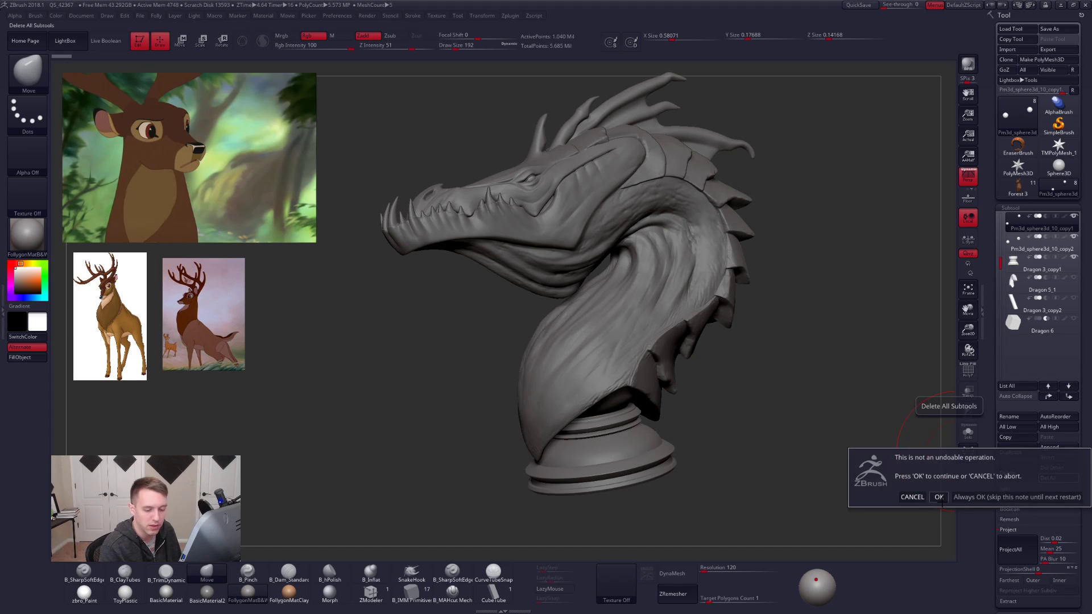
{"action": "left_click", "coordinate": [939, 497]}
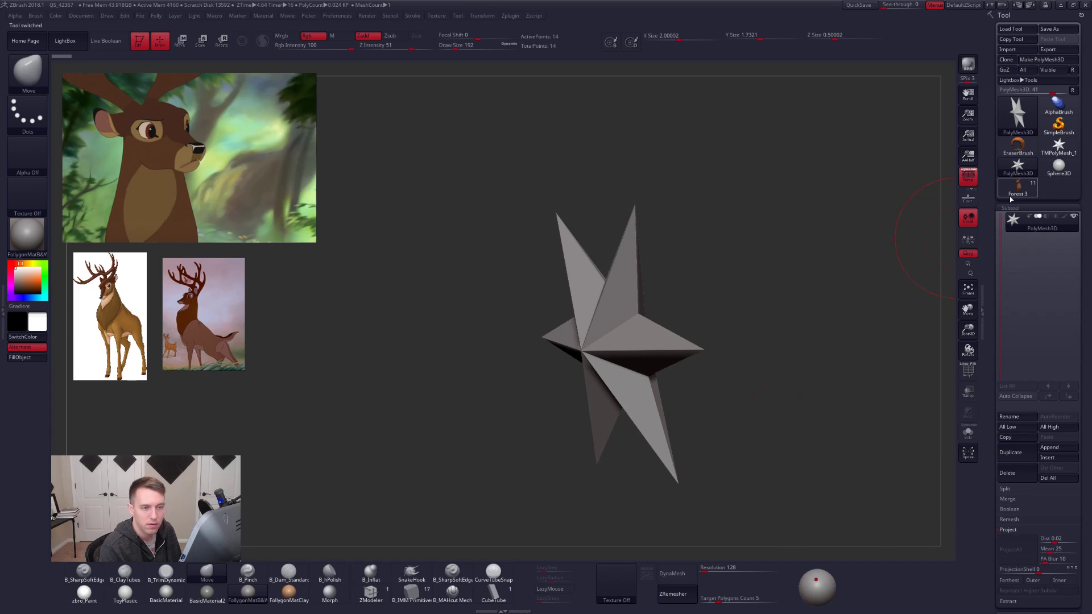
{"action": "left_click", "coordinate": [1010, 194]}
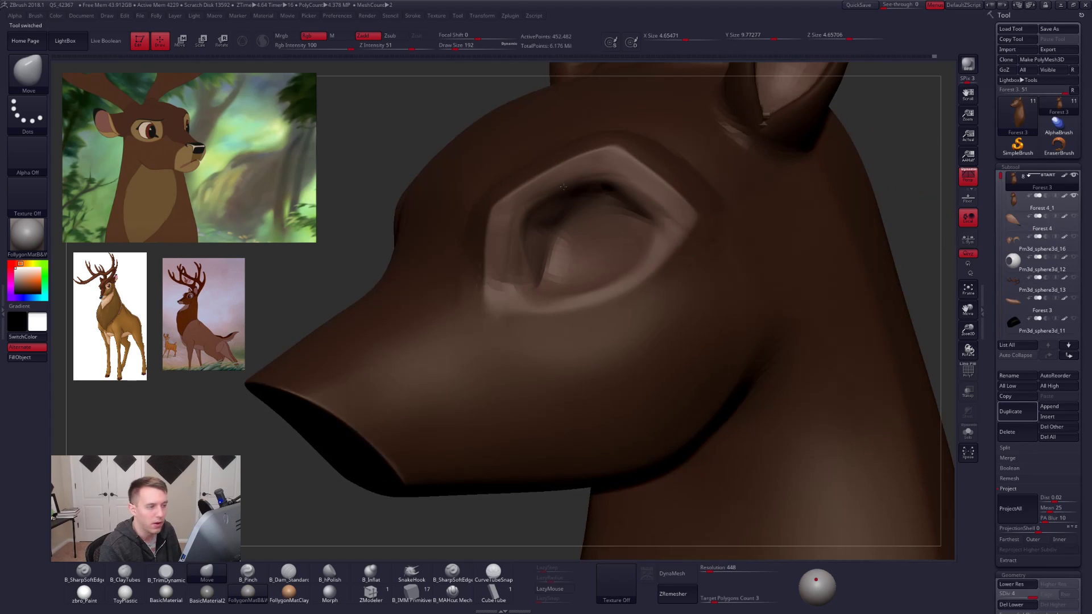
Apply the zbro_Paint material to the deer and frame the head and neck.
{"action": "left_click_drag", "start_coordinate": [576, 184], "coordinate": [723, 203], "text": "alt"}
{"action": "left_click", "coordinate": [83, 593]}
{"action": "left_click_drag", "start_coordinate": [666, 353], "coordinate": [506, 364], "text": "alt"}
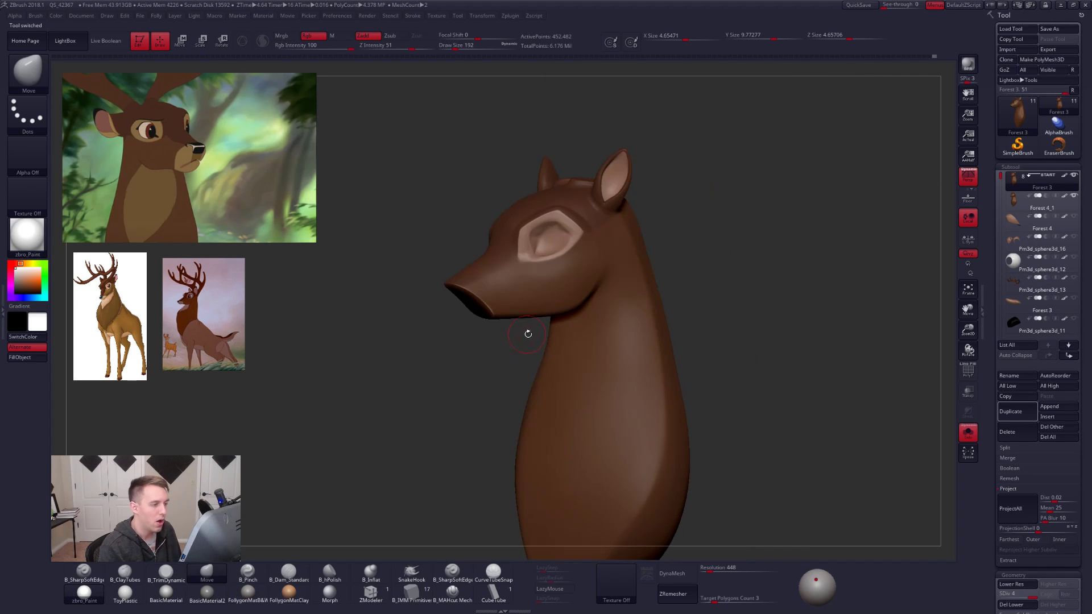
Delete the duplicate head subtool Forest 4_1.
{"action": "left_click", "coordinate": [1026, 207]}
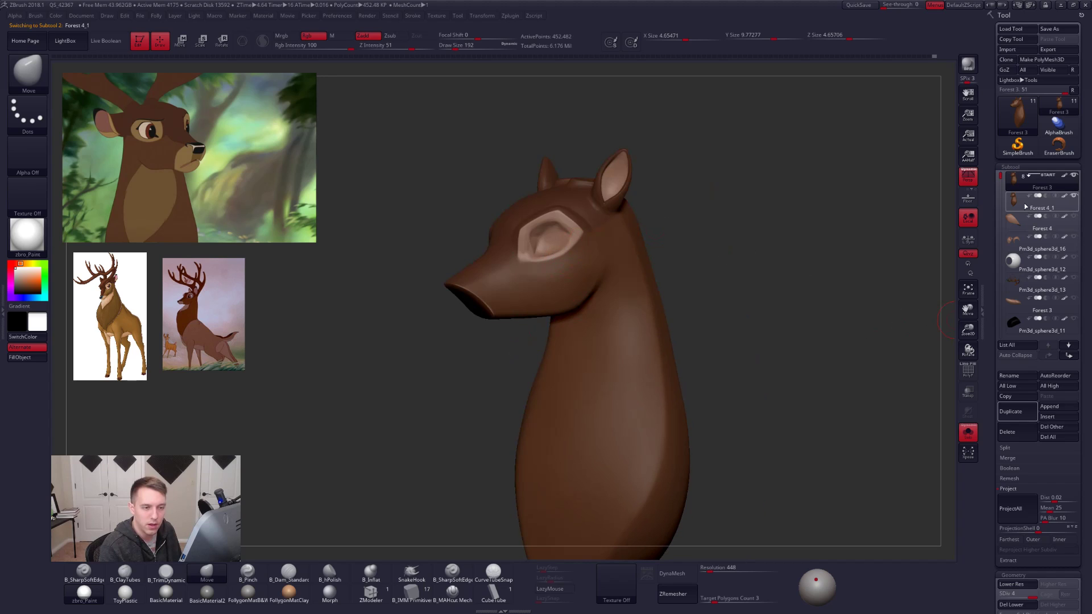
{"action": "left_click", "coordinate": [1007, 432]}
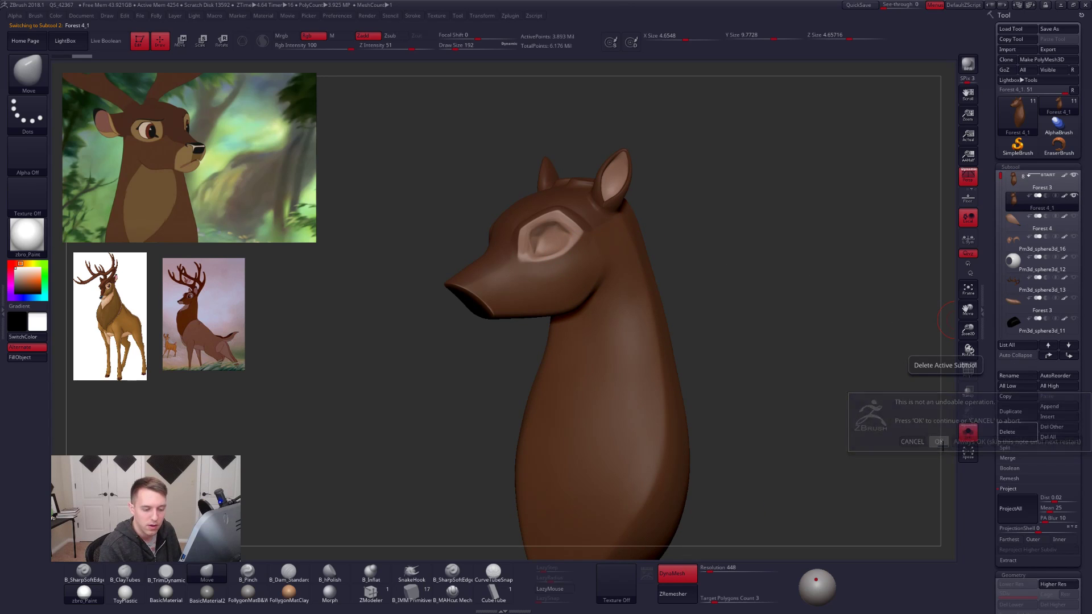
{"action": "left_click", "coordinate": [939, 442]}
Smooth the surface below the ear at subdivision level 3 using the B_TrimDynamic brush and Smooth.
{"action": "mouse_move", "coordinate": [550, 253]}
{"action": "right_mouse_down", "text": "alt"}
{"action": "mouse_move", "coordinate": [559, 262]}
{"action": "mouse_move", "coordinate": [658, 254]}
{"action": "mouse_move", "coordinate": [659, 367]}
{"action": "mouse_move", "coordinate": [644, 311]}
{"action": "mouse_move", "coordinate": [628, 340]}
{"action": "right_mouse_up", "text": "alt"}
{"action": "key", "text": "shift+f"}
{"action": "key", "text": "shift+f"}
{"action": "right_click", "coordinate": [659, 364]}
{"action": "key", "text": "shift+d"}
{"action": "key", "text": "space"}
{"action": "left_click_drag", "start_coordinate": [608, 372], "coordinate": [603, 372]}
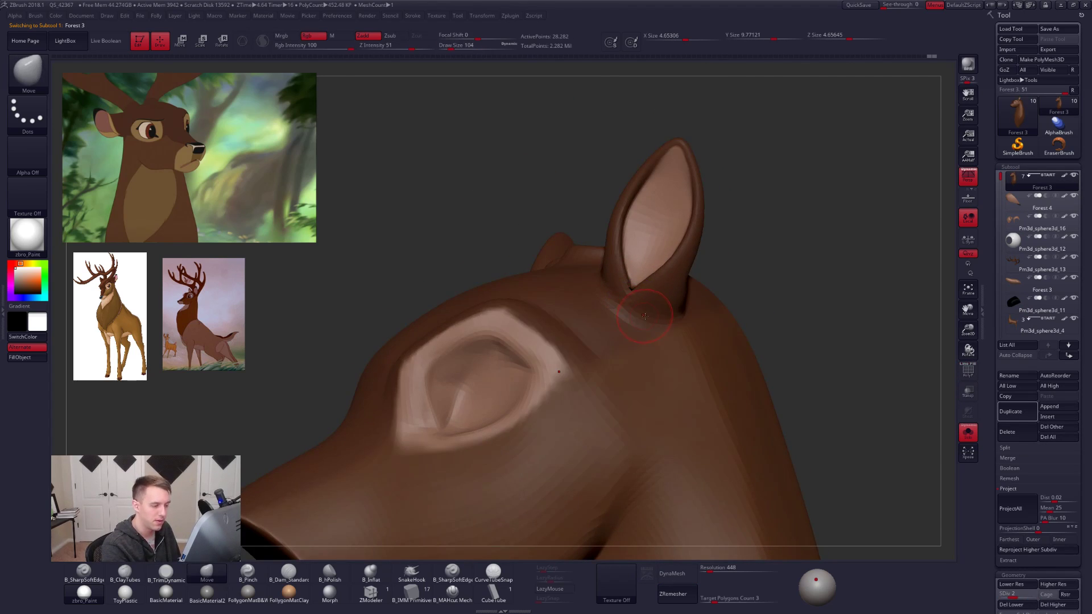
{"action": "key", "text": "3"}
{"action": "key", "text": "shift"}
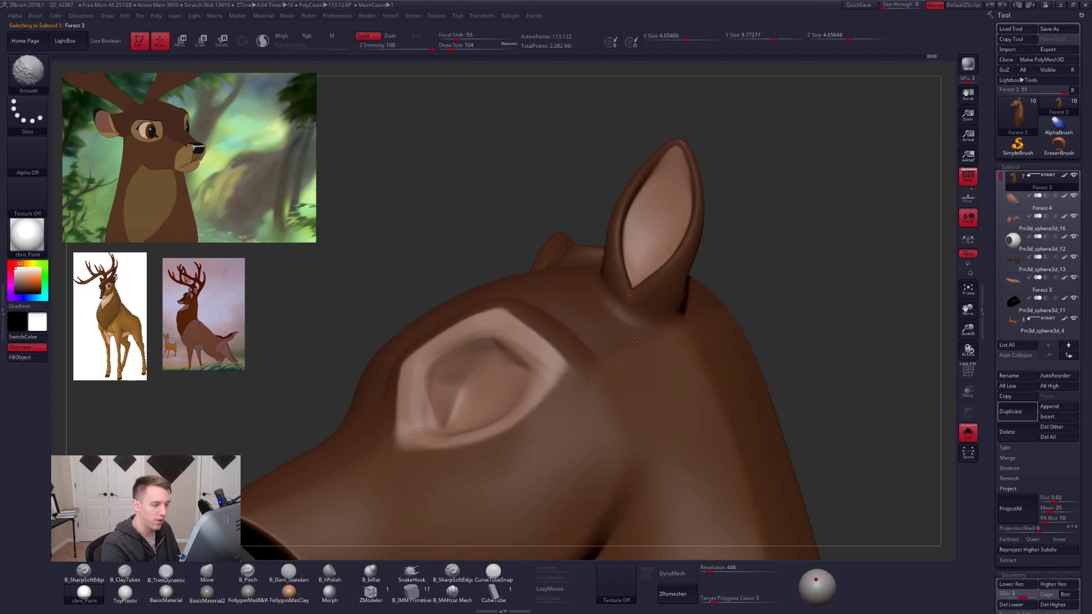
{"action": "right_click_drag", "start_coordinate": [678, 319], "coordinate": [586, 322]}
{"action": "left_click_drag", "start_coordinate": [683, 323], "coordinate": [725, 320], "text": "shift"}
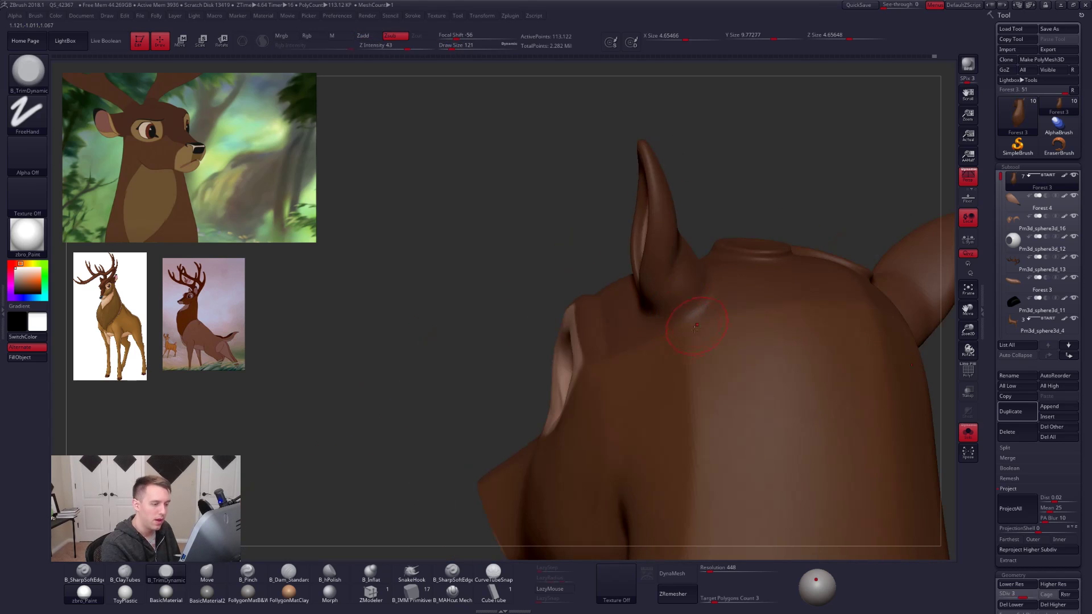
Trim and smooth the transition behind the ear into the back of the head.
{"action": "right_click_drag", "start_coordinate": [700, 316], "coordinate": [630, 368], "text": "alt"}
{"action": "mouse_move", "coordinate": [632, 364]}
{"action": "left_mouse_down", "text": "shift"}
{"action": "mouse_move", "coordinate": [639, 374]}
{"action": "mouse_move", "coordinate": [646, 353]}
{"action": "left_mouse_up", "text": "shift"}
{"action": "right_click_drag", "start_coordinate": [646, 352], "coordinate": [628, 382]}
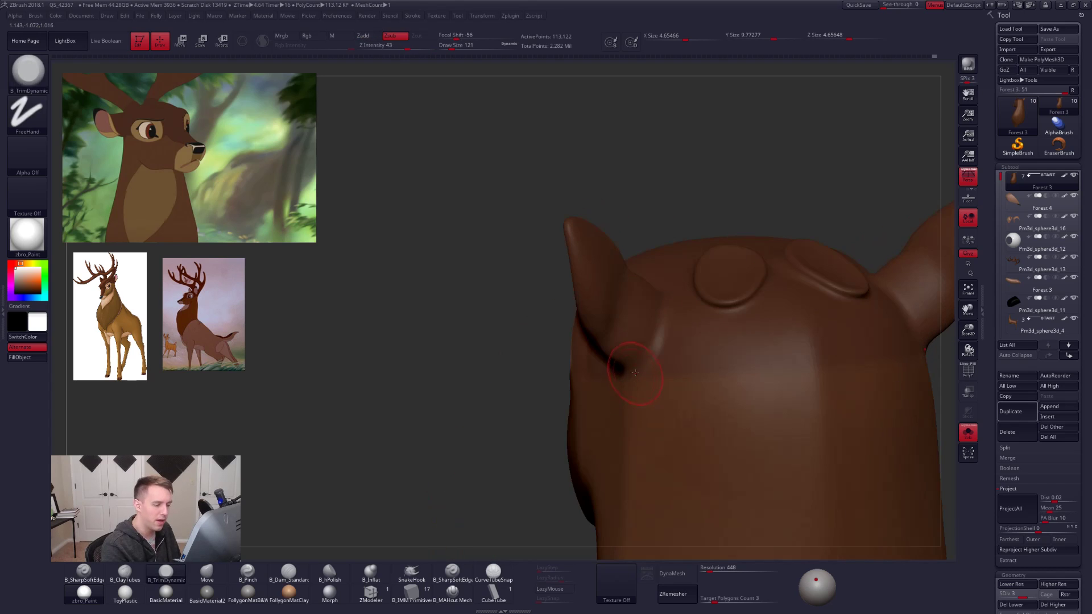
{"action": "left_click_drag", "start_coordinate": [643, 364], "coordinate": [654, 342], "text": "shift"}
{"action": "right_click_drag", "start_coordinate": [655, 338], "coordinate": [613, 336]}
{"action": "left_click_drag", "start_coordinate": [628, 324], "coordinate": [637, 340], "text": "shift"}
Even out the remaining bumps around the ear base and step up to subdivision level 4.
{"action": "mouse_move", "coordinate": [604, 327]}
{"action": "right_mouse_down"}
{"action": "mouse_move", "coordinate": [643, 311]}
{"action": "mouse_move", "coordinate": [597, 307]}
{"action": "mouse_move", "coordinate": [595, 262]}
{"action": "mouse_move", "coordinate": [567, 335]}
{"action": "mouse_move", "coordinate": [600, 324]}
{"action": "mouse_move", "coordinate": [633, 254]}
{"action": "right_mouse_up"}
{"action": "key", "text": "shift"}
{"action": "key", "text": "shift"}
{"action": "mouse_move", "coordinate": [601, 293]}
{"action": "right_mouse_down"}
{"action": "mouse_move", "coordinate": [673, 369]}
{"action": "mouse_move", "coordinate": [707, 346]}
{"action": "mouse_move", "coordinate": [652, 343]}
{"action": "mouse_move", "coordinate": [654, 329]}
{"action": "right_mouse_up"}
{"action": "key", "text": "d"}
{"action": "key", "text": "shift"}
{"action": "left_click_drag", "start_coordinate": [631, 333], "coordinate": [624, 345], "text": "shift"}
Try repainting the forehead: subdivide the head once more, sample its brown and set RGB intensity to 100, then return to subdivision level 4.
{"action": "mouse_move", "coordinate": [626, 344]}
{"action": "right_mouse_down"}
{"action": "mouse_move", "coordinate": [605, 356]}
{"action": "mouse_move", "coordinate": [569, 348]}
{"action": "mouse_move", "coordinate": [605, 408]}
{"action": "mouse_move", "coordinate": [585, 390]}
{"action": "mouse_move", "coordinate": [654, 341]}
{"action": "mouse_move", "coordinate": [739, 307]}
{"action": "right_mouse_up"}
{"action": "key", "text": "space"}
{"action": "left_click_drag", "start_coordinate": [807, 286], "coordinate": [803, 286]}
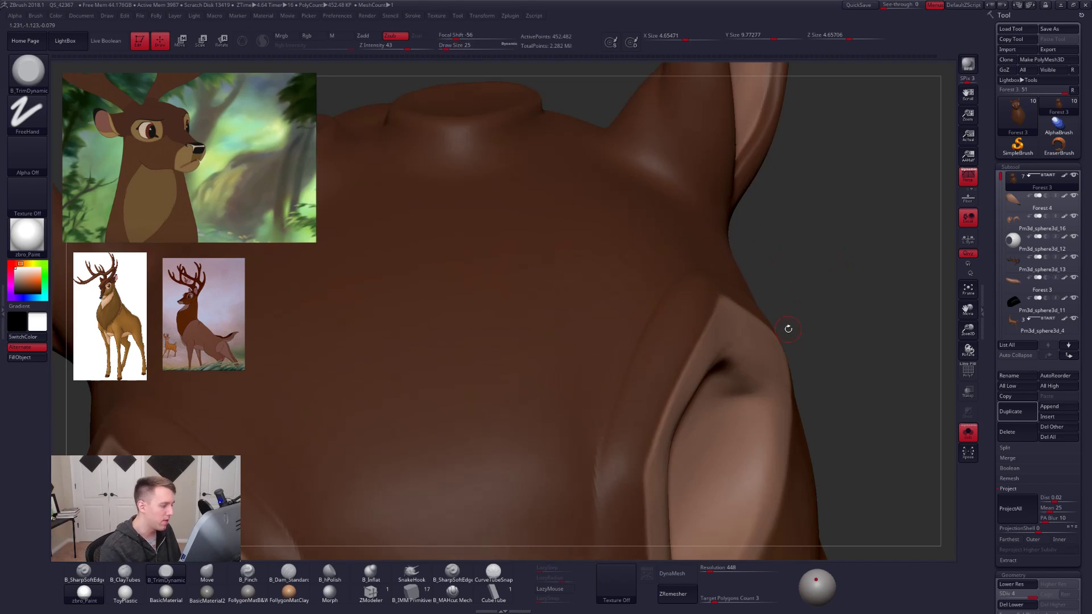
{"action": "key", "text": "ctrl+d"}
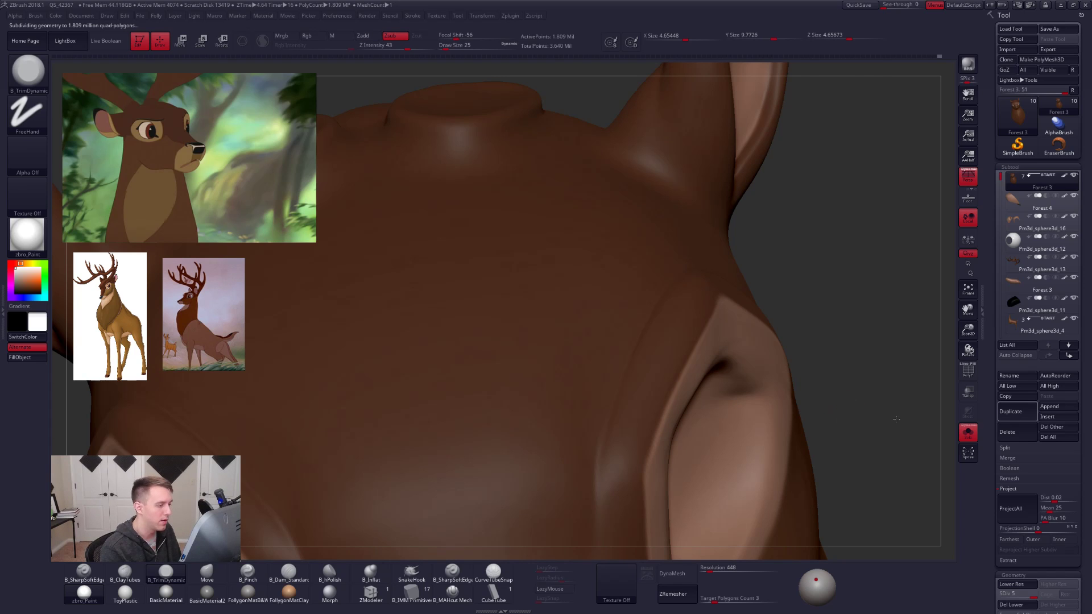
{"action": "left_click_drag", "start_coordinate": [897, 419], "coordinate": [715, 378]}
{"action": "key", "text": "c"}
{"action": "right_click_drag", "start_coordinate": [629, 325], "coordinate": [712, 395], "text": "ctrl"}
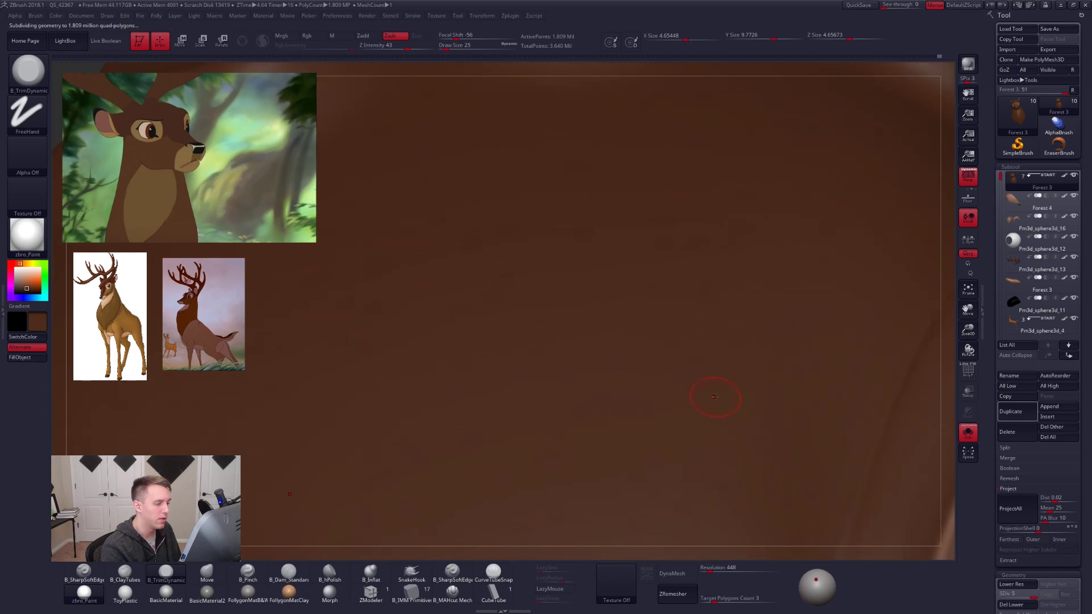
{"action": "key", "text": "1"}
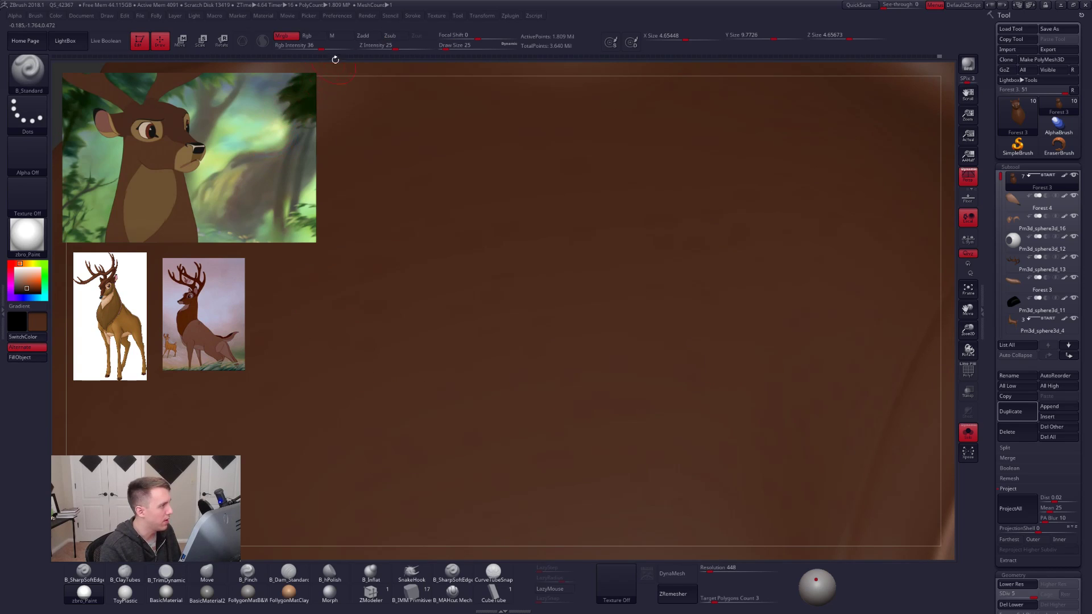
{"action": "left_click_drag", "start_coordinate": [322, 48], "coordinate": [342, 50]}
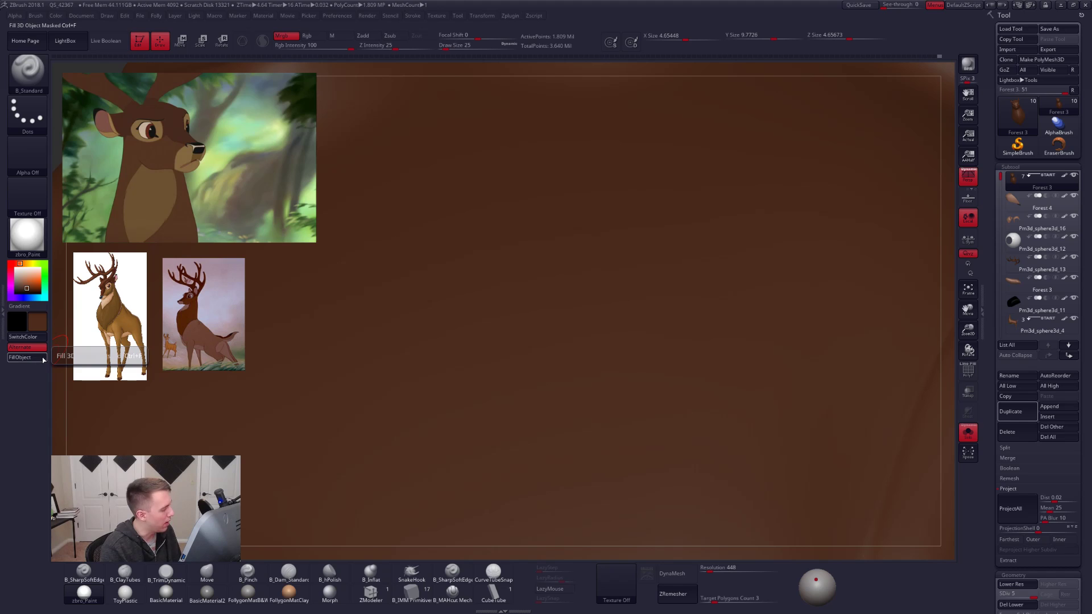
{"action": "key", "text": "shift+d"}
{"action": "key", "text": "ctrl"}
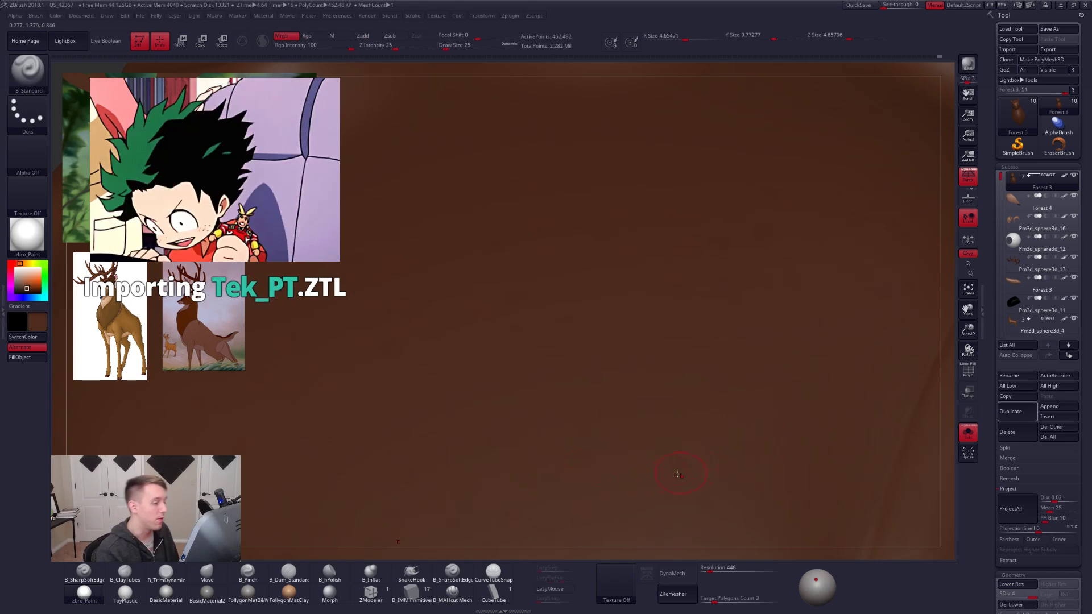
Soften the crease between the antler base and the ear with the B_TrimDynamic brush and Smooth.
{"action": "mouse_move", "coordinate": [623, 381]}
{"action": "right_mouse_down", "text": "ctrl"}
{"action": "mouse_move", "coordinate": [642, 312]}
{"action": "mouse_move", "coordinate": [578, 381]}
{"action": "mouse_move", "coordinate": [610, 339]}
{"action": "mouse_move", "coordinate": [581, 373]}
{"action": "mouse_move", "coordinate": [566, 336]}
{"action": "right_mouse_up", "text": "ctrl"}
{"action": "right_click", "coordinate": [609, 339]}
{"action": "key", "text": "3"}
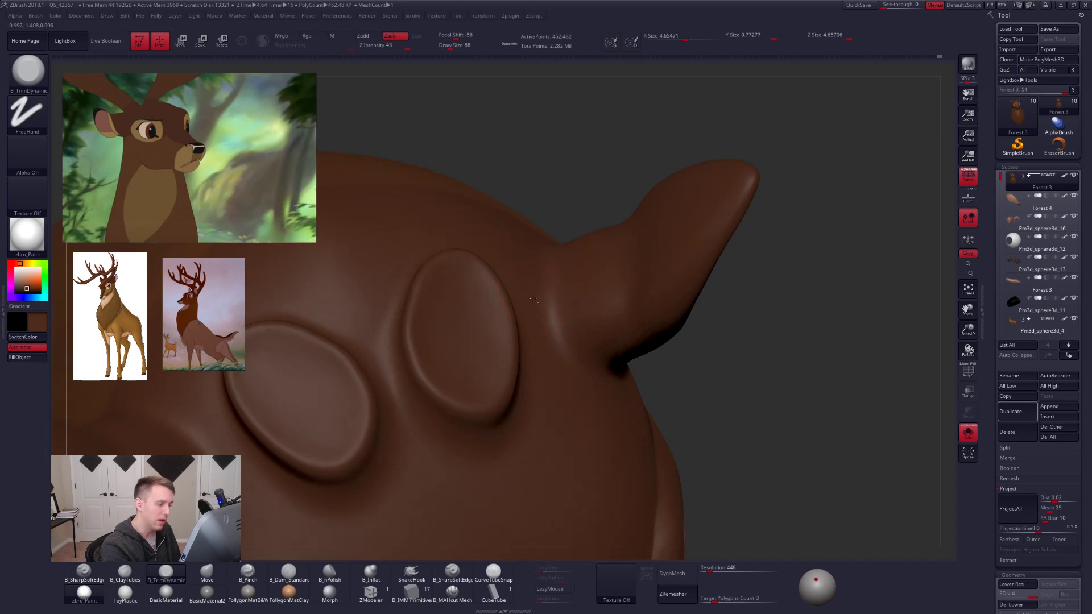
{"action": "left_click_drag", "start_coordinate": [556, 301], "coordinate": [583, 329], "text": "shift"}
{"action": "mouse_move", "coordinate": [583, 329]}
{"action": "right_mouse_down", "text": "ctrl"}
{"action": "mouse_move", "coordinate": [538, 316]}
{"action": "mouse_move", "coordinate": [603, 392]}
{"action": "mouse_move", "coordinate": [559, 423]}
{"action": "mouse_move", "coordinate": [582, 332]}
{"action": "mouse_move", "coordinate": [560, 387]}
{"action": "right_mouse_up", "text": "ctrl"}
{"action": "mouse_move", "coordinate": [539, 324]}
{"action": "right_mouse_down"}
{"action": "mouse_move", "coordinate": [528, 278]}
{"action": "mouse_move", "coordinate": [544, 338]}
{"action": "mouse_move", "coordinate": [620, 336]}
{"action": "mouse_move", "coordinate": [588, 335]}
{"action": "right_mouse_up"}
{"action": "right_click_drag", "start_coordinate": [538, 223], "coordinate": [666, 360], "text": "ctrl"}
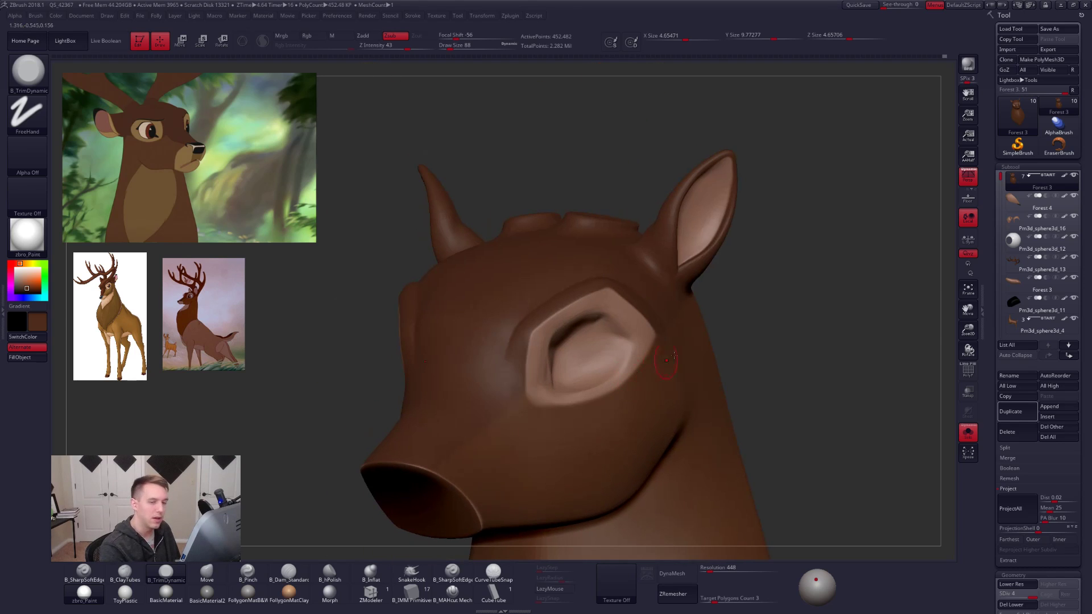
Hide the head's polypaint, apply the FollygonMatB&W material and set the colour to white.
{"action": "left_click", "coordinate": [1064, 176]}
{"action": "left_click", "coordinate": [247, 593]}
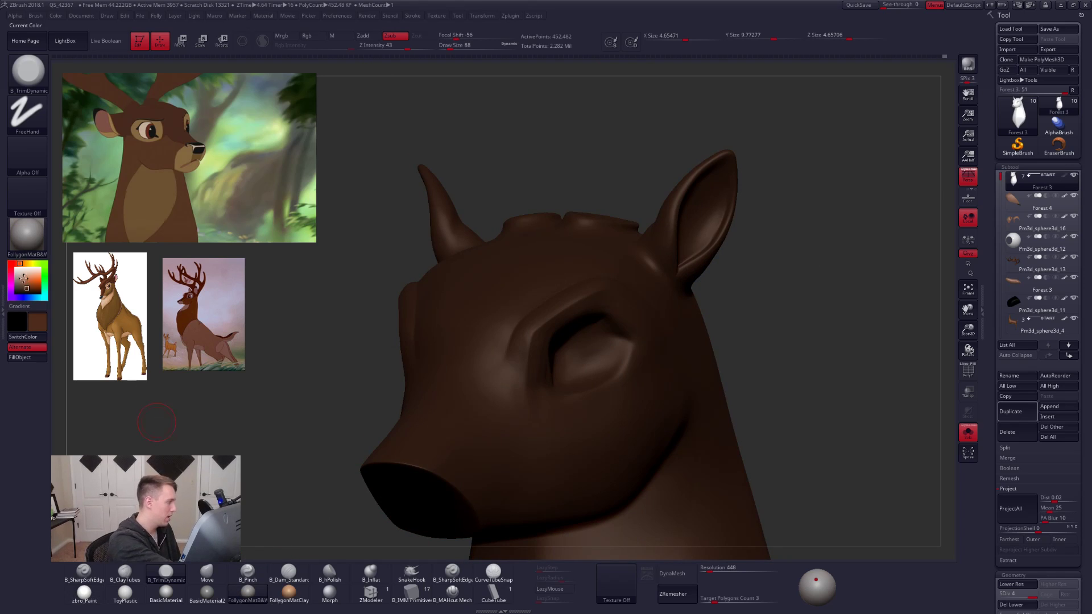
{"action": "left_click_drag", "start_coordinate": [22, 289], "coordinate": [13, 266]}
Trim and smooth the brow ridge above the eye socket.
{"action": "right_click_drag", "start_coordinate": [562, 310], "coordinate": [555, 352], "text": "ctrl"}
{"action": "mouse_move", "coordinate": [546, 354]}
{"action": "left_mouse_down", "text": "shift"}
{"action": "mouse_move", "coordinate": [530, 372]}
{"action": "mouse_move", "coordinate": [537, 350]}
{"action": "left_mouse_up", "text": "shift"}
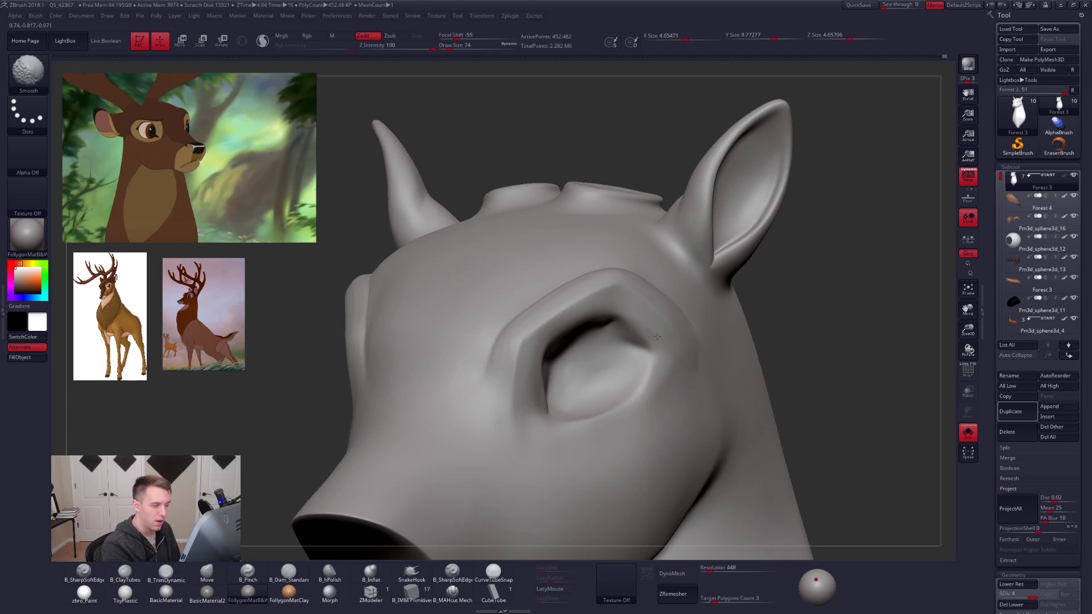
{"action": "right_click_drag", "start_coordinate": [675, 366], "coordinate": [660, 339]}
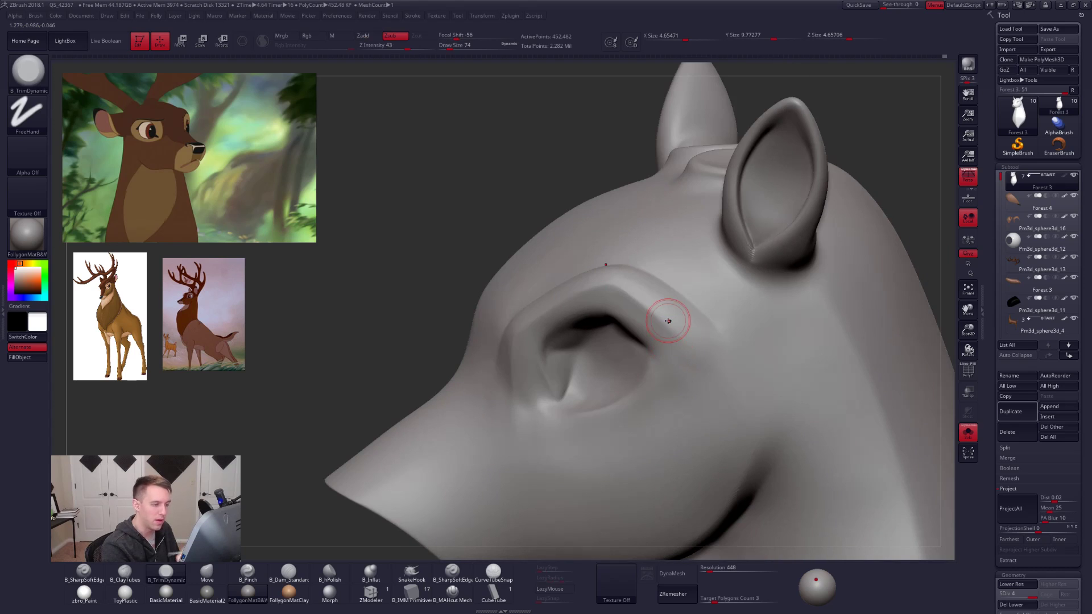
{"action": "left_click_drag", "start_coordinate": [636, 302], "coordinate": [564, 306], "text": "shift"}
{"action": "right_click_drag", "start_coordinate": [548, 263], "coordinate": [578, 307]}
{"action": "key", "text": "space"}
{"action": "left_click_drag", "start_coordinate": [603, 296], "coordinate": [609, 283]}
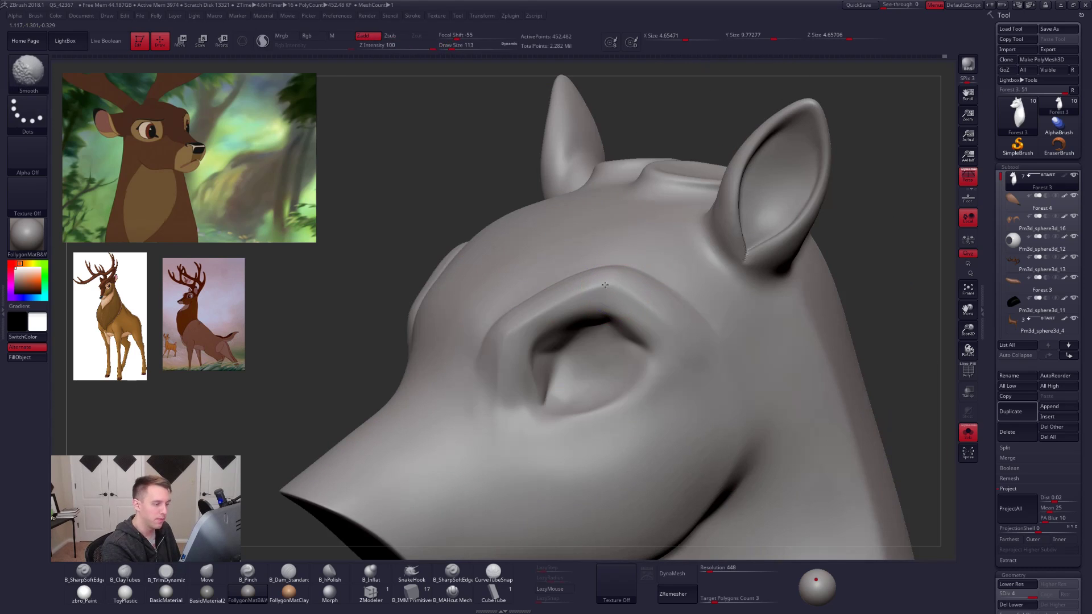
Blend the inner brow into the forehead and smooth the area between the brow and the ear.
{"action": "mouse_move", "coordinate": [512, 415]}
{"action": "right_mouse_down"}
{"action": "mouse_move", "coordinate": [499, 336]}
{"action": "mouse_move", "coordinate": [516, 348]}
{"action": "mouse_move", "coordinate": [559, 338]}
{"action": "mouse_move", "coordinate": [526, 367]}
{"action": "right_mouse_up"}
{"action": "key", "text": "space"}
{"action": "left_click_drag", "start_coordinate": [566, 309], "coordinate": [563, 309]}
{"action": "left_click_drag", "start_coordinate": [562, 292], "coordinate": [562, 287], "text": "shift"}
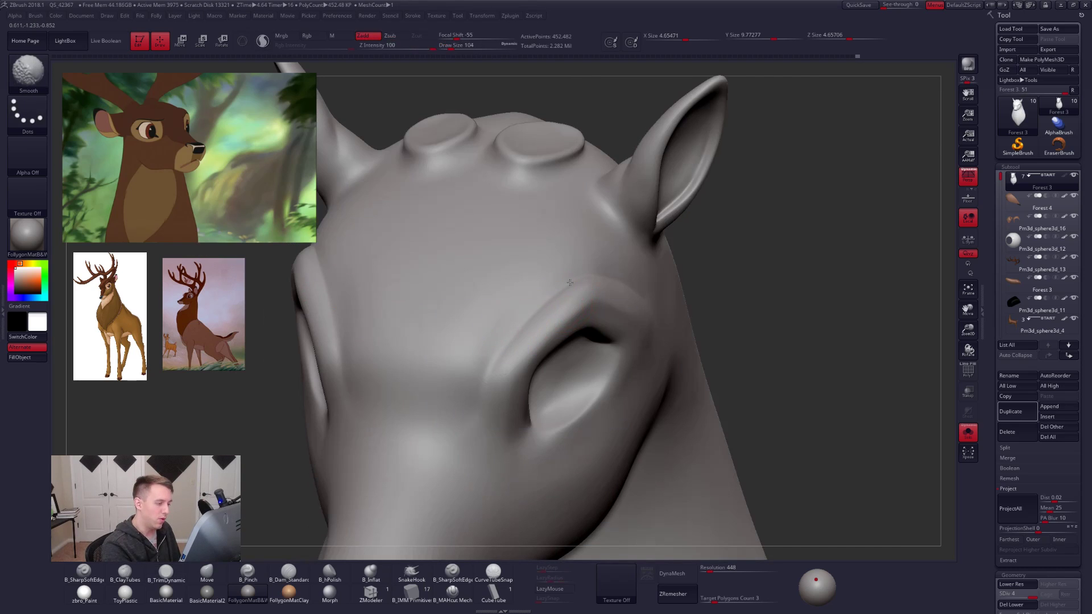
{"action": "right_click_drag", "start_coordinate": [593, 300], "coordinate": [549, 336]}
{"action": "mouse_move", "coordinate": [643, 273]}
{"action": "left_mouse_down", "text": "shift"}
{"action": "mouse_move", "coordinate": [619, 275]}
{"action": "mouse_move", "coordinate": [660, 267]}
{"action": "left_mouse_up", "text": "shift"}
{"action": "right_click_drag", "start_coordinate": [605, 311], "coordinate": [501, 316]}
{"action": "right_click_drag", "start_coordinate": [653, 375], "coordinate": [529, 358], "text": "alt"}
{"action": "right_click_drag", "start_coordinate": [657, 323], "coordinate": [620, 321]}
{"action": "right_click_drag", "start_coordinate": [560, 276], "coordinate": [577, 293], "text": "ctrl"}
Show the other subtools and, at subdivision level 2, mask the eye area, blur the mask and invert it.
{"action": "key", "text": "alt+s"}
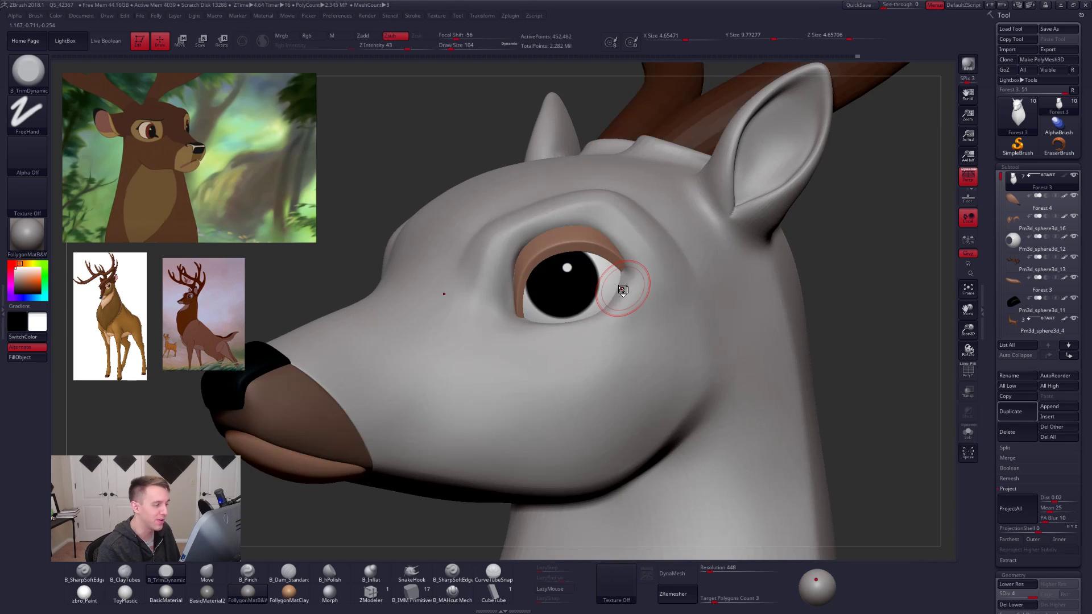
{"action": "key", "text": "alt+s"}
{"action": "key", "text": "shift+d"}
{"action": "key", "text": "shift+d"}
{"action": "key", "text": "b"}
{"action": "key", "text": "m"}
{"action": "key", "text": "v"}
{"action": "key", "text": "space"}
{"action": "left_click_drag", "start_coordinate": [520, 255], "coordinate": [515, 255]}
{"action": "mouse_move", "coordinate": [557, 221]}
{"action": "left_mouse_down", "text": "ctrl"}
{"action": "mouse_move", "coordinate": [504, 282]}
{"action": "mouse_move", "coordinate": [545, 296]}
{"action": "left_mouse_up", "text": "ctrl"}
{"action": "left_click", "coordinate": [542, 262], "text": "ctrl"}
{"action": "left_click", "coordinate": [542, 262], "text": "ctrl"}
{"action": "left_click", "coordinate": [488, 144], "text": "ctrl"}
Adjust the eye area with the Move brush at draw size 215, clear the mask and return to subdivision level 4.
{"action": "key", "text": "space"}
{"action": "left_click_drag", "start_coordinate": [524, 254], "coordinate": [518, 254]}
{"action": "key", "text": "shift+ctrl+s"}
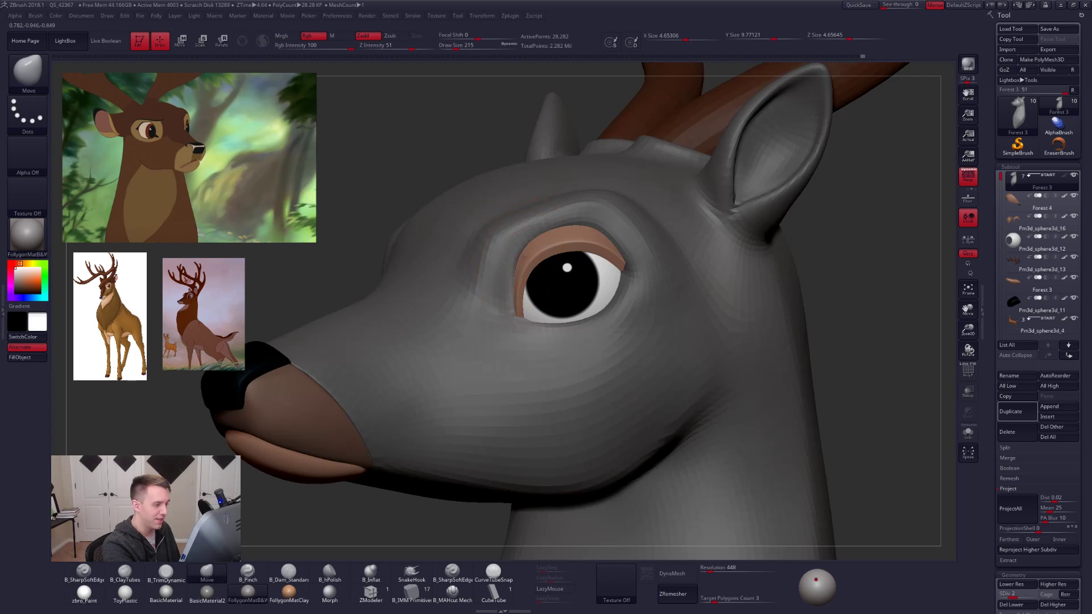
{"action": "key", "text": "ctrl+shift+s"}
{"action": "left_click_drag", "start_coordinate": [476, 153], "coordinate": [488, 137], "text": "ctrl"}
{"action": "key", "text": "d"}
{"action": "key", "text": "d"}
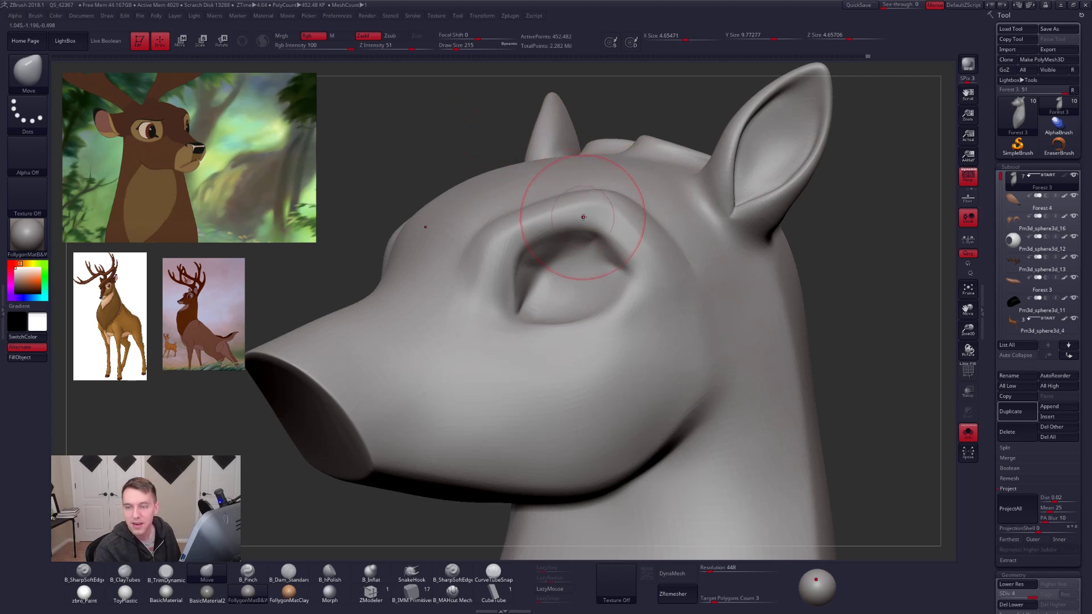
Build up volume below and behind the eye socket with the B_ClayTubes brush, smoothing its inner corner.
{"action": "mouse_move", "coordinate": [672, 298]}
{"action": "right_mouse_down", "text": "ctrl"}
{"action": "mouse_move", "coordinate": [633, 291]}
{"action": "mouse_move", "coordinate": [633, 254]}
{"action": "mouse_move", "coordinate": [622, 282]}
{"action": "mouse_move", "coordinate": [643, 304]}
{"action": "right_mouse_up", "text": "ctrl"}
{"action": "key", "text": "2"}
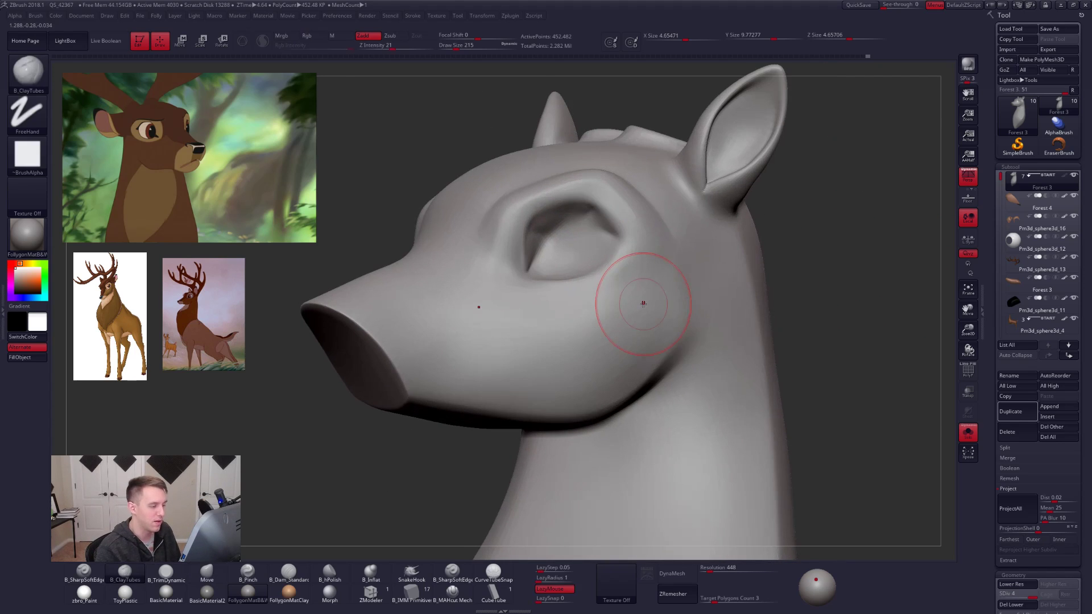
{"action": "key", "text": "space"}
{"action": "left_click_drag", "start_coordinate": [618, 280], "coordinate": [612, 280]}
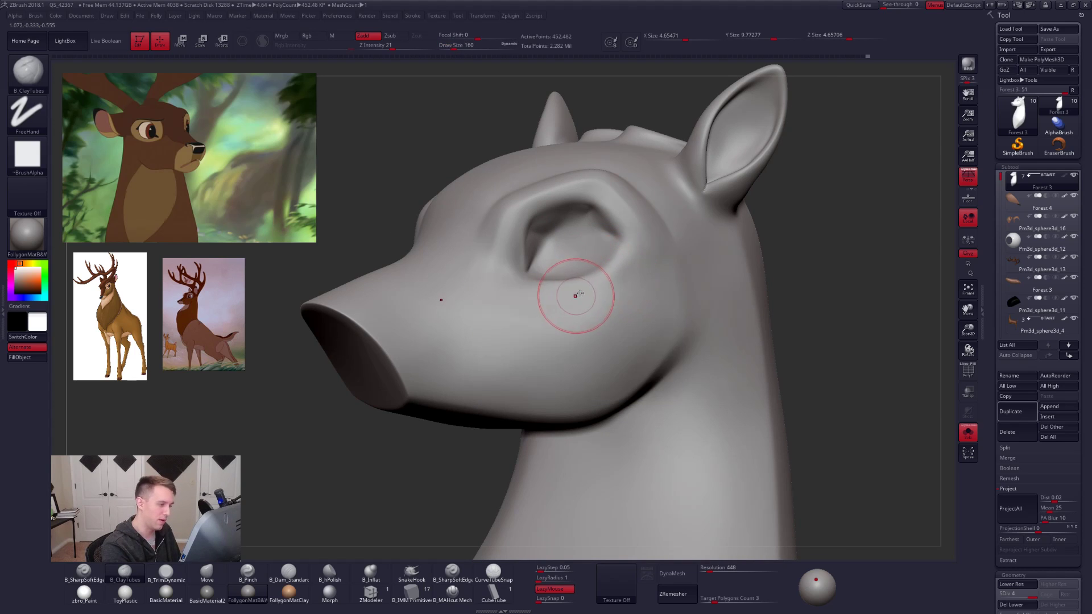
{"action": "mouse_move", "coordinate": [511, 255]}
{"action": "left_mouse_down", "text": "shift"}
{"action": "mouse_move", "coordinate": [514, 243]}
{"action": "mouse_move", "coordinate": [530, 253]}
{"action": "left_mouse_up", "text": "shift"}
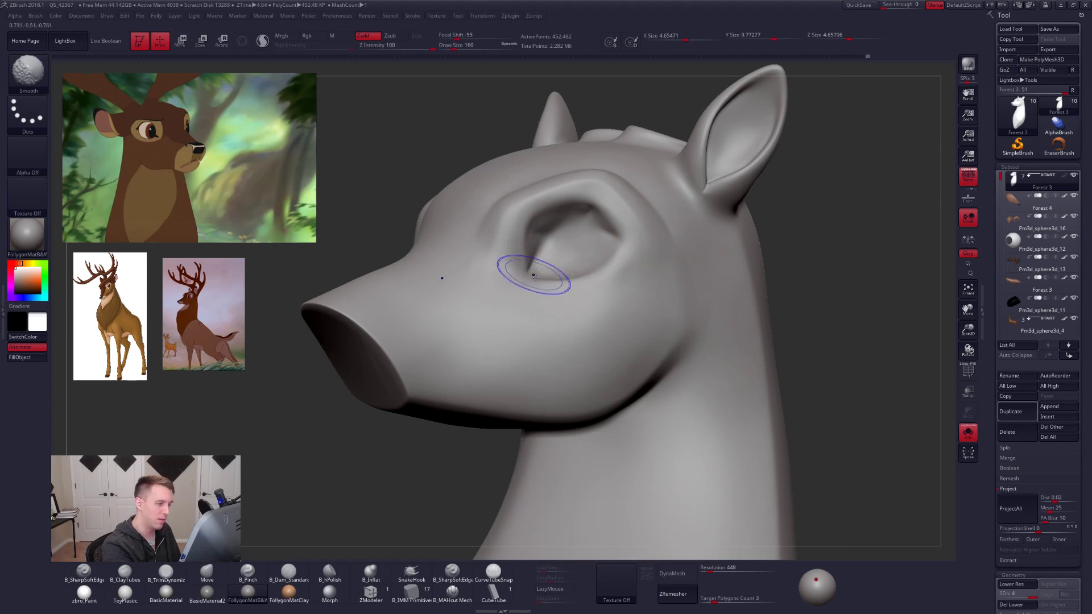
{"action": "right_click_drag", "start_coordinate": [629, 281], "coordinate": [655, 287]}
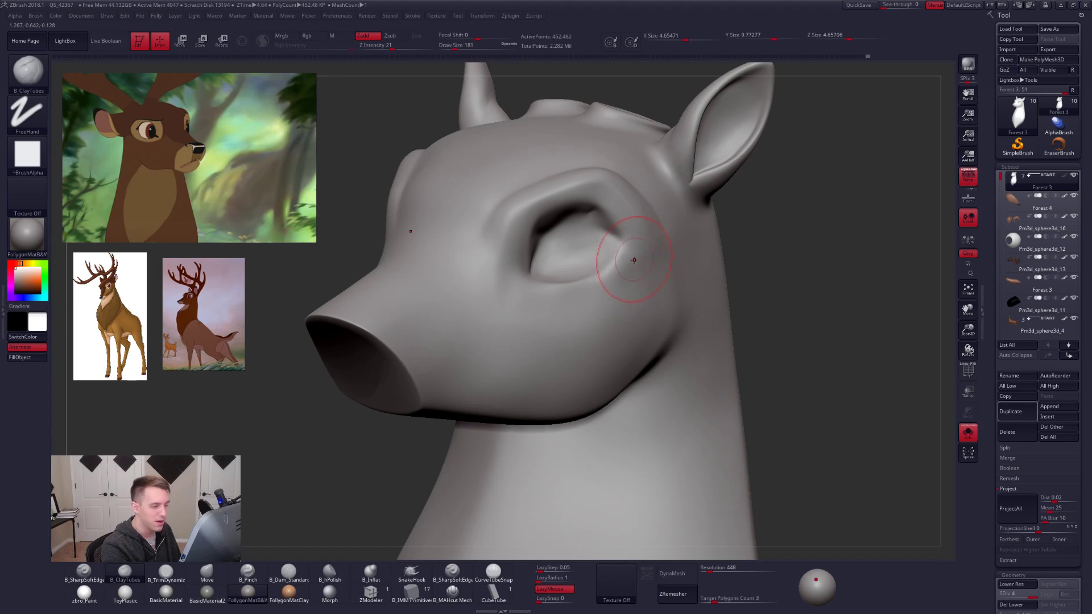
{"action": "key", "text": "space"}
{"action": "mouse_move", "coordinate": [632, 278]}
{"action": "left_mouse_down"}
{"action": "mouse_move", "coordinate": [634, 288]}
{"action": "mouse_move", "coordinate": [616, 274]}
{"action": "left_mouse_up"}
Flatten and smooth the cheek around the eye socket at subdivision level 3 with B_TrimDynamic at draw sizes 170 and 215.
{"action": "key", "text": "shift+d"}
{"action": "key", "text": "3"}
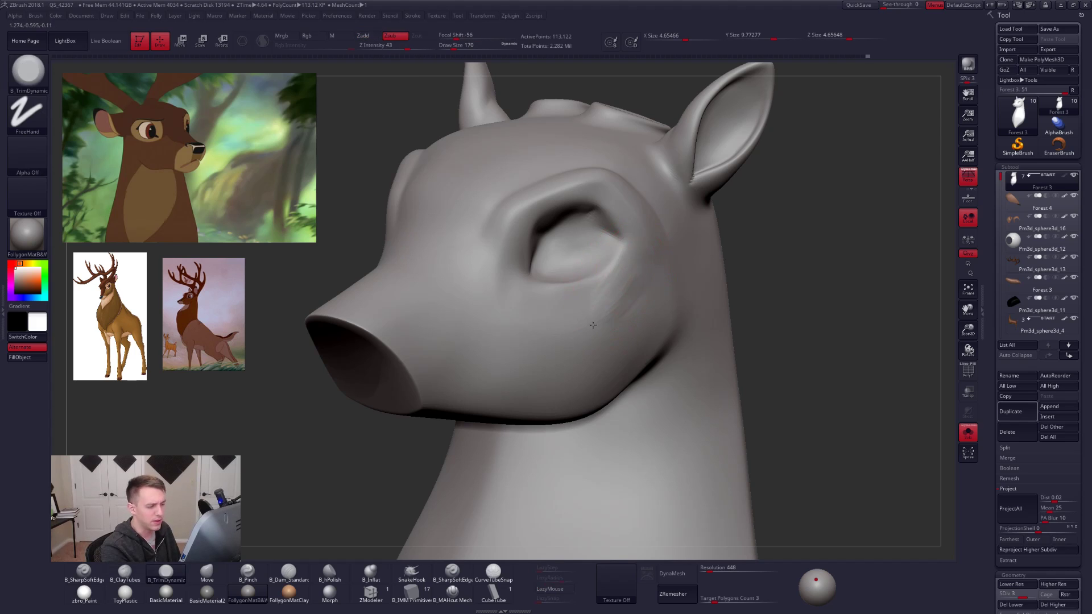
{"action": "key", "text": "shift"}
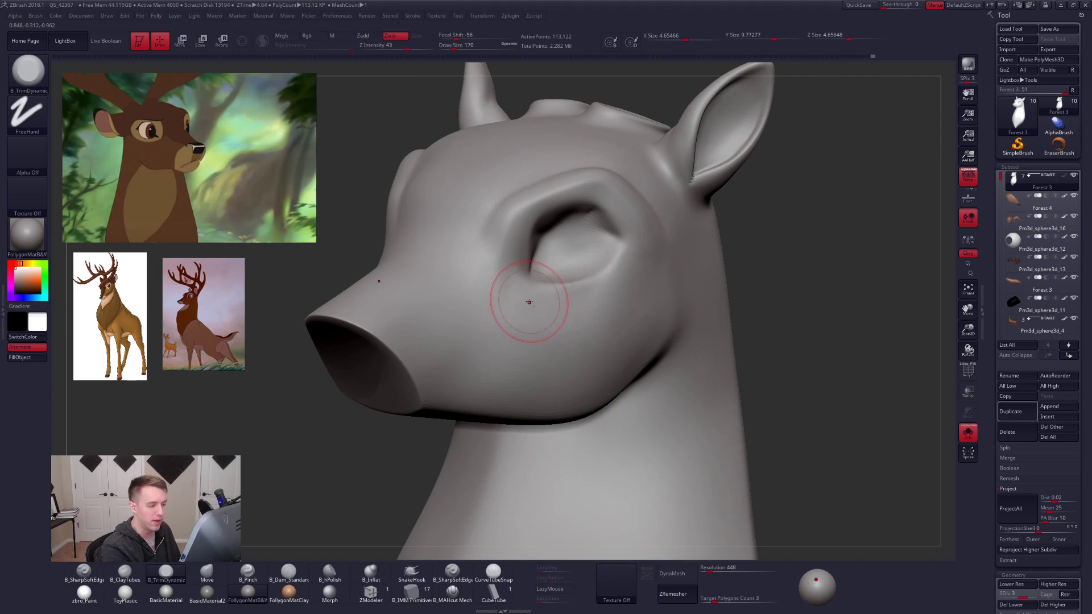
{"action": "key", "text": "space"}
{"action": "left_click", "coordinate": [593, 295]}
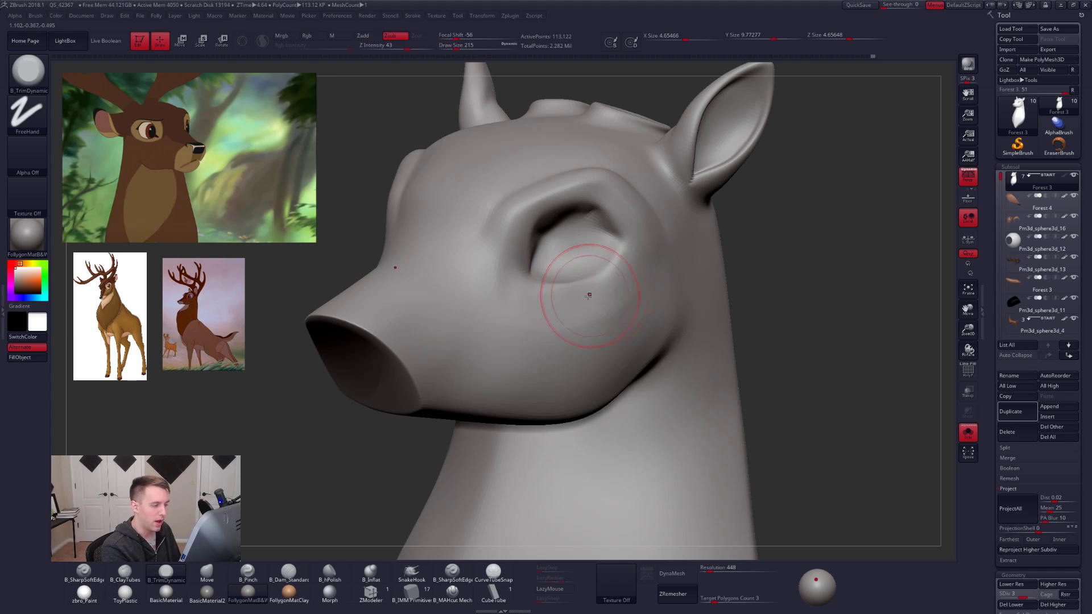
{"action": "key", "text": "["}
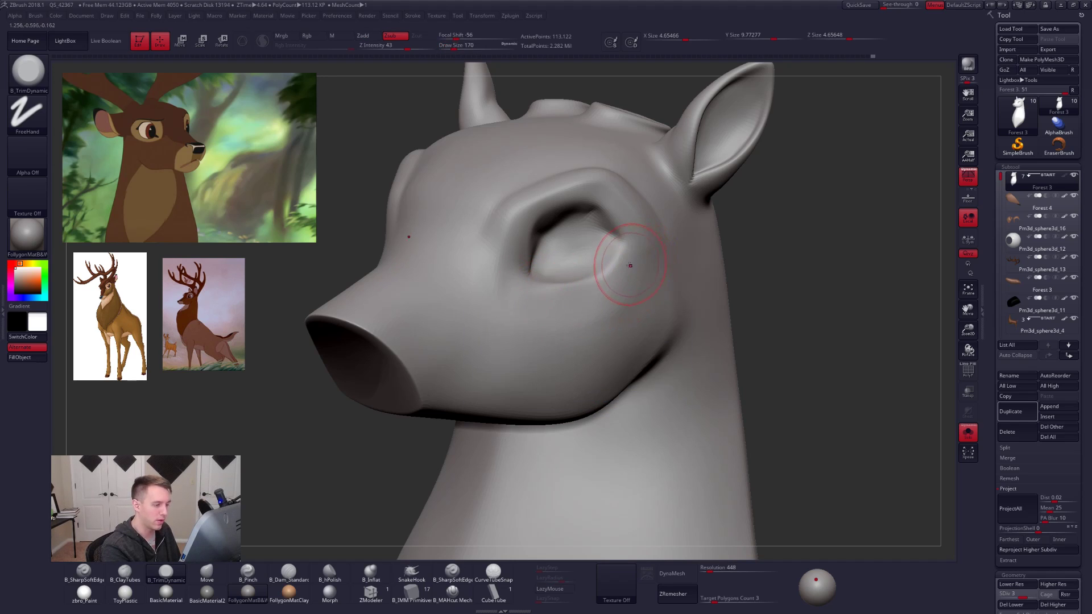
{"action": "key", "text": "shift"}
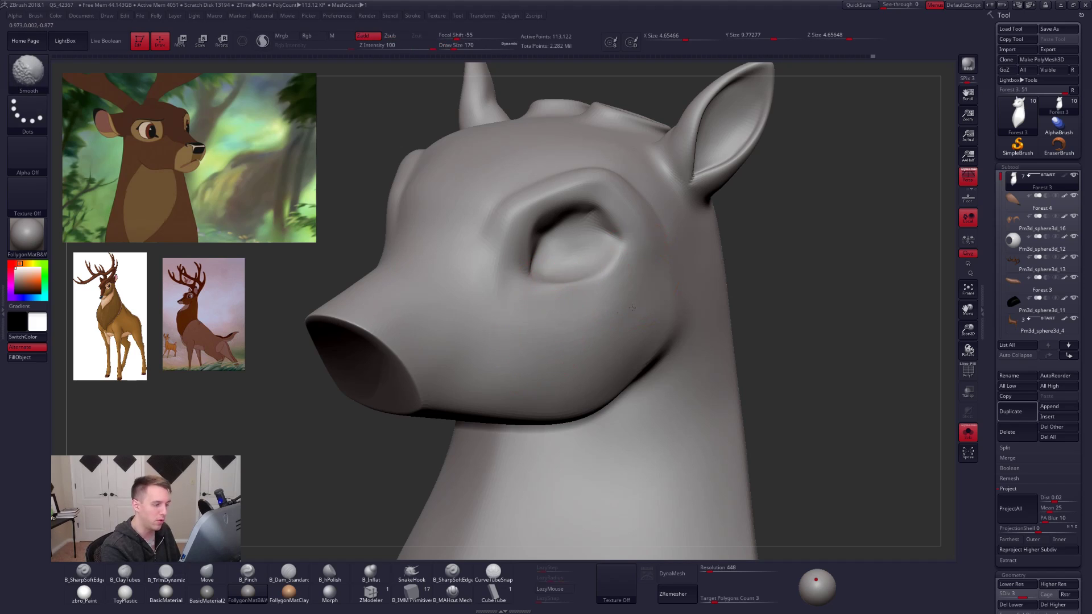
Return the head to subdivision level 4 and pinch the lower rim of the eye socket with the B_Pinch brush.
{"action": "key", "text": "d"}
{"action": "key", "text": "space"}
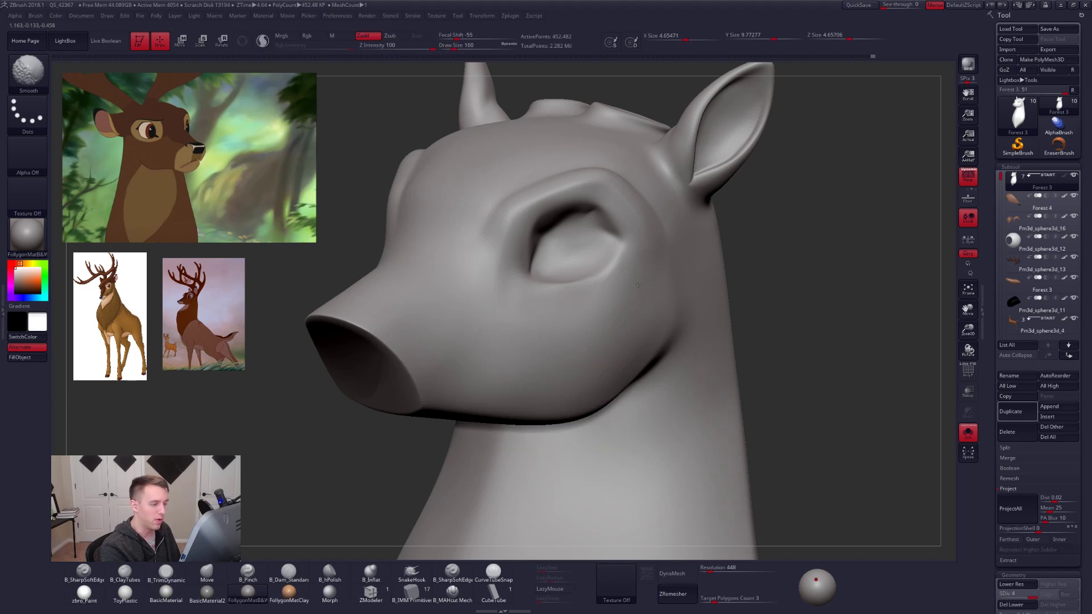
{"action": "mouse_move", "coordinate": [602, 289]}
{"action": "right_mouse_down", "text": "ctrl"}
{"action": "mouse_move", "coordinate": [574, 330]}
{"action": "mouse_move", "coordinate": [551, 302]}
{"action": "mouse_move", "coordinate": [540, 327]}
{"action": "right_mouse_up", "text": "ctrl"}
{"action": "key", "text": "space"}
{"action": "key", "text": "["}
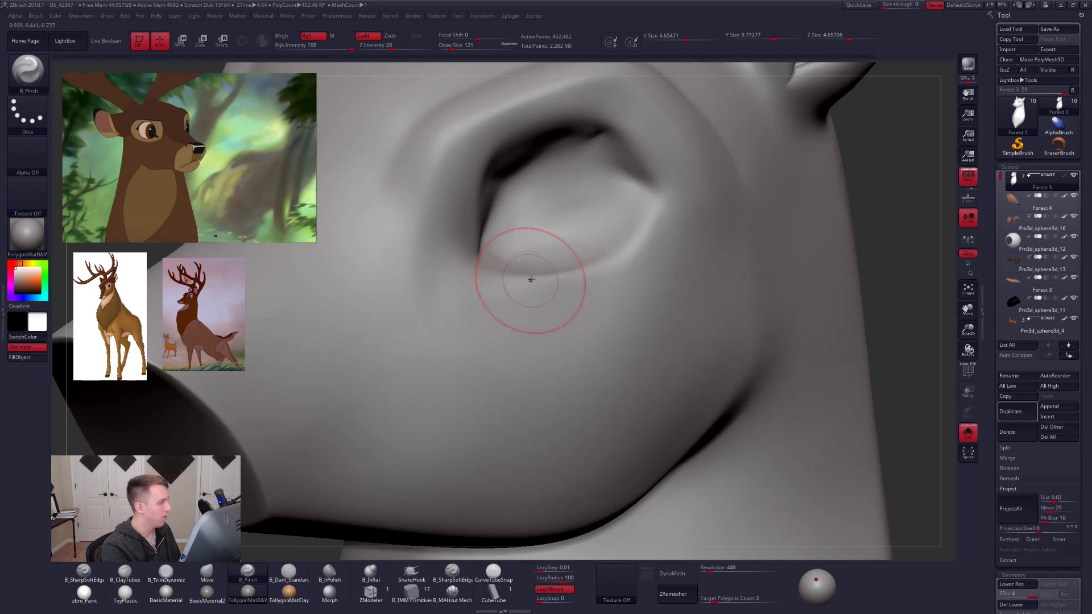
{"action": "key", "text": "space"}
{"action": "left_click_drag", "start_coordinate": [544, 272], "coordinate": [541, 272]}
Tighten the inner and outer corners of the eye socket with the B_Pinch brush at draw size 67.
{"action": "right_click_drag", "start_coordinate": [543, 309], "coordinate": [513, 301]}
{"action": "key", "text": "["}
{"action": "key", "text": "["}
{"action": "key", "text": "shift+s"}
{"action": "key", "text": "shift+s"}
{"action": "left_click_drag", "start_coordinate": [488, 296], "coordinate": [478, 271], "text": "shift"}
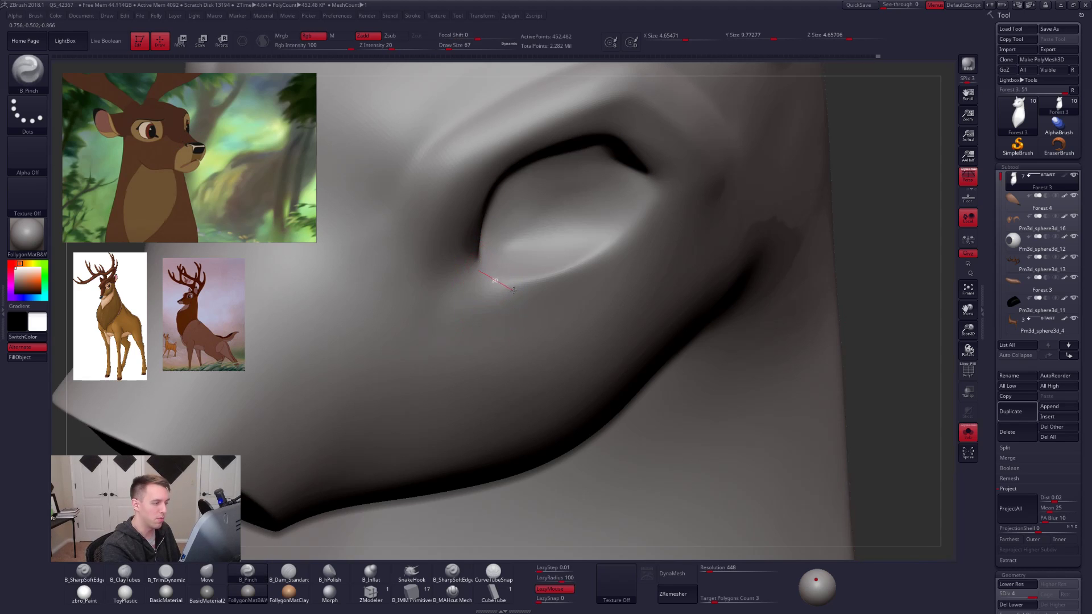
{"action": "left_click_drag", "start_coordinate": [677, 175], "coordinate": [681, 170]}
Show the other subtools and fit the lower eye rim against the eyeball with the Move brush.
{"action": "right_click_drag", "start_coordinate": [575, 256], "coordinate": [596, 268]}
{"action": "key", "text": "shift+s"}
{"action": "key", "text": "b"}
{"action": "key", "text": "m"}
{"action": "key", "text": "v"}
{"action": "key", "text": "space"}
{"action": "left_click_drag", "start_coordinate": [563, 266], "coordinate": [566, 266]}
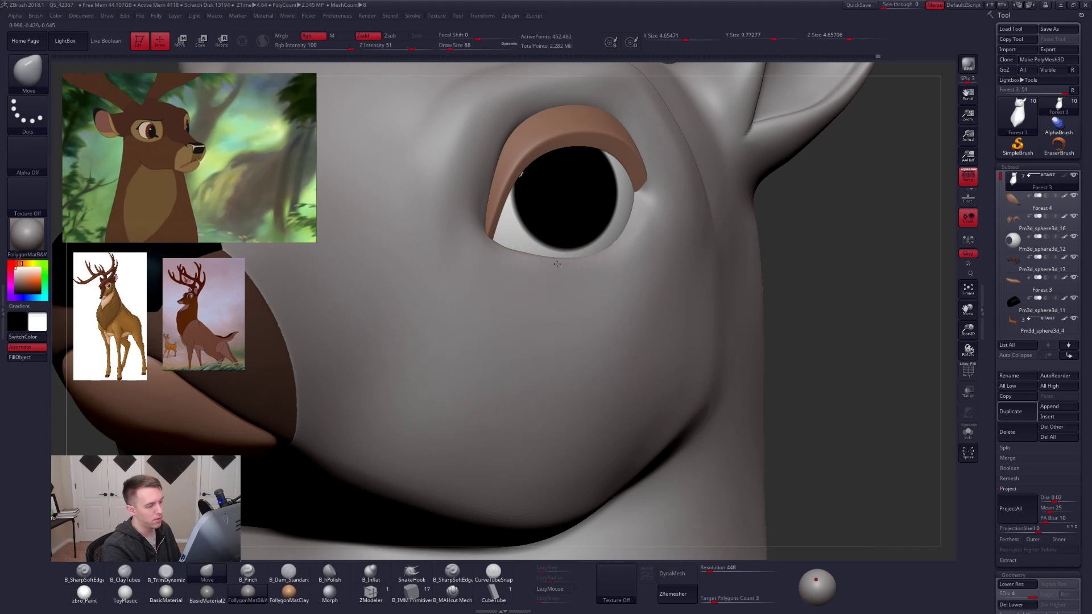
Turn on the head's polypaint, choose the zbro_Paint material and set the brush to apply material only.
{"action": "key", "text": "f"}
{"action": "left_click_drag", "start_coordinate": [776, 448], "coordinate": [772, 468]}
{"action": "left_click", "coordinate": [1064, 177]}
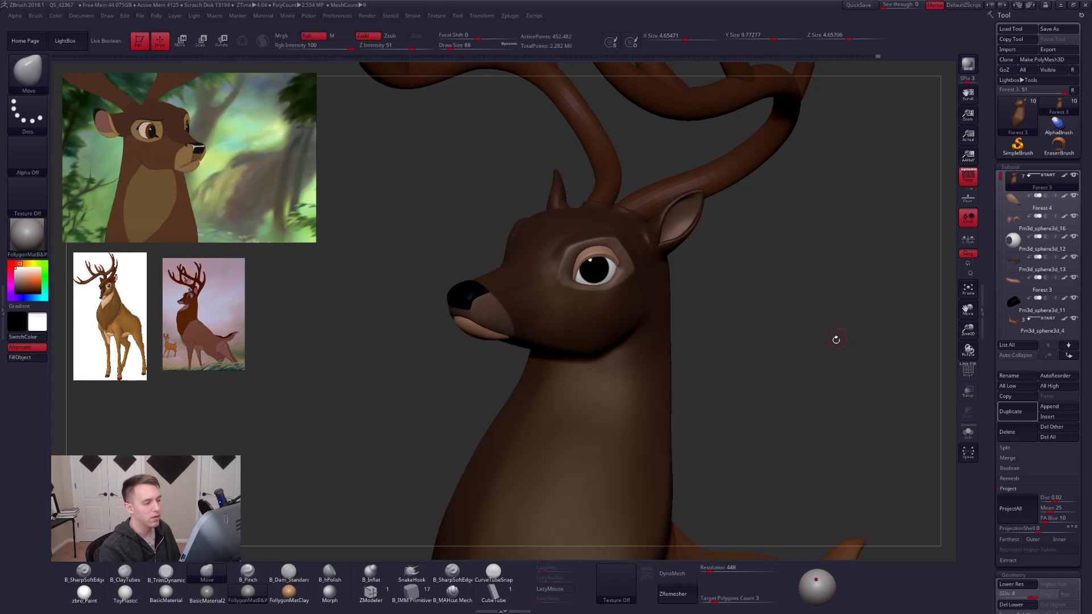
{"action": "left_click", "coordinate": [84, 592]}
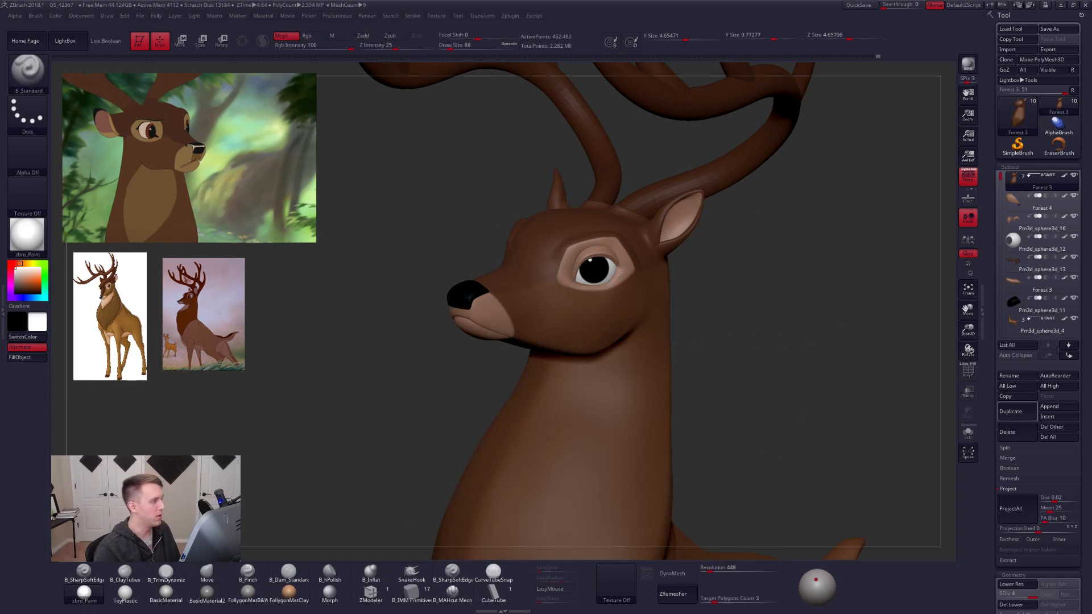
{"action": "left_click", "coordinate": [340, 35]}
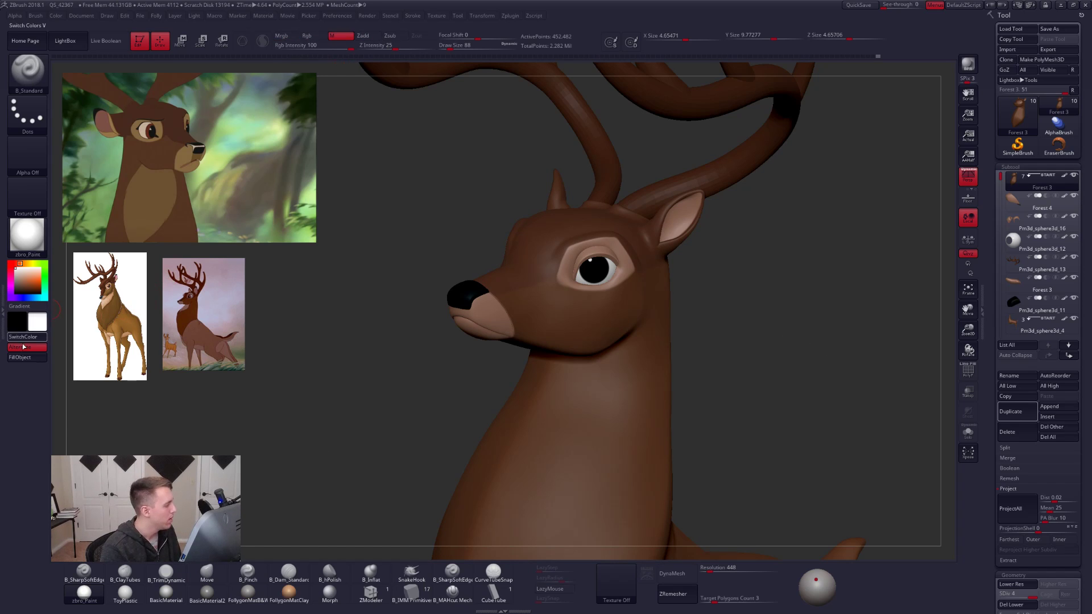
Isolate the head and paint the muzzle's rim and side with its sampled brown, using the B_Standard brush in Rgb mode.
{"action": "key", "text": "f"}
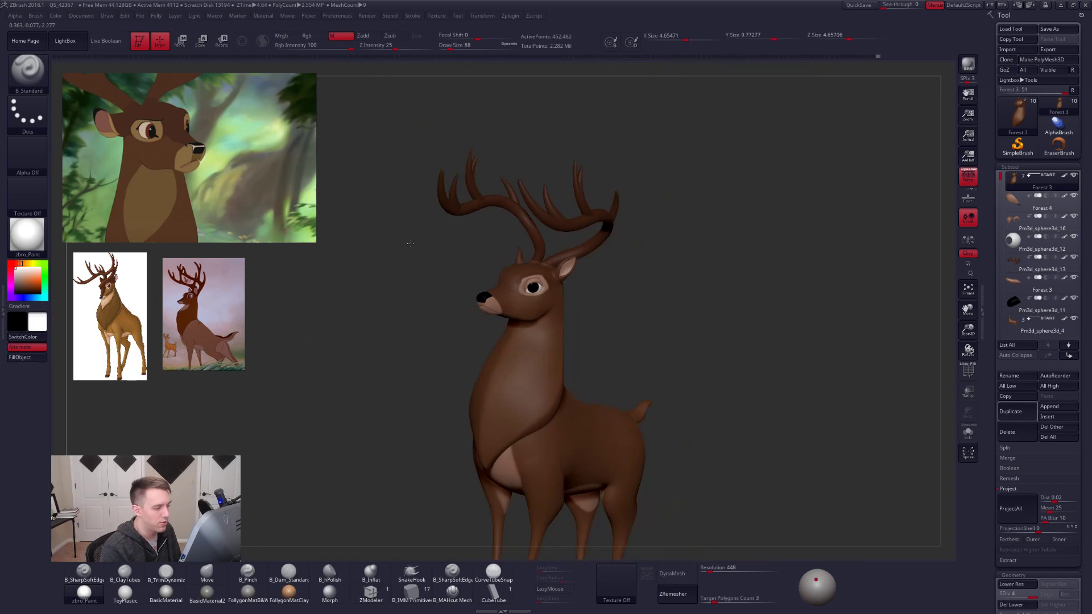
{"action": "mouse_move", "coordinate": [500, 310]}
{"action": "right_mouse_down"}
{"action": "mouse_move", "coordinate": [484, 312]}
{"action": "mouse_move", "coordinate": [609, 237]}
{"action": "right_mouse_up"}
{"action": "mouse_move", "coordinate": [472, 341]}
{"action": "right_mouse_down"}
{"action": "mouse_move", "coordinate": [536, 342]}
{"action": "mouse_move", "coordinate": [590, 319]}
{"action": "right_mouse_up"}
{"action": "key", "text": "shift+s"}
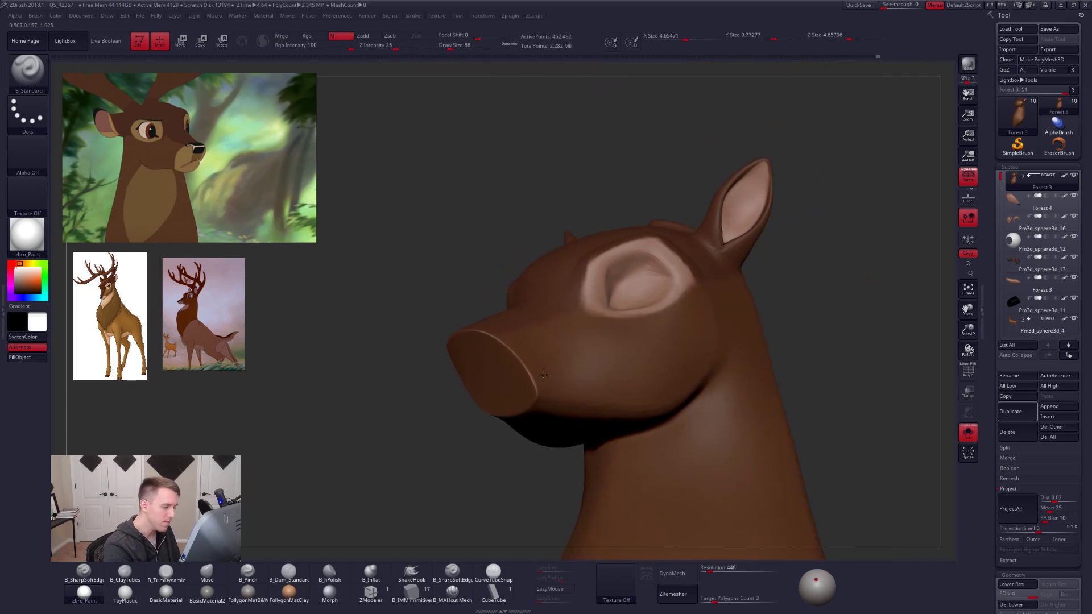
{"action": "right_click_drag", "start_coordinate": [506, 386], "coordinate": [534, 372], "text": "ctrl"}
{"action": "key", "text": "c"}
{"action": "left_click", "coordinate": [313, 36]}
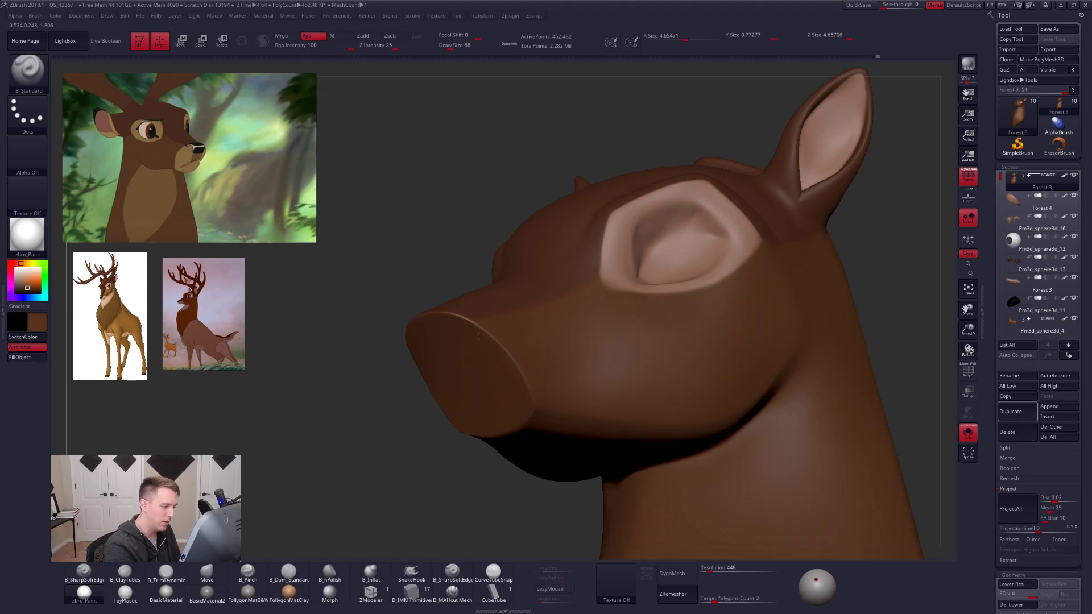
{"action": "left_click_drag", "start_coordinate": [500, 344], "coordinate": [497, 341]}
{"action": "mouse_move", "coordinate": [481, 318]}
{"action": "right_mouse_down"}
{"action": "mouse_move", "coordinate": [494, 364]}
{"action": "mouse_move", "coordinate": [478, 344]}
{"action": "mouse_move", "coordinate": [516, 294]}
{"action": "right_mouse_up"}
{"action": "mouse_move", "coordinate": [456, 319]}
{"action": "right_mouse_down"}
{"action": "mouse_move", "coordinate": [440, 344]}
{"action": "mouse_move", "coordinate": [468, 377]}
{"action": "right_mouse_up"}
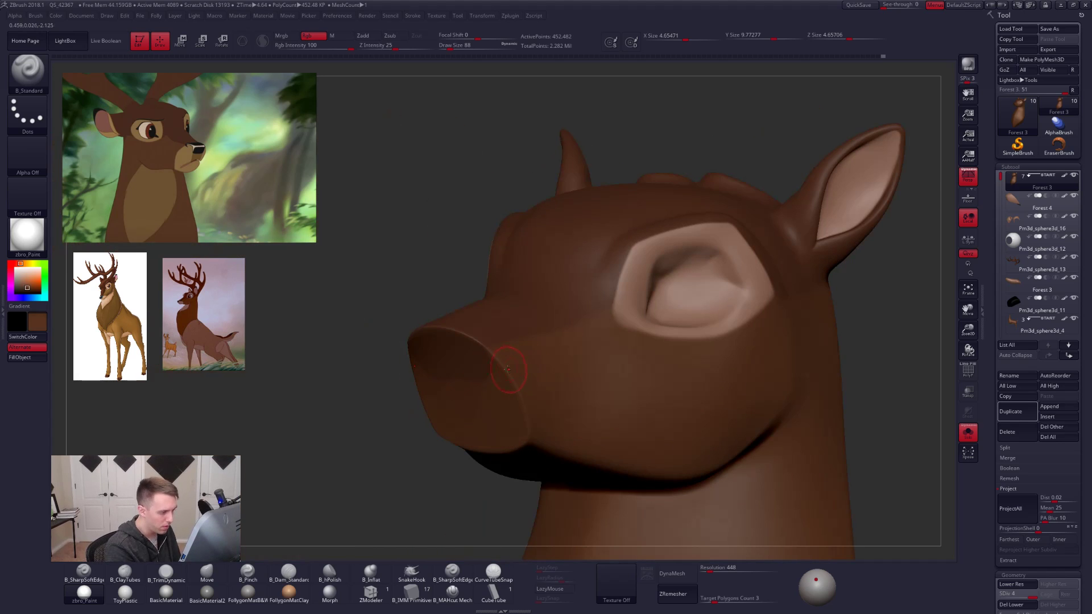
{"action": "right_click_drag", "start_coordinate": [516, 425], "coordinate": [572, 418]}
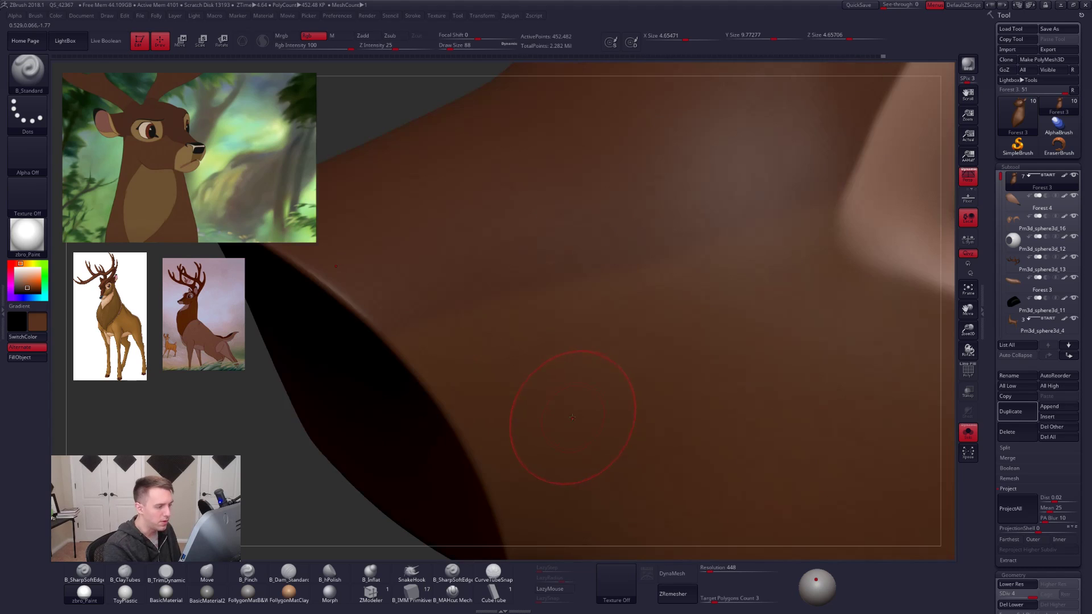
Repaint the eye patch's edge with its sampled tan at draw size 29, and subdivide the head to level 5.
{"action": "right_click_drag", "start_coordinate": [580, 294], "coordinate": [376, 380], "text": "ctrl"}
{"action": "right_click_drag", "start_coordinate": [495, 324], "coordinate": [508, 382], "text": "ctrl"}
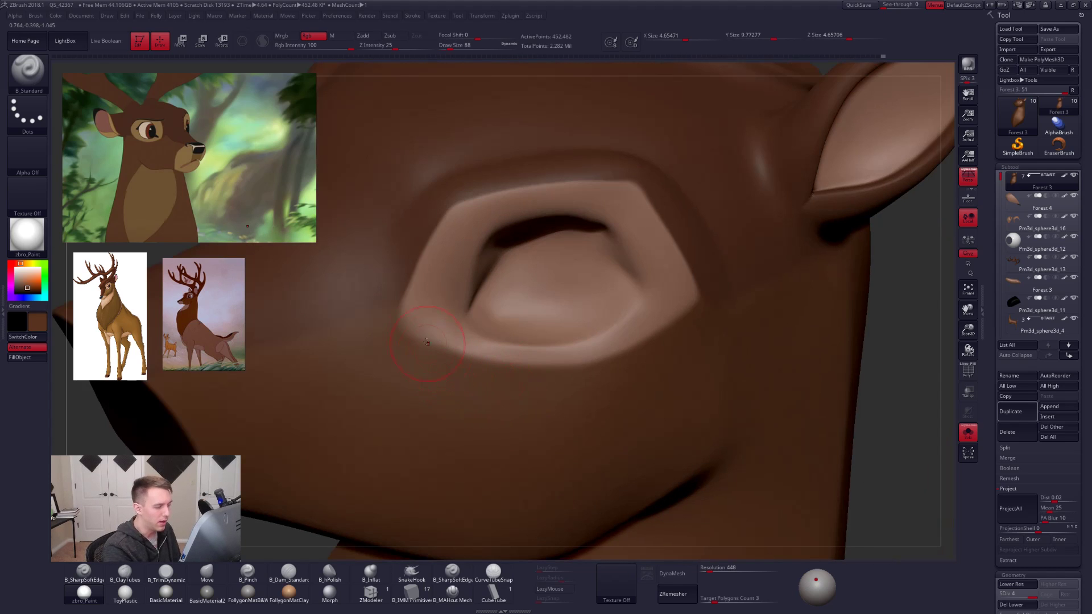
{"action": "key", "text": "c"}
{"action": "key", "text": "space"}
{"action": "left_click_drag", "start_coordinate": [440, 305], "coordinate": [432, 304]}
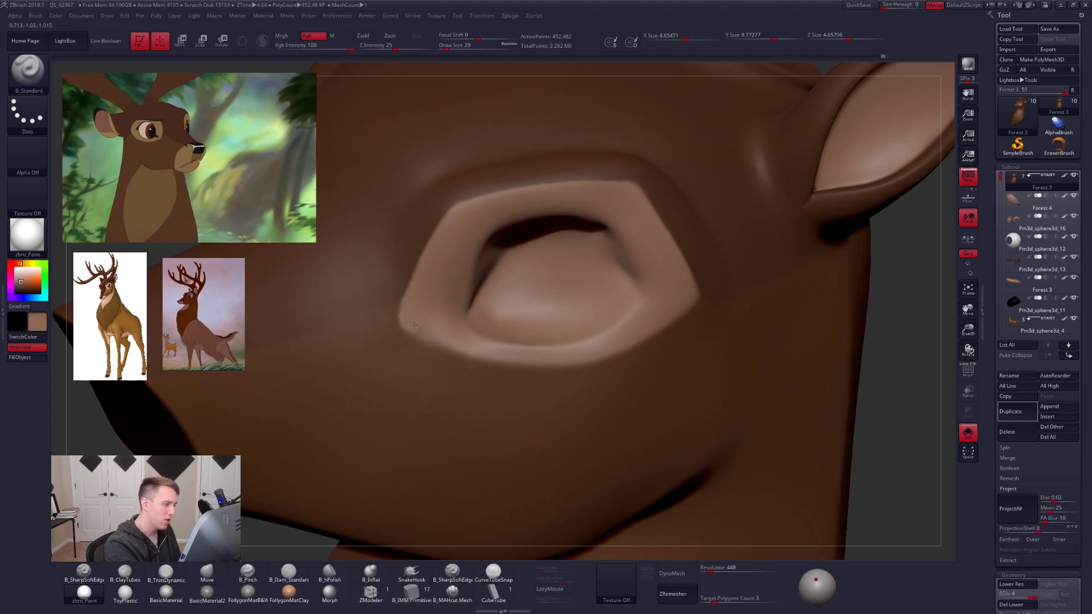
{"action": "right_click_drag", "start_coordinate": [514, 378], "coordinate": [504, 378]}
{"action": "key", "text": "ctrl+d"}
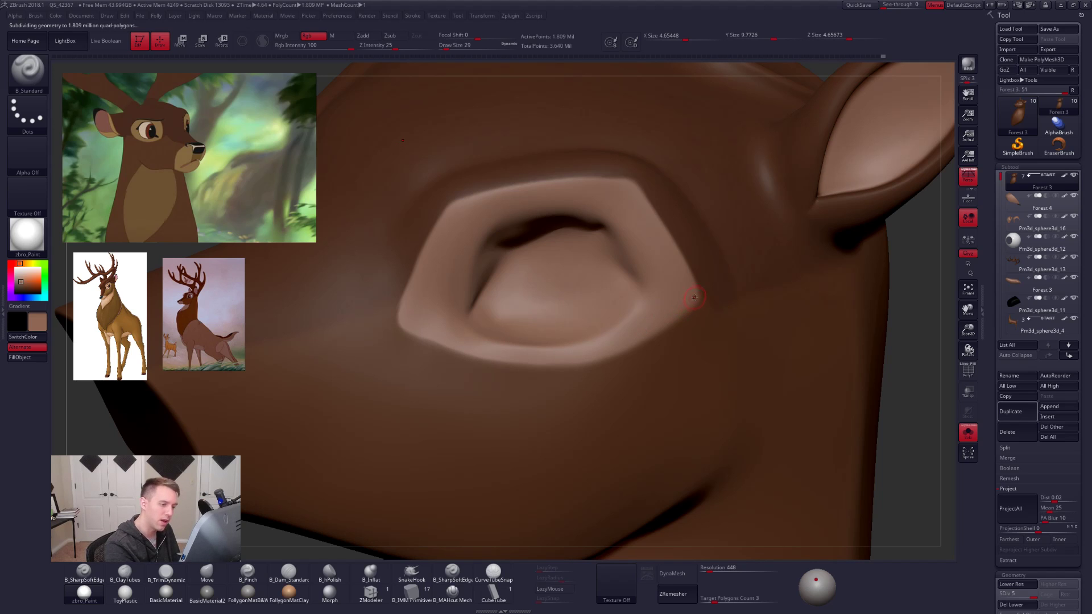
Paint the rim around the inner ear with sampled brown at draw size 25.
{"action": "mouse_move", "coordinate": [590, 290]}
{"action": "right_mouse_down"}
{"action": "mouse_move", "coordinate": [716, 436]}
{"action": "mouse_move", "coordinate": [718, 399]}
{"action": "mouse_move", "coordinate": [739, 421]}
{"action": "mouse_move", "coordinate": [653, 417]}
{"action": "mouse_move", "coordinate": [602, 380]}
{"action": "right_mouse_up"}
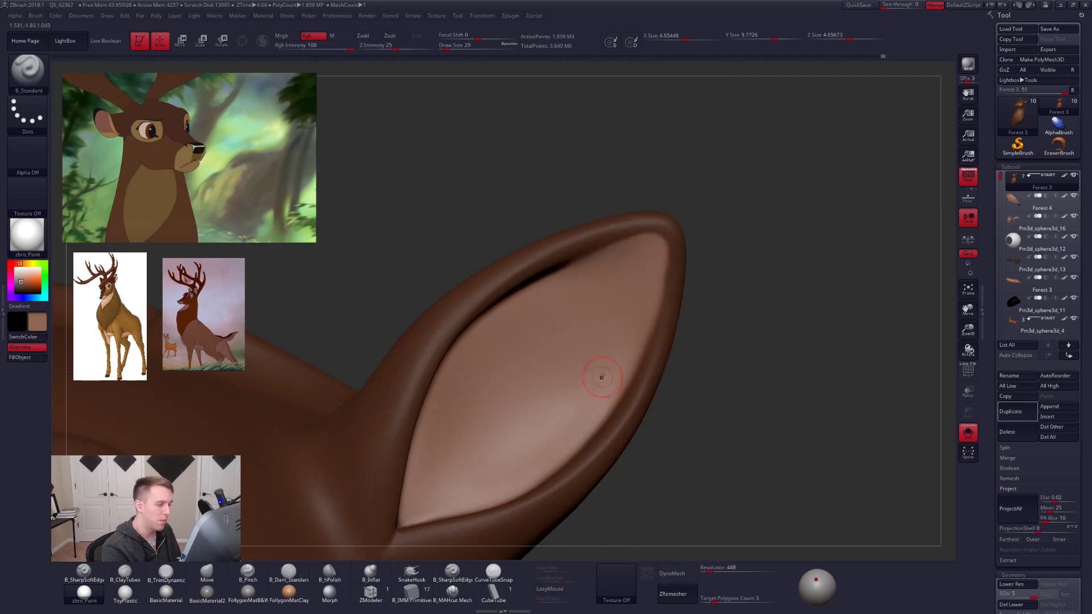
{"action": "key", "text": "c"}
{"action": "key", "text": "bracketleft"}
{"action": "left_click_drag", "start_coordinate": [587, 247], "coordinate": [642, 230]}
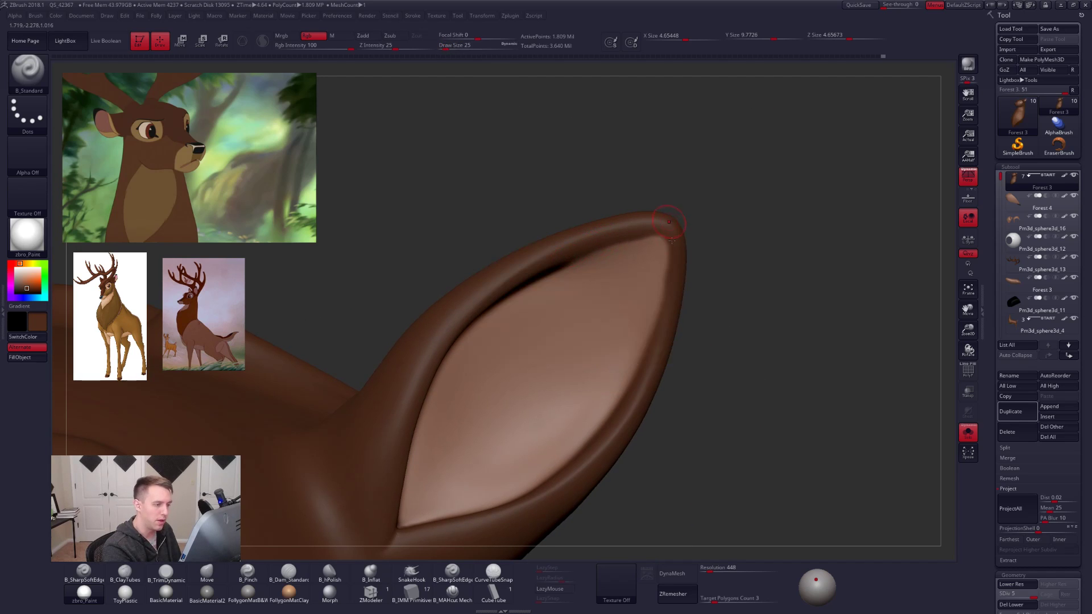
Paint brown over the side and back of the head behind the eye and ears, at draw sizes 61 and 121.
{"action": "right_click_drag", "start_coordinate": [636, 398], "coordinate": [602, 422]}
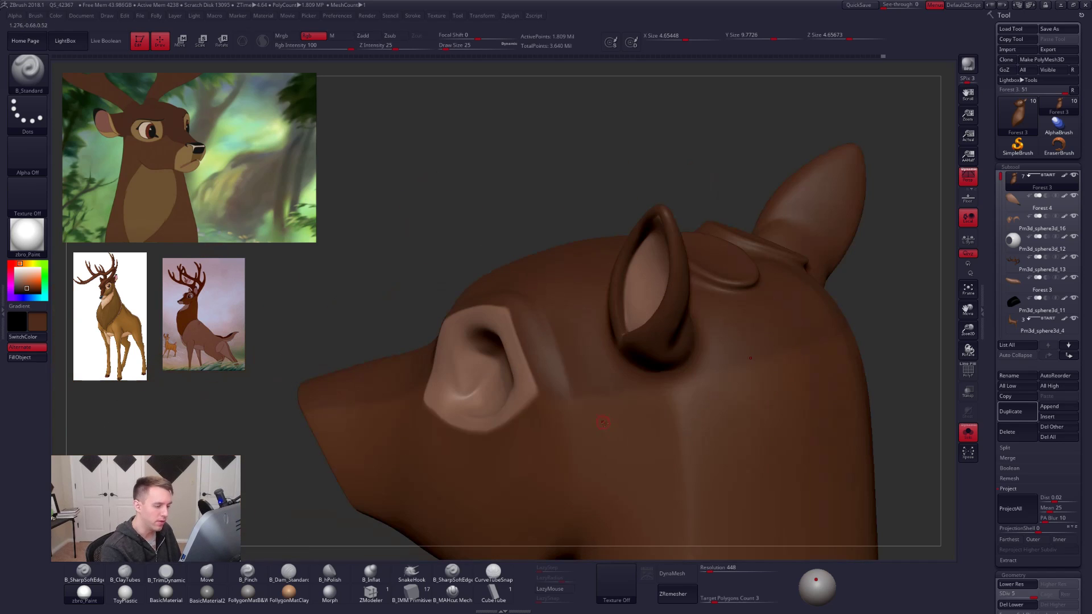
{"action": "key", "text": "space"}
{"action": "left_click_drag", "start_coordinate": [602, 377], "coordinate": [554, 383]}
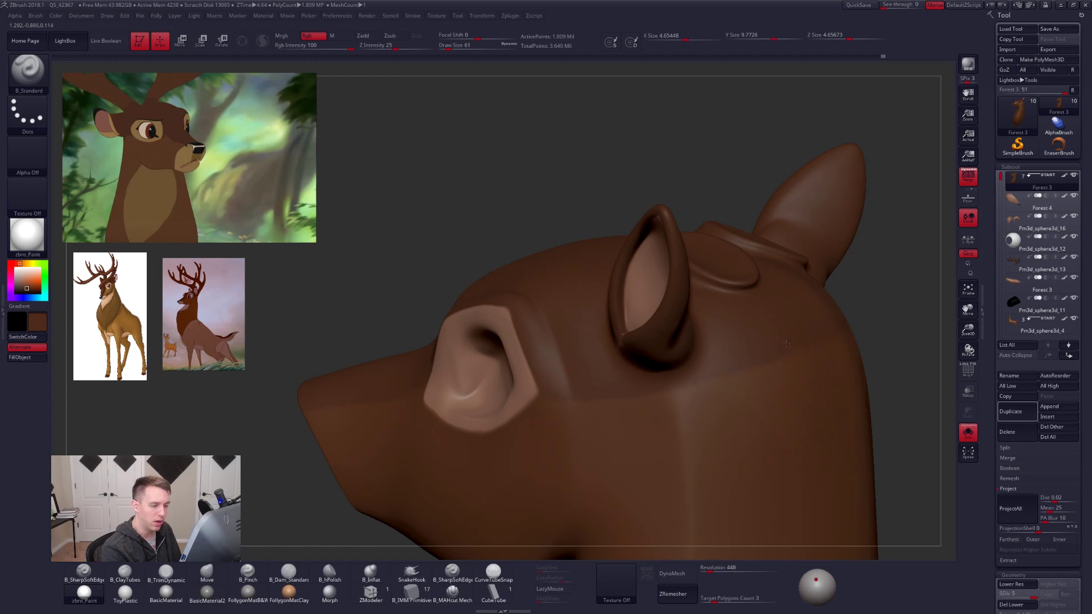
{"action": "right_click_drag", "start_coordinate": [774, 348], "coordinate": [754, 376]}
{"action": "key", "text": "space"}
{"action": "left_click_drag", "start_coordinate": [786, 364], "coordinate": [791, 365]}
{"action": "key", "text": "ctrl"}
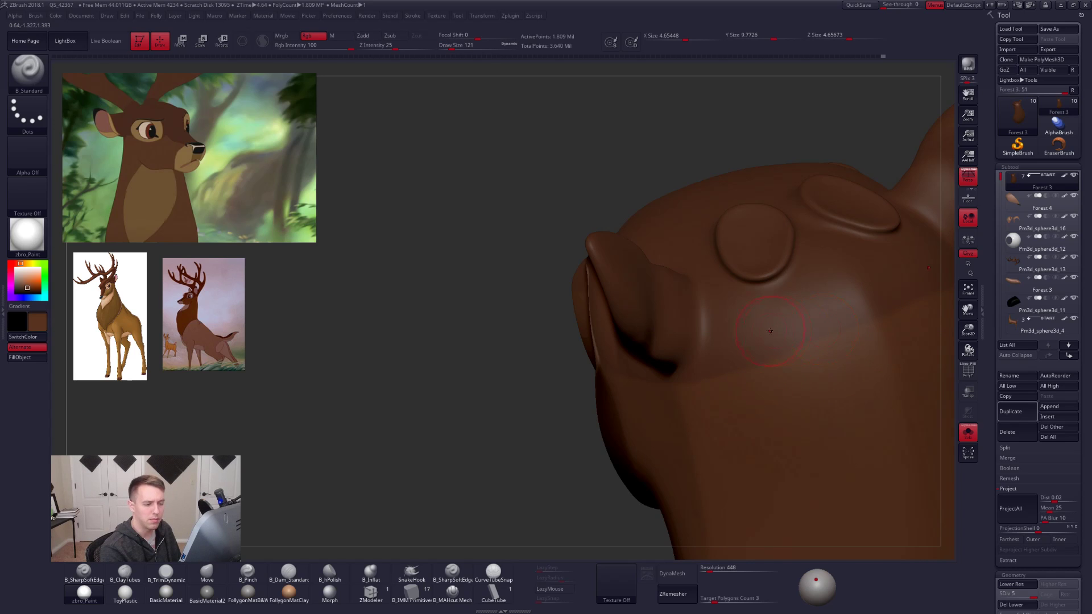
Select and isolate the upper muzzle subtool and fill it with its sampled tan colour.
{"action": "mouse_move", "coordinate": [748, 370]}
{"action": "right_mouse_down"}
{"action": "mouse_move", "coordinate": [847, 373]}
{"action": "mouse_move", "coordinate": [654, 439]}
{"action": "right_mouse_up"}
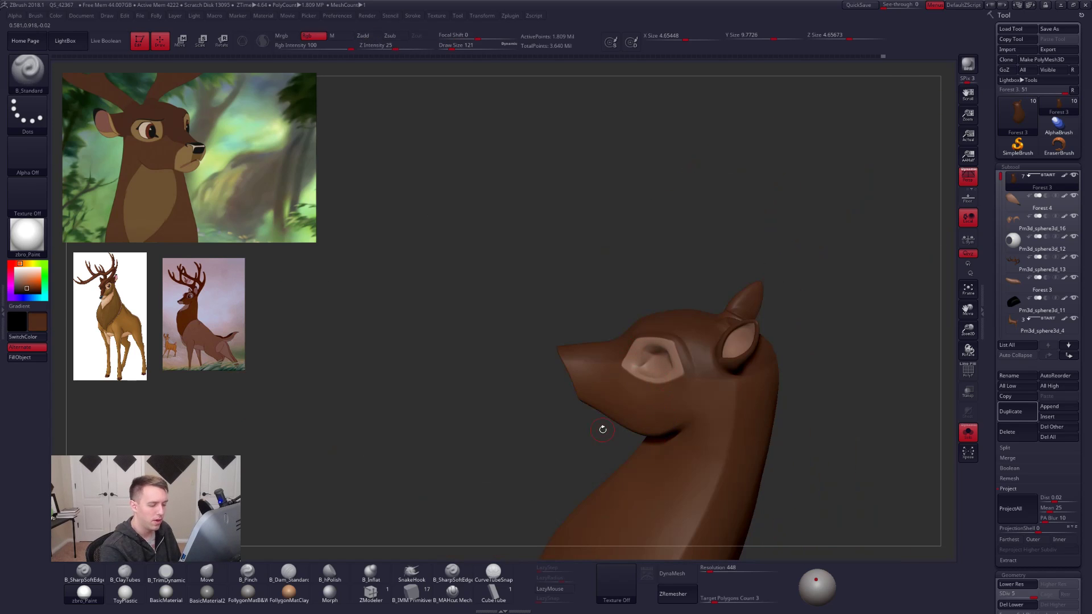
{"action": "key", "text": "alt+s"}
{"action": "right_click_drag", "start_coordinate": [603, 430], "coordinate": [582, 315]}
{"action": "left_click", "coordinate": [543, 325], "text": "alt"}
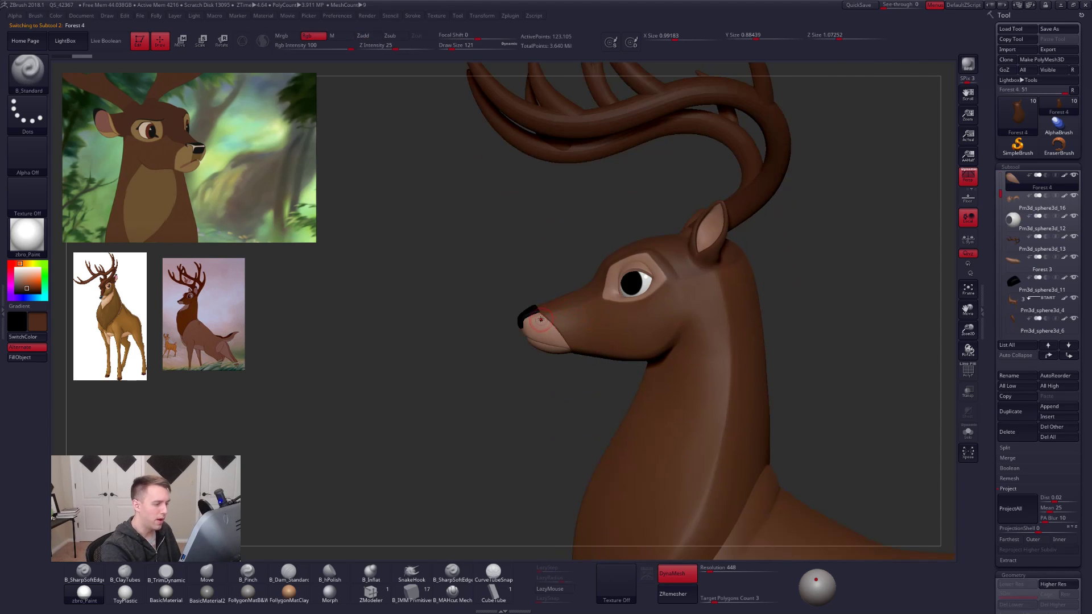
{"action": "key", "text": "alt+s"}
{"action": "right_click_drag", "start_coordinate": [570, 343], "coordinate": [551, 347]}
{"action": "key", "text": "c"}
{"action": "left_click", "coordinate": [29, 358]}
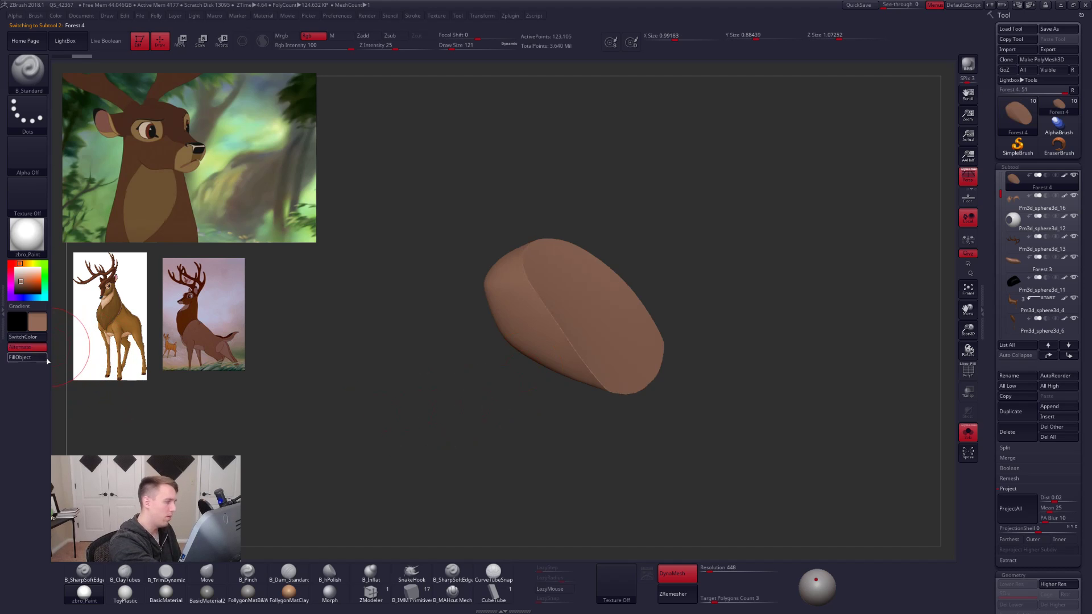
Smooth the edge of the isolated upper muzzle piece and show the other subtools again.
{"action": "key", "text": "shift+f"}
{"action": "key", "text": "shift+f"}
{"action": "left_click_drag", "start_coordinate": [641, 385], "coordinate": [632, 371], "text": "shift"}
{"action": "right_click_drag", "start_coordinate": [533, 295], "coordinate": [642, 344]}
{"action": "key", "text": "alt+s"}
{"action": "key", "text": "shift+f"}
{"action": "right_click_drag", "start_coordinate": [563, 367], "coordinate": [674, 435]}
{"action": "key", "text": "shift+f"}
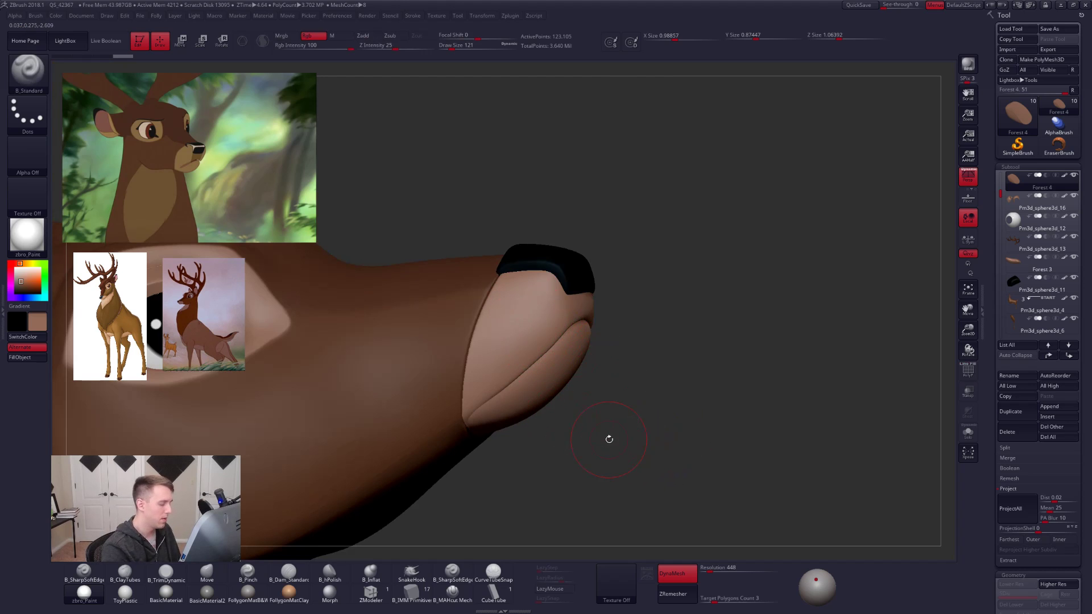
Select the chin subtool and adjust its rear corner against the upper muzzle with the Move brush at draw size 150.
{"action": "left_click_drag", "start_coordinate": [488, 427], "coordinate": [563, 398]}
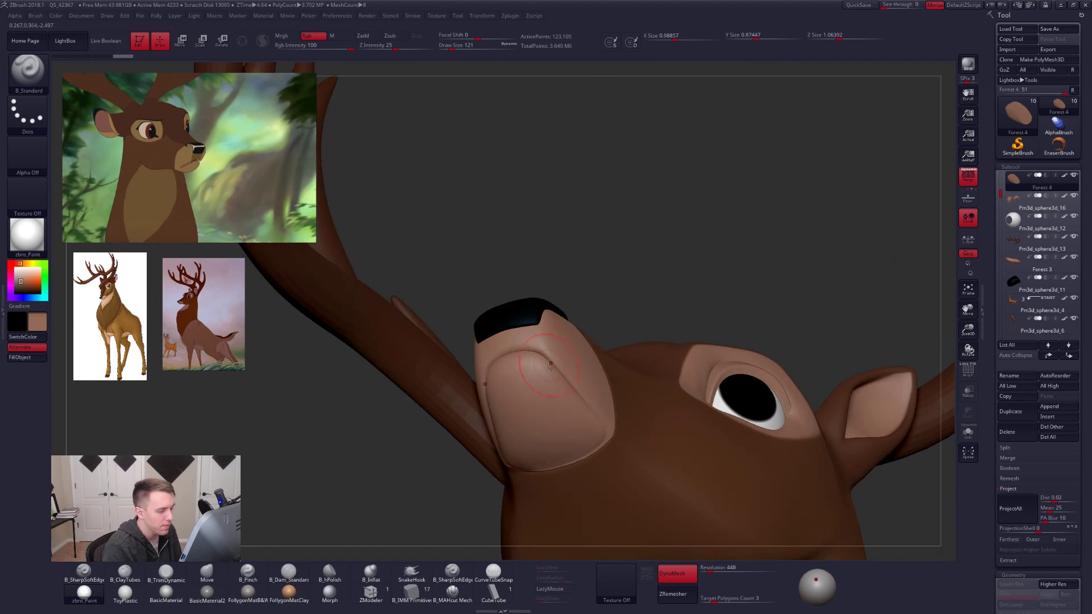
{"action": "mouse_move", "coordinate": [579, 409]}
{"action": "left_mouse_down"}
{"action": "mouse_move", "coordinate": [573, 388]}
{"action": "mouse_move", "coordinate": [599, 449]}
{"action": "left_mouse_up"}
{"action": "key", "text": "space"}
{"action": "key", "text": "shift+f"}
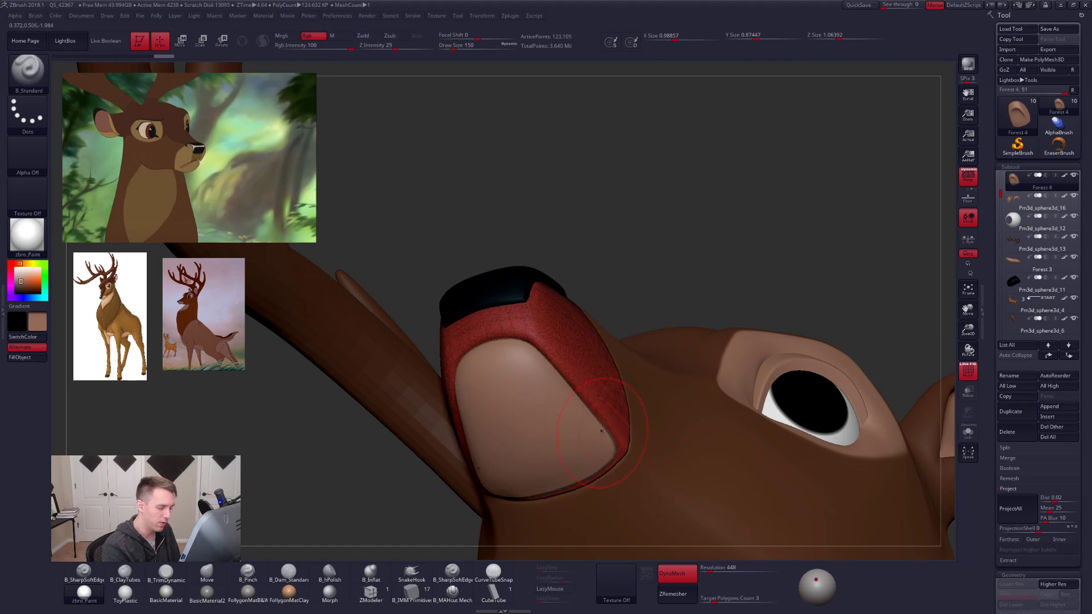
{"action": "left_click", "coordinate": [589, 413], "text": "alt"}
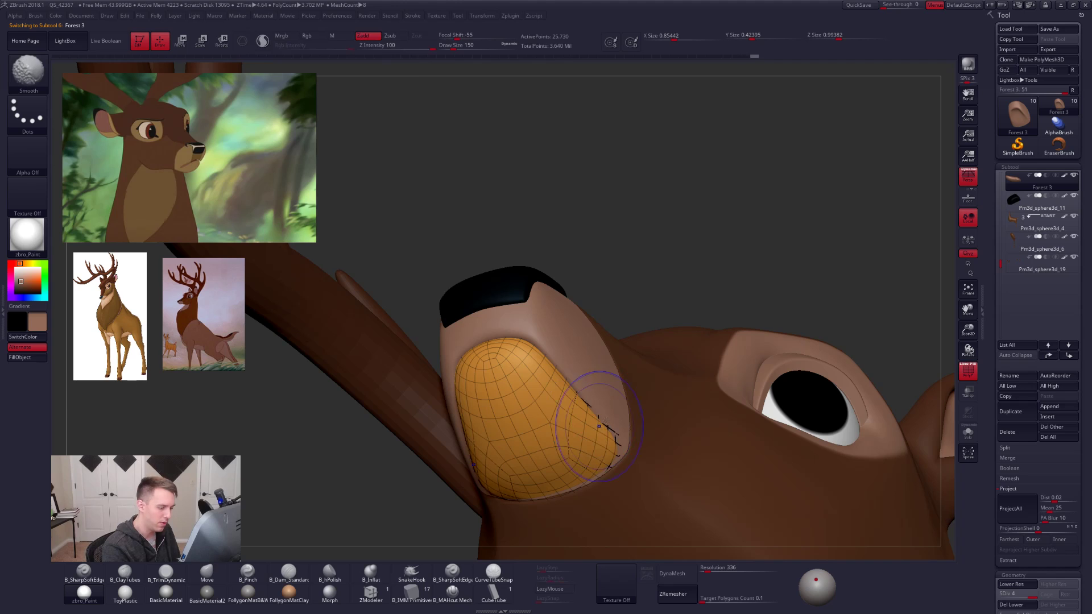
{"action": "key", "text": "shift+f"}
{"action": "right_click_drag", "start_coordinate": [595, 483], "coordinate": [587, 455]}
{"action": "key", "text": "b"}
{"action": "key", "text": "m"}
{"action": "key", "text": "v"}
{"action": "left_click_drag", "start_coordinate": [586, 484], "coordinate": [576, 494]}
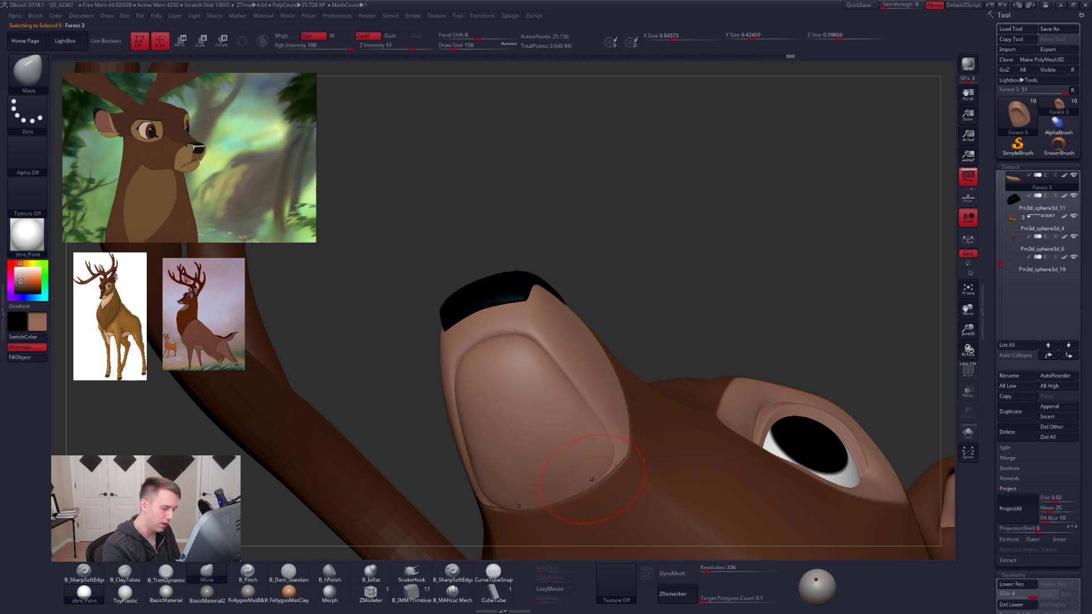
Smooth the side of the chin where it meets the upper muzzle.
{"action": "key", "text": "shift"}
{"action": "right_click_drag", "start_coordinate": [469, 379], "coordinate": [564, 352]}
{"action": "left_click_drag", "start_coordinate": [489, 365], "coordinate": [484, 398], "text": "shift"}
{"action": "mouse_move", "coordinate": [480, 409]}
{"action": "right_mouse_down"}
{"action": "mouse_move", "coordinate": [526, 392]}
{"action": "mouse_move", "coordinate": [455, 393]}
{"action": "mouse_move", "coordinate": [496, 442]}
{"action": "mouse_move", "coordinate": [589, 426]}
{"action": "mouse_move", "coordinate": [588, 315]}
{"action": "right_mouse_up"}
Move the chin subtool up the subtool list to directly below the upper muzzle subtool.
{"action": "left_click", "coordinate": [589, 424], "text": "alt"}
{"action": "key", "text": "shift+s"}
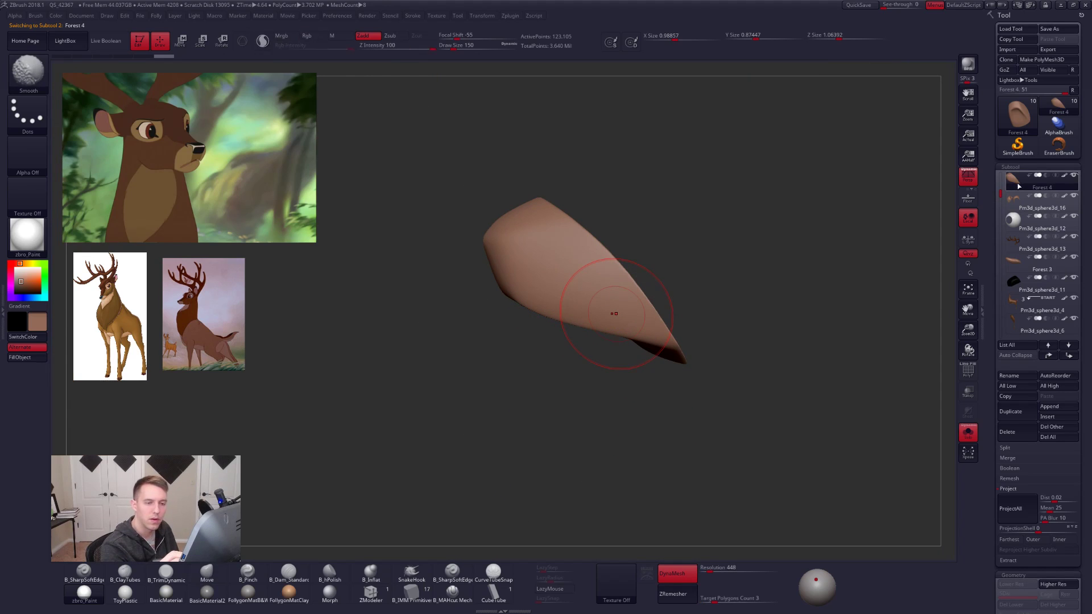
{"action": "left_click_drag", "start_coordinate": [1001, 194], "coordinate": [1005, 179]}
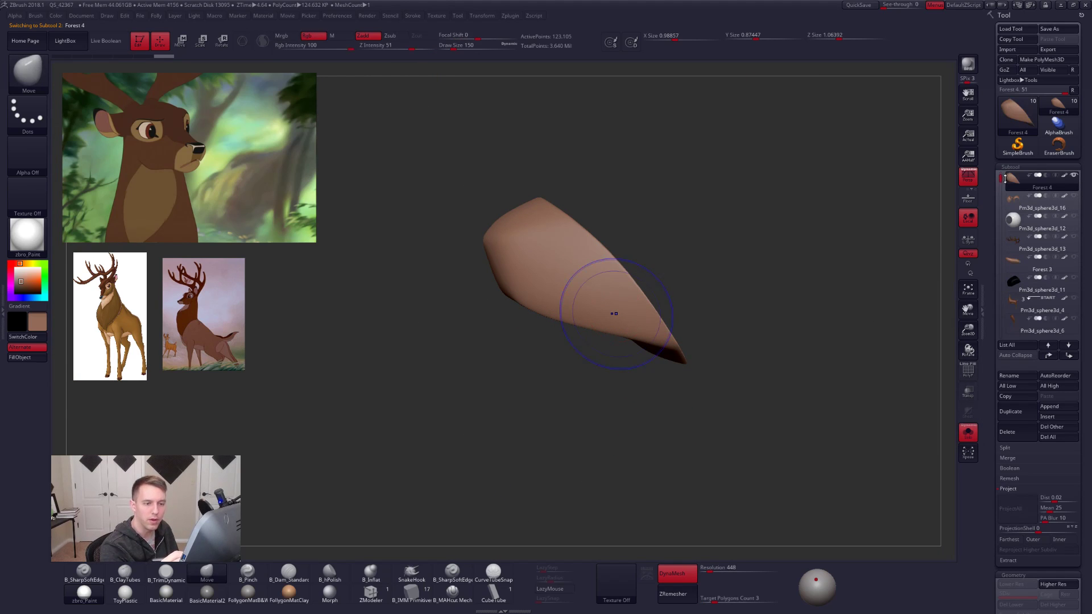
{"action": "left_click", "coordinate": [1041, 263]}
{"action": "left_click", "coordinate": [1051, 356]}
{"action": "left_click", "coordinate": [1051, 356]}
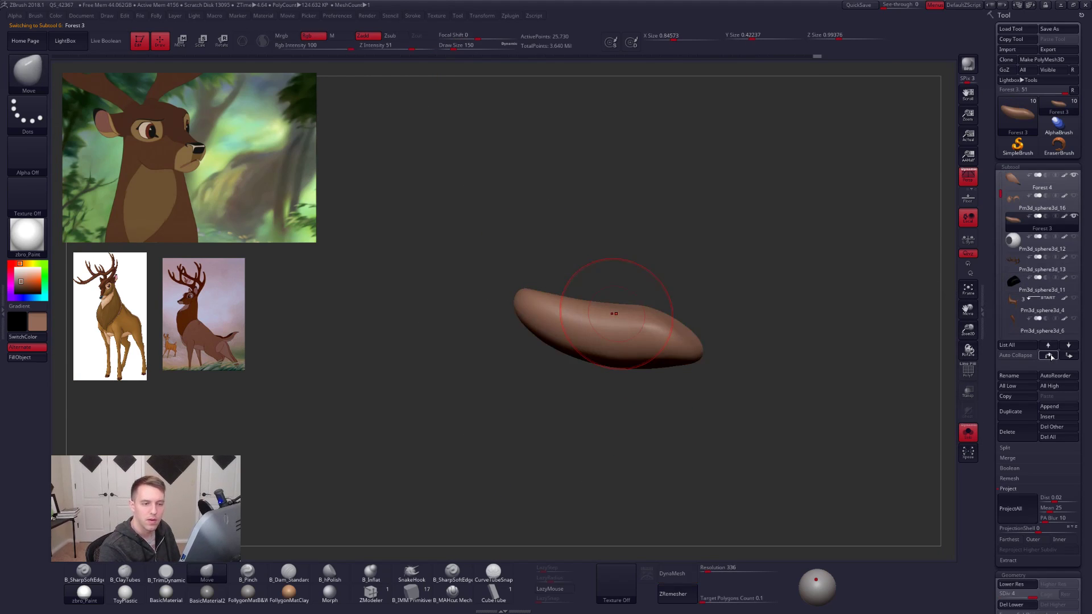
{"action": "left_click", "coordinate": [1051, 357]}
Display only the upper muzzle and chin and adjust the chin's front end with the Move brush at draw size 170.
{"action": "key", "text": "shift+s"}
{"action": "mouse_move", "coordinate": [817, 285]}
{"action": "right_mouse_down"}
{"action": "mouse_move", "coordinate": [590, 312]}
{"action": "mouse_move", "coordinate": [592, 281]}
{"action": "mouse_move", "coordinate": [538, 296]}
{"action": "right_mouse_up"}
{"action": "key", "text": "shift+f"}
{"action": "key", "text": "shift+f"}
{"action": "key", "text": "space"}
{"action": "left_click", "coordinate": [561, 295]}
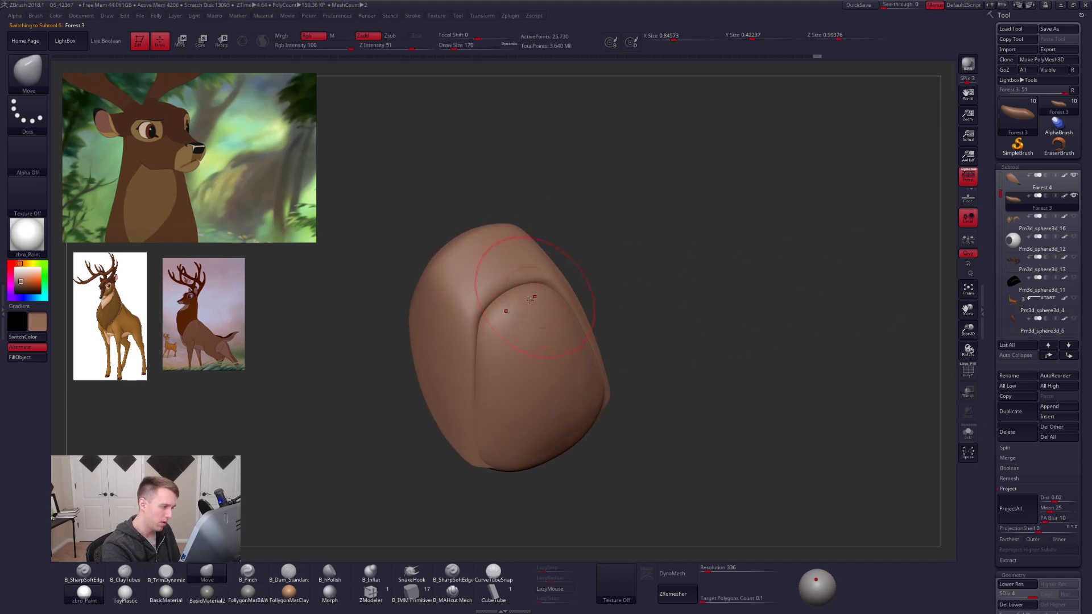
Refine the chin's side edge along the seam with the upper muzzle.
{"action": "key", "text": "shift"}
{"action": "mouse_move", "coordinate": [483, 366]}
{"action": "right_mouse_down"}
{"action": "mouse_move", "coordinate": [510, 344]}
{"action": "mouse_move", "coordinate": [477, 384]}
{"action": "mouse_move", "coordinate": [503, 349]}
{"action": "mouse_move", "coordinate": [493, 365]}
{"action": "right_mouse_up"}
{"action": "key", "text": "shift+f"}
{"action": "key", "text": "space"}
{"action": "left_click_drag", "start_coordinate": [490, 370], "coordinate": [493, 370]}
{"action": "key", "text": "shift+f"}
{"action": "key", "text": "bracketright"}
Lower the chin by two subdivision levels and reshape its side with the Move brush at draw size 160.
{"action": "key", "text": "shift+d"}
{"action": "key", "text": "shift+d"}
{"action": "right_click_drag", "start_coordinate": [485, 419], "coordinate": [482, 424]}
{"action": "key", "text": "space"}
{"action": "left_click_drag", "start_coordinate": [482, 424], "coordinate": [480, 426]}
{"action": "key", "text": "space"}
{"action": "left_click_drag", "start_coordinate": [480, 414], "coordinate": [477, 411]}
{"action": "right_click_drag", "start_coordinate": [476, 412], "coordinate": [467, 415]}
Isolate the upper muzzle and sharpen the rim of its underside cavity with the Pinch brush at draw size 54.
{"action": "left_click", "coordinate": [467, 415], "text": "alt"}
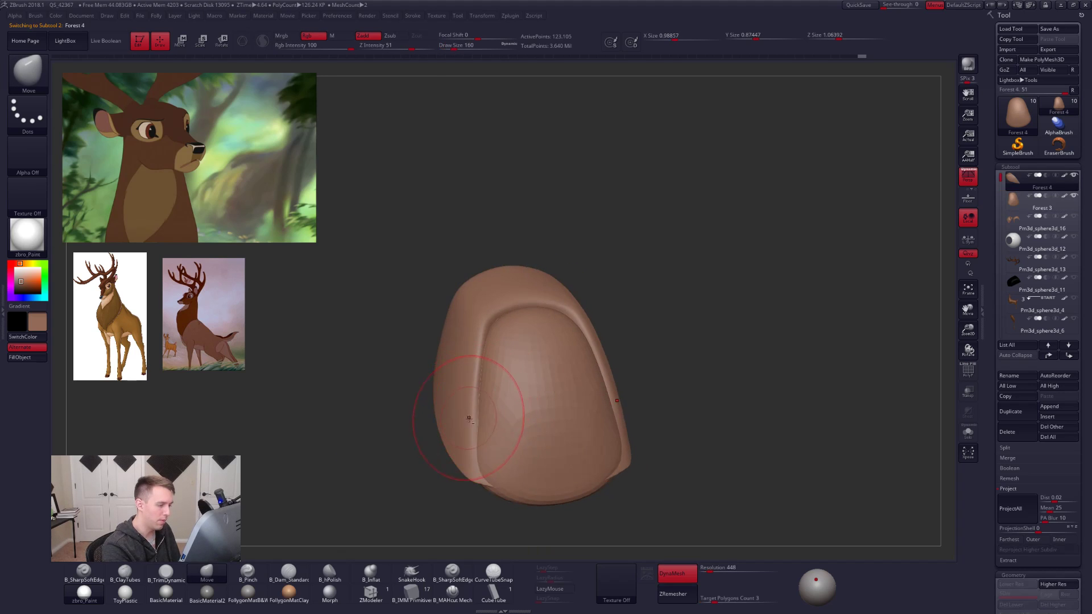
{"action": "key", "text": "5"}
{"action": "key", "text": "space"}
{"action": "left_click_drag", "start_coordinate": [476, 351], "coordinate": [471, 351]}
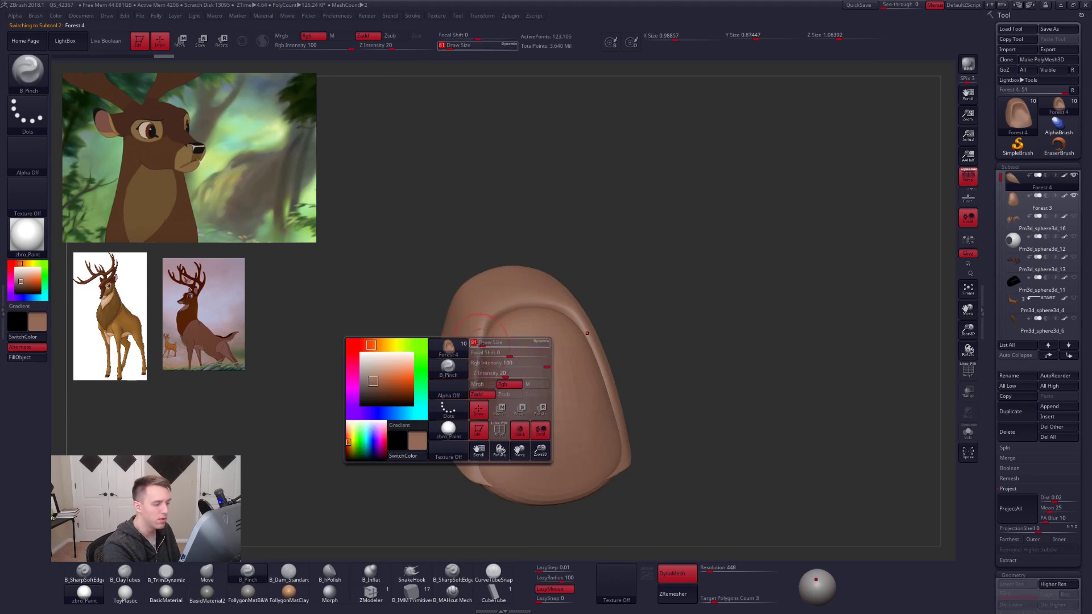
{"action": "right_click_drag", "start_coordinate": [644, 450], "coordinate": [688, 436], "text": "alt"}
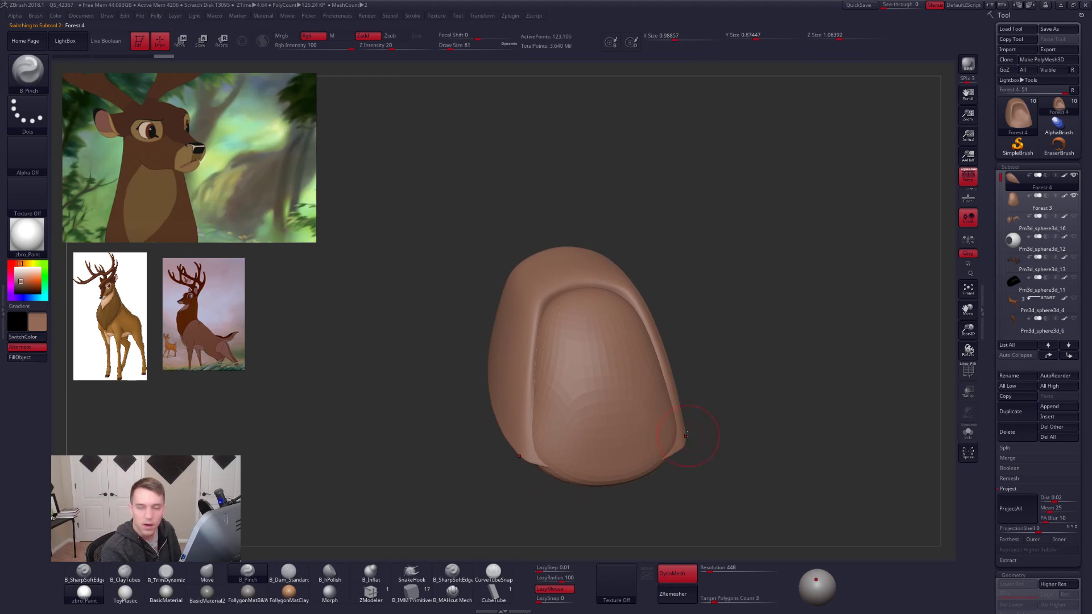
{"action": "key", "text": "shift+alt+s"}
{"action": "key", "text": "space"}
{"action": "left_click_drag", "start_coordinate": [532, 374], "coordinate": [529, 374]}
{"action": "right_click_drag", "start_coordinate": [522, 368], "coordinate": [537, 366]}
{"action": "left_click_drag", "start_coordinate": [539, 307], "coordinate": [537, 317]}
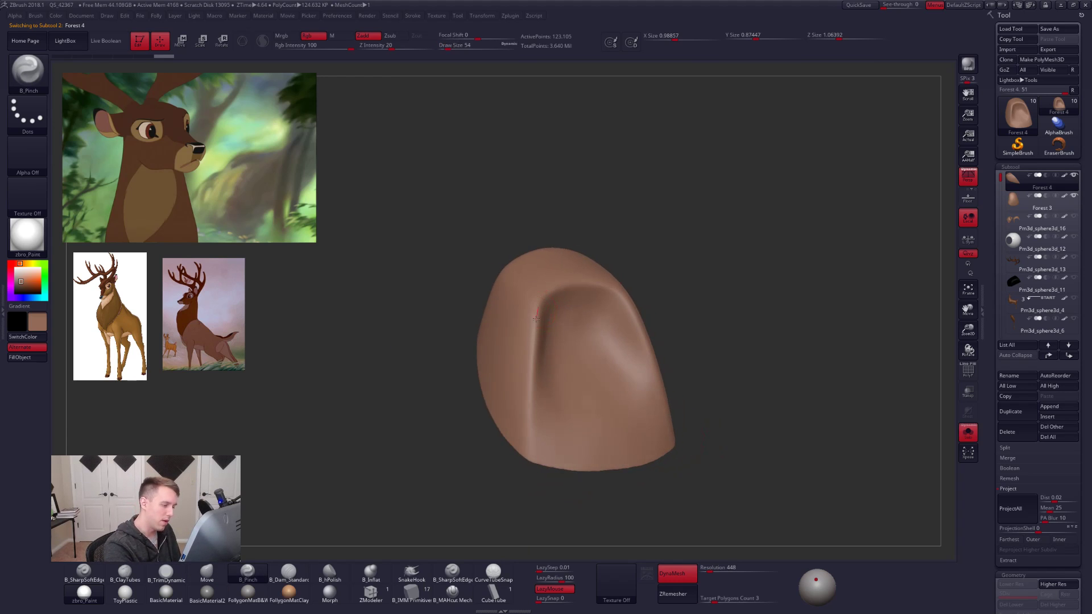
Continue pinching the cavity rim down the side of the upper muzzle at draw size 74.
{"action": "key", "text": "shift"}
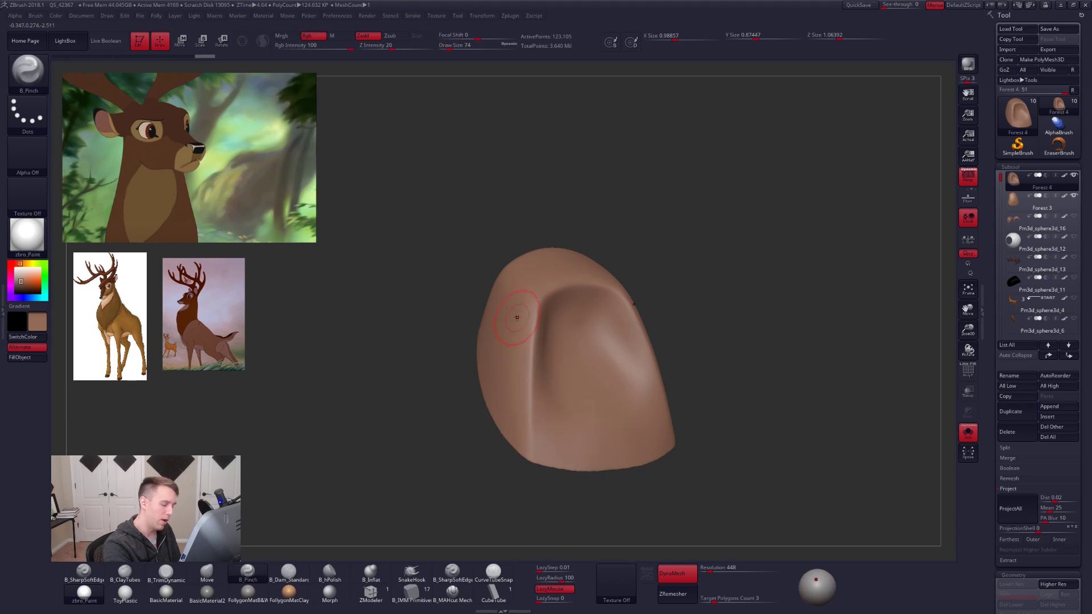
{"action": "key", "text": "space"}
{"action": "left_click_drag", "start_coordinate": [537, 313], "coordinate": [538, 302]}
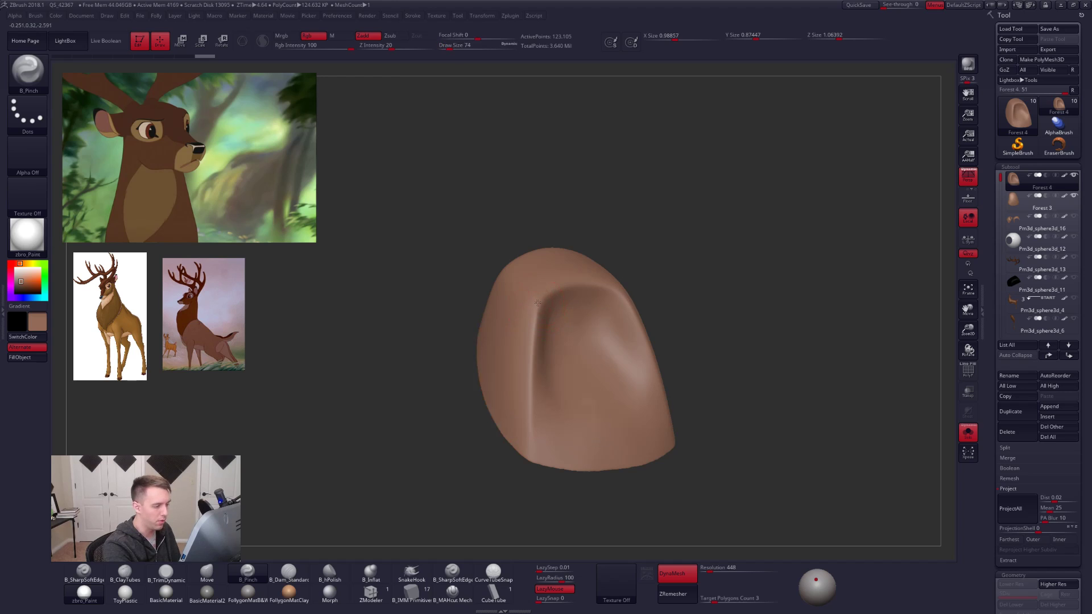
{"action": "left_click_drag", "start_coordinate": [529, 378], "coordinate": [534, 484]}
Show both pieces again, select the chin and return it to its highest subdivision level.
{"action": "mouse_move", "coordinate": [449, 466]}
{"action": "left_mouse_down"}
{"action": "mouse_move", "coordinate": [585, 428]}
{"action": "mouse_move", "coordinate": [591, 442]}
{"action": "mouse_move", "coordinate": [639, 434]}
{"action": "mouse_move", "coordinate": [597, 408]}
{"action": "left_mouse_up"}
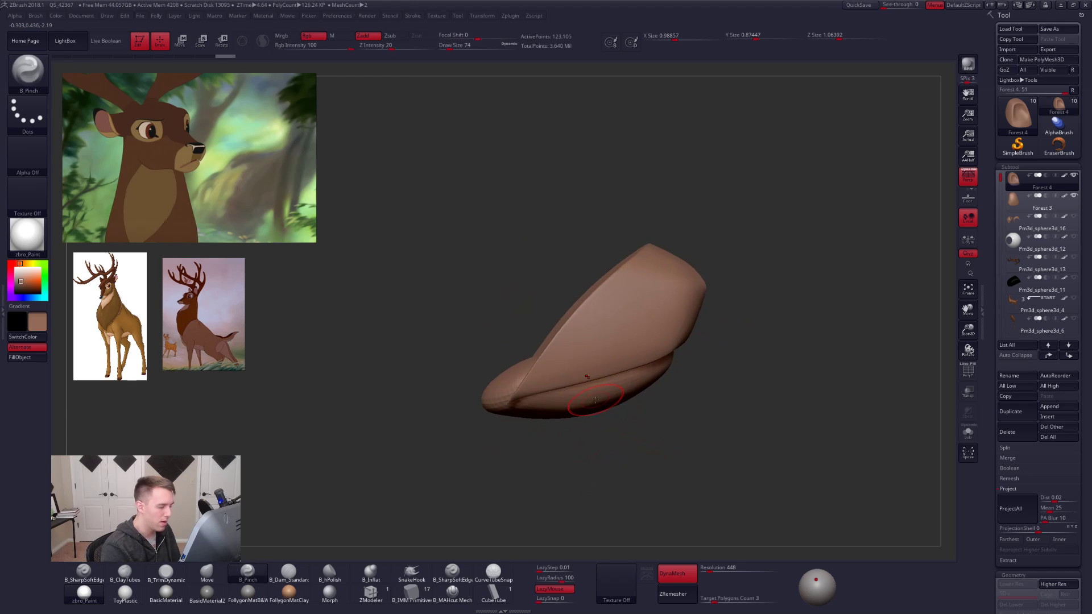
{"action": "left_click", "coordinate": [597, 404], "text": "alt"}
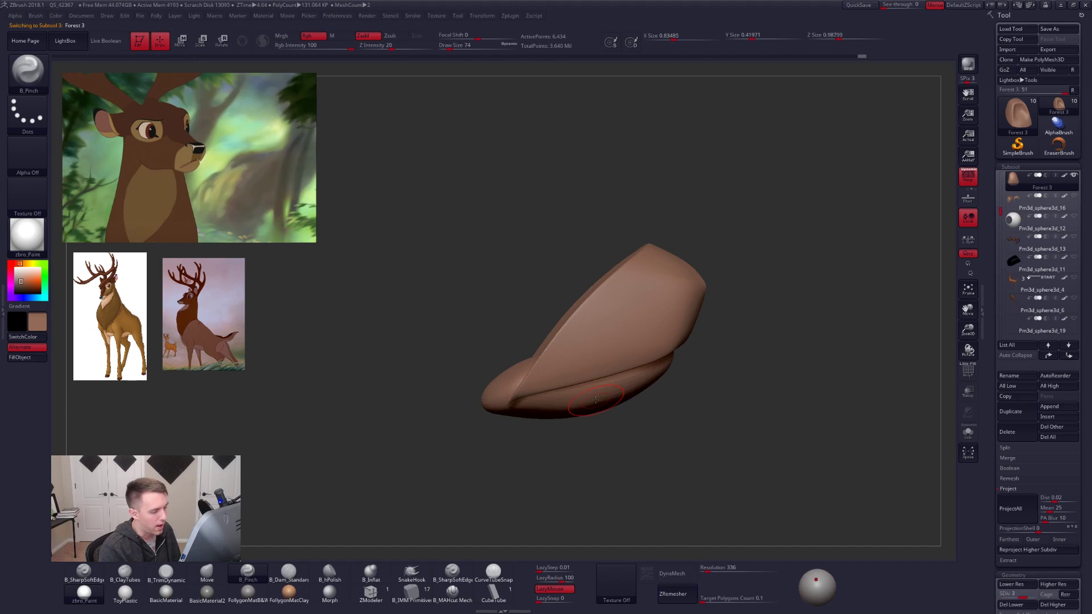
{"action": "right_click_drag", "start_coordinate": [598, 373], "coordinate": [594, 252]}
{"action": "left_click_drag", "start_coordinate": [593, 252], "coordinate": [590, 267]}
Switch to Chrome, view the critique stream post in the Follygon YouTube channel's Community section and the Gumroad page, and return to ZBrush.
{"action": "key", "text": "alt+Tab"}
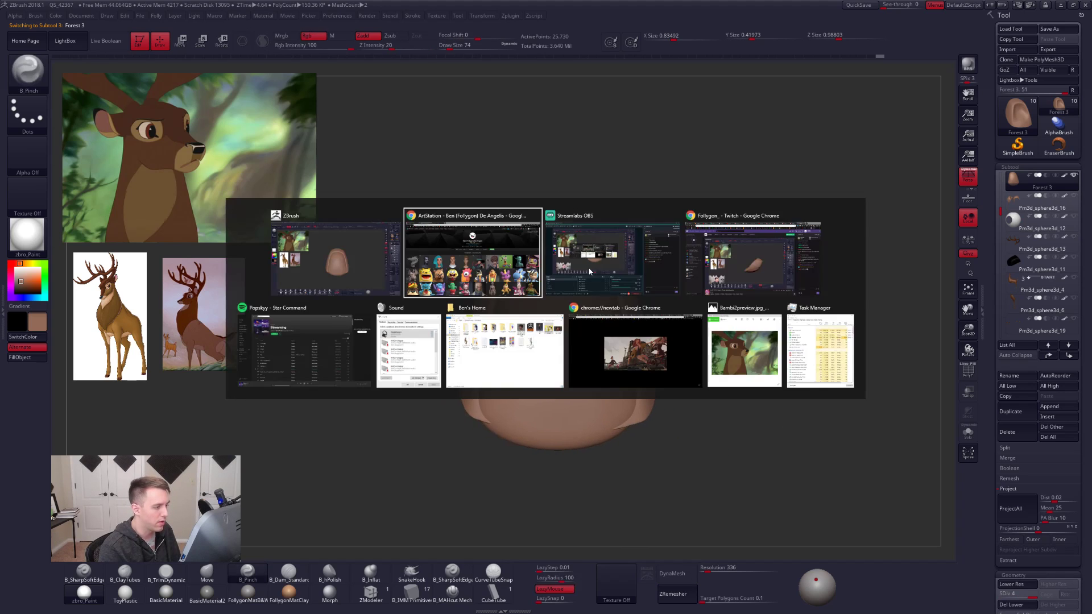
{"action": "left_click", "coordinate": [461, 244]}
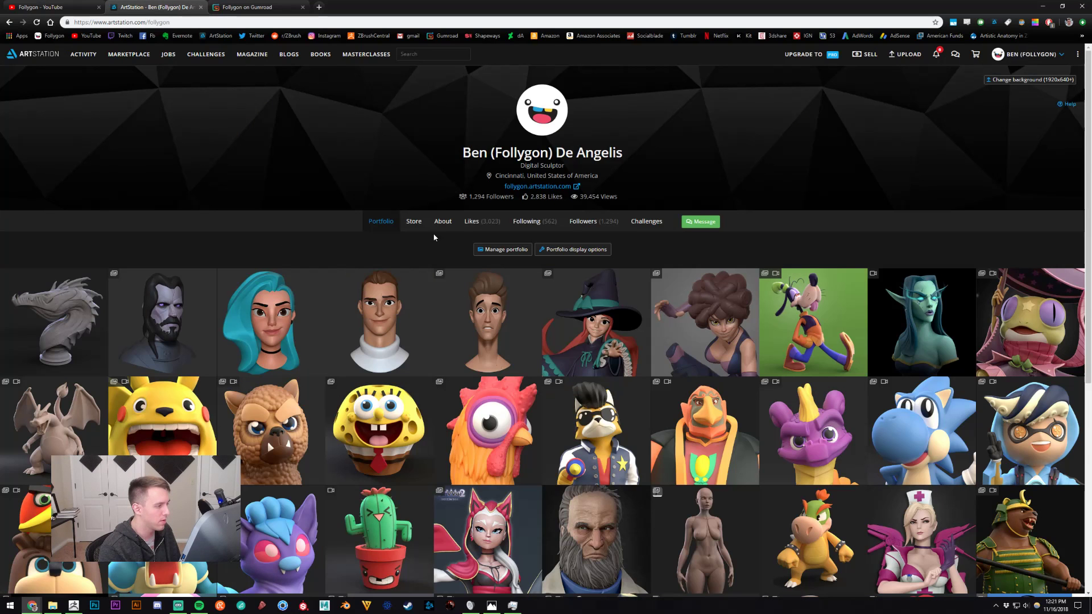
{"action": "left_click", "coordinate": [54, 7]}
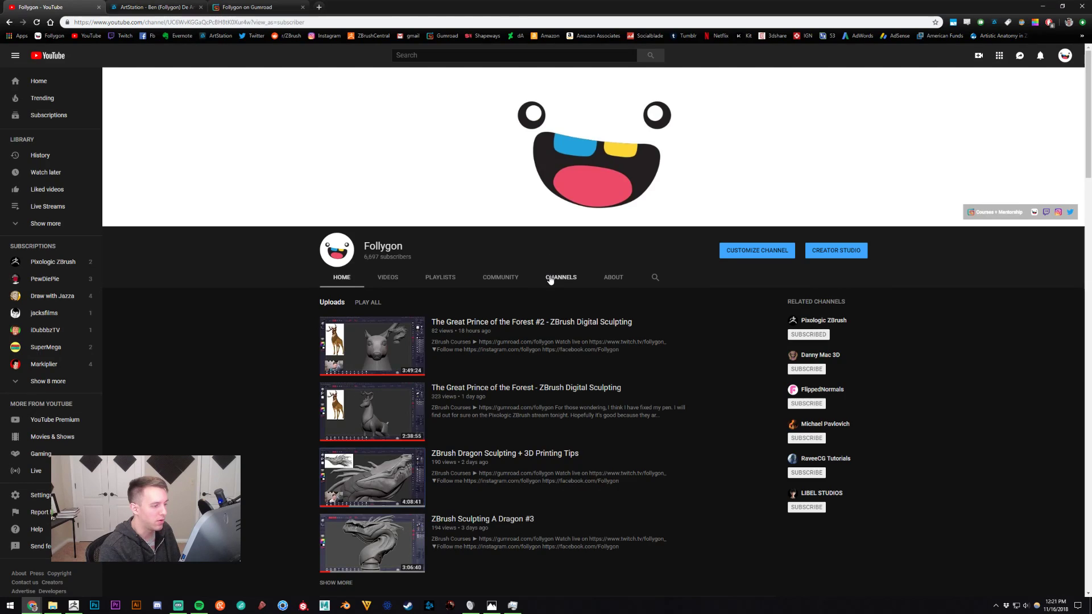
{"action": "left_click", "coordinate": [550, 278]}
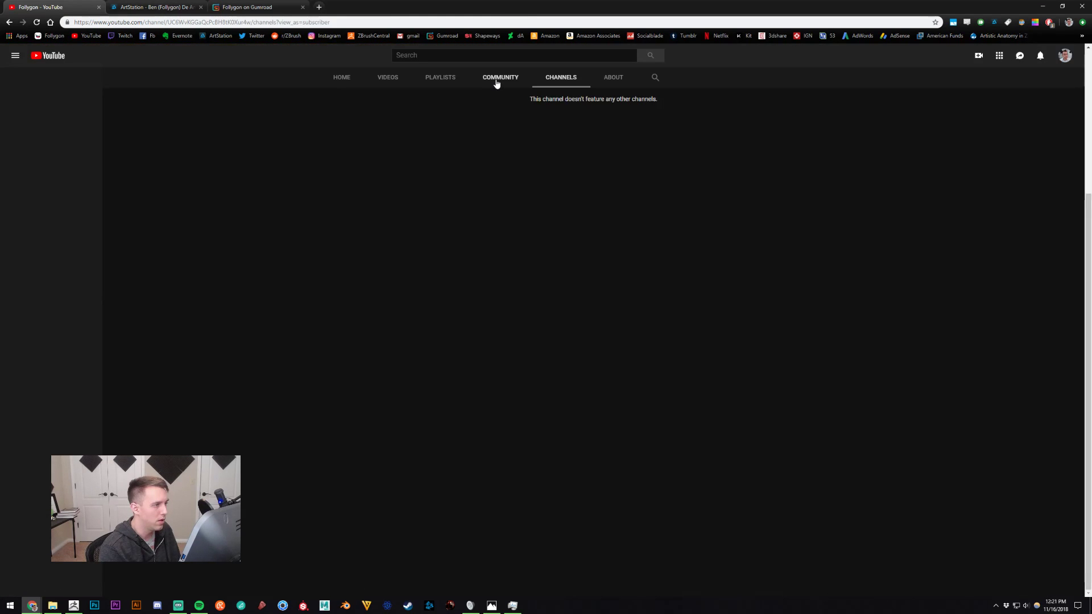
{"action": "left_click", "coordinate": [497, 78]}
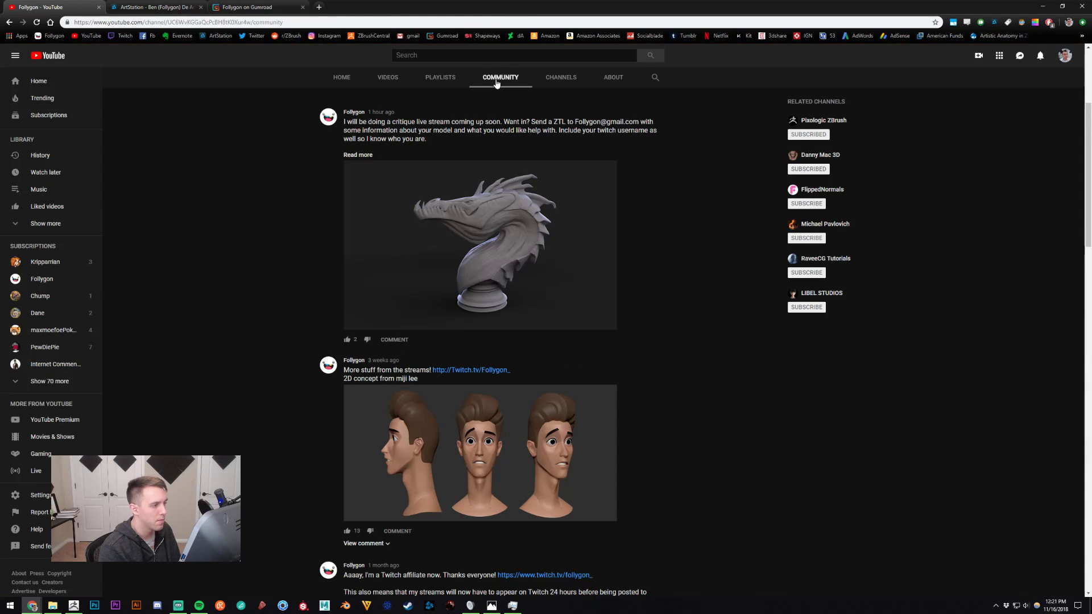
{"action": "triple_click", "coordinate": [448, 136]}
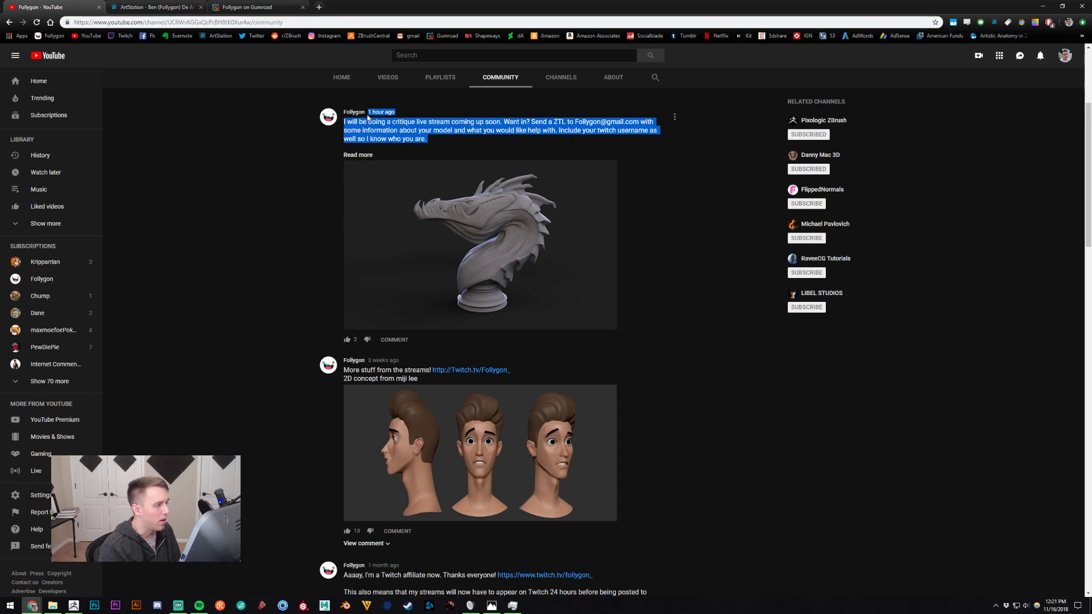
{"action": "left_click", "coordinate": [238, 93]}
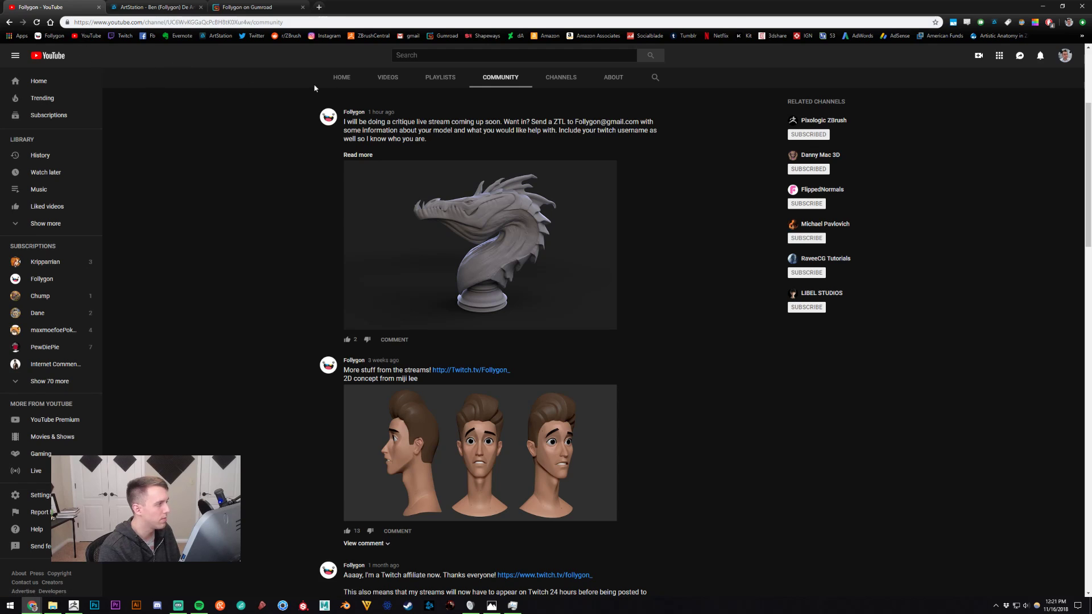
{"action": "left_click", "coordinate": [349, 113]}
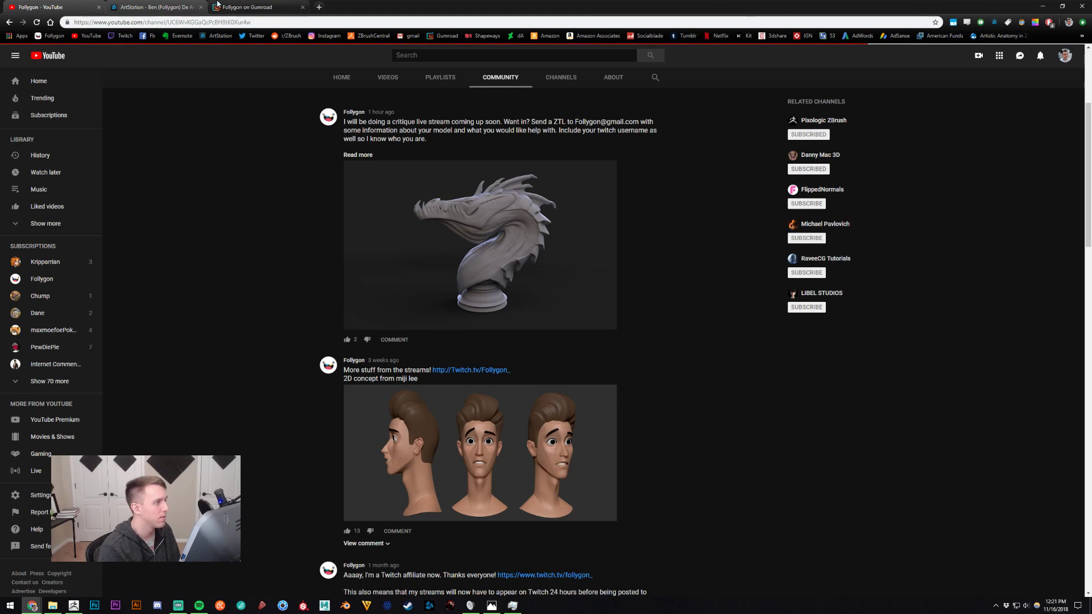
{"action": "left_click", "coordinate": [253, 7]}
{"action": "left_click", "coordinate": [74, 605]}
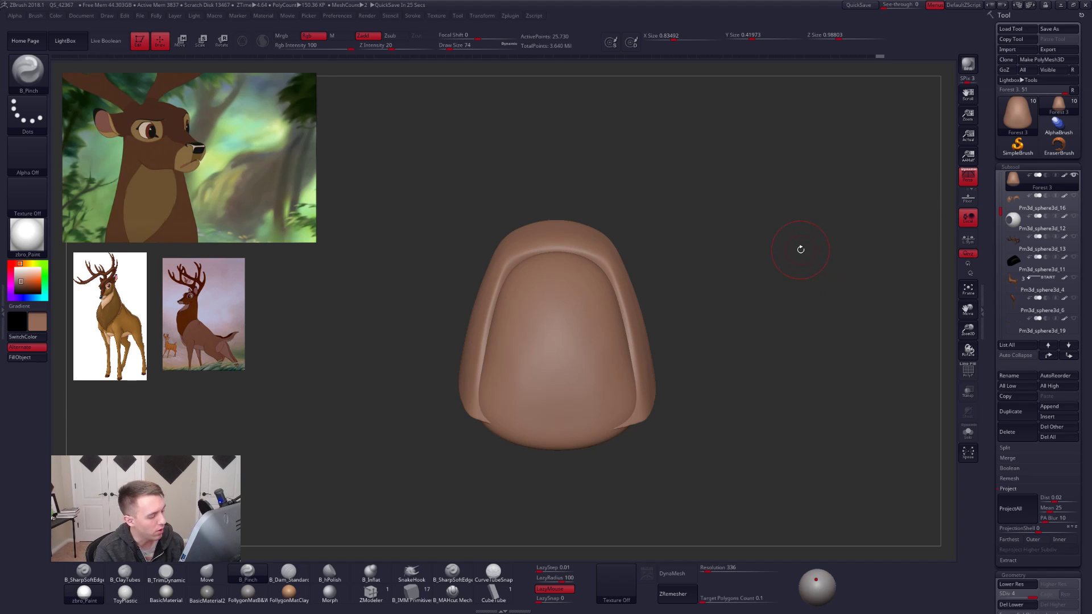
Isolate the upper muzzle and crisp up the side edge of its cavity with the Pinch brush at draw size 40.
{"action": "left_click", "coordinate": [639, 312], "text": "alt"}
{"action": "key", "text": "alt+s"}
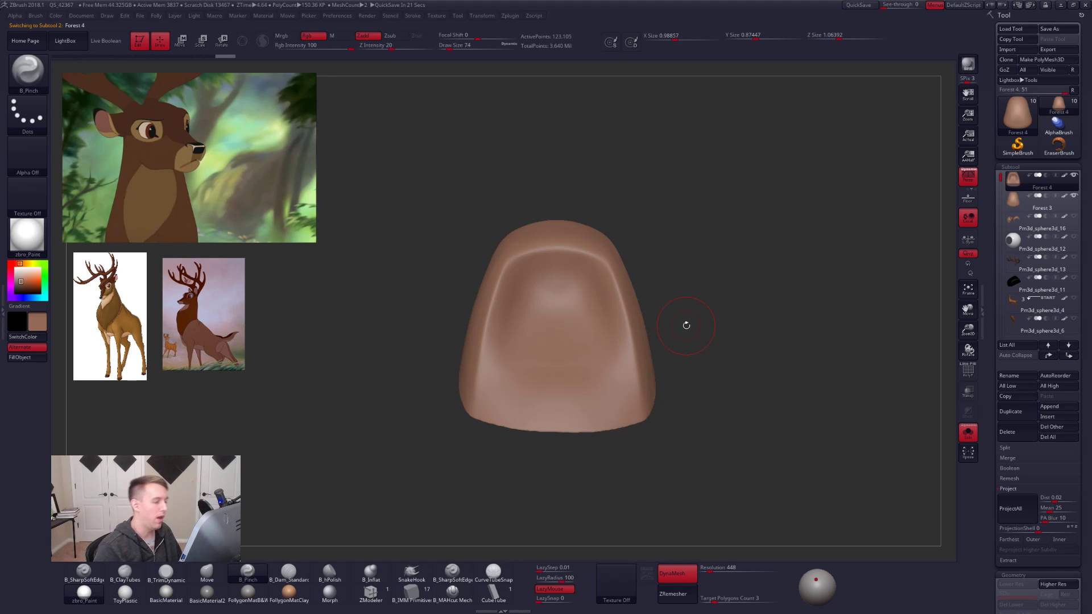
{"action": "mouse_move", "coordinate": [511, 333]}
{"action": "right_mouse_down", "text": "alt"}
{"action": "mouse_move", "coordinate": [566, 340]}
{"action": "mouse_move", "coordinate": [597, 307]}
{"action": "right_mouse_up", "text": "alt"}
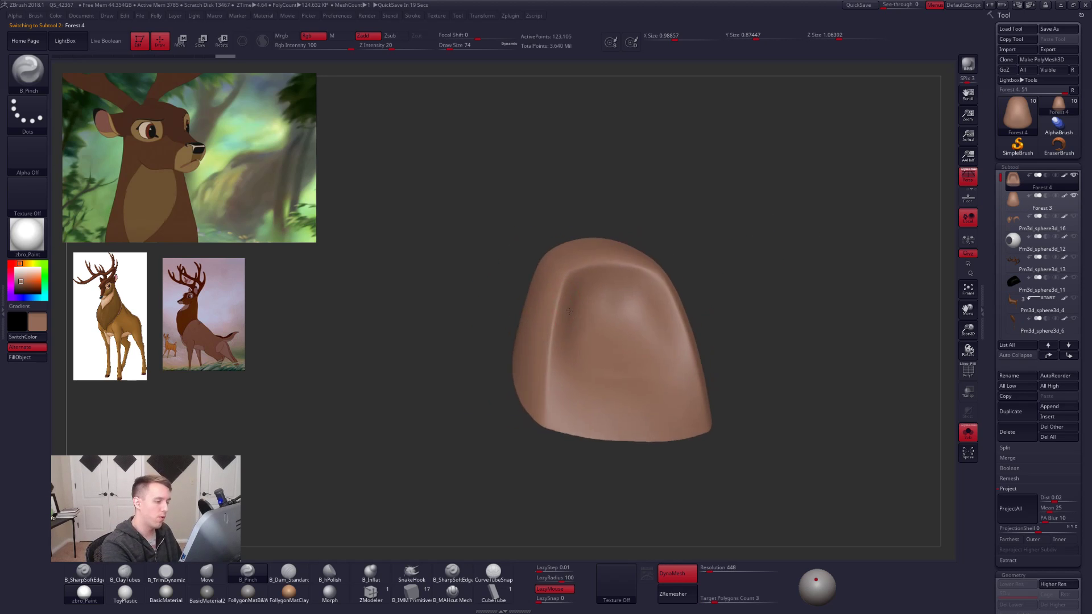
{"action": "right_click_drag", "start_coordinate": [552, 250], "coordinate": [553, 282], "text": "ctrl"}
{"action": "key", "text": "s"}
{"action": "left_click_drag", "start_coordinate": [552, 282], "coordinate": [554, 277]}
{"action": "key", "text": "space"}
{"action": "right_click_drag", "start_coordinate": [555, 287], "coordinate": [556, 278]}
{"action": "key", "text": "space"}
{"action": "left_click_drag", "start_coordinate": [557, 278], "coordinate": [561, 277]}
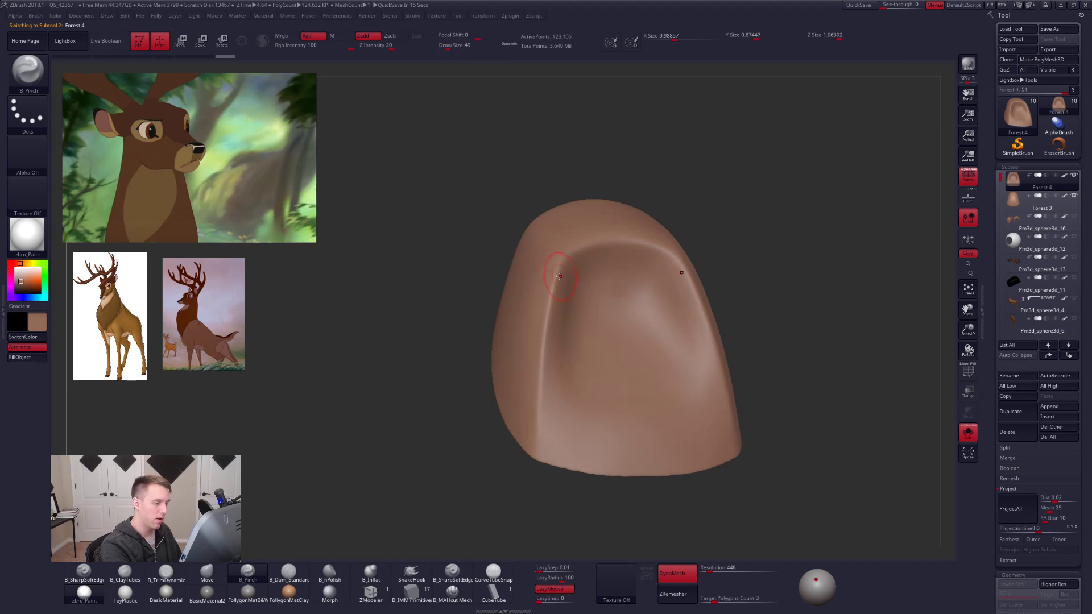
{"action": "left_click_drag", "start_coordinate": [545, 331], "coordinate": [532, 492]}
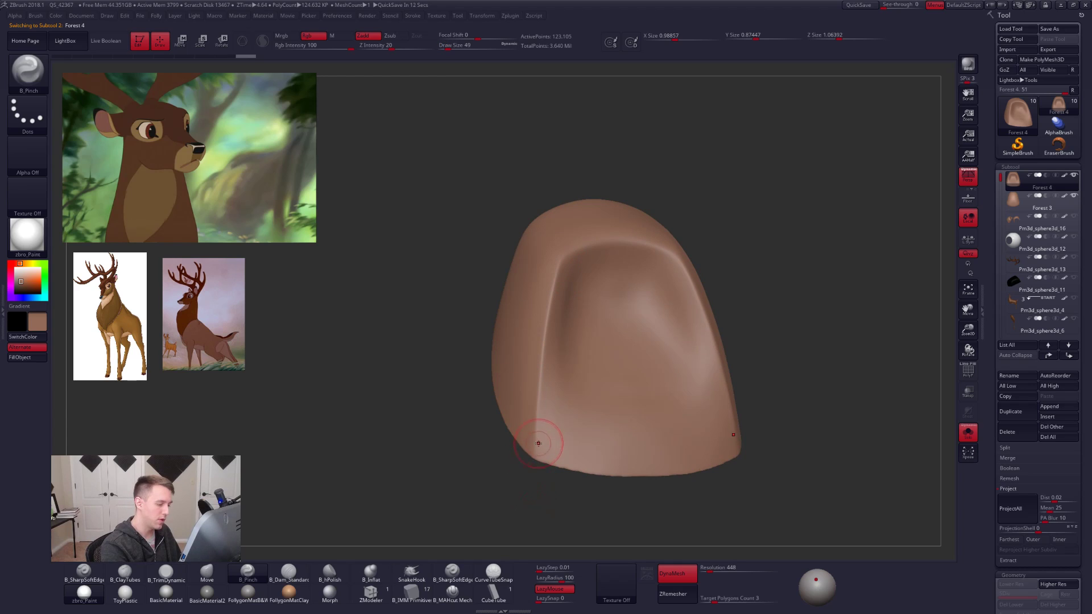
{"action": "left_click_drag", "start_coordinate": [545, 334], "coordinate": [563, 369]}
{"action": "key", "text": "shift"}
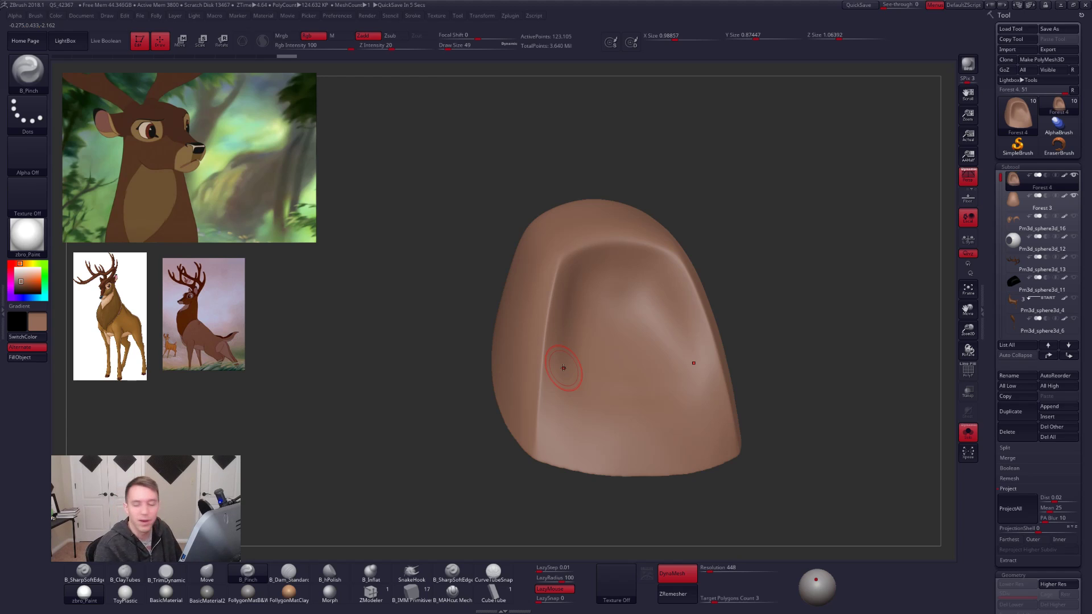
Adjust the upper muzzle's lower side along the seam with the chin using the Move brush, ending at draw size 203.
{"action": "right_click_drag", "start_coordinate": [568, 339], "coordinate": [547, 383]}
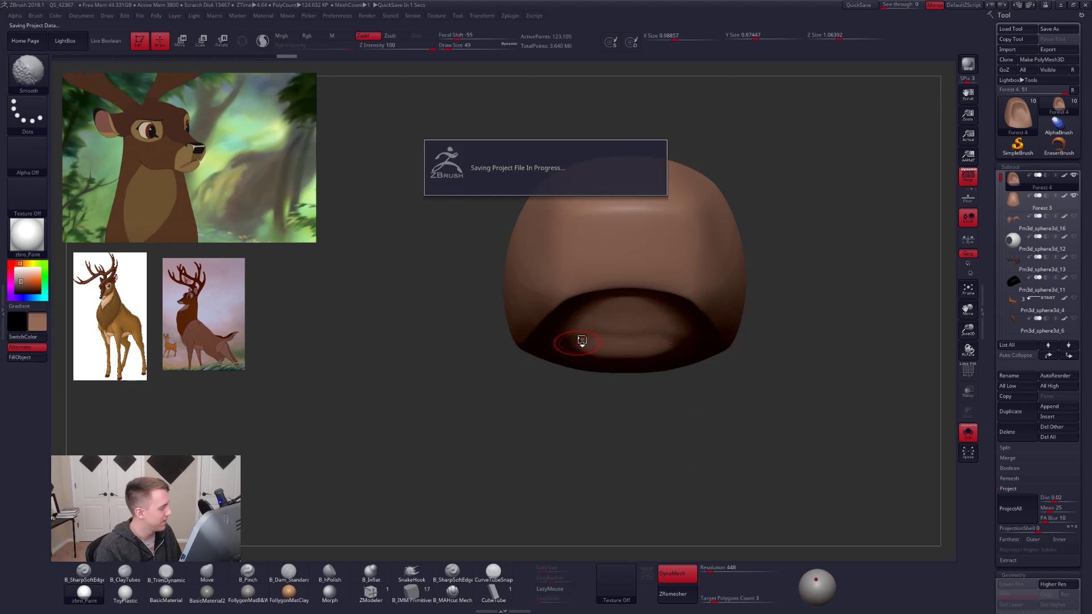
{"action": "mouse_move", "coordinate": [633, 315]}
{"action": "right_mouse_down", "text": "alt"}
{"action": "mouse_move", "coordinate": [671, 296]}
{"action": "mouse_move", "coordinate": [629, 306]}
{"action": "right_mouse_up", "text": "alt"}
{"action": "left_click_drag", "start_coordinate": [654, 309], "coordinate": [617, 307]}
{"action": "key", "text": "b"}
{"action": "key", "text": "m"}
{"action": "key", "text": "v"}
{"action": "key", "text": "space"}
{"action": "right_click_drag", "start_coordinate": [619, 308], "coordinate": [641, 352], "text": "ctrl"}
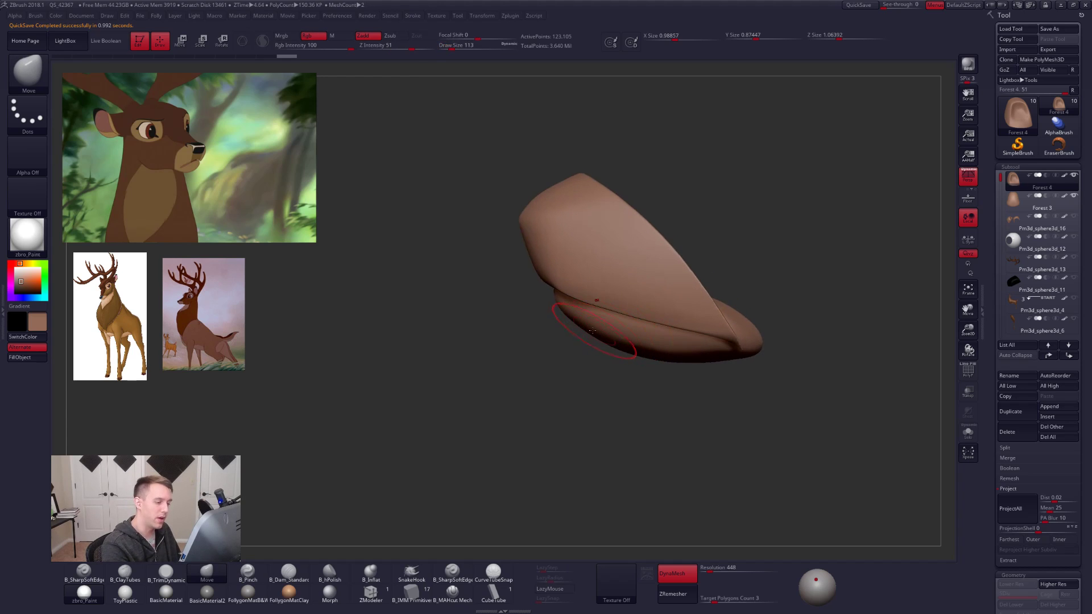
{"action": "right_click_drag", "start_coordinate": [602, 321], "coordinate": [677, 310]}
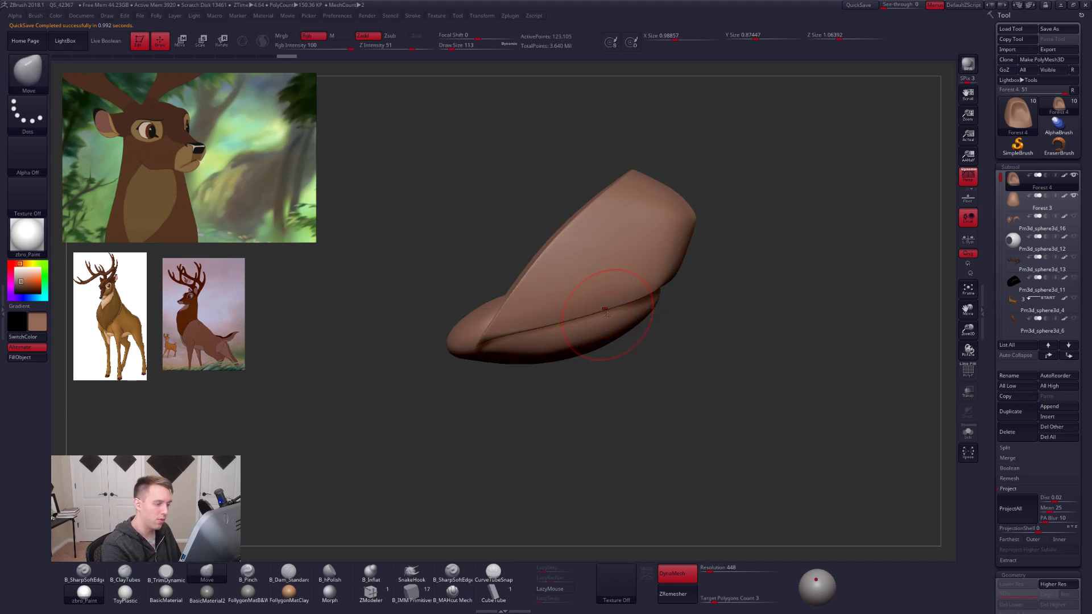
{"action": "key", "text": "shift+f"}
{"action": "key", "text": "shift+f"}
{"action": "key", "text": "space"}
{"action": "left_click_drag", "start_coordinate": [610, 312], "coordinate": [615, 313]}
{"action": "key", "text": "space"}
{"action": "left_click_drag", "start_coordinate": [535, 332], "coordinate": [539, 331]}
{"action": "right_click_drag", "start_coordinate": [540, 333], "coordinate": [541, 313], "text": "ctrl"}
{"action": "right_click_drag", "start_coordinate": [621, 321], "coordinate": [600, 344], "text": "alt"}
{"action": "key", "text": "alt+s"}
{"action": "key", "text": "alt+s"}
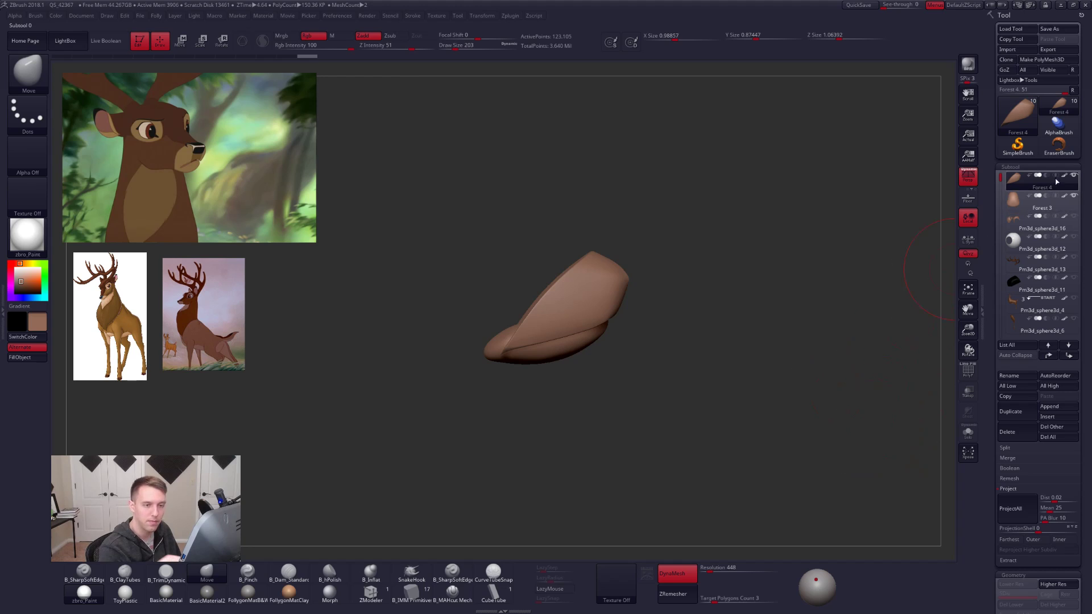
Turn off polypaint on the upper muzzle and chin and merge the two into one subtool.
{"action": "left_click", "coordinate": [1064, 176]}
{"action": "left_click", "coordinate": [1065, 196]}
{"action": "key", "text": "ctrl+shift+space"}
{"action": "left_click", "coordinate": [761, 261]}
{"action": "left_click", "coordinate": [739, 293]}
{"action": "left_click", "coordinate": [732, 303]}
{"action": "key", "text": "shift+f"}
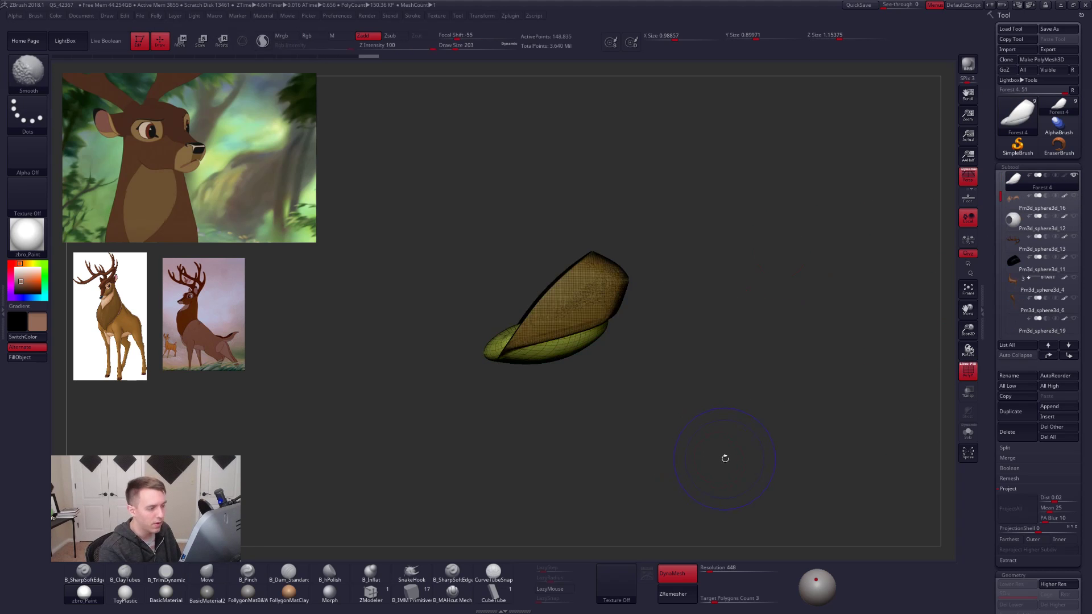
Try remeshing the merged muzzle with DynaMesh at resolution 448.
{"action": "key", "text": "shift+f"}
{"action": "mouse_move", "coordinate": [726, 455]}
{"action": "left_mouse_down"}
{"action": "mouse_move", "coordinate": [705, 481]}
{"action": "mouse_move", "coordinate": [714, 454]}
{"action": "left_mouse_up"}
{"action": "key", "text": "shift+f"}
{"action": "key", "text": "shift+f"}
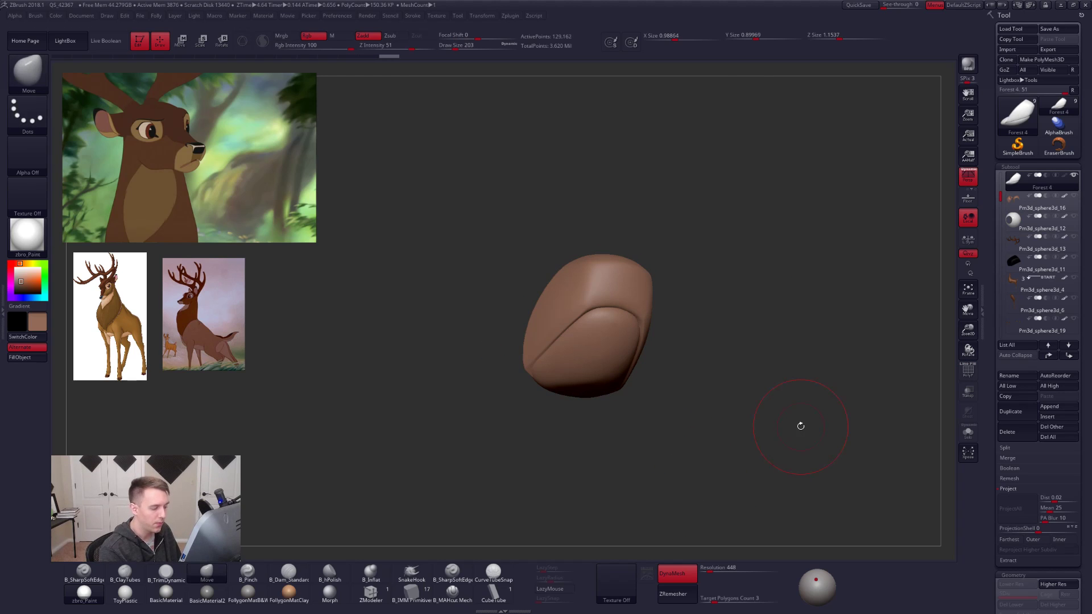
{"action": "key", "text": "shift+f"}
{"action": "mouse_move", "coordinate": [647, 352]}
{"action": "left_mouse_down"}
{"action": "mouse_move", "coordinate": [669, 343]}
{"action": "mouse_move", "coordinate": [702, 384]}
{"action": "mouse_move", "coordinate": [685, 309]}
{"action": "mouse_move", "coordinate": [729, 299]}
{"action": "left_mouse_up"}
{"action": "key", "text": "ctrl+z"}
Set the DynaMesh resolution to 712, remesh the merged muzzle and display its polygroups and wireframe.
{"action": "key", "text": "space"}
{"action": "key", "text": "shift+f"}
{"action": "left_click_drag", "start_coordinate": [710, 571], "coordinate": [716, 571]}
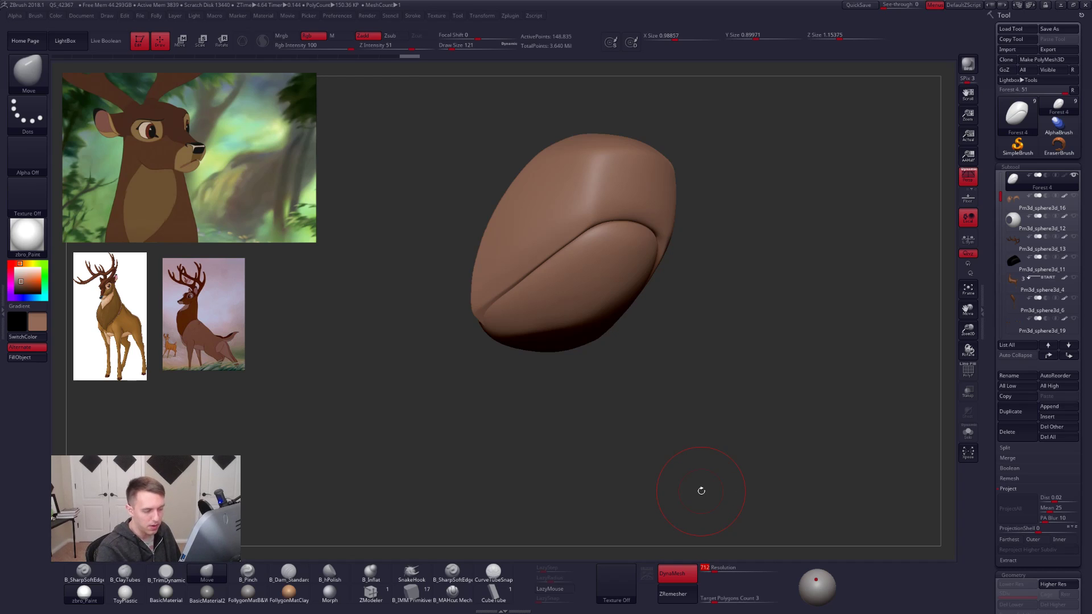
{"action": "left_click_drag", "start_coordinate": [727, 292], "coordinate": [784, 227], "text": "ctrl"}
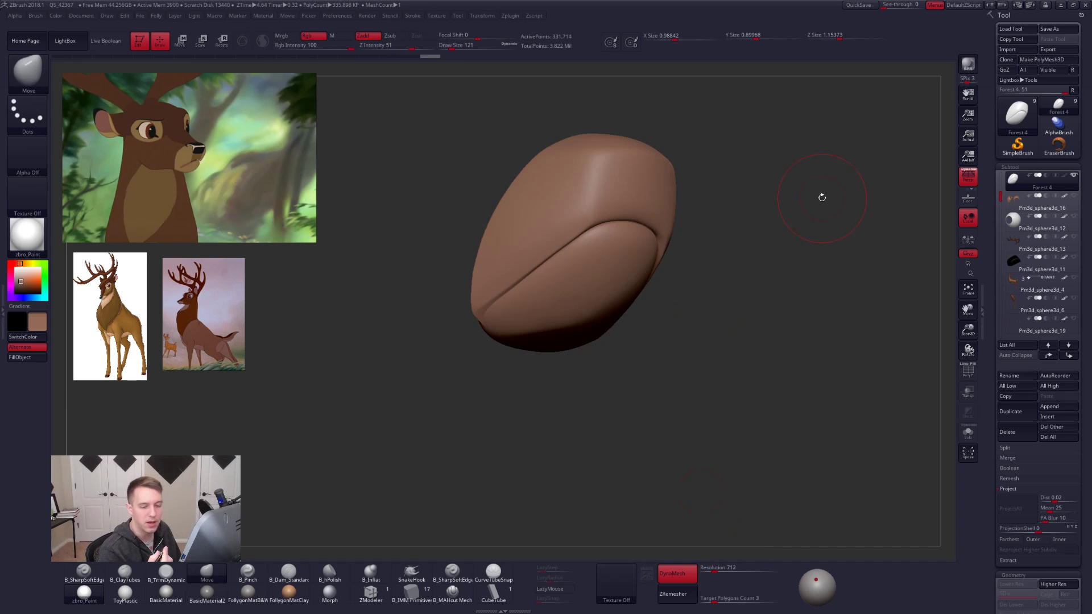
{"action": "mouse_move", "coordinate": [822, 197]}
{"action": "left_mouse_down", "text": "shift"}
{"action": "mouse_move", "coordinate": [788, 463]}
{"action": "mouse_move", "coordinate": [779, 454]}
{"action": "left_mouse_up", "text": "shift"}
{"action": "key", "text": "shift+f"}
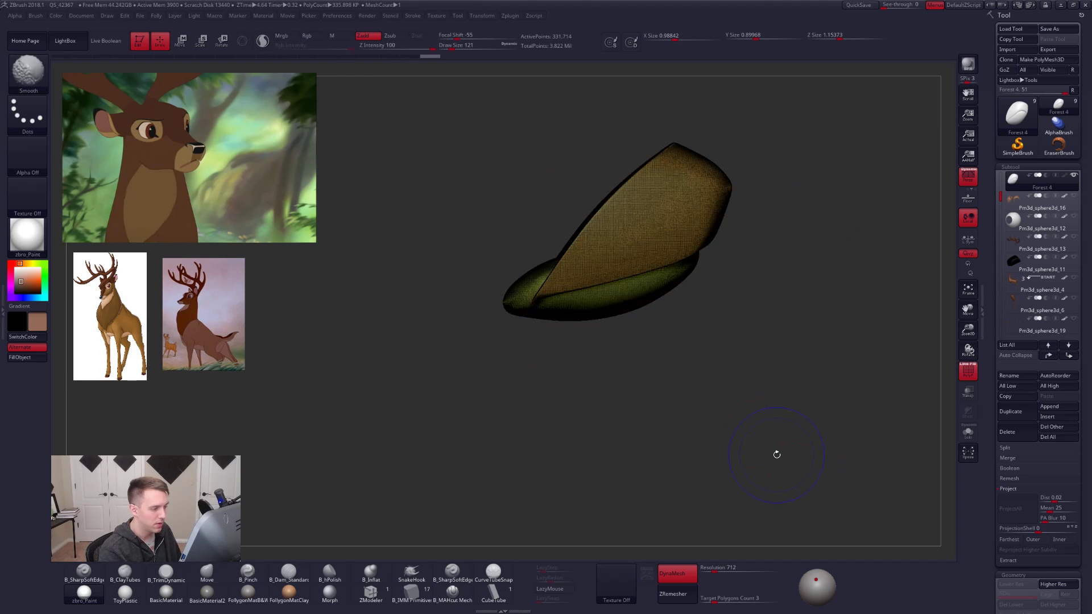
Try to slice the merged muzzle along its sloping rear edge with the SliceCurve brush.
{"action": "key", "text": "ctrl+shift+f"}
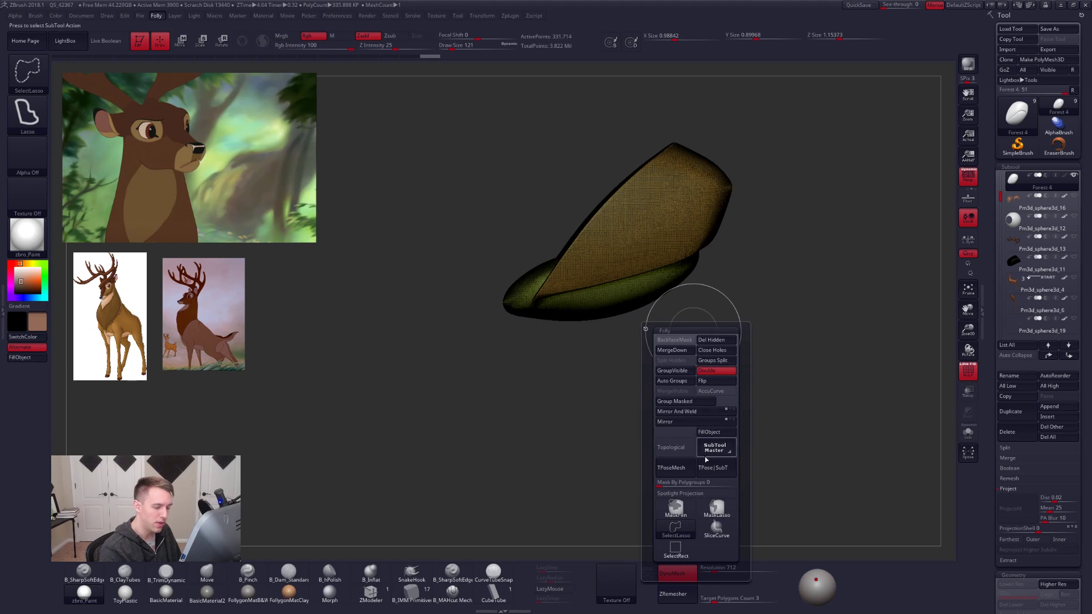
{"action": "left_click", "coordinate": [715, 528], "text": "ctrl+shift"}
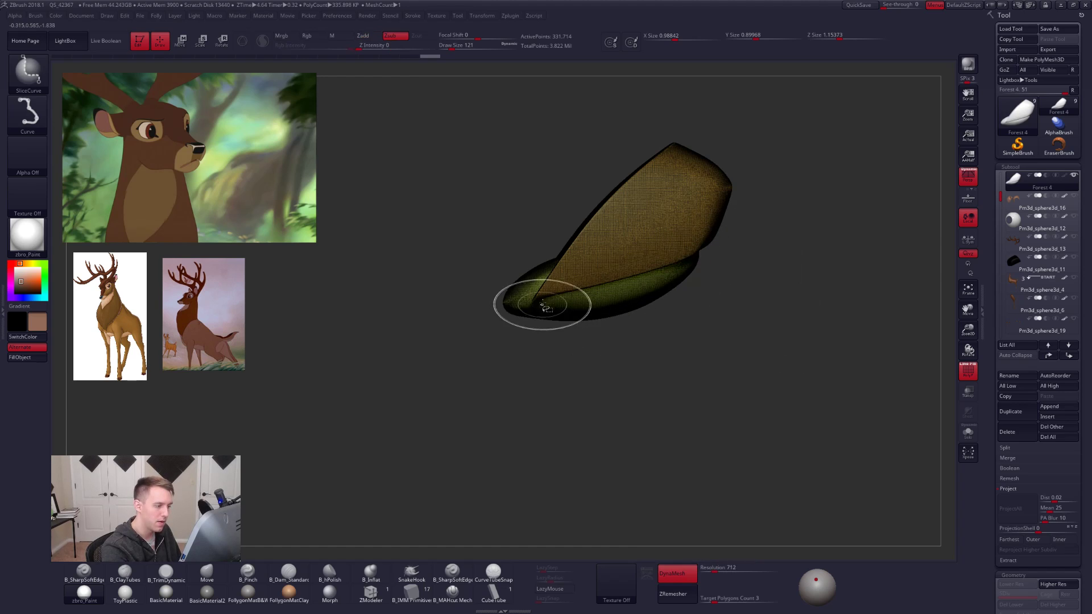
{"action": "key", "text": "b"}
{"action": "key", "text": "m"}
{"action": "key", "text": "v"}
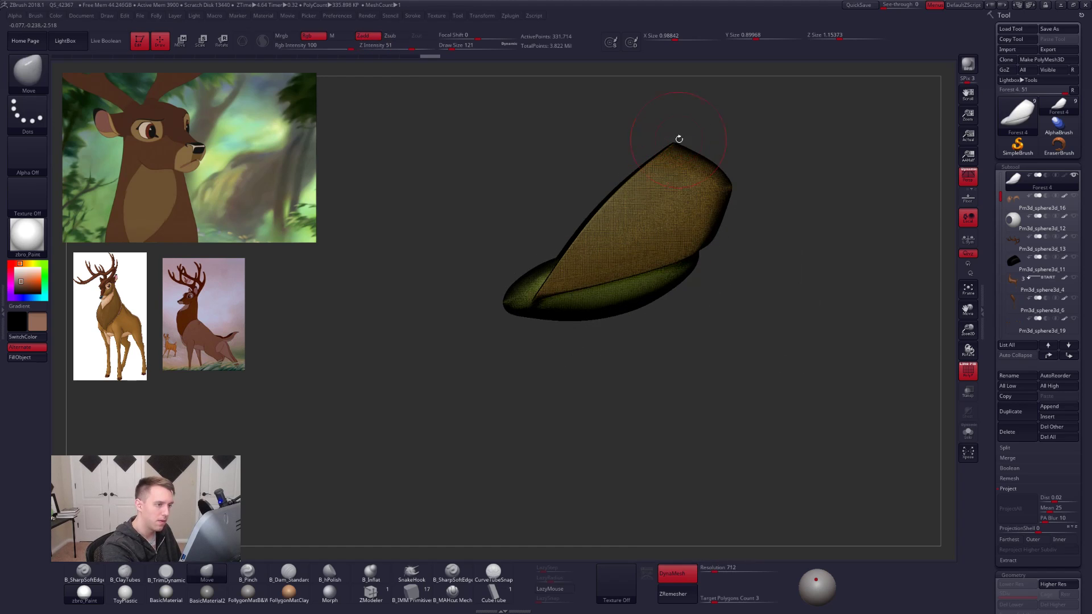
{"action": "key", "text": "ctrl+shift"}
{"action": "left_click_drag", "start_coordinate": [664, 155], "coordinate": [594, 217]}
{"action": "key", "text": "ctrl+z"}
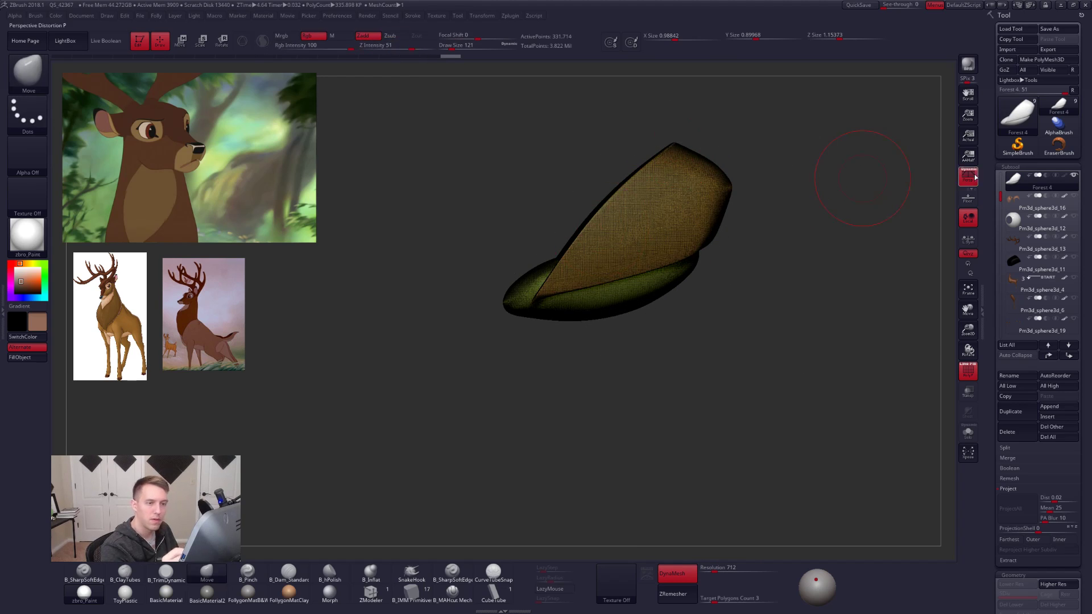
Turn off the perspective and wireframe display, and show the other head subtools around the merged muzzle.
{"action": "left_click", "coordinate": [969, 177]}
{"action": "key", "text": "shift+f"}
{"action": "mouse_move", "coordinate": [494, 223]}
{"action": "left_mouse_down"}
{"action": "mouse_move", "coordinate": [729, 222]}
{"action": "mouse_move", "coordinate": [631, 261]}
{"action": "mouse_move", "coordinate": [629, 341]}
{"action": "mouse_move", "coordinate": [639, 256]}
{"action": "left_mouse_up"}
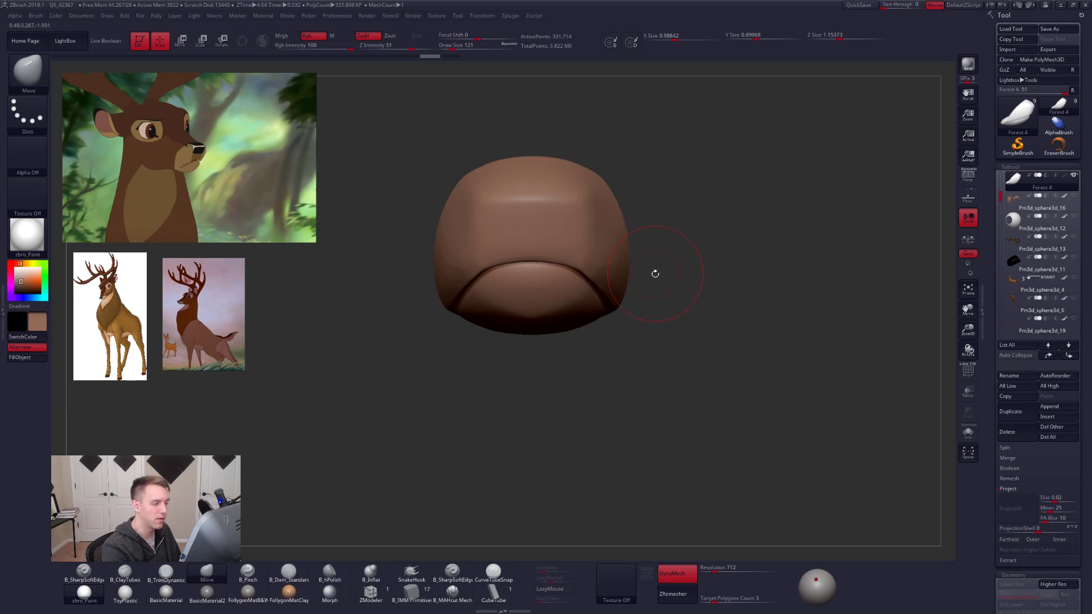
{"action": "left_click_drag", "start_coordinate": [719, 298], "coordinate": [770, 356], "text": "alt"}
{"action": "scroll", "coordinate": [1002, 180], "scroll_direction": "up", "scroll_amount": 1}
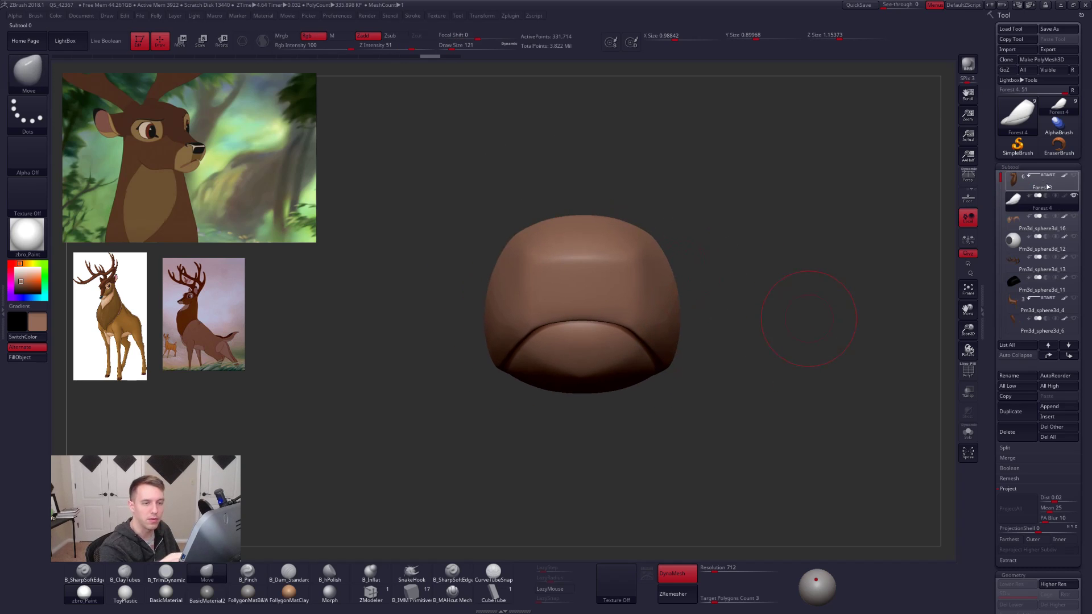
{"action": "left_click", "coordinate": [1073, 177]}
{"action": "left_click_drag", "start_coordinate": [802, 389], "coordinate": [834, 403]}
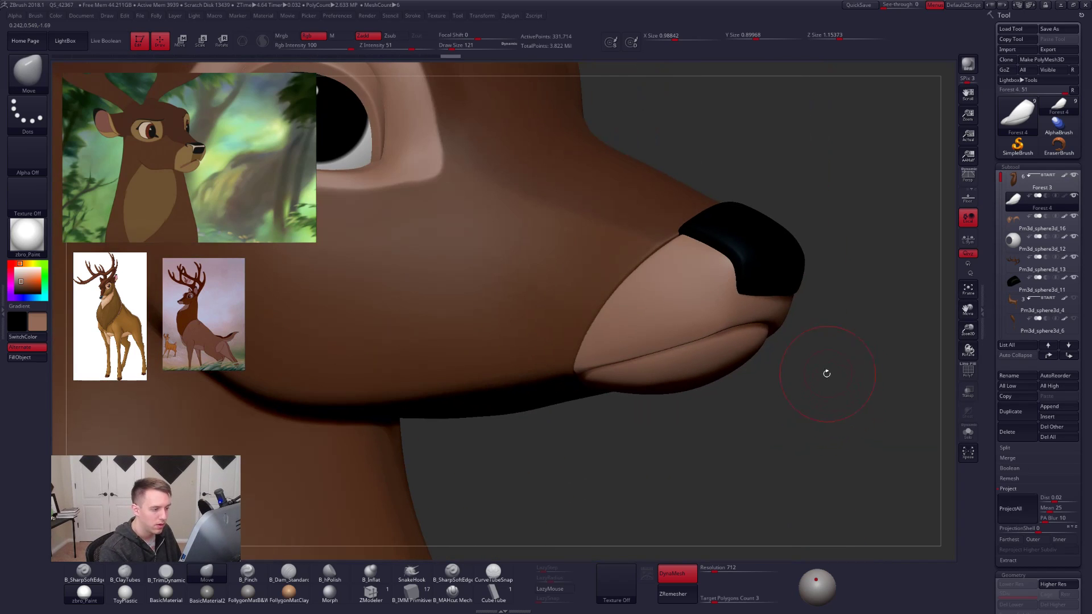
Flip the merged muzzle with Mirror, and apply Mirror And Weld to make it symmetrical.
{"action": "key", "text": "ctrl+f"}
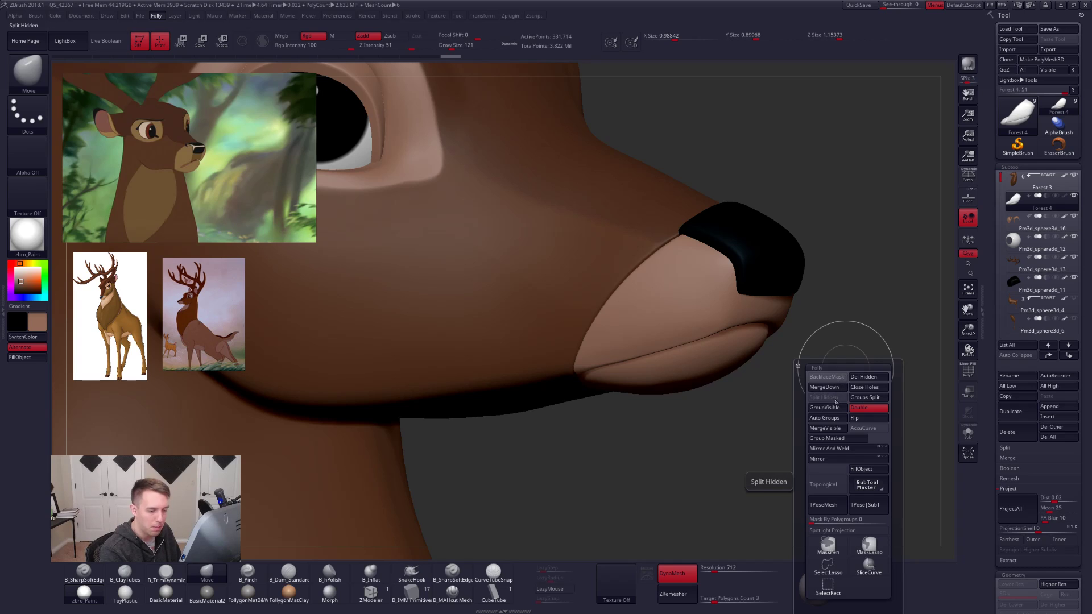
{"action": "left_click", "coordinate": [831, 460]}
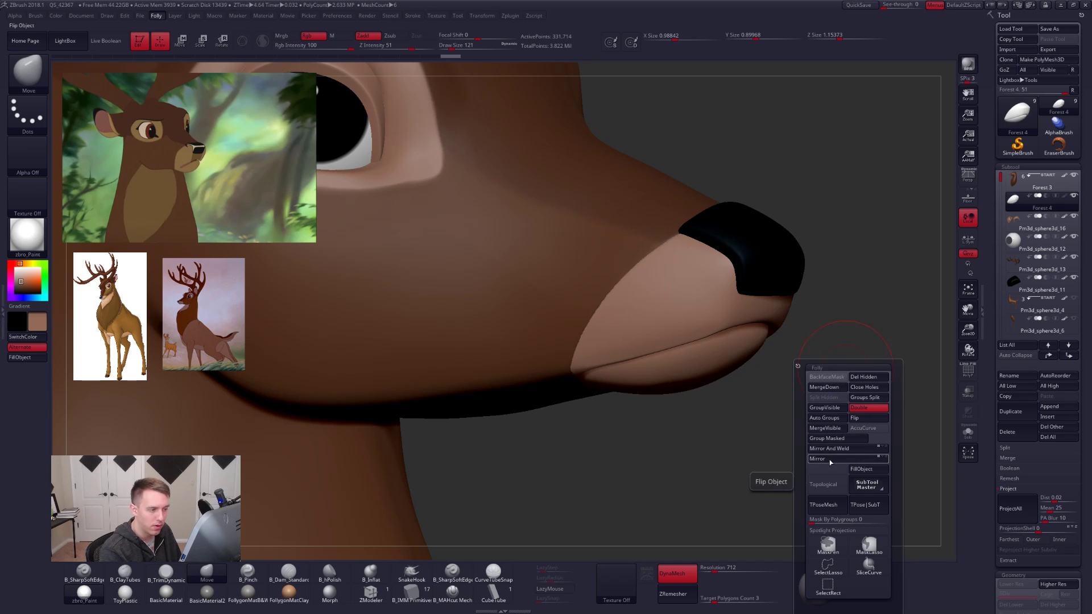
{"action": "left_click", "coordinate": [835, 452]}
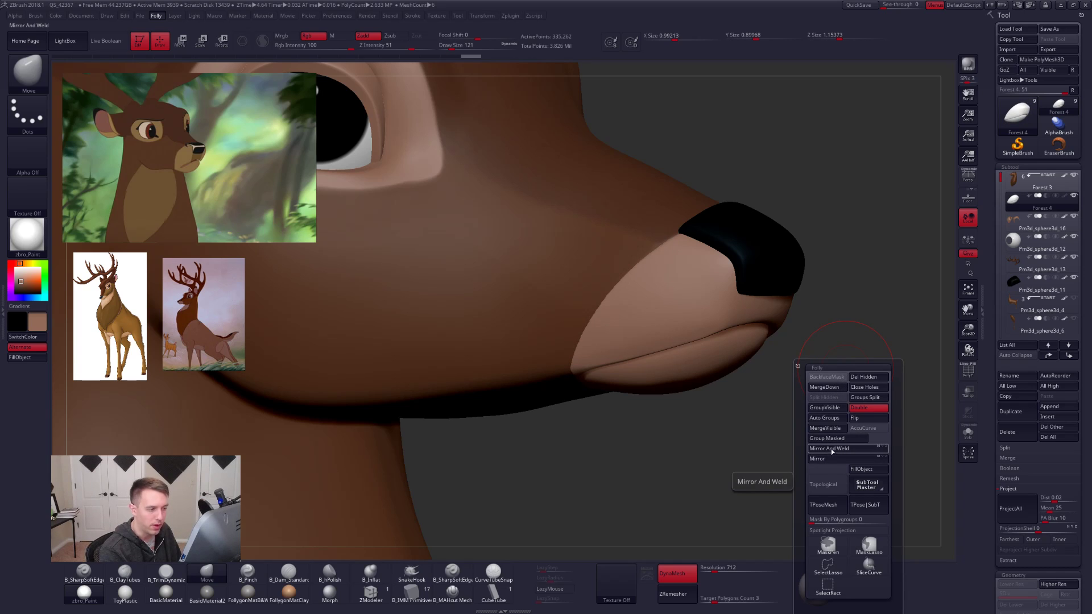
Isolate the muzzle, slice it along its sloping rear edge with SliceCurve, and display its polygroups.
{"action": "key", "text": "alt+s"}
{"action": "mouse_move", "coordinate": [683, 409]}
{"action": "left_mouse_down"}
{"action": "mouse_move", "coordinate": [725, 393]}
{"action": "mouse_move", "coordinate": [686, 383]}
{"action": "mouse_move", "coordinate": [683, 399]}
{"action": "left_mouse_up"}
{"action": "mouse_move", "coordinate": [719, 180]}
{"action": "left_mouse_down", "text": "ctrl+shift"}
{"action": "mouse_move", "coordinate": [615, 264]}
{"action": "mouse_move", "coordinate": [489, 449]}
{"action": "left_mouse_up", "text": "ctrl+shift"}
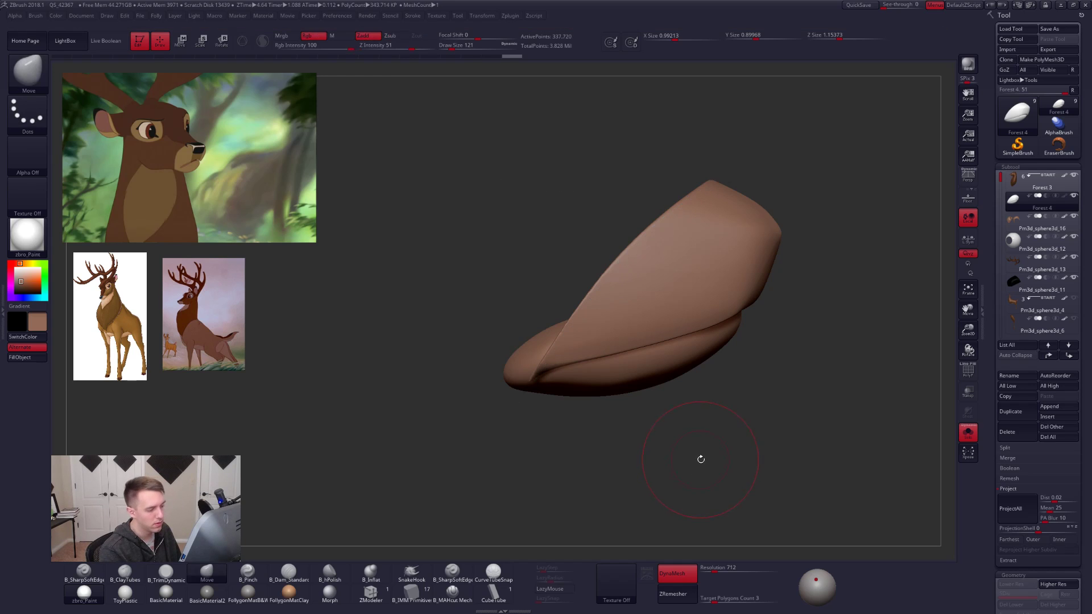
{"action": "key", "text": "shift+f"}
{"action": "left_click_drag", "start_coordinate": [698, 455], "coordinate": [611, 329]}
Hide the polygroups behind the slice using the SelectRect brush and delete the hidden geometry.
{"action": "key", "text": "ctrl+shift+space"}
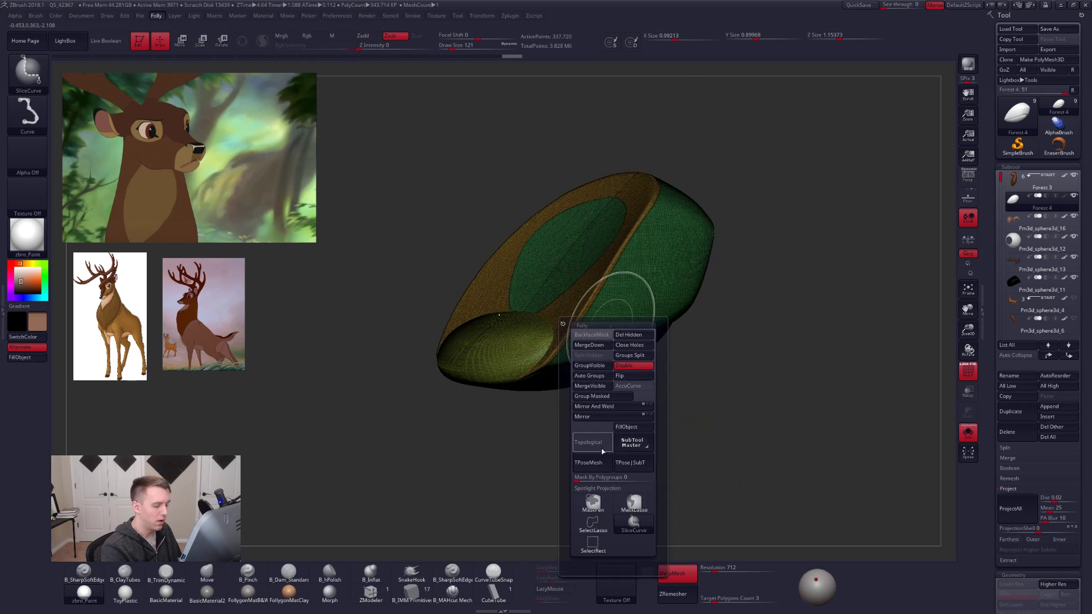
{"action": "left_click", "coordinate": [602, 536], "text": "ctrl+shift"}
{"action": "left_click", "coordinate": [578, 295], "text": "ctrl+shift"}
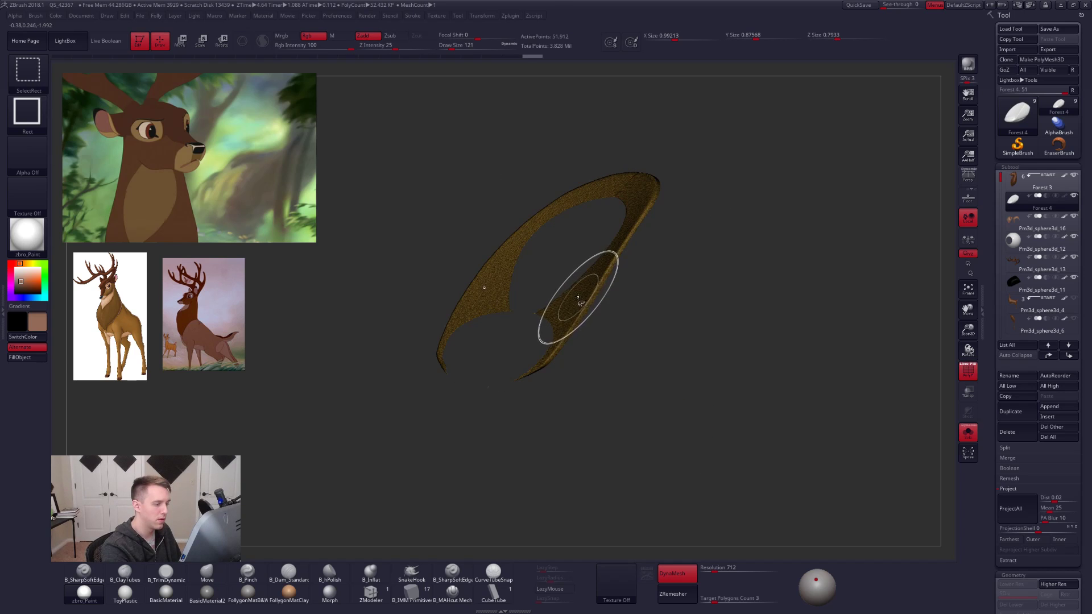
{"action": "left_click", "coordinate": [559, 322], "text": "ctrl+shift"}
{"action": "right_click_drag", "start_coordinate": [559, 323], "coordinate": [580, 335]}
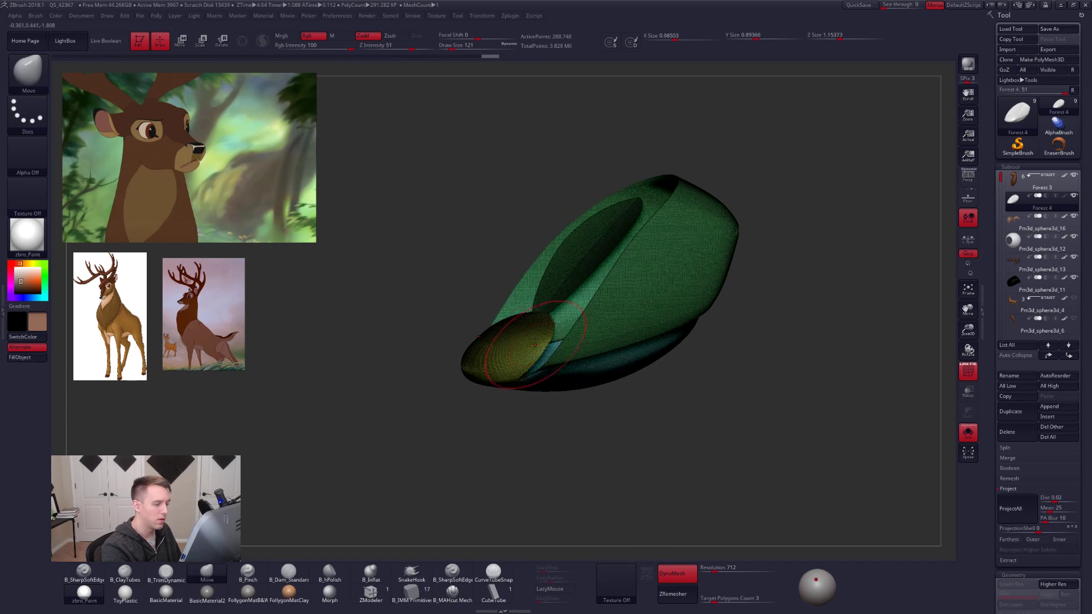
{"action": "left_click", "coordinate": [519, 355], "text": "ctrl+shift"}
{"action": "left_click", "coordinate": [548, 295], "text": "ctrl+shift"}
{"action": "key", "text": "ctrl+z"}
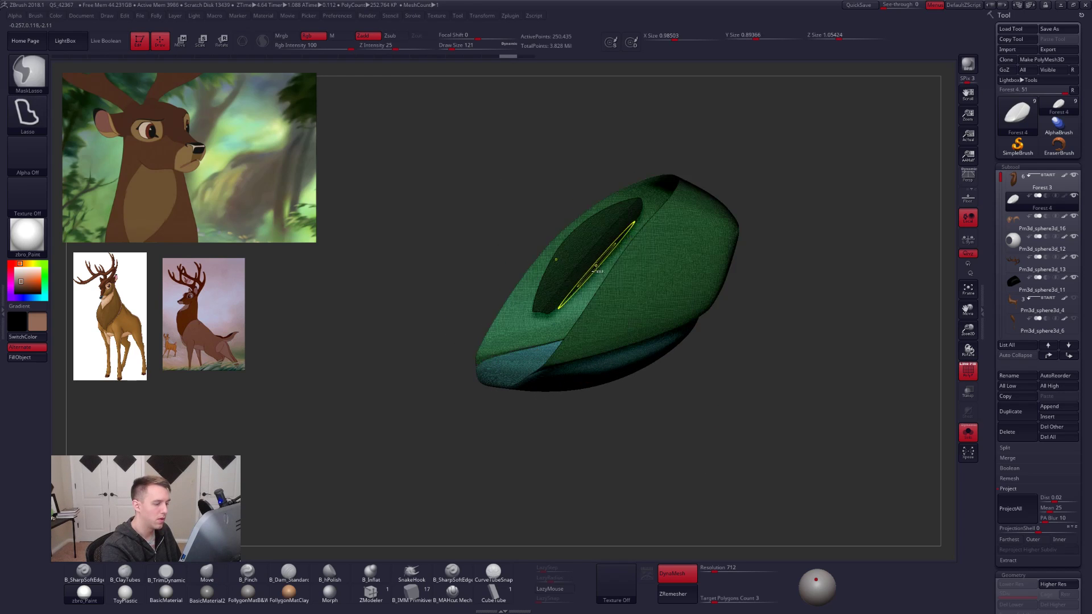
{"action": "left_click", "coordinate": [597, 253], "text": "ctrl+shift"}
{"action": "key", "text": "space"}
{"action": "left_click", "coordinate": [641, 270]}
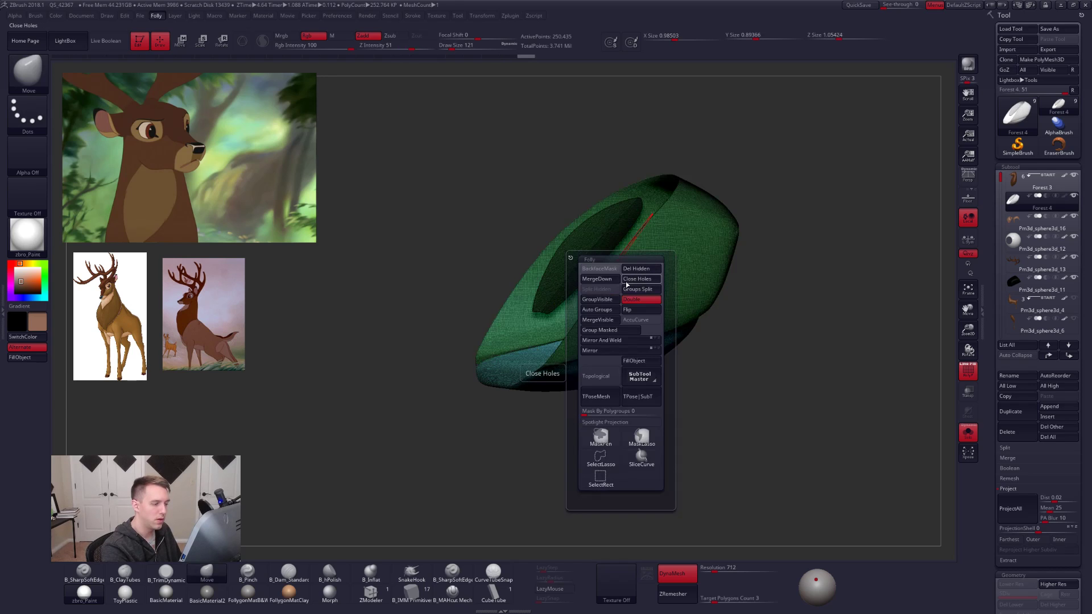
Isolate the upper muzzle polygroup without the chin and close its holes.
{"action": "left_click", "coordinate": [644, 347], "text": "ctrl+shift"}
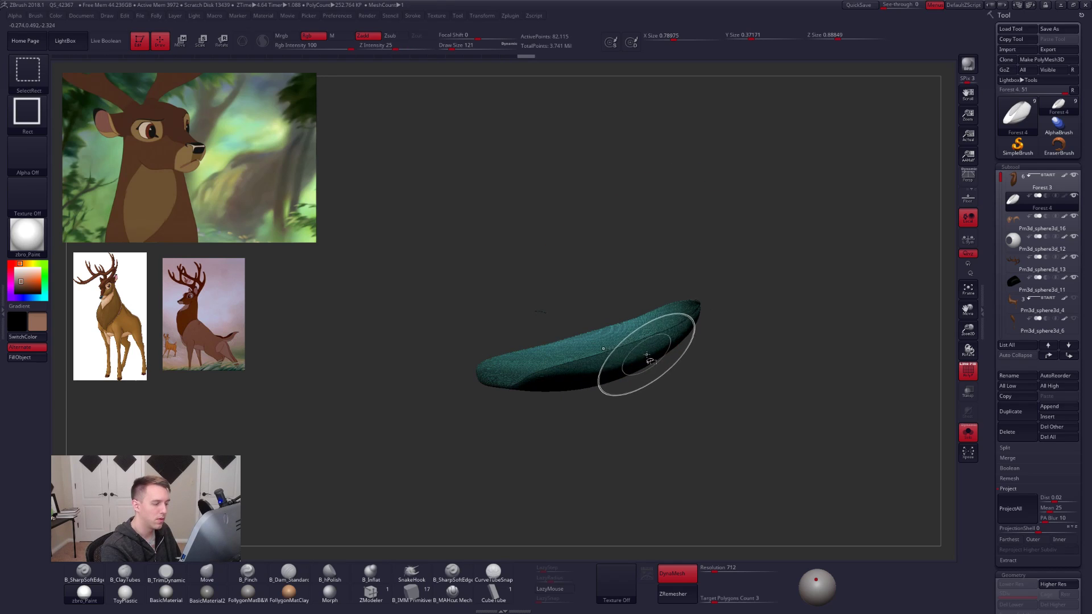
{"action": "left_click_drag", "start_coordinate": [730, 322], "coordinate": [761, 339], "text": "ctrl+shift"}
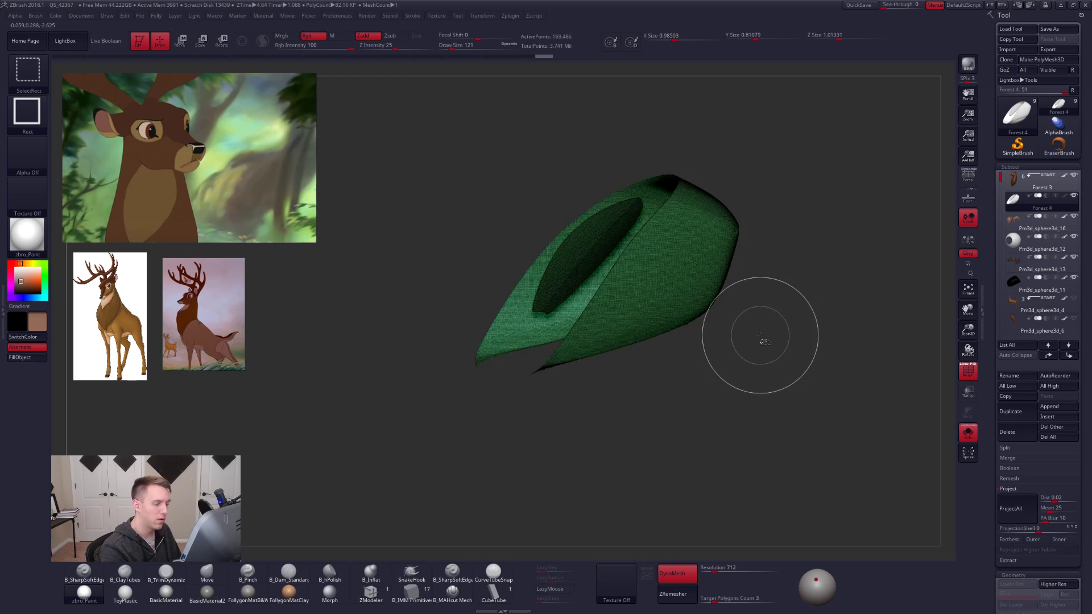
{"action": "key", "text": "space"}
{"action": "left_click", "coordinate": [681, 314]}
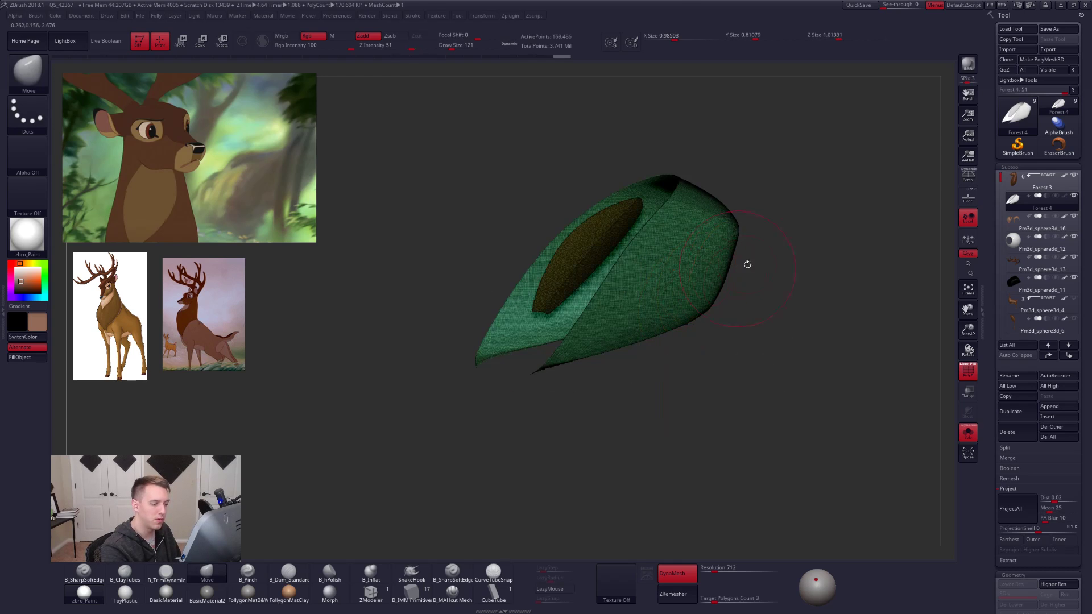
Isolate the outer upper muzzle and chin polygroups and delete the geometry inside them.
{"action": "left_click", "coordinate": [777, 282], "text": "ctrl+shift"}
{"action": "left_click", "coordinate": [663, 347], "text": "ctrl+shift"}
{"action": "mouse_move", "coordinate": [711, 302]}
{"action": "left_mouse_down", "text": "ctrl+shift"}
{"action": "mouse_move", "coordinate": [734, 315]}
{"action": "mouse_move", "coordinate": [769, 303]}
{"action": "left_mouse_up", "text": "ctrl+shift"}
{"action": "left_click", "coordinate": [689, 300], "text": "ctrl+shift"}
{"action": "mouse_move", "coordinate": [636, 321]}
{"action": "right_mouse_down"}
{"action": "mouse_move", "coordinate": [677, 326]}
{"action": "mouse_move", "coordinate": [660, 330]}
{"action": "mouse_move", "coordinate": [670, 317]}
{"action": "right_mouse_up"}
{"action": "key", "text": "ctrl+shift+f"}
{"action": "left_click", "coordinate": [677, 324]}
{"action": "right_click_drag", "start_coordinate": [684, 273], "coordinate": [625, 285]}
Remove the stray faces inside the muzzle with SelectLasso and Del Hidden, and close the hole across its rear.
{"action": "key", "text": "ctrl+shift+f"}
{"action": "left_click", "coordinate": [534, 529]}
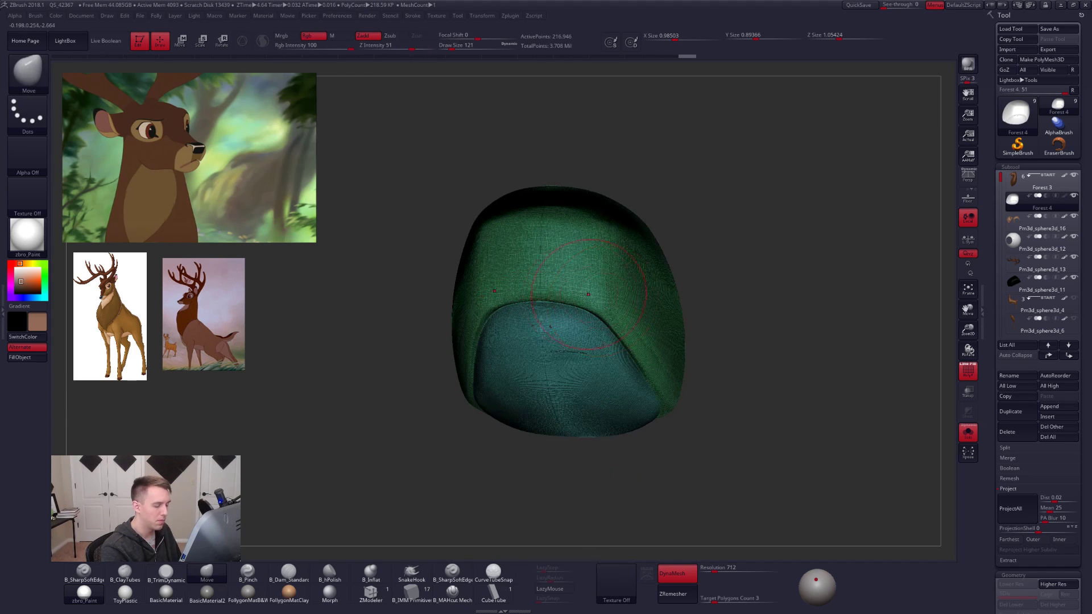
{"action": "mouse_move", "coordinate": [550, 337]}
{"action": "right_mouse_down"}
{"action": "mouse_move", "coordinate": [526, 373]}
{"action": "mouse_move", "coordinate": [556, 316]}
{"action": "mouse_move", "coordinate": [588, 311]}
{"action": "mouse_move", "coordinate": [626, 281]}
{"action": "right_mouse_up"}
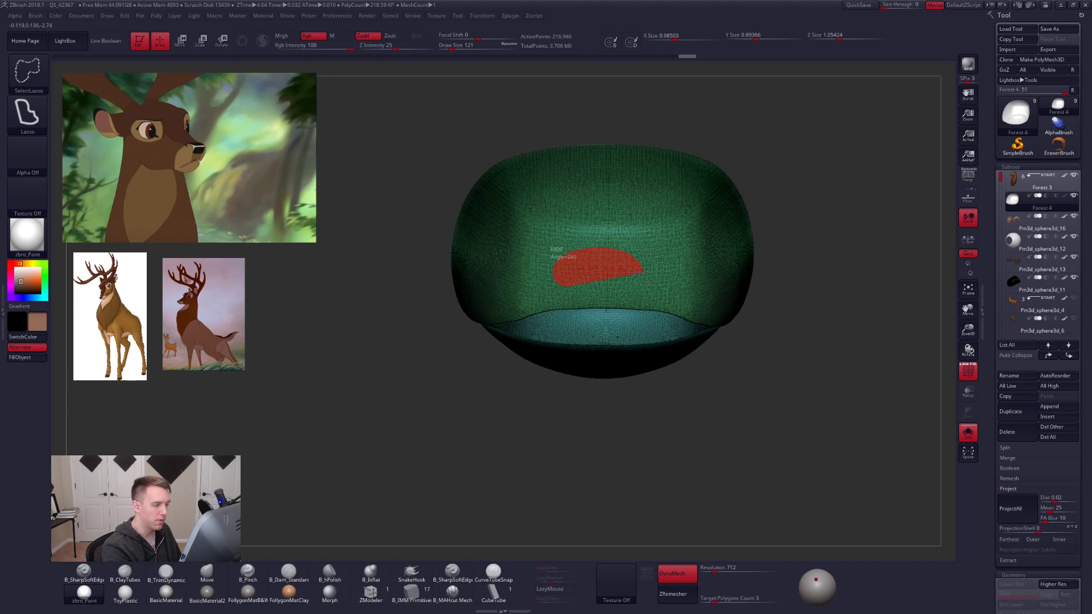
{"action": "left_click_drag", "start_coordinate": [644, 272], "coordinate": [601, 282], "text": "ctrl+alt+shift"}
{"action": "right_click_drag", "start_coordinate": [621, 278], "coordinate": [564, 269]}
{"action": "left_click_drag", "start_coordinate": [902, 253], "coordinate": [877, 269], "text": "ctrl+shift"}
{"action": "mouse_move", "coordinate": [791, 307]}
{"action": "right_mouse_down"}
{"action": "mouse_move", "coordinate": [671, 310]}
{"action": "mouse_move", "coordinate": [706, 294]}
{"action": "right_mouse_up"}
{"action": "left_click_drag", "start_coordinate": [807, 279], "coordinate": [810, 344], "text": "ctrl+shift"}
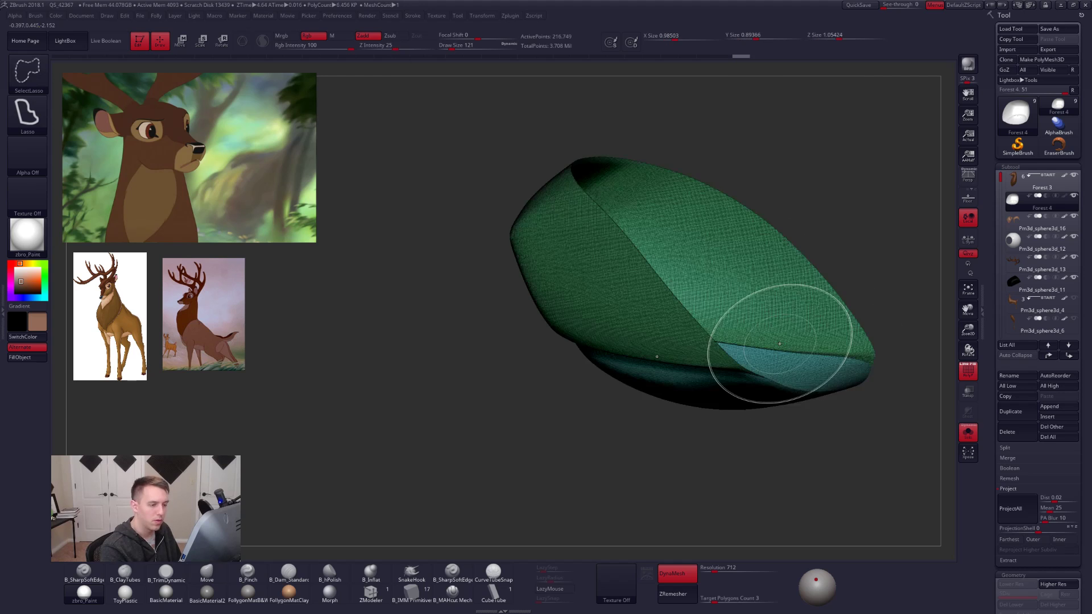
{"action": "key", "text": "space"}
{"action": "left_click", "coordinate": [810, 324]}
{"action": "key", "text": "space"}
{"action": "left_click", "coordinate": [796, 339]}
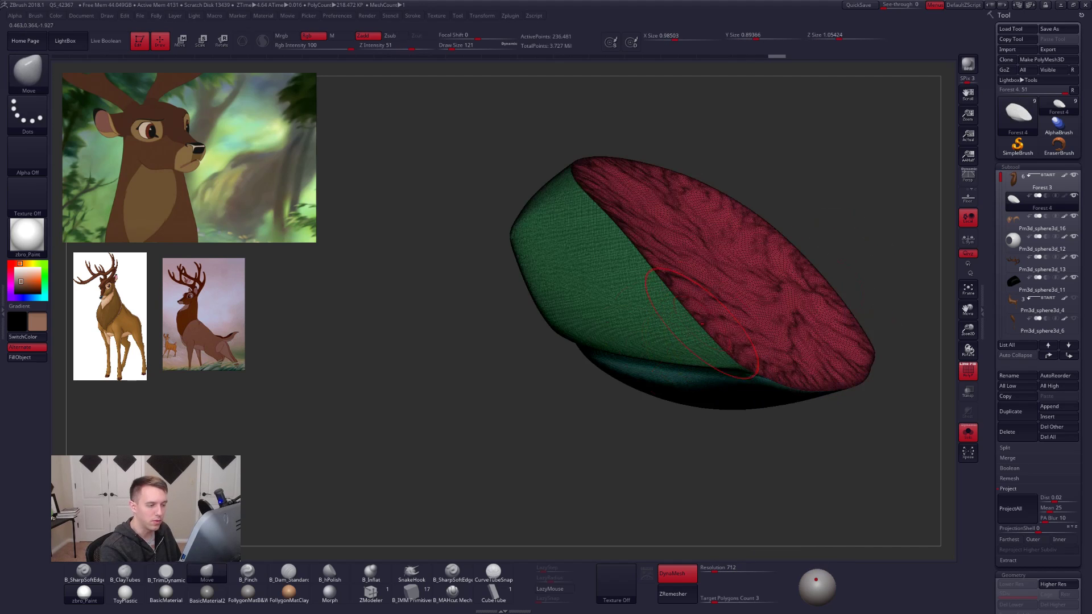
Turn off the wireframe display and duplicate the muzzle subtool.
{"action": "key", "text": "shift+f"}
{"action": "right_click_drag", "start_coordinate": [617, 392], "coordinate": [732, 369]}
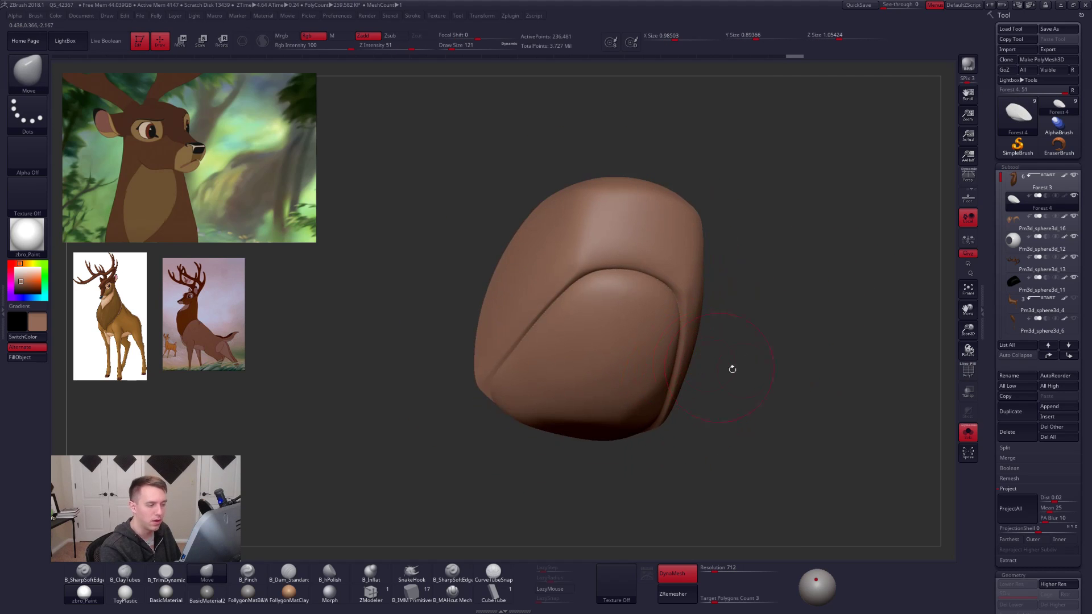
{"action": "left_click", "coordinate": [1012, 410]}
{"action": "left_click_drag", "start_coordinate": [1008, 445], "coordinate": [1003, 153]}
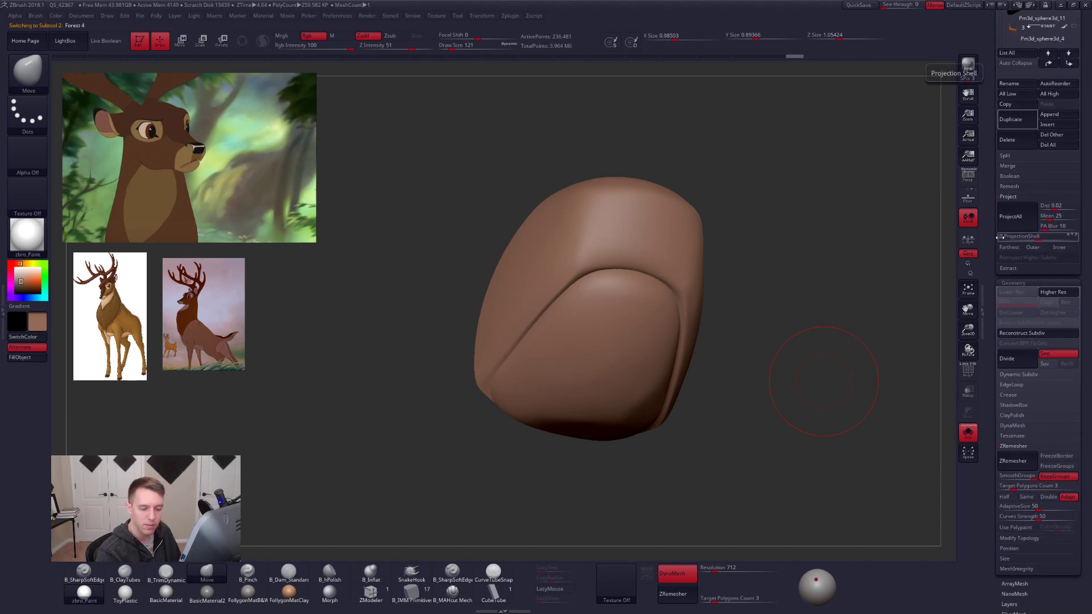
Try ZRemeshing the muzzle at a target polygon count of 1 and check the topology with and without smoothing.
{"action": "left_click_drag", "start_coordinate": [1027, 485], "coordinate": [1016, 485]}
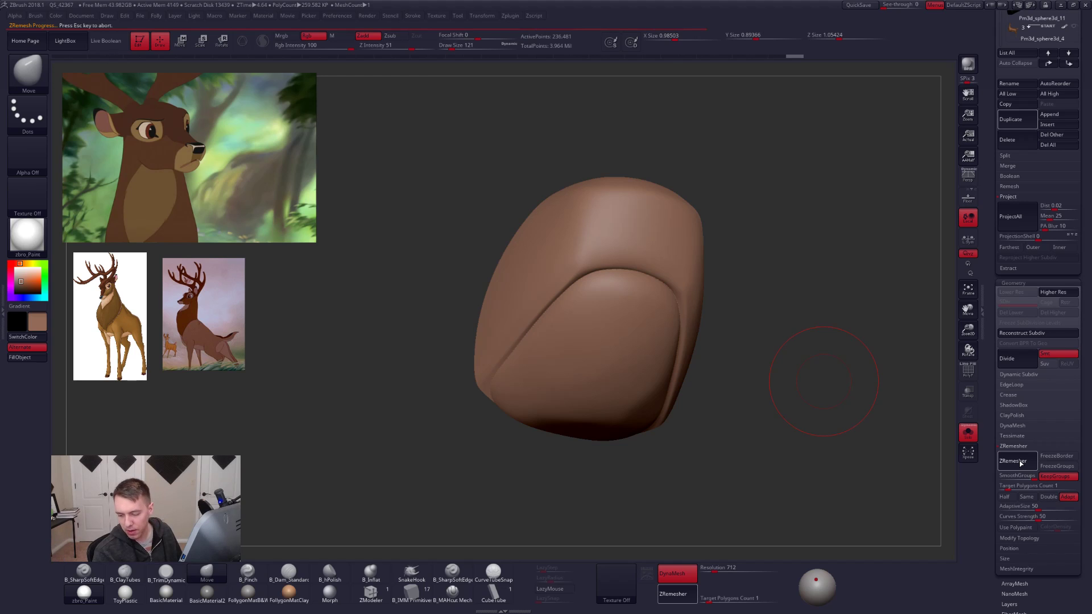
{"action": "key", "text": "shift+f"}
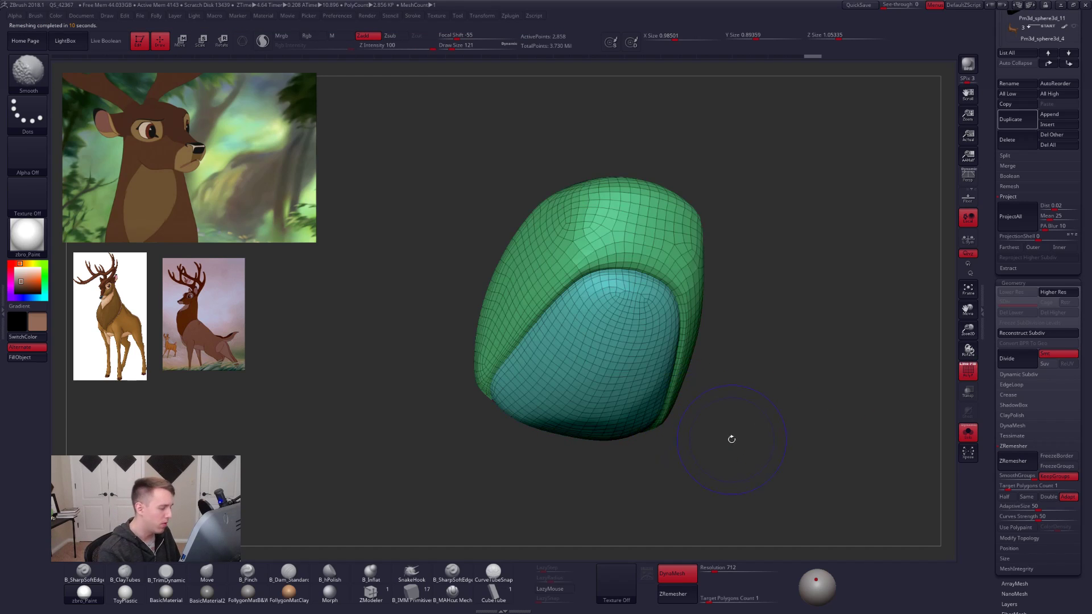
{"action": "left_click_drag", "start_coordinate": [723, 448], "coordinate": [719, 476]}
{"action": "key", "text": "shift+f"}
{"action": "key", "text": "shift+f"}
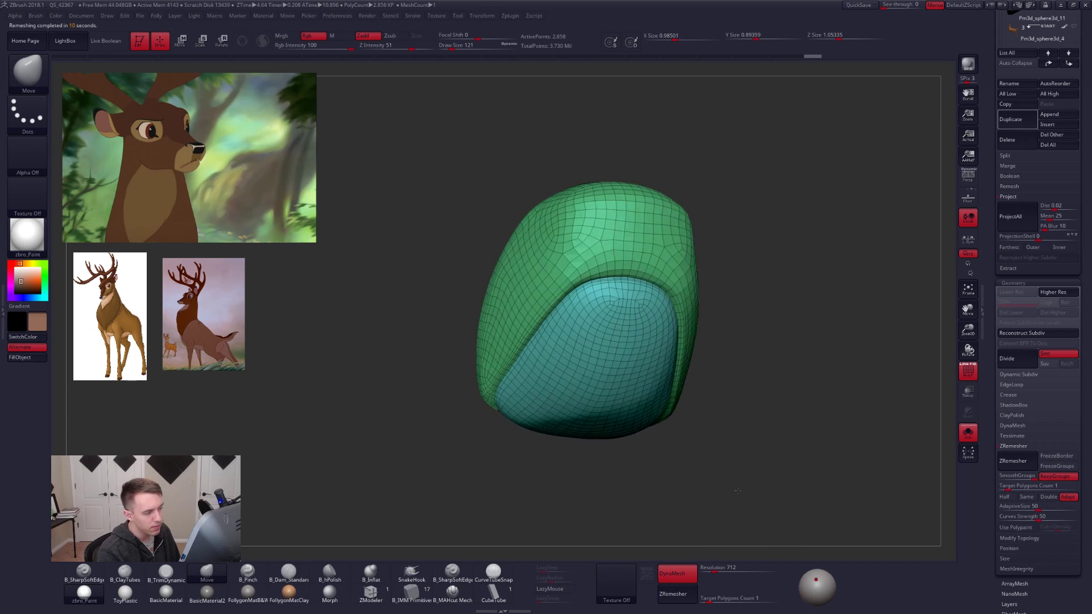
{"action": "left_click_drag", "start_coordinate": [743, 474], "coordinate": [752, 450]}
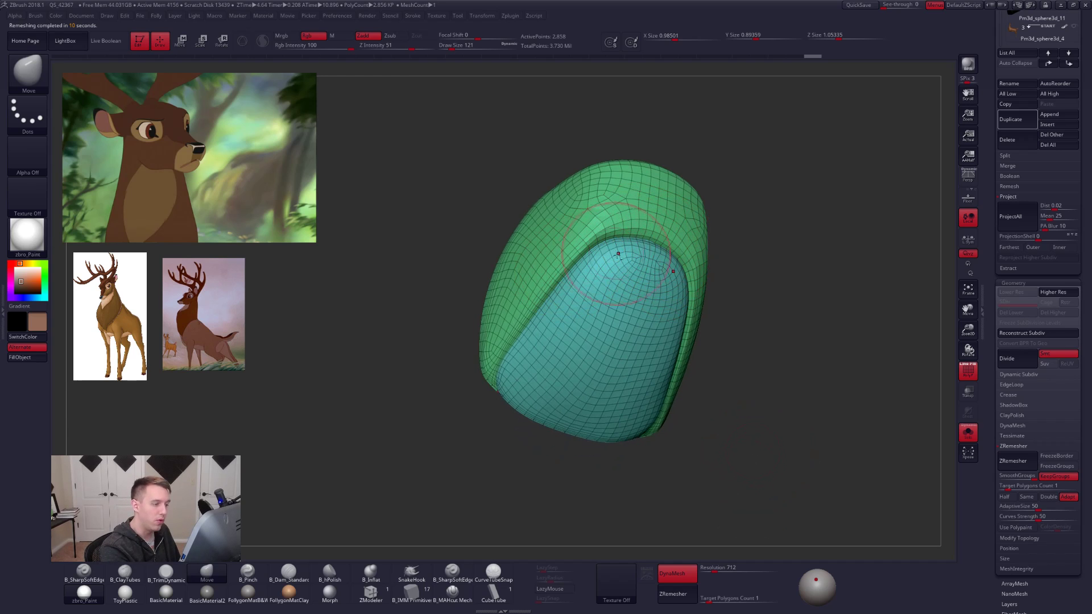
{"action": "right_click_drag", "start_coordinate": [618, 254], "coordinate": [653, 256], "text": "ctrl"}
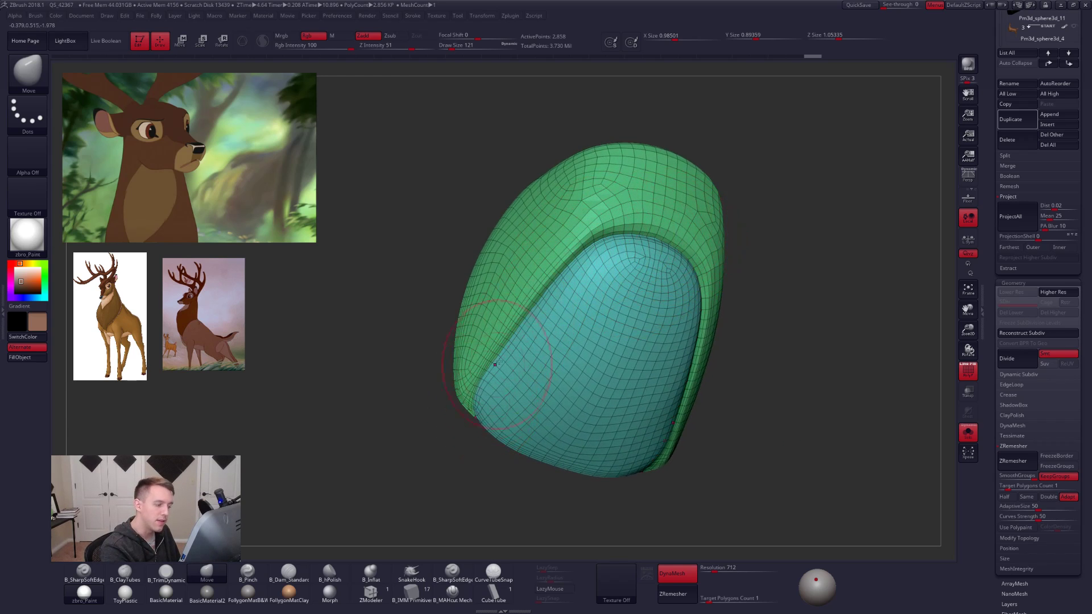
{"action": "key", "text": "shift+f"}
{"action": "left_click_drag", "start_coordinate": [766, 343], "coordinate": [782, 441]}
{"action": "key", "text": "d"}
{"action": "key", "text": "shift+d"}
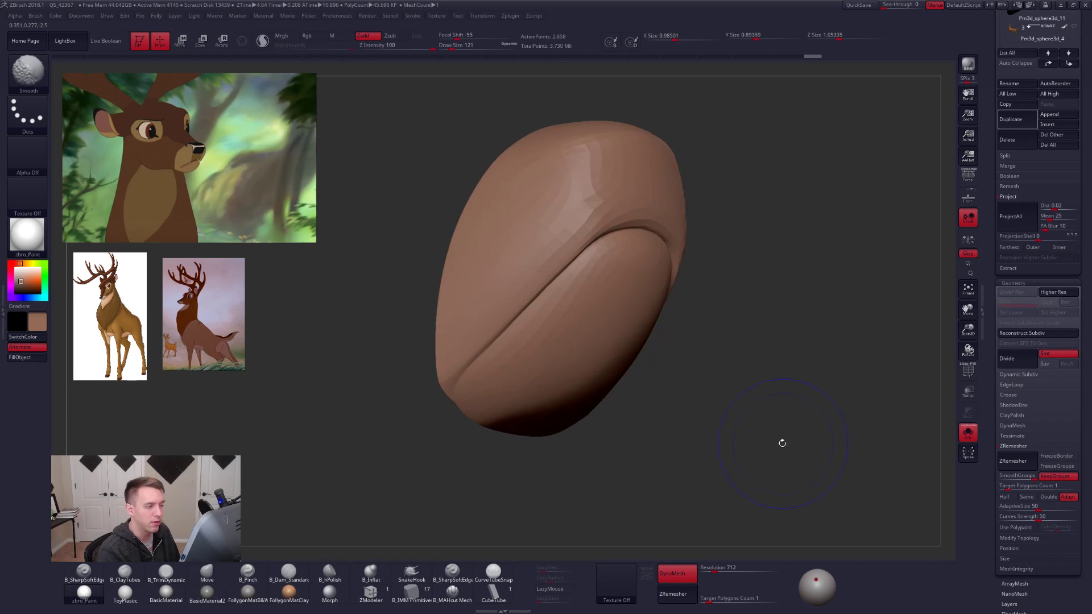
{"action": "key", "text": "ctrl+z"}
Try ZRemeshing the muzzle at a target polygon count of 0.1 and compare it subdivided with the duplicate.
{"action": "left_click_drag", "start_coordinate": [715, 599], "coordinate": [700, 599]}
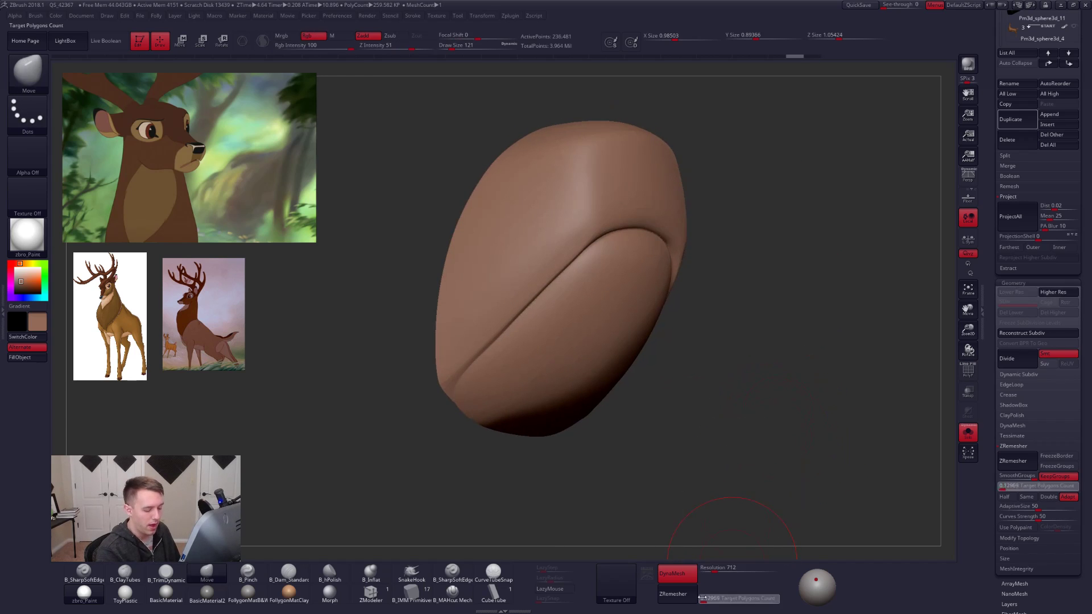
{"action": "left_click", "coordinate": [689, 587]}
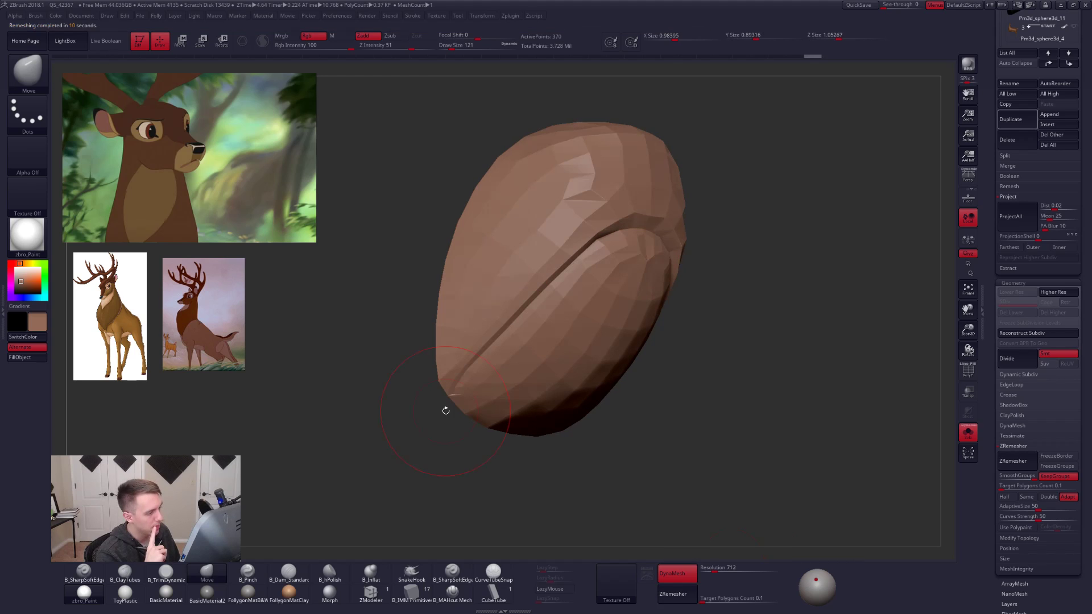
{"action": "key", "text": "shift+f"}
{"action": "key", "text": "ctrl+d"}
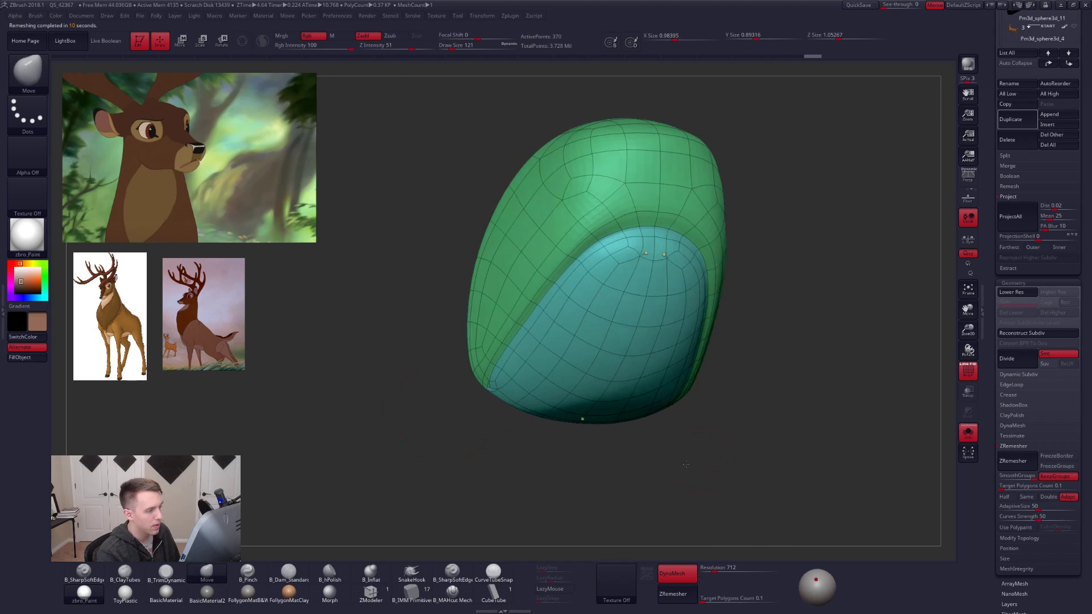
{"action": "key", "text": "shift+f"}
{"action": "left_click_drag", "start_coordinate": [685, 463], "coordinate": [709, 475], "text": "shift"}
{"action": "key", "text": "shift+d"}
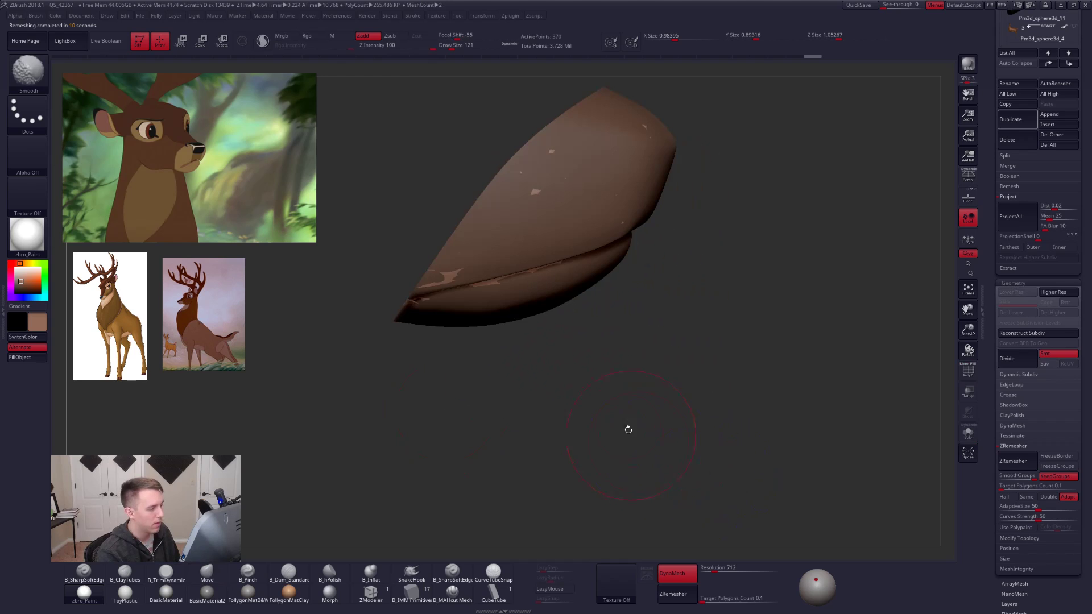
{"action": "left_click_drag", "start_coordinate": [589, 403], "coordinate": [675, 431], "text": "alt"}
{"action": "key", "text": "ctrl+z"}
Isolate the upper muzzle, lasso away its thin rear tip, and group the visible faces into one polygroup.
{"action": "key", "text": "shift+f"}
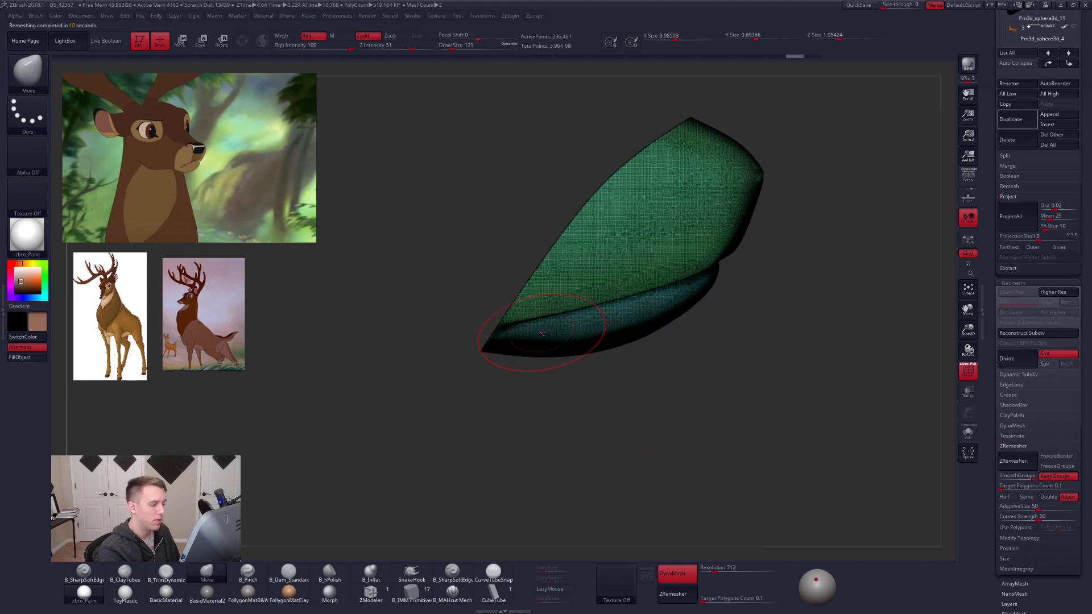
{"action": "left_click", "coordinate": [550, 347], "text": "ctrl+shift"}
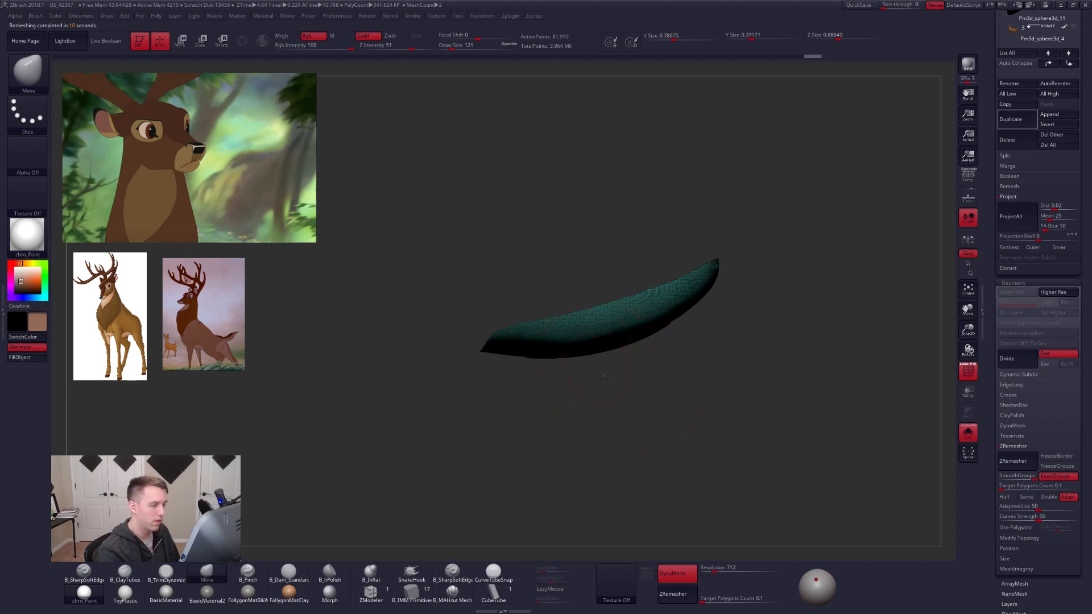
{"action": "left_click_drag", "start_coordinate": [600, 375], "coordinate": [638, 405], "text": "alt"}
{"action": "right_click", "coordinate": [650, 398], "text": "ctrl+shift"}
{"action": "left_click_drag", "start_coordinate": [765, 451], "coordinate": [800, 433], "text": "ctrl+shift"}
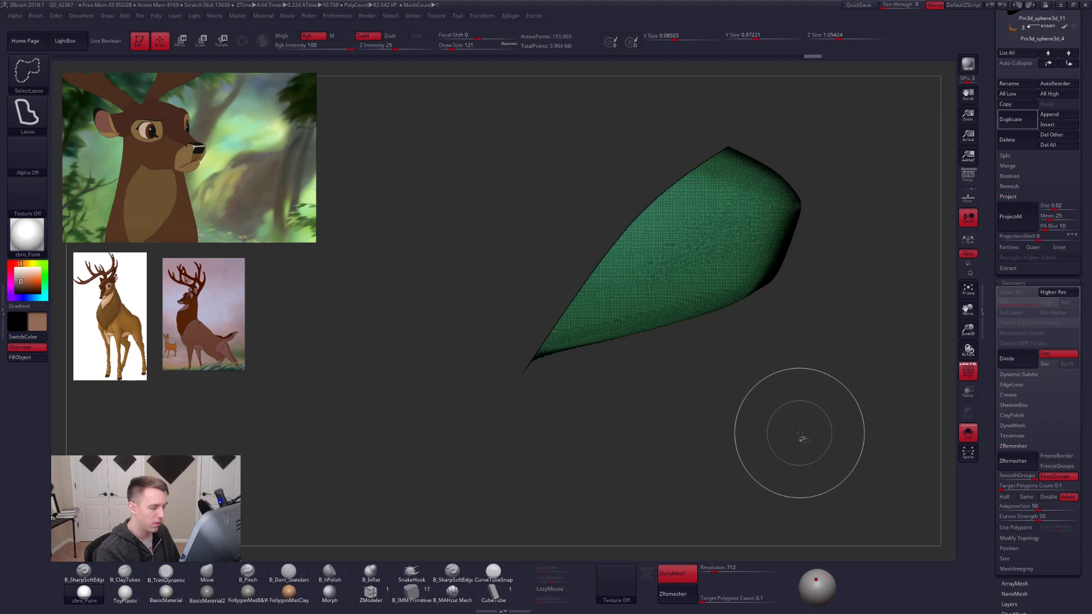
{"action": "mouse_move", "coordinate": [547, 358]}
{"action": "left_mouse_down", "text": "ctrl+alt+shift"}
{"action": "mouse_move", "coordinate": [477, 430]}
{"action": "mouse_move", "coordinate": [604, 349]}
{"action": "left_mouse_up", "text": "ctrl+alt+shift"}
{"action": "key", "text": "ctrl+w"}
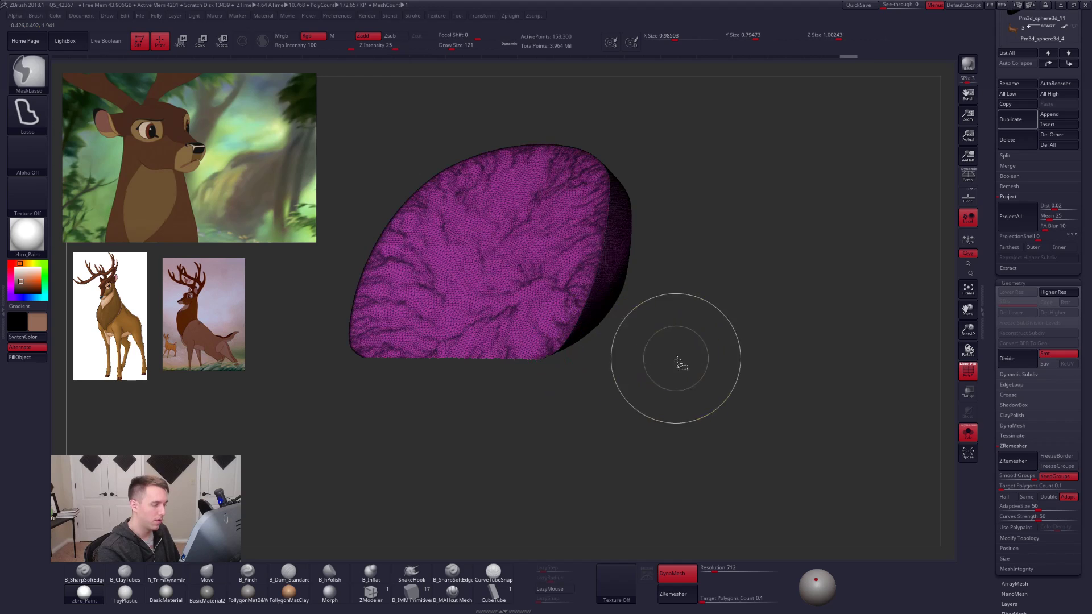
Regroup the isolated upper muzzle faces into one polygroup and show the whole muzzle without the wireframe.
{"action": "left_click_drag", "start_coordinate": [686, 362], "coordinate": [748, 335], "text": "ctrl+shift"}
{"action": "key", "text": "ctrl+w"}
{"action": "mouse_move", "coordinate": [775, 411]}
{"action": "left_mouse_down"}
{"action": "mouse_move", "coordinate": [754, 428]}
{"action": "mouse_move", "coordinate": [741, 414]}
{"action": "mouse_move", "coordinate": [836, 409]}
{"action": "mouse_move", "coordinate": [812, 390]}
{"action": "left_mouse_up"}
{"action": "left_click", "coordinate": [764, 425], "text": "ctrl+shift"}
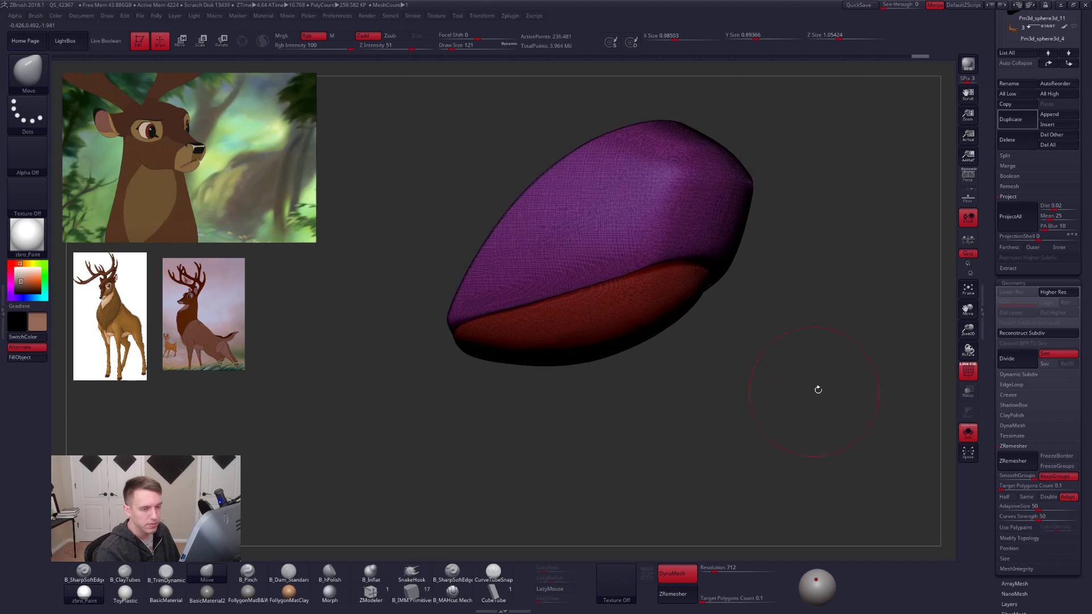
{"action": "left_click", "coordinate": [809, 408], "text": "ctrl+shift"}
{"action": "key", "text": "shift+f"}
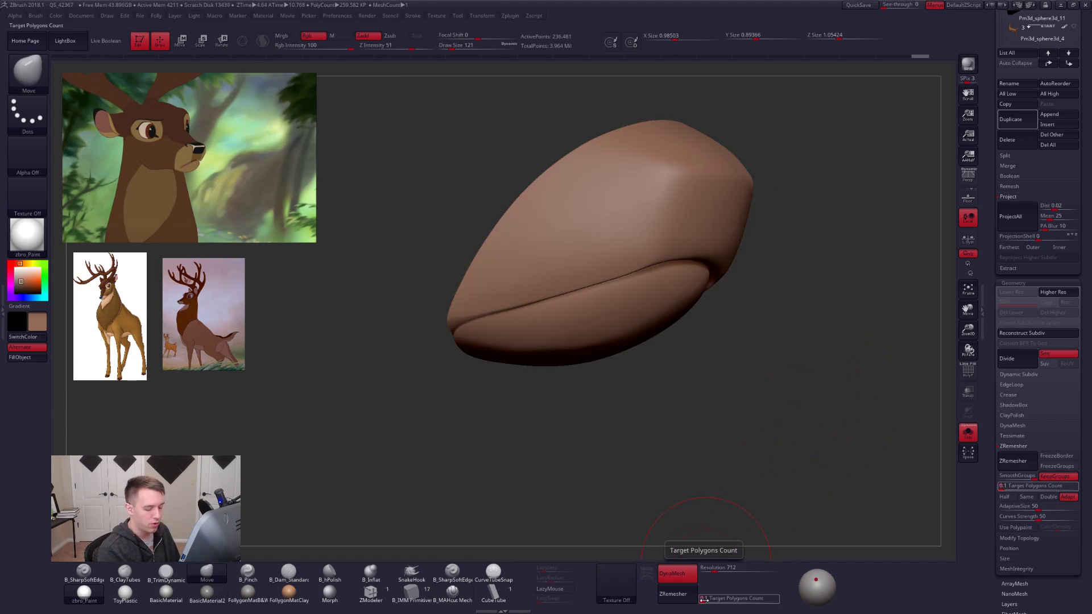
ZRemesh the muzzle at a target polygon count of 0.3 and check its topology with the smoothed preview and wireframe.
{"action": "left_click_drag", "start_coordinate": [704, 599], "coordinate": [704, 601]}
{"action": "type", "text": "0.3"}
{"action": "key", "text": "Return"}
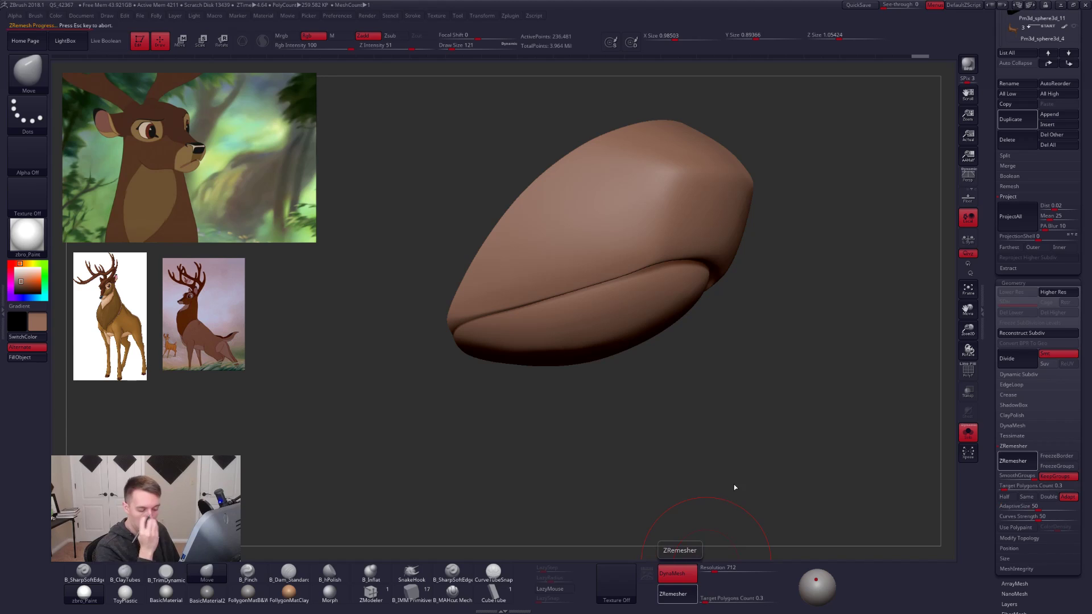
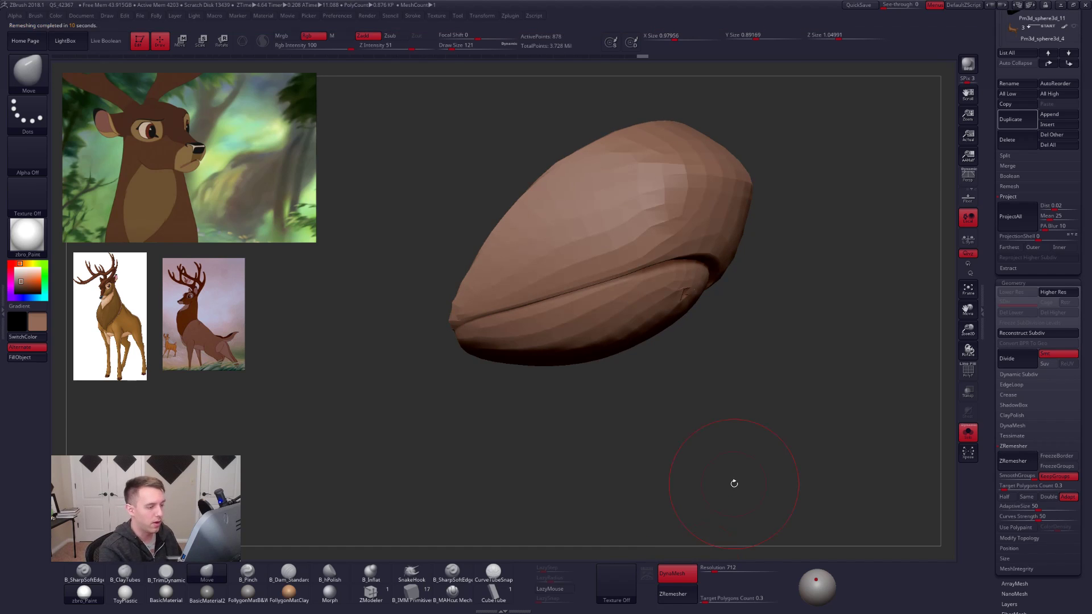
{"action": "left_click_drag", "start_coordinate": [734, 483], "coordinate": [658, 305]}
{"action": "key", "text": "d"}
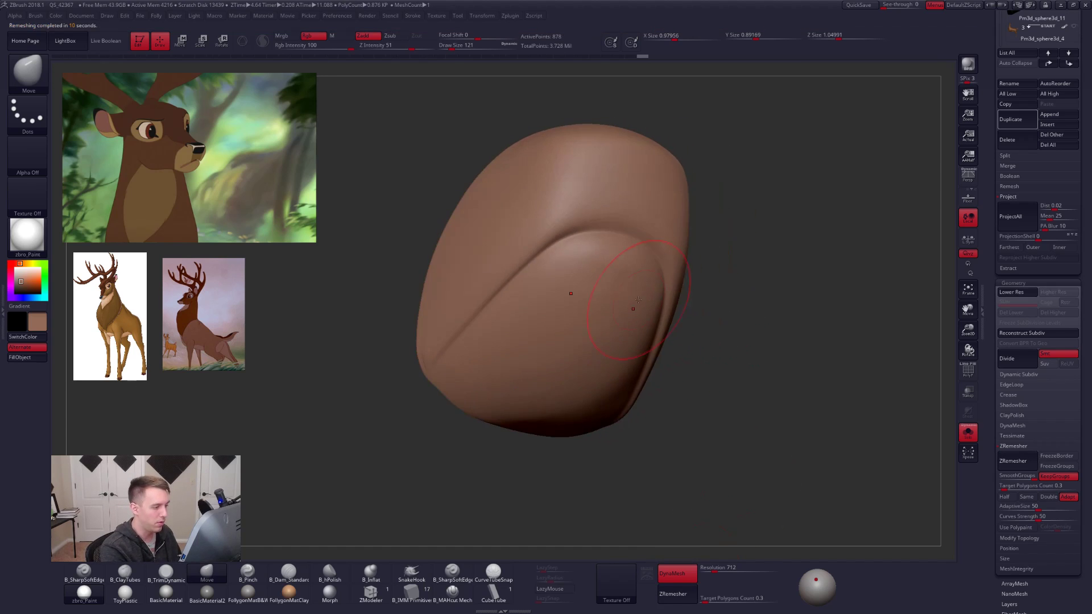
{"action": "key", "text": "shift+f"}
{"action": "key", "text": "shift+d"}
{"action": "key", "text": "space"}
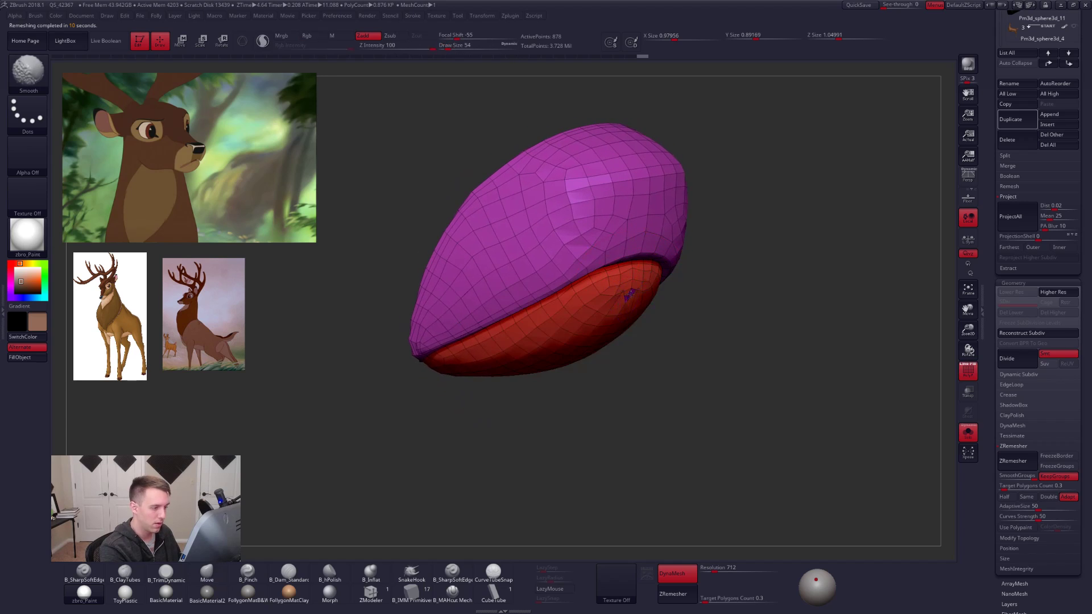
{"action": "mouse_move", "coordinate": [634, 296]}
{"action": "right_mouse_down"}
{"action": "mouse_move", "coordinate": [610, 327]}
{"action": "mouse_move", "coordinate": [645, 335]}
{"action": "right_mouse_up"}
{"action": "key", "text": "shift+f"}
{"action": "right_click_drag", "start_coordinate": [578, 319], "coordinate": [587, 294]}
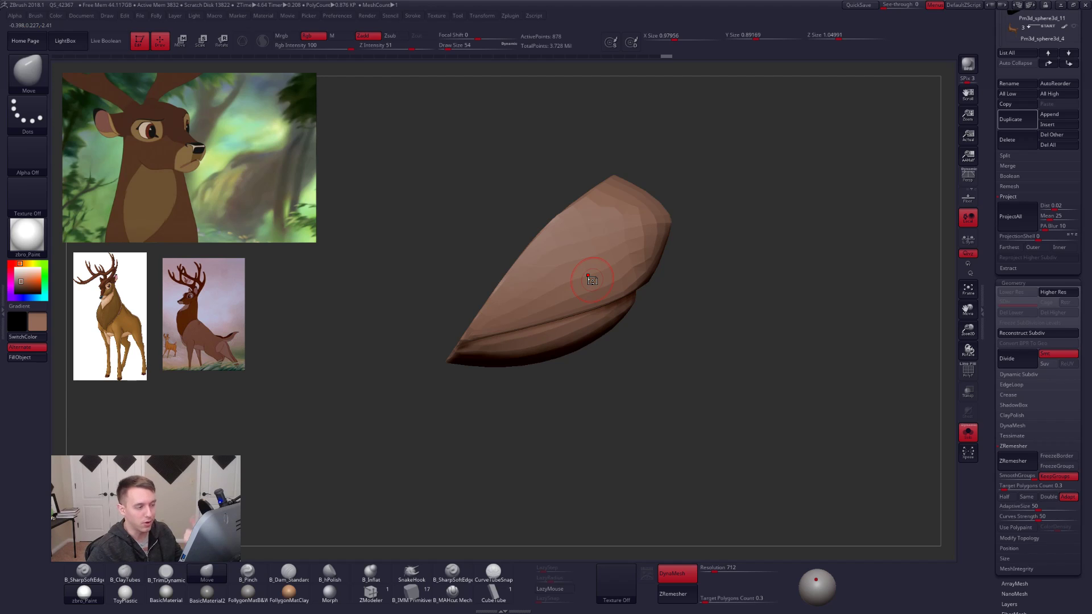
Examine the remeshed muzzle with and without subdivision smoothing and compare it with the high-resolution duplicate.
{"action": "right_click_drag", "start_coordinate": [592, 280], "coordinate": [635, 303], "text": "alt"}
{"action": "key", "text": "space"}
{"action": "left_click_drag", "start_coordinate": [639, 289], "coordinate": [651, 297]}
{"action": "key", "text": "space"}
{"action": "key", "text": "d"}
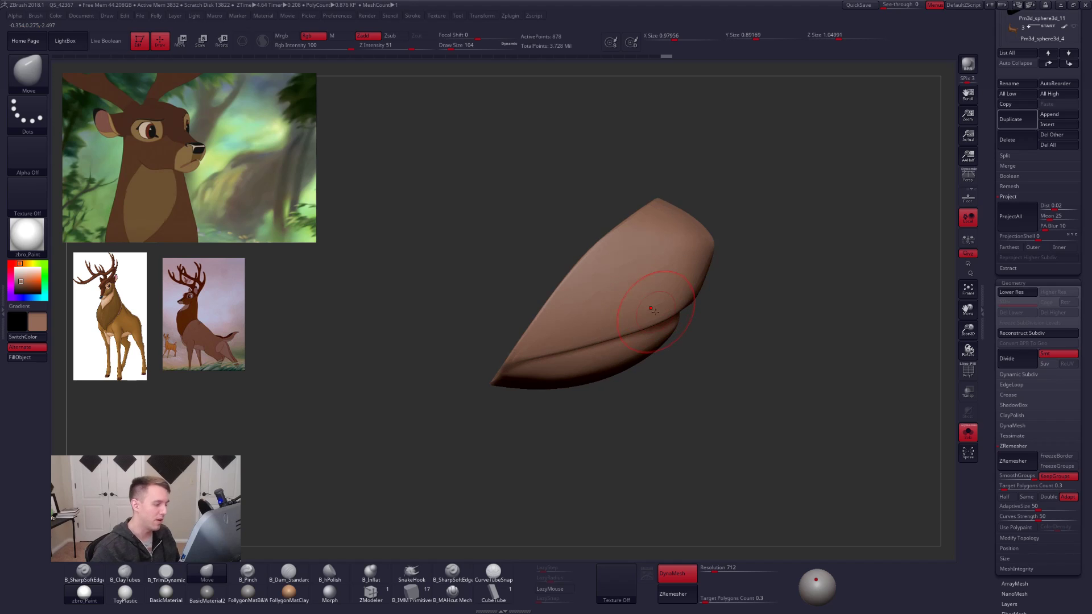
{"action": "right_click_drag", "start_coordinate": [598, 267], "coordinate": [700, 275]}
{"action": "key", "text": "shift+d"}
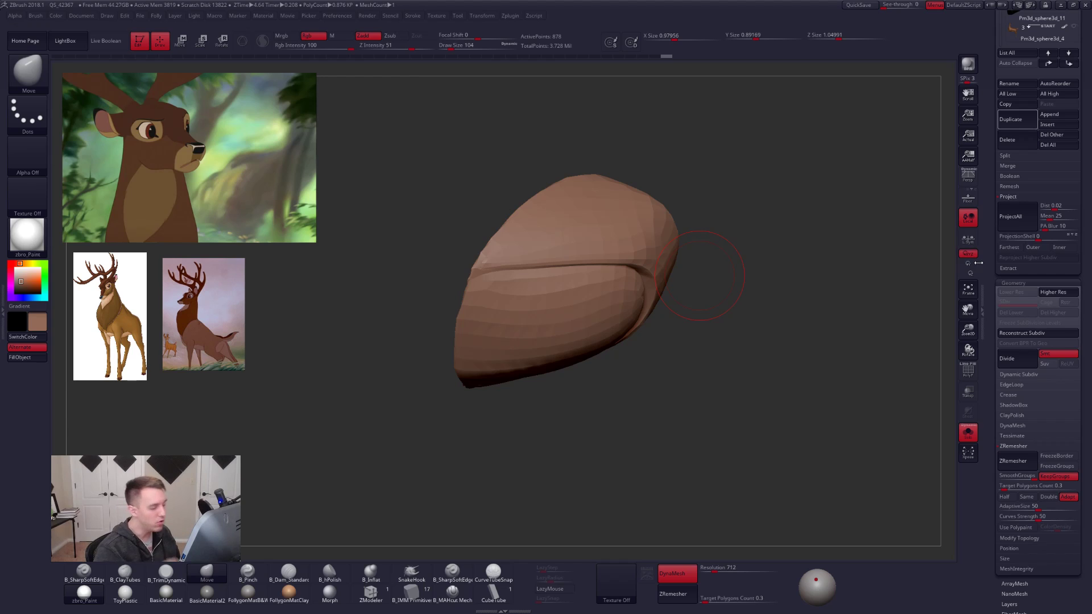
{"action": "left_click_drag", "start_coordinate": [989, 279], "coordinate": [989, 375]}
{"action": "left_click", "coordinate": [1030, 221]}
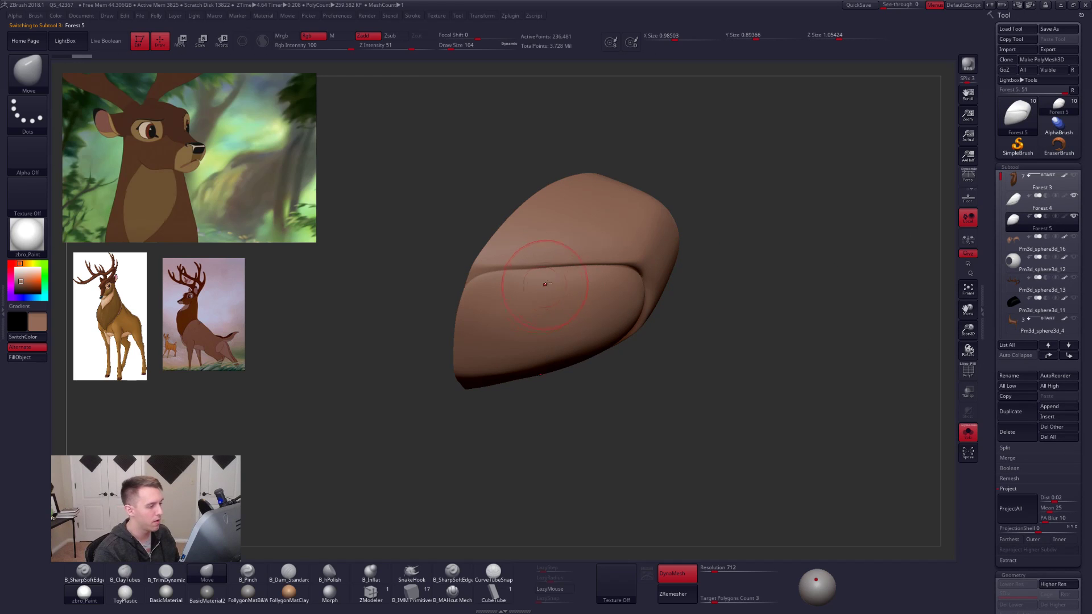
{"action": "left_click", "coordinate": [1029, 202]}
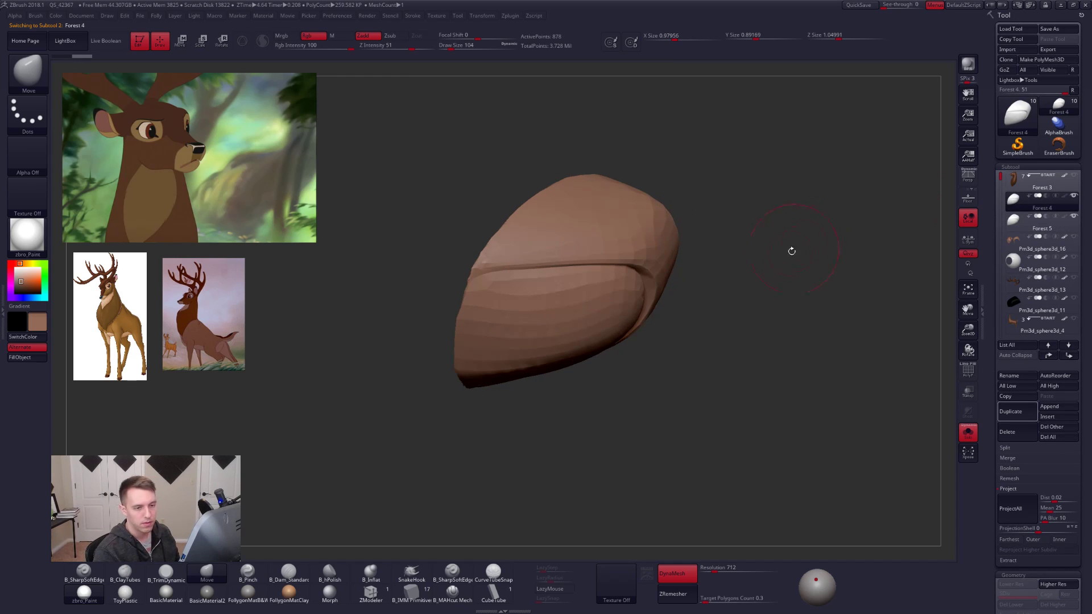
Subdivide the remeshed muzzle up to level 4, projecting the duplicate's shape onto it with ProjectAll after each division.
{"action": "key", "text": "shift+f"}
{"action": "mouse_move", "coordinate": [467, 259]}
{"action": "left_mouse_down"}
{"action": "mouse_move", "coordinate": [556, 339]}
{"action": "mouse_move", "coordinate": [475, 307]}
{"action": "mouse_move", "coordinate": [459, 261]}
{"action": "left_mouse_up"}
{"action": "key", "text": "shift+f"}
{"action": "key", "text": "ctrl+d"}
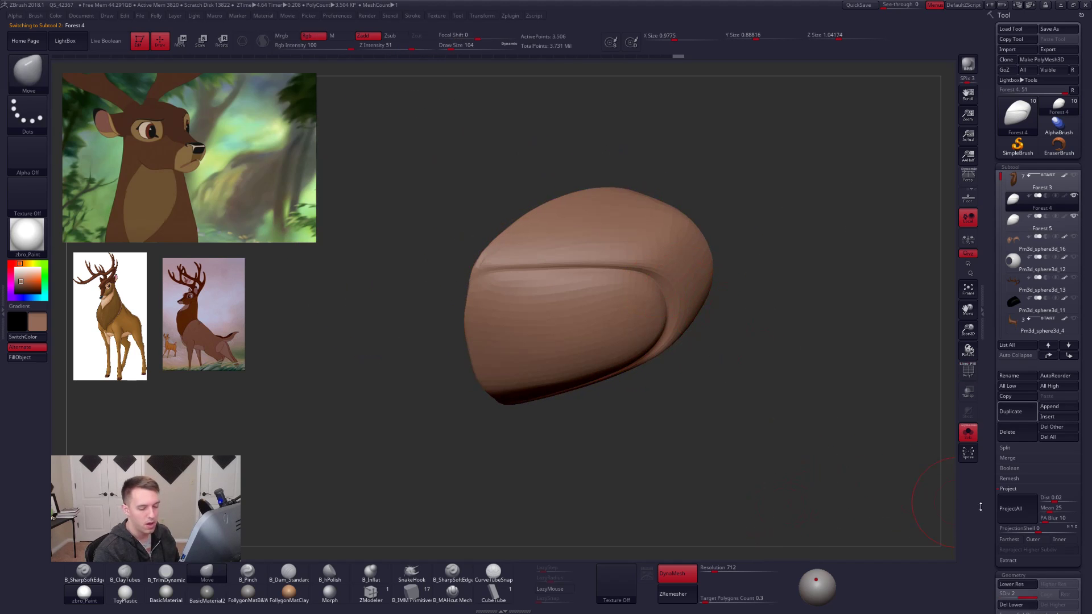
{"action": "key", "text": "ctrl+d"}
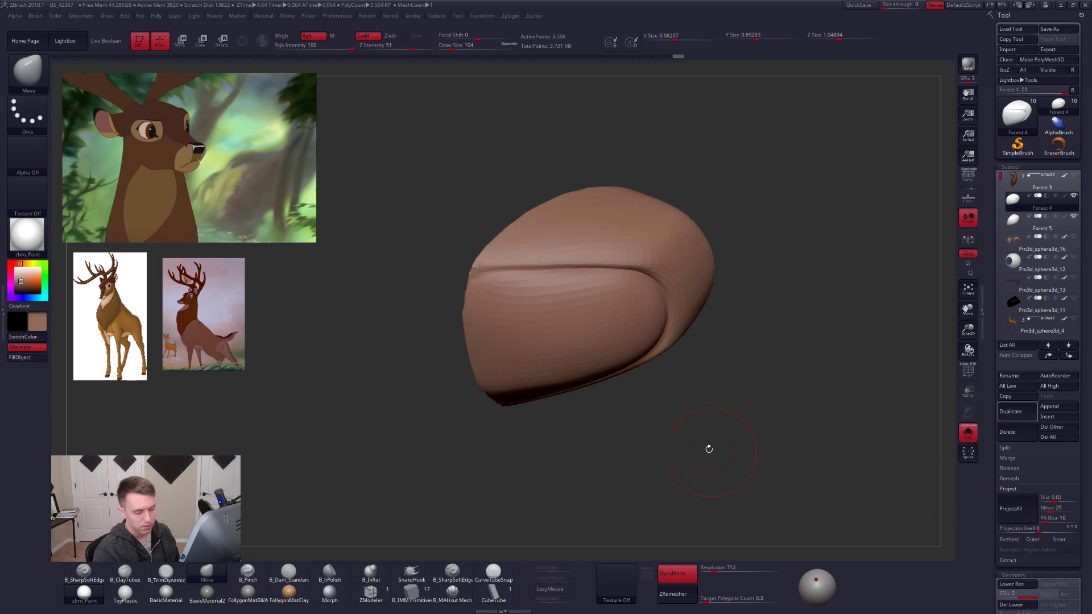
{"action": "left_click", "coordinate": [1016, 512]}
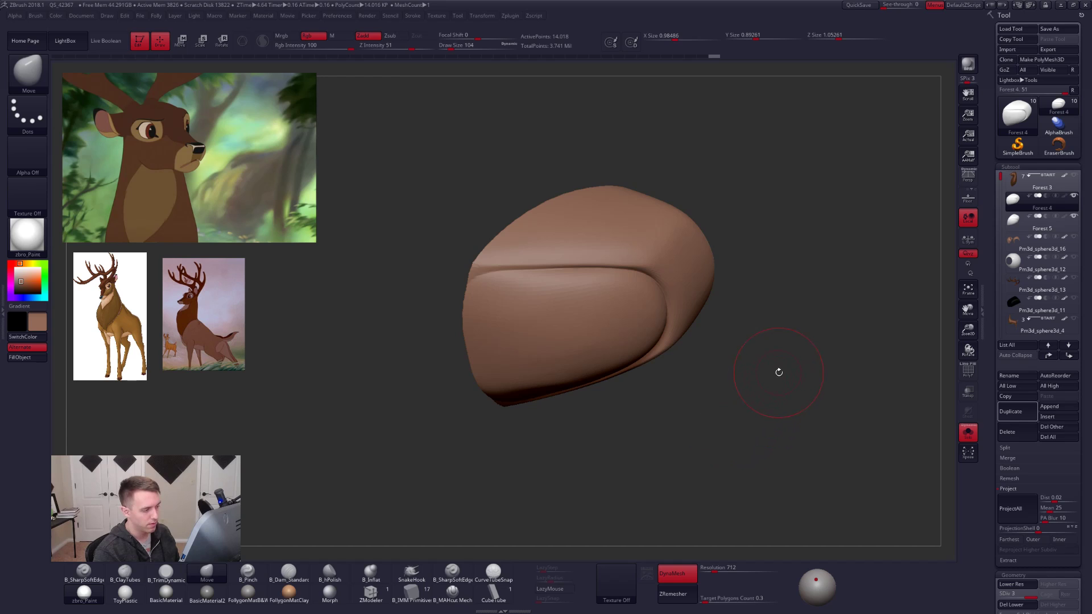
{"action": "key", "text": "ctrl+d"}
{"action": "left_click", "coordinate": [1017, 509]}
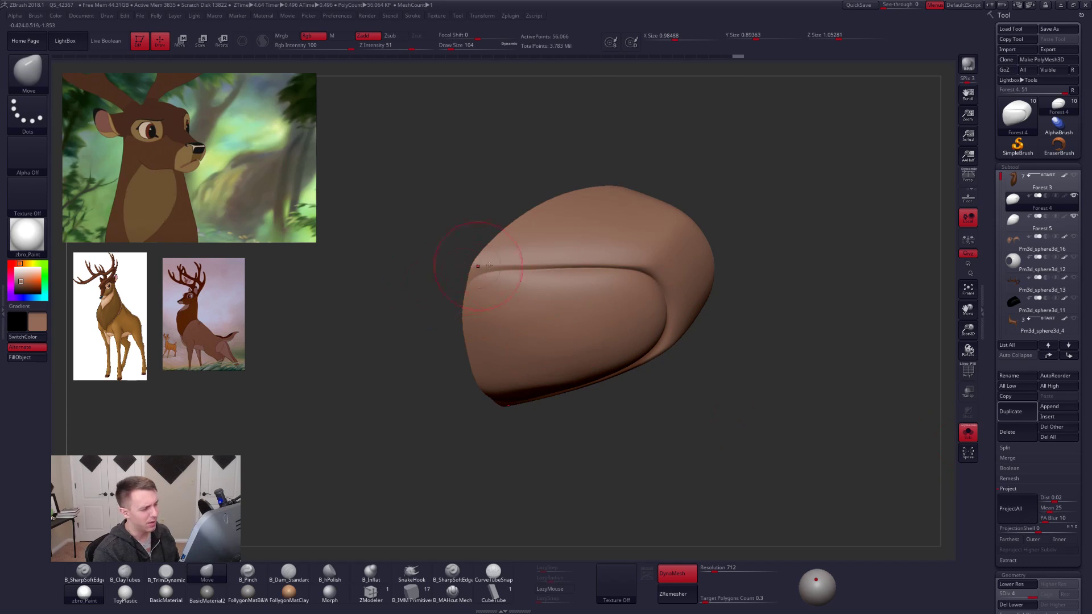
Delete the duplicate muzzle subtool Forest 5 and bring the rest of the deer back into view.
{"action": "left_click", "coordinate": [1013, 223]}
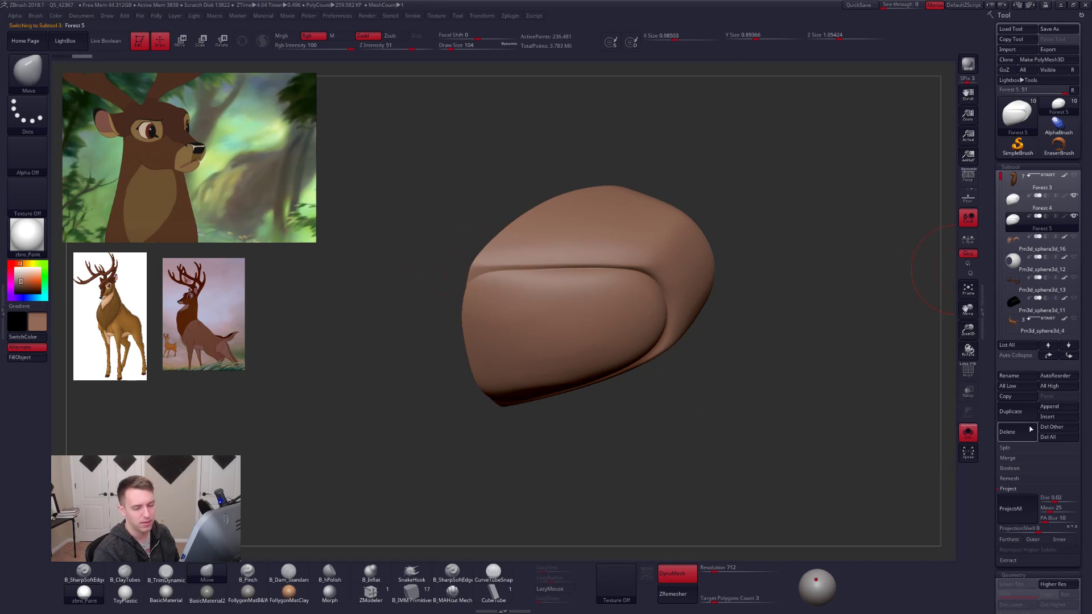
{"action": "left_click", "coordinate": [1007, 431]}
{"action": "left_click", "coordinate": [941, 446]}
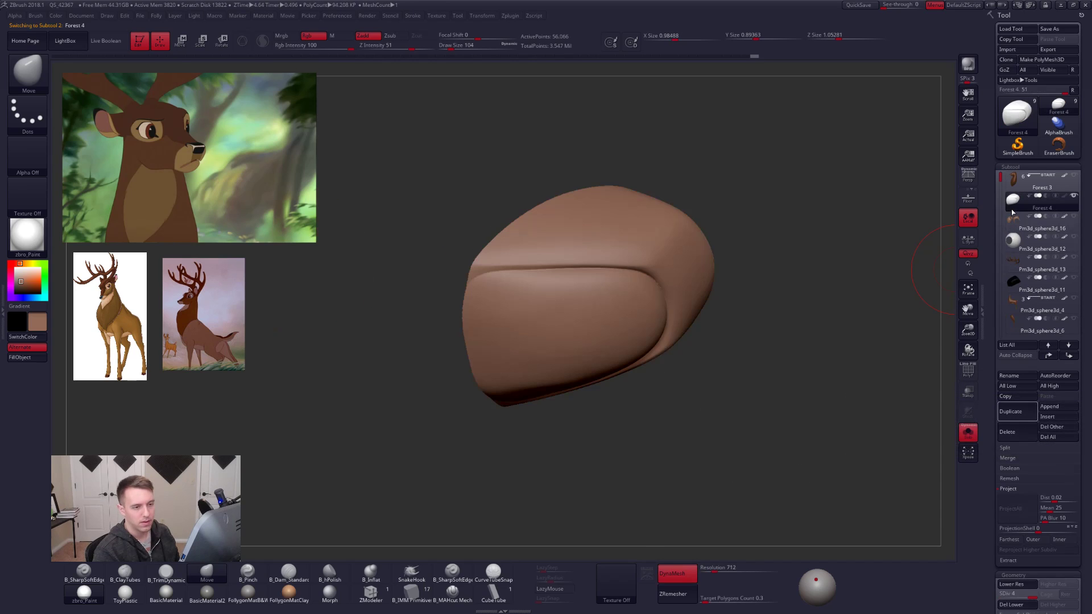
{"action": "left_click_drag", "start_coordinate": [924, 212], "coordinate": [790, 285], "text": "shift"}
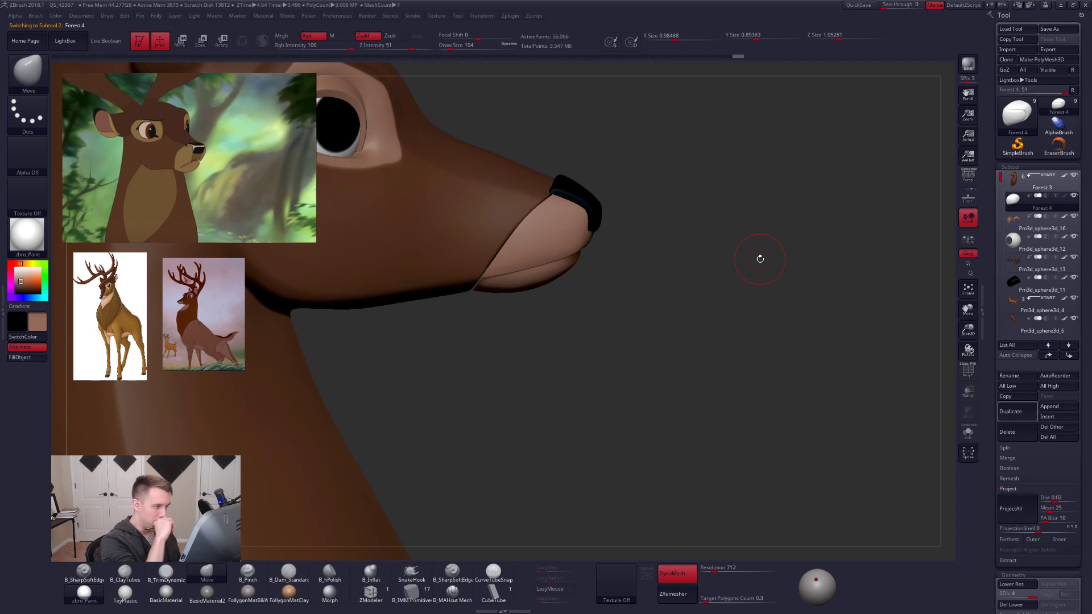
Drop the muzzle to its lowest subdivision level and reshape its lower rear corner with the Move brush at draw size 279.
{"action": "left_click_drag", "start_coordinate": [546, 313], "coordinate": [636, 348], "text": "alt"}
{"action": "key", "text": "shift+d"}
{"action": "key", "text": "shift+d"}
{"action": "key", "text": "shift+d"}
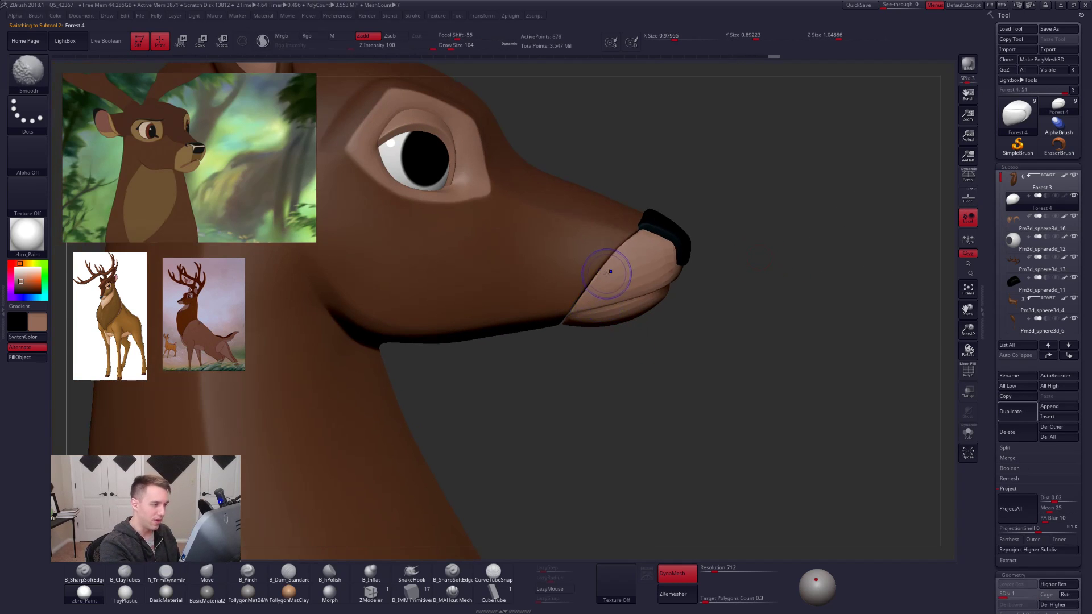
{"action": "right_click_drag", "start_coordinate": [605, 268], "coordinate": [604, 268], "text": "ctrl"}
{"action": "key", "text": "s"}
{"action": "left_click_drag", "start_coordinate": [603, 256], "coordinate": [605, 255]}
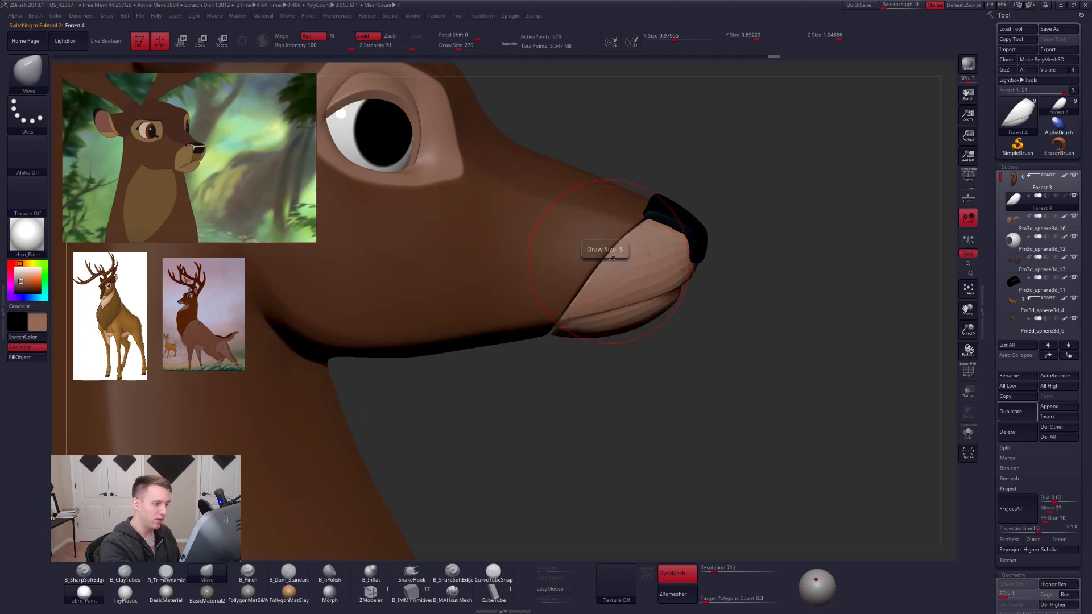
{"action": "left_click_drag", "start_coordinate": [568, 317], "coordinate": [556, 316]}
Reshape the muzzle's rear edge with the Move brush at draw size 203 and hide the black nose subtool.
{"action": "right_click_drag", "start_coordinate": [554, 402], "coordinate": [563, 366]}
{"action": "key", "text": "space"}
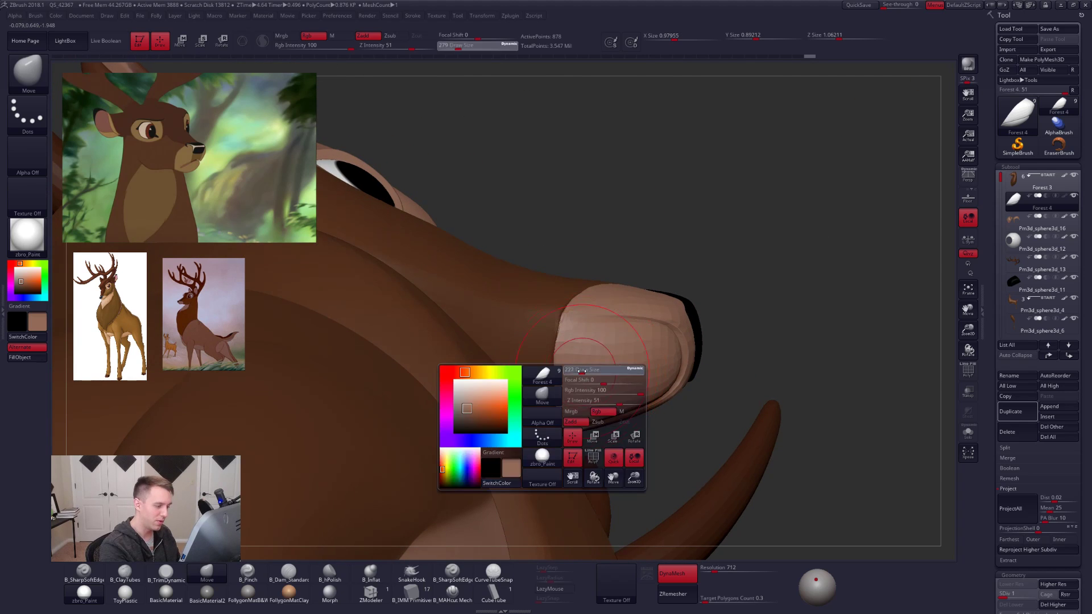
{"action": "left_click_drag", "start_coordinate": [587, 372], "coordinate": [581, 372]}
{"action": "right_click_drag", "start_coordinate": [569, 329], "coordinate": [609, 411]}
{"action": "mouse_move", "coordinate": [649, 315]}
{"action": "right_mouse_down", "text": "alt"}
{"action": "mouse_move", "coordinate": [640, 386]}
{"action": "mouse_move", "coordinate": [657, 366]}
{"action": "mouse_move", "coordinate": [654, 279]}
{"action": "right_mouse_up", "text": "alt"}
{"action": "left_click", "coordinate": [1074, 278]}
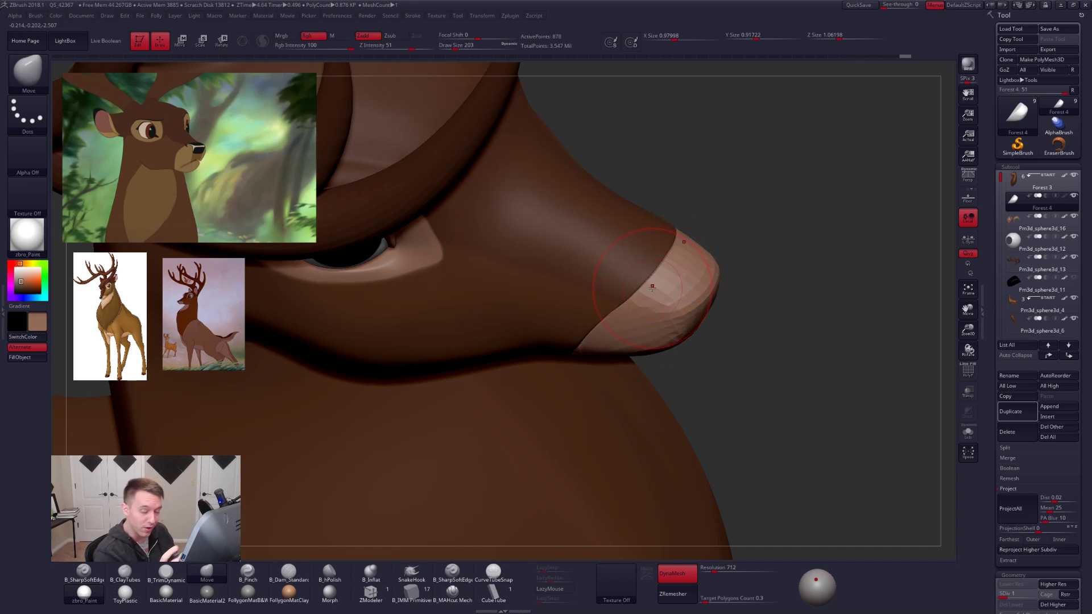
Raise the muzzle to subdivision level 3 and smooth its rear edge against the snout at draw size 140.
{"action": "key", "text": "ctrl+d"}
{"action": "key", "text": "space"}
{"action": "key", "text": "shift"}
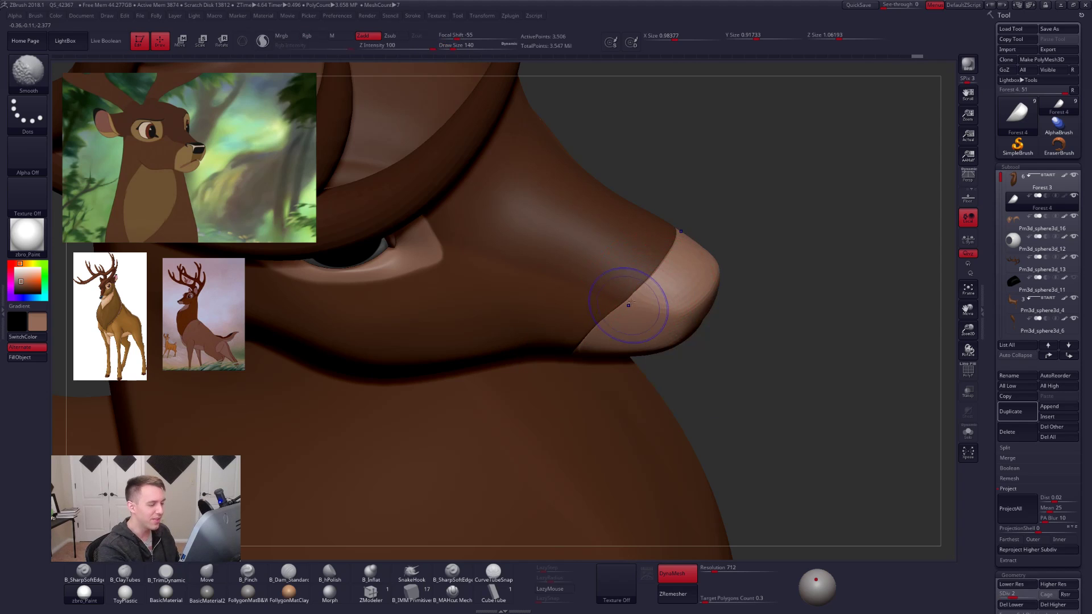
{"action": "key", "text": "b"}
{"action": "key", "text": "m"}
{"action": "key", "text": "v"}
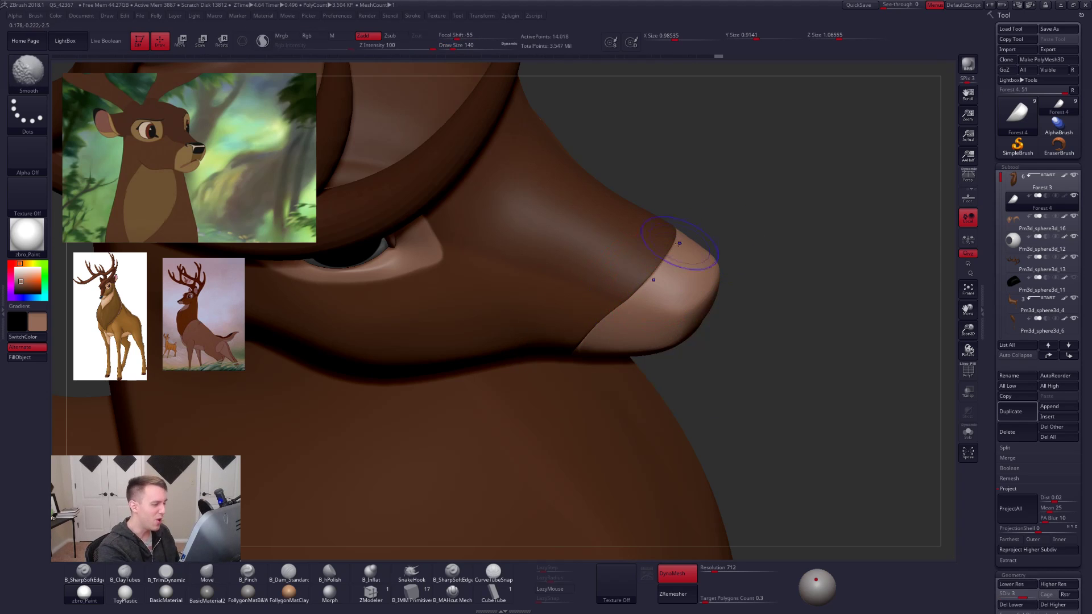
{"action": "key", "text": "ctrl+d"}
{"action": "right_click_drag", "start_coordinate": [627, 291], "coordinate": [632, 227]}
{"action": "left_click_drag", "start_coordinate": [606, 325], "coordinate": [606, 352], "text": "shift"}
{"action": "mouse_move", "coordinate": [620, 364]}
{"action": "right_mouse_down"}
{"action": "mouse_move", "coordinate": [616, 329]}
{"action": "mouse_move", "coordinate": [638, 293]}
{"action": "right_mouse_up"}
{"action": "key", "text": "space"}
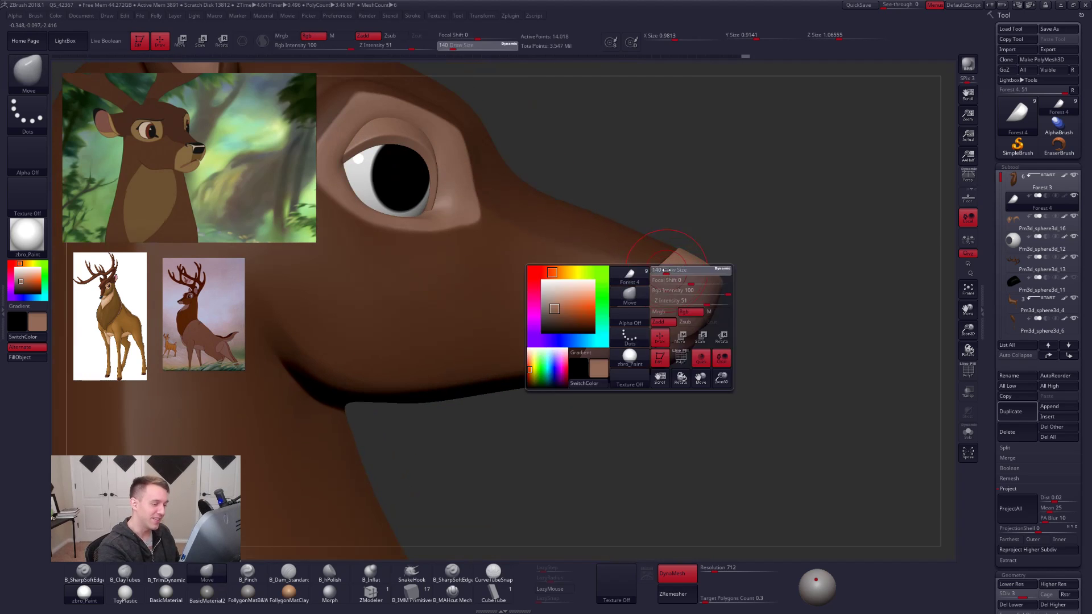
Return the muzzle to its lowest subdivision level and refine its rear edge with the Move brush at draw size 121.
{"action": "key", "text": "shift+d"}
{"action": "key", "text": "shift+d"}
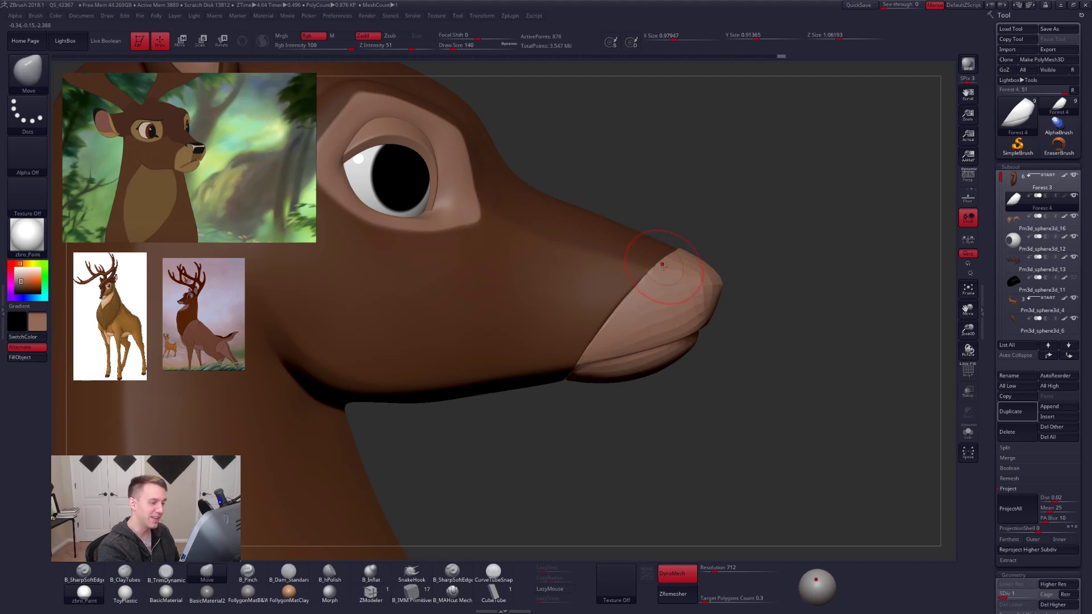
{"action": "mouse_move", "coordinate": [588, 338]}
{"action": "right_mouse_down"}
{"action": "mouse_move", "coordinate": [587, 364]}
{"action": "mouse_move", "coordinate": [602, 340]}
{"action": "right_mouse_up"}
{"action": "key", "text": "space"}
{"action": "key", "text": "space"}
{"action": "left_click_drag", "start_coordinate": [597, 341], "coordinate": [598, 343]}
Raise the muzzle to subdivision level 4, isolate it, and smooth the upper part of its rear rim.
{"action": "key", "text": "d"}
{"action": "key", "text": "space"}
{"action": "key", "text": "d"}
{"action": "key", "text": "d"}
{"action": "key", "text": "alt+s"}
{"action": "right_click_drag", "start_coordinate": [600, 356], "coordinate": [606, 324]}
{"action": "key", "text": "shift"}
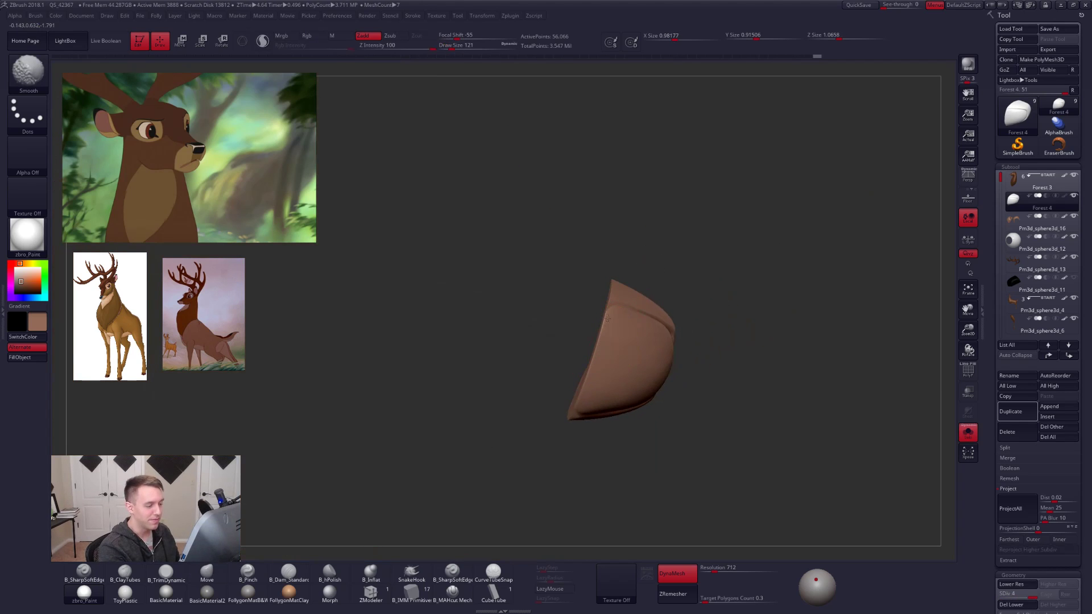
{"action": "left_click_drag", "start_coordinate": [609, 291], "coordinate": [600, 314], "text": "shift"}
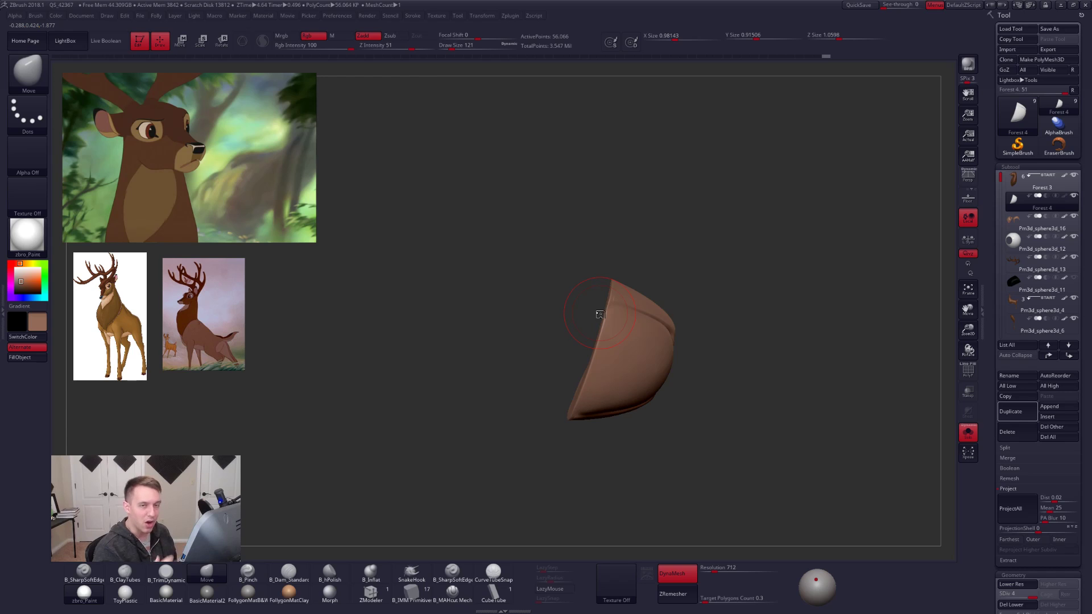
Smooth the rest of the isolated muzzle's rear rim from several sides, then show the whole deer again.
{"action": "right_click_drag", "start_coordinate": [601, 370], "coordinate": [640, 364]}
{"action": "left_click_drag", "start_coordinate": [597, 367], "coordinate": [573, 343], "text": "shift"}
{"action": "mouse_move", "coordinate": [637, 341]}
{"action": "right_mouse_down"}
{"action": "mouse_move", "coordinate": [583, 351]}
{"action": "mouse_move", "coordinate": [592, 295]}
{"action": "right_mouse_up"}
{"action": "left_click_drag", "start_coordinate": [594, 291], "coordinate": [617, 253], "text": "shift"}
{"action": "mouse_move", "coordinate": [617, 290]}
{"action": "right_mouse_down"}
{"action": "mouse_move", "coordinate": [607, 368]}
{"action": "mouse_move", "coordinate": [606, 336]}
{"action": "right_mouse_up"}
{"action": "left_click_drag", "start_coordinate": [614, 327], "coordinate": [641, 288], "text": "shift"}
{"action": "mouse_move", "coordinate": [641, 287]}
{"action": "right_mouse_down"}
{"action": "mouse_move", "coordinate": [646, 259]}
{"action": "mouse_move", "coordinate": [644, 269]}
{"action": "mouse_move", "coordinate": [629, 261]}
{"action": "right_mouse_up"}
{"action": "key", "text": "alt+s"}
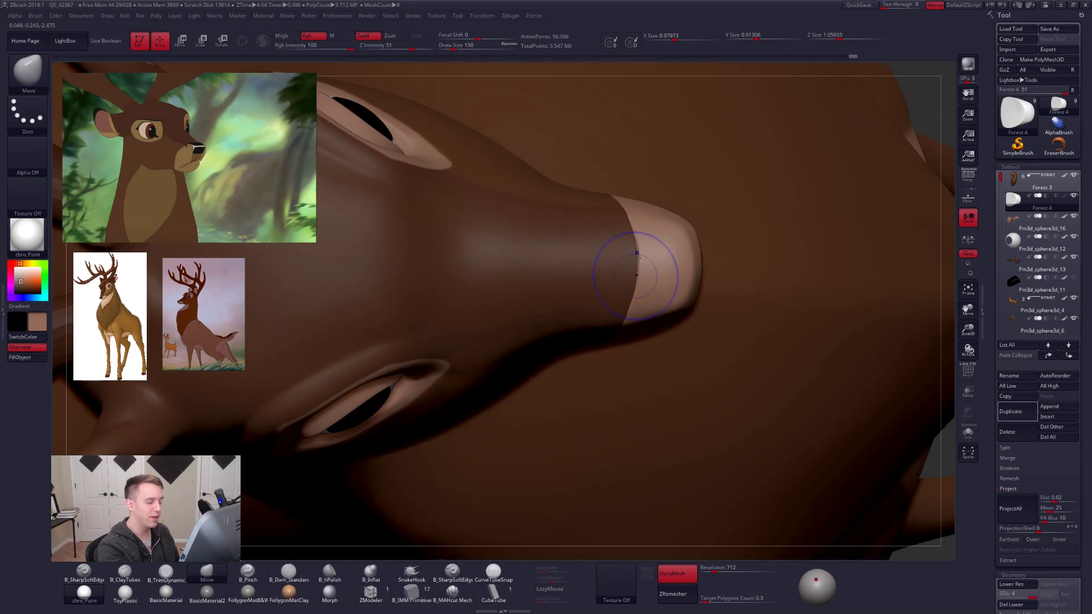
At the lowest subdivision level, adjust the muzzle's top rear edge with the Move brush at draw size 203.
{"action": "key", "text": "shift+d"}
{"action": "key", "text": "shift+d"}
{"action": "left_click_drag", "start_coordinate": [639, 260], "coordinate": [643, 255], "text": "shift"}
{"action": "key", "text": "shift+d"}
{"action": "key", "text": "space"}
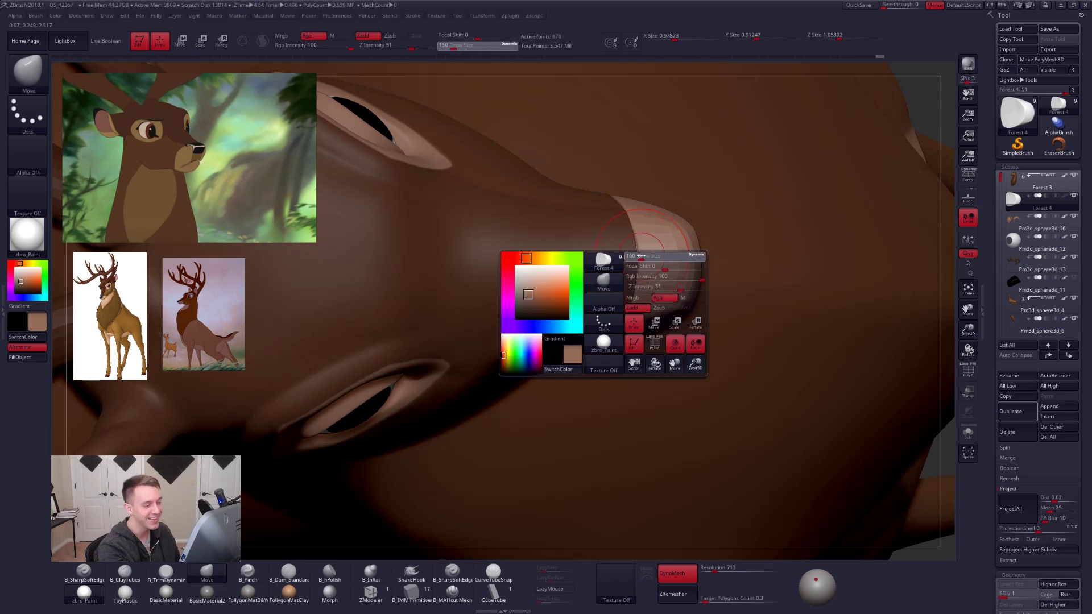
{"action": "right_click_drag", "start_coordinate": [641, 256], "coordinate": [640, 262]}
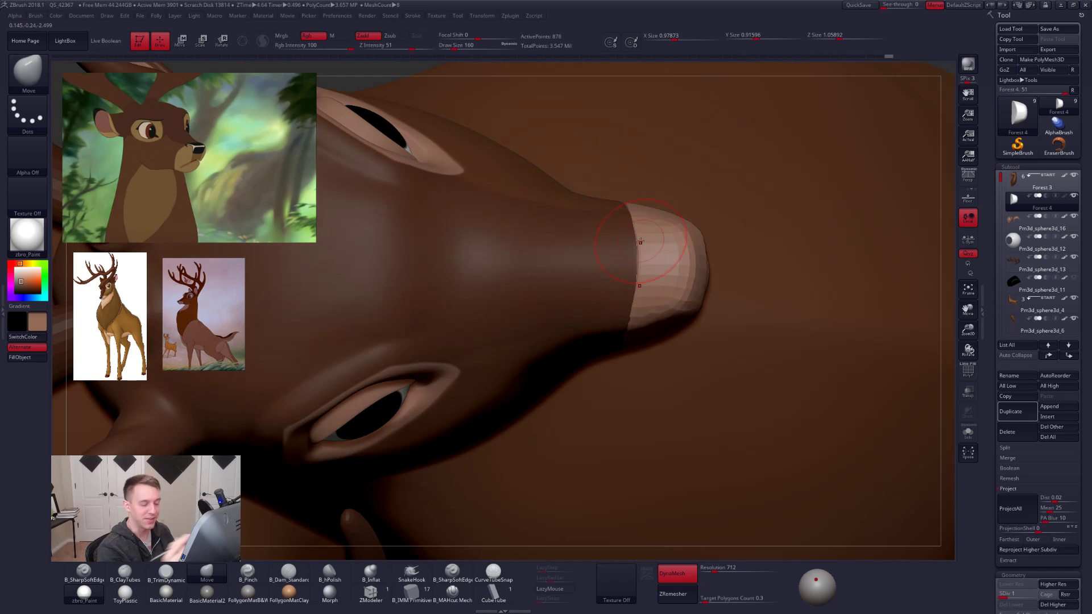
{"action": "key", "text": "space"}
{"action": "left_click_drag", "start_coordinate": [638, 266], "coordinate": [643, 254]}
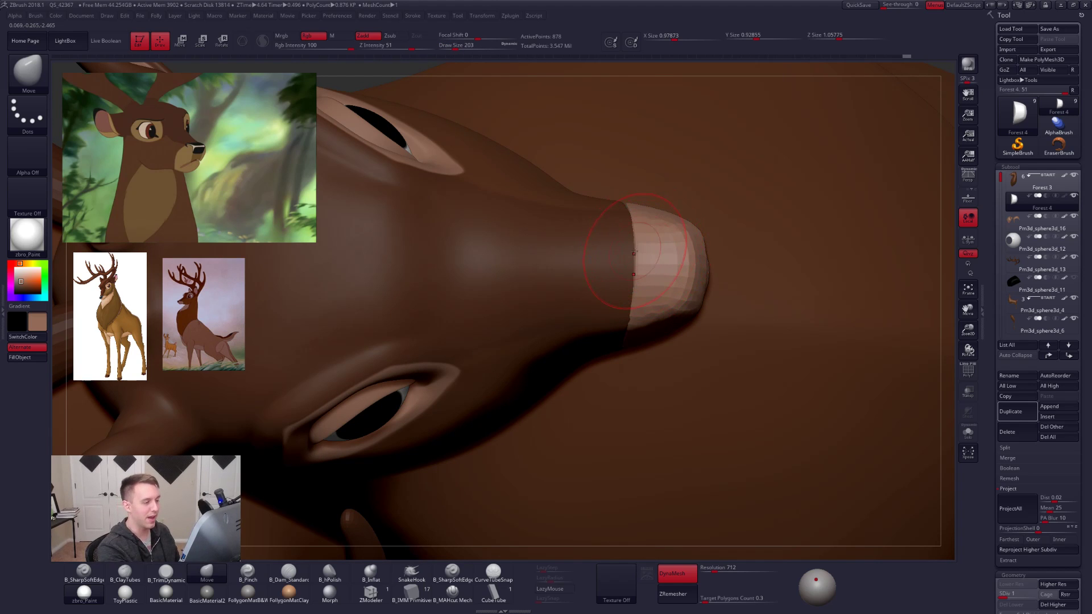
{"action": "right_click_drag", "start_coordinate": [634, 253], "coordinate": [640, 330]}
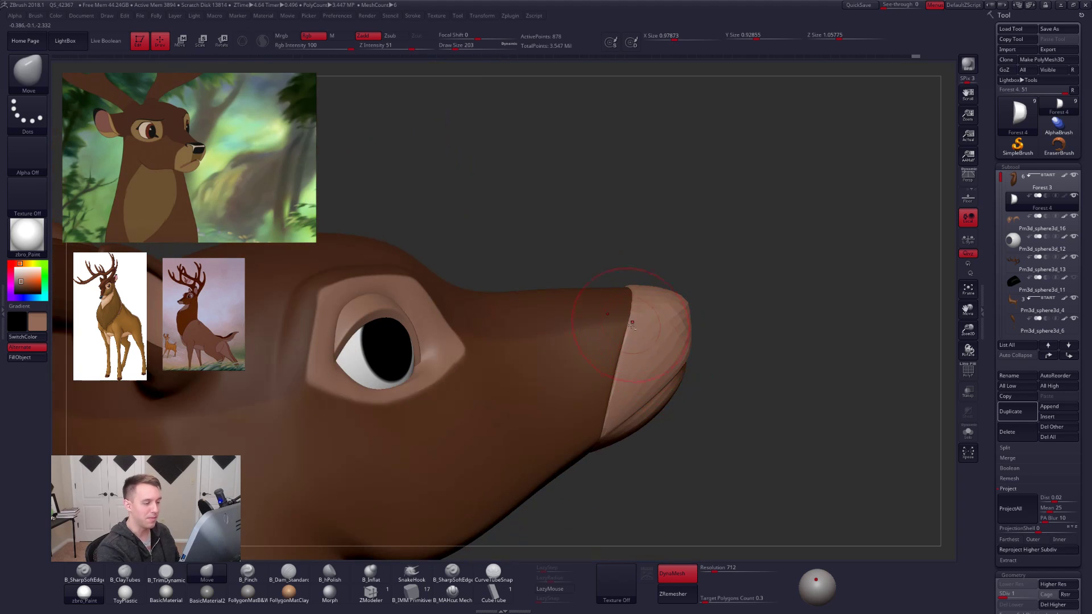
Restore the muzzle's highest subdivision level and make it the active subtool with the B_Standard brush.
{"action": "left_click_drag", "start_coordinate": [725, 350], "coordinate": [466, 352]}
{"action": "left_click_drag", "start_coordinate": [717, 455], "coordinate": [639, 393], "text": "alt"}
{"action": "key", "text": "d"}
{"action": "left_click", "coordinate": [663, 367], "text": "alt"}
{"action": "right_click_drag", "start_coordinate": [687, 357], "coordinate": [711, 353]}
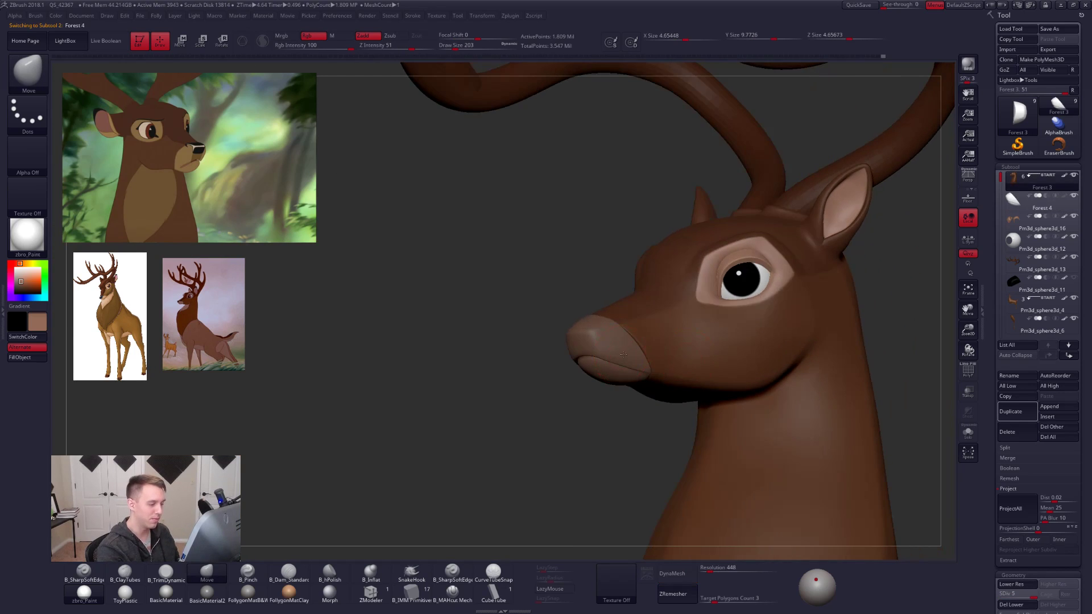
{"action": "left_click", "coordinate": [624, 355], "text": "alt"}
{"action": "key", "text": "1"}
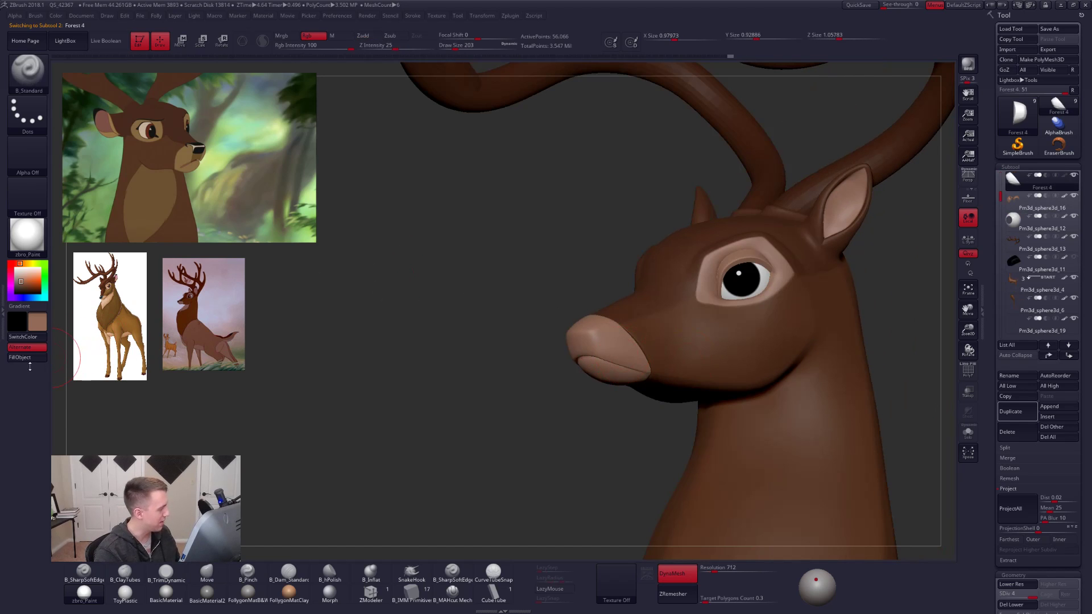
Fill the muzzle piece with the active tan colour and material in Mrgb mode.
{"action": "left_click", "coordinate": [307, 36]}
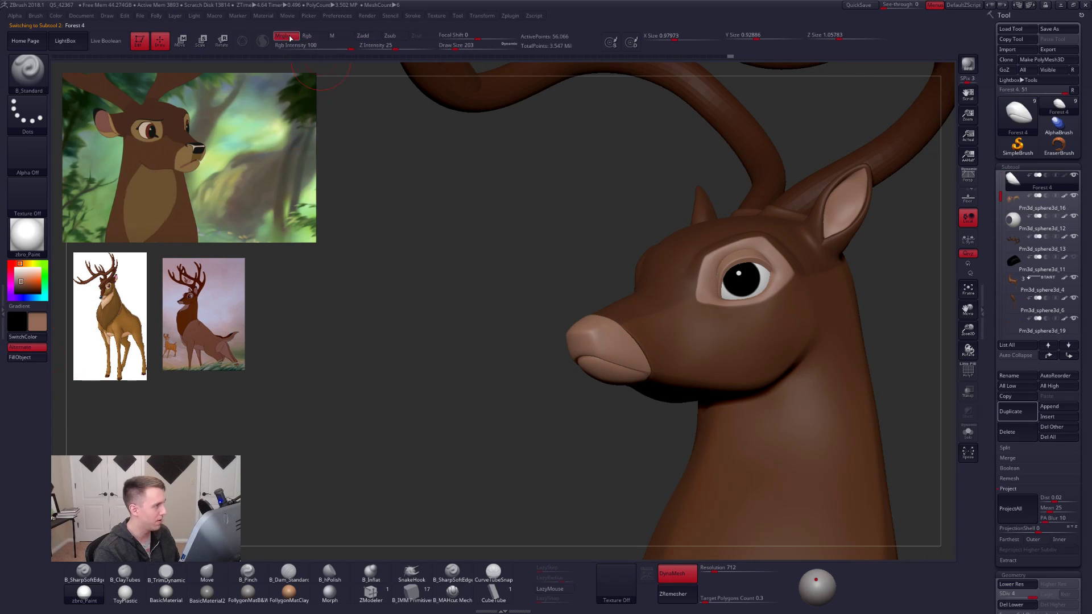
{"action": "left_click", "coordinate": [288, 37]}
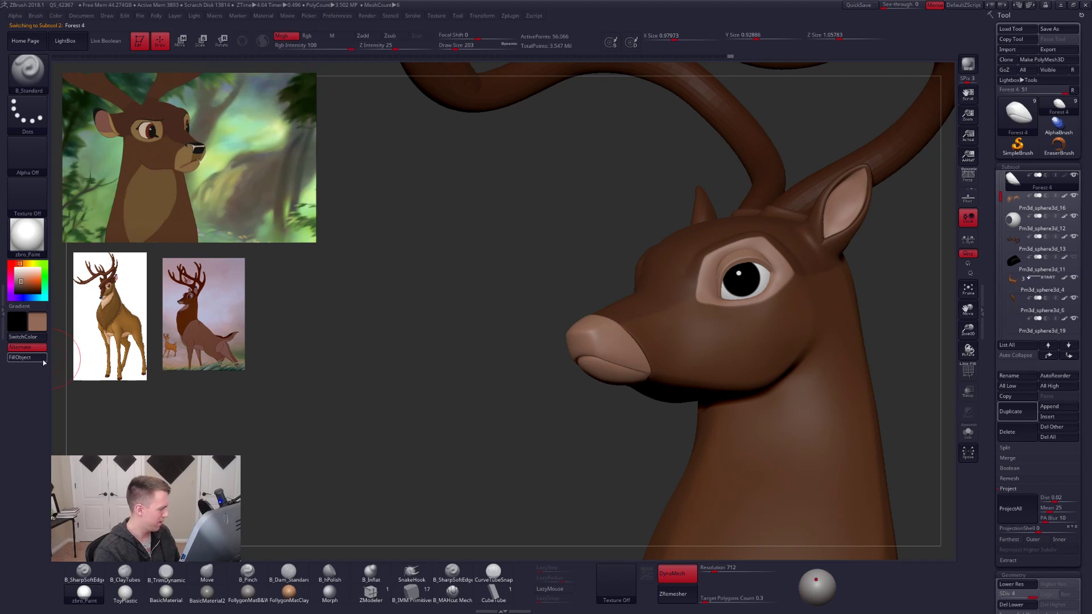
{"action": "left_click", "coordinate": [19, 358]}
Select the head and neck piece, check its wireframe, and delete its lower subdivision levels.
{"action": "left_click", "coordinate": [666, 357], "text": "alt"}
{"action": "key", "text": "alt+s"}
{"action": "mouse_move", "coordinate": [666, 357]}
{"action": "right_mouse_down", "text": "alt"}
{"action": "mouse_move", "coordinate": [688, 377]}
{"action": "mouse_move", "coordinate": [671, 347]}
{"action": "mouse_move", "coordinate": [597, 340]}
{"action": "mouse_move", "coordinate": [661, 359]}
{"action": "right_mouse_up", "text": "alt"}
{"action": "key", "text": "alt+s"}
{"action": "key", "text": "f"}
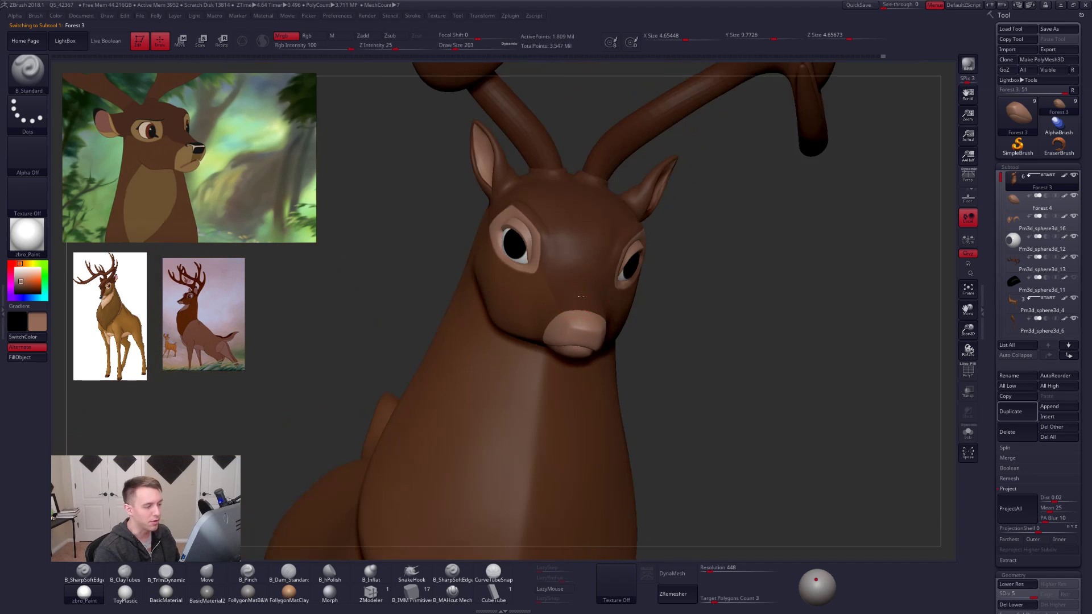
{"action": "right_click_drag", "start_coordinate": [618, 304], "coordinate": [555, 286]}
{"action": "mouse_move", "coordinate": [555, 286]}
{"action": "left_mouse_down"}
{"action": "mouse_move", "coordinate": [578, 312]}
{"action": "mouse_move", "coordinate": [563, 298]}
{"action": "left_mouse_up"}
{"action": "key", "text": "shift+f"}
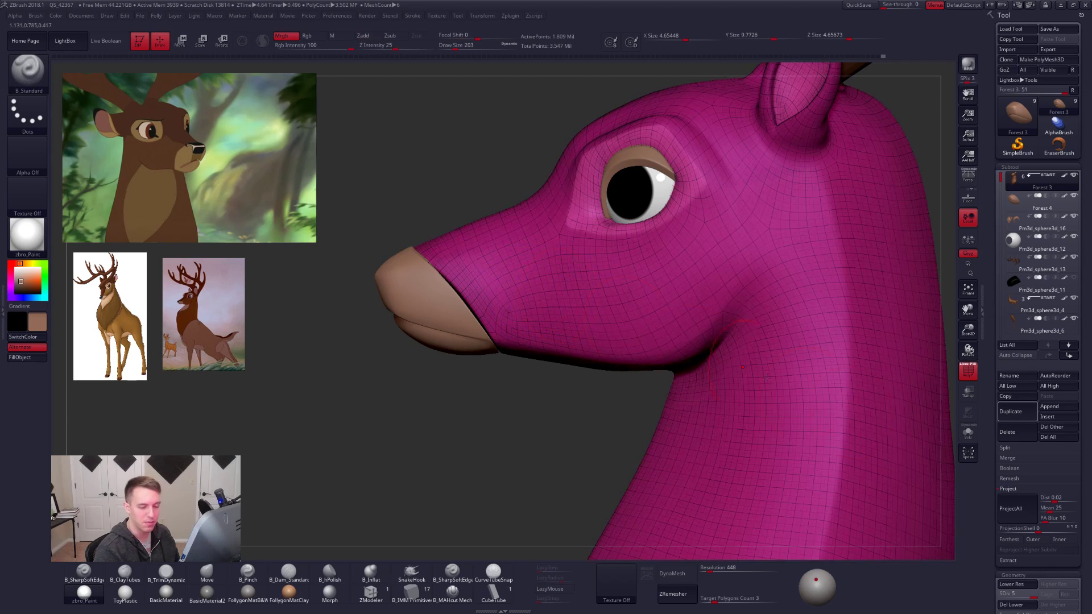
{"action": "left_click", "coordinate": [1008, 489]}
{"action": "left_click", "coordinate": [1013, 522]}
{"action": "mouse_move", "coordinate": [661, 306]}
{"action": "right_mouse_down", "text": "ctrl"}
{"action": "mouse_move", "coordinate": [654, 285]}
{"action": "mouse_move", "coordinate": [686, 345]}
{"action": "right_mouse_up", "text": "ctrl"}
{"action": "key", "text": "shift+f"}
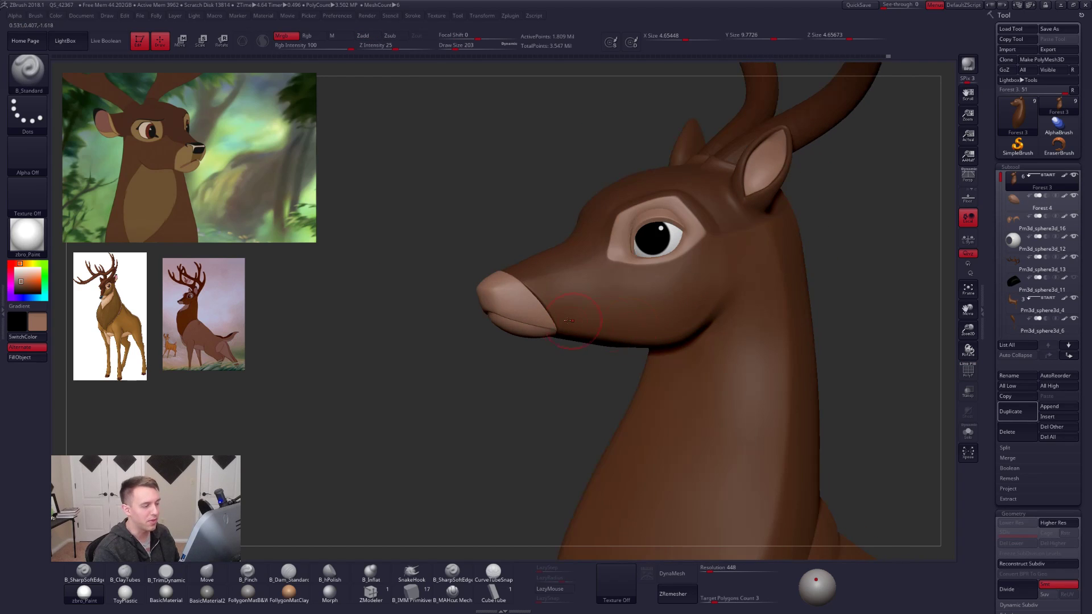
Fit the head's snout edge against the muzzle from the side and below with the Move brush at draw sizes 239 and 96.
{"action": "key", "text": "space"}
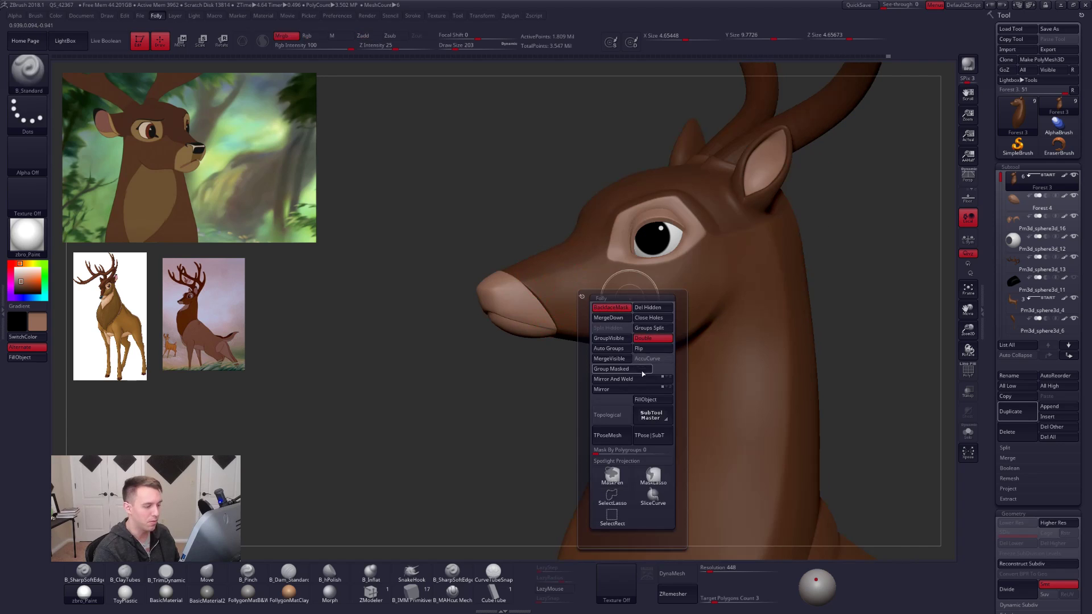
{"action": "right_click_drag", "start_coordinate": [549, 316], "coordinate": [603, 336], "text": "ctrl"}
{"action": "key", "text": "ctrl+shift"}
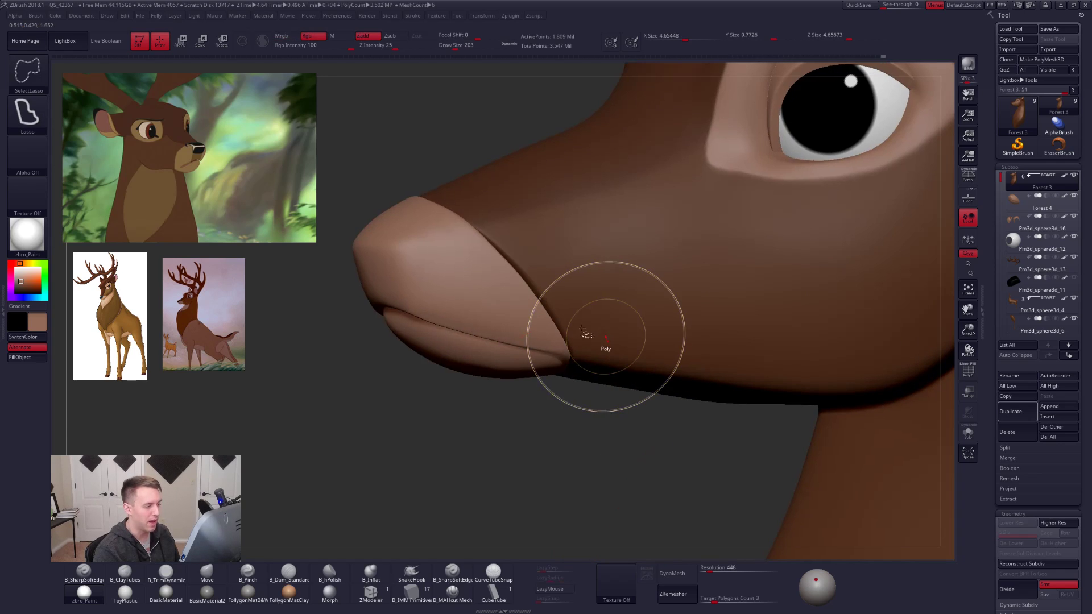
{"action": "mouse_move", "coordinate": [468, 287]}
{"action": "right_mouse_down"}
{"action": "mouse_move", "coordinate": [575, 293]}
{"action": "mouse_move", "coordinate": [515, 268]}
{"action": "right_mouse_up"}
{"action": "mouse_move", "coordinate": [515, 268]}
{"action": "right_mouse_down"}
{"action": "mouse_move", "coordinate": [471, 310]}
{"action": "mouse_move", "coordinate": [523, 315]}
{"action": "mouse_move", "coordinate": [534, 347]}
{"action": "right_mouse_up"}
{"action": "key", "text": "b"}
{"action": "key", "text": "m"}
{"action": "key", "text": "v"}
{"action": "key", "text": "space"}
{"action": "left_click_drag", "start_coordinate": [487, 301], "coordinate": [490, 301]}
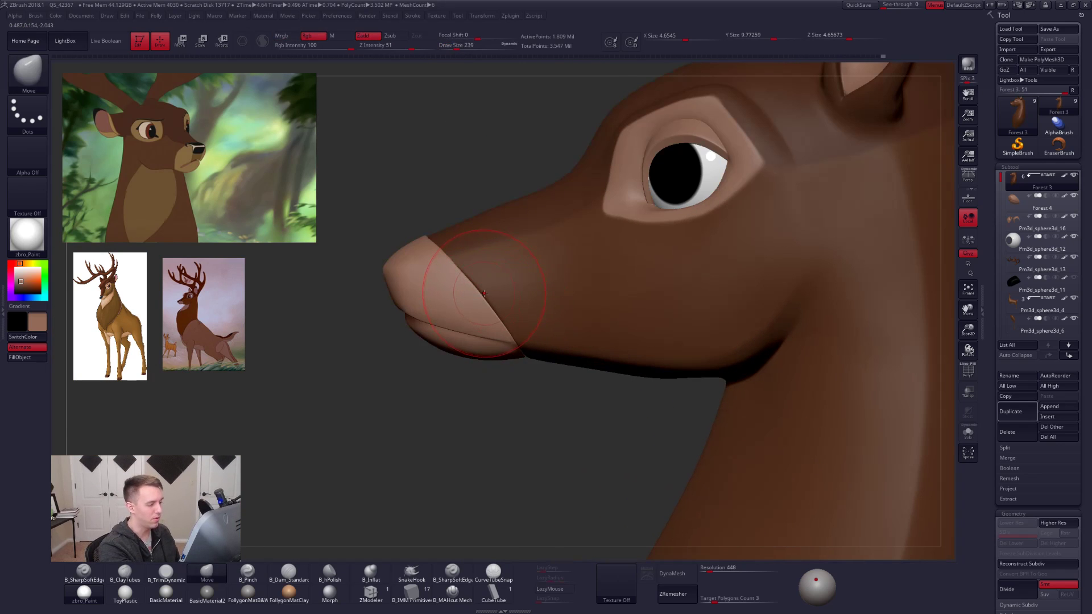
{"action": "right_click_drag", "start_coordinate": [482, 294], "coordinate": [485, 294]}
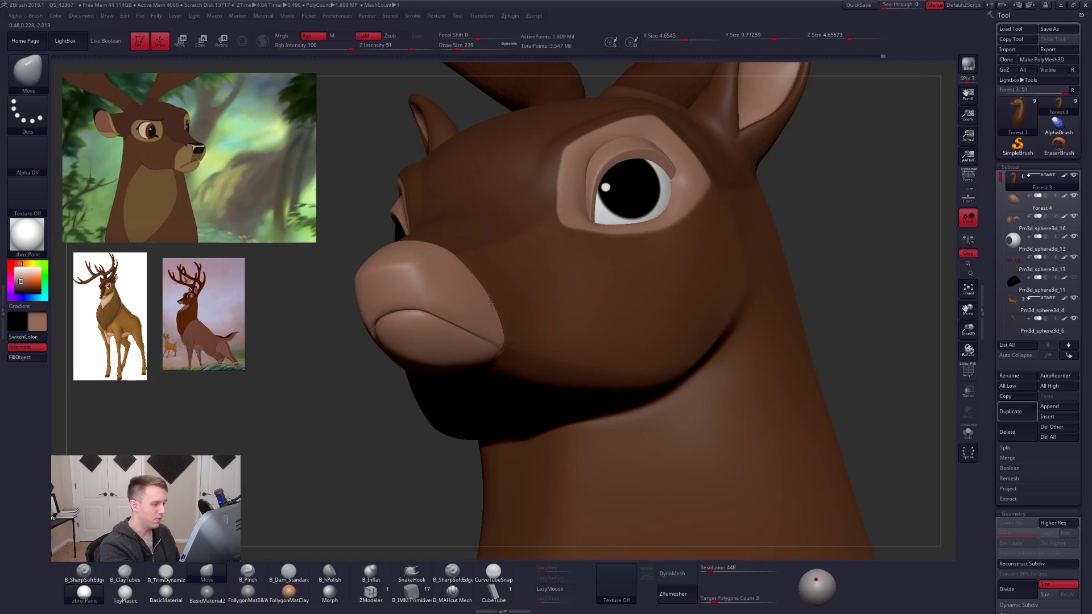
{"action": "mouse_move", "coordinate": [502, 365]}
{"action": "right_mouse_down"}
{"action": "mouse_move", "coordinate": [511, 271]}
{"action": "mouse_move", "coordinate": [494, 302]}
{"action": "right_mouse_up"}
{"action": "key", "text": "space"}
{"action": "left_click_drag", "start_coordinate": [494, 356], "coordinate": [488, 356]}
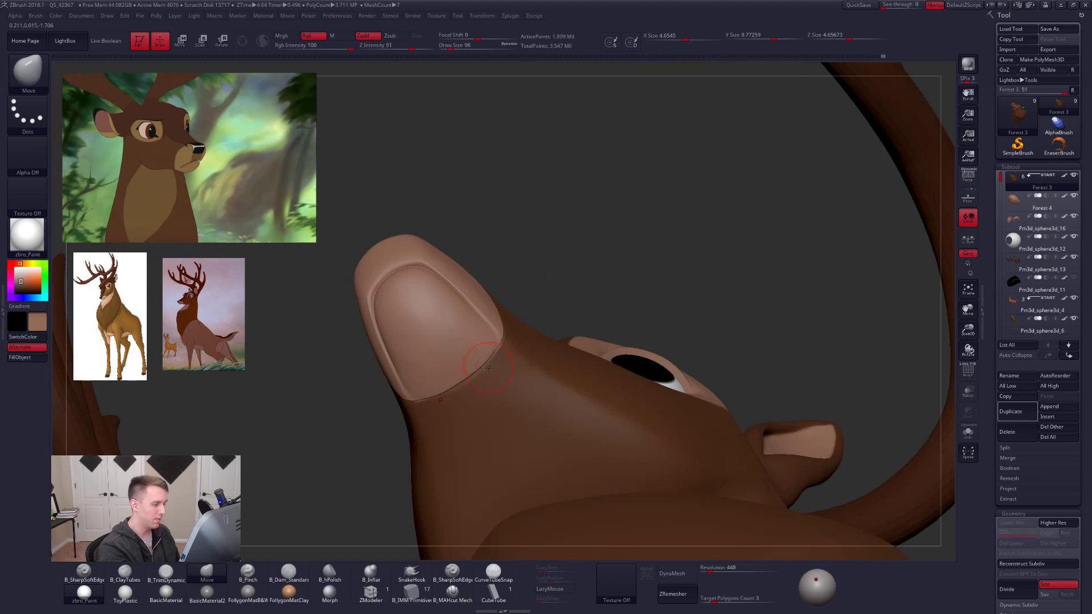
Sample the head's dark brown as the active colour and switch to the B_Standard brush.
{"action": "key", "text": "shift+s"}
{"action": "mouse_move", "coordinate": [483, 366]}
{"action": "right_mouse_down"}
{"action": "mouse_move", "coordinate": [500, 383]}
{"action": "mouse_move", "coordinate": [569, 387]}
{"action": "mouse_move", "coordinate": [650, 342]}
{"action": "right_mouse_up"}
{"action": "key", "text": "c"}
{"action": "key", "text": "1"}
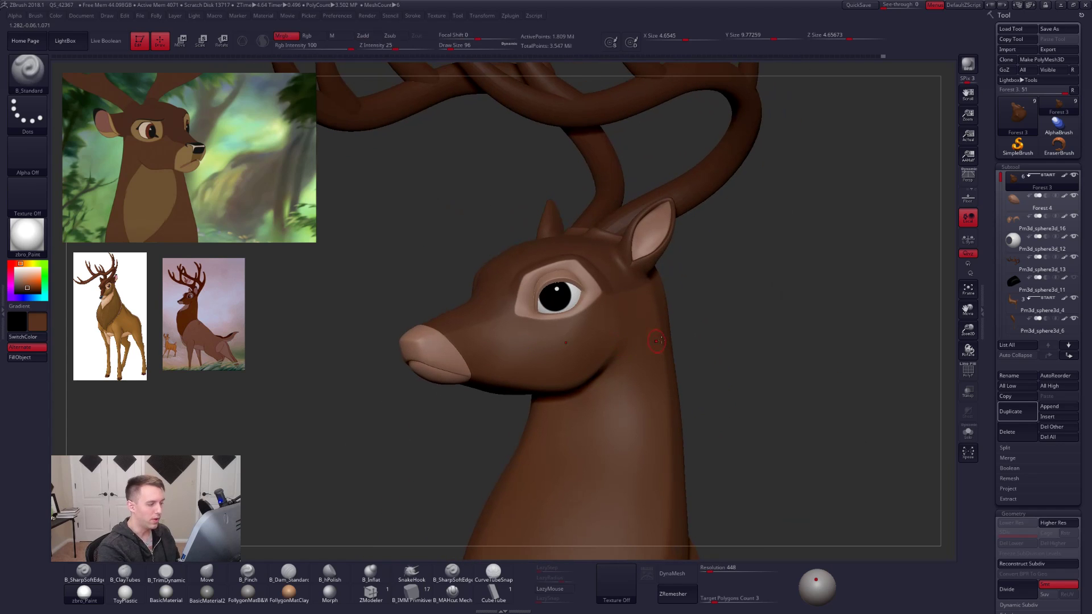
Show and select the black nose subtool, and reorder it to sit directly below the muzzle subtool.
{"action": "left_click", "coordinate": [1035, 286]}
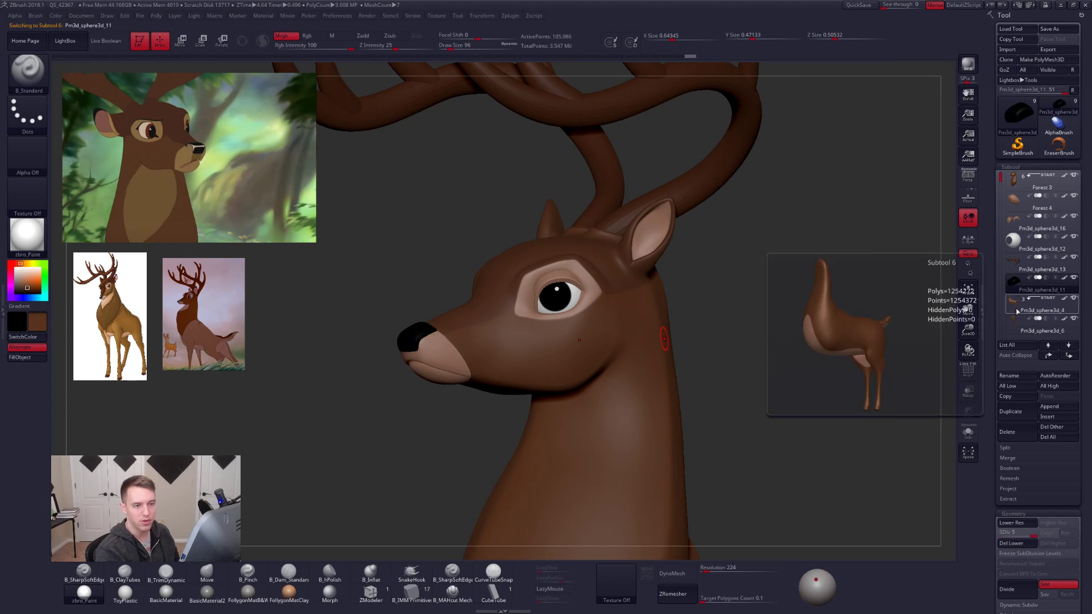
{"action": "left_click", "coordinate": [1046, 357]}
{"action": "left_click", "coordinate": [1047, 357]}
{"action": "left_click", "coordinate": [1047, 357]}
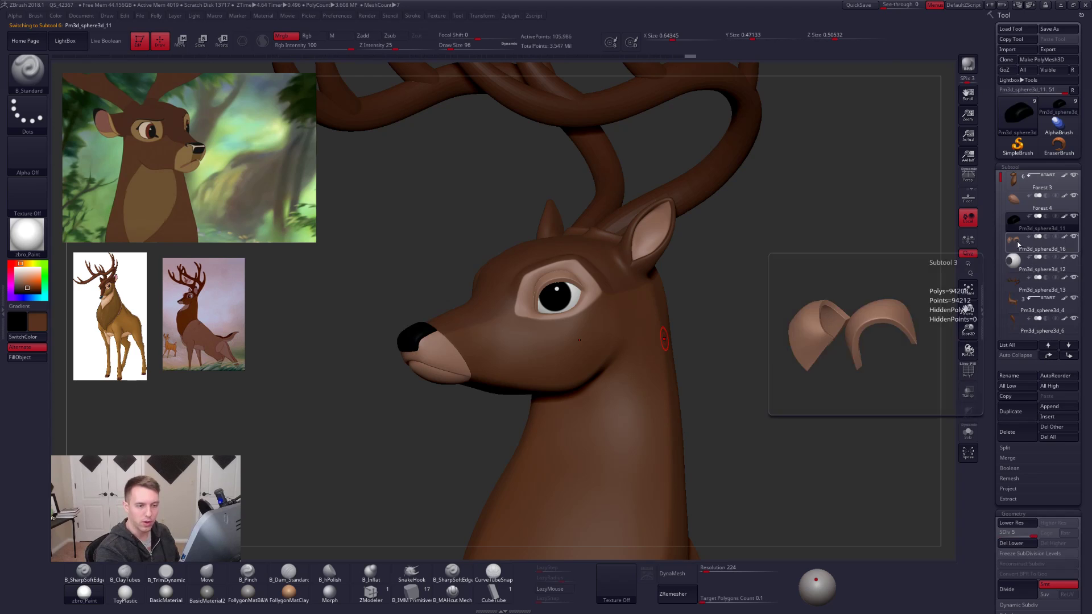
Reorder the eyelid subtool so it sits directly below the head and neck subtool.
{"action": "left_click", "coordinate": [1017, 246]}
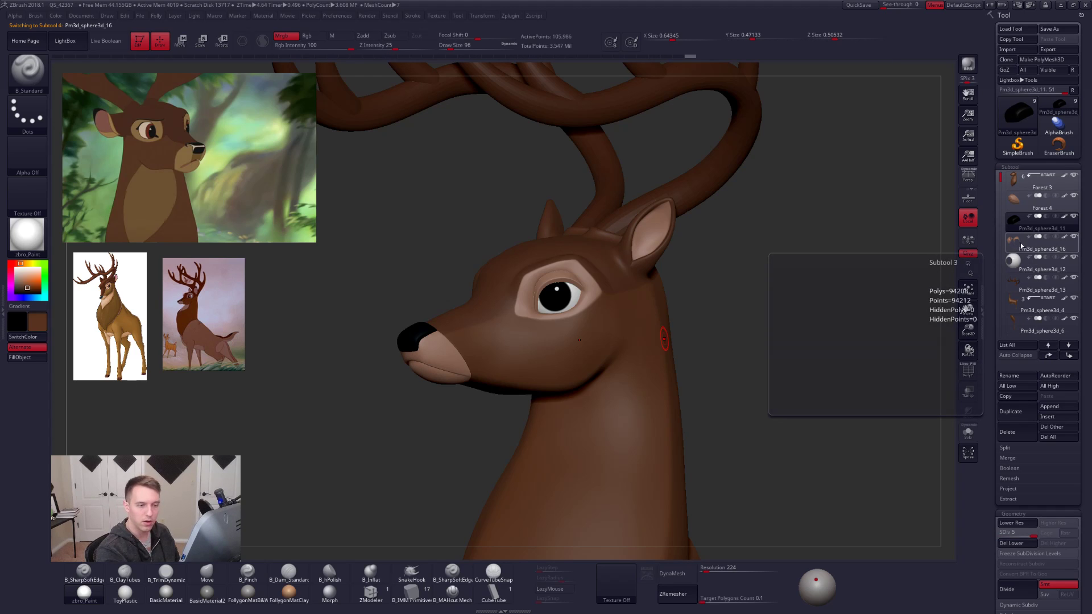
{"action": "left_click", "coordinate": [1049, 356]}
{"action": "left_click", "coordinate": [1049, 355]}
{"action": "left_click", "coordinate": [1048, 353]}
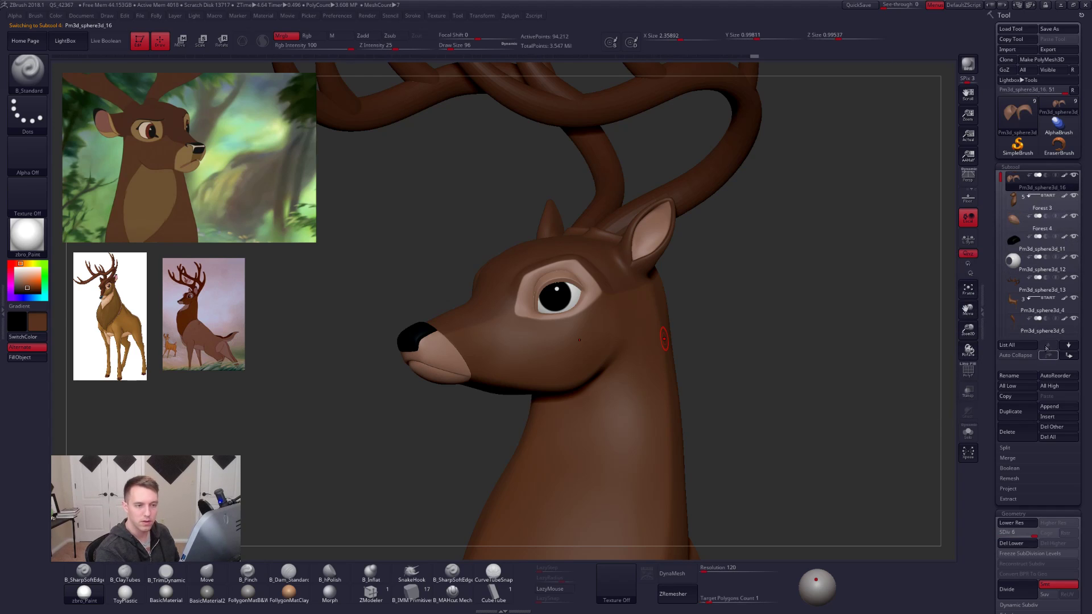
{"action": "left_click", "coordinate": [1069, 353]}
Select the eyeball subtool and reorder it to sit directly below the eyelids.
{"action": "left_click", "coordinate": [1032, 261]}
{"action": "left_click", "coordinate": [1049, 355]}
{"action": "left_click", "coordinate": [1049, 355]}
{"action": "mouse_move", "coordinate": [1013, 263]}
{"action": "mouse_move", "coordinate": [1018, 286]}
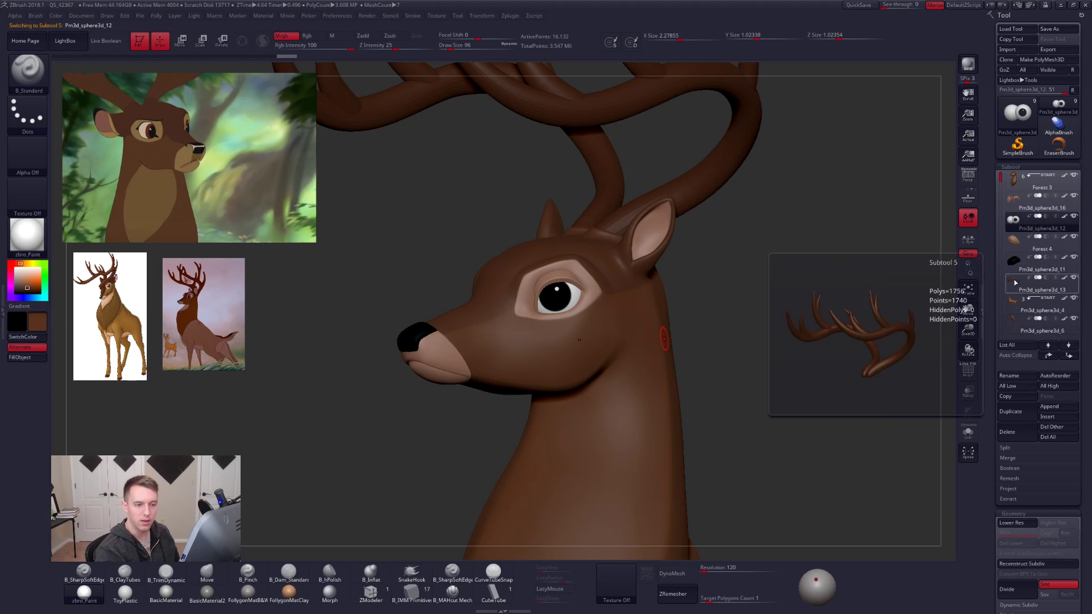
Look through the subtool folders and try Auto Collapse on the head and body folders.
{"action": "left_click", "coordinate": [1016, 304]}
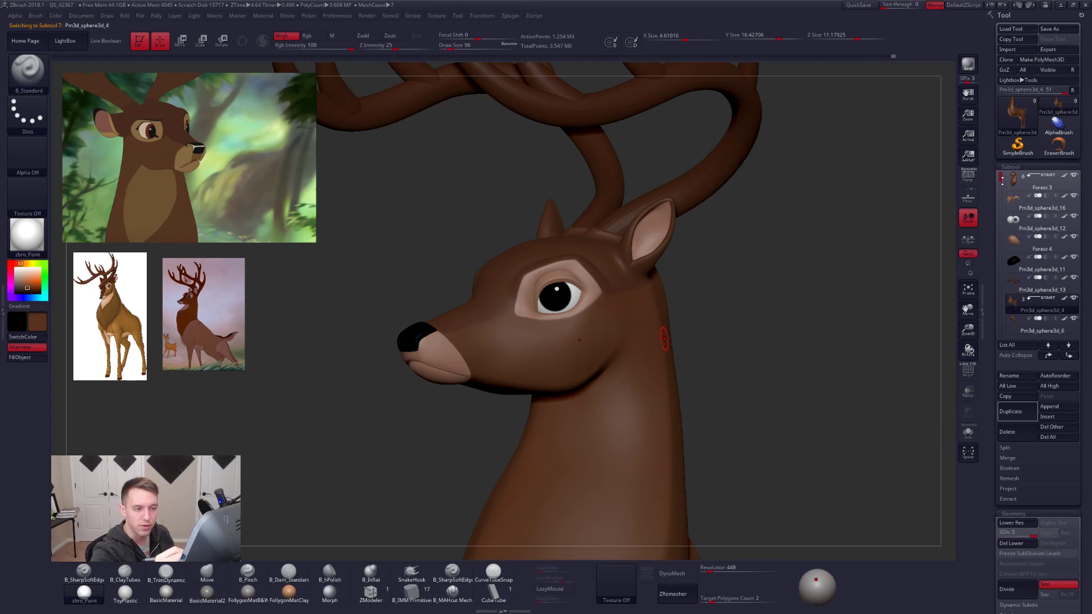
{"action": "mouse_move", "coordinate": [1032, 179]}
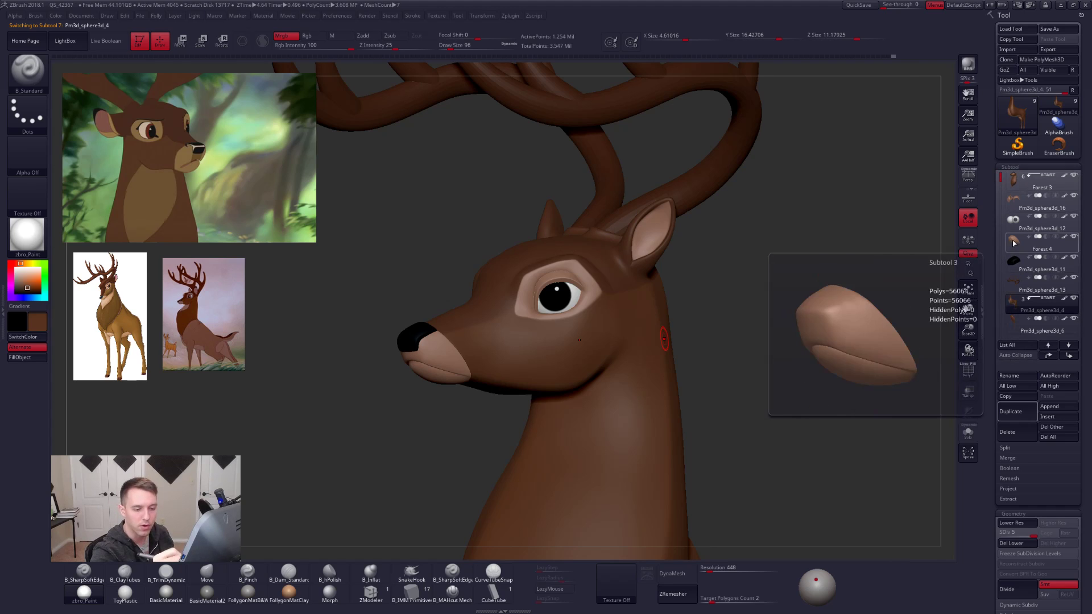
{"action": "left_click_drag", "start_coordinate": [1002, 180], "coordinate": [1002, 224]}
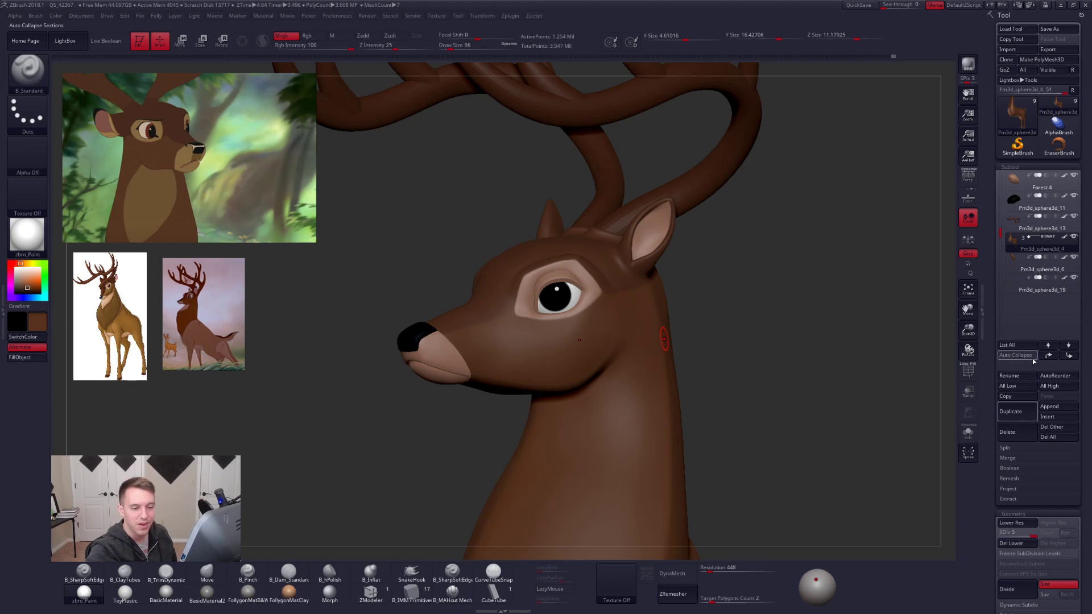
{"action": "mouse_move", "coordinate": [1012, 268]}
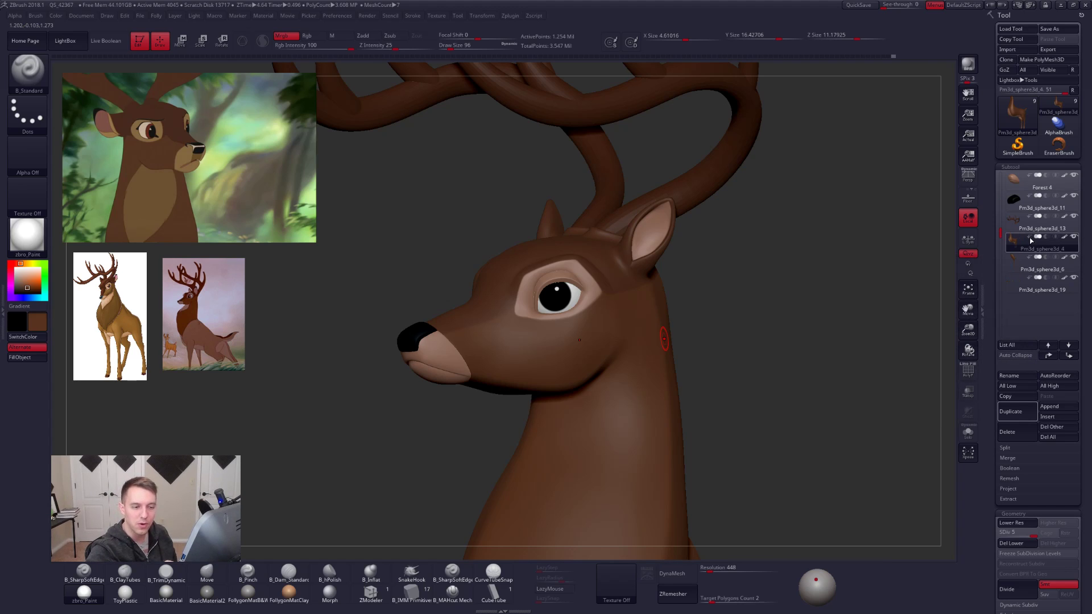
{"action": "mouse_move", "coordinate": [1036, 251]}
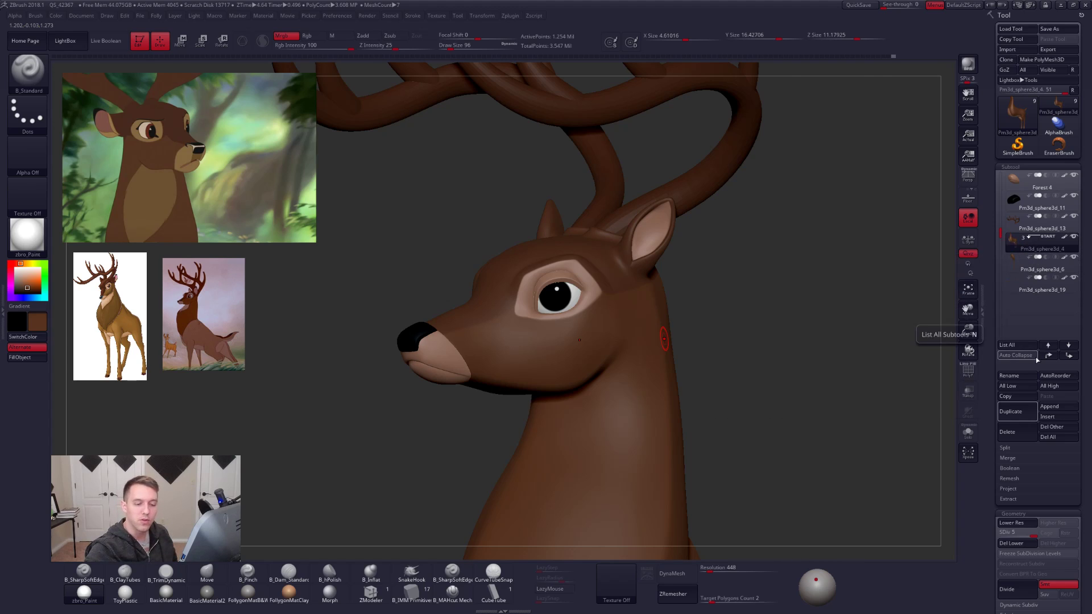
{"action": "left_click", "coordinate": [1016, 355]}
{"action": "left_click", "coordinate": [1036, 182]}
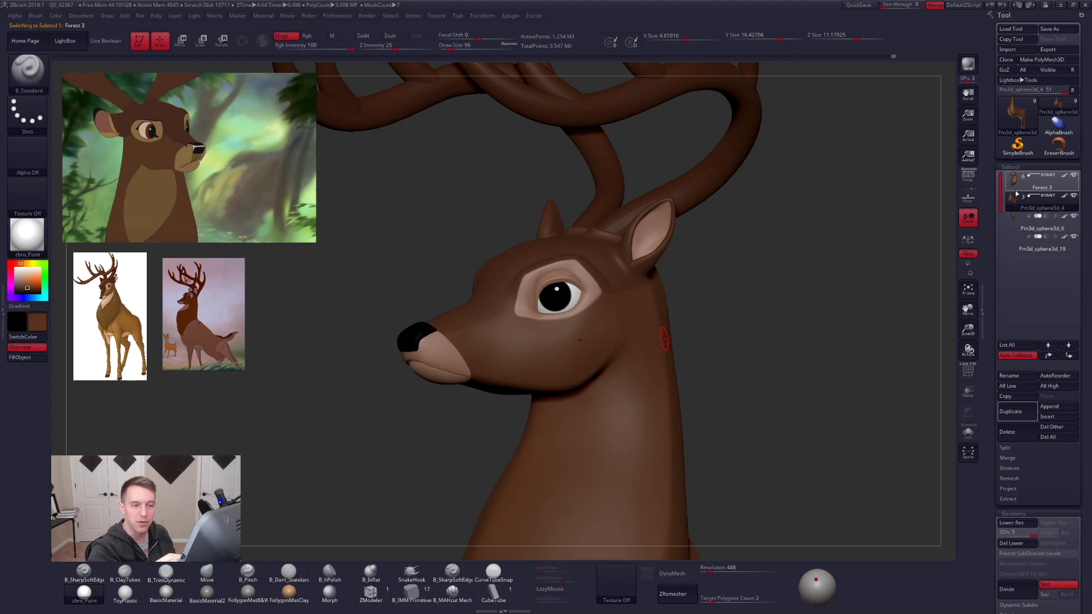
{"action": "left_click", "coordinate": [1016, 298]}
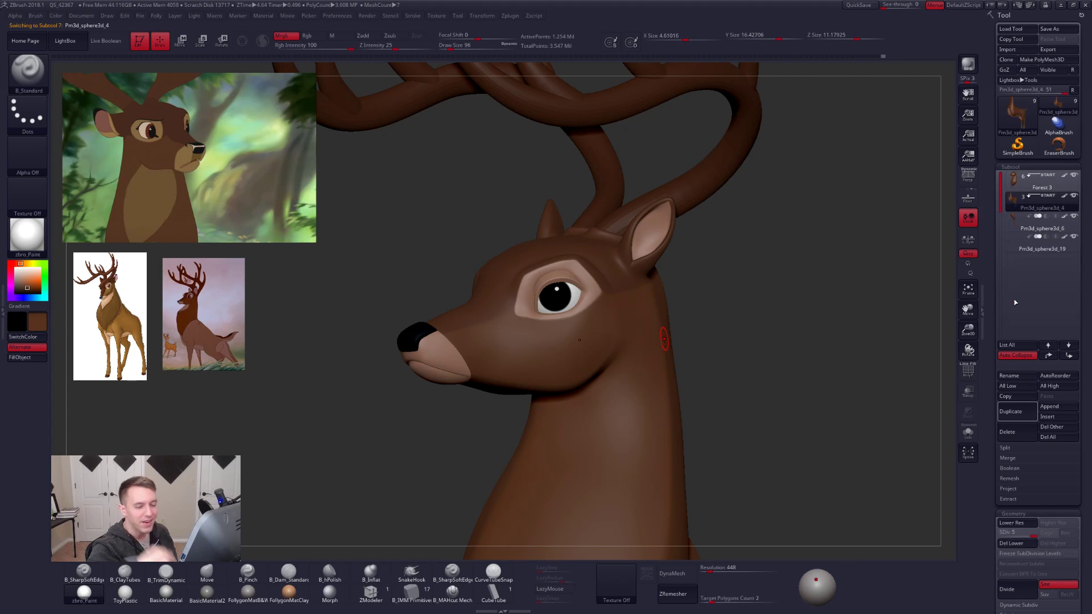
View the body subtool on its own and show the whole deer again.
{"action": "left_click_drag", "start_coordinate": [817, 477], "coordinate": [802, 423], "text": "alt"}
{"action": "key", "text": "alt+s"}
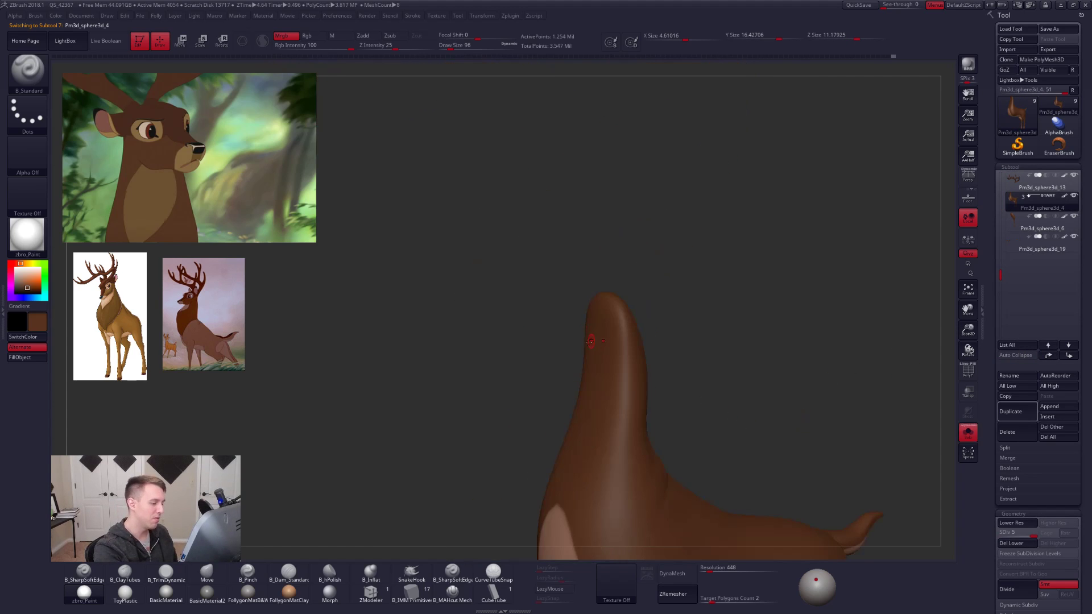
{"action": "key", "text": "ctrl+shift+s"}
Isolate the head and touch up the edge of its tan eye patch with the B_Standard brush, using draw size 38.
{"action": "left_click", "coordinate": [618, 394], "text": "alt"}
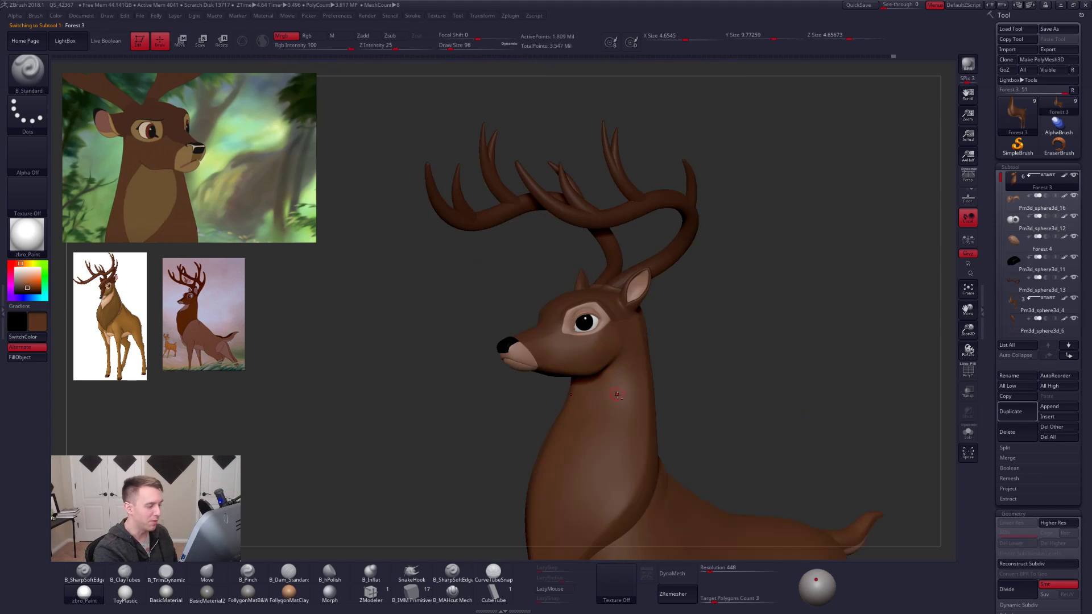
{"action": "key", "text": "alt+s"}
{"action": "right_click_drag", "start_coordinate": [695, 415], "coordinate": [685, 331], "text": "alt"}
{"action": "mouse_move", "coordinate": [614, 336]}
{"action": "right_mouse_down", "text": "ctrl"}
{"action": "mouse_move", "coordinate": [636, 366]}
{"action": "mouse_move", "coordinate": [597, 280]}
{"action": "mouse_move", "coordinate": [624, 434]}
{"action": "mouse_move", "coordinate": [619, 356]}
{"action": "right_mouse_up", "text": "ctrl"}
{"action": "key", "text": "shift+f"}
{"action": "key", "text": "shift+f"}
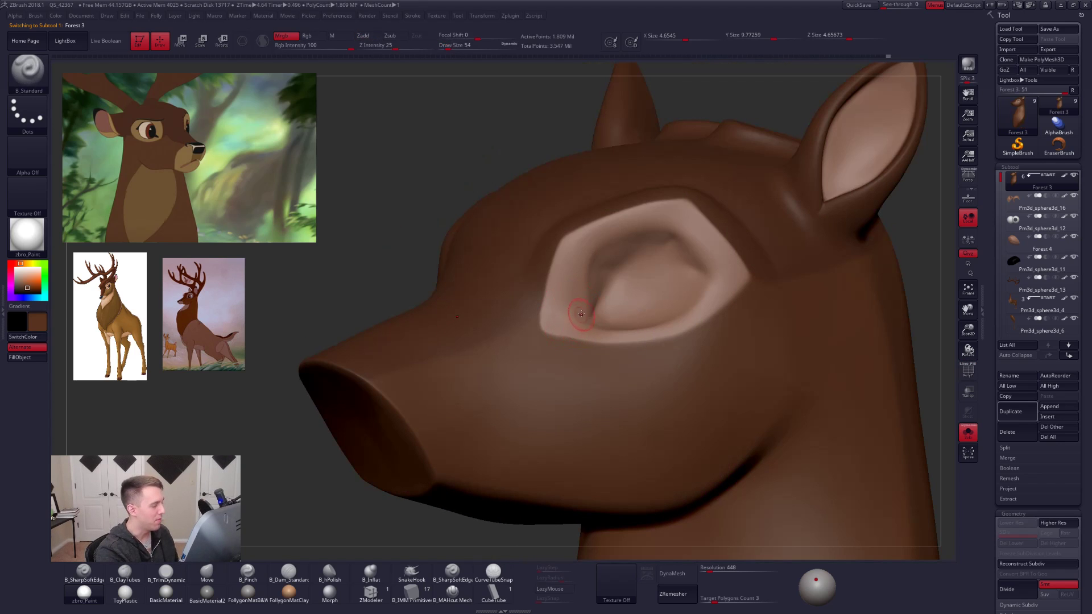
{"action": "right_click_drag", "start_coordinate": [582, 311], "coordinate": [571, 345]}
{"action": "key", "text": "space"}
{"action": "left_click_drag", "start_coordinate": [572, 345], "coordinate": [568, 345]}
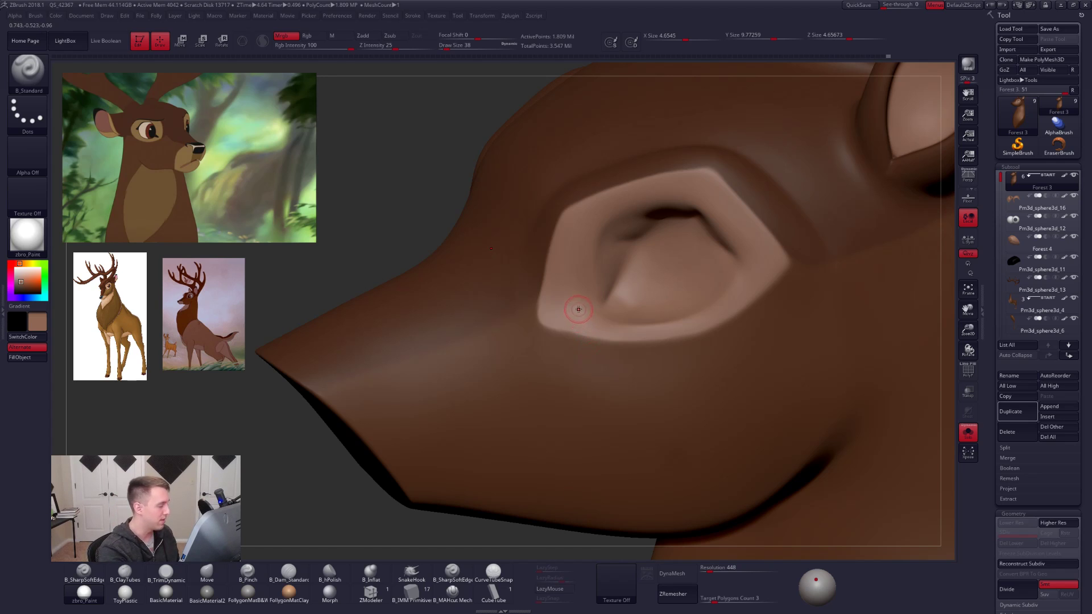
{"action": "right_click_drag", "start_coordinate": [598, 319], "coordinate": [667, 390], "text": "ctrl"}
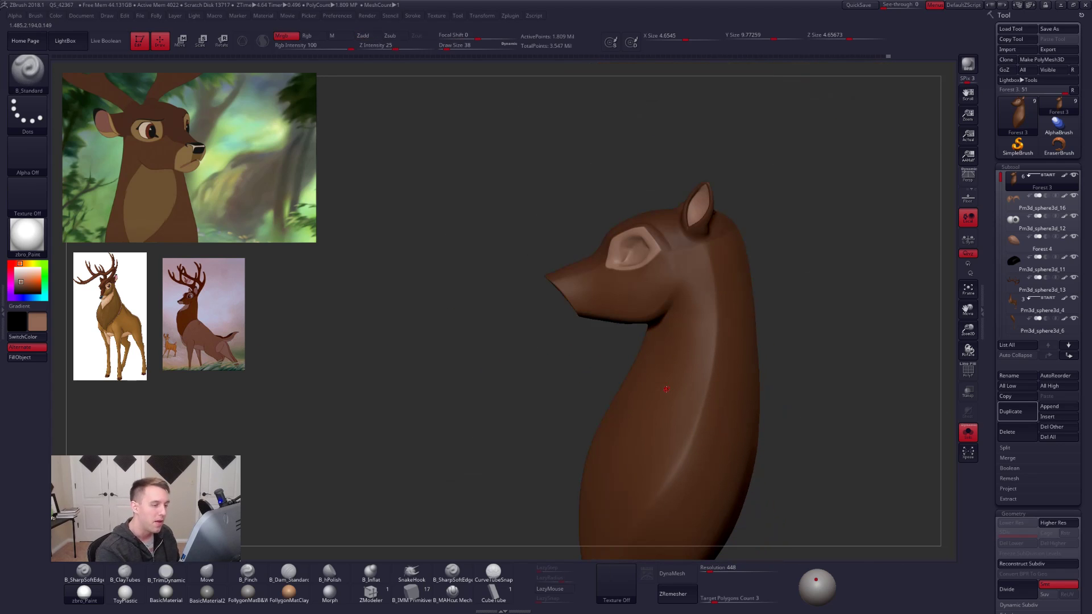
{"action": "key", "text": "alt+s"}
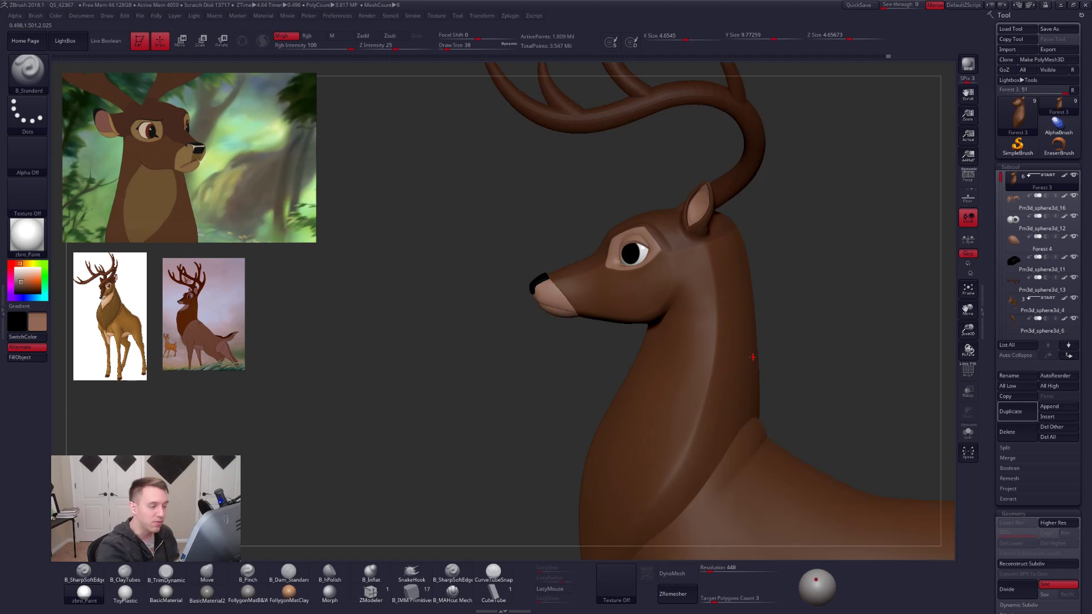
Review the complete deer from several sides and turn on the perspective view.
{"action": "right_click_drag", "start_coordinate": [639, 337], "coordinate": [643, 343]}
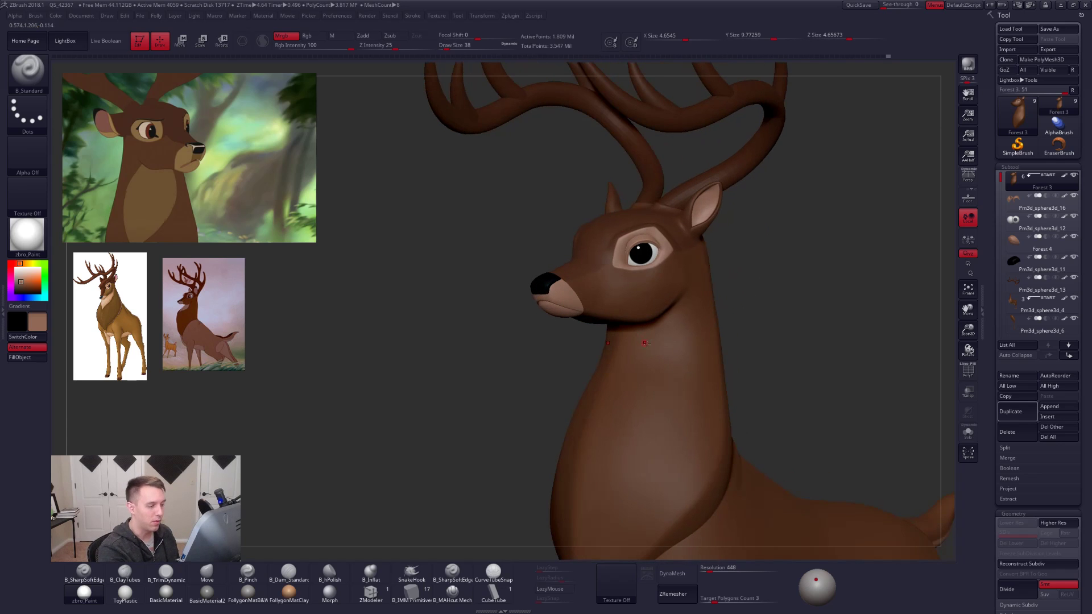
{"action": "right_click_drag", "start_coordinate": [732, 367], "coordinate": [726, 367]}
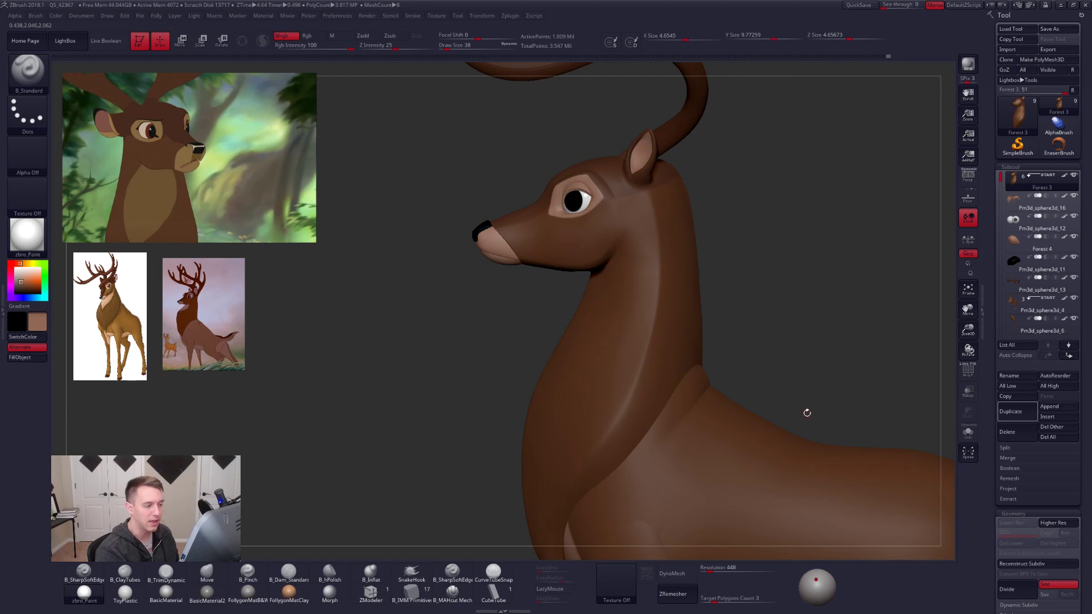
{"action": "right_click_drag", "start_coordinate": [774, 354], "coordinate": [838, 431], "text": "ctrl"}
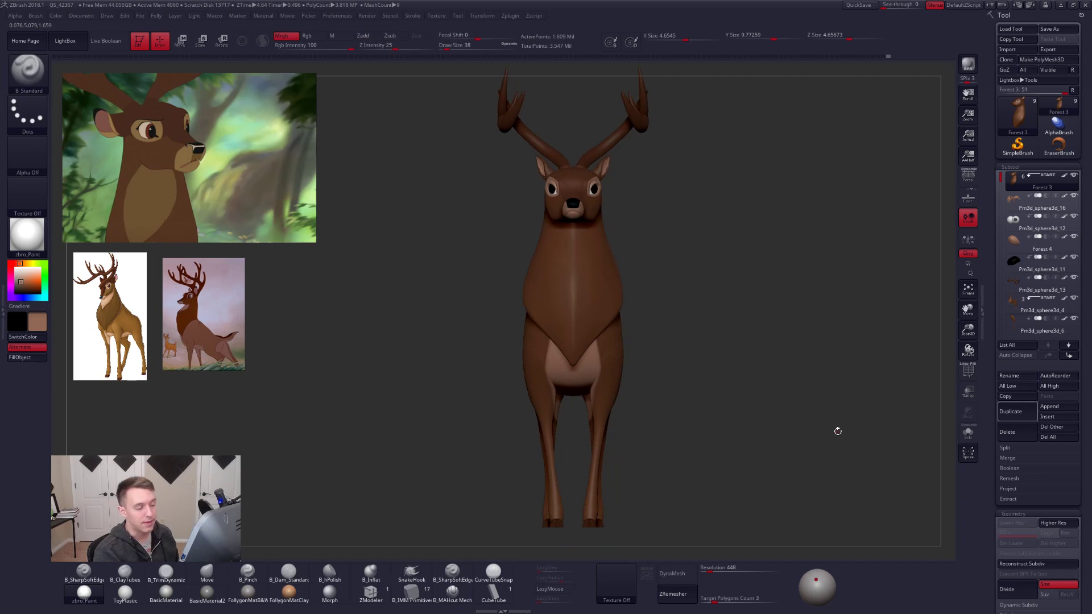
{"action": "key", "text": "p"}
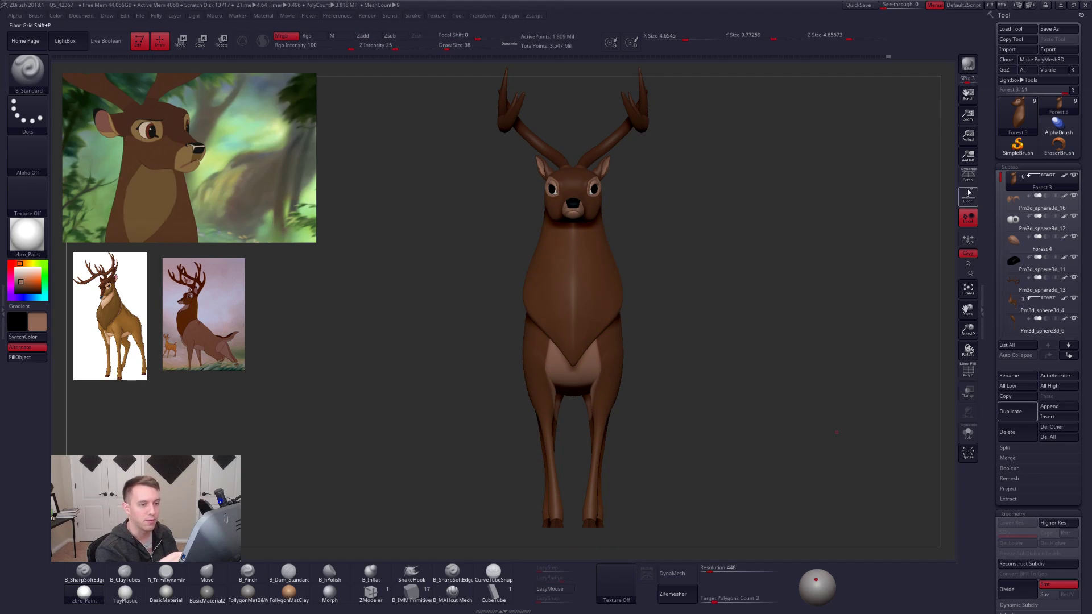
{"action": "right_click_drag", "start_coordinate": [802, 263], "coordinate": [655, 289]}
Slice the head and neck piece horizontally just below the jaw with SliceCurve, and display the resulting polygroups.
{"action": "key", "text": "ctrl+shift+space"}
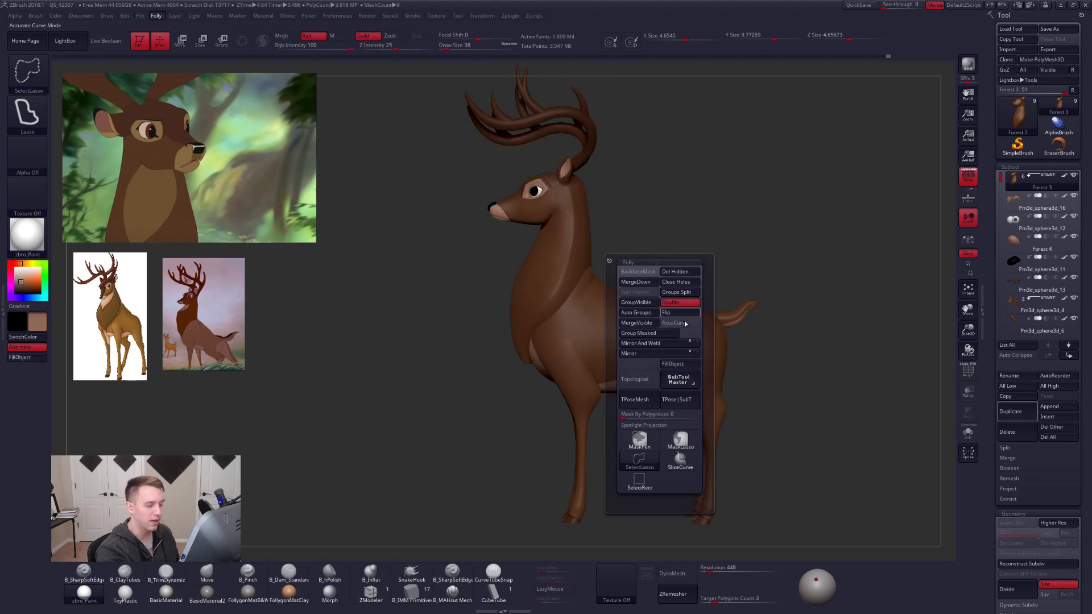
{"action": "left_click", "coordinate": [681, 456], "text": "ctrl+shift"}
{"action": "mouse_move", "coordinate": [563, 234]}
{"action": "right_mouse_down", "text": "alt"}
{"action": "mouse_move", "coordinate": [643, 298]}
{"action": "mouse_move", "coordinate": [640, 365]}
{"action": "right_mouse_up", "text": "alt"}
{"action": "left_click_drag", "start_coordinate": [516, 312], "coordinate": [854, 314], "text": "ctrl+shift"}
{"action": "mouse_move", "coordinate": [721, 347]}
{"action": "right_mouse_down"}
{"action": "mouse_move", "coordinate": [746, 358]}
{"action": "mouse_move", "coordinate": [739, 353]}
{"action": "right_mouse_up"}
{"action": "key", "text": "shift+f"}
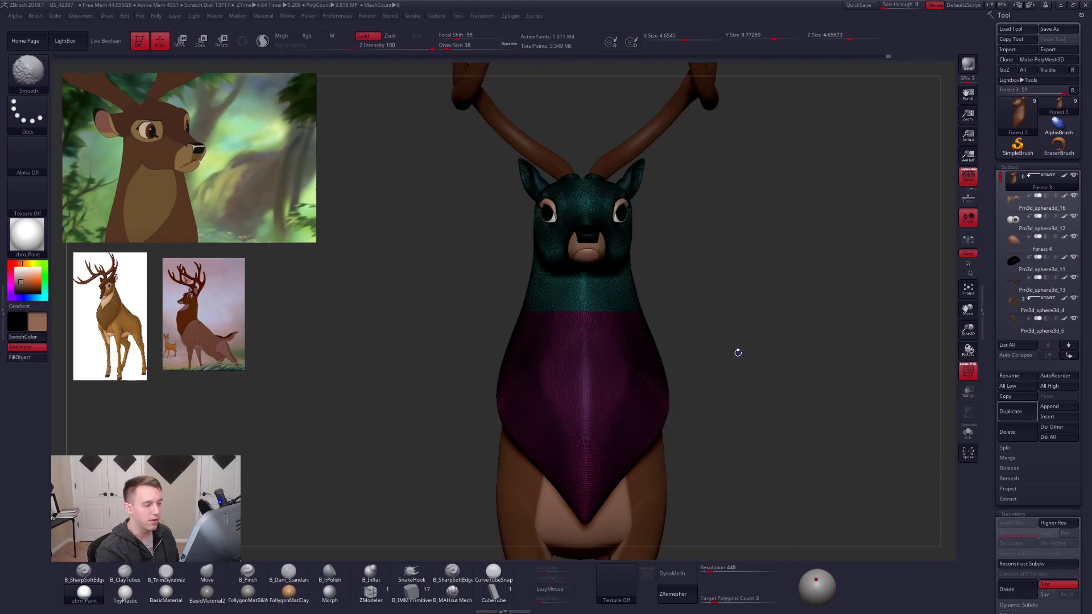
Turn off perspective and display the head and neck polygroups as solid colours without wireframe lines.
{"action": "key", "text": "p"}
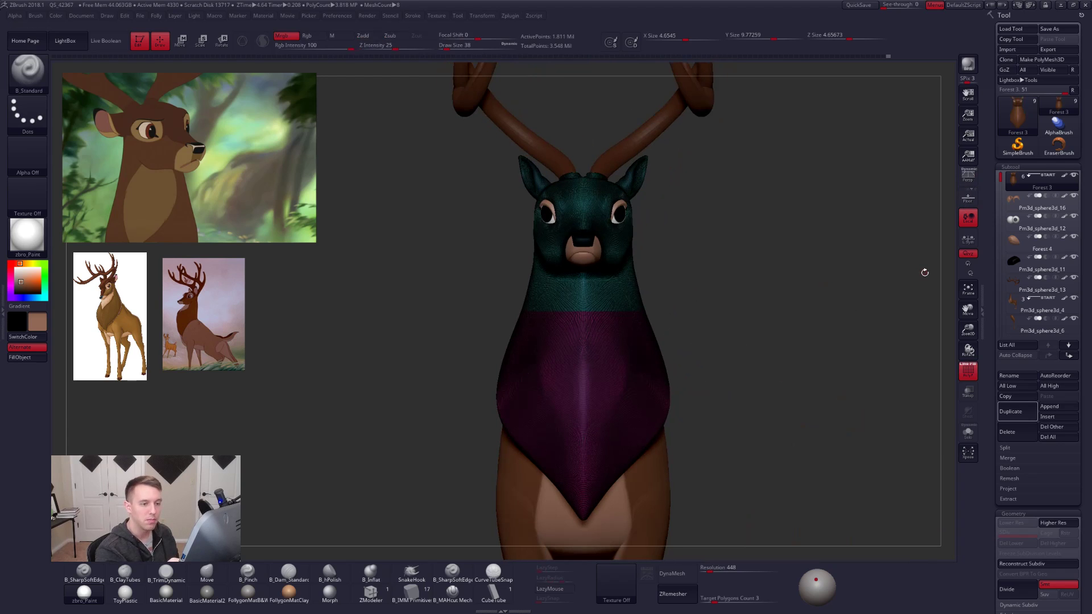
{"action": "left_click", "coordinate": [968, 369]}
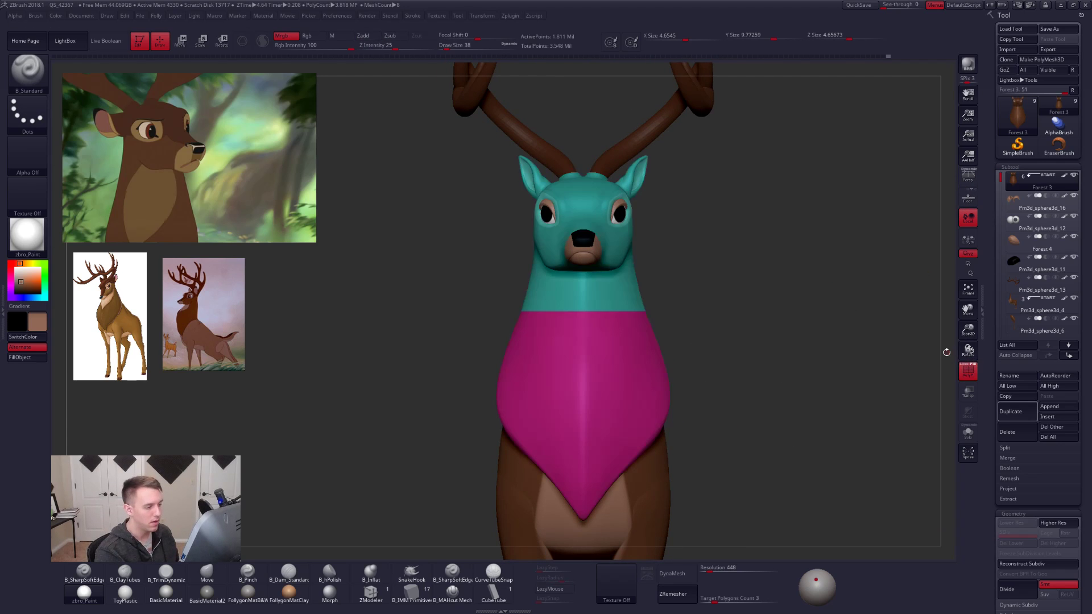
Slice straight across the neck just below the existing polygroup border to form a thin band, working from the front without perspective.
{"action": "right_click_drag", "start_coordinate": [708, 350], "coordinate": [700, 385], "text": "ctrl"}
{"action": "right_click_drag", "start_coordinate": [593, 365], "coordinate": [773, 183]}
{"action": "left_click_drag", "start_coordinate": [476, 105], "coordinate": [781, 104], "text": "ctrl+shift"}
{"action": "right_click_drag", "start_coordinate": [838, 229], "coordinate": [763, 225]}
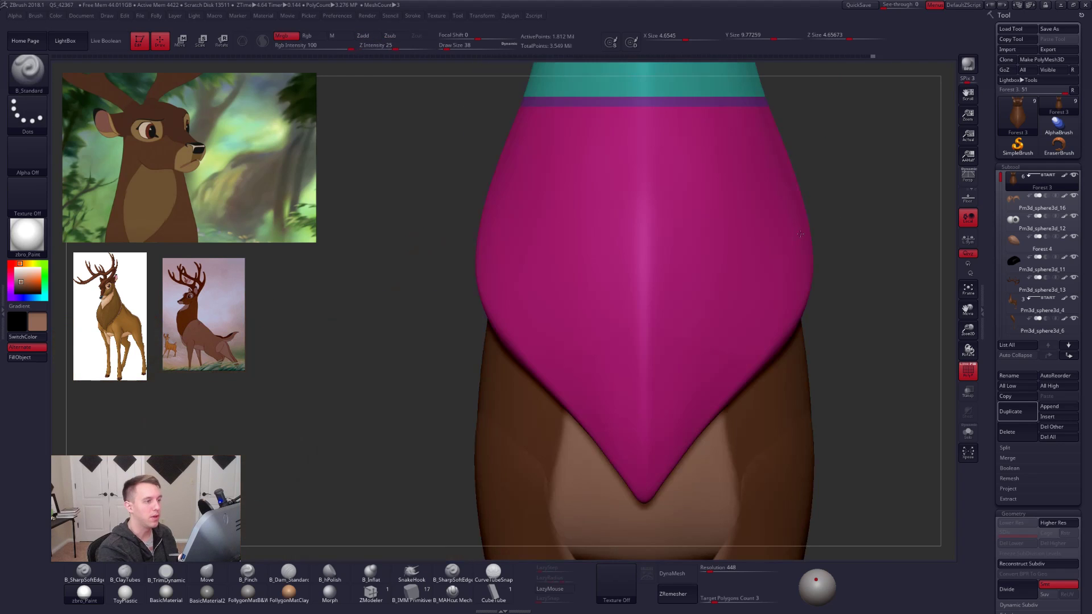
{"action": "right_click_drag", "start_coordinate": [814, 202], "coordinate": [759, 332], "text": "alt"}
Replace the last neck slice with a new horizontal SliceCurve cut just below the polygroup border, made from the side with perspective on.
{"action": "left_click", "coordinate": [968, 178]}
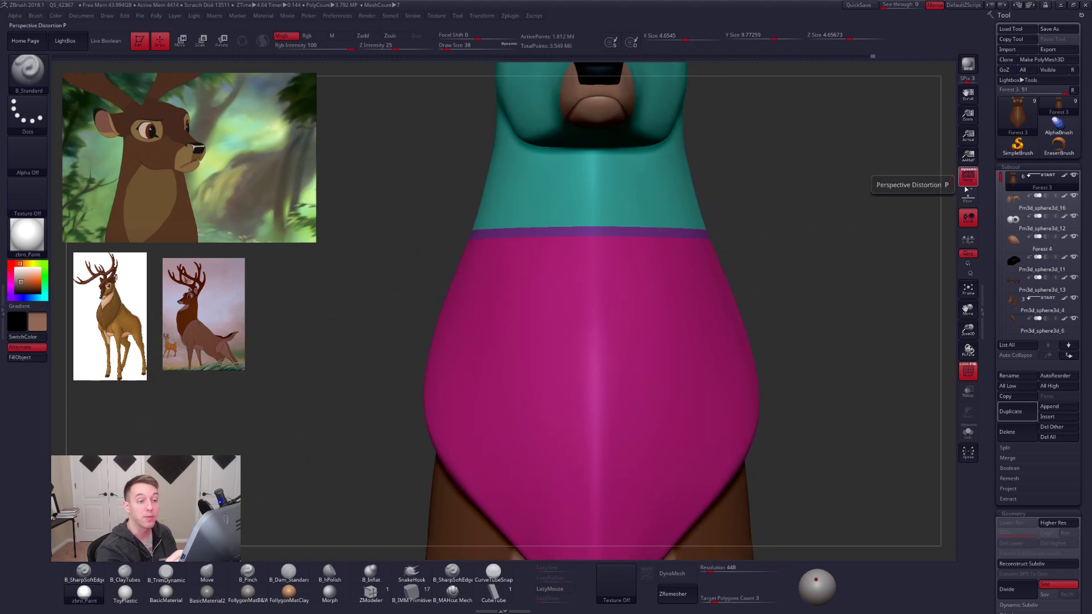
{"action": "right_click_drag", "start_coordinate": [677, 332], "coordinate": [771, 199]}
{"action": "key", "text": "ctrl+z"}
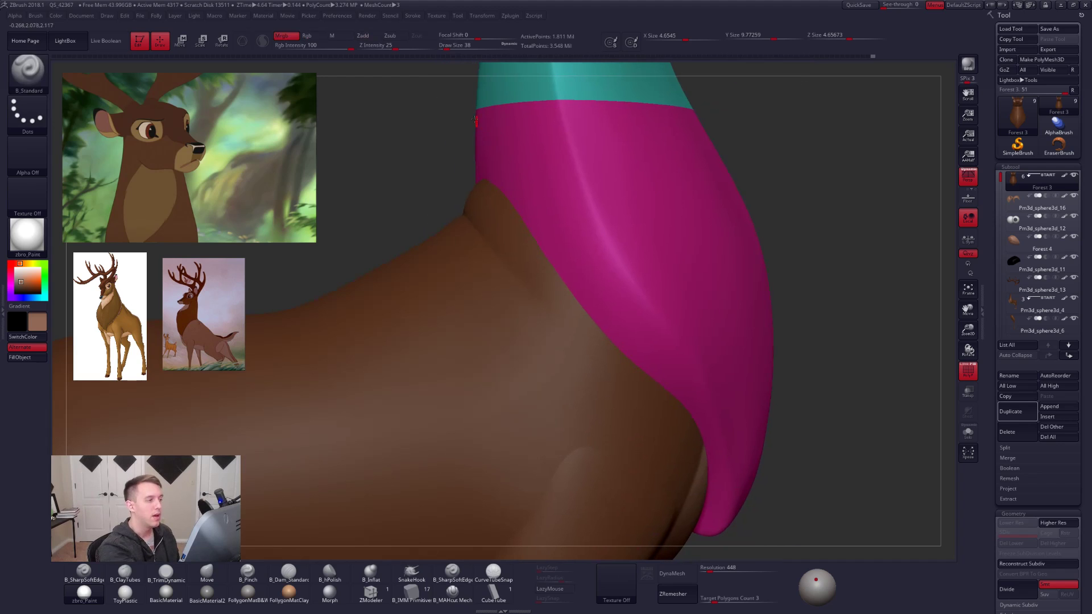
{"action": "left_click_drag", "start_coordinate": [468, 118], "coordinate": [800, 120], "text": "ctrl+shift"}
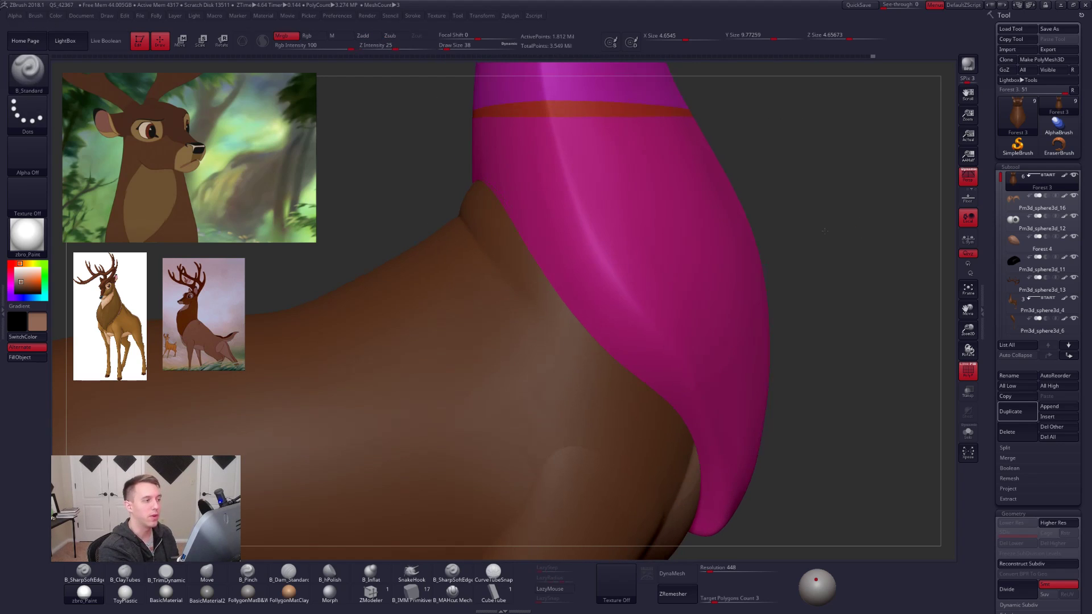
Inspect the chest polygroup from the front with perspective off by isolating it and revealing the full model again.
{"action": "left_click_drag", "start_coordinate": [825, 231], "coordinate": [715, 171], "text": "shift"}
{"action": "left_click_drag", "start_coordinate": [807, 278], "coordinate": [734, 341], "text": "alt"}
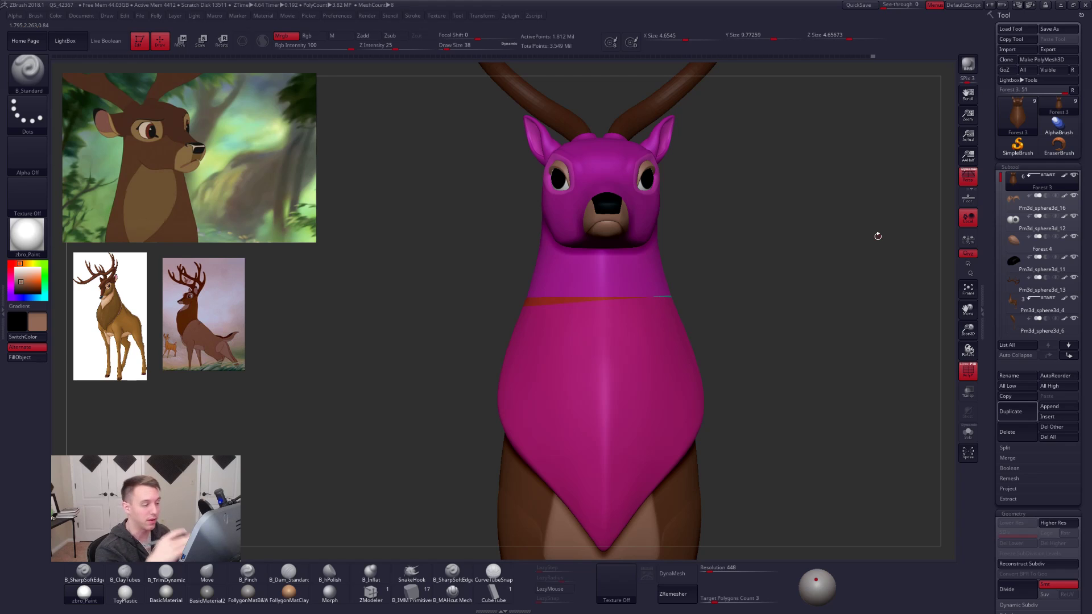
{"action": "left_click", "coordinate": [966, 181]}
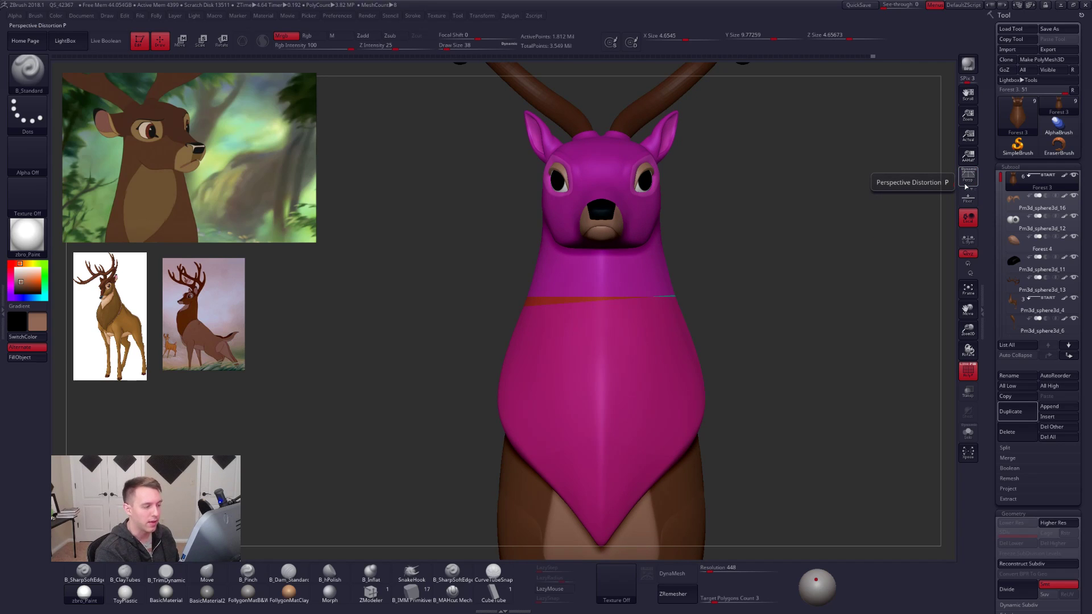
{"action": "left_click", "coordinate": [599, 336], "text": "ctrl+shift"}
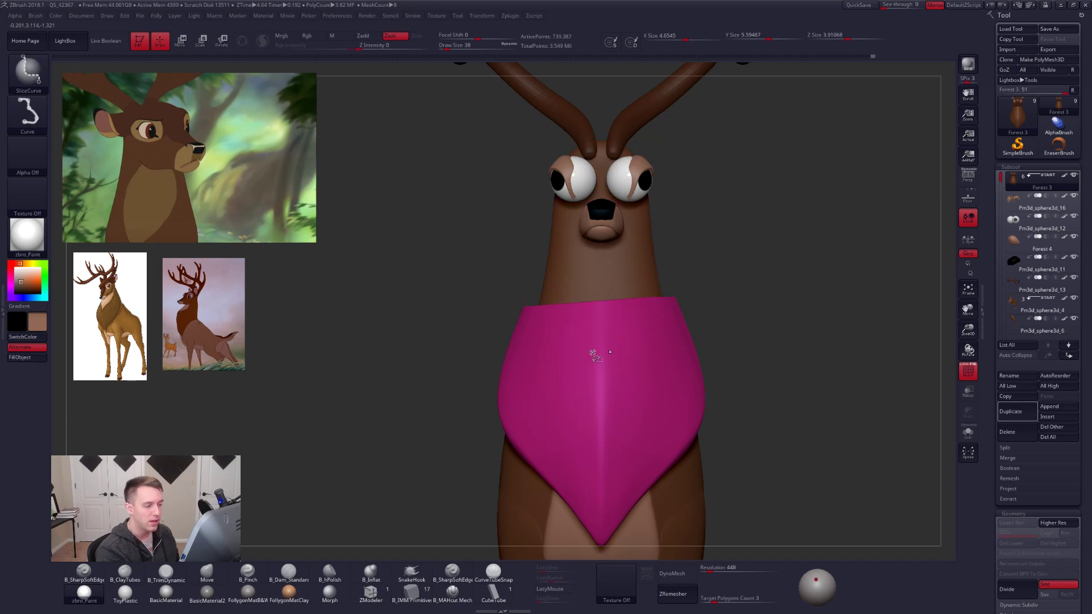
{"action": "key", "text": "space"}
{"action": "left_click", "coordinate": [768, 396]}
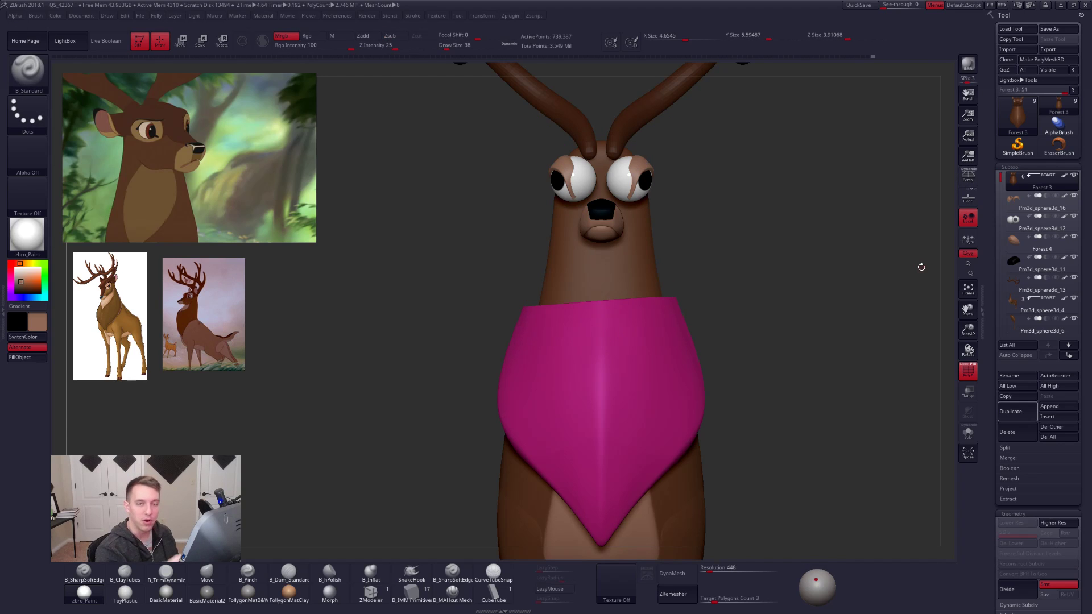
{"action": "left_click", "coordinate": [844, 399], "text": "ctrl+shift"}
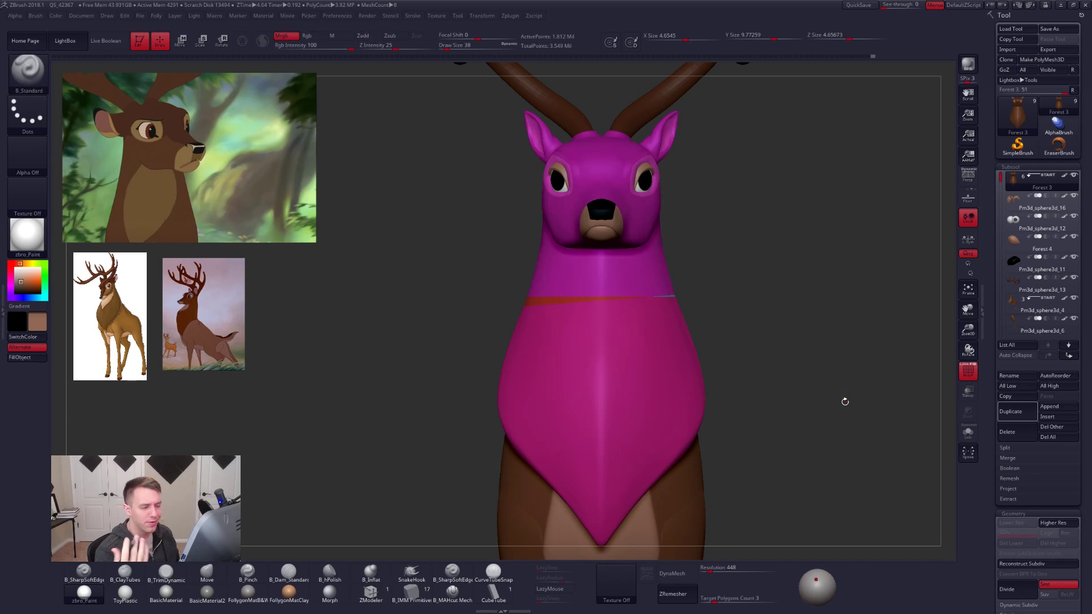
Undo the two recent neck polygroup slices and show only the body subtool with polyframe off.
{"action": "key", "text": "ctrl+z"}
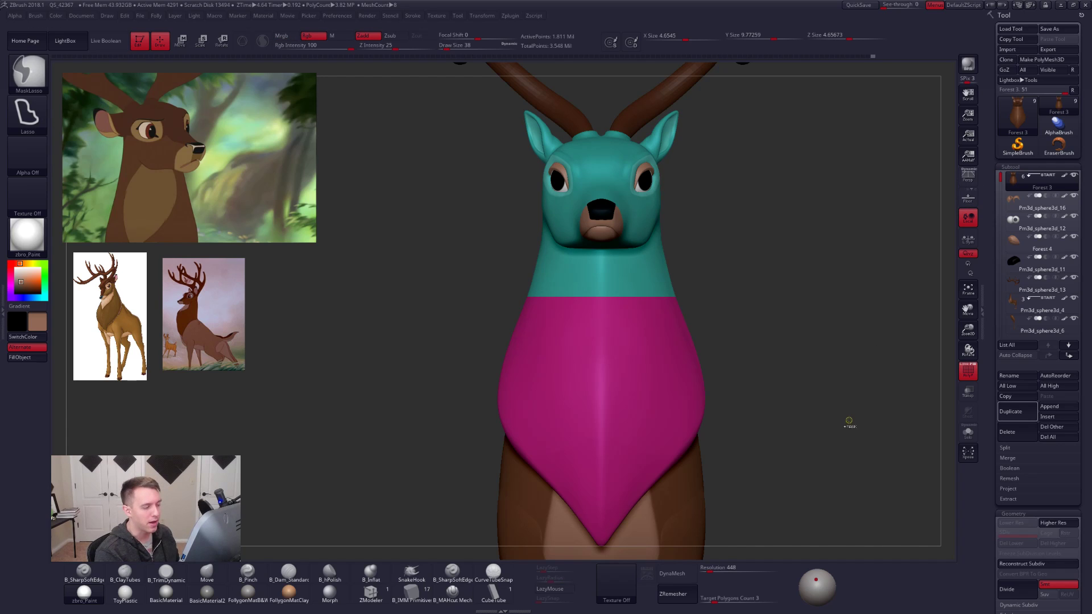
{"action": "key", "text": "ctrl+z"}
{"action": "key", "text": "shift+f"}
{"action": "left_click", "coordinate": [965, 373]}
{"action": "left_click", "coordinate": [966, 366]}
Adjust the tip of the deer's ear with the Move brush at a draw size of 104.
{"action": "left_click_drag", "start_coordinate": [858, 410], "coordinate": [624, 471]}
{"action": "mouse_move", "coordinate": [632, 251]}
{"action": "left_mouse_down", "text": "alt"}
{"action": "mouse_move", "coordinate": [674, 301]}
{"action": "mouse_move", "coordinate": [710, 285]}
{"action": "left_mouse_up", "text": "alt"}
{"action": "key", "text": "b"}
{"action": "key", "text": "m"}
{"action": "key", "text": "v"}
{"action": "key", "text": "s"}
{"action": "key", "text": "alt+s"}
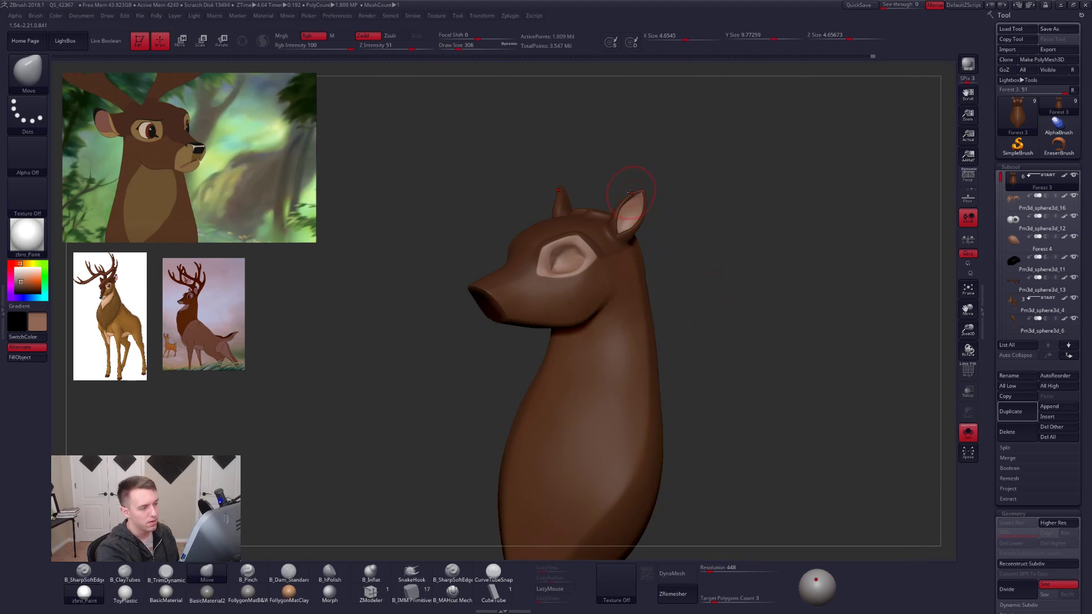
{"action": "scroll", "coordinate": [632, 193], "scroll_direction": "up", "scroll_amount": 5}
{"action": "key", "text": "space"}
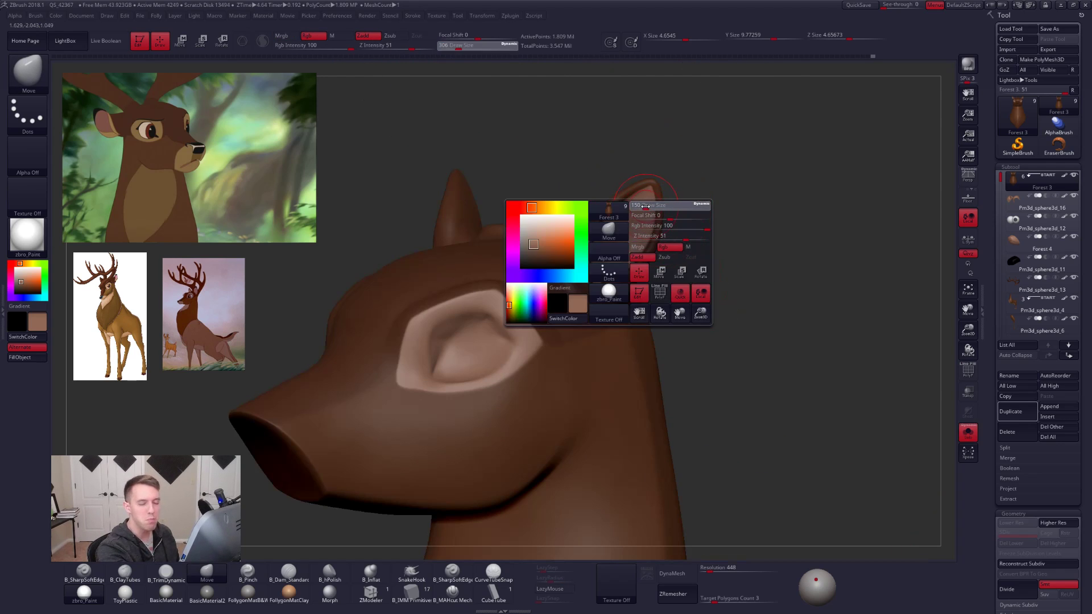
{"action": "left_click_drag", "start_coordinate": [643, 207], "coordinate": [646, 208]}
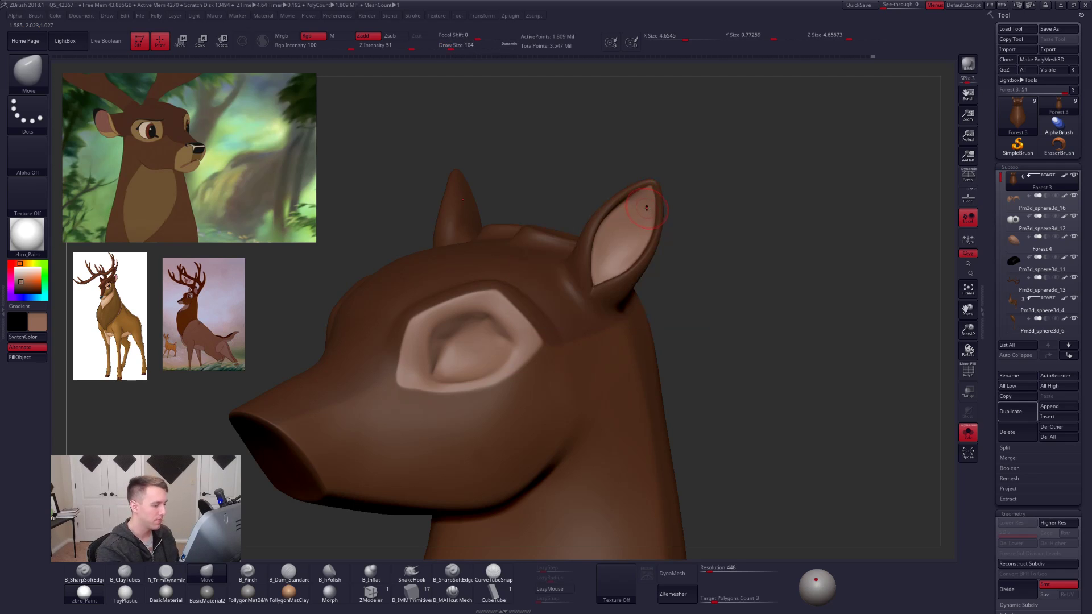
Paint the light tan patch around the eye with the B_Standard brush at draw sizes 67 and 43.
{"action": "left_click_drag", "start_coordinate": [672, 353], "coordinate": [780, 351], "text": "alt"}
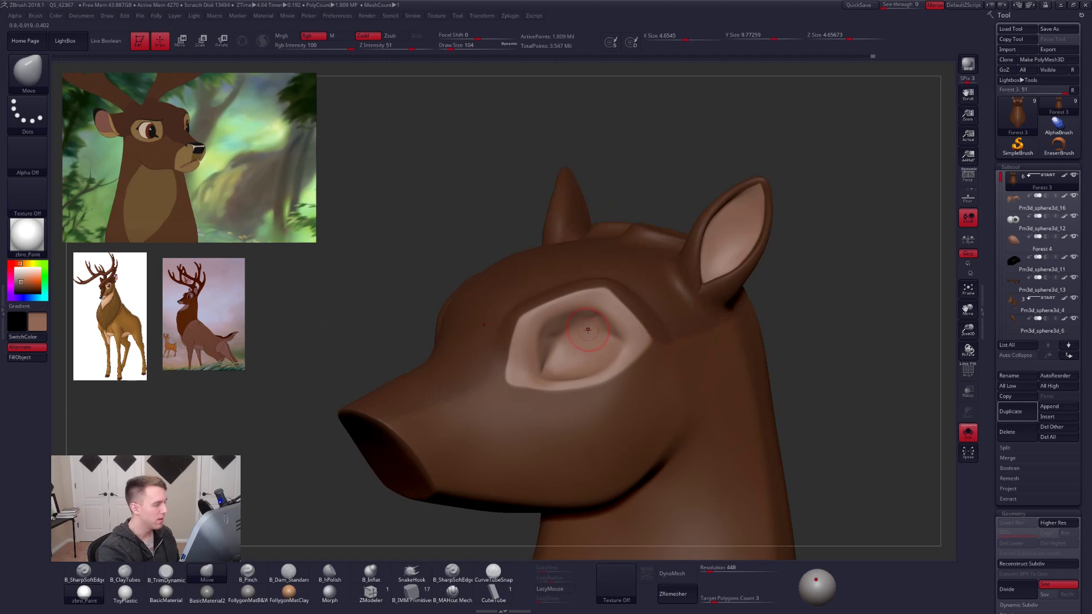
{"action": "key", "text": "1"}
{"action": "key", "text": "space"}
{"action": "left_click_drag", "start_coordinate": [578, 343], "coordinate": [572, 342]}
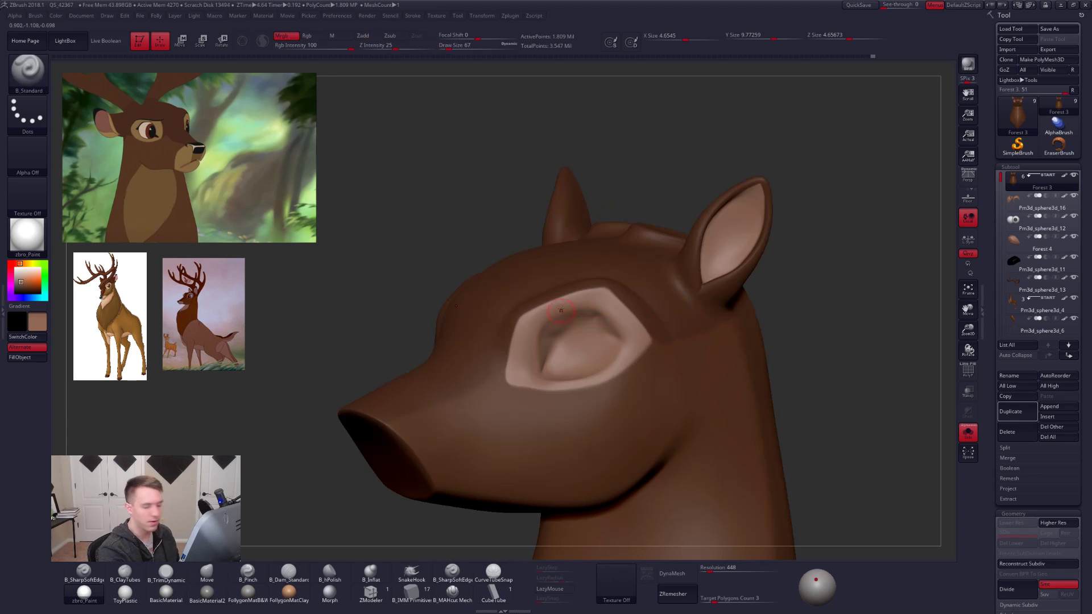
{"action": "right_click_drag", "start_coordinate": [589, 330], "coordinate": [617, 386]}
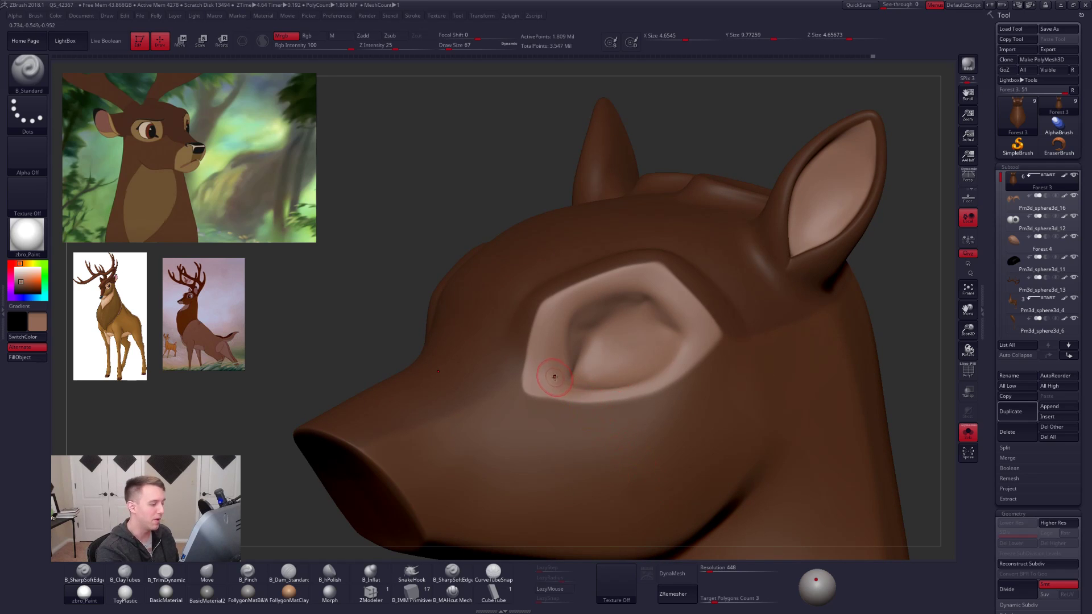
{"action": "key", "text": "space"}
{"action": "left_click_drag", "start_coordinate": [561, 377], "coordinate": [559, 377]}
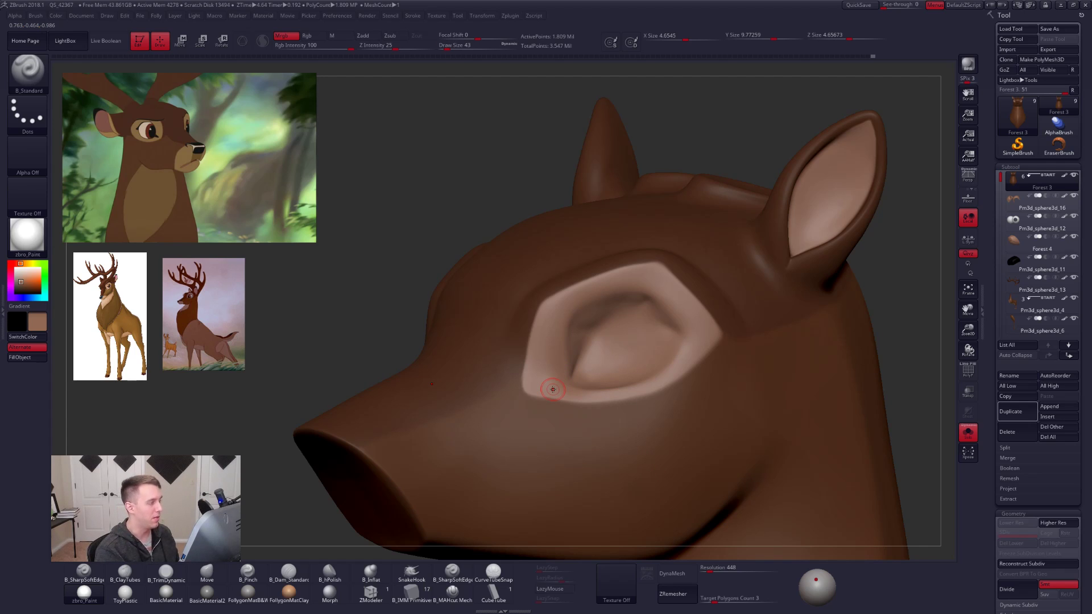
Enable LazyMouse and refine the lower and outer edges of the tan eye patch at draw size 38.
{"action": "left_click", "coordinate": [562, 591]}
{"action": "right_click_drag", "start_coordinate": [597, 401], "coordinate": [546, 415]}
{"action": "key", "text": "space"}
{"action": "mouse_move", "coordinate": [543, 389]}
{"action": "left_mouse_down"}
{"action": "mouse_move", "coordinate": [528, 388]}
{"action": "mouse_move", "coordinate": [595, 399]}
{"action": "mouse_move", "coordinate": [684, 374]}
{"action": "left_mouse_up"}
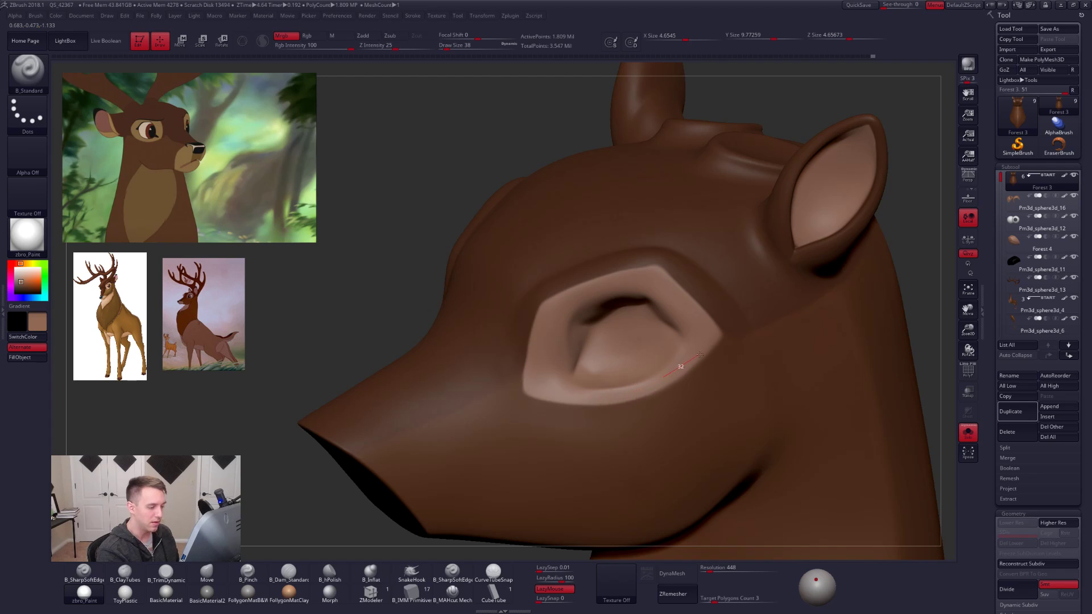
{"action": "left_click_drag", "start_coordinate": [724, 311], "coordinate": [726, 307]}
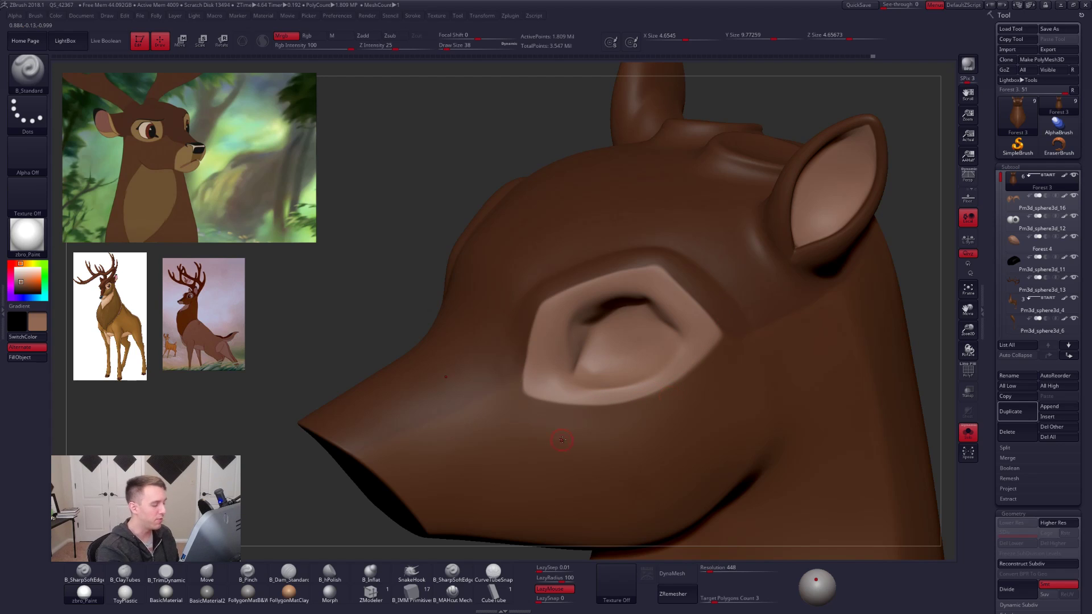
Sample the brown fur colour and paint the cheek and jaw below the eye at draw size 170.
{"action": "key", "text": "c"}
{"action": "right_click_drag", "start_coordinate": [696, 425], "coordinate": [645, 350], "text": "ctrl"}
{"action": "key", "text": "space"}
{"action": "left_click_drag", "start_coordinate": [674, 378], "coordinate": [682, 377]}
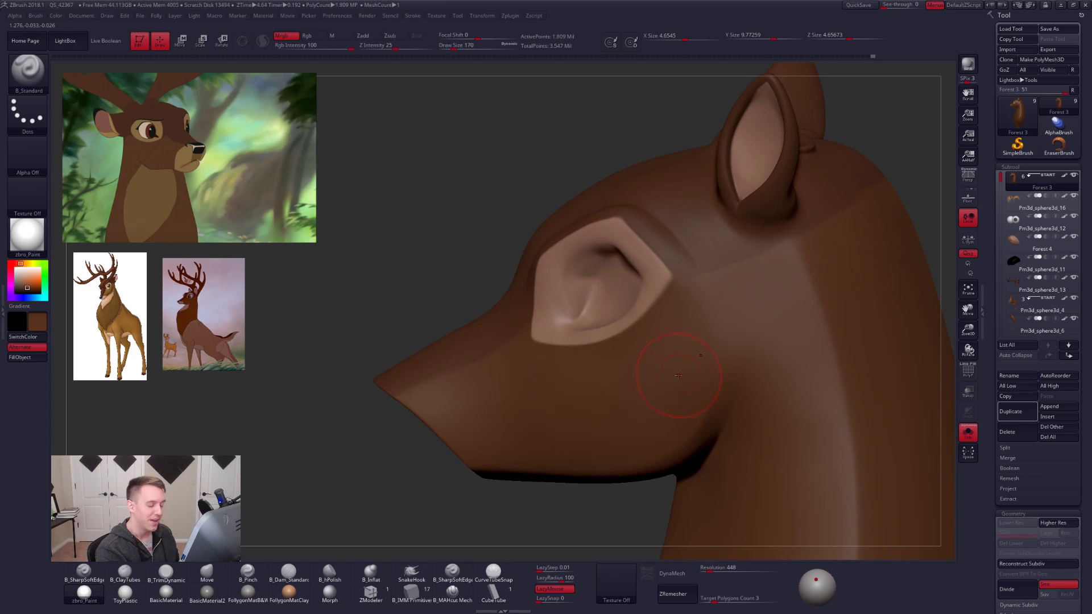
{"action": "left_click_drag", "start_coordinate": [573, 442], "coordinate": [670, 400]}
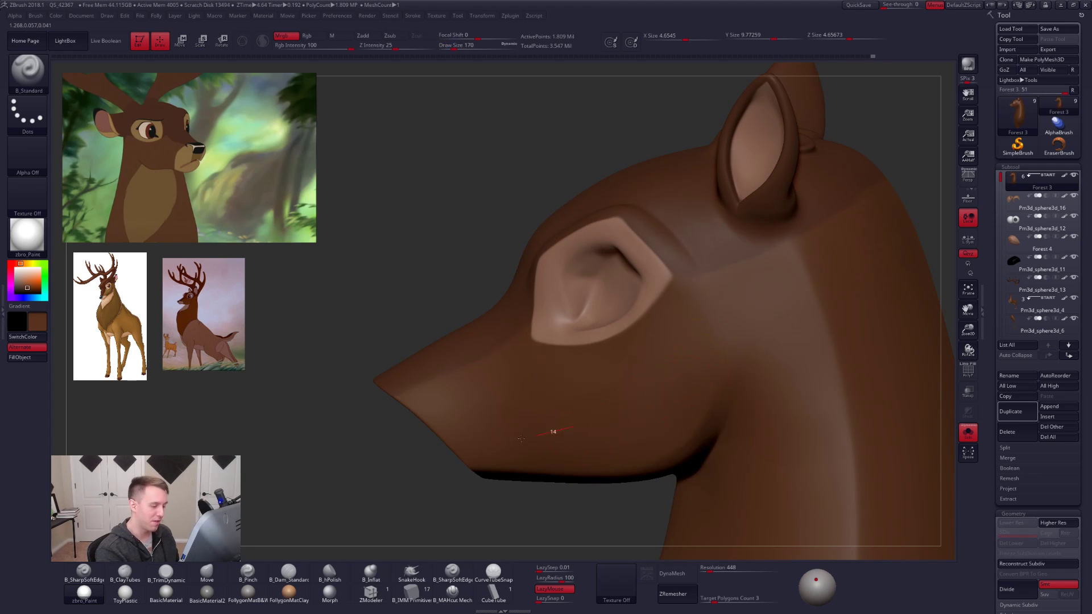
{"action": "right_click_drag", "start_coordinate": [595, 416], "coordinate": [632, 416]}
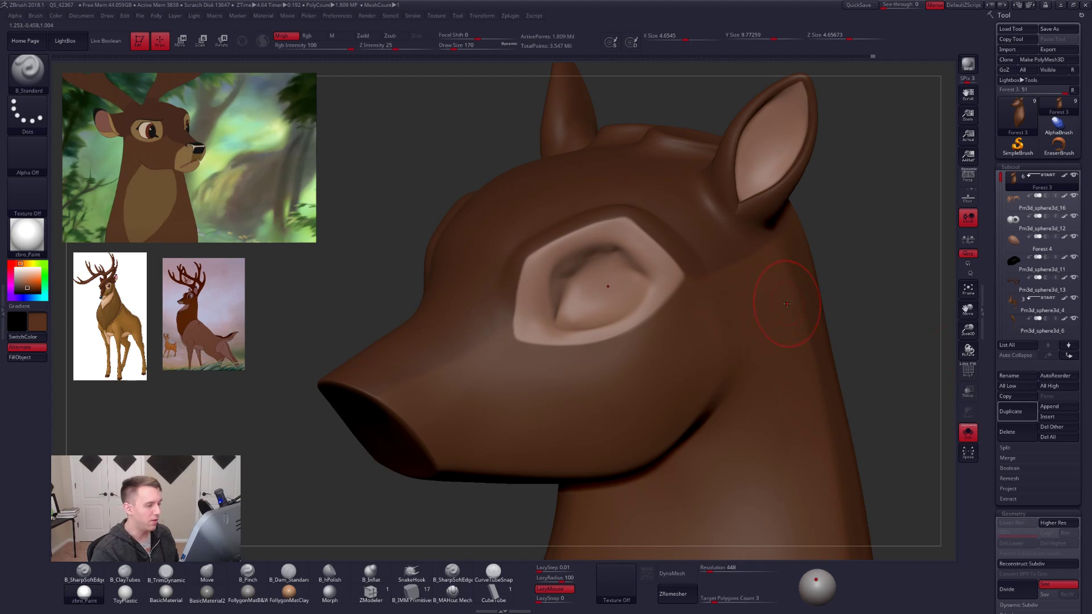
Paint brown below and in front of the eye patch at draw sizes 88 and 43.
{"action": "right_click_drag", "start_coordinate": [787, 304], "coordinate": [838, 331], "text": "alt"}
{"action": "key", "text": "space"}
{"action": "left_click_drag", "start_coordinate": [641, 341], "coordinate": [634, 340]}
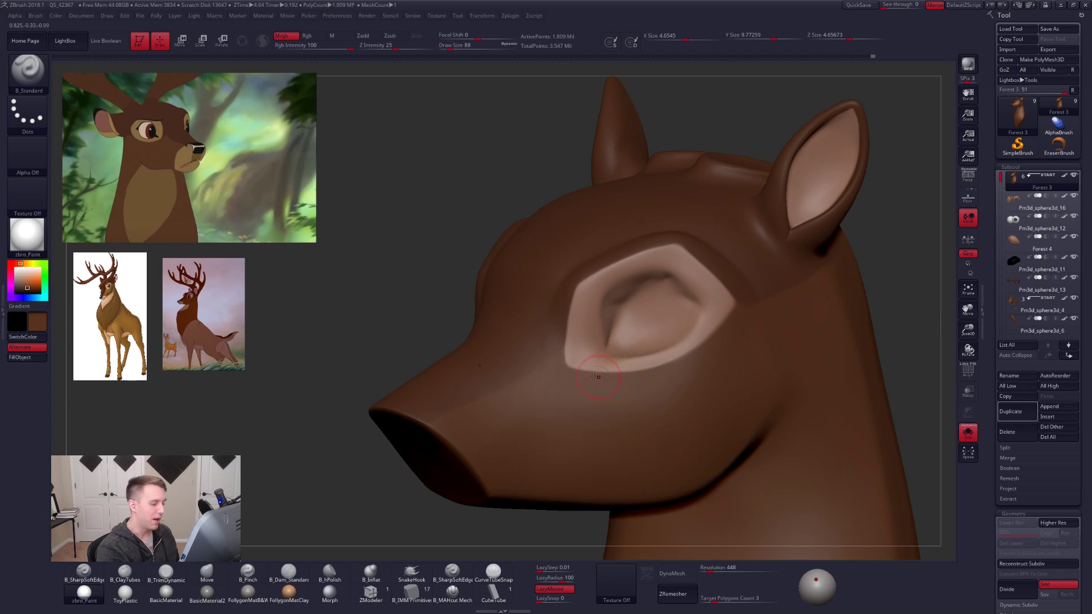
{"action": "key", "text": "space"}
{"action": "left_click_drag", "start_coordinate": [544, 351], "coordinate": [540, 351]}
{"action": "mouse_move", "coordinate": [526, 364]}
{"action": "right_mouse_down"}
{"action": "mouse_move", "coordinate": [501, 395]}
{"action": "mouse_move", "coordinate": [422, 446]}
{"action": "right_mouse_up"}
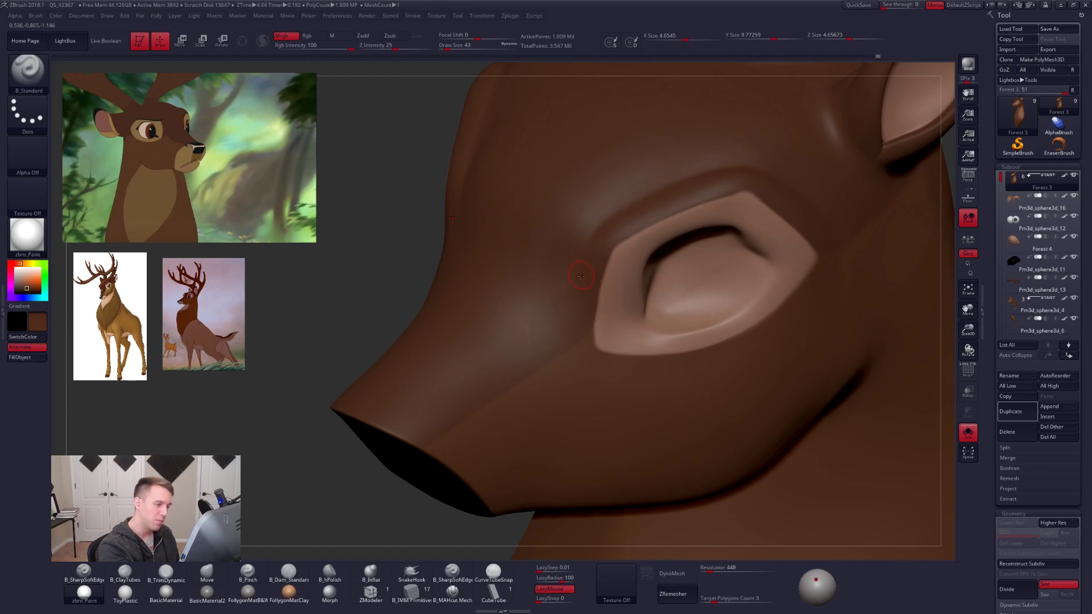
Paint dark brown along the front of the eye patch and over the brow at draw size 54.
{"action": "key", "text": "space"}
{"action": "left_click_drag", "start_coordinate": [581, 310], "coordinate": [583, 311]}
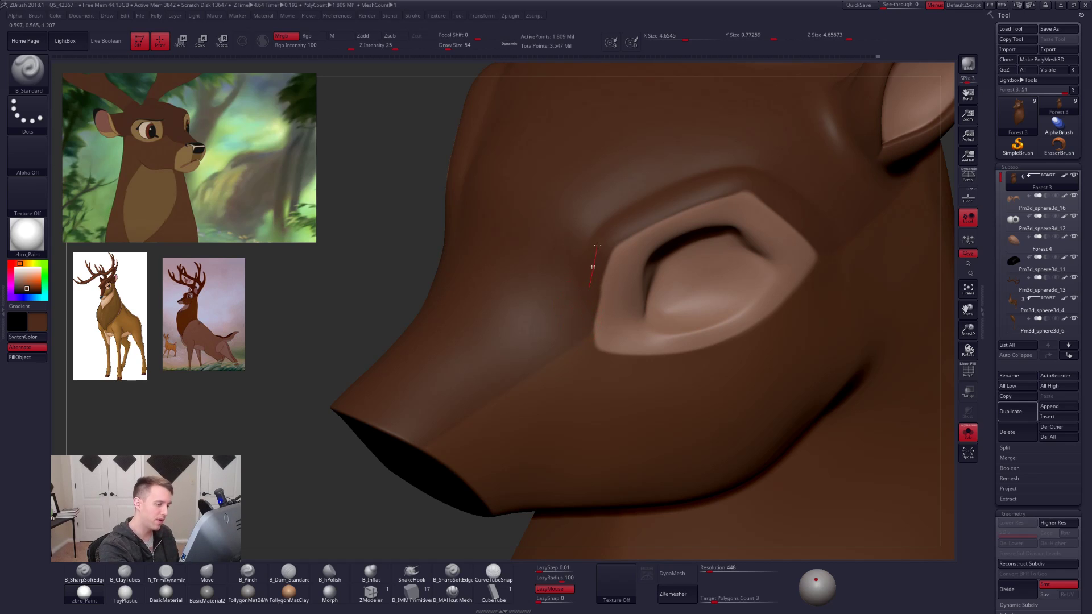
{"action": "left_click_drag", "start_coordinate": [613, 235], "coordinate": [795, 166]}
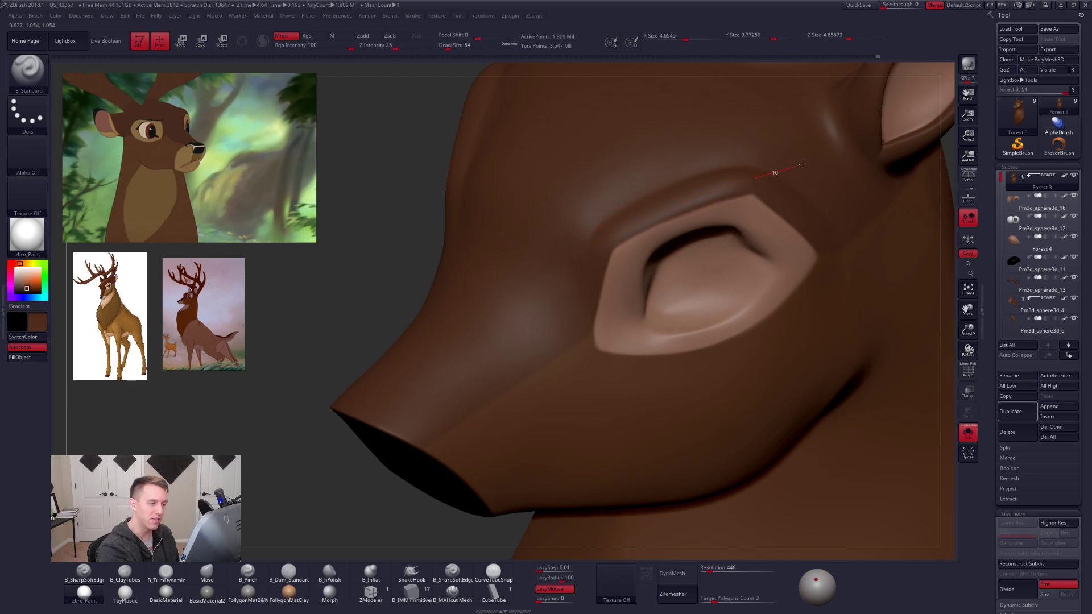
Paint the dark brown boundary from the eye's outer corner back towards the ear at draw size 61.
{"action": "mouse_move", "coordinate": [732, 367]}
{"action": "right_mouse_down"}
{"action": "mouse_move", "coordinate": [780, 370]}
{"action": "mouse_move", "coordinate": [746, 354]}
{"action": "mouse_move", "coordinate": [753, 373]}
{"action": "mouse_move", "coordinate": [613, 425]}
{"action": "right_mouse_up"}
{"action": "mouse_move", "coordinate": [694, 367]}
{"action": "right_mouse_down"}
{"action": "mouse_move", "coordinate": [644, 341]}
{"action": "mouse_move", "coordinate": [656, 337]}
{"action": "right_mouse_up"}
{"action": "right_click_drag", "start_coordinate": [587, 398], "coordinate": [532, 393]}
{"action": "key", "text": "space"}
{"action": "left_click_drag", "start_coordinate": [557, 372], "coordinate": [561, 371]}
{"action": "mouse_move", "coordinate": [574, 380]}
{"action": "right_mouse_down"}
{"action": "mouse_move", "coordinate": [556, 385]}
{"action": "mouse_move", "coordinate": [545, 367]}
{"action": "right_mouse_up"}
{"action": "left_click_drag", "start_coordinate": [562, 367], "coordinate": [596, 367]}
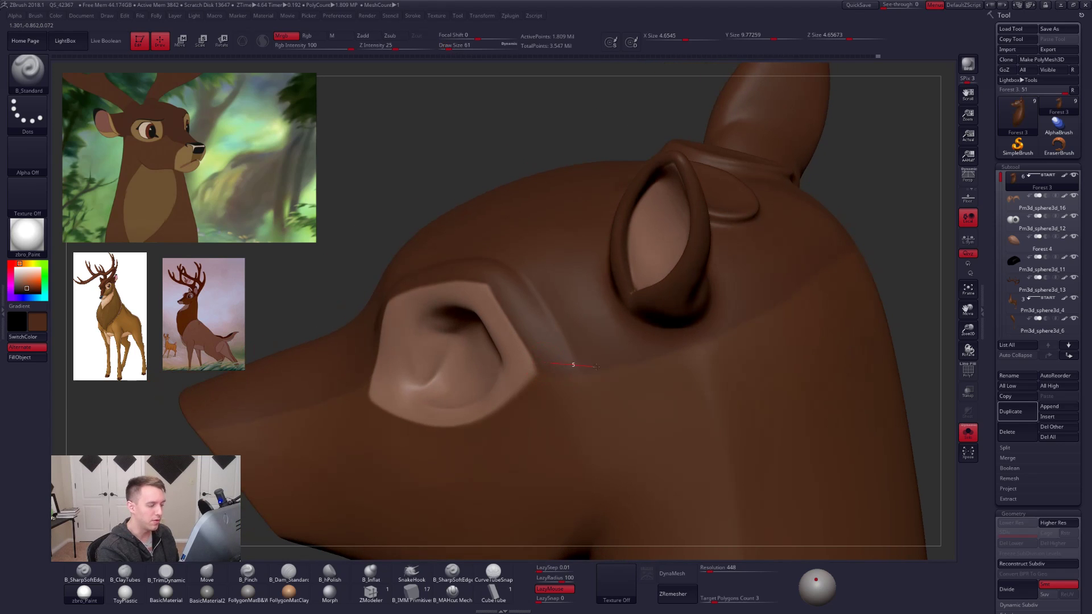
Extend the dark brown boundary behind the ear and across the back of the head at draw size 74.
{"action": "mouse_move", "coordinate": [677, 347]}
{"action": "left_mouse_down"}
{"action": "mouse_move", "coordinate": [770, 305]}
{"action": "mouse_move", "coordinate": [853, 239]}
{"action": "left_mouse_up"}
{"action": "mouse_move", "coordinate": [689, 349]}
{"action": "right_mouse_down", "text": "alt"}
{"action": "mouse_move", "coordinate": [726, 341]}
{"action": "mouse_move", "coordinate": [703, 327]}
{"action": "right_mouse_up", "text": "alt"}
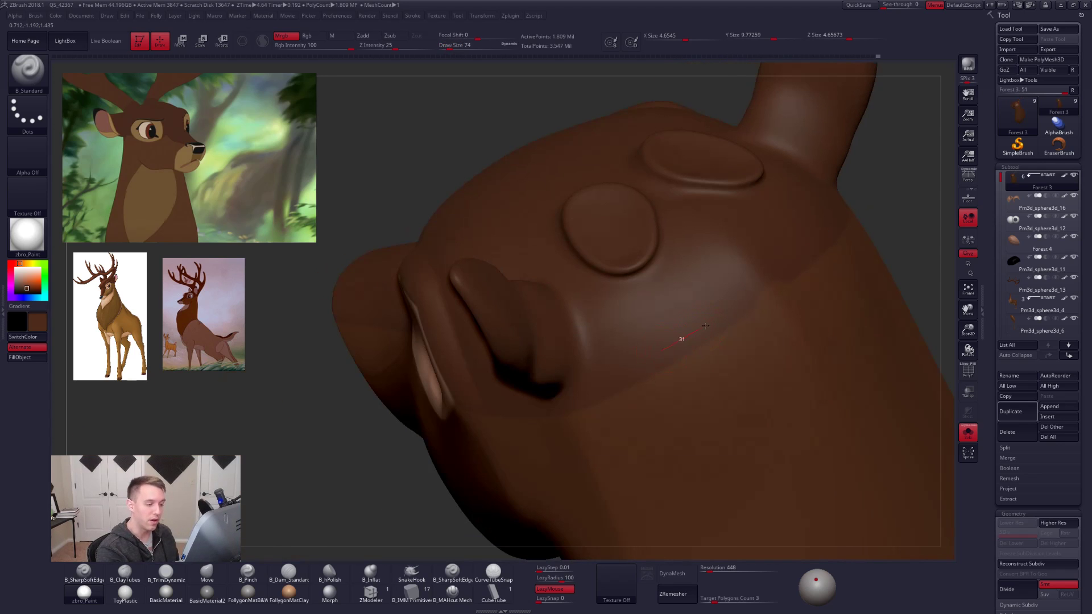
{"action": "left_click_drag", "start_coordinate": [742, 298], "coordinate": [803, 236]}
Sample the tan colour and repaint the lower outer part of the eye patch at draw size 67.
{"action": "mouse_move", "coordinate": [699, 347]}
{"action": "right_mouse_down", "text": "ctrl"}
{"action": "mouse_move", "coordinate": [675, 390]}
{"action": "mouse_move", "coordinate": [745, 381]}
{"action": "right_mouse_up", "text": "ctrl"}
{"action": "key", "text": "c"}
{"action": "right_click_drag", "start_coordinate": [624, 362], "coordinate": [655, 410], "text": "ctrl"}
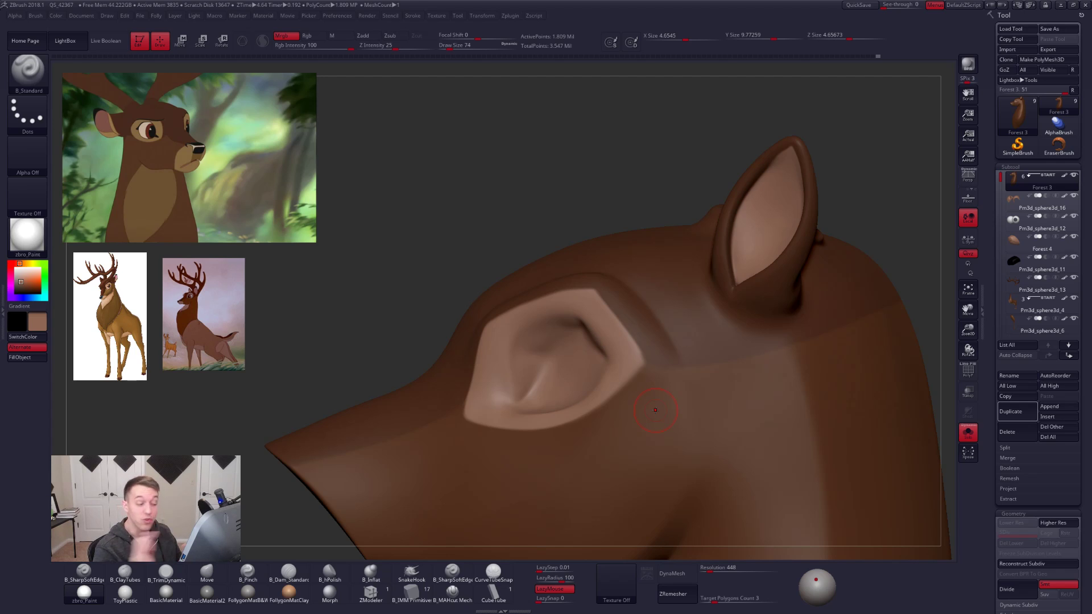
{"action": "right_click_drag", "start_coordinate": [616, 407], "coordinate": [641, 386], "text": "alt"}
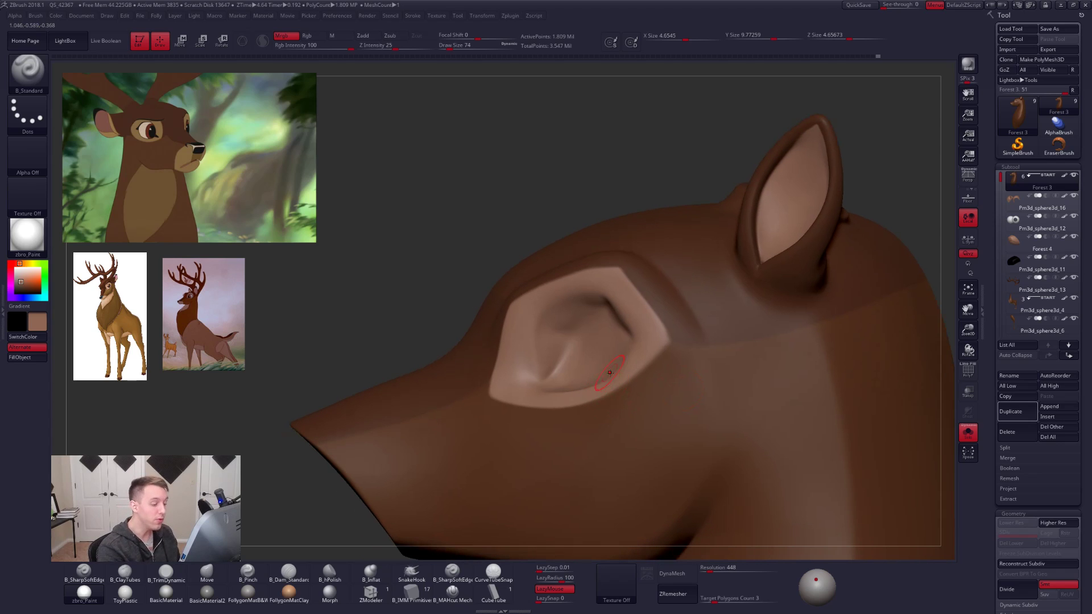
{"action": "key", "text": "space"}
{"action": "left_click_drag", "start_coordinate": [621, 366], "coordinate": [626, 363]}
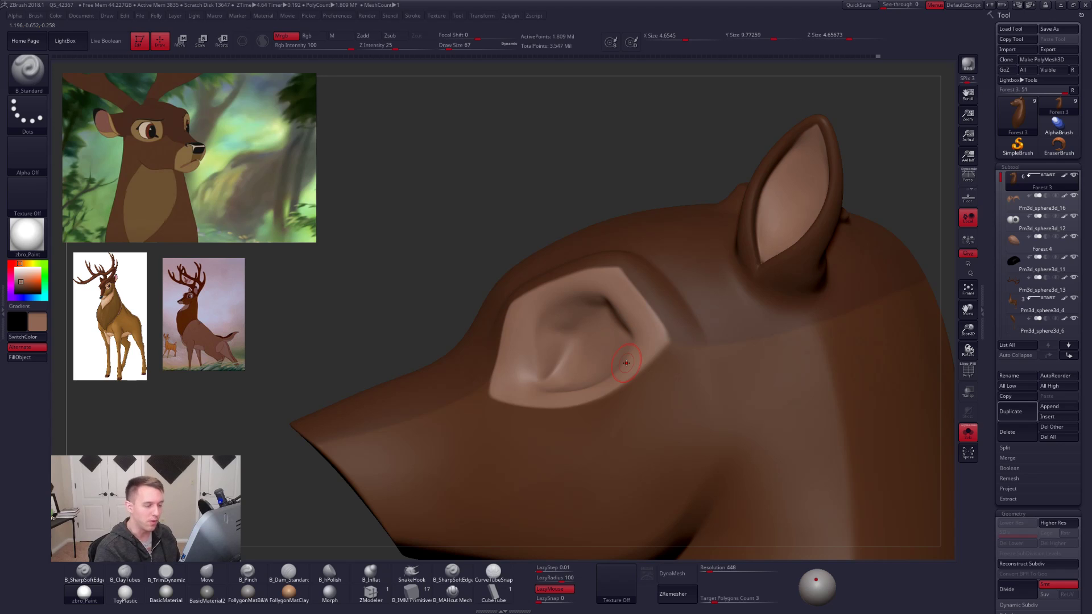
Refine the lower rim and inner corner of the tan eye patch with a smaller brush at draw size 43.
{"action": "right_click_drag", "start_coordinate": [652, 368], "coordinate": [691, 367]}
{"action": "key", "text": "space"}
{"action": "left_click_drag", "start_coordinate": [633, 365], "coordinate": [626, 370]}
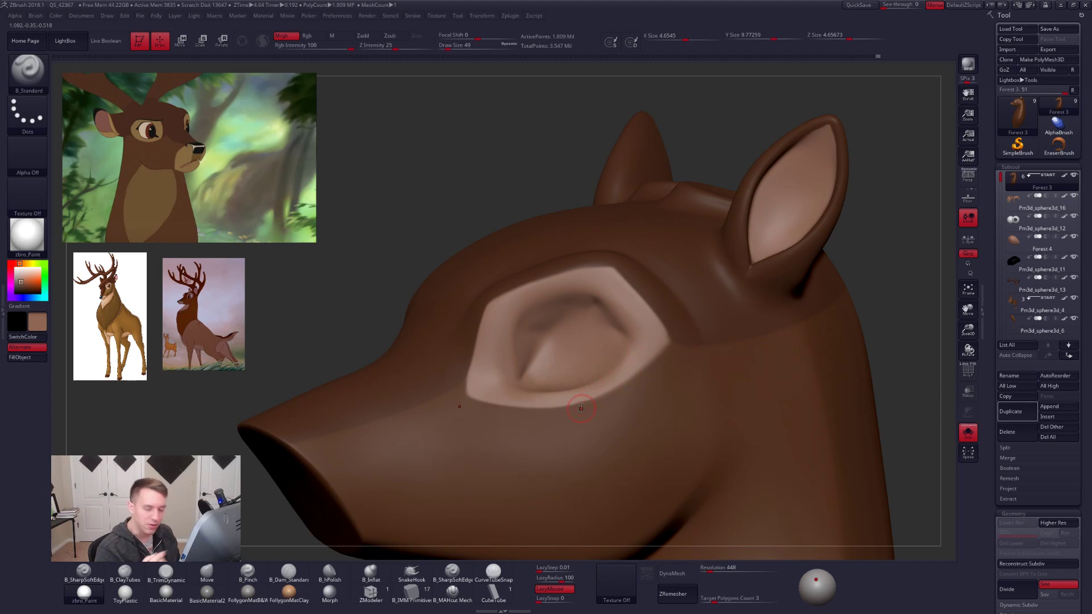
{"action": "right_click_drag", "start_coordinate": [492, 376], "coordinate": [479, 383]}
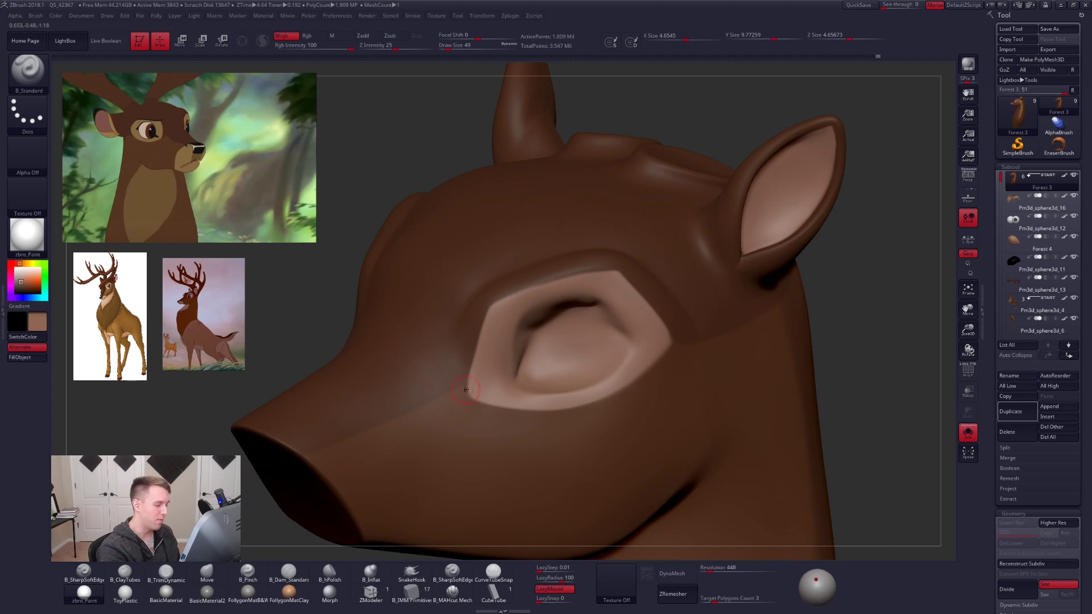
{"action": "key", "text": "space"}
{"action": "left_click_drag", "start_coordinate": [480, 377], "coordinate": [471, 410]}
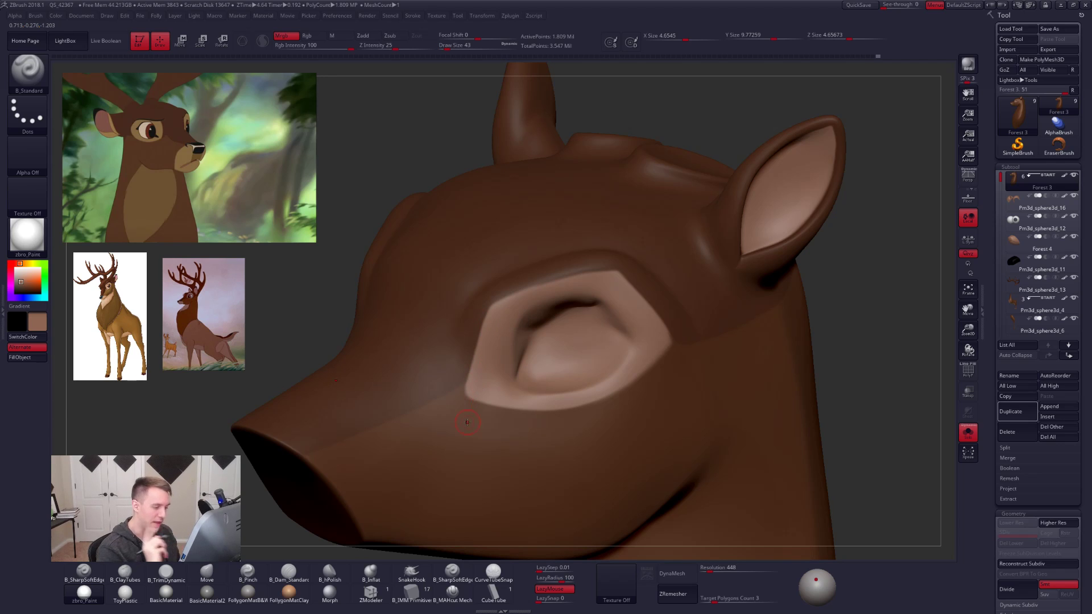
Sharpen the outline of the eye patch with a finer brush along its lower edge, outer corner and upper edge.
{"action": "right_click_drag", "start_coordinate": [518, 402], "coordinate": [485, 400]}
{"action": "mouse_move", "coordinate": [472, 395]}
{"action": "left_mouse_down"}
{"action": "mouse_move", "coordinate": [525, 401]}
{"action": "mouse_move", "coordinate": [527, 391]}
{"action": "mouse_move", "coordinate": [491, 402]}
{"action": "mouse_move", "coordinate": [529, 407]}
{"action": "mouse_move", "coordinate": [609, 397]}
{"action": "mouse_move", "coordinate": [695, 311]}
{"action": "left_mouse_up"}
{"action": "key", "text": "space"}
{"action": "mouse_move", "coordinate": [659, 370]}
{"action": "right_mouse_down", "text": "alt"}
{"action": "mouse_move", "coordinate": [628, 336]}
{"action": "mouse_move", "coordinate": [682, 395]}
{"action": "right_mouse_up", "text": "alt"}
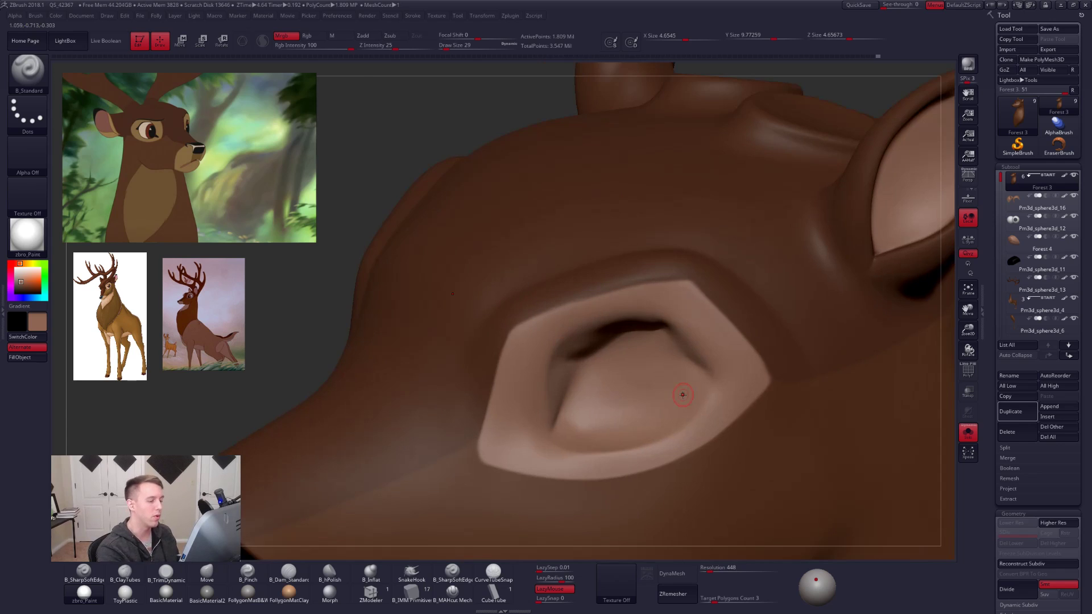
{"action": "mouse_move", "coordinate": [515, 328]}
{"action": "left_mouse_down"}
{"action": "mouse_move", "coordinate": [609, 294]}
{"action": "mouse_move", "coordinate": [724, 289]}
{"action": "left_mouse_up"}
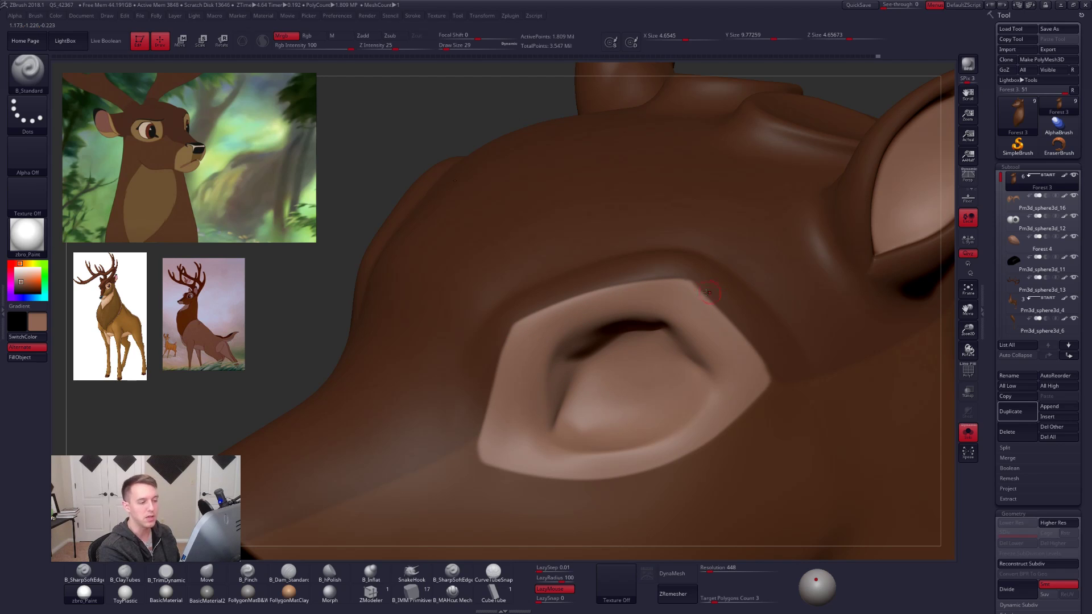
Show all subtools with perspective turned on and frame the whole deer.
{"action": "right_click_drag", "start_coordinate": [724, 289], "coordinate": [731, 455], "text": "ctrl"}
{"action": "right_click_drag", "start_coordinate": [731, 455], "coordinate": [666, 284]}
{"action": "right_click_drag", "start_coordinate": [668, 352], "coordinate": [741, 404]}
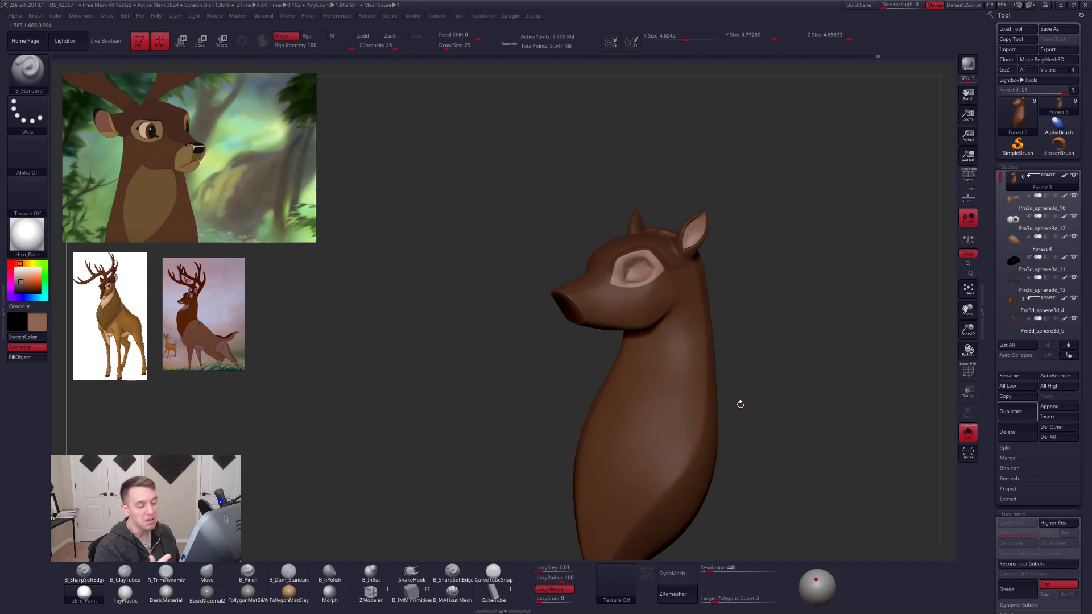
{"action": "key", "text": "ctrl+shift+s"}
{"action": "left_click", "coordinate": [968, 178]}
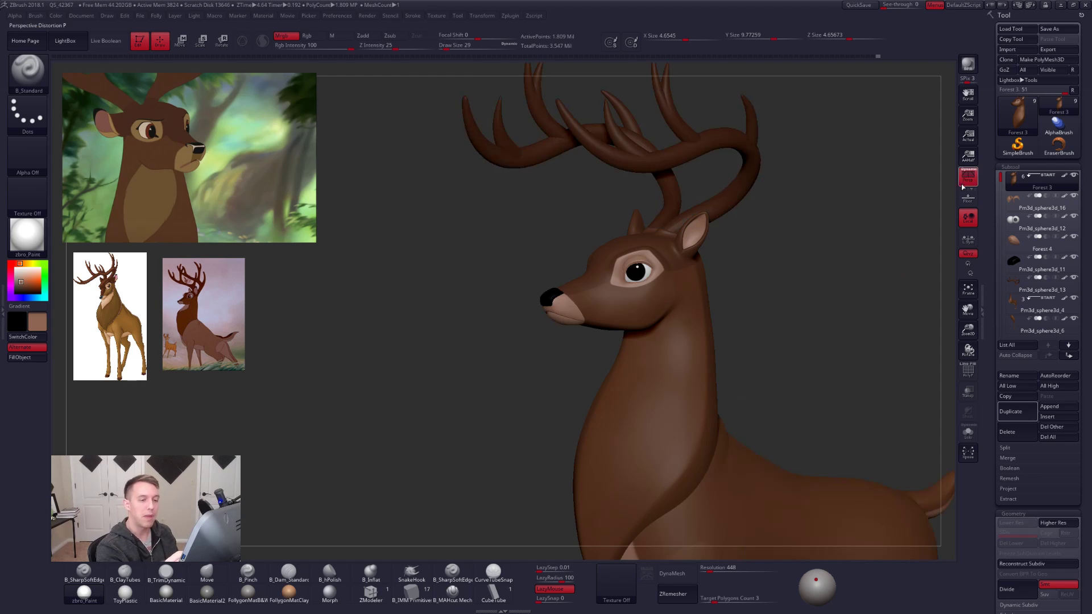
{"action": "left_click", "coordinate": [968, 288]}
{"action": "left_click_drag", "start_coordinate": [732, 291], "coordinate": [710, 312]}
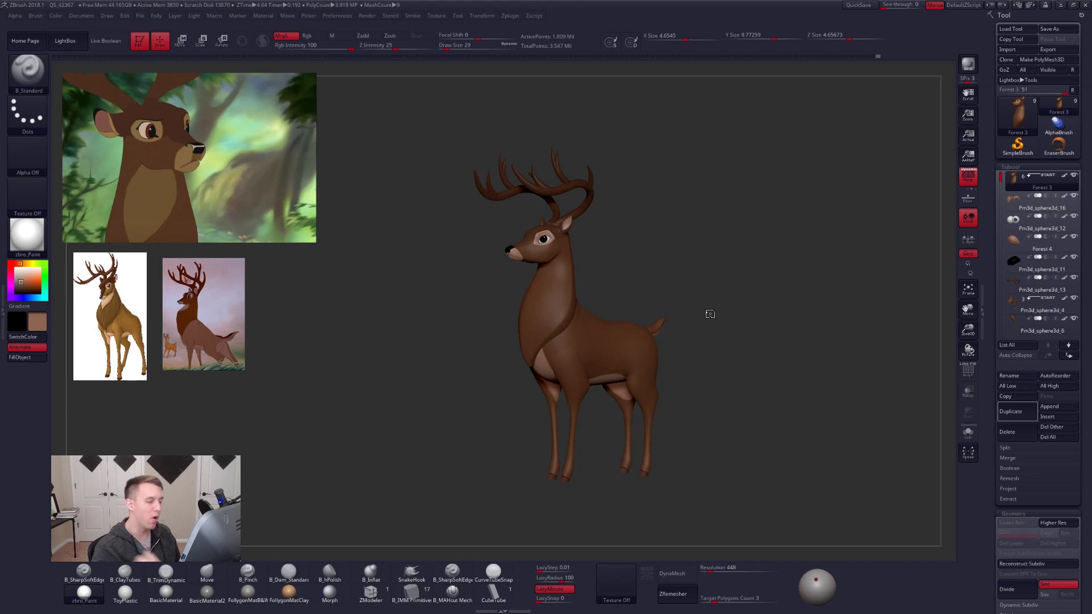
Make the deer's body the active subtool and set up the Move brush with a draw size of 595.
{"action": "left_click", "coordinate": [580, 364], "text": "alt"}
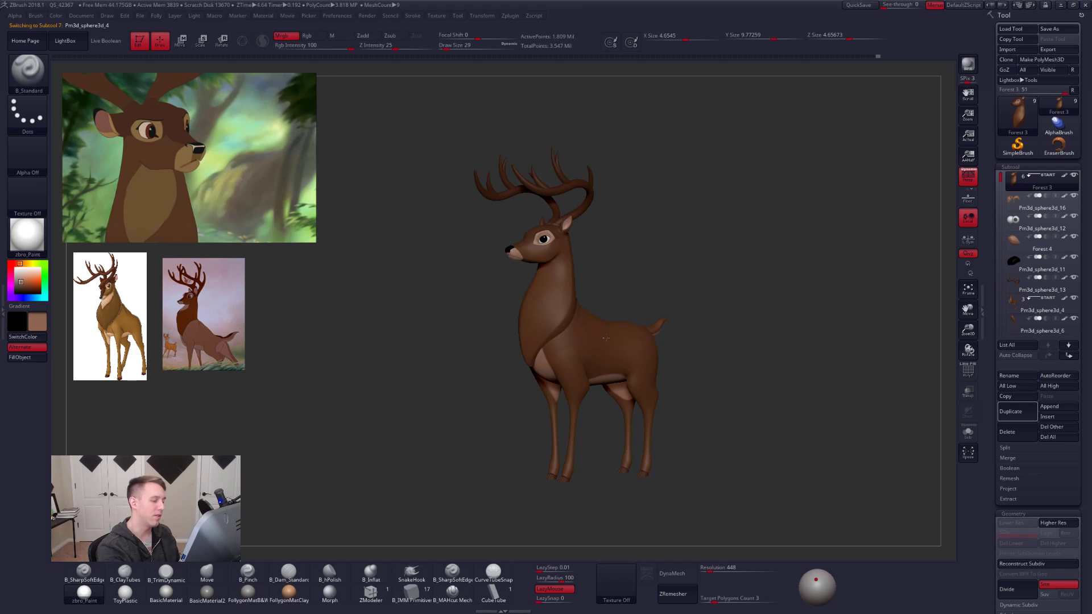
{"action": "key", "text": "b"}
{"action": "key", "text": "m"}
{"action": "key", "text": "v"}
{"action": "key", "text": "space"}
{"action": "left_click_drag", "start_coordinate": [603, 332], "coordinate": [607, 331]}
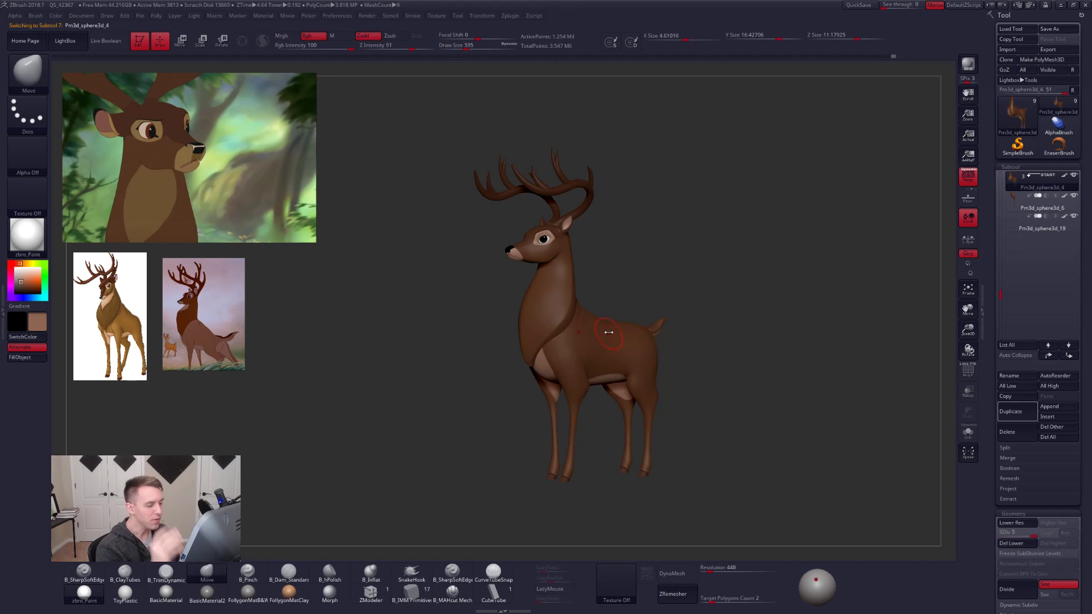
Isolate the body, smooth the shoulder area at the base of the neck at subdivision level 3, and return to level 5.
{"action": "key", "text": "alt+s"}
{"action": "right_click_drag", "start_coordinate": [570, 348], "coordinate": [575, 373], "text": "ctrl"}
{"action": "key", "text": "space"}
{"action": "left_click_drag", "start_coordinate": [575, 346], "coordinate": [591, 345]}
{"action": "key", "text": "shift+d"}
{"action": "key", "text": "shift+d"}
{"action": "key", "text": "shift"}
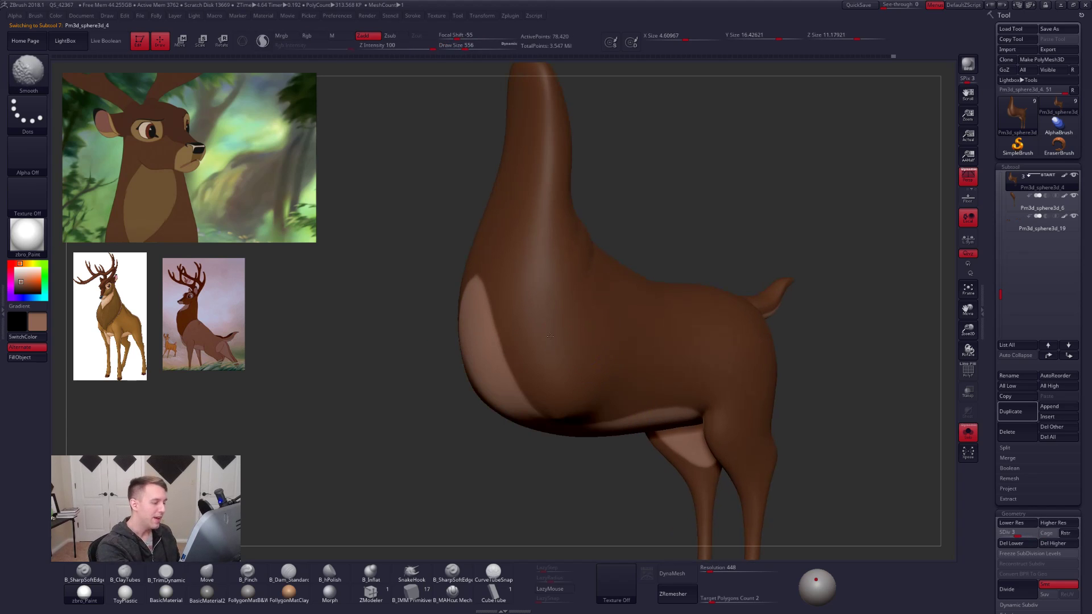
{"action": "key", "text": "d"}
{"action": "right_click_drag", "start_coordinate": [562, 308], "coordinate": [504, 302]}
{"action": "key", "text": "shift"}
{"action": "key", "text": "d"}
Carve a crease across the base of the neck with the MAHcut Mech brush at draw size 227 and smooth its lower end.
{"action": "key", "text": "space"}
{"action": "left_click_drag", "start_coordinate": [624, 292], "coordinate": [619, 293]}
{"action": "right_click_drag", "start_coordinate": [619, 292], "coordinate": [626, 353], "text": "alt"}
{"action": "left_click", "coordinate": [463, 588]}
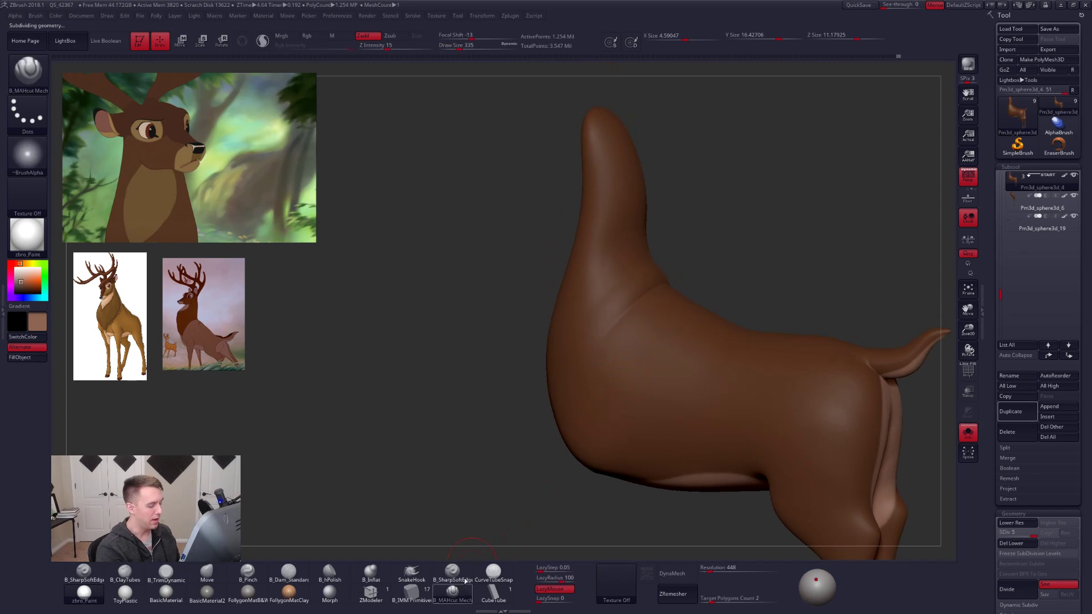
{"action": "mouse_move", "coordinate": [638, 272]}
{"action": "right_mouse_down"}
{"action": "mouse_move", "coordinate": [608, 284]}
{"action": "mouse_move", "coordinate": [603, 339]}
{"action": "right_mouse_up"}
{"action": "key", "text": "space"}
{"action": "left_click_drag", "start_coordinate": [639, 285], "coordinate": [623, 307]}
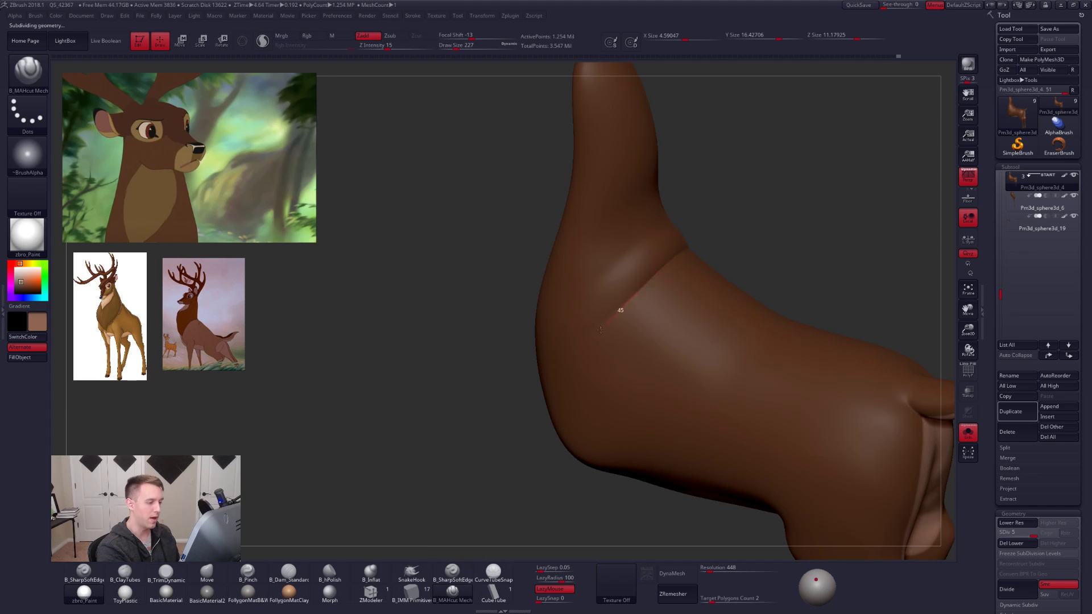
{"action": "key", "text": "space"}
{"action": "left_click_drag", "start_coordinate": [595, 384], "coordinate": [599, 384]}
{"action": "left_click_drag", "start_coordinate": [606, 326], "coordinate": [606, 331], "text": "shift"}
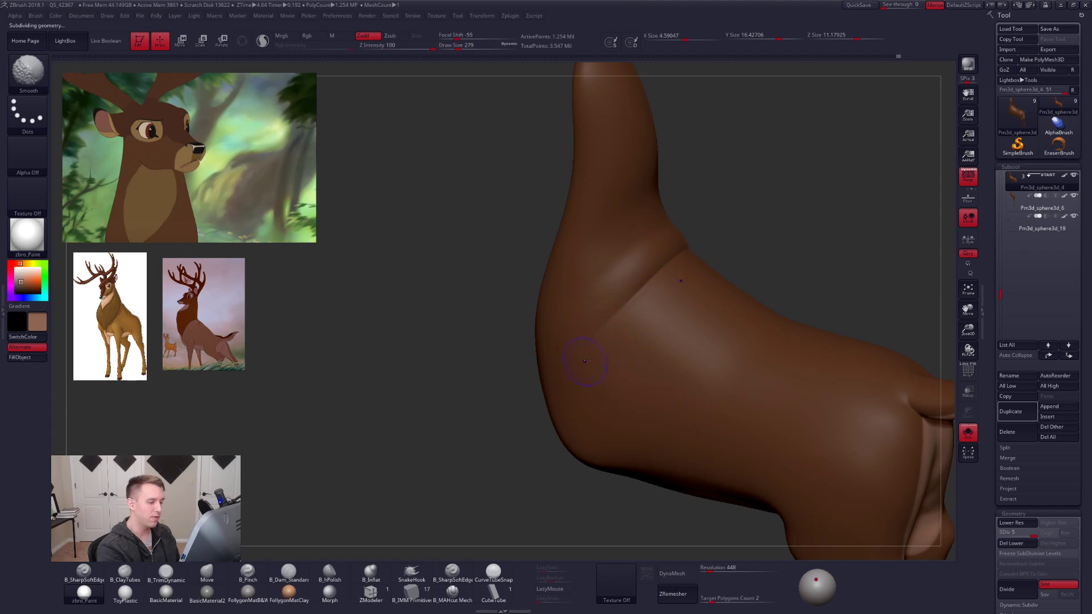
Check the crease against the whole deer, then carve and smooth the neck side of it on the isolated body at draw size 279.
{"action": "right_click_drag", "start_coordinate": [599, 301], "coordinate": [605, 342], "text": "alt"}
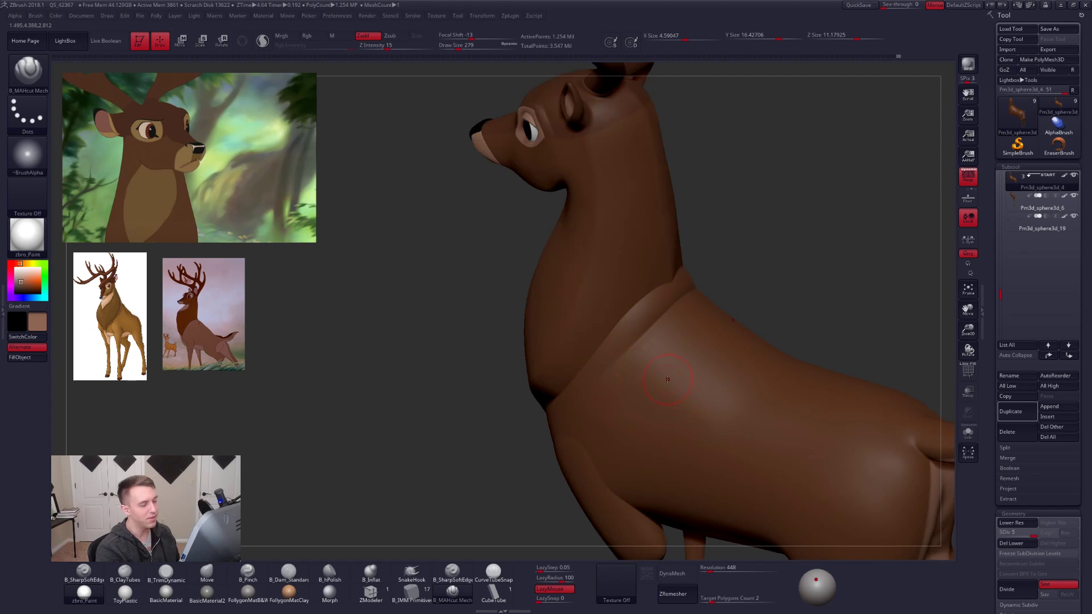
{"action": "right_click_drag", "start_coordinate": [677, 387], "coordinate": [633, 368], "text": "shift"}
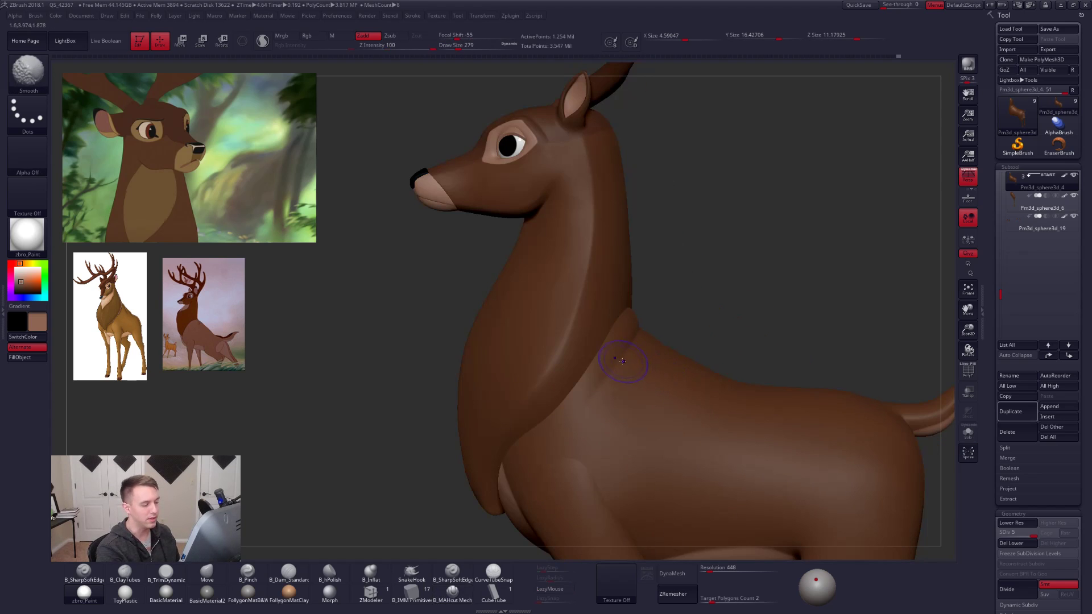
{"action": "key", "text": "alt+s"}
{"action": "mouse_move", "coordinate": [603, 331]}
{"action": "right_mouse_down"}
{"action": "mouse_move", "coordinate": [598, 341]}
{"action": "mouse_move", "coordinate": [631, 281]}
{"action": "right_mouse_up"}
{"action": "left_click_drag", "start_coordinate": [649, 275], "coordinate": [624, 298]}
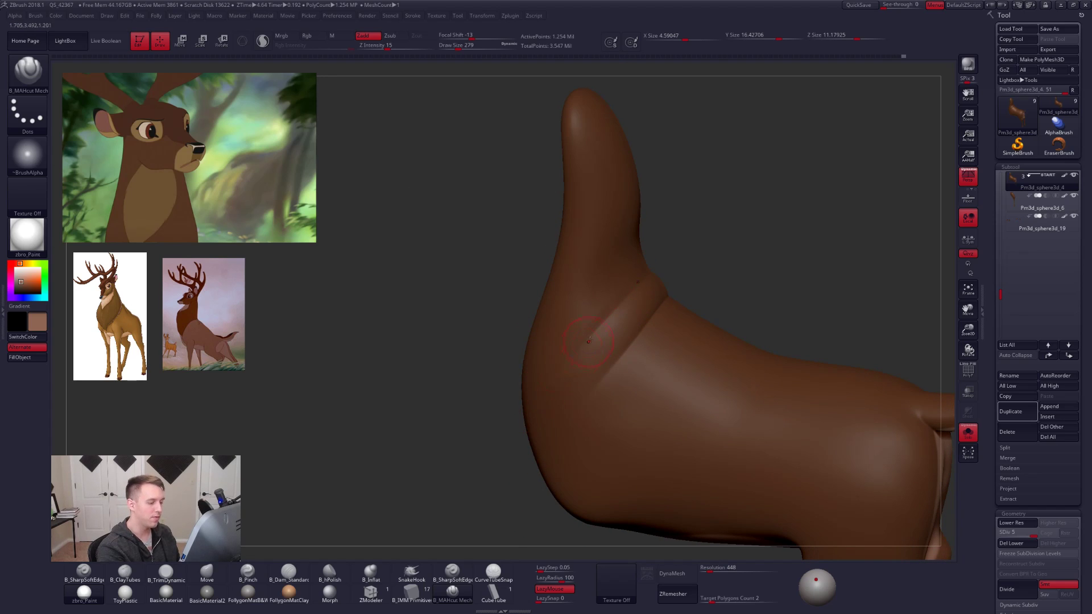
{"action": "key", "text": "shift"}
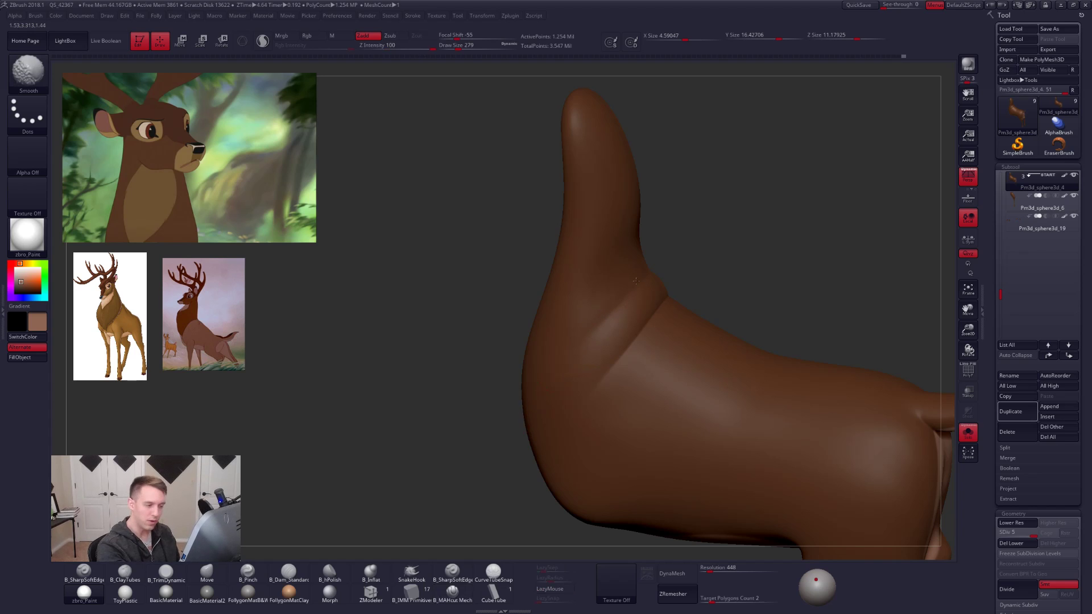
{"action": "mouse_move", "coordinate": [635, 282]}
{"action": "right_mouse_down"}
{"action": "mouse_move", "coordinate": [654, 301]}
{"action": "mouse_move", "coordinate": [653, 420]}
{"action": "mouse_move", "coordinate": [648, 367]}
{"action": "mouse_move", "coordinate": [609, 309]}
{"action": "mouse_move", "coordinate": [603, 352]}
{"action": "mouse_move", "coordinate": [667, 449]}
{"action": "mouse_move", "coordinate": [660, 369]}
{"action": "right_mouse_up"}
{"action": "key", "text": "shift"}
Repaint the upper boundary of the tan belly patch from chest to hind leg using the B_Standard brush at draw size 140.
{"action": "mouse_move", "coordinate": [649, 466]}
{"action": "right_mouse_down", "text": "ctrl"}
{"action": "mouse_move", "coordinate": [618, 418]}
{"action": "mouse_move", "coordinate": [615, 378]}
{"action": "right_mouse_up", "text": "ctrl"}
{"action": "key", "text": "b"}
{"action": "key", "text": "s"}
{"action": "key", "text": "t"}
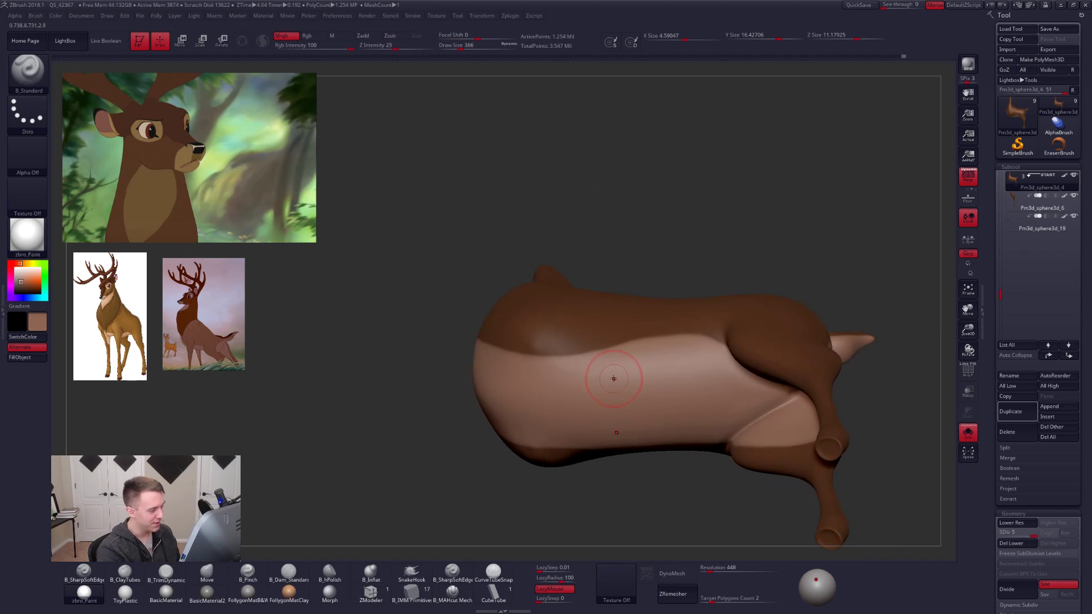
{"action": "key", "text": "space"}
{"action": "left_click_drag", "start_coordinate": [621, 378], "coordinate": [611, 376]}
{"action": "right_click_drag", "start_coordinate": [609, 373], "coordinate": [568, 381], "text": "alt"}
{"action": "key", "text": "s"}
{"action": "left_click_drag", "start_coordinate": [576, 365], "coordinate": [572, 365]}
{"action": "mouse_move", "coordinate": [573, 365]}
{"action": "right_mouse_down"}
{"action": "mouse_move", "coordinate": [410, 363]}
{"action": "mouse_move", "coordinate": [439, 345]}
{"action": "right_mouse_up"}
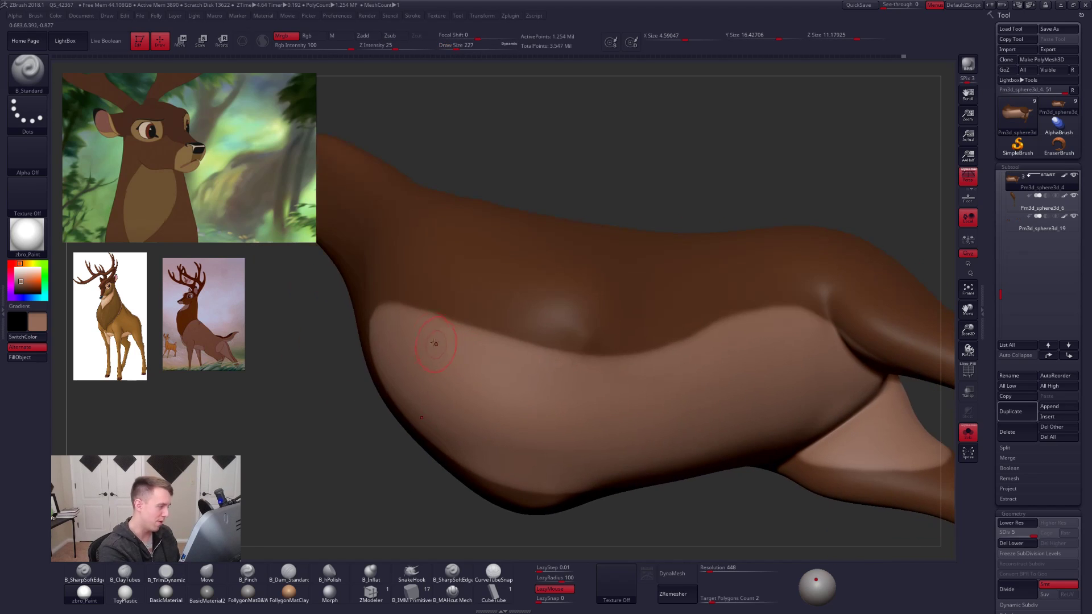
{"action": "right_click", "coordinate": [465, 319]}
{"action": "mouse_move", "coordinate": [473, 329]}
{"action": "left_mouse_down"}
{"action": "mouse_move", "coordinate": [461, 329]}
{"action": "mouse_move", "coordinate": [542, 365]}
{"action": "mouse_move", "coordinate": [601, 374]}
{"action": "left_mouse_up"}
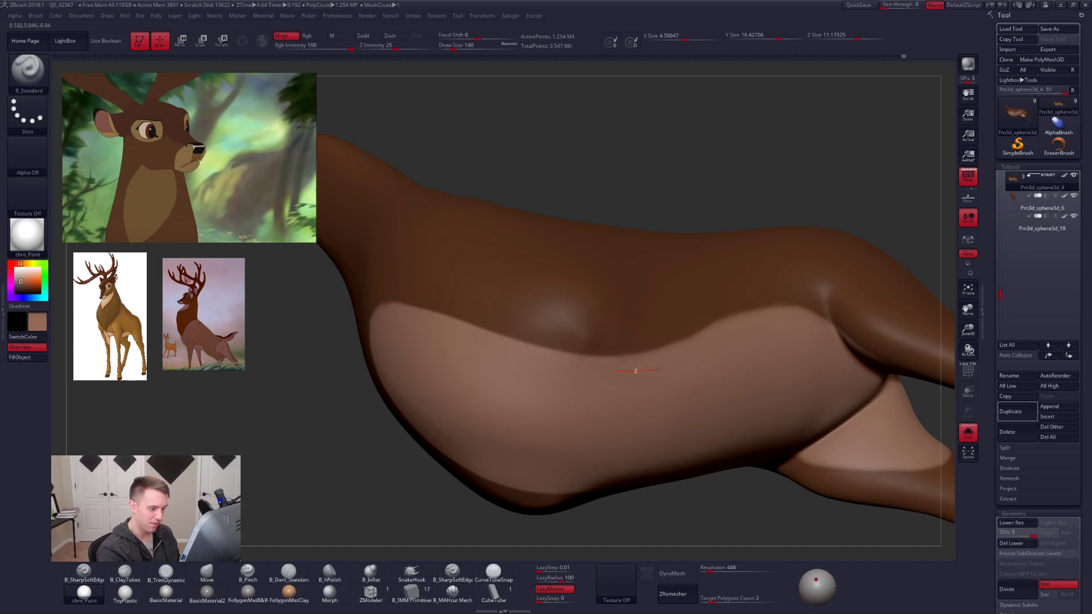
{"action": "mouse_move", "coordinate": [677, 362]}
{"action": "left_mouse_down"}
{"action": "mouse_move", "coordinate": [759, 318]}
{"action": "mouse_move", "coordinate": [814, 320]}
{"action": "mouse_move", "coordinate": [841, 336]}
{"action": "left_mouse_up"}
{"action": "right_click_drag", "start_coordinate": [786, 361], "coordinate": [755, 353], "text": "alt"}
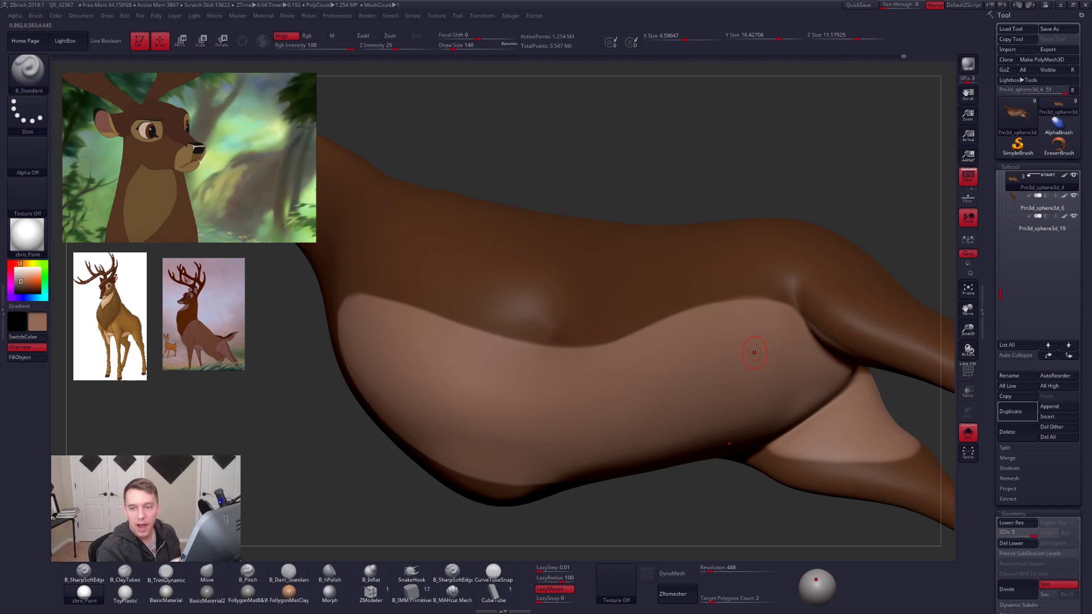
Sample the brown fur colour and repaint around the upper tip of the tan chest patch at draw size 140.
{"action": "right_click_drag", "start_coordinate": [739, 446], "coordinate": [735, 368]}
{"action": "key", "text": "c"}
{"action": "right_click_drag", "start_coordinate": [566, 343], "coordinate": [578, 325]}
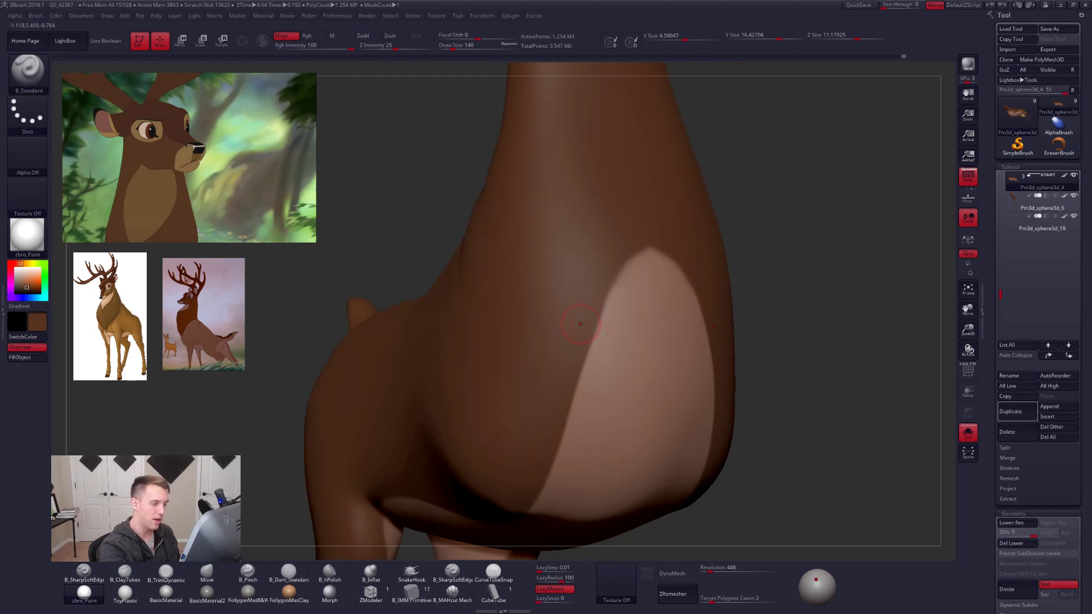
{"action": "left_click_drag", "start_coordinate": [599, 276], "coordinate": [664, 223]}
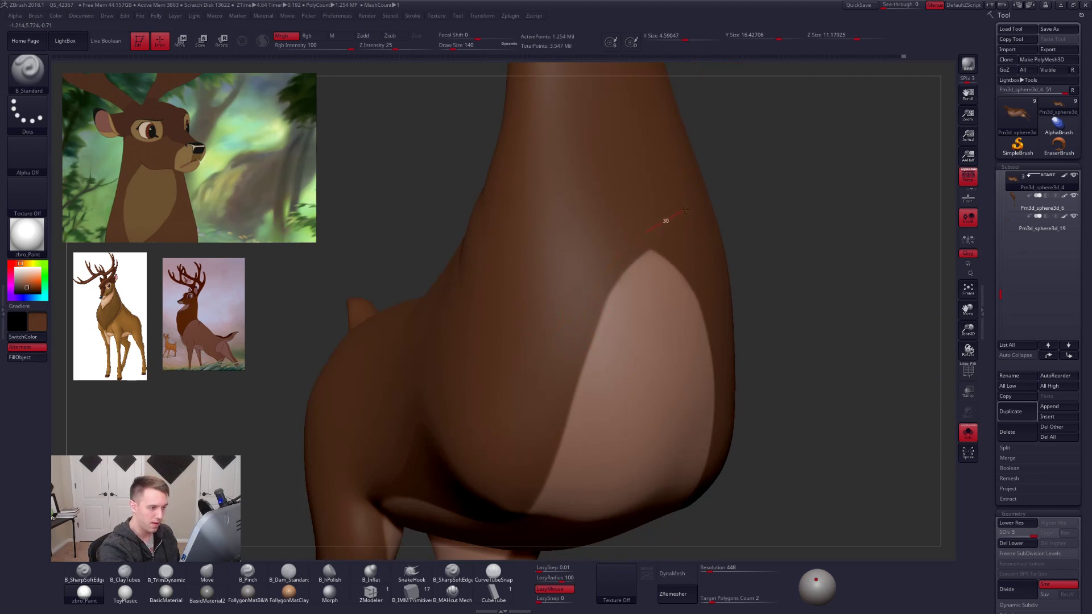
{"action": "right_click_drag", "start_coordinate": [659, 237], "coordinate": [661, 259], "text": "ctrl"}
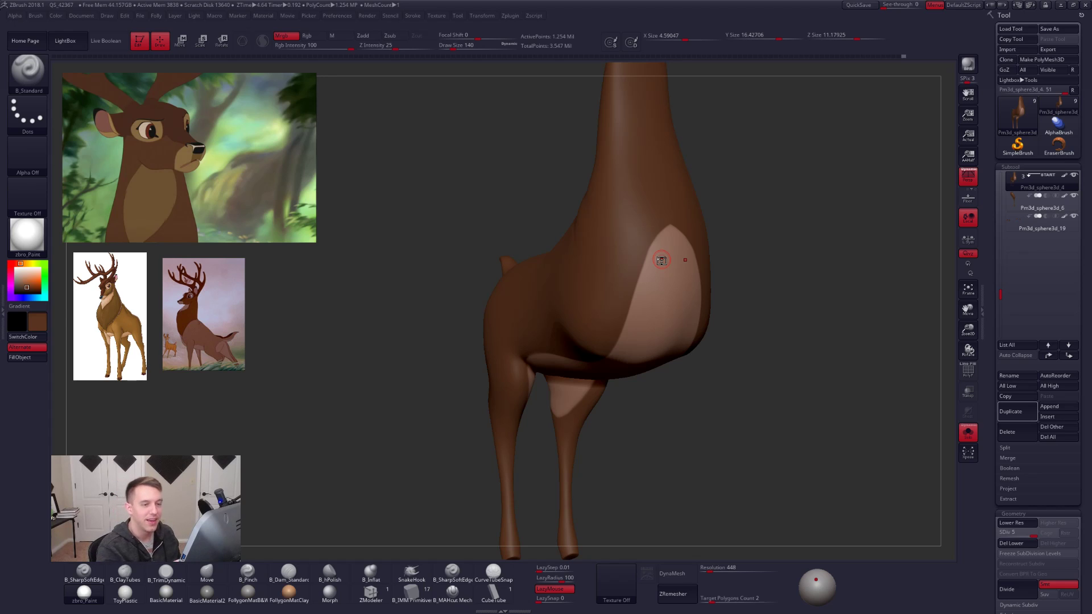
Show all subtools and frame the whole deer to check the chest and belly colours.
{"action": "left_click_drag", "start_coordinate": [812, 395], "coordinate": [787, 382], "text": "alt"}
{"action": "key", "text": "shift+s"}
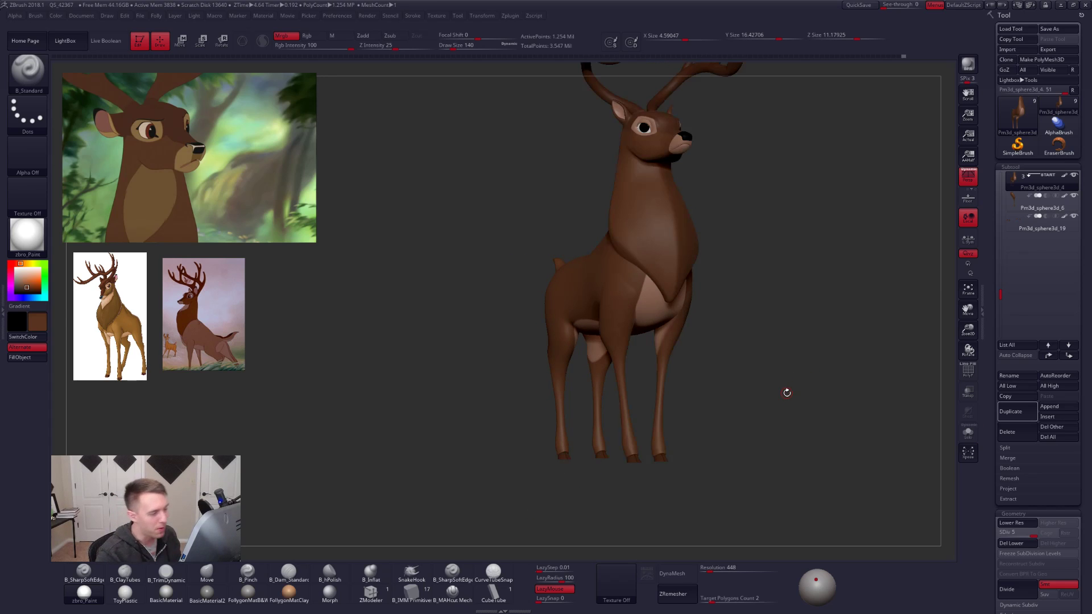
{"action": "left_click_drag", "start_coordinate": [790, 429], "coordinate": [759, 482], "text": "alt"}
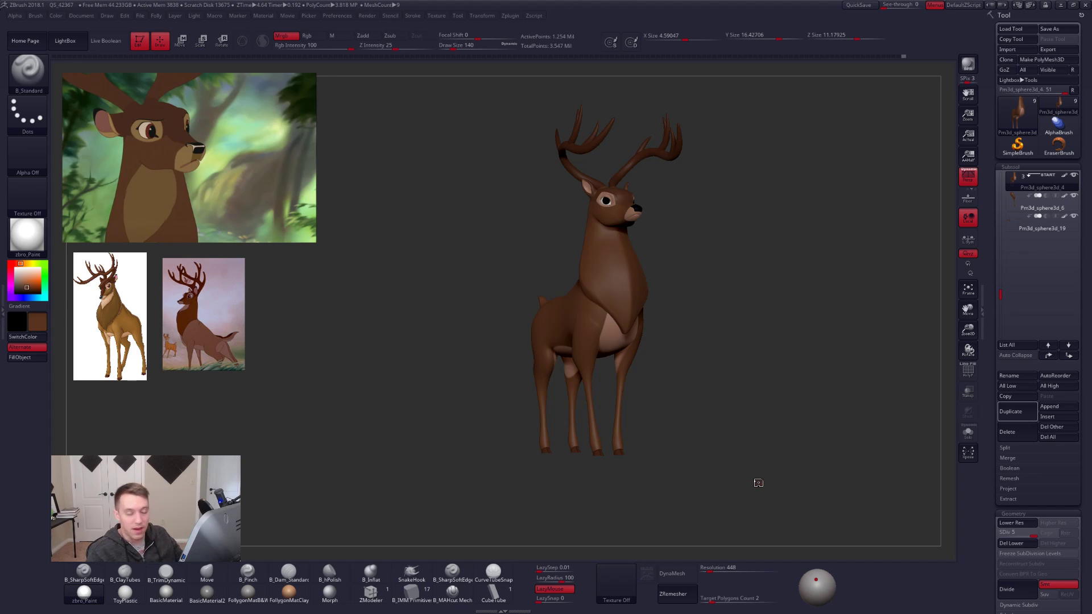
Isolate the front legs, sample the tan colour and clean up the inner-leg patch edge at draw size 104.
{"action": "left_click", "coordinate": [627, 345], "text": "alt"}
{"action": "key", "text": "alt+s"}
{"action": "right_click_drag", "start_coordinate": [677, 364], "coordinate": [733, 428], "text": "ctrl"}
{"action": "key", "text": "c"}
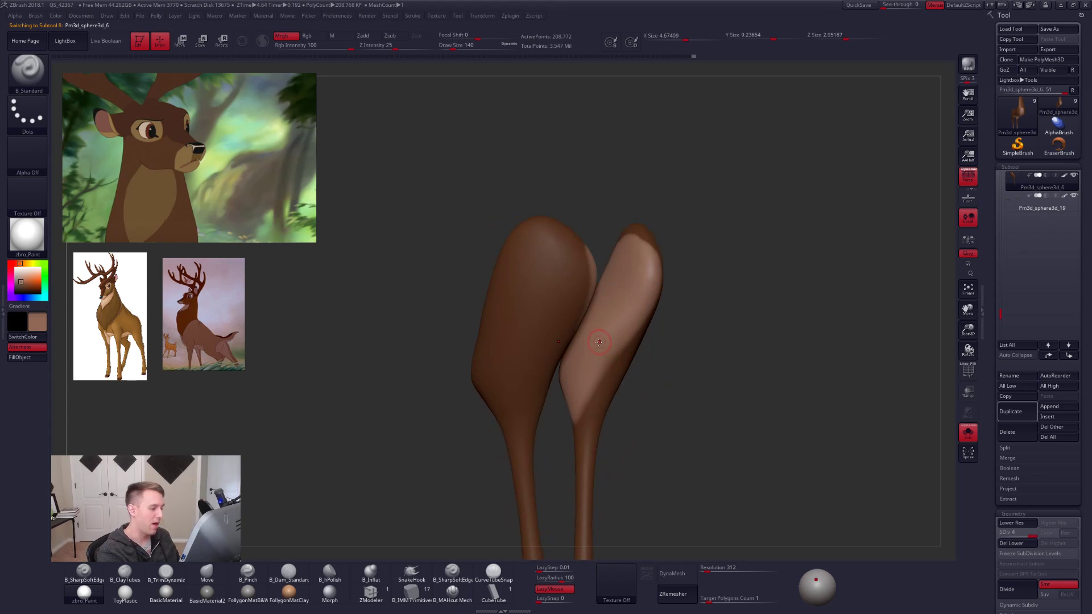
{"action": "left_click_drag", "start_coordinate": [677, 393], "coordinate": [689, 438]}
{"action": "key", "text": "space"}
{"action": "left_click_drag", "start_coordinate": [593, 387], "coordinate": [591, 386]}
{"action": "mouse_move", "coordinate": [565, 424]}
{"action": "left_mouse_down"}
{"action": "mouse_move", "coordinate": [570, 434]}
{"action": "mouse_move", "coordinate": [588, 381]}
{"action": "mouse_move", "coordinate": [660, 283]}
{"action": "left_mouse_up"}
{"action": "right_click_drag", "start_coordinate": [660, 318], "coordinate": [613, 339]}
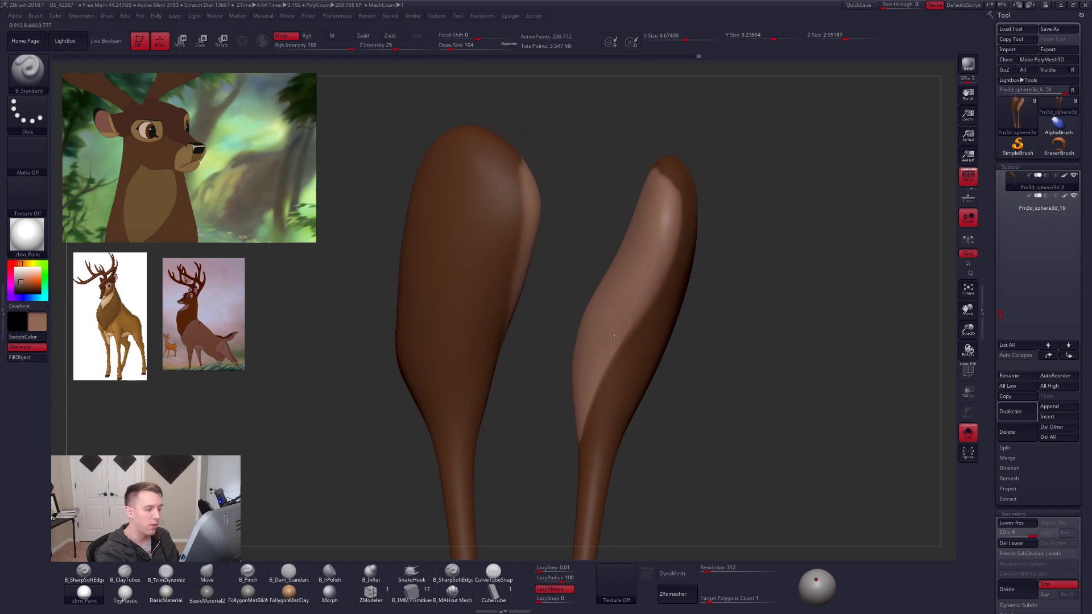
{"action": "left_click_drag", "start_coordinate": [654, 280], "coordinate": [668, 247]}
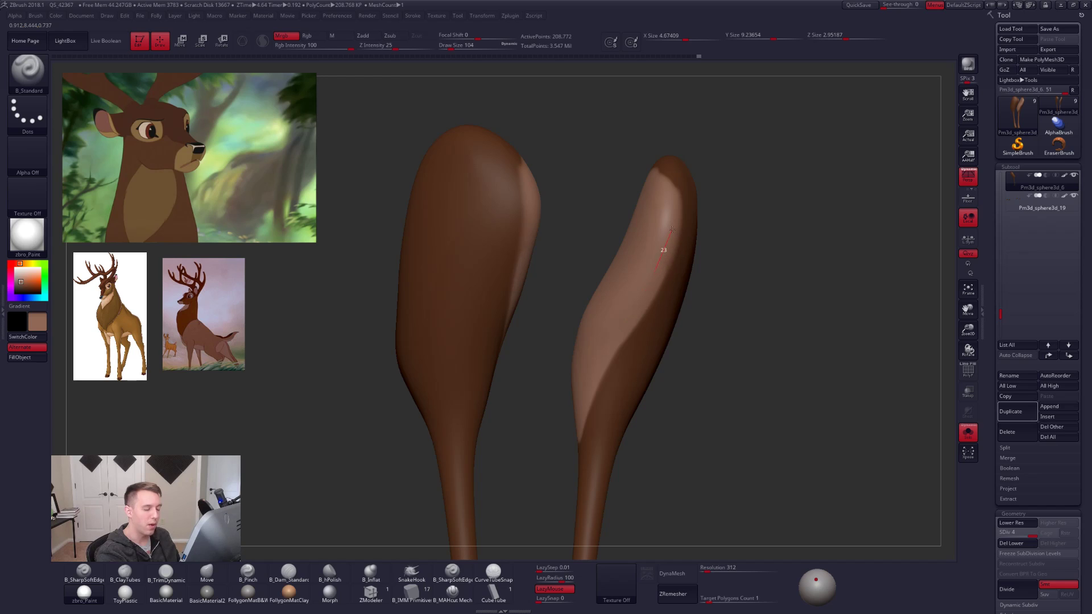
{"action": "left_click_drag", "start_coordinate": [674, 160], "coordinate": [674, 158]}
Sharpen the long edge and lower tip of the tan patch on the inside of the opposite front leg.
{"action": "right_click_drag", "start_coordinate": [658, 239], "coordinate": [580, 302]}
{"action": "right_click_drag", "start_coordinate": [539, 378], "coordinate": [549, 398]}
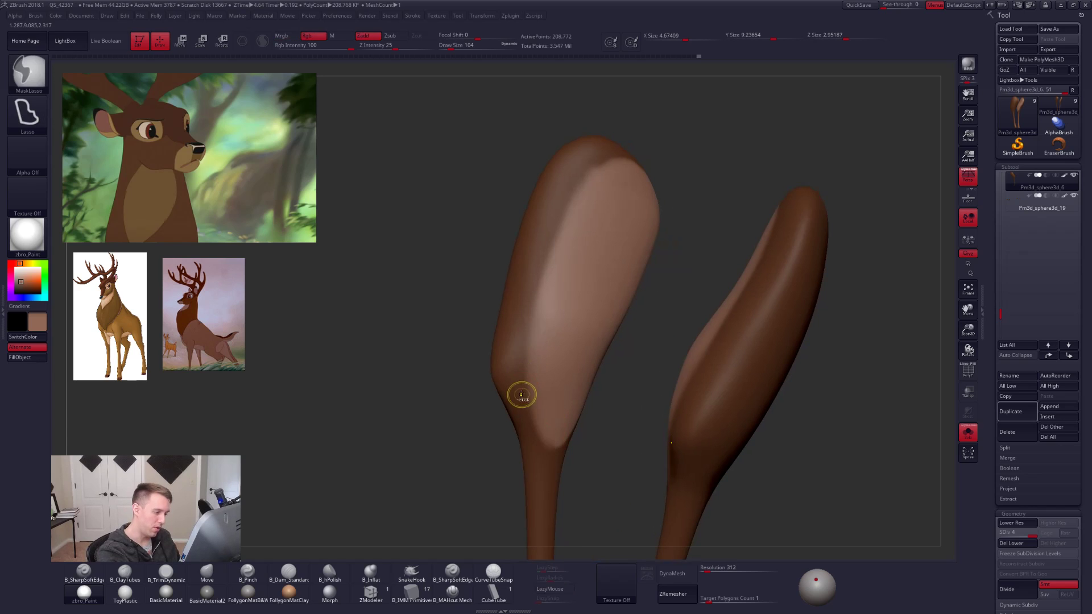
{"action": "mouse_move", "coordinate": [589, 184]}
{"action": "left_mouse_down"}
{"action": "mouse_move", "coordinate": [573, 202]}
{"action": "mouse_move", "coordinate": [549, 293]}
{"action": "mouse_move", "coordinate": [546, 435]}
{"action": "left_mouse_up"}
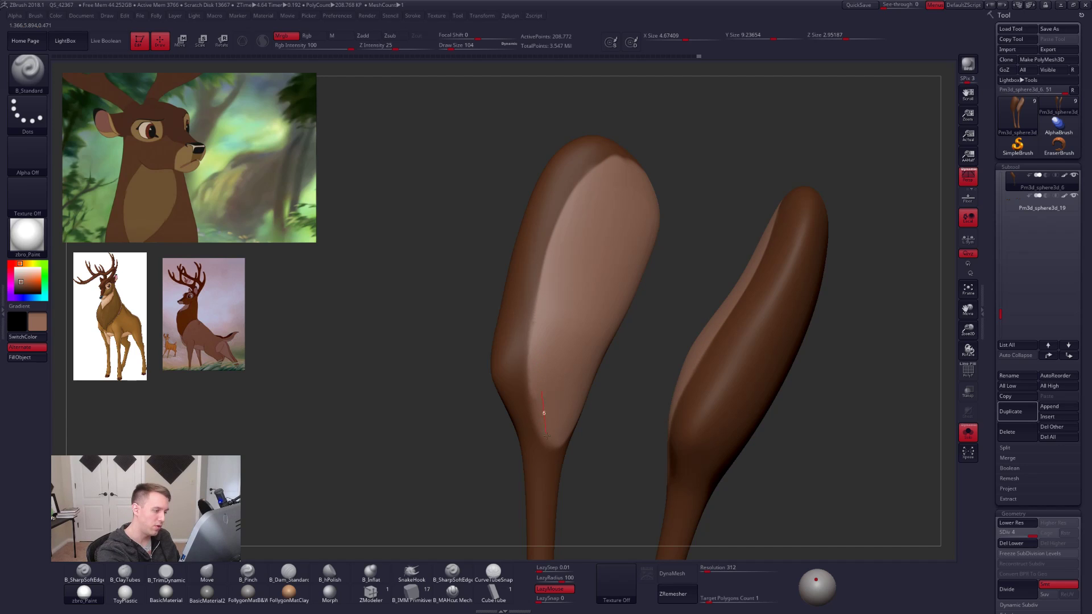
{"action": "left_click_drag", "start_coordinate": [567, 477], "coordinate": [559, 473]}
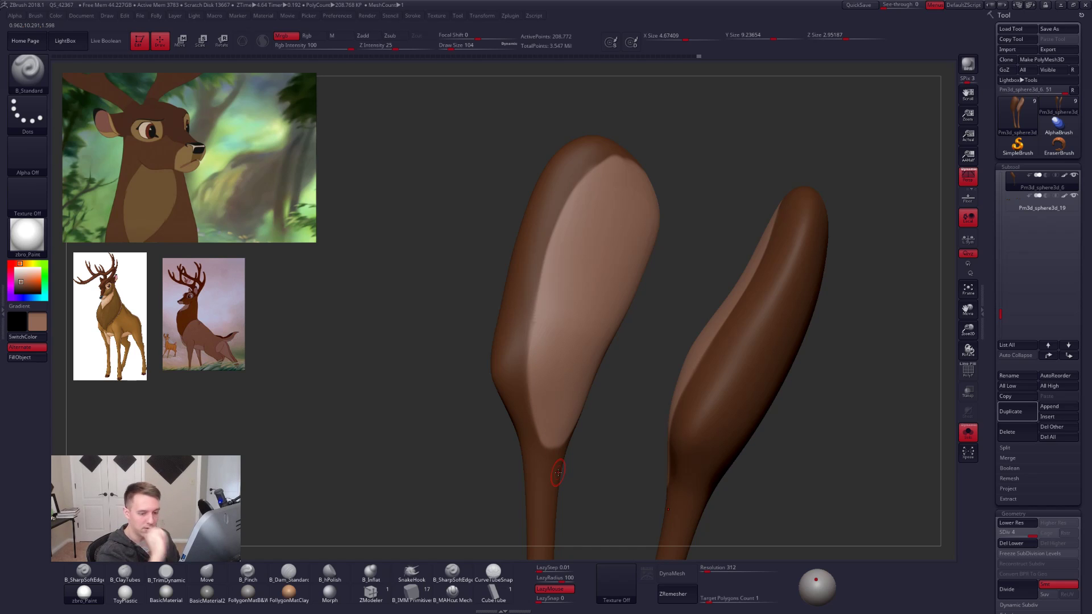
Divide the front legs to subdivision level 5 and briefly check their polygon wireframe.
{"action": "key", "text": "ctrl+d"}
{"action": "left_click_drag", "start_coordinate": [790, 415], "coordinate": [674, 420], "text": "alt"}
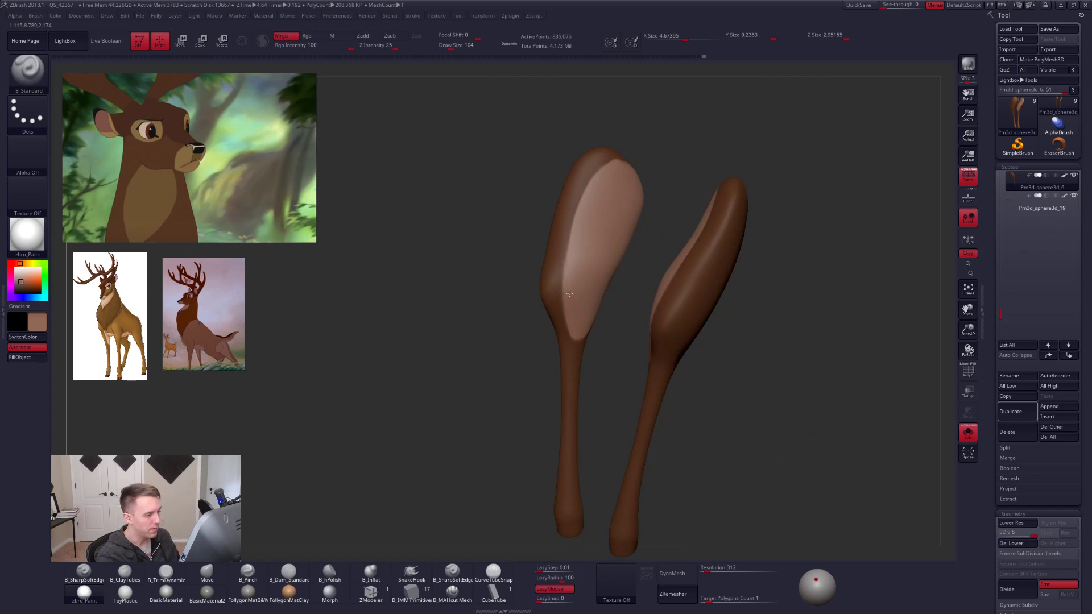
{"action": "left_click_drag", "start_coordinate": [643, 307], "coordinate": [674, 341], "text": "alt"}
{"action": "key", "text": "shift+f"}
{"action": "key", "text": "shift+f"}
Sample the brown colour and even out the top edge of the tan inner-leg patch at draw size 104.
{"action": "right_click_drag", "start_coordinate": [564, 273], "coordinate": [579, 323], "text": "alt"}
{"action": "mouse_move", "coordinate": [577, 285]}
{"action": "right_mouse_down"}
{"action": "mouse_move", "coordinate": [595, 261]}
{"action": "mouse_move", "coordinate": [602, 309]}
{"action": "mouse_move", "coordinate": [590, 290]}
{"action": "mouse_move", "coordinate": [571, 344]}
{"action": "mouse_move", "coordinate": [581, 294]}
{"action": "right_mouse_up"}
{"action": "key", "text": "c"}
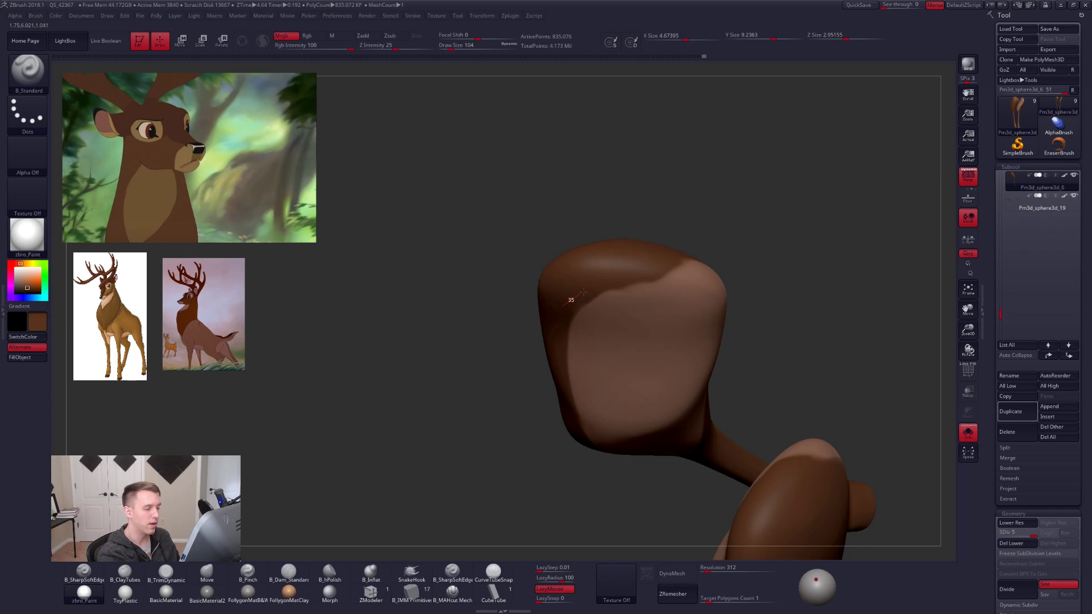
{"action": "left_click_drag", "start_coordinate": [662, 259], "coordinate": [648, 264]}
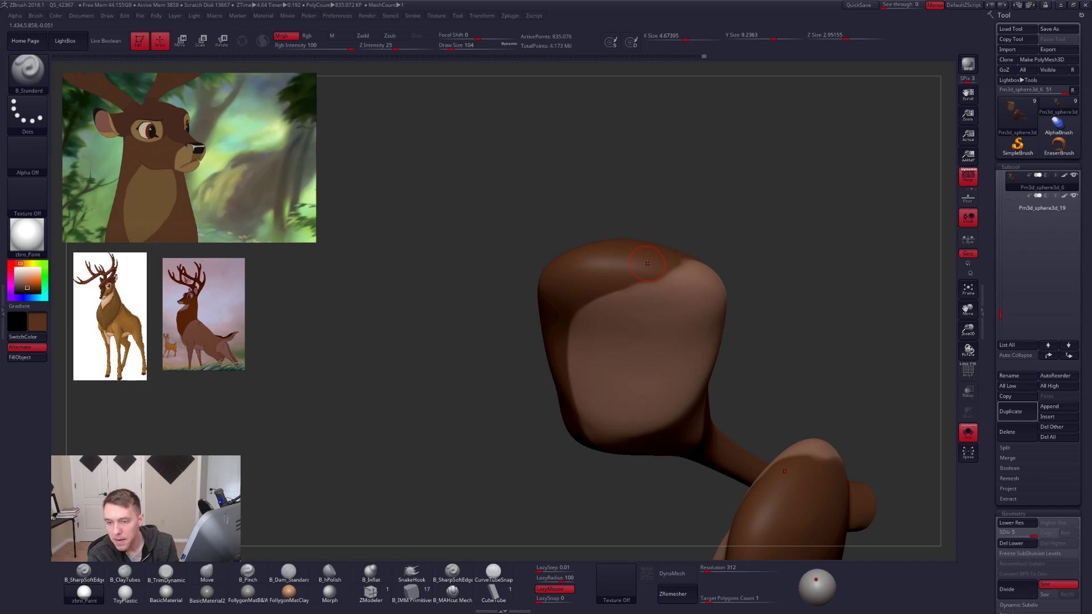
{"action": "right_click_drag", "start_coordinate": [647, 265], "coordinate": [708, 373]}
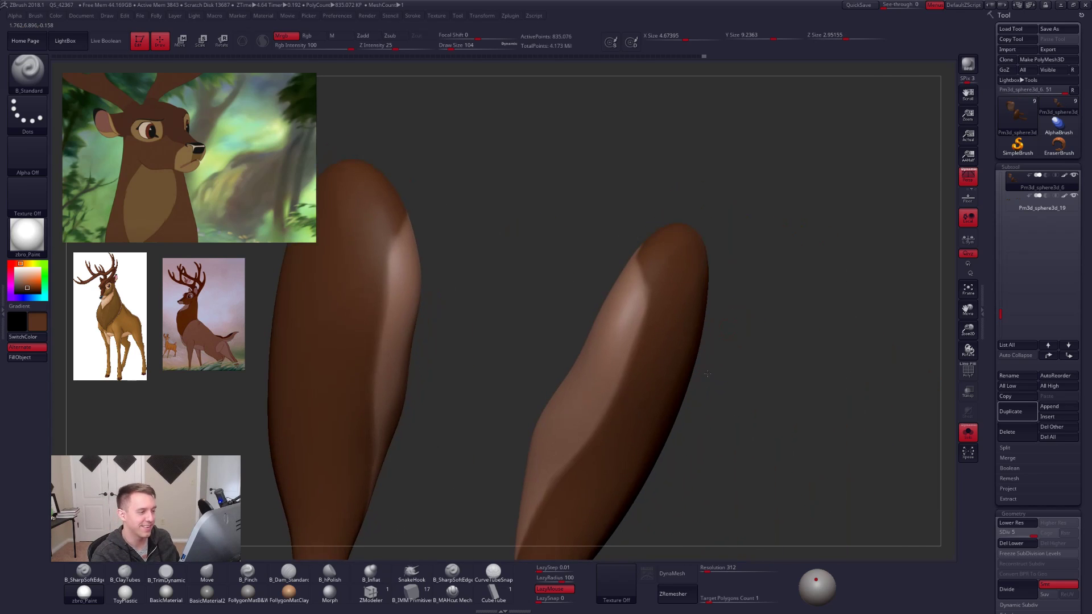
Sample the tan colour and fill out the upper outer edge of the inner-leg patch at draw size 88.
{"action": "mouse_move", "coordinate": [668, 307]}
{"action": "right_mouse_down"}
{"action": "mouse_move", "coordinate": [622, 278]}
{"action": "mouse_move", "coordinate": [597, 296]}
{"action": "right_mouse_up"}
{"action": "key", "text": "c"}
{"action": "key", "text": "space"}
{"action": "left_click_drag", "start_coordinate": [632, 239], "coordinate": [633, 333]}
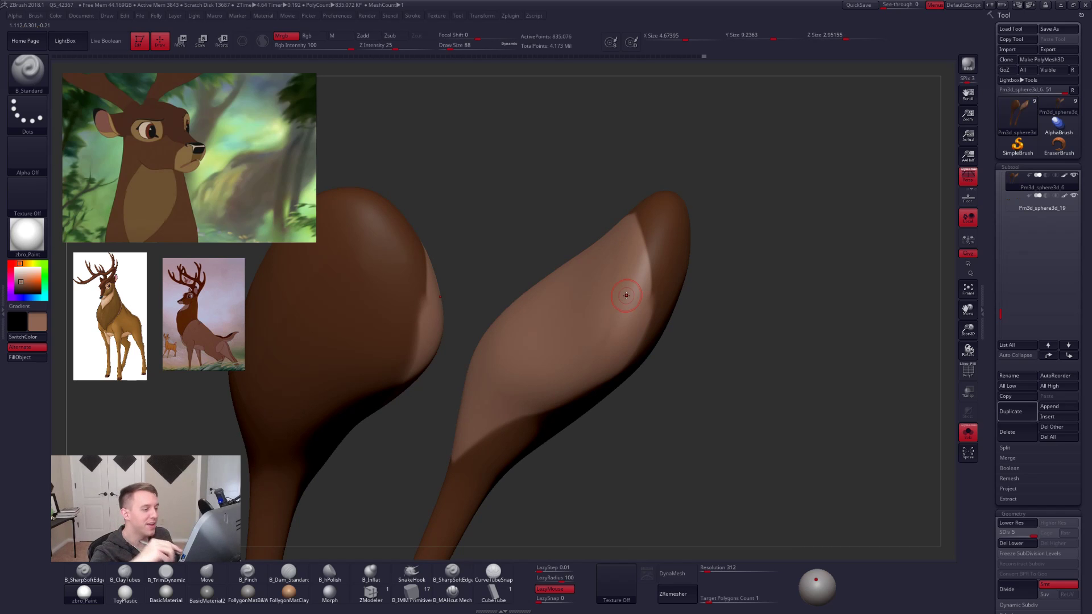
Sample the brown colour and sharpen the upper corner of the inner-leg patch at draw size 67.
{"action": "mouse_move", "coordinate": [626, 295]}
{"action": "right_mouse_down"}
{"action": "mouse_move", "coordinate": [668, 284]}
{"action": "mouse_move", "coordinate": [677, 228]}
{"action": "right_mouse_up"}
{"action": "key", "text": "c"}
{"action": "key", "text": "space"}
{"action": "left_click_drag", "start_coordinate": [684, 225], "coordinate": [681, 225]}
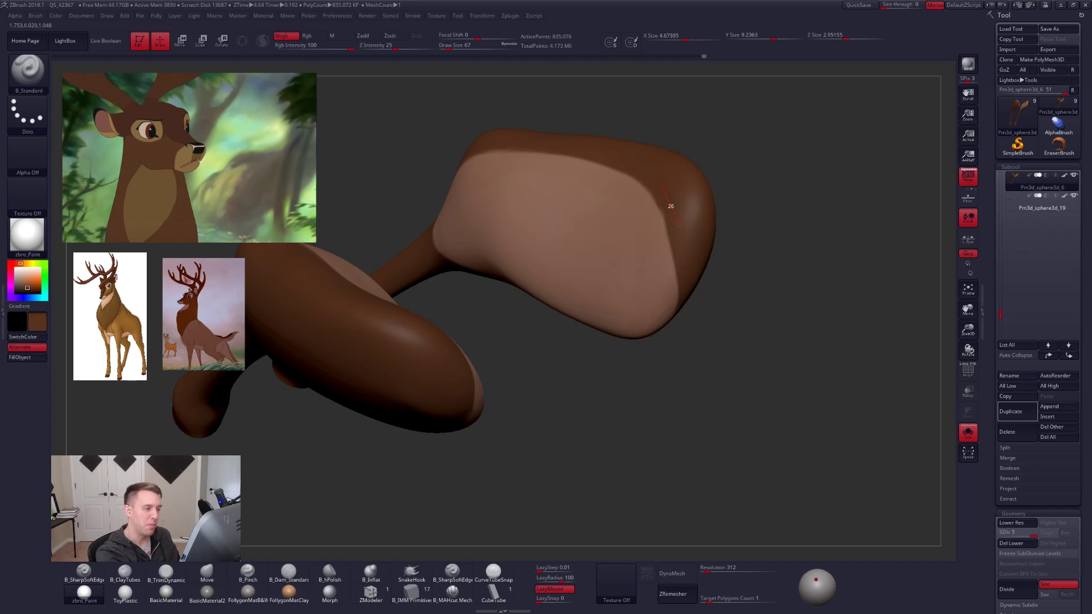
{"action": "left_click_drag", "start_coordinate": [691, 266], "coordinate": [693, 274]}
{"action": "left_click_drag", "start_coordinate": [664, 198], "coordinate": [669, 209]}
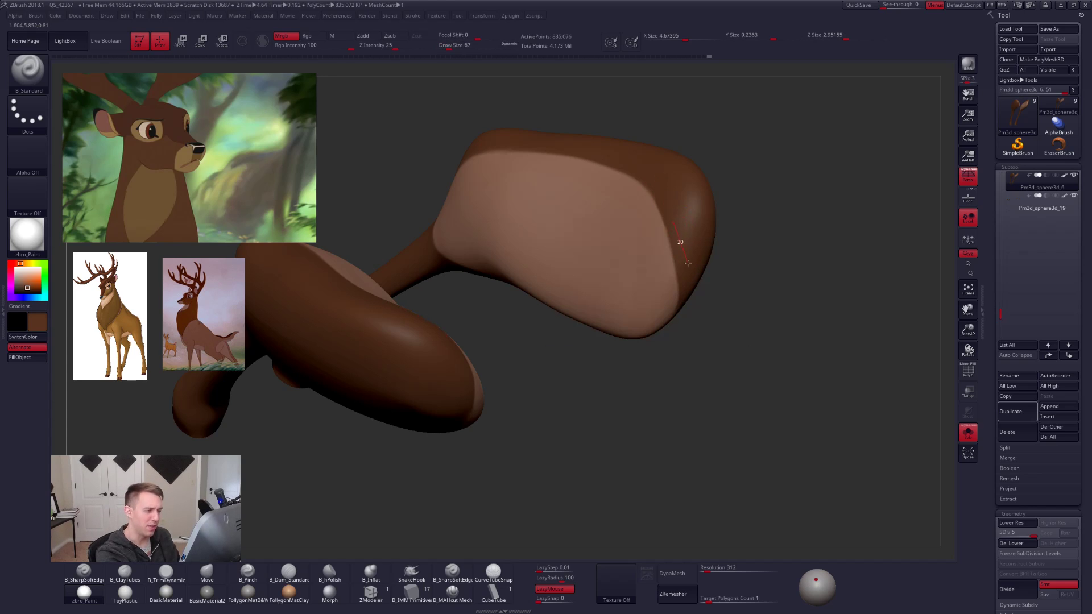
Continue the brown edge down the side of the inner-leg patch and check it from the front with all subtools shown.
{"action": "right_click_drag", "start_coordinate": [687, 263], "coordinate": [694, 322]}
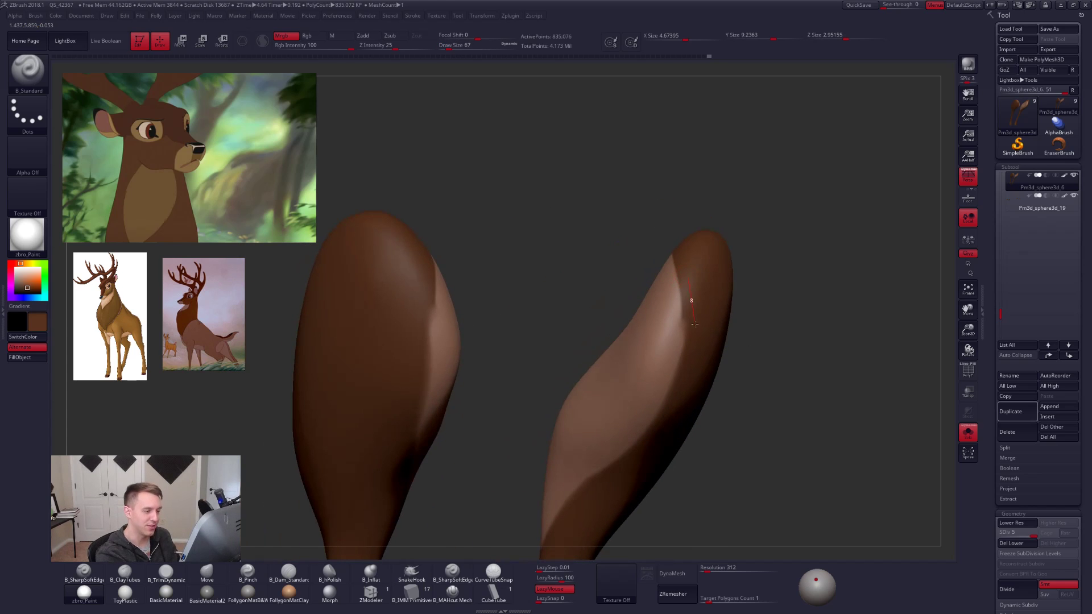
{"action": "left_click_drag", "start_coordinate": [693, 357], "coordinate": [689, 389]}
{"action": "right_click_drag", "start_coordinate": [674, 377], "coordinate": [678, 407]}
{"action": "left_click_drag", "start_coordinate": [683, 319], "coordinate": [676, 417]}
{"action": "left_click_drag", "start_coordinate": [676, 364], "coordinate": [664, 449]}
{"action": "mouse_move", "coordinate": [663, 449]}
{"action": "right_mouse_down"}
{"action": "mouse_move", "coordinate": [688, 451]}
{"action": "mouse_move", "coordinate": [651, 453]}
{"action": "mouse_move", "coordinate": [682, 333]}
{"action": "right_mouse_up"}
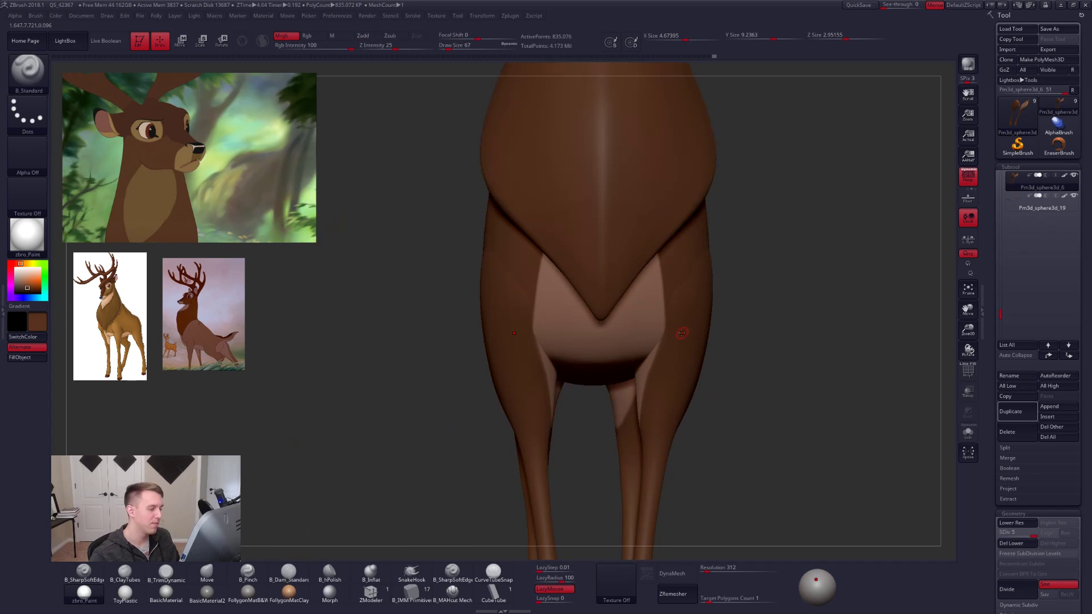
Switch to the Chrome browser, search the web for "great bambino" and return to ZBrush.
{"action": "key", "text": "alt+Tab"}
{"action": "key", "text": "alt+Tab"}
{"action": "key", "text": "alt+Tab"}
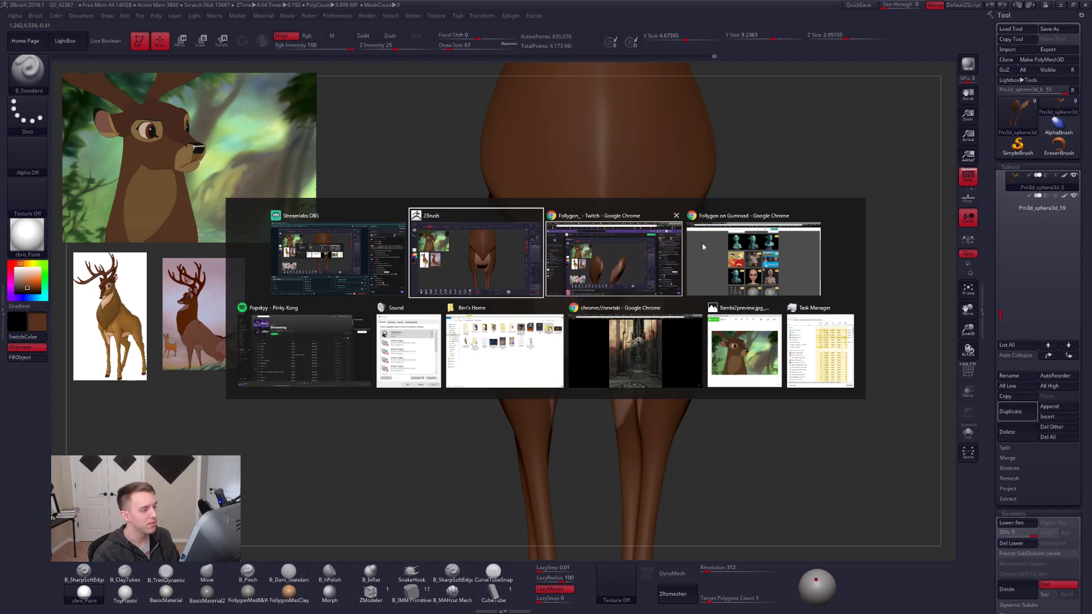
{"action": "key", "text": "ctrl+t"}
{"action": "type", "text": "gre"}
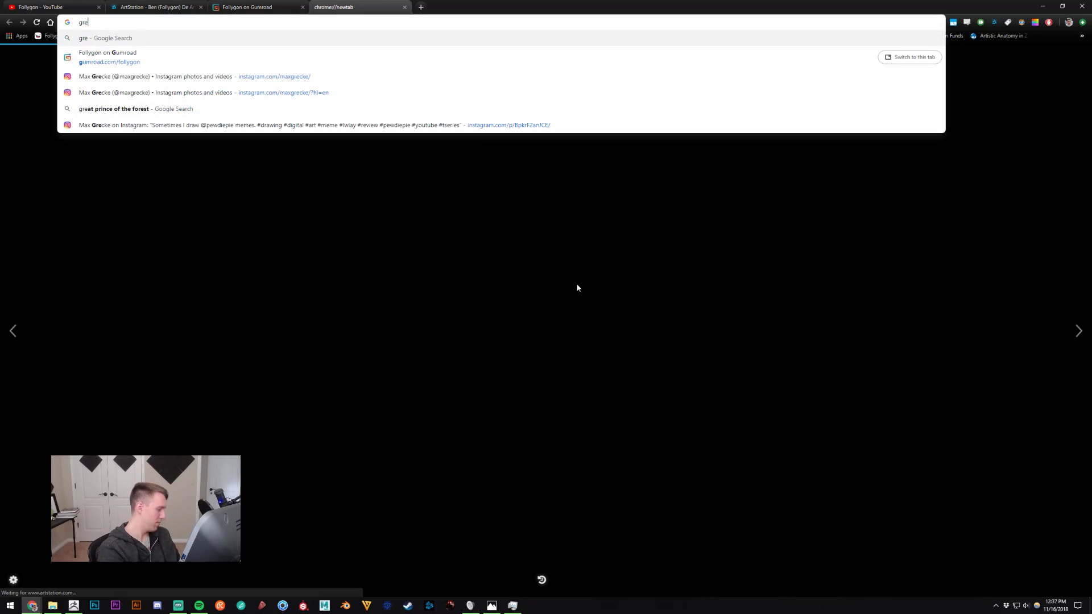
{"action": "type", "text": "at bambino"}
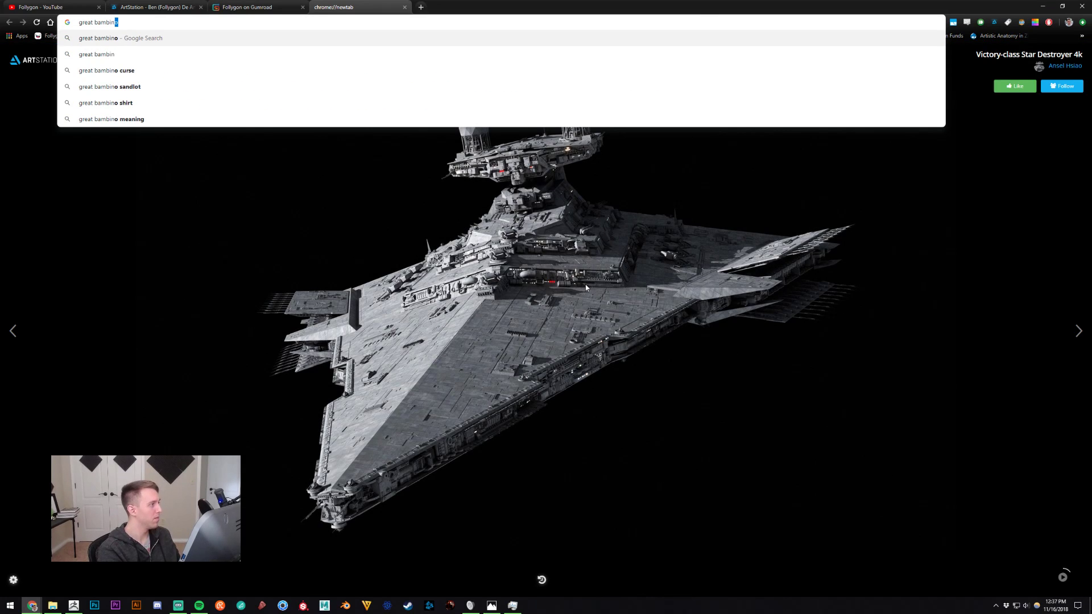
{"action": "key", "text": "Return"}
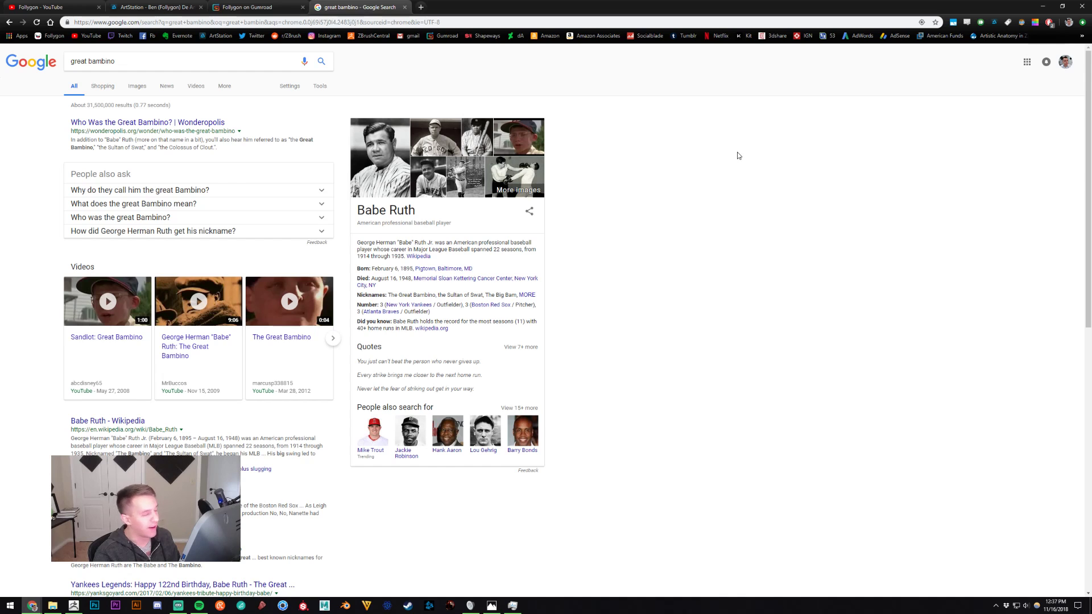
{"action": "key", "text": "ctrl+w"}
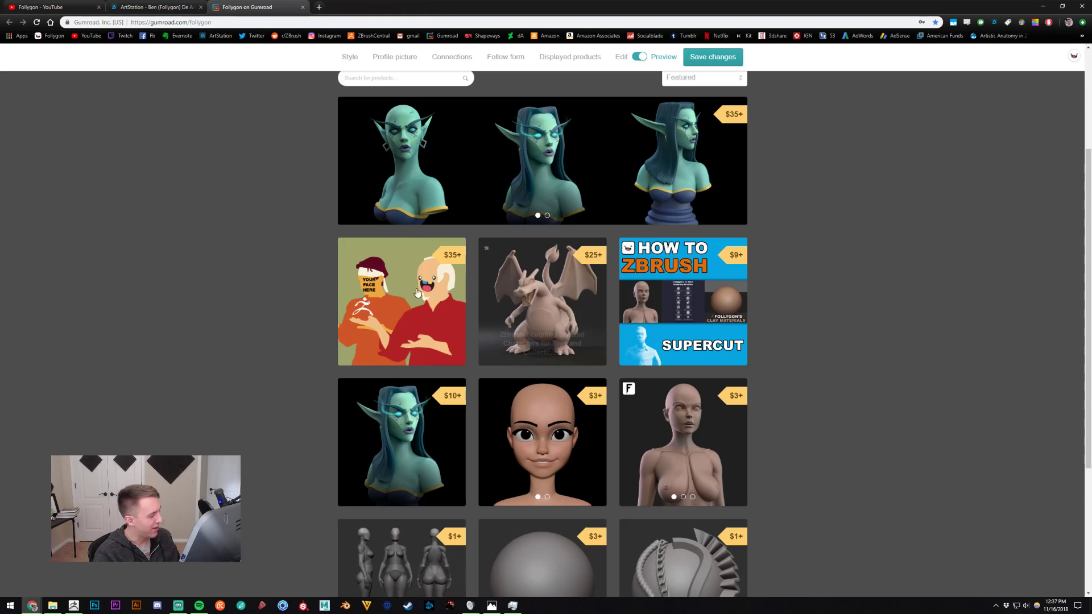
{"action": "left_click", "coordinate": [75, 605]}
Set up the Move brush at draw size 595 and show the whole stag from the side with perspective off.
{"action": "left_click_drag", "start_coordinate": [762, 369], "coordinate": [653, 320]}
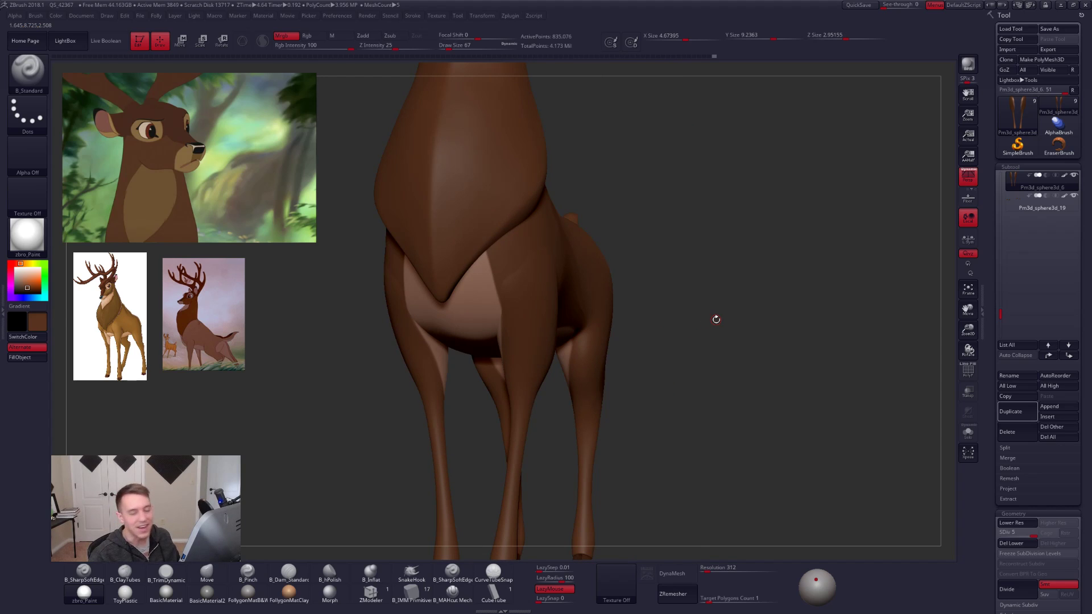
{"action": "left_click_drag", "start_coordinate": [716, 319], "coordinate": [792, 502], "text": "alt"}
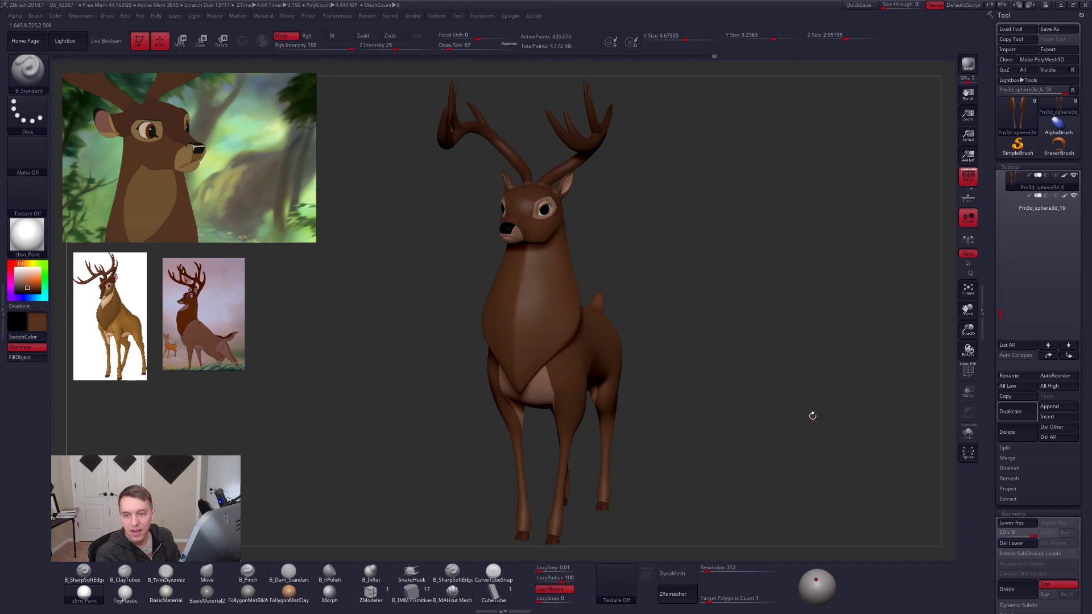
{"action": "left_click_drag", "start_coordinate": [619, 433], "coordinate": [636, 401], "text": "alt"}
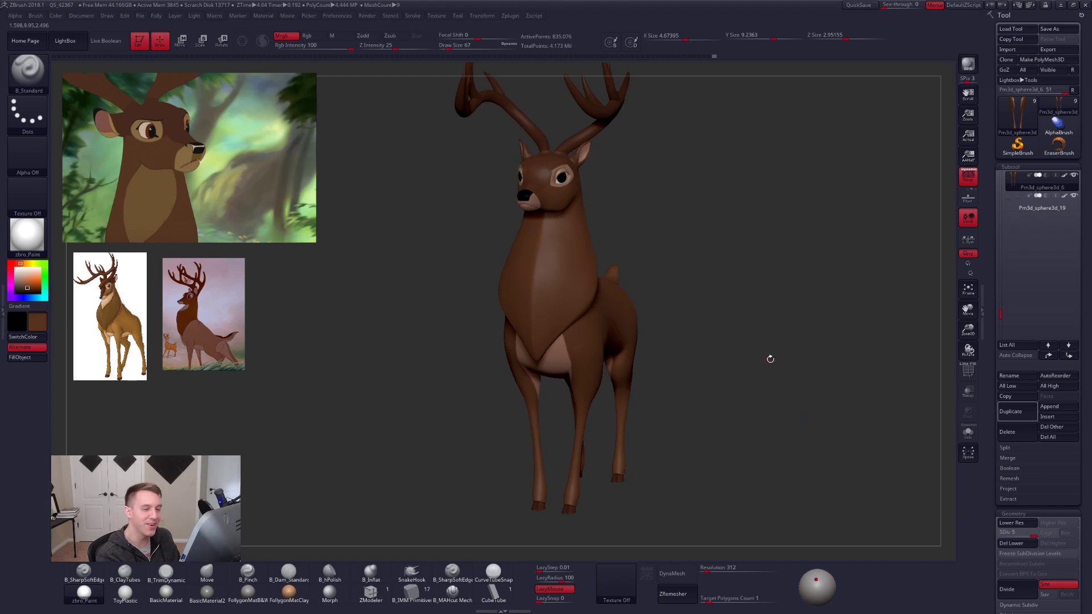
{"action": "key", "text": "b"}
{"action": "key", "text": "m"}
{"action": "key", "text": "v"}
{"action": "key", "text": "space"}
{"action": "left_click_drag", "start_coordinate": [811, 369], "coordinate": [829, 368]}
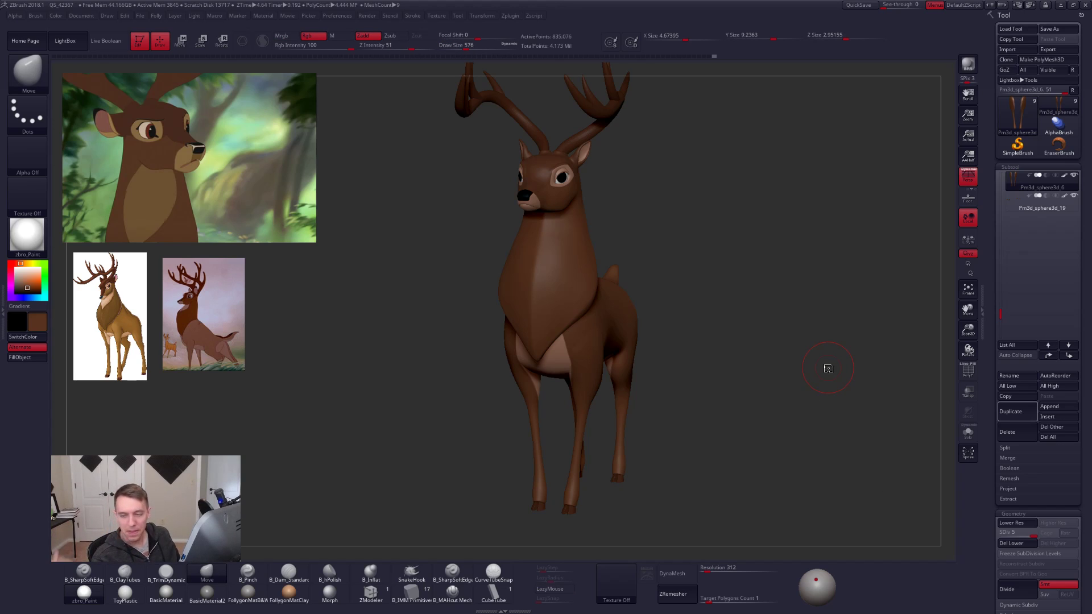
{"action": "right_click_drag", "start_coordinate": [679, 398], "coordinate": [615, 405]}
{"action": "key", "text": "space"}
{"action": "left_click", "coordinate": [646, 367]}
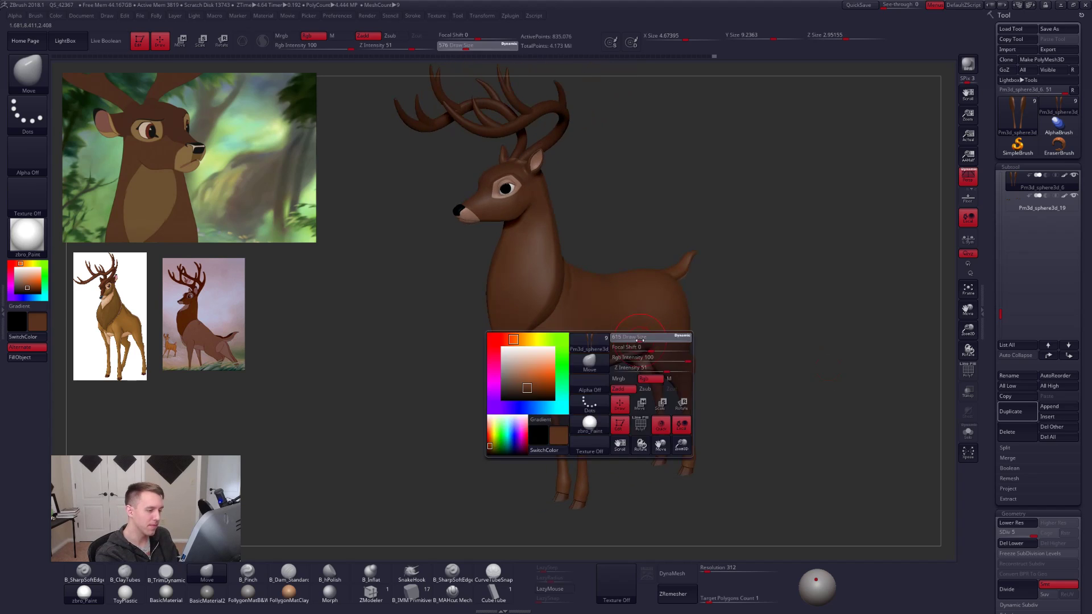
{"action": "right_click_drag", "start_coordinate": [648, 364], "coordinate": [615, 354], "text": "shift"}
{"action": "left_click", "coordinate": [968, 178]}
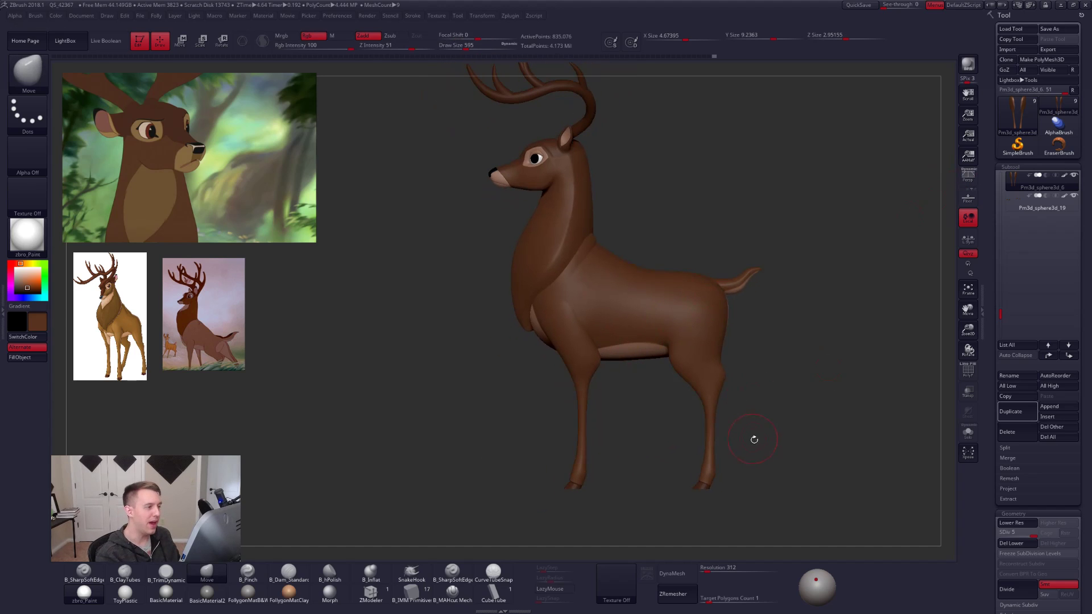
{"action": "right_click_drag", "start_coordinate": [753, 439], "coordinate": [750, 458], "text": "shift"}
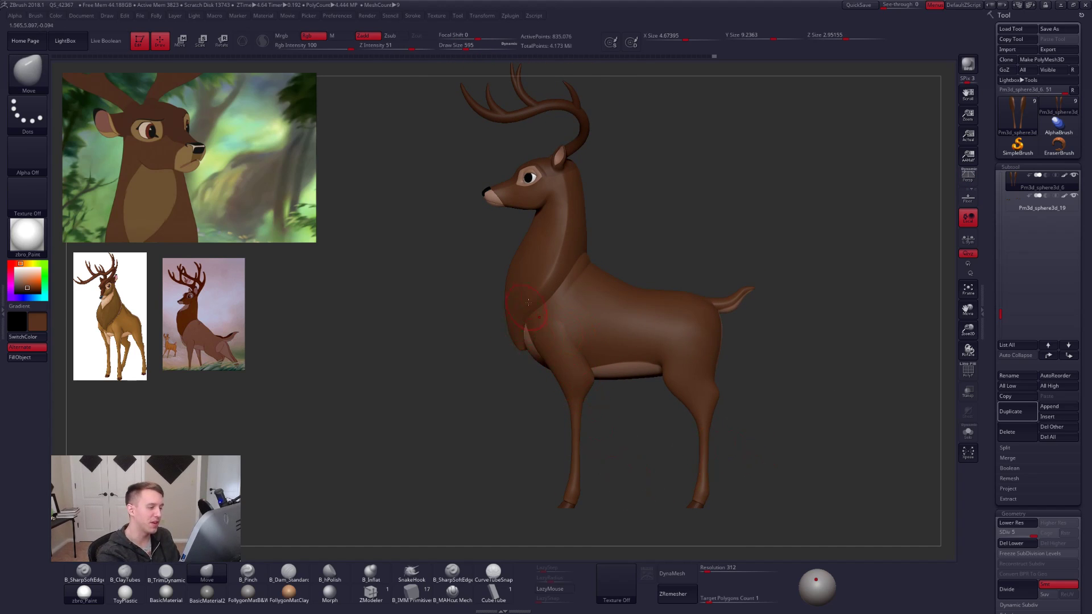
Select the head and neck subtool and isolate it in side view.
{"action": "left_click", "coordinate": [543, 283], "text": "alt"}
{"action": "key", "text": "alt+s"}
{"action": "key", "text": "alt+s"}
{"action": "right_click_drag", "start_coordinate": [538, 279], "coordinate": [558, 259], "text": "ctrl"}
{"action": "key", "text": "space"}
{"action": "left_click_drag", "start_coordinate": [558, 258], "coordinate": [554, 256]}
{"action": "key", "text": "shift+f"}
{"action": "key", "text": "shift+f"}
{"action": "right_click_drag", "start_coordinate": [569, 249], "coordinate": [630, 262], "text": "alt"}
{"action": "key", "text": "alt+s"}
{"action": "key", "text": "space"}
{"action": "left_click_drag", "start_coordinate": [631, 259], "coordinate": [626, 258]}
{"action": "right_click_drag", "start_coordinate": [618, 307], "coordinate": [650, 312], "text": "alt"}
Pinch the form along the side of the neck and chest with B_Pinch at draw size 292.
{"action": "key", "text": "b"}
{"action": "key", "text": "p"}
{"action": "key", "text": "i"}
{"action": "key", "text": "space"}
{"action": "left_click_drag", "start_coordinate": [649, 246], "coordinate": [671, 301]}
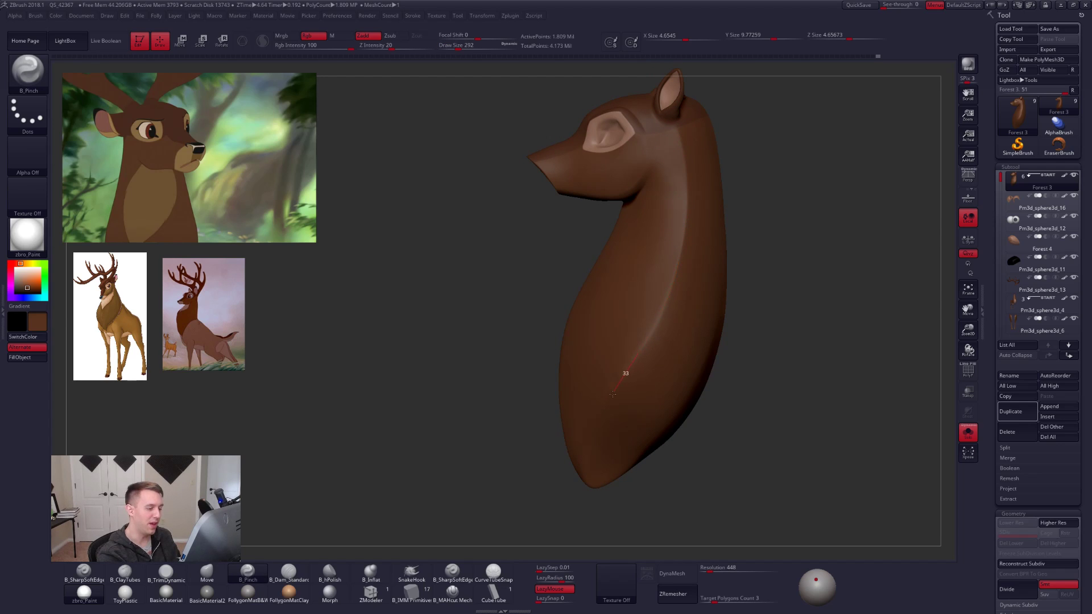
{"action": "left_click_drag", "start_coordinate": [591, 499], "coordinate": [583, 229]}
Sharpen the centre ridge down the front of the neck and chest with B_Pinch at draw size 306.
{"action": "right_click_drag", "start_coordinate": [583, 230], "coordinate": [582, 237]}
{"action": "key", "text": "space"}
{"action": "left_click_drag", "start_coordinate": [583, 237], "coordinate": [585, 237]}
{"action": "right_click_drag", "start_coordinate": [585, 236], "coordinate": [577, 230]}
{"action": "left_click_drag", "start_coordinate": [578, 199], "coordinate": [578, 227]}
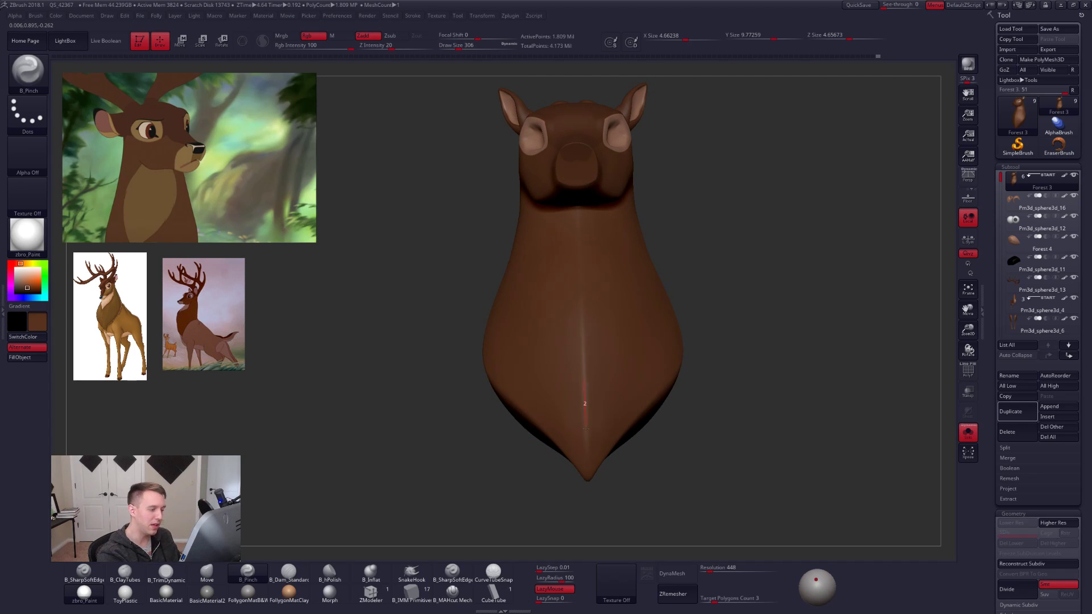
{"action": "key", "text": "space"}
{"action": "right_click_drag", "start_coordinate": [637, 376], "coordinate": [595, 372]}
{"action": "key", "text": "space"}
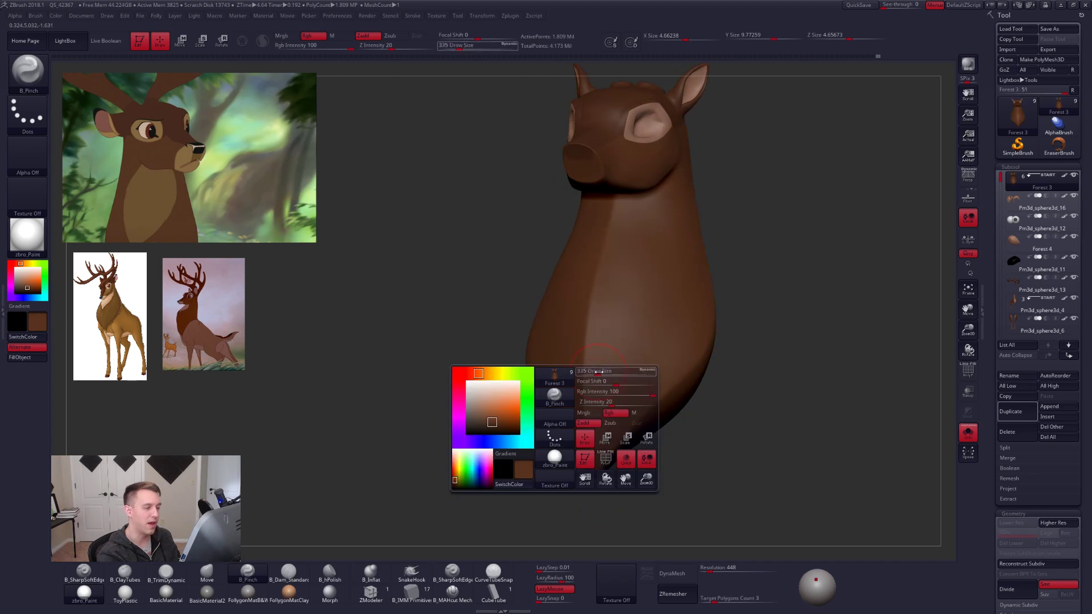
Pinch the centre ridge toward the pointed tip of the chest with B_Pinch at draw size 192.
{"action": "key", "text": "3"}
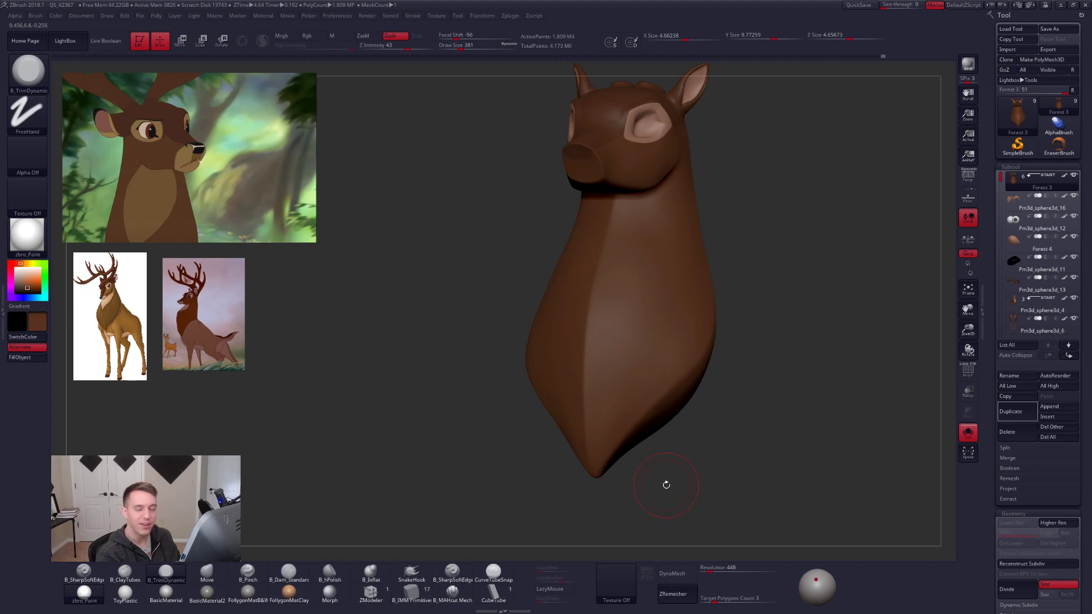
{"action": "left_click_drag", "start_coordinate": [663, 481], "coordinate": [608, 391]}
{"action": "right_click_drag", "start_coordinate": [607, 391], "coordinate": [597, 373]}
{"action": "key", "text": "space"}
{"action": "key", "text": "5"}
{"action": "key", "text": "space"}
{"action": "mouse_move", "coordinate": [597, 373]}
{"action": "left_mouse_down"}
{"action": "mouse_move", "coordinate": [586, 364]}
{"action": "mouse_move", "coordinate": [589, 382]}
{"action": "left_mouse_up"}
{"action": "key", "text": "space"}
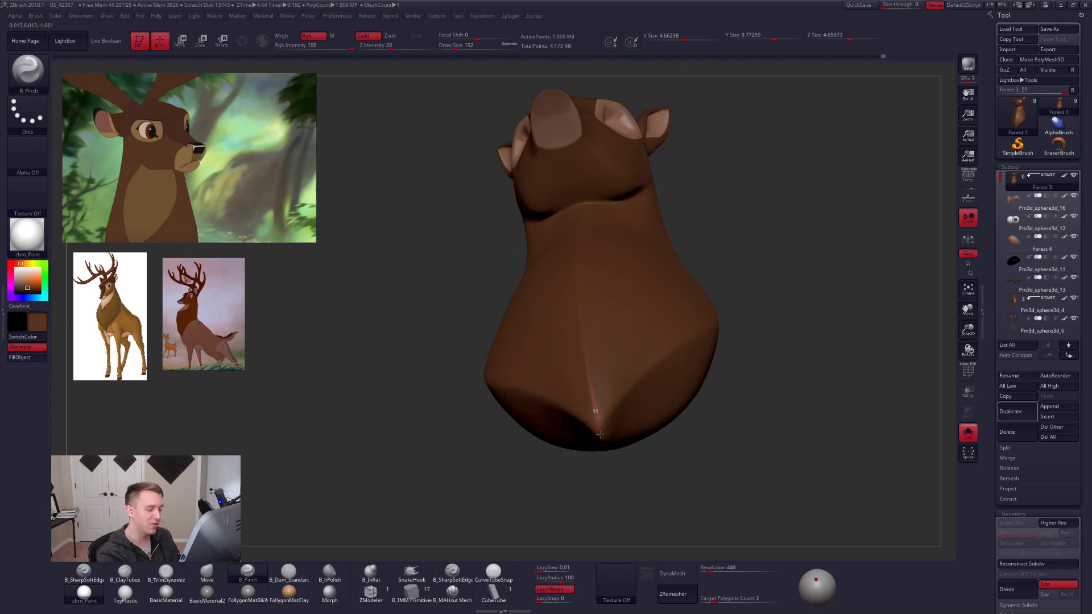
{"action": "left_click_drag", "start_coordinate": [606, 465], "coordinate": [602, 395]}
Flatten the planes beside the chest tip with B_TrimDynamic at draw size 227.
{"action": "key", "text": "3"}
{"action": "key", "text": "space"}
{"action": "left_click_drag", "start_coordinate": [599, 442], "coordinate": [606, 405]}
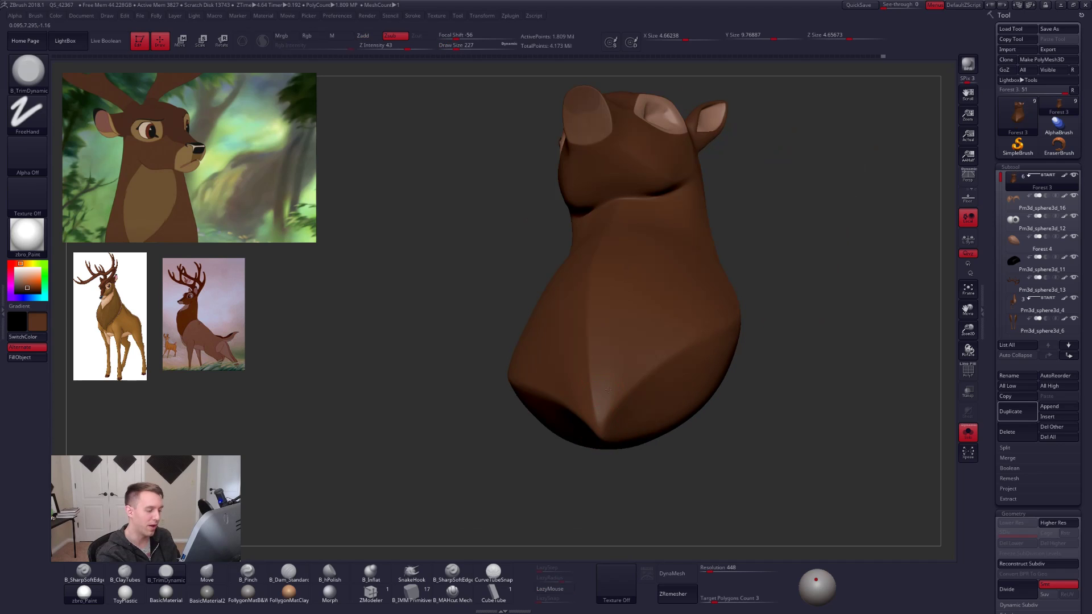
{"action": "left_click_drag", "start_coordinate": [598, 455], "coordinate": [661, 405]}
Show the full stag and adjust the back of the neck with the Move brush at draw size 810.
{"action": "left_click_drag", "start_coordinate": [784, 425], "coordinate": [770, 462], "text": "alt"}
{"action": "key", "text": "4"}
{"action": "key", "text": "space"}
{"action": "mouse_move", "coordinate": [660, 260]}
{"action": "left_mouse_down"}
{"action": "mouse_move", "coordinate": [670, 260]}
{"action": "mouse_move", "coordinate": [668, 280]}
{"action": "mouse_move", "coordinate": [679, 266]}
{"action": "left_mouse_up"}
{"action": "key", "text": "shift+s"}
{"action": "key", "text": "space"}
{"action": "left_click_drag", "start_coordinate": [685, 174], "coordinate": [680, 213], "text": "alt"}
{"action": "key", "text": "space"}
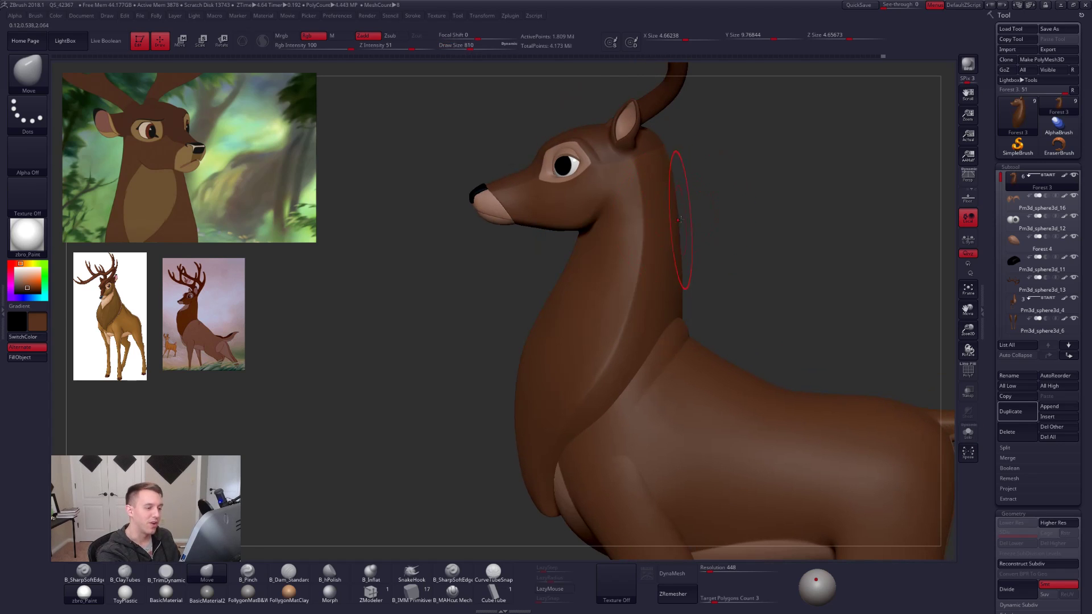
{"action": "mouse_move", "coordinate": [741, 282]}
{"action": "left_mouse_down", "text": "alt"}
{"action": "mouse_move", "coordinate": [830, 327]}
{"action": "mouse_move", "coordinate": [745, 276]}
{"action": "left_mouse_up", "text": "alt"}
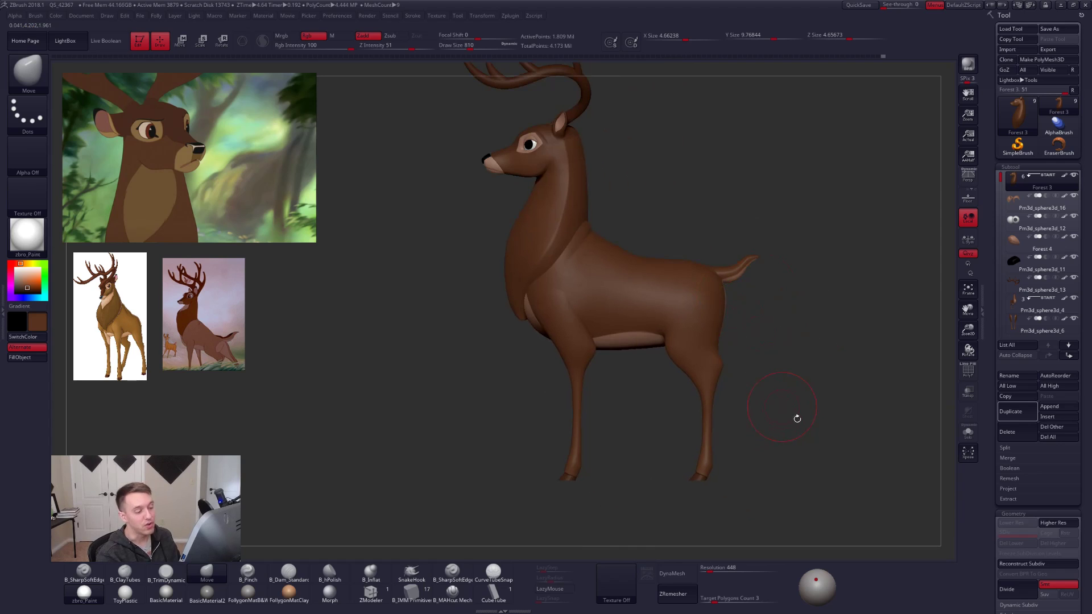
Select the body subtool and isolate it with the rump in view.
{"action": "left_click", "coordinate": [715, 363], "text": "alt"}
{"action": "key", "text": "space"}
{"action": "left_click_drag", "start_coordinate": [715, 362], "coordinate": [719, 361]}
{"action": "left_click_drag", "start_coordinate": [802, 352], "coordinate": [651, 369]}
{"action": "key", "text": "space"}
{"action": "left_click_drag", "start_coordinate": [687, 320], "coordinate": [684, 317]}
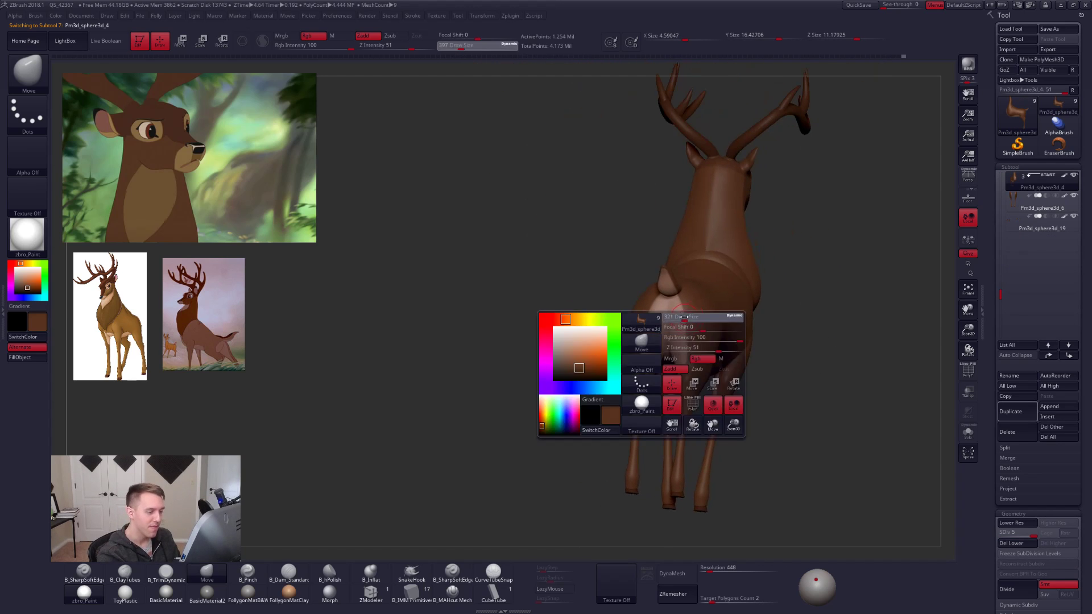
{"action": "key", "text": "alt+s"}
{"action": "left_click_drag", "start_coordinate": [796, 318], "coordinate": [797, 393], "text": "alt"}
Sample the rump's tan colour with B_Standard and paint the tan edge of the tail at draw size 40.
{"action": "key", "text": "1"}
{"action": "key", "text": "space"}
{"action": "left_click", "coordinate": [683, 304]}
{"action": "key", "text": "c"}
{"action": "left_click_drag", "start_coordinate": [529, 336], "coordinate": [577, 305]}
{"action": "key", "text": "space"}
{"action": "left_click_drag", "start_coordinate": [628, 273], "coordinate": [625, 274]}
{"action": "mouse_move", "coordinate": [557, 310]}
{"action": "left_mouse_down"}
{"action": "mouse_move", "coordinate": [638, 275]}
{"action": "mouse_move", "coordinate": [648, 222]}
{"action": "left_mouse_up"}
{"action": "mouse_move", "coordinate": [620, 131]}
{"action": "left_mouse_down", "text": "alt"}
{"action": "mouse_move", "coordinate": [637, 185]}
{"action": "mouse_move", "coordinate": [669, 189]}
{"action": "mouse_move", "coordinate": [614, 228]}
{"action": "mouse_move", "coordinate": [618, 268]}
{"action": "left_mouse_up", "text": "alt"}
{"action": "key", "text": "space"}
{"action": "key", "text": "space"}
{"action": "left_click_drag", "start_coordinate": [683, 240], "coordinate": [679, 239]}
{"action": "left_click_drag", "start_coordinate": [614, 239], "coordinate": [628, 211]}
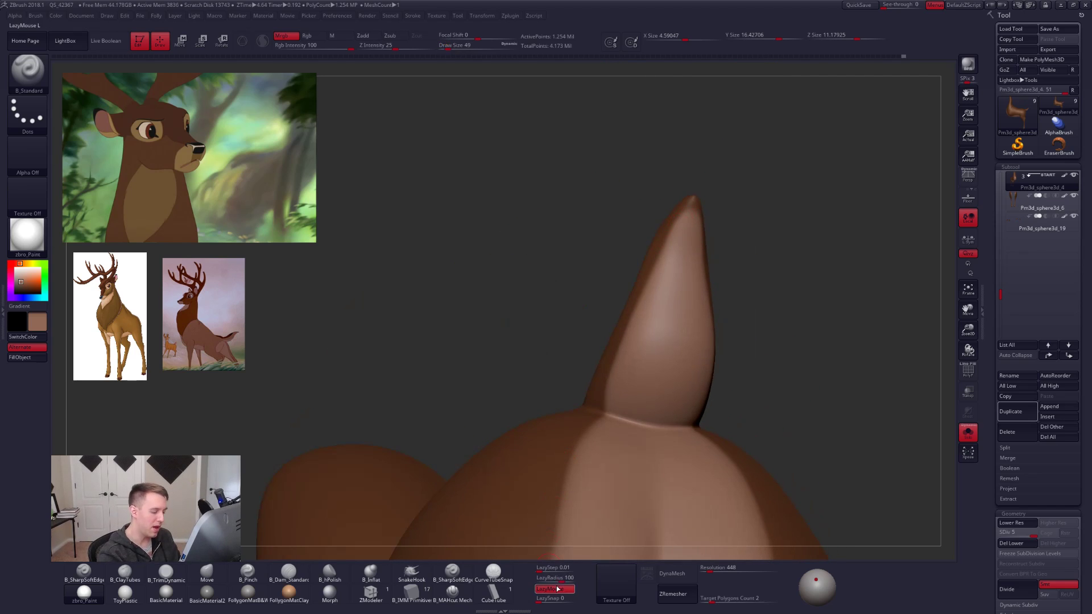
Refine the tan boundary down the side of the tail to its base at draw size 38.
{"action": "key", "text": "space"}
{"action": "left_click_drag", "start_coordinate": [691, 226], "coordinate": [654, 273]}
{"action": "mouse_move", "coordinate": [614, 256]}
{"action": "left_mouse_down"}
{"action": "mouse_move", "coordinate": [634, 250]}
{"action": "mouse_move", "coordinate": [646, 290]}
{"action": "mouse_move", "coordinate": [627, 348]}
{"action": "left_mouse_up"}
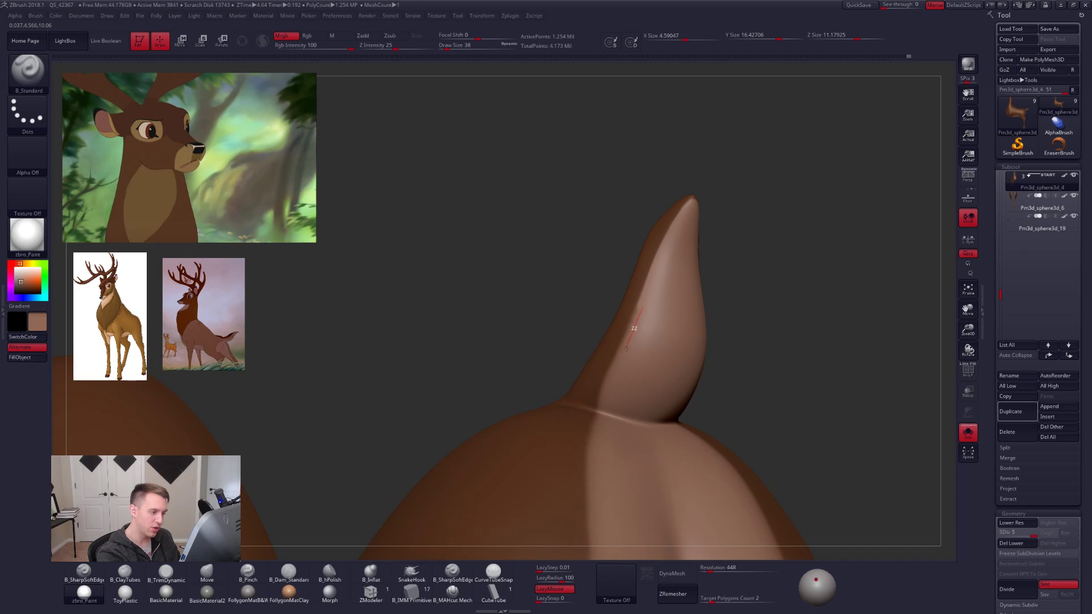
{"action": "left_click_drag", "start_coordinate": [600, 394], "coordinate": [595, 409]}
{"action": "left_click_drag", "start_coordinate": [591, 456], "coordinate": [587, 505]}
Fill out and straighten the upper outer edge of the tan rump patch below the tail at draw size 74.
{"action": "left_click_drag", "start_coordinate": [574, 373], "coordinate": [622, 323], "text": "alt"}
{"action": "right_click_drag", "start_coordinate": [622, 323], "coordinate": [625, 345]}
{"action": "key", "text": "space"}
{"action": "left_click_drag", "start_coordinate": [626, 344], "coordinate": [627, 345]}
{"action": "right_click_drag", "start_coordinate": [626, 345], "coordinate": [625, 312]}
{"action": "key", "text": "space"}
{"action": "left_click_drag", "start_coordinate": [625, 313], "coordinate": [628, 312]}
{"action": "right_click_drag", "start_coordinate": [626, 313], "coordinate": [633, 303]}
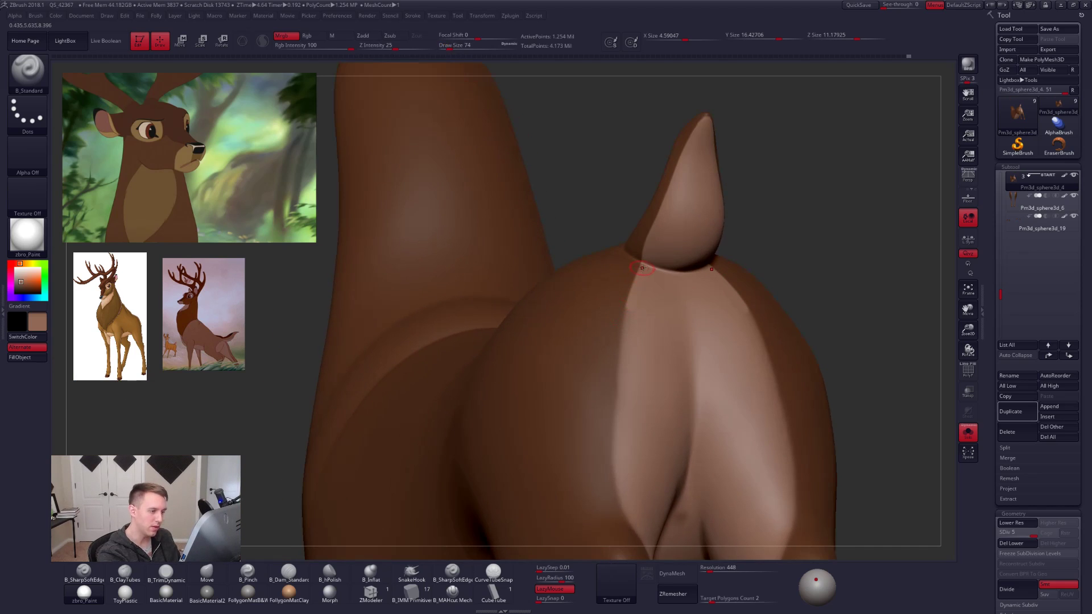
{"action": "left_click_drag", "start_coordinate": [635, 310], "coordinate": [632, 323]}
{"action": "key", "text": "ctrl+z"}
{"action": "left_click_drag", "start_coordinate": [648, 272], "coordinate": [632, 317]}
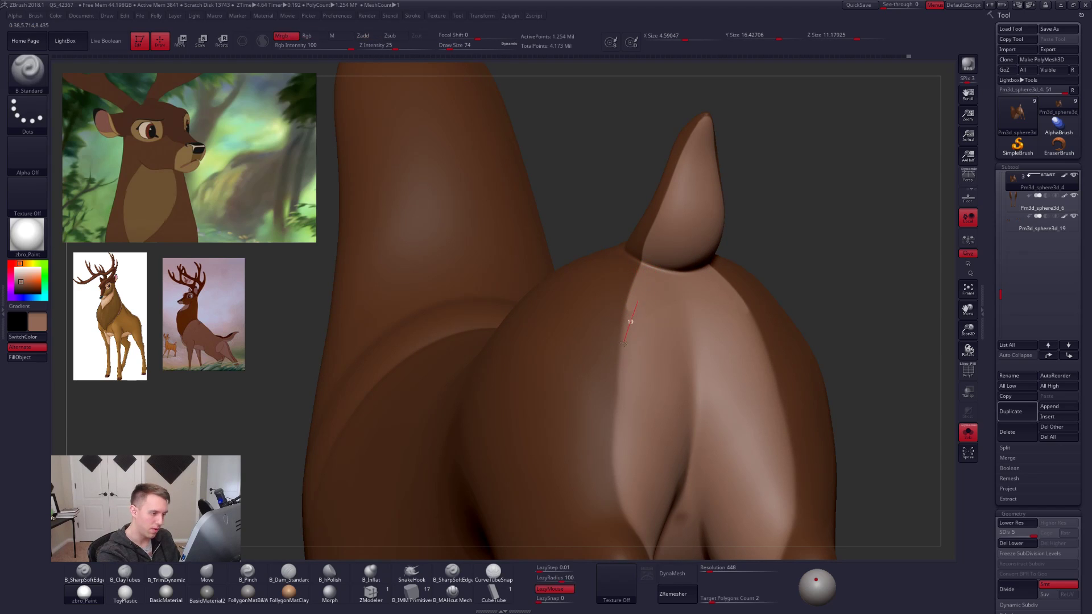
{"action": "left_click_drag", "start_coordinate": [622, 354], "coordinate": [627, 562]}
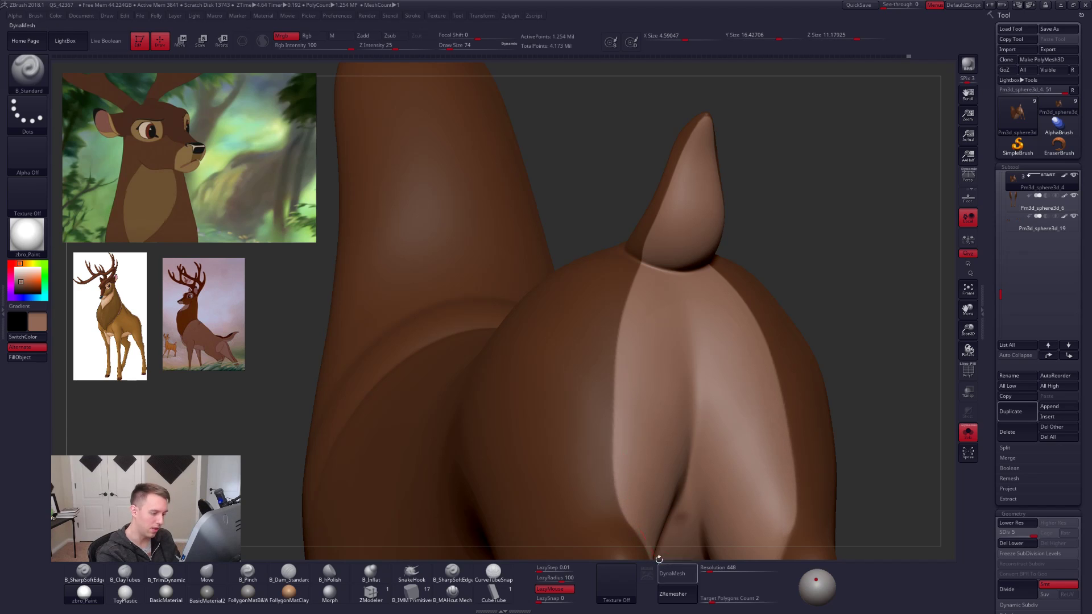
Clean up the outer edge of the tan patch down the back of the thigh at draw size 81.
{"action": "mouse_move", "coordinate": [660, 488]}
{"action": "right_mouse_down", "text": "alt"}
{"action": "mouse_move", "coordinate": [637, 380]}
{"action": "mouse_move", "coordinate": [620, 364]}
{"action": "mouse_move", "coordinate": [611, 376]}
{"action": "right_mouse_up", "text": "alt"}
{"action": "key", "text": "space"}
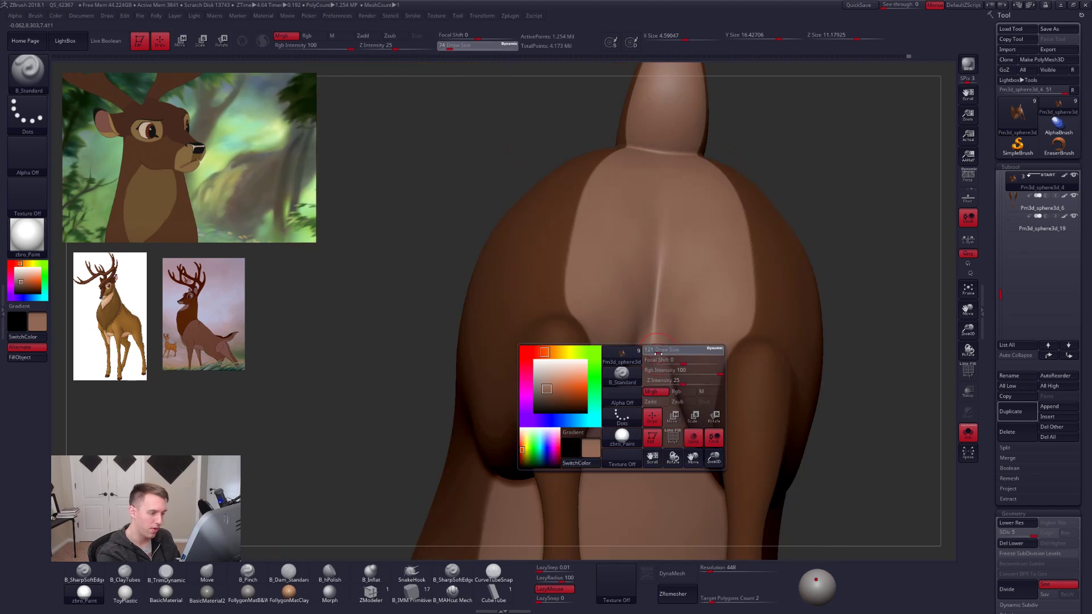
{"action": "left_click_drag", "start_coordinate": [652, 370], "coordinate": [659, 369]}
{"action": "mouse_move", "coordinate": [641, 449]}
{"action": "right_mouse_down"}
{"action": "mouse_move", "coordinate": [585, 416]}
{"action": "mouse_move", "coordinate": [581, 361]}
{"action": "mouse_move", "coordinate": [603, 338]}
{"action": "right_mouse_up"}
{"action": "key", "text": "space"}
{"action": "left_click_drag", "start_coordinate": [600, 337], "coordinate": [592, 337]}
{"action": "right_click_drag", "start_coordinate": [592, 336], "coordinate": [596, 317]}
{"action": "key", "text": "space"}
{"action": "left_click_drag", "start_coordinate": [596, 317], "coordinate": [590, 316]}
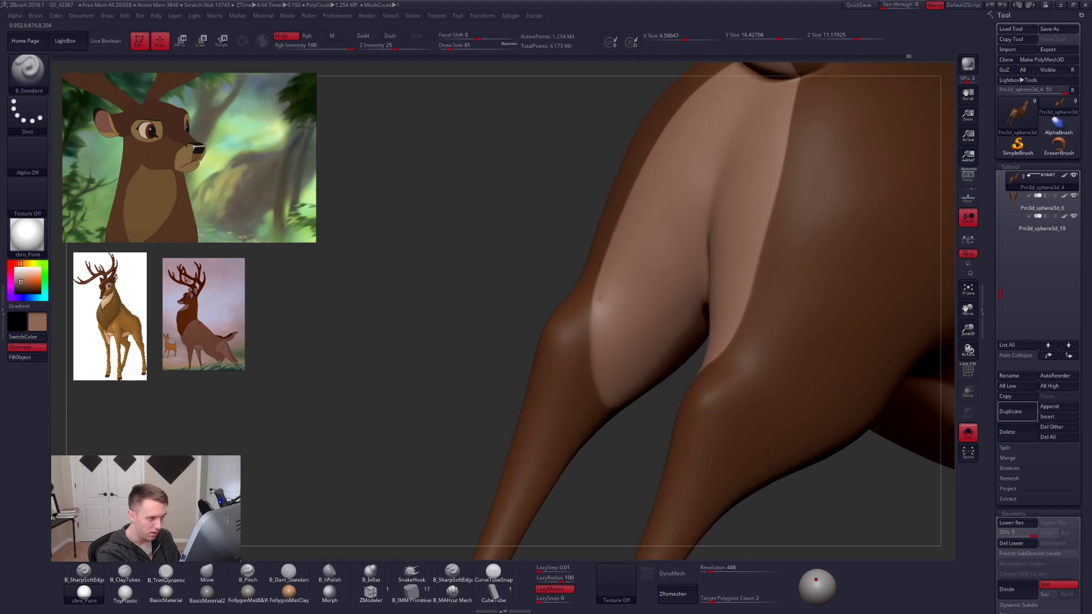
{"action": "left_click_drag", "start_coordinate": [598, 365], "coordinate": [603, 389]}
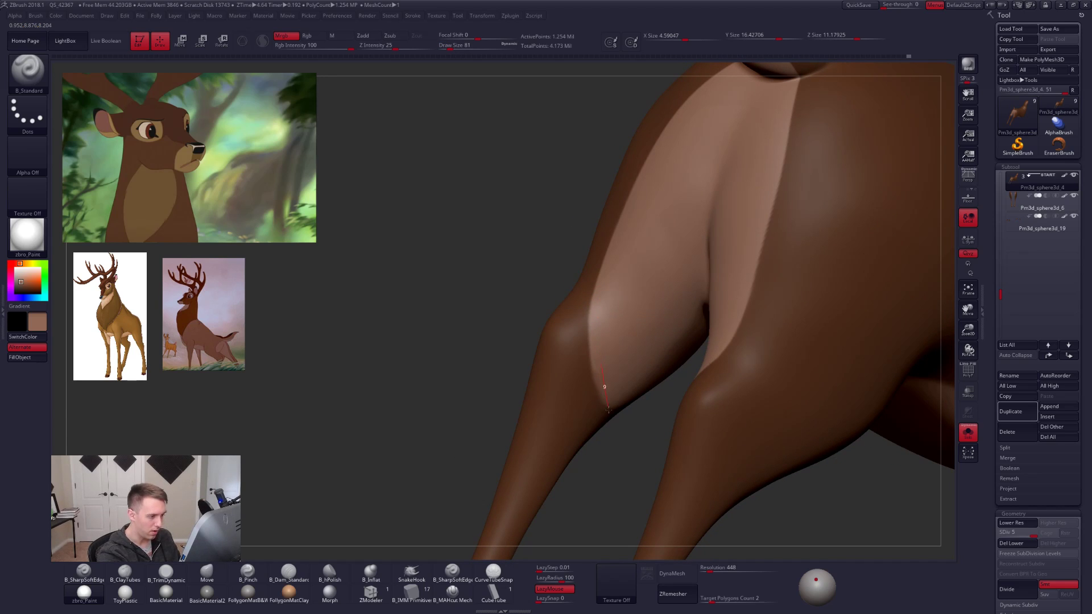
Even out the lower edge of the tan inner-thigh patch and smooth its surface.
{"action": "mouse_move", "coordinate": [599, 391]}
{"action": "right_mouse_down"}
{"action": "mouse_move", "coordinate": [569, 364]}
{"action": "mouse_move", "coordinate": [604, 397]}
{"action": "right_mouse_up"}
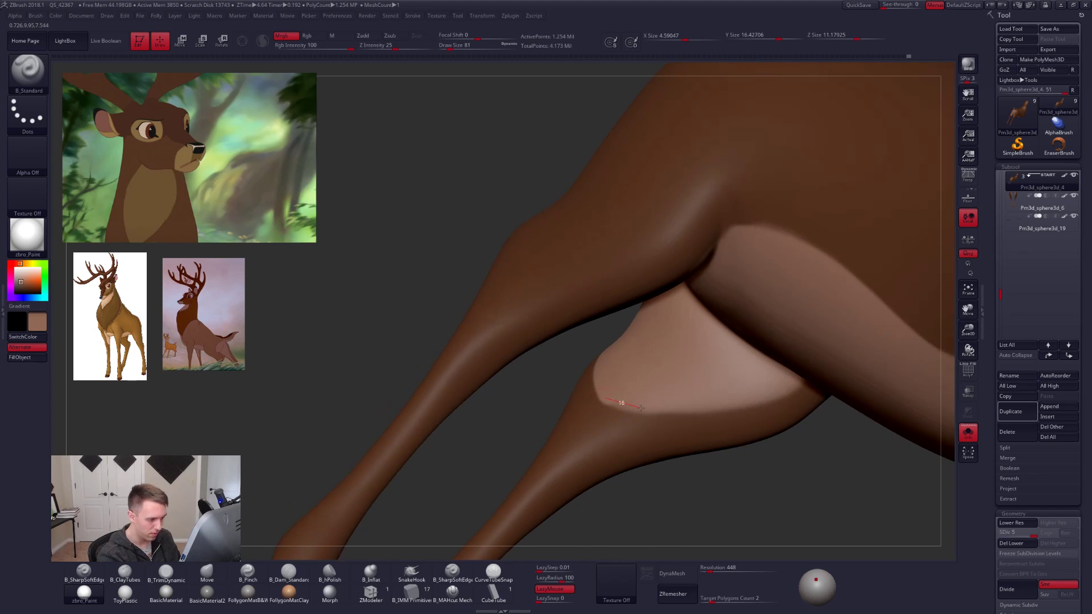
{"action": "mouse_move", "coordinate": [658, 411]}
{"action": "left_mouse_down"}
{"action": "mouse_move", "coordinate": [632, 395]}
{"action": "mouse_move", "coordinate": [685, 400]}
{"action": "left_mouse_up"}
{"action": "left_click_drag", "start_coordinate": [688, 319], "coordinate": [680, 347], "text": "shift"}
{"action": "mouse_move", "coordinate": [668, 407]}
{"action": "right_mouse_down"}
{"action": "mouse_move", "coordinate": [621, 394]}
{"action": "mouse_move", "coordinate": [684, 394]}
{"action": "right_mouse_up"}
{"action": "key", "text": "space"}
{"action": "left_click_drag", "start_coordinate": [685, 394], "coordinate": [682, 395]}
Try to repaint the lower edge of the inner-thigh patch in one long tan stroke.
{"action": "right_click_drag", "start_coordinate": [671, 405], "coordinate": [630, 392]}
{"action": "mouse_move", "coordinate": [604, 411]}
{"action": "left_mouse_down"}
{"action": "mouse_move", "coordinate": [704, 417]}
{"action": "mouse_move", "coordinate": [666, 411]}
{"action": "mouse_move", "coordinate": [739, 403]}
{"action": "mouse_move", "coordinate": [790, 380]}
{"action": "left_mouse_up"}
{"action": "key", "text": "ctrl+z"}
{"action": "key", "text": "ctrl+z"}
Enlarge the brush to draw size 88 and touch up the tan edge of the inner-thigh patch toward the belly.
{"action": "mouse_move", "coordinate": [819, 438]}
{"action": "right_mouse_down"}
{"action": "mouse_move", "coordinate": [788, 381]}
{"action": "mouse_move", "coordinate": [660, 390]}
{"action": "right_mouse_up"}
{"action": "key", "text": "bracketright"}
{"action": "key", "text": "bracketright"}
{"action": "left_click_drag", "start_coordinate": [723, 381], "coordinate": [734, 375]}
{"action": "mouse_move", "coordinate": [736, 371]}
{"action": "right_mouse_down"}
{"action": "mouse_move", "coordinate": [721, 390]}
{"action": "mouse_move", "coordinate": [599, 414]}
{"action": "mouse_move", "coordinate": [594, 371]}
{"action": "right_mouse_up"}
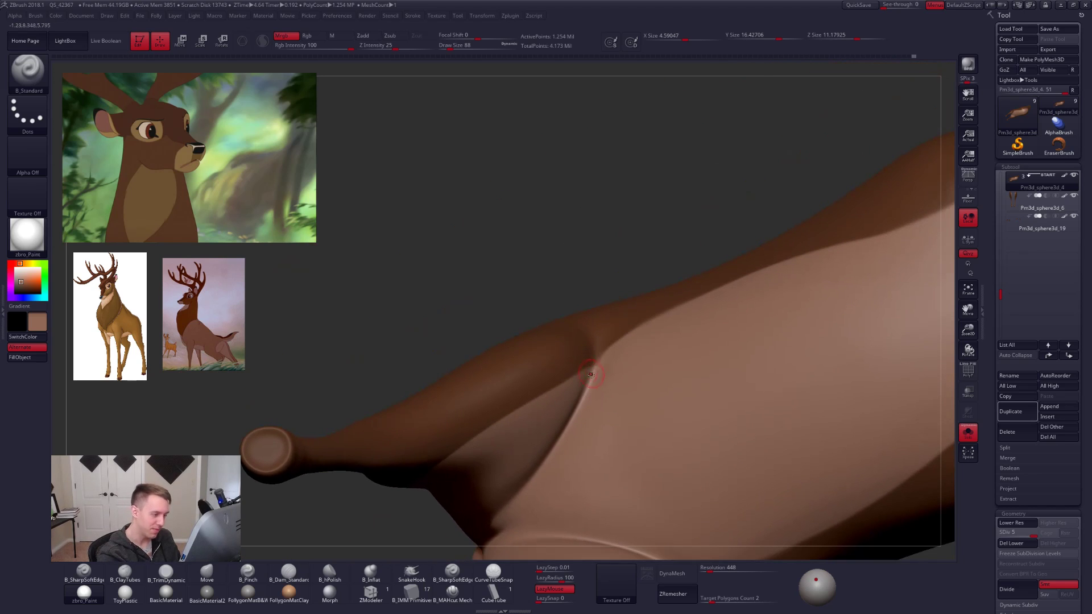
{"action": "left_click_drag", "start_coordinate": [617, 354], "coordinate": [624, 348]}
{"action": "key", "text": "ctrl+z"}
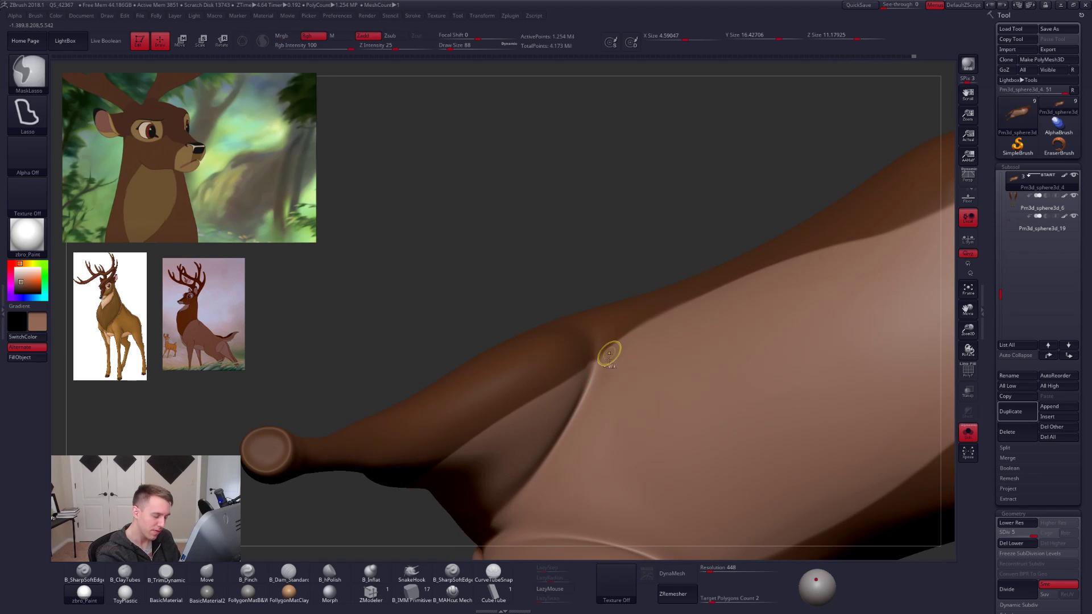
Paint tan along the crease where the leg meets the belly.
{"action": "mouse_move", "coordinate": [610, 393]}
{"action": "right_mouse_down"}
{"action": "mouse_move", "coordinate": [594, 364]}
{"action": "mouse_move", "coordinate": [611, 354]}
{"action": "mouse_move", "coordinate": [733, 330]}
{"action": "right_mouse_up"}
{"action": "left_click_drag", "start_coordinate": [819, 317], "coordinate": [775, 327]}
{"action": "mouse_move", "coordinate": [699, 353]}
{"action": "left_mouse_down"}
{"action": "mouse_move", "coordinate": [619, 404]}
{"action": "mouse_move", "coordinate": [601, 436]}
{"action": "left_mouse_up"}
{"action": "right_click_drag", "start_coordinate": [600, 436], "coordinate": [626, 402]}
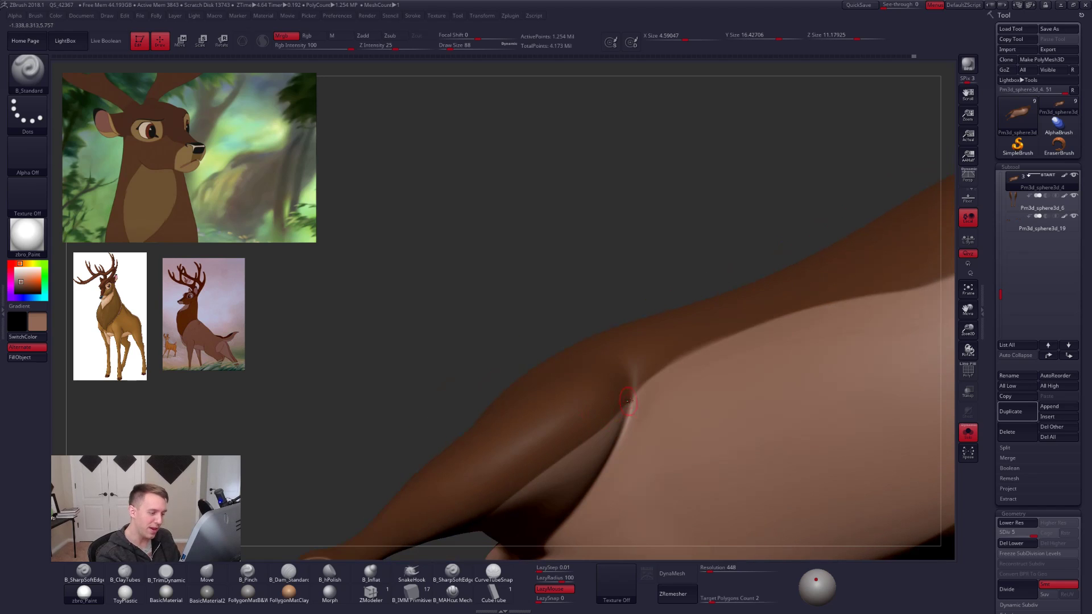
{"action": "left_click_drag", "start_coordinate": [603, 445], "coordinate": [554, 534]}
{"action": "right_click_drag", "start_coordinate": [575, 489], "coordinate": [624, 405]}
{"action": "left_click_drag", "start_coordinate": [631, 398], "coordinate": [594, 512]}
Show all subtools in perspective and select the head and neck subtool.
{"action": "mouse_move", "coordinate": [597, 500]}
{"action": "right_mouse_down", "text": "ctrl"}
{"action": "mouse_move", "coordinate": [619, 416]}
{"action": "mouse_move", "coordinate": [686, 508]}
{"action": "mouse_move", "coordinate": [585, 447]}
{"action": "right_mouse_up", "text": "ctrl"}
{"action": "left_click", "coordinate": [968, 433]}
{"action": "right_click_drag", "start_coordinate": [813, 437], "coordinate": [819, 376], "text": "ctrl"}
{"action": "right_click_drag", "start_coordinate": [828, 456], "coordinate": [811, 453], "text": "alt"}
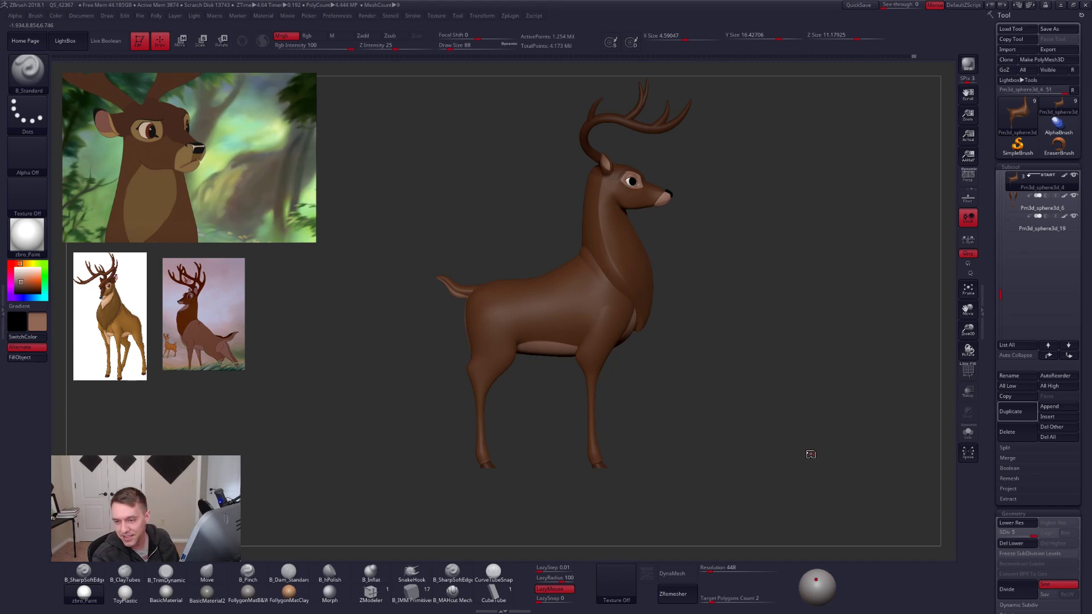
{"action": "mouse_move", "coordinate": [718, 326]}
{"action": "left_mouse_down"}
{"action": "mouse_move", "coordinate": [785, 284]}
{"action": "mouse_move", "coordinate": [564, 307]}
{"action": "mouse_move", "coordinate": [722, 312]}
{"action": "left_mouse_up"}
{"action": "left_click", "coordinate": [968, 179]}
{"action": "left_click", "coordinate": [606, 270], "text": "alt"}
{"action": "right_click_drag", "start_coordinate": [606, 270], "coordinate": [634, 306], "text": "ctrl"}
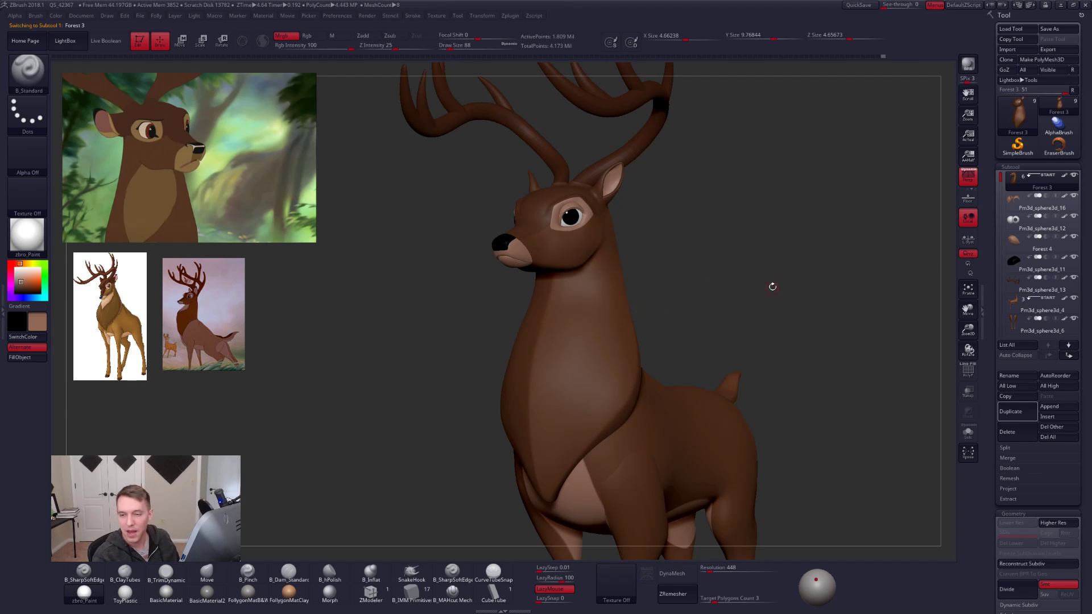
With perspective off and only the head and neck visible, duplicate that subtool and ZRemesh the upper copy.
{"action": "right_click_drag", "start_coordinate": [770, 280], "coordinate": [791, 289], "text": "ctrl"}
{"action": "left_click", "coordinate": [966, 183]}
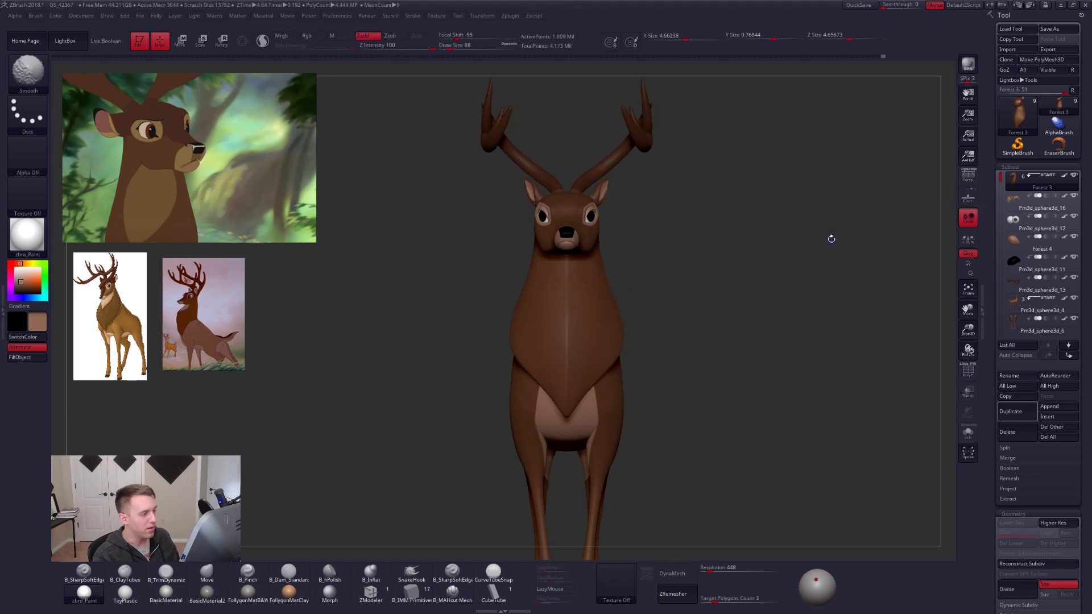
{"action": "right_click_drag", "start_coordinate": [735, 309], "coordinate": [726, 277], "text": "alt"}
{"action": "key", "text": "ctrl+f"}
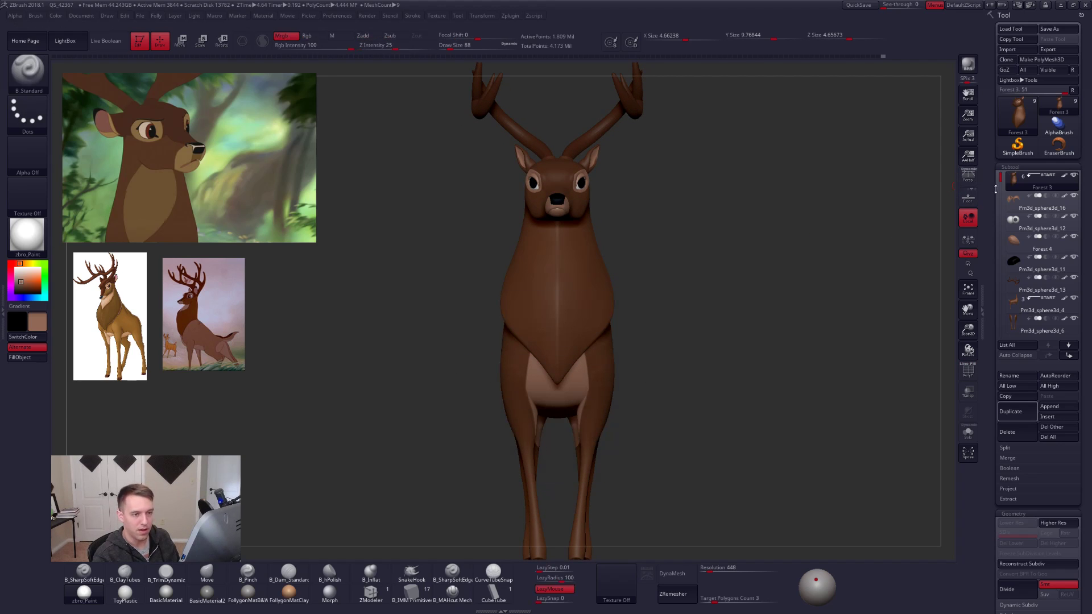
{"action": "left_click", "coordinate": [1020, 190], "text": "shift"}
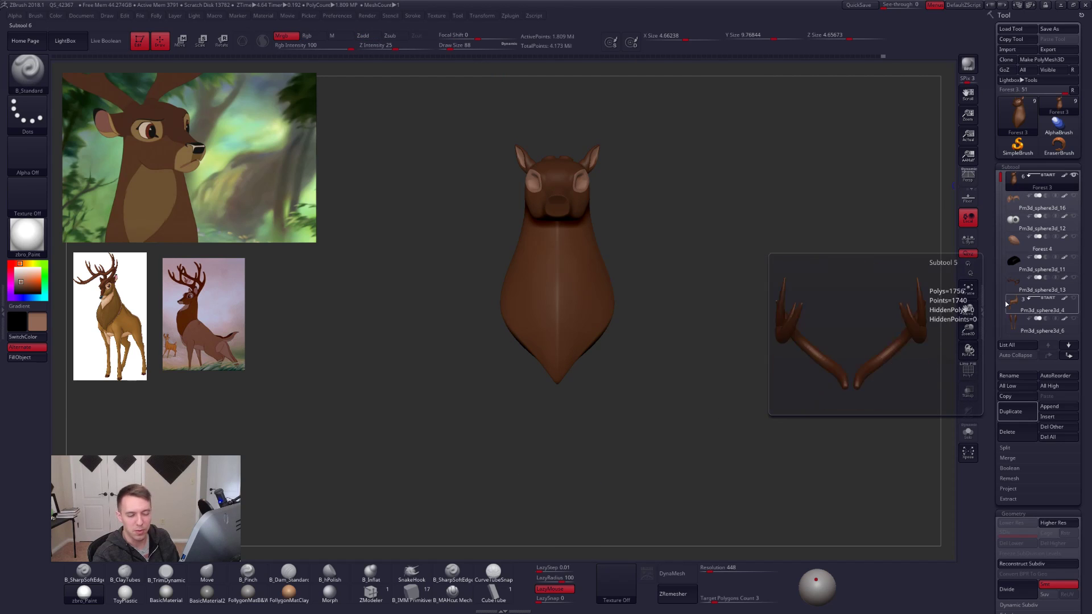
{"action": "left_click", "coordinate": [1019, 182]}
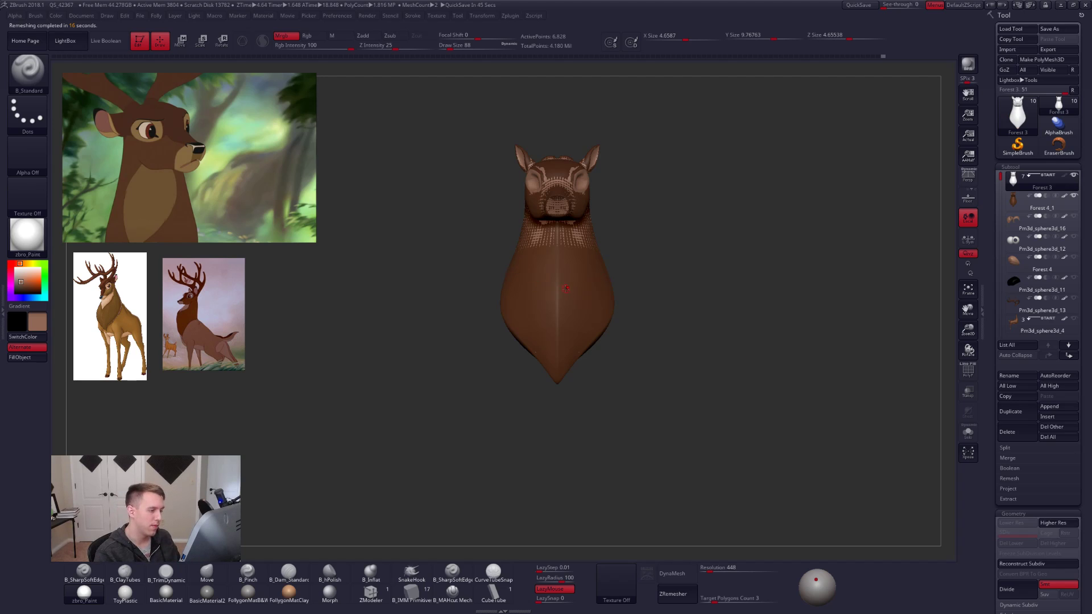
Close the holes in the remeshed head and neck and assign the mesh one new polygroup.
{"action": "mouse_move", "coordinate": [579, 303]}
{"action": "right_mouse_down"}
{"action": "mouse_move", "coordinate": [643, 294]}
{"action": "mouse_move", "coordinate": [652, 251]}
{"action": "right_mouse_up"}
{"action": "key", "text": "shift+f"}
{"action": "key", "text": "ctrl+f"}
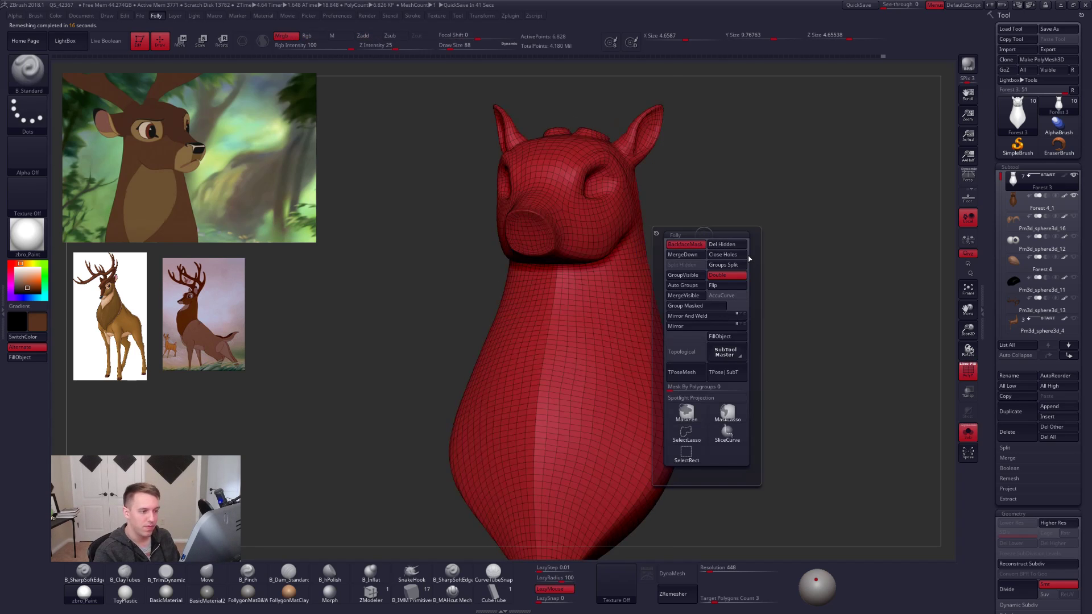
{"action": "left_click", "coordinate": [743, 258]}
{"action": "key", "text": "ctrl+w"}
{"action": "right_click_drag", "start_coordinate": [773, 254], "coordinate": [746, 243], "text": "ctrl"}
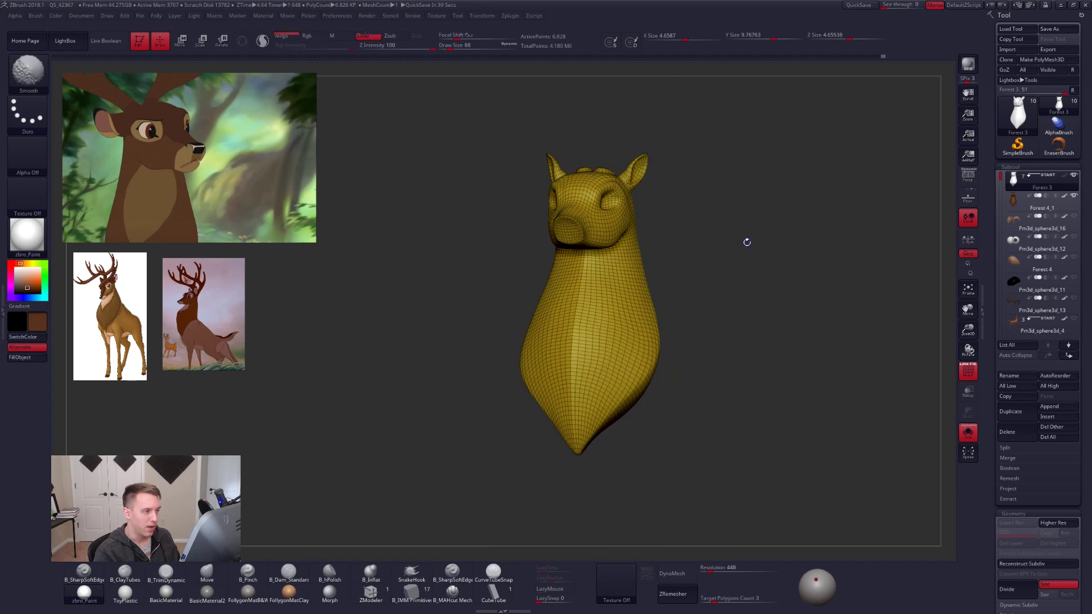
Hide the wireframe, divide the remeshed head and neck, and project the original's shape and paint onto it with ProjectAll.
{"action": "key", "text": "shift+f"}
{"action": "key", "text": "ctrl+d"}
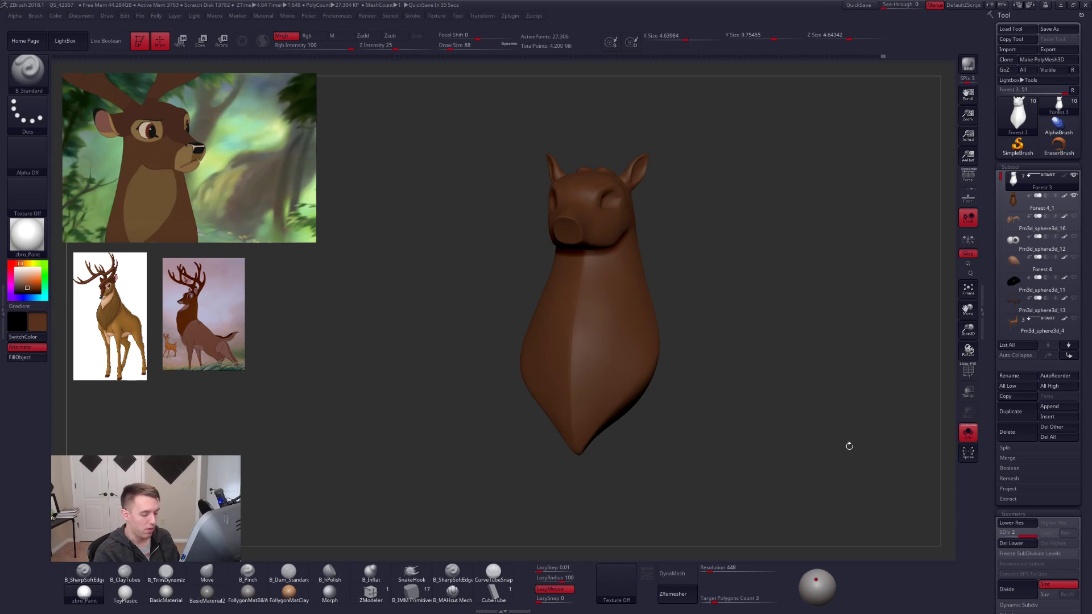
{"action": "left_click", "coordinate": [1017, 488]}
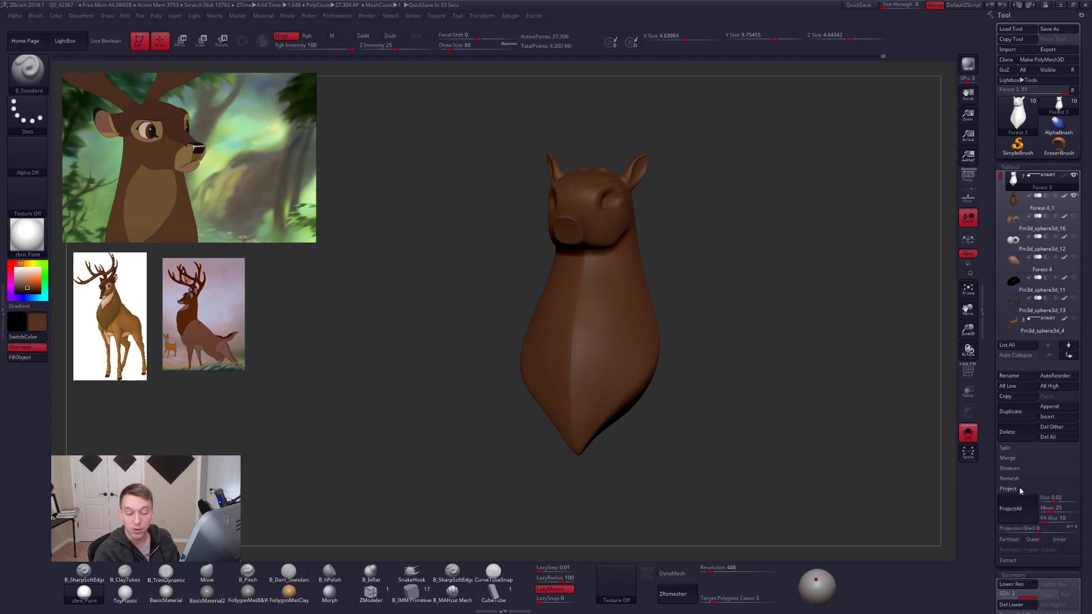
{"action": "left_click", "coordinate": [1006, 510]}
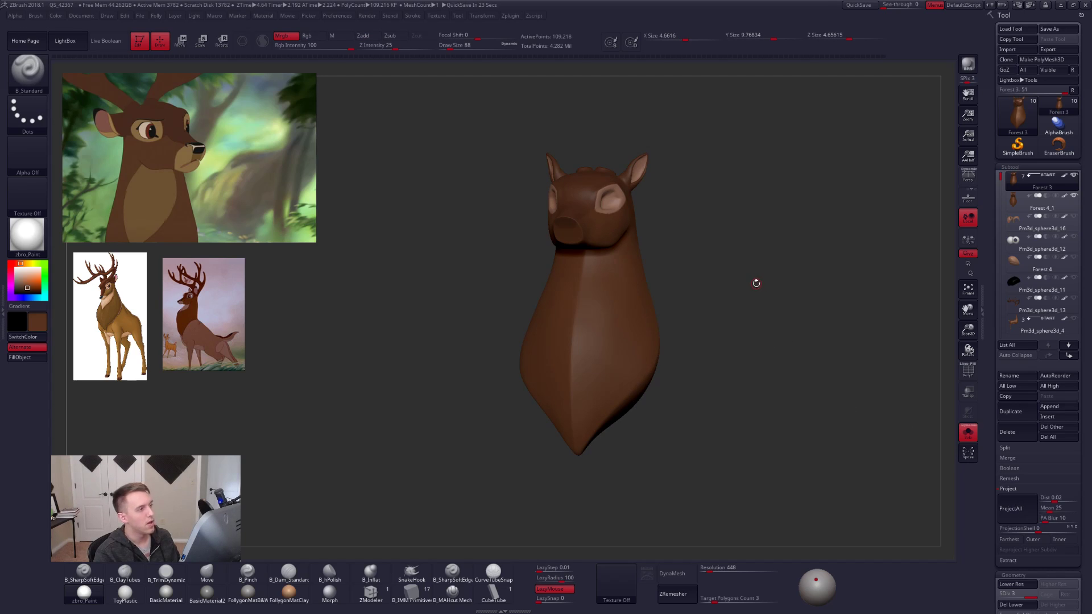
Subdivide the head and neck again, repeat ProjectAll from the original, and add one further subdivision level.
{"action": "left_click_drag", "start_coordinate": [745, 264], "coordinate": [733, 257]}
{"action": "key", "text": "ctrl+d"}
{"action": "left_click", "coordinate": [1017, 508]}
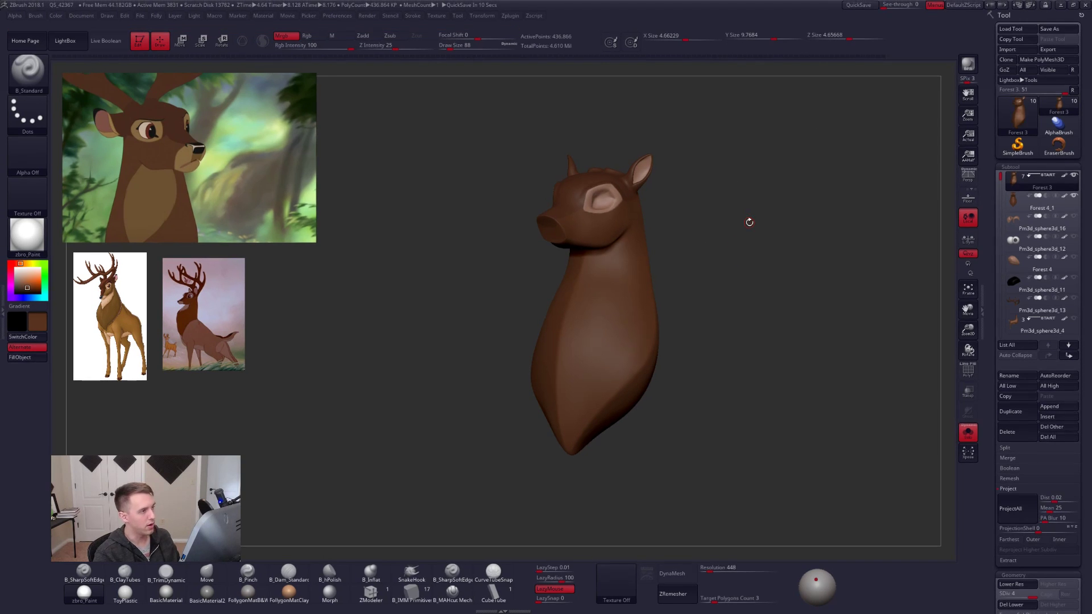
{"action": "key", "text": "ctrl+d"}
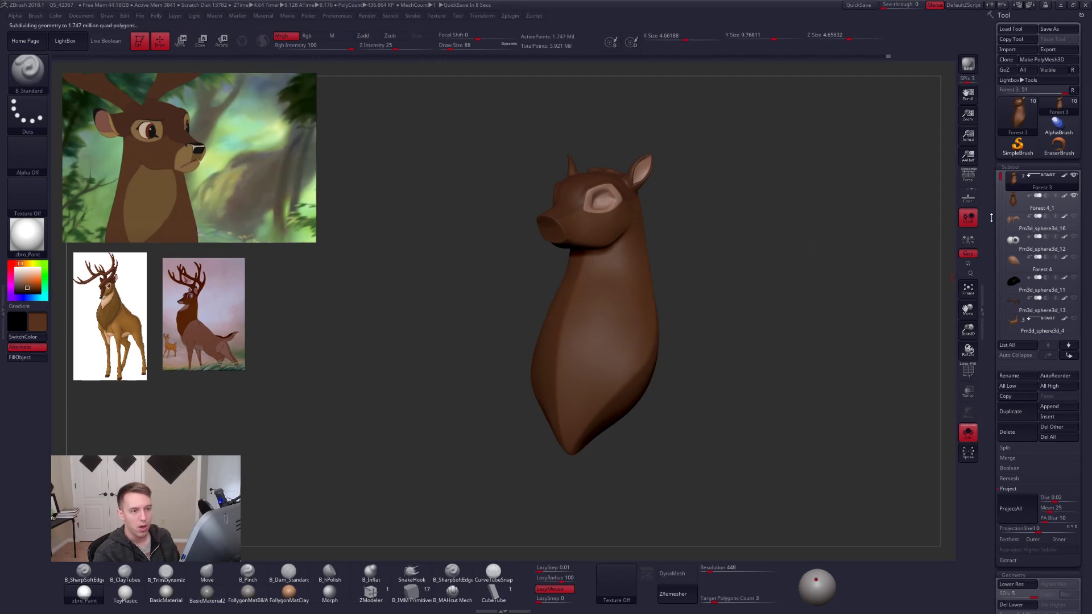
Delete the duplicated original head subtool and show the whole stag with the remeshed head and neck selected.
{"action": "left_click", "coordinate": [1001, 208]}
{"action": "left_click", "coordinate": [1011, 432]}
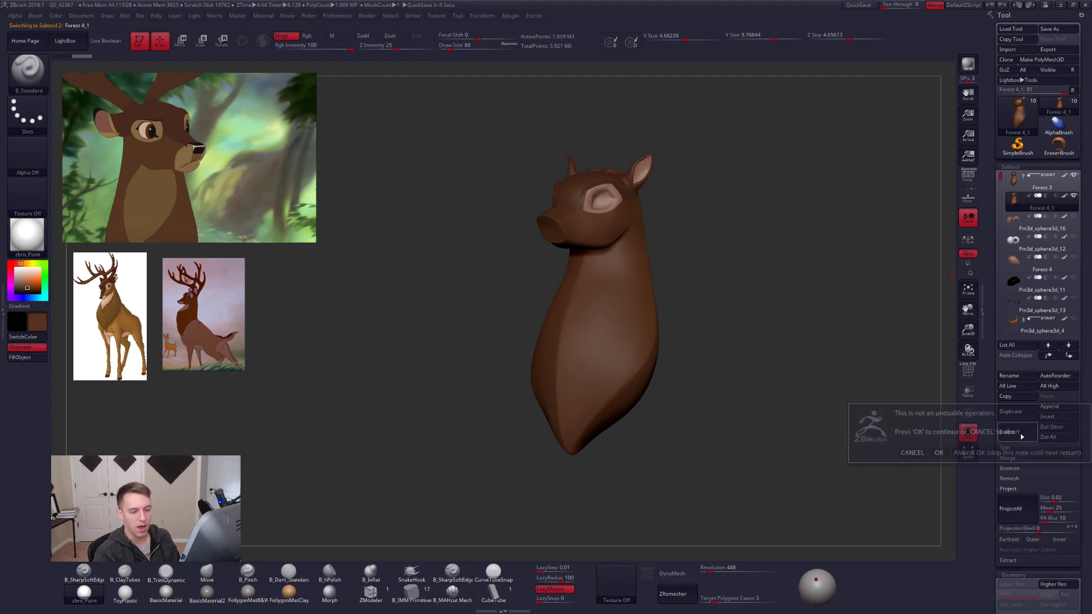
{"action": "left_click", "coordinate": [942, 453]}
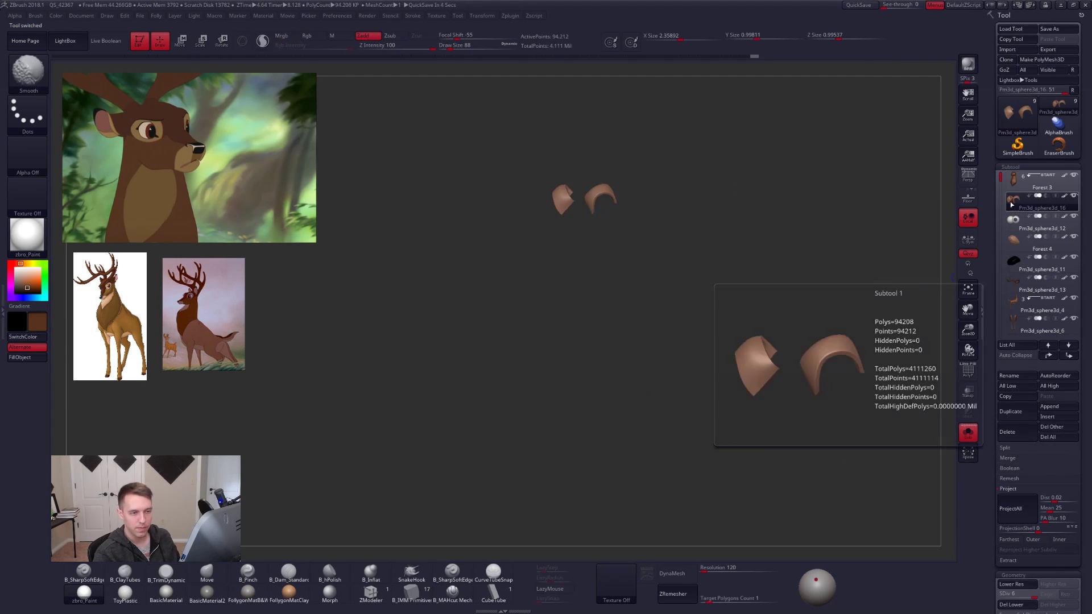
{"action": "left_click", "coordinate": [1011, 190]}
{"action": "key", "text": "shift+s"}
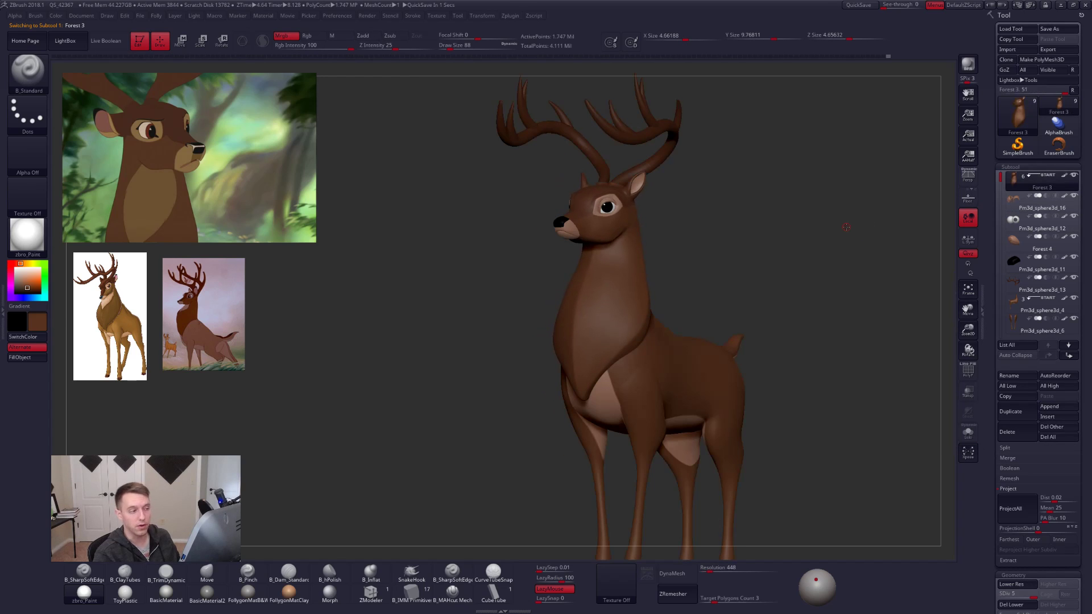
Turn perspective on and compare the full stag with the references from both sides.
{"action": "left_click_drag", "start_coordinate": [737, 282], "coordinate": [679, 271], "text": "alt"}
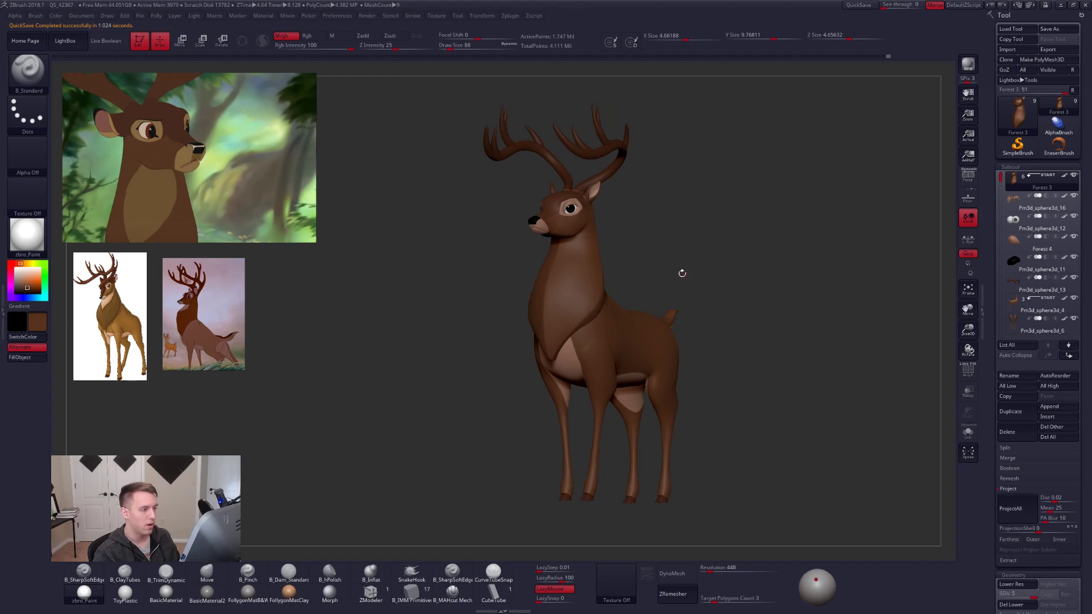
{"action": "left_click", "coordinate": [969, 175]}
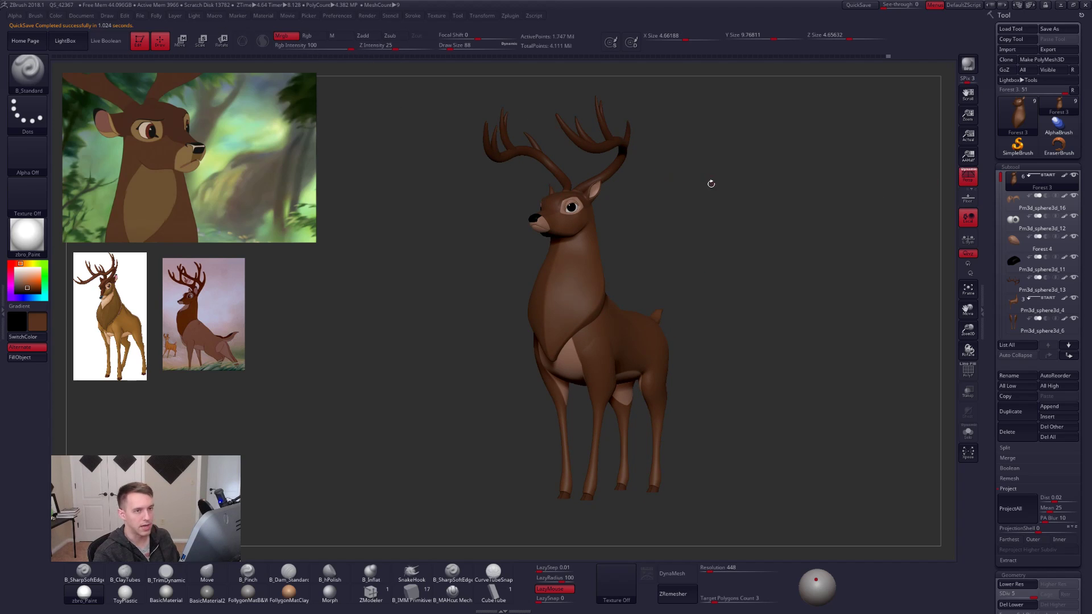
{"action": "left_click_drag", "start_coordinate": [718, 234], "coordinate": [761, 247]}
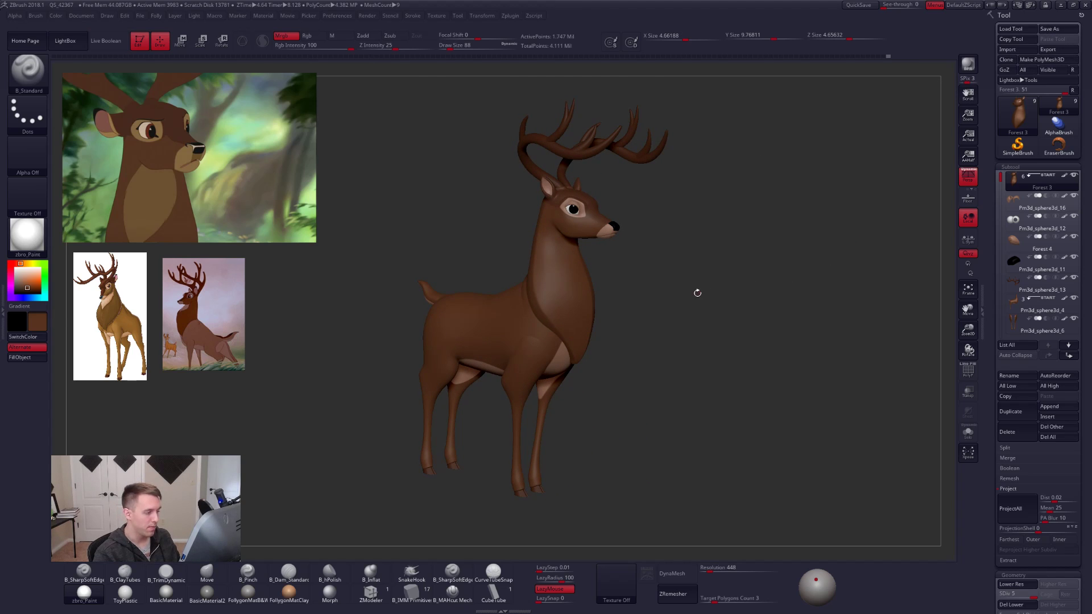
{"action": "left_click_drag", "start_coordinate": [695, 293], "coordinate": [708, 297]}
{"action": "left_click_drag", "start_coordinate": [936, 239], "coordinate": [740, 277]}
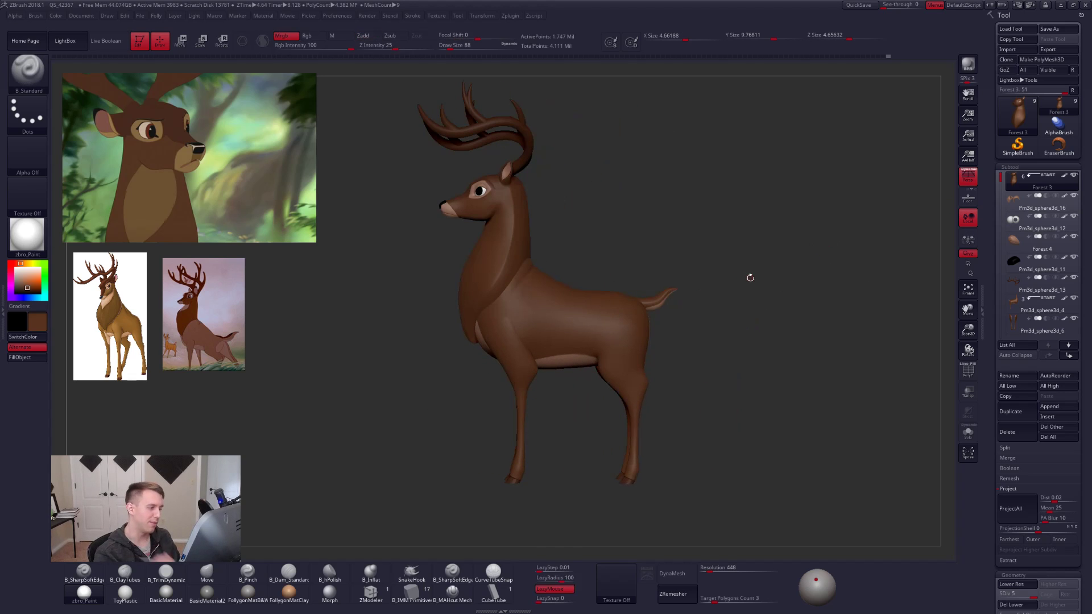
Make the body the active subtool and switch to the Move brush.
{"action": "left_click", "coordinate": [560, 347], "text": "alt"}
{"action": "right_click_drag", "start_coordinate": [557, 350], "coordinate": [636, 338], "text": "alt"}
{"action": "key", "text": "space"}
{"action": "key", "text": "b"}
{"action": "key", "text": "m"}
{"action": "key", "text": "v"}
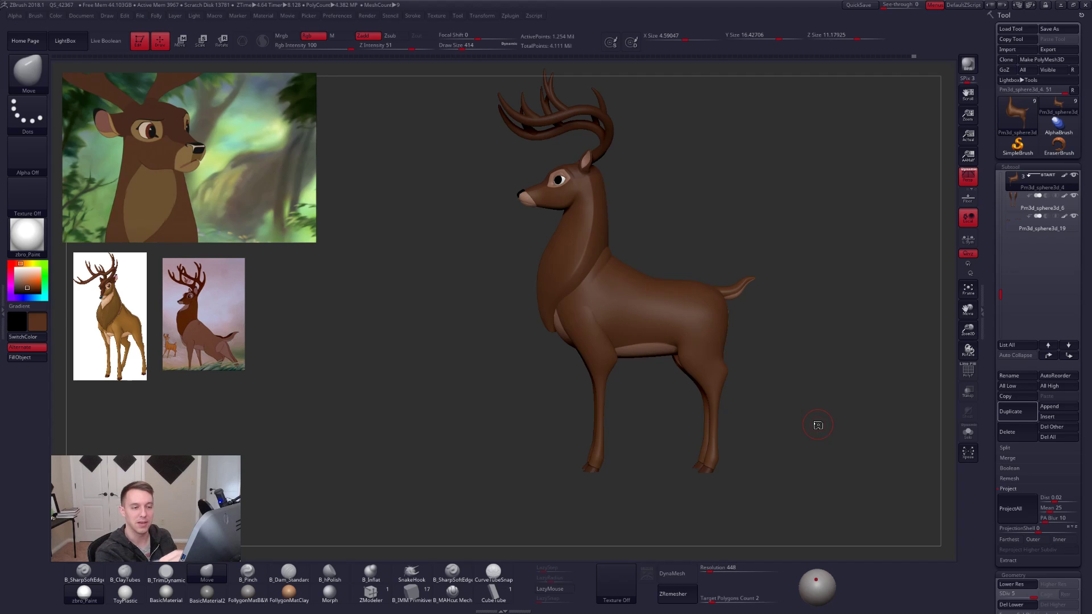
Select the hooves subtool, isolate it, and step it down to its lowest subdivision level.
{"action": "left_click", "coordinate": [1013, 228]}
{"action": "key", "text": "alt+s"}
{"action": "left_click_drag", "start_coordinate": [618, 408], "coordinate": [618, 320], "text": "alt"}
{"action": "mouse_move", "coordinate": [597, 392]}
{"action": "left_mouse_down"}
{"action": "mouse_move", "coordinate": [651, 417]}
{"action": "mouse_move", "coordinate": [634, 426]}
{"action": "left_mouse_up"}
{"action": "key", "text": "shift+d"}
{"action": "key", "text": "shift+d"}
{"action": "key", "text": "space"}
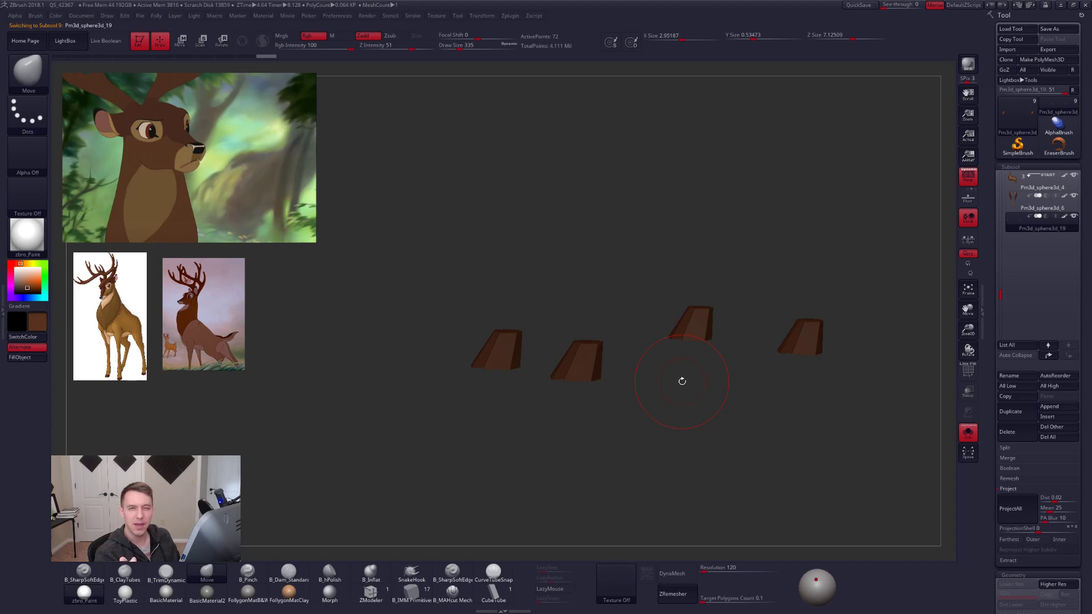
Raise the hooves' subdivision level, divide them three more times, and show the rest of the stag.
{"action": "key", "text": "d"}
{"action": "key", "text": "ctrl+d"}
{"action": "key", "text": "ctrl+d"}
{"action": "key", "text": "ctrl+d"}
{"action": "key", "text": "alt+s"}
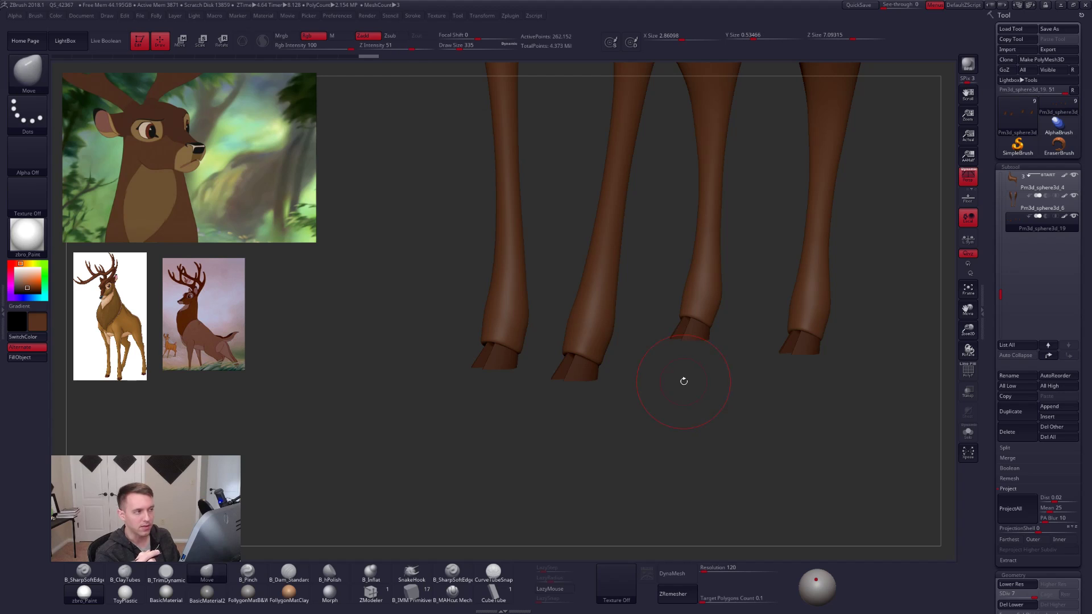
Examine the hooves up close, and check the whole stag's legs and silhouette against the references from several angles.
{"action": "left_click_drag", "start_coordinate": [665, 397], "coordinate": [566, 429], "text": "alt"}
{"action": "key", "text": "space"}
{"action": "mouse_move", "coordinate": [611, 373]}
{"action": "left_mouse_down"}
{"action": "mouse_move", "coordinate": [601, 374]}
{"action": "mouse_move", "coordinate": [630, 397]}
{"action": "left_mouse_up"}
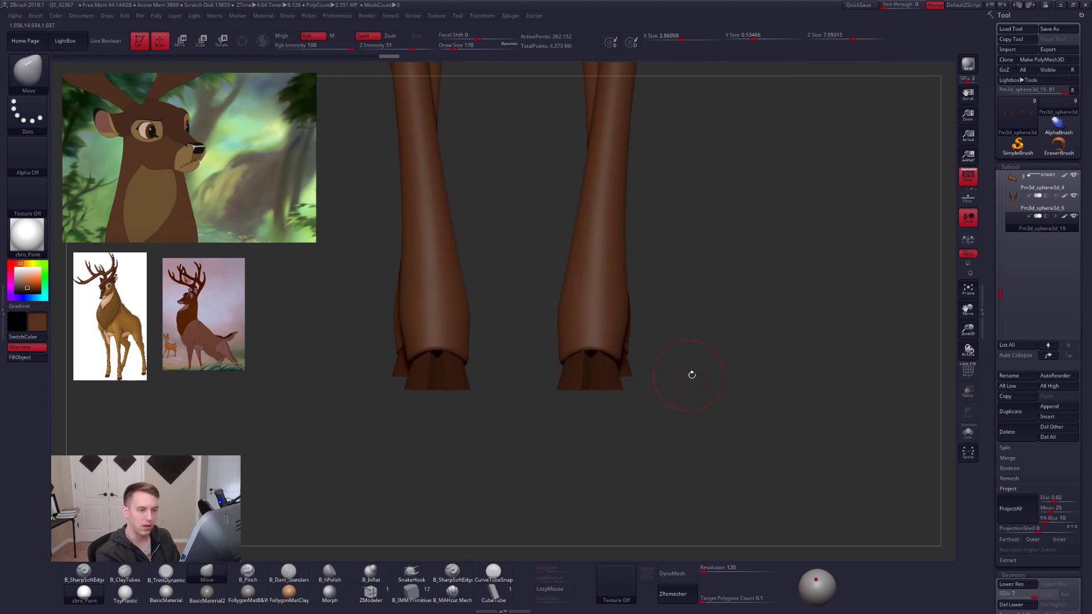
{"action": "left_click_drag", "start_coordinate": [708, 399], "coordinate": [782, 469]}
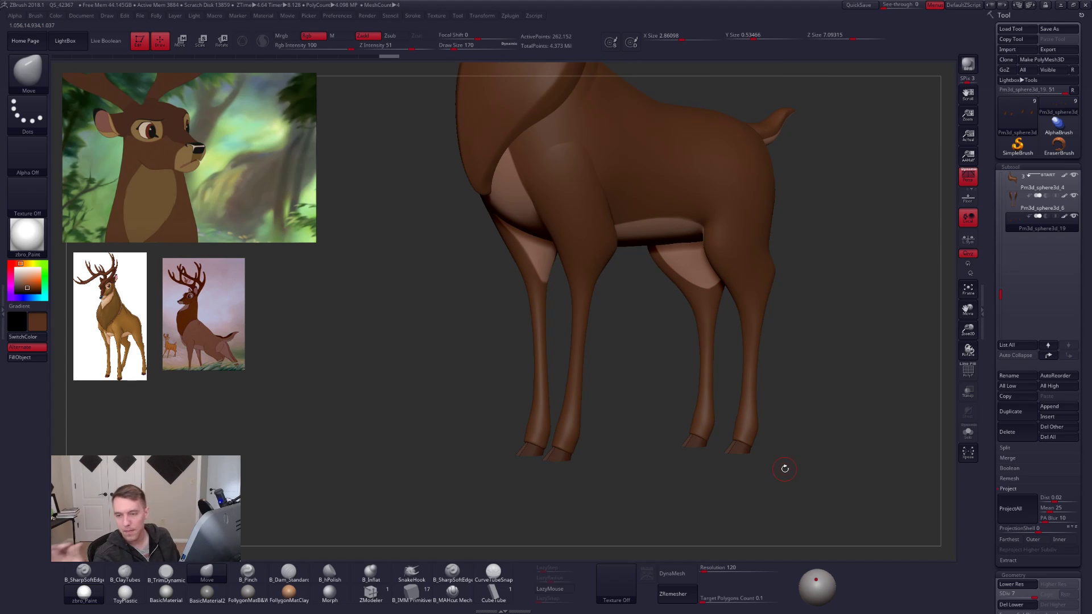
{"action": "key", "text": "f"}
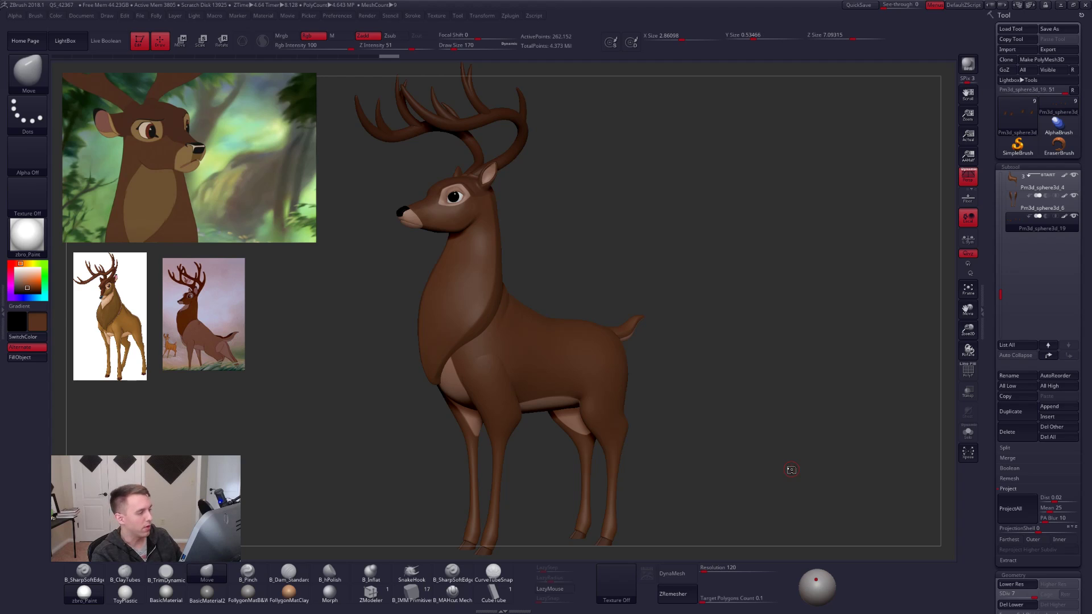
{"action": "left_click_drag", "start_coordinate": [659, 376], "coordinate": [740, 412]}
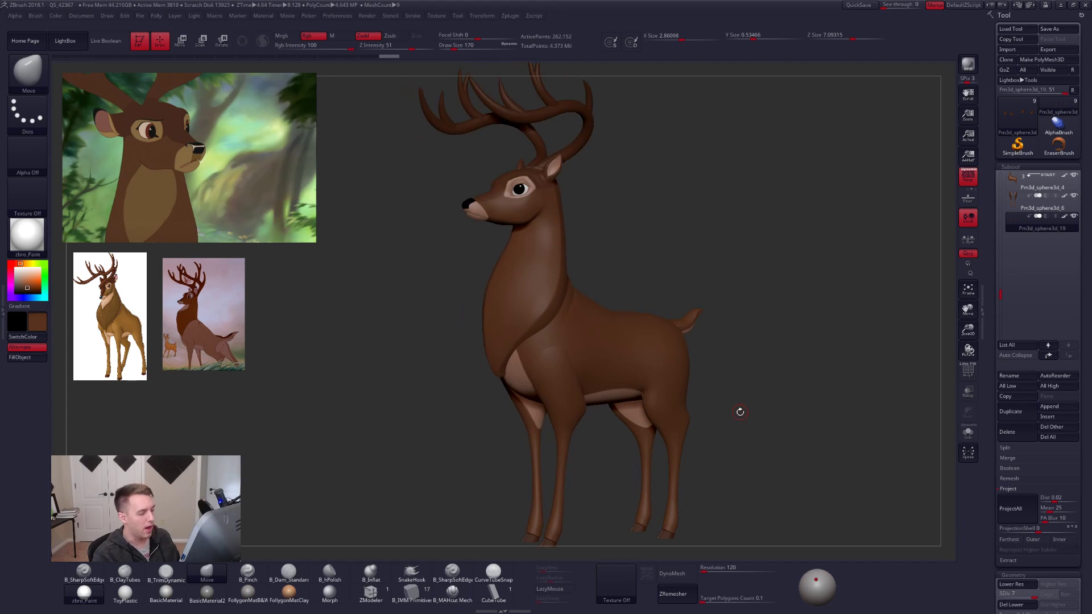
{"action": "left_click", "coordinate": [546, 377], "text": "alt"}
{"action": "right_click_drag", "start_coordinate": [546, 378], "coordinate": [601, 364]}
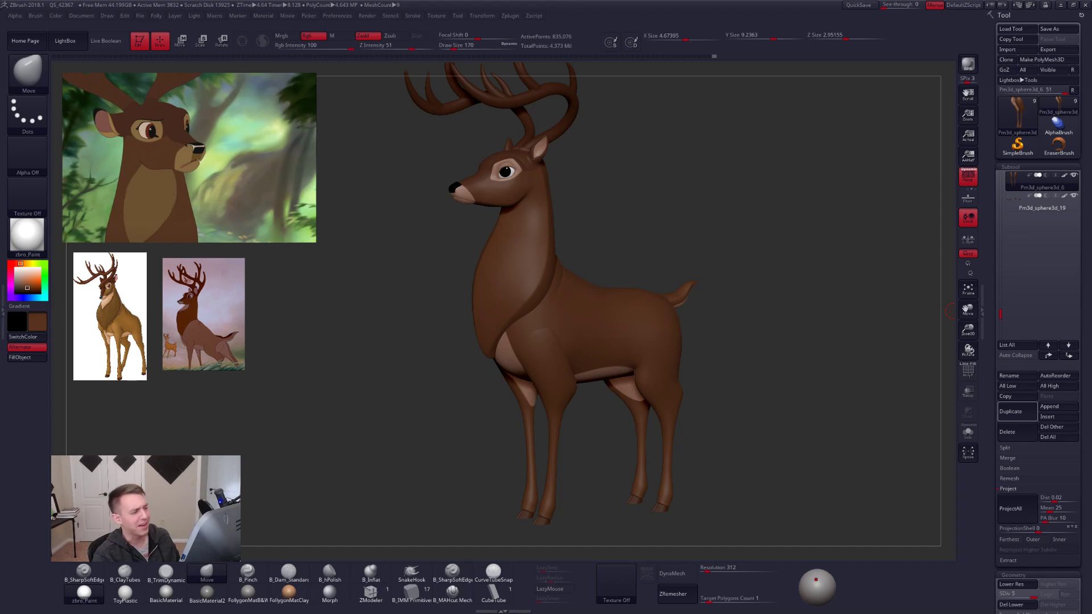
{"action": "left_click_drag", "start_coordinate": [795, 262], "coordinate": [799, 258]}
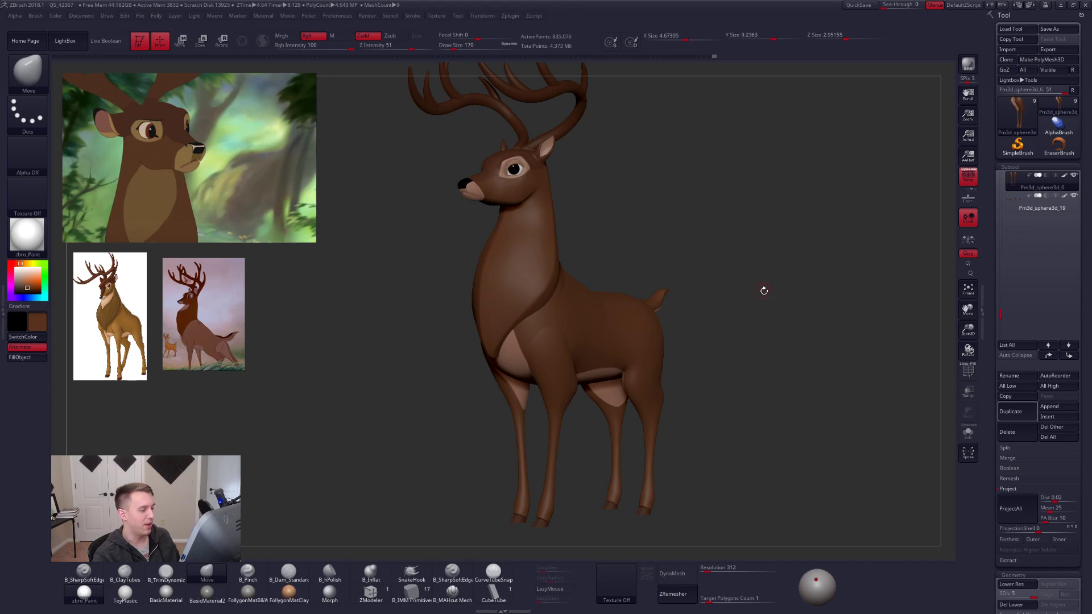
{"action": "left_click_drag", "start_coordinate": [695, 295], "coordinate": [676, 295]}
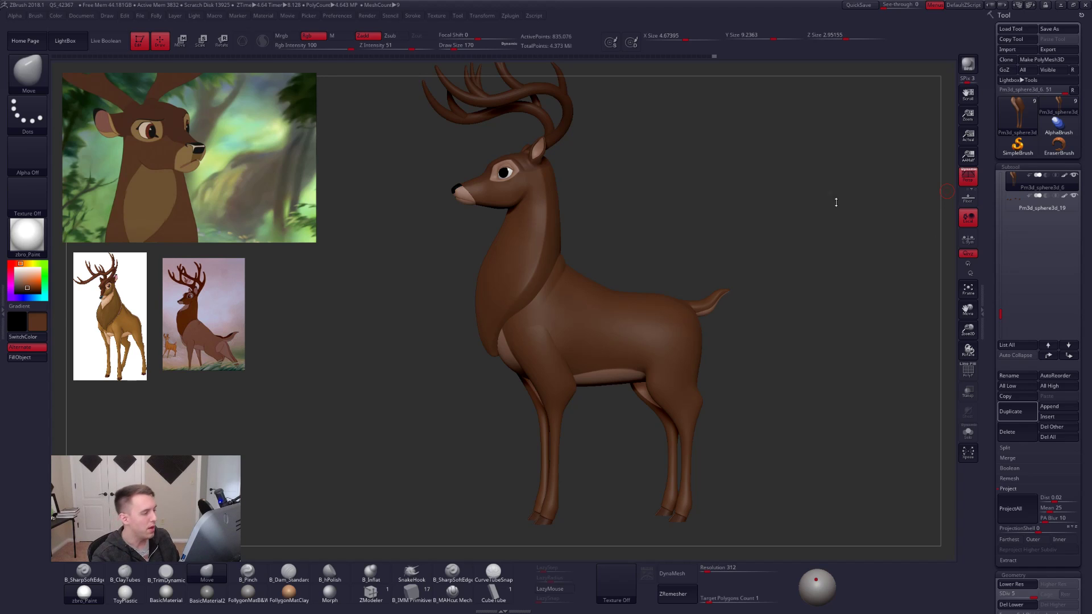
{"action": "left_click_drag", "start_coordinate": [679, 268], "coordinate": [645, 296]}
Select the head and neck subtool and examine the nose and the tan muzzle boundary from the side and front.
{"action": "left_click", "coordinate": [598, 285], "text": "alt"}
{"action": "key", "text": "alt+s"}
{"action": "left_click_drag", "start_coordinate": [534, 170], "coordinate": [576, 213], "text": "alt"}
{"action": "key", "text": "shift+f"}
{"action": "key", "text": "shift+f"}
{"action": "key", "text": "alt+s"}
{"action": "right_click_drag", "start_coordinate": [569, 215], "coordinate": [543, 263]}
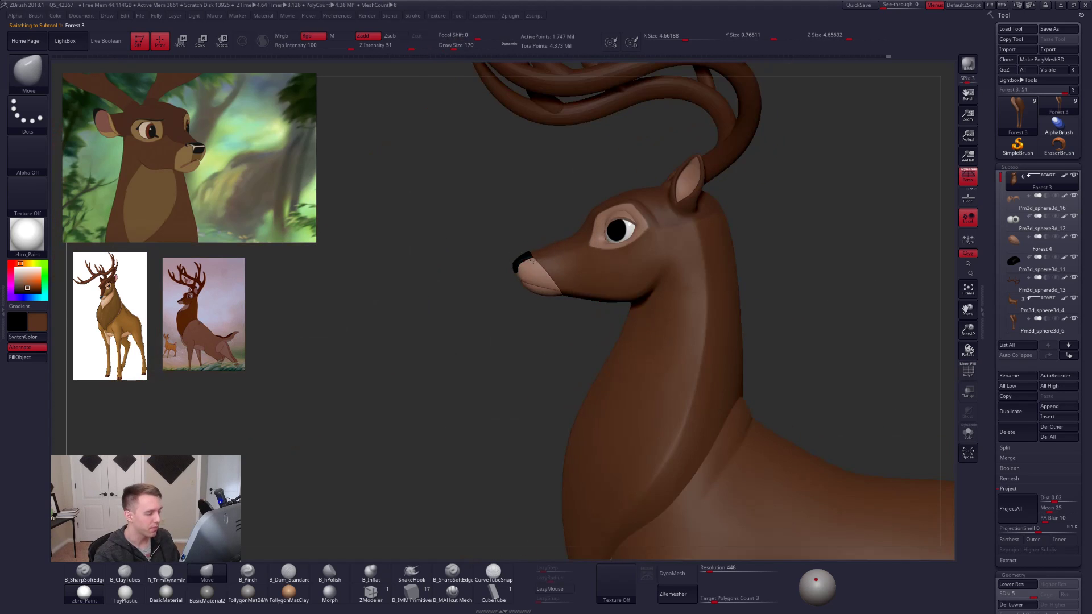
{"action": "left_click_drag", "start_coordinate": [579, 296], "coordinate": [561, 361], "text": "alt"}
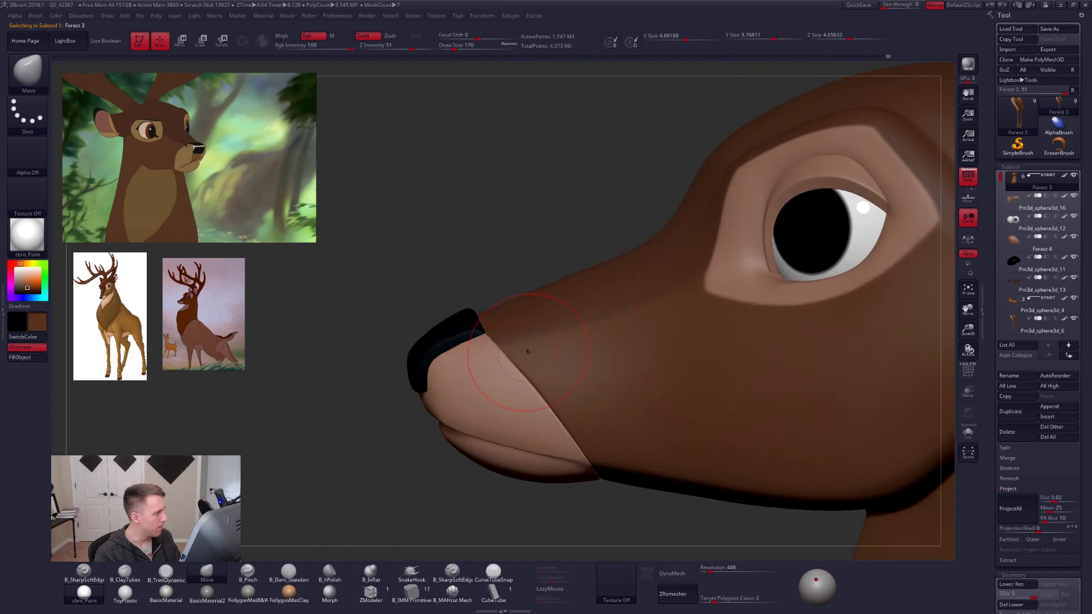
{"action": "mouse_move", "coordinate": [519, 370]}
{"action": "right_mouse_down"}
{"action": "mouse_move", "coordinate": [511, 397]}
{"action": "mouse_move", "coordinate": [614, 405]}
{"action": "right_mouse_up"}
{"action": "left_click_drag", "start_coordinate": [549, 484], "coordinate": [549, 471]}
{"action": "right_click_drag", "start_coordinate": [592, 250], "coordinate": [555, 333]}
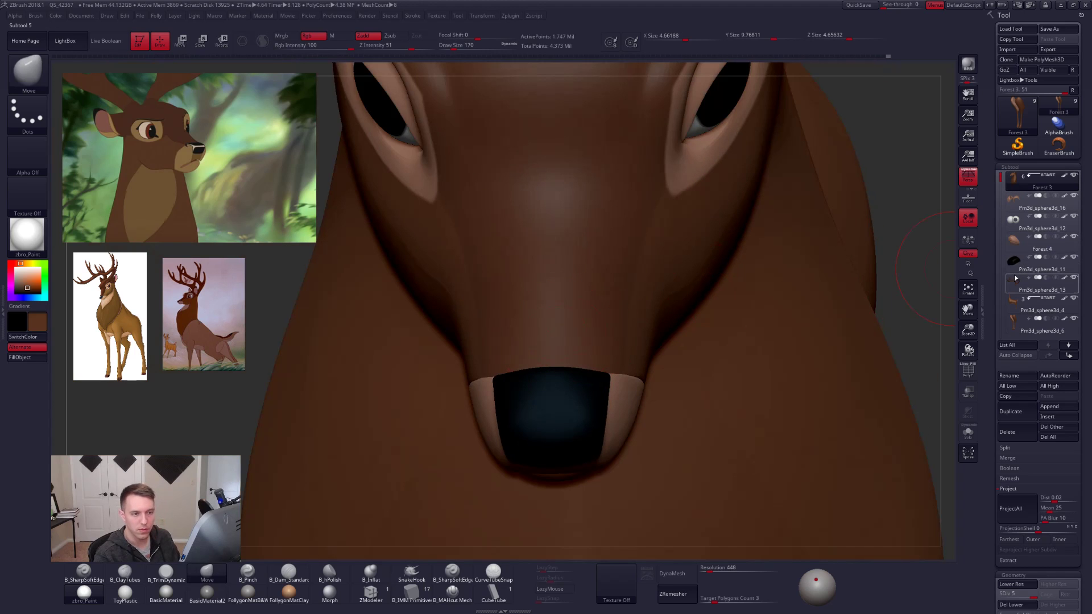
Hide the black nose subtool and make the tan muzzle the active subtool.
{"action": "left_click", "coordinate": [1073, 259]}
{"action": "right_click_drag", "start_coordinate": [617, 378], "coordinate": [646, 370]}
{"action": "key", "text": "shift+f"}
{"action": "key", "text": "shift+f"}
{"action": "right_click", "coordinate": [659, 375]}
{"action": "left_click", "coordinate": [647, 370], "text": "alt"}
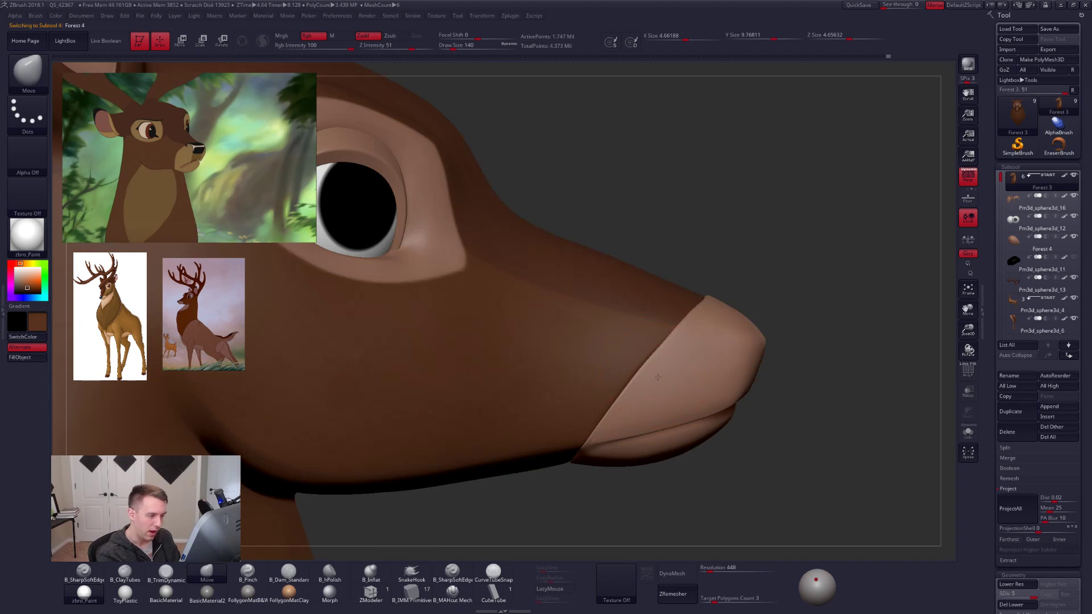
Reshape the tan muzzle's boundary against the brown head with large Smooth and Move brushes, checking it from several angles.
{"action": "key", "text": "space"}
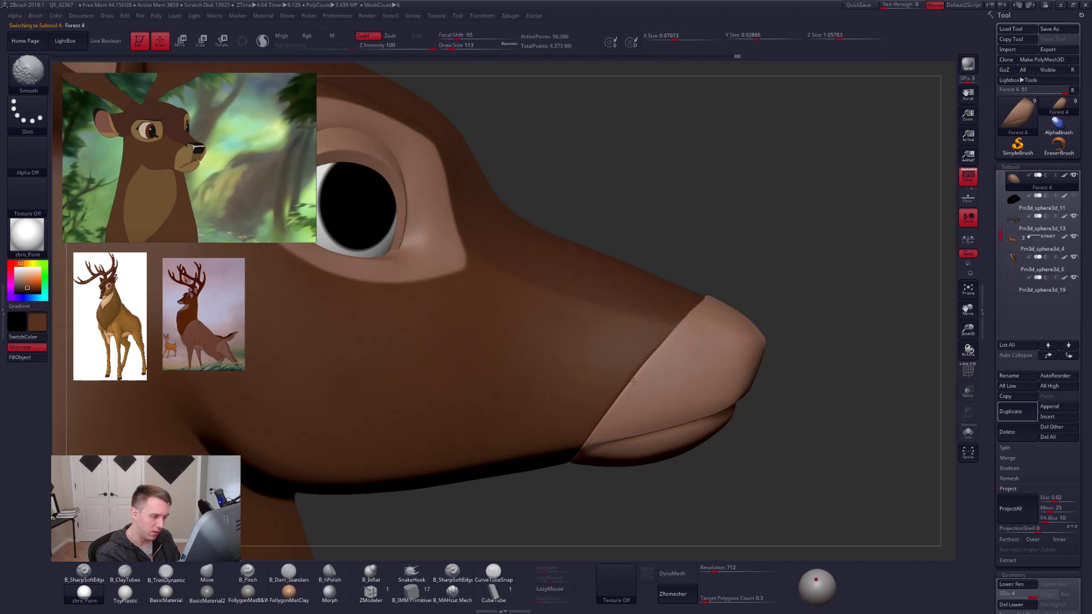
{"action": "right_click_drag", "start_coordinate": [685, 331], "coordinate": [660, 366]}
{"action": "key", "text": "space"}
{"action": "left_click_drag", "start_coordinate": [685, 352], "coordinate": [689, 352]}
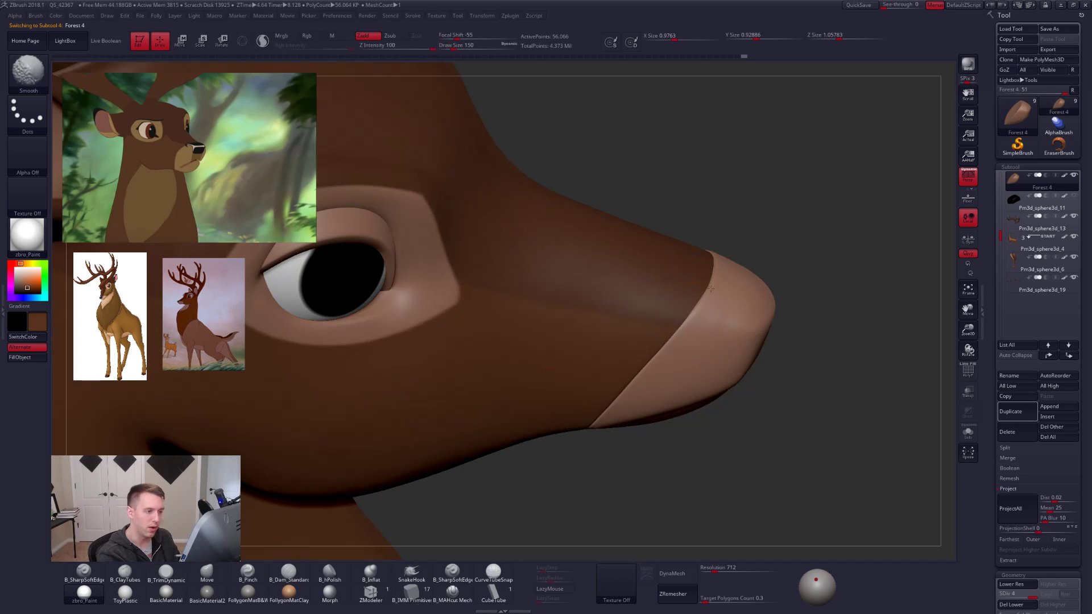
{"action": "right_click_drag", "start_coordinate": [708, 294], "coordinate": [595, 432]}
{"action": "key", "text": "space"}
{"action": "left_click_drag", "start_coordinate": [619, 427], "coordinate": [616, 428]}
Isolate the tan muzzle and smooth its back edge around the mouth corner.
{"action": "key", "text": "alt+s"}
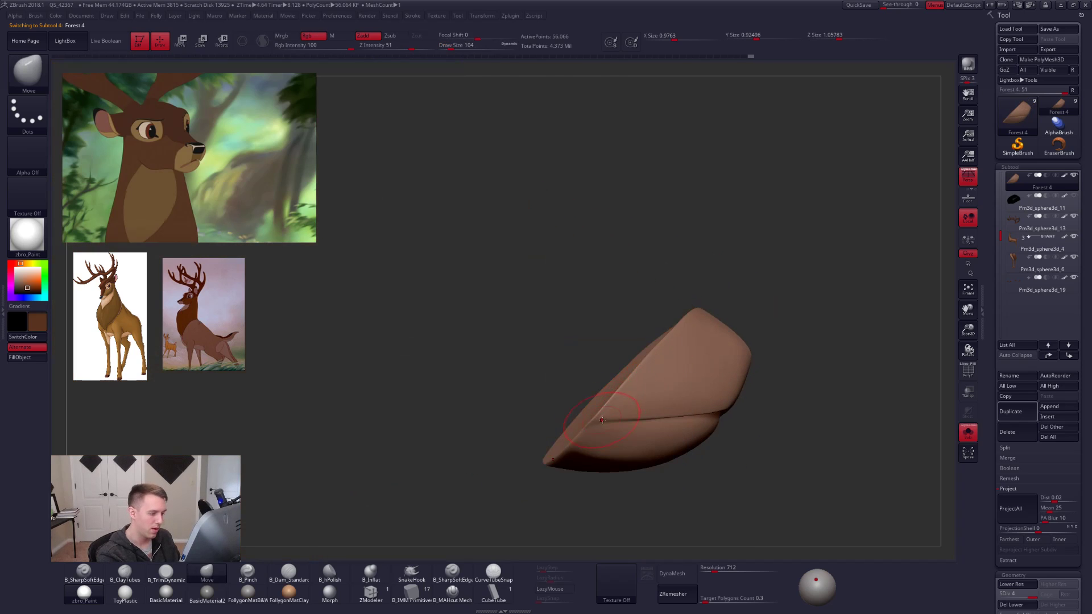
{"action": "right_click_drag", "start_coordinate": [610, 379], "coordinate": [562, 464], "text": "alt"}
{"action": "left_click_drag", "start_coordinate": [562, 463], "coordinate": [597, 420], "text": "shift"}
{"action": "mouse_move", "coordinate": [594, 473]}
{"action": "right_mouse_down", "text": "alt"}
{"action": "mouse_move", "coordinate": [626, 403]}
{"action": "mouse_move", "coordinate": [623, 418]}
{"action": "mouse_move", "coordinate": [591, 398]}
{"action": "mouse_move", "coordinate": [595, 375]}
{"action": "mouse_move", "coordinate": [629, 359]}
{"action": "right_mouse_up", "text": "alt"}
{"action": "key", "text": "alt+s"}
{"action": "key", "text": "space"}
{"action": "key", "text": "space"}
{"action": "left_click_drag", "start_coordinate": [630, 370], "coordinate": [600, 395]}
{"action": "key", "text": "d"}
{"action": "key", "text": "d"}
{"action": "key", "text": "alt+s"}
Flatten the pinched mouth corner with the TrimDynamic brush, and smooth it two subdivision levels lower.
{"action": "right_click_drag", "start_coordinate": [612, 325], "coordinate": [615, 376], "text": "ctrl"}
{"action": "key", "text": "space"}
{"action": "left_click_drag", "start_coordinate": [613, 379], "coordinate": [607, 379]}
{"action": "mouse_move", "coordinate": [605, 380]}
{"action": "right_mouse_down", "text": "alt"}
{"action": "mouse_move", "coordinate": [618, 385]}
{"action": "mouse_move", "coordinate": [614, 400]}
{"action": "right_mouse_up", "text": "alt"}
{"action": "key", "text": "3"}
{"action": "key", "text": "d"}
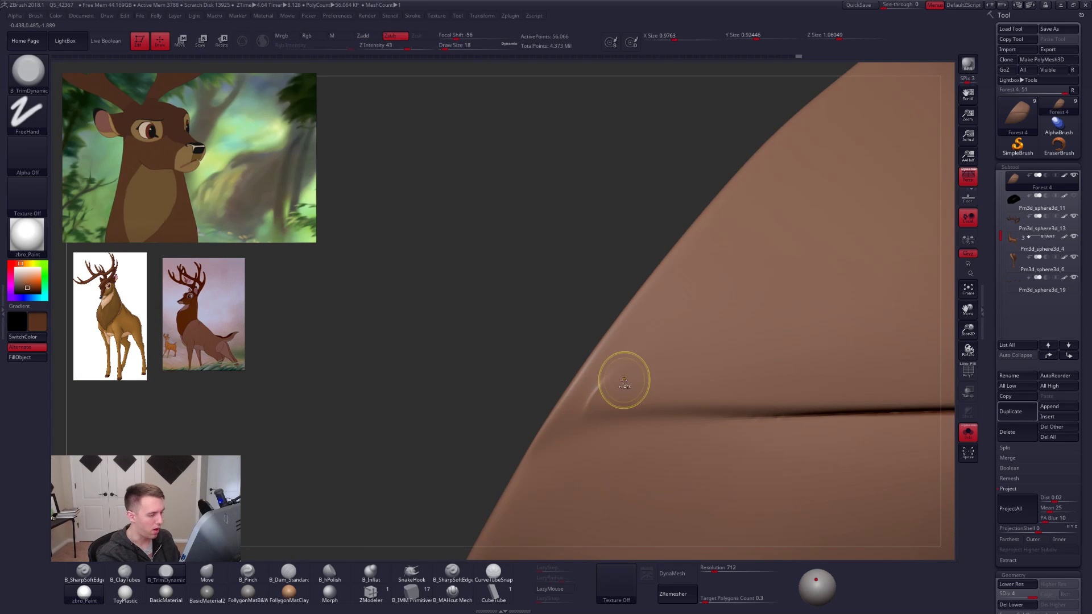
{"action": "key", "text": "shift+d"}
{"action": "key", "text": "shift+d"}
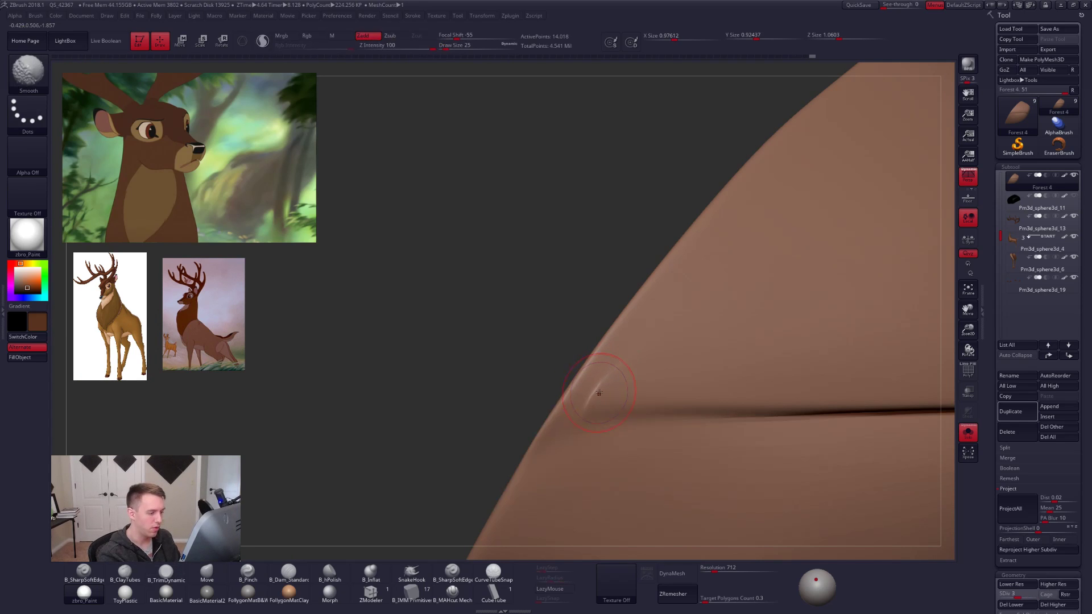
{"action": "left_click_drag", "start_coordinate": [606, 378], "coordinate": [592, 401], "text": "shift"}
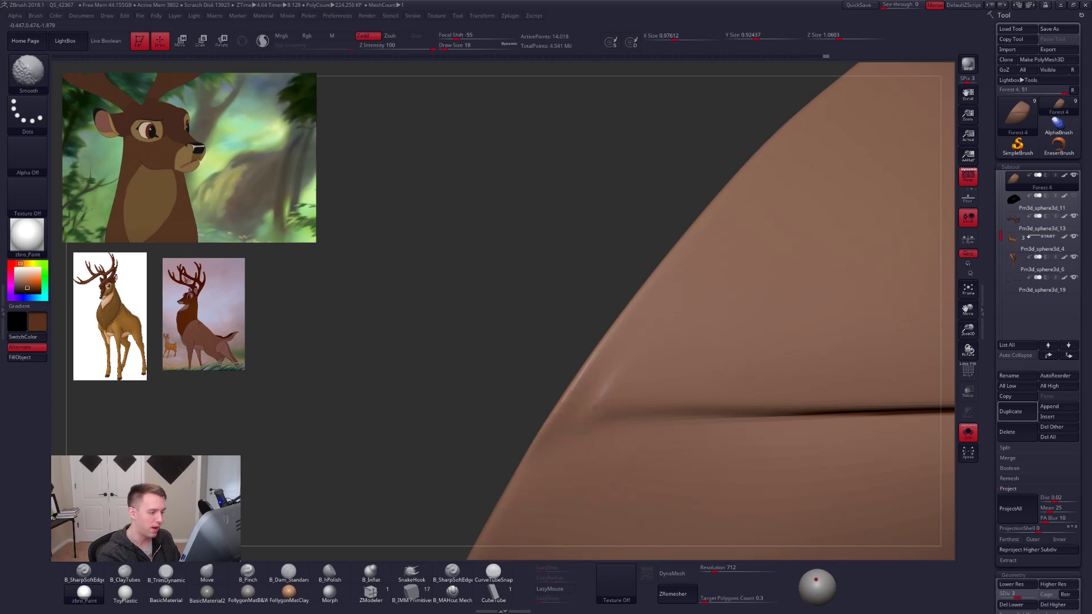
Fill the dent at the mouth corner with the ClayTubes brush, and even it out with TrimDynamic.
{"action": "key", "text": "d"}
{"action": "key", "text": "b"}
{"action": "key", "text": "c"}
{"action": "key", "text": "t"}
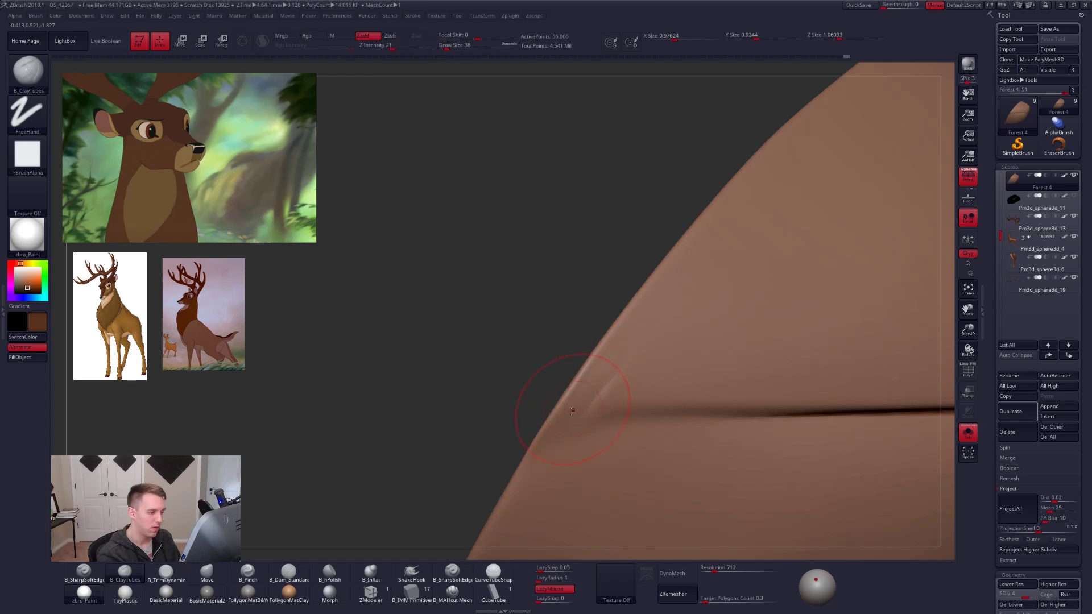
{"action": "key", "text": "s"}
{"action": "mouse_move", "coordinate": [603, 388]}
{"action": "left_mouse_down"}
{"action": "mouse_move", "coordinate": [590, 402]}
{"action": "mouse_move", "coordinate": [620, 375]}
{"action": "left_mouse_up"}
{"action": "key", "text": "s"}
{"action": "key", "text": "b"}
{"action": "key", "text": "t"}
{"action": "key", "text": "d"}
{"action": "key", "text": "s"}
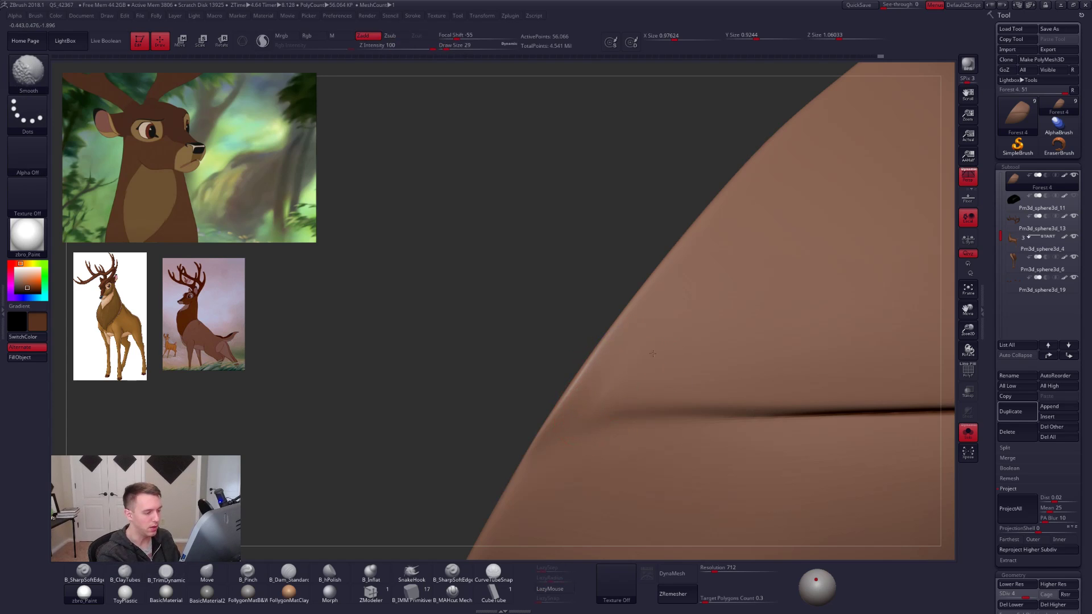
Smooth the pinched polygons at the mouth corner on the lowest subdivision level, and return to the higher levels.
{"action": "key", "text": "shift+f"}
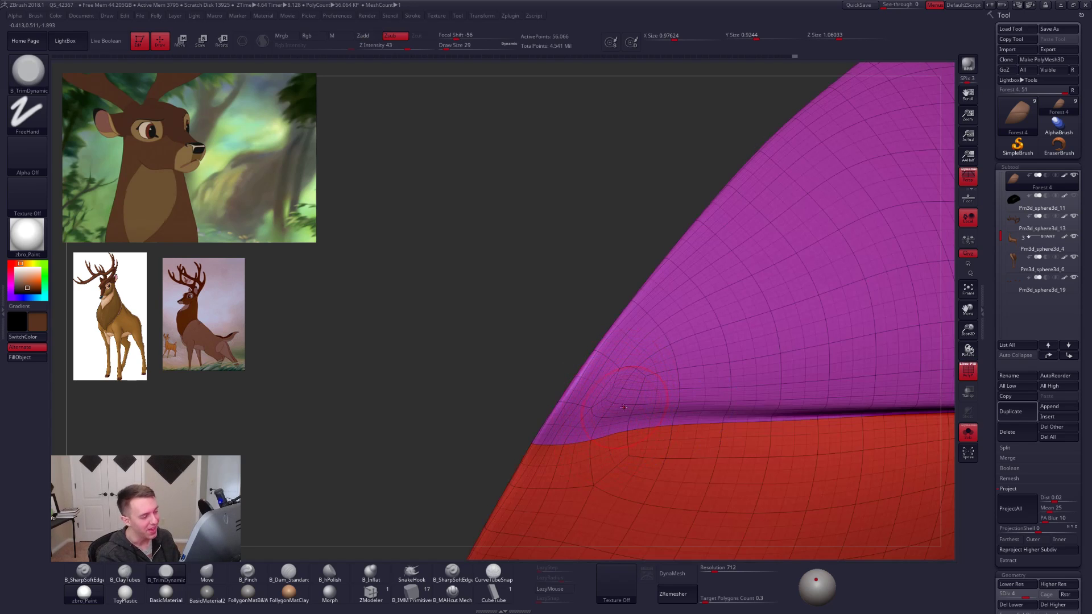
{"action": "key", "text": "shift+d"}
{"action": "key", "text": "shift+d"}
{"action": "key", "text": "shift+d"}
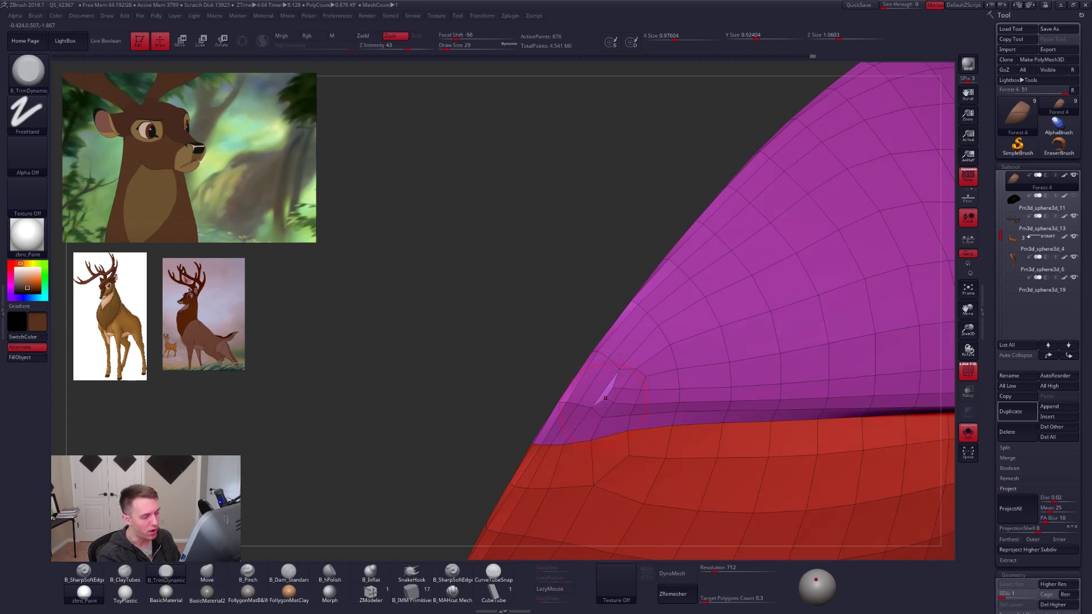
{"action": "key", "text": "shift+f"}
{"action": "key", "text": "d"}
{"action": "key", "text": "d"}
{"action": "key", "text": "d"}
{"action": "key", "text": "d"}
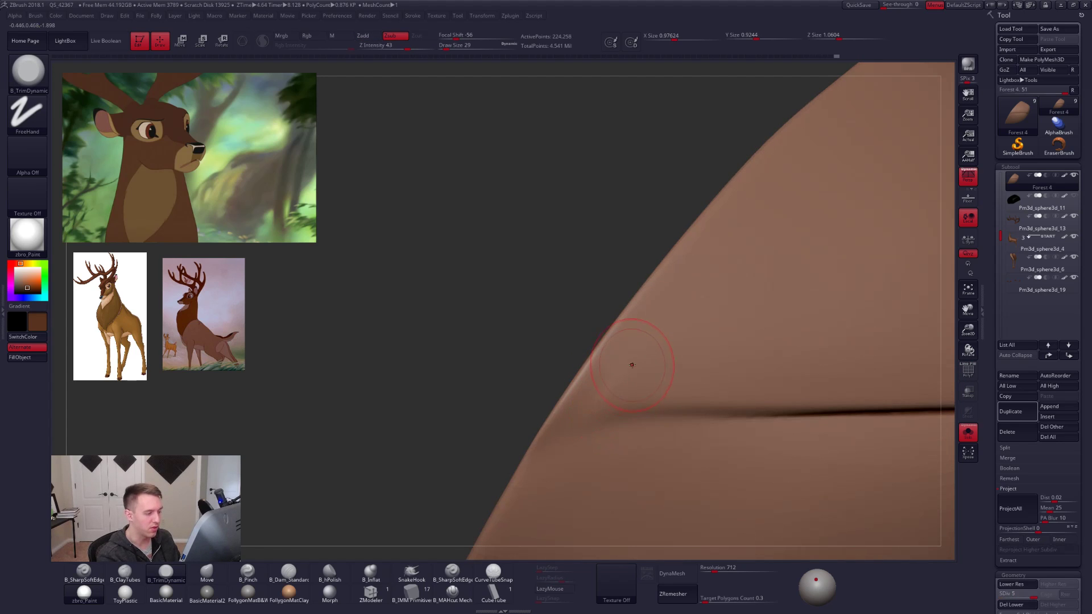
{"action": "key", "text": "shift+f"}
{"action": "key", "text": "shift+f"}
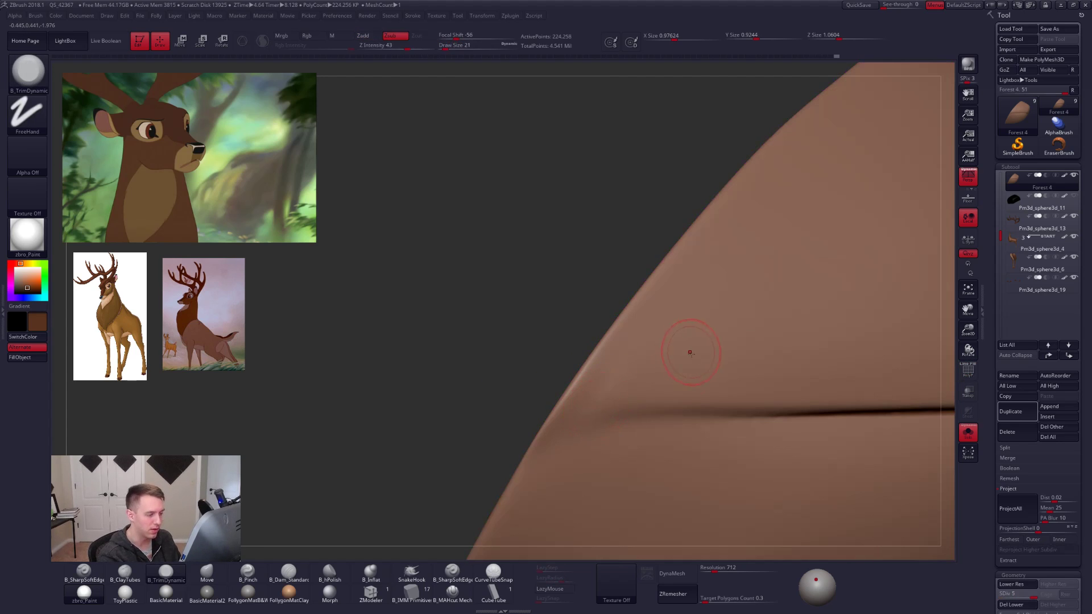
Show the rest of the head with the black nose, and make the nose the active subtool.
{"action": "left_click_drag", "start_coordinate": [616, 435], "coordinate": [617, 439]}
{"action": "left_click_drag", "start_coordinate": [483, 449], "coordinate": [676, 447], "text": "alt"}
{"action": "key", "text": "shift+s"}
{"action": "left_click_drag", "start_coordinate": [887, 449], "coordinate": [747, 434]}
{"action": "left_click", "coordinate": [1016, 206]}
{"action": "left_click_drag", "start_coordinate": [469, 353], "coordinate": [599, 372], "text": "alt"}
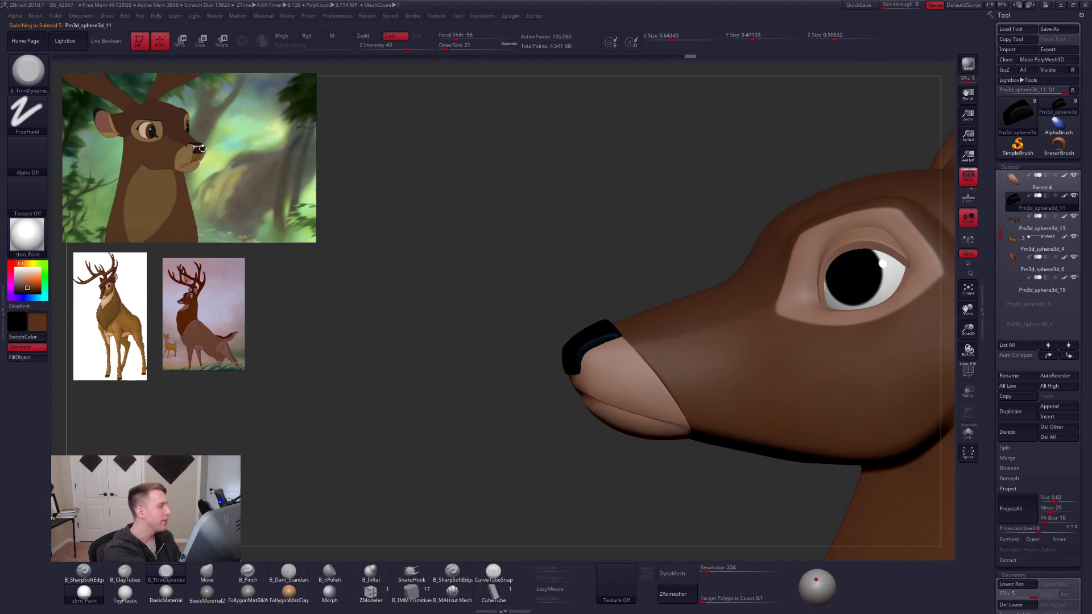
Turn off perspective and the nose's polypaint, and display the nose in white with the FollygonMatB&W material.
{"action": "right_click_drag", "start_coordinate": [663, 402], "coordinate": [576, 340], "text": "alt"}
{"action": "key", "text": "shift+f"}
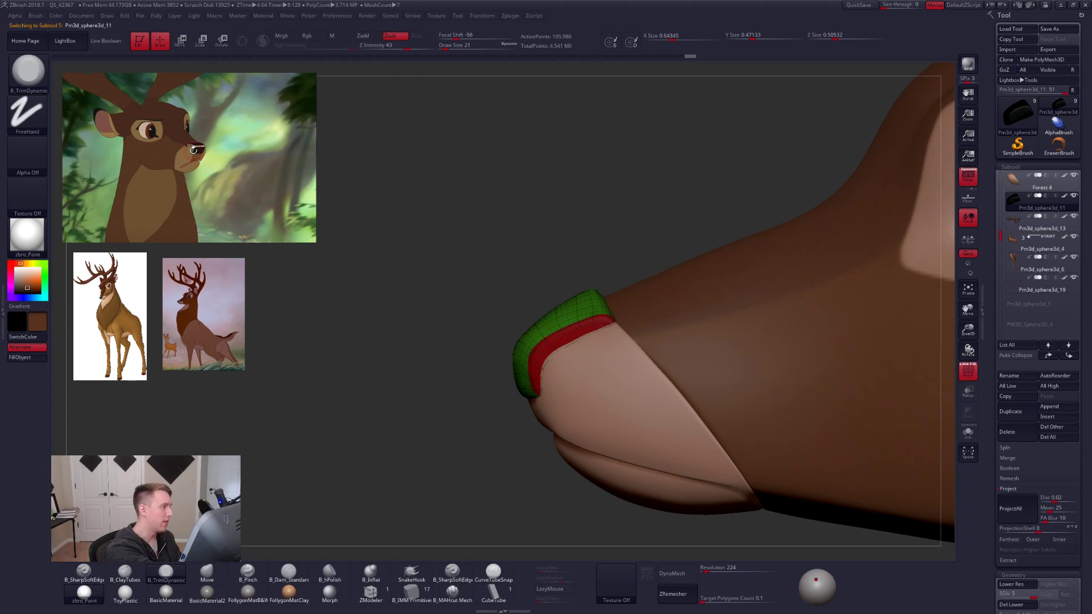
{"action": "key", "text": "shift+f"}
{"action": "right_click_drag", "start_coordinate": [602, 362], "coordinate": [603, 357], "text": "alt"}
{"action": "left_click", "coordinate": [970, 181]}
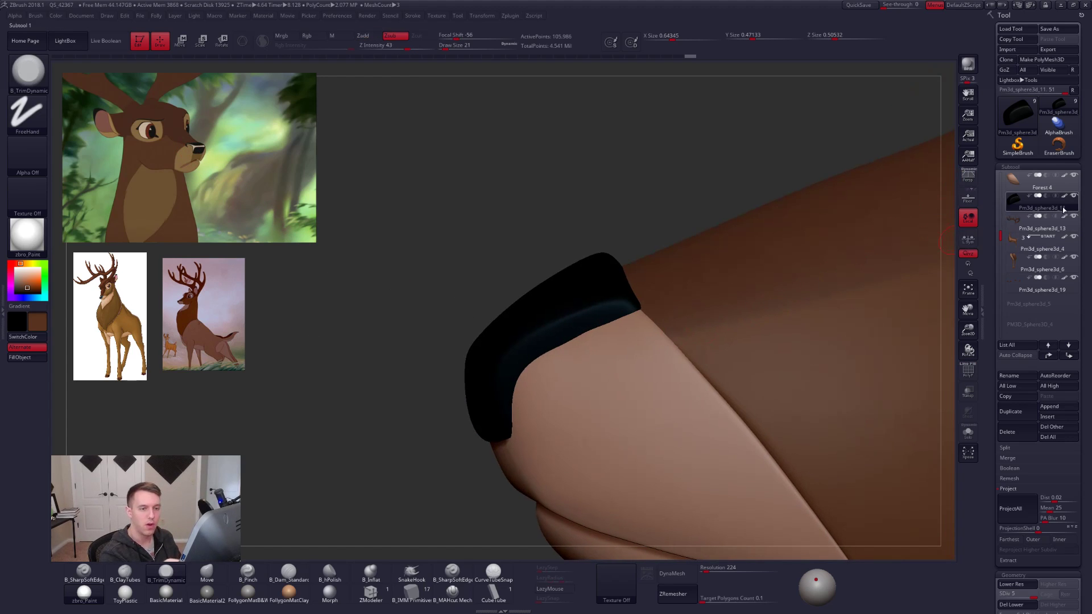
{"action": "left_click", "coordinate": [1065, 198]}
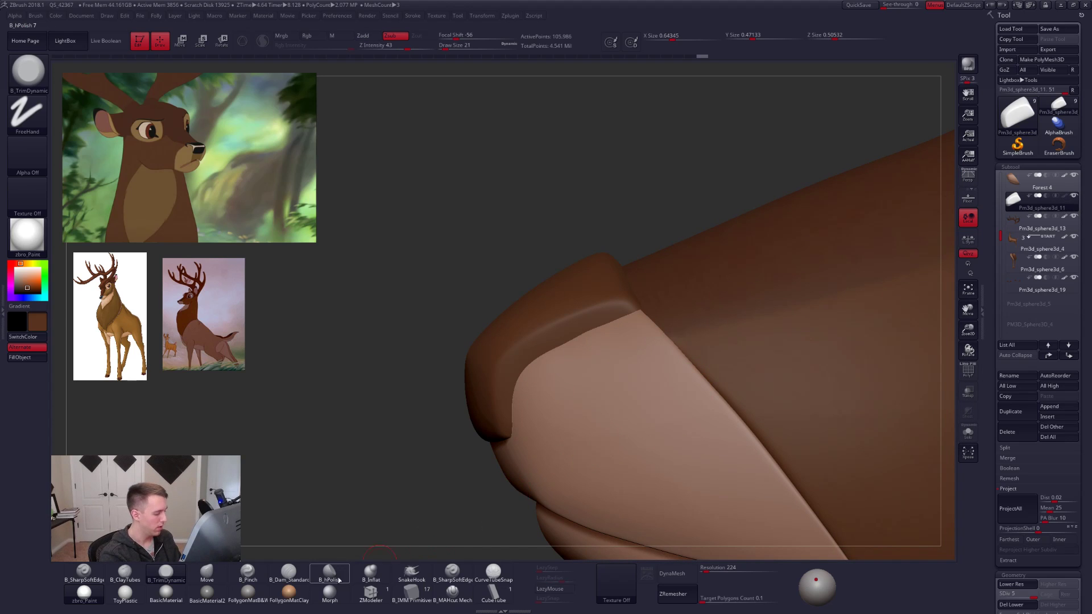
{"action": "left_click", "coordinate": [255, 591]}
{"action": "left_click_drag", "start_coordinate": [32, 269], "coordinate": [16, 268]}
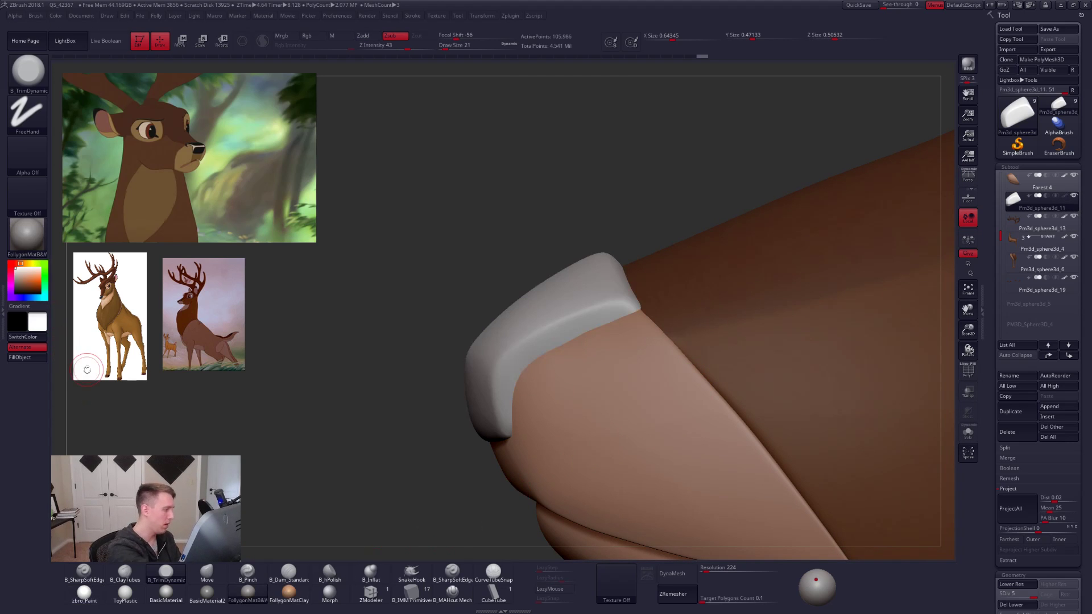
Isolate the nose and mask the side panel inside its outer rim.
{"action": "key", "text": "alt+s"}
{"action": "right_click_drag", "start_coordinate": [610, 317], "coordinate": [618, 337], "text": "alt"}
{"action": "key", "text": "shift+f"}
{"action": "key", "text": "shift+f"}
{"action": "key", "text": "w"}
{"action": "left_click", "coordinate": [526, 396], "text": "ctrl"}
{"action": "key", "text": "q"}
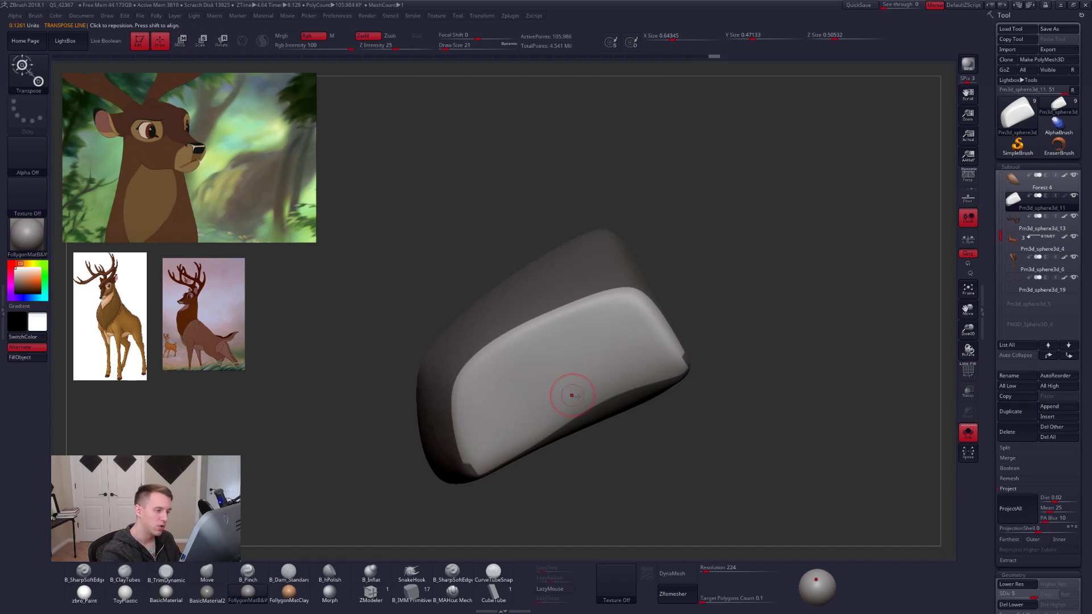
{"action": "key", "text": "shift+d"}
{"action": "left_click", "coordinate": [642, 433], "text": "ctrl"}
{"action": "key", "text": "d"}
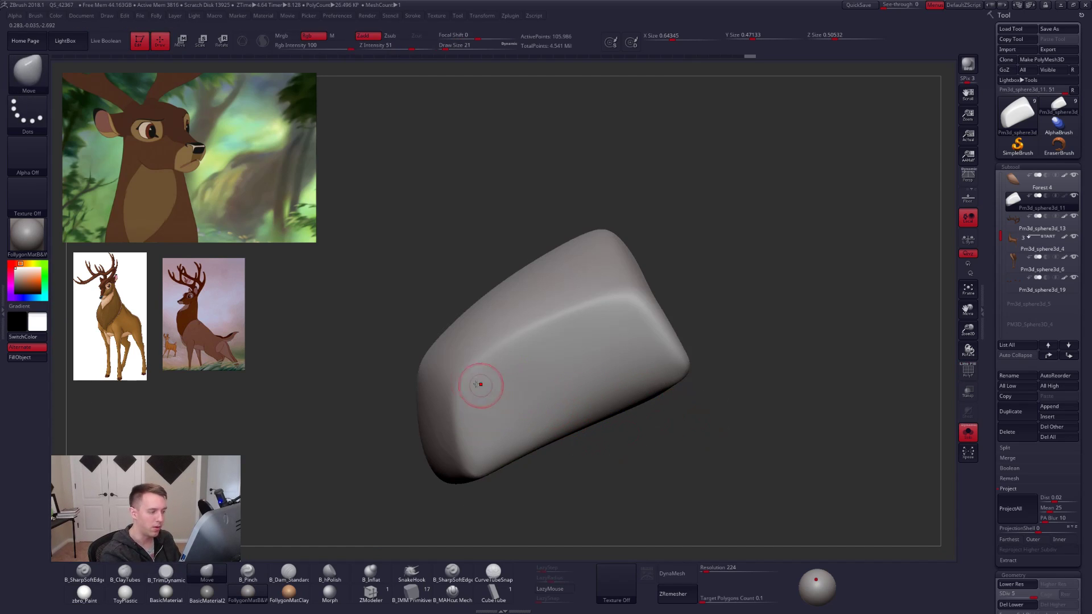
{"action": "mouse_move", "coordinate": [469, 475]}
{"action": "left_mouse_down", "text": "ctrl"}
{"action": "mouse_move", "coordinate": [462, 380]}
{"action": "mouse_move", "coordinate": [483, 354]}
{"action": "mouse_move", "coordinate": [565, 311]}
{"action": "mouse_move", "coordinate": [633, 298]}
{"action": "mouse_move", "coordinate": [669, 336]}
{"action": "mouse_move", "coordinate": [674, 392]}
{"action": "mouse_move", "coordinate": [626, 443]}
{"action": "mouse_move", "coordinate": [696, 408]}
{"action": "left_mouse_up", "text": "ctrl"}
{"action": "key", "text": "alt+s"}
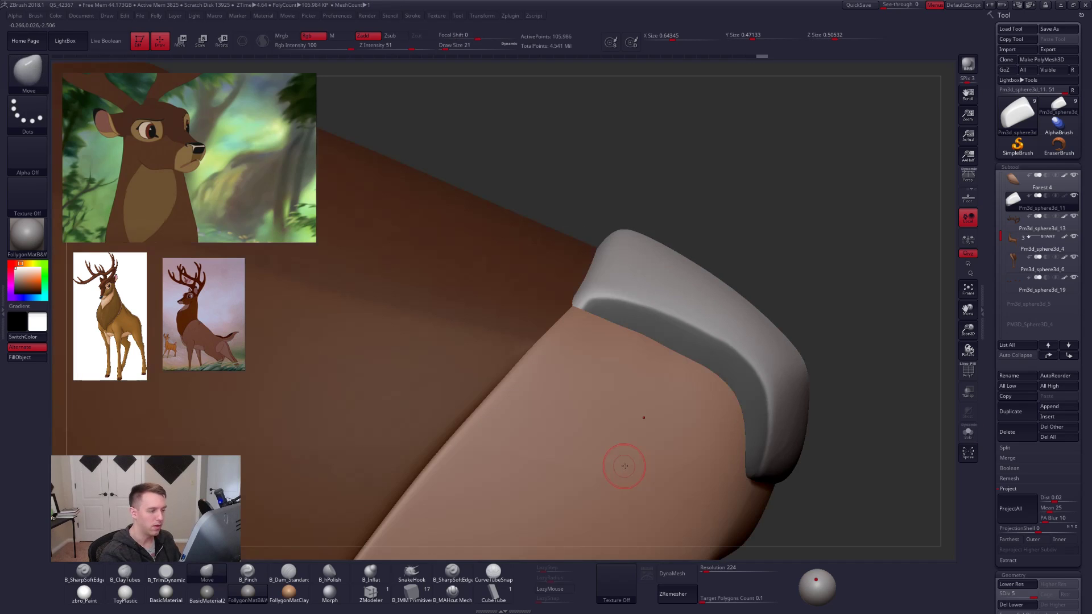
Refine the side panel's mask on the nose by unmasking along its rim, checking its fit on the muzzle.
{"action": "key", "text": "alt+s"}
{"action": "mouse_move", "coordinate": [594, 289]}
{"action": "left_mouse_down", "text": "ctrl+alt"}
{"action": "mouse_move", "coordinate": [578, 455]}
{"action": "mouse_move", "coordinate": [497, 321]}
{"action": "mouse_move", "coordinate": [651, 394]}
{"action": "left_mouse_up", "text": "ctrl+alt"}
{"action": "key", "text": "alt+s"}
{"action": "left_click_drag", "start_coordinate": [834, 462], "coordinate": [761, 431], "text": "alt"}
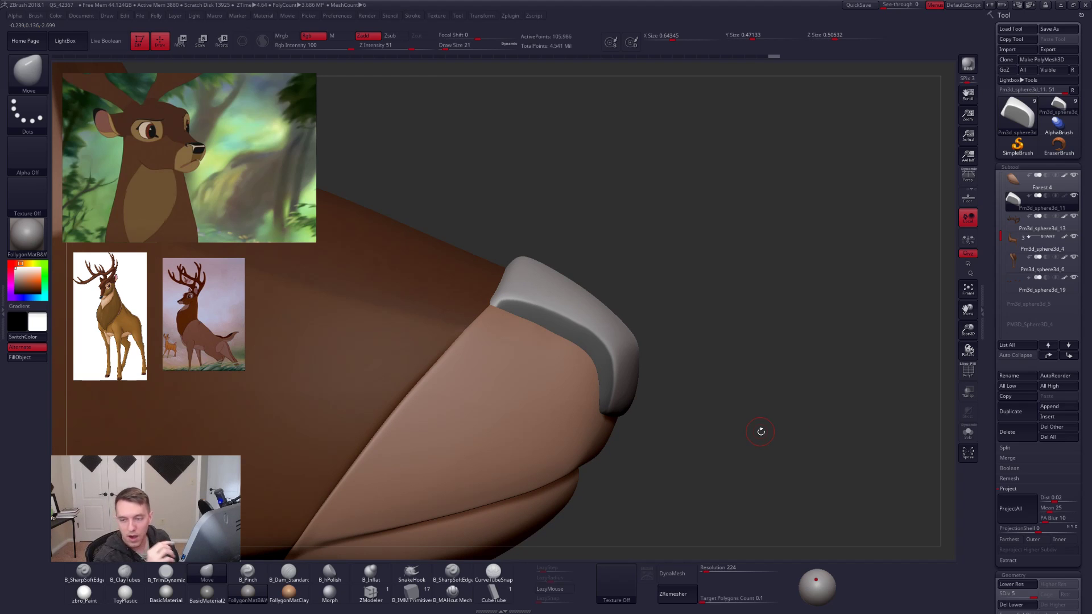
{"action": "left_click_drag", "start_coordinate": [587, 382], "coordinate": [670, 447]}
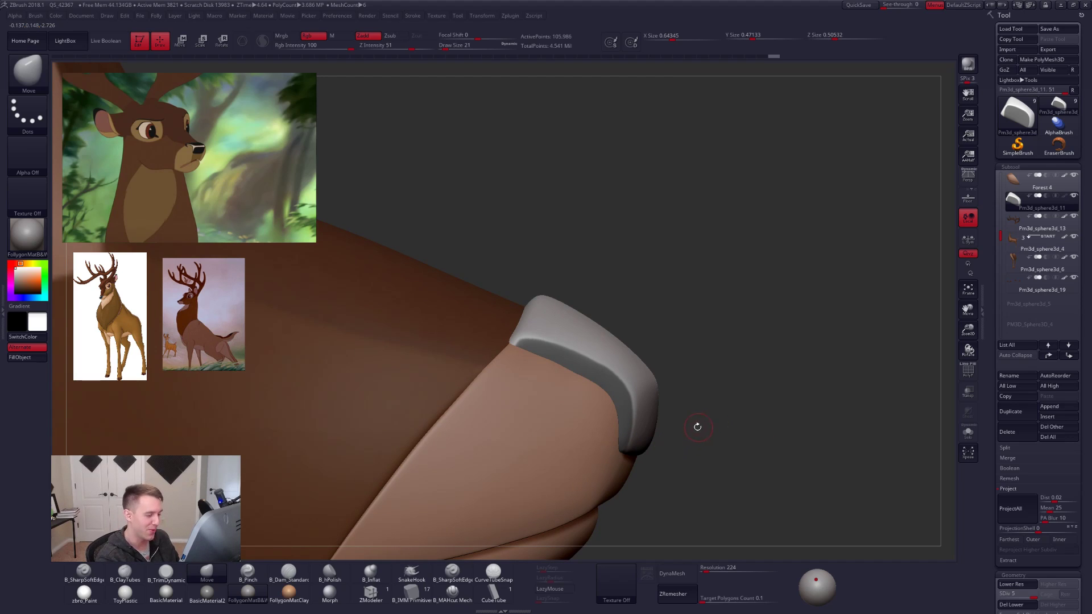
{"action": "key", "text": "alt+s"}
{"action": "key", "text": "space"}
{"action": "left_click_drag", "start_coordinate": [639, 415], "coordinate": [643, 415]}
{"action": "mouse_move", "coordinate": [620, 411]}
{"action": "right_mouse_down", "text": "alt"}
{"action": "mouse_move", "coordinate": [642, 363]}
{"action": "mouse_move", "coordinate": [645, 380]}
{"action": "right_mouse_up", "text": "alt"}
{"action": "mouse_move", "coordinate": [652, 318]}
{"action": "left_mouse_down", "text": "ctrl+alt"}
{"action": "mouse_move", "coordinate": [639, 407]}
{"action": "mouse_move", "coordinate": [759, 410]}
{"action": "left_mouse_up", "text": "ctrl+alt"}
{"action": "right_click_drag", "start_coordinate": [688, 399], "coordinate": [710, 424], "text": "alt"}
{"action": "left_click_drag", "start_coordinate": [710, 424], "coordinate": [705, 424]}
{"action": "mouse_move", "coordinate": [656, 331]}
{"action": "left_mouse_down", "text": "ctrl+alt"}
{"action": "mouse_move", "coordinate": [668, 463]}
{"action": "mouse_move", "coordinate": [781, 364]}
{"action": "left_mouse_up", "text": "ctrl+alt"}
{"action": "key", "text": "ctrl"}
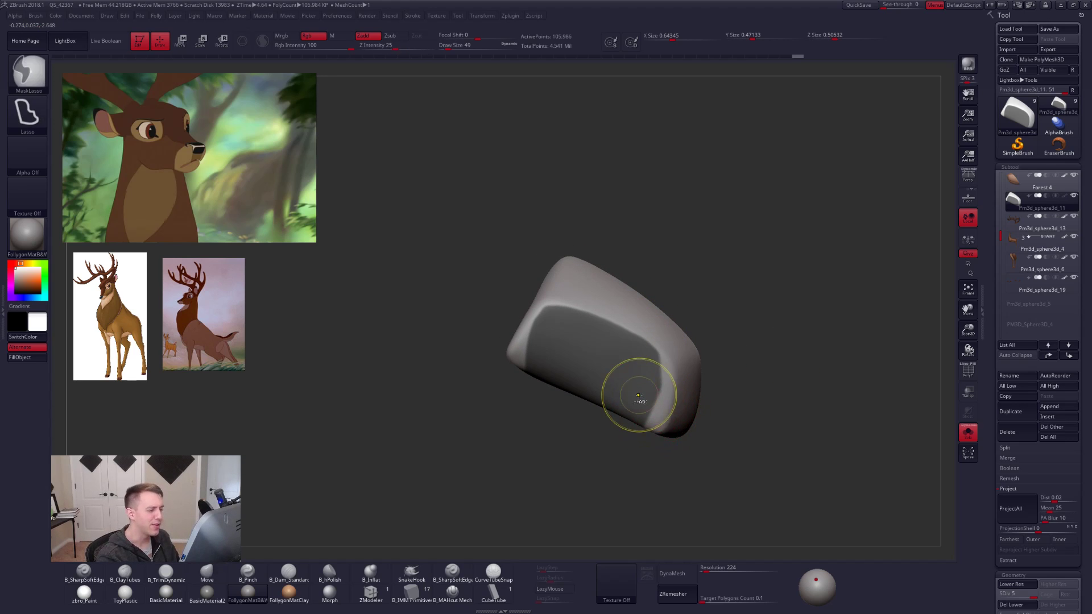
Invert the nose's mask and move the unmasked side panel inward with the Transpose line.
{"action": "mouse_move", "coordinate": [707, 438]}
{"action": "left_mouse_down"}
{"action": "mouse_move", "coordinate": [685, 441]}
{"action": "mouse_move", "coordinate": [715, 446]}
{"action": "mouse_move", "coordinate": [656, 453]}
{"action": "left_mouse_up"}
{"action": "left_click", "coordinate": [698, 452], "text": "ctrl"}
{"action": "left_click", "coordinate": [686, 449], "text": "ctrl"}
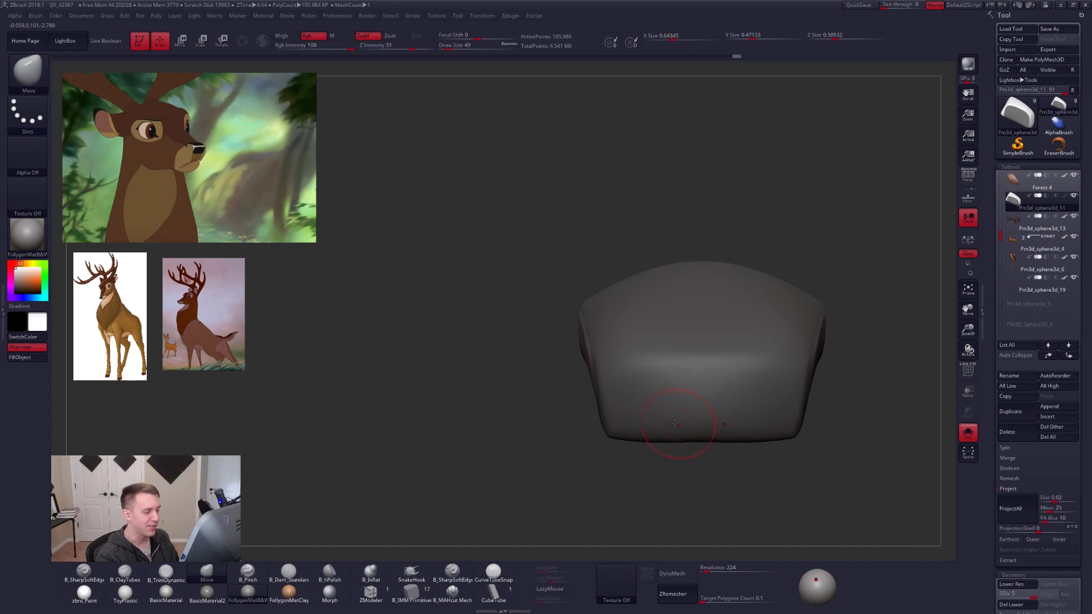
{"action": "key", "text": "w"}
{"action": "left_click_drag", "start_coordinate": [593, 349], "coordinate": [643, 349]}
{"action": "right_click_drag", "start_coordinate": [609, 369], "coordinate": [643, 379]}
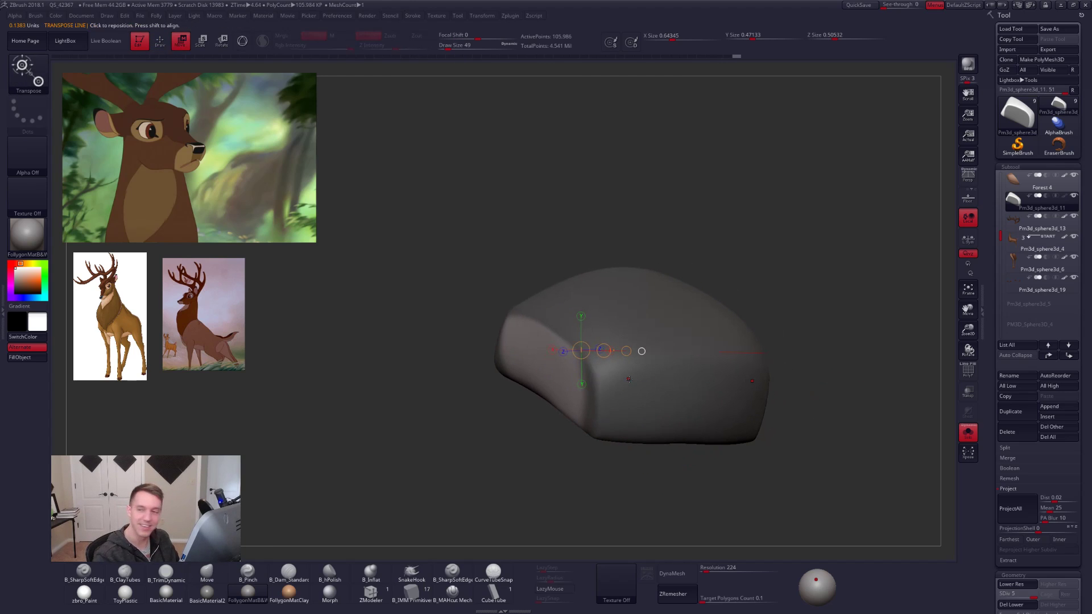
{"action": "mouse_move", "coordinate": [1058, 106]}
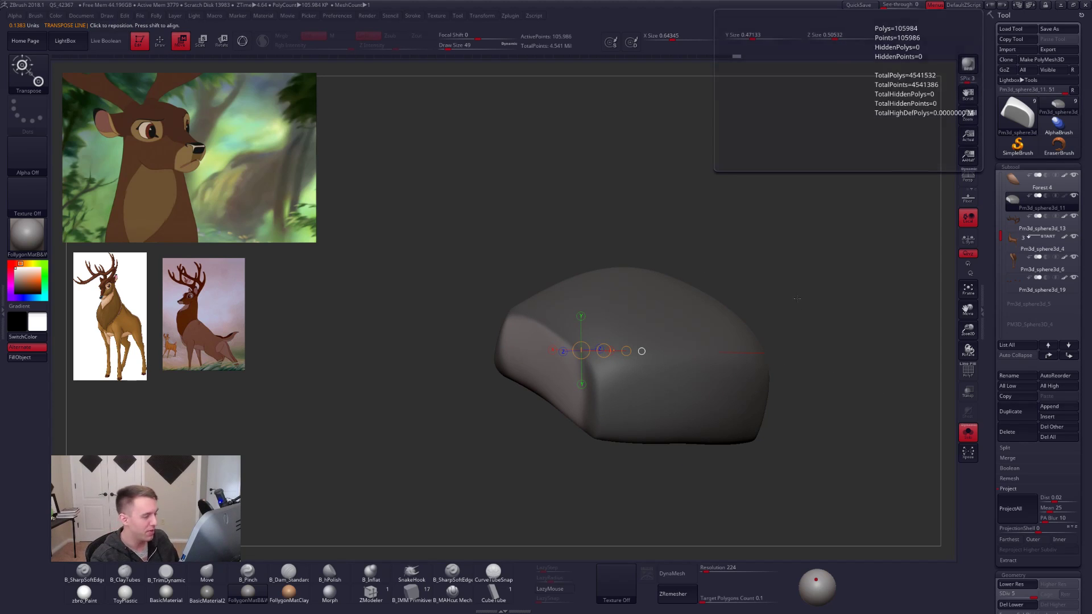
{"action": "key", "text": "alt+s"}
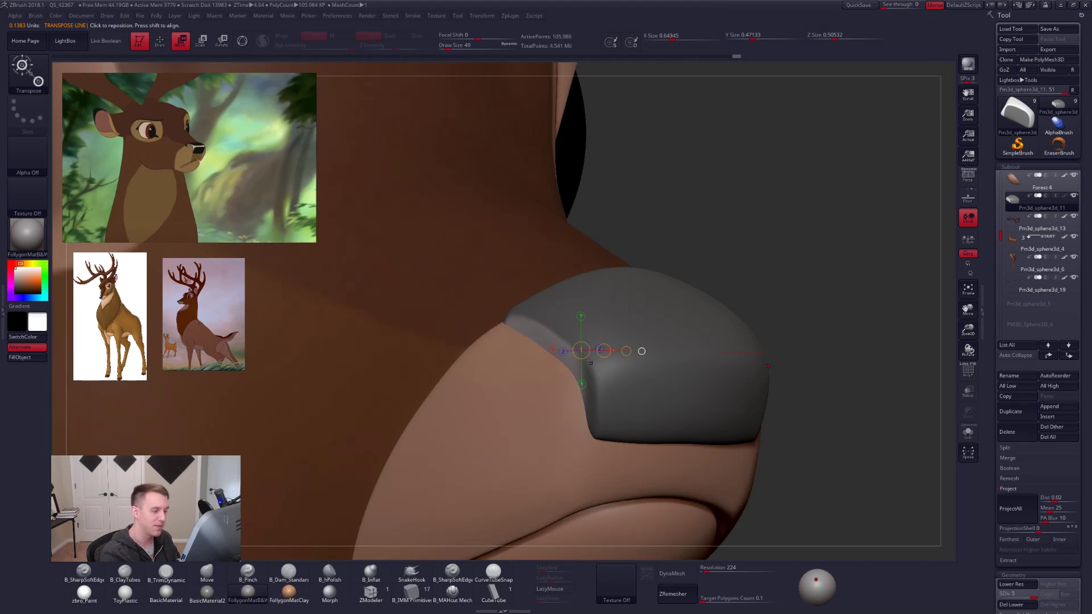
{"action": "left_click_drag", "start_coordinate": [602, 351], "coordinate": [613, 354]}
{"action": "mouse_move", "coordinate": [614, 392]}
{"action": "right_mouse_down"}
{"action": "mouse_move", "coordinate": [677, 398]}
{"action": "mouse_move", "coordinate": [693, 420]}
{"action": "mouse_move", "coordinate": [731, 421]}
{"action": "mouse_move", "coordinate": [734, 449]}
{"action": "right_mouse_up"}
Shape the recessed side panel of the isolated nose with the Move brush, and clear the mask.
{"action": "key", "text": "alt+s"}
{"action": "key", "text": "q"}
{"action": "key", "text": "space"}
{"action": "left_click_drag", "start_coordinate": [638, 392], "coordinate": [644, 392]}
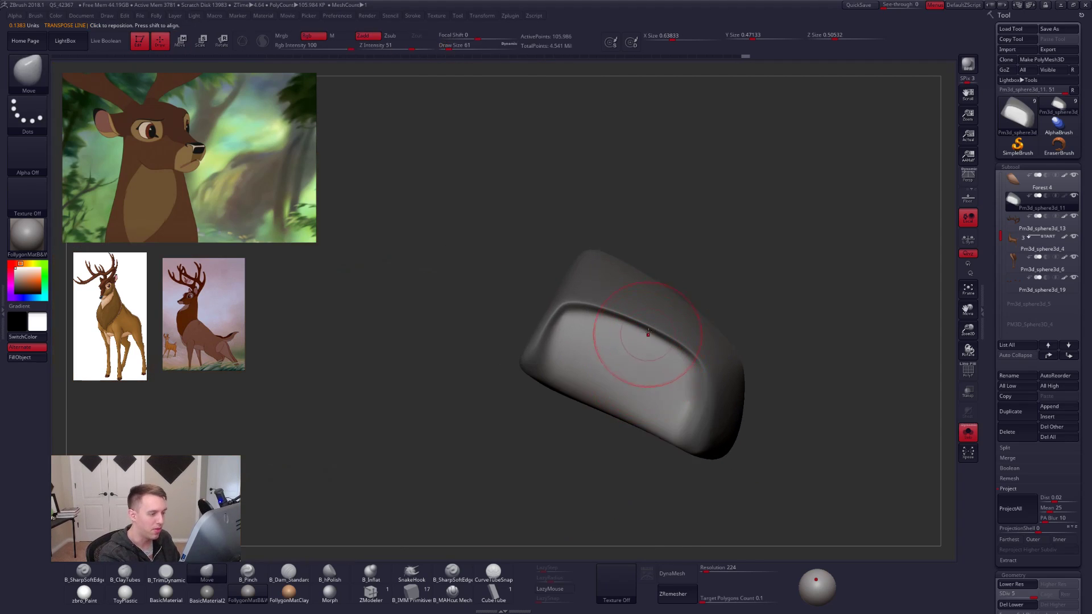
{"action": "right_click_drag", "start_coordinate": [645, 351], "coordinate": [645, 375], "text": "alt"}
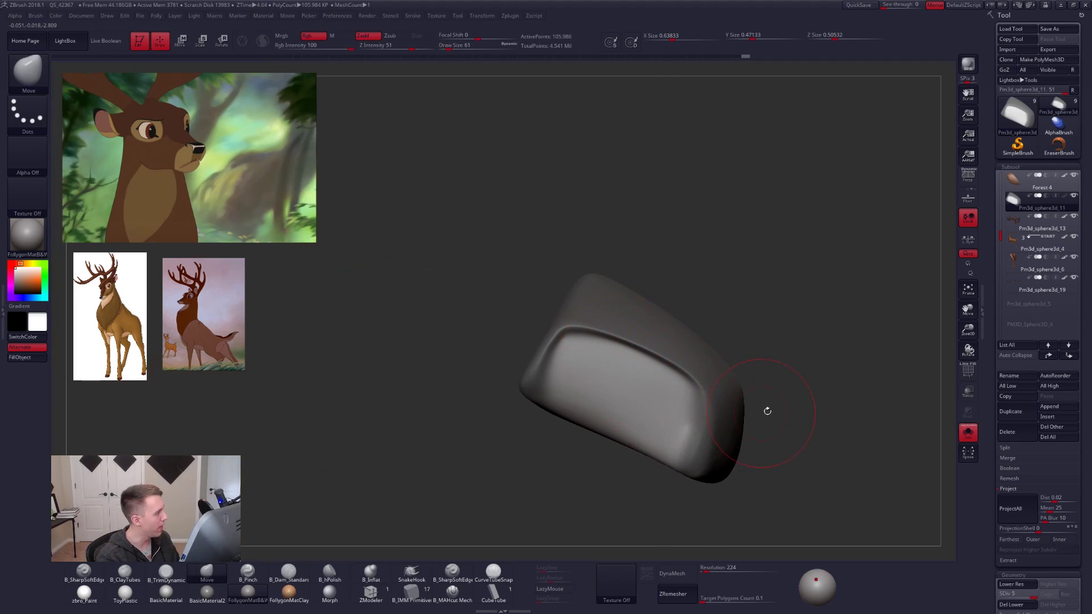
{"action": "key", "text": "alt+s"}
{"action": "key", "text": "alt+s"}
{"action": "key", "text": "space"}
{"action": "left_click_drag", "start_coordinate": [603, 374], "coordinate": [598, 374]}
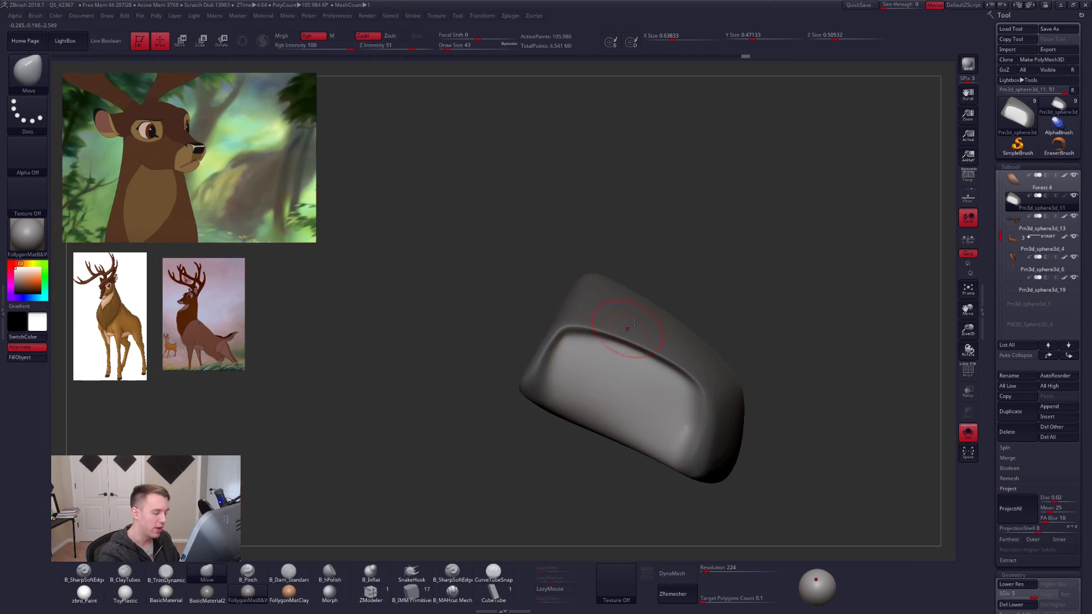
{"action": "left_click_drag", "start_coordinate": [678, 267], "coordinate": [683, 277], "text": "ctrl"}
Adjust the nose recess and its surrounding rim with the Move brush, checking the fit against the muzzle.
{"action": "key", "text": "space"}
{"action": "left_click_drag", "start_coordinate": [550, 371], "coordinate": [549, 367]}
{"action": "key", "text": "ctrl+space"}
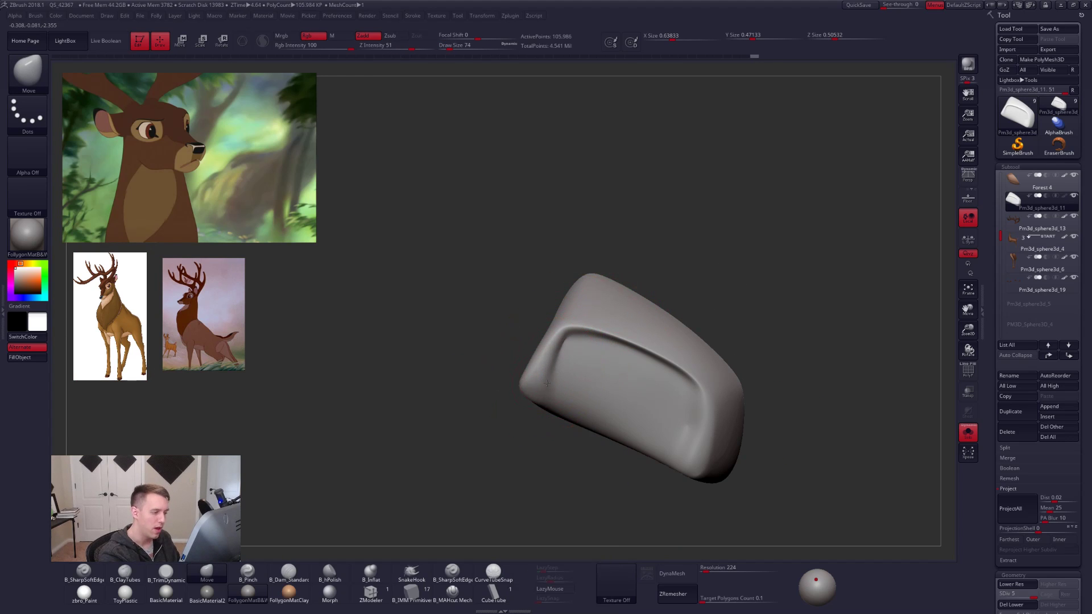
{"action": "key", "text": "alt+s"}
{"action": "key", "text": "alt+s"}
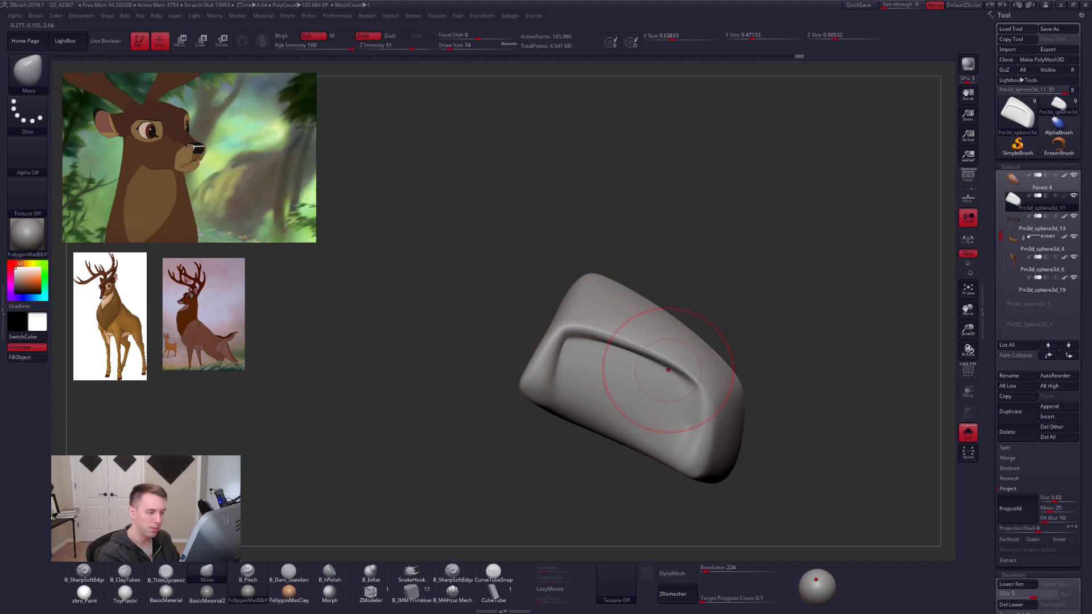
{"action": "key", "text": "alt+s"}
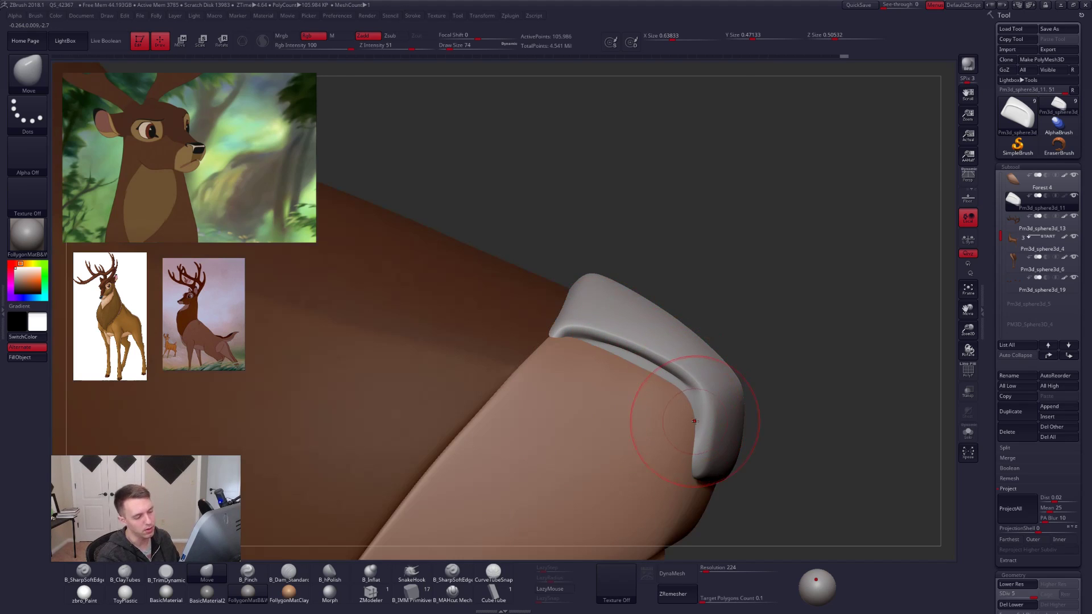
{"action": "key", "text": "space"}
{"action": "left_click", "coordinate": [705, 425]}
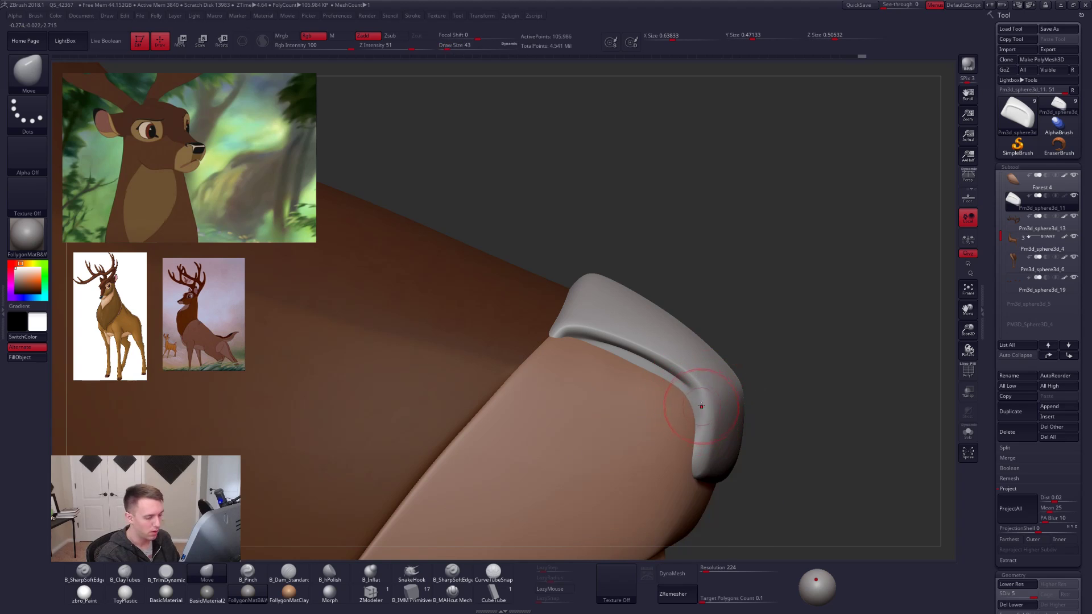
{"action": "key", "text": "alt+s"}
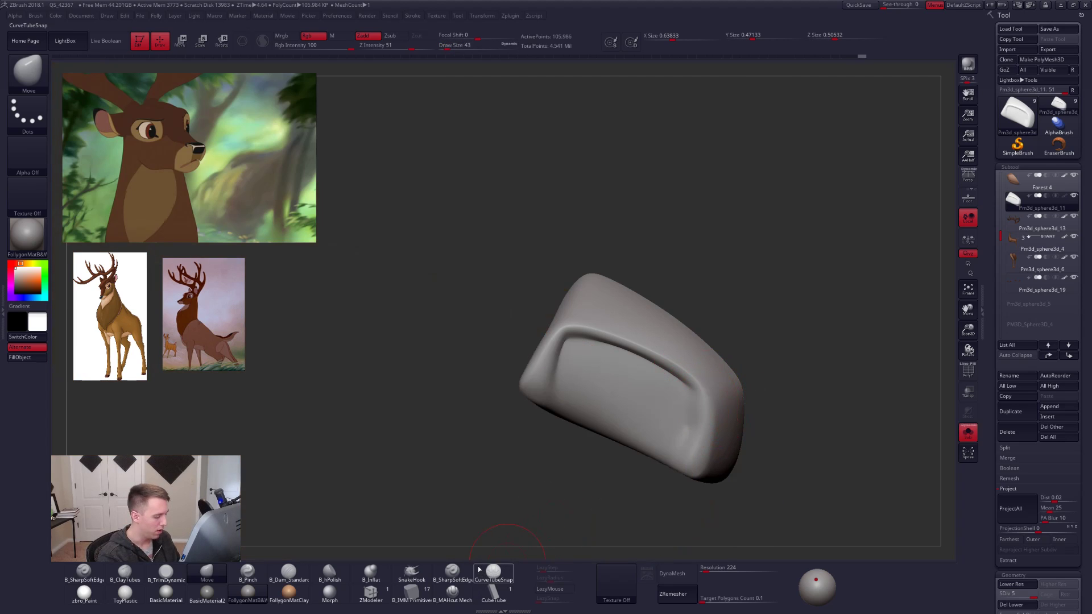
Carve a crease along the front edge of the nose's recessed side panel with the B_SharpSoftEdge brush at draw size 29.
{"action": "left_click", "coordinate": [452, 570]}
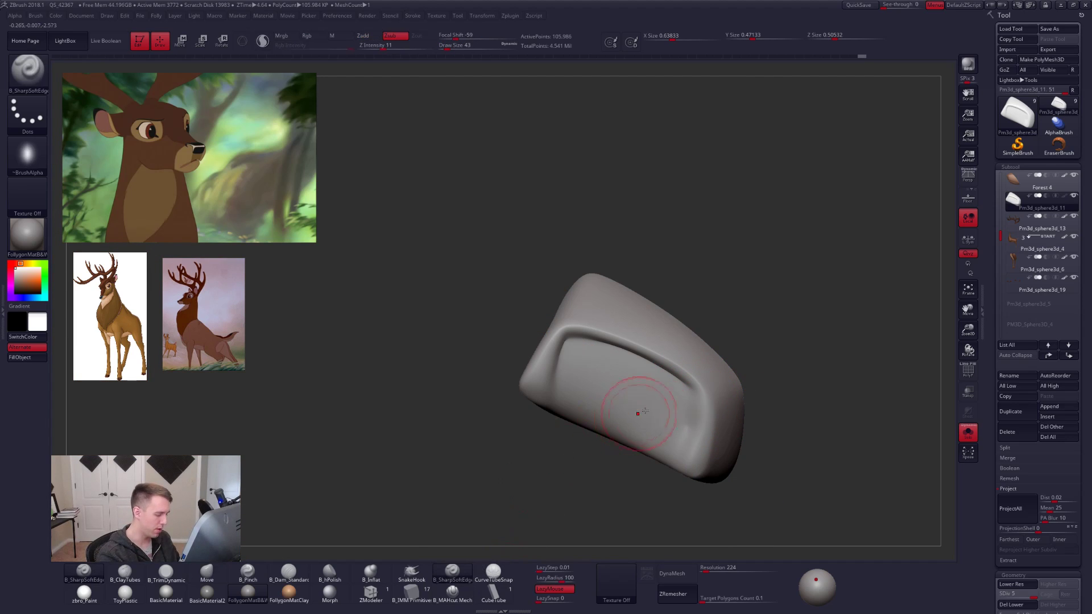
{"action": "key", "text": "space"}
{"action": "left_click", "coordinate": [702, 370]}
{"action": "key", "text": "space"}
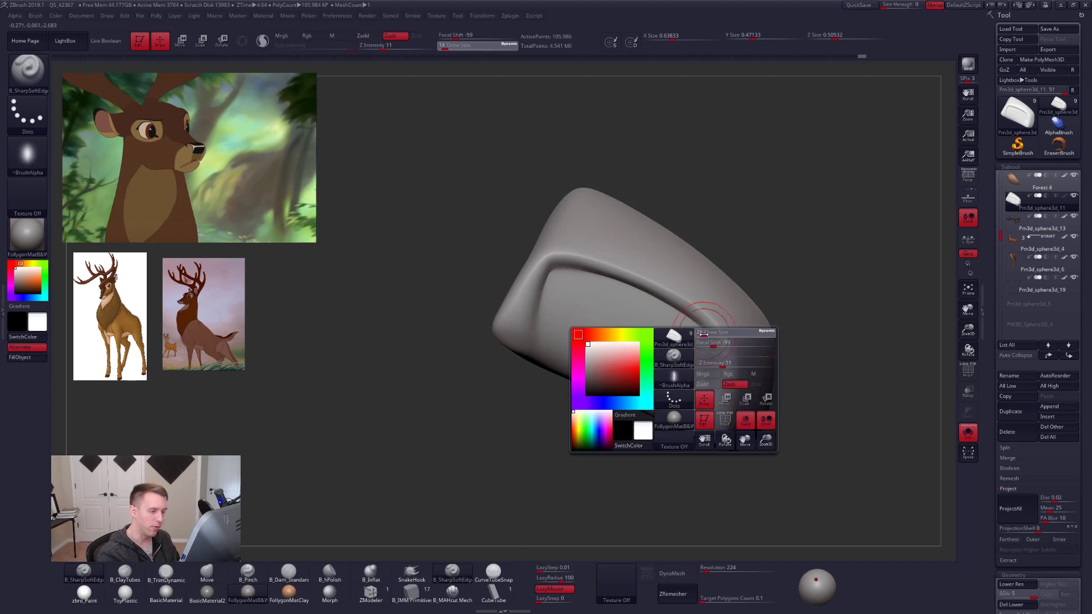
{"action": "left_click", "coordinate": [701, 332]}
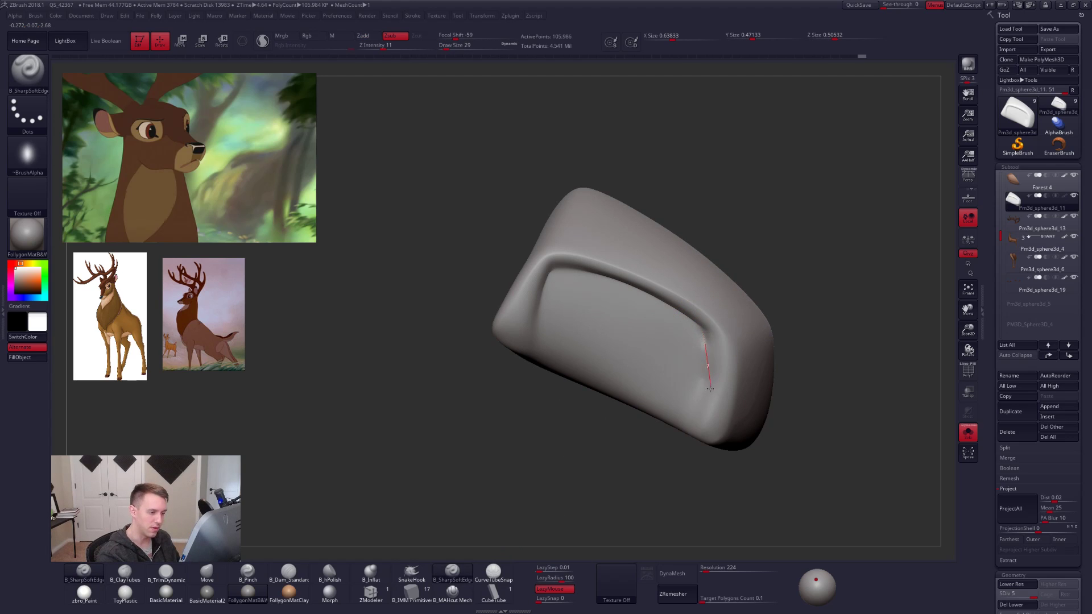
{"action": "mouse_move", "coordinate": [698, 410]}
{"action": "left_mouse_down"}
{"action": "mouse_move", "coordinate": [678, 455]}
{"action": "mouse_move", "coordinate": [780, 481]}
{"action": "left_mouse_up"}
Subdivide the nose and sharpen the crease at the recess's front corner with draw size 25 strokes.
{"action": "key", "text": "ctrl+d"}
{"action": "key", "text": "space"}
{"action": "left_click", "coordinate": [724, 380]}
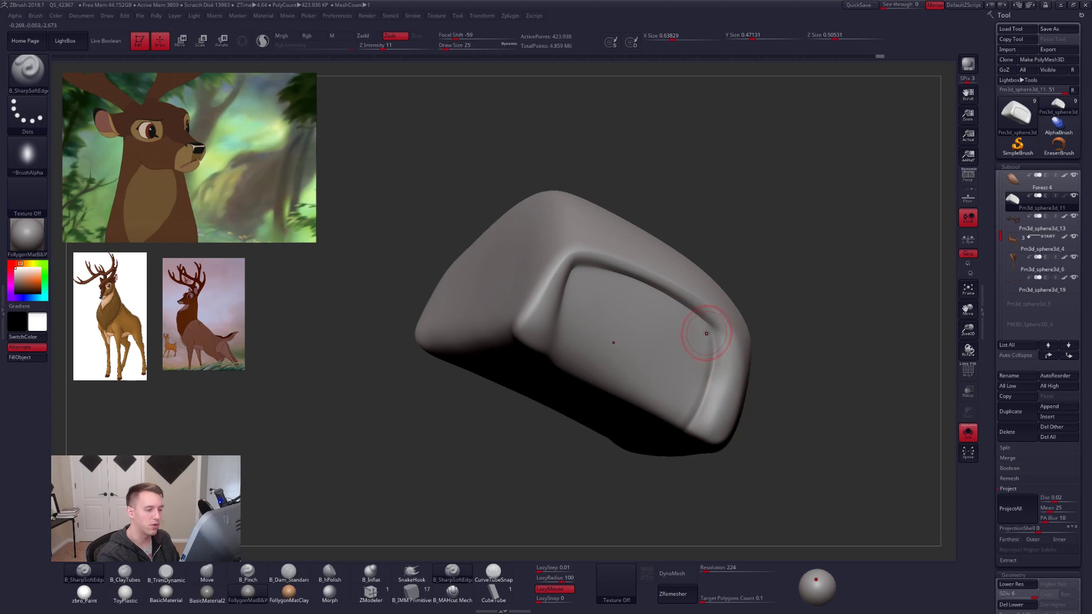
{"action": "right_click_drag", "start_coordinate": [730, 348], "coordinate": [702, 344]}
{"action": "left_click_drag", "start_coordinate": [710, 327], "coordinate": [717, 355]}
{"action": "right_click_drag", "start_coordinate": [658, 471], "coordinate": [713, 426]}
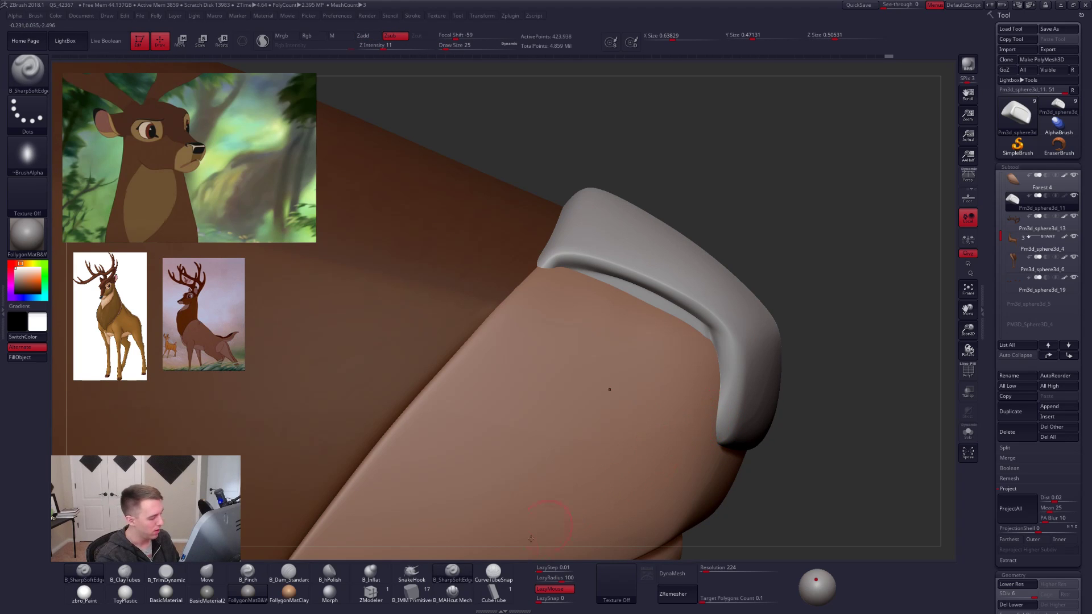
Check the nose against the muzzle and pinch the recess's front crease with B_Pinch at draw size 18.
{"action": "left_click", "coordinate": [453, 593]}
{"action": "key", "text": "alt+s"}
{"action": "key", "text": "b"}
{"action": "key", "text": "p"}
{"action": "key", "text": "i"}
{"action": "key", "text": "space"}
{"action": "left_click", "coordinate": [712, 348]}
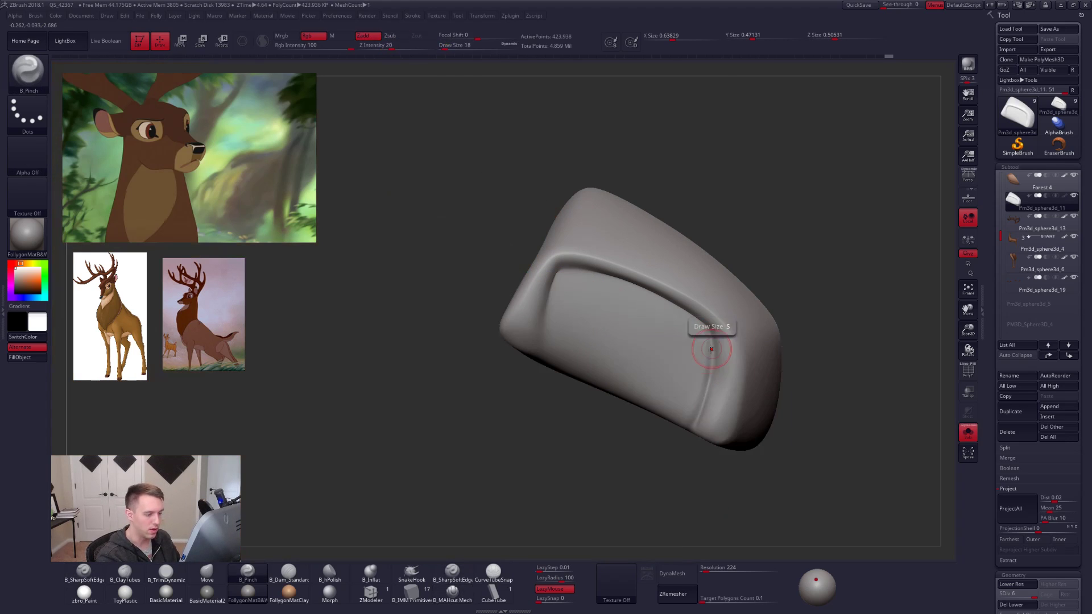
Cut a deeper groove around the front corner of the recess with the B_MAHcut Mech brush at draw size 21.
{"action": "left_click", "coordinate": [453, 594]}
{"action": "key", "text": "space"}
{"action": "key", "text": "space"}
{"action": "left_click", "coordinate": [701, 346]}
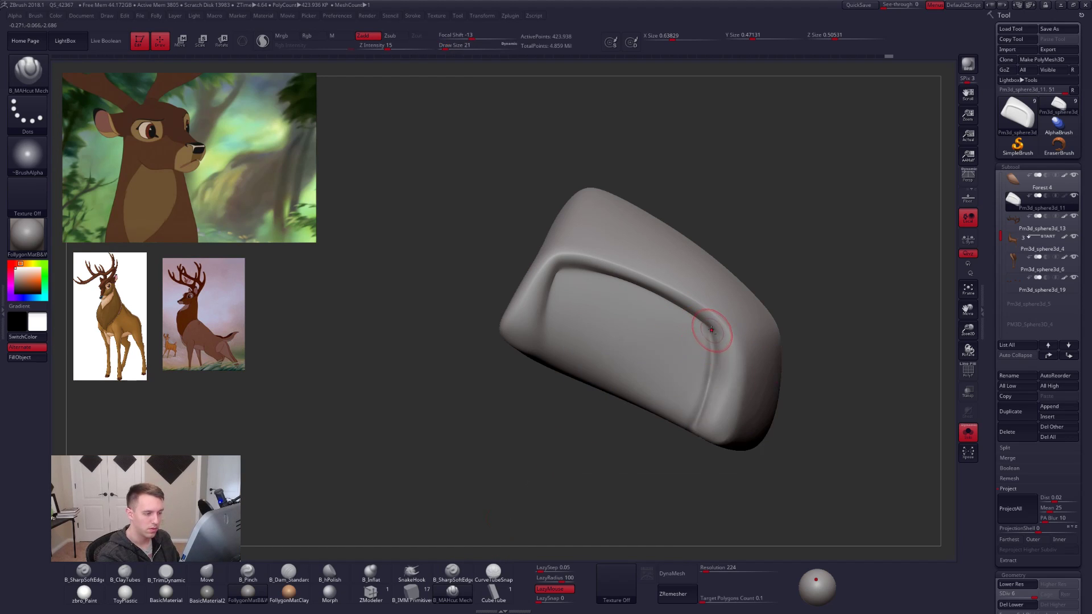
{"action": "key", "text": "space"}
{"action": "left_click", "coordinate": [705, 399]}
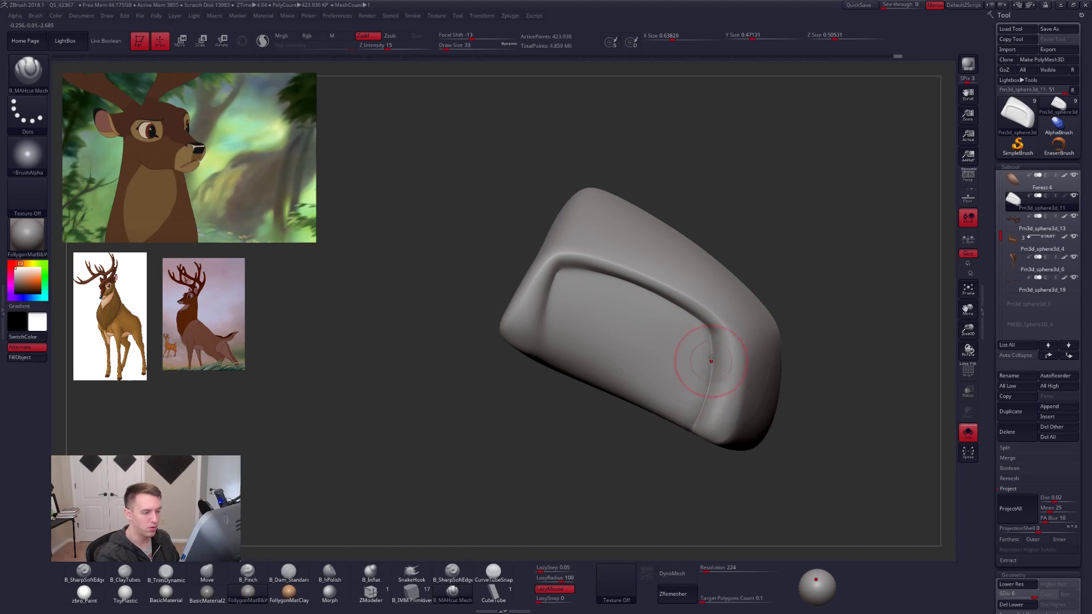
{"action": "key", "text": "space"}
{"action": "left_click", "coordinate": [710, 336]}
{"action": "left_click_drag", "start_coordinate": [696, 316], "coordinate": [723, 336]}
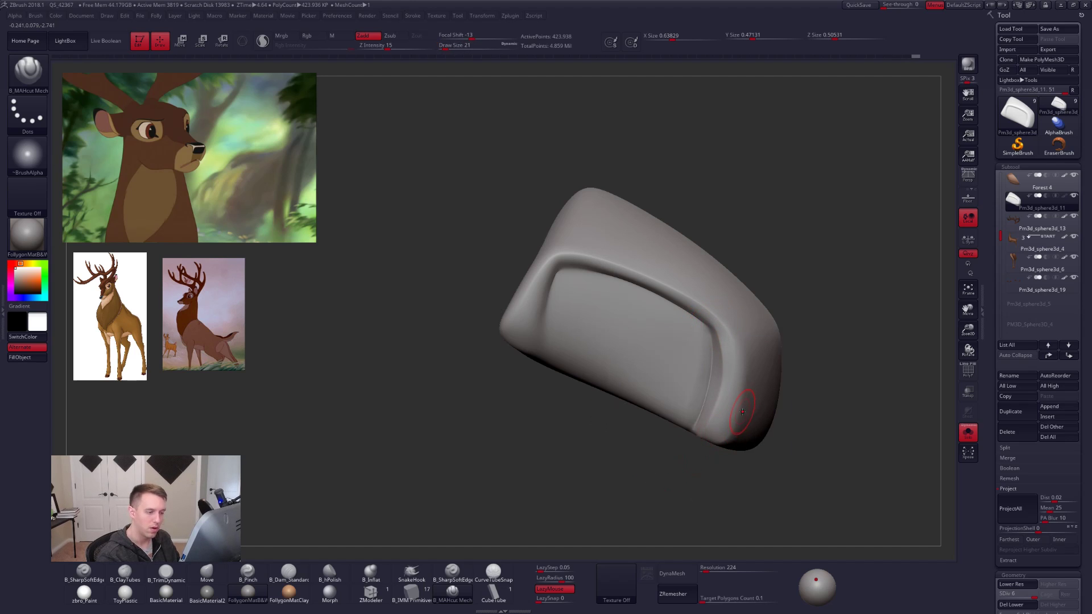
Extend the groove down to the recess's lower front end with draw size 25, checking its fit on the muzzle.
{"action": "key", "text": "alt+s"}
{"action": "mouse_move", "coordinate": [768, 431]}
{"action": "right_mouse_down"}
{"action": "mouse_move", "coordinate": [704, 389]}
{"action": "mouse_move", "coordinate": [698, 320]}
{"action": "right_mouse_up"}
{"action": "key", "text": "alt+s"}
{"action": "key", "text": "space"}
{"action": "left_click", "coordinate": [703, 383]}
{"action": "mouse_move", "coordinate": [705, 438]}
{"action": "right_mouse_down"}
{"action": "mouse_move", "coordinate": [699, 424]}
{"action": "mouse_move", "coordinate": [719, 438]}
{"action": "mouse_move", "coordinate": [690, 415]}
{"action": "right_mouse_up"}
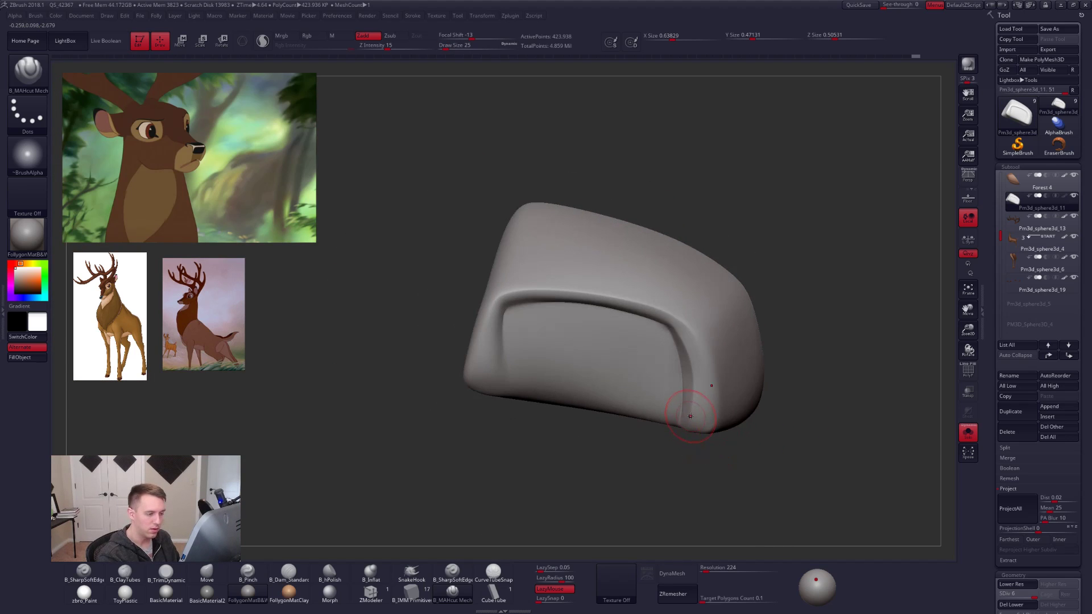
Adjust the isolated nose's recess and front rim with the Move brush, reducing the draw size to 54.
{"action": "right_click_drag", "start_coordinate": [597, 278], "coordinate": [670, 361]}
{"action": "key", "text": "4"}
{"action": "key", "text": "space"}
{"action": "key", "text": "ctrl+shift+f"}
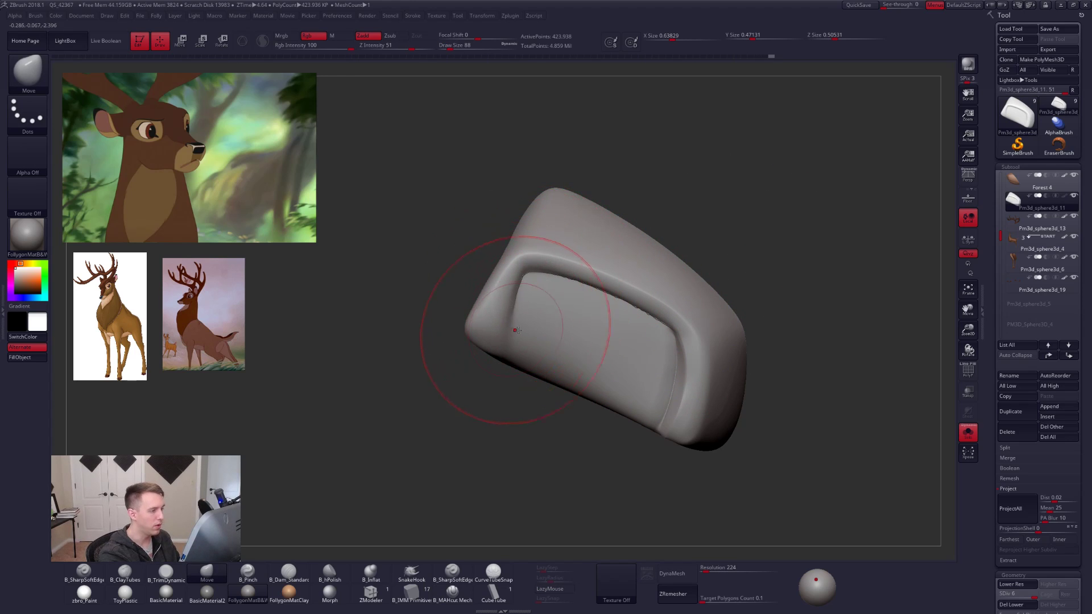
{"action": "key", "text": "alt+s"}
{"action": "key", "text": "space"}
{"action": "left_click_drag", "start_coordinate": [701, 405], "coordinate": [698, 405]}
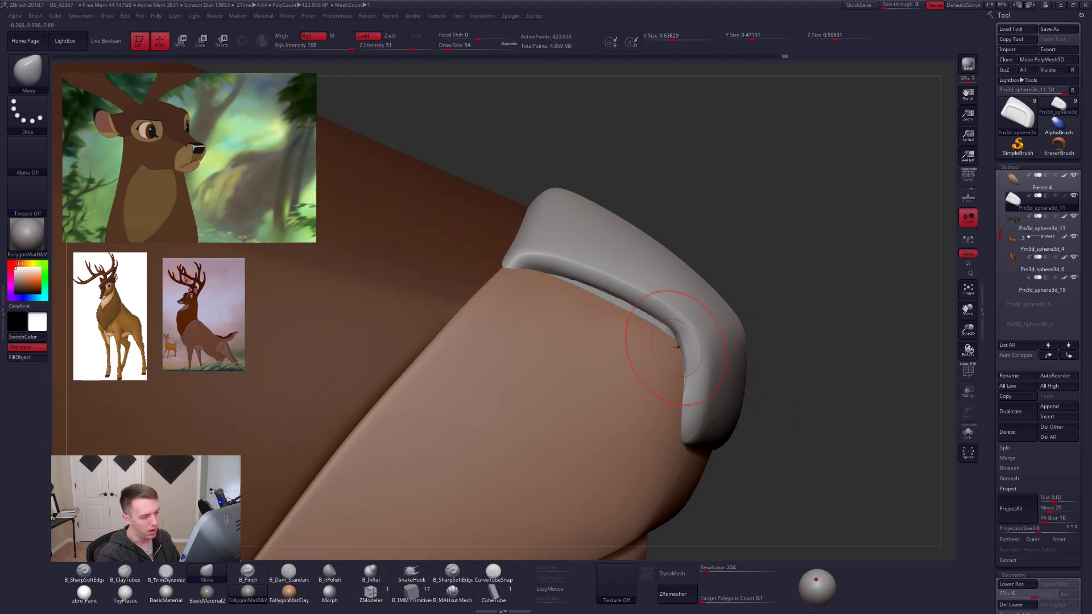
Smooth and reshape the recess's upper edge and rear corner, comparing the rim with the muzzle from another angle.
{"action": "key", "text": "shift+s"}
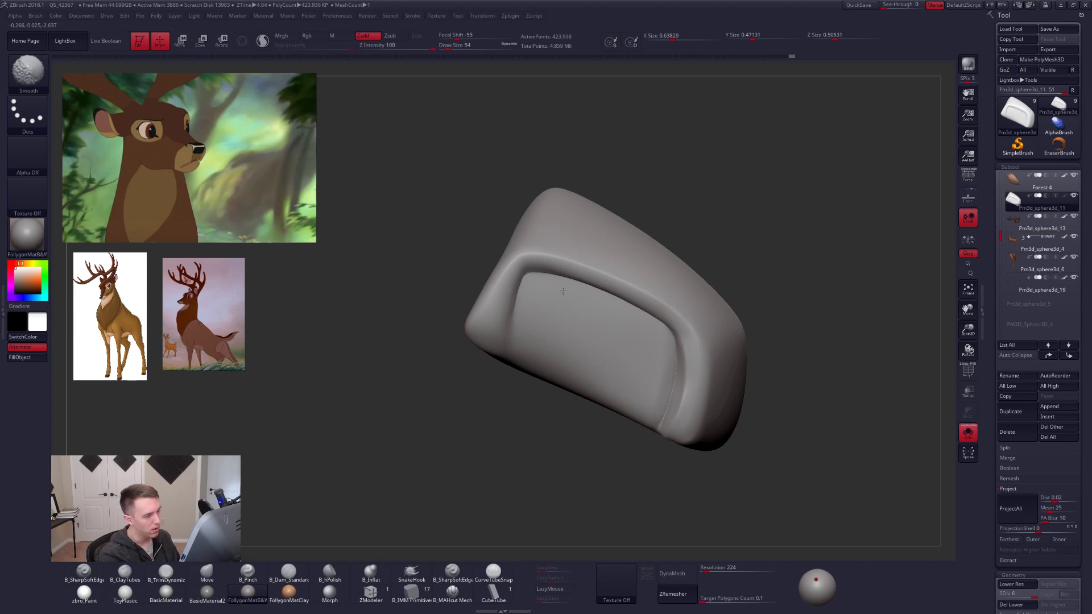
{"action": "key", "text": "space"}
{"action": "left_click_drag", "start_coordinate": [532, 290], "coordinate": [508, 319]}
{"action": "key", "text": "space"}
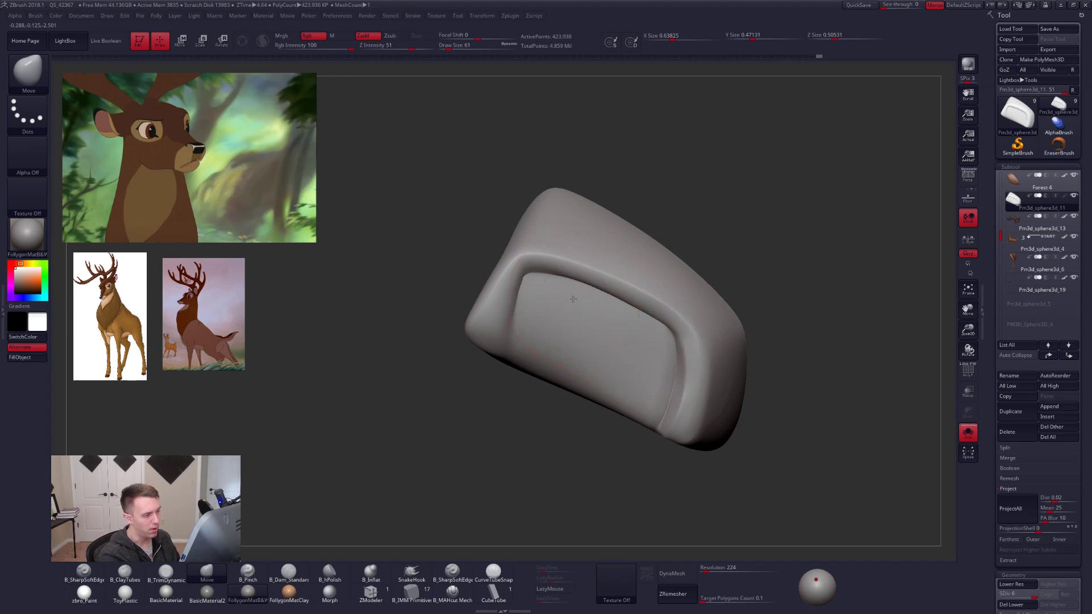
{"action": "key", "text": "shift+s"}
{"action": "right_click_drag", "start_coordinate": [677, 390], "coordinate": [692, 416]}
{"action": "key", "text": "shift+s"}
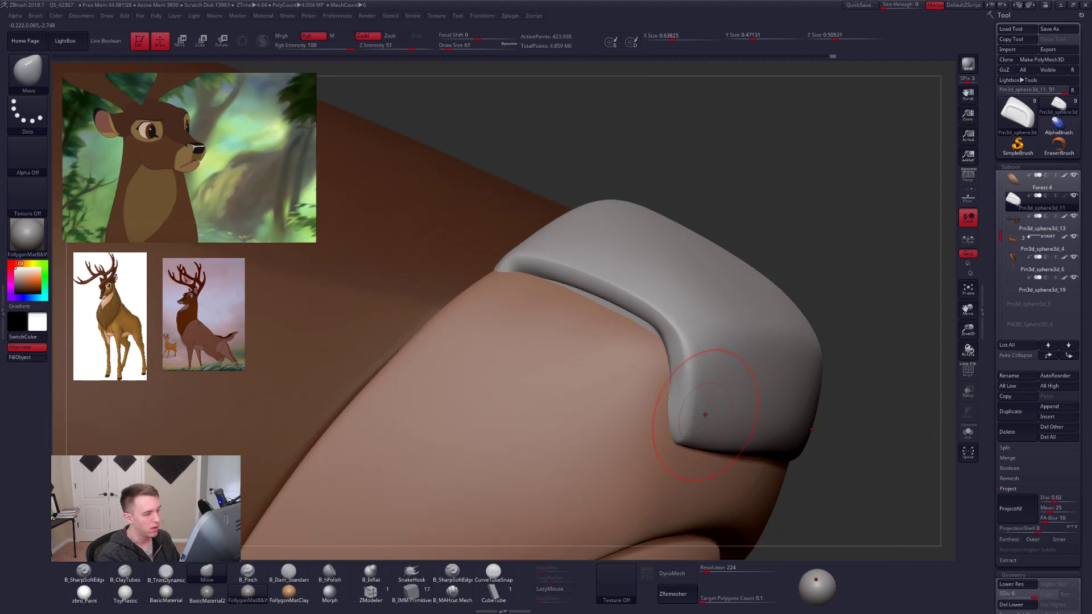
Try to DynaMesh the nose at resolution 224.
{"action": "left_click", "coordinate": [672, 573]}
{"action": "left_click", "coordinate": [649, 588]}
{"action": "key", "text": "shift+f"}
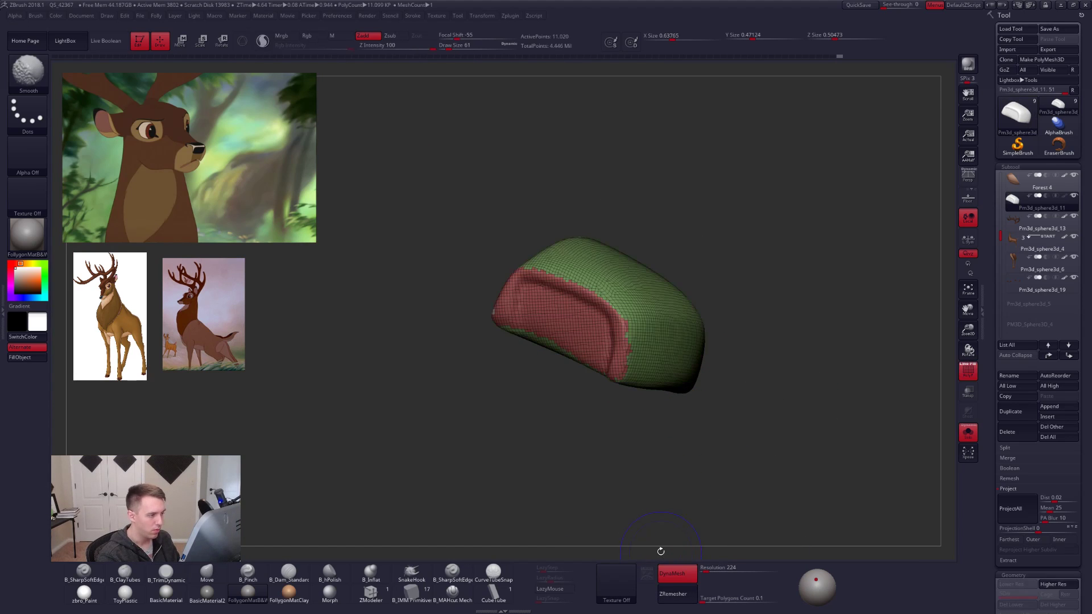
{"action": "key", "text": "ctrl+z"}
DynaMesh the nose at resolution 928 and show it together with the muzzle.
{"action": "left_click", "coordinate": [718, 568]}
{"action": "type", "text": "760"}
{"action": "key", "text": "Return"}
{"action": "left_click", "coordinate": [672, 573]}
{"action": "left_click", "coordinate": [689, 576]}
{"action": "left_click", "coordinate": [650, 596]}
{"action": "key", "text": "alt+shift+s"}
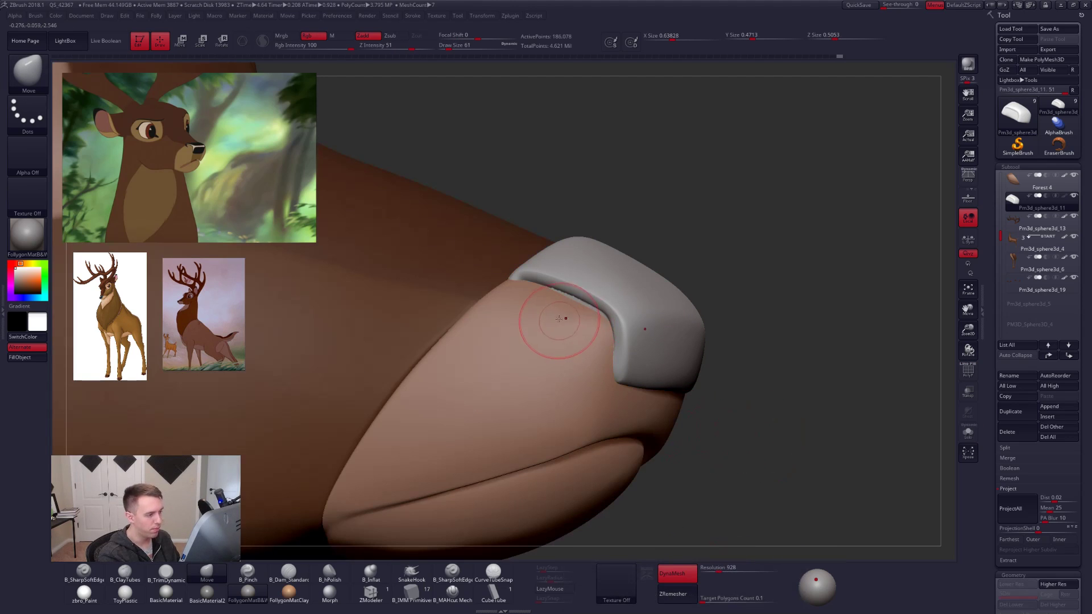
Adjust the underside of the nose's upper rim against the muzzle with the Move brush at draw sizes 96 to 113.
{"action": "mouse_move", "coordinate": [567, 328]}
{"action": "right_mouse_down"}
{"action": "mouse_move", "coordinate": [589, 370]}
{"action": "mouse_move", "coordinate": [623, 384]}
{"action": "mouse_move", "coordinate": [615, 375]}
{"action": "right_mouse_up"}
{"action": "key", "text": "space"}
{"action": "left_click_drag", "start_coordinate": [584, 344], "coordinate": [588, 345]}
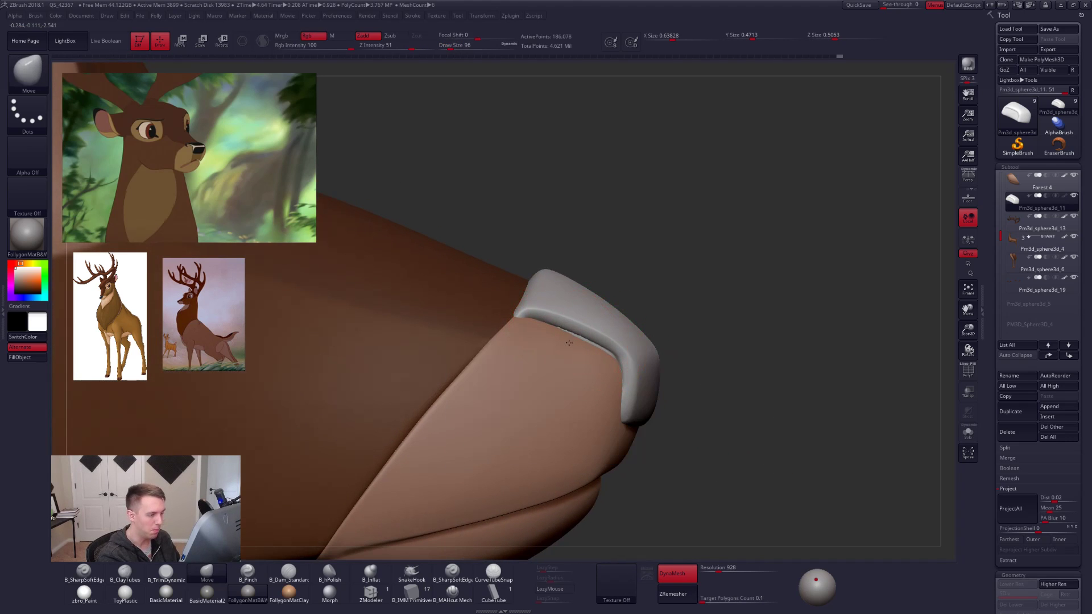
{"action": "key", "text": "space"}
{"action": "key", "text": "space"}
{"action": "key", "text": "space"}
{"action": "left_click_drag", "start_coordinate": [586, 333], "coordinate": [587, 332]}
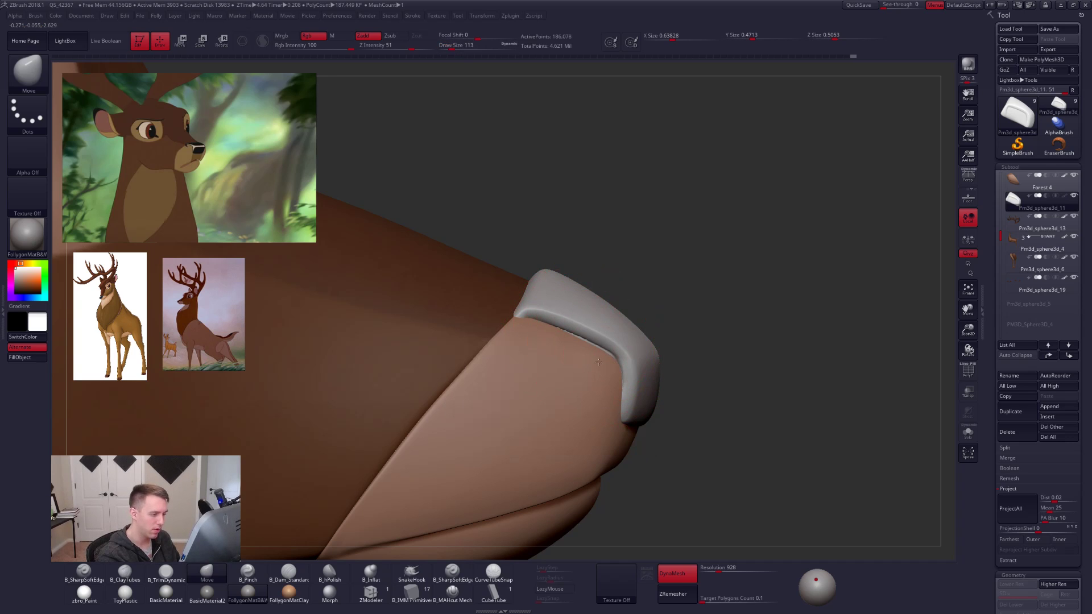
Close the gap between the nose recess and the muzzle with the Move brush at draw size 88, checking both sides.
{"action": "key", "text": "space"}
{"action": "mouse_move", "coordinate": [604, 351]}
{"action": "left_mouse_down"}
{"action": "mouse_move", "coordinate": [595, 351]}
{"action": "mouse_move", "coordinate": [617, 364]}
{"action": "left_mouse_up"}
{"action": "key", "text": "space"}
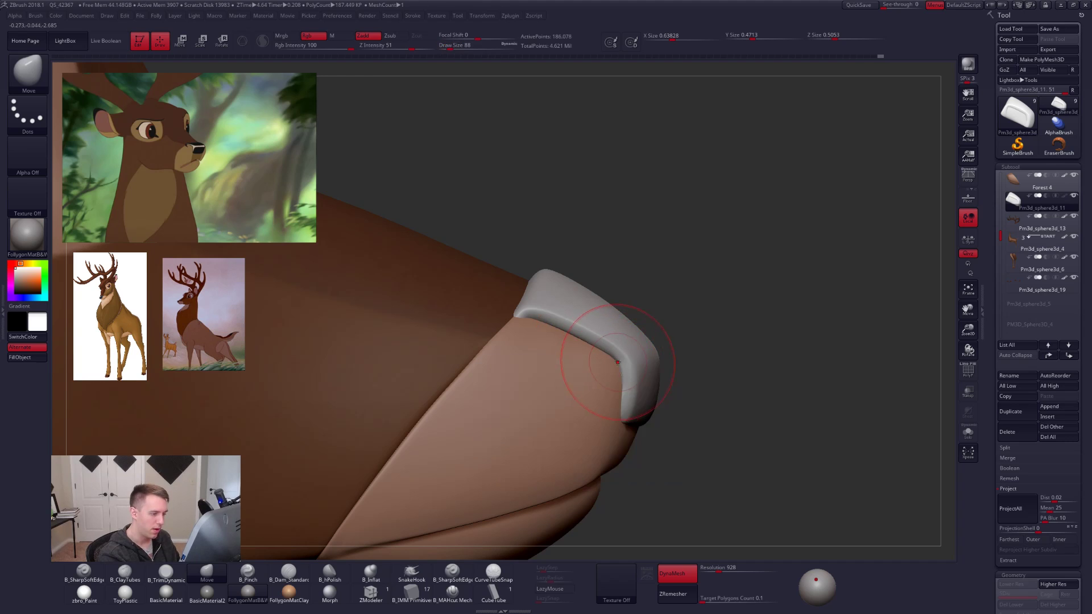
{"action": "left_click_drag", "start_coordinate": [796, 421], "coordinate": [636, 396]}
{"action": "key", "text": "space"}
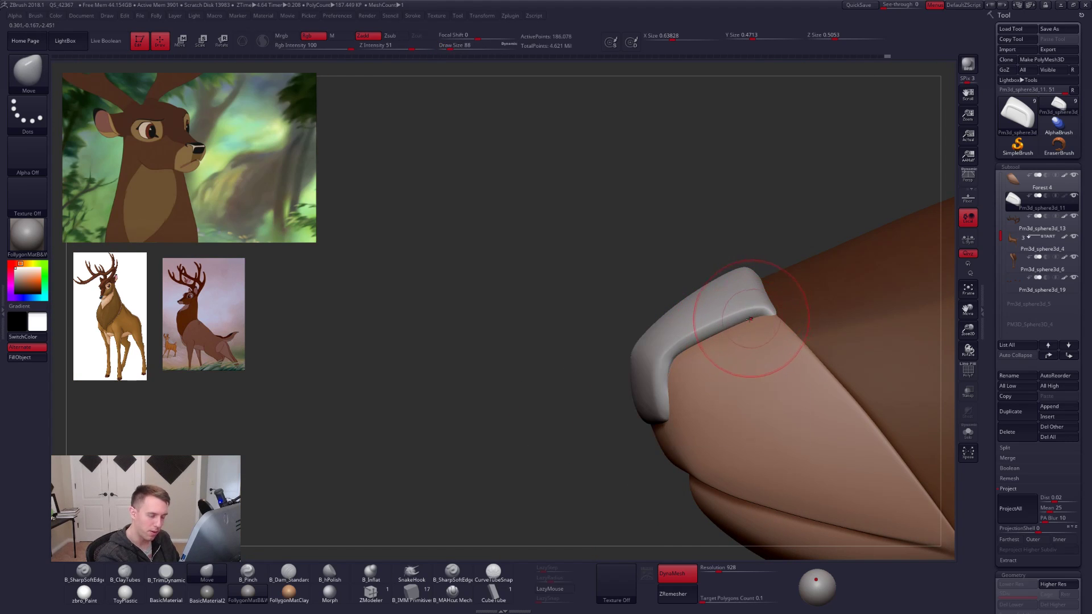
{"action": "right_click_drag", "start_coordinate": [684, 414], "coordinate": [663, 366]}
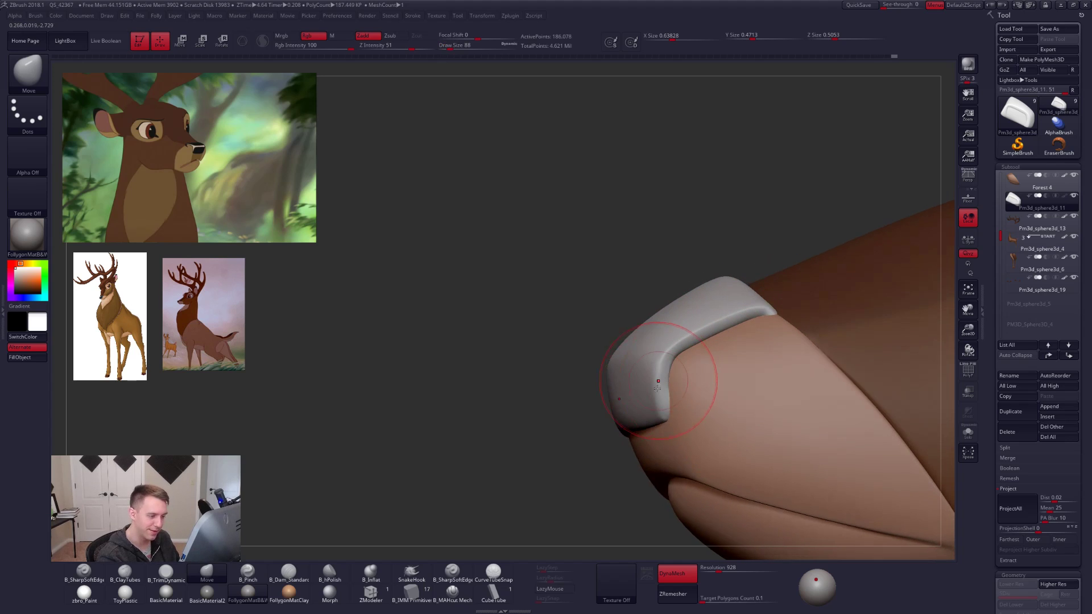
Isolate the nose and refine the recess's front rim with the Move brush at draw size 61.
{"action": "key", "text": "alt+s"}
{"action": "key", "text": "space"}
{"action": "left_click_drag", "start_coordinate": [638, 430], "coordinate": [632, 430]}
{"action": "right_click_drag", "start_coordinate": [632, 429], "coordinate": [654, 391]}
{"action": "left_click_drag", "start_coordinate": [655, 392], "coordinate": [683, 432]}
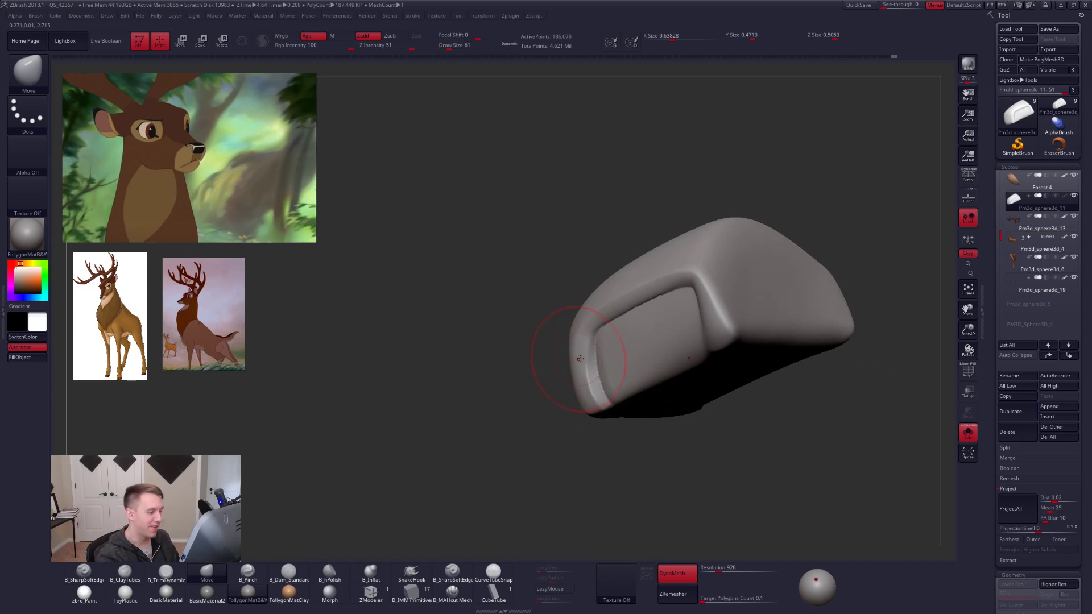
Pinch the inner edge and lower end of the recess's front rim with B_Pinch, undoing the first stroke.
{"action": "right_click_drag", "start_coordinate": [580, 358], "coordinate": [583, 363], "text": "alt"}
{"action": "key", "text": "b"}
{"action": "key", "text": "p"}
{"action": "key", "text": "i"}
{"action": "key", "text": "space"}
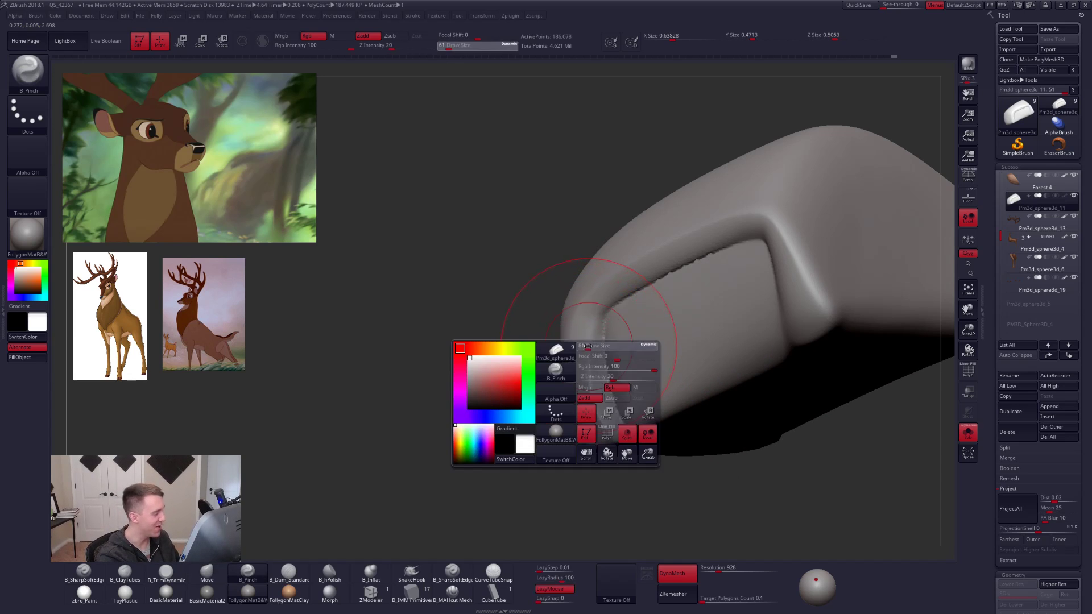
{"action": "key", "text": "space"}
{"action": "right_click_drag", "start_coordinate": [588, 336], "coordinate": [590, 343]}
{"action": "key", "text": "space"}
{"action": "left_click_drag", "start_coordinate": [590, 343], "coordinate": [597, 377]}
{"action": "key", "text": "ctrl+z"}
{"action": "key", "text": "space"}
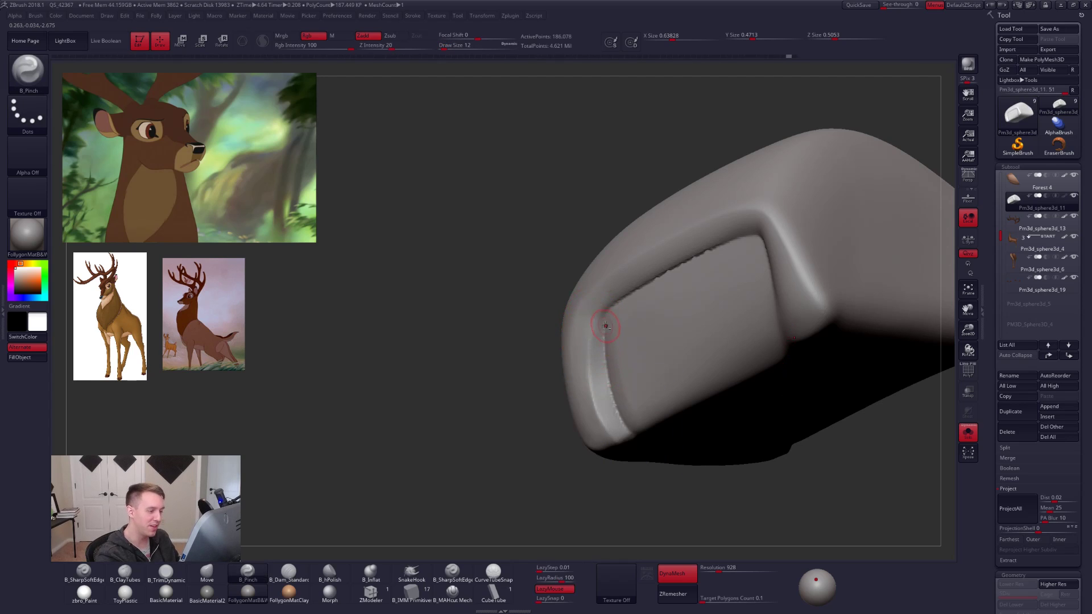
{"action": "right_click_drag", "start_coordinate": [580, 366], "coordinate": [575, 351]}
{"action": "key", "text": "space"}
{"action": "left_click_drag", "start_coordinate": [575, 352], "coordinate": [560, 373]}
{"action": "key", "text": "bracketleft"}
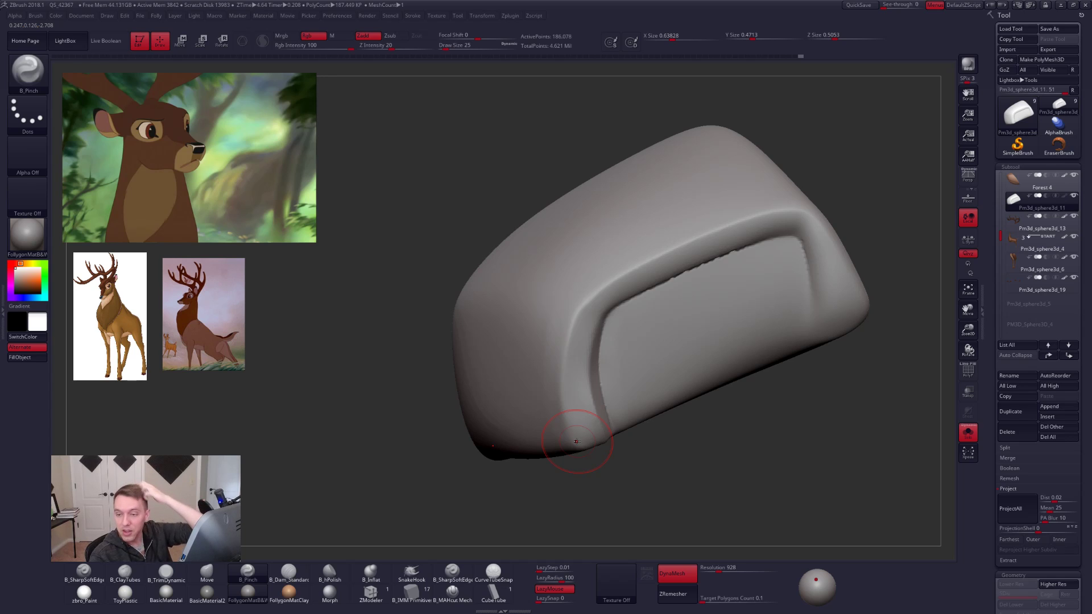
Reshape the nose's front rim and lower front corner with the Move brush.
{"action": "right_click_drag", "start_coordinate": [608, 395], "coordinate": [665, 388]}
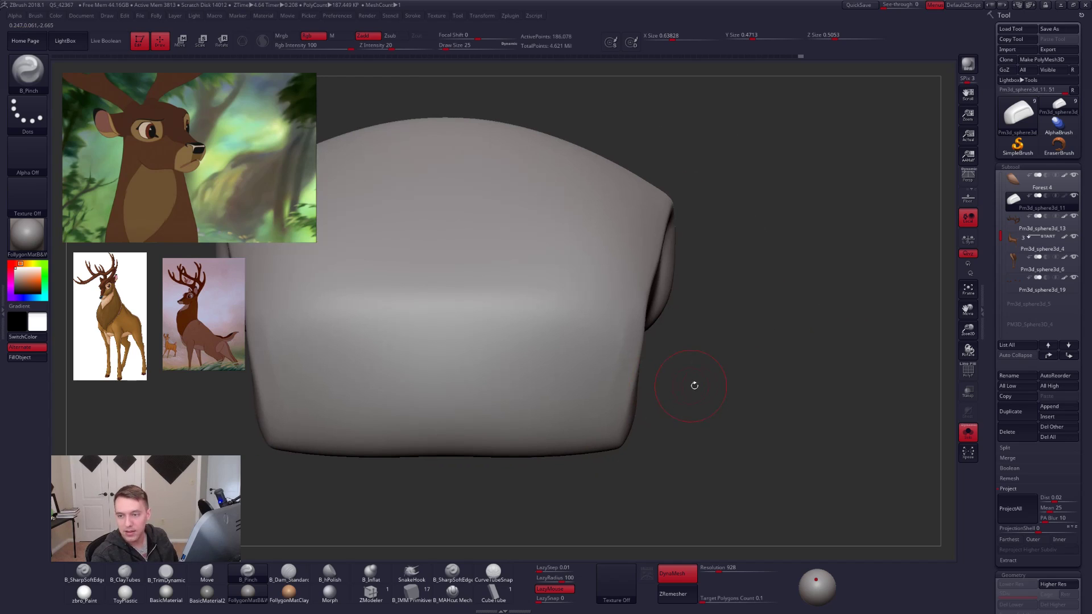
{"action": "key", "text": "b"}
{"action": "key", "text": "m"}
{"action": "key", "text": "v"}
{"action": "key", "text": "space"}
{"action": "right_click_drag", "start_coordinate": [632, 392], "coordinate": [646, 361]}
{"action": "key", "text": "space"}
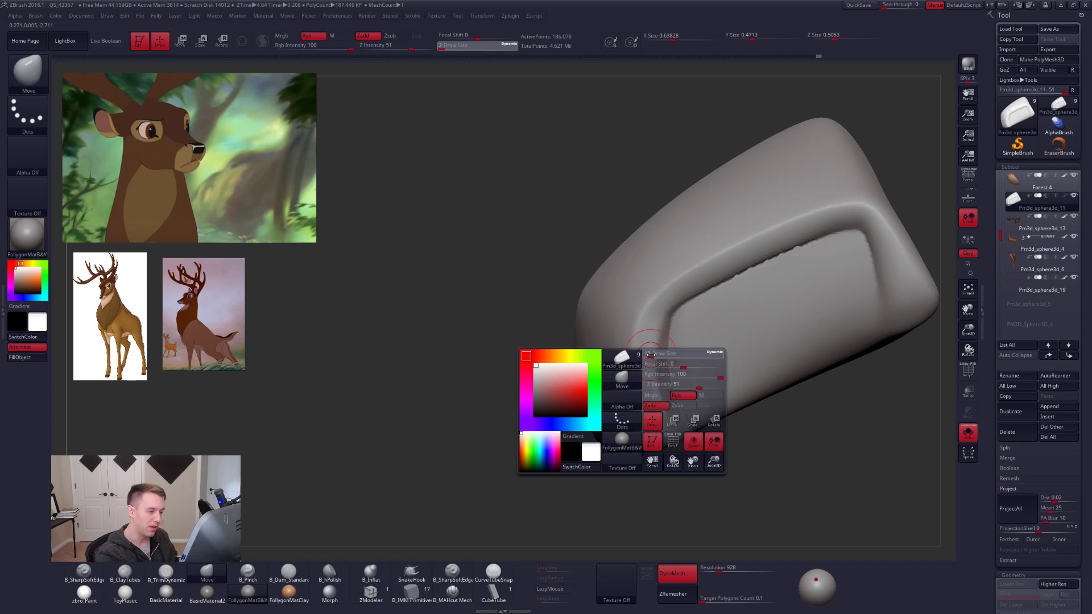
Flatten the nose's front rim and lower corner with the B_TrimDynamic brush, reducing the draw size from 29 to 21.
{"action": "key", "text": "b"}
{"action": "key", "text": "t"}
{"action": "key", "text": "d"}
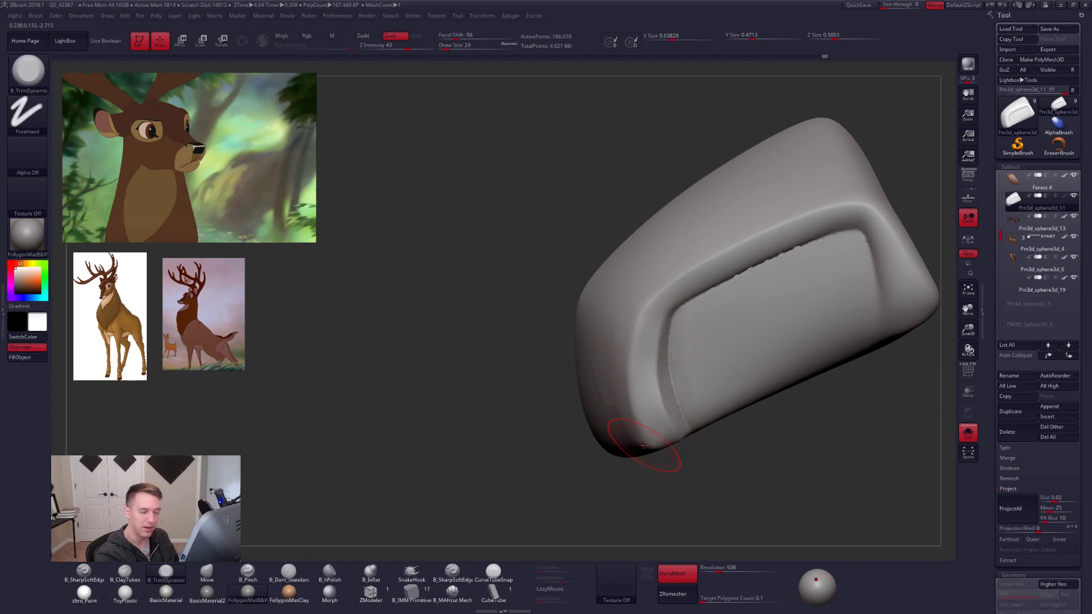
{"action": "right_click_drag", "start_coordinate": [746, 457], "coordinate": [704, 432]}
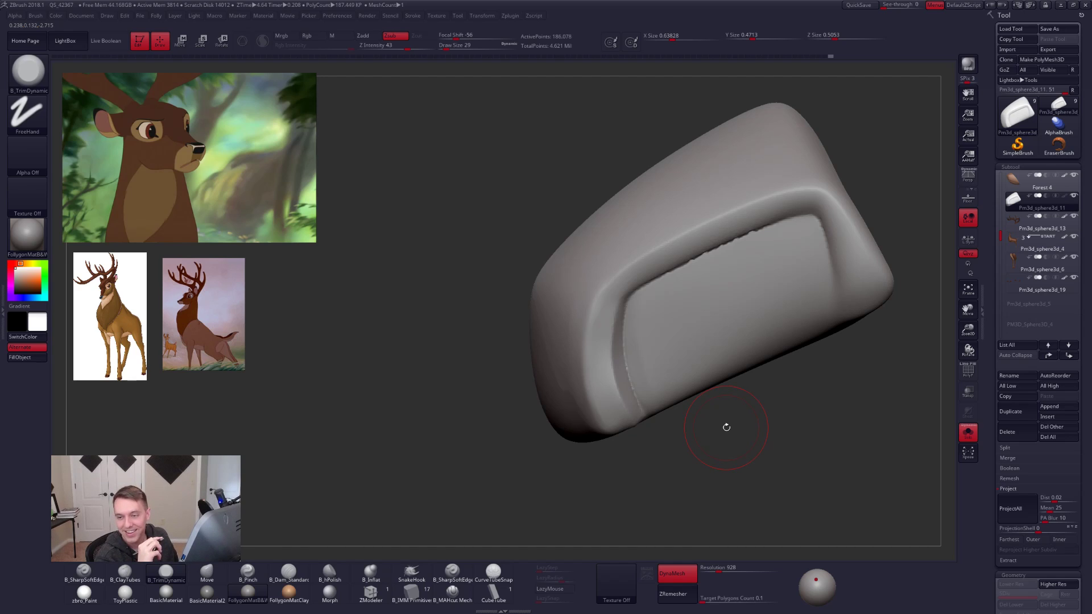
{"action": "key", "text": "space"}
{"action": "left_click_drag", "start_coordinate": [610, 350], "coordinate": [610, 358]}
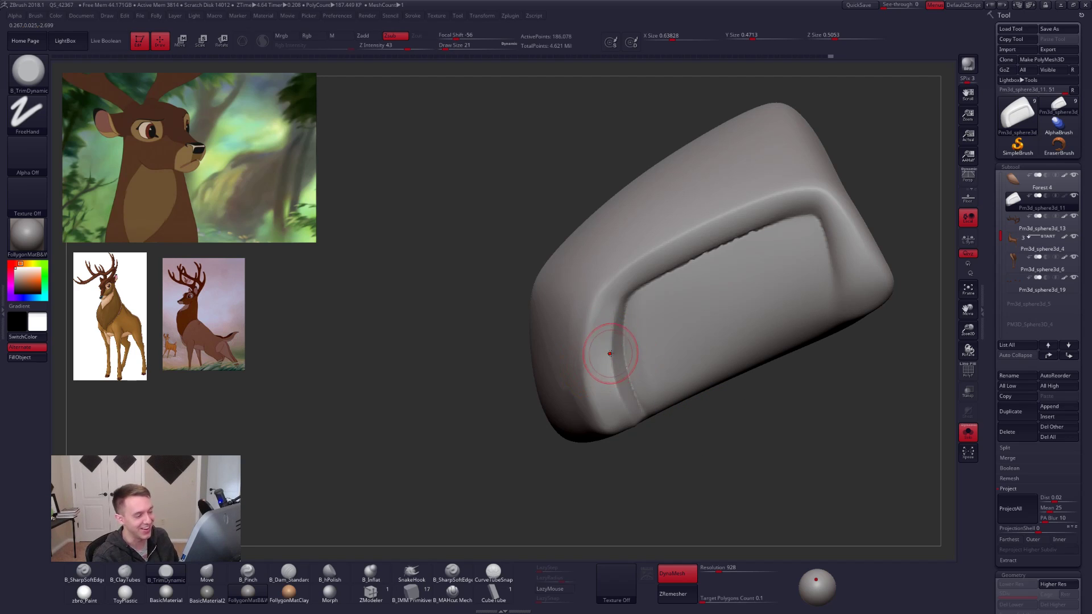
{"action": "left_click_drag", "start_coordinate": [546, 260], "coordinate": [468, 244]}
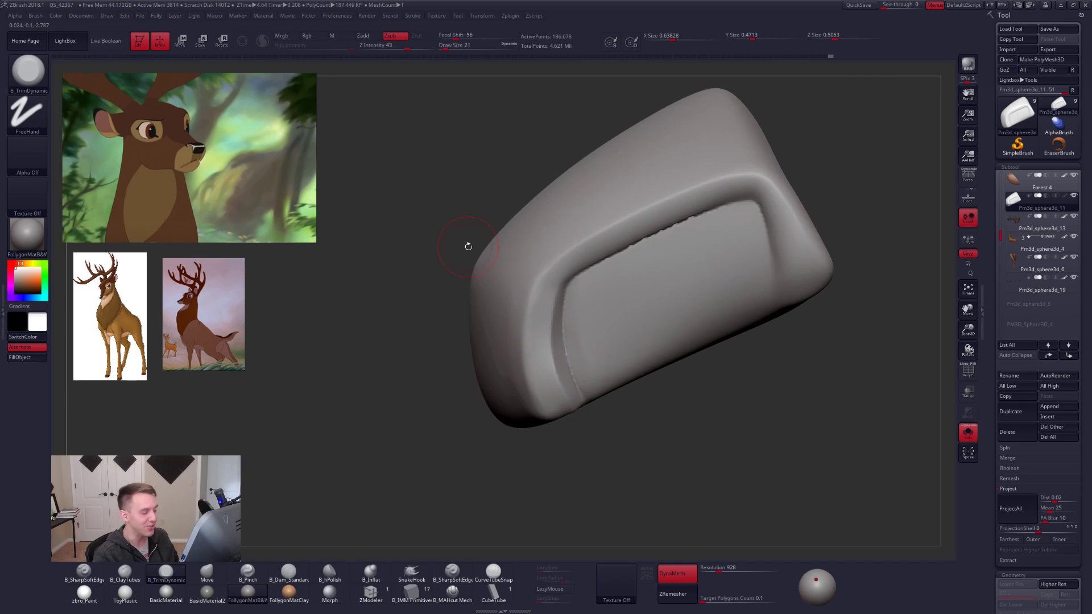
Switch to the browser, look through the Gumroad store's brush and sculpting products, and return to ZBrush.
{"action": "key", "text": "alt+Tab"}
{"action": "left_click", "coordinate": [563, 259]}
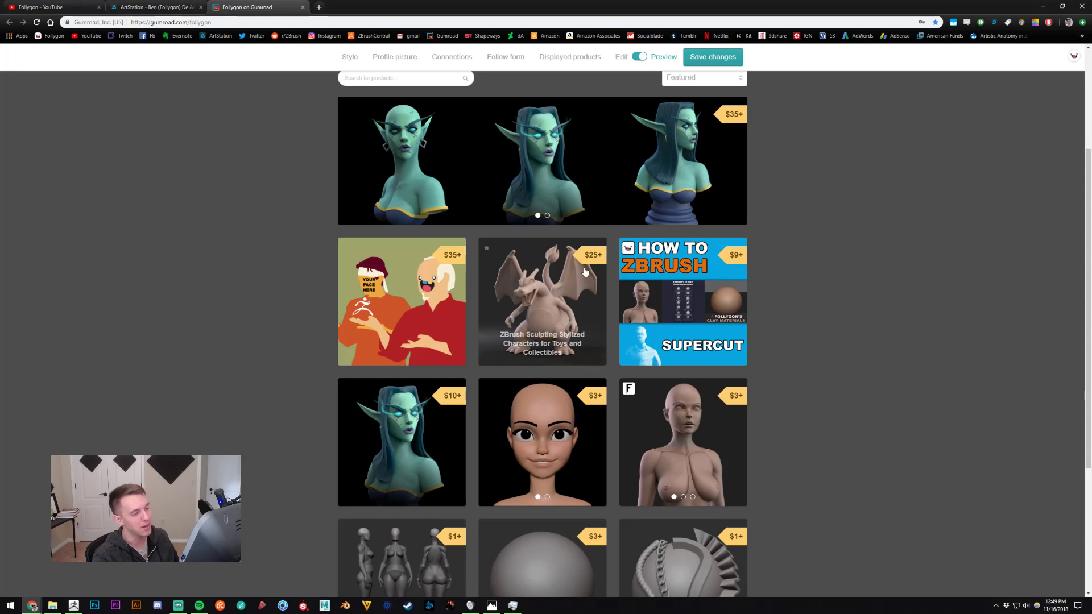
{"action": "scroll", "coordinate": [712, 414], "scroll_direction": "down", "scroll_amount": 3}
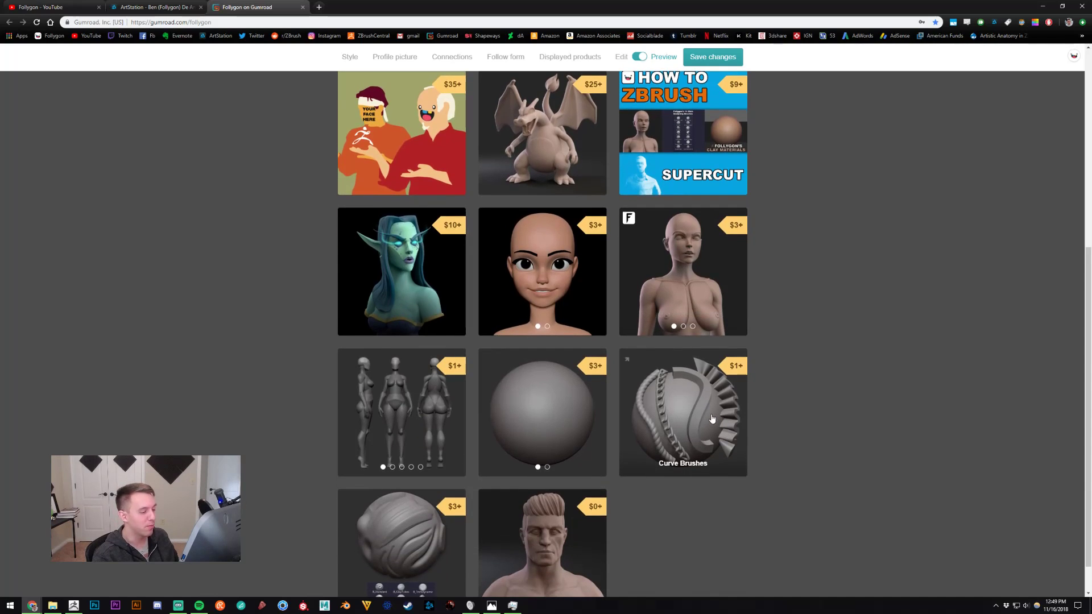
{"action": "key", "text": "alt+Tab"}
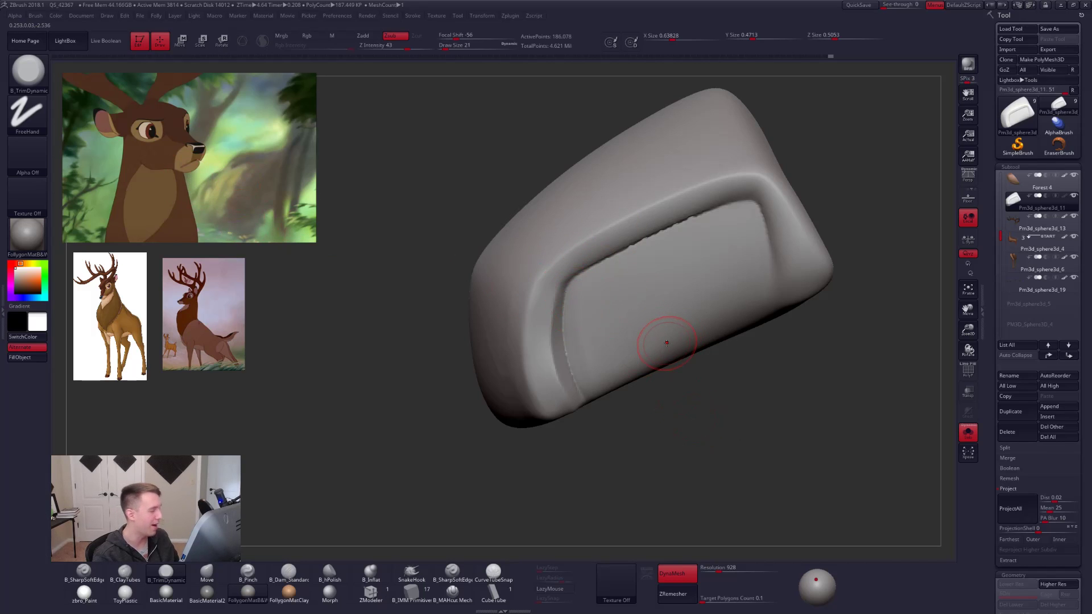
Switch to the browser, view the Base Mannequins product and its images in the Gumroad store, and return to ZBrush.
{"action": "key", "text": "alt+Tab"}
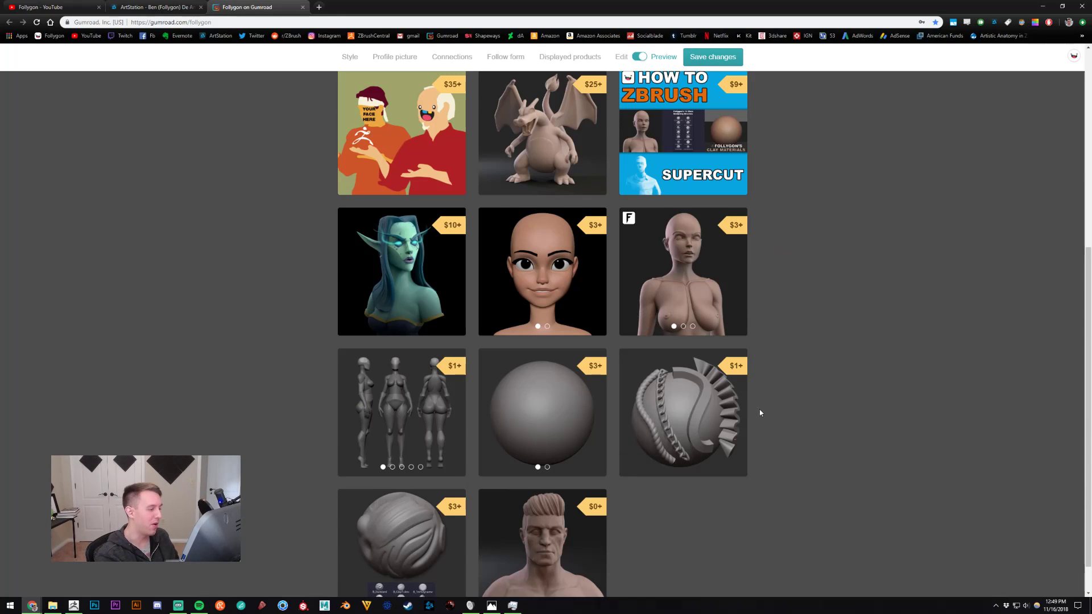
{"action": "left_click", "coordinate": [416, 407]}
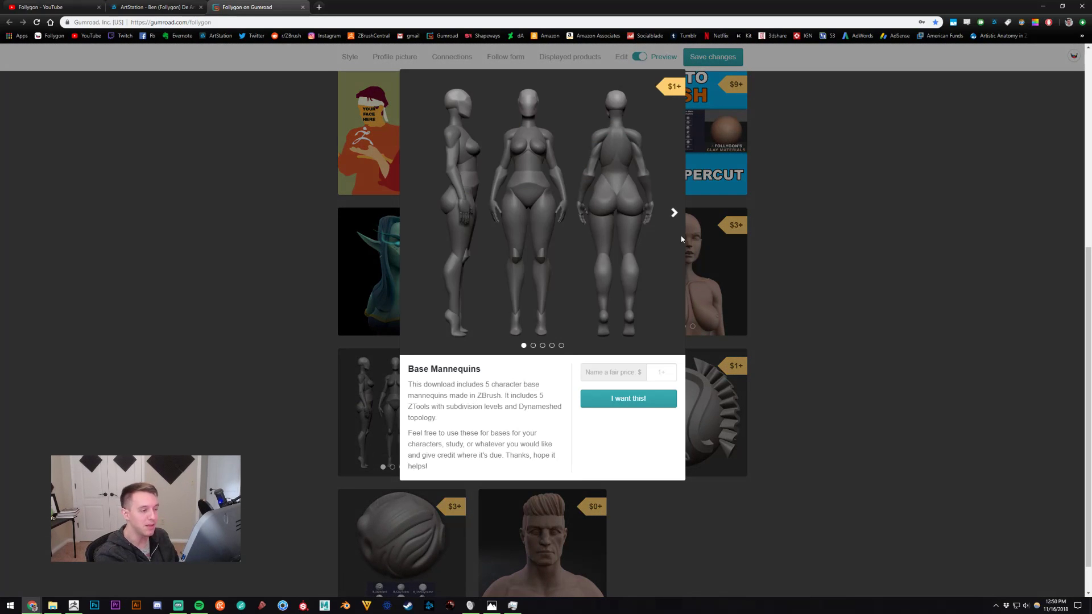
{"action": "left_click", "coordinate": [675, 215]}
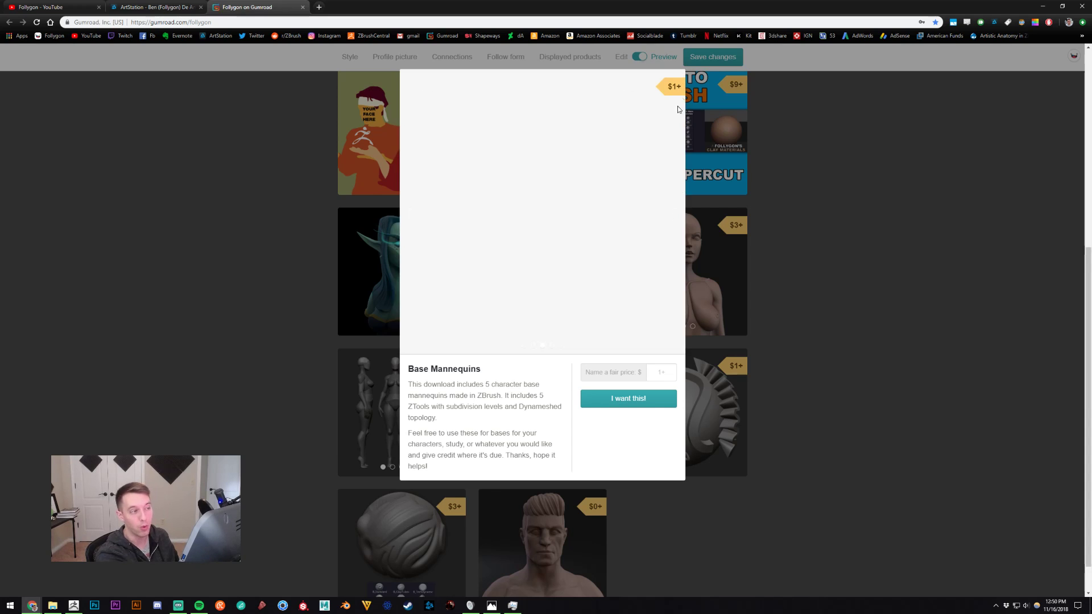
{"action": "left_click", "coordinate": [799, 291]}
{"action": "key", "text": "alt+Tab"}
Pinch the lower end of the recess's front rim with B_Pinch at draw size 12.
{"action": "left_click_drag", "start_coordinate": [535, 449], "coordinate": [553, 462], "text": "alt"}
{"action": "key", "text": "b"}
{"action": "key", "text": "p"}
{"action": "key", "text": "i"}
{"action": "key", "text": "space"}
{"action": "left_click_drag", "start_coordinate": [573, 319], "coordinate": [570, 319]}
{"action": "right_click_drag", "start_coordinate": [612, 310], "coordinate": [568, 305]}
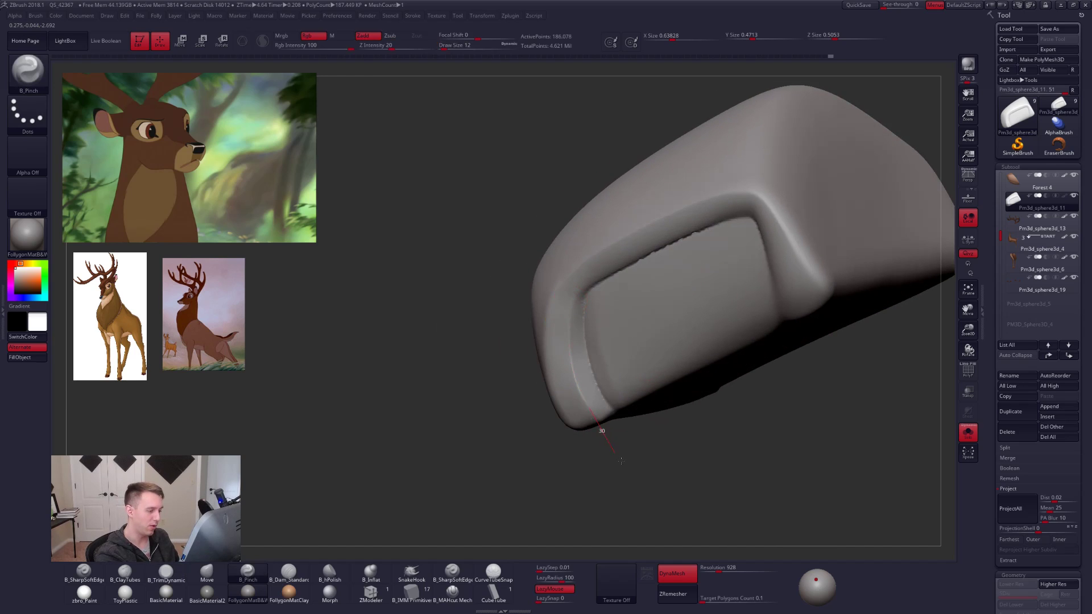
{"action": "left_click_drag", "start_coordinate": [618, 458], "coordinate": [619, 462]}
{"action": "right_click_drag", "start_coordinate": [617, 455], "coordinate": [657, 450]}
Lasso-mask the lower front part of the nose's recess and invert the mask.
{"action": "key", "text": "space"}
{"action": "left_click_drag", "start_coordinate": [570, 337], "coordinate": [572, 337]}
{"action": "mouse_move", "coordinate": [570, 294]}
{"action": "left_mouse_down", "text": "ctrl"}
{"action": "mouse_move", "coordinate": [583, 424]}
{"action": "mouse_move", "coordinate": [697, 398]}
{"action": "mouse_move", "coordinate": [574, 301]}
{"action": "left_mouse_up", "text": "ctrl"}
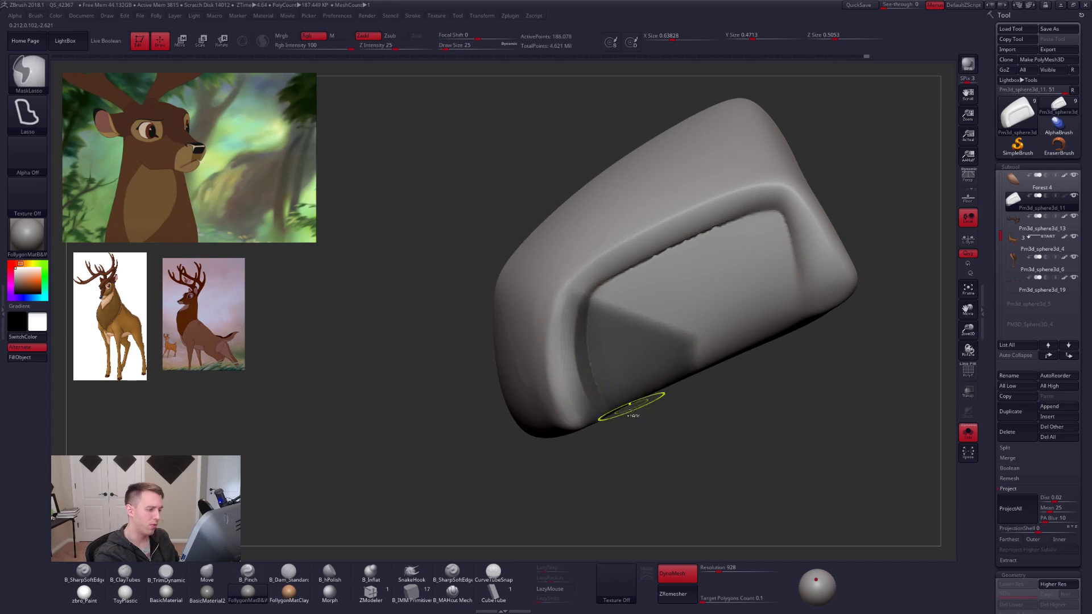
{"action": "left_click", "coordinate": [632, 415], "text": "ctrl"}
Reshape the unmasked part around the recess's lower front with the Move brush, reducing the draw size from 43 to 21.
{"action": "mouse_move", "coordinate": [640, 387]}
{"action": "right_mouse_down"}
{"action": "mouse_move", "coordinate": [589, 390]}
{"action": "mouse_move", "coordinate": [560, 421]}
{"action": "right_mouse_up"}
{"action": "key", "text": "space"}
{"action": "left_click_drag", "start_coordinate": [598, 408], "coordinate": [601, 408]}
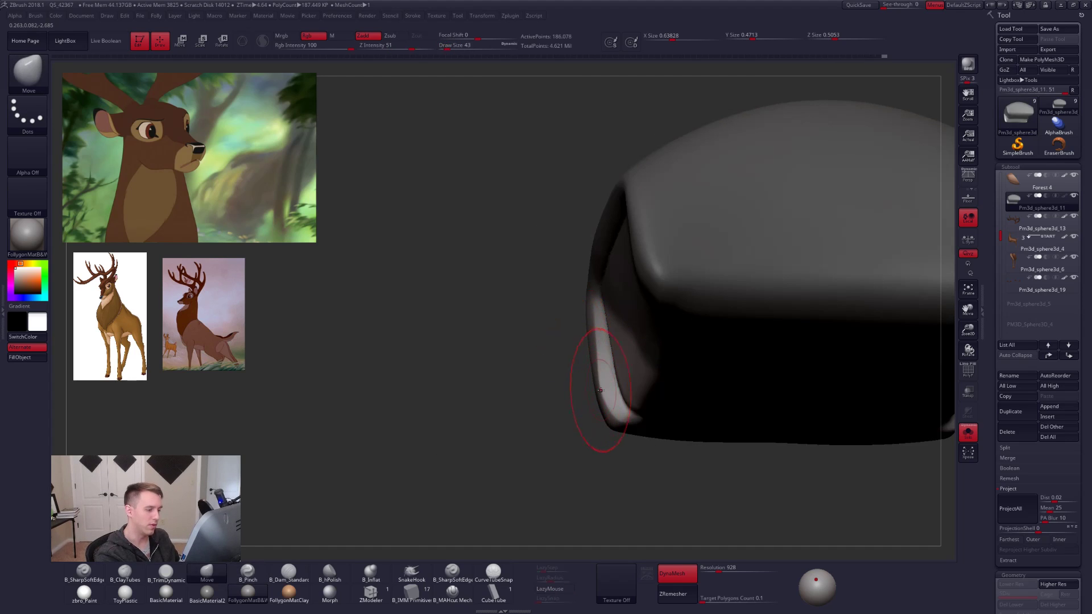
{"action": "right_click_drag", "start_coordinate": [603, 384], "coordinate": [578, 346]}
{"action": "key", "text": "space"}
{"action": "left_click_drag", "start_coordinate": [603, 373], "coordinate": [597, 373]}
{"action": "key", "text": "space"}
{"action": "mouse_move", "coordinate": [595, 352]}
{"action": "right_mouse_down"}
{"action": "mouse_move", "coordinate": [655, 350]}
{"action": "mouse_move", "coordinate": [662, 418]}
{"action": "right_mouse_up"}
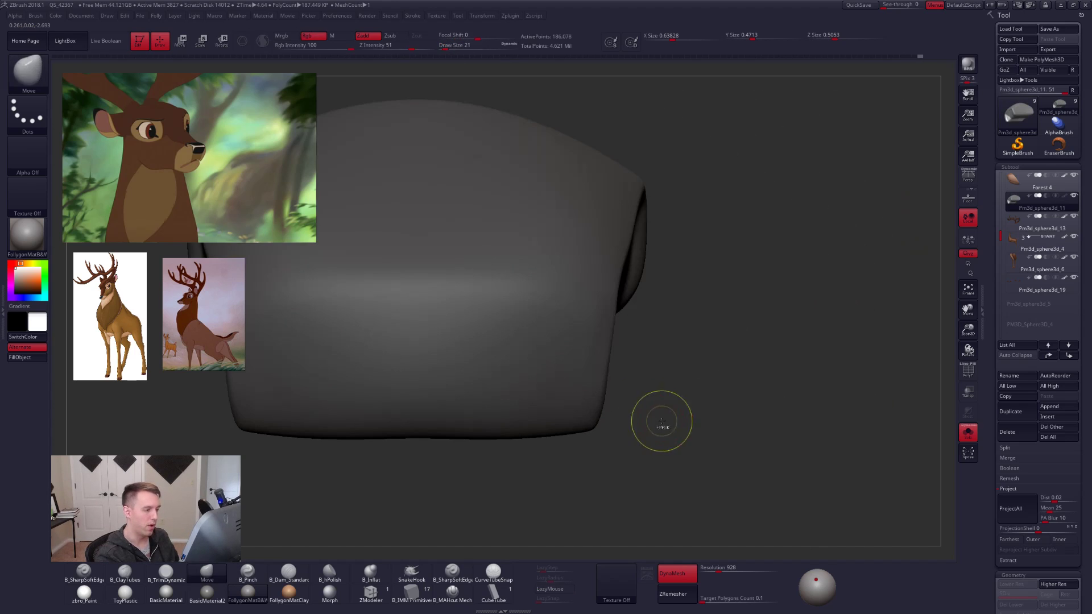
Invert the mask and reshape the lower corner of the nose's front face with the Move brush, ending at draw size 25.
{"action": "left_click", "coordinate": [663, 421], "text": "ctrl"}
{"action": "key", "text": "space"}
{"action": "left_click_drag", "start_coordinate": [630, 367], "coordinate": [597, 390]}
{"action": "key", "text": "space"}
{"action": "mouse_move", "coordinate": [597, 387]}
{"action": "left_mouse_down"}
{"action": "mouse_move", "coordinate": [609, 371]}
{"action": "mouse_move", "coordinate": [605, 382]}
{"action": "left_mouse_up"}
{"action": "key", "text": "space"}
{"action": "left_click_drag", "start_coordinate": [595, 422], "coordinate": [599, 424]}
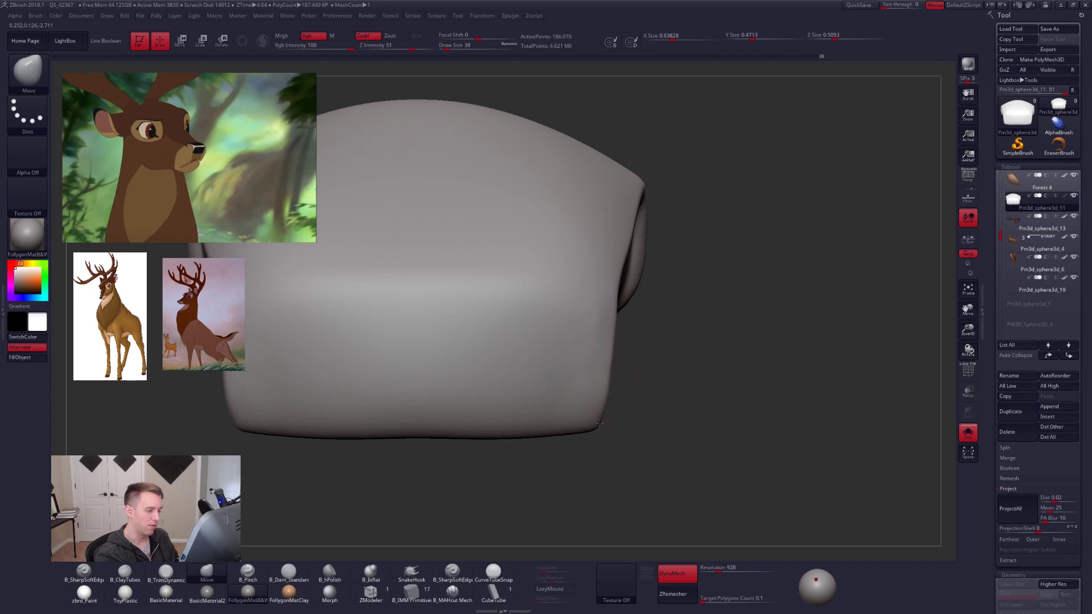
{"action": "right_click_drag", "start_coordinate": [603, 402], "coordinate": [606, 408], "text": "ctrl"}
{"action": "key", "text": "space"}
{"action": "left_click_drag", "start_coordinate": [608, 409], "coordinate": [605, 409]}
{"action": "left_click_drag", "start_coordinate": [596, 427], "coordinate": [603, 392]}
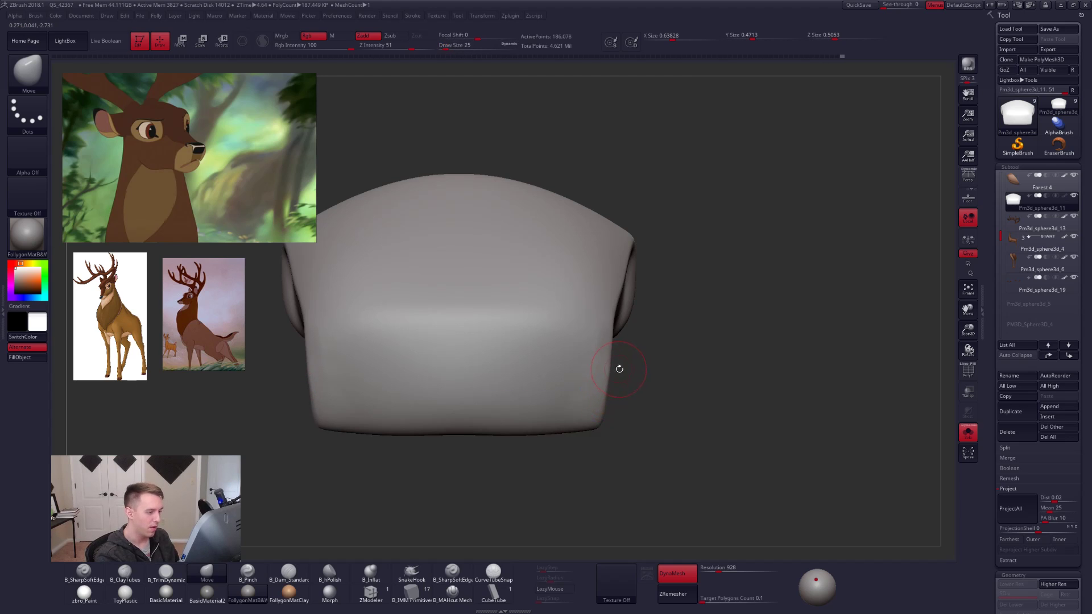
Lasso-mask the flat floor of the recess and trim the mask back along the rear rim.
{"action": "right_click_drag", "start_coordinate": [675, 419], "coordinate": [719, 428], "text": "ctrl"}
{"action": "key", "text": "shift+f"}
{"action": "key", "text": "shift+f"}
{"action": "right_click_drag", "start_coordinate": [792, 406], "coordinate": [764, 426], "text": "ctrl"}
{"action": "mouse_move", "coordinate": [684, 377]}
{"action": "right_mouse_down", "text": "alt"}
{"action": "mouse_move", "coordinate": [582, 413]}
{"action": "mouse_move", "coordinate": [603, 368]}
{"action": "right_mouse_up", "text": "alt"}
{"action": "mouse_move", "coordinate": [515, 283]}
{"action": "left_mouse_down", "text": "ctrl"}
{"action": "mouse_move", "coordinate": [514, 369]}
{"action": "mouse_move", "coordinate": [625, 487]}
{"action": "left_mouse_up", "text": "ctrl"}
{"action": "mouse_move", "coordinate": [516, 281]}
{"action": "left_mouse_down", "text": "ctrl"}
{"action": "mouse_move", "coordinate": [705, 194]}
{"action": "mouse_move", "coordinate": [721, 223]}
{"action": "mouse_move", "coordinate": [734, 324]}
{"action": "mouse_move", "coordinate": [632, 424]}
{"action": "mouse_move", "coordinate": [571, 450]}
{"action": "mouse_move", "coordinate": [571, 433]}
{"action": "left_mouse_up", "text": "ctrl"}
{"action": "mouse_move", "coordinate": [731, 237]}
{"action": "left_mouse_down", "text": "ctrl+alt"}
{"action": "mouse_move", "coordinate": [753, 388]}
{"action": "mouse_move", "coordinate": [798, 362]}
{"action": "left_mouse_up", "text": "ctrl+alt"}
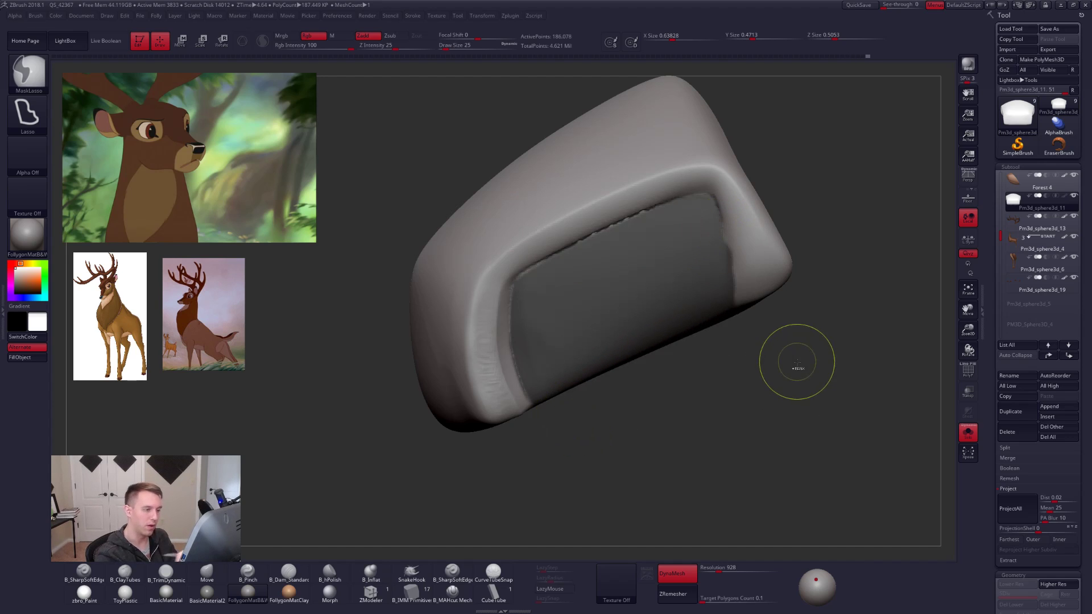
{"action": "mouse_move", "coordinate": [730, 235]}
{"action": "left_mouse_down", "text": "ctrl+alt"}
{"action": "mouse_move", "coordinate": [781, 421]}
{"action": "mouse_move", "coordinate": [803, 398]}
{"action": "left_mouse_up", "text": "ctrl+alt"}
Turn the masked recess floor into its own polygroup and check it with the polyframe display.
{"action": "mouse_move", "coordinate": [829, 362]}
{"action": "left_mouse_down", "text": "alt"}
{"action": "mouse_move", "coordinate": [707, 421]}
{"action": "mouse_move", "coordinate": [709, 469]}
{"action": "left_mouse_up", "text": "alt"}
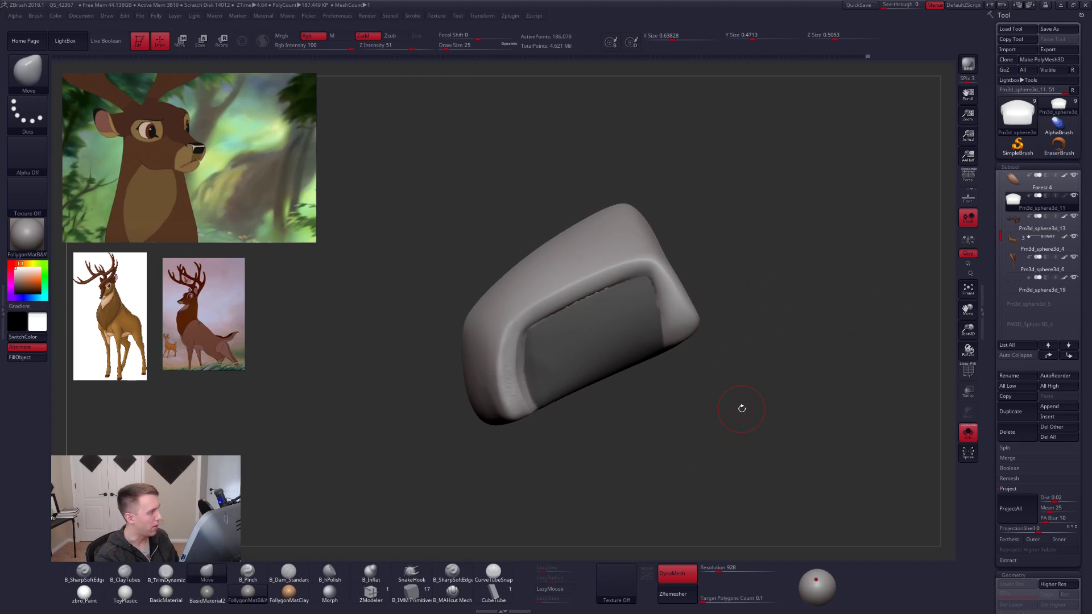
{"action": "key", "text": "shift+f"}
{"action": "mouse_move", "coordinate": [706, 352]}
{"action": "left_mouse_down"}
{"action": "mouse_move", "coordinate": [734, 421]}
{"action": "mouse_move", "coordinate": [705, 353]}
{"action": "left_mouse_up"}
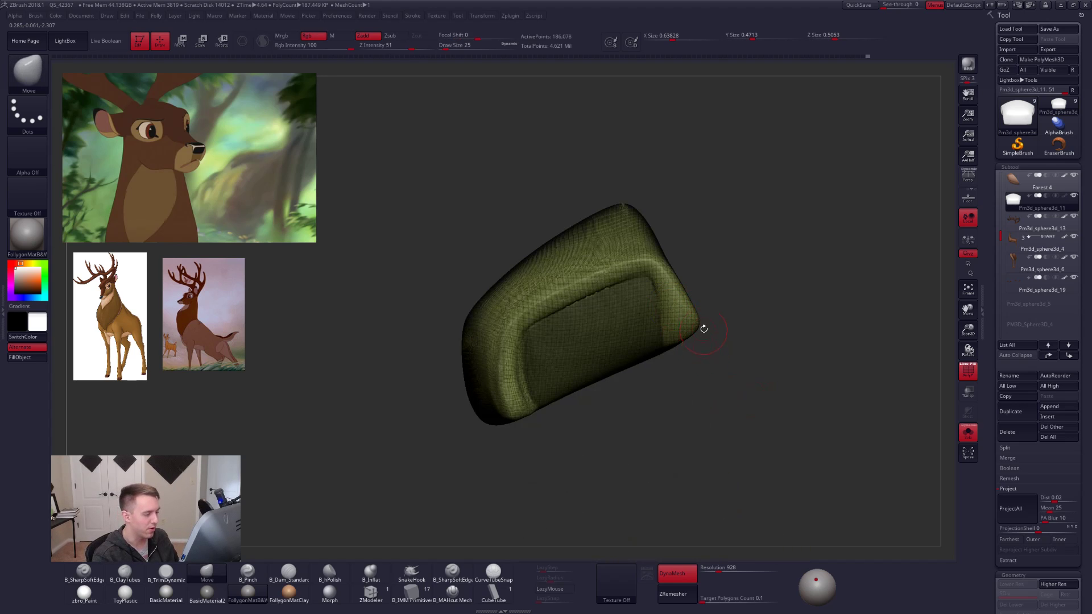
{"action": "key", "text": "ctrl+w"}
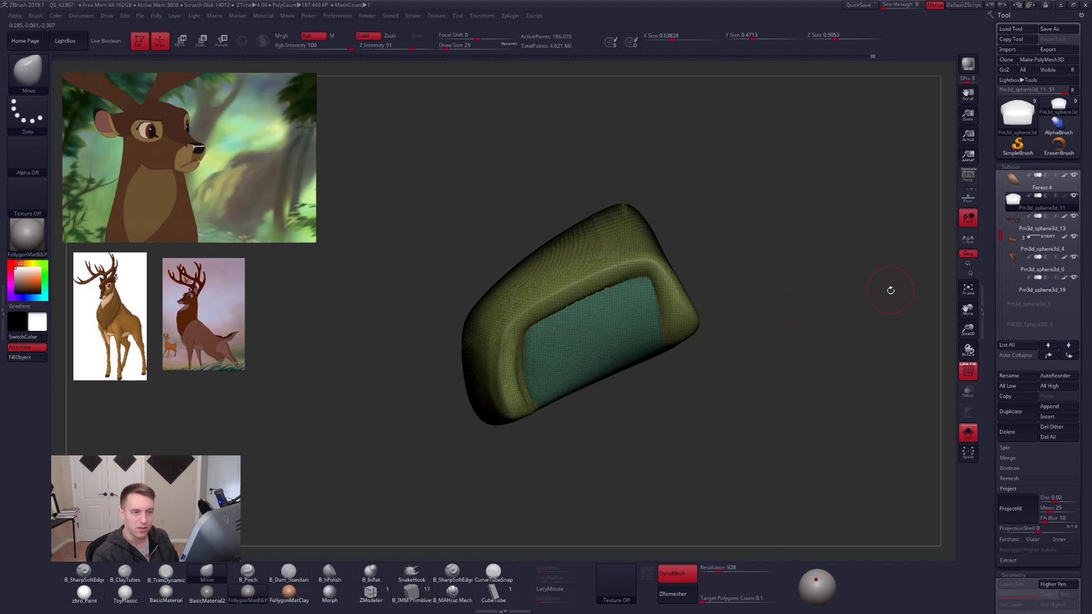
{"action": "key", "text": "shift+f"}
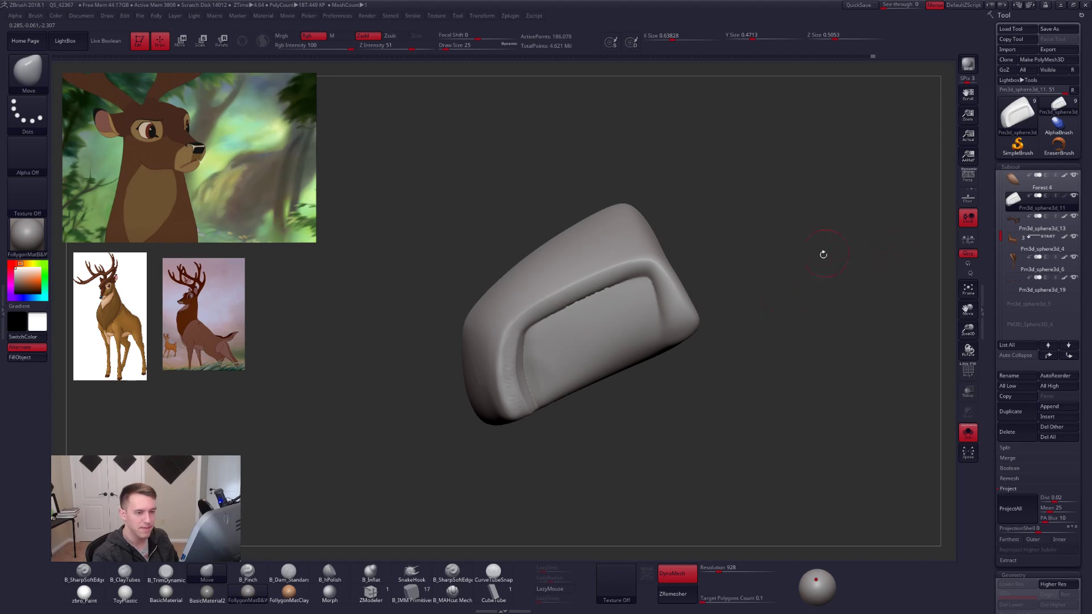
Duplicate the nose subtool and turn off DynaMesh on the original nose.
{"action": "key", "text": "shift+f"}
{"action": "key", "text": "shift+f"}
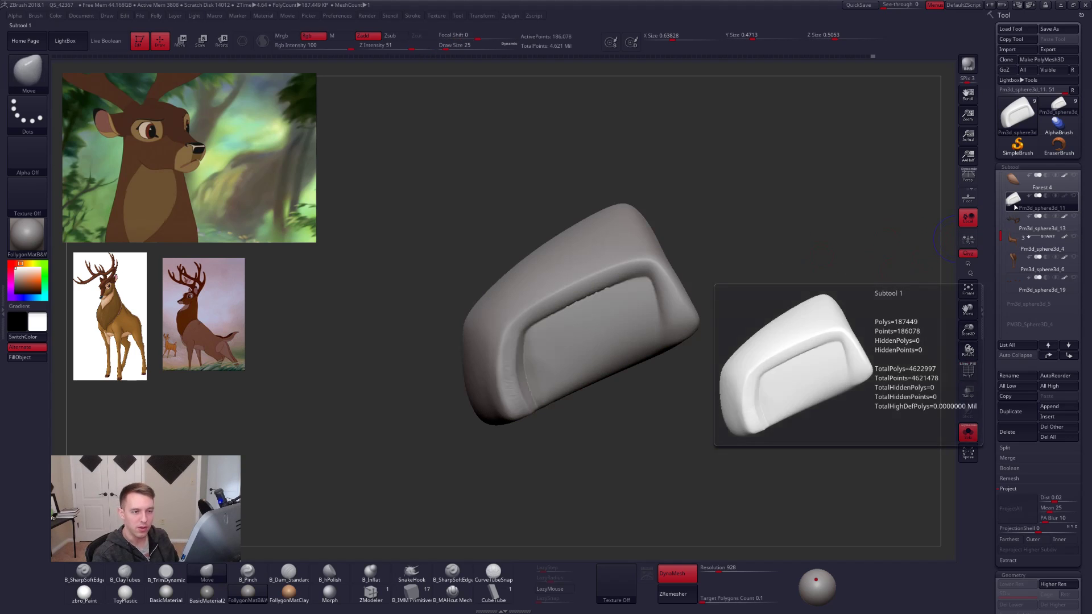
{"action": "left_click", "coordinate": [1017, 411]}
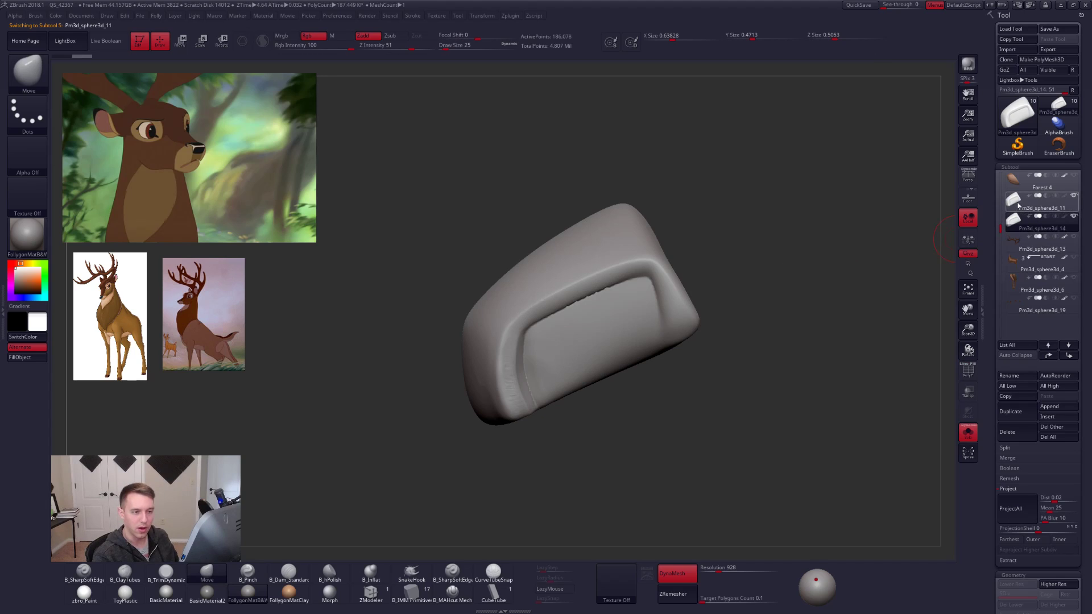
{"action": "left_click", "coordinate": [680, 575]}
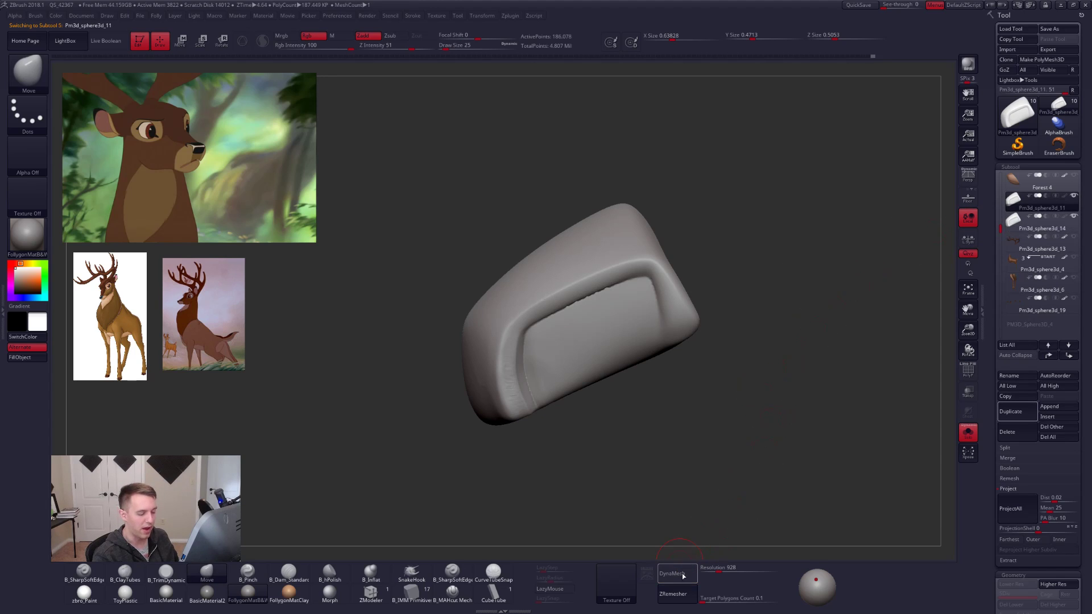
Try to ZRemesh the original nose with a target polygon count of 1, keeping the polygroups.
{"action": "left_click", "coordinate": [723, 595]}
{"action": "type", "text": "1"}
{"action": "key", "text": "Return"}
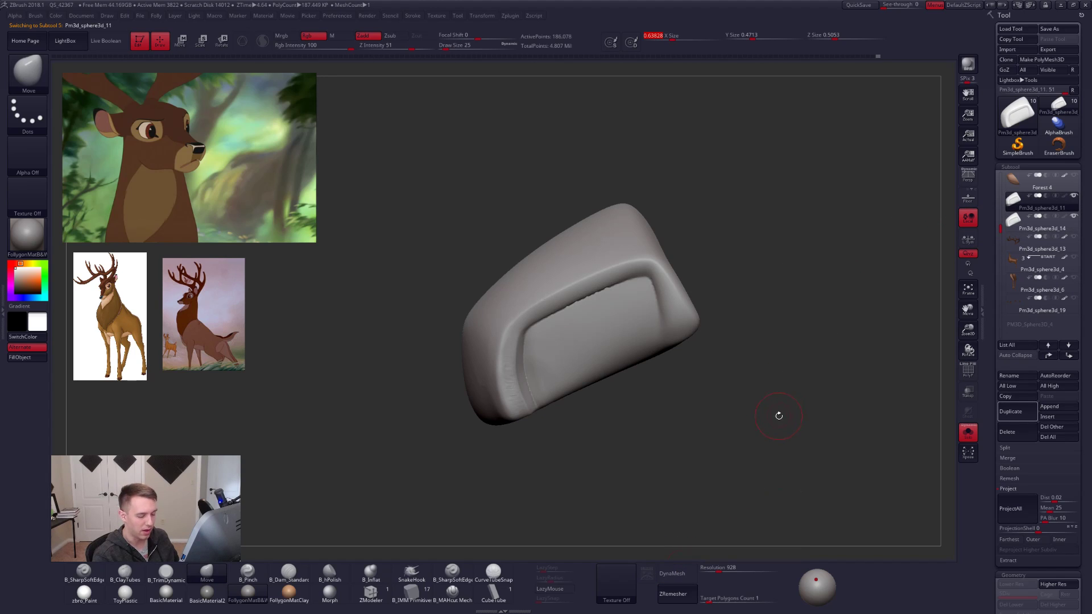
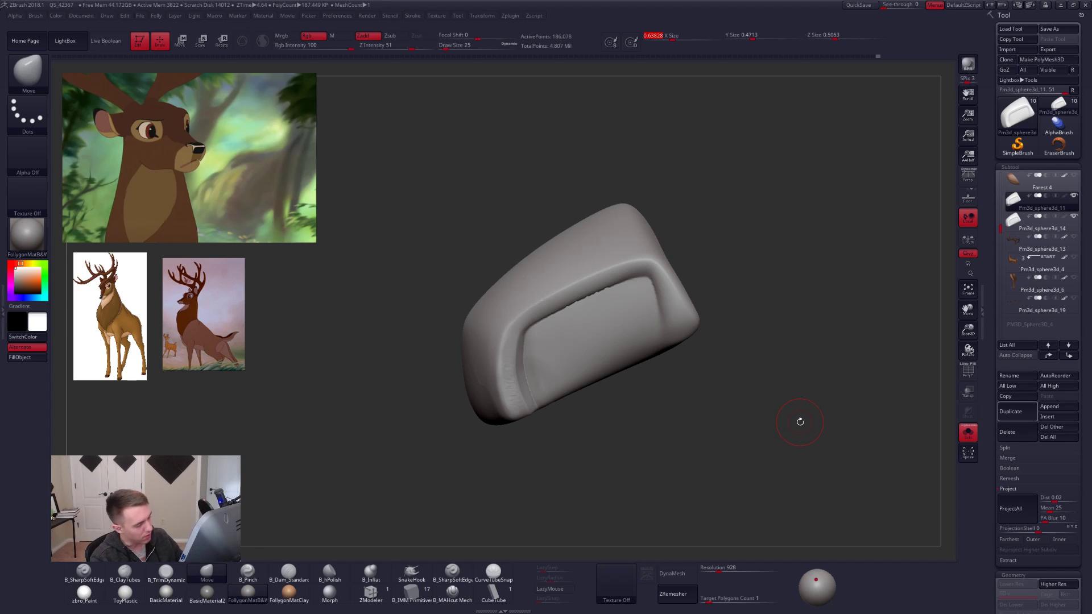
{"action": "key", "text": "shift+f"}
{"action": "key", "text": "shift+f"}
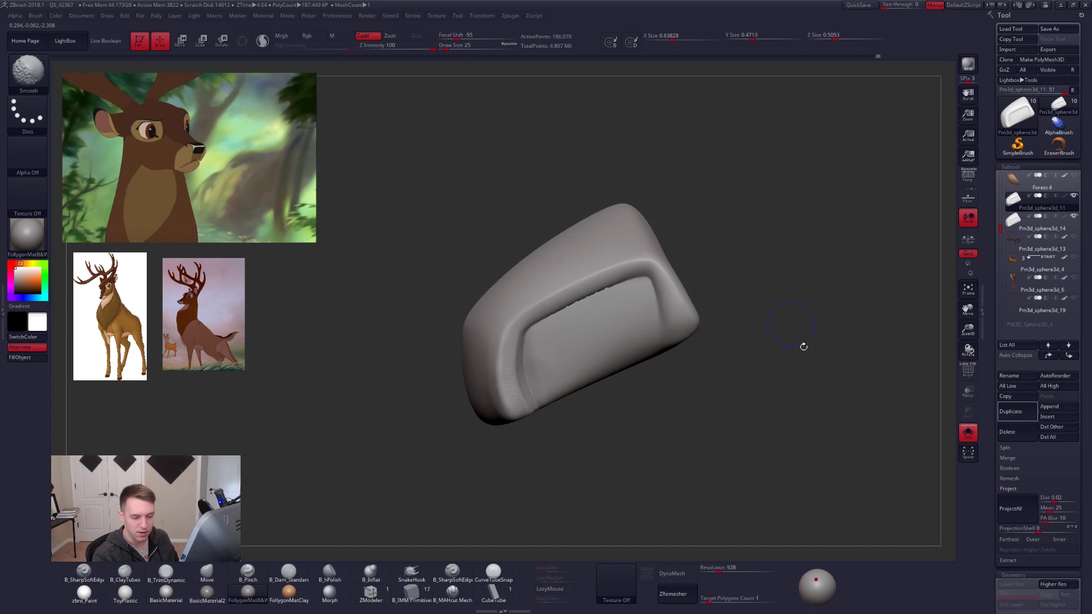
{"action": "left_click", "coordinate": [1017, 488]}
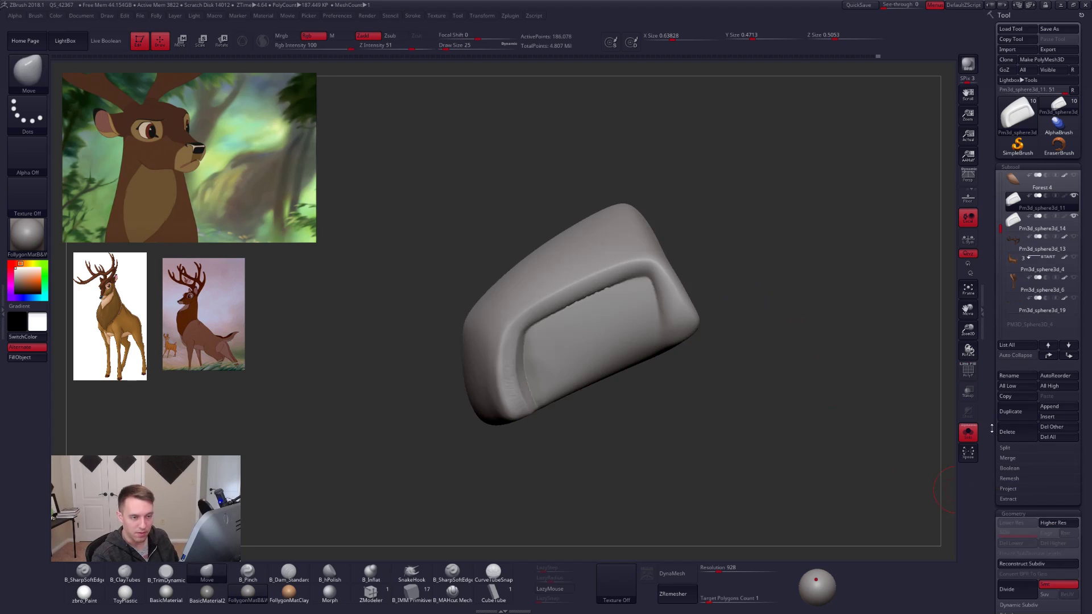
{"action": "scroll", "coordinate": [1001, 378], "scroll_direction": "down", "scroll_amount": 5}
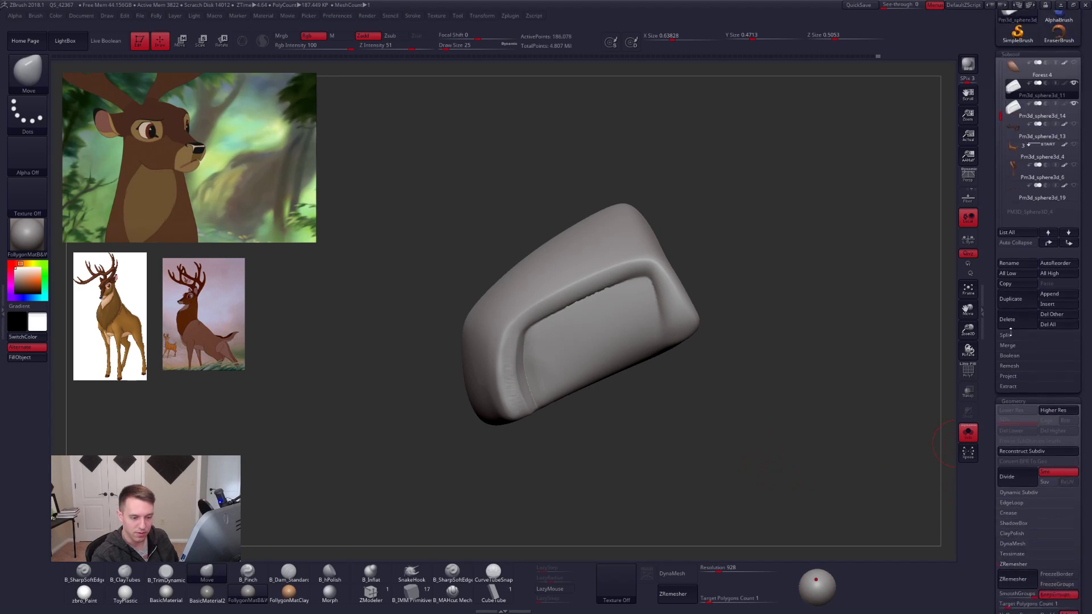
{"action": "left_click", "coordinate": [1013, 434]}
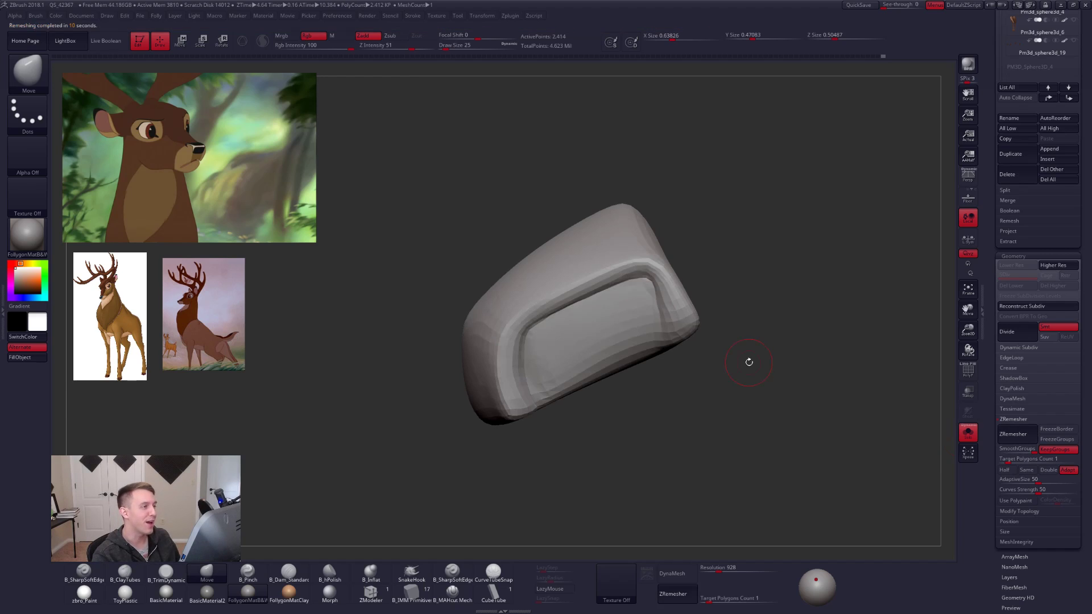
Inspect the nose's remeshed topology with the polyframe display and undo the remesh.
{"action": "key", "text": "shift+f"}
{"action": "left_click_drag", "start_coordinate": [666, 387], "coordinate": [752, 450]}
{"action": "key", "text": "shift+f"}
{"action": "left_click_drag", "start_coordinate": [1001, 388], "coordinate": [992, 495]}
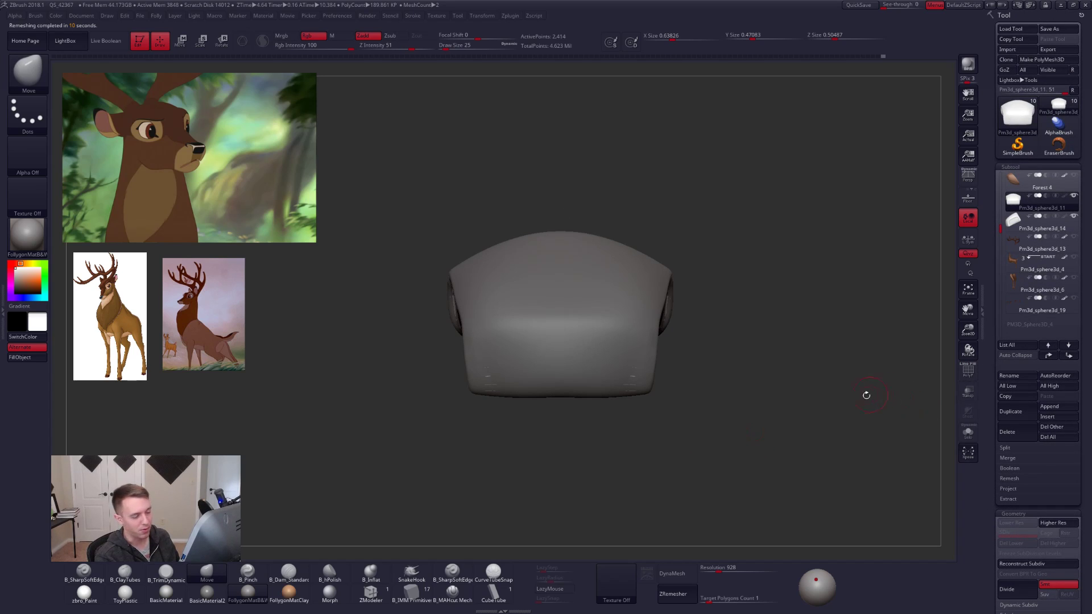
{"action": "left_click_drag", "start_coordinate": [847, 440], "coordinate": [785, 453], "text": "alt"}
{"action": "key", "text": "shift+f"}
{"action": "key", "text": "shift+f"}
{"action": "key", "text": "s"}
{"action": "key", "text": "shift+f"}
{"action": "key", "text": "ctrl+z"}
{"action": "right_click_drag", "start_coordinate": [617, 351], "coordinate": [592, 349], "text": "ctrl"}
{"action": "key", "text": "shift+f"}
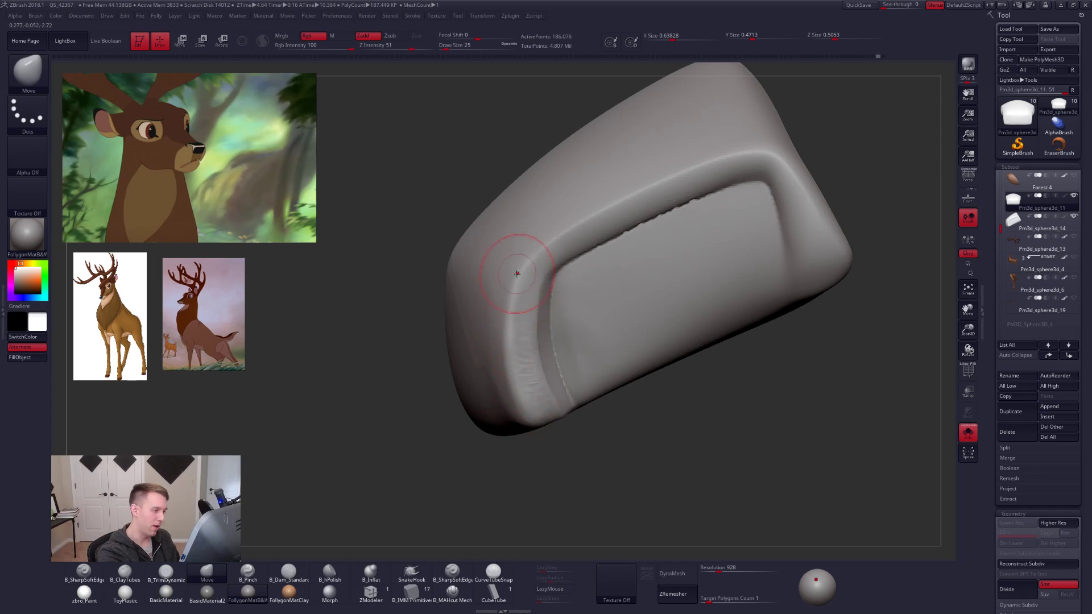
Hide the recess floor polygroup and lasso-mask the inner wall of the nose's rim, including its rear end.
{"action": "left_click", "coordinate": [524, 313], "text": "ctrl+shift"}
{"action": "mouse_move", "coordinate": [524, 267]}
{"action": "left_mouse_down", "text": "ctrl"}
{"action": "mouse_move", "coordinate": [520, 416]}
{"action": "mouse_move", "coordinate": [650, 429]}
{"action": "left_mouse_up", "text": "ctrl"}
{"action": "mouse_move", "coordinate": [634, 358]}
{"action": "left_mouse_down", "text": "alt"}
{"action": "mouse_move", "coordinate": [634, 386]}
{"action": "mouse_move", "coordinate": [599, 418]}
{"action": "left_mouse_up", "text": "alt"}
{"action": "mouse_move", "coordinate": [485, 328]}
{"action": "left_mouse_down", "text": "ctrl"}
{"action": "mouse_move", "coordinate": [629, 321]}
{"action": "mouse_move", "coordinate": [562, 441]}
{"action": "mouse_move", "coordinate": [540, 434]}
{"action": "left_mouse_up", "text": "ctrl"}
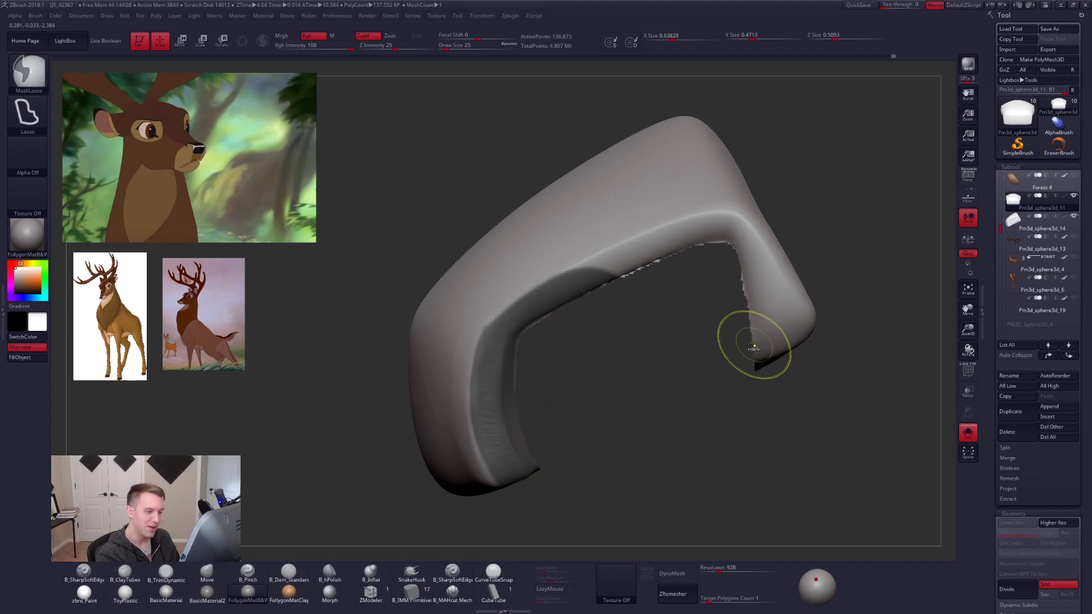
{"action": "mouse_move", "coordinate": [789, 290]}
{"action": "left_mouse_down", "text": "ctrl"}
{"action": "mouse_move", "coordinate": [779, 358]}
{"action": "mouse_move", "coordinate": [691, 424]}
{"action": "mouse_move", "coordinate": [656, 428]}
{"action": "left_mouse_up", "text": "ctrl"}
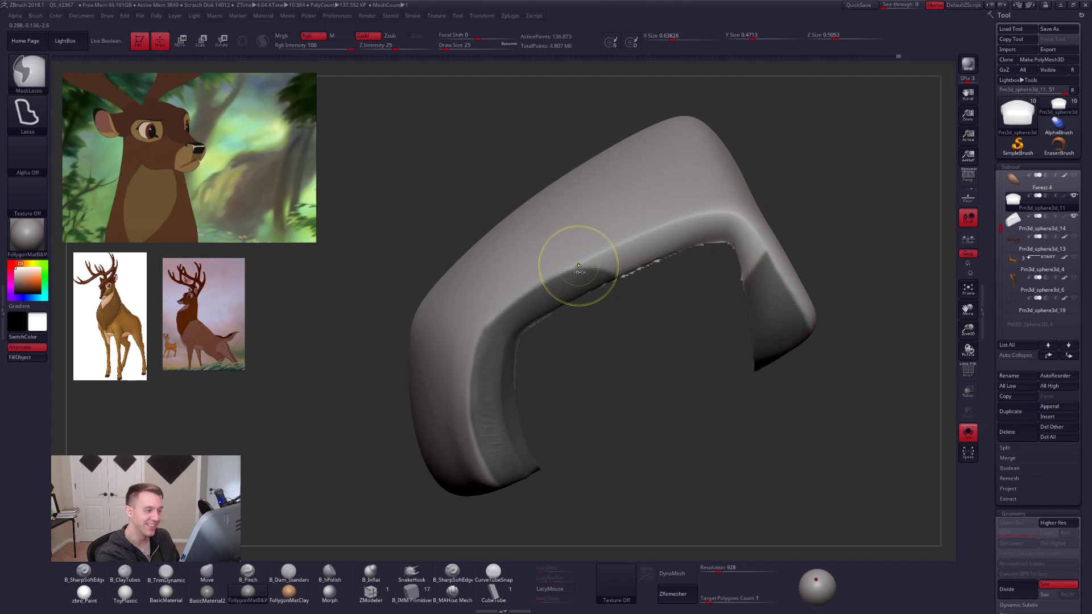
{"action": "mouse_move", "coordinate": [569, 271]}
{"action": "left_mouse_down", "text": "ctrl"}
{"action": "mouse_move", "coordinate": [650, 349]}
{"action": "mouse_move", "coordinate": [569, 390]}
{"action": "left_mouse_up", "text": "ctrl"}
Extend the lasso mask over the remaining gaps in the rim's inner wall on the opposite side of the nose.
{"action": "left_click_drag", "start_coordinate": [627, 351], "coordinate": [358, 381]}
{"action": "mouse_move", "coordinate": [359, 382]}
{"action": "left_mouse_down", "text": "alt"}
{"action": "mouse_move", "coordinate": [654, 392]}
{"action": "mouse_move", "coordinate": [650, 326]}
{"action": "mouse_move", "coordinate": [590, 349]}
{"action": "mouse_move", "coordinate": [586, 371]}
{"action": "left_mouse_up", "text": "alt"}
{"action": "mouse_move", "coordinate": [522, 321]}
{"action": "left_mouse_down", "text": "ctrl"}
{"action": "mouse_move", "coordinate": [529, 307]}
{"action": "mouse_move", "coordinate": [581, 318]}
{"action": "mouse_move", "coordinate": [571, 424]}
{"action": "mouse_move", "coordinate": [560, 410]}
{"action": "left_mouse_up", "text": "ctrl"}
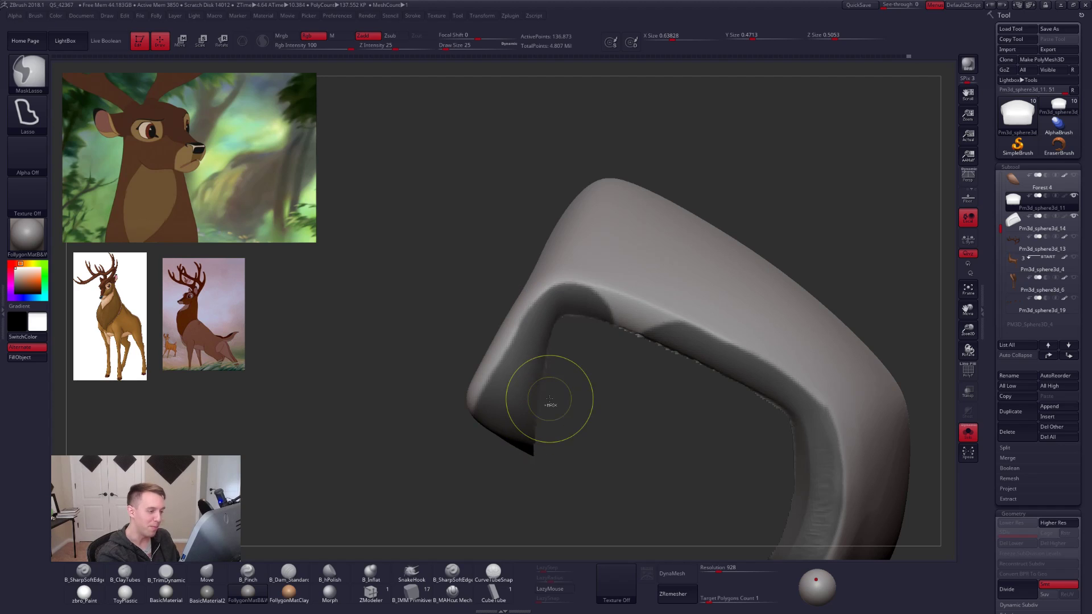
{"action": "mouse_move", "coordinate": [668, 311]}
{"action": "left_mouse_down", "text": "ctrl"}
{"action": "mouse_move", "coordinate": [590, 370]}
{"action": "mouse_move", "coordinate": [641, 343]}
{"action": "left_mouse_up", "text": "ctrl"}
{"action": "mouse_move", "coordinate": [636, 299]}
{"action": "left_mouse_down", "text": "ctrl"}
{"action": "mouse_move", "coordinate": [565, 292]}
{"action": "mouse_move", "coordinate": [606, 344]}
{"action": "left_mouse_up", "text": "ctrl"}
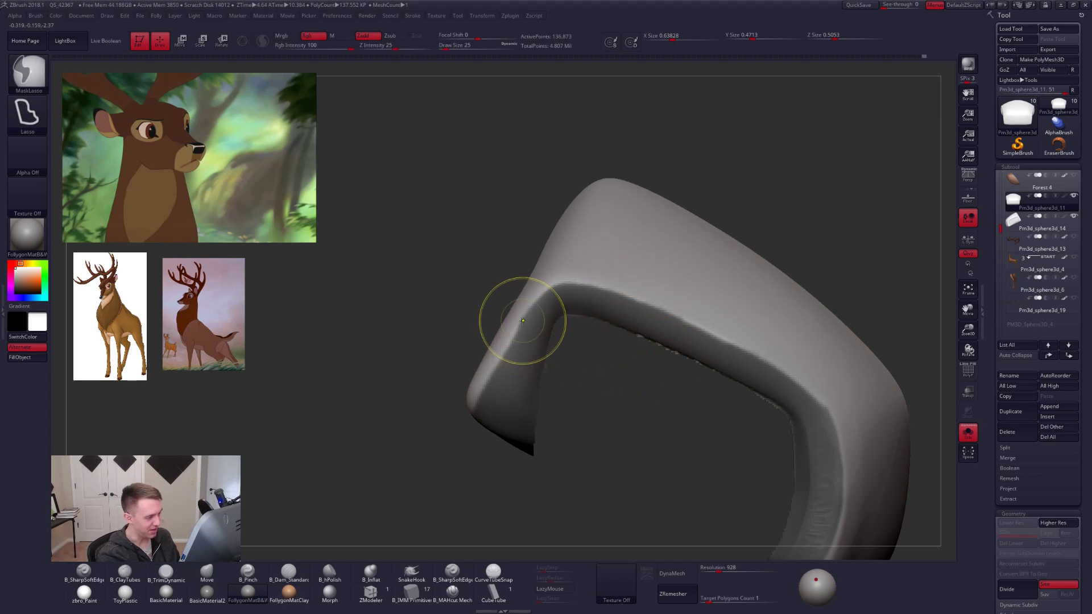
Turn the masked inner wall into a polygroup, display the polyframe and unhide the whole nose.
{"action": "left_click_drag", "start_coordinate": [594, 486], "coordinate": [607, 345]}
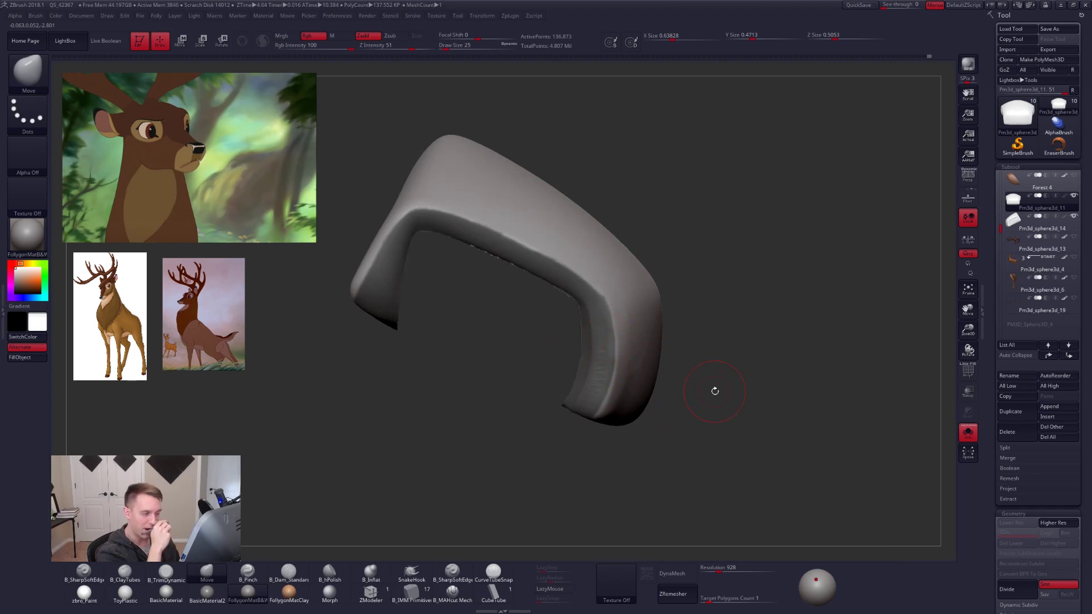
{"action": "key", "text": "ctrl+w"}
{"action": "key", "text": "shift+f"}
{"action": "mouse_move", "coordinate": [807, 431]}
{"action": "left_mouse_down", "text": "alt"}
{"action": "mouse_move", "coordinate": [788, 427]}
{"action": "mouse_move", "coordinate": [820, 434]}
{"action": "mouse_move", "coordinate": [798, 413]}
{"action": "mouse_move", "coordinate": [783, 479]}
{"action": "left_mouse_up", "text": "alt"}
{"action": "left_click", "coordinate": [792, 429], "text": "ctrl+shift"}
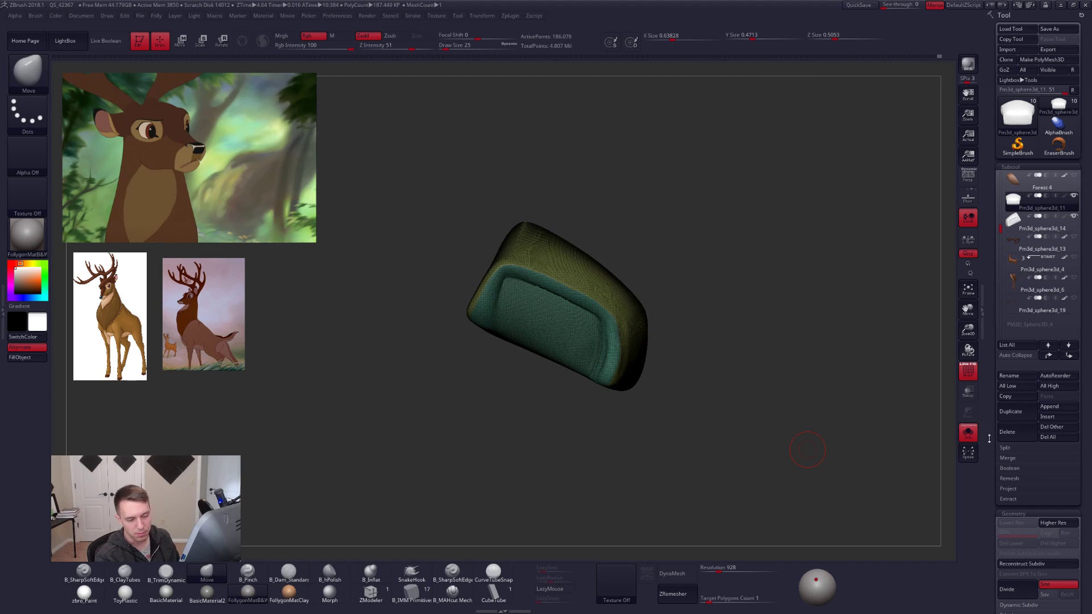
Try to ZRemesh the regrouped nose at the same target polygon count, and undo the remesh.
{"action": "scroll", "coordinate": [989, 437], "scroll_direction": "down", "scroll_amount": 5}
{"action": "left_click", "coordinate": [1031, 464]}
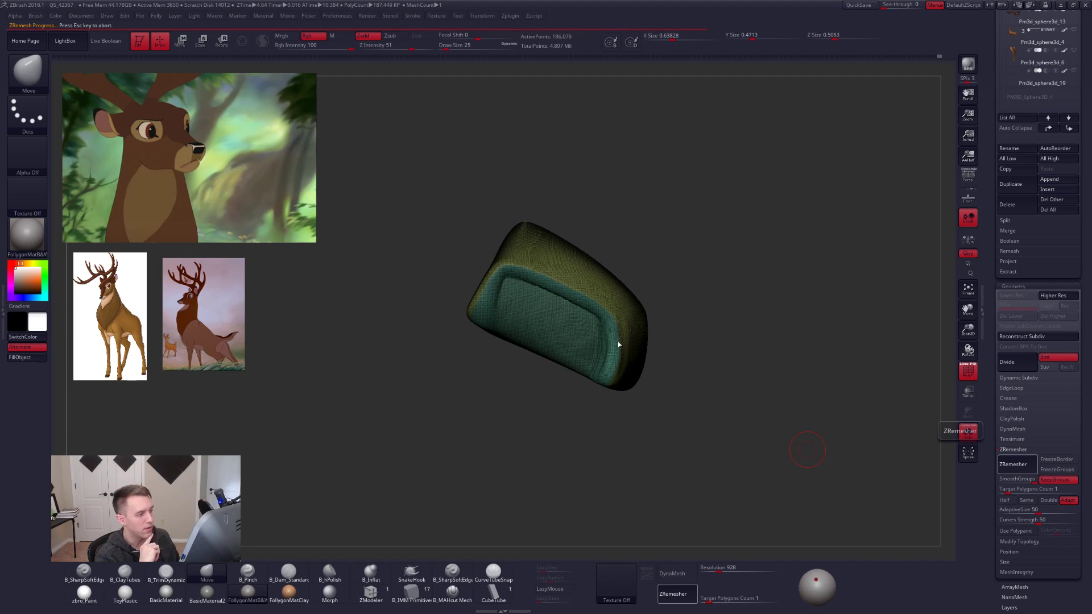
{"action": "mouse_move", "coordinate": [800, 424]}
{"action": "left_mouse_down"}
{"action": "mouse_move", "coordinate": [823, 410]}
{"action": "mouse_move", "coordinate": [812, 427]}
{"action": "left_mouse_up"}
{"action": "key", "text": "ctrl+z"}
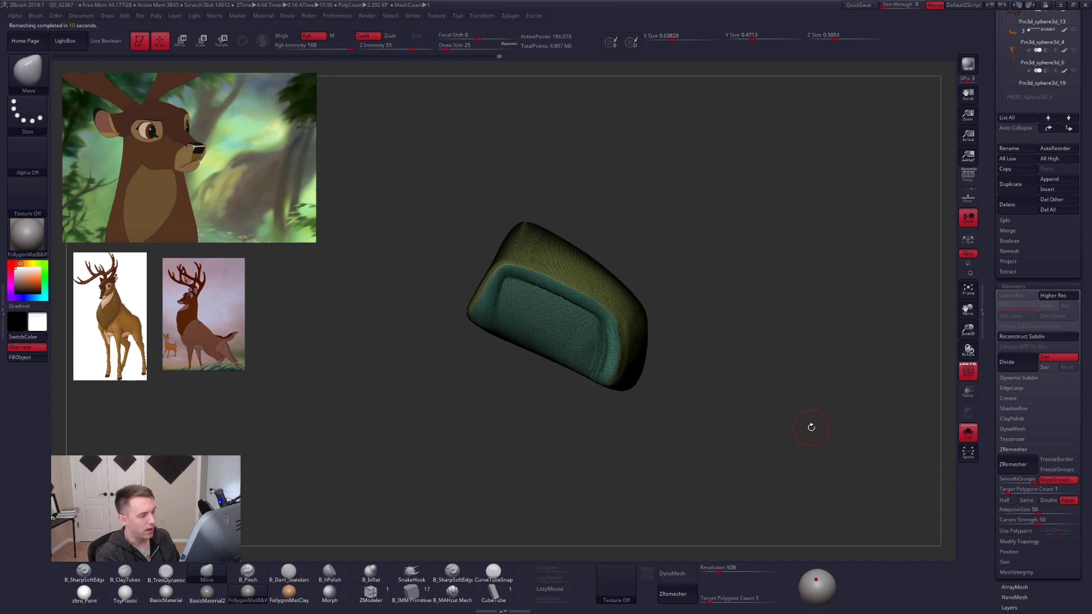
ZRemesh the nose with the target polygon count lowered to 0.49925 and inspect its underside.
{"action": "left_click_drag", "start_coordinate": [708, 601], "coordinate": [706, 602]}
{"action": "left_click", "coordinate": [677, 594]}
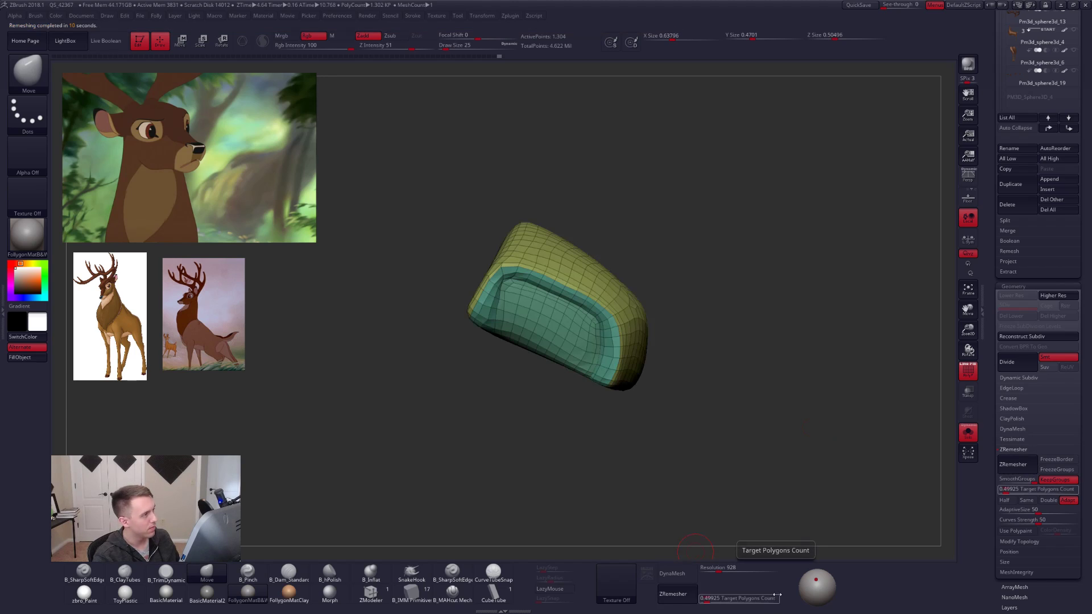
{"action": "left_click_drag", "start_coordinate": [744, 434], "coordinate": [762, 446]}
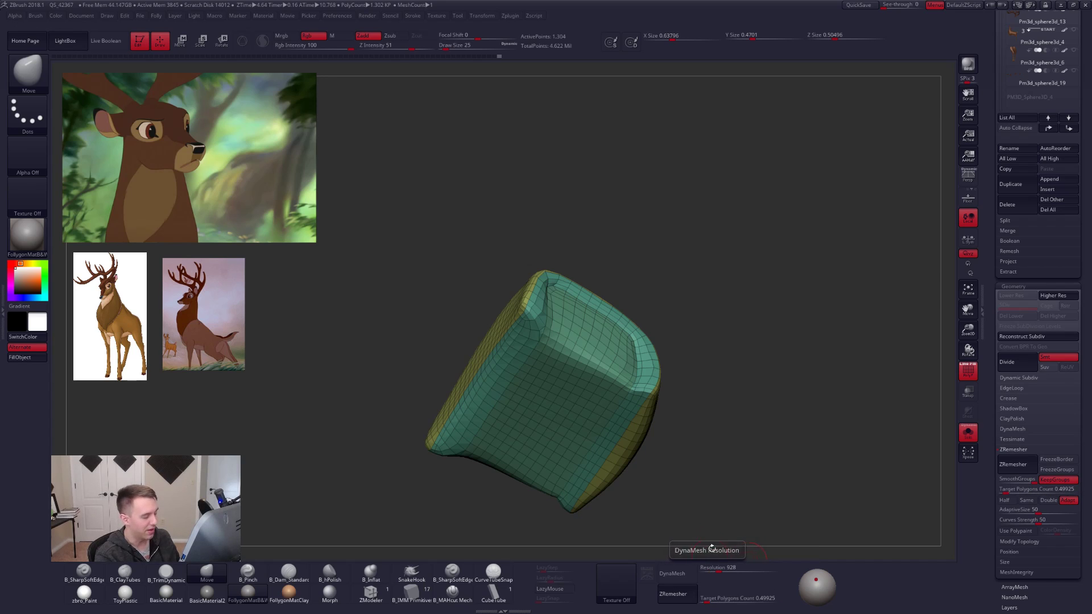
Inspect the remeshed nose from the side and set the ZRemesher target polygon count to 0.1.
{"action": "left_click_drag", "start_coordinate": [733, 471], "coordinate": [707, 522]}
{"action": "mouse_move", "coordinate": [634, 346]}
{"action": "left_mouse_down", "text": "alt"}
{"action": "mouse_move", "coordinate": [660, 459]}
{"action": "mouse_move", "coordinate": [709, 434]}
{"action": "left_mouse_up", "text": "alt"}
{"action": "mouse_move", "coordinate": [711, 480]}
{"action": "left_mouse_down"}
{"action": "mouse_move", "coordinate": [678, 514]}
{"action": "mouse_move", "coordinate": [706, 486]}
{"action": "mouse_move", "coordinate": [714, 519]}
{"action": "mouse_move", "coordinate": [705, 463]}
{"action": "left_mouse_up"}
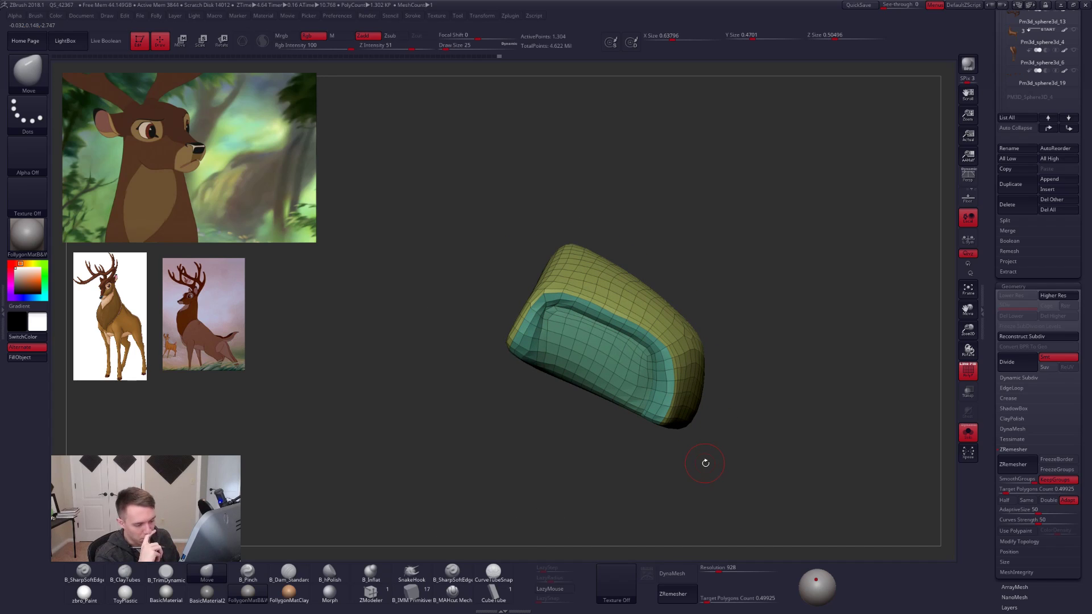
{"action": "left_click", "coordinate": [712, 602]}
{"action": "type", "text": "1"}
{"action": "left_click", "coordinate": [704, 597]}
{"action": "type", "text": "0.1"}
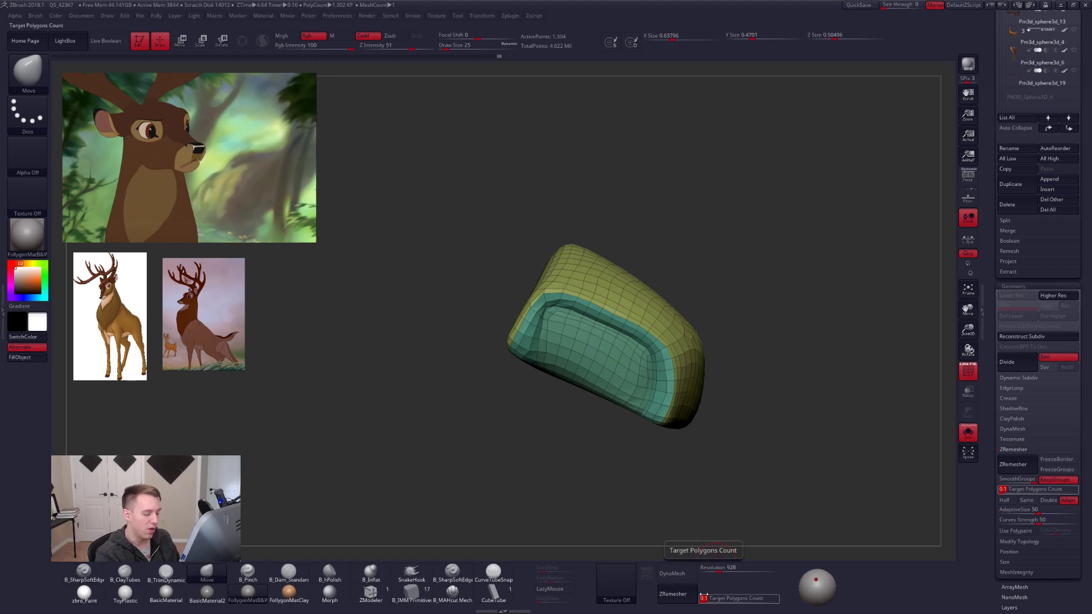
{"action": "key", "text": "Return"}
Compare the remeshed nose's subdivision levels with the original mesh and turn off the polyframe display.
{"action": "left_click_drag", "start_coordinate": [770, 476], "coordinate": [777, 480]}
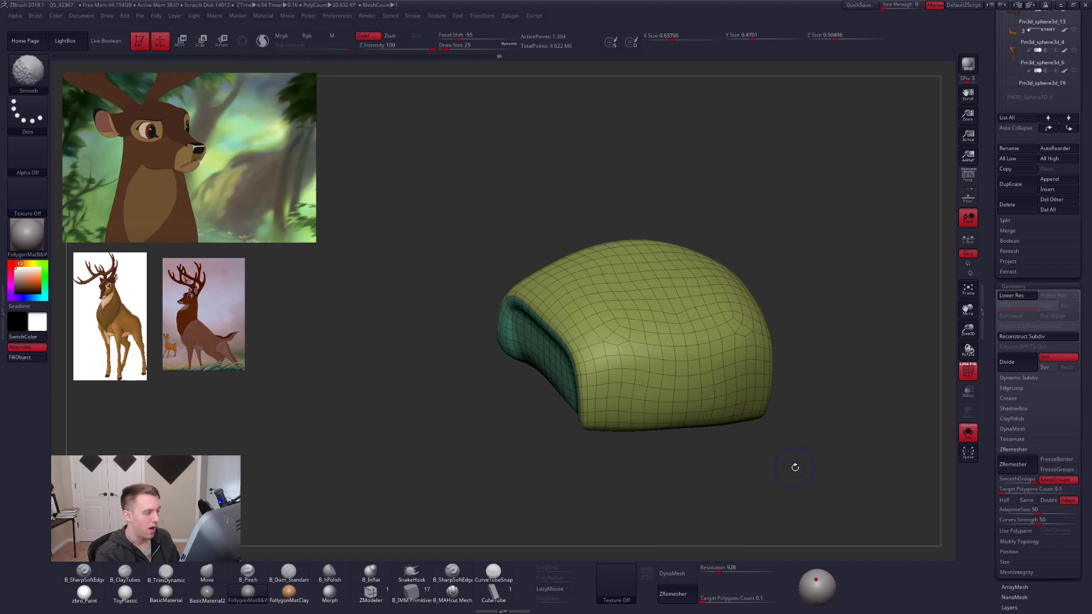
{"action": "key", "text": "shift+d"}
{"action": "left_click_drag", "start_coordinate": [743, 480], "coordinate": [831, 429]}
{"action": "key", "text": "shift+f"}
{"action": "key", "text": "shift+f"}
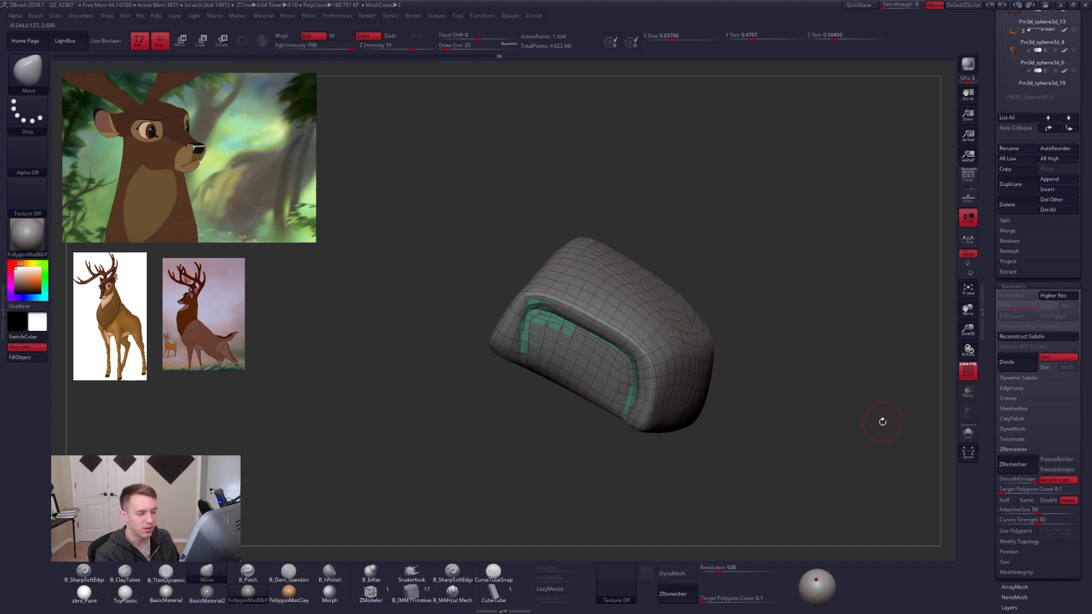
{"action": "key", "text": "shift+f"}
{"action": "key", "text": "d"}
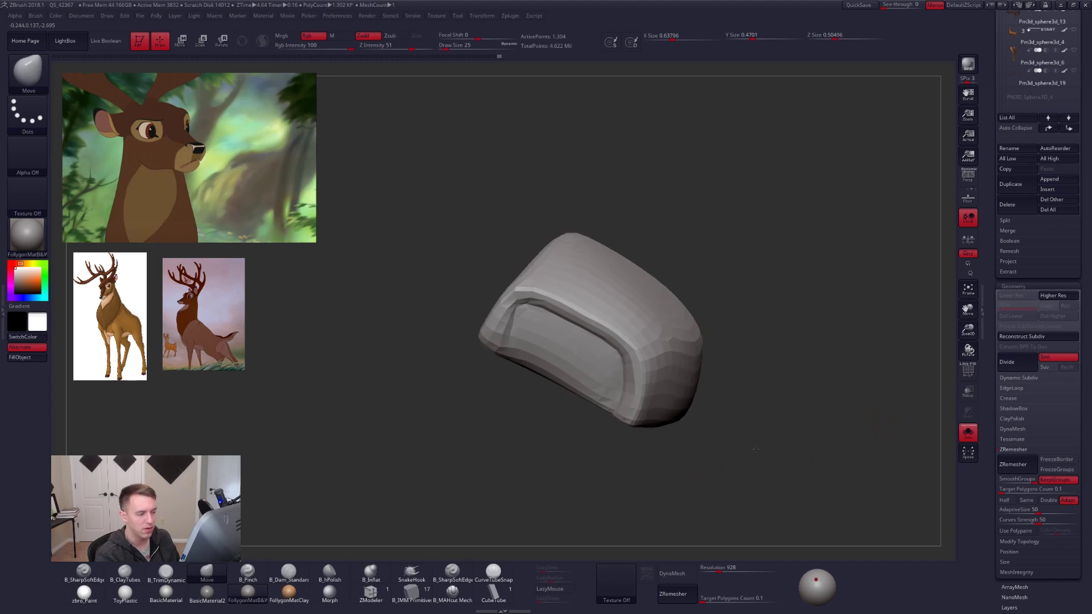
{"action": "left_click_drag", "start_coordinate": [884, 426], "coordinate": [730, 424]}
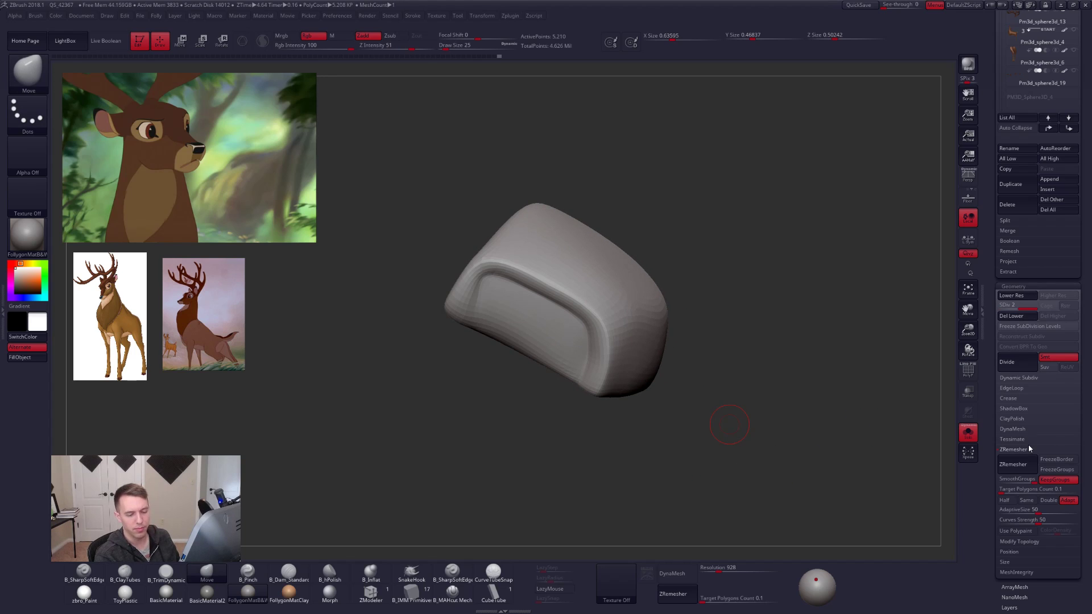
Project the original nose's detail onto the remeshed nose, subdividing it further between the projection passes.
{"action": "left_click", "coordinate": [1008, 262]}
{"action": "key", "text": "d"}
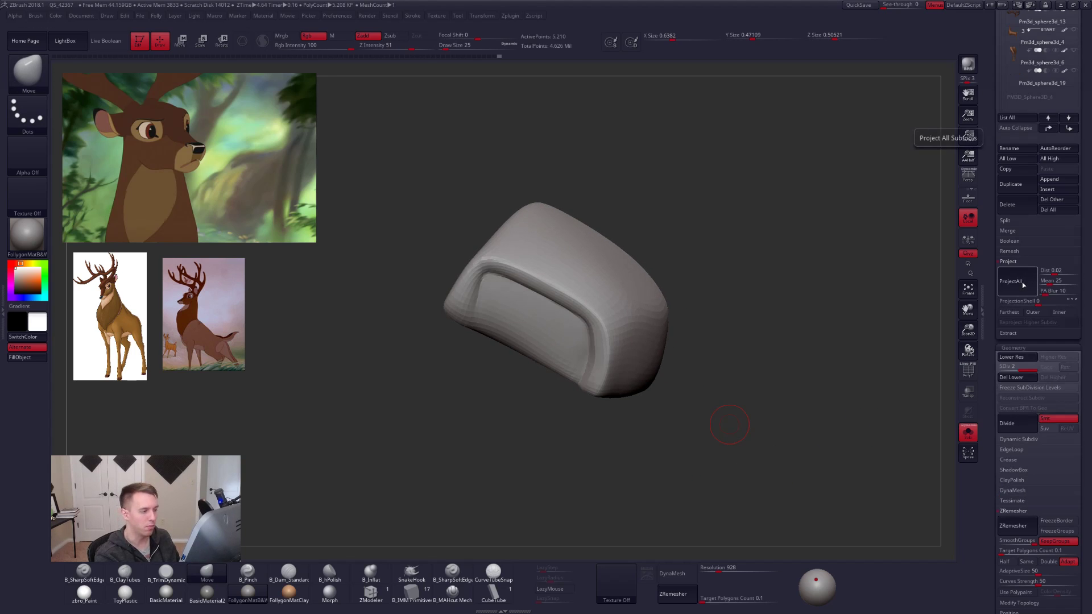
{"action": "left_click", "coordinate": [1020, 286]}
{"action": "key", "text": "ctrl+d"}
{"action": "left_click", "coordinate": [1018, 289]}
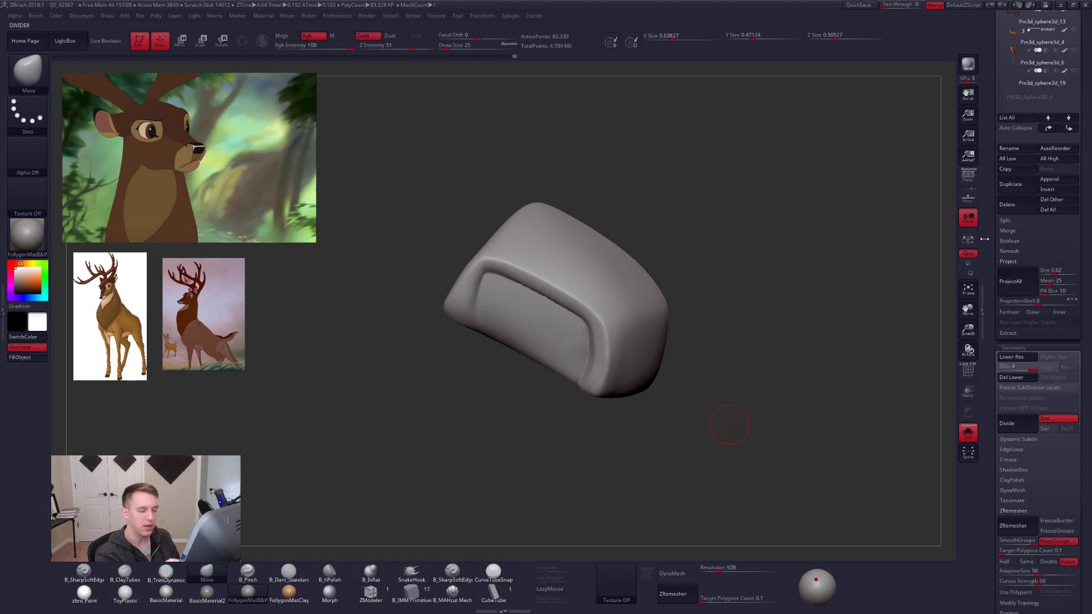
Delete the old nose subtool Pm3d_sphere3d_14 and bring the rest of the stag back into view.
{"action": "scroll", "coordinate": [1018, 256], "scroll_direction": "up", "scroll_amount": 5}
{"action": "left_click", "coordinate": [1024, 223]}
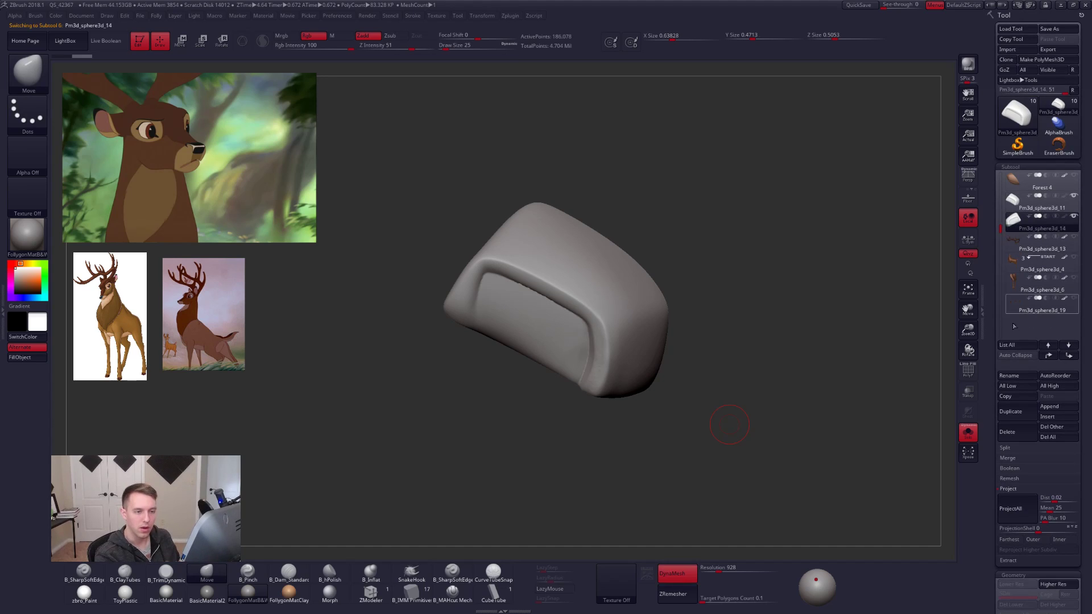
{"action": "left_click", "coordinate": [1009, 432]}
{"action": "left_click", "coordinate": [854, 449]}
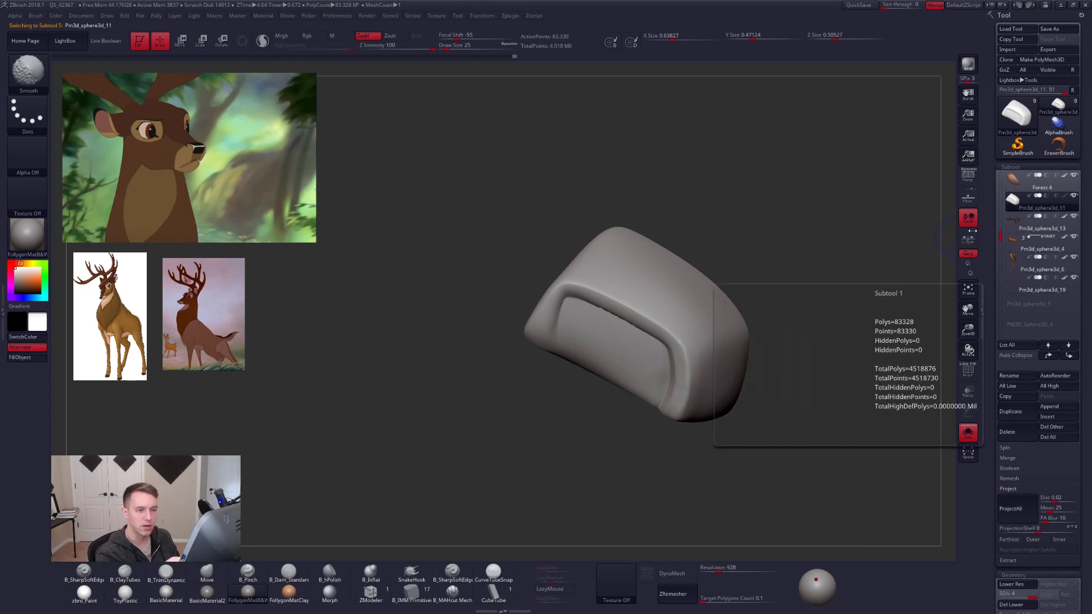
{"action": "left_click", "coordinate": [968, 432]}
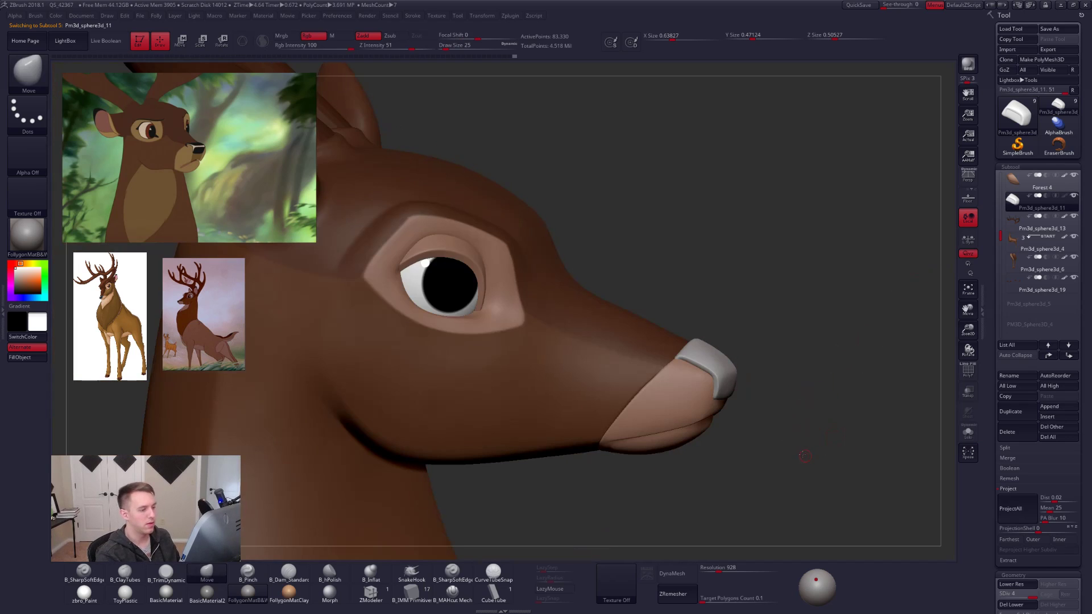
Drop the nose to its lowest subdivision level and fit its upper edge to the snout with a large Move brush.
{"action": "mouse_move", "coordinate": [804, 456]}
{"action": "left_mouse_down"}
{"action": "mouse_move", "coordinate": [765, 448]}
{"action": "mouse_move", "coordinate": [801, 442]}
{"action": "mouse_move", "coordinate": [706, 364]}
{"action": "left_mouse_up"}
{"action": "left_click", "coordinate": [968, 432]}
{"action": "key", "text": "space"}
{"action": "key", "text": "shift+d"}
{"action": "key", "text": "shift+d"}
{"action": "key", "text": "shift+d"}
{"action": "left_click_drag", "start_coordinate": [730, 307], "coordinate": [759, 310]}
{"action": "key", "text": "space"}
{"action": "left_click_drag", "start_coordinate": [639, 306], "coordinate": [658, 330]}
{"action": "left_click_drag", "start_coordinate": [660, 247], "coordinate": [648, 288]}
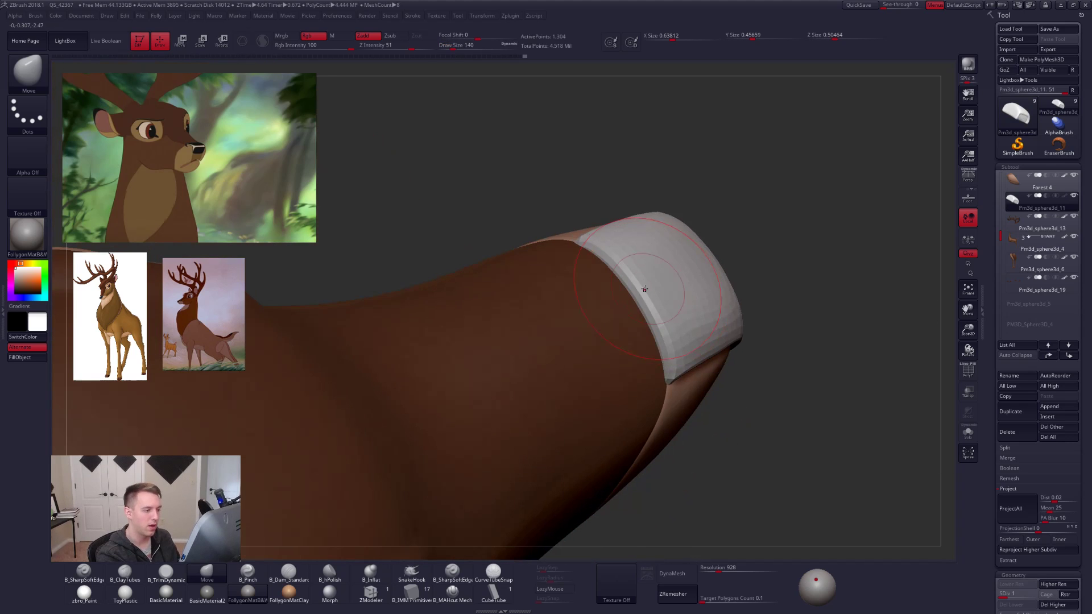
Isolate the nose, raise it to subdivision level 3 and reduce the brush size to 33 for work on the recessed side.
{"action": "mouse_move", "coordinate": [626, 312]}
{"action": "right_mouse_down"}
{"action": "mouse_move", "coordinate": [707, 349]}
{"action": "mouse_move", "coordinate": [699, 448]}
{"action": "right_mouse_up"}
{"action": "key", "text": "alt+s"}
{"action": "key", "text": "d"}
{"action": "key", "text": "space"}
{"action": "left_click_drag", "start_coordinate": [737, 390], "coordinate": [729, 390]}
{"action": "key", "text": "d"}
{"action": "right_click_drag", "start_coordinate": [708, 407], "coordinate": [658, 396], "text": "alt"}
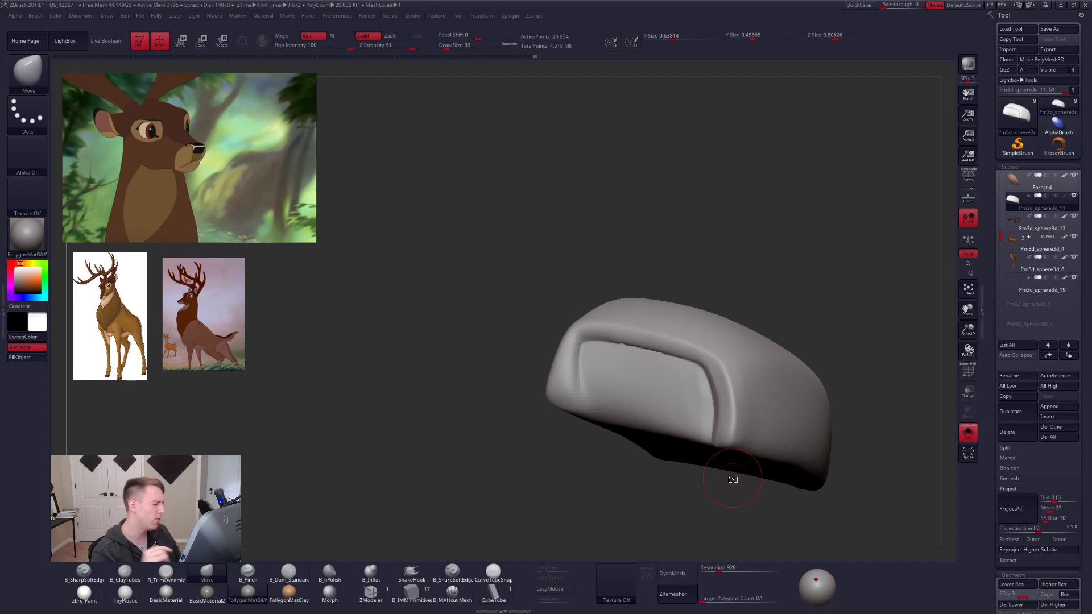
{"action": "right_click_drag", "start_coordinate": [644, 313], "coordinate": [598, 271], "text": "alt"}
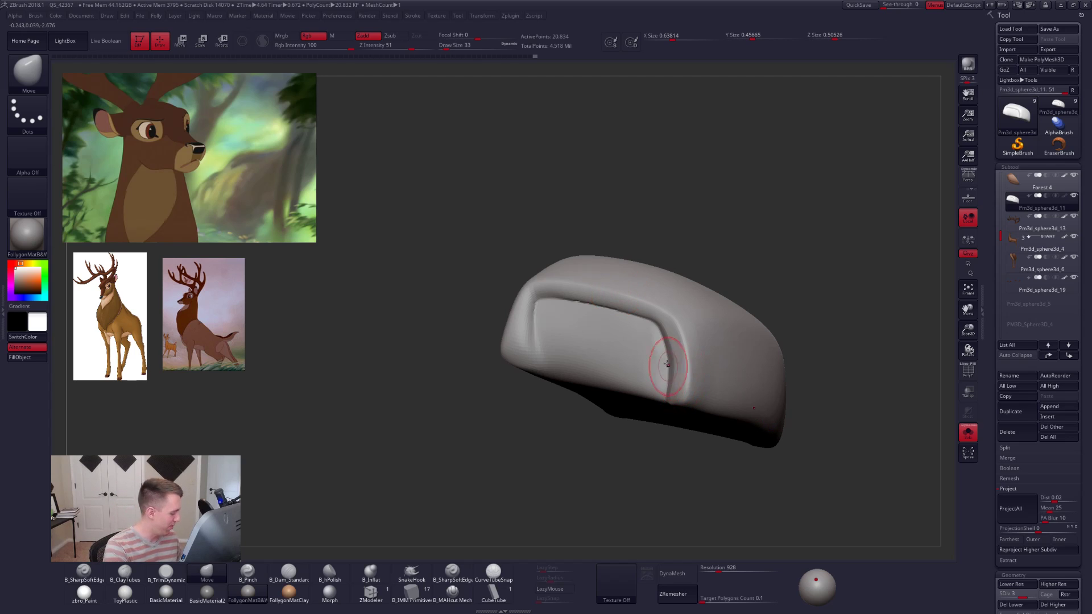
Smooth the rough inner edge along the top and rear of the nose's side recess.
{"action": "mouse_move", "coordinate": [667, 365]}
{"action": "right_mouse_down"}
{"action": "mouse_move", "coordinate": [763, 380]}
{"action": "mouse_move", "coordinate": [721, 375]}
{"action": "mouse_move", "coordinate": [723, 400]}
{"action": "right_mouse_up"}
{"action": "key", "text": "space"}
{"action": "key", "text": "shift"}
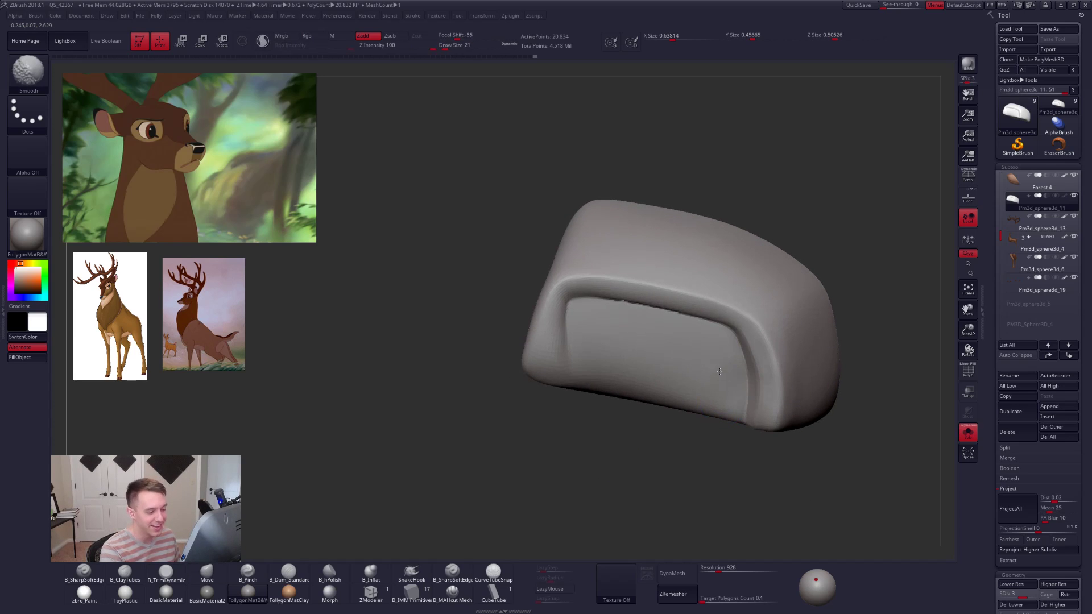
{"action": "mouse_move", "coordinate": [687, 343]}
{"action": "right_mouse_down"}
{"action": "mouse_move", "coordinate": [621, 317]}
{"action": "mouse_move", "coordinate": [631, 302]}
{"action": "right_mouse_up"}
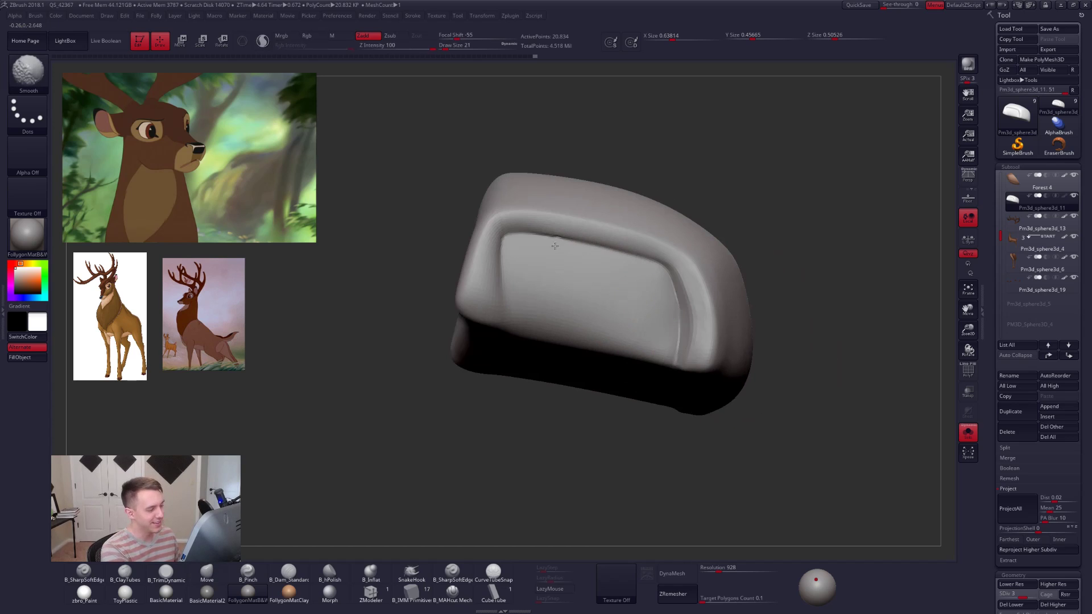
{"action": "right_click_drag", "start_coordinate": [531, 275], "coordinate": [539, 239]}
{"action": "left_click_drag", "start_coordinate": [513, 272], "coordinate": [514, 306], "text": "shift"}
{"action": "right_click_drag", "start_coordinate": [514, 306], "coordinate": [531, 280]}
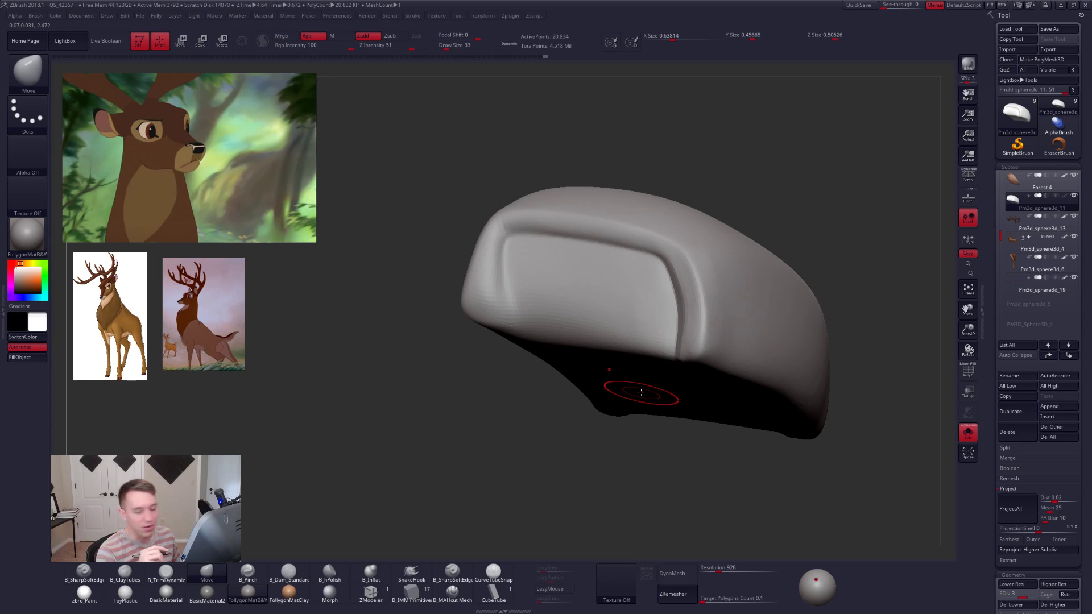
Sharpen the front inner edge of the side recess with a small Pinch brush at subdivision level 4.
{"action": "right_click_drag", "start_coordinate": [692, 300], "coordinate": [689, 312]}
{"action": "key", "text": "space"}
{"action": "left_click_drag", "start_coordinate": [704, 346], "coordinate": [700, 346]}
{"action": "key", "text": "5"}
{"action": "right_click_drag", "start_coordinate": [678, 279], "coordinate": [712, 270]}
{"action": "key", "text": "d"}
{"action": "key", "text": "]"}
{"action": "left_click_drag", "start_coordinate": [707, 255], "coordinate": [717, 345]}
{"action": "mouse_move", "coordinate": [683, 345]}
{"action": "right_mouse_down"}
{"action": "mouse_move", "coordinate": [706, 313]}
{"action": "mouse_move", "coordinate": [729, 309]}
{"action": "right_mouse_up"}
{"action": "key", "text": "["}
{"action": "mouse_move", "coordinate": [684, 259]}
{"action": "left_mouse_down"}
{"action": "mouse_move", "coordinate": [698, 290]}
{"action": "mouse_move", "coordinate": [684, 376]}
{"action": "left_mouse_up"}
{"action": "key", "text": "shift"}
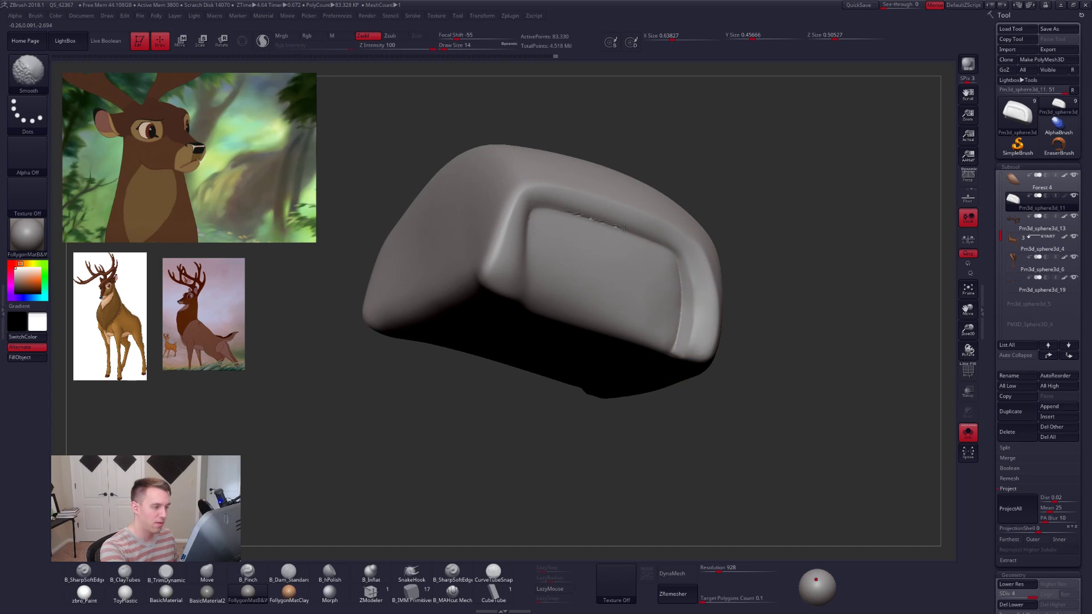
Smooth the jagged upper inner edge of the recess and pinch it into a clean line.
{"action": "right_click_drag", "start_coordinate": [541, 227], "coordinate": [612, 271]}
{"action": "left_click_drag", "start_coordinate": [594, 255], "coordinate": [594, 291], "text": "shift"}
{"action": "right_click_drag", "start_coordinate": [632, 250], "coordinate": [585, 262]}
{"action": "left_click_drag", "start_coordinate": [598, 239], "coordinate": [591, 372]}
{"action": "mouse_move", "coordinate": [592, 284]}
{"action": "right_mouse_down"}
{"action": "mouse_move", "coordinate": [581, 287]}
{"action": "mouse_move", "coordinate": [600, 245]}
{"action": "right_mouse_up"}
{"action": "mouse_move", "coordinate": [601, 241]}
{"action": "left_mouse_down"}
{"action": "mouse_move", "coordinate": [655, 235]}
{"action": "mouse_move", "coordinate": [776, 283]}
{"action": "mouse_move", "coordinate": [777, 296]}
{"action": "mouse_move", "coordinate": [763, 289]}
{"action": "mouse_move", "coordinate": [765, 392]}
{"action": "left_mouse_up"}
{"action": "mouse_move", "coordinate": [746, 417]}
{"action": "right_mouse_down"}
{"action": "mouse_move", "coordinate": [768, 397]}
{"action": "mouse_move", "coordinate": [629, 366]}
{"action": "right_mouse_up"}
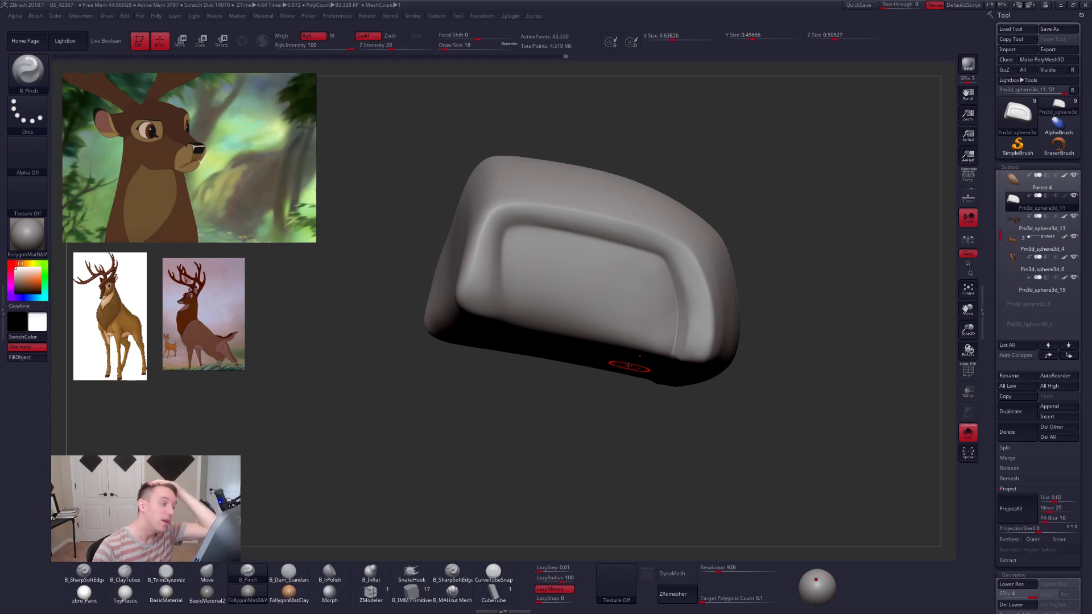
Pinch the horizontal ridge across the front of the nose with an enlarged brush and smooth the surface below it.
{"action": "left_click_drag", "start_coordinate": [714, 372], "coordinate": [693, 376]}
{"action": "key", "text": "alt+s"}
{"action": "key", "text": "alt+s"}
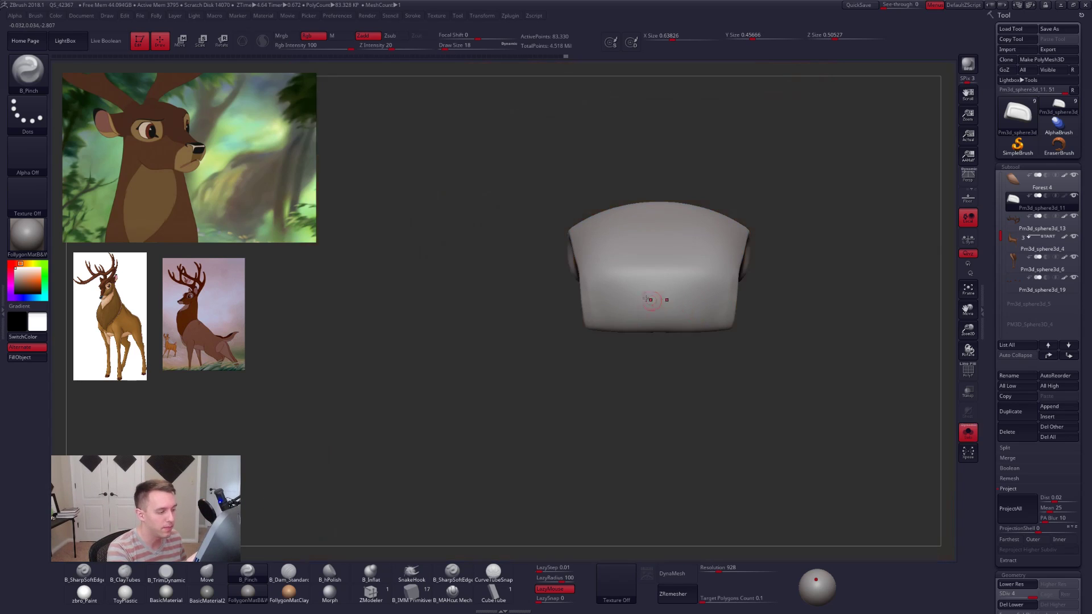
{"action": "key", "text": "alt+s"}
{"action": "key", "text": "space"}
{"action": "left_click_drag", "start_coordinate": [599, 283], "coordinate": [624, 283]}
{"action": "key", "text": "alt+s"}
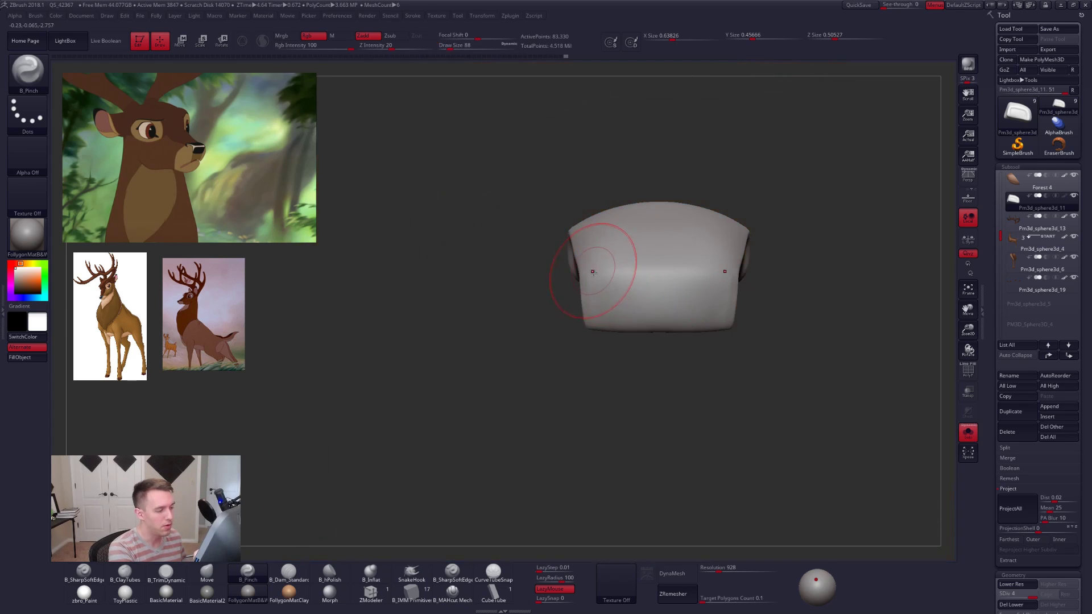
{"action": "right_click_drag", "start_coordinate": [597, 276], "coordinate": [605, 288], "text": "ctrl"}
{"action": "key", "text": "space"}
{"action": "mouse_move", "coordinate": [604, 288]}
{"action": "left_mouse_down"}
{"action": "mouse_move", "coordinate": [590, 288]}
{"action": "mouse_move", "coordinate": [592, 265]}
{"action": "mouse_move", "coordinate": [757, 263]}
{"action": "mouse_move", "coordinate": [765, 287]}
{"action": "left_mouse_up"}
{"action": "left_click_drag", "start_coordinate": [654, 299], "coordinate": [669, 301]}
{"action": "key", "text": "shift"}
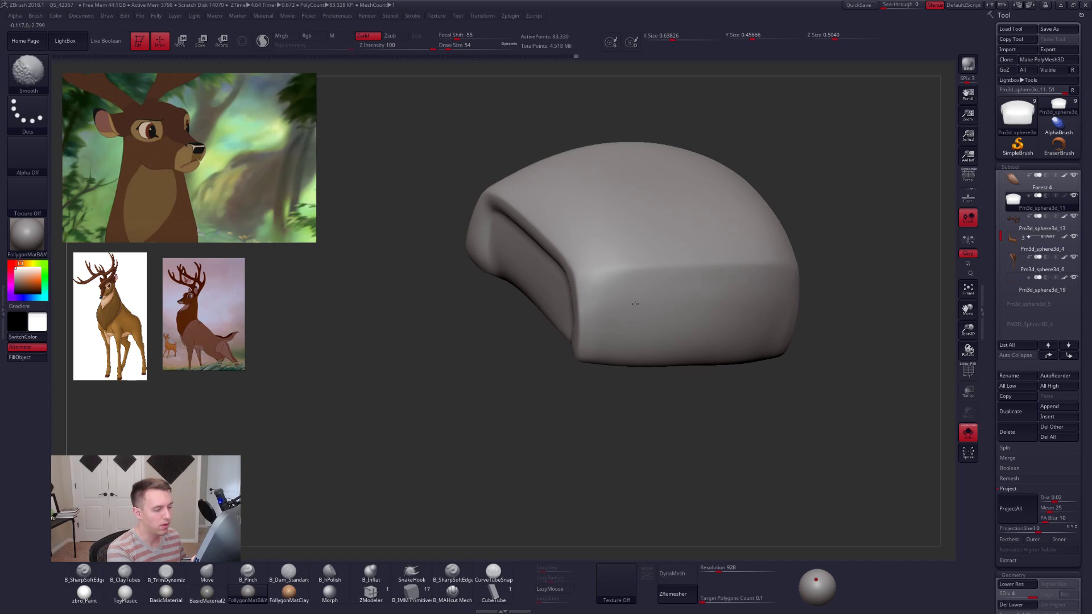
{"action": "left_click_drag", "start_coordinate": [732, 314], "coordinate": [754, 310], "text": "shift"}
{"action": "mouse_move", "coordinate": [905, 347]}
{"action": "left_mouse_down"}
{"action": "mouse_move", "coordinate": [782, 338]}
{"action": "mouse_move", "coordinate": [777, 305]}
{"action": "left_mouse_up"}
Trim the rear corner and edge of the nose's top surface with the TrimDynamic brush.
{"action": "key", "text": "space"}
{"action": "mouse_move", "coordinate": [690, 367]}
{"action": "right_mouse_down"}
{"action": "mouse_move", "coordinate": [691, 328]}
{"action": "mouse_move", "coordinate": [675, 363]}
{"action": "mouse_move", "coordinate": [675, 341]}
{"action": "right_mouse_up"}
{"action": "right_click_drag", "start_coordinate": [675, 341], "coordinate": [680, 353], "text": "shift"}
{"action": "key", "text": "space"}
{"action": "left_click_drag", "start_coordinate": [664, 364], "coordinate": [668, 364]}
{"action": "key", "text": "shift+s"}
{"action": "right_click_drag", "start_coordinate": [627, 331], "coordinate": [558, 344]}
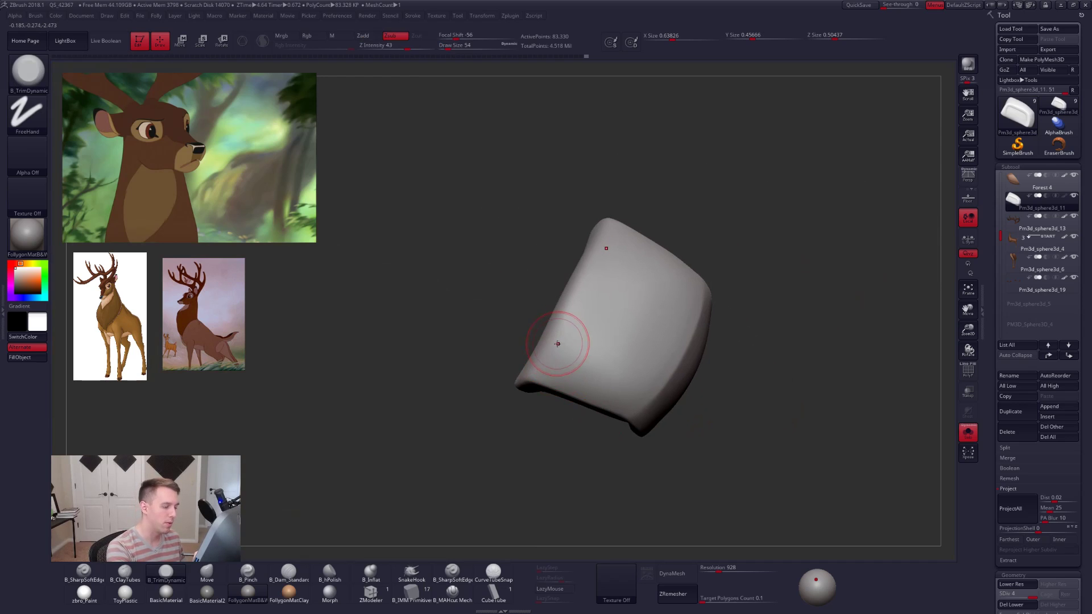
{"action": "key", "text": "space"}
{"action": "left_click_drag", "start_coordinate": [544, 354], "coordinate": [541, 354]}
{"action": "right_click_drag", "start_coordinate": [542, 350], "coordinate": [546, 369]}
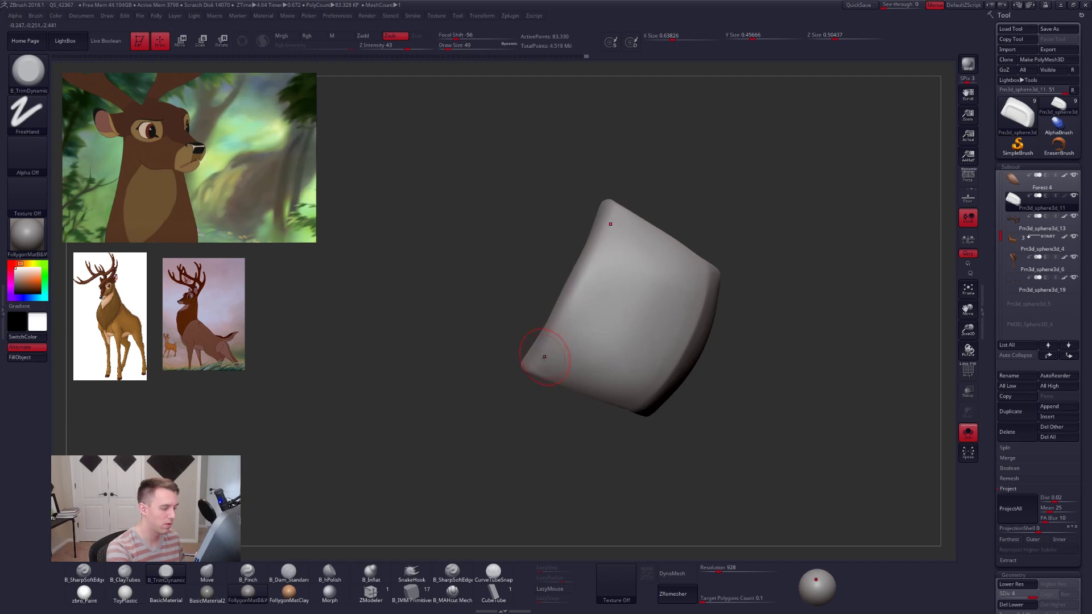
{"action": "mouse_move", "coordinate": [556, 342]}
{"action": "left_mouse_down"}
{"action": "mouse_move", "coordinate": [606, 250]}
{"action": "mouse_move", "coordinate": [571, 341]}
{"action": "left_mouse_up"}
{"action": "key", "text": "space"}
{"action": "left_click_drag", "start_coordinate": [624, 244], "coordinate": [576, 356]}
{"action": "left_click_drag", "start_coordinate": [630, 312], "coordinate": [588, 341]}
{"action": "mouse_move", "coordinate": [612, 292]}
{"action": "left_mouse_down"}
{"action": "mouse_move", "coordinate": [586, 344]}
{"action": "mouse_move", "coordinate": [592, 335]}
{"action": "left_mouse_up"}
Pinch the edges of the nose's top surface to tighten them.
{"action": "key", "text": "space"}
{"action": "key", "text": "5"}
{"action": "key", "text": "space"}
{"action": "left_click_drag", "start_coordinate": [600, 261], "coordinate": [597, 260]}
{"action": "right_click_drag", "start_coordinate": [599, 281], "coordinate": [605, 257]}
{"action": "left_click_drag", "start_coordinate": [614, 203], "coordinate": [593, 270]}
{"action": "left_click_drag", "start_coordinate": [533, 380], "coordinate": [563, 295]}
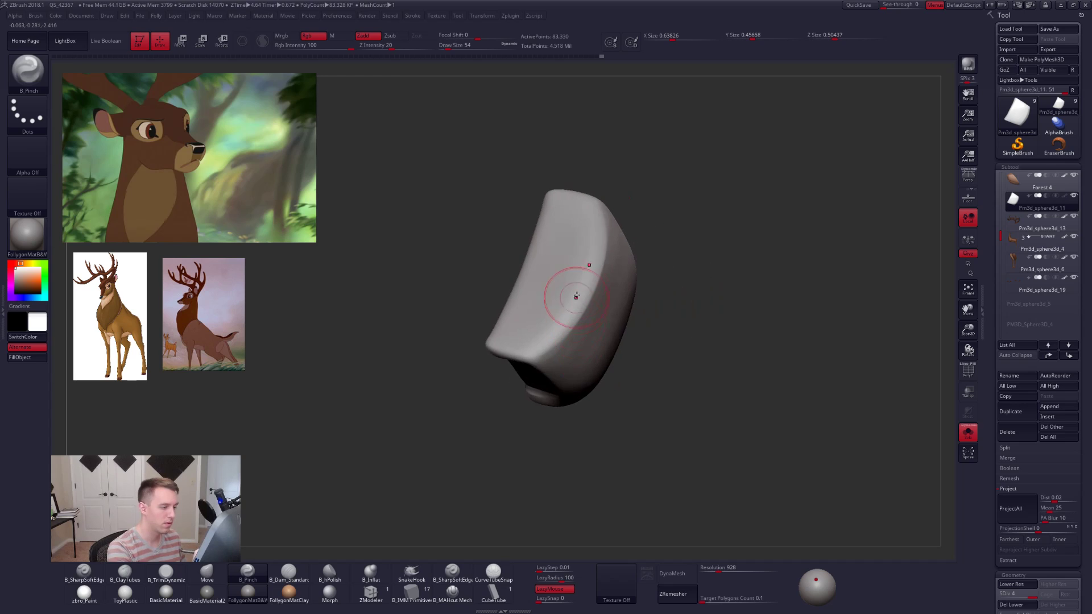
Plane the nose's top surface with TrimDynamic and smooth out the marks.
{"action": "key", "text": "b"}
{"action": "key", "text": "t"}
{"action": "key", "text": "d"}
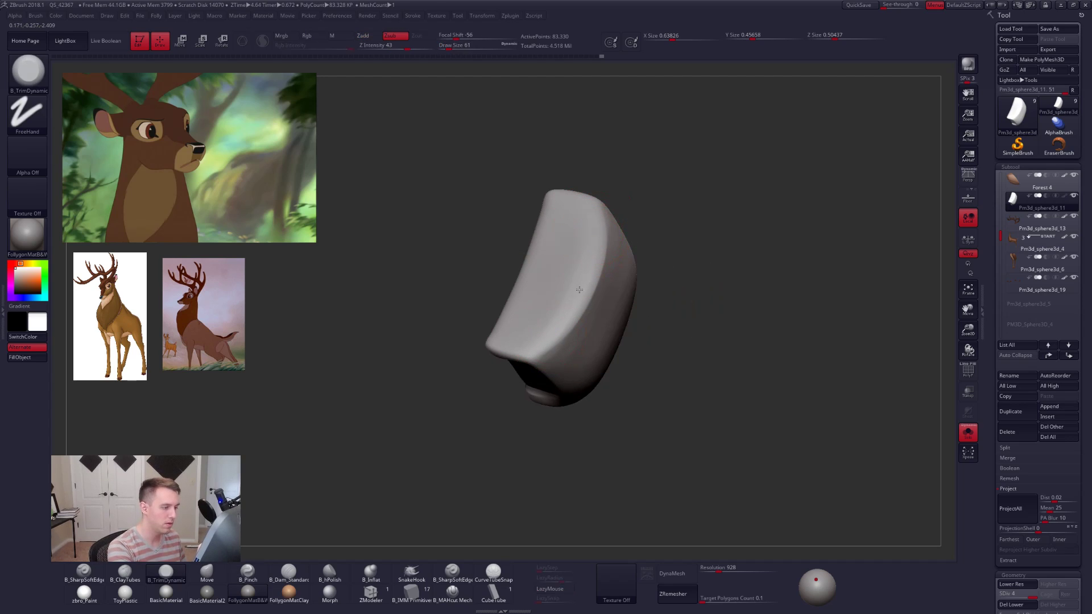
{"action": "left_click_drag", "start_coordinate": [572, 273], "coordinate": [552, 319]}
{"action": "mouse_move", "coordinate": [552, 319]}
{"action": "right_mouse_down"}
{"action": "mouse_move", "coordinate": [597, 330]}
{"action": "mouse_move", "coordinate": [603, 352]}
{"action": "right_mouse_up"}
{"action": "left_click_drag", "start_coordinate": [575, 313], "coordinate": [561, 348], "text": "shift"}
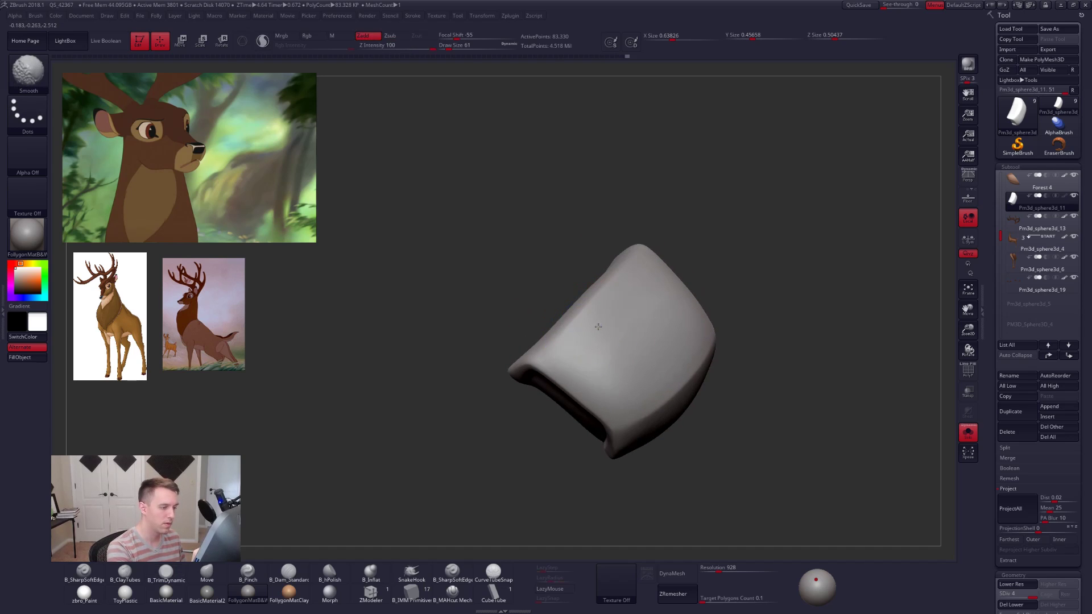
{"action": "right_click_drag", "start_coordinate": [599, 324], "coordinate": [586, 298]}
{"action": "left_click_drag", "start_coordinate": [586, 297], "coordinate": [575, 318], "text": "shift"}
{"action": "right_click_drag", "start_coordinate": [575, 318], "coordinate": [683, 394]}
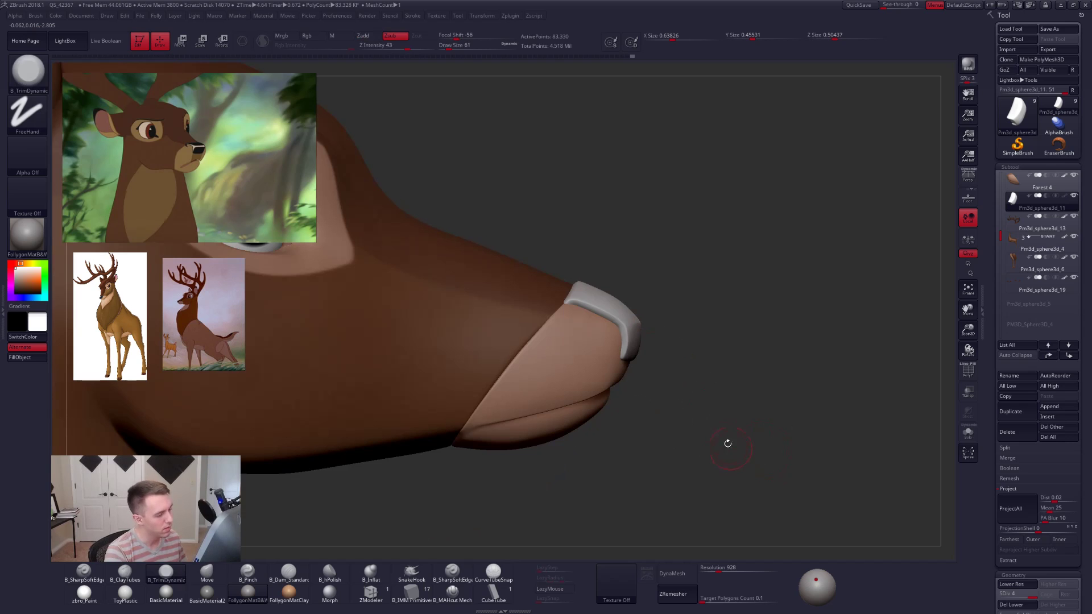
Isolate the nose and even out its top surface with the TrimDynamic brush enlarged to 104.
{"action": "mouse_move", "coordinate": [729, 444]}
{"action": "right_mouse_down"}
{"action": "mouse_move", "coordinate": [694, 450]}
{"action": "mouse_move", "coordinate": [694, 489]}
{"action": "right_mouse_up"}
{"action": "key", "text": "space"}
{"action": "left_click", "coordinate": [588, 293]}
{"action": "mouse_move", "coordinate": [513, 253]}
{"action": "right_mouse_down", "text": "alt"}
{"action": "mouse_move", "coordinate": [582, 313]}
{"action": "mouse_move", "coordinate": [580, 385]}
{"action": "right_mouse_up", "text": "alt"}
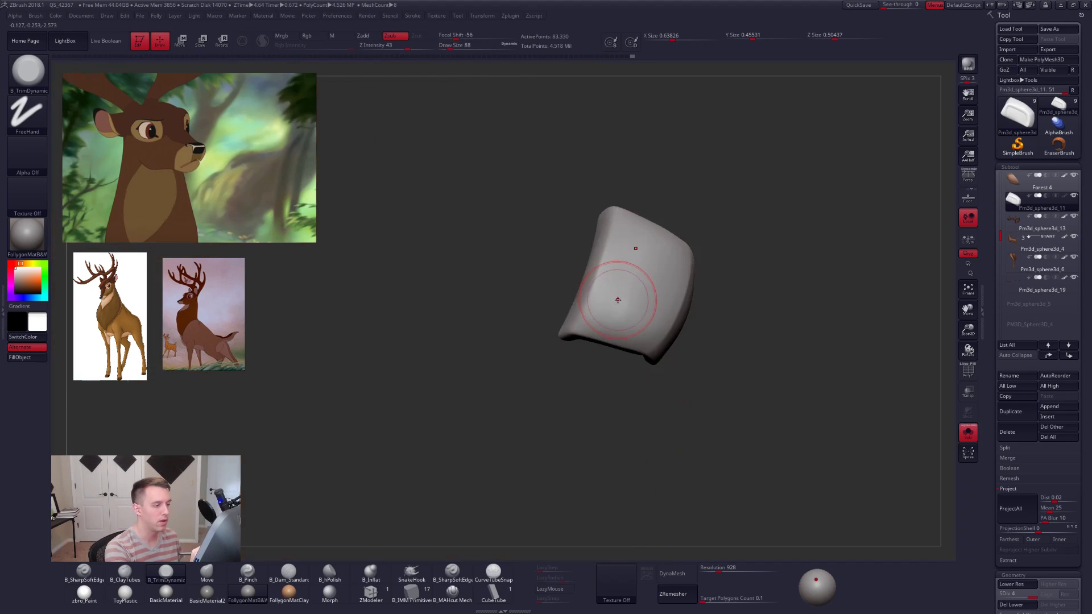
{"action": "mouse_move", "coordinate": [618, 300]}
{"action": "right_mouse_down", "text": "shift"}
{"action": "mouse_move", "coordinate": [635, 323]}
{"action": "mouse_move", "coordinate": [609, 302]}
{"action": "right_mouse_up", "text": "shift"}
{"action": "key", "text": "s"}
{"action": "left_click", "coordinate": [610, 302]}
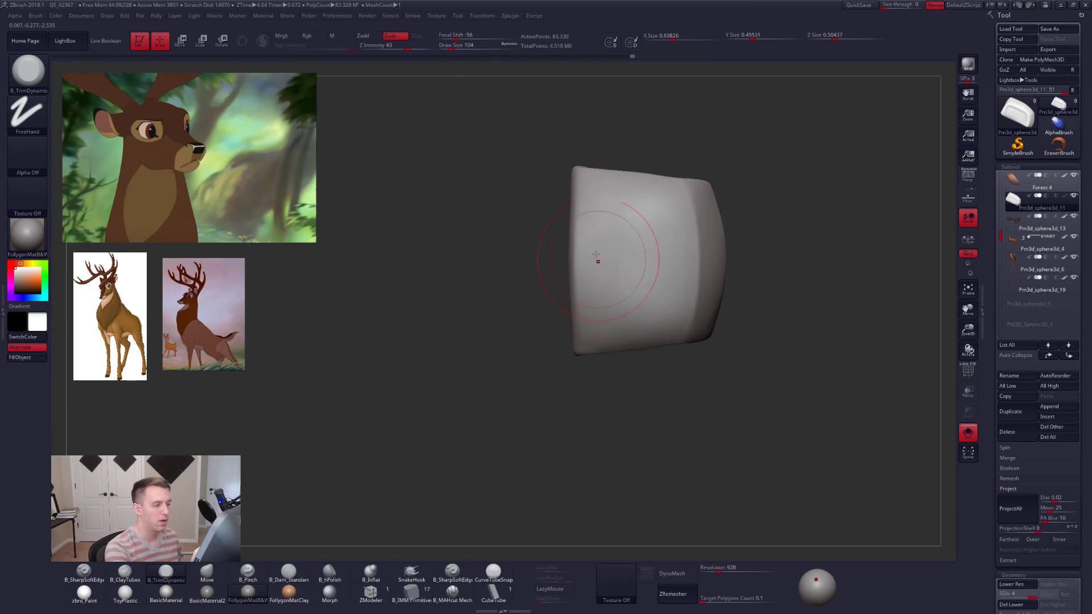
{"action": "key", "text": "ctrl+shift"}
{"action": "mouse_move", "coordinate": [596, 338]}
{"action": "left_mouse_down", "text": "ctrl"}
{"action": "mouse_move", "coordinate": [688, 396]}
{"action": "mouse_move", "coordinate": [747, 364]}
{"action": "mouse_move", "coordinate": [710, 400]}
{"action": "left_mouse_up", "text": "ctrl"}
Smooth the nose at a lower subdivision level and use the Move brush to adjust its rear edge against the snout.
{"action": "key", "text": "shift+d"}
{"action": "key", "text": "shift+d"}
{"action": "mouse_move", "coordinate": [578, 310]}
{"action": "left_mouse_down", "text": "shift"}
{"action": "mouse_move", "coordinate": [573, 234]}
{"action": "mouse_move", "coordinate": [571, 265]}
{"action": "left_mouse_up", "text": "shift"}
{"action": "key", "text": "s"}
{"action": "left_click", "coordinate": [574, 255]}
{"action": "key", "text": "shift+d"}
{"action": "key", "text": "space"}
{"action": "key", "text": "alt+s"}
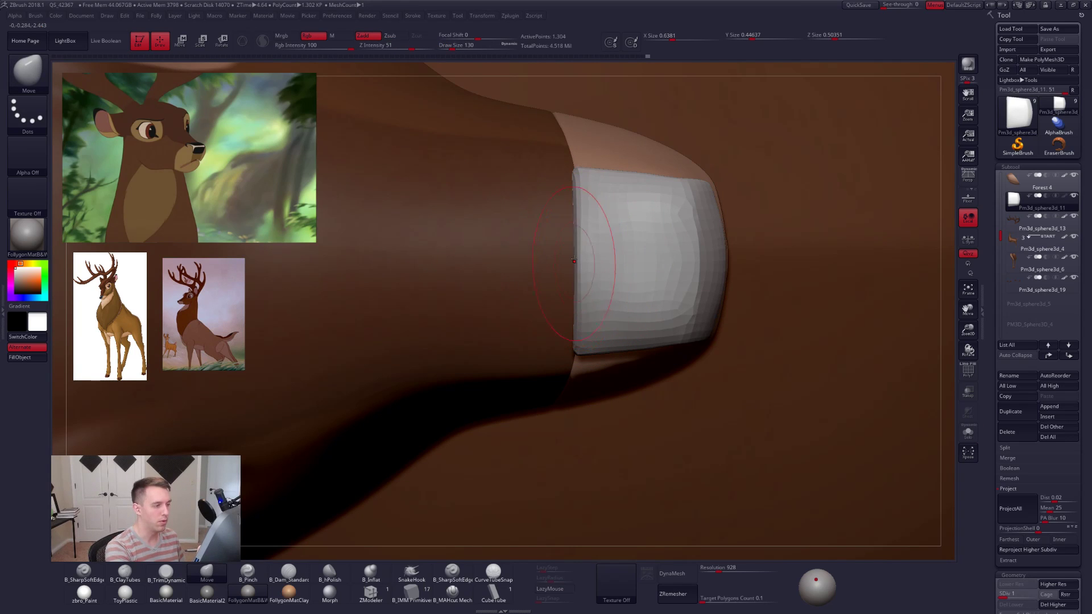
{"action": "left_click_drag", "start_coordinate": [577, 170], "coordinate": [575, 166]}
{"action": "key", "text": "space"}
{"action": "left_click_drag", "start_coordinate": [571, 229], "coordinate": [579, 231]}
{"action": "key", "text": "space"}
{"action": "left_click_drag", "start_coordinate": [587, 287], "coordinate": [585, 287]}
{"action": "left_click_drag", "start_coordinate": [576, 207], "coordinate": [579, 208]}
Raise the nose back through its subdivision levels and check its profile on the snout.
{"action": "mouse_move", "coordinate": [587, 242]}
{"action": "right_mouse_down"}
{"action": "mouse_move", "coordinate": [624, 281]}
{"action": "mouse_move", "coordinate": [624, 339]}
{"action": "right_mouse_up"}
{"action": "key", "text": "space"}
{"action": "left_click_drag", "start_coordinate": [617, 378], "coordinate": [615, 378]}
{"action": "key", "text": "d"}
{"action": "key", "text": "d"}
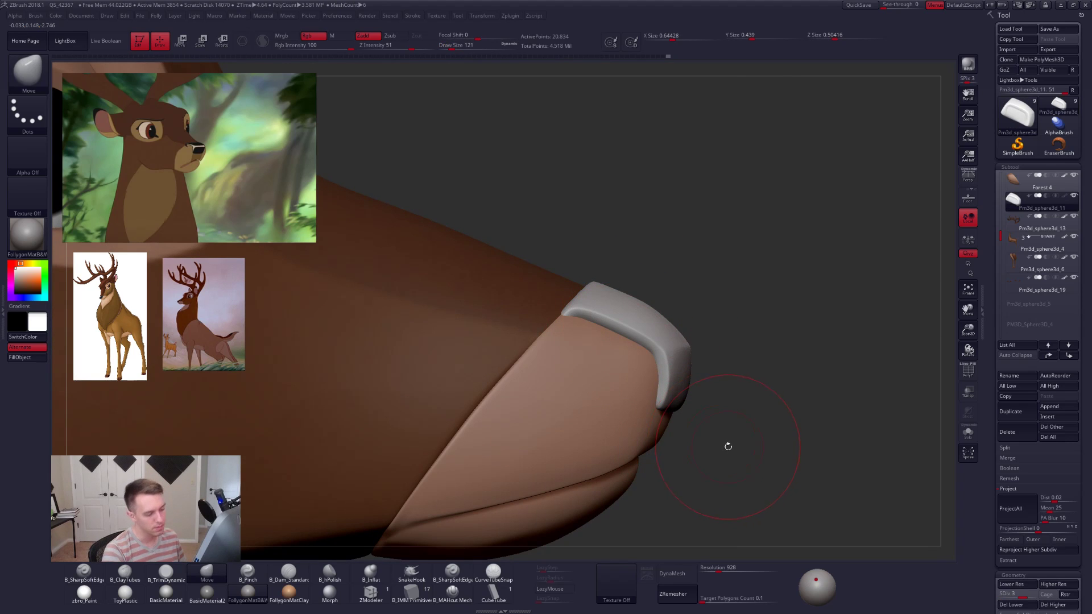
{"action": "key", "text": "d"}
Lasso-mask the front part of the nose's top at subdivision level 2, blur the mask and invert it.
{"action": "mouse_move", "coordinate": [685, 347]}
{"action": "left_mouse_down", "text": "ctrl"}
{"action": "mouse_move", "coordinate": [688, 307]}
{"action": "mouse_move", "coordinate": [567, 261]}
{"action": "left_mouse_up", "text": "ctrl"}
{"action": "key", "text": "shift+d"}
{"action": "key", "text": "shift+d"}
{"action": "right_click_drag", "start_coordinate": [731, 353], "coordinate": [649, 382]}
{"action": "key", "text": "space"}
{"action": "left_click_drag", "start_coordinate": [684, 326], "coordinate": [683, 325]}
{"action": "left_click", "coordinate": [696, 325], "text": "ctrl"}
{"action": "left_click", "coordinate": [695, 324], "text": "ctrl"}
{"action": "left_click", "coordinate": [802, 307], "text": "ctrl"}
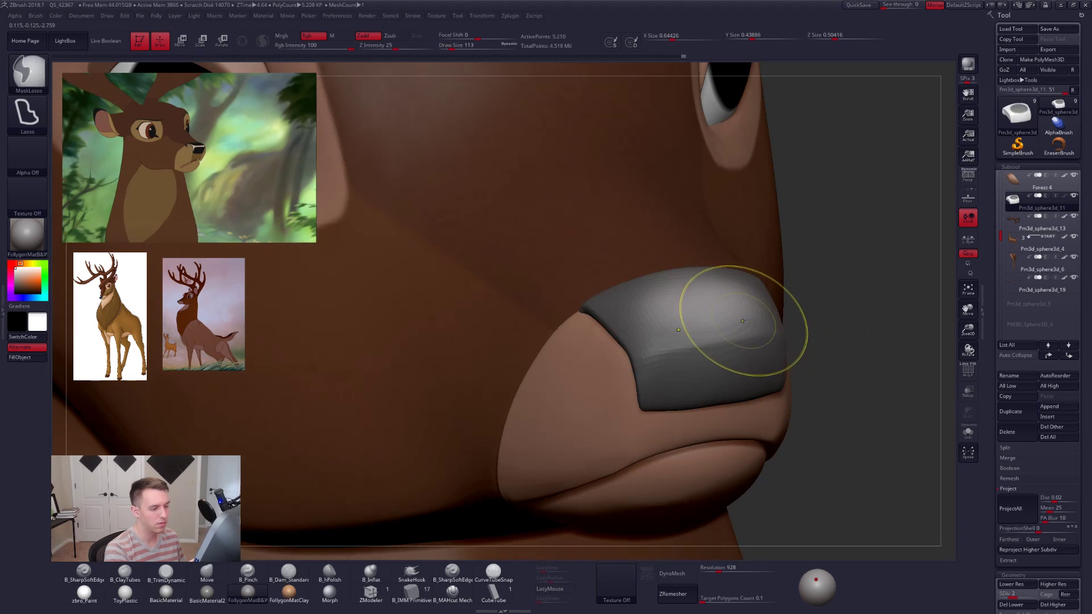
Isolate the nose and smooth the transition across its top surface at subdivision level 2 with a resized brush.
{"action": "key", "text": "alt+s"}
{"action": "mouse_move", "coordinate": [702, 309]}
{"action": "right_mouse_down"}
{"action": "mouse_move", "coordinate": [726, 293]}
{"action": "mouse_move", "coordinate": [734, 317]}
{"action": "right_mouse_up"}
{"action": "key", "text": "space"}
{"action": "left_click_drag", "start_coordinate": [734, 318], "coordinate": [730, 319]}
{"action": "mouse_move", "coordinate": [731, 318]}
{"action": "right_mouse_down"}
{"action": "mouse_move", "coordinate": [705, 312]}
{"action": "mouse_move", "coordinate": [691, 355]}
{"action": "right_mouse_up"}
{"action": "mouse_move", "coordinate": [673, 279]}
{"action": "left_mouse_down", "text": "shift"}
{"action": "mouse_move", "coordinate": [658, 290]}
{"action": "mouse_move", "coordinate": [682, 289]}
{"action": "left_mouse_up", "text": "shift"}
{"action": "key", "text": "space"}
{"action": "left_click_drag", "start_coordinate": [680, 291], "coordinate": [688, 333], "text": "shift"}
Smooth the rest of the nose's upper surface, raise it to subdivision level 3 and show the full model again.
{"action": "right_click_drag", "start_coordinate": [689, 332], "coordinate": [695, 305]}
{"action": "left_click_drag", "start_coordinate": [691, 224], "coordinate": [695, 250], "text": "shift"}
{"action": "right_click_drag", "start_coordinate": [675, 302], "coordinate": [665, 285]}
{"action": "left_click_drag", "start_coordinate": [666, 256], "coordinate": [636, 283], "text": "shift"}
{"action": "right_click_drag", "start_coordinate": [636, 283], "coordinate": [697, 251]}
{"action": "key", "text": "d"}
{"action": "key", "text": "shift+s"}
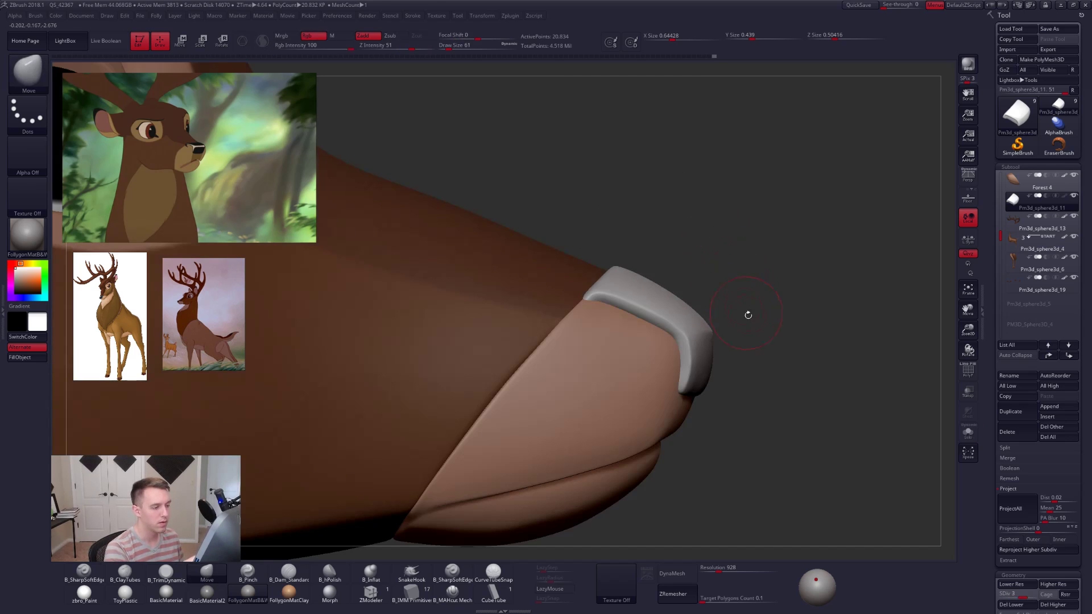
Raise the nose to subdivision level 4 and smooth its front face, stepping down one level and back up.
{"action": "mouse_move", "coordinate": [730, 328]}
{"action": "right_mouse_down", "text": "ctrl"}
{"action": "mouse_move", "coordinate": [745, 290]}
{"action": "mouse_move", "coordinate": [692, 325]}
{"action": "mouse_move", "coordinate": [686, 347]}
{"action": "right_mouse_up", "text": "ctrl"}
{"action": "key", "text": "d"}
{"action": "left_click_drag", "start_coordinate": [684, 317], "coordinate": [670, 310], "text": "shift"}
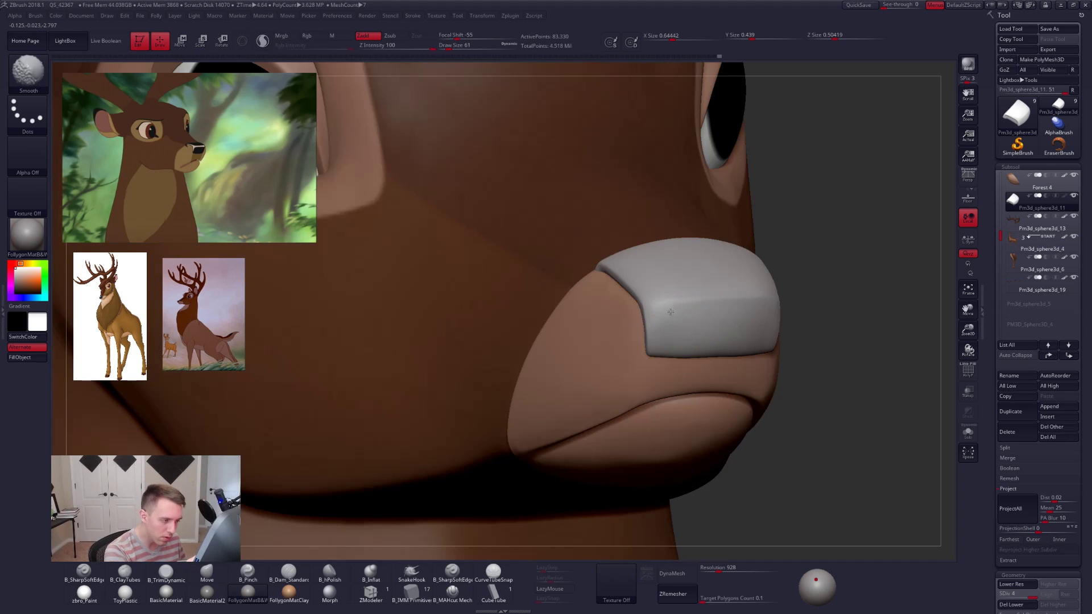
{"action": "key", "text": "shift+d"}
{"action": "key", "text": "d"}
{"action": "left_click_drag", "start_coordinate": [733, 319], "coordinate": [705, 327], "text": "shift"}
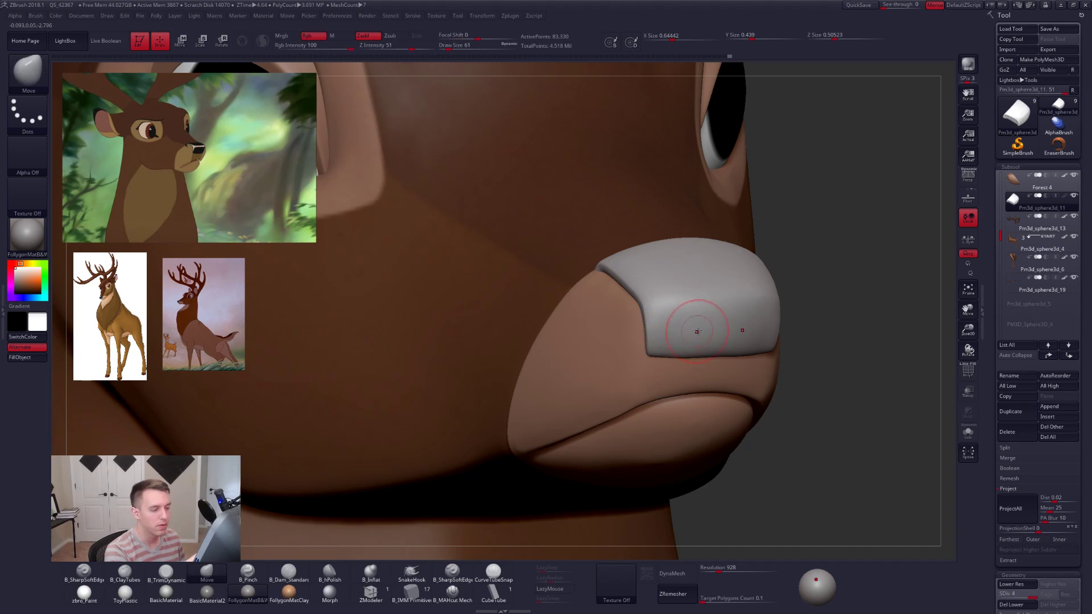
Reshape the nose's lower front edge from the front at subdivision level 2, using the Move brush at sizes 130 and 113.
{"action": "right_click_drag", "start_coordinate": [717, 364], "coordinate": [691, 365], "text": "shift"}
{"action": "key", "text": "space"}
{"action": "left_click_drag", "start_coordinate": [714, 370], "coordinate": [719, 370]}
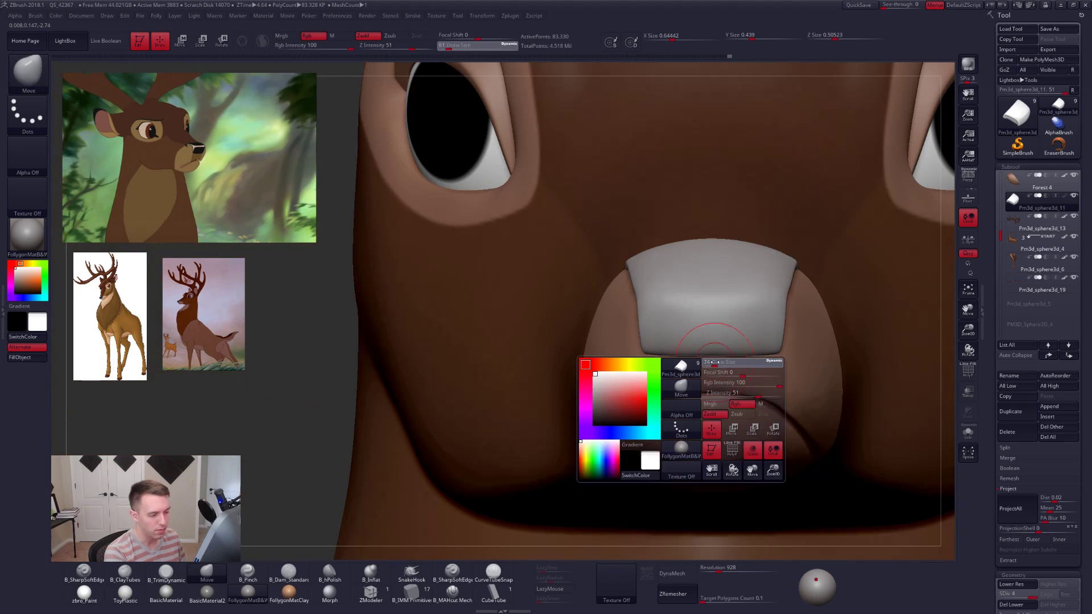
{"action": "key", "text": "shift+d"}
{"action": "key", "text": "shift+d"}
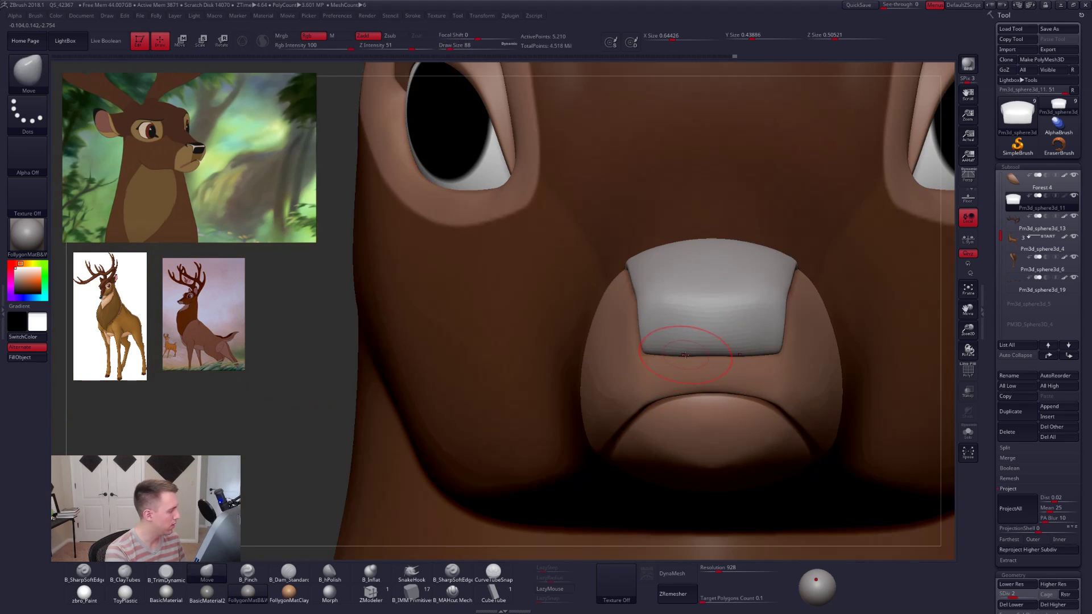
{"action": "key", "text": "shift+d"}
{"action": "key", "text": "d"}
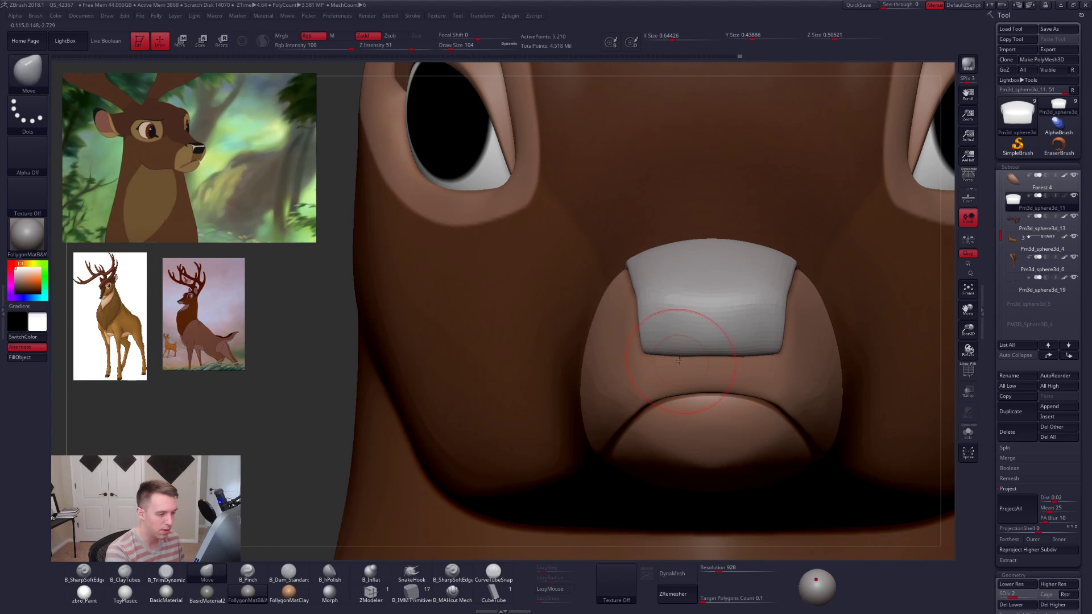
{"action": "key", "text": "space"}
{"action": "left_click_drag", "start_coordinate": [694, 357], "coordinate": [711, 358]}
{"action": "key", "text": "bracketright"}
{"action": "key", "text": "bracketright"}
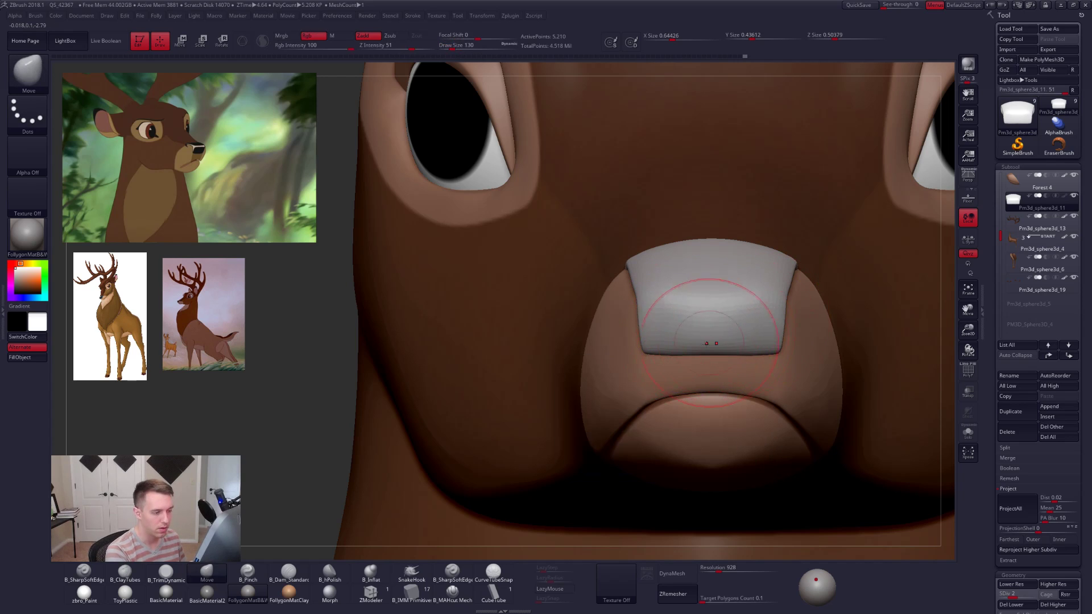
{"action": "key", "text": "space"}
{"action": "left_click_drag", "start_coordinate": [697, 361], "coordinate": [694, 360]}
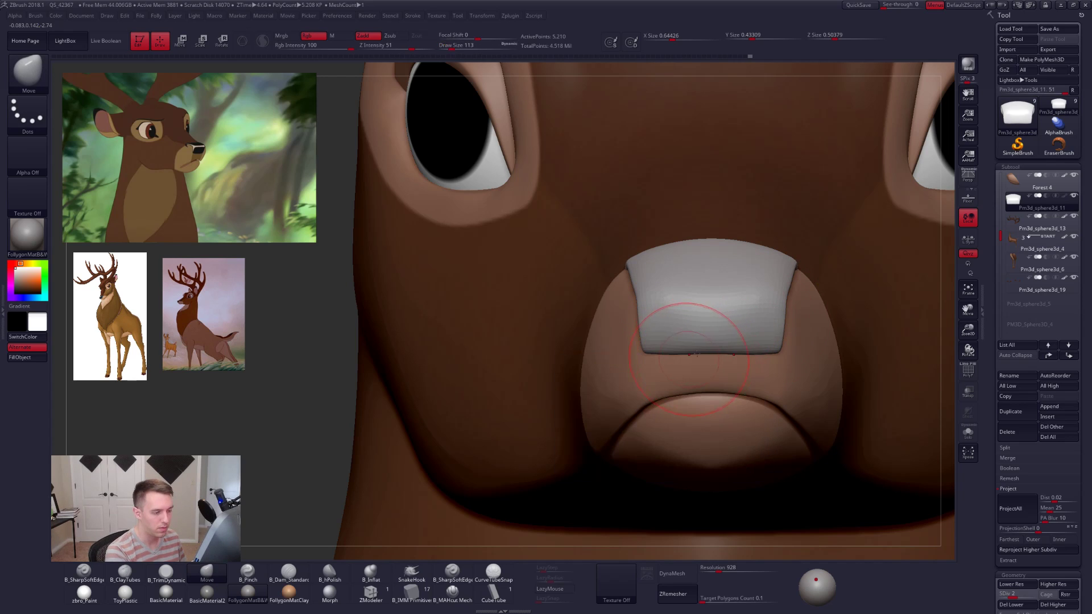
{"action": "right_click_drag", "start_coordinate": [693, 355], "coordinate": [682, 353]}
Isolate the nose, raise it to subdivision level 3 and smooth its lower edge.
{"action": "key", "text": "alt+s"}
{"action": "right_click_drag", "start_coordinate": [757, 296], "coordinate": [686, 352]}
{"action": "key", "text": "space"}
{"action": "left_click_drag", "start_coordinate": [686, 352], "coordinate": [683, 353]}
{"action": "mouse_move", "coordinate": [686, 341]}
{"action": "right_mouse_down"}
{"action": "mouse_move", "coordinate": [693, 267]}
{"action": "mouse_move", "coordinate": [683, 301]}
{"action": "right_mouse_up"}
{"action": "key", "text": "d"}
{"action": "key", "text": "5"}
{"action": "mouse_move", "coordinate": [763, 379]}
{"action": "left_mouse_down"}
{"action": "mouse_move", "coordinate": [785, 394]}
{"action": "mouse_move", "coordinate": [772, 386]}
{"action": "left_mouse_up"}
{"action": "key", "text": "space"}
{"action": "left_click_drag", "start_coordinate": [765, 381], "coordinate": [754, 375], "text": "shift"}
Smooth the isolated nose's underside and lower corners, finishing at subdivision level 4.
{"action": "mouse_move", "coordinate": [680, 370]}
{"action": "right_mouse_down", "text": "alt"}
{"action": "mouse_move", "coordinate": [609, 322]}
{"action": "mouse_move", "coordinate": [573, 274]}
{"action": "right_mouse_up", "text": "alt"}
{"action": "left_click_drag", "start_coordinate": [573, 275], "coordinate": [600, 276], "text": "shift"}
{"action": "right_click_drag", "start_coordinate": [598, 285], "coordinate": [549, 353], "text": "shift"}
{"action": "left_click_drag", "start_coordinate": [585, 341], "coordinate": [617, 328]}
{"action": "right_click_drag", "start_coordinate": [616, 328], "coordinate": [623, 296]}
{"action": "key", "text": "d"}
{"action": "left_click_drag", "start_coordinate": [569, 347], "coordinate": [523, 375], "text": "shift"}
Adjust the nose's bottom edge with the Move brush at size 96 and check its fit on the full head.
{"action": "mouse_move", "coordinate": [520, 392]}
{"action": "right_mouse_down"}
{"action": "mouse_move", "coordinate": [552, 419]}
{"action": "mouse_move", "coordinate": [534, 378]}
{"action": "mouse_move", "coordinate": [538, 403]}
{"action": "mouse_move", "coordinate": [589, 322]}
{"action": "right_mouse_up"}
{"action": "key", "text": "b"}
{"action": "key", "text": "m"}
{"action": "key", "text": "v"}
{"action": "left_click_drag", "start_coordinate": [590, 322], "coordinate": [599, 321]}
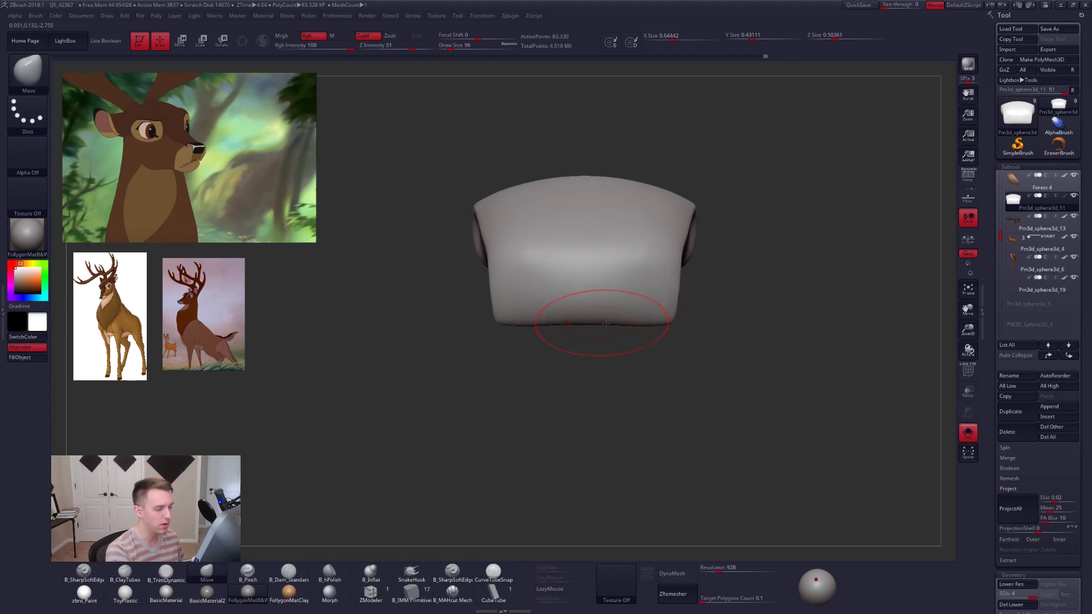
{"action": "key", "text": "alt+s"}
{"action": "mouse_move", "coordinate": [600, 322]}
{"action": "right_mouse_down", "text": "ctrl"}
{"action": "mouse_move", "coordinate": [612, 337]}
{"action": "mouse_move", "coordinate": [650, 318]}
{"action": "right_mouse_up", "text": "ctrl"}
{"action": "left_click_drag", "start_coordinate": [627, 294], "coordinate": [623, 297]}
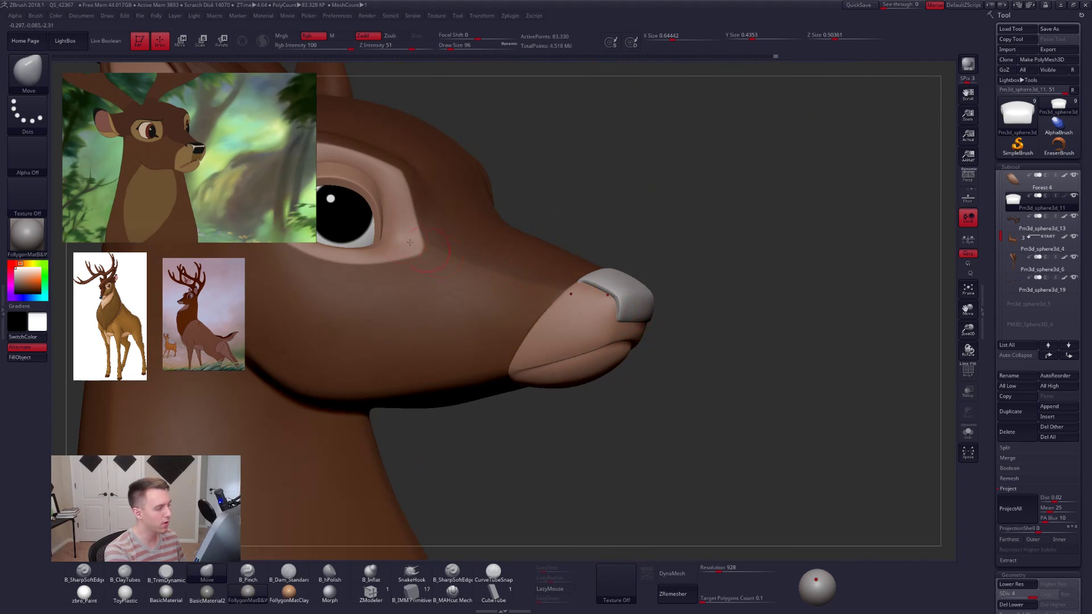
Fill the nose with black and the zbro_Paint material, using the B_Standard brush in Mrgb mode.
{"action": "key", "text": "c"}
{"action": "right_click_drag", "start_coordinate": [596, 361], "coordinate": [639, 364], "text": "alt"}
{"action": "key", "text": "b"}
{"action": "key", "text": "s"}
{"action": "key", "text": "t"}
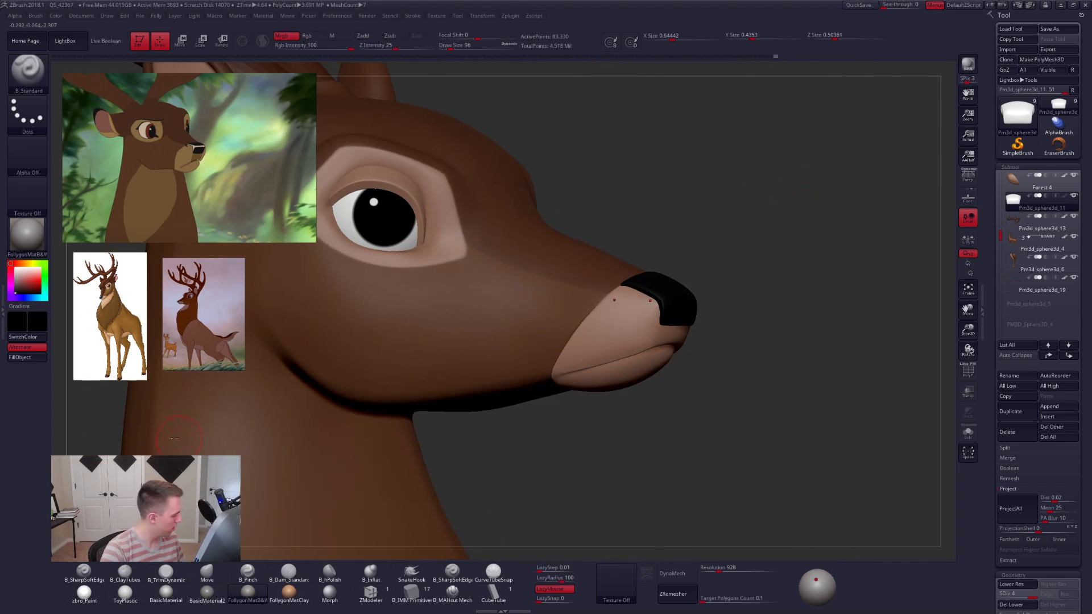
{"action": "left_click", "coordinate": [84, 593]}
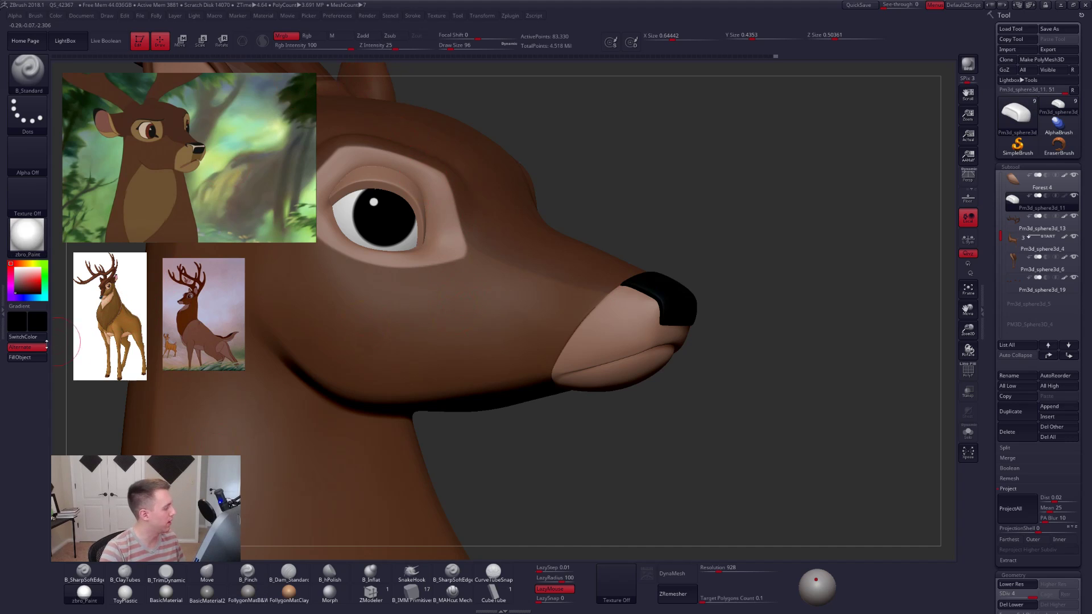
{"action": "left_click", "coordinate": [19, 357]}
{"action": "left_click", "coordinate": [10, 266]}
Examine the whole stag from several sides, inspecting the head-and-neck and body pieces and the polygon wireframe.
{"action": "right_click_drag", "start_coordinate": [849, 318], "coordinate": [654, 315], "text": "ctrl"}
{"action": "right_click_drag", "start_coordinate": [797, 397], "coordinate": [658, 353], "text": "alt"}
{"action": "right_click_drag", "start_coordinate": [740, 376], "coordinate": [624, 286], "text": "ctrl"}
{"action": "right_click_drag", "start_coordinate": [611, 327], "coordinate": [581, 270], "text": "ctrl"}
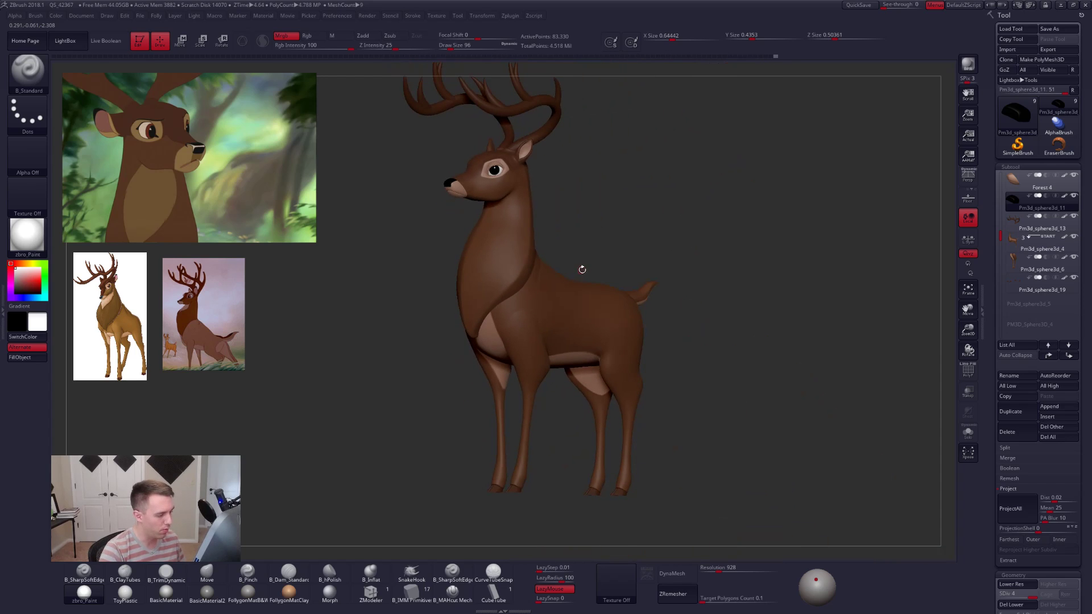
{"action": "left_click", "coordinate": [506, 273], "text": "alt"}
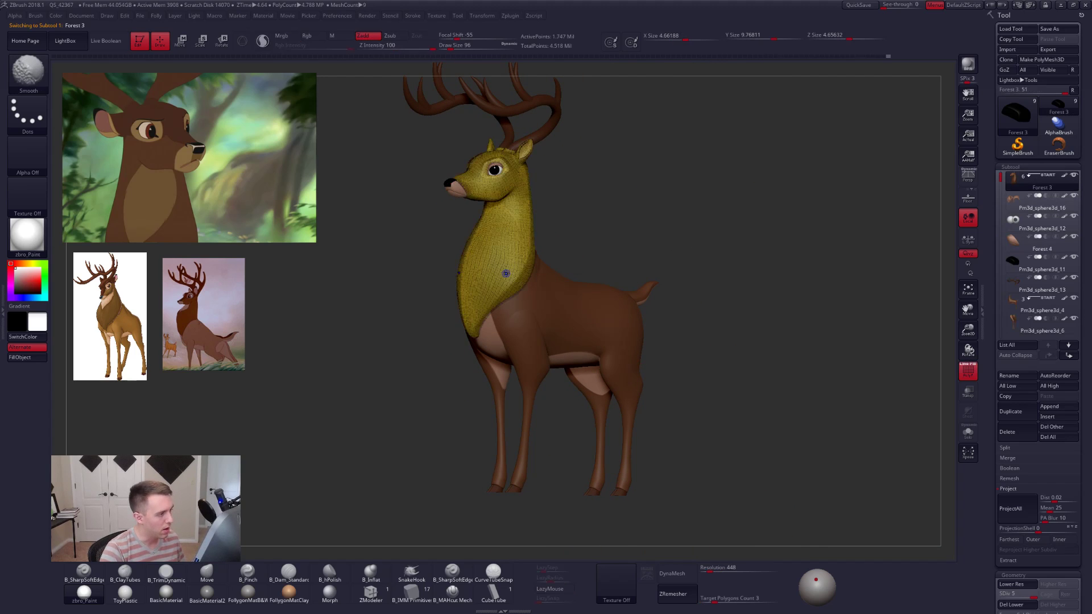
{"action": "right_click_drag", "start_coordinate": [512, 282], "coordinate": [547, 361]}
{"action": "left_click", "coordinate": [650, 334], "text": "alt"}
{"action": "key", "text": "shift+f"}
{"action": "key", "text": "shift+f"}
{"action": "right_click_drag", "start_coordinate": [764, 368], "coordinate": [708, 356], "text": "alt"}
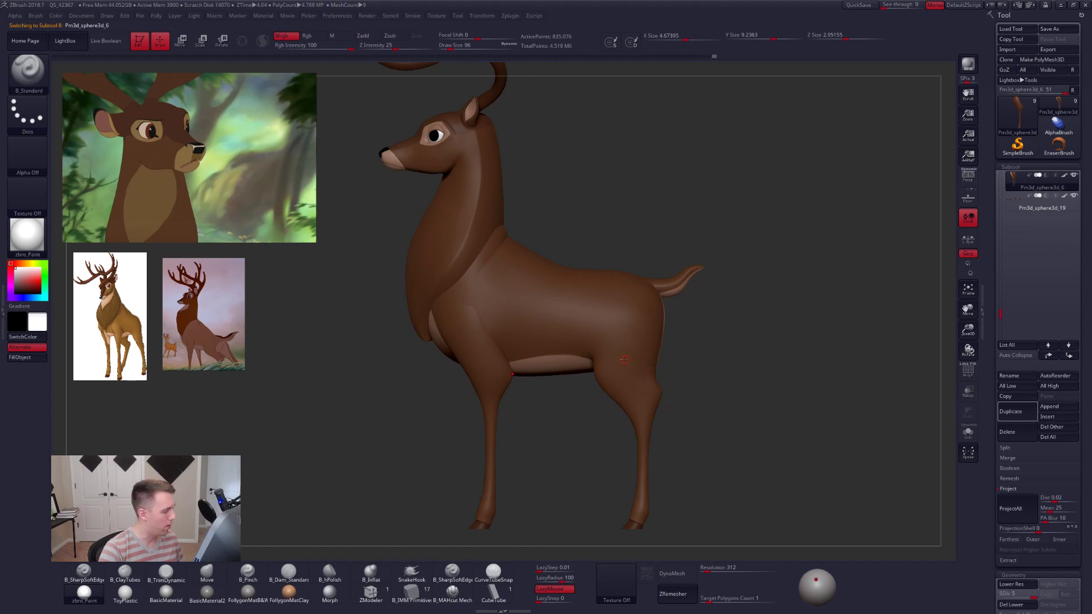
{"action": "right_click_drag", "start_coordinate": [513, 395], "coordinate": [575, 355], "text": "alt"}
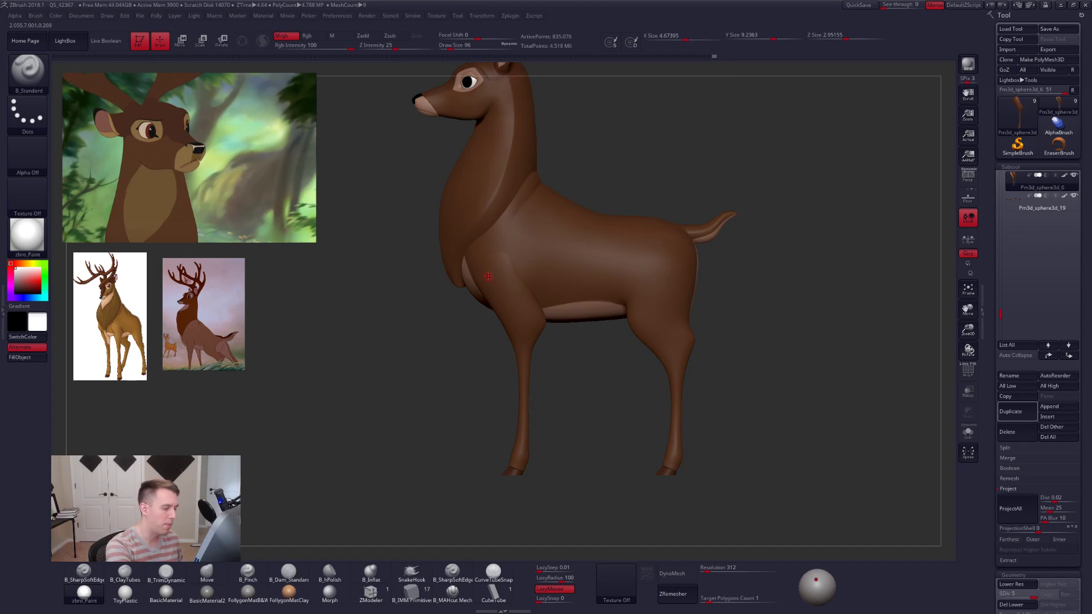
{"action": "right_click", "coordinate": [540, 336]}
{"action": "left_click_drag", "start_coordinate": [540, 335], "coordinate": [549, 336]}
{"action": "mouse_move", "coordinate": [515, 268]}
{"action": "left_mouse_down", "text": "ctrl"}
{"action": "mouse_move", "coordinate": [539, 341]}
{"action": "mouse_move", "coordinate": [529, 432]}
{"action": "mouse_move", "coordinate": [568, 451]}
{"action": "mouse_move", "coordinate": [571, 472]}
{"action": "left_mouse_up", "text": "ctrl"}
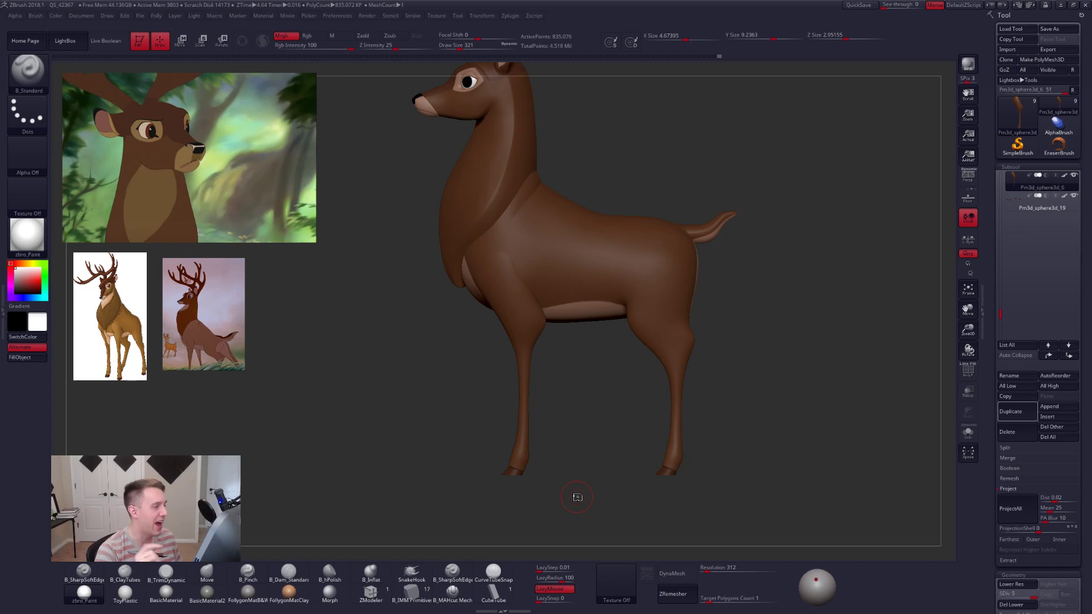
{"action": "left_click_drag", "start_coordinate": [577, 498], "coordinate": [668, 555], "text": "alt"}
{"action": "left_click_drag", "start_coordinate": [700, 219], "coordinate": [779, 223]}
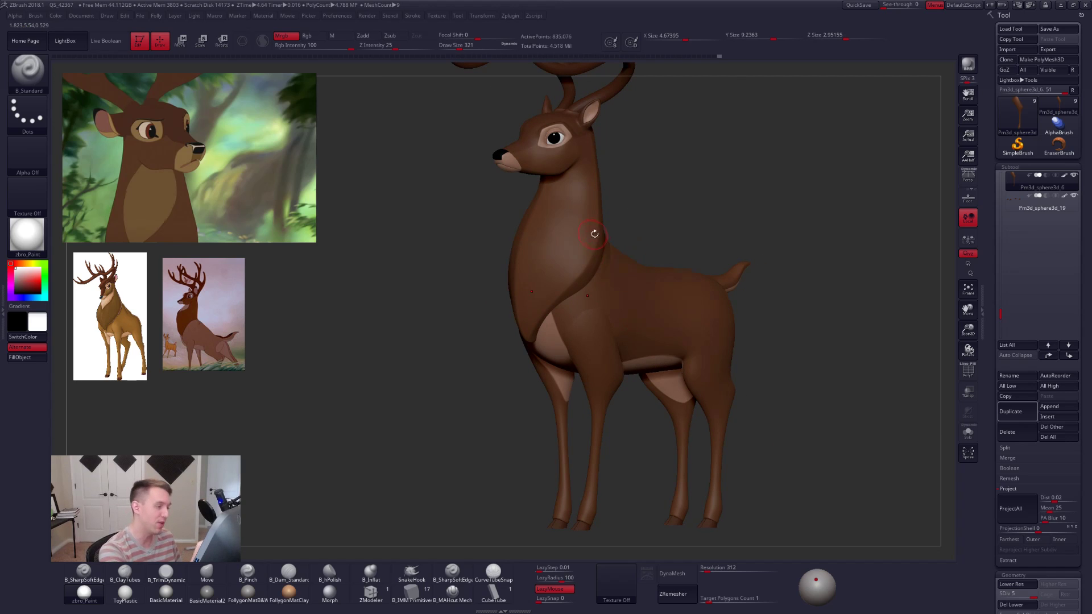
Isolate the head-and-neck piece and pinch along the centre of the back of its neck with the B_Pinch brush at size 414.
{"action": "key", "text": "ctrl+shift+s"}
{"action": "key", "text": "ctrl+shift+s"}
{"action": "left_click", "coordinate": [594, 232], "text": "alt"}
{"action": "key", "text": "ctrl+shift+s"}
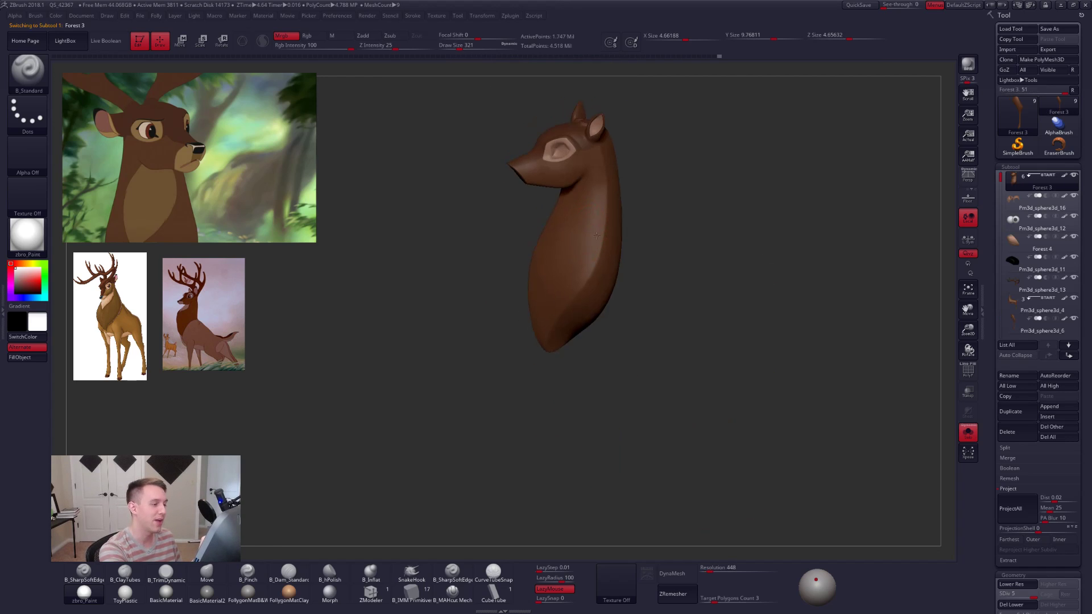
{"action": "key", "text": "b"}
{"action": "key", "text": "p"}
{"action": "key", "text": "i"}
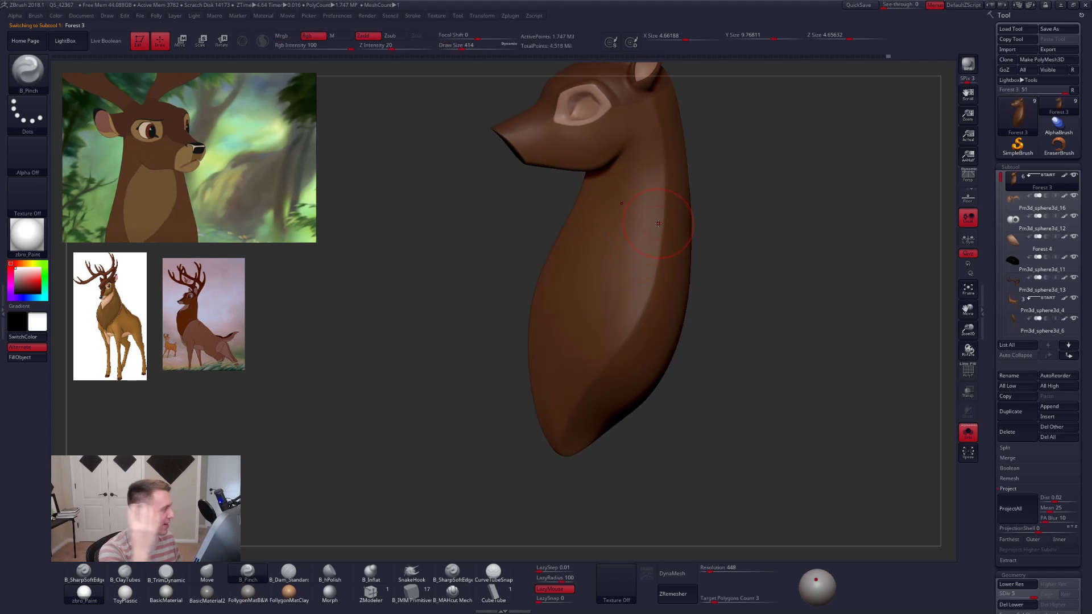
{"action": "mouse_move", "coordinate": [731, 273]}
{"action": "left_mouse_down"}
{"action": "mouse_move", "coordinate": [663, 293]}
{"action": "mouse_move", "coordinate": [752, 303]}
{"action": "mouse_move", "coordinate": [768, 363]}
{"action": "mouse_move", "coordinate": [741, 388]}
{"action": "mouse_move", "coordinate": [715, 330]}
{"action": "left_mouse_up"}
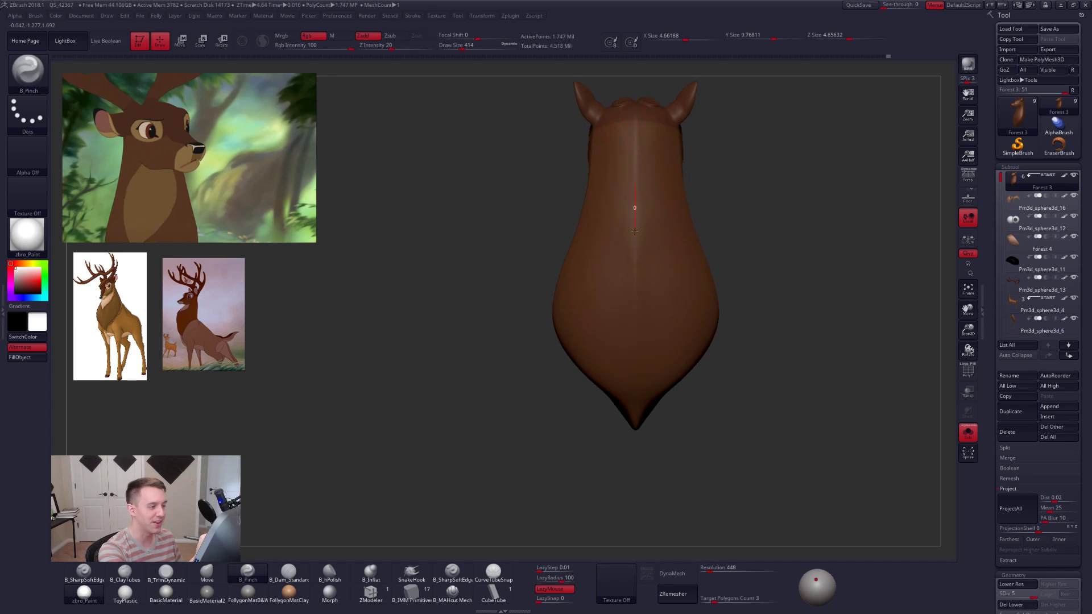
Sharpen the central ridge down the back of the neck with the B_Pinch brush enlarged to 537.
{"action": "mouse_move", "coordinate": [636, 284]}
{"action": "right_mouse_down"}
{"action": "mouse_move", "coordinate": [711, 295]}
{"action": "mouse_move", "coordinate": [626, 330]}
{"action": "right_mouse_up"}
{"action": "key", "text": "space"}
{"action": "left_click_drag", "start_coordinate": [649, 313], "coordinate": [654, 313]}
{"action": "right_click_drag", "start_coordinate": [645, 319], "coordinate": [663, 317]}
{"action": "left_click_drag", "start_coordinate": [663, 317], "coordinate": [667, 321]}
{"action": "mouse_move", "coordinate": [634, 303]}
{"action": "right_mouse_down"}
{"action": "mouse_move", "coordinate": [654, 304]}
{"action": "mouse_move", "coordinate": [657, 340]}
{"action": "mouse_move", "coordinate": [651, 272]}
{"action": "right_mouse_up"}
{"action": "key", "text": "s"}
{"action": "left_click", "coordinate": [632, 273]}
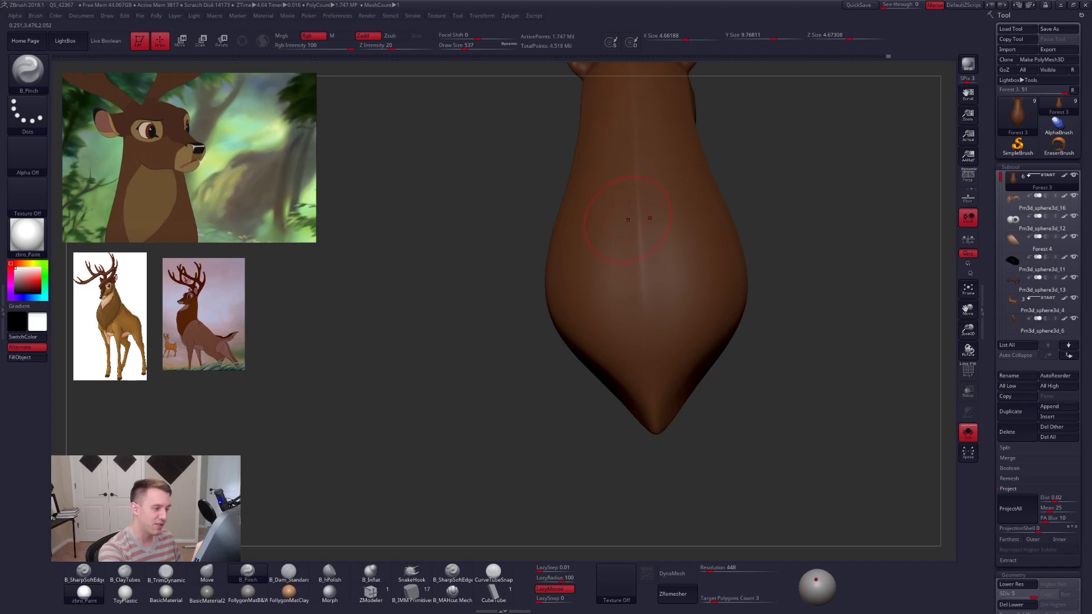
Pinch the lower part of the neck's rear ridge with the brush reduced to 465.
{"action": "right_click_drag", "start_coordinate": [651, 219], "coordinate": [637, 319]}
{"action": "key", "text": "s"}
{"action": "left_click", "coordinate": [633, 362]}
{"action": "left_click_drag", "start_coordinate": [638, 233], "coordinate": [643, 282]}
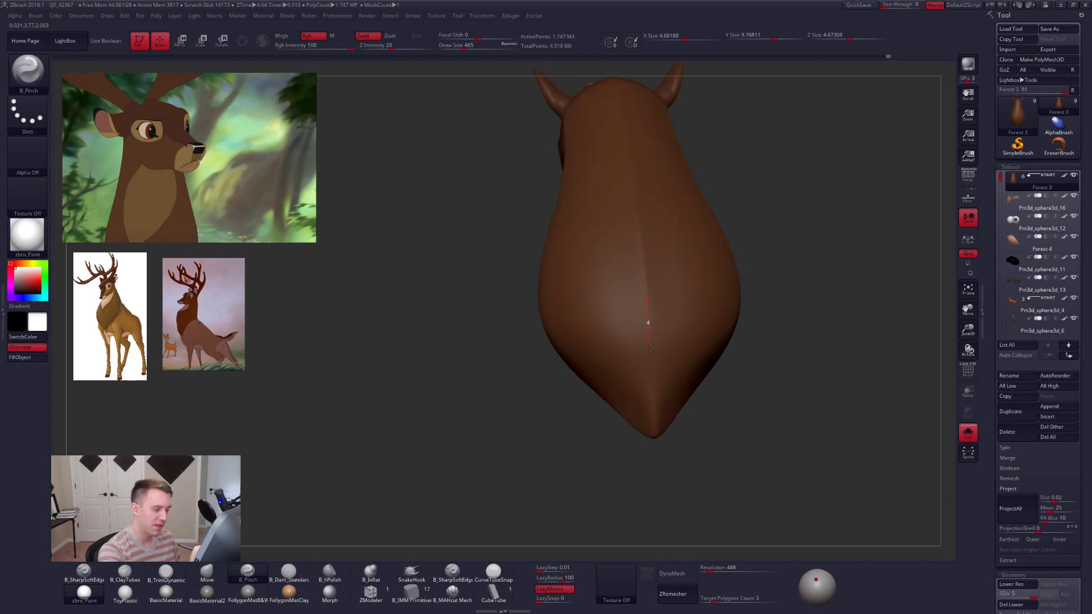
{"action": "right_click_drag", "start_coordinate": [652, 407], "coordinate": [683, 378]}
Show all parts of the stag and review the neck and body from three-quarter and side views.
{"action": "key", "text": "alt+s"}
{"action": "right_click_drag", "start_coordinate": [757, 431], "coordinate": [789, 412]}
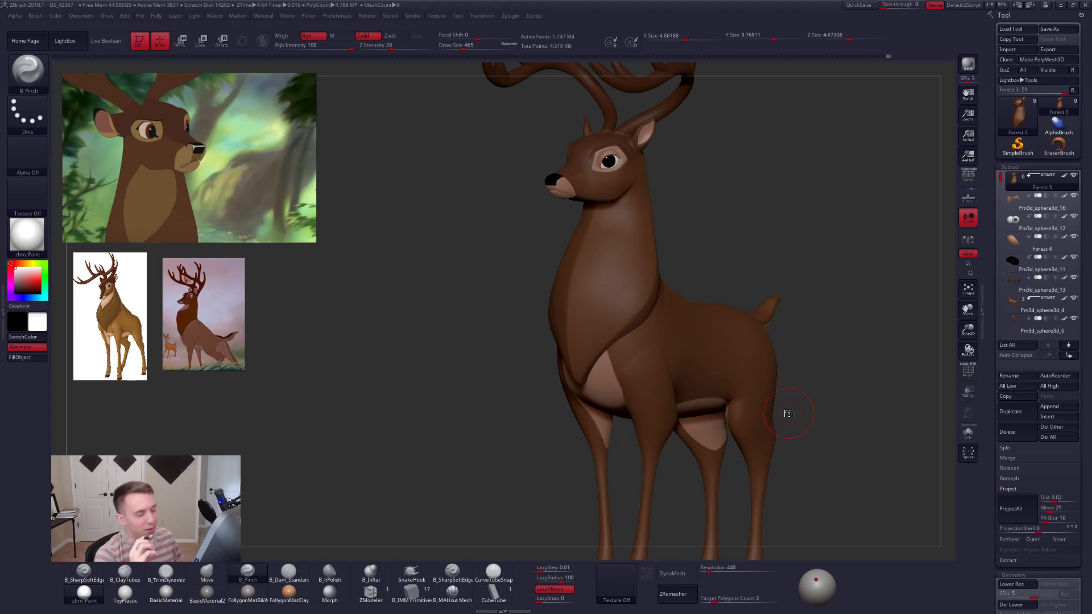
{"action": "right_click_drag", "start_coordinate": [713, 357], "coordinate": [667, 381]}
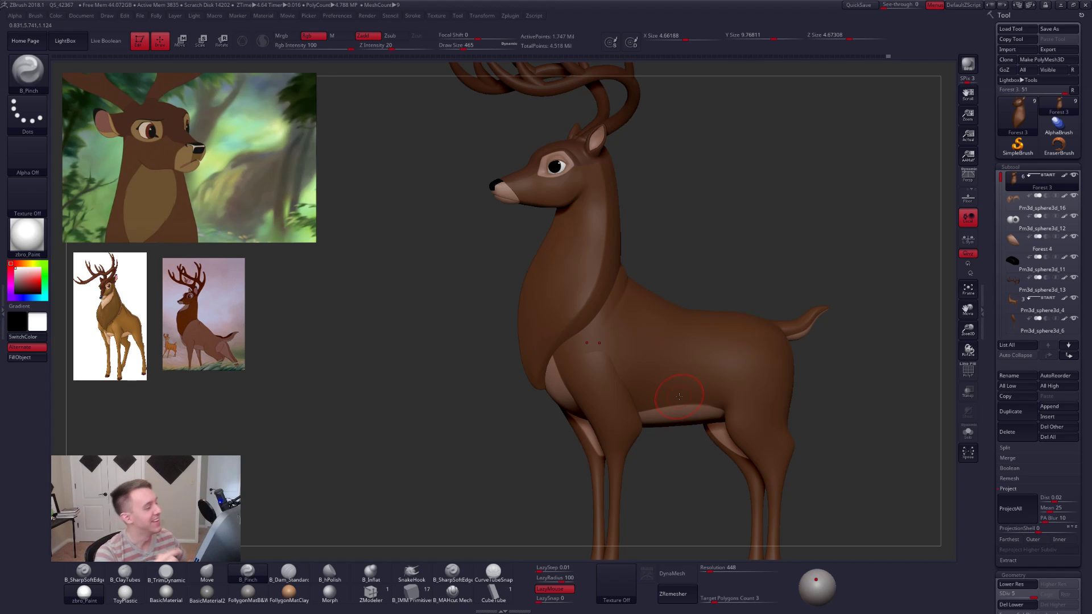
{"action": "right_click_drag", "start_coordinate": [819, 428], "coordinate": [703, 362]}
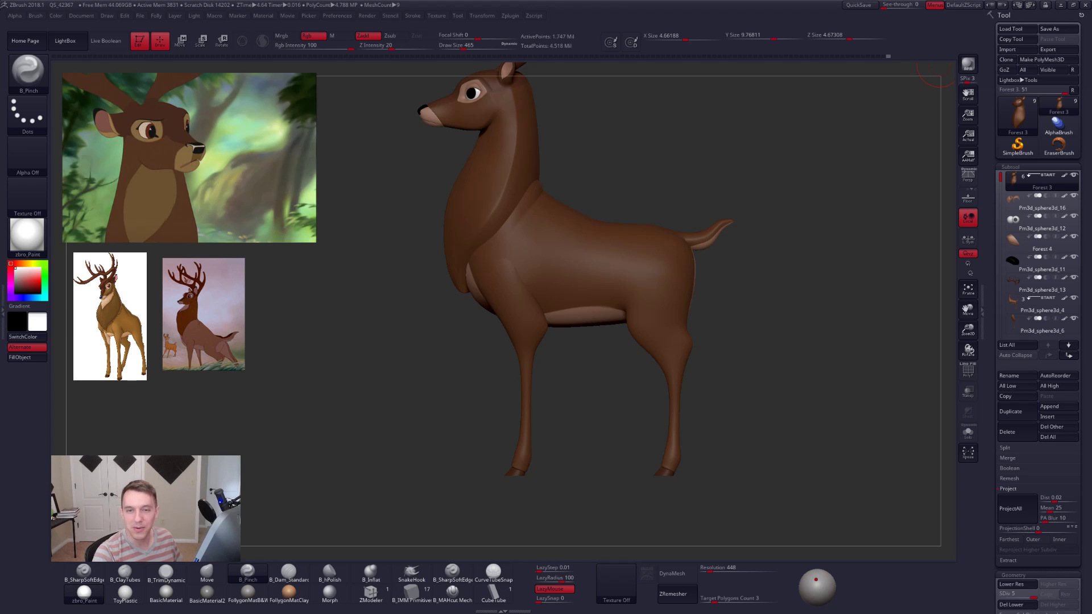
Bring the Photos viewer over the canvas and browse the stag reference images.
{"action": "left_click_drag", "start_coordinate": [1091, 117], "coordinate": [718, 143]}
{"action": "key", "text": "Right"}
{"action": "key", "text": "Right"}
{"action": "key", "text": "Right"}
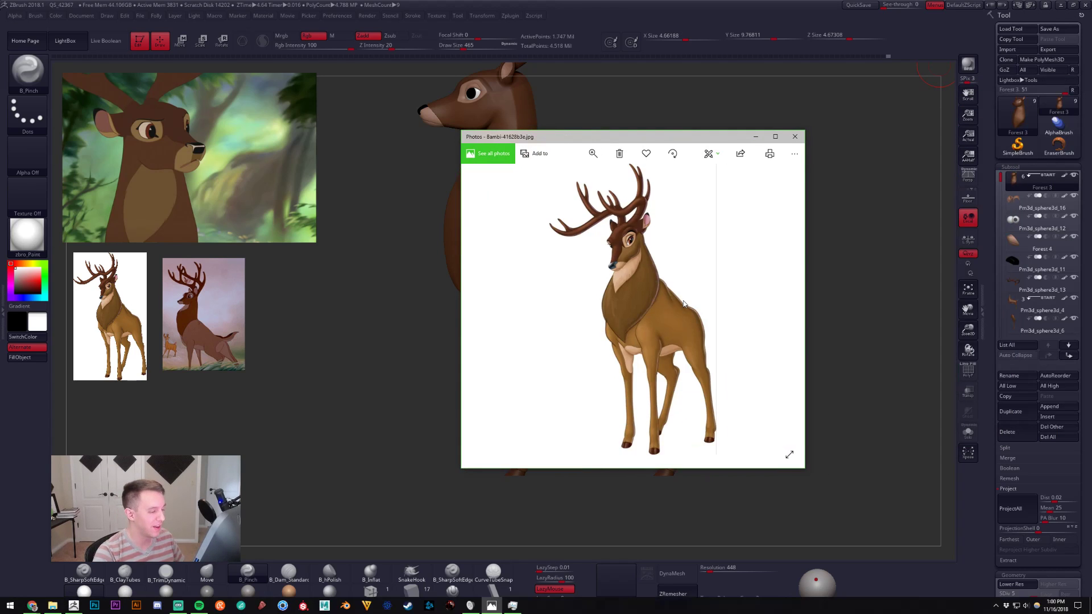
{"action": "key", "text": "Right"}
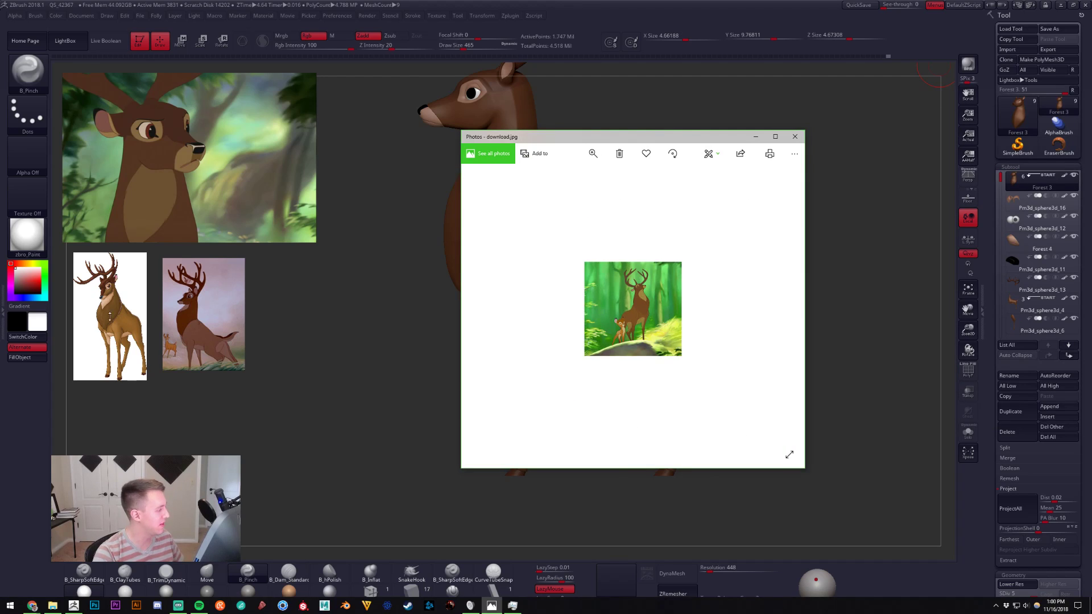
{"action": "key", "text": "Right"}
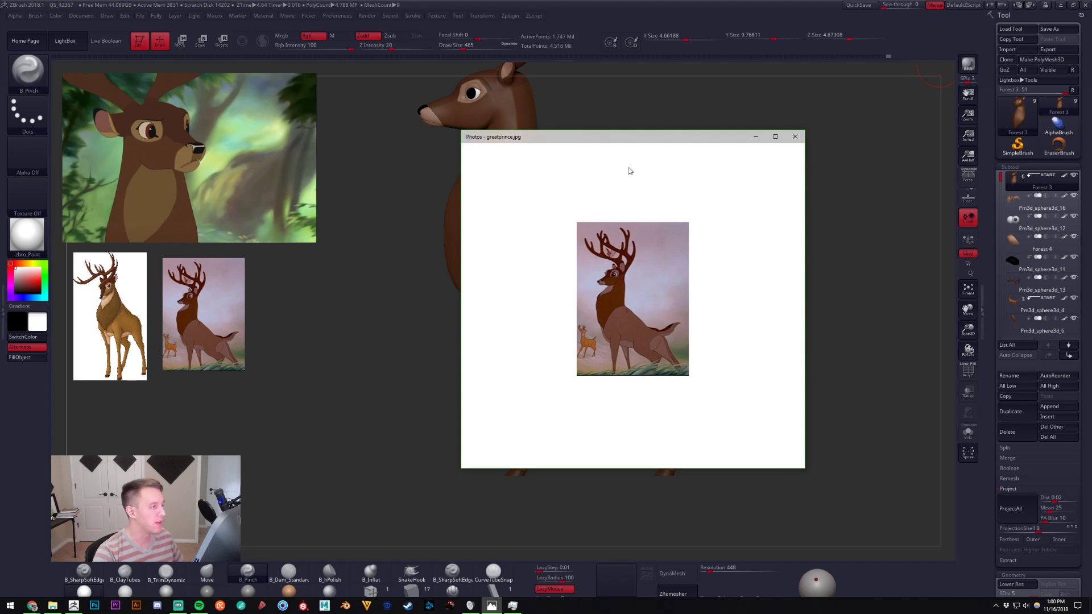
{"action": "mouse_move", "coordinate": [613, 145]}
{"action": "left_mouse_down"}
{"action": "mouse_move", "coordinate": [760, 238]}
{"action": "mouse_move", "coordinate": [813, 212]}
{"action": "mouse_move", "coordinate": [601, 150]}
{"action": "left_mouse_up"}
{"action": "key", "text": "Right"}
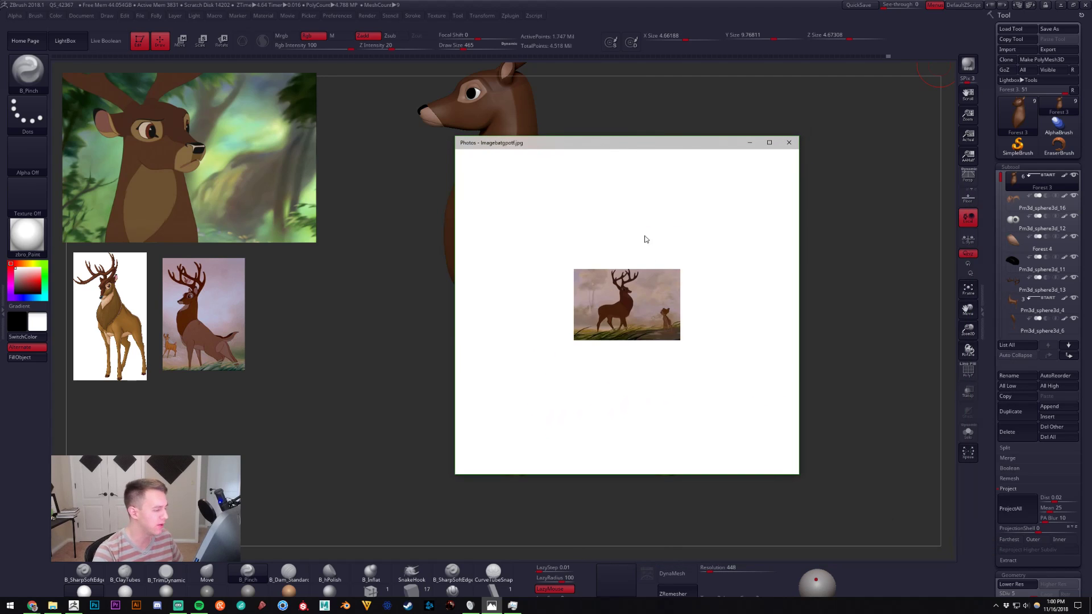
{"action": "key", "text": "Right"}
{"action": "key", "text": "Right"}
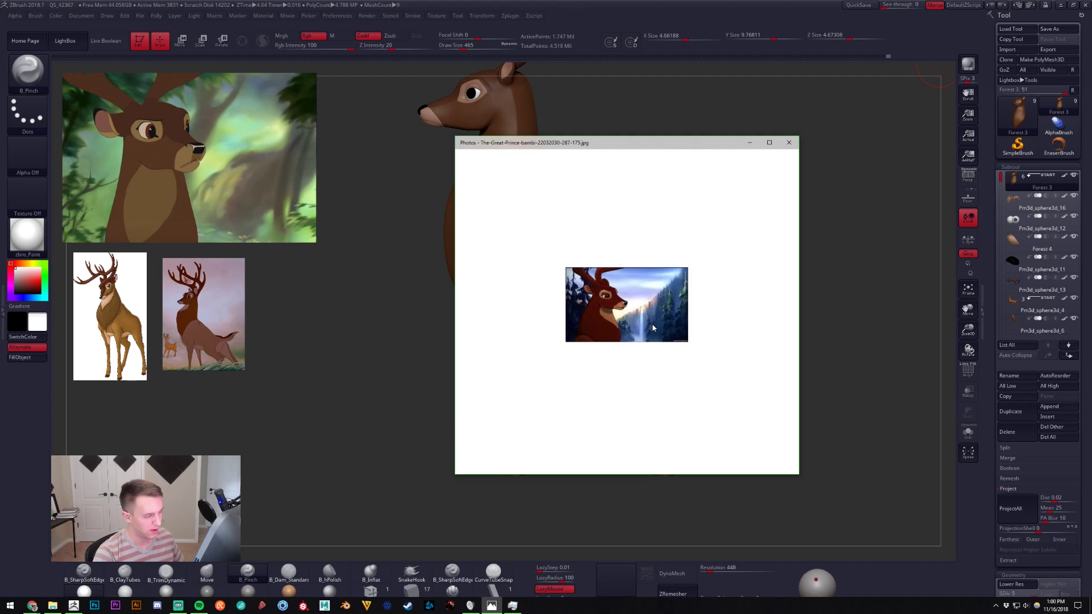
Return to the image of the stag facing the fawn, zoom in on its silhouette and go back to greatprince.jpg.
{"action": "key", "text": "Left"}
{"action": "key", "text": "Left"}
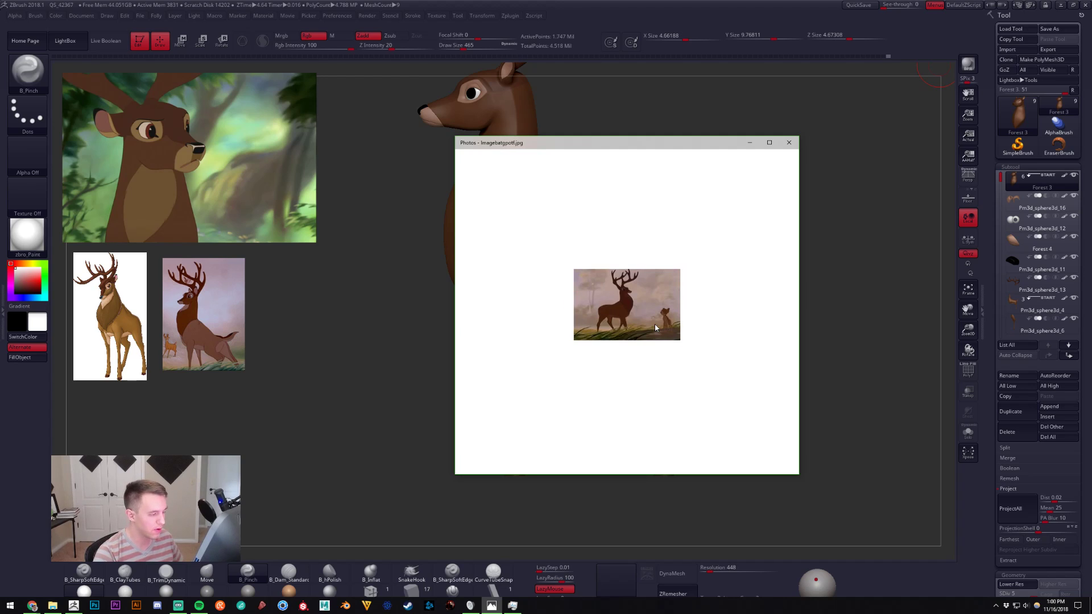
{"action": "scroll", "coordinate": [647, 316], "scroll_direction": "up", "scroll_amount": 1, "text": "ctrl"}
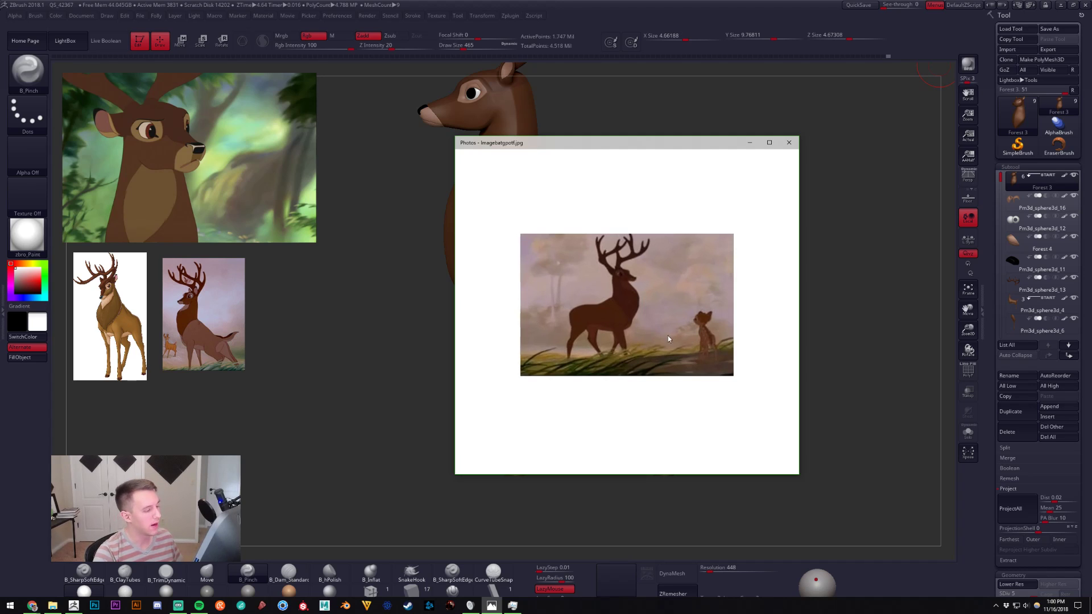
{"action": "scroll", "coordinate": [634, 337], "scroll_direction": "up", "scroll_amount": 1, "text": "ctrl"}
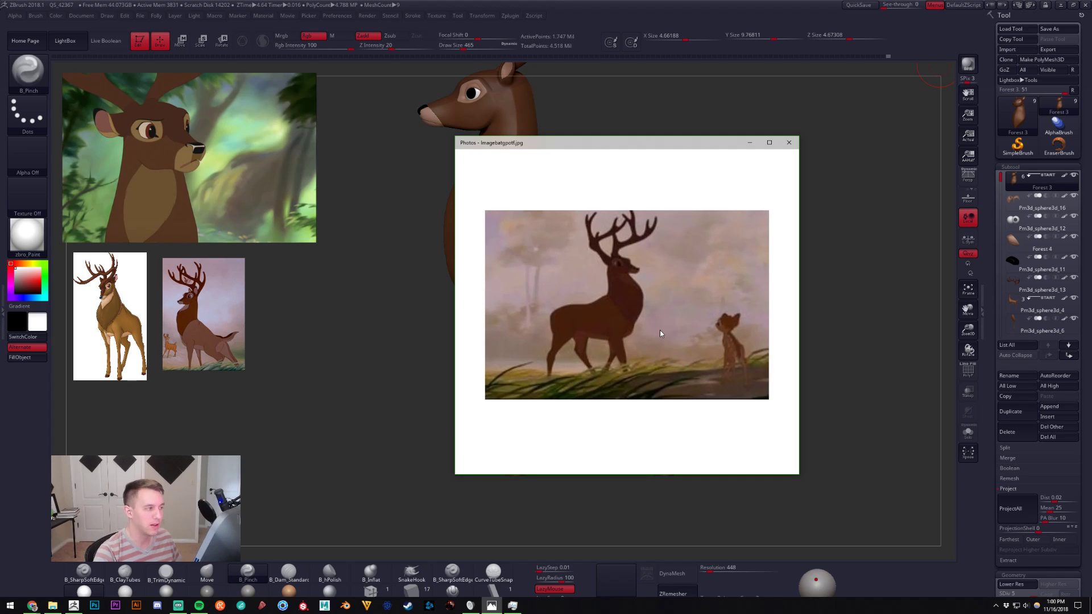
{"action": "scroll", "coordinate": [660, 330], "scroll_direction": "down", "scroll_amount": 2, "text": "ctrl"}
{"action": "scroll", "coordinate": [634, 317], "scroll_direction": "up", "scroll_amount": 1, "text": "ctrl"}
{"action": "scroll", "coordinate": [633, 317], "scroll_direction": "down", "scroll_amount": 1, "text": "ctrl"}
{"action": "key", "text": "Left"}
{"action": "key", "text": "Left"}
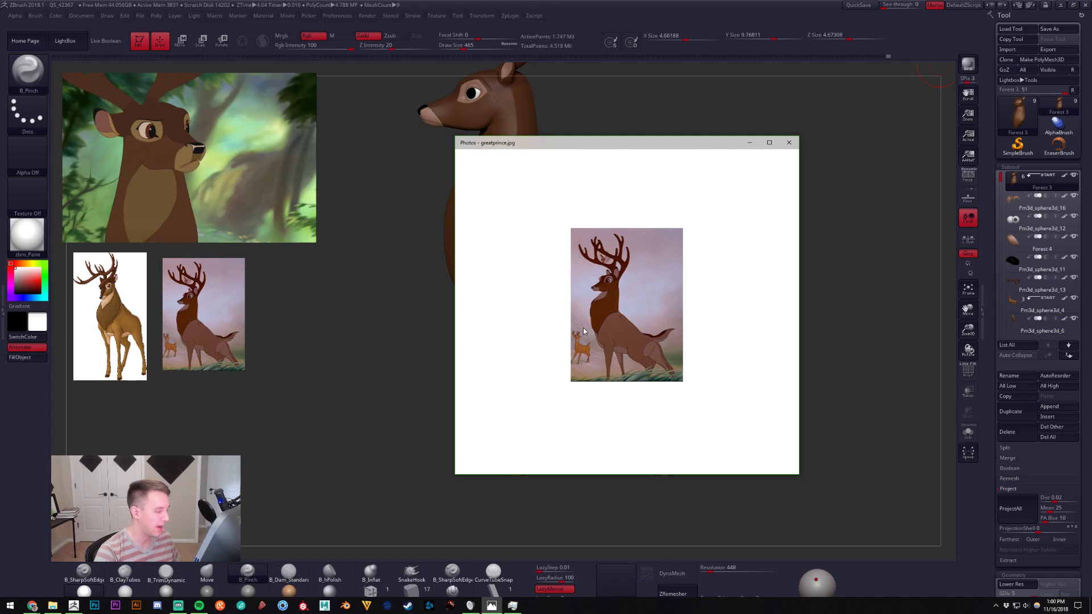
Compare the model's silhouette with the stag and fawn image, move the Photos window off the canvas and view the model's opposite side.
{"action": "key", "text": "alt+Tab"}
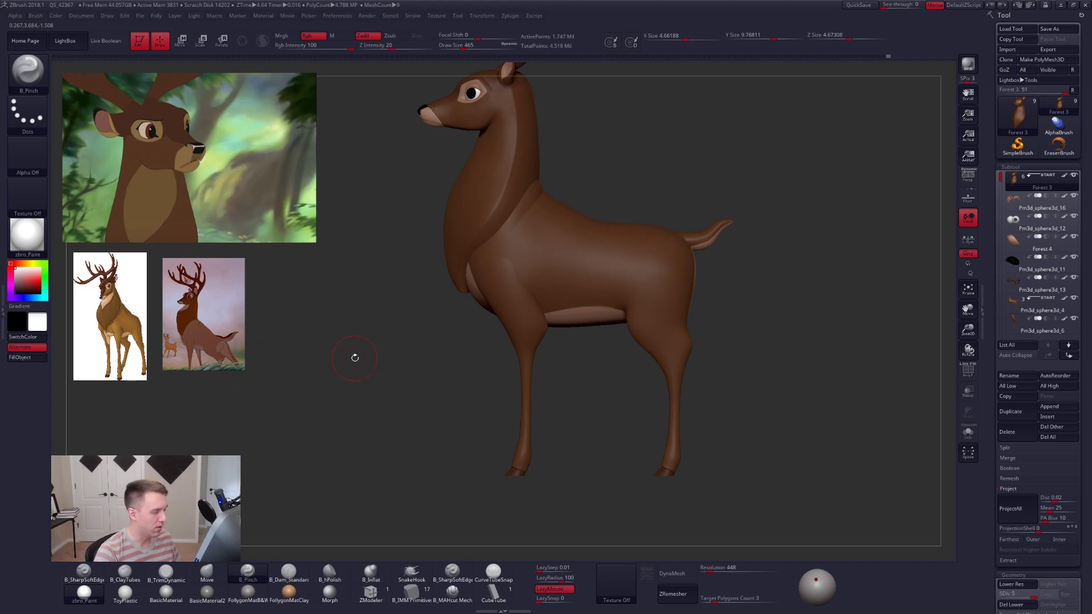
{"action": "key", "text": "alt+Tab"}
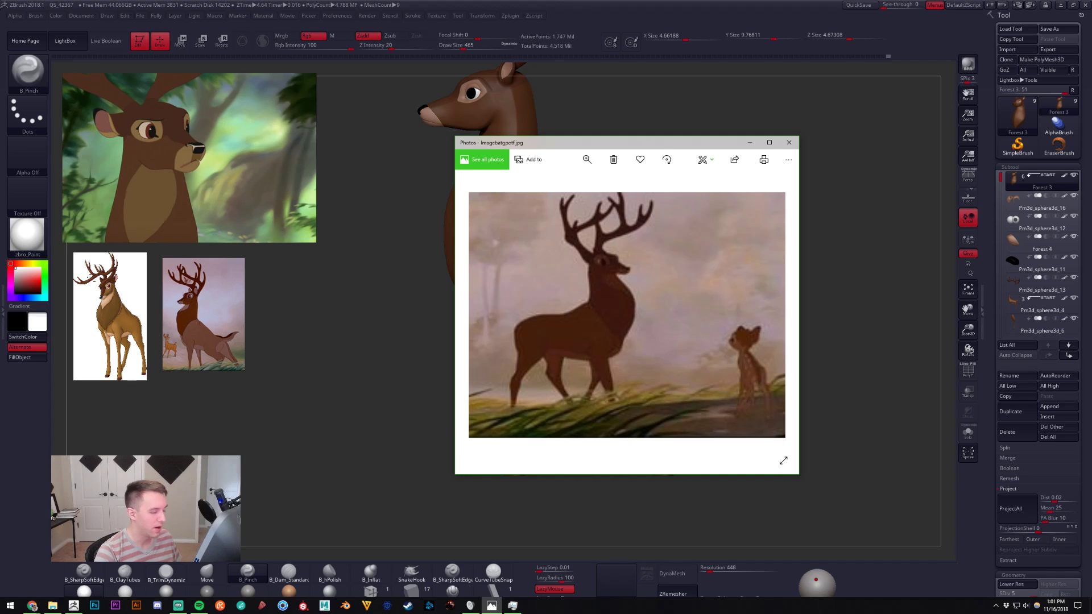
{"action": "left_click_drag", "start_coordinate": [612, 244], "coordinate": [617, 251]}
{"action": "left_click_drag", "start_coordinate": [660, 143], "coordinate": [1091, 69]}
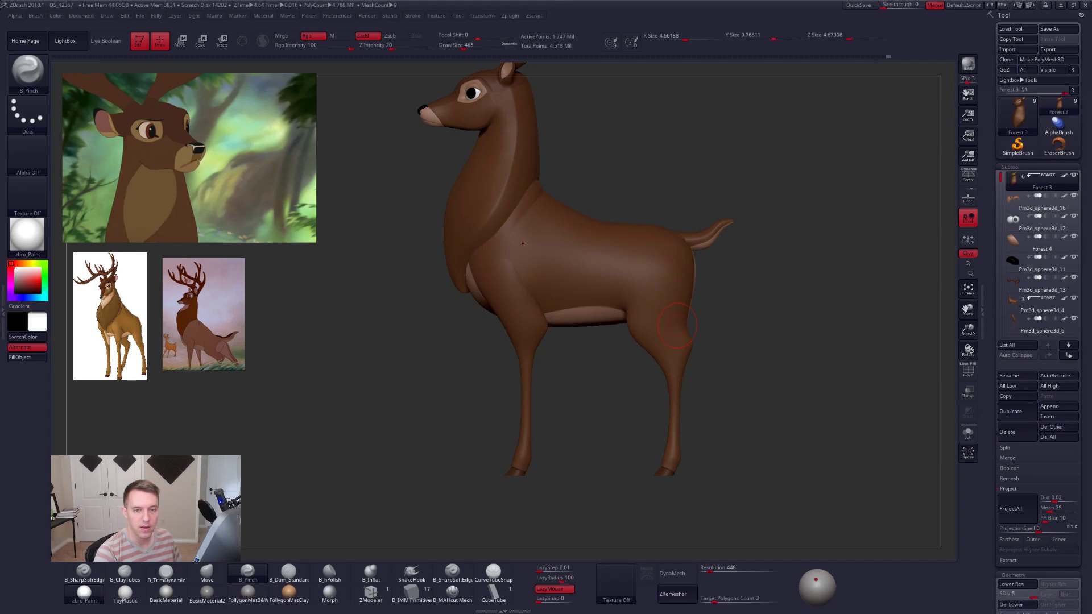
{"action": "left_click_drag", "start_coordinate": [587, 350], "coordinate": [717, 317]}
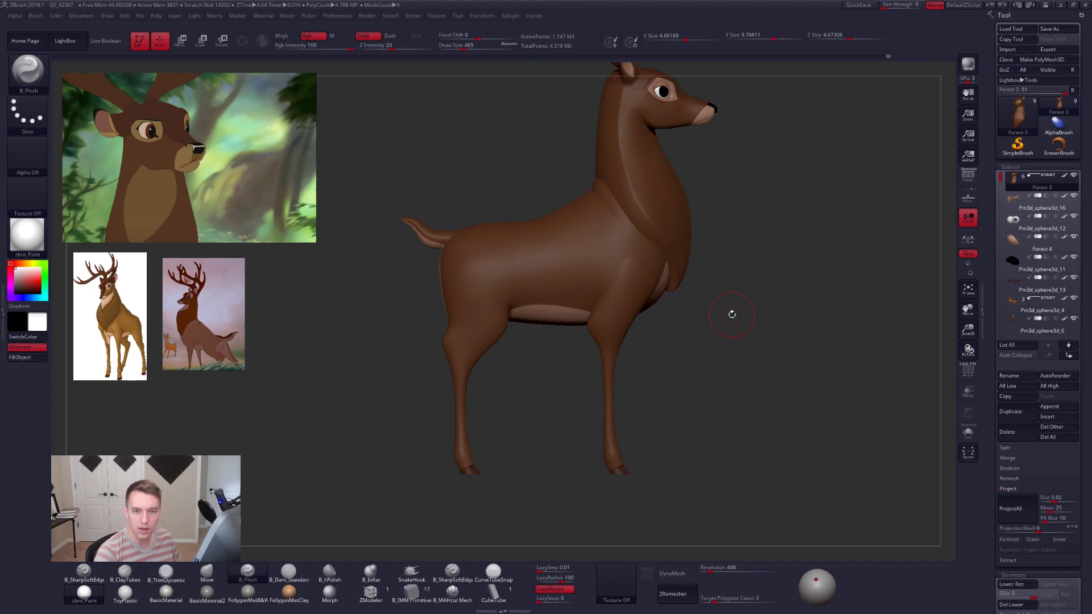
Choose the Move brush, make the front legs the active part and check their wireframe.
{"action": "key", "text": "b"}
{"action": "key", "text": "m"}
{"action": "key", "text": "v"}
{"action": "right_click_drag", "start_coordinate": [606, 360], "coordinate": [612, 384], "text": "ctrl"}
{"action": "key", "text": "space"}
{"action": "left_click_drag", "start_coordinate": [612, 384], "coordinate": [616, 384]}
{"action": "left_click", "coordinate": [615, 385], "text": "alt"}
{"action": "right_click_drag", "start_coordinate": [615, 386], "coordinate": [617, 351], "text": "alt"}
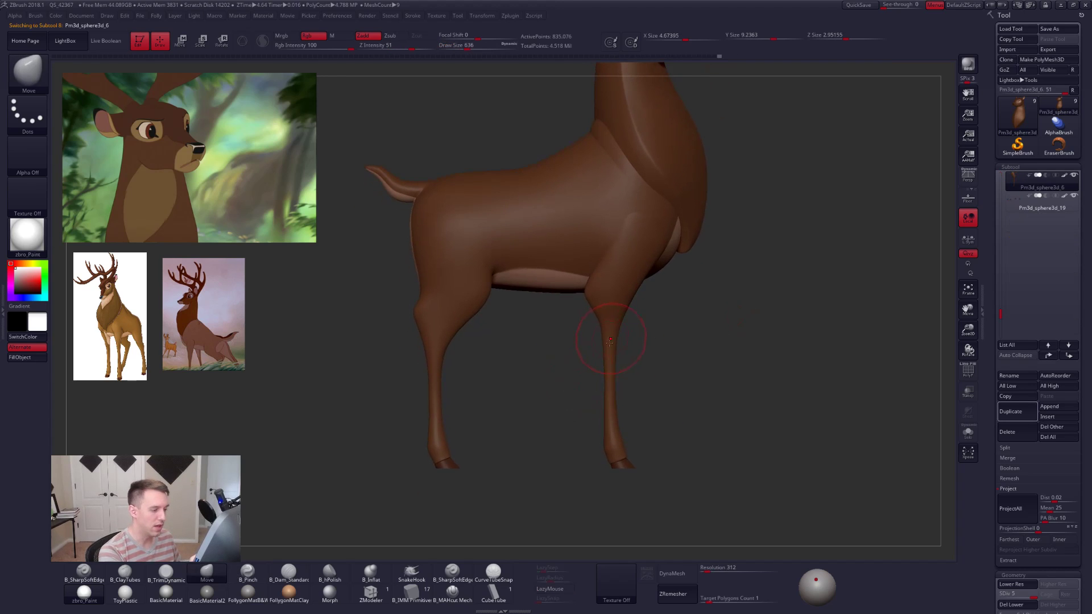
{"action": "key", "text": "shift+f"}
{"action": "key", "text": "shift+f"}
{"action": "key", "text": "space"}
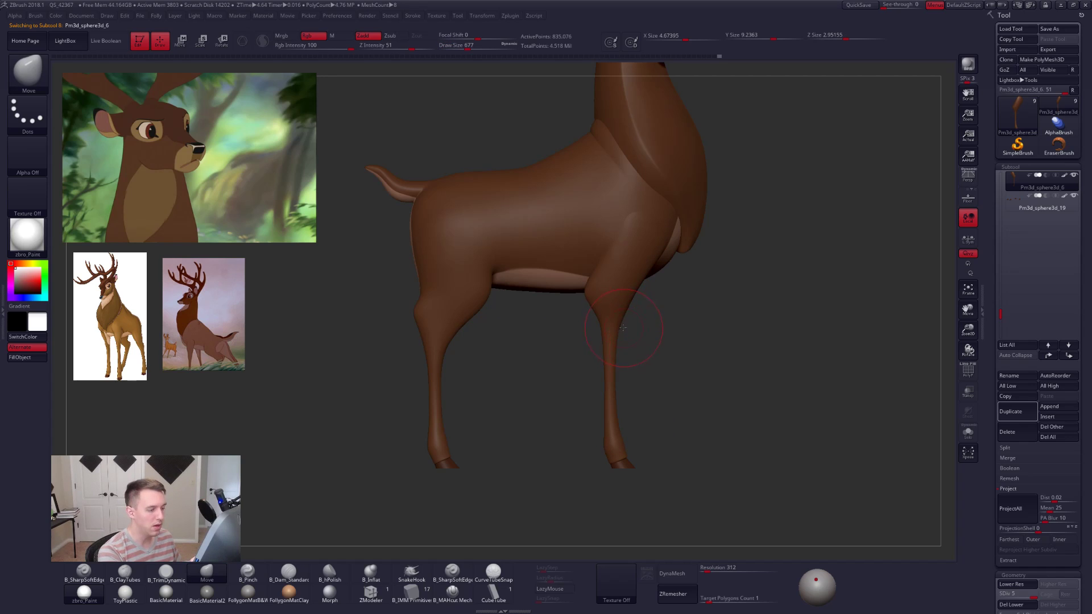
Enable AccuCurve for the Move brush and pull the front contour of the foreleg's knee at draw size 519.
{"action": "key", "text": "space"}
{"action": "left_click", "coordinate": [626, 326]}
{"action": "mouse_move", "coordinate": [625, 328]}
{"action": "right_mouse_down", "text": "ctrl"}
{"action": "mouse_move", "coordinate": [628, 339]}
{"action": "mouse_move", "coordinate": [622, 329]}
{"action": "right_mouse_up", "text": "ctrl"}
{"action": "key", "text": "ctrl+shift+f"}
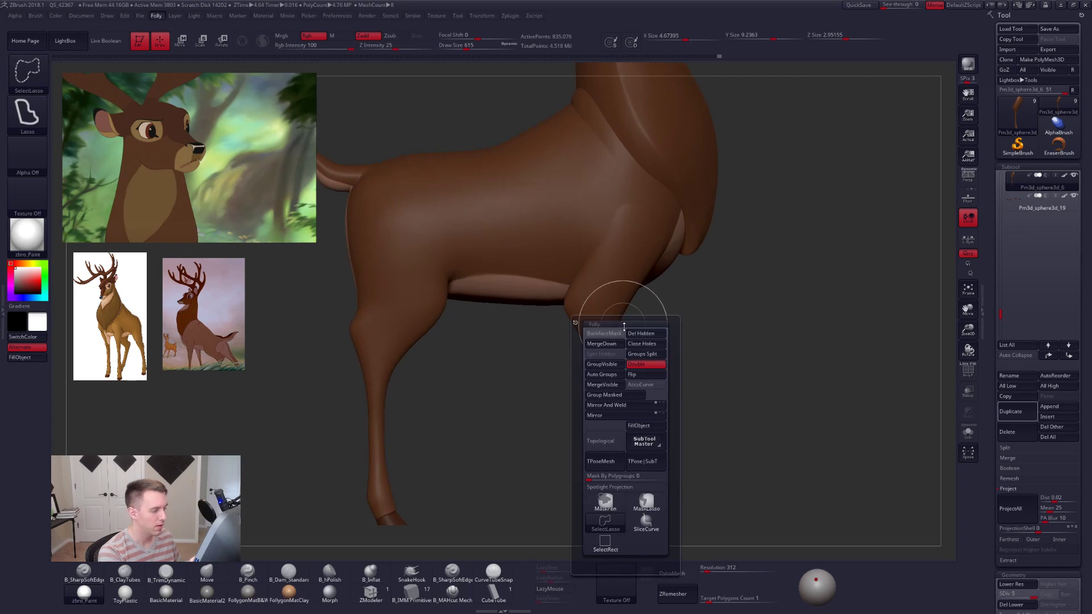
{"action": "left_click", "coordinate": [642, 384]}
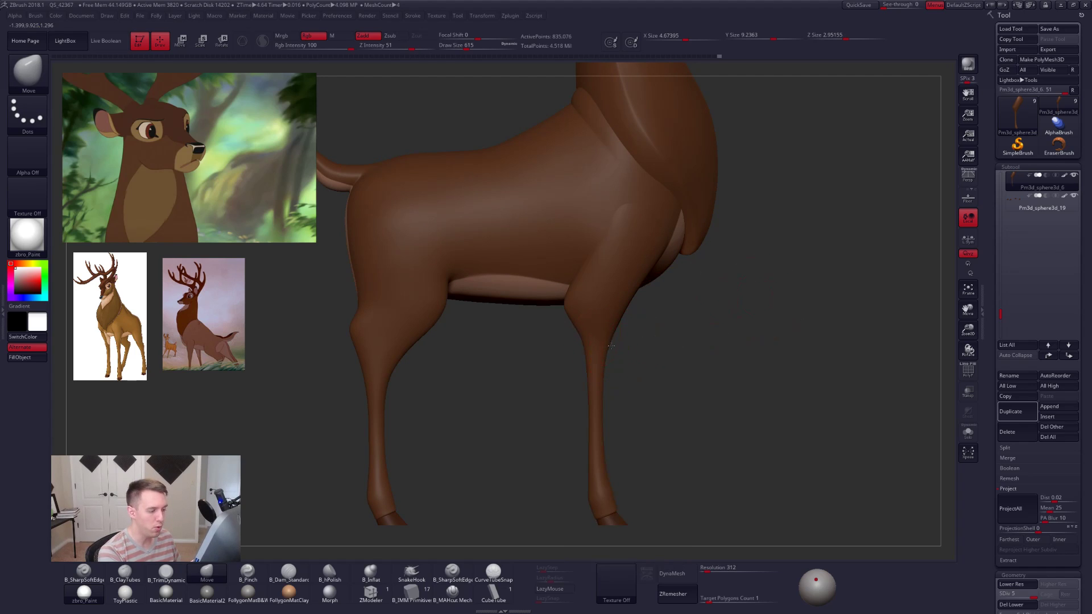
{"action": "key", "text": "["}
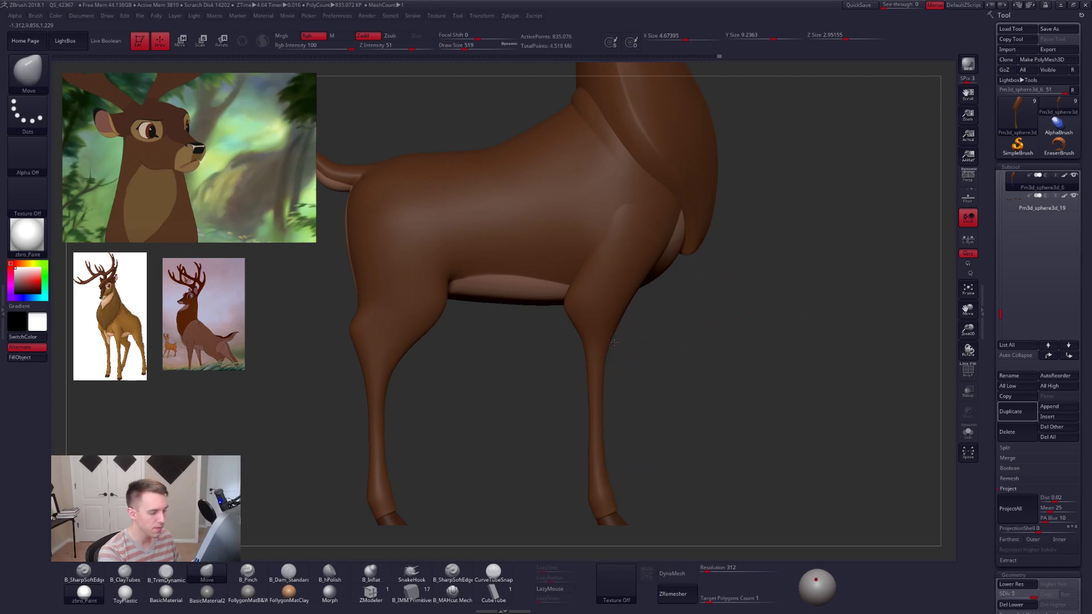
{"action": "left_click_drag", "start_coordinate": [617, 366], "coordinate": [654, 335]}
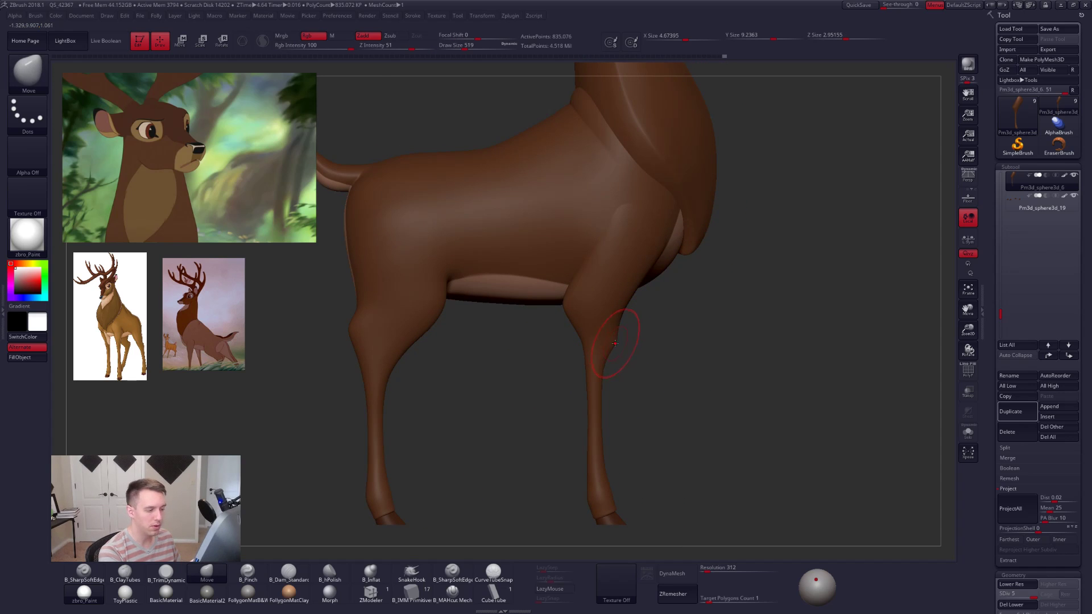
Disable AccuCurve, lower the front legs to subdivision level 2 and shape the knee contour in side view with the Move brush.
{"action": "right_click", "coordinate": [596, 349]}
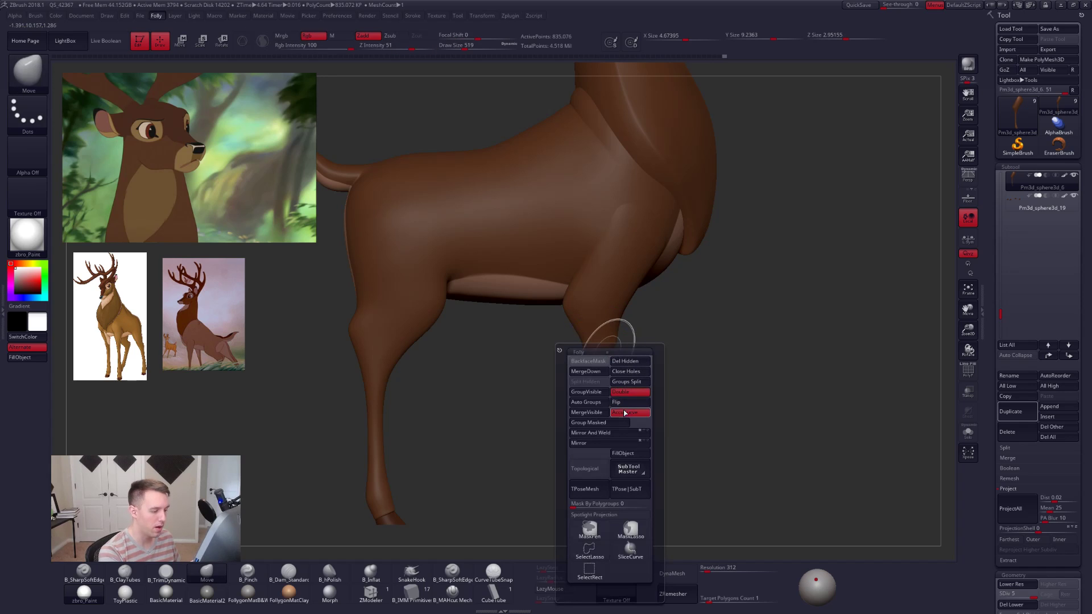
{"action": "key", "text": "space"}
{"action": "key", "text": "shift+d"}
{"action": "key", "text": "shift+d"}
{"action": "key", "text": "shift+d"}
{"action": "key", "text": "space"}
{"action": "left_click_drag", "start_coordinate": [581, 348], "coordinate": [585, 348]}
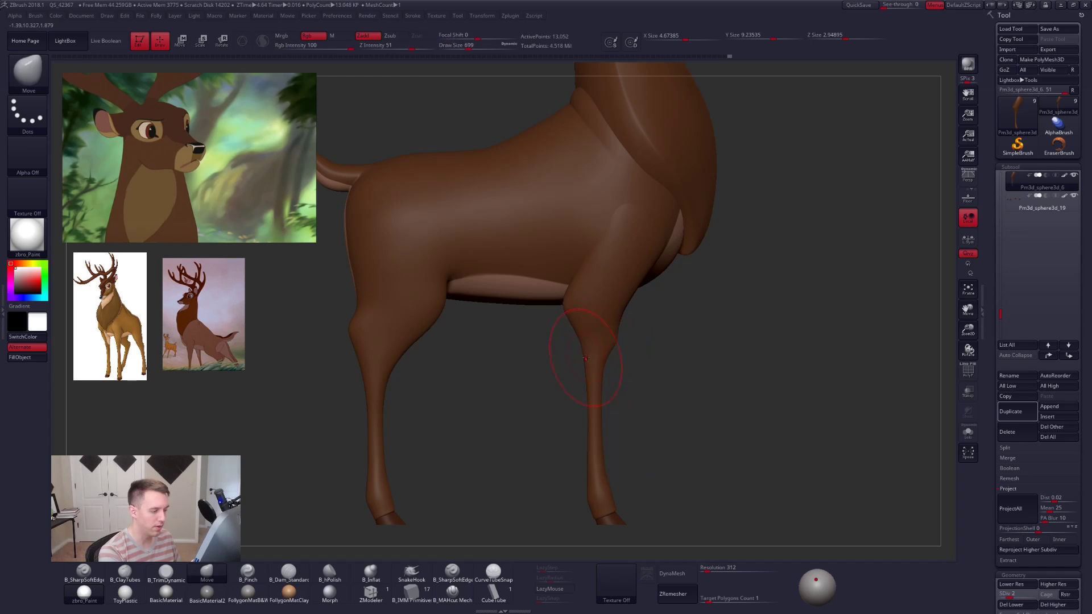
{"action": "left_click_drag", "start_coordinate": [597, 359], "coordinate": [588, 346]}
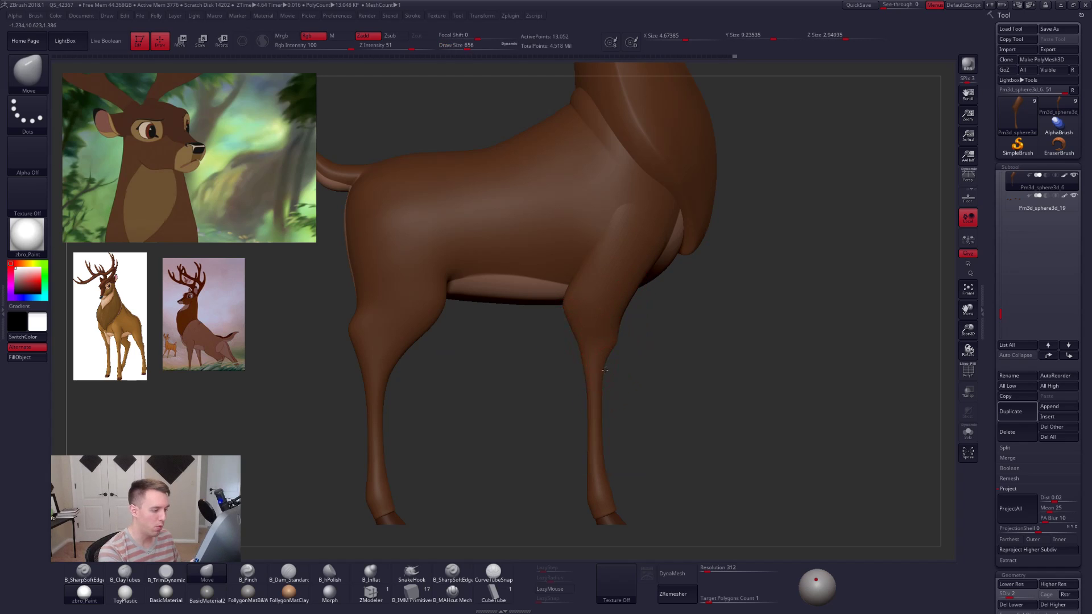
Adjust the outer contour of the front knees from the front view with the Move brush at size 447.
{"action": "key", "text": "space"}
{"action": "left_click_drag", "start_coordinate": [607, 368], "coordinate": [605, 368]}
{"action": "right_click_drag", "start_coordinate": [608, 379], "coordinate": [611, 320], "text": "alt"}
{"action": "mouse_move", "coordinate": [610, 320]}
{"action": "right_mouse_down"}
{"action": "mouse_move", "coordinate": [586, 315]}
{"action": "mouse_move", "coordinate": [615, 336]}
{"action": "right_mouse_up"}
{"action": "key", "text": "space"}
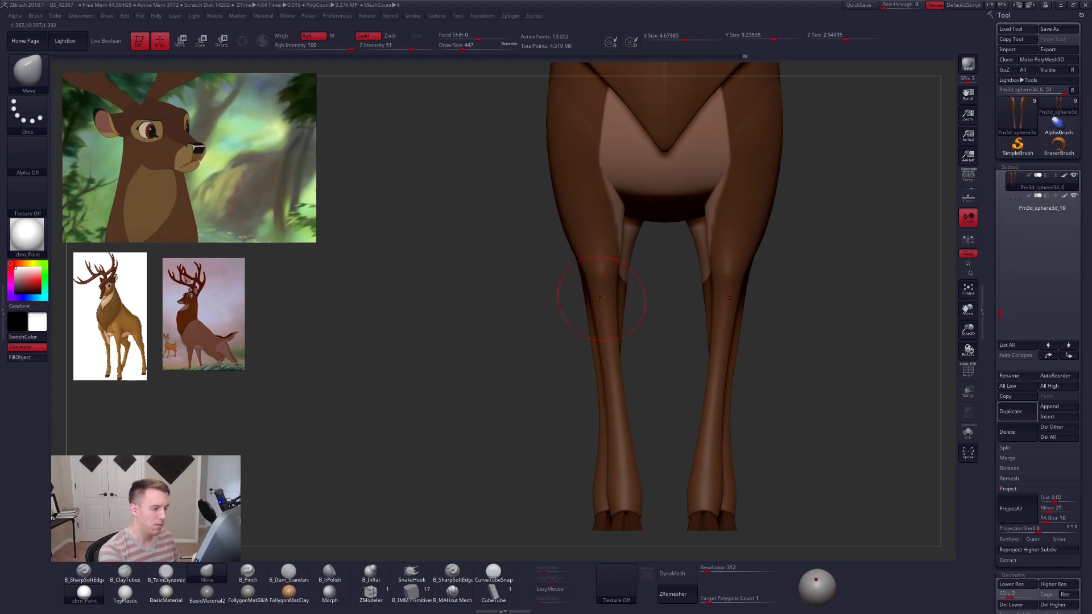
{"action": "right_click_drag", "start_coordinate": [612, 336], "coordinate": [610, 368], "text": "alt"}
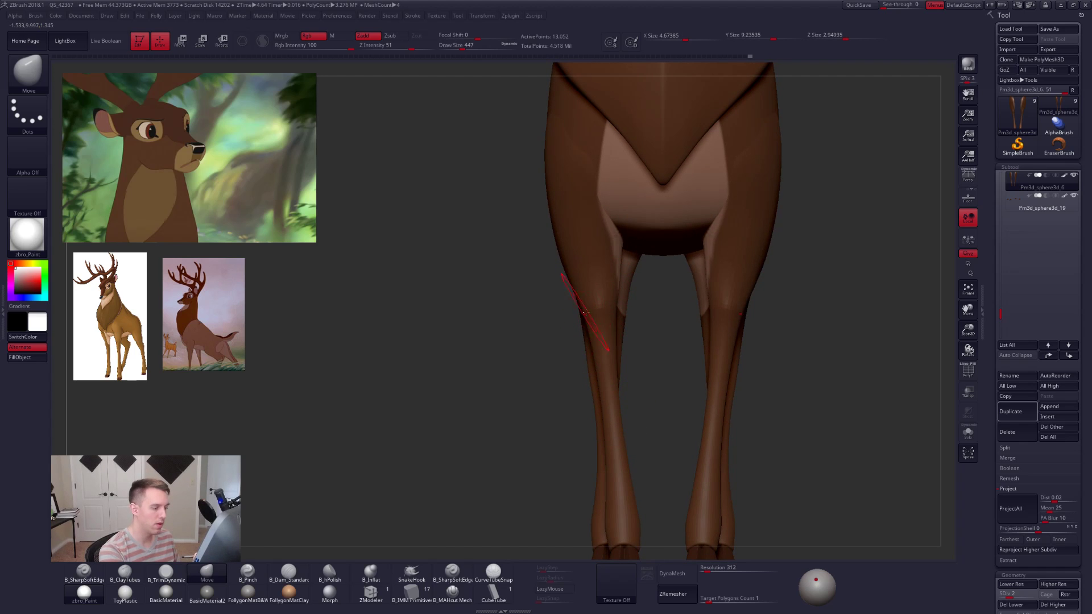
Aim the light more directly at the front of the model, isolate the front legs and inspect their wireframe.
{"action": "left_click", "coordinate": [818, 585]}
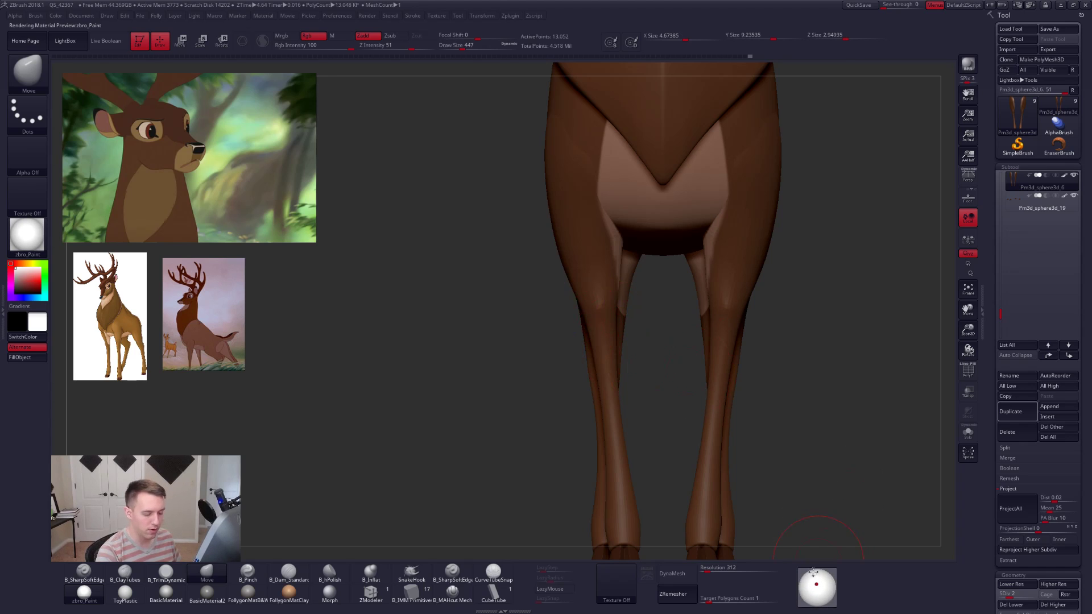
{"action": "key", "text": "alt+s"}
{"action": "key", "text": "shift+f"}
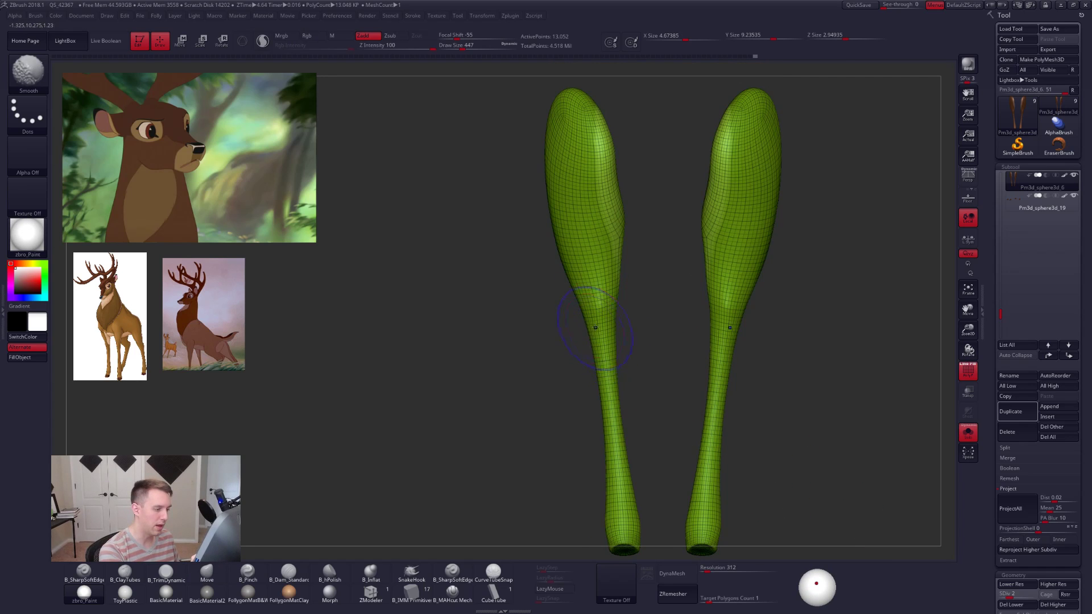
{"action": "key", "text": "shift+f"}
{"action": "key", "text": "space"}
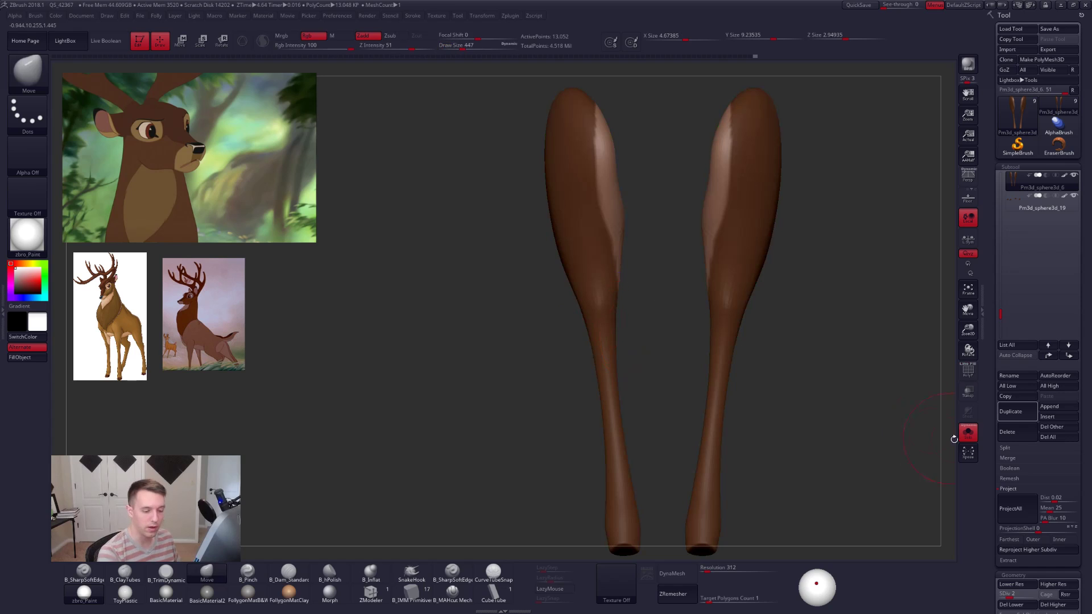
{"action": "left_click_drag", "start_coordinate": [734, 466], "coordinate": [732, 442]}
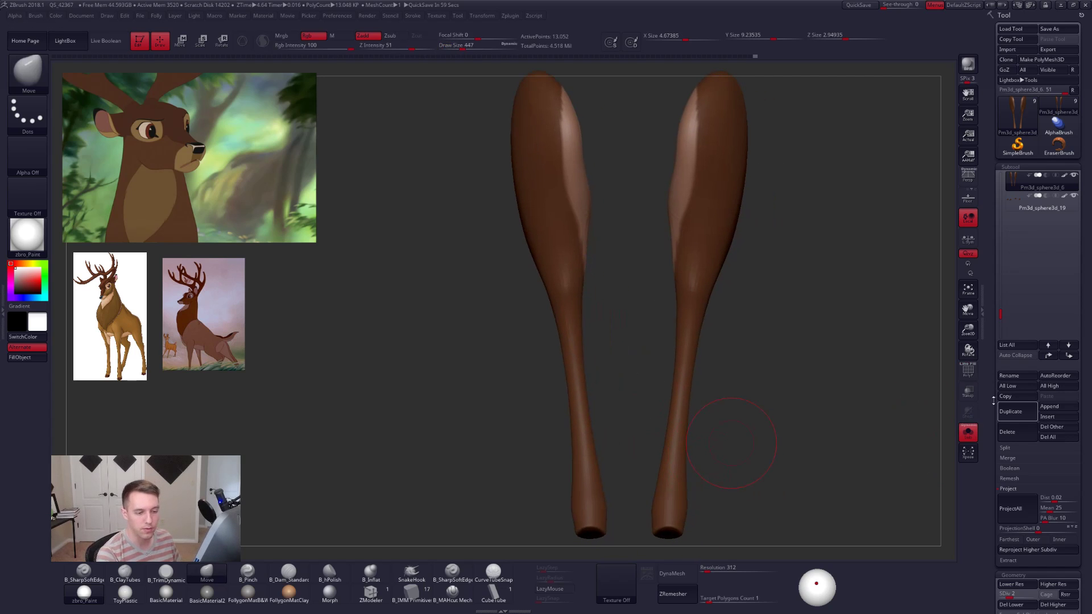
Shape and smooth the isolated front knees with the Move brush at size 576, and show all parts again.
{"action": "key", "text": "space"}
{"action": "left_click", "coordinate": [572, 312]}
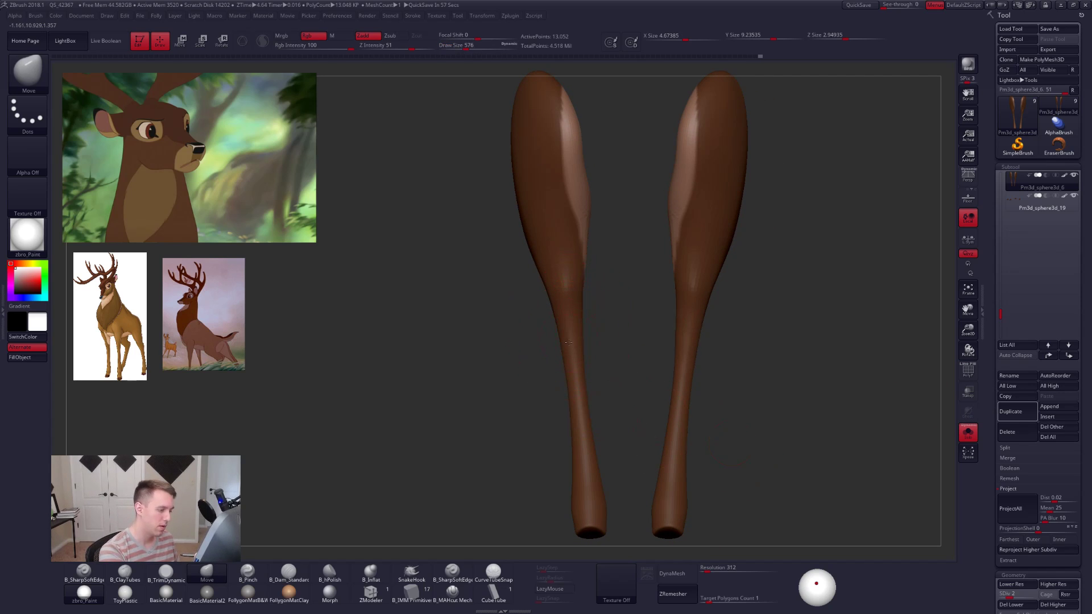
{"action": "mouse_move", "coordinate": [633, 342]}
{"action": "left_mouse_down", "text": "shift"}
{"action": "mouse_move", "coordinate": [588, 339]}
{"action": "mouse_move", "coordinate": [633, 337]}
{"action": "mouse_move", "coordinate": [665, 308]}
{"action": "mouse_move", "coordinate": [632, 290]}
{"action": "mouse_move", "coordinate": [634, 310]}
{"action": "left_mouse_up", "text": "shift"}
{"action": "key", "text": "space"}
{"action": "right_click_drag", "start_coordinate": [635, 294], "coordinate": [656, 236]}
{"action": "key", "text": "alt+s"}
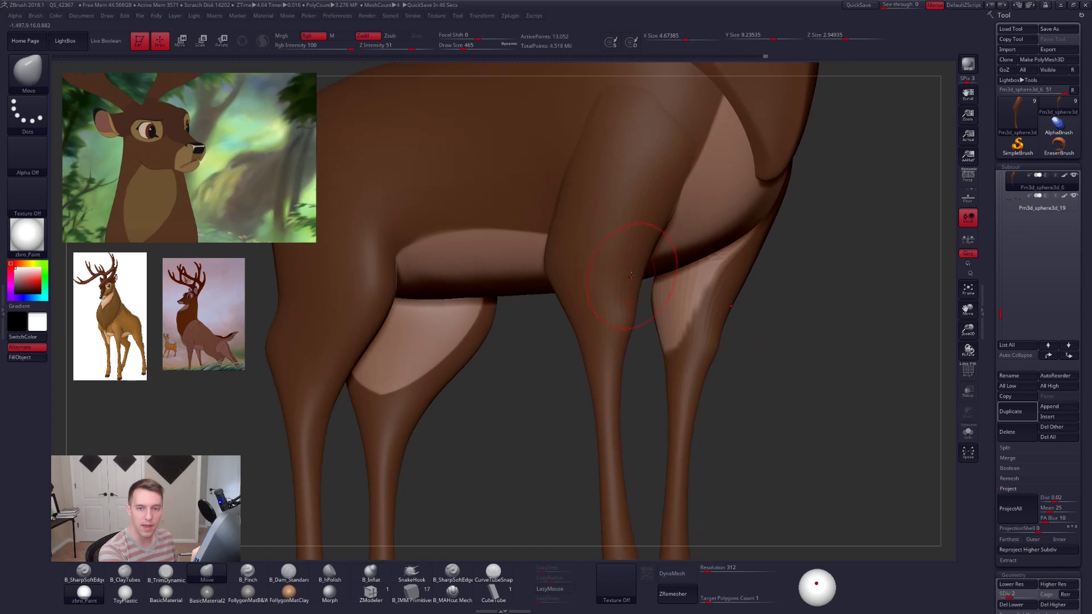
Examine how the front legs sit with the body from side and front three-quarter views.
{"action": "left_click_drag", "start_coordinate": [627, 280], "coordinate": [680, 306]}
{"action": "right_click_drag", "start_coordinate": [680, 306], "coordinate": [684, 312], "text": "alt"}
{"action": "key", "text": "space"}
{"action": "left_click", "coordinate": [691, 322]}
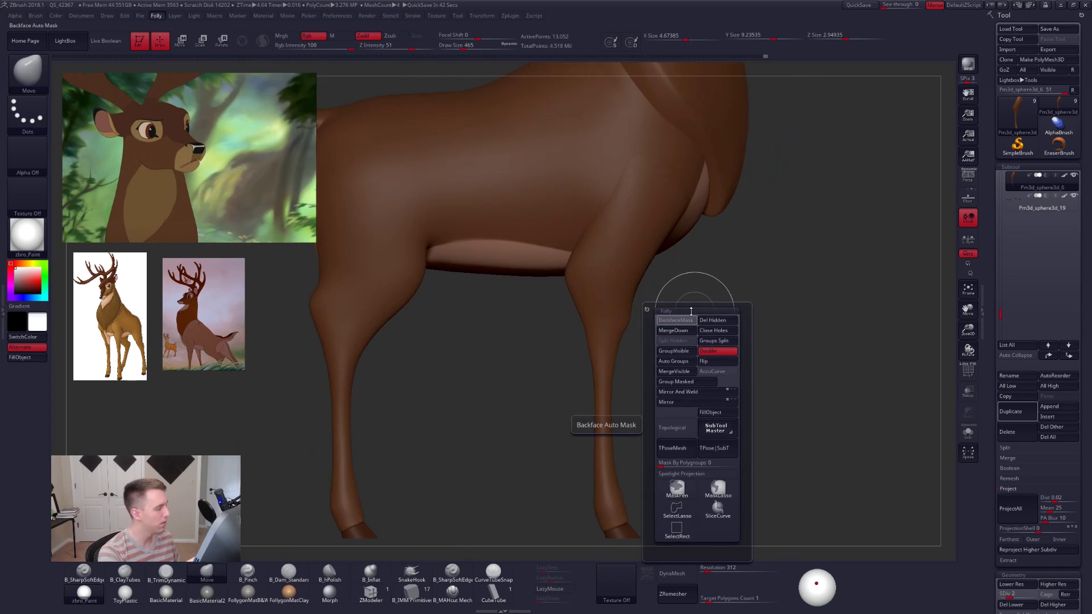
{"action": "key", "text": "space"}
{"action": "left_click", "coordinate": [725, 333]}
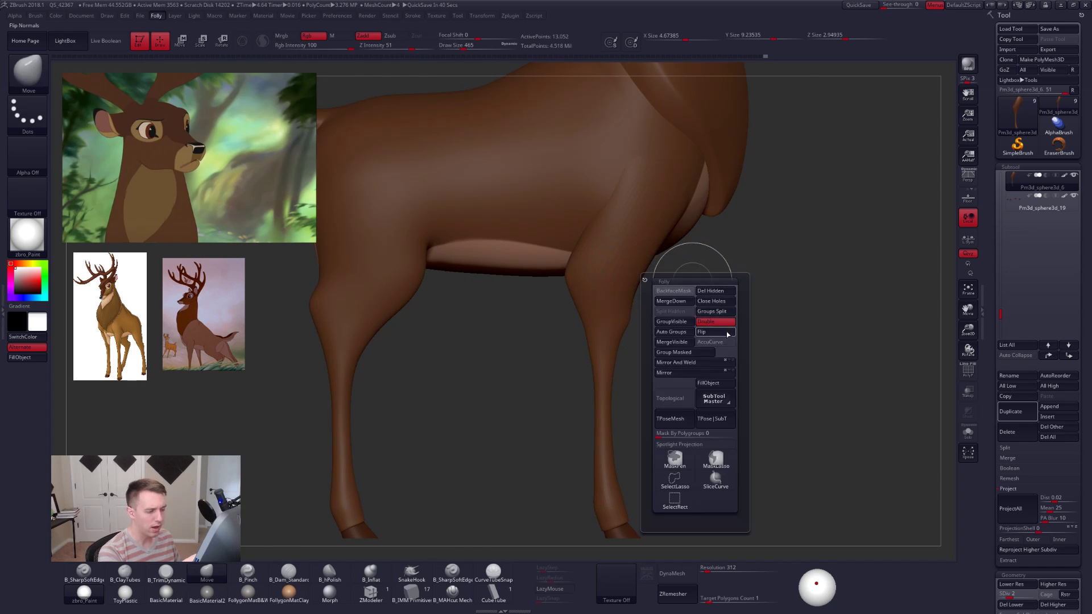
{"action": "left_click_drag", "start_coordinate": [718, 311], "coordinate": [638, 281]}
{"action": "key", "text": "2"}
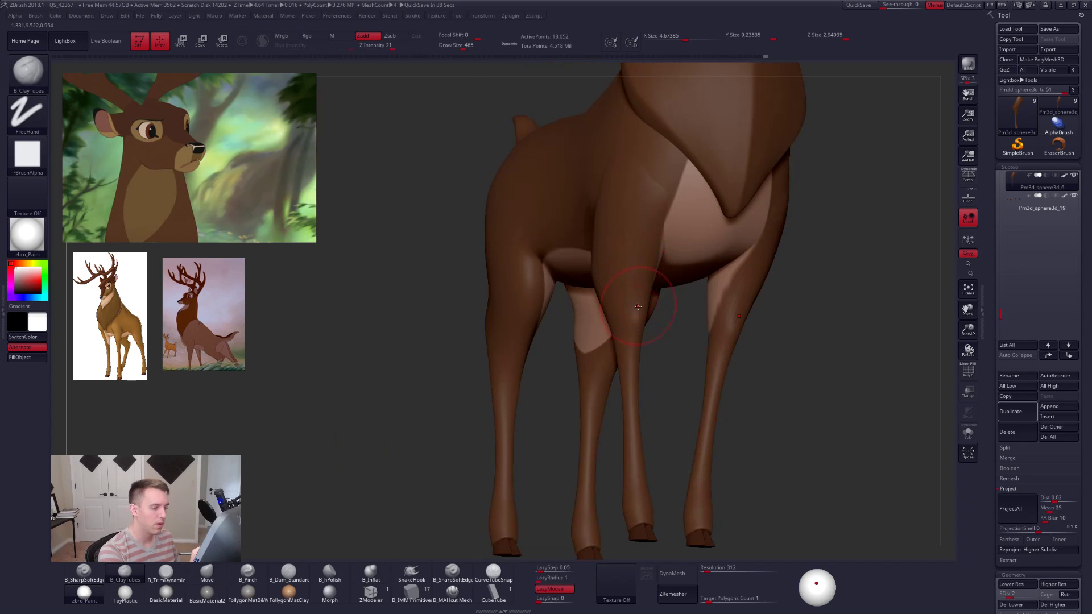
{"action": "left_click_drag", "start_coordinate": [543, 340], "coordinate": [603, 341]}
{"action": "left_click_drag", "start_coordinate": [677, 225], "coordinate": [679, 248], "text": "shift"}
{"action": "left_click_drag", "start_coordinate": [558, 343], "coordinate": [646, 341]}
{"action": "mouse_move", "coordinate": [739, 307]}
{"action": "left_mouse_down", "text": "alt"}
{"action": "mouse_move", "coordinate": [688, 304]}
{"action": "mouse_move", "coordinate": [654, 323]}
{"action": "mouse_move", "coordinate": [687, 358]}
{"action": "left_mouse_up", "text": "alt"}
Isolate the front legs, zoom in on the knees and raise the mesh to subdivision level 3.
{"action": "key", "text": "space"}
{"action": "key", "text": "1"}
{"action": "key", "text": "s"}
{"action": "key", "text": "alt+s"}
{"action": "mouse_move", "coordinate": [684, 276]}
{"action": "left_mouse_down", "text": "ctrl"}
{"action": "mouse_move", "coordinate": [664, 347]}
{"action": "mouse_move", "coordinate": [677, 464]}
{"action": "mouse_move", "coordinate": [737, 491]}
{"action": "mouse_move", "coordinate": [732, 484]}
{"action": "left_mouse_up", "text": "ctrl"}
{"action": "mouse_move", "coordinate": [731, 481]}
{"action": "right_mouse_down"}
{"action": "mouse_move", "coordinate": [676, 377]}
{"action": "mouse_move", "coordinate": [624, 400]}
{"action": "right_mouse_up"}
{"action": "key", "text": "d"}
Build up volume on the front of the knees with the ClayTubes brush at size 265.
{"action": "key", "text": "space"}
{"action": "left_click_drag", "start_coordinate": [672, 347], "coordinate": [658, 347]}
{"action": "key", "text": "b"}
{"action": "key", "text": "c"}
{"action": "key", "text": "t"}
{"action": "key", "text": "space"}
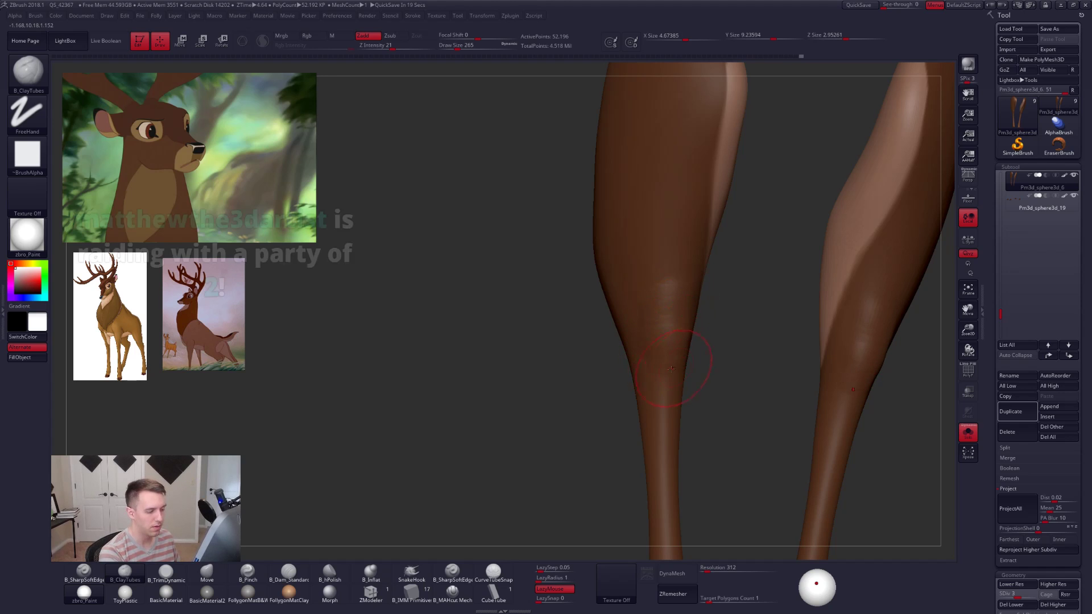
Smooth the added volume on the knees and refine their front contour in side view with the Move brush at size 265.
{"action": "right_click_drag", "start_coordinate": [666, 354], "coordinate": [683, 395]}
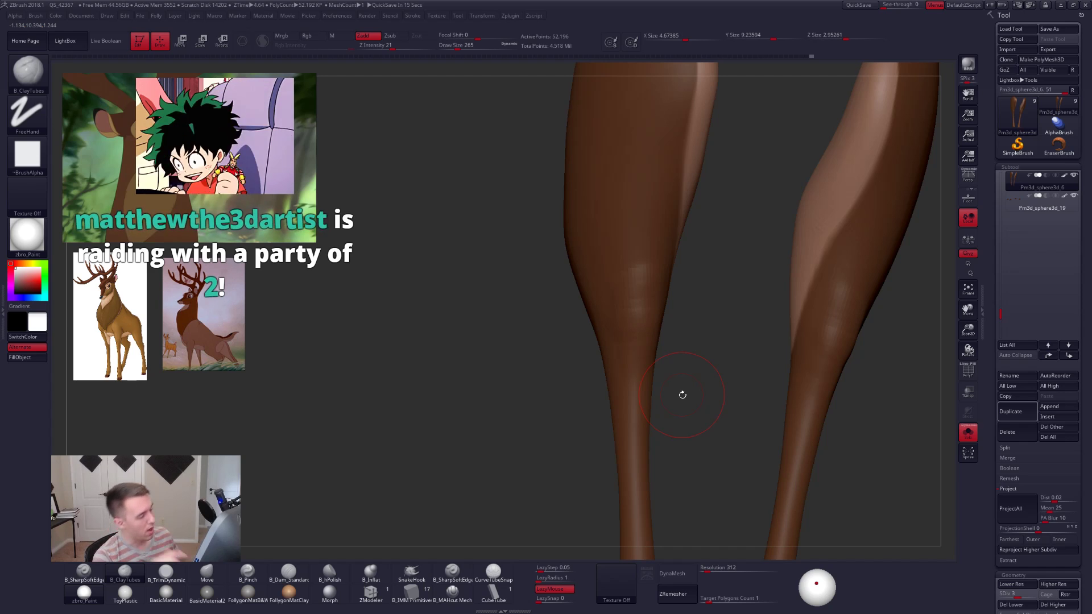
{"action": "key", "text": "space"}
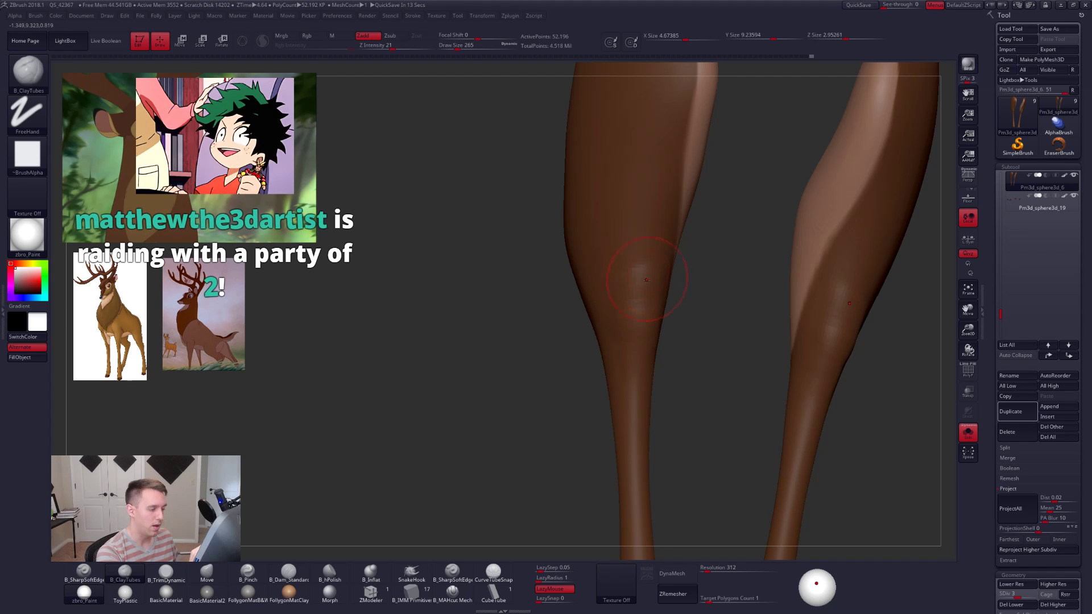
{"action": "mouse_move", "coordinate": [646, 317]}
{"action": "right_mouse_down"}
{"action": "mouse_move", "coordinate": [656, 333]}
{"action": "mouse_move", "coordinate": [641, 351]}
{"action": "right_mouse_up"}
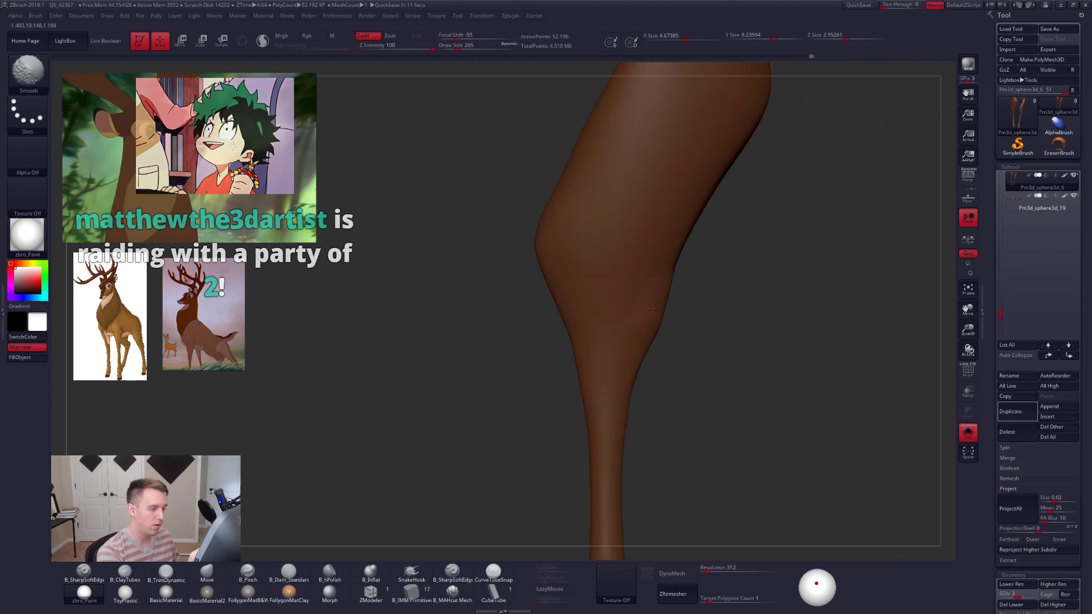
{"action": "left_click_drag", "start_coordinate": [673, 273], "coordinate": [673, 271], "text": "shift"}
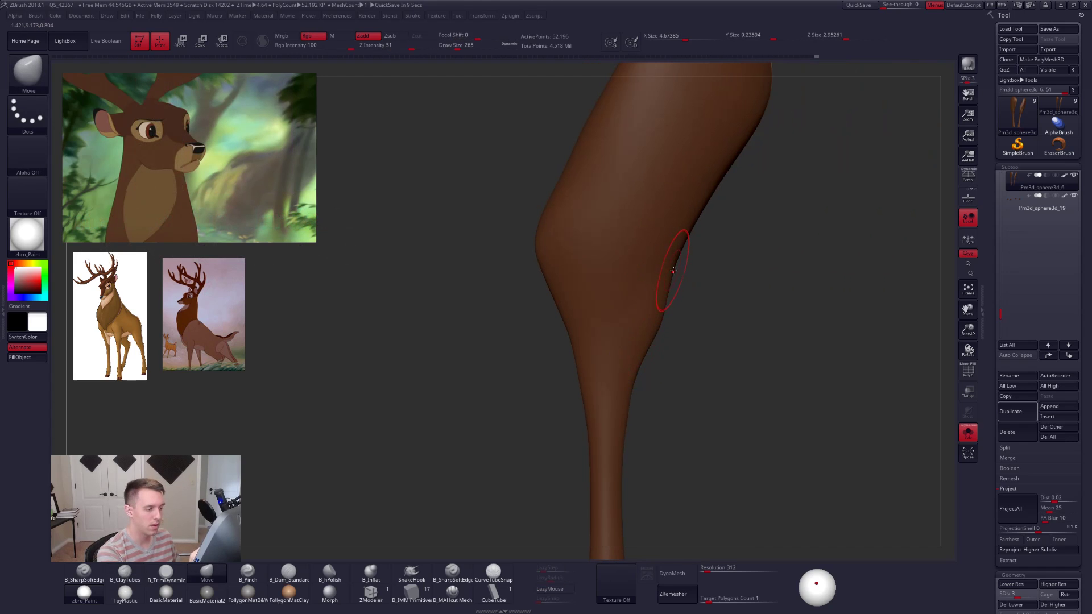
{"action": "right_click_drag", "start_coordinate": [691, 316], "coordinate": [686, 308], "text": "alt"}
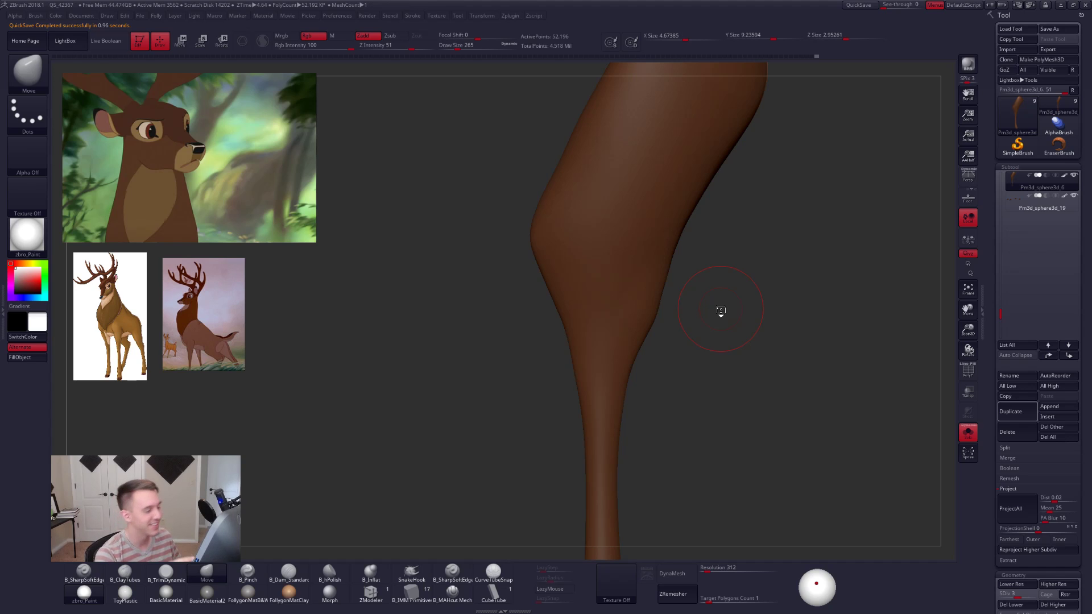
Smooth the rear contour of the knee at size 279 and adjust the knee's form with the Move brush at size 227.
{"action": "right_click_drag", "start_coordinate": [665, 289], "coordinate": [609, 298], "text": "ctrl"}
{"action": "key", "text": "space"}
{"action": "key", "text": "space"}
{"action": "left_click_drag", "start_coordinate": [602, 294], "coordinate": [604, 294]}
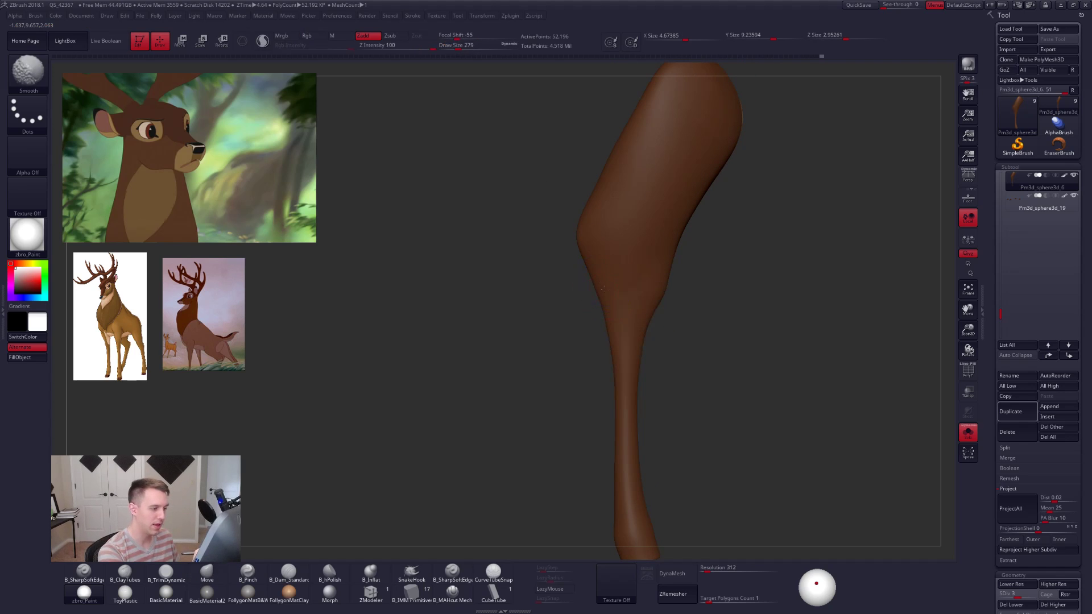
{"action": "right_click_drag", "start_coordinate": [592, 285], "coordinate": [606, 271]}
{"action": "key", "text": "space"}
{"action": "left_click_drag", "start_coordinate": [606, 271], "coordinate": [595, 265]}
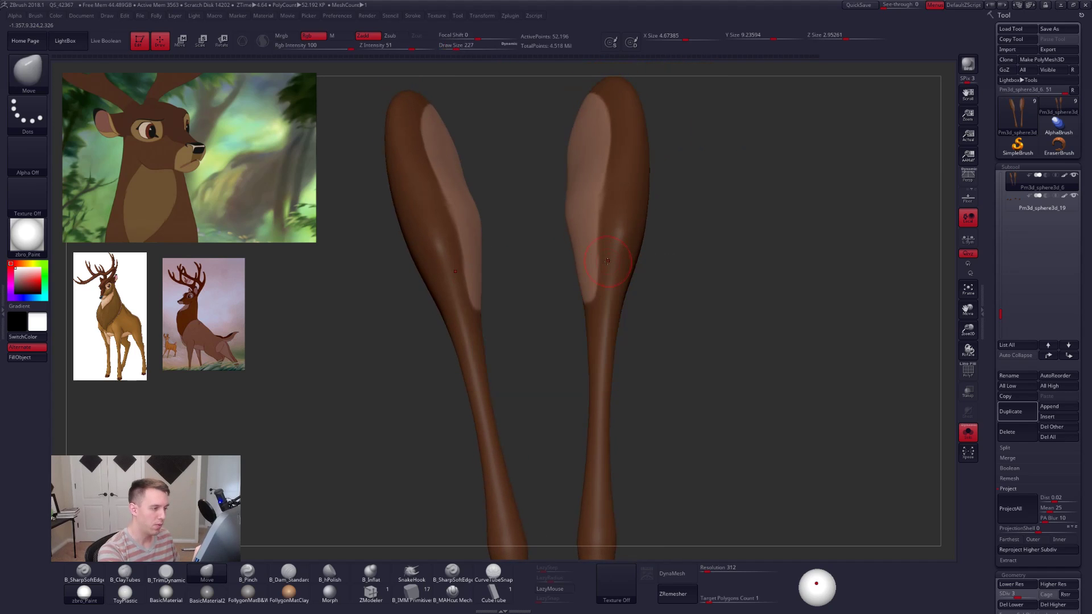
Check the knees at a higher subdivision level, return to level 3 and switch to the ClayTubes brush, smoothing the knee area at size 227.
{"action": "key", "text": "d"}
{"action": "key", "text": "d"}
{"action": "right_click_drag", "start_coordinate": [614, 297], "coordinate": [611, 295]}
{"action": "key", "text": "2"}
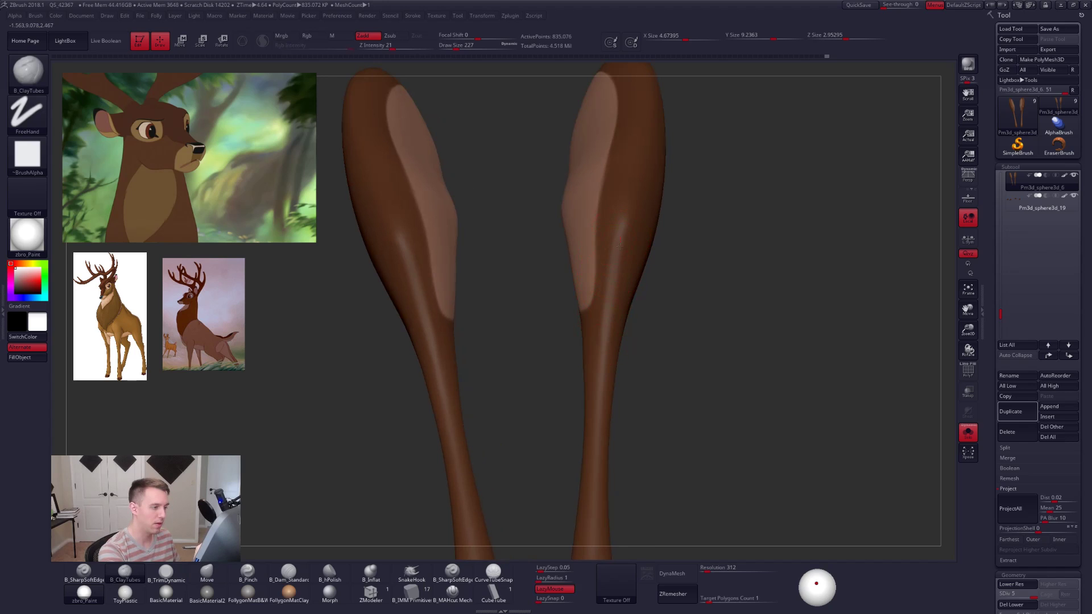
{"action": "key", "text": "shift+d"}
{"action": "key", "text": "shift+d"}
{"action": "right_click_drag", "start_coordinate": [613, 267], "coordinate": [627, 243]}
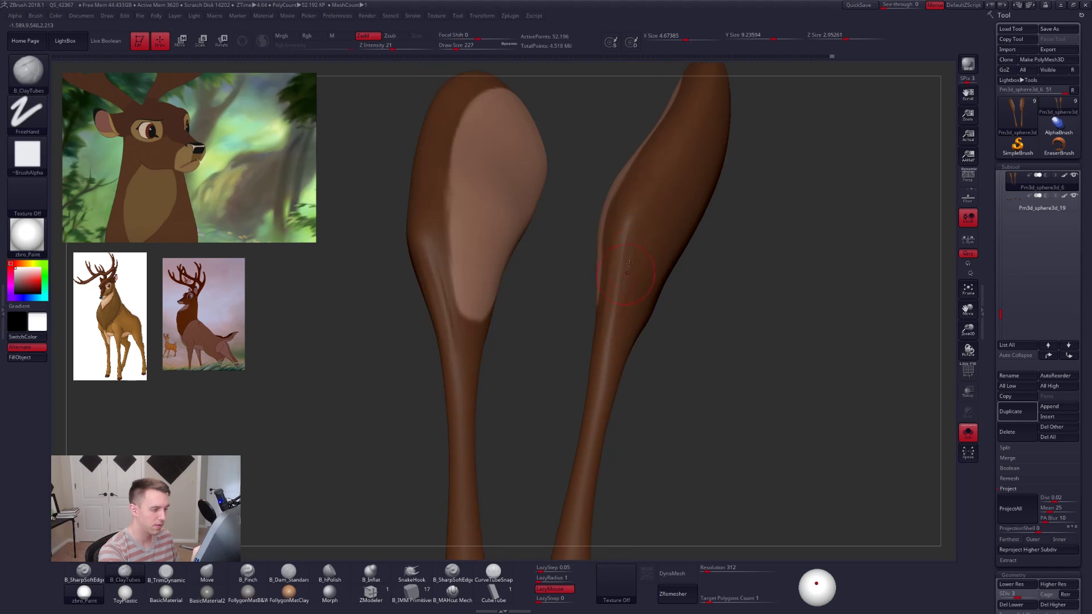
{"action": "right_click_drag", "start_coordinate": [613, 335], "coordinate": [622, 257]}
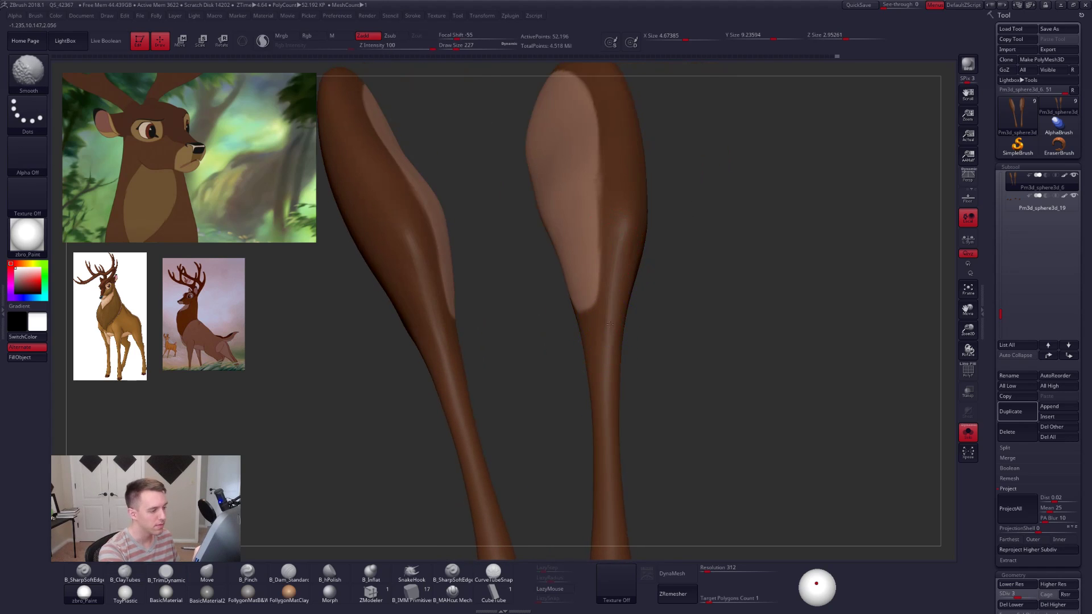
Set the brush size to 252 and smooth the transition from the back of the knee into the lower leg.
{"action": "key", "text": "shift+space"}
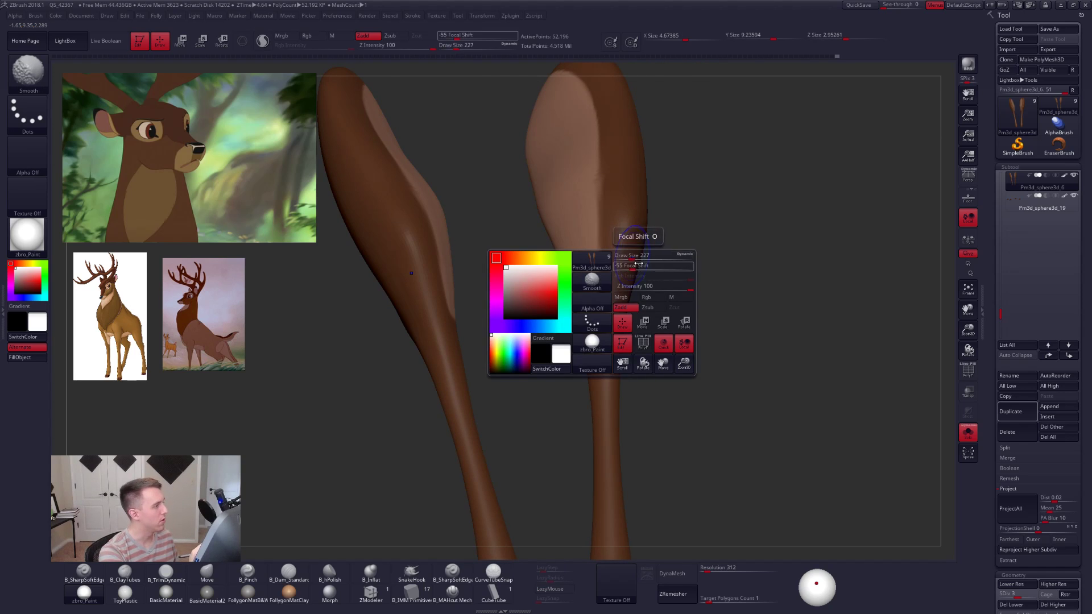
{"action": "mouse_move", "coordinate": [633, 276]}
{"action": "right_mouse_down"}
{"action": "mouse_move", "coordinate": [622, 300]}
{"action": "mouse_move", "coordinate": [631, 334]}
{"action": "right_mouse_up"}
{"action": "key", "text": "shift"}
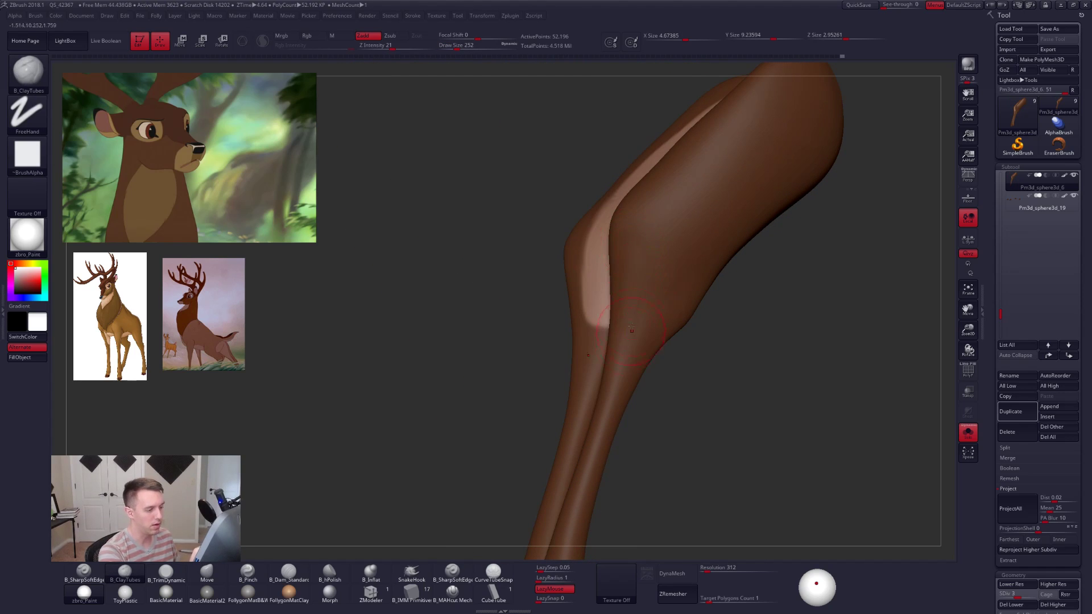
{"action": "key", "text": "shift"}
{"action": "mouse_move", "coordinate": [645, 313]}
{"action": "right_mouse_down"}
{"action": "mouse_move", "coordinate": [648, 349]}
{"action": "mouse_move", "coordinate": [698, 305]}
{"action": "mouse_move", "coordinate": [750, 358]}
{"action": "mouse_move", "coordinate": [722, 256]}
{"action": "mouse_move", "coordinate": [684, 235]}
{"action": "mouse_move", "coordinate": [661, 301]}
{"action": "mouse_move", "coordinate": [586, 313]}
{"action": "right_mouse_up"}
Enlarge the brush to size 279 and smooth the front of both legs just below the knees.
{"action": "right_click", "coordinate": [631, 314]}
{"action": "key", "text": "space"}
{"action": "left_click_drag", "start_coordinate": [652, 308], "coordinate": [656, 308]}
{"action": "mouse_move", "coordinate": [682, 287]}
{"action": "right_mouse_down"}
{"action": "mouse_move", "coordinate": [665, 276]}
{"action": "mouse_move", "coordinate": [663, 298]}
{"action": "right_mouse_up"}
{"action": "key", "text": "space"}
{"action": "left_click_drag", "start_coordinate": [663, 297], "coordinate": [661, 306]}
{"action": "right_click_drag", "start_coordinate": [708, 301], "coordinate": [667, 297]}
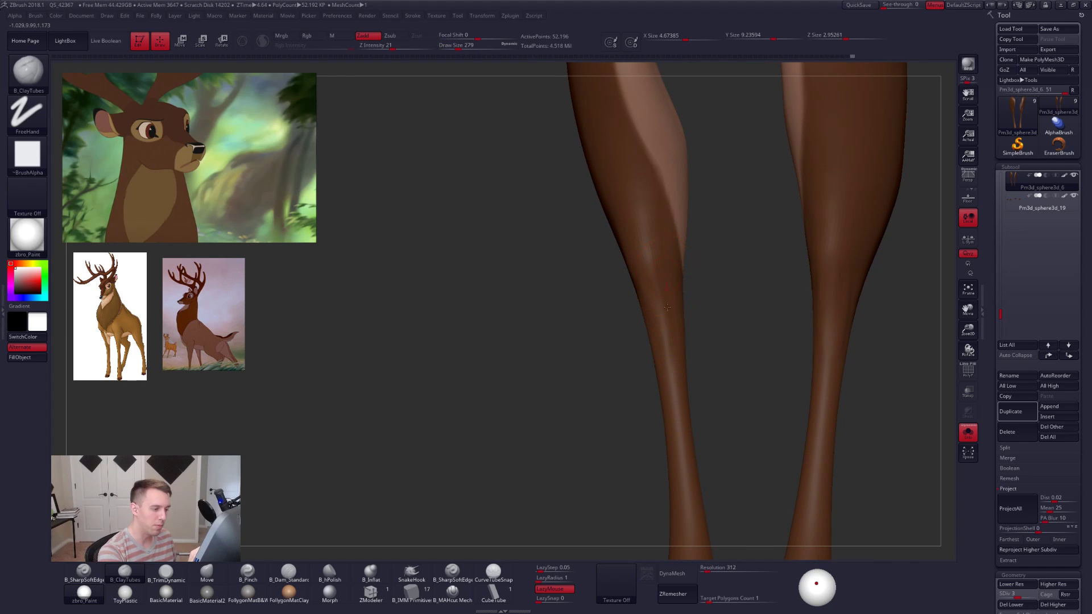
{"action": "right_click_drag", "start_coordinate": [670, 358], "coordinate": [678, 357]}
{"action": "left_click_drag", "start_coordinate": [665, 354], "coordinate": [661, 337], "text": "shift"}
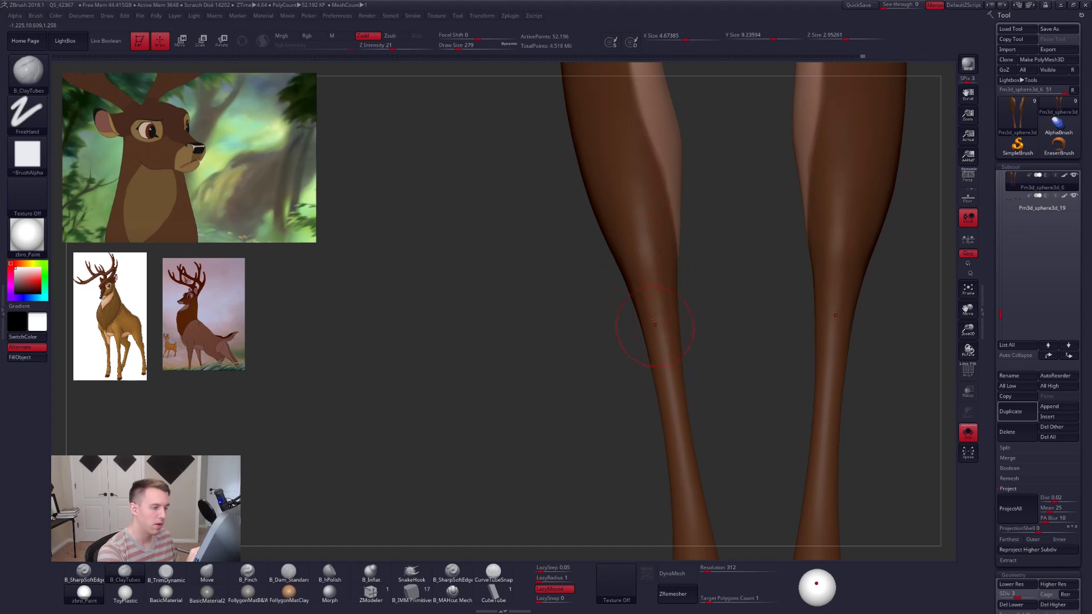
Set the brush size to 381 and even out the taper below the knee in side view.
{"action": "mouse_move", "coordinate": [654, 333]}
{"action": "right_mouse_down"}
{"action": "mouse_move", "coordinate": [695, 307]}
{"action": "mouse_move", "coordinate": [675, 304]}
{"action": "mouse_move", "coordinate": [685, 275]}
{"action": "right_mouse_up"}
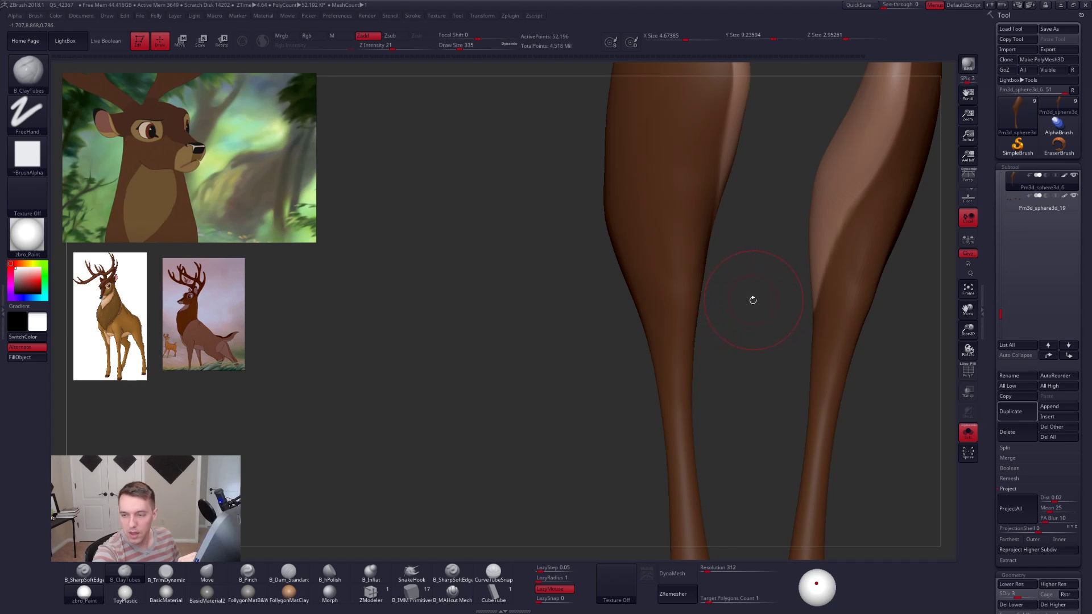
{"action": "mouse_move", "coordinate": [753, 306]}
{"action": "right_mouse_down"}
{"action": "mouse_move", "coordinate": [780, 327]}
{"action": "mouse_move", "coordinate": [690, 254]}
{"action": "right_mouse_up"}
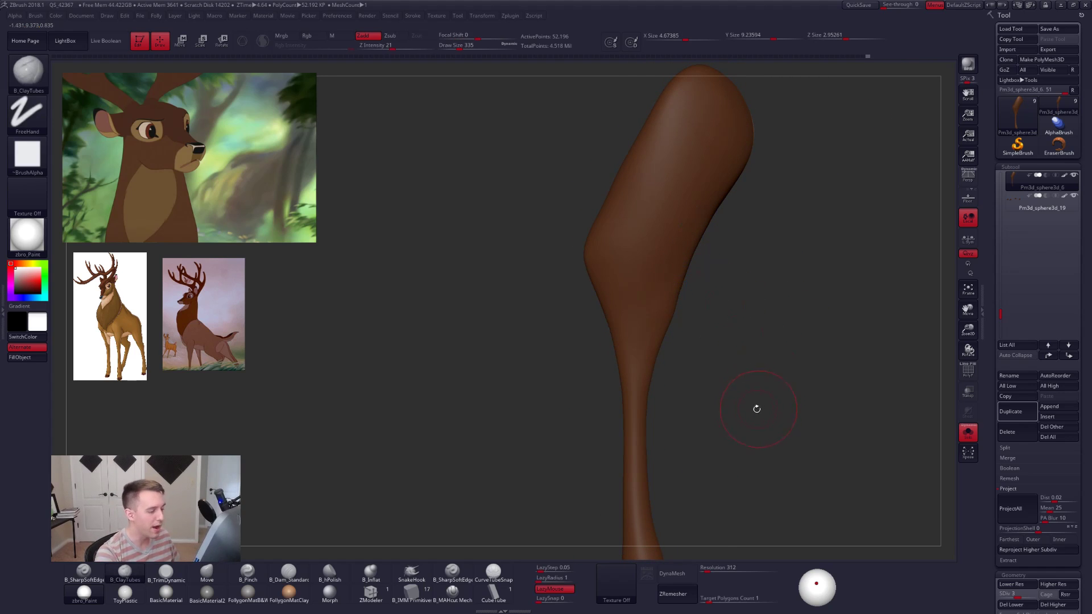
{"action": "key", "text": "space"}
{"action": "left_click_drag", "start_coordinate": [663, 344], "coordinate": [665, 344]}
{"action": "right_click_drag", "start_coordinate": [660, 322], "coordinate": [651, 314], "text": "ctrl"}
{"action": "key", "text": "space"}
{"action": "left_click", "coordinate": [651, 312]}
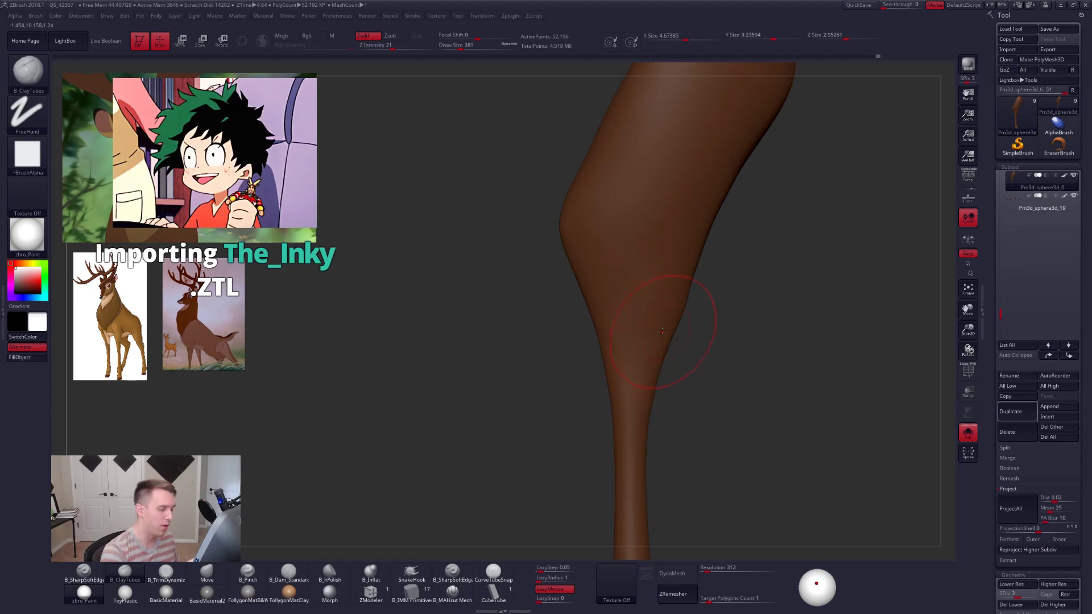
Set the brush size to 465 and check the whole front leg's silhouette in side view.
{"action": "key", "text": "f"}
{"action": "right_click_drag", "start_coordinate": [665, 332], "coordinate": [617, 326], "text": "alt"}
{"action": "key", "text": "space"}
{"action": "left_click_drag", "start_coordinate": [615, 289], "coordinate": [622, 289]}
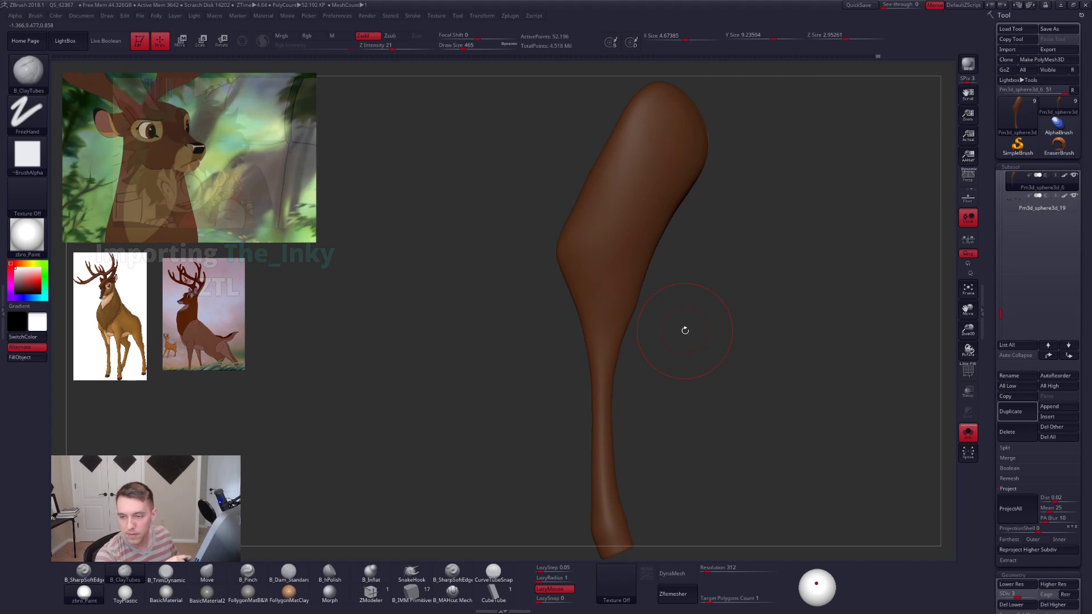
{"action": "left_click_drag", "start_coordinate": [686, 330], "coordinate": [764, 371]}
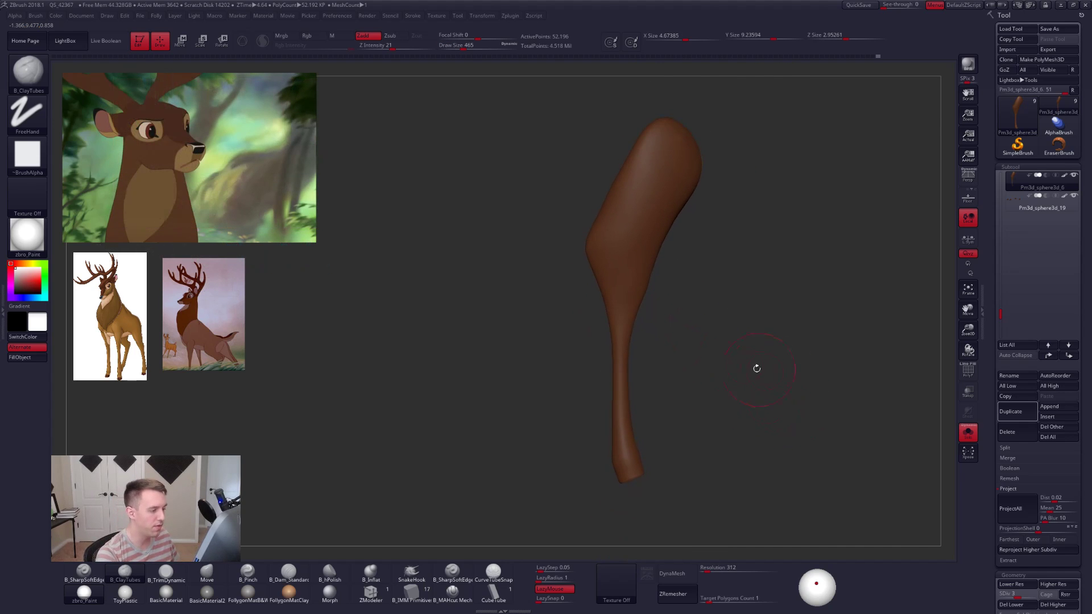
Set the brush size to 306 for refining the side contour around and below the knee.
{"action": "key", "text": "shift+s"}
{"action": "right_click_drag", "start_coordinate": [636, 283], "coordinate": [639, 297], "text": "ctrl"}
{"action": "key", "text": "space"}
{"action": "left_click_drag", "start_coordinate": [639, 298], "coordinate": [633, 297]}
{"action": "key", "text": "space"}
{"action": "key", "text": "shift+s"}
{"action": "right_click_drag", "start_coordinate": [628, 285], "coordinate": [624, 307], "text": "ctrl"}
{"action": "key", "text": "space"}
{"action": "left_click_drag", "start_coordinate": [621, 313], "coordinate": [618, 312]}
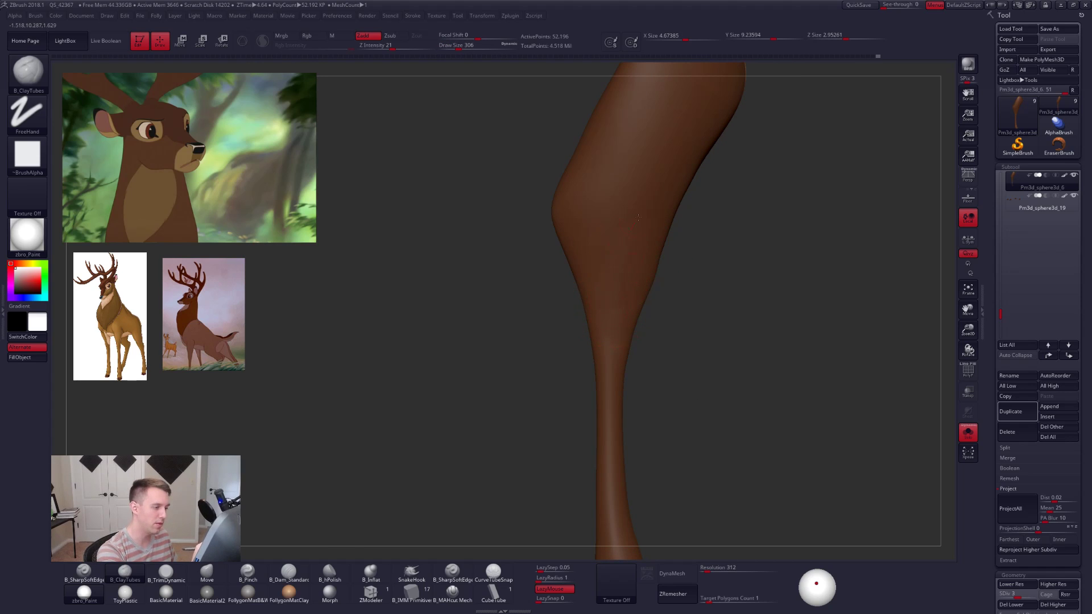
Show the whole deer around the front leg and switch to the Move brush with a draw size of 500.
{"action": "key", "text": "shift"}
{"action": "mouse_move", "coordinate": [624, 297]}
{"action": "right_mouse_down", "text": "ctrl"}
{"action": "mouse_move", "coordinate": [643, 326]}
{"action": "mouse_move", "coordinate": [627, 285]}
{"action": "right_mouse_up", "text": "ctrl"}
{"action": "left_click_drag", "start_coordinate": [671, 319], "coordinate": [700, 345]}
{"action": "right_click_drag", "start_coordinate": [731, 410], "coordinate": [772, 429], "text": "ctrl"}
{"action": "key", "text": "alt+s"}
{"action": "right_click_drag", "start_coordinate": [697, 326], "coordinate": [696, 319], "text": "ctrl"}
{"action": "key", "text": "space"}
{"action": "key", "text": "b"}
{"action": "key", "text": "m"}
{"action": "key", "text": "v"}
{"action": "key", "text": "space"}
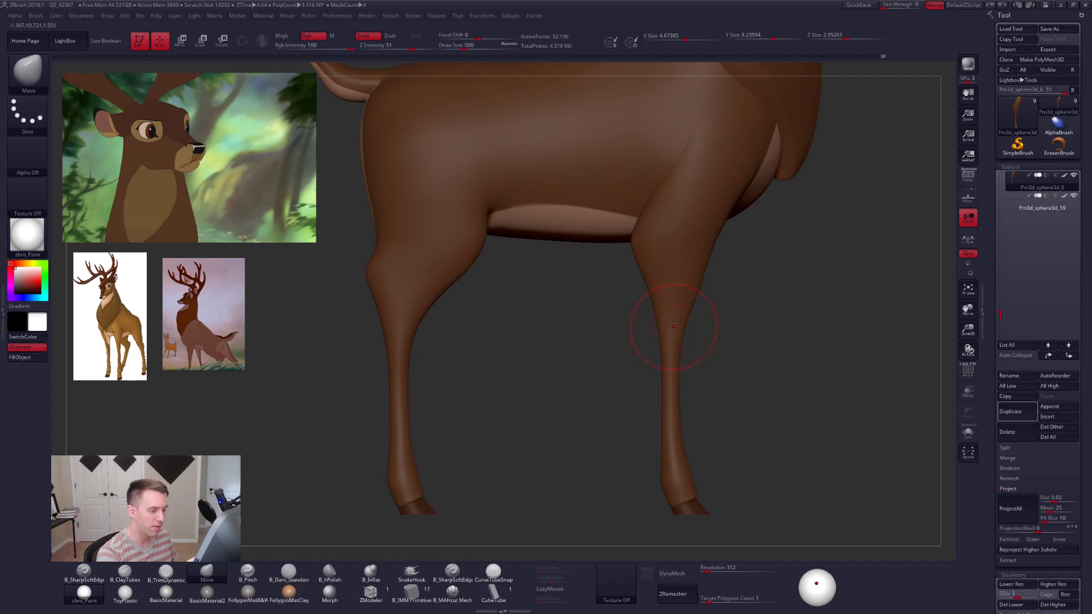
Reshape the front leg at subdivision level 1 with the Move brush and isolate the front legs.
{"action": "right_click", "coordinate": [672, 327], "text": "ctrl"}
{"action": "key", "text": "shift"}
{"action": "key", "text": "shift+d"}
{"action": "mouse_move", "coordinate": [658, 313]}
{"action": "right_mouse_down", "text": "alt"}
{"action": "mouse_move", "coordinate": [654, 285]}
{"action": "mouse_move", "coordinate": [681, 253]}
{"action": "mouse_move", "coordinate": [663, 306]}
{"action": "right_mouse_up", "text": "alt"}
{"action": "key", "text": "alt+s"}
{"action": "key", "text": "space"}
{"action": "left_click_drag", "start_coordinate": [663, 306], "coordinate": [658, 306]}
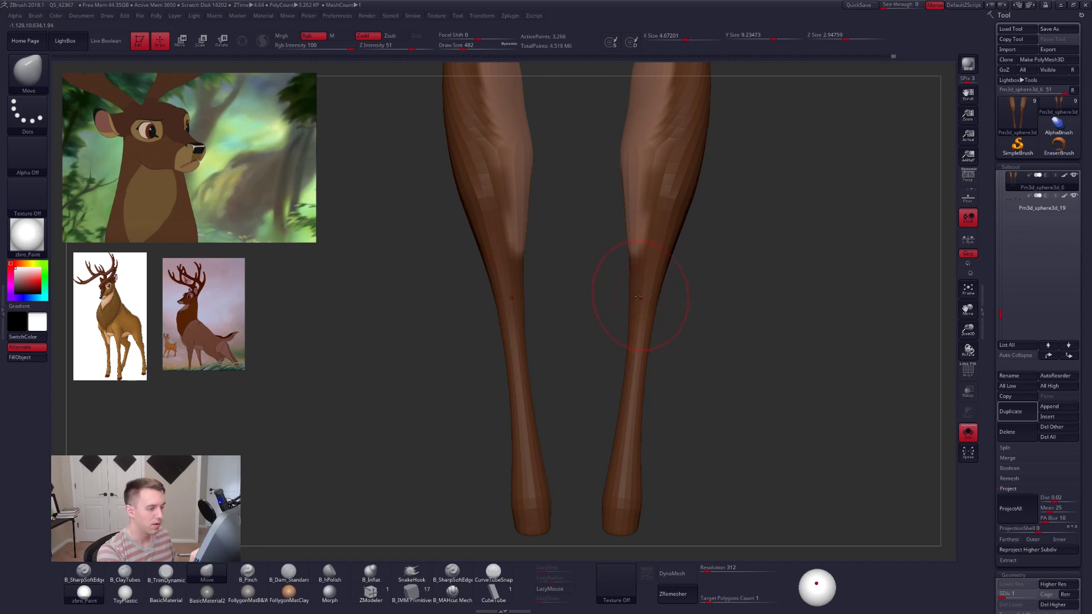
Raise the isolated front legs to subdivision level 5 and adjust the Move brush's draw size.
{"action": "key", "text": "d"}
{"action": "key", "text": "d"}
{"action": "key", "text": "d"}
{"action": "key", "text": "d"}
{"action": "key", "text": "space"}
{"action": "left_click_drag", "start_coordinate": [646, 284], "coordinate": [643, 285]}
{"action": "mouse_move", "coordinate": [668, 256]}
{"action": "right_mouse_down"}
{"action": "mouse_move", "coordinate": [636, 248]}
{"action": "mouse_move", "coordinate": [641, 277]}
{"action": "mouse_move", "coordinate": [607, 274]}
{"action": "right_mouse_up"}
{"action": "mouse_move", "coordinate": [655, 188]}
{"action": "right_mouse_down", "text": "alt"}
{"action": "mouse_move", "coordinate": [606, 212]}
{"action": "mouse_move", "coordinate": [618, 249]}
{"action": "right_mouse_up", "text": "alt"}
{"action": "key", "text": "space"}
{"action": "left_click_drag", "start_coordinate": [617, 251], "coordinate": [619, 250]}
Refine the elbow area of the front legs with the ClayTubes brush and smoothing, working at subdivision levels 3 and 4.
{"action": "key", "text": "shift+d"}
{"action": "key", "text": "shift+d"}
{"action": "right_click", "coordinate": [620, 230]}
{"action": "right_click_drag", "start_coordinate": [580, 231], "coordinate": [617, 243]}
{"action": "key", "text": "b"}
{"action": "key", "text": "c"}
{"action": "key", "text": "t"}
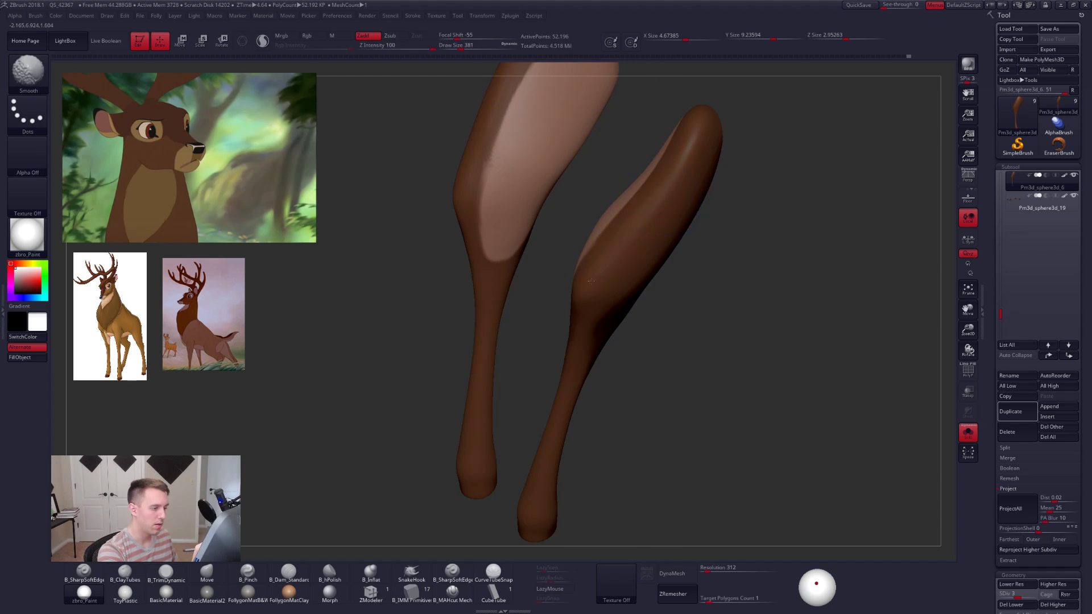
{"action": "right_click_drag", "start_coordinate": [658, 199], "coordinate": [622, 367]}
{"action": "key", "text": "d"}
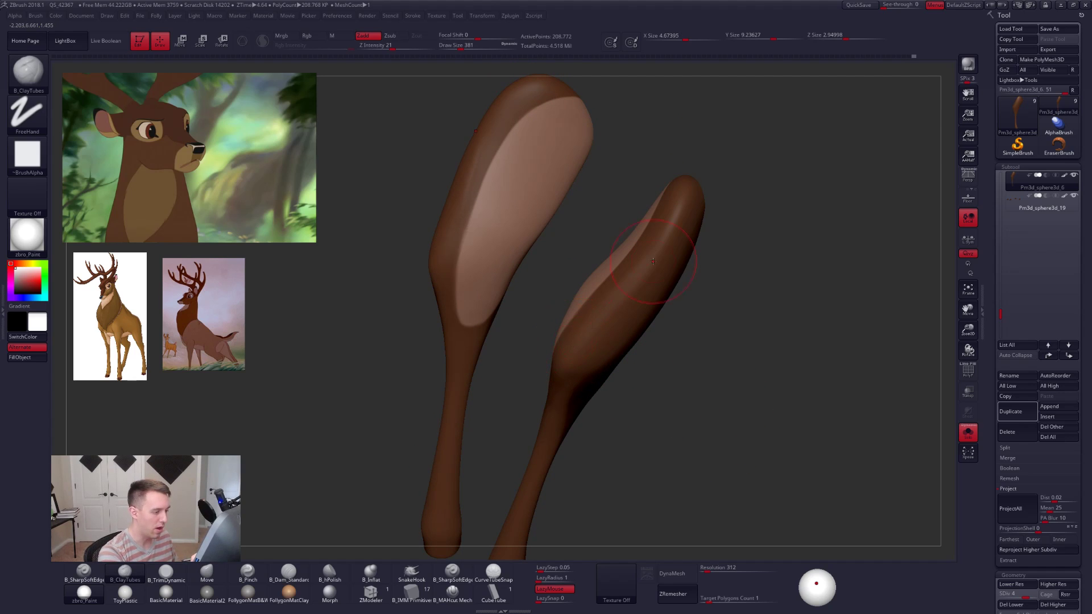
{"action": "right_click_drag", "start_coordinate": [653, 261], "coordinate": [593, 334]}
{"action": "key", "text": "shift"}
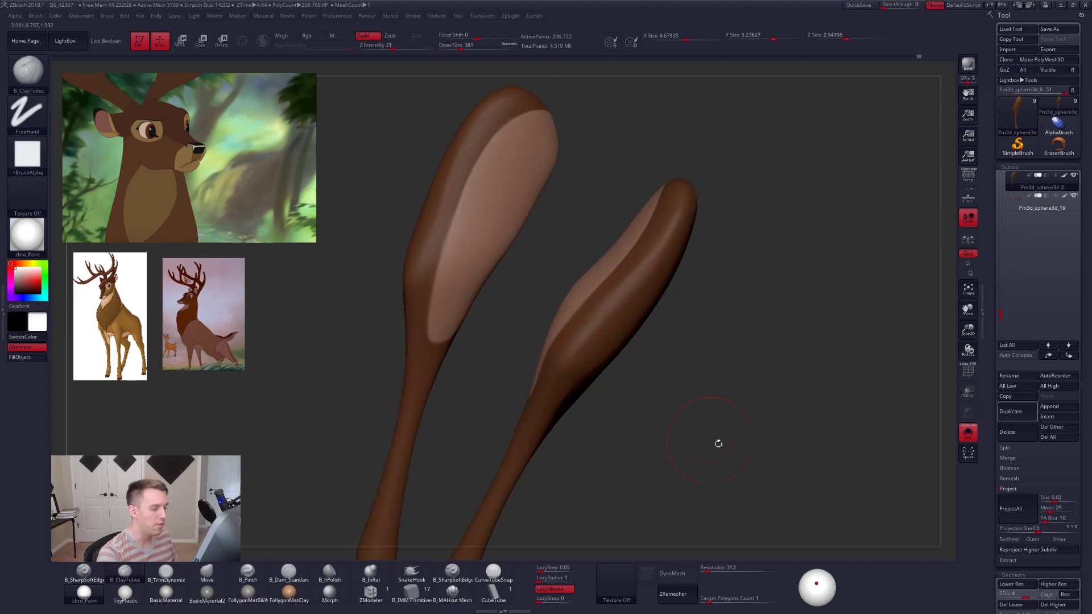
{"action": "right_click_drag", "start_coordinate": [746, 438], "coordinate": [713, 459]}
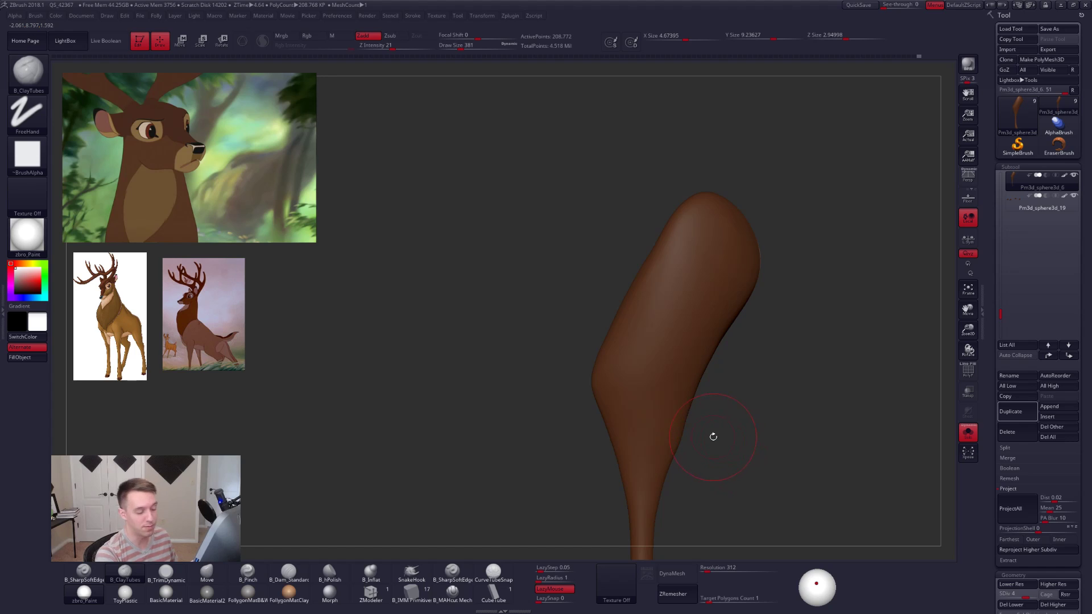
Adjust the upper front leg's silhouette with the Move brush, lowering the mesh to subdivision level 2.
{"action": "key", "text": "b"}
{"action": "key", "text": "m"}
{"action": "key", "text": "v"}
{"action": "key", "text": "space"}
{"action": "left_click_drag", "start_coordinate": [611, 331], "coordinate": [613, 330]}
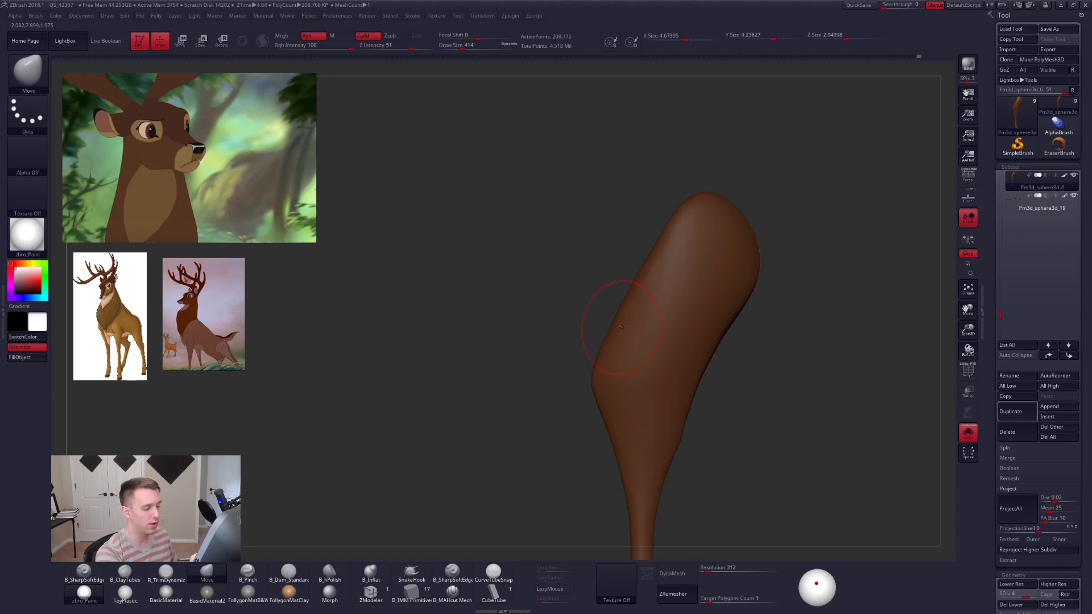
{"action": "key", "text": "shift+d"}
{"action": "key", "text": "shift+d"}
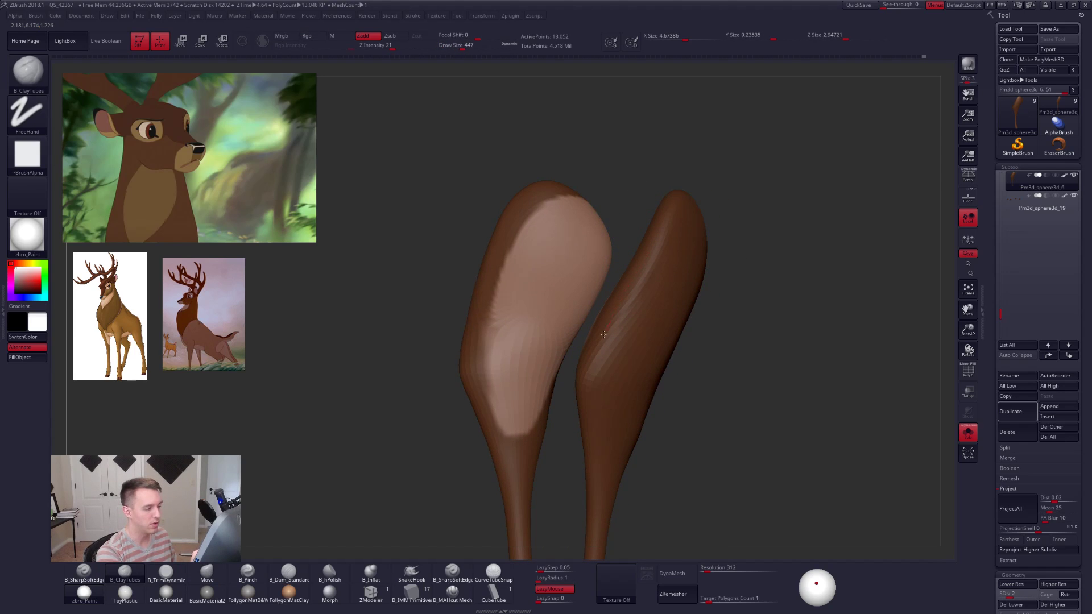
Raise the front legs to subdivision level 5 while smoothing their upper inner surfaces.
{"action": "key", "text": "d"}
{"action": "key", "text": "shift"}
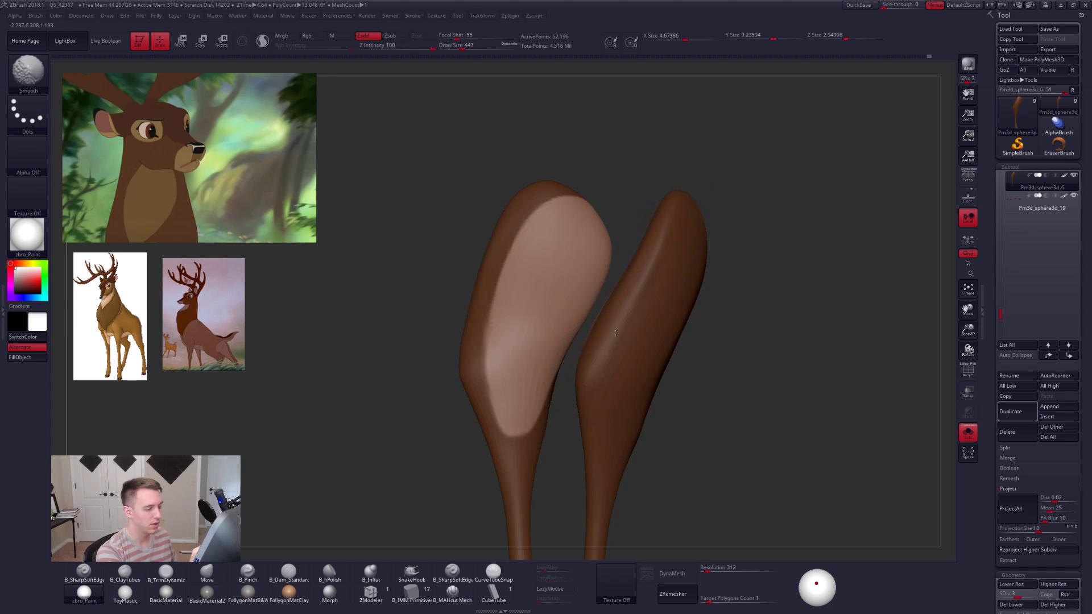
{"action": "key", "text": "d"}
{"action": "mouse_move", "coordinate": [543, 290]}
{"action": "left_mouse_down"}
{"action": "mouse_move", "coordinate": [673, 326]}
{"action": "mouse_move", "coordinate": [570, 238]}
{"action": "left_mouse_up"}
{"action": "key", "text": "d"}
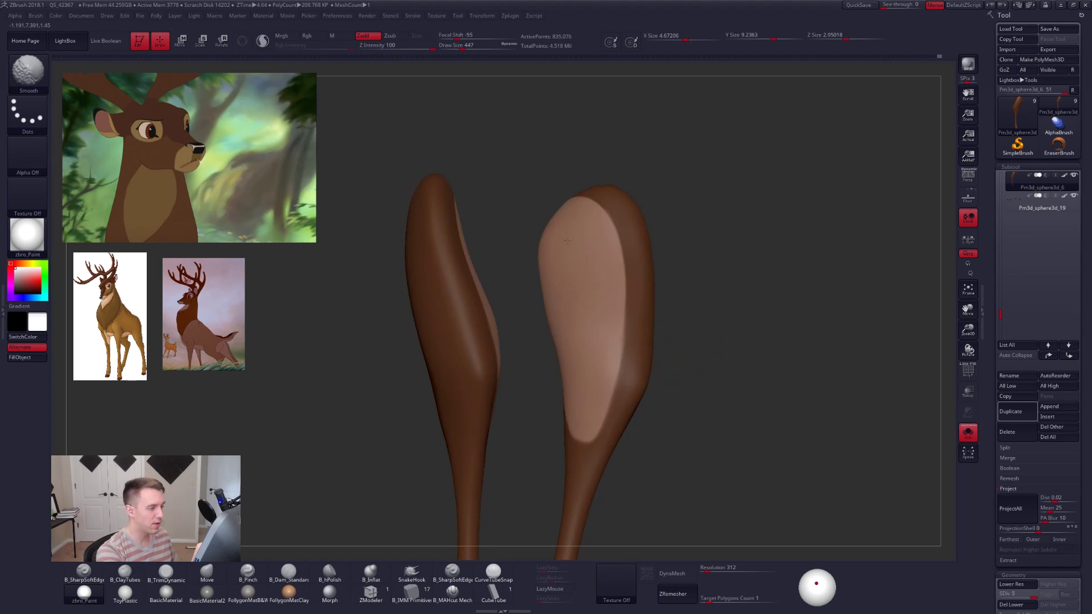
{"action": "mouse_move", "coordinate": [521, 302]}
{"action": "left_mouse_down"}
{"action": "mouse_move", "coordinate": [673, 331]}
{"action": "mouse_move", "coordinate": [663, 288]}
{"action": "mouse_move", "coordinate": [612, 273]}
{"action": "left_mouse_up"}
Build up the forearm above the narrow shin with ClayTubes at a draw size of 292 and smooth the strokes.
{"action": "left_click_drag", "start_coordinate": [662, 301], "coordinate": [677, 341], "text": "alt"}
{"action": "key", "text": "s"}
{"action": "mouse_move", "coordinate": [620, 310]}
{"action": "left_mouse_down"}
{"action": "mouse_move", "coordinate": [603, 310]}
{"action": "mouse_move", "coordinate": [618, 281]}
{"action": "left_mouse_up"}
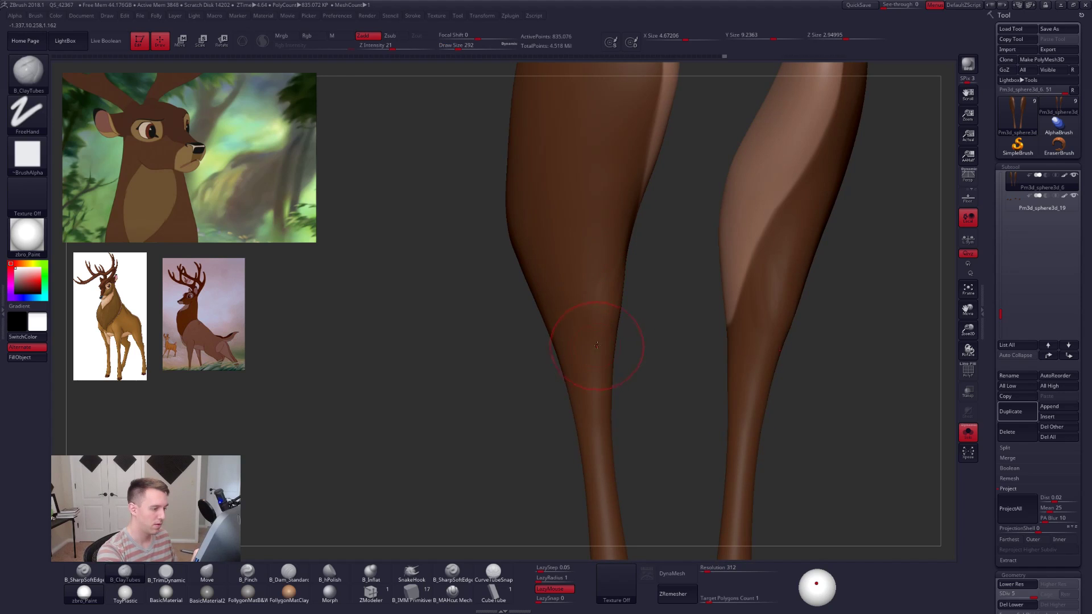
{"action": "left_click_drag", "start_coordinate": [662, 341], "coordinate": [640, 329]}
{"action": "left_click_drag", "start_coordinate": [609, 259], "coordinate": [608, 307]}
{"action": "left_click_drag", "start_coordinate": [671, 318], "coordinate": [642, 319]}
{"action": "left_click_drag", "start_coordinate": [607, 284], "coordinate": [606, 320], "text": "shift"}
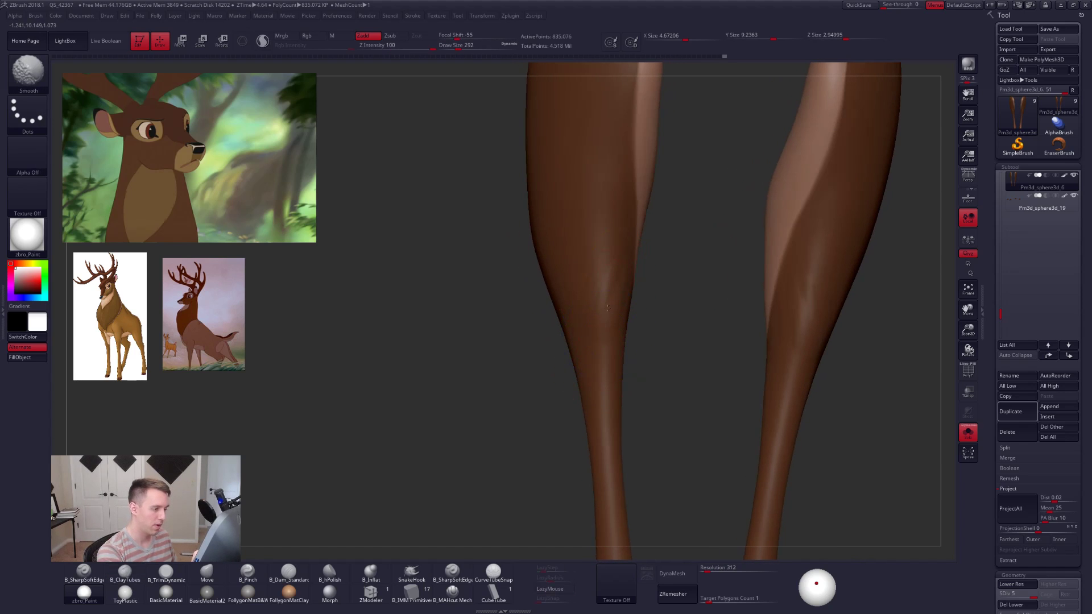
{"action": "key", "text": "shift+d"}
{"action": "key", "text": "d"}
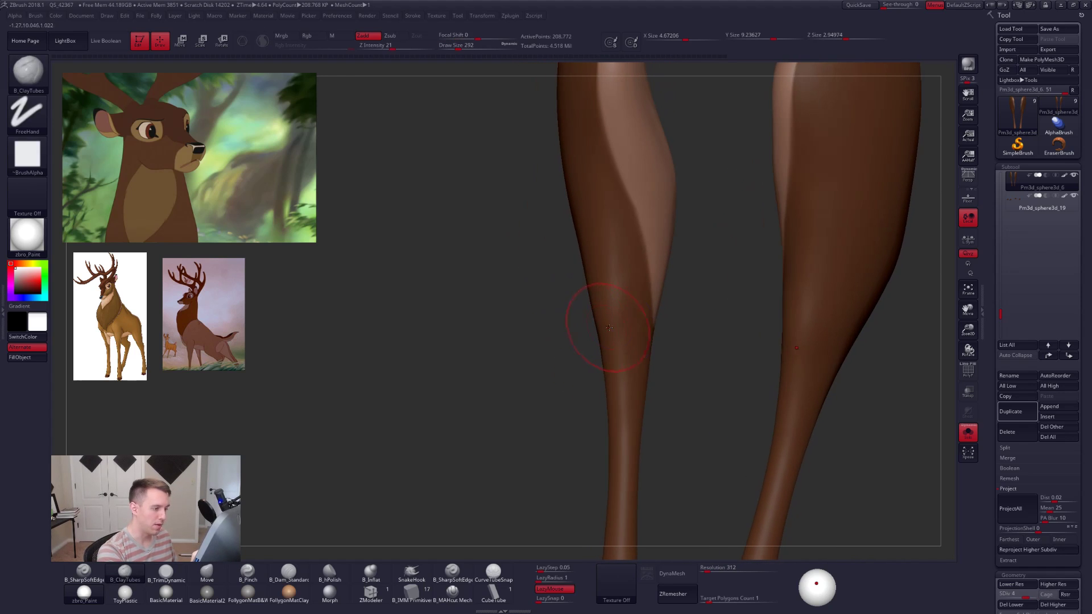
{"action": "mouse_move", "coordinate": [578, 329]}
{"action": "left_mouse_down"}
{"action": "mouse_move", "coordinate": [707, 343]}
{"action": "mouse_move", "coordinate": [675, 331]}
{"action": "mouse_move", "coordinate": [799, 412]}
{"action": "mouse_move", "coordinate": [831, 465]}
{"action": "mouse_move", "coordinate": [795, 439]}
{"action": "left_mouse_up"}
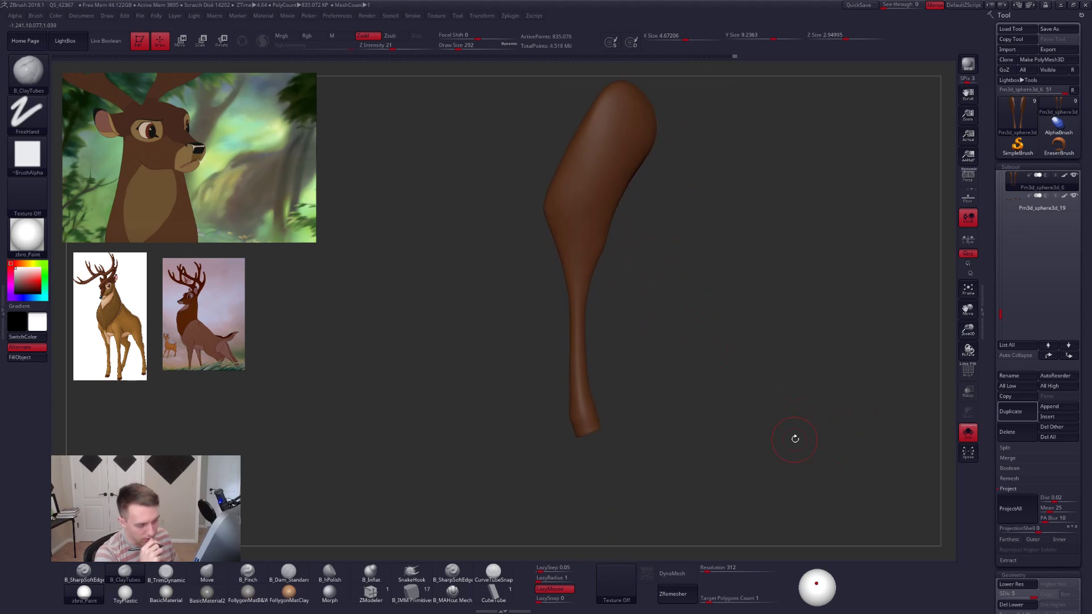
Show the whole deer again and switch to the Move brush for the front leg.
{"action": "key", "text": "alt+s"}
{"action": "left_click_drag", "start_coordinate": [649, 400], "coordinate": [702, 469], "text": "alt"}
{"action": "key", "text": "space"}
{"action": "left_click_drag", "start_coordinate": [648, 349], "coordinate": [653, 349]}
{"action": "mouse_move", "coordinate": [695, 408]}
{"action": "left_mouse_down", "text": "alt"}
{"action": "mouse_move", "coordinate": [686, 383]}
{"action": "mouse_move", "coordinate": [688, 401]}
{"action": "left_mouse_up", "text": "alt"}
{"action": "left_click_drag", "start_coordinate": [669, 364], "coordinate": [678, 418], "text": "alt"}
{"action": "key", "text": "space"}
{"action": "left_click_drag", "start_coordinate": [665, 335], "coordinate": [663, 336]}
{"action": "key", "text": "b"}
{"action": "key", "text": "m"}
{"action": "key", "text": "v"}
Reshape the front leg below the elbow at subdivision level 1 using the Move brush with a draw size of 576.
{"action": "key", "text": "shift+d"}
{"action": "key", "text": "shift+d"}
{"action": "key", "text": "shift+d"}
{"action": "key", "text": "shift+d"}
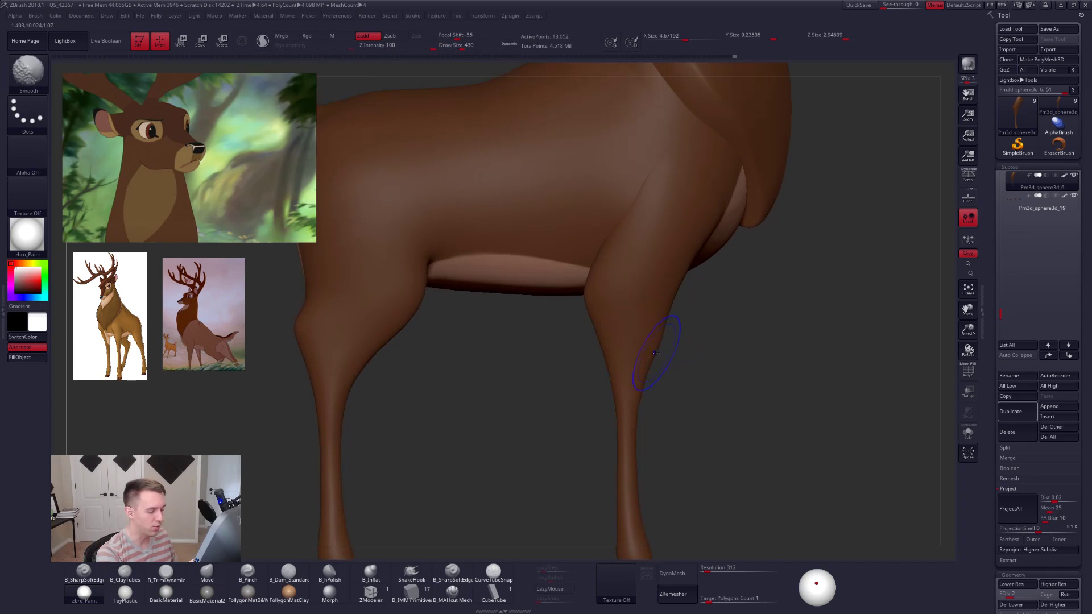
{"action": "key", "text": "space"}
{"action": "left_click_drag", "start_coordinate": [668, 345], "coordinate": [670, 344]}
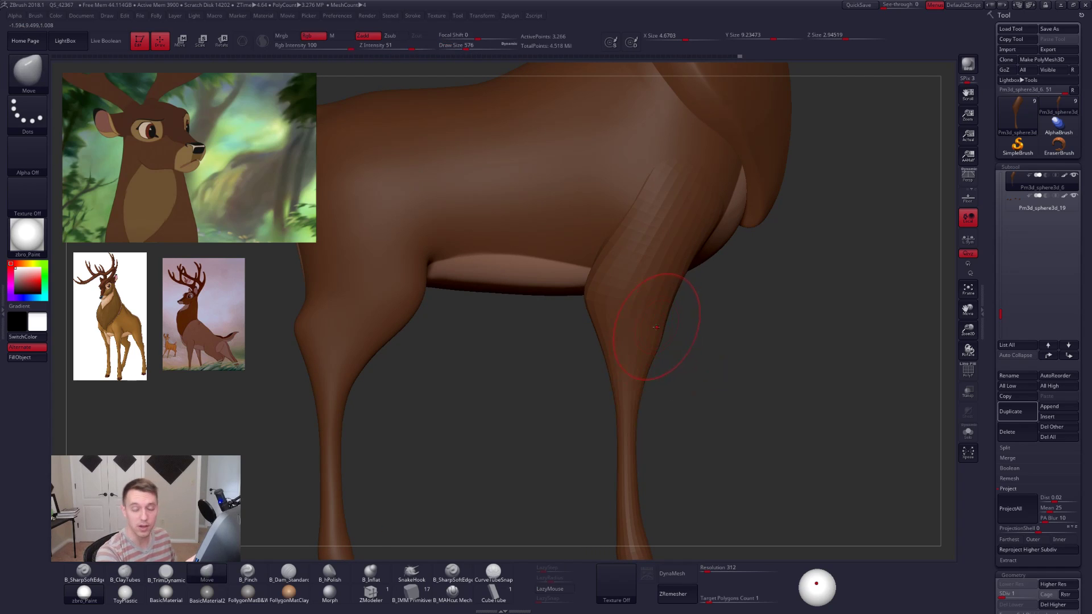
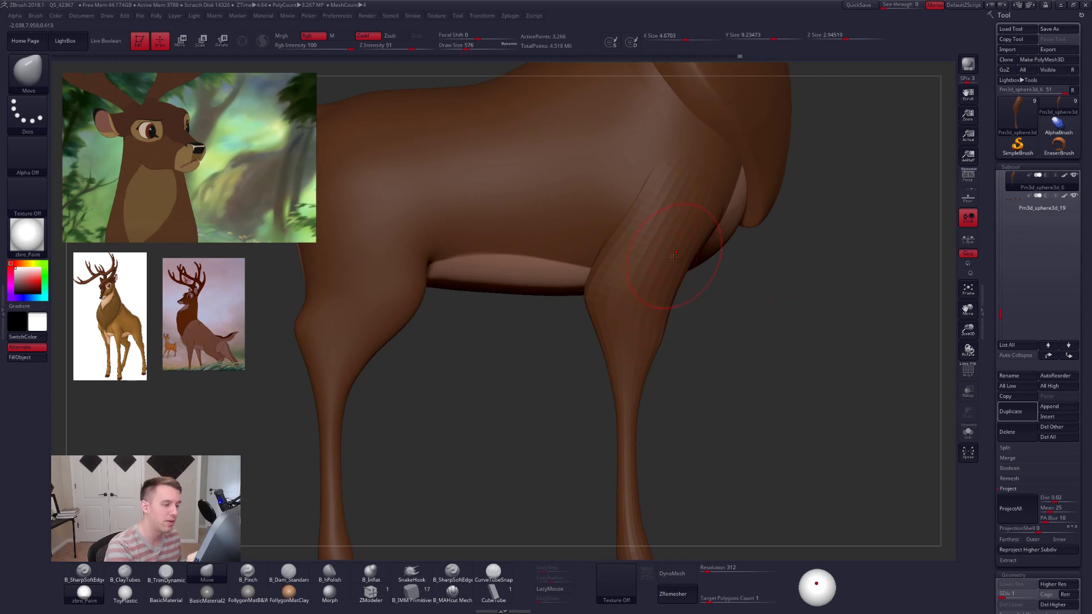
Adjust the upper front leg against the body and return it to subdivision level 5.
{"action": "right_click_drag", "start_coordinate": [674, 269], "coordinate": [627, 246], "text": "ctrl"}
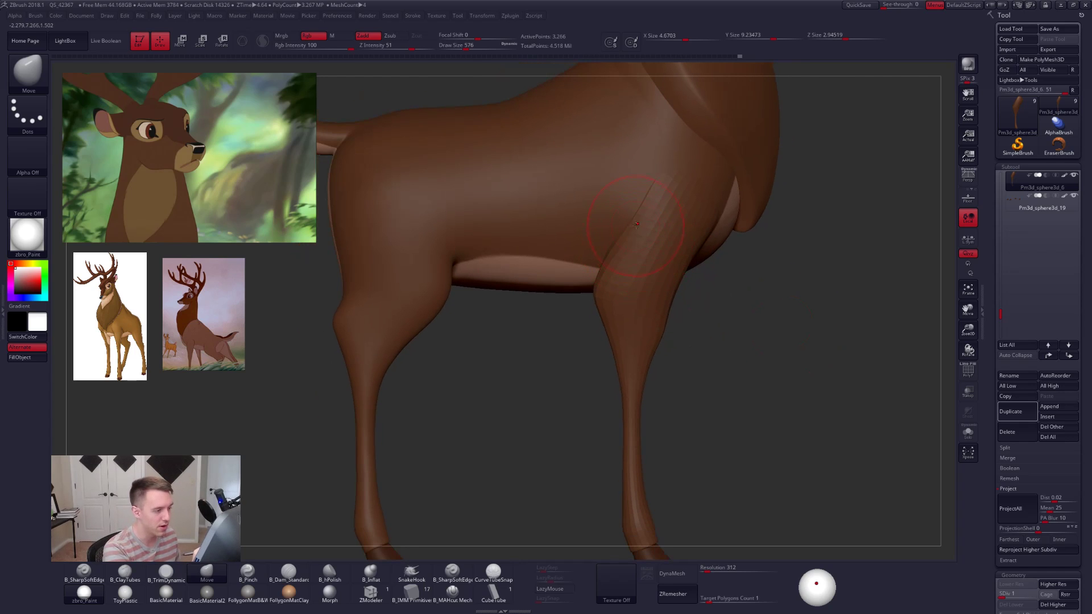
{"action": "right_click_drag", "start_coordinate": [591, 312], "coordinate": [650, 302], "text": "alt"}
{"action": "key", "text": "d"}
{"action": "key", "text": "d"}
{"action": "key", "text": "d"}
{"action": "key", "text": "d"}
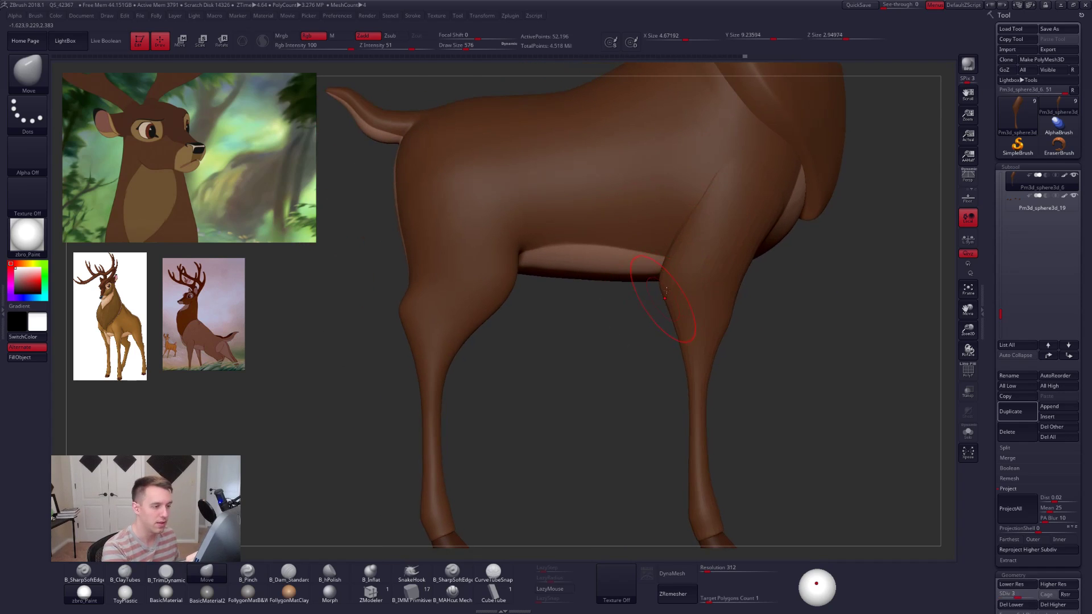
{"action": "mouse_move", "coordinate": [695, 220]}
{"action": "right_mouse_down"}
{"action": "mouse_move", "coordinate": [719, 241]}
{"action": "mouse_move", "coordinate": [628, 240]}
{"action": "right_mouse_up"}
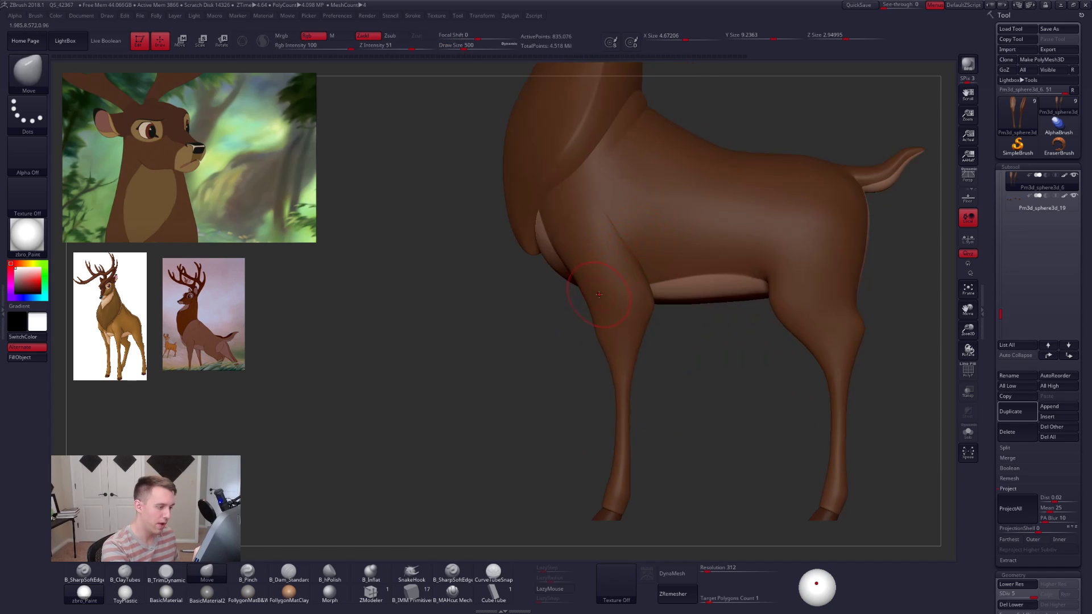
Lower the front leg to subdivision level 2 and adjust its forearm contour with the Move brush.
{"action": "key", "text": "shift+d"}
{"action": "key", "text": "shift+d"}
{"action": "key", "text": "shift+d"}
{"action": "key", "text": "space"}
{"action": "left_click_drag", "start_coordinate": [615, 331], "coordinate": [609, 331]}
{"action": "mouse_move", "coordinate": [598, 308]}
{"action": "right_mouse_down"}
{"action": "mouse_move", "coordinate": [611, 311]}
{"action": "mouse_move", "coordinate": [606, 340]}
{"action": "right_mouse_up"}
{"action": "mouse_move", "coordinate": [564, 287]}
{"action": "right_mouse_down"}
{"action": "mouse_move", "coordinate": [606, 293]}
{"action": "mouse_move", "coordinate": [547, 302]}
{"action": "mouse_move", "coordinate": [566, 303]}
{"action": "mouse_move", "coordinate": [579, 276]}
{"action": "right_mouse_up"}
Smooth the front edge of the upper front leg beneath the chest at subdivision level 2.
{"action": "key", "text": "shift+d"}
{"action": "key", "text": "space"}
{"action": "key", "text": "d"}
{"action": "left_click_drag", "start_coordinate": [576, 275], "coordinate": [581, 296], "text": "shift"}
{"action": "mouse_move", "coordinate": [627, 364]}
{"action": "right_mouse_down"}
{"action": "mouse_move", "coordinate": [585, 372]}
{"action": "mouse_move", "coordinate": [581, 307]}
{"action": "right_mouse_up"}
{"action": "right_click_drag", "start_coordinate": [626, 392], "coordinate": [660, 393], "text": "alt"}
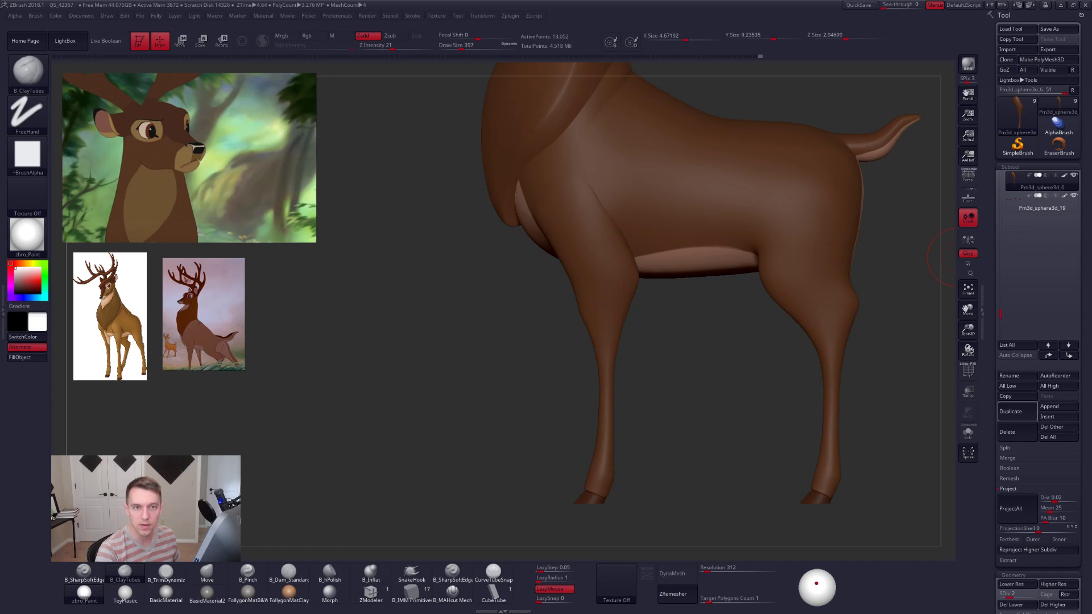
Switch to Chrome, search Google Images for "deer profile" in a new tab, and preview the fallow deer buck photo.
{"action": "left_click_drag", "start_coordinate": [695, 185], "coordinate": [664, 148]}
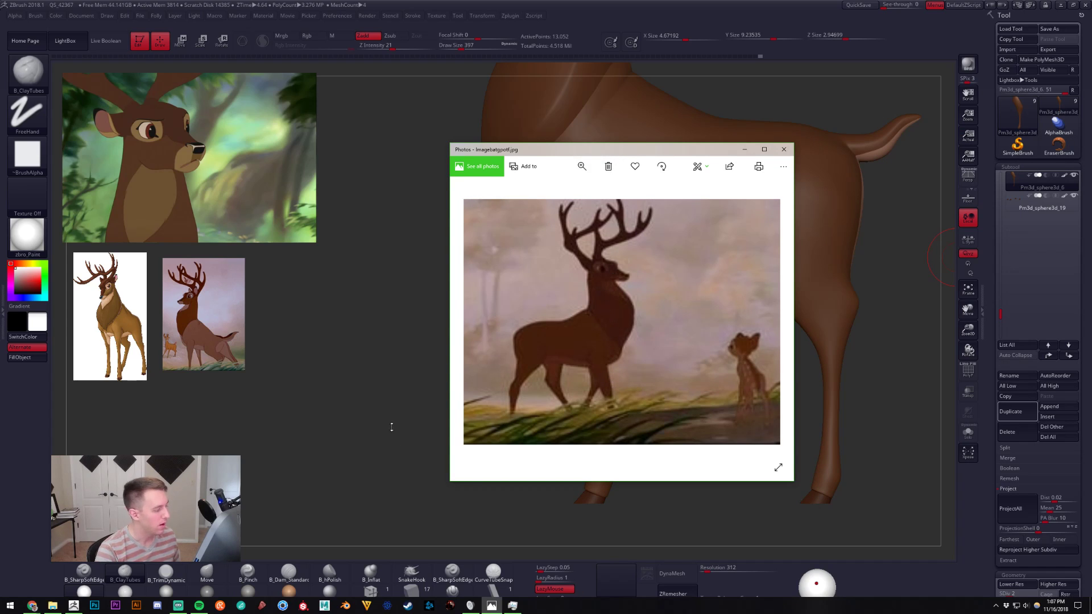
{"action": "mouse_move", "coordinate": [33, 603]}
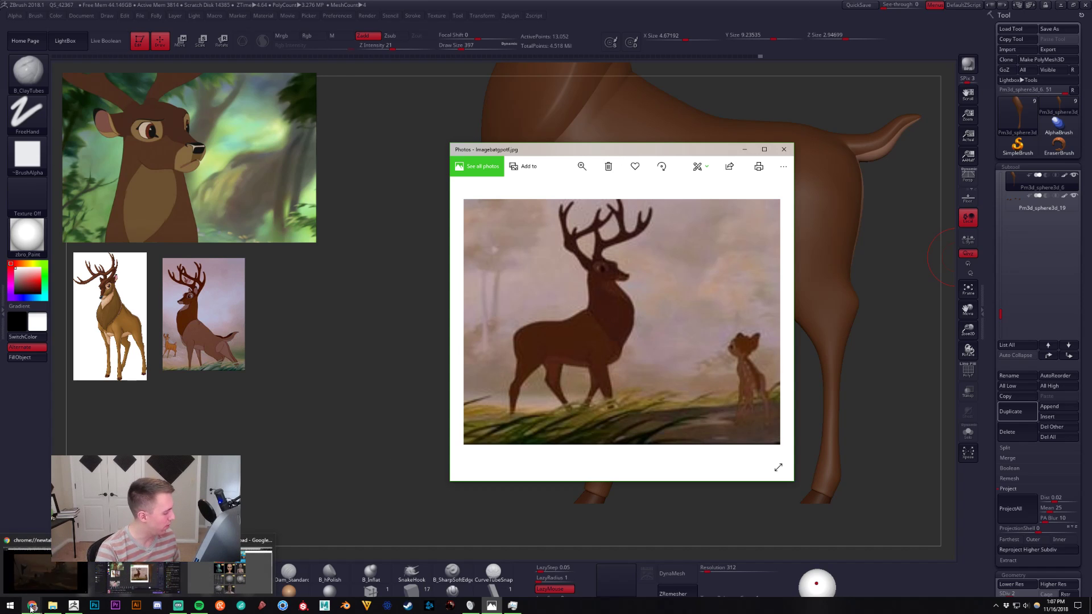
{"action": "left_click", "coordinate": [243, 573]}
{"action": "key", "text": "ctrl+t"}
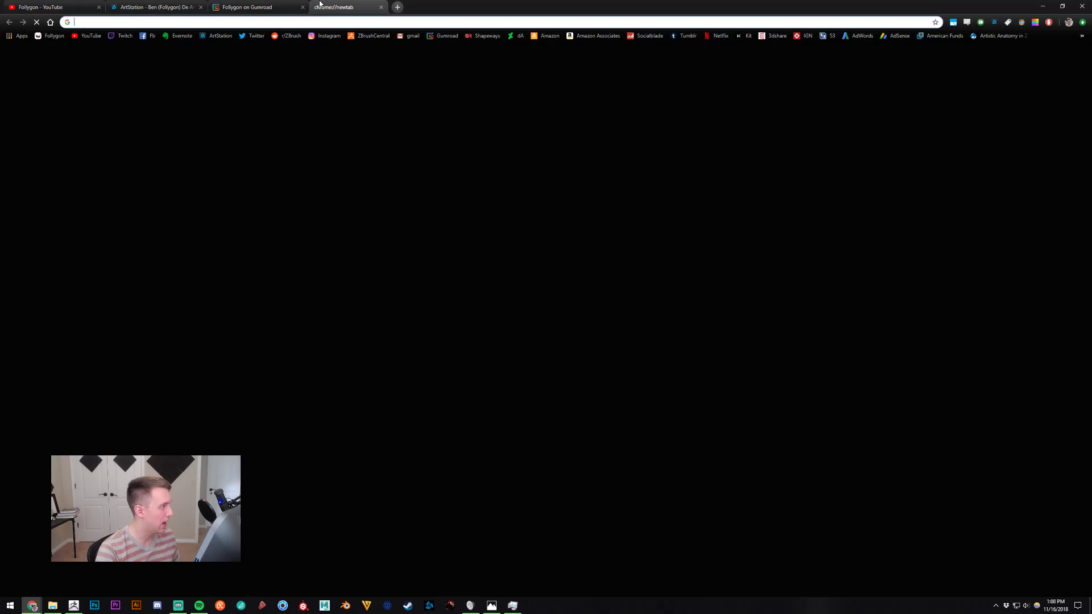
{"action": "type", "text": "deer"}
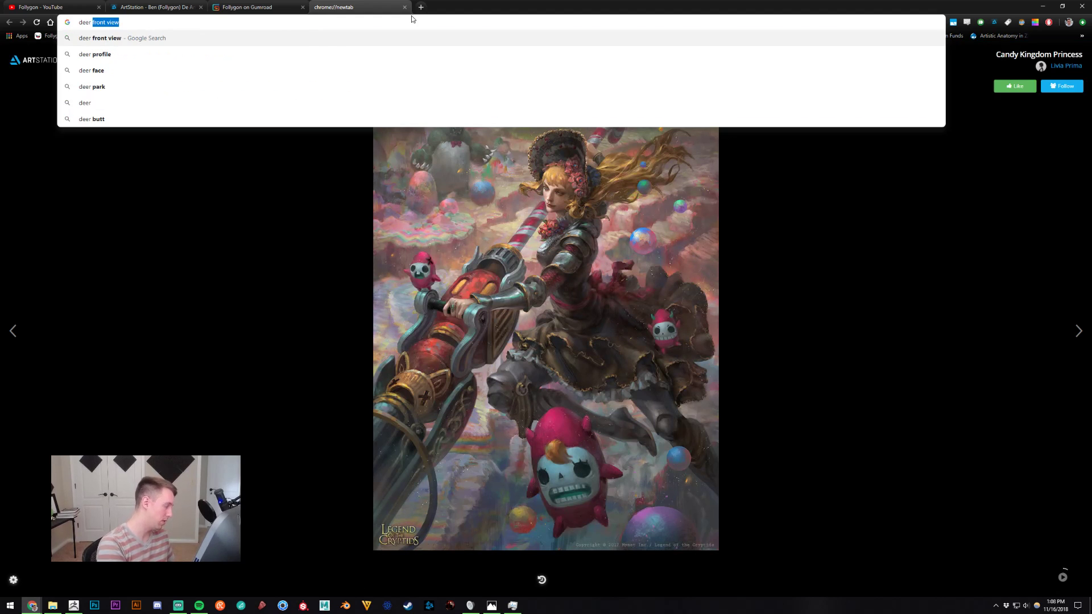
{"action": "type", "text": " pro"}
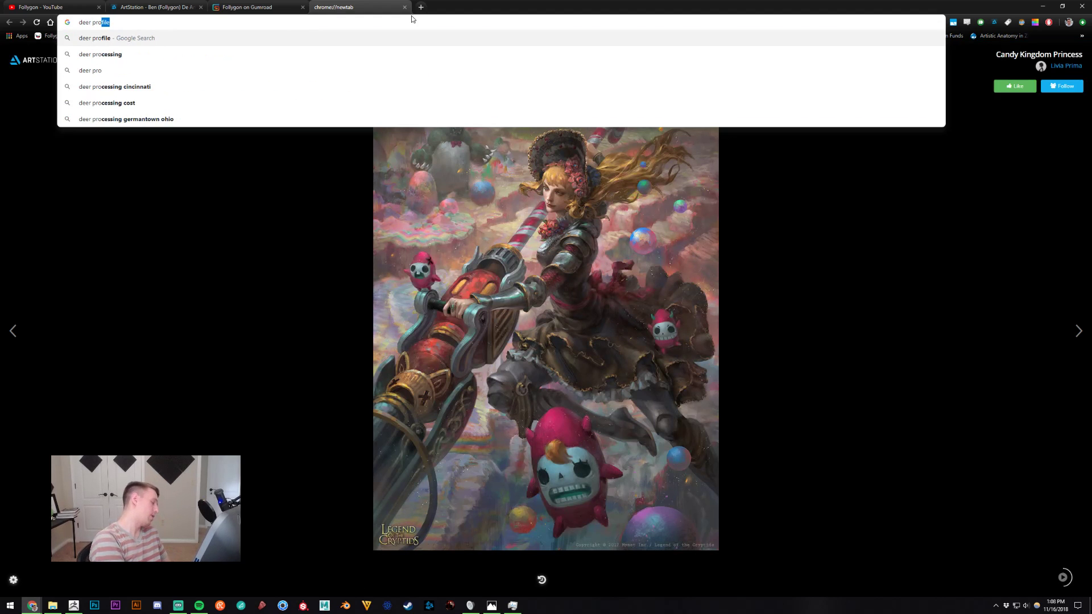
{"action": "type", "text": "file"}
{"action": "key", "text": "Return"}
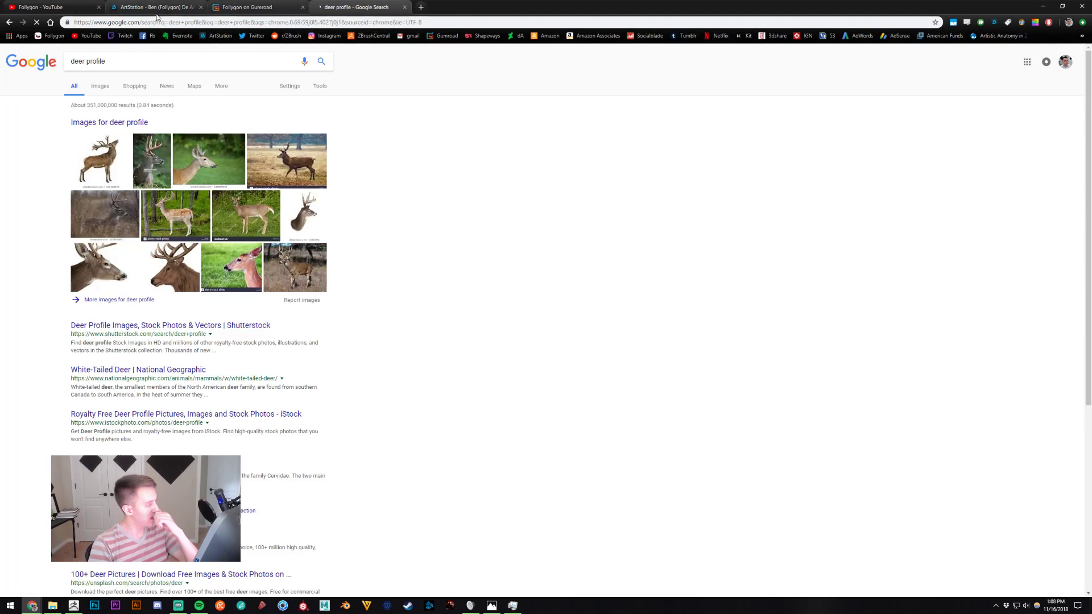
{"action": "left_click", "coordinate": [103, 90]}
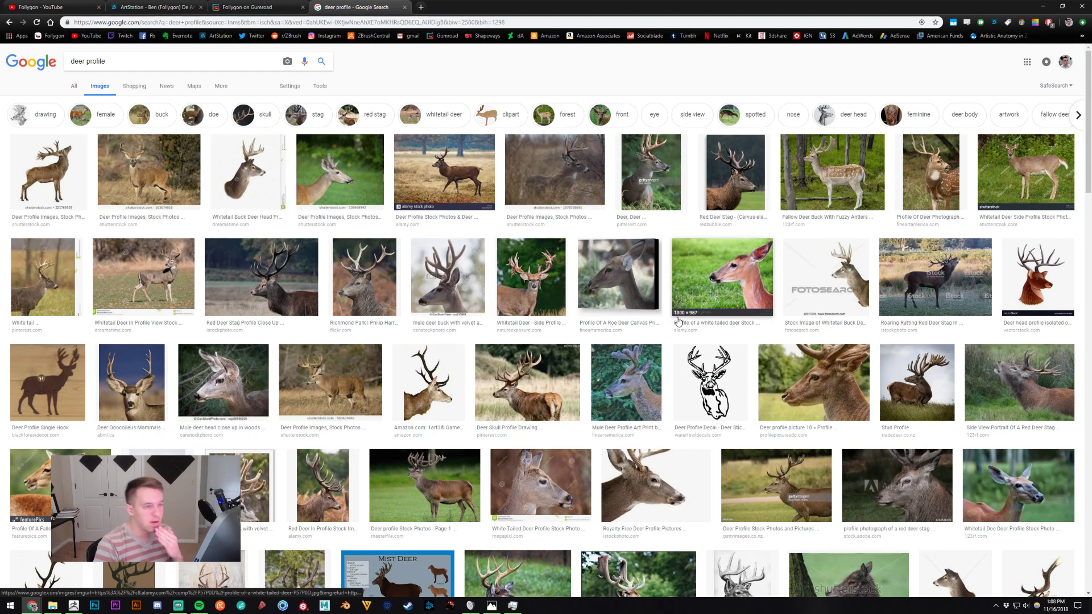
{"action": "left_click", "coordinate": [799, 197]}
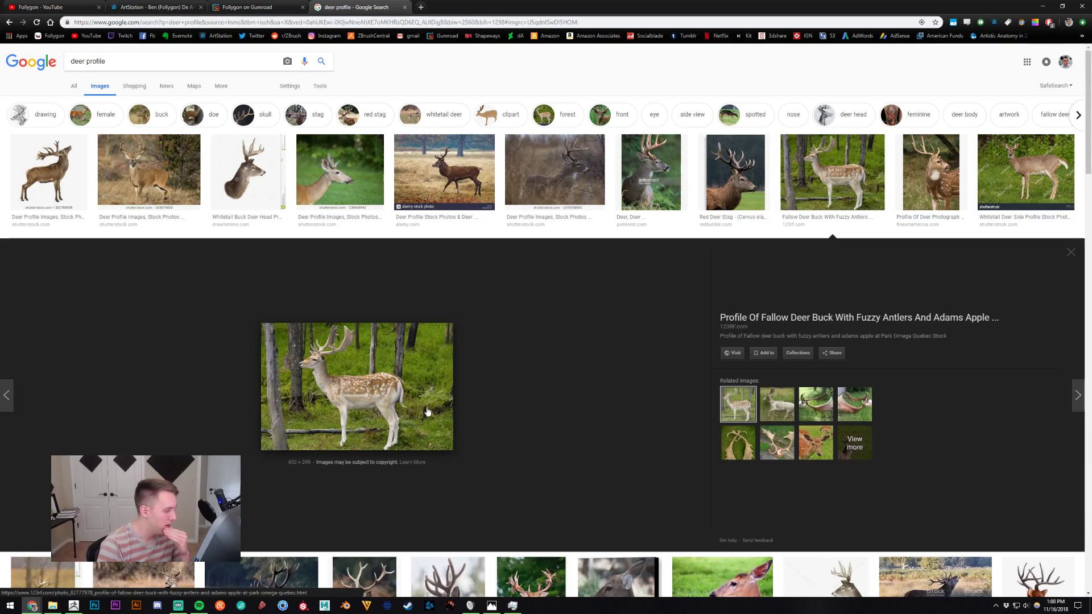
Search images for "deer skeleton", preview the mounted side-view skeleton from Pinterest, and return to the deer profile results.
{"action": "double_click", "coordinate": [194, 63]}
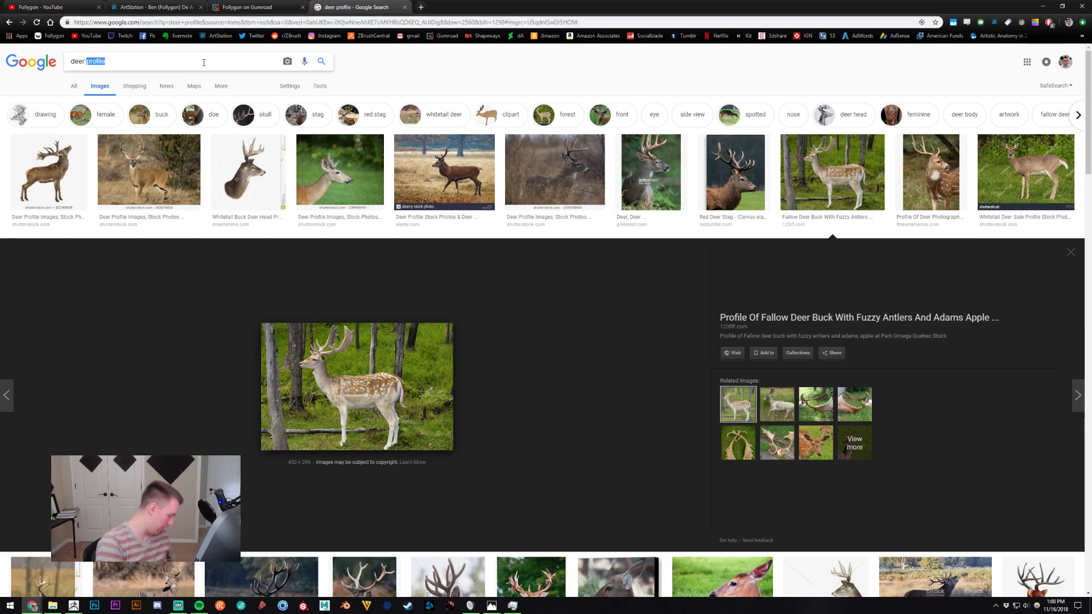
{"action": "type", "text": "skel"}
{"action": "key", "text": "Down"}
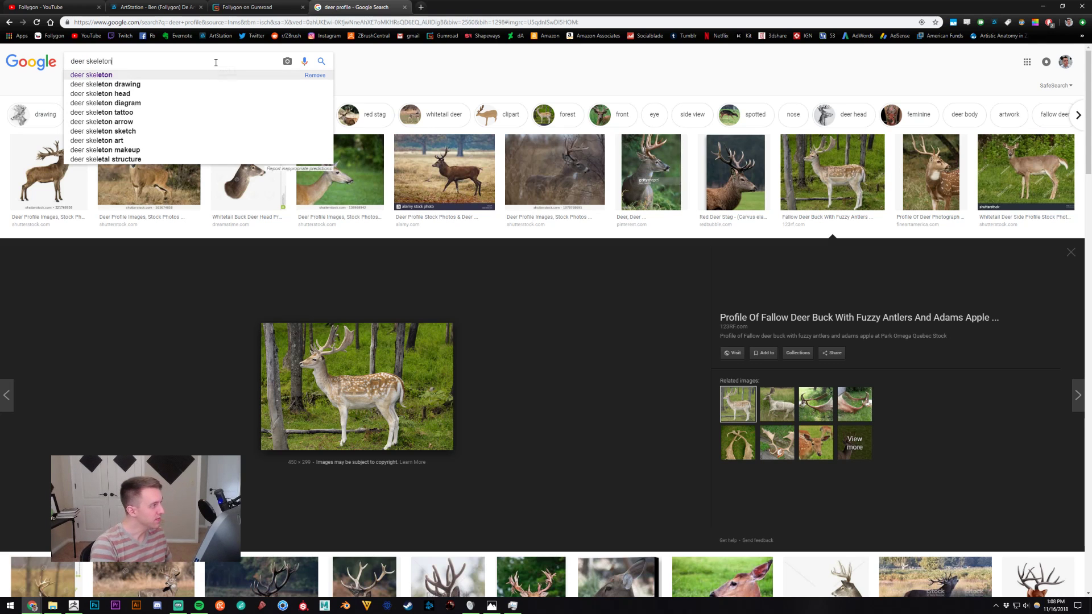
{"action": "key", "text": "Return"}
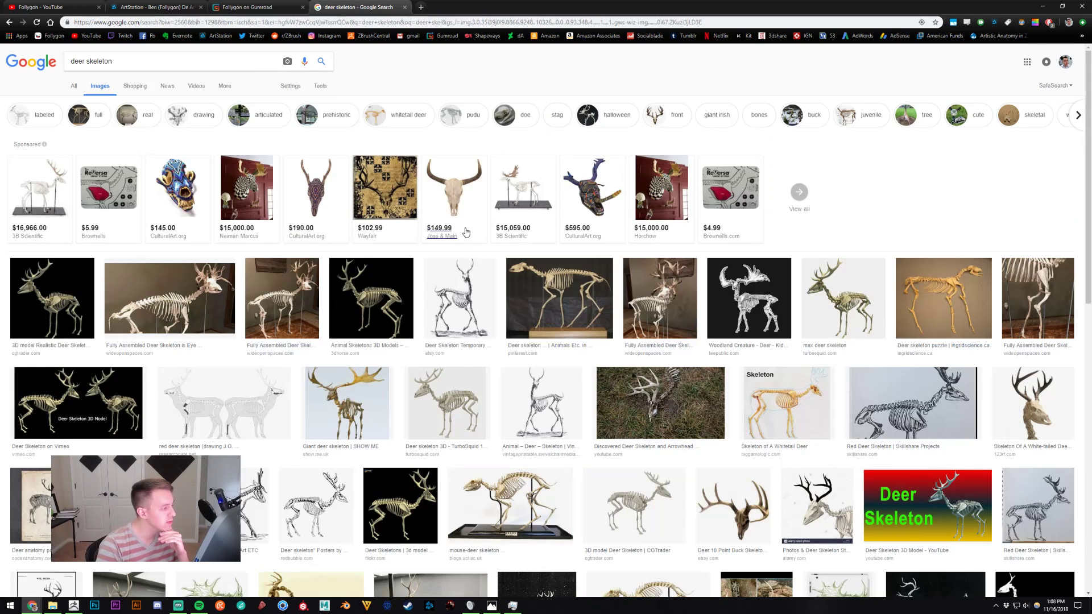
{"action": "scroll", "coordinate": [508, 239], "scroll_direction": "down", "scroll_amount": 2}
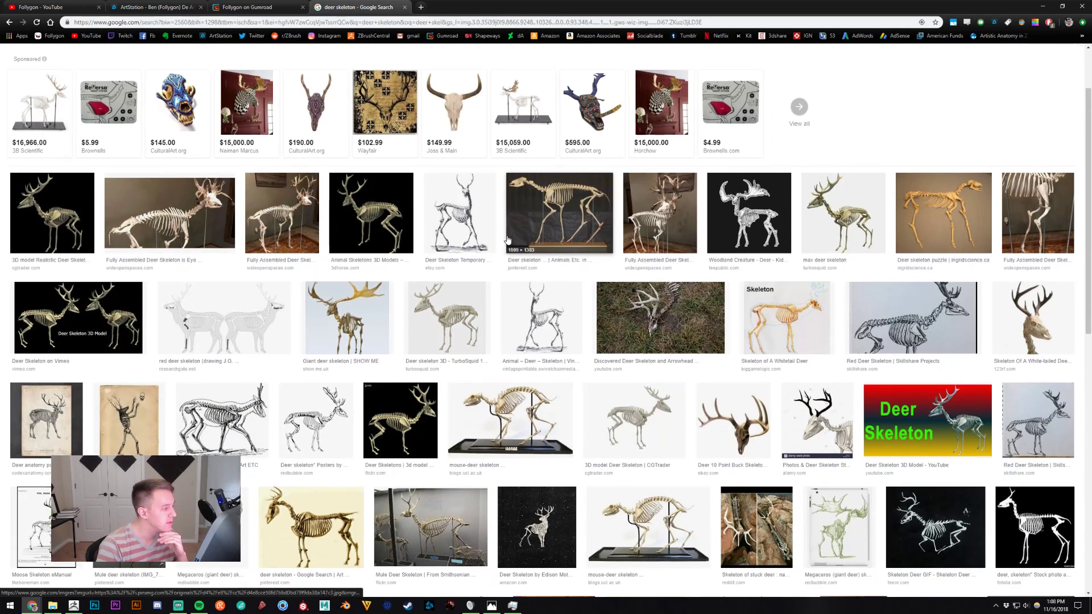
{"action": "left_click", "coordinate": [562, 204]}
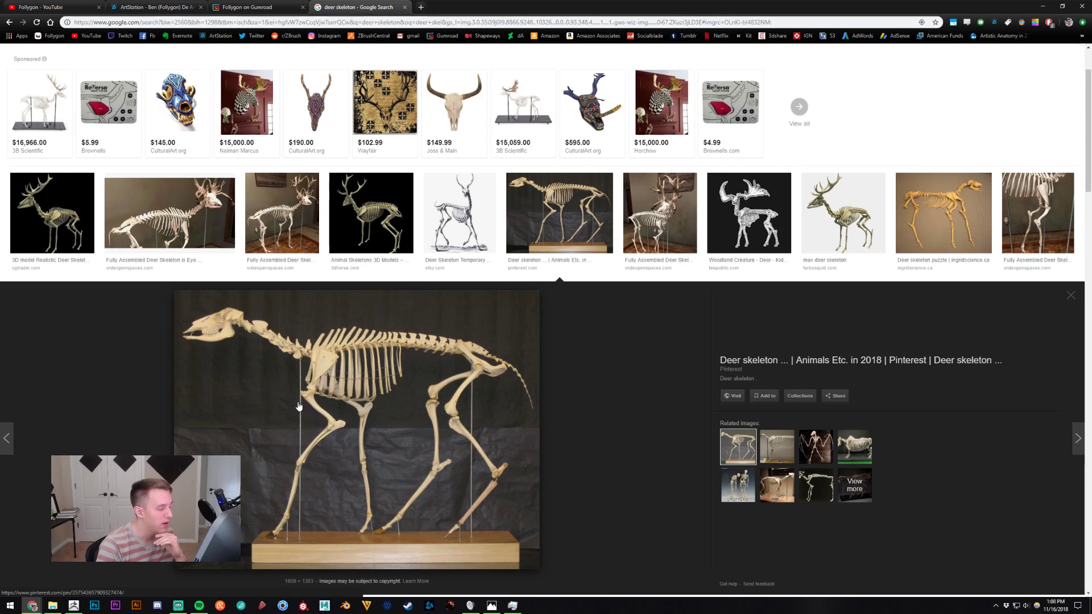
{"action": "left_click", "coordinate": [10, 23]}
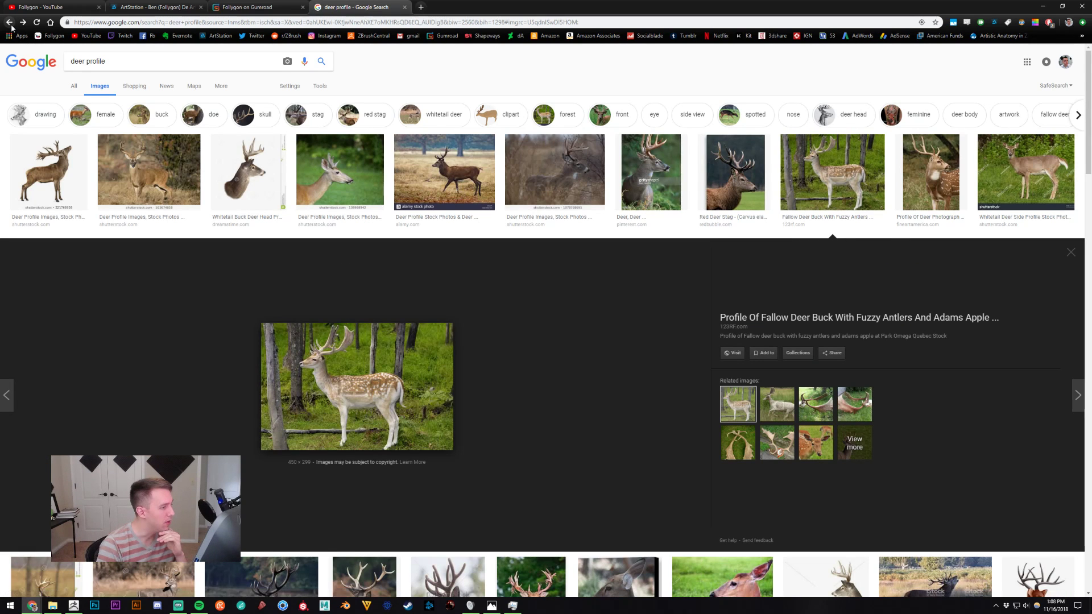
Return to ZBrush from the deer profile results and make the front leg the active subtool.
{"action": "left_click", "coordinate": [10, 23]}
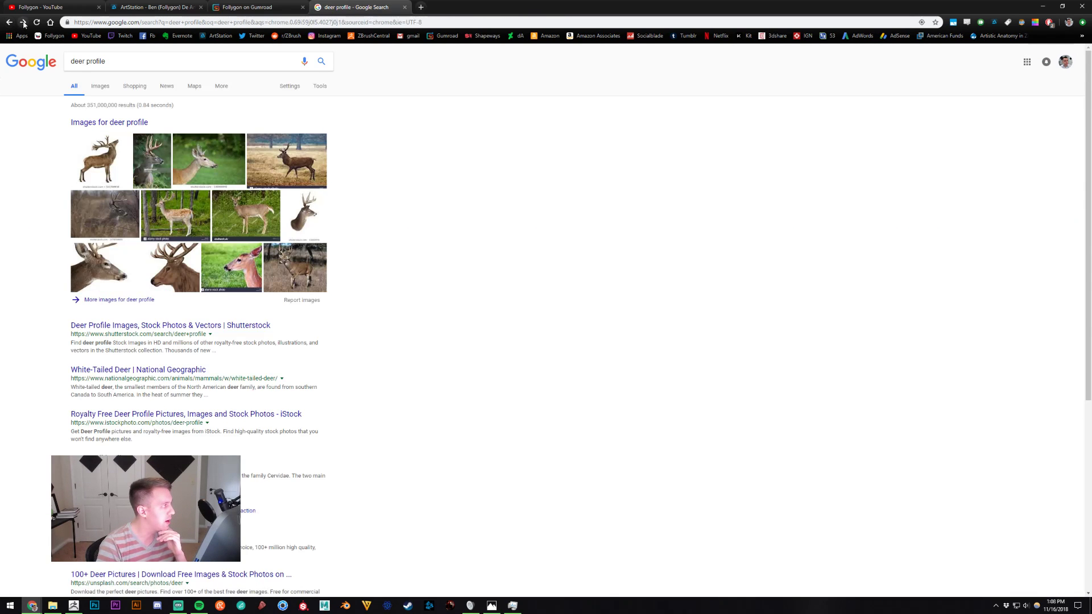
{"action": "left_click", "coordinate": [23, 23]}
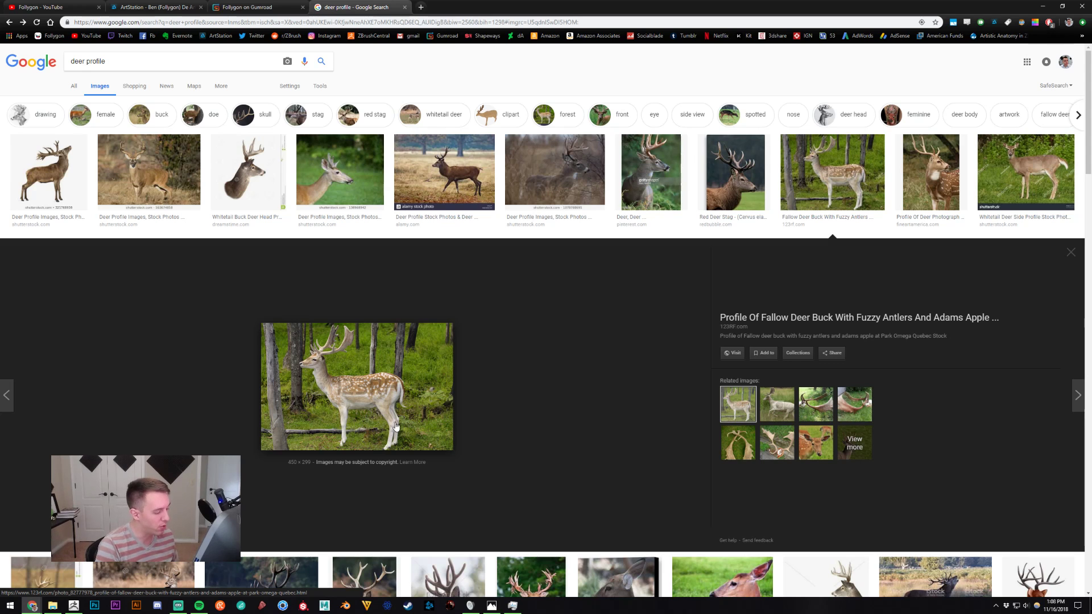
{"action": "key", "text": "alt+Tab"}
{"action": "left_click", "coordinate": [504, 265]}
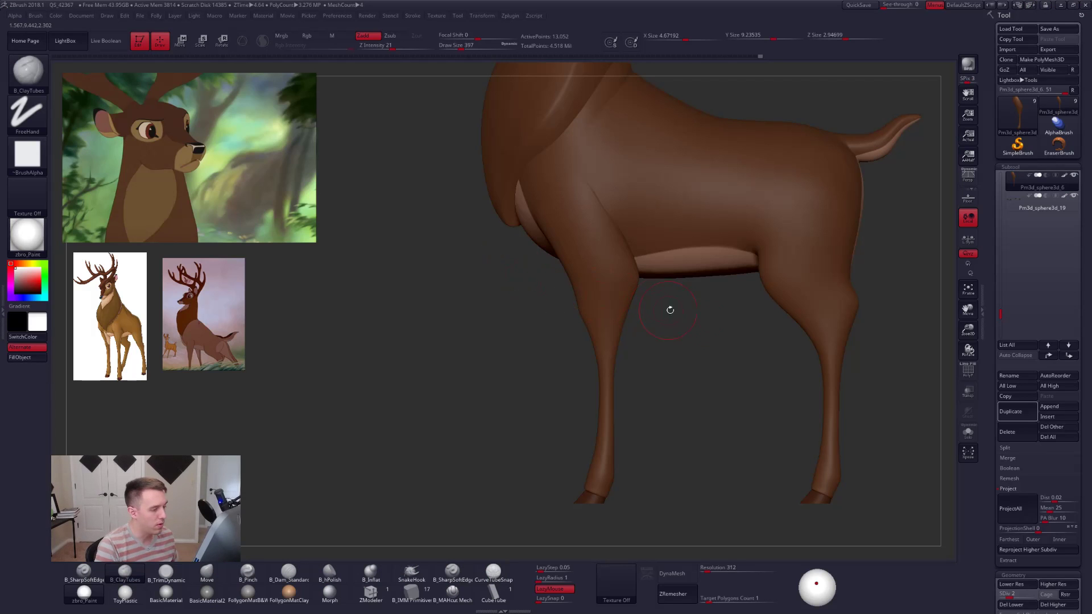
{"action": "right_click_drag", "start_coordinate": [828, 296], "coordinate": [757, 273], "text": "alt"}
{"action": "left_click", "coordinate": [757, 273], "text": "alt"}
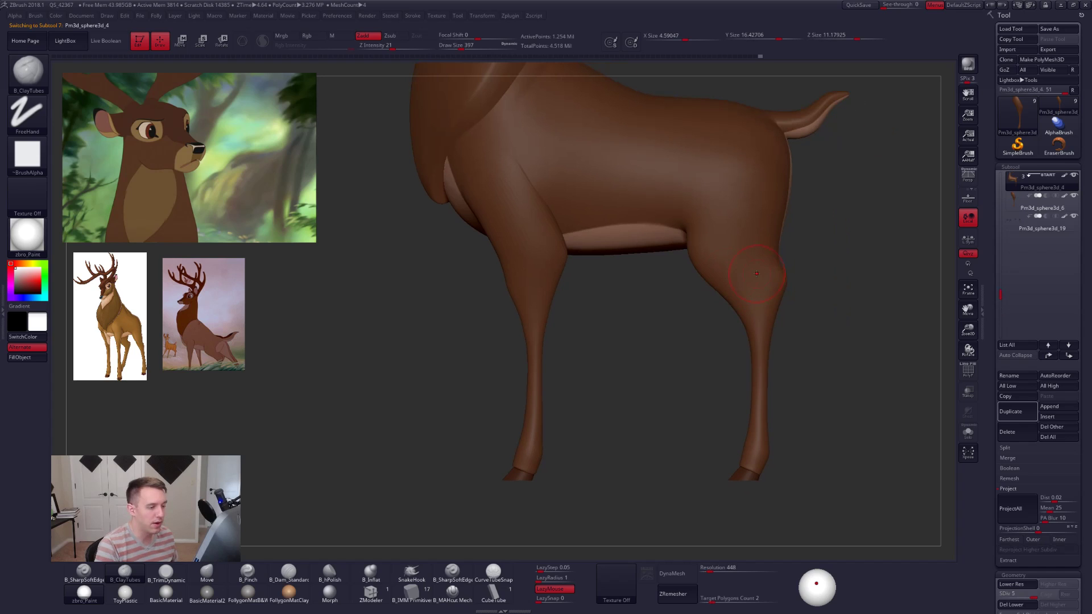
{"action": "left_click", "coordinate": [543, 246], "text": "alt"}
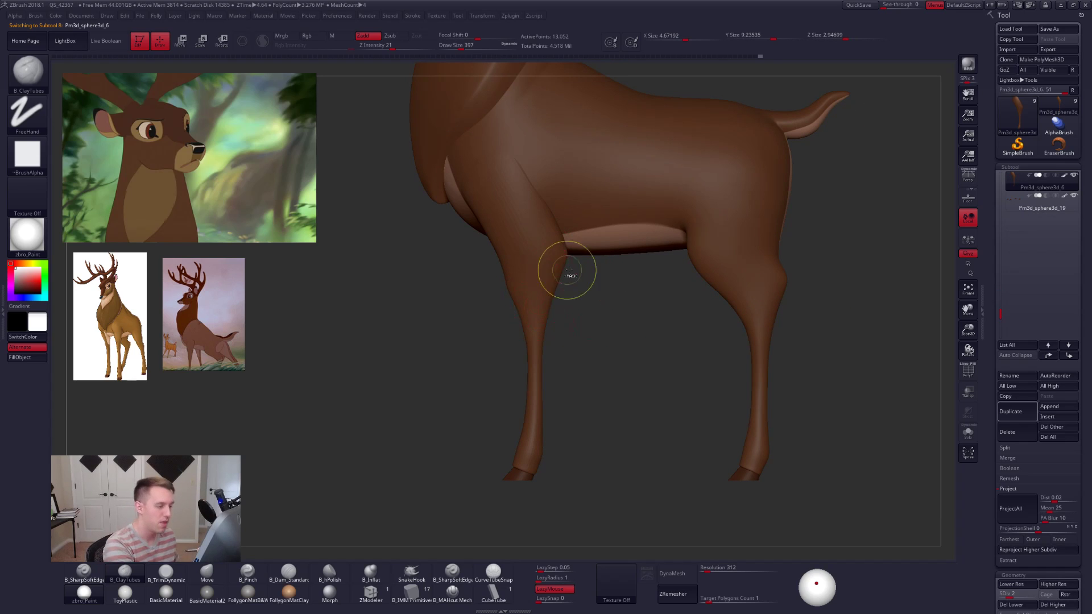
At subdivision level 1, mask the upper and lower parts of the front leg softly, leaving its middle section free.
{"action": "mouse_move", "coordinate": [573, 262]}
{"action": "left_mouse_down", "text": "ctrl"}
{"action": "mouse_move", "coordinate": [500, 373]}
{"action": "mouse_move", "coordinate": [586, 372]}
{"action": "left_mouse_up", "text": "ctrl"}
{"action": "key", "text": "shift+d"}
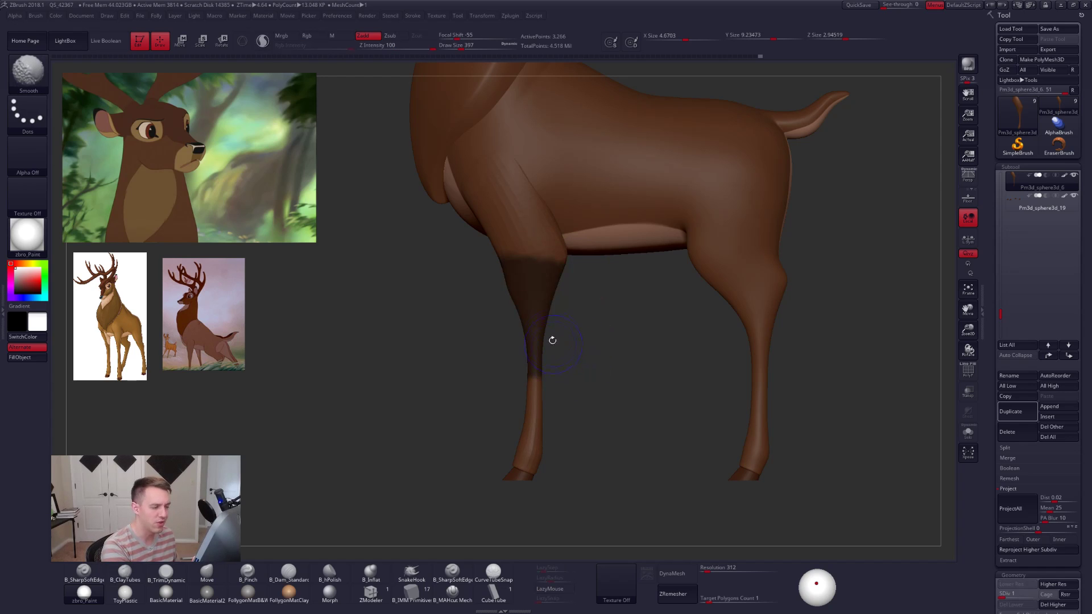
{"action": "left_click", "coordinate": [539, 331], "text": "ctrl"}
{"action": "left_click", "coordinate": [568, 345], "text": "ctrl"}
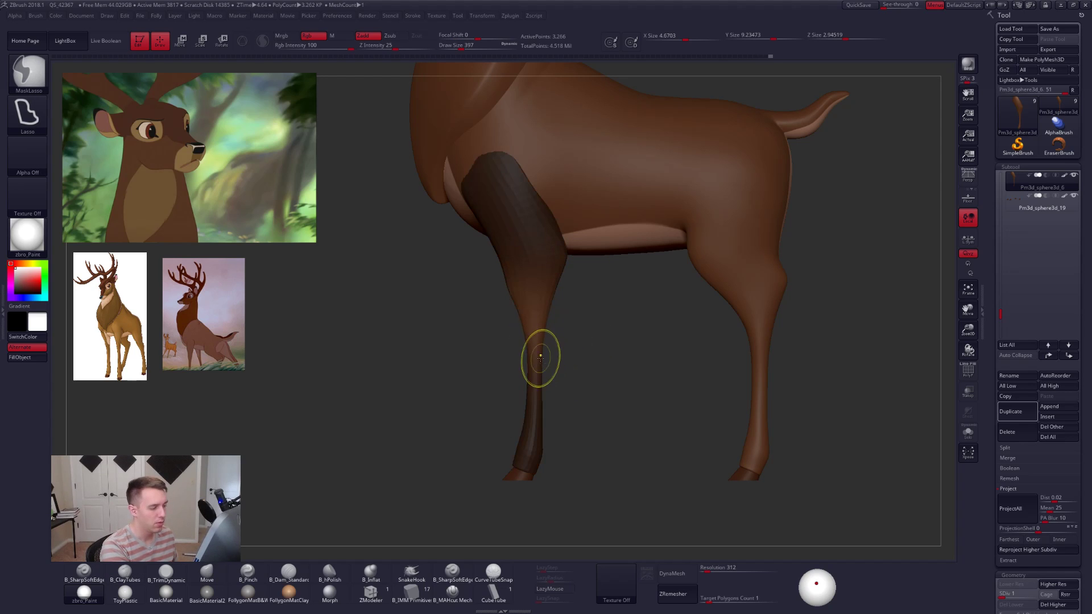
Adjust the unmasked middle of the front leg using a vertical Move transpose line, and clear the mask.
{"action": "key", "text": "w"}
{"action": "left_click_drag", "start_coordinate": [533, 295], "coordinate": [533, 398]}
{"action": "left_click_drag", "start_coordinate": [533, 347], "coordinate": [533, 347]}
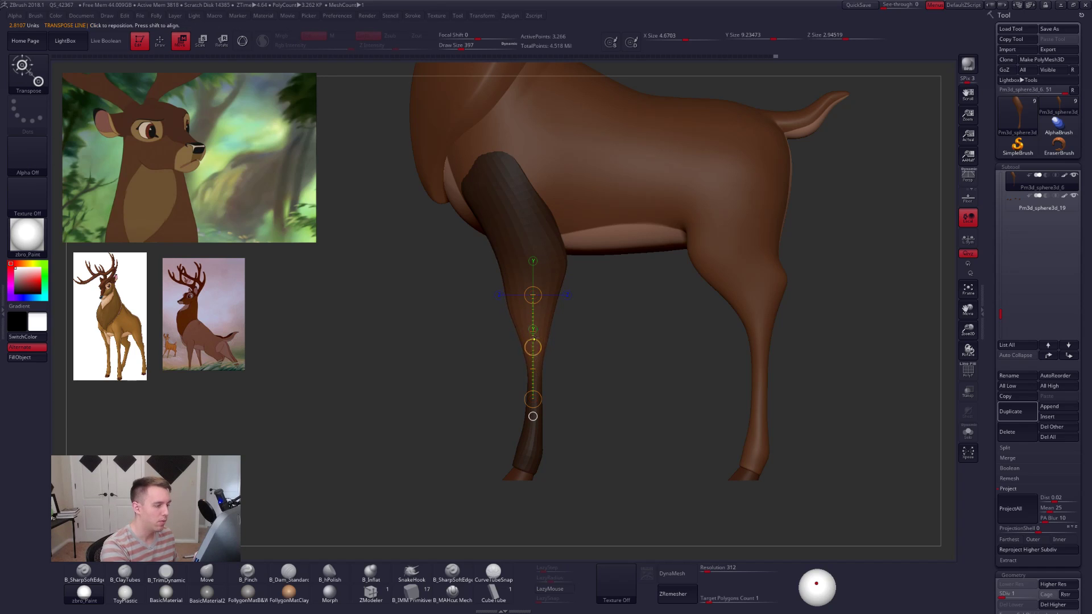
{"action": "key", "text": "q"}
{"action": "left_click", "coordinate": [584, 293], "text": "ctrl"}
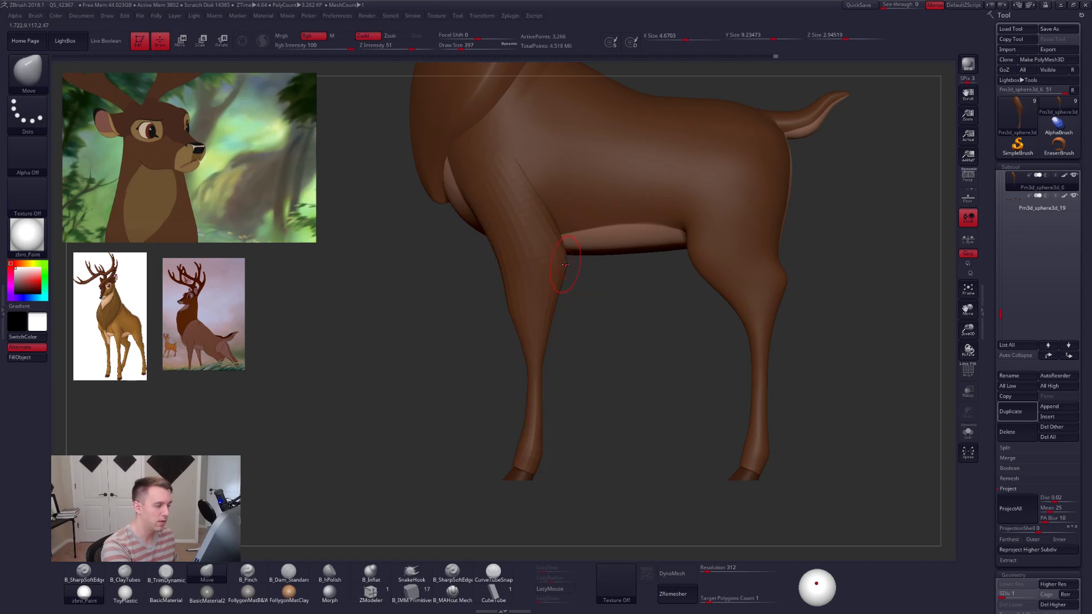
Reshape the front leg's elbow area with an enlarged Move brush and check it from the front and side.
{"action": "key", "text": "space"}
{"action": "left_click_drag", "start_coordinate": [568, 265], "coordinate": [571, 264]}
{"action": "left_click_drag", "start_coordinate": [407, 319], "coordinate": [528, 319]}
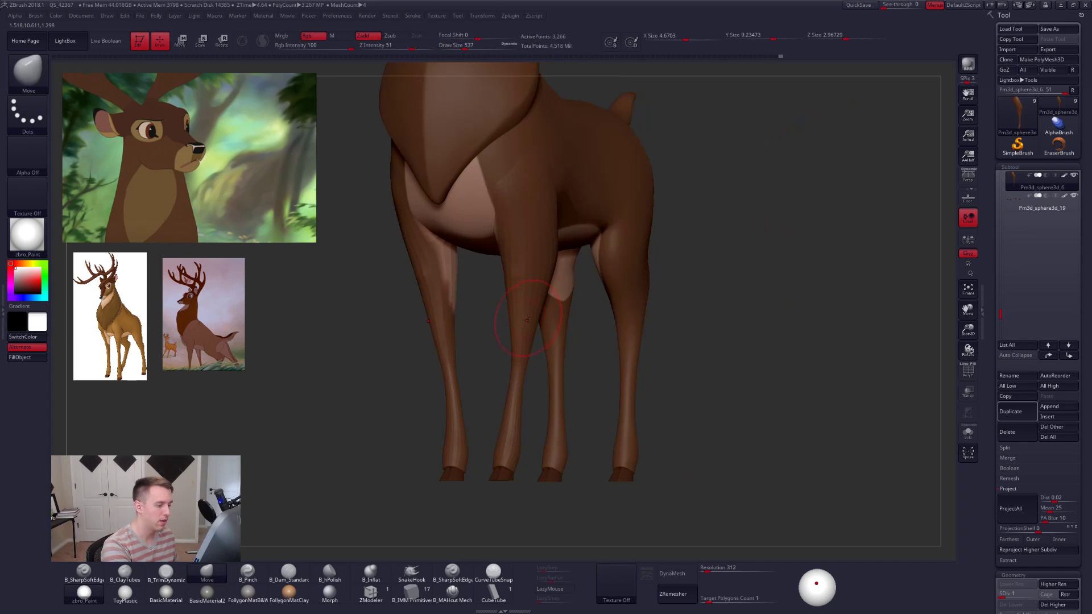
{"action": "right_click_drag", "start_coordinate": [527, 319], "coordinate": [585, 372]}
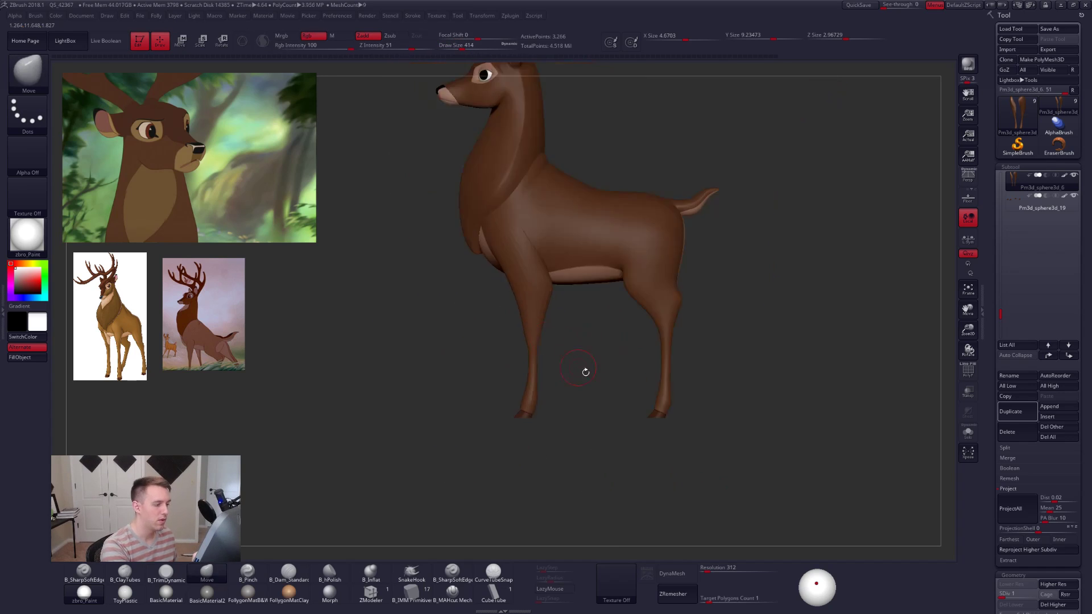
{"action": "left_click_drag", "start_coordinate": [586, 372], "coordinate": [576, 350], "text": "alt"}
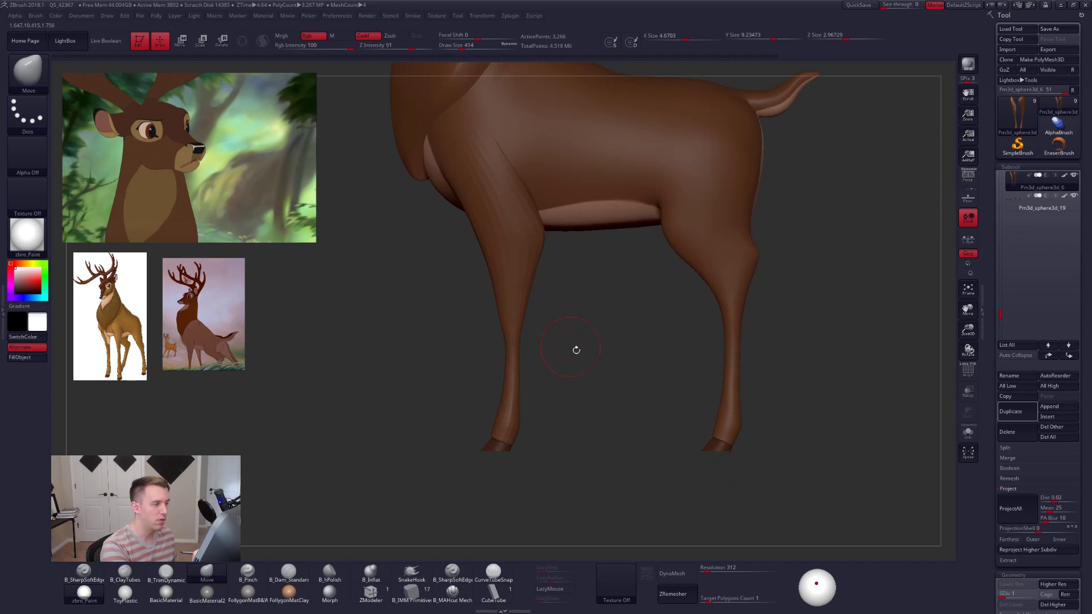
{"action": "right_click_drag", "start_coordinate": [576, 350], "coordinate": [604, 362], "text": "alt"}
Switch to Chrome, close the deer profile results tab, and return to the front leg in ZBrush.
{"action": "key", "text": "alt+Tab"}
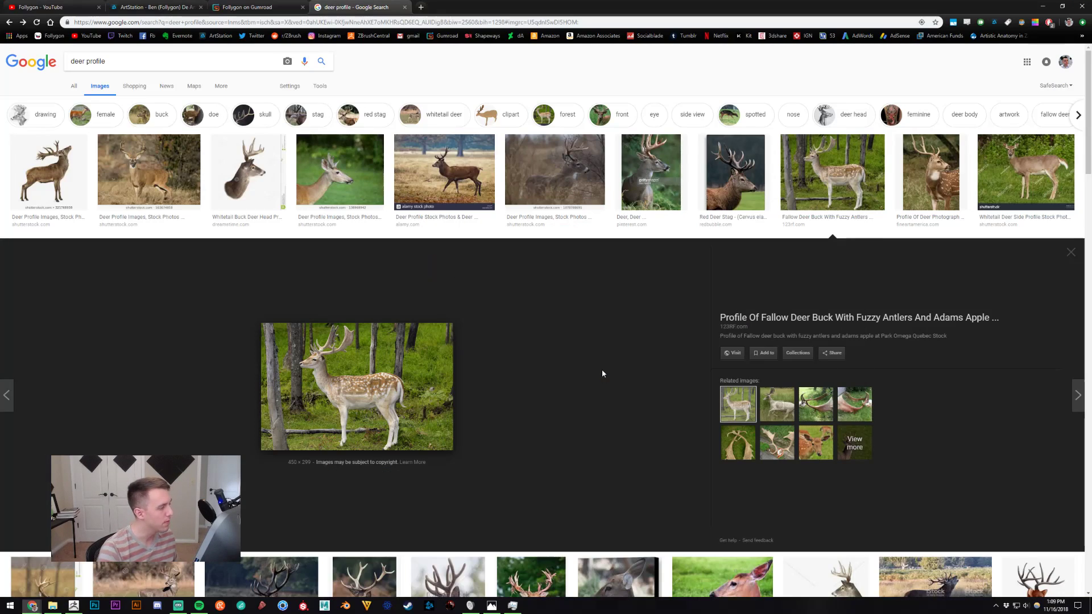
{"action": "left_click", "coordinate": [404, 6]}
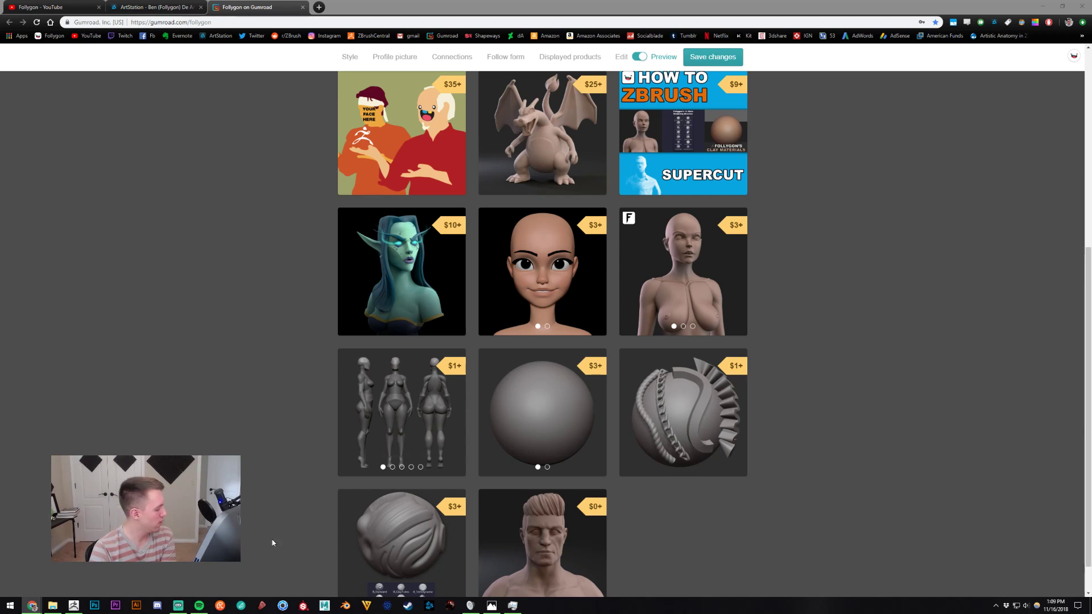
{"action": "left_click", "coordinate": [73, 605]}
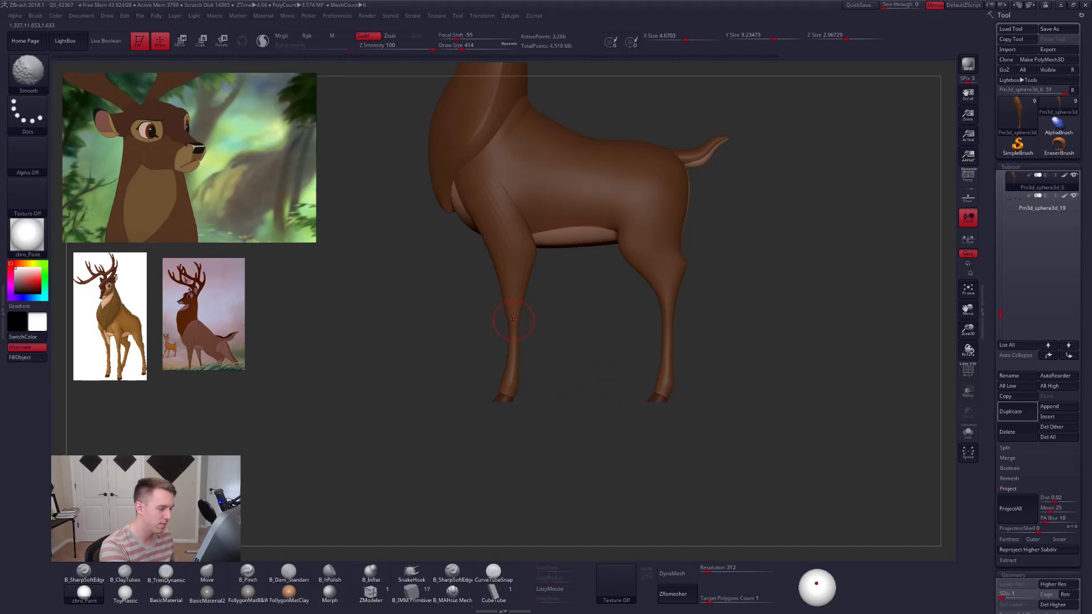
{"action": "right_click_drag", "start_coordinate": [512, 324], "coordinate": [574, 323], "text": "ctrl"}
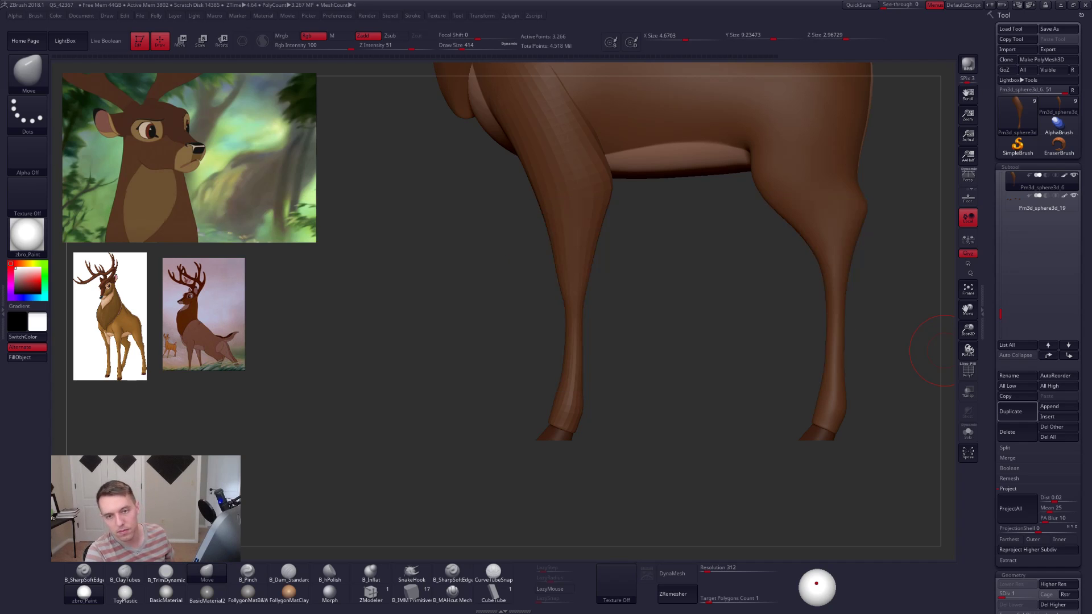
Switch to Chrome's fallow deer buck photo, shrink its window, enlarge the photo, and move the window off this screen beside ZBrush.
{"action": "key", "text": "alt+Tab"}
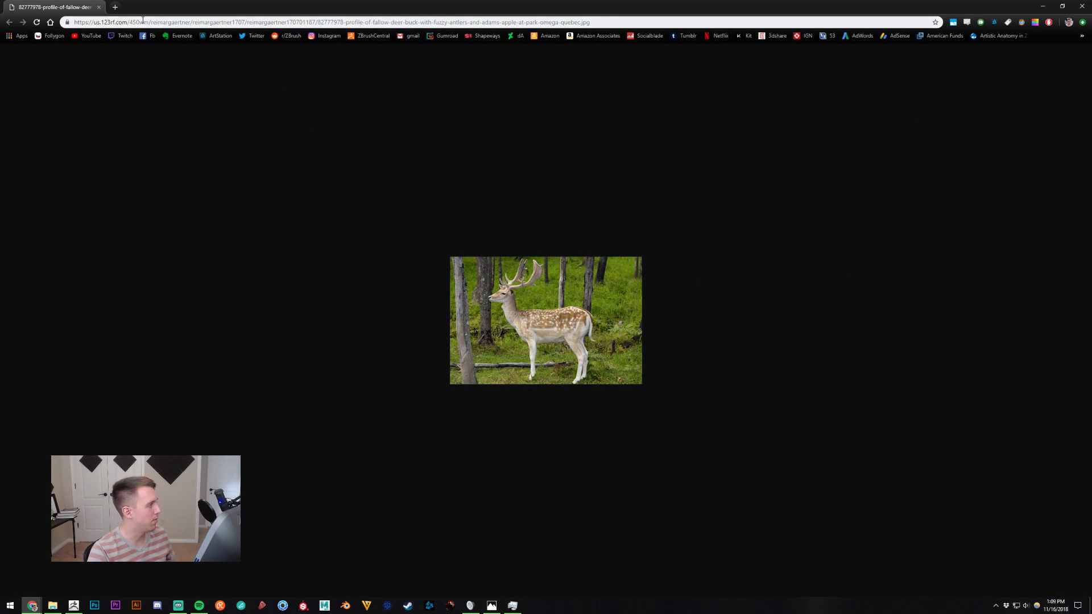
{"action": "right_click", "coordinate": [540, 282]}
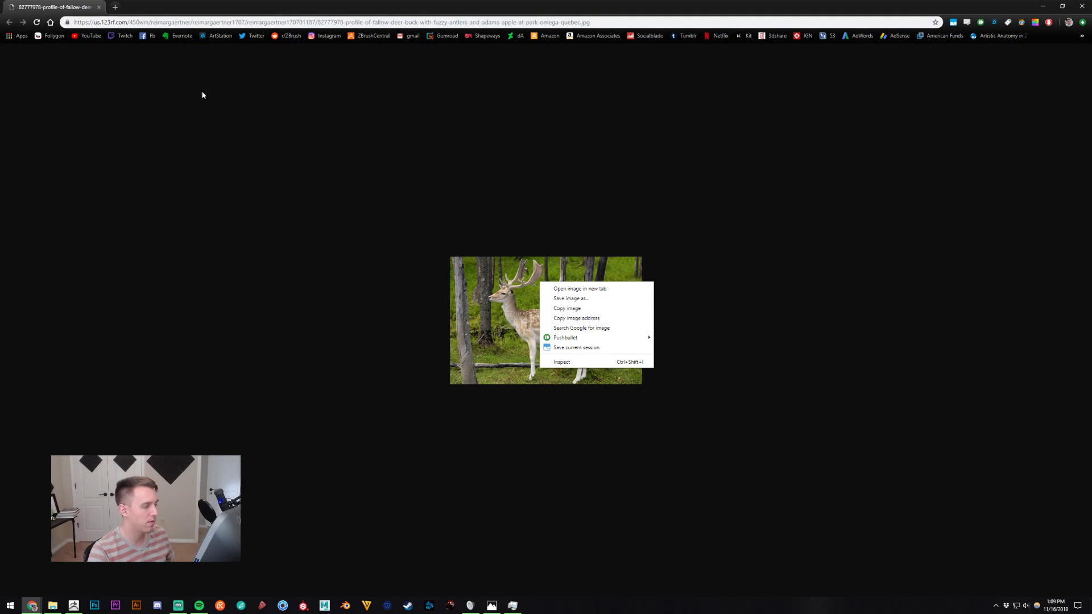
{"action": "left_click_drag", "start_coordinate": [227, 6], "coordinate": [428, 63]}
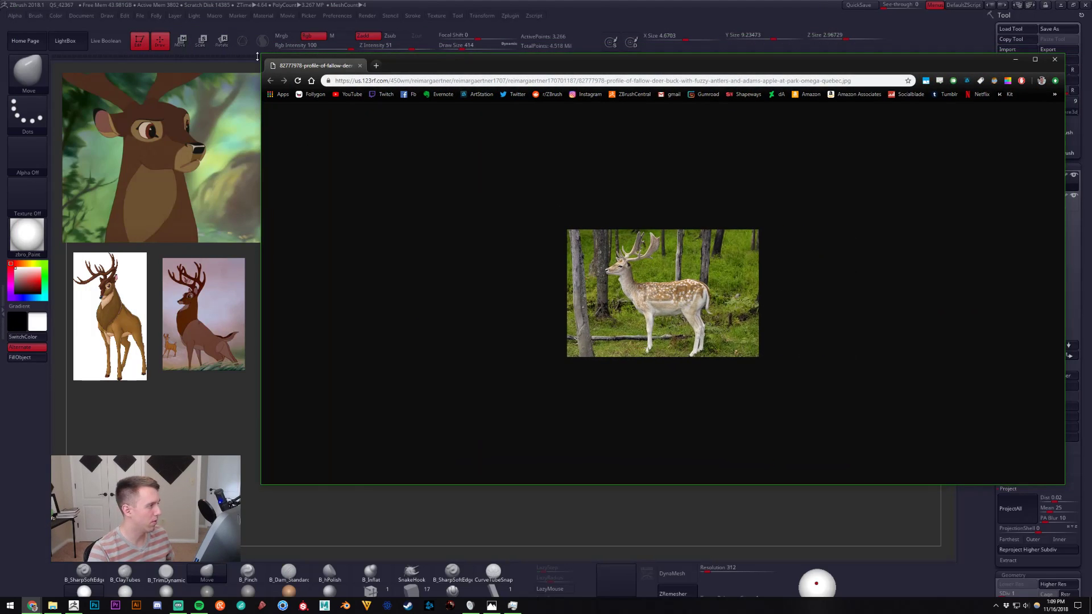
{"action": "left_click_drag", "start_coordinate": [261, 53], "coordinate": [422, 128]}
{"action": "scroll", "coordinate": [589, 303], "scroll_direction": "up", "scroll_amount": 5, "text": "ctrl"}
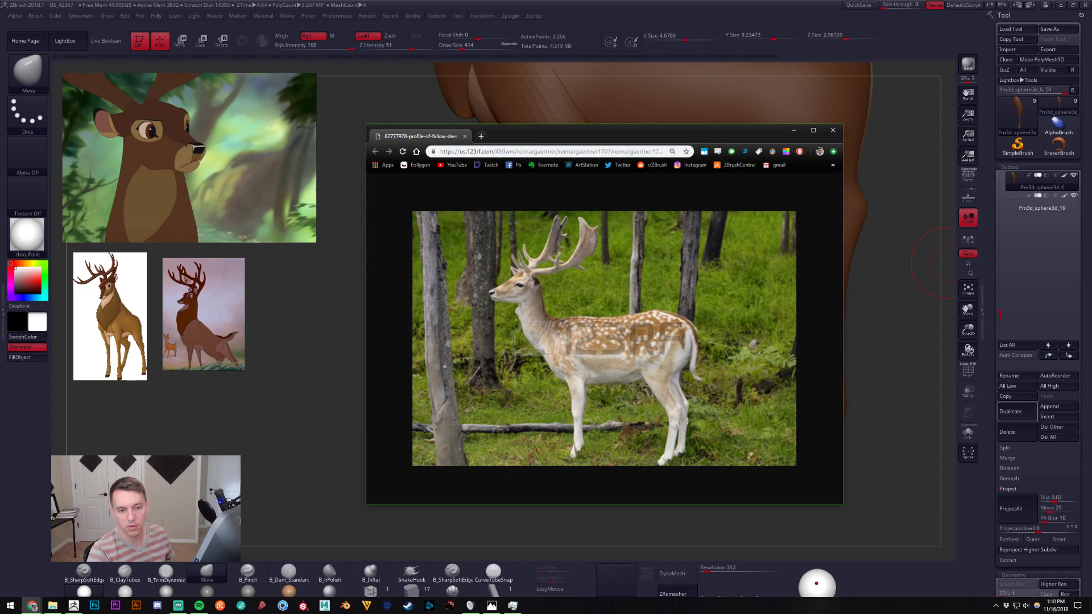
{"action": "left_click", "coordinate": [981, 333]}
{"action": "left_click_drag", "start_coordinate": [603, 140], "coordinate": [1091, 148]}
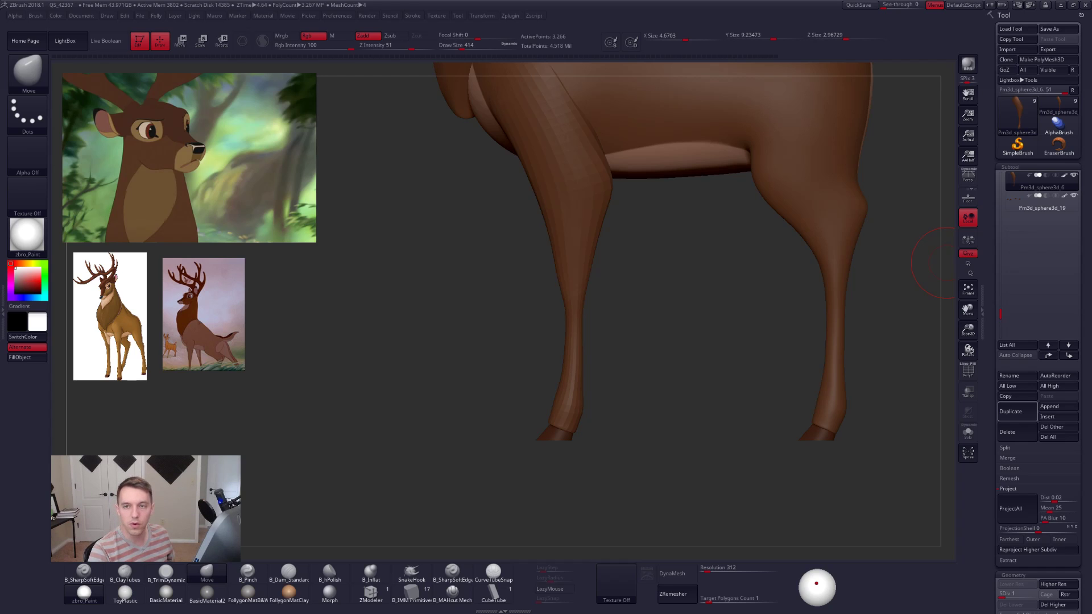
Isolate the front legs and refine the area around the knees from the front with ClayTubes and smoothing.
{"action": "left_click_drag", "start_coordinate": [633, 304], "coordinate": [592, 341]}
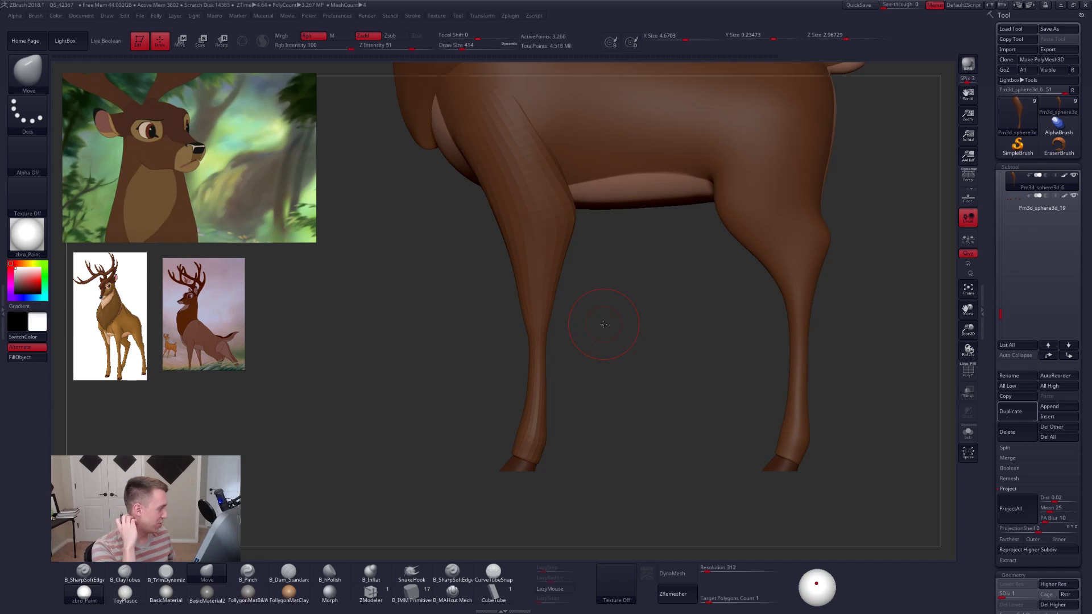
{"action": "left_click_drag", "start_coordinate": [604, 324], "coordinate": [640, 320], "text": "alt"}
{"action": "key", "text": "alt+s"}
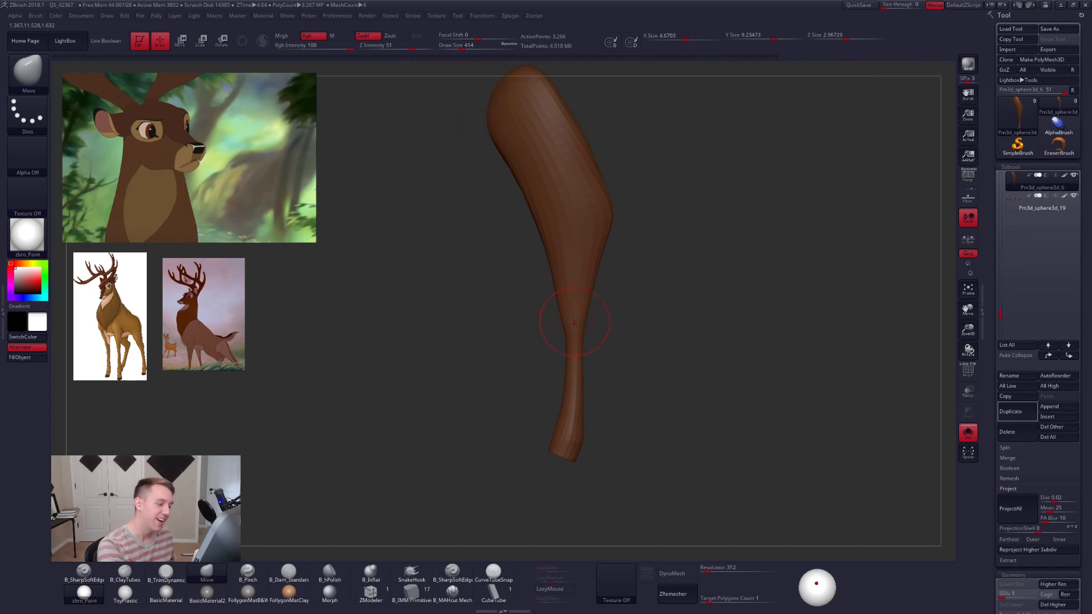
{"action": "key", "text": "space"}
{"action": "mouse_move", "coordinate": [444, 342]}
{"action": "left_mouse_down", "text": "shift"}
{"action": "mouse_move", "coordinate": [625, 346]}
{"action": "mouse_move", "coordinate": [607, 350]}
{"action": "left_mouse_up", "text": "shift"}
{"action": "key", "text": "2"}
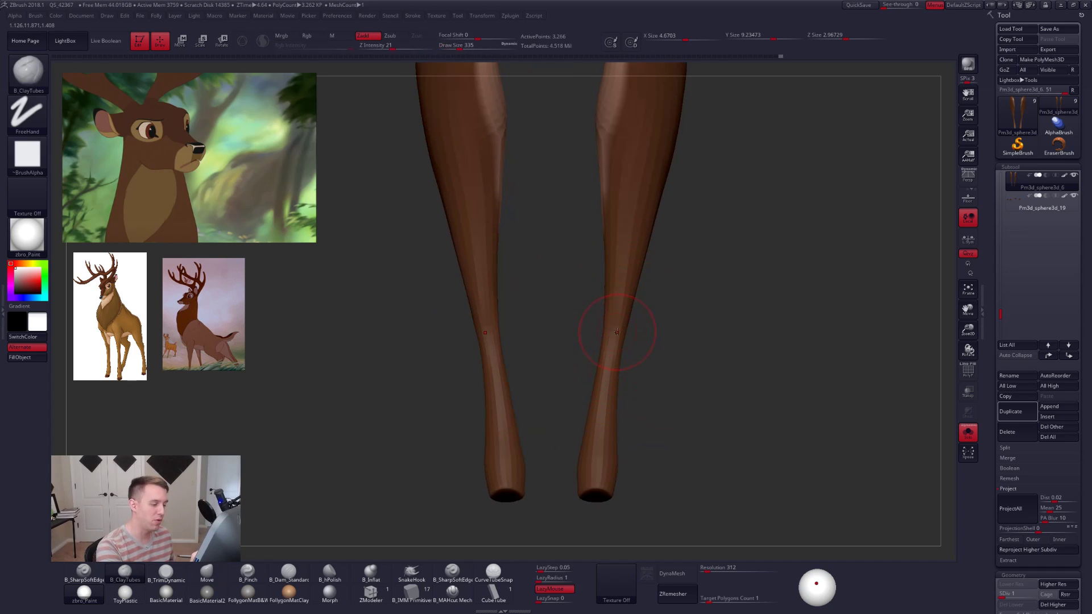
{"action": "key", "text": "shift"}
{"action": "mouse_move", "coordinate": [620, 312]}
{"action": "left_mouse_down", "text": "shift"}
{"action": "mouse_move", "coordinate": [581, 330]}
{"action": "mouse_move", "coordinate": [620, 300]}
{"action": "left_mouse_up", "text": "shift"}
Check the isolated front leg's side contour, switch to the Move brush, and show the whole stag again.
{"action": "key", "text": "space"}
{"action": "key", "text": "space"}
{"action": "left_click_drag", "start_coordinate": [582, 363], "coordinate": [591, 363]}
{"action": "key", "text": "shift"}
{"action": "mouse_move", "coordinate": [653, 328]}
{"action": "left_mouse_down", "text": "alt"}
{"action": "mouse_move", "coordinate": [641, 341]}
{"action": "mouse_move", "coordinate": [666, 359]}
{"action": "mouse_move", "coordinate": [678, 333]}
{"action": "left_mouse_up", "text": "alt"}
{"action": "key", "text": "b"}
{"action": "key", "text": "m"}
{"action": "key", "text": "v"}
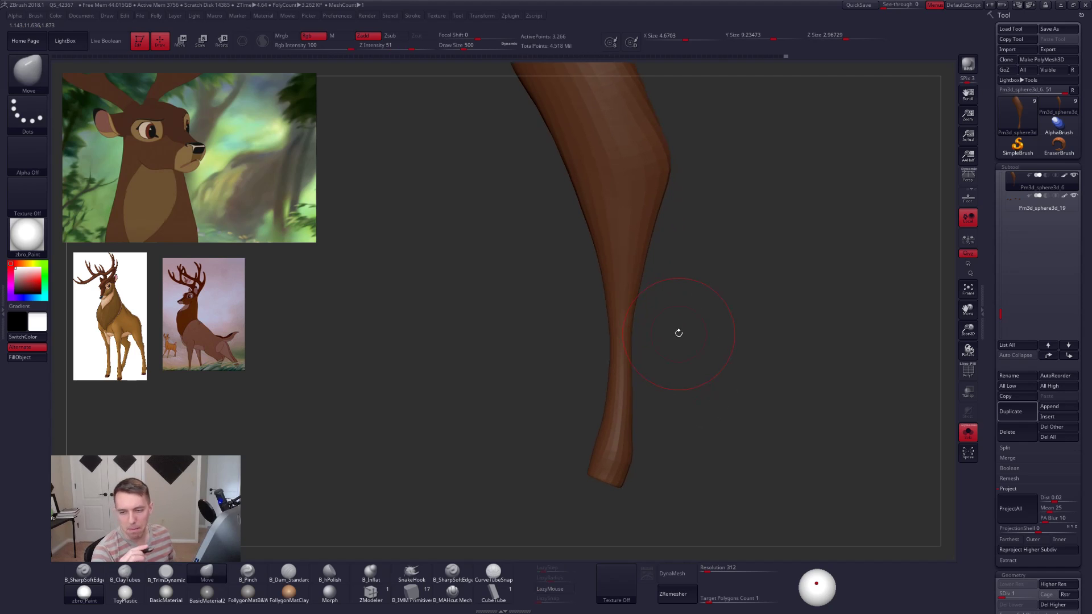
{"action": "key", "text": "shift+s"}
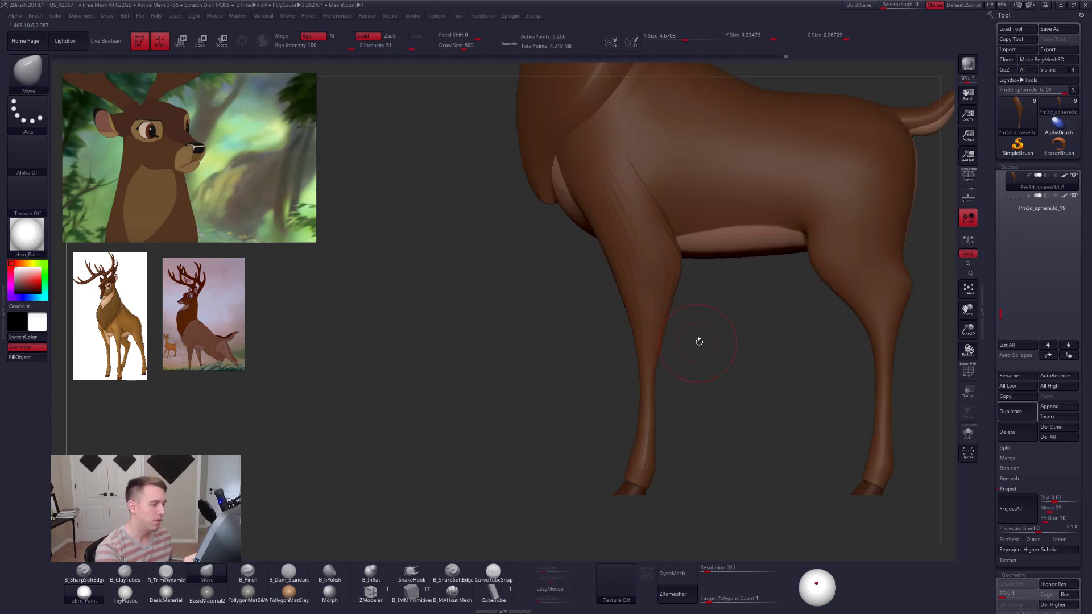
Push the back of the front leg's elbow inward with an enlarged Move brush at subdivision level 1.
{"action": "left_click_drag", "start_coordinate": [688, 353], "coordinate": [665, 322], "text": "alt"}
{"action": "right_click_drag", "start_coordinate": [648, 324], "coordinate": [627, 329]}
{"action": "key", "text": "space"}
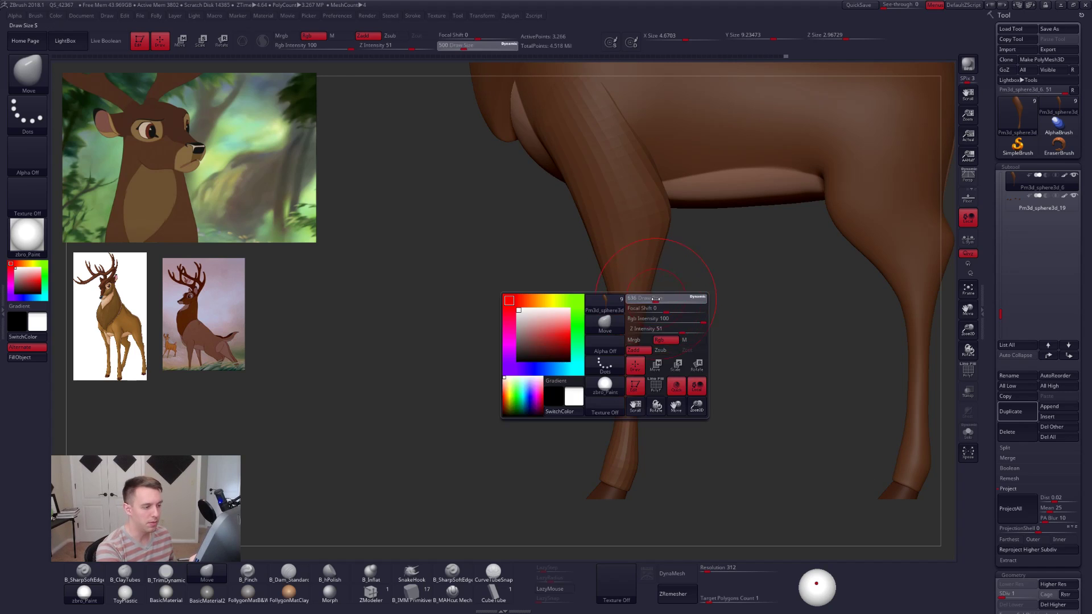
{"action": "left_click_drag", "start_coordinate": [653, 300], "coordinate": [654, 299]}
{"action": "right_click_drag", "start_coordinate": [653, 317], "coordinate": [634, 291], "text": "ctrl"}
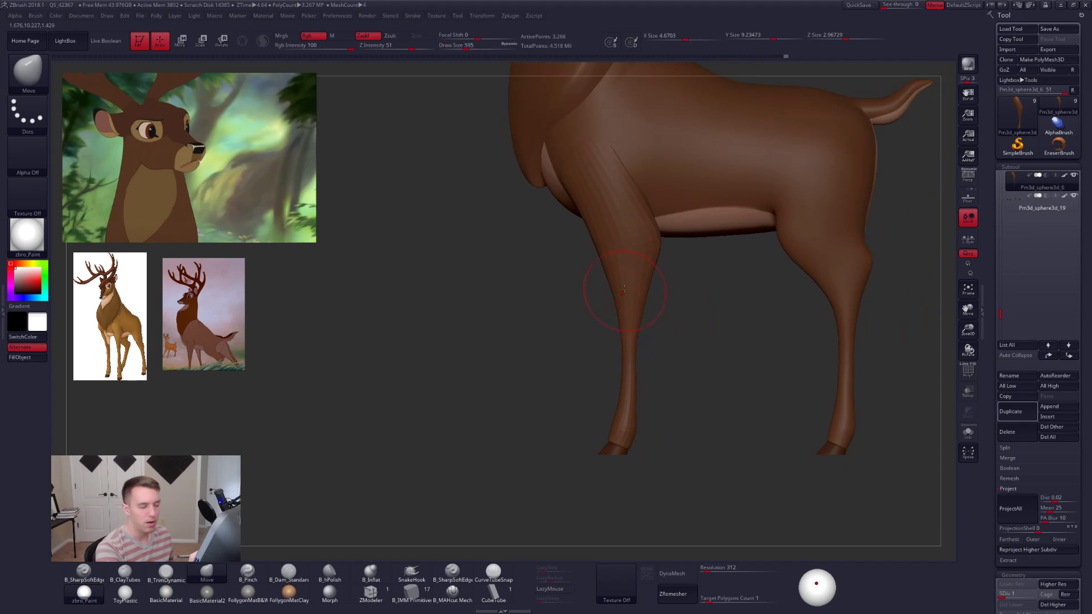
{"action": "key", "text": "space"}
{"action": "left_click_drag", "start_coordinate": [643, 260], "coordinate": [665, 259]}
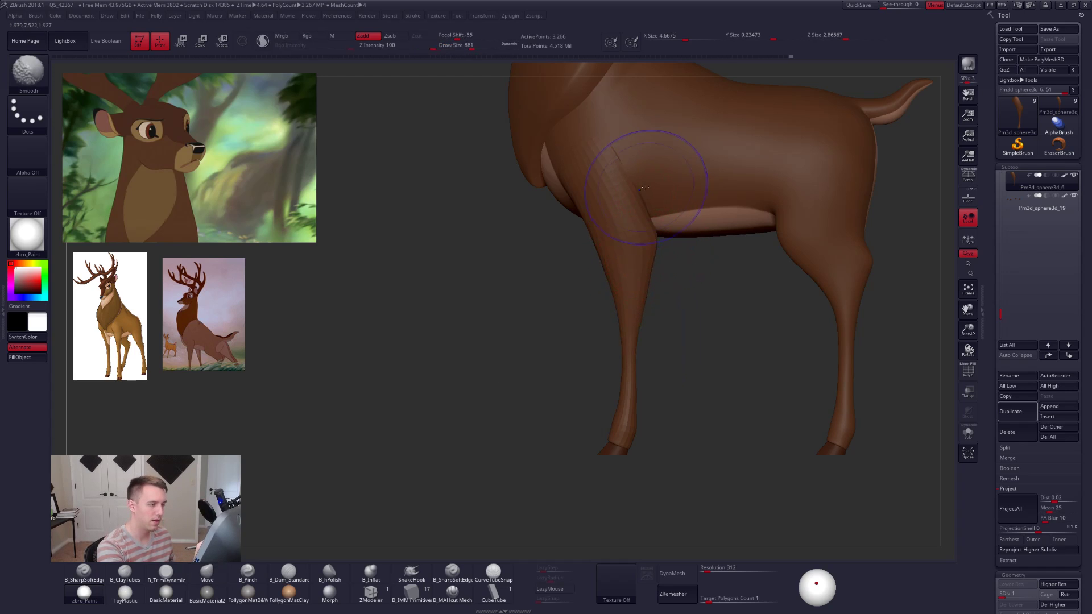
Raise the front leg to subdivision level 2, isolate it, and tighten the elbow with the B_Pinch brush.
{"action": "key", "text": "d"}
{"action": "key", "text": "space"}
{"action": "left_click_drag", "start_coordinate": [643, 189], "coordinate": [634, 191]}
{"action": "key", "text": "shift+s"}
{"action": "mouse_move", "coordinate": [635, 193]}
{"action": "right_mouse_down"}
{"action": "mouse_move", "coordinate": [605, 239]}
{"action": "mouse_move", "coordinate": [620, 263]}
{"action": "right_mouse_up"}
{"action": "key", "text": "5"}
{"action": "key", "text": "space"}
{"action": "left_click_drag", "start_coordinate": [626, 202], "coordinate": [613, 203]}
{"action": "right_click_drag", "start_coordinate": [623, 174], "coordinate": [600, 150]}
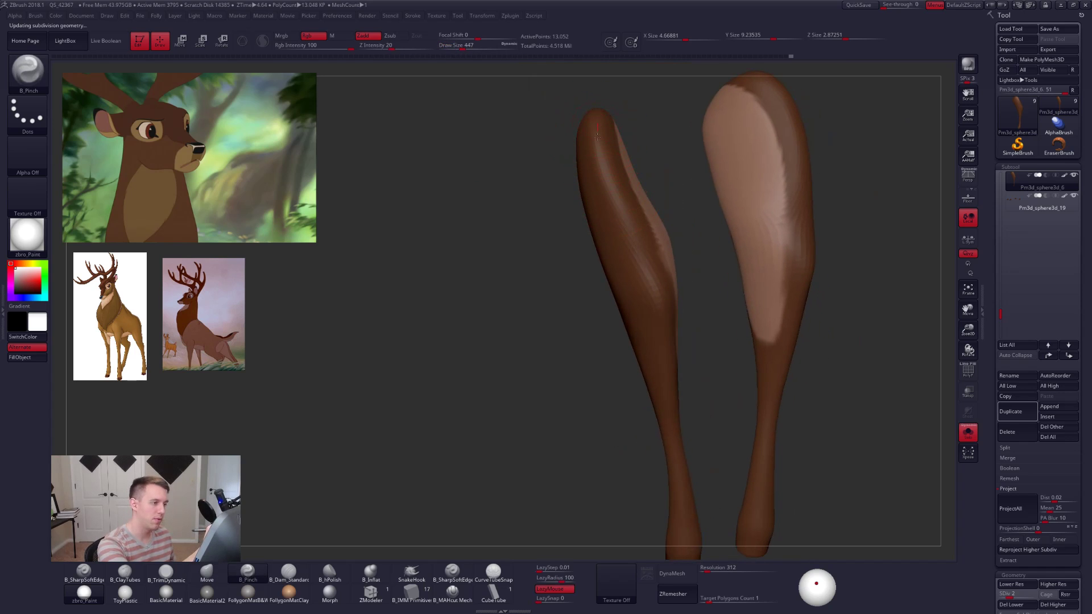
Refine the isolated leg's elbow and upper contour with a smaller Move brush and smoothing, and show the whole stag again.
{"action": "right_click_drag", "start_coordinate": [652, 277], "coordinate": [655, 305]}
{"action": "key", "text": "4"}
{"action": "key", "text": "space"}
{"action": "left_click_drag", "start_coordinate": [648, 262], "coordinate": [642, 262]}
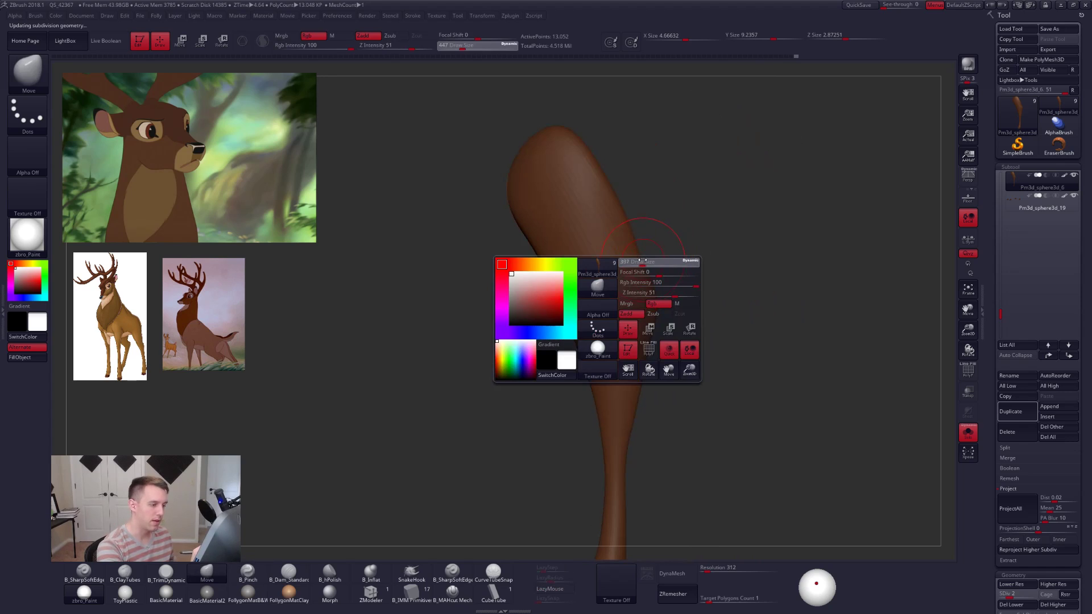
{"action": "key", "text": "bracketright"}
{"action": "right_click_drag", "start_coordinate": [652, 264], "coordinate": [647, 252], "text": "alt"}
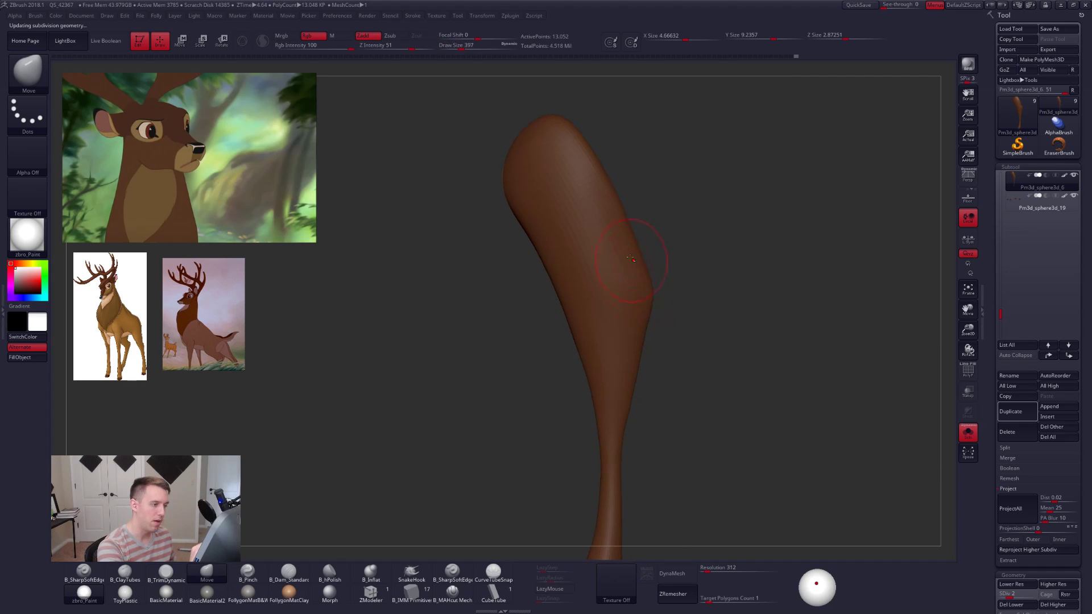
{"action": "left_click_drag", "start_coordinate": [647, 252], "coordinate": [642, 239], "text": "shift"}
{"action": "left_click_drag", "start_coordinate": [575, 116], "coordinate": [579, 118], "text": "shift"}
{"action": "right_click_drag", "start_coordinate": [643, 284], "coordinate": [666, 244], "text": "ctrl"}
{"action": "key", "text": "alt+s"}
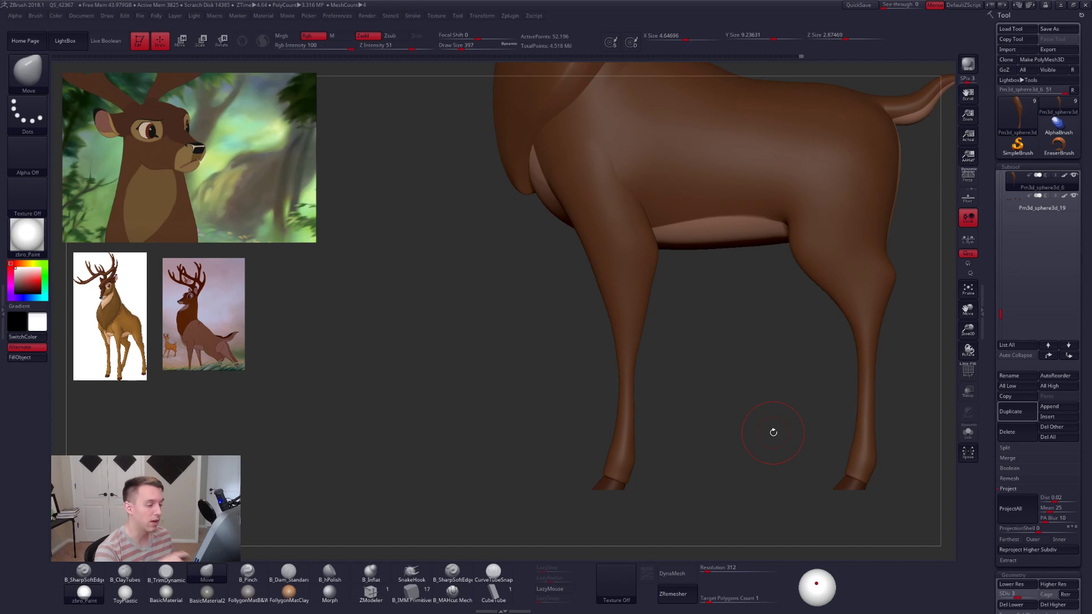
Mask the front leg's upper part with a soft fade above the knee and lower the leg to subdivision level 1.
{"action": "key", "text": "d"}
{"action": "key", "text": "d"}
{"action": "mouse_move", "coordinate": [665, 253]}
{"action": "left_mouse_down", "text": "ctrl"}
{"action": "mouse_move", "coordinate": [548, 261]}
{"action": "mouse_move", "coordinate": [701, 505]}
{"action": "mouse_move", "coordinate": [698, 472]}
{"action": "left_mouse_up", "text": "ctrl"}
{"action": "key", "text": "shift+d"}
{"action": "key", "text": "shift+d"}
{"action": "key", "text": "shift+d"}
{"action": "key", "text": "shift+d"}
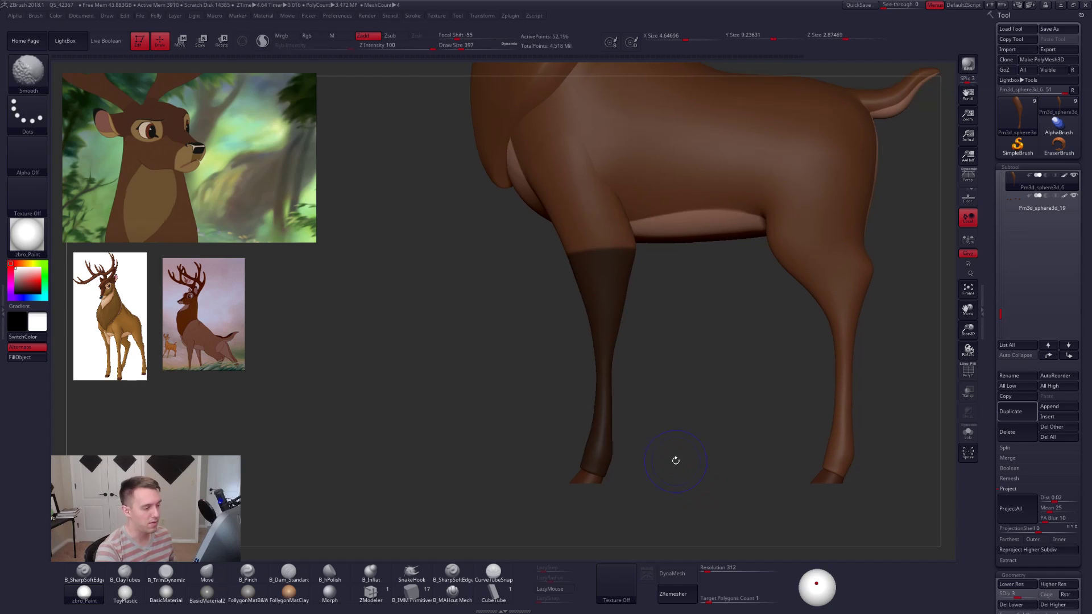
{"action": "left_click", "coordinate": [613, 313], "text": "ctrl"}
{"action": "left_click", "coordinate": [631, 330], "text": "ctrl"}
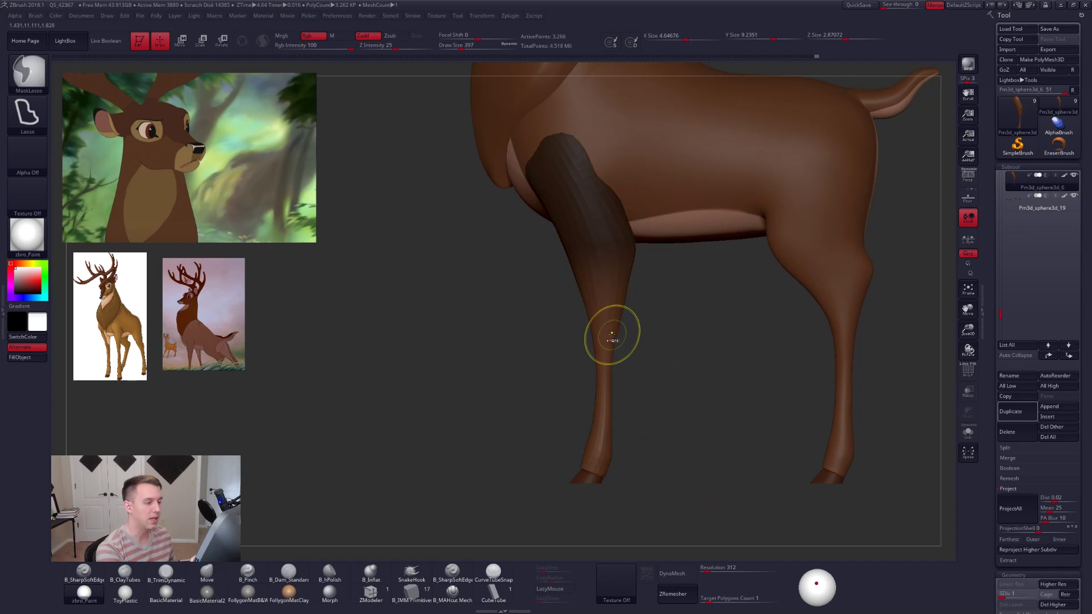
Shift the unmasked lower part of the front leg slightly backward with the Transpose move line and clear the mask.
{"action": "key", "text": "w"}
{"action": "left_click_drag", "start_coordinate": [602, 251], "coordinate": [601, 414]}
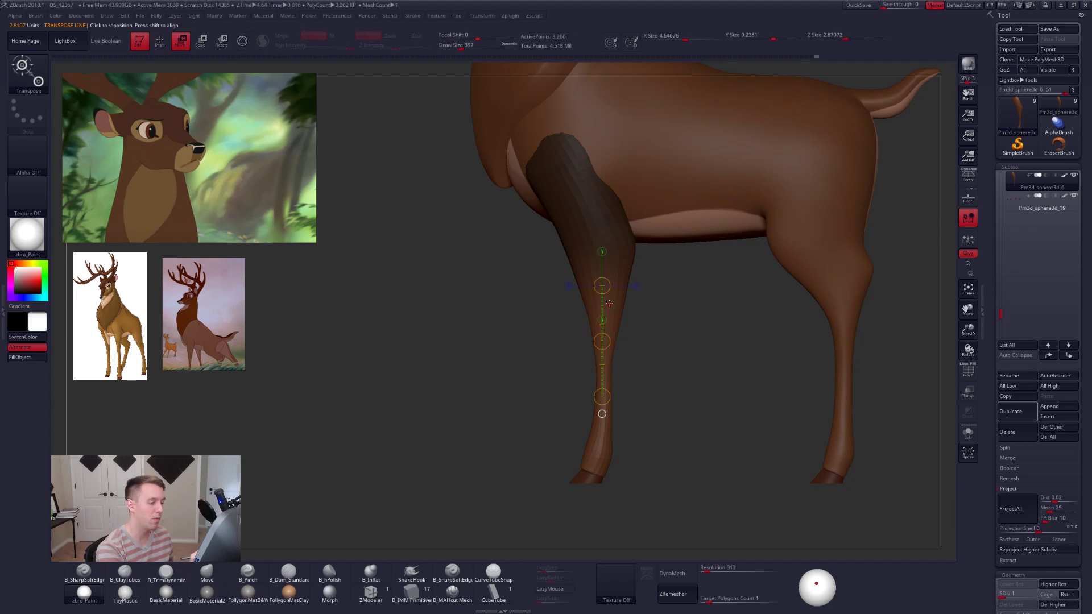
{"action": "left_click_drag", "start_coordinate": [615, 305], "coordinate": [649, 306]}
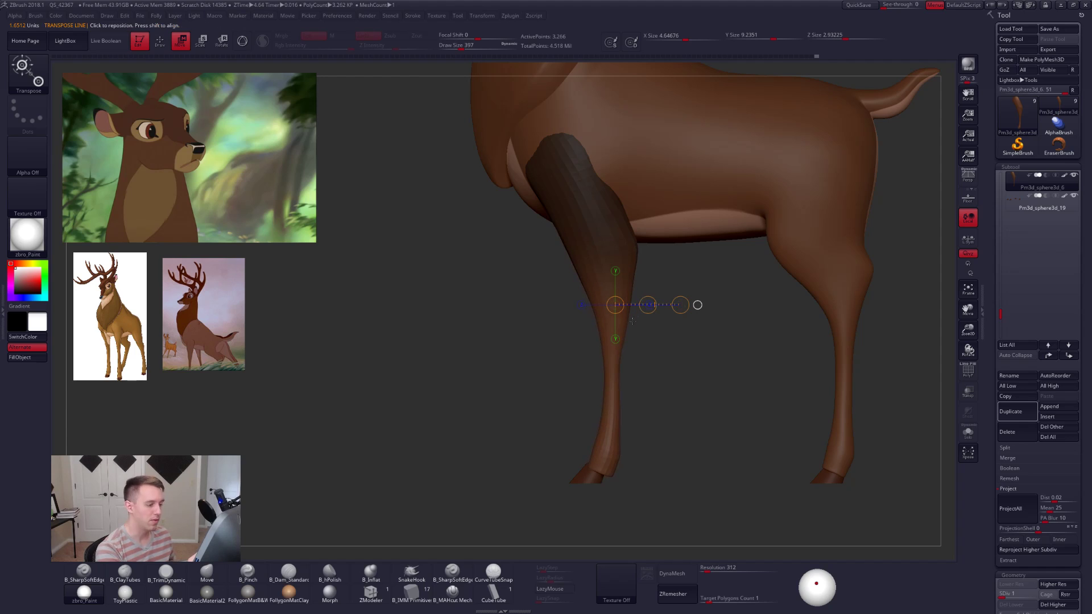
{"action": "key", "text": "q"}
{"action": "mouse_move", "coordinate": [642, 351]}
{"action": "left_mouse_down", "text": "ctrl"}
{"action": "mouse_move", "coordinate": [654, 364]}
{"action": "mouse_move", "coordinate": [625, 362]}
{"action": "mouse_move", "coordinate": [650, 402]}
{"action": "left_mouse_up", "text": "ctrl"}
Adjust the front leg around the knee with a smaller Move brush and raise the leg to subdivision level 2.
{"action": "key", "text": "space"}
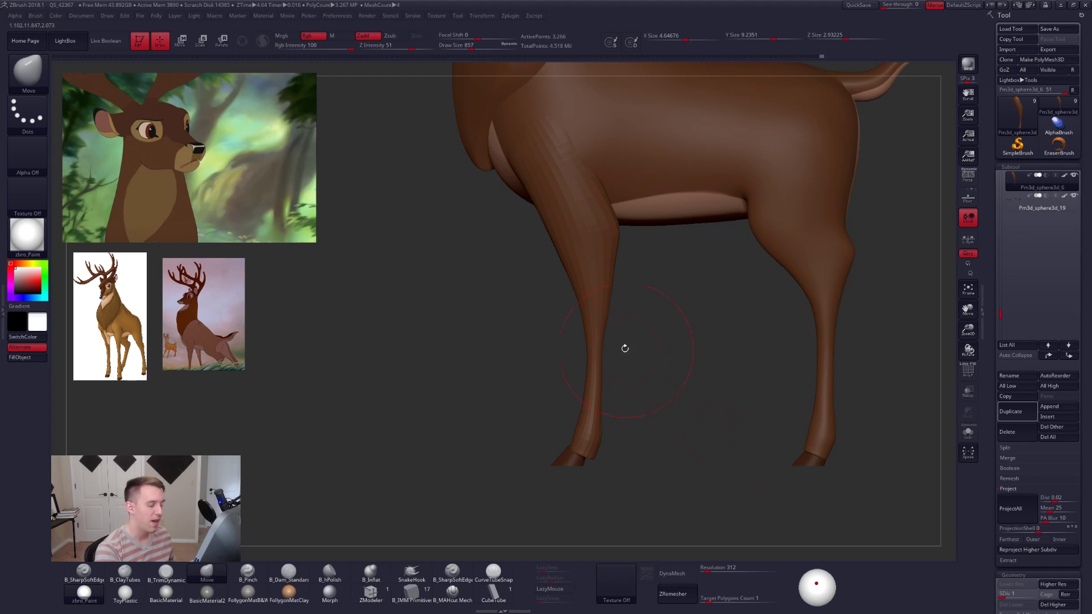
{"action": "key", "text": "space"}
{"action": "left_click_drag", "start_coordinate": [668, 350], "coordinate": [667, 351]}
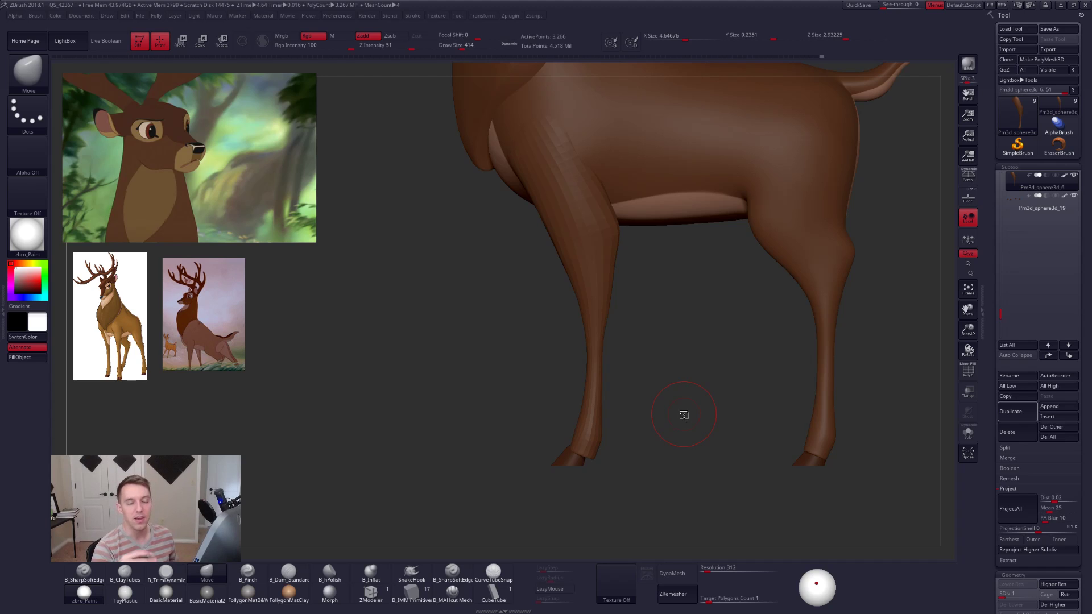
{"action": "key", "text": "space"}
{"action": "left_click", "coordinate": [597, 340]}
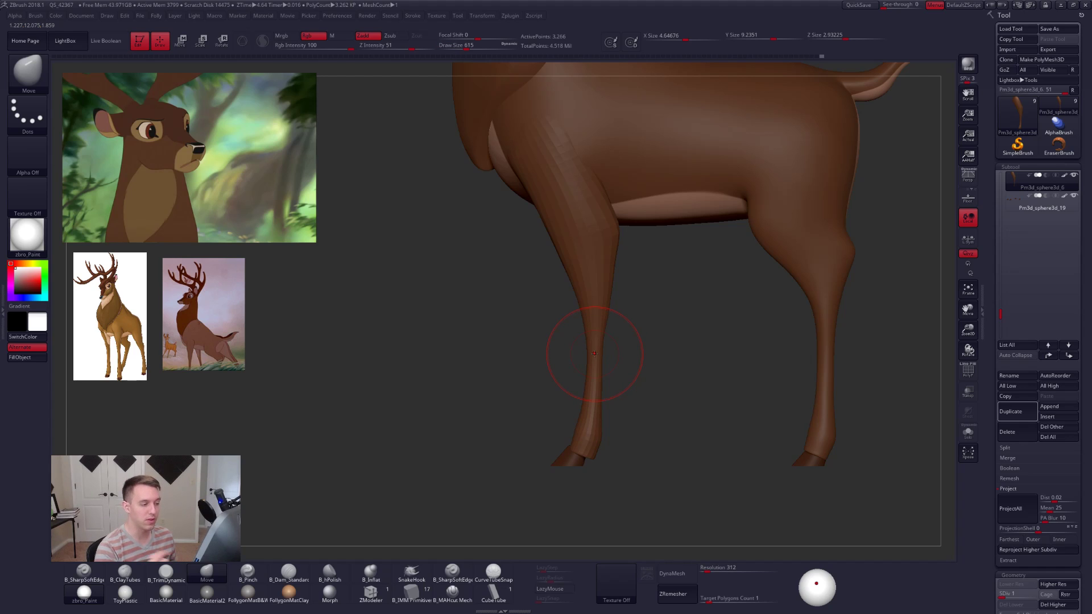
{"action": "key", "text": "d"}
{"action": "key", "text": "space"}
{"action": "left_click", "coordinate": [604, 279]}
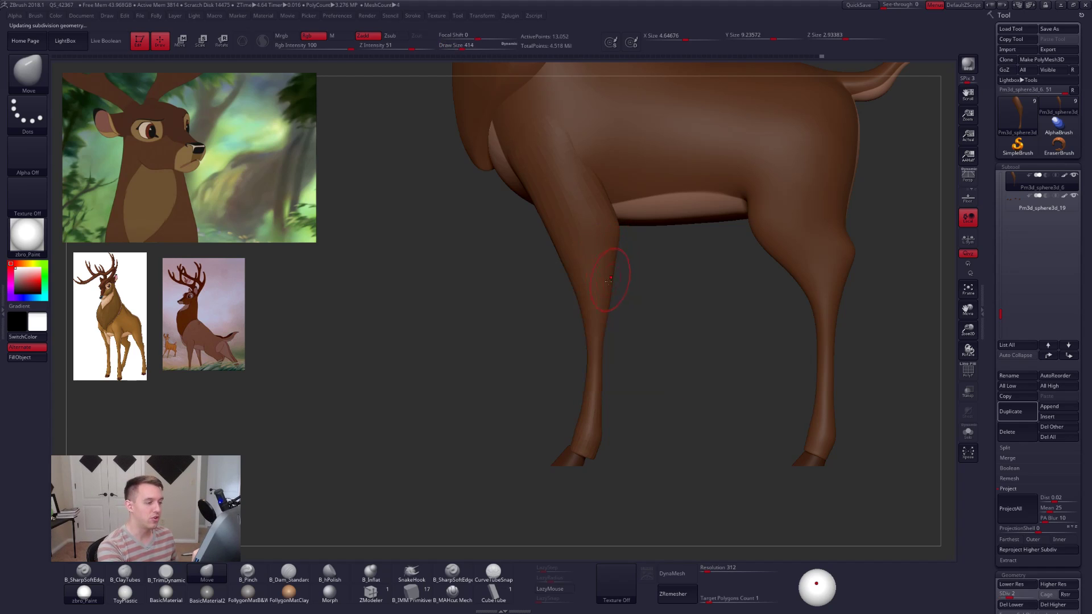
Isolate the front legs, smooth the elbow and refine the leg's back contour with the Move brush.
{"action": "key", "text": "alt+s"}
{"action": "mouse_move", "coordinate": [619, 278]}
{"action": "right_mouse_down"}
{"action": "mouse_move", "coordinate": [592, 251]}
{"action": "mouse_move", "coordinate": [612, 254]}
{"action": "right_mouse_up"}
{"action": "key", "text": "2"}
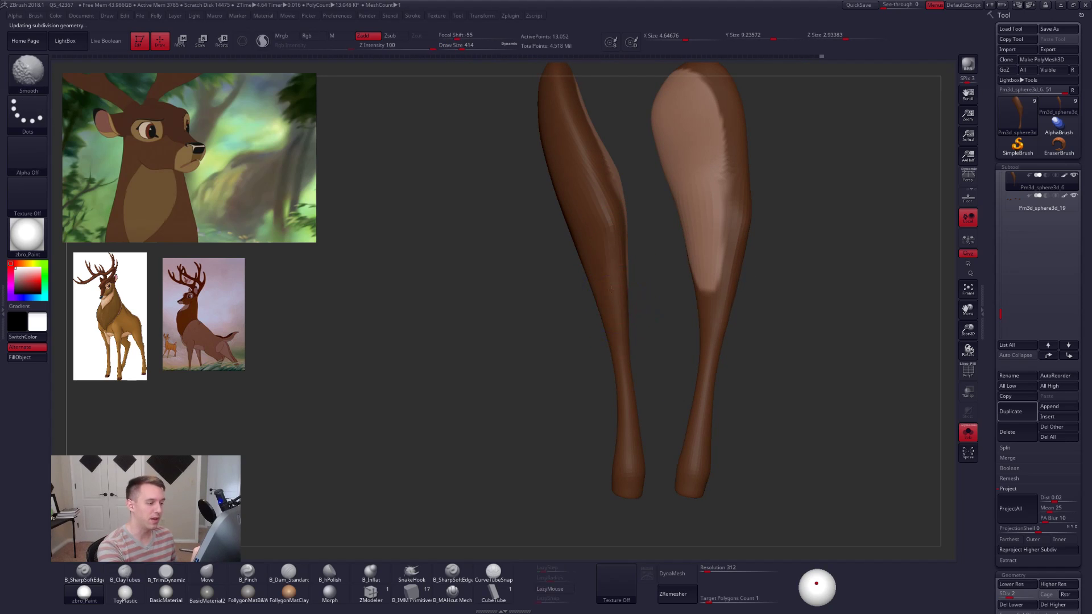
{"action": "left_click_drag", "start_coordinate": [613, 264], "coordinate": [617, 239], "text": "shift"}
{"action": "right_click_drag", "start_coordinate": [705, 273], "coordinate": [659, 327]}
{"action": "key", "text": "b"}
{"action": "key", "text": "m"}
{"action": "key", "text": "v"}
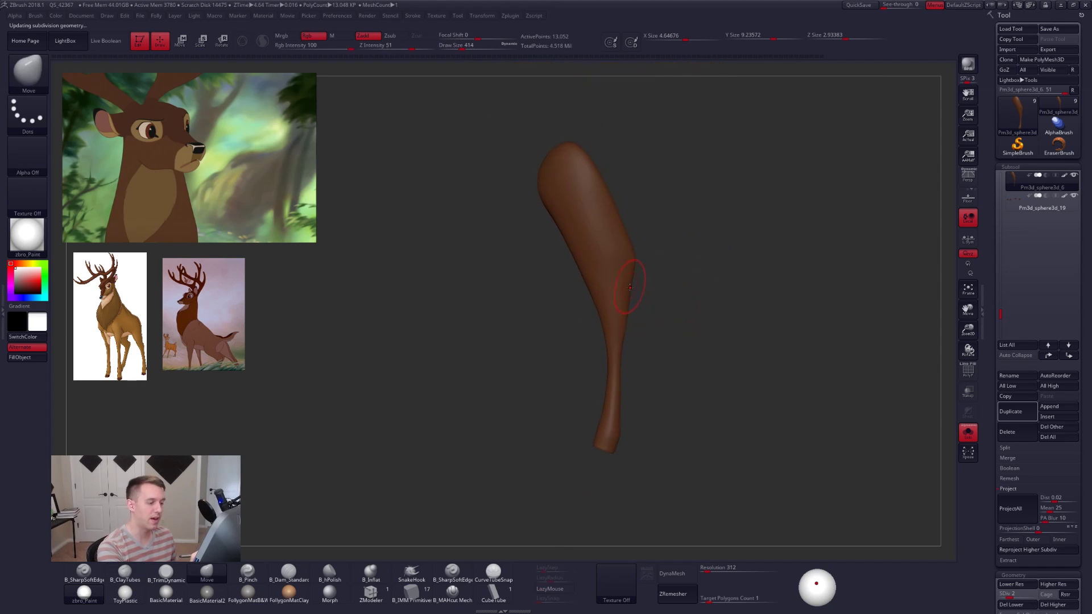
{"action": "key", "text": "space"}
{"action": "left_click", "coordinate": [632, 288]}
{"action": "left_click", "coordinate": [650, 400]}
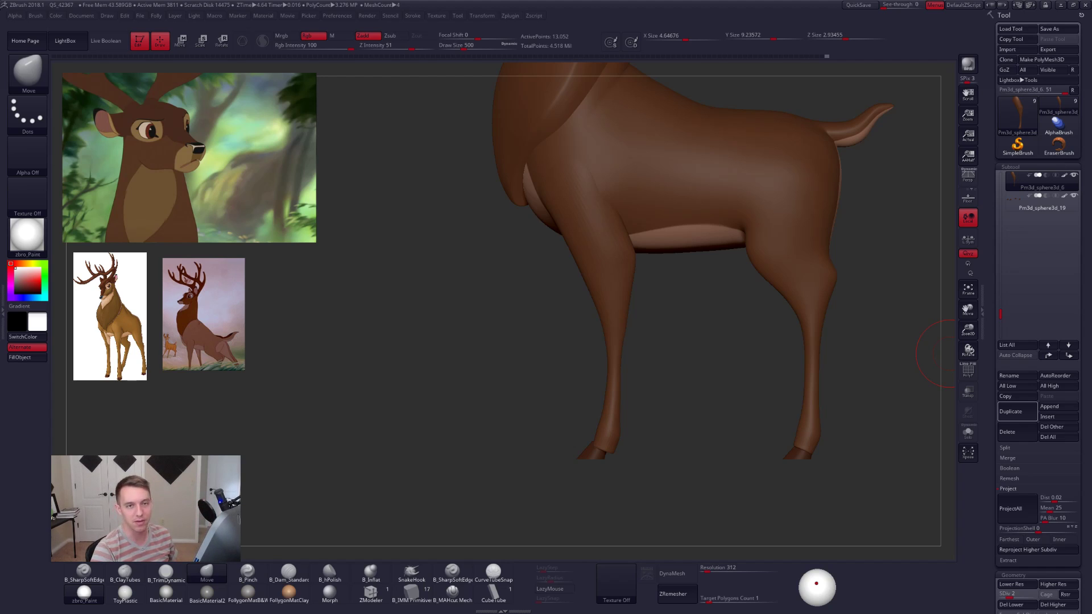
Reshape the upper front leg with the Move brush from the side and widen it outward in the front view.
{"action": "left_click_drag", "start_coordinate": [658, 317], "coordinate": [629, 328]}
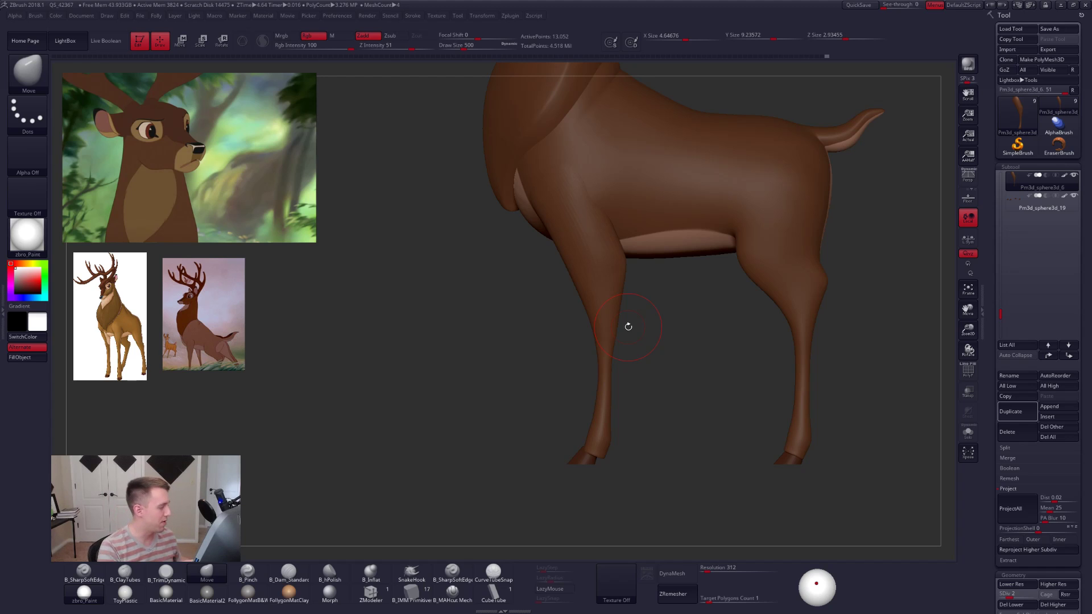
{"action": "left_click_drag", "start_coordinate": [629, 327], "coordinate": [639, 378], "text": "alt"}
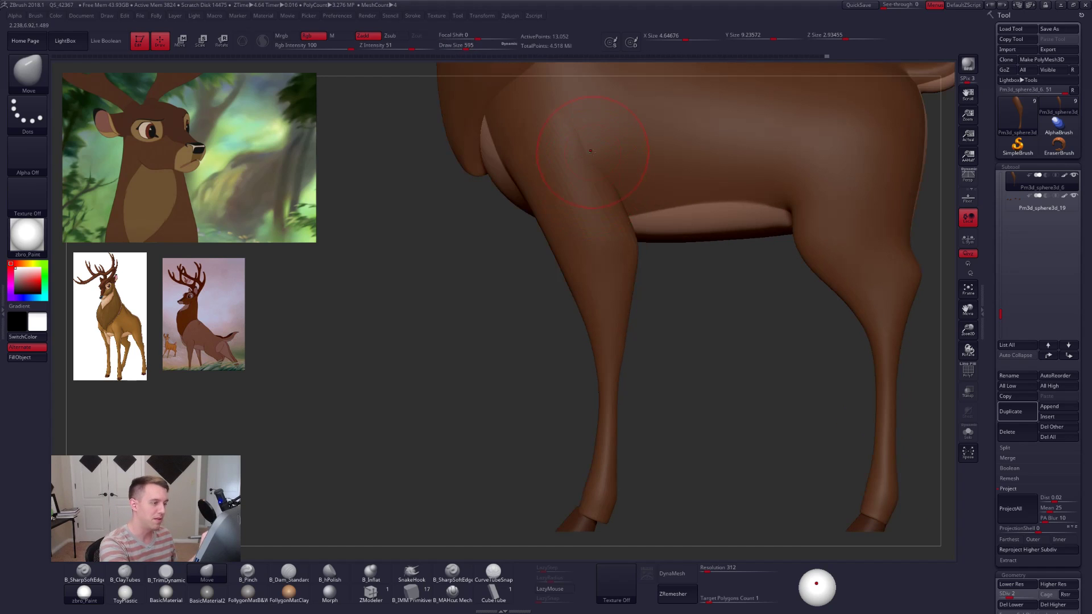
{"action": "key", "text": "space"}
{"action": "left_click_drag", "start_coordinate": [603, 160], "coordinate": [598, 160]}
{"action": "right_click_drag", "start_coordinate": [596, 159], "coordinate": [643, 171]}
{"action": "right_click_drag", "start_coordinate": [643, 170], "coordinate": [607, 247], "text": "alt"}
{"action": "left_click_drag", "start_coordinate": [732, 418], "coordinate": [764, 450], "text": "alt"}
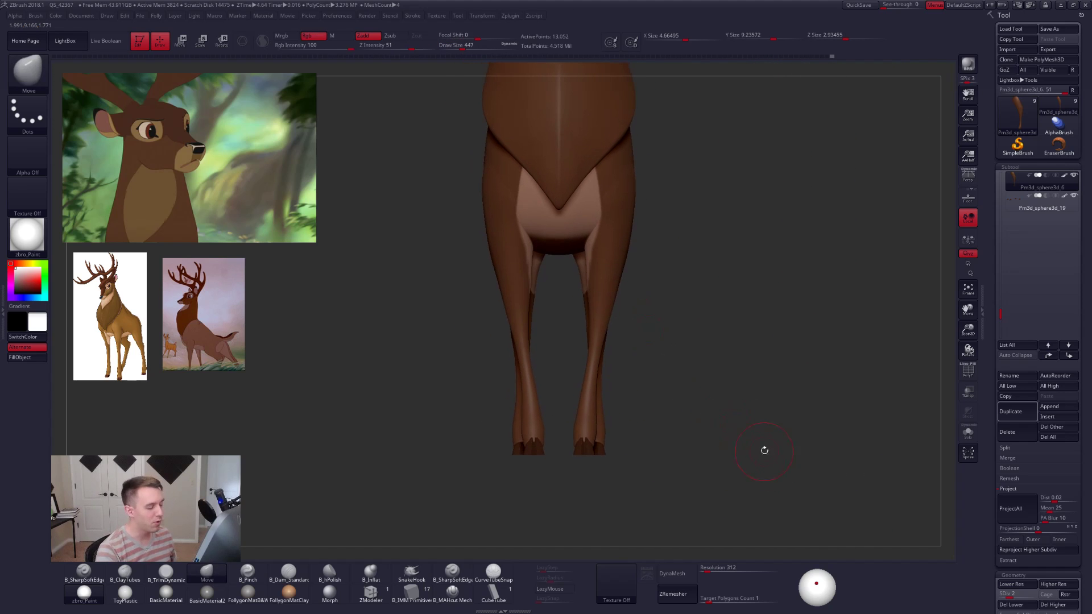
Isolate the front legs and adjust the lower leg contours from front and side with the Move brush.
{"action": "key", "text": "alt+s"}
{"action": "left_click_drag", "start_coordinate": [626, 392], "coordinate": [614, 432], "text": "alt"}
{"action": "key", "text": "space"}
{"action": "left_click_drag", "start_coordinate": [600, 385], "coordinate": [605, 385]}
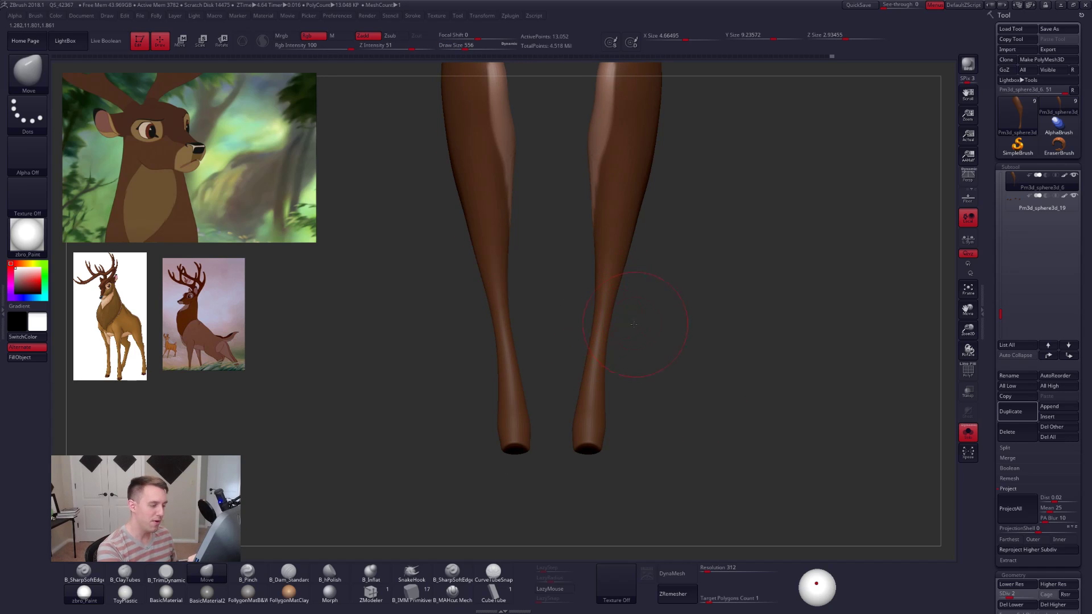
{"action": "right_click_drag", "start_coordinate": [633, 324], "coordinate": [606, 322]}
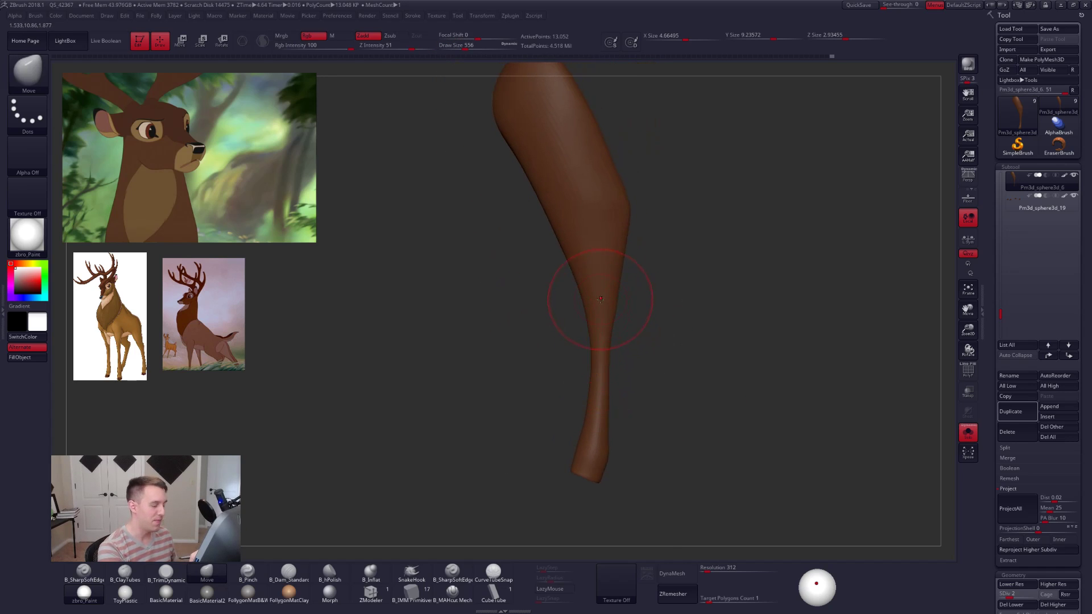
{"action": "right_click", "coordinate": [620, 286], "text": "ctrl"}
{"action": "right_click_drag", "start_coordinate": [638, 276], "coordinate": [612, 346], "text": "ctrl"}
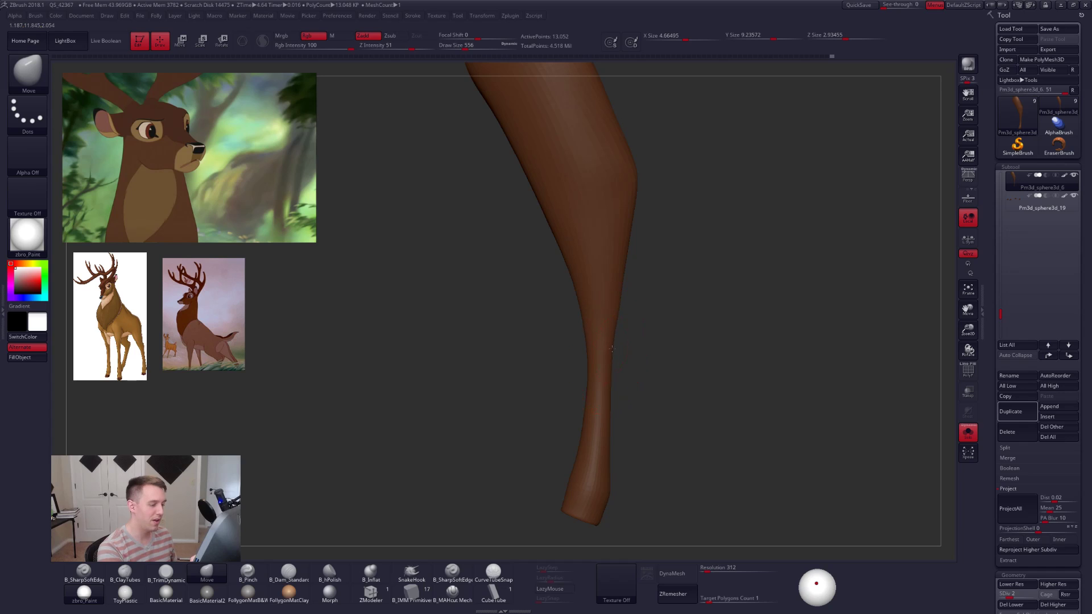
{"action": "right_click", "coordinate": [613, 346], "text": "ctrl"}
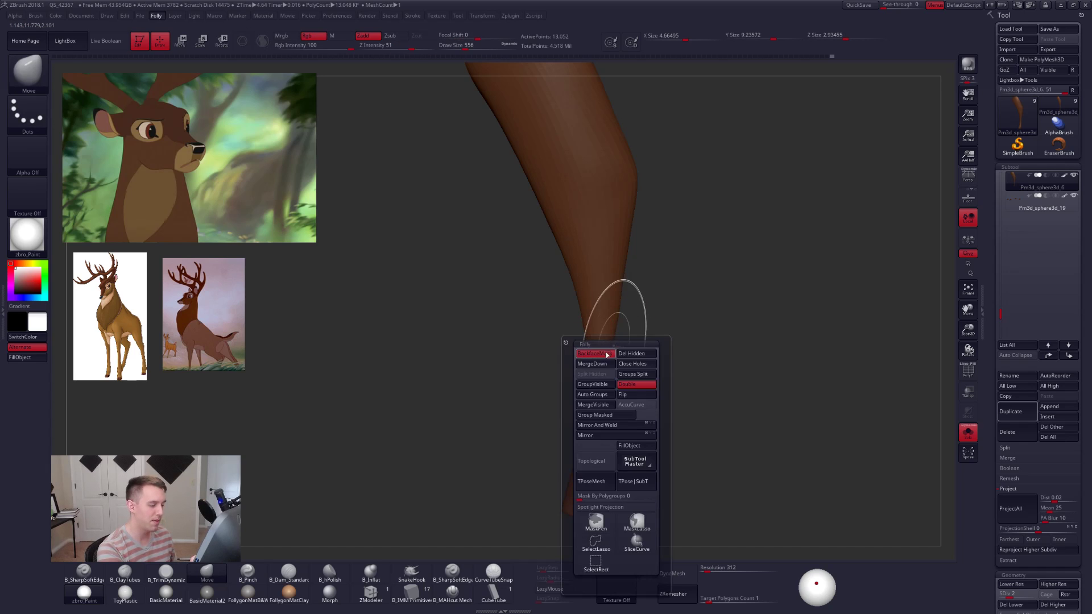
Refine the isolated leg's forearm below the elbow with B_ClayTubes and smoothing, and return to the Move brush.
{"action": "right_click", "coordinate": [622, 287]}
{"action": "left_click_drag", "start_coordinate": [621, 288], "coordinate": [619, 287]}
{"action": "right_click_drag", "start_coordinate": [600, 291], "coordinate": [620, 297]}
{"action": "right_click", "coordinate": [619, 298]}
{"action": "key", "text": "2"}
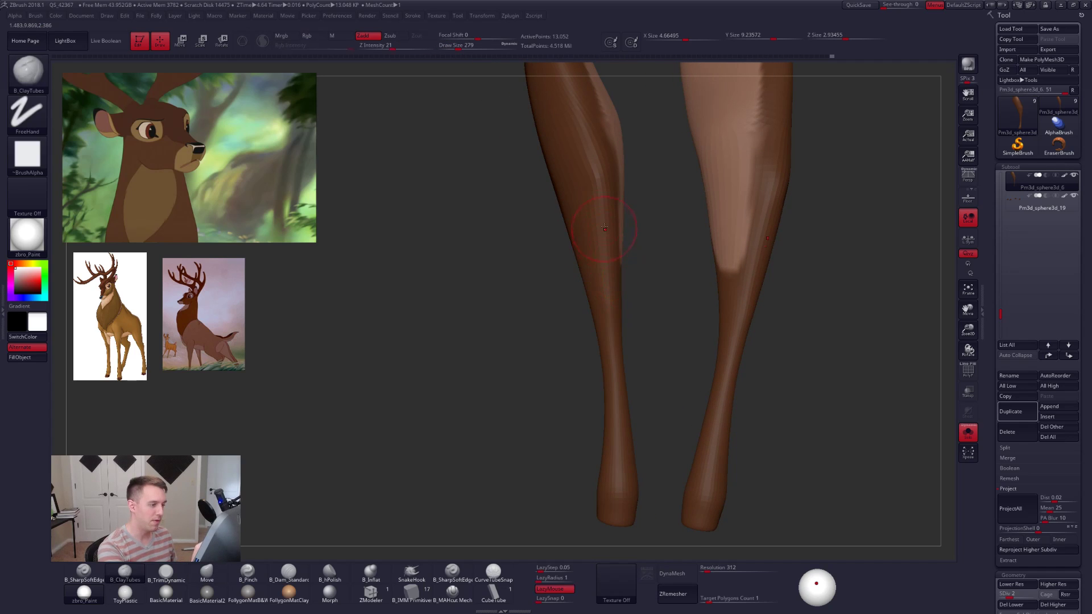
{"action": "key", "text": "shift"}
{"action": "right_click_drag", "start_coordinate": [604, 211], "coordinate": [653, 222]}
{"action": "mouse_move", "coordinate": [628, 296]}
{"action": "right_mouse_down", "text": "ctrl"}
{"action": "mouse_move", "coordinate": [626, 263]}
{"action": "mouse_move", "coordinate": [644, 295]}
{"action": "right_mouse_up", "text": "ctrl"}
{"action": "right_click", "coordinate": [626, 266]}
{"action": "key", "text": "b"}
{"action": "key", "text": "m"}
{"action": "key", "text": "v"}
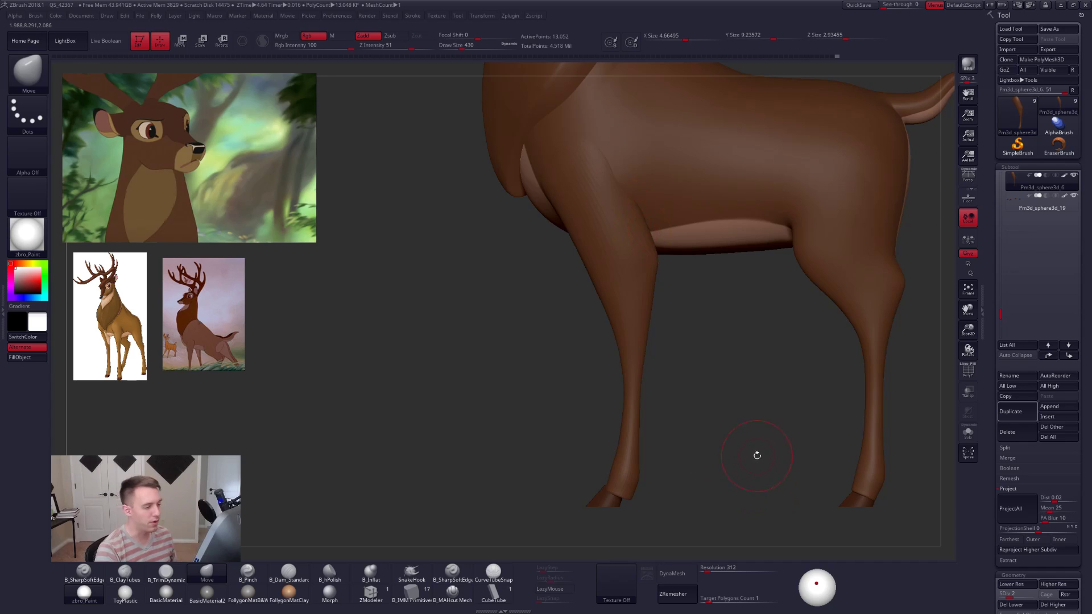
Push the back of the forearm below the elbow inward with the Move brush and raise the leg to subdivision level 5.
{"action": "right_click", "coordinate": [649, 288]}
{"action": "left_click_drag", "start_coordinate": [653, 295], "coordinate": [642, 294]}
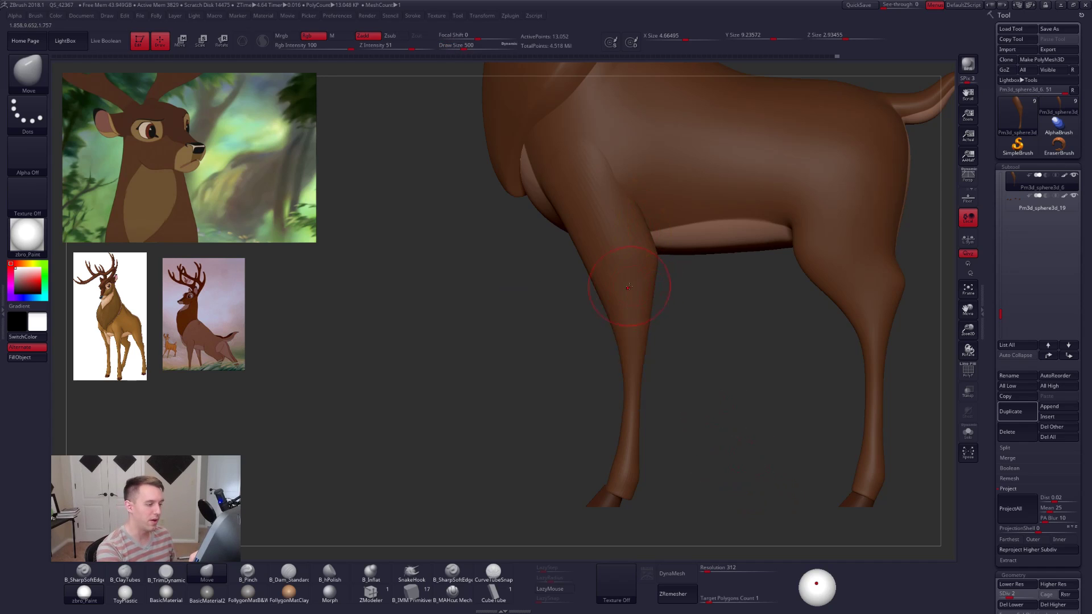
{"action": "key", "text": "d"}
{"action": "key", "text": "d"}
{"action": "key", "text": "d"}
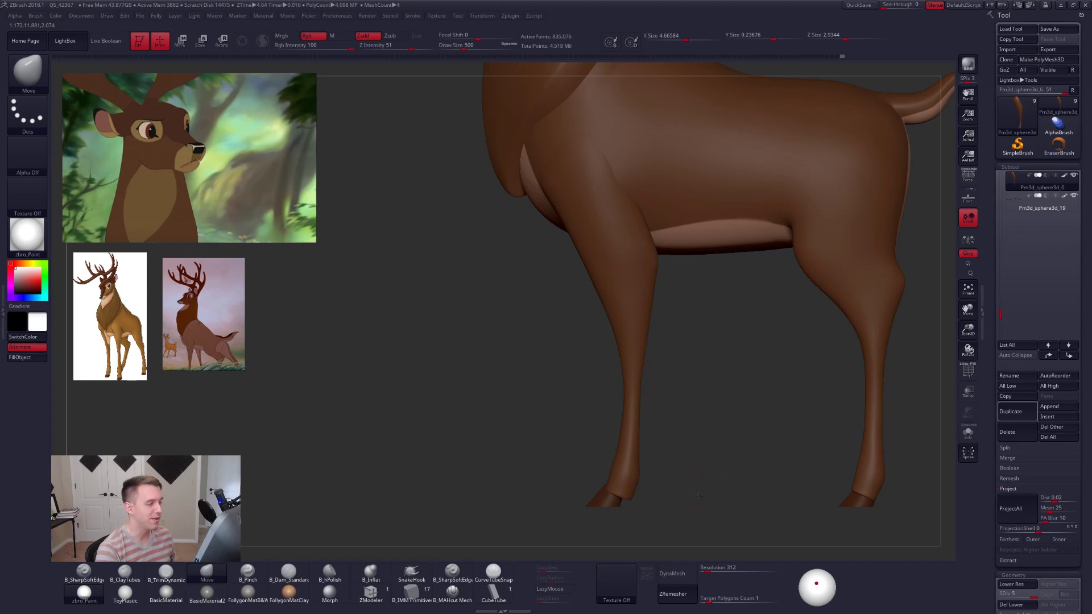
Isolate the front legs, refine the forearm with B_ClayTubes and smoothing, and show the whole stag again.
{"action": "mouse_move", "coordinate": [676, 490]}
{"action": "left_mouse_down"}
{"action": "mouse_move", "coordinate": [738, 501]}
{"action": "mouse_move", "coordinate": [687, 510]}
{"action": "mouse_move", "coordinate": [718, 503]}
{"action": "mouse_move", "coordinate": [708, 505]}
{"action": "mouse_move", "coordinate": [722, 511]}
{"action": "mouse_move", "coordinate": [726, 470]}
{"action": "mouse_move", "coordinate": [740, 492]}
{"action": "mouse_move", "coordinate": [723, 494]}
{"action": "left_mouse_up"}
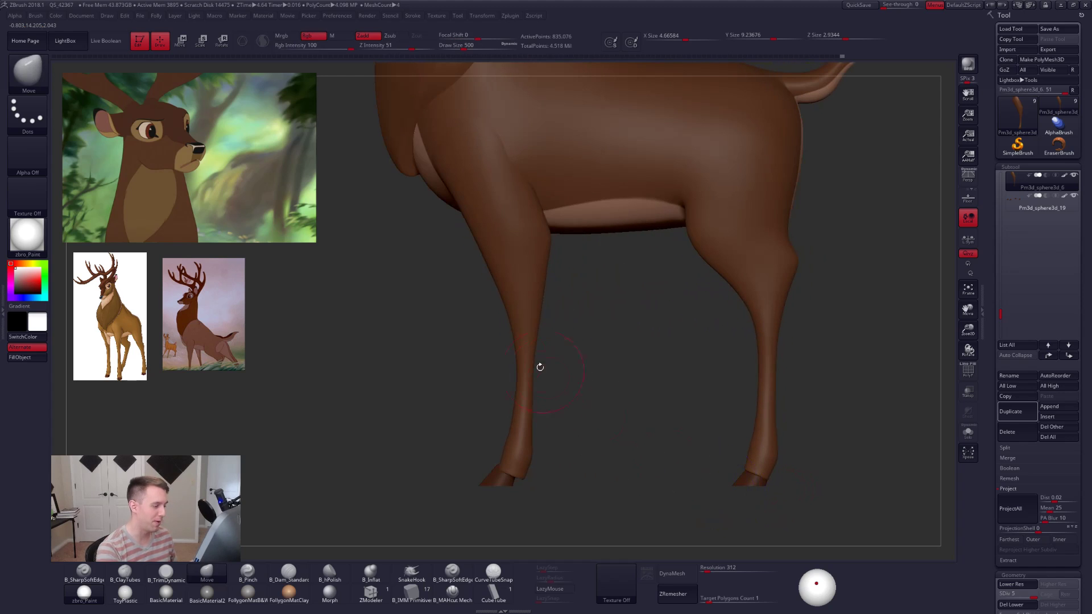
{"action": "left_click_drag", "start_coordinate": [535, 342], "coordinate": [576, 335], "text": "alt"}
{"action": "key", "text": "space"}
{"action": "key", "text": "alt+s"}
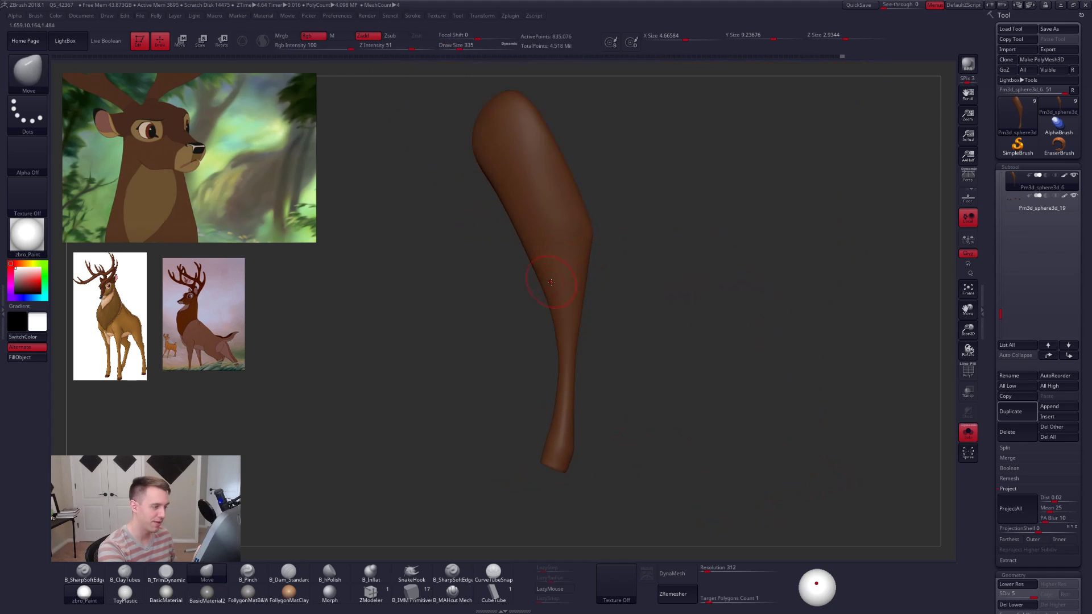
{"action": "mouse_move", "coordinate": [677, 295]}
{"action": "left_mouse_down"}
{"action": "mouse_move", "coordinate": [705, 250]}
{"action": "mouse_move", "coordinate": [709, 284]}
{"action": "left_mouse_up"}
{"action": "key", "text": "2"}
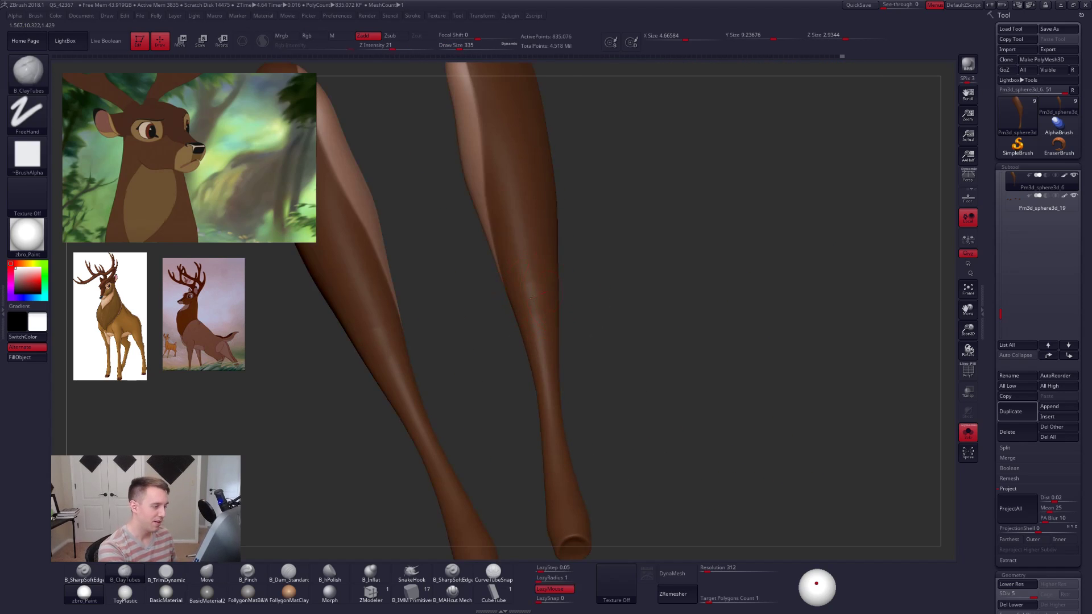
{"action": "left_click_drag", "start_coordinate": [606, 367], "coordinate": [502, 380], "text": "shift"}
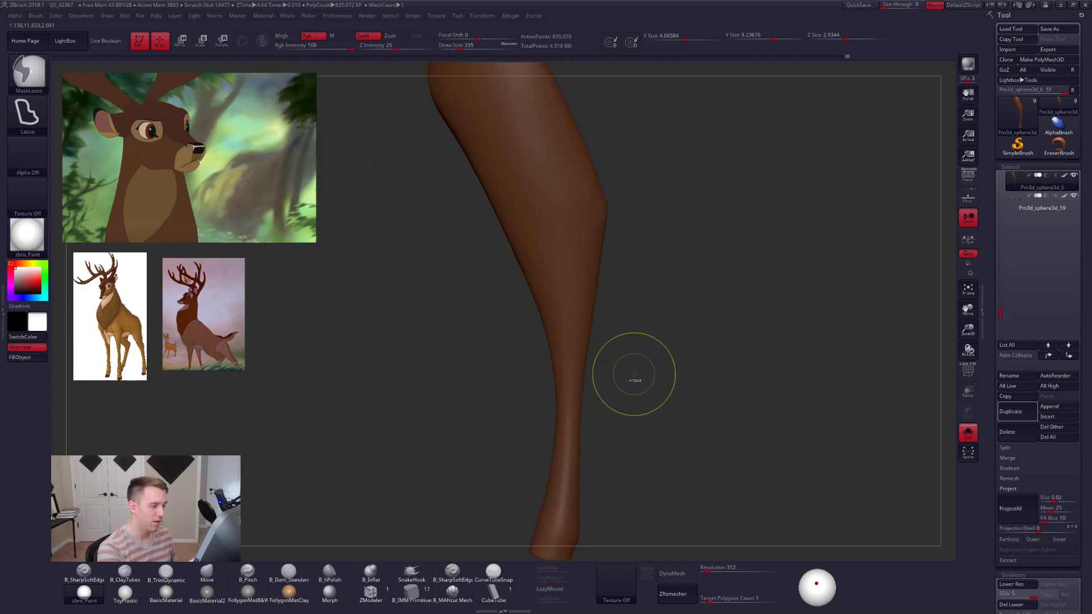
{"action": "right_click_drag", "start_coordinate": [634, 375], "coordinate": [615, 339], "text": "ctrl"}
{"action": "key", "text": "alt+s"}
{"action": "left_click_drag", "start_coordinate": [726, 466], "coordinate": [738, 458], "text": "alt"}
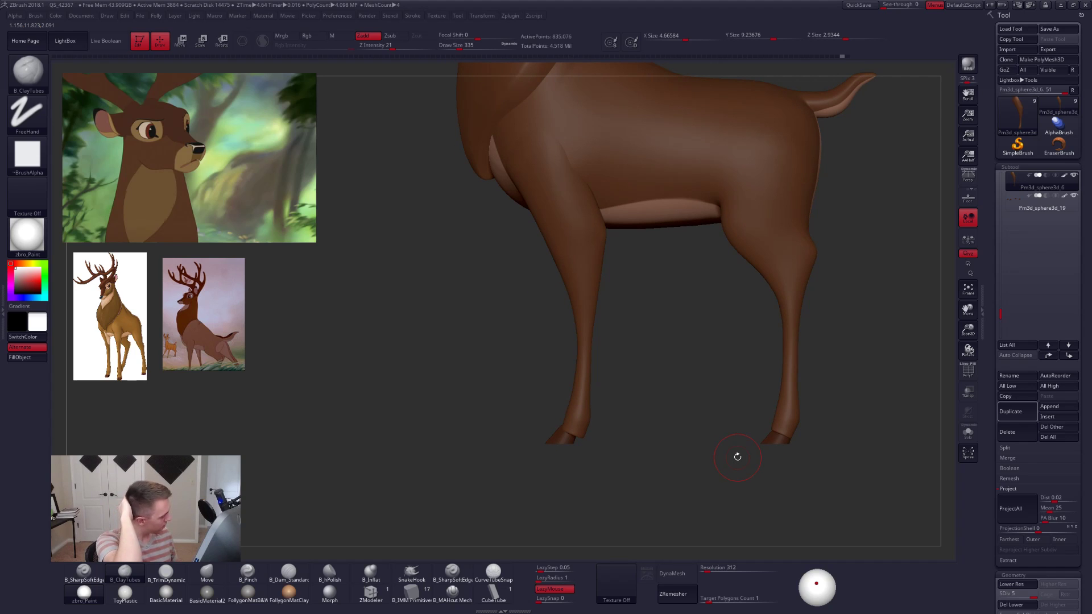
Select the body subtool and mask everything above the hind leg's hock.
{"action": "left_click_drag", "start_coordinate": [731, 418], "coordinate": [699, 332]}
{"action": "left_click", "coordinate": [771, 303], "text": "alt"}
{"action": "left_click_drag", "start_coordinate": [798, 316], "coordinate": [699, 337], "text": "alt"}
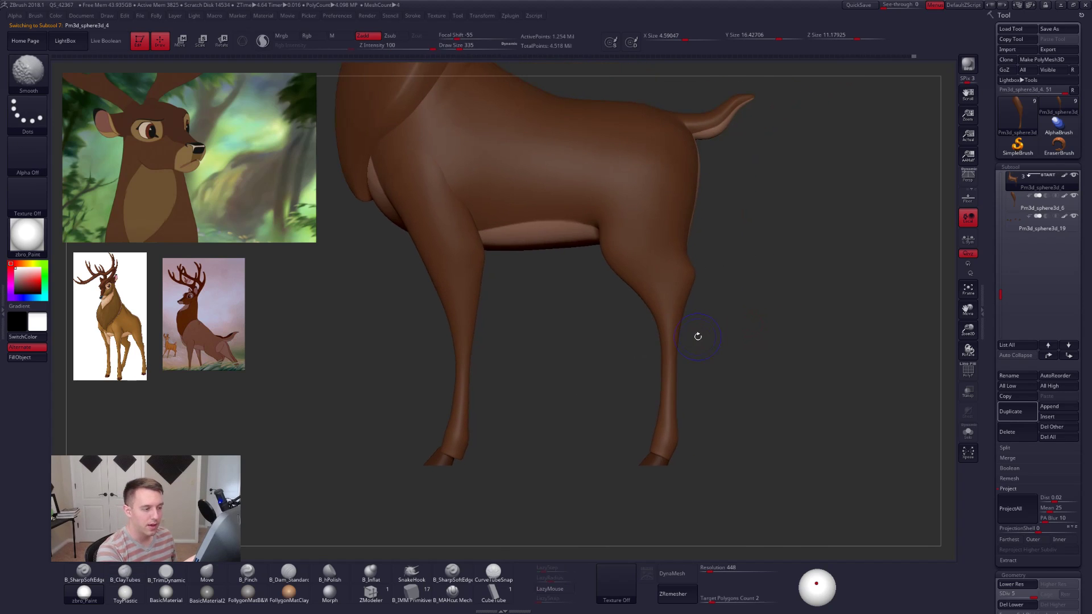
{"action": "key", "text": "shift+f"}
{"action": "key", "text": "shift+f"}
{"action": "key", "text": "w"}
{"action": "left_click", "coordinate": [677, 285], "text": "ctrl"}
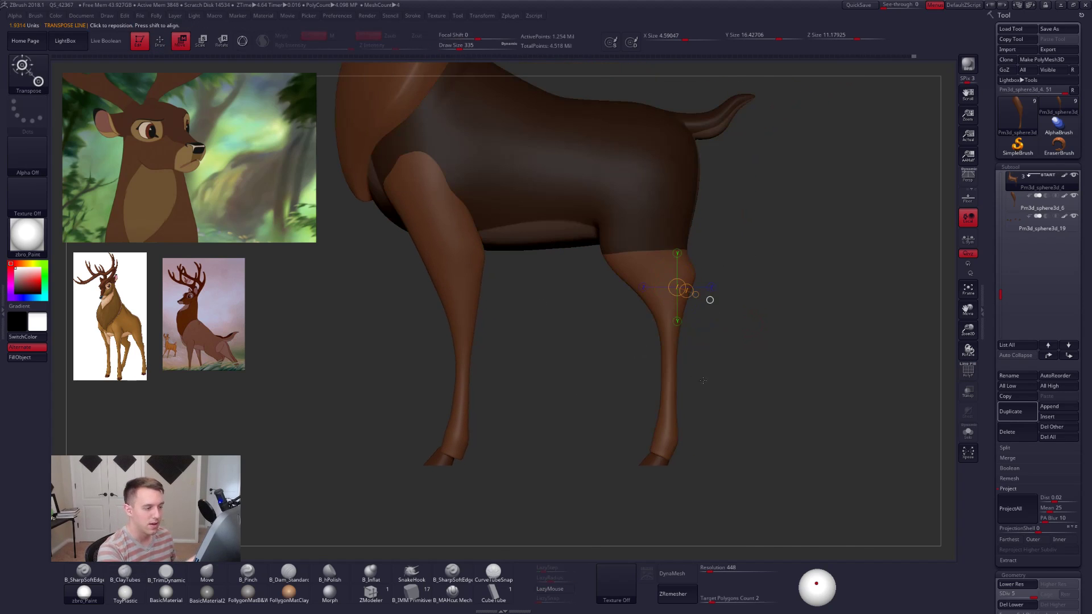
Lower the body to subdivision level 1 and soften the mask edge around the hock.
{"action": "key", "text": "q"}
{"action": "key", "text": "shift+d"}
{"action": "key", "text": "shift+d"}
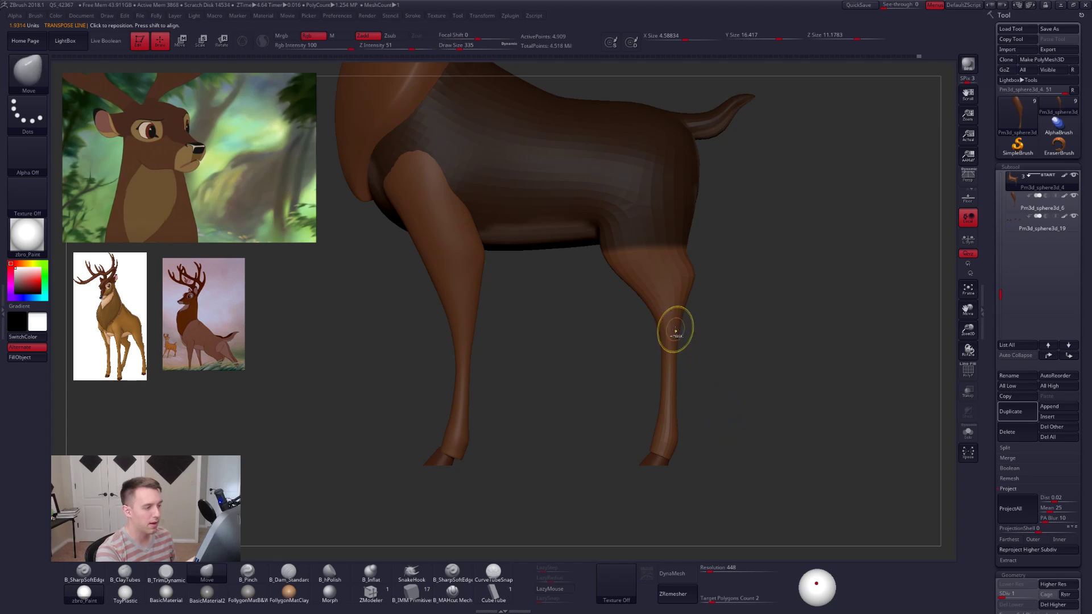
{"action": "key", "text": "ctrl+i"}
{"action": "left_click", "coordinate": [700, 360], "text": "ctrl"}
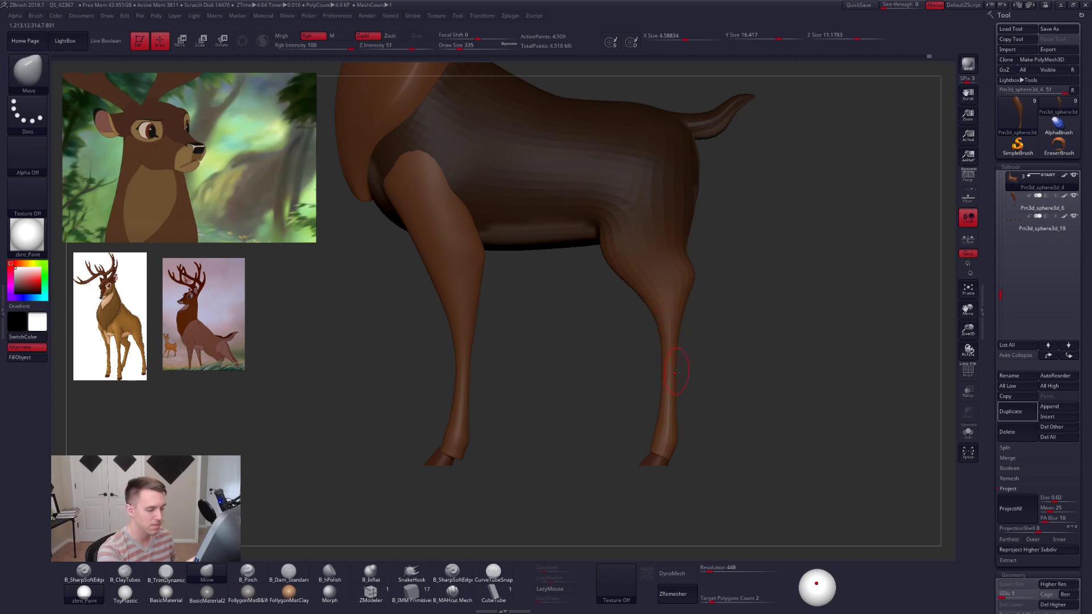
Mask the hind foot with a softened edge and place a vertical Transpose line along the lower hind leg.
{"action": "key", "text": "w"}
{"action": "left_click_drag", "start_coordinate": [667, 459], "coordinate": [670, 324]}
{"action": "key", "text": "q"}
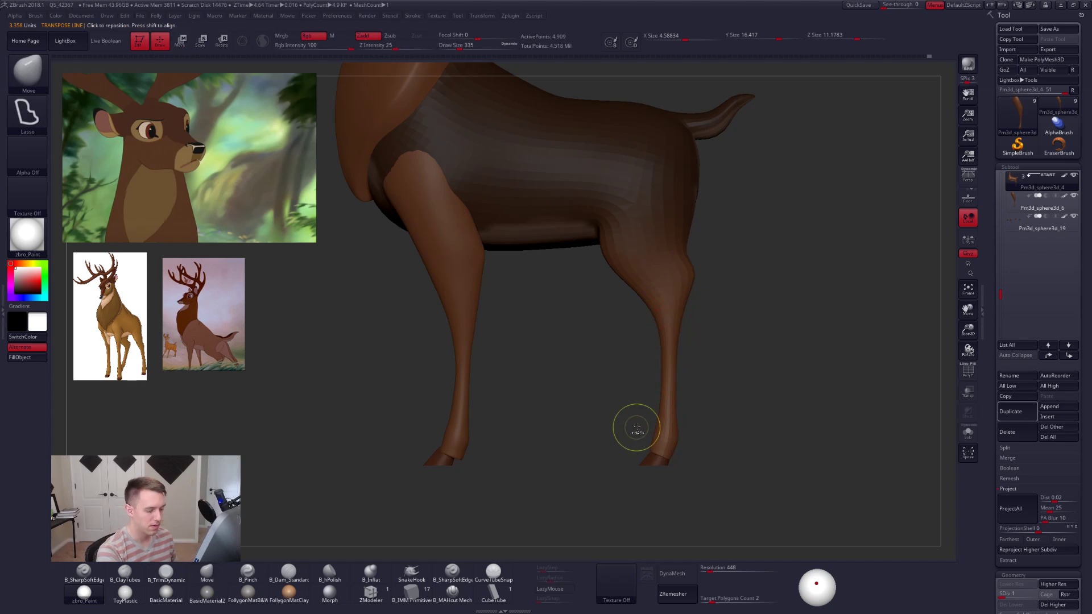
{"action": "mouse_move", "coordinate": [632, 429]}
{"action": "left_mouse_down", "text": "ctrl"}
{"action": "mouse_move", "coordinate": [765, 437]}
{"action": "mouse_move", "coordinate": [739, 432]}
{"action": "left_mouse_up", "text": "ctrl"}
{"action": "left_click", "coordinate": [687, 444], "text": "ctrl"}
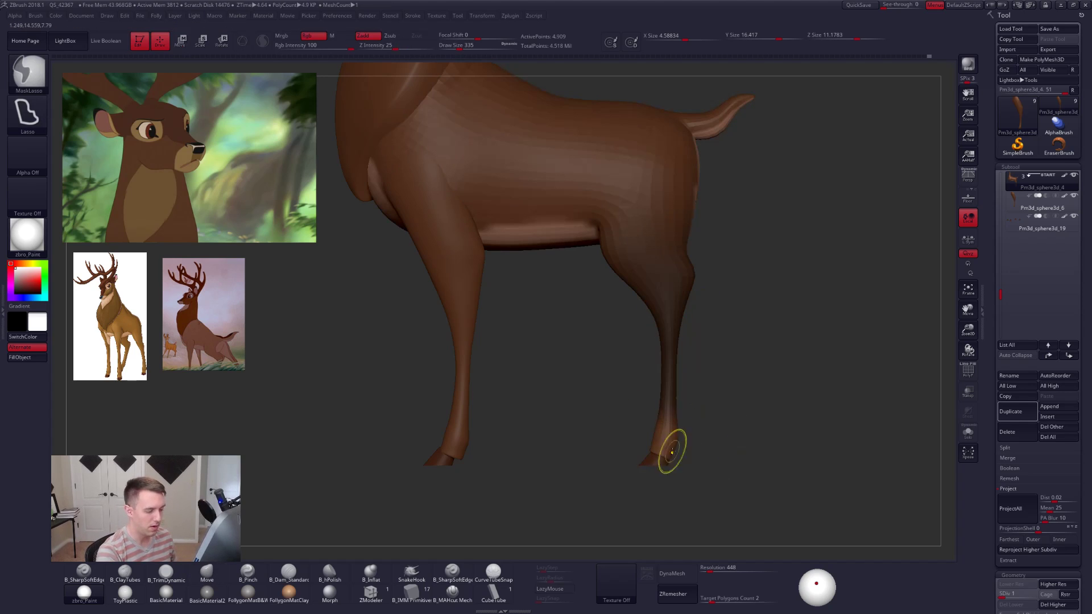
{"action": "left_click", "coordinate": [700, 446], "text": "ctrl"}
{"action": "key", "text": "w"}
{"action": "left_click_drag", "start_coordinate": [662, 429], "coordinate": [663, 294], "text": "shift"}
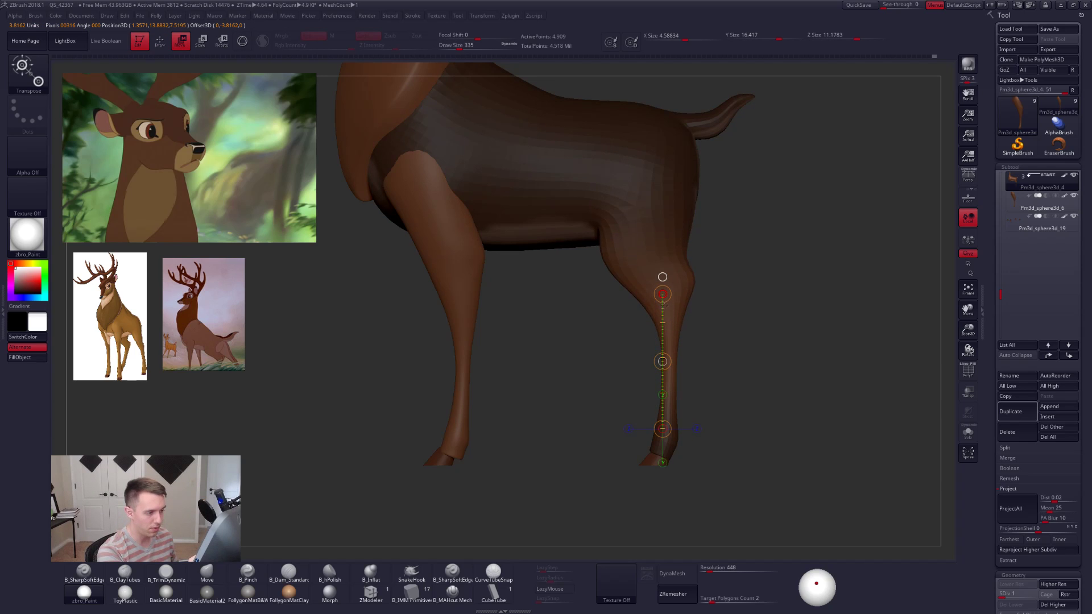
Rework the mask with a softened edge across the hind leg and lower the hock with the Transpose line.
{"action": "key", "text": "q"}
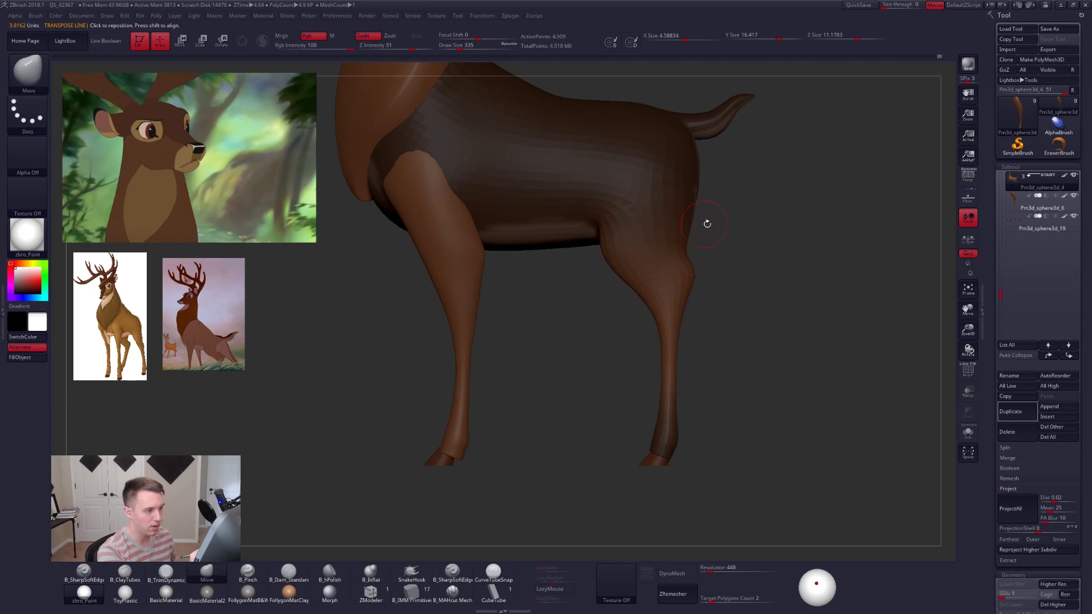
{"action": "mouse_move", "coordinate": [711, 224]}
{"action": "left_mouse_down", "text": "ctrl"}
{"action": "mouse_move", "coordinate": [690, 234]}
{"action": "mouse_move", "coordinate": [726, 76]}
{"action": "mouse_move", "coordinate": [819, 82]}
{"action": "left_mouse_up", "text": "ctrl"}
{"action": "left_click", "coordinate": [746, 230], "text": "ctrl"}
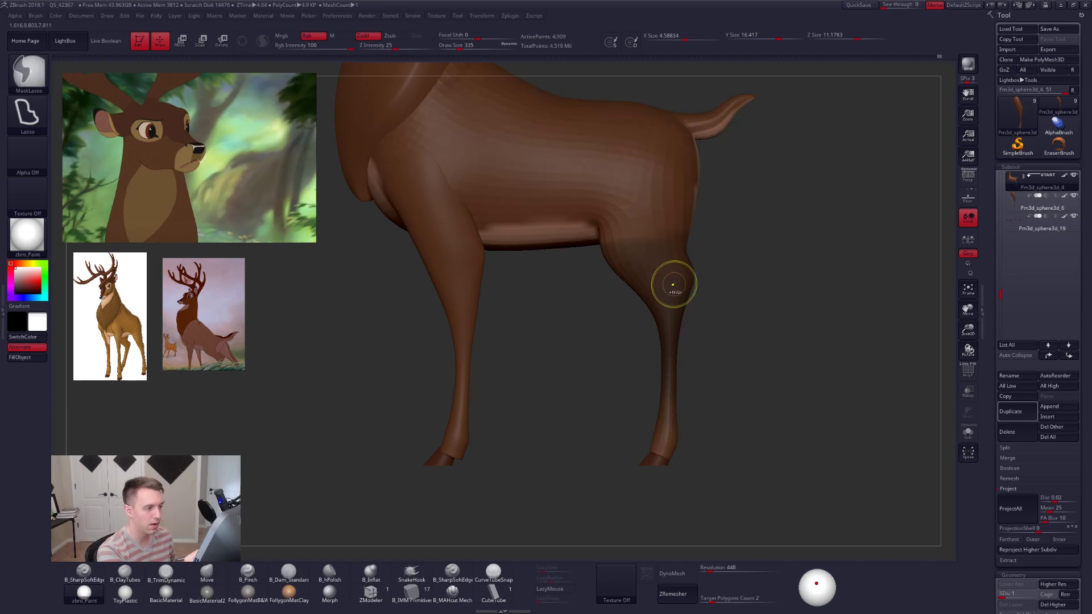
{"action": "left_click", "coordinate": [674, 284], "text": "ctrl"}
{"action": "left_click", "coordinate": [715, 289], "text": "ctrl"}
{"action": "key", "text": "w"}
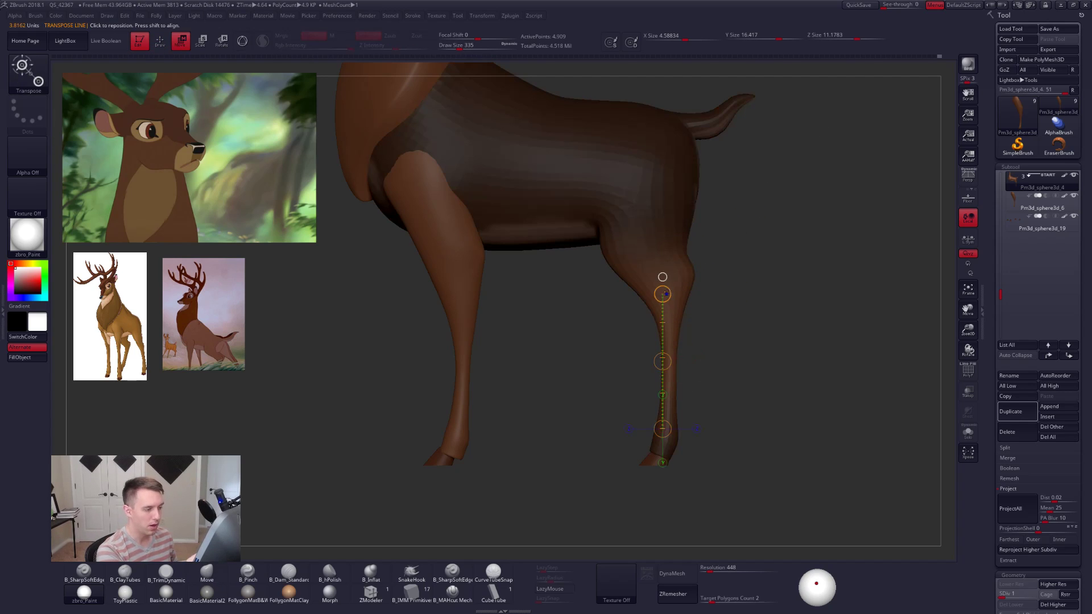
{"action": "left_click_drag", "start_coordinate": [663, 294], "coordinate": [667, 308]}
{"action": "left_click_drag", "start_coordinate": [876, 279], "coordinate": [667, 332]}
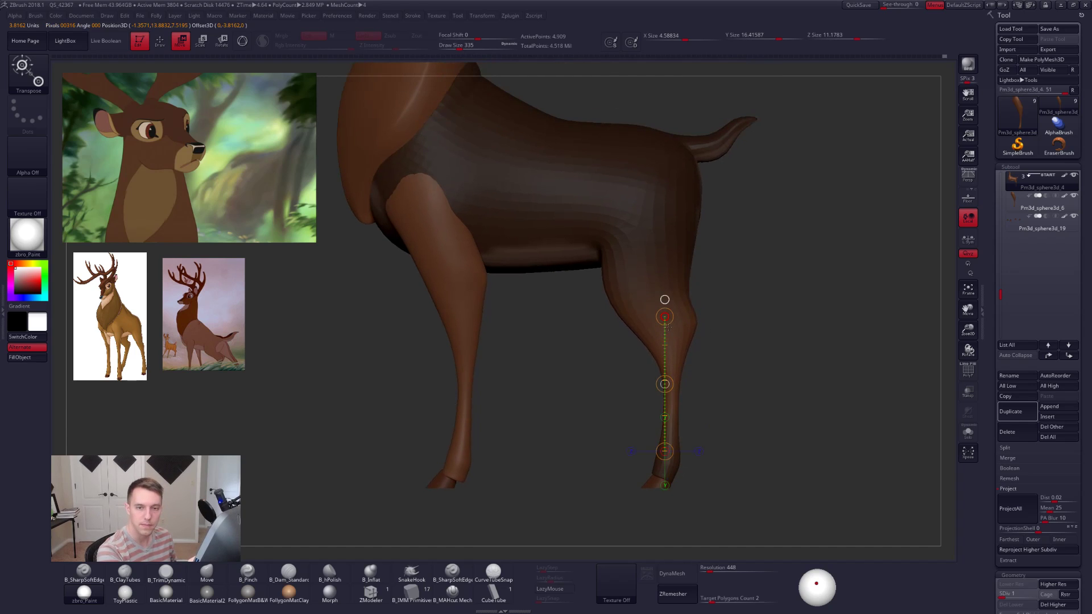
Clear the mask and adjust the hind leg with the Move brush at draw size 764.
{"action": "mouse_move", "coordinate": [713, 302]}
{"action": "left_mouse_down", "text": "ctrl"}
{"action": "mouse_move", "coordinate": [696, 274]}
{"action": "mouse_move", "coordinate": [754, 277]}
{"action": "mouse_move", "coordinate": [751, 245]}
{"action": "left_mouse_up", "text": "ctrl"}
{"action": "key", "text": "q"}
{"action": "key", "text": "space"}
{"action": "left_click", "coordinate": [697, 266]}
{"action": "left_click_drag", "start_coordinate": [740, 361], "coordinate": [648, 362]}
{"action": "key", "text": "space"}
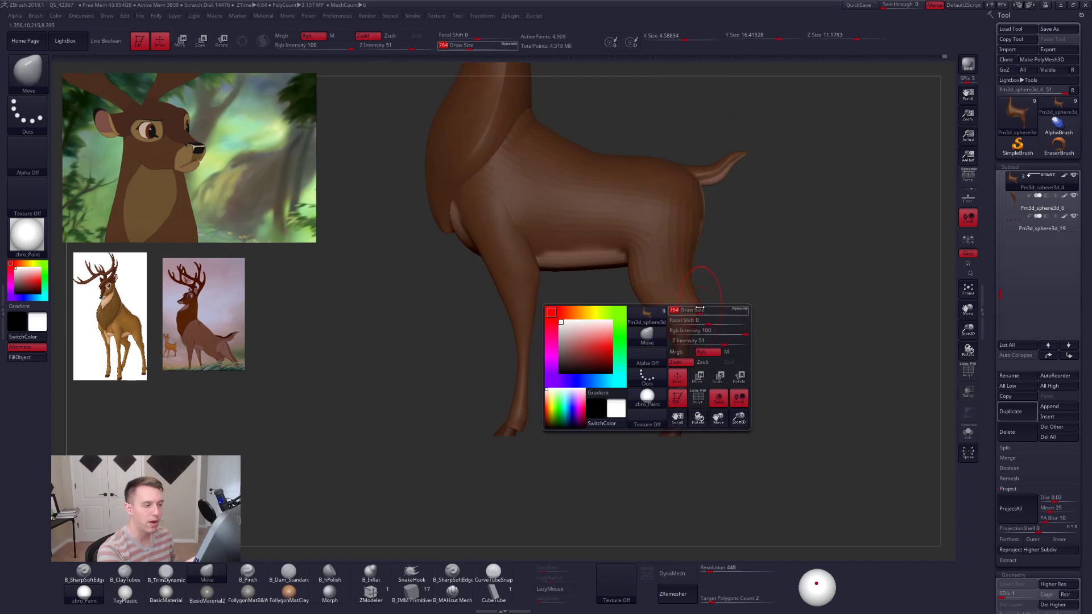
{"action": "left_click", "coordinate": [695, 322]}
{"action": "left_click_drag", "start_coordinate": [709, 310], "coordinate": [689, 371], "text": "alt"}
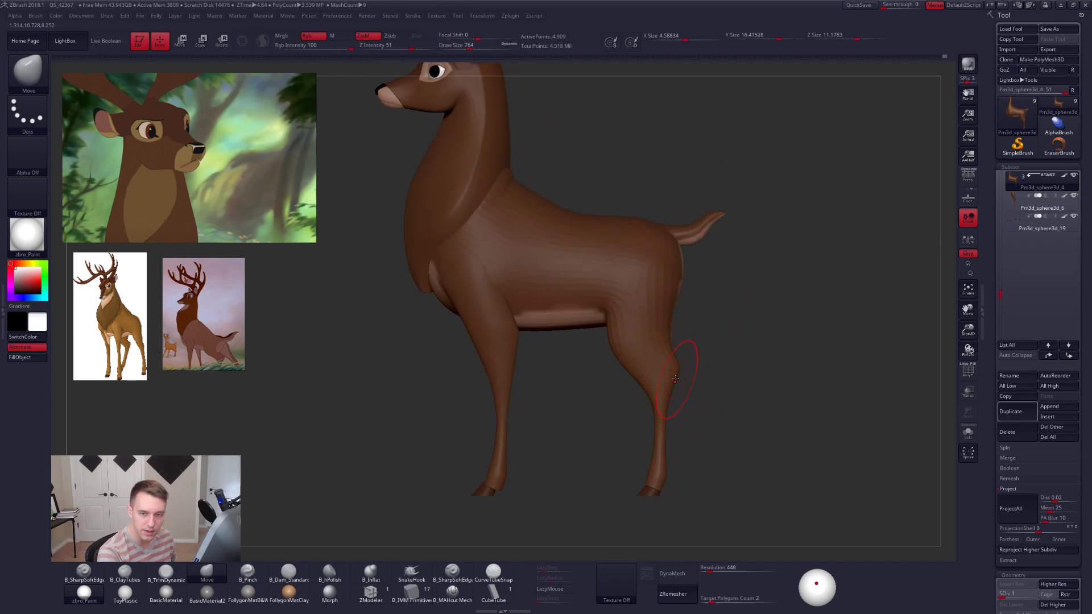
Refine the hind leg's thigh and hock contour with the Move brush at draw size 595.
{"action": "key", "text": "space"}
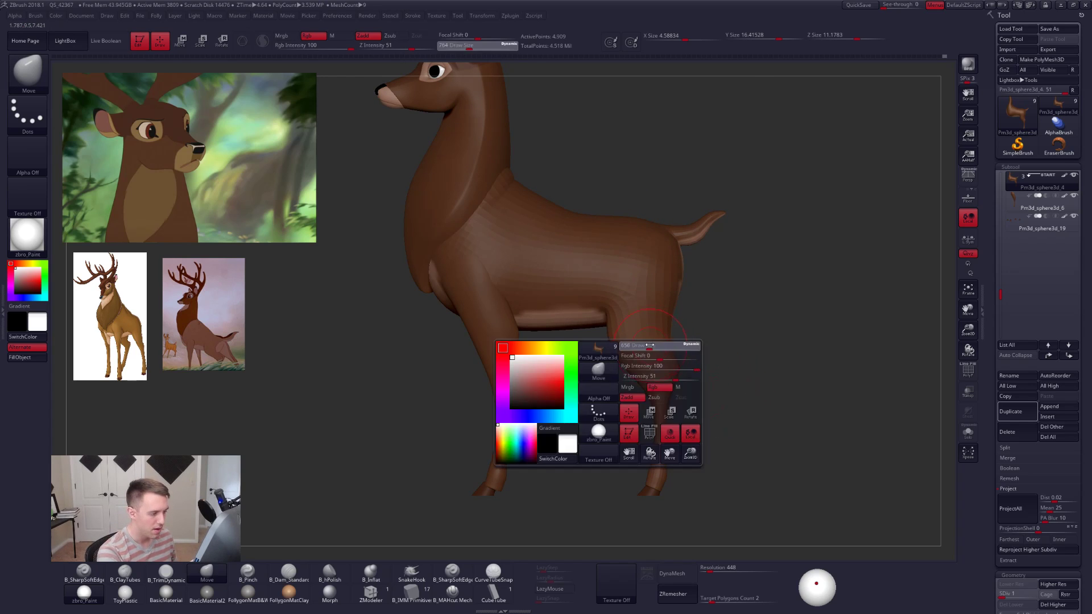
{"action": "left_click", "coordinate": [647, 344]}
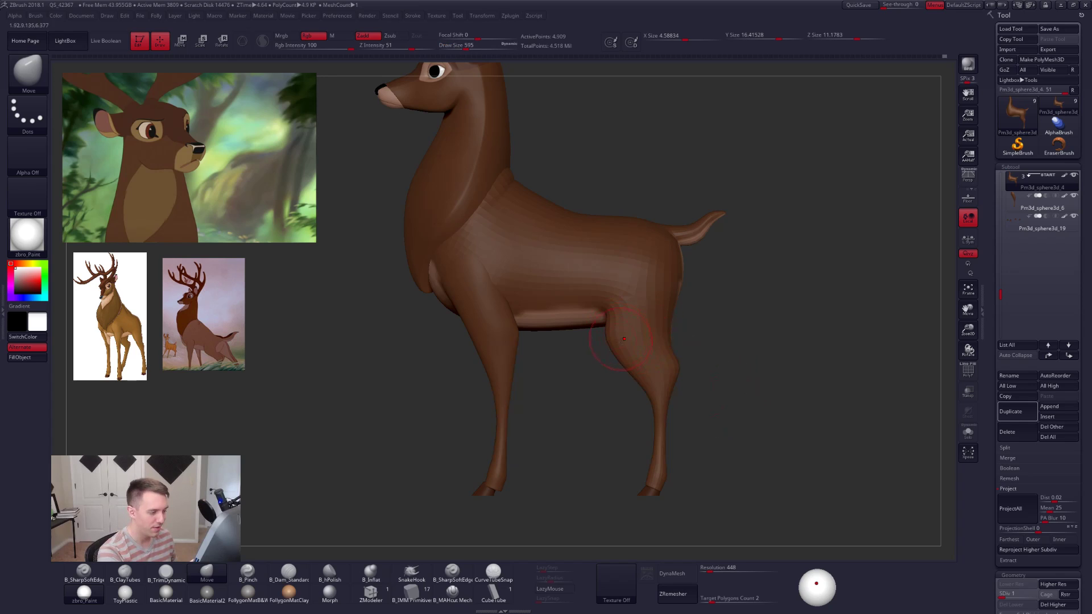
{"action": "right_click_drag", "start_coordinate": [625, 360], "coordinate": [623, 328], "text": "alt"}
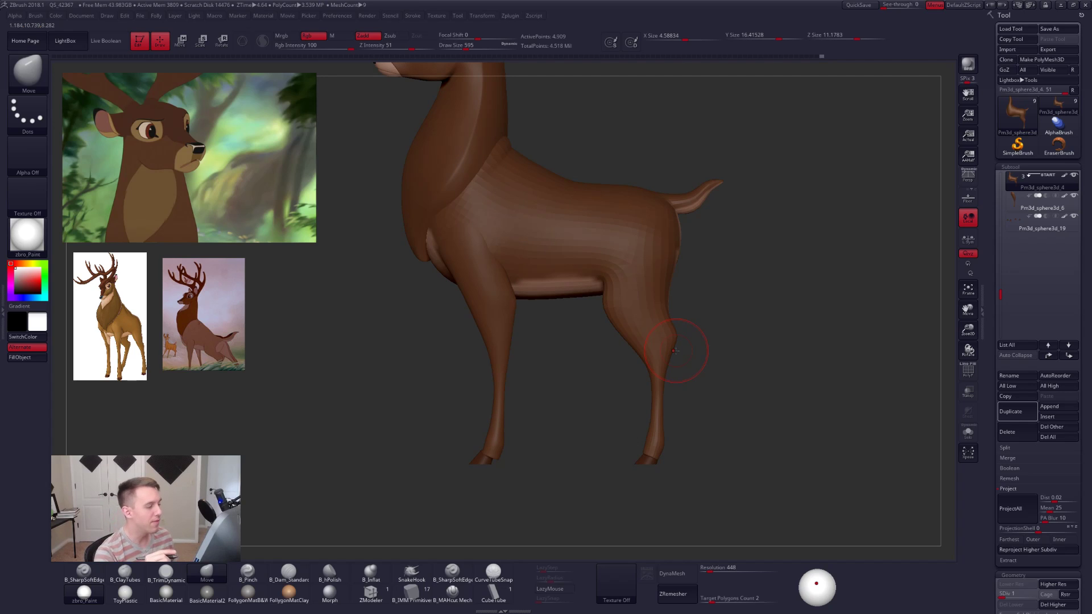
{"action": "right_click_drag", "start_coordinate": [675, 351], "coordinate": [701, 401], "text": "alt"}
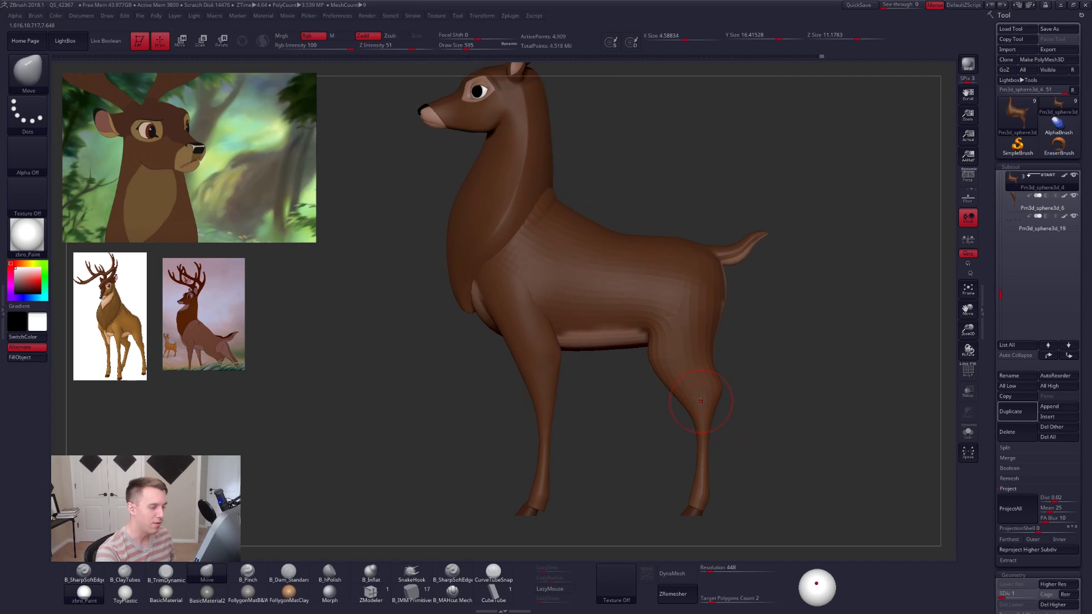
Raise the body subtool back to its highest subdivision level.
{"action": "key", "text": "d"}
{"action": "key", "text": "d"}
{"action": "key", "text": "d"}
{"action": "key", "text": "d"}
{"action": "right_click_drag", "start_coordinate": [570, 375], "coordinate": [675, 374], "text": "alt"}
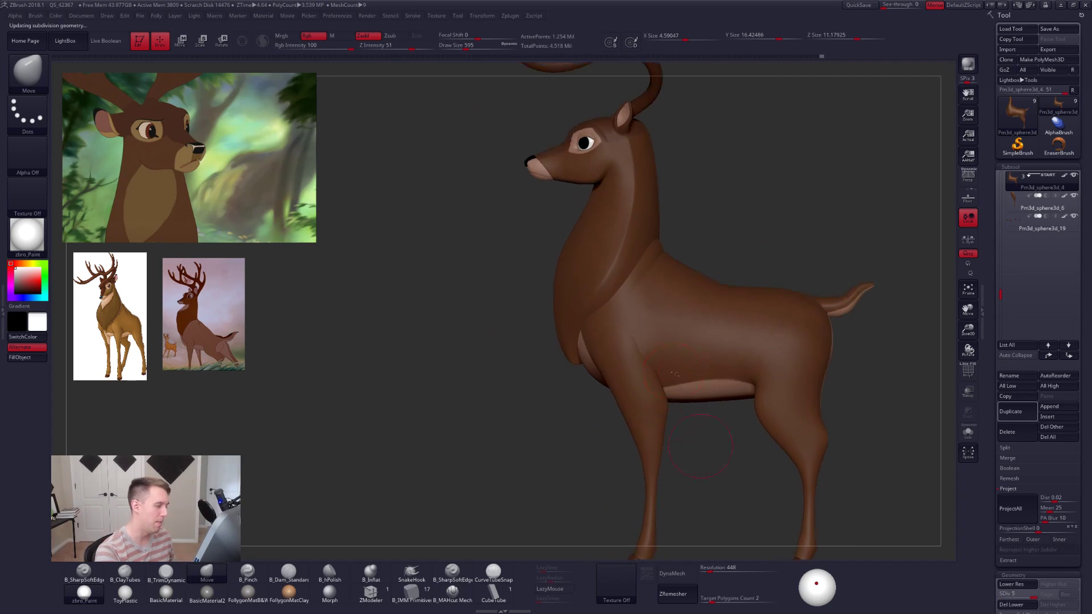
Isolate the head-and-neck subtool and pick its brown fur colour for the B_Standard brush.
{"action": "left_click", "coordinate": [607, 270], "text": "alt"}
{"action": "mouse_move", "coordinate": [608, 269]}
{"action": "right_mouse_down"}
{"action": "mouse_move", "coordinate": [640, 262]}
{"action": "mouse_move", "coordinate": [603, 278]}
{"action": "right_mouse_up"}
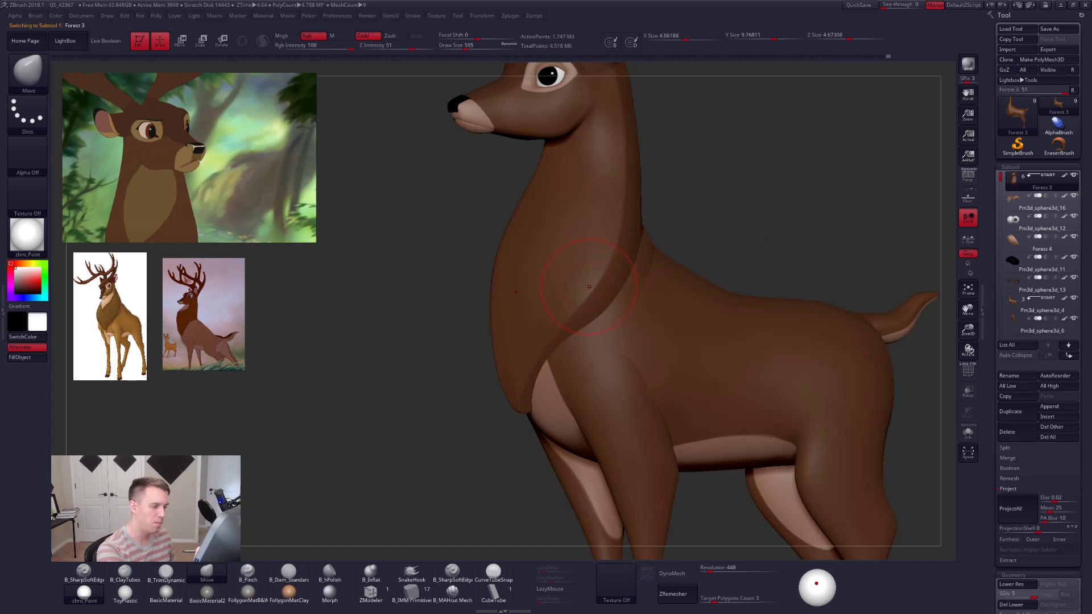
{"action": "key", "text": "s"}
{"action": "left_click_drag", "start_coordinate": [598, 266], "coordinate": [591, 265]}
{"action": "key", "text": "p"}
{"action": "key", "text": "alt+s"}
{"action": "left_click_drag", "start_coordinate": [537, 343], "coordinate": [612, 251]}
{"action": "key", "text": "ctrl+z"}
{"action": "key", "text": "c"}
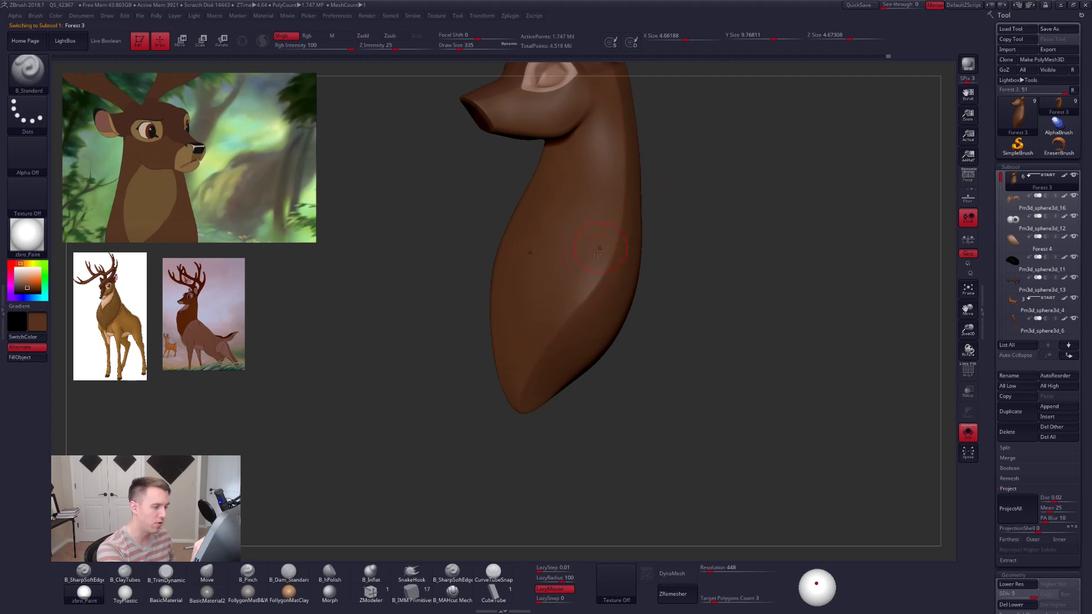
Paint the picked brown along the neck ridge using B_Standard at draw size 307 with colour only.
{"action": "key", "text": "space"}
{"action": "left_click", "coordinate": [541, 337]}
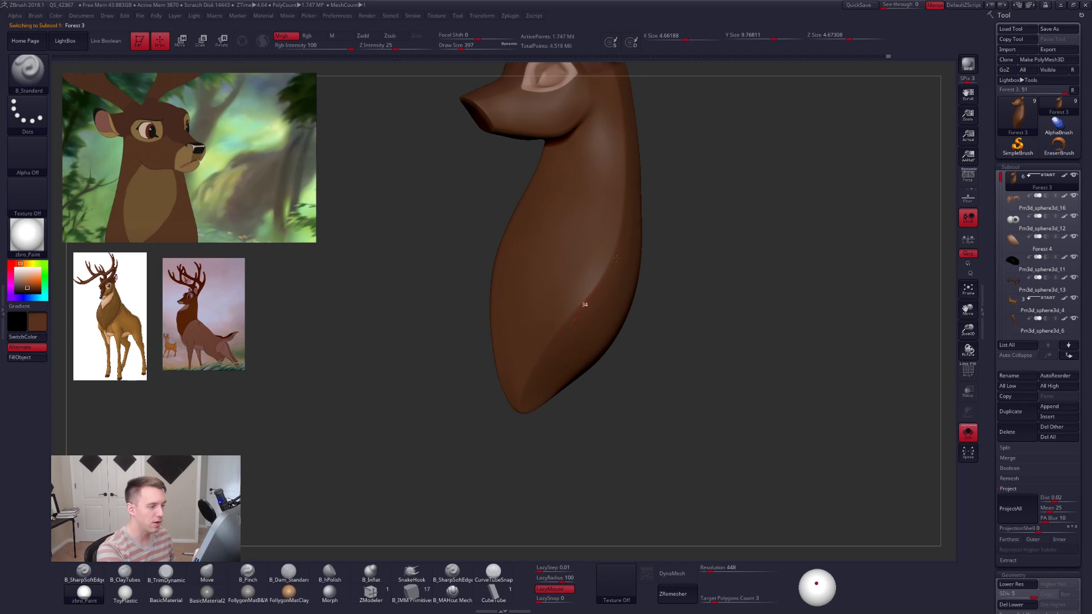
{"action": "left_click_drag", "start_coordinate": [616, 258], "coordinate": [646, 207]}
{"action": "right_click_drag", "start_coordinate": [645, 207], "coordinate": [608, 203]}
{"action": "key", "text": "]"}
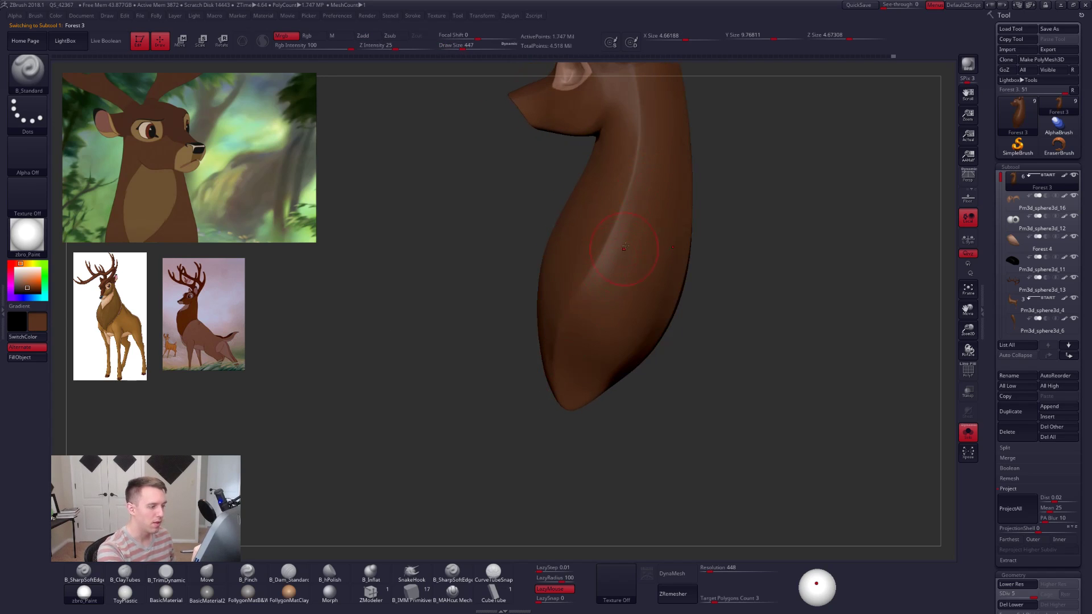
Flatten the side of the neck along the ridge with B_TrimDynamic, using draw sizes 595 and 556.
{"action": "key", "text": "b"}
{"action": "key", "text": "t"}
{"action": "key", "text": "d"}
{"action": "key", "text": "]"}
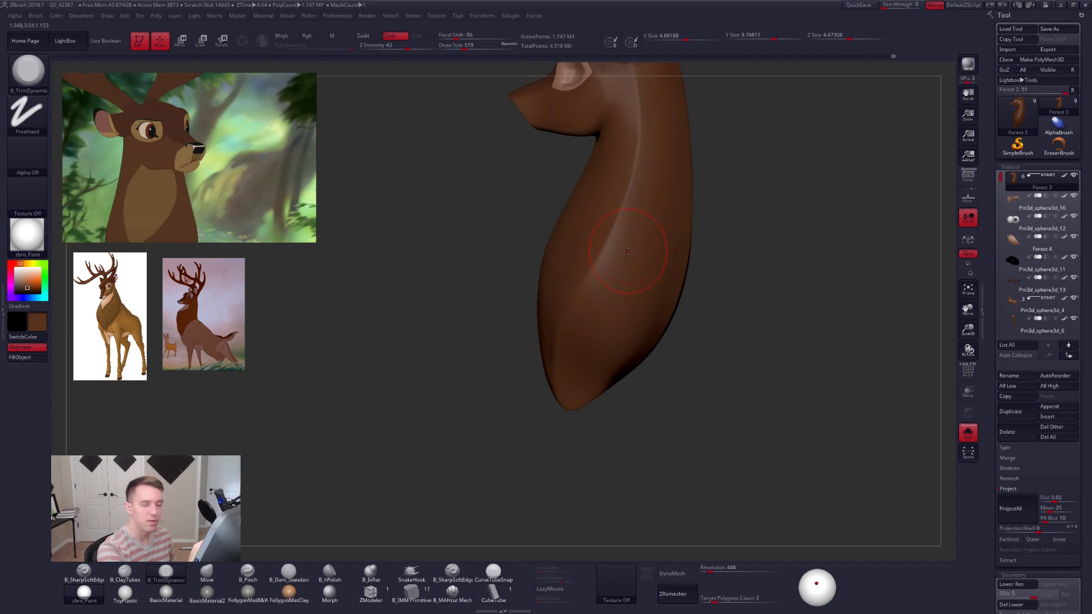
{"action": "right_click_drag", "start_coordinate": [638, 268], "coordinate": [640, 213]}
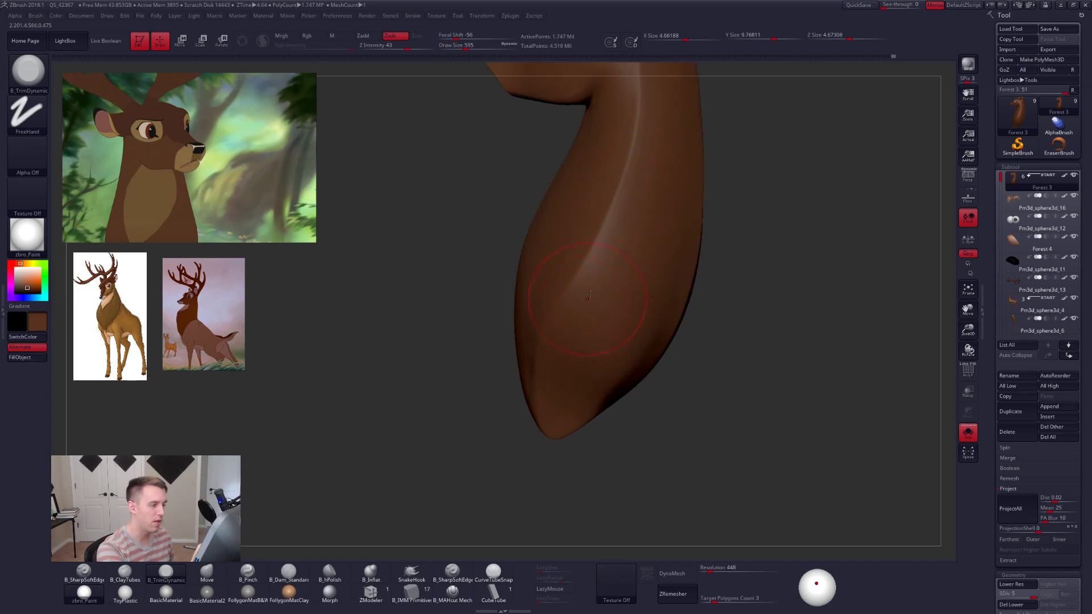
{"action": "right_click_drag", "start_coordinate": [634, 172], "coordinate": [634, 193]}
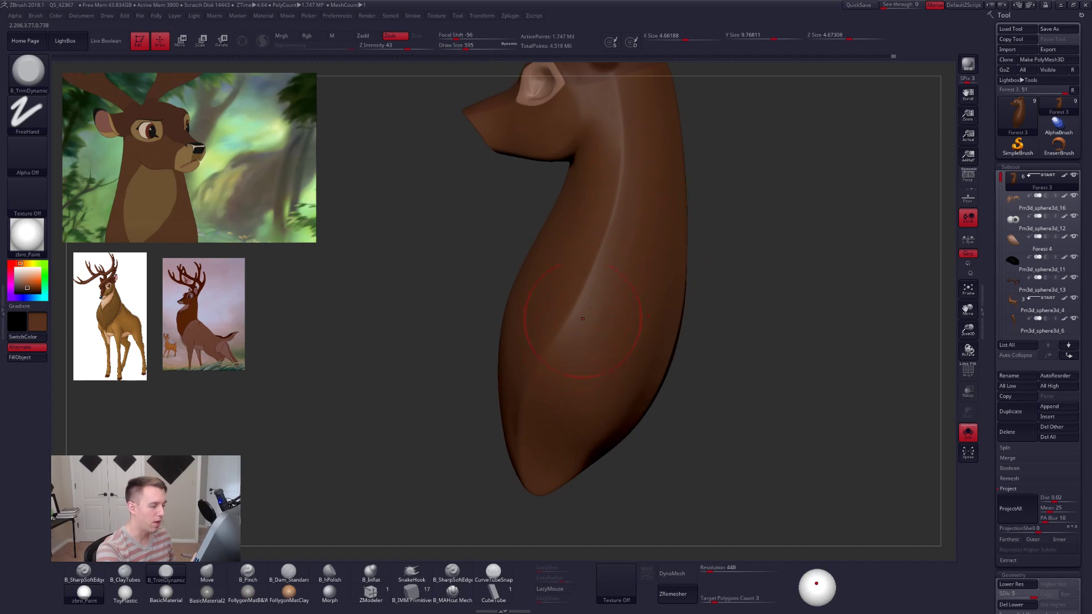
{"action": "key", "text": "space"}
{"action": "left_click_drag", "start_coordinate": [638, 304], "coordinate": [635, 303]}
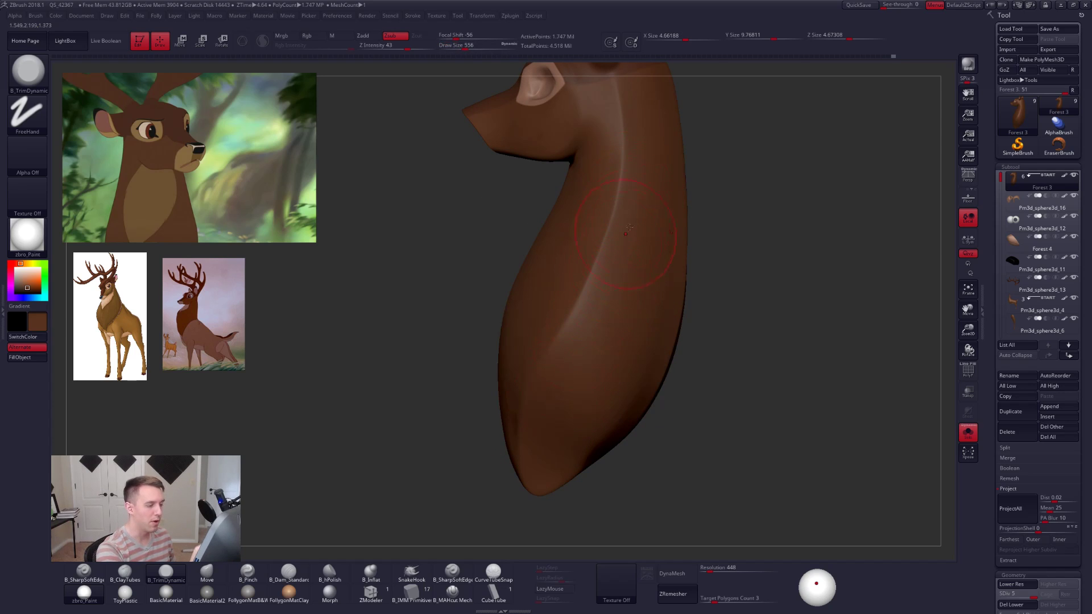
{"action": "right_click_drag", "start_coordinate": [583, 387], "coordinate": [607, 385]}
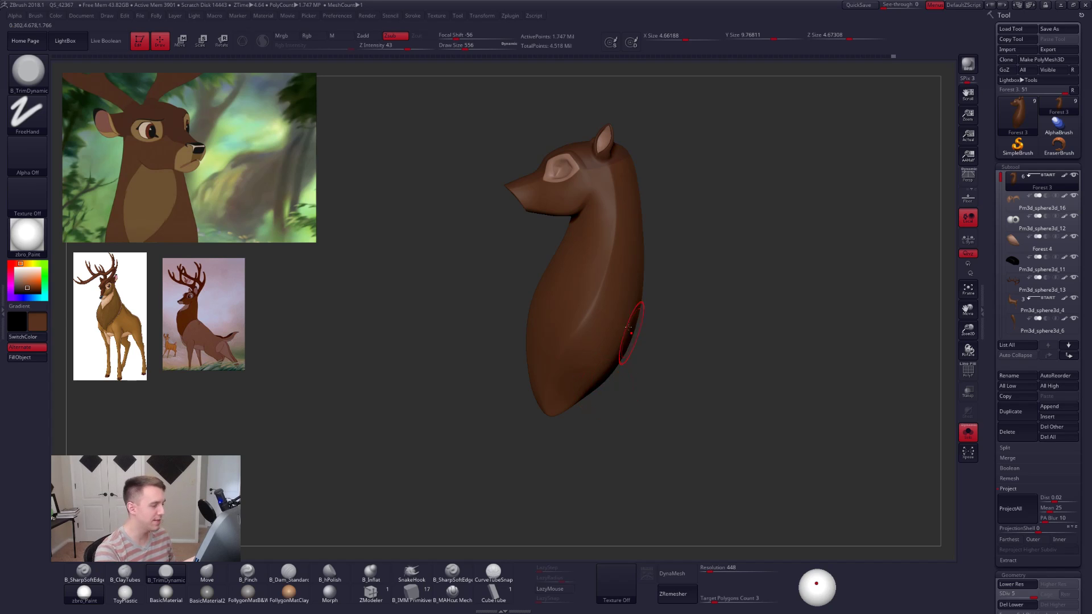
Sharpen the neck ridge with B_Pinch, using draw sizes 414 and 306.
{"action": "mouse_move", "coordinate": [632, 313]}
{"action": "right_mouse_down"}
{"action": "mouse_move", "coordinate": [605, 244]}
{"action": "mouse_move", "coordinate": [634, 260]}
{"action": "right_mouse_up"}
{"action": "key", "text": "5"}
{"action": "key", "text": "space"}
{"action": "left_click", "coordinate": [604, 266]}
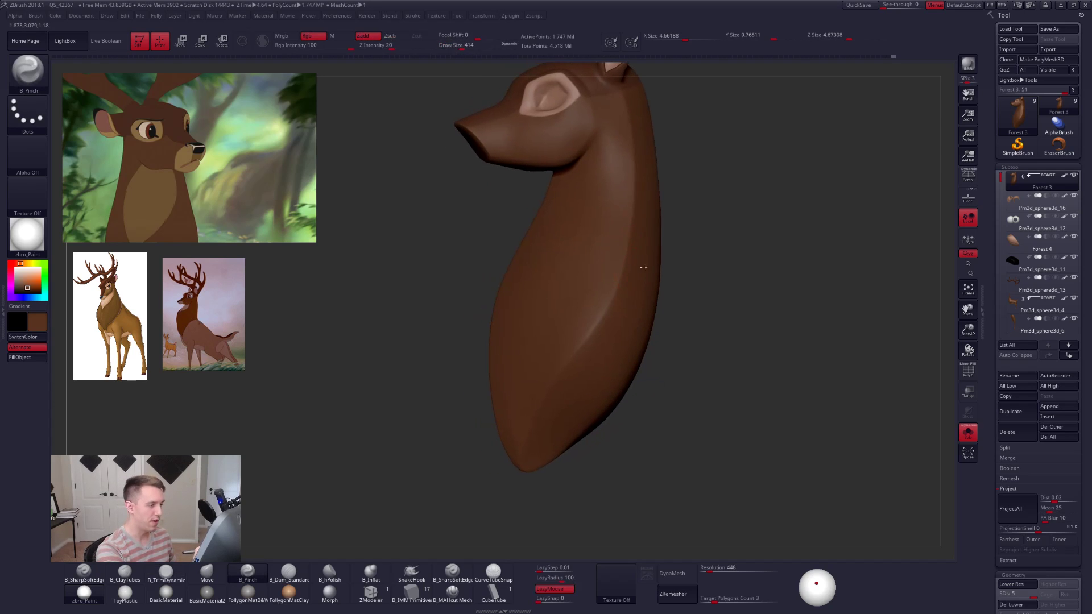
{"action": "key", "text": "space"}
{"action": "left_click", "coordinate": [633, 252]}
{"action": "key", "text": "space"}
{"action": "left_click", "coordinate": [631, 245]}
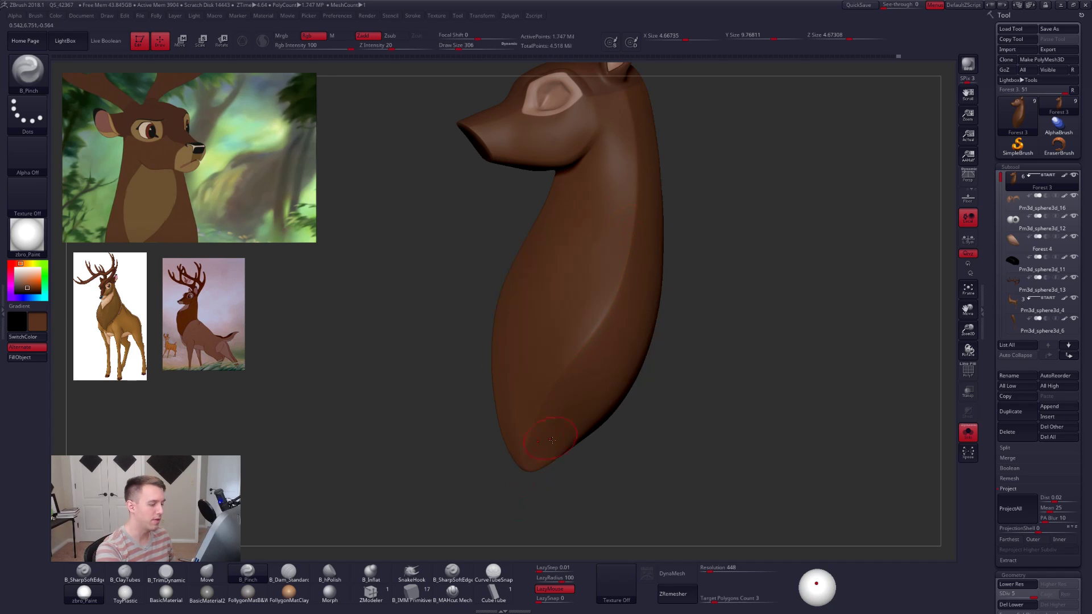
Show the whole stag, select the body subtool and check its wireframe.
{"action": "right_click_drag", "start_coordinate": [552, 440], "coordinate": [614, 415]}
{"action": "right_click_drag", "start_coordinate": [653, 348], "coordinate": [496, 326], "text": "alt"}
{"action": "right_click_drag", "start_coordinate": [685, 457], "coordinate": [675, 399], "text": "alt"}
{"action": "left_click", "coordinate": [676, 399], "text": "alt"}
{"action": "right_click_drag", "start_coordinate": [731, 451], "coordinate": [688, 382], "text": "alt"}
{"action": "key", "text": "shift+f"}
{"action": "key", "text": "shift+f"}
Lower the body's subdivision level and reshape the back of the hind leg with the Move brush at draw size 720.
{"action": "key", "text": "space"}
{"action": "mouse_move", "coordinate": [681, 356]}
{"action": "left_mouse_down"}
{"action": "mouse_move", "coordinate": [695, 354]}
{"action": "mouse_move", "coordinate": [686, 334]}
{"action": "left_mouse_up"}
{"action": "key", "text": "shift+d"}
{"action": "key", "text": "shift+d"}
{"action": "key", "text": "shift+d"}
{"action": "key", "text": "shift+d"}
{"action": "key", "text": "space"}
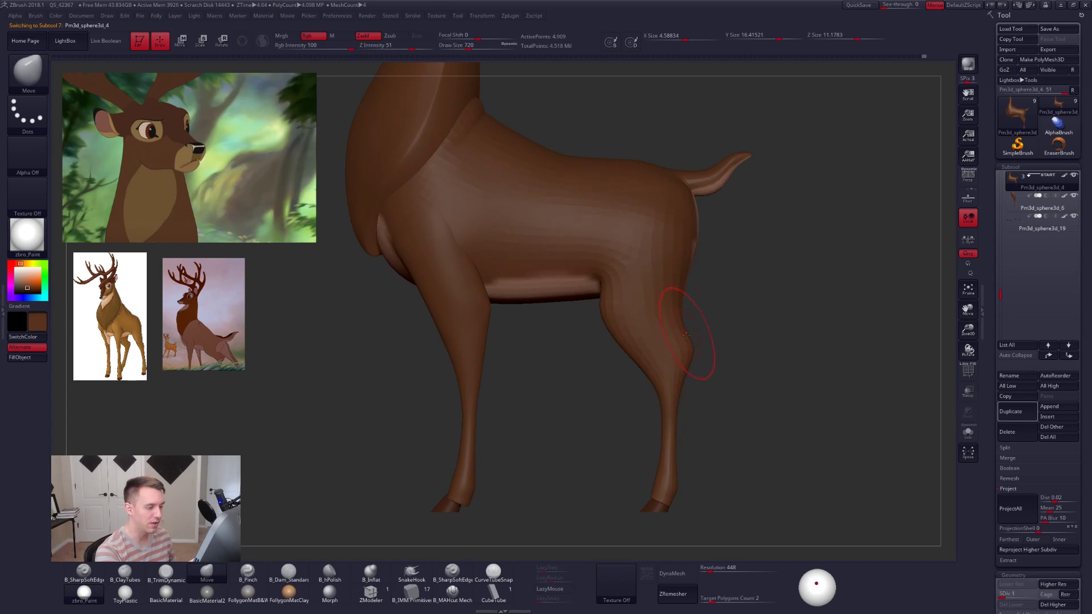
{"action": "right_click_drag", "start_coordinate": [688, 351], "coordinate": [680, 323], "text": "alt"}
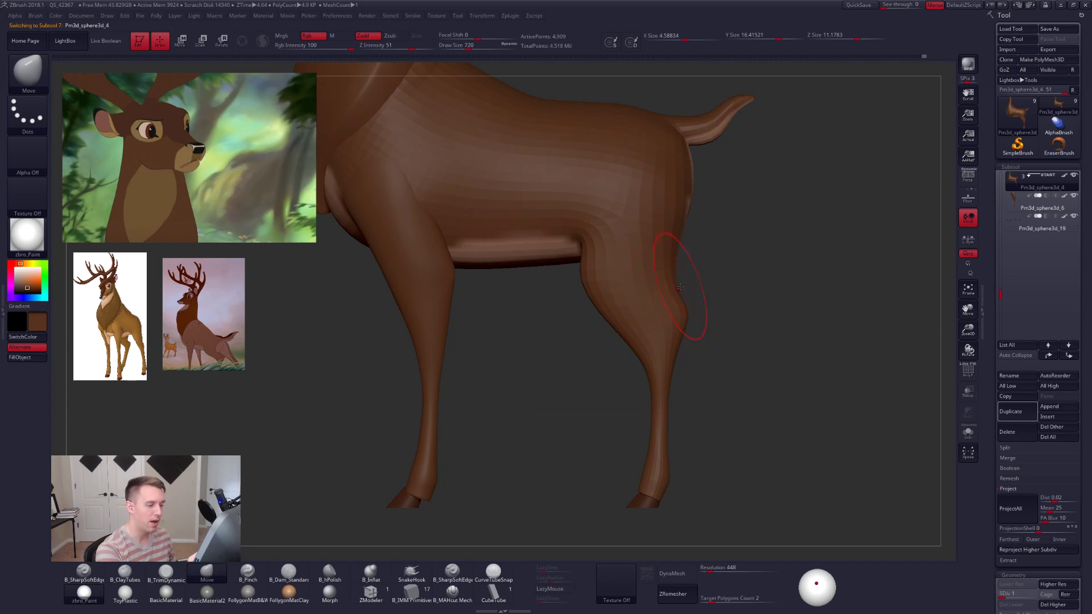
{"action": "key", "text": "bracketleft"}
Return the body to its highest subdivision level and refine the hind leg's knee with the Move brush at draw sizes 430 and 381.
{"action": "key", "text": "d"}
{"action": "key", "text": "d"}
{"action": "key", "text": "d"}
{"action": "key", "text": "d"}
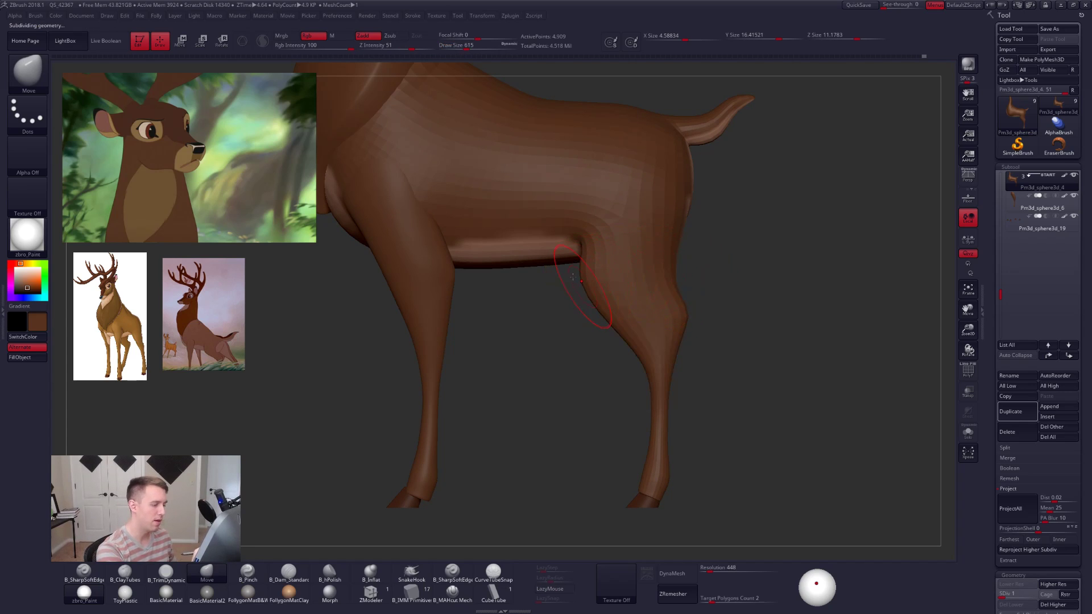
{"action": "key", "text": "space"}
{"action": "left_click_drag", "start_coordinate": [591, 256], "coordinate": [588, 257]}
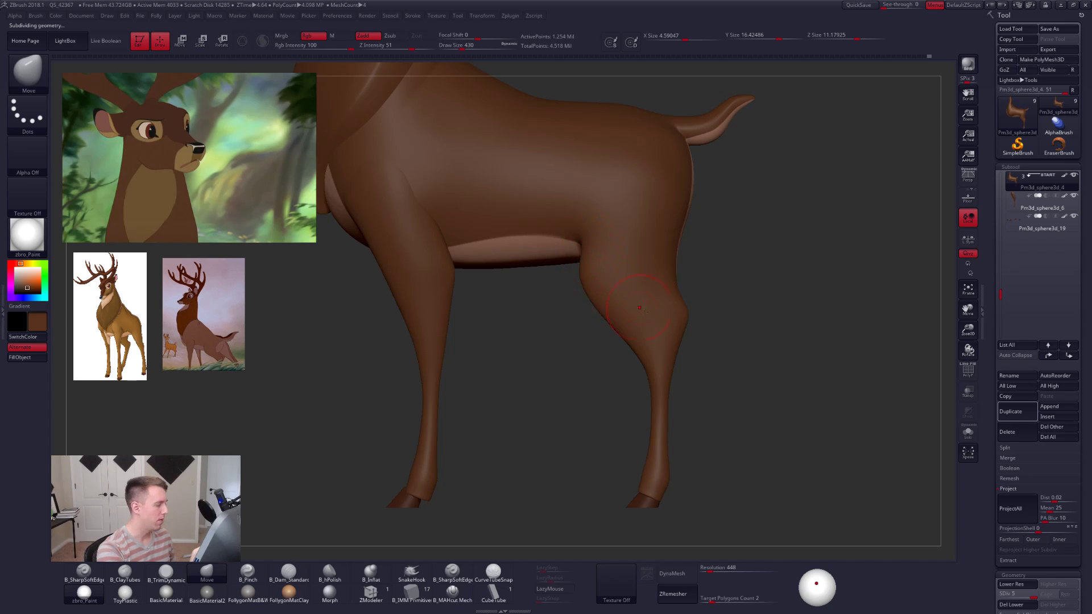
{"action": "mouse_move", "coordinate": [643, 311]}
{"action": "right_mouse_down", "text": "ctrl"}
{"action": "mouse_move", "coordinate": [633, 305]}
{"action": "mouse_move", "coordinate": [639, 333]}
{"action": "mouse_move", "coordinate": [692, 342]}
{"action": "mouse_move", "coordinate": [650, 342]}
{"action": "mouse_move", "coordinate": [631, 304]}
{"action": "right_mouse_up", "text": "ctrl"}
{"action": "key", "text": "space"}
{"action": "left_click_drag", "start_coordinate": [631, 304], "coordinate": [629, 303]}
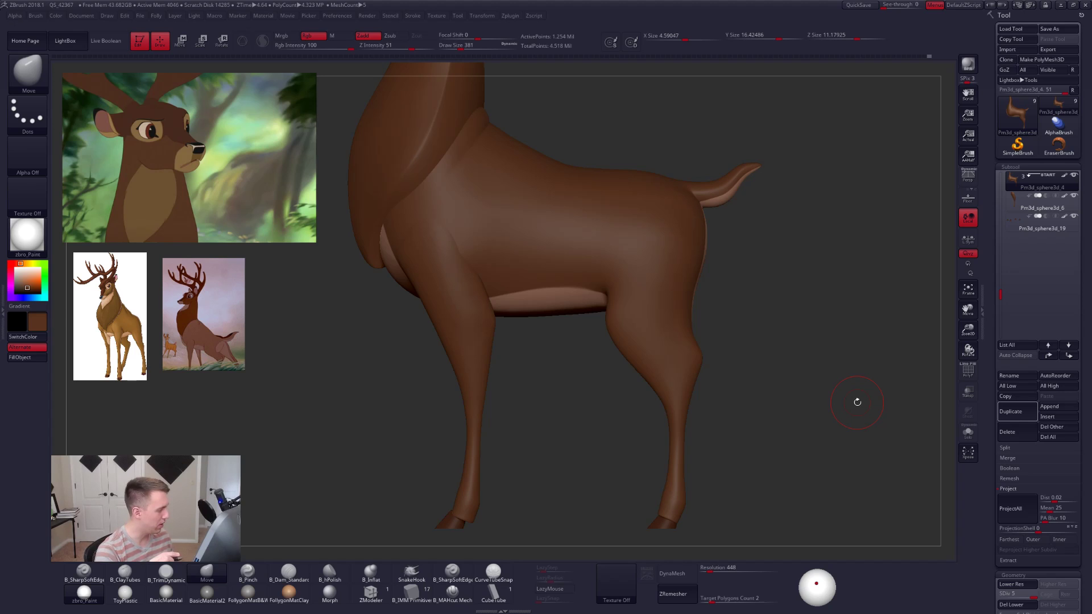
Refine the back contour around the hock with the Move brush at draw size 500.
{"action": "right_click_drag", "start_coordinate": [680, 378], "coordinate": [660, 355], "text": "alt"}
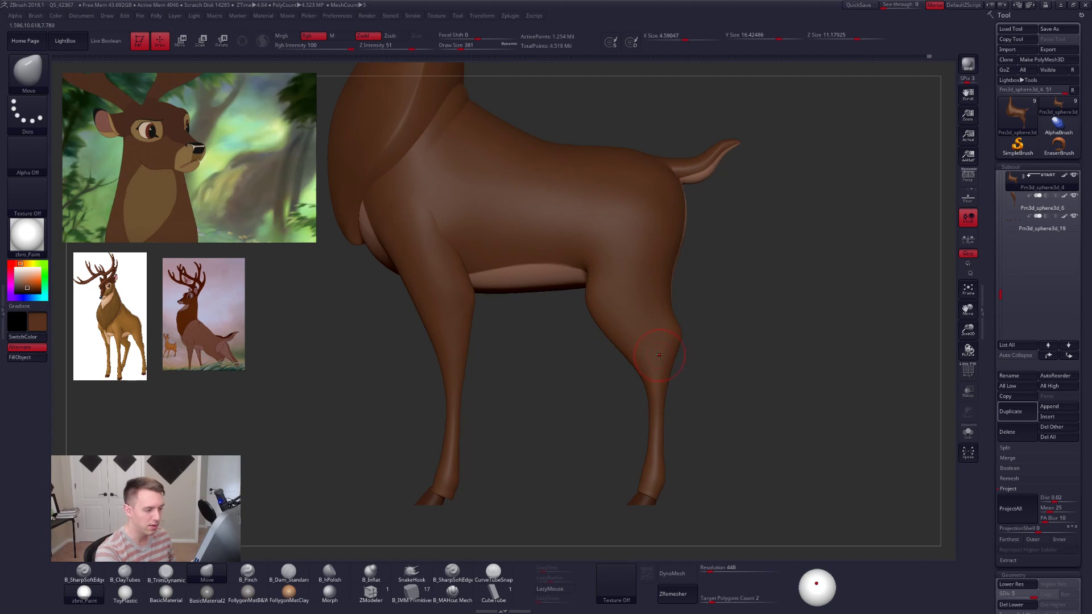
{"action": "key", "text": "space"}
{"action": "left_click_drag", "start_coordinate": [677, 325], "coordinate": [687, 326]}
{"action": "mouse_move", "coordinate": [708, 312]}
{"action": "right_mouse_down"}
{"action": "mouse_move", "coordinate": [518, 310]}
{"action": "mouse_move", "coordinate": [701, 310]}
{"action": "right_mouse_up"}
{"action": "left_click_drag", "start_coordinate": [701, 310], "coordinate": [712, 316]}
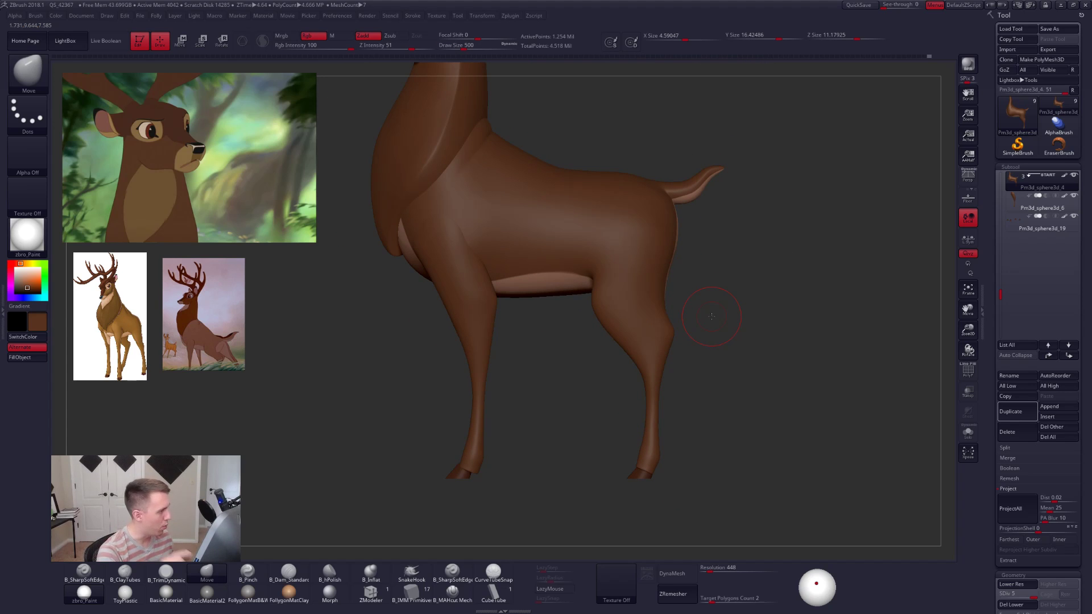
{"action": "left_click_drag", "start_coordinate": [711, 316], "coordinate": [794, 414]}
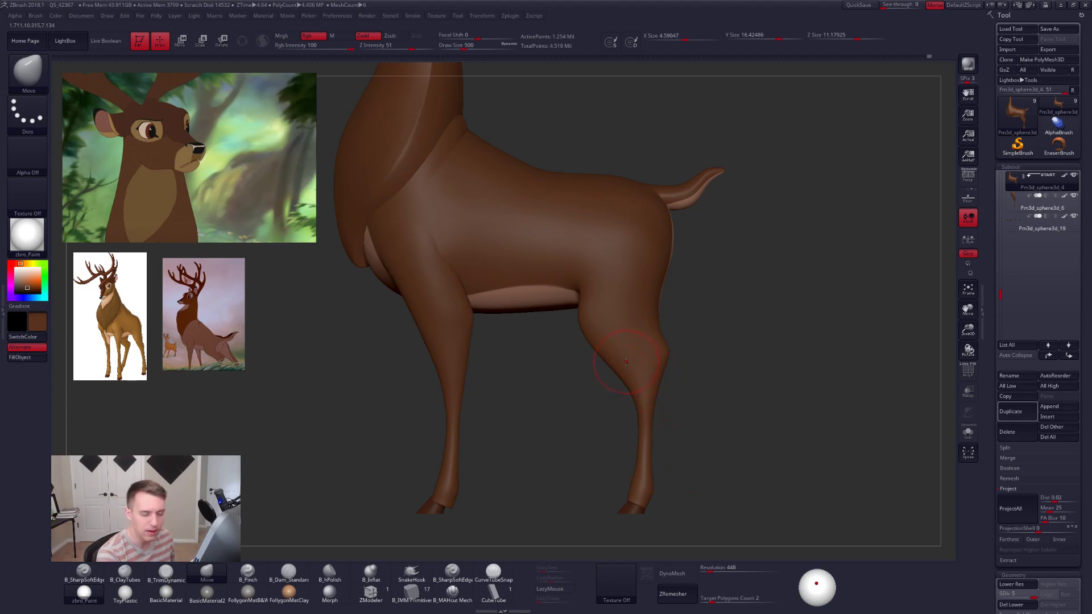
Set the Move brush to draw size 615 and lower the body's subdivision level to adjust the hind leg.
{"action": "key", "text": "space"}
{"action": "left_click", "coordinate": [663, 363]}
{"action": "key", "text": "space"}
{"action": "left_click_drag", "start_coordinate": [652, 379], "coordinate": [671, 379]}
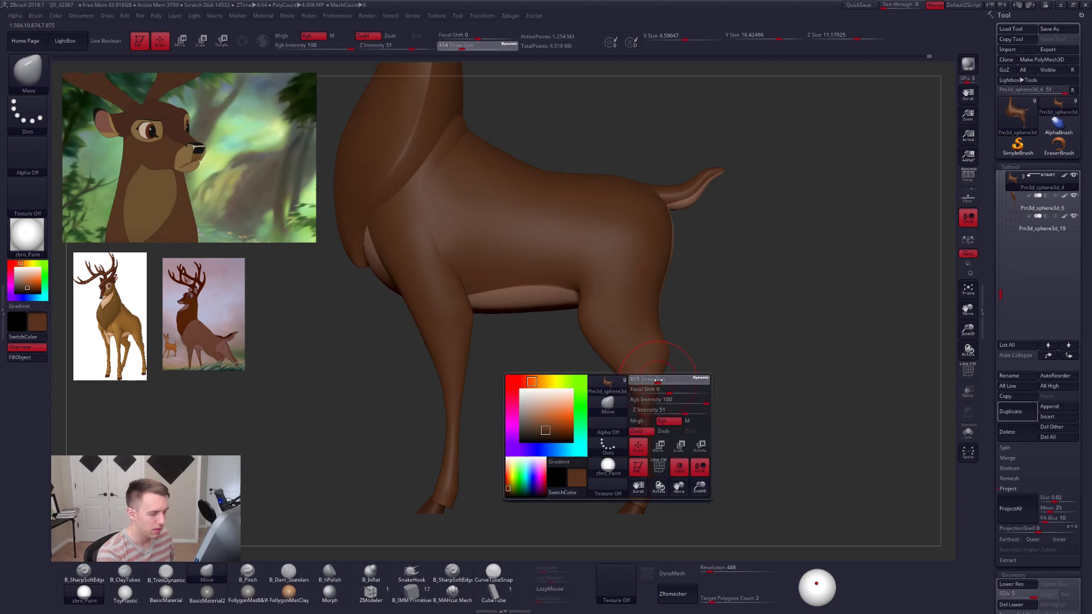
{"action": "key", "text": "shift+d"}
{"action": "mouse_move", "coordinate": [665, 363]}
{"action": "right_mouse_down", "text": "alt"}
{"action": "mouse_move", "coordinate": [669, 339]}
{"action": "mouse_move", "coordinate": [666, 348]}
{"action": "right_mouse_up", "text": "alt"}
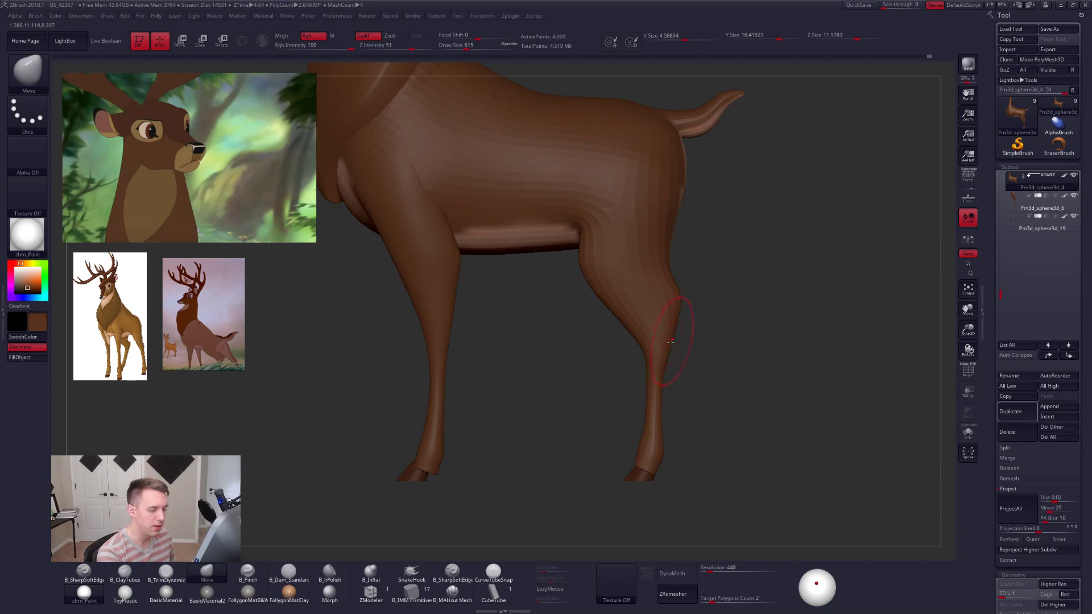
Refine the hind leg's shank below the hock with the Move brush at draw sizes 636, 615 and 556.
{"action": "key", "text": "space"}
{"action": "left_click_drag", "start_coordinate": [652, 401], "coordinate": [659, 404]}
{"action": "key", "text": "space"}
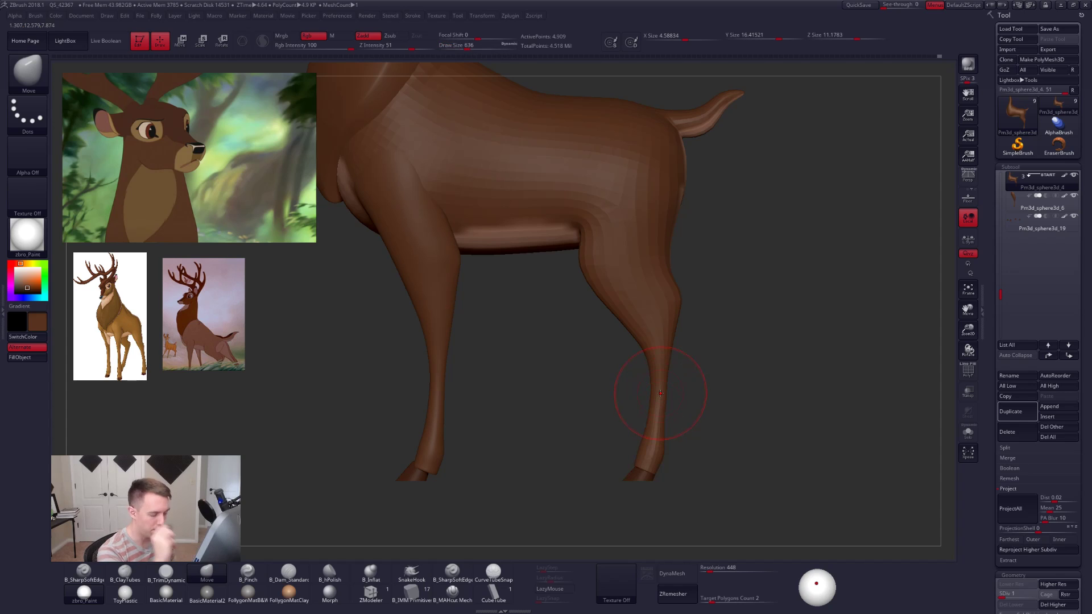
{"action": "key", "text": "shift+f"}
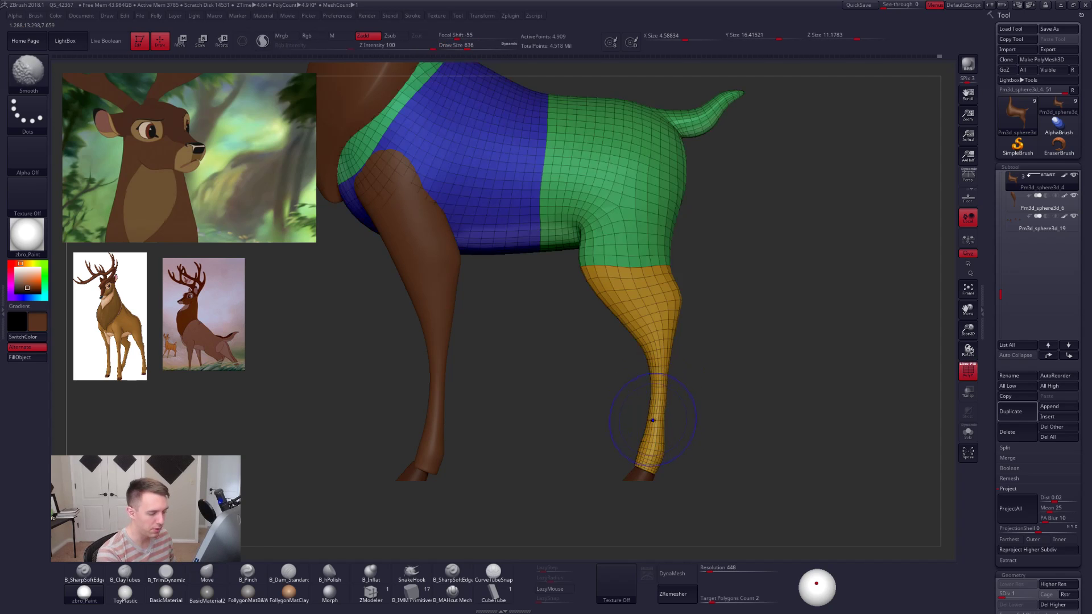
{"action": "key", "text": "shift+f"}
{"action": "key", "text": "space"}
{"action": "left_click_drag", "start_coordinate": [658, 409], "coordinate": [657, 409]}
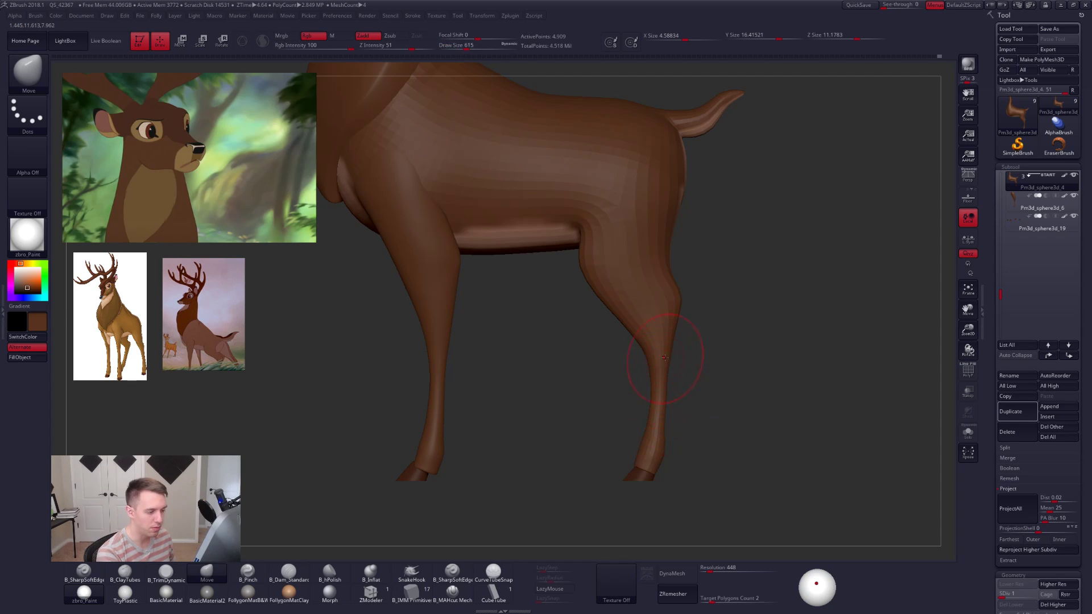
{"action": "right_click_drag", "start_coordinate": [668, 351], "coordinate": [662, 369], "text": "ctrl"}
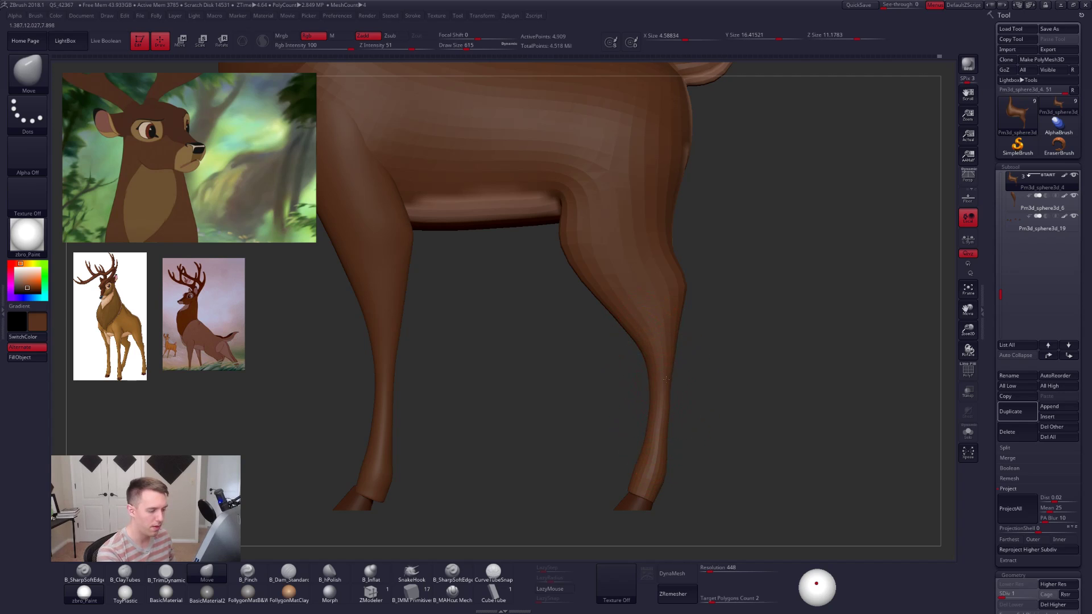
{"action": "key", "text": "space"}
{"action": "left_click_drag", "start_coordinate": [671, 402], "coordinate": [668, 399]}
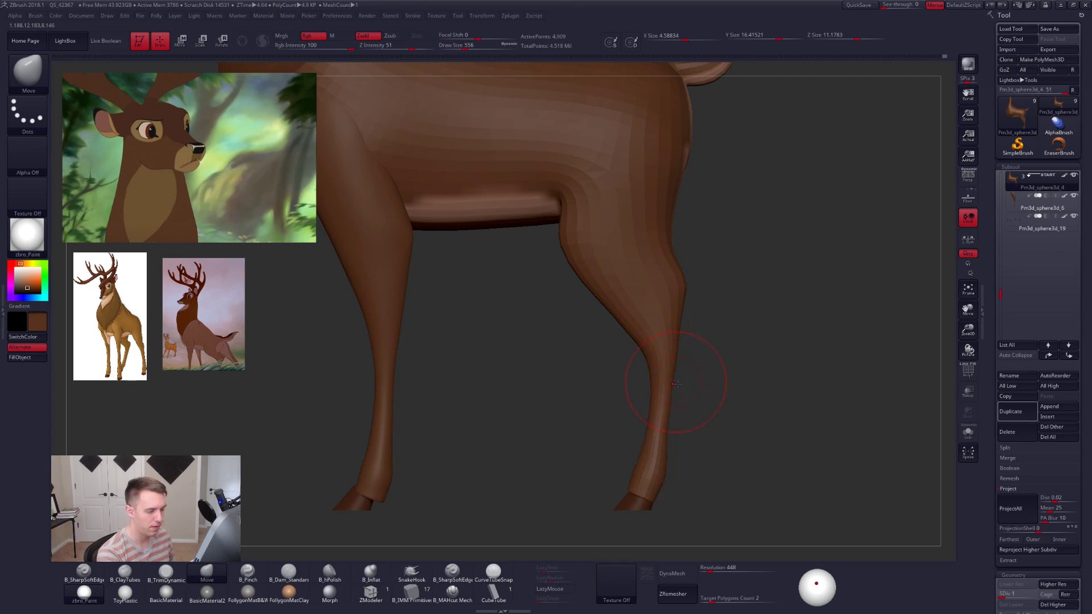
Raise the body to subdivision level 2 and adjust the hind legs from behind with the Move brush at draw size 519.
{"action": "key", "text": "d"}
{"action": "key", "text": "5"}
{"action": "mouse_move", "coordinate": [669, 399]}
{"action": "right_mouse_down"}
{"action": "mouse_move", "coordinate": [625, 364]}
{"action": "mouse_move", "coordinate": [575, 353]}
{"action": "right_mouse_up"}
{"action": "right_click_drag", "start_coordinate": [631, 285], "coordinate": [639, 310], "text": "ctrl"}
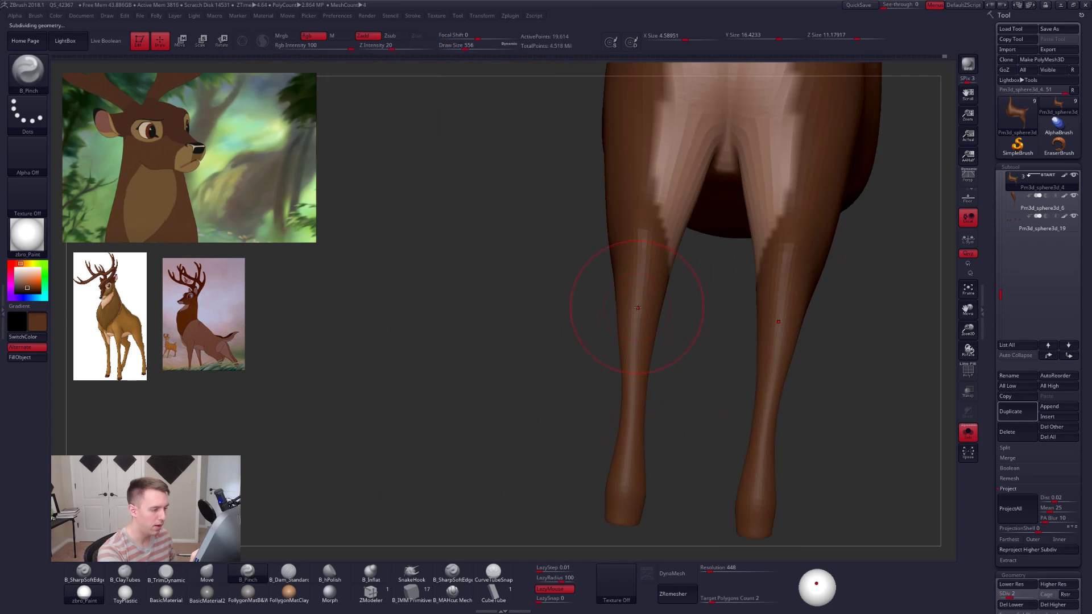
{"action": "key", "text": "bracketleft"}
{"action": "right_click_drag", "start_coordinate": [624, 464], "coordinate": [632, 379]}
{"action": "key", "text": "4"}
{"action": "key", "text": "space"}
{"action": "left_click_drag", "start_coordinate": [630, 388], "coordinate": [633, 388]}
{"action": "right_click_drag", "start_coordinate": [631, 364], "coordinate": [625, 302], "text": "alt"}
{"action": "key", "text": "space"}
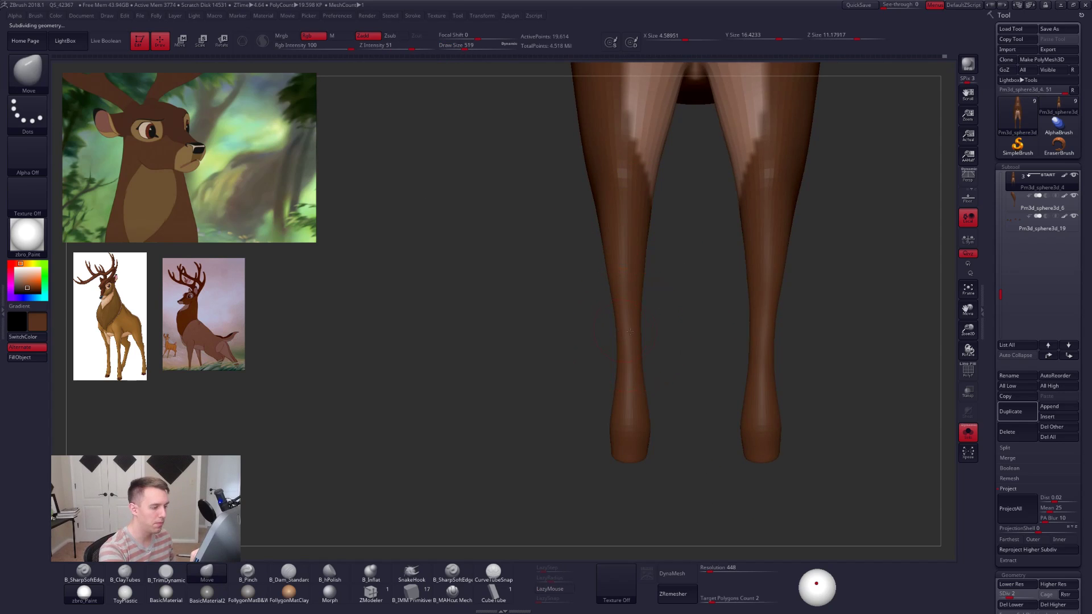
{"action": "right_click_drag", "start_coordinate": [629, 331], "coordinate": [647, 315]}
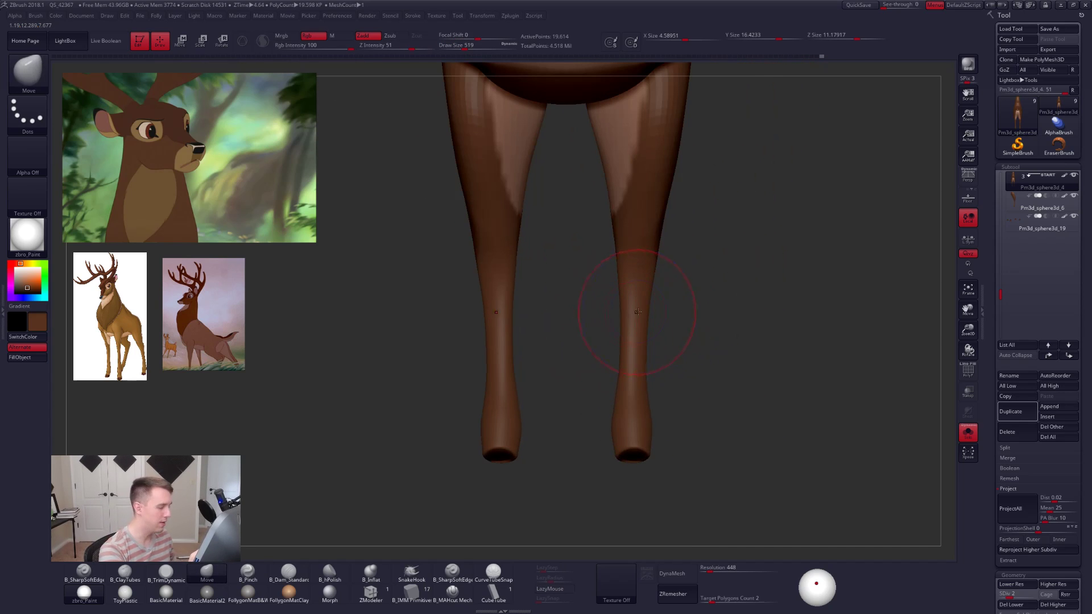
Refine the front of the lower hind legs with the Move brush at draw size 350 and ClayTubes at draw sizes 265 and 252.
{"action": "key", "text": "1"}
{"action": "left_click", "coordinate": [642, 315]}
{"action": "key", "text": "space"}
{"action": "left_click", "coordinate": [633, 279]}
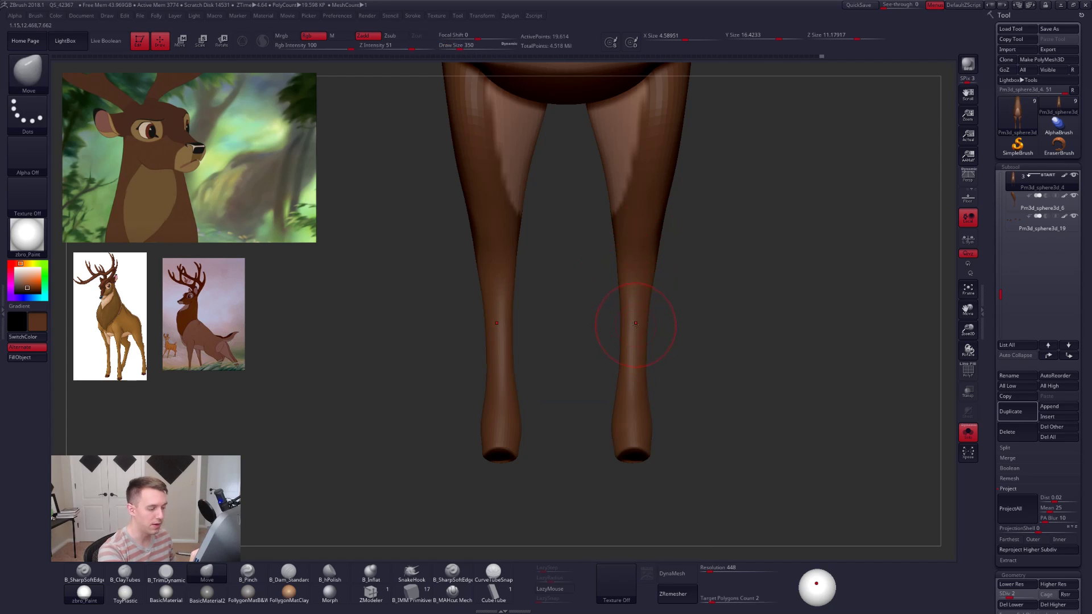
{"action": "key", "text": "b"}
{"action": "key", "text": "c"}
{"action": "key", "text": "t"}
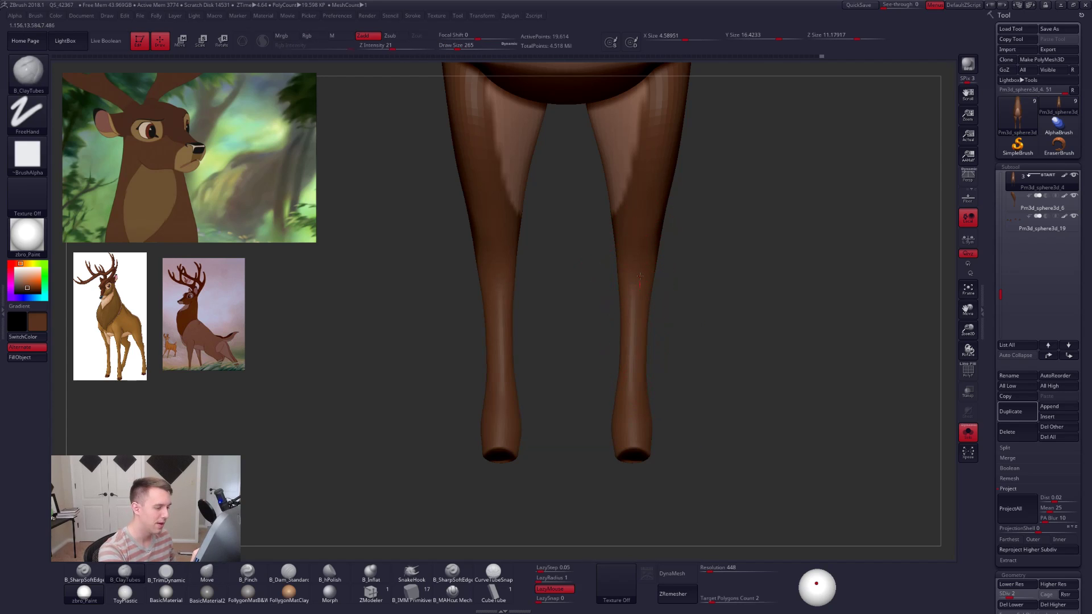
{"action": "right_click_drag", "start_coordinate": [638, 294], "coordinate": [680, 386]}
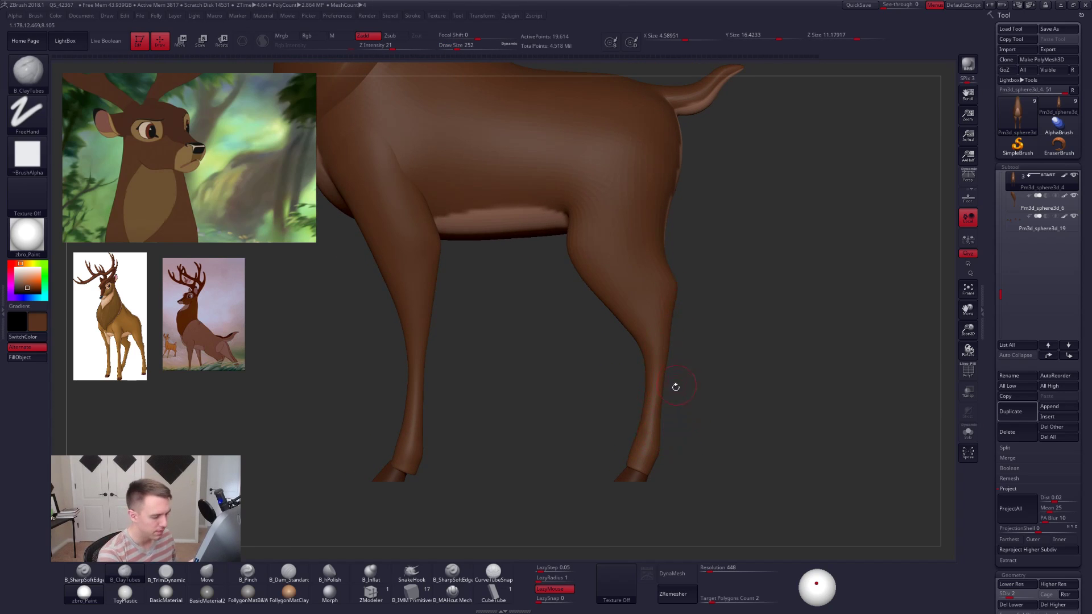
{"action": "right_click_drag", "start_coordinate": [685, 429], "coordinate": [675, 375]}
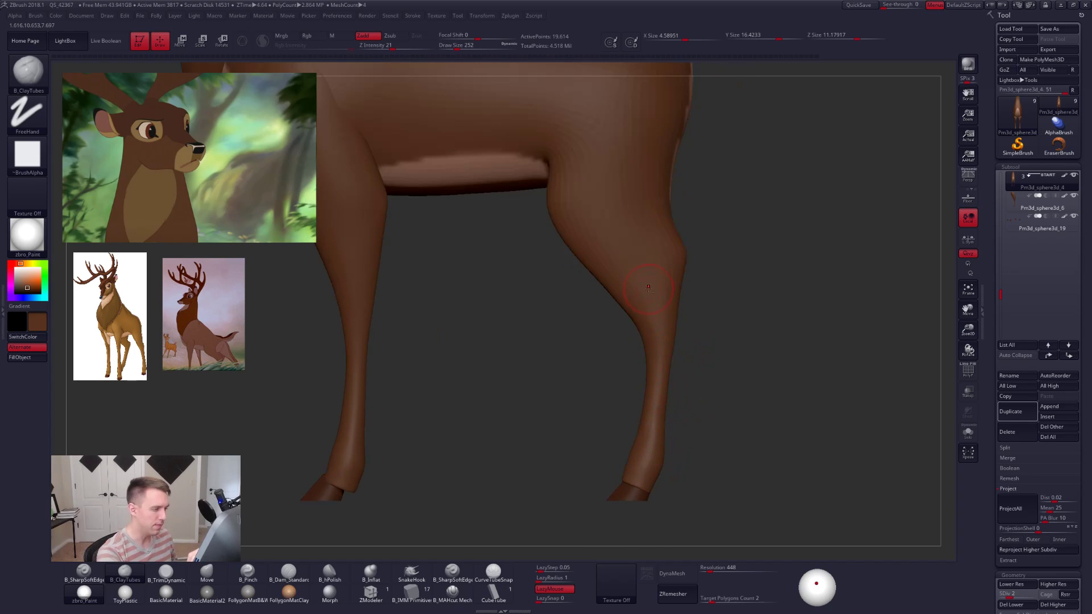
{"action": "right_click_drag", "start_coordinate": [640, 266], "coordinate": [654, 350], "text": "alt"}
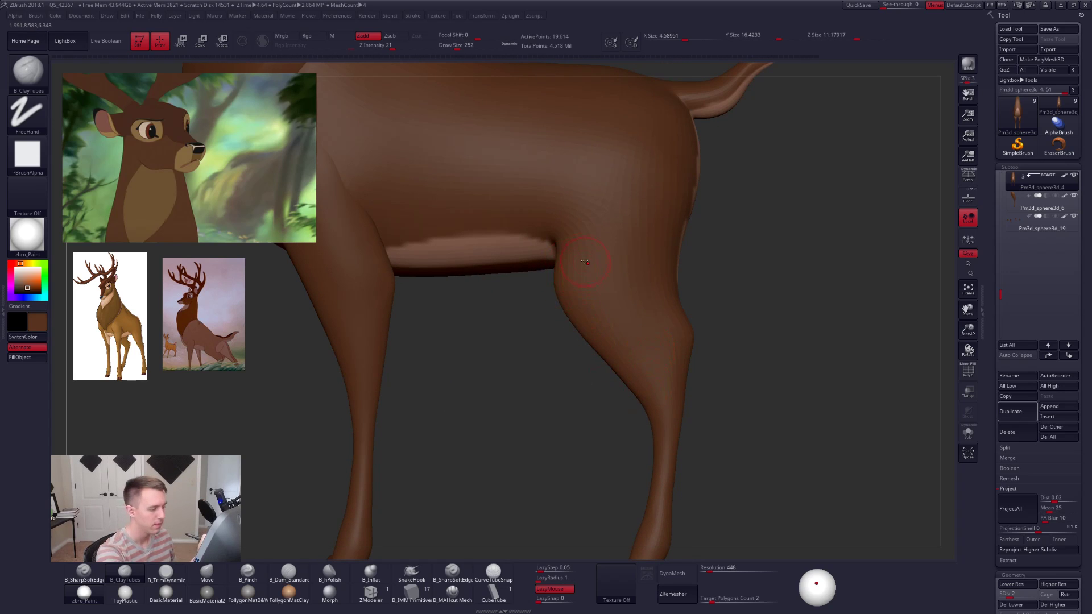
Adjust the flank where the thigh meets the belly with the Move brush, and raise the body to subdivision level 5.
{"action": "key", "text": "space"}
{"action": "key", "text": "b"}
{"action": "key", "text": "m"}
{"action": "key", "text": "v"}
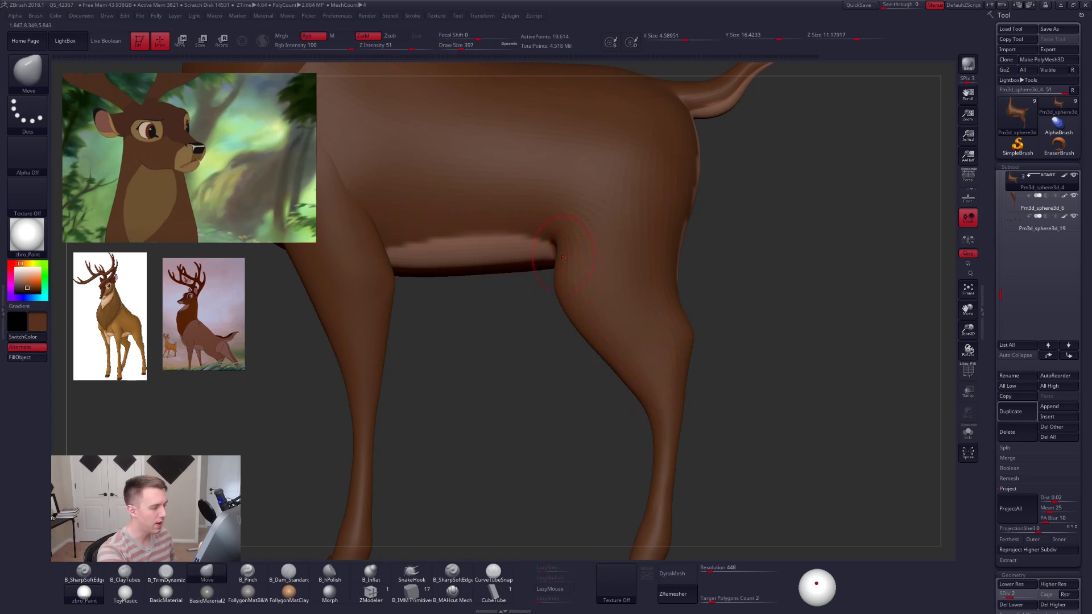
{"action": "key", "text": "d"}
{"action": "key", "text": "d"}
{"action": "key", "text": "d"}
Examine the belly and hind legs from below, using the polygroup wireframe at the lowest subdivision level.
{"action": "left_click_drag", "start_coordinate": [722, 425], "coordinate": [652, 356], "text": "shift"}
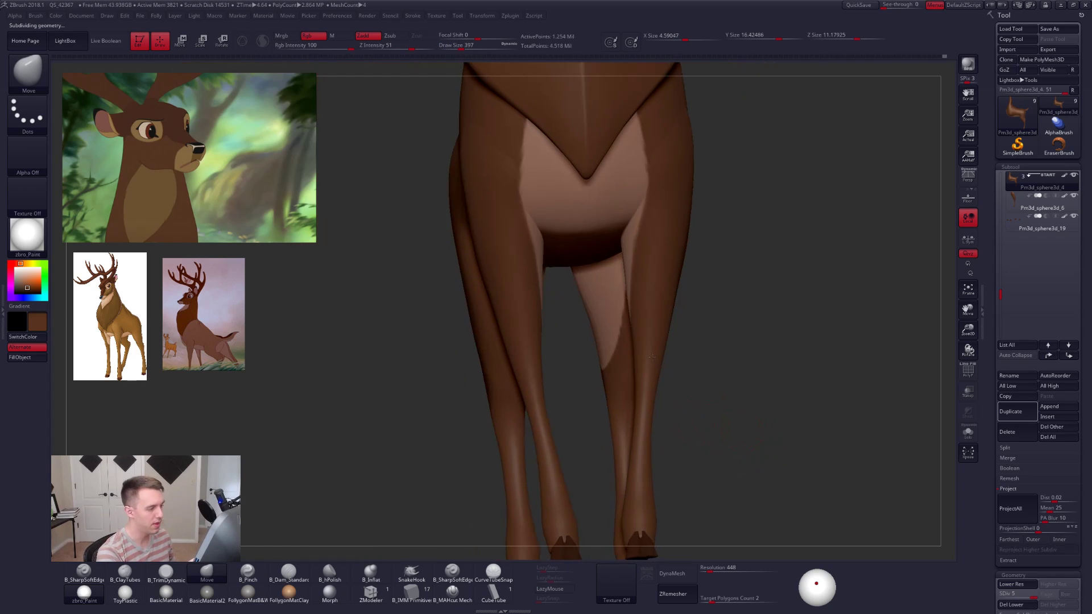
{"action": "right_click_drag", "start_coordinate": [652, 356], "coordinate": [669, 416], "text": "ctrl"}
{"action": "right_click_drag", "start_coordinate": [669, 415], "coordinate": [677, 343]}
{"action": "right_click_drag", "start_coordinate": [677, 343], "coordinate": [630, 340], "text": "alt"}
{"action": "key", "text": "shift+d"}
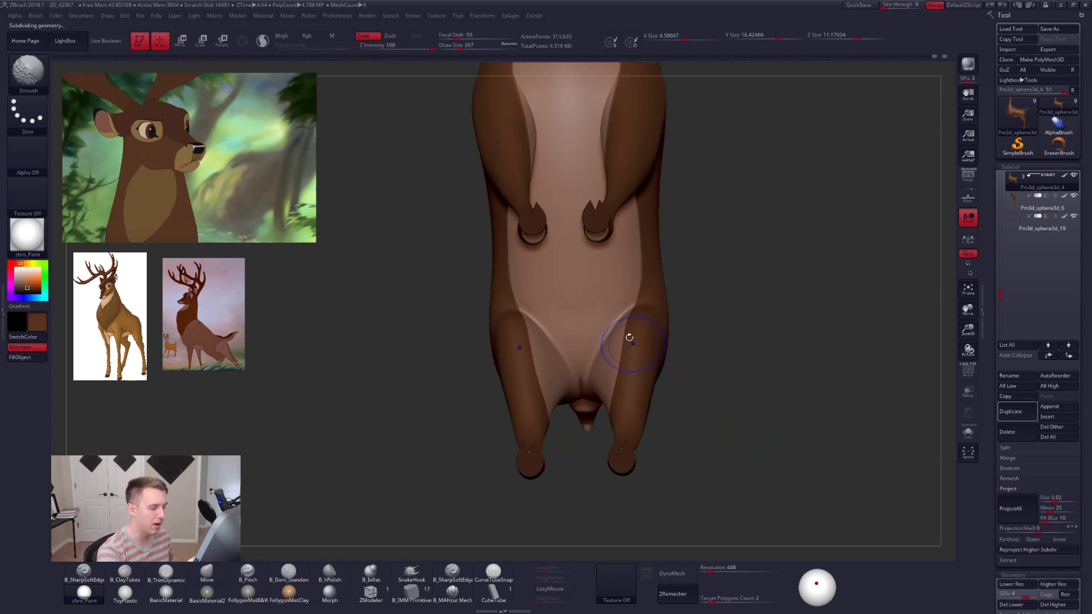
{"action": "key", "text": "shift+d"}
{"action": "key", "text": "shift+d"}
{"action": "key", "text": "shift+d"}
{"action": "key", "text": "shift+f"}
{"action": "left_click_drag", "start_coordinate": [629, 338], "coordinate": [652, 401]}
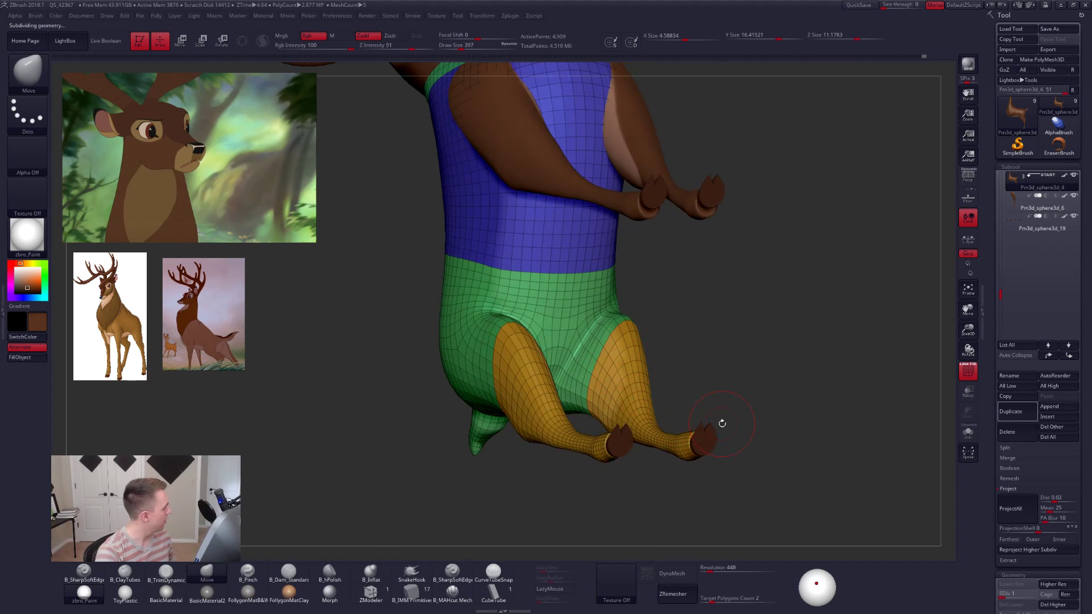
{"action": "left_click_drag", "start_coordinate": [792, 397], "coordinate": [722, 473]}
{"action": "key", "text": "shift+f"}
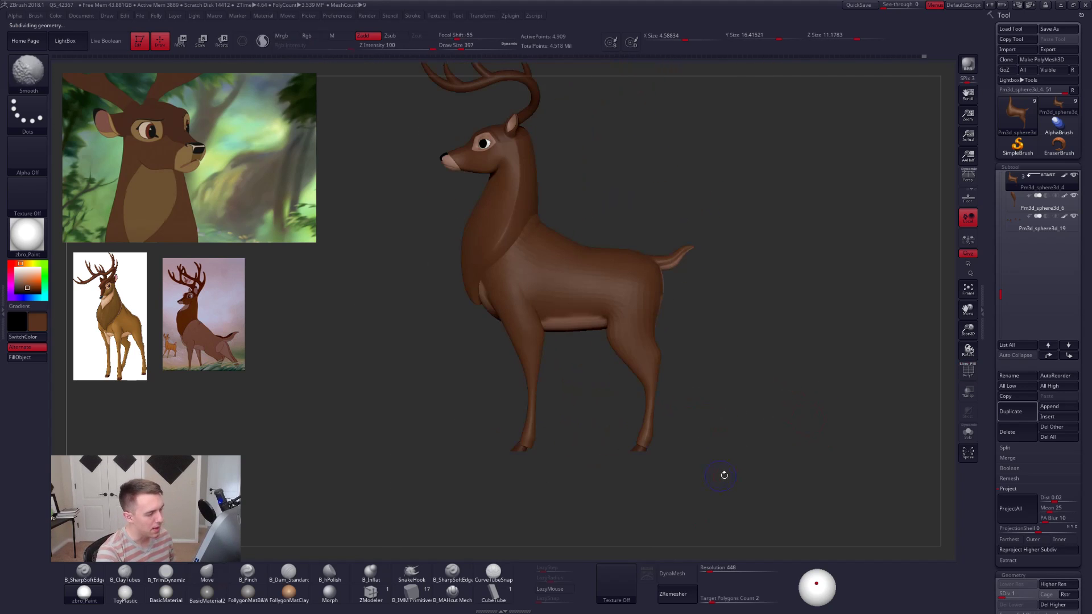
Return the body to its highest subdivision level and work the flank crease with the Move brush at draw size 307.
{"action": "key", "text": "d"}
{"action": "key", "text": "d"}
{"action": "key", "text": "d"}
{"action": "key", "text": "d"}
{"action": "right_click_drag", "start_coordinate": [637, 389], "coordinate": [595, 326], "text": "ctrl"}
{"action": "mouse_move", "coordinate": [590, 312]}
{"action": "left_mouse_down"}
{"action": "mouse_move", "coordinate": [622, 354]}
{"action": "mouse_move", "coordinate": [595, 316]}
{"action": "left_mouse_up"}
{"action": "key", "text": "space"}
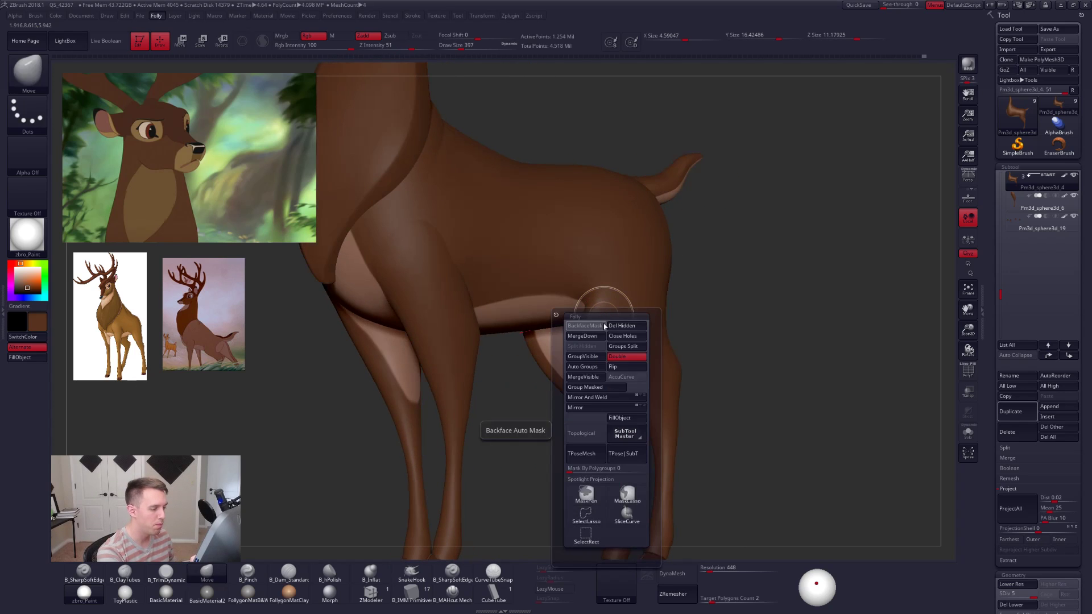
{"action": "key", "text": "space"}
Try reshaping the flank crease in front of the thigh at draw size 905, and undo it.
{"action": "right_click_drag", "start_coordinate": [604, 317], "coordinate": [581, 300]}
{"action": "mouse_move", "coordinate": [602, 348]}
{"action": "right_mouse_down"}
{"action": "mouse_move", "coordinate": [636, 348]}
{"action": "mouse_move", "coordinate": [593, 309]}
{"action": "right_mouse_up"}
{"action": "key", "text": "space"}
{"action": "left_click_drag", "start_coordinate": [590, 308], "coordinate": [598, 307]}
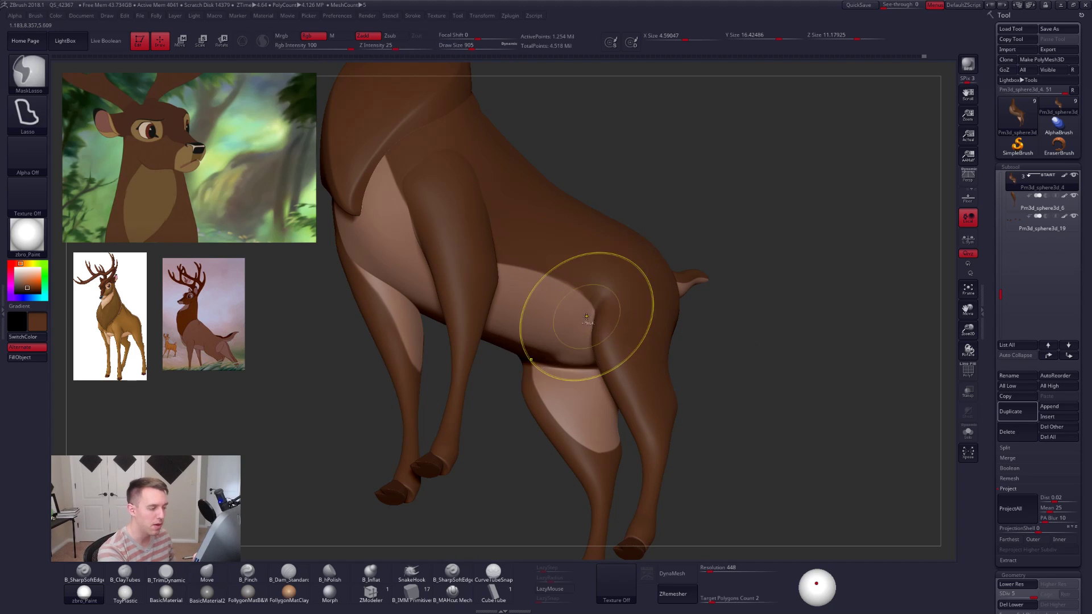
{"action": "key", "text": "ctrl+z"}
Mask the torso with MaskLasso, leaving both hind legs unmasked up to the top of the thighs.
{"action": "mouse_move", "coordinate": [604, 364]}
{"action": "right_mouse_down"}
{"action": "mouse_move", "coordinate": [632, 346]}
{"action": "mouse_move", "coordinate": [624, 335]}
{"action": "right_mouse_up"}
{"action": "key", "text": "space"}
{"action": "left_click_drag", "start_coordinate": [623, 334], "coordinate": [616, 334]}
{"action": "mouse_move", "coordinate": [616, 335]}
{"action": "right_mouse_down"}
{"action": "mouse_move", "coordinate": [597, 350]}
{"action": "mouse_move", "coordinate": [583, 311]}
{"action": "right_mouse_up"}
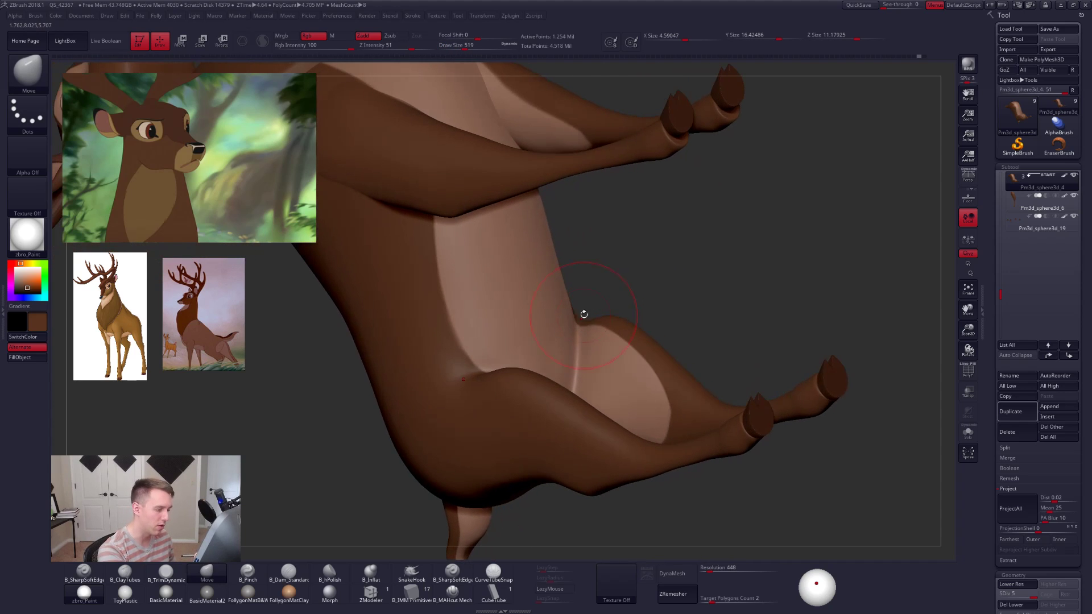
{"action": "left_click_drag", "start_coordinate": [577, 361], "coordinate": [756, 312], "text": "ctrl+alt"}
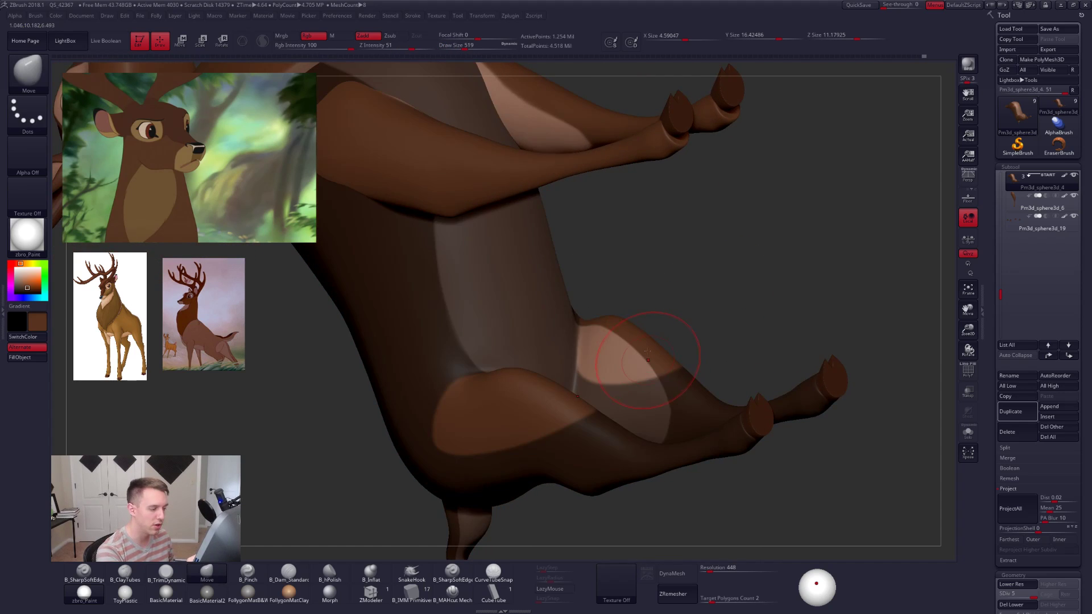
{"action": "right_click_drag", "start_coordinate": [645, 359], "coordinate": [665, 192]}
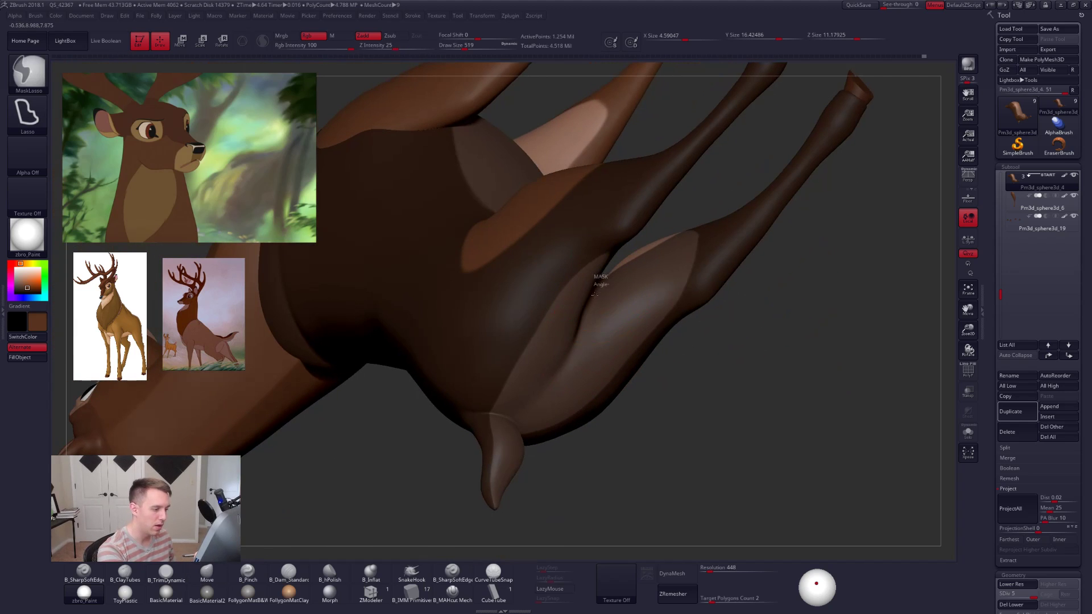
{"action": "mouse_move", "coordinate": [570, 355]}
{"action": "left_mouse_down", "text": "ctrl+alt"}
{"action": "mouse_move", "coordinate": [780, 366]}
{"action": "mouse_move", "coordinate": [751, 162]}
{"action": "left_mouse_up", "text": "ctrl+alt"}
{"action": "right_click_drag", "start_coordinate": [642, 301], "coordinate": [569, 438], "text": "alt"}
{"action": "mouse_move", "coordinate": [605, 312]}
{"action": "left_mouse_down", "text": "ctrl+alt"}
{"action": "mouse_move", "coordinate": [709, 312]}
{"action": "mouse_move", "coordinate": [604, 228]}
{"action": "left_mouse_up", "text": "ctrl+alt"}
{"action": "mouse_move", "coordinate": [654, 318]}
{"action": "right_mouse_down"}
{"action": "mouse_move", "coordinate": [665, 455]}
{"action": "mouse_move", "coordinate": [586, 484]}
{"action": "mouse_move", "coordinate": [560, 421]}
{"action": "mouse_move", "coordinate": [582, 362]}
{"action": "right_mouse_up"}
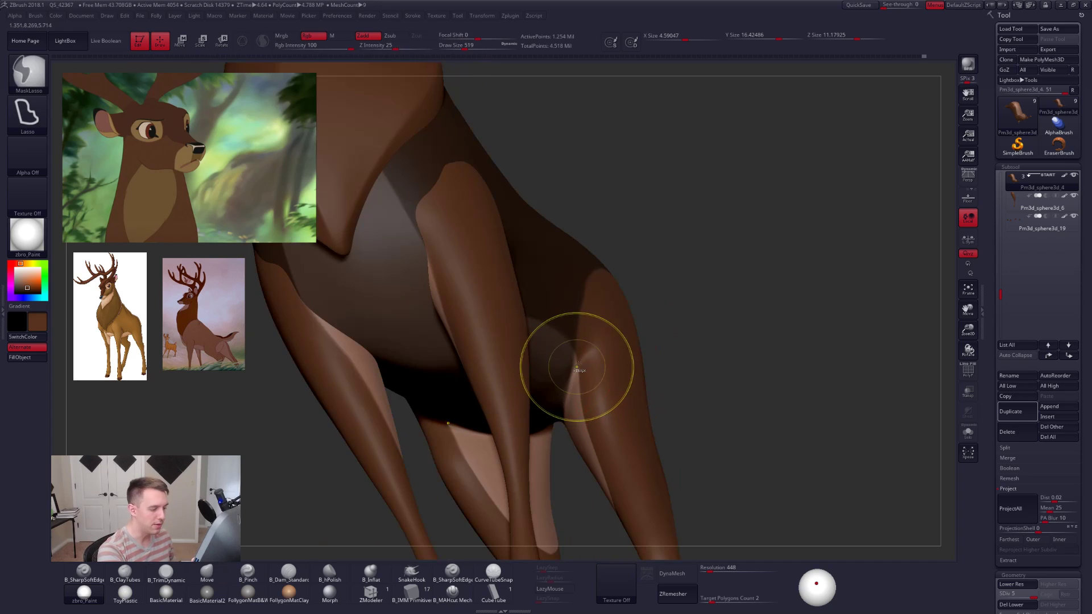
Refine the mask at the front of the thigh and extend it over the area beneath the tail between the buttocks.
{"action": "mouse_move", "coordinate": [577, 361]}
{"action": "left_mouse_down", "text": "ctrl"}
{"action": "mouse_move", "coordinate": [560, 409]}
{"action": "mouse_move", "coordinate": [596, 348]}
{"action": "left_mouse_up", "text": "ctrl"}
{"action": "left_click_drag", "start_coordinate": [631, 266], "coordinate": [546, 324], "text": "ctrl"}
{"action": "mouse_move", "coordinate": [658, 373]}
{"action": "right_mouse_down"}
{"action": "mouse_move", "coordinate": [612, 390]}
{"action": "mouse_move", "coordinate": [695, 405]}
{"action": "mouse_move", "coordinate": [663, 413]}
{"action": "mouse_move", "coordinate": [682, 369]}
{"action": "mouse_move", "coordinate": [671, 332]}
{"action": "right_mouse_up"}
{"action": "left_click_drag", "start_coordinate": [663, 349], "coordinate": [665, 348]}
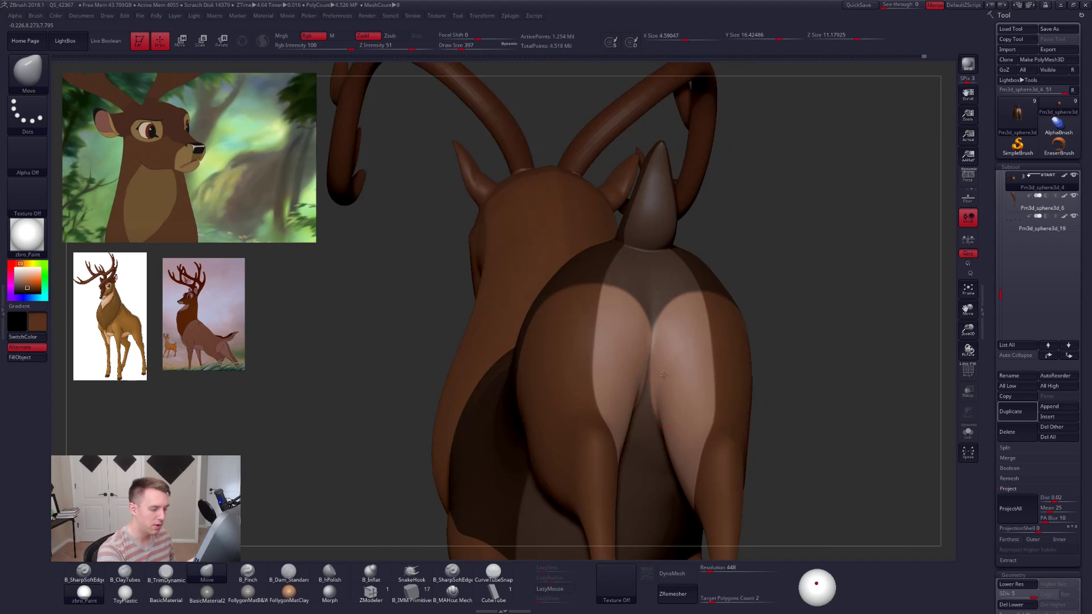
{"action": "right_click_drag", "start_coordinate": [631, 444], "coordinate": [658, 393]}
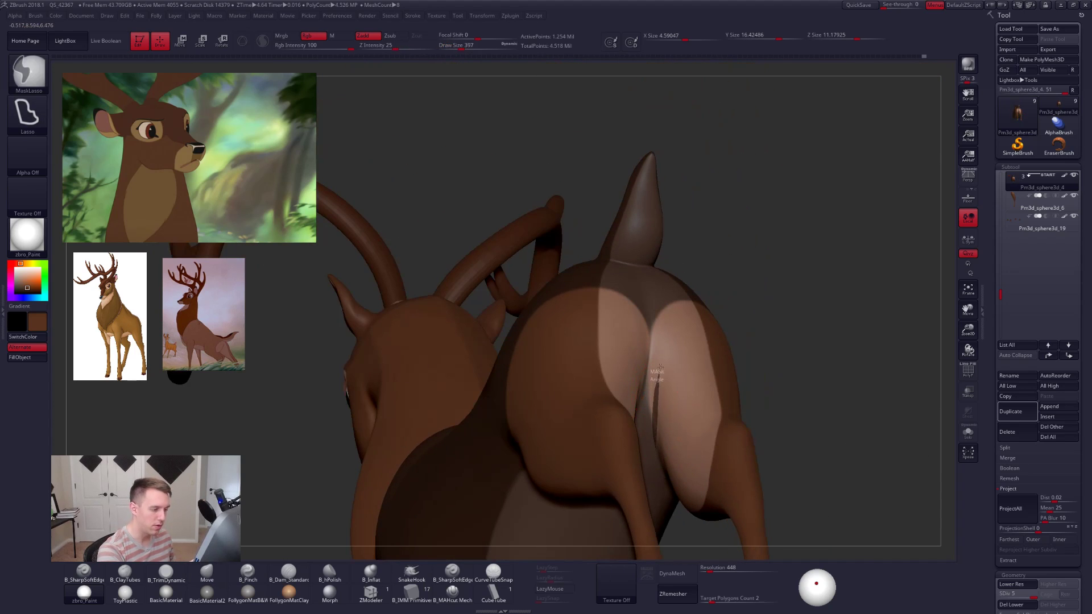
{"action": "mouse_move", "coordinate": [660, 367]}
{"action": "left_mouse_down", "text": "ctrl"}
{"action": "mouse_move", "coordinate": [654, 207]}
{"action": "mouse_move", "coordinate": [628, 188]}
{"action": "left_mouse_up", "text": "ctrl"}
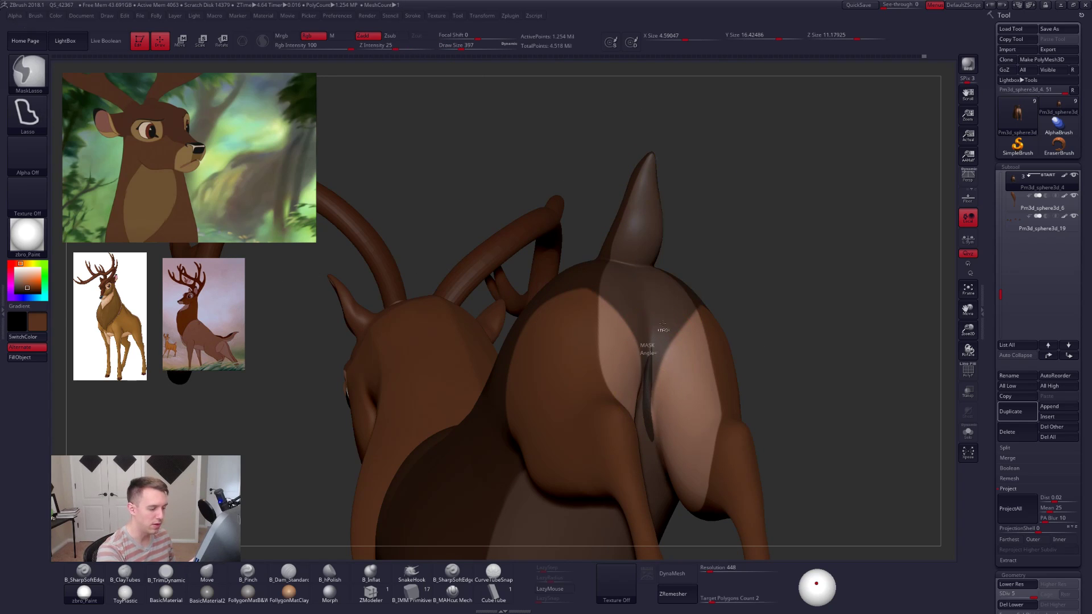
Extend the mask through the crotch between the hind legs and clean its edge along the back of the thigh.
{"action": "right_click_drag", "start_coordinate": [663, 326], "coordinate": [651, 418]}
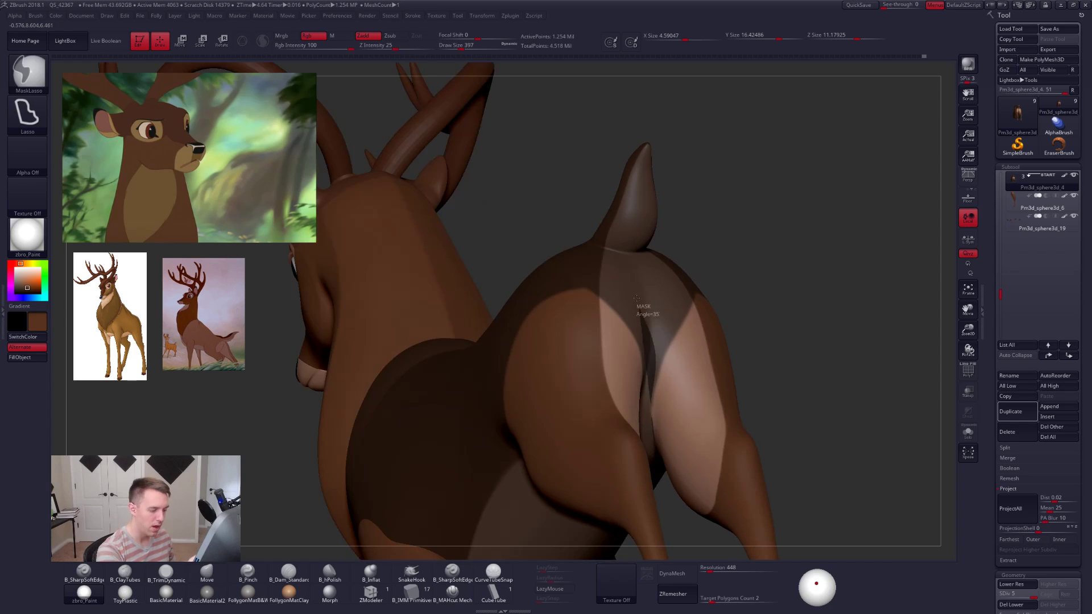
{"action": "right_click_drag", "start_coordinate": [636, 298], "coordinate": [648, 444]}
{"action": "key", "text": "space"}
{"action": "left_click_drag", "start_coordinate": [651, 393], "coordinate": [645, 392]}
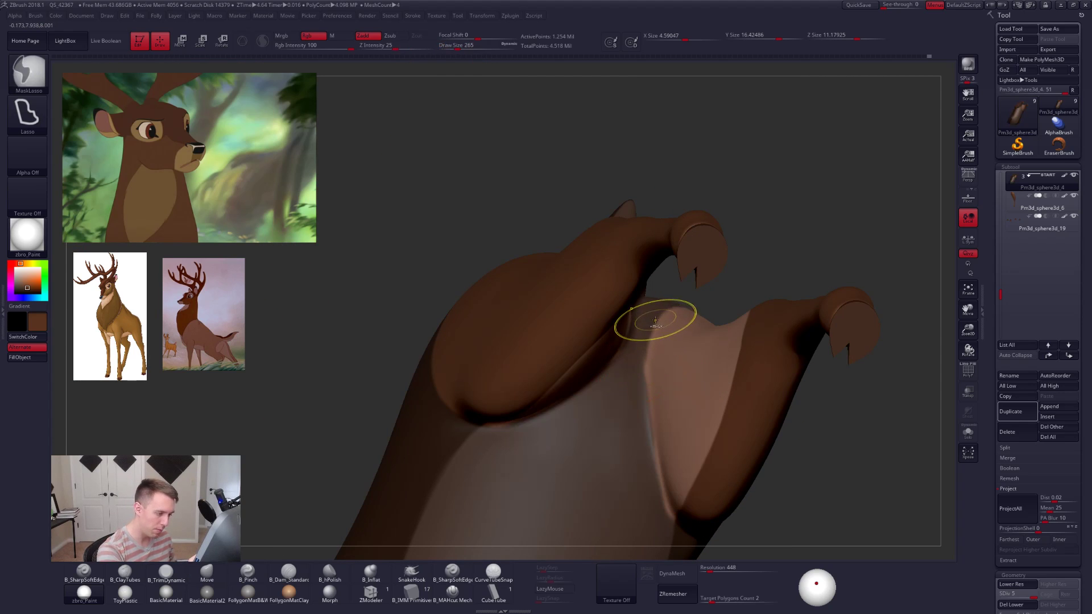
{"action": "left_click_drag", "start_coordinate": [655, 320], "coordinate": [648, 377], "text": "ctrl"}
{"action": "mouse_move", "coordinate": [645, 379]}
{"action": "right_mouse_down"}
{"action": "mouse_move", "coordinate": [628, 379]}
{"action": "mouse_move", "coordinate": [646, 359]}
{"action": "mouse_move", "coordinate": [614, 411]}
{"action": "right_mouse_up"}
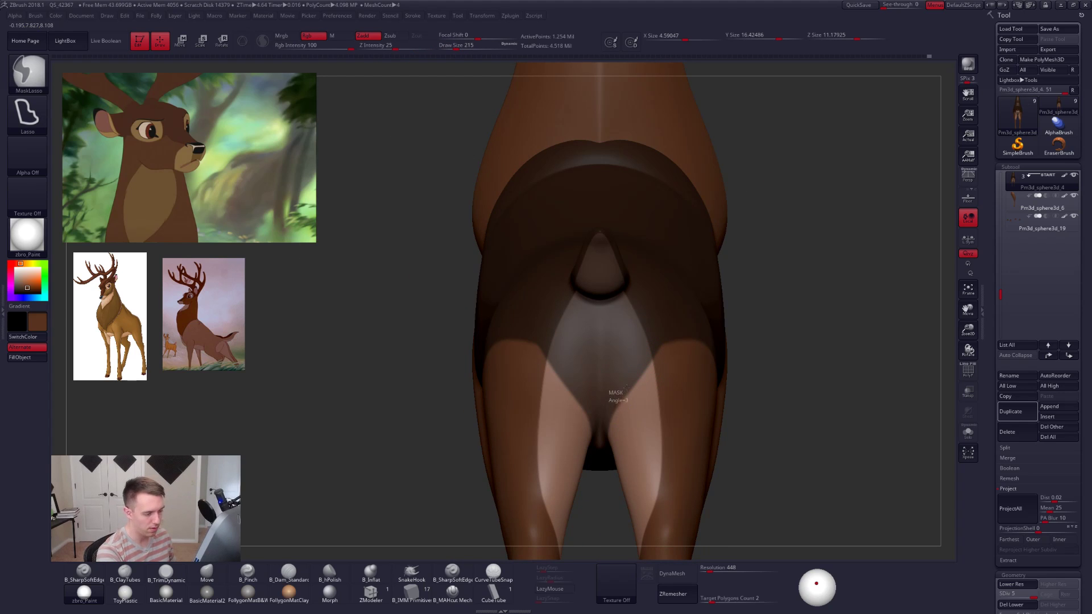
{"action": "mouse_move", "coordinate": [646, 312]}
{"action": "right_mouse_down"}
{"action": "mouse_move", "coordinate": [706, 380]}
{"action": "mouse_move", "coordinate": [669, 401]}
{"action": "right_mouse_up"}
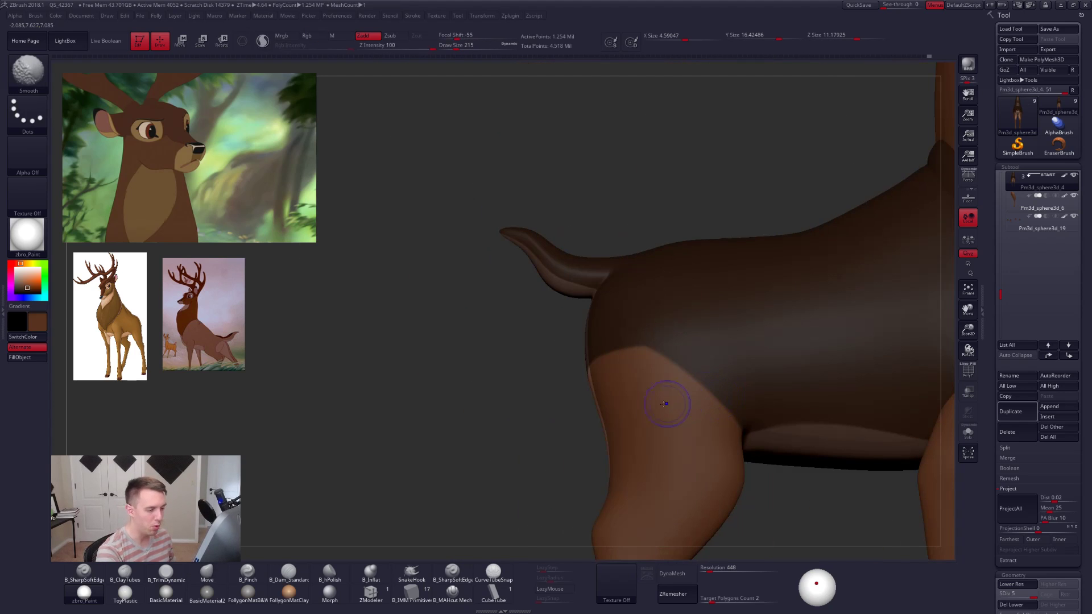
{"action": "mouse_move", "coordinate": [590, 358]}
{"action": "left_mouse_down", "text": "ctrl"}
{"action": "mouse_move", "coordinate": [748, 325]}
{"action": "mouse_move", "coordinate": [571, 313]}
{"action": "left_mouse_up", "text": "ctrl"}
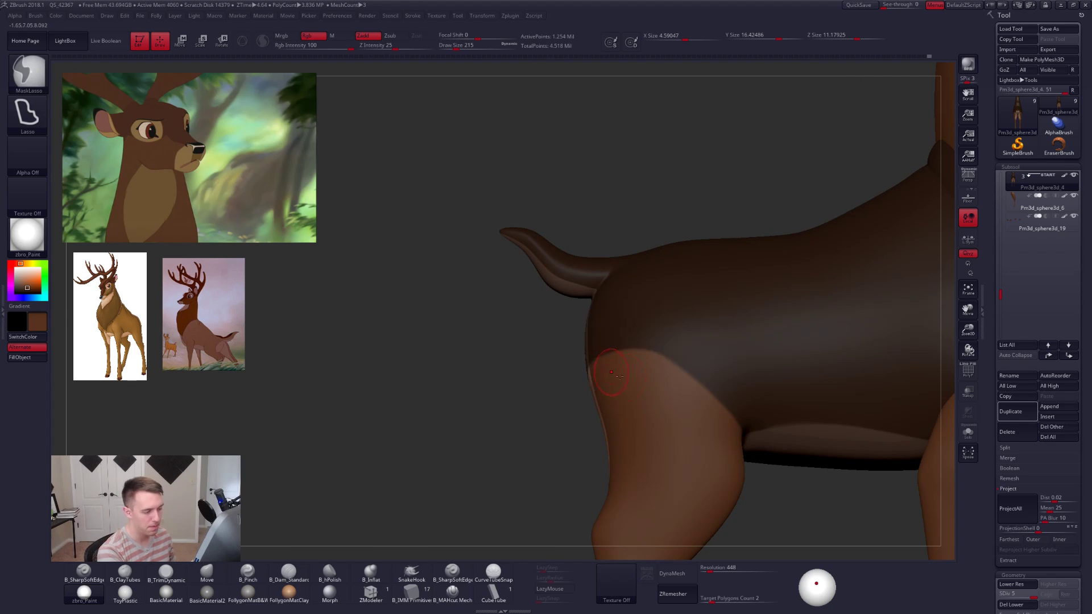
Lower the masked body to its lowest subdivision level in side view.
{"action": "mouse_move", "coordinate": [643, 390]}
{"action": "right_mouse_down"}
{"action": "mouse_move", "coordinate": [731, 380]}
{"action": "mouse_move", "coordinate": [795, 392]}
{"action": "mouse_move", "coordinate": [771, 377]}
{"action": "mouse_move", "coordinate": [741, 400]}
{"action": "mouse_move", "coordinate": [728, 447]}
{"action": "mouse_move", "coordinate": [654, 419]}
{"action": "mouse_move", "coordinate": [699, 432]}
{"action": "right_mouse_up"}
{"action": "key", "text": "shift+f"}
{"action": "key", "text": "shift+f"}
{"action": "key", "text": "shift+d"}
{"action": "key", "text": "shift+d"}
{"action": "key", "text": "shift+d"}
{"action": "key", "text": "shift+d"}
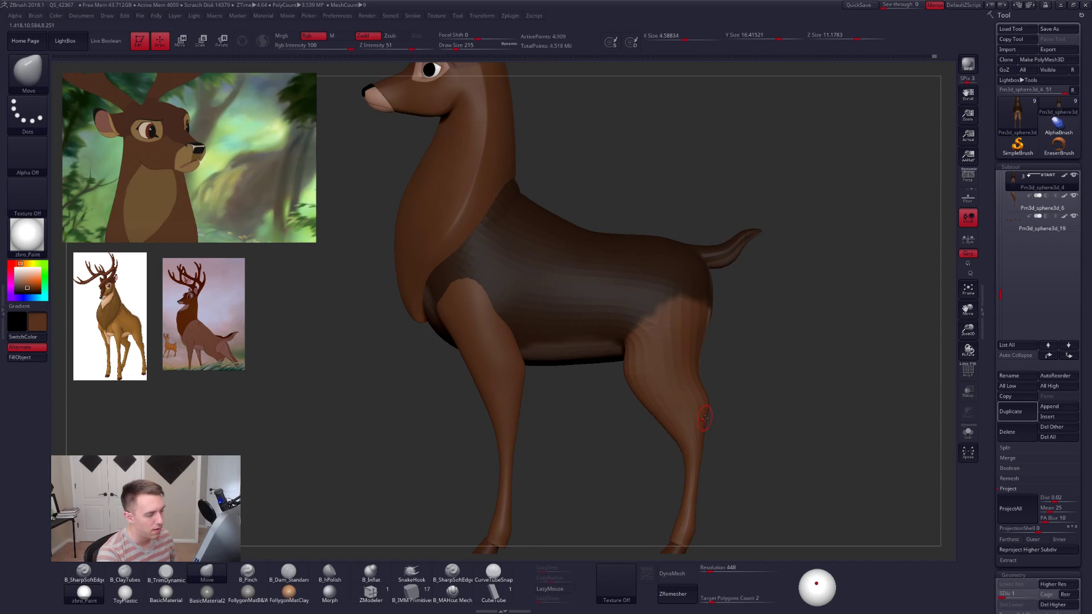
Invert and blur the mask, invert it back to cover the torso, and raise the body to subdivision level 2.
{"action": "left_click", "coordinate": [724, 417], "text": "ctrl"}
{"action": "left_click", "coordinate": [707, 420], "text": "ctrl"}
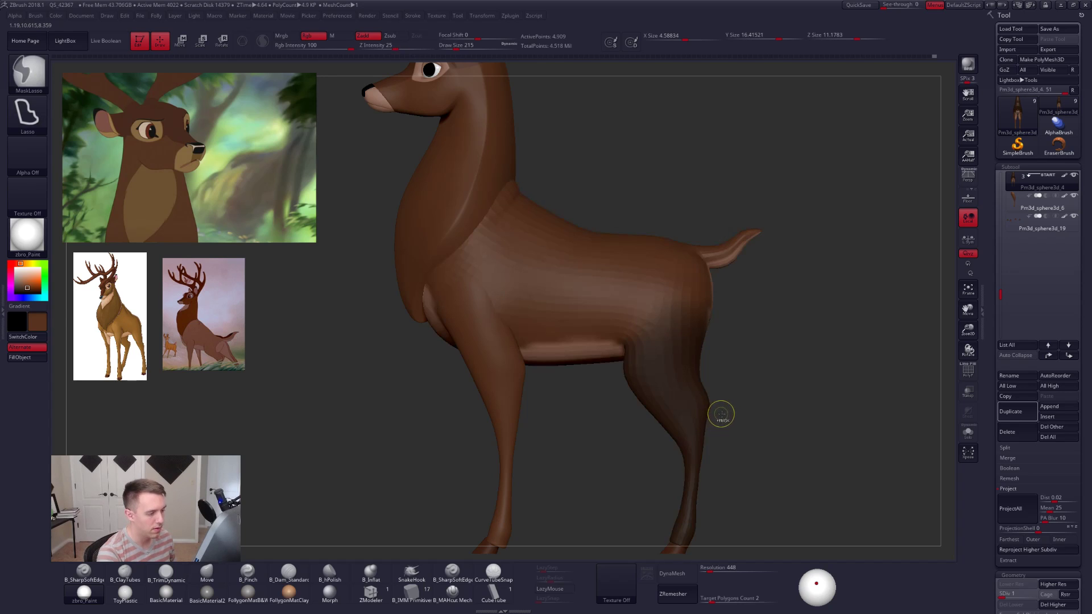
{"action": "left_click", "coordinate": [733, 412], "text": "ctrl"}
{"action": "key", "text": "d"}
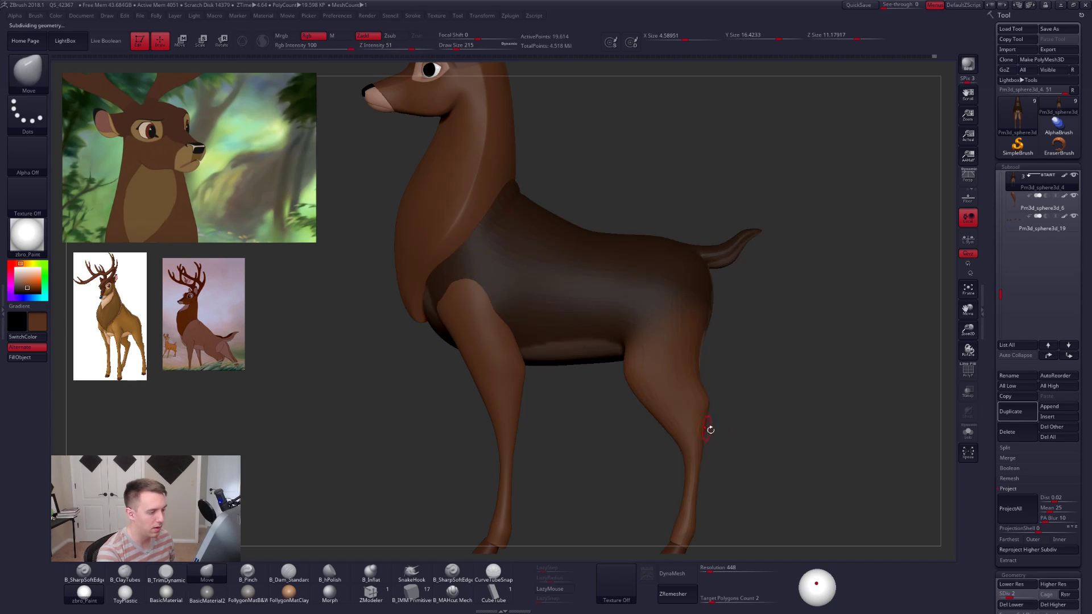
Check the hind leg at the highest subdivision level and return the body to its lowest level.
{"action": "right_click_drag", "start_coordinate": [709, 431], "coordinate": [645, 390], "text": "ctrl"}
{"action": "key", "text": "d"}
{"action": "key", "text": "d"}
{"action": "key", "text": "d"}
{"action": "key", "text": "space"}
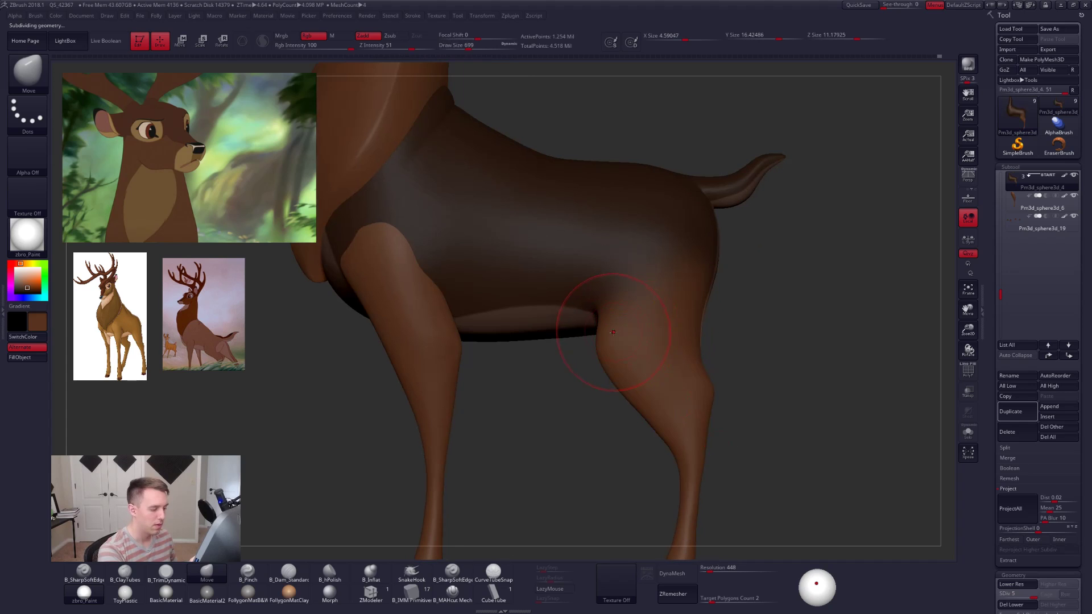
{"action": "key", "text": "shift"}
{"action": "key", "text": "shift+d"}
{"action": "key", "text": "shift+d"}
{"action": "key", "text": "shift+d"}
{"action": "key", "text": "shift+d"}
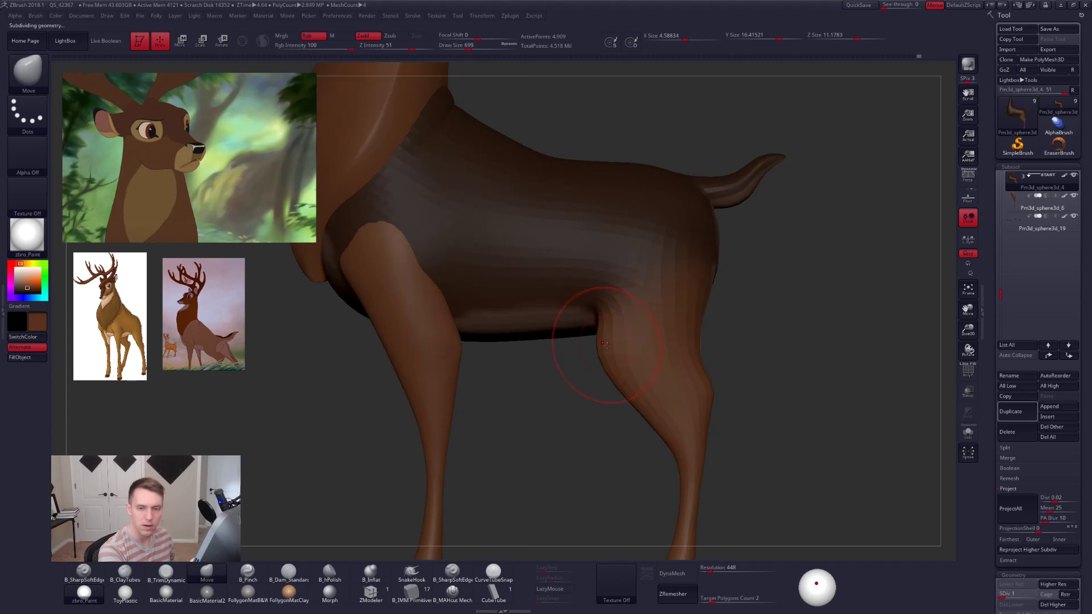
Resize the Move brush and reshape the front contour of the upper hind leg at the lowest subdivision level.
{"action": "right_click_drag", "start_coordinate": [606, 358], "coordinate": [606, 349], "text": "ctrl"}
{"action": "key", "text": "space"}
{"action": "left_click_drag", "start_coordinate": [607, 349], "coordinate": [604, 349]}
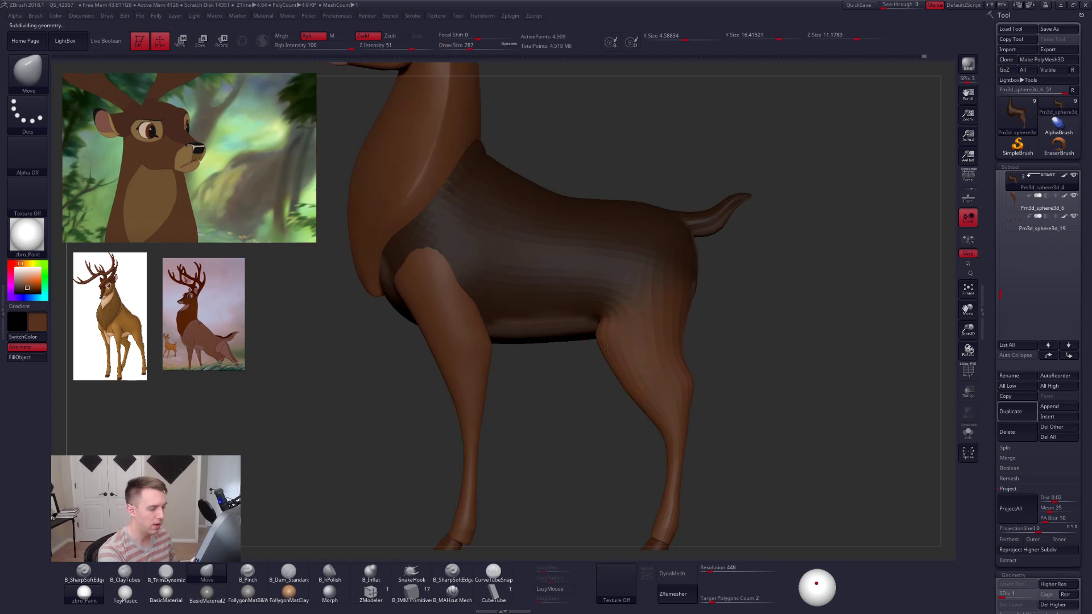
{"action": "mouse_move", "coordinate": [607, 349]}
{"action": "right_mouse_down"}
{"action": "mouse_move", "coordinate": [700, 342]}
{"action": "mouse_move", "coordinate": [705, 310]}
{"action": "right_mouse_up"}
{"action": "key", "text": "space"}
{"action": "left_click_drag", "start_coordinate": [609, 364], "coordinate": [600, 364]}
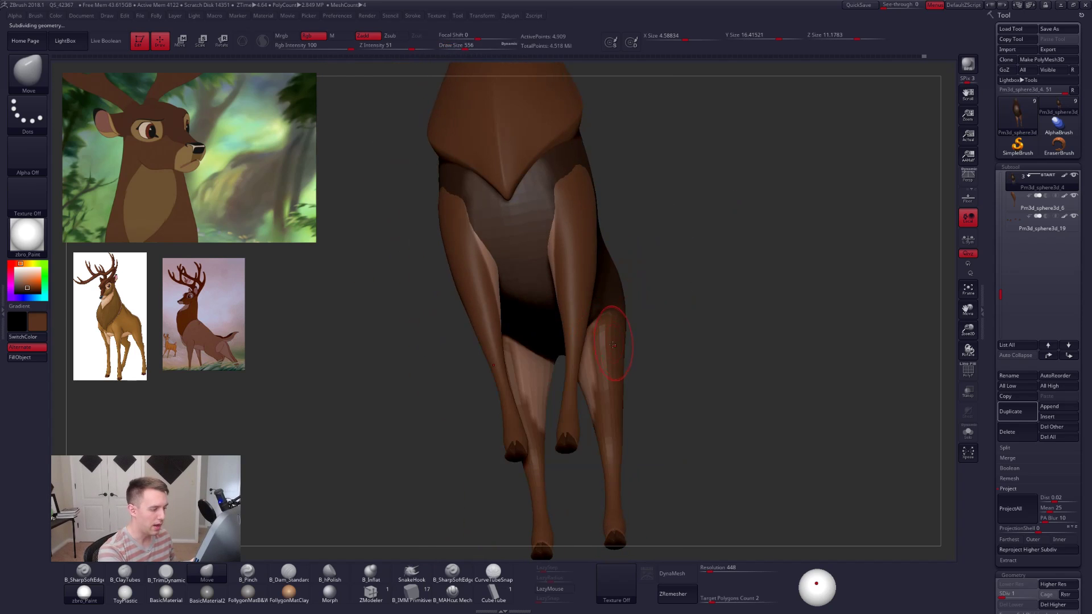
Raise the body to subdivision level 2 in side view and set the Move brush's draw size to 677.
{"action": "mouse_move", "coordinate": [612, 344]}
{"action": "right_mouse_down"}
{"action": "mouse_move", "coordinate": [561, 342]}
{"action": "mouse_move", "coordinate": [632, 326]}
{"action": "mouse_move", "coordinate": [601, 340]}
{"action": "mouse_move", "coordinate": [607, 348]}
{"action": "mouse_move", "coordinate": [553, 354]}
{"action": "mouse_move", "coordinate": [586, 373]}
{"action": "right_mouse_up"}
{"action": "key", "text": "d"}
{"action": "key", "text": "2"}
{"action": "key", "text": "b"}
{"action": "key", "text": "m"}
{"action": "key", "text": "v"}
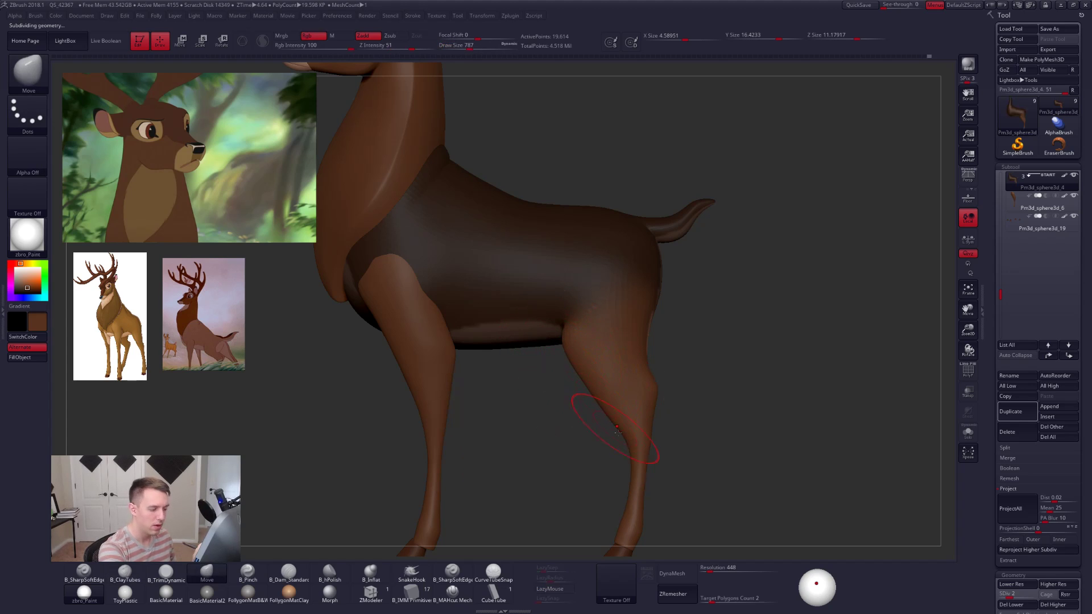
{"action": "mouse_move", "coordinate": [598, 376]}
{"action": "right_mouse_down", "text": "alt"}
{"action": "mouse_move", "coordinate": [591, 358]}
{"action": "mouse_move", "coordinate": [624, 382]}
{"action": "right_mouse_up", "text": "alt"}
{"action": "key", "text": "bracketleft"}
{"action": "key", "text": "space"}
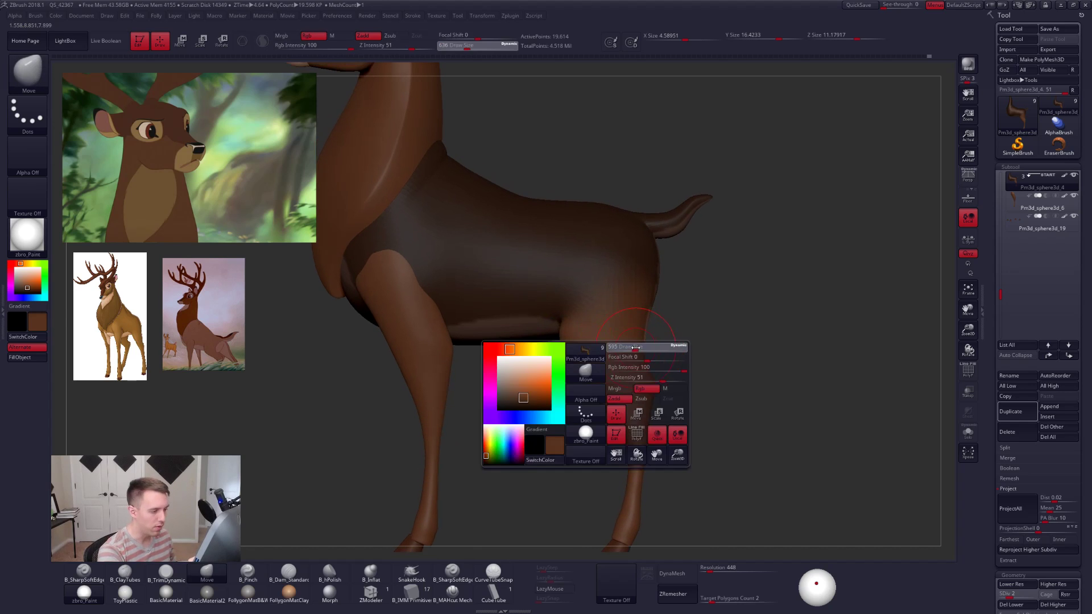
{"action": "left_click_drag", "start_coordinate": [627, 348], "coordinate": [630, 348]}
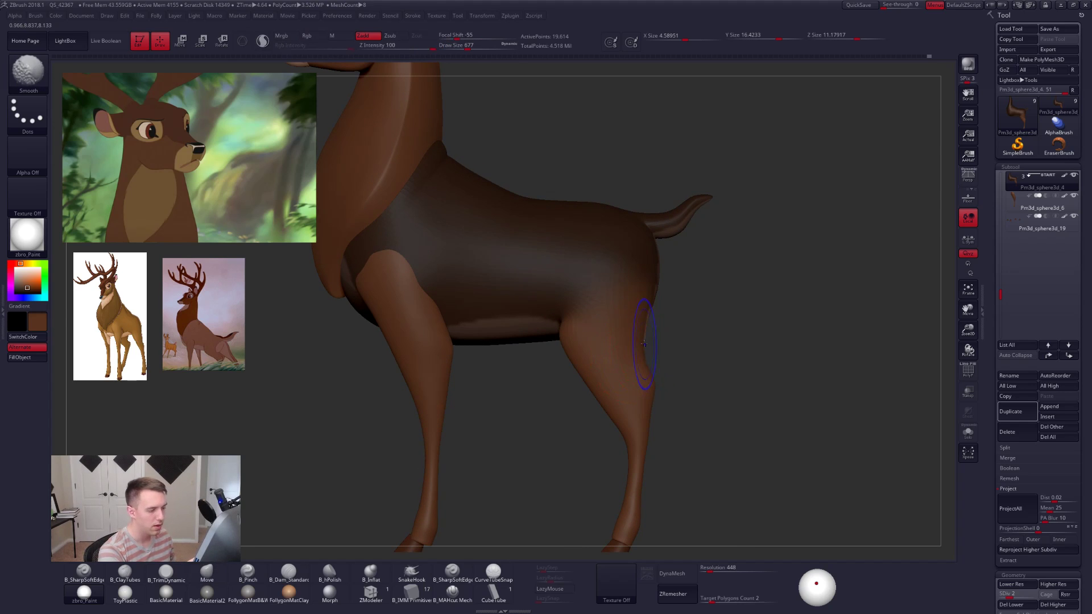
Lower the body to its lowest subdivision level and reshape the back of the hind thigh with the Move brush at size 742.
{"action": "key", "text": "shift+d"}
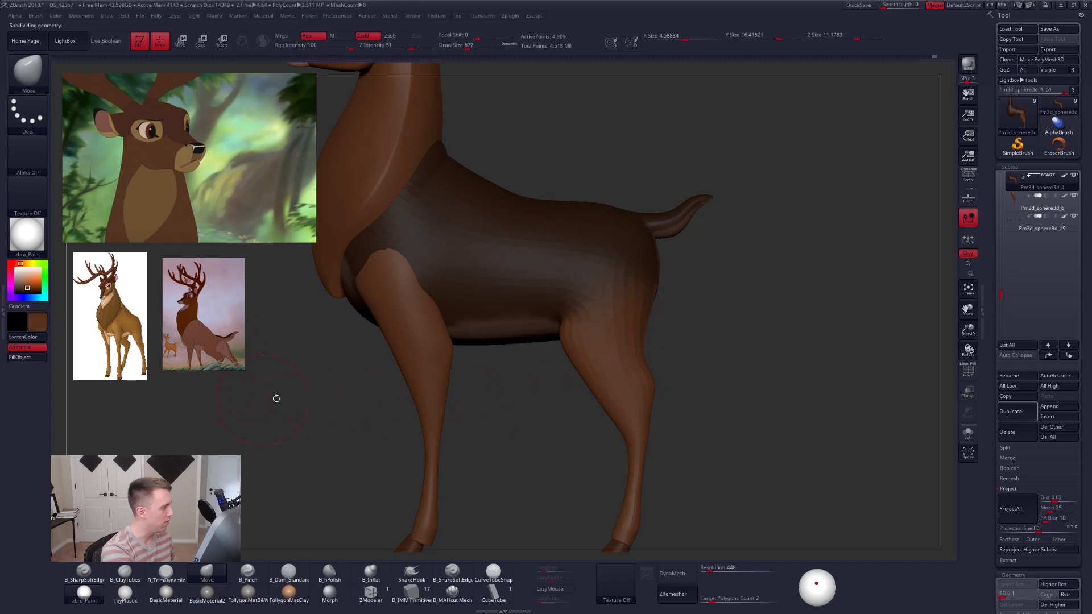
{"action": "key", "text": "space"}
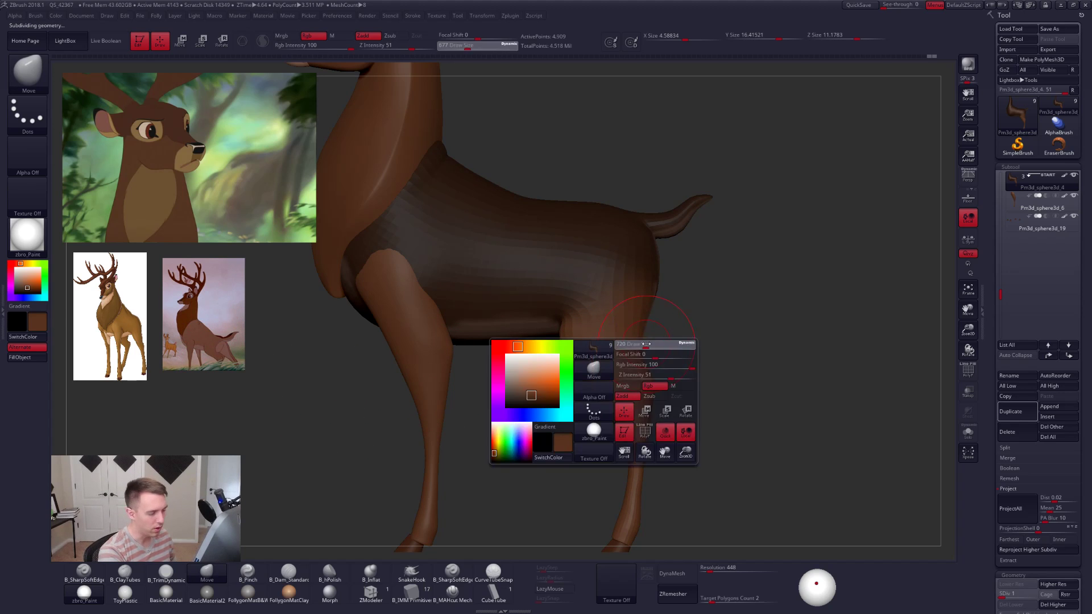
{"action": "left_click_drag", "start_coordinate": [638, 346], "coordinate": [641, 346]}
{"action": "right_click_drag", "start_coordinate": [618, 360], "coordinate": [651, 319]}
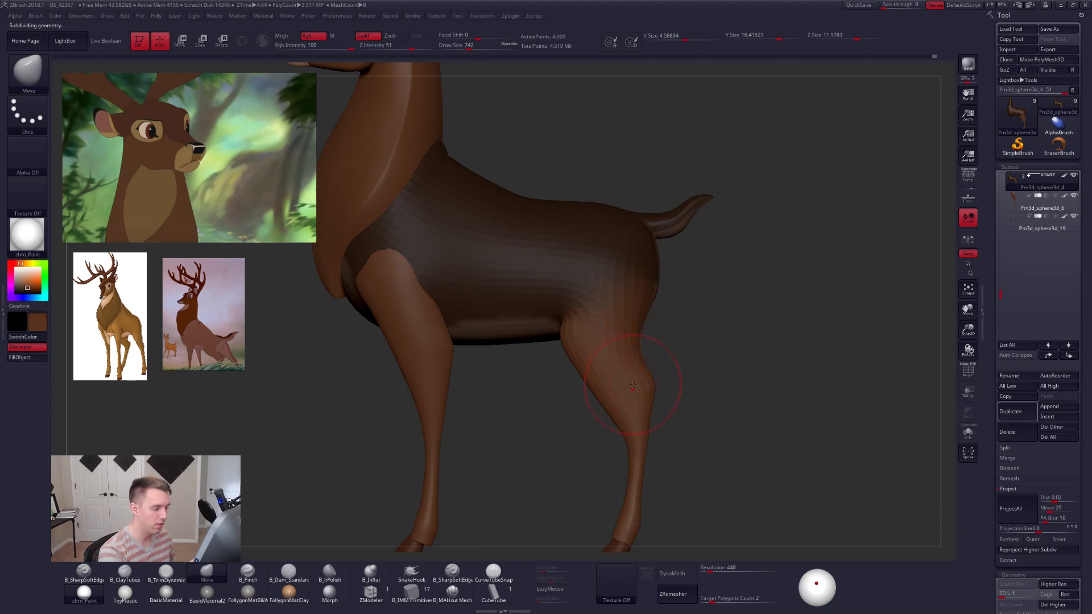
Reduce the Move brush to 482 and refine the contour of the hind leg around the hock.
{"action": "right_click_drag", "start_coordinate": [670, 413], "coordinate": [671, 366], "text": "alt"}
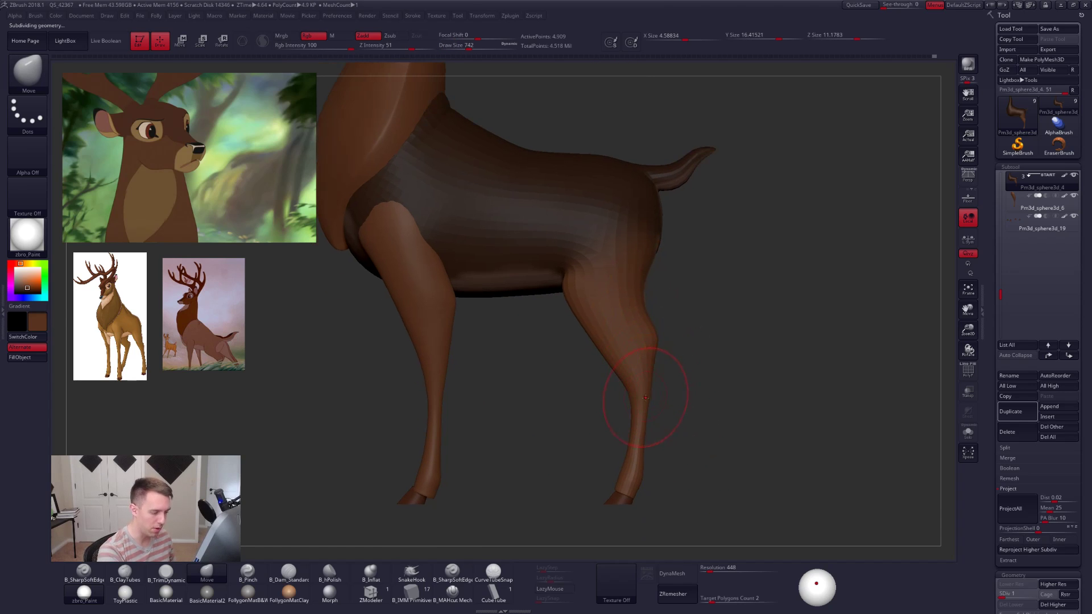
{"action": "key", "text": "s"}
{"action": "left_click_drag", "start_coordinate": [645, 393], "coordinate": [640, 394]}
{"action": "right_click_drag", "start_coordinate": [609, 370], "coordinate": [611, 382], "text": "ctrl"}
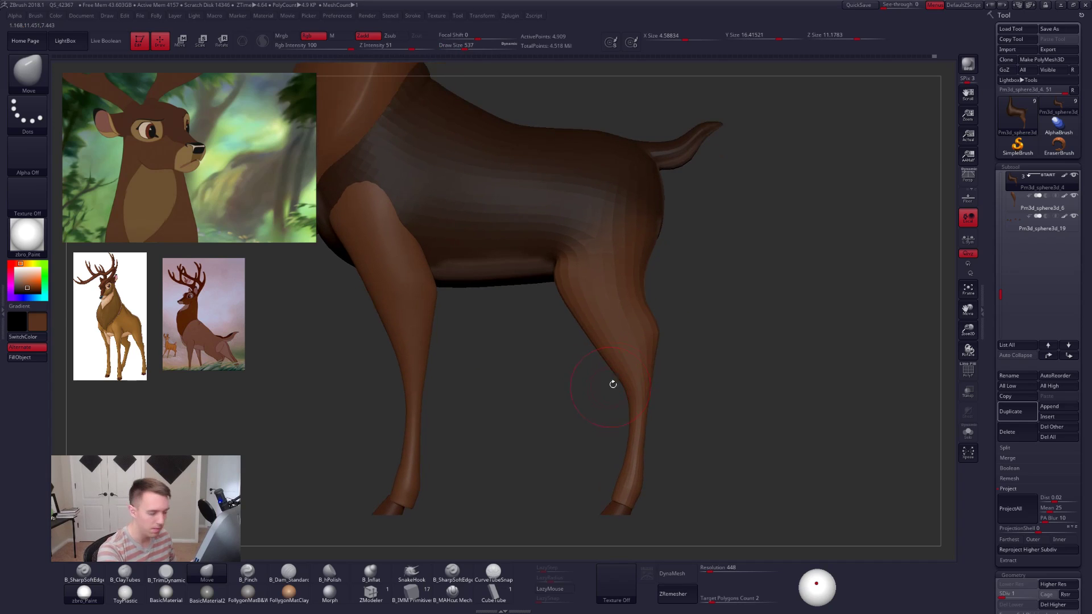
{"action": "key", "text": "s"}
{"action": "mouse_move", "coordinate": [620, 380]}
{"action": "left_mouse_down"}
{"action": "mouse_move", "coordinate": [615, 363]}
{"action": "mouse_move", "coordinate": [663, 344]}
{"action": "mouse_move", "coordinate": [645, 345]}
{"action": "left_mouse_up"}
{"action": "key", "text": "s"}
{"action": "key", "text": "s"}
{"action": "key", "text": "shift"}
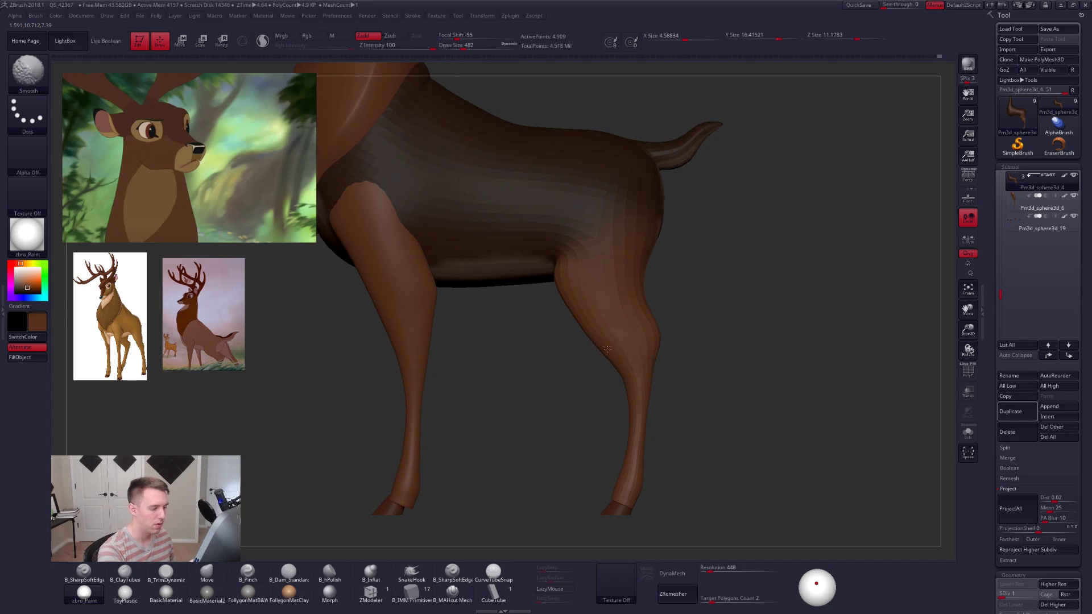
Raise the body to subdivision level 2 and smooth the back of the hind leg below the hock.
{"action": "key", "text": "ctrl+d"}
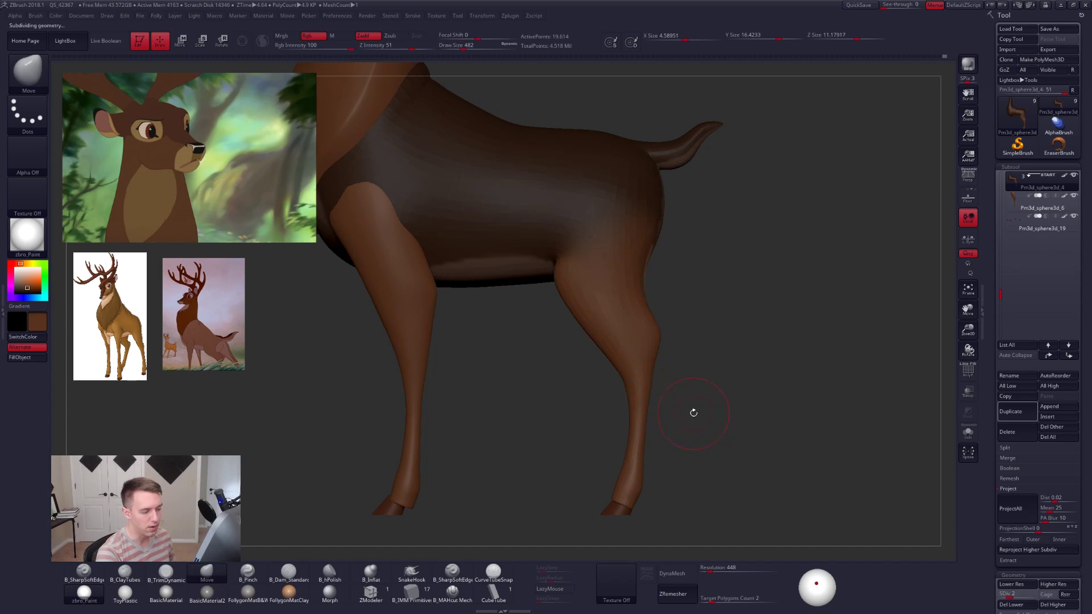
{"action": "key", "text": "space"}
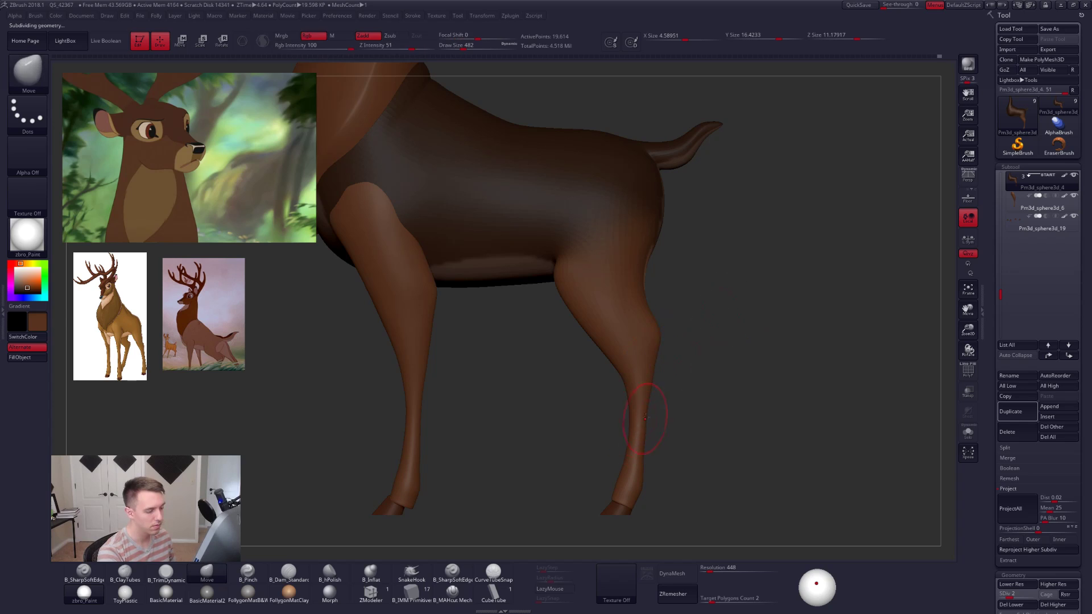
{"action": "left_click_drag", "start_coordinate": [664, 365], "coordinate": [660, 409], "text": "shift"}
{"action": "right_click_drag", "start_coordinate": [640, 454], "coordinate": [665, 389], "text": "alt"}
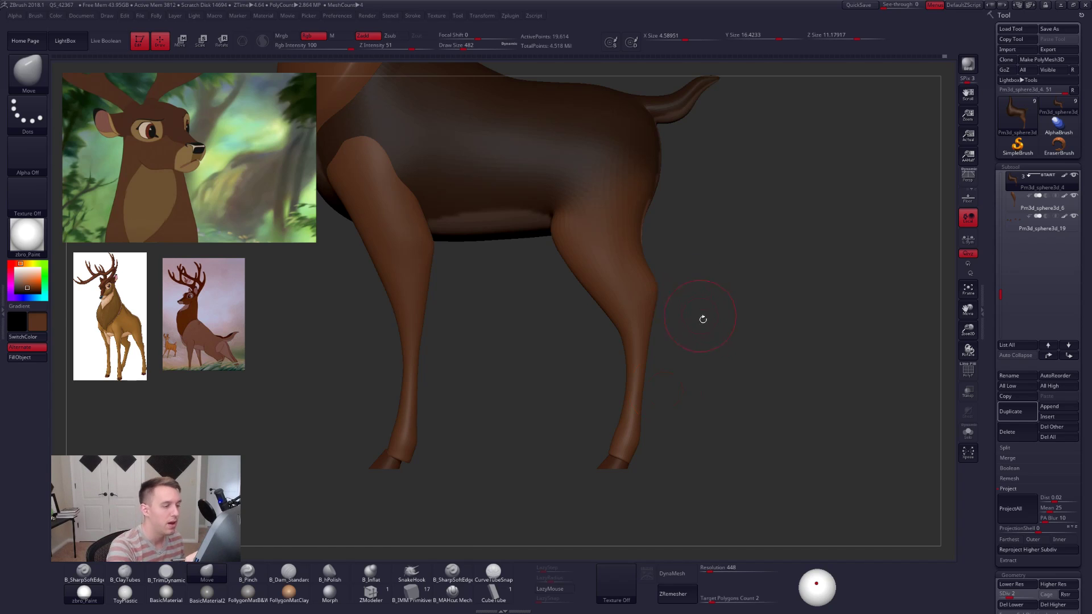
{"action": "left_click_drag", "start_coordinate": [702, 317], "coordinate": [746, 404]}
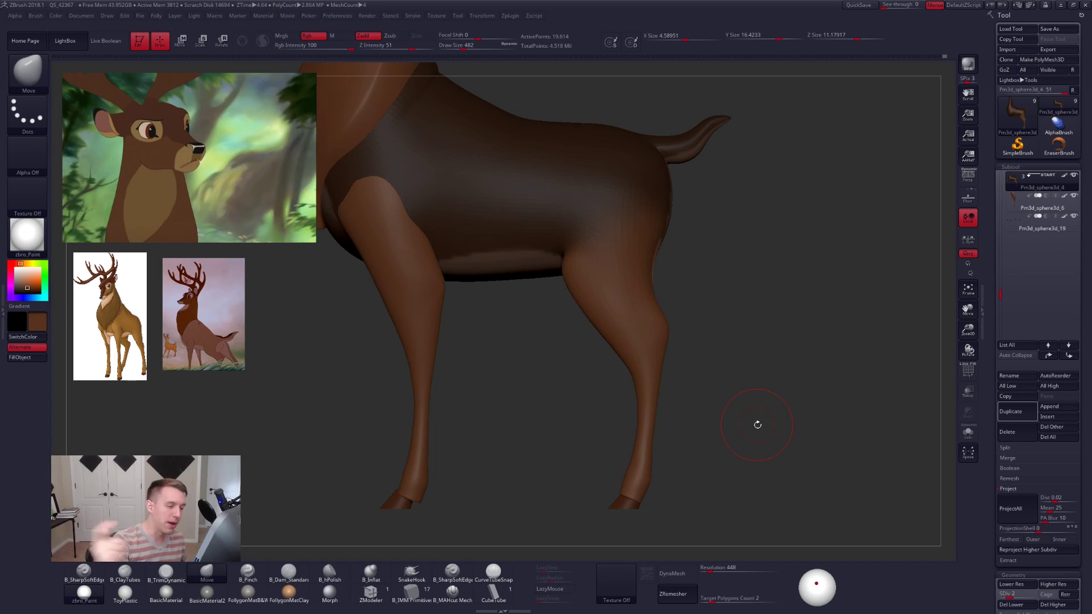
Set the Move brush to 576 and adjust the hock of the hind leg while checking it from an angle.
{"action": "key", "text": "space"}
{"action": "left_click_drag", "start_coordinate": [654, 328], "coordinate": [658, 329]}
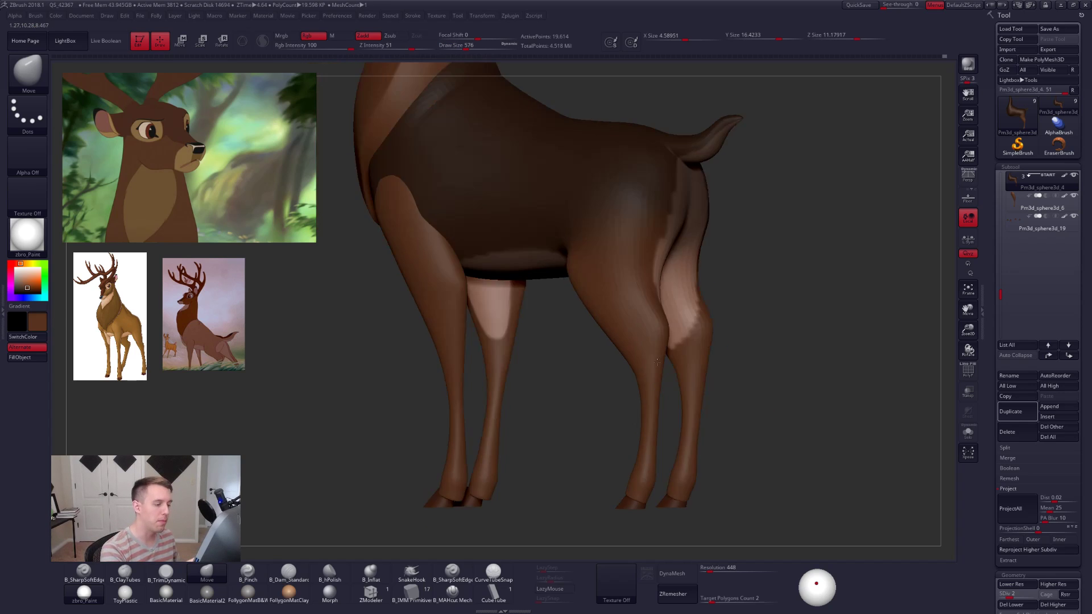
{"action": "left_click_drag", "start_coordinate": [657, 362], "coordinate": [671, 341]}
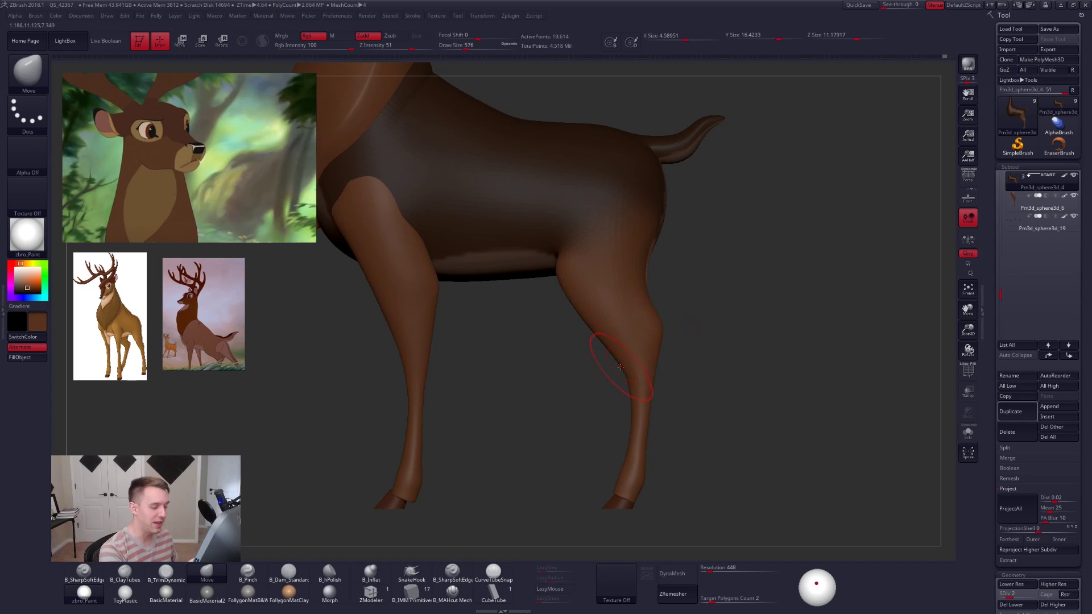
Lower the body to its lowest subdivision level and refine the front contour above the hock with Move and Smooth.
{"action": "key", "text": "space"}
{"action": "key", "text": "shift+d"}
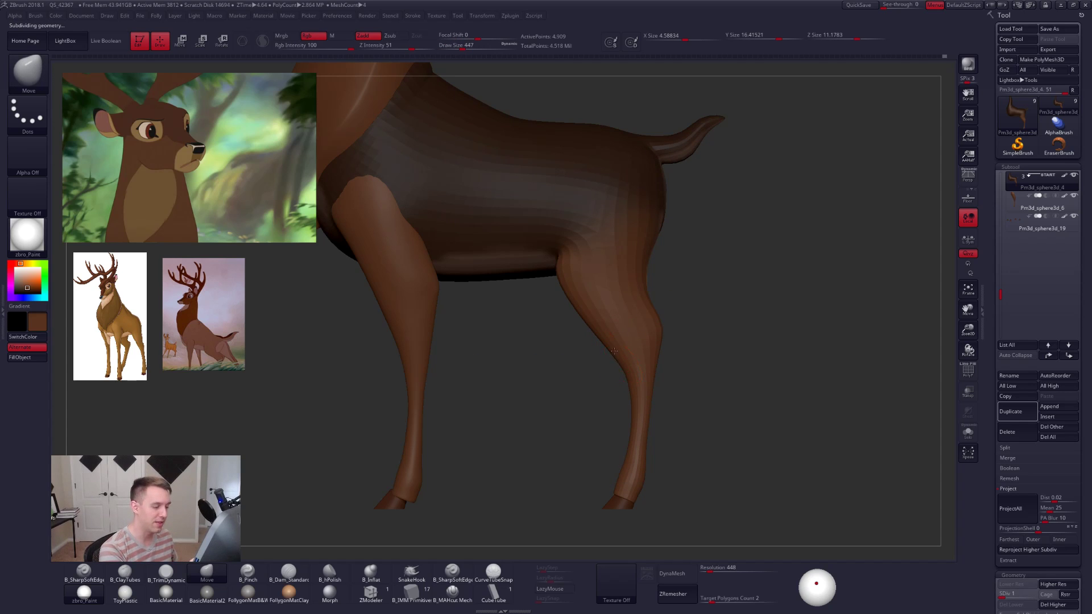
{"action": "key", "text": "space"}
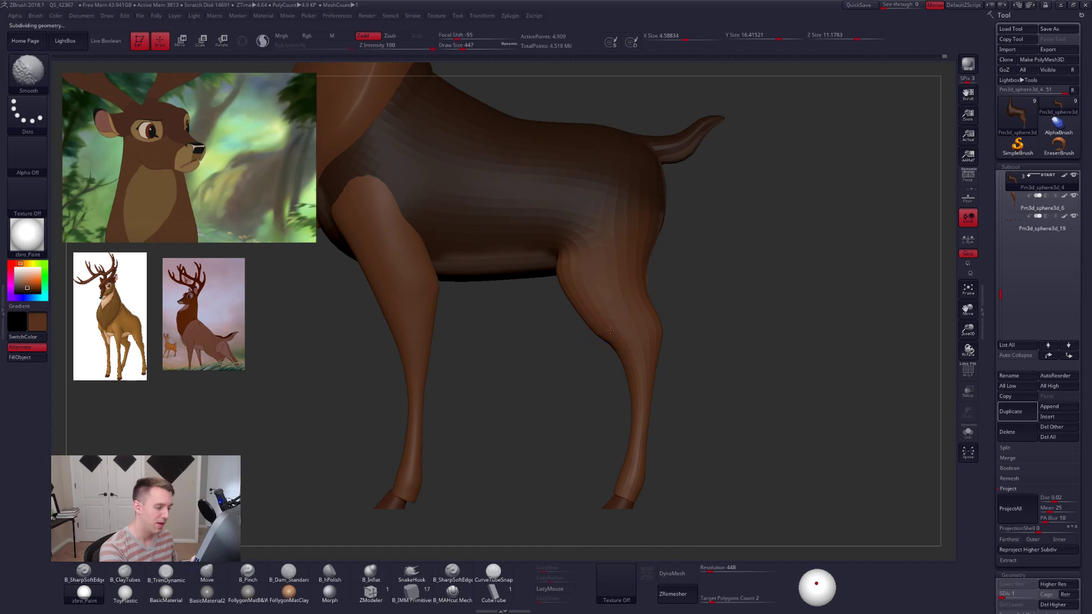
{"action": "key", "text": "bracketright"}
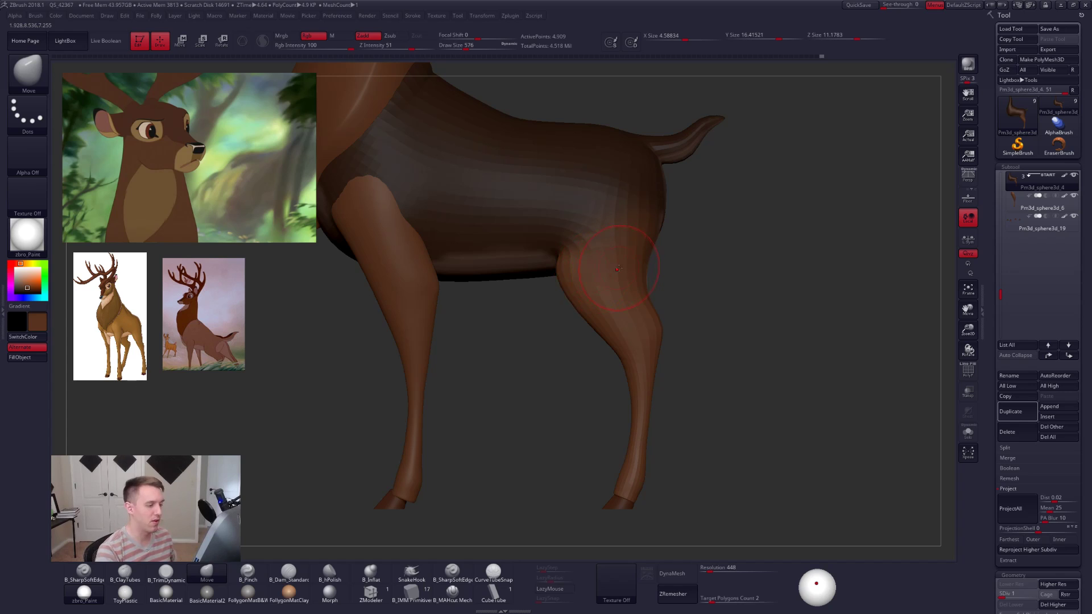
{"action": "key", "text": "space"}
{"action": "left_click_drag", "start_coordinate": [660, 367], "coordinate": [663, 367]}
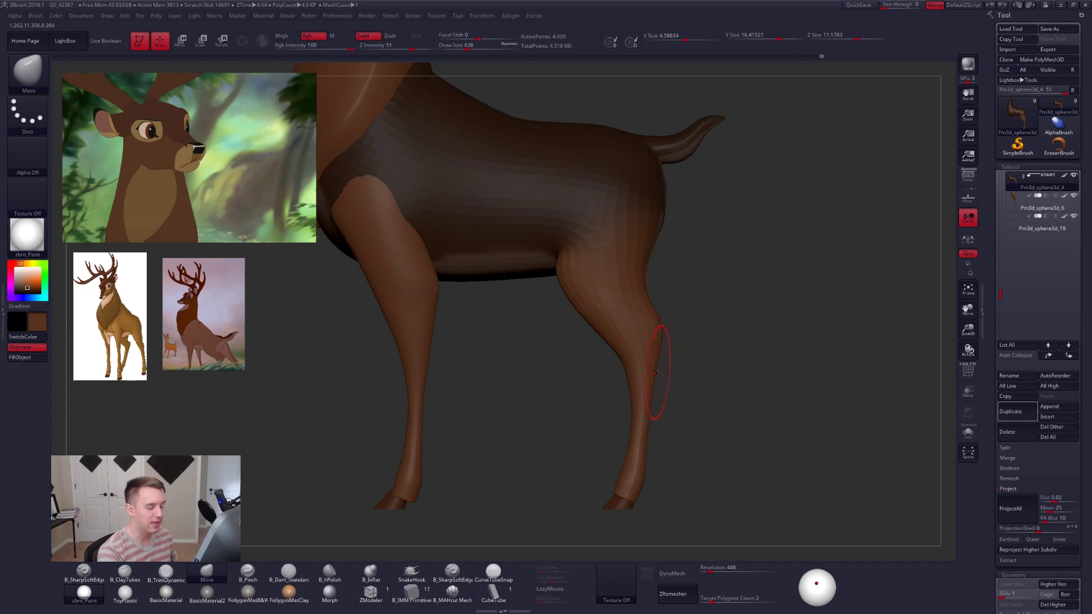
Set the Move brush to 595 and shape the hind shank between the hock and the hoof.
{"action": "mouse_move", "coordinate": [658, 423]}
{"action": "left_mouse_down", "text": "alt"}
{"action": "mouse_move", "coordinate": [663, 367]}
{"action": "mouse_move", "coordinate": [648, 369]}
{"action": "left_mouse_up", "text": "alt"}
{"action": "key", "text": "s"}
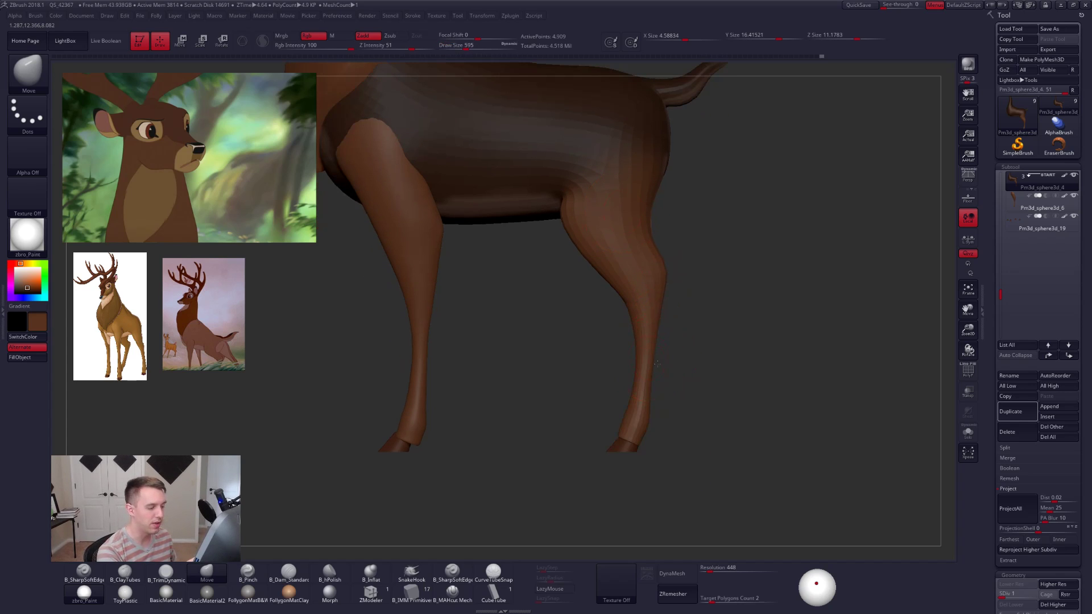
{"action": "right_click_drag", "start_coordinate": [652, 342], "coordinate": [639, 354], "text": "ctrl"}
{"action": "key", "text": "ctrl+f"}
{"action": "left_click", "coordinate": [638, 339]}
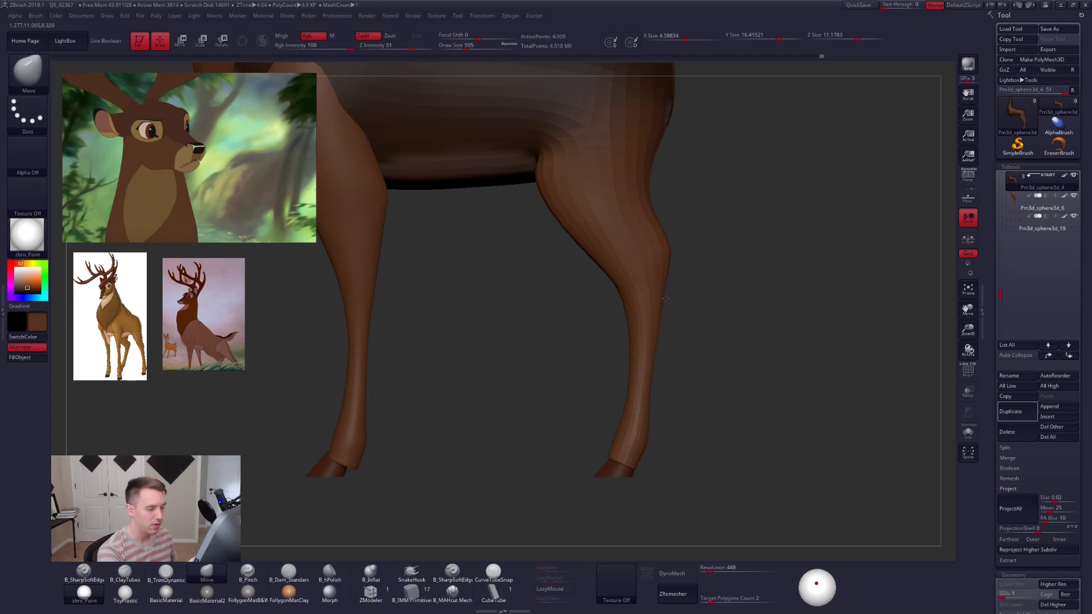
{"action": "right_click_drag", "start_coordinate": [659, 367], "coordinate": [652, 382]}
{"action": "left_click_drag", "start_coordinate": [644, 367], "coordinate": [642, 392], "text": "shift"}
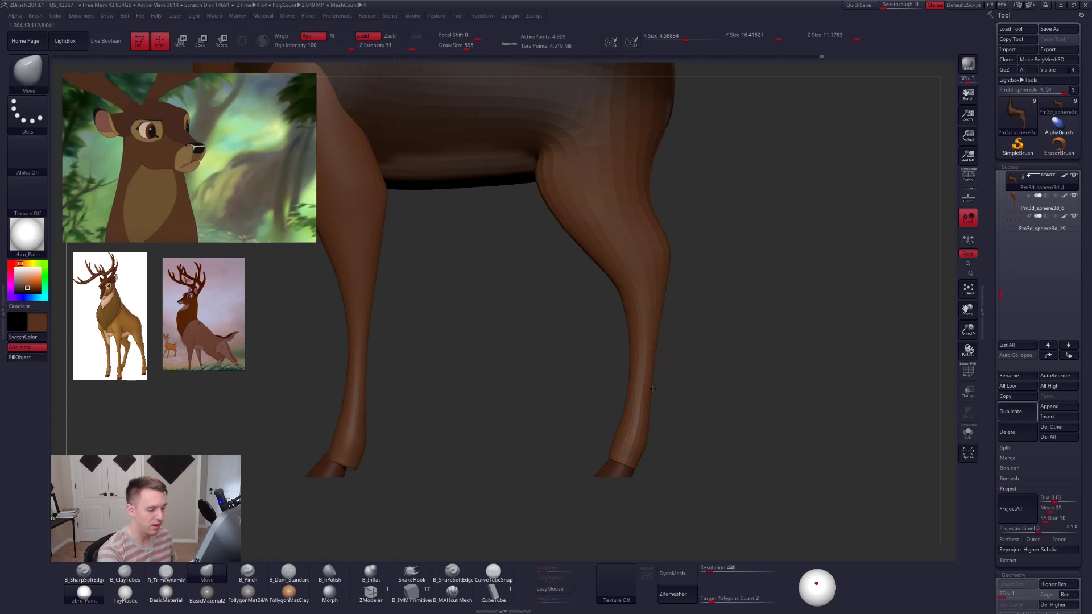
Turn to the rear view and adjust the hind legs with the Move brush at size 677.
{"action": "left_click_drag", "start_coordinate": [757, 364], "coordinate": [614, 381]}
{"action": "key", "text": "space"}
{"action": "key", "text": "space"}
{"action": "left_click", "coordinate": [648, 351]}
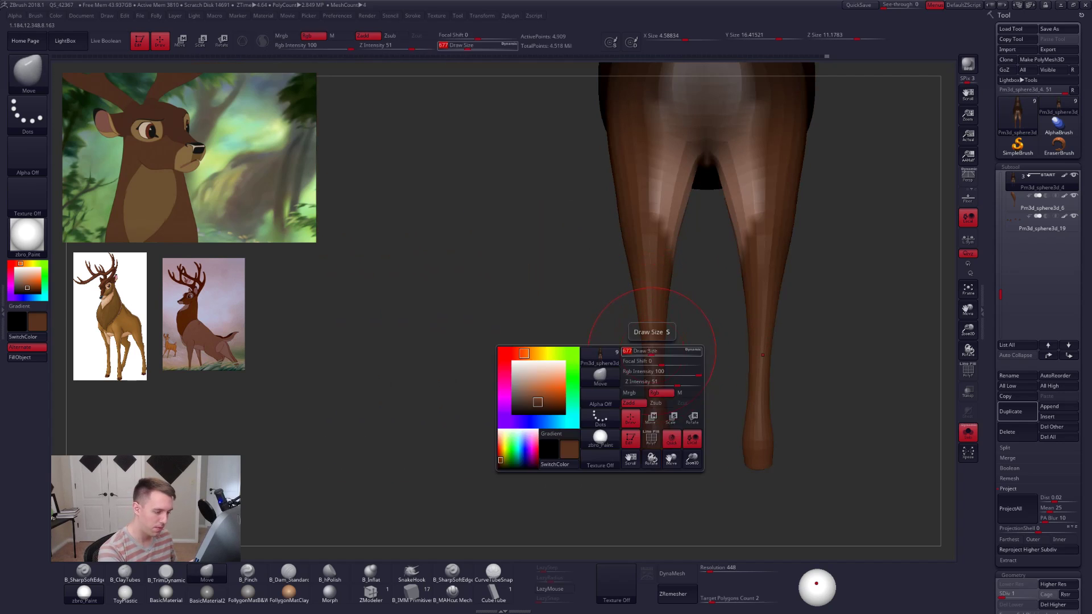
{"action": "key", "text": "space"}
{"action": "left_click", "coordinate": [639, 275]}
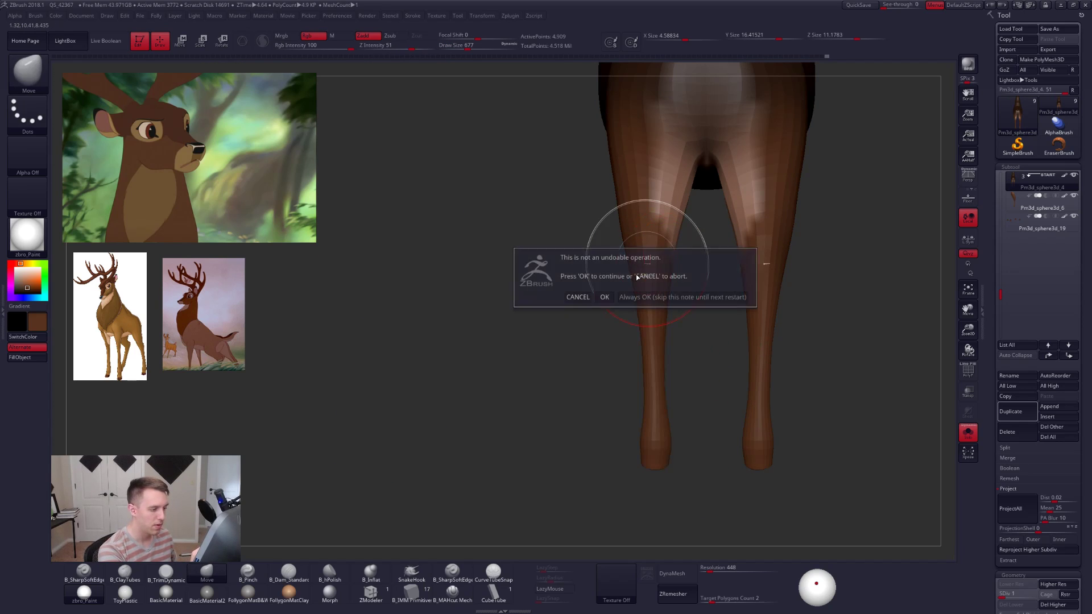
{"action": "key", "text": "Escape"}
{"action": "key", "text": "space"}
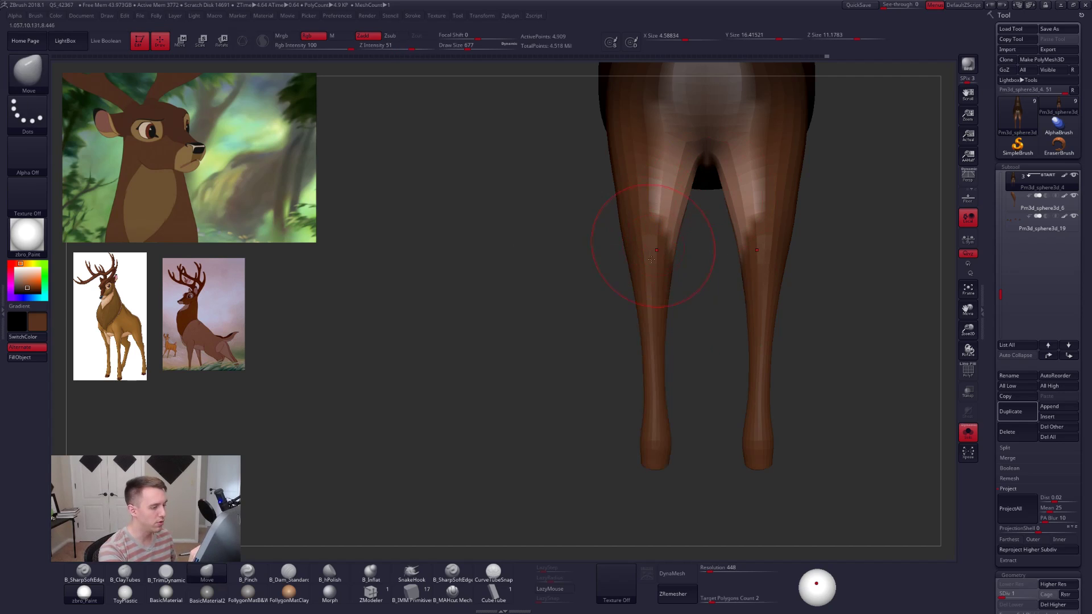
Raise the body to subdivision level 3 and reduce the Move brush to 414 in side view.
{"action": "key", "text": "d"}
{"action": "mouse_move", "coordinate": [674, 296]}
{"action": "left_mouse_down"}
{"action": "mouse_move", "coordinate": [708, 293]}
{"action": "mouse_move", "coordinate": [680, 283]}
{"action": "mouse_move", "coordinate": [690, 317]}
{"action": "left_mouse_up"}
{"action": "key", "text": "d"}
{"action": "key", "text": "space"}
{"action": "key", "text": "ctrl+z"}
{"action": "key", "text": "space"}
{"action": "left_click_drag", "start_coordinate": [695, 276], "coordinate": [690, 277]}
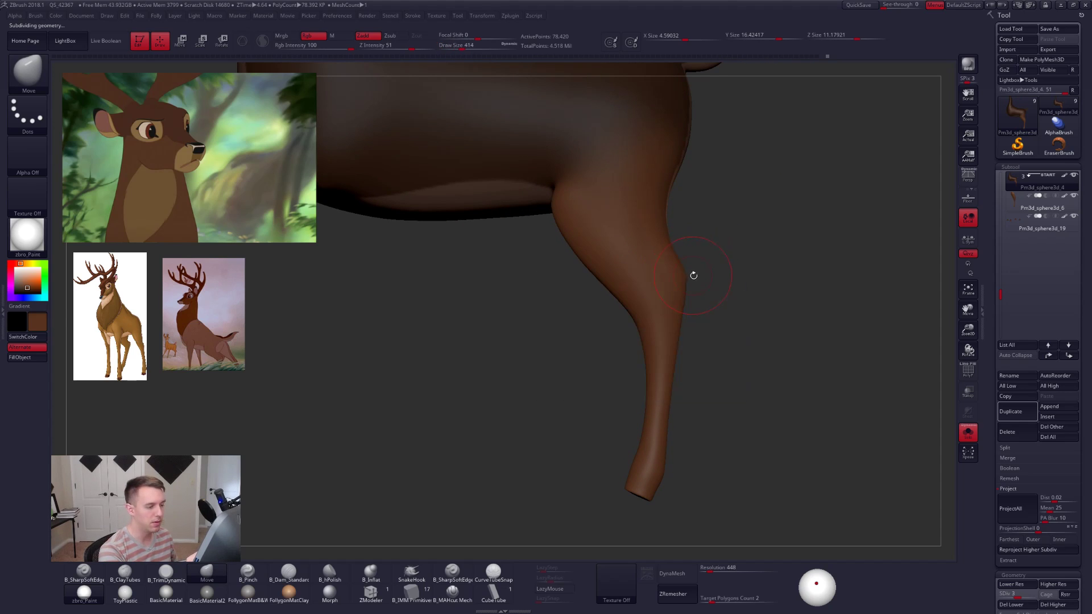
Raise the body to subdivision level 5 and pull the point of the hock out backward.
{"action": "key", "text": "grave"}
{"action": "key", "text": "d"}
{"action": "key", "text": "d"}
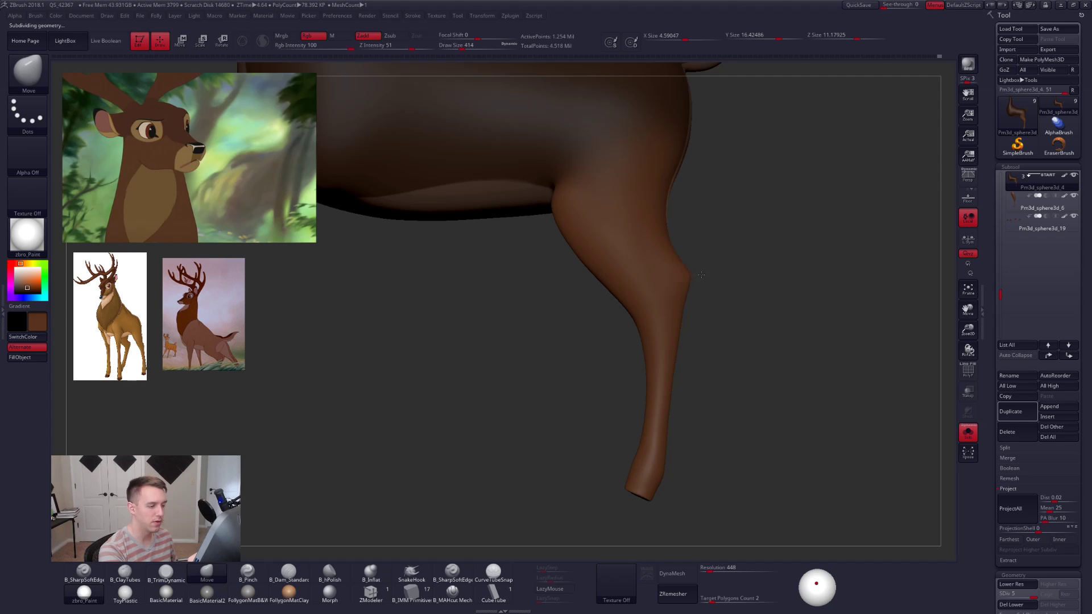
{"action": "left_click_drag", "start_coordinate": [704, 272], "coordinate": [685, 277]}
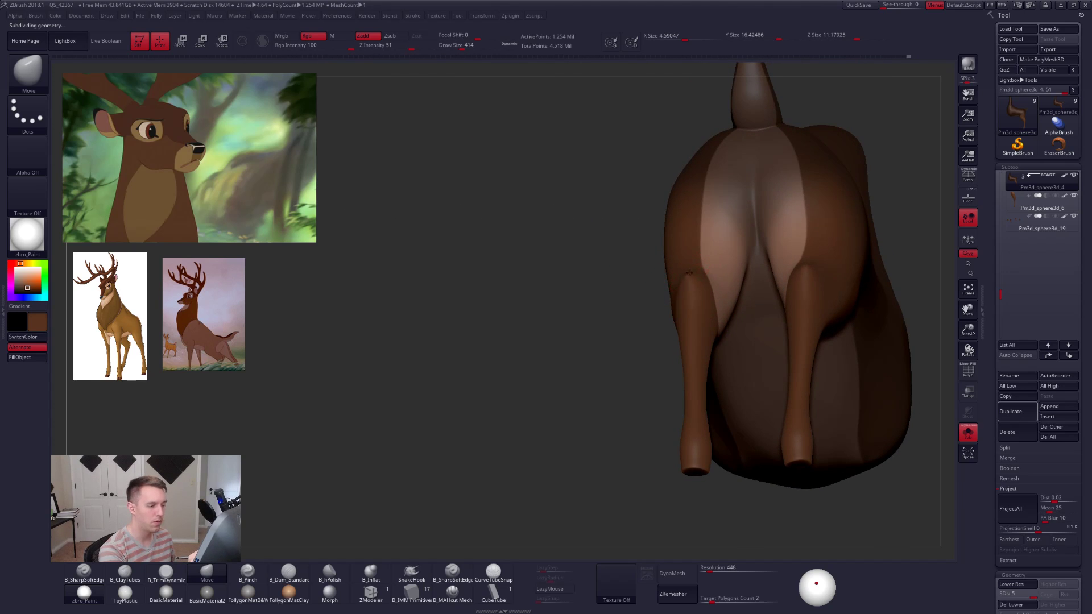
Check the hind legs from behind and reshape the front of the thigh where it meets the belly.
{"action": "left_click_drag", "start_coordinate": [569, 335], "coordinate": [700, 322]}
{"action": "left_click_drag", "start_coordinate": [586, 307], "coordinate": [624, 344], "text": "alt"}
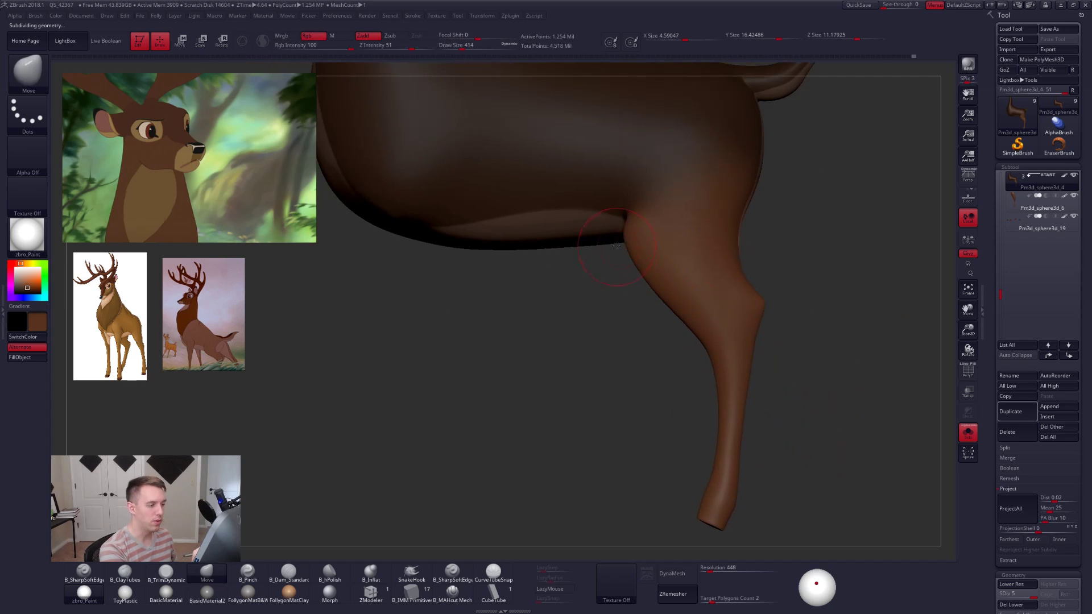
{"action": "mouse_move", "coordinate": [615, 241]}
{"action": "left_mouse_down"}
{"action": "mouse_move", "coordinate": [631, 227]}
{"action": "mouse_move", "coordinate": [644, 295]}
{"action": "mouse_move", "coordinate": [665, 327]}
{"action": "left_mouse_up"}
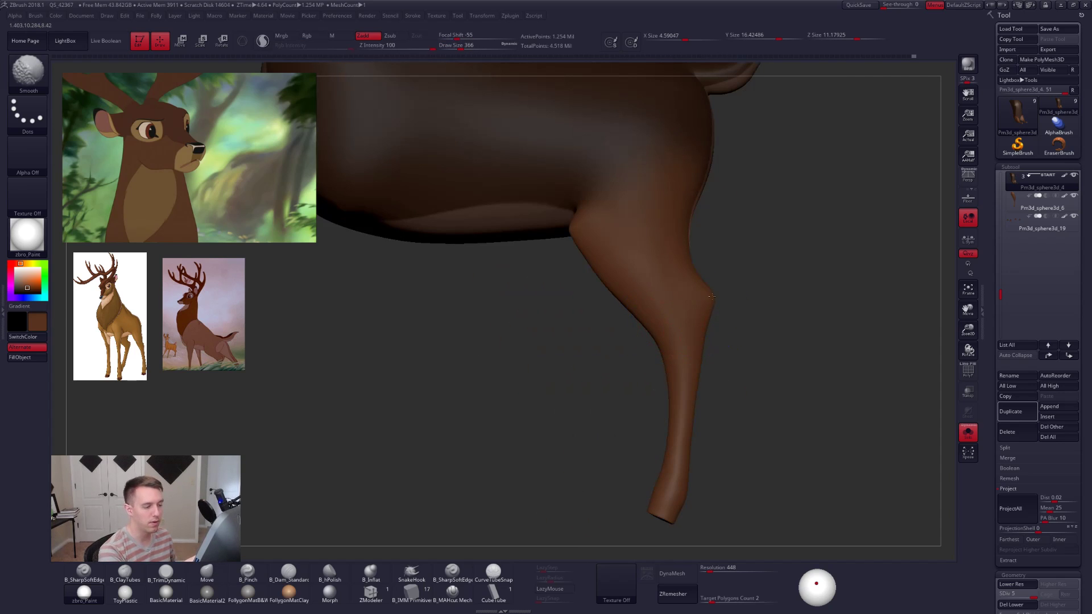
Lower the body to subdivision level 1 and lasso a soft-edged mask over the hind leg just below the hock.
{"action": "mouse_move", "coordinate": [705, 314]}
{"action": "right_mouse_down", "text": "alt"}
{"action": "mouse_move", "coordinate": [701, 294]}
{"action": "mouse_move", "coordinate": [692, 310]}
{"action": "right_mouse_up", "text": "alt"}
{"action": "key", "text": "shift+d"}
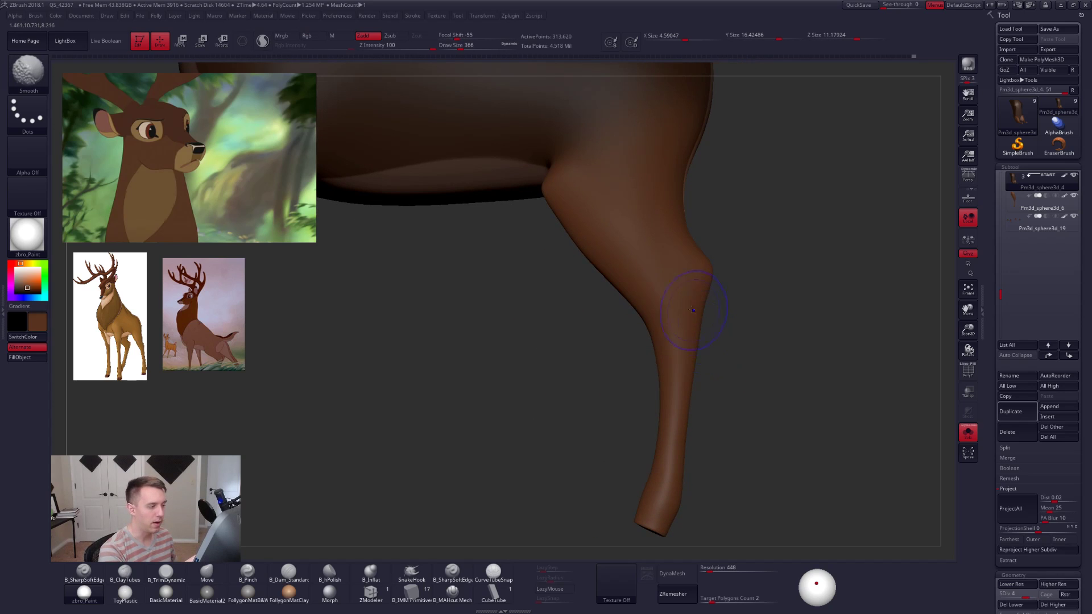
{"action": "key", "text": "shift+d"}
{"action": "key", "text": "shift+d"}
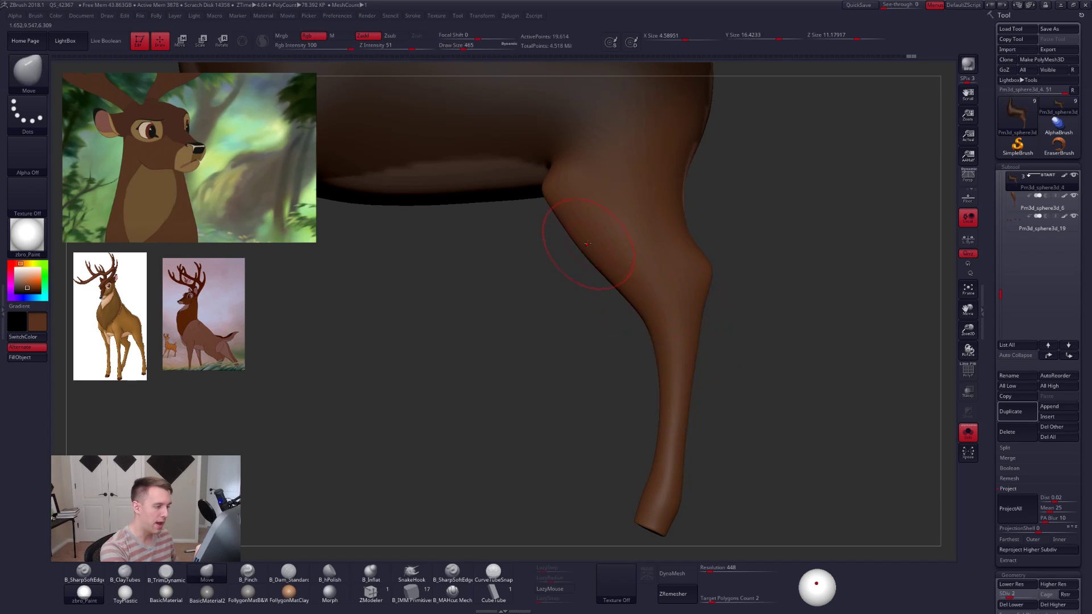
{"action": "key", "text": "shift+d"}
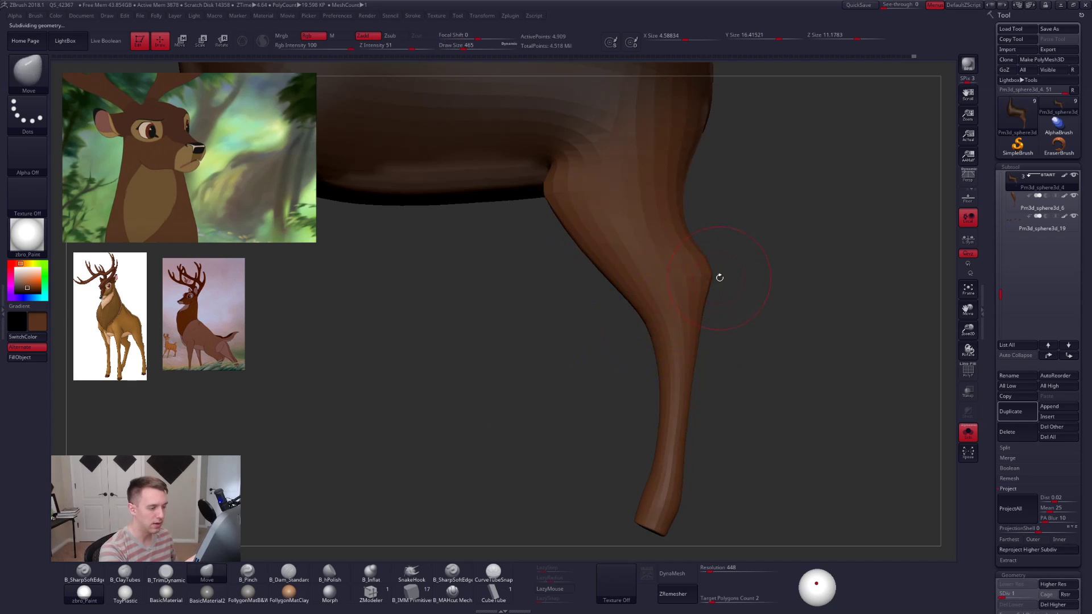
{"action": "mouse_move", "coordinate": [708, 284]}
{"action": "left_mouse_down", "text": "ctrl"}
{"action": "mouse_move", "coordinate": [615, 294]}
{"action": "mouse_move", "coordinate": [765, 383]}
{"action": "left_mouse_up", "text": "ctrl"}
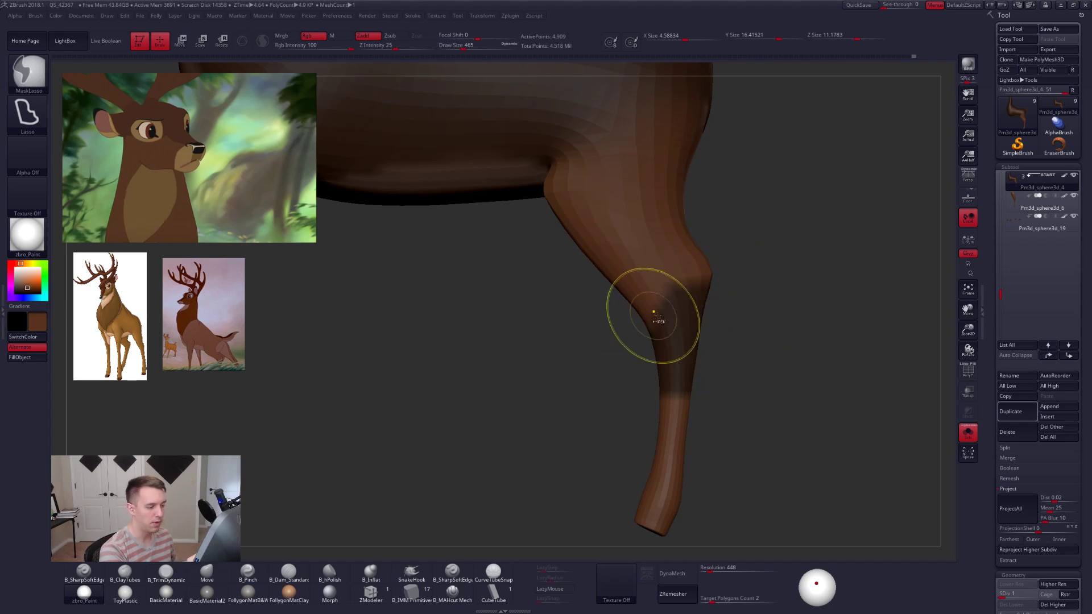
{"action": "left_click", "coordinate": [661, 330], "text": "ctrl"}
{"action": "left_click", "coordinate": [719, 341], "text": "ctrl"}
{"action": "left_click", "coordinate": [712, 337], "text": "ctrl"}
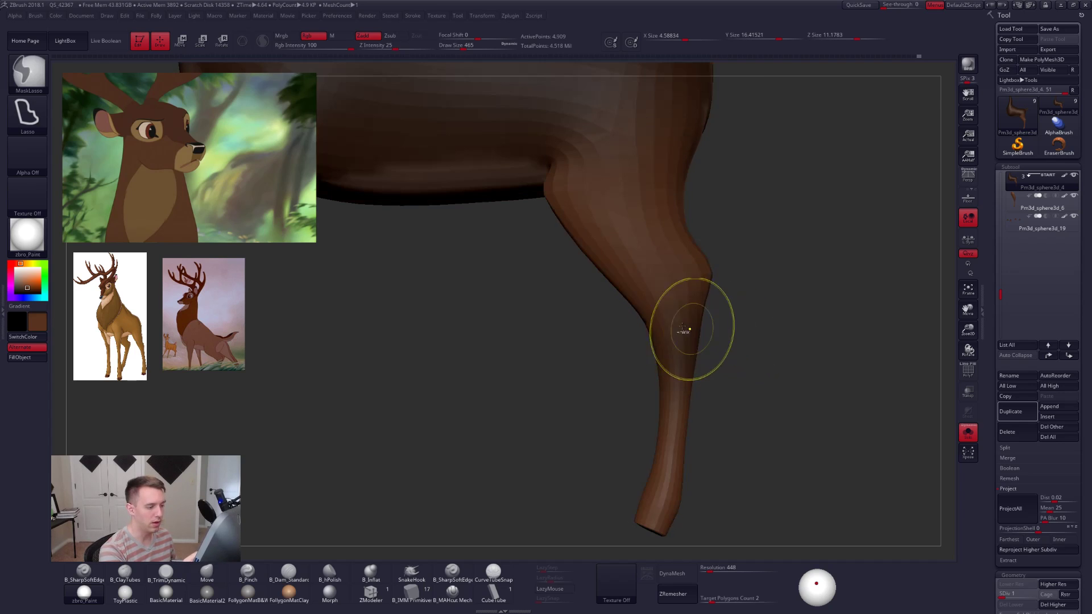
Adjust the front bend of the hock with the Move brush at size 656 and return the body to subdivision level 5.
{"action": "key", "text": "space"}
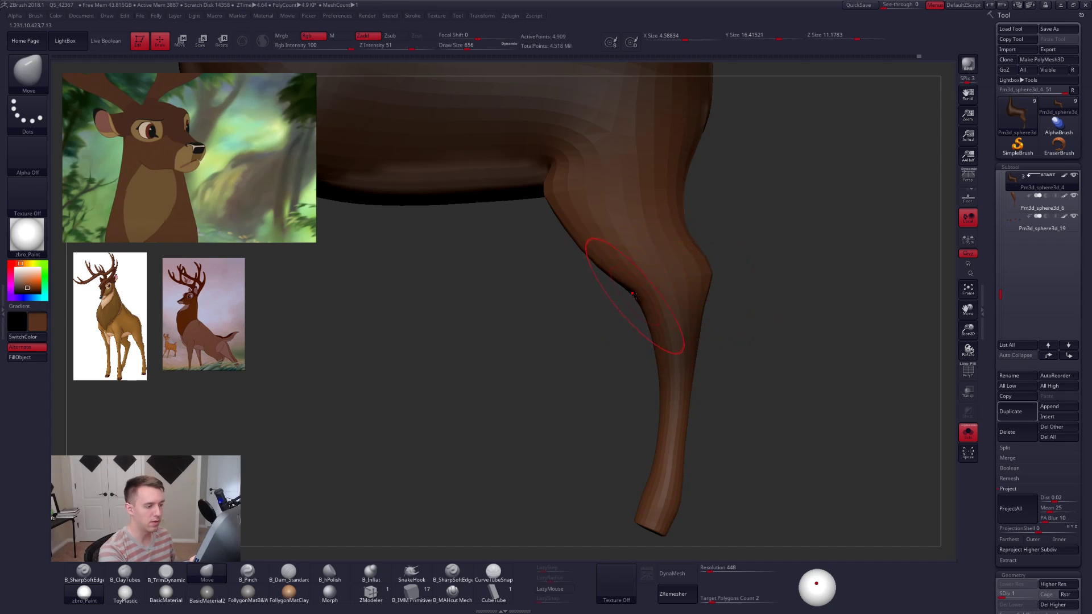
{"action": "key", "text": "d"}
{"action": "key", "text": "d"}
{"action": "key", "text": "d"}
{"action": "key", "text": "d"}
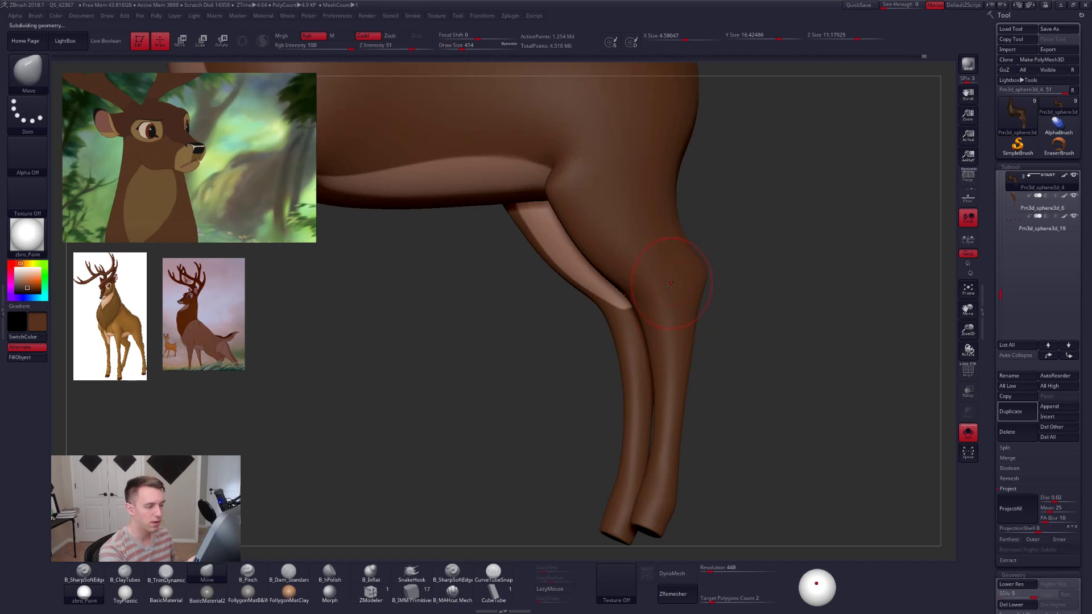
Carve a crease across the front of the hocks with the B_MAHcut Mech brush at size 203.
{"action": "left_click", "coordinate": [248, 573]}
{"action": "left_click", "coordinate": [453, 594]}
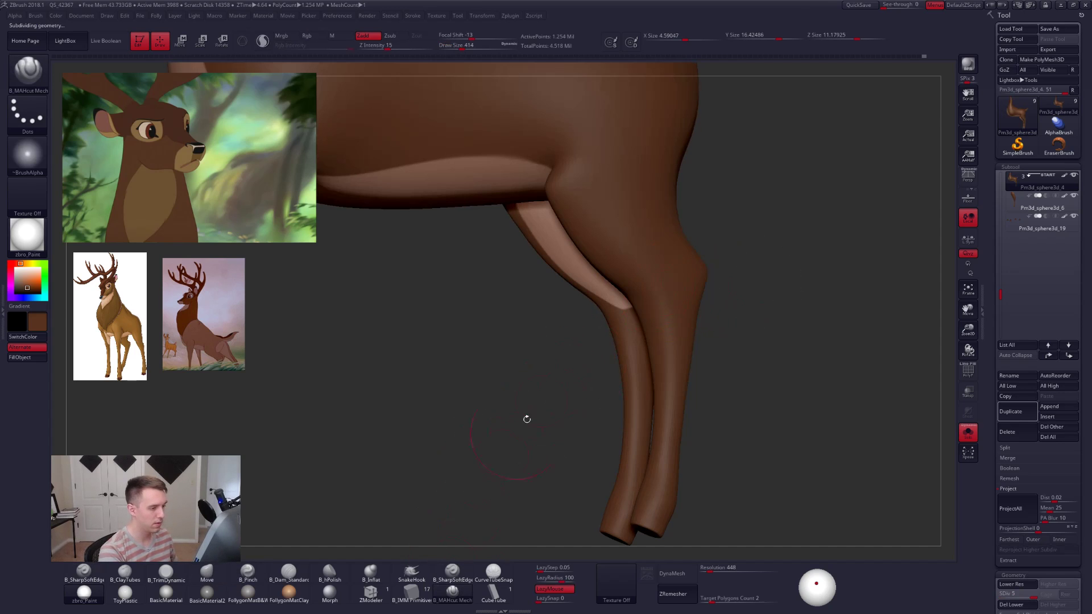
{"action": "key", "text": "space"}
{"action": "left_click_drag", "start_coordinate": [670, 310], "coordinate": [660, 310]}
{"action": "mouse_move", "coordinate": [563, 316]}
{"action": "left_mouse_down"}
{"action": "mouse_move", "coordinate": [680, 300]}
{"action": "mouse_move", "coordinate": [670, 277]}
{"action": "left_mouse_up"}
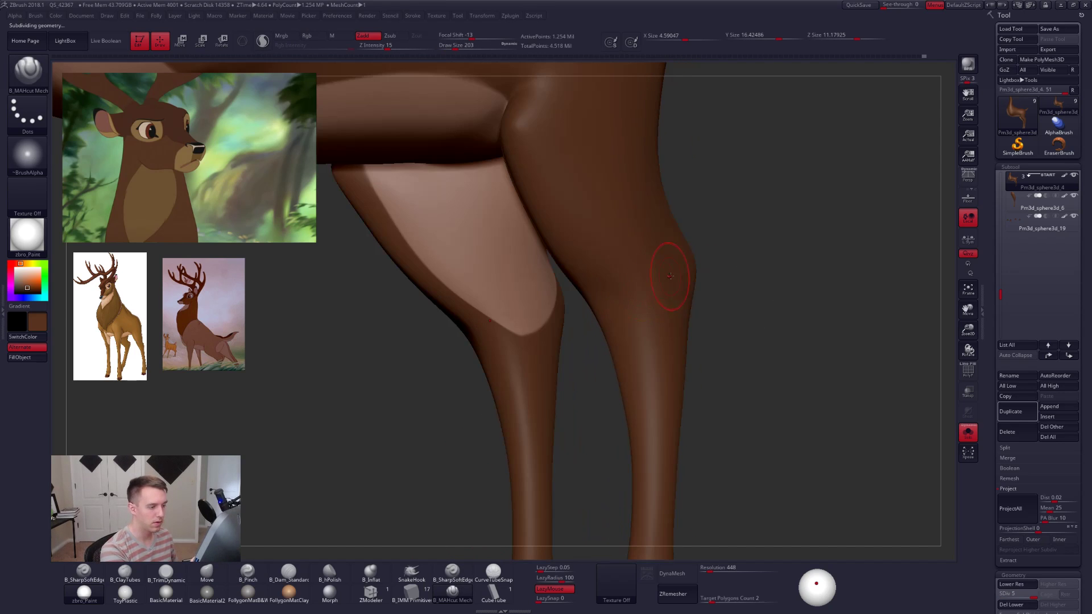
{"action": "left_click_drag", "start_coordinate": [558, 302], "coordinate": [630, 281]}
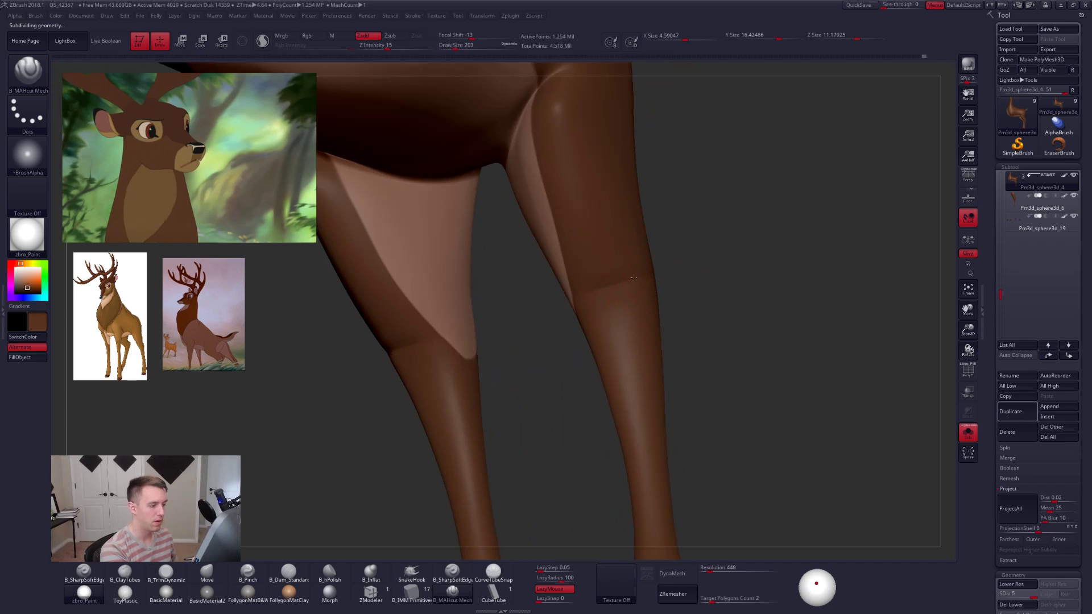
{"action": "mouse_move", "coordinate": [513, 313]}
{"action": "left_mouse_down"}
{"action": "mouse_move", "coordinate": [592, 310]}
{"action": "mouse_move", "coordinate": [554, 311]}
{"action": "left_mouse_up"}
{"action": "mouse_move", "coordinate": [576, 294]}
{"action": "left_mouse_down"}
{"action": "mouse_move", "coordinate": [643, 281]}
{"action": "mouse_move", "coordinate": [597, 291]}
{"action": "left_mouse_up"}
{"action": "left_click_drag", "start_coordinate": [741, 265], "coordinate": [638, 293]}
{"action": "key", "text": "shift"}
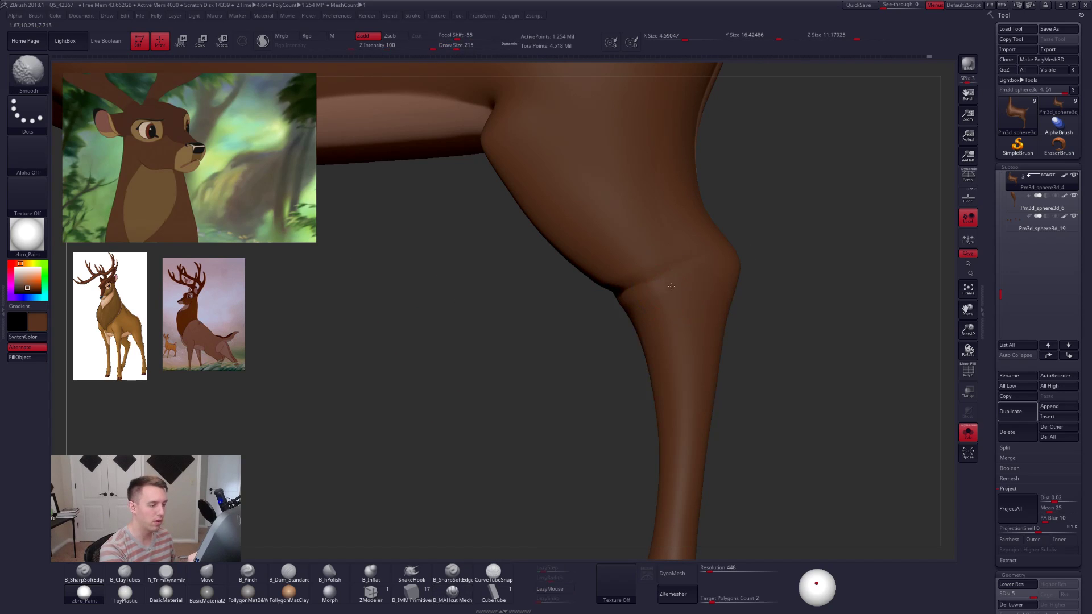
{"action": "left_click_drag", "start_coordinate": [512, 304], "coordinate": [620, 300]}
Smooth the crease across the hocks while stepping the body down to subdivision level 3.
{"action": "key", "text": "shift+d"}
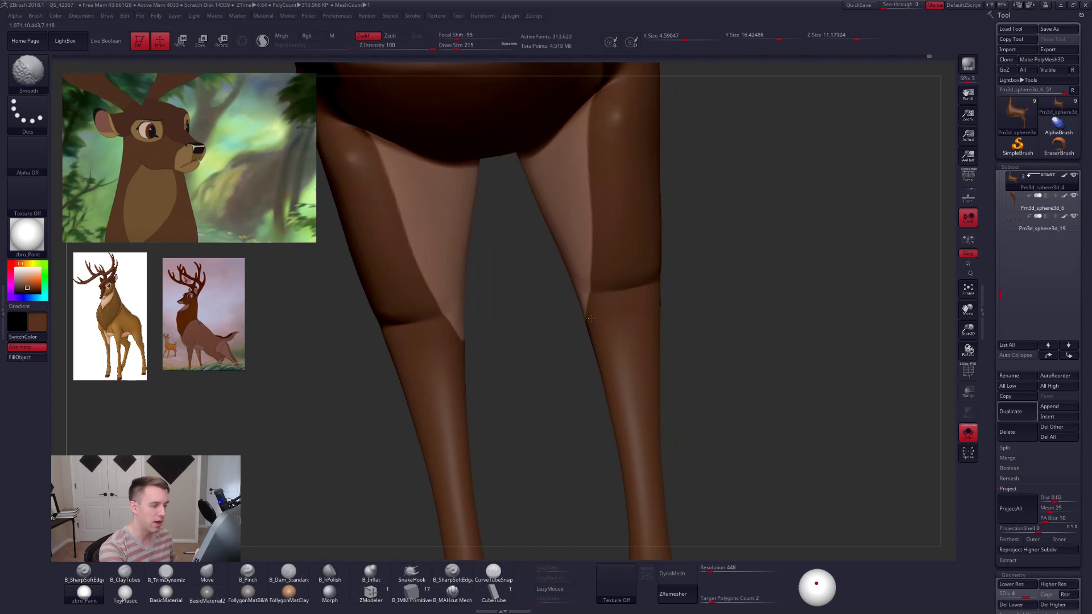
{"action": "mouse_move", "coordinate": [705, 307]}
{"action": "left_mouse_down"}
{"action": "mouse_move", "coordinate": [692, 273]}
{"action": "mouse_move", "coordinate": [628, 299]}
{"action": "left_mouse_up"}
{"action": "left_click_drag", "start_coordinate": [740, 318], "coordinate": [666, 341]}
{"action": "mouse_move", "coordinate": [702, 285]}
{"action": "left_mouse_down"}
{"action": "mouse_move", "coordinate": [731, 310]}
{"action": "mouse_move", "coordinate": [639, 307]}
{"action": "left_mouse_up"}
{"action": "key", "text": "shift+d"}
{"action": "left_click_drag", "start_coordinate": [706, 310], "coordinate": [740, 302]}
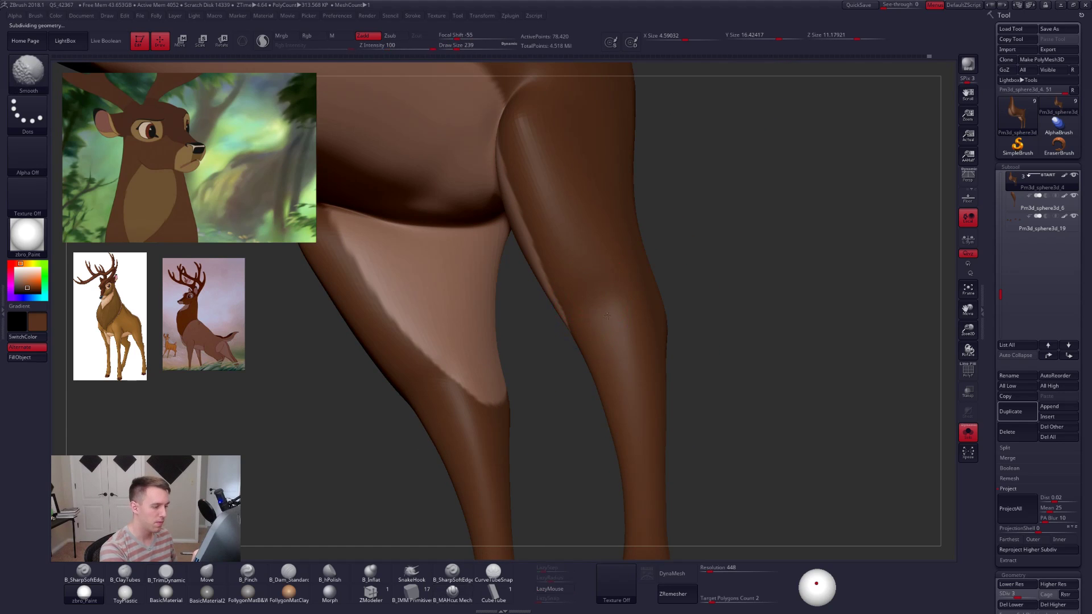
{"action": "left_click_drag", "start_coordinate": [613, 346], "coordinate": [617, 325], "text": "shift"}
Lower the body to subdivision level 2 and straighten the front bend of the hock with the Move brush at size 519.
{"action": "left_click_drag", "start_coordinate": [711, 344], "coordinate": [555, 348]}
{"action": "key", "text": "shift+d"}
{"action": "key", "text": "space"}
{"action": "left_click_drag", "start_coordinate": [621, 359], "coordinate": [627, 360]}
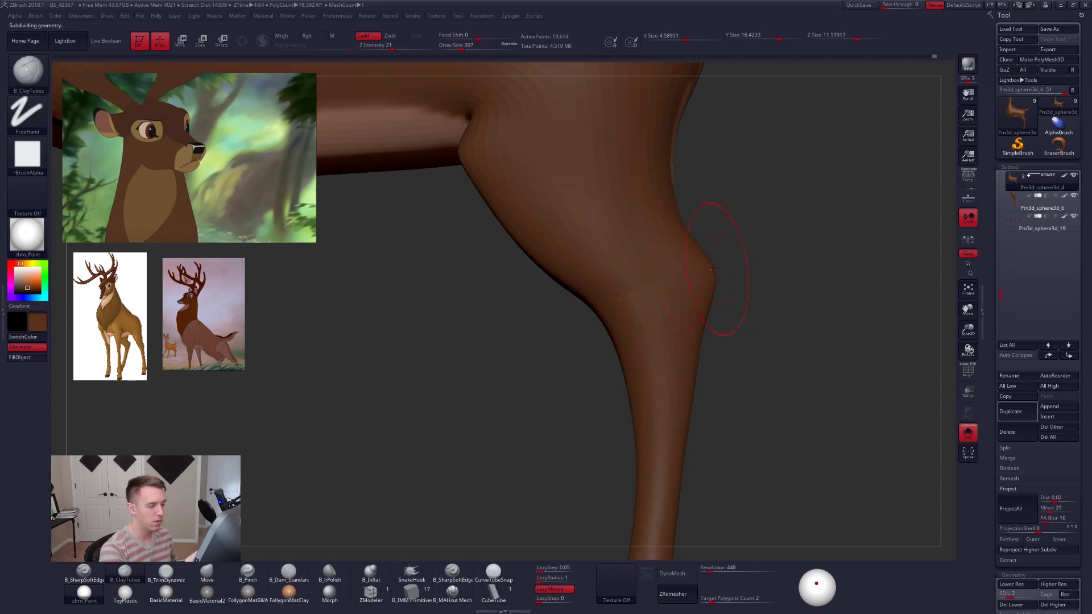
{"action": "key", "text": "w"}
{"action": "left_click_drag", "start_coordinate": [712, 268], "coordinate": [414, 388]}
{"action": "key", "text": "q"}
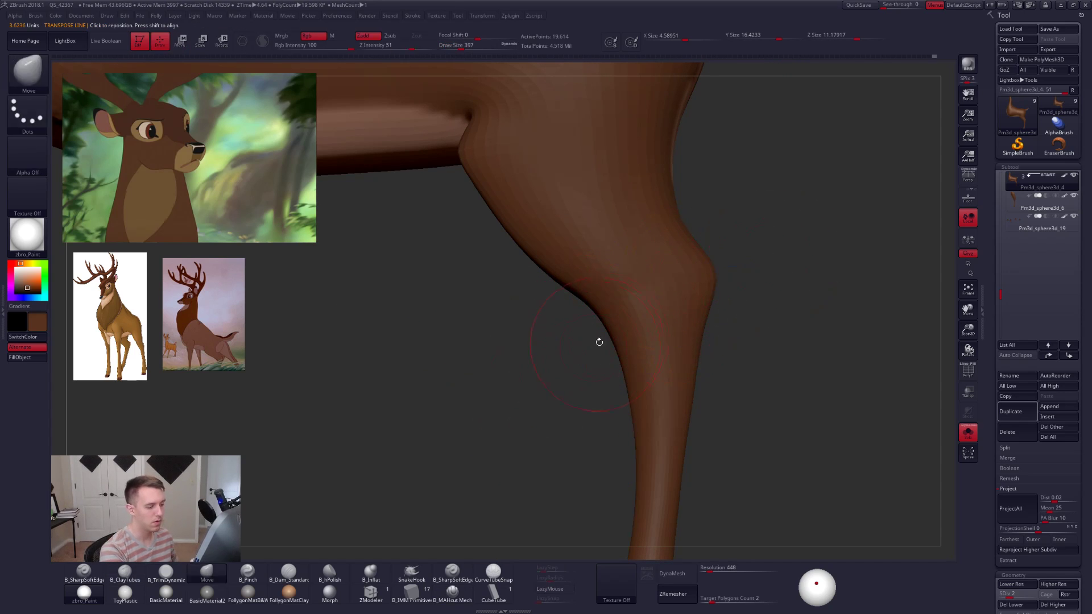
{"action": "key", "text": "space"}
{"action": "left_click_drag", "start_coordinate": [598, 342], "coordinate": [604, 342]}
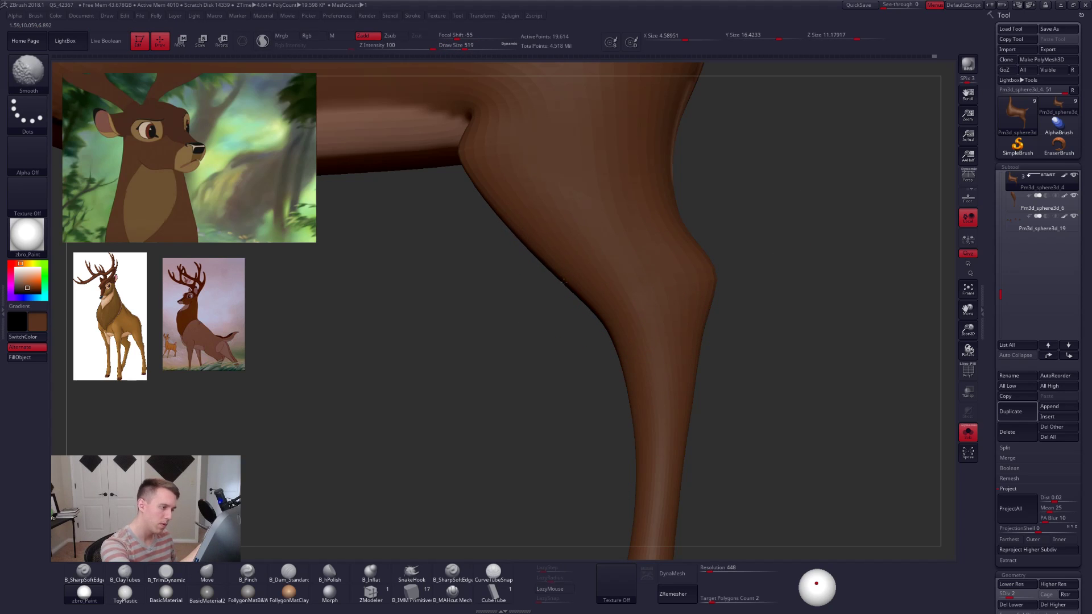
Raise the body to subdivision level 3 and refine the hock's outline with the Move brush at size 368.
{"action": "key", "text": "d"}
{"action": "mouse_move", "coordinate": [721, 398]}
{"action": "left_mouse_down", "text": "alt"}
{"action": "mouse_move", "coordinate": [709, 366]}
{"action": "mouse_move", "coordinate": [731, 402]}
{"action": "mouse_move", "coordinate": [726, 354]}
{"action": "mouse_move", "coordinate": [731, 398]}
{"action": "left_mouse_up", "text": "alt"}
{"action": "key", "text": "space"}
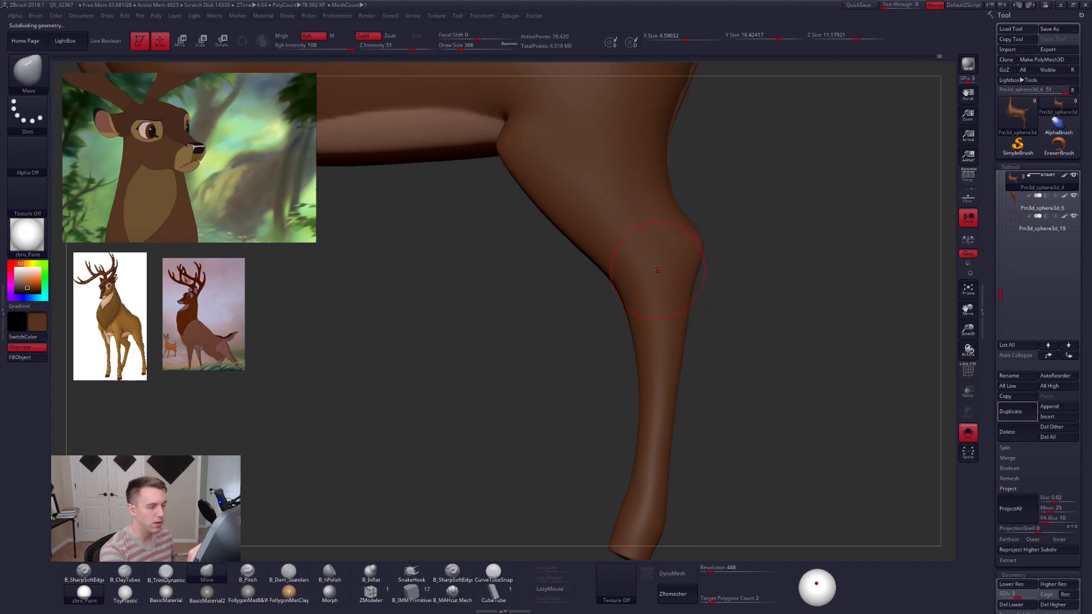
{"action": "left_click_drag", "start_coordinate": [554, 261], "coordinate": [592, 319], "text": "alt"}
{"action": "left_click_drag", "start_coordinate": [645, 352], "coordinate": [641, 280], "text": "alt"}
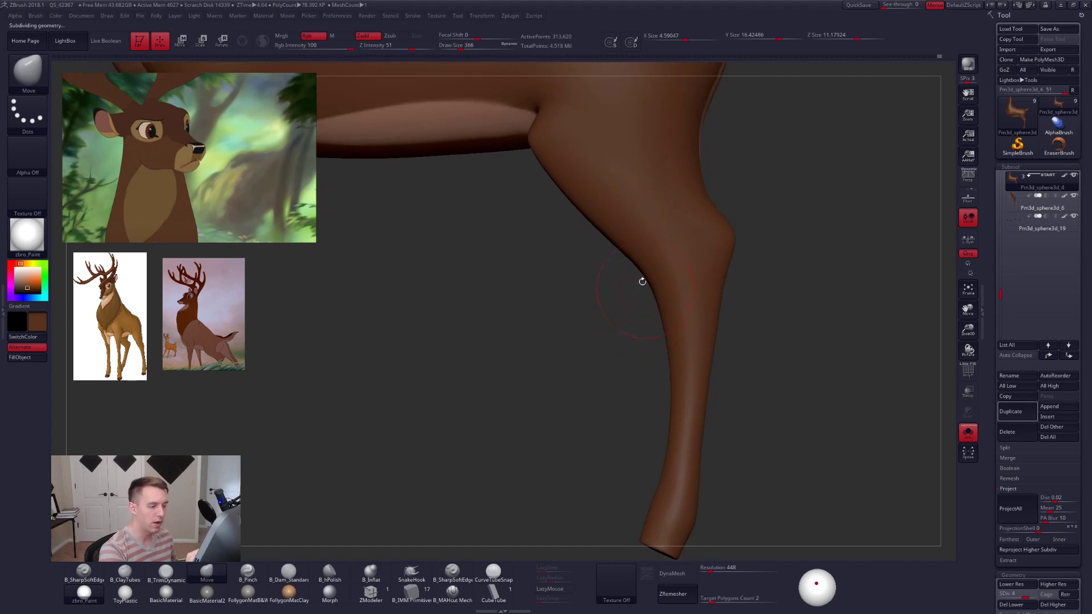
Show the whole model to compare front and hind legs, and smooth the front of the hock at size 335.
{"action": "mouse_move", "coordinate": [549, 150]}
{"action": "left_mouse_down", "text": "ctrl"}
{"action": "mouse_move", "coordinate": [665, 321]}
{"action": "mouse_move", "coordinate": [658, 474]}
{"action": "left_mouse_up", "text": "ctrl"}
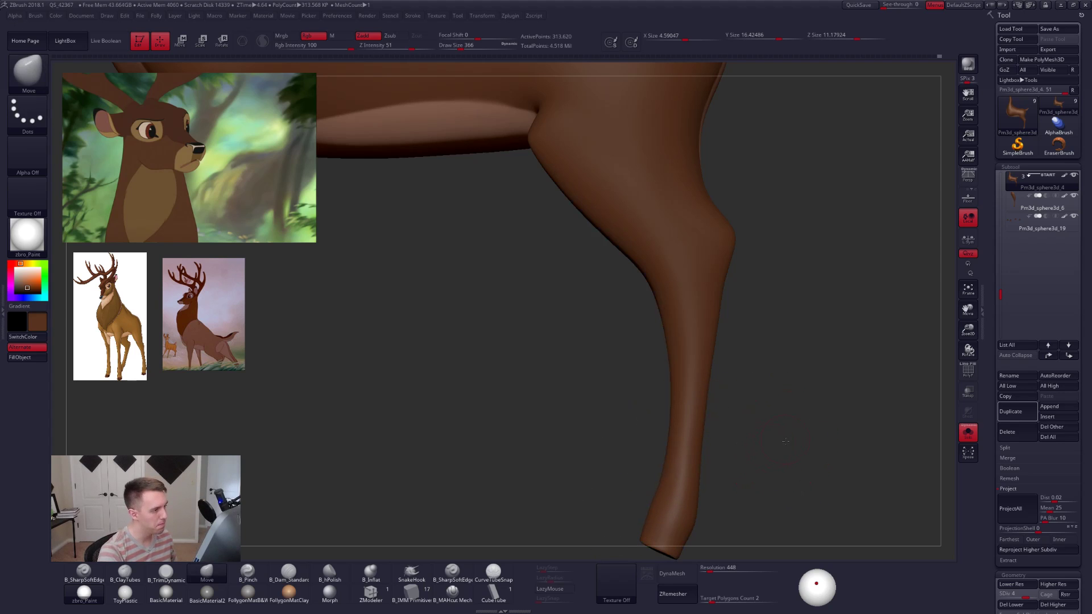
{"action": "mouse_move", "coordinate": [780, 471]}
{"action": "left_mouse_down", "text": "alt"}
{"action": "mouse_move", "coordinate": [746, 417]}
{"action": "mouse_move", "coordinate": [699, 442]}
{"action": "mouse_move", "coordinate": [742, 392]}
{"action": "left_mouse_up", "text": "alt"}
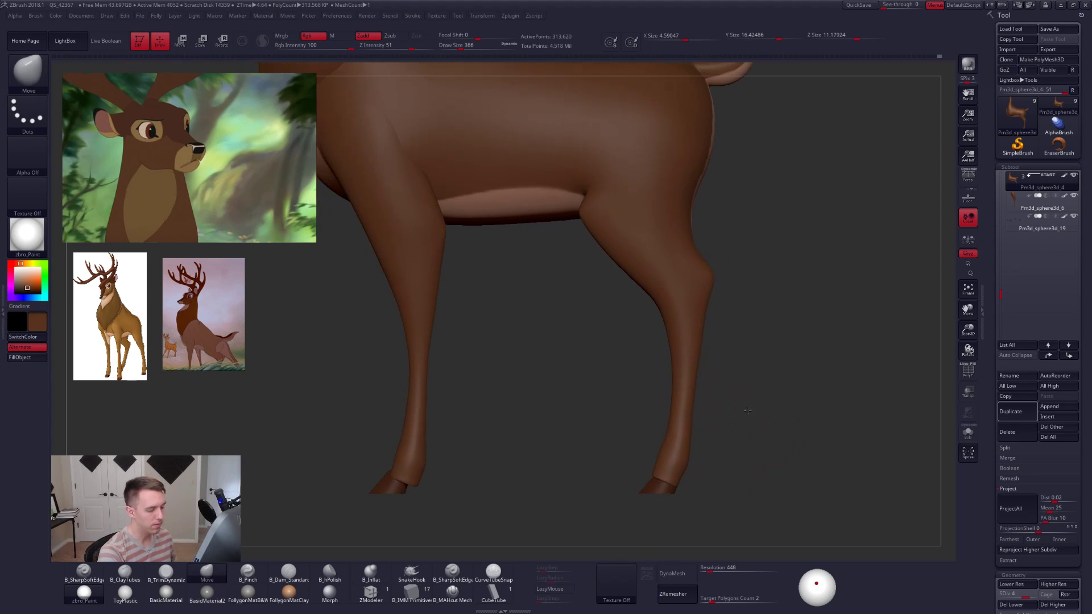
{"action": "left_click_drag", "start_coordinate": [724, 312], "coordinate": [699, 289], "text": "alt"}
{"action": "key", "text": "shift"}
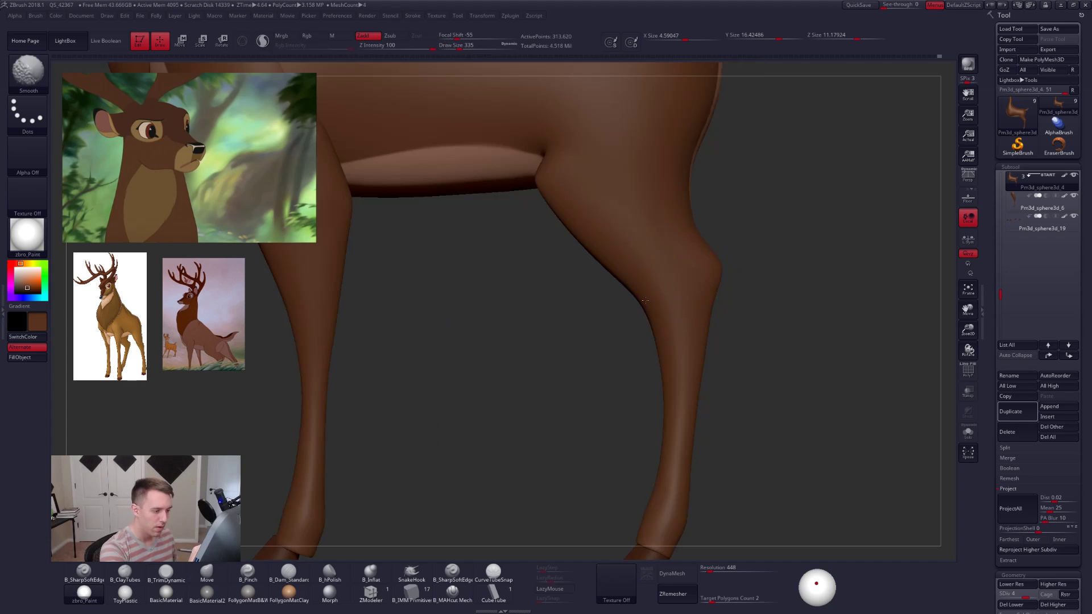
Lower the body to subdivision level 1 and reshape the hind leg below the hock with the Move brush at size 576.
{"action": "key", "text": "space"}
{"action": "key", "text": "shift+d"}
{"action": "key", "text": "shift+d"}
{"action": "key", "text": "shift+d"}
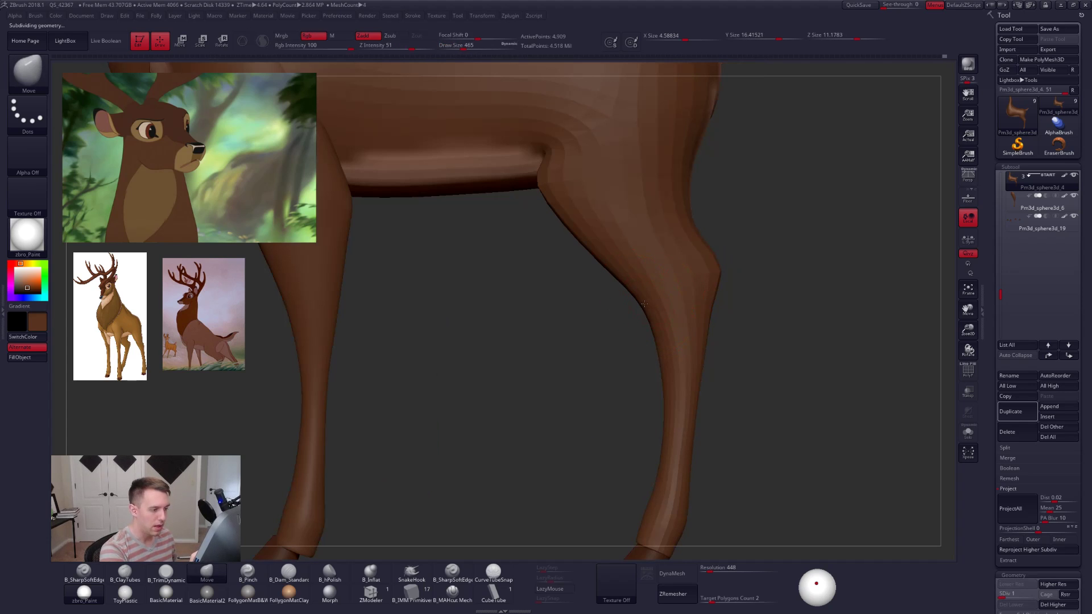
{"action": "mouse_move", "coordinate": [670, 427]}
{"action": "left_mouse_down", "text": "alt"}
{"action": "mouse_move", "coordinate": [666, 372]}
{"action": "mouse_move", "coordinate": [695, 351]}
{"action": "left_mouse_up", "text": "alt"}
{"action": "key", "text": "s"}
{"action": "key", "text": "2"}
{"action": "key", "text": "space"}
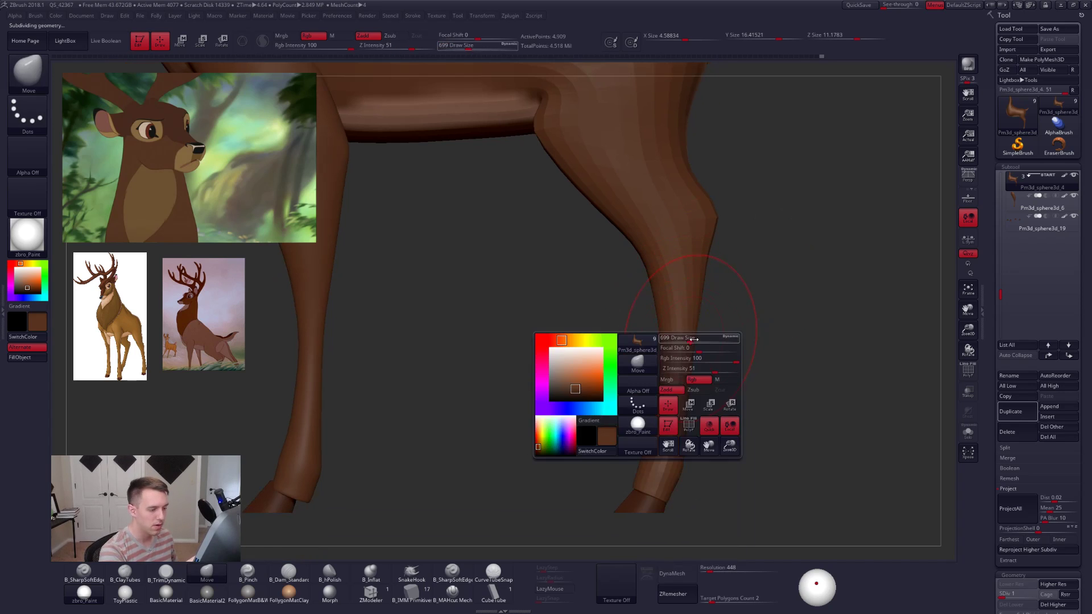
{"action": "key", "text": "space"}
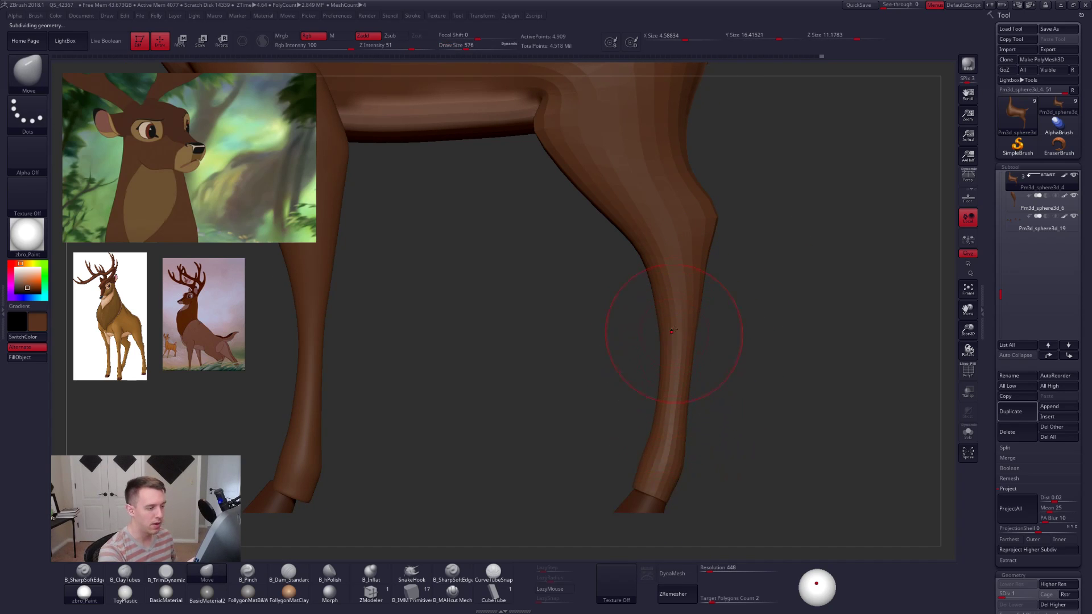
Turn to the rear view and adjust the lower hind legs with the Move brush at size 656.
{"action": "right_click_drag", "start_coordinate": [662, 364], "coordinate": [575, 360], "text": "shift"}
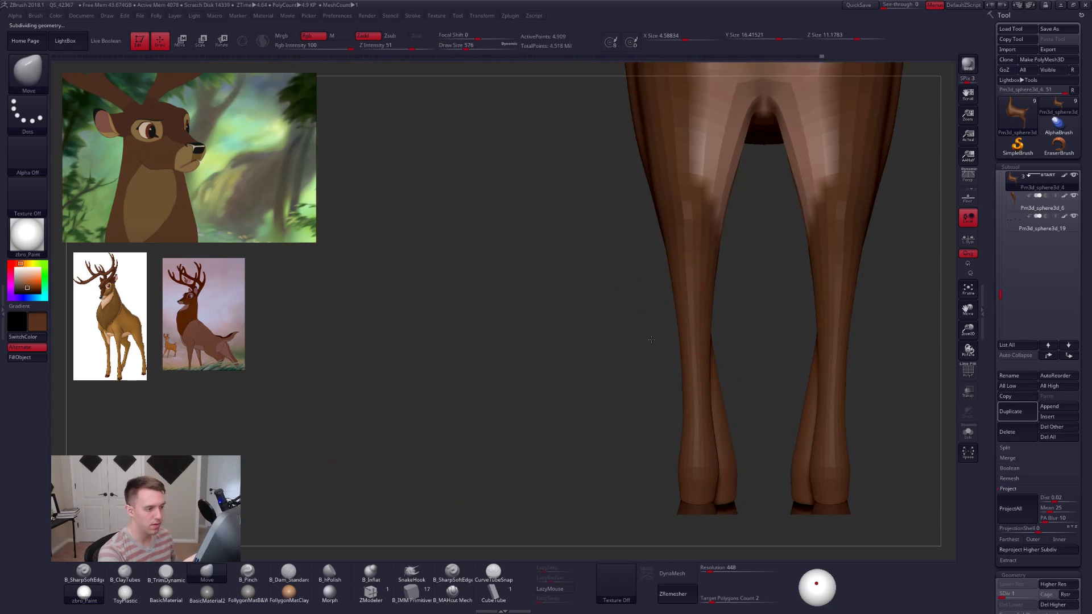
{"action": "right_click_drag", "start_coordinate": [705, 316], "coordinate": [661, 326], "text": "alt"}
{"action": "key", "text": "space"}
{"action": "left_click_drag", "start_coordinate": [656, 371], "coordinate": [660, 367]}
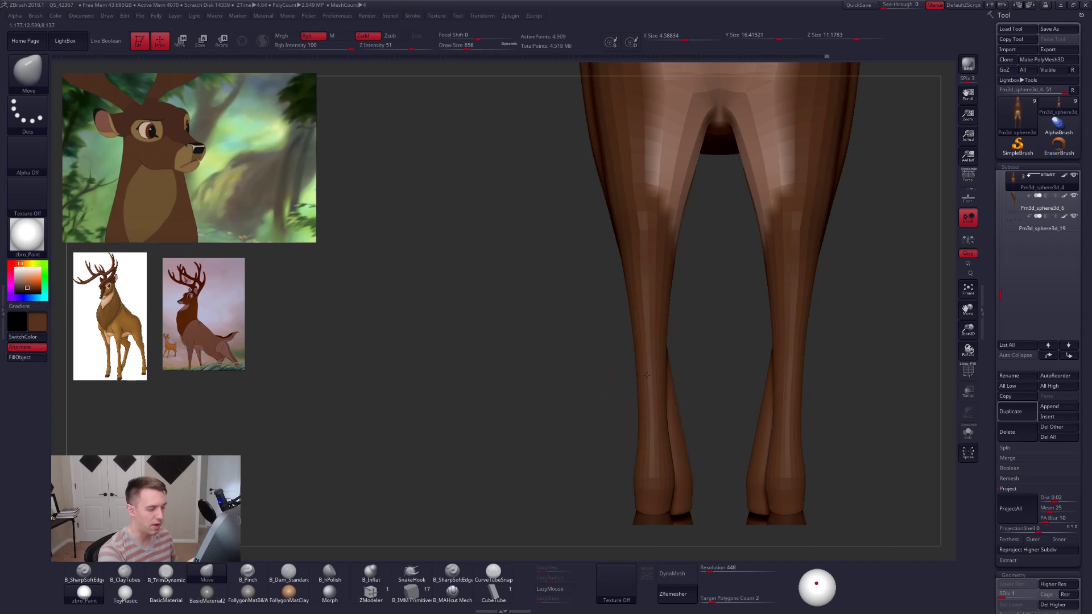
Isolate the body in side view and refine the lower hind leg at subdivision level 2 with the Move brush at size 519.
{"action": "mouse_move", "coordinate": [713, 413]}
{"action": "right_mouse_down", "text": "shift"}
{"action": "mouse_move", "coordinate": [726, 440]}
{"action": "mouse_move", "coordinate": [740, 414]}
{"action": "mouse_move", "coordinate": [702, 391]}
{"action": "right_mouse_up", "text": "shift"}
{"action": "key", "text": "space"}
{"action": "left_click_drag", "start_coordinate": [693, 360], "coordinate": [688, 360]}
{"action": "key", "text": "ctrl+shift+f"}
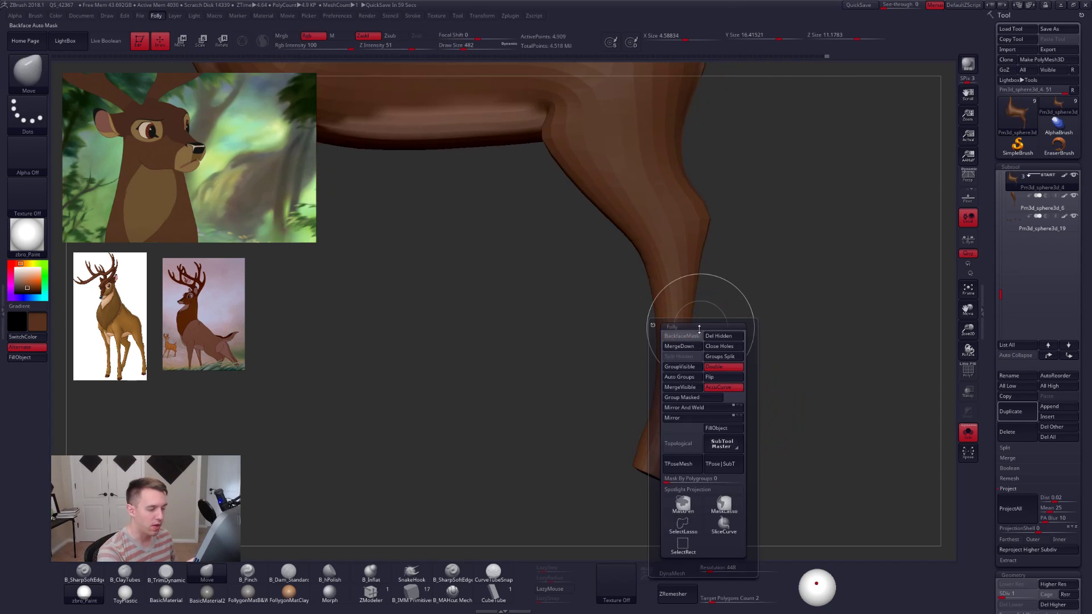
{"action": "key", "text": "ctrl+d"}
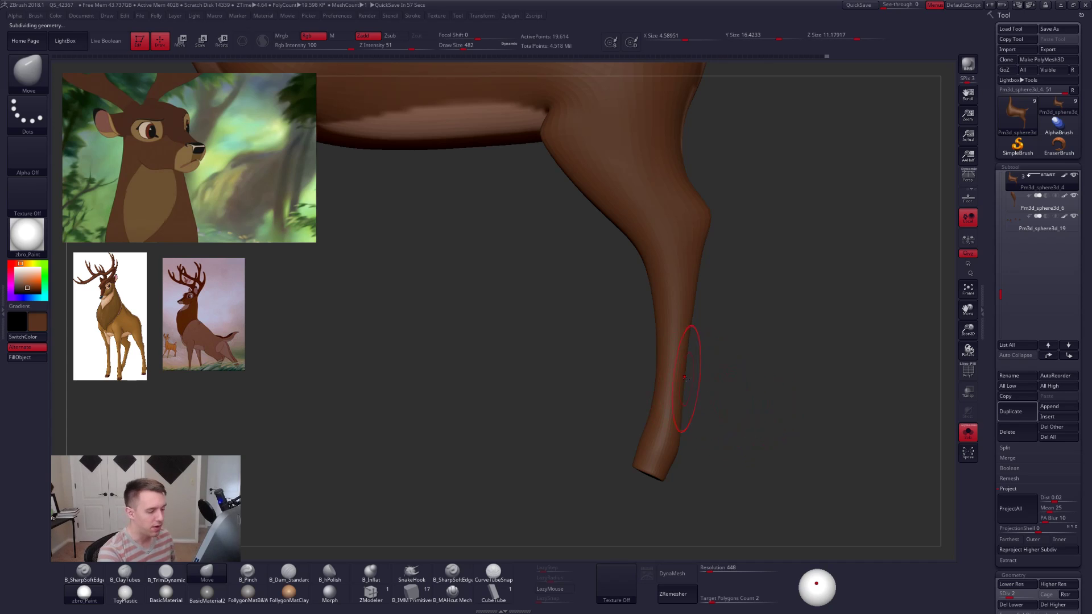
{"action": "key", "text": "space"}
{"action": "left_click_drag", "start_coordinate": [692, 362], "coordinate": [692, 362]}
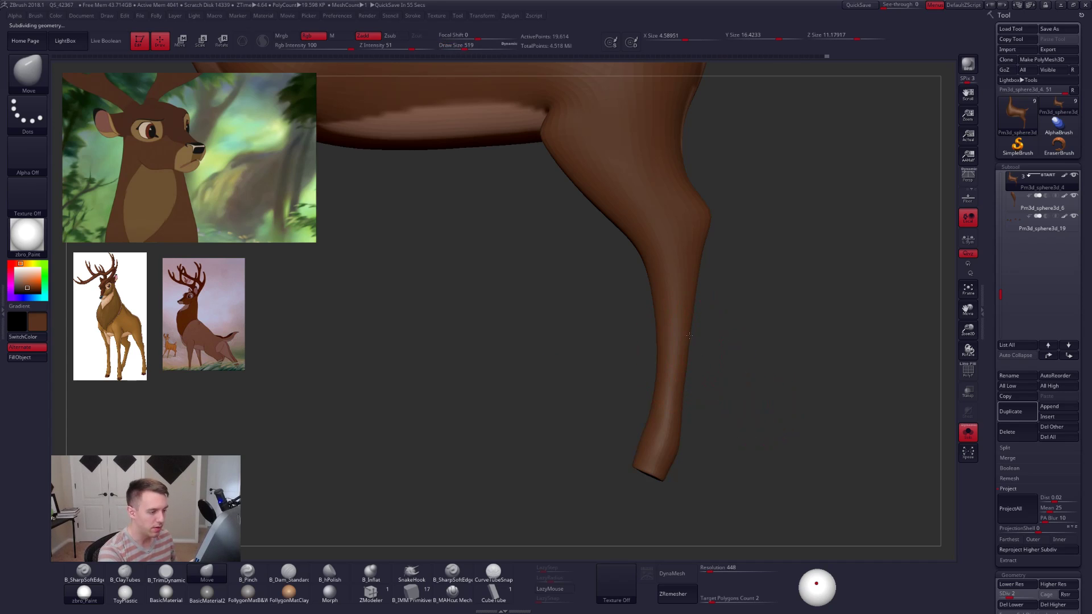
Raise the body to subdivision level 5 and refine the back of the hock with the Move brush, with AccuCurve off.
{"action": "key", "text": "d"}
{"action": "key", "text": "d"}
{"action": "key", "text": "d"}
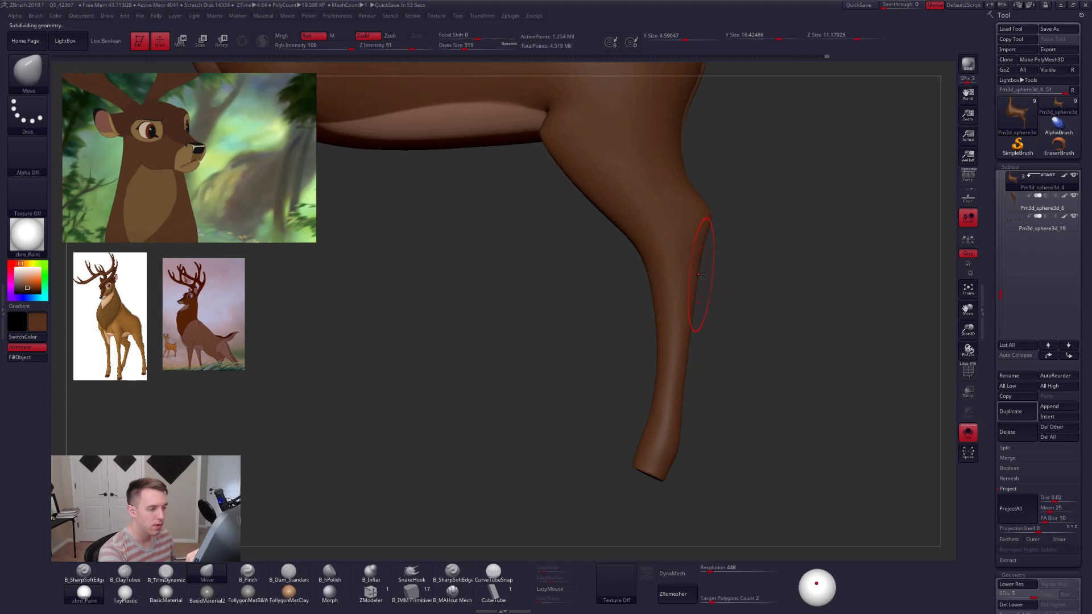
{"action": "key", "text": "space"}
{"action": "mouse_move", "coordinate": [702, 279]}
{"action": "left_mouse_down", "text": "alt"}
{"action": "mouse_move", "coordinate": [706, 243]}
{"action": "mouse_move", "coordinate": [716, 242]}
{"action": "left_mouse_up", "text": "alt"}
{"action": "key", "text": "space"}
{"action": "key", "text": "ctrl+f"}
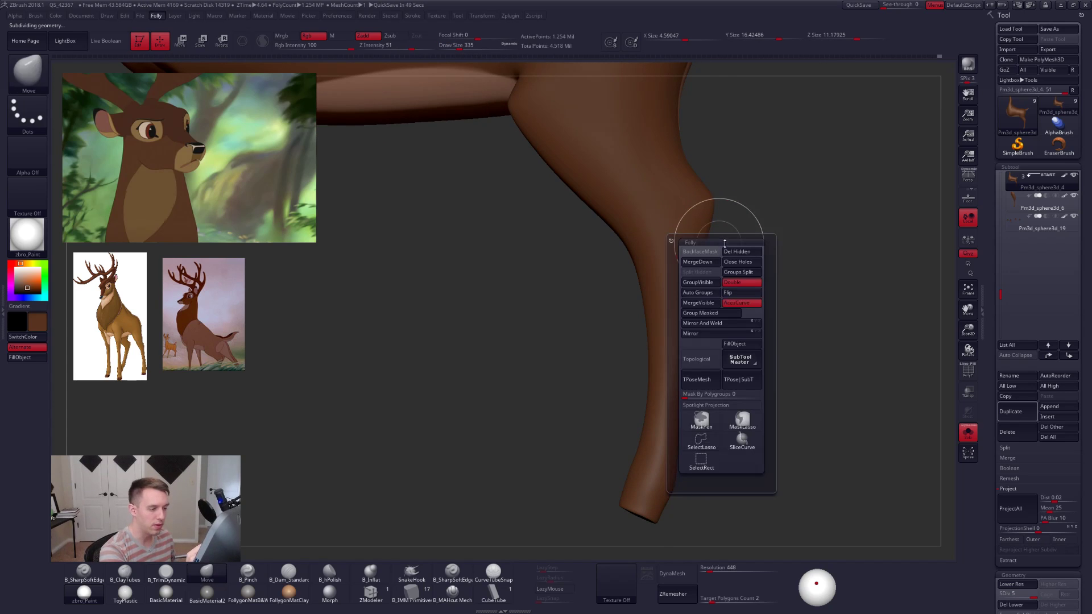
{"action": "left_click", "coordinate": [734, 302]}
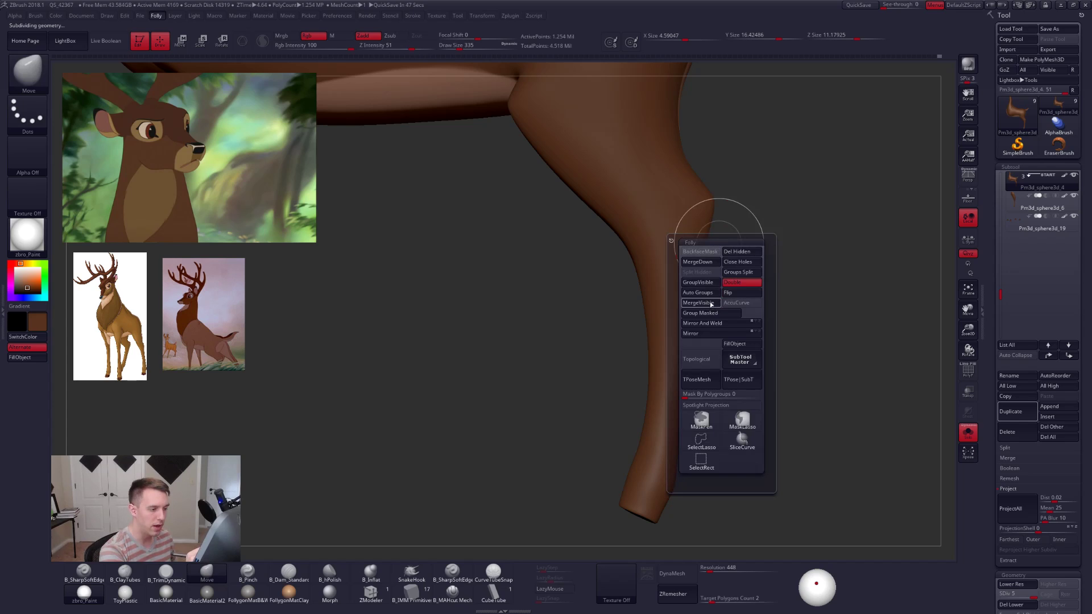
{"action": "key", "text": "s"}
{"action": "left_click_drag", "start_coordinate": [737, 222], "coordinate": [707, 250]}
Refine the lower leg's rear edge at subdivision level 2 and lay a transpose line from the hock down to the ankle.
{"action": "key", "text": "shift+d"}
{"action": "key", "text": "shift+d"}
{"action": "key", "text": "shift+d"}
{"action": "key", "text": "s"}
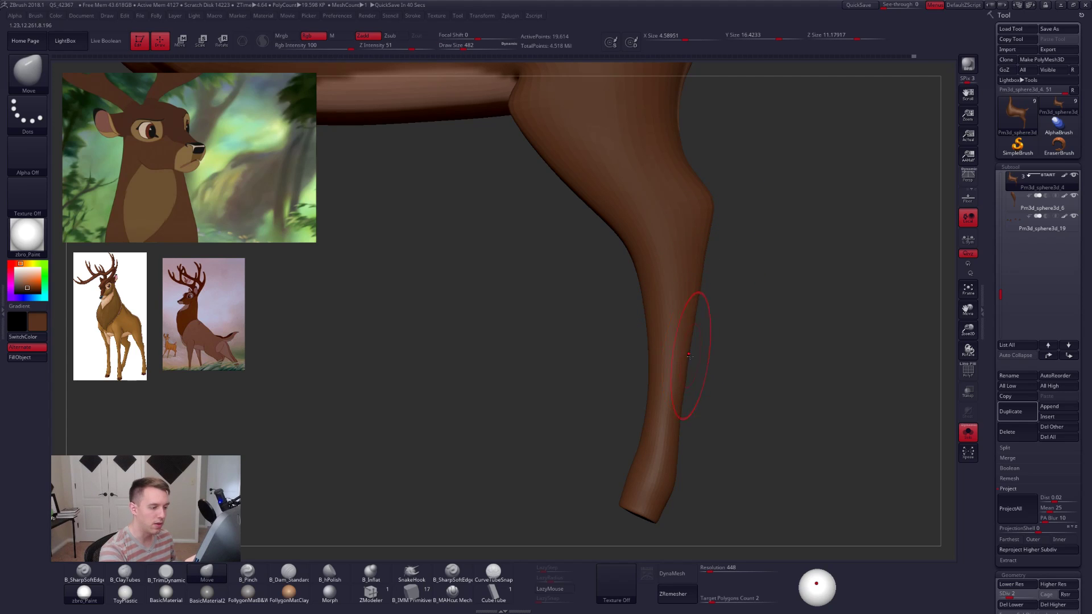
{"action": "key", "text": "bracketleft"}
{"action": "right_click_drag", "start_coordinate": [676, 405], "coordinate": [680, 383], "text": "alt"}
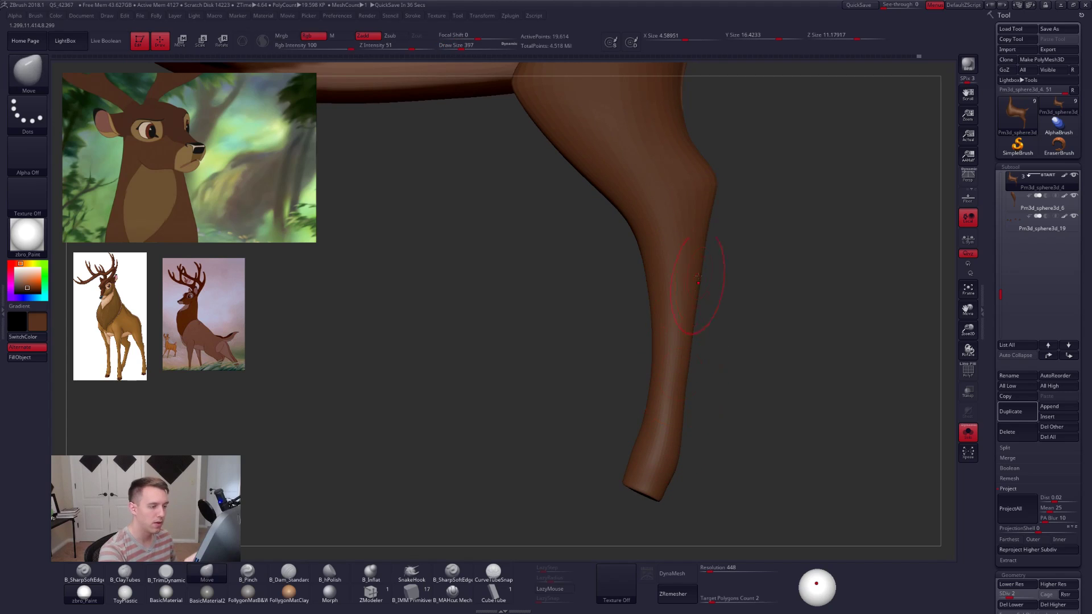
{"action": "key", "text": "w"}
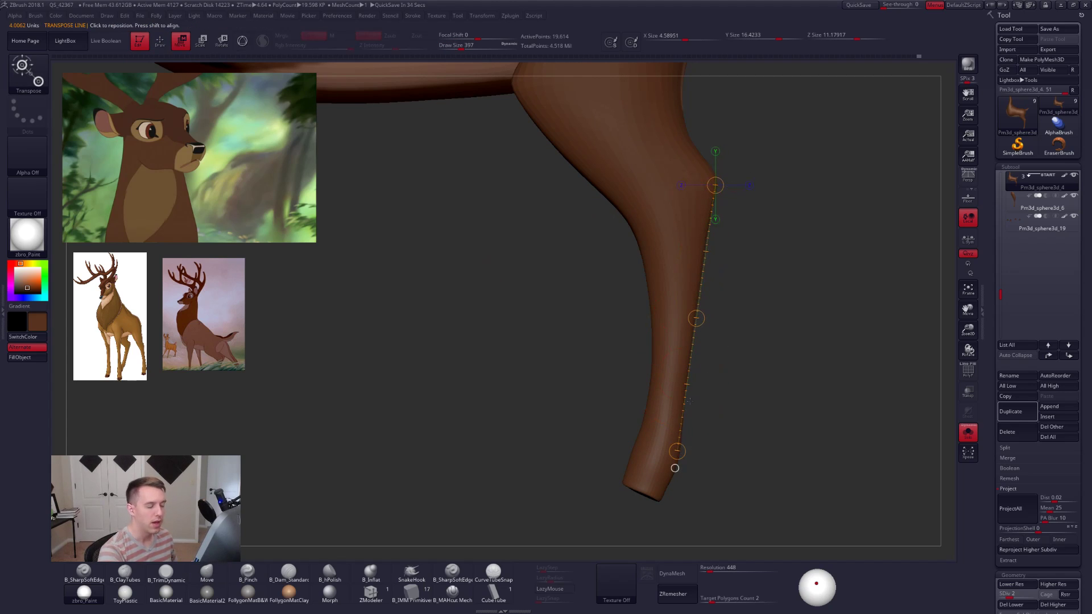
Refine the lower hind leg with the Move brush at size 381, raise the body to subdivision level 3 and turn off Solo.
{"action": "key", "text": "q"}
{"action": "key", "text": "space"}
{"action": "left_click_drag", "start_coordinate": [720, 246], "coordinate": [706, 259]}
{"action": "key", "text": "space"}
{"action": "key", "text": "space"}
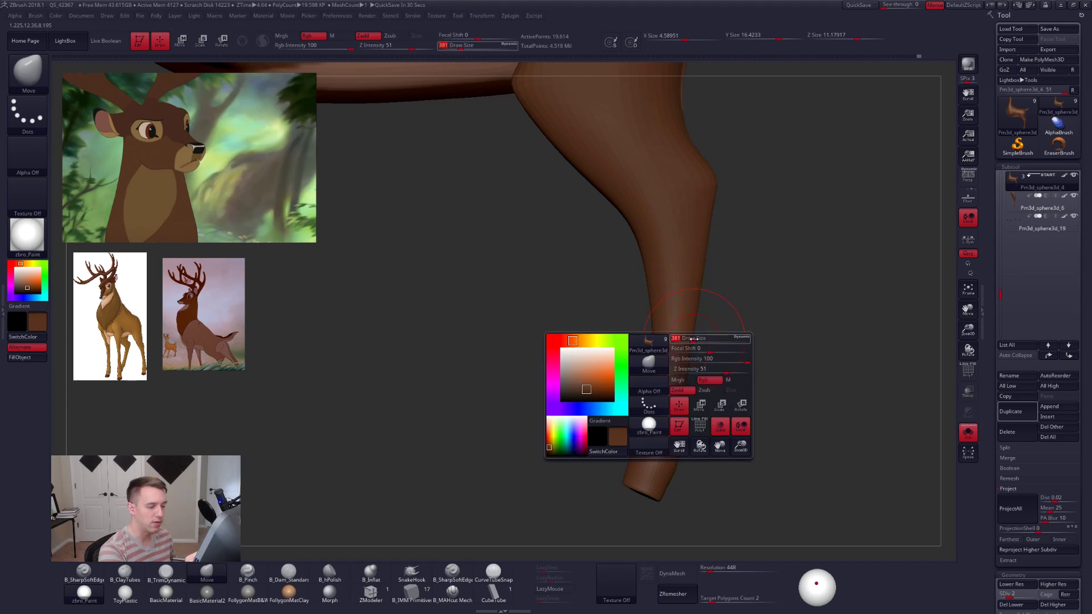
{"action": "key", "text": "ctrl+d"}
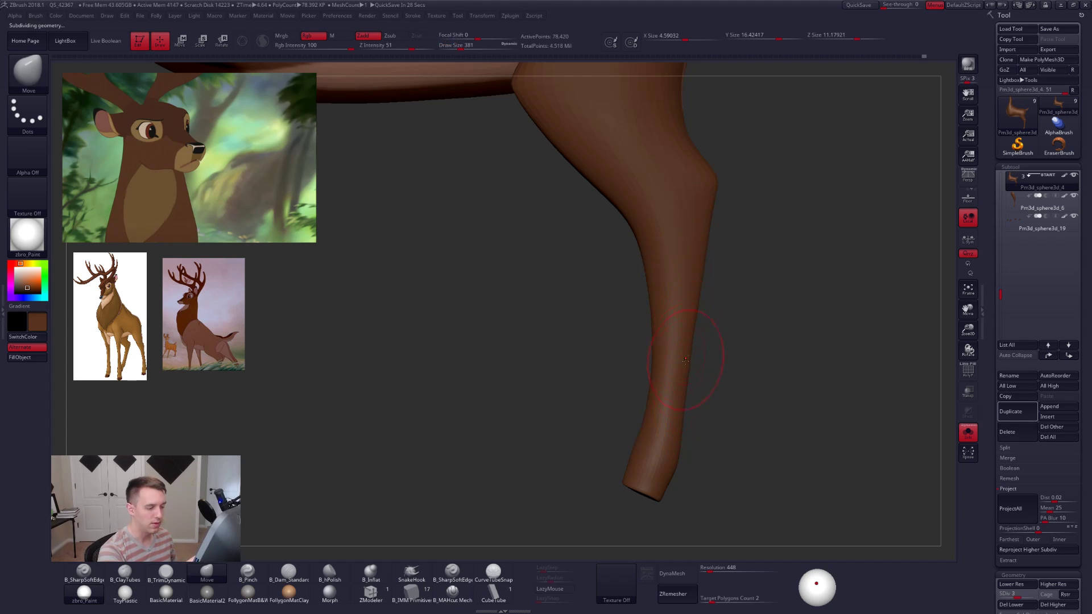
{"action": "left_click_drag", "start_coordinate": [745, 436], "coordinate": [744, 436]}
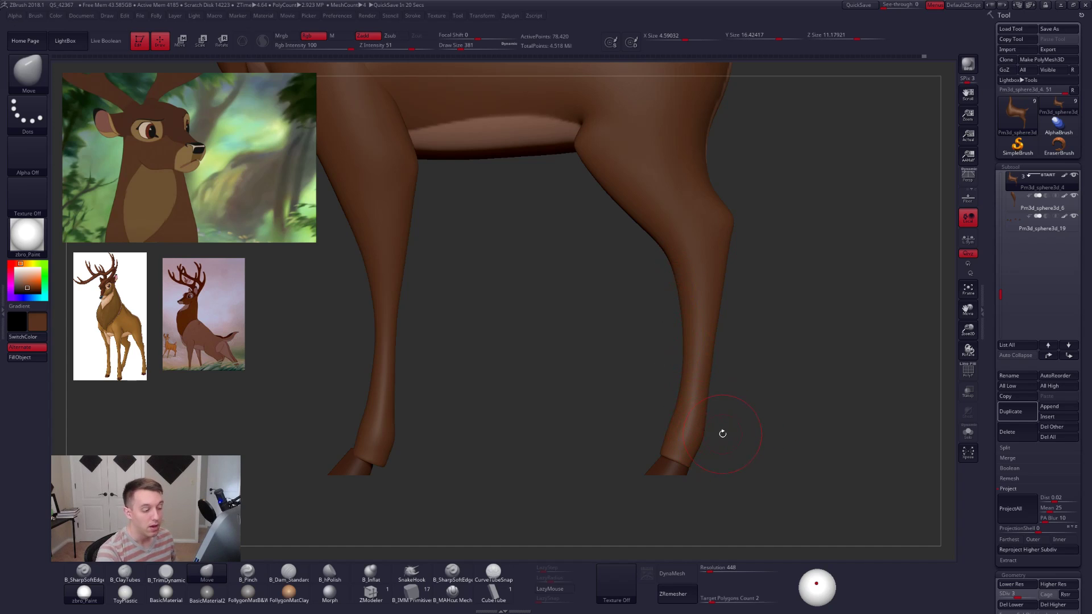
{"action": "left_click_drag", "start_coordinate": [755, 453], "coordinate": [746, 455]}
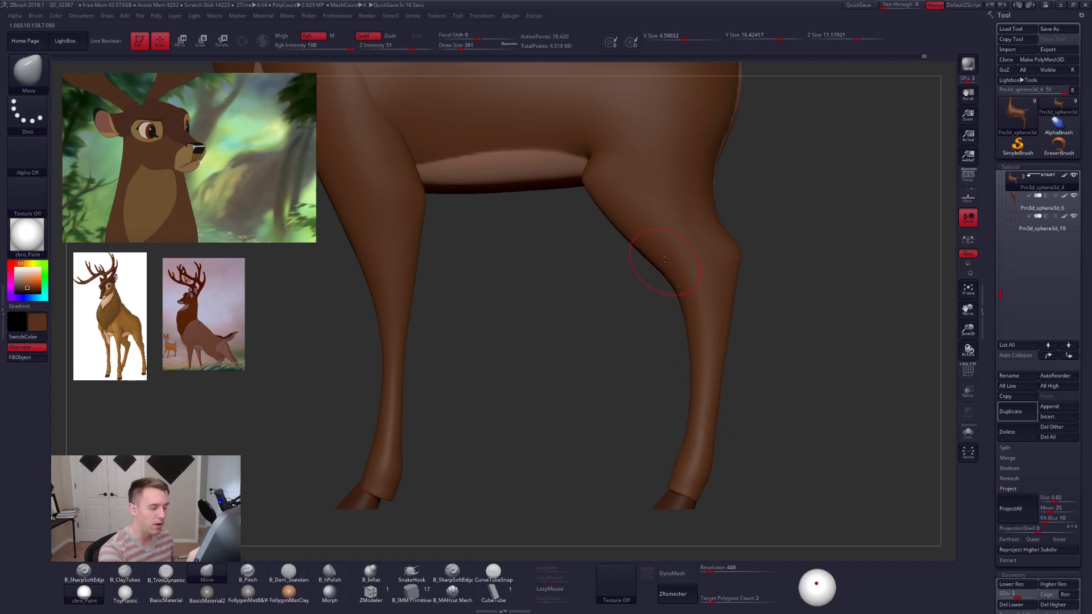
Raise the body to subdivision level 5 and refine the back of the hock with the Move brush at size 465.
{"action": "right_click_drag", "start_coordinate": [710, 361], "coordinate": [724, 405], "text": "ctrl"}
{"action": "key", "text": "d"}
{"action": "key", "text": "d"}
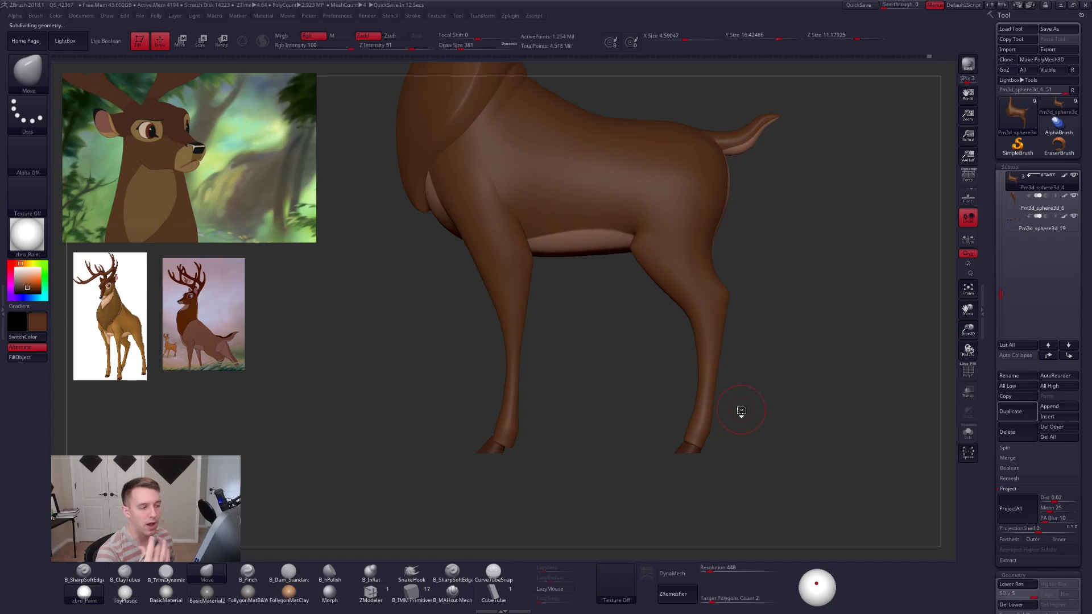
{"action": "left_click_drag", "start_coordinate": [735, 319], "coordinate": [668, 355], "text": "alt"}
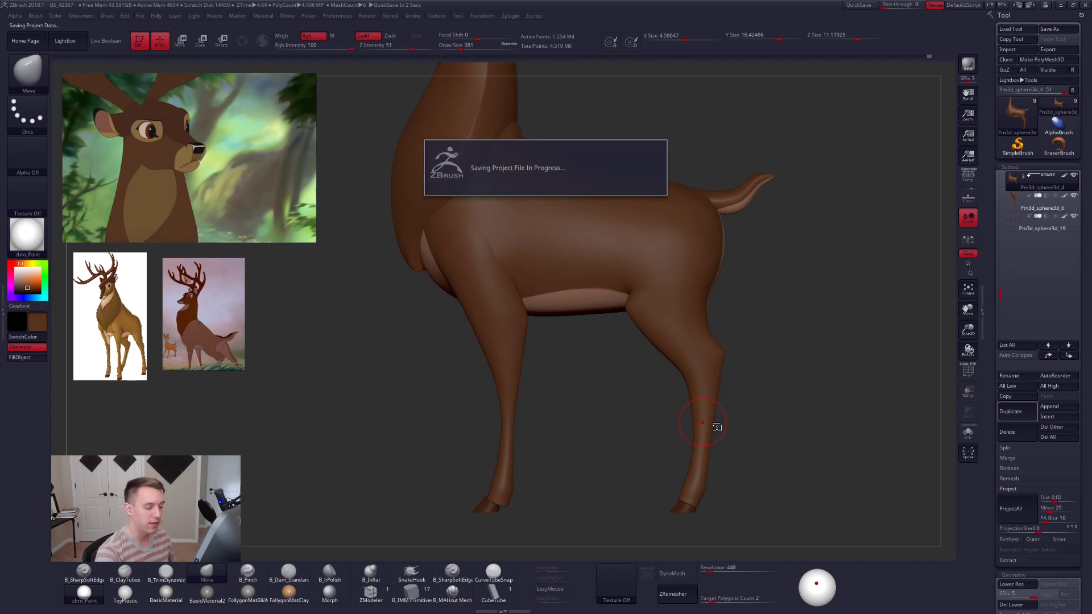
{"action": "right_click_drag", "start_coordinate": [715, 424], "coordinate": [718, 466], "text": "ctrl"}
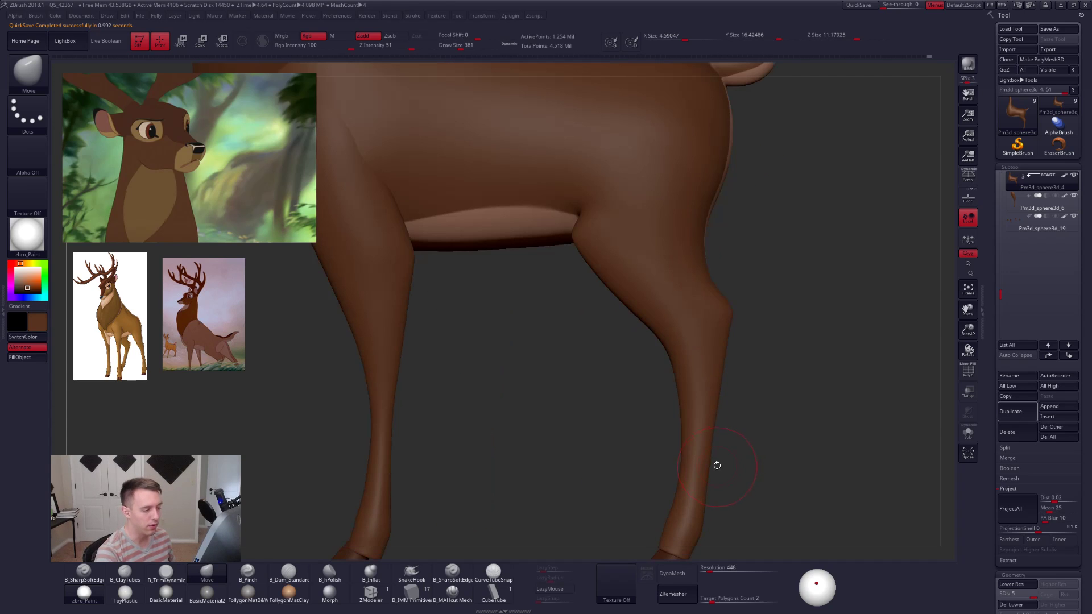
{"action": "key", "text": "s"}
{"action": "left_click_drag", "start_coordinate": [716, 293], "coordinate": [723, 287]}
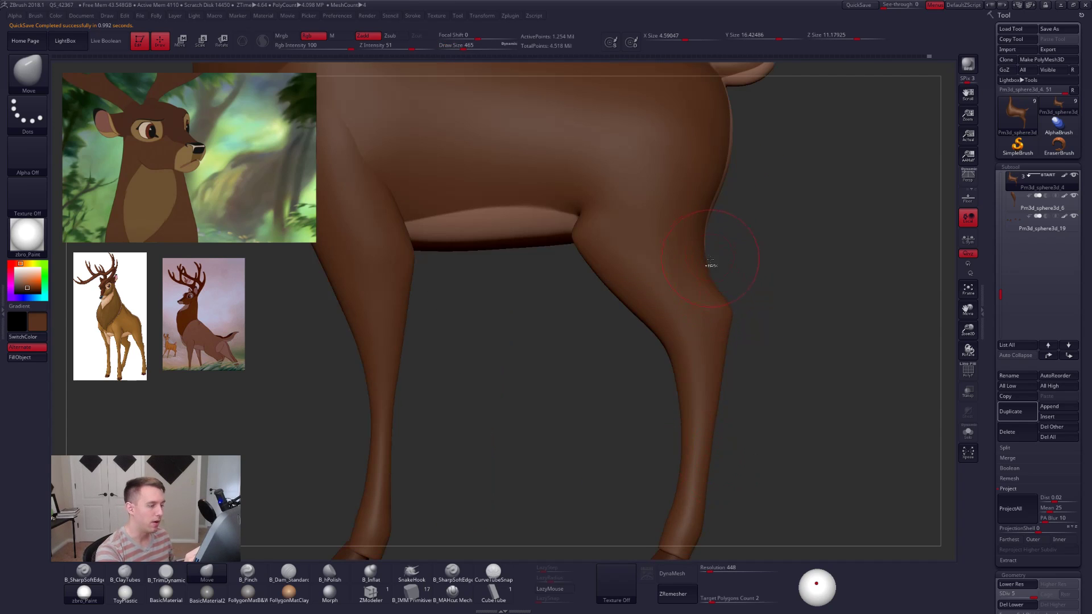
{"action": "right_click_drag", "start_coordinate": [726, 339], "coordinate": [713, 289], "text": "alt"}
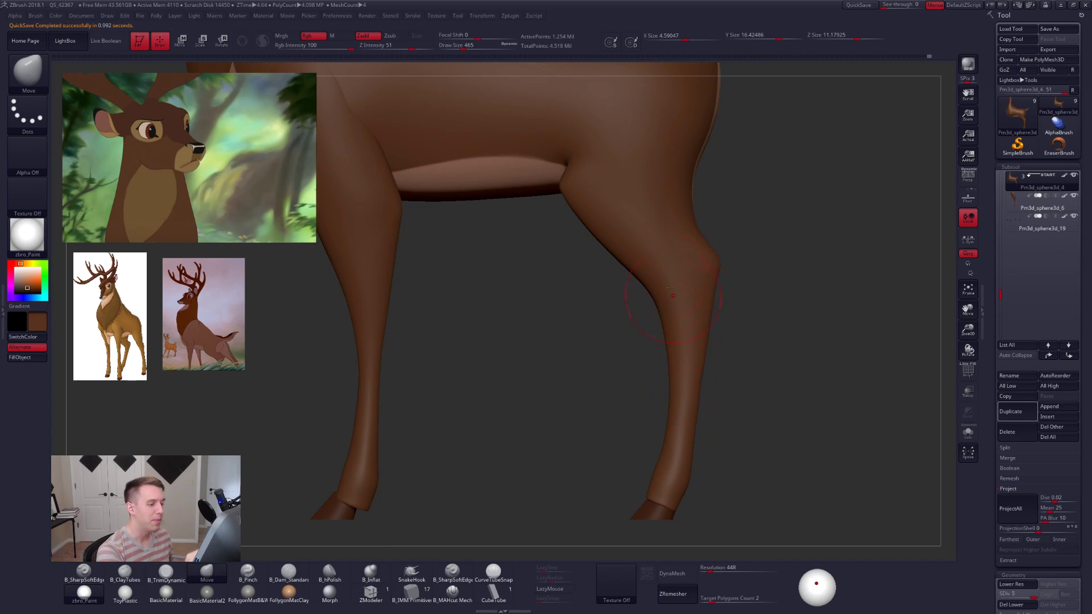
Lower the body to subdivision level 3 and reshape the front of the hind leg above the hock with the brush at size 636.
{"action": "key", "text": "ctrl+shift+f"}
{"action": "key", "text": "space"}
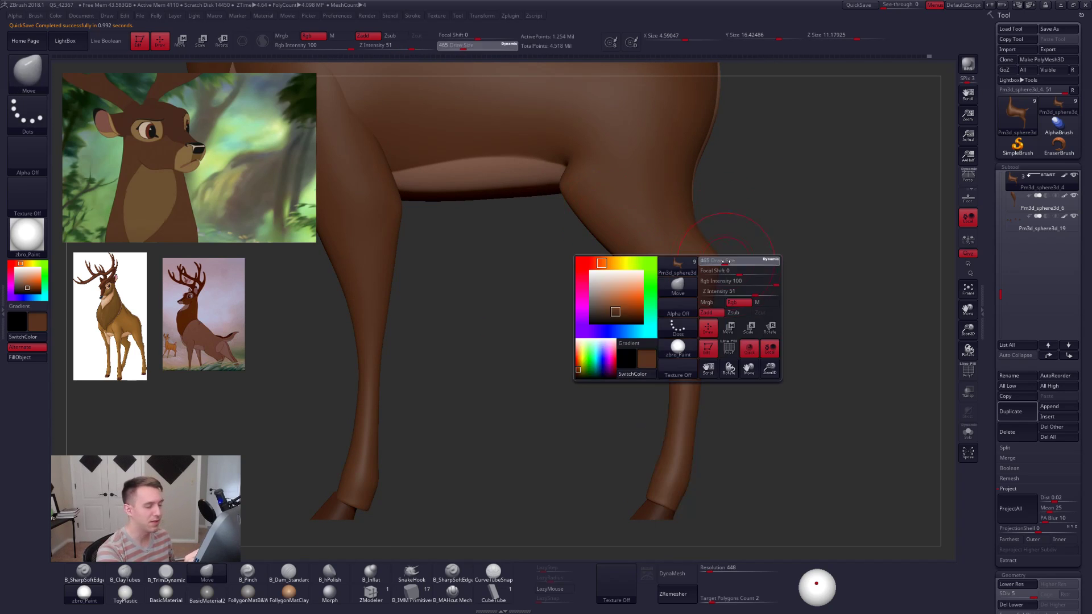
{"action": "left_click_drag", "start_coordinate": [730, 260], "coordinate": [735, 259]}
{"action": "key", "text": "ctrl+shift+f"}
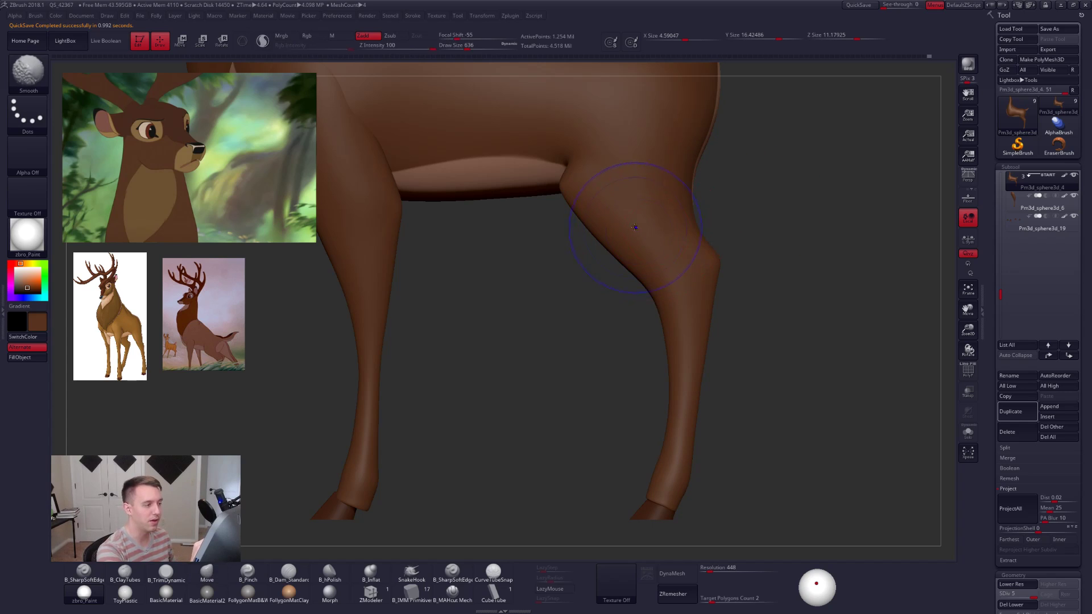
{"action": "key", "text": "shift+d"}
{"action": "key", "text": "shift+d"}
{"action": "left_click_drag", "start_coordinate": [606, 242], "coordinate": [610, 239]}
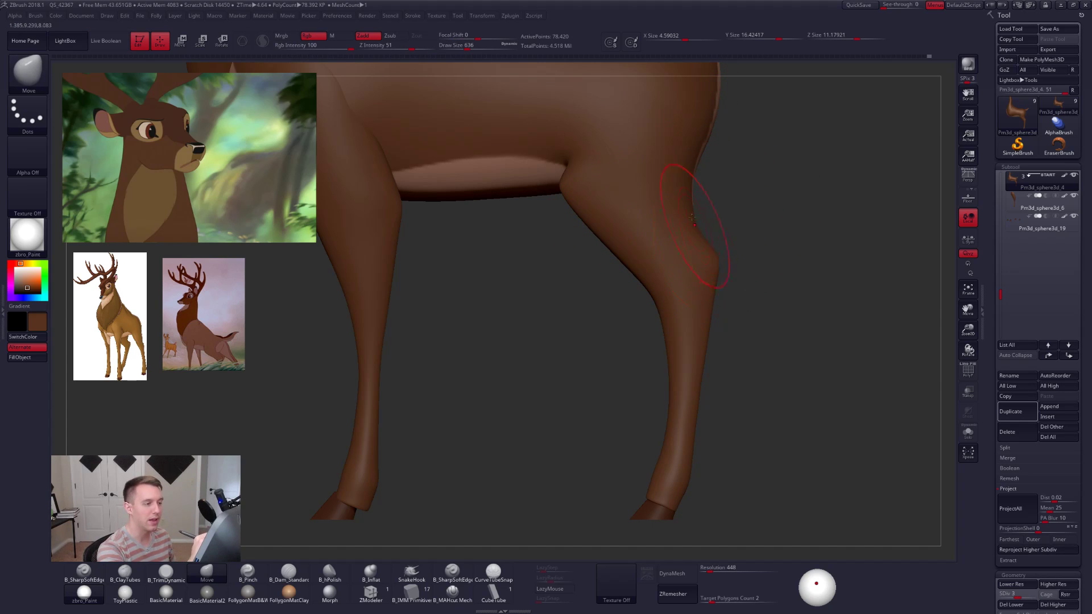
Refine the upper hind leg between belly and hock with the Move brush, reducing its size to 465.
{"action": "mouse_move", "coordinate": [720, 252]}
{"action": "left_mouse_down", "text": "ctrl"}
{"action": "mouse_move", "coordinate": [695, 118]}
{"action": "mouse_move", "coordinate": [705, 122]}
{"action": "left_mouse_up", "text": "ctrl"}
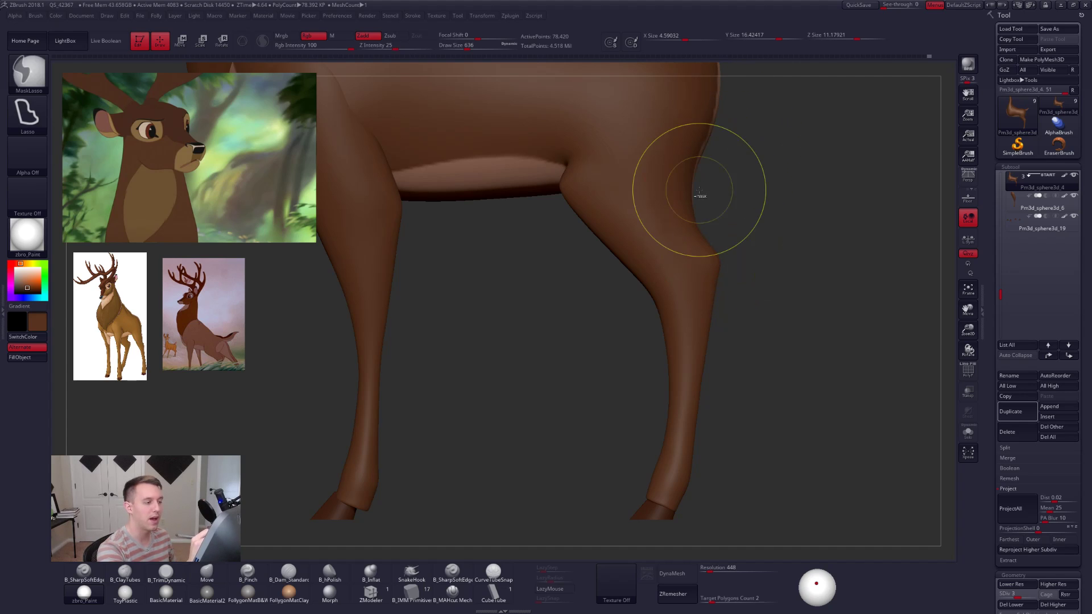
{"action": "mouse_move", "coordinate": [564, 198]}
{"action": "left_mouse_down", "text": "ctrl"}
{"action": "mouse_move", "coordinate": [632, 383]}
{"action": "mouse_move", "coordinate": [605, 418]}
{"action": "left_mouse_up", "text": "ctrl"}
{"action": "key", "text": "shift"}
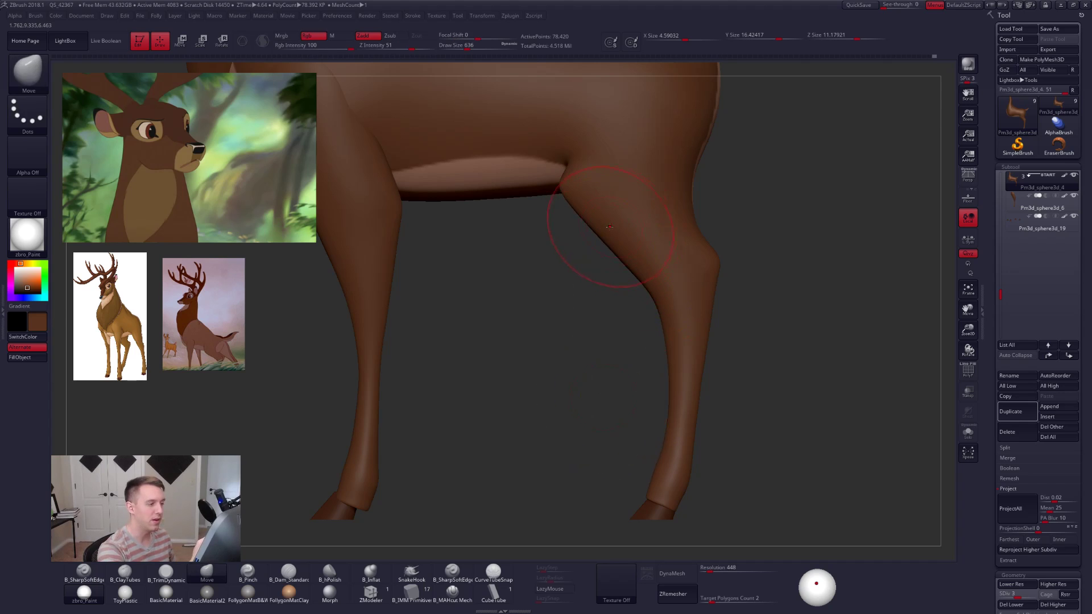
{"action": "key", "text": "space"}
{"action": "left_click_drag", "start_coordinate": [610, 213], "coordinate": [625, 216]}
{"action": "right_click_drag", "start_coordinate": [625, 217], "coordinate": [644, 212]}
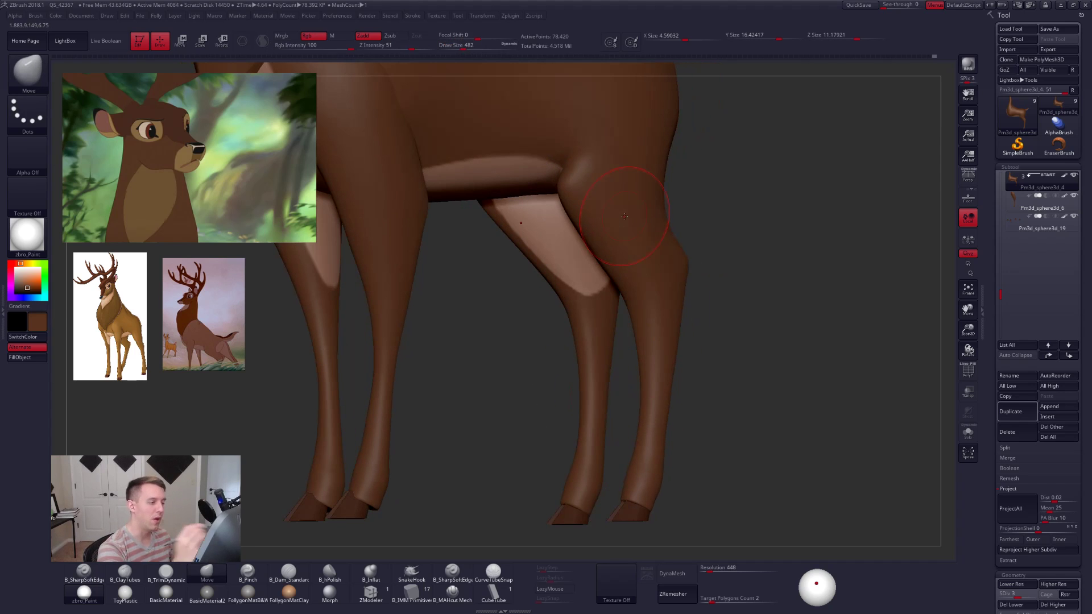
{"action": "key", "text": "space"}
{"action": "left_click", "coordinate": [601, 210]}
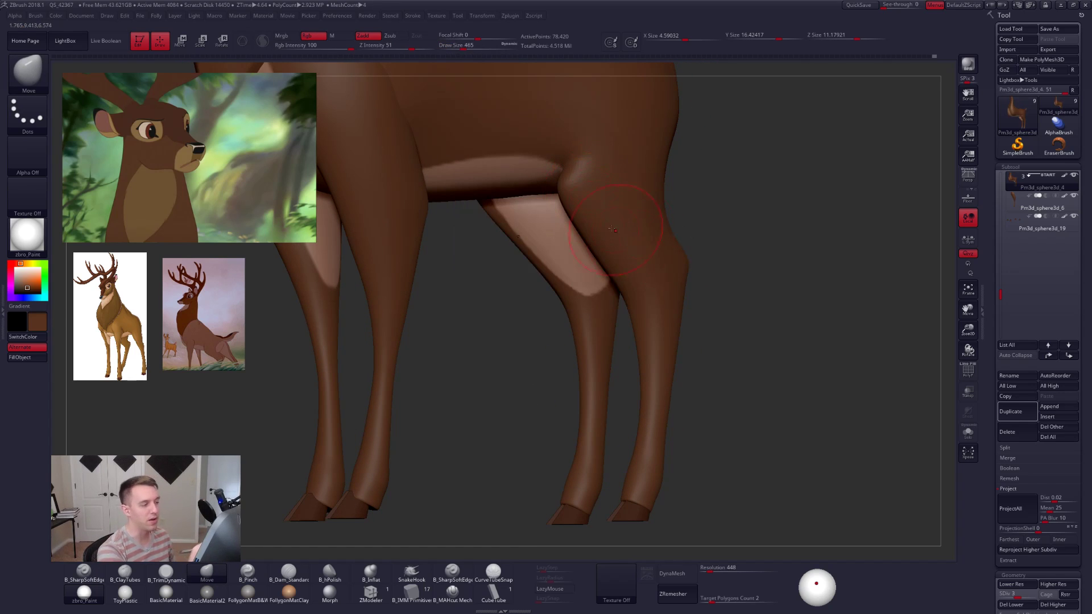
Raise the body to subdivision level 4 and refine the hind leg's shape from several angles, with the brush at size 615.
{"action": "key", "text": "ctrl+d"}
{"action": "left_click_drag", "start_coordinate": [584, 185], "coordinate": [606, 182]}
{"action": "right_click_drag", "start_coordinate": [606, 183], "coordinate": [557, 341]}
{"action": "left_click_drag", "start_coordinate": [557, 341], "coordinate": [522, 364], "text": "shift"}
{"action": "right_click_drag", "start_coordinate": [523, 364], "coordinate": [505, 267]}
{"action": "left_click_drag", "start_coordinate": [696, 353], "coordinate": [626, 367]}
{"action": "left_click_drag", "start_coordinate": [597, 412], "coordinate": [701, 253]}
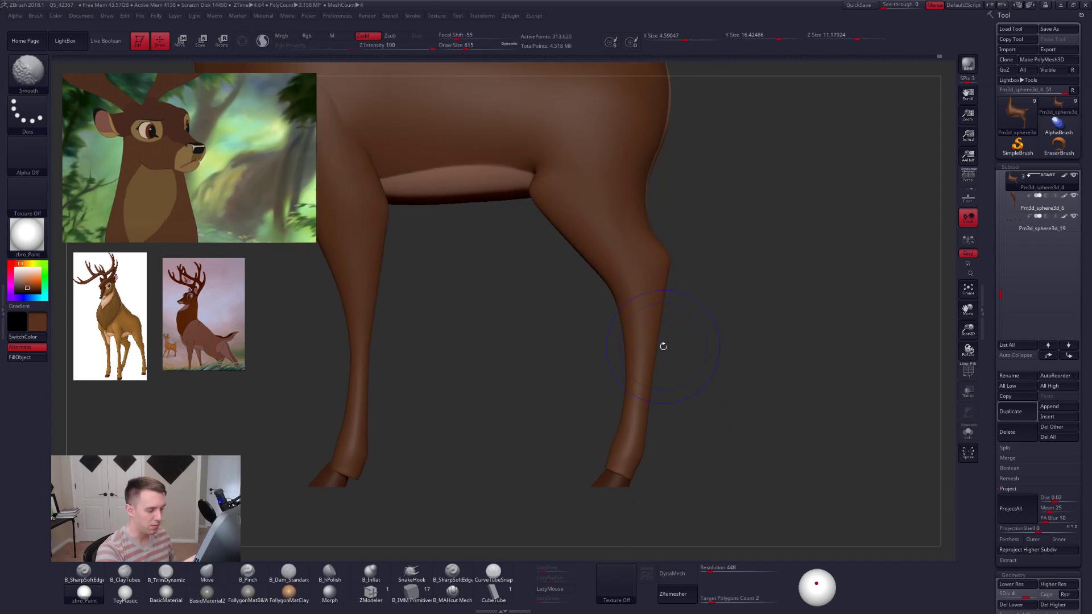
Adjust the rear edge above the hind ankle with the Move brush at size 335 on subdivision level 2 and return to level 5.
{"action": "key", "text": "shift+d"}
{"action": "key", "text": "shift+d"}
{"action": "mouse_move", "coordinate": [702, 387]}
{"action": "left_mouse_down", "text": "alt"}
{"action": "mouse_move", "coordinate": [715, 331]}
{"action": "mouse_move", "coordinate": [636, 425]}
{"action": "left_mouse_up", "text": "alt"}
{"action": "key", "text": "space"}
{"action": "left_click_drag", "start_coordinate": [685, 369], "coordinate": [675, 368]}
{"action": "key", "text": "d"}
{"action": "key", "text": "d"}
{"action": "key", "text": "d"}
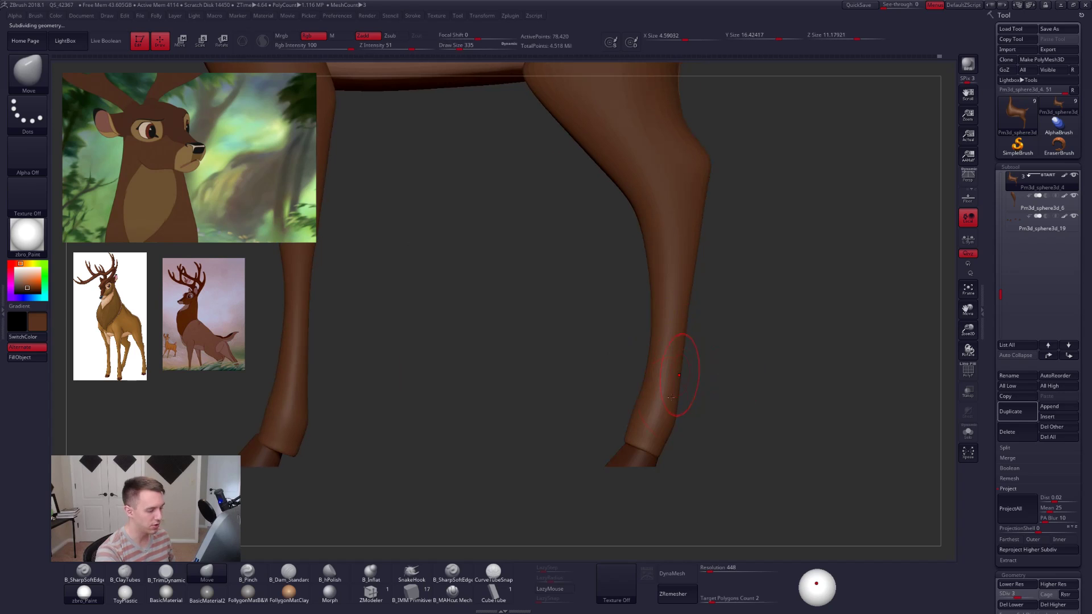
Isolate the body and build up the hind ankles with the B_ClayTubes brush at size 239, smoothing the strokes.
{"action": "mouse_move", "coordinate": [597, 405]}
{"action": "left_mouse_down"}
{"action": "mouse_move", "coordinate": [697, 407]}
{"action": "mouse_move", "coordinate": [672, 357]}
{"action": "left_mouse_up"}
{"action": "mouse_move", "coordinate": [672, 357]}
{"action": "right_mouse_down"}
{"action": "mouse_move", "coordinate": [663, 383]}
{"action": "mouse_move", "coordinate": [676, 360]}
{"action": "right_mouse_up"}
{"action": "key", "text": "space"}
{"action": "left_click_drag", "start_coordinate": [676, 361], "coordinate": [671, 361]}
{"action": "key", "text": "2"}
{"action": "mouse_move", "coordinate": [675, 352]}
{"action": "right_mouse_down"}
{"action": "mouse_move", "coordinate": [667, 367]}
{"action": "mouse_move", "coordinate": [702, 345]}
{"action": "right_mouse_up"}
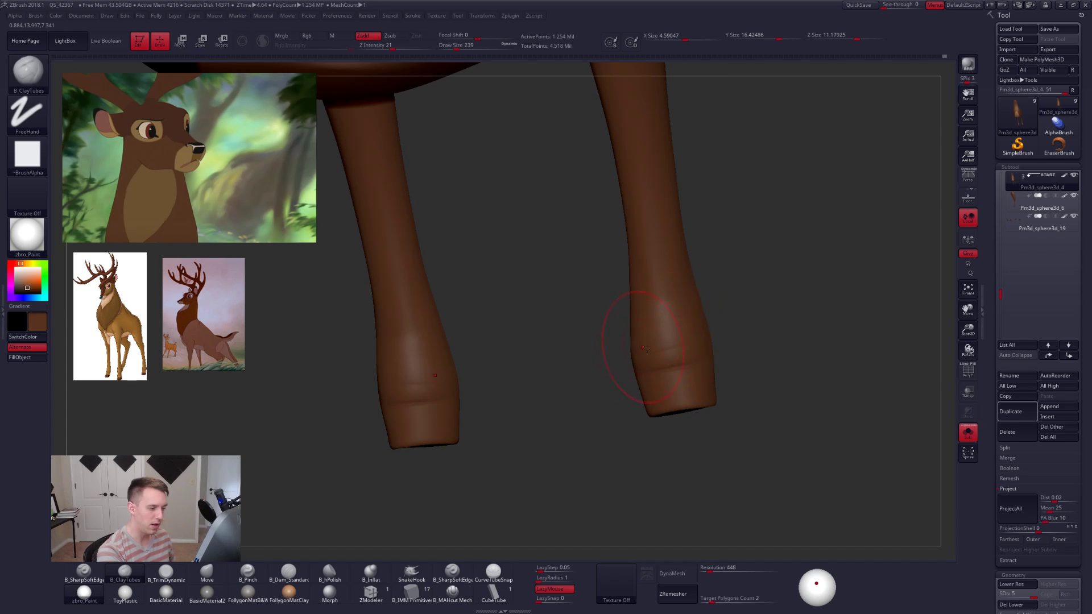
{"action": "key", "text": "shift"}
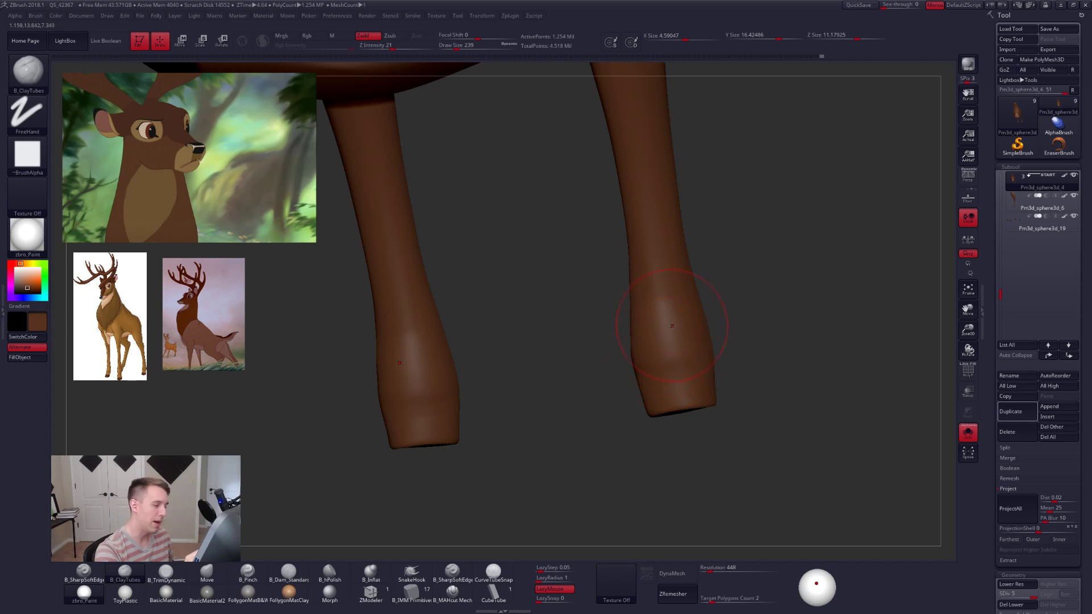
Add more volume to the hind ankles with the B_ClayTubes brush at size 203 and soften it with Smooth.
{"action": "key", "text": "s"}
{"action": "left_click", "coordinate": [618, 384]}
{"action": "key", "text": "space"}
{"action": "left_click_drag", "start_coordinate": [671, 362], "coordinate": [675, 362]}
{"action": "right_click_drag", "start_coordinate": [670, 335], "coordinate": [662, 364], "text": "ctrl"}
{"action": "key", "text": "space"}
{"action": "mouse_move", "coordinate": [654, 371]}
{"action": "left_mouse_down"}
{"action": "mouse_move", "coordinate": [685, 373]}
{"action": "mouse_move", "coordinate": [655, 370]}
{"action": "left_mouse_up"}
{"action": "key", "text": "space"}
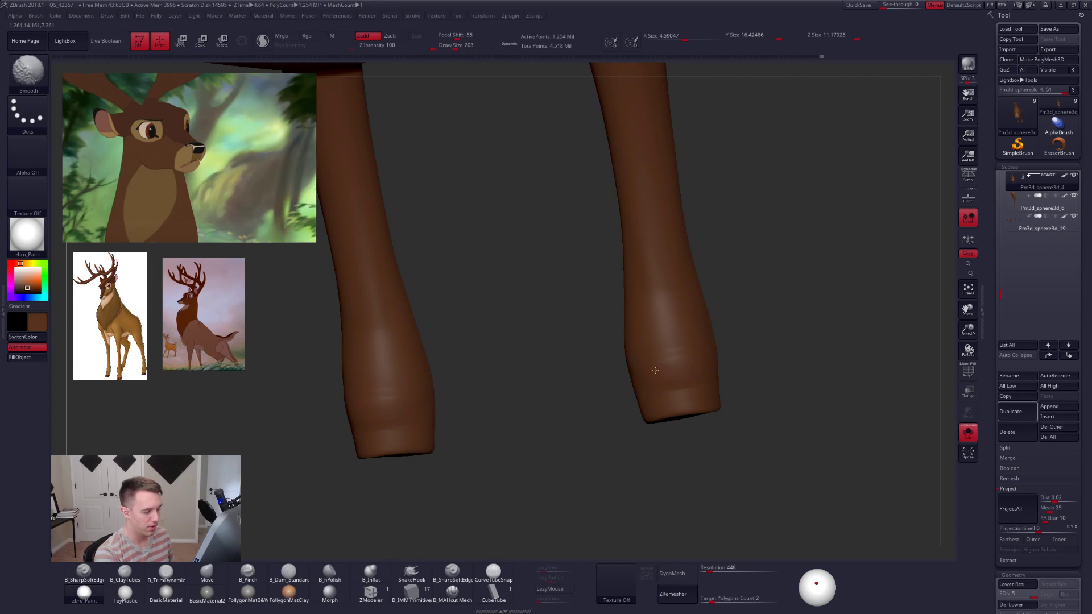
Smooth the hind ankles at subdivision level 3, then step the body back up to level 5.
{"action": "key", "text": "shift+d"}
{"action": "key", "text": "shift+d"}
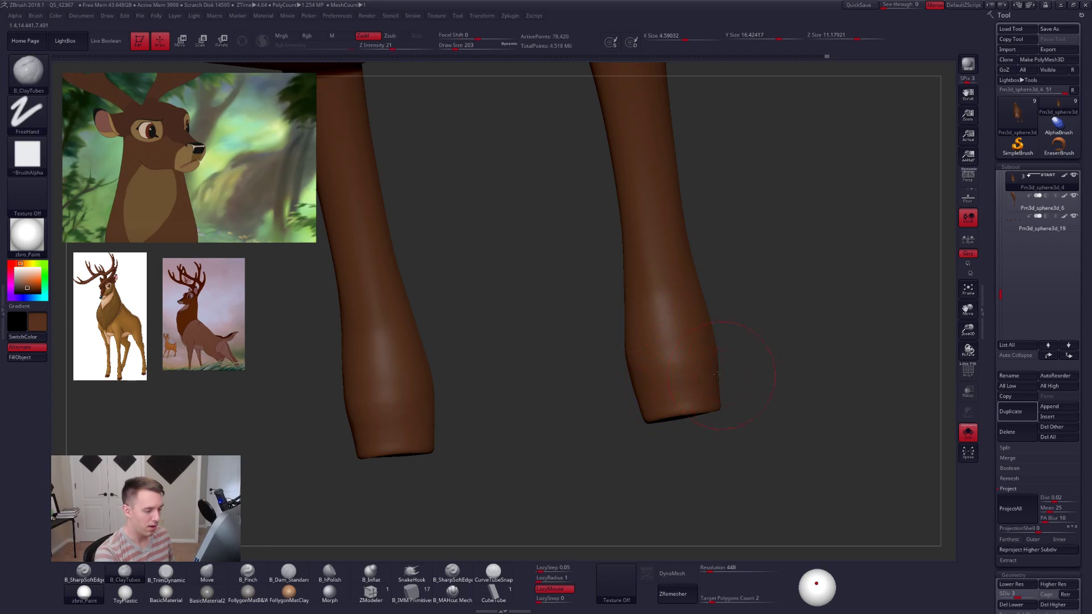
{"action": "key", "text": "d"}
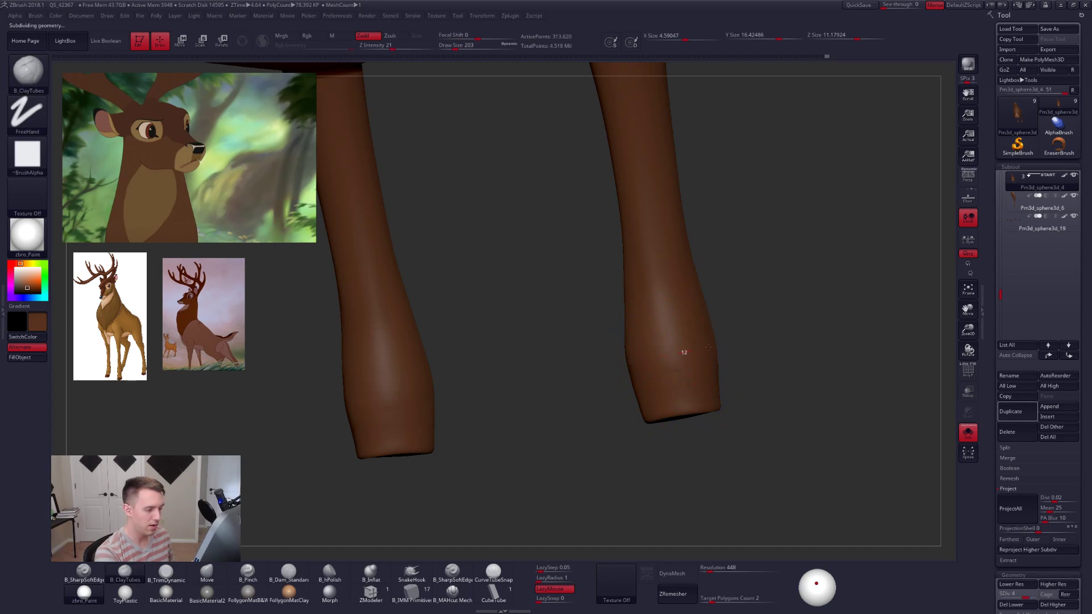
{"action": "key", "text": "shift"}
{"action": "key", "text": "d"}
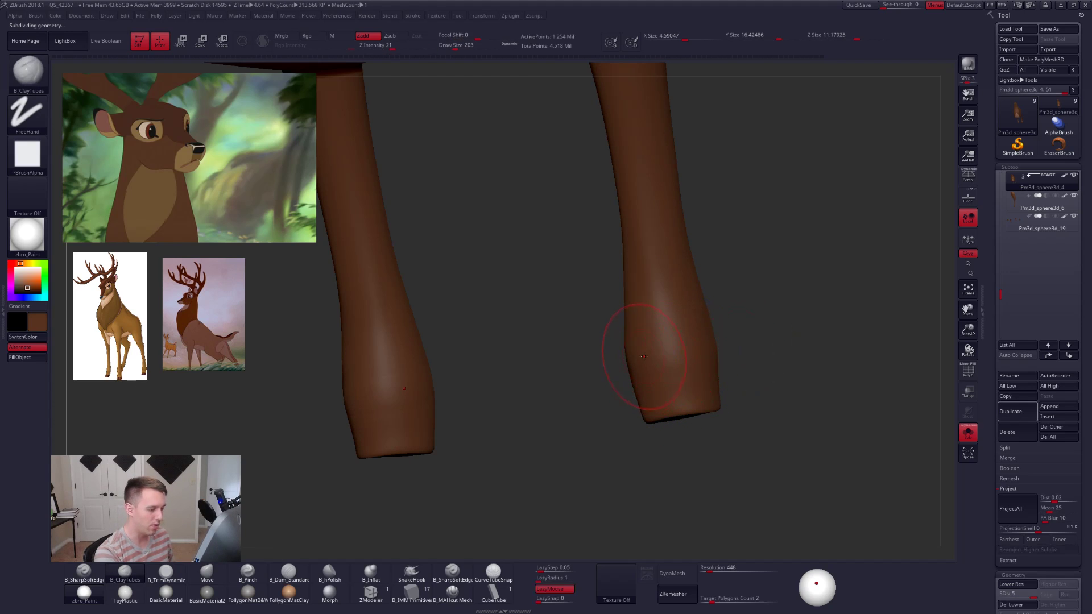
Sharpen the ridge across the hind ankles with the B_Pinch brush at size 203, smoothing where needed.
{"action": "key", "text": "s"}
{"action": "left_click", "coordinate": [634, 355]}
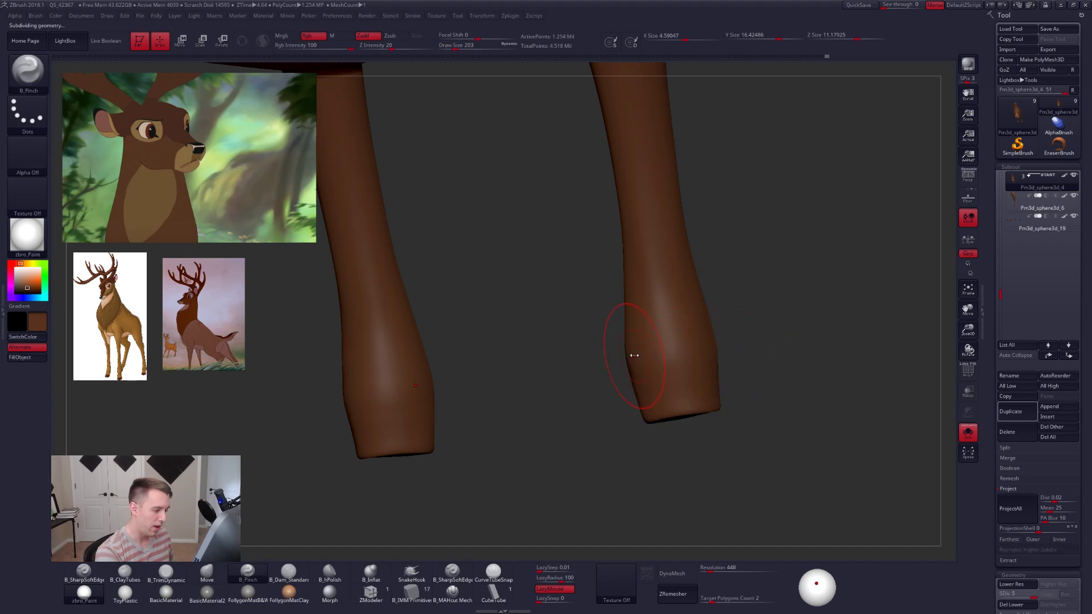
{"action": "left_click_drag", "start_coordinate": [753, 392], "coordinate": [721, 408]}
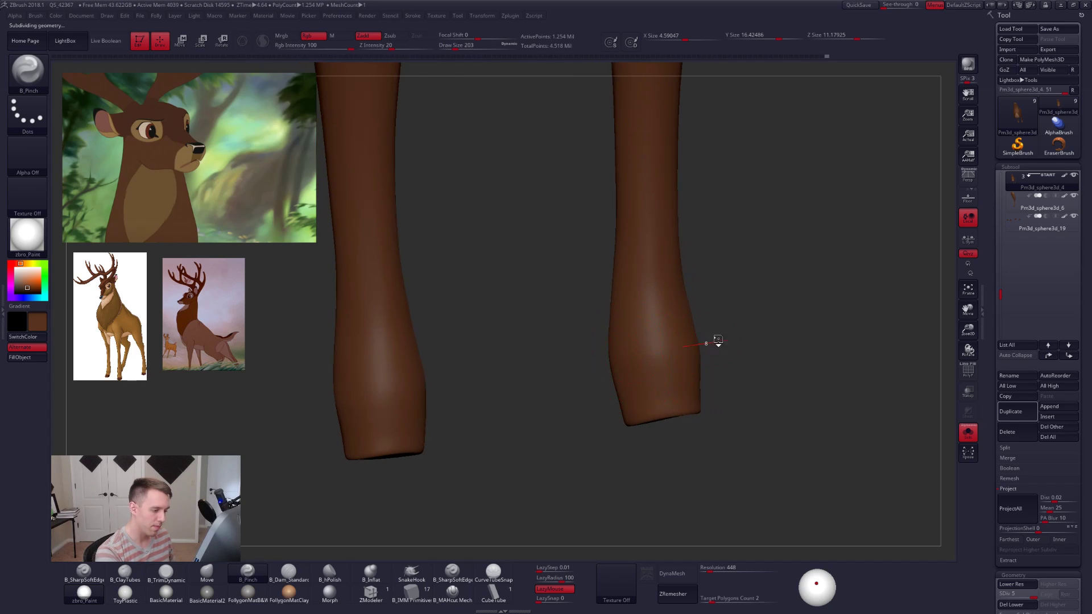
{"action": "left_click_drag", "start_coordinate": [718, 340], "coordinate": [732, 341]}
{"action": "key", "text": "shift"}
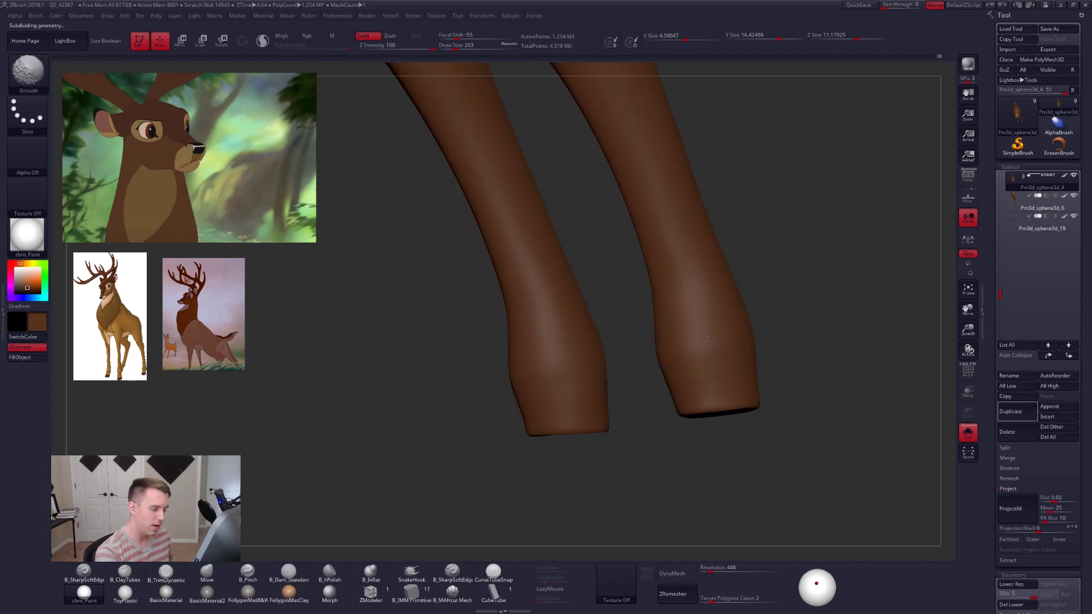
{"action": "left_click_drag", "start_coordinate": [810, 418], "coordinate": [685, 441]}
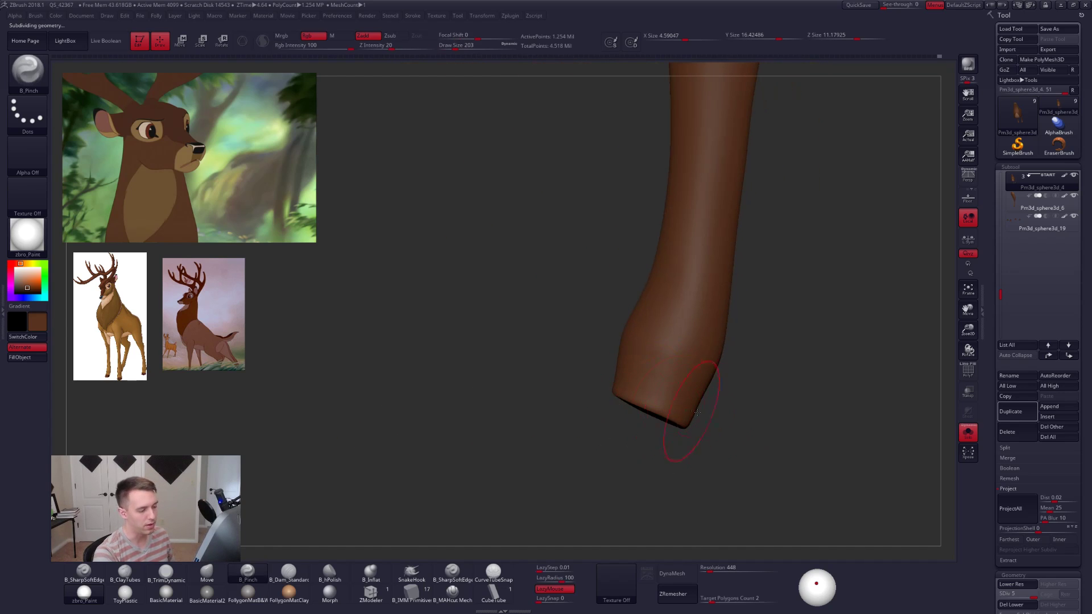
{"action": "right_click_drag", "start_coordinate": [706, 386], "coordinate": [751, 382]}
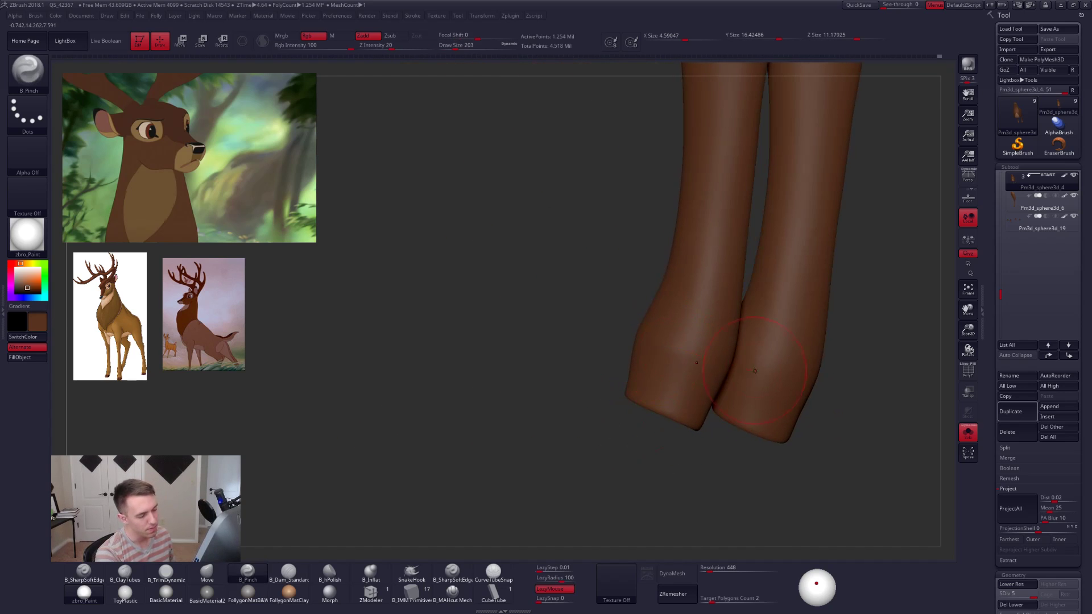
Carry the pinched ridge around the remaining sides of both hind ankles with the B_Pinch brush.
{"action": "mouse_move", "coordinate": [677, 372]}
{"action": "right_mouse_down"}
{"action": "mouse_move", "coordinate": [716, 380]}
{"action": "mouse_move", "coordinate": [697, 367]}
{"action": "right_mouse_up"}
{"action": "right_click_drag", "start_coordinate": [509, 339], "coordinate": [662, 345], "text": "alt"}
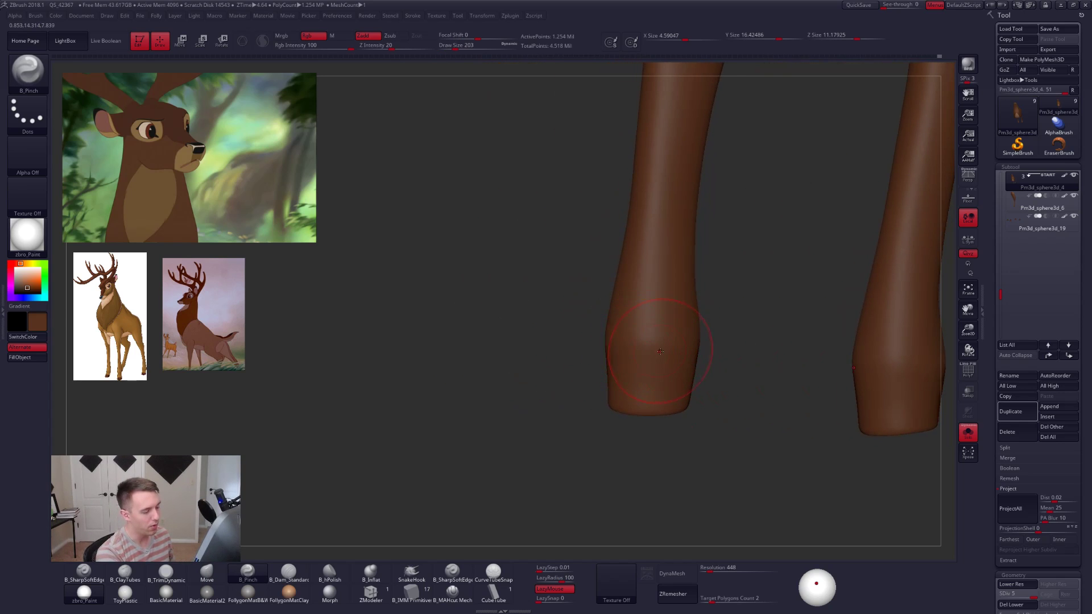
{"action": "left_click_drag", "start_coordinate": [536, 343], "coordinate": [625, 335]}
{"action": "key", "text": "shift"}
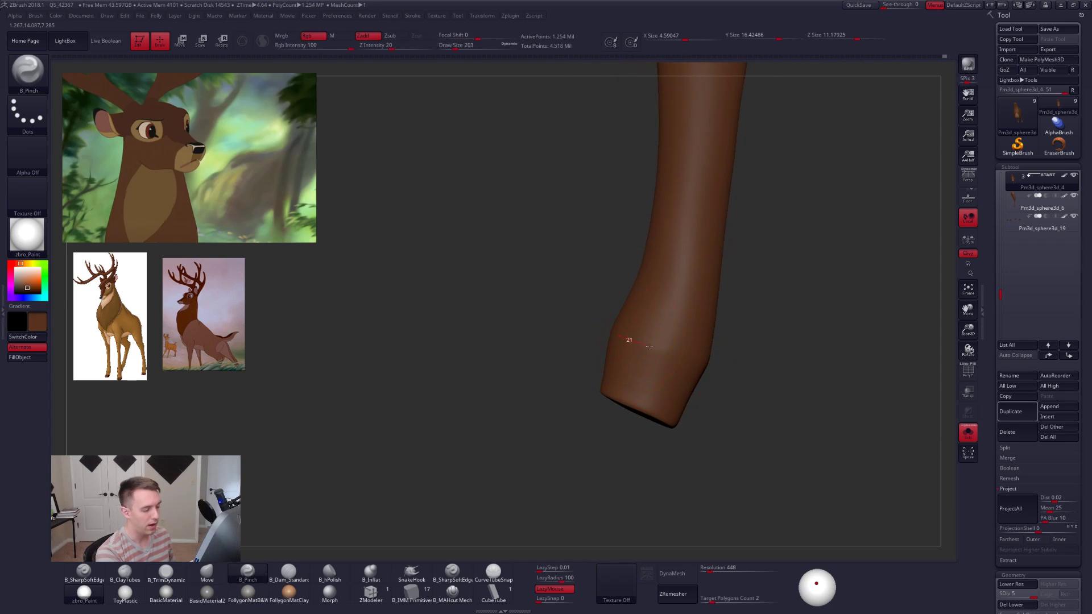
{"action": "right_click_drag", "start_coordinate": [734, 369], "coordinate": [703, 345]}
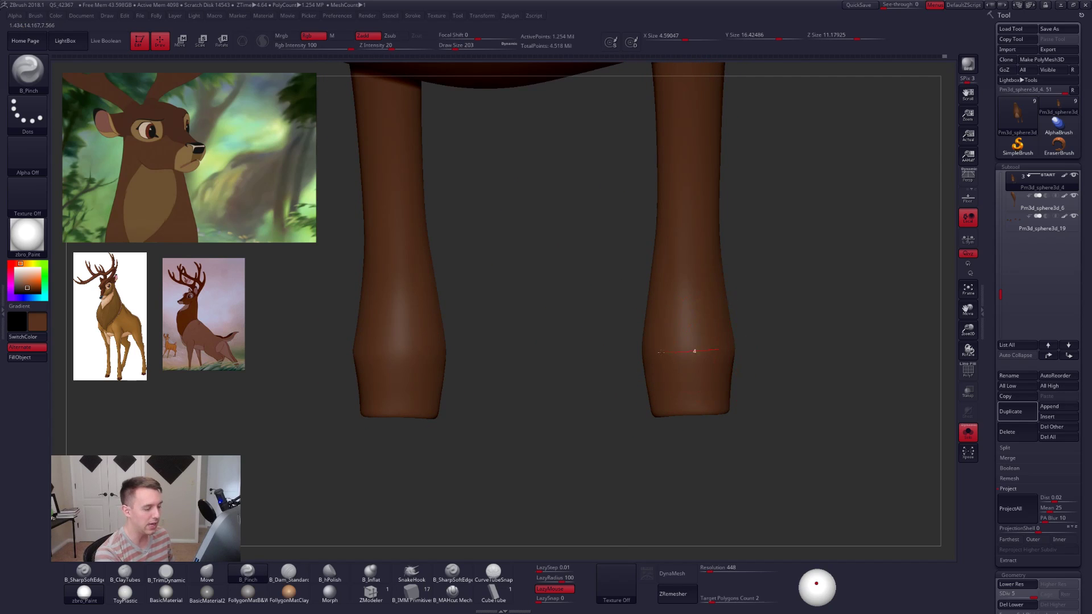
{"action": "right_click_drag", "start_coordinate": [618, 358], "coordinate": [668, 359]}
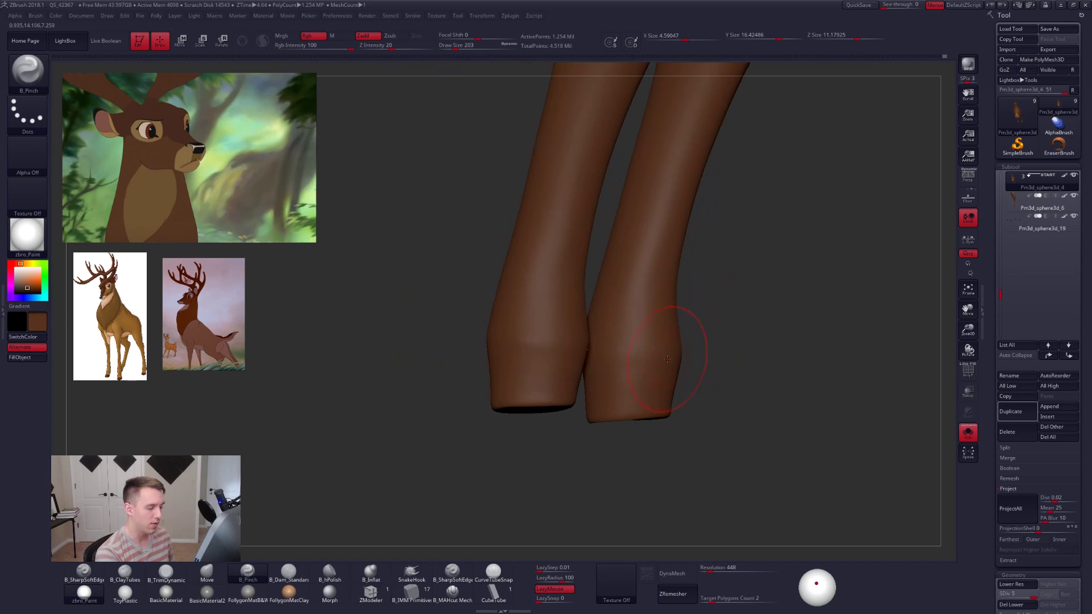
{"action": "right_click_drag", "start_coordinate": [580, 348], "coordinate": [634, 363]}
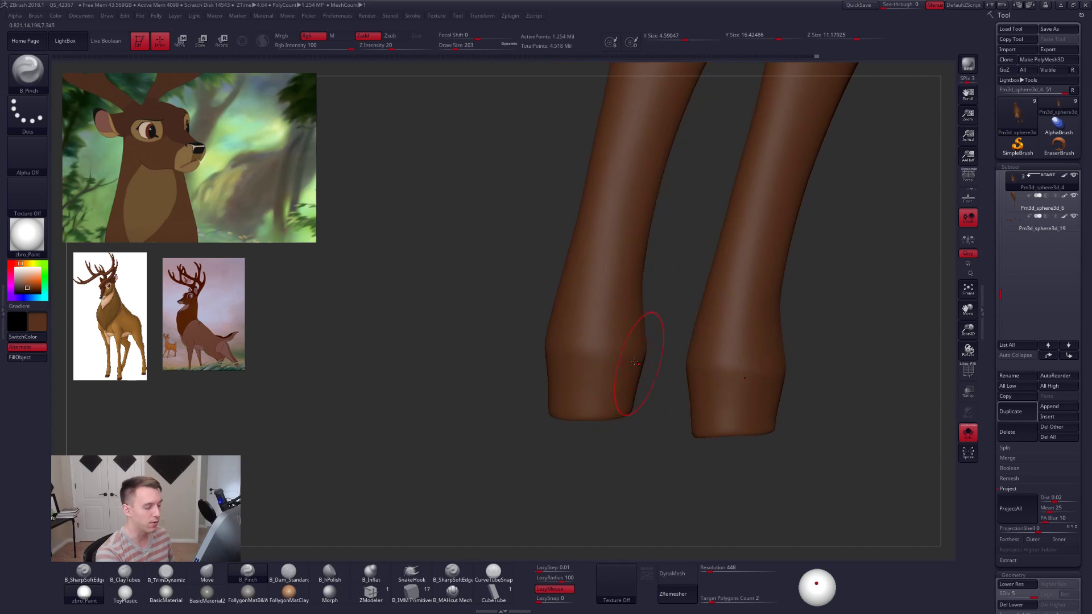
{"action": "mouse_move", "coordinate": [517, 344]}
{"action": "right_mouse_down"}
{"action": "mouse_move", "coordinate": [635, 351]}
{"action": "mouse_move", "coordinate": [644, 400]}
{"action": "mouse_move", "coordinate": [694, 359]}
{"action": "mouse_move", "coordinate": [705, 370]}
{"action": "right_mouse_up"}
Set the Move brush to size 307 and lower the hind-leg mesh to subdivision level 2.
{"action": "key", "text": "b"}
{"action": "key", "text": "m"}
{"action": "key", "text": "v"}
{"action": "key", "text": "space"}
{"action": "left_click_drag", "start_coordinate": [721, 353], "coordinate": [733, 354]}
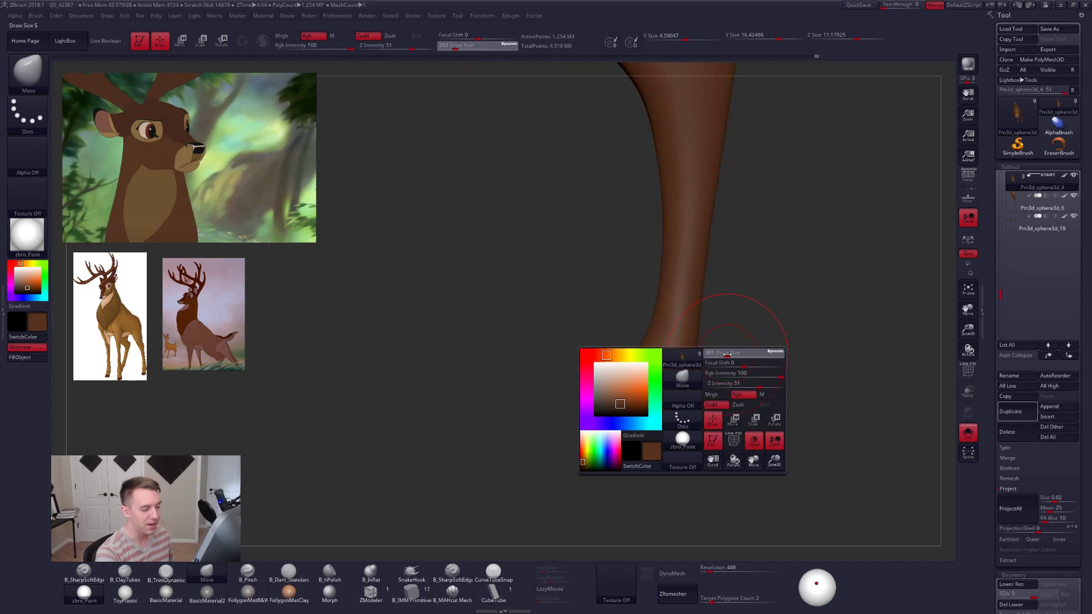
{"action": "key", "text": "ctrl+shift+space"}
{"action": "left_click", "coordinate": [737, 349]}
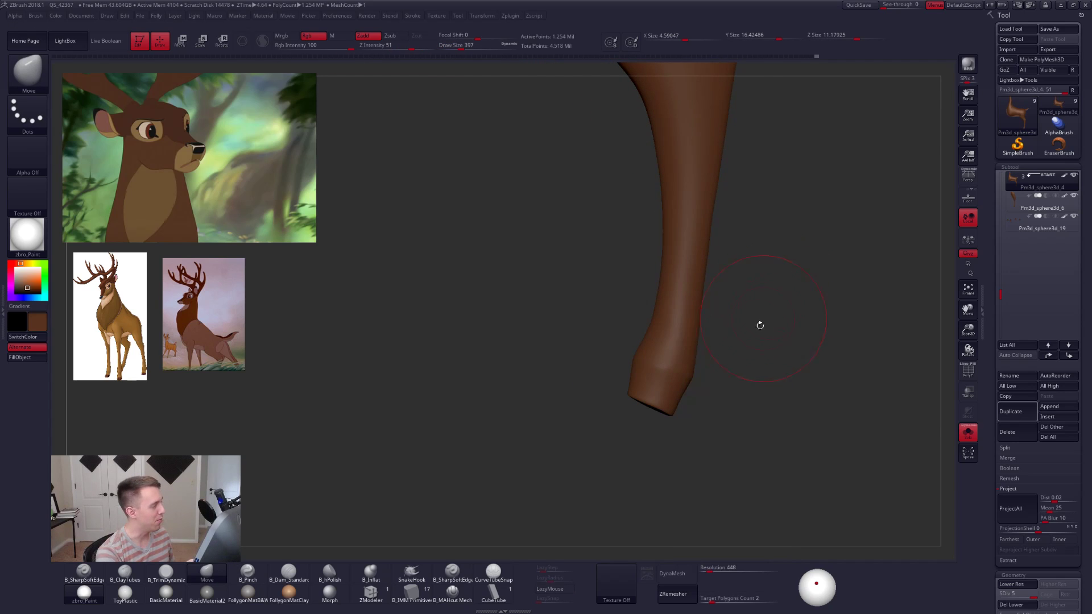
{"action": "right_click_drag", "start_coordinate": [760, 324], "coordinate": [700, 350]}
{"action": "key", "text": "shift+d"}
{"action": "key", "text": "shift+d"}
{"action": "key", "text": "shift+d"}
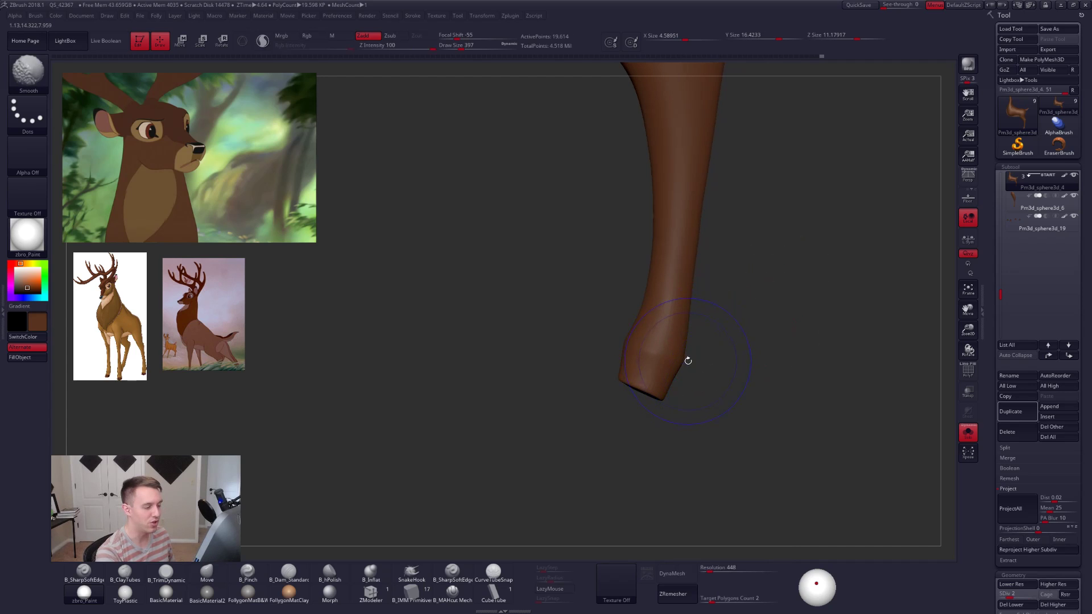
{"action": "key", "text": "shift+d"}
Reshape the side profile of the lower hind legs and ankles with the Move brush at size 335.
{"action": "right_click_drag", "start_coordinate": [707, 370], "coordinate": [708, 416]}
{"action": "key", "text": "d"}
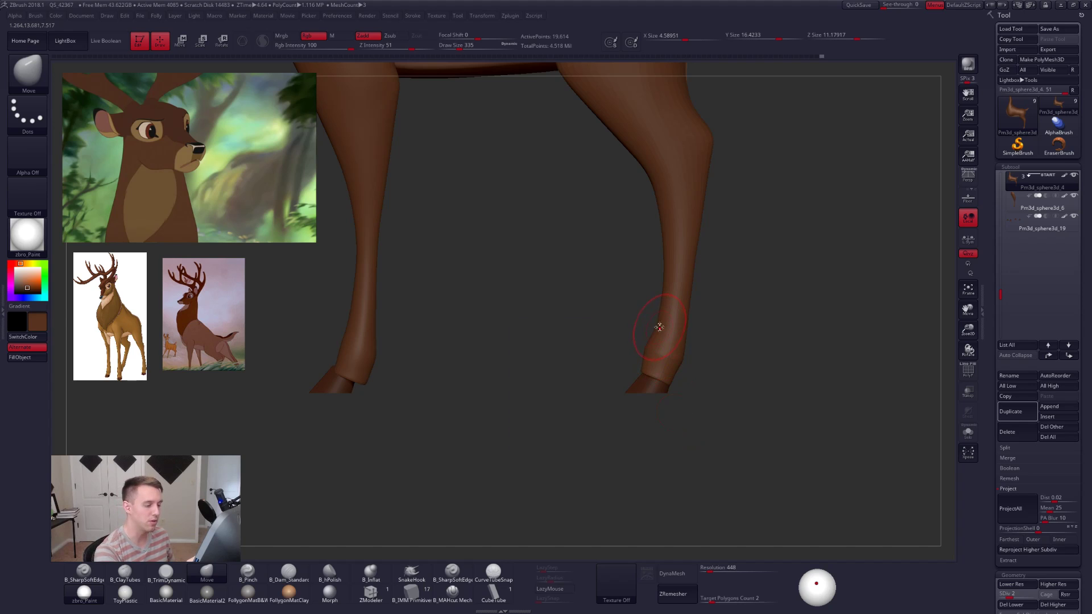
{"action": "key", "text": "bracketright"}
{"action": "key", "text": "space"}
{"action": "key", "text": "ctrl+space"}
{"action": "right_click_drag", "start_coordinate": [691, 280], "coordinate": [658, 317], "text": "ctrl"}
{"action": "right_click", "coordinate": [649, 329]}
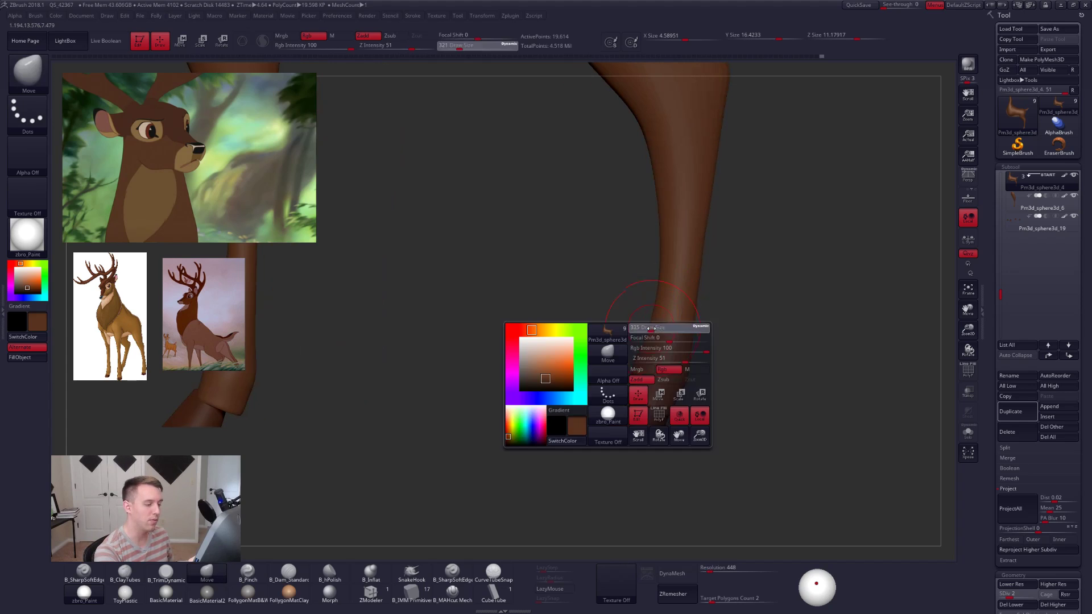
{"action": "right_click_drag", "start_coordinate": [693, 339], "coordinate": [666, 322], "text": "ctrl"}
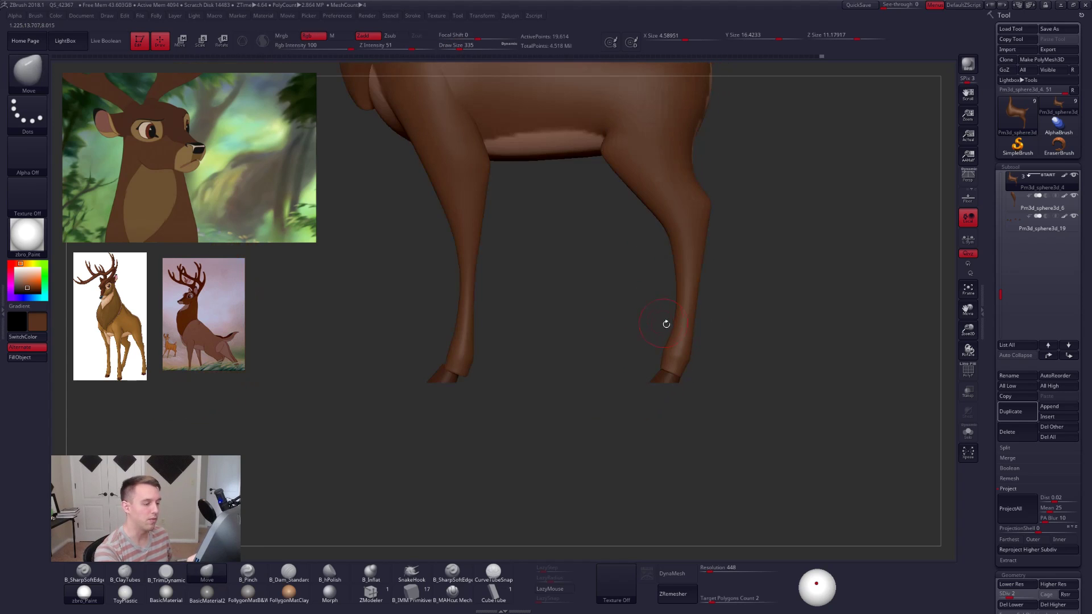
Return the hind-leg mesh to subdivision level 5 and enlarge the Move brush to size 482.
{"action": "key", "text": "d"}
{"action": "key", "text": "d"}
{"action": "key", "text": "d"}
{"action": "key", "text": "space"}
{"action": "left_click_drag", "start_coordinate": [702, 312], "coordinate": [695, 310]}
{"action": "right_click", "coordinate": [695, 310]}
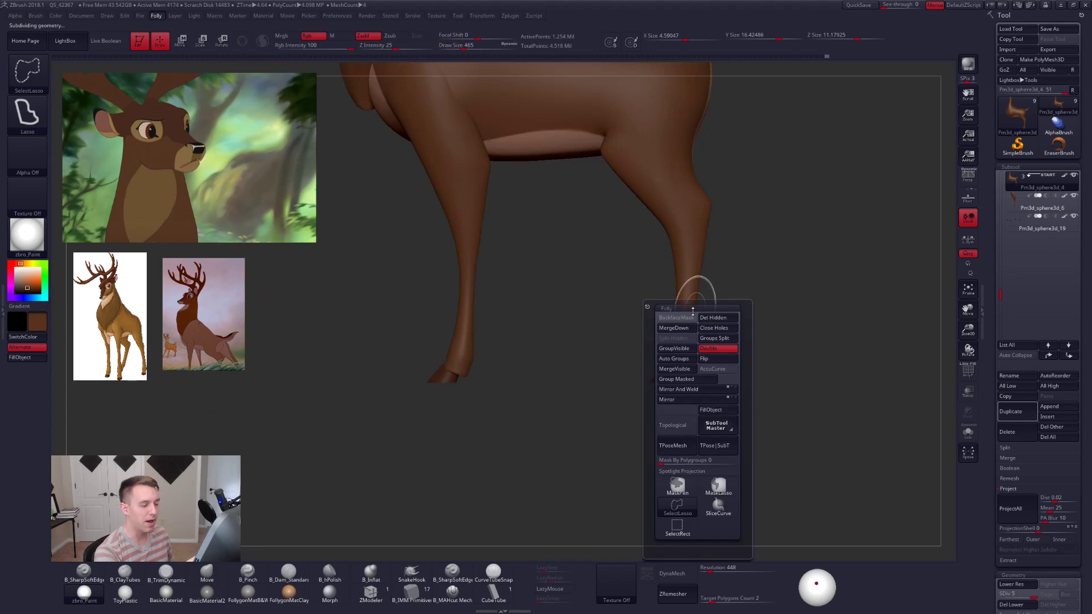
{"action": "right_click_drag", "start_coordinate": [691, 315], "coordinate": [701, 369], "text": "alt"}
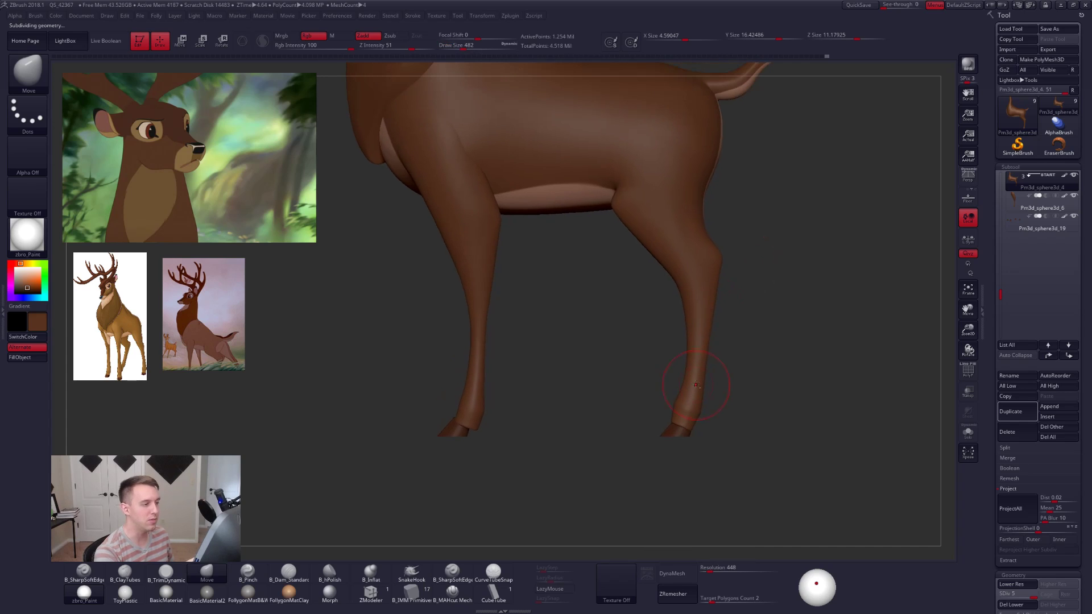
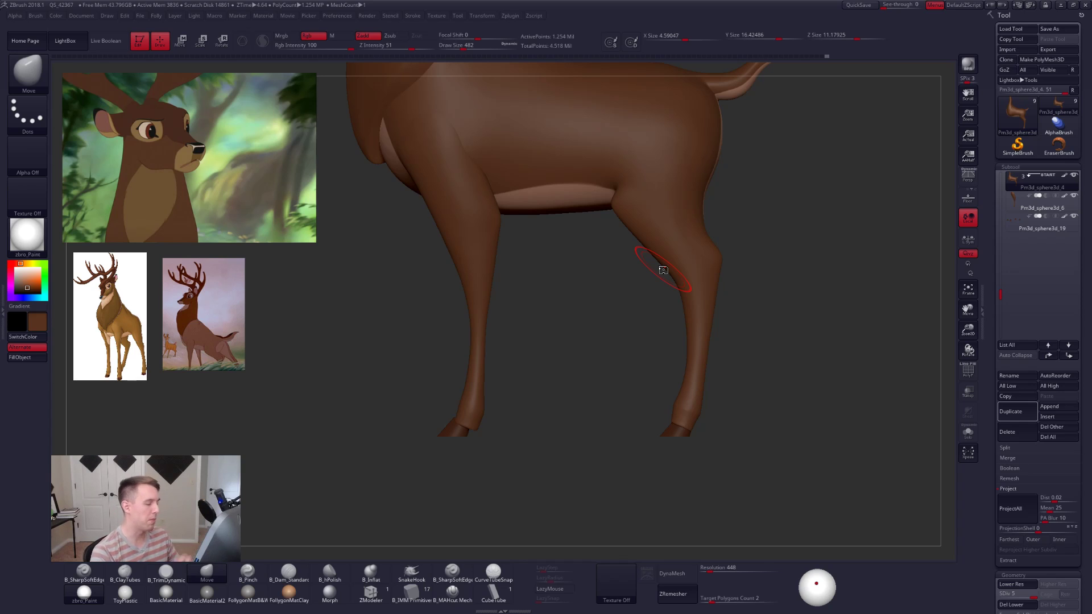
Sharpen the back of the lower hind legs from hock to ankle with the B_Pinch brush at size 215.
{"action": "mouse_move", "coordinate": [727, 295]}
{"action": "left_mouse_down", "text": "alt"}
{"action": "mouse_move", "coordinate": [714, 356]}
{"action": "mouse_move", "coordinate": [677, 321]}
{"action": "left_mouse_up", "text": "alt"}
{"action": "mouse_move", "coordinate": [687, 313]}
{"action": "right_mouse_down", "text": "alt"}
{"action": "mouse_move", "coordinate": [674, 351]}
{"action": "mouse_move", "coordinate": [690, 383]}
{"action": "mouse_move", "coordinate": [686, 312]}
{"action": "right_mouse_up", "text": "alt"}
{"action": "key", "text": "space"}
{"action": "left_click_drag", "start_coordinate": [695, 343], "coordinate": [689, 342]}
{"action": "key", "text": "5"}
{"action": "right_click_drag", "start_coordinate": [691, 321], "coordinate": [674, 248], "text": "alt"}
{"action": "key", "text": "space"}
{"action": "left_click_drag", "start_coordinate": [677, 246], "coordinate": [669, 246]}
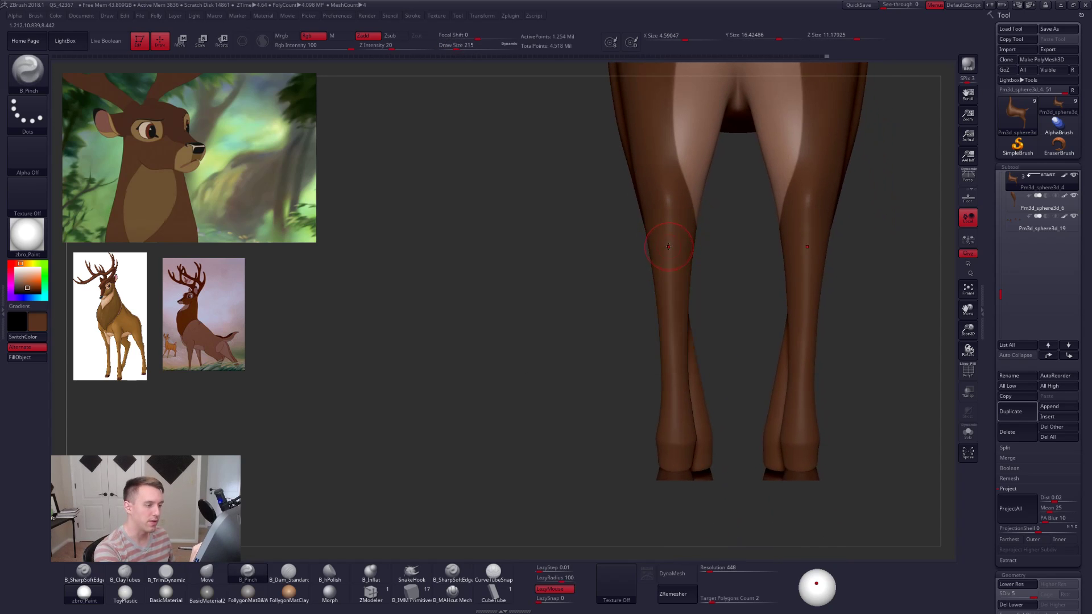
{"action": "right_click_drag", "start_coordinate": [668, 239], "coordinate": [671, 253], "text": "alt"}
{"action": "key", "text": "alt+s"}
{"action": "left_click_drag", "start_coordinate": [667, 183], "coordinate": [668, 219]}
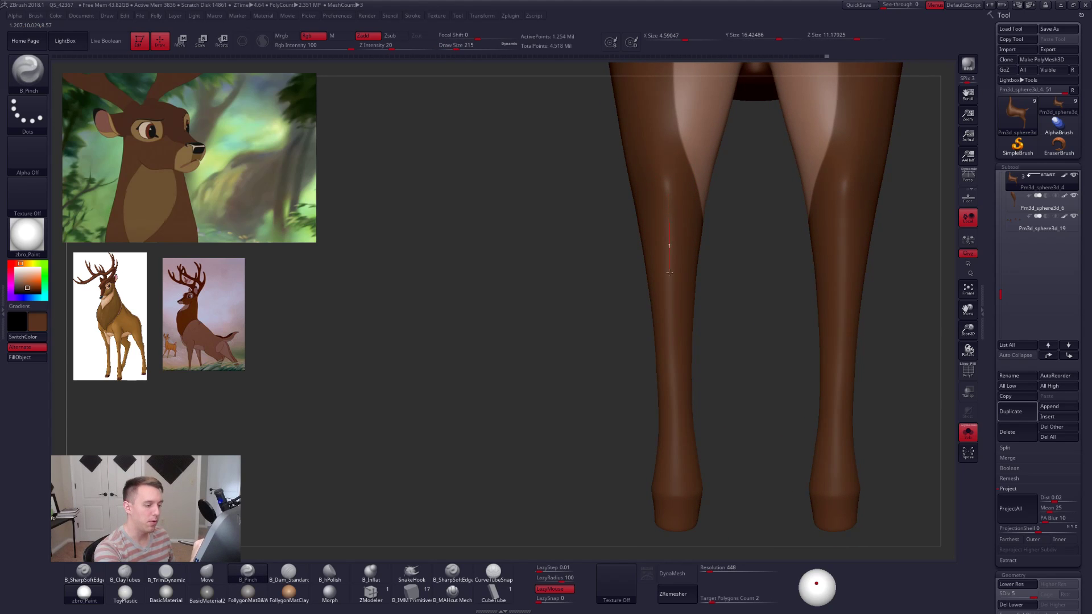
{"action": "left_click_drag", "start_coordinate": [679, 497], "coordinate": [681, 502]}
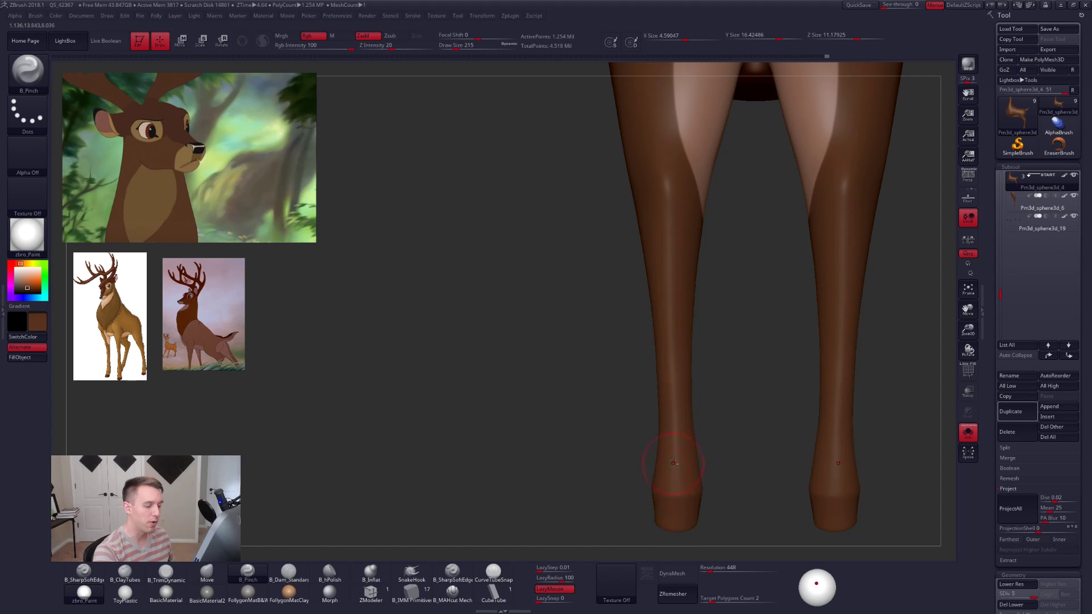
Lower the hind legs to subdivision level 2 and mask everything except the middle stretch of the lower legs.
{"action": "right_click_drag", "start_coordinate": [677, 345], "coordinate": [674, 300], "text": "alt"}
{"action": "key", "text": "space"}
{"action": "left_click_drag", "start_coordinate": [667, 297], "coordinate": [671, 300]}
{"action": "key", "text": "shift+d"}
{"action": "key", "text": "shift+d"}
{"action": "key", "text": "shift+d"}
{"action": "key", "text": "space"}
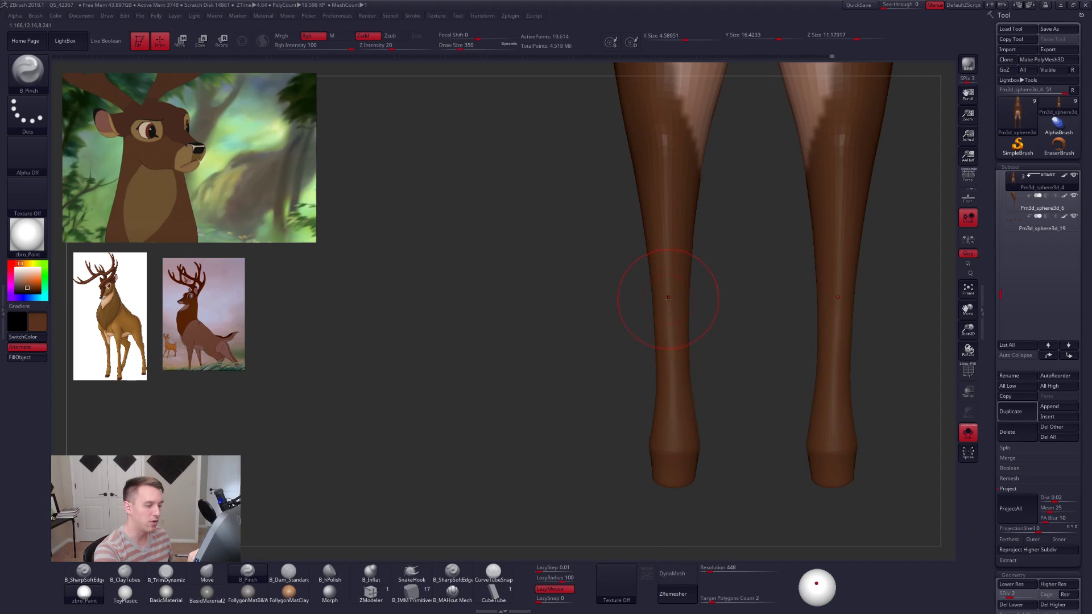
{"action": "right_click_drag", "start_coordinate": [668, 299], "coordinate": [733, 290], "text": "shift"}
{"action": "mouse_move", "coordinate": [685, 152]}
{"action": "left_mouse_down", "text": "ctrl"}
{"action": "mouse_move", "coordinate": [631, 478]}
{"action": "mouse_move", "coordinate": [853, 391]}
{"action": "left_mouse_up", "text": "ctrl"}
{"action": "left_click", "coordinate": [702, 346], "text": "ctrl"}
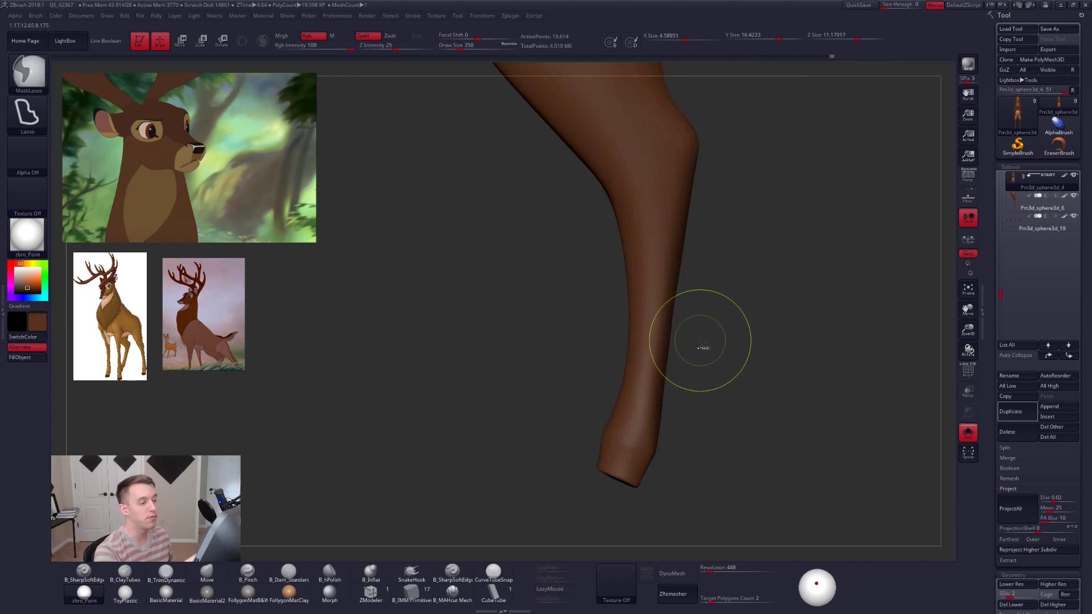
Reshape the unmasked middle of the lower hind legs with the Move brush, at sizes 636 and 556.
{"action": "right_click_drag", "start_coordinate": [663, 360], "coordinate": [625, 370]}
{"action": "key", "text": "space"}
{"action": "left_click_drag", "start_coordinate": [668, 314], "coordinate": [675, 314]}
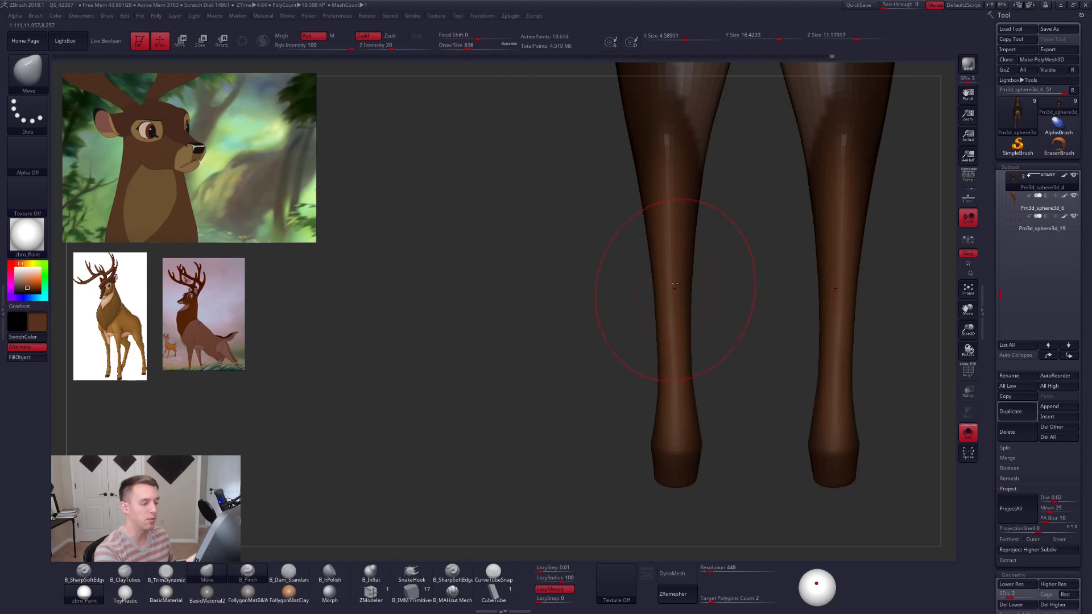
{"action": "key", "text": "b"}
{"action": "key", "text": "m"}
{"action": "key", "text": "v"}
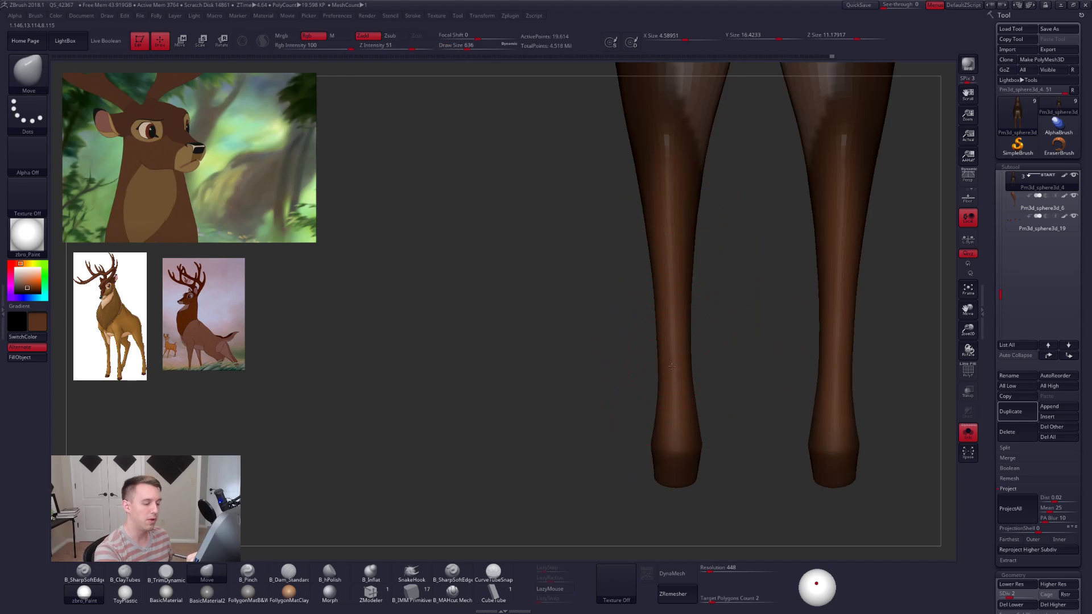
{"action": "key", "text": "["}
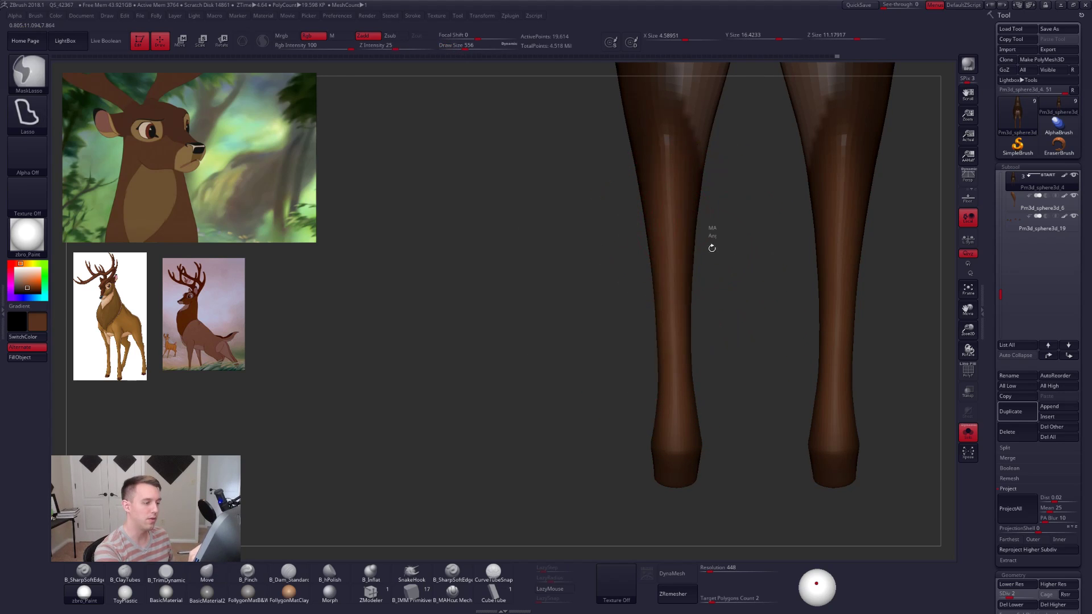
Clear the mask, raise the hind legs to subdivision level 5 and set the Move brush to size 321.
{"action": "key", "text": "ctrl+d"}
{"action": "key", "text": "d"}
{"action": "key", "text": "d"}
{"action": "key", "text": "space"}
{"action": "left_click_drag", "start_coordinate": [671, 223], "coordinate": [663, 222]}
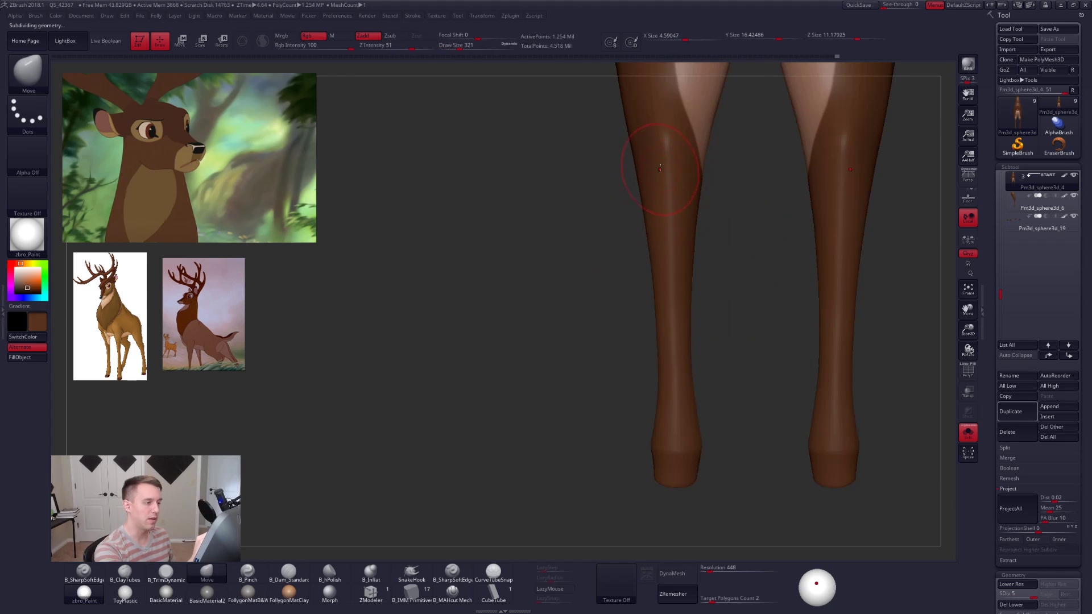
Flatten the back of the hocks with B_TrimDynamic at size 203, smoothing at subdivision level 3 before returning to level 5.
{"action": "key", "text": "3"}
{"action": "key", "text": "space"}
{"action": "left_click_drag", "start_coordinate": [665, 171], "coordinate": [661, 170]}
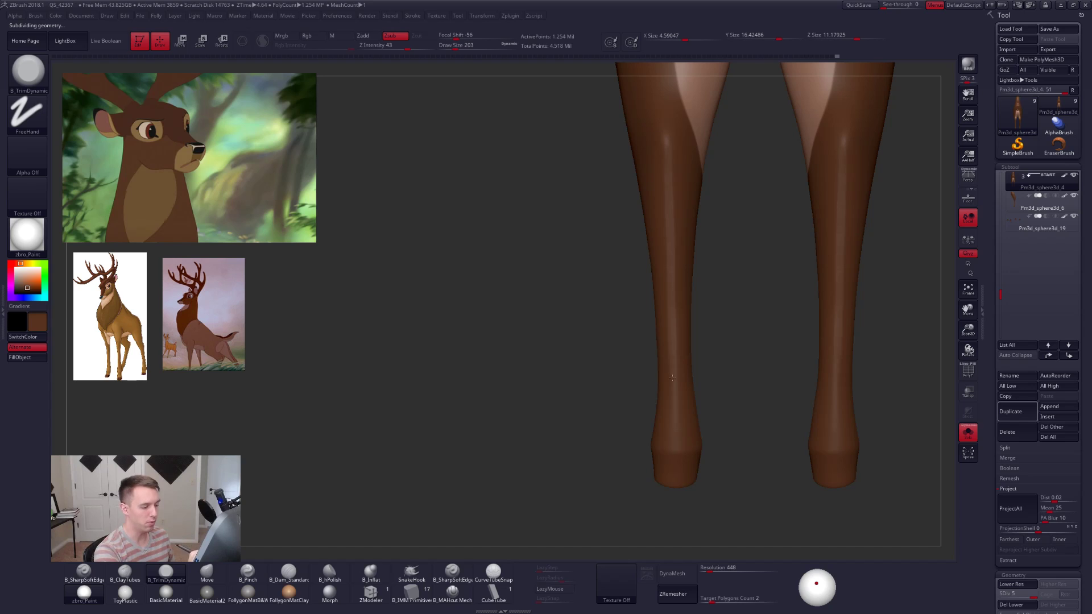
{"action": "key", "text": "shift+d"}
{"action": "key", "text": "shift+d"}
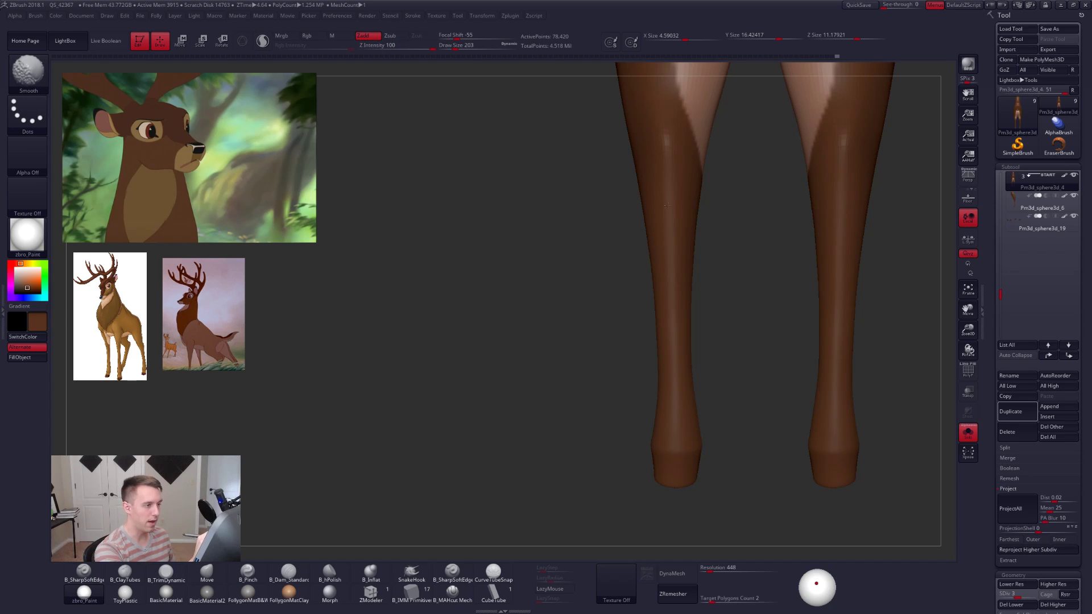
{"action": "key", "text": "d"}
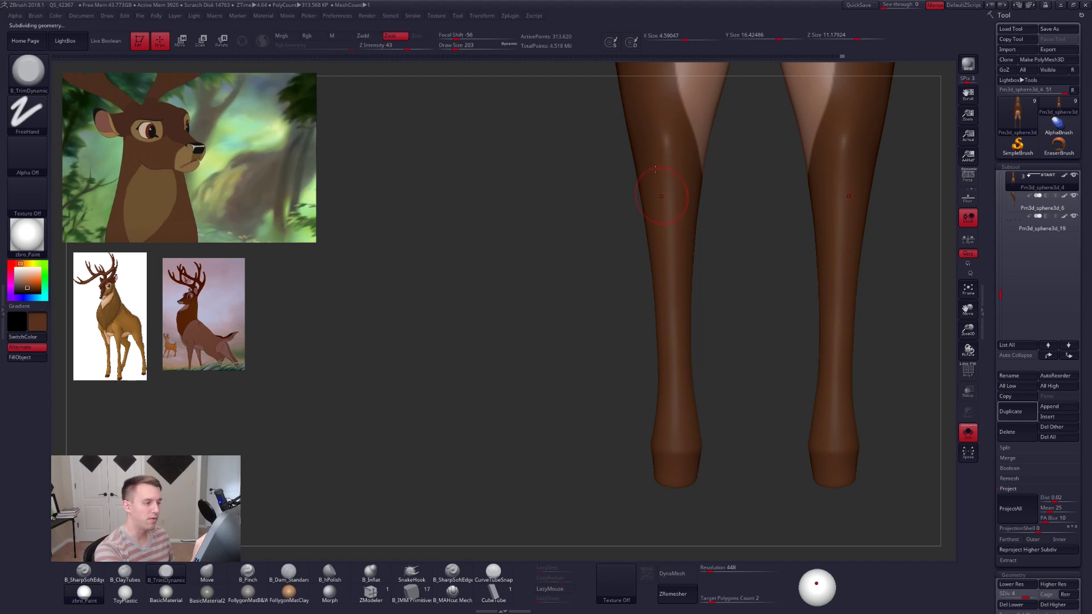
{"action": "key", "text": "d"}
Refine the back contour of the lower hind legs at subdivision level 2 with the Move brush at size 414.
{"action": "mouse_move", "coordinate": [580, 347]}
{"action": "left_mouse_down"}
{"action": "mouse_move", "coordinate": [714, 330]}
{"action": "mouse_move", "coordinate": [652, 364]}
{"action": "mouse_move", "coordinate": [685, 325]}
{"action": "left_mouse_up"}
{"action": "key", "text": "space"}
{"action": "left_click", "coordinate": [698, 309]}
{"action": "key", "text": "space"}
{"action": "left_click", "coordinate": [681, 322]}
{"action": "key", "text": "shift+d"}
{"action": "key", "text": "shift+d"}
{"action": "key", "text": "b"}
{"action": "key", "text": "m"}
{"action": "key", "text": "v"}
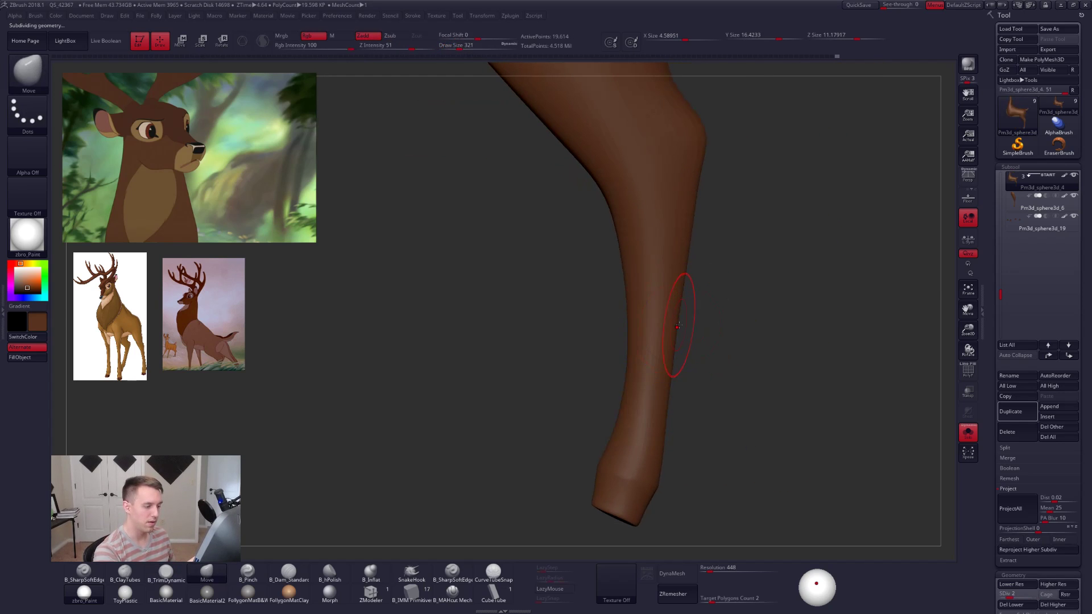
{"action": "key", "text": "shift+d"}
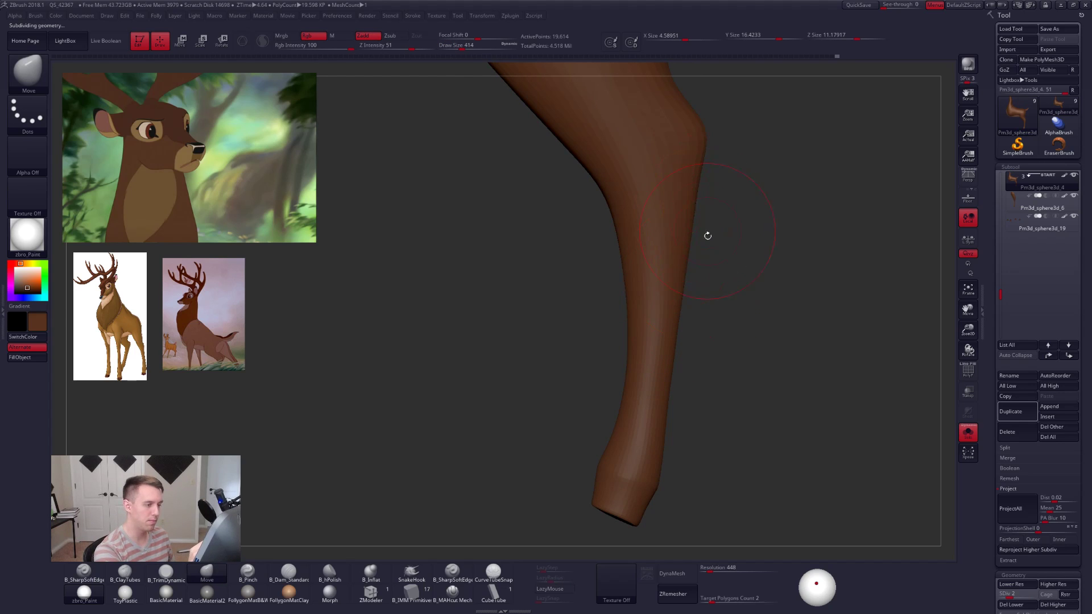
Raise the hind-leg mesh to subdivision level 5, show the whole stag again and select the front-leg subtool.
{"action": "mouse_move", "coordinate": [707, 235]}
{"action": "left_mouse_down"}
{"action": "mouse_move", "coordinate": [684, 317]}
{"action": "mouse_move", "coordinate": [721, 391]}
{"action": "mouse_move", "coordinate": [788, 424]}
{"action": "left_mouse_up"}
{"action": "key", "text": "d"}
{"action": "key", "text": "d"}
{"action": "key", "text": "d"}
{"action": "key", "text": "alt+s"}
{"action": "left_click", "coordinate": [555, 323], "text": "alt"}
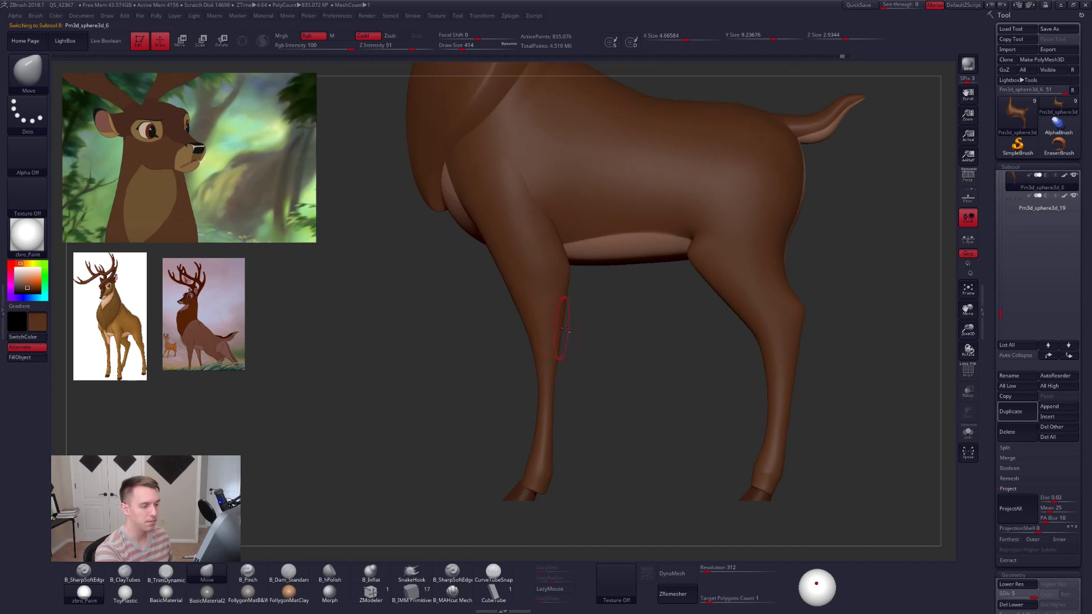
Turn on perspective and examine the stag's legs and overall proportions from the side.
{"action": "left_click_drag", "start_coordinate": [636, 390], "coordinate": [665, 392], "text": "alt"}
{"action": "left_click_drag", "start_coordinate": [820, 439], "coordinate": [759, 426], "text": "alt"}
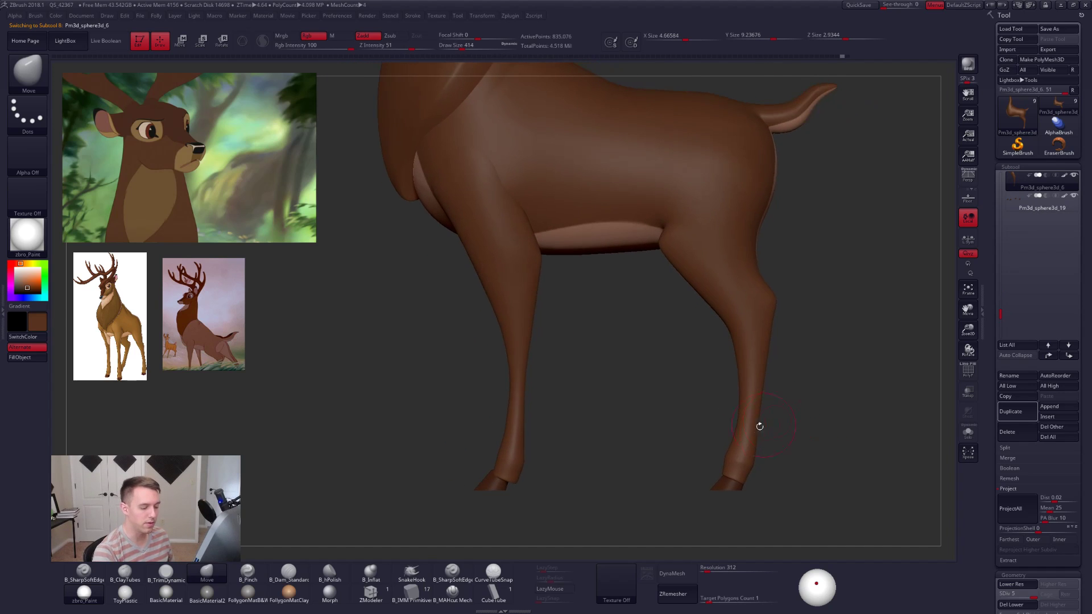
{"action": "left_click_drag", "start_coordinate": [737, 494], "coordinate": [605, 432], "text": "alt"}
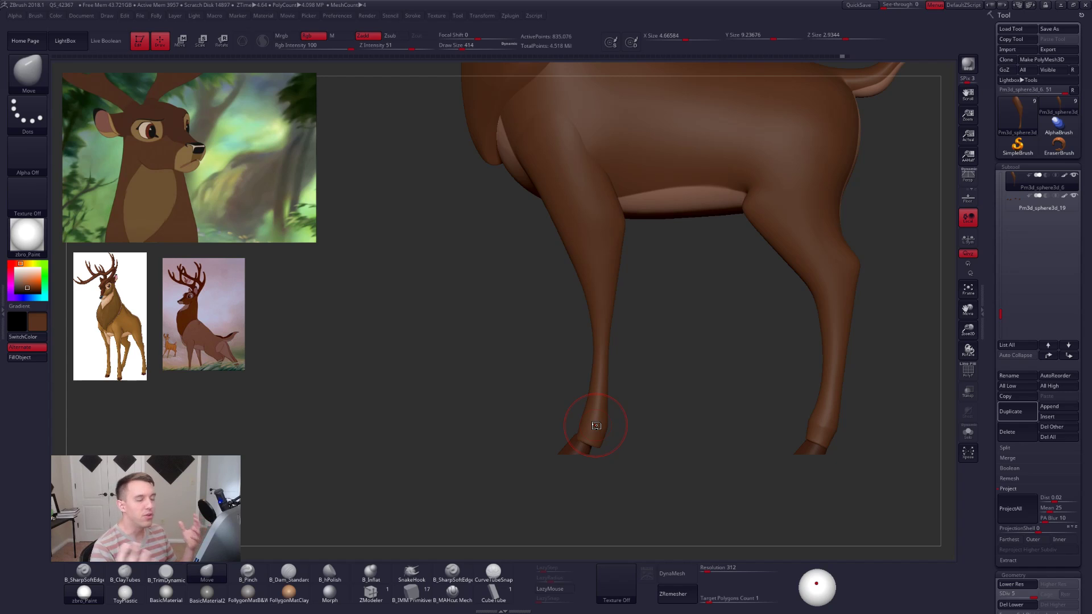
{"action": "left_click", "coordinate": [969, 180]}
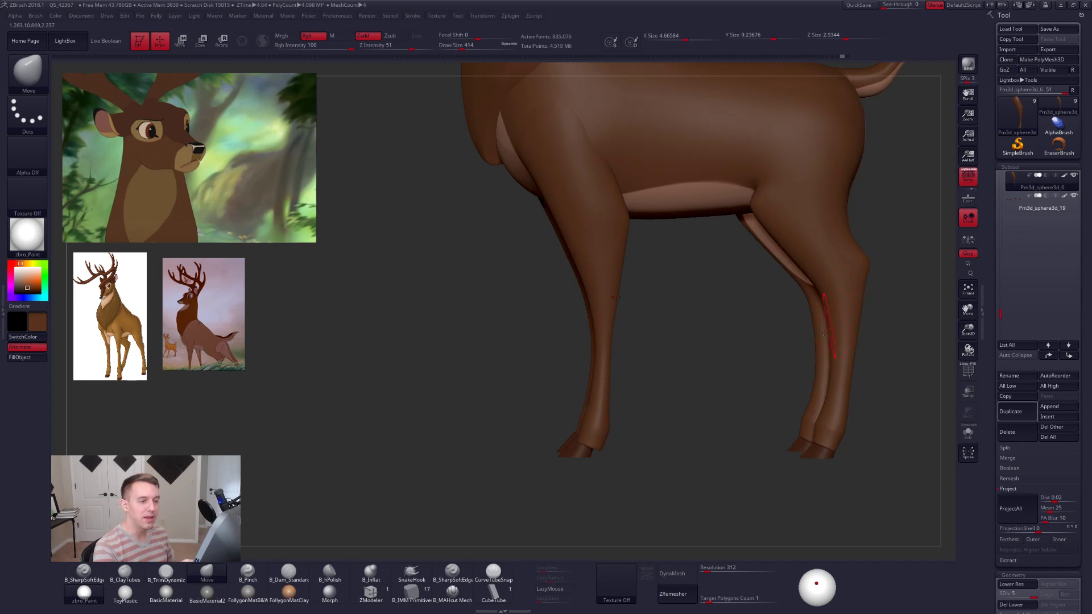
{"action": "left_click_drag", "start_coordinate": [780, 336], "coordinate": [726, 377], "text": "alt"}
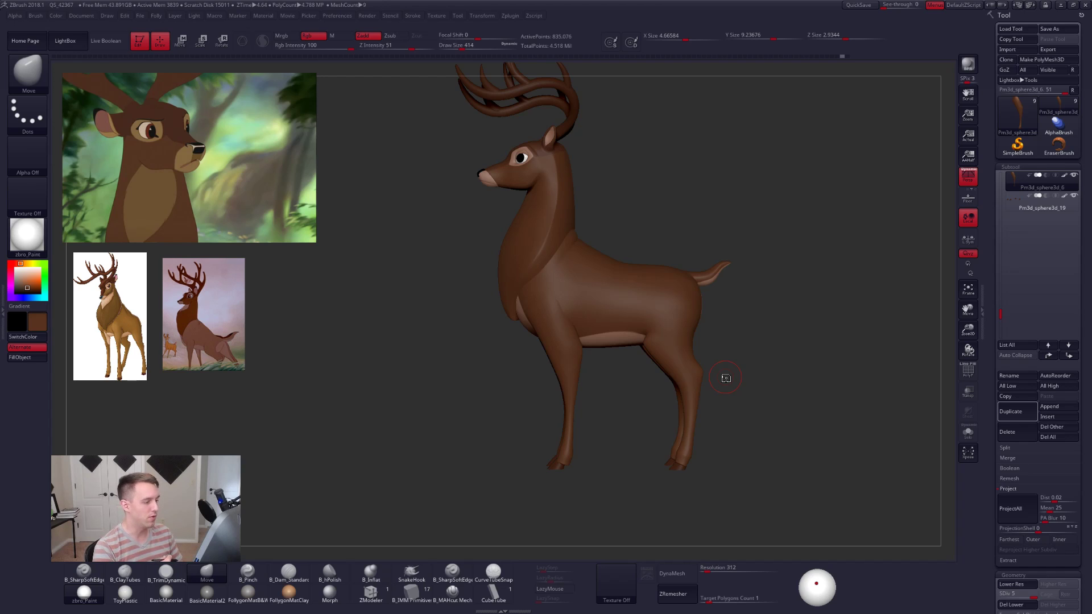
{"action": "mouse_move", "coordinate": [592, 363]}
{"action": "left_mouse_down", "text": "alt"}
{"action": "mouse_move", "coordinate": [579, 308]}
{"action": "mouse_move", "coordinate": [592, 367]}
{"action": "left_mouse_up", "text": "alt"}
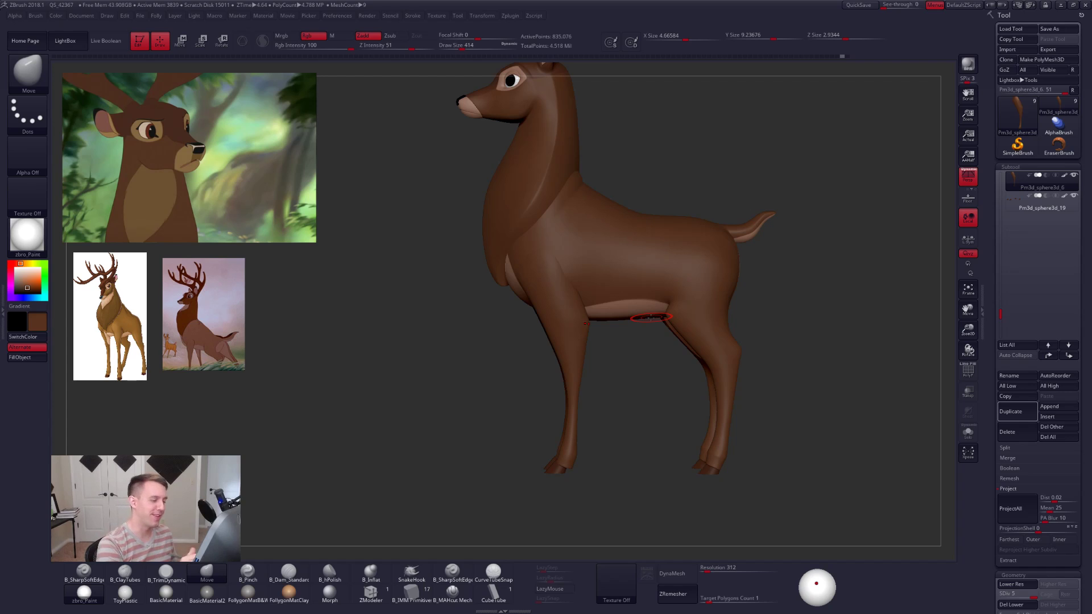
{"action": "right_click_drag", "start_coordinate": [713, 294], "coordinate": [767, 350], "text": "alt"}
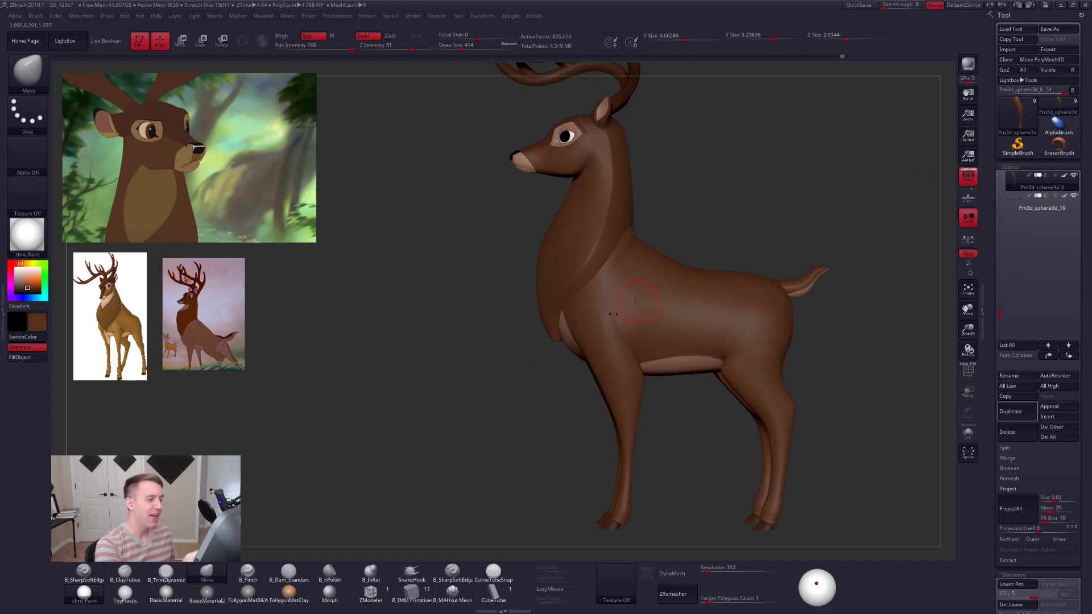
Check the front legs' wireframe at the shoulders and adjust their tops with Smooth and the Move brush at size 576.
{"action": "mouse_move", "coordinate": [612, 299]}
{"action": "right_mouse_down"}
{"action": "mouse_move", "coordinate": [641, 310]}
{"action": "mouse_move", "coordinate": [656, 301]}
{"action": "mouse_move", "coordinate": [651, 318]}
{"action": "right_mouse_up"}
{"action": "key", "text": "shift+f"}
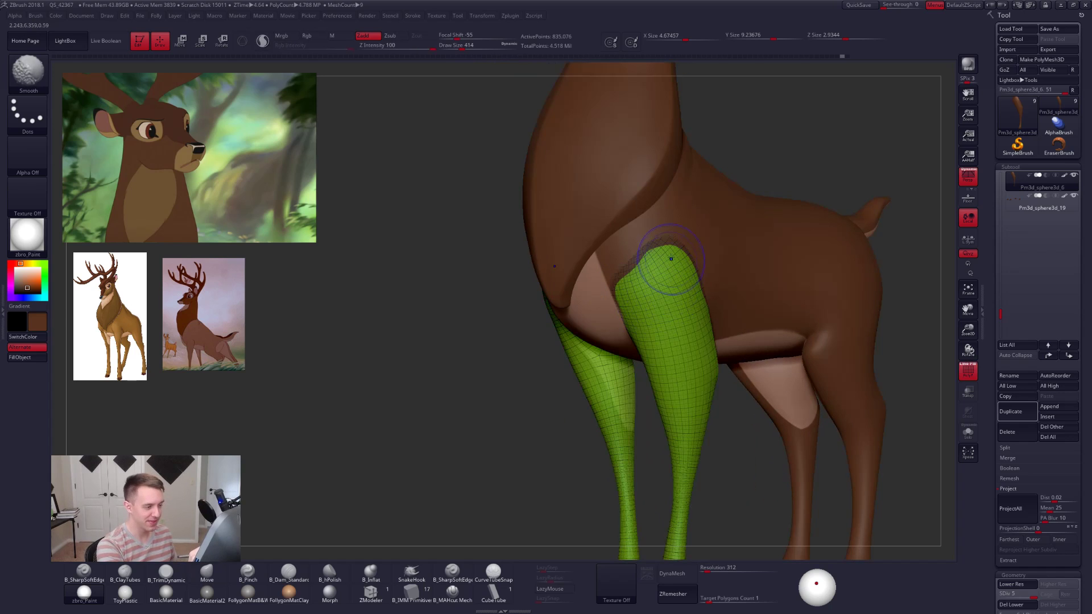
{"action": "key", "text": "shift+f"}
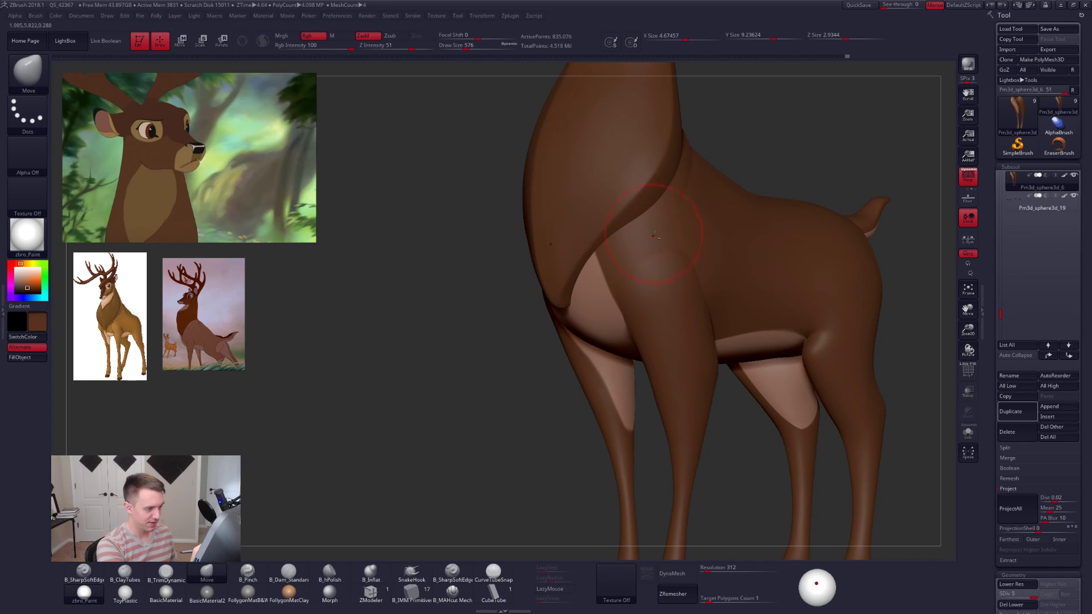
{"action": "right_click_drag", "start_coordinate": [665, 244], "coordinate": [648, 253]}
{"action": "left_click_drag", "start_coordinate": [654, 296], "coordinate": [654, 307], "text": "shift"}
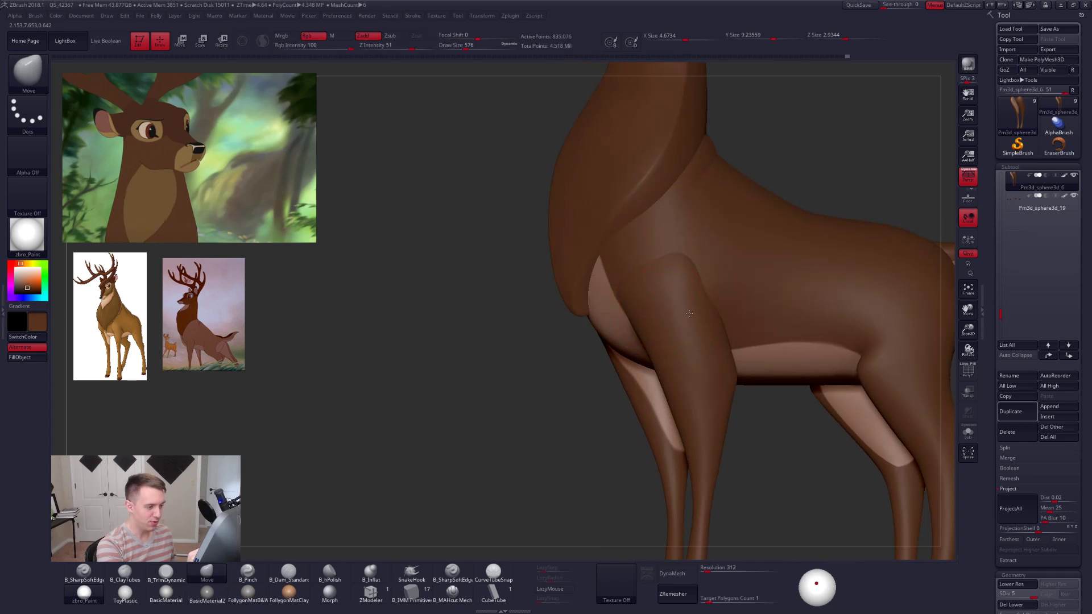
Adjust the front legs at subdivision level 1 with the Move brush at size 595 and return them to level 5.
{"action": "mouse_move", "coordinate": [631, 293]}
{"action": "right_mouse_down"}
{"action": "mouse_move", "coordinate": [666, 308]}
{"action": "mouse_move", "coordinate": [670, 383]}
{"action": "mouse_move", "coordinate": [741, 495]}
{"action": "mouse_move", "coordinate": [745, 409]}
{"action": "right_mouse_up"}
{"action": "key", "text": "shift+d"}
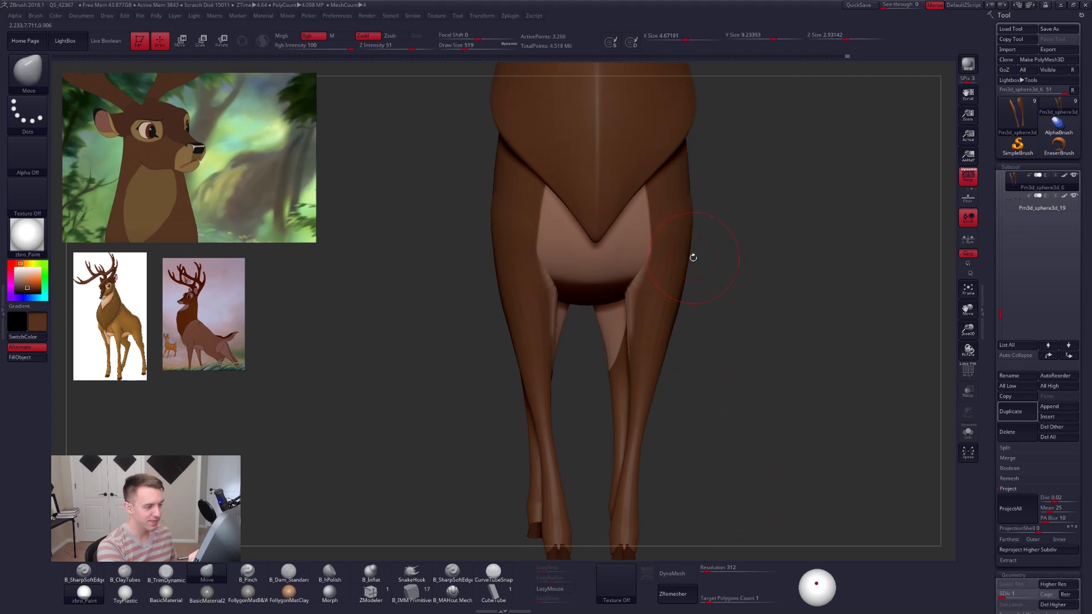
{"action": "right_click_drag", "start_coordinate": [697, 273], "coordinate": [689, 375]}
{"action": "right_click_drag", "start_coordinate": [746, 454], "coordinate": [728, 476]}
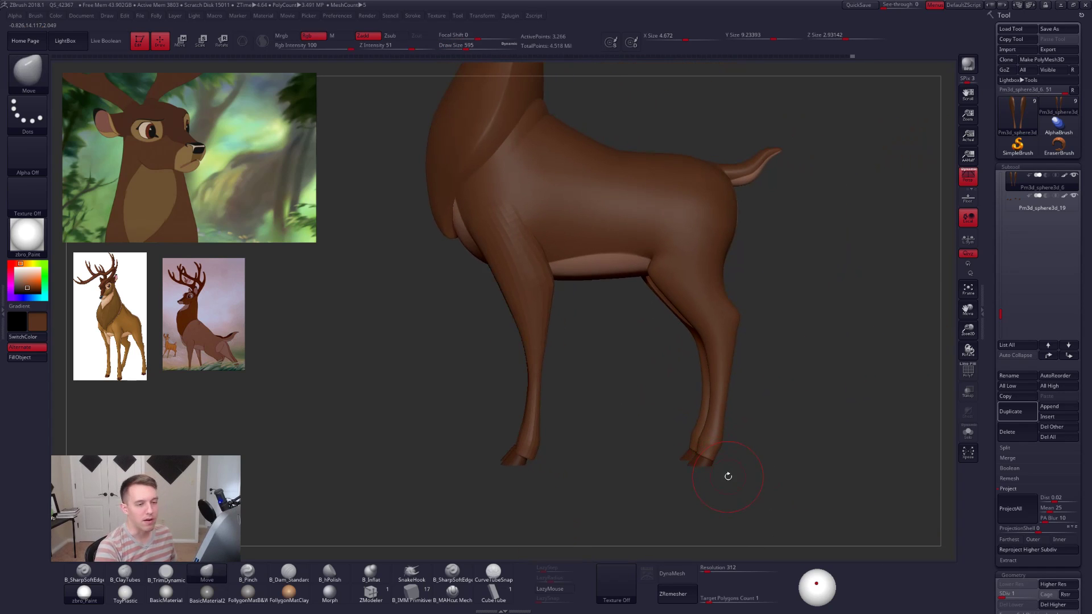
{"action": "key", "text": "d"}
{"action": "key", "text": "d"}
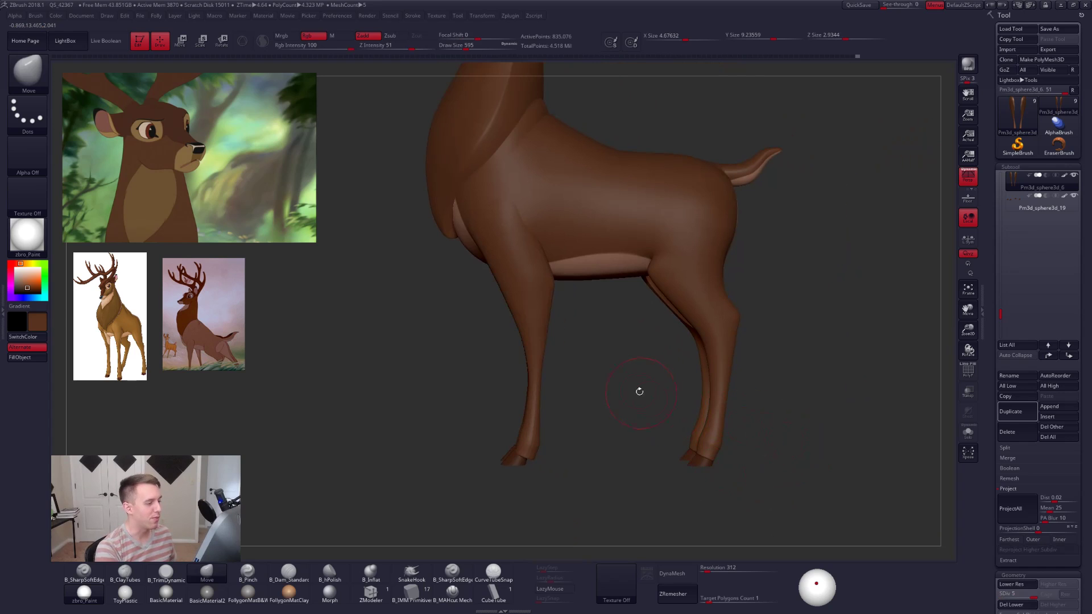
Isolate the front legs and smooth their upper ends at subdivision level 3, checking the wireframe.
{"action": "right_click_drag", "start_coordinate": [639, 390], "coordinate": [623, 426], "text": "alt"}
{"action": "mouse_move", "coordinate": [556, 359]}
{"action": "right_mouse_down", "text": "alt"}
{"action": "mouse_move", "coordinate": [603, 355]}
{"action": "mouse_move", "coordinate": [563, 355]}
{"action": "mouse_move", "coordinate": [598, 317]}
{"action": "right_mouse_up", "text": "alt"}
{"action": "key", "text": "alt+s"}
{"action": "key", "text": "s"}
{"action": "left_click_drag", "start_coordinate": [598, 317], "coordinate": [586, 317]}
{"action": "key", "text": "5"}
{"action": "key", "text": "space"}
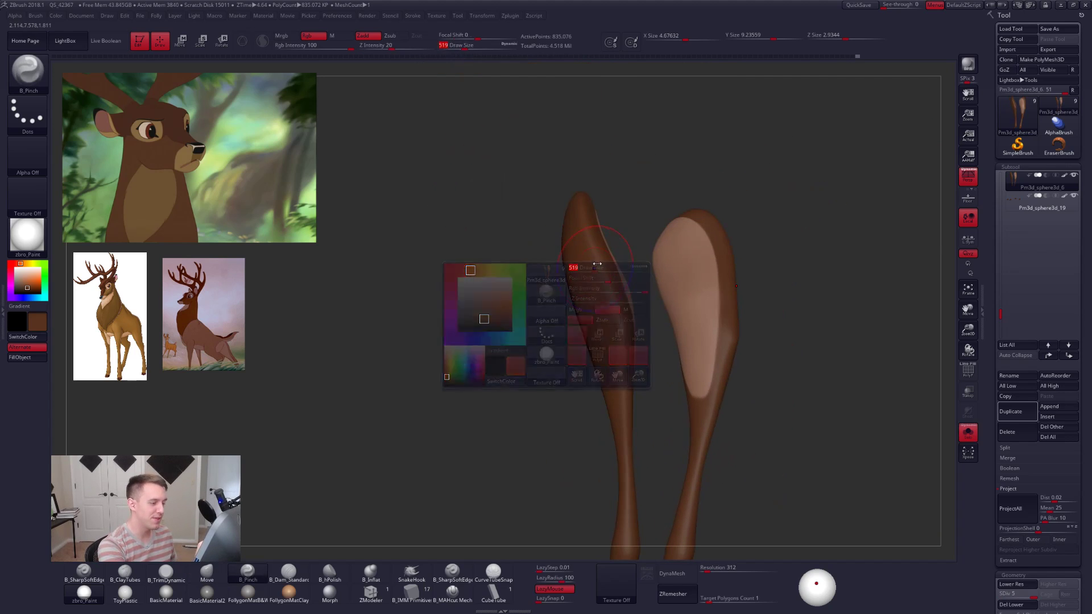
{"action": "key", "text": "shift"}
{"action": "key", "text": "shift+f"}
{"action": "key", "text": "shift+d"}
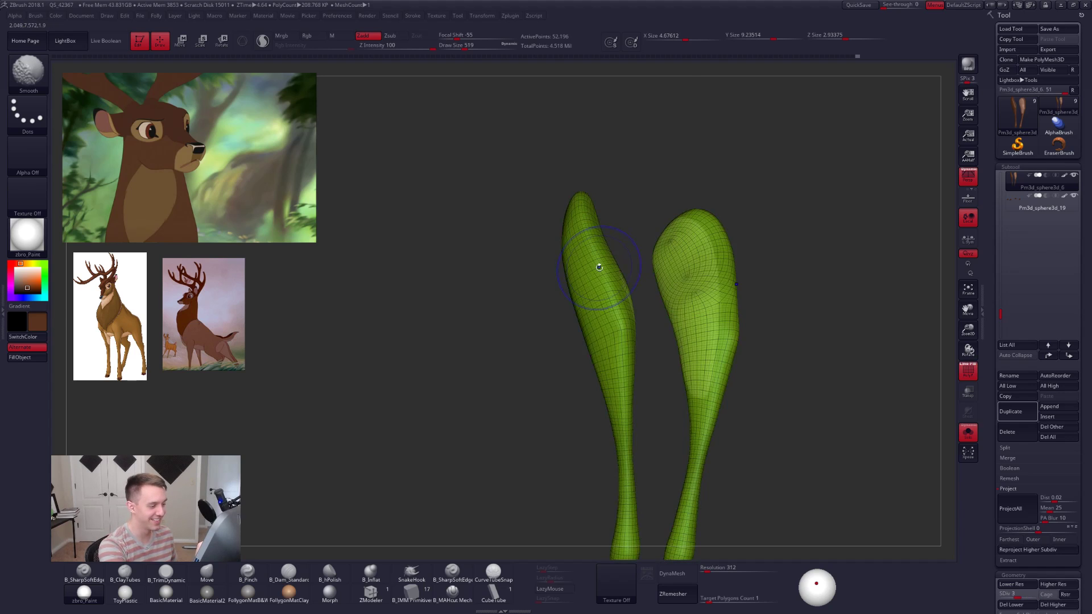
{"action": "key", "text": "shift+f"}
Reshape the tops of the front legs at subdivision level 1 with the Move brush at sizes 636 and 742.
{"action": "key", "text": "space"}
{"action": "key", "text": "s"}
{"action": "left_click_drag", "start_coordinate": [596, 246], "coordinate": [603, 245]}
{"action": "key", "text": "4"}
{"action": "right_click_drag", "start_coordinate": [602, 246], "coordinate": [598, 242]}
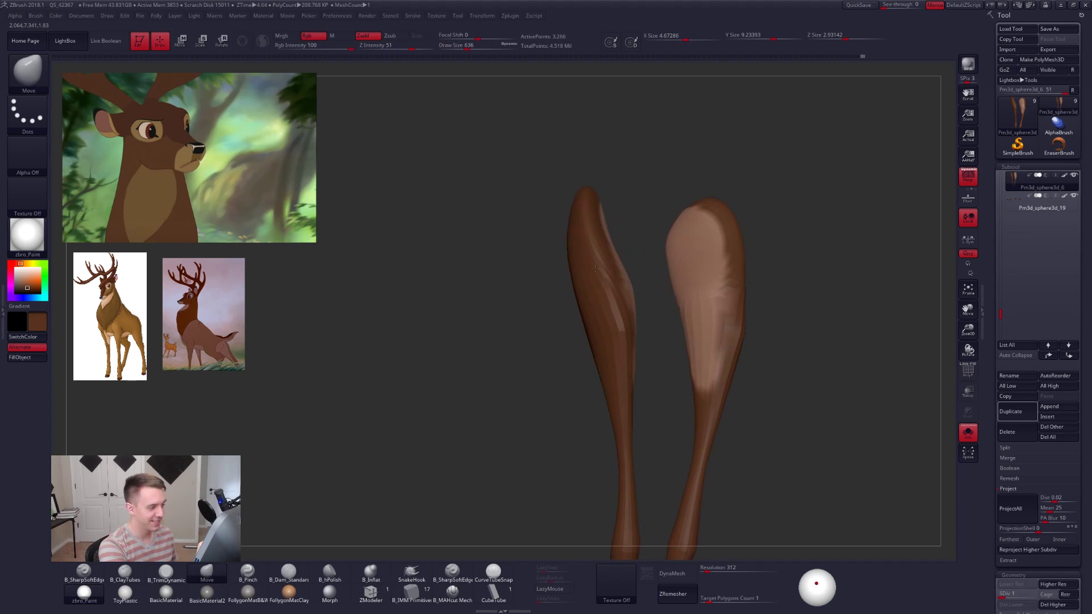
{"action": "key", "text": "alt+s"}
{"action": "key", "text": "s"}
{"action": "key", "text": "alt+s"}
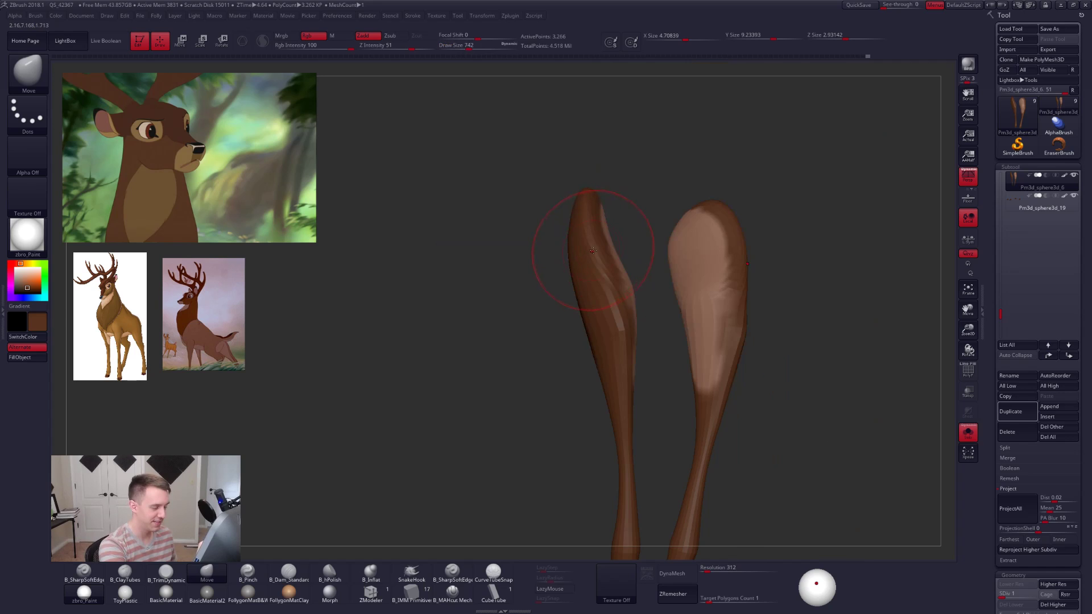
{"action": "key", "text": "alt+s"}
Select the torso subtool, lower it to subdivision level 2 and isolate it from the other parts.
{"action": "left_click", "coordinate": [598, 247], "text": "alt"}
{"action": "mouse_move", "coordinate": [598, 246]}
{"action": "right_mouse_down"}
{"action": "mouse_move", "coordinate": [651, 242]}
{"action": "mouse_move", "coordinate": [620, 247]}
{"action": "mouse_move", "coordinate": [640, 268]}
{"action": "mouse_move", "coordinate": [561, 247]}
{"action": "right_mouse_up"}
{"action": "key", "text": "shift+f"}
{"action": "key", "text": "shift+f"}
{"action": "key", "text": "space"}
{"action": "key", "text": "shift+d"}
{"action": "key", "text": "shift+d"}
{"action": "key", "text": "alt+s"}
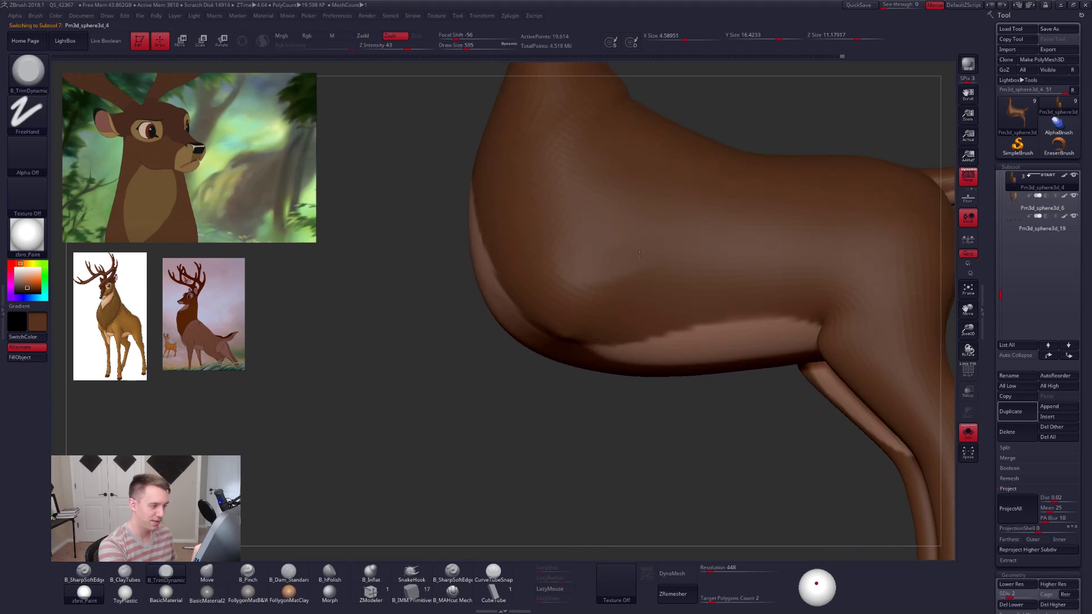
Flatten the torso's shoulder area with TrimDynamic at size 595 and smooth it.
{"action": "right_click_drag", "start_coordinate": [640, 254], "coordinate": [589, 220]}
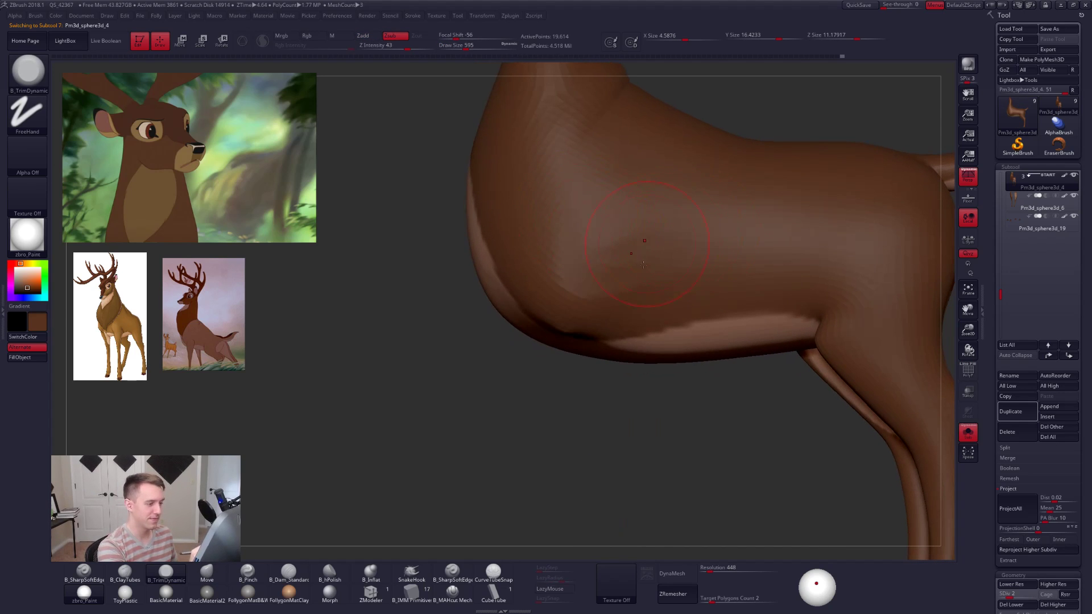
{"action": "right_click_drag", "start_coordinate": [644, 263], "coordinate": [579, 269]}
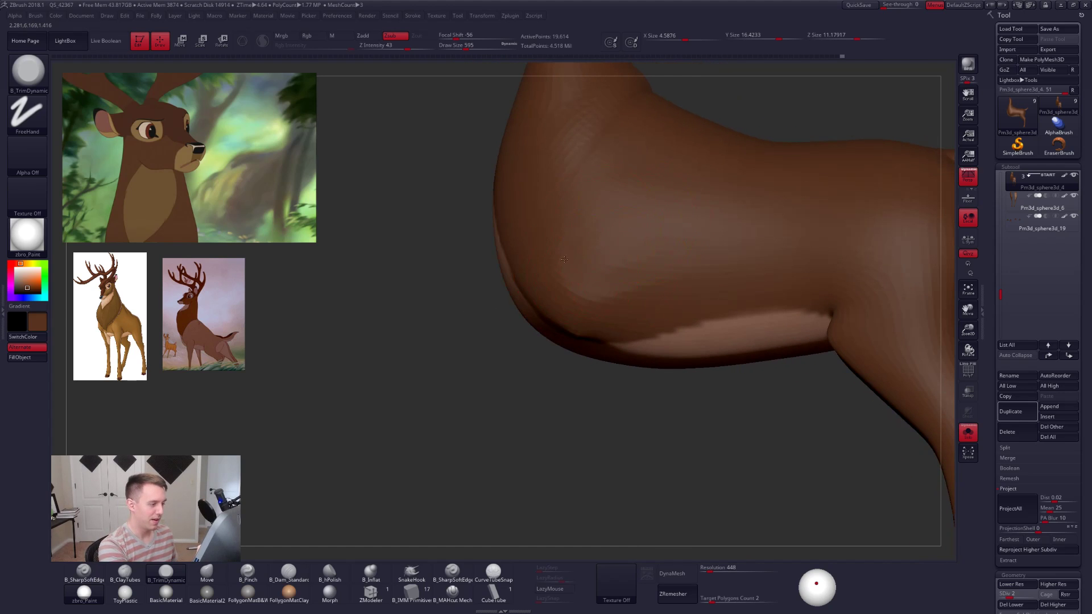
{"action": "key", "text": "shift"}
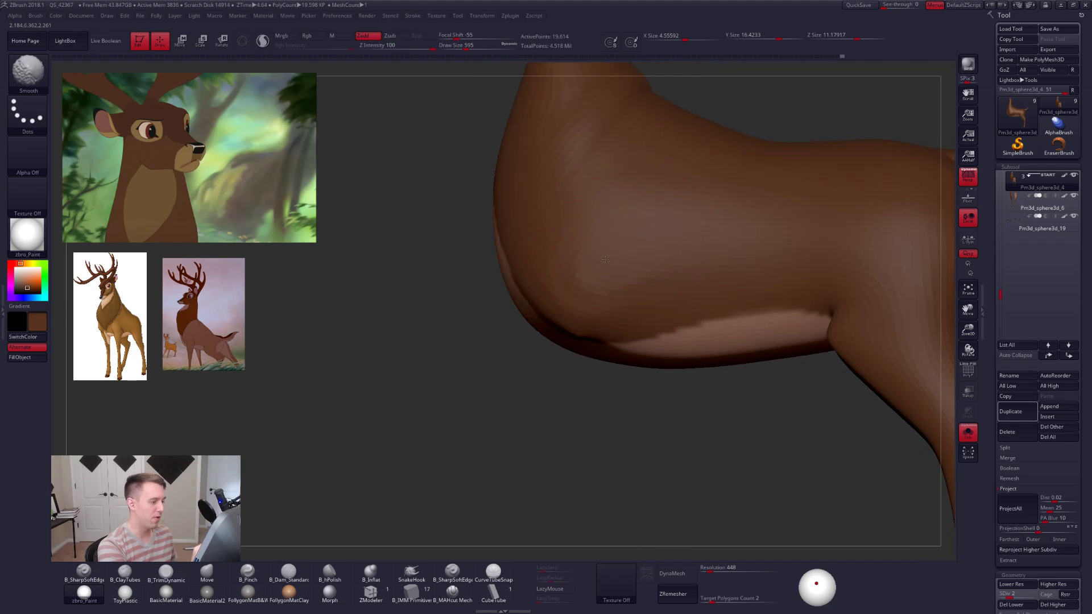
{"action": "mouse_move", "coordinate": [660, 241]}
{"action": "right_mouse_down"}
{"action": "mouse_move", "coordinate": [667, 250]}
{"action": "mouse_move", "coordinate": [633, 296]}
{"action": "mouse_move", "coordinate": [654, 279]}
{"action": "mouse_move", "coordinate": [650, 238]}
{"action": "mouse_move", "coordinate": [665, 261]}
{"action": "mouse_move", "coordinate": [643, 239]}
{"action": "right_mouse_up"}
Show the other parts again, raise the torso to subdivision level 4 and refine the shoulder and chest with TrimDynamic at size 430.
{"action": "key", "text": "alt+s"}
{"action": "key", "text": "shift"}
{"action": "key", "text": "d"}
{"action": "left_click_drag", "start_coordinate": [575, 341], "coordinate": [639, 289]}
{"action": "key", "text": "shift"}
{"action": "mouse_move", "coordinate": [625, 225]}
{"action": "right_mouse_down"}
{"action": "mouse_move", "coordinate": [624, 279]}
{"action": "mouse_move", "coordinate": [699, 306]}
{"action": "mouse_move", "coordinate": [745, 343]}
{"action": "right_mouse_up"}
{"action": "key", "text": "shift"}
{"action": "key", "text": "alt+s"}
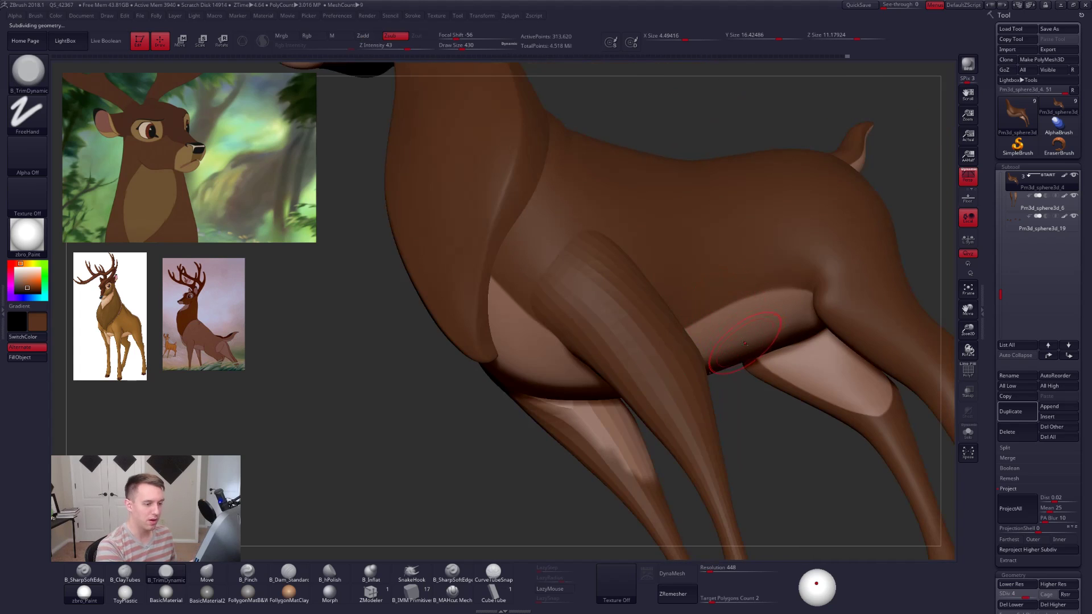
Smooth the torso's shoulder around the top of the front leg and check it from both sides.
{"action": "right_click_drag", "start_coordinate": [879, 348], "coordinate": [880, 390]}
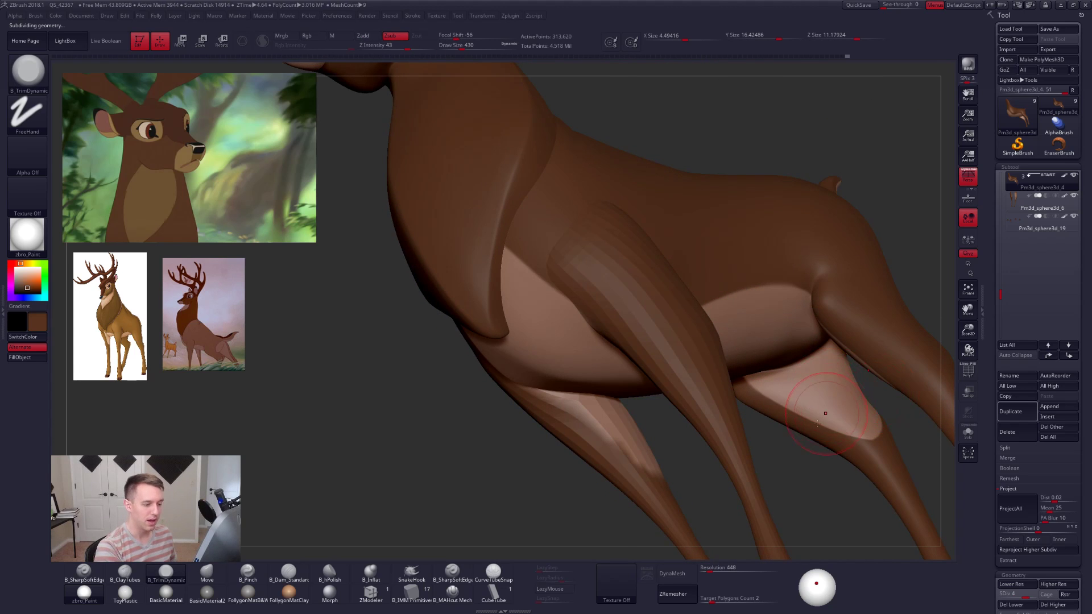
{"action": "right_click_drag", "start_coordinate": [821, 419], "coordinate": [717, 336]}
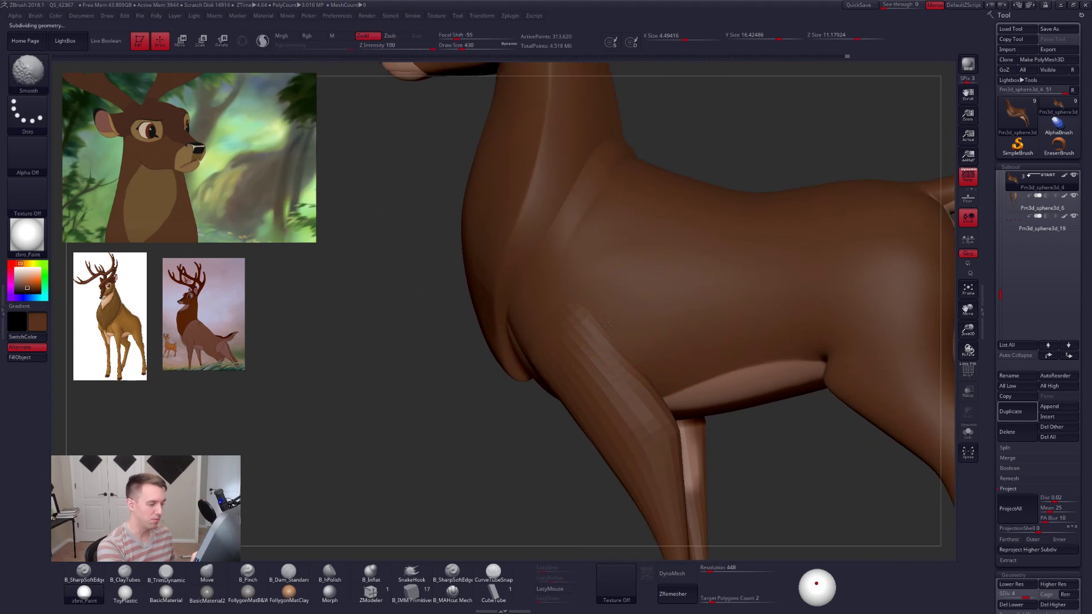
{"action": "left_click_drag", "start_coordinate": [596, 312], "coordinate": [621, 336], "text": "shift"}
{"action": "mouse_move", "coordinate": [632, 308]}
{"action": "right_mouse_down"}
{"action": "mouse_move", "coordinate": [585, 292]}
{"action": "mouse_move", "coordinate": [633, 299]}
{"action": "mouse_move", "coordinate": [609, 337]}
{"action": "mouse_move", "coordinate": [648, 309]}
{"action": "mouse_move", "coordinate": [636, 359]}
{"action": "mouse_move", "coordinate": [618, 351]}
{"action": "mouse_move", "coordinate": [665, 344]}
{"action": "right_mouse_up"}
{"action": "right_click", "coordinate": [647, 309]}
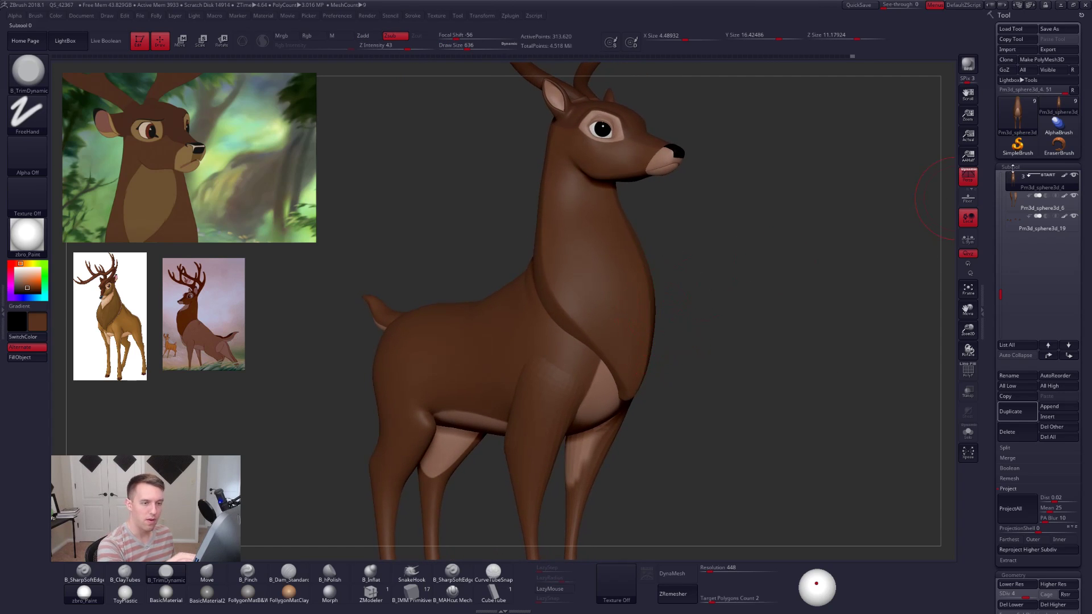
Hide everything except the body and legs and lower the torso to subdivision level 1.
{"action": "scroll", "coordinate": [1013, 166], "scroll_direction": "up", "scroll_amount": 3}
{"action": "left_click", "coordinate": [1073, 175]}
{"action": "right_click_drag", "start_coordinate": [780, 310], "coordinate": [782, 462]}
{"action": "key", "text": "shift+d"}
{"action": "key", "text": "shift+d"}
{"action": "key", "text": "shift+d"}
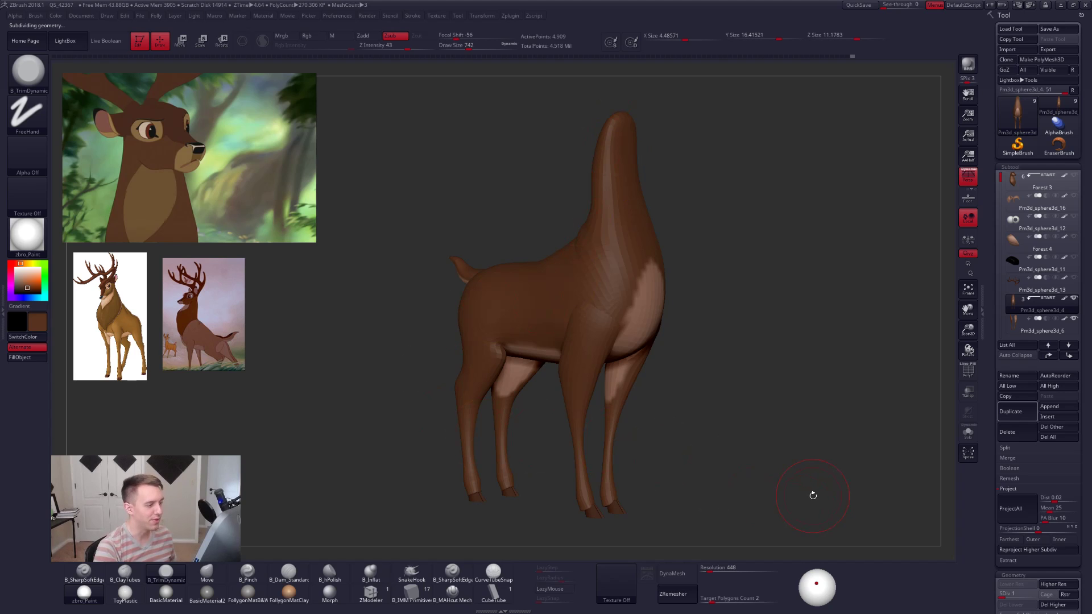
Raise the torso to subdivision level 5 and add vertical ClayTubes strokes at size 81 near the top of the neck.
{"action": "key", "text": "d"}
{"action": "key", "text": "d"}
{"action": "key", "text": "d"}
{"action": "key", "text": "d"}
{"action": "right_click_drag", "start_coordinate": [680, 279], "coordinate": [592, 250]}
{"action": "right_click_drag", "start_coordinate": [631, 173], "coordinate": [657, 341], "text": "alt"}
{"action": "key", "text": "2"}
{"action": "key", "text": "s"}
{"action": "left_click", "coordinate": [581, 218]}
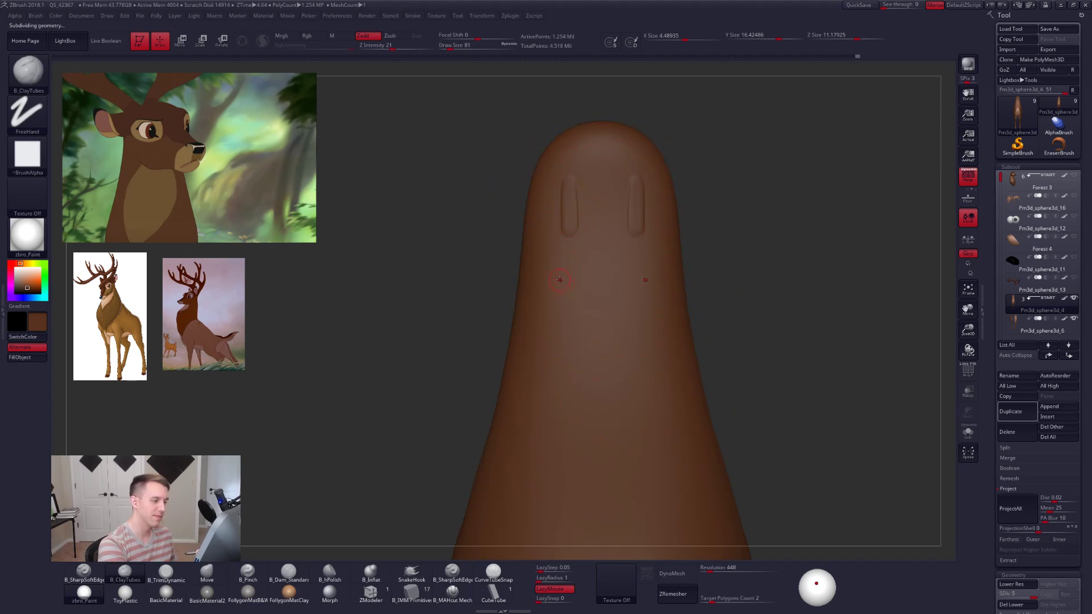
Examine the headless body from several angles and turn off perspective for the front view.
{"action": "right_click_drag", "start_coordinate": [613, 322], "coordinate": [781, 532]}
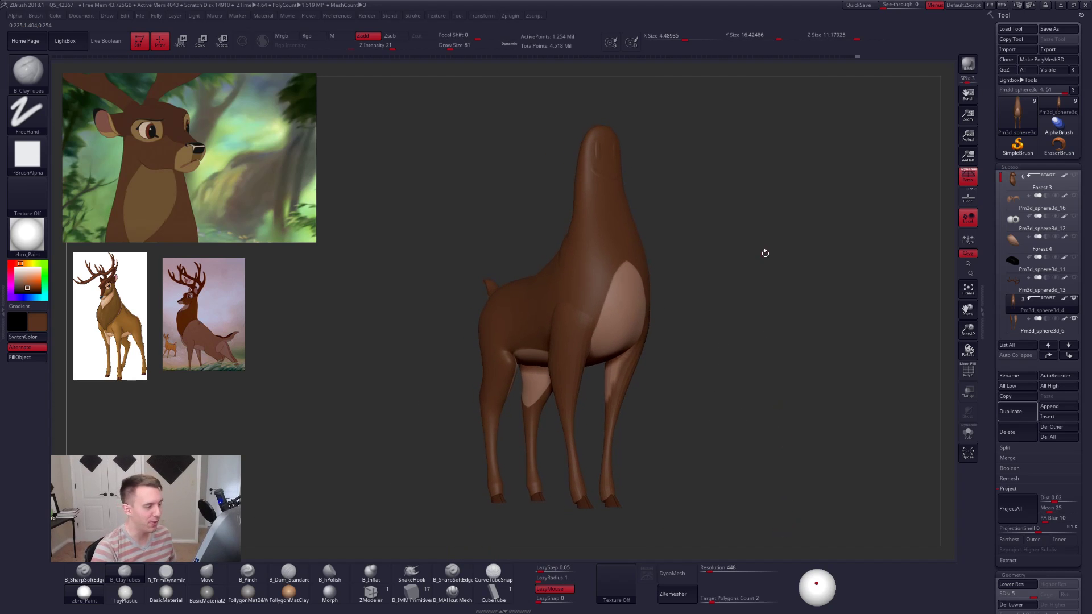
{"action": "right_click_drag", "start_coordinate": [766, 253], "coordinate": [726, 258]}
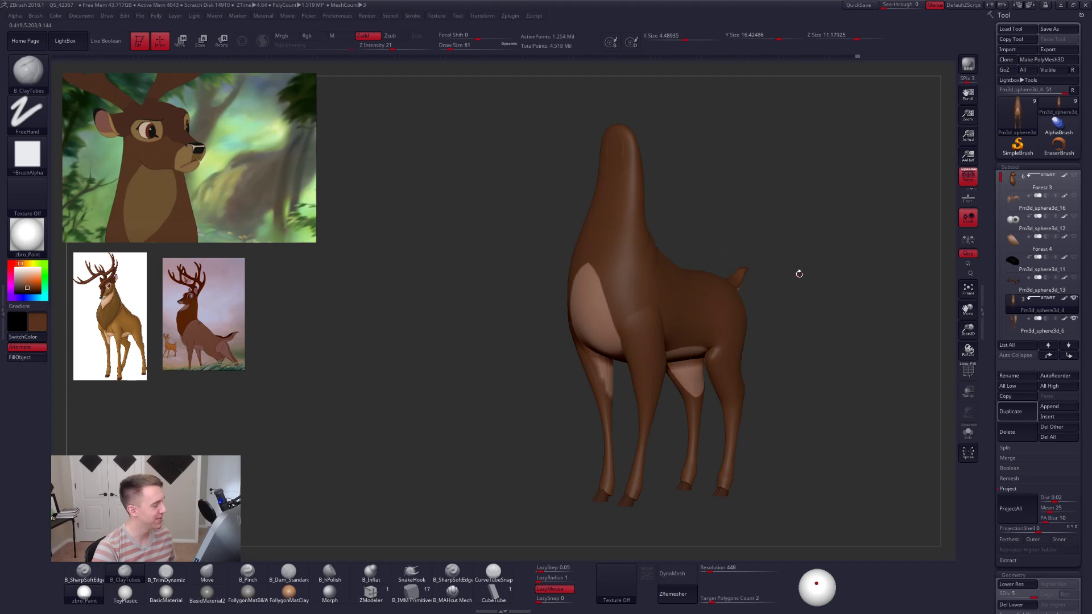
{"action": "right_click_drag", "start_coordinate": [888, 248], "coordinate": [846, 240]}
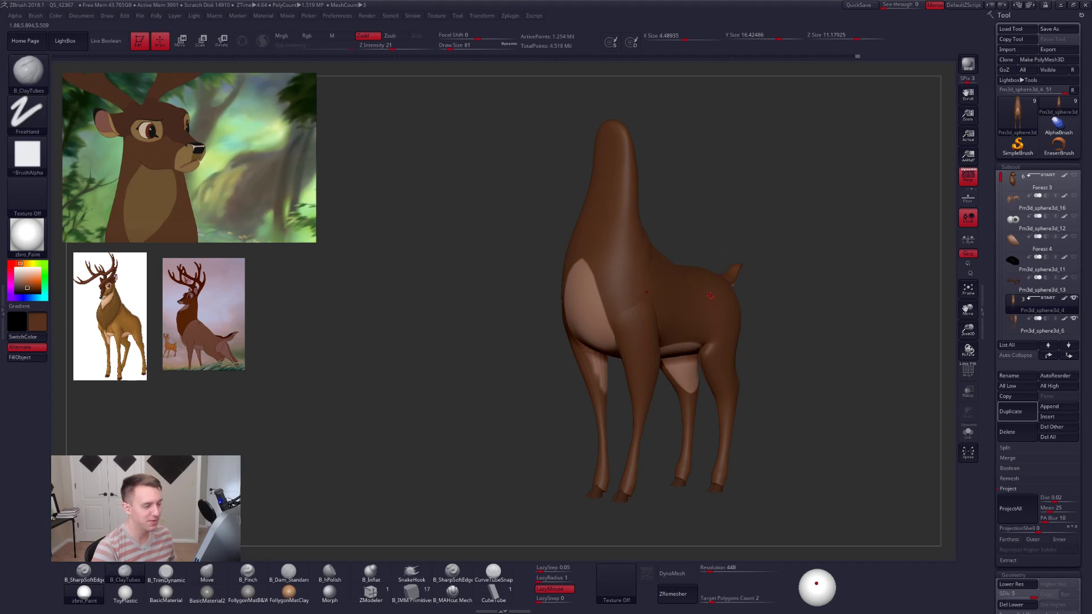
{"action": "right_click_drag", "start_coordinate": [710, 296], "coordinate": [779, 318]}
{"action": "right_click_drag", "start_coordinate": [780, 319], "coordinate": [682, 298], "text": "alt"}
{"action": "left_click", "coordinate": [969, 178]}
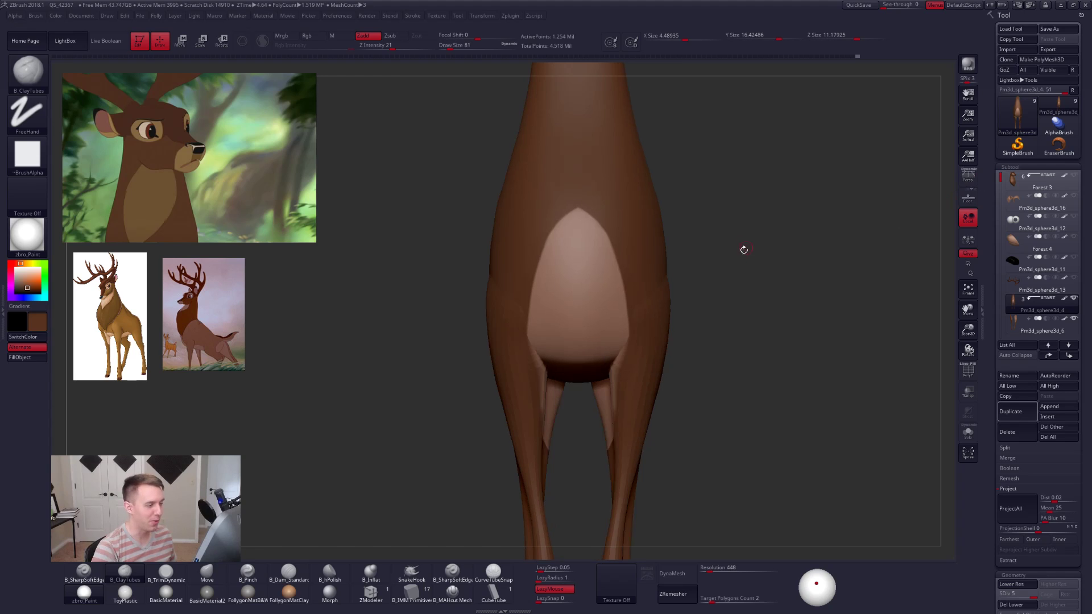
Lower the torso to subdivision level 2 and reshape the sides of the chest with the Move brush.
{"action": "right_click_drag", "start_coordinate": [743, 247], "coordinate": [739, 256]}
{"action": "key", "text": "shift+d"}
{"action": "key", "text": "shift+d"}
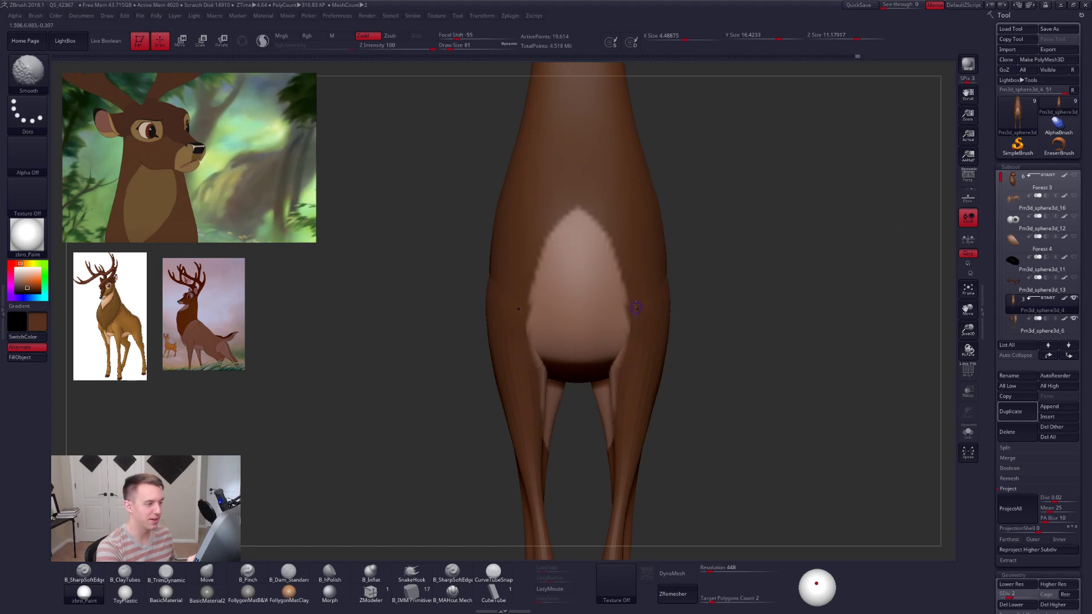
{"action": "key", "text": "space"}
{"action": "left_click_drag", "start_coordinate": [651, 258], "coordinate": [669, 258]}
{"action": "key", "text": "b"}
{"action": "key", "text": "m"}
{"action": "key", "text": "v"}
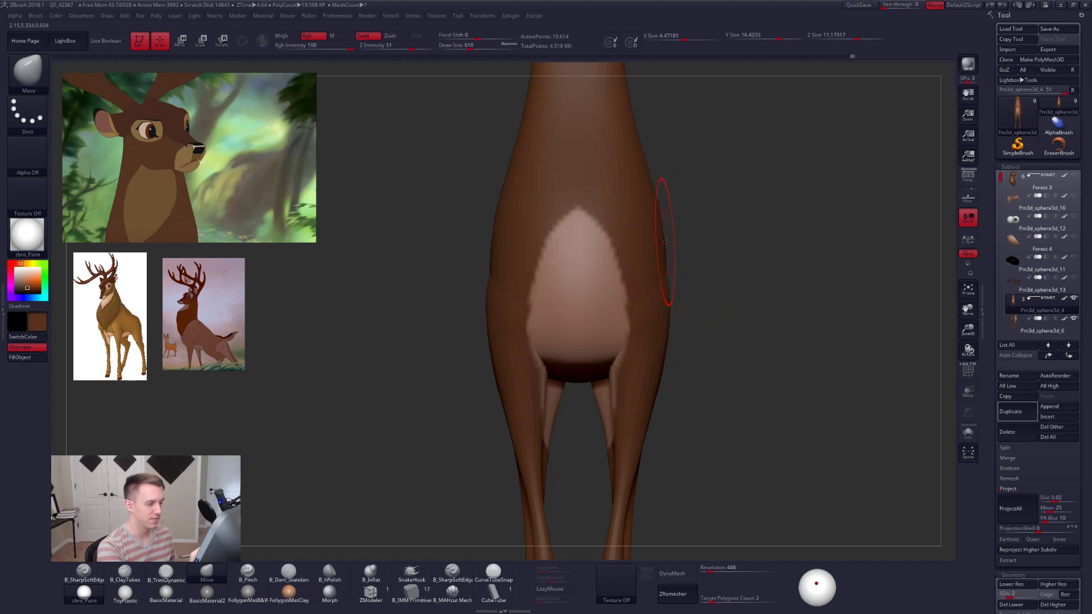
Refine the torso's side contours at the flanks and rump with the Move brush, working from behind and above.
{"action": "right_click_drag", "start_coordinate": [697, 296], "coordinate": [549, 319]}
{"action": "key", "text": "shift+s"}
{"action": "right_click_drag", "start_coordinate": [668, 329], "coordinate": [632, 319], "text": "alt"}
{"action": "left_click_drag", "start_coordinate": [636, 318], "coordinate": [651, 322]}
{"action": "right_click_drag", "start_coordinate": [654, 323], "coordinate": [578, 290], "text": "alt"}
{"action": "key", "text": "shift+s"}
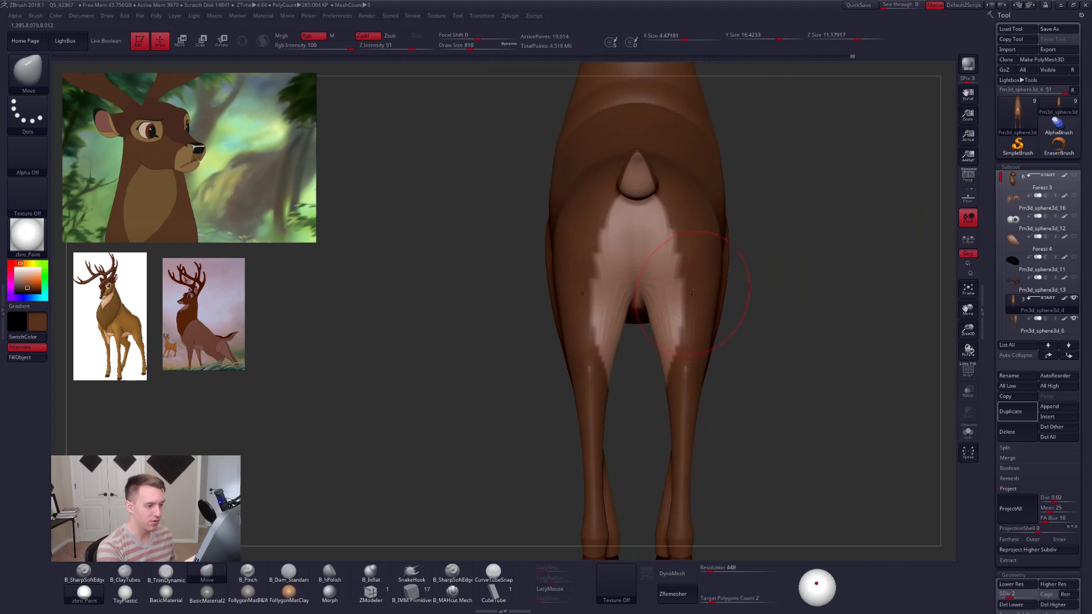
{"action": "right_click_drag", "start_coordinate": [692, 260], "coordinate": [705, 345]}
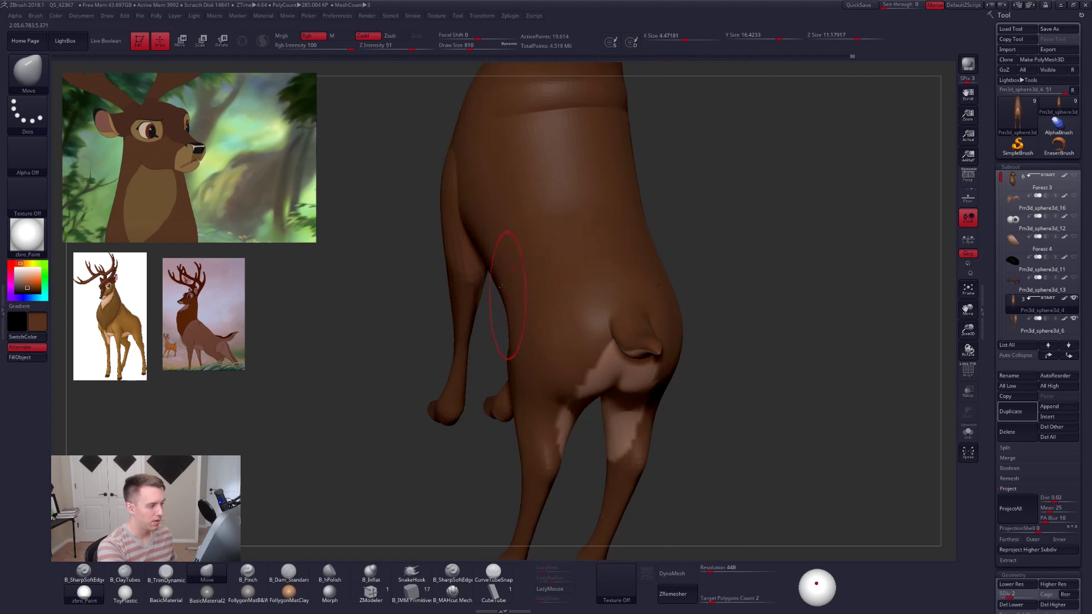
{"action": "right_click_drag", "start_coordinate": [567, 301], "coordinate": [565, 335], "text": "alt"}
{"action": "mouse_move", "coordinate": [748, 355]}
{"action": "right_mouse_down"}
{"action": "mouse_move", "coordinate": [698, 348]}
{"action": "mouse_move", "coordinate": [710, 414]}
{"action": "mouse_move", "coordinate": [677, 399]}
{"action": "right_mouse_up"}
{"action": "key", "text": "5"}
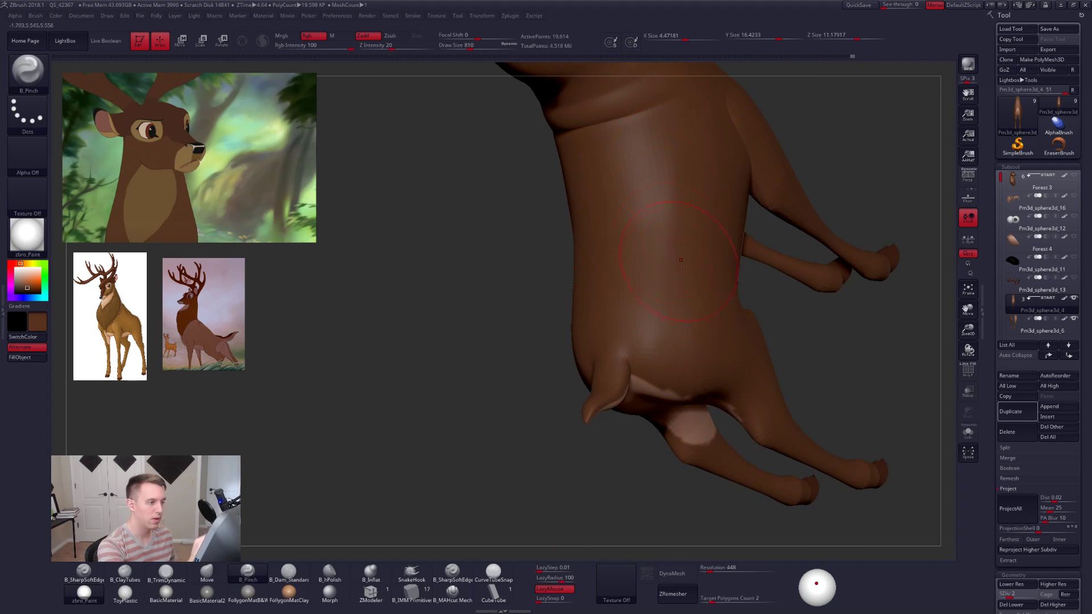
{"action": "mouse_move", "coordinate": [681, 267]}
{"action": "right_mouse_down"}
{"action": "mouse_move", "coordinate": [673, 230]}
{"action": "mouse_move", "coordinate": [677, 262]}
{"action": "right_mouse_up"}
{"action": "key", "text": "4"}
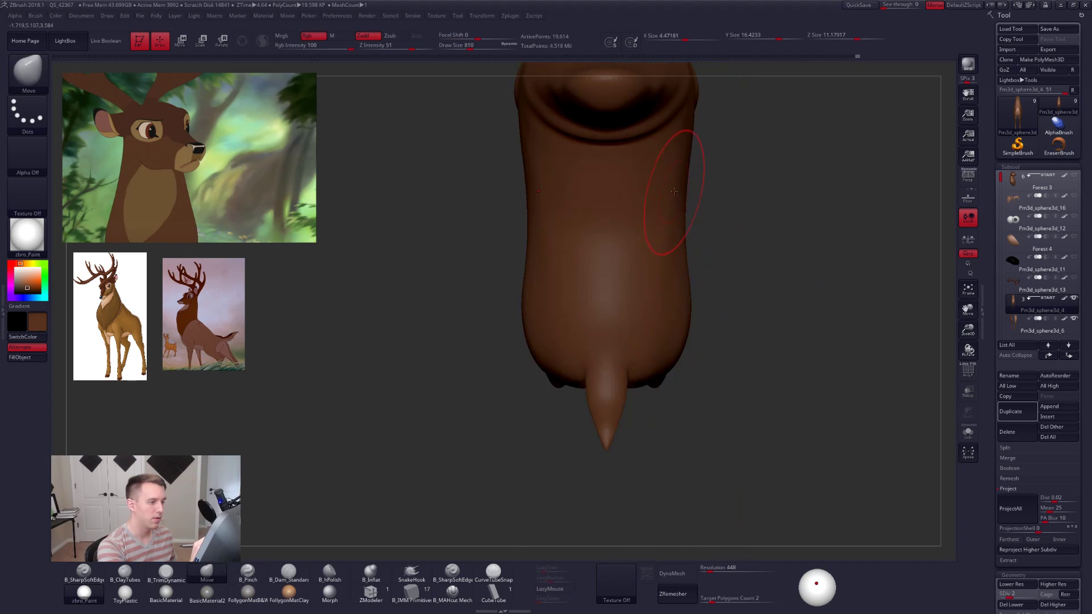
{"action": "mouse_move", "coordinate": [668, 301]}
{"action": "right_mouse_down"}
{"action": "mouse_move", "coordinate": [655, 296]}
{"action": "mouse_move", "coordinate": [701, 320]}
{"action": "mouse_move", "coordinate": [638, 338]}
{"action": "mouse_move", "coordinate": [612, 330]}
{"action": "right_mouse_up"}
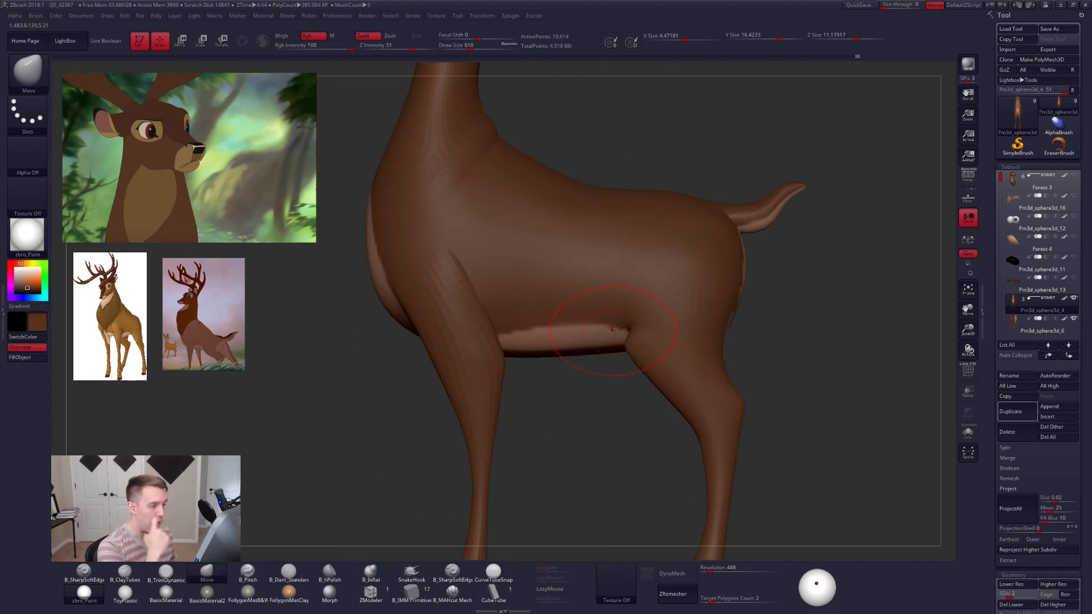
Measure the torso's height from the belly to the back with a Transpose line.
{"action": "key", "text": "w"}
{"action": "left_click_drag", "start_coordinate": [594, 348], "coordinate": [593, 166]}
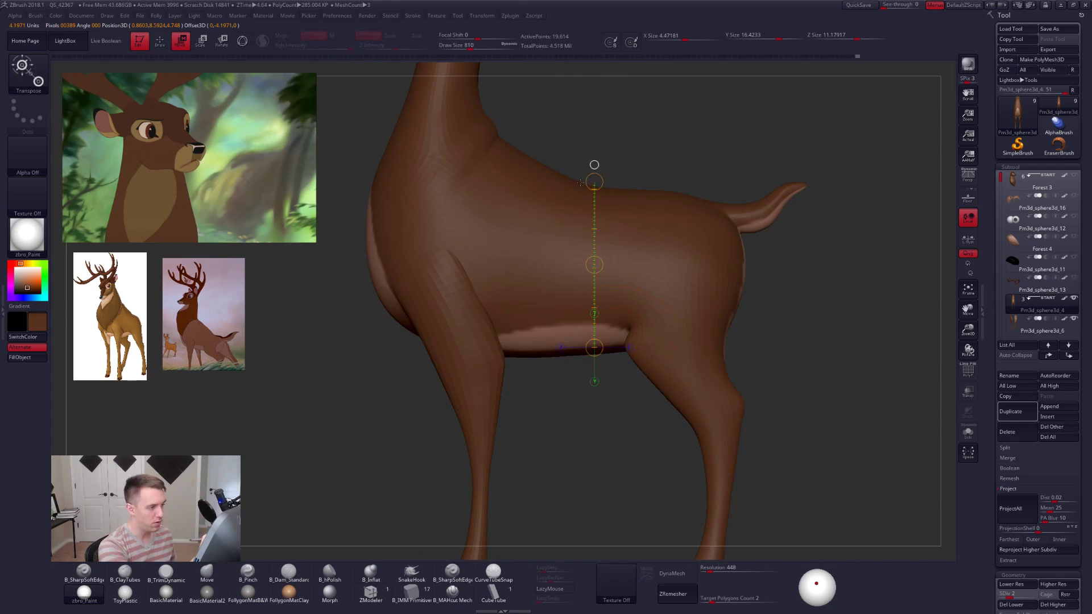
{"action": "key", "text": "q"}
Show all parts of the stag again and frame the body from the side.
{"action": "mouse_move", "coordinate": [590, 349]}
{"action": "right_mouse_down", "text": "alt"}
{"action": "mouse_move", "coordinate": [650, 344]}
{"action": "mouse_move", "coordinate": [654, 352]}
{"action": "mouse_move", "coordinate": [636, 335]}
{"action": "mouse_move", "coordinate": [636, 313]}
{"action": "right_mouse_up", "text": "alt"}
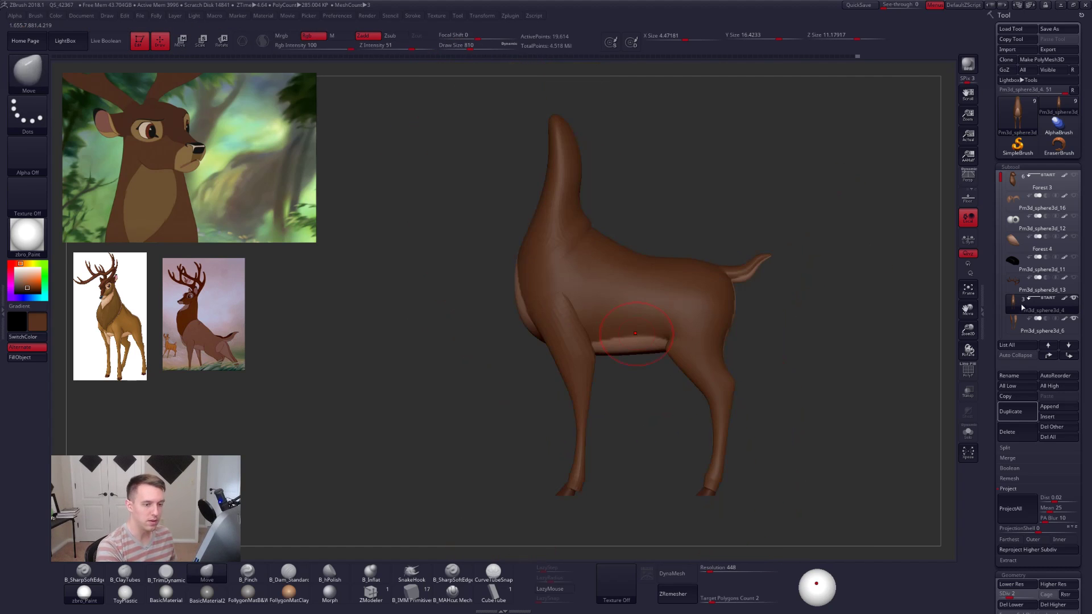
{"action": "left_click", "coordinate": [1074, 298], "text": "shift"}
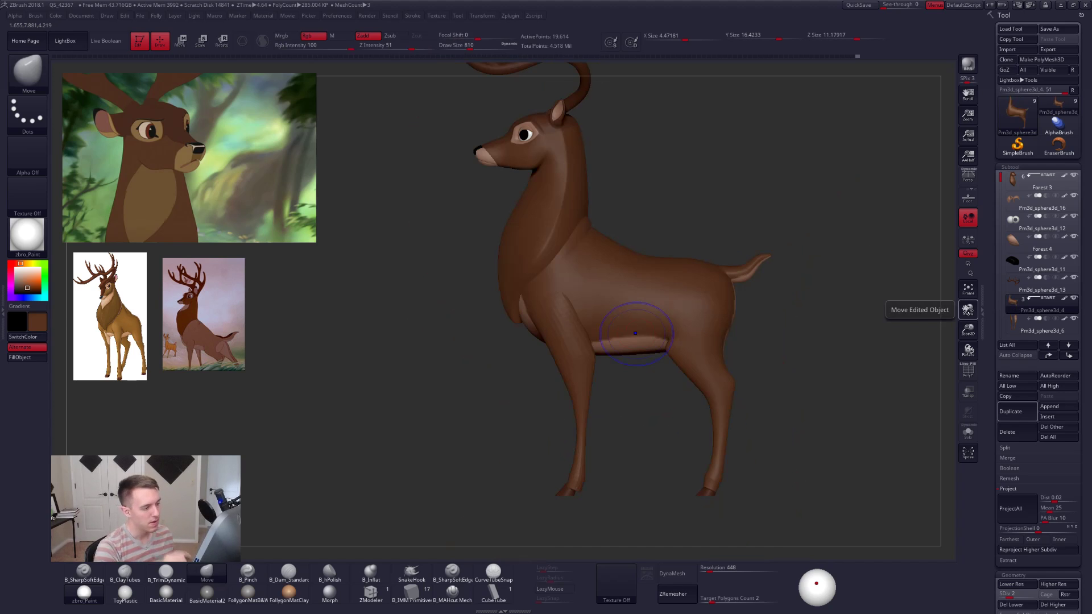
{"action": "right_click_drag", "start_coordinate": [795, 449], "coordinate": [751, 458]}
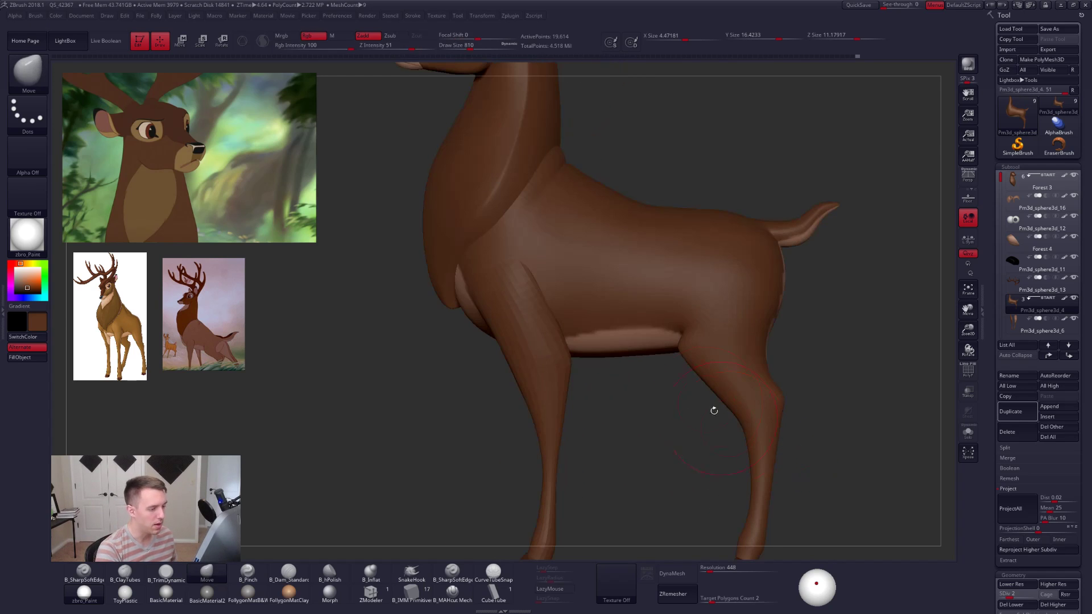
Lower the torso to subdivision level 1 and display its polygon wireframe for inspection.
{"action": "key", "text": "shift+f"}
{"action": "key", "text": "shift+f"}
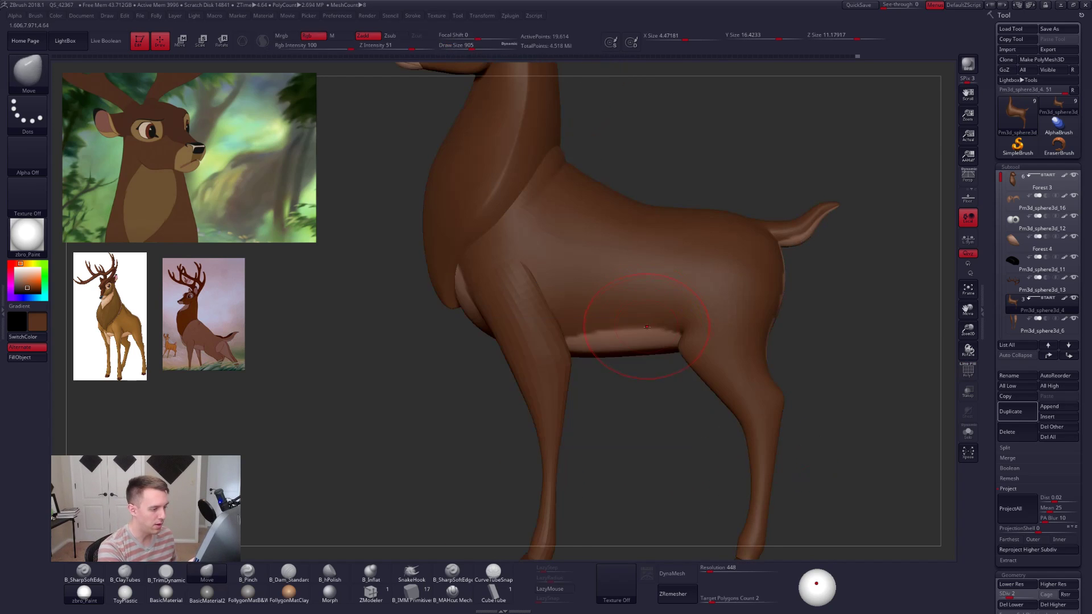
{"action": "mouse_move", "coordinate": [646, 343]}
{"action": "right_mouse_down"}
{"action": "mouse_move", "coordinate": [711, 343]}
{"action": "mouse_move", "coordinate": [648, 346]}
{"action": "right_mouse_up"}
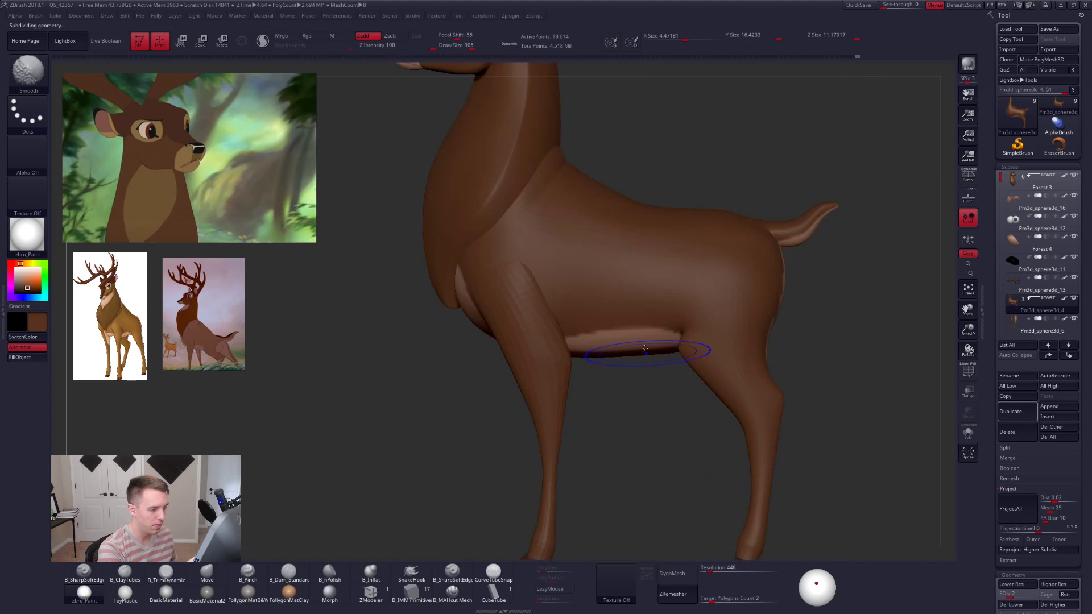
{"action": "key", "text": "shift+d"}
{"action": "key", "text": "space"}
{"action": "left_click_drag", "start_coordinate": [643, 343], "coordinate": [650, 343]}
{"action": "key", "text": "shift+f"}
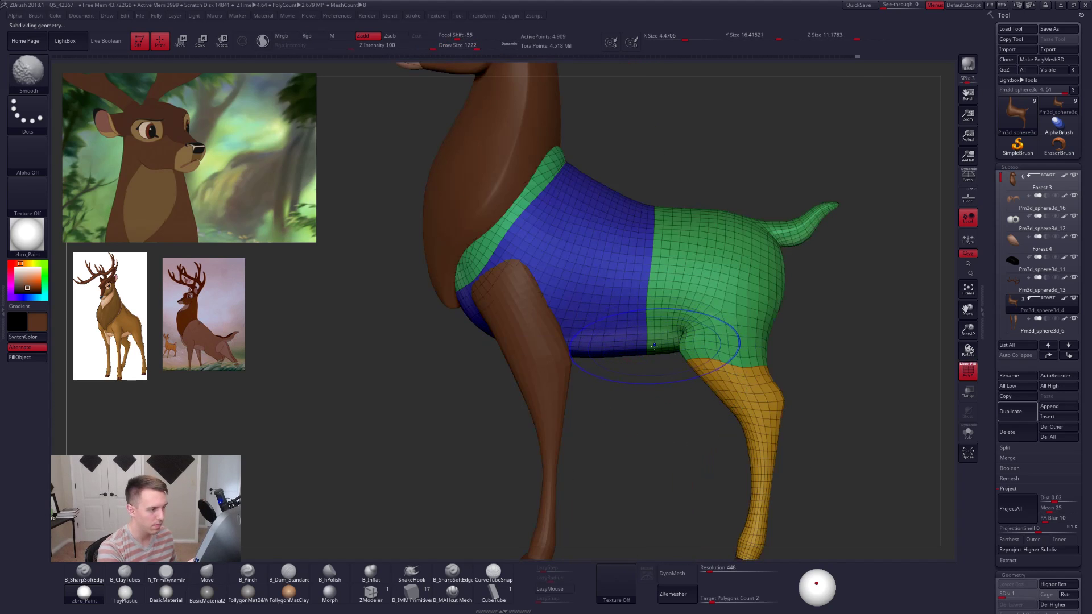
Isolate the torso at subdivision level 5 without the wireframe and lasso-mask its midsection from beneath.
{"action": "key", "text": "b"}
{"action": "key", "text": "m"}
{"action": "key", "text": "v"}
{"action": "mouse_move", "coordinate": [673, 369]}
{"action": "right_mouse_down"}
{"action": "mouse_move", "coordinate": [686, 295]}
{"action": "mouse_move", "coordinate": [671, 324]}
{"action": "mouse_move", "coordinate": [688, 320]}
{"action": "right_mouse_up"}
{"action": "key", "text": "d"}
{"action": "key", "text": "d"}
{"action": "key", "text": "d"}
{"action": "key", "text": "d"}
{"action": "key", "text": "shift+f"}
{"action": "key", "text": "alt+s"}
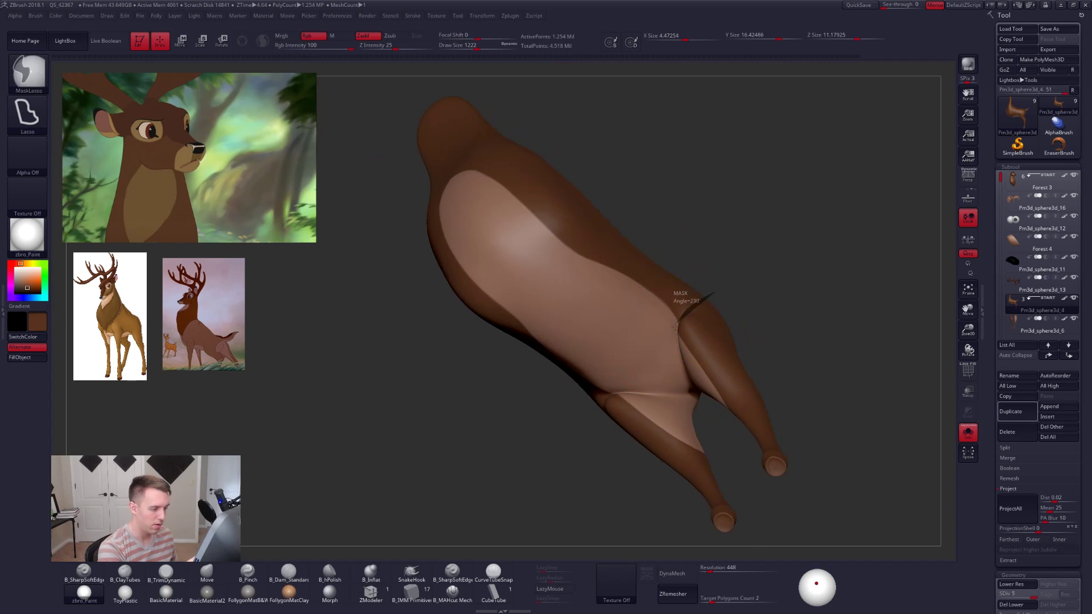
{"action": "mouse_move", "coordinate": [633, 371]}
{"action": "left_mouse_down", "text": "ctrl"}
{"action": "mouse_move", "coordinate": [535, 400]}
{"action": "mouse_move", "coordinate": [700, 160]}
{"action": "left_mouse_up", "text": "ctrl"}
Return to subdivision level 1 with all parts shown, then blur and invert the torso's midsection mask.
{"action": "mouse_move", "coordinate": [695, 228]}
{"action": "right_mouse_down", "text": "shift"}
{"action": "mouse_move", "coordinate": [586, 407]}
{"action": "mouse_move", "coordinate": [665, 364]}
{"action": "mouse_move", "coordinate": [654, 398]}
{"action": "mouse_move", "coordinate": [597, 424]}
{"action": "mouse_move", "coordinate": [635, 398]}
{"action": "mouse_move", "coordinate": [798, 424]}
{"action": "mouse_move", "coordinate": [799, 466]}
{"action": "right_mouse_up", "text": "shift"}
{"action": "key", "text": "shift+d"}
{"action": "key", "text": "shift+d"}
{"action": "key", "text": "ctrl+shift+s"}
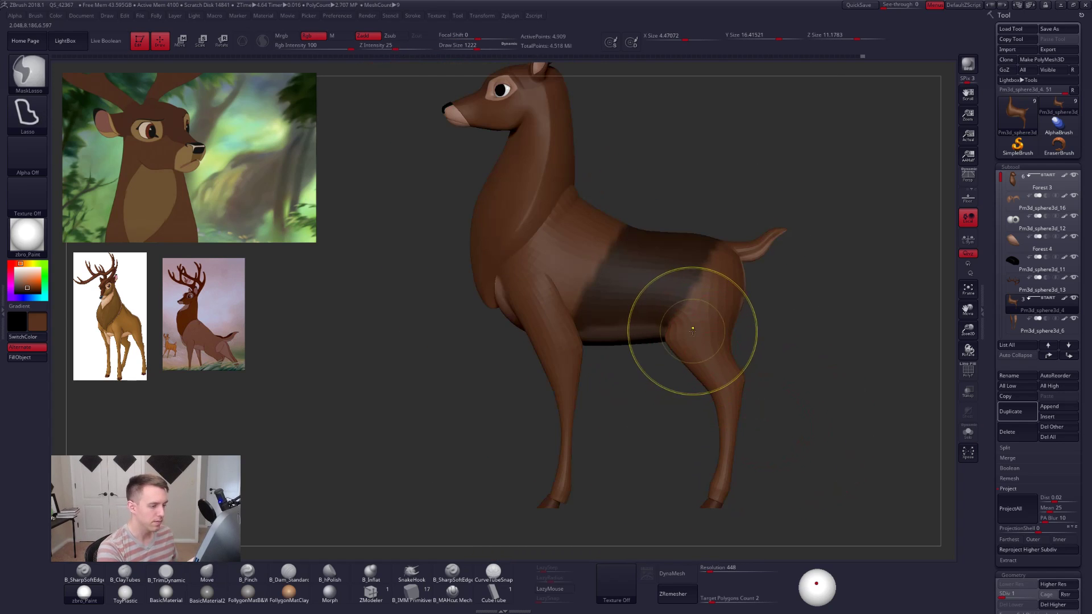
{"action": "left_click", "coordinate": [695, 329], "text": "ctrl"}
{"action": "left_click", "coordinate": [695, 329], "text": "ctrl"}
{"action": "left_click", "coordinate": [757, 336], "text": "ctrl"}
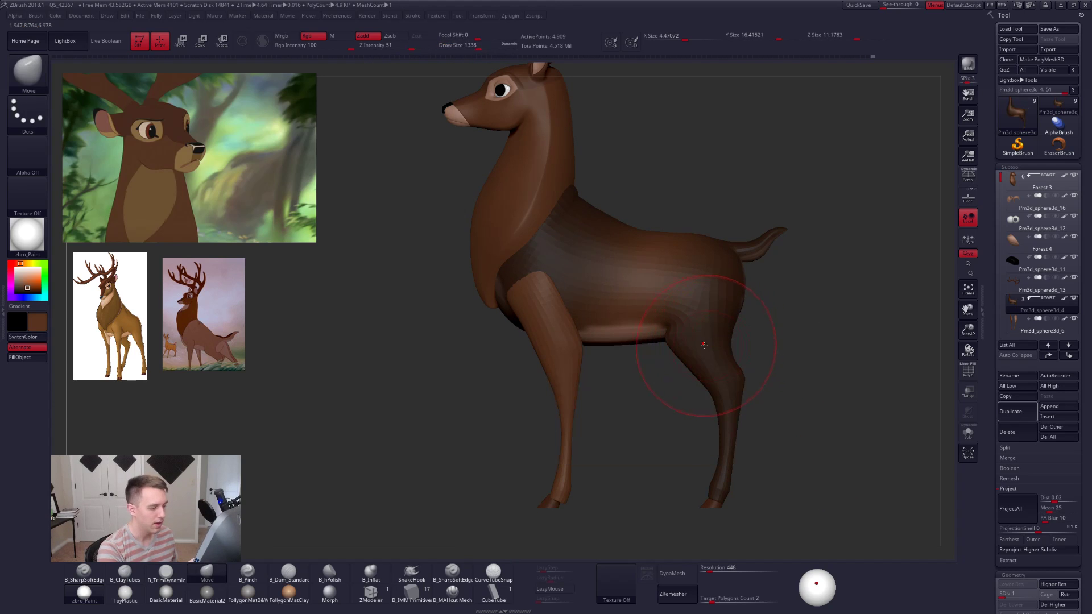
Enlarge the Move brush to 1787 and adjust the belly line within the torso's unmasked midsection.
{"action": "key", "text": "space"}
{"action": "key", "text": "space"}
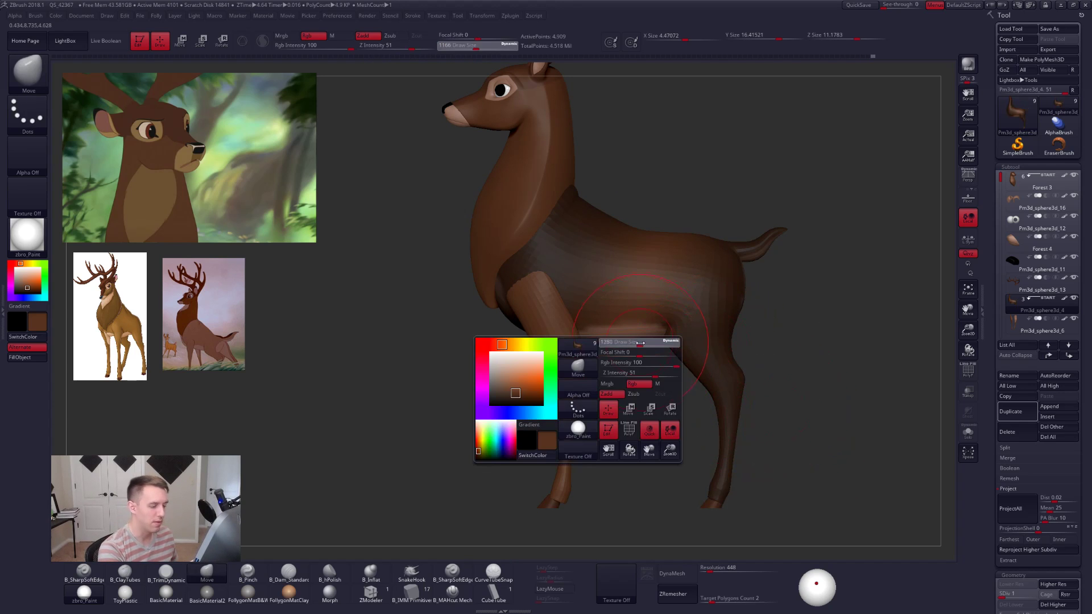
{"action": "left_click_drag", "start_coordinate": [639, 343], "coordinate": [645, 344]}
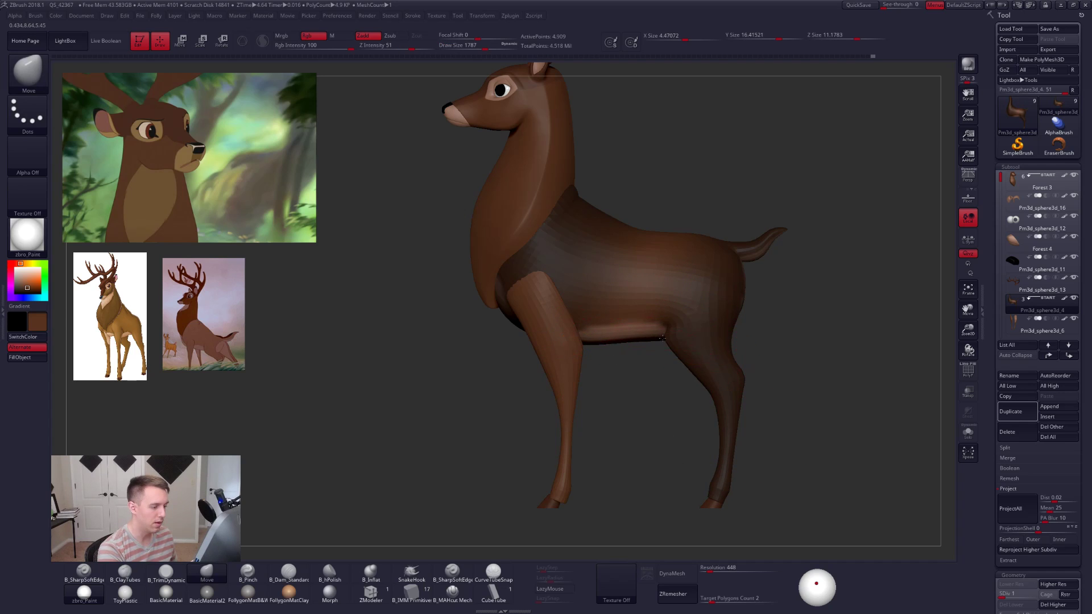
{"action": "mouse_move", "coordinate": [663, 338]}
{"action": "right_mouse_down"}
{"action": "mouse_move", "coordinate": [650, 340]}
{"action": "mouse_move", "coordinate": [667, 336]}
{"action": "right_mouse_up"}
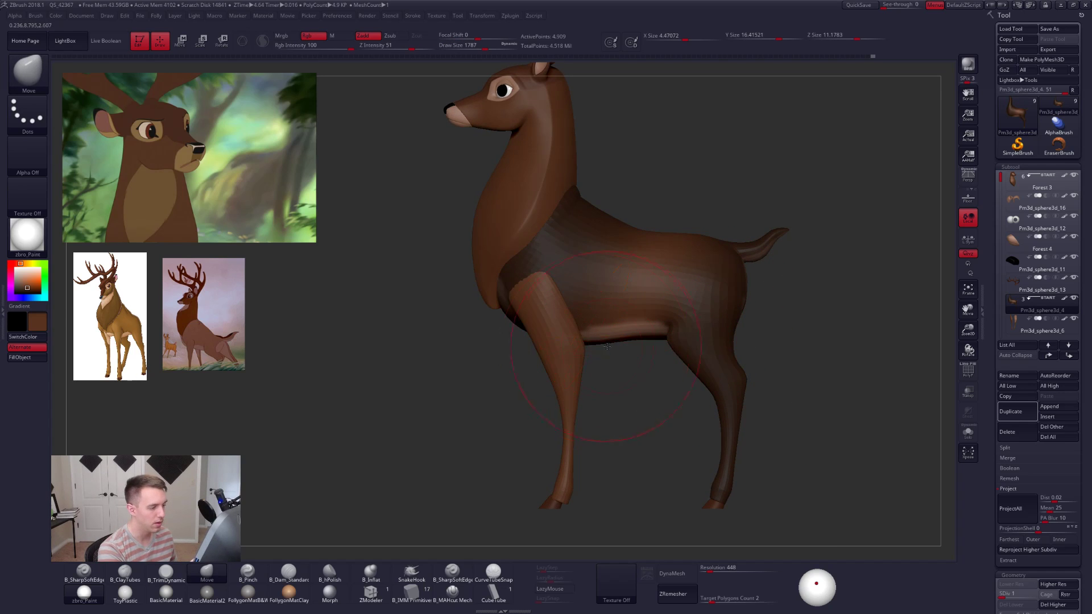
{"action": "left_click", "coordinate": [611, 441]}
{"action": "left_click", "coordinate": [652, 354]}
{"action": "right_click_drag", "start_coordinate": [660, 342], "coordinate": [619, 388]}
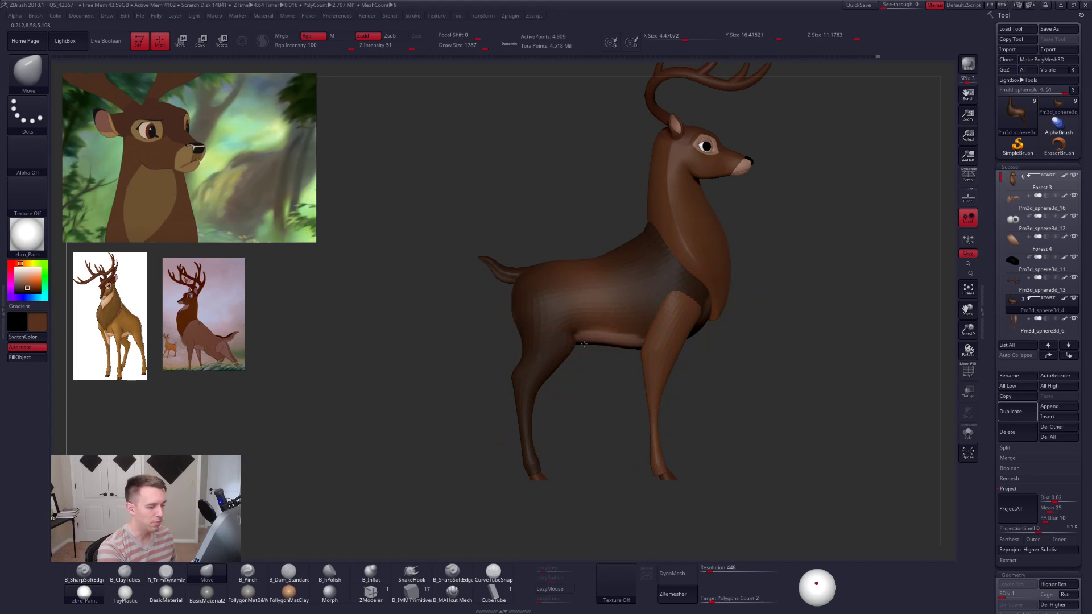
Clear the torso's mask and check the isolated belly contour against a horizontal Transpose line.
{"action": "key", "text": "ctrl+shift+s"}
{"action": "key", "text": "w"}
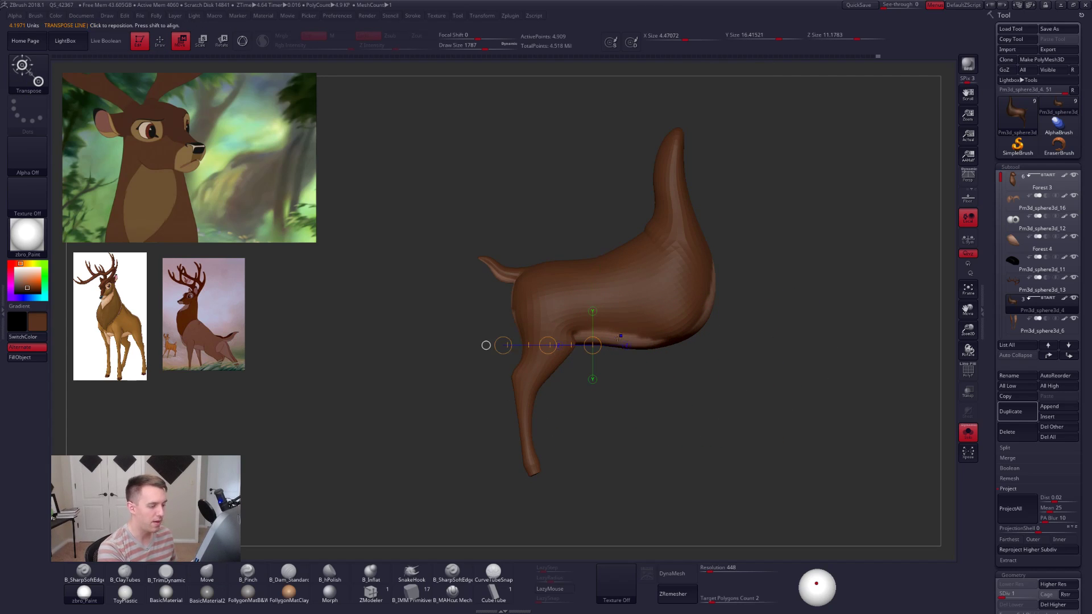
{"action": "left_click_drag", "start_coordinate": [526, 341], "coordinate": [753, 342]}
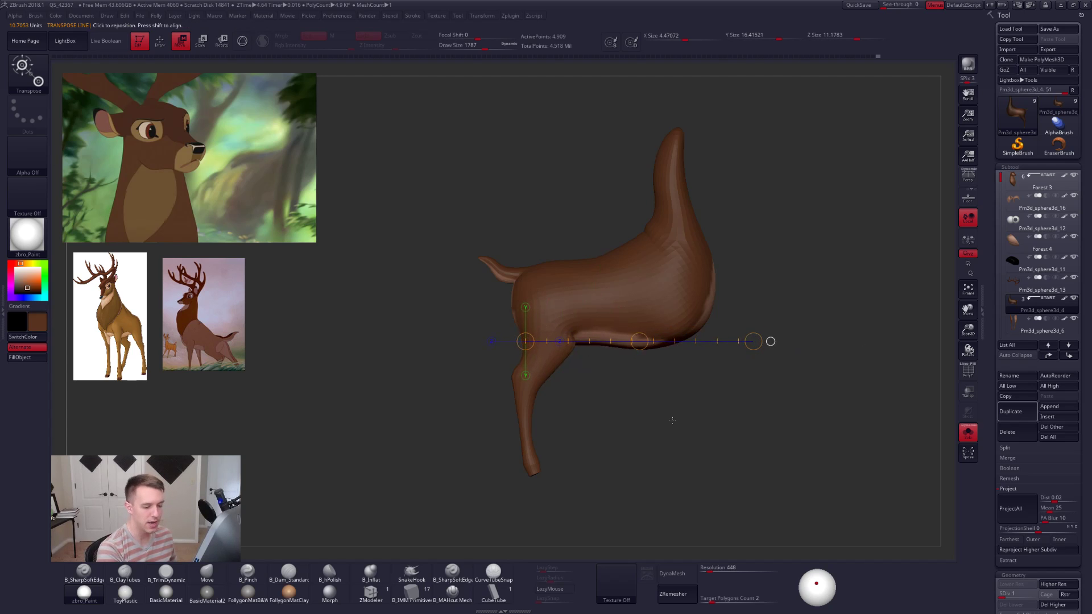
{"action": "left_click_drag", "start_coordinate": [675, 417], "coordinate": [642, 411], "text": "alt"}
{"action": "left_click_drag", "start_coordinate": [812, 587], "coordinate": [816, 578]}
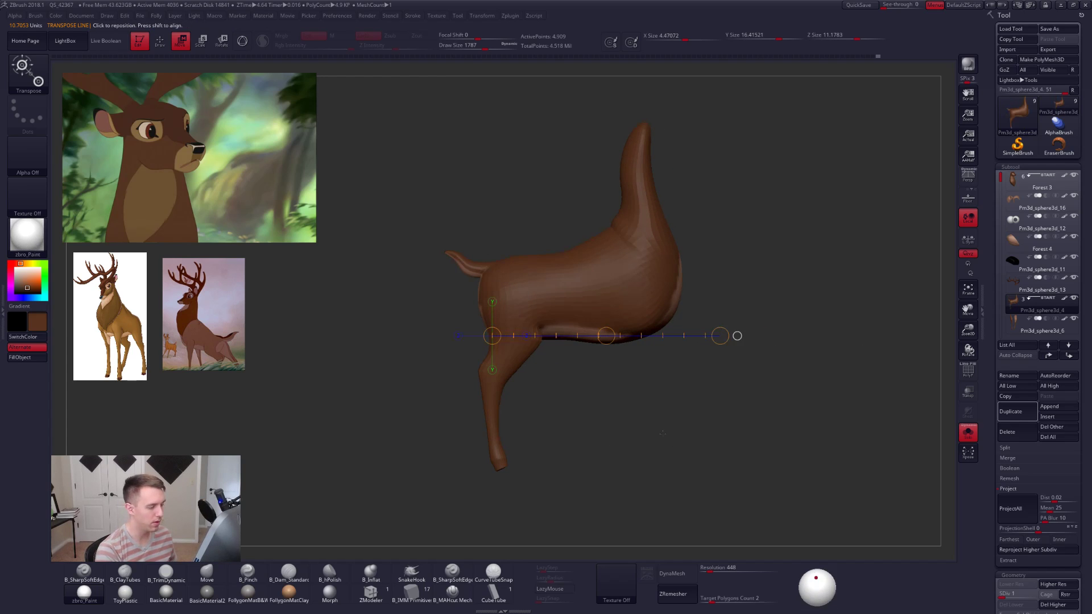
{"action": "key", "text": "q"}
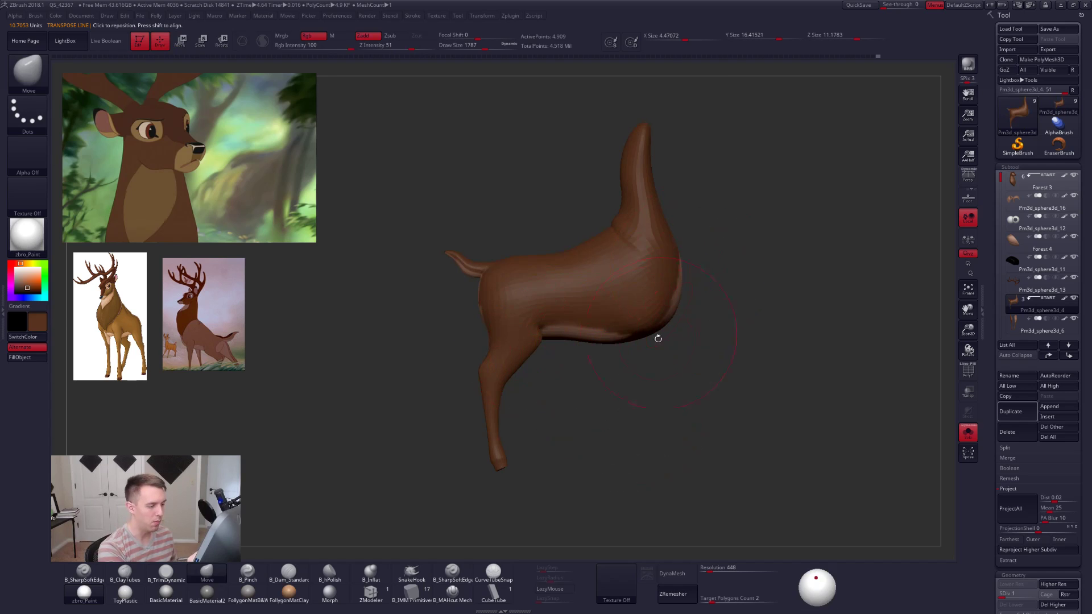
Show all parts of the stag, raise the torso to subdivision level 2 and face the model from the front.
{"action": "key", "text": "alt+s"}
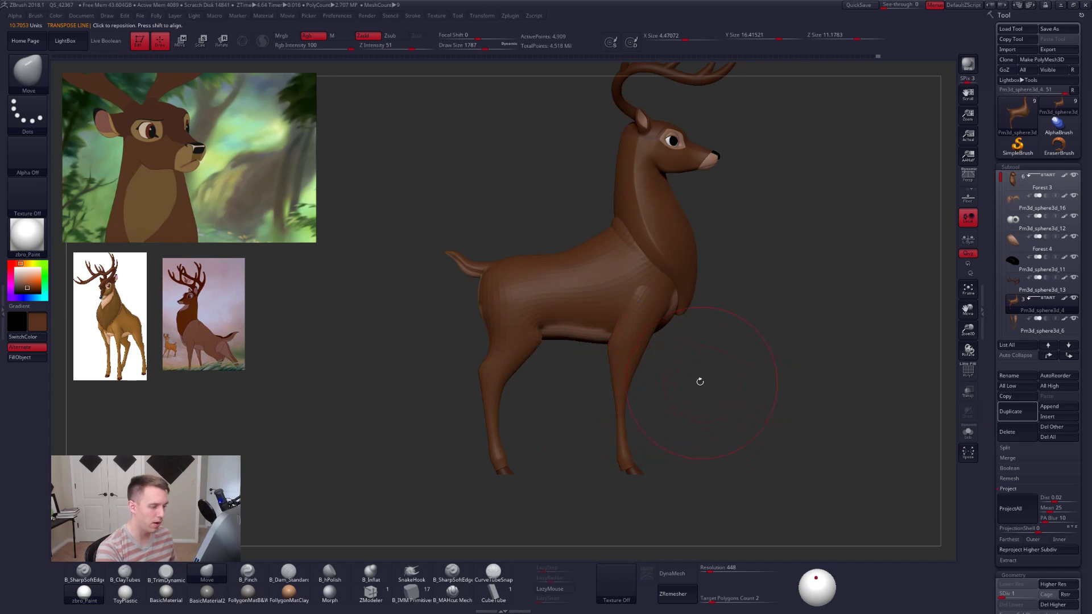
{"action": "key", "text": "ctrl+d"}
{"action": "left_click_drag", "start_coordinate": [660, 331], "coordinate": [604, 368]}
{"action": "key", "text": "alt+s"}
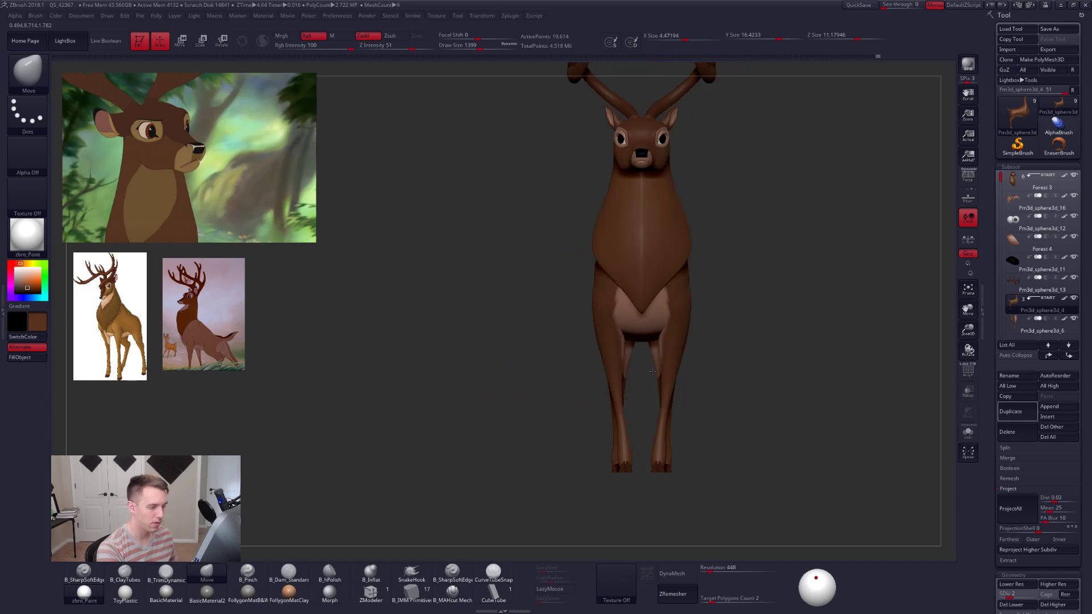
Raise the deer body to its highest subdivision level and turn on perspective for a three-quarter view.
{"action": "key", "text": "d"}
{"action": "key", "text": "d"}
{"action": "key", "text": "d"}
{"action": "mouse_move", "coordinate": [783, 412]}
{"action": "left_mouse_down", "text": "alt"}
{"action": "mouse_move", "coordinate": [728, 426]}
{"action": "mouse_move", "coordinate": [799, 421]}
{"action": "left_mouse_up", "text": "alt"}
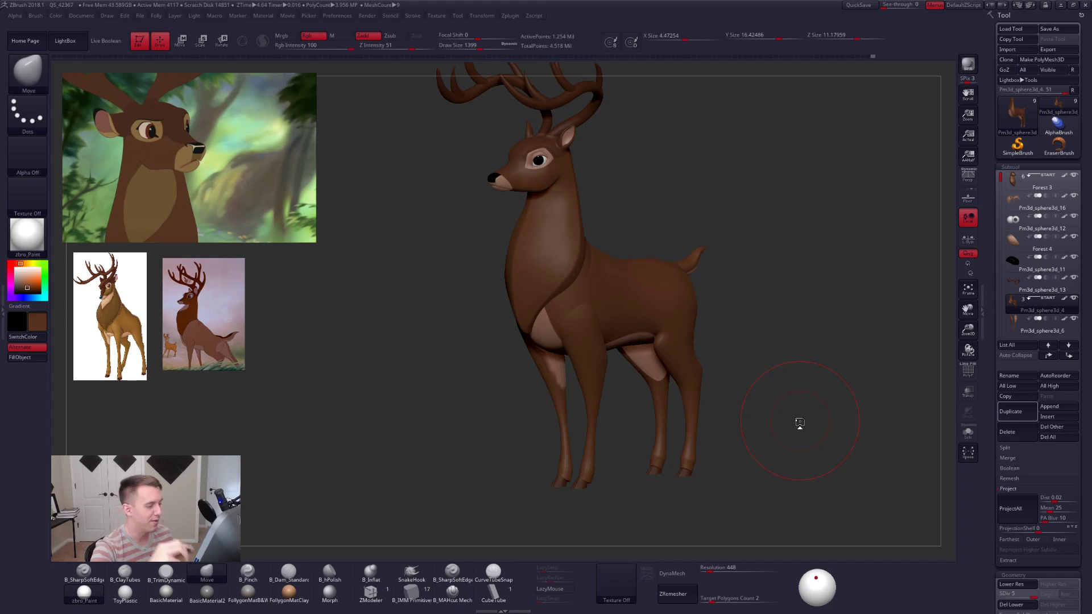
{"action": "left_click", "coordinate": [968, 175]}
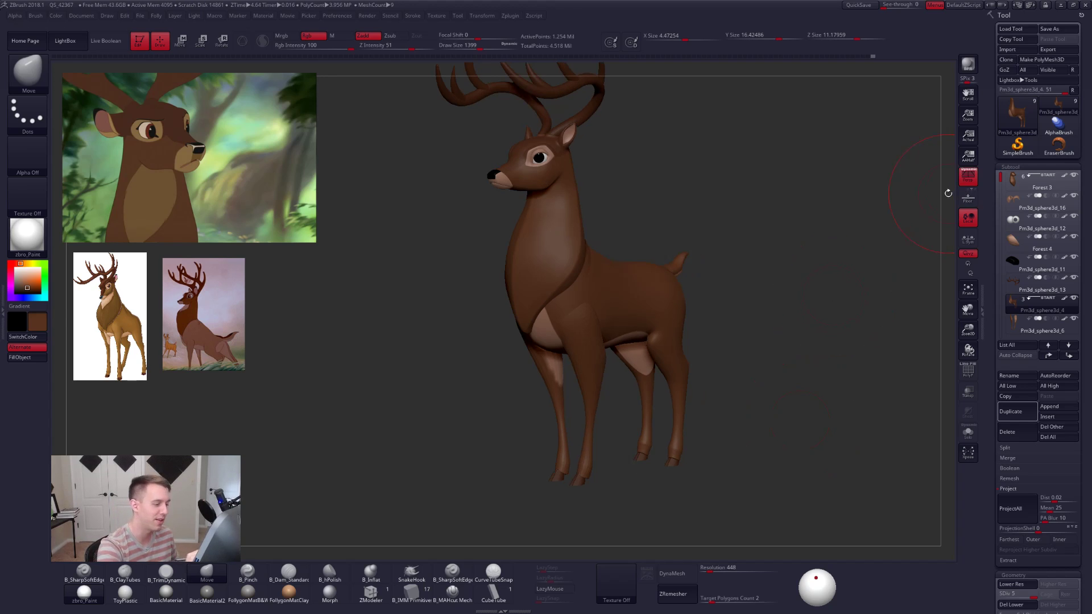
Inspect the body's polygroups with PolyFrame, turn the wireframe off again and make the front legs the active subtool.
{"action": "key", "text": "space"}
{"action": "key", "text": "shift+f"}
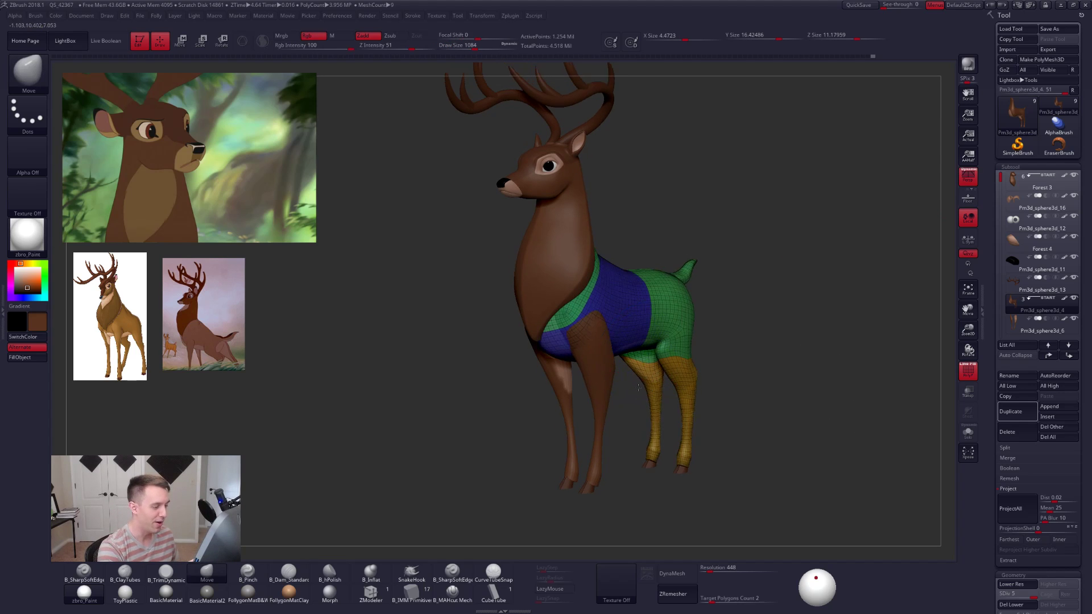
{"action": "left_click_drag", "start_coordinate": [638, 387], "coordinate": [586, 376], "text": "alt"}
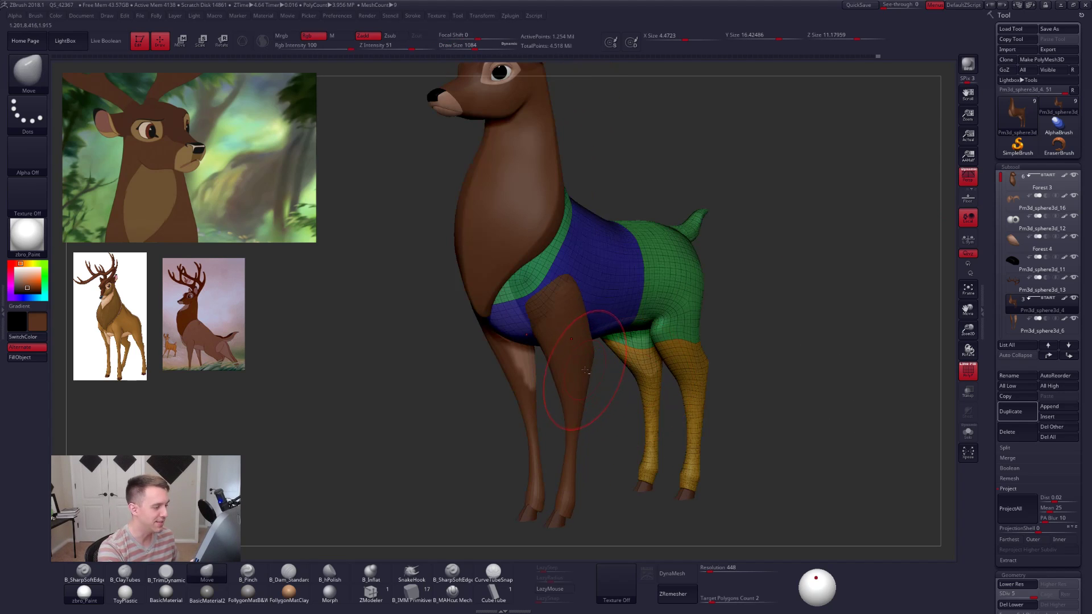
{"action": "left_click", "coordinate": [586, 370], "text": "alt"}
{"action": "key", "text": "shift+f"}
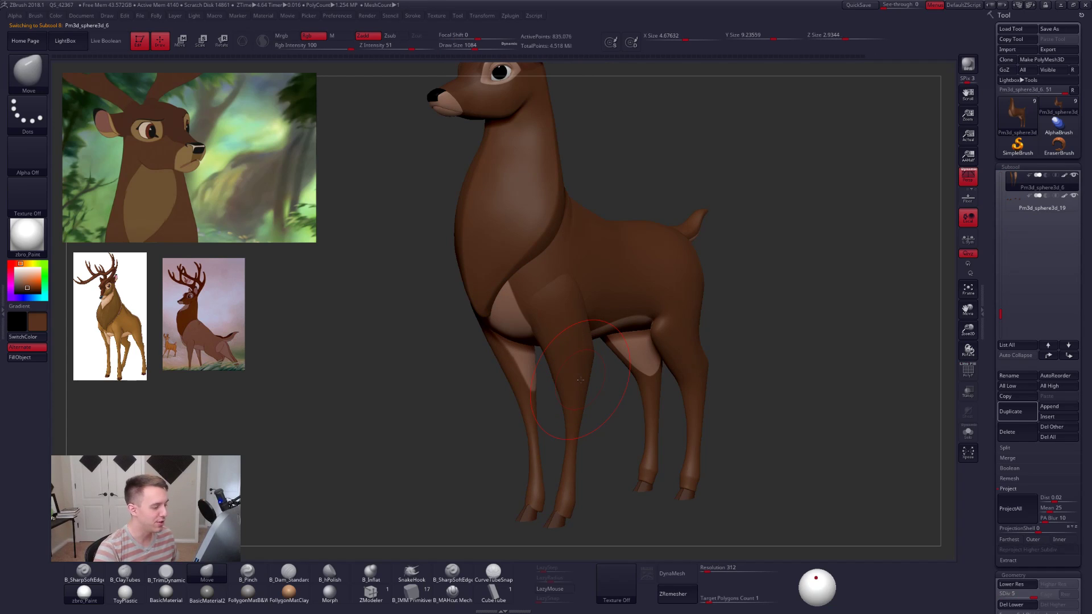
Switch to a side view without perspective and make the hooves subtool Pm3d_sphere3d_19 active.
{"action": "left_click_drag", "start_coordinate": [605, 416], "coordinate": [575, 378], "text": "alt"}
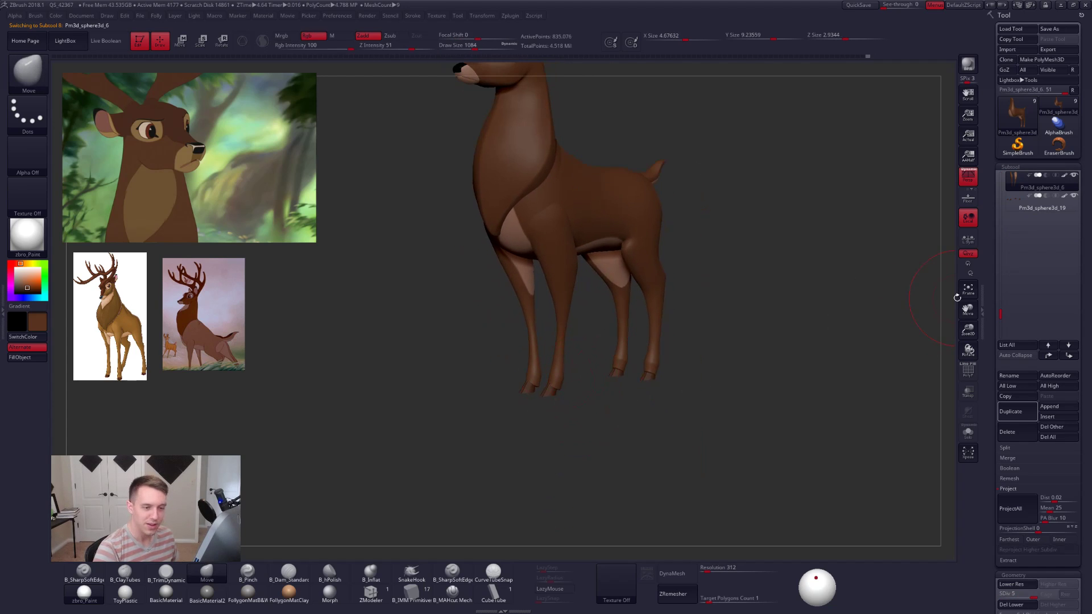
{"action": "left_click_drag", "start_coordinate": [859, 305], "coordinate": [832, 303], "text": "shift"}
{"action": "left_click", "coordinate": [965, 179]}
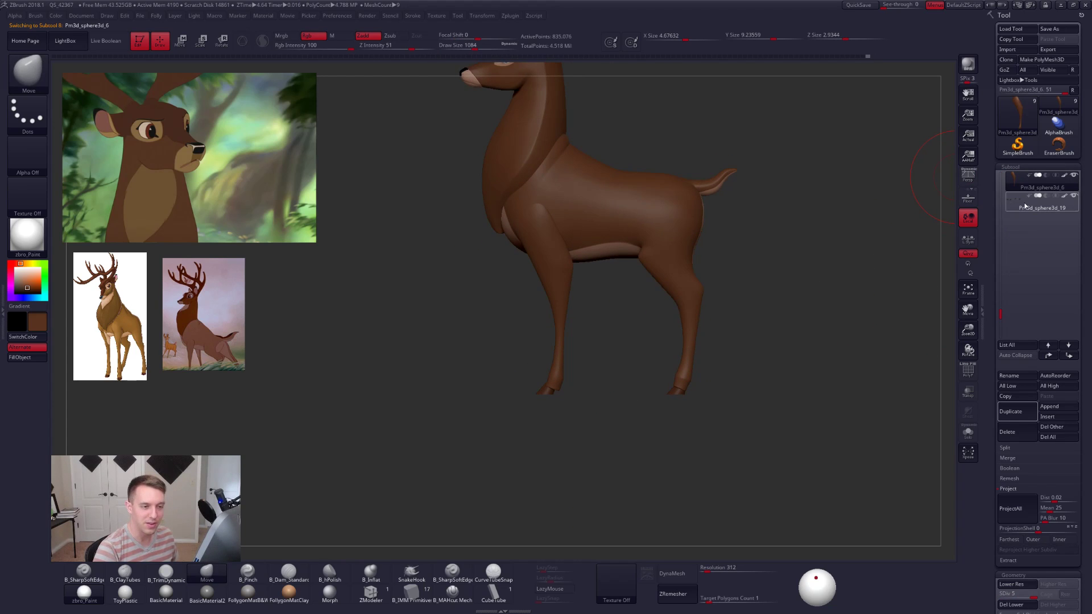
{"action": "left_click", "coordinate": [1025, 204]}
Mask the rear hooves and shift the front hooves backward beneath the front legs with the Transpose move line.
{"action": "mouse_move", "coordinate": [711, 342]}
{"action": "left_mouse_down", "text": "alt"}
{"action": "mouse_move", "coordinate": [714, 385]}
{"action": "mouse_move", "coordinate": [669, 324]}
{"action": "mouse_move", "coordinate": [687, 479]}
{"action": "mouse_move", "coordinate": [808, 350]}
{"action": "left_mouse_up", "text": "alt"}
{"action": "key", "text": "shift+f"}
{"action": "key", "text": "shift+f"}
{"action": "left_click", "coordinate": [796, 364], "text": "ctrl"}
{"action": "left_click_drag", "start_coordinate": [501, 400], "coordinate": [558, 458], "text": "alt"}
{"action": "left_click", "coordinate": [607, 414], "text": "ctrl"}
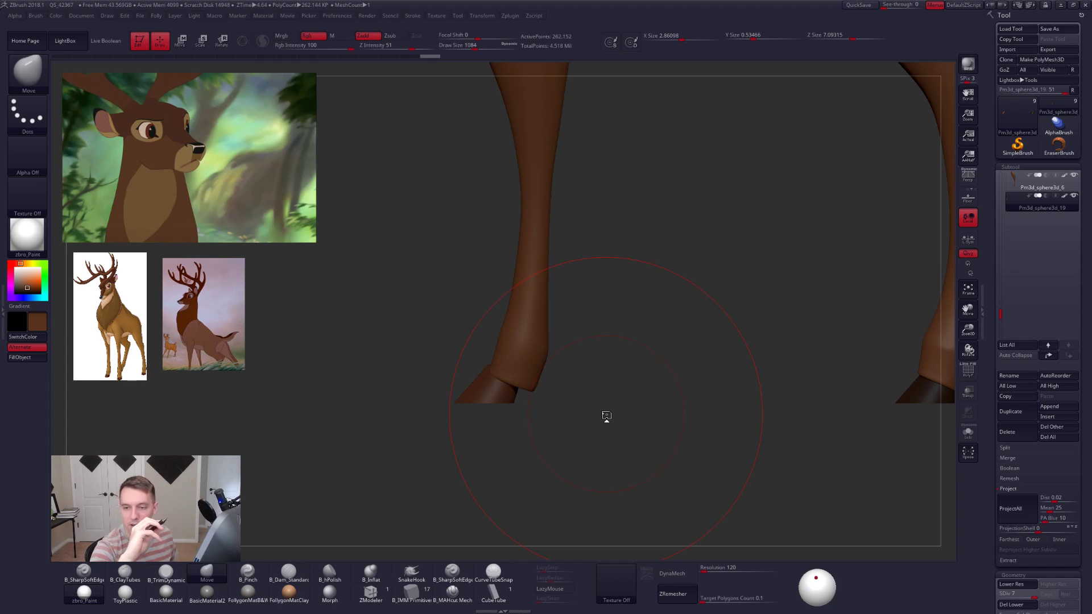
{"action": "mouse_move", "coordinate": [572, 364]}
{"action": "left_mouse_down", "text": "alt"}
{"action": "mouse_move", "coordinate": [579, 333]}
{"action": "mouse_move", "coordinate": [603, 354]}
{"action": "left_mouse_up", "text": "alt"}
{"action": "key", "text": "space"}
{"action": "key", "text": "w"}
{"action": "mouse_move", "coordinate": [513, 354]}
{"action": "left_mouse_down", "text": "shift"}
{"action": "mouse_move", "coordinate": [601, 353]}
{"action": "mouse_move", "coordinate": [572, 365]}
{"action": "left_mouse_up", "text": "shift"}
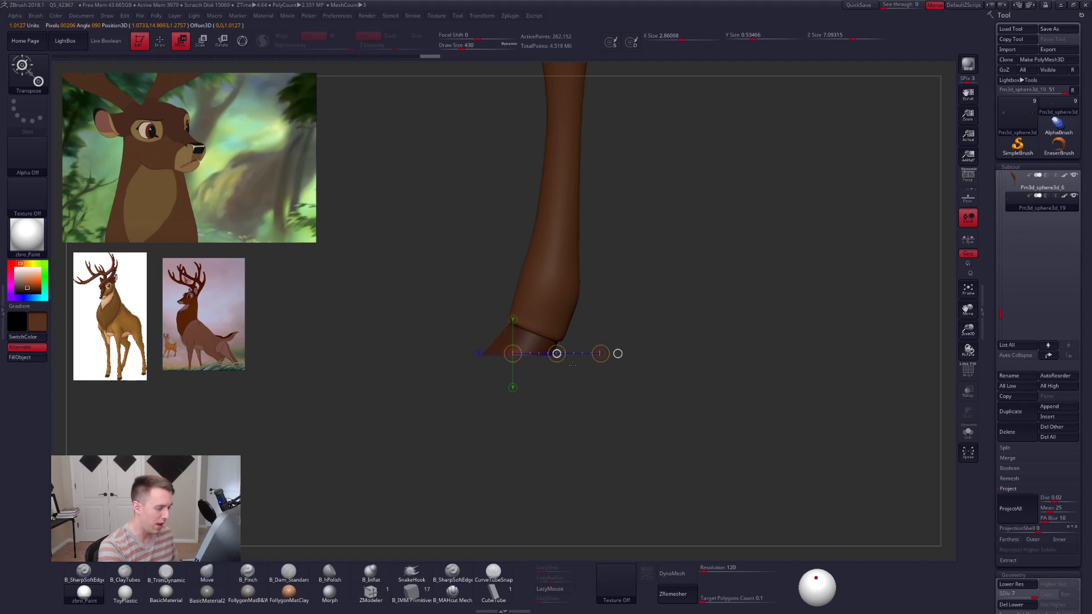
{"action": "key", "text": "q"}
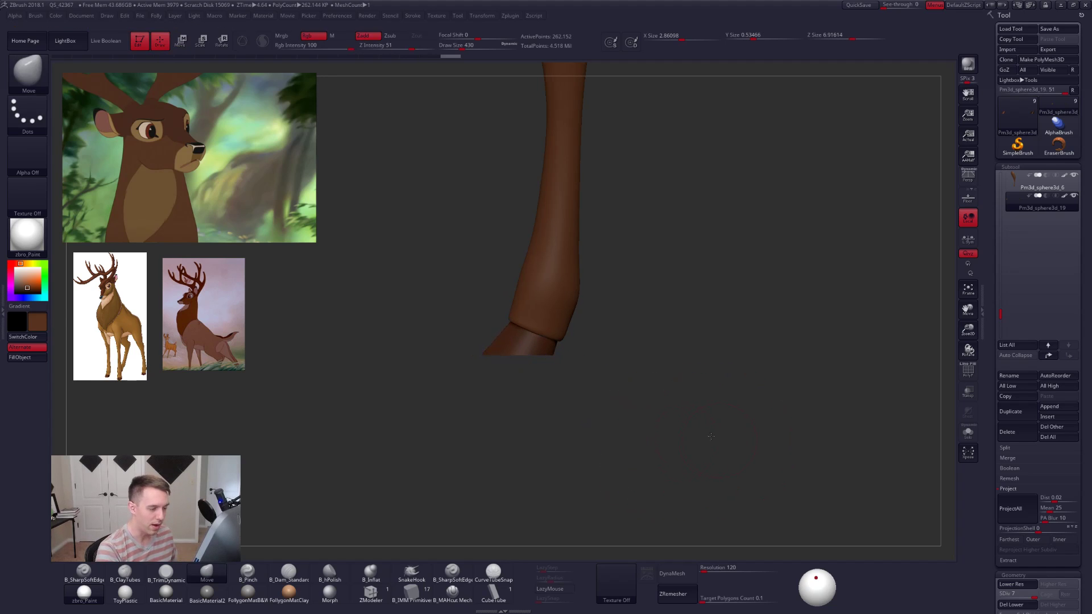
Make the body the active subtool and nudge the rear ankle's lower edge above the hoof with the Move brush.
{"action": "mouse_move", "coordinate": [637, 398]}
{"action": "left_mouse_down"}
{"action": "mouse_move", "coordinate": [671, 412]}
{"action": "mouse_move", "coordinate": [672, 392]}
{"action": "mouse_move", "coordinate": [648, 395]}
{"action": "left_mouse_up"}
{"action": "key", "text": "space"}
{"action": "mouse_move", "coordinate": [698, 357]}
{"action": "left_mouse_down", "text": "alt"}
{"action": "mouse_move", "coordinate": [661, 349]}
{"action": "mouse_move", "coordinate": [698, 387]}
{"action": "left_mouse_up", "text": "alt"}
{"action": "left_click", "coordinate": [705, 327], "text": "alt"}
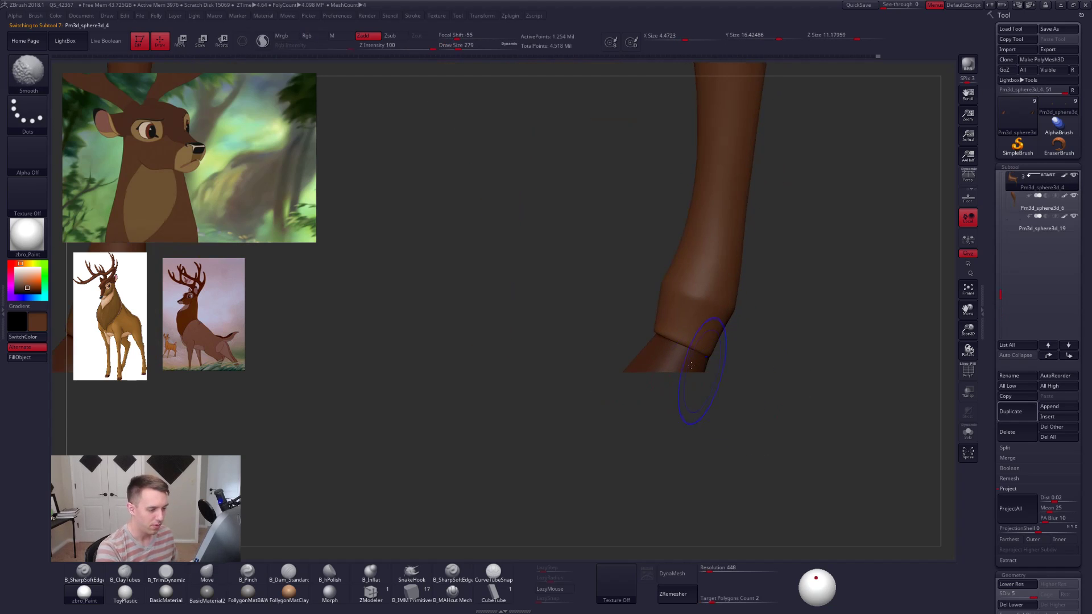
{"action": "key", "text": "shift+f"}
{"action": "key", "text": "shift+f"}
{"action": "key", "text": "space"}
{"action": "left_click_drag", "start_coordinate": [686, 347], "coordinate": [679, 348]}
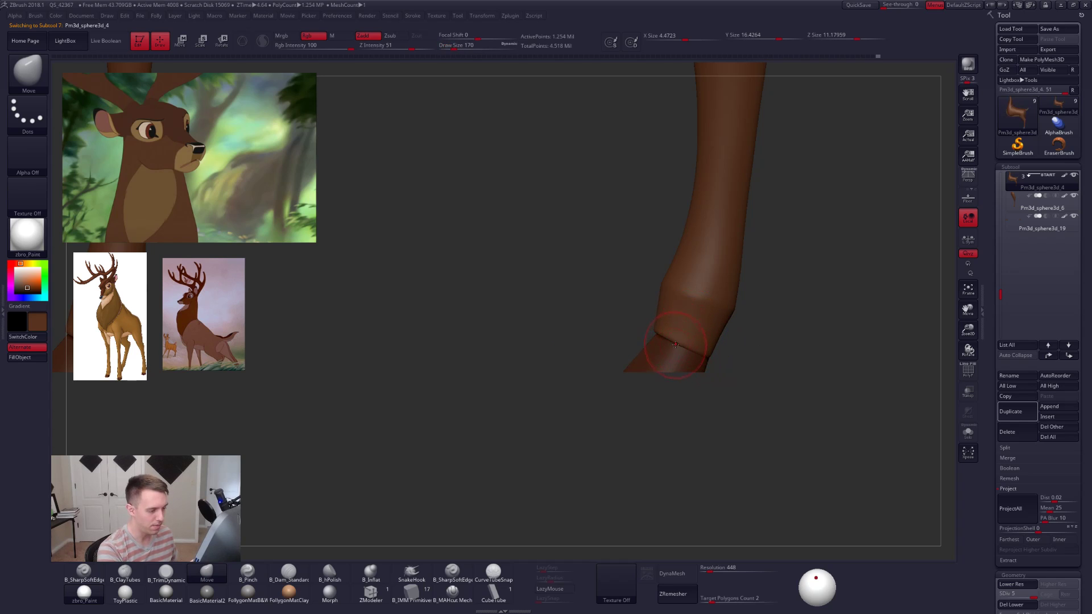
{"action": "left_click_drag", "start_coordinate": [667, 402], "coordinate": [604, 398]}
Make the hooves the active subtool and isolate them in Solo mode for a close view.
{"action": "left_click", "coordinate": [575, 368], "text": "alt"}
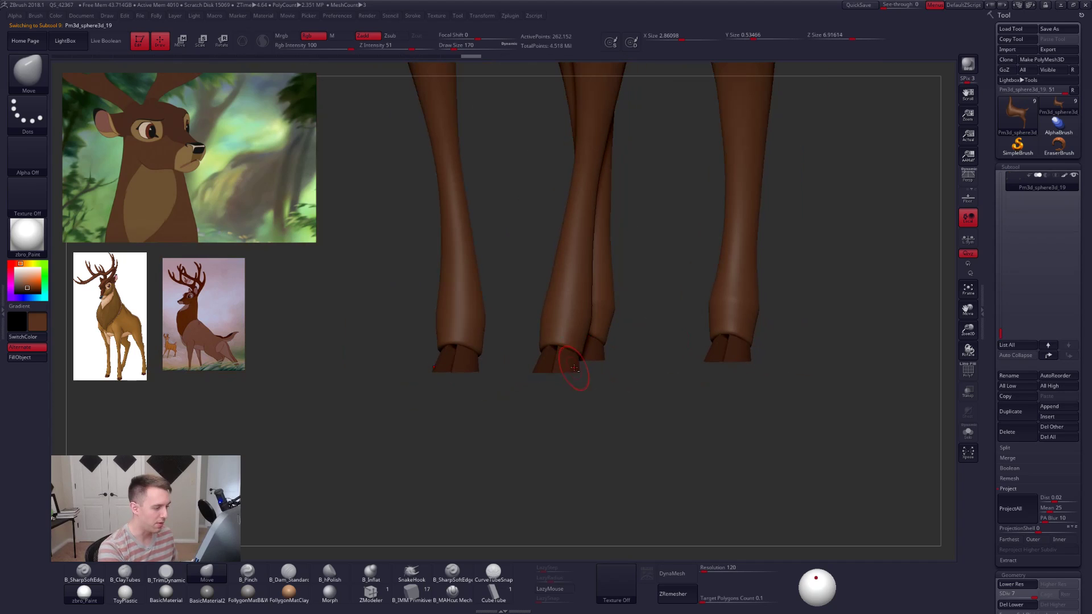
{"action": "key", "text": "shift+f"}
{"action": "key", "text": "shift+f"}
{"action": "left_click_drag", "start_coordinate": [518, 402], "coordinate": [562, 426], "text": "alt"}
{"action": "key", "text": "space"}
{"action": "mouse_move", "coordinate": [596, 371]}
{"action": "left_mouse_down"}
{"action": "mouse_move", "coordinate": [600, 397]}
{"action": "mouse_move", "coordinate": [618, 410]}
{"action": "mouse_move", "coordinate": [594, 370]}
{"action": "left_mouse_up"}
{"action": "key", "text": "shift+s"}
{"action": "key", "text": "space"}
{"action": "left_click_drag", "start_coordinate": [621, 412], "coordinate": [650, 413], "text": "alt"}
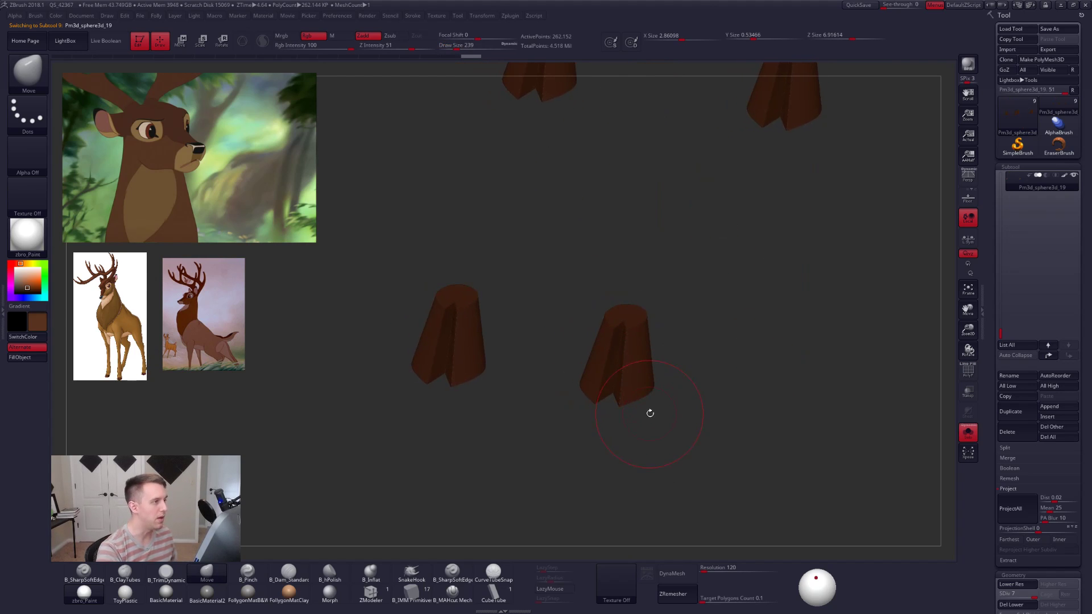
{"action": "key", "text": "shift+f"}
{"action": "key", "text": "shift+f"}
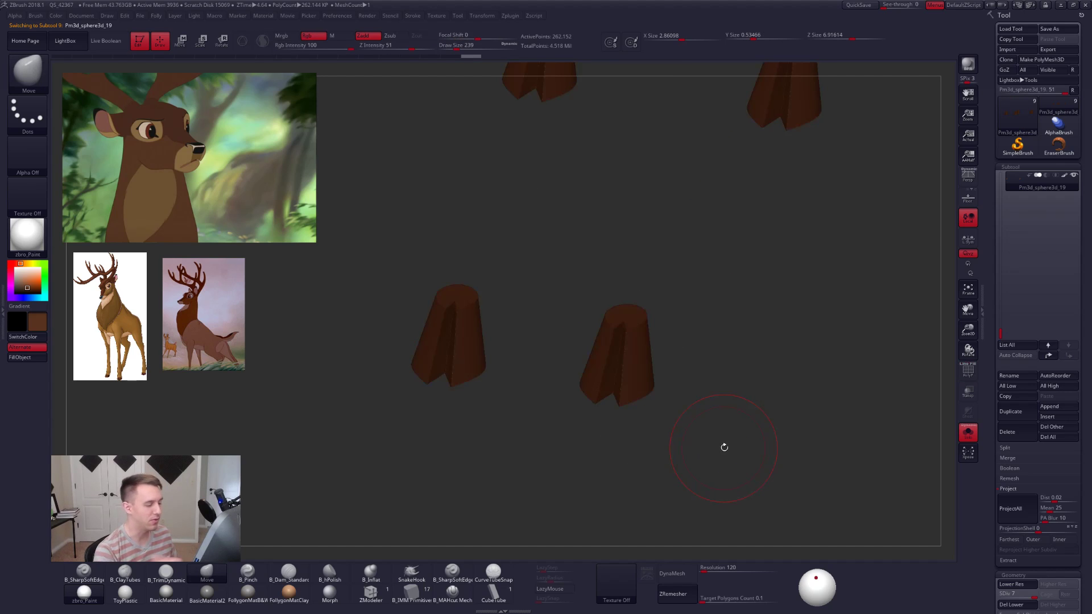
Smooth the inner edges of the hooves' front split and adjust the cleft from below with the Move brush.
{"action": "key", "text": "space"}
{"action": "key", "text": "shift"}
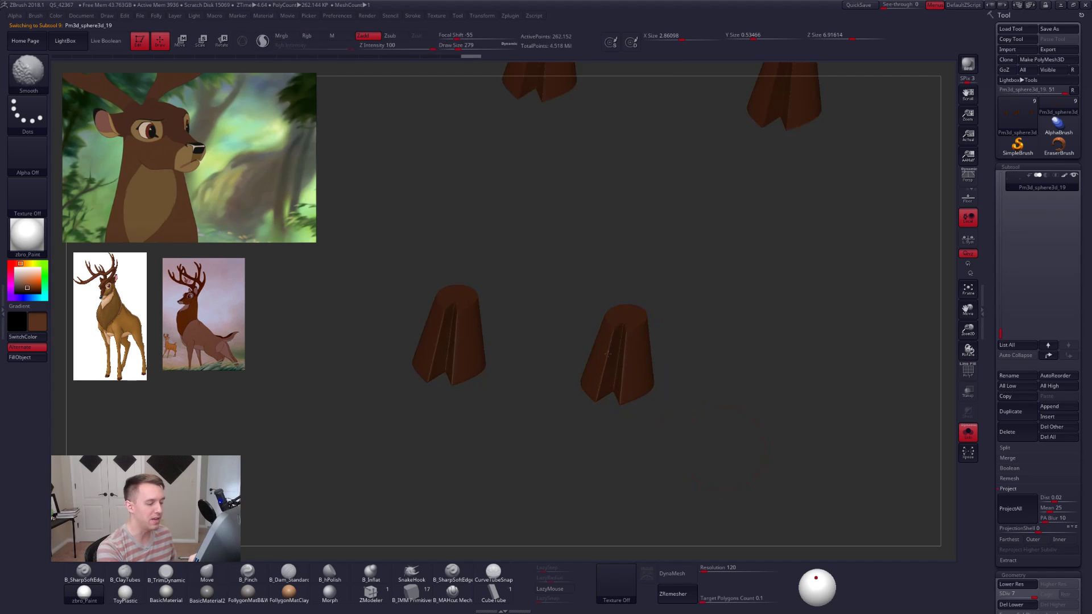
{"action": "left_click_drag", "start_coordinate": [608, 354], "coordinate": [619, 373], "text": "shift"}
{"action": "mouse_move", "coordinate": [676, 415]}
{"action": "left_mouse_down"}
{"action": "mouse_move", "coordinate": [671, 285]}
{"action": "mouse_move", "coordinate": [663, 301]}
{"action": "left_mouse_up"}
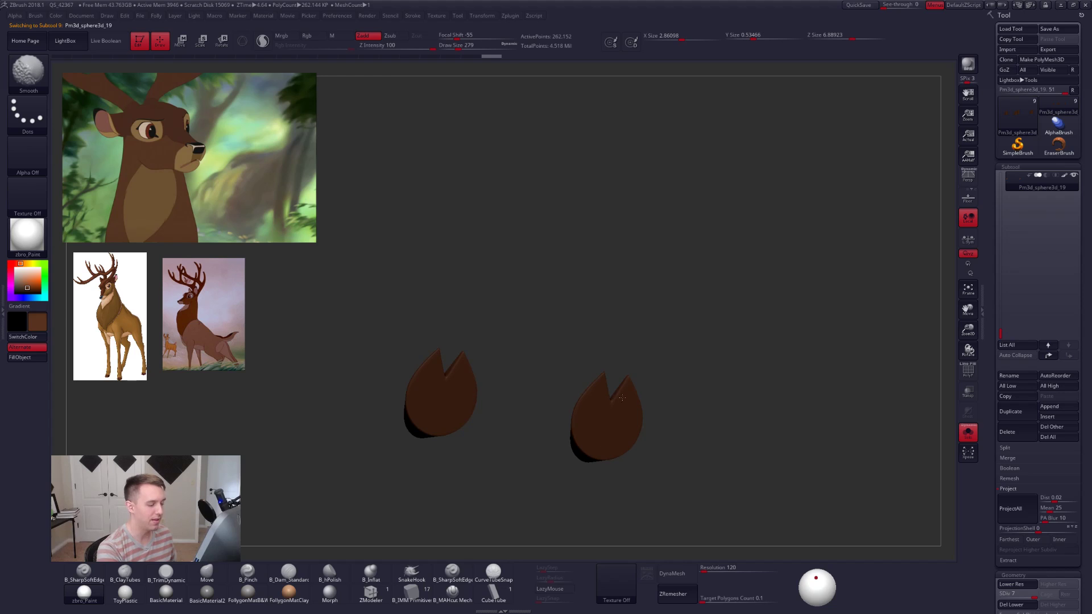
{"action": "mouse_move", "coordinate": [621, 397]}
{"action": "left_mouse_down"}
{"action": "mouse_move", "coordinate": [597, 514]}
{"action": "mouse_move", "coordinate": [629, 453]}
{"action": "mouse_move", "coordinate": [607, 347]}
{"action": "left_mouse_up"}
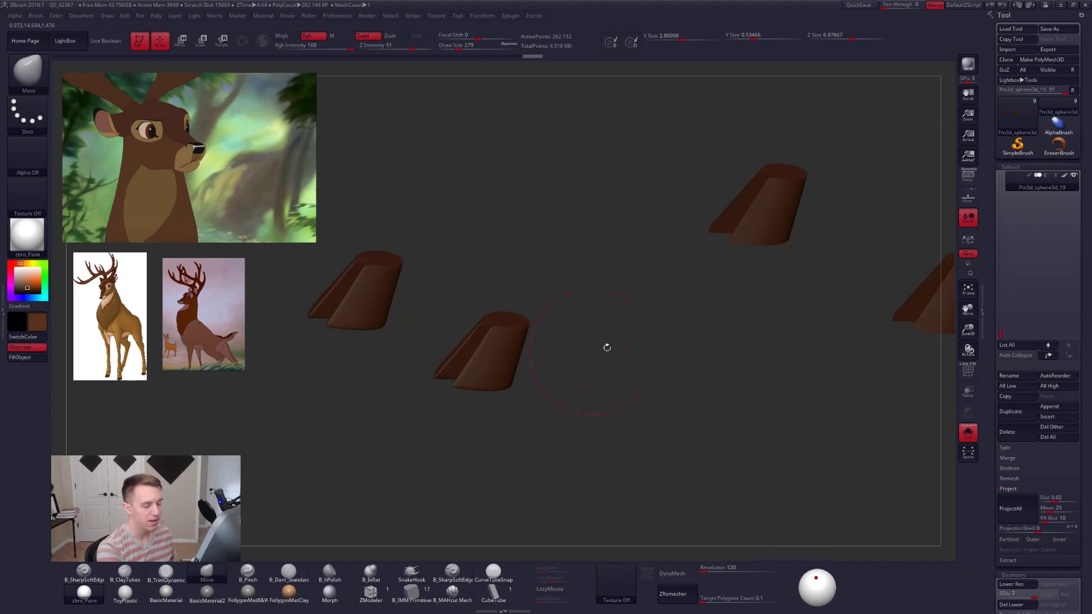
Refine the hooves' outer shape and toe tips with the Move and Smooth brushes, and show the whole model again.
{"action": "mouse_move", "coordinate": [808, 365]}
{"action": "left_mouse_down", "text": "alt"}
{"action": "mouse_move", "coordinate": [689, 373]}
{"action": "mouse_move", "coordinate": [589, 399]}
{"action": "left_mouse_up", "text": "alt"}
{"action": "left_click_drag", "start_coordinate": [708, 336], "coordinate": [713, 378], "text": "alt"}
{"action": "key", "text": "space"}
{"action": "left_click", "coordinate": [750, 328]}
{"action": "left_click_drag", "start_coordinate": [747, 325], "coordinate": [722, 333], "text": "alt"}
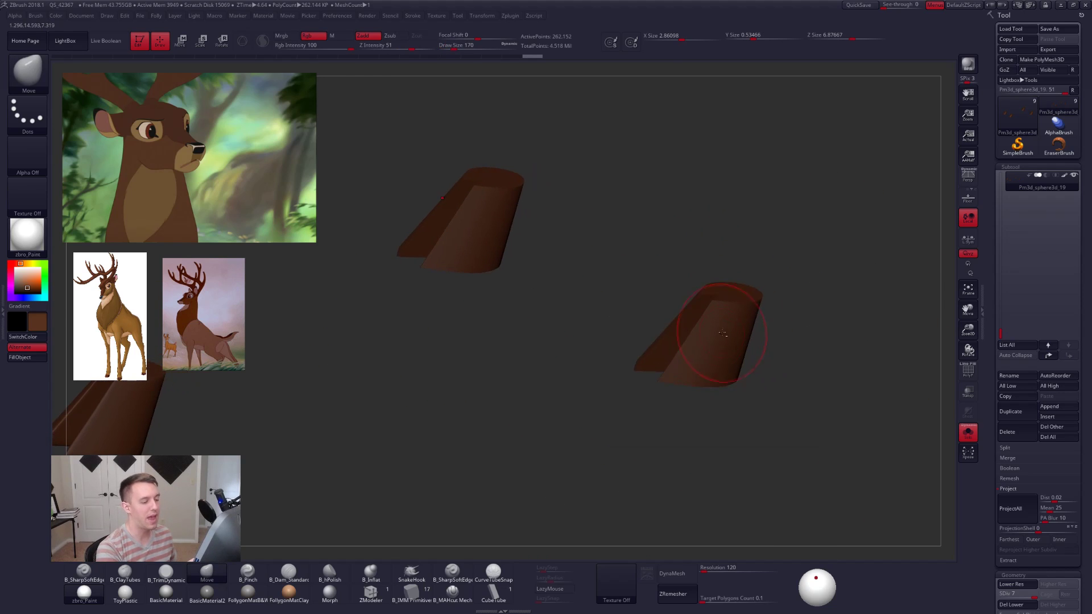
{"action": "key", "text": "shift"}
{"action": "mouse_move", "coordinate": [654, 380]}
{"action": "left_mouse_down", "text": "shift"}
{"action": "mouse_move", "coordinate": [666, 359]}
{"action": "mouse_move", "coordinate": [652, 394]}
{"action": "left_mouse_up", "text": "shift"}
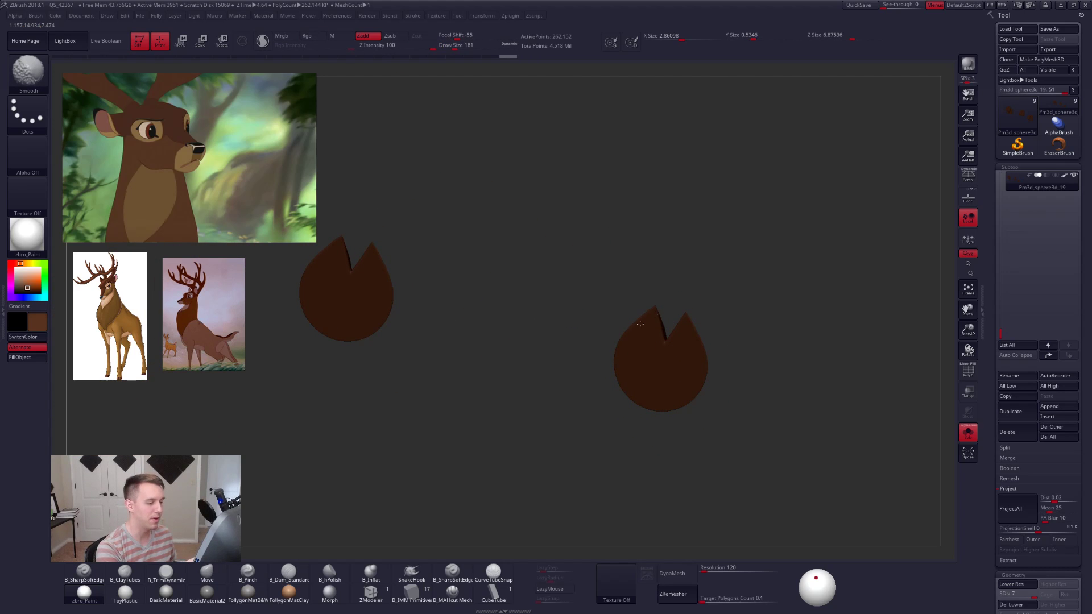
{"action": "mouse_move", "coordinate": [682, 449]}
{"action": "left_mouse_down"}
{"action": "mouse_move", "coordinate": [647, 483]}
{"action": "mouse_move", "coordinate": [630, 442]}
{"action": "mouse_move", "coordinate": [647, 385]}
{"action": "mouse_move", "coordinate": [622, 407]}
{"action": "mouse_move", "coordinate": [623, 434]}
{"action": "left_mouse_up"}
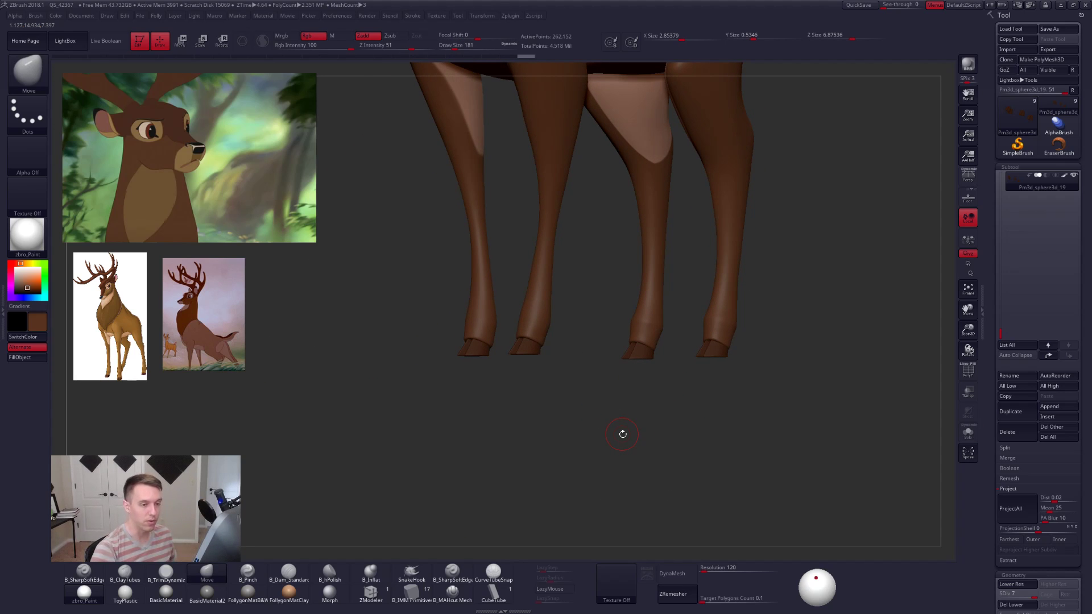
Turn perspective back on and frame the full deer in a three-quarter view.
{"action": "left_click_drag", "start_coordinate": [623, 434], "coordinate": [655, 452]}
{"action": "left_click", "coordinate": [968, 177]}
{"action": "key", "text": "f"}
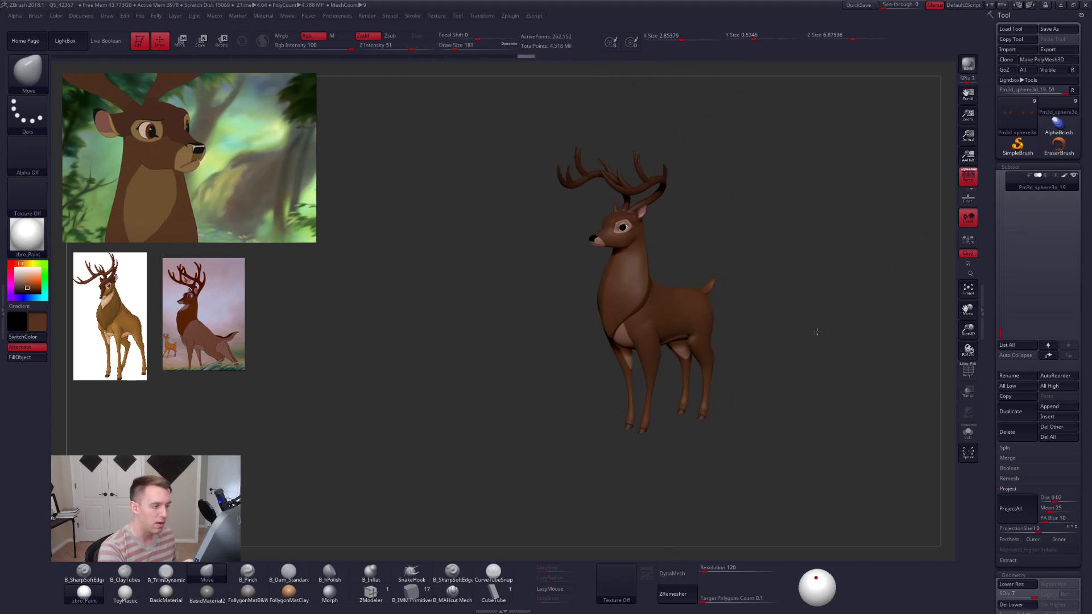
{"action": "left_click_drag", "start_coordinate": [790, 318], "coordinate": [762, 441]}
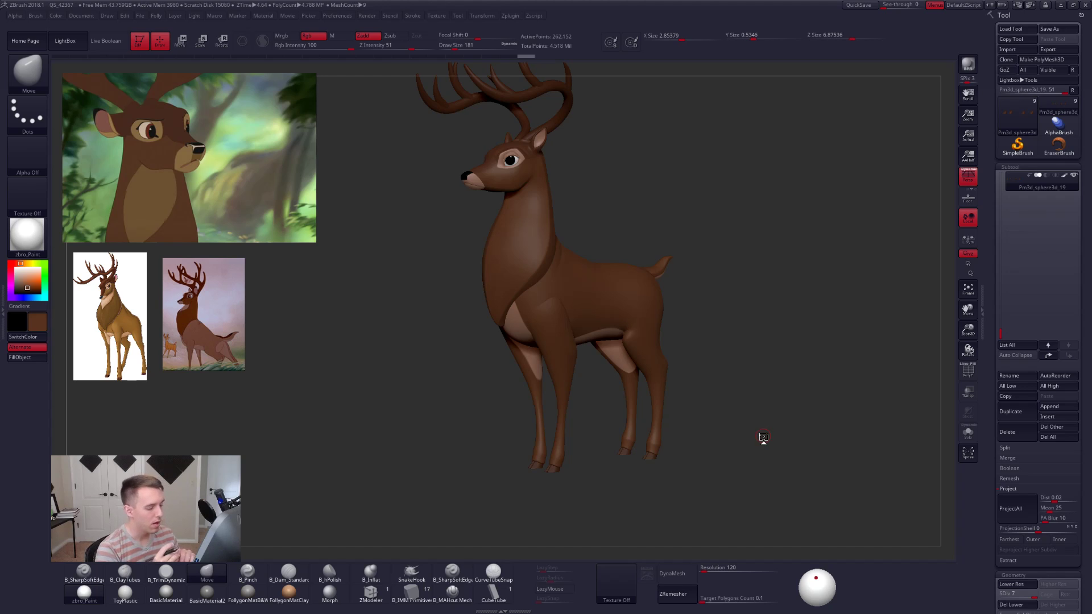
Make the body the active subtool with a brush size of 857 and quick-save the project.
{"action": "left_click", "coordinate": [651, 358], "text": "alt"}
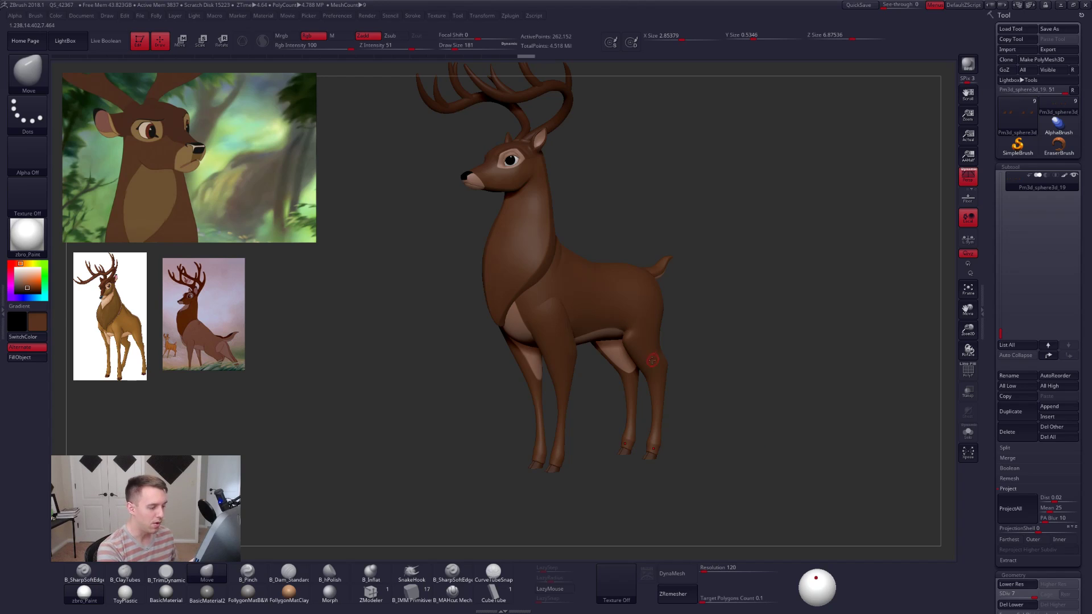
{"action": "key", "text": "space"}
{"action": "mouse_move", "coordinate": [673, 311]}
{"action": "left_mouse_down"}
{"action": "mouse_move", "coordinate": [695, 311]}
{"action": "mouse_move", "coordinate": [683, 321]}
{"action": "mouse_move", "coordinate": [687, 357]}
{"action": "left_mouse_up"}
{"action": "key", "text": "ctrl+shift+f"}
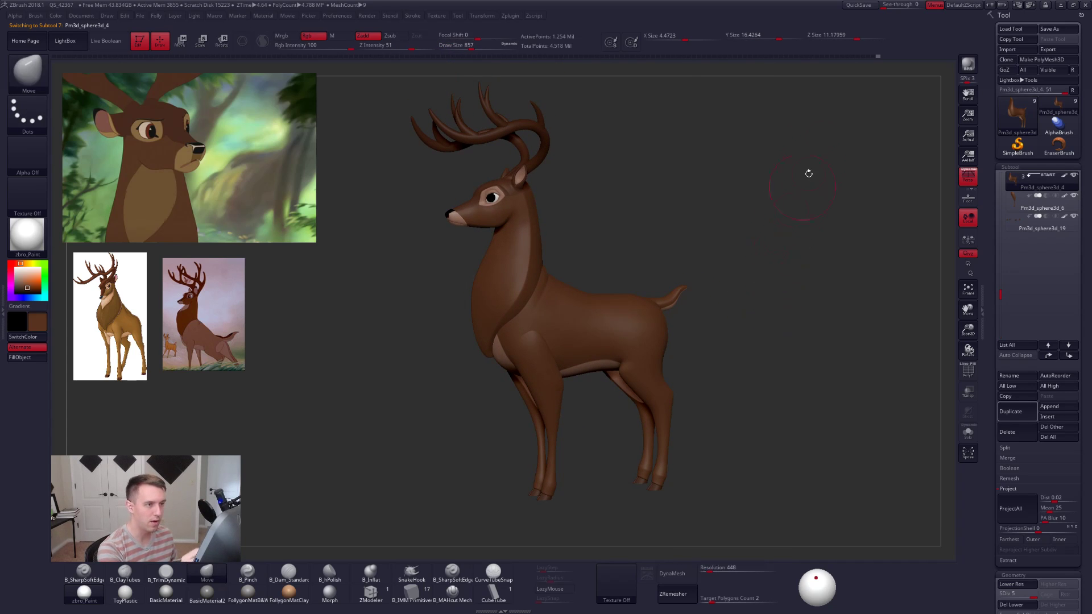
{"action": "left_click", "coordinate": [860, 5]}
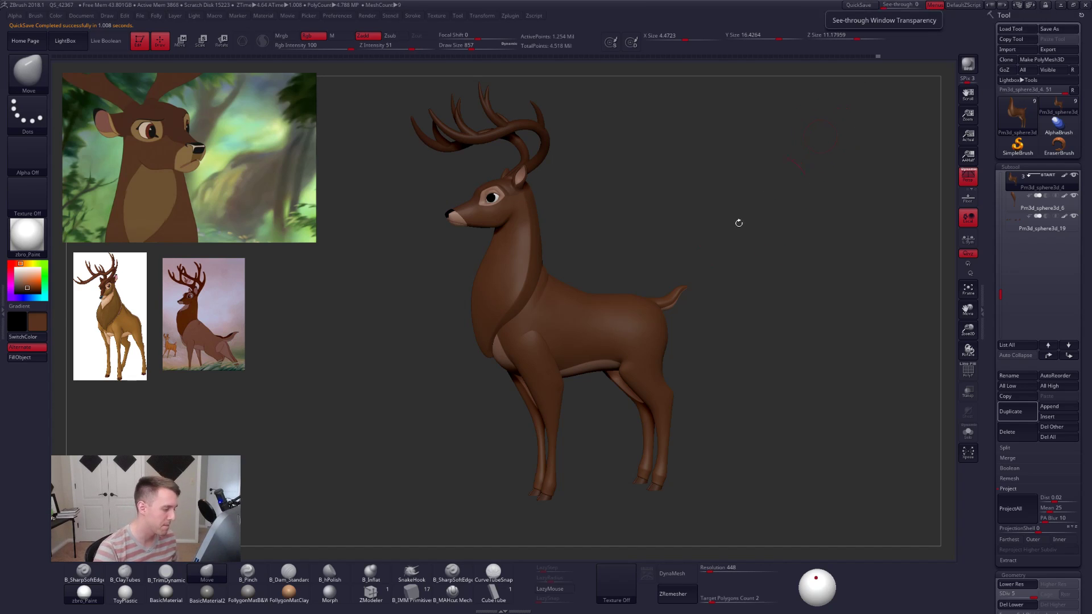
Switch to the browser and compare the fallow deer profile photo with the model's side view, moving the photo aside when finished.
{"action": "right_click_drag", "start_coordinate": [576, 382], "coordinate": [594, 362]}
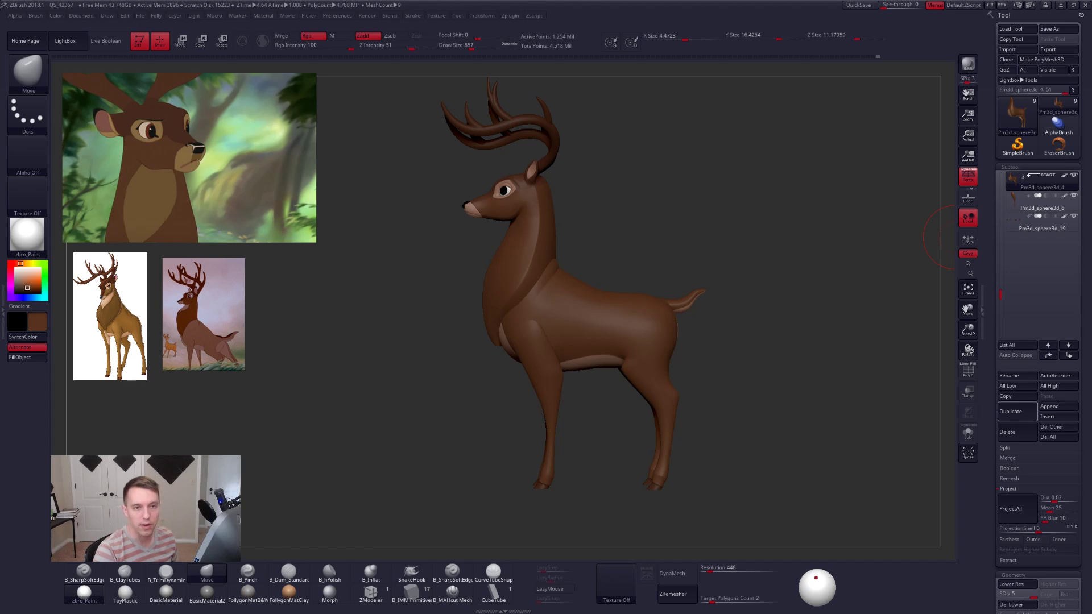
{"action": "key", "text": "alt+Tab"}
{"action": "left_click_drag", "start_coordinate": [794, 117], "coordinate": [682, 98]}
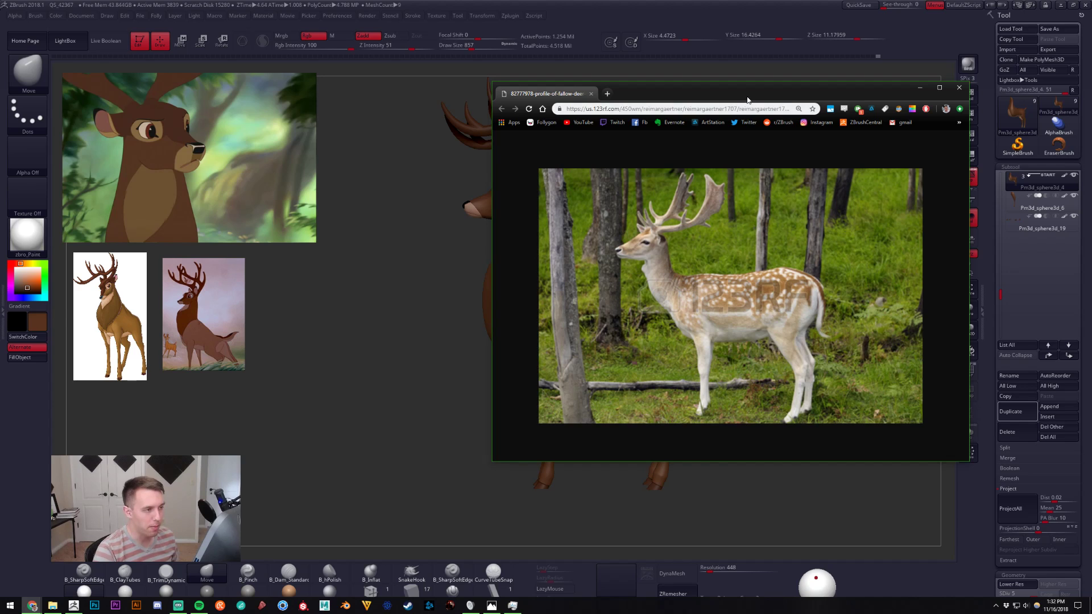
{"action": "left_click_drag", "start_coordinate": [747, 100], "coordinate": [259, 129]}
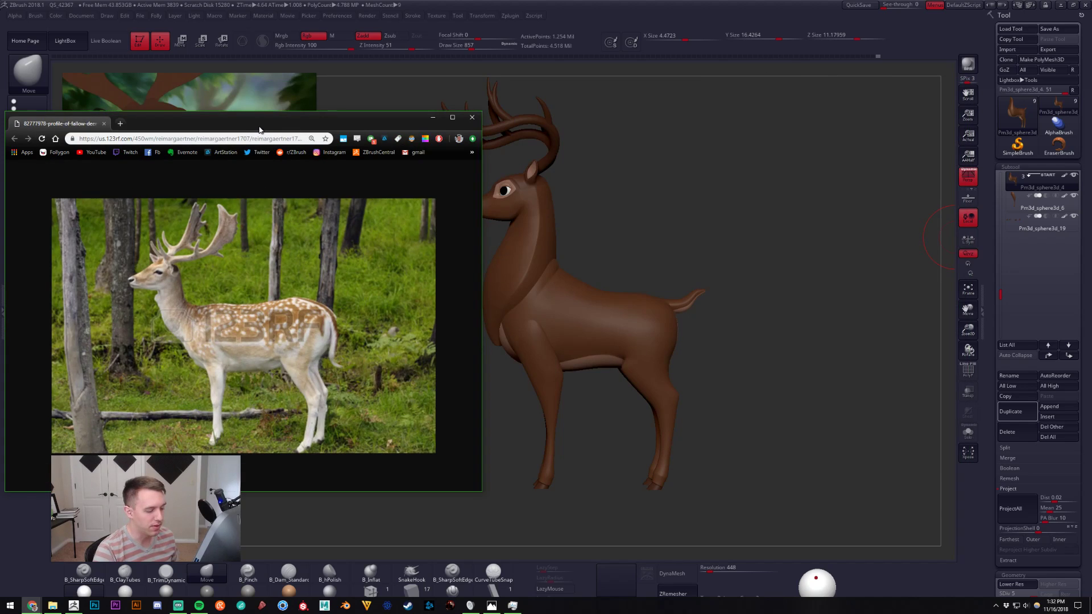
{"action": "left_click_drag", "start_coordinate": [260, 130], "coordinate": [211, 177]}
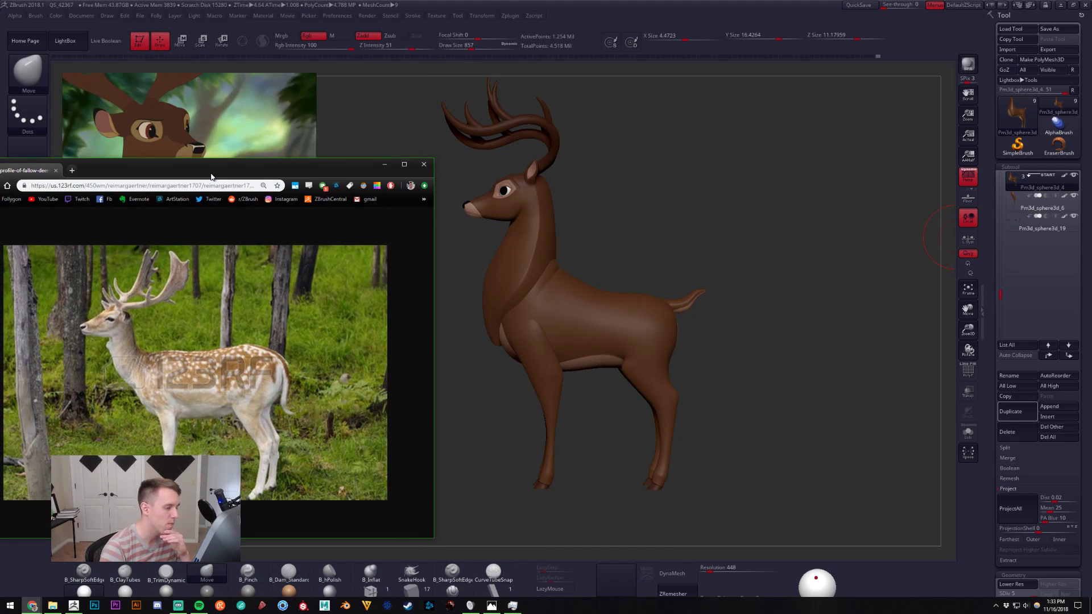
{"action": "left_click_drag", "start_coordinate": [211, 177], "coordinate": [585, 578]}
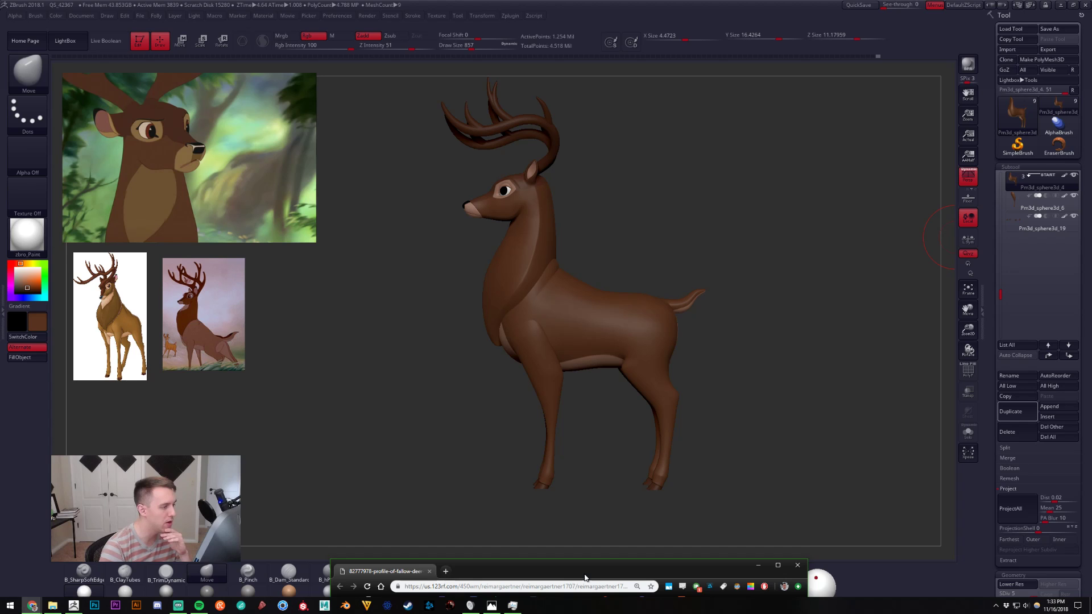
{"action": "left_click_drag", "start_coordinate": [586, 578], "coordinate": [231, 137]}
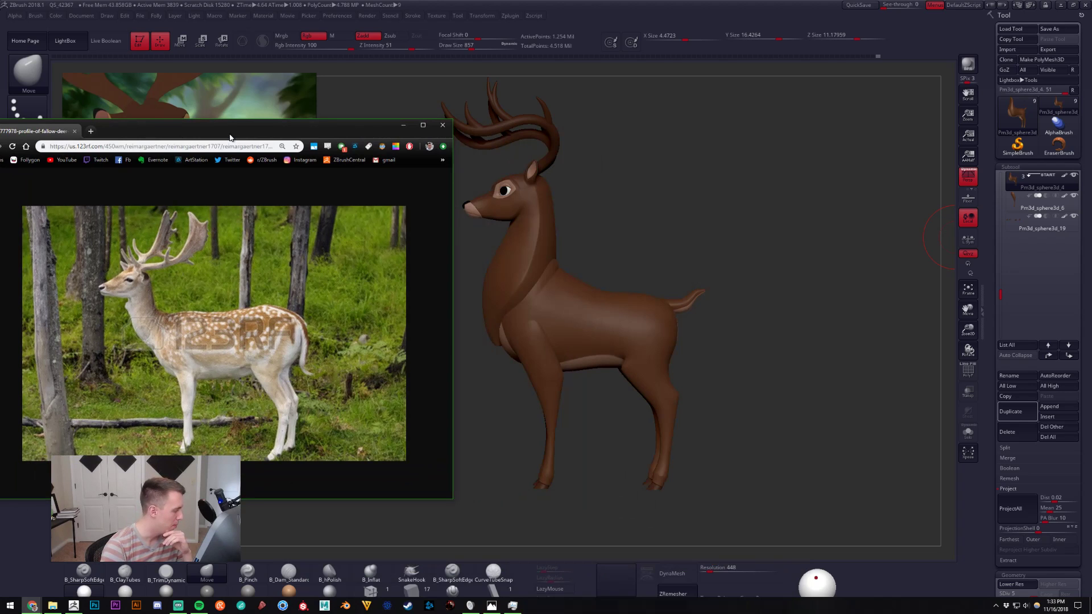
{"action": "left_click_drag", "start_coordinate": [230, 137], "coordinate": [1091, 63]}
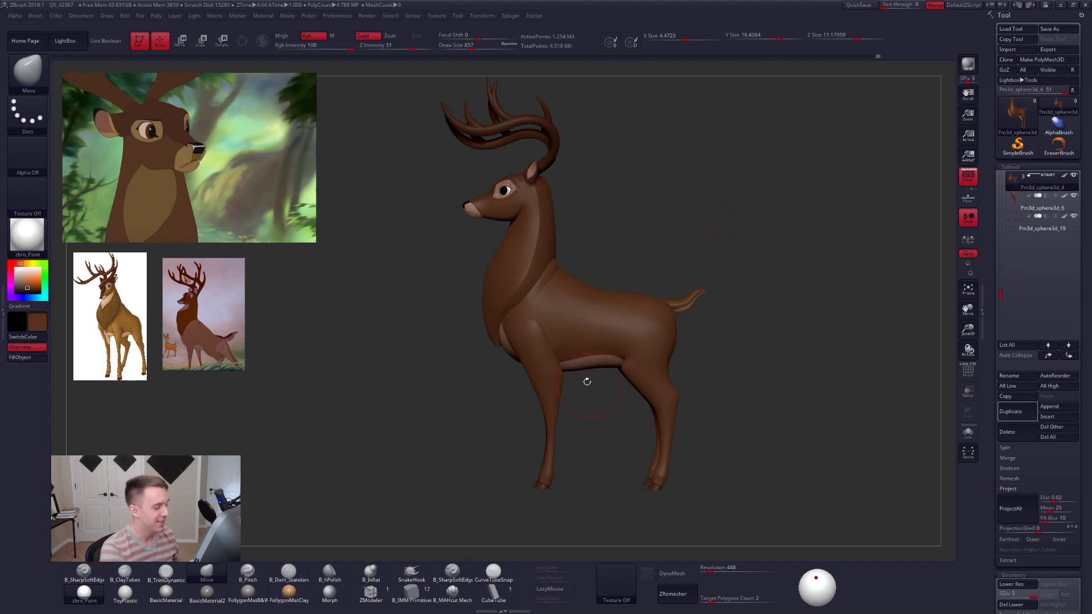
Check the body's wireframe from the side and make the front legs subtool active with PolyFrame off.
{"action": "mouse_move", "coordinate": [587, 382]}
{"action": "left_mouse_down", "text": "alt"}
{"action": "mouse_move", "coordinate": [618, 312]}
{"action": "mouse_move", "coordinate": [581, 370]}
{"action": "left_mouse_up", "text": "alt"}
{"action": "key", "text": "shift+f"}
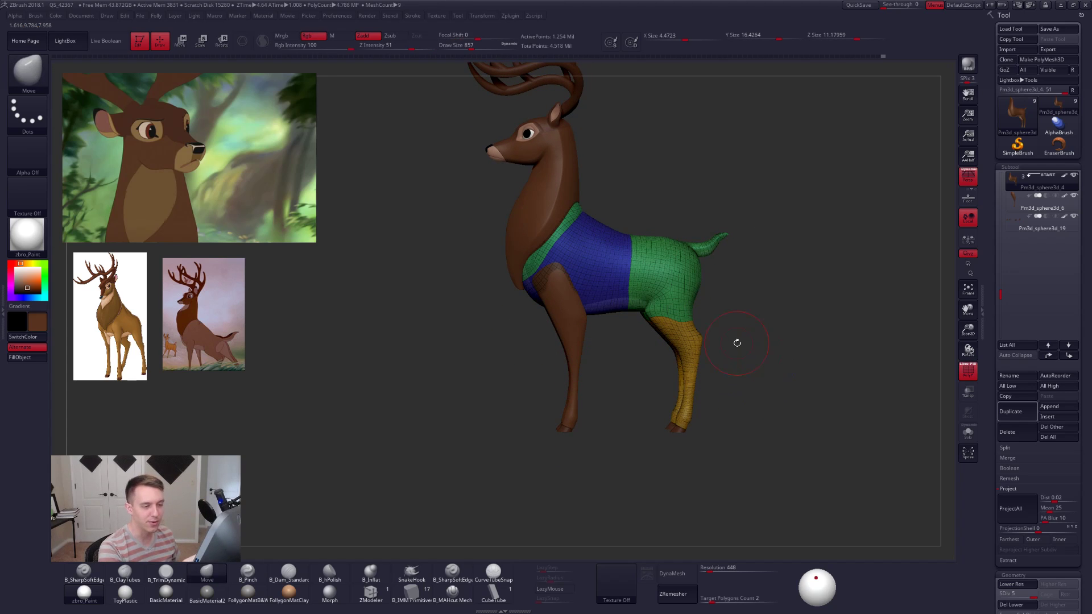
{"action": "key", "text": "alt+Down"}
{"action": "key", "text": "shift+f"}
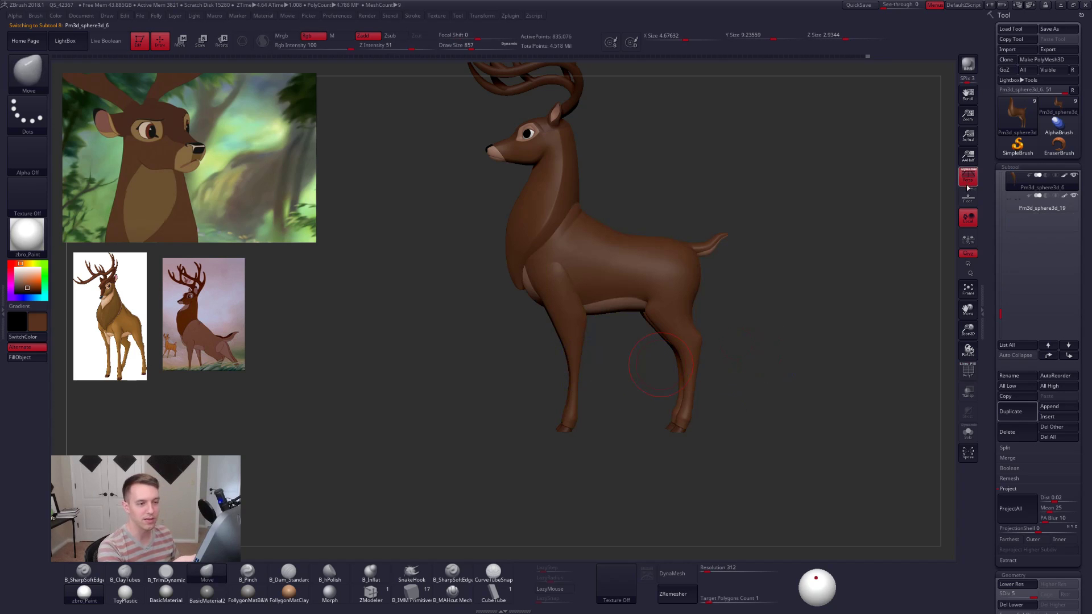
Drop the front legs to the lowest subdivision level and smooth the upper front leg, setting the brush size to 699.
{"action": "left_click_drag", "start_coordinate": [661, 327], "coordinate": [669, 380], "text": "alt"}
{"action": "key", "text": "shift+d"}
{"action": "key", "text": "shift+d"}
{"action": "key", "text": "shift+d"}
{"action": "key", "text": "shift+d"}
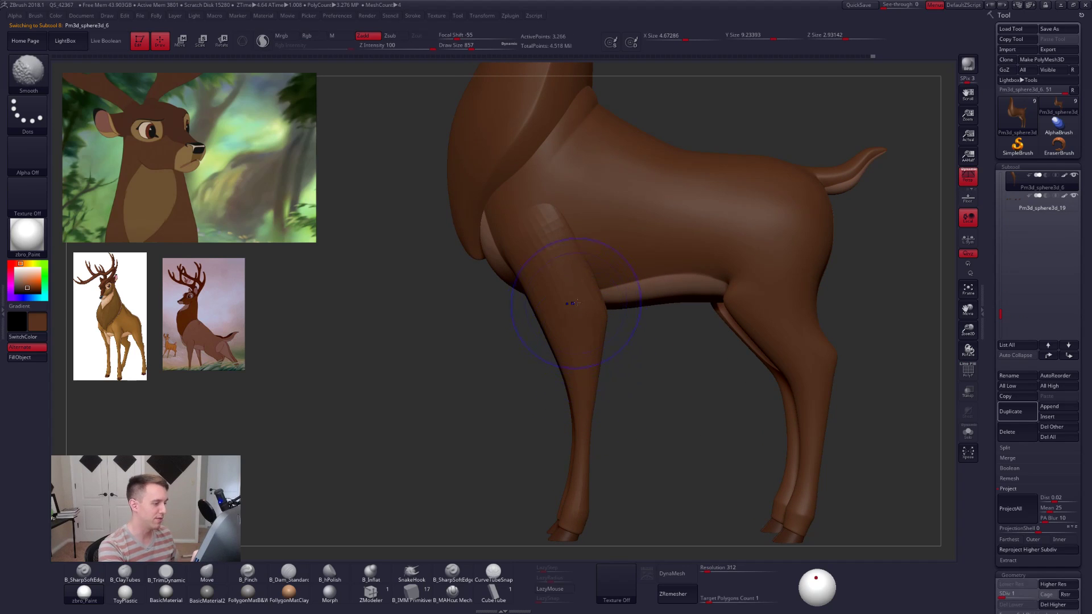
{"action": "key", "text": "space"}
{"action": "left_click_drag", "start_coordinate": [577, 303], "coordinate": [572, 303]}
{"action": "left_click_drag", "start_coordinate": [641, 405], "coordinate": [646, 392], "text": "alt"}
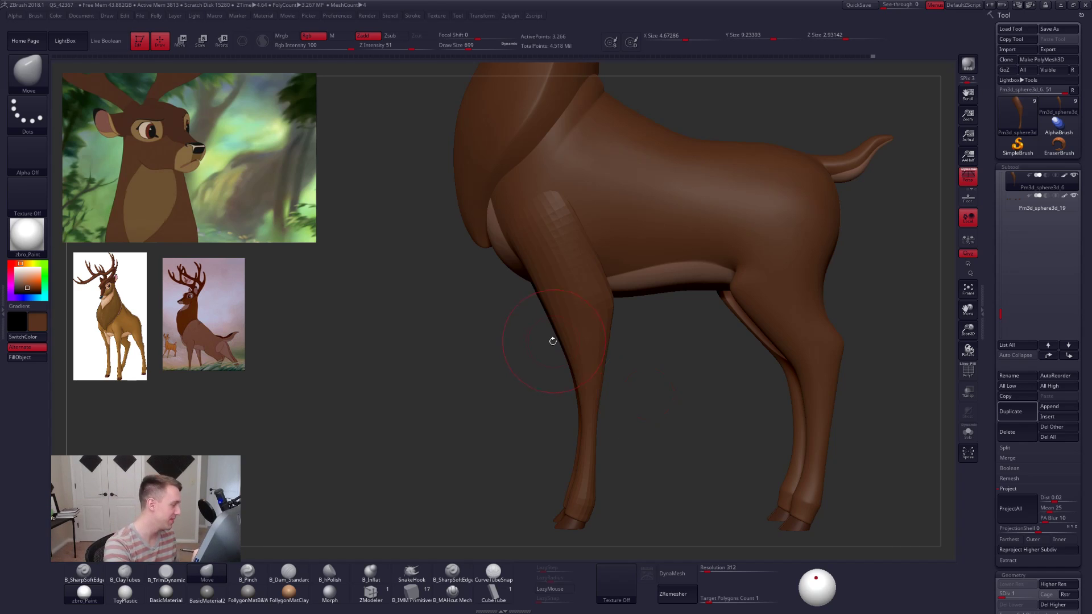
Raise the front legs to subdivision level 2 and adjust the upper leg with the Move brush.
{"action": "left_click_drag", "start_coordinate": [552, 342], "coordinate": [603, 317], "text": "alt"}
{"action": "key", "text": "d"}
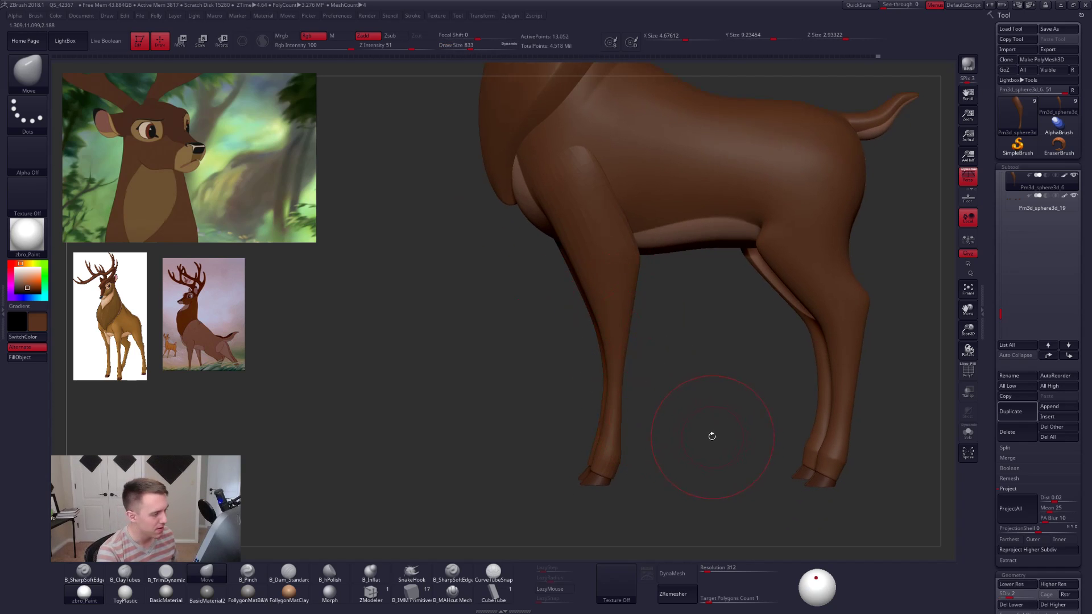
{"action": "key", "text": "space"}
{"action": "left_click_drag", "start_coordinate": [667, 372], "coordinate": [664, 372]}
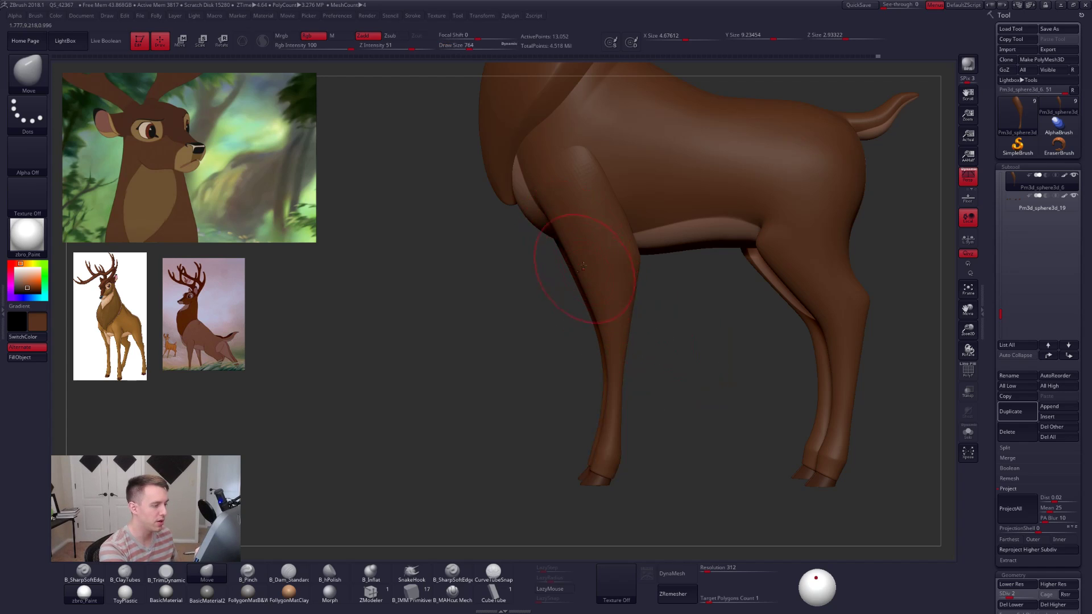
Return the front legs to the highest subdivision level, turn perspective off and check the leg's wireframe.
{"action": "key", "text": "ctrl+shift"}
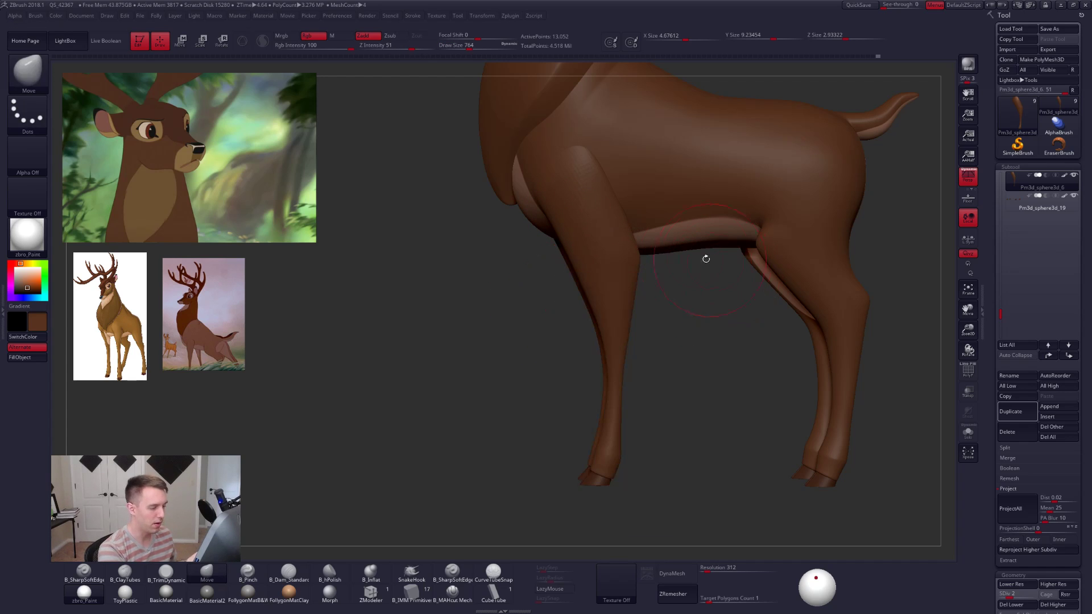
{"action": "key", "text": "d"}
{"action": "key", "text": "d"}
{"action": "key", "text": "d"}
{"action": "key", "text": "p"}
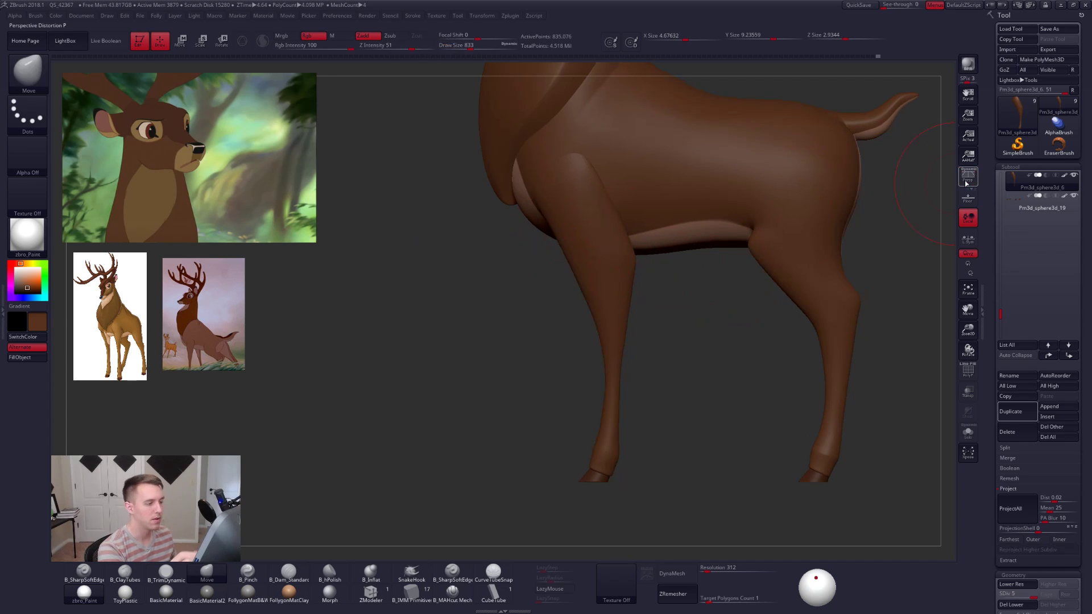
{"action": "key", "text": "shift+f"}
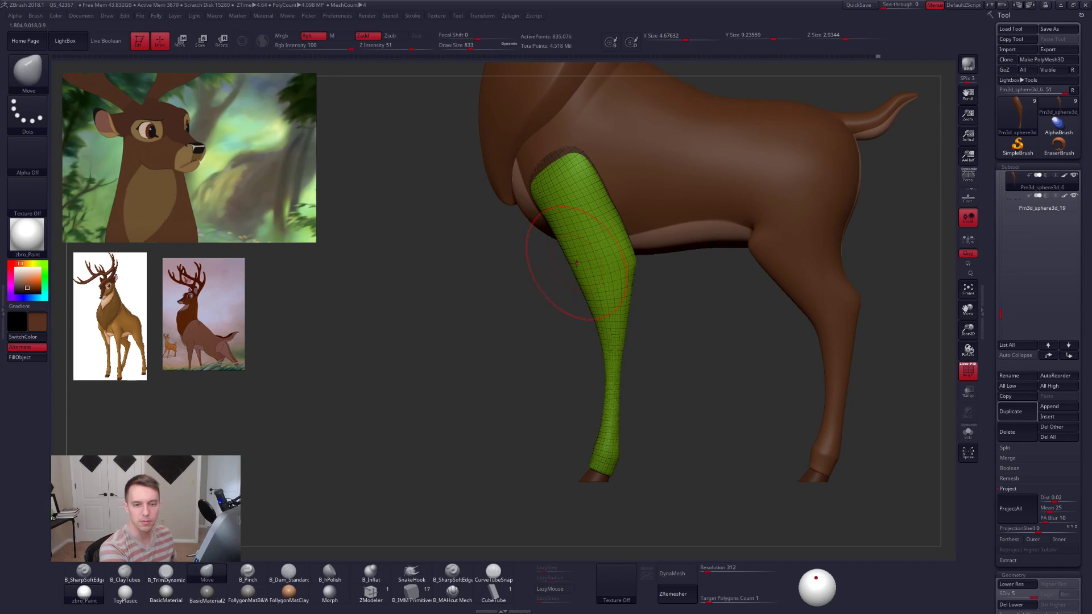
{"action": "key", "text": "shift"}
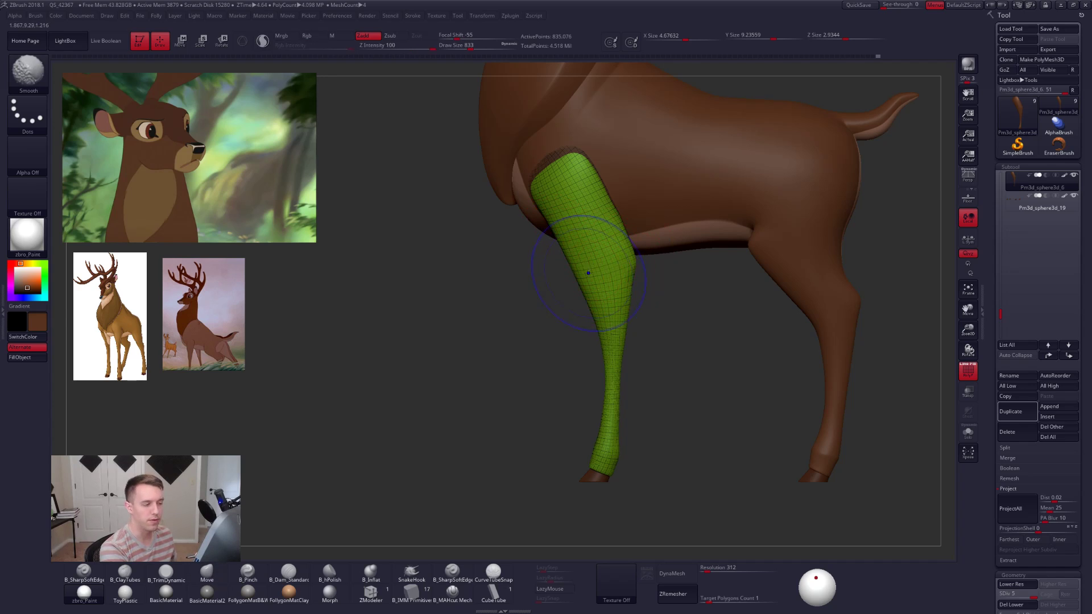
{"action": "key", "text": "shift+f"}
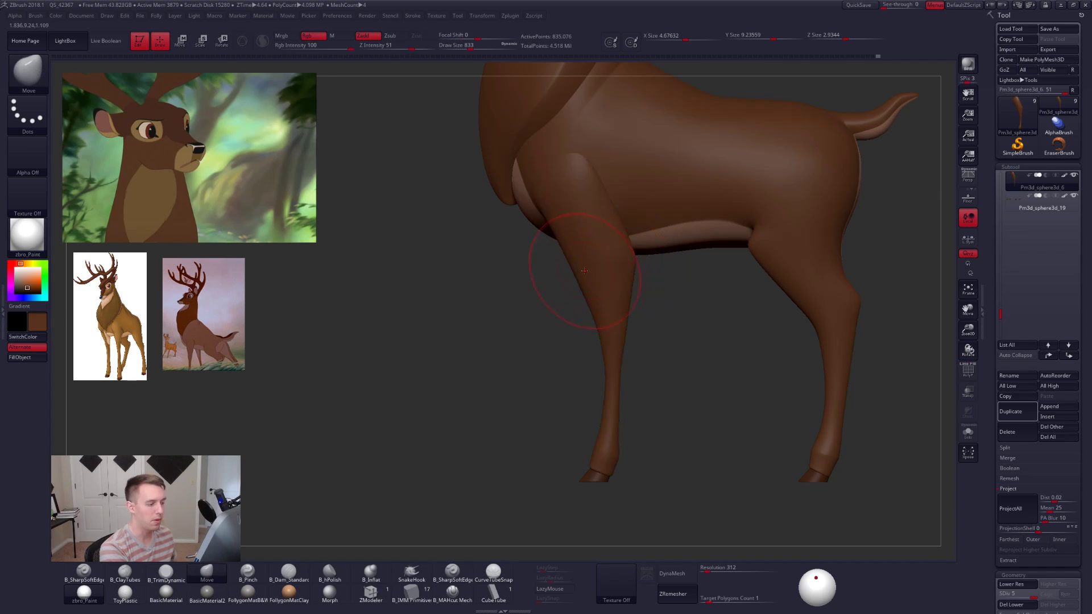
Nudge the front leg's elbow with the Move brush and switch to B_Pinch at a brush size of 350.
{"action": "left_click_drag", "start_coordinate": [575, 274], "coordinate": [588, 273]}
{"action": "key", "text": "space"}
{"action": "mouse_move", "coordinate": [512, 304]}
{"action": "left_mouse_down"}
{"action": "mouse_move", "coordinate": [617, 287]}
{"action": "mouse_move", "coordinate": [610, 270]}
{"action": "left_mouse_up"}
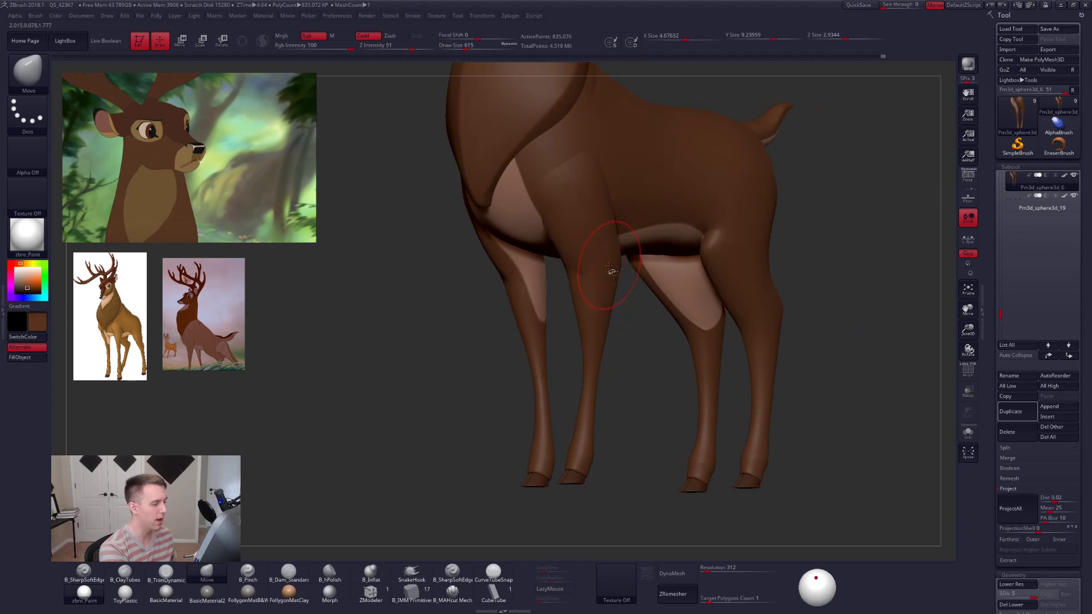
{"action": "key", "text": "space"}
{"action": "left_click", "coordinate": [638, 309]}
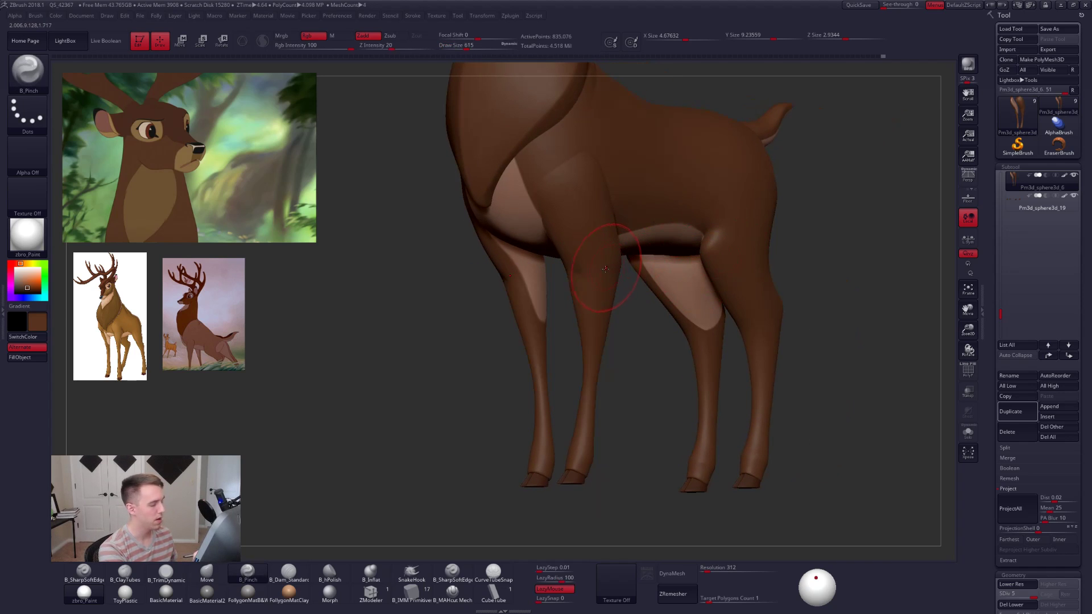
{"action": "key", "text": "space"}
{"action": "left_click_drag", "start_coordinate": [605, 270], "coordinate": [595, 271]}
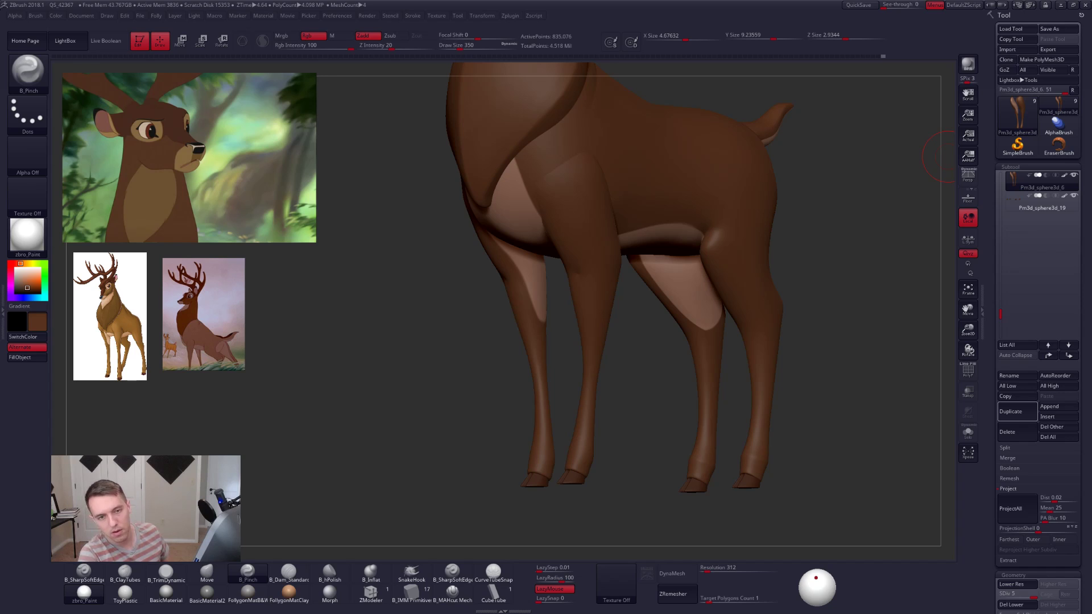
Isolate the front legs in Solo mode and set the B_Pinch brush size to 227.
{"action": "left_click_drag", "start_coordinate": [923, 348], "coordinate": [815, 332]}
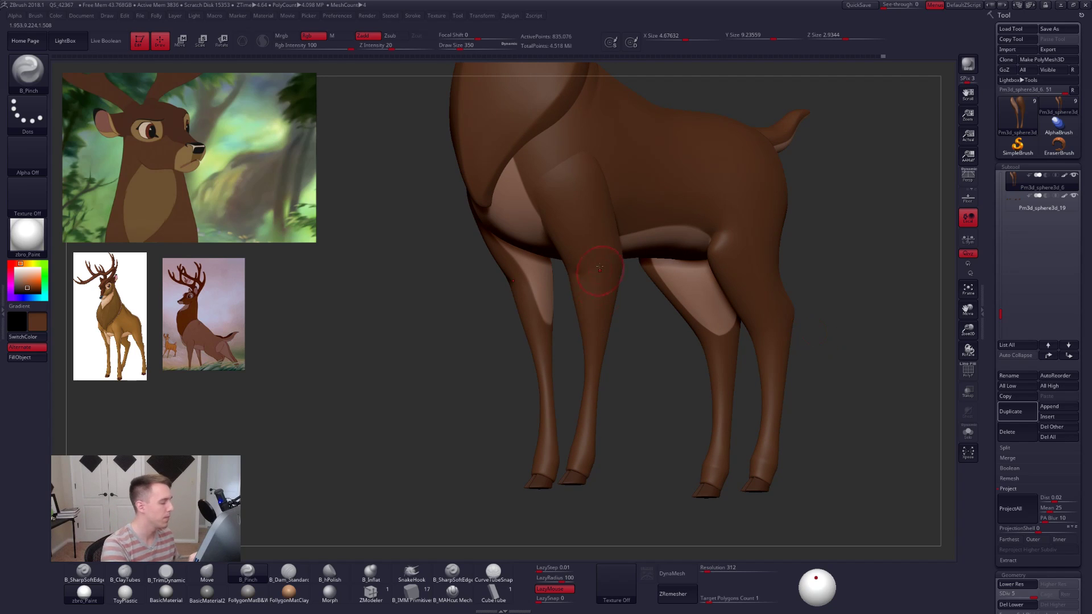
{"action": "mouse_move", "coordinate": [432, 273]}
{"action": "left_mouse_down"}
{"action": "mouse_move", "coordinate": [597, 251]}
{"action": "mouse_move", "coordinate": [547, 338]}
{"action": "left_mouse_up"}
{"action": "key", "text": "shift+s"}
{"action": "key", "text": "space"}
{"action": "left_click_drag", "start_coordinate": [593, 280], "coordinate": [583, 278]}
Pinch a crease across the front of the elbow on the isolated front legs, working around the joint.
{"action": "left_click_drag", "start_coordinate": [677, 310], "coordinate": [617, 322]}
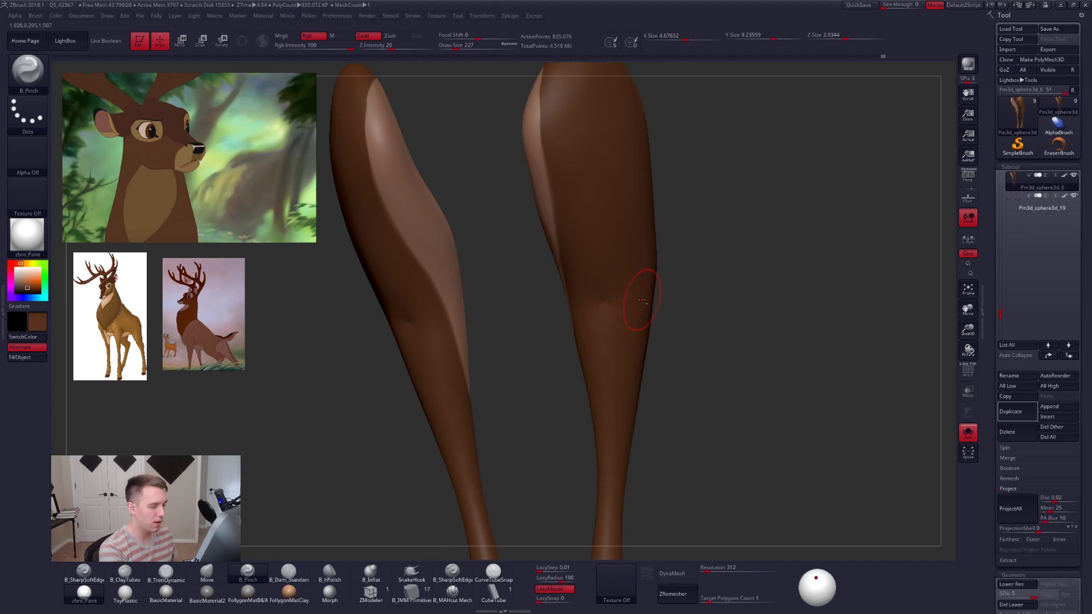
{"action": "right_click_drag", "start_coordinate": [583, 313], "coordinate": [620, 300]}
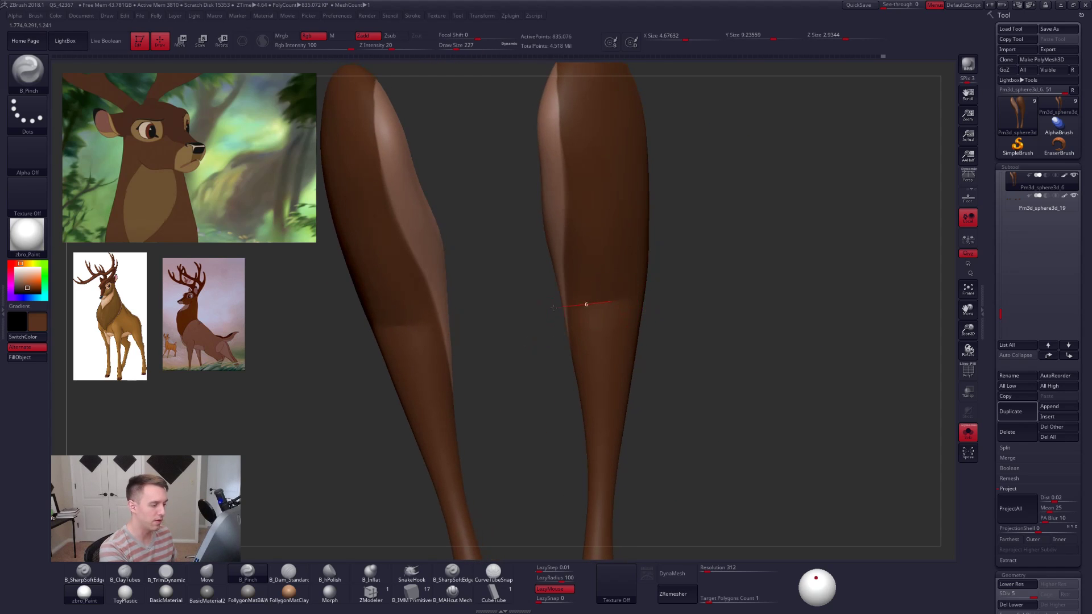
{"action": "right_click_drag", "start_coordinate": [553, 307], "coordinate": [562, 303]}
{"action": "right_click_drag", "start_coordinate": [663, 296], "coordinate": [591, 311]}
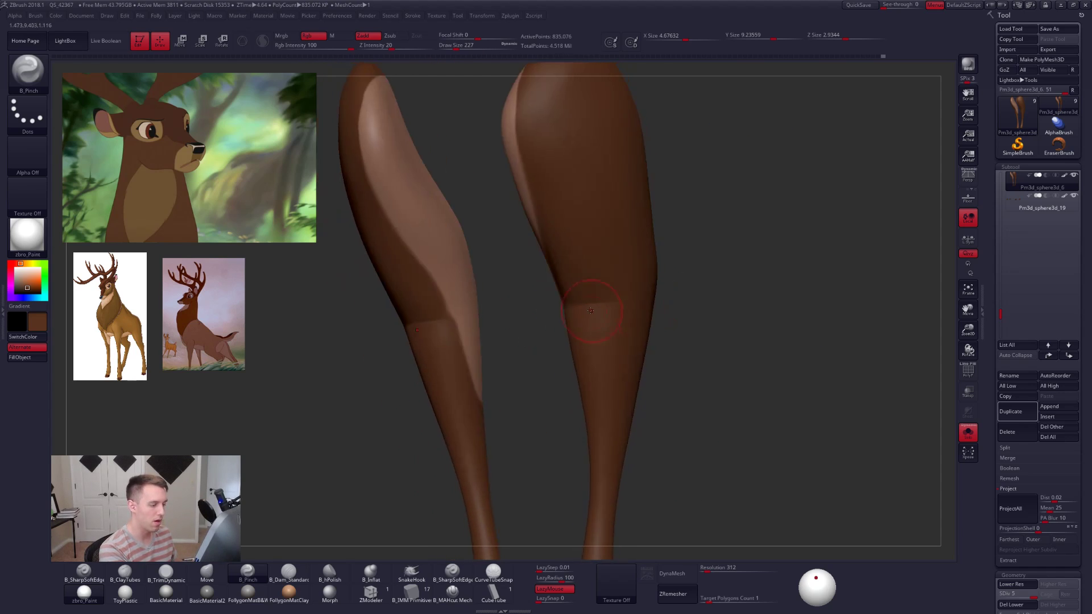
{"action": "left_click_drag", "start_coordinate": [642, 300], "coordinate": [662, 293]}
{"action": "right_click_drag", "start_coordinate": [662, 294], "coordinate": [589, 344]}
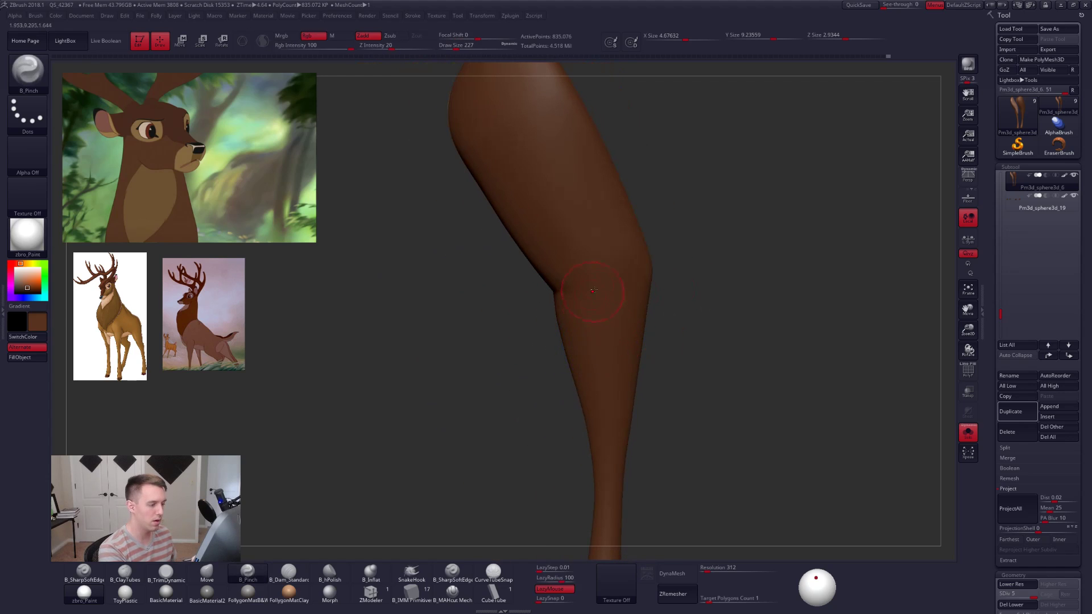
Pinch the elbow bend and surrounding area further at varied brush sizes, finishing at 292.
{"action": "key", "text": "space"}
{"action": "left_click_drag", "start_coordinate": [589, 288], "coordinate": [602, 288]}
{"action": "right_click_drag", "start_coordinate": [598, 395], "coordinate": [608, 348], "text": "alt"}
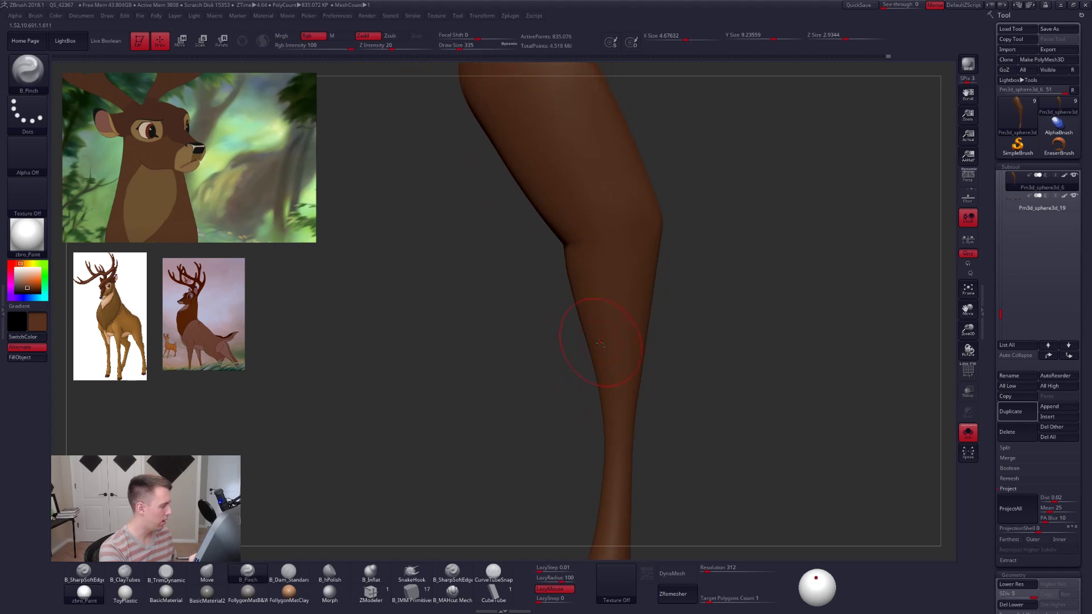
{"action": "key", "text": "space"}
{"action": "left_click_drag", "start_coordinate": [600, 345], "coordinate": [604, 345]}
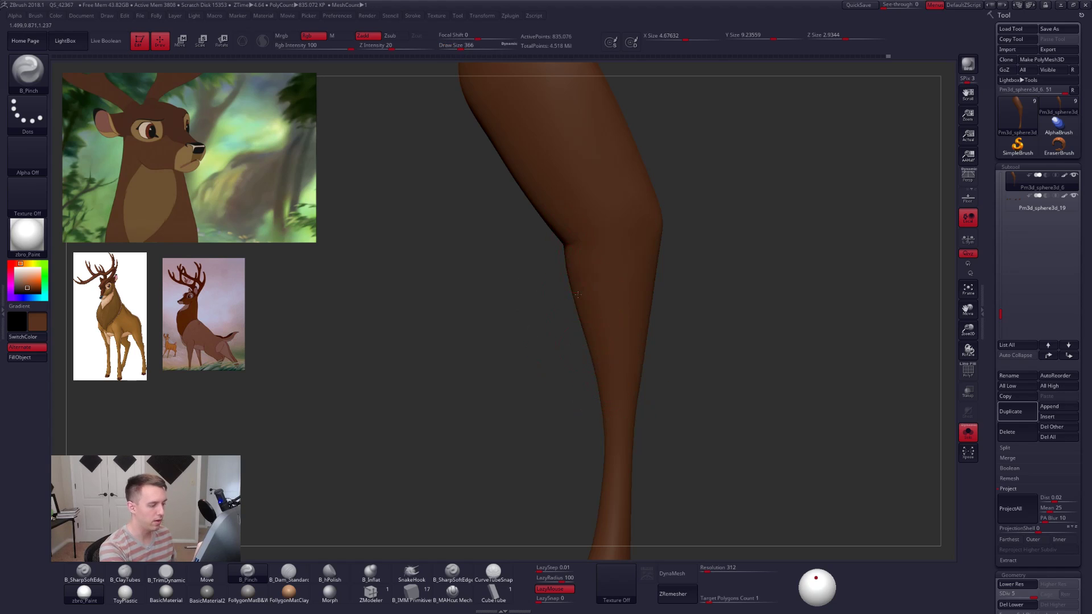
{"action": "mouse_move", "coordinate": [604, 370]}
{"action": "right_mouse_down"}
{"action": "mouse_move", "coordinate": [586, 366]}
{"action": "mouse_move", "coordinate": [641, 312]}
{"action": "mouse_move", "coordinate": [663, 310]}
{"action": "right_mouse_up"}
{"action": "key", "text": "space"}
{"action": "left_click_drag", "start_coordinate": [609, 306], "coordinate": [599, 305]}
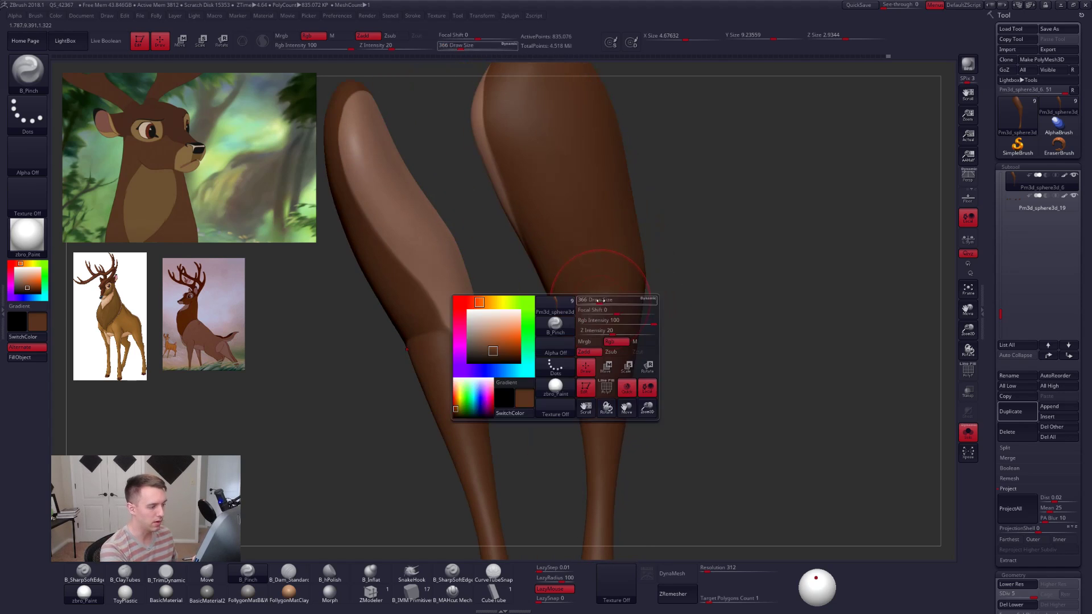
{"action": "right_click_drag", "start_coordinate": [575, 307], "coordinate": [605, 289]}
{"action": "mouse_move", "coordinate": [454, 325]}
{"action": "right_mouse_down"}
{"action": "mouse_move", "coordinate": [583, 296]}
{"action": "mouse_move", "coordinate": [589, 367]}
{"action": "mouse_move", "coordinate": [629, 358]}
{"action": "right_mouse_up"}
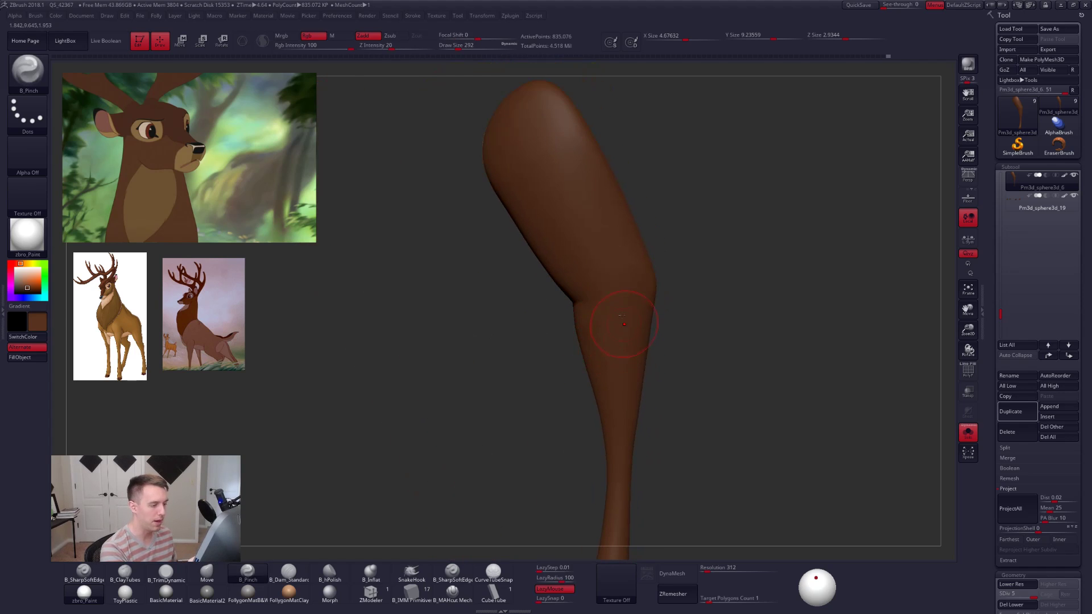
Show the whole deer again, set the brush size to 500 and drop the front legs to the lowest subdivision level.
{"action": "key", "text": "alt+s"}
{"action": "key", "text": "space"}
{"action": "left_click_drag", "start_coordinate": [632, 297], "coordinate": [637, 298]}
{"action": "key", "text": "shift+d"}
{"action": "key", "text": "shift+d"}
{"action": "key", "text": "shift+d"}
{"action": "key", "text": "shift+d"}
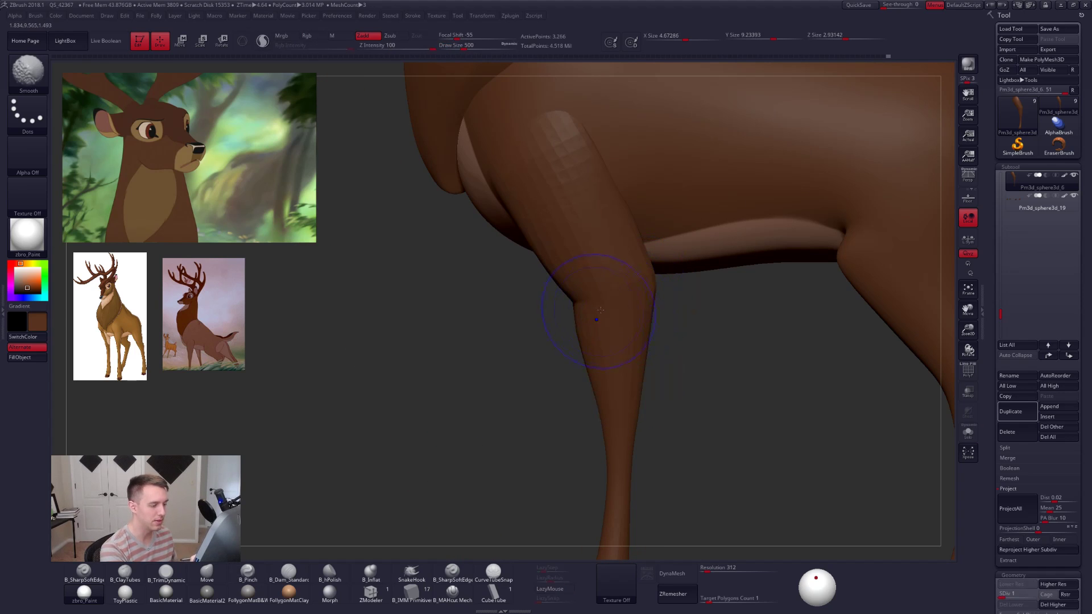
Try masking the front leg using its wireframe as a guide, place a vertical transpose line on the lower leg and clear the mask.
{"action": "key", "text": "shift+f"}
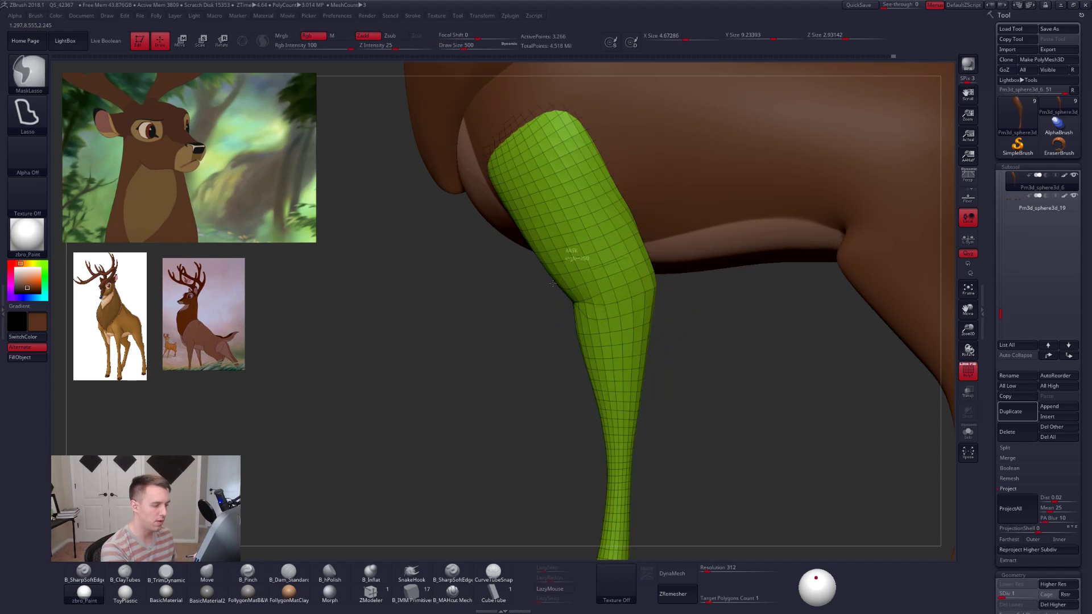
{"action": "mouse_move", "coordinate": [648, 250]}
{"action": "left_mouse_down", "text": "ctrl"}
{"action": "mouse_move", "coordinate": [499, 373]}
{"action": "mouse_move", "coordinate": [592, 335]}
{"action": "mouse_move", "coordinate": [686, 326]}
{"action": "left_mouse_up", "text": "ctrl"}
{"action": "key", "text": "ctrl+z"}
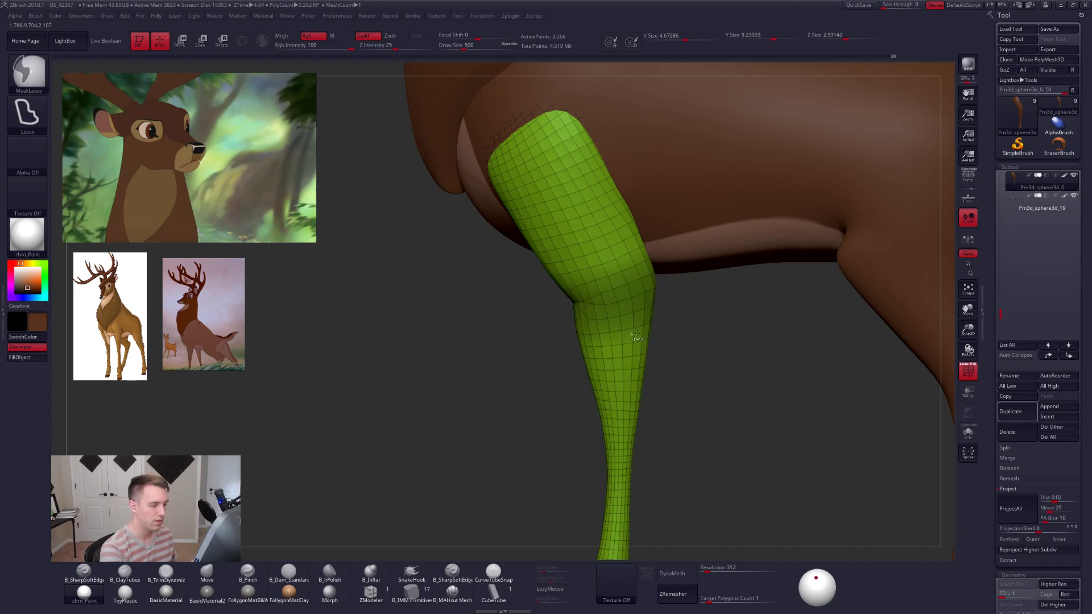
{"action": "left_click", "coordinate": [639, 345], "text": "ctrl"}
{"action": "right_click_drag", "start_coordinate": [640, 347], "coordinate": [641, 363], "text": "ctrl"}
{"action": "key", "text": "shift+f"}
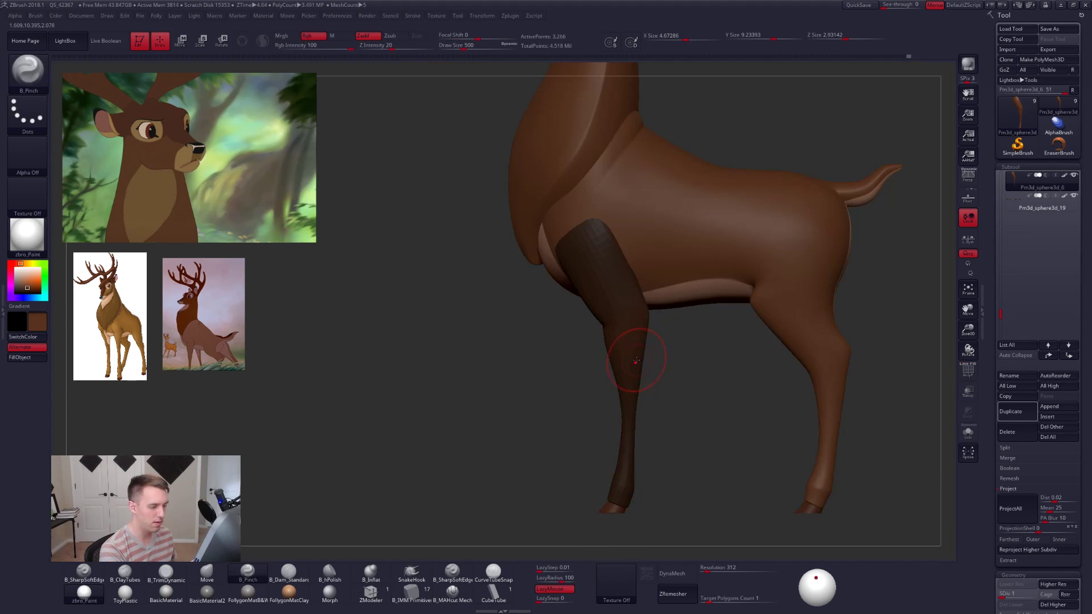
{"action": "key", "text": "w"}
{"action": "left_click_drag", "start_coordinate": [637, 348], "coordinate": [636, 424], "text": "shift"}
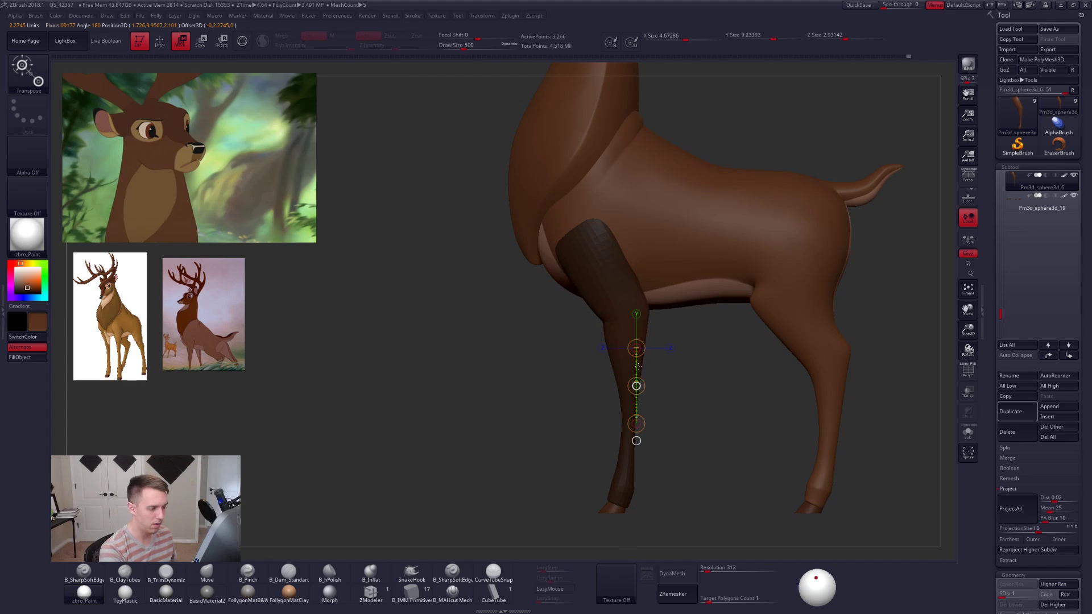
{"action": "key", "text": "q"}
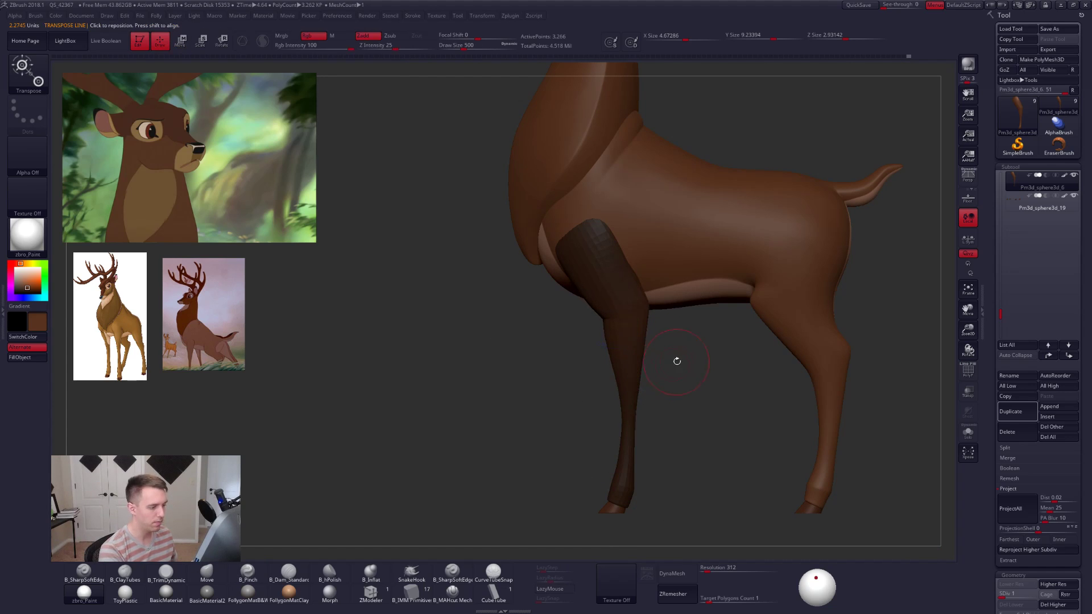
{"action": "mouse_move", "coordinate": [675, 361]}
{"action": "left_mouse_down", "text": "ctrl"}
{"action": "mouse_move", "coordinate": [677, 346]}
{"action": "mouse_move", "coordinate": [681, 370]}
{"action": "left_mouse_up", "text": "ctrl"}
Adjust the front leg with the Move brush at size 537 and step it up one subdivision level.
{"action": "key", "text": "space"}
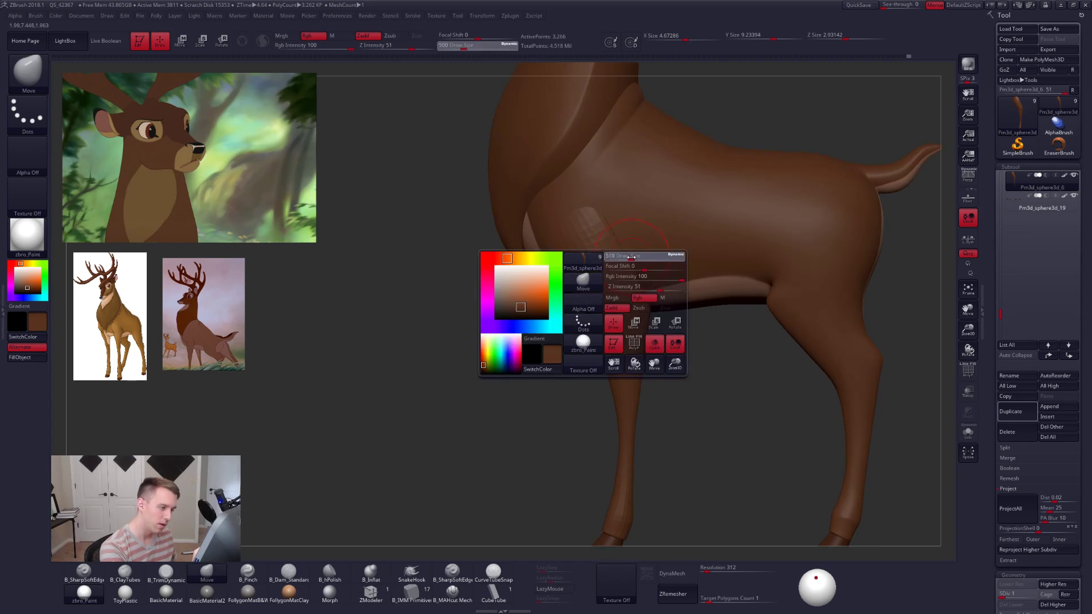
{"action": "left_click_drag", "start_coordinate": [626, 253], "coordinate": [629, 254]}
{"action": "key", "text": "d"}
{"action": "mouse_move", "coordinate": [633, 259]}
{"action": "right_mouse_down"}
{"action": "mouse_move", "coordinate": [679, 253]}
{"action": "mouse_move", "coordinate": [663, 256]}
{"action": "right_mouse_up"}
Isolate the front legs, smooth the elbow while raising them to the highest subdivision level, and show the whole deer again.
{"action": "key", "text": "shift+s"}
{"action": "key", "text": "d"}
{"action": "key", "text": "d"}
{"action": "key", "text": "d"}
{"action": "left_click_drag", "start_coordinate": [629, 339], "coordinate": [643, 351], "text": "shift"}
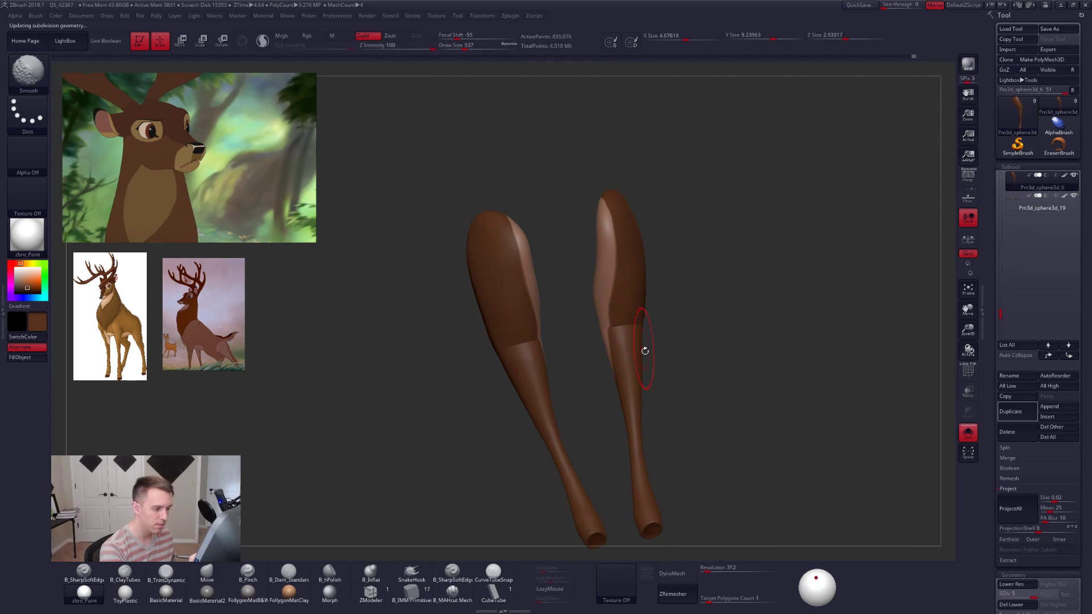
{"action": "mouse_move", "coordinate": [645, 353]}
{"action": "right_mouse_down"}
{"action": "mouse_move", "coordinate": [705, 398]}
{"action": "mouse_move", "coordinate": [731, 438]}
{"action": "right_mouse_up"}
{"action": "key", "text": "shift+s"}
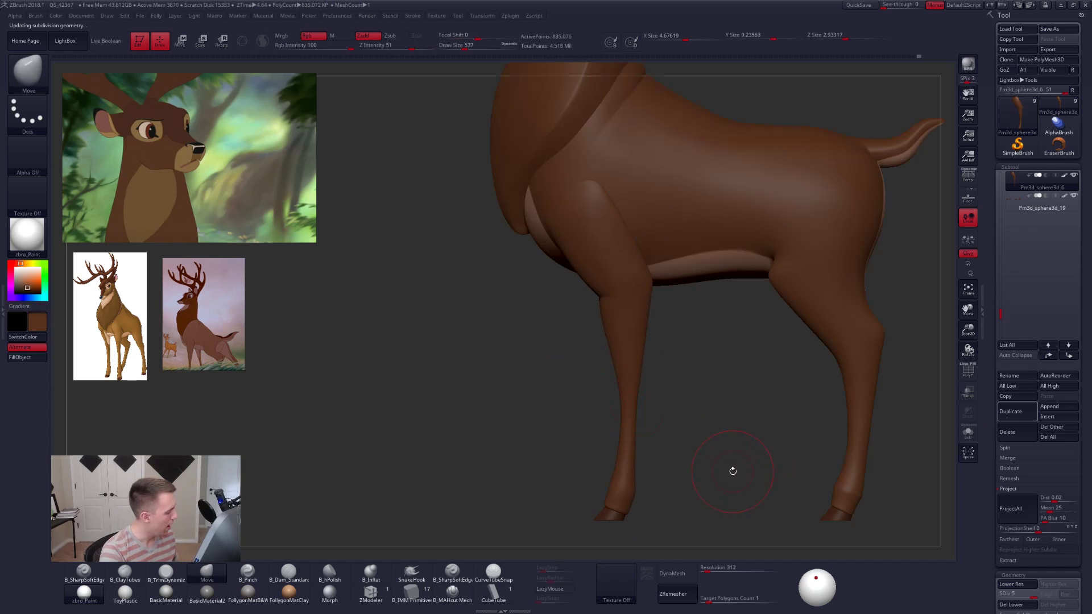
Reshape the lower front leg from the side with the Move brush, varying its size between 430 and 955.
{"action": "right_click_drag", "start_coordinate": [733, 488], "coordinate": [731, 459], "text": "alt"}
{"action": "key", "text": "bracketleft"}
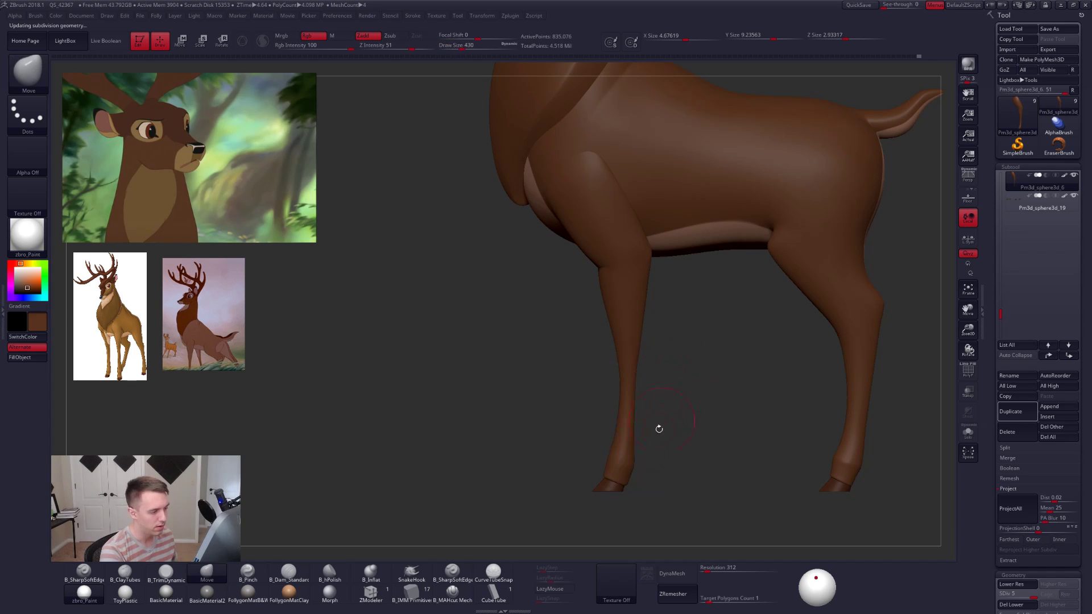
{"action": "right_click_drag", "start_coordinate": [640, 403], "coordinate": [645, 408]}
{"action": "mouse_move", "coordinate": [682, 452]}
{"action": "right_mouse_down", "text": "alt"}
{"action": "mouse_move", "coordinate": [668, 441]}
{"action": "mouse_move", "coordinate": [708, 430]}
{"action": "right_mouse_up", "text": "alt"}
{"action": "key", "text": "space"}
{"action": "left_click", "coordinate": [650, 380]}
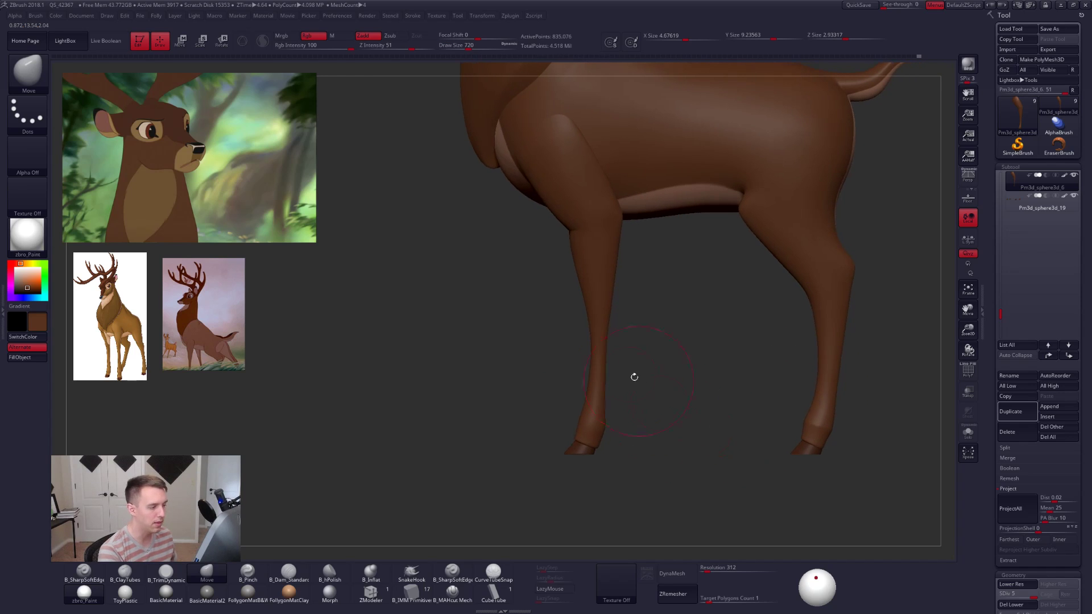
{"action": "key", "text": "space"}
{"action": "left_click", "coordinate": [615, 308]}
{"action": "key", "text": "ctrl+shift+f"}
{"action": "left_click", "coordinate": [611, 314]}
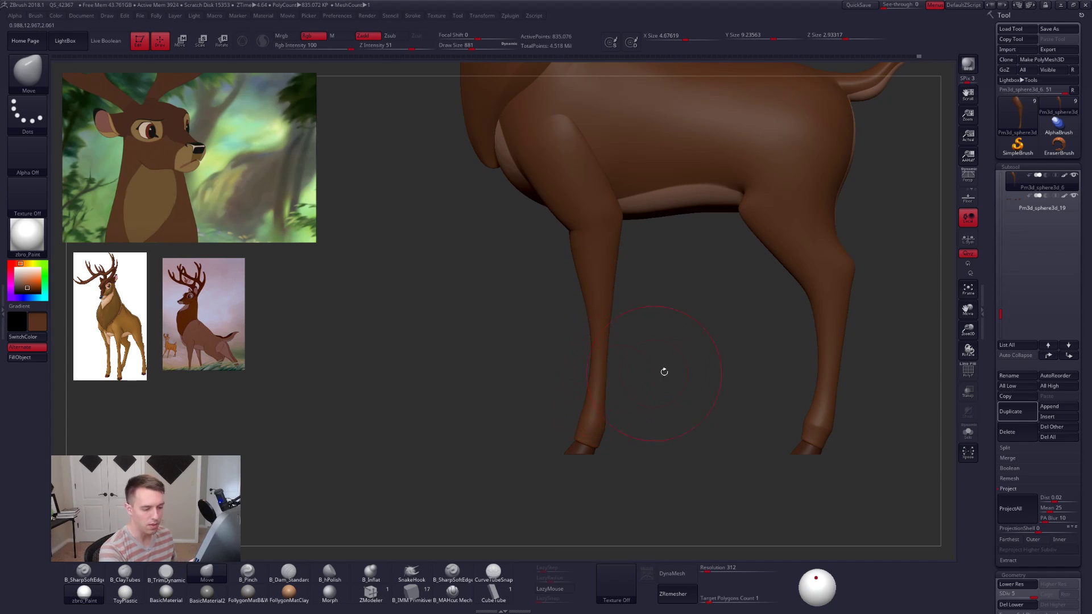
{"action": "key", "text": "bracketright"}
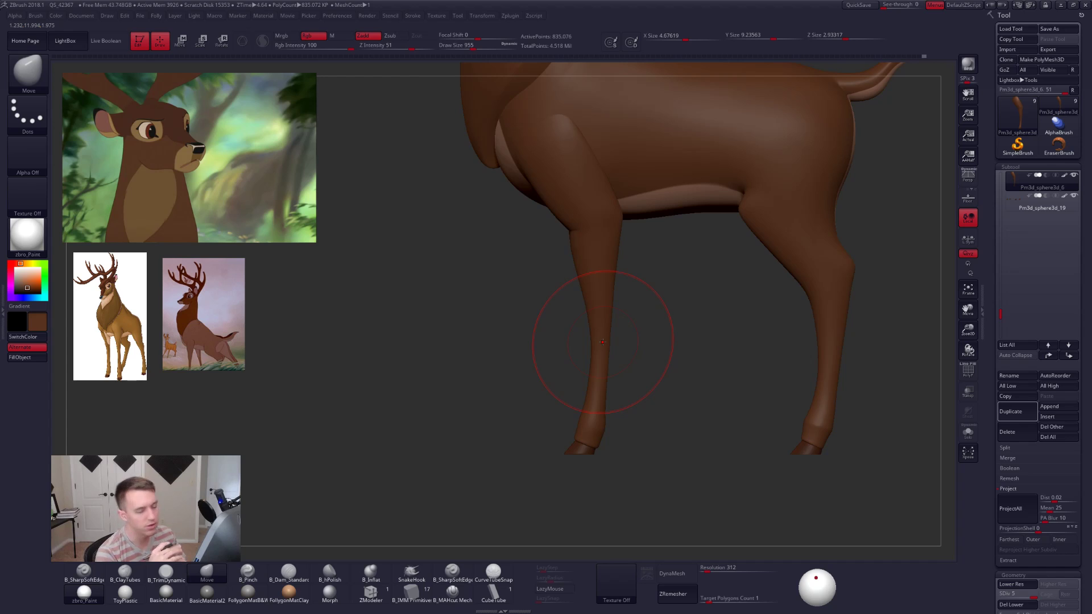
{"action": "key", "text": "bracketleft"}
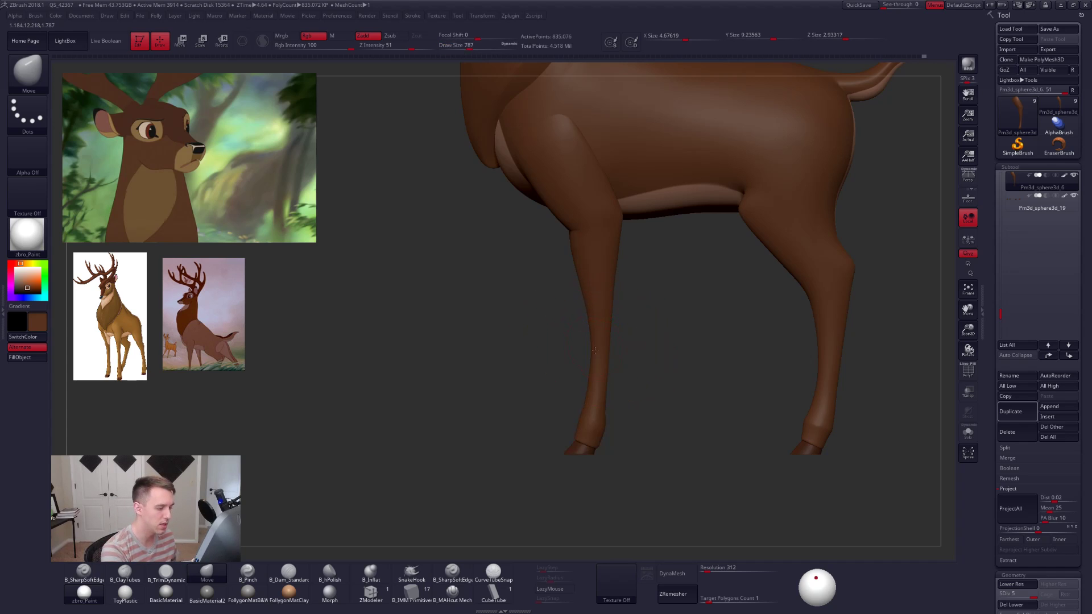
Drop the front legs to the lowest subdivision level, smooth the lower legs and adjust them from the front with the Move brush at size 699.
{"action": "key", "text": "shift+d"}
{"action": "key", "text": "shift+d"}
{"action": "key", "text": "shift+d"}
{"action": "key", "text": "shift+d"}
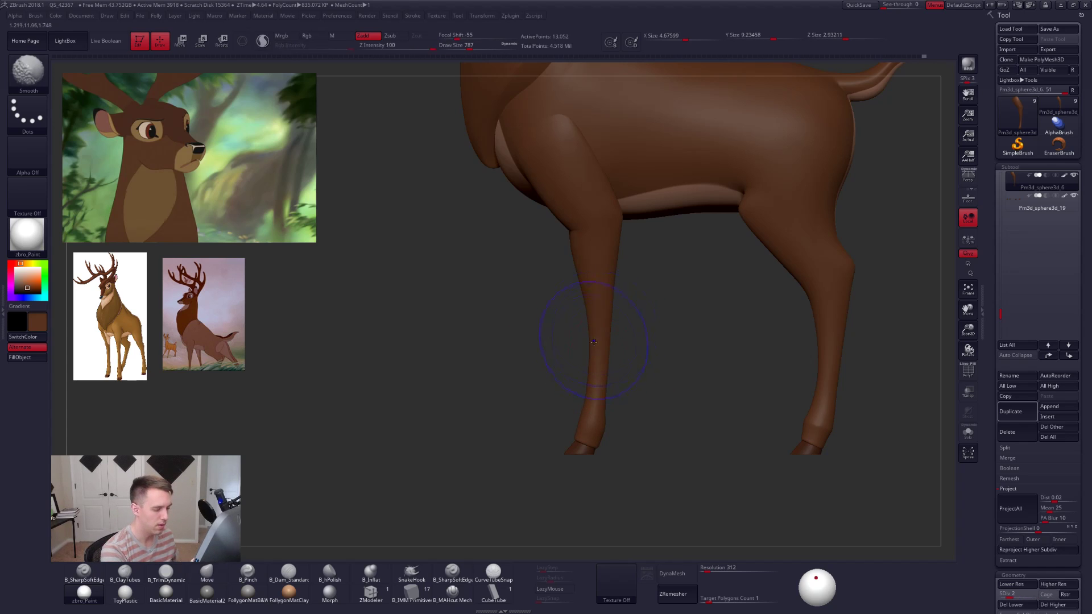
{"action": "right_click_drag", "start_coordinate": [598, 348], "coordinate": [661, 352]}
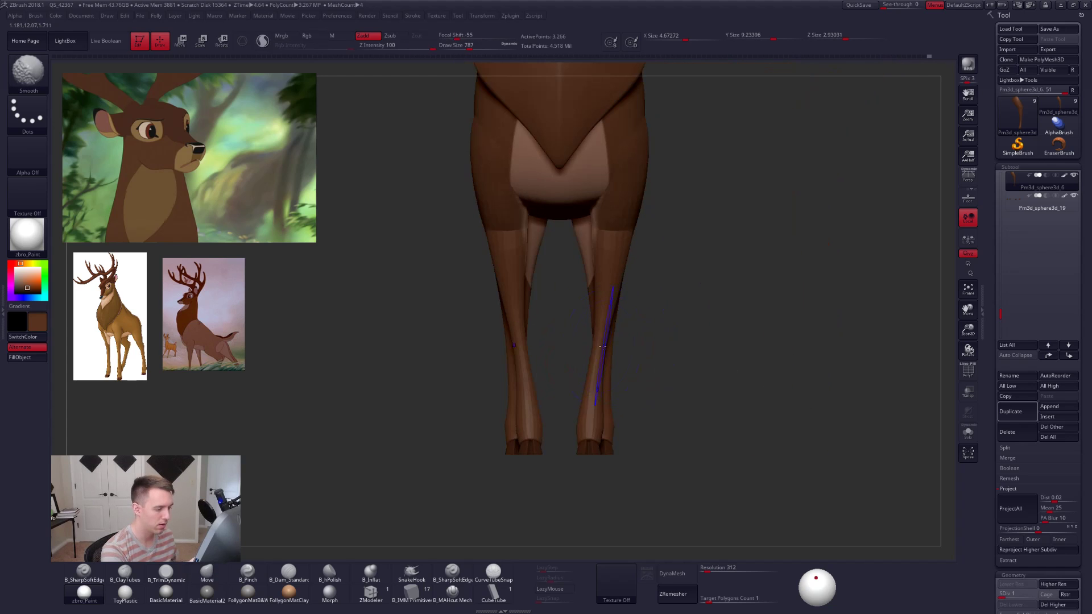
{"action": "key", "text": "s"}
{"action": "left_click_drag", "start_coordinate": [599, 347], "coordinate": [597, 344]}
{"action": "key", "text": "space"}
{"action": "key", "text": "space"}
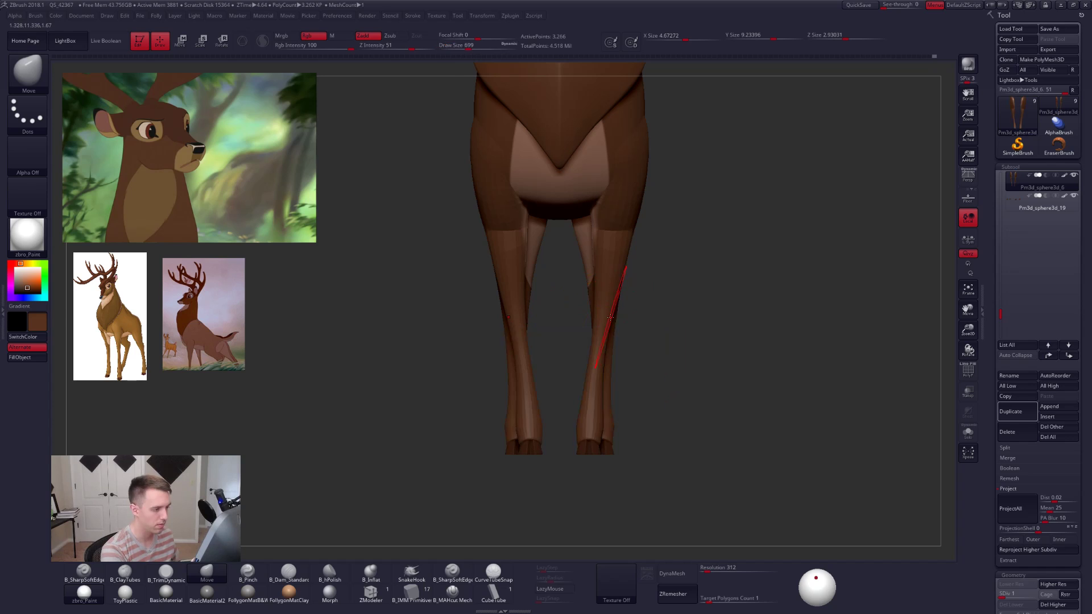
Refine the lower front legs with the Move brush at size 933 on the lowest subdivision level, and raise them to the highest level.
{"action": "key", "text": "d"}
{"action": "key", "text": "ctrl+shift+f"}
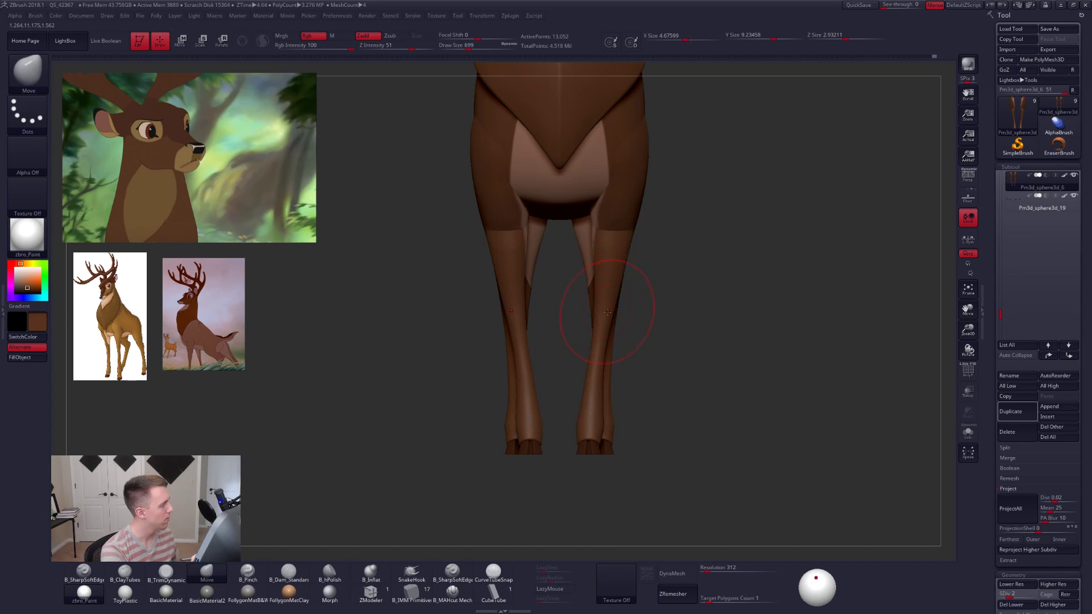
{"action": "key", "text": "shift+d"}
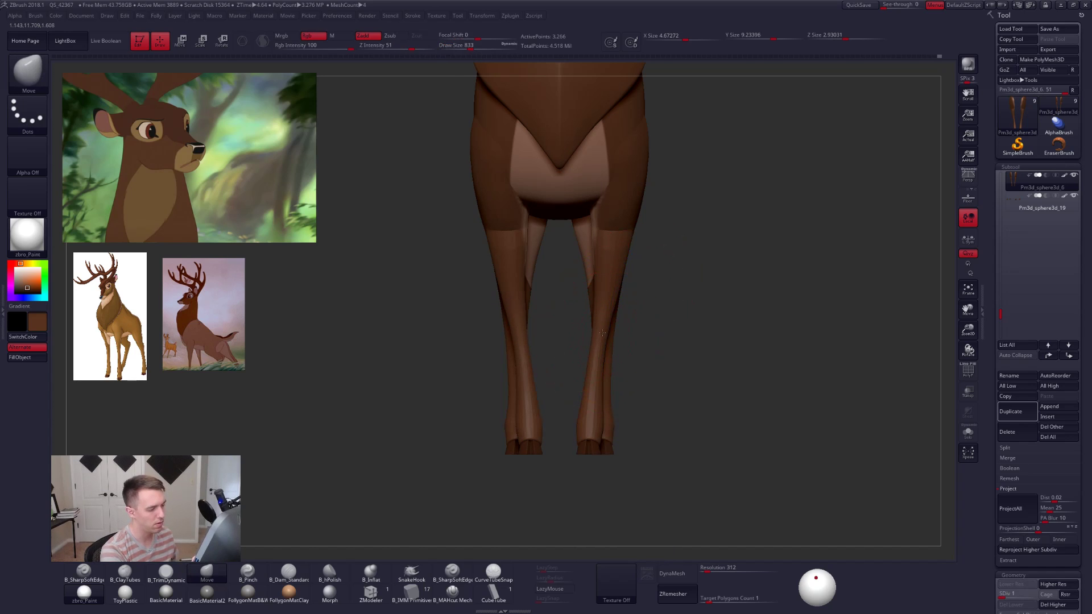
{"action": "left_click_drag", "start_coordinate": [682, 341], "coordinate": [605, 344]}
{"action": "key", "text": "space"}
{"action": "left_click_drag", "start_coordinate": [609, 303], "coordinate": [604, 303]}
{"action": "key", "text": "d"}
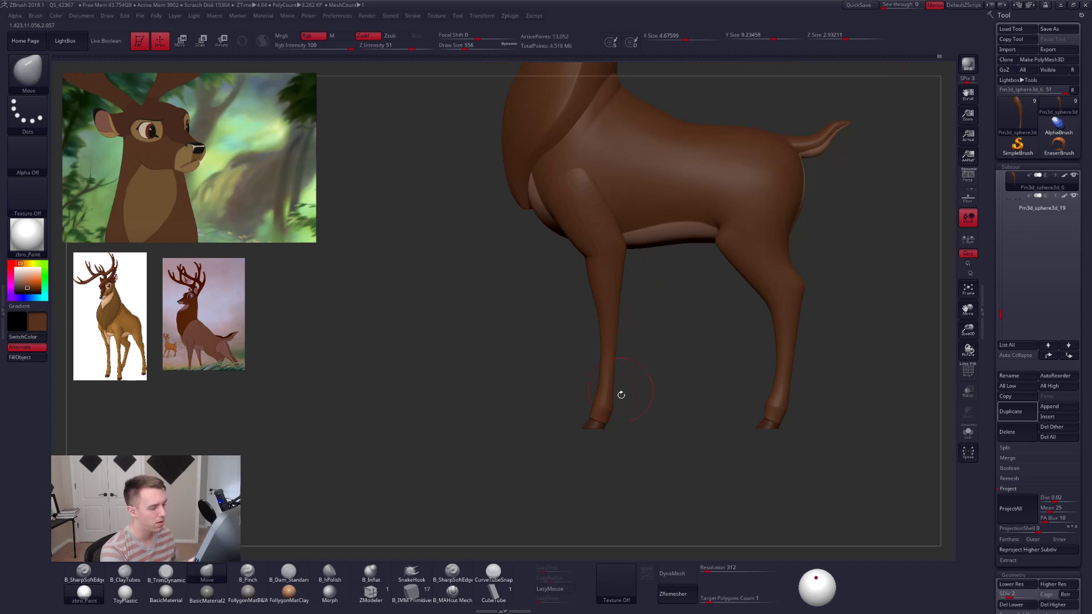
{"action": "key", "text": "d"}
{"action": "key", "text": "d"}
{"action": "key", "text": "d"}
Examine the whole deer's proportions at a small size from both sides, toggling perspective and the wireframe for comparison.
{"action": "left_click_drag", "start_coordinate": [719, 442], "coordinate": [617, 394], "text": "alt"}
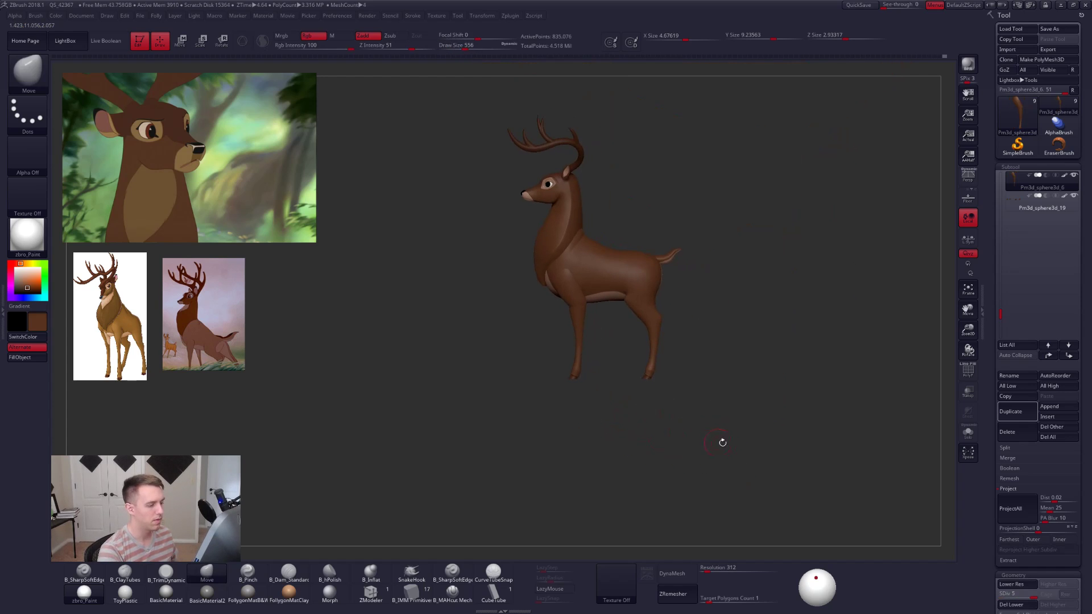
{"action": "mouse_move", "coordinate": [723, 443]}
{"action": "left_mouse_down", "text": "alt"}
{"action": "mouse_move", "coordinate": [707, 413]}
{"action": "mouse_move", "coordinate": [738, 422]}
{"action": "mouse_move", "coordinate": [717, 407]}
{"action": "mouse_move", "coordinate": [714, 437]}
{"action": "left_mouse_up", "text": "alt"}
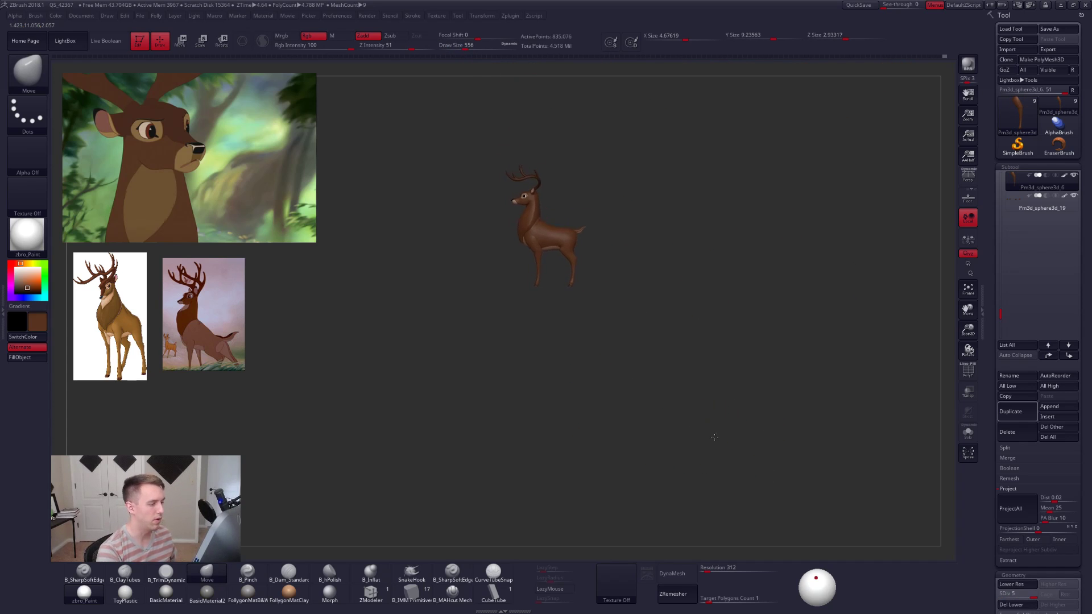
{"action": "right_click_drag", "start_coordinate": [715, 437], "coordinate": [738, 423]}
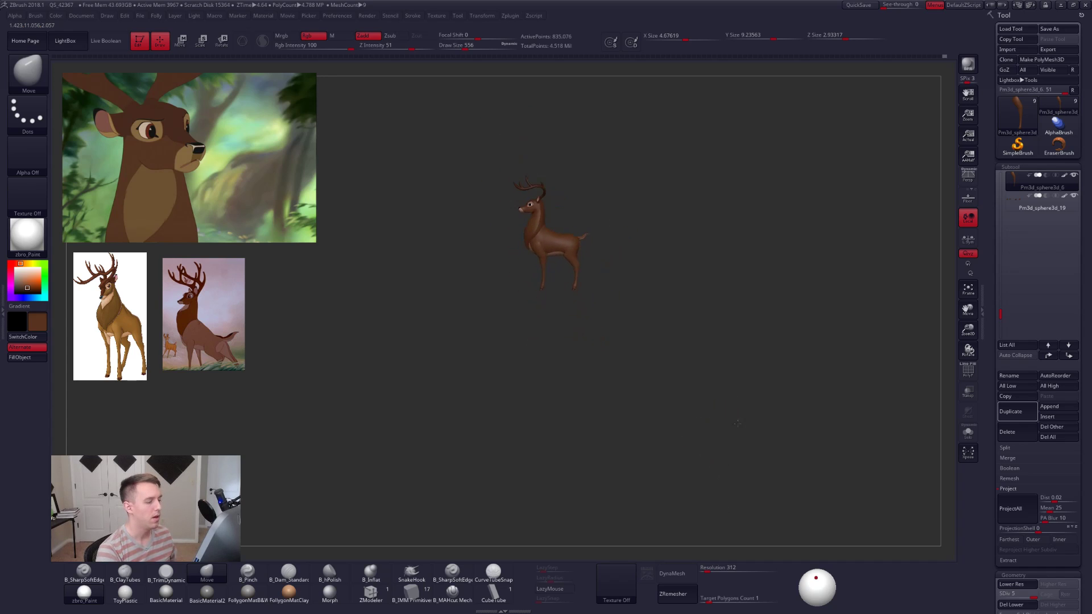
{"action": "left_click_drag", "start_coordinate": [738, 423], "coordinate": [730, 415], "text": "alt"}
{"action": "mouse_move", "coordinate": [766, 452]}
{"action": "left_mouse_down"}
{"action": "mouse_move", "coordinate": [787, 462]}
{"action": "mouse_move", "coordinate": [845, 442]}
{"action": "left_mouse_up"}
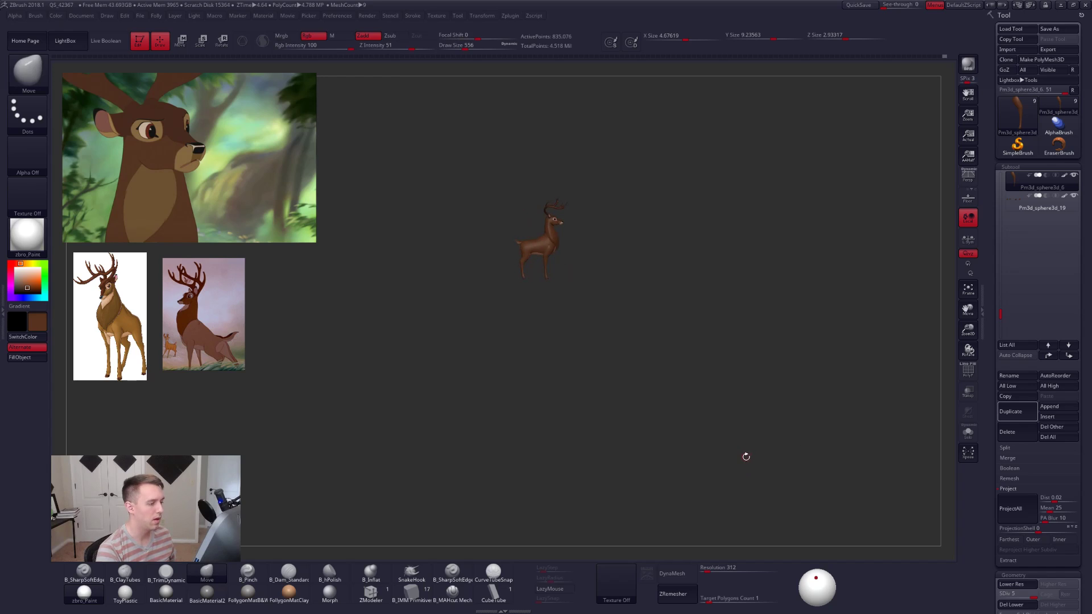
{"action": "right_click_drag", "start_coordinate": [743, 443], "coordinate": [768, 475], "text": "alt"}
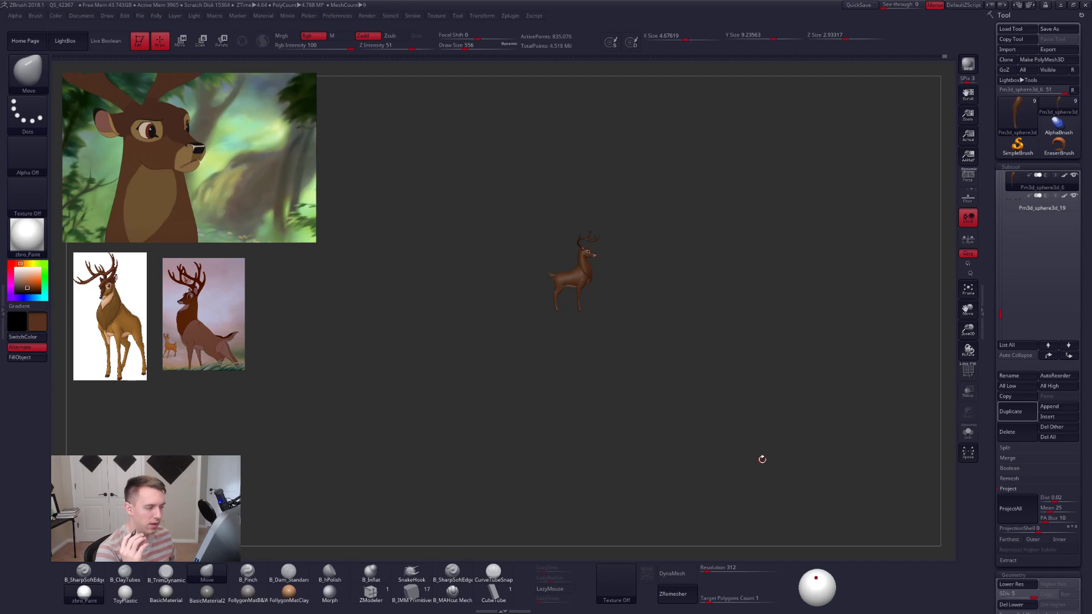
{"action": "left_click_drag", "start_coordinate": [770, 393], "coordinate": [827, 395]}
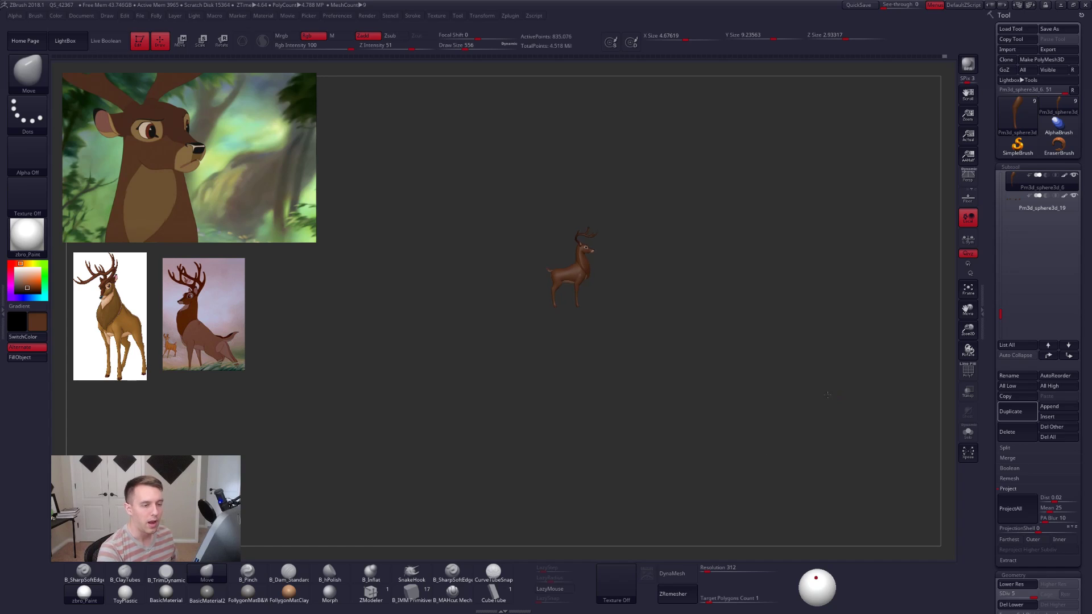
{"action": "key", "text": "p"}
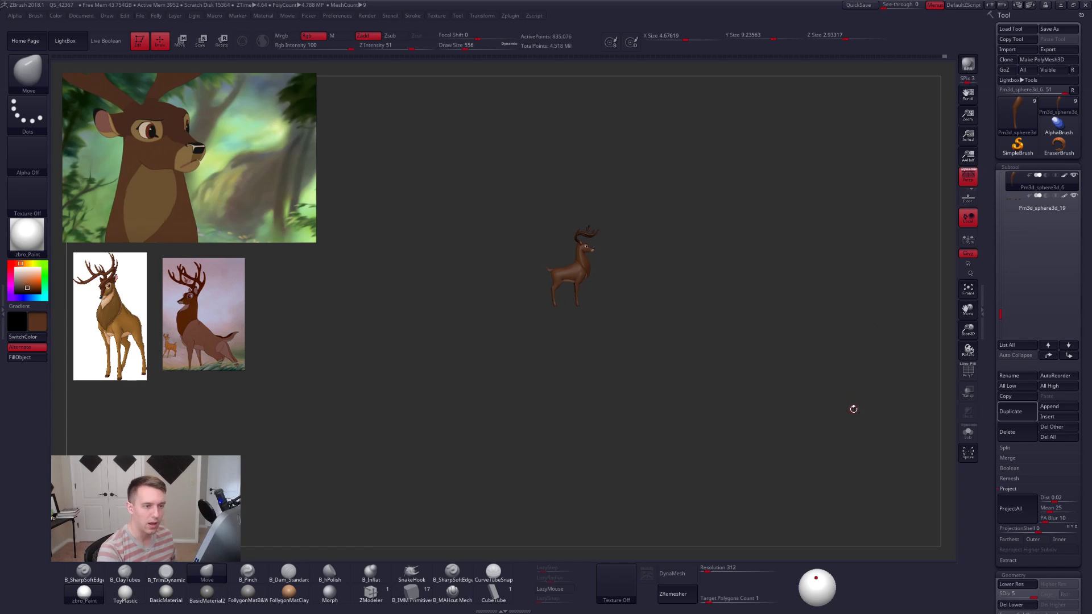
{"action": "left_click", "coordinate": [970, 183]}
{"action": "left_click", "coordinate": [970, 182]}
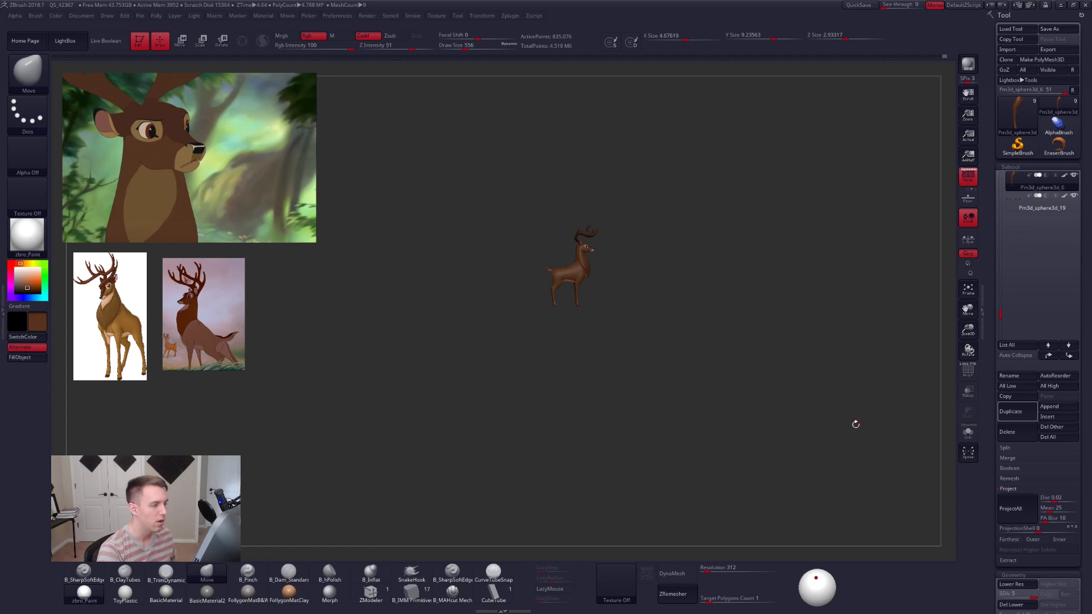
{"action": "left_click_drag", "start_coordinate": [855, 425], "coordinate": [802, 497]}
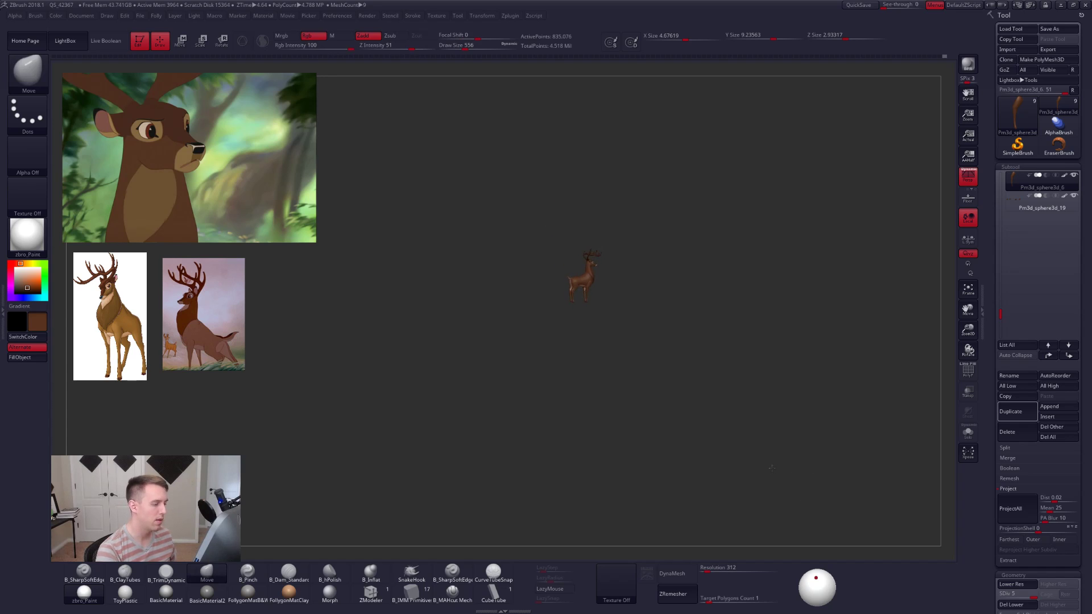
{"action": "left_click_drag", "start_coordinate": [596, 303], "coordinate": [650, 422], "text": "alt"}
{"action": "left_click", "coordinate": [969, 177]}
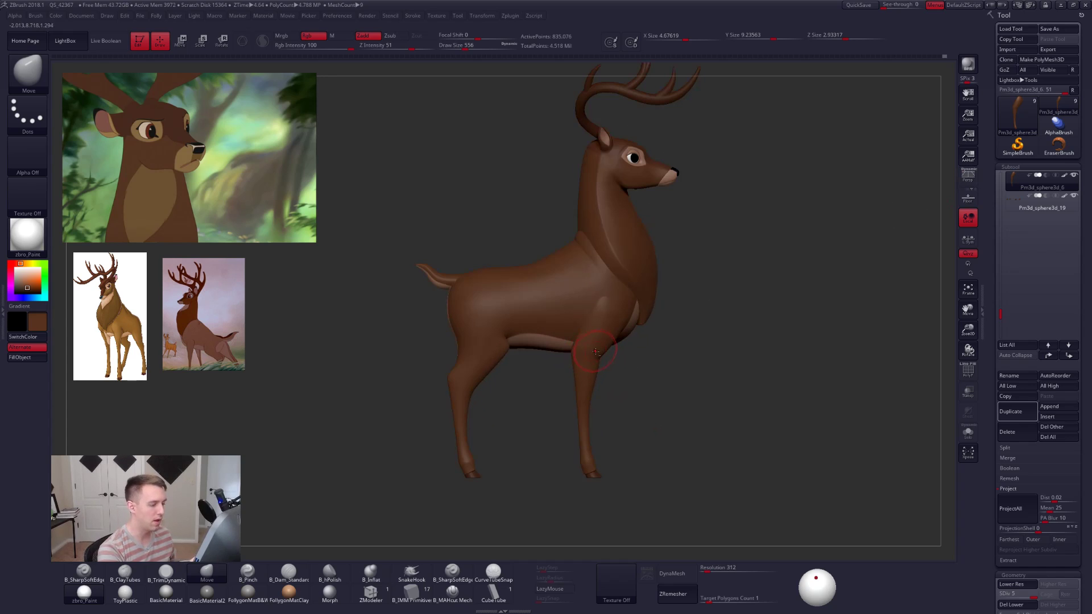
{"action": "key", "text": "shift+f"}
{"action": "key", "text": "shift+f"}
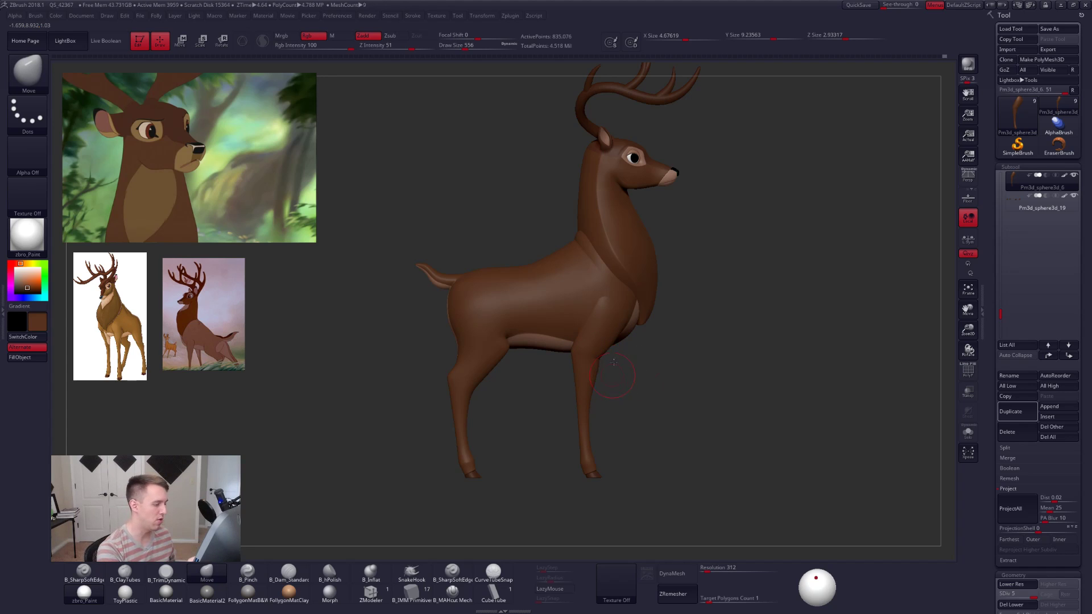
Drop the front legs to the lowest subdivision level and reshape the upper leg near the chest with the Move brush at size 1194.
{"action": "left_click_drag", "start_coordinate": [629, 366], "coordinate": [630, 322], "text": "alt"}
{"action": "key", "text": "shift+d"}
{"action": "key", "text": "shift+d"}
{"action": "key", "text": "shift+d"}
{"action": "key", "text": "shift+d"}
{"action": "key", "text": "space"}
{"action": "left_click_drag", "start_coordinate": [591, 287], "coordinate": [599, 288]}
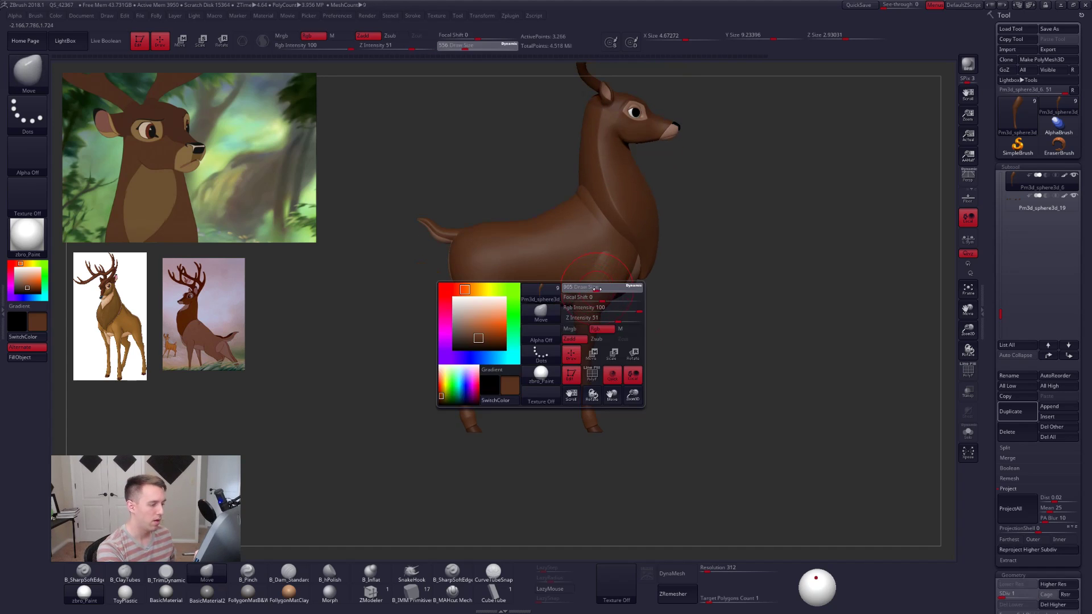
{"action": "left_click_drag", "start_coordinate": [626, 341], "coordinate": [628, 292], "text": "alt"}
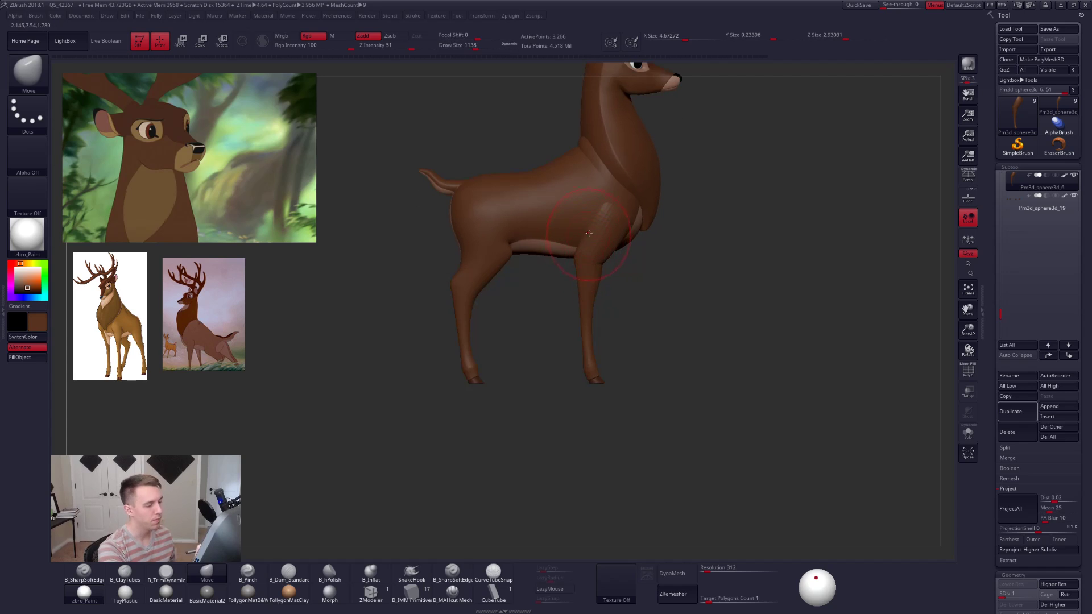
{"action": "key", "text": "space"}
{"action": "key", "text": "space"}
{"action": "left_click_drag", "start_coordinate": [575, 256], "coordinate": [625, 236]}
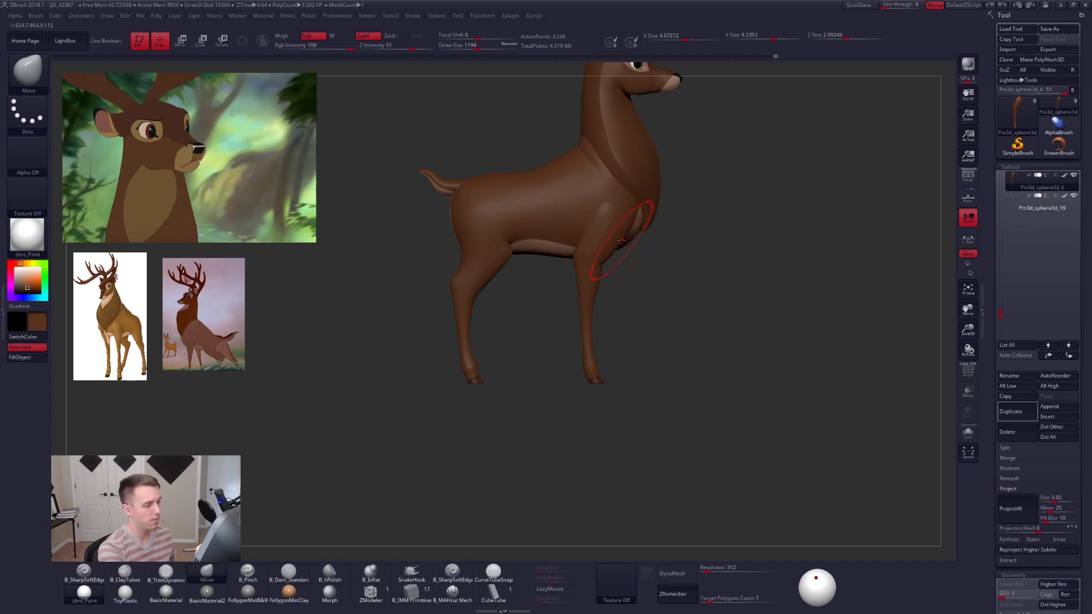
Adjust the elbow and lower front leg from the side with the Move brush at size 1222.
{"action": "mouse_move", "coordinate": [652, 271]}
{"action": "left_mouse_down"}
{"action": "mouse_move", "coordinate": [469, 273]}
{"action": "mouse_move", "coordinate": [616, 272]}
{"action": "mouse_move", "coordinate": [591, 283]}
{"action": "left_mouse_up"}
{"action": "key", "text": "space"}
{"action": "key", "text": "space"}
{"action": "left_click_drag", "start_coordinate": [586, 259], "coordinate": [602, 248]}
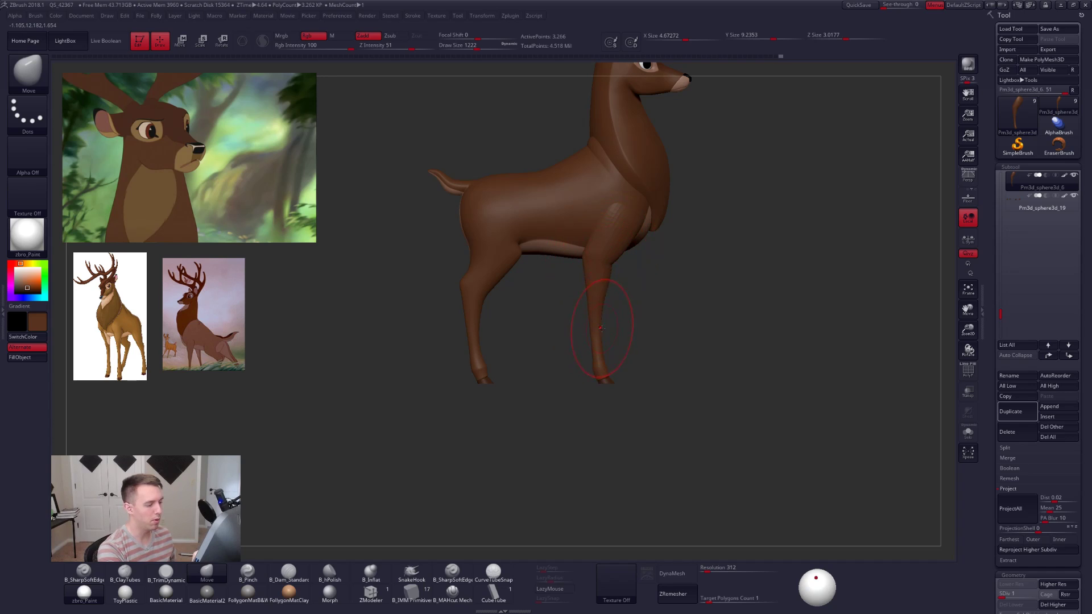
{"action": "mouse_move", "coordinate": [637, 337]}
{"action": "left_mouse_down"}
{"action": "mouse_move", "coordinate": [601, 325]}
{"action": "mouse_move", "coordinate": [645, 319]}
{"action": "left_mouse_up"}
Isolate the front legs, try pulling their inner sides inward with the Move brush at size 980, and undo the stroke.
{"action": "key", "text": "space"}
{"action": "key", "text": "space"}
{"action": "key", "text": "alt+s"}
{"action": "key", "text": "space"}
{"action": "mouse_move", "coordinate": [654, 325]}
{"action": "left_mouse_down"}
{"action": "mouse_move", "coordinate": [659, 349]}
{"action": "mouse_move", "coordinate": [651, 328]}
{"action": "left_mouse_up"}
{"action": "key", "text": "space"}
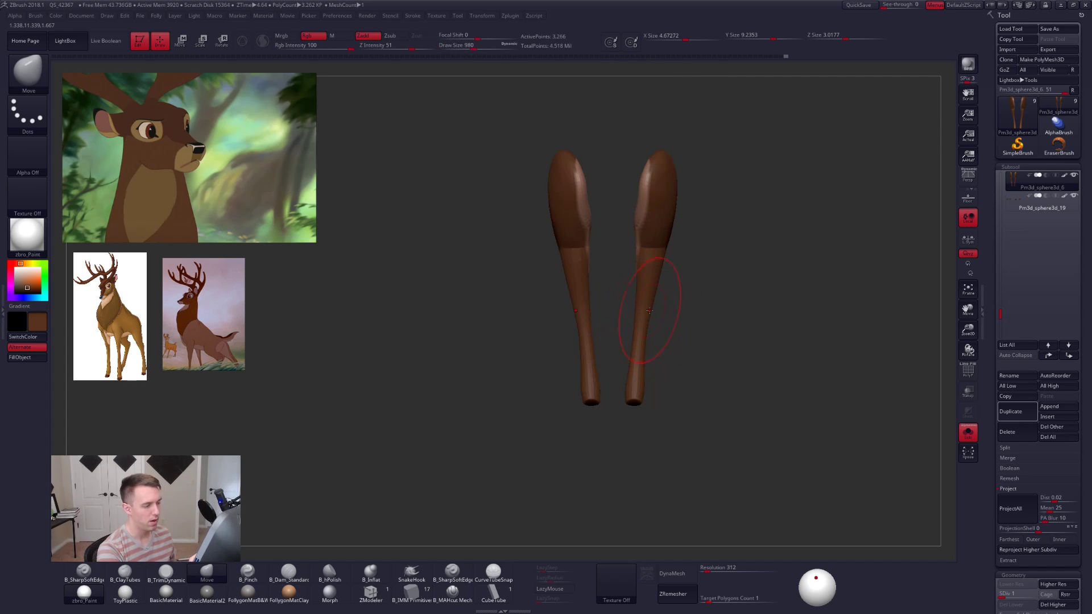
{"action": "key", "text": "space"}
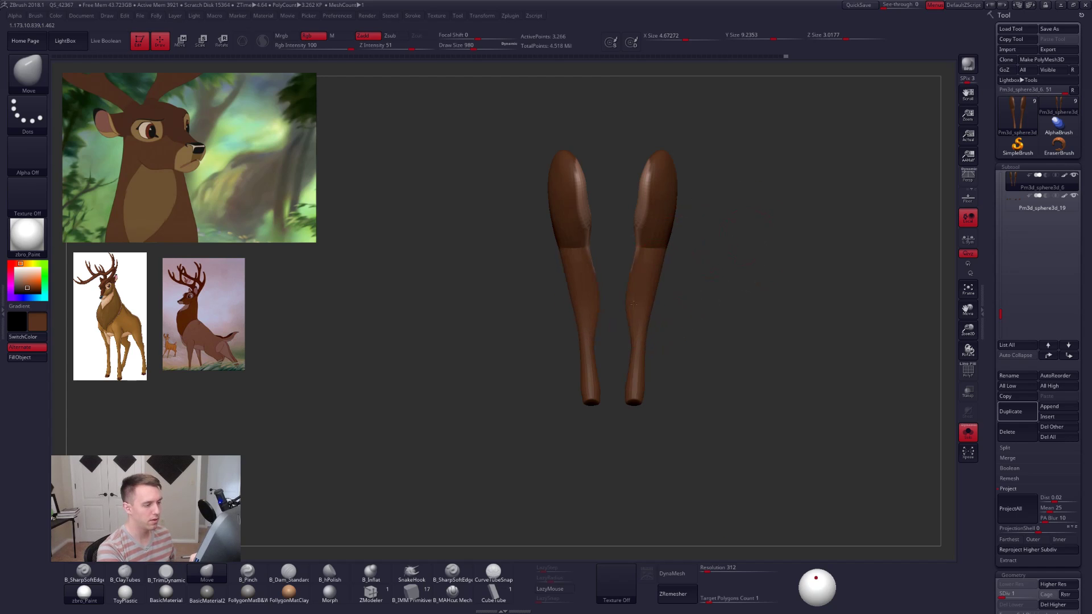
{"action": "key", "text": "ctrl+z"}
Refine the isolated lower front legs from several angles with the Move brush, starting at size 656.
{"action": "key", "text": "space"}
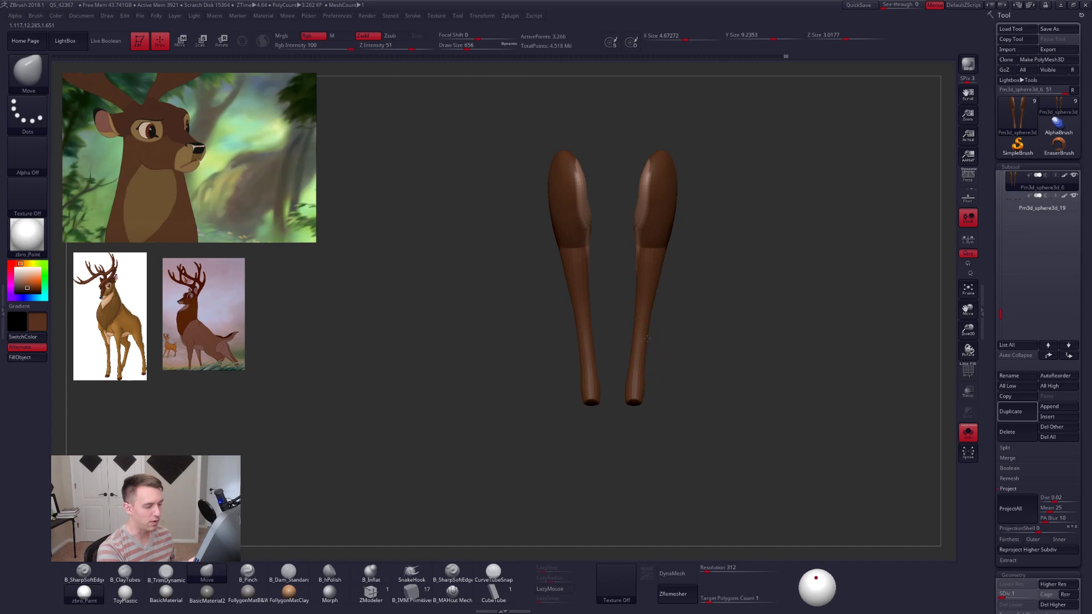
{"action": "key", "text": "space"}
{"action": "left_click_drag", "start_coordinate": [654, 335], "coordinate": [650, 335]}
{"action": "key", "text": "ctrl+space"}
{"action": "mouse_move", "coordinate": [698, 258]}
{"action": "left_mouse_down", "text": "alt"}
{"action": "mouse_move", "coordinate": [677, 250]}
{"action": "mouse_move", "coordinate": [599, 310]}
{"action": "mouse_move", "coordinate": [561, 311]}
{"action": "left_mouse_up", "text": "alt"}
{"action": "left_click_drag", "start_coordinate": [643, 284], "coordinate": [624, 343], "text": "alt"}
{"action": "key", "text": "space"}
{"action": "key", "text": "space"}
{"action": "left_click_drag", "start_coordinate": [577, 341], "coordinate": [656, 338]}
Select the B_ClayTubes brush and raise the front legs to subdivision level 2 to work on the lower legs.
{"action": "key", "text": "2"}
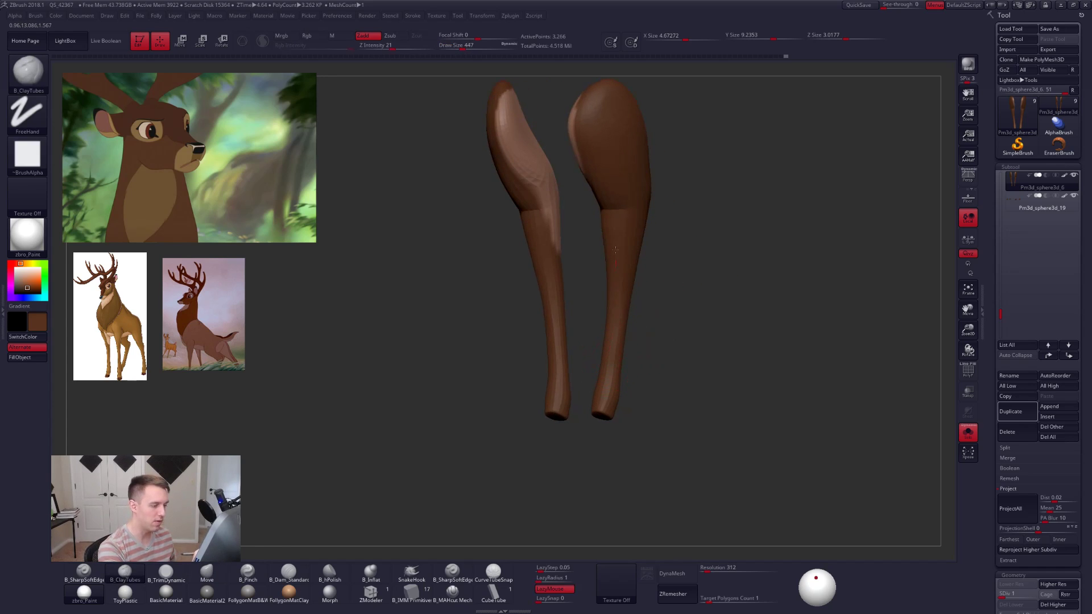
{"action": "key", "text": "ctrl+d"}
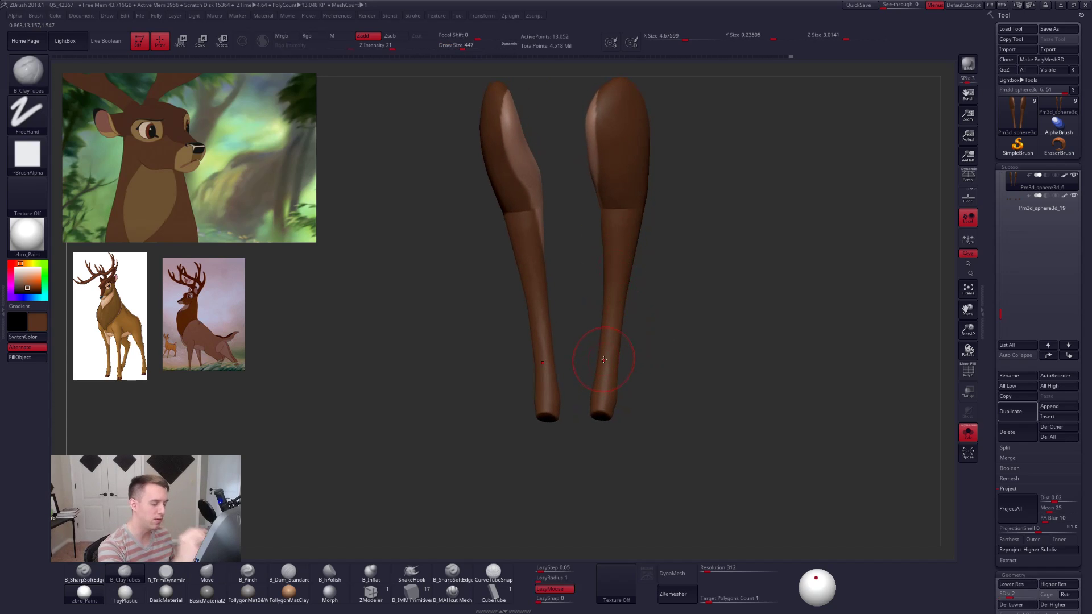
{"action": "right_click_drag", "start_coordinate": [605, 357], "coordinate": [624, 324]}
{"action": "key", "text": "space"}
{"action": "left_click", "coordinate": [623, 335]}
Smooth and flatten the knees and lower front legs with the B_TrimDynamic brush at sizes 350 to 519.
{"action": "mouse_move", "coordinate": [607, 324]}
{"action": "left_mouse_down", "text": "shift"}
{"action": "mouse_move", "coordinate": [609, 361]}
{"action": "mouse_move", "coordinate": [609, 341]}
{"action": "left_mouse_up", "text": "shift"}
{"action": "mouse_move", "coordinate": [608, 341]}
{"action": "right_mouse_down"}
{"action": "mouse_move", "coordinate": [626, 342]}
{"action": "mouse_move", "coordinate": [609, 324]}
{"action": "right_mouse_up"}
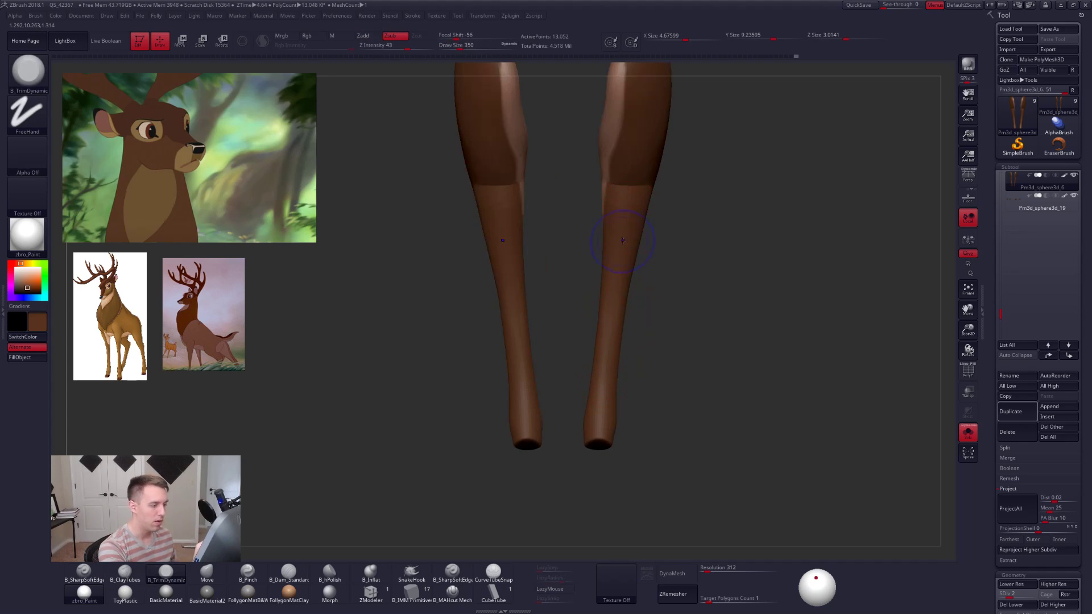
{"action": "right_click_drag", "start_coordinate": [611, 370], "coordinate": [602, 372]}
{"action": "mouse_move", "coordinate": [593, 354]}
{"action": "right_mouse_down", "text": "ctrl"}
{"action": "mouse_move", "coordinate": [643, 332]}
{"action": "mouse_move", "coordinate": [662, 424]}
{"action": "right_mouse_up", "text": "ctrl"}
{"action": "left_click_drag", "start_coordinate": [610, 300], "coordinate": [617, 296], "text": "shift"}
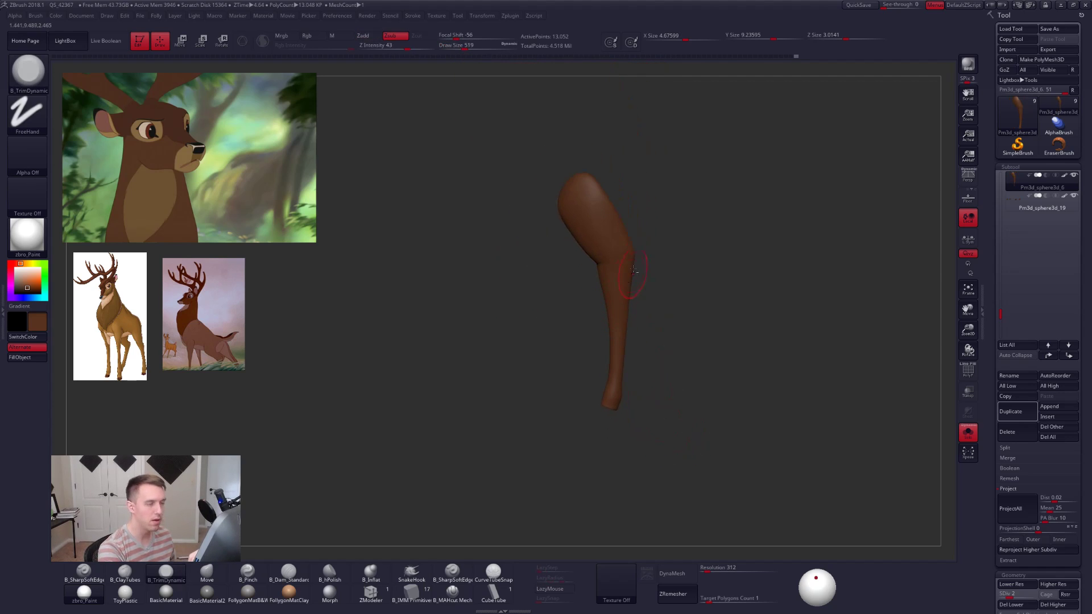
Quick-save the project and show the whole deer again.
{"action": "left_click", "coordinate": [855, 5]}
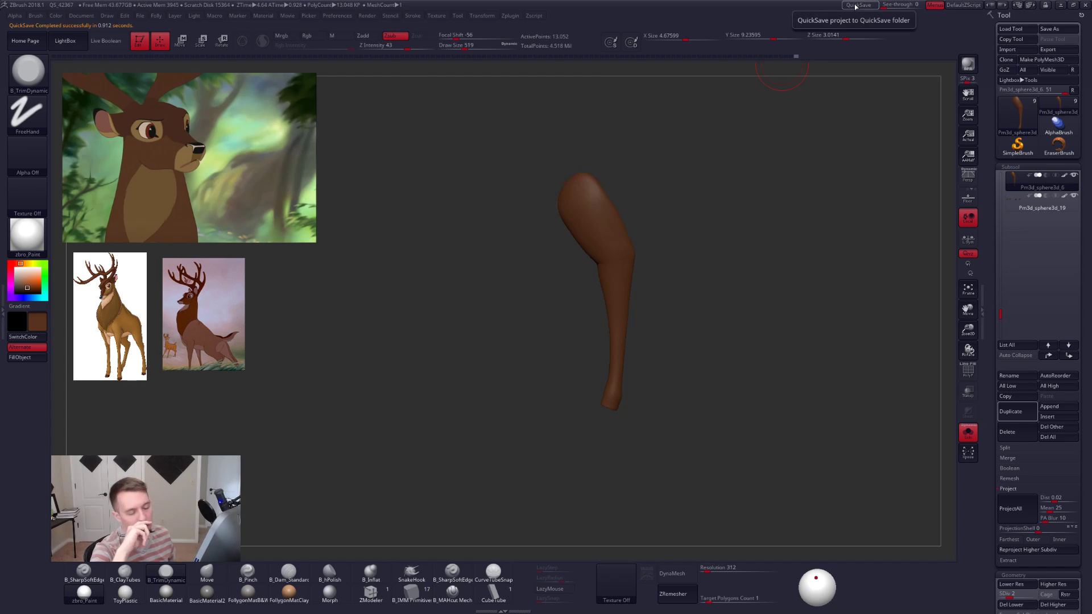
{"action": "left_click", "coordinate": [968, 432]}
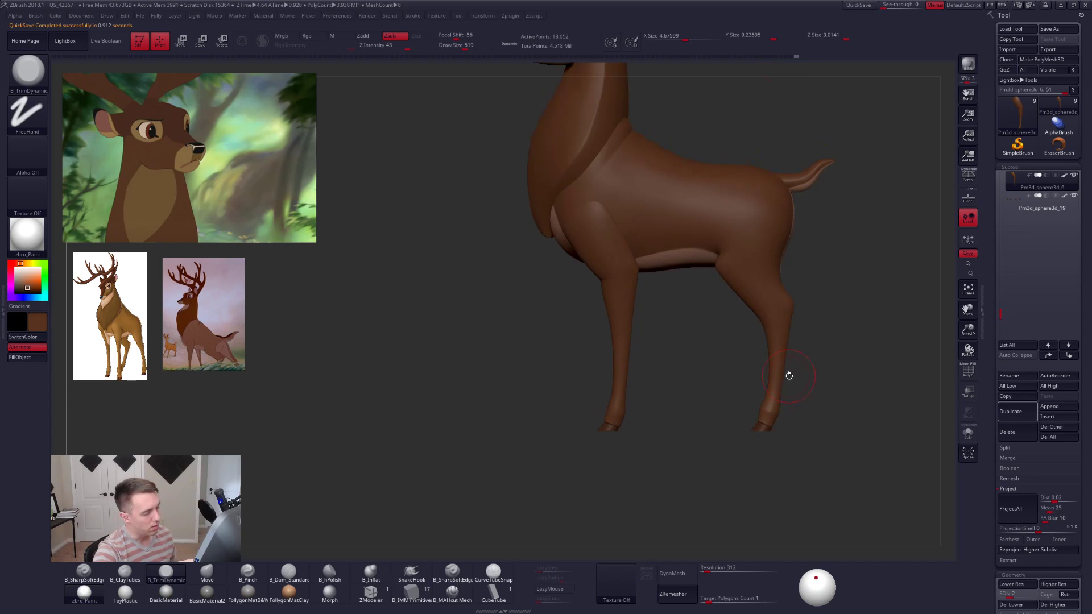
Isolate the front legs, select the B_ClayTubes brush at size 447 and raise the legs to subdivision level 3.
{"action": "left_click_drag", "start_coordinate": [792, 406], "coordinate": [774, 390]}
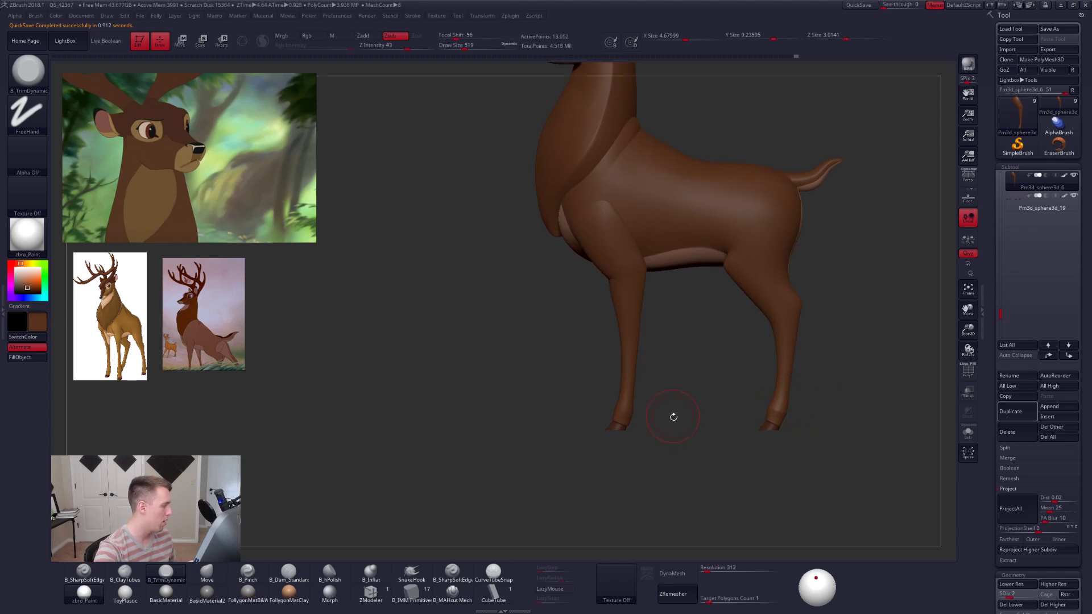
{"action": "left_click_drag", "start_coordinate": [674, 417], "coordinate": [661, 411], "text": "alt"}
{"action": "key", "text": "s"}
{"action": "left_click", "coordinate": [968, 433]}
{"action": "mouse_move", "coordinate": [728, 319]}
{"action": "left_mouse_down"}
{"action": "mouse_move", "coordinate": [797, 296]}
{"action": "mouse_move", "coordinate": [819, 250]}
{"action": "left_mouse_up"}
{"action": "key", "text": "s"}
{"action": "left_click_drag", "start_coordinate": [632, 306], "coordinate": [626, 305]}
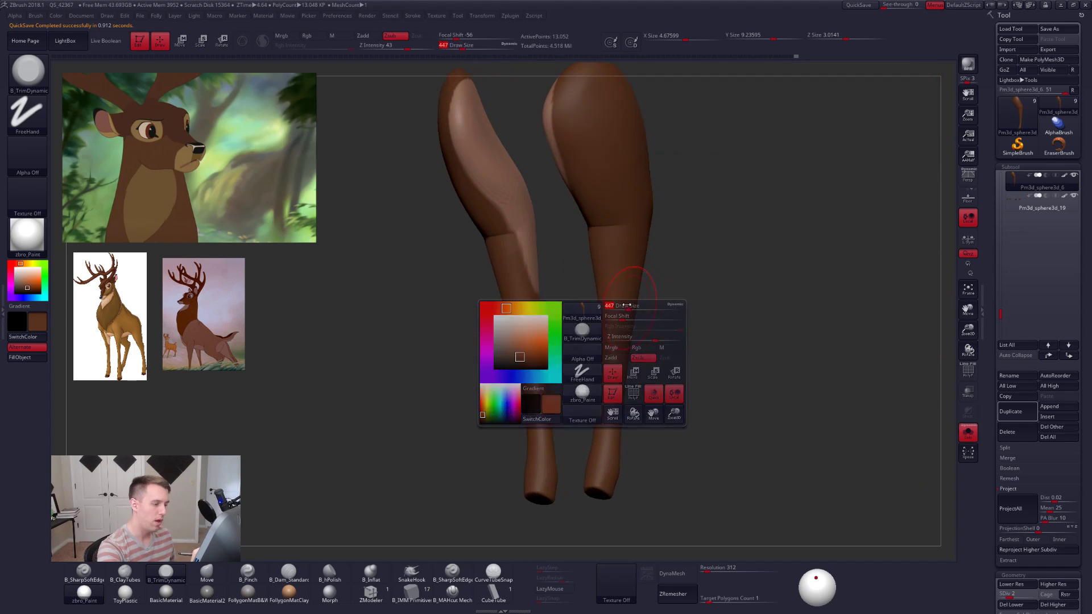
{"action": "right_click_drag", "start_coordinate": [626, 305], "coordinate": [616, 292]}
{"action": "key", "text": "2"}
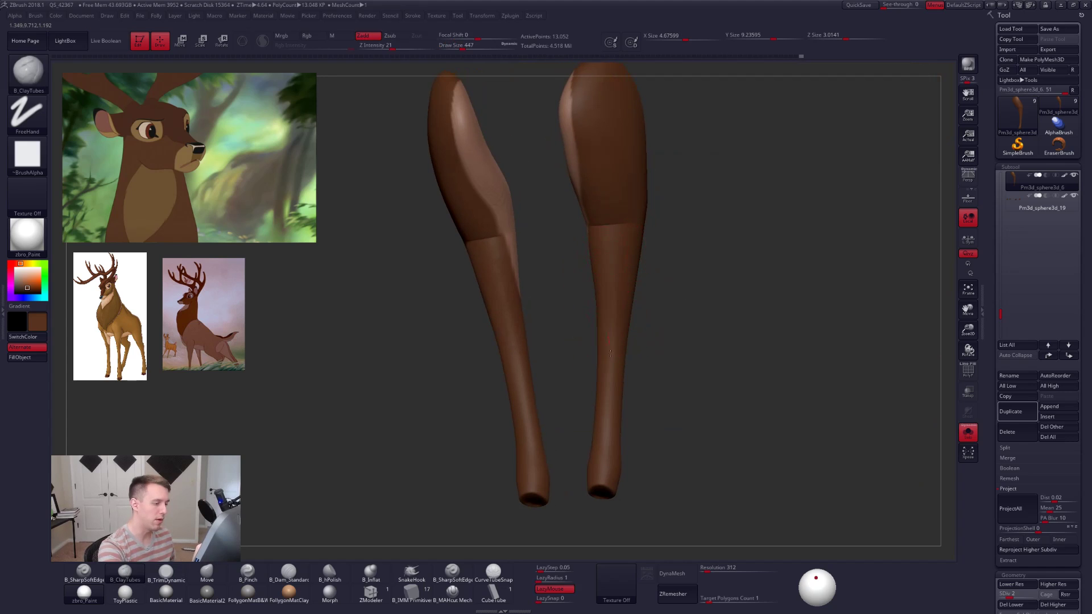
{"action": "right_click_drag", "start_coordinate": [615, 295], "coordinate": [607, 309]}
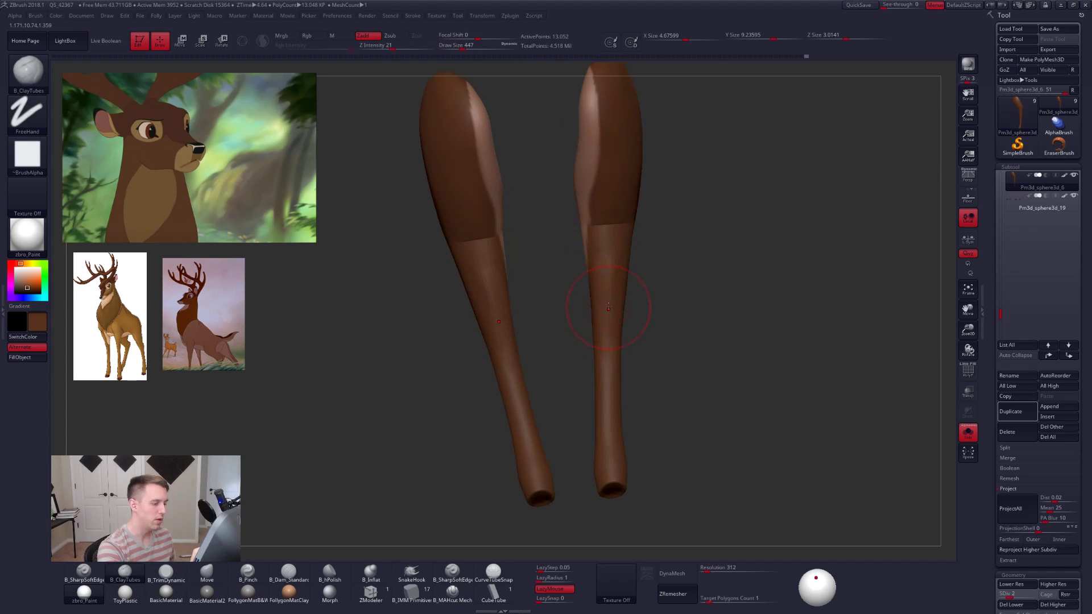
{"action": "key", "text": "d"}
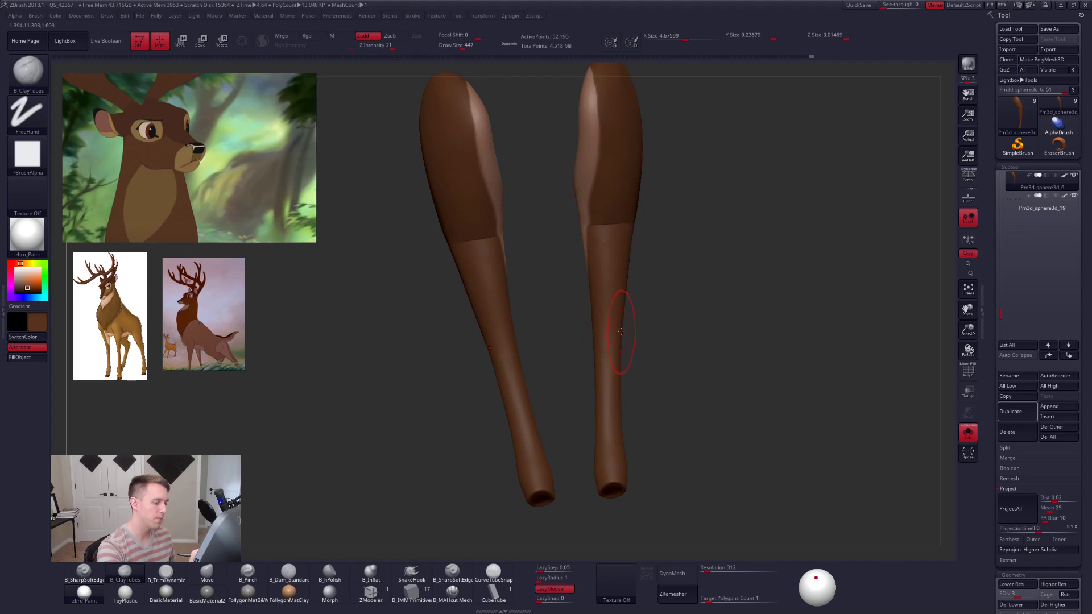
Raise the front legs to subdivision level 5 and switch to the Move brush at size 307.
{"action": "mouse_move", "coordinate": [606, 373]}
{"action": "right_mouse_down"}
{"action": "mouse_move", "coordinate": [608, 333]}
{"action": "mouse_move", "coordinate": [583, 353]}
{"action": "mouse_move", "coordinate": [585, 307]}
{"action": "mouse_move", "coordinate": [663, 267]}
{"action": "mouse_move", "coordinate": [668, 349]}
{"action": "mouse_move", "coordinate": [733, 411]}
{"action": "mouse_move", "coordinate": [716, 463]}
{"action": "mouse_move", "coordinate": [682, 385]}
{"action": "mouse_move", "coordinate": [650, 395]}
{"action": "mouse_move", "coordinate": [621, 160]}
{"action": "right_mouse_up"}
{"action": "key", "text": "alt+shift+s"}
{"action": "key", "text": "space"}
{"action": "left_click", "coordinate": [600, 257]}
{"action": "key", "text": "d"}
{"action": "key", "text": "d"}
{"action": "key", "text": "b"}
{"action": "key", "text": "m"}
{"action": "key", "text": "v"}
Compare the wireframes and polygroups of the body and the front legs, ending with the front legs selected.
{"action": "left_click", "coordinate": [733, 412], "text": "alt"}
{"action": "key", "text": "shift+f"}
{"action": "key", "text": "shift+f"}
{"action": "key", "text": "shift+f"}
{"action": "key", "text": "shift+f"}
{"action": "right_click_drag", "start_coordinate": [653, 385], "coordinate": [711, 382]}
{"action": "left_click", "coordinate": [594, 386], "text": "alt"}
{"action": "mouse_move", "coordinate": [594, 386]}
{"action": "right_mouse_down"}
{"action": "mouse_move", "coordinate": [663, 377]}
{"action": "mouse_move", "coordinate": [648, 393]}
{"action": "mouse_move", "coordinate": [605, 375]}
{"action": "mouse_move", "coordinate": [606, 325]}
{"action": "right_mouse_up"}
{"action": "key", "text": "shift+f"}
{"action": "key", "text": "shift+f"}
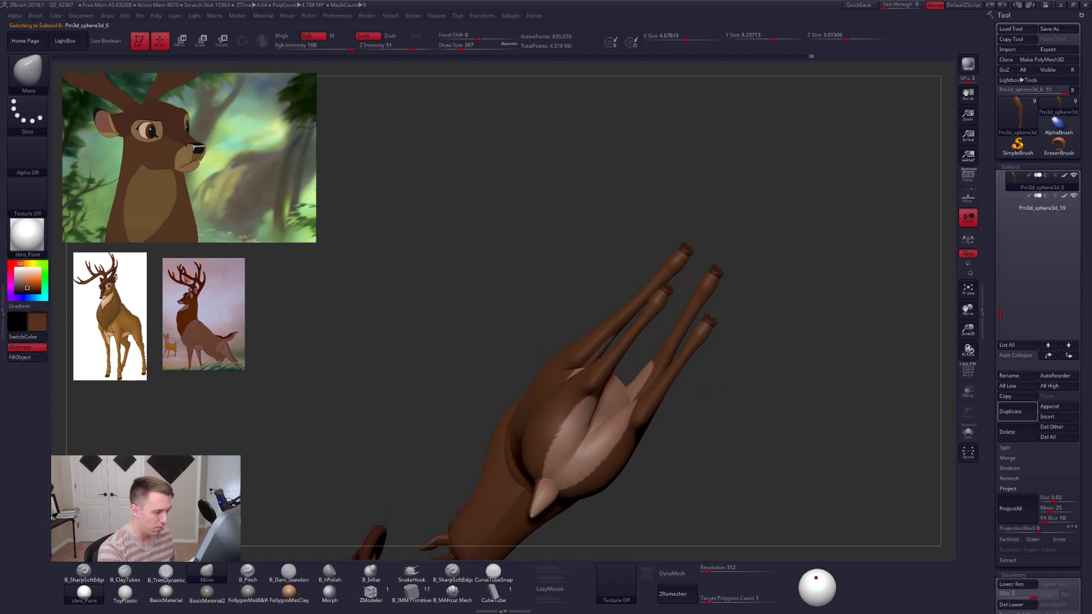
Try lasso-masking the area where the front leg meets the body, seen from below.
{"action": "mouse_move", "coordinate": [521, 417]}
{"action": "right_mouse_down", "text": "alt"}
{"action": "mouse_move", "coordinate": [507, 435]}
{"action": "mouse_move", "coordinate": [543, 420]}
{"action": "right_mouse_up", "text": "alt"}
{"action": "left_click_drag", "start_coordinate": [520, 471], "coordinate": [523, 440], "text": "ctrl"}
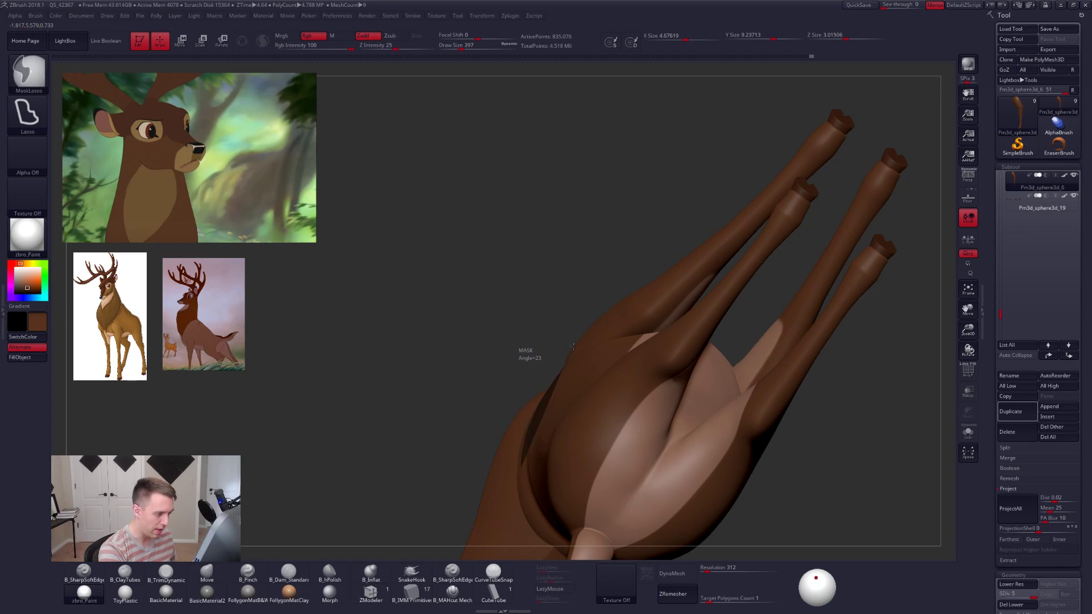
{"action": "mouse_move", "coordinate": [573, 346]}
{"action": "left_mouse_down", "text": "ctrl"}
{"action": "mouse_move", "coordinate": [675, 282]}
{"action": "mouse_move", "coordinate": [661, 246]}
{"action": "mouse_move", "coordinate": [660, 266]}
{"action": "mouse_move", "coordinate": [643, 264]}
{"action": "left_mouse_up", "text": "ctrl"}
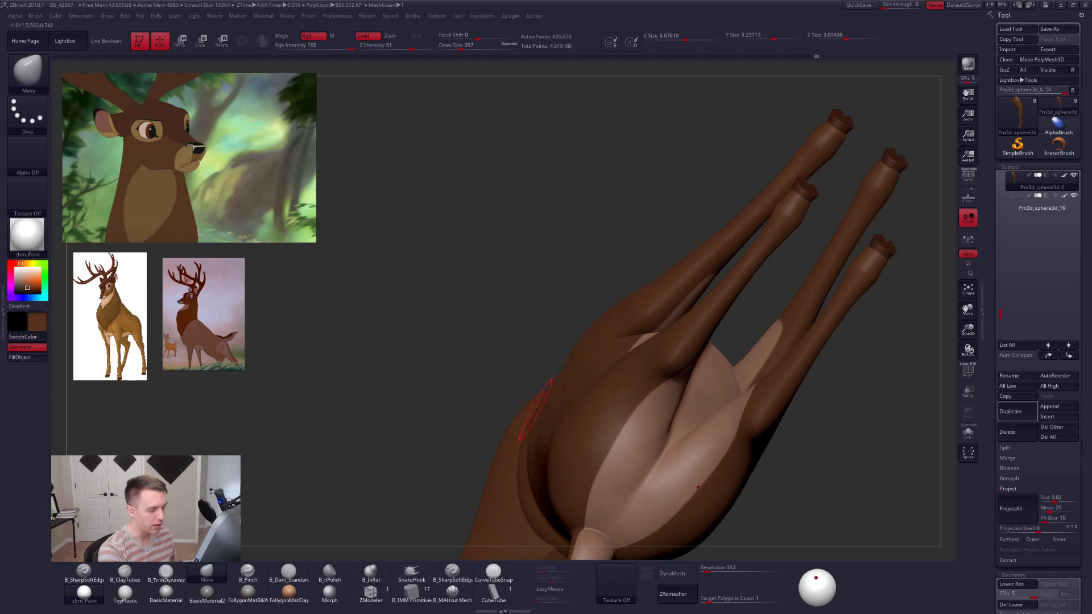
Review the whole deer from the front and side and set the Move brush size to 677.
{"action": "left_click_drag", "start_coordinate": [455, 381], "coordinate": [547, 453]}
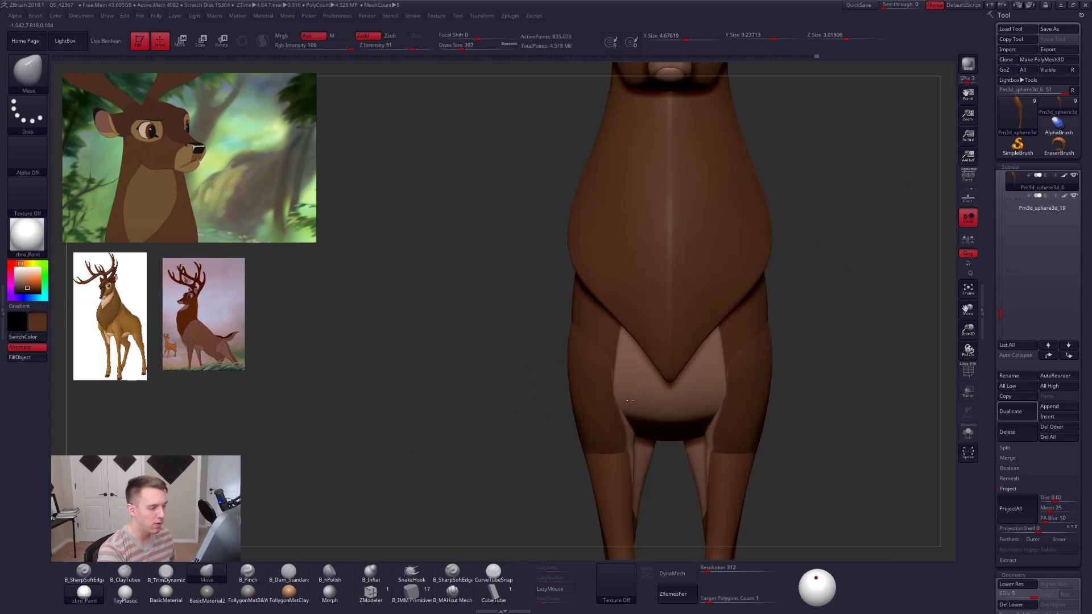
{"action": "left_click_drag", "start_coordinate": [734, 484], "coordinate": [695, 444], "text": "alt"}
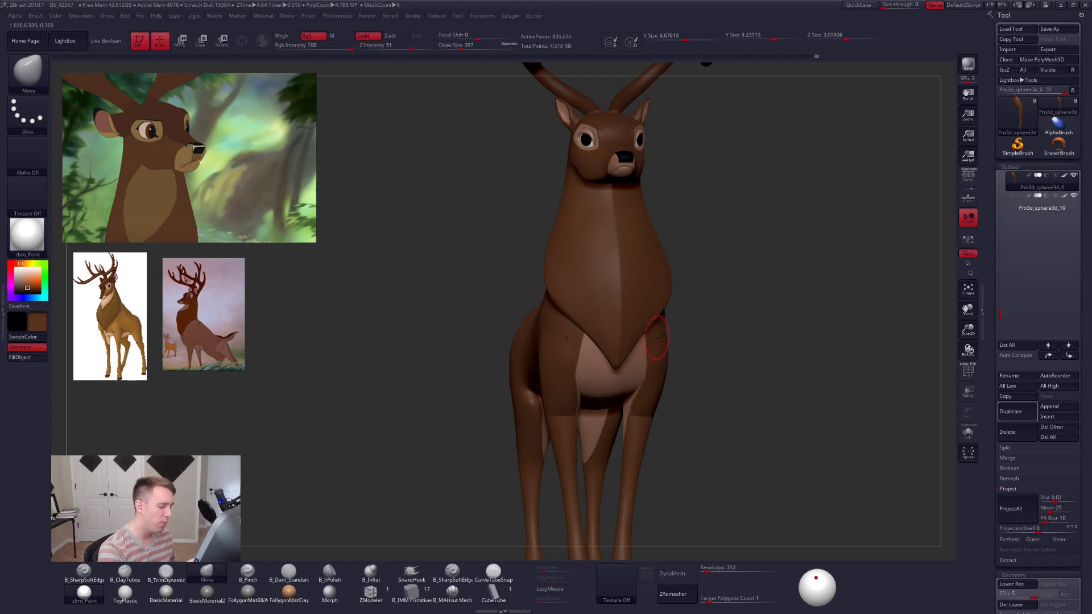
{"action": "left_click_drag", "start_coordinate": [680, 362], "coordinate": [637, 387]}
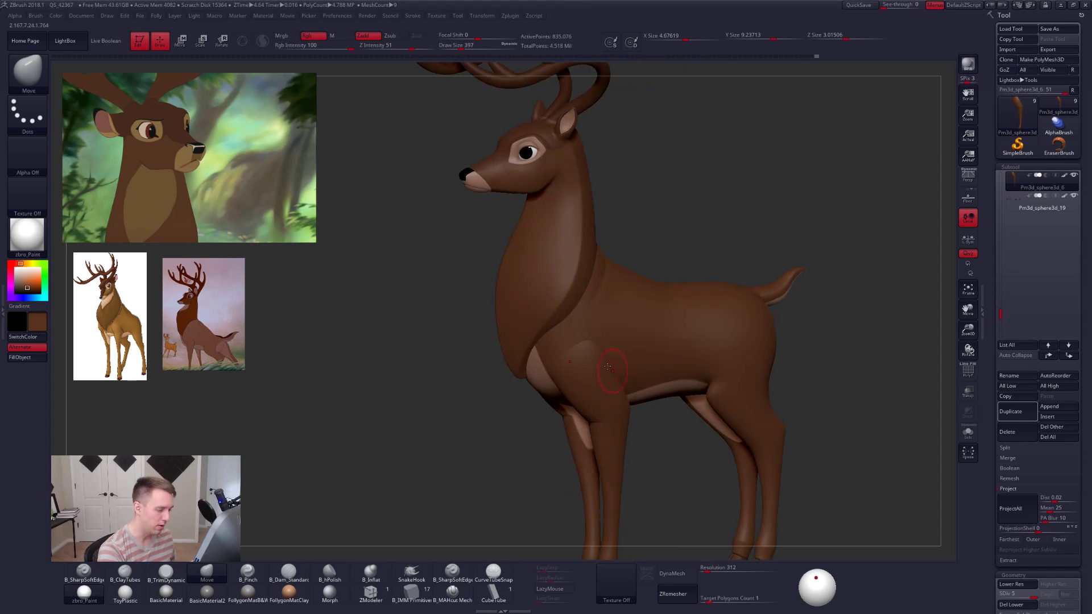
{"action": "mouse_move", "coordinate": [549, 421]}
{"action": "left_mouse_down", "text": "alt"}
{"action": "mouse_move", "coordinate": [574, 390]}
{"action": "mouse_move", "coordinate": [645, 360]}
{"action": "left_mouse_up", "text": "alt"}
{"action": "key", "text": "space"}
{"action": "left_click", "coordinate": [622, 356]}
{"action": "mouse_move", "coordinate": [715, 451]}
{"action": "left_mouse_down", "text": "alt"}
{"action": "mouse_move", "coordinate": [717, 462]}
{"action": "mouse_move", "coordinate": [715, 434]}
{"action": "left_mouse_up", "text": "alt"}
Delete the lower subdivision levels of the body Pm3d_sphere3d_4 and merge the front legs subtool into it.
{"action": "left_click_drag", "start_coordinate": [1001, 306], "coordinate": [1003, 247]}
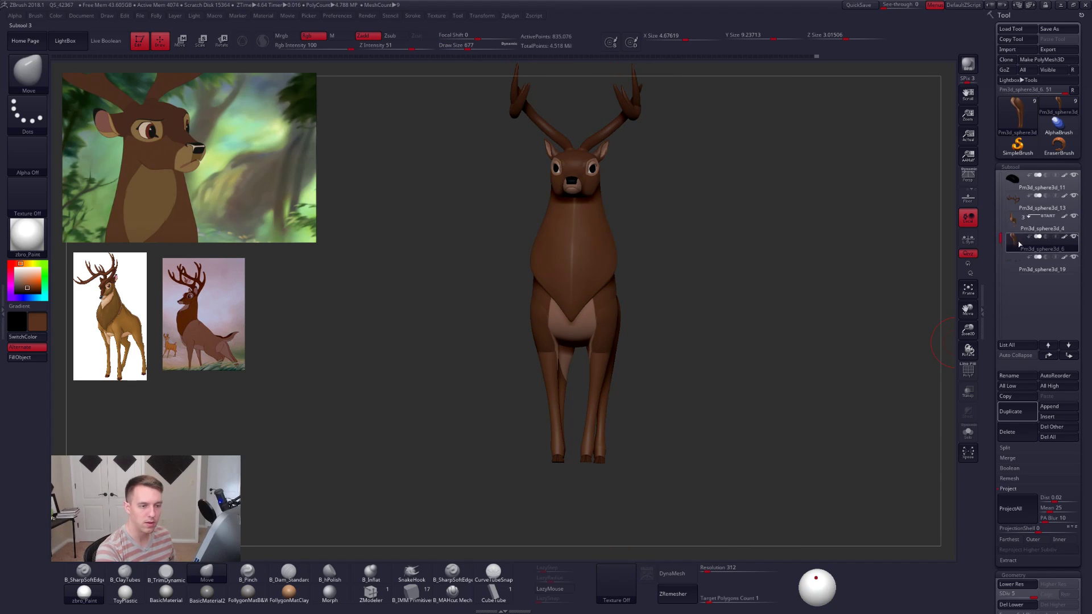
{"action": "left_click", "coordinate": [1021, 223]}
{"action": "key", "text": "shift+f"}
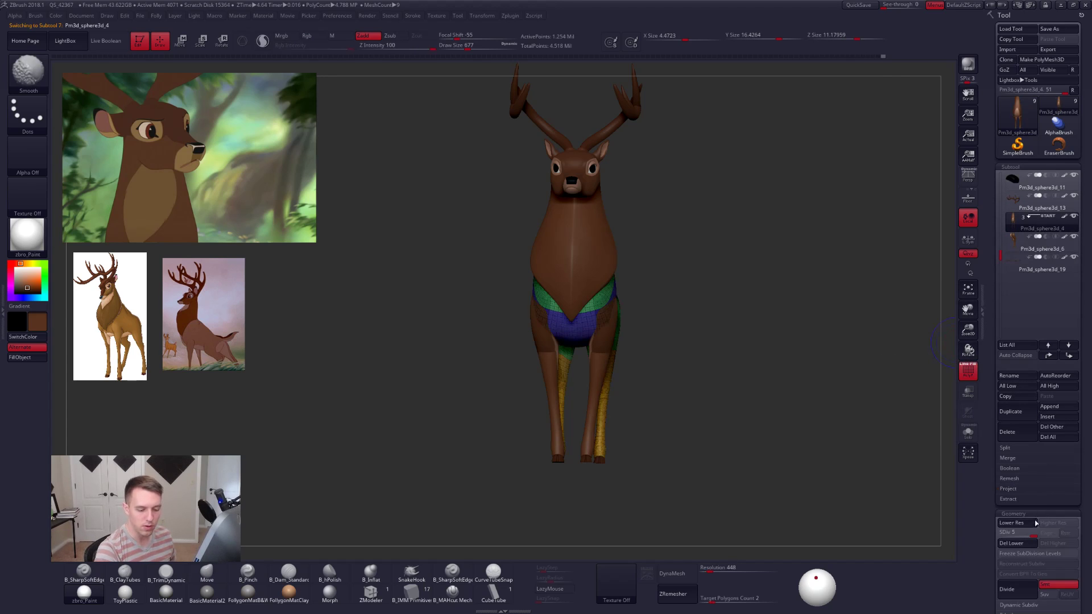
{"action": "key", "text": "shift+f"}
{"action": "left_click_drag", "start_coordinate": [754, 324], "coordinate": [691, 307]}
{"action": "key", "text": "1"}
{"action": "left_click", "coordinate": [734, 306]}
{"action": "left_click", "coordinate": [702, 322]}
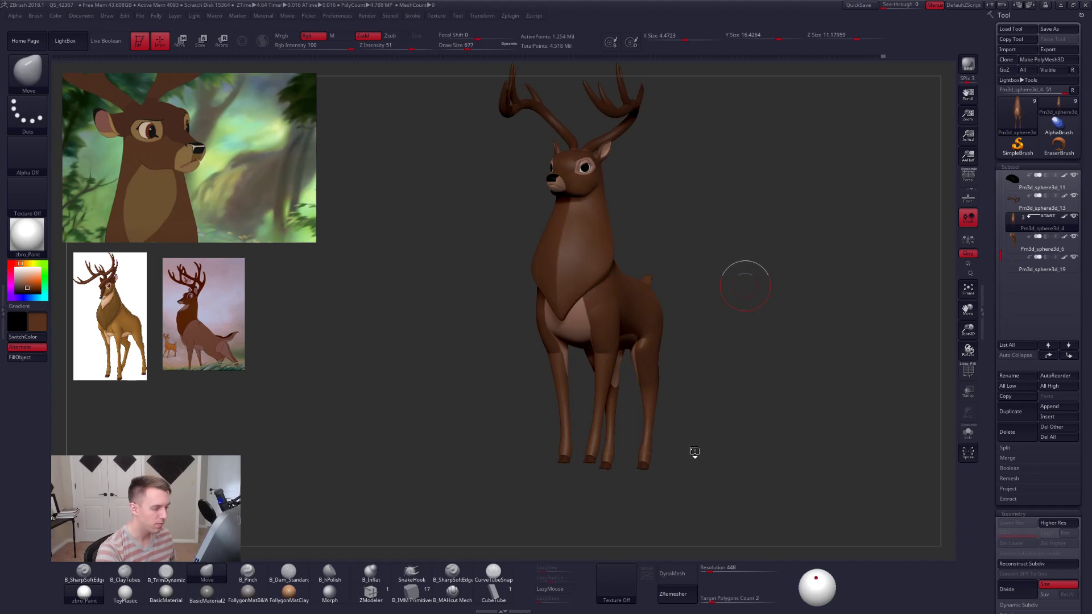
Isolate the merged body and examine its wireframe and polygroups.
{"action": "key", "text": "shift+f"}
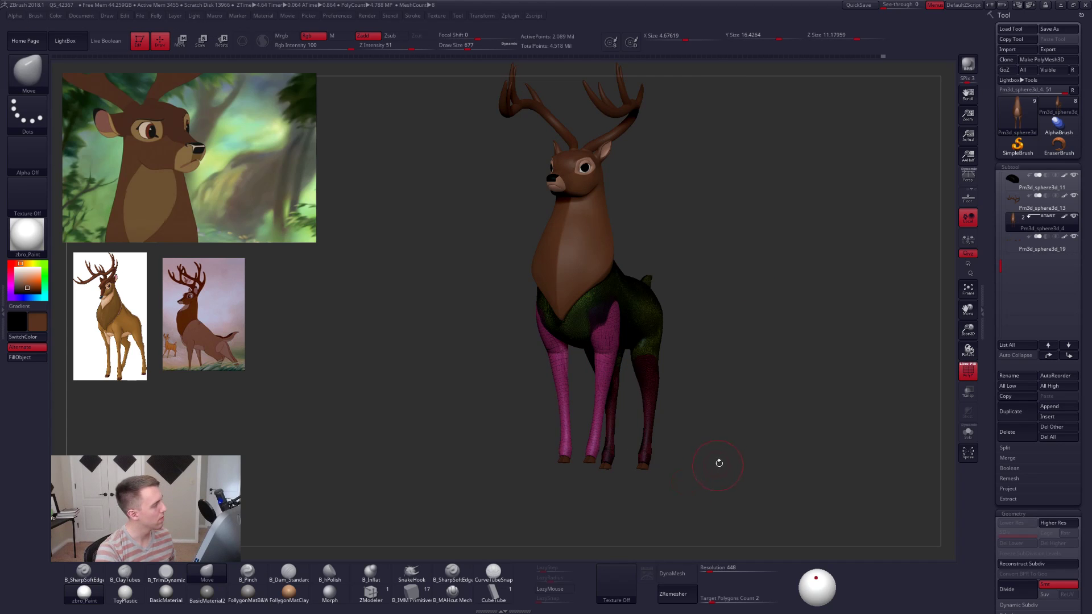
{"action": "key", "text": "shift+f"}
{"action": "left_click_drag", "start_coordinate": [742, 430], "coordinate": [722, 446]}
{"action": "key", "text": "shift+f"}
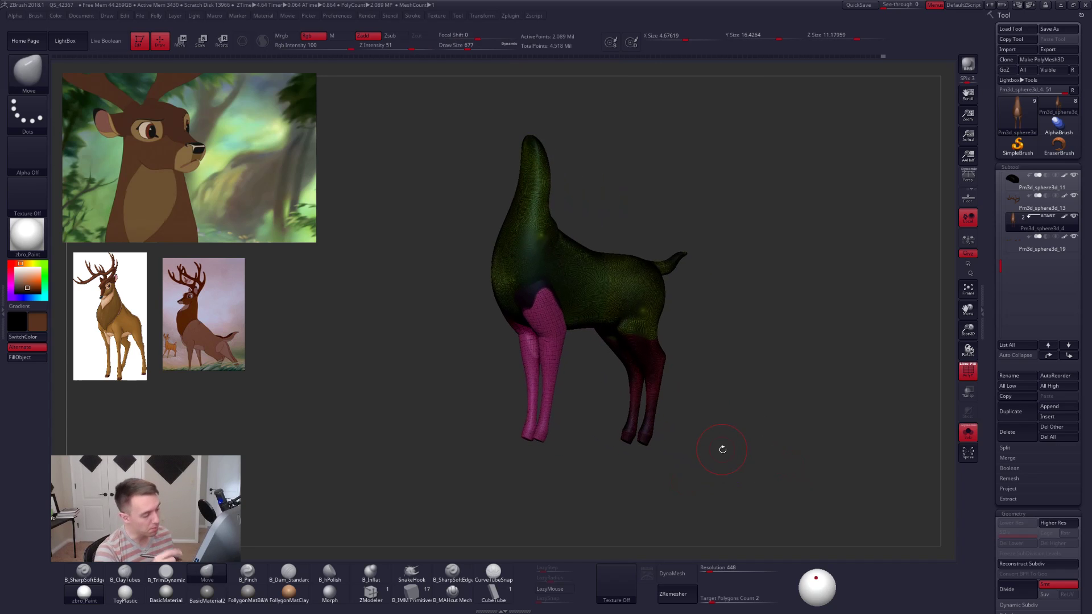
{"action": "key", "text": "shift+f"}
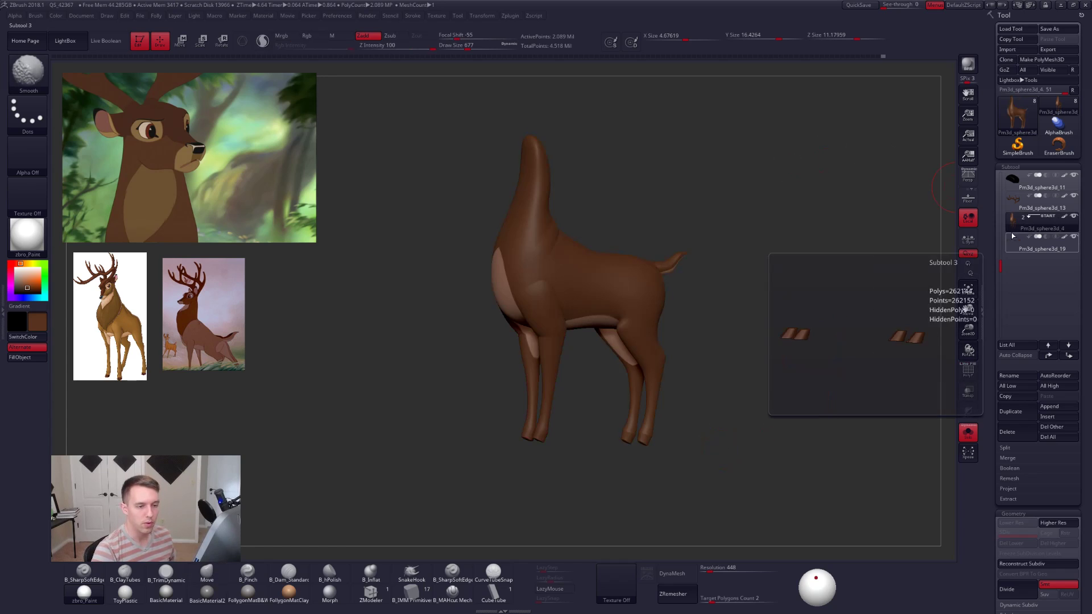
Duplicate the merged body subtool.
{"action": "left_click", "coordinate": [1065, 216]}
{"action": "left_click", "coordinate": [1065, 217]}
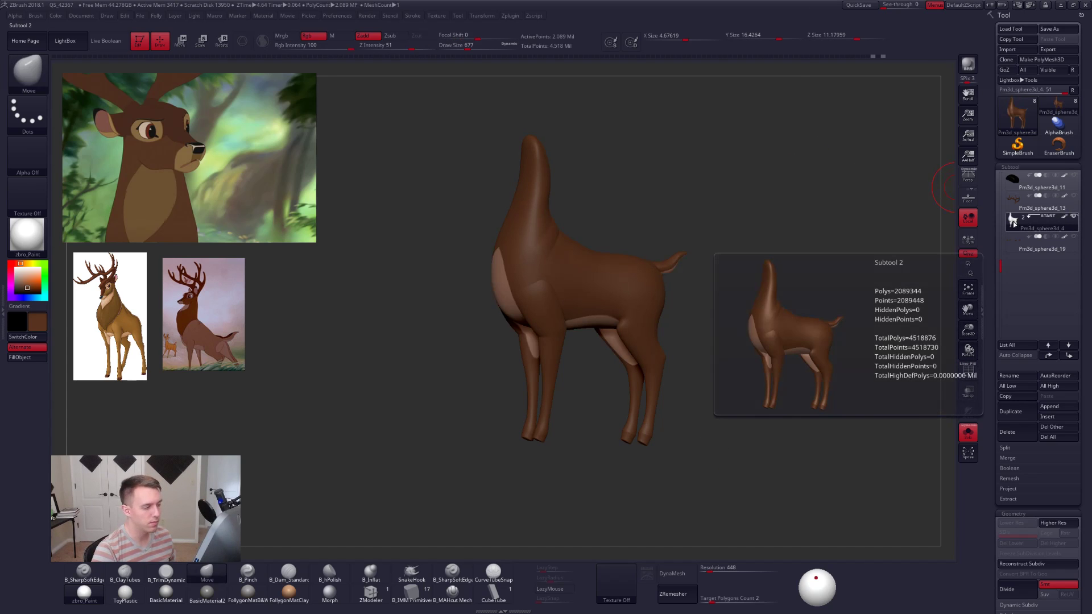
{"action": "left_click", "coordinate": [1011, 411]}
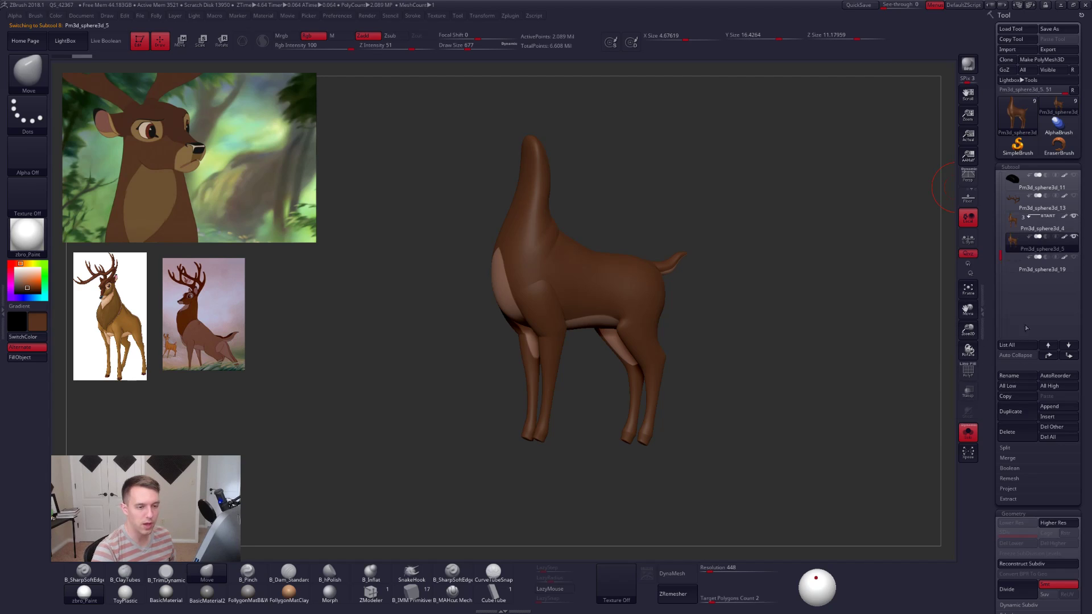
Select the original body Pm3d_sphere3d_4, turn off its polypaint and DynaMesh it at resolution 552.
{"action": "left_click", "coordinate": [1016, 224]}
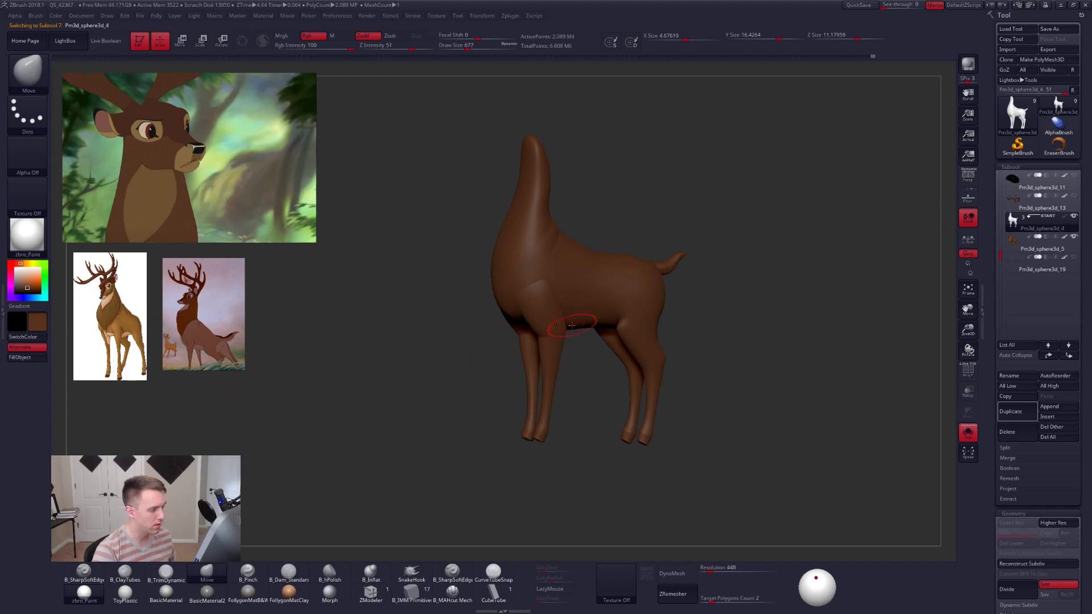
{"action": "key", "text": "shift+f"}
{"action": "key", "text": "shift+f"}
{"action": "right_click_drag", "start_coordinate": [572, 325], "coordinate": [597, 318], "text": "ctrl"}
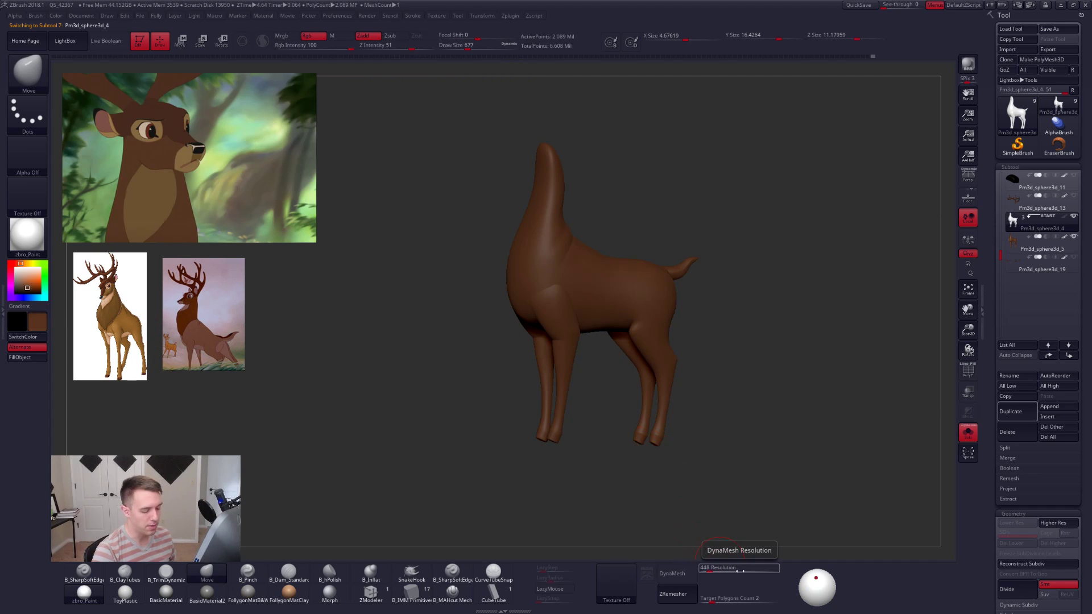
{"action": "key", "text": "Tab"}
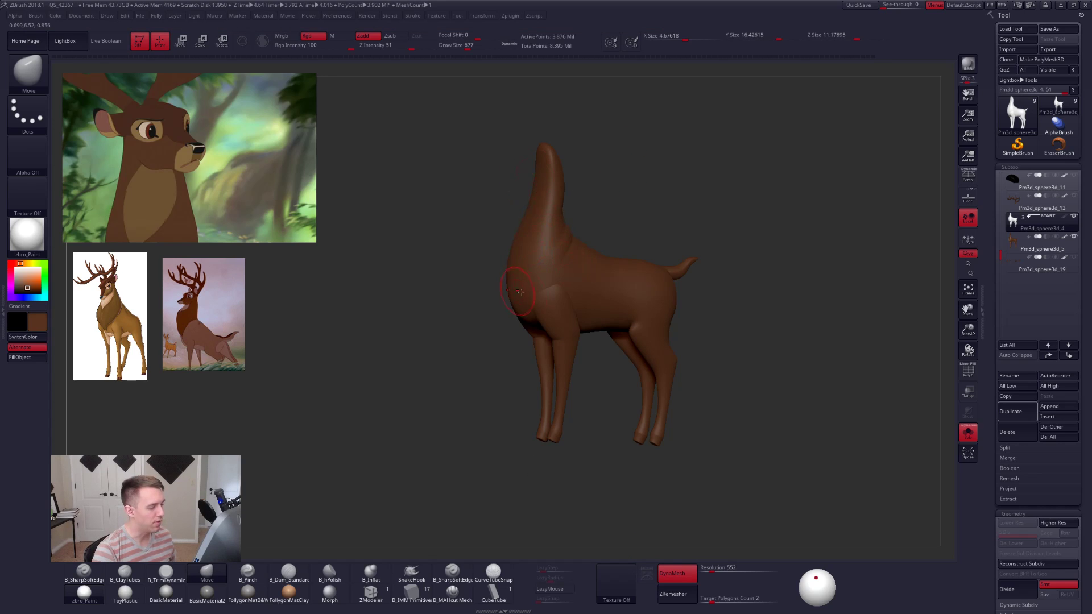
Try B_ClayTubes strokes at size 160 on the upper neck of the remeshed body and undo the last stroke.
{"action": "left_click_drag", "start_coordinate": [519, 292], "coordinate": [563, 301]}
{"action": "right_click_drag", "start_coordinate": [526, 267], "coordinate": [489, 264]}
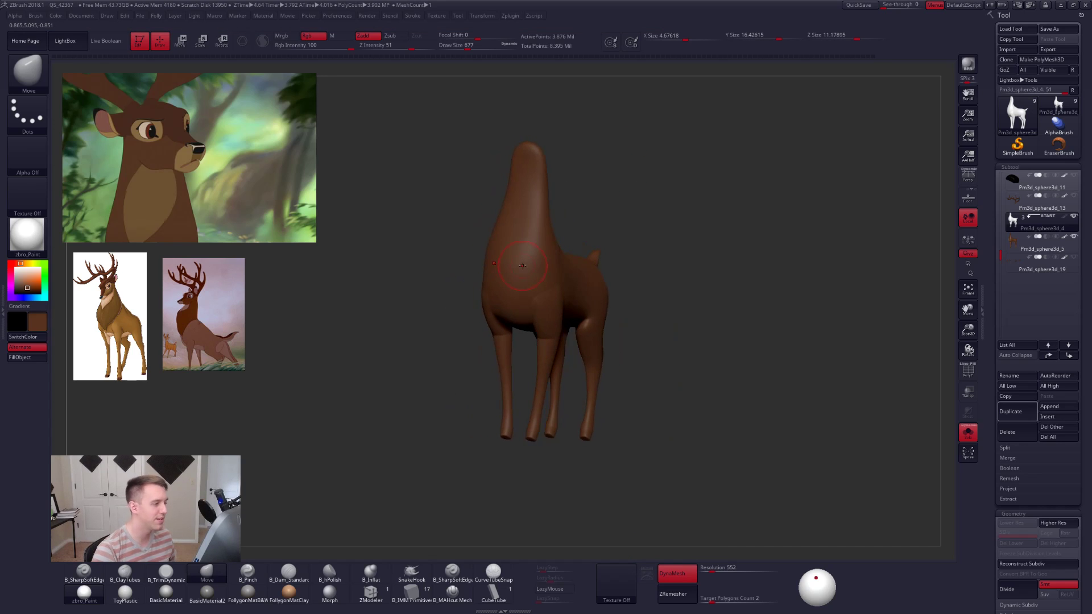
{"action": "key", "text": "b"}
{"action": "key", "text": "c"}
{"action": "key", "text": "t"}
{"action": "right_click_drag", "start_coordinate": [503, 171], "coordinate": [526, 224], "text": "alt"}
{"action": "key", "text": "space"}
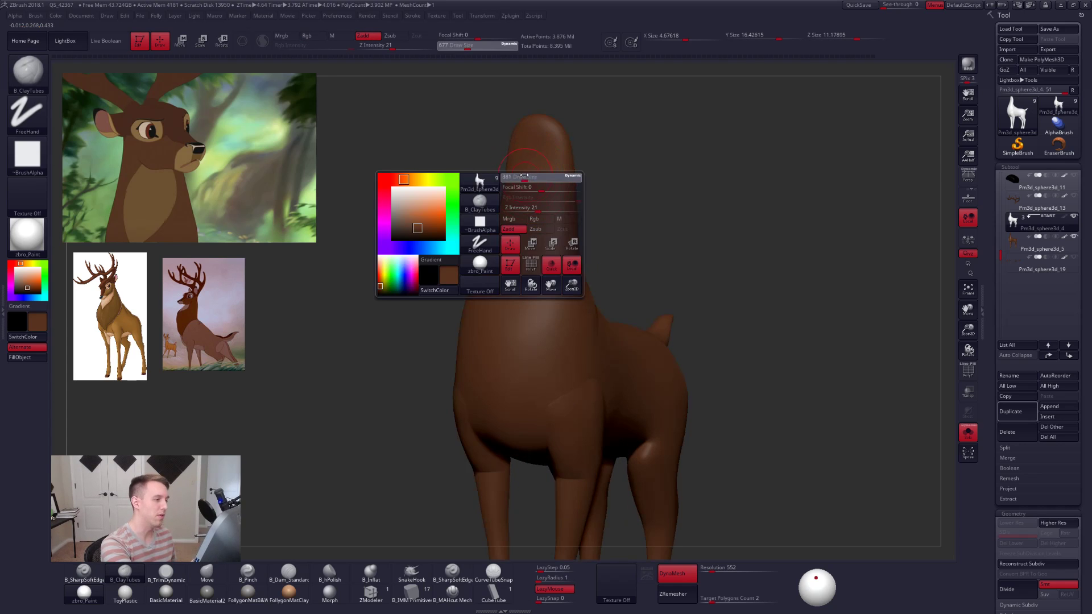
{"action": "left_click_drag", "start_coordinate": [527, 178], "coordinate": [517, 178]}
{"action": "right_click_drag", "start_coordinate": [517, 174], "coordinate": [540, 168]}
{"action": "key", "text": "space"}
{"action": "left_click_drag", "start_coordinate": [534, 175], "coordinate": [530, 175]}
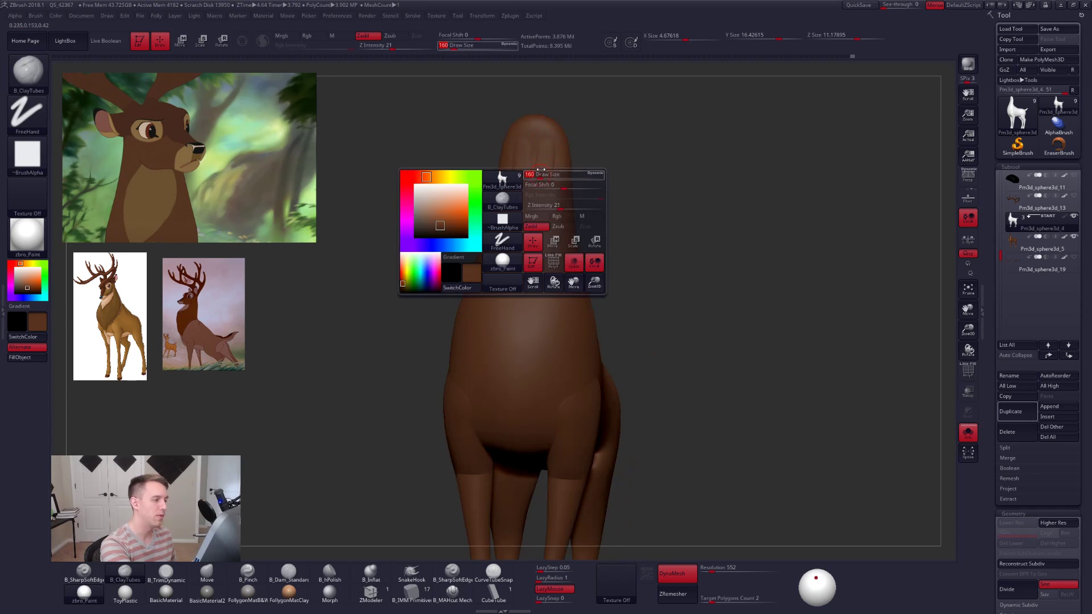
{"action": "key", "text": "ctrl+z"}
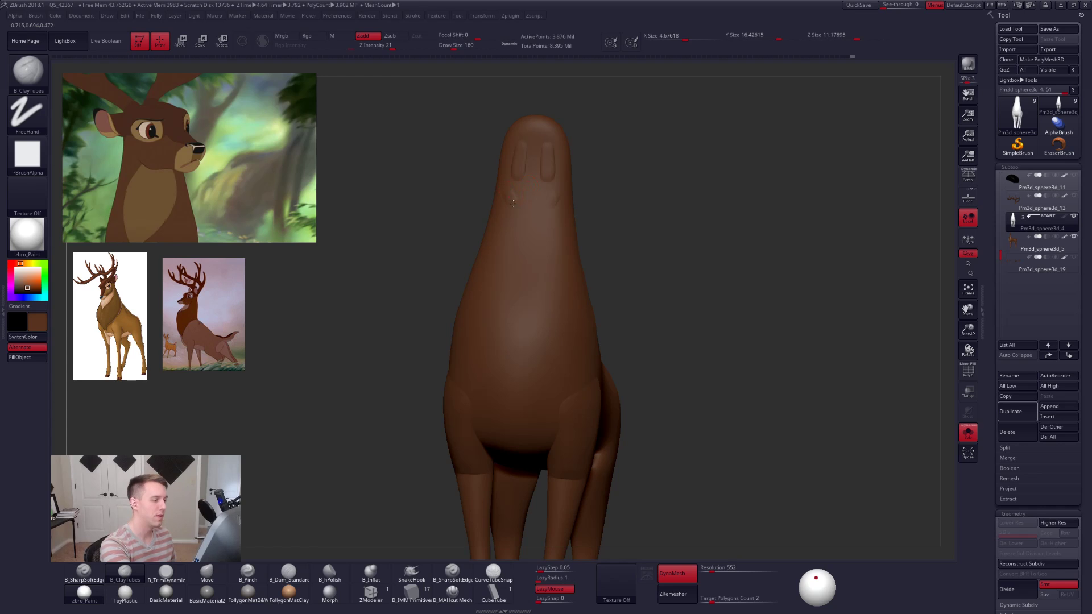
Examine the wireframe and polygroups of the remeshed body from several angles.
{"action": "left_click_drag", "start_coordinate": [584, 254], "coordinate": [722, 445]}
{"action": "key", "text": "alt+s"}
{"action": "key", "text": "shift+f"}
{"action": "key", "text": "shift+f"}
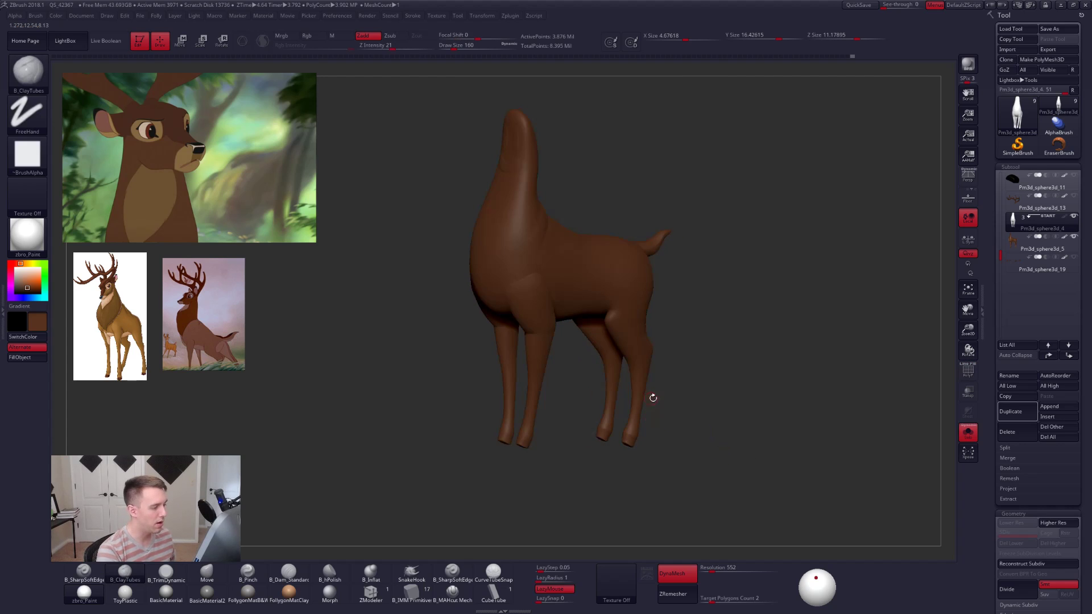
{"action": "left_click_drag", "start_coordinate": [651, 397], "coordinate": [709, 401]}
{"action": "right_click_drag", "start_coordinate": [709, 402], "coordinate": [686, 415], "text": "ctrl"}
{"action": "key", "text": "shift+f"}
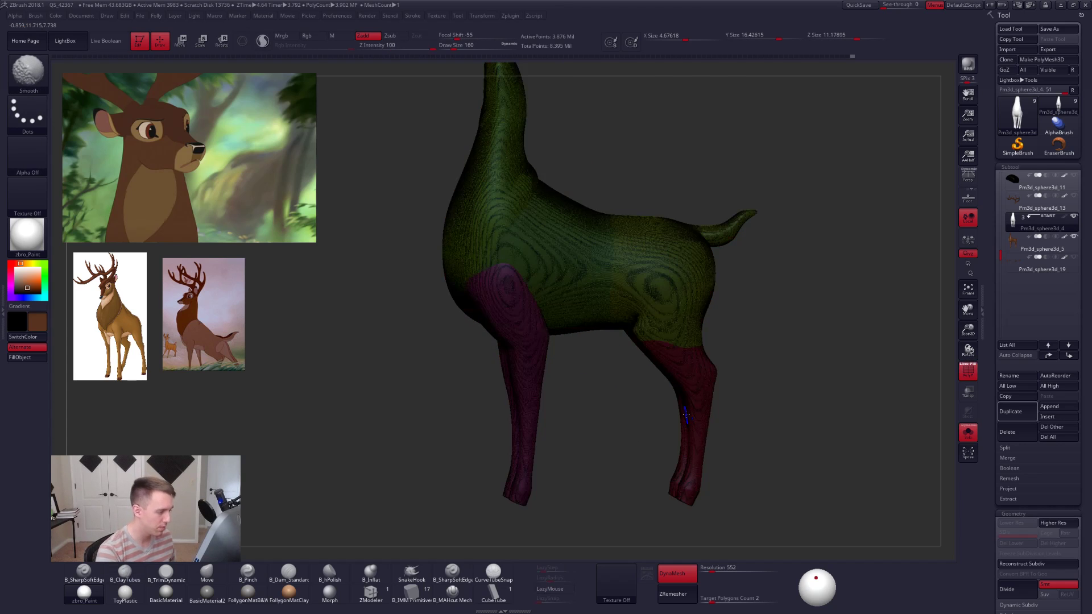
{"action": "key", "text": "shift+f"}
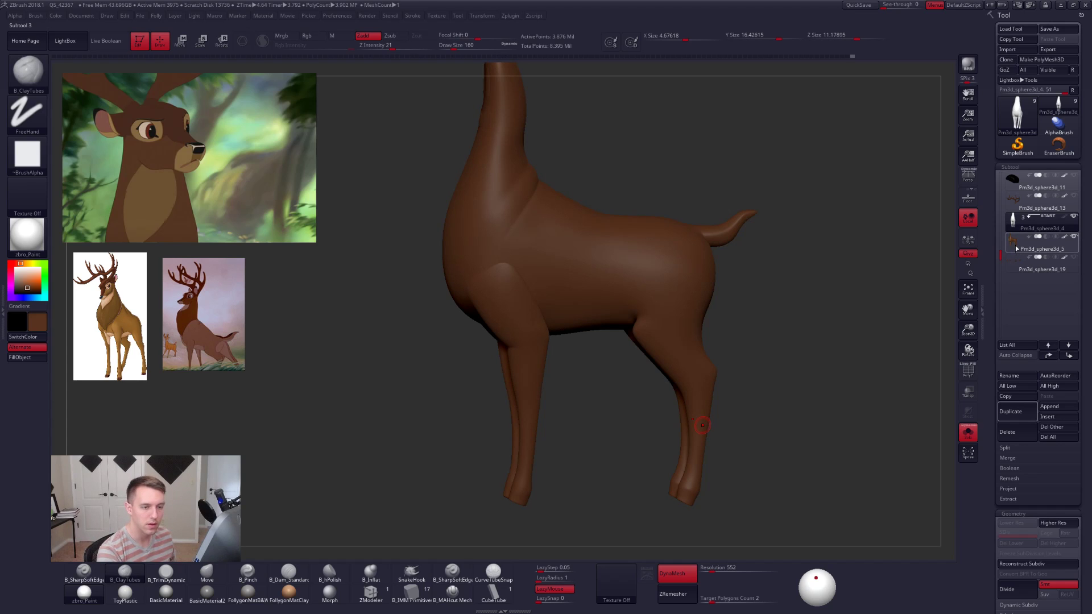
Select the duplicate body Pm3d_sphere3d_5, DynaMesh it at resolution 552 and check its wireframe.
{"action": "left_click", "coordinate": [1021, 247]}
{"action": "key", "text": "shift+f"}
{"action": "key", "text": "shift+f"}
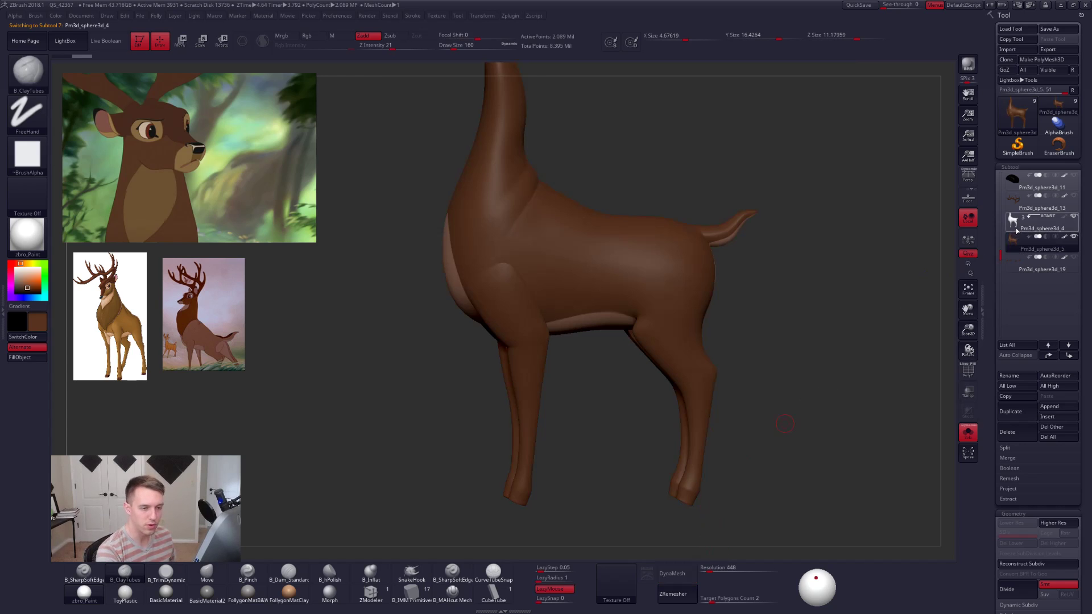
{"action": "left_click", "coordinate": [712, 571]}
{"action": "left_click", "coordinate": [689, 573]}
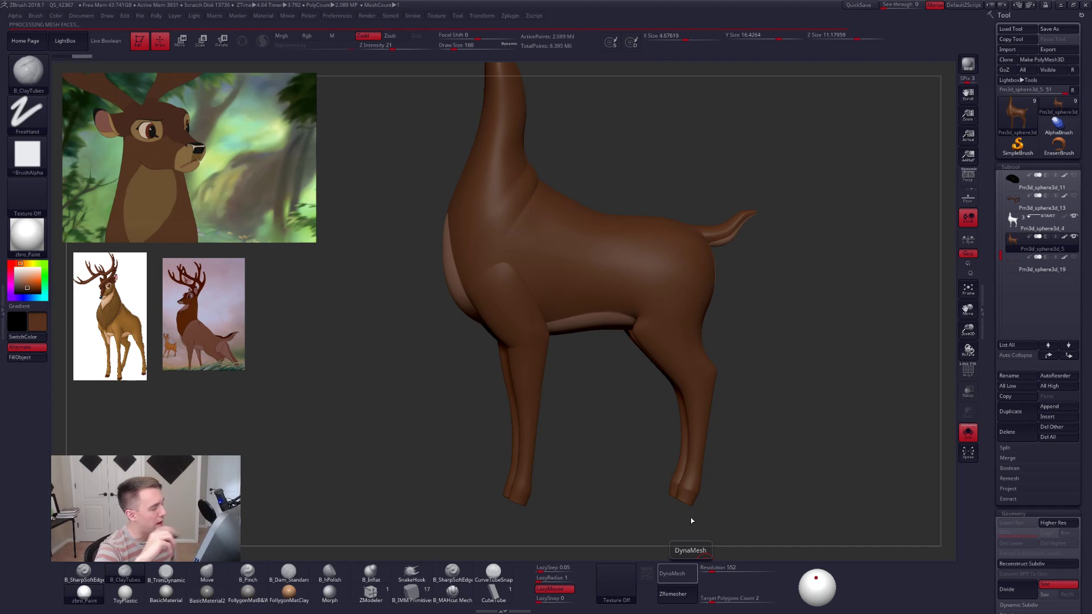
{"action": "key", "text": "shift+f"}
{"action": "key", "text": "shift+f"}
{"action": "left_click_drag", "start_coordinate": [687, 511], "coordinate": [793, 343]}
Reselect the original body Pm3d_sphere3d_4 and display its polygroups as solid fill without wireframe lines.
{"action": "left_click", "coordinate": [1019, 230]}
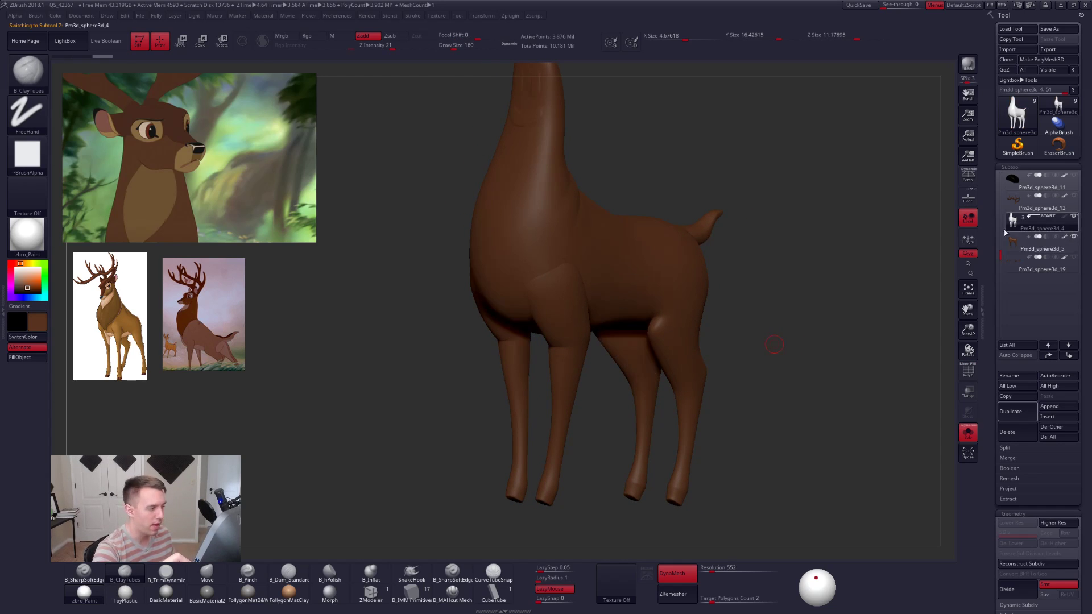
{"action": "mouse_move", "coordinate": [774, 344]}
{"action": "left_mouse_down"}
{"action": "mouse_move", "coordinate": [769, 398]}
{"action": "mouse_move", "coordinate": [785, 420]}
{"action": "mouse_move", "coordinate": [758, 370]}
{"action": "mouse_move", "coordinate": [760, 381]}
{"action": "left_mouse_up"}
{"action": "key", "text": "shift+f"}
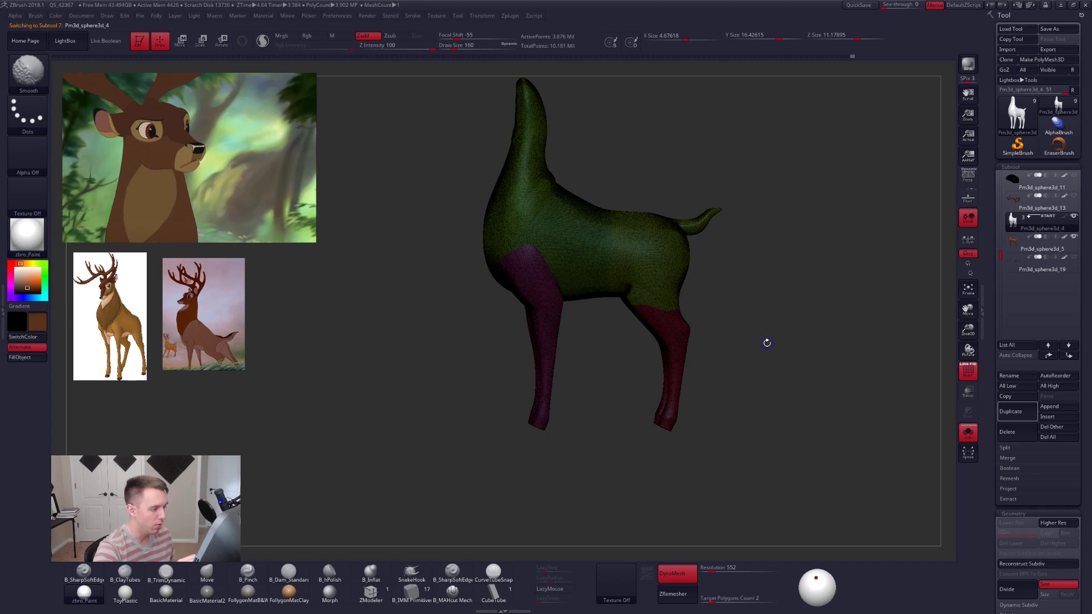
{"action": "mouse_move", "coordinate": [764, 344]}
{"action": "left_mouse_down"}
{"action": "mouse_move", "coordinate": [744, 388]}
{"action": "mouse_move", "coordinate": [758, 369]}
{"action": "mouse_move", "coordinate": [756, 336]}
{"action": "mouse_move", "coordinate": [752, 431]}
{"action": "mouse_move", "coordinate": [741, 417]}
{"action": "left_mouse_up"}
{"action": "key", "text": "shift+f"}
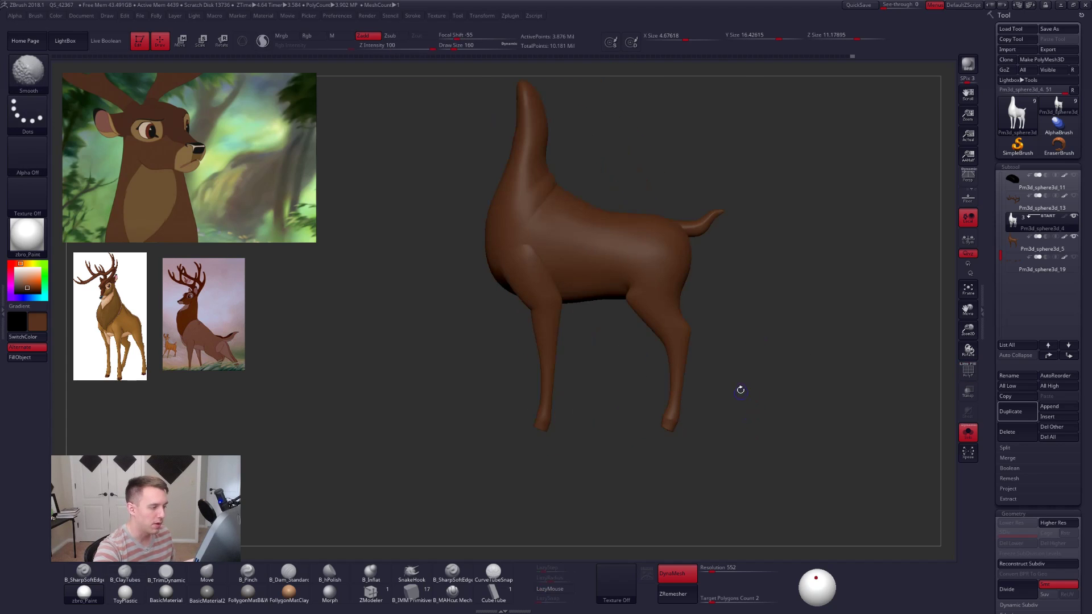
{"action": "key", "text": "shift+f"}
{"action": "left_click", "coordinate": [963, 366]}
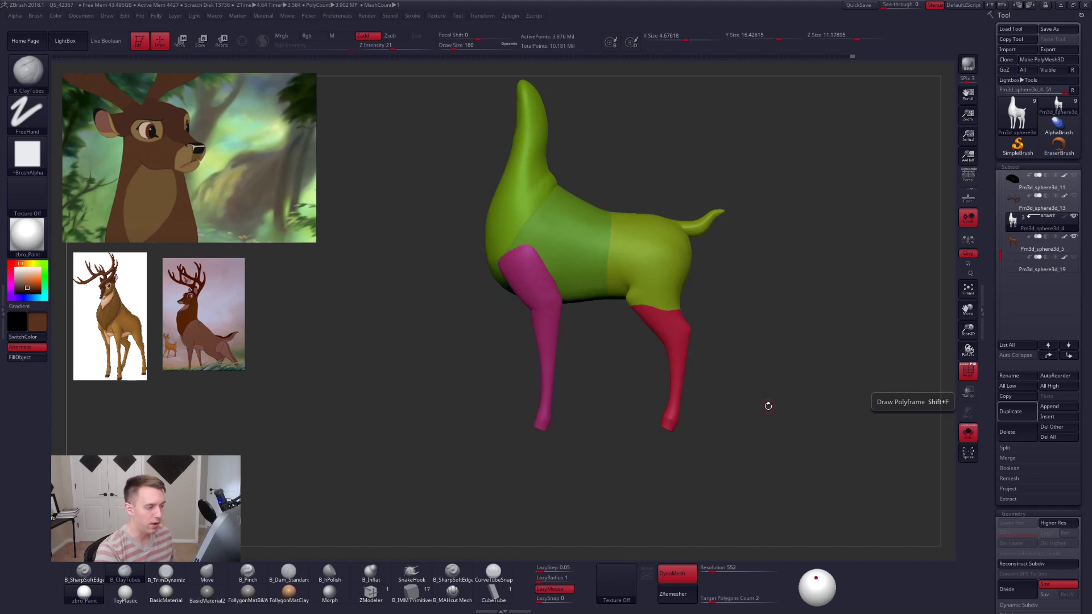
Hide the polyframe on the body and set the ZRemesher target polygon count to 3.
{"action": "left_click_drag", "start_coordinate": [768, 404], "coordinate": [801, 403]}
{"action": "left_click_drag", "start_coordinate": [410, 341], "coordinate": [514, 304], "text": "alt"}
{"action": "right_click_drag", "start_coordinate": [515, 303], "coordinate": [716, 441]}
{"action": "key", "text": "shift+f"}
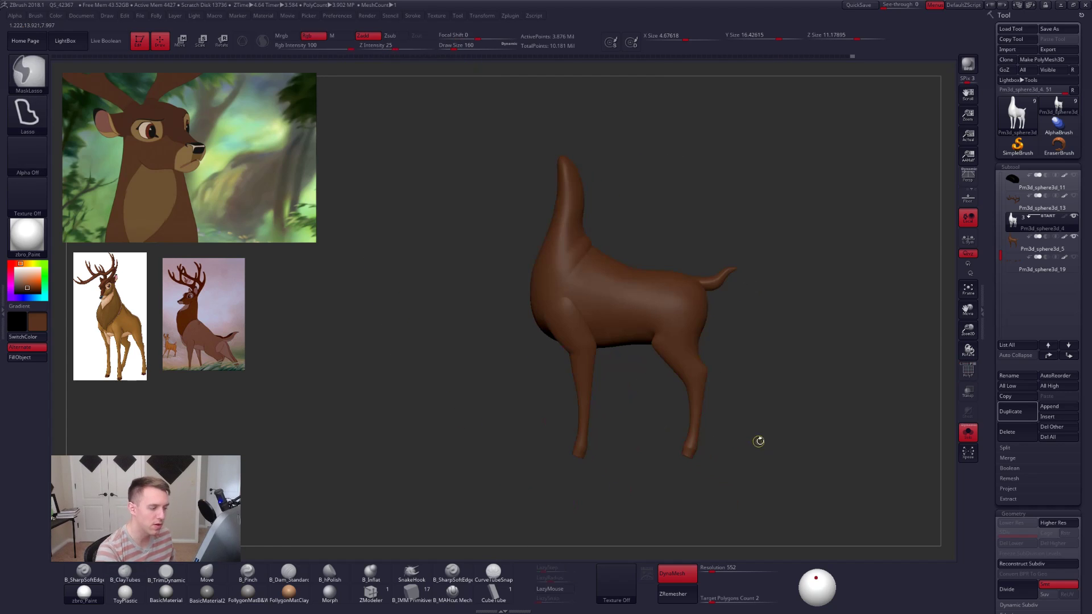
{"action": "right_click_drag", "start_coordinate": [832, 439], "coordinate": [807, 384], "text": "alt"}
{"action": "left_click_drag", "start_coordinate": [996, 413], "coordinate": [998, 116]}
{"action": "left_click", "coordinate": [1063, 410]}
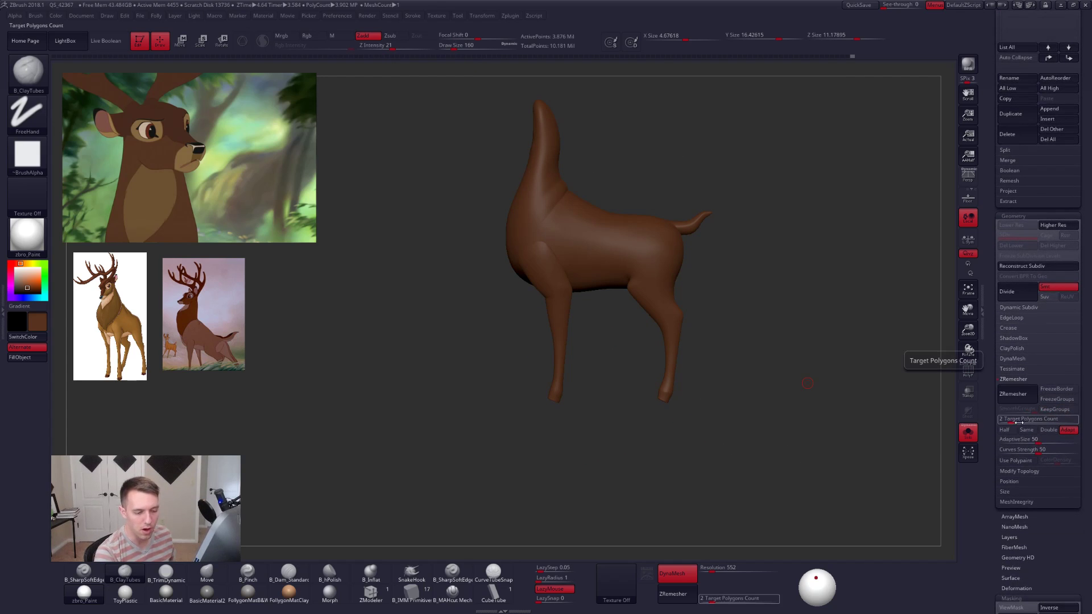
{"action": "key", "text": "BackSpace"}
{"action": "type", "text": "3"}
{"action": "key", "text": "Tab"}
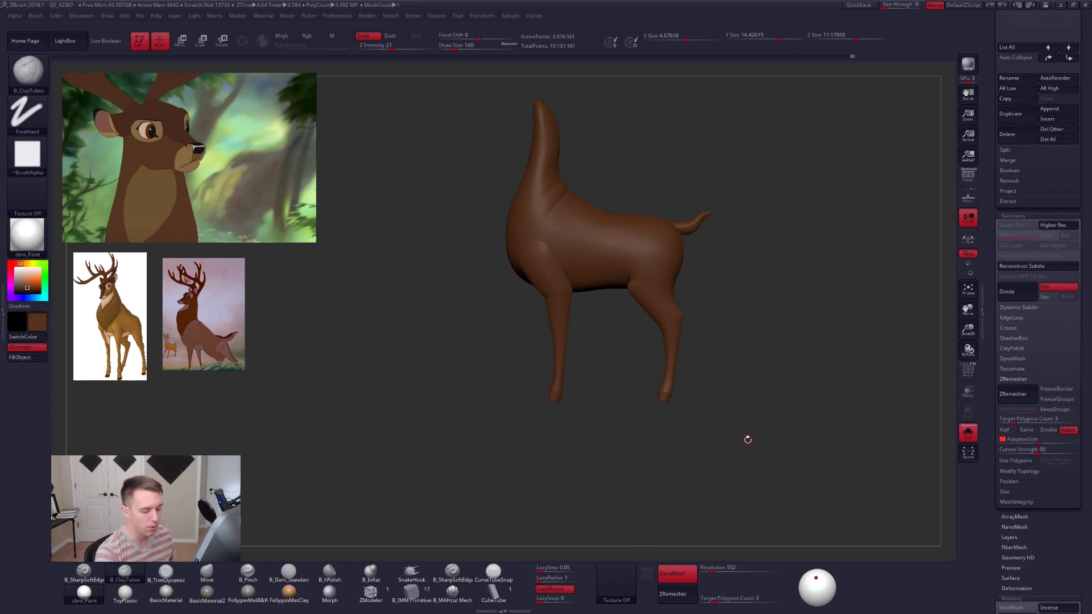
Turn on perspective and ZRemesh the body Pm3d_sphere3d_4.
{"action": "left_click_drag", "start_coordinate": [712, 441], "coordinate": [827, 346]}
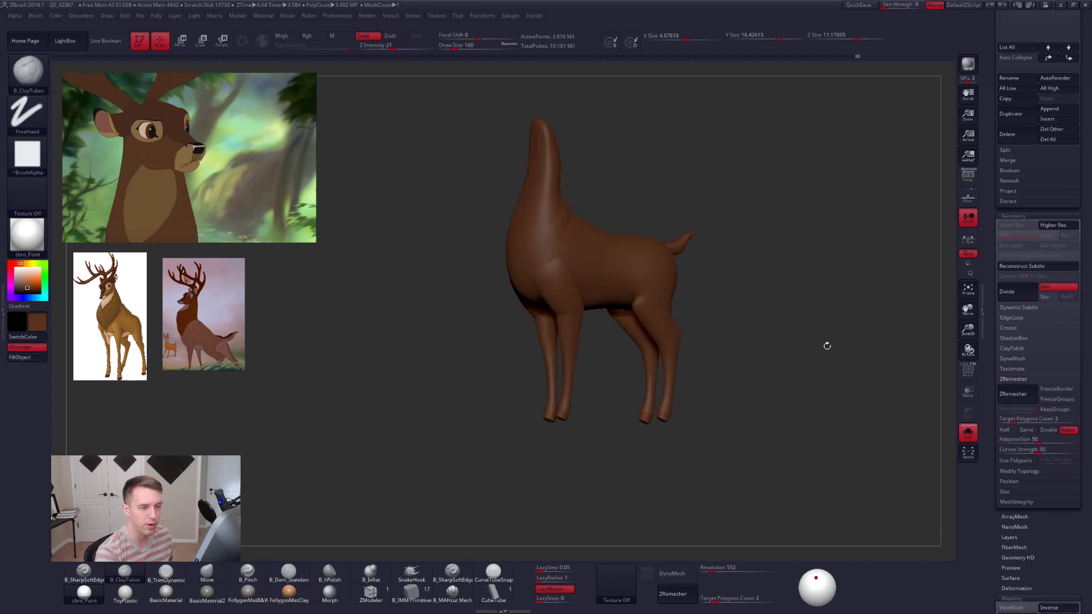
{"action": "left_click", "coordinate": [968, 177]}
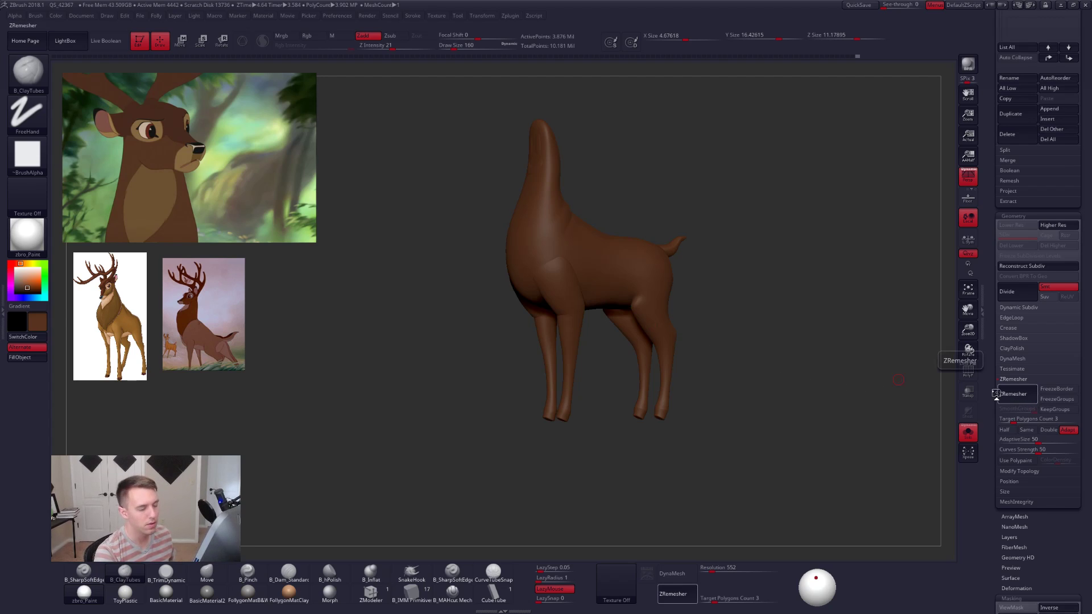
{"action": "left_click", "coordinate": [1013, 394]}
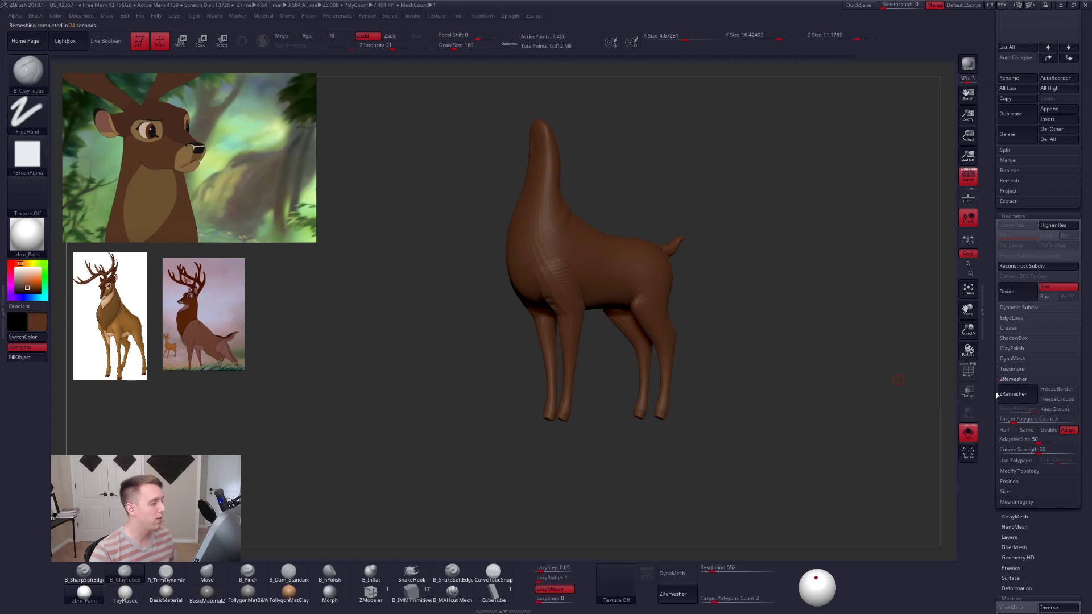
Examine the ZRemeshed body's polyframe and surface from both sides, especially around the front shoulder.
{"action": "key", "text": "shift+f"}
{"action": "key", "text": "shift+f"}
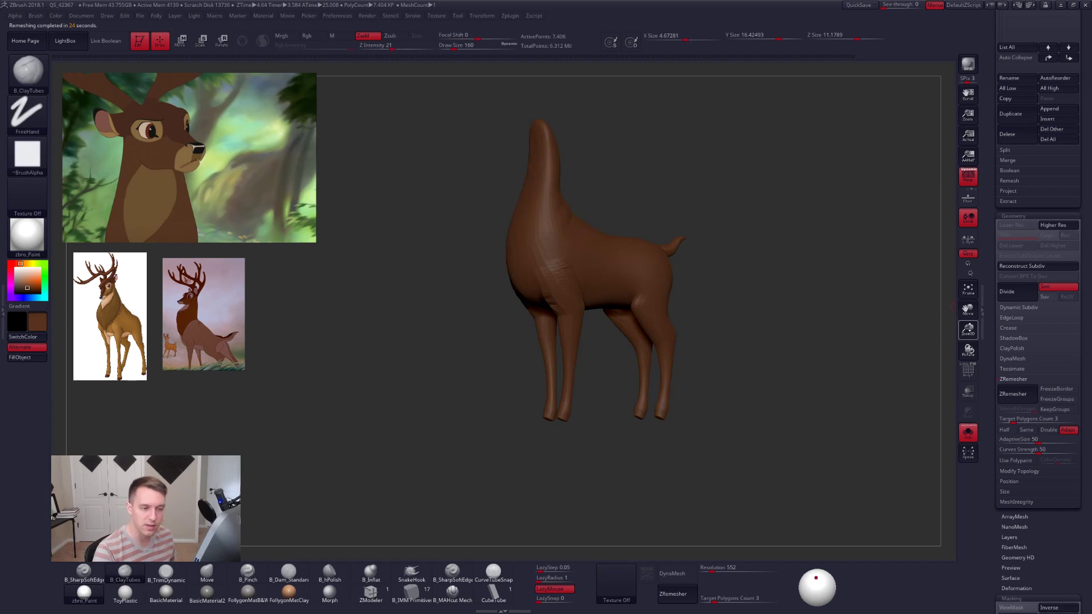
{"action": "left_click_drag", "start_coordinate": [988, 246], "coordinate": [999, 391]}
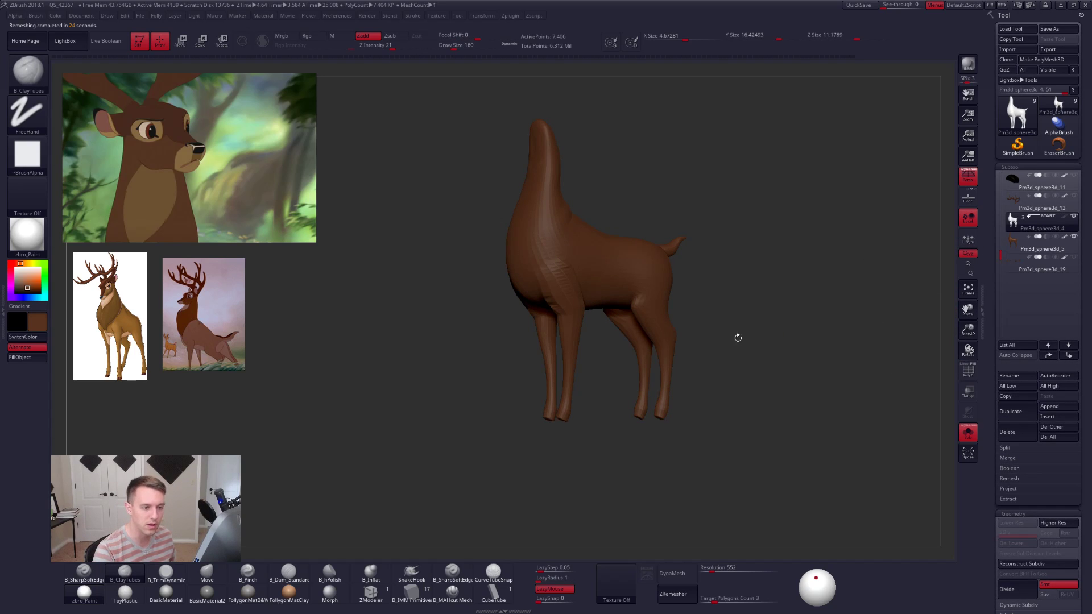
{"action": "right_click_drag", "start_coordinate": [631, 251], "coordinate": [623, 271], "text": "ctrl"}
{"action": "key", "text": "shift+f"}
{"action": "key", "text": "shift+f"}
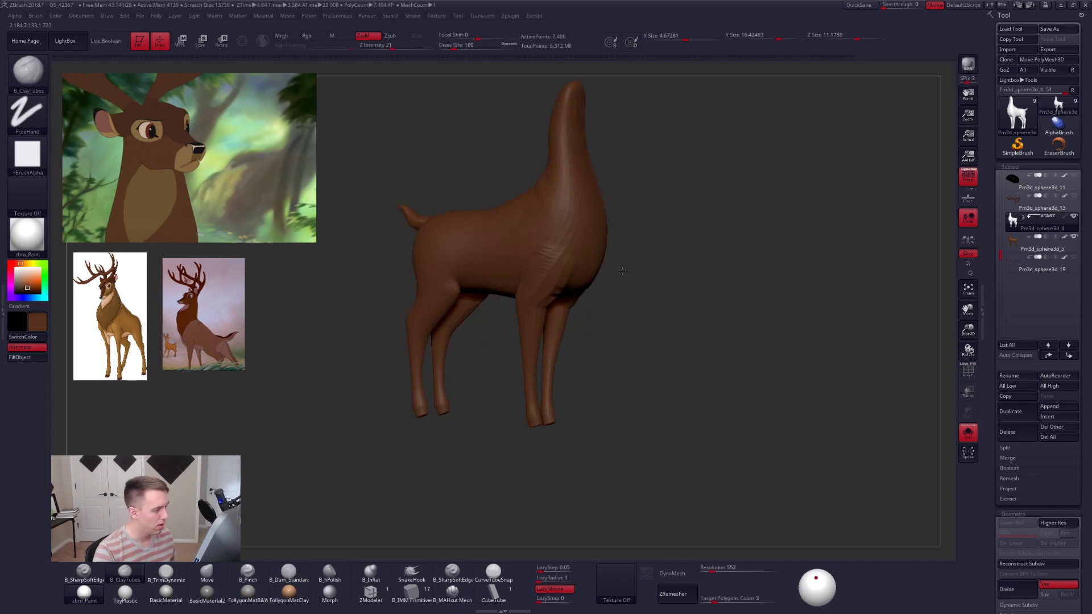
{"action": "left_click_drag", "start_coordinate": [622, 271], "coordinate": [603, 279]}
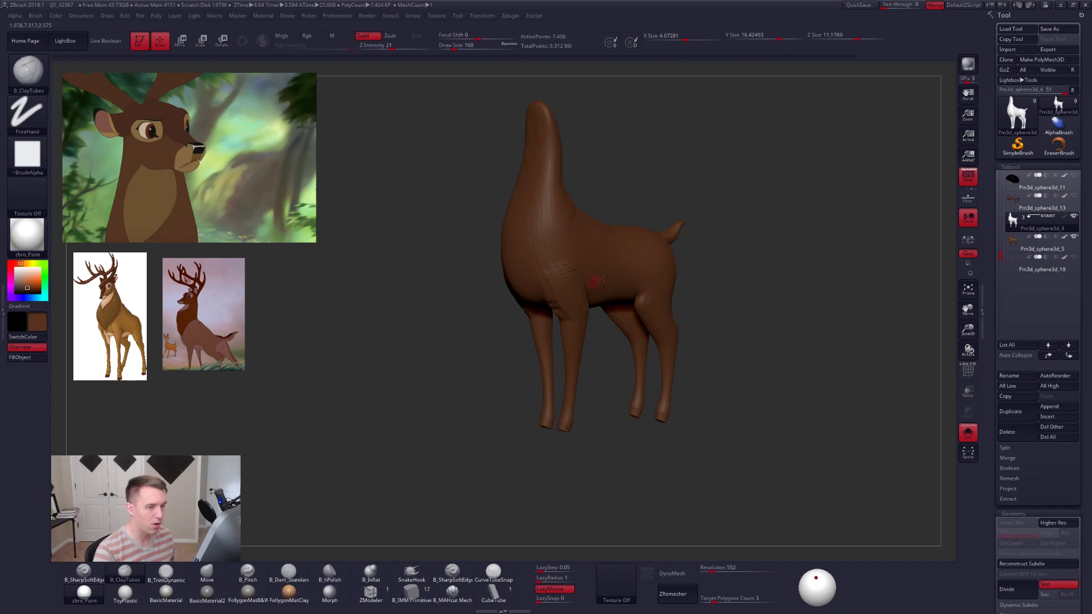
{"action": "right_click_drag", "start_coordinate": [629, 308], "coordinate": [626, 251]}
{"action": "right_click", "coordinate": [633, 249], "text": "ctrl"}
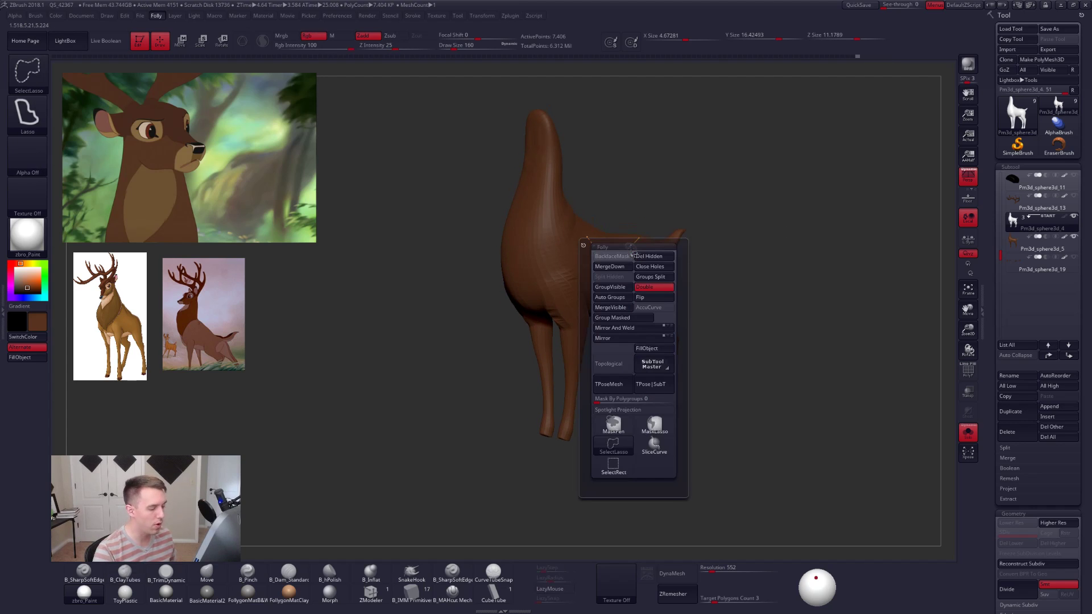
{"action": "mouse_move", "coordinate": [677, 207]}
{"action": "right_mouse_down", "text": "ctrl"}
{"action": "mouse_move", "coordinate": [634, 270]}
{"action": "mouse_move", "coordinate": [607, 280]}
{"action": "right_mouse_up", "text": "ctrl"}
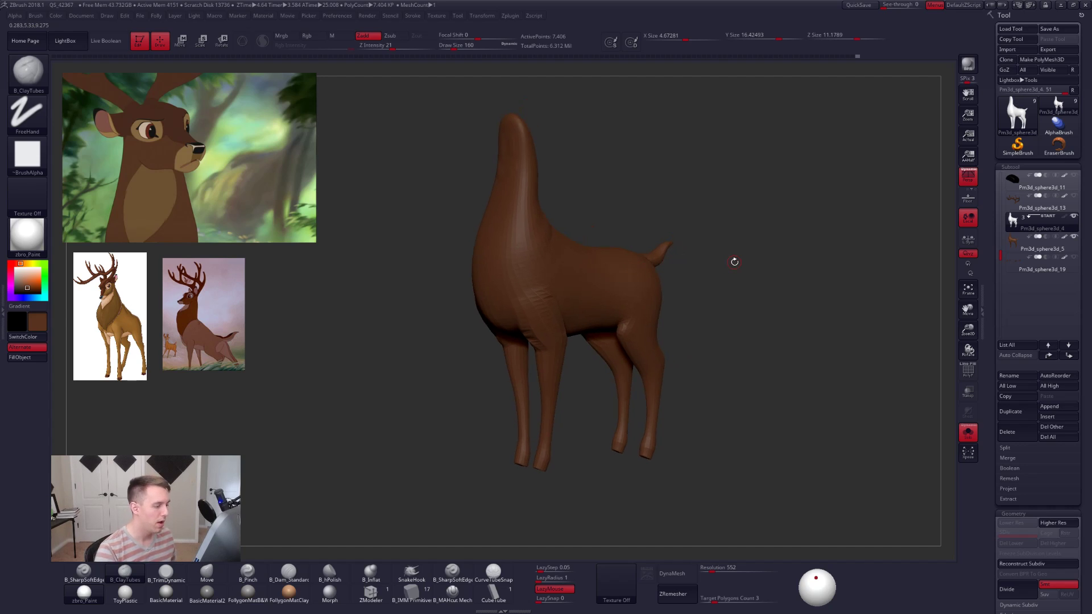
Subdivide the remeshed body to level 2 and project the duplicate's detail onto it with ProjectAll at distance 0.02.
{"action": "key", "text": "ctrl+d"}
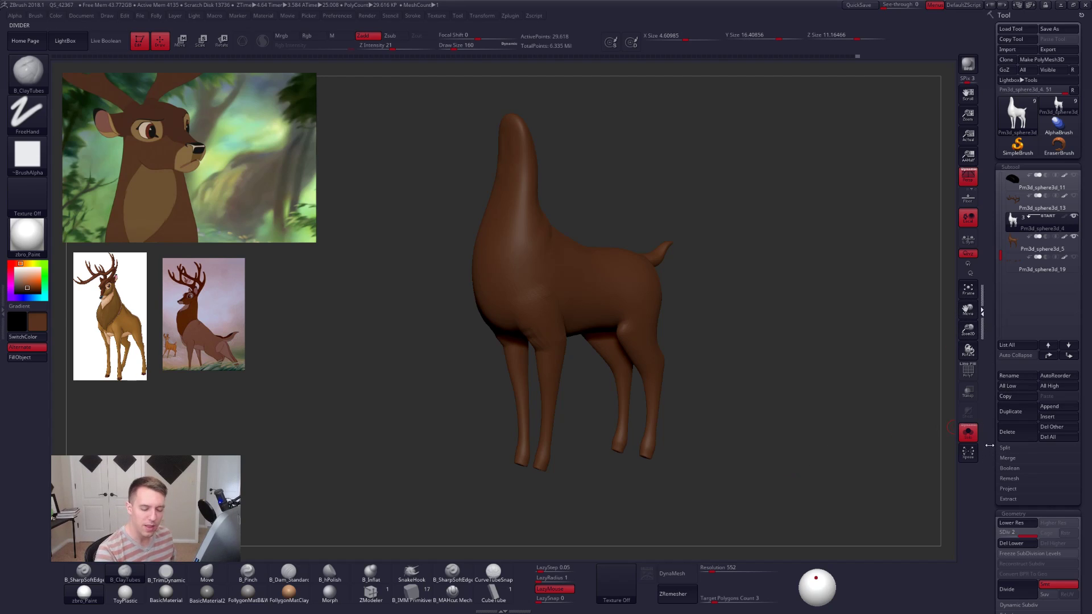
{"action": "left_click", "coordinate": [983, 471]}
{"action": "left_click_drag", "start_coordinate": [1031, 489], "coordinate": [1032, 402]}
{"action": "left_click", "coordinate": [1032, 403]}
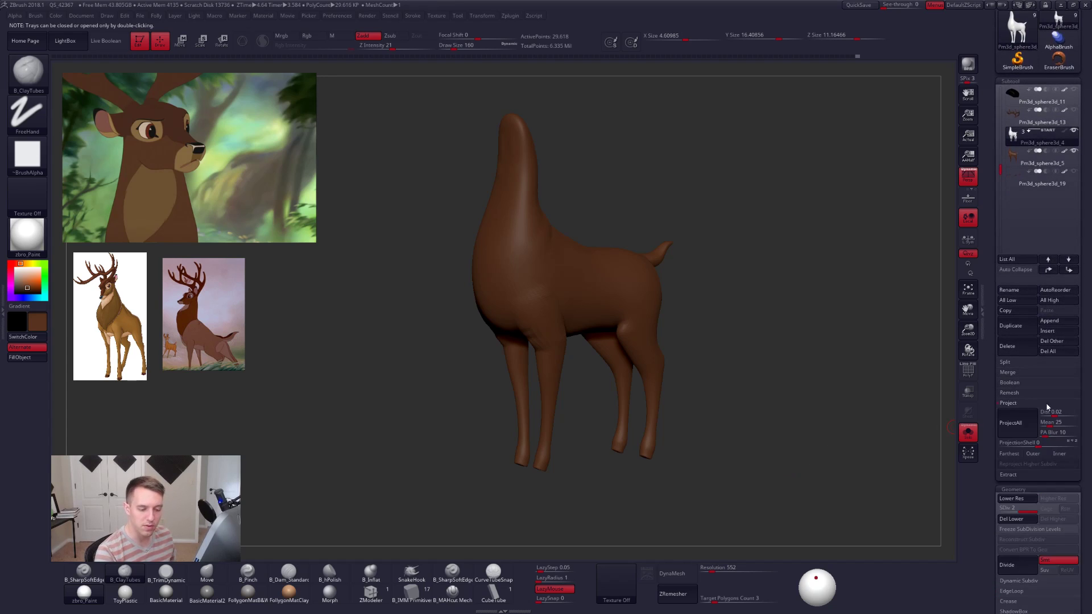
{"action": "left_click", "coordinate": [1023, 428]}
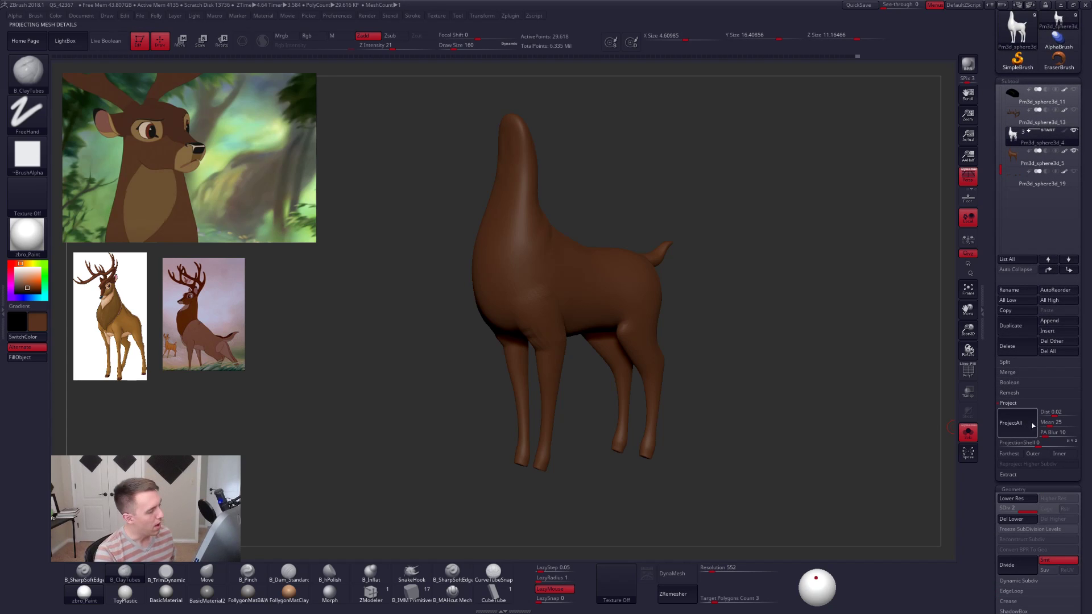
Subdivide the body to levels 3 and 4, running ProjectAll at each level to transfer the shape and colour.
{"action": "key", "text": "d"}
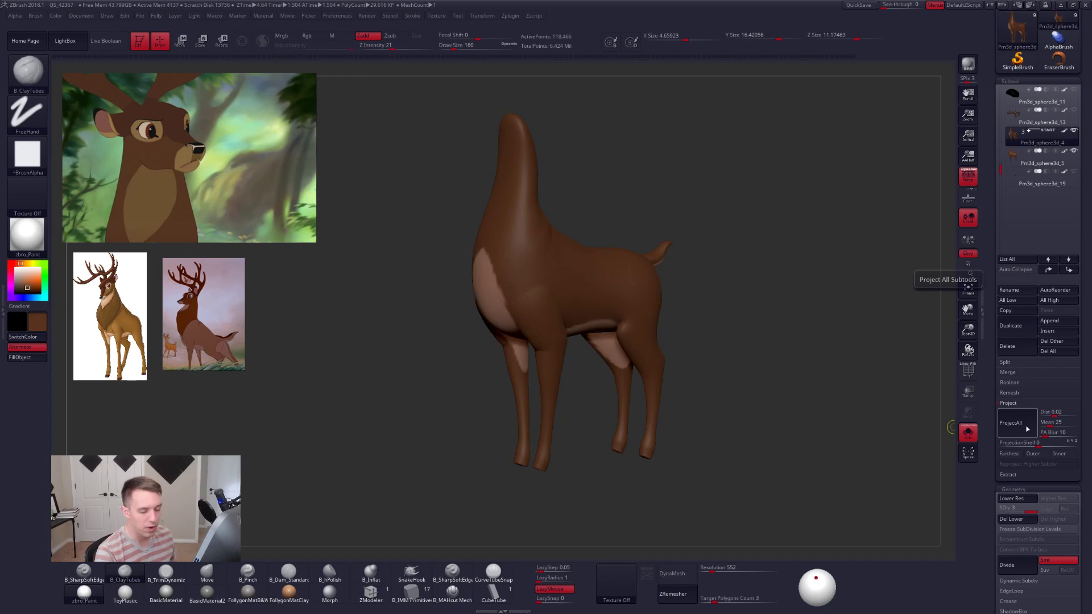
{"action": "left_click", "coordinate": [1027, 428]}
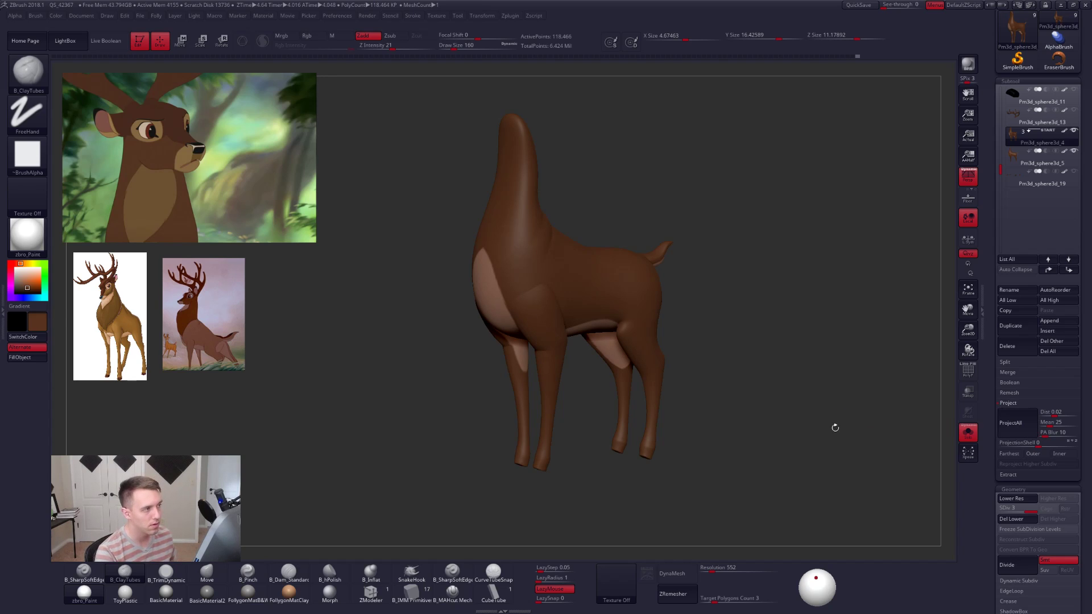
{"action": "key", "text": "ctrl+d"}
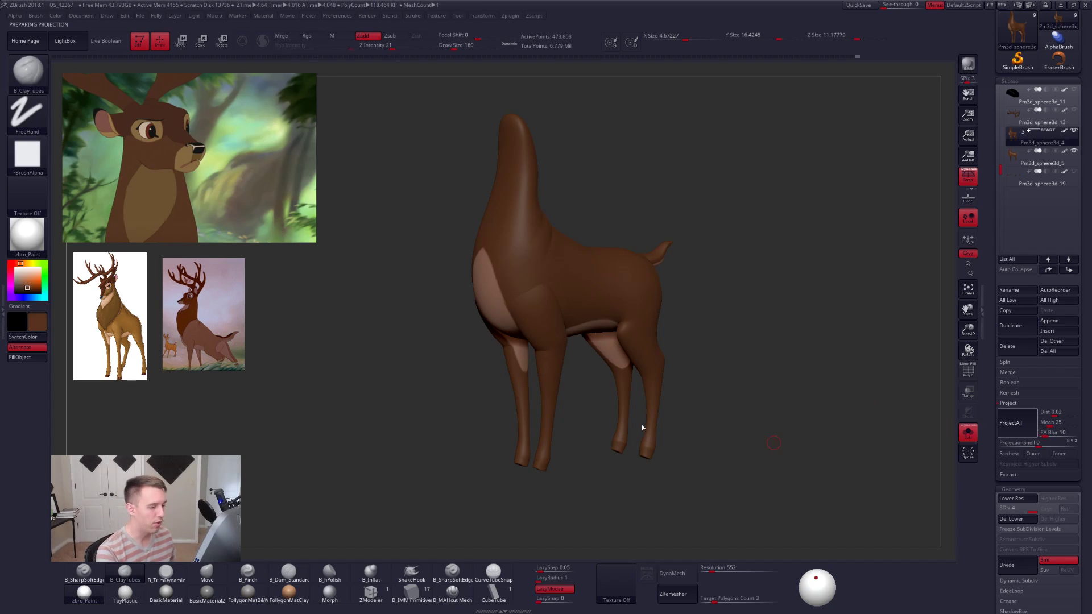
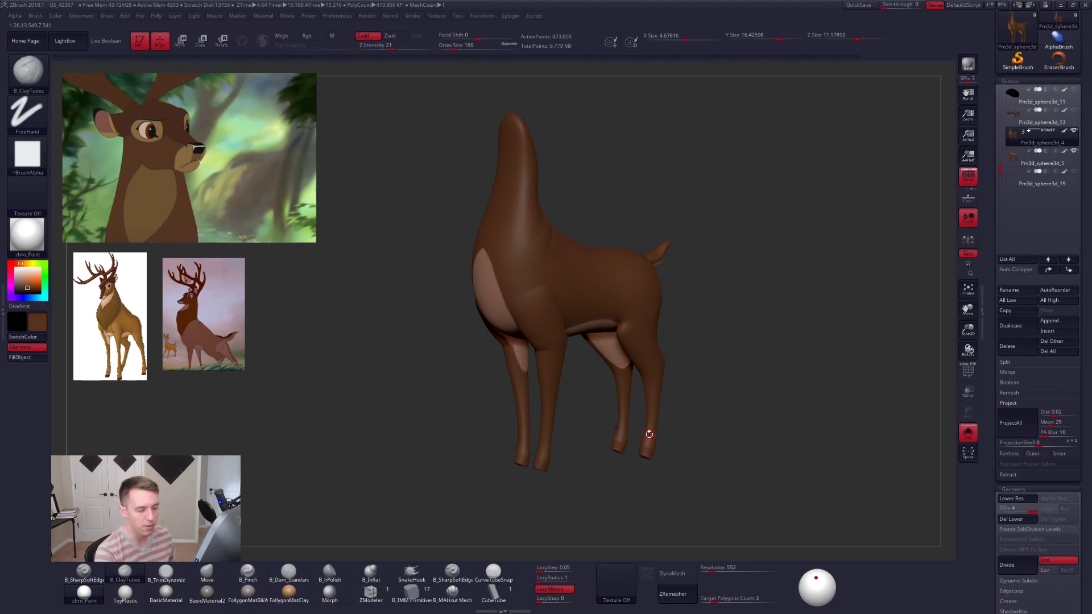
Check the projected body's polyframe, then delete the source duplicate subtool Pm3d_sphere3d_5.
{"action": "key", "text": "shift+f"}
{"action": "key", "text": "shift+f"}
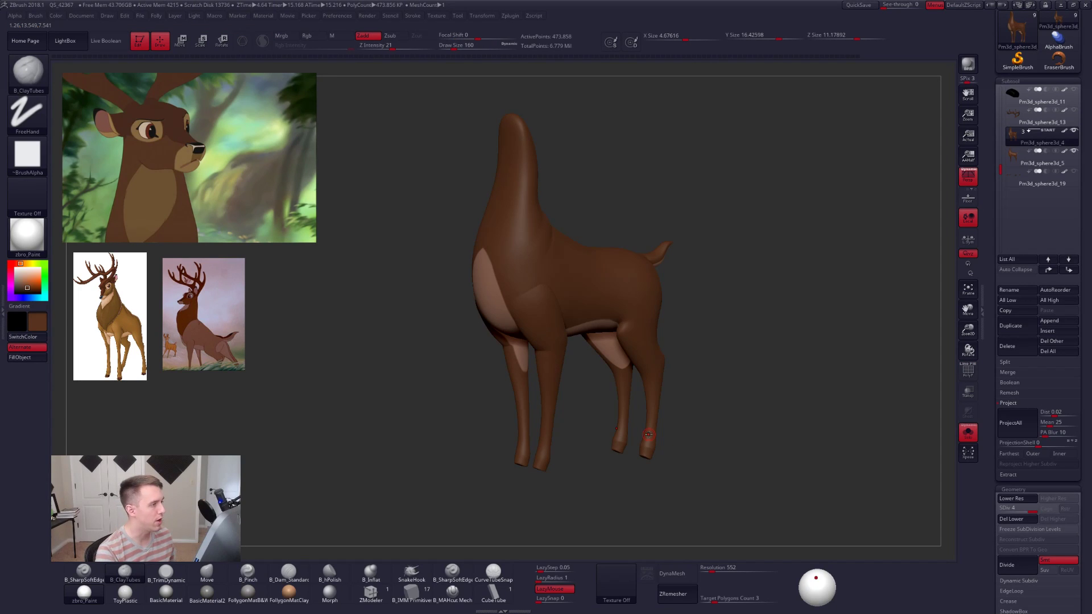
{"action": "left_click_drag", "start_coordinate": [871, 431], "coordinate": [838, 433], "text": "alt"}
{"action": "left_click", "coordinate": [1022, 160]}
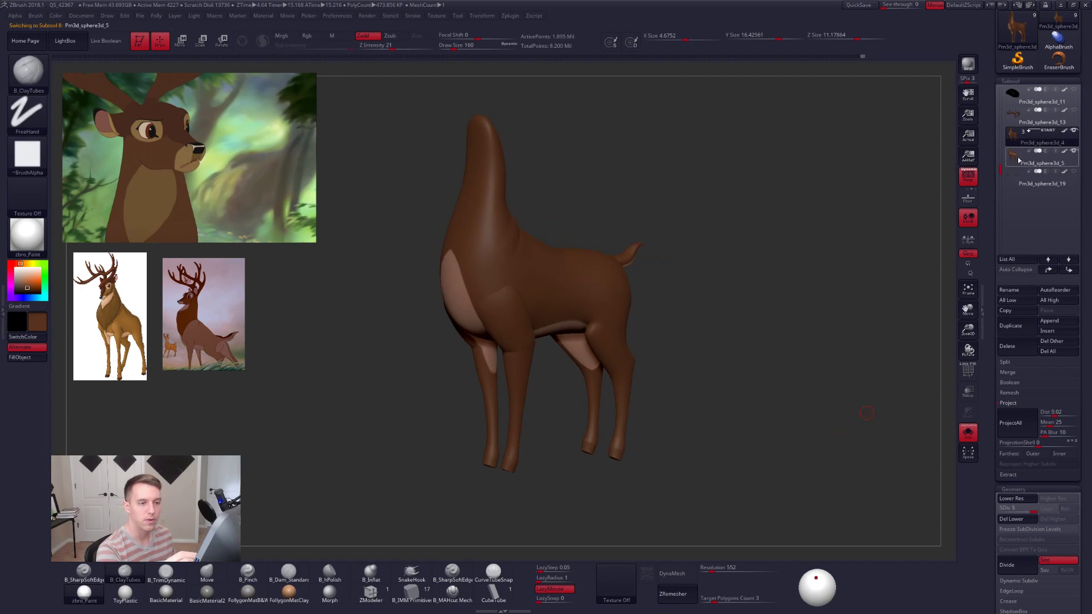
{"action": "left_click", "coordinate": [1012, 401]}
{"action": "left_click", "coordinate": [1008, 346]}
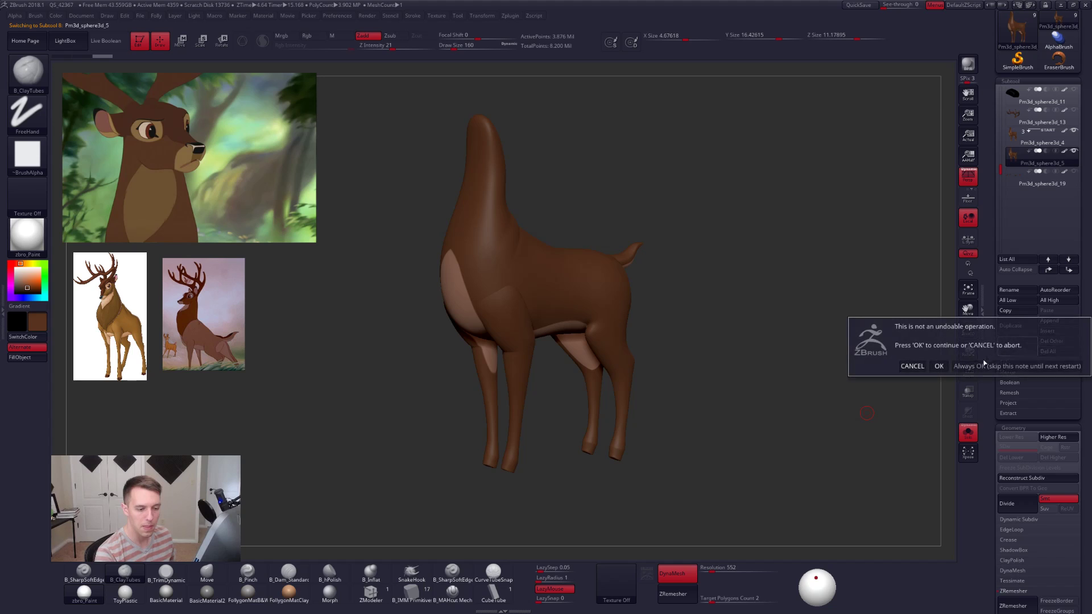
{"action": "left_click", "coordinate": [939, 366]}
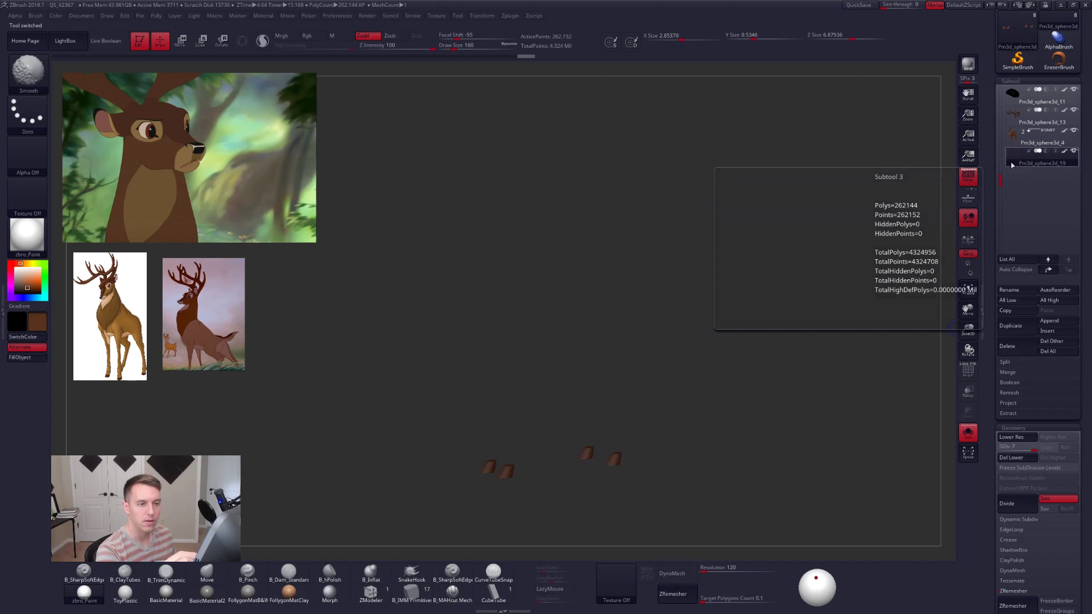
Select the projected body Pm3d_sphere3d_4 and check its polyframe up close.
{"action": "left_click", "coordinate": [1010, 145]}
{"action": "mouse_move", "coordinate": [780, 326]}
{"action": "left_mouse_down"}
{"action": "mouse_move", "coordinate": [719, 377]}
{"action": "mouse_move", "coordinate": [710, 448]}
{"action": "mouse_move", "coordinate": [750, 444]}
{"action": "mouse_move", "coordinate": [740, 447]}
{"action": "mouse_move", "coordinate": [734, 489]}
{"action": "left_mouse_up"}
{"action": "key", "text": "shift+f"}
{"action": "key", "text": "shift+f"}
{"action": "key", "text": "alt+s"}
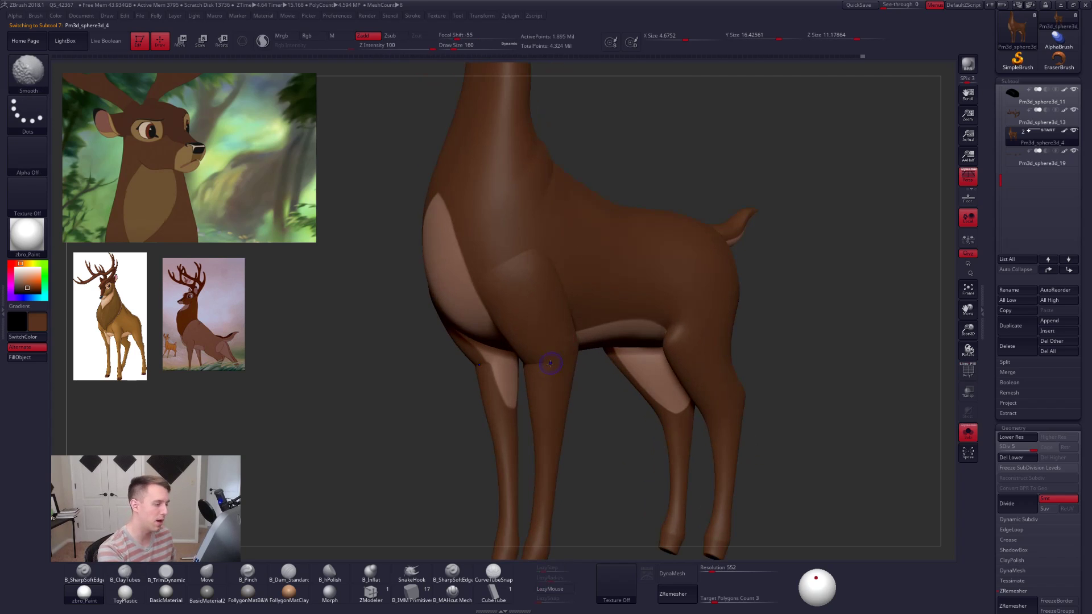
Step the body through its lower subdivision levels with the polyframe shown, then hide it and settle on level 2.
{"action": "key", "text": "shift+f"}
{"action": "mouse_move", "coordinate": [603, 386]}
{"action": "left_mouse_down"}
{"action": "mouse_move", "coordinate": [628, 365]}
{"action": "mouse_move", "coordinate": [694, 431]}
{"action": "mouse_move", "coordinate": [681, 446]}
{"action": "mouse_move", "coordinate": [688, 459]}
{"action": "mouse_move", "coordinate": [626, 318]}
{"action": "left_mouse_up"}
{"action": "key", "text": "shift+d"}
{"action": "key", "text": "shift+d"}
{"action": "key", "text": "shift+d"}
{"action": "key", "text": "shift+d"}
{"action": "key", "text": "shift+f"}
{"action": "key", "text": "d"}
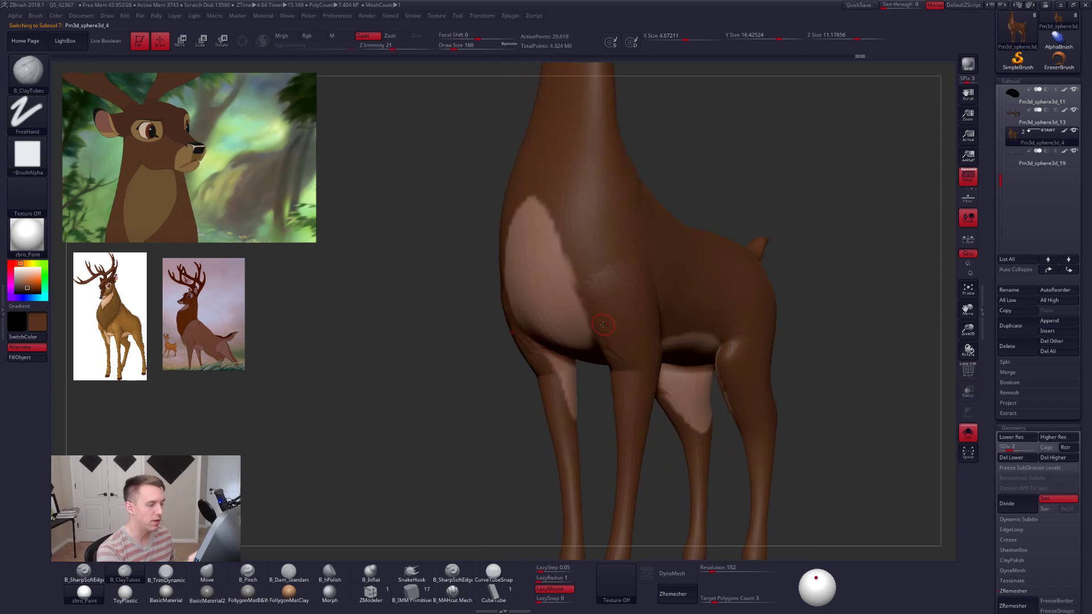
Flatten and blend the front shoulder into the chest with B_TrimDynamic at draw sizes 414 and 465.
{"action": "key", "text": "space"}
{"action": "right_click_drag", "start_coordinate": [632, 280], "coordinate": [617, 274]}
{"action": "key", "text": "3"}
{"action": "key", "text": "s"}
{"action": "left_click_drag", "start_coordinate": [607, 275], "coordinate": [611, 274]}
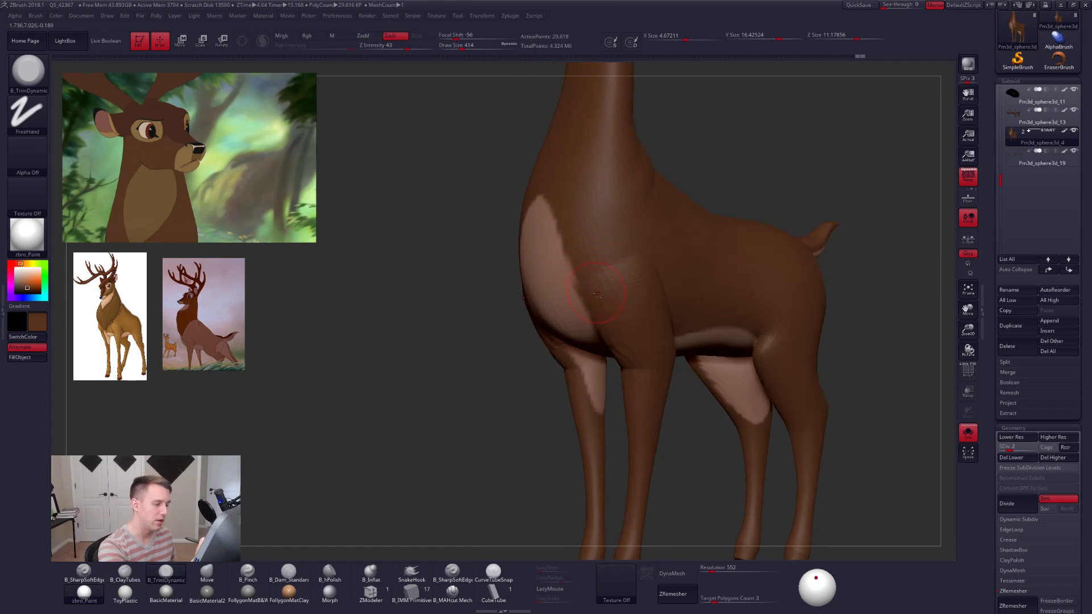
{"action": "right_click_drag", "start_coordinate": [622, 286], "coordinate": [637, 278]}
{"action": "key", "text": "space"}
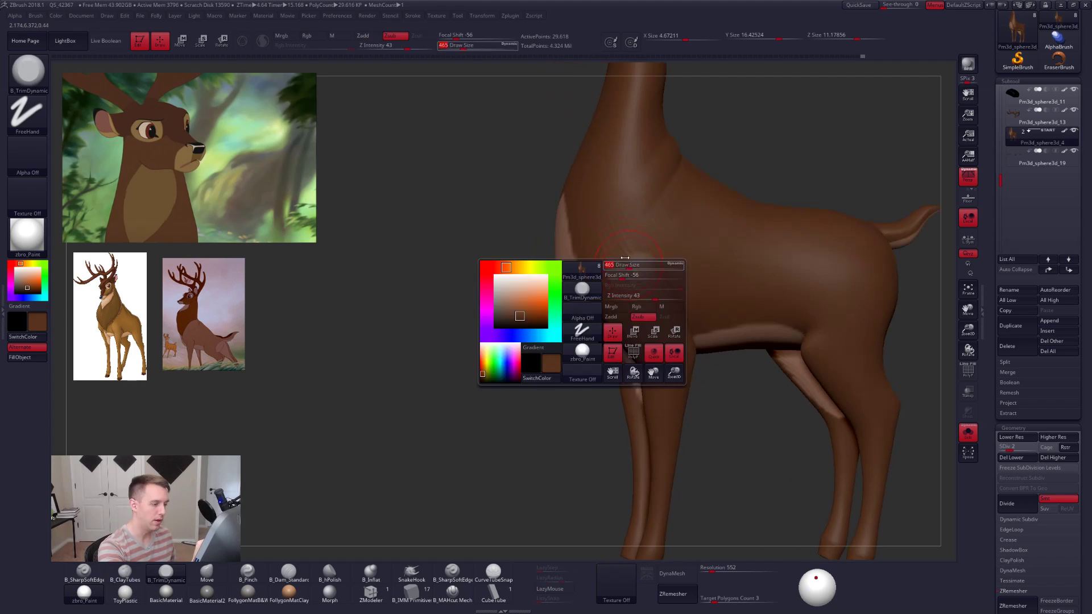
{"action": "left_click_drag", "start_coordinate": [637, 279], "coordinate": [641, 277]}
{"action": "right_click_drag", "start_coordinate": [624, 276], "coordinate": [654, 280]}
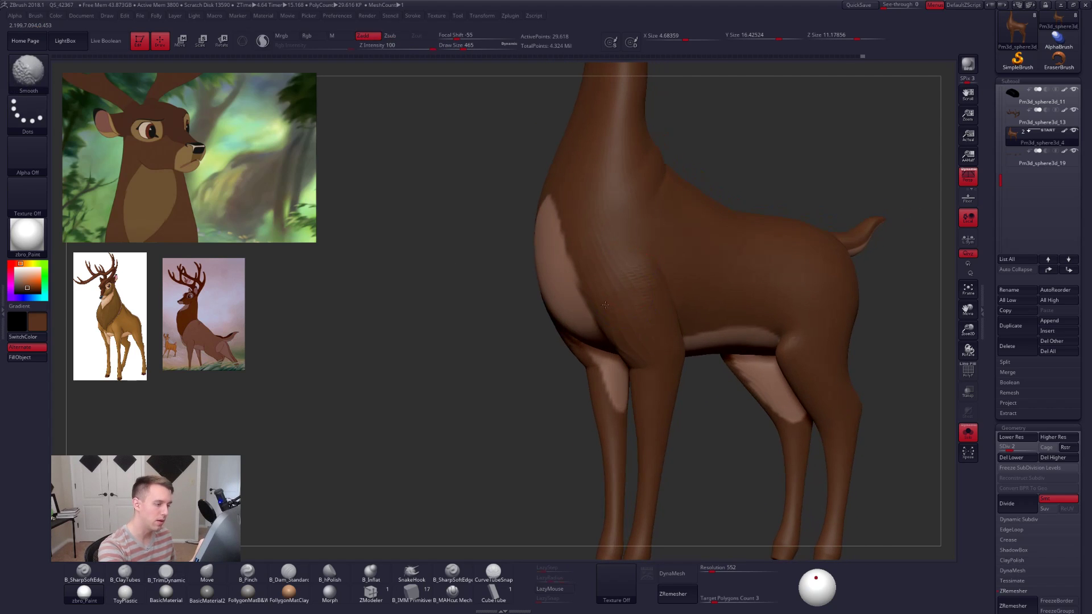
Raise the body to subdivision level 3 and sculpt the front shoulder with B_ClayTubes at draw size 556.
{"action": "key", "text": "d"}
{"action": "mouse_move", "coordinate": [560, 291]}
{"action": "right_mouse_down"}
{"action": "mouse_move", "coordinate": [603, 294]}
{"action": "mouse_move", "coordinate": [615, 275]}
{"action": "mouse_move", "coordinate": [595, 275]}
{"action": "right_mouse_up"}
{"action": "key", "text": "shift"}
{"action": "key", "text": "1"}
{"action": "key", "text": "space"}
{"action": "left_click_drag", "start_coordinate": [598, 250], "coordinate": [602, 249]}
{"action": "left_click_drag", "start_coordinate": [621, 236], "coordinate": [620, 293]}
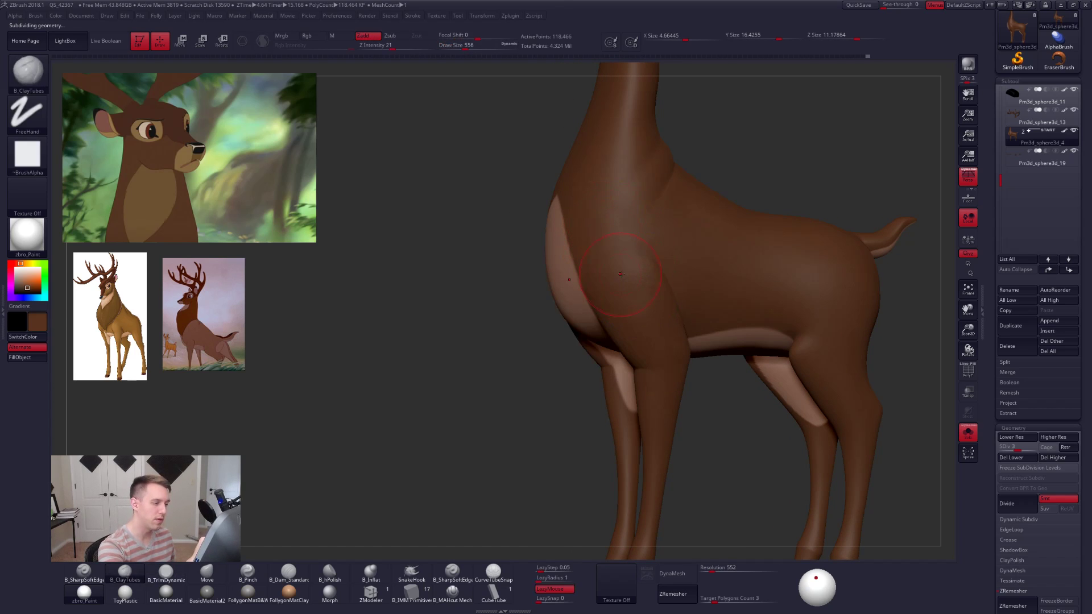
{"action": "mouse_move", "coordinate": [639, 294]}
{"action": "right_mouse_down", "text": "shift"}
{"action": "mouse_move", "coordinate": [678, 268]}
{"action": "mouse_move", "coordinate": [652, 248]}
{"action": "mouse_move", "coordinate": [657, 268]}
{"action": "mouse_move", "coordinate": [645, 268]}
{"action": "right_mouse_up", "text": "shift"}
Try a lasso mask along the side of the chest and undo it.
{"action": "key", "text": "space"}
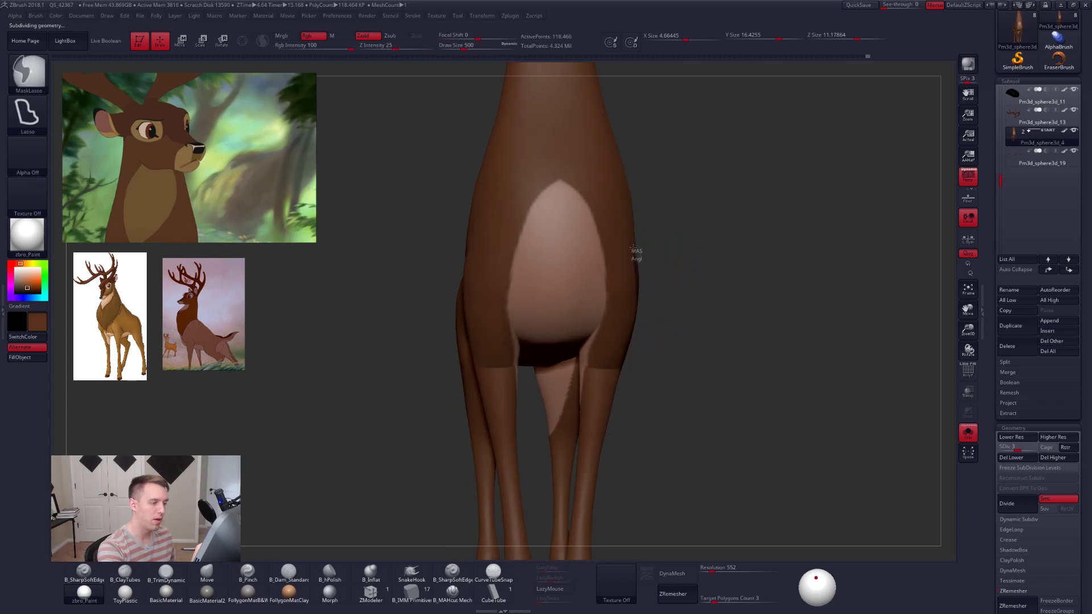
{"action": "left_click_drag", "start_coordinate": [631, 189], "coordinate": [603, 120], "text": "ctrl"}
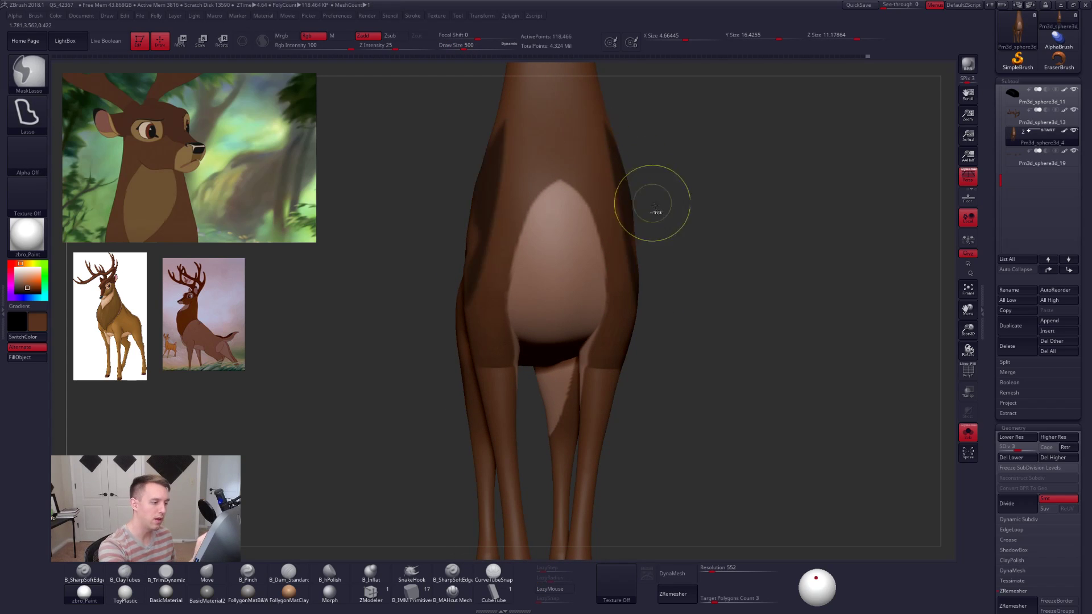
{"action": "key", "text": "ctrl+z"}
Drop to subdivision level 1, smooth the sides of the chest, and return to level 2 with B_ClayTubes.
{"action": "key", "text": "shift+d"}
{"action": "key", "text": "shift+d"}
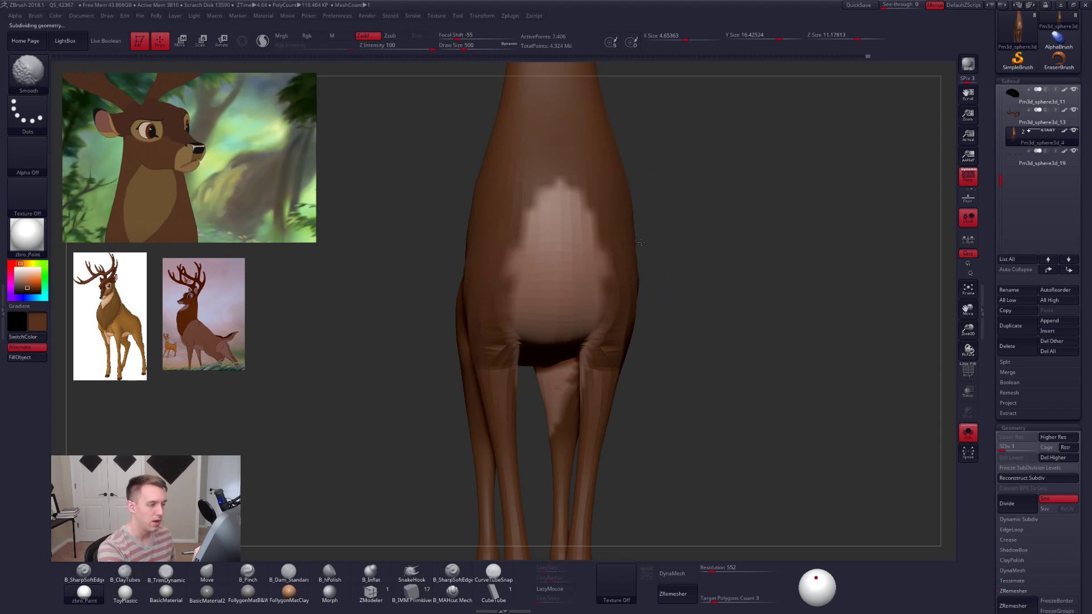
{"action": "mouse_move", "coordinate": [643, 244]}
{"action": "left_mouse_down"}
{"action": "mouse_move", "coordinate": [592, 243]}
{"action": "mouse_move", "coordinate": [632, 243]}
{"action": "left_mouse_up"}
{"action": "key", "text": "s"}
{"action": "key", "text": "2"}
{"action": "right_click_drag", "start_coordinate": [630, 217], "coordinate": [737, 438]}
{"action": "key", "text": "d"}
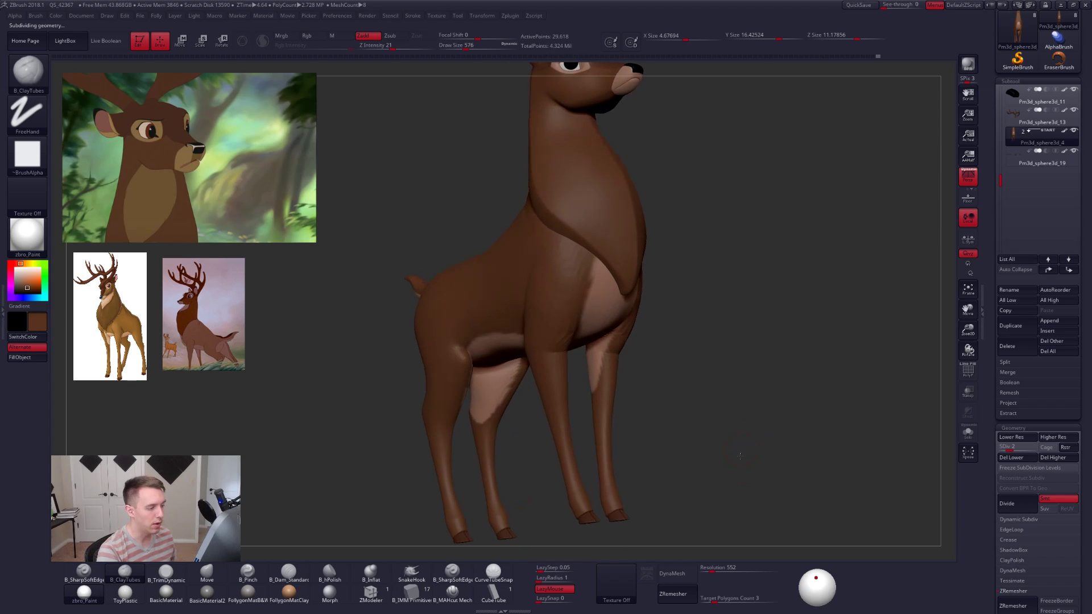
Build up and smooth the front shoulder at subdivision level 3 with B_ClayTubes at draw size 537.
{"action": "mouse_move", "coordinate": [744, 459]}
{"action": "right_mouse_down"}
{"action": "mouse_move", "coordinate": [722, 466]}
{"action": "mouse_move", "coordinate": [663, 340]}
{"action": "mouse_move", "coordinate": [575, 313]}
{"action": "right_mouse_up"}
{"action": "key", "text": "space"}
{"action": "left_click", "coordinate": [563, 259]}
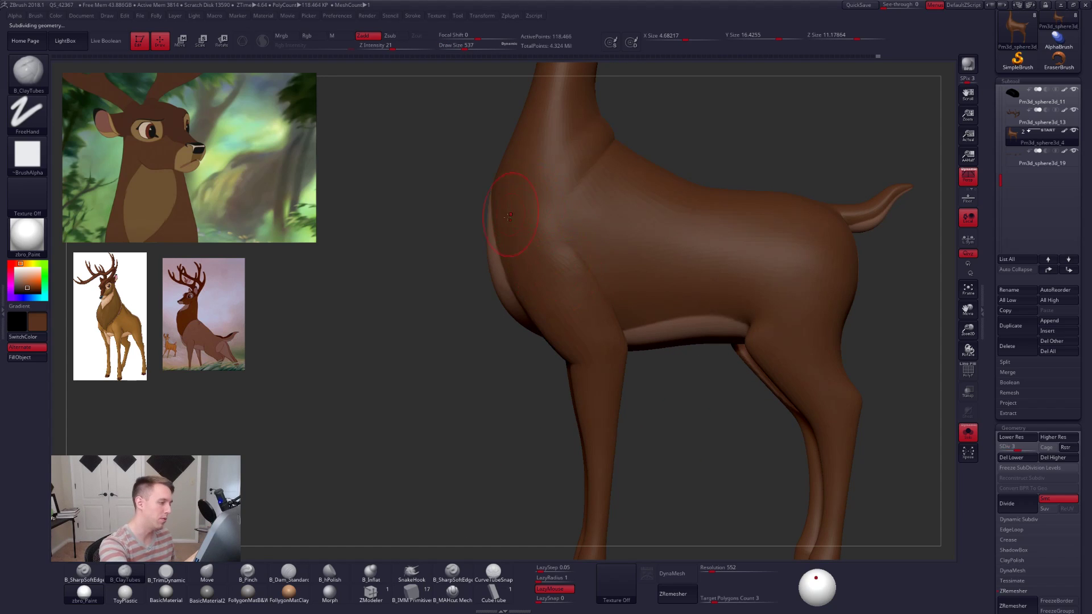
{"action": "left_click_drag", "start_coordinate": [561, 248], "coordinate": [581, 270], "text": "shift"}
{"action": "key", "text": "d"}
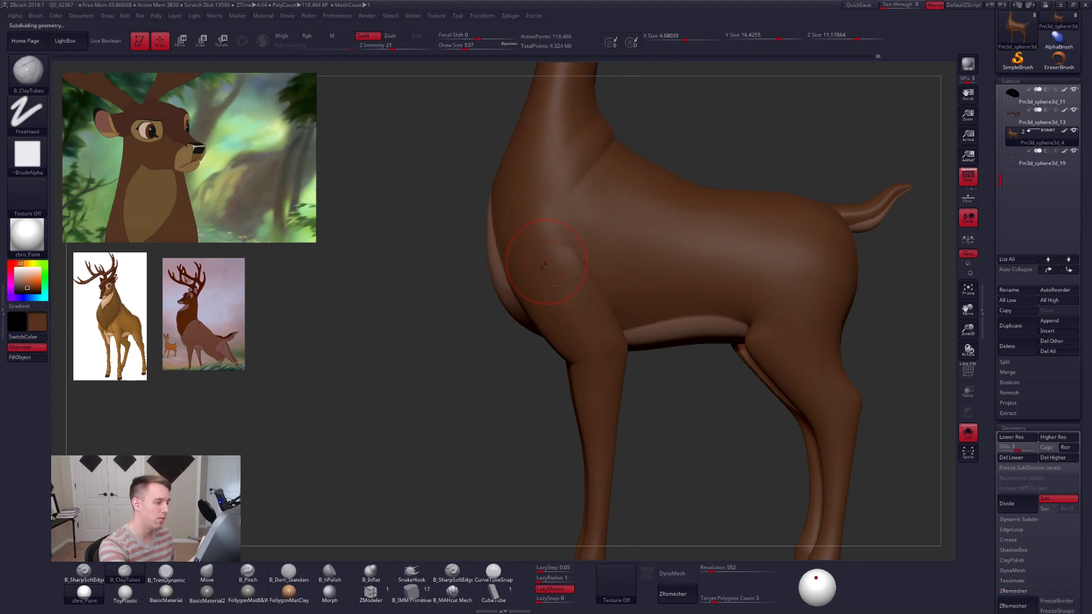
Raise the body to subdivision level 5 and smooth around the chest and upper front legs at draw size 307.
{"action": "mouse_move", "coordinate": [550, 292]}
{"action": "right_mouse_down", "text": "alt"}
{"action": "mouse_move", "coordinate": [578, 321]}
{"action": "mouse_move", "coordinate": [559, 272]}
{"action": "mouse_move", "coordinate": [569, 271]}
{"action": "right_mouse_up", "text": "alt"}
{"action": "key", "text": "ctrl+d"}
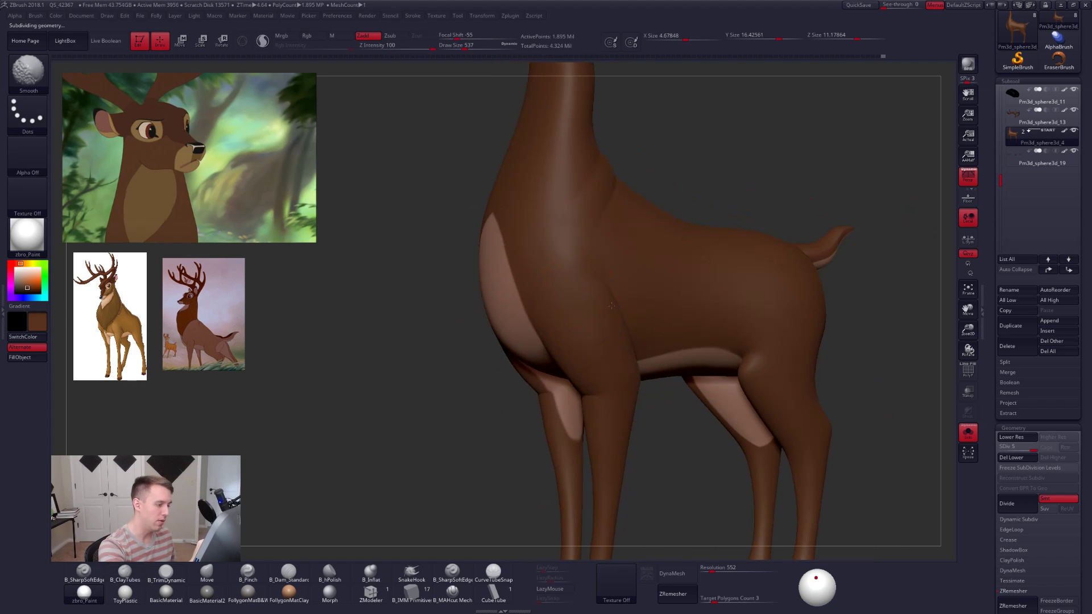
{"action": "right_click_drag", "start_coordinate": [612, 306], "coordinate": [563, 318]}
{"action": "left_click_drag", "start_coordinate": [569, 363], "coordinate": [553, 366], "text": "shift"}
{"action": "right_click_drag", "start_coordinate": [552, 366], "coordinate": [620, 367]}
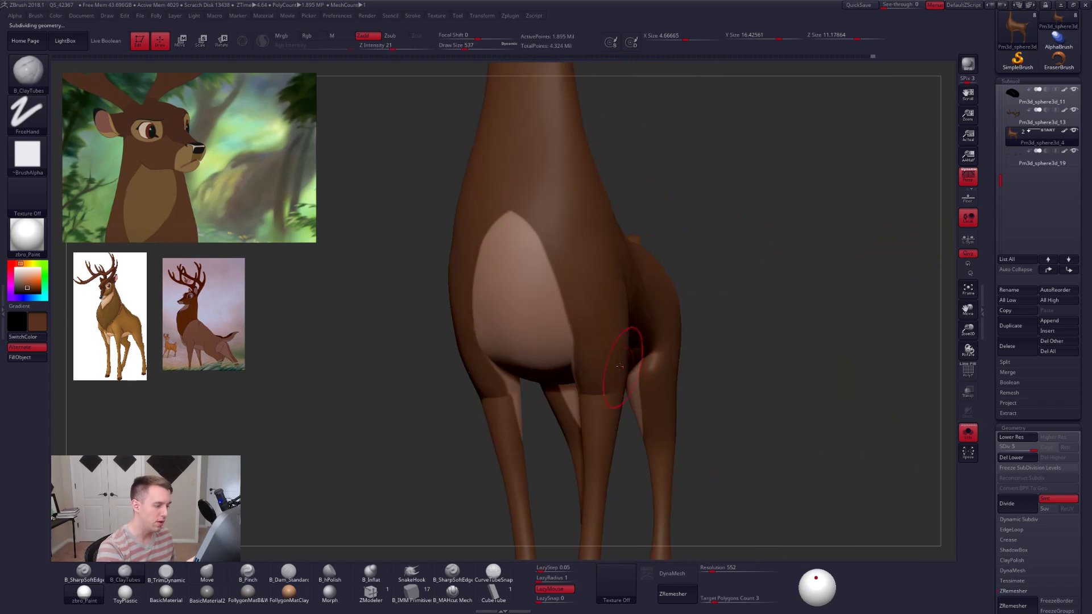
{"action": "key", "text": "space"}
{"action": "left_click_drag", "start_coordinate": [620, 366], "coordinate": [600, 358]}
{"action": "mouse_move", "coordinate": [600, 359]}
{"action": "right_mouse_down"}
{"action": "mouse_move", "coordinate": [631, 342]}
{"action": "mouse_move", "coordinate": [607, 251]}
{"action": "mouse_move", "coordinate": [640, 389]}
{"action": "right_mouse_up"}
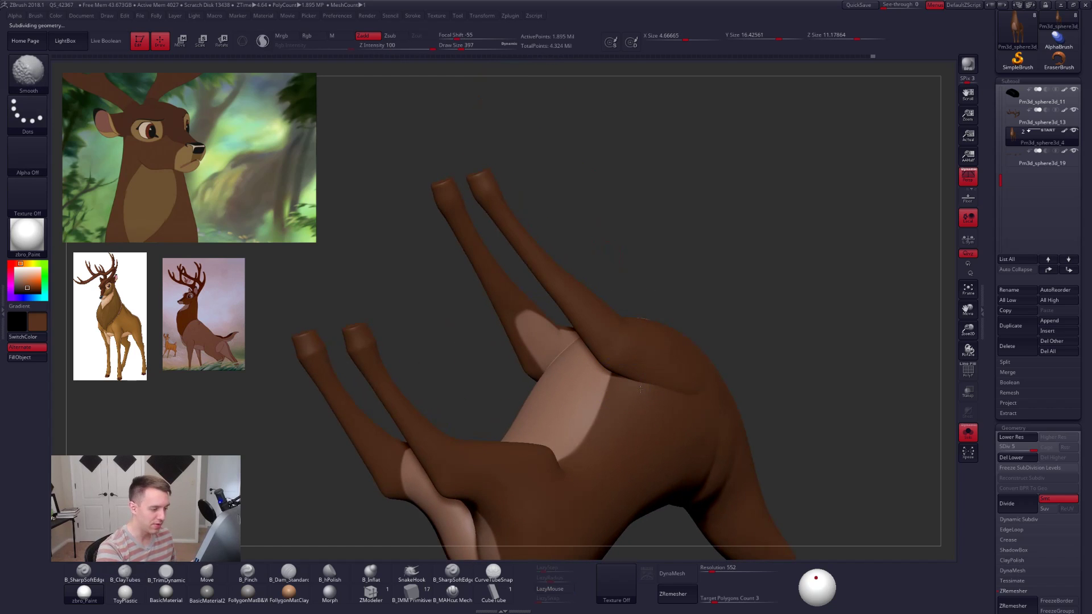
Drop the body two subdivision levels and rework it with B_ClayTubes at draw size 350, stepping back up through the levels.
{"action": "mouse_move", "coordinate": [635, 339]}
{"action": "right_mouse_down"}
{"action": "mouse_move", "coordinate": [686, 305]}
{"action": "mouse_move", "coordinate": [659, 347]}
{"action": "mouse_move", "coordinate": [649, 312]}
{"action": "right_mouse_up"}
{"action": "key", "text": "shift+f"}
{"action": "key", "text": "shift+f"}
{"action": "key", "text": "shift+d"}
{"action": "key", "text": "shift+d"}
{"action": "key", "text": "d"}
{"action": "key", "text": "space"}
{"action": "left_click_drag", "start_coordinate": [648, 312], "coordinate": [651, 313]}
{"action": "mouse_move", "coordinate": [605, 316]}
{"action": "right_mouse_down"}
{"action": "mouse_move", "coordinate": [624, 315]}
{"action": "mouse_move", "coordinate": [596, 346]}
{"action": "right_mouse_up"}
{"action": "key", "text": "d"}
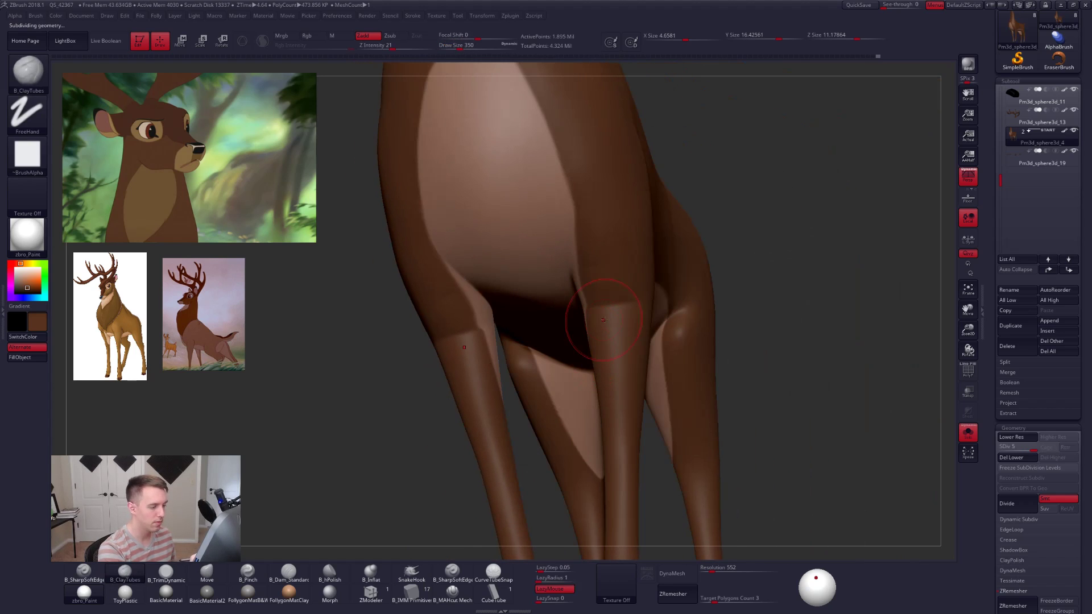
Switch to the B_Standard brush at draw size 203 and sample the light tan of the inner front leg patch.
{"action": "key", "text": "space"}
{"action": "left_click_drag", "start_coordinate": [595, 336], "coordinate": [586, 335]}
{"action": "right_click_drag", "start_coordinate": [555, 327], "coordinate": [595, 310]}
{"action": "key", "text": "1"}
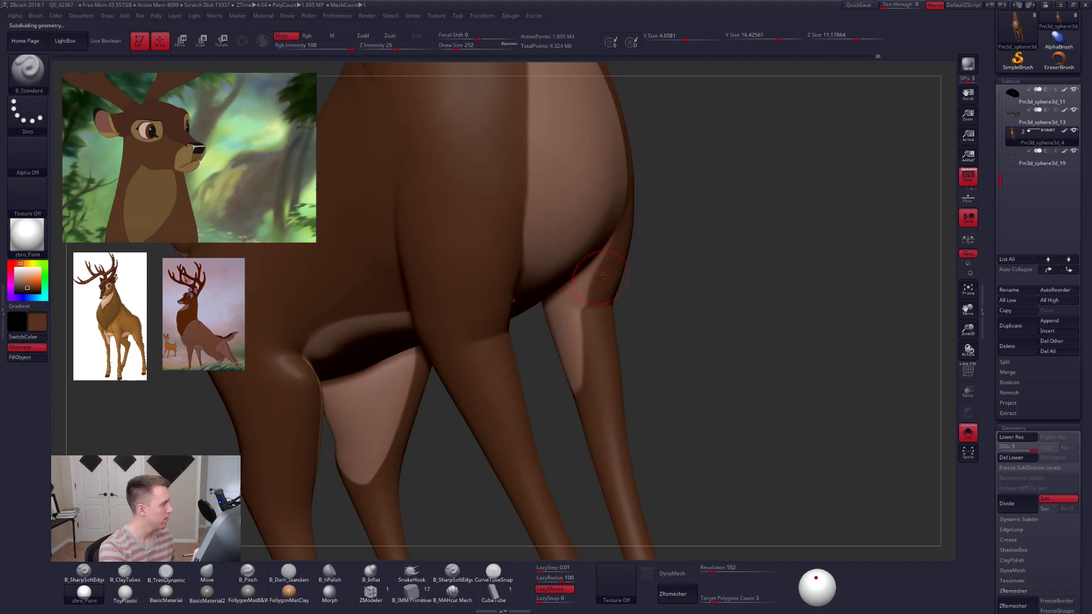
{"action": "key", "text": "space"}
{"action": "left_click_drag", "start_coordinate": [592, 288], "coordinate": [588, 289]}
{"action": "right_click_drag", "start_coordinate": [569, 302], "coordinate": [621, 318], "text": "alt"}
{"action": "key", "text": "c"}
Repaint the edge of the light patch inside the front leg with B_Standard at draw size 74, resampling the colour there.
{"action": "key", "text": "space"}
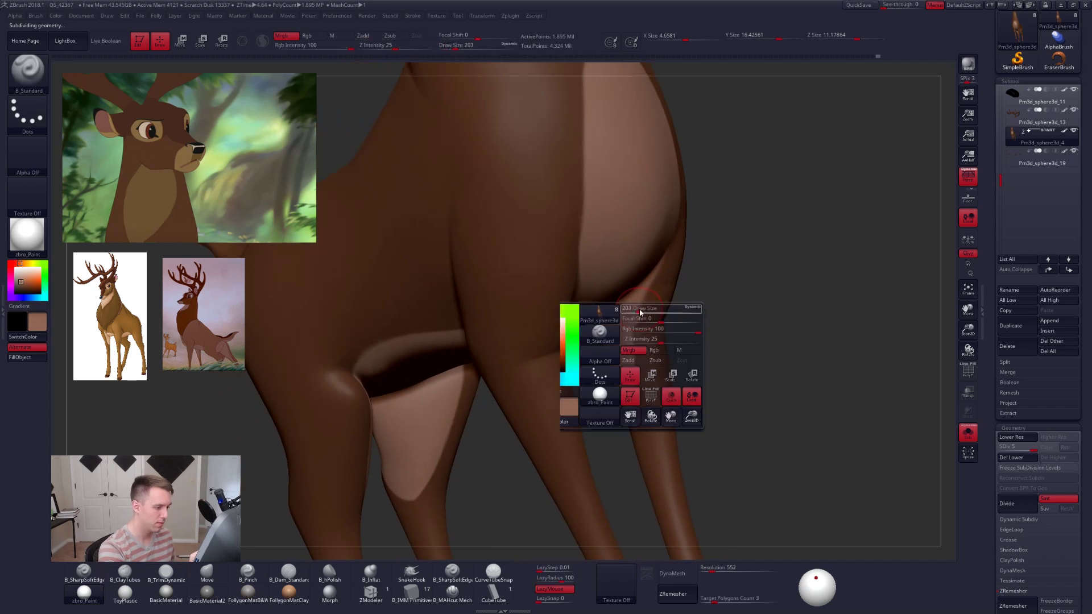
{"action": "left_click_drag", "start_coordinate": [641, 313], "coordinate": [635, 312]}
{"action": "mouse_move", "coordinate": [640, 312]}
{"action": "right_mouse_down"}
{"action": "mouse_move", "coordinate": [649, 314]}
{"action": "mouse_move", "coordinate": [632, 323]}
{"action": "right_mouse_up"}
{"action": "key", "text": "c"}
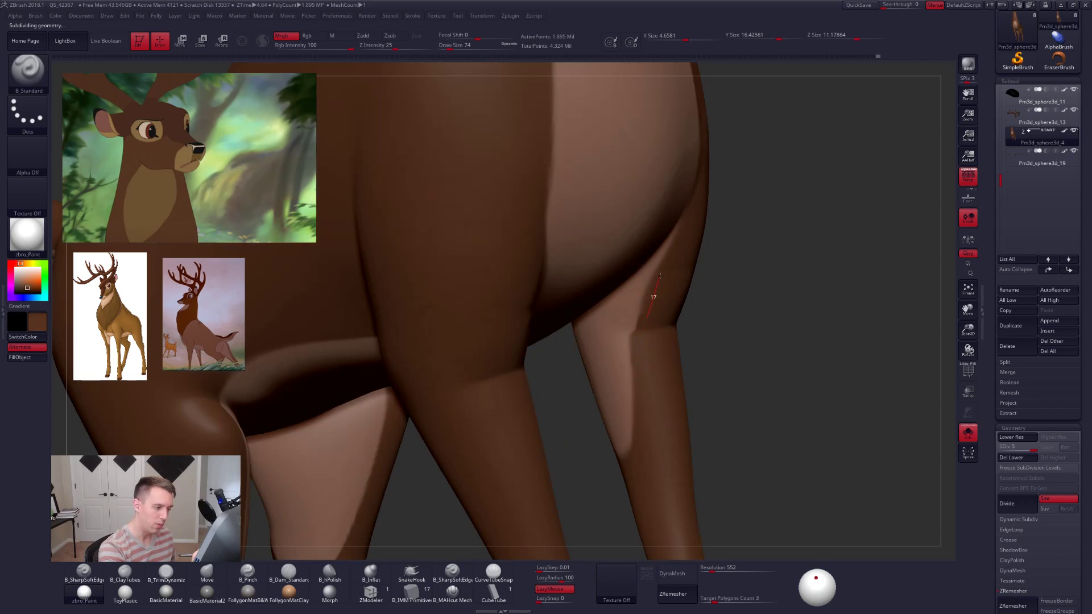
{"action": "mouse_move", "coordinate": [661, 276]}
{"action": "left_mouse_down"}
{"action": "mouse_move", "coordinate": [664, 264]}
{"action": "mouse_move", "coordinate": [657, 286]}
{"action": "left_mouse_up"}
{"action": "left_click_drag", "start_coordinate": [638, 344], "coordinate": [634, 365]}
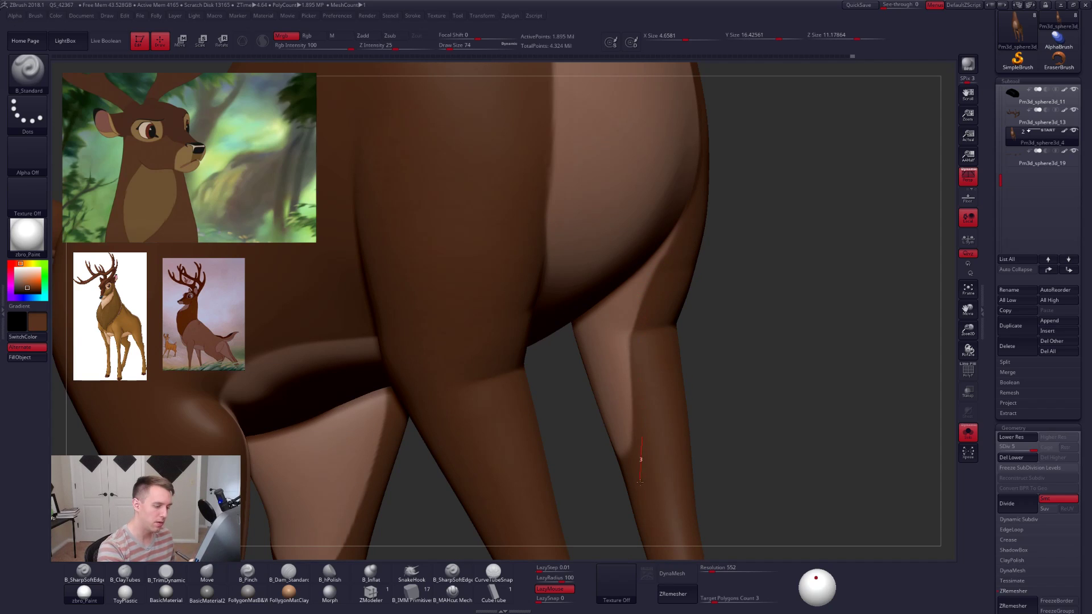
{"action": "left_click_drag", "start_coordinate": [640, 483], "coordinate": [647, 466]}
Examine the whole body and the front shoulder for form and colouring from several angles.
{"action": "key", "text": "f"}
{"action": "right_click_drag", "start_coordinate": [797, 435], "coordinate": [630, 420]}
{"action": "mouse_move", "coordinate": [721, 428]}
{"action": "right_mouse_down"}
{"action": "mouse_move", "coordinate": [770, 457]}
{"action": "mouse_move", "coordinate": [785, 441]}
{"action": "mouse_move", "coordinate": [729, 440]}
{"action": "right_mouse_up"}
{"action": "key", "text": "shift+f"}
{"action": "key", "text": "shift+f"}
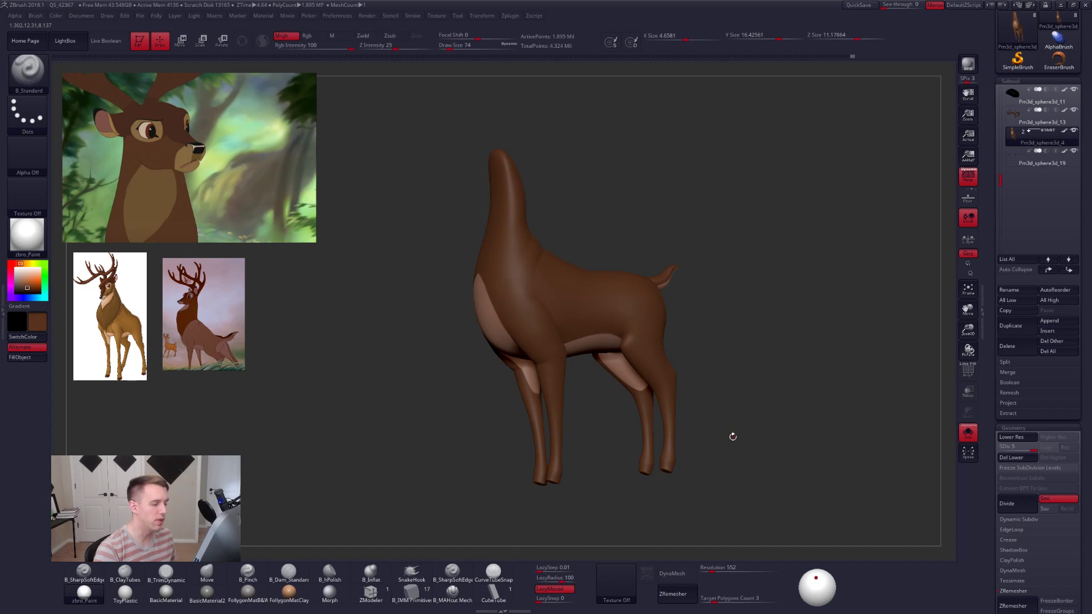
{"action": "right_click_drag", "start_coordinate": [675, 297], "coordinate": [636, 500]}
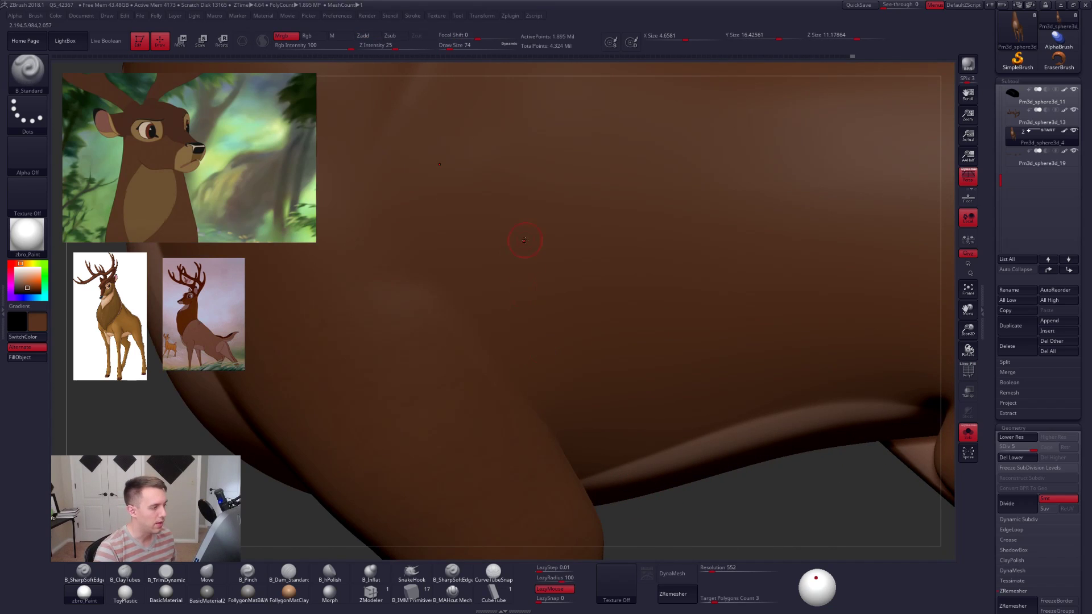
{"action": "right_click_drag", "start_coordinate": [580, 335], "coordinate": [566, 250], "text": "alt"}
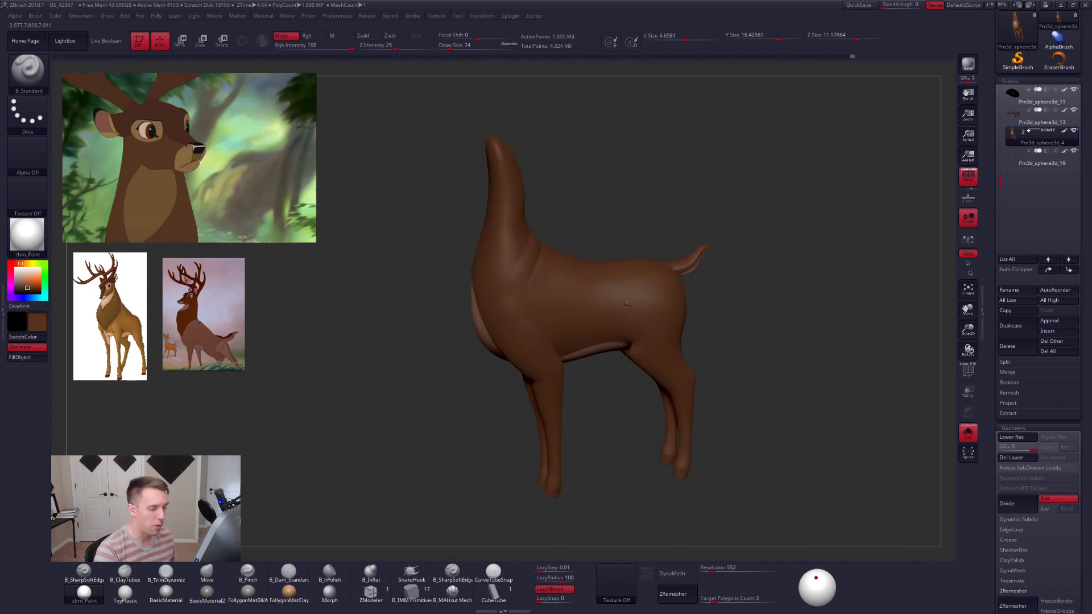
{"action": "right_click_drag", "start_coordinate": [605, 320], "coordinate": [603, 295], "text": "alt"}
Mask the body by colour intensity and check the mask around the chest, belly and legs.
{"action": "scroll", "coordinate": [1000, 253], "scroll_direction": "down", "scroll_amount": 10}
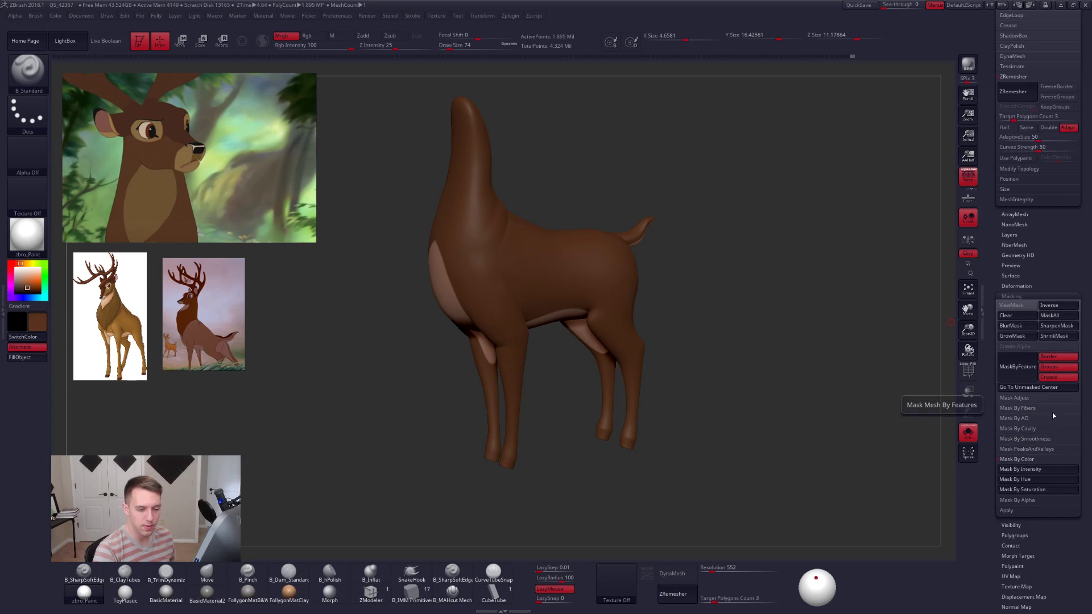
{"action": "left_click", "coordinate": [1038, 469]}
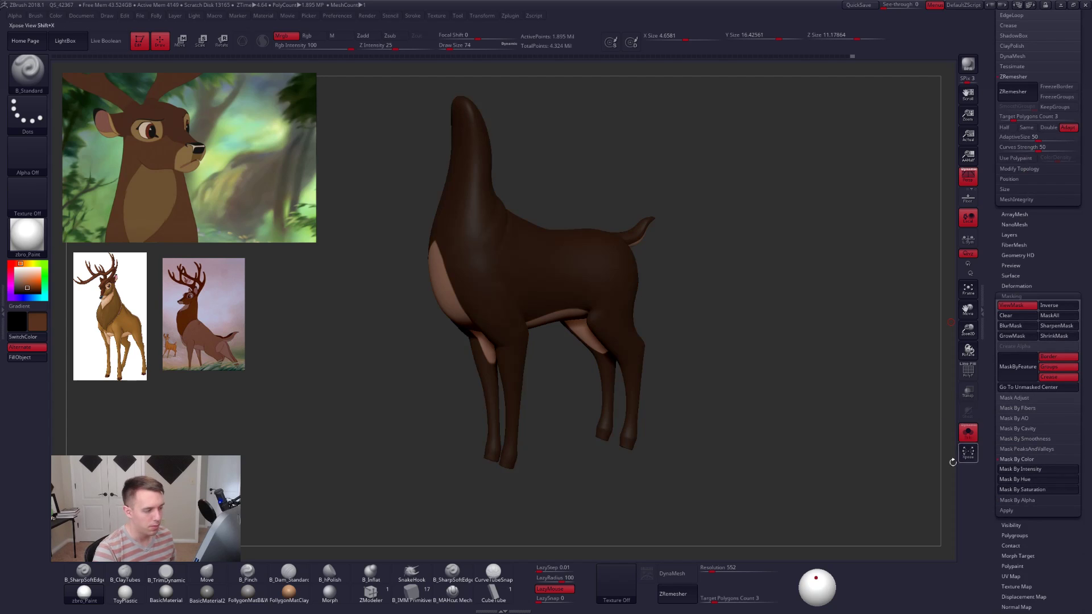
{"action": "mouse_move", "coordinate": [671, 370]}
{"action": "right_mouse_down"}
{"action": "mouse_move", "coordinate": [639, 369]}
{"action": "mouse_move", "coordinate": [694, 319]}
{"action": "mouse_move", "coordinate": [712, 358]}
{"action": "mouse_move", "coordinate": [631, 336]}
{"action": "right_mouse_up"}
{"action": "key", "text": "shift+f"}
{"action": "key", "text": "shift+f"}
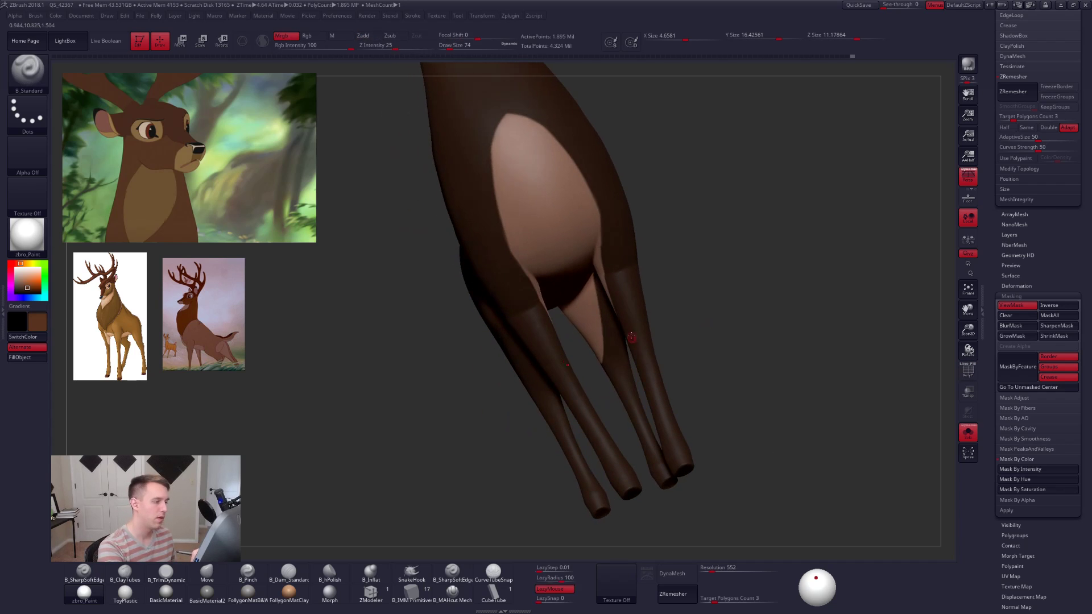
{"action": "right_click_drag", "start_coordinate": [629, 298], "coordinate": [671, 313]}
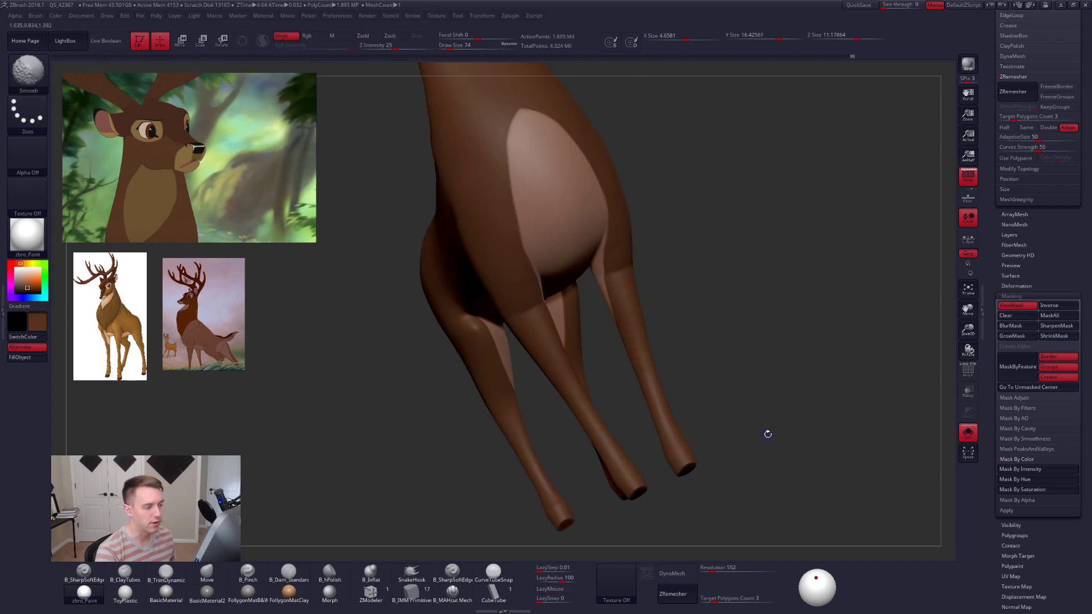
{"action": "key", "text": "shift+f"}
{"action": "right_click_drag", "start_coordinate": [772, 448], "coordinate": [748, 475]}
{"action": "mouse_move", "coordinate": [826, 449]}
{"action": "right_mouse_down", "text": "alt"}
{"action": "mouse_move", "coordinate": [836, 418]}
{"action": "mouse_move", "coordinate": [802, 414]}
{"action": "right_mouse_up", "text": "alt"}
{"action": "key", "text": "shift+f"}
Set light tan and body brown as the two paint colours and fill the body with the brown.
{"action": "key", "text": "v"}
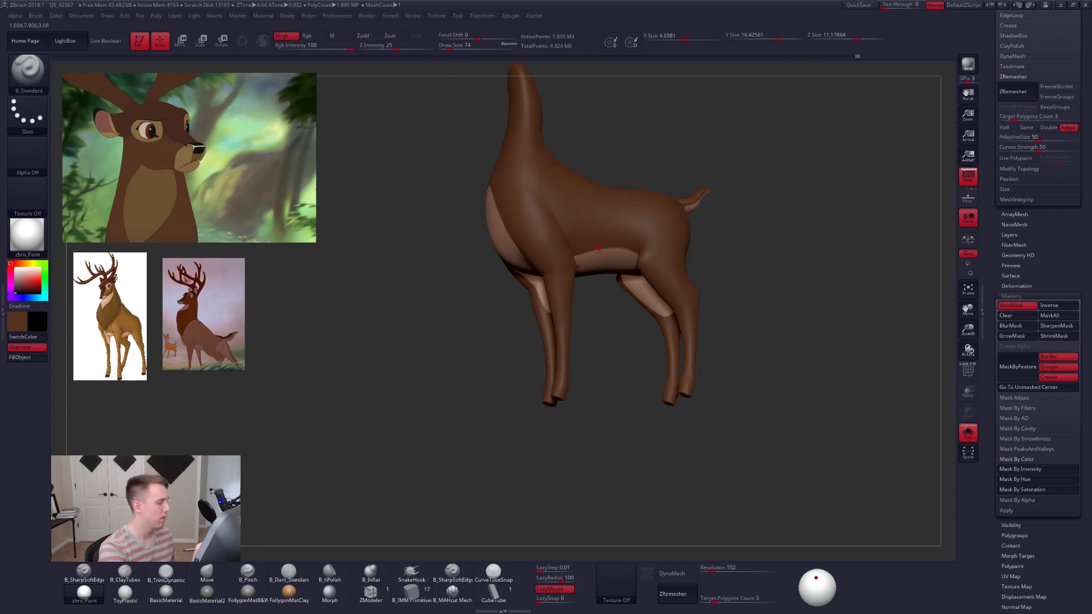
{"action": "key", "text": "c"}
{"action": "key", "text": "v"}
{"action": "right_click_drag", "start_coordinate": [633, 326], "coordinate": [615, 364], "text": "alt"}
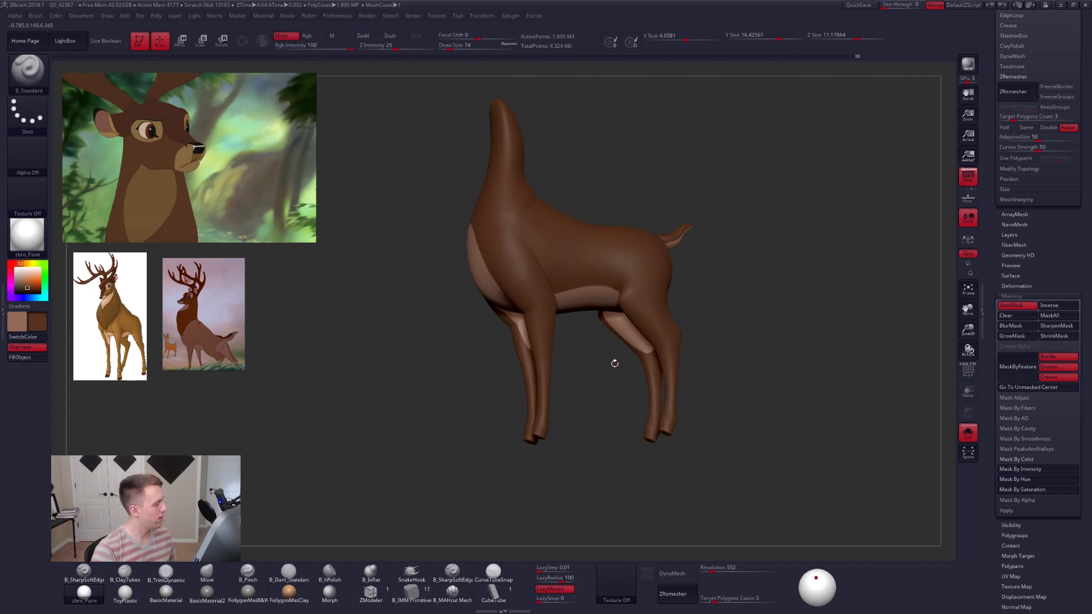
{"action": "left_click", "coordinate": [26, 358]}
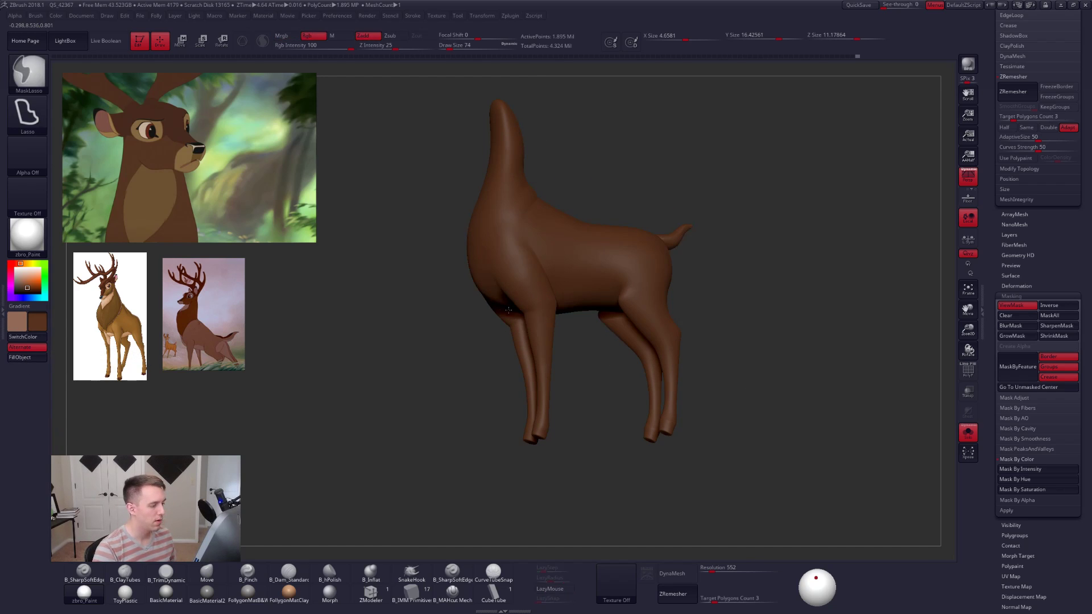
Leave only the chest, belly, inner leg and tail underside patches unmasked and fill them with light tan.
{"action": "key", "text": "w"}
{"action": "left_click", "coordinate": [577, 302], "text": "ctrl"}
{"action": "key", "text": "q"}
{"action": "left_click_drag", "start_coordinate": [624, 362], "coordinate": [586, 296]}
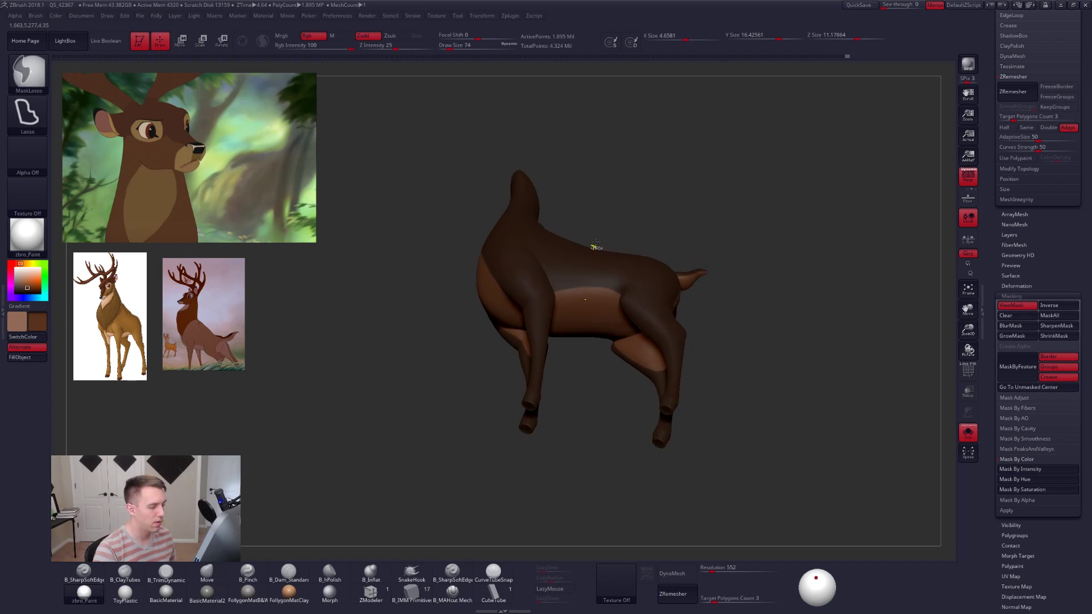
{"action": "key", "text": "ctrl+i"}
{"action": "key", "text": "ctrl+h"}
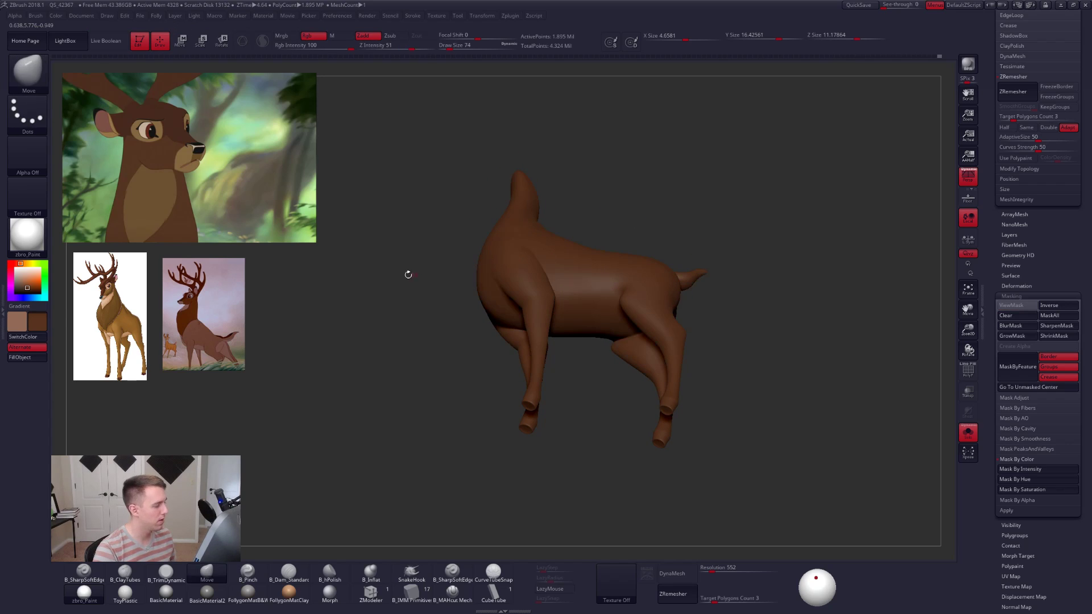
{"action": "key", "text": "ctrl+h"}
{"action": "key", "text": "ctrl+i"}
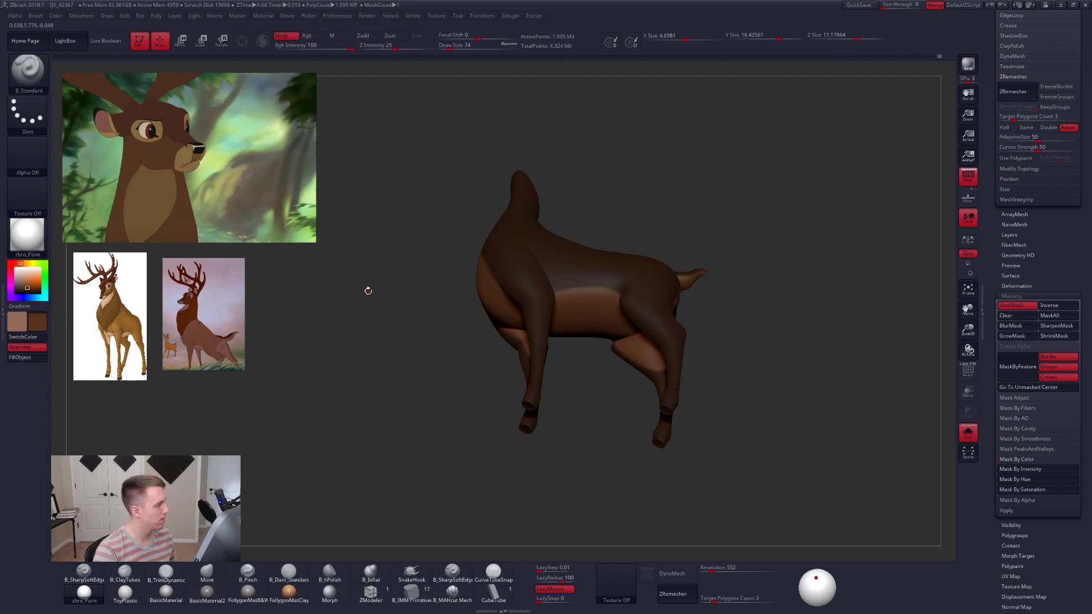
{"action": "key", "text": "v"}
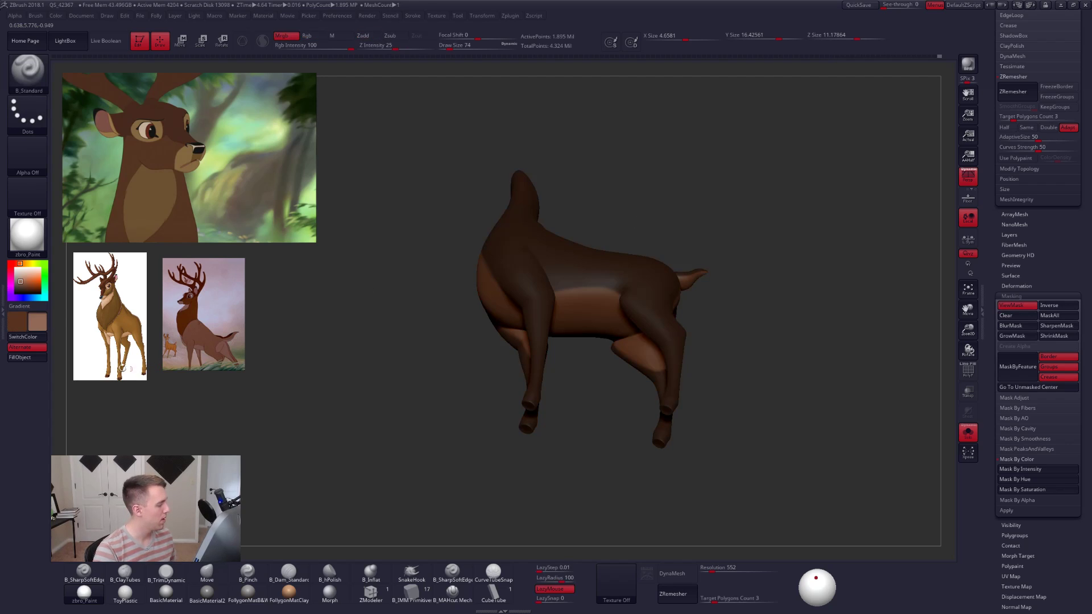
{"action": "left_click", "coordinate": [31, 358]}
{"action": "key", "text": "ctrl"}
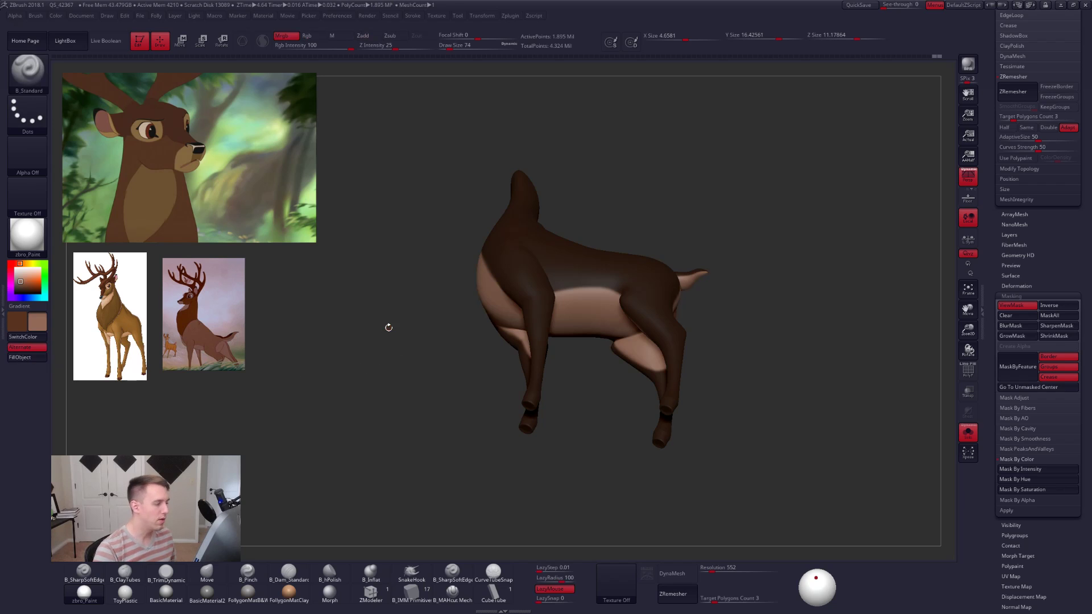
Hide the mask and touch up the edges of the light chest patch with B_Standard, increasing the draw size to 160.
{"action": "right_click_drag", "start_coordinate": [573, 331], "coordinate": [588, 420]}
{"action": "key", "text": "ctrl+h"}
{"action": "mouse_move", "coordinate": [584, 339]}
{"action": "right_mouse_down"}
{"action": "mouse_move", "coordinate": [592, 371]}
{"action": "mouse_move", "coordinate": [566, 361]}
{"action": "mouse_move", "coordinate": [630, 385]}
{"action": "mouse_move", "coordinate": [583, 370]}
{"action": "mouse_move", "coordinate": [581, 317]}
{"action": "mouse_move", "coordinate": [571, 341]}
{"action": "right_mouse_up"}
{"action": "key", "text": "space"}
{"action": "left_click_drag", "start_coordinate": [582, 329], "coordinate": [585, 329]}
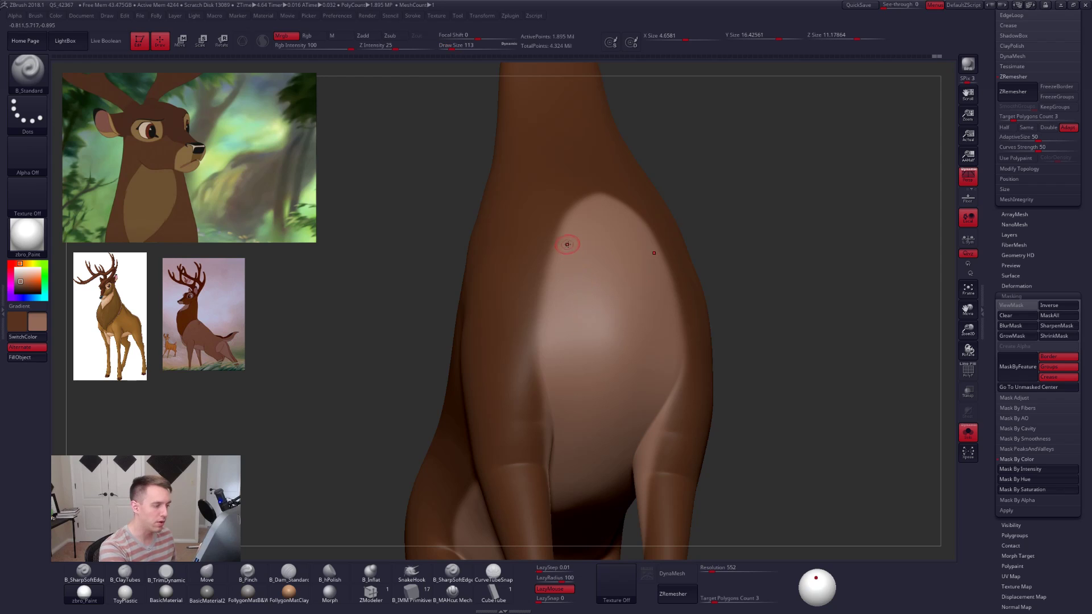
{"action": "right_click_drag", "start_coordinate": [589, 303], "coordinate": [597, 291], "text": "alt"}
{"action": "key", "text": "space"}
{"action": "left_click_drag", "start_coordinate": [594, 268], "coordinate": [598, 267]}
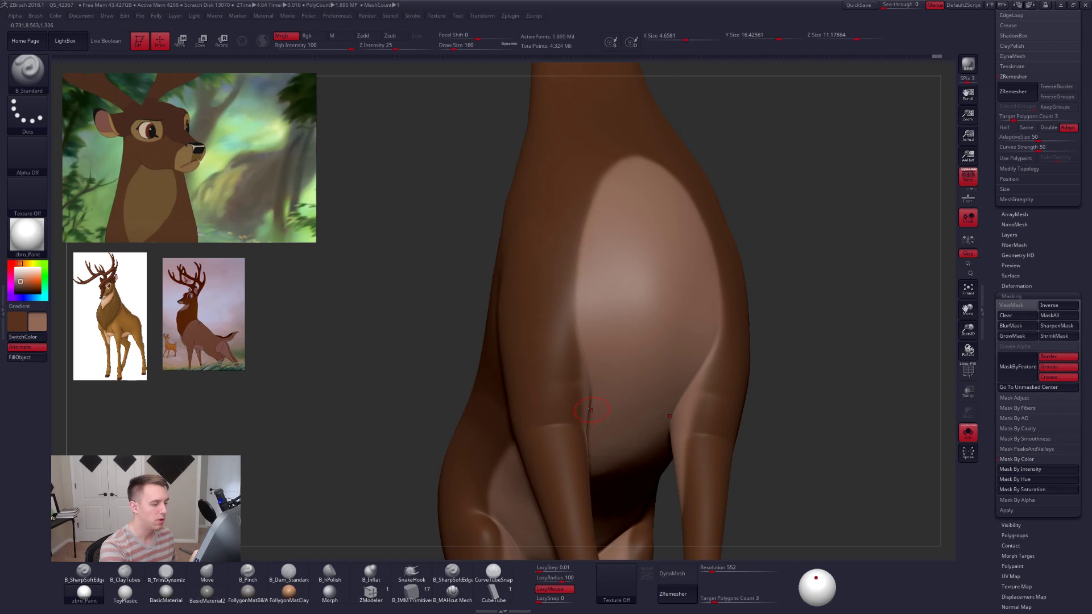
Clean up the painted borders of the light patches inside the legs with B_Standard at draw size 160.
{"action": "mouse_move", "coordinate": [591, 410]}
{"action": "right_mouse_down"}
{"action": "mouse_move", "coordinate": [566, 259]}
{"action": "mouse_move", "coordinate": [552, 375]}
{"action": "mouse_move", "coordinate": [613, 360]}
{"action": "mouse_move", "coordinate": [595, 381]}
{"action": "mouse_move", "coordinate": [606, 328]}
{"action": "mouse_move", "coordinate": [649, 366]}
{"action": "mouse_move", "coordinate": [679, 351]}
{"action": "mouse_move", "coordinate": [632, 412]}
{"action": "mouse_move", "coordinate": [597, 381]}
{"action": "right_mouse_up"}
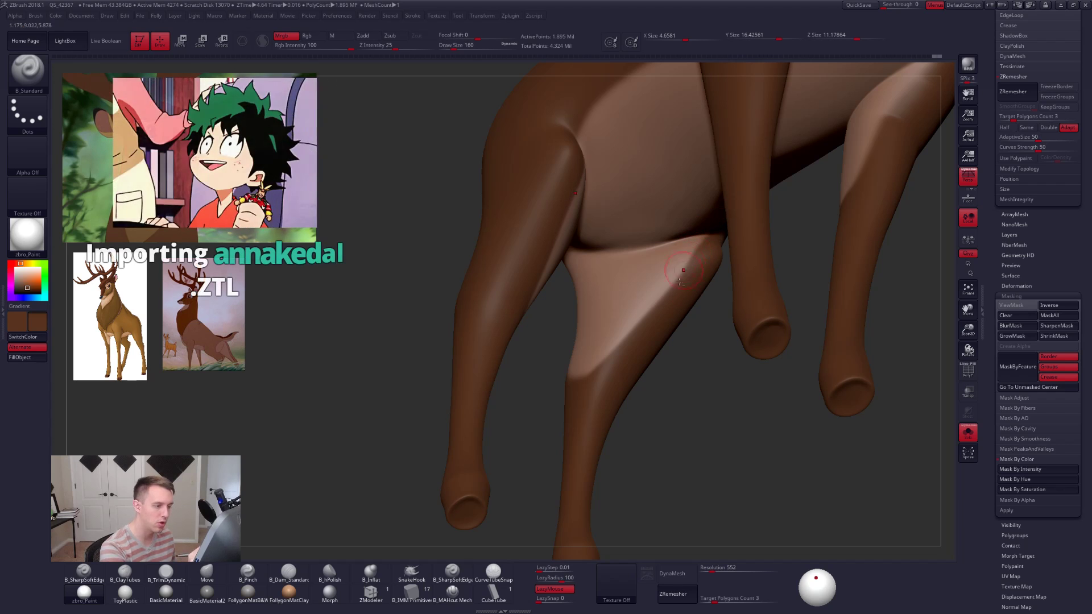
{"action": "right_click_drag", "start_coordinate": [708, 260], "coordinate": [688, 336]}
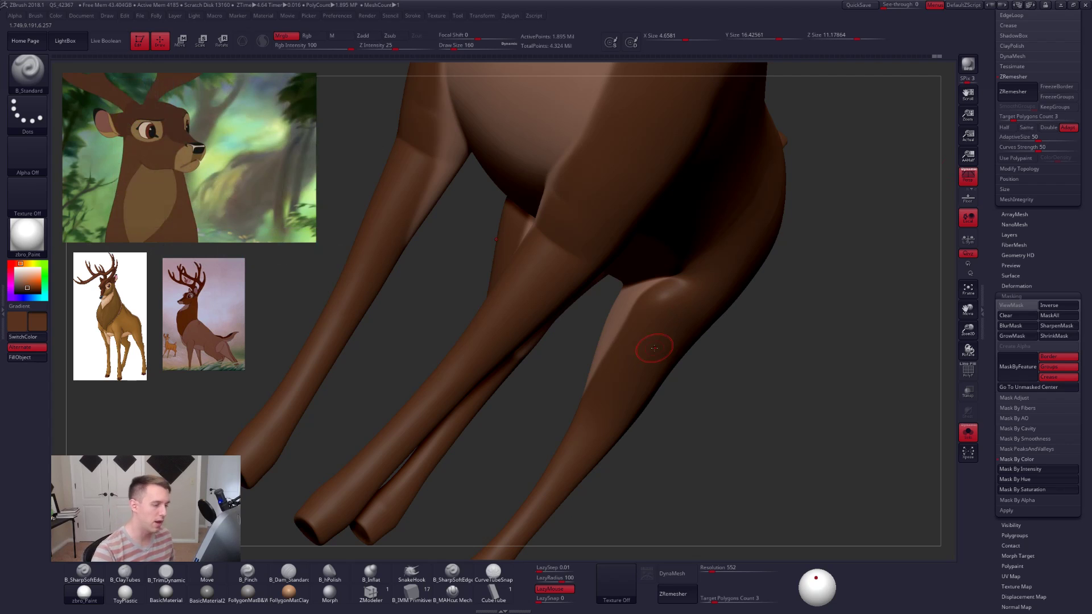
{"action": "right_click_drag", "start_coordinate": [654, 348], "coordinate": [702, 380]}
Show the full stag, select the head and neck subtool, isolate it and inspect its wireframe.
{"action": "key", "text": "alt+s"}
{"action": "left_click_drag", "start_coordinate": [1022, 256], "coordinate": [1012, 444]}
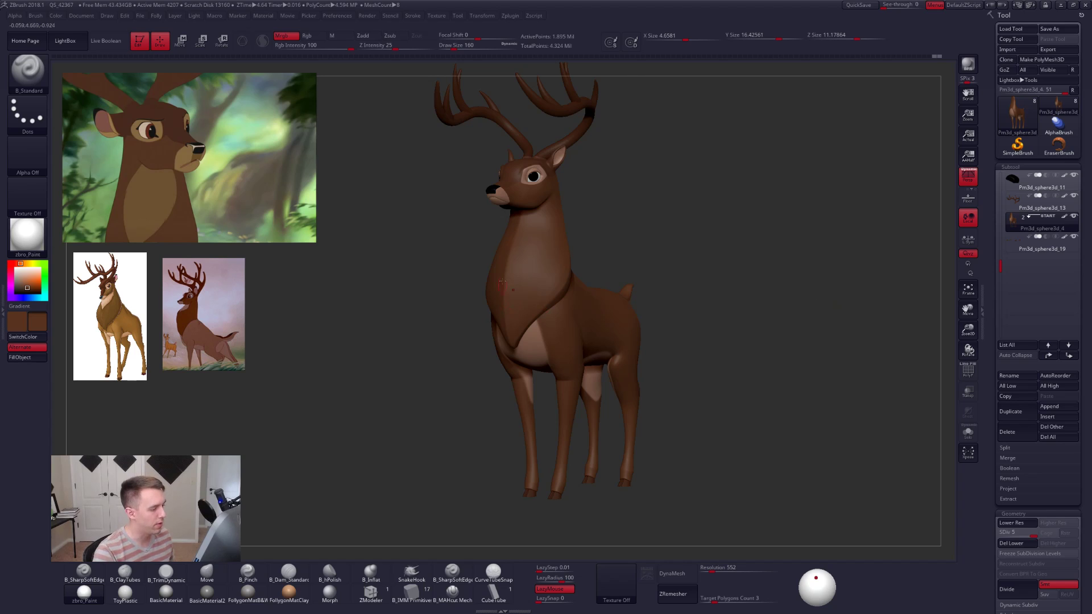
{"action": "left_click", "coordinate": [527, 220], "text": "alt"}
{"action": "key", "text": "alt+s"}
{"action": "right_click_drag", "start_coordinate": [528, 221], "coordinate": [578, 258], "text": "ctrl"}
{"action": "key", "text": "shift+f"}
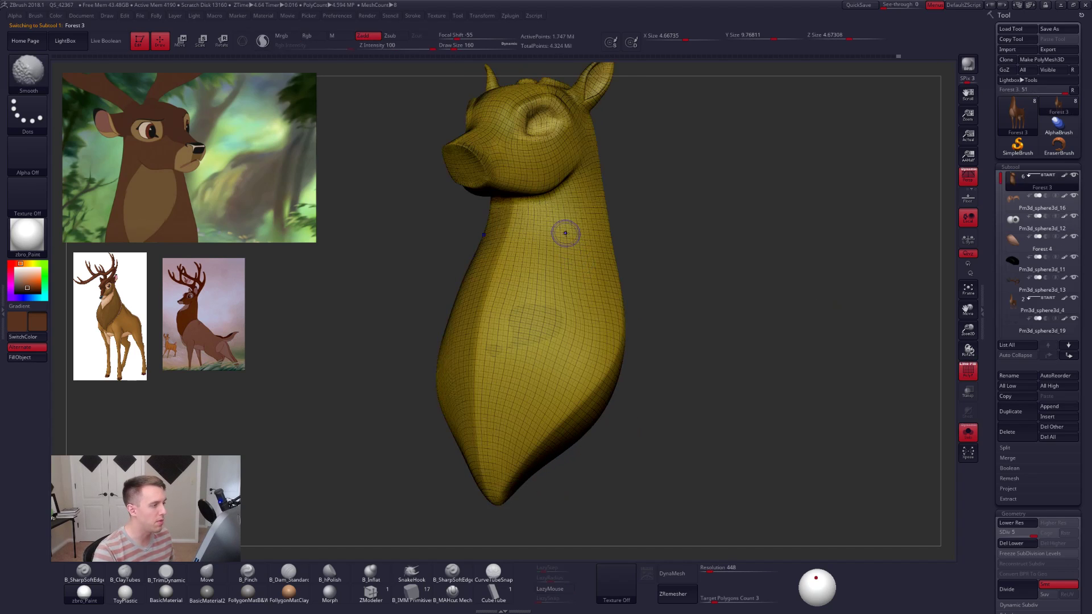
{"action": "key", "text": "shift+f"}
{"action": "right_click_drag", "start_coordinate": [497, 164], "coordinate": [617, 291], "text": "alt"}
{"action": "key", "text": "shift+f"}
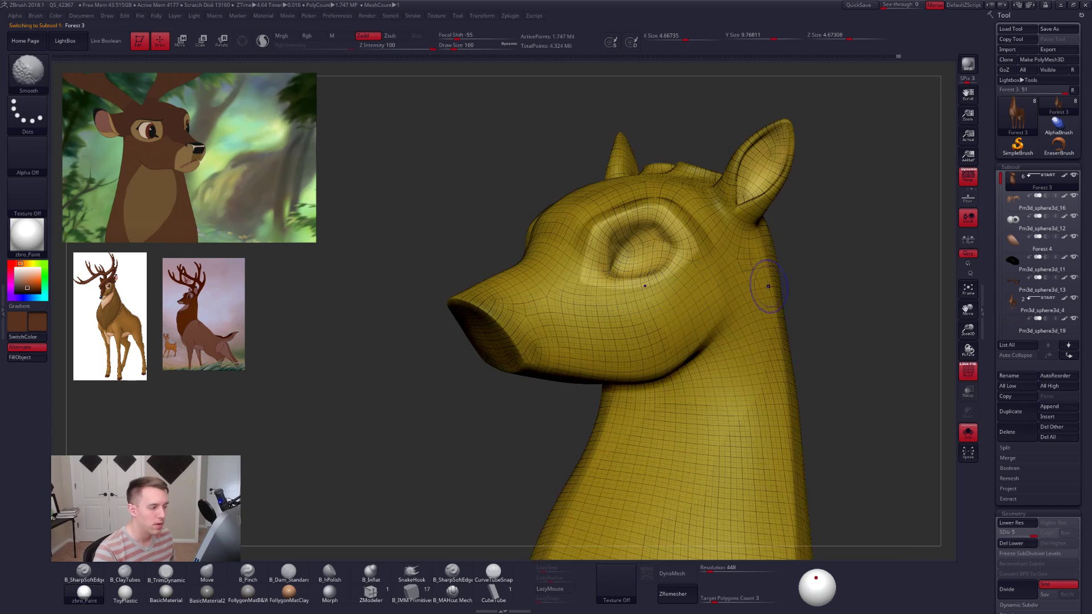
Mask the head by colour intensity, invert the mask and show the wireframe.
{"action": "key", "text": "shift+f"}
{"action": "scroll", "coordinate": [1014, 338], "scroll_direction": "down", "scroll_amount": 5}
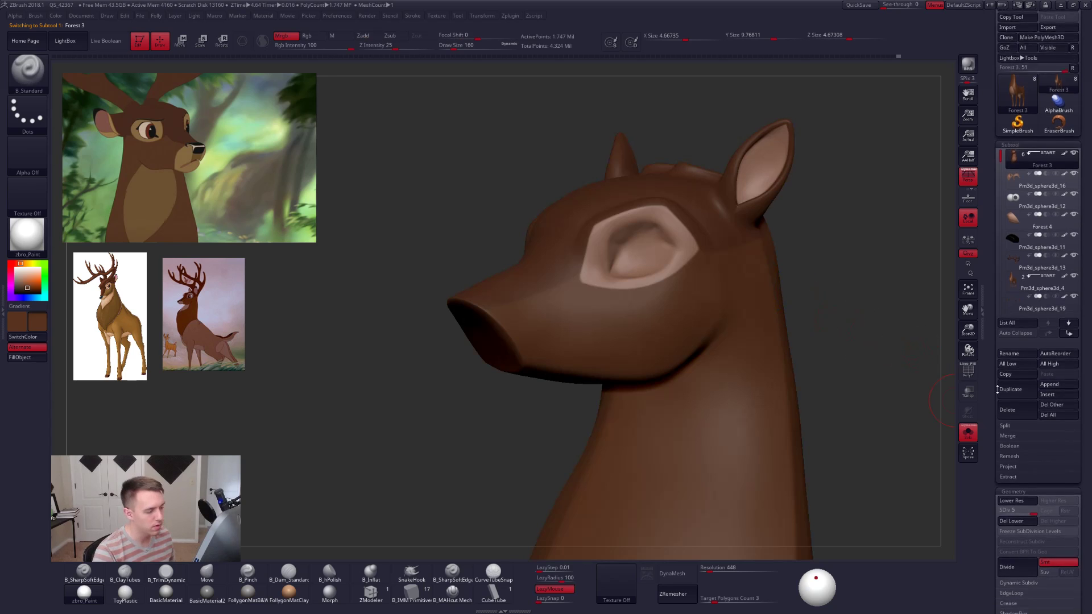
{"action": "scroll", "coordinate": [1014, 338], "scroll_direction": "down", "scroll_amount": 3}
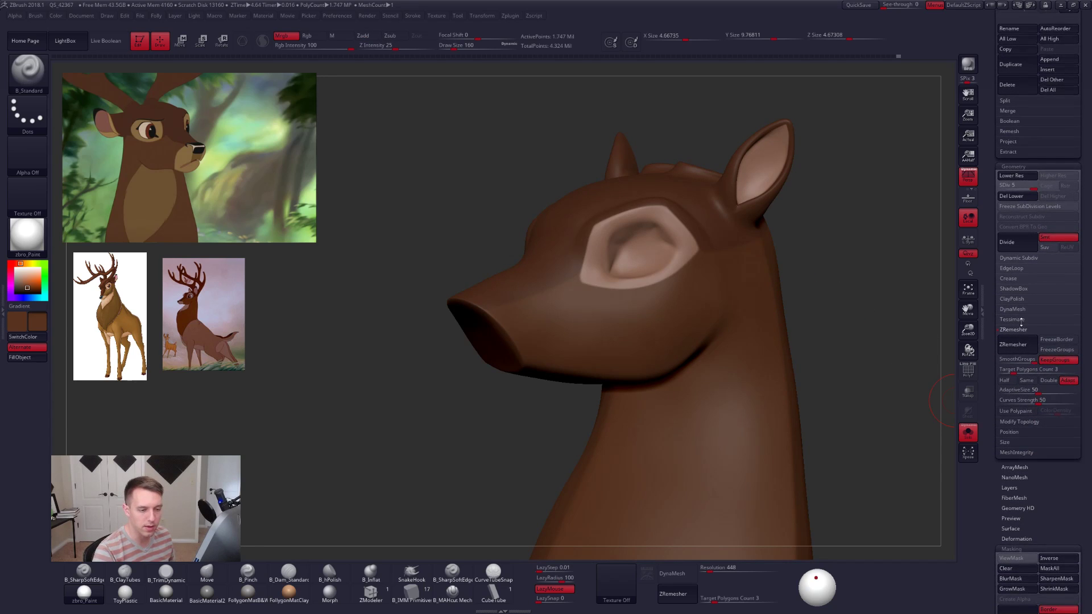
{"action": "scroll", "coordinate": [1019, 319], "scroll_direction": "down", "scroll_amount": 4}
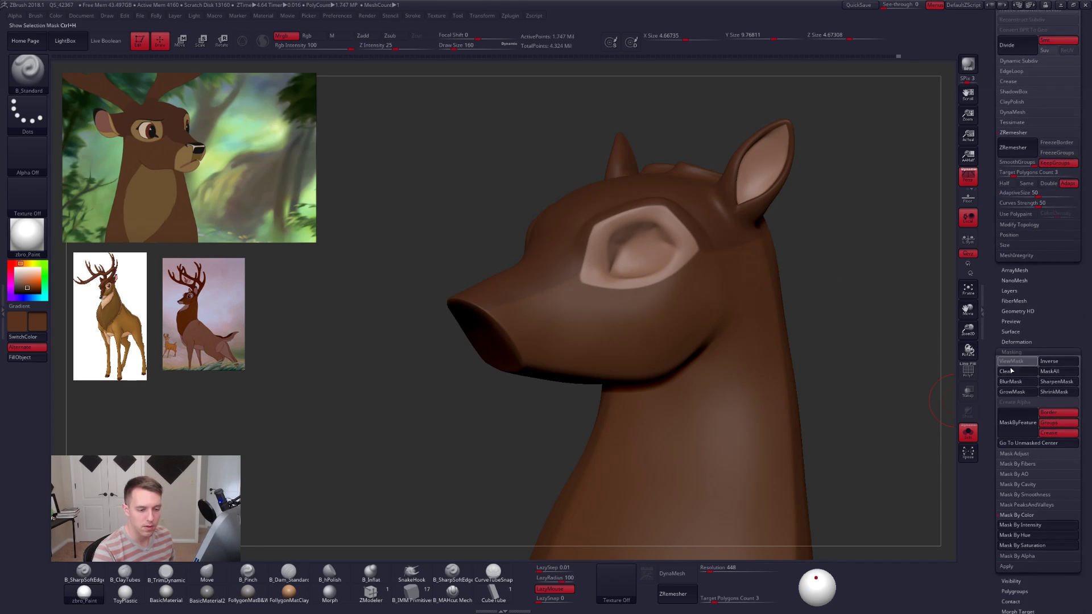
{"action": "left_click", "coordinate": [1034, 529]}
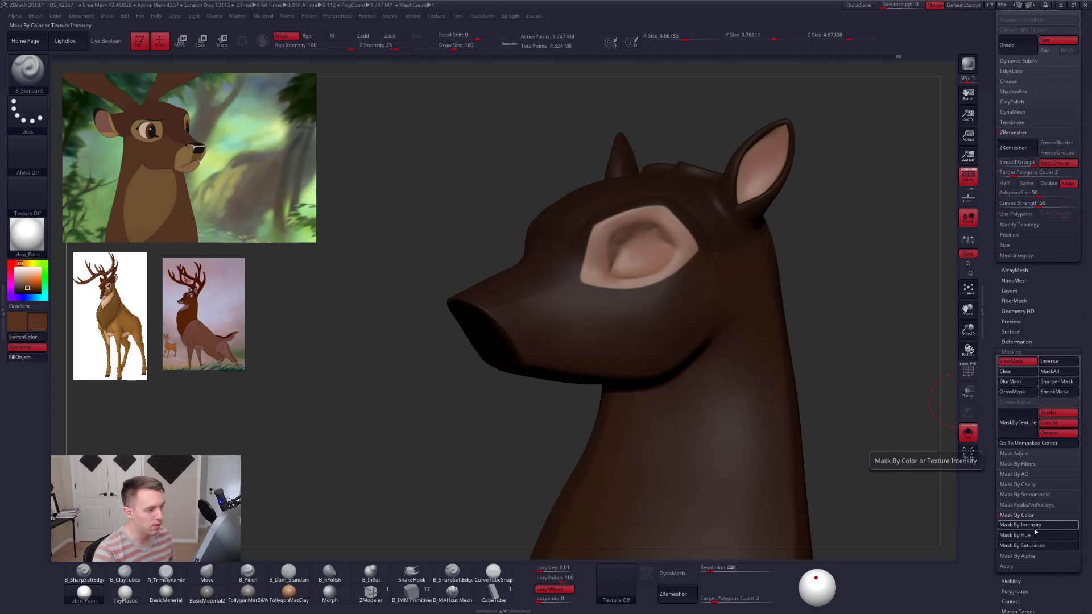
{"action": "key", "text": "ctrl+i"}
{"action": "key", "text": "shift+f"}
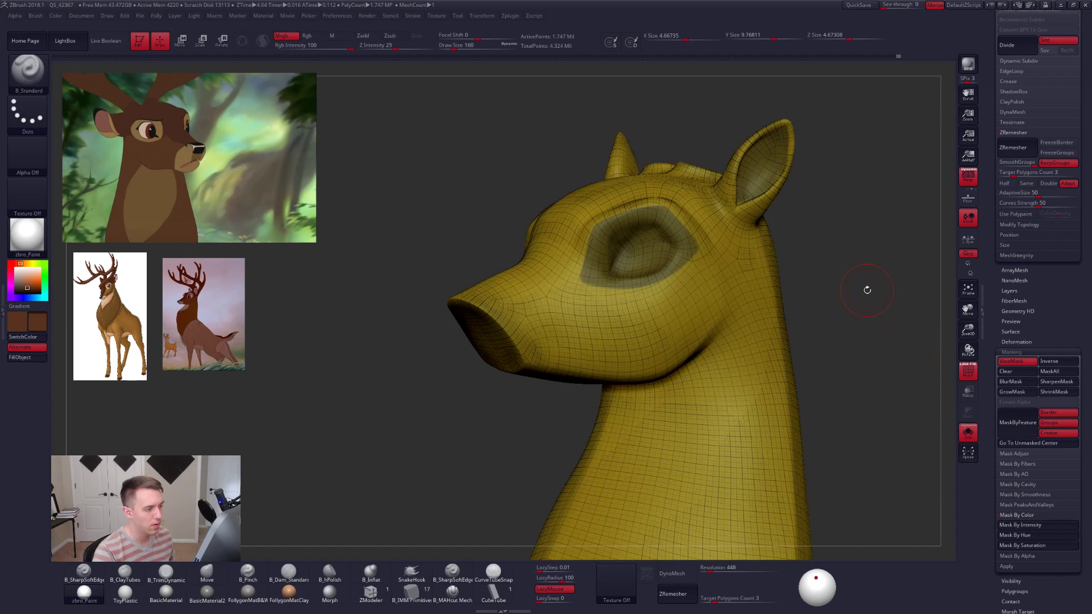
Hide the wireframe, isolate the brown polygroup of the head and neck, and view it side-on without perspective.
{"action": "key", "text": "ctrl+i"}
{"action": "key", "text": "shift+f"}
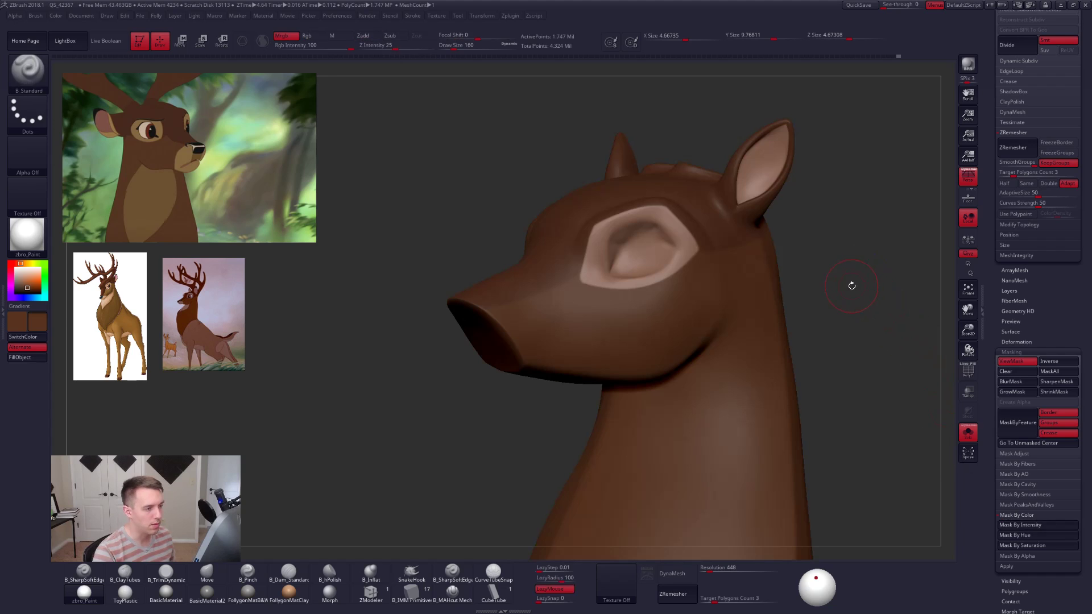
{"action": "key", "text": "ctrl+shift"}
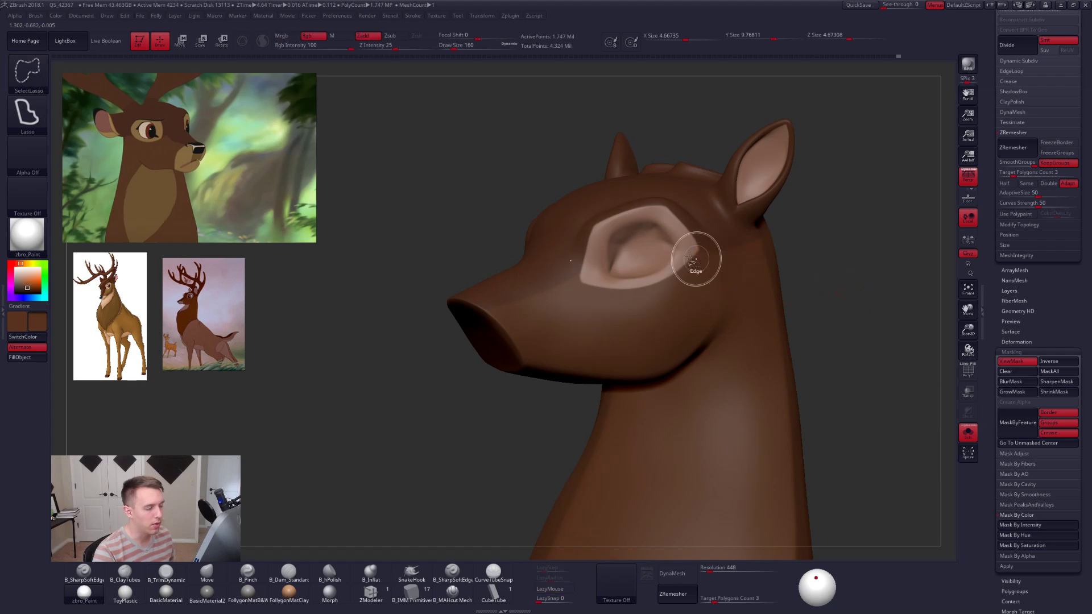
{"action": "left_click", "coordinate": [731, 290], "text": "ctrl+shift"}
{"action": "left_click_drag", "start_coordinate": [904, 270], "coordinate": [856, 263]}
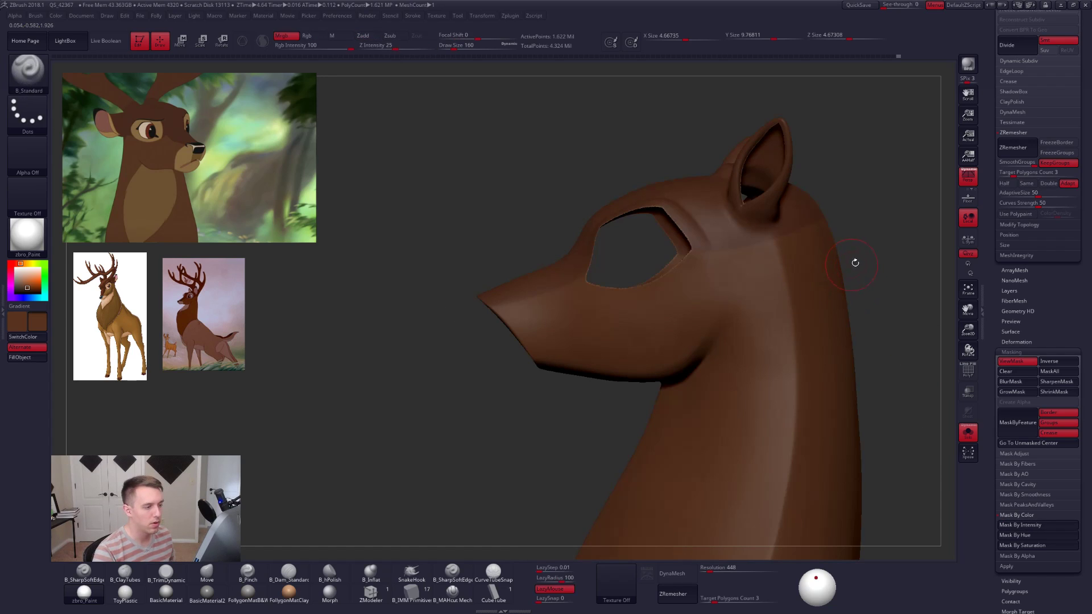
{"action": "left_click", "coordinate": [969, 176]}
{"action": "left_click_drag", "start_coordinate": [854, 183], "coordinate": [785, 230]}
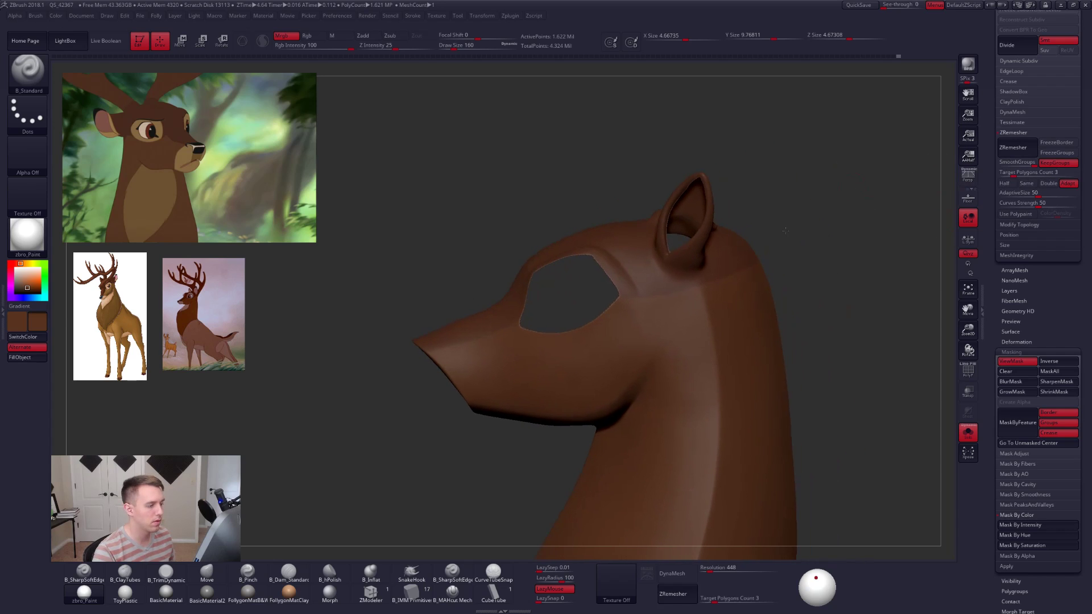
{"action": "right_click_drag", "start_coordinate": [504, 334], "coordinate": [487, 373], "text": "alt"}
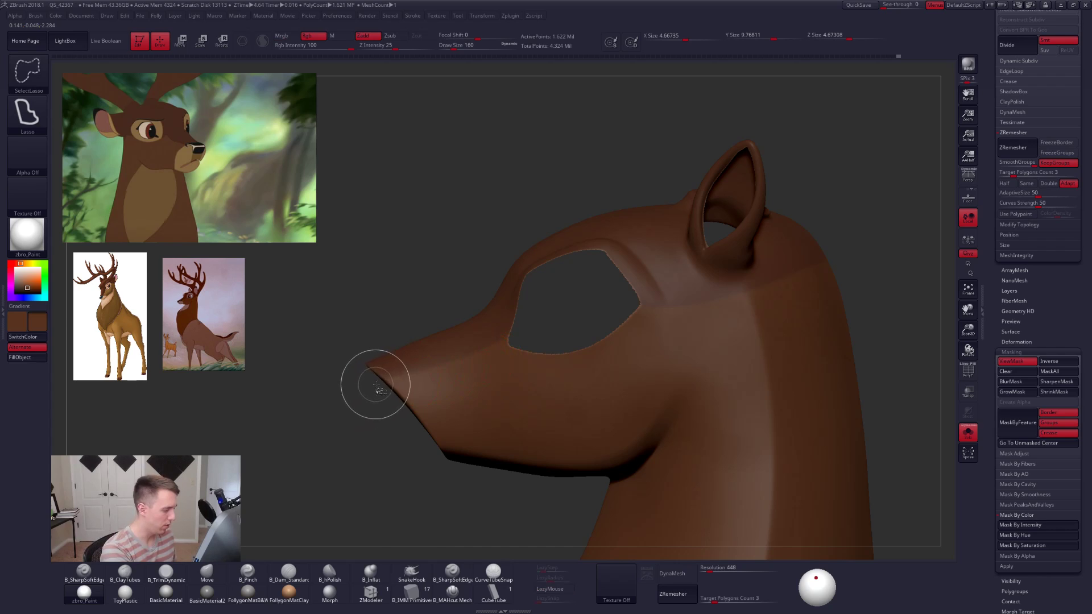
Hide the upper muzzle, forehead, ears and top of the head with lasso selections, leaving the lower face and neck.
{"action": "key", "text": "ctrl+shift+space"}
{"action": "key", "text": "ctrl+shift"}
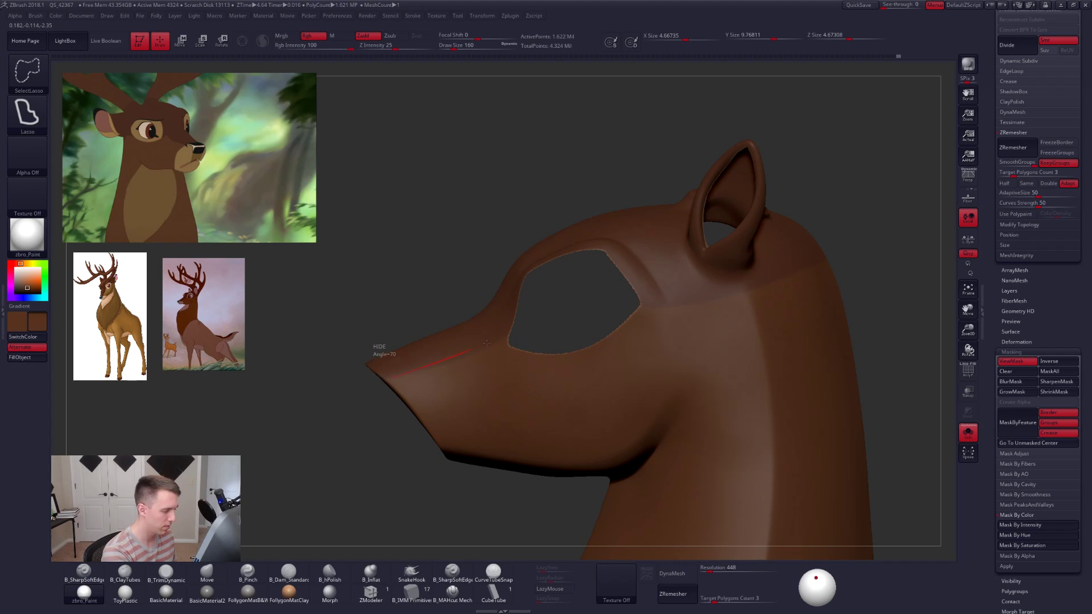
{"action": "mouse_move", "coordinate": [508, 336]}
{"action": "left_mouse_down", "text": "ctrl+shift"}
{"action": "mouse_move", "coordinate": [566, 292]}
{"action": "mouse_move", "coordinate": [301, 314]}
{"action": "left_mouse_up", "text": "ctrl+shift"}
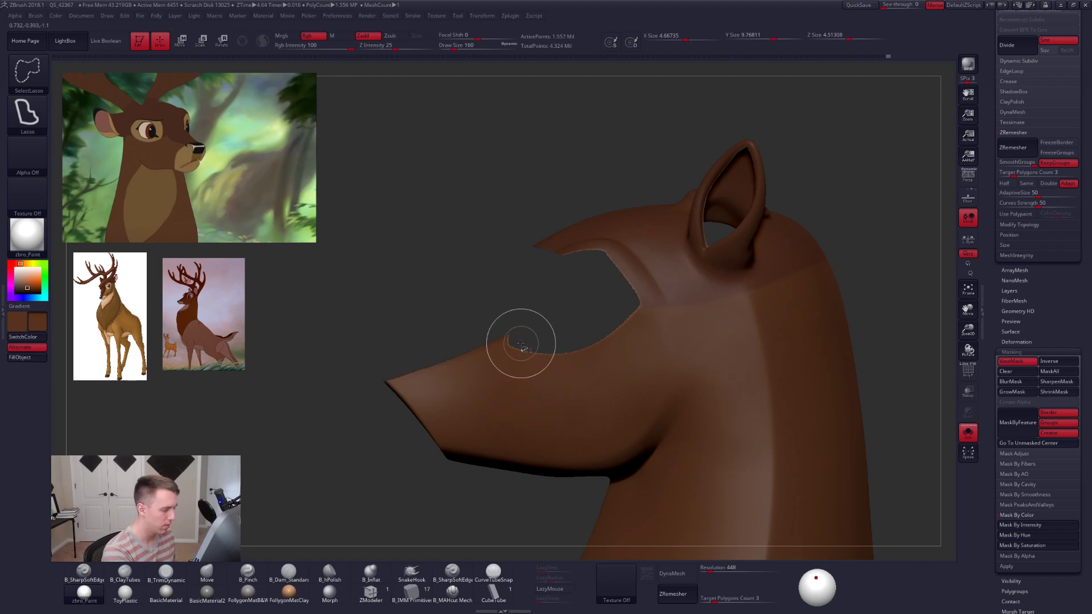
{"action": "mouse_move", "coordinate": [273, 410]}
{"action": "left_mouse_down", "text": "ctrl+alt+shift"}
{"action": "mouse_move", "coordinate": [270, 375]}
{"action": "mouse_move", "coordinate": [519, 283]}
{"action": "left_mouse_up", "text": "ctrl+alt+shift"}
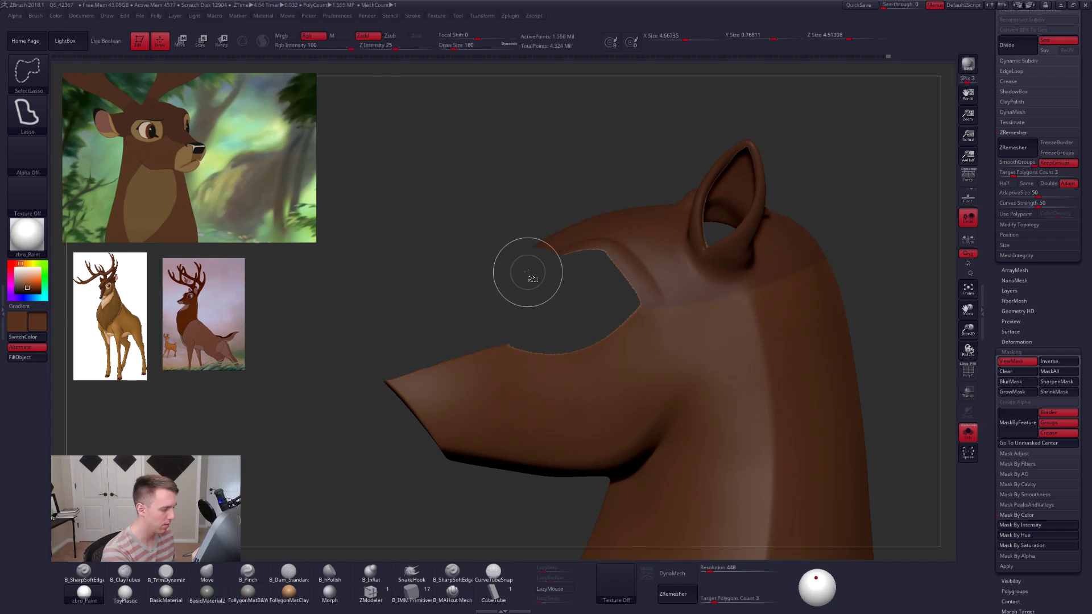
{"action": "mouse_move", "coordinate": [595, 318]}
{"action": "left_mouse_down", "text": "alt"}
{"action": "mouse_move", "coordinate": [534, 314]}
{"action": "mouse_move", "coordinate": [542, 306]}
{"action": "left_mouse_up", "text": "alt"}
{"action": "key", "text": "ctrl+shift"}
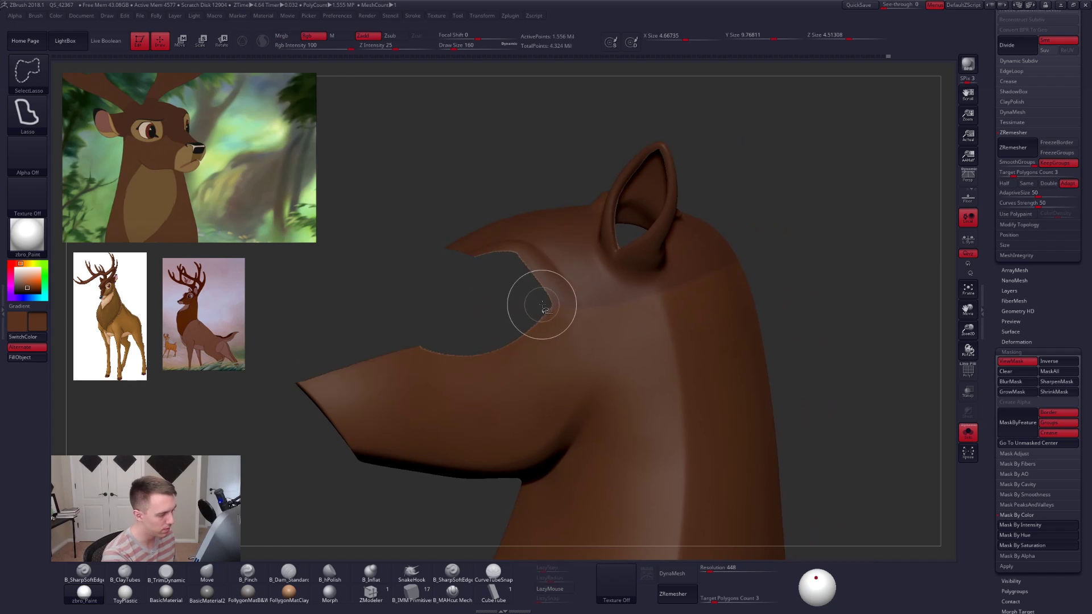
{"action": "mouse_move", "coordinate": [624, 299]}
{"action": "left_mouse_down", "text": "ctrl+shift"}
{"action": "mouse_move", "coordinate": [745, 216]}
{"action": "mouse_move", "coordinate": [791, 139]}
{"action": "mouse_move", "coordinate": [287, 225]}
{"action": "left_mouse_up", "text": "ctrl+shift"}
Assign the visible lower face and neck to a new polygroup, unhide the rest of the mesh and show the full stag.
{"action": "mouse_move", "coordinate": [196, 334]}
{"action": "left_mouse_down"}
{"action": "mouse_move", "coordinate": [125, 335]}
{"action": "mouse_move", "coordinate": [171, 334]}
{"action": "mouse_move", "coordinate": [171, 285]}
{"action": "left_mouse_up"}
{"action": "left_click_drag", "start_coordinate": [637, 316], "coordinate": [751, 404]}
{"action": "key", "text": "shift+f"}
{"action": "key", "text": "ctrl+w"}
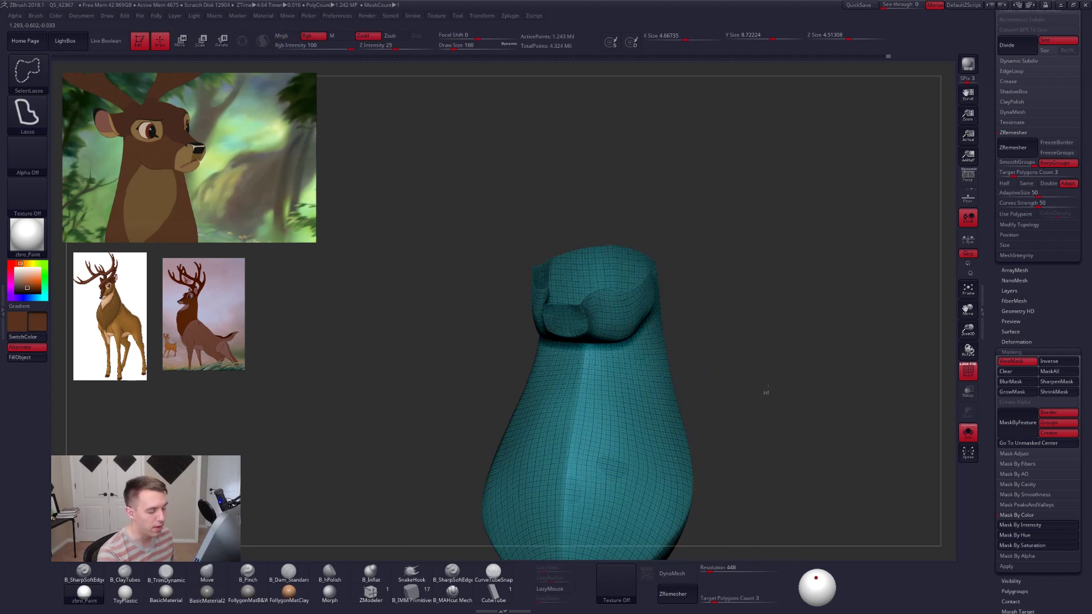
{"action": "left_click", "coordinate": [770, 384], "text": "ctrl+shift"}
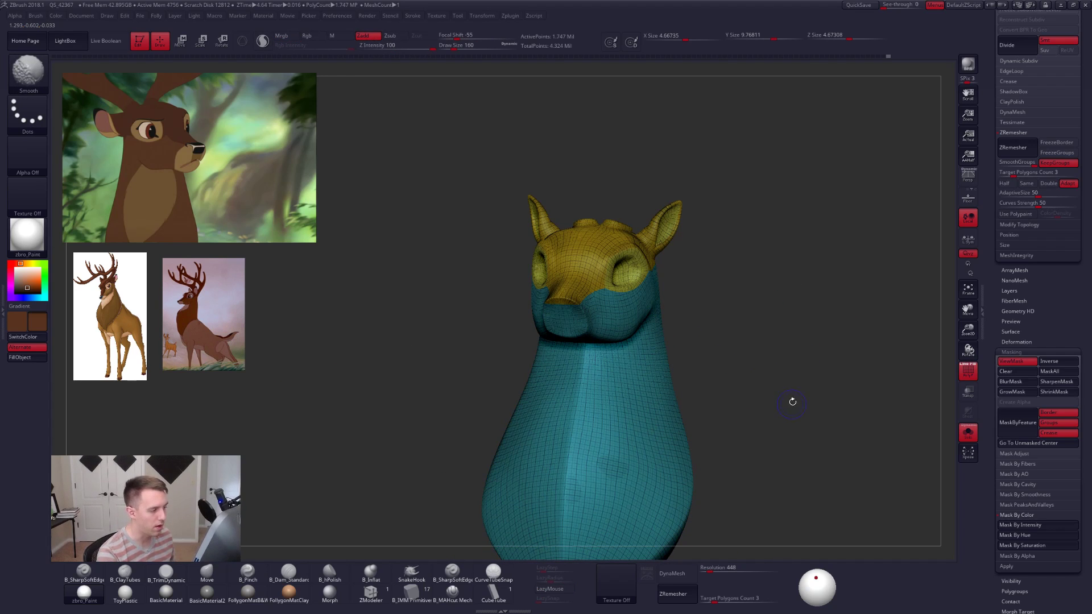
{"action": "key", "text": "shift+f"}
{"action": "left_click_drag", "start_coordinate": [793, 402], "coordinate": [759, 424]}
{"action": "left_click", "coordinate": [775, 418], "text": "ctrl+shift"}
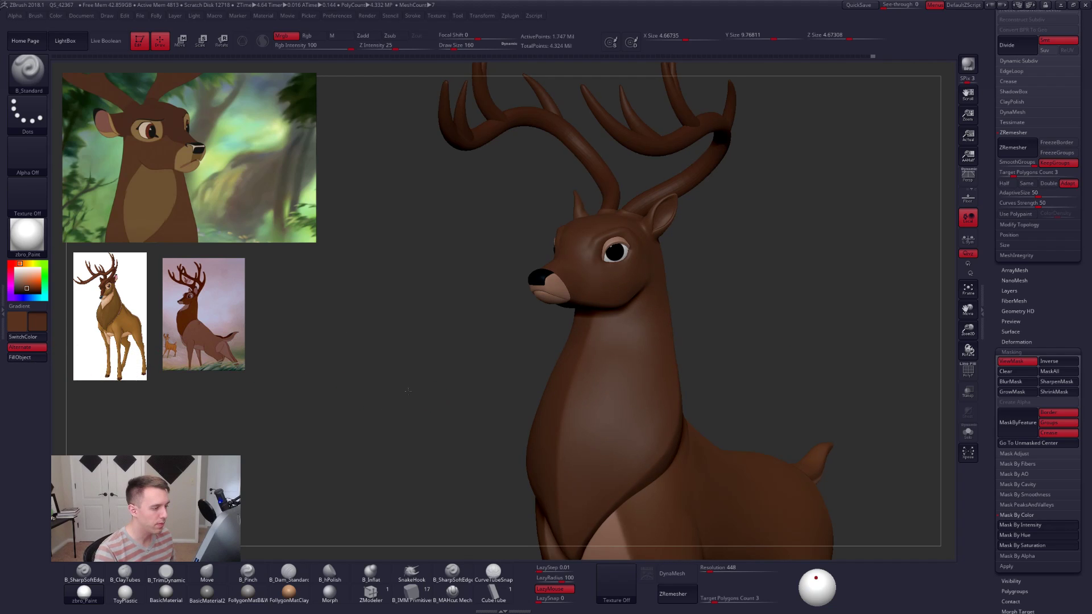
Isolate the head and neck subtool and mask all of it except the light eye and inner-ear patches.
{"action": "left_click_drag", "start_coordinate": [434, 397], "coordinate": [408, 390], "text": "alt"}
{"action": "key", "text": "shift+f"}
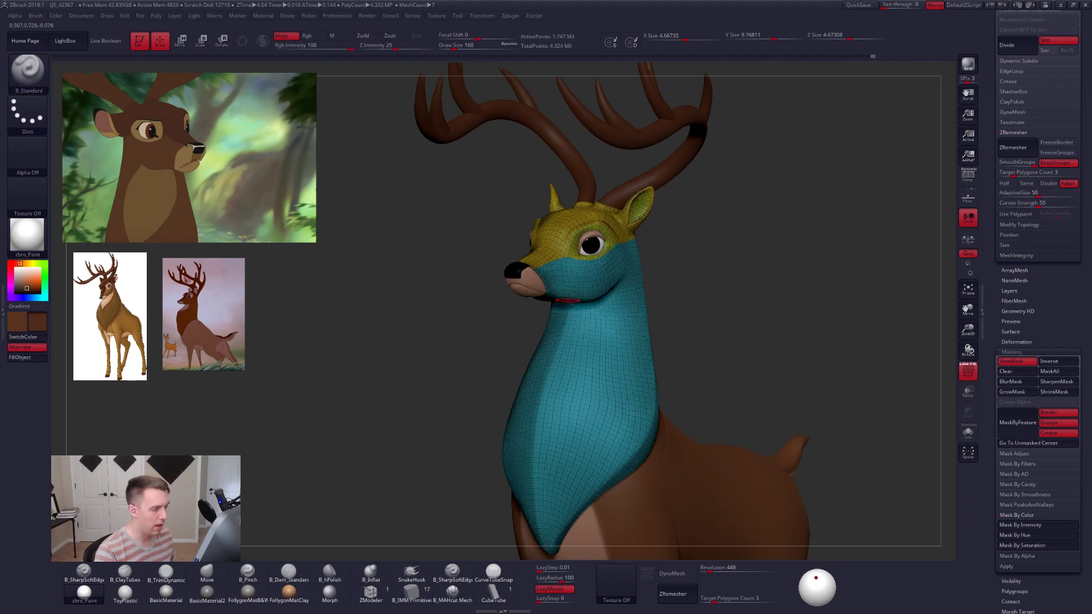
{"action": "key", "text": "alt+s"}
{"action": "key", "text": "w"}
{"action": "left_click", "coordinate": [599, 249], "text": "ctrl"}
{"action": "key", "text": "q"}
{"action": "key", "text": "shift+f"}
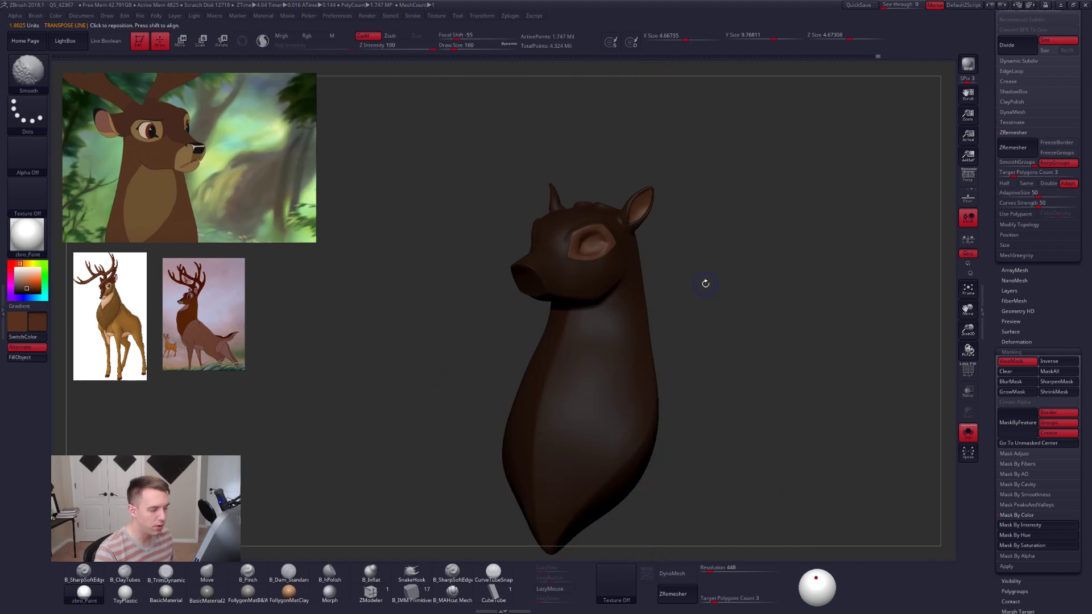
{"action": "left_click", "coordinate": [671, 268], "text": "ctrl"}
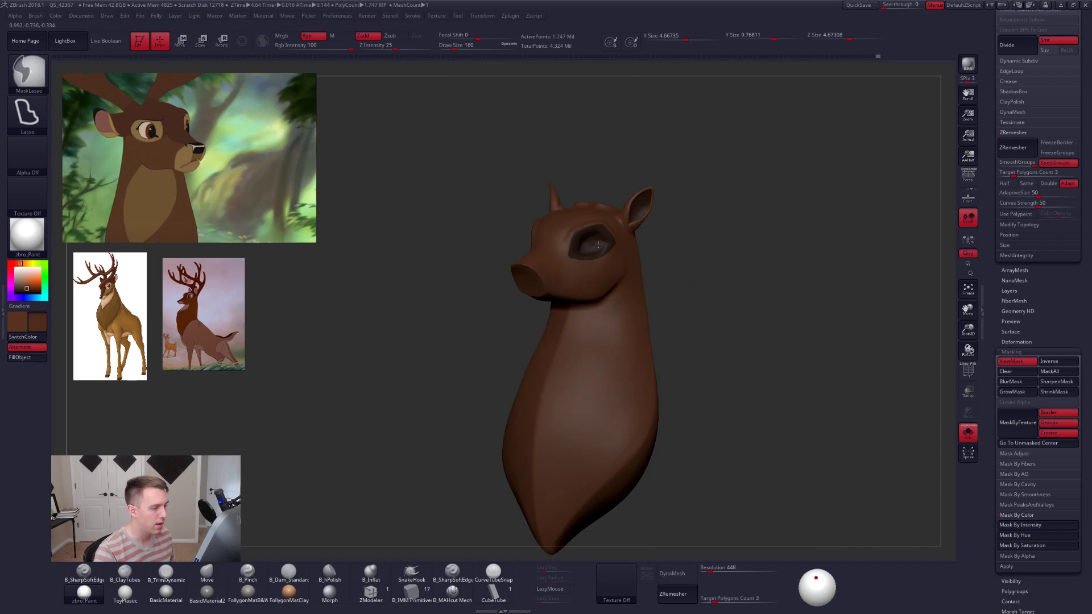
{"action": "left_click", "coordinate": [698, 251], "text": "ctrl"}
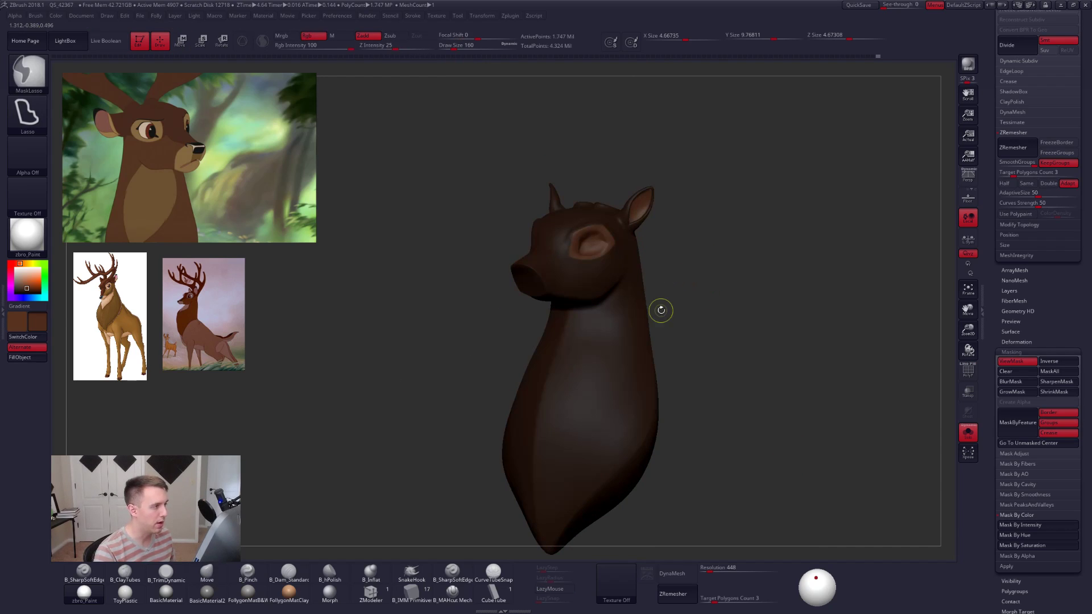
Show the full stag, fill the unmasked eye and ear patches with light tan, and toggle the mask display.
{"action": "key", "text": "alt+s"}
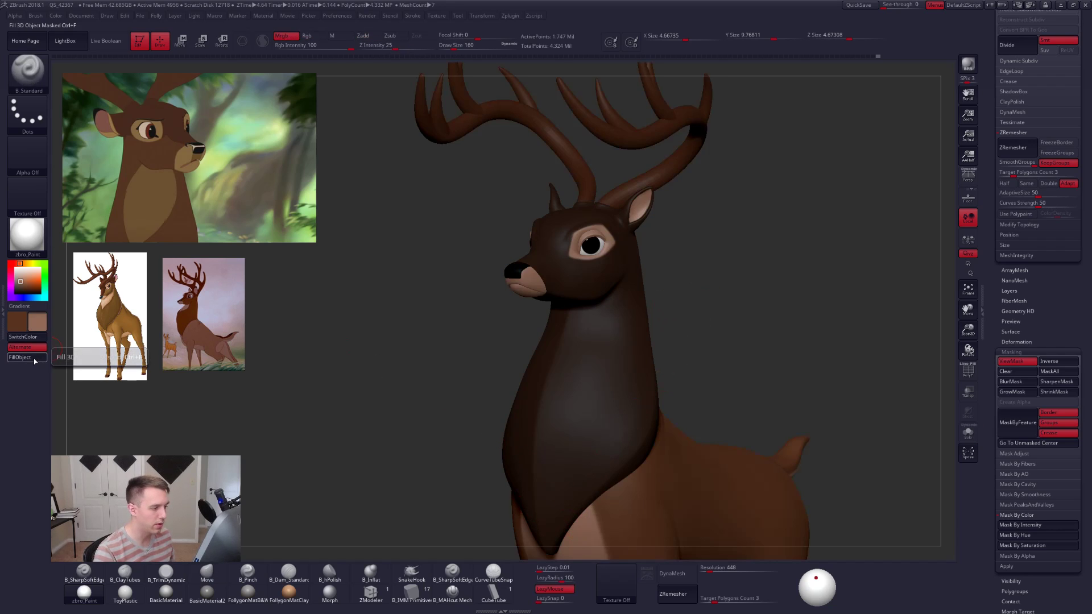
{"action": "key", "text": "ctrl+f"}
{"action": "key", "text": "ctrl+h"}
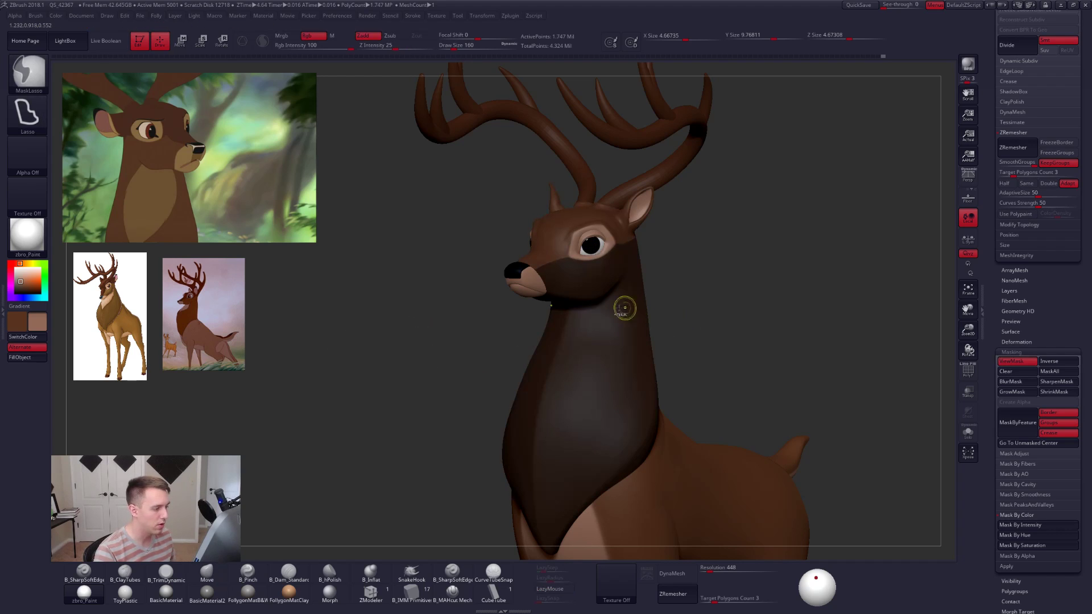
Invert the mask to free the lower face and neck, hide the mask display and inspect the head and neck colours up close.
{"action": "left_click_drag", "start_coordinate": [459, 356], "coordinate": [437, 297], "text": "alt"}
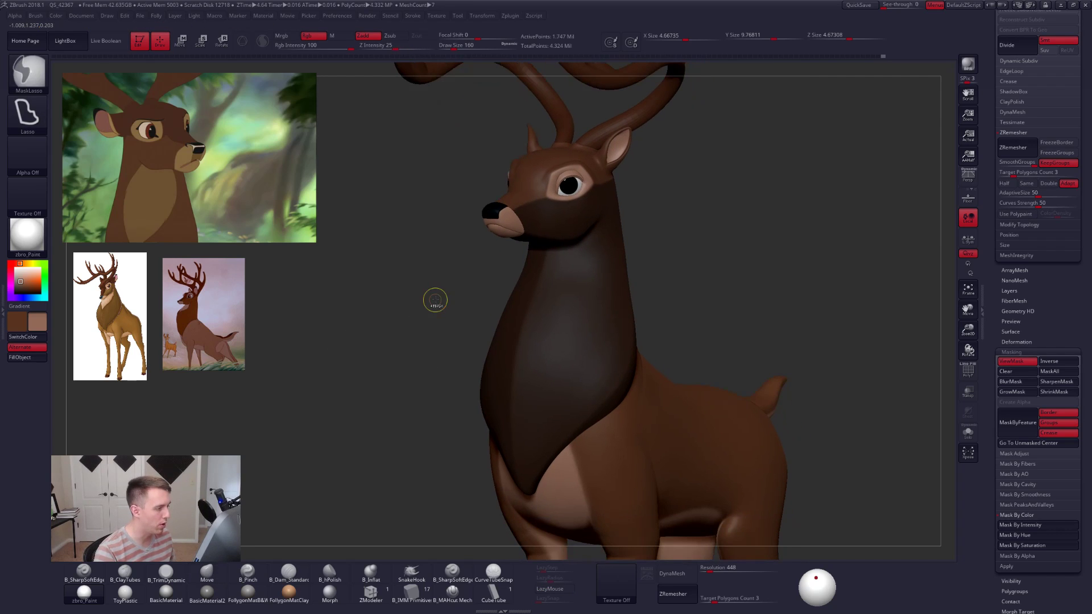
{"action": "left_click", "coordinate": [435, 300], "text": "ctrl"}
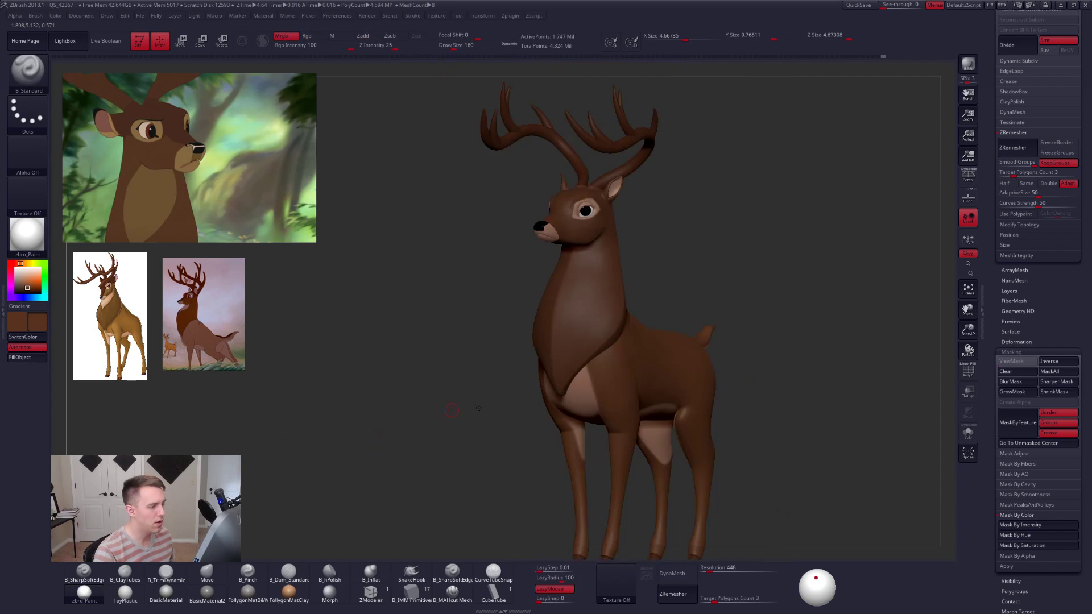
{"action": "left_click_drag", "start_coordinate": [479, 408], "coordinate": [456, 383]}
{"action": "right_click_drag", "start_coordinate": [456, 383], "coordinate": [468, 392], "text": "ctrl"}
{"action": "key", "text": "ctrl+h"}
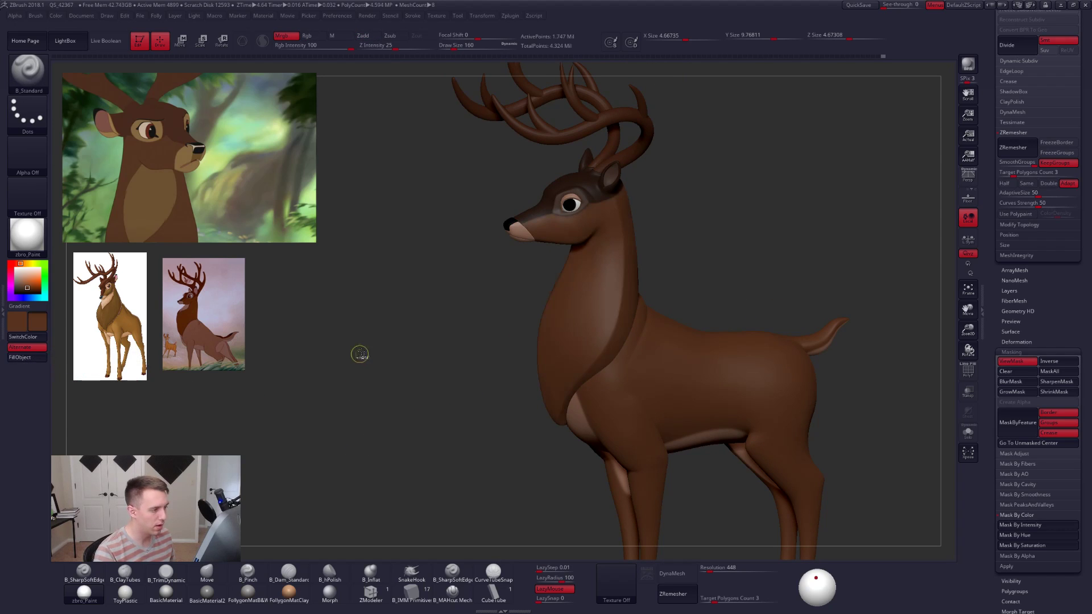
{"action": "key", "text": "ctrl+h"}
{"action": "right_click_drag", "start_coordinate": [555, 233], "coordinate": [592, 410], "text": "alt"}
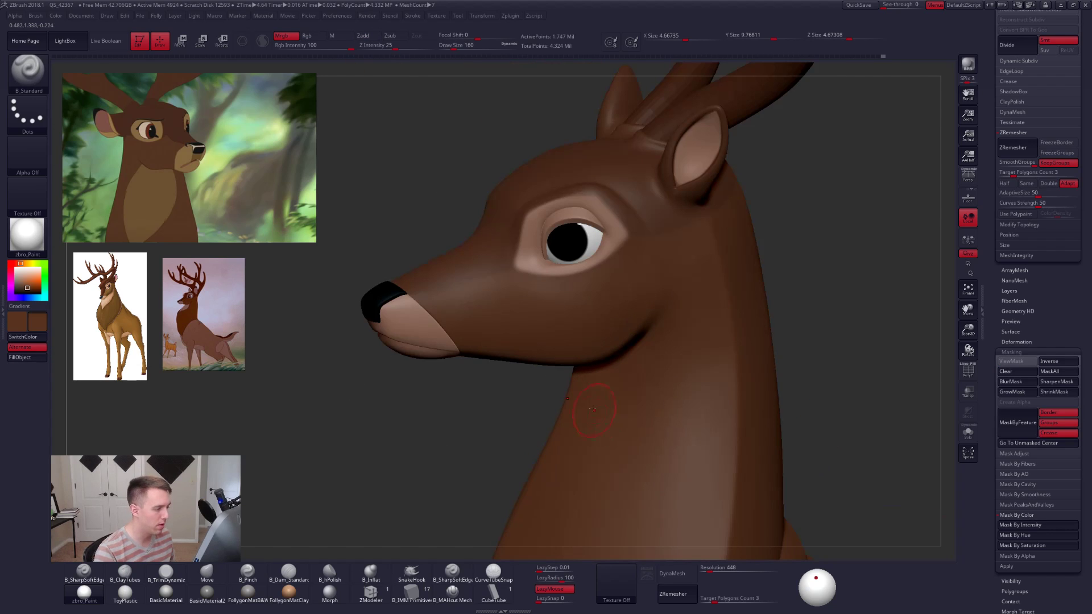
{"action": "mouse_move", "coordinate": [552, 358]}
{"action": "right_mouse_down"}
{"action": "mouse_move", "coordinate": [565, 354]}
{"action": "mouse_move", "coordinate": [529, 366]}
{"action": "mouse_move", "coordinate": [560, 348]}
{"action": "mouse_move", "coordinate": [561, 325]}
{"action": "mouse_move", "coordinate": [616, 353]}
{"action": "mouse_move", "coordinate": [614, 374]}
{"action": "right_mouse_up"}
{"action": "right_click_drag", "start_coordinate": [645, 307], "coordinate": [641, 259], "text": "ctrl"}
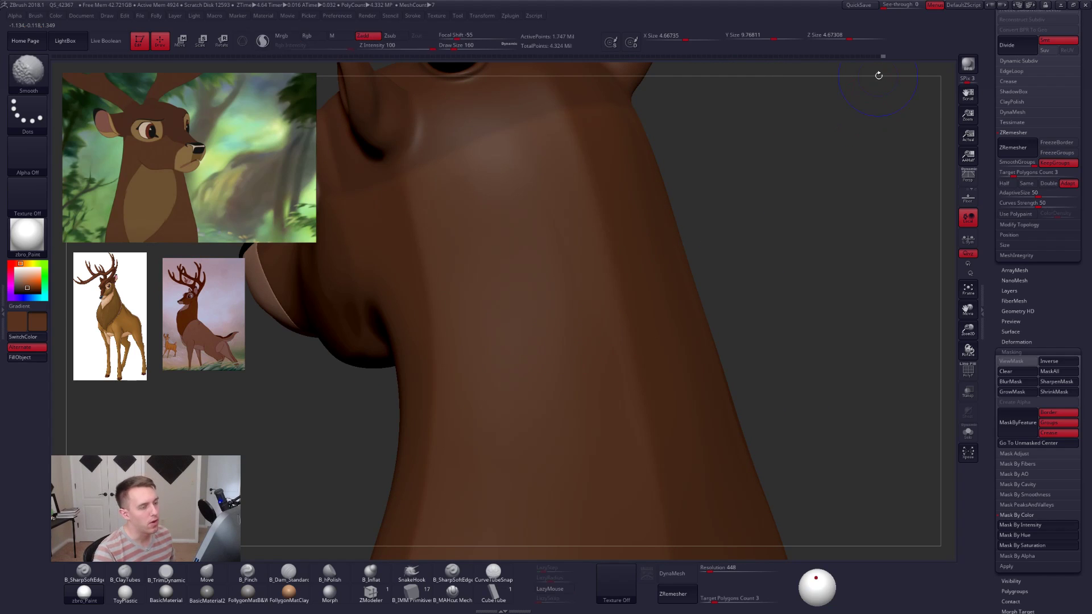
Step back through the head and neck's undo history to its earlier low-resolution version without ears.
{"action": "key", "text": "shift+z"}
{"action": "left_click", "coordinate": [868, 56]}
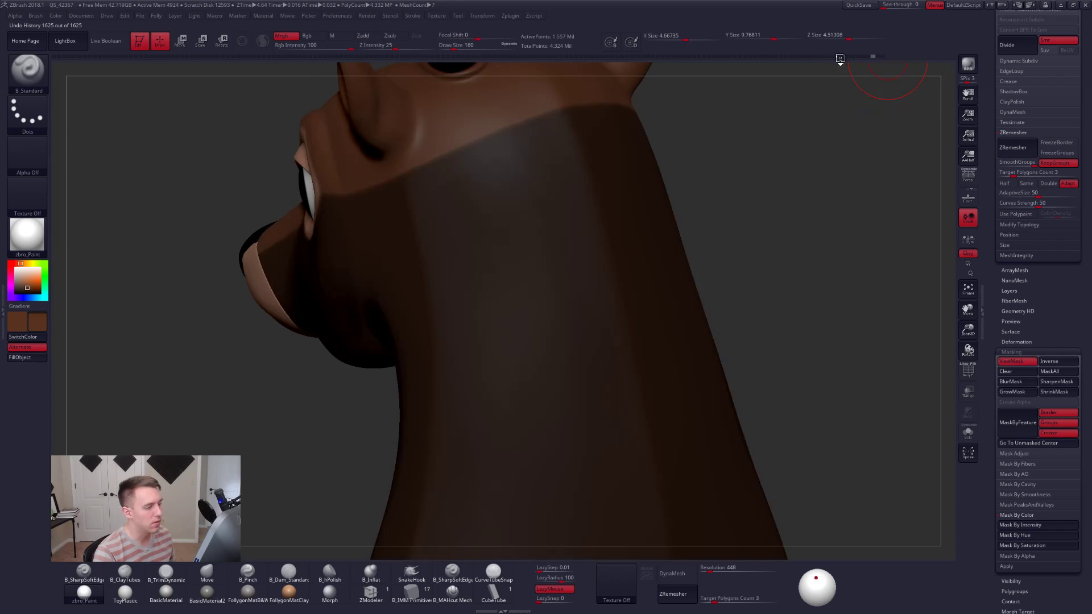
{"action": "key", "text": "ctrl+z"}
{"action": "key", "text": "ctrl+z"}
{"action": "key", "text": "ctrl+z"}
{"action": "key", "text": "ctrl+z"}
{"action": "key", "text": "ctrl+z"}
{"action": "key", "text": "ctrl+z"}
{"action": "key", "text": "ctrl+z"}
{"action": "key", "text": "ctrl+z"}
{"action": "key", "text": "ctrl+z"}
{"action": "key", "text": "ctrl+z"}
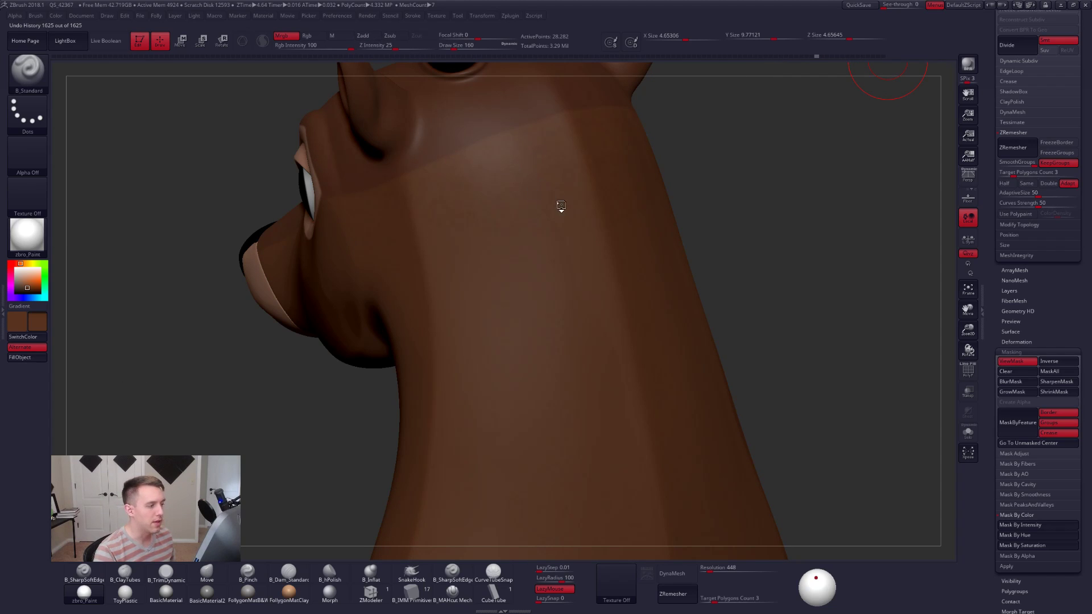
{"action": "key", "text": "ctrl+z"}
{"action": "key", "text": "ctrl+z"}
{"action": "key", "text": "ctrl+z"}
{"action": "key", "text": "ctrl+z"}
{"action": "key", "text": "ctrl+z"}
{"action": "key", "text": "ctrl+z"}
{"action": "key", "text": "ctrl+z"}
{"action": "key", "text": "ctrl+z"}
{"action": "key", "text": "ctrl+z"}
{"action": "key", "text": "ctrl+z"}
{"action": "key", "text": "ctrl+z"}
{"action": "key", "text": "ctrl+z"}
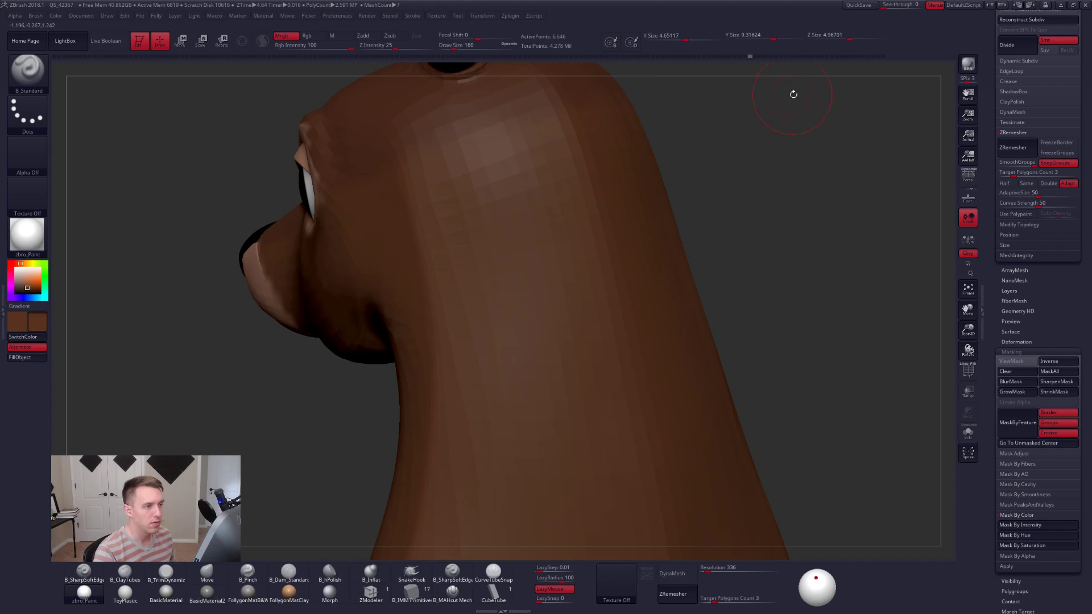
Step forward through the head and neck's undo history to the version with ears and inspect the back of the head.
{"action": "key", "text": "ctrl+shift+z"}
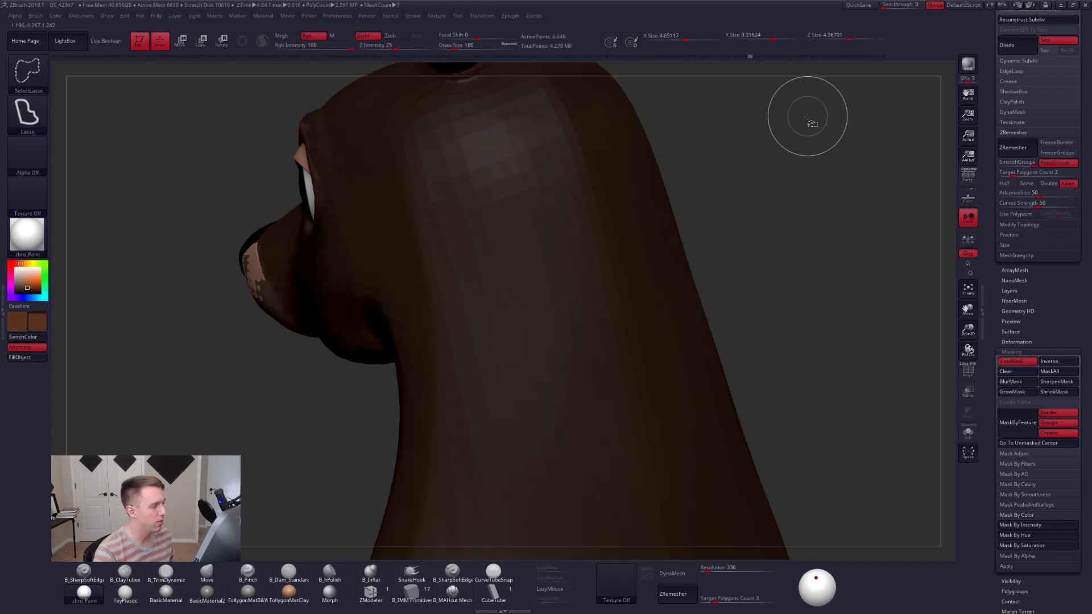
{"action": "key", "text": "ctrl+shift+z"}
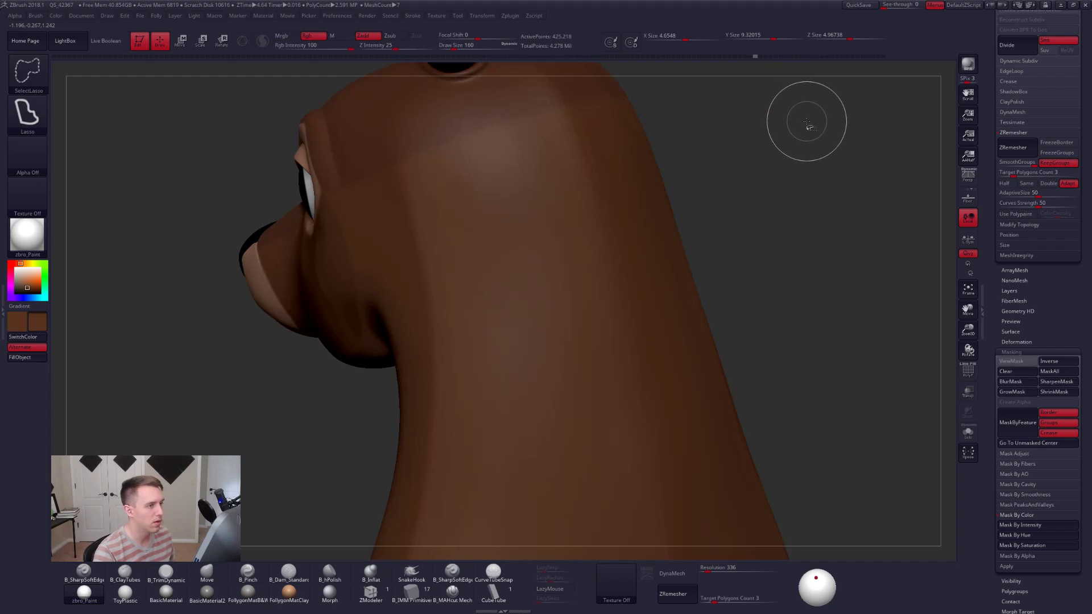
{"action": "key", "text": "ctrl+shift+z"}
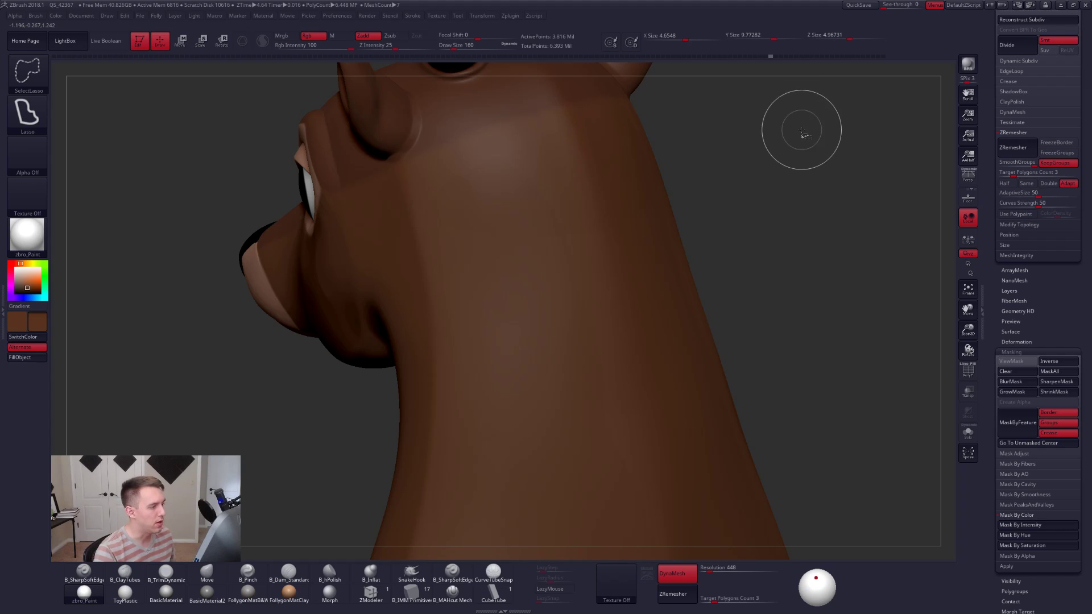
{"action": "left_click_drag", "start_coordinate": [794, 152], "coordinate": [793, 166]}
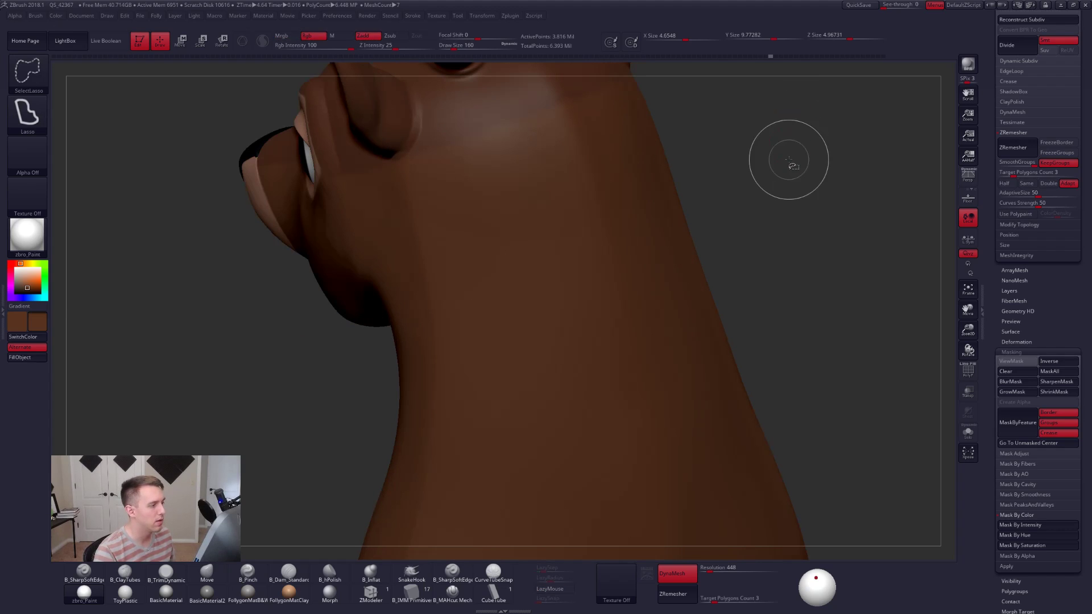
{"action": "key", "text": "ctrl+shift"}
{"action": "left_click_drag", "start_coordinate": [762, 229], "coordinate": [766, 236]}
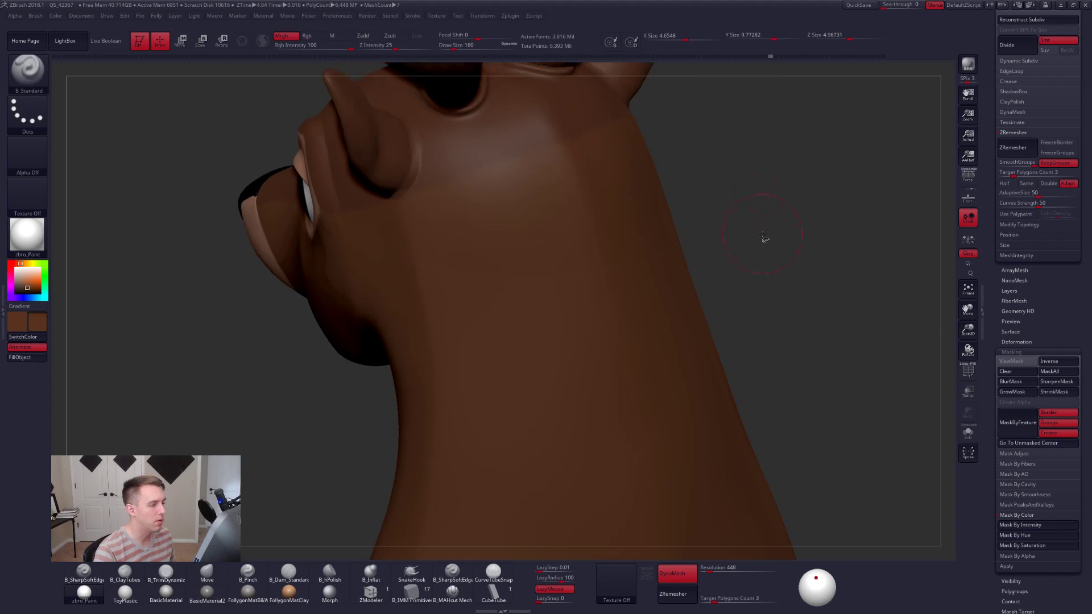
Step through the remeshed and subdivided versions in the head and neck's undo history, comparing the surface and colour.
{"action": "key", "text": "ctrl+shift"}
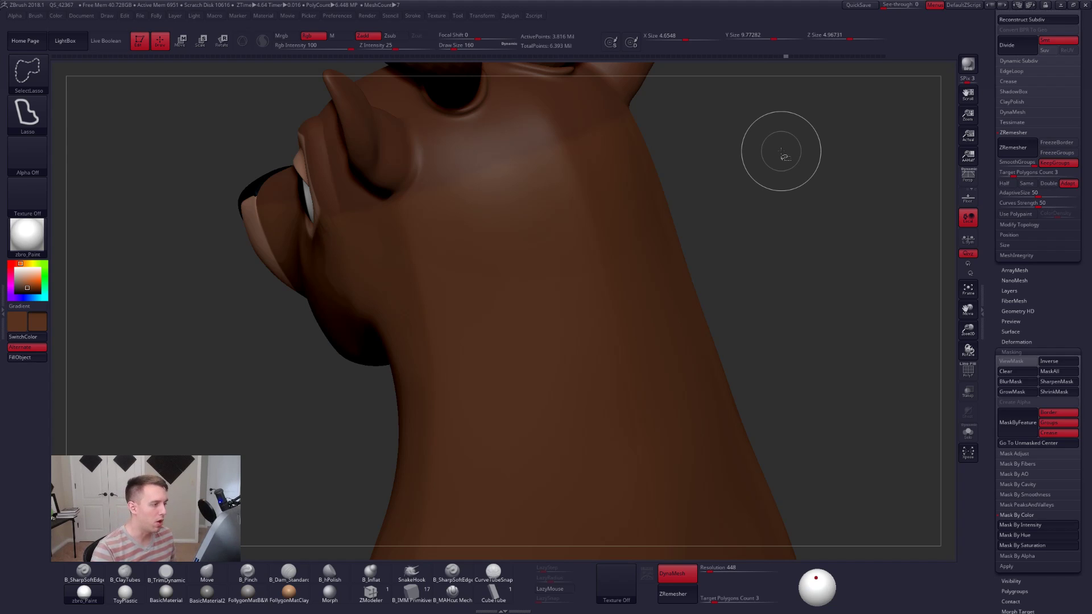
{"action": "left_click", "coordinate": [781, 151], "text": "ctrl+shift"}
{"action": "key", "text": "ctrl+shift+z"}
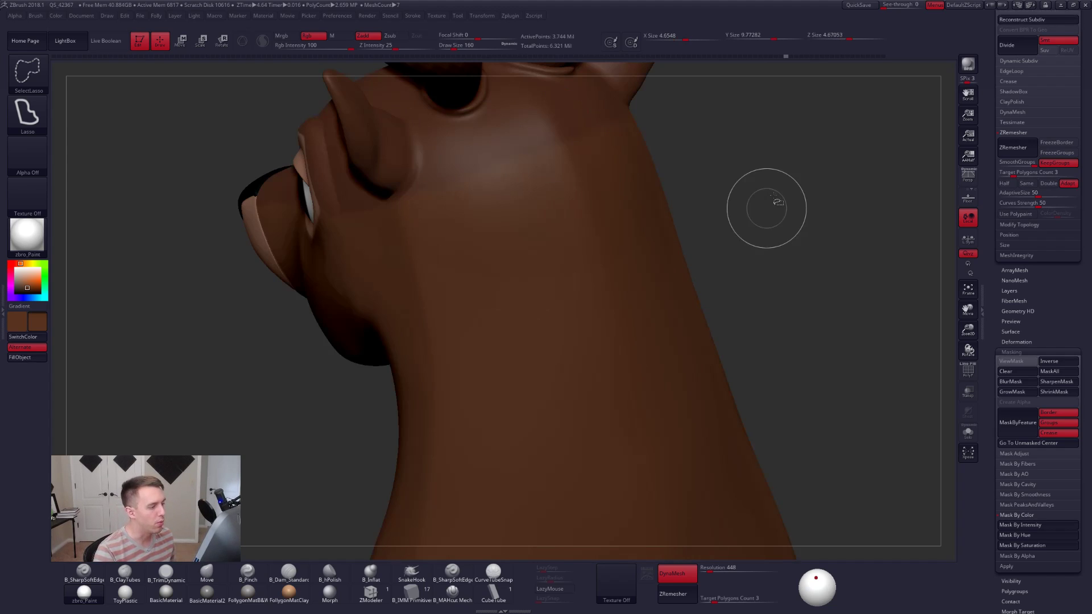
{"action": "key", "text": "ctrl+shift+z"}
{"action": "key", "text": "ctrl+d"}
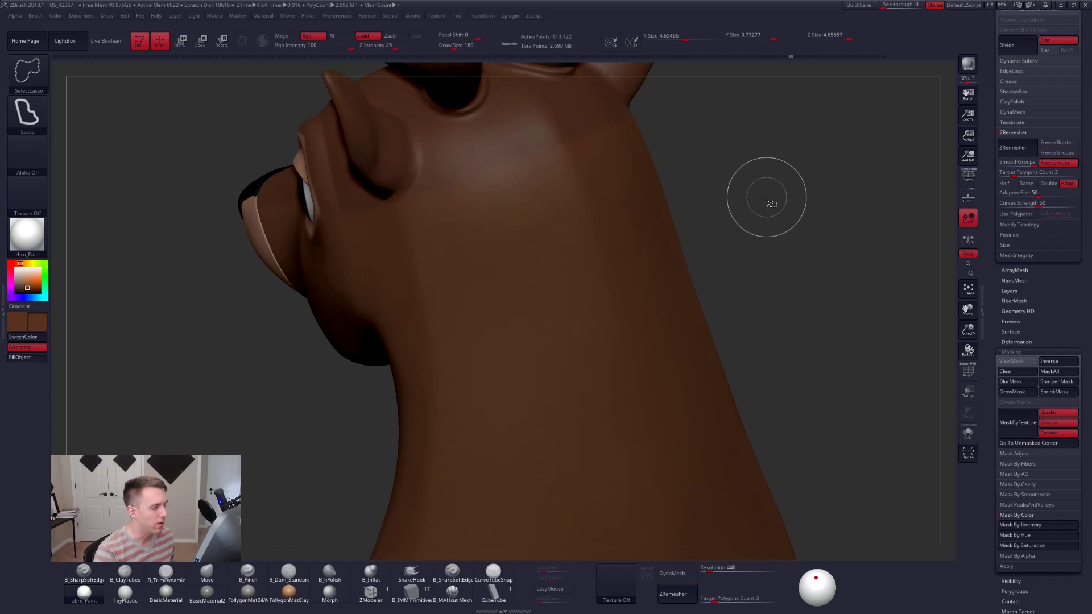
{"action": "key", "text": "ctrl+shift+z"}
{"action": "key", "text": "ctrl+shift+z"}
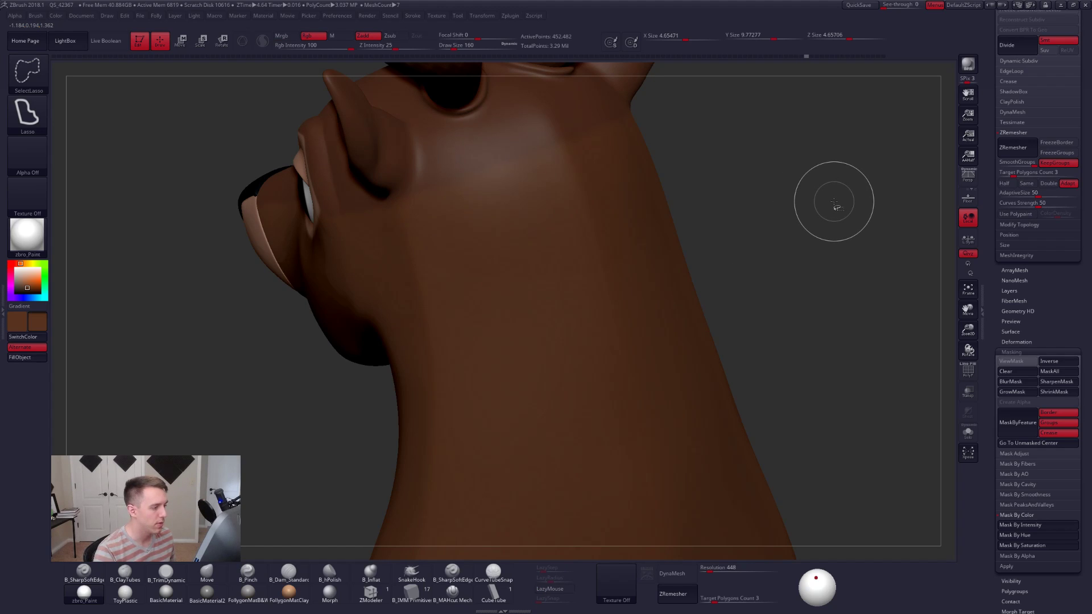
{"action": "key", "text": "ctrl+shift"}
{"action": "key", "text": "ctrl+shift"}
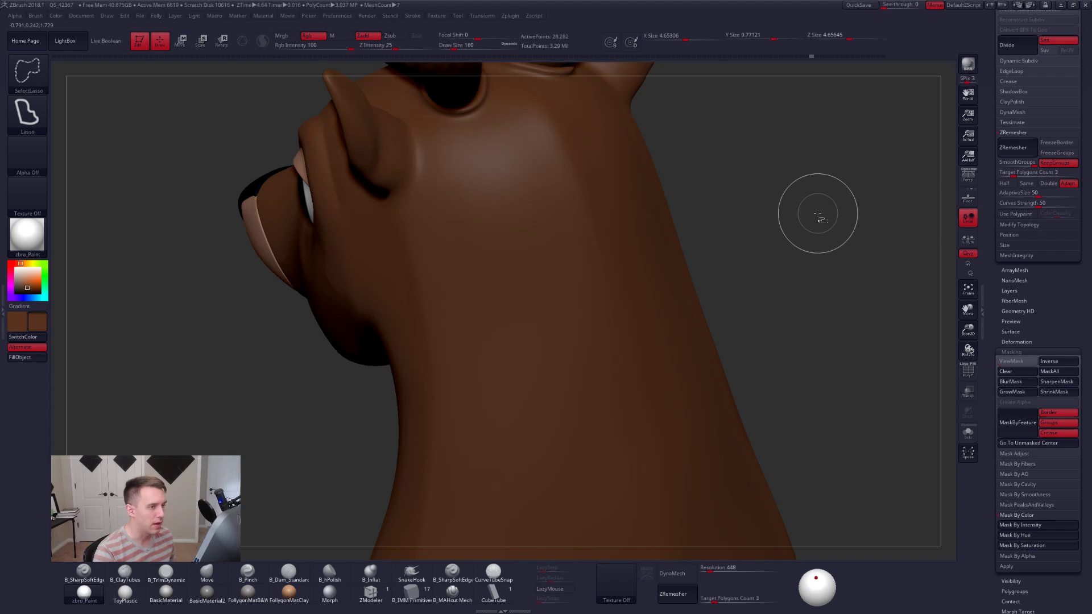
{"action": "left_click", "coordinate": [819, 215], "text": "ctrl+shift"}
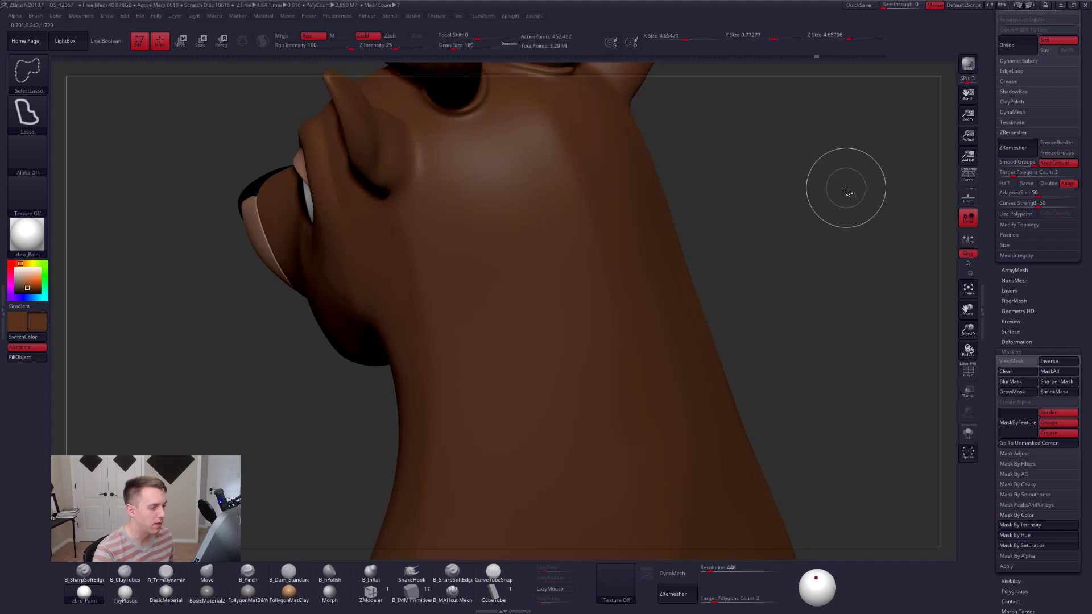
{"action": "key", "text": "ctrl+shift"}
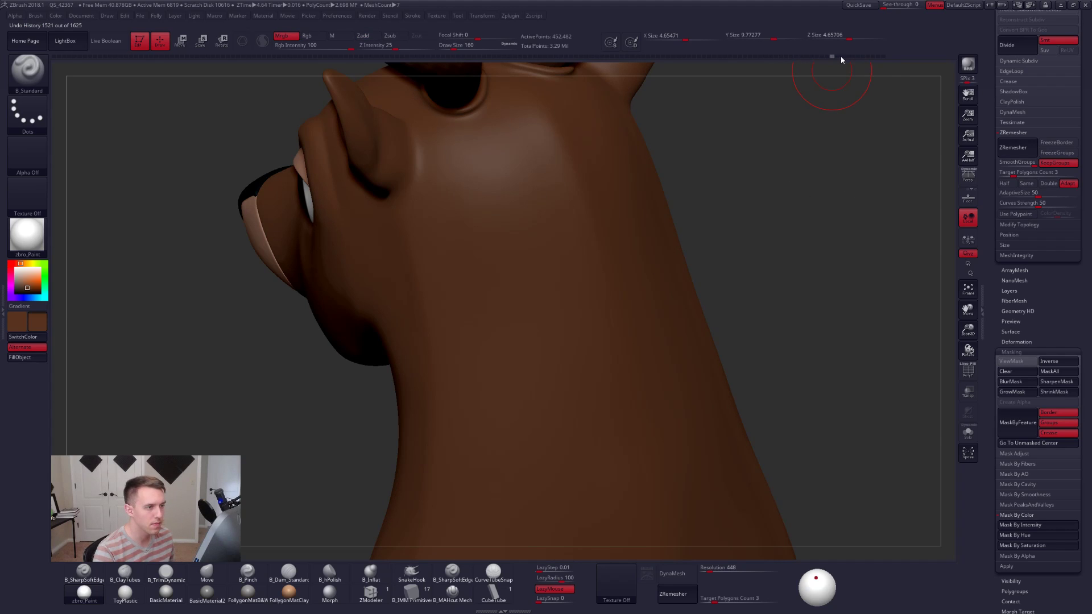
Restore the head and neck to the latest state in the undo history and frame the stag from the side.
{"action": "left_click_drag", "start_coordinate": [841, 56], "coordinate": [891, 61]}
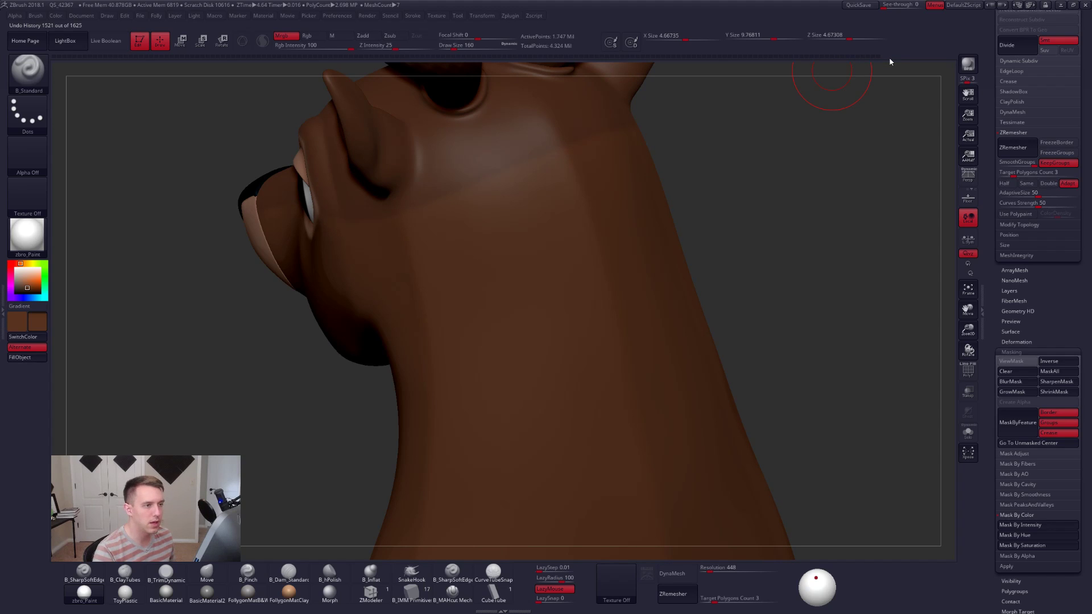
{"action": "left_click", "coordinate": [883, 57]}
{"action": "key", "text": "f"}
{"action": "mouse_move", "coordinate": [658, 256]}
{"action": "left_mouse_down"}
{"action": "mouse_move", "coordinate": [703, 292]}
{"action": "mouse_move", "coordinate": [733, 135]}
{"action": "mouse_move", "coordinate": [722, 135]}
{"action": "mouse_move", "coordinate": [715, 186]}
{"action": "left_mouse_up"}
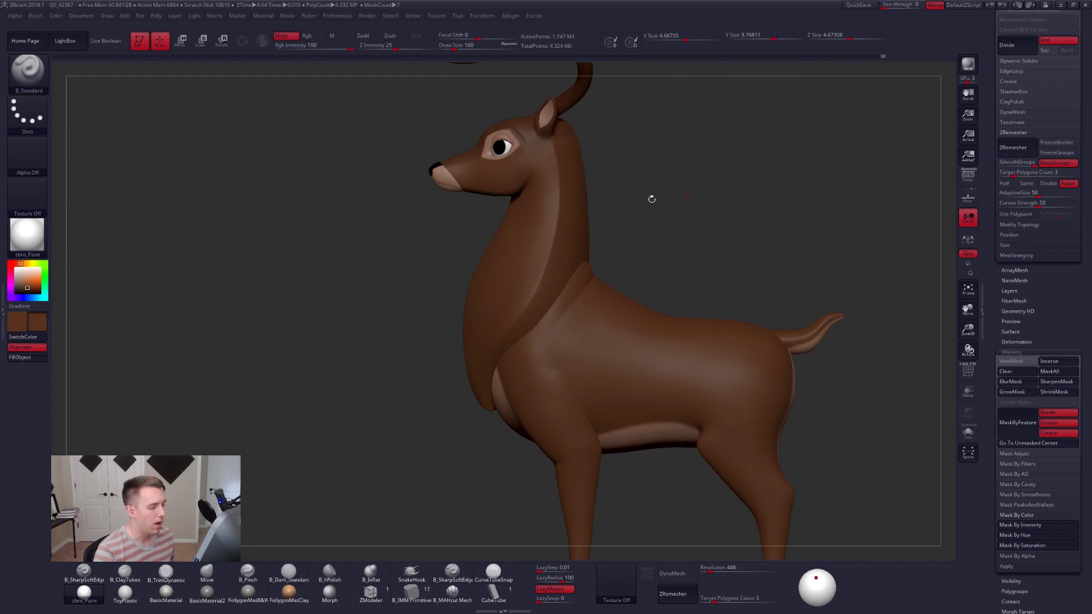
Switch the brush to the Color Spray stroke and test it on the neck with a draw size of 537.
{"action": "left_click", "coordinate": [26, 115]}
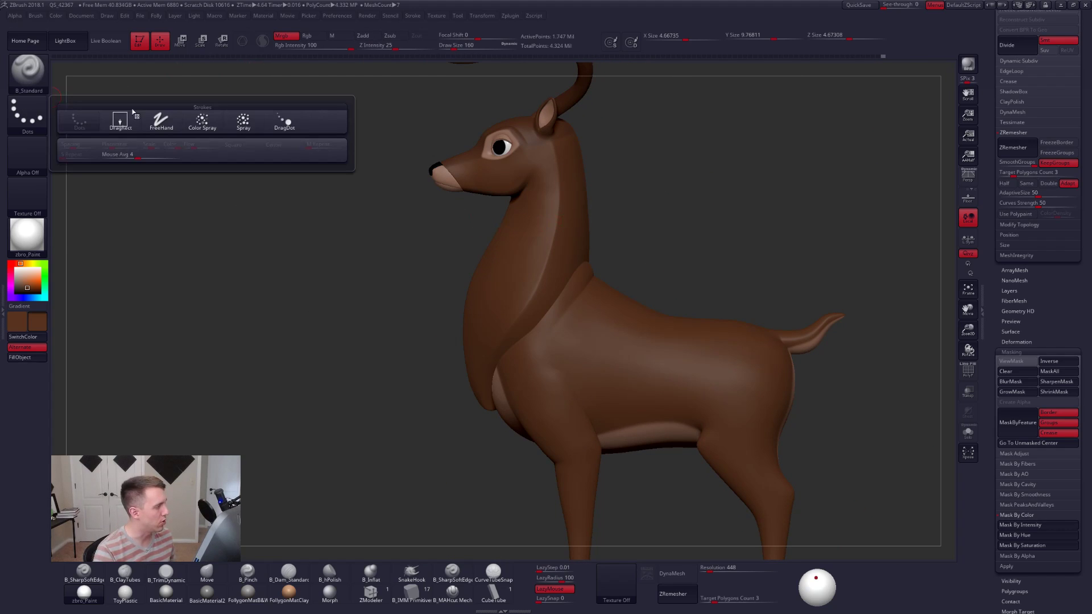
{"action": "left_click", "coordinate": [203, 119]}
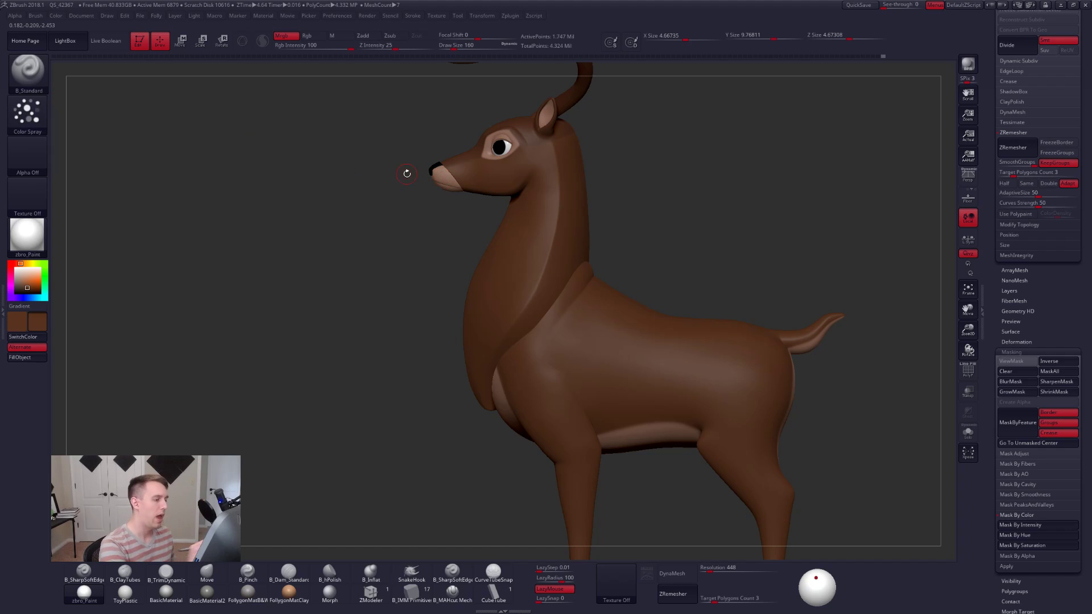
{"action": "key", "text": "space"}
{"action": "left_click", "coordinate": [561, 253]}
{"action": "mouse_move", "coordinate": [450, 256]}
{"action": "left_mouse_down"}
{"action": "mouse_move", "coordinate": [548, 293]}
{"action": "mouse_move", "coordinate": [586, 333]}
{"action": "mouse_move", "coordinate": [567, 249]}
{"action": "left_mouse_up"}
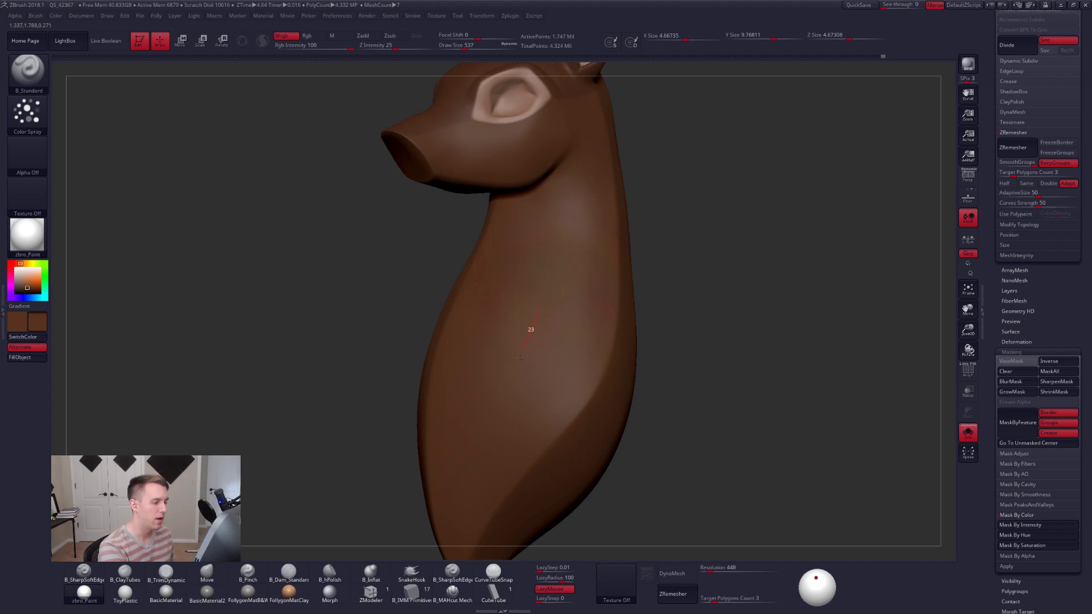
Reduce the draw size to 215, spray mottled colour over the side of the neck, and undo the paint.
{"action": "left_click", "coordinate": [550, 590]}
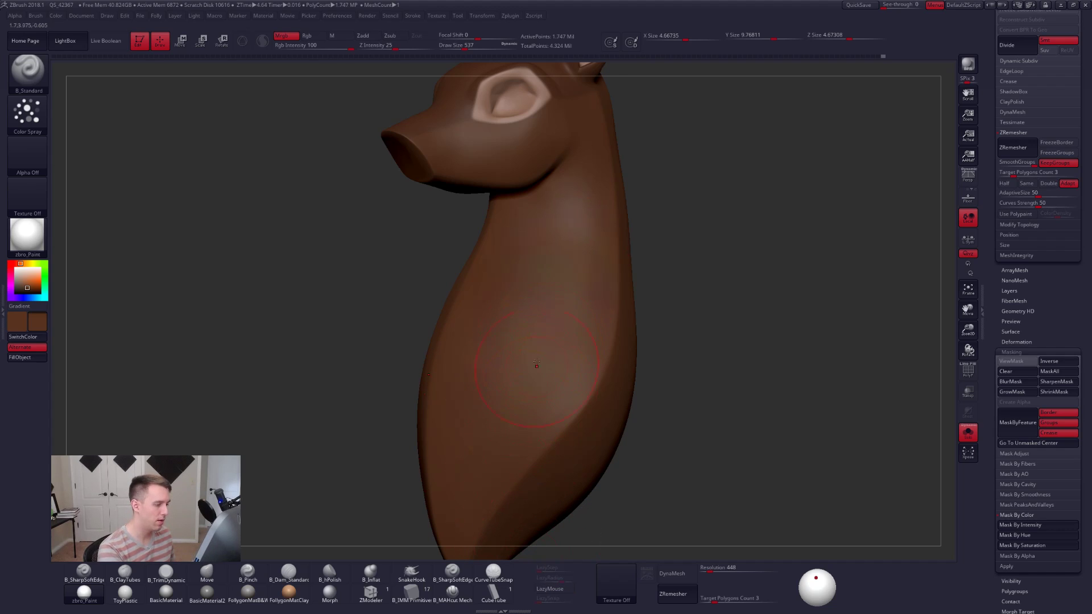
{"action": "key", "text": "space"}
{"action": "left_click", "coordinate": [549, 307]}
{"action": "right_click_drag", "start_coordinate": [571, 328], "coordinate": [555, 313], "text": "alt"}
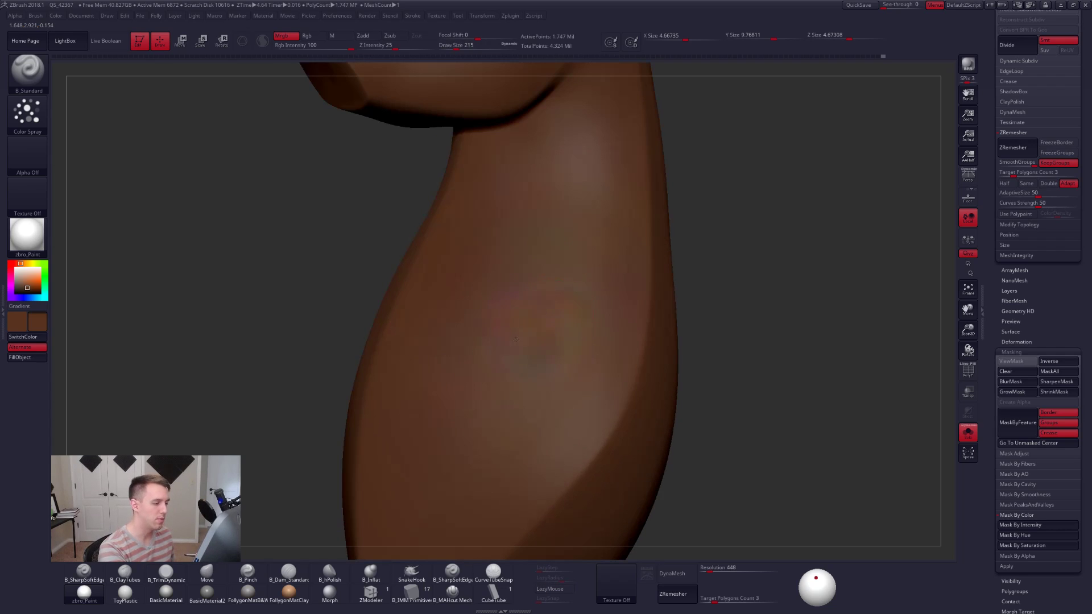
{"action": "mouse_move", "coordinate": [539, 380]}
{"action": "left_mouse_down"}
{"action": "mouse_move", "coordinate": [588, 282]}
{"action": "mouse_move", "coordinate": [577, 284]}
{"action": "left_mouse_up"}
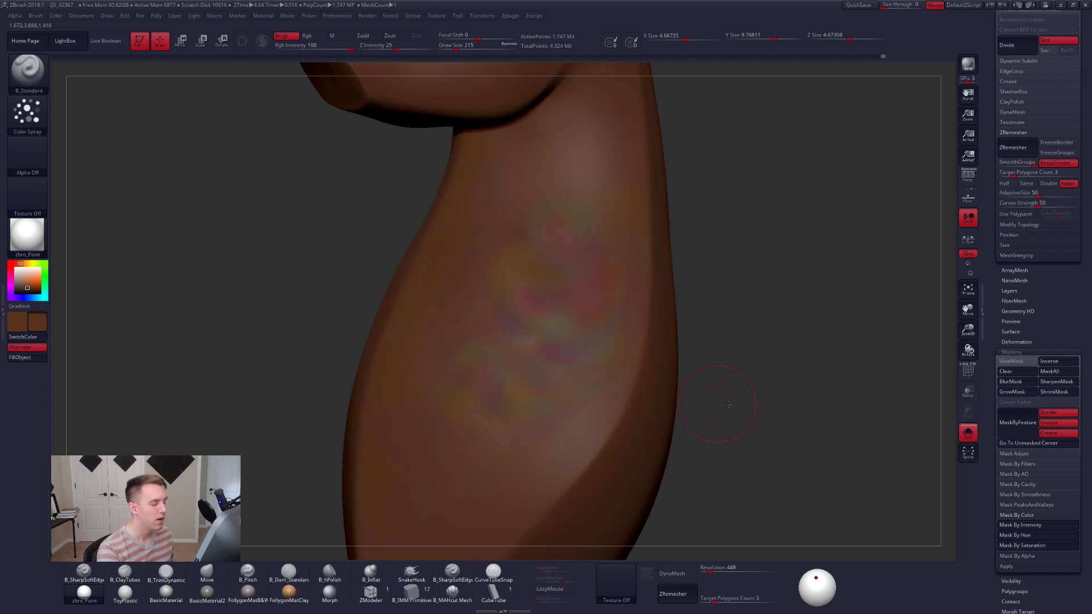
{"action": "right_click_drag", "start_coordinate": [720, 403], "coordinate": [747, 398], "text": "alt"}
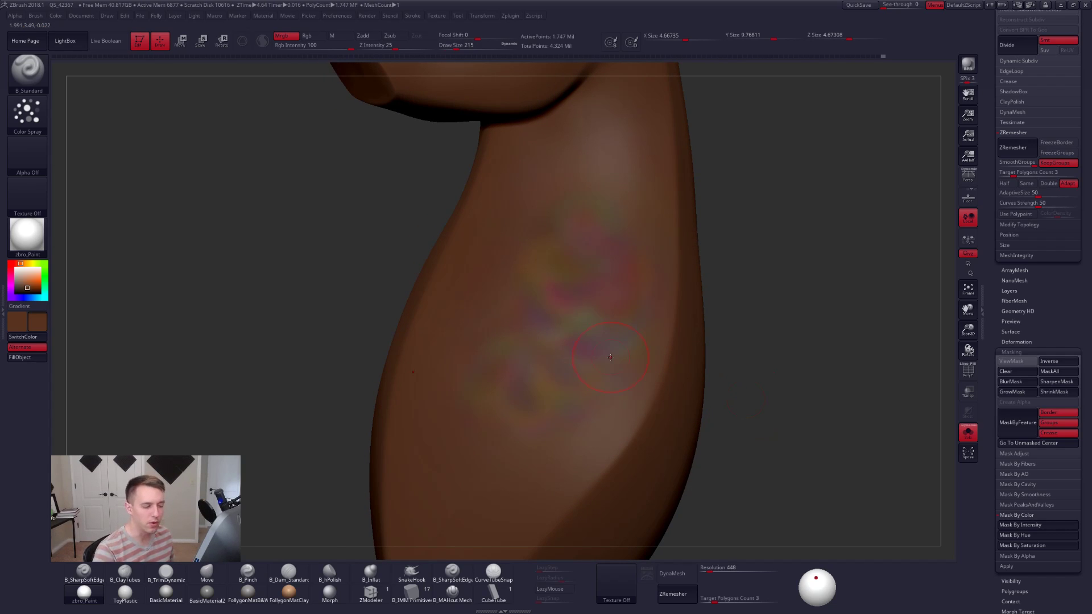
{"action": "key", "text": "ctrl+z"}
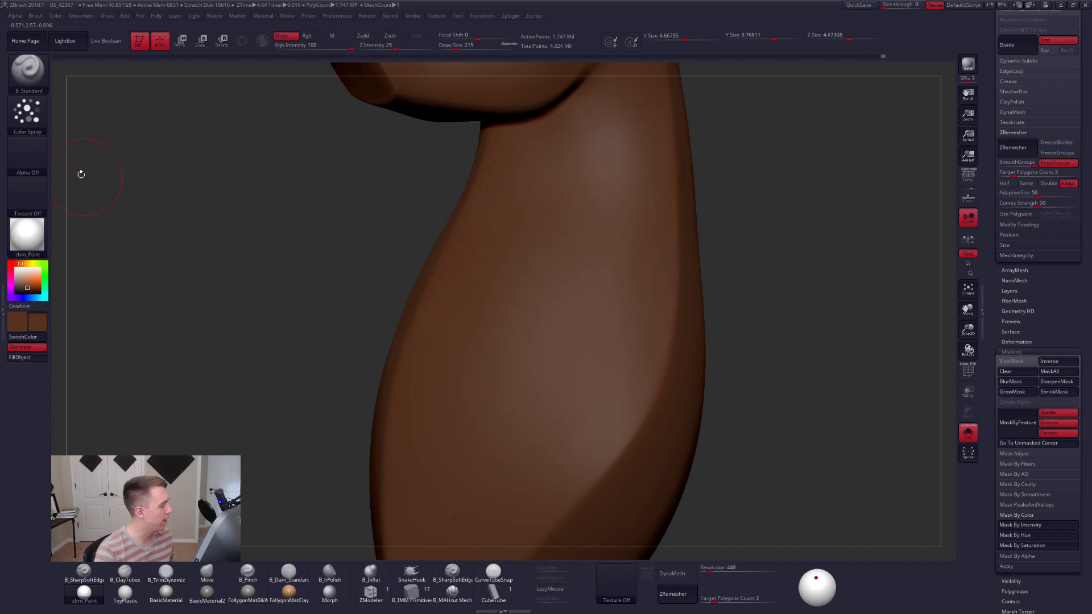
Load Alpha 07 and try the Color Spray stroke on the neck at draw sizes 239 and 265.
{"action": "left_click", "coordinate": [27, 154]}
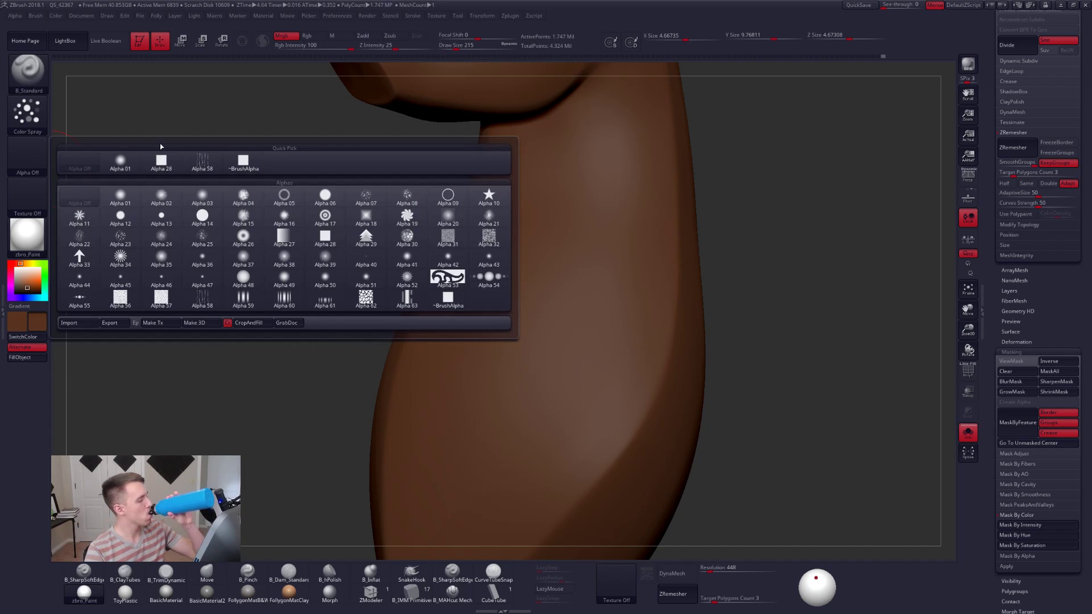
{"action": "left_click", "coordinate": [357, 200]}
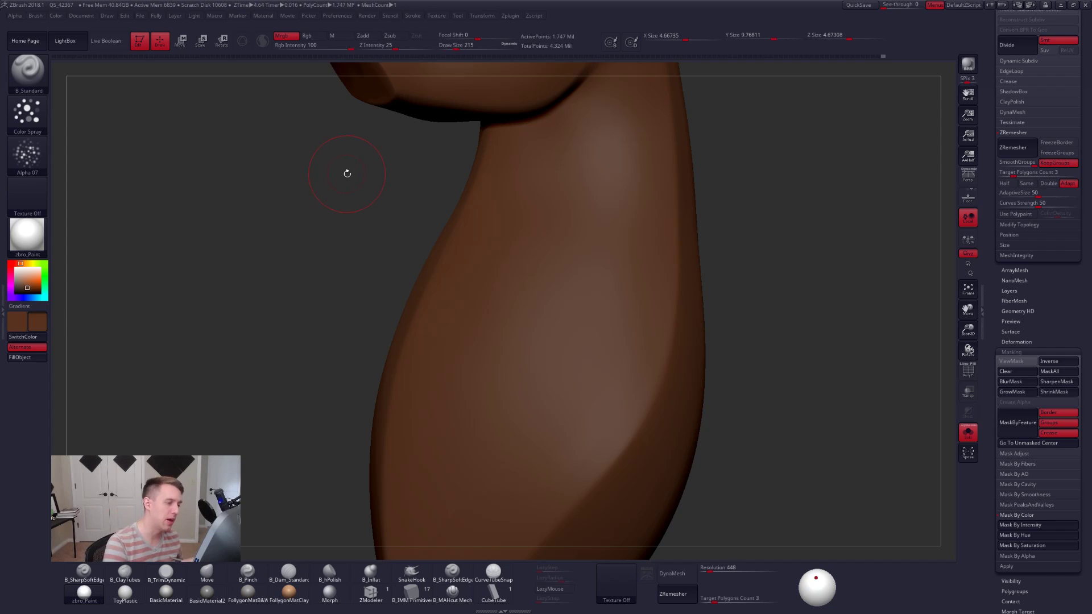
{"action": "key", "text": "space"}
{"action": "left_click_drag", "start_coordinate": [569, 277], "coordinate": [571, 277]}
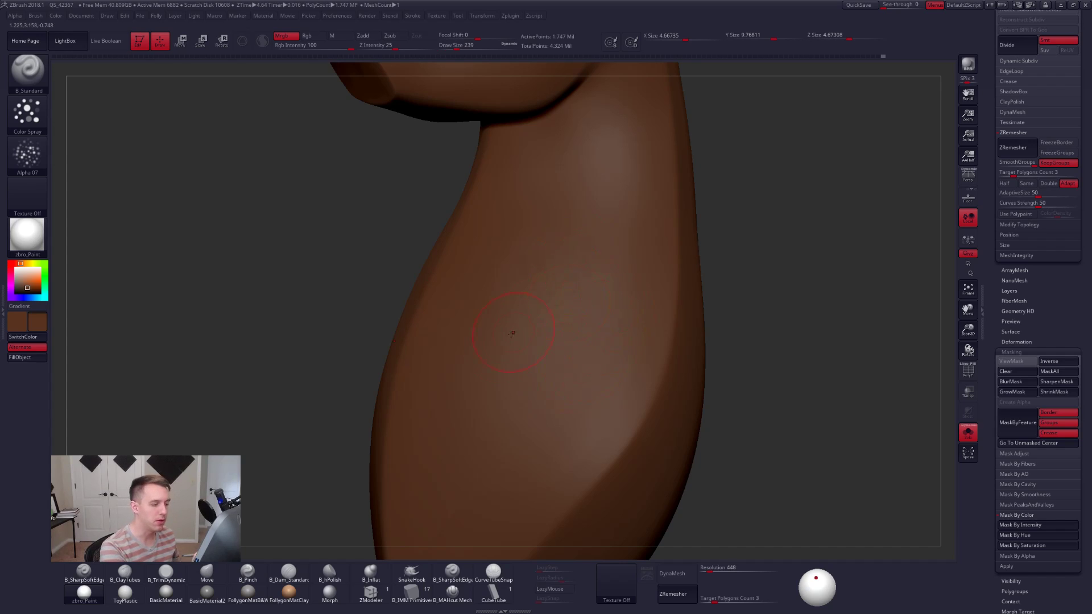
{"action": "key", "text": "ctrl+z"}
{"action": "key", "text": "space"}
{"action": "left_click_drag", "start_coordinate": [576, 316], "coordinate": [580, 317]}
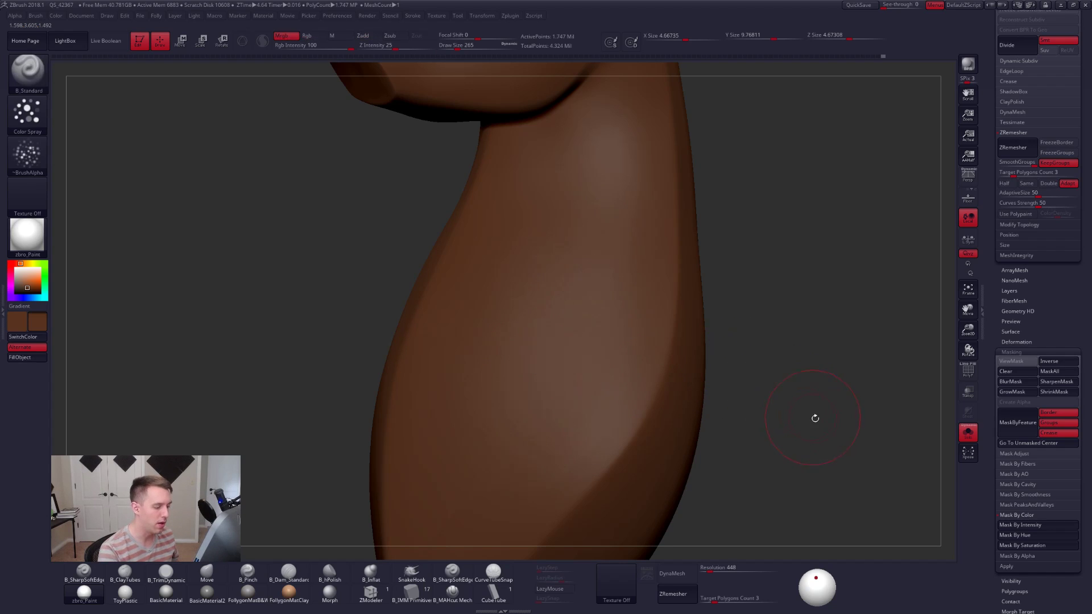
Show the full stag, remove the brush alpha and set the stroke to FreeHand.
{"action": "left_click_drag", "start_coordinate": [813, 419], "coordinate": [707, 416], "text": "alt"}
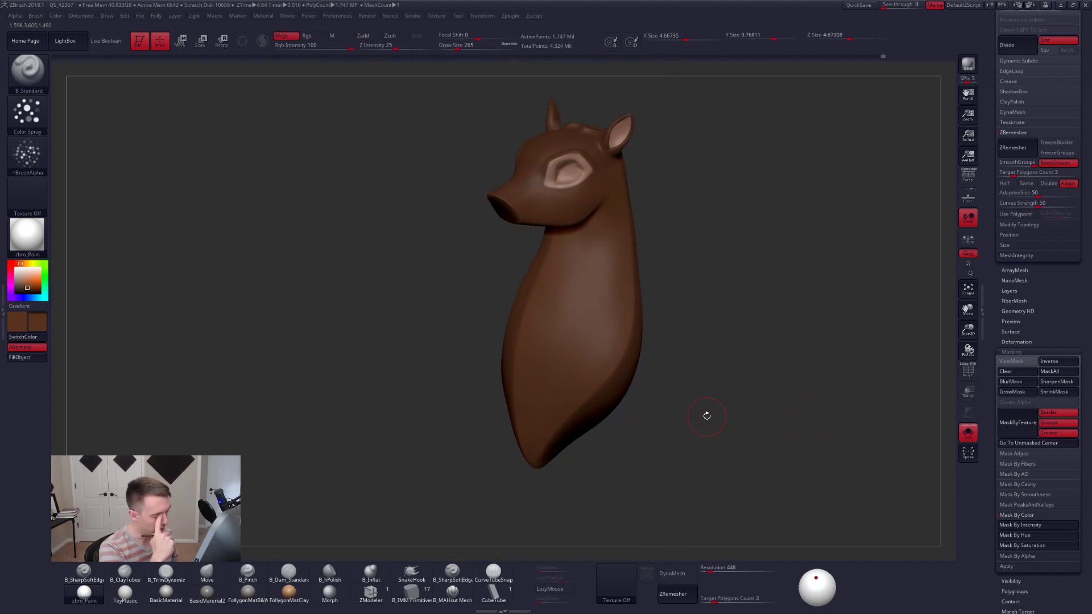
{"action": "key", "text": "alt+s"}
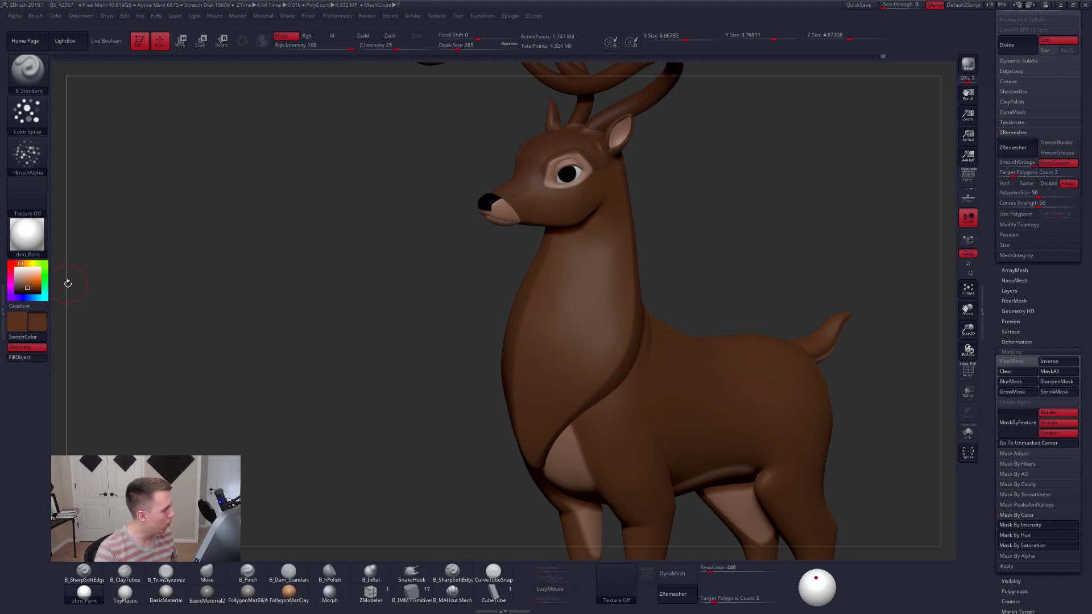
{"action": "left_click", "coordinate": [27, 154]}
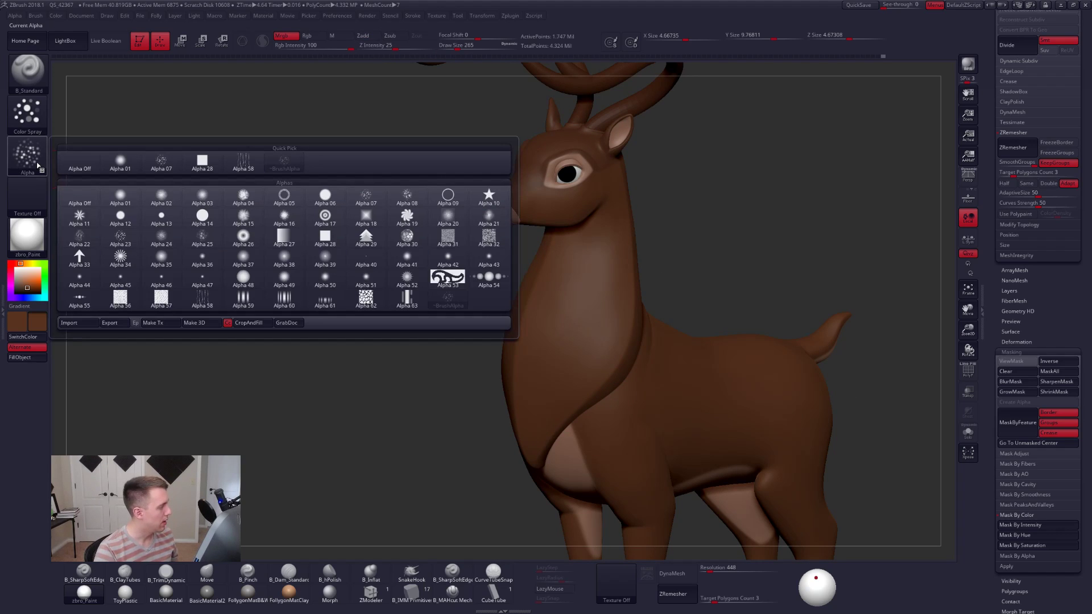
{"action": "left_click", "coordinate": [72, 165]}
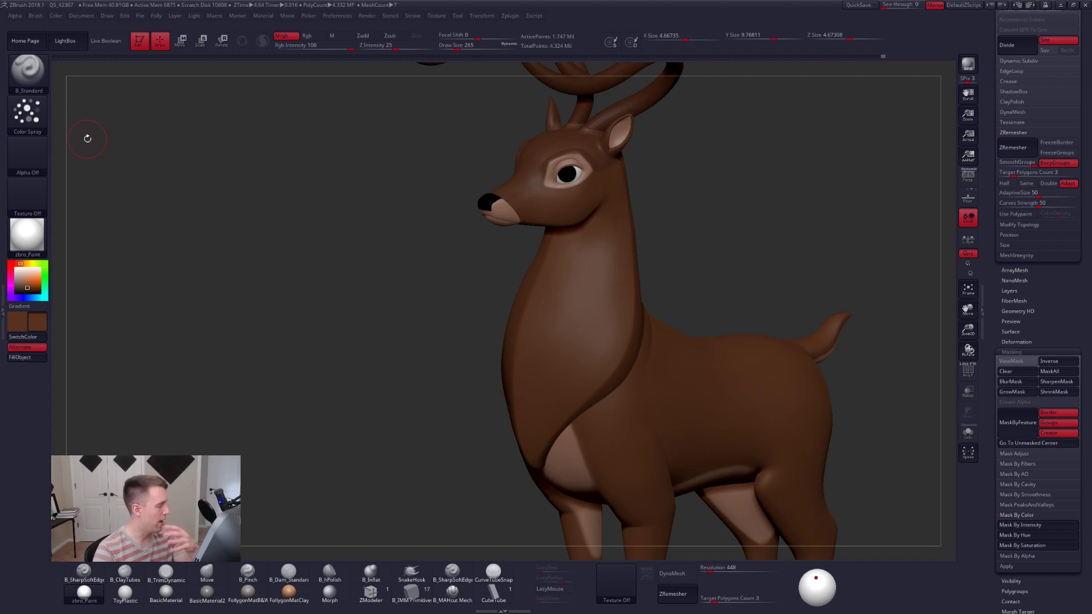
{"action": "left_click", "coordinate": [27, 114]}
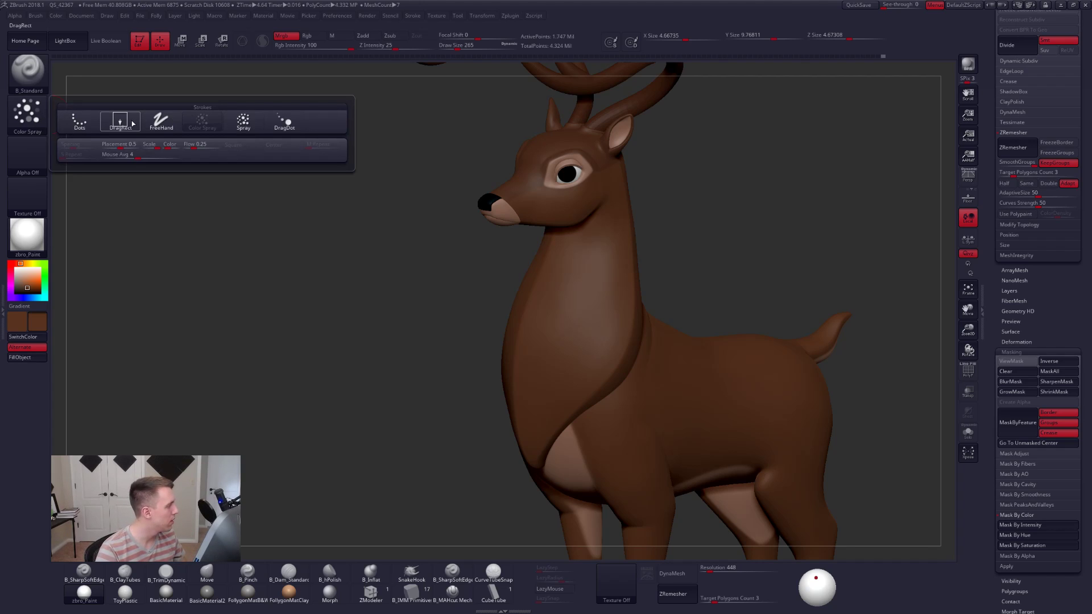
{"action": "left_click", "coordinate": [160, 120]}
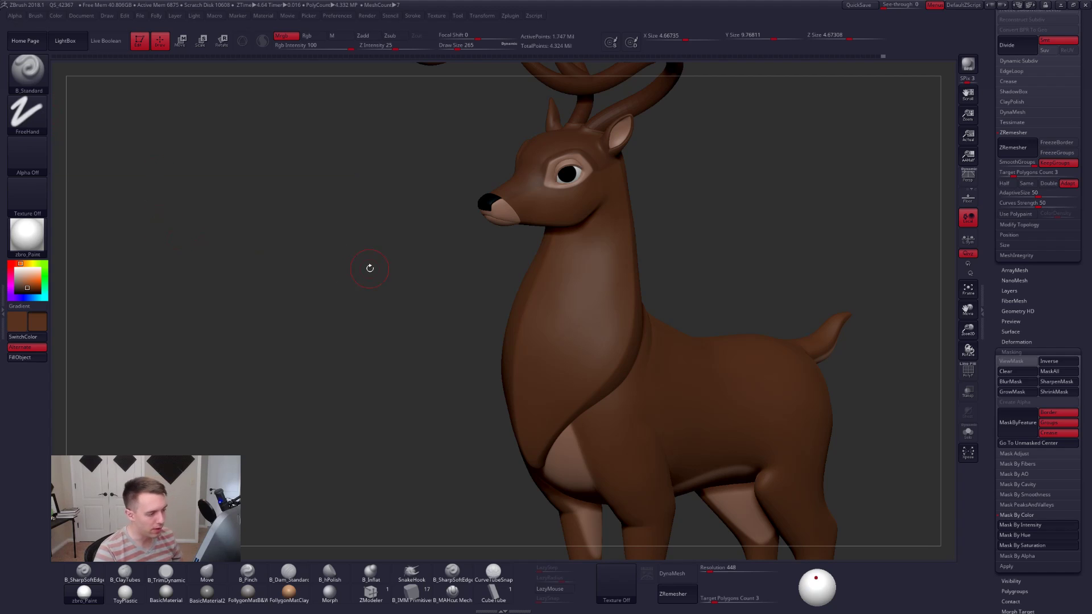
Turn on perspective, bring the subtool list into view and frame the whole stag in three-quarter view.
{"action": "key", "text": "f"}
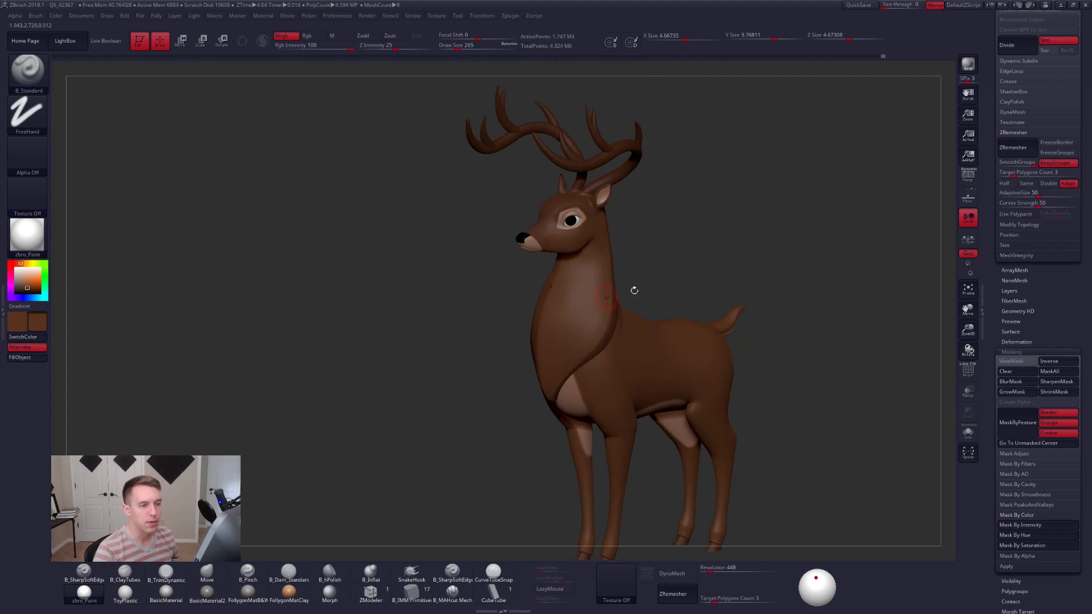
{"action": "left_click", "coordinate": [968, 177]}
{"action": "left_click_drag", "start_coordinate": [989, 181], "coordinate": [989, 327]}
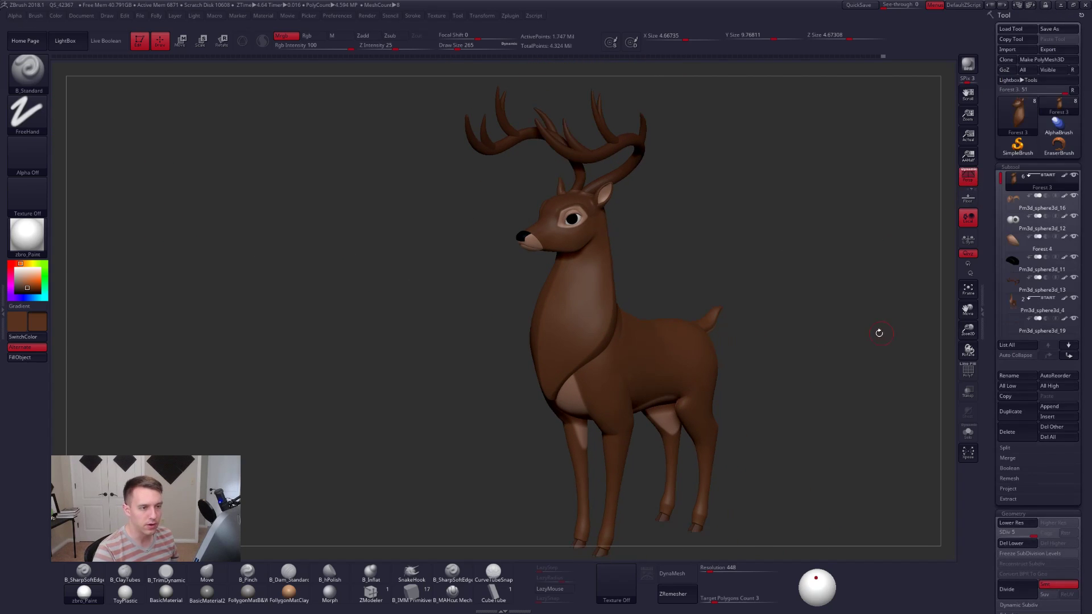
{"action": "mouse_move", "coordinate": [878, 331]}
{"action": "left_mouse_down"}
{"action": "mouse_move", "coordinate": [796, 336]}
{"action": "mouse_move", "coordinate": [756, 308]}
{"action": "mouse_move", "coordinate": [639, 273]}
{"action": "mouse_move", "coordinate": [670, 285]}
{"action": "left_mouse_up"}
{"action": "key", "text": "f"}
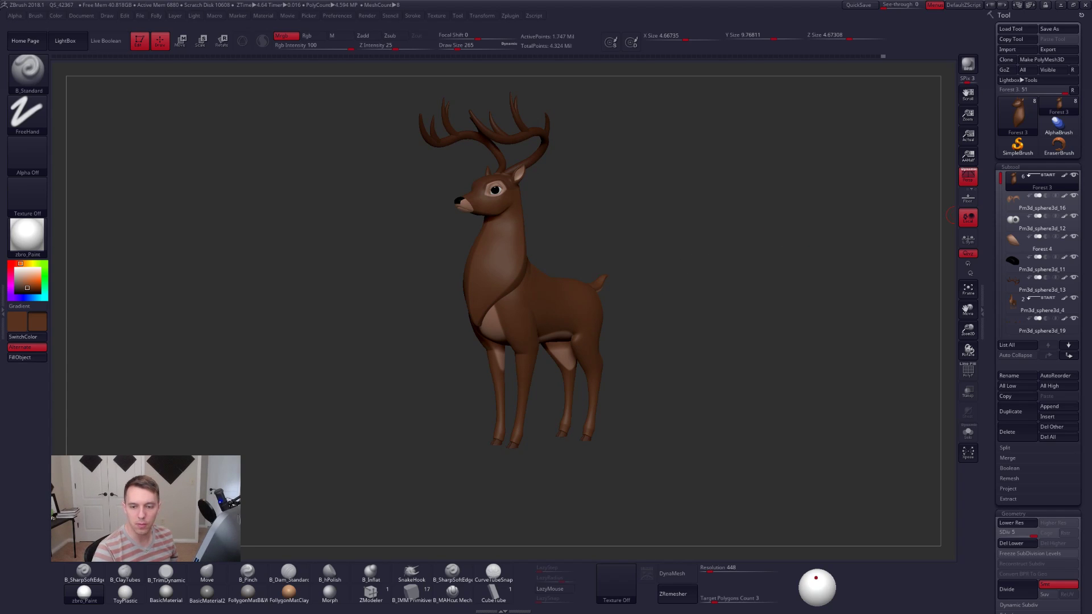
Bring up the stag-and-fawn reference photo and compare it with the sculpt through window see-through.
{"action": "key", "text": "alt+Tab"}
{"action": "right_click", "coordinate": [577, 321]}
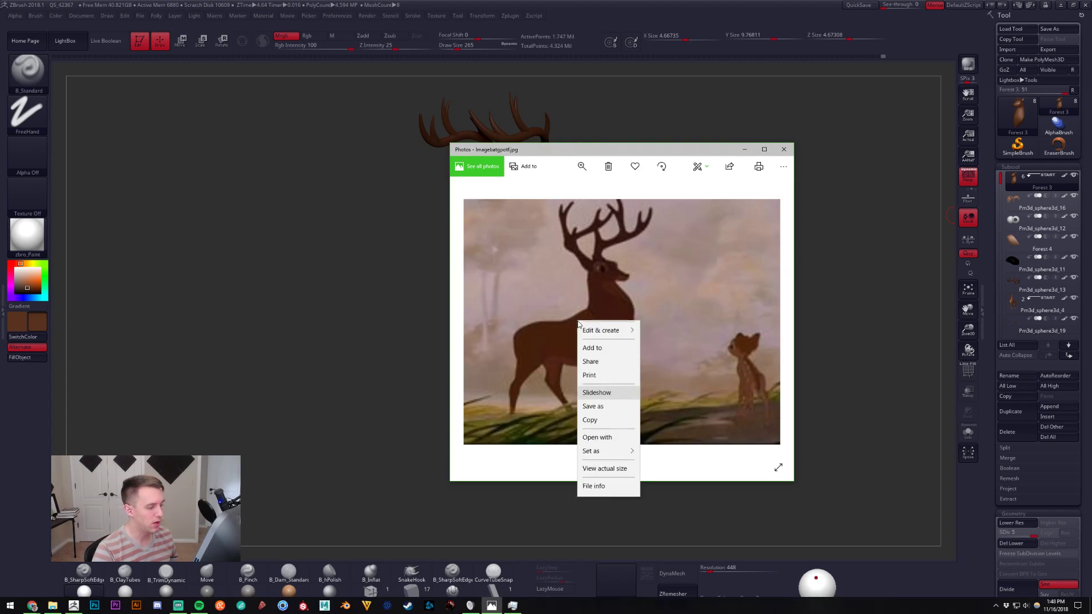
{"action": "left_click", "coordinate": [573, 303]}
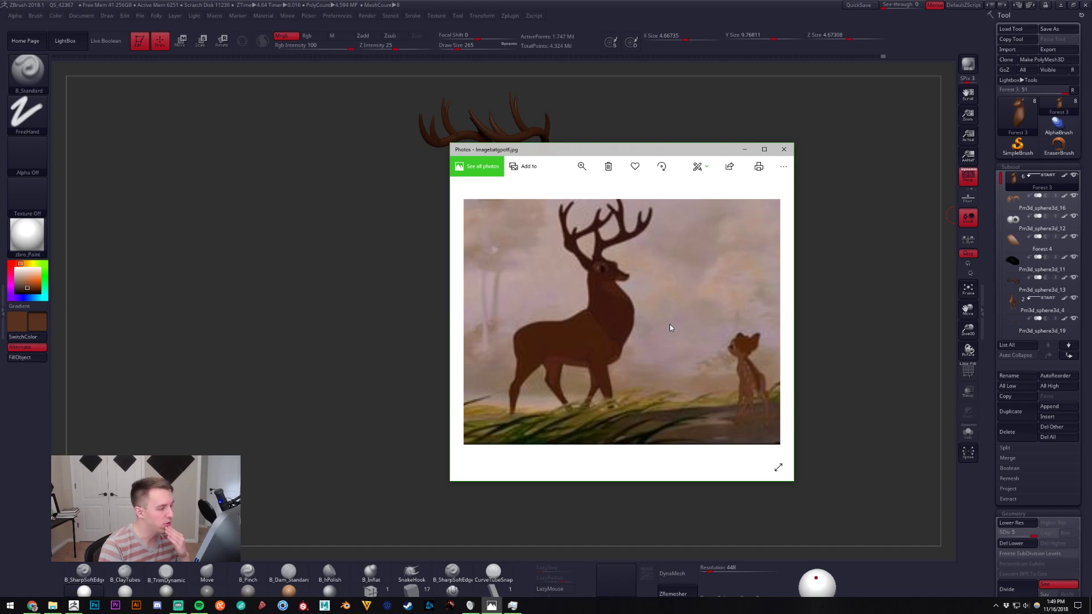
{"action": "left_click_drag", "start_coordinate": [616, 149], "coordinate": [572, 128]}
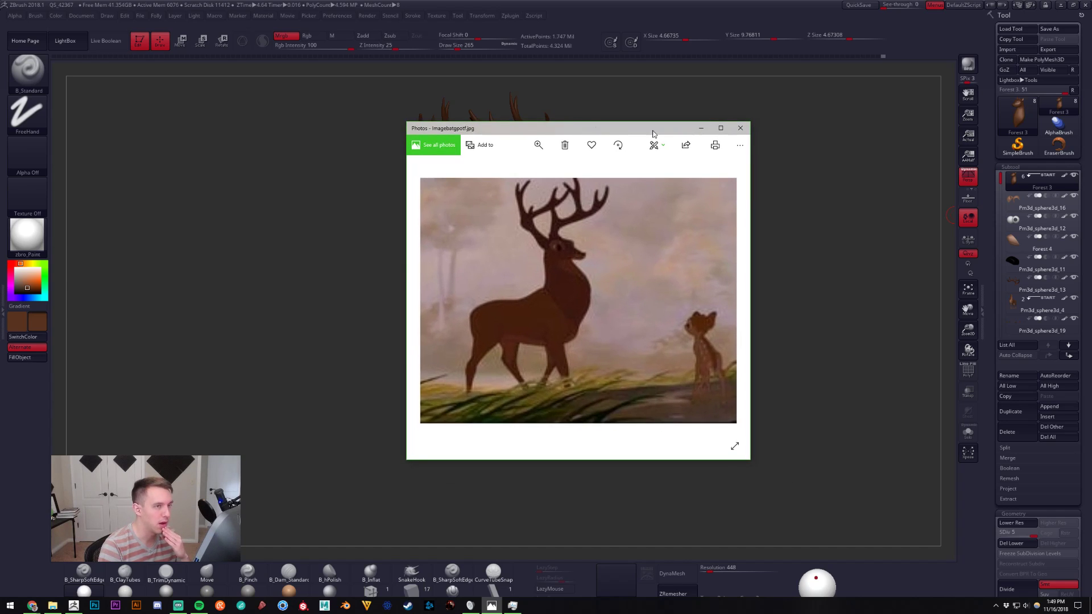
{"action": "left_click", "coordinate": [899, 126]}
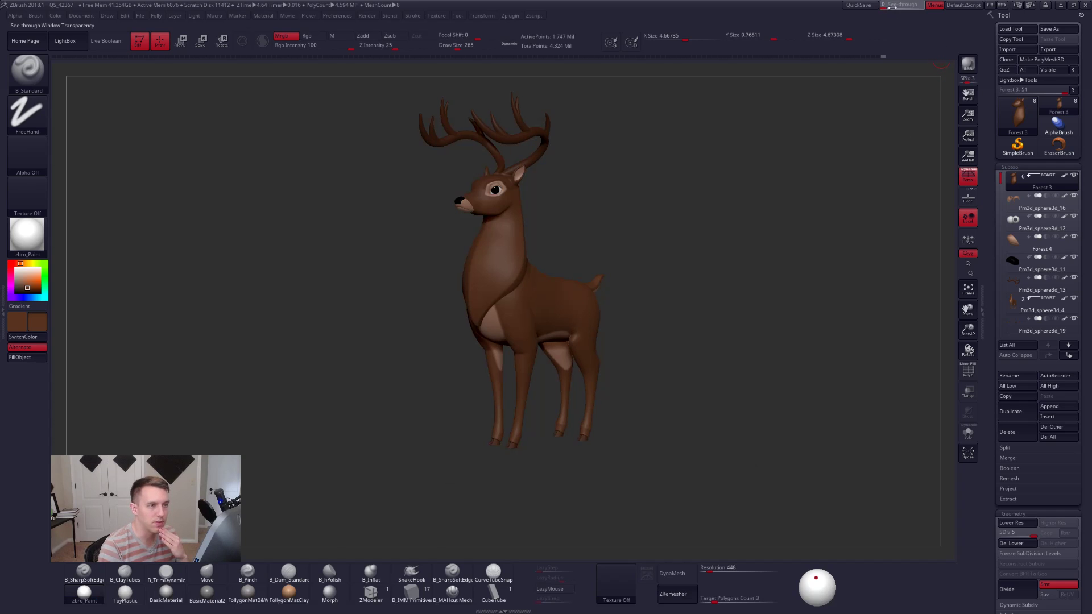
{"action": "left_click_drag", "start_coordinate": [890, 7], "coordinate": [897, 8]}
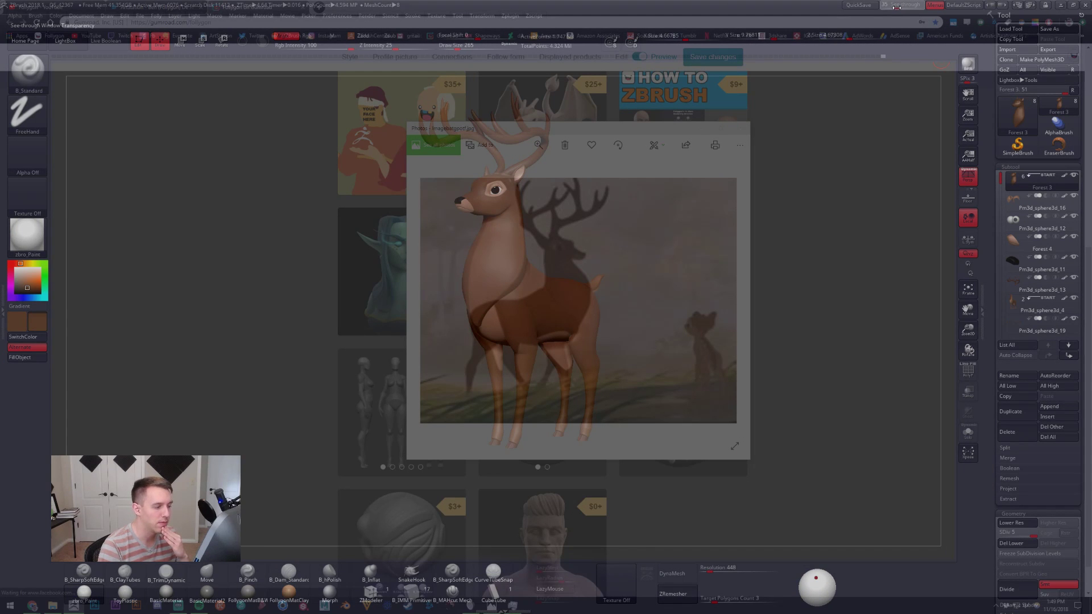
{"action": "left_click_drag", "start_coordinate": [896, 7], "coordinate": [880, 7]}
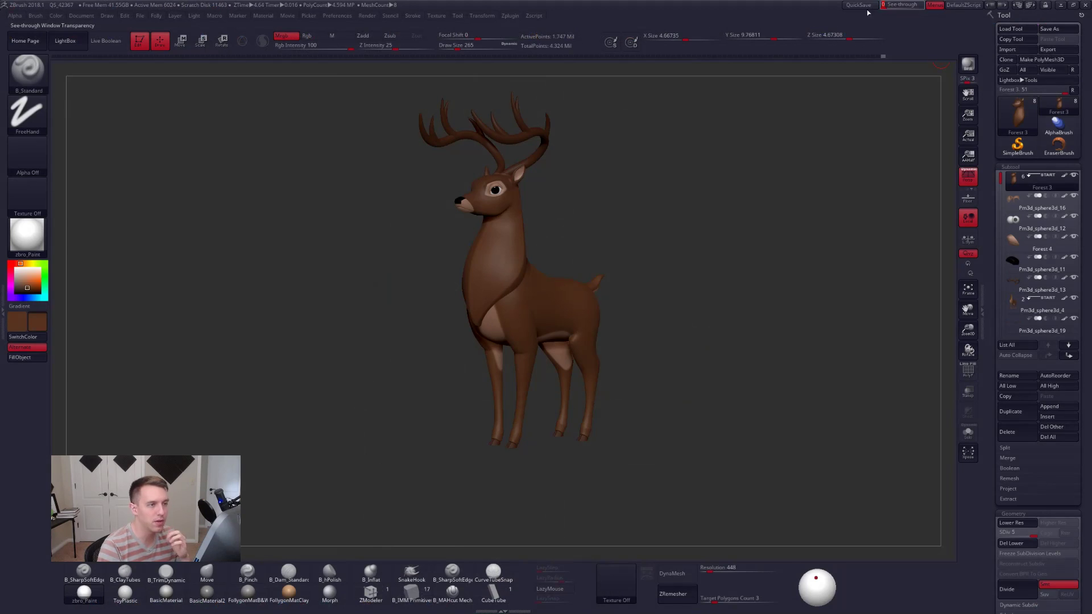
Display the Spotlight reference images and shift the deer head picture slightly.
{"action": "key", "text": "shift+z"}
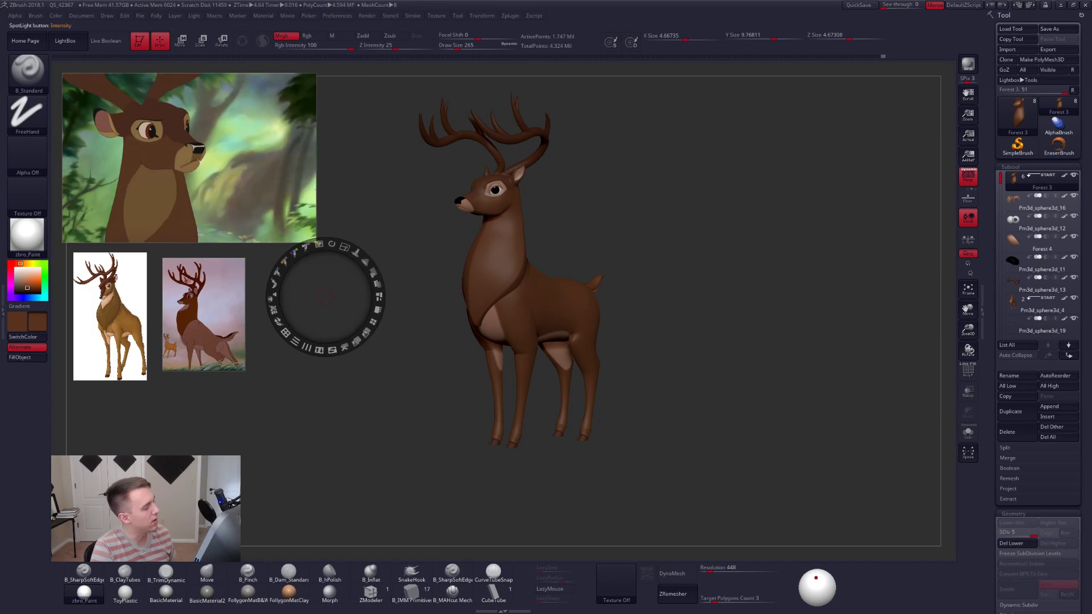
{"action": "mouse_move", "coordinate": [240, 172]}
{"action": "left_mouse_down"}
{"action": "mouse_move", "coordinate": [264, 177]}
{"action": "mouse_move", "coordinate": [246, 165]}
{"action": "left_mouse_up"}
{"action": "key", "text": "z"}
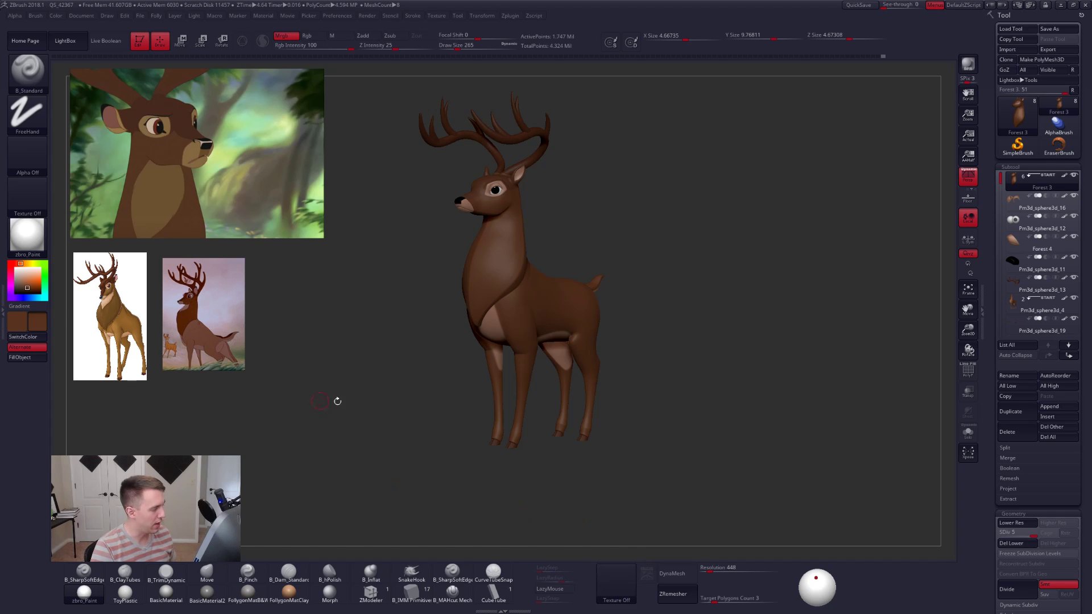
Import the stag-and-fawn picture as a texture, add it to Spotlight and close LightBox.
{"action": "left_click", "coordinate": [601, 583]}
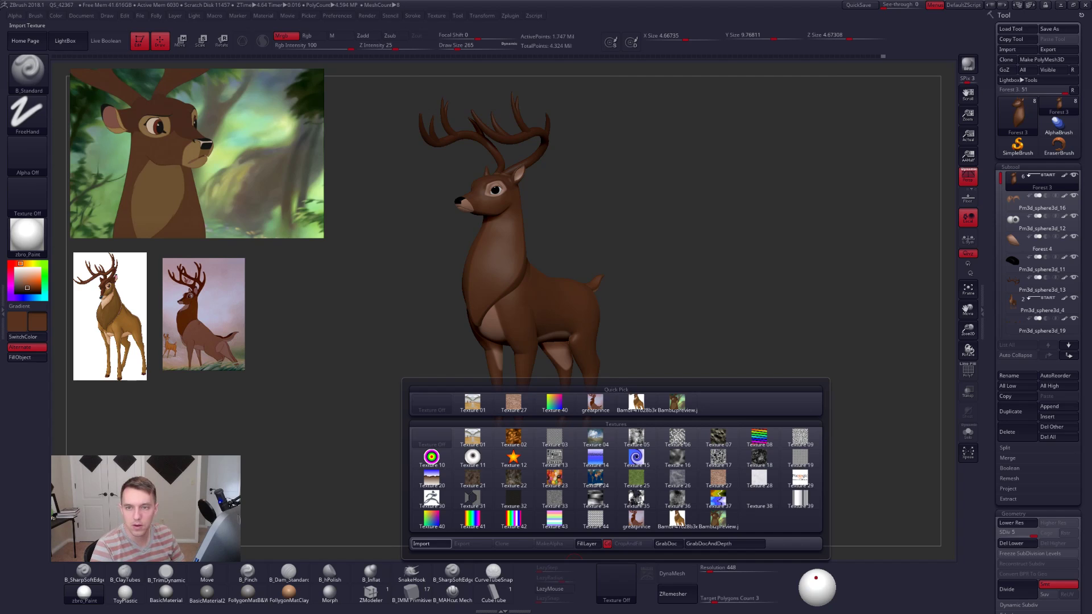
{"action": "left_click", "coordinate": [616, 583]}
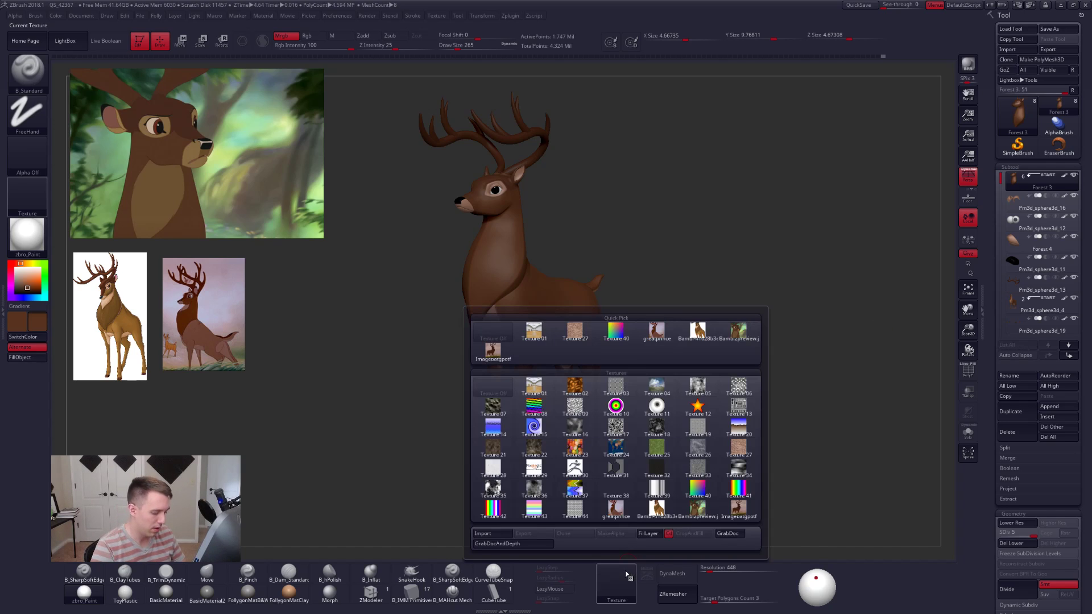
{"action": "left_click", "coordinate": [731, 514]}
{"action": "left_click", "coordinate": [647, 574]}
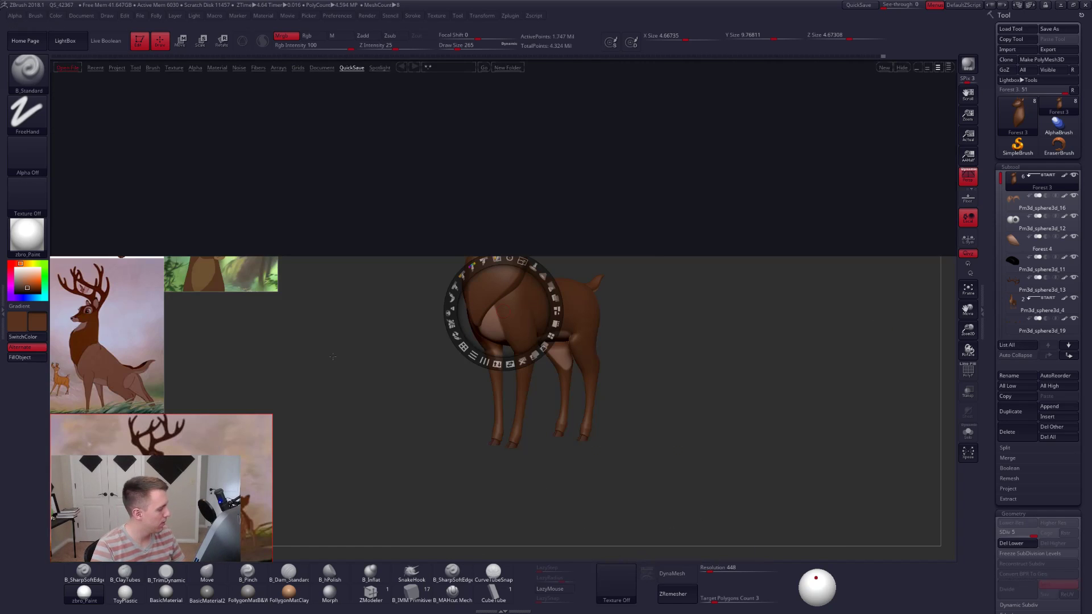
{"action": "key", "text": "comma"}
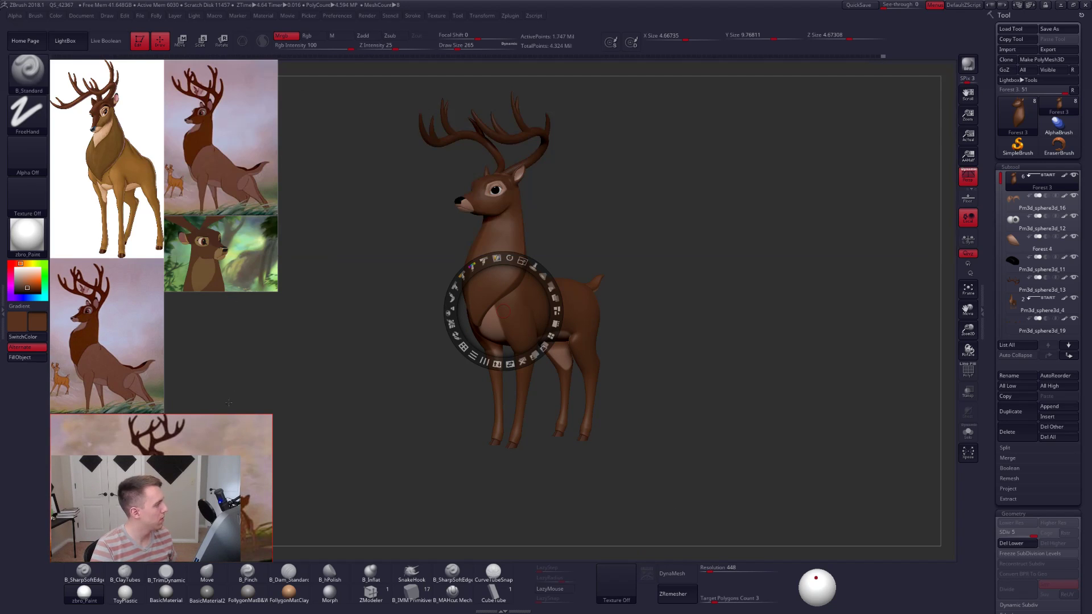
Leave only the stag-and-fawn picture in Spotlight and move it over the stag model.
{"action": "left_click_drag", "start_coordinate": [207, 432], "coordinate": [632, 246]}
{"action": "left_click_drag", "start_coordinate": [408, 161], "coordinate": [148, 313]}
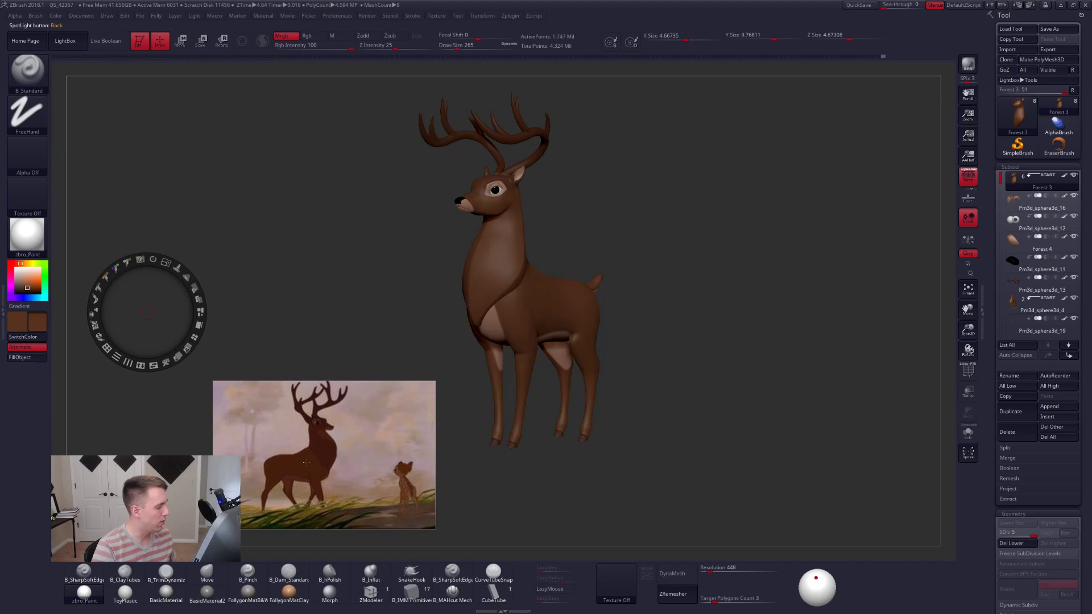
{"action": "left_click_drag", "start_coordinate": [306, 463], "coordinate": [526, 326]}
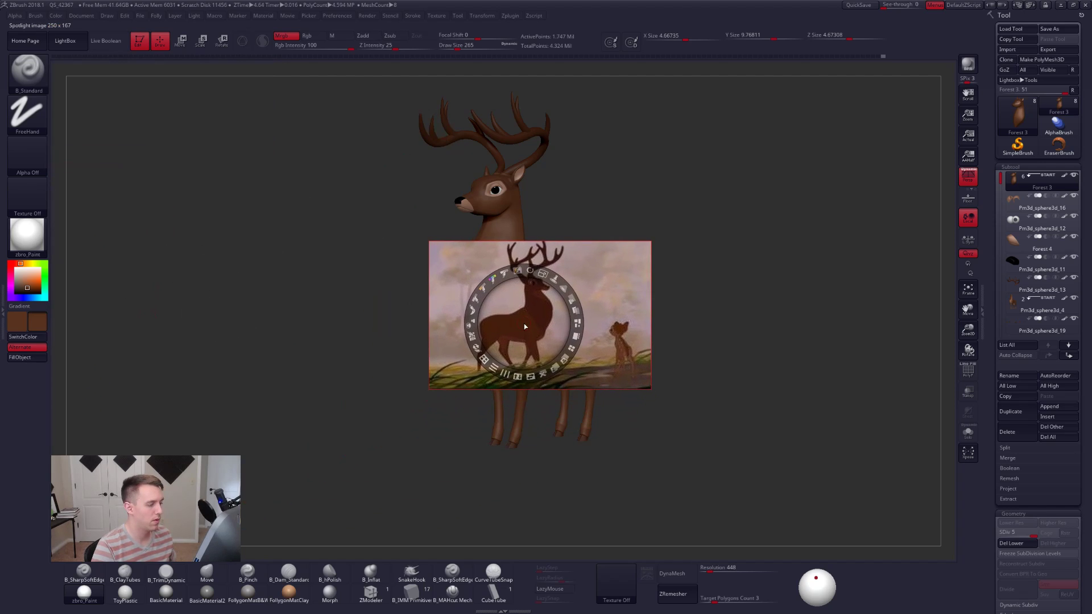
Turn the stag to a right-facing side profile and switch off perspective.
{"action": "key", "text": "shift+z"}
{"action": "left_click_drag", "start_coordinate": [626, 320], "coordinate": [732, 339]}
{"action": "key", "text": "shift+z"}
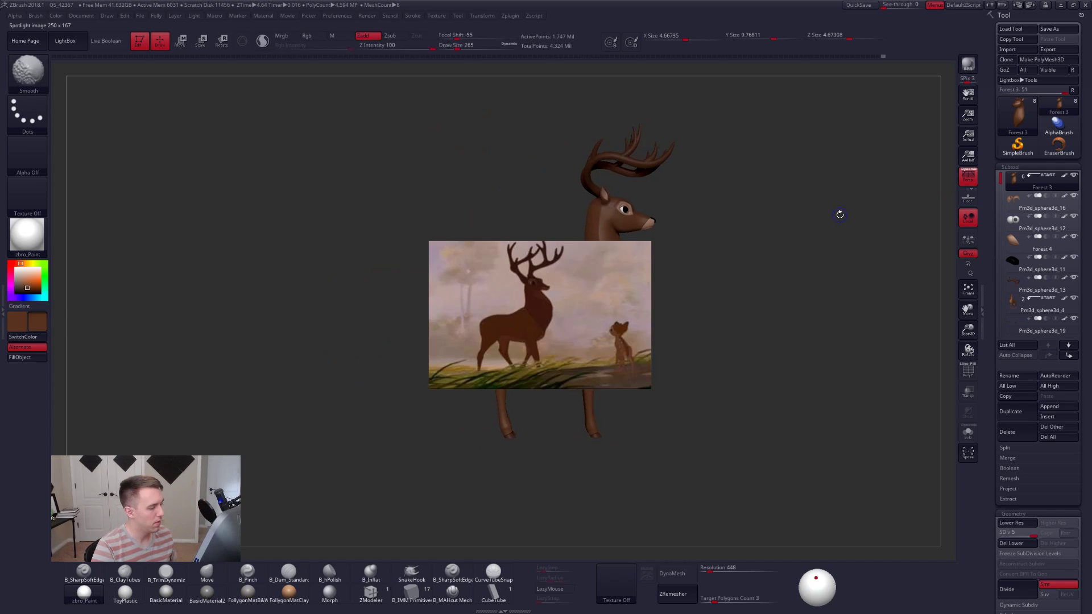
{"action": "key", "text": "shift+z"}
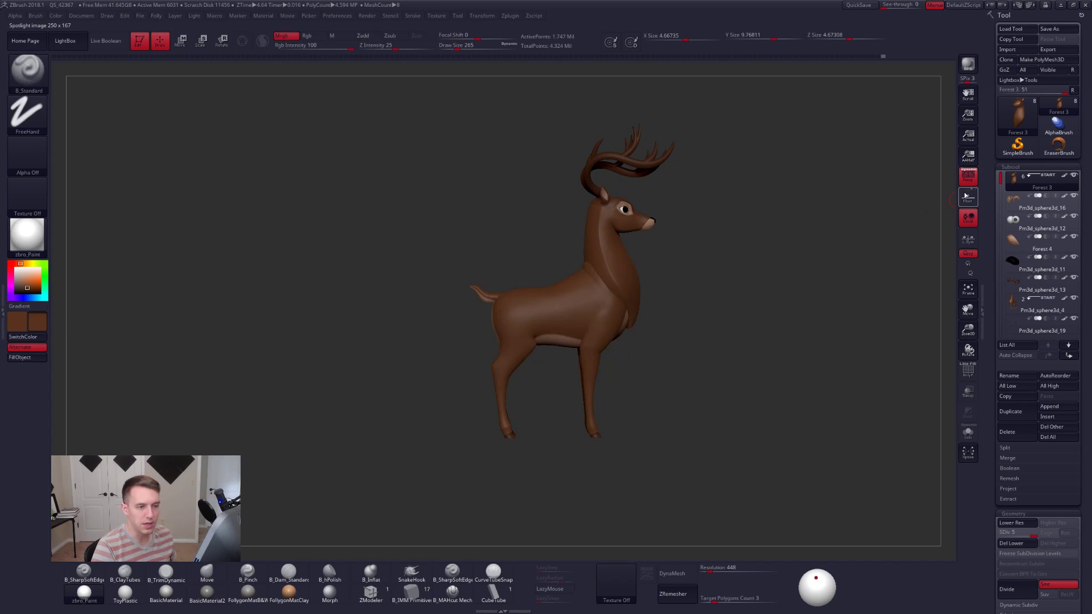
{"action": "key", "text": "p"}
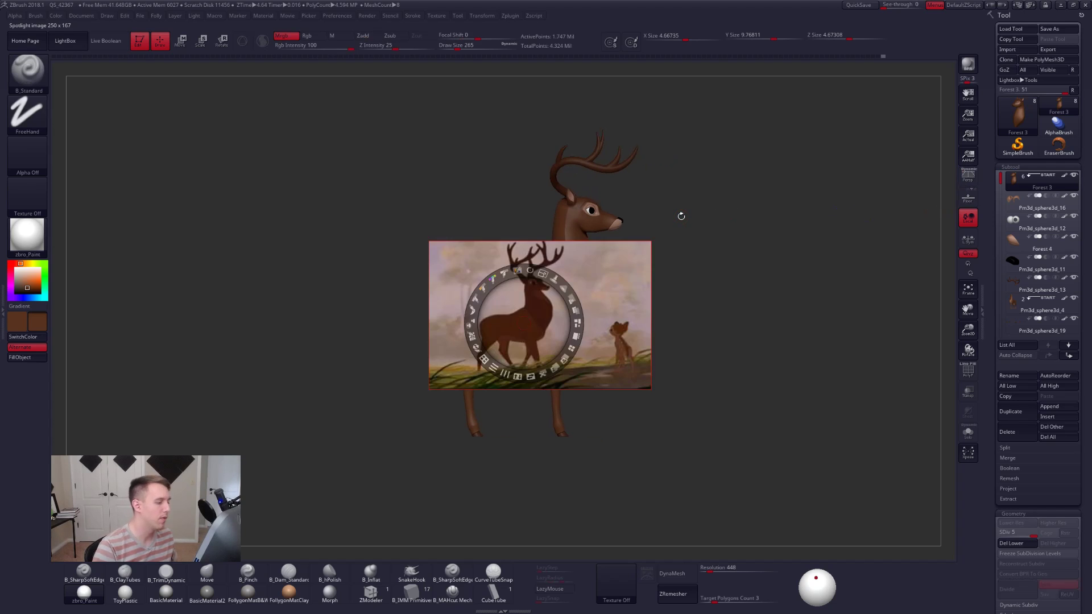
Enlarge the stag-and-fawn picture, make it semi-transparent and align it with the stag's side profile.
{"action": "key", "text": "shift+z"}
{"action": "left_click_drag", "start_coordinate": [544, 275], "coordinate": [516, 266]}
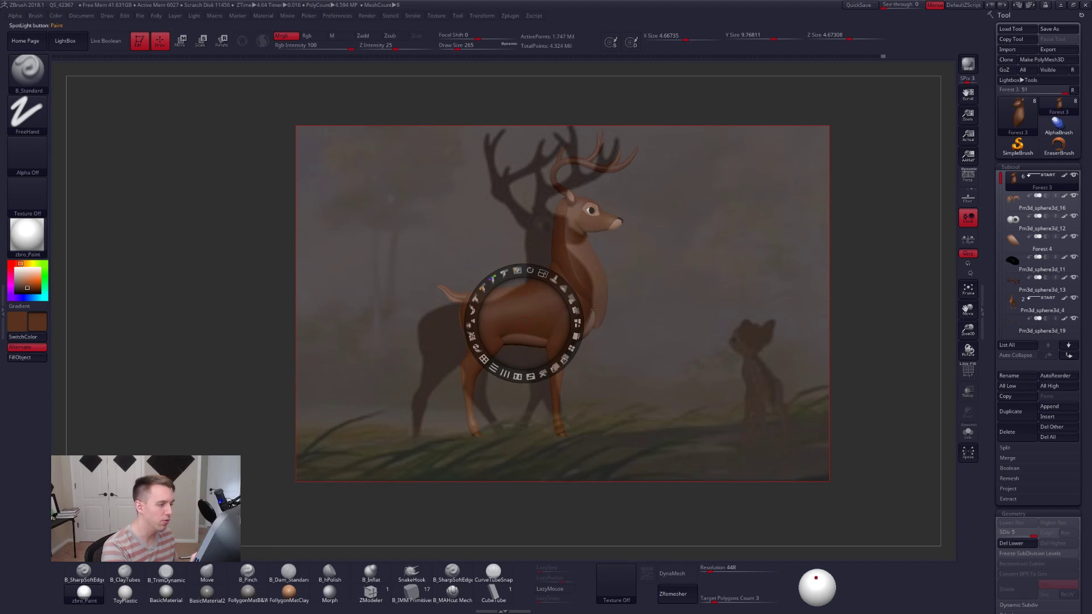
{"action": "left_click_drag", "start_coordinate": [632, 350], "coordinate": [633, 339]}
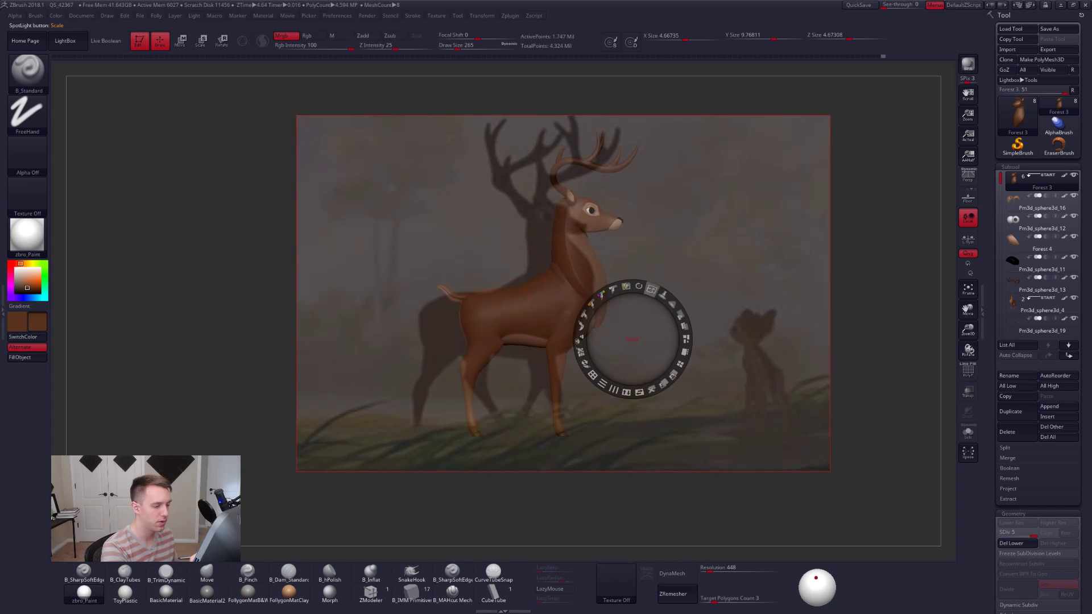
{"action": "left_click_drag", "start_coordinate": [650, 289], "coordinate": [659, 292]}
{"action": "left_click_drag", "start_coordinate": [656, 330], "coordinate": [630, 332]}
{"action": "key", "text": "shift+z"}
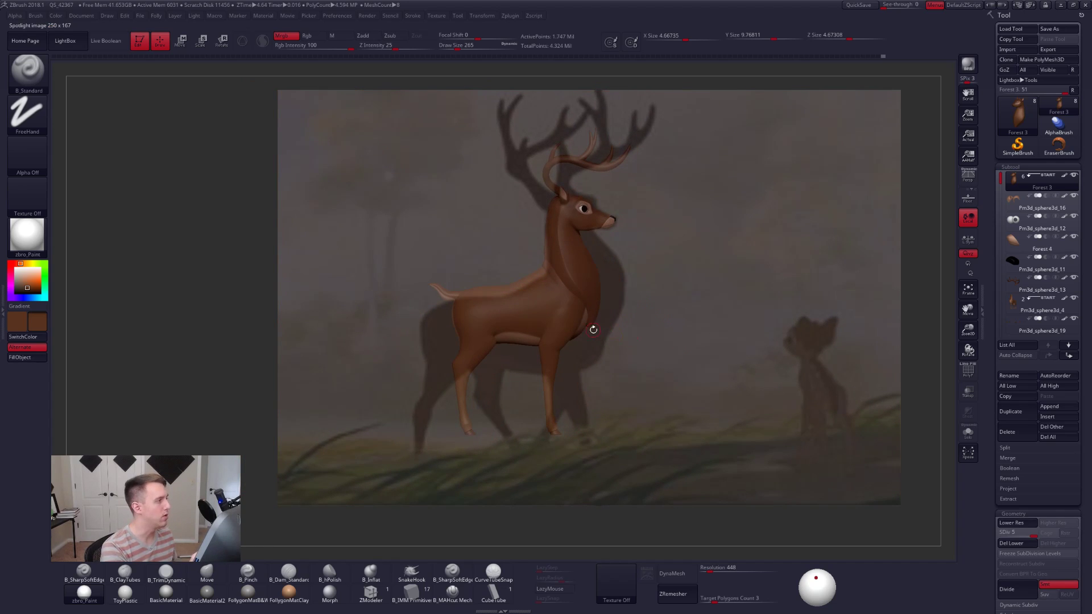
Show the movie timeline and store the side view, fitted to the reference, as a keyframe at about 15 seconds.
{"action": "left_click", "coordinate": [287, 17]}
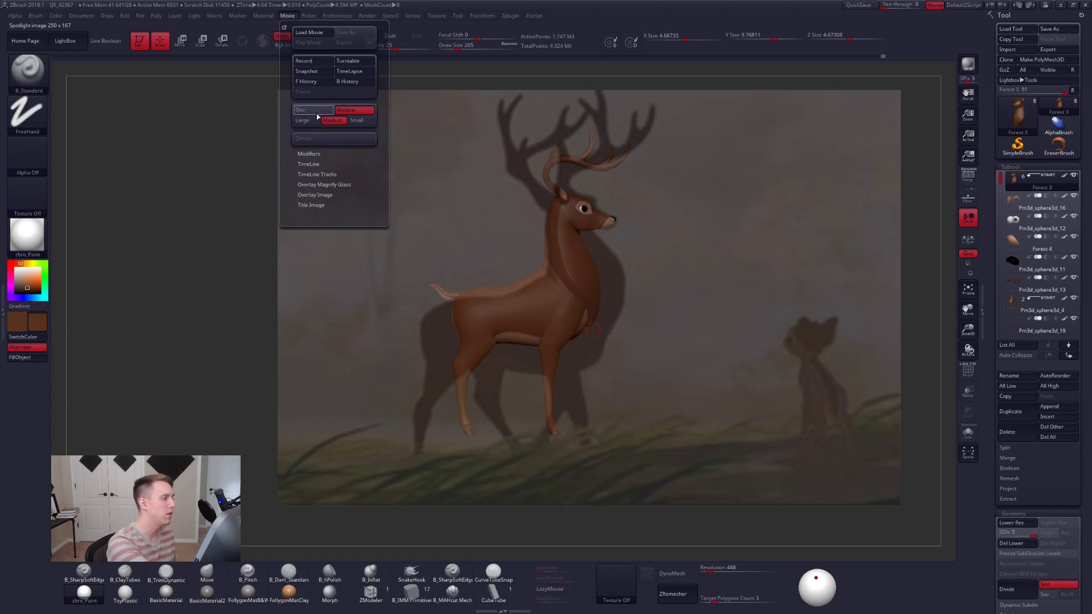
{"action": "left_click", "coordinate": [310, 164]}
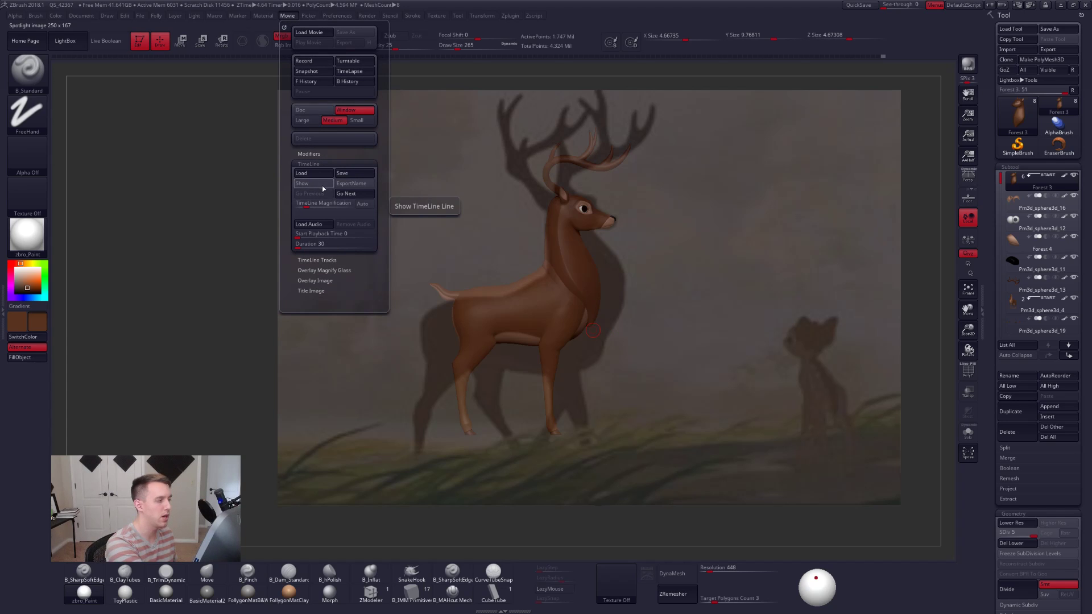
{"action": "left_click", "coordinate": [322, 187]}
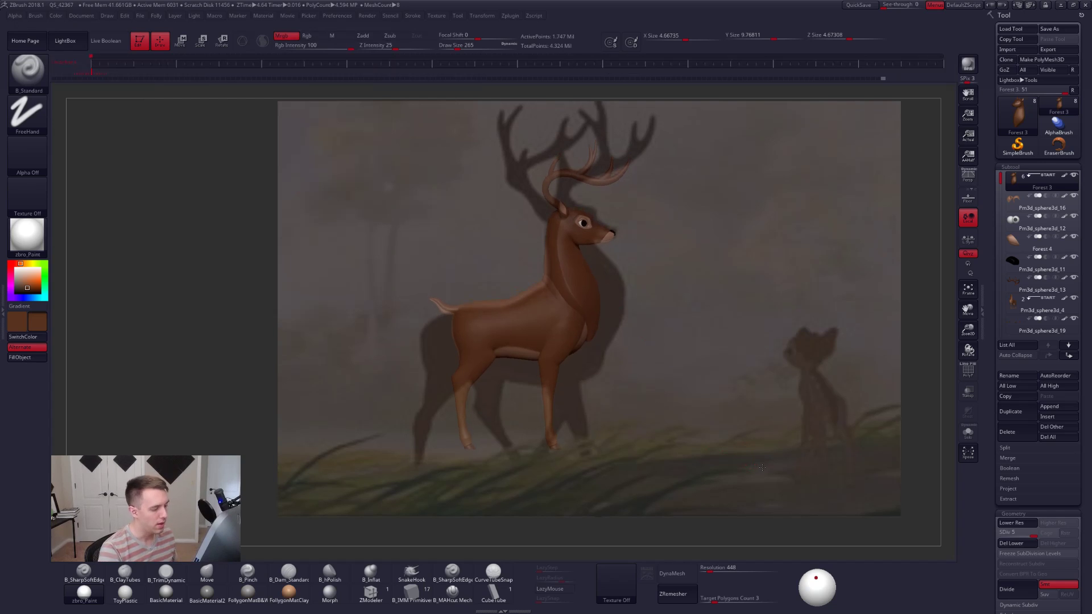
{"action": "left_click_drag", "start_coordinate": [762, 468], "coordinate": [746, 486]}
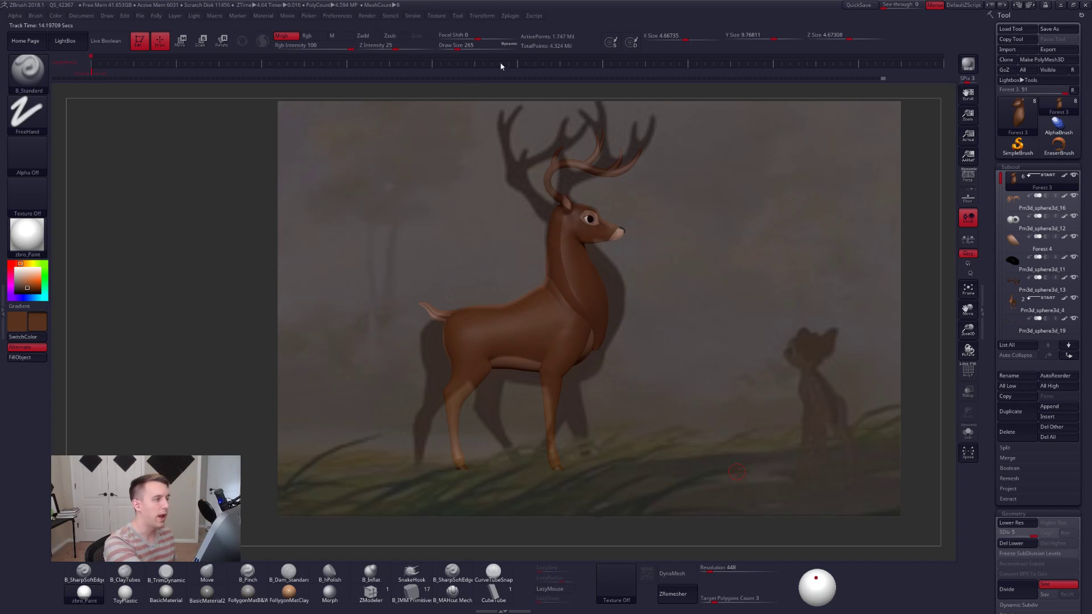
{"action": "left_click", "coordinate": [517, 64]}
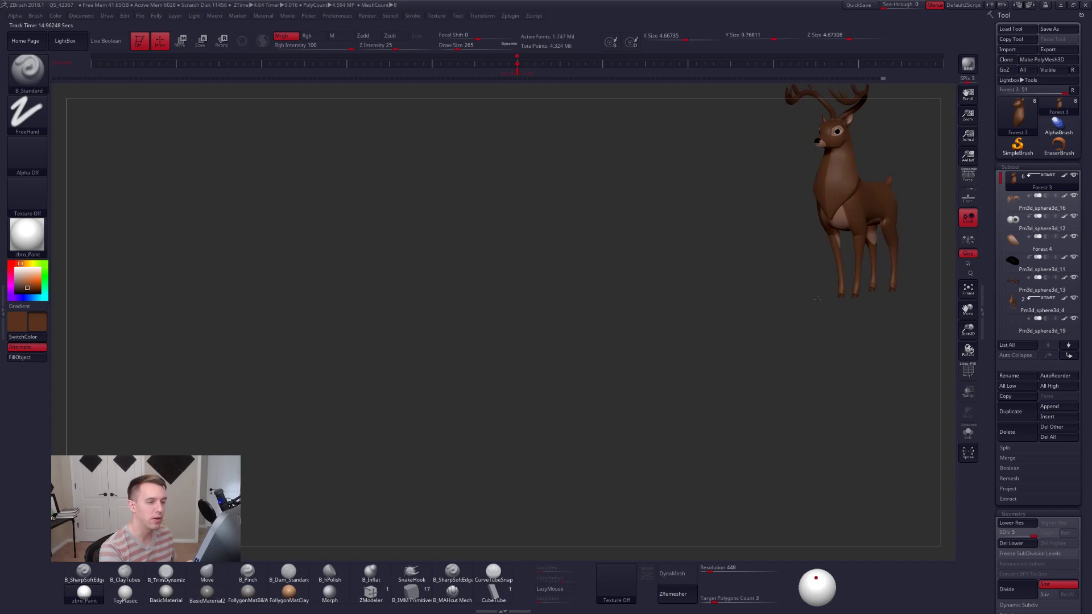
Check the stored keyframe by orbiting the stag away and recalling the side view from the timeline.
{"action": "left_click", "coordinate": [517, 69]}
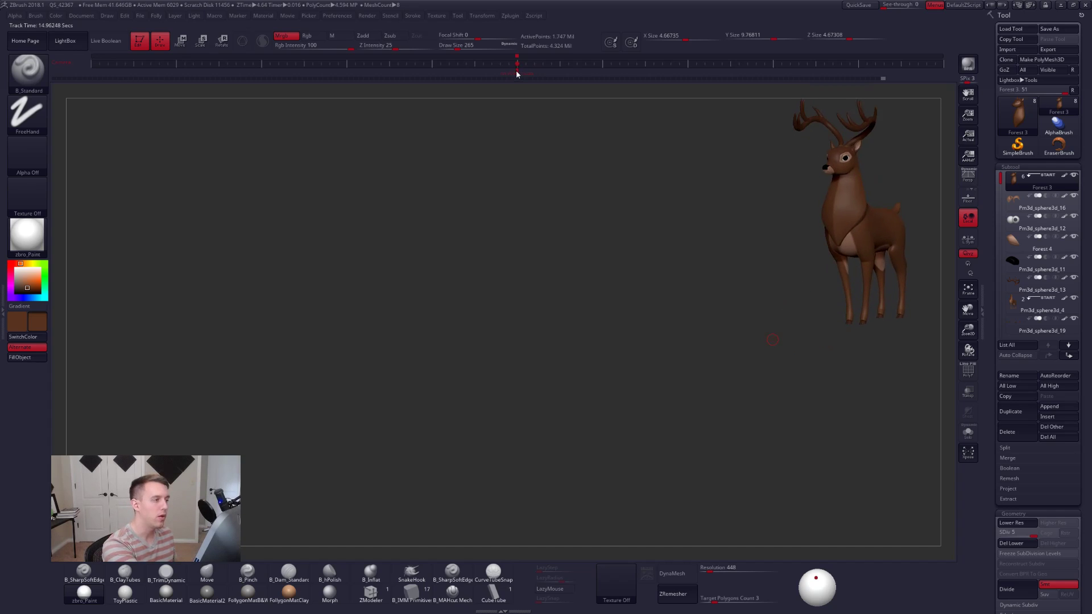
{"action": "left_click", "coordinate": [521, 73]}
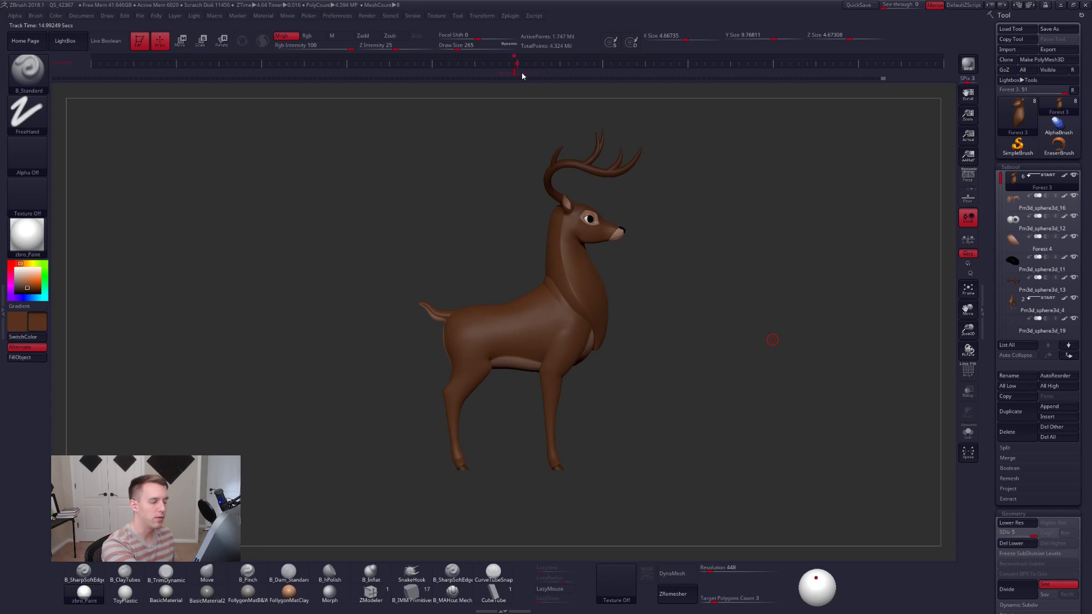
{"action": "left_click_drag", "start_coordinate": [677, 298], "coordinate": [855, 326]}
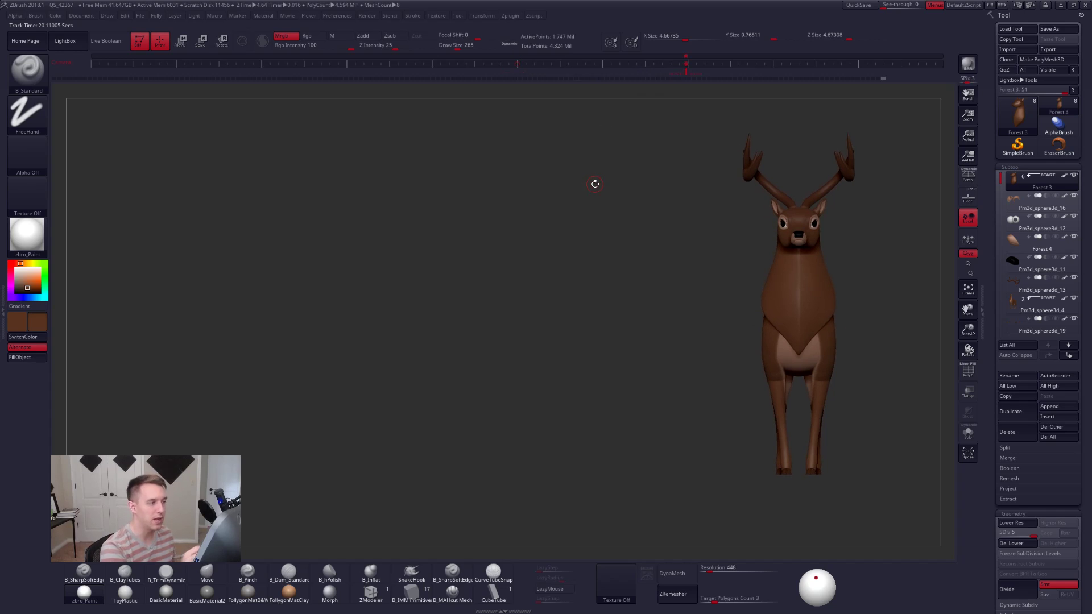
{"action": "mouse_move", "coordinate": [687, 75]}
{"action": "left_mouse_down"}
{"action": "mouse_move", "coordinate": [507, 86]}
{"action": "mouse_move", "coordinate": [649, 86]}
{"action": "mouse_move", "coordinate": [509, 81]}
{"action": "left_mouse_up"}
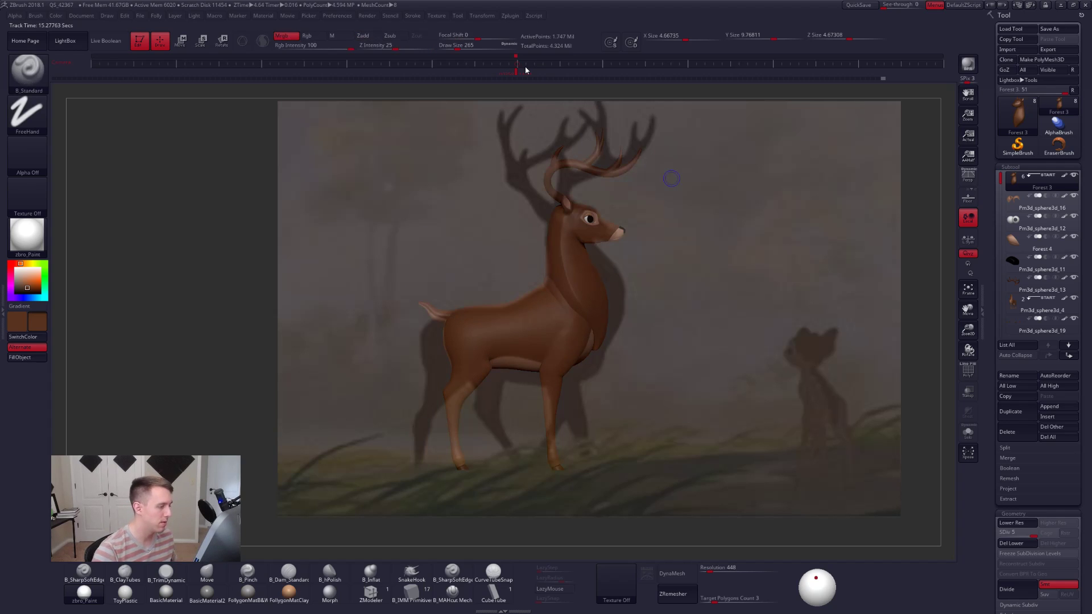
Hide the reference overlay and create a low-resolution TPoseMesh of the whole stag.
{"action": "key", "text": "shift+z"}
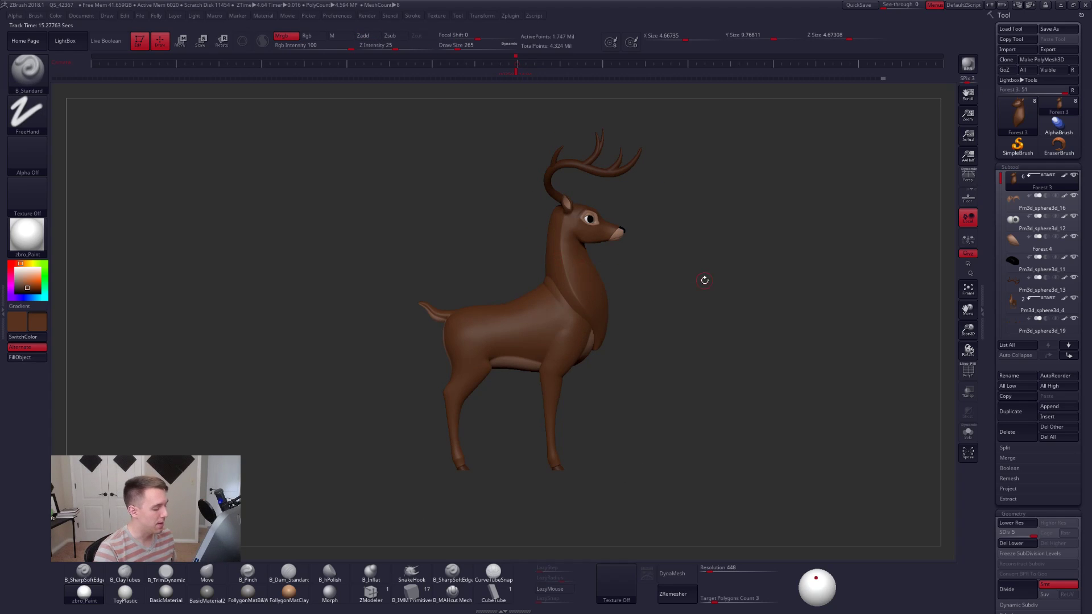
{"action": "left_click_drag", "start_coordinate": [705, 280], "coordinate": [642, 297]}
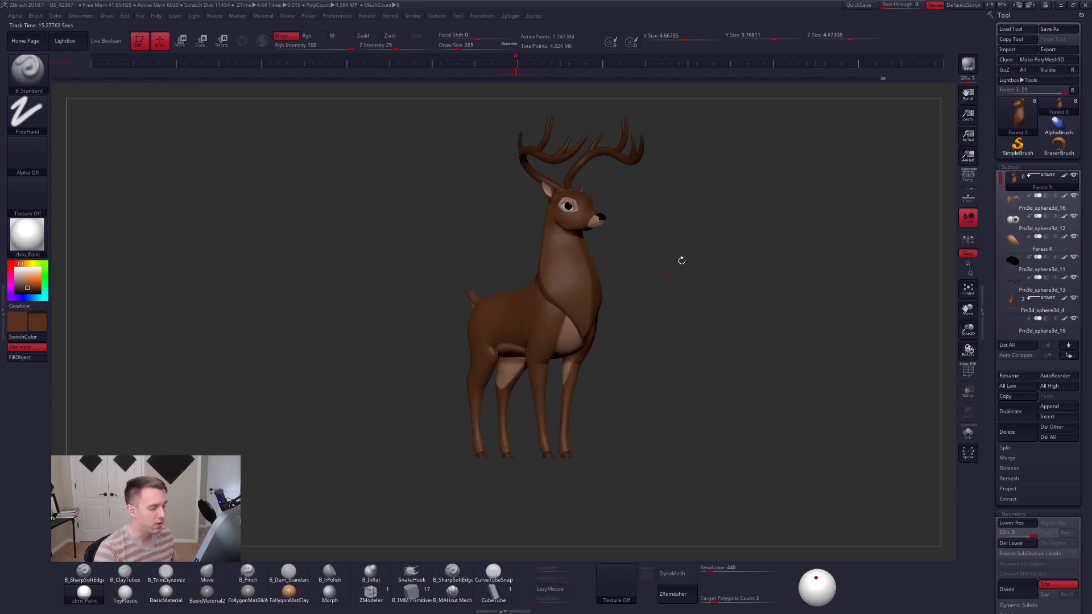
{"action": "key", "text": "ctrl+space"}
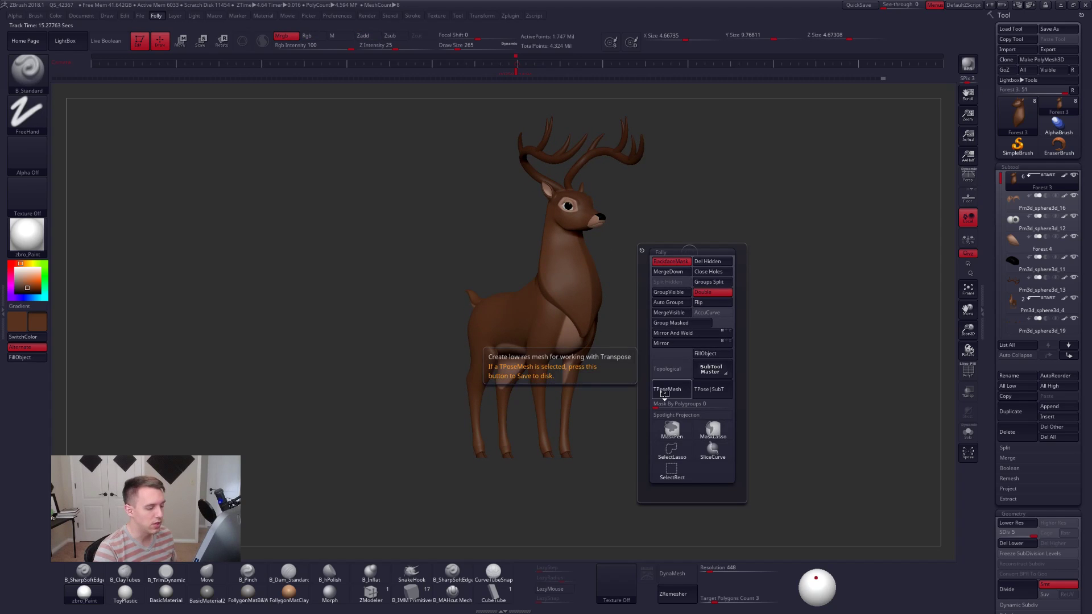
{"action": "left_click", "coordinate": [665, 392]}
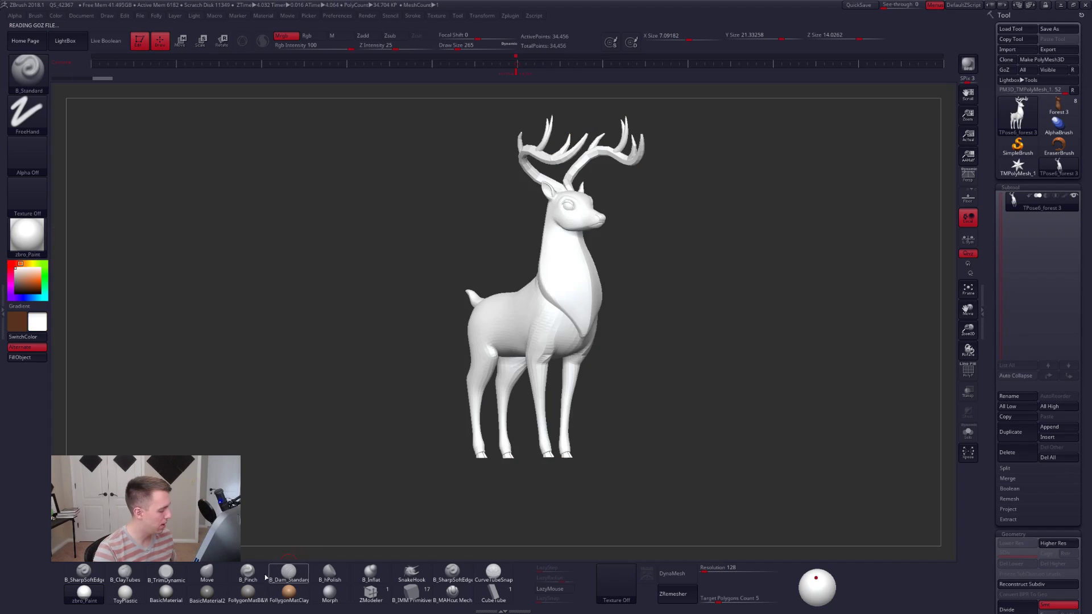
Apply the FollygonMatB&W material to the posing mesh and recall the side-view keyframe with the reference overlay shown.
{"action": "left_click", "coordinate": [248, 592]}
{"action": "right_click_drag", "start_coordinate": [554, 282], "coordinate": [524, 301]}
{"action": "left_click_drag", "start_coordinate": [524, 300], "coordinate": [540, 226]}
{"action": "left_click", "coordinate": [517, 75]}
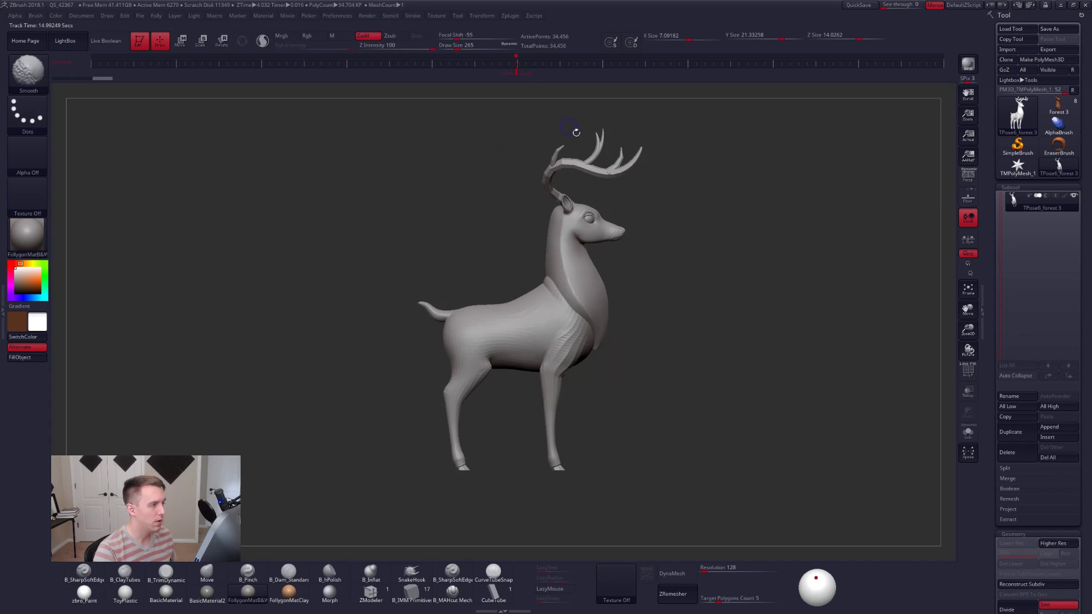
{"action": "key", "text": "shift+z"}
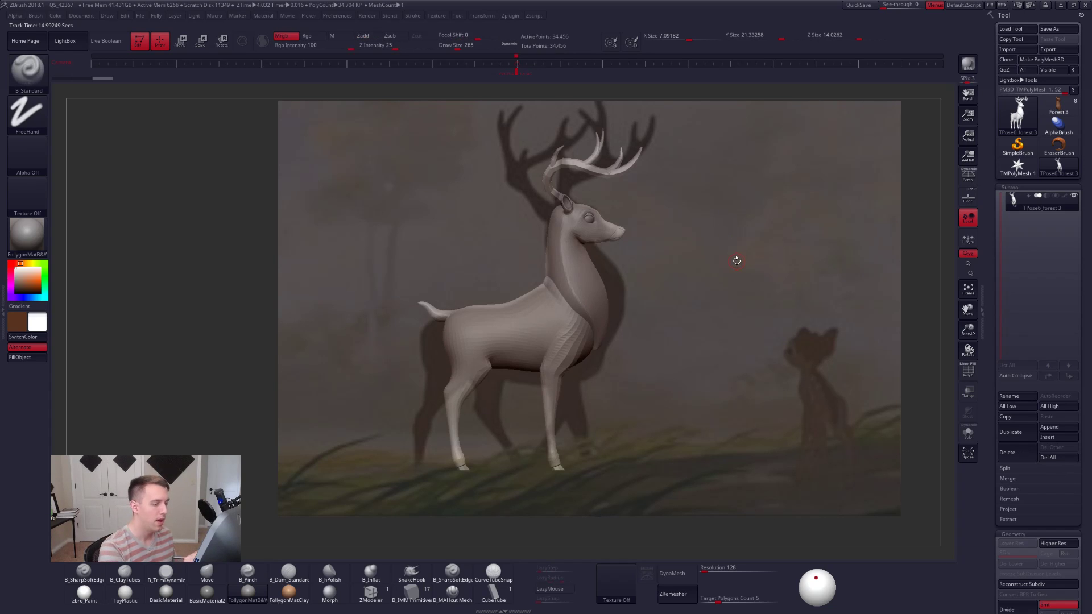
Mask the stag's head and neck with a softened lasso mask and scale up the body and legs with the Transpose line.
{"action": "key", "text": "ctrl"}
{"action": "mouse_move", "coordinate": [621, 266]}
{"action": "left_mouse_down", "text": "ctrl"}
{"action": "mouse_move", "coordinate": [535, 258]}
{"action": "mouse_move", "coordinate": [472, 472]}
{"action": "mouse_move", "coordinate": [668, 450]}
{"action": "mouse_move", "coordinate": [597, 298]}
{"action": "left_mouse_up", "text": "ctrl"}
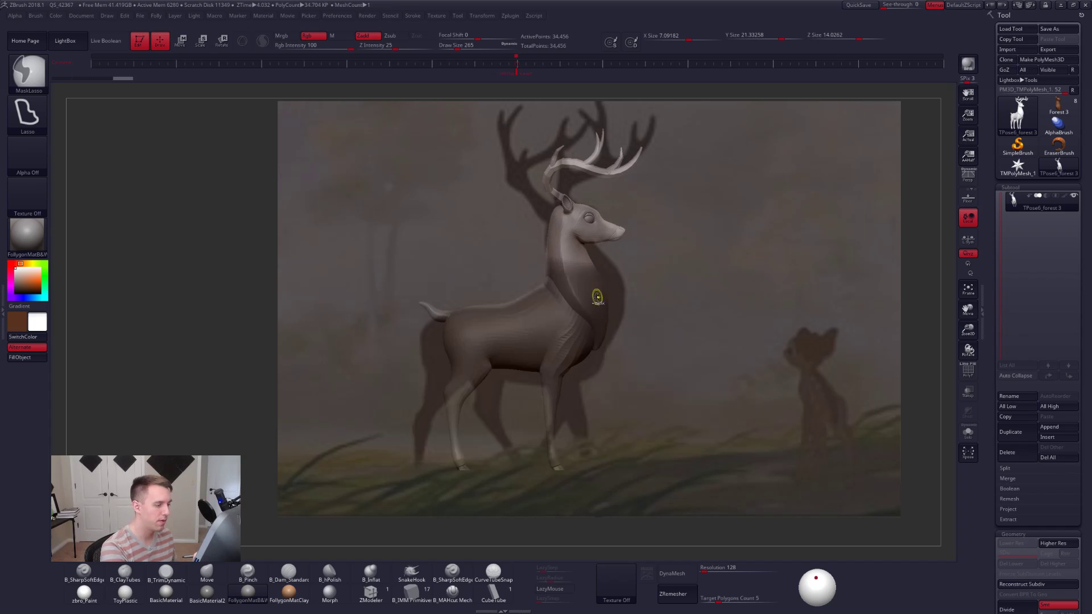
{"action": "left_click", "coordinate": [624, 299], "text": "ctrl"}
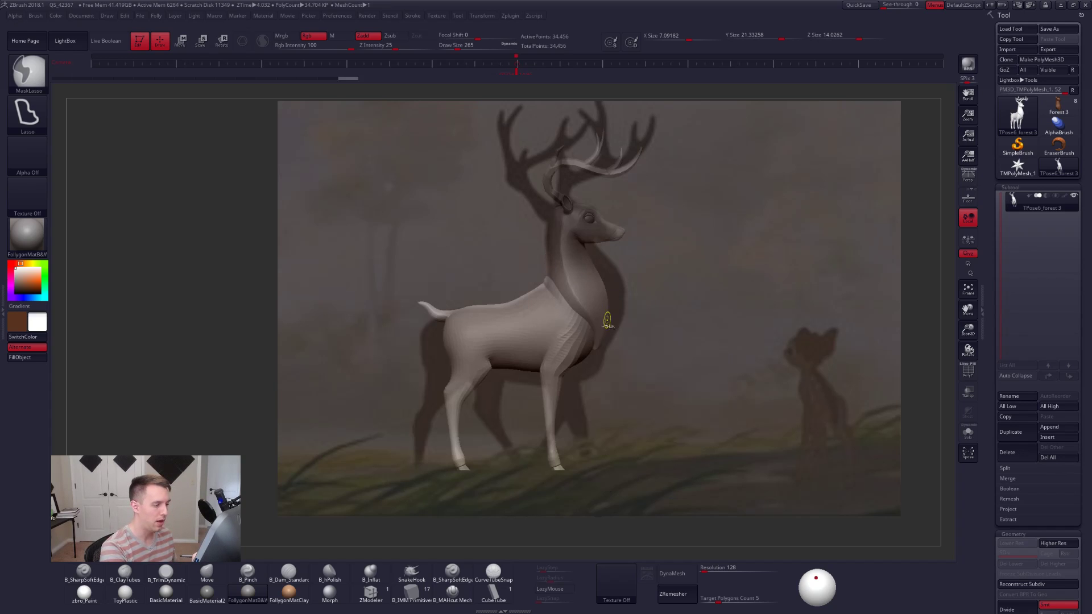
{"action": "key", "text": "e"}
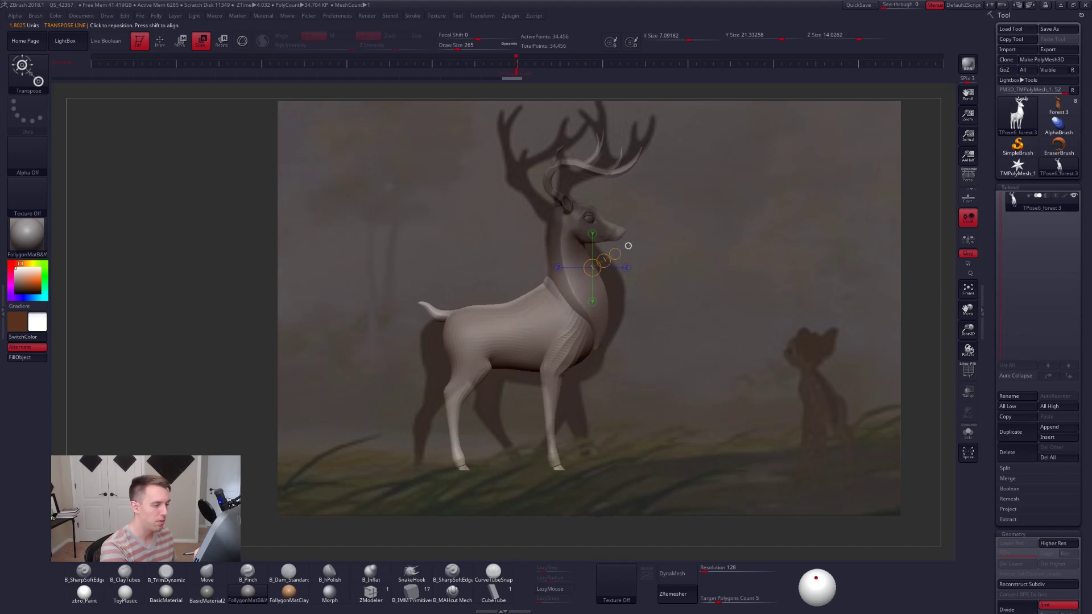
{"action": "left_click_drag", "start_coordinate": [564, 262], "coordinate": [790, 305]}
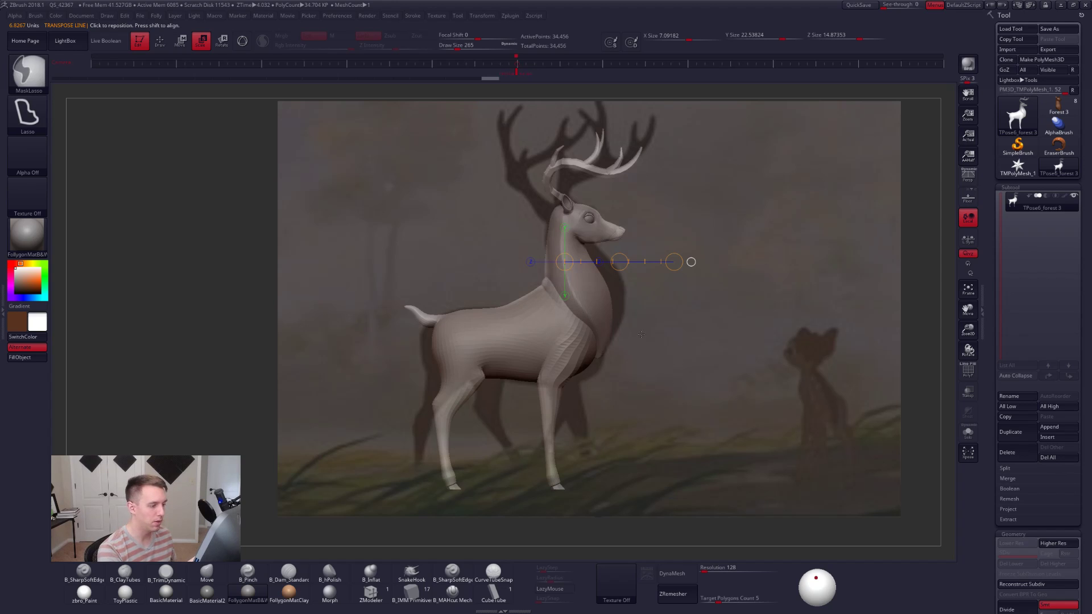
Switch to the Move brush, shift the stag off the reference to compare the shapes and recall the side-view keyframe.
{"action": "key", "text": "q"}
{"action": "key", "text": "space"}
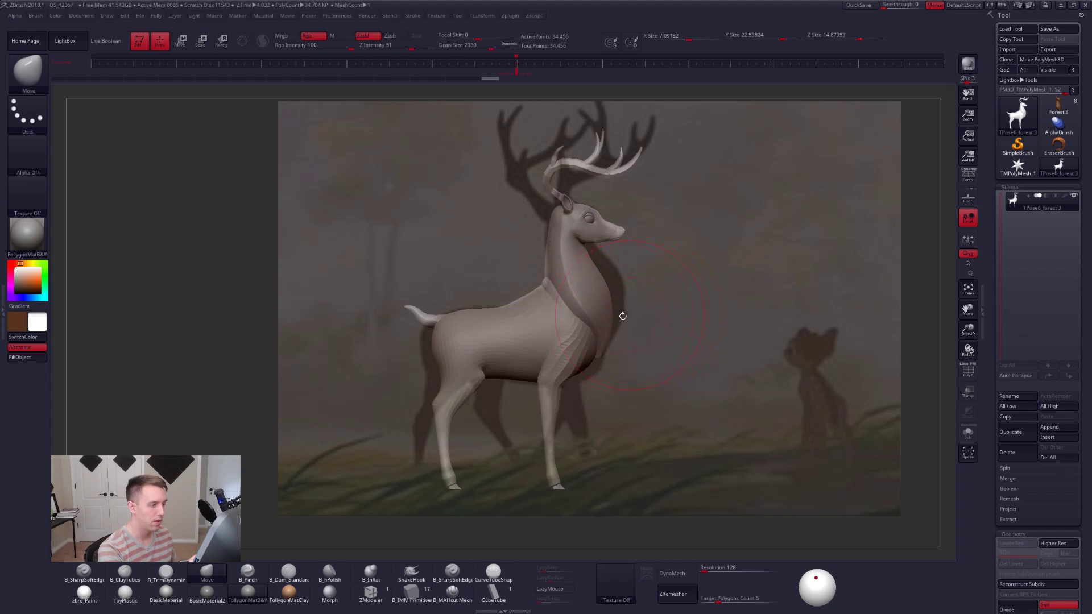
{"action": "left_click_drag", "start_coordinate": [604, 313], "coordinate": [569, 317]}
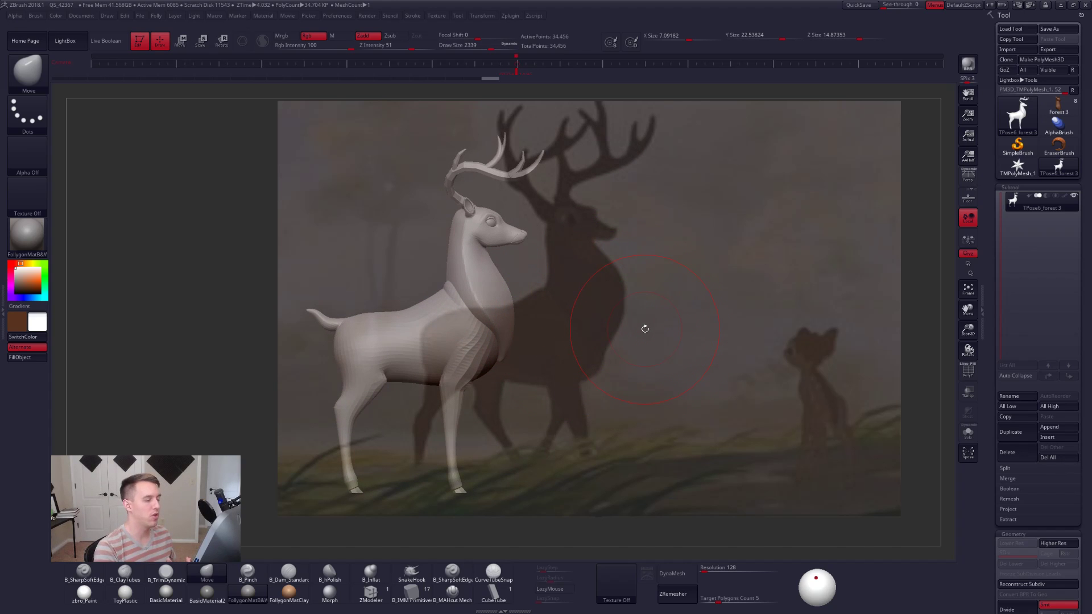
{"action": "left_click", "coordinate": [519, 76]}
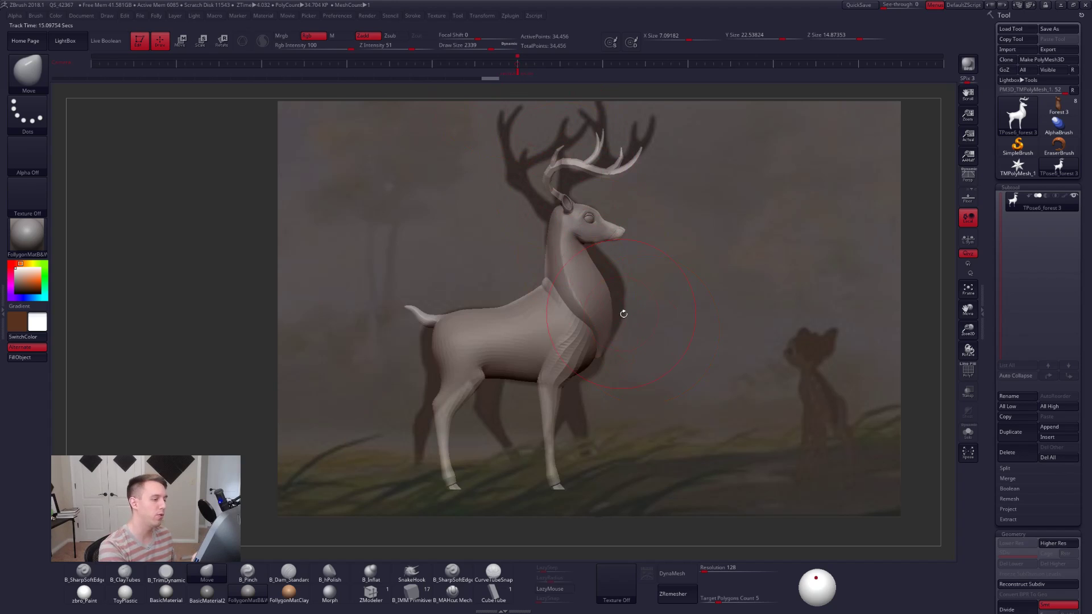
Mask the body and head with a softened edge, leaving the front of the chest ruff free for reshaping.
{"action": "key", "text": "w"}
{"action": "key", "text": "q"}
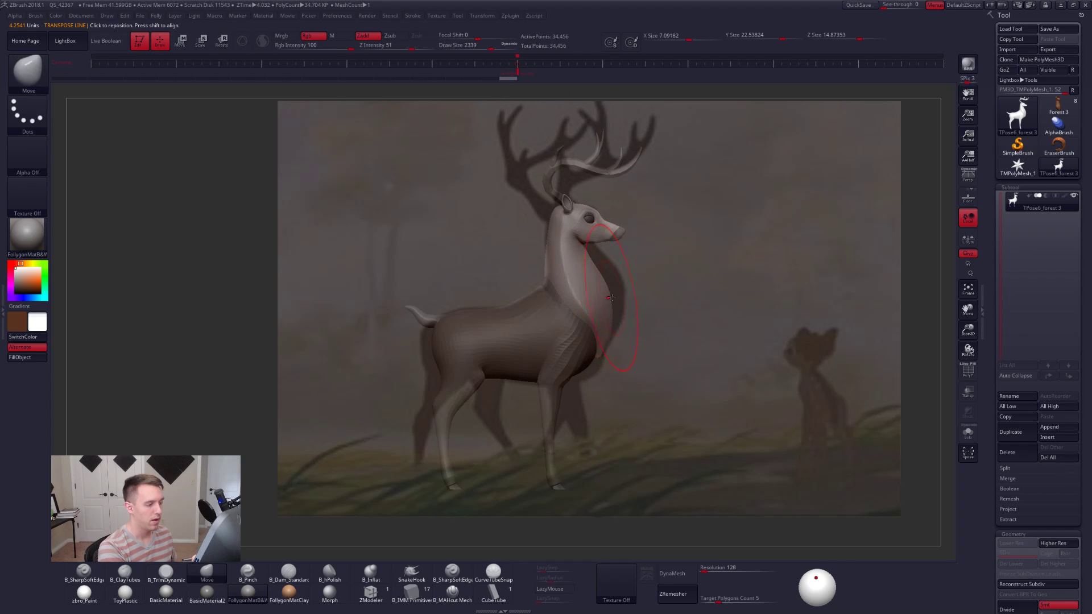
{"action": "key", "text": "space"}
{"action": "left_click_drag", "start_coordinate": [600, 300], "coordinate": [590, 300]}
{"action": "mouse_move", "coordinate": [603, 366]}
{"action": "left_mouse_down", "text": "ctrl+shift"}
{"action": "mouse_move", "coordinate": [595, 304]}
{"action": "mouse_move", "coordinate": [568, 253]}
{"action": "mouse_move", "coordinate": [472, 381]}
{"action": "mouse_move", "coordinate": [527, 469]}
{"action": "left_mouse_up", "text": "ctrl+shift"}
{"action": "mouse_move", "coordinate": [605, 248]}
{"action": "left_mouse_down", "text": "ctrl"}
{"action": "mouse_move", "coordinate": [532, 150]}
{"action": "mouse_move", "coordinate": [701, 211]}
{"action": "left_mouse_up", "text": "ctrl"}
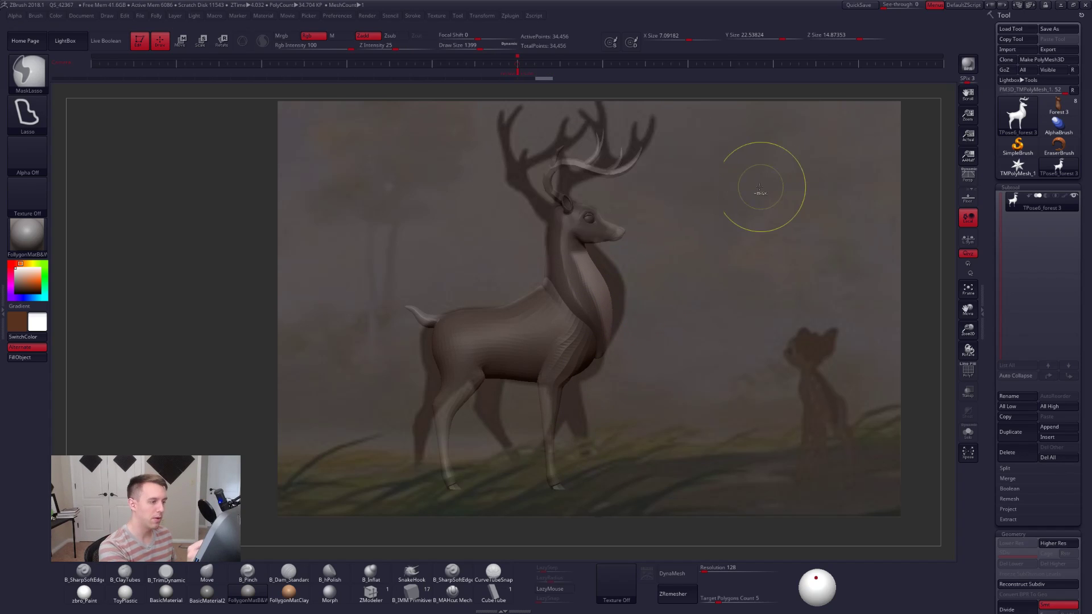
{"action": "left_click", "coordinate": [619, 309], "text": "ctrl"}
{"action": "left_click", "coordinate": [613, 312], "text": "ctrl"}
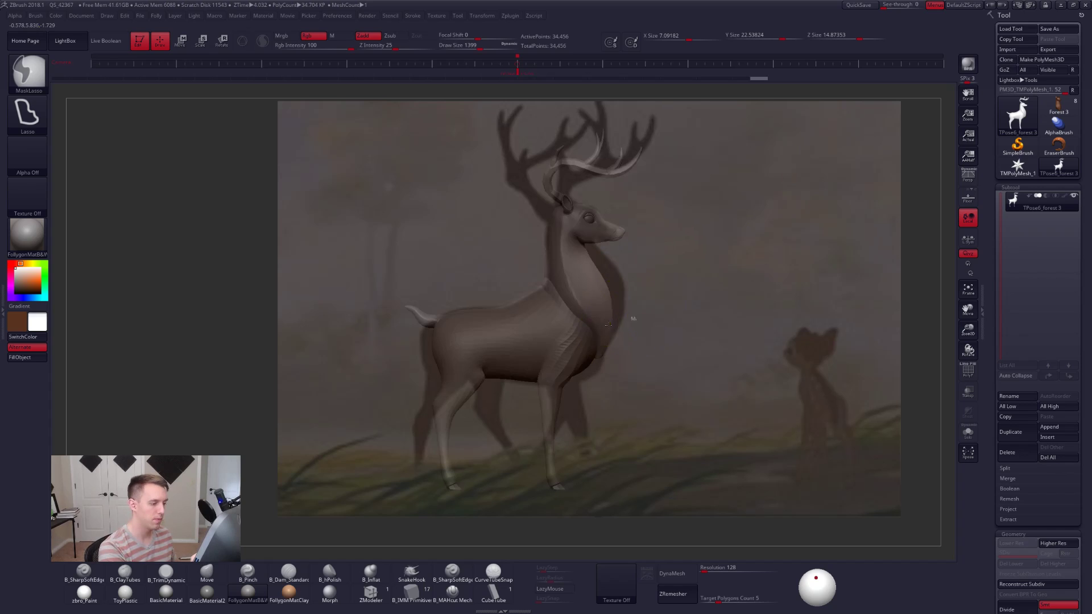
Pull the front of the chest ruff forward toward the reference silhouette with the Move brush.
{"action": "key", "text": "space"}
{"action": "left_click_drag", "start_coordinate": [606, 301], "coordinate": [617, 301]}
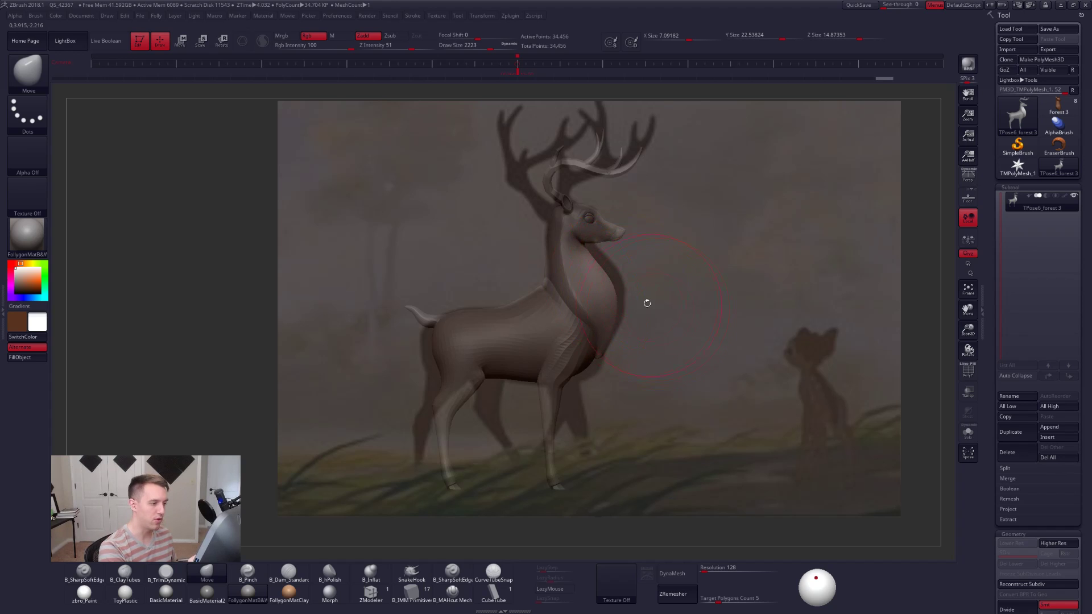
{"action": "key", "text": "space"}
{"action": "left_click_drag", "start_coordinate": [630, 304], "coordinate": [625, 305]}
{"action": "key", "text": "shift+z"}
{"action": "key", "text": "shift+z"}
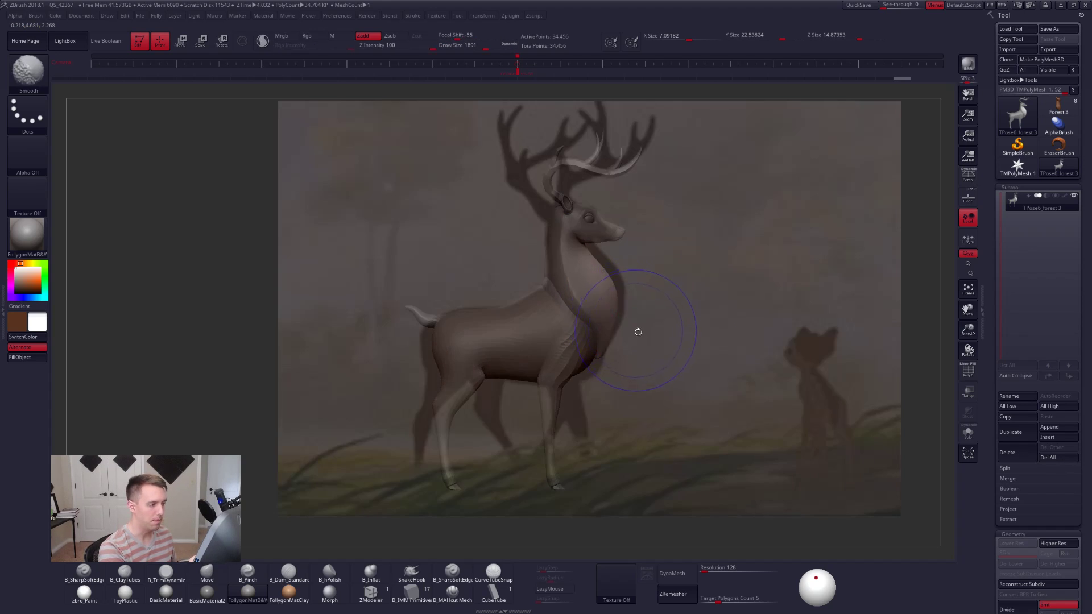
Recall the side-view keyframe and push the chest ruff further out to fill the silhouette's rounded chest outline.
{"action": "left_click_drag", "start_coordinate": [639, 329], "coordinate": [557, 345], "text": "alt"}
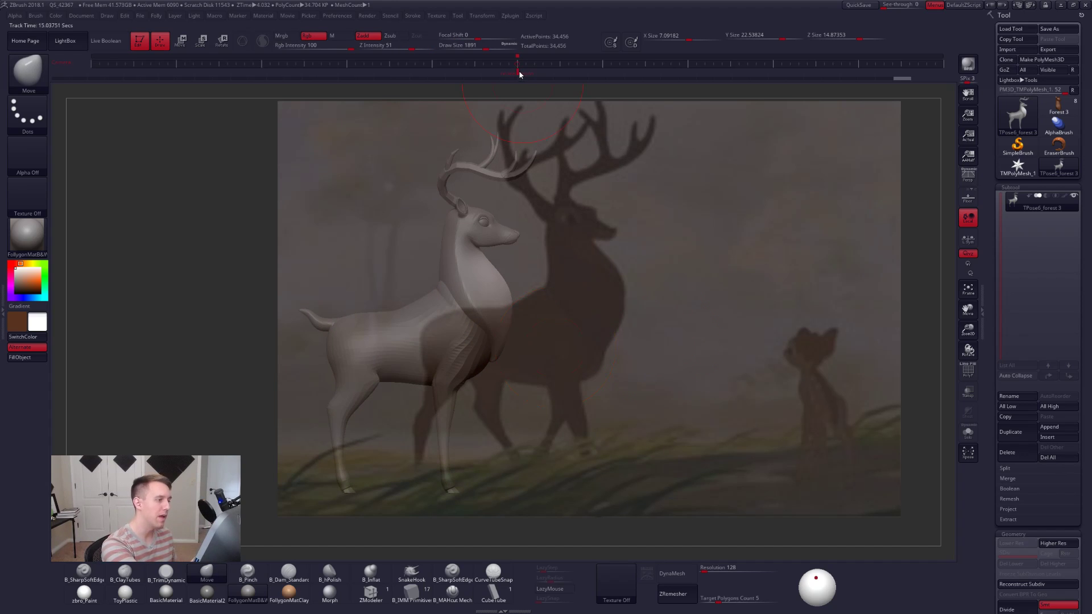
{"action": "left_click_drag", "start_coordinate": [517, 74], "coordinate": [548, 90]}
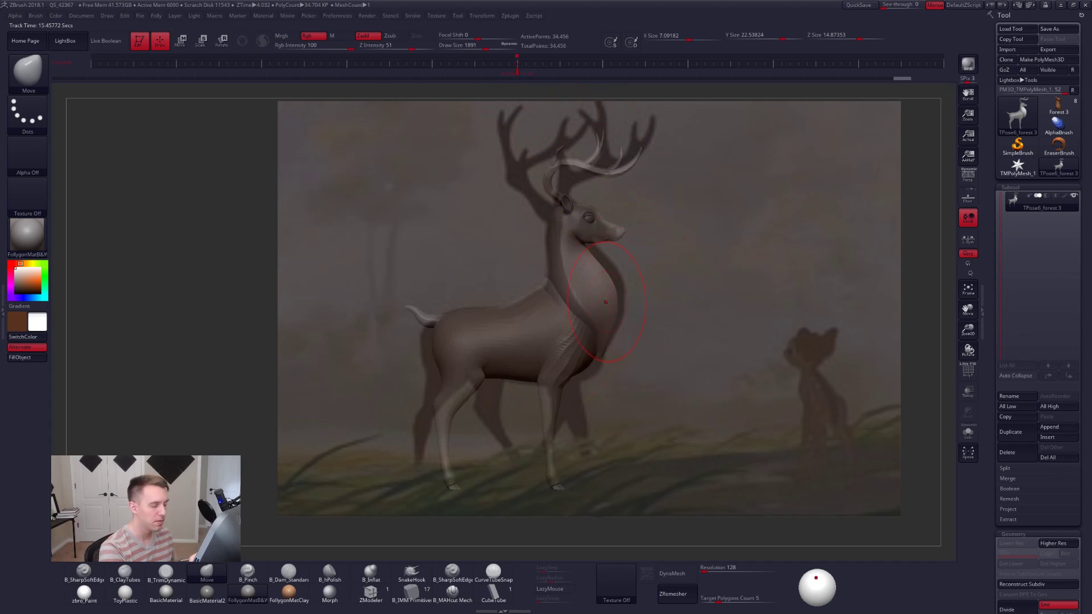
{"action": "key", "text": "space"}
{"action": "left_click_drag", "start_coordinate": [606, 302], "coordinate": [610, 302]}
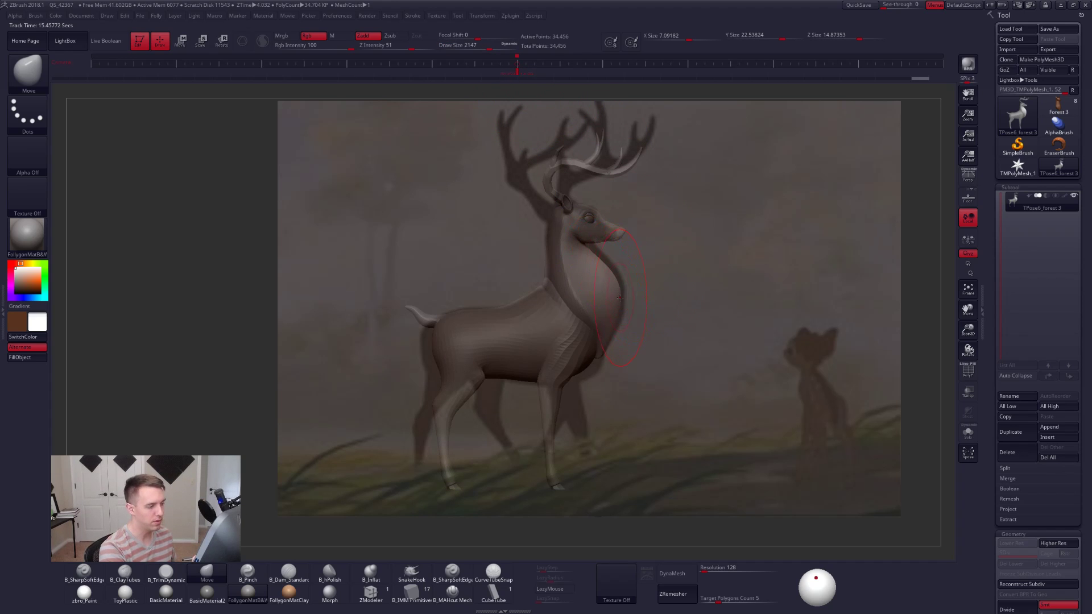
{"action": "key", "text": "space"}
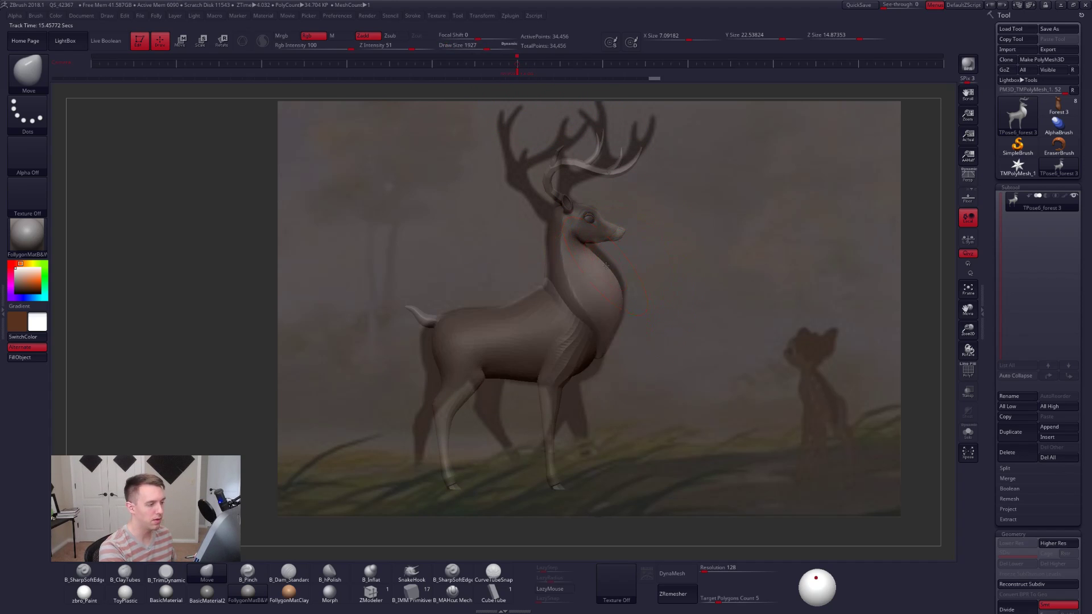
Examine the reshaped chest with the reference overlay hidden and shown, then recall the side-view keyframe.
{"action": "left_click_drag", "start_coordinate": [636, 348], "coordinate": [577, 354]}
{"action": "key", "text": "shift+z"}
{"action": "mouse_move", "coordinate": [651, 366]}
{"action": "left_mouse_down", "text": "alt"}
{"action": "mouse_move", "coordinate": [637, 370]}
{"action": "mouse_move", "coordinate": [648, 366]}
{"action": "left_mouse_up", "text": "alt"}
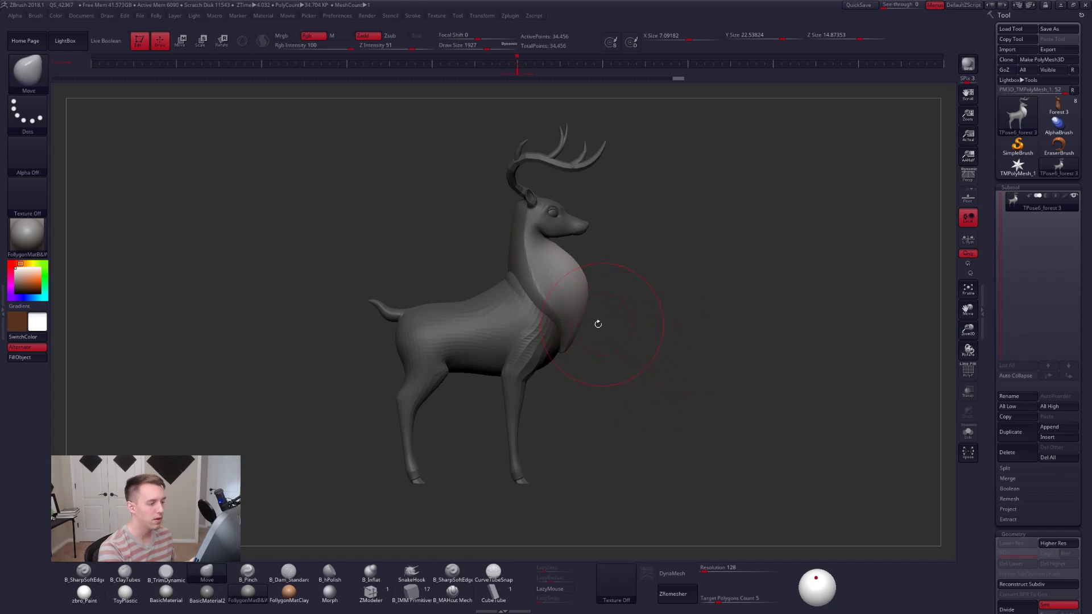
{"action": "key", "text": "shift+z"}
{"action": "left_click_drag", "start_coordinate": [631, 324], "coordinate": [564, 357], "text": "alt"}
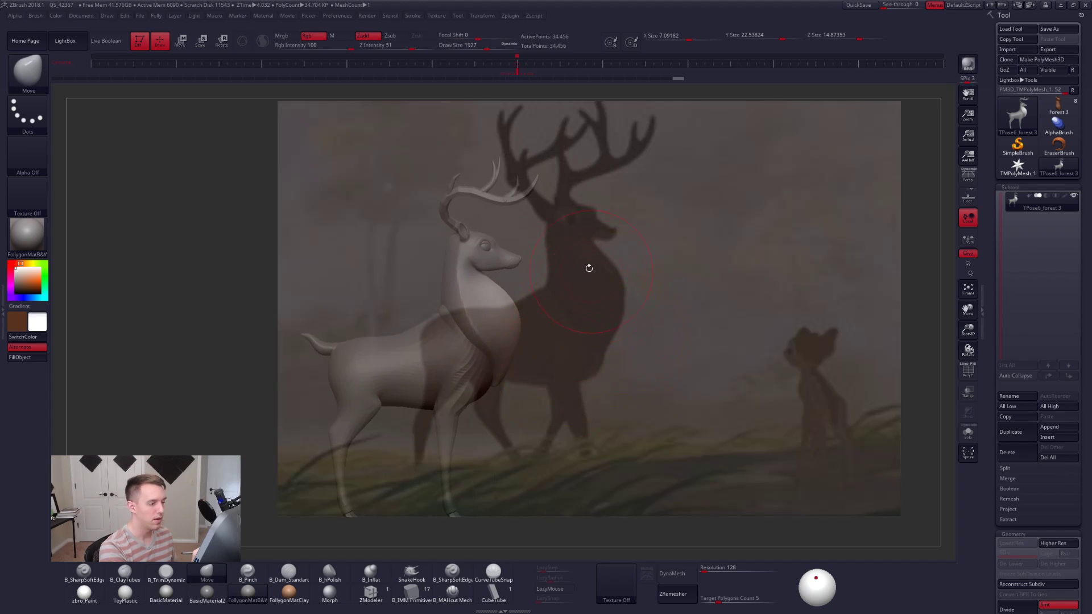
{"action": "key", "text": "space"}
{"action": "left_click_drag", "start_coordinate": [629, 290], "coordinate": [645, 296]}
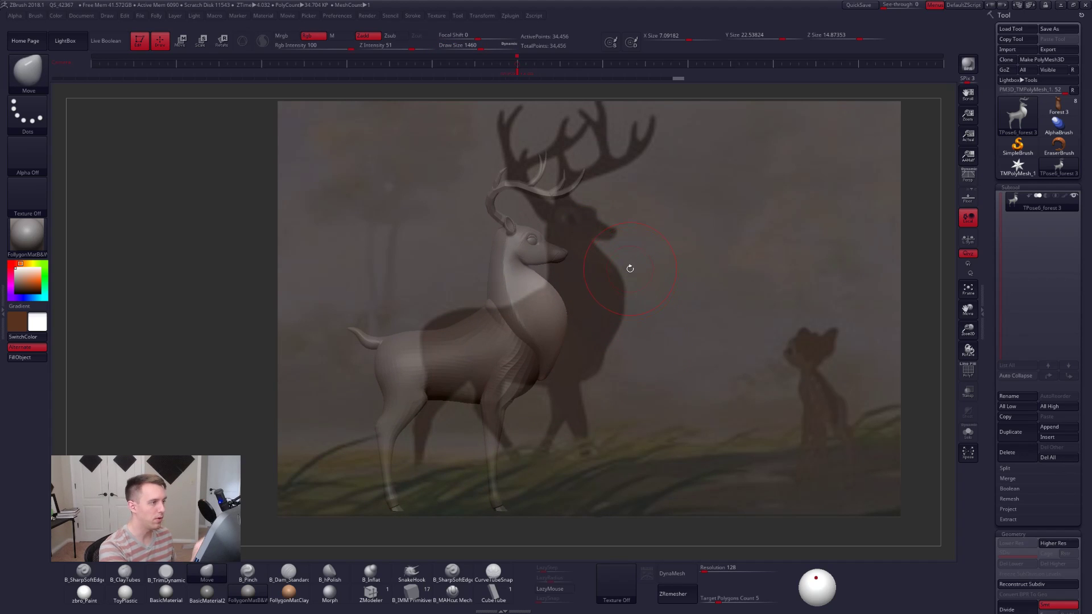
{"action": "left_click", "coordinate": [518, 73]}
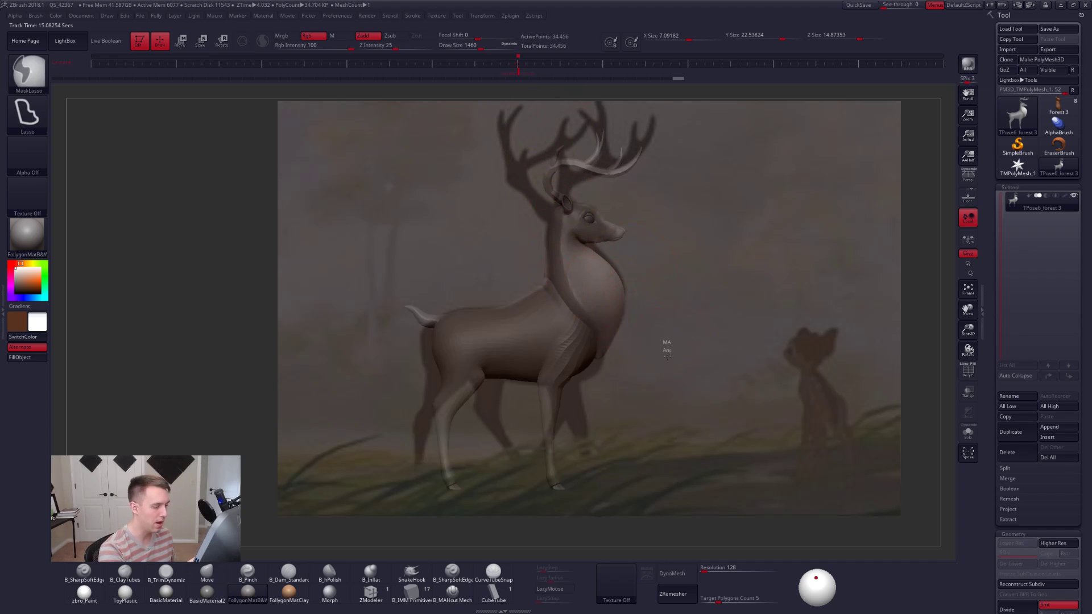
Mask the front half of the stag with a softened edge, move the hindquarters back to the reference rump and clear the mask.
{"action": "left_click", "coordinate": [668, 344], "text": "ctrl"}
{"action": "mouse_move", "coordinate": [515, 366]}
{"action": "left_mouse_down", "text": "ctrl"}
{"action": "mouse_move", "coordinate": [347, 433]}
{"action": "mouse_move", "coordinate": [463, 476]}
{"action": "left_mouse_up", "text": "ctrl"}
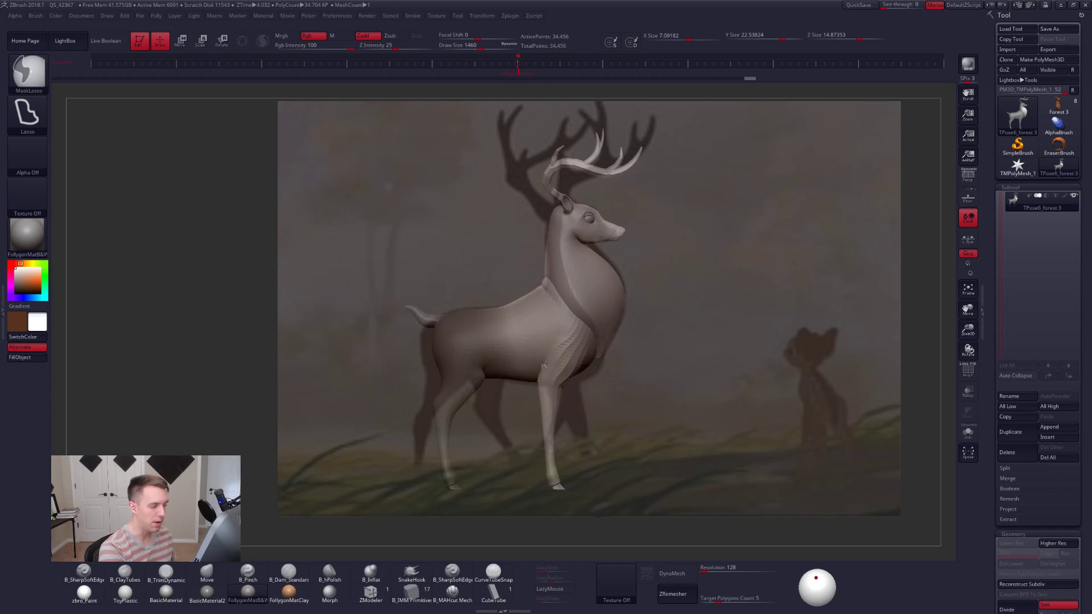
{"action": "left_click", "coordinate": [612, 380], "text": "ctrl"}
{"action": "left_click", "coordinate": [579, 369], "text": "ctrl"}
{"action": "key", "text": "w"}
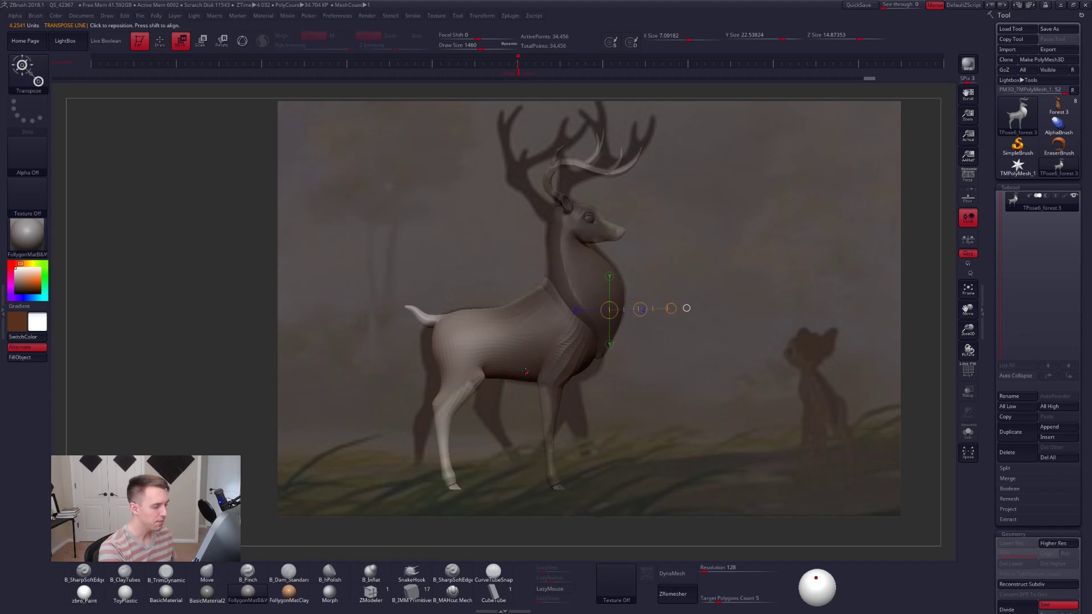
{"action": "mouse_move", "coordinate": [522, 363]}
{"action": "left_mouse_down", "text": "shift"}
{"action": "mouse_move", "coordinate": [644, 363]}
{"action": "mouse_move", "coordinate": [575, 365]}
{"action": "left_mouse_up", "text": "shift"}
{"action": "key", "text": "q"}
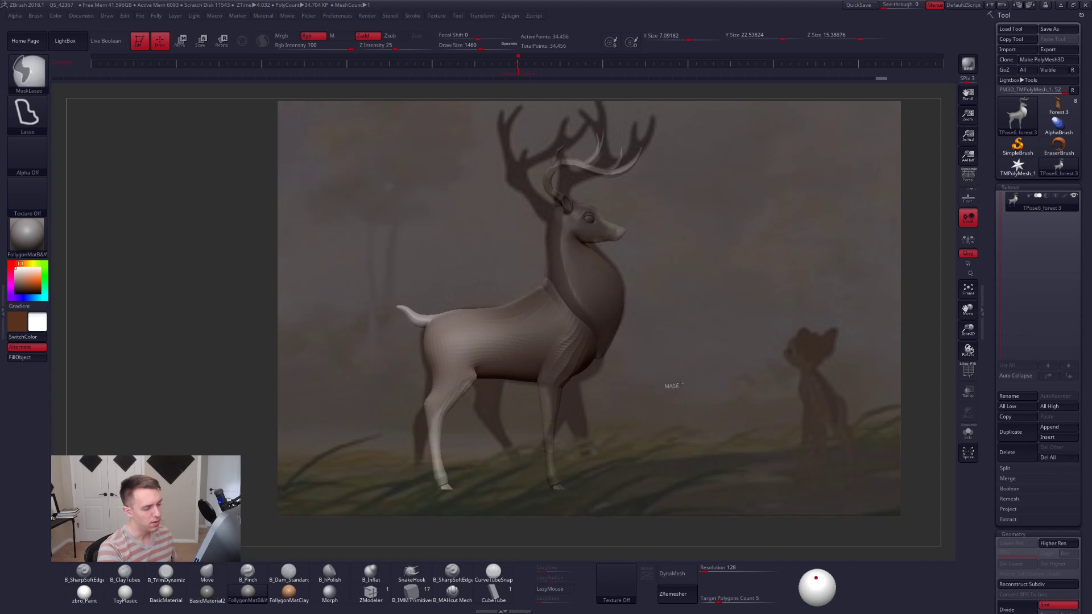
{"action": "mouse_move", "coordinate": [672, 387]}
{"action": "left_mouse_down", "text": "ctrl"}
{"action": "mouse_move", "coordinate": [660, 417]}
{"action": "mouse_move", "coordinate": [666, 370]}
{"action": "mouse_move", "coordinate": [823, 426]}
{"action": "mouse_move", "coordinate": [794, 398]}
{"action": "left_mouse_up", "text": "ctrl"}
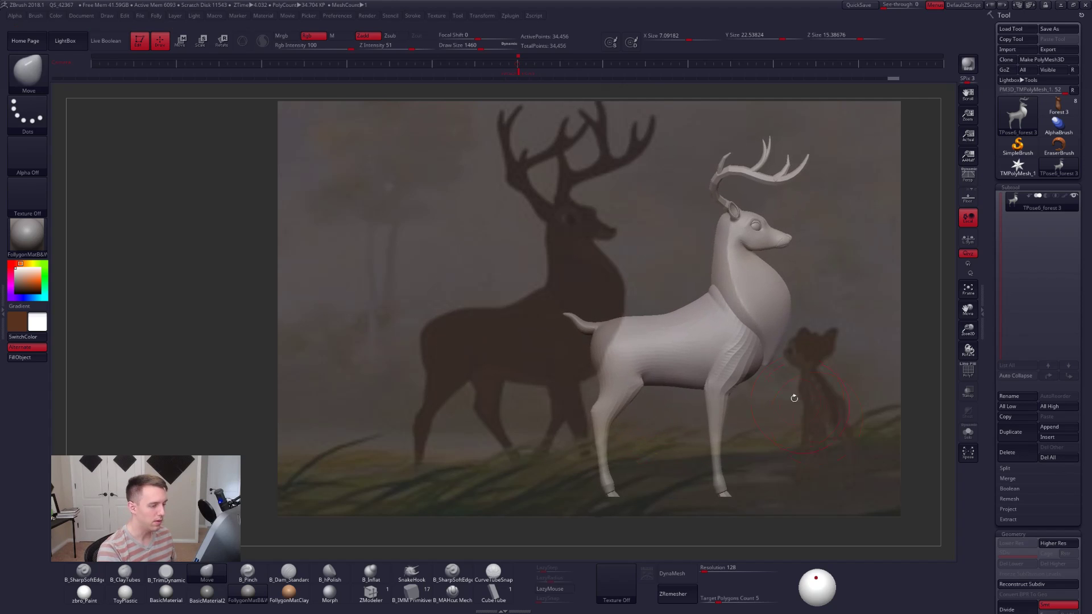
Recall the side-view keyframe over the reference and enlarge the Move brush to a draw size of 1685.
{"action": "left_click", "coordinate": [519, 63]}
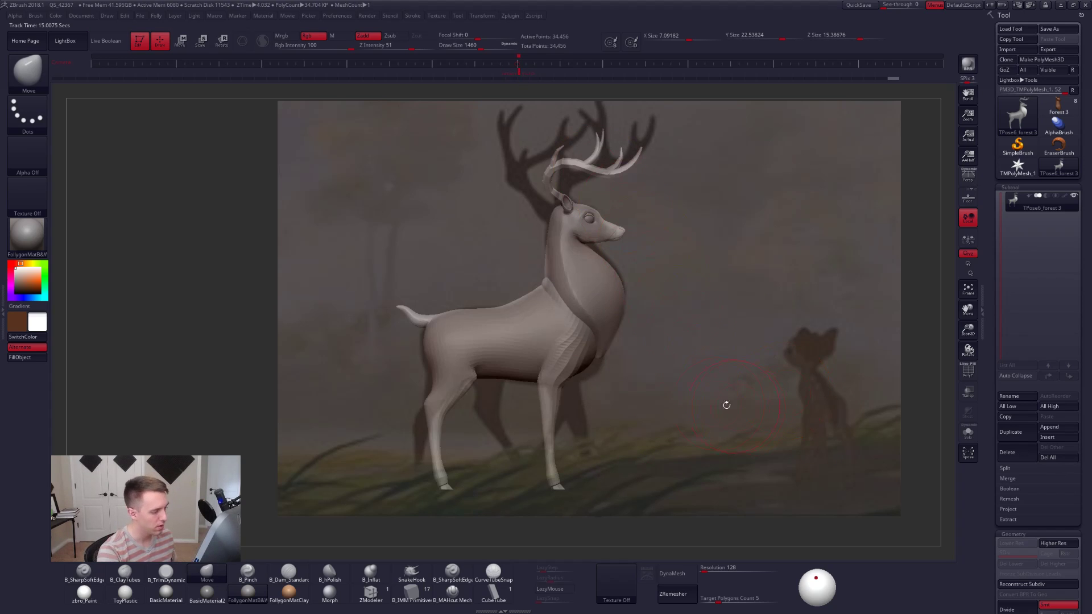
{"action": "key", "text": "space"}
{"action": "left_click_drag", "start_coordinate": [508, 344], "coordinate": [510, 344]}
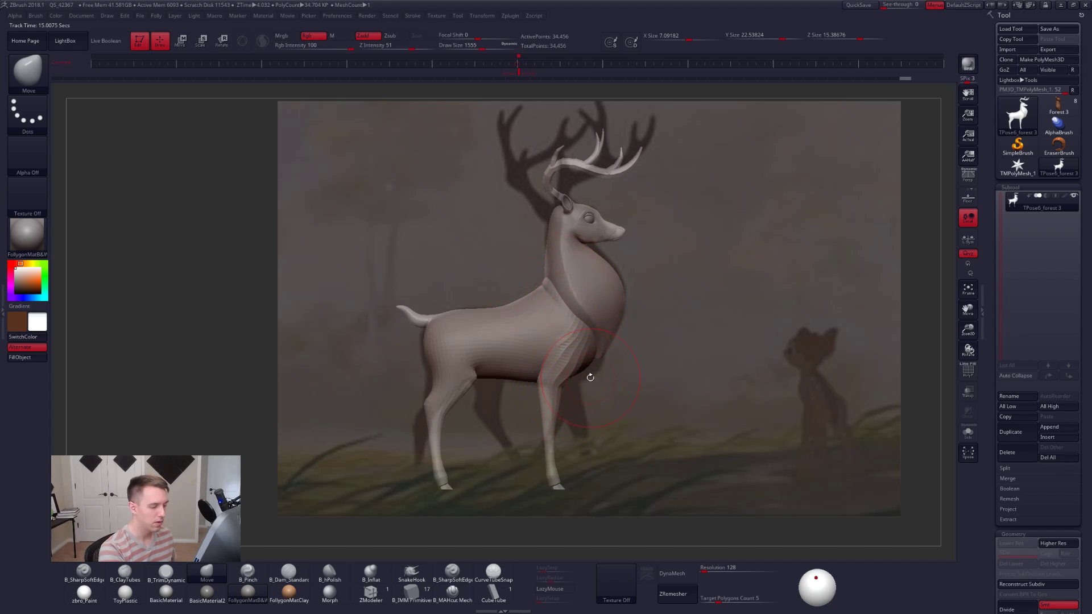
{"action": "key", "text": "space"}
{"action": "left_click_drag", "start_coordinate": [591, 378], "coordinate": [594, 378]}
{"action": "key", "text": "w"}
{"action": "left_click", "coordinate": [592, 351], "text": "ctrl"}
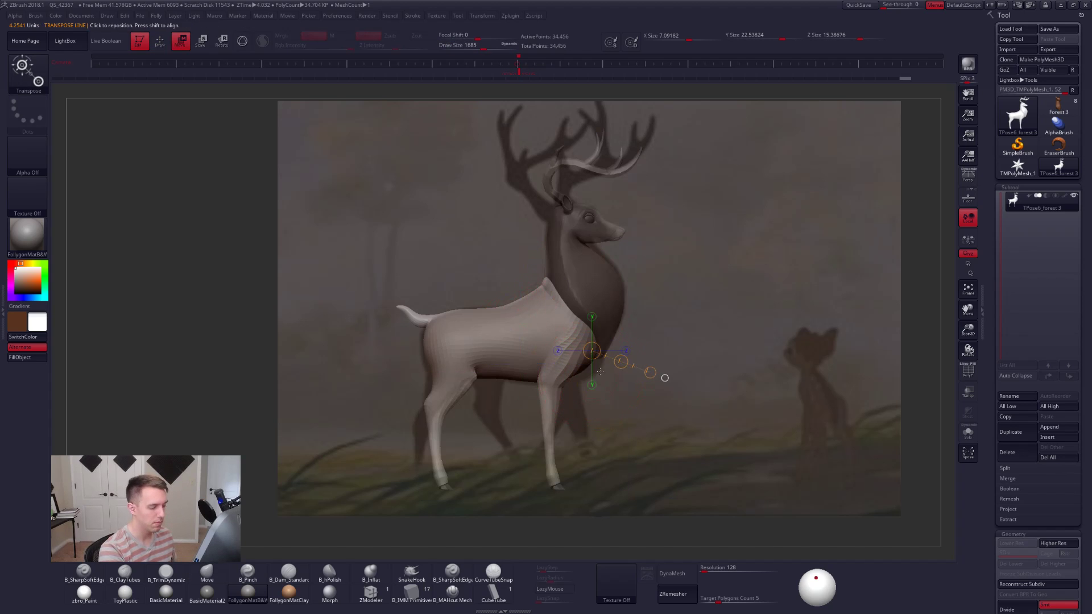
{"action": "key", "text": "ctrl+shift+a"}
{"action": "key", "text": "q"}
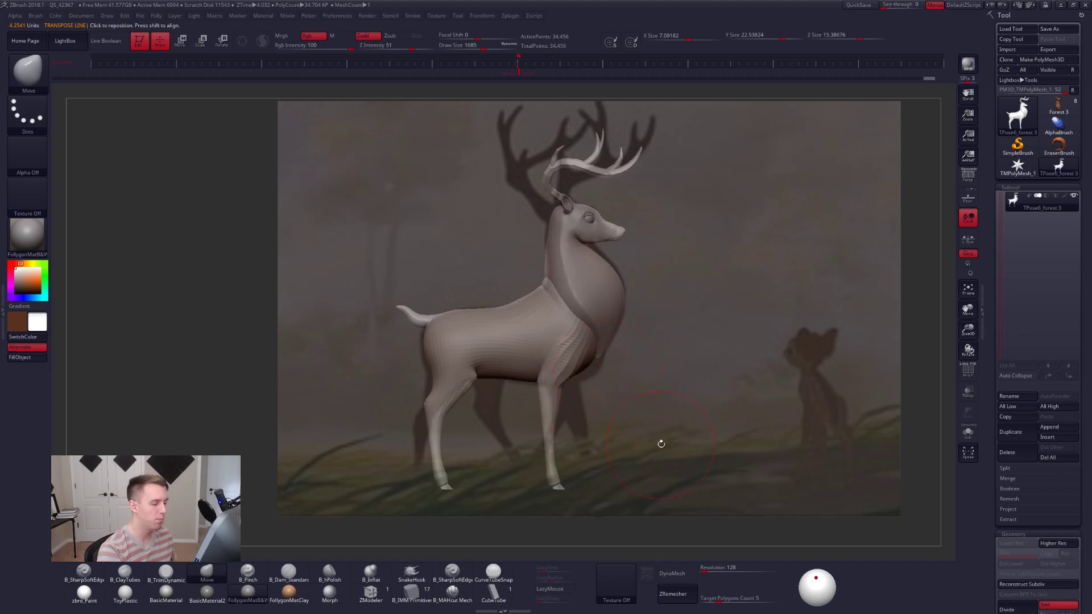
Shift the stag beside the reference silhouette to compare the chest and legs, then recall the side-view keyframe.
{"action": "left_click_drag", "start_coordinate": [661, 443], "coordinate": [574, 425], "text": "alt"}
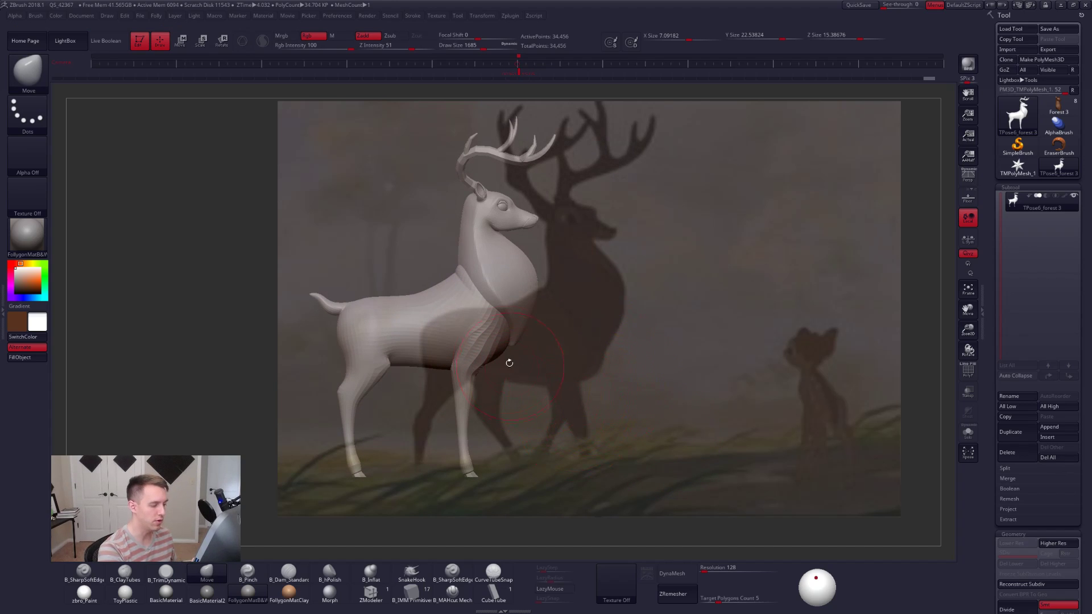
{"action": "left_click_drag", "start_coordinate": [496, 364], "coordinate": [499, 351], "text": "alt"}
{"action": "mouse_move", "coordinate": [511, 309]}
{"action": "left_mouse_down", "text": "ctrl"}
{"action": "mouse_move", "coordinate": [492, 346]}
{"action": "mouse_move", "coordinate": [406, 356]}
{"action": "left_mouse_up", "text": "ctrl"}
{"action": "mouse_move", "coordinate": [538, 394]}
{"action": "left_mouse_down", "text": "ctrl"}
{"action": "mouse_move", "coordinate": [551, 407]}
{"action": "mouse_move", "coordinate": [580, 405]}
{"action": "mouse_move", "coordinate": [567, 377]}
{"action": "mouse_move", "coordinate": [524, 376]}
{"action": "mouse_move", "coordinate": [522, 363]}
{"action": "mouse_move", "coordinate": [553, 384]}
{"action": "left_mouse_up", "text": "ctrl"}
{"action": "left_click", "coordinate": [521, 69]}
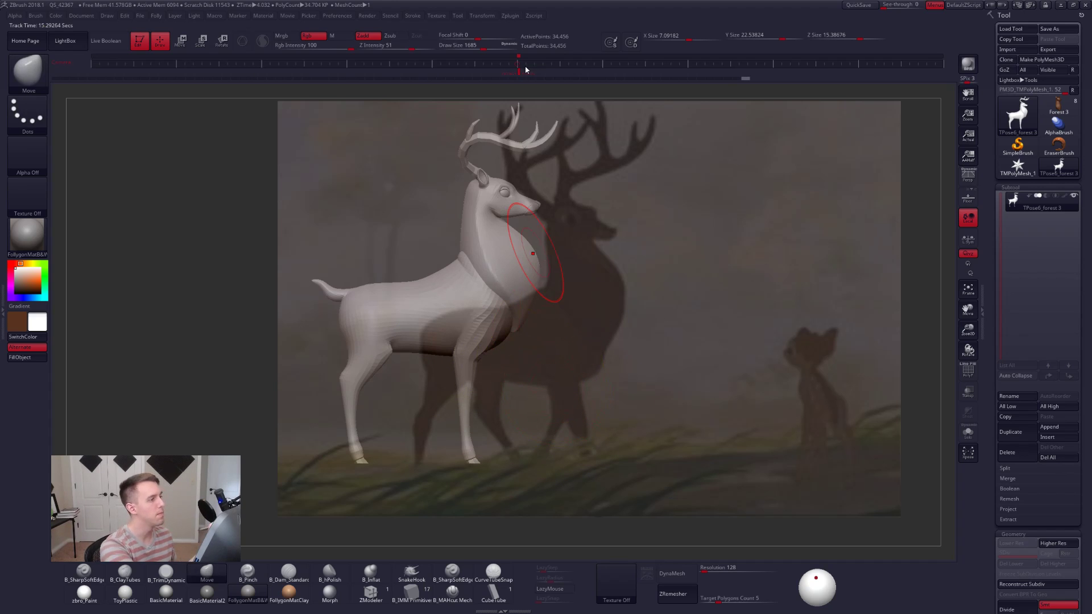
Hide the reference overlay, orbit to the stag's underside and isolate the body mesh.
{"action": "key", "text": "shift+z"}
{"action": "left_click_drag", "start_coordinate": [677, 364], "coordinate": [560, 307]}
{"action": "key", "text": "space"}
{"action": "left_click_drag", "start_coordinate": [561, 354], "coordinate": [555, 352]}
{"action": "left_click", "coordinate": [562, 344], "text": "ctrl+shift"}
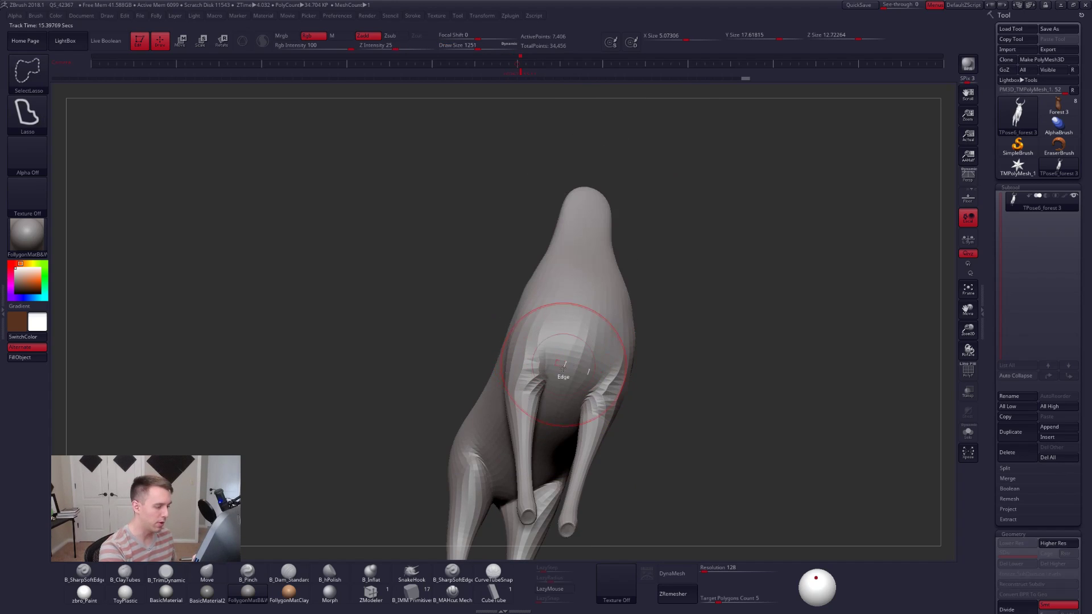
Mask the legs, belly, back and hindquarters of the isolated body, leaving the neck and front of the chest unmasked.
{"action": "right_click_drag", "start_coordinate": [562, 368], "coordinate": [550, 319]}
{"action": "key", "text": "ctrl"}
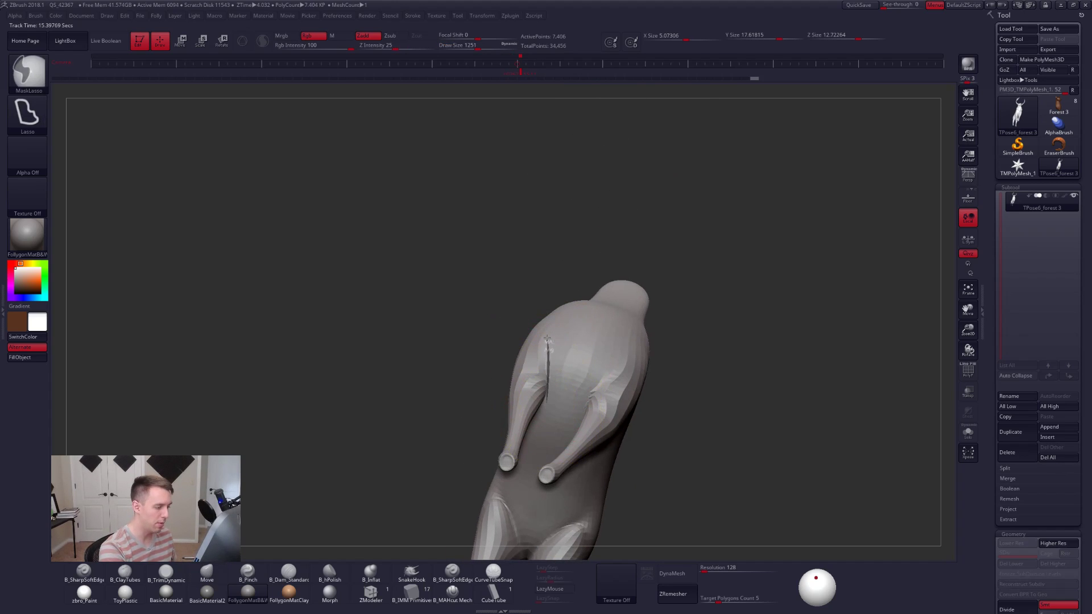
{"action": "mouse_move", "coordinate": [547, 338]}
{"action": "left_mouse_down", "text": "ctrl"}
{"action": "mouse_move", "coordinate": [476, 482]}
{"action": "mouse_move", "coordinate": [536, 480]}
{"action": "mouse_move", "coordinate": [544, 423]}
{"action": "left_mouse_up", "text": "ctrl"}
{"action": "mouse_move", "coordinate": [542, 398]}
{"action": "right_mouse_down"}
{"action": "mouse_move", "coordinate": [565, 477]}
{"action": "mouse_move", "coordinate": [580, 433]}
{"action": "mouse_move", "coordinate": [537, 242]}
{"action": "right_mouse_up"}
{"action": "key", "text": "ctrl"}
{"action": "mouse_move", "coordinate": [537, 242]}
{"action": "left_mouse_down", "text": "ctrl"}
{"action": "mouse_move", "coordinate": [377, 322]}
{"action": "mouse_move", "coordinate": [418, 437]}
{"action": "left_mouse_up", "text": "ctrl"}
{"action": "right_click_drag", "start_coordinate": [484, 478], "coordinate": [460, 435], "text": "alt"}
{"action": "mouse_move", "coordinate": [458, 435]}
{"action": "left_mouse_down", "text": "ctrl"}
{"action": "mouse_move", "coordinate": [475, 296]}
{"action": "mouse_move", "coordinate": [465, 503]}
{"action": "mouse_move", "coordinate": [475, 492]}
{"action": "left_mouse_up", "text": "ctrl"}
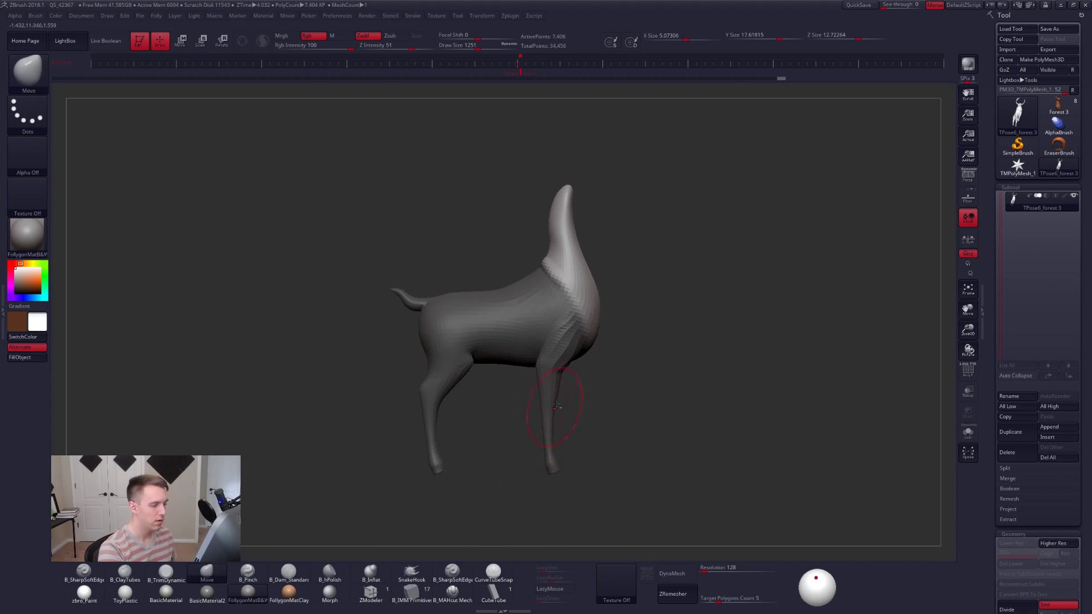
{"action": "mouse_move", "coordinate": [600, 365]}
{"action": "right_mouse_down"}
{"action": "mouse_move", "coordinate": [501, 366]}
{"action": "mouse_move", "coordinate": [529, 358]}
{"action": "mouse_move", "coordinate": [543, 335]}
{"action": "mouse_move", "coordinate": [595, 359]}
{"action": "mouse_move", "coordinate": [636, 361]}
{"action": "right_mouse_up"}
{"action": "left_click", "coordinate": [640, 321], "text": "ctrl"}
Check the hidden head and ruff parts, reveal the whole stag and mask the head and chest ruff.
{"action": "left_click_drag", "start_coordinate": [646, 364], "coordinate": [660, 373], "text": "ctrl+shift"}
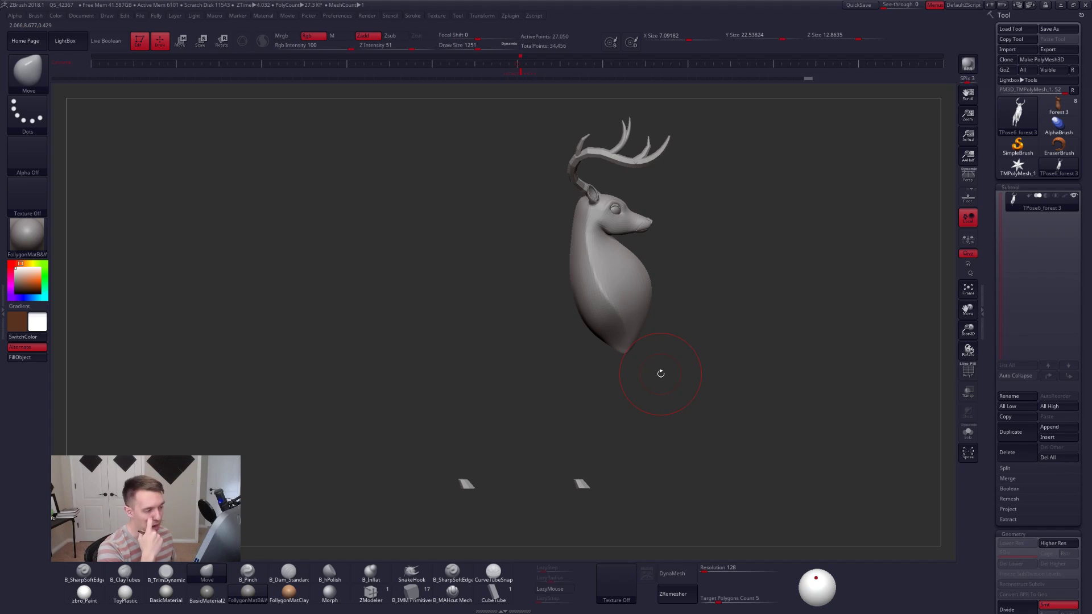
{"action": "left_click", "coordinate": [633, 325], "text": "ctrl+shift"}
{"action": "mouse_move", "coordinate": [684, 307]}
{"action": "left_mouse_down", "text": "ctrl+shift"}
{"action": "mouse_move", "coordinate": [664, 297]}
{"action": "mouse_move", "coordinate": [706, 294]}
{"action": "left_mouse_up", "text": "ctrl+shift"}
{"action": "left_click", "coordinate": [705, 314], "text": "ctrl+shift"}
{"action": "right_click_drag", "start_coordinate": [692, 327], "coordinate": [637, 364], "text": "alt"}
{"action": "left_click", "coordinate": [602, 337], "text": "ctrl"}
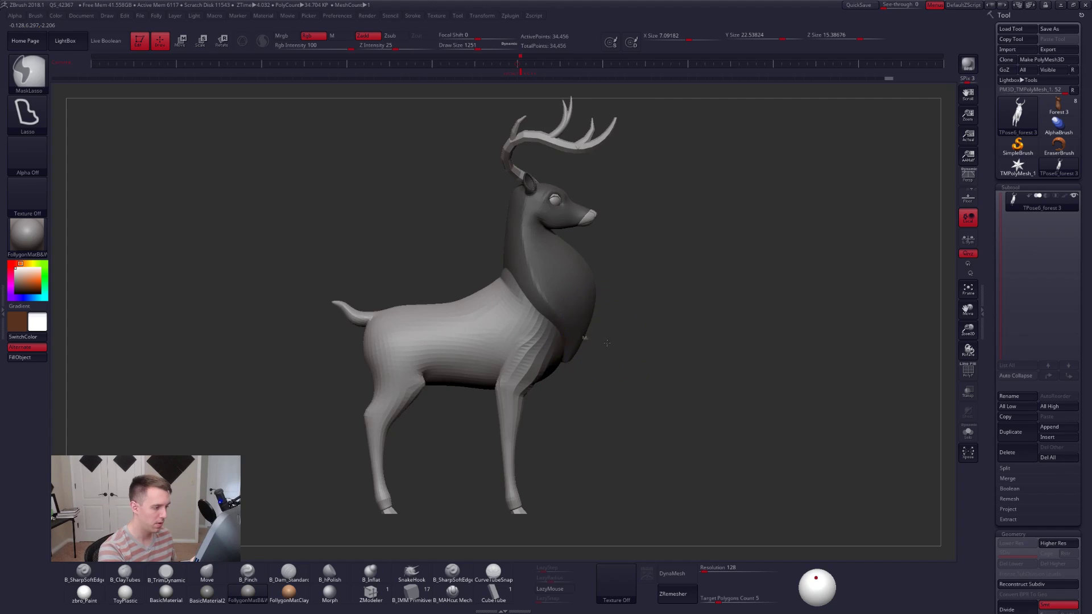
Invert the mask to free the head and chest ruff, and set the Move brush's draw size to 1460 in the keyframed side view.
{"action": "left_click", "coordinate": [593, 340], "text": "ctrl"}
{"action": "right_click_drag", "start_coordinate": [584, 341], "coordinate": [632, 341]}
{"action": "left_click", "coordinate": [523, 71]}
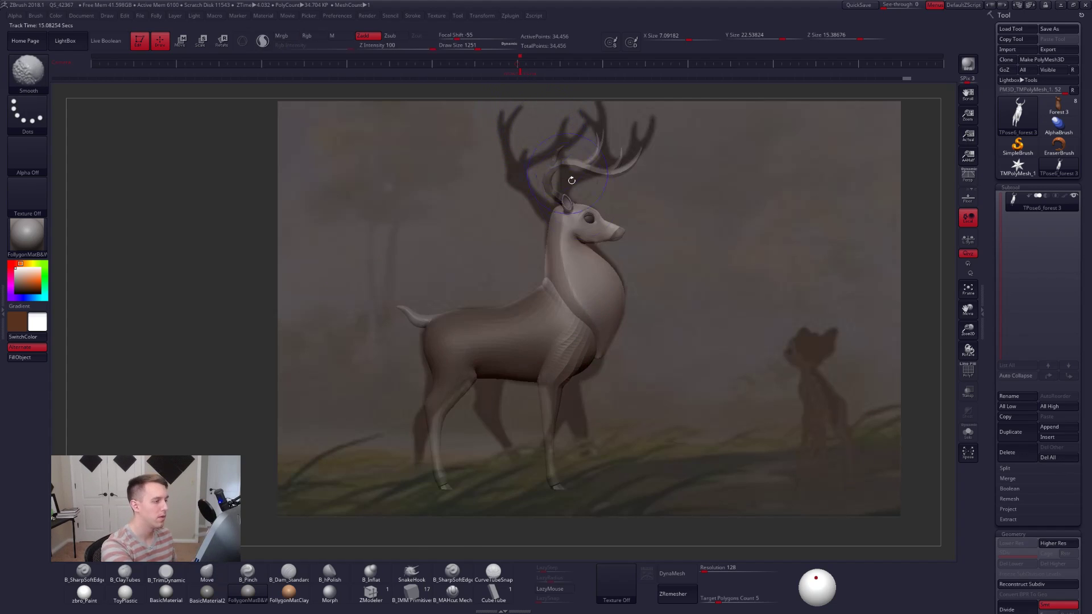
{"action": "key", "text": "space"}
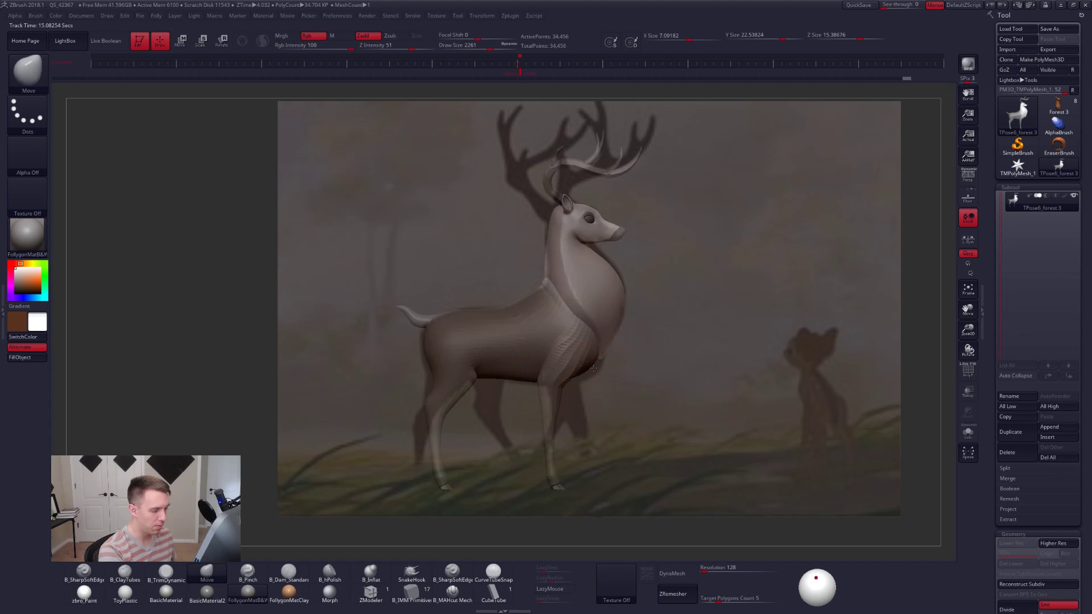
{"action": "key", "text": "space"}
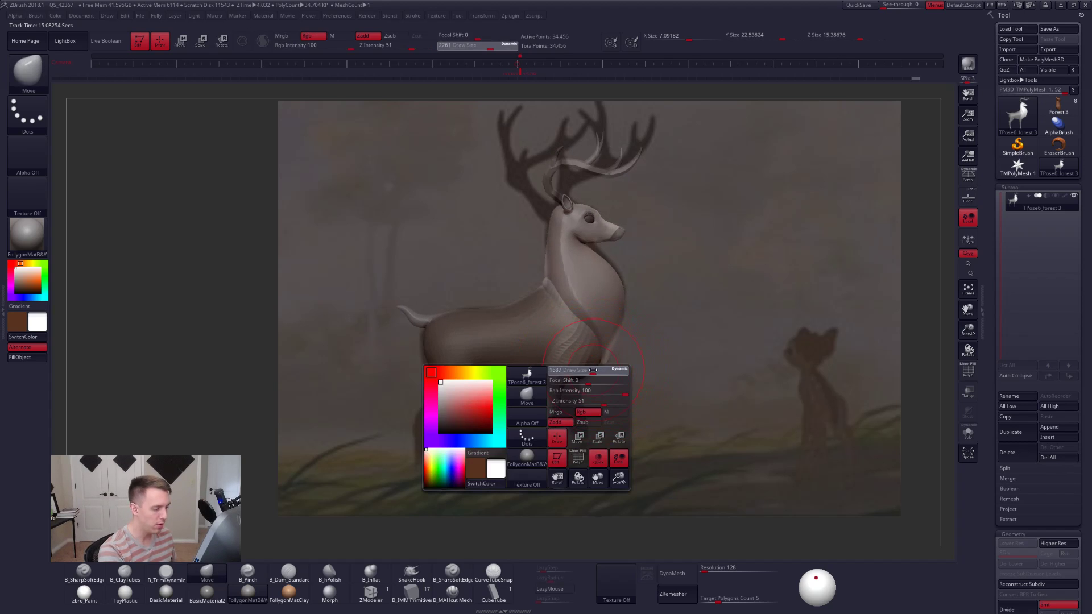
{"action": "left_click_drag", "start_coordinate": [601, 372], "coordinate": [595, 371]}
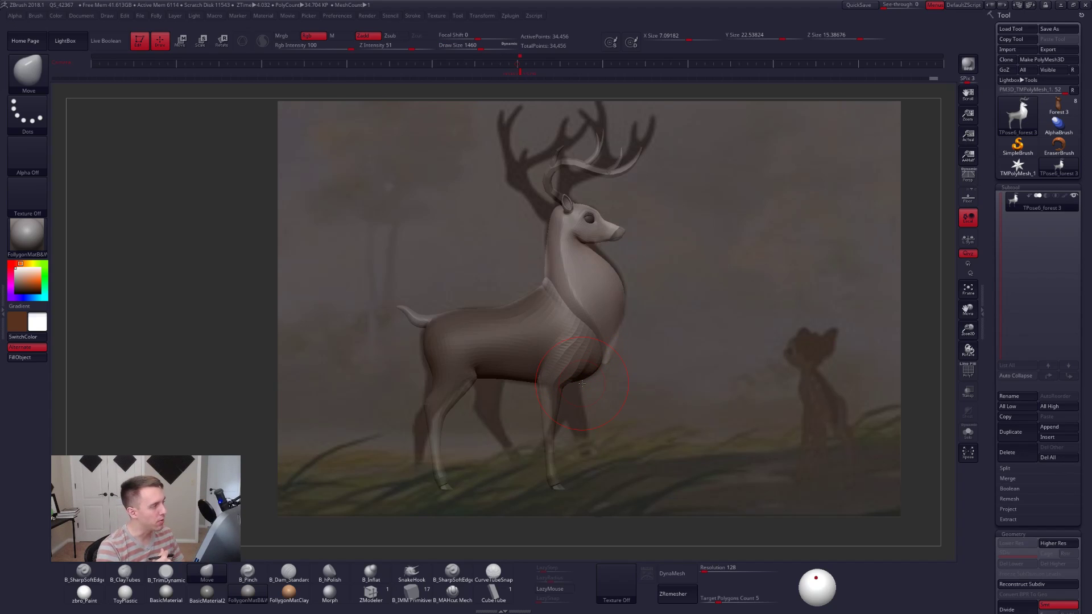
Slide the stag off the reference silhouette to compare their outlines, and recall the keyframed side view.
{"action": "left_click_drag", "start_coordinate": [791, 452], "coordinate": [656, 458], "text": "alt"}
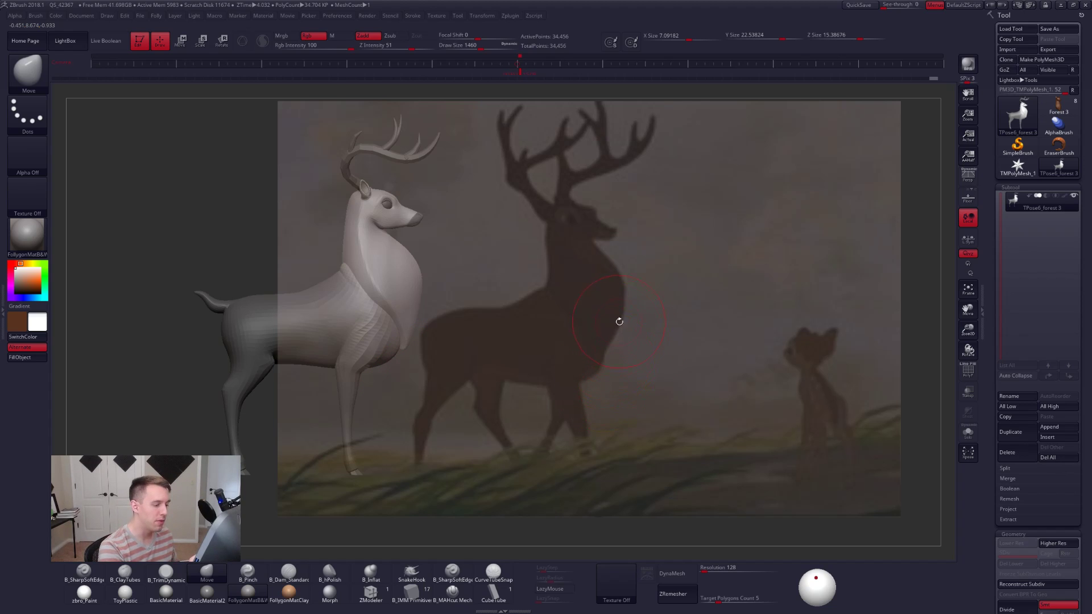
{"action": "left_click_drag", "start_coordinate": [579, 448], "coordinate": [721, 441], "text": "alt"}
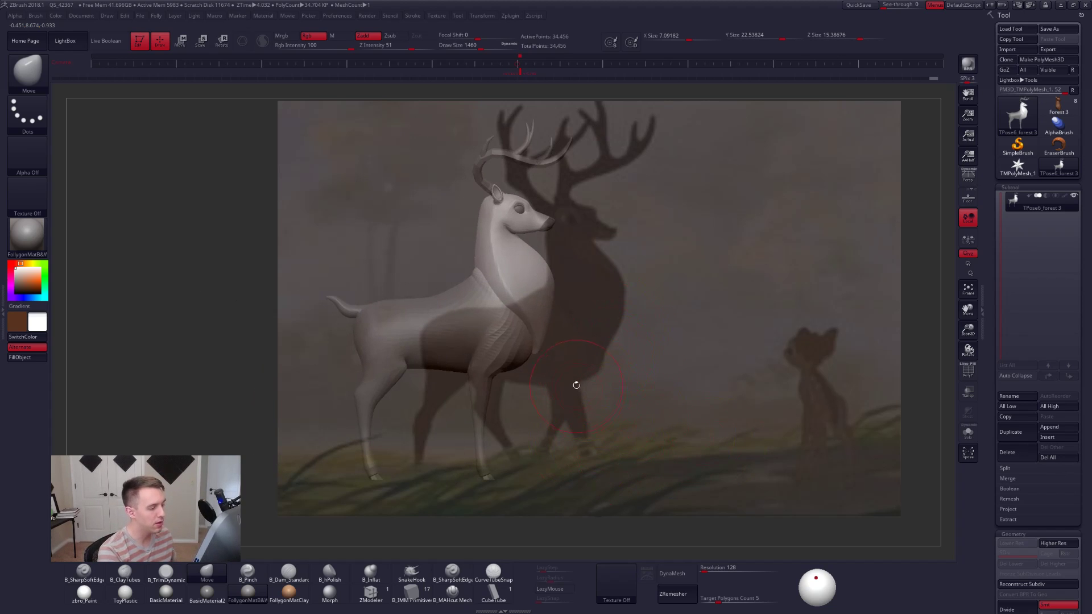
{"action": "left_click", "coordinate": [519, 79]}
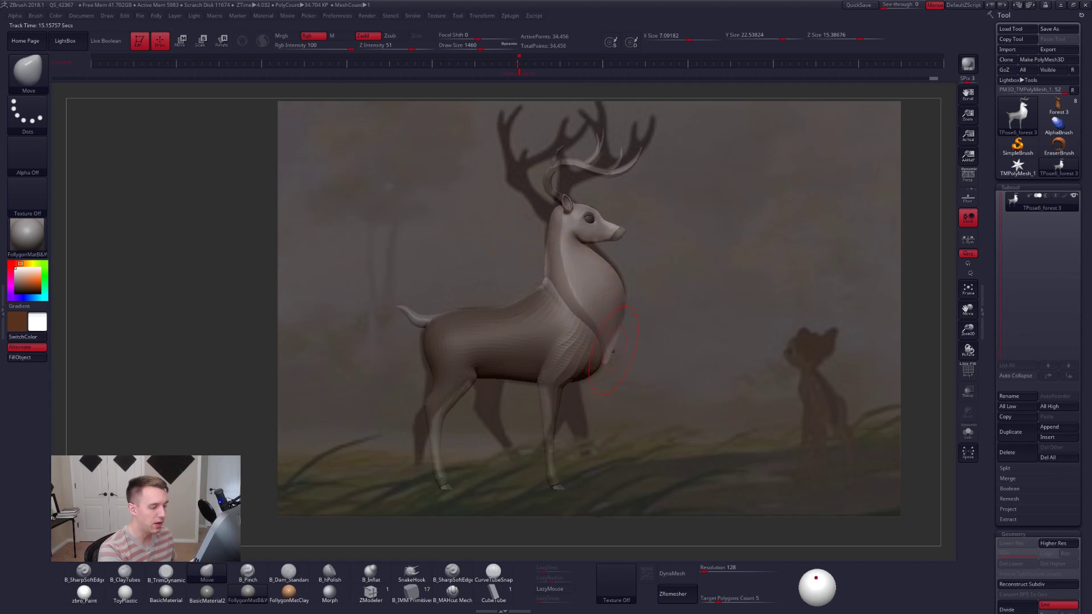
Set the Move brush's draw size to 1111 and shift the stag well clear of the reference silhouette, with the overlay shown.
{"action": "key", "text": "bracketright"}
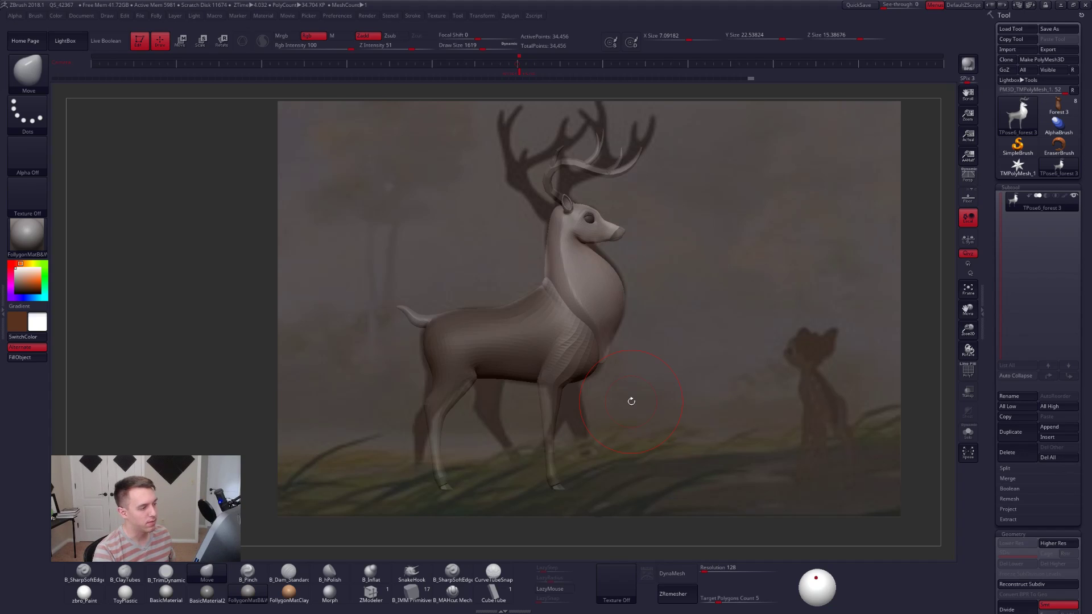
{"action": "key", "text": "shift"}
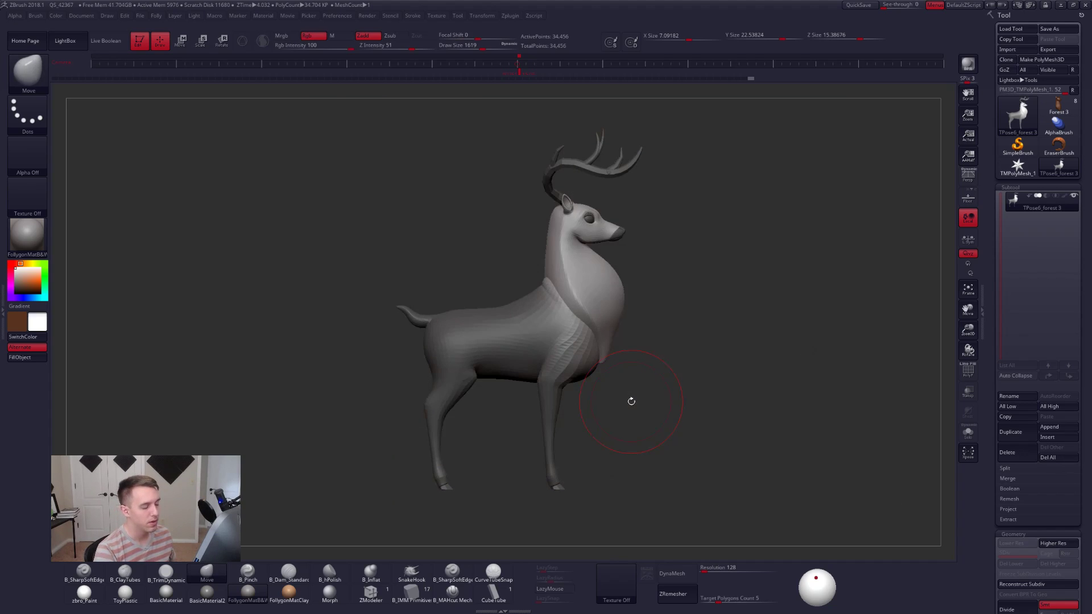
{"action": "key", "text": "space"}
{"action": "left_click_drag", "start_coordinate": [858, 403], "coordinate": [549, 420]}
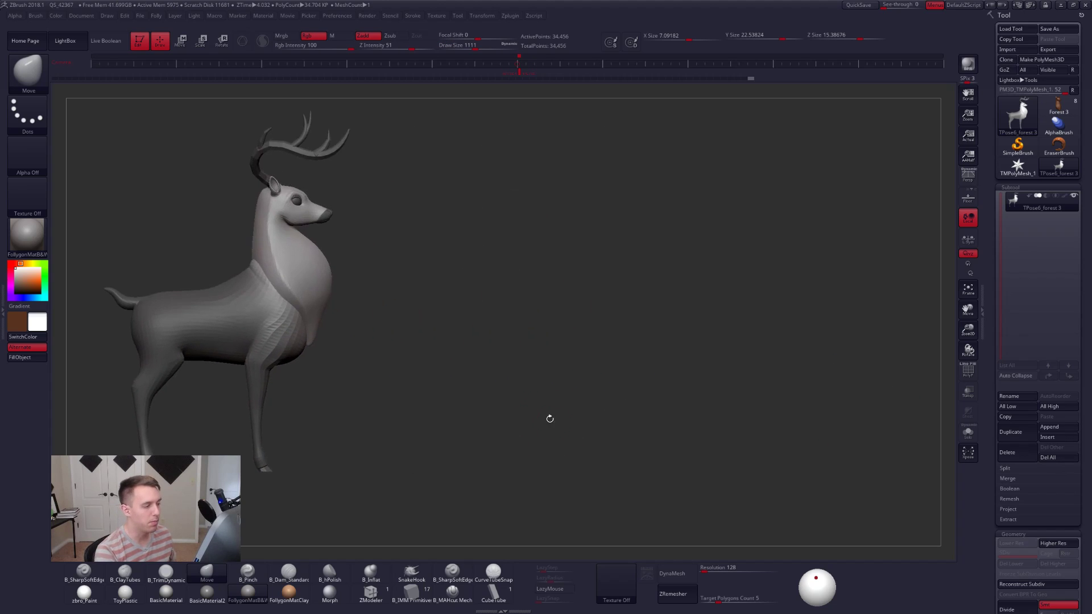
{"action": "key", "text": "shift+z"}
{"action": "key", "text": "z"}
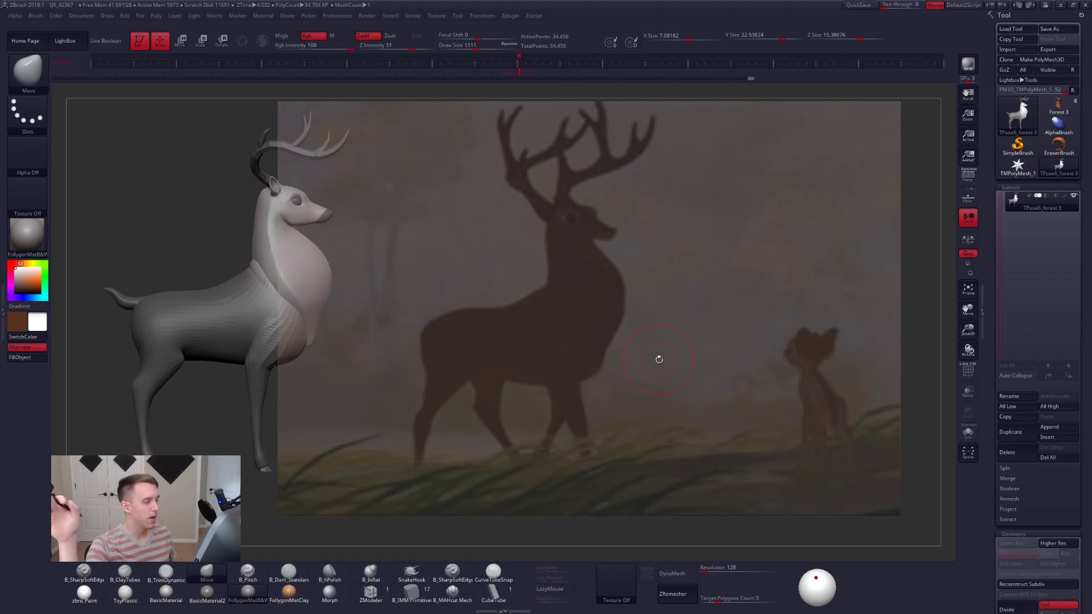
Switch to Chrome and open the Domino Deadpool sculpt from the ArtStation portfolio.
{"action": "key", "text": "alt+Tab"}
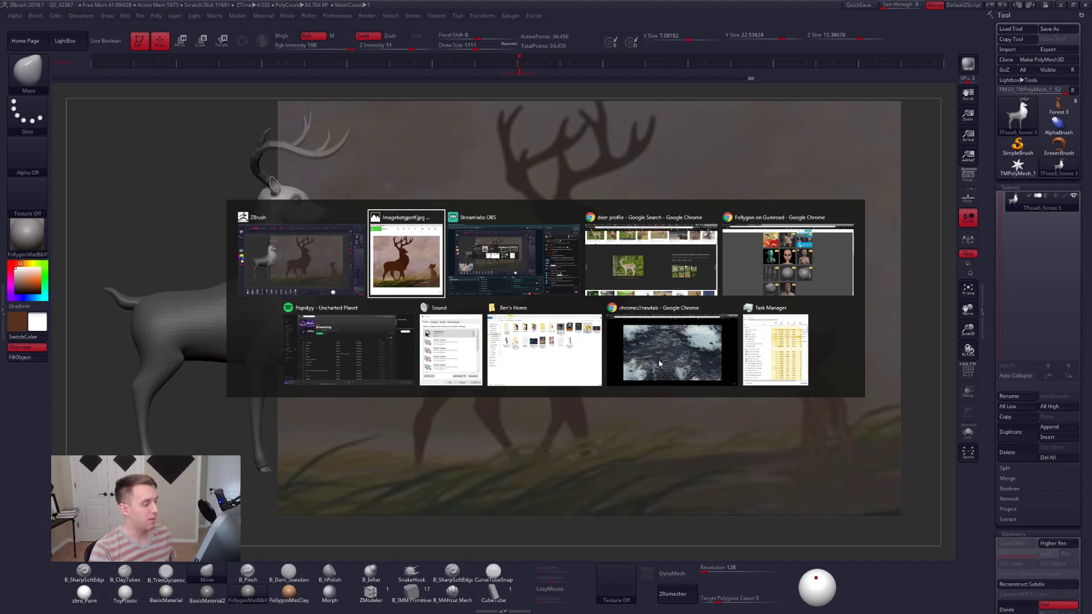
{"action": "key", "text": "alt+Tab"}
{"action": "key", "text": "alt+Tab"}
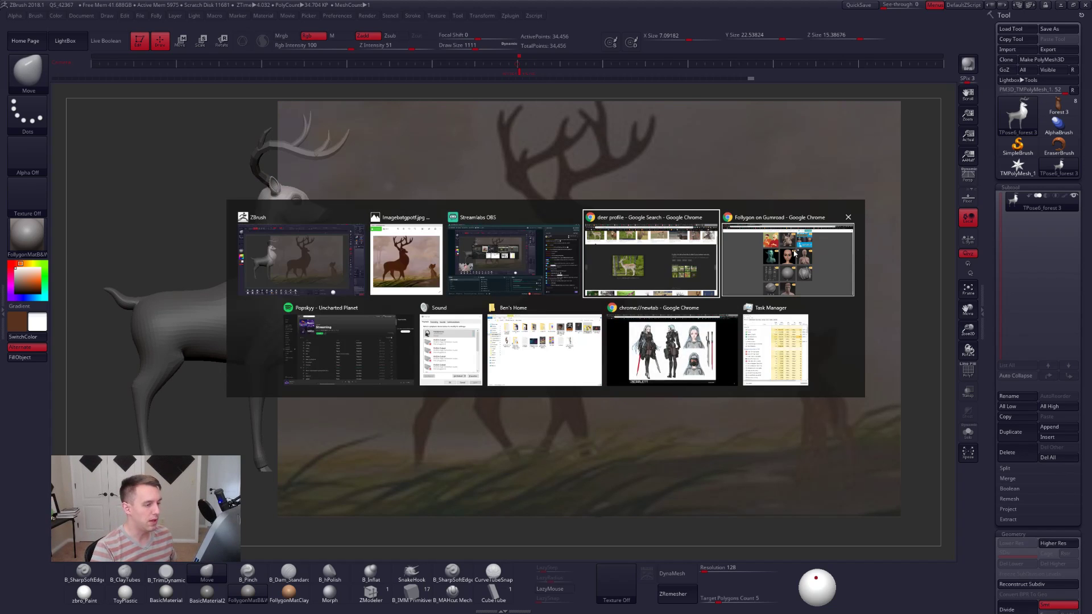
{"action": "left_click", "coordinate": [770, 256]}
{"action": "left_click", "coordinate": [155, 7]}
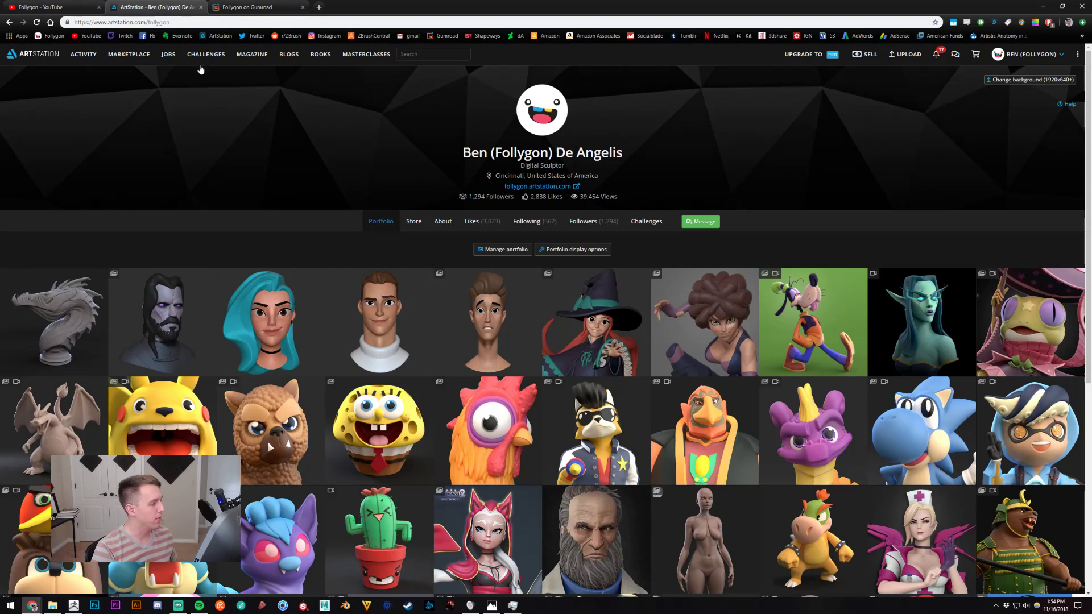
{"action": "left_click", "coordinate": [700, 307]}
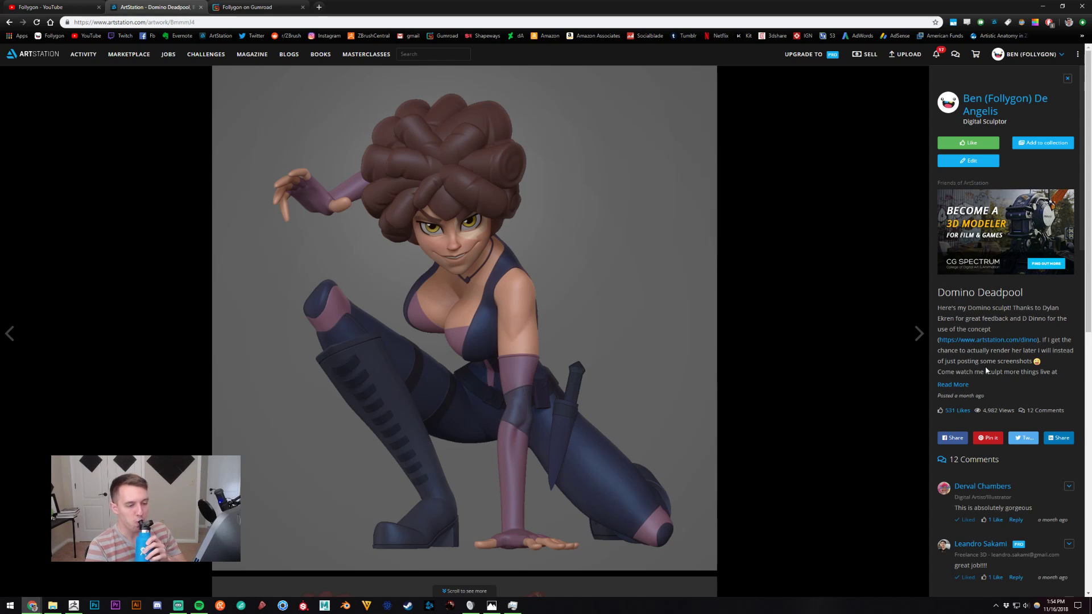
View the original Domino concept art through the linked concept artist's ArtStation page, then close it and return to the sculpt's page.
{"action": "middle_click", "coordinate": [995, 340]}
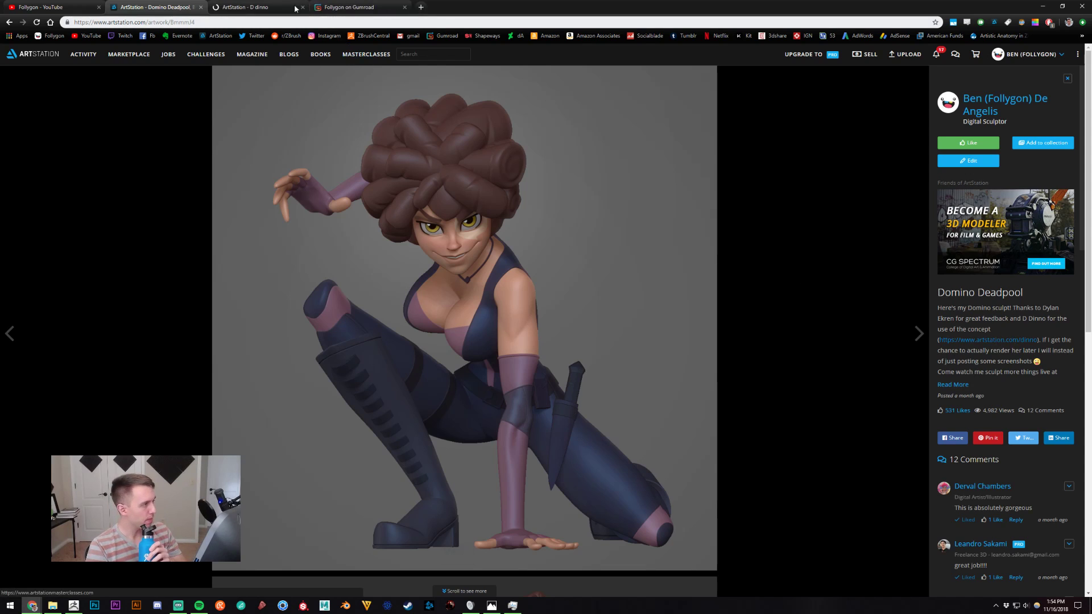
{"action": "left_click", "coordinate": [250, 6]}
{"action": "left_click", "coordinate": [504, 267]}
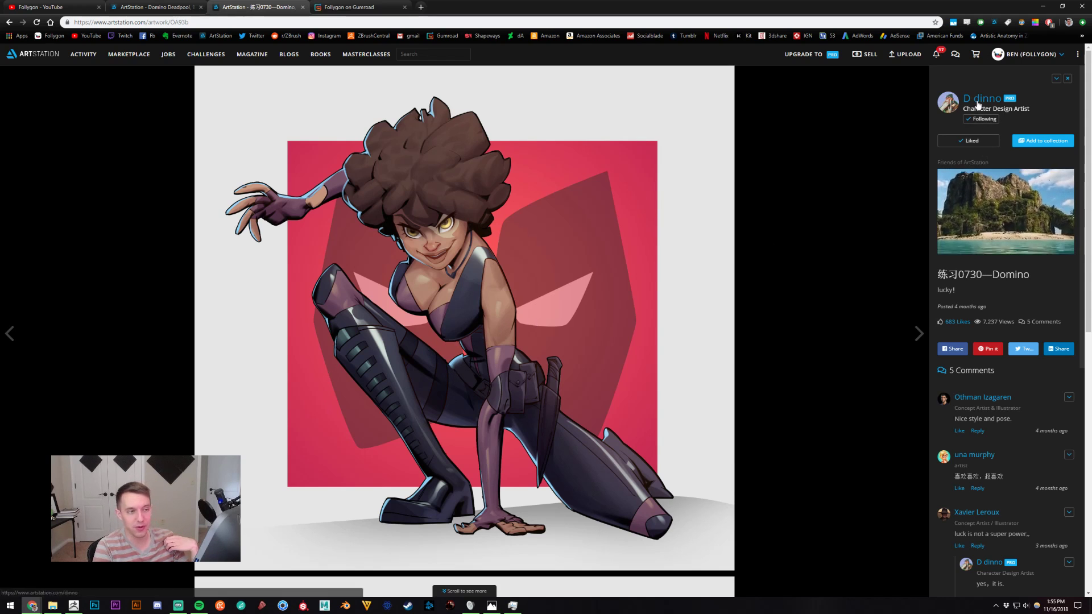
{"action": "left_click", "coordinate": [188, 7]}
{"action": "middle_click", "coordinate": [223, 5]}
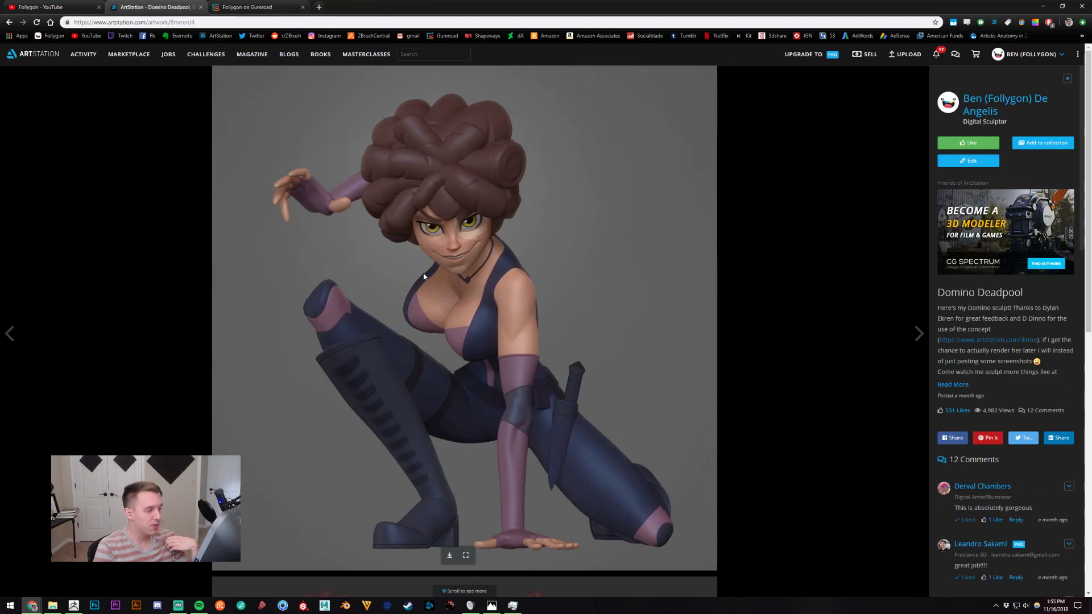
Look through the Domino Deadpool artwork images on ArtStation and open the artist's portfolio page.
{"action": "scroll", "coordinate": [511, 336], "scroll_direction": "down", "scroll_amount": 6}
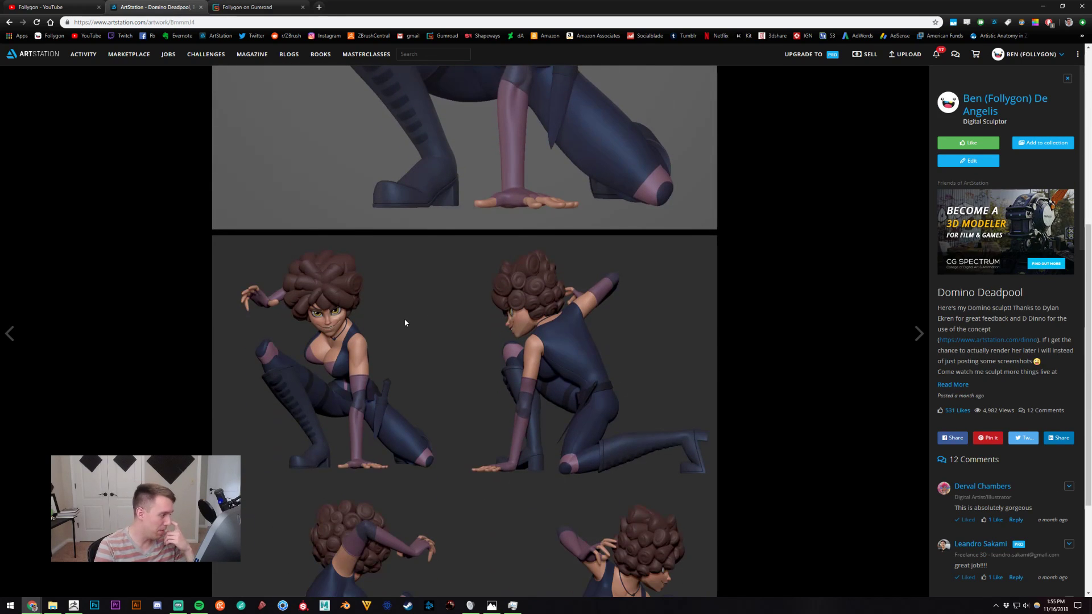
{"action": "scroll", "coordinate": [494, 323], "scroll_direction": "down", "scroll_amount": 2}
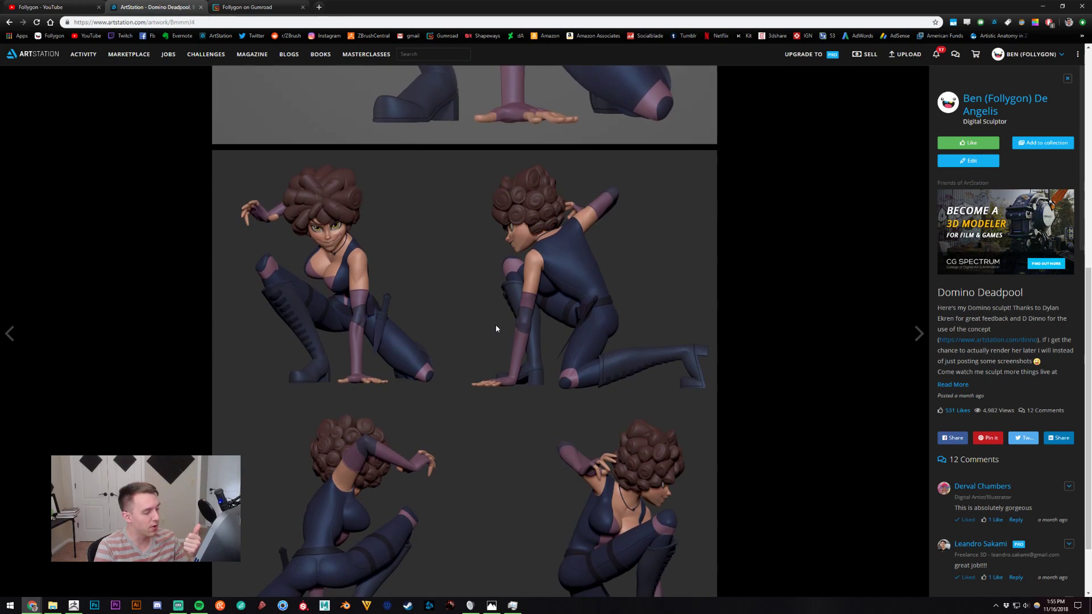
{"action": "scroll", "coordinate": [404, 332], "scroll_direction": "down", "scroll_amount": 1}
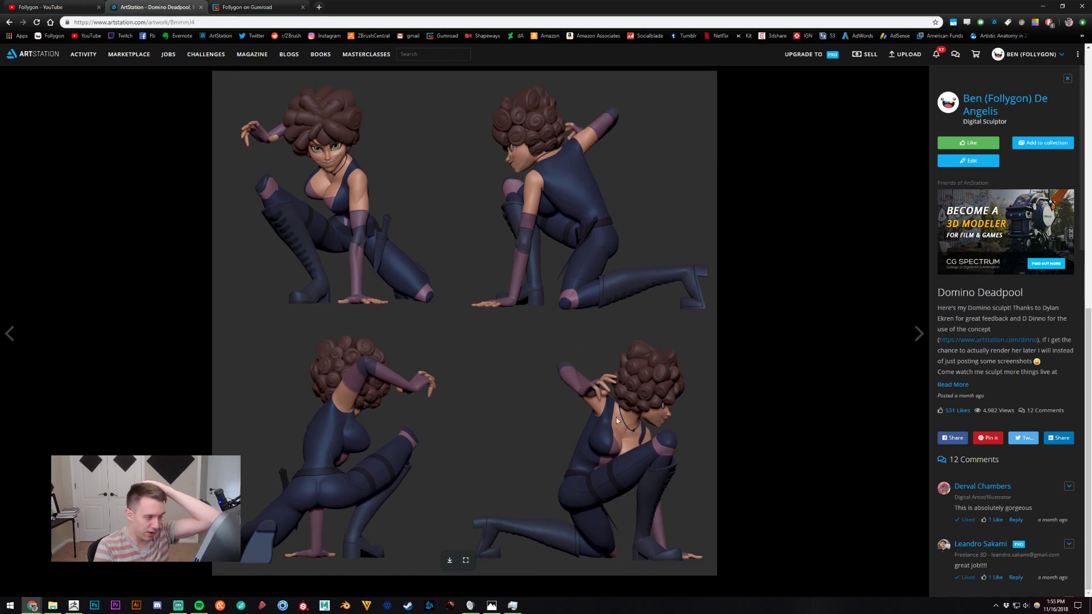
{"action": "left_click", "coordinate": [985, 114]}
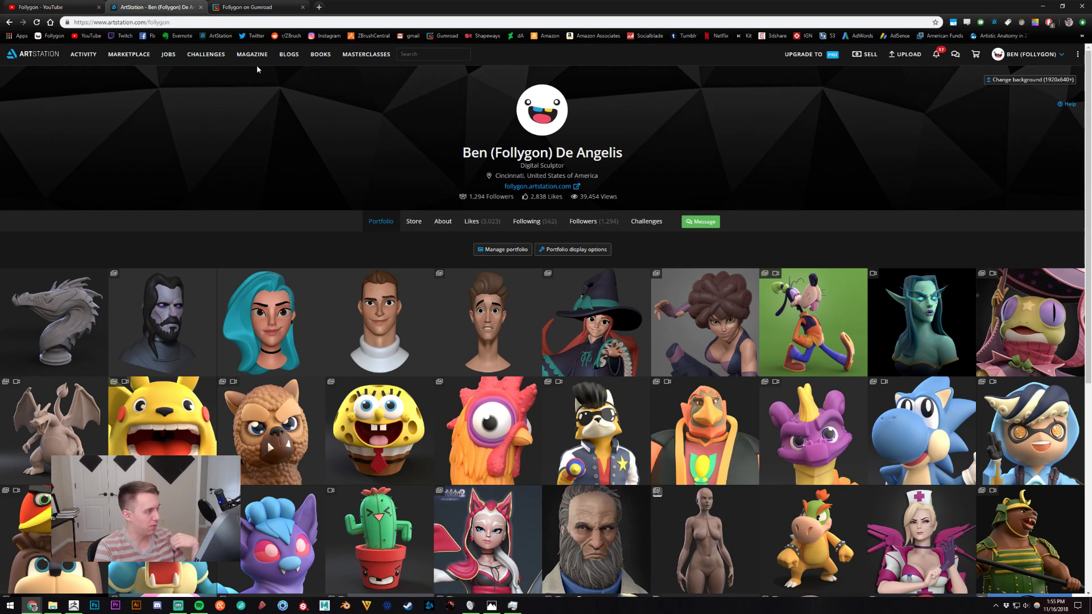
Switch to ZBrush and recall the stored camera view that lines the deer up with the stag silhouette.
{"action": "left_click", "coordinate": [264, 5]}
{"action": "left_click", "coordinate": [78, 604]}
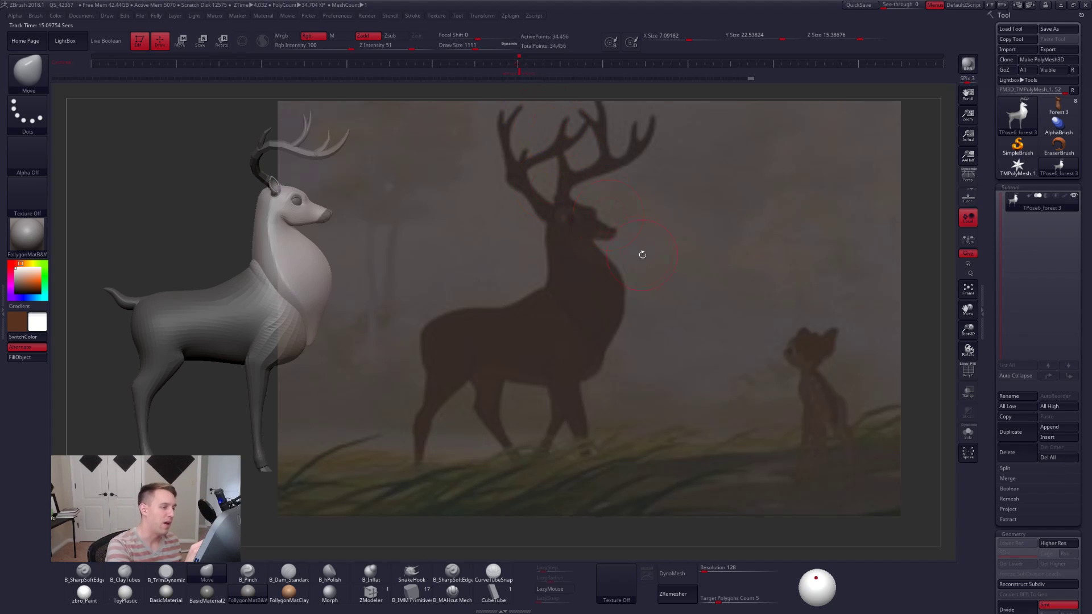
{"action": "left_click", "coordinate": [521, 72]}
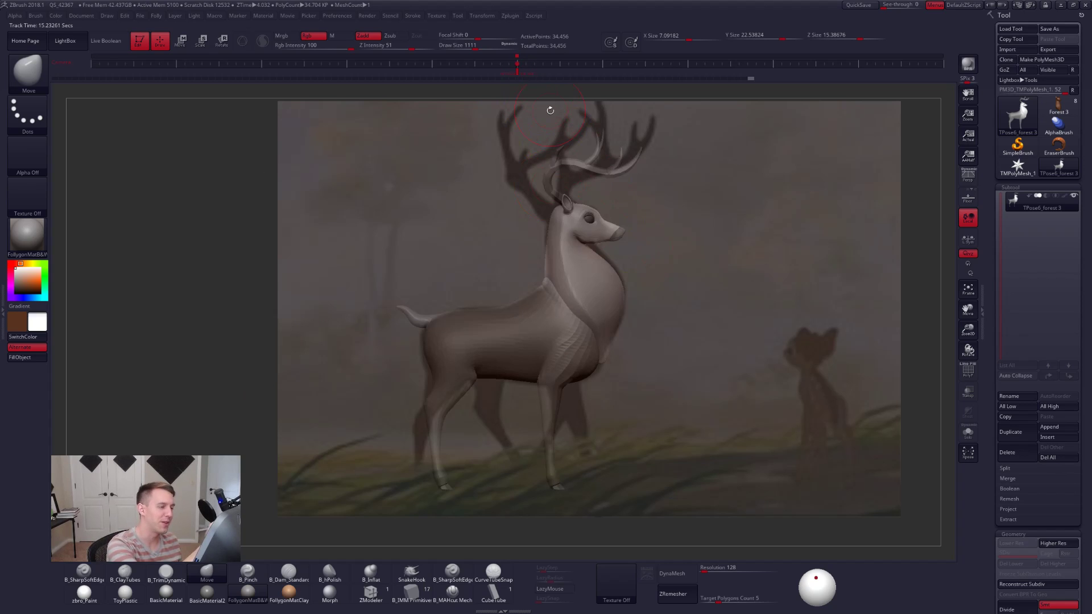
{"action": "key", "text": "shift"}
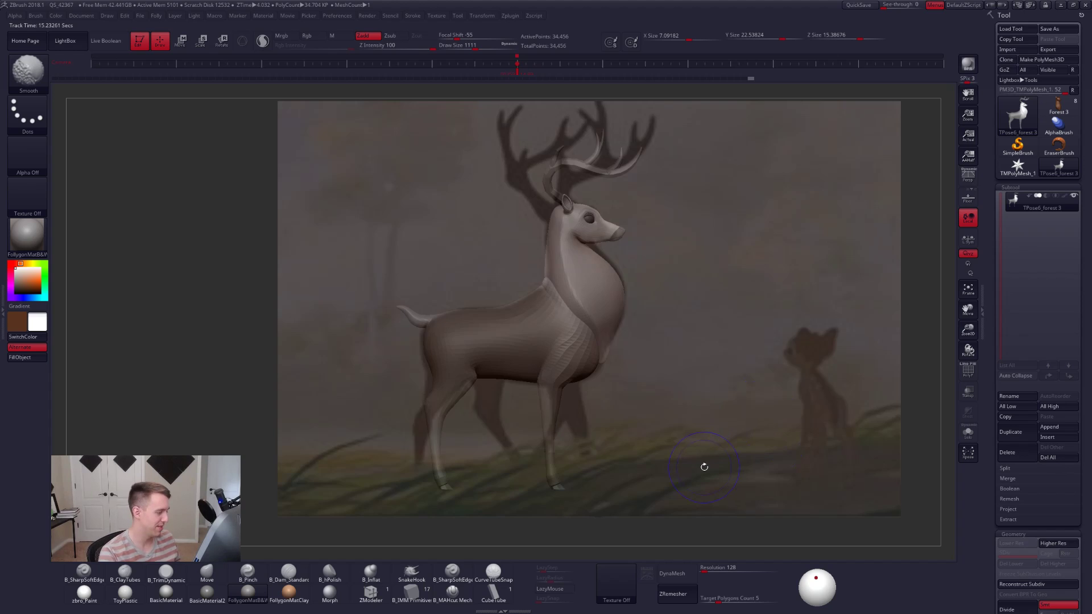
Set the brush's draw size to 1460 and restore the deer's stored side view over the reference image.
{"action": "key", "text": "shift+z"}
{"action": "mouse_move", "coordinate": [586, 377]}
{"action": "right_mouse_down", "text": "alt"}
{"action": "mouse_move", "coordinate": [629, 363]}
{"action": "mouse_move", "coordinate": [576, 380]}
{"action": "right_mouse_up", "text": "alt"}
{"action": "key", "text": "s"}
{"action": "mouse_move", "coordinate": [677, 369]}
{"action": "right_mouse_down", "text": "alt"}
{"action": "mouse_move", "coordinate": [621, 377]}
{"action": "mouse_move", "coordinate": [644, 350]}
{"action": "mouse_move", "coordinate": [646, 382]}
{"action": "right_mouse_up", "text": "alt"}
{"action": "key", "text": "space"}
{"action": "left_click", "coordinate": [658, 307]}
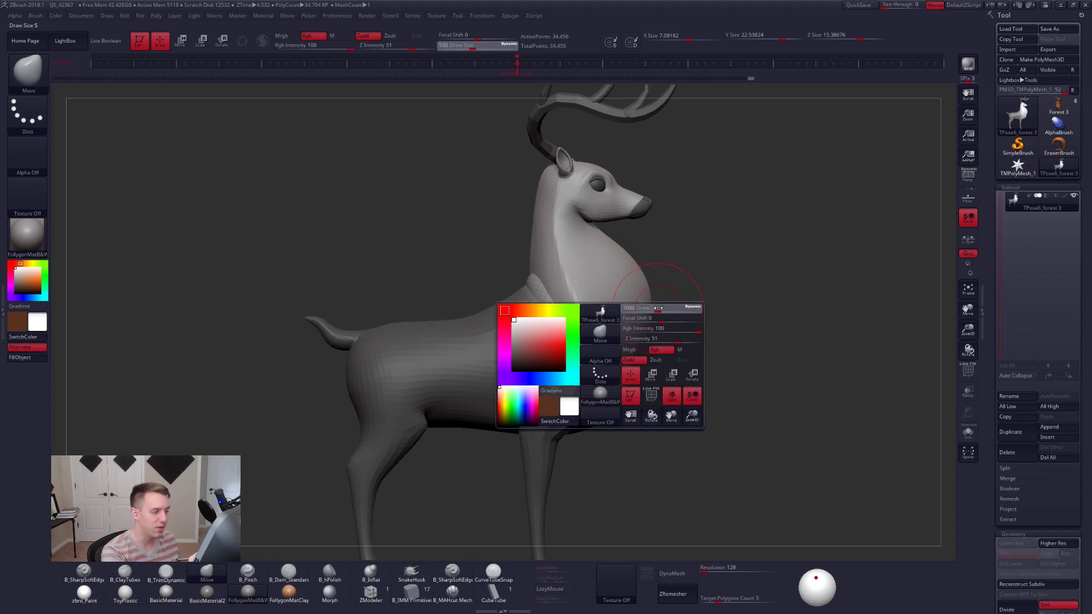
{"action": "left_click", "coordinate": [518, 68]}
{"action": "key", "text": "shift+z"}
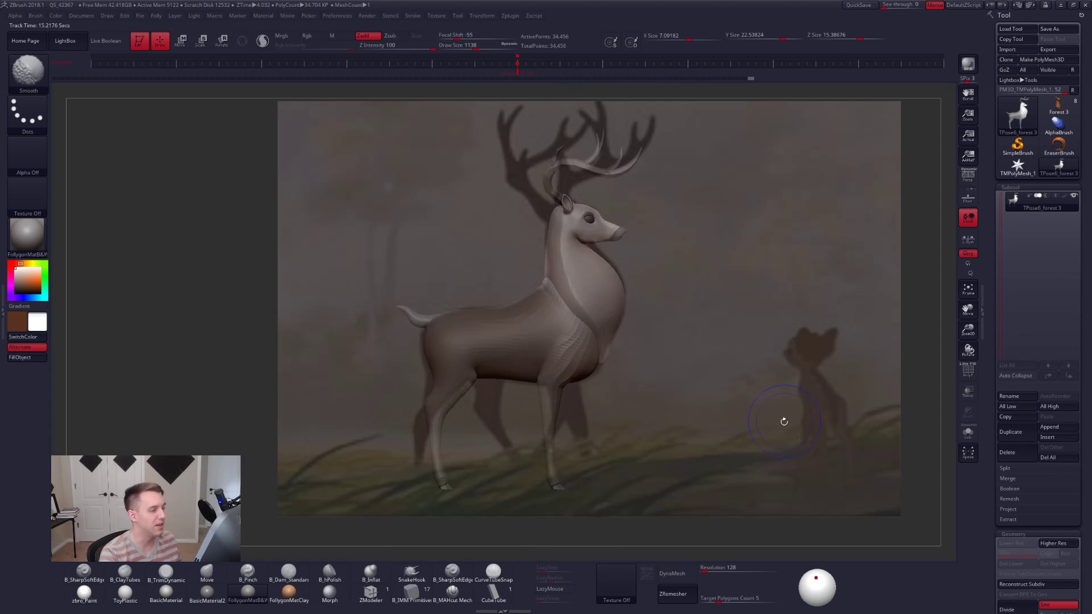
{"action": "key", "text": "space"}
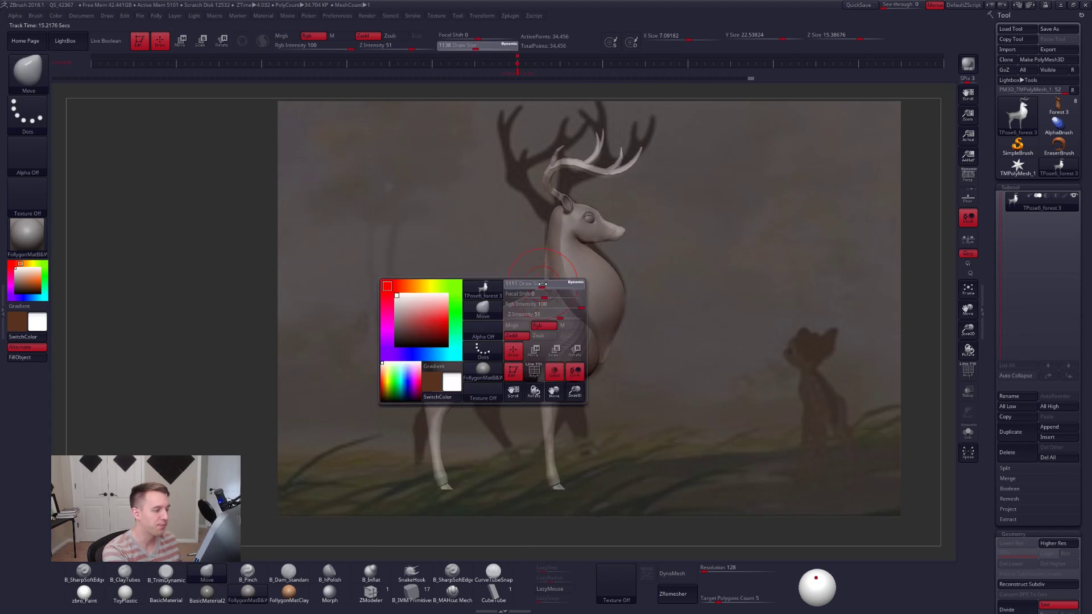
{"action": "left_click", "coordinate": [546, 286]}
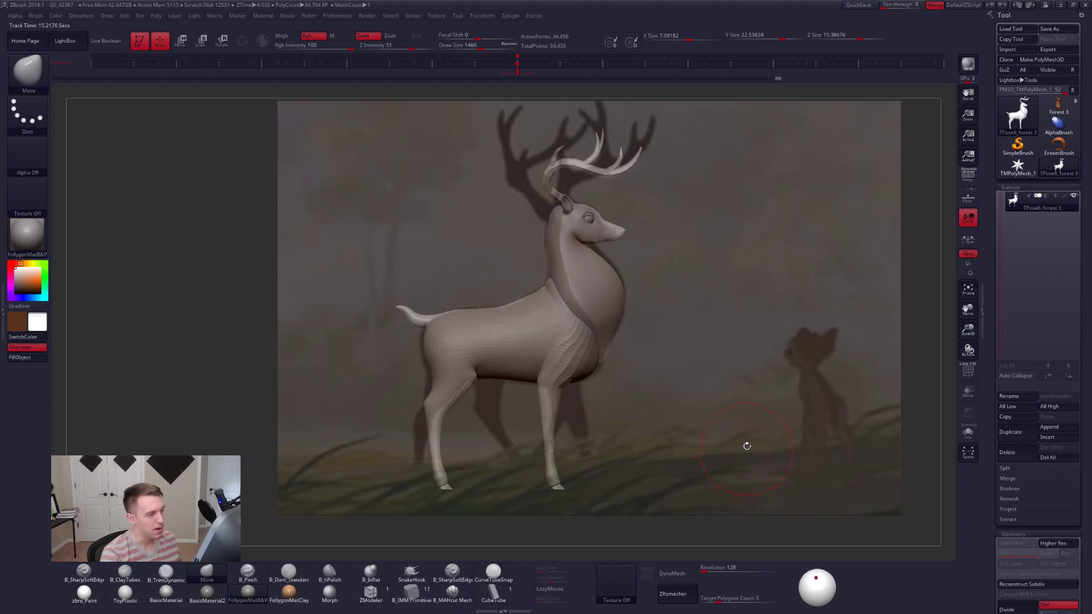
{"action": "right_click_drag", "start_coordinate": [585, 257], "coordinate": [590, 297]}
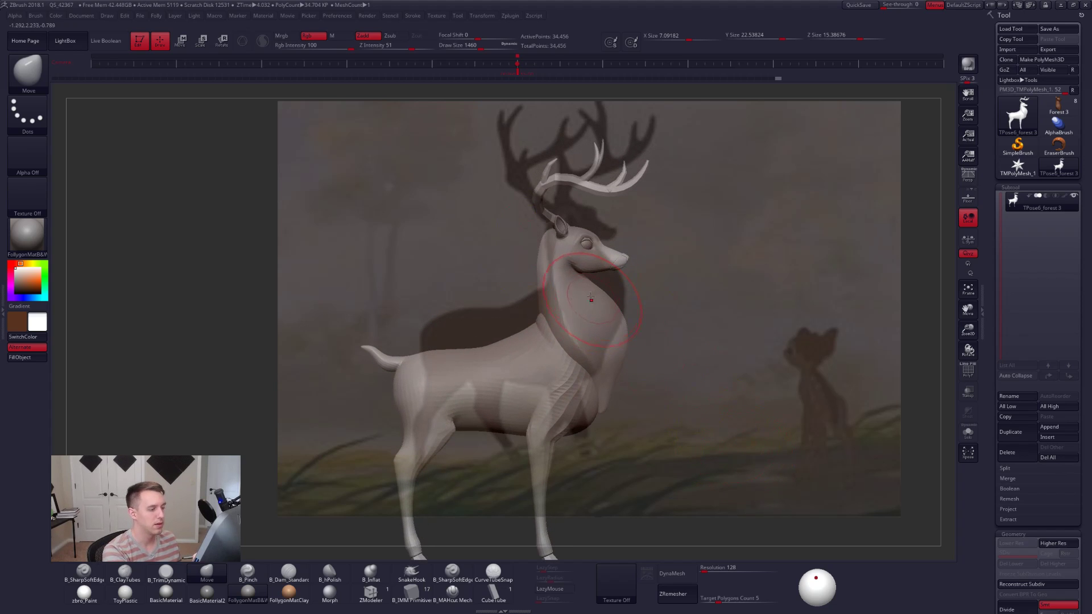
{"action": "left_click", "coordinate": [520, 74]}
Mask the deer's body with a softened edge, leaving the head free for editing.
{"action": "mouse_move", "coordinate": [605, 249]}
{"action": "left_mouse_down", "text": "ctrl"}
{"action": "mouse_move", "coordinate": [582, 248]}
{"action": "mouse_move", "coordinate": [477, 136]}
{"action": "mouse_move", "coordinate": [724, 145]}
{"action": "left_mouse_up", "text": "ctrl"}
{"action": "left_click", "coordinate": [599, 267], "text": "ctrl"}
{"action": "left_click", "coordinate": [602, 271], "text": "ctrl"}
{"action": "key", "text": "ctrl+i"}
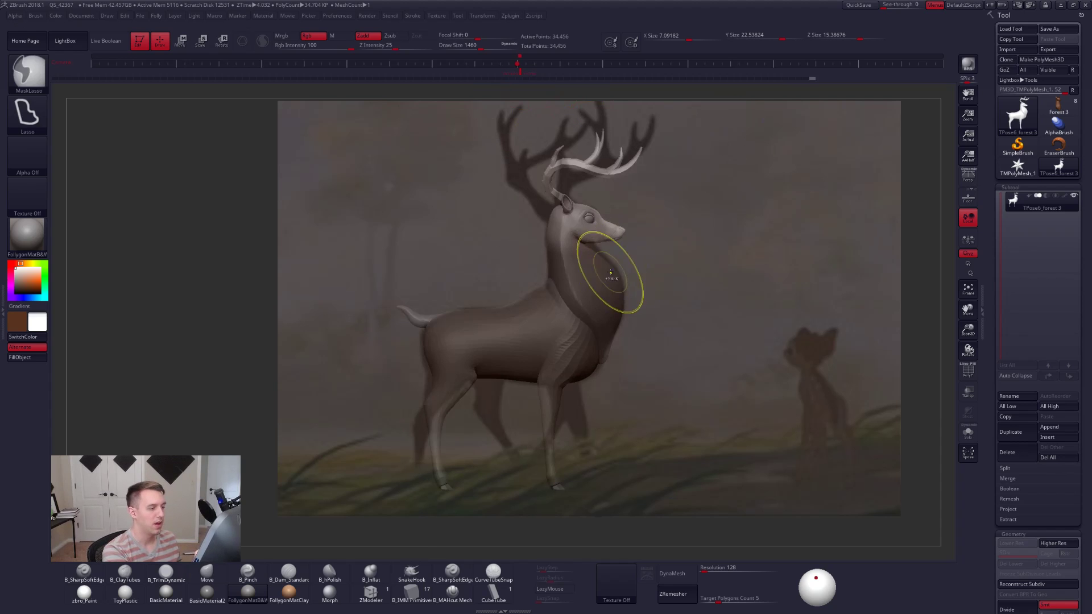
{"action": "left_click", "coordinate": [612, 275], "text": "ctrl"}
Raise the unmasked head slightly with the Transpose line, then return to the Move brush and clear the mask.
{"action": "key", "text": "w"}
{"action": "mouse_move", "coordinate": [587, 266]}
{"action": "left_mouse_down"}
{"action": "mouse_move", "coordinate": [587, 336]}
{"action": "mouse_move", "coordinate": [586, 298]}
{"action": "left_mouse_up"}
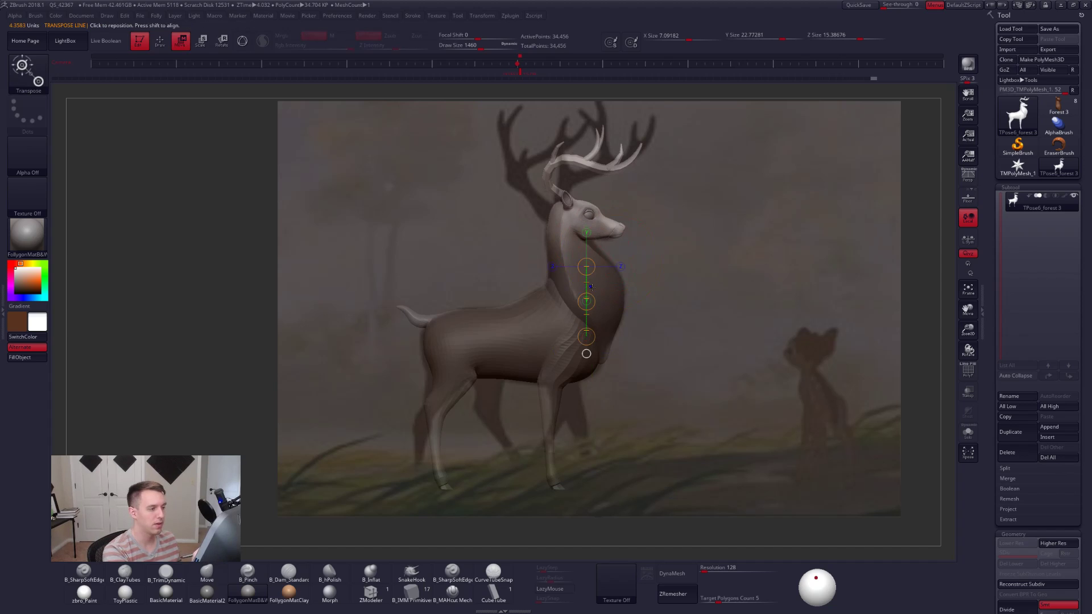
{"action": "key", "text": "q"}
{"action": "key", "text": "b"}
{"action": "key", "text": "m"}
{"action": "key", "text": "v"}
{"action": "left_click_drag", "start_coordinate": [648, 271], "coordinate": [656, 249], "text": "ctrl"}
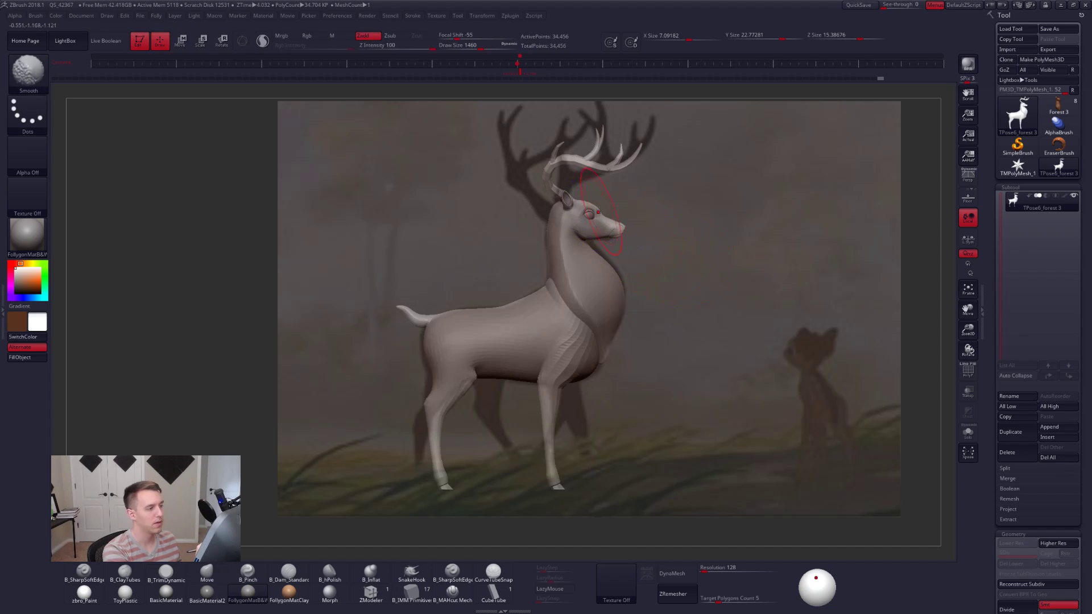
Isolate and mask the antlers, show the whole deer again, and invert the mask so only the antlers are editable.
{"action": "key", "text": "shift+z"}
{"action": "left_click_drag", "start_coordinate": [571, 173], "coordinate": [541, 274], "text": "alt"}
{"action": "left_click", "coordinate": [549, 258], "text": "ctrl+shift"}
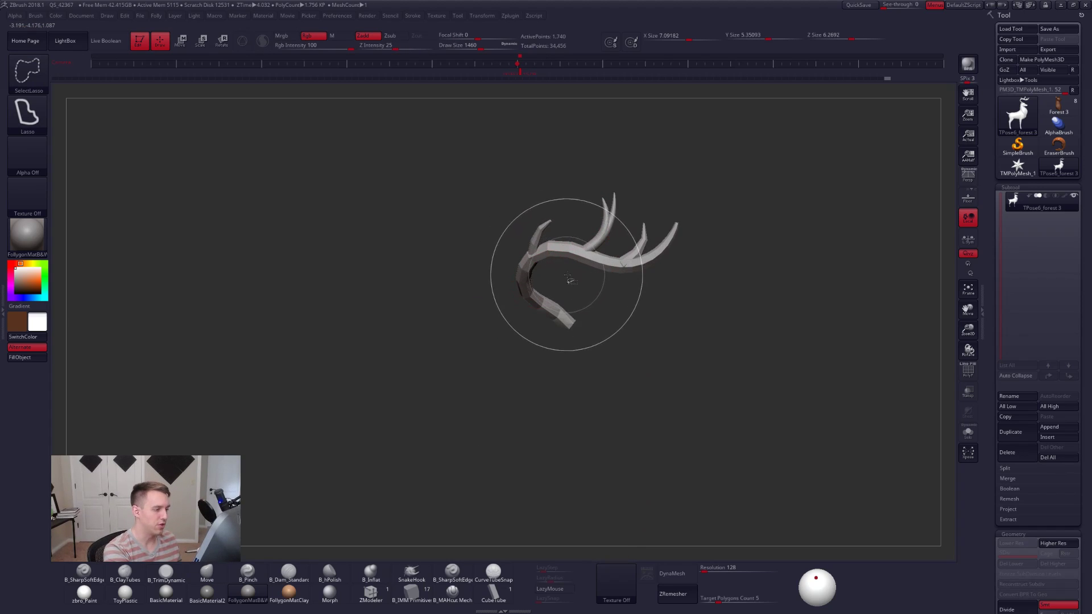
{"action": "left_click", "coordinate": [570, 280], "text": "ctrl"}
{"action": "left_click", "coordinate": [587, 292], "text": "ctrl+shift"}
{"action": "left_click_drag", "start_coordinate": [599, 306], "coordinate": [591, 316]}
{"action": "right_click_drag", "start_coordinate": [591, 315], "coordinate": [557, 319]}
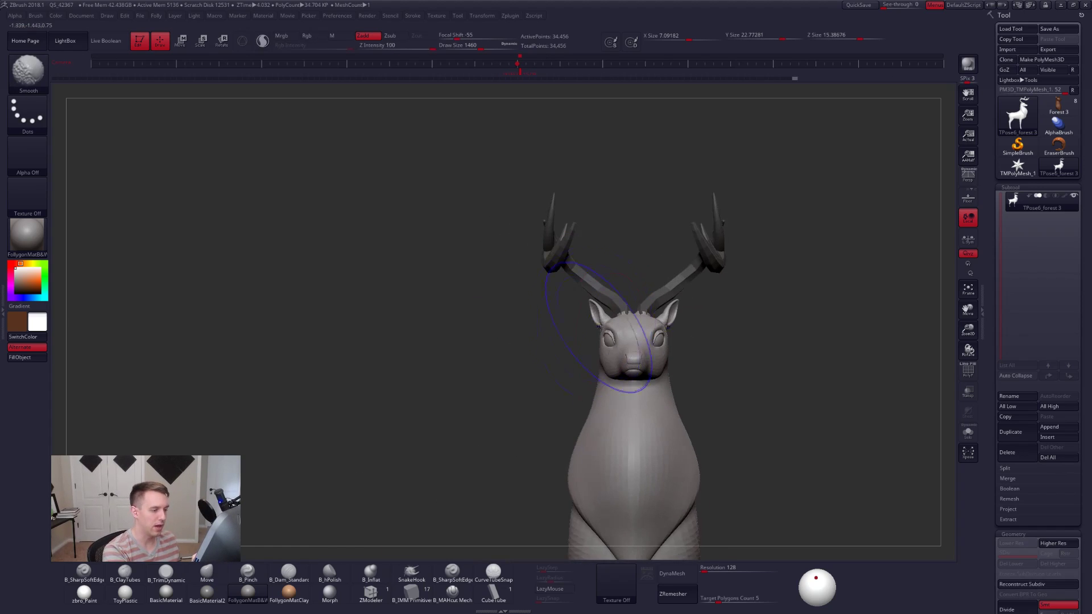
{"action": "right_click_drag", "start_coordinate": [629, 322], "coordinate": [617, 323], "text": "shift"}
{"action": "left_click", "coordinate": [668, 329], "text": "ctrl"}
Scale up the antlers with the Transpose line to better match the stag reference, then return to draw mode.
{"action": "key", "text": "e"}
{"action": "key", "text": "space"}
{"action": "mouse_move", "coordinate": [606, 312]}
{"action": "left_mouse_down"}
{"action": "mouse_move", "coordinate": [707, 317]}
{"action": "mouse_move", "coordinate": [658, 317]}
{"action": "left_mouse_up"}
{"action": "left_click", "coordinate": [522, 64]}
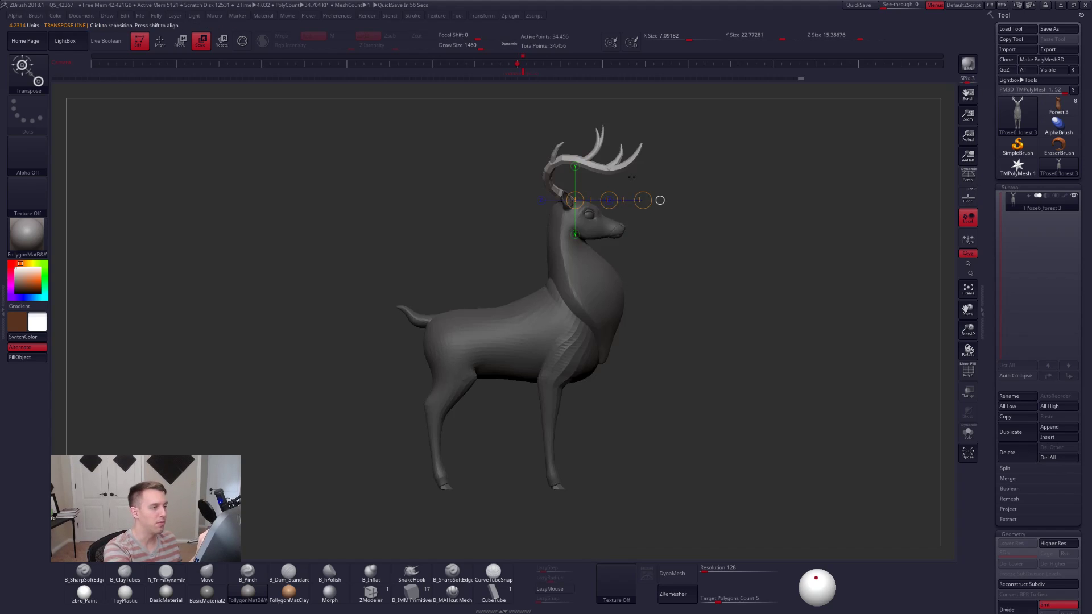
{"action": "key", "text": "shift+z"}
{"action": "mouse_move", "coordinate": [643, 201]}
{"action": "left_mouse_down"}
{"action": "mouse_move", "coordinate": [730, 220]}
{"action": "mouse_move", "coordinate": [858, 291]}
{"action": "mouse_move", "coordinate": [787, 399]}
{"action": "mouse_move", "coordinate": [783, 431]}
{"action": "mouse_move", "coordinate": [745, 441]}
{"action": "mouse_move", "coordinate": [763, 466]}
{"action": "mouse_move", "coordinate": [777, 462]}
{"action": "mouse_move", "coordinate": [750, 455]}
{"action": "left_mouse_up"}
{"action": "key", "text": "shift+z"}
{"action": "key", "text": "q"}
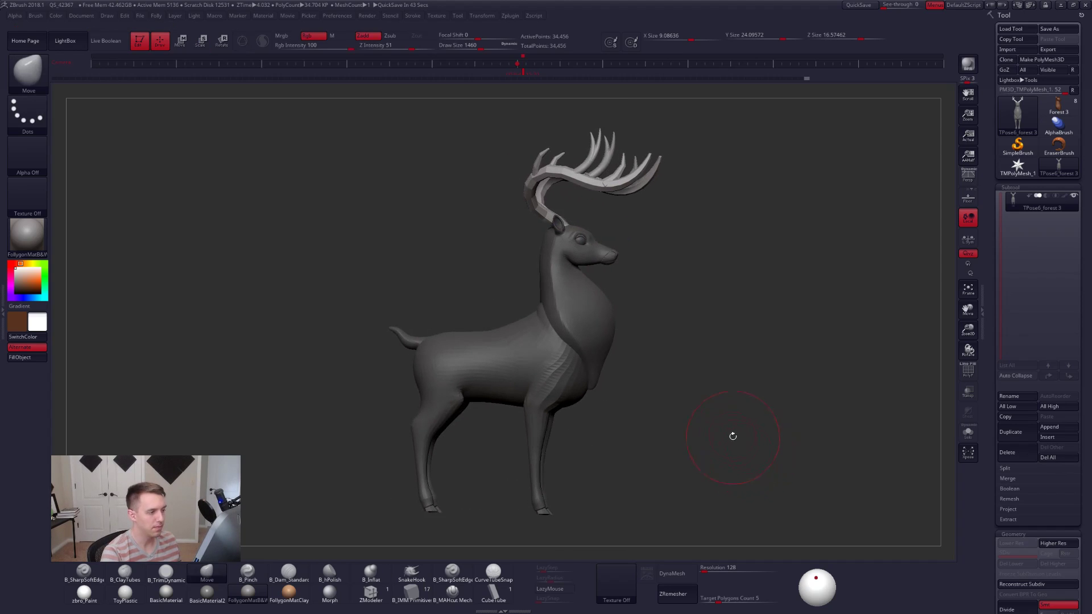
Turn on perspective, compare the deer with the stag reference, and restore the stored side view.
{"action": "left_click", "coordinate": [968, 175]}
{"action": "mouse_move", "coordinate": [923, 199]}
{"action": "left_mouse_down"}
{"action": "mouse_move", "coordinate": [810, 271]}
{"action": "mouse_move", "coordinate": [831, 286]}
{"action": "mouse_move", "coordinate": [792, 352]}
{"action": "left_mouse_up"}
{"action": "left_click_drag", "start_coordinate": [809, 436], "coordinate": [732, 459]}
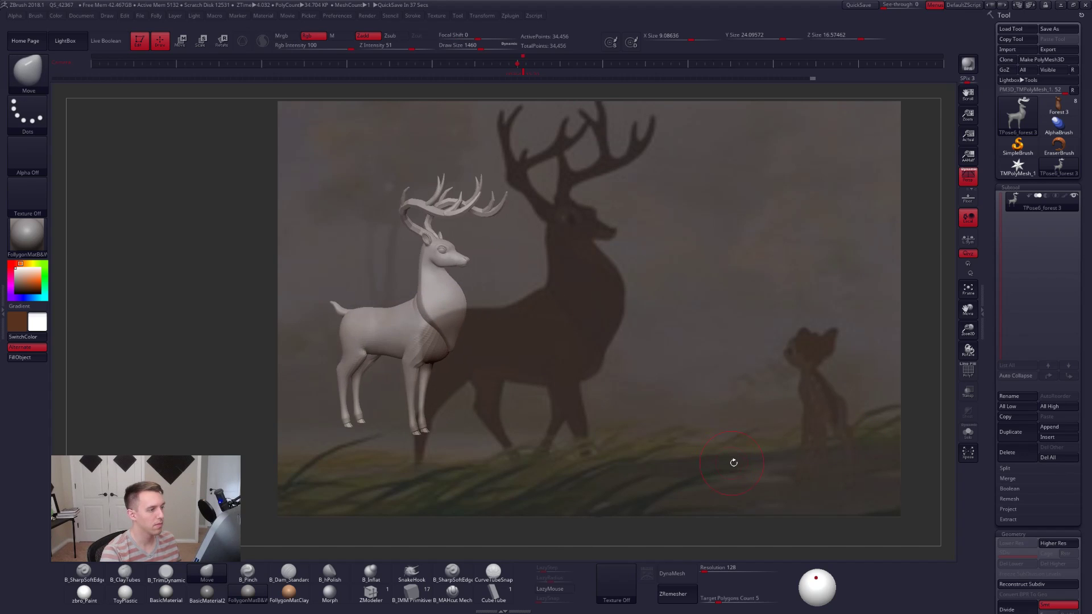
{"action": "left_click_drag", "start_coordinate": [834, 441], "coordinate": [793, 438], "text": "alt"}
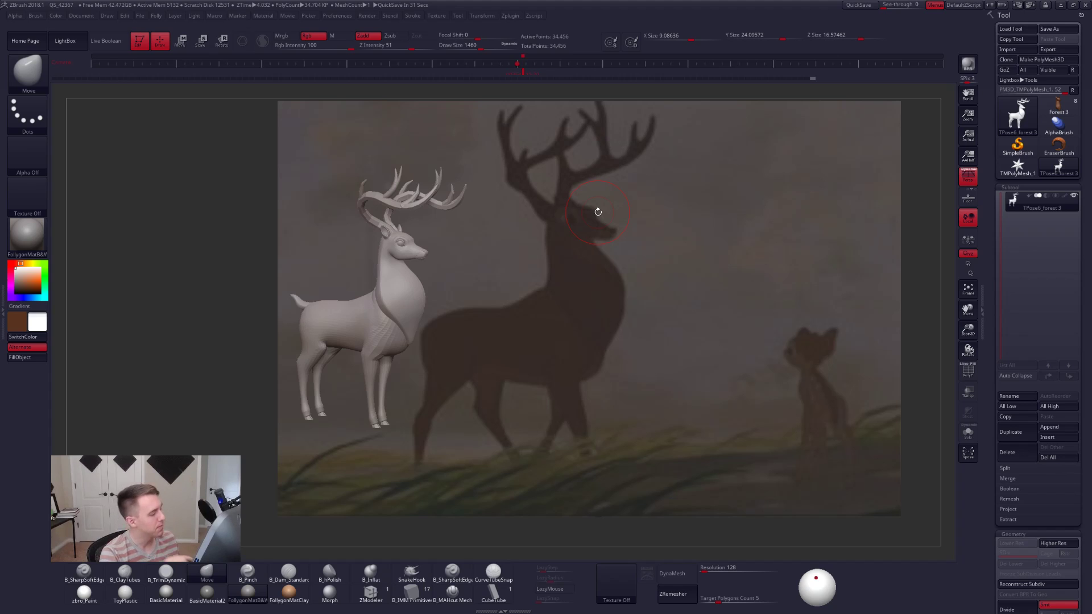
{"action": "mouse_move", "coordinate": [709, 501]}
{"action": "left_mouse_down", "text": "alt"}
{"action": "mouse_move", "coordinate": [686, 503]}
{"action": "mouse_move", "coordinate": [701, 509]}
{"action": "left_mouse_up", "text": "alt"}
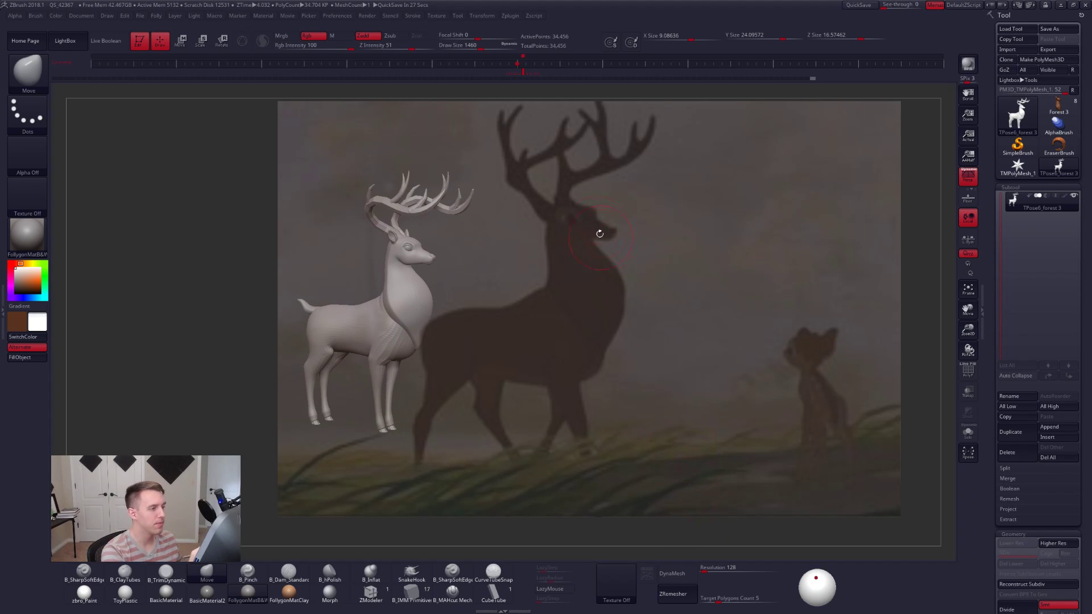
{"action": "left_click_drag", "start_coordinate": [599, 172], "coordinate": [600, 203], "text": "alt"}
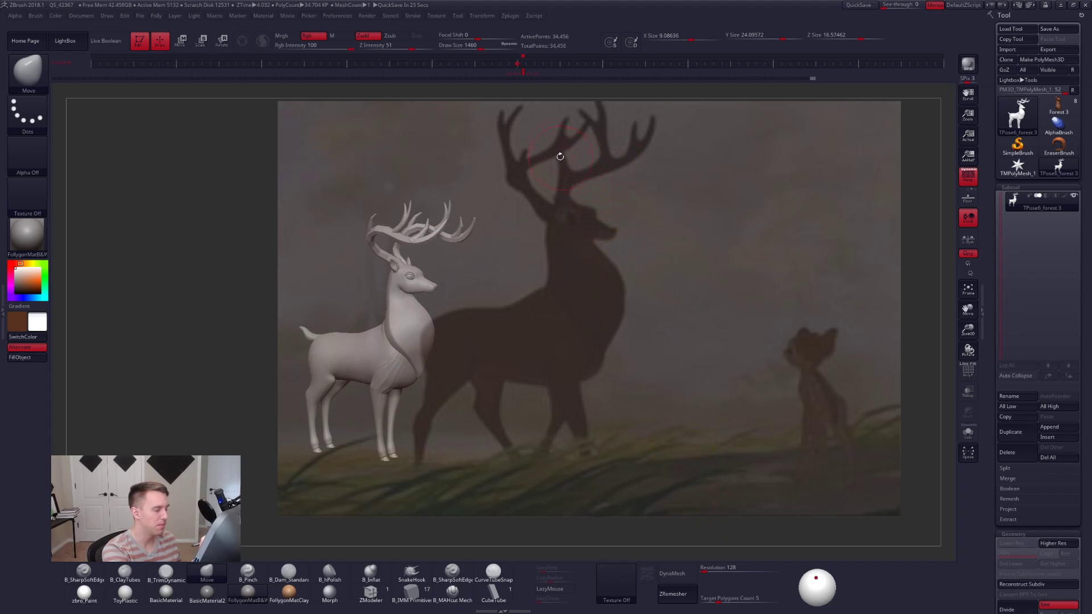
{"action": "left_click_drag", "start_coordinate": [547, 152], "coordinate": [580, 180], "text": "alt"}
{"action": "left_click_drag", "start_coordinate": [536, 82], "coordinate": [523, 73], "text": "alt"}
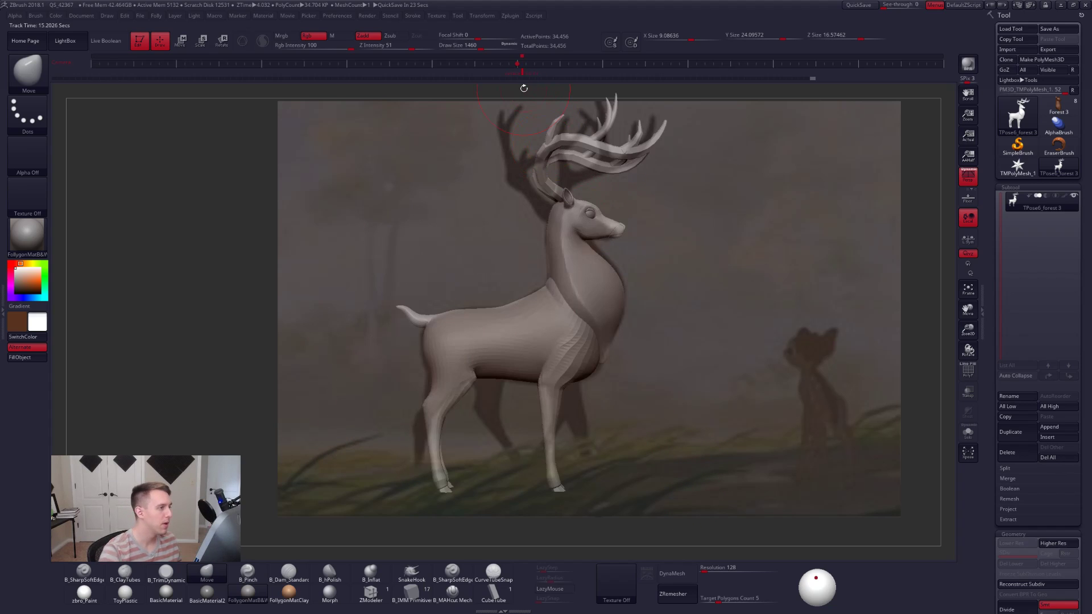
Mask everything on the deer except the head-and-chest polygroup.
{"action": "key", "text": "shift"}
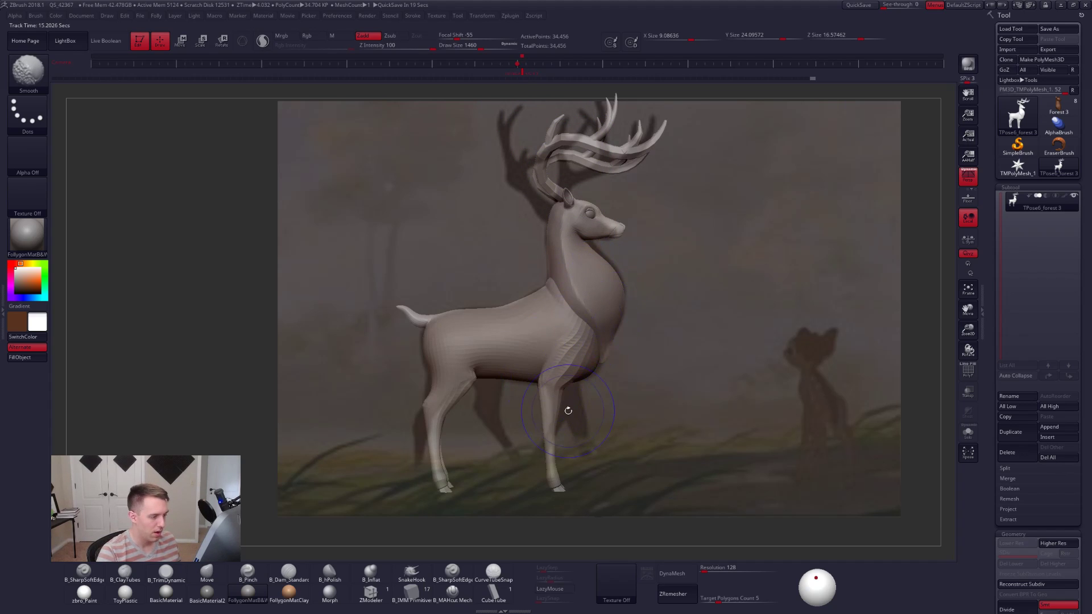
{"action": "left_click_drag", "start_coordinate": [646, 338], "coordinate": [441, 315], "text": "alt"}
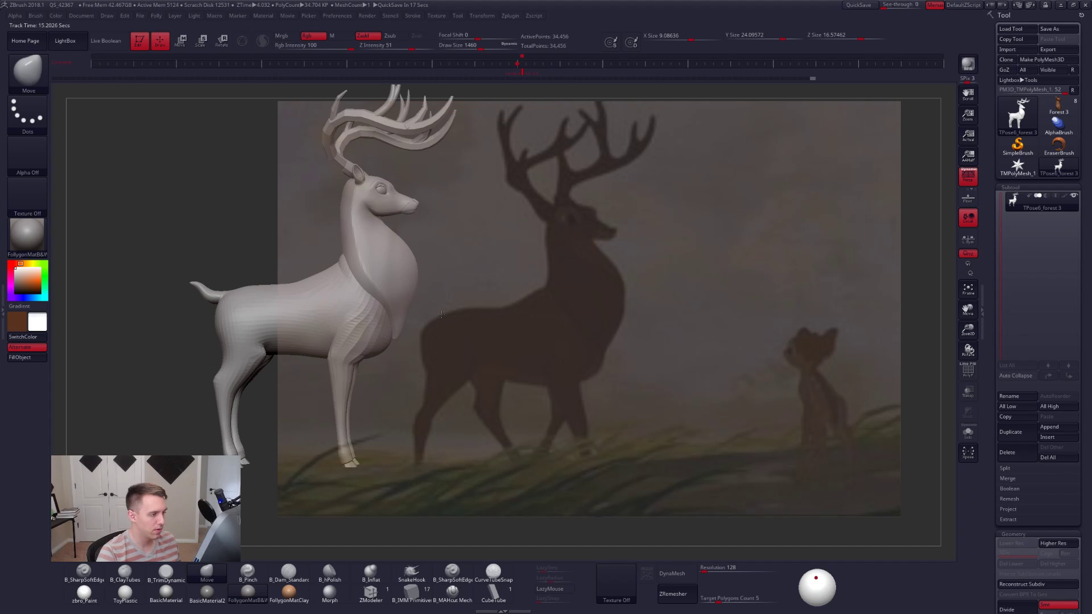
{"action": "mouse_move", "coordinate": [472, 295]}
{"action": "left_mouse_down"}
{"action": "mouse_move", "coordinate": [626, 311]}
{"action": "mouse_move", "coordinate": [658, 330]}
{"action": "mouse_move", "coordinate": [728, 227]}
{"action": "mouse_move", "coordinate": [757, 246]}
{"action": "left_mouse_up"}
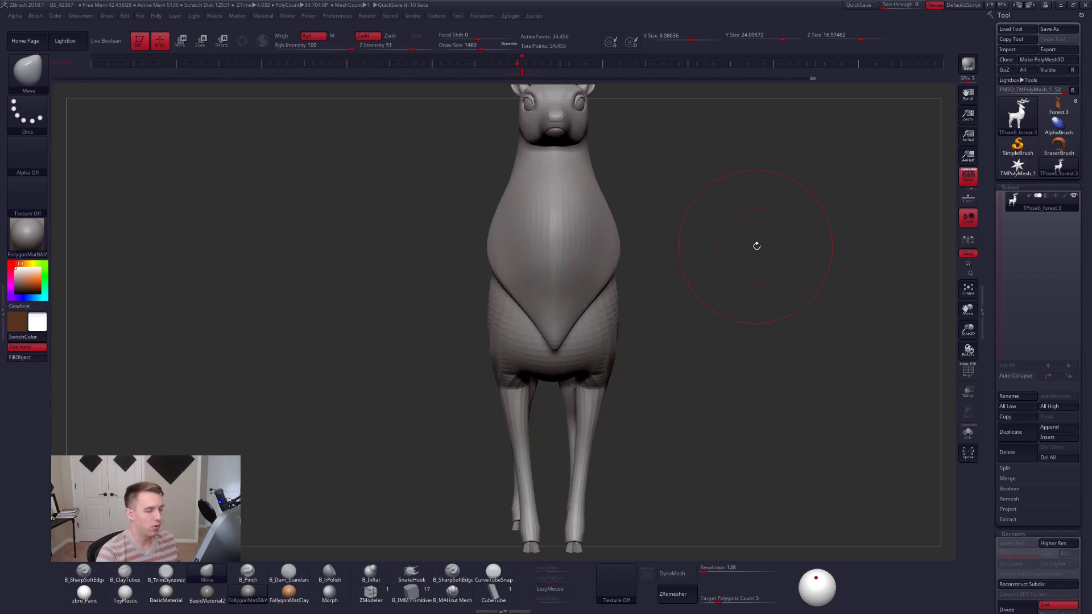
{"action": "key", "text": "s"}
{"action": "left_click", "coordinate": [600, 249]}
{"action": "key", "text": "w"}
{"action": "left_click", "coordinate": [609, 251], "text": "ctrl"}
{"action": "key", "text": "q"}
Reshape the front of the chest with the Move brush at draw size 1166, checking both sides.
{"action": "key", "text": "s"}
{"action": "left_click", "coordinate": [616, 251]}
{"action": "mouse_move", "coordinate": [683, 265]}
{"action": "left_mouse_down"}
{"action": "mouse_move", "coordinate": [605, 274]}
{"action": "mouse_move", "coordinate": [640, 278]}
{"action": "left_mouse_up"}
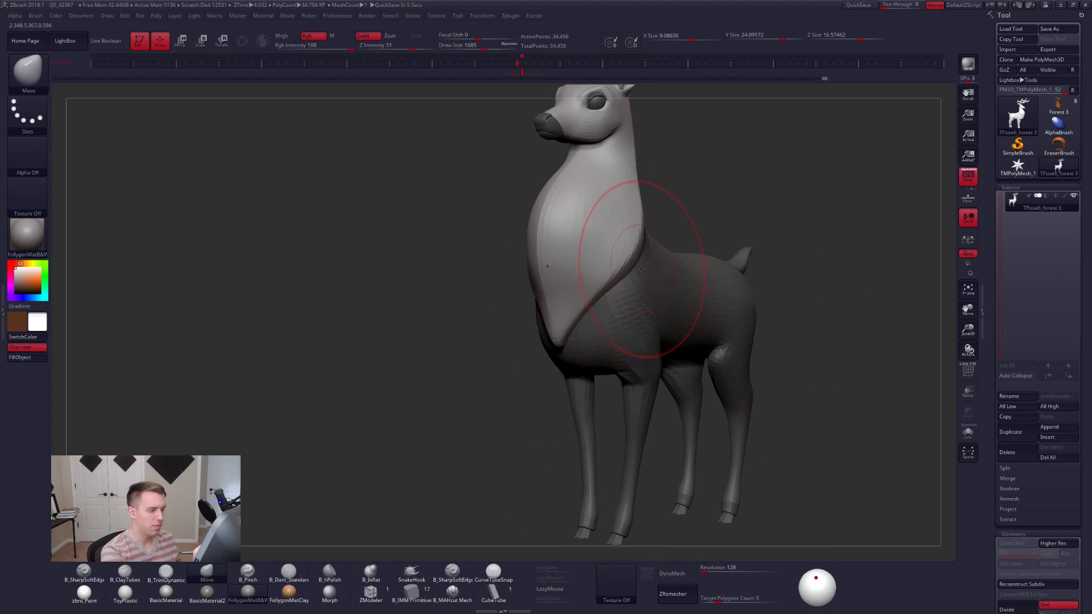
{"action": "right_click_drag", "start_coordinate": [673, 267], "coordinate": [616, 255]}
{"action": "key", "text": "space"}
{"action": "left_click", "coordinate": [600, 249]}
{"action": "left_click_drag", "start_coordinate": [564, 203], "coordinate": [573, 207]}
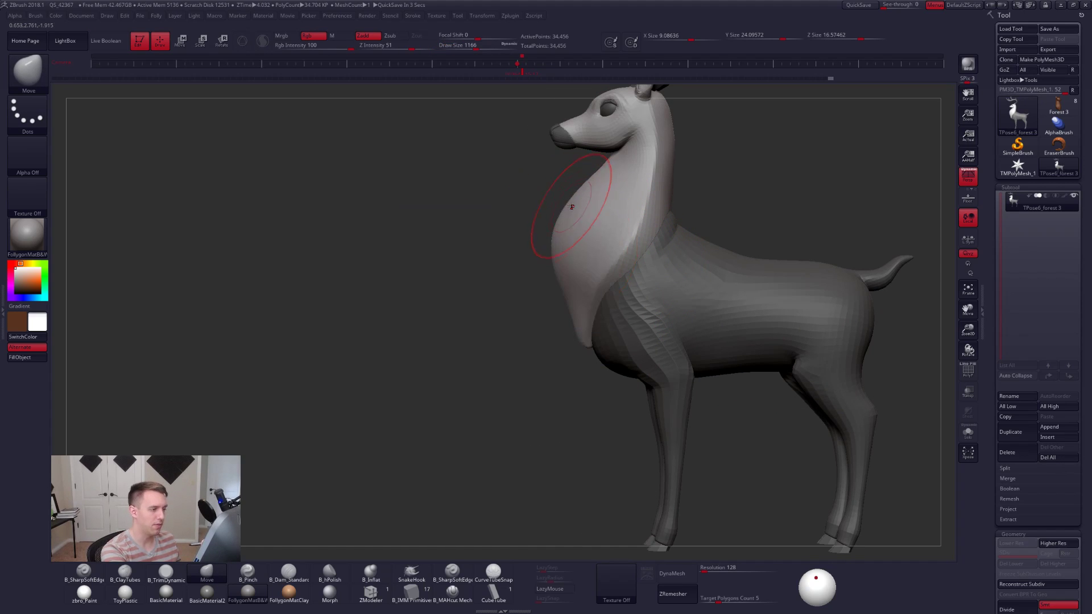
{"action": "left_click_drag", "start_coordinate": [554, 243], "coordinate": [561, 262]}
{"action": "right_click_drag", "start_coordinate": [561, 262], "coordinate": [593, 247]}
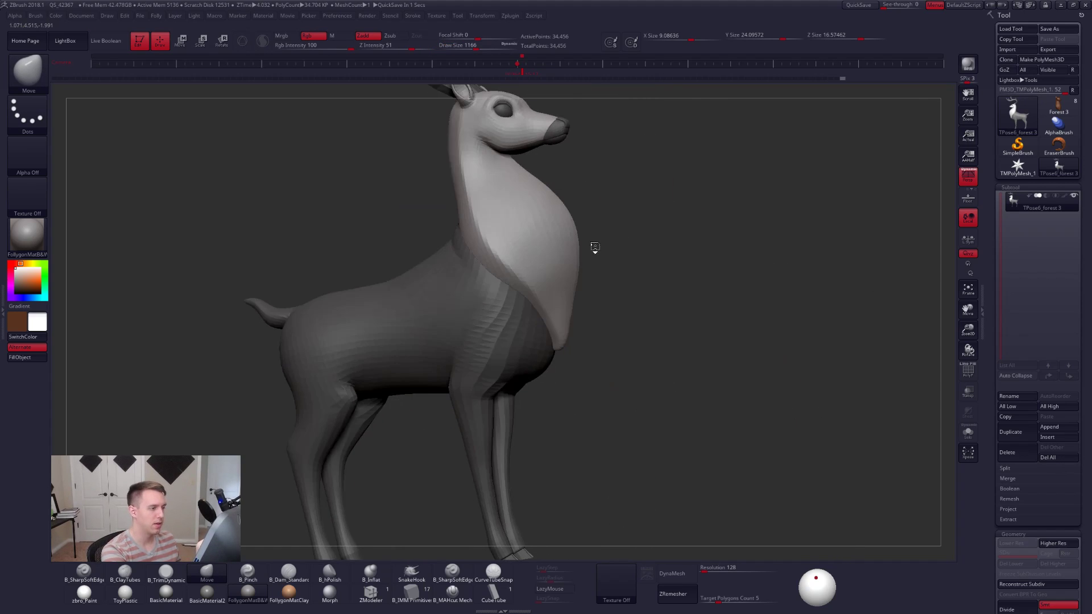
{"action": "right_click_drag", "start_coordinate": [611, 289], "coordinate": [646, 322], "text": "shift"}
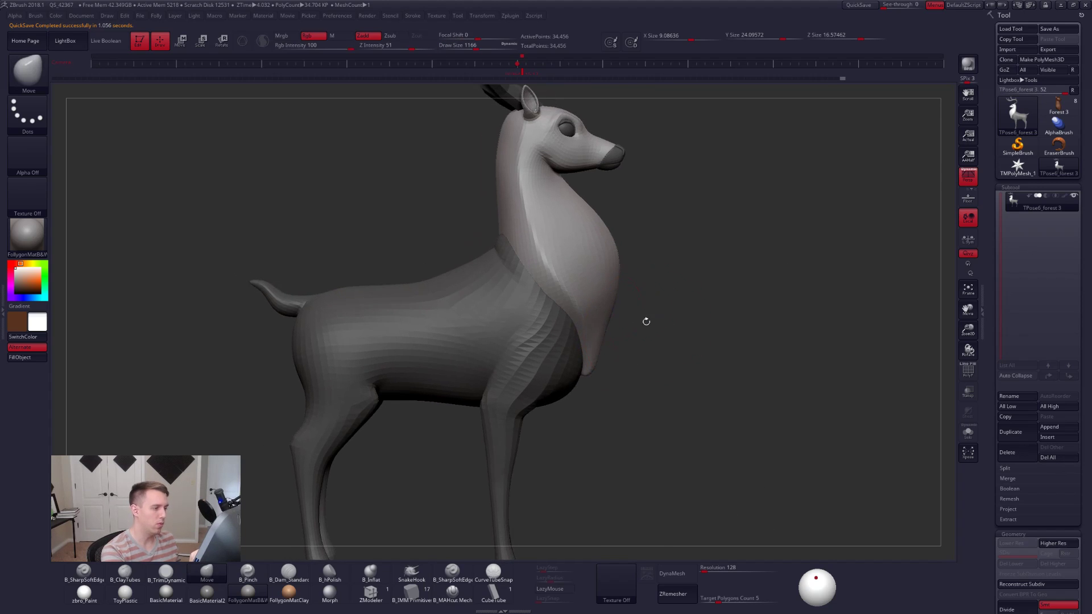
Smooth the chest's front contour and set the Move brush's draw size to 1058.
{"action": "left_click_drag", "start_coordinate": [594, 226], "coordinate": [620, 279], "text": "shift"}
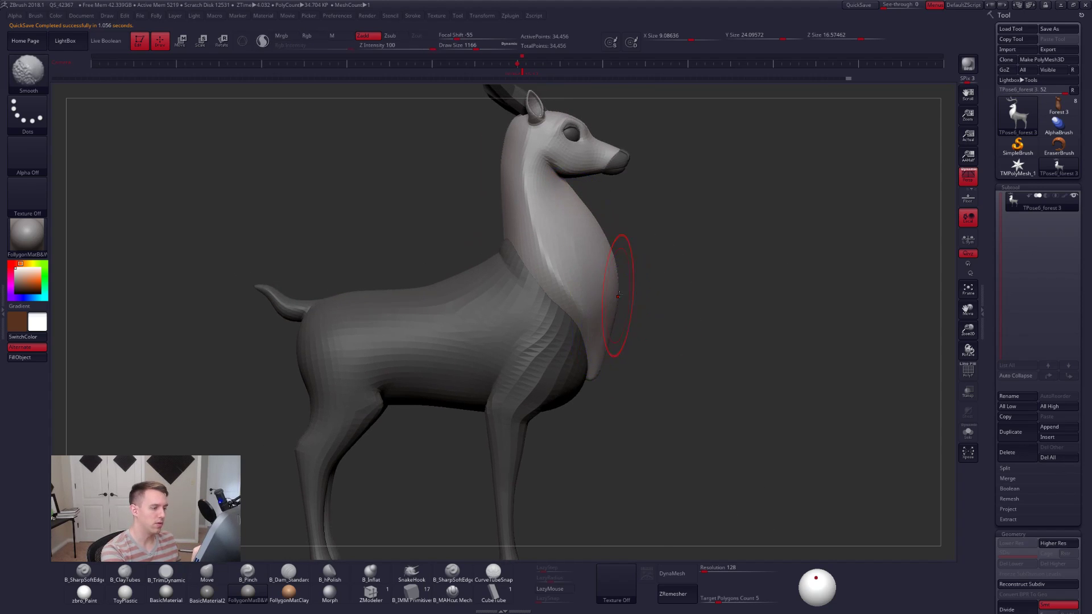
{"action": "key", "text": "space"}
{"action": "left_click", "coordinate": [633, 290]}
{"action": "right_click_drag", "start_coordinate": [633, 290], "coordinate": [671, 398], "text": "ctrl"}
{"action": "right_click_drag", "start_coordinate": [635, 336], "coordinate": [607, 326]}
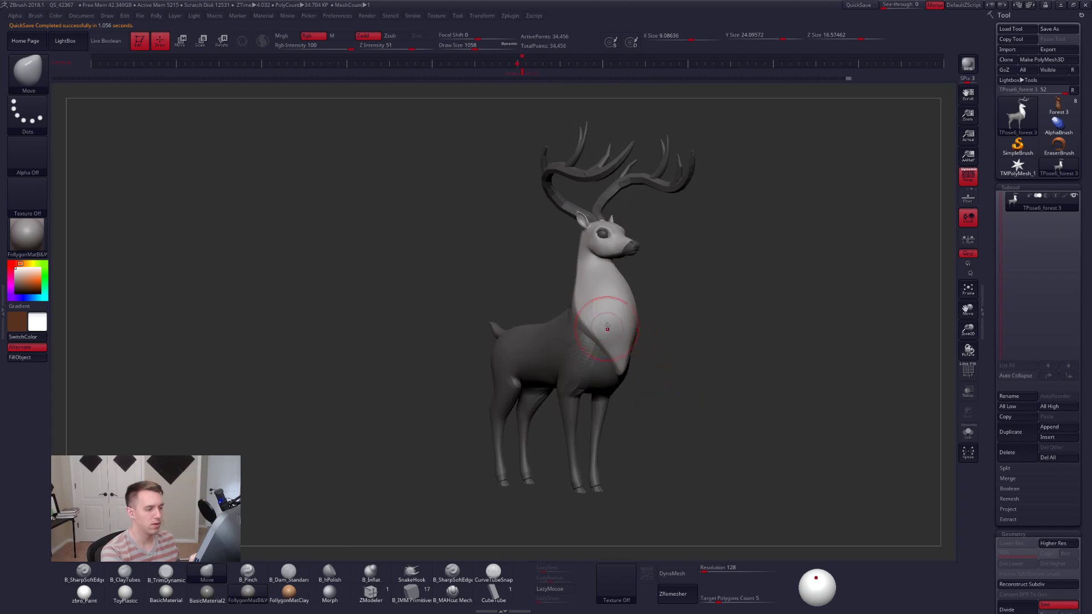
{"action": "left_click_drag", "start_coordinate": [607, 326], "coordinate": [612, 337], "text": "shift"}
{"action": "right_click_drag", "start_coordinate": [629, 342], "coordinate": [614, 339]}
{"action": "left_click_drag", "start_coordinate": [642, 298], "coordinate": [629, 327], "text": "shift"}
Refine the front of the neck and upper chest at draw size 636, smoothing the contour below the throat.
{"action": "mouse_move", "coordinate": [631, 359]}
{"action": "right_mouse_down"}
{"action": "mouse_move", "coordinate": [678, 374]}
{"action": "mouse_move", "coordinate": [639, 288]}
{"action": "right_mouse_up"}
{"action": "key", "text": "space"}
{"action": "left_click", "coordinate": [649, 366]}
{"action": "key", "text": "space"}
{"action": "left_click_drag", "start_coordinate": [634, 276], "coordinate": [623, 276]}
{"action": "right_click_drag", "start_coordinate": [636, 310], "coordinate": [621, 246], "text": "ctrl"}
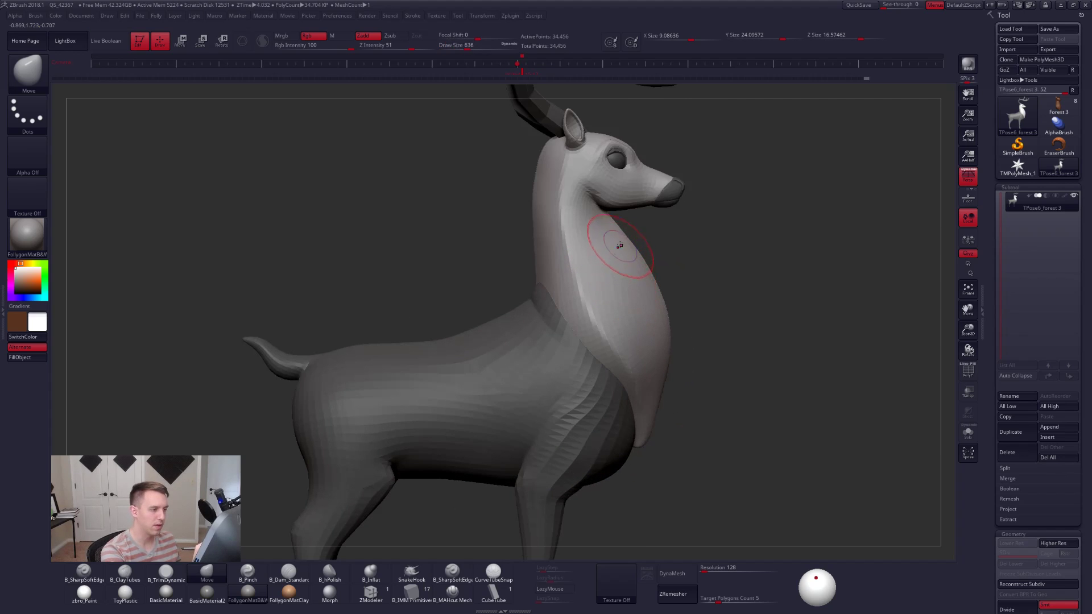
{"action": "right_click_drag", "start_coordinate": [647, 291], "coordinate": [617, 286]}
{"action": "mouse_move", "coordinate": [636, 256]}
{"action": "left_mouse_down", "text": "shift"}
{"action": "mouse_move", "coordinate": [648, 301]}
{"action": "mouse_move", "coordinate": [658, 264]}
{"action": "left_mouse_up", "text": "shift"}
Adjust the chest's front contour with the Move brush, raising the draw size to 810 and 1194.
{"action": "right_click_drag", "start_coordinate": [686, 367], "coordinate": [703, 337]}
{"action": "key", "text": "space"}
{"action": "left_click_drag", "start_coordinate": [703, 337], "coordinate": [707, 336]}
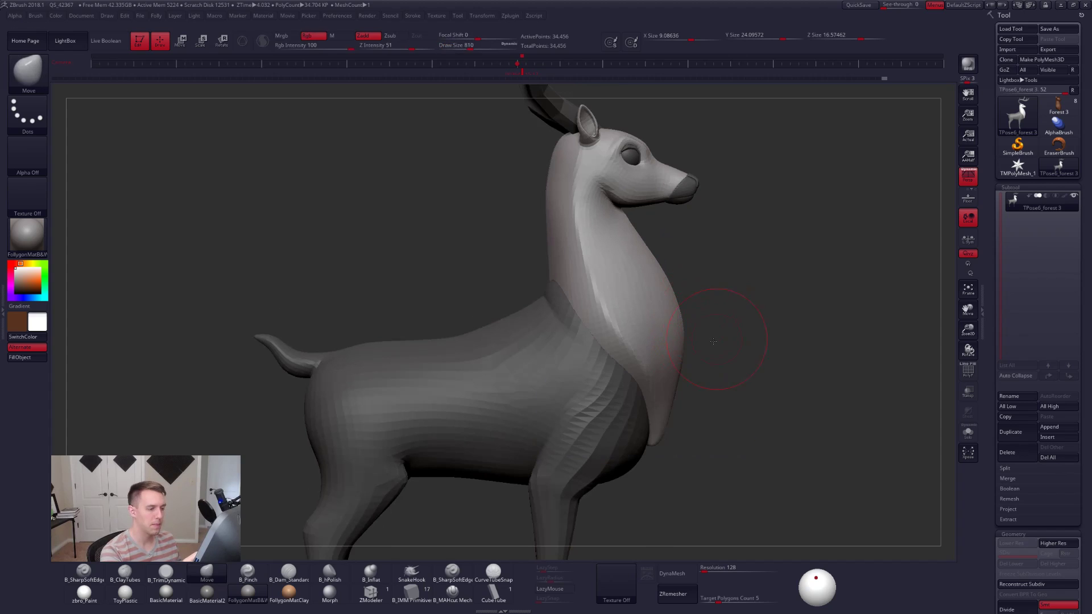
{"action": "mouse_move", "coordinate": [725, 336]}
{"action": "right_mouse_down", "text": "ctrl"}
{"action": "mouse_move", "coordinate": [710, 380]}
{"action": "mouse_move", "coordinate": [683, 349]}
{"action": "right_mouse_up", "text": "ctrl"}
{"action": "key", "text": "space"}
{"action": "left_click_drag", "start_coordinate": [695, 361], "coordinate": [701, 361]}
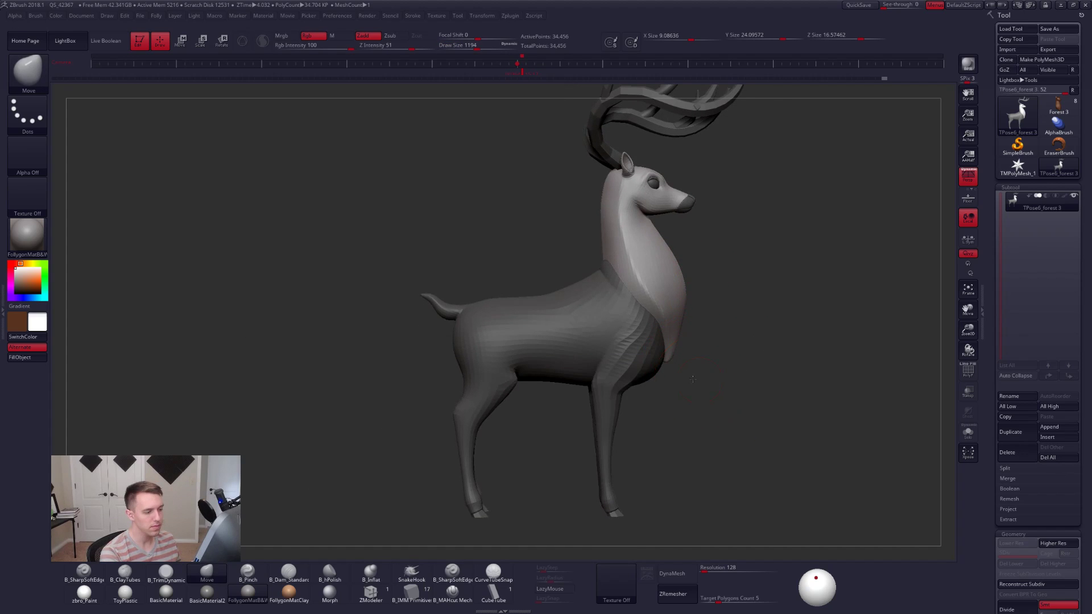
Invert the mask to free the body and legs for sculpting, and set the Move brush's draw size to 857.
{"action": "right_click_drag", "start_coordinate": [702, 374], "coordinate": [601, 352]}
{"action": "mouse_move", "coordinate": [680, 318]}
{"action": "left_mouse_down", "text": "ctrl"}
{"action": "mouse_move", "coordinate": [695, 330]}
{"action": "mouse_move", "coordinate": [695, 393]}
{"action": "left_mouse_up", "text": "ctrl"}
{"action": "key", "text": "w"}
{"action": "key", "text": "q"}
{"action": "mouse_move", "coordinate": [594, 367]}
{"action": "right_mouse_down"}
{"action": "mouse_move", "coordinate": [641, 365]}
{"action": "mouse_move", "coordinate": [644, 378]}
{"action": "right_mouse_up"}
{"action": "key", "text": "space"}
{"action": "left_click_drag", "start_coordinate": [644, 378], "coordinate": [624, 378]}
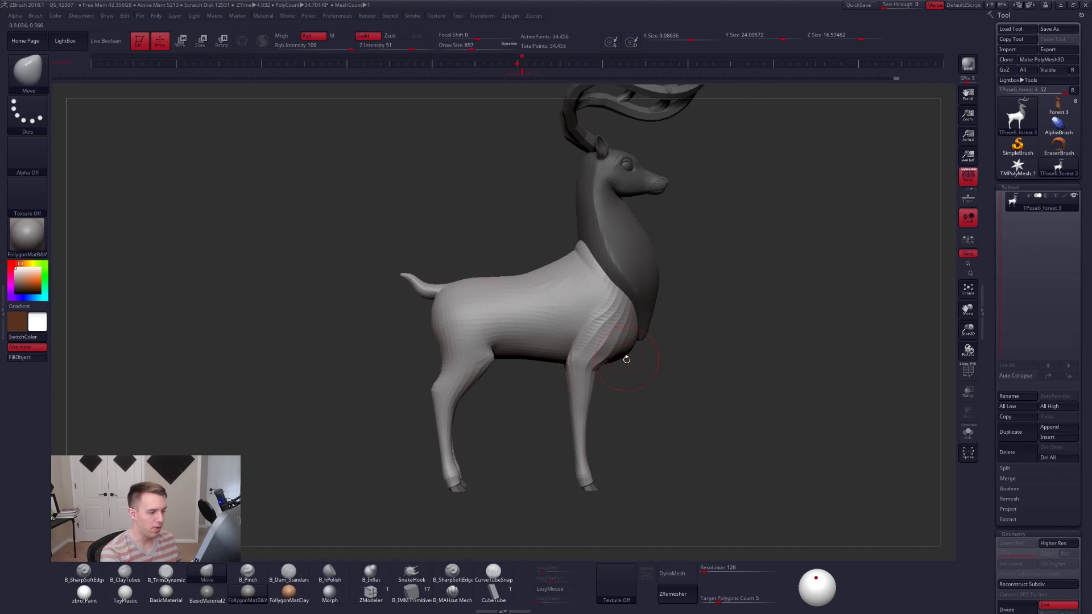
Reshape the lower chest and front shoulder area below the mane with the Move brush, using draw size 1166 for broad adjustments.
{"action": "mouse_move", "coordinate": [624, 379]}
{"action": "right_mouse_down"}
{"action": "mouse_move", "coordinate": [576, 378]}
{"action": "mouse_move", "coordinate": [593, 373]}
{"action": "right_mouse_up"}
{"action": "key", "text": "space"}
{"action": "left_click_drag", "start_coordinate": [593, 359], "coordinate": [605, 359]}
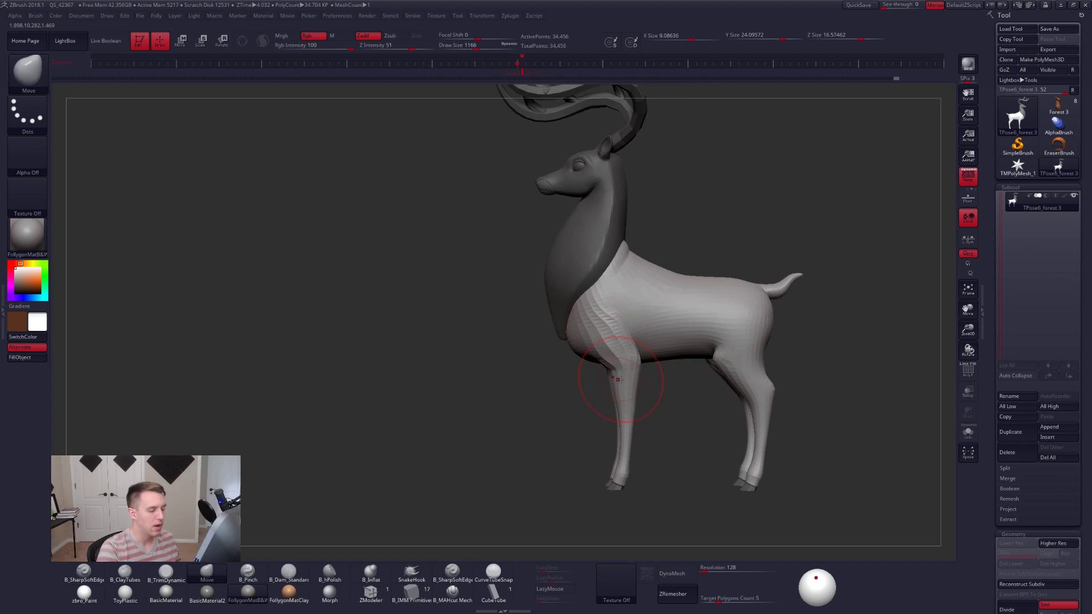
{"action": "mouse_move", "coordinate": [579, 357]}
{"action": "right_mouse_down"}
{"action": "mouse_move", "coordinate": [599, 354]}
{"action": "mouse_move", "coordinate": [600, 367]}
{"action": "right_mouse_up"}
{"action": "key", "text": "space"}
{"action": "left_click_drag", "start_coordinate": [599, 351], "coordinate": [584, 351]}
{"action": "right_click_drag", "start_coordinate": [584, 351], "coordinate": [570, 355]}
{"action": "key", "text": "space"}
{"action": "mouse_move", "coordinate": [571, 356]}
{"action": "left_mouse_down"}
{"action": "mouse_move", "coordinate": [553, 372]}
{"action": "mouse_move", "coordinate": [573, 346]}
{"action": "left_mouse_up"}
Compare the front of the chest with the stag reference and clear the mask from the head and chest.
{"action": "key", "text": "2"}
{"action": "key", "text": "space"}
{"action": "right_click_drag", "start_coordinate": [573, 346], "coordinate": [559, 372]}
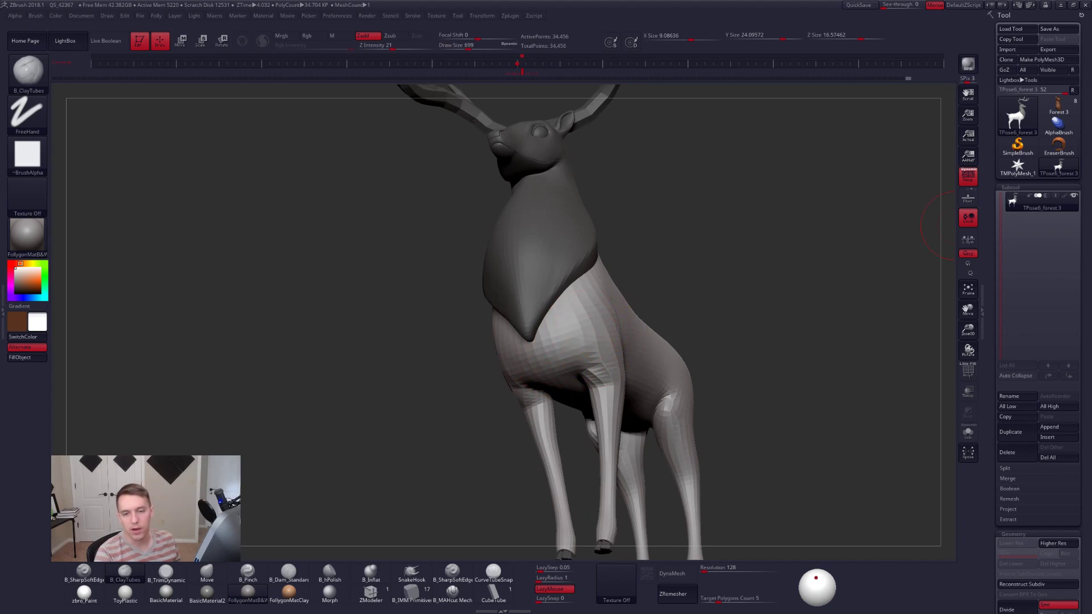
{"action": "key", "text": "alt+Tab"}
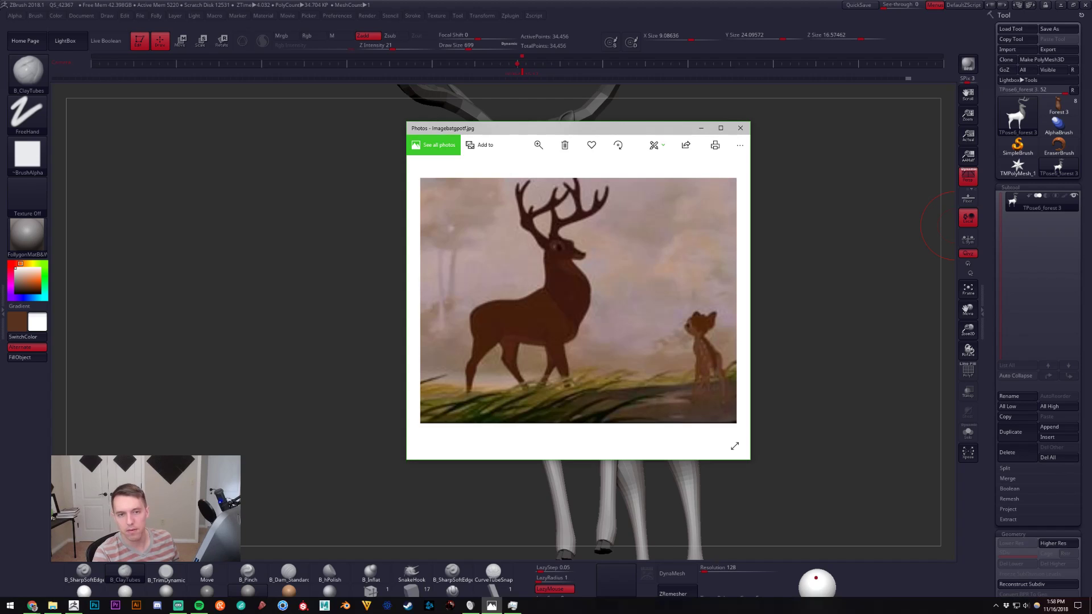
{"action": "key", "text": "alt+Tab"}
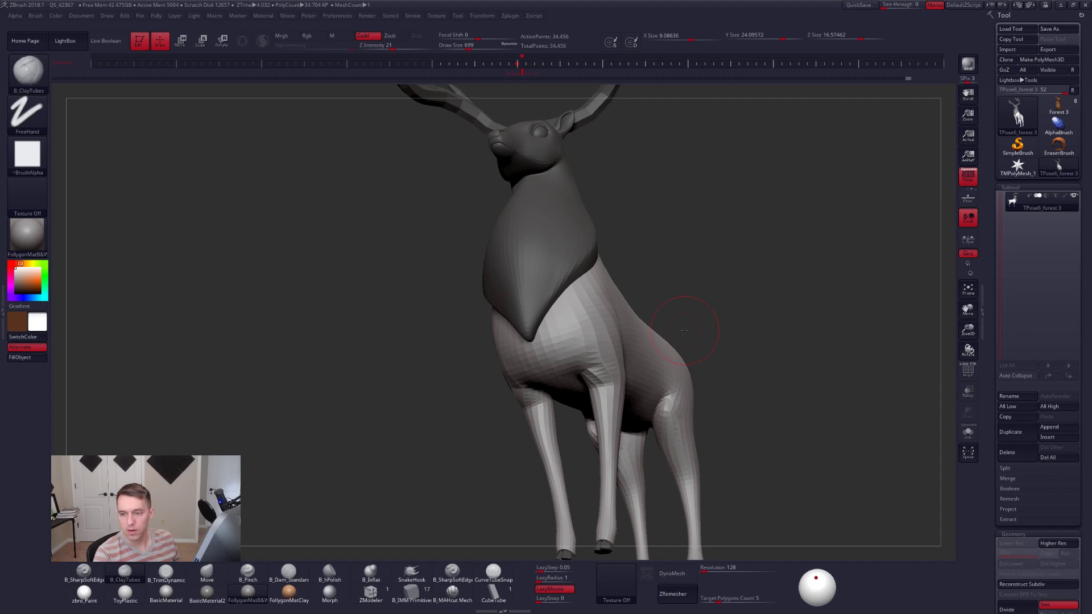
{"action": "left_click_drag", "start_coordinate": [677, 329], "coordinate": [773, 382]}
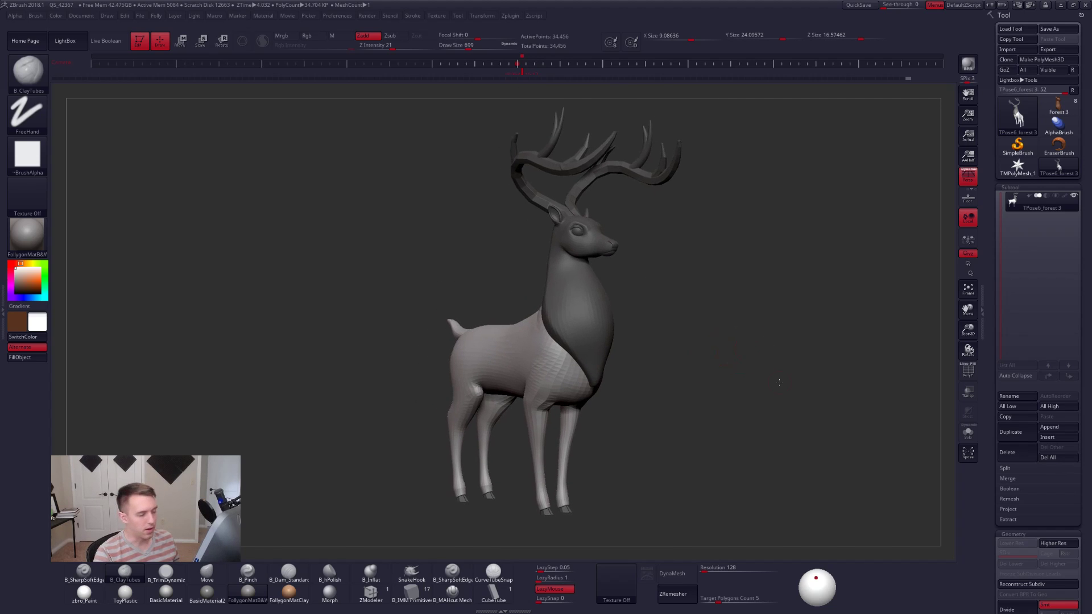
{"action": "left_click_drag", "start_coordinate": [751, 322], "coordinate": [715, 328], "text": "ctrl"}
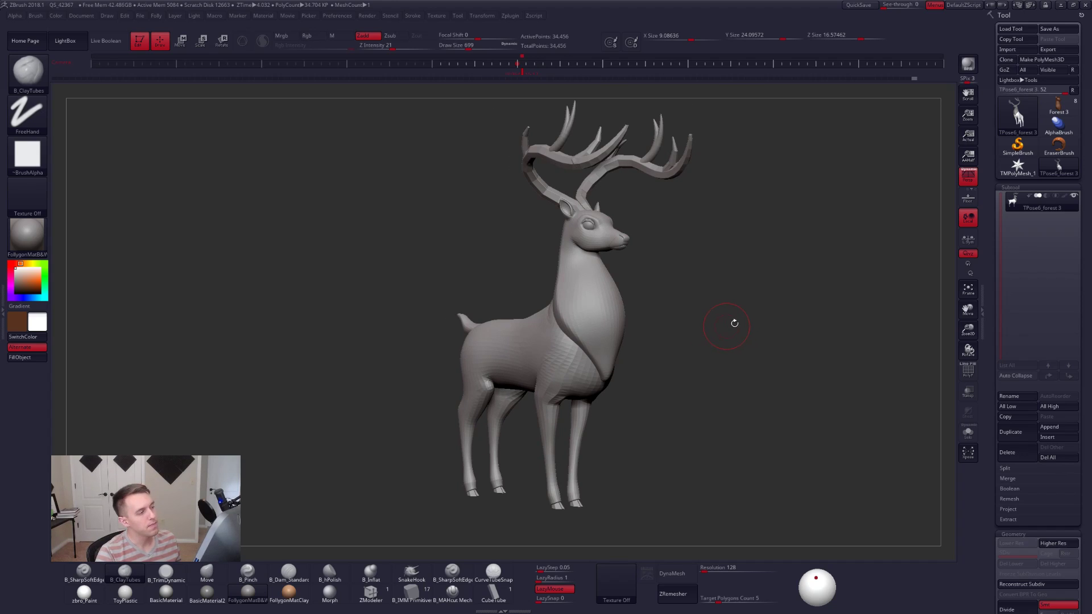
Browse the stag reference images and examine the chest mane, neck, head and antler shapes.
{"action": "left_click_drag", "start_coordinate": [1091, 96], "coordinate": [814, 153]}
{"action": "scroll", "coordinate": [709, 313], "scroll_direction": "down", "scroll_amount": 5}
{"action": "key", "text": "Right"}
{"action": "key", "text": "Right"}
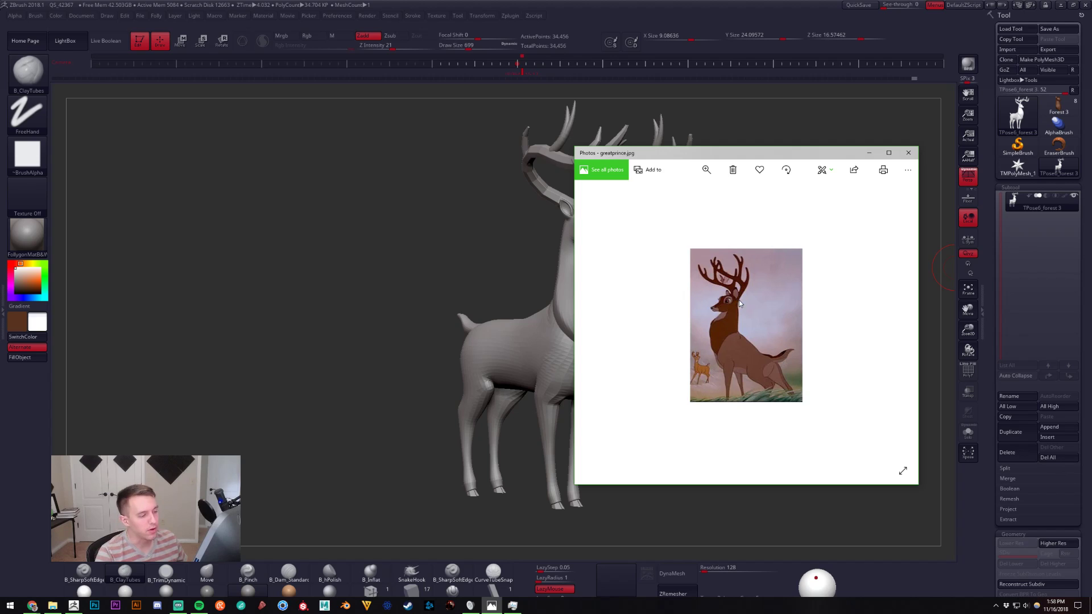
{"action": "scroll", "coordinate": [747, 304], "scroll_direction": "down", "scroll_amount": 1}
{"action": "scroll", "coordinate": [781, 332], "scroll_direction": "down", "scroll_amount": 1}
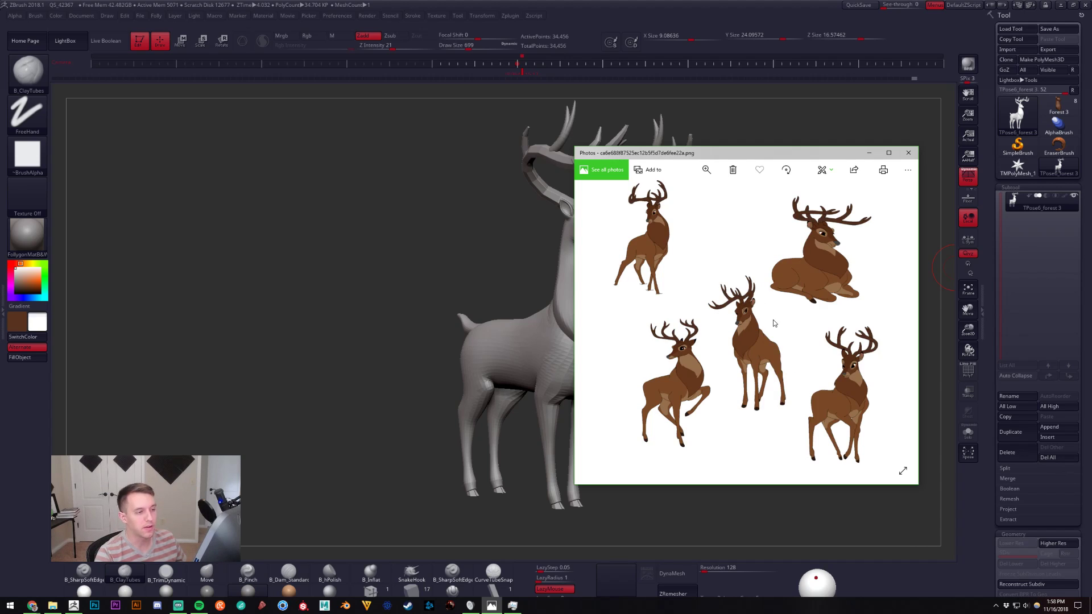
{"action": "scroll", "coordinate": [773, 323], "scroll_direction": "down", "scroll_amount": 1}
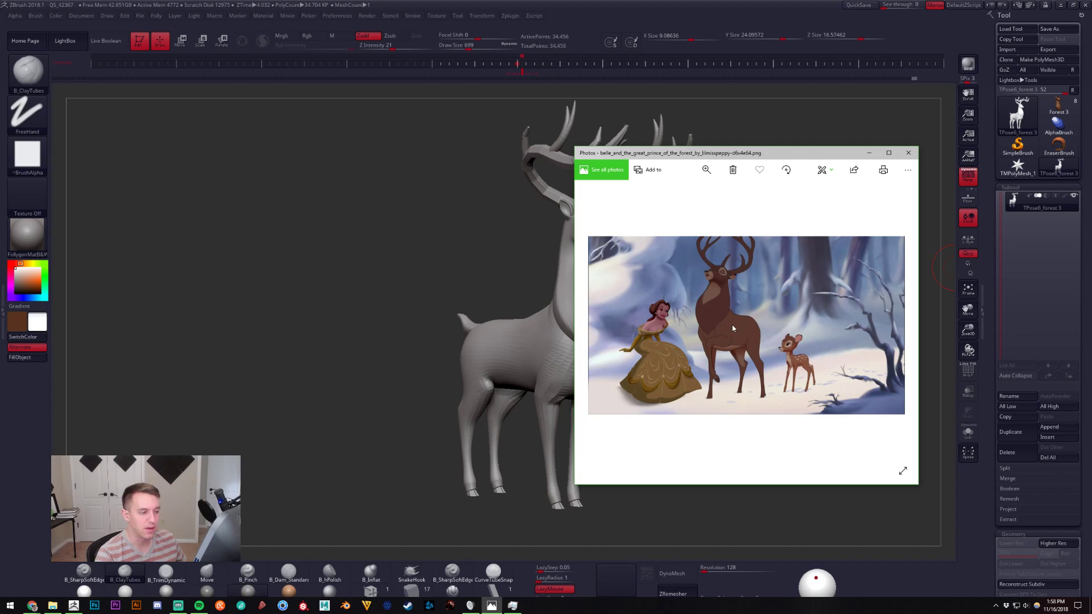
{"action": "scroll", "coordinate": [708, 344], "scroll_direction": "down", "scroll_amount": 1}
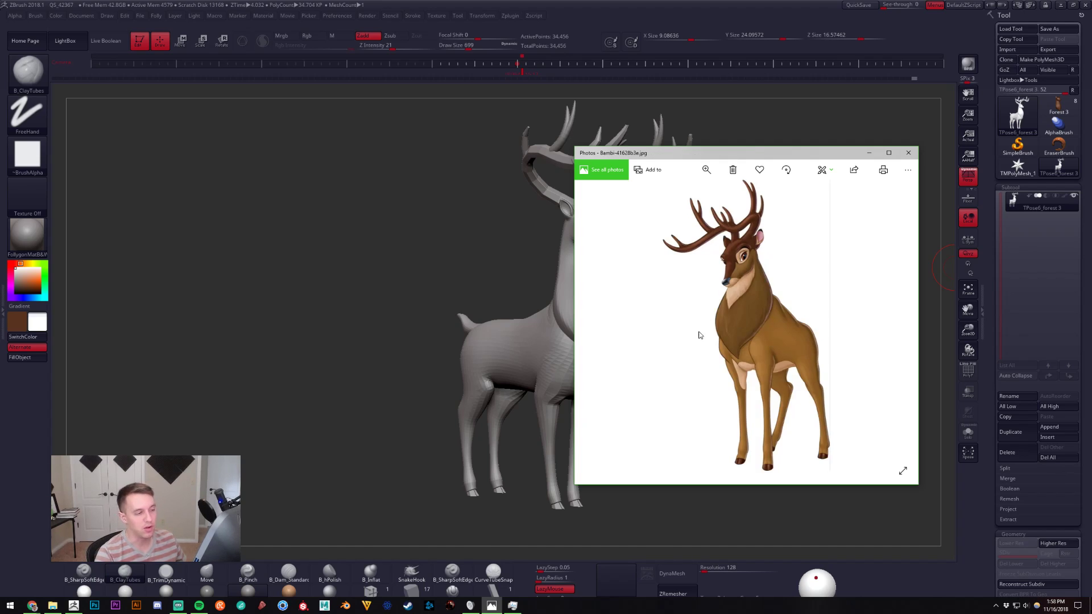
{"action": "scroll", "coordinate": [752, 342], "scroll_direction": "up", "scroll_amount": 1}
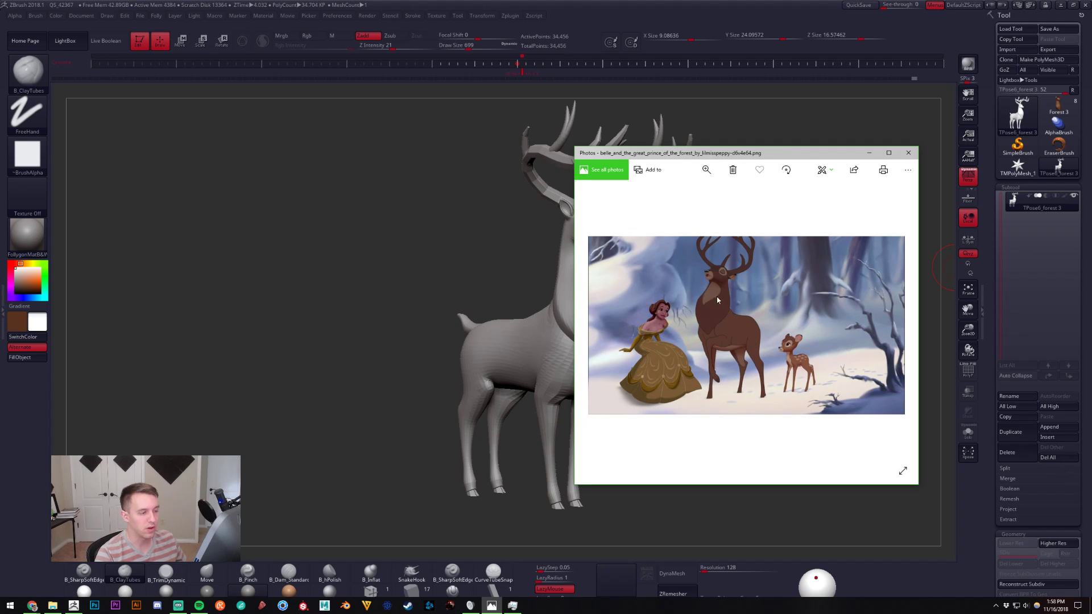
{"action": "scroll", "coordinate": [730, 316], "scroll_direction": "down", "scroll_amount": 1}
{"action": "scroll", "coordinate": [743, 336], "scroll_direction": "down", "scroll_amount": 1}
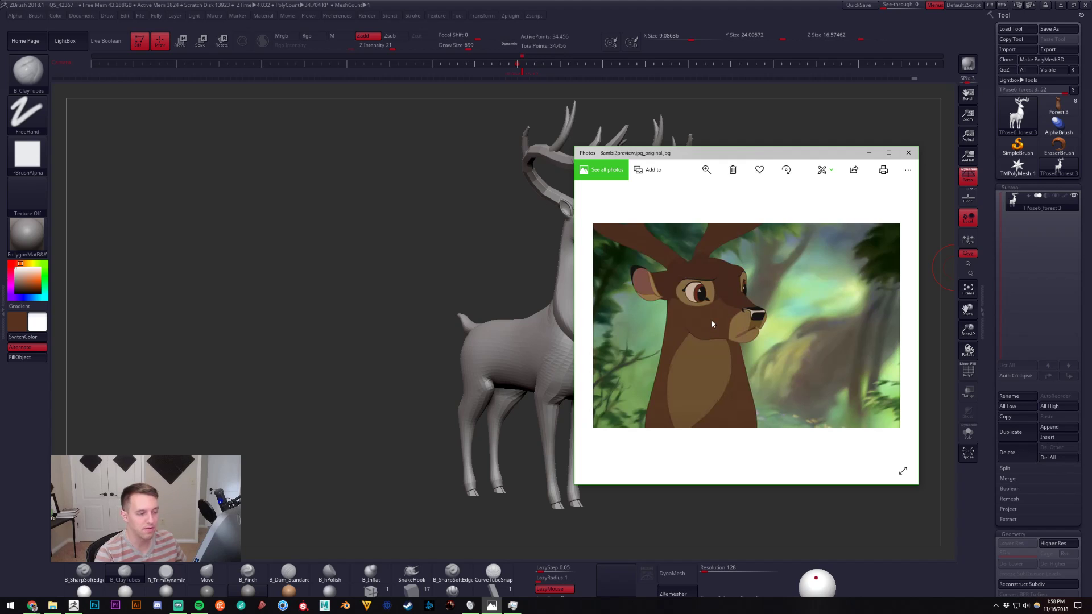
{"action": "scroll", "coordinate": [713, 325], "scroll_direction": "up", "scroll_amount": 1}
{"action": "scroll", "coordinate": [747, 310], "scroll_direction": "down", "scroll_amount": 1}
{"action": "scroll", "coordinate": [761, 343], "scroll_direction": "up", "scroll_amount": 1}
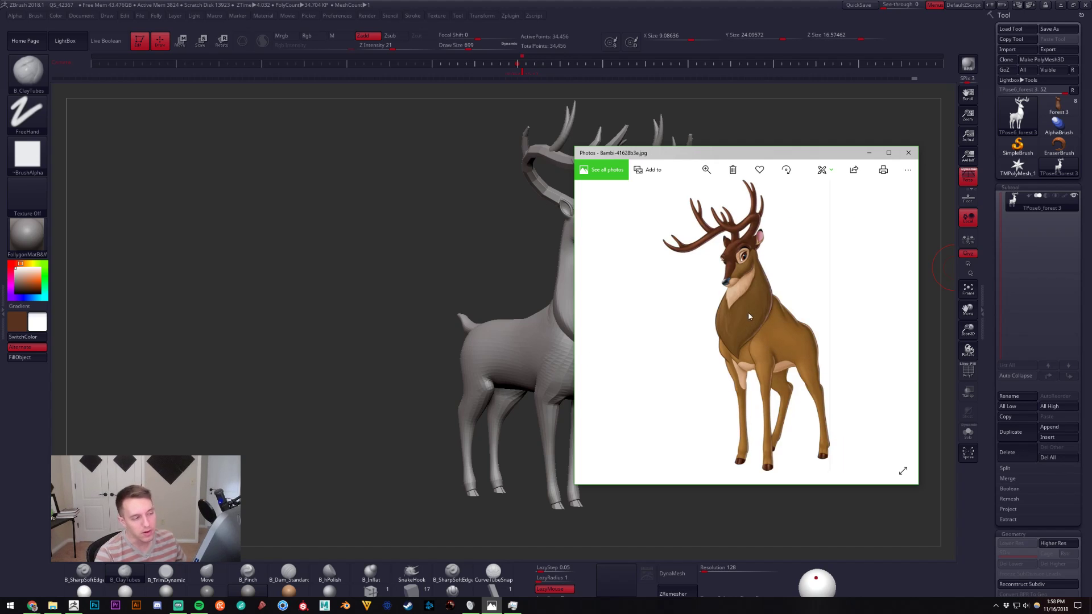
{"action": "scroll", "coordinate": [745, 312], "scroll_direction": "down", "scroll_amount": 1}
{"action": "scroll", "coordinate": [743, 327], "scroll_direction": "up", "scroll_amount": 1}
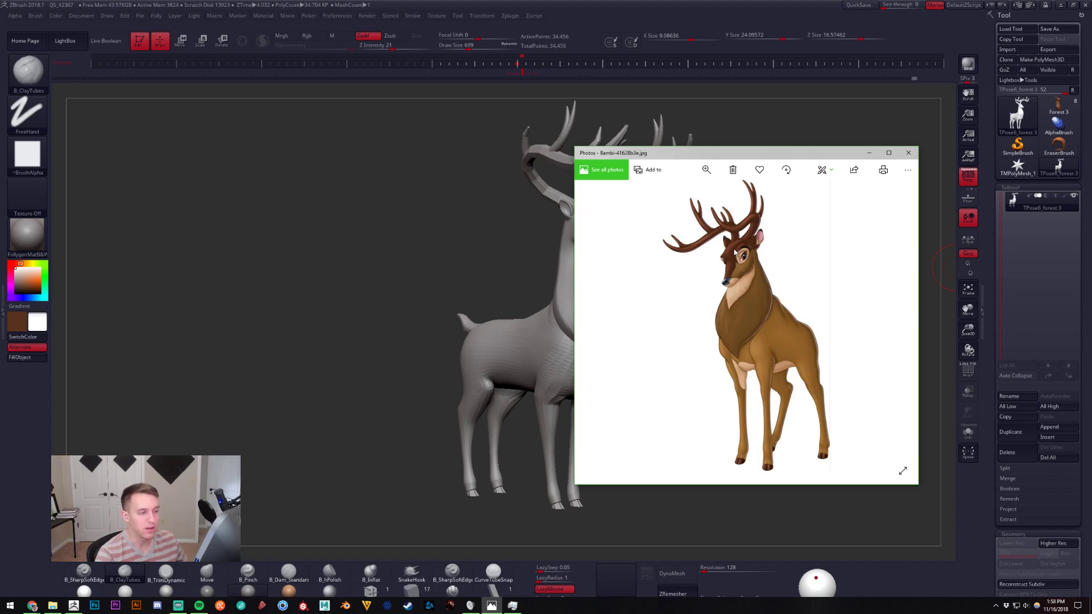
{"action": "scroll", "coordinate": [739, 268], "scroll_direction": "down", "scroll_amount": 1}
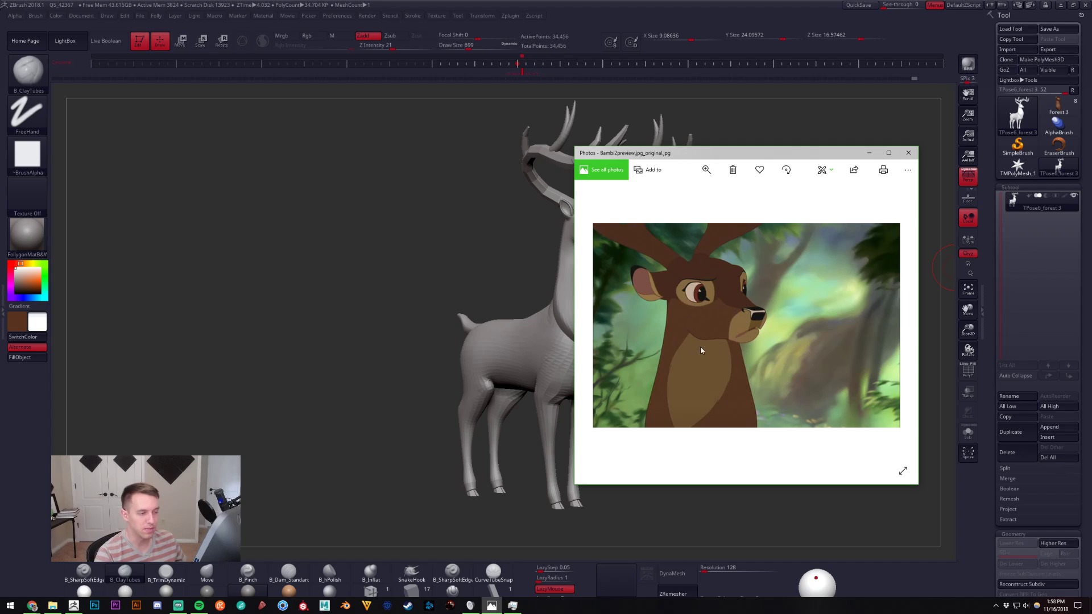
{"action": "scroll", "coordinate": [703, 342], "scroll_direction": "up", "scroll_amount": 1}
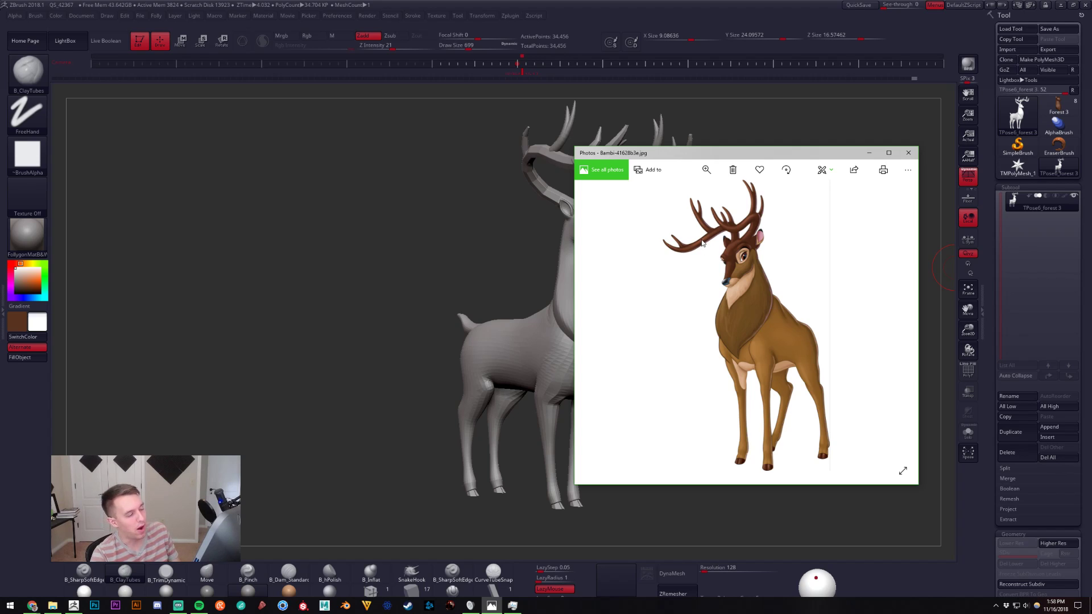
{"action": "left_click_drag", "start_coordinate": [722, 155], "coordinate": [1091, 142]}
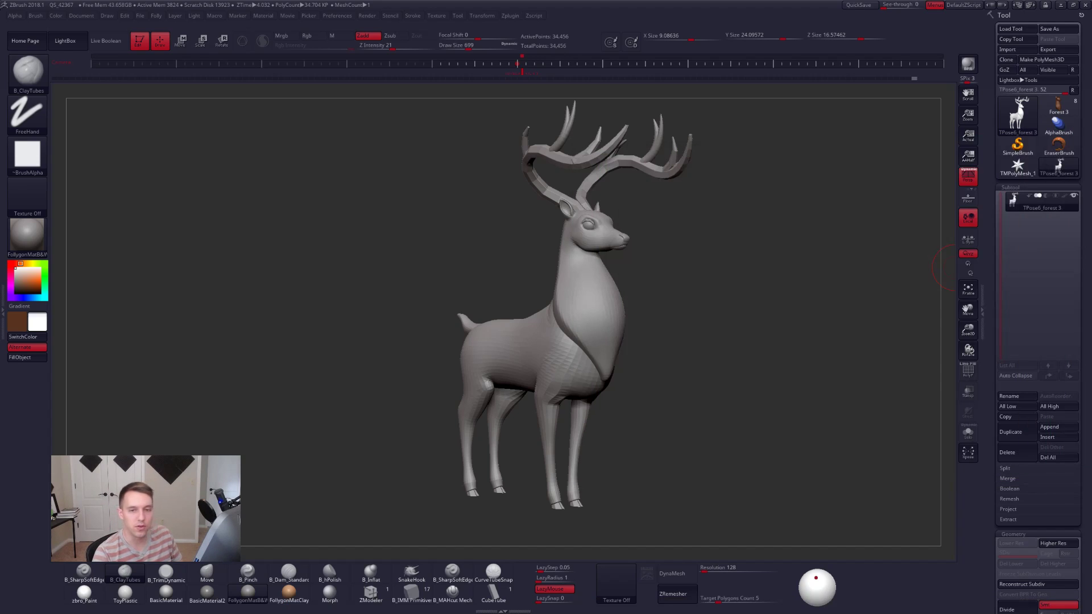
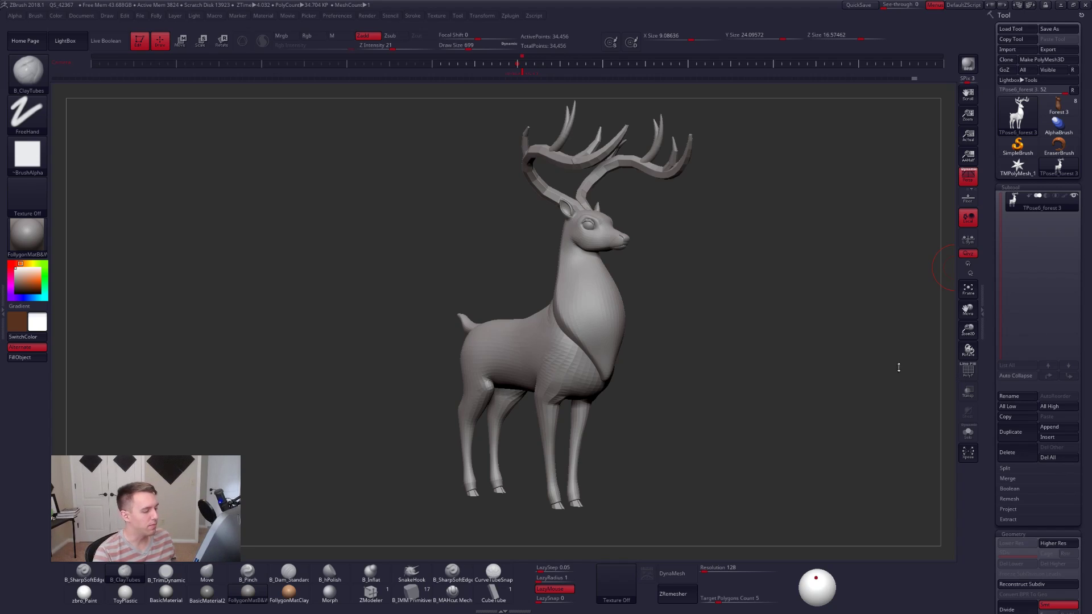
Transfer the reshaped deer mesh back to the original Forest 3 subtools with TPose|SubT.
{"action": "left_click_drag", "start_coordinate": [898, 367], "coordinate": [774, 345]}
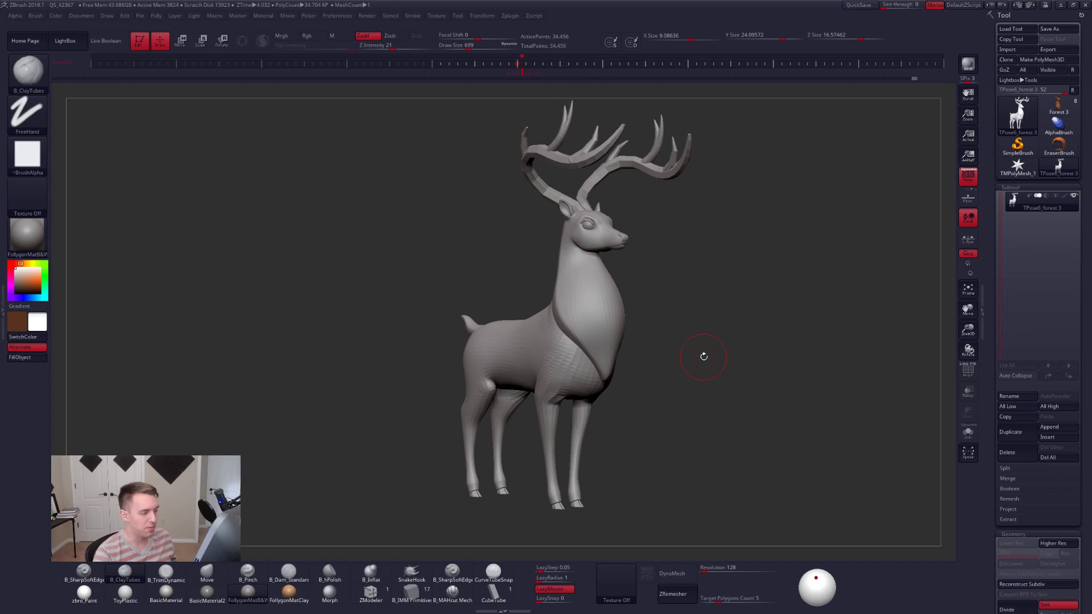
{"action": "mouse_move", "coordinate": [704, 357]}
{"action": "left_mouse_down", "text": "shift"}
{"action": "mouse_move", "coordinate": [649, 354]}
{"action": "mouse_move", "coordinate": [643, 326]}
{"action": "mouse_move", "coordinate": [663, 364]}
{"action": "mouse_move", "coordinate": [610, 346]}
{"action": "left_mouse_up", "text": "shift"}
{"action": "mouse_move", "coordinate": [610, 345]}
{"action": "right_mouse_down", "text": "ctrl"}
{"action": "mouse_move", "coordinate": [728, 322]}
{"action": "mouse_move", "coordinate": [711, 314]}
{"action": "right_mouse_up", "text": "ctrl"}
{"action": "key", "text": "ctrl+shift+f"}
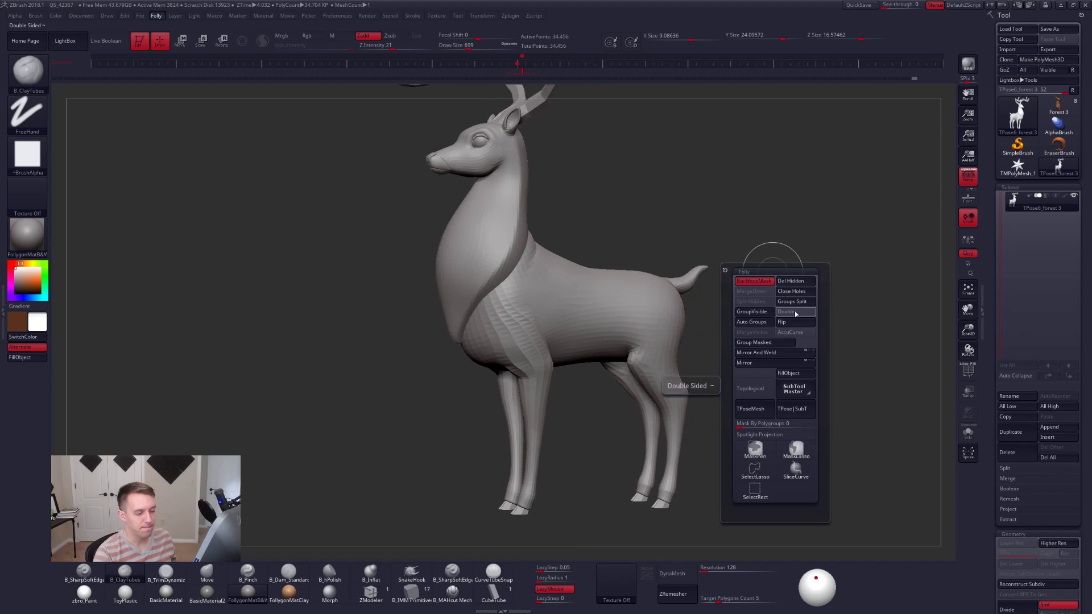
{"action": "left_click", "coordinate": [812, 416]}
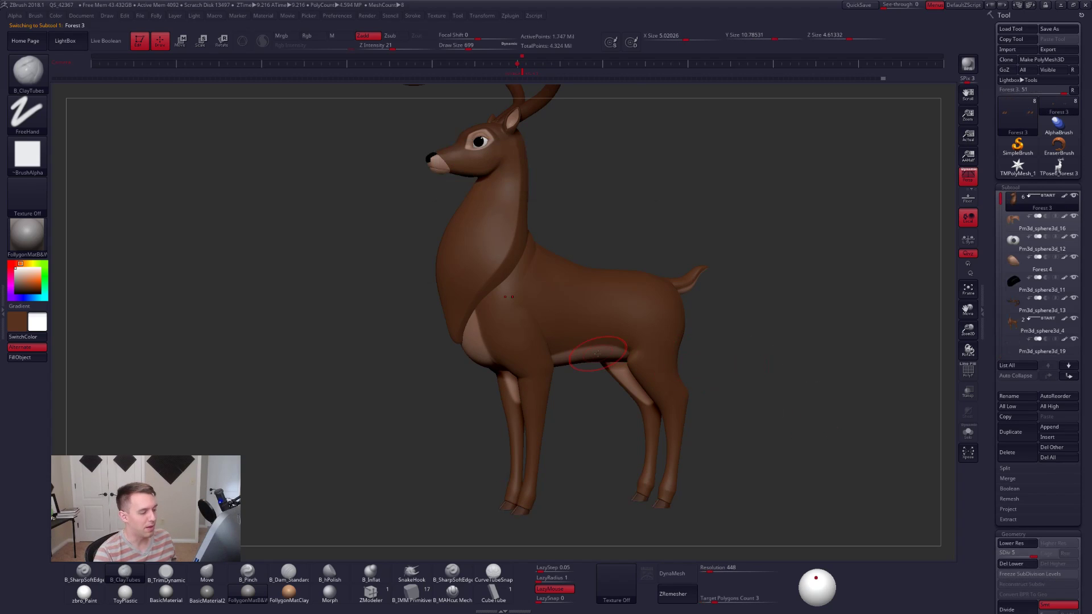
Snapshot the earlier deer version onto the canvas and show the updated Forest 3 deer beside it for comparison.
{"action": "right_click_drag", "start_coordinate": [576, 349], "coordinate": [655, 390], "text": "alt"}
{"action": "left_click_drag", "start_coordinate": [655, 389], "coordinate": [688, 393]}
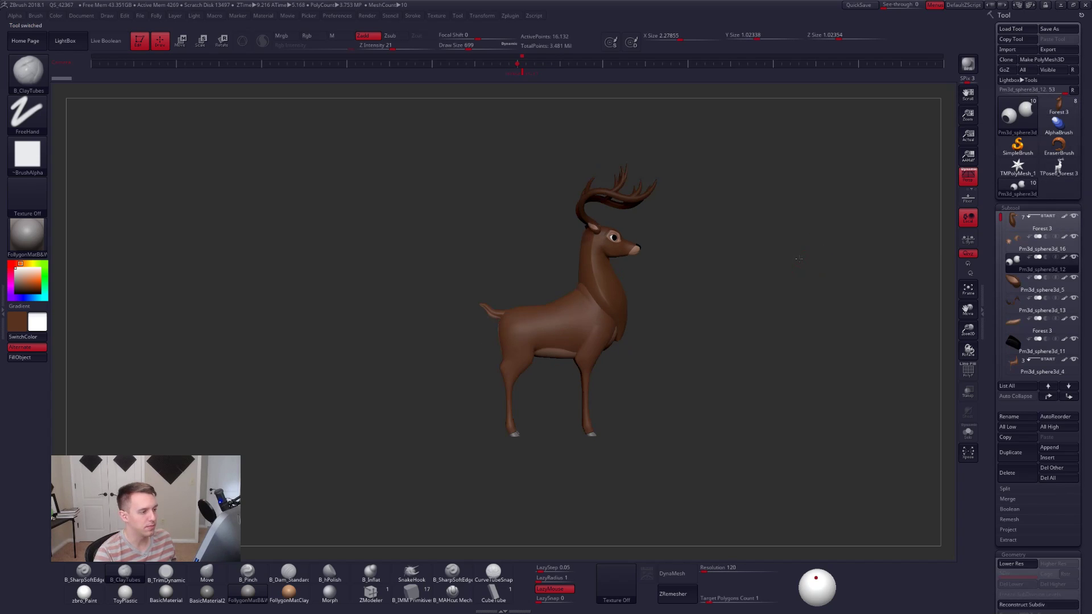
{"action": "mouse_move", "coordinate": [787, 305]}
{"action": "left_mouse_down"}
{"action": "mouse_move", "coordinate": [655, 274]}
{"action": "mouse_move", "coordinate": [667, 285]}
{"action": "mouse_move", "coordinate": [692, 269]}
{"action": "mouse_move", "coordinate": [832, 274]}
{"action": "left_mouse_up"}
{"action": "key", "text": "shift+s"}
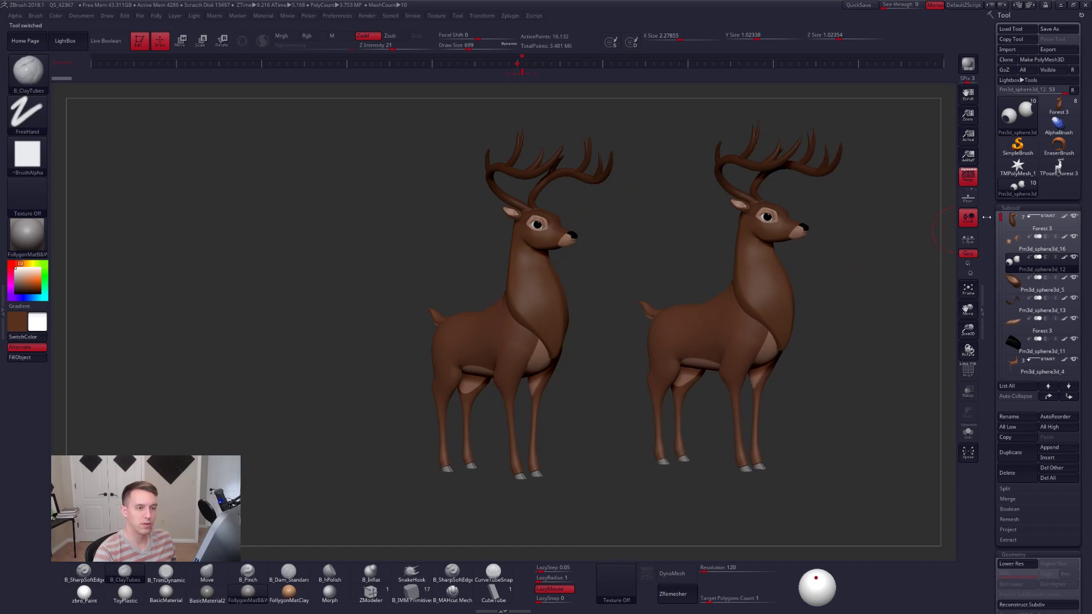
{"action": "left_click", "coordinate": [1058, 106]}
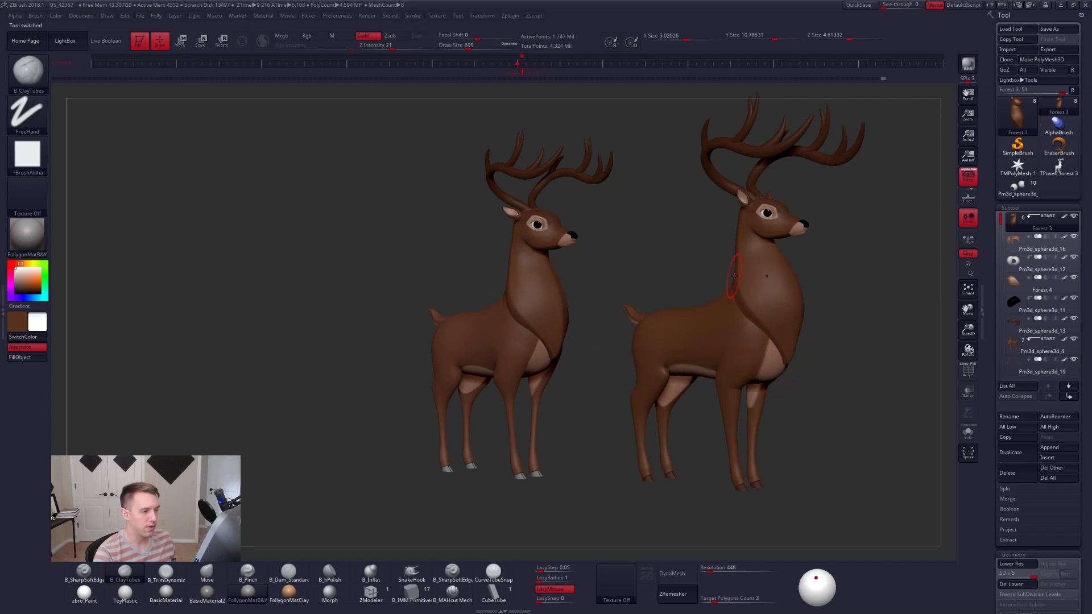
Clear the earlier deer's snapshot from the canvas and inspect the Forest 3 deer framed on its own.
{"action": "key", "text": "ctrl+shift"}
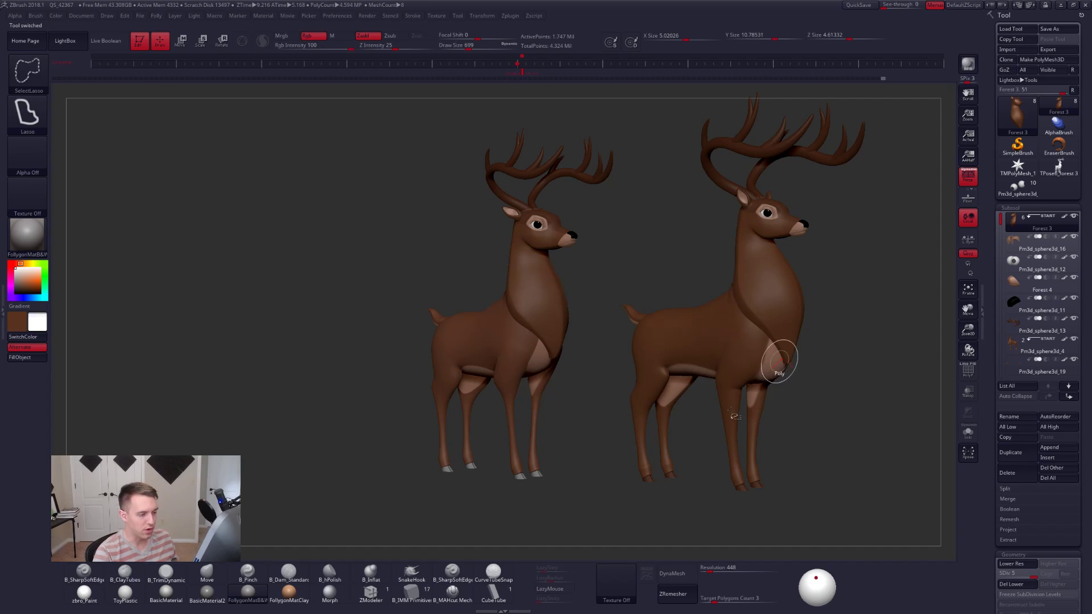
{"action": "left_click", "coordinate": [654, 436], "text": "ctrl+shift"}
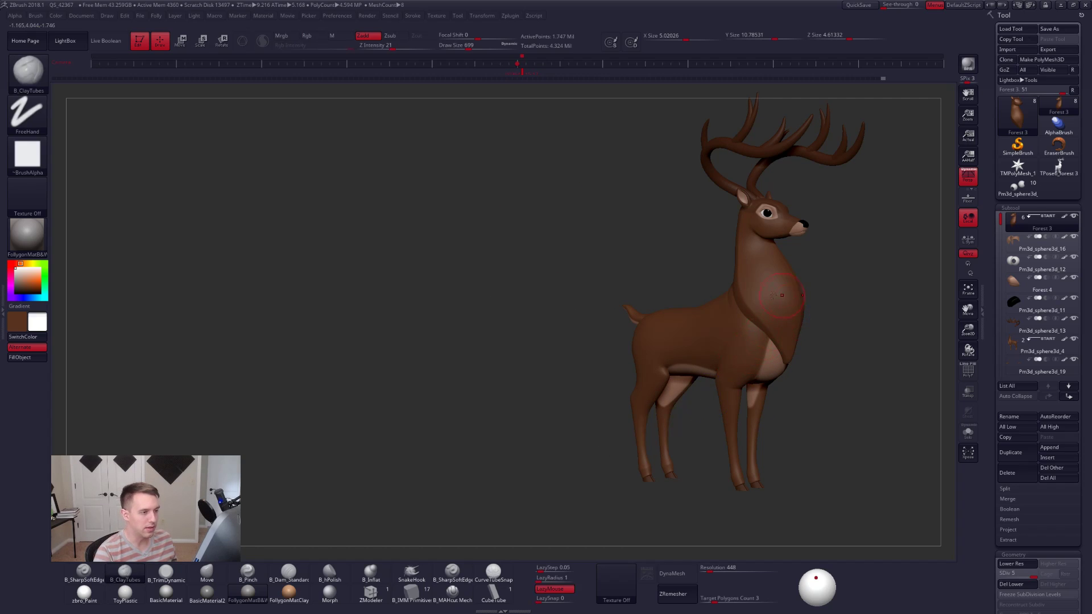
{"action": "key", "text": "f"}
{"action": "mouse_move", "coordinate": [595, 296]}
{"action": "right_mouse_down"}
{"action": "mouse_move", "coordinate": [574, 296]}
{"action": "mouse_move", "coordinate": [620, 320]}
{"action": "mouse_move", "coordinate": [681, 305]}
{"action": "mouse_move", "coordinate": [672, 307]}
{"action": "right_mouse_up"}
{"action": "key", "text": "shift"}
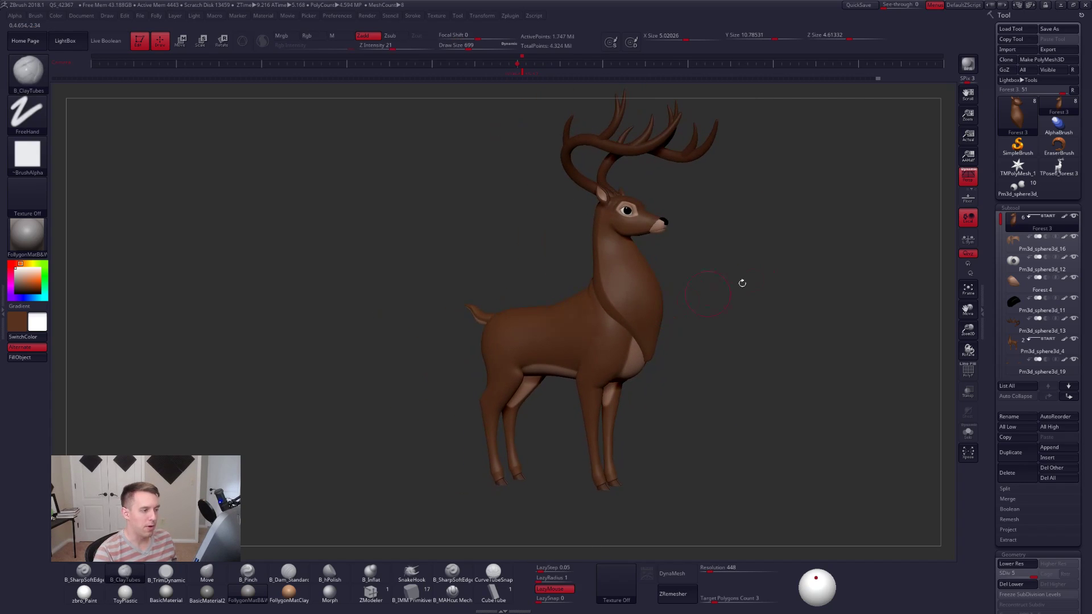
Switch to the TPose_forest 3 tool and delete its mesh.
{"action": "left_click", "coordinate": [1058, 167]}
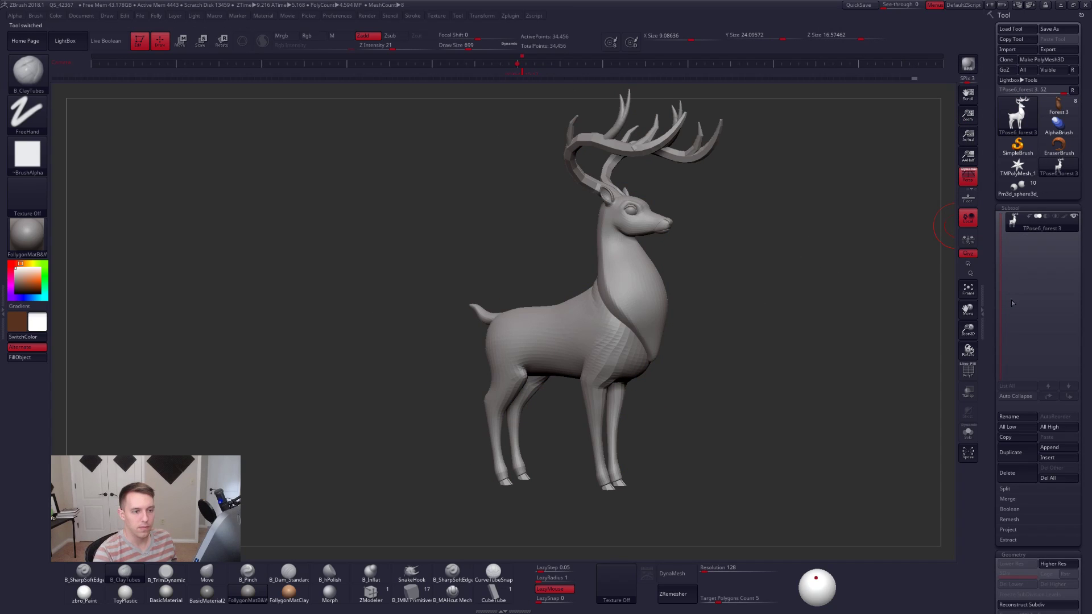
{"action": "left_click", "coordinate": [1005, 477]}
{"action": "left_click", "coordinate": [939, 496]}
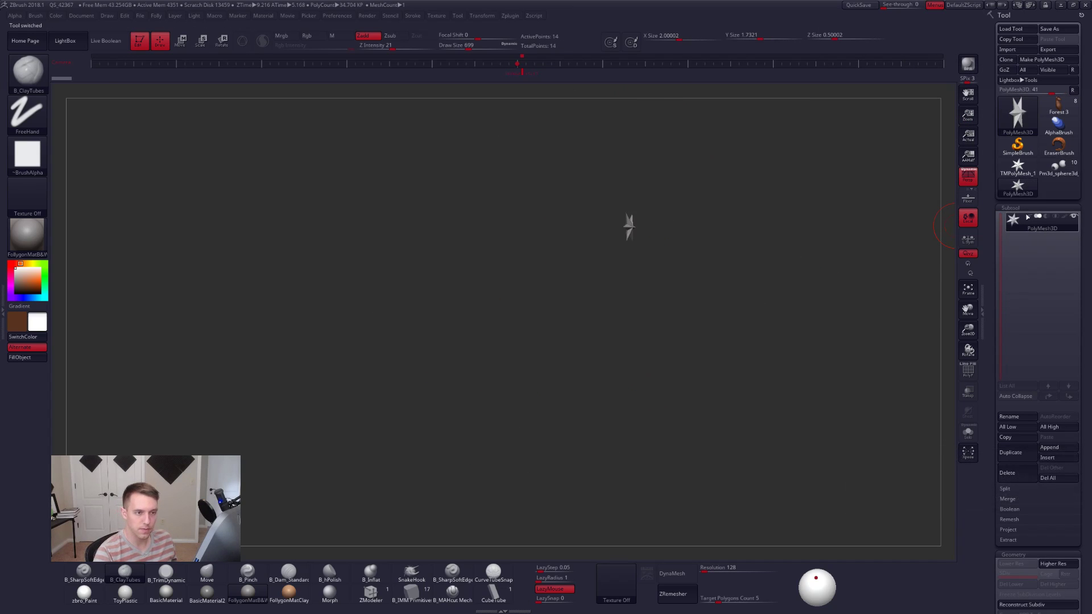
Switch to the Pm3d_sphere3d tool holding the earlier deer and delete all of its subtools.
{"action": "left_click", "coordinate": [1059, 166]}
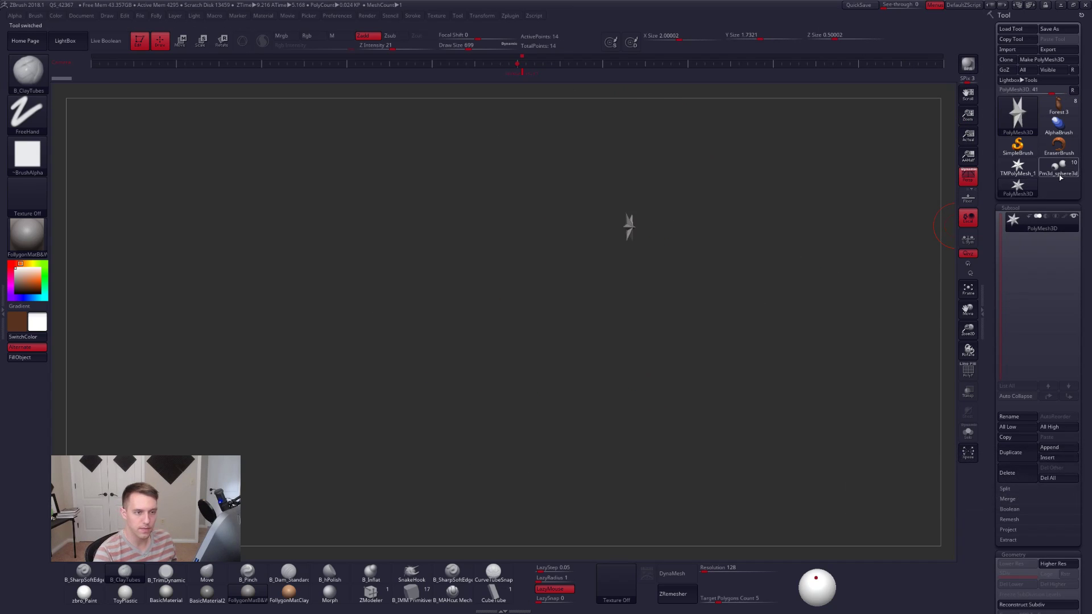
{"action": "left_click", "coordinate": [1022, 476]}
{"action": "left_click", "coordinate": [913, 495]}
{"action": "left_click", "coordinate": [1048, 478]}
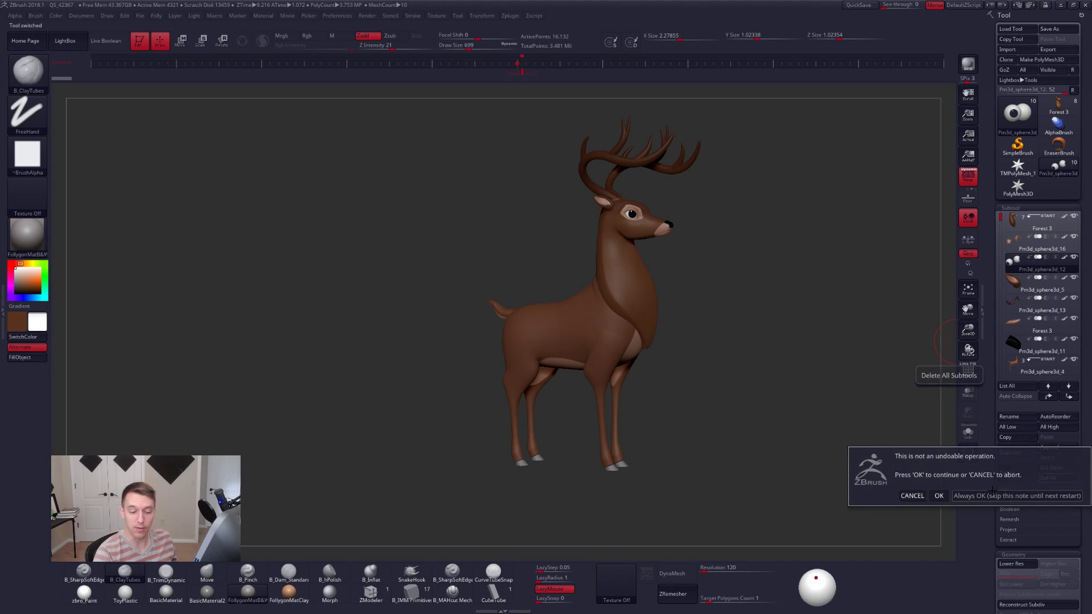
{"action": "left_click", "coordinate": [939, 496]}
Switch to the Forest 3 deer tool and save it as Forest 4.
{"action": "left_click", "coordinate": [1059, 105]}
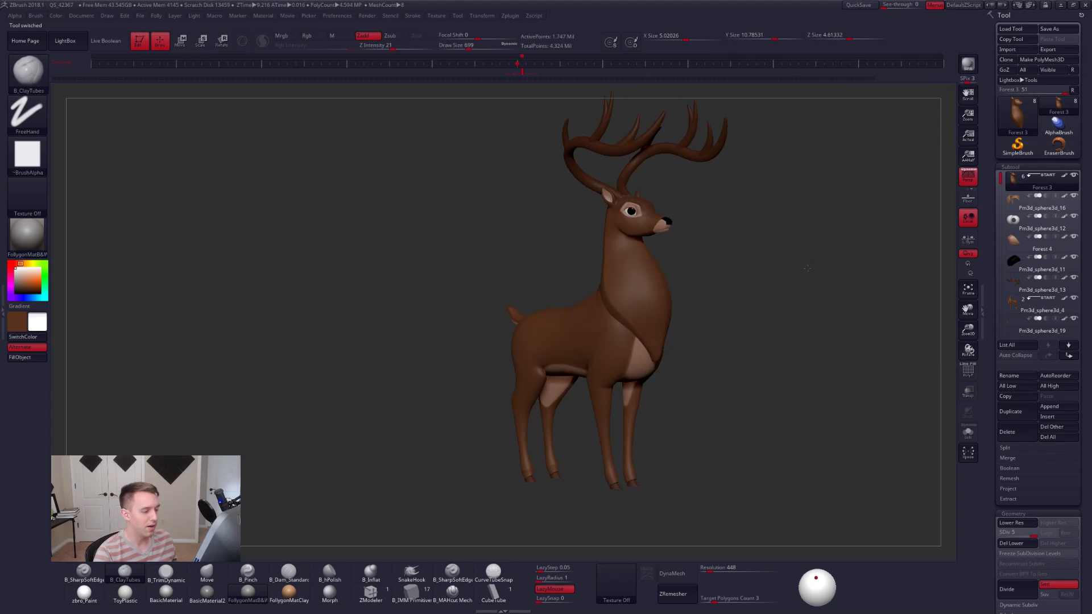
{"action": "left_click_drag", "start_coordinate": [808, 268], "coordinate": [794, 267], "text": "alt"}
{"action": "key", "text": "shift+f"}
{"action": "key", "text": "shift+f"}
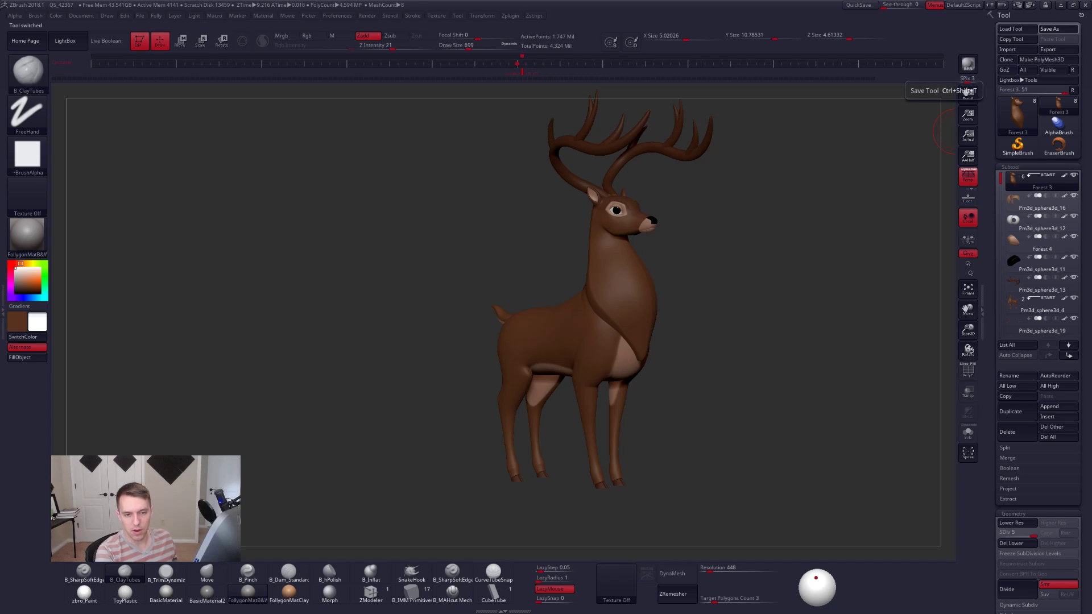
{"action": "left_click", "coordinate": [1049, 29]}
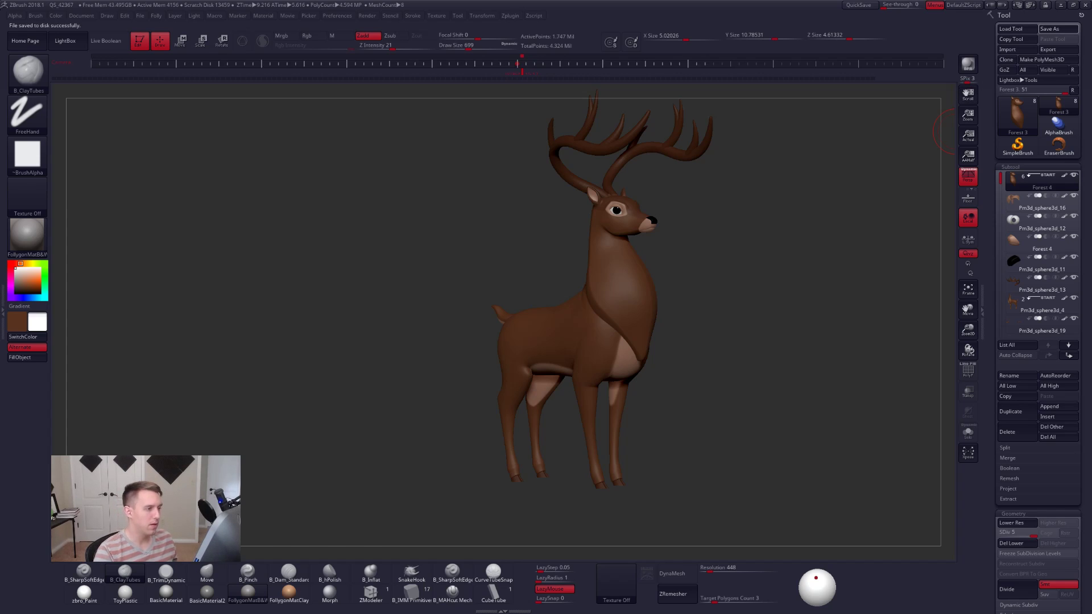
Isolate the head-and-neck subtool and examine its polygroups and wireframe against the plain shaded surface.
{"action": "key", "text": "alt+s"}
{"action": "key", "text": "f"}
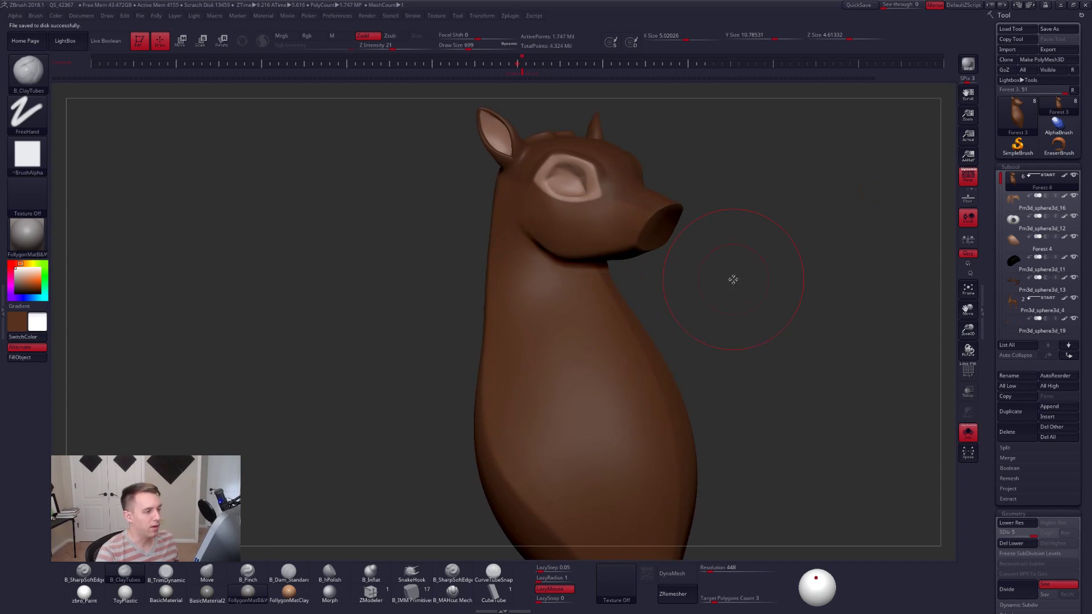
{"action": "key", "text": "space"}
{"action": "key", "text": "shift+f"}
{"action": "mouse_move", "coordinate": [567, 245]}
{"action": "right_mouse_down", "text": "alt"}
{"action": "mouse_move", "coordinate": [594, 277]}
{"action": "mouse_move", "coordinate": [578, 316]}
{"action": "right_mouse_up", "text": "alt"}
{"action": "key", "text": "space"}
{"action": "left_click_drag", "start_coordinate": [623, 260], "coordinate": [612, 261]}
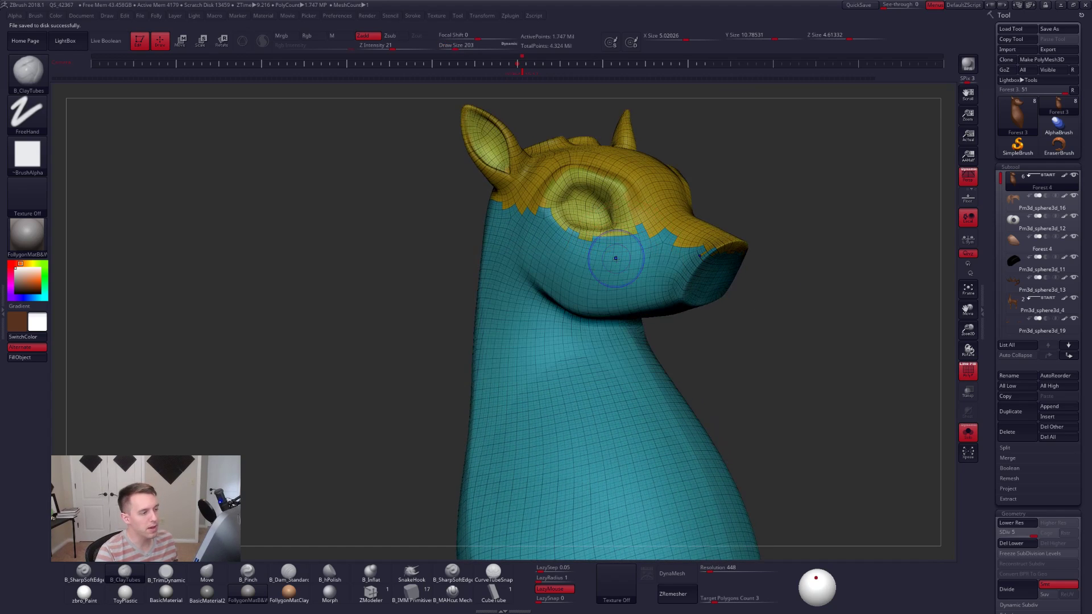
{"action": "key", "text": "shift"}
{"action": "key", "text": "shift+f"}
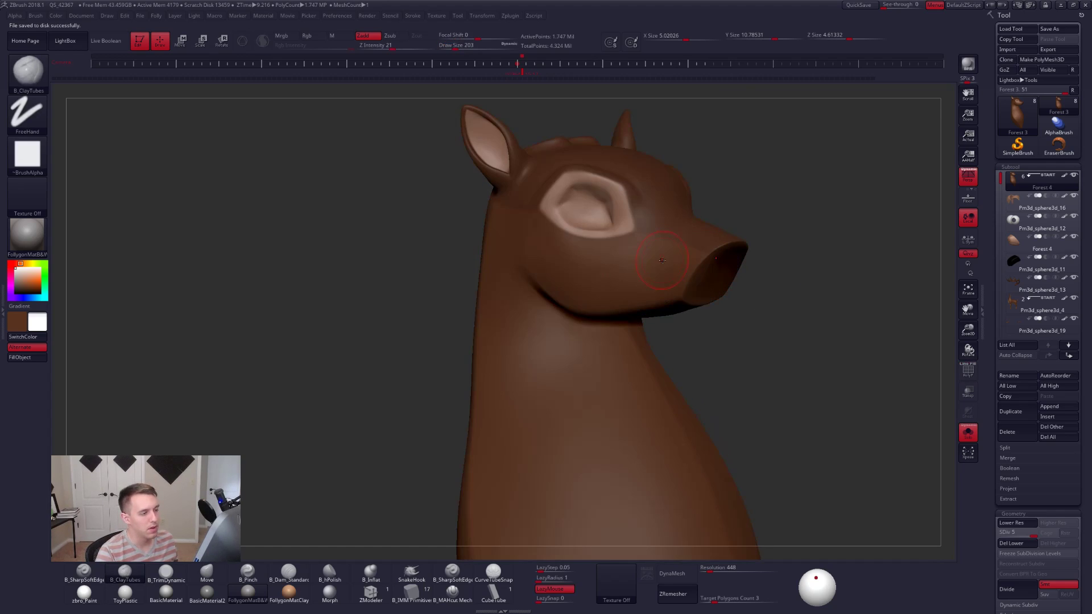
{"action": "right_click_drag", "start_coordinate": [660, 259], "coordinate": [670, 260]}
{"action": "key", "text": "shift+f"}
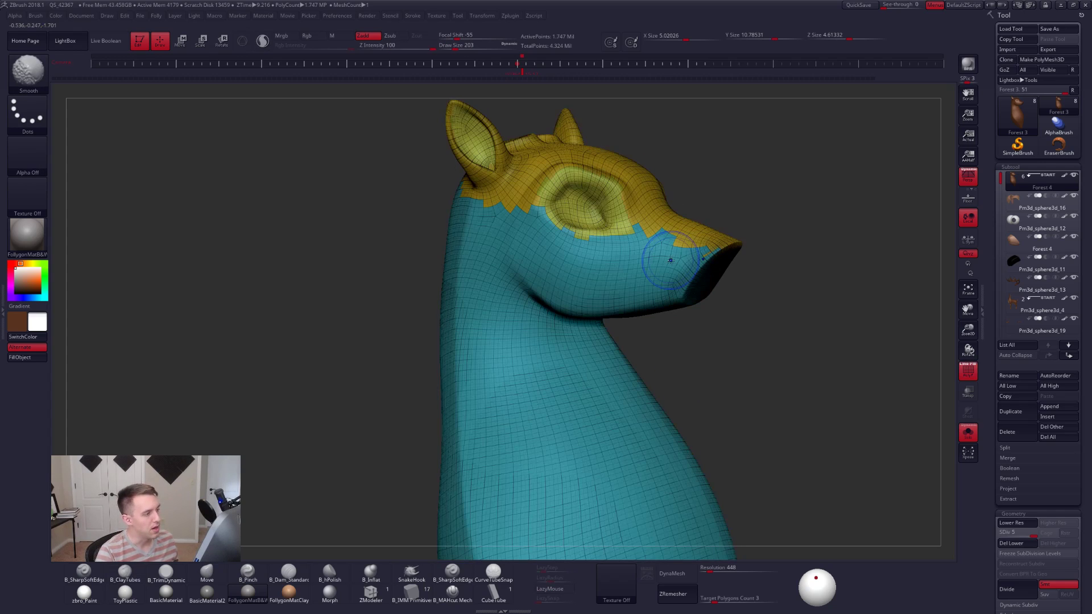
Examine the isolated head and neck at the lowest subdivision level and return it to its higher levels.
{"action": "key", "text": "shift+d"}
{"action": "key", "text": "shift+d"}
{"action": "key", "text": "shift+d"}
{"action": "key", "text": "shift+d"}
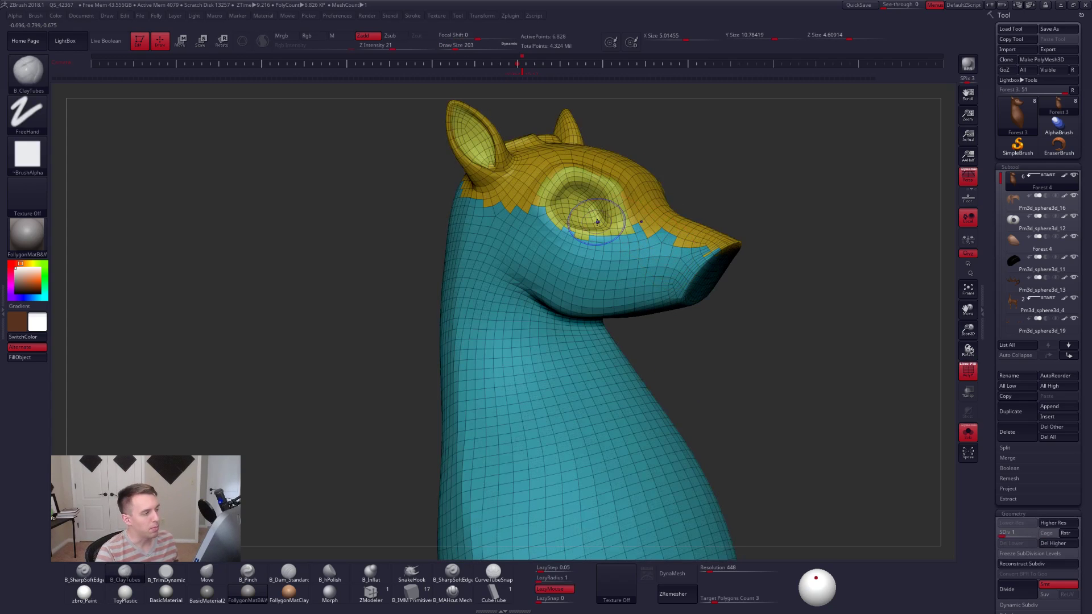
{"action": "key", "text": "shift+f"}
{"action": "right_click_drag", "start_coordinate": [649, 227], "coordinate": [524, 200], "text": "ctrl"}
{"action": "key", "text": "d"}
{"action": "key", "text": "d"}
{"action": "key", "text": "d"}
{"action": "key", "text": "d"}
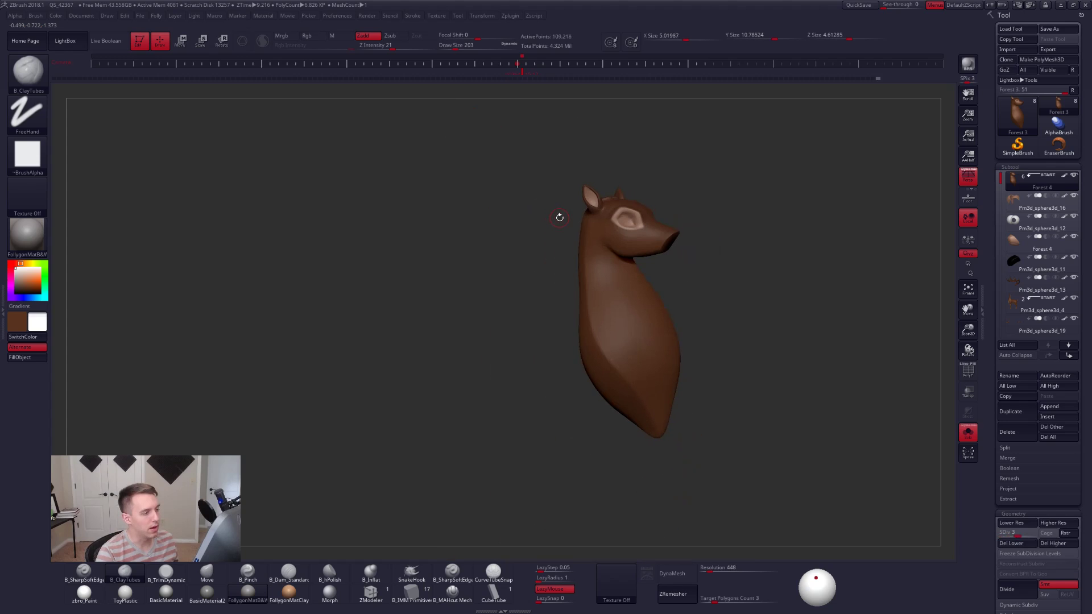
Inspect the body subtool's polygroup wireframe with all subtools shown and reselect the head-and-neck subtool.
{"action": "key", "text": "alt+s"}
{"action": "left_click", "coordinate": [566, 392], "text": "alt"}
{"action": "key", "text": "shift+f"}
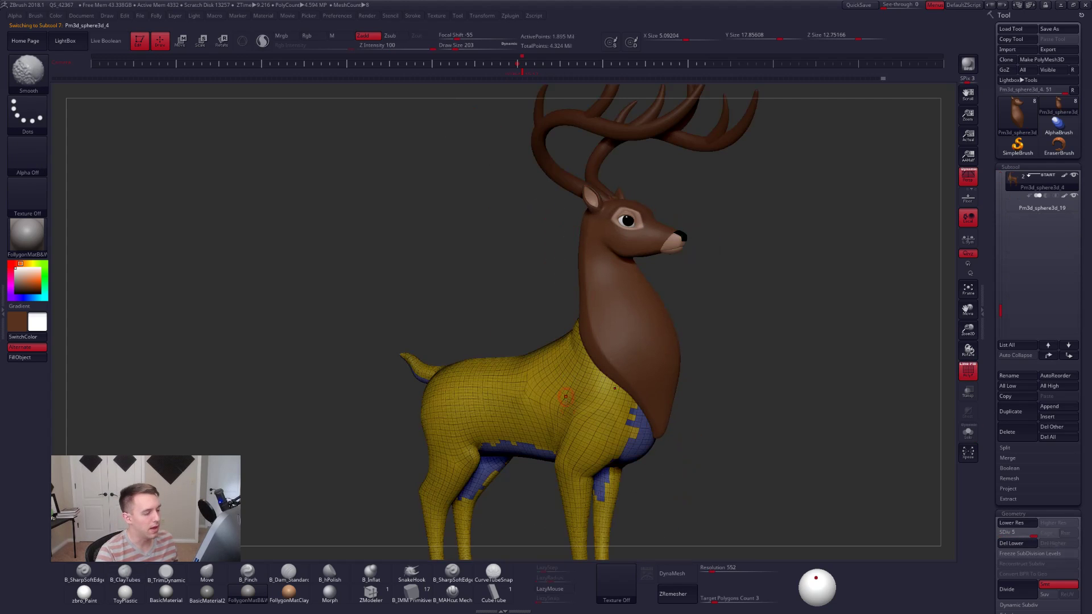
{"action": "right_click_drag", "start_coordinate": [567, 394], "coordinate": [631, 372], "text": "alt"}
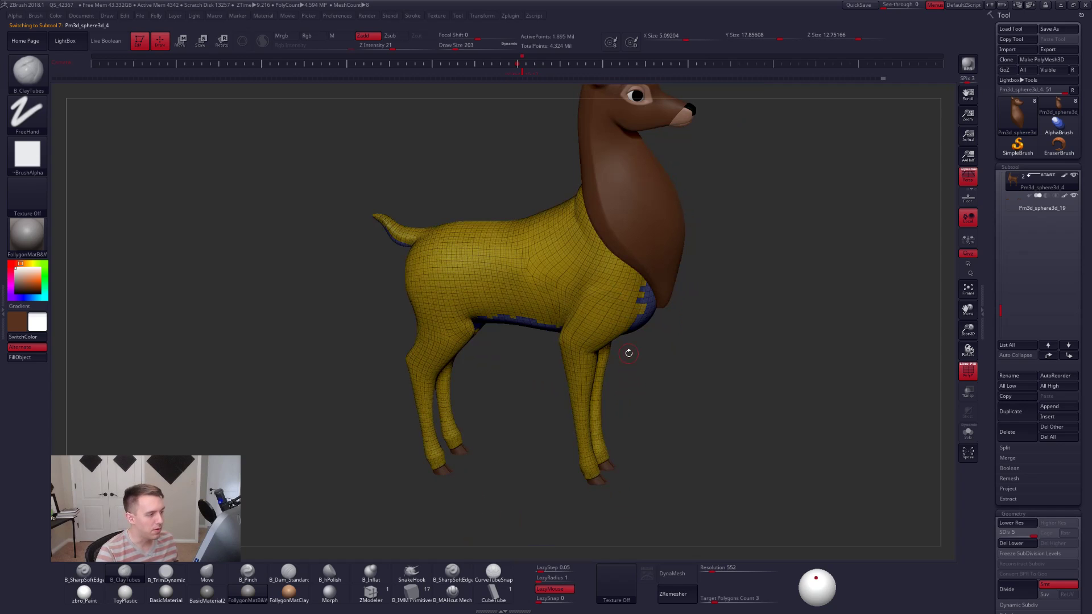
{"action": "left_click", "coordinate": [624, 205], "text": "alt"}
{"action": "right_click_drag", "start_coordinate": [624, 205], "coordinate": [735, 218]}
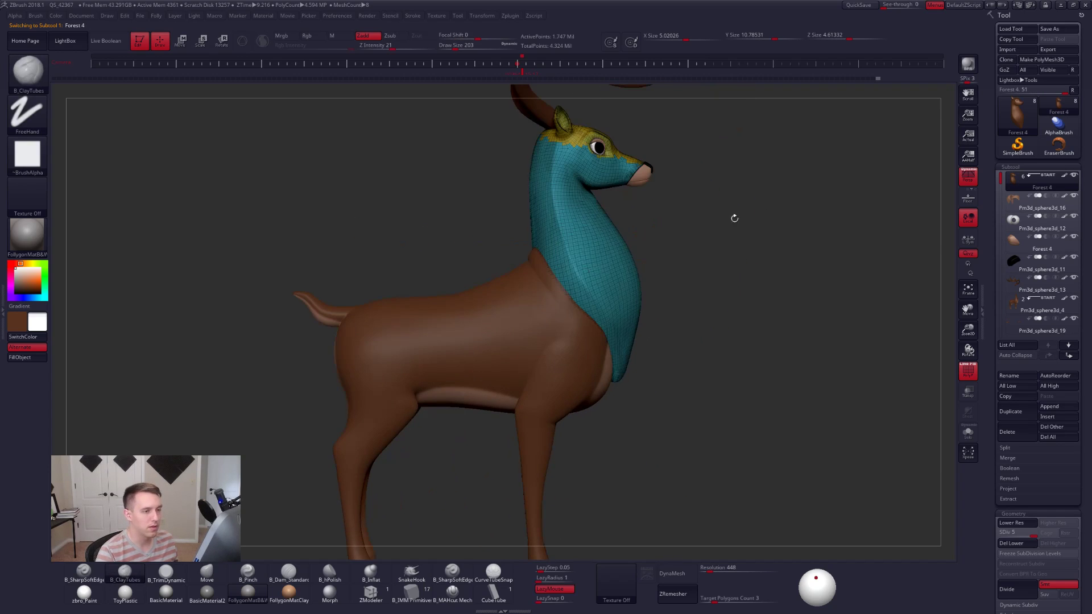
Turn off perspective for the deer view.
{"action": "left_click", "coordinate": [968, 176]}
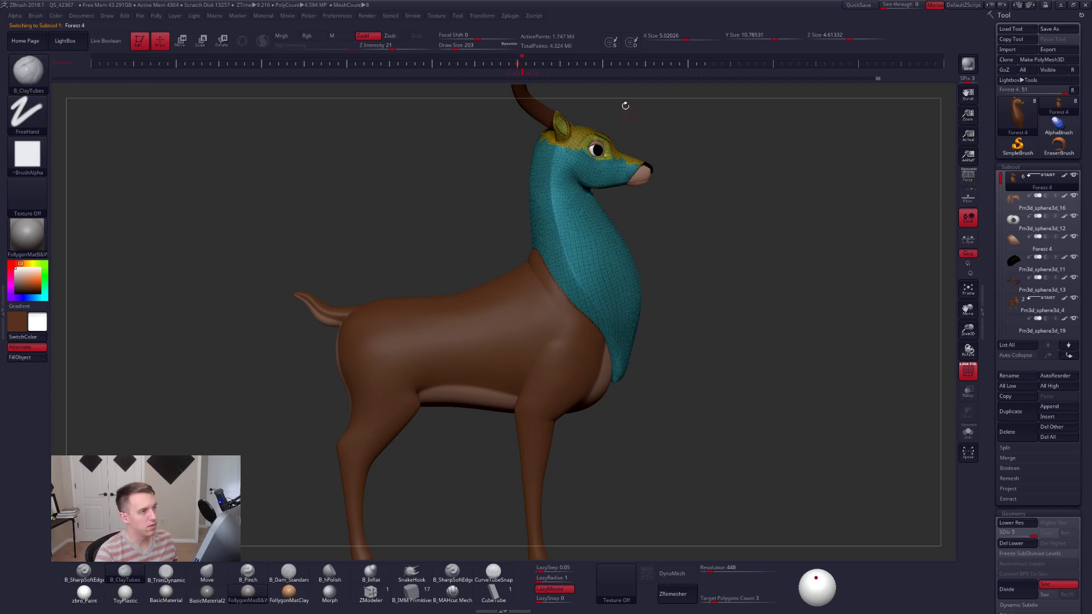
{"action": "left_click", "coordinate": [481, 16]}
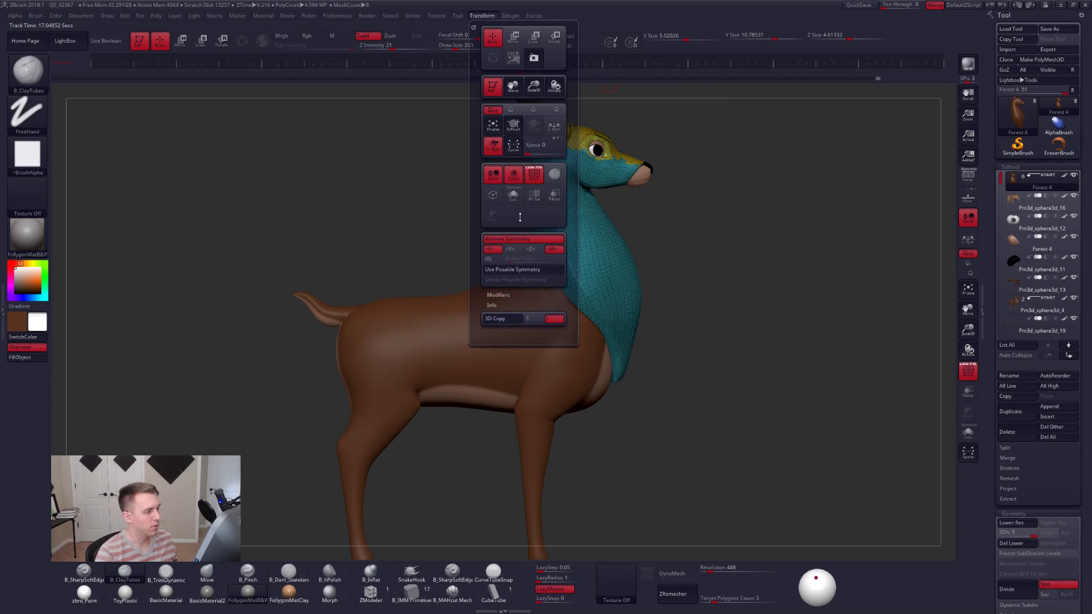
{"action": "left_click", "coordinate": [511, 15]}
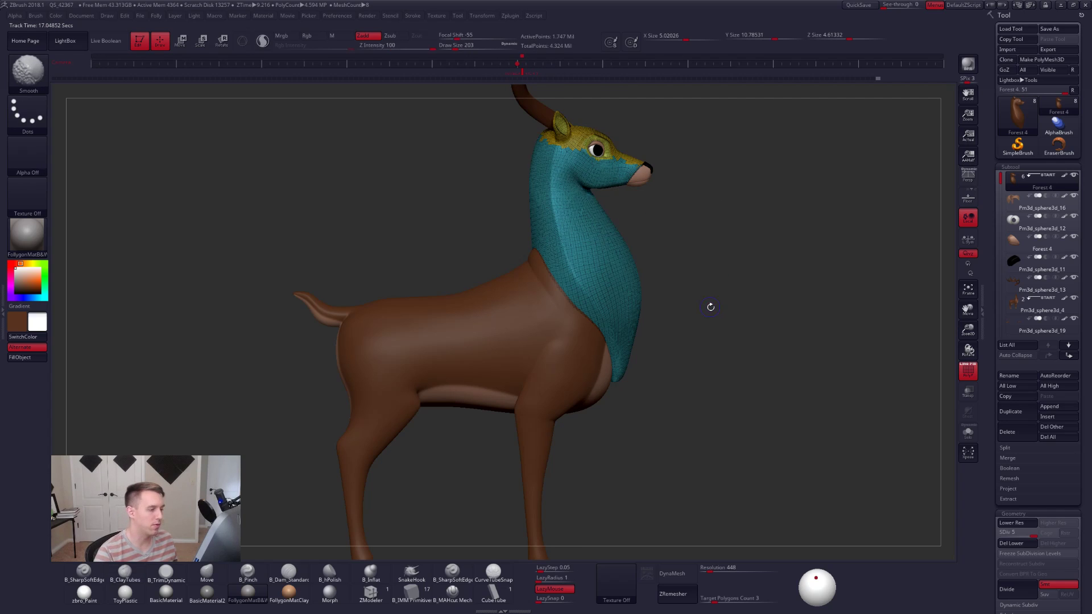
Isolate the head and neck, assign the lower chest its own polygroup, and check it at the lowest subdivision level.
{"action": "key", "text": "shift+f"}
{"action": "key", "text": "alt+s"}
{"action": "mouse_move", "coordinate": [662, 268]}
{"action": "left_mouse_down", "text": "ctrl+shift"}
{"action": "mouse_move", "coordinate": [471, 399]}
{"action": "mouse_move", "coordinate": [480, 332]}
{"action": "left_mouse_up", "text": "ctrl+shift"}
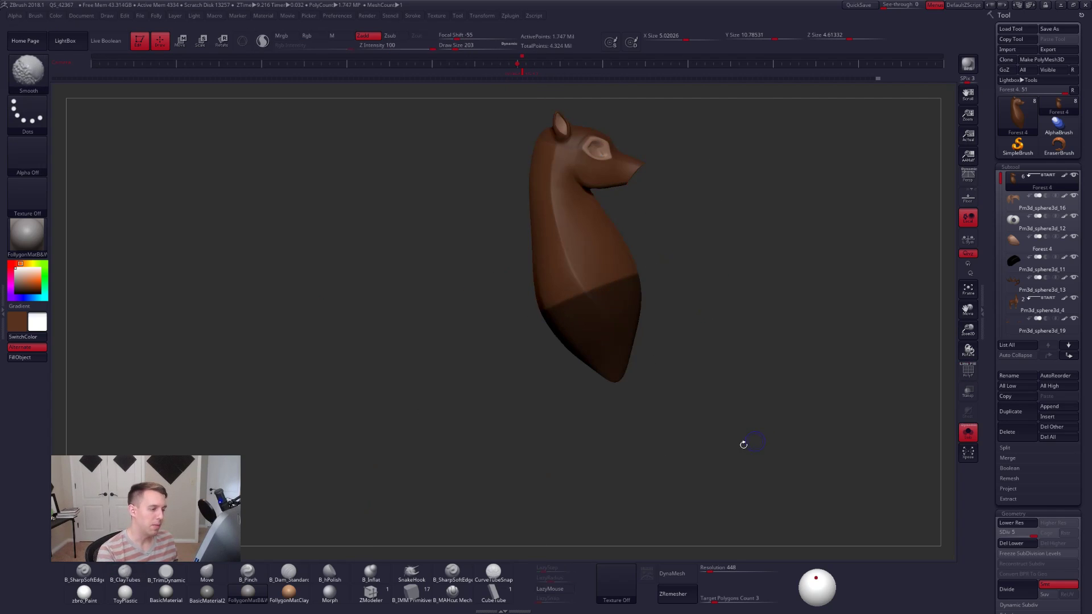
{"action": "key", "text": "shift+f"}
{"action": "key", "text": "shift+d"}
{"action": "key", "text": "shift+d"}
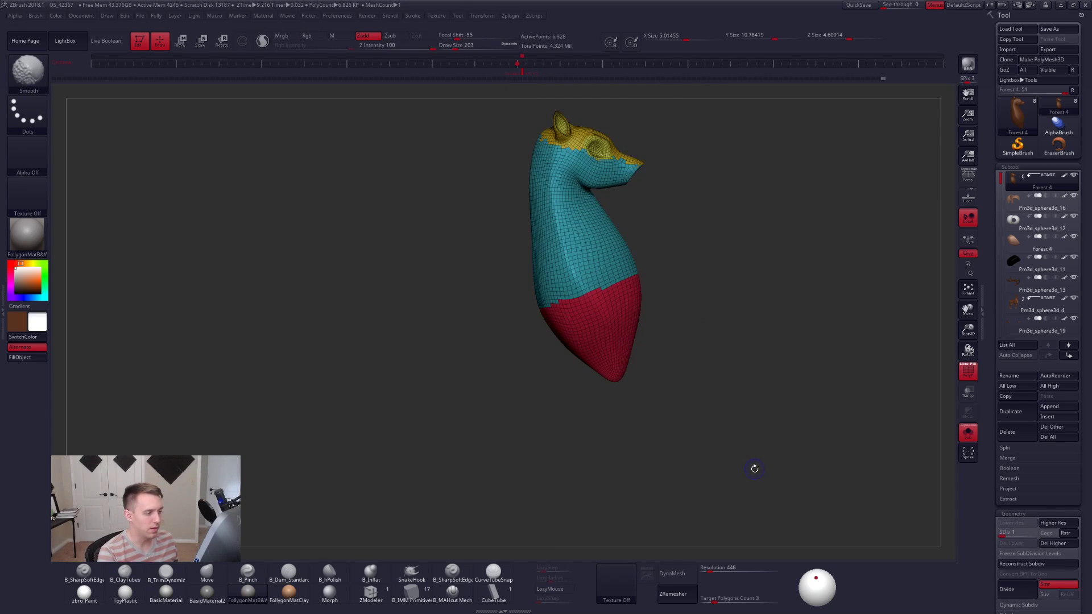
{"action": "key", "text": "d"}
{"action": "key", "text": "d"}
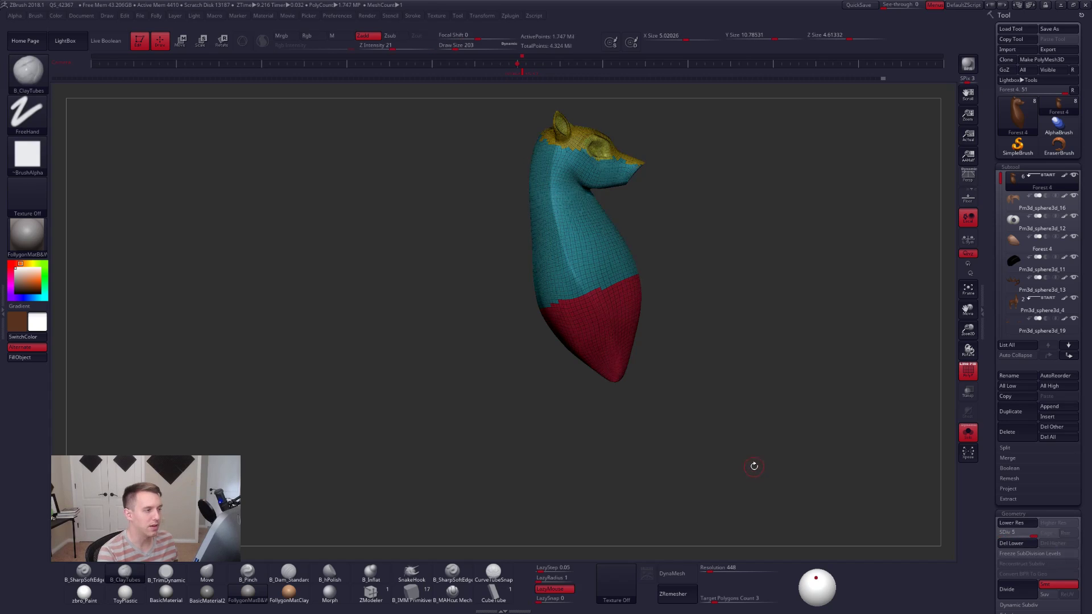
Mask the front and tip of the lower chest along a diagonal and convert the masked area into a polygroup.
{"action": "right_click_drag", "start_coordinate": [569, 326], "coordinate": [602, 448], "text": "alt"}
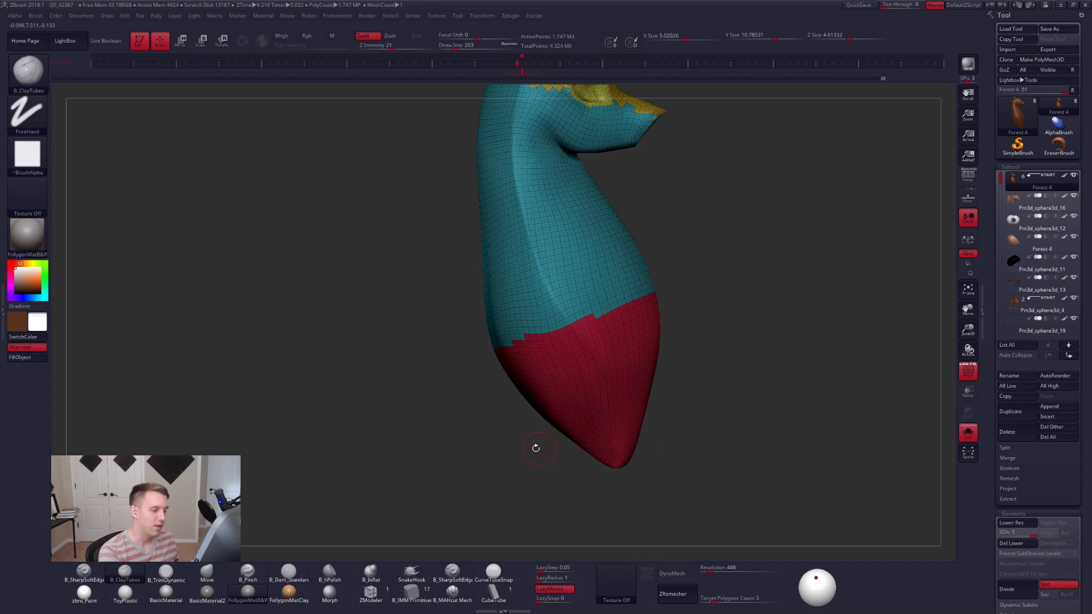
{"action": "mouse_move", "coordinate": [539, 453]}
{"action": "left_mouse_down", "text": "ctrl"}
{"action": "mouse_move", "coordinate": [536, 410]}
{"action": "mouse_move", "coordinate": [802, 458]}
{"action": "mouse_move", "coordinate": [527, 546]}
{"action": "left_mouse_up", "text": "ctrl"}
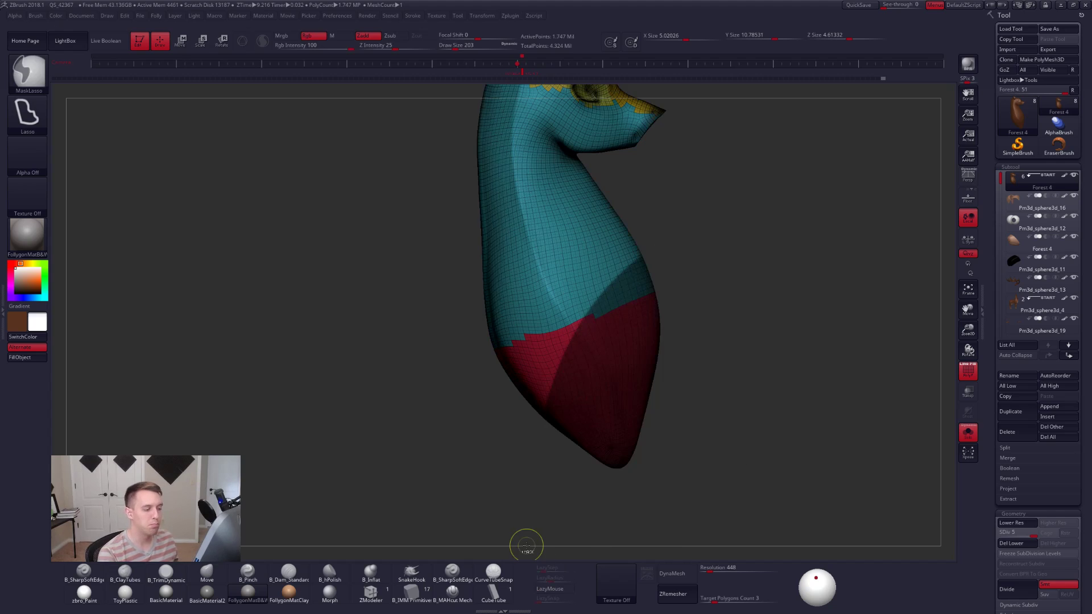
{"action": "key", "text": "ctrl+w"}
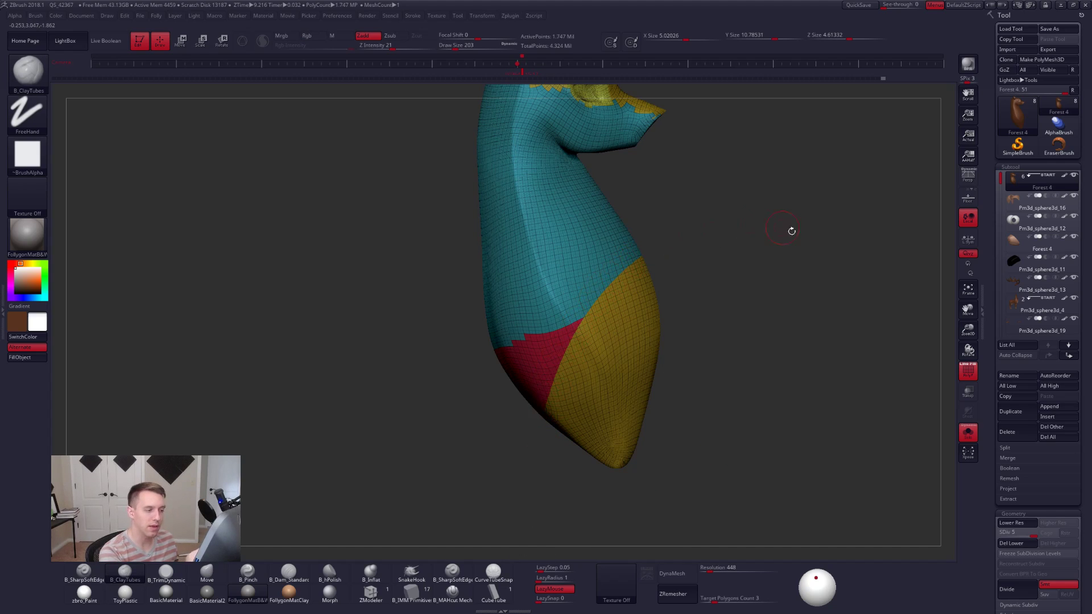
Examine the chest polygroup borders at the lowest and highest subdivision levels, with and without the wireframe.
{"action": "key", "text": "shift+d"}
{"action": "key", "text": "shift+d"}
{"action": "key", "text": "shift+d"}
{"action": "key", "text": "shift+d"}
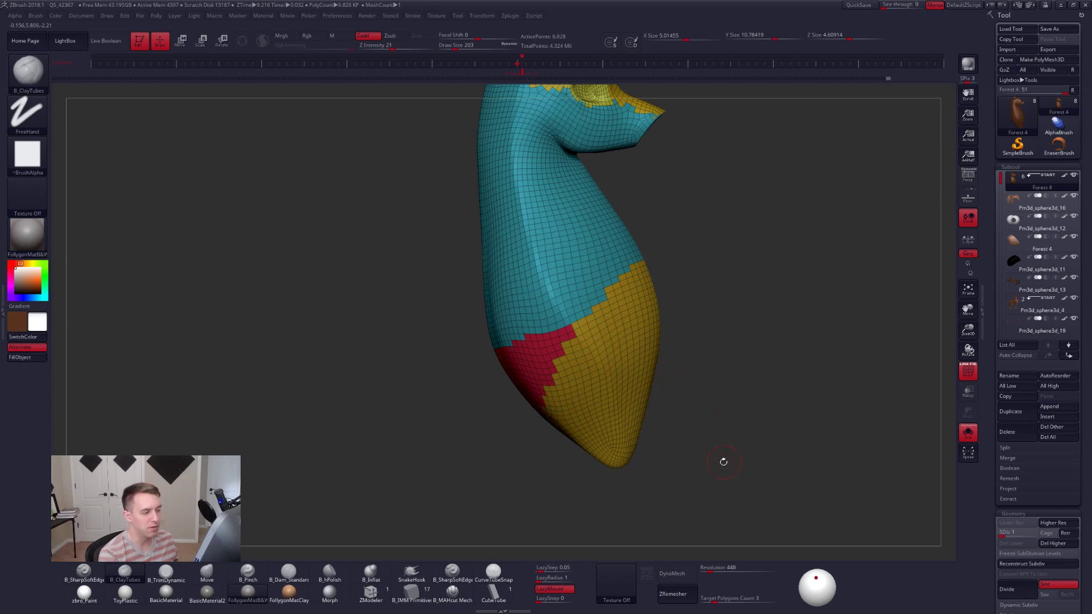
{"action": "key", "text": "d"}
{"action": "key", "text": "d"}
{"action": "key", "text": "d"}
{"action": "key", "text": "d"}
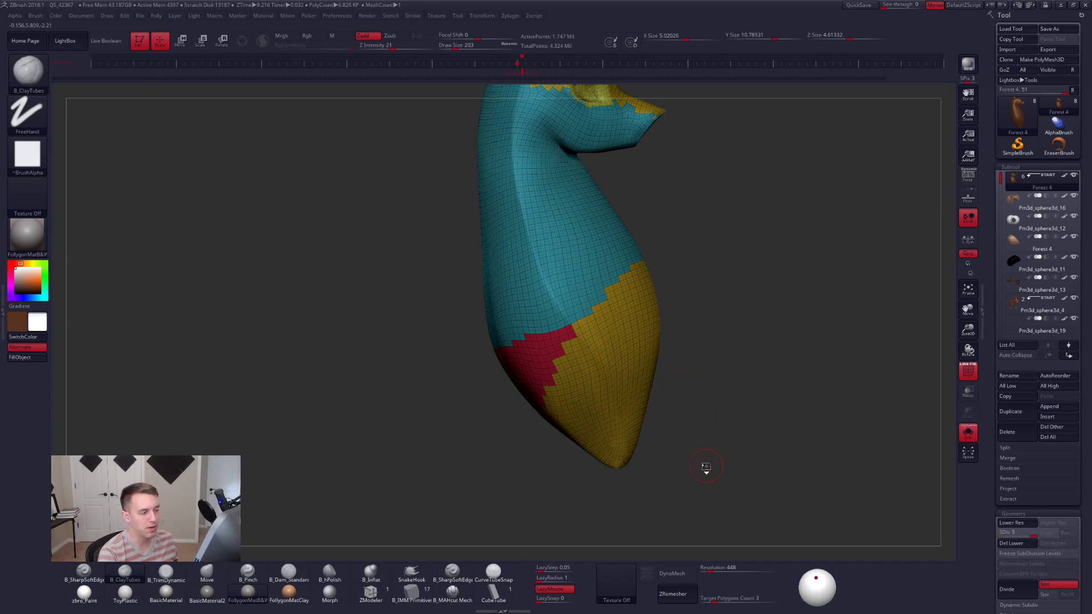
{"action": "key", "text": "shift+f"}
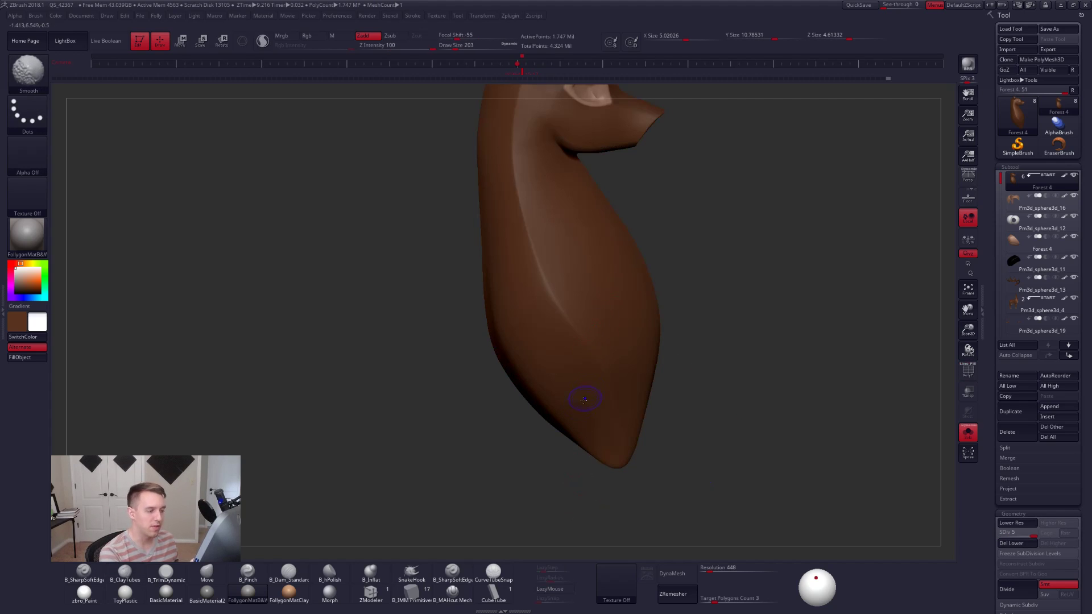
{"action": "key", "text": "shift+f"}
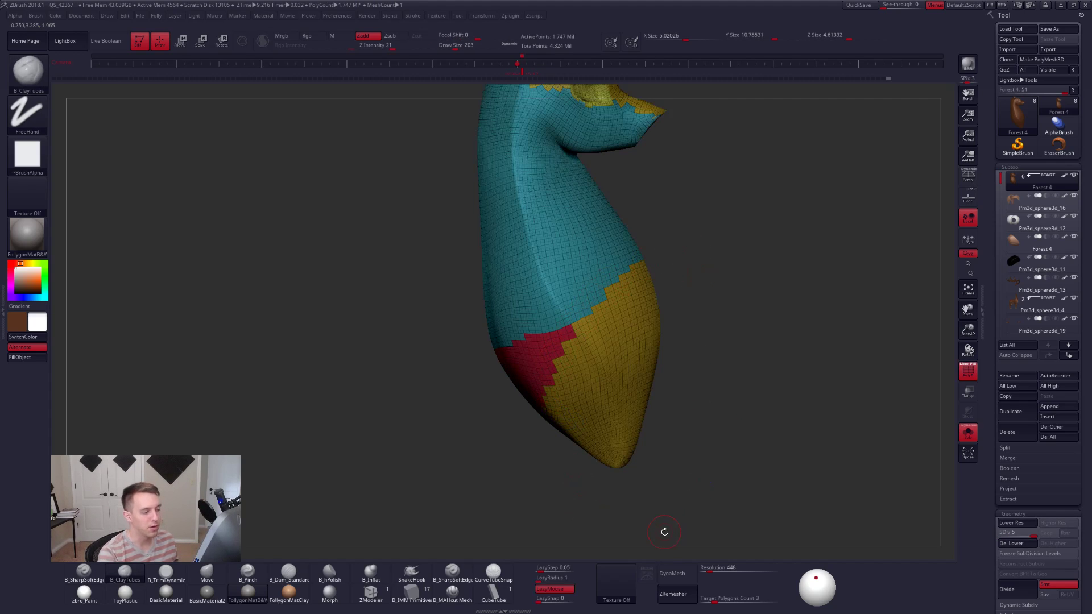
Pinch the front centerline of the neck and chest into a ridge with B_Pinch at draw size 519.
{"action": "left_click_drag", "start_coordinate": [664, 532], "coordinate": [771, 461]}
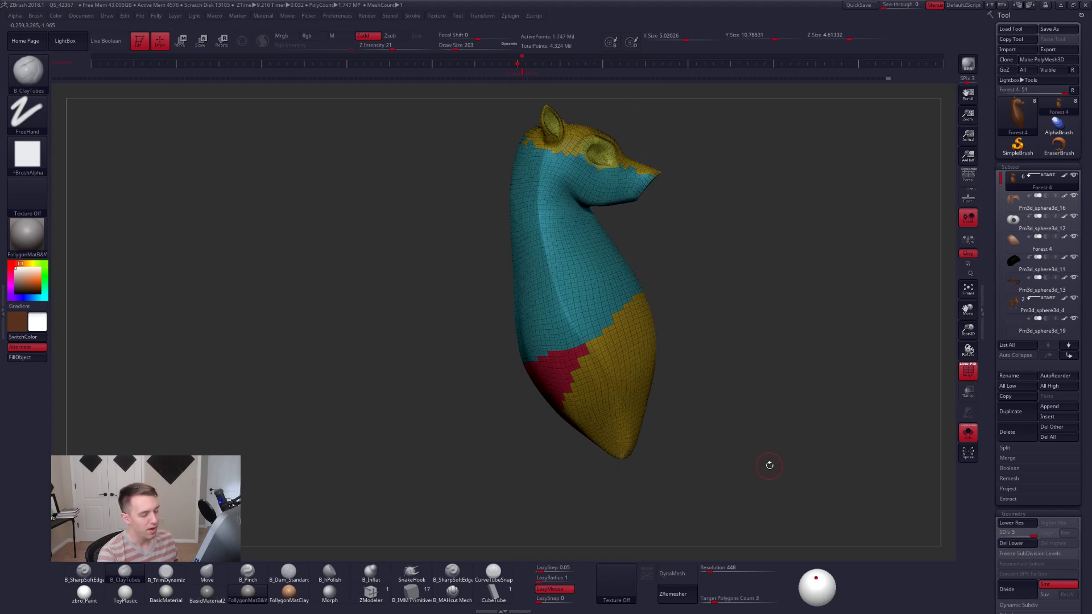
{"action": "mouse_move", "coordinate": [770, 465]}
{"action": "left_mouse_down"}
{"action": "mouse_move", "coordinate": [734, 469]}
{"action": "mouse_move", "coordinate": [732, 488]}
{"action": "mouse_move", "coordinate": [659, 485]}
{"action": "mouse_move", "coordinate": [663, 535]}
{"action": "left_mouse_up"}
{"action": "key", "text": "shift+f"}
{"action": "key", "text": "5"}
{"action": "key", "text": "space"}
{"action": "left_click_drag", "start_coordinate": [666, 291], "coordinate": [705, 306]}
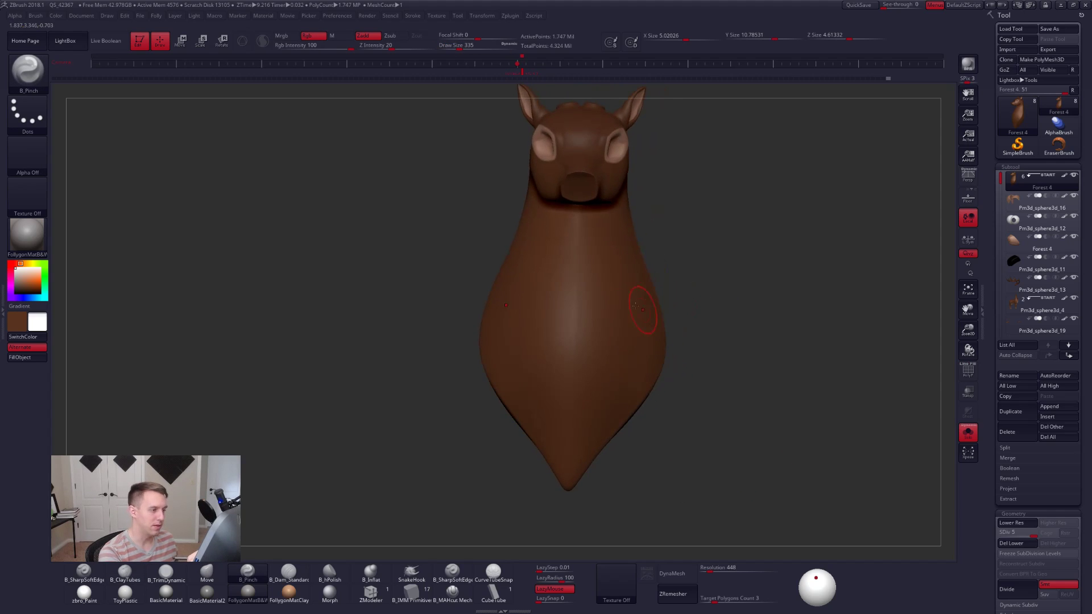
{"action": "key", "text": "space"}
{"action": "left_click_drag", "start_coordinate": [568, 288], "coordinate": [575, 287]}
{"action": "right_click_drag", "start_coordinate": [575, 281], "coordinate": [576, 234]}
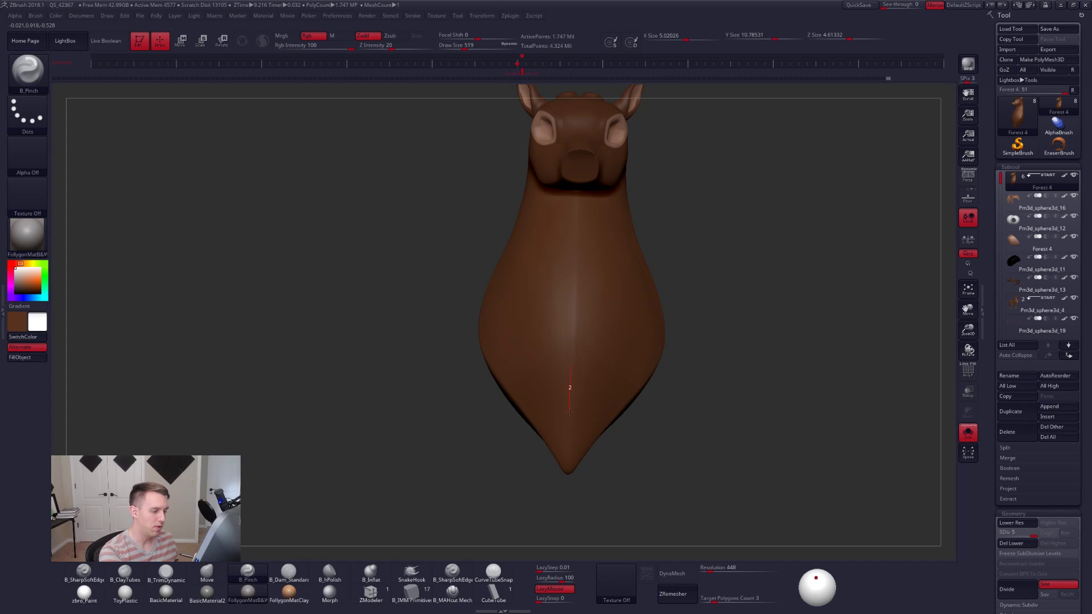
{"action": "right_click_drag", "start_coordinate": [568, 465], "coordinate": [561, 323]}
Lower the head and neck to subdivision level 3 and smooth the sides of the chest with a larger brush.
{"action": "key", "text": "shift"}
{"action": "key", "text": "shift+d"}
{"action": "key", "text": "shift+d"}
{"action": "key", "text": "space"}
{"action": "left_click_drag", "start_coordinate": [561, 323], "coordinate": [563, 323]}
{"action": "right_click_drag", "start_coordinate": [564, 322], "coordinate": [648, 294]}
{"action": "key", "text": "shift"}
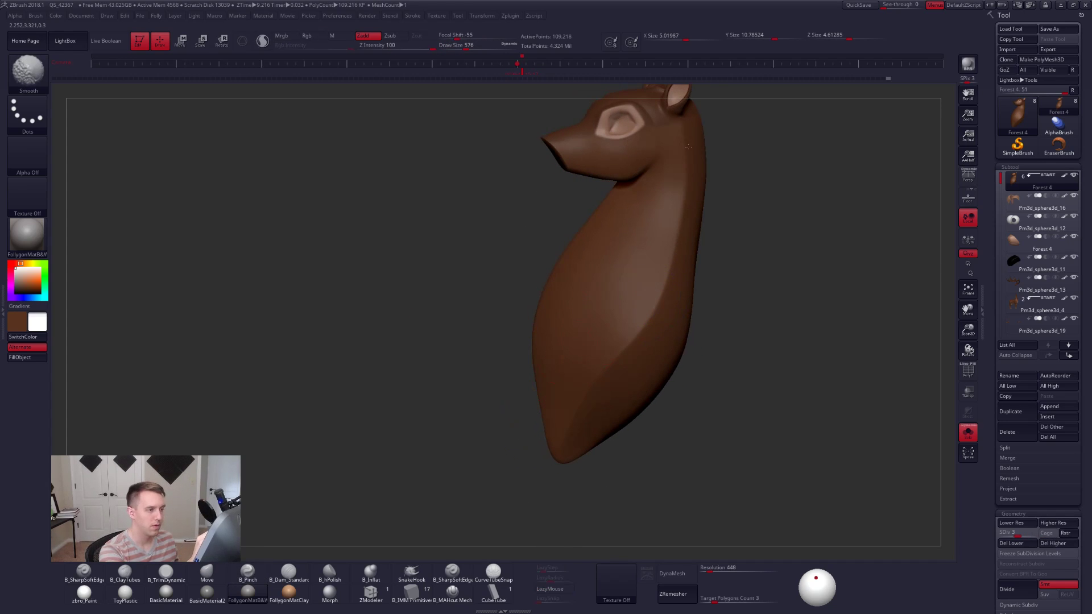
{"action": "mouse_move", "coordinate": [601, 393]}
{"action": "right_mouse_down"}
{"action": "mouse_move", "coordinate": [622, 384]}
{"action": "mouse_move", "coordinate": [606, 382]}
{"action": "right_mouse_up"}
{"action": "key", "text": "alt+s"}
{"action": "key", "text": "space"}
{"action": "left_click_drag", "start_coordinate": [606, 387], "coordinate": [615, 387]}
{"action": "mouse_move", "coordinate": [603, 386]}
{"action": "right_mouse_down"}
{"action": "mouse_move", "coordinate": [661, 378]}
{"action": "mouse_move", "coordinate": [604, 306]}
{"action": "right_mouse_up"}
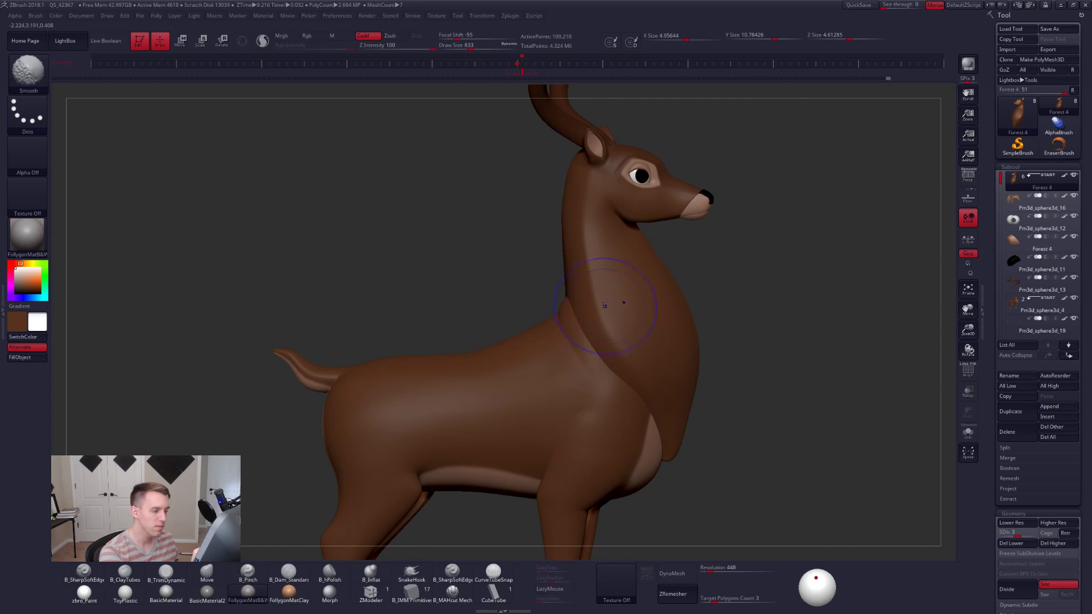
Lower the head and neck to subdivision level 2 and smooth the ridge along the side of the neck and chest.
{"action": "key", "text": "shift+d"}
{"action": "mouse_move", "coordinate": [643, 384]}
{"action": "right_mouse_down"}
{"action": "mouse_move", "coordinate": [663, 411]}
{"action": "mouse_move", "coordinate": [581, 258]}
{"action": "mouse_move", "coordinate": [575, 183]}
{"action": "right_mouse_up"}
{"action": "key", "text": "d"}
{"action": "key", "text": "shift+d"}
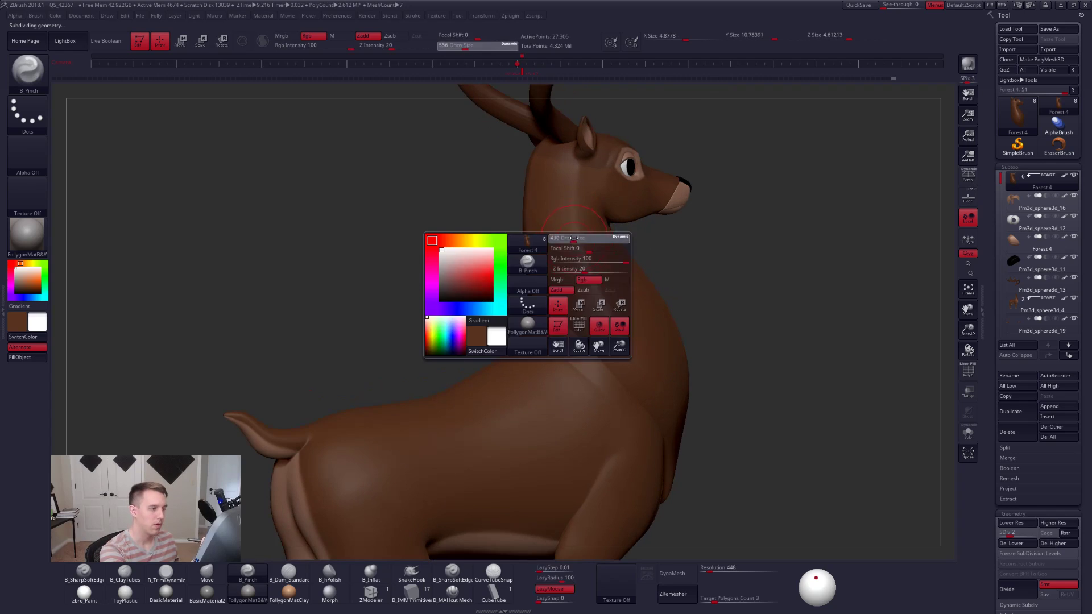
{"action": "left_click_drag", "start_coordinate": [575, 184], "coordinate": [580, 242], "text": "shift"}
{"action": "key", "text": "d"}
{"action": "key", "text": "shift+d"}
{"action": "left_click_drag", "start_coordinate": [580, 205], "coordinate": [579, 255], "text": "shift"}
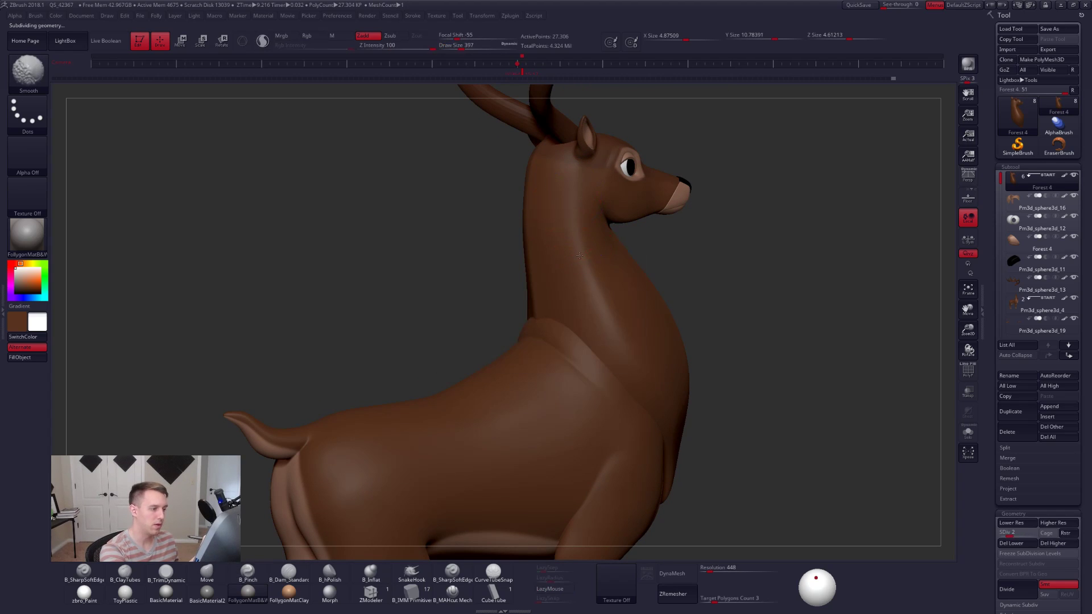
{"action": "left_click_drag", "start_coordinate": [623, 346], "coordinate": [624, 348], "text": "shift"}
{"action": "mouse_move", "coordinate": [512, 313]}
{"action": "right_mouse_down"}
{"action": "mouse_move", "coordinate": [598, 275]}
{"action": "mouse_move", "coordinate": [620, 161]}
{"action": "right_mouse_up"}
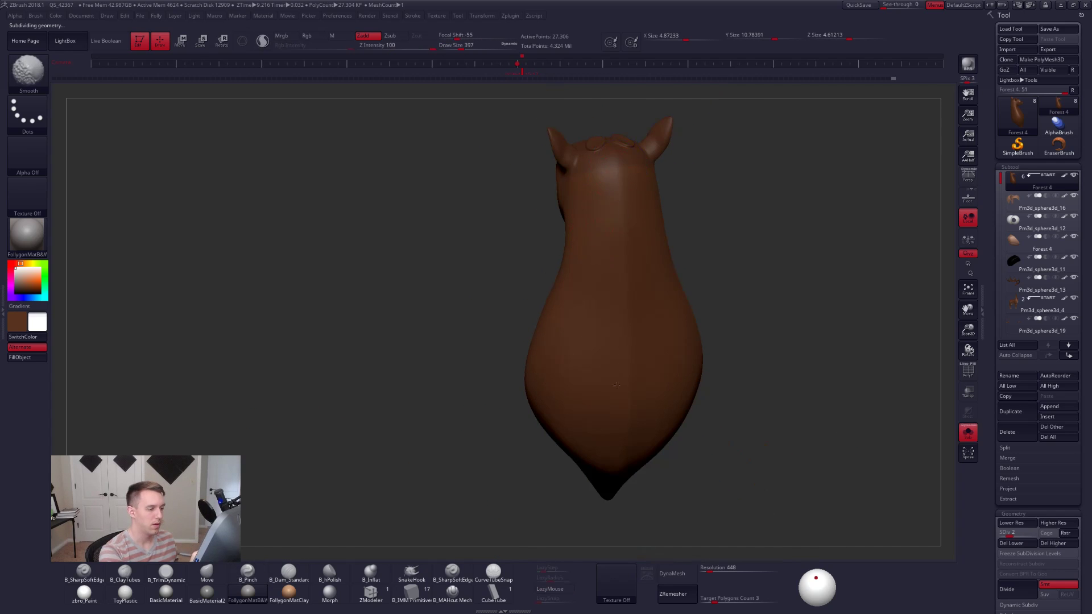
Build up the back of the neck with B_ClayTubes at draw size 595 and smooth the strokes into the surface.
{"action": "right_click_drag", "start_coordinate": [617, 384], "coordinate": [625, 328]}
{"action": "left_click_drag", "start_coordinate": [617, 342], "coordinate": [605, 421], "text": "shift"}
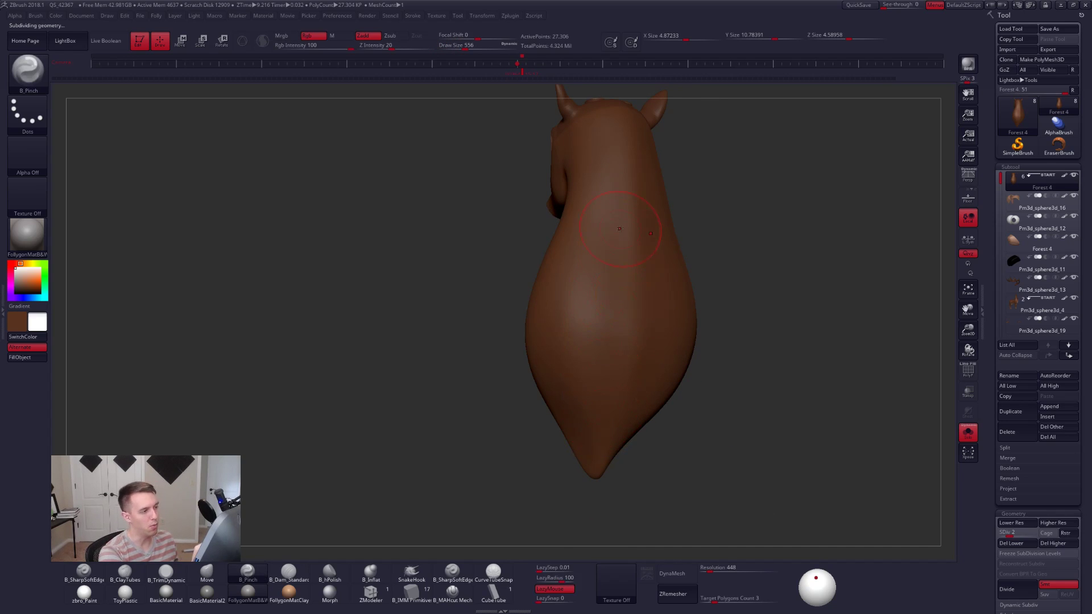
{"action": "key", "text": "space"}
{"action": "mouse_move", "coordinate": [619, 162]}
{"action": "right_mouse_down"}
{"action": "mouse_move", "coordinate": [619, 136]}
{"action": "mouse_move", "coordinate": [619, 178]}
{"action": "right_mouse_up"}
{"action": "key", "text": "2"}
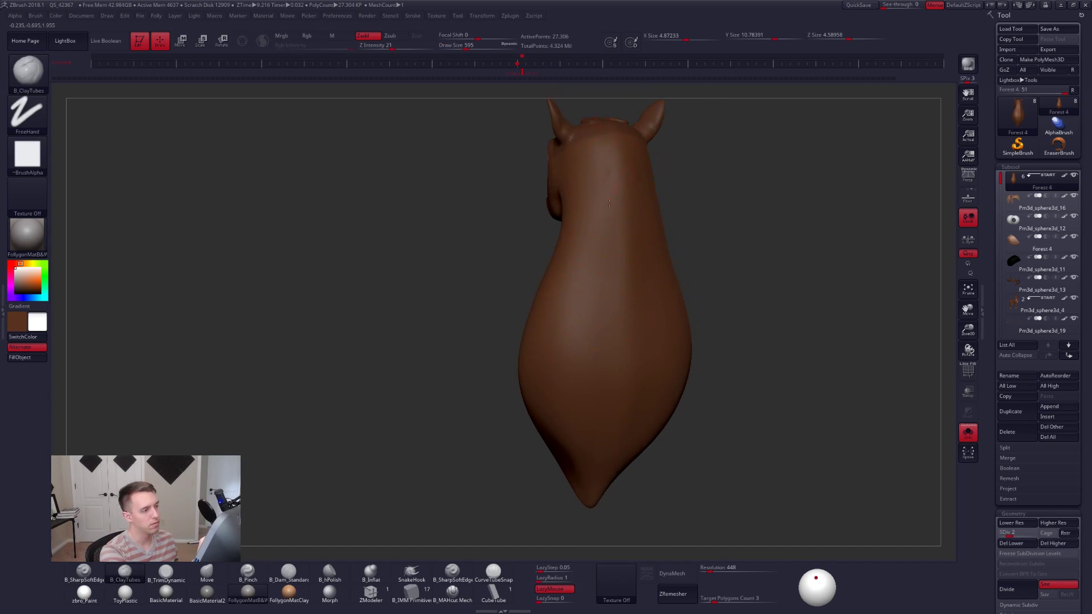
{"action": "left_click_drag", "start_coordinate": [609, 203], "coordinate": [630, 236]}
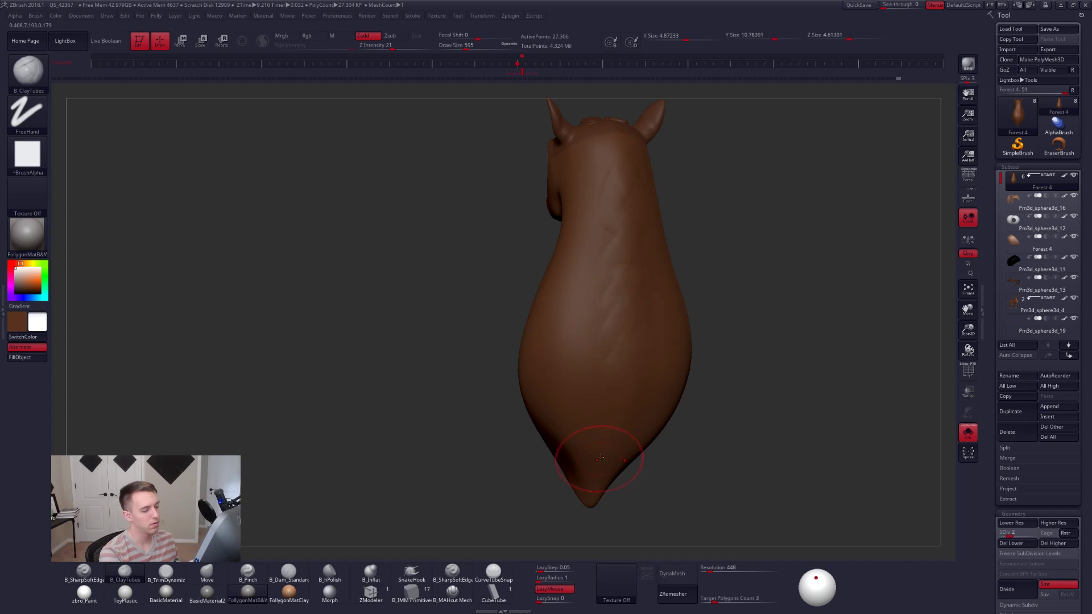
{"action": "key", "text": "shift"}
{"action": "left_click_drag", "start_coordinate": [616, 198], "coordinate": [614, 219], "text": "shift"}
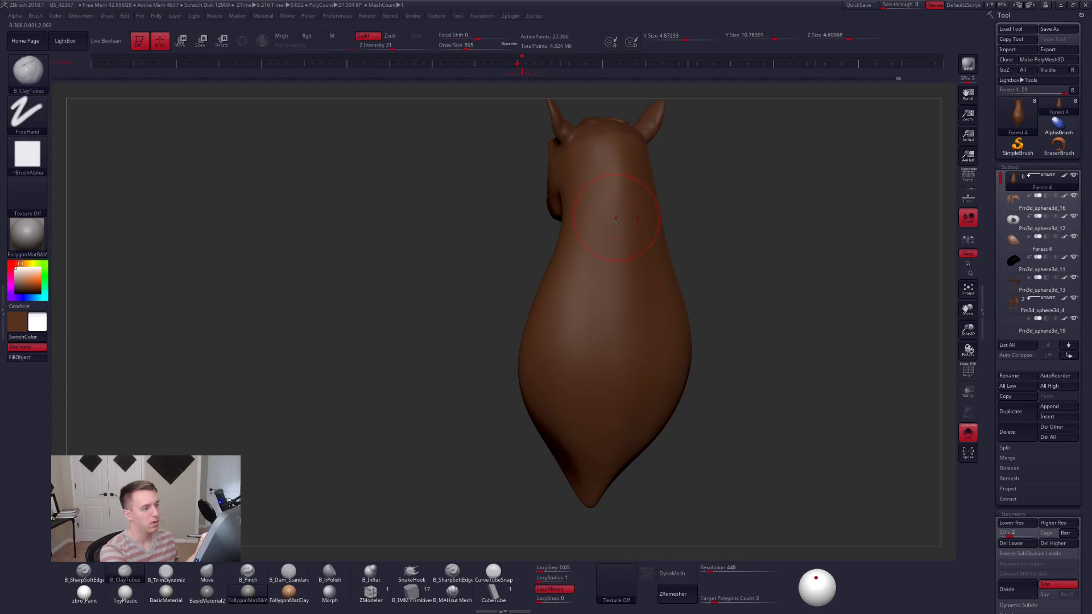
Smooth the side and back of the neck at subdivision level 2, raising the draw size to 699.
{"action": "key", "text": "alt+s"}
{"action": "right_click_drag", "start_coordinate": [646, 353], "coordinate": [762, 341]}
{"action": "left_click_drag", "start_coordinate": [576, 212], "coordinate": [561, 273], "text": "shift"}
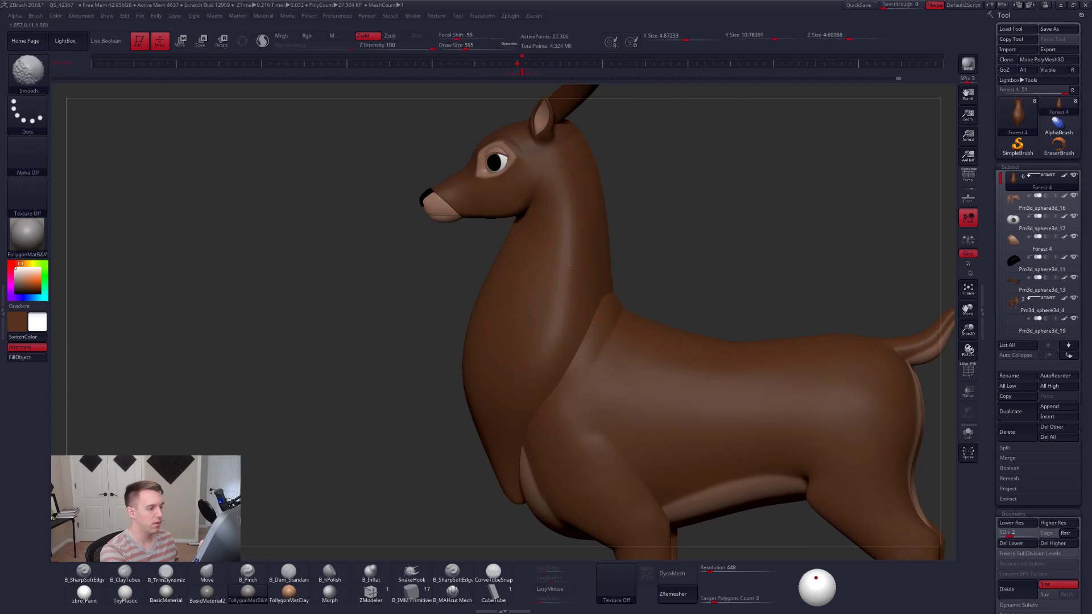
{"action": "mouse_move", "coordinate": [516, 364]}
{"action": "right_mouse_down"}
{"action": "mouse_move", "coordinate": [615, 366]}
{"action": "mouse_move", "coordinate": [572, 371]}
{"action": "mouse_move", "coordinate": [556, 409]}
{"action": "mouse_move", "coordinate": [609, 393]}
{"action": "mouse_move", "coordinate": [560, 374]}
{"action": "mouse_move", "coordinate": [626, 320]}
{"action": "mouse_move", "coordinate": [594, 325]}
{"action": "right_mouse_up"}
{"action": "key", "text": "alt+s"}
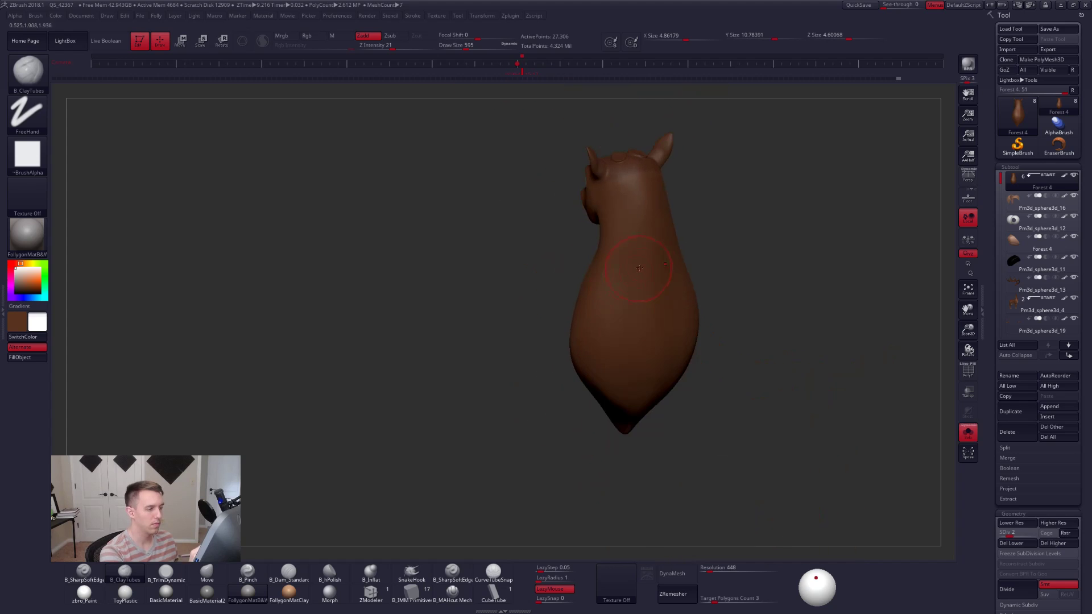
{"action": "left_click_drag", "start_coordinate": [631, 319], "coordinate": [634, 347], "text": "shift"}
{"action": "right_click_drag", "start_coordinate": [563, 370], "coordinate": [597, 373]}
{"action": "key", "text": "space"}
{"action": "left_click_drag", "start_coordinate": [648, 314], "coordinate": [650, 314]}
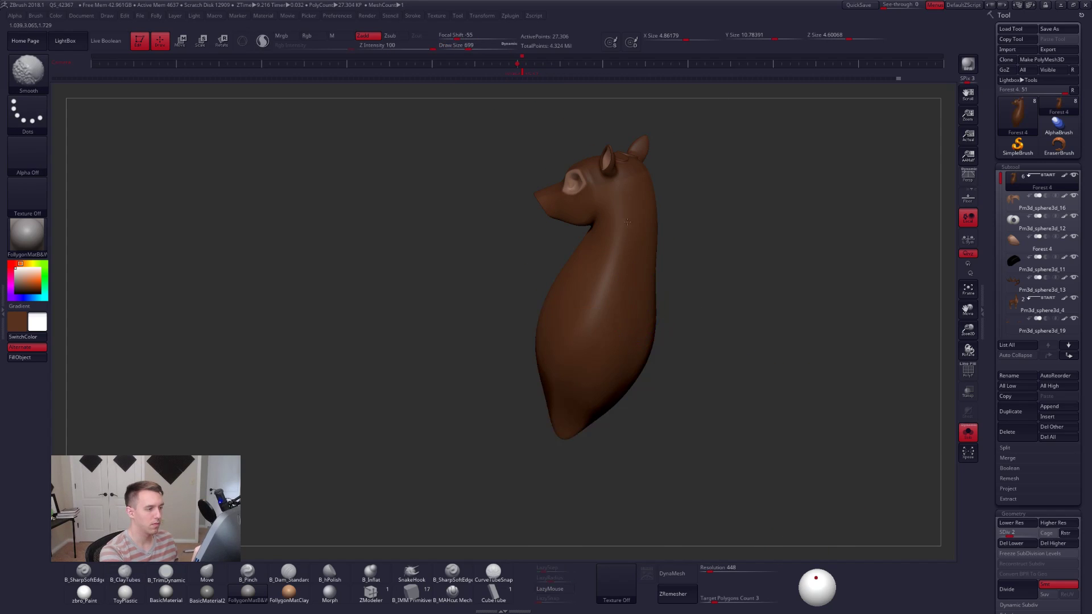
Check the neck against the body, lower the head and neck to subdivision level 1, and set the draw size to 833.
{"action": "key", "text": "ctrl+d"}
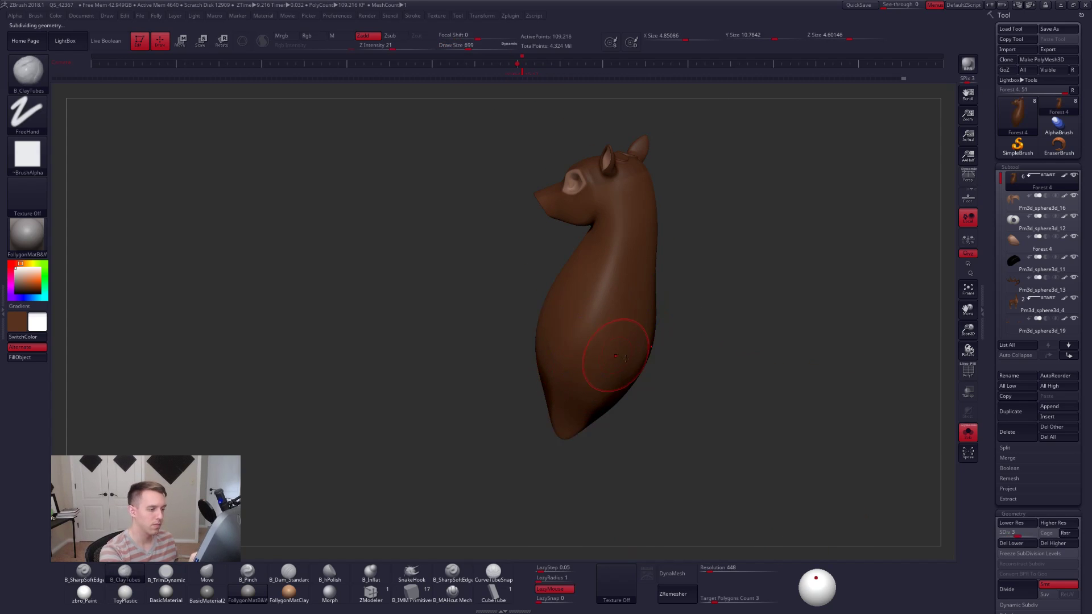
{"action": "key", "text": "alt+s"}
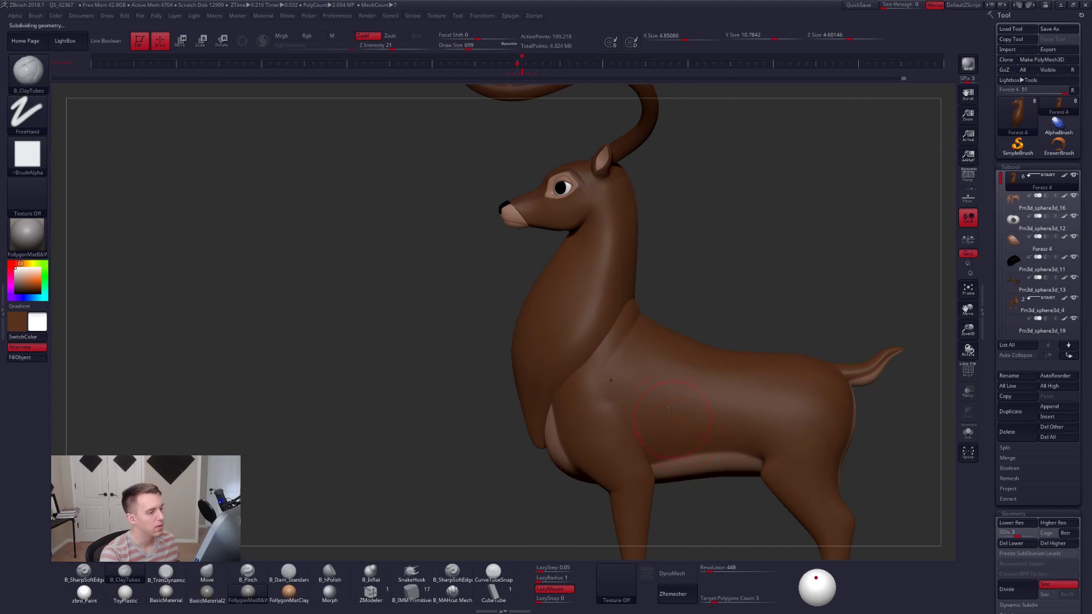
{"action": "key", "text": "shift+d"}
{"action": "key", "text": "shift+d"}
{"action": "key", "text": "space"}
{"action": "left_click_drag", "start_coordinate": [633, 306], "coordinate": [636, 306]}
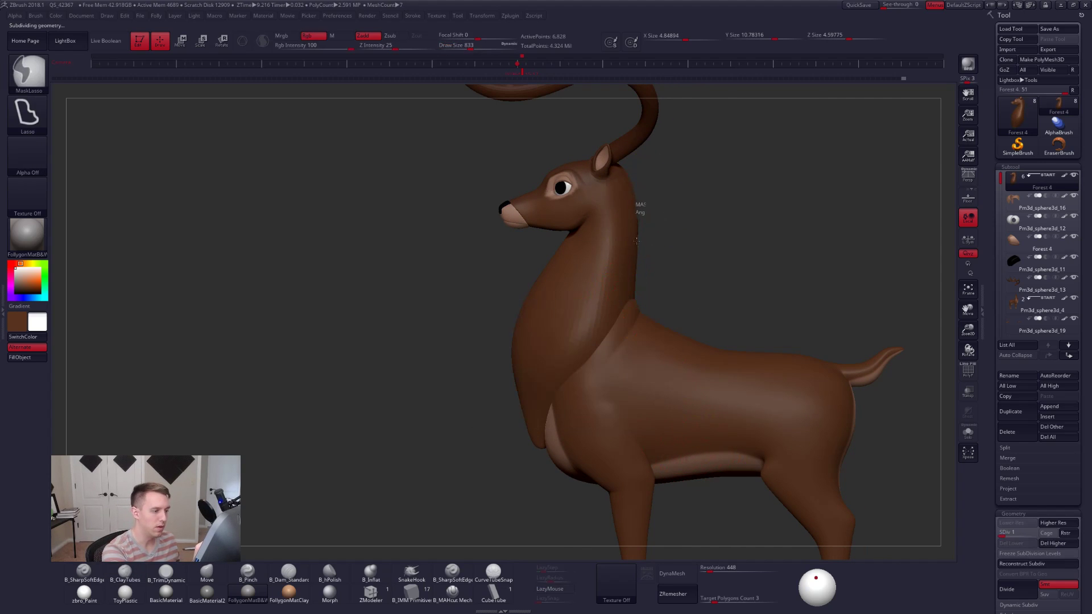
{"action": "key", "text": "alt+s"}
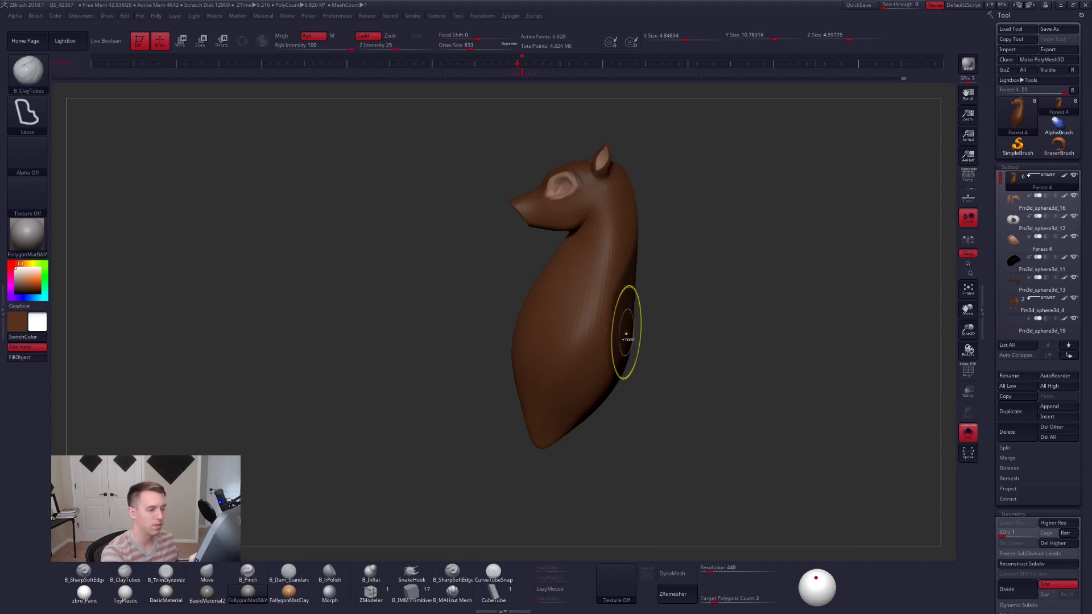
Adjust the base of the neck's back with the Move brush at subdivision level 1 and clear the mask.
{"action": "left_click", "coordinate": [650, 336], "text": "ctrl"}
{"action": "key", "text": "b"}
{"action": "key", "text": "m"}
{"action": "key", "text": "v"}
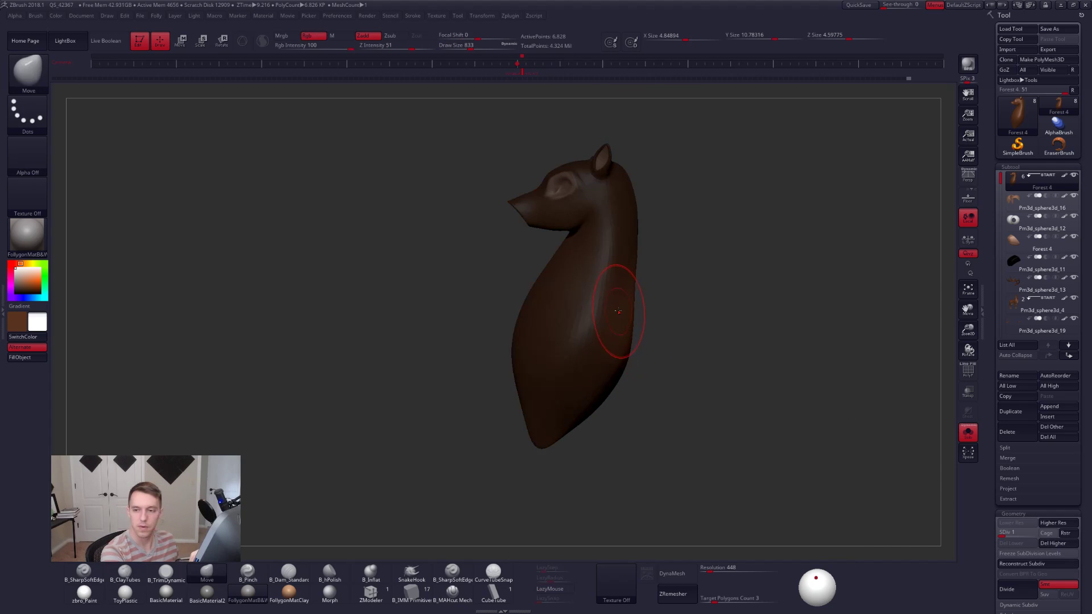
{"action": "key", "text": "space"}
{"action": "left_click_drag", "start_coordinate": [620, 309], "coordinate": [637, 306]}
{"action": "key", "text": "alt+s"}
{"action": "key", "text": "space"}
{"action": "key", "text": "space"}
{"action": "key", "text": "alt+s"}
{"action": "key", "text": "space"}
{"action": "mouse_move", "coordinate": [637, 306]}
{"action": "left_mouse_down"}
{"action": "mouse_move", "coordinate": [634, 333]}
{"action": "mouse_move", "coordinate": [673, 361]}
{"action": "left_mouse_up"}
{"action": "key", "text": "ctrl+shift+a"}
{"action": "key", "text": "alt+s"}
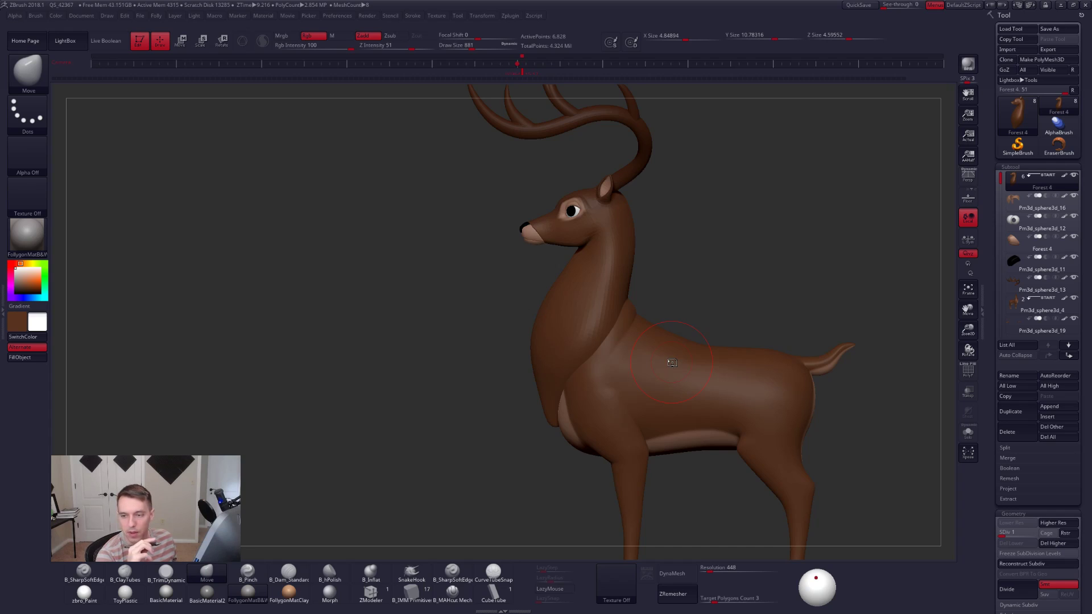
Refine where the neck meets the shoulder with the Move brush at draw size 742.
{"action": "right_click_drag", "start_coordinate": [672, 363], "coordinate": [670, 387], "text": "alt"}
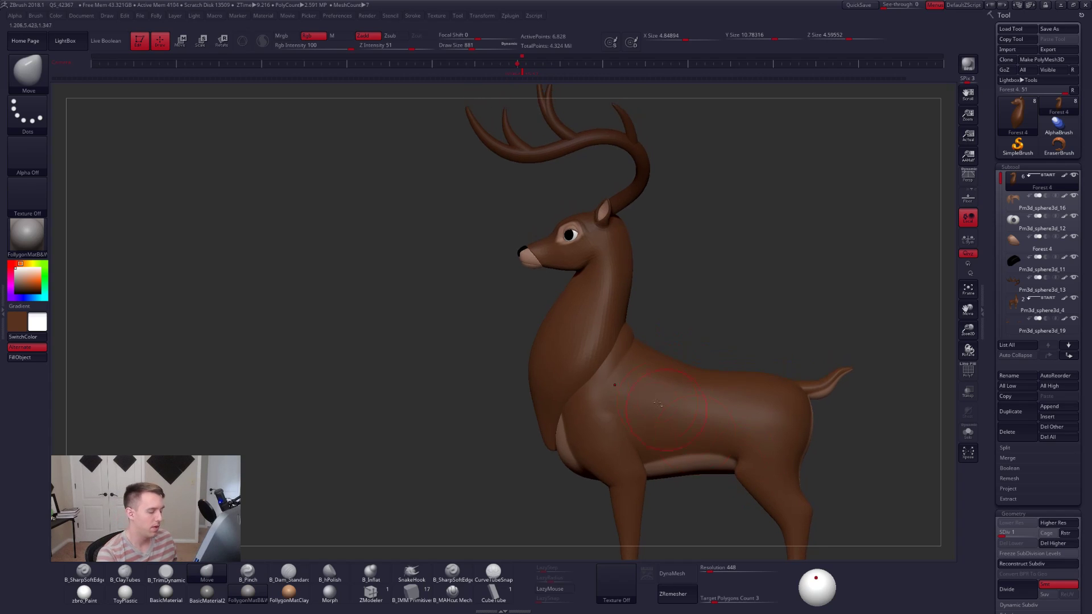
{"action": "right_click_drag", "start_coordinate": [625, 333], "coordinate": [622, 354], "text": "ctrl"}
{"action": "key", "text": "space"}
{"action": "left_click_drag", "start_coordinate": [623, 359], "coordinate": [613, 358]}
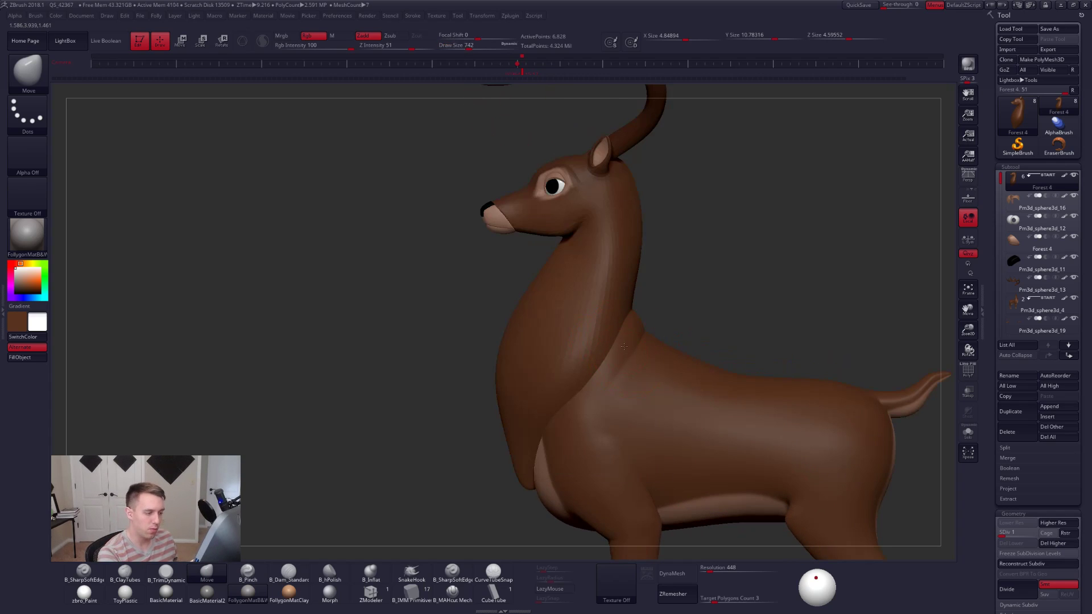
{"action": "right_click_drag", "start_coordinate": [597, 386], "coordinate": [593, 401]}
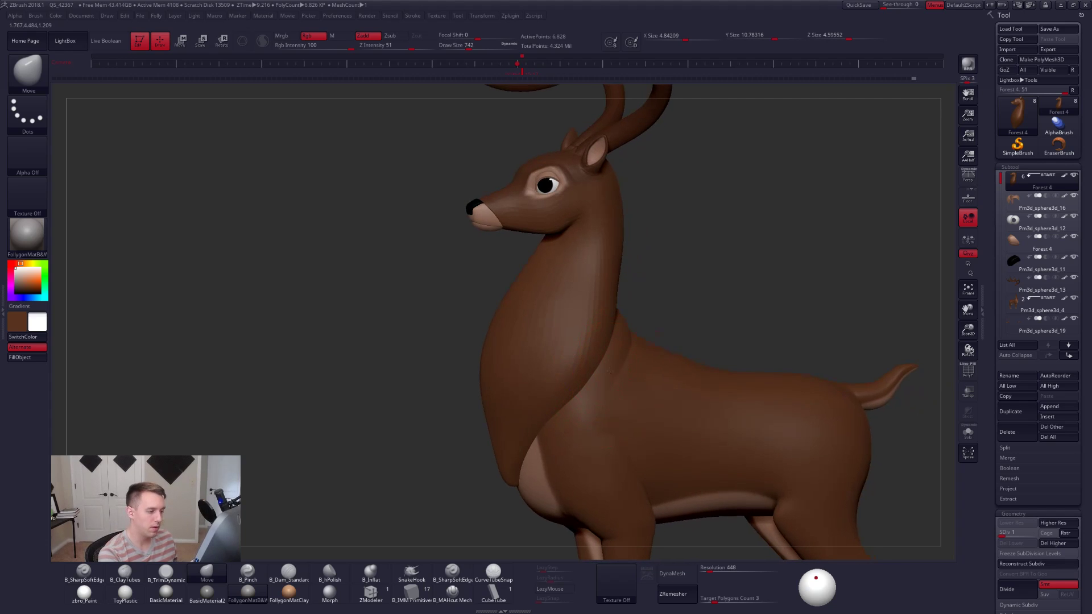
{"action": "right_click_drag", "start_coordinate": [618, 356], "coordinate": [603, 347]}
Raise the head and neck to subdivision level 2, isolate it, and smooth the back of the neck at draw size 720.
{"action": "key", "text": "ctrl+d"}
{"action": "key", "text": "shift"}
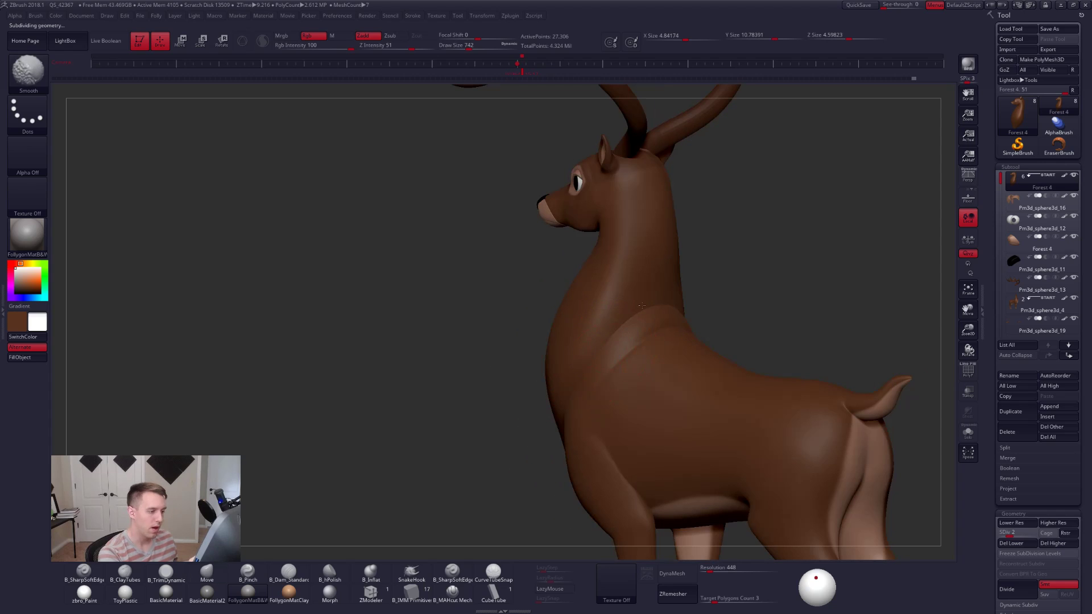
{"action": "key", "text": "space"}
{"action": "mouse_move", "coordinate": [576, 311]}
{"action": "right_mouse_down"}
{"action": "mouse_move", "coordinate": [628, 310]}
{"action": "mouse_move", "coordinate": [609, 312]}
{"action": "right_mouse_up"}
{"action": "left_click", "coordinate": [661, 246]}
{"action": "key", "text": "alt+s"}
{"action": "key", "text": "space"}
{"action": "left_click", "coordinate": [653, 310]}
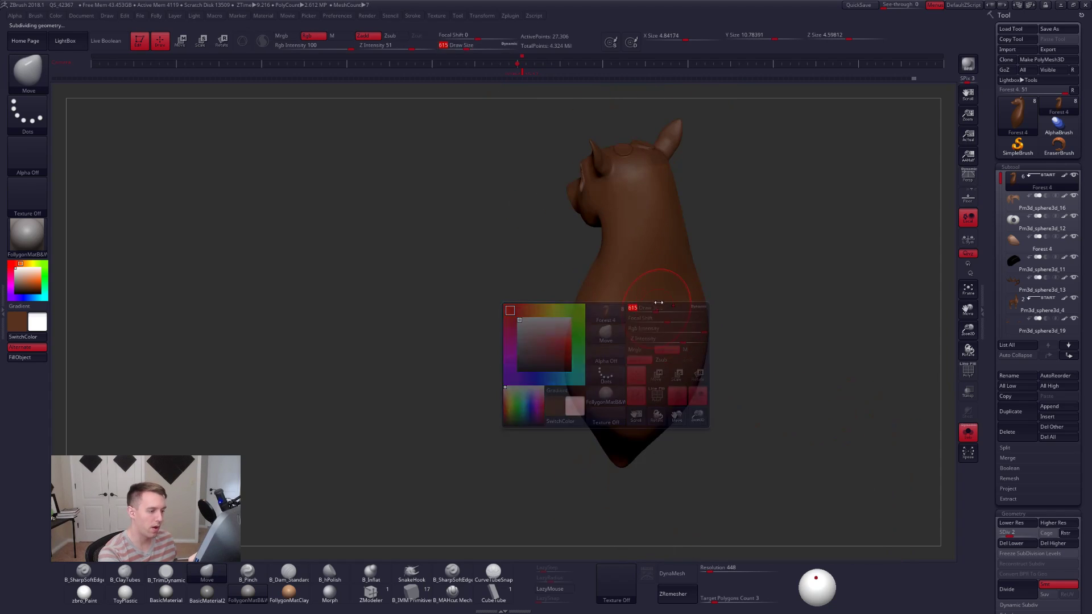
{"action": "key", "text": "shift"}
{"action": "key", "text": "space"}
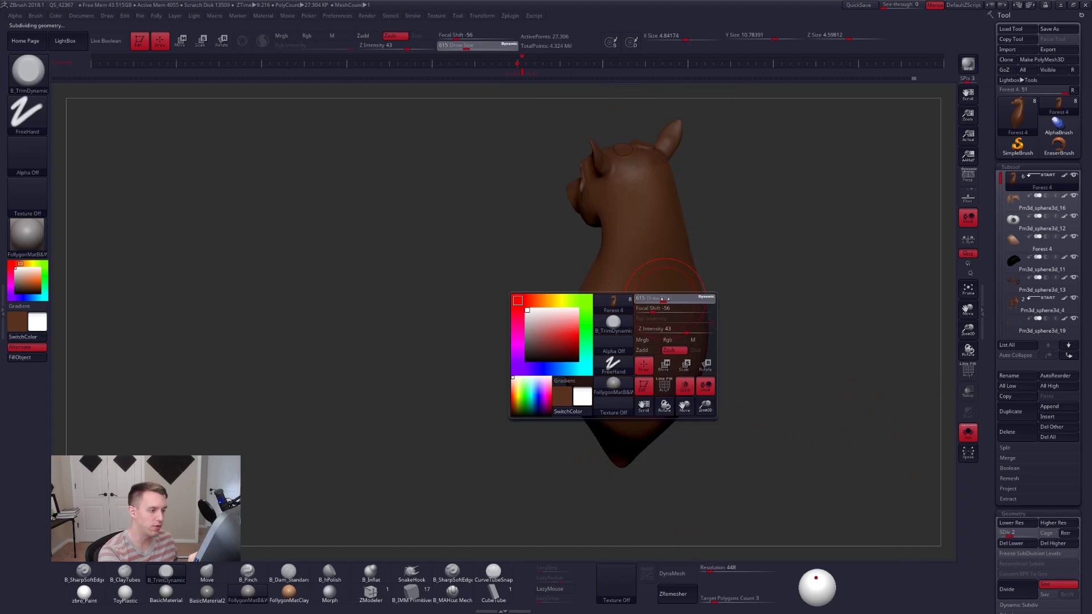
{"action": "left_click", "coordinate": [659, 301]}
{"action": "left_click_drag", "start_coordinate": [640, 347], "coordinate": [658, 324], "text": "shift"}
{"action": "right_click_drag", "start_coordinate": [658, 324], "coordinate": [669, 287]}
Raise the head and neck to subdivision level 3, smooth down the back of the neck, and set the draw size to 980.
{"action": "key", "text": "ctrl"}
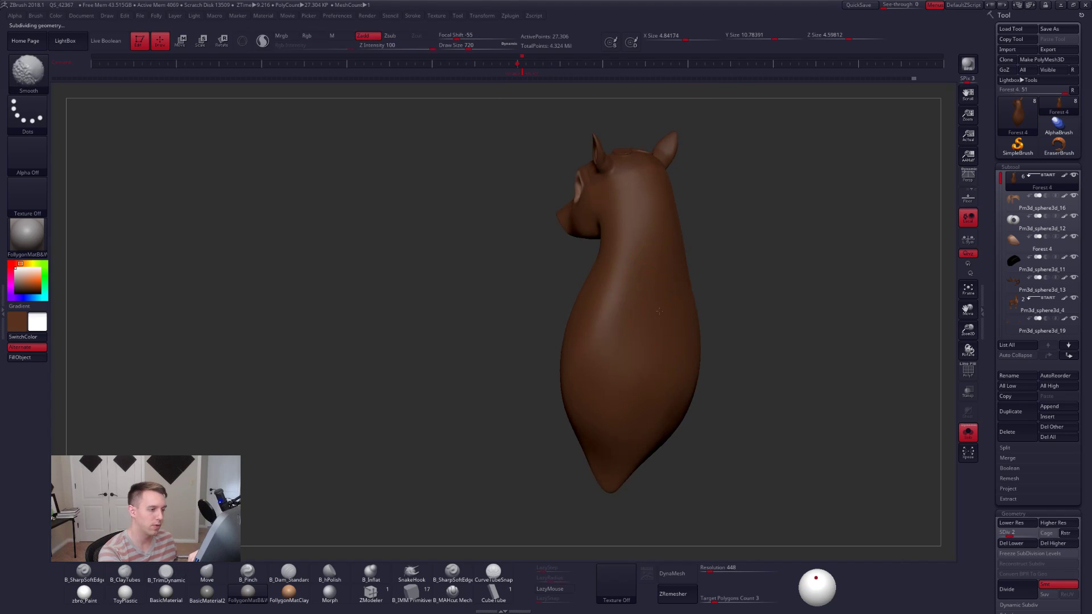
{"action": "key", "text": "ctrl+d"}
{"action": "key", "text": "shift"}
{"action": "left_click_drag", "start_coordinate": [660, 215], "coordinate": [677, 301], "text": "shift"}
{"action": "right_click_drag", "start_coordinate": [603, 346], "coordinate": [641, 362]}
{"action": "key", "text": "alt+s"}
{"action": "key", "text": "space"}
{"action": "left_click", "coordinate": [641, 363]}
{"action": "left_click_drag", "start_coordinate": [641, 362], "coordinate": [643, 363]}
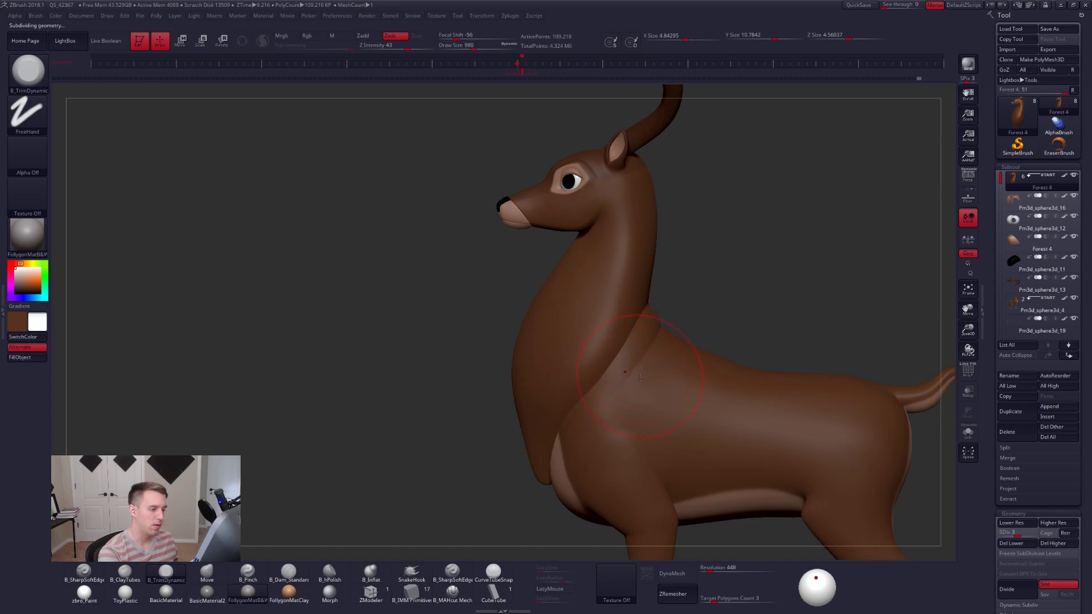
Raise the head and neck to subdivision level 5 and review the whole stag from the side.
{"action": "mouse_move", "coordinate": [698, 512]}
{"action": "right_mouse_down", "text": "ctrl"}
{"action": "mouse_move", "coordinate": [697, 446]}
{"action": "mouse_move", "coordinate": [627, 363]}
{"action": "mouse_move", "coordinate": [591, 343]}
{"action": "right_mouse_up", "text": "ctrl"}
{"action": "key", "text": "d"}
{"action": "key", "text": "d"}
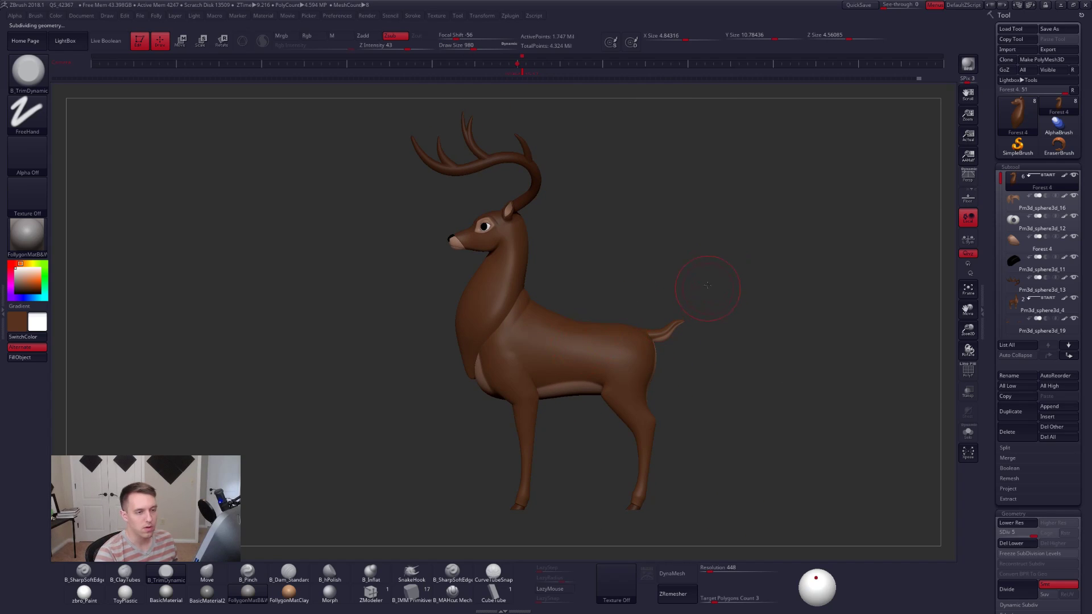
{"action": "right_click_drag", "start_coordinate": [708, 285], "coordinate": [659, 274]}
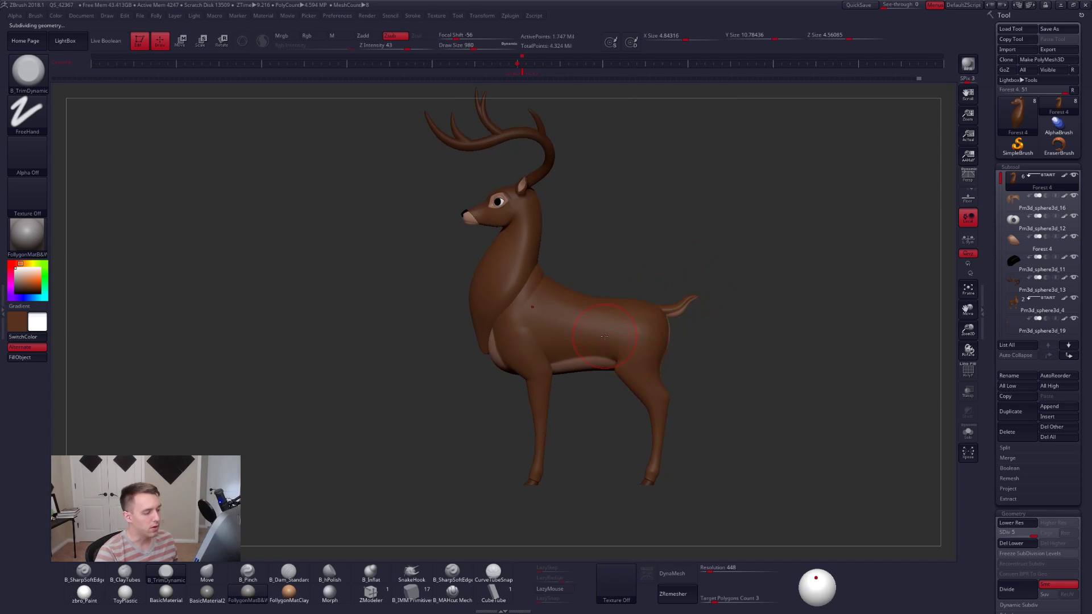
Switch to the Dragon 5 tool, select its eye subtool Pm3d_sphere3d_10_copy1, and set the draw size to 67.
{"action": "key", "text": "space"}
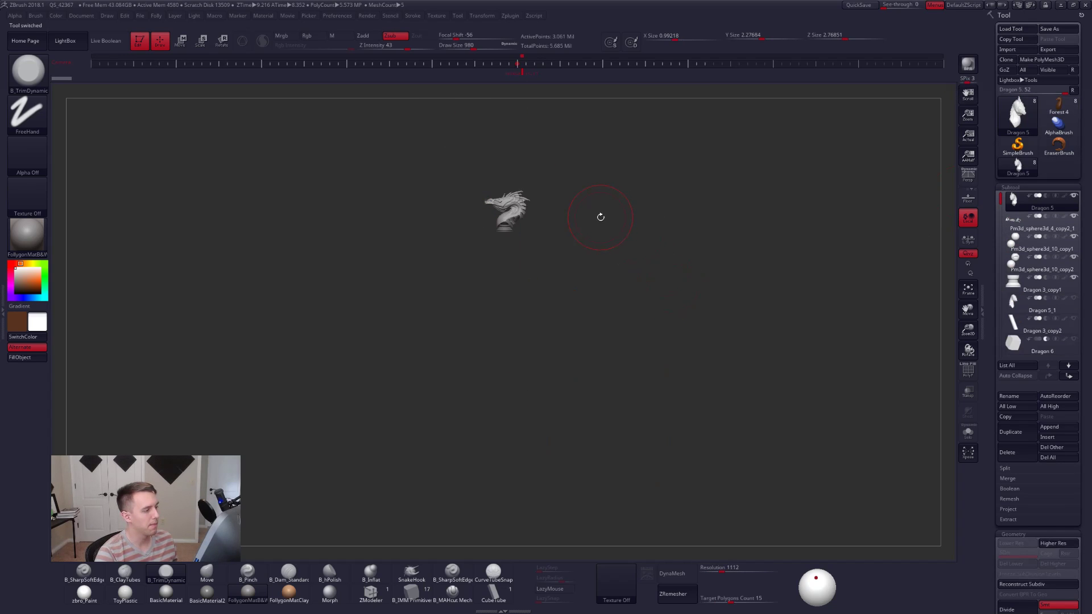
{"action": "key", "text": "f"}
{"action": "left_click", "coordinate": [406, 196], "text": "alt"}
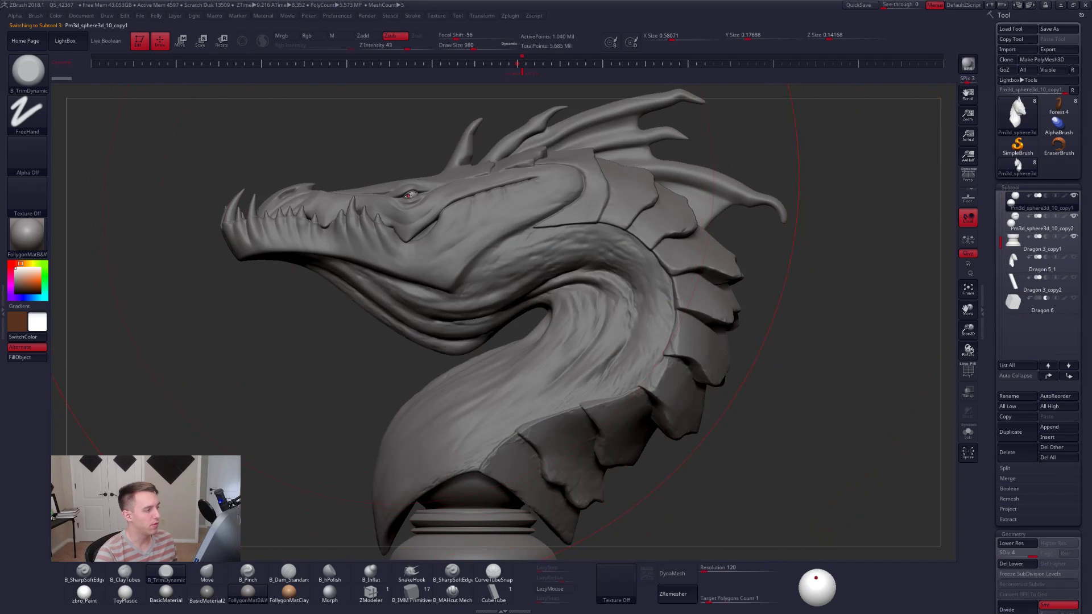
{"action": "key", "text": "space"}
{"action": "left_click_drag", "start_coordinate": [417, 141], "coordinate": [390, 142]}
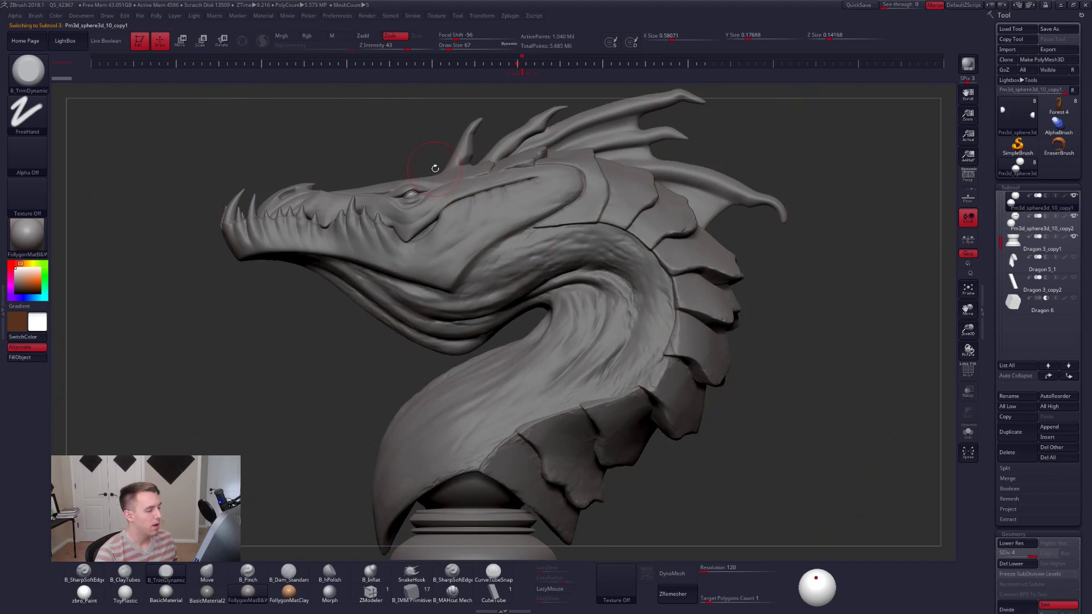
Turn on perspective and view the whole dragon bust from the side.
{"action": "key", "text": "f"}
{"action": "right_click_drag", "start_coordinate": [500, 220], "coordinate": [552, 231], "text": "alt"}
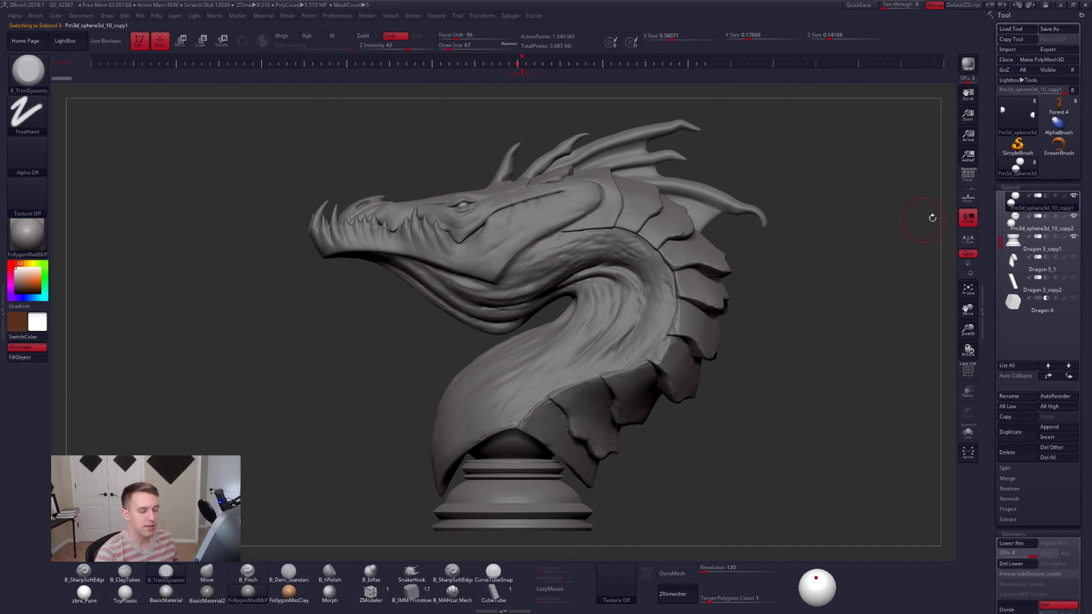
{"action": "left_click", "coordinate": [968, 178]}
{"action": "right_click_drag", "start_coordinate": [839, 268], "coordinate": [796, 266], "text": "ctrl"}
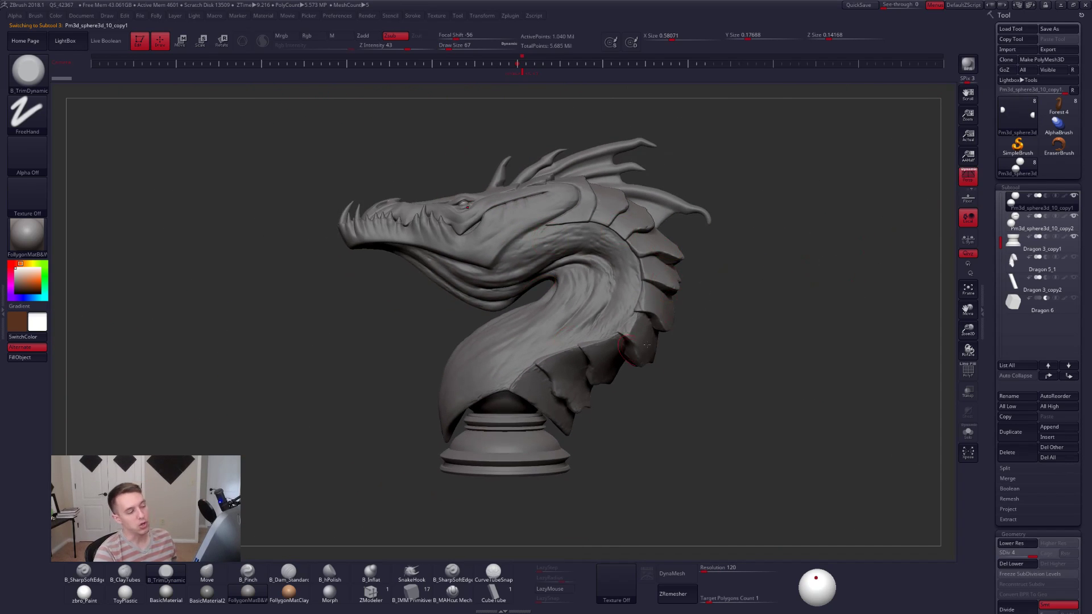
{"action": "right_click_drag", "start_coordinate": [660, 324], "coordinate": [685, 330], "text": "alt"}
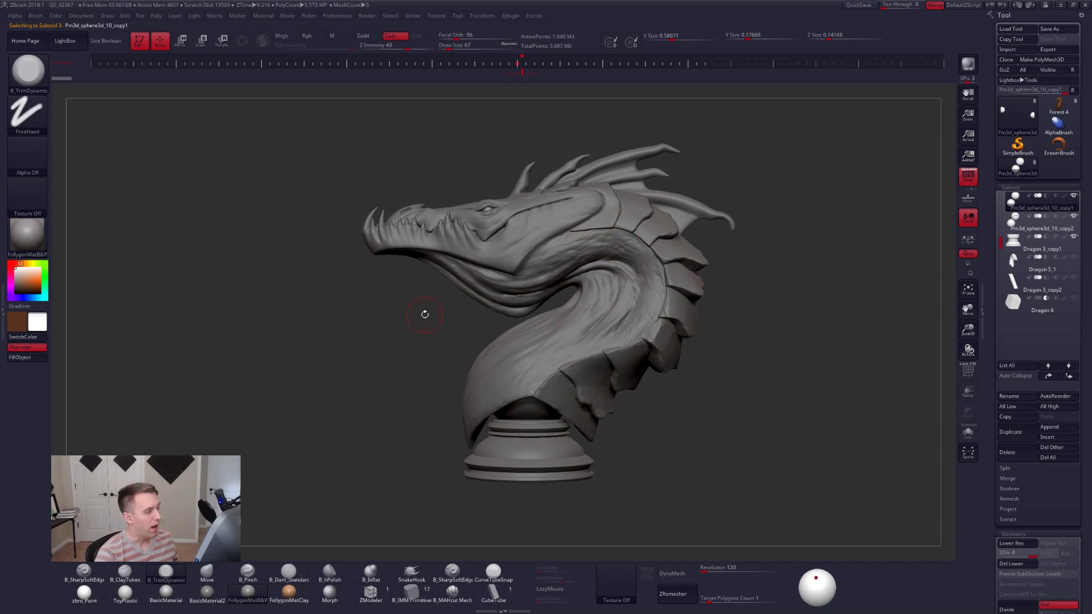
Switch to the browser, open the "ZBrush Dragon Sculpting + 3D Printing Tips" video from the Follygon YouTube channel in a new tab, and close it.
{"action": "key", "text": "alt+Tab"}
{"action": "left_click", "coordinate": [568, 275]}
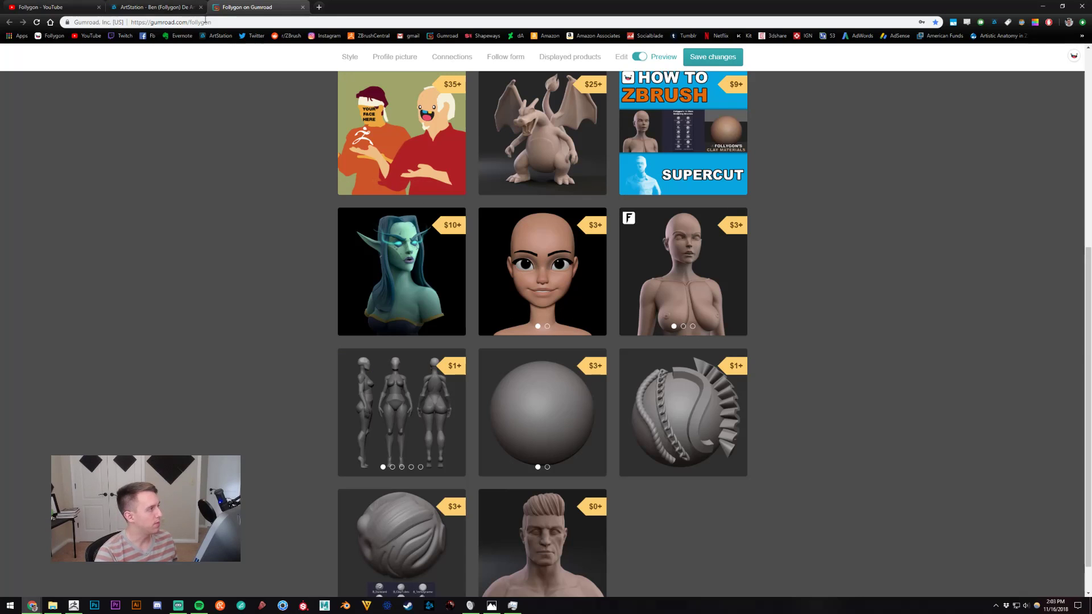
{"action": "left_click", "coordinate": [80, 7]}
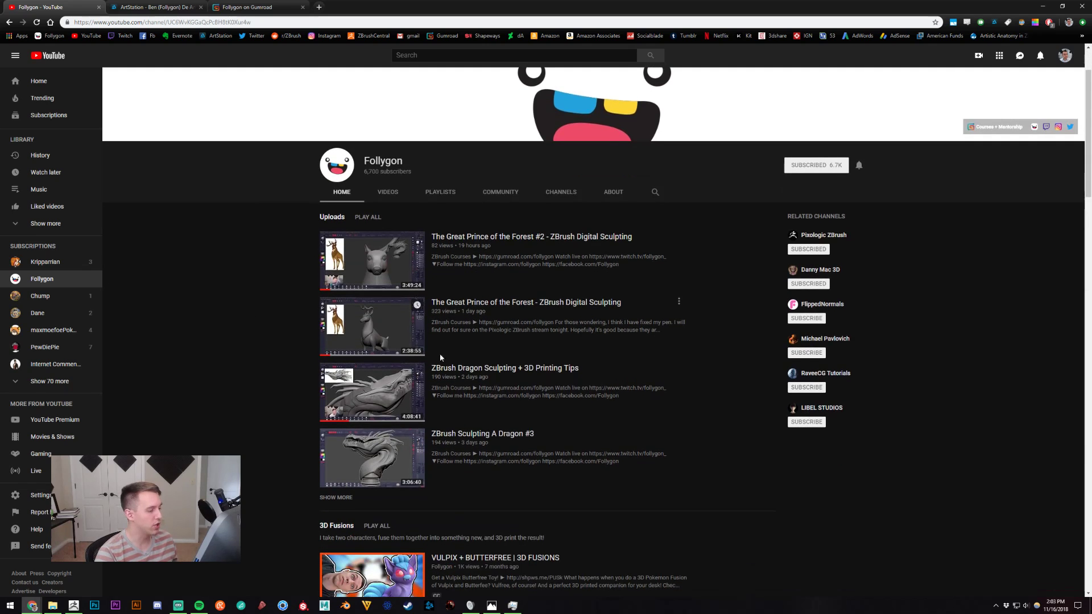
{"action": "middle_click", "coordinate": [464, 374]}
{"action": "left_click", "coordinate": [154, 7]}
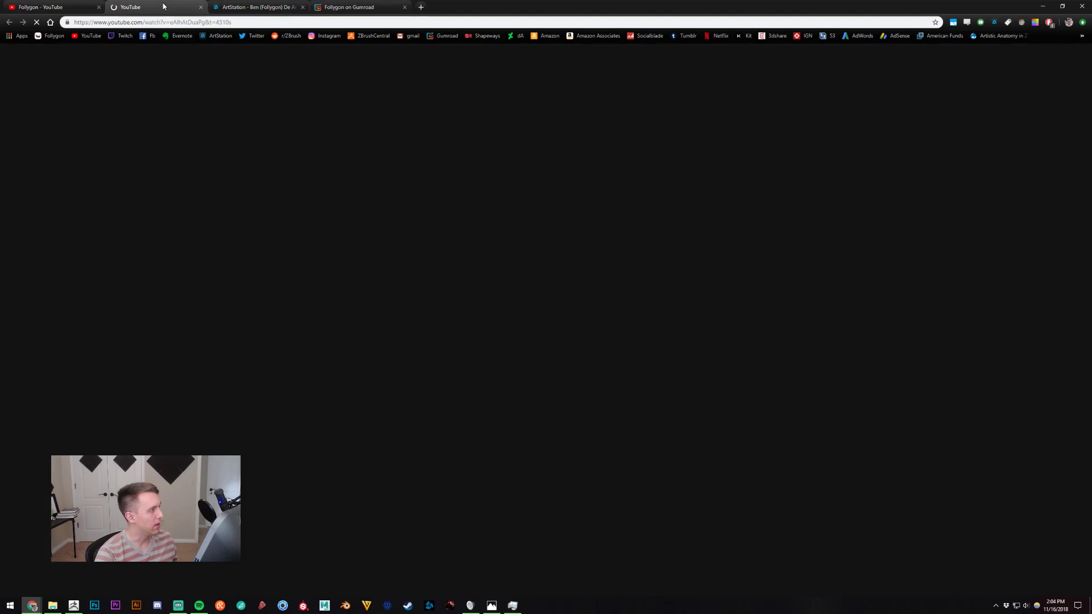
{"action": "key", "text": "ctrl+w"}
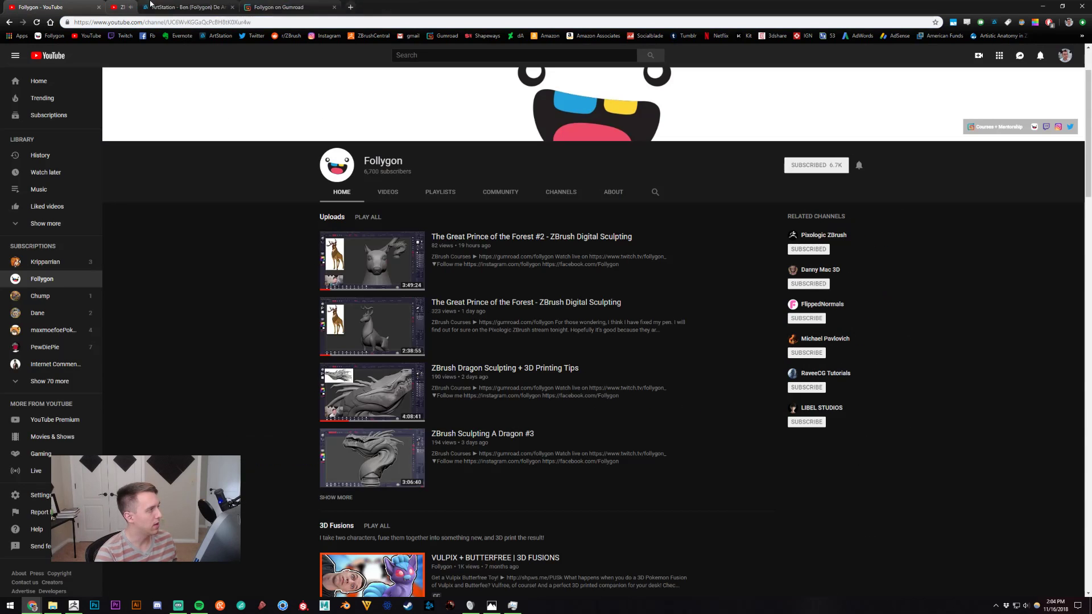
Bring up the ArtStation page and the Follygon Gumroad store in the browser.
{"action": "key", "text": "alt+Tab"}
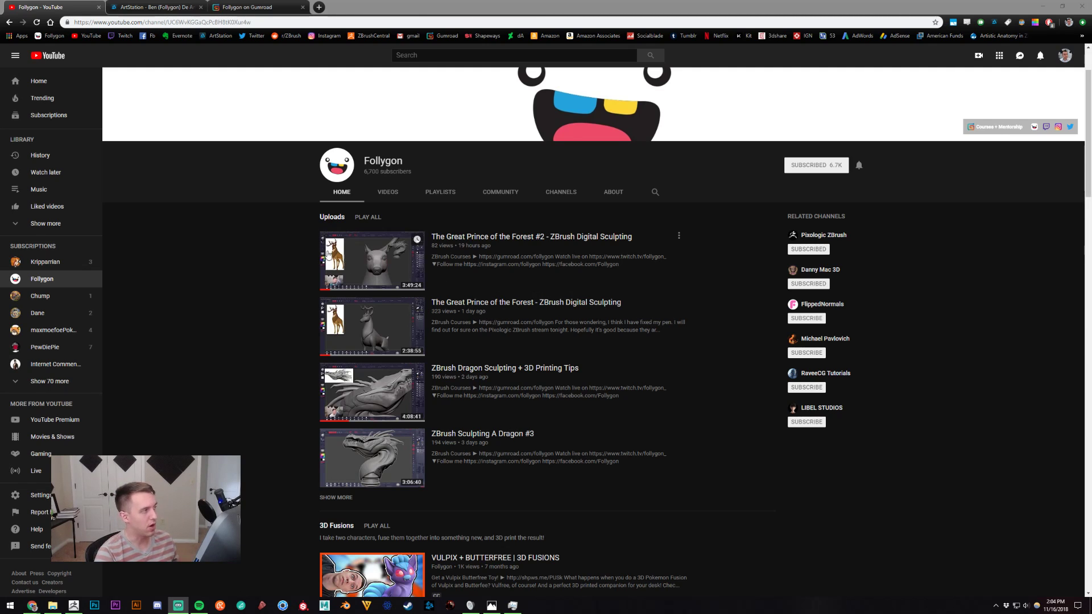
{"action": "left_click", "coordinate": [155, 7]}
{"action": "left_click", "coordinate": [243, 6]}
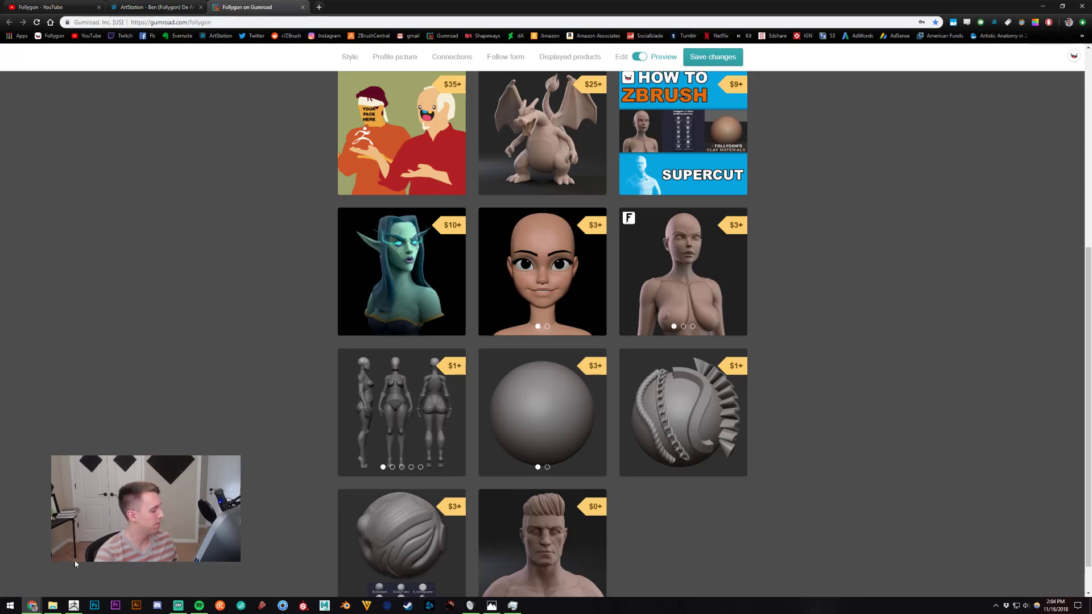
Switch back to ZBrush, turn off perspective on the dragon bust, and bring its full subtool list into view.
{"action": "left_click", "coordinate": [73, 605]}
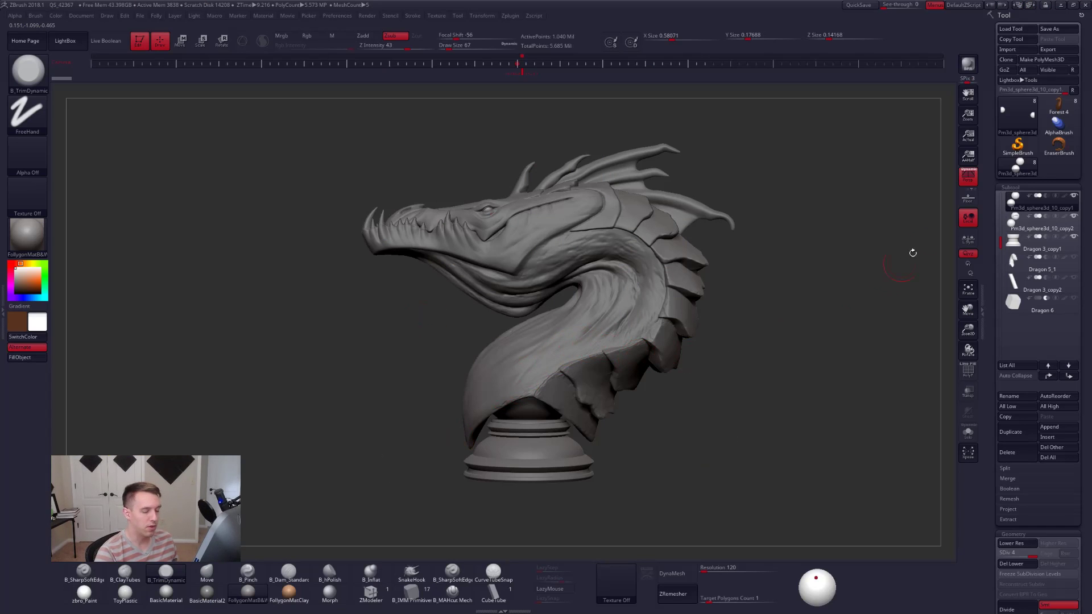
{"action": "left_click", "coordinate": [963, 182]}
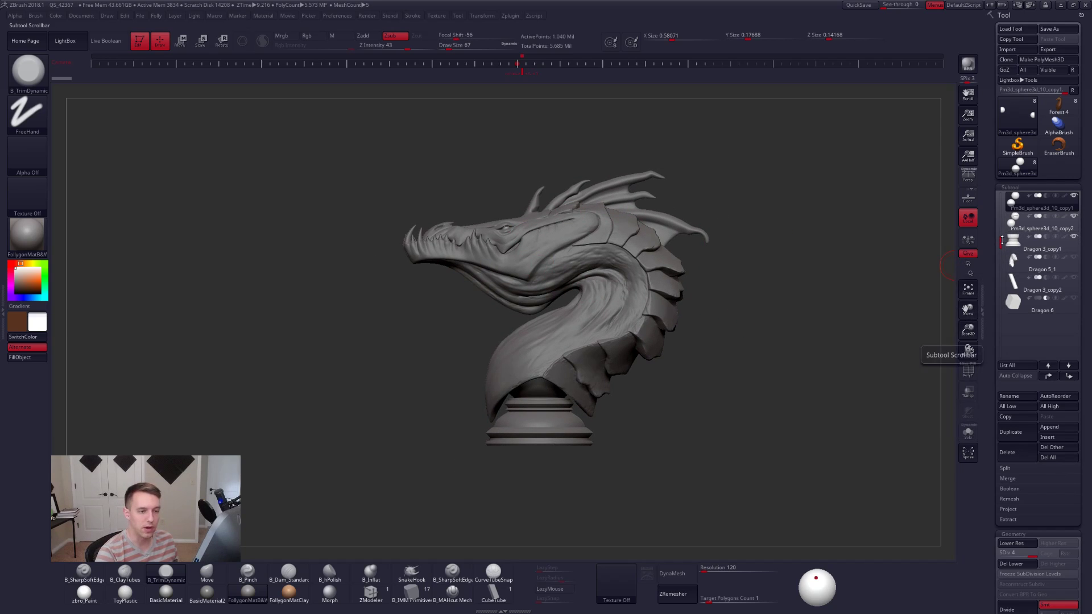
{"action": "left_click_drag", "start_coordinate": [1001, 242], "coordinate": [1002, 188]}
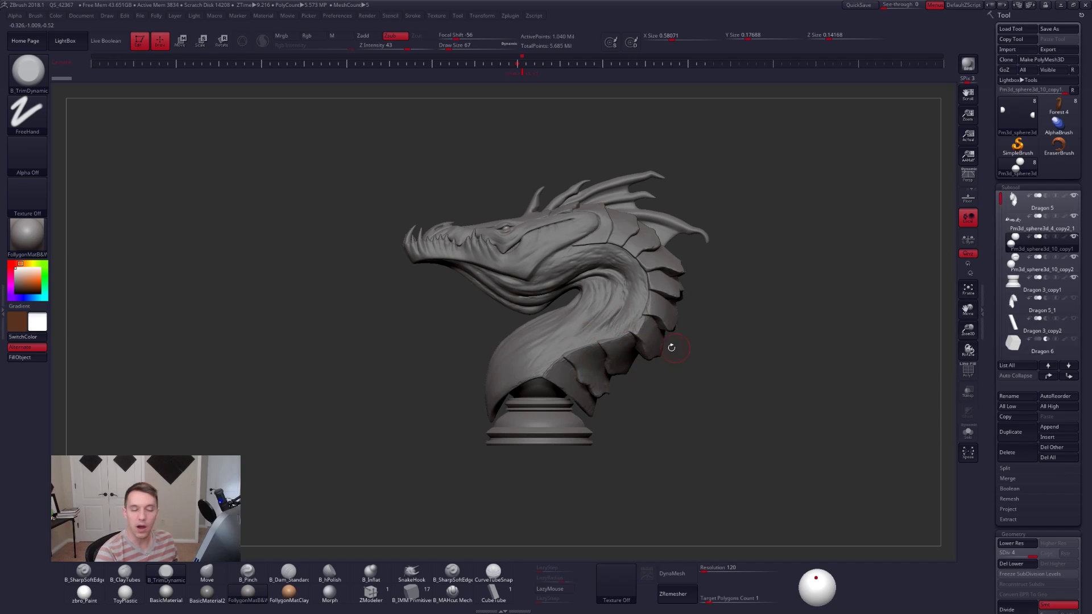
{"action": "mouse_move", "coordinate": [598, 323]}
{"action": "right_mouse_down"}
{"action": "mouse_move", "coordinate": [756, 325]}
{"action": "mouse_move", "coordinate": [544, 321]}
{"action": "mouse_move", "coordinate": [578, 323]}
{"action": "right_mouse_up"}
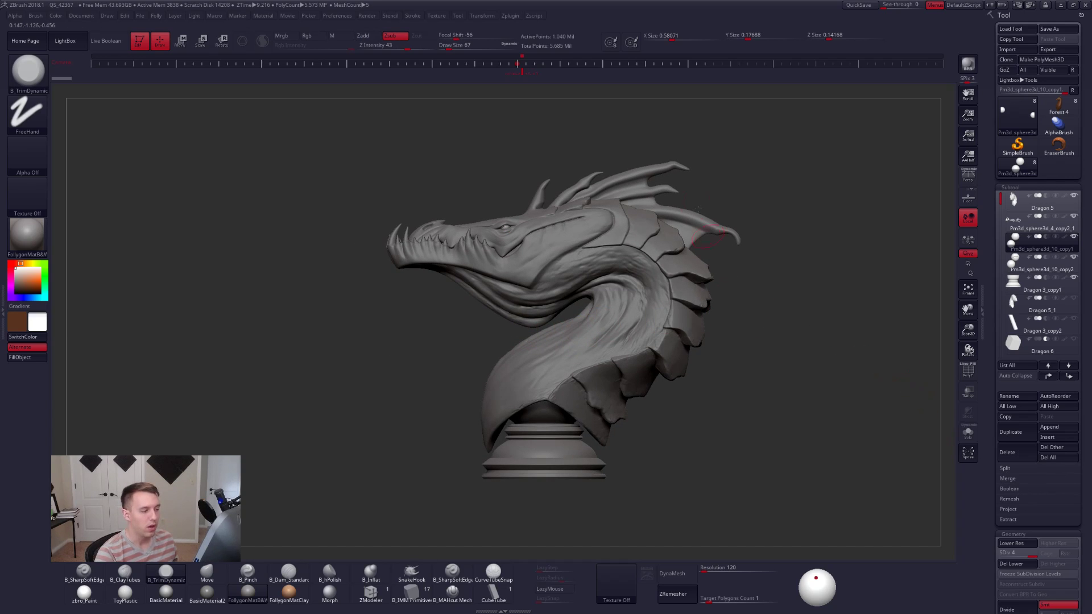
Turn on Live Boolean and merge all visible dragon subtools into a new tool.
{"action": "left_click", "coordinate": [1020, 481]}
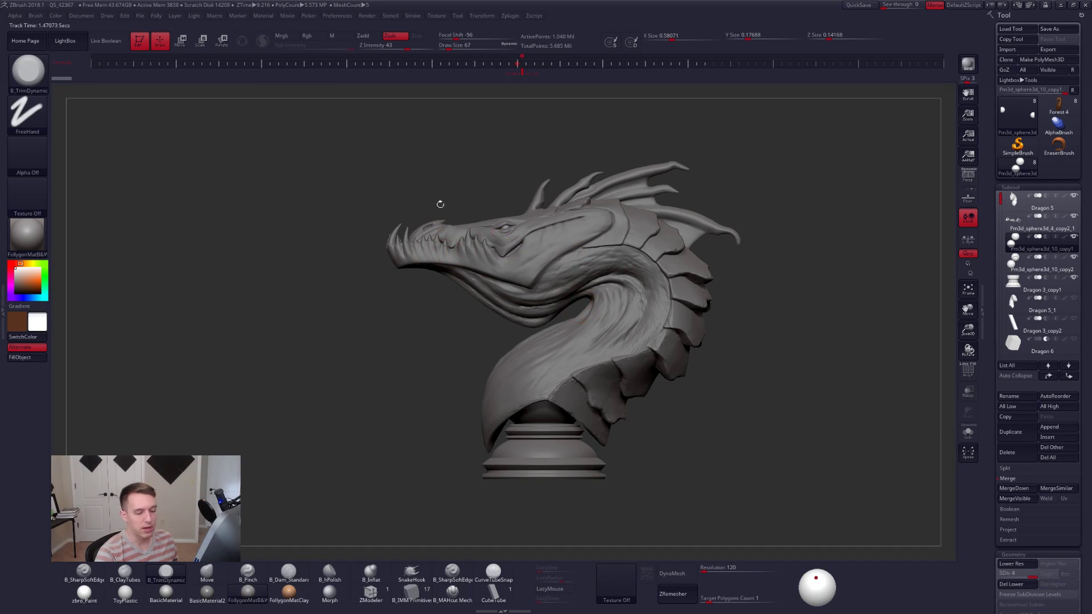
{"action": "left_click", "coordinate": [117, 43]}
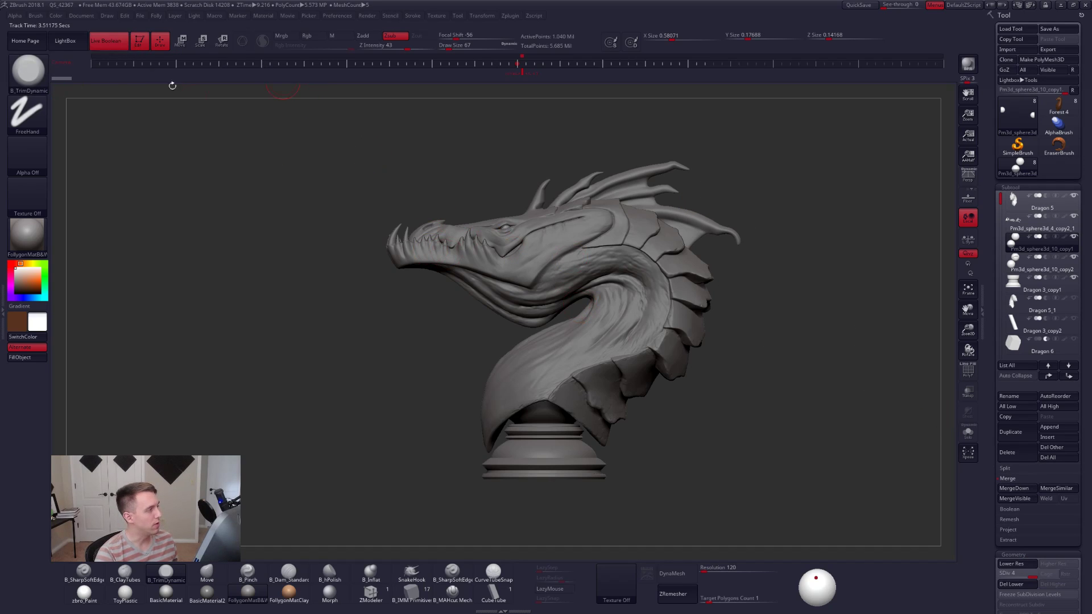
{"action": "left_click", "coordinate": [1016, 498]}
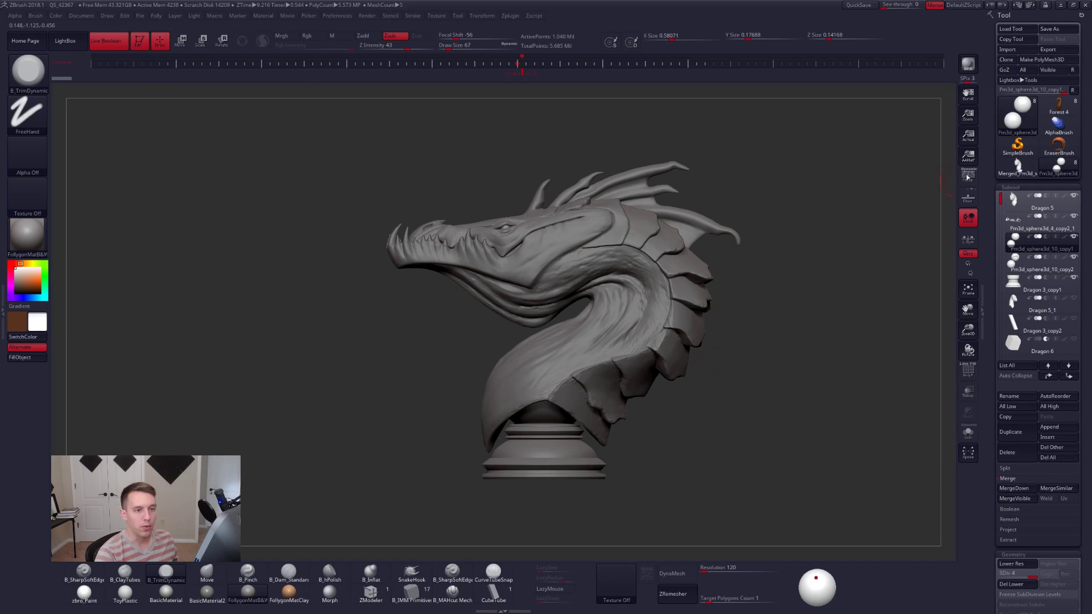
Switch to the merged dragon tool and examine its polygroups with the polyframe.
{"action": "left_click", "coordinate": [1028, 178]}
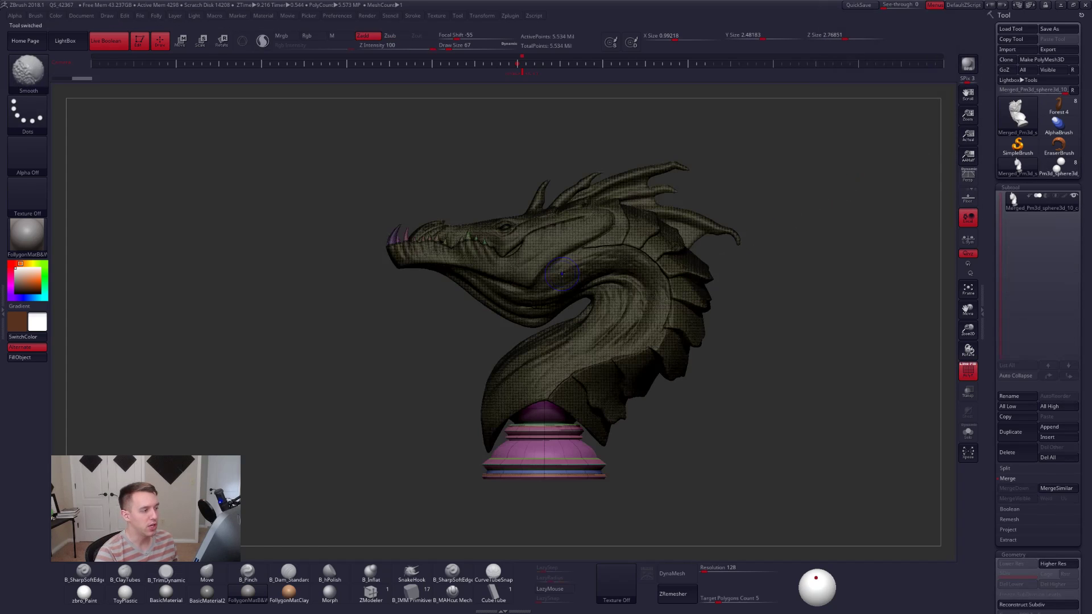
{"action": "right_click_drag", "start_coordinate": [595, 274], "coordinate": [596, 274]}
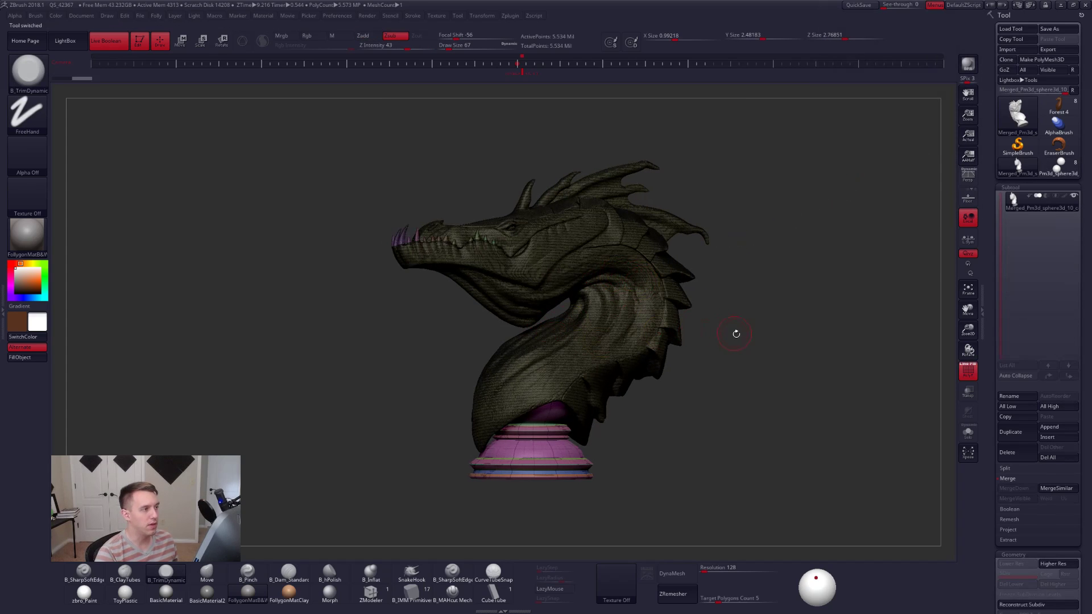
{"action": "key", "text": "shift+f"}
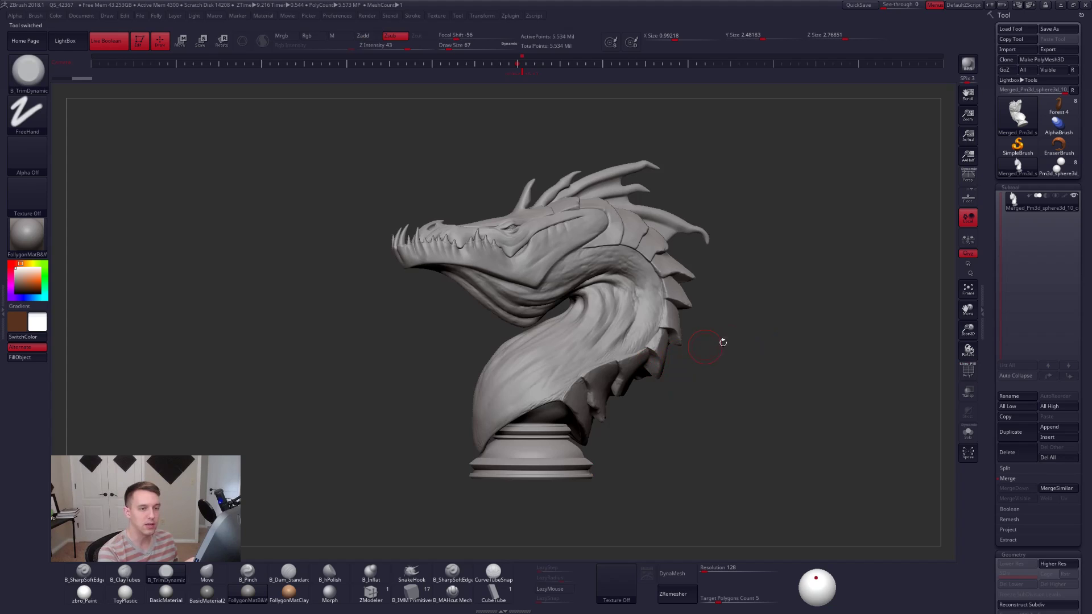
Go back to the unmerged dragon tool, delete all its subtools, and return to the merged dragon.
{"action": "left_click", "coordinate": [1056, 171]}
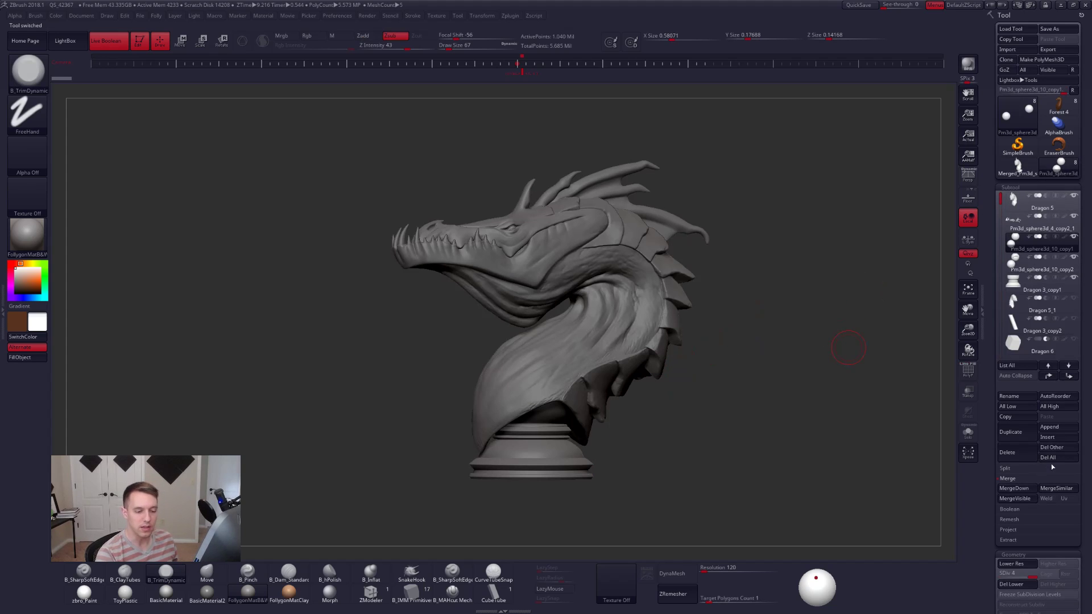
{"action": "left_click", "coordinate": [1015, 499]}
{"action": "left_click", "coordinate": [938, 481]}
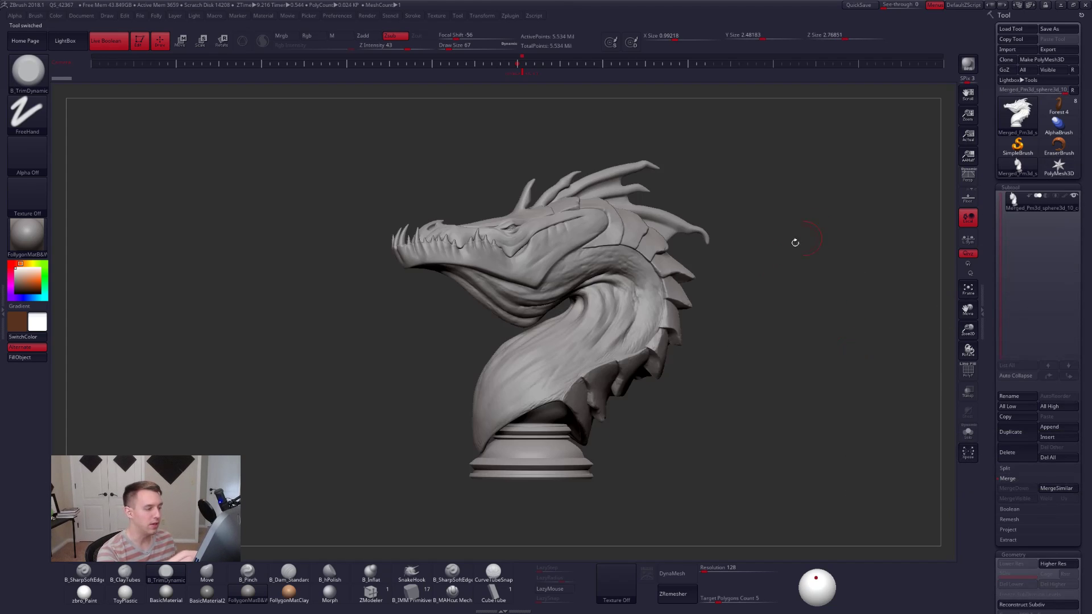
View the merged dragon from the front and hide half of it with a lasso selection to expose its interior.
{"action": "left_click_drag", "start_coordinate": [795, 243], "coordinate": [826, 248], "text": "alt"}
{"action": "key", "text": "space"}
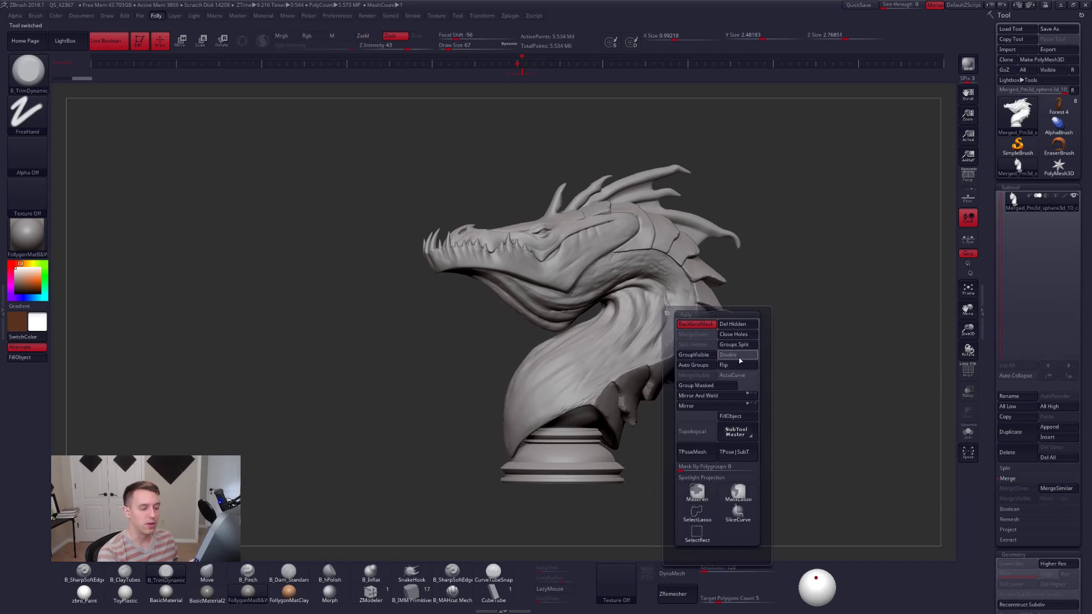
{"action": "left_click_drag", "start_coordinate": [768, 312], "coordinate": [842, 307], "text": "shift"}
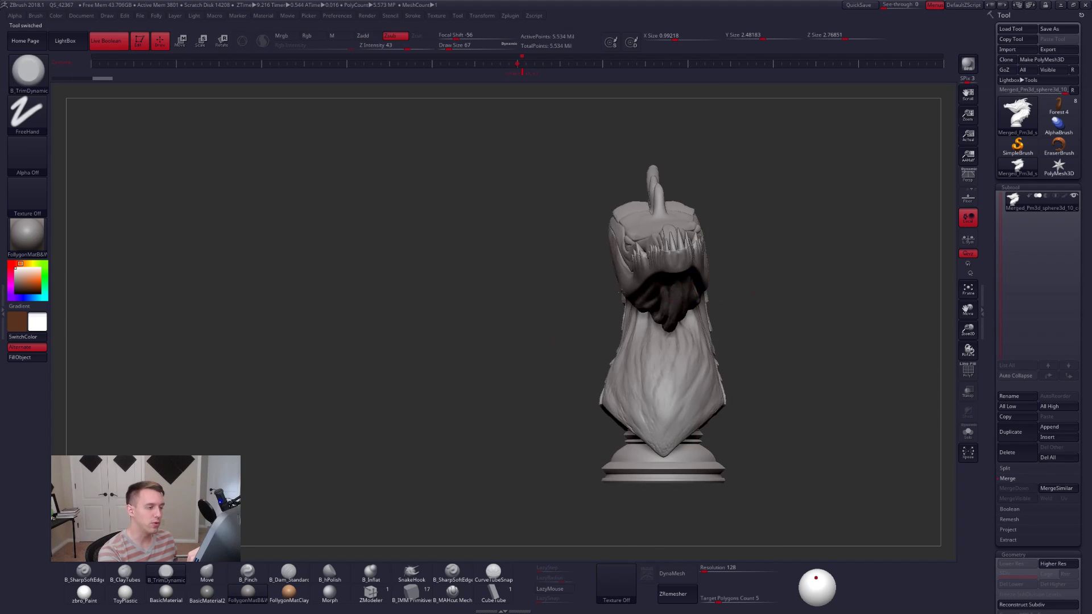
{"action": "left_click_drag", "start_coordinate": [752, 293], "coordinate": [693, 293], "text": "alt"}
{"action": "mouse_move", "coordinate": [606, 162]}
{"action": "left_mouse_down", "text": "ctrl+shift"}
{"action": "mouse_move", "coordinate": [660, 529]}
{"action": "mouse_move", "coordinate": [851, 358]}
{"action": "left_mouse_up", "text": "ctrl+shift"}
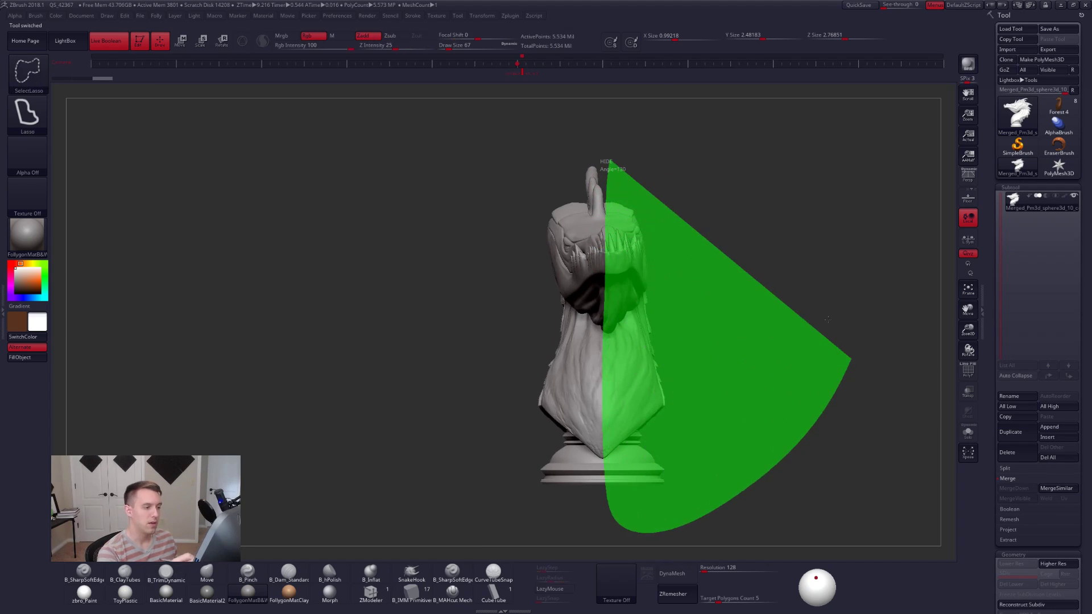
{"action": "left_click_drag", "start_coordinate": [828, 319], "coordinate": [810, 295], "text": "ctrl+shift"}
{"action": "left_click_drag", "start_coordinate": [431, 224], "coordinate": [583, 230]}
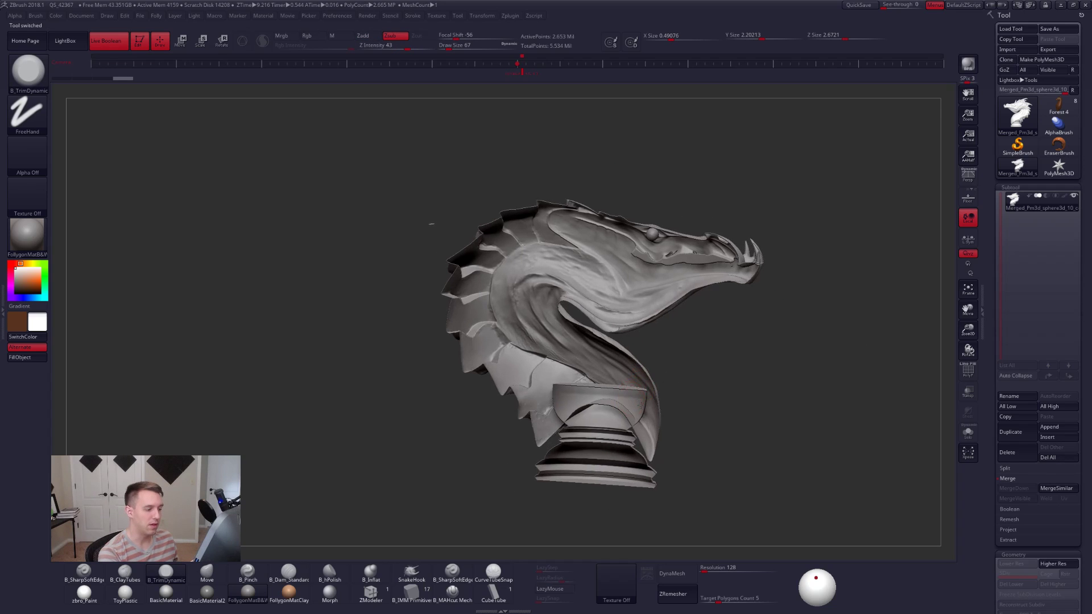
Examine how the neck and pedestal meshes intersect inside the bust, and show the whole dragon again.
{"action": "mouse_move", "coordinate": [641, 405]}
{"action": "right_mouse_down"}
{"action": "mouse_move", "coordinate": [657, 408]}
{"action": "mouse_move", "coordinate": [638, 409]}
{"action": "right_mouse_up"}
{"action": "right_click_drag", "start_coordinate": [638, 409], "coordinate": [621, 358], "text": "alt"}
{"action": "mouse_move", "coordinate": [621, 358]}
{"action": "right_mouse_down", "text": "ctrl"}
{"action": "mouse_move", "coordinate": [620, 387]}
{"action": "mouse_move", "coordinate": [553, 388]}
{"action": "mouse_move", "coordinate": [550, 342]}
{"action": "mouse_move", "coordinate": [459, 209]}
{"action": "right_mouse_up", "text": "ctrl"}
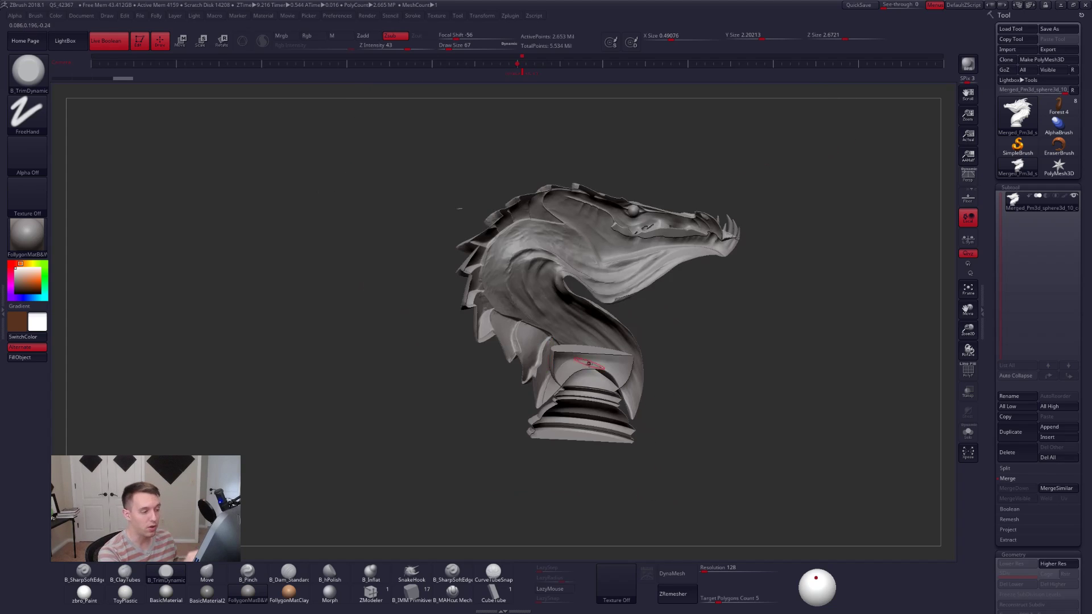
{"action": "mouse_move", "coordinate": [589, 363]}
{"action": "right_mouse_down"}
{"action": "mouse_move", "coordinate": [671, 371]}
{"action": "mouse_move", "coordinate": [639, 402]}
{"action": "mouse_move", "coordinate": [652, 382]}
{"action": "right_mouse_up"}
{"action": "key", "text": "ctrl+shift"}
{"action": "left_click", "coordinate": [671, 378], "text": "ctrl+shift"}
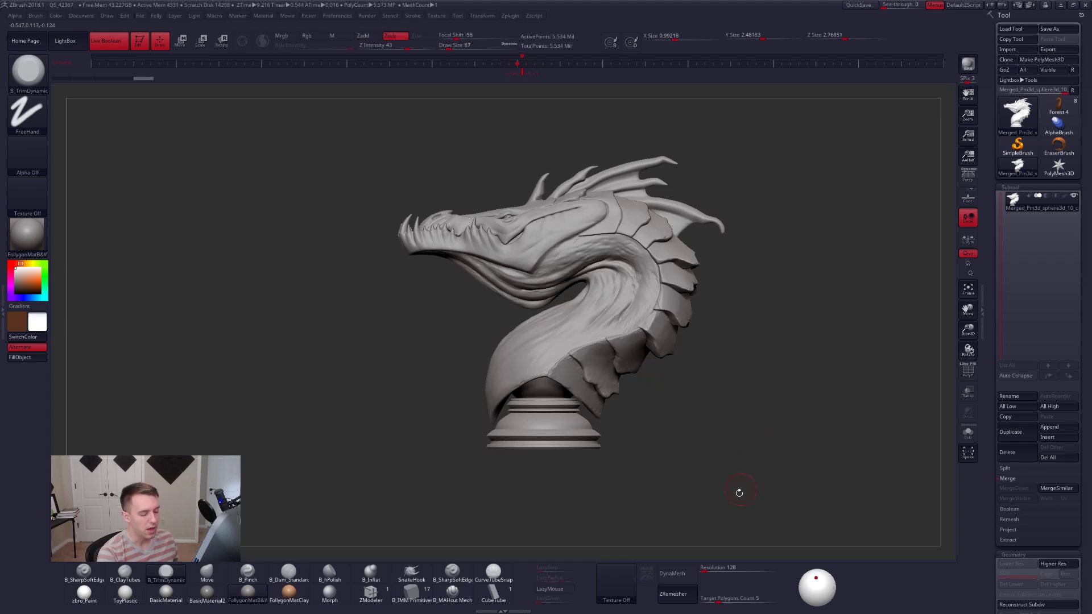
Set the DynaMesh resolution to 1112 and check the pedestal and neck polygroups with the polyframe.
{"action": "type", "text": "11"}
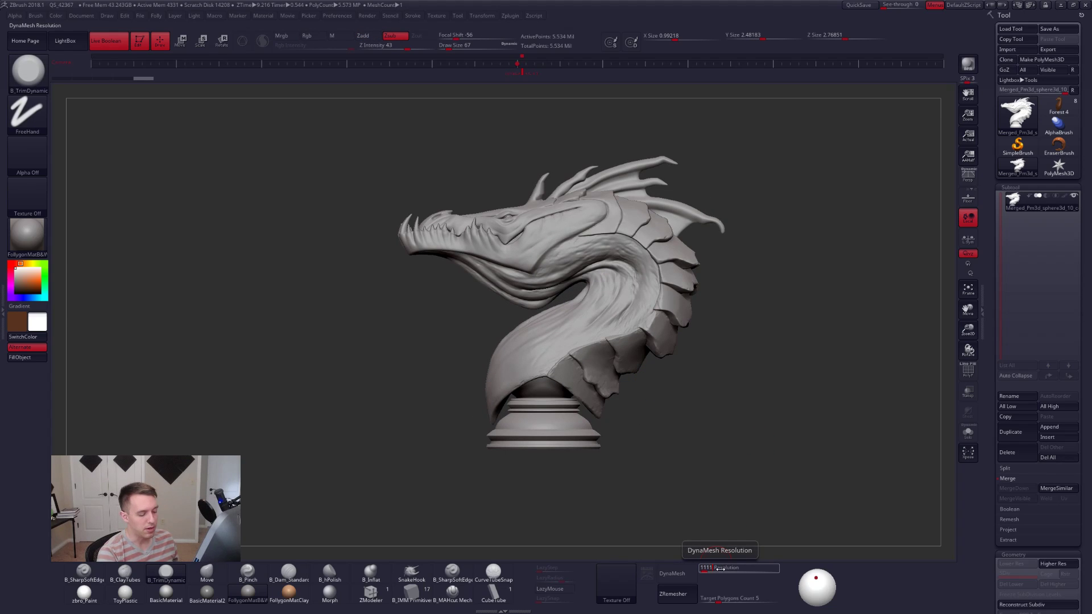
{"action": "type", "text": "11"}
{"action": "key", "text": "Return"}
{"action": "mouse_move", "coordinate": [704, 463]}
{"action": "right_mouse_down"}
{"action": "mouse_move", "coordinate": [557, 369]}
{"action": "mouse_move", "coordinate": [560, 410]}
{"action": "mouse_move", "coordinate": [555, 383]}
{"action": "right_mouse_up"}
{"action": "key", "text": "shift+f"}
{"action": "key", "text": "shift+f"}
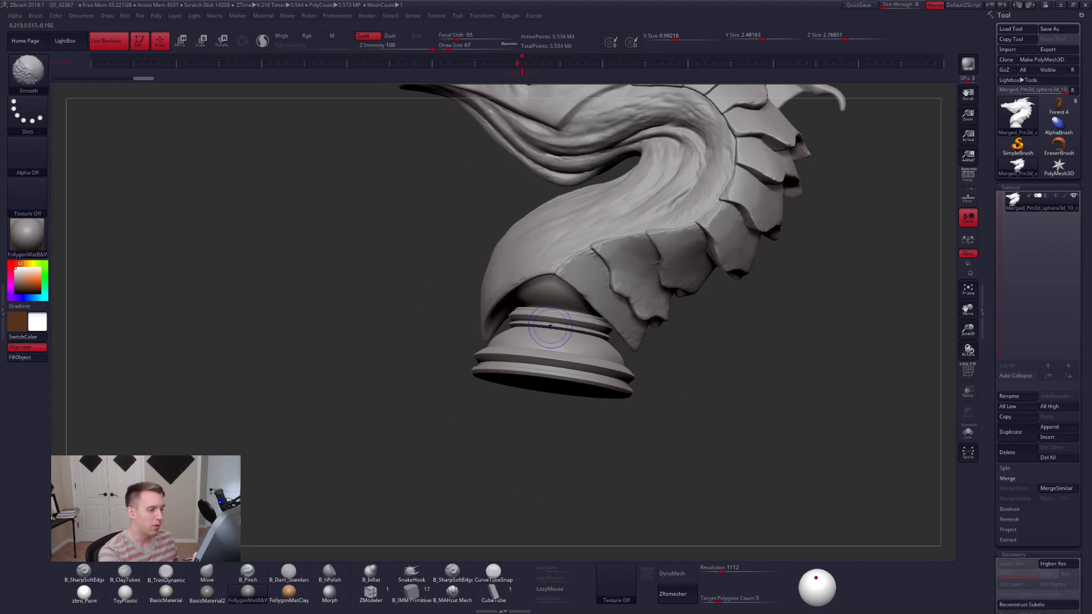
{"action": "right_click_drag", "start_coordinate": [550, 326], "coordinate": [613, 350]}
{"action": "key", "text": "shift+f"}
{"action": "right_click_drag", "start_coordinate": [613, 350], "coordinate": [634, 414]}
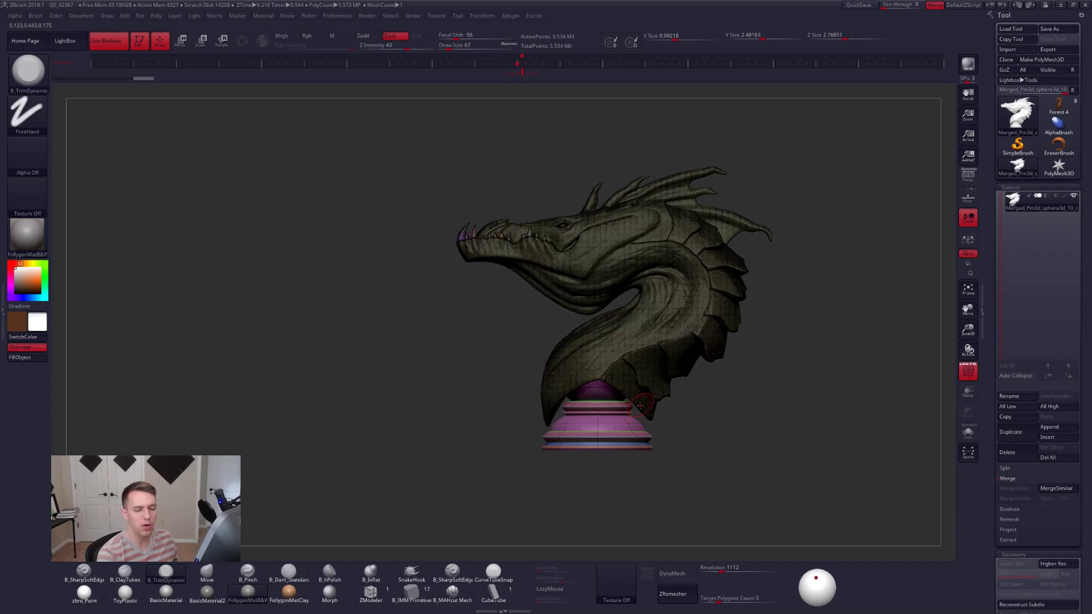
Reveal the subtool Boolean options, hide the polyframe, and add an Insert Sphere primitive beside the dragon's neck.
{"action": "left_click", "coordinate": [1021, 482]}
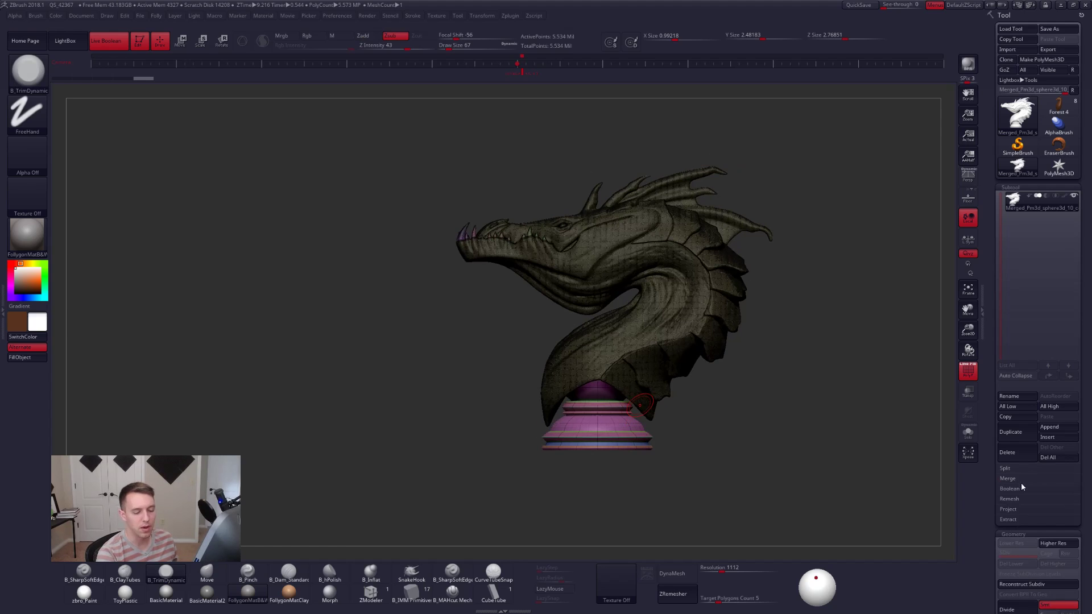
{"action": "left_click", "coordinate": [1035, 489]}
{"action": "key", "text": "shift+f"}
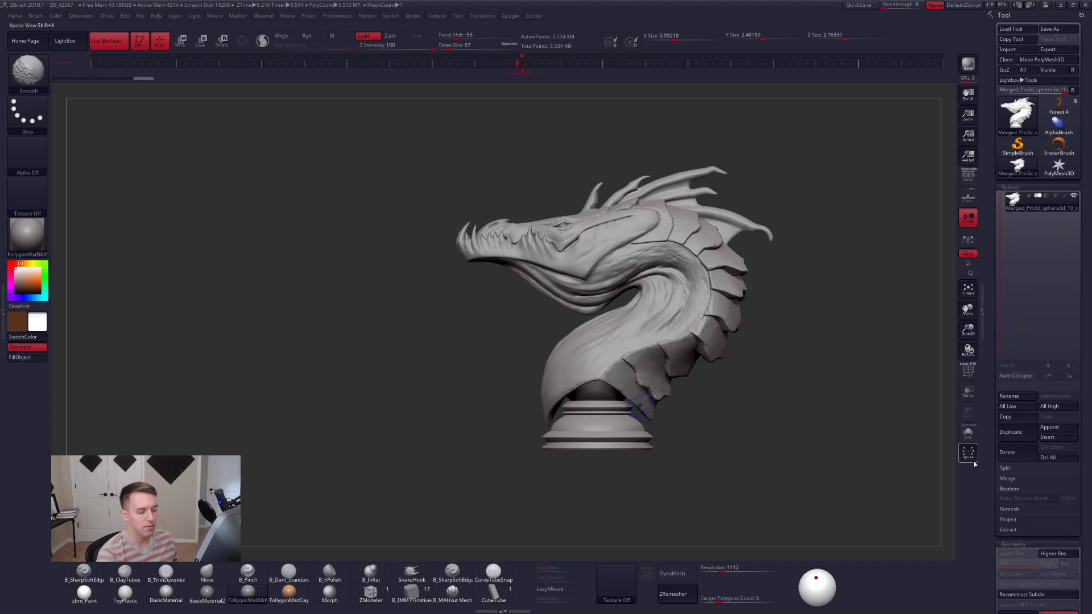
{"action": "left_click", "coordinate": [411, 592]}
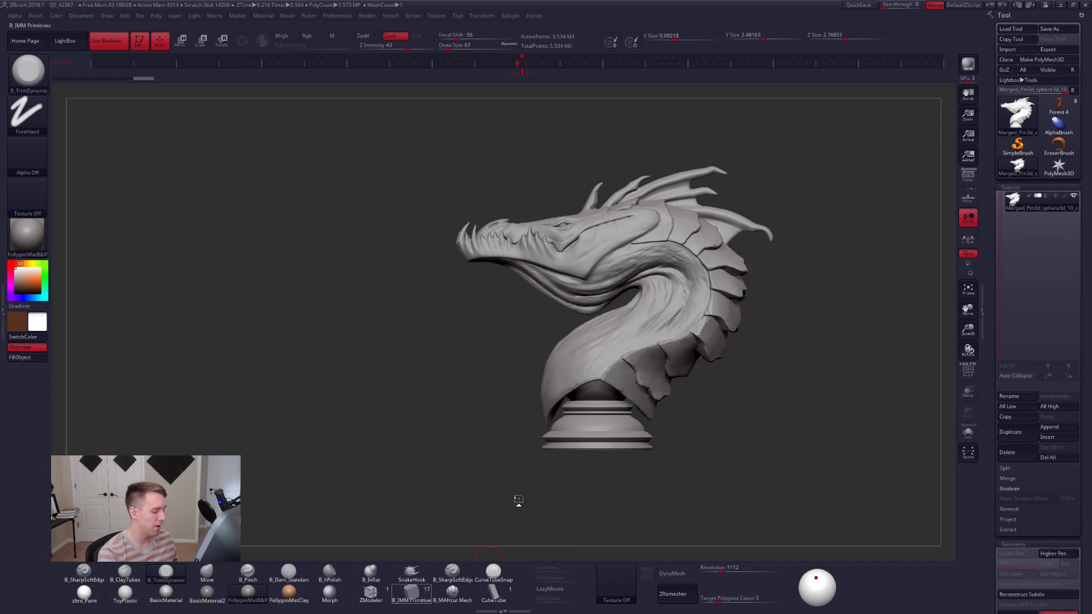
{"action": "key", "text": "m"}
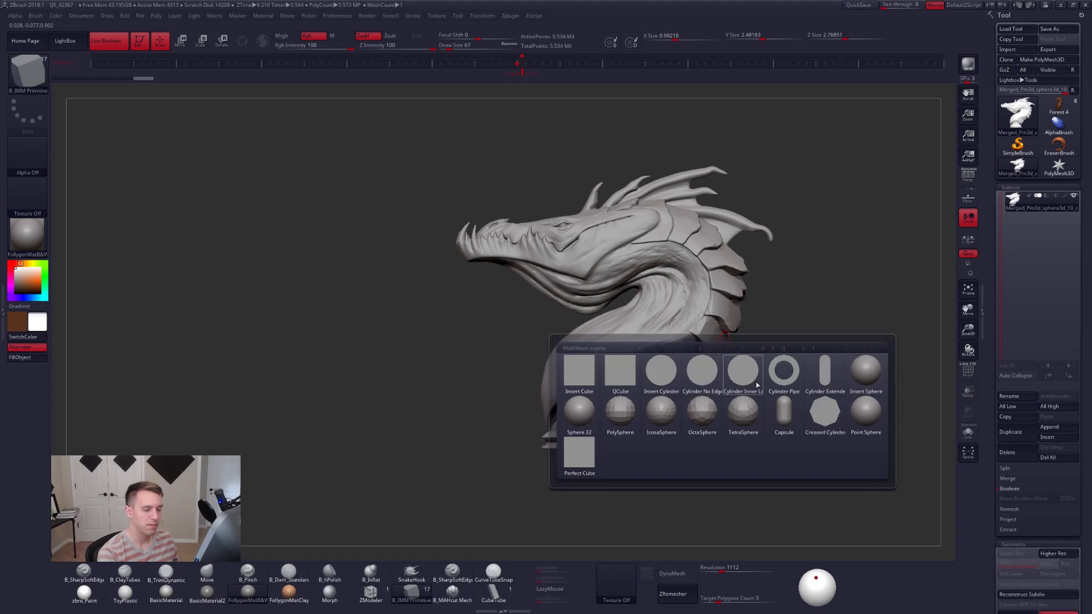
{"action": "left_click", "coordinate": [866, 374]}
{"action": "left_click_drag", "start_coordinate": [733, 323], "coordinate": [832, 373]}
Clear the mask and split the sphere off from the dragon into its own subtool.
{"action": "key", "text": "w"}
{"action": "left_click_drag", "start_coordinate": [741, 444], "coordinate": [775, 450], "text": "ctrl"}
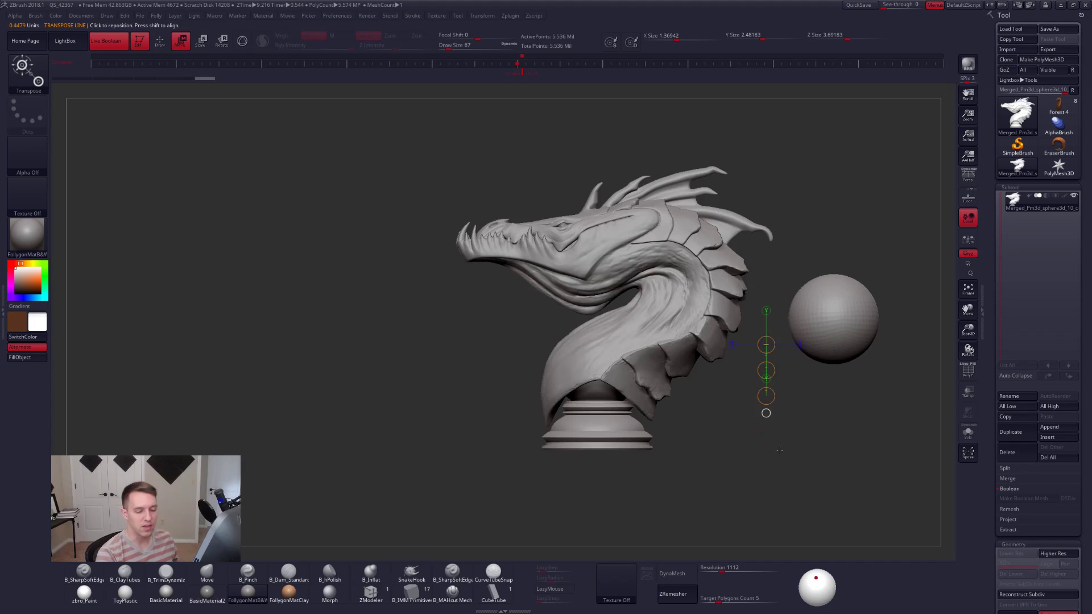
{"action": "key", "text": "q"}
{"action": "mouse_move", "coordinate": [787, 273]}
{"action": "left_mouse_down", "text": "ctrl+shift"}
{"action": "mouse_move", "coordinate": [839, 410]}
{"action": "mouse_move", "coordinate": [796, 225]}
{"action": "mouse_move", "coordinate": [782, 268]}
{"action": "left_mouse_up", "text": "ctrl+shift"}
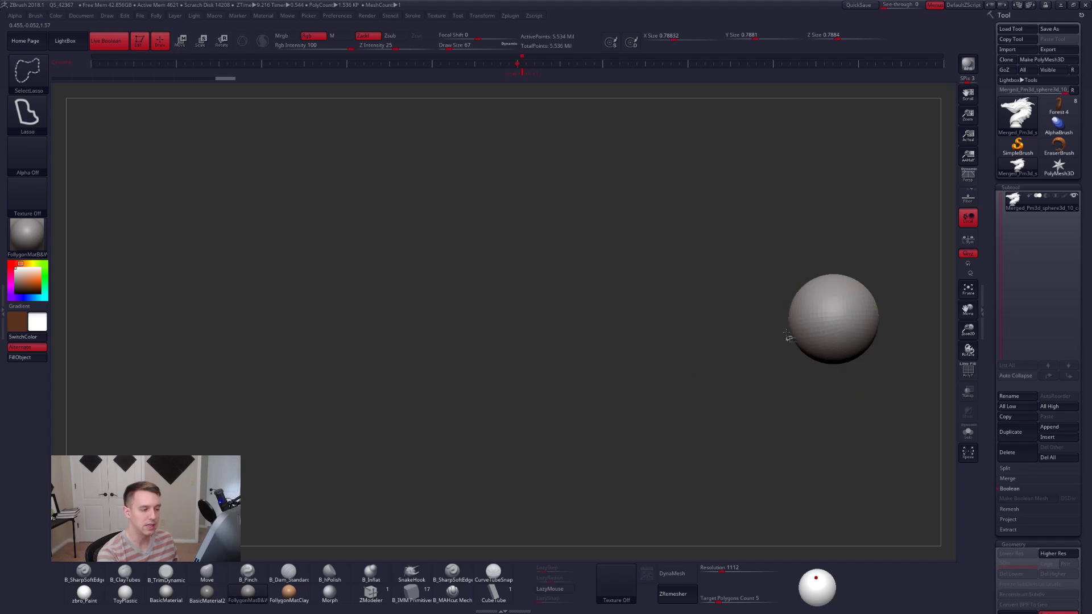
{"action": "left_click_drag", "start_coordinate": [786, 333], "coordinate": [789, 333], "text": "ctrl+shift"}
{"action": "key", "text": "1"}
{"action": "left_click", "coordinate": [771, 363]}
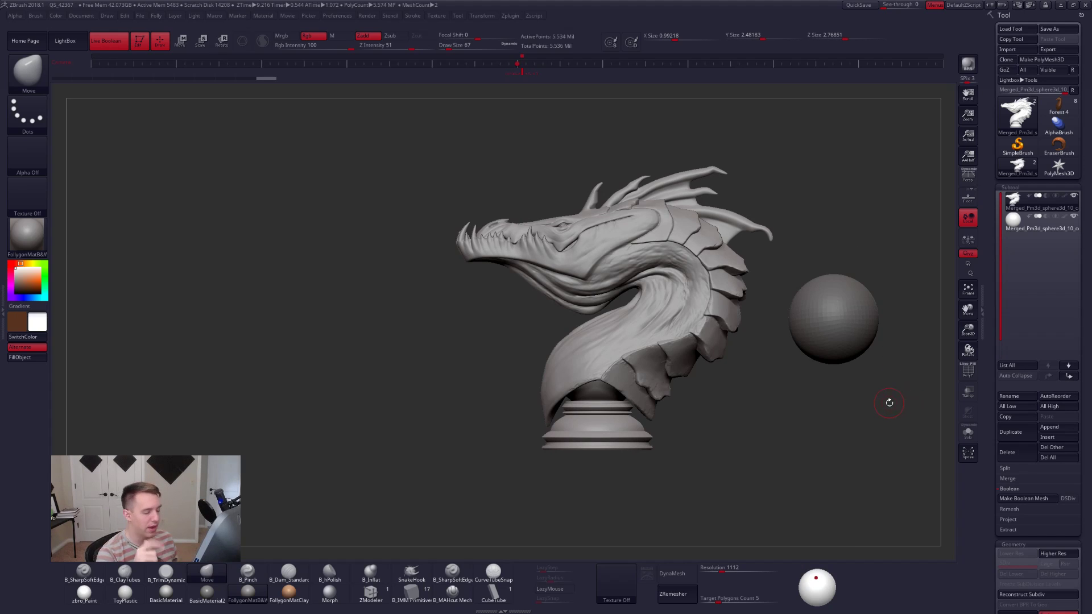
Make a Boolean mesh from the dragon and sphere, and show the resulting UMesh tool with its polyframe.
{"action": "left_click", "coordinate": [1043, 501]}
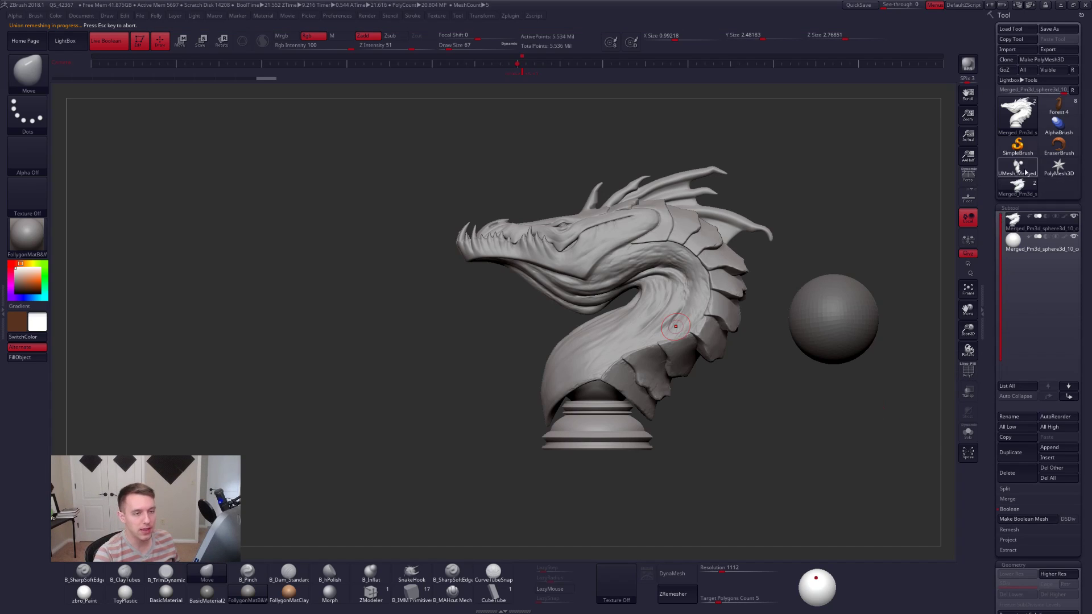
{"action": "key", "text": "shift+f"}
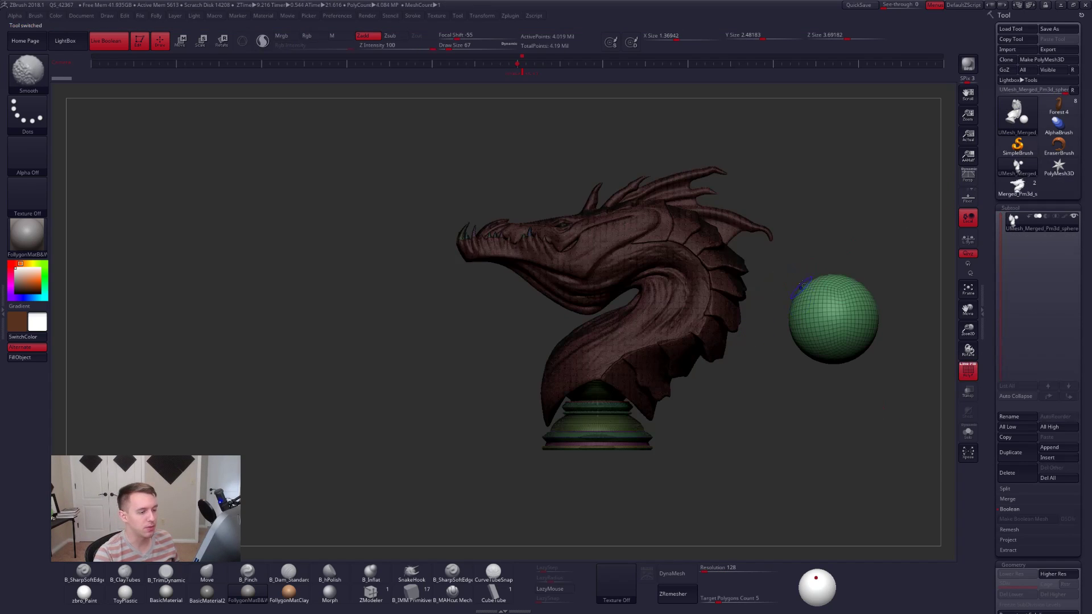
Delete the sphere from the UMesh dragon and turn the polyframe off.
{"action": "mouse_move", "coordinate": [782, 259]}
{"action": "left_mouse_down", "text": "ctrl+shift"}
{"action": "mouse_move", "coordinate": [797, 398]}
{"action": "mouse_move", "coordinate": [896, 264]}
{"action": "mouse_move", "coordinate": [910, 281]}
{"action": "left_mouse_up", "text": "ctrl+shift"}
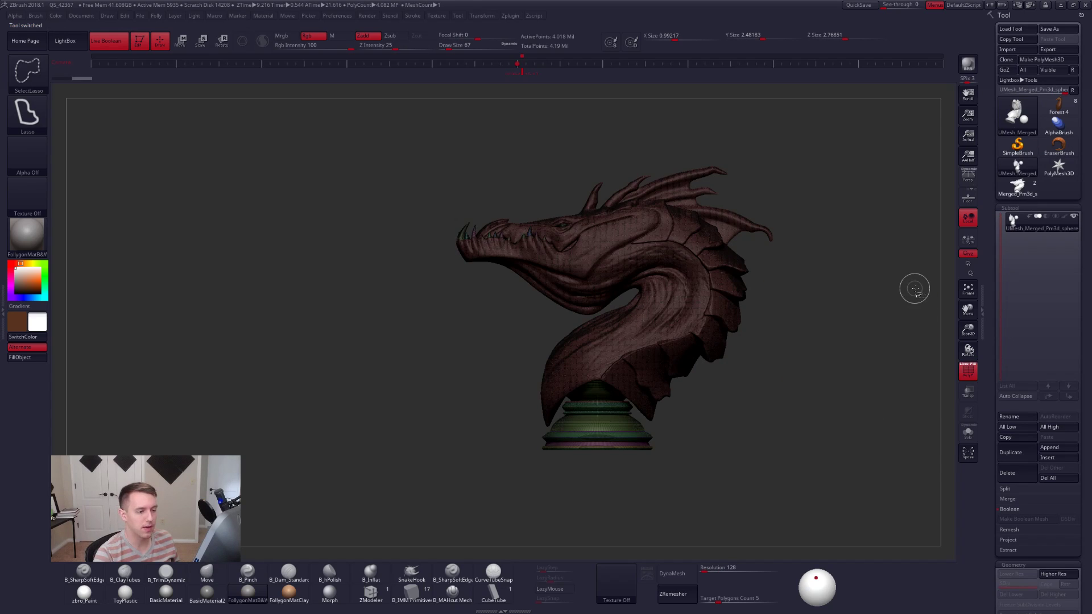
{"action": "key", "text": "shift+f"}
{"action": "right_click_drag", "start_coordinate": [638, 286], "coordinate": [672, 284], "text": "shift"}
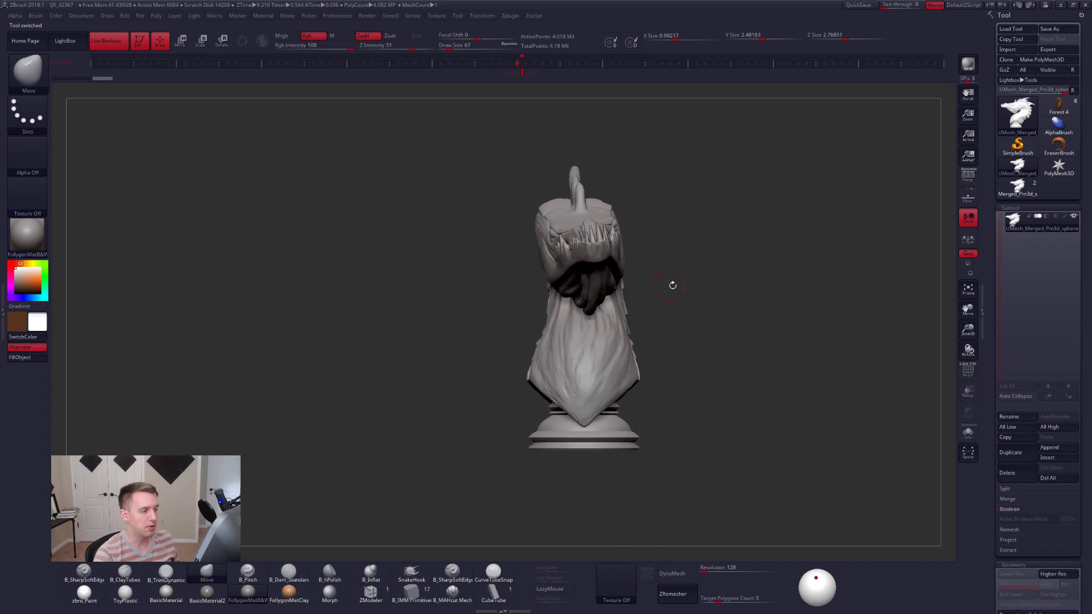
{"action": "key", "text": "ctrl+space"}
{"action": "left_click", "coordinate": [746, 317]}
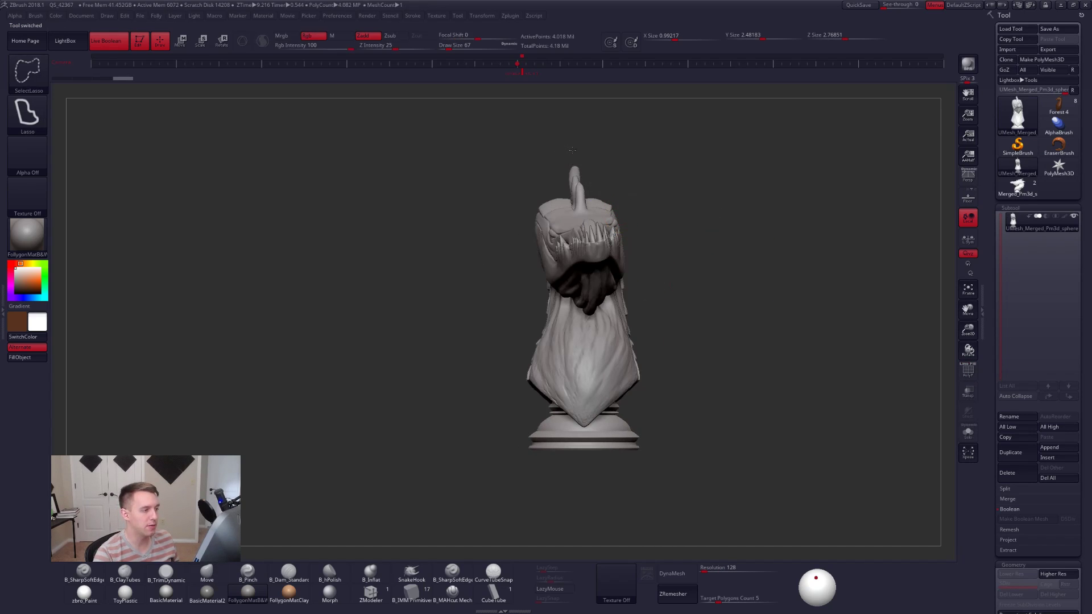
Hide half of the UMesh dragon to inspect its interior, restore the full model, and check the total points count.
{"action": "mouse_move", "coordinate": [575, 152]}
{"action": "left_mouse_down", "text": "ctrl+shift"}
{"action": "mouse_move", "coordinate": [739, 455]}
{"action": "mouse_move", "coordinate": [594, 464]}
{"action": "mouse_move", "coordinate": [596, 393]}
{"action": "left_mouse_up", "text": "ctrl+shift"}
{"action": "mouse_move", "coordinate": [501, 395]}
{"action": "right_mouse_down"}
{"action": "mouse_move", "coordinate": [543, 396]}
{"action": "mouse_move", "coordinate": [567, 412]}
{"action": "mouse_move", "coordinate": [555, 380]}
{"action": "right_mouse_up"}
{"action": "right_click_drag", "start_coordinate": [555, 381], "coordinate": [650, 390], "text": "ctrl"}
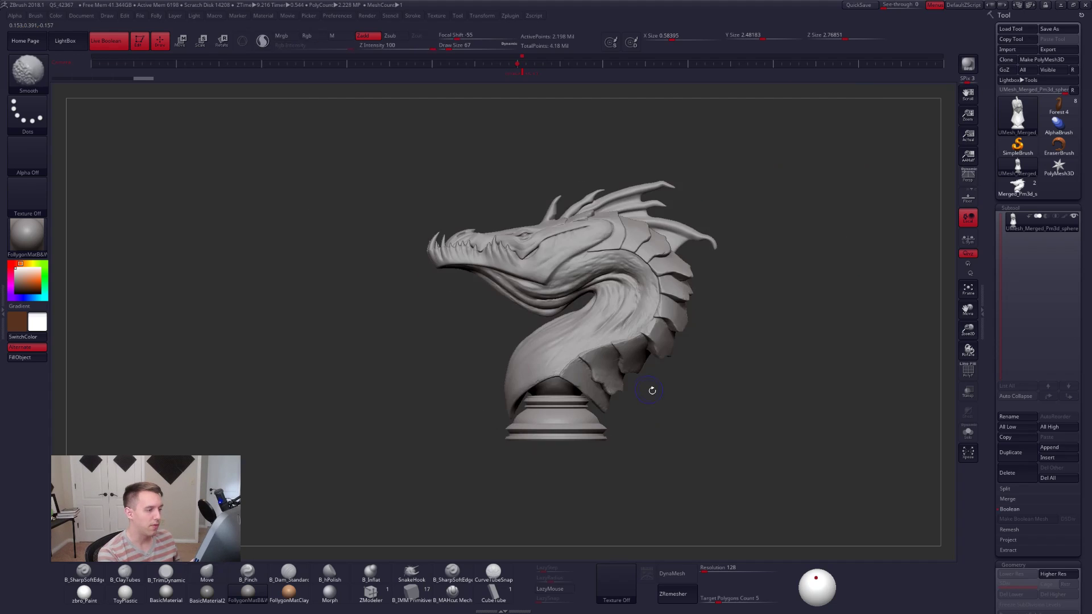
{"action": "left_click", "coordinate": [672, 424], "text": "ctrl+shift"}
{"action": "right_click_drag", "start_coordinate": [676, 431], "coordinate": [733, 404], "text": "alt"}
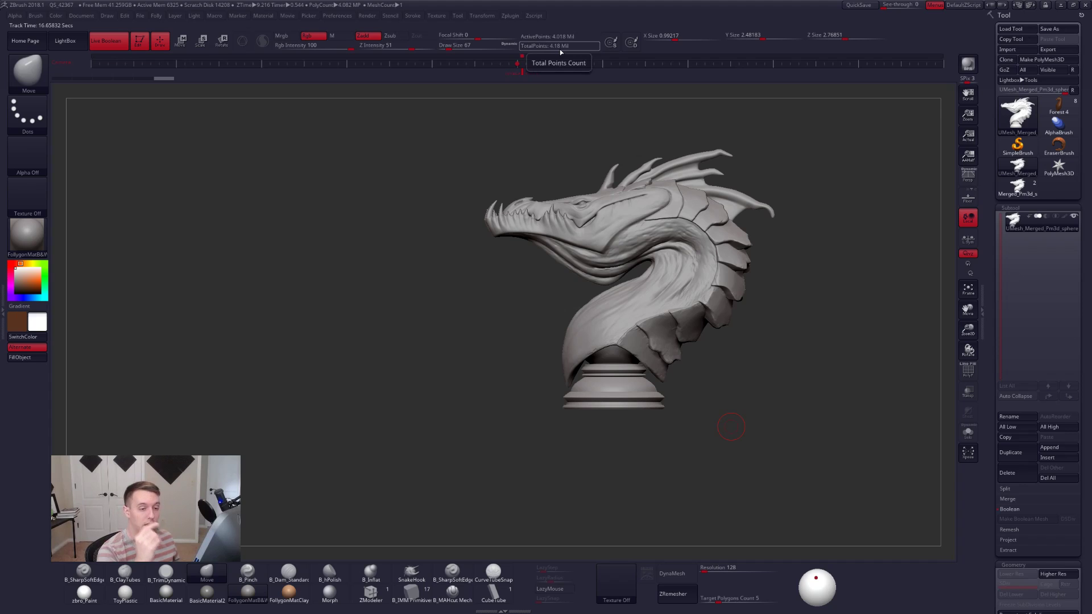
Delete all subtools of the merged dragon-and-sphere tool and switch back to the UMesh dragon.
{"action": "left_click", "coordinate": [1015, 187]}
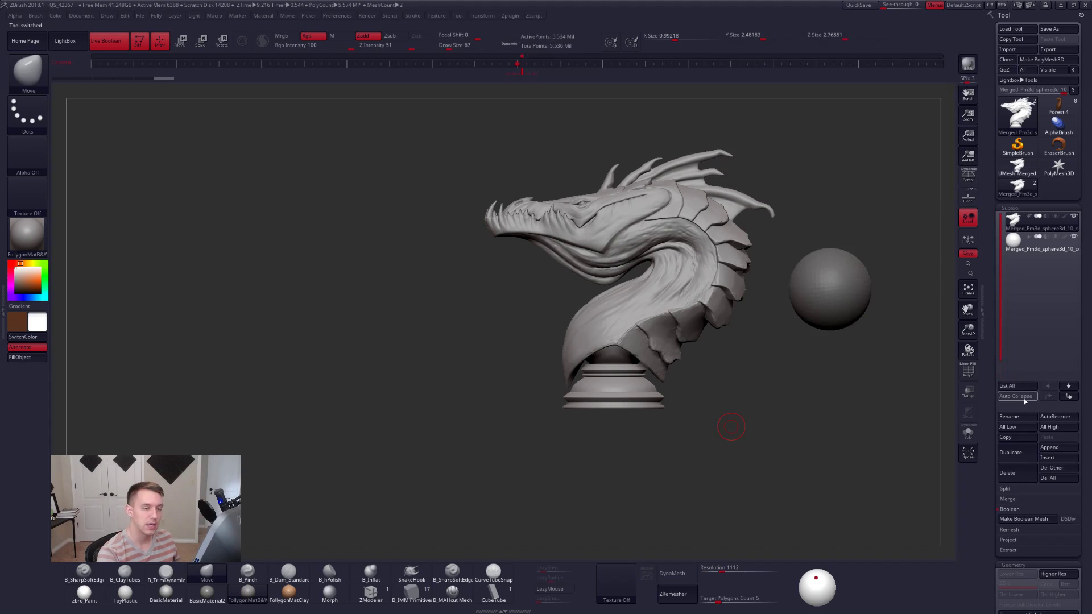
{"action": "left_click", "coordinate": [1049, 479]}
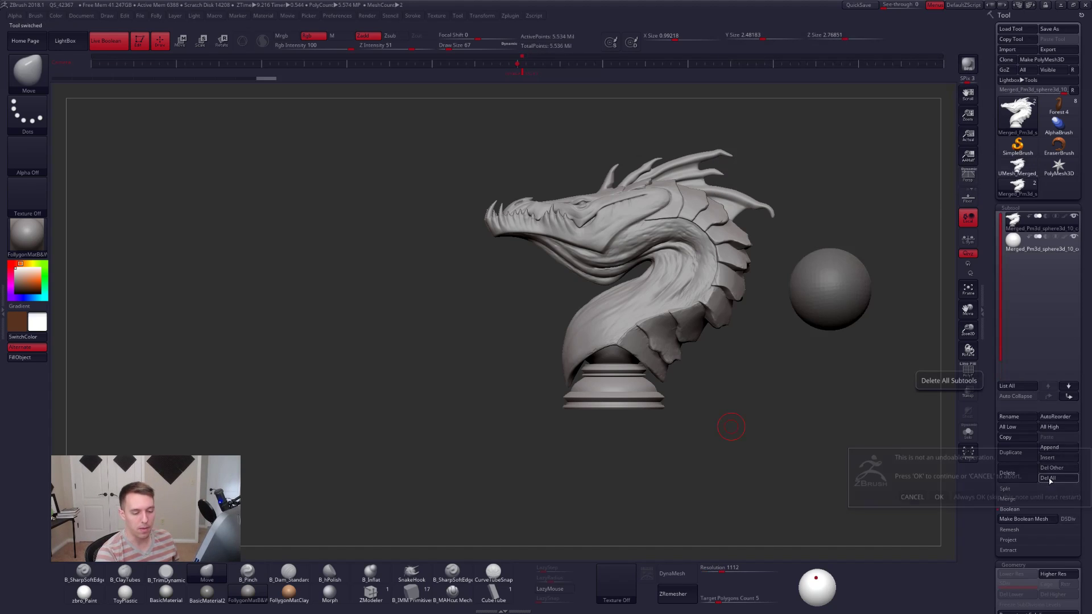
{"action": "left_click", "coordinate": [946, 495]}
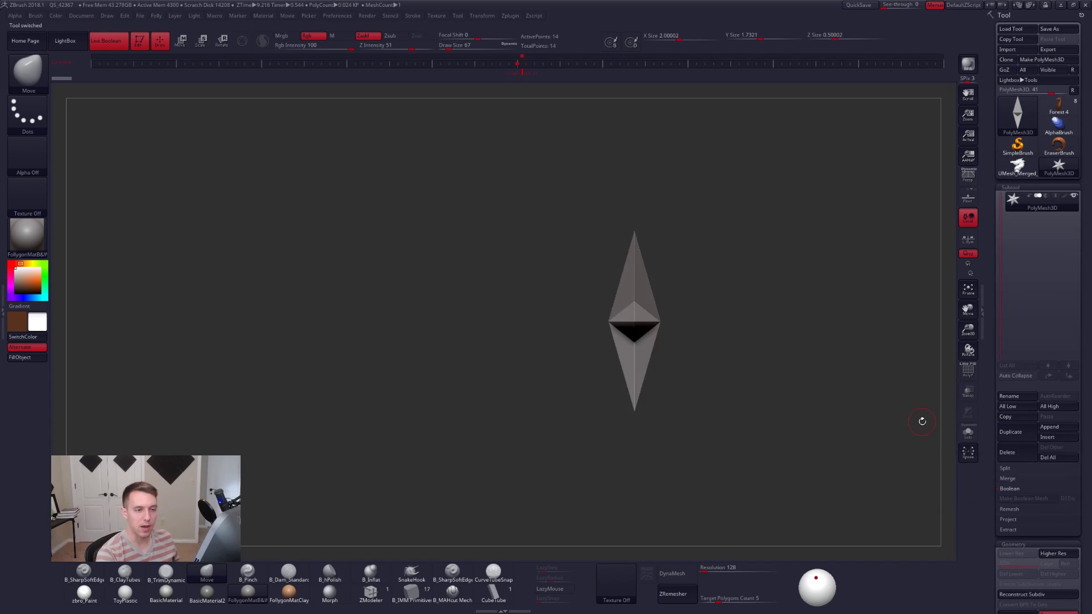
{"action": "left_click", "coordinate": [1018, 166]}
Examine the pedestal's underside and bottom edge from below and from the side, with and without the polyframe.
{"action": "left_click_drag", "start_coordinate": [791, 187], "coordinate": [747, 216], "text": "alt"}
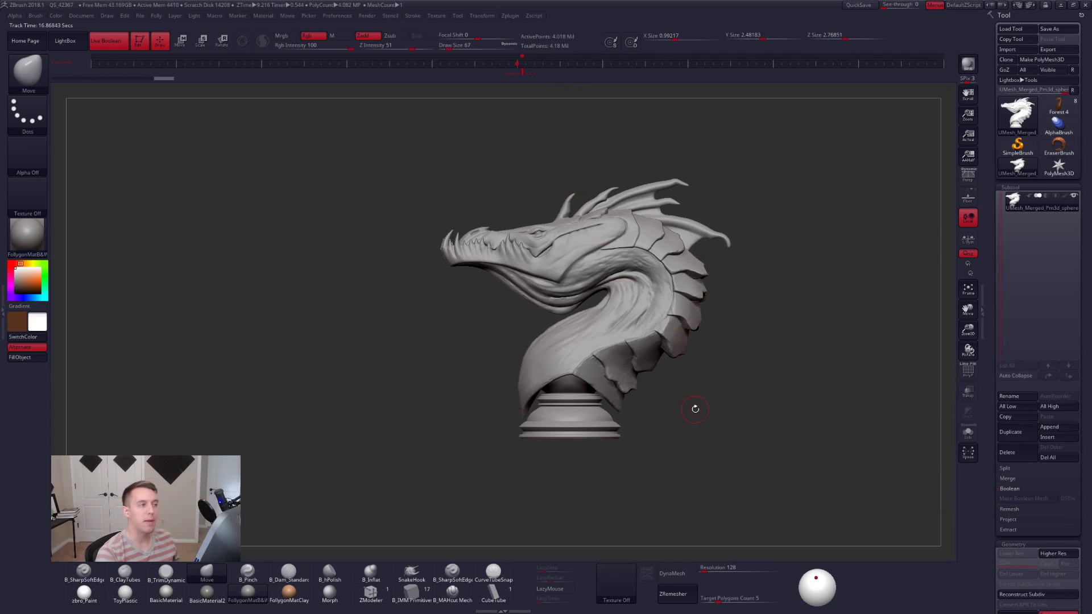
{"action": "left_click_drag", "start_coordinate": [838, 445], "coordinate": [786, 446], "text": "alt"}
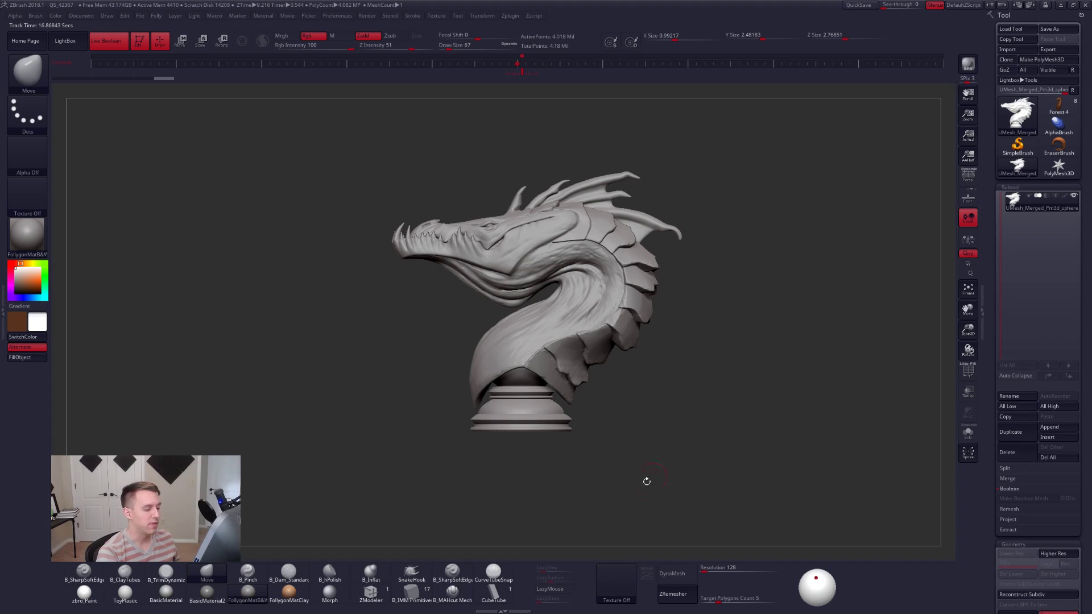
{"action": "left_click_drag", "start_coordinate": [652, 506], "coordinate": [692, 487], "text": "alt"}
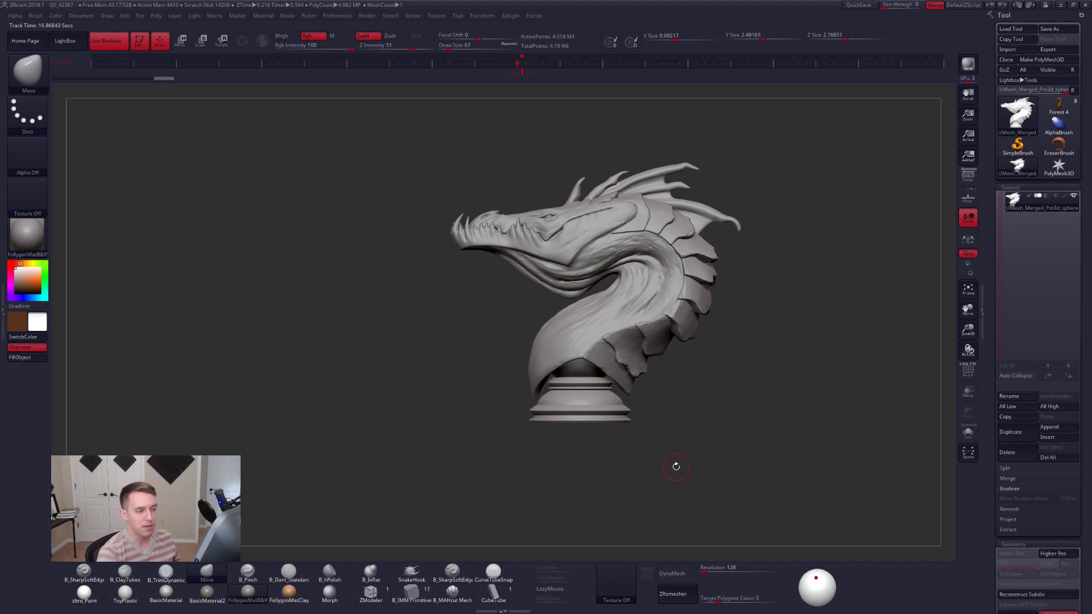
{"action": "left_click_drag", "start_coordinate": [606, 476], "coordinate": [614, 512], "text": "alt"}
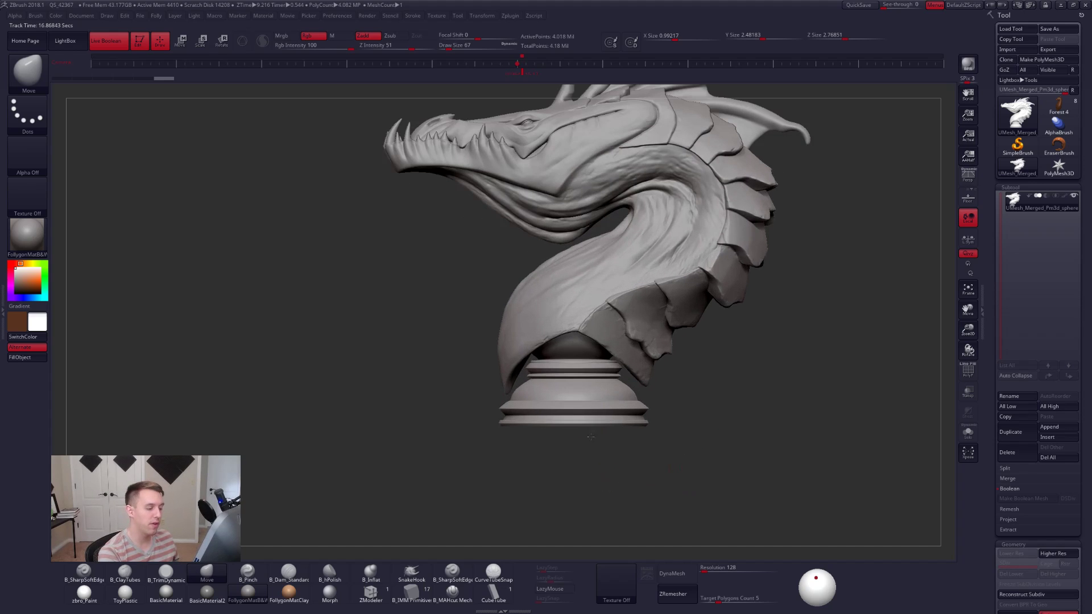
{"action": "key", "text": "w"}
{"action": "mouse_move", "coordinate": [573, 427]}
{"action": "left_mouse_down", "text": "shift"}
{"action": "mouse_move", "coordinate": [574, 502]}
{"action": "mouse_move", "coordinate": [604, 410]}
{"action": "left_mouse_up", "text": "shift"}
{"action": "key", "text": "q"}
{"action": "left_click_drag", "start_coordinate": [587, 504], "coordinate": [612, 431], "text": "alt"}
{"action": "key", "text": "shift+f"}
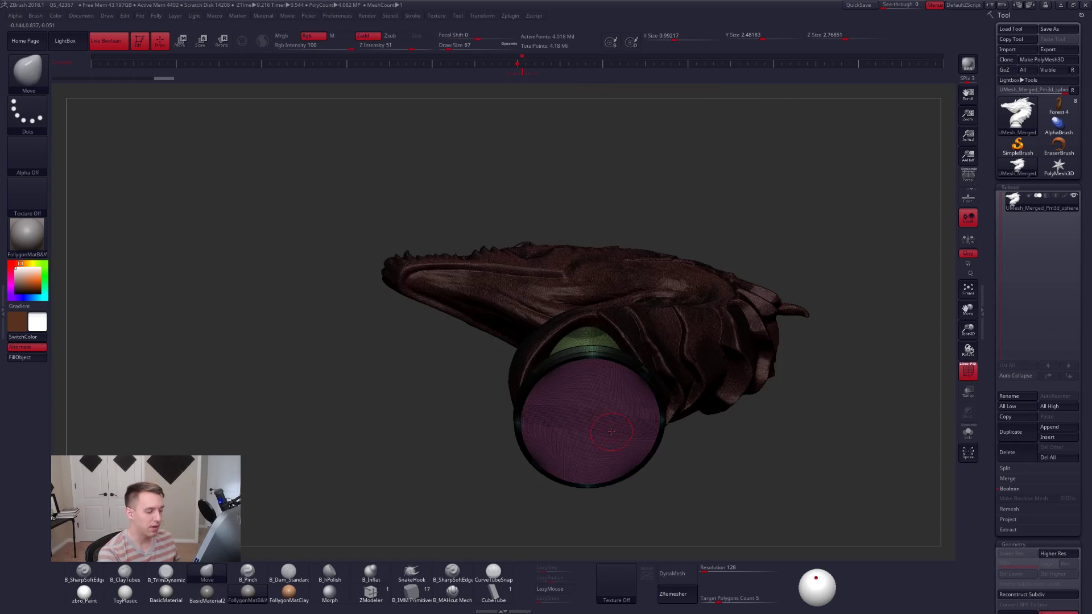
{"action": "key", "text": "shift+f"}
{"action": "right_click_drag", "start_coordinate": [612, 432], "coordinate": [624, 470]}
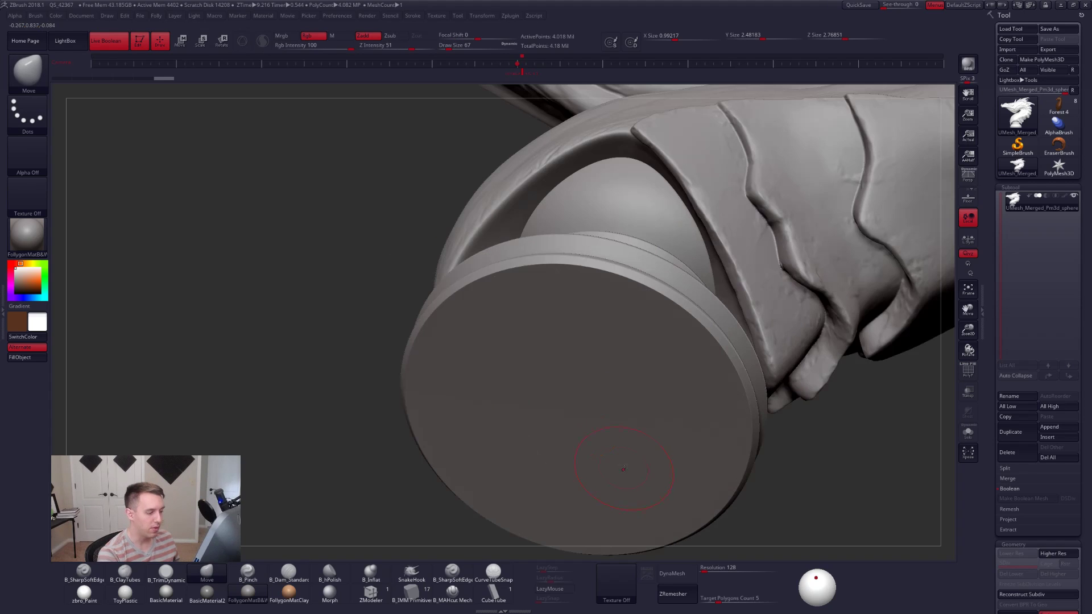
{"action": "key", "text": "shift+f"}
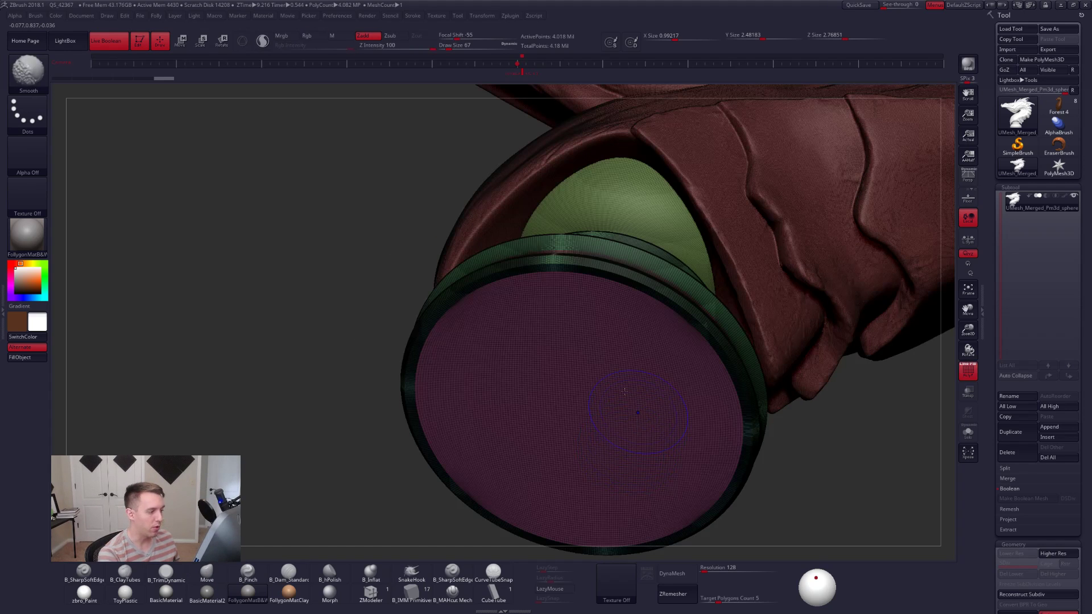
{"action": "key", "text": "shift+f"}
{"action": "right_click_drag", "start_coordinate": [624, 392], "coordinate": [600, 374], "text": "shift"}
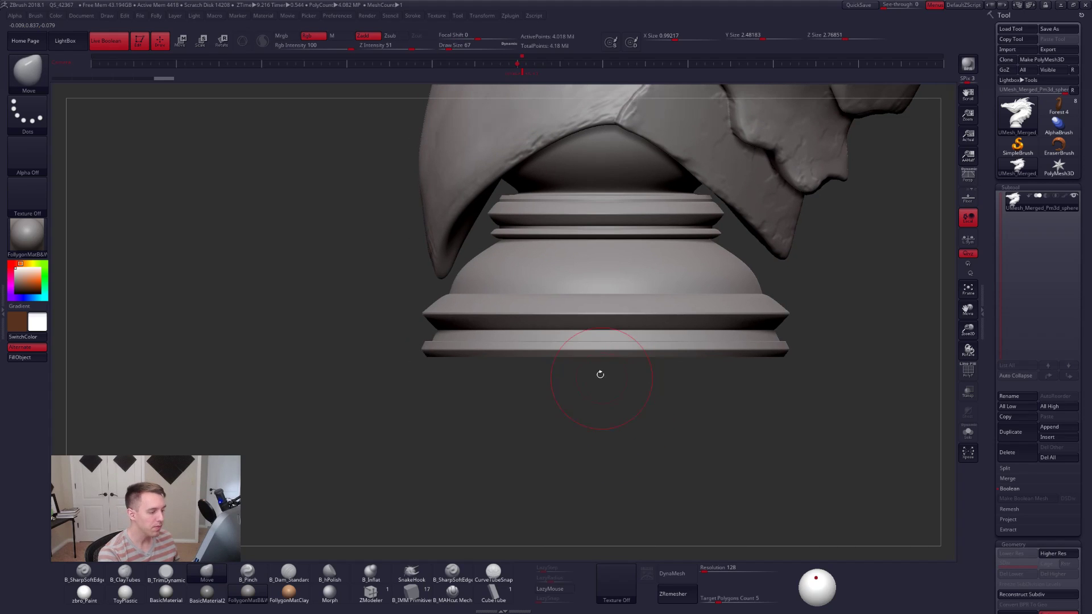
Trim the pedestal's bottom edge straight with SliceCurve, removing the thin sliver below the cut and closing the open hole.
{"action": "mouse_move", "coordinate": [631, 342]}
{"action": "right_mouse_down", "text": "ctrl"}
{"action": "mouse_move", "coordinate": [644, 392]}
{"action": "mouse_move", "coordinate": [632, 367]}
{"action": "right_mouse_up", "text": "ctrl"}
{"action": "key", "text": "ctrl+shift+f"}
{"action": "left_click", "coordinate": [695, 569], "text": "ctrl+shift"}
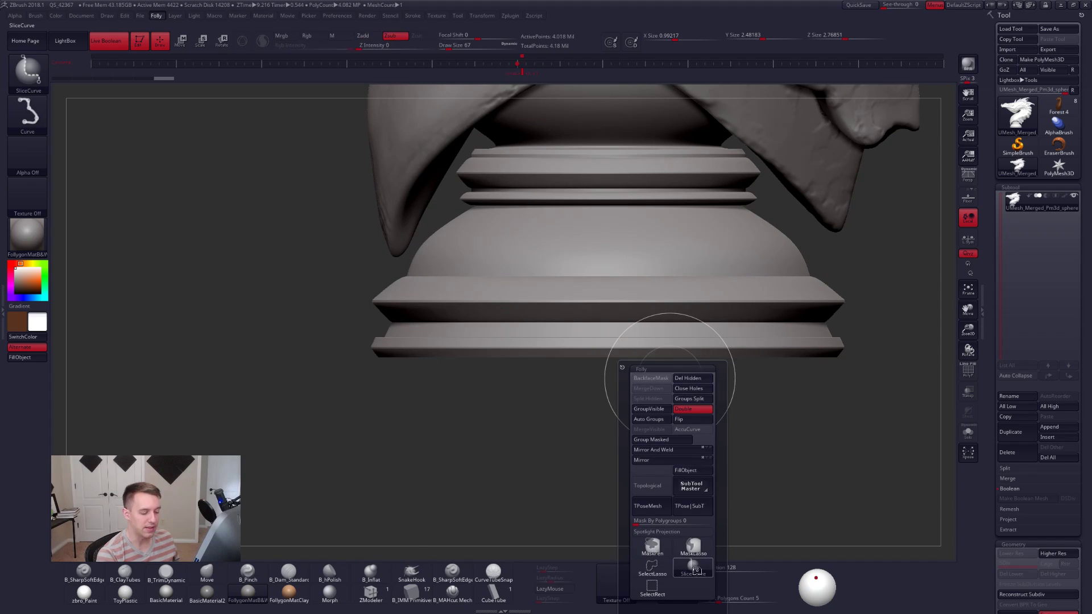
{"action": "mouse_move", "coordinate": [793, 444]}
{"action": "right_mouse_down", "text": "alt"}
{"action": "mouse_move", "coordinate": [729, 419]}
{"action": "mouse_move", "coordinate": [698, 434]}
{"action": "right_mouse_up", "text": "alt"}
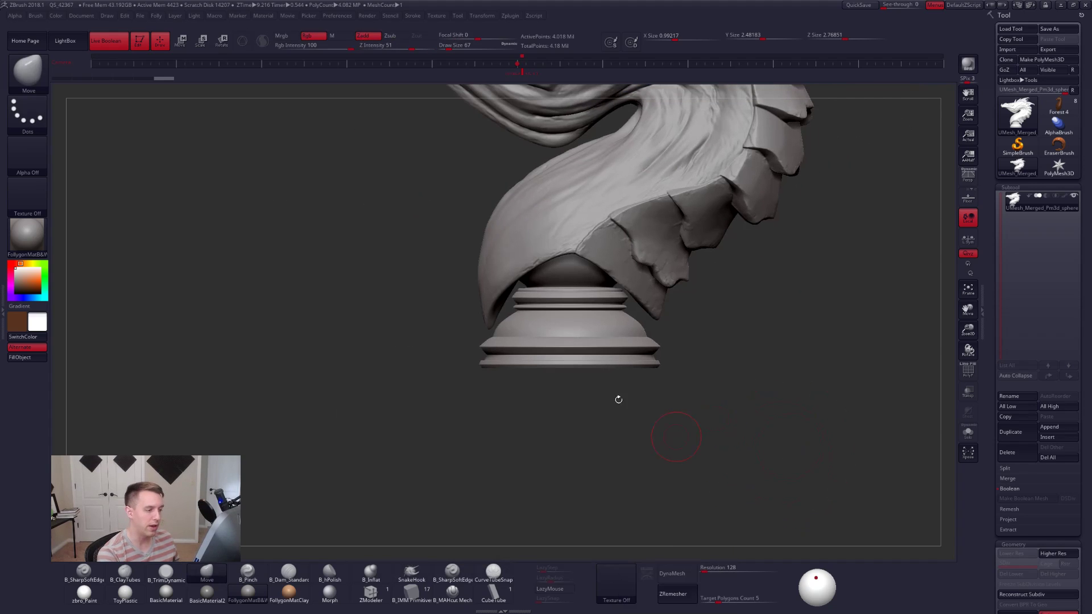
{"action": "key", "text": "ctrl+shift+f"}
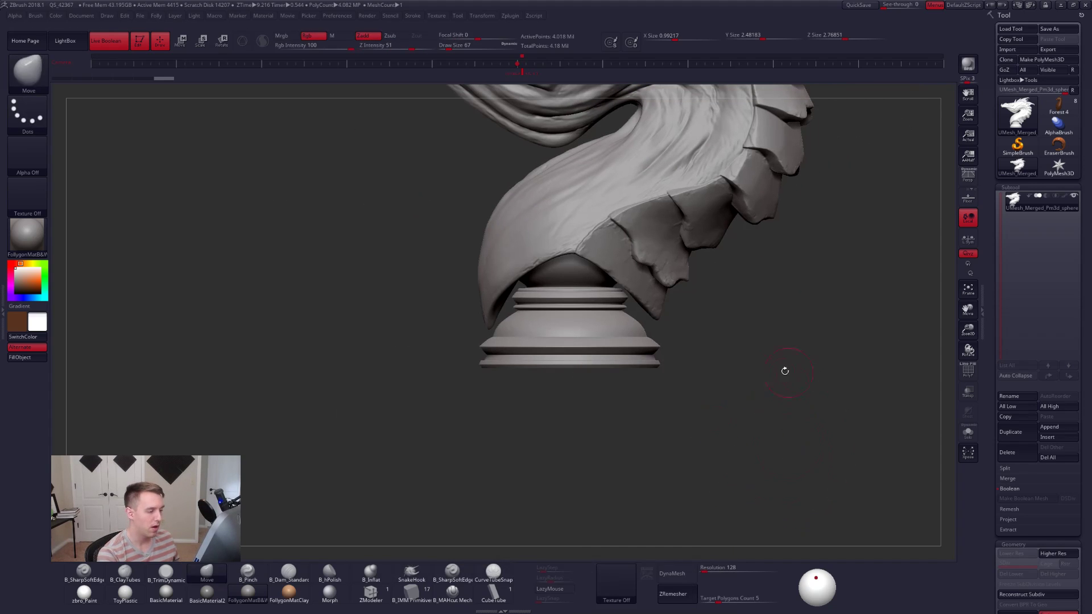
{"action": "right_click_drag", "start_coordinate": [567, 368], "coordinate": [587, 419], "text": "ctrl"}
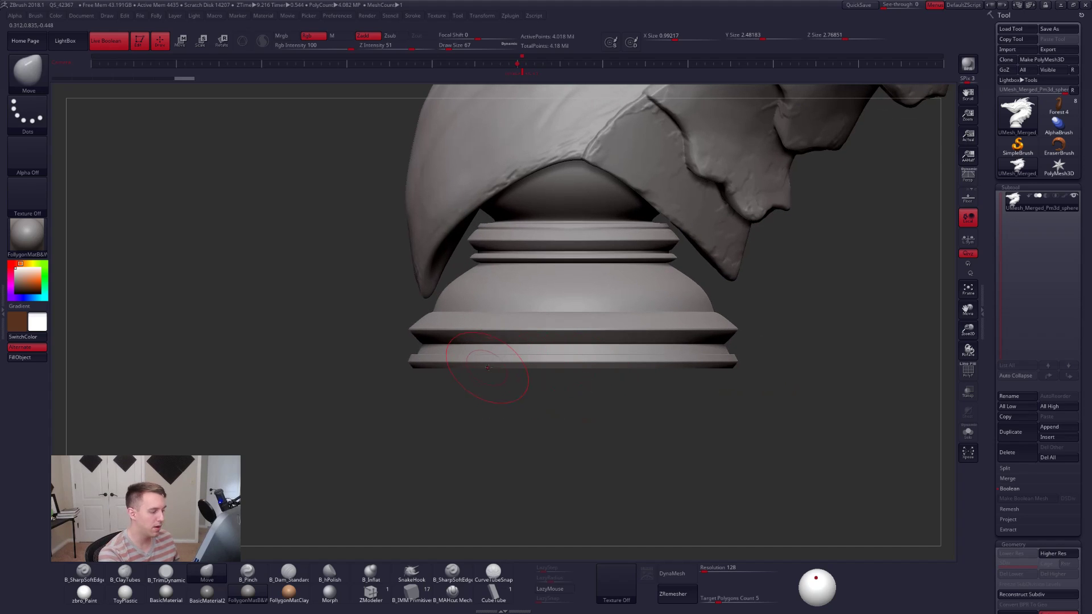
{"action": "right_click_drag", "start_coordinate": [488, 368], "coordinate": [502, 380], "text": "ctrl"}
{"action": "right_click", "coordinate": [503, 380]}
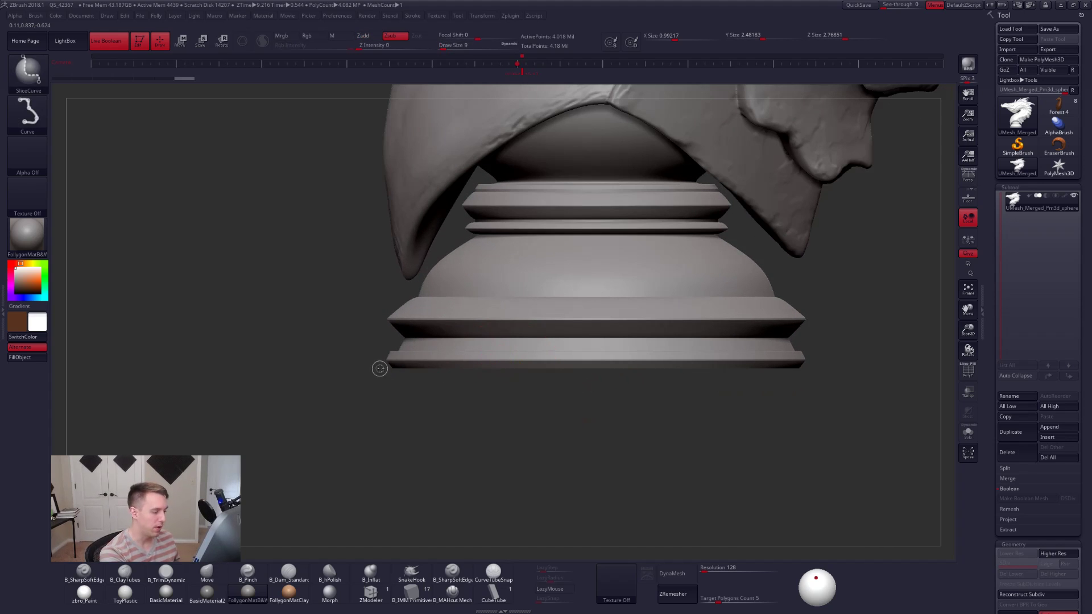
{"action": "left_click_drag", "start_coordinate": [380, 368], "coordinate": [876, 373], "text": "ctrl+shift"}
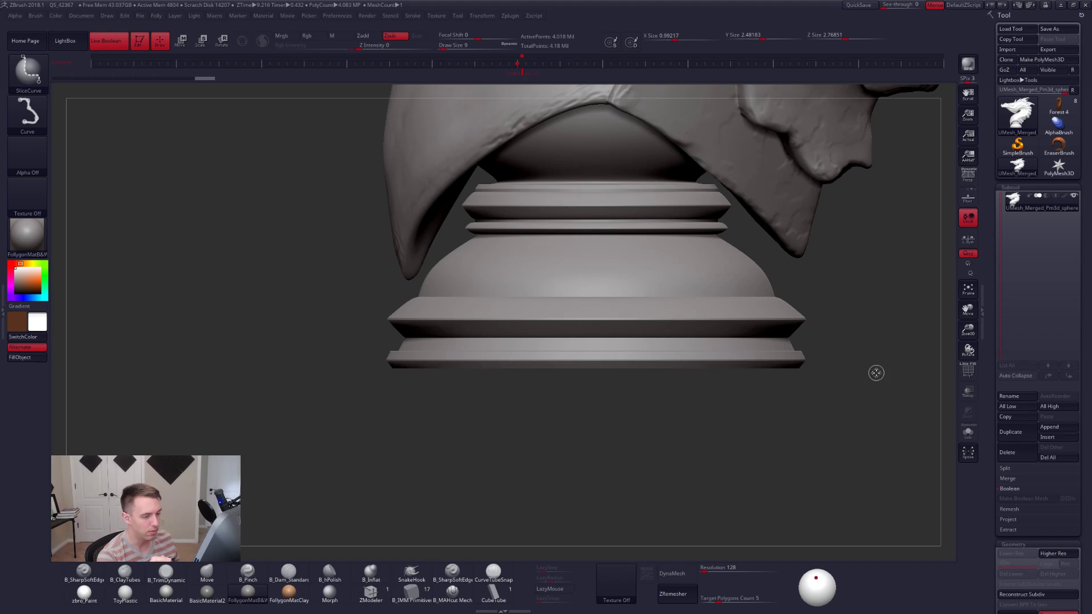
{"action": "left_click", "coordinate": [779, 357], "text": "ctrl+shift"}
{"action": "key", "text": "f"}
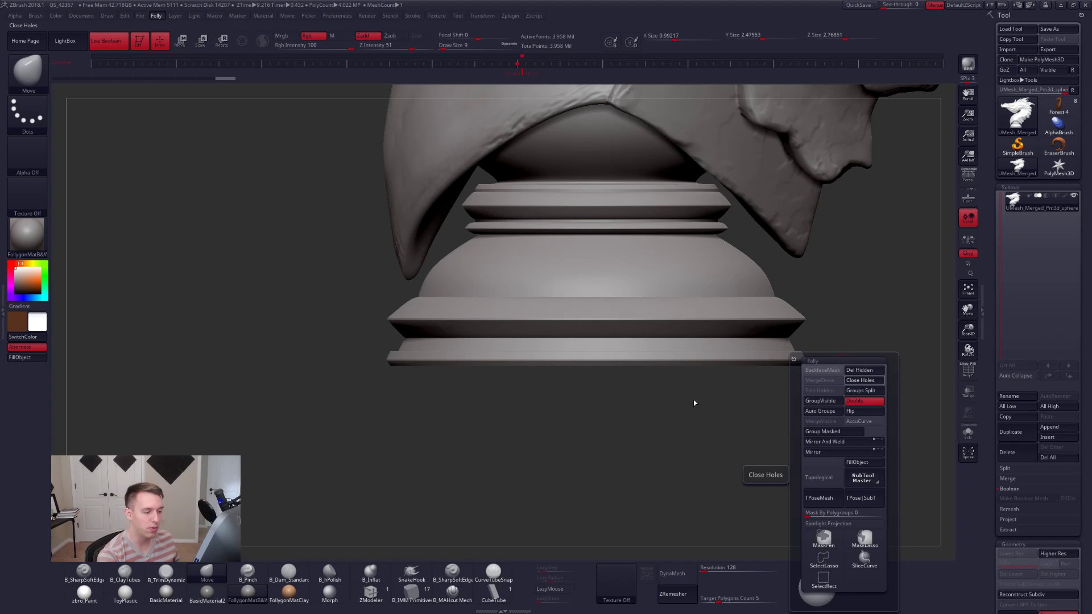
Try deforming the pedestal's flat underside with the Move brush and level it using a Transpose line.
{"action": "mouse_move", "coordinate": [639, 453]}
{"action": "left_mouse_down"}
{"action": "mouse_move", "coordinate": [668, 406]}
{"action": "mouse_move", "coordinate": [671, 370]}
{"action": "mouse_move", "coordinate": [654, 395]}
{"action": "left_mouse_up"}
{"action": "key", "text": "space"}
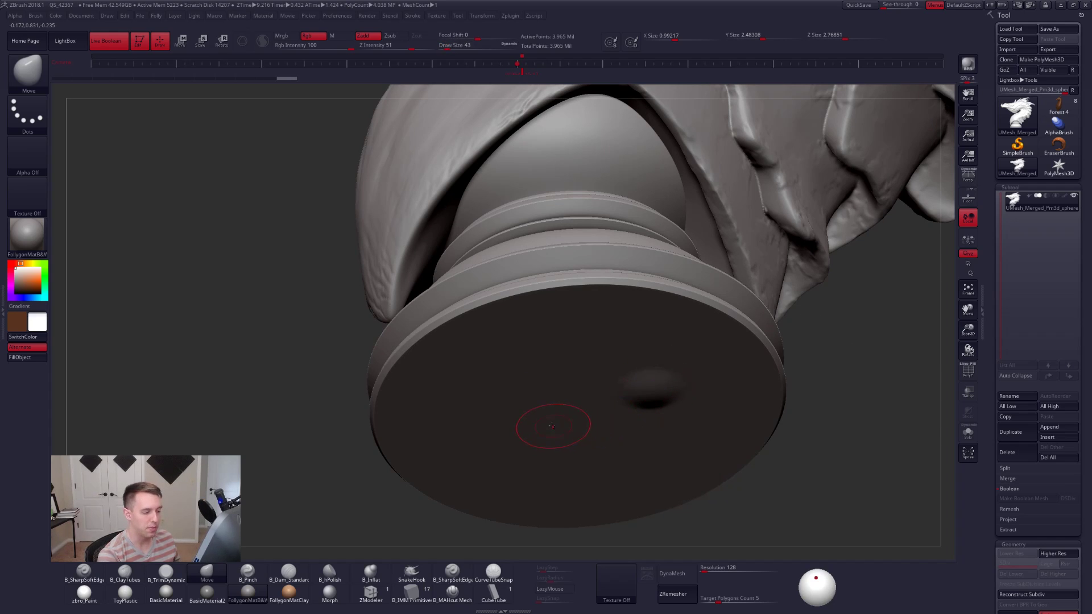
{"action": "key", "text": "w"}
{"action": "left_click", "coordinate": [510, 455]}
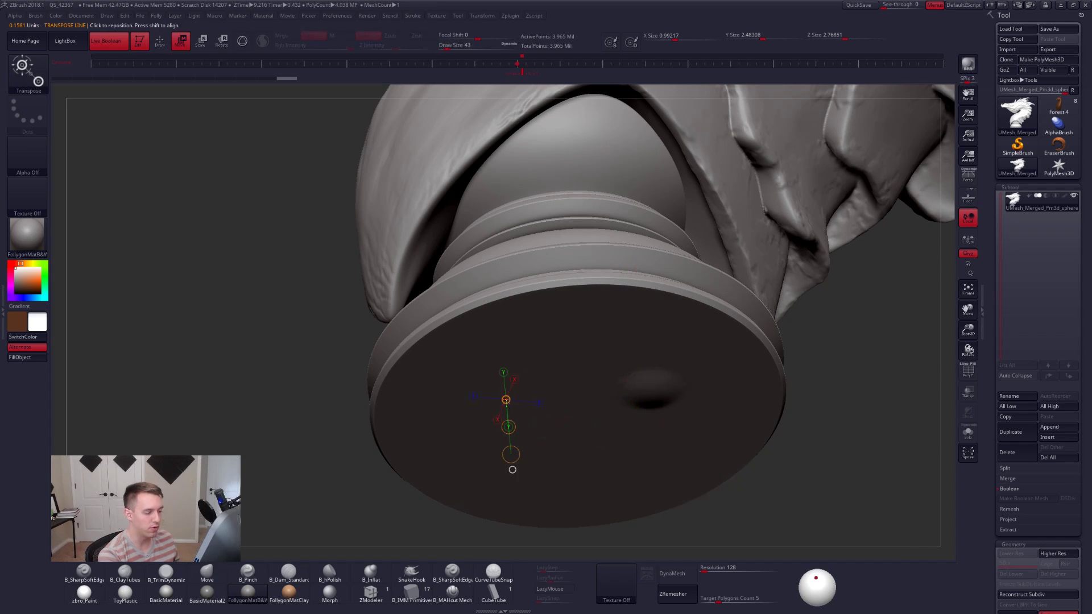
{"action": "left_click_drag", "start_coordinate": [503, 519], "coordinate": [706, 342]}
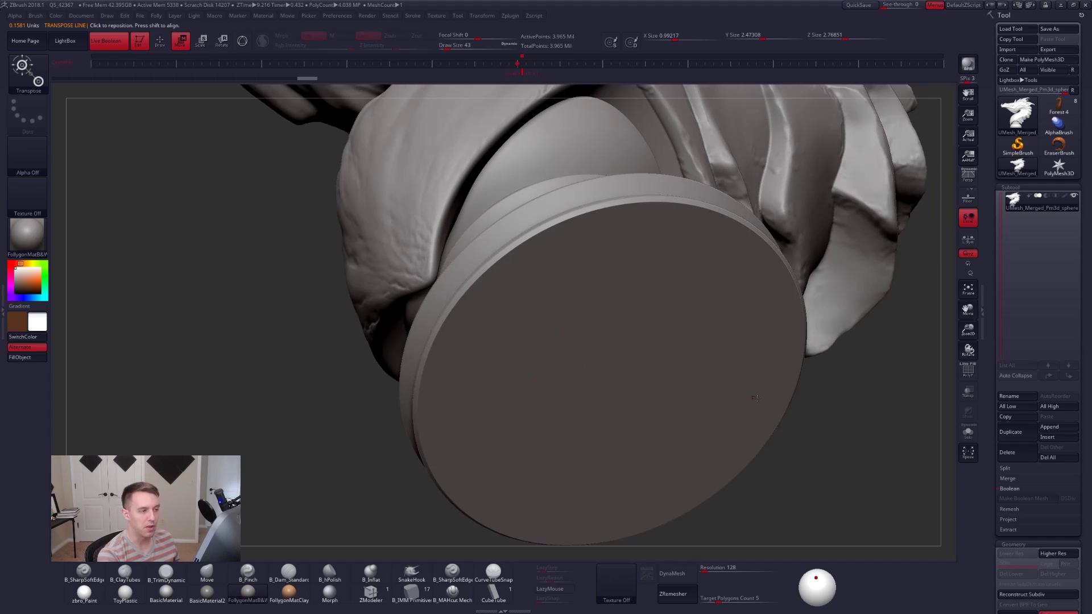
{"action": "key", "text": "q"}
Review the whole dragon bust and the Decimation Master options for reducing its point count.
{"action": "mouse_move", "coordinate": [756, 399]}
{"action": "right_mouse_down", "text": "ctrl"}
{"action": "mouse_move", "coordinate": [797, 437]}
{"action": "mouse_move", "coordinate": [787, 464]}
{"action": "mouse_move", "coordinate": [779, 480]}
{"action": "mouse_move", "coordinate": [730, 470]}
{"action": "right_mouse_up", "text": "ctrl"}
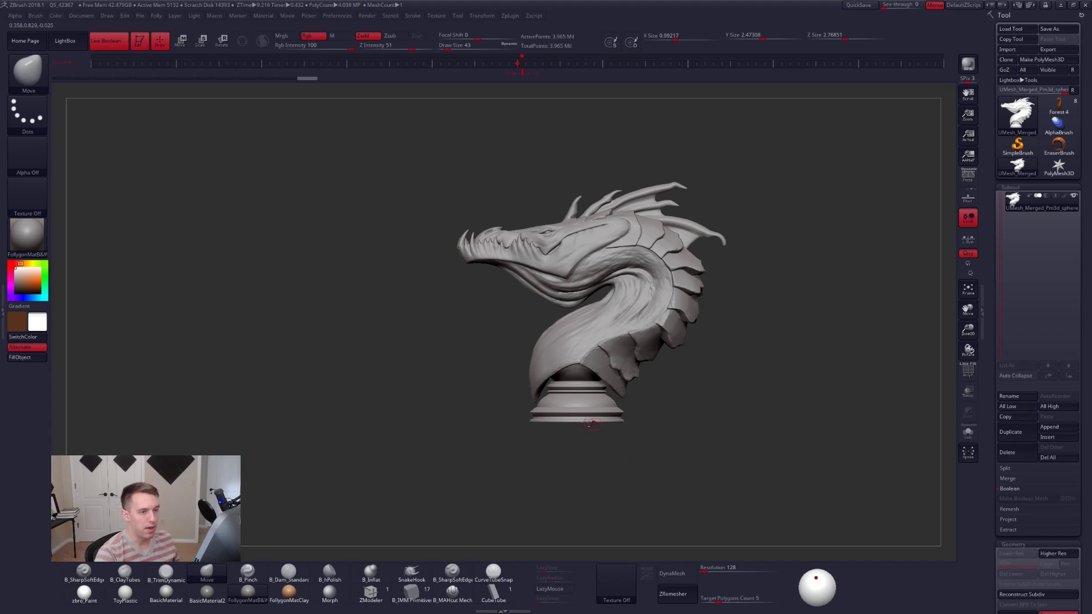
{"action": "right_click_drag", "start_coordinate": [591, 424], "coordinate": [572, 419], "text": "ctrl"}
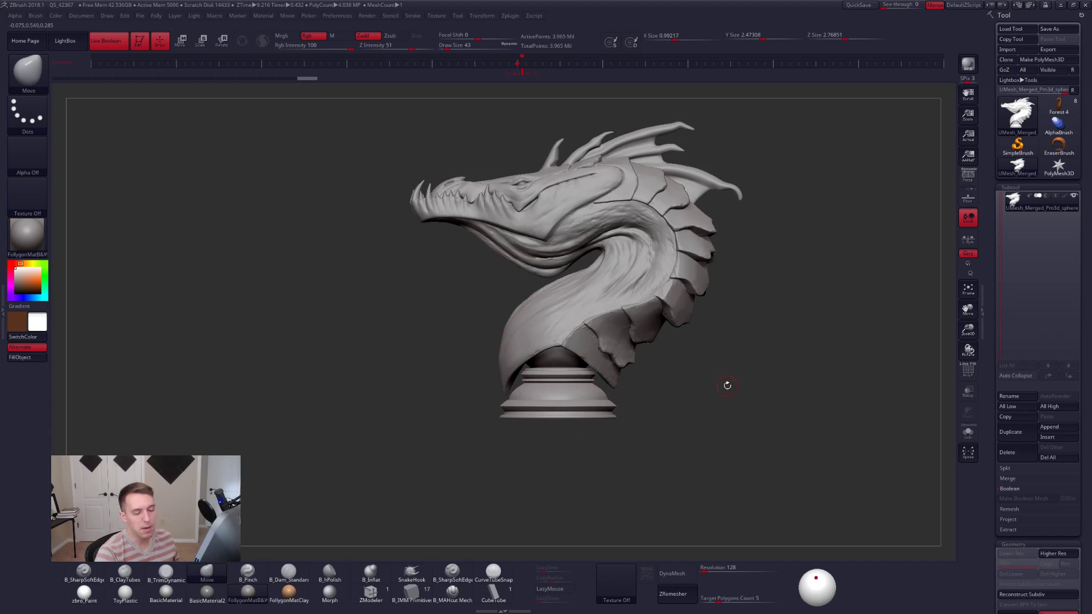
{"action": "left_click", "coordinate": [3, 239]}
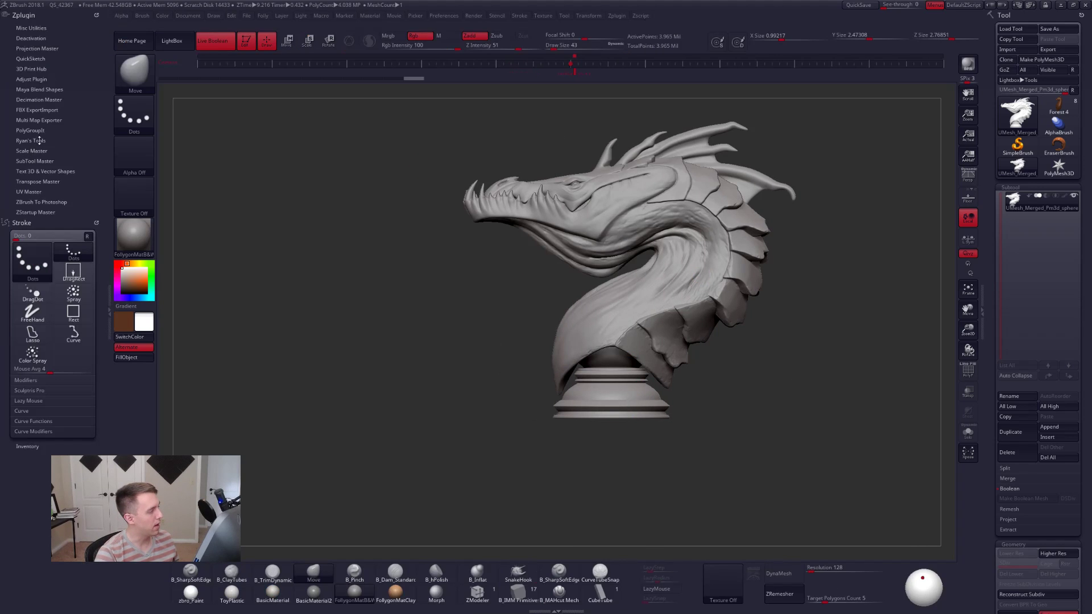
{"action": "left_click", "coordinate": [50, 100]}
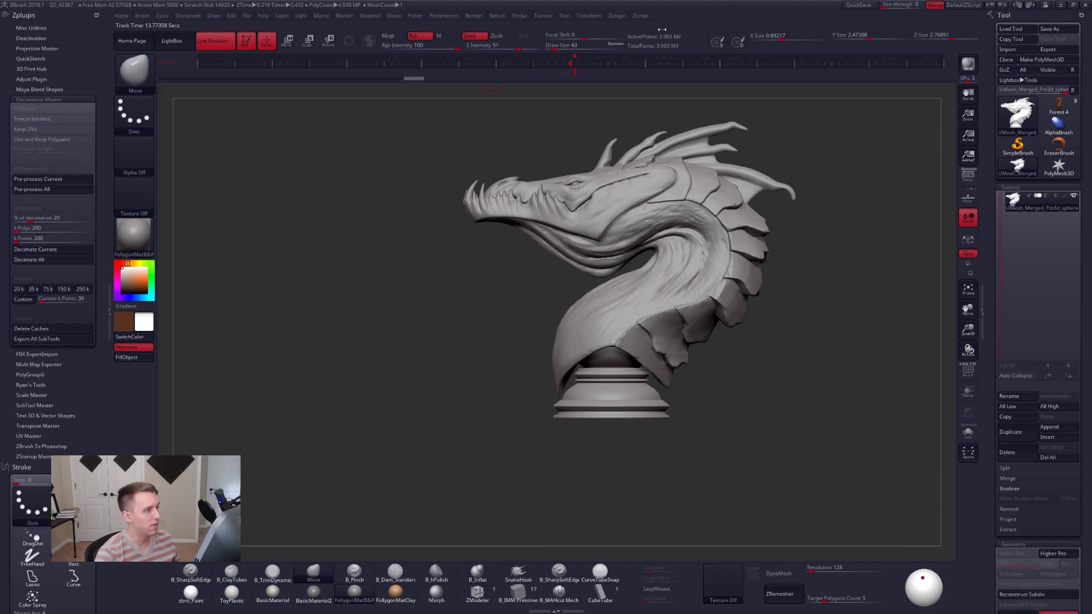
{"action": "left_click", "coordinate": [57, 98]}
{"action": "left_click", "coordinate": [100, 284]}
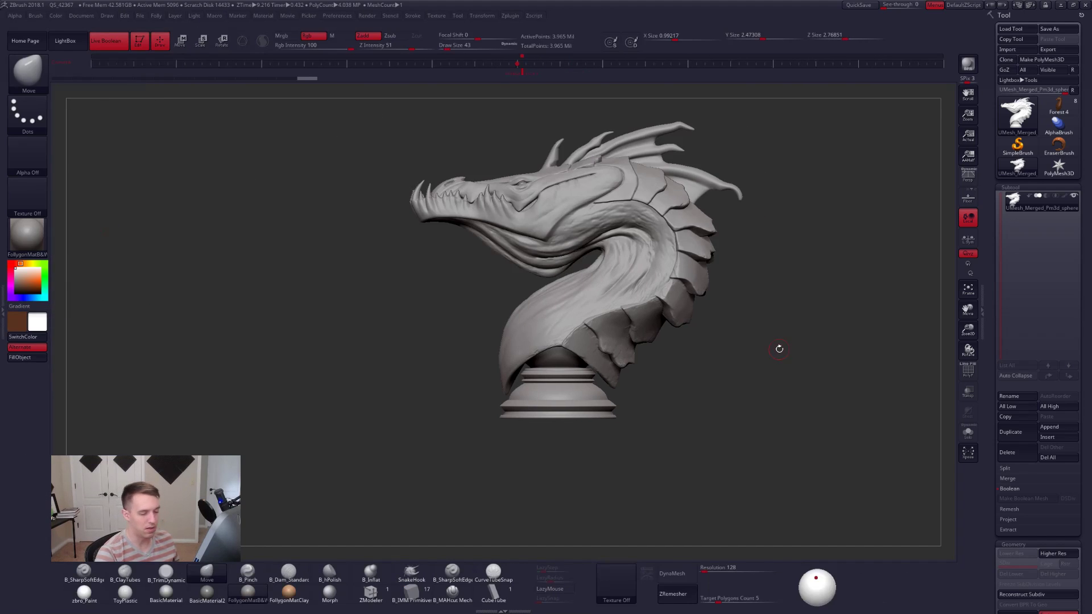
Delete the UMesh dragon subtool and switch to the Forest 4 stag tool, framing the model.
{"action": "left_click", "coordinate": [1009, 453]}
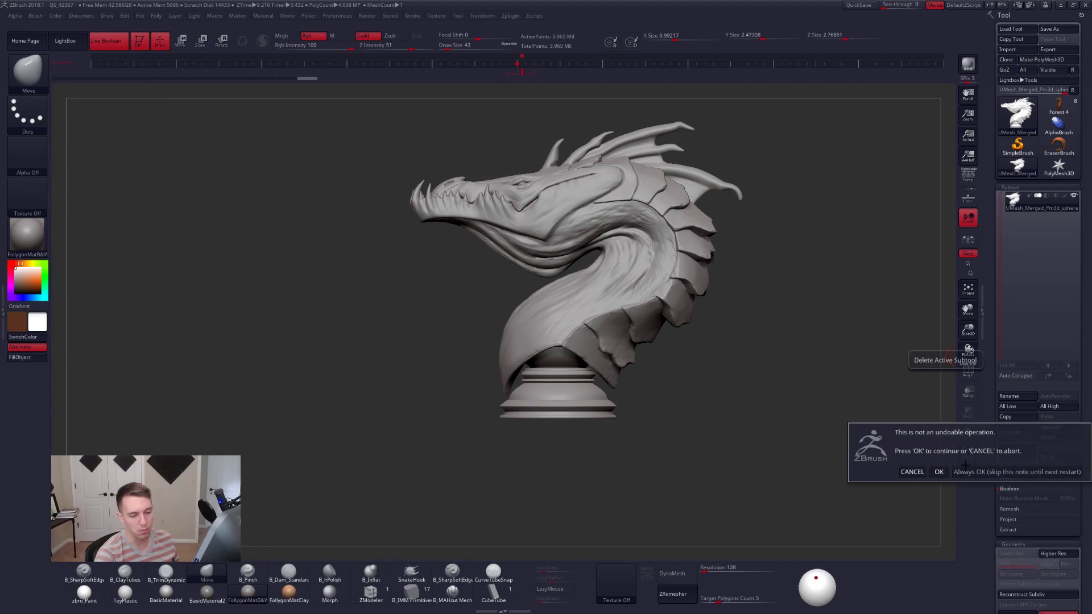
{"action": "left_click", "coordinate": [938, 472]}
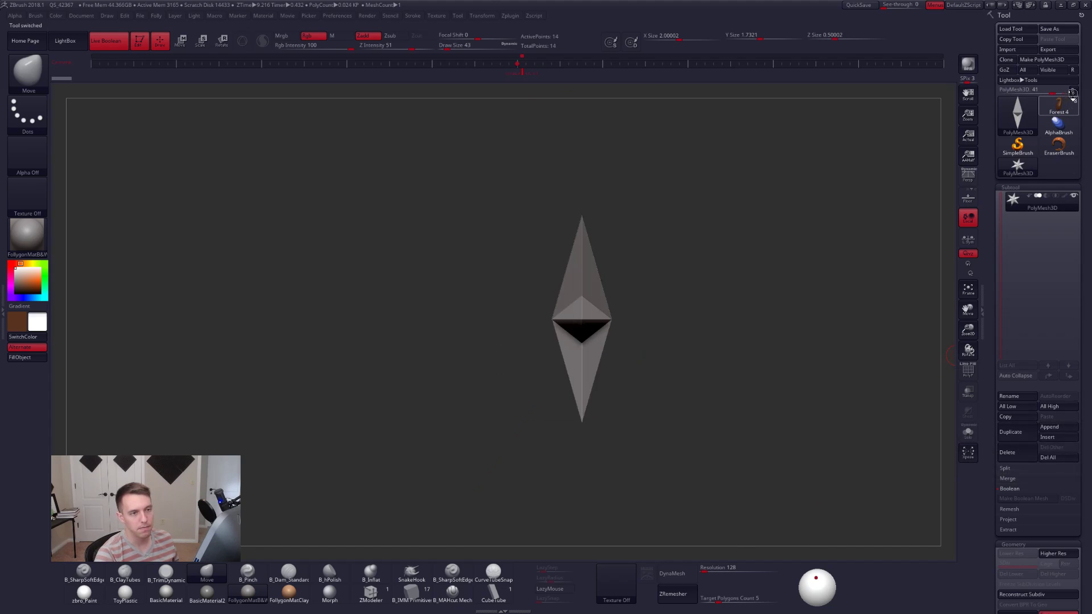
{"action": "left_click", "coordinate": [1073, 93]}
{"action": "key", "text": "f"}
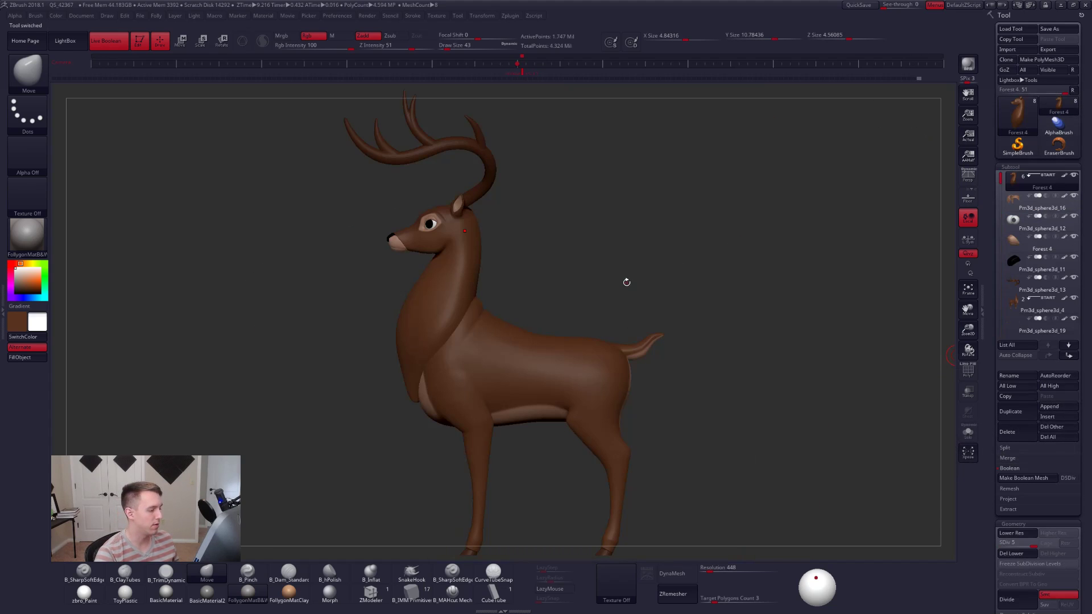
Set the Move brush's draw size to 595 and lower the stag's body to subdivision level 3, checking the chest and neck.
{"action": "left_click_drag", "start_coordinate": [627, 283], "coordinate": [701, 265], "text": "alt"}
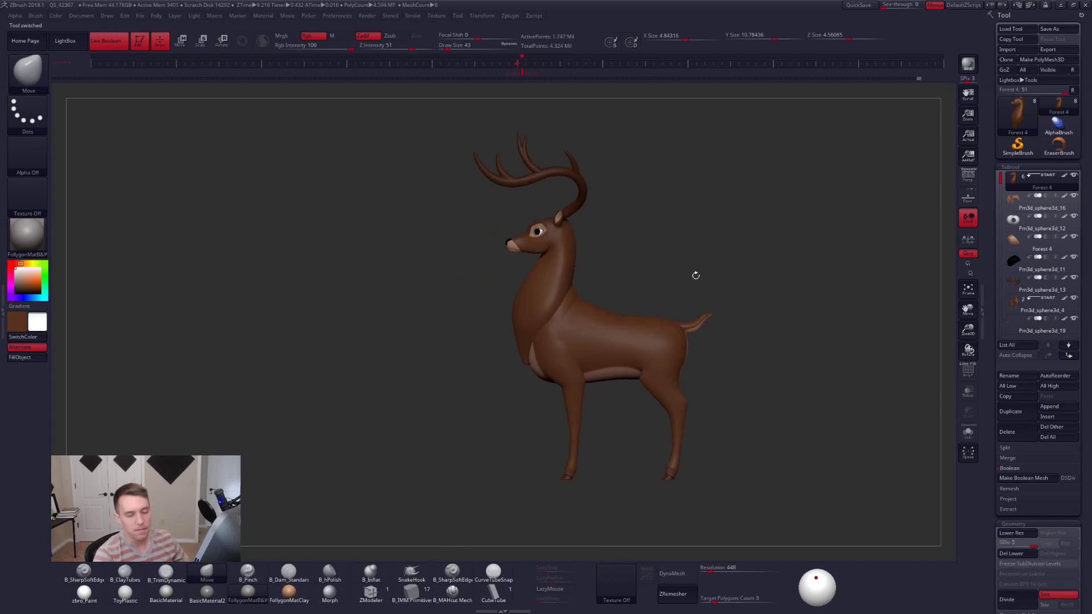
{"action": "right_click_drag", "start_coordinate": [576, 307], "coordinate": [591, 306]}
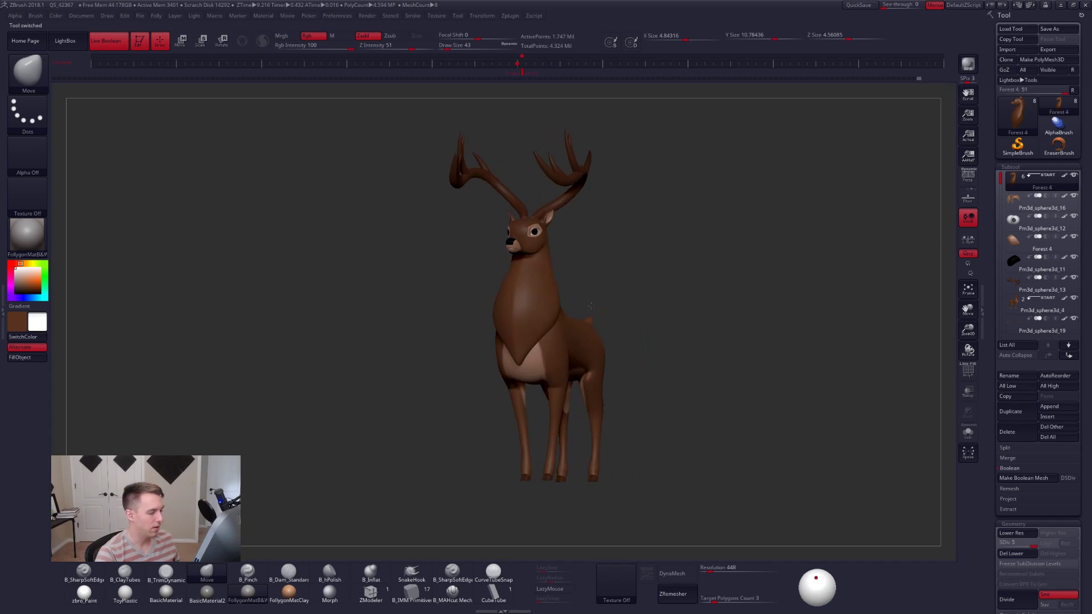
{"action": "mouse_move", "coordinate": [517, 325]}
{"action": "right_mouse_down", "text": "ctrl"}
{"action": "mouse_move", "coordinate": [533, 364]}
{"action": "mouse_move", "coordinate": [541, 305]}
{"action": "mouse_move", "coordinate": [587, 321]}
{"action": "right_mouse_up", "text": "ctrl"}
{"action": "key", "text": "shift+f"}
{"action": "key", "text": "shift+f"}
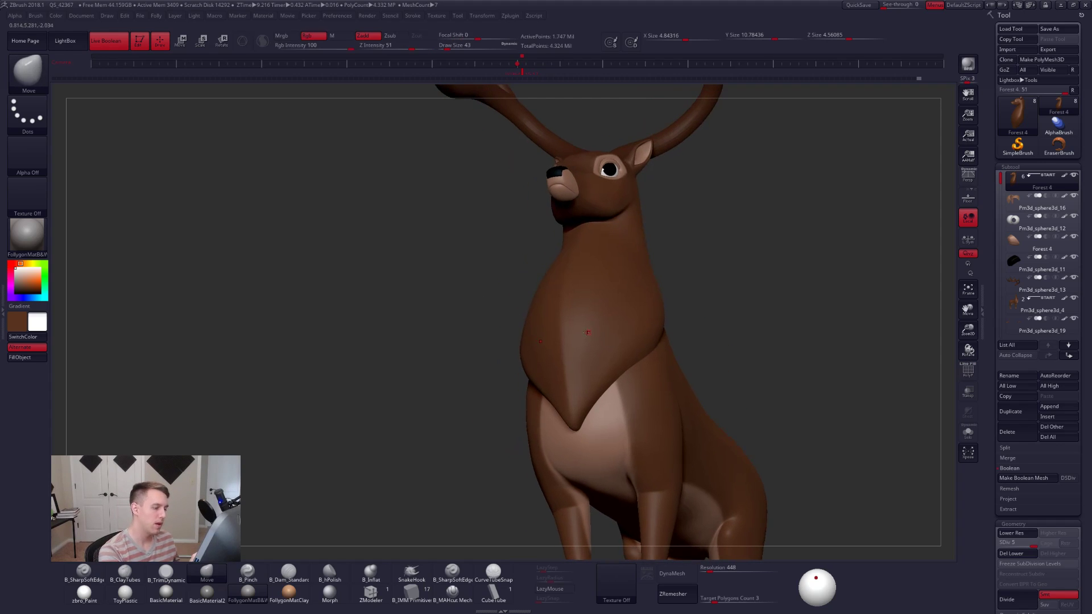
{"action": "key", "text": "space"}
{"action": "left_click_drag", "start_coordinate": [589, 345], "coordinate": [601, 345]}
{"action": "key", "text": "shift+d"}
{"action": "key", "text": "shift+d"}
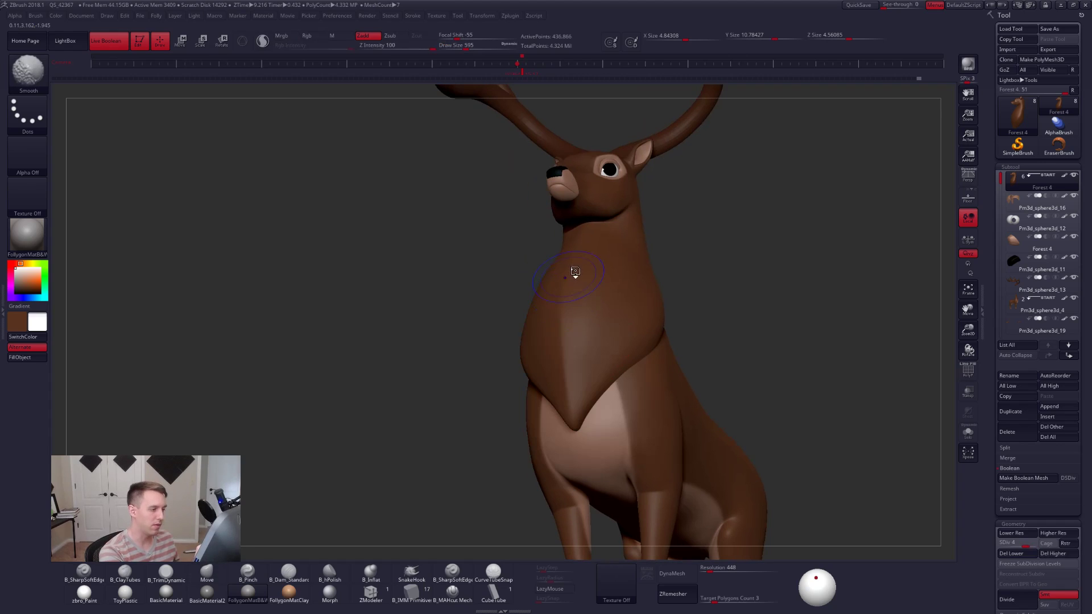
{"action": "right_click_drag", "start_coordinate": [575, 273], "coordinate": [571, 223]}
{"action": "right_click_drag", "start_coordinate": [563, 330], "coordinate": [569, 441]}
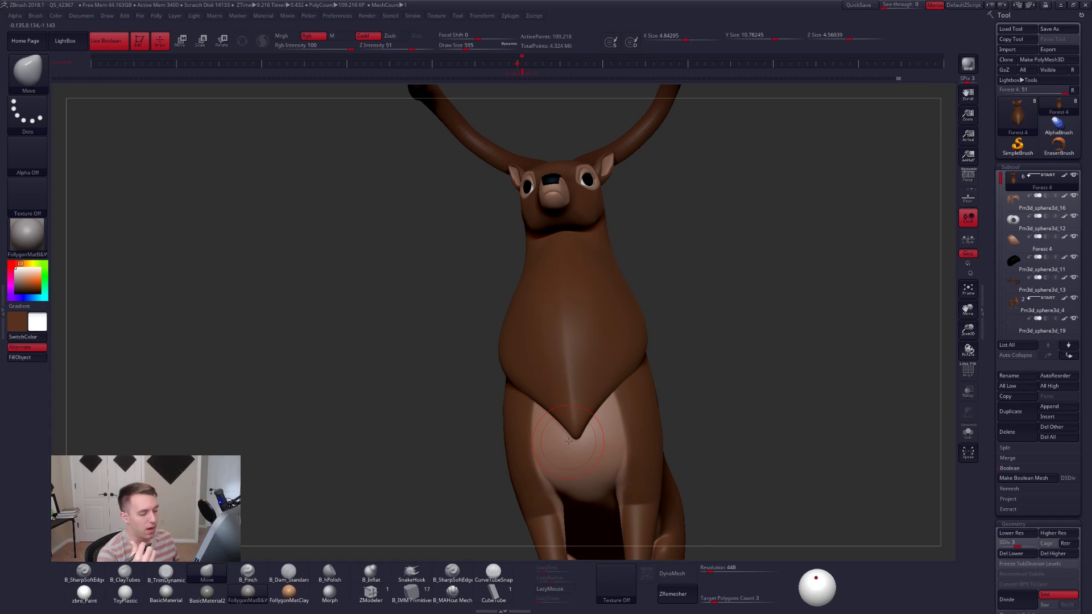
{"action": "right_click_drag", "start_coordinate": [569, 441], "coordinate": [699, 424]}
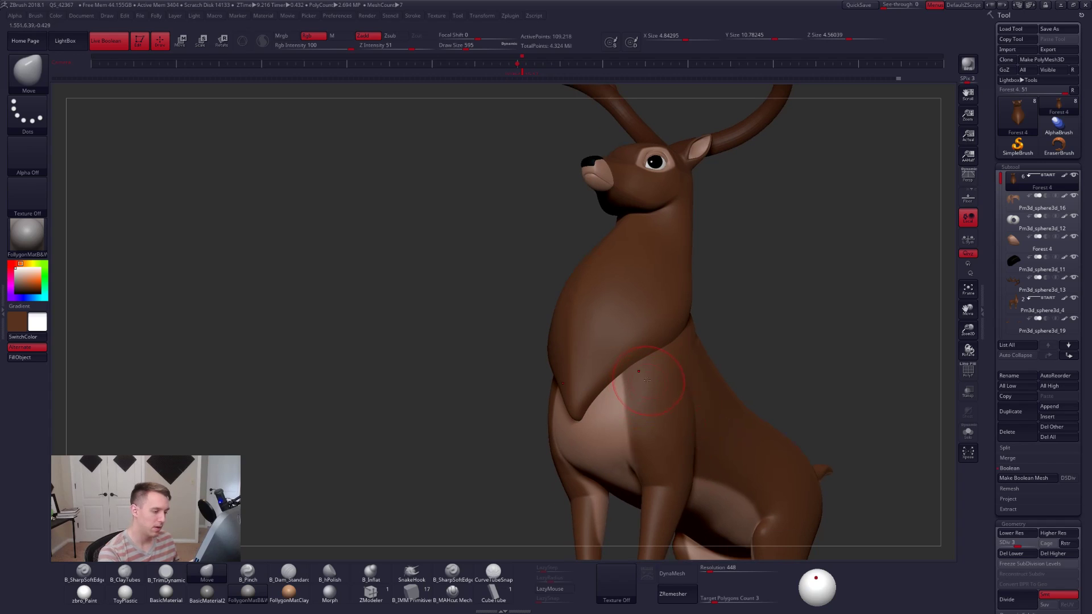
Isolate the stag's brown body subtool in Solo and set up the B_Standard brush over the chest and front legs.
{"action": "left_click", "coordinate": [658, 392], "text": "alt"}
{"action": "key", "text": "alt+s"}
{"action": "right_click_drag", "start_coordinate": [603, 469], "coordinate": [595, 357], "text": "alt"}
{"action": "key", "text": "space"}
{"action": "left_click_drag", "start_coordinate": [637, 303], "coordinate": [627, 302]}
{"action": "key", "text": "1"}
{"action": "mouse_move", "coordinate": [609, 319]}
{"action": "right_mouse_down"}
{"action": "mouse_move", "coordinate": [636, 310]}
{"action": "mouse_move", "coordinate": [635, 294]}
{"action": "mouse_move", "coordinate": [637, 317]}
{"action": "right_mouse_up"}
Sample the dark brown and paint beside the pale chest patch at draw size 150, using the zbro_Paint material and LazyMouse.
{"action": "key", "text": "c"}
{"action": "key", "text": "space"}
{"action": "left_click_drag", "start_coordinate": [633, 314], "coordinate": [628, 314]}
{"action": "right_click_drag", "start_coordinate": [630, 318], "coordinate": [620, 325]}
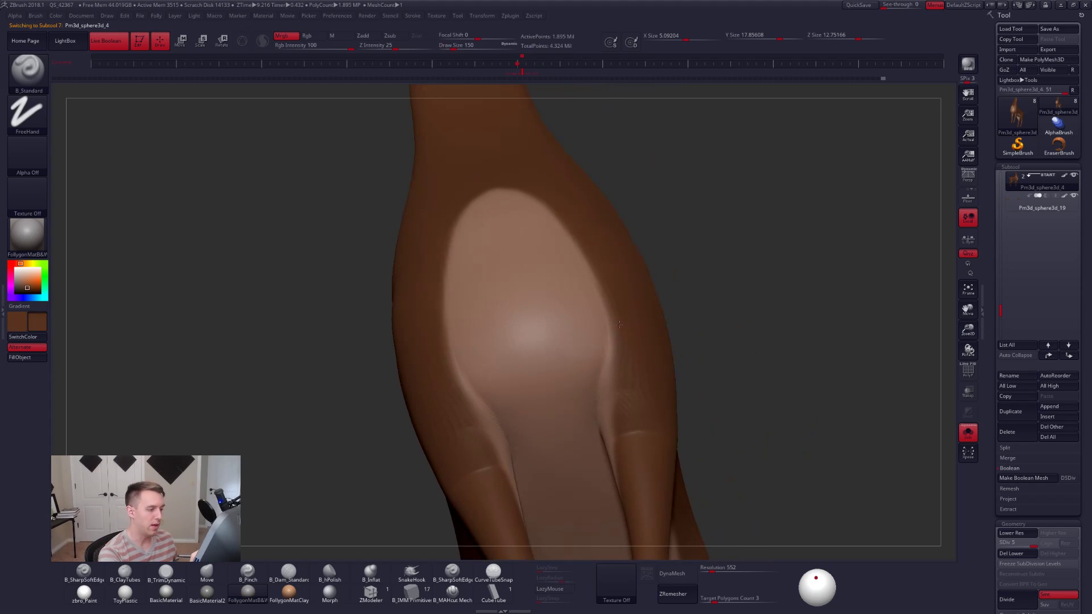
{"action": "left_click_drag", "start_coordinate": [618, 297], "coordinate": [623, 328]}
{"action": "key", "text": "ctrl+z"}
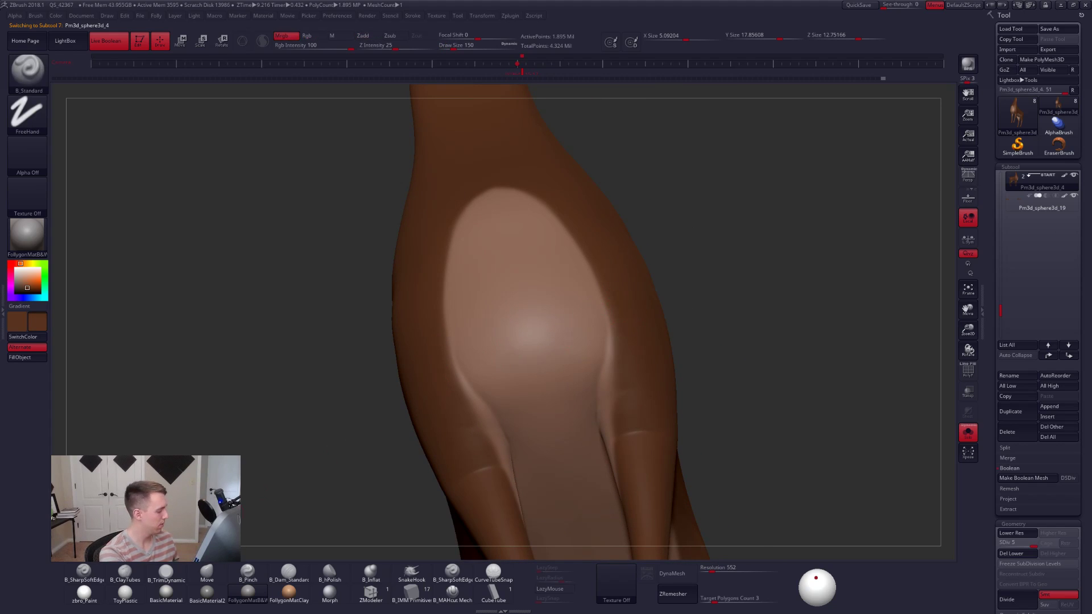
{"action": "left_click", "coordinate": [90, 594]}
{"action": "left_click", "coordinate": [552, 588]}
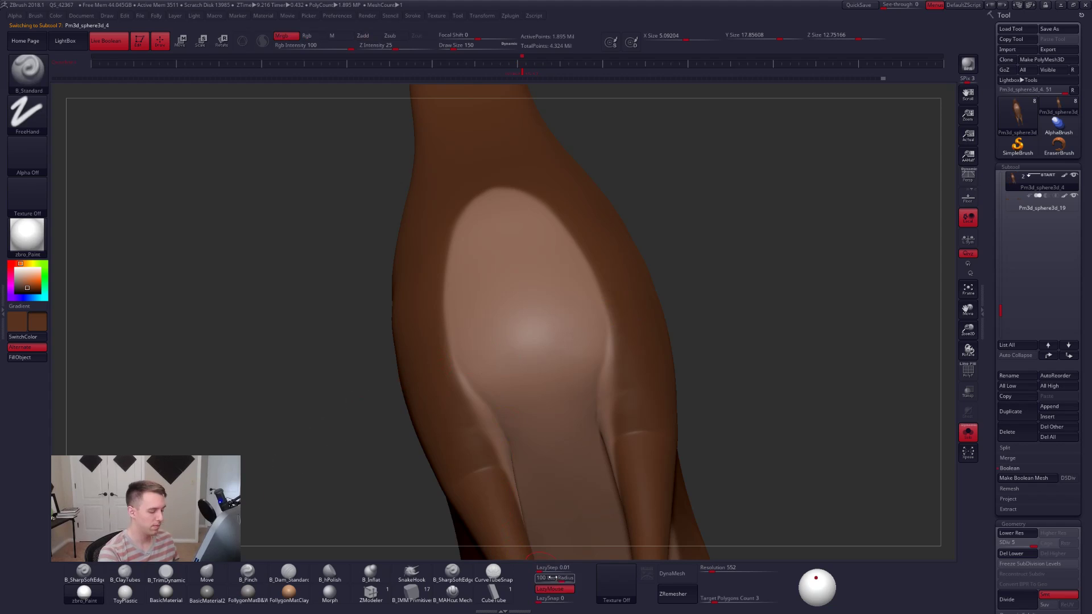
{"action": "left_click_drag", "start_coordinate": [628, 374], "coordinate": [628, 409]}
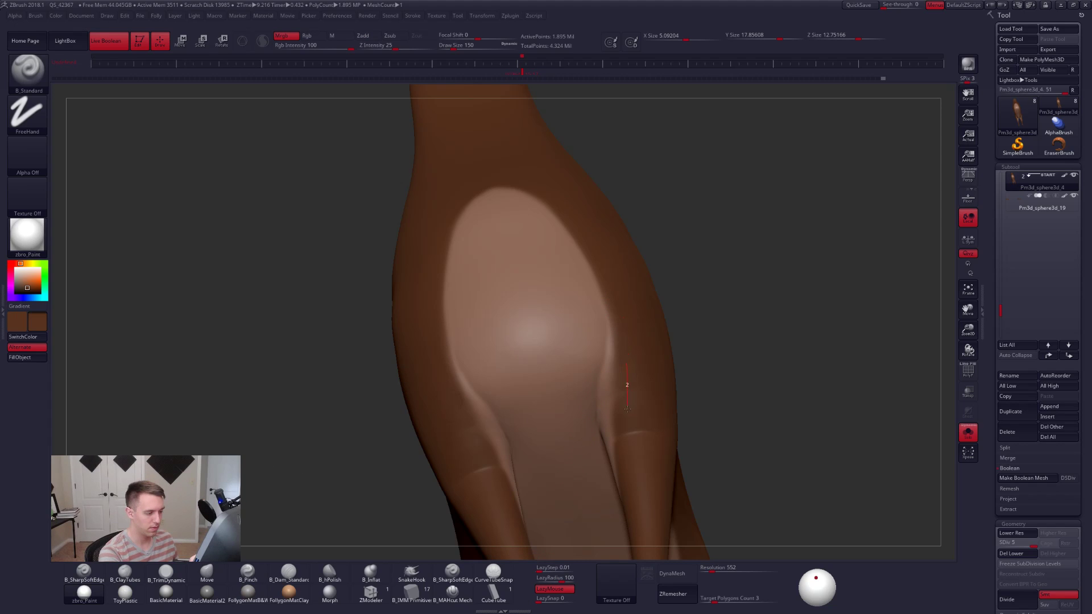
Smooth and flatten the creases across the upper front legs with B_TrimDynamic at subdivision level 4.
{"action": "key", "text": "shift+d"}
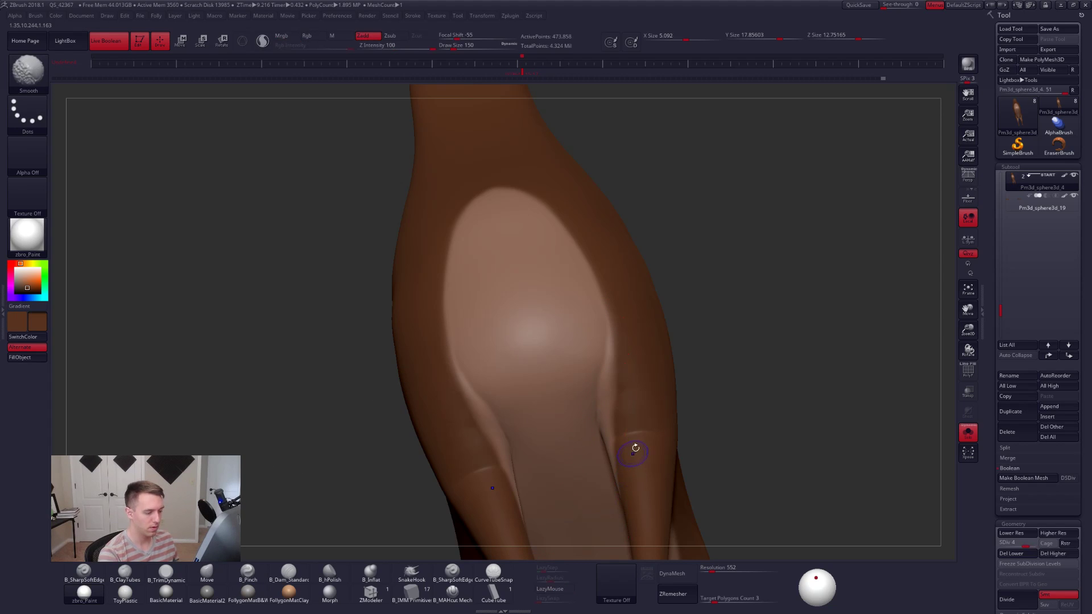
{"action": "key", "text": "space"}
{"action": "left_click_drag", "start_coordinate": [636, 449], "coordinate": [652, 449]}
{"action": "key", "text": "shift+d"}
{"action": "key", "text": "d"}
{"action": "key", "text": "3"}
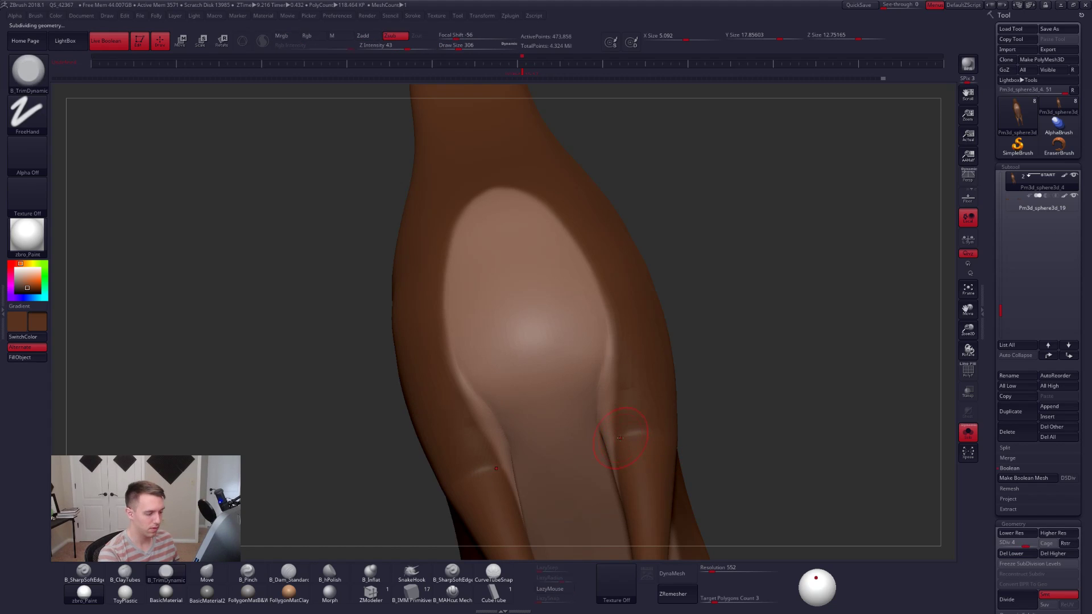
{"action": "right_click_drag", "start_coordinate": [662, 442], "coordinate": [558, 450]}
{"action": "left_click_drag", "start_coordinate": [655, 444], "coordinate": [653, 455], "text": "shift"}
{"action": "mouse_move", "coordinate": [653, 455]}
{"action": "right_mouse_down"}
{"action": "mouse_move", "coordinate": [603, 467]}
{"action": "mouse_move", "coordinate": [633, 459]}
{"action": "mouse_move", "coordinate": [670, 405]}
{"action": "right_mouse_up"}
{"action": "key", "text": "space"}
{"action": "left_click_drag", "start_coordinate": [669, 403], "coordinate": [671, 402]}
{"action": "right_click_drag", "start_coordinate": [669, 401], "coordinate": [651, 378]}
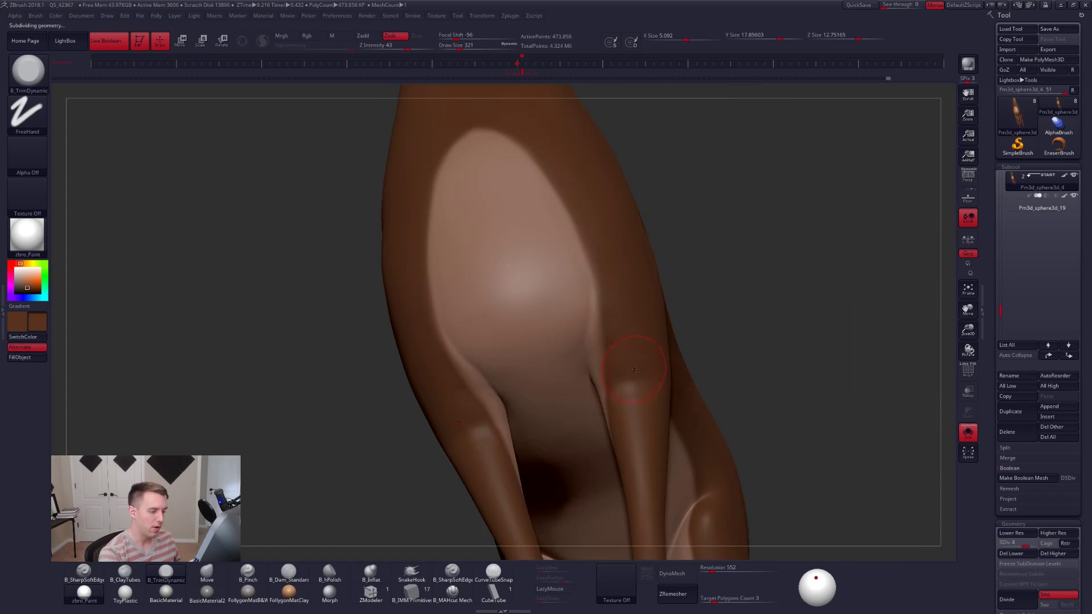
Merge the body's polygroups into a single group, checking them with PolyFrame before hiding the wireframe.
{"action": "key", "text": "shift"}
{"action": "key", "text": "shift+f"}
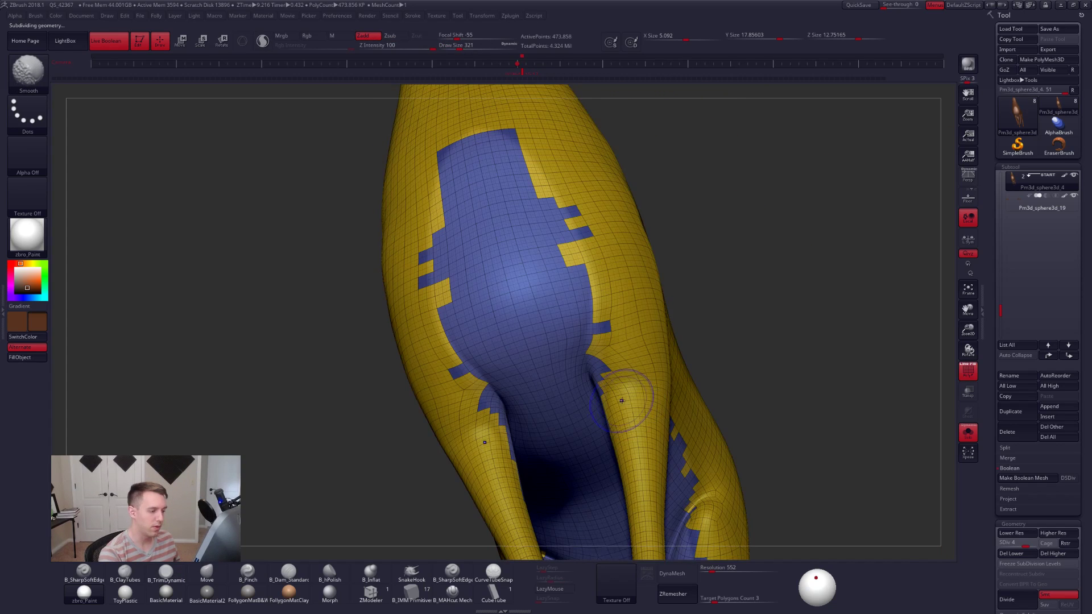
{"action": "key", "text": "shift+f"}
{"action": "key", "text": "space"}
{"action": "key", "text": "ctrl+w"}
{"action": "key", "text": "shift+f"}
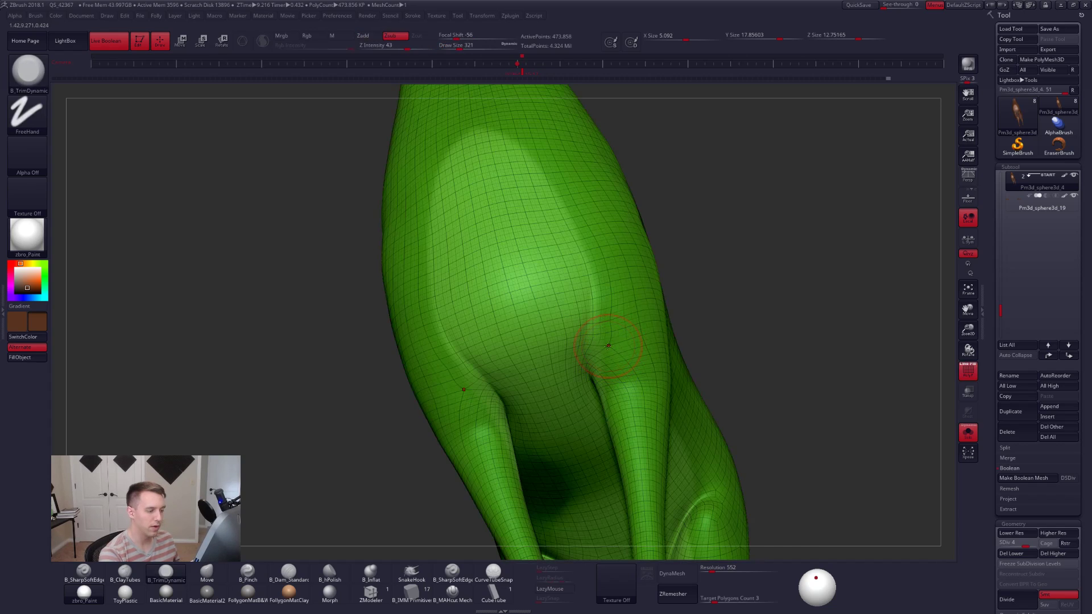
{"action": "key", "text": "shift+f"}
Refine the upper front legs with B_TrimDynamic, then B_ClayTubes and smoothing at subdivision level 3.
{"action": "right_click_drag", "start_coordinate": [628, 359], "coordinate": [618, 393]}
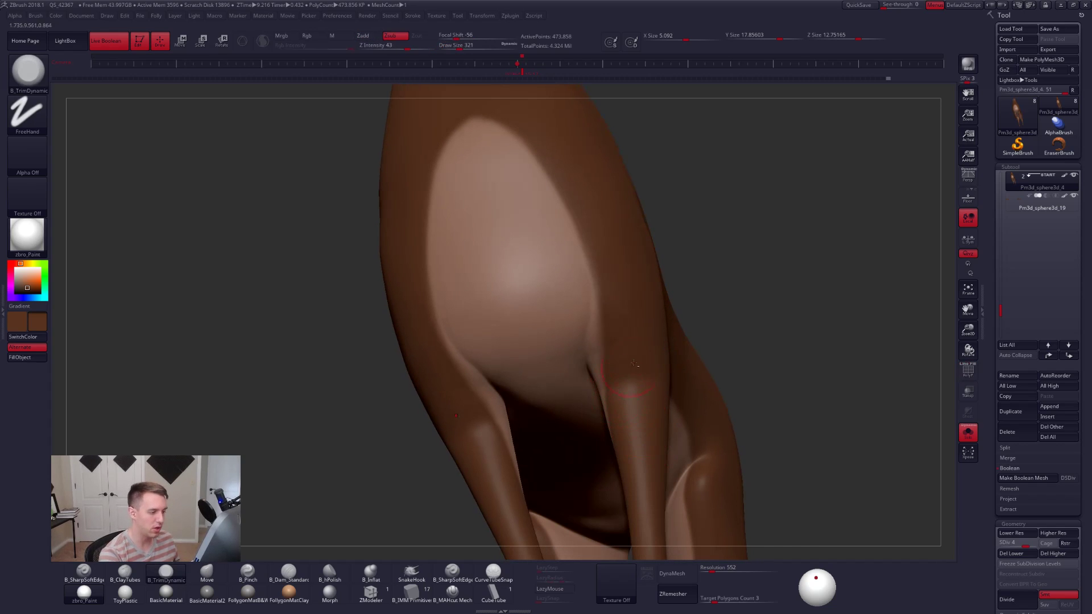
{"action": "left_click_drag", "start_coordinate": [616, 447], "coordinate": [609, 440]}
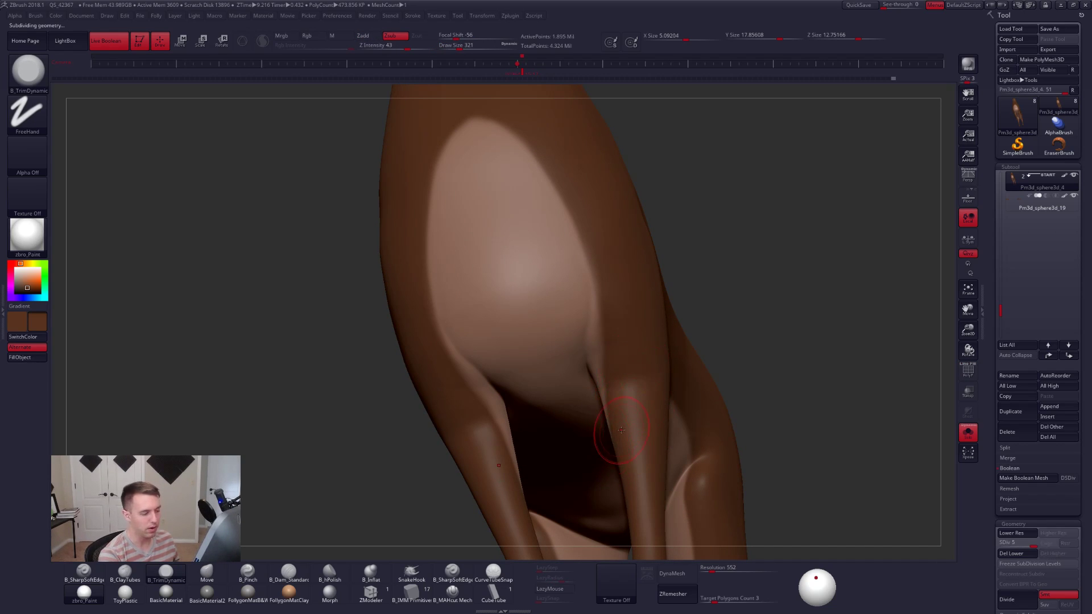
{"action": "right_click_drag", "start_coordinate": [606, 449], "coordinate": [674, 443]}
{"action": "key", "text": "shift"}
{"action": "key", "text": "shift+d"}
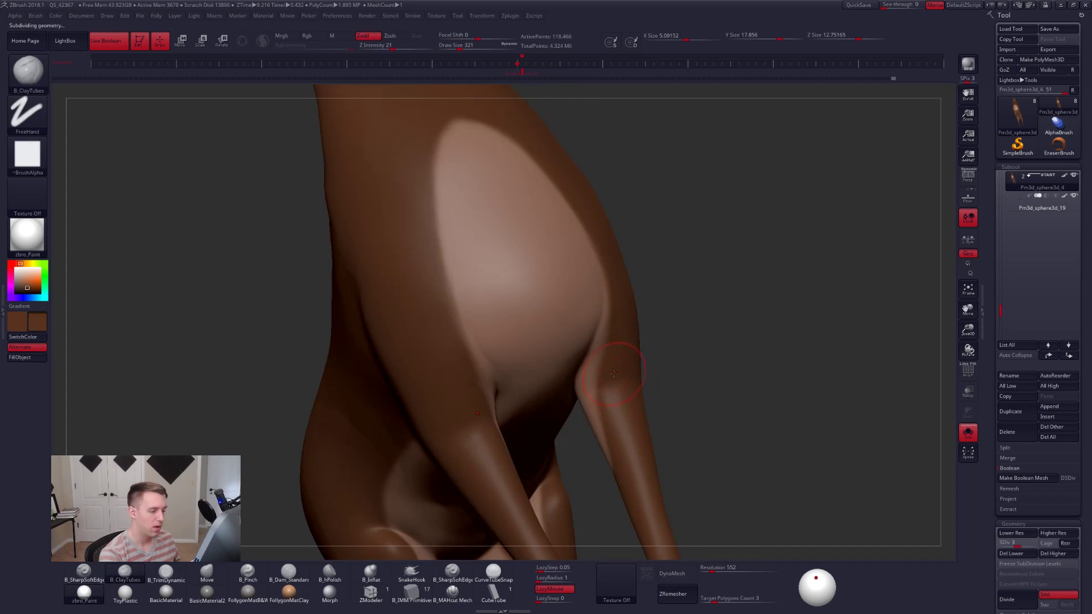
{"action": "key", "text": "shift"}
{"action": "right_click_drag", "start_coordinate": [636, 373], "coordinate": [570, 456]}
{"action": "key", "text": "shift"}
{"action": "key", "text": "s"}
{"action": "left_click_drag", "start_coordinate": [659, 433], "coordinate": [670, 431]}
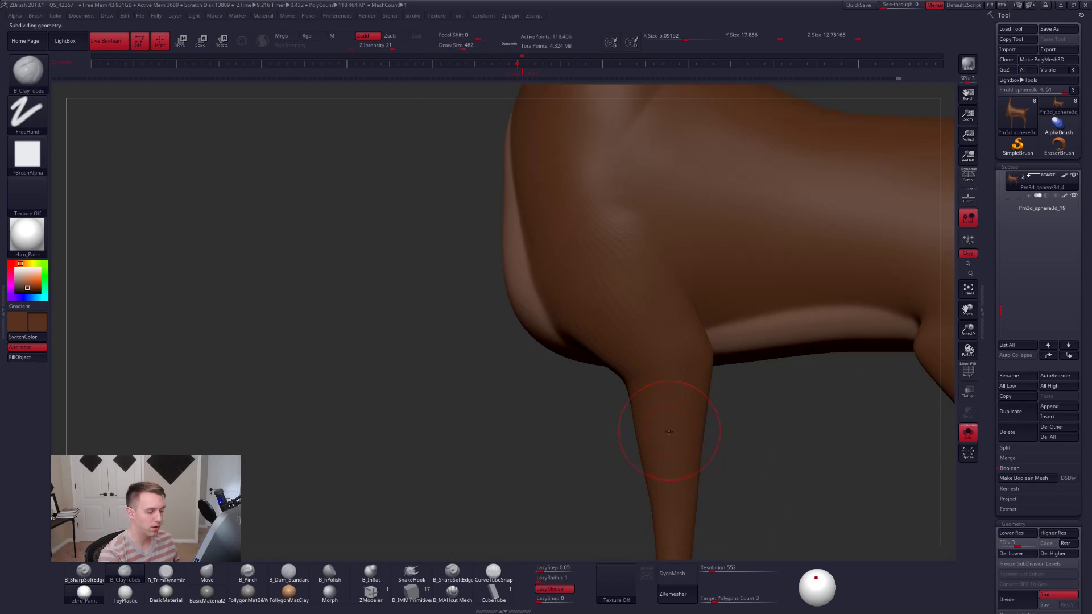
Reshape the front leg's side profile with the Move brush, working from subdivision level 1 up to level 2.
{"action": "mouse_move", "coordinate": [671, 428]}
{"action": "right_mouse_down", "text": "alt"}
{"action": "mouse_move", "coordinate": [662, 367]}
{"action": "mouse_move", "coordinate": [634, 435]}
{"action": "mouse_move", "coordinate": [648, 397]}
{"action": "right_mouse_up", "text": "alt"}
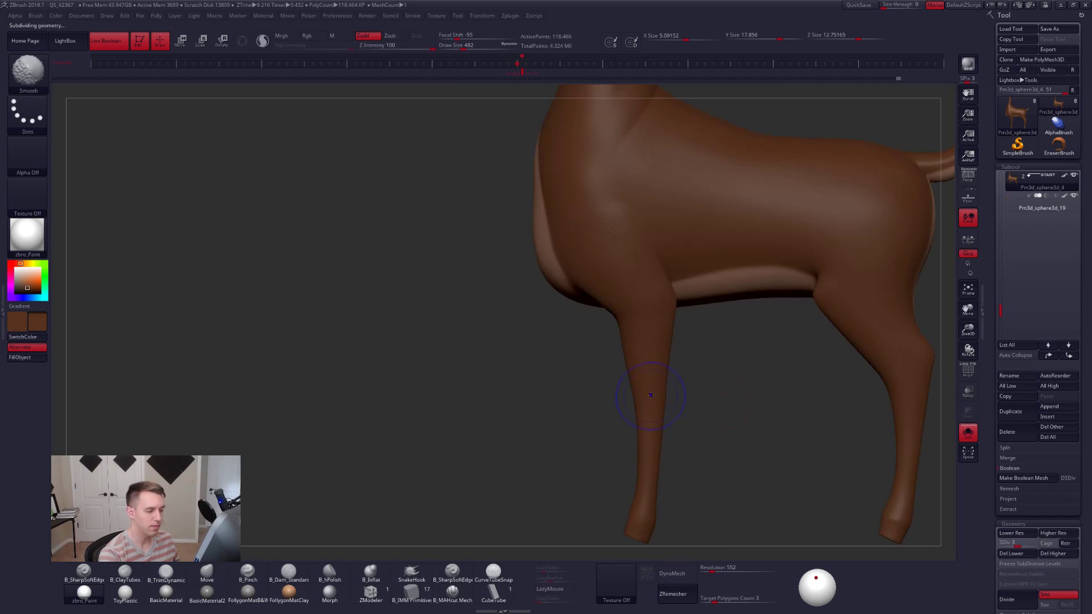
{"action": "key", "text": "shift+d"}
{"action": "key", "text": "shift+d"}
{"action": "key", "text": "s"}
{"action": "left_click_drag", "start_coordinate": [656, 383], "coordinate": [670, 375]}
{"action": "key", "text": "b"}
{"action": "key", "text": "m"}
{"action": "key", "text": "v"}
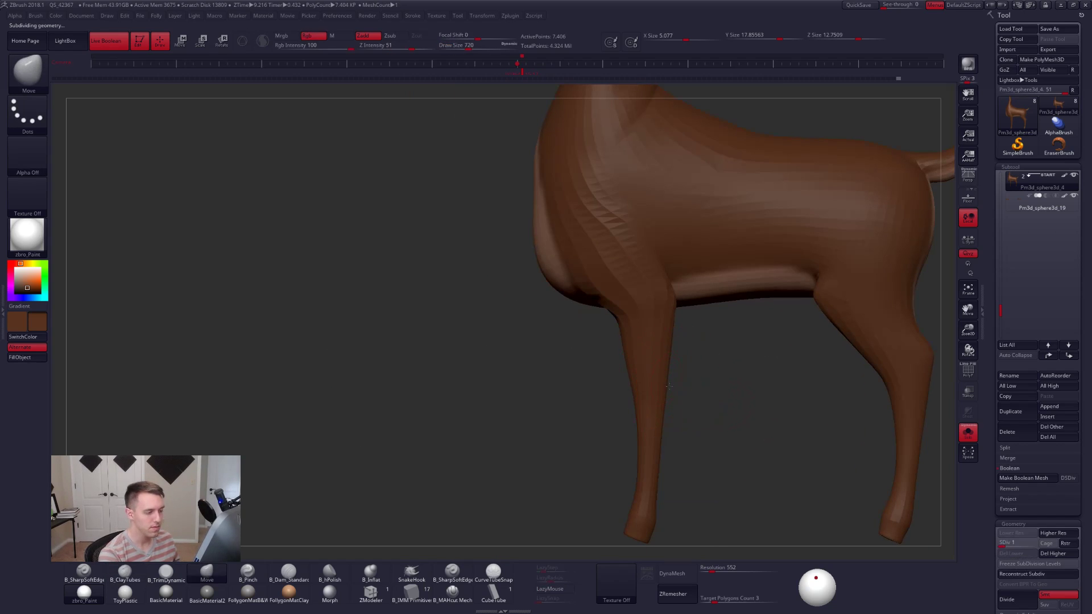
{"action": "right_click_drag", "start_coordinate": [669, 387], "coordinate": [660, 371], "text": "ctrl"}
{"action": "key", "text": "s"}
{"action": "left_click_drag", "start_coordinate": [654, 367], "coordinate": [647, 366]}
{"action": "key", "text": "shift"}
{"action": "key", "text": "d"}
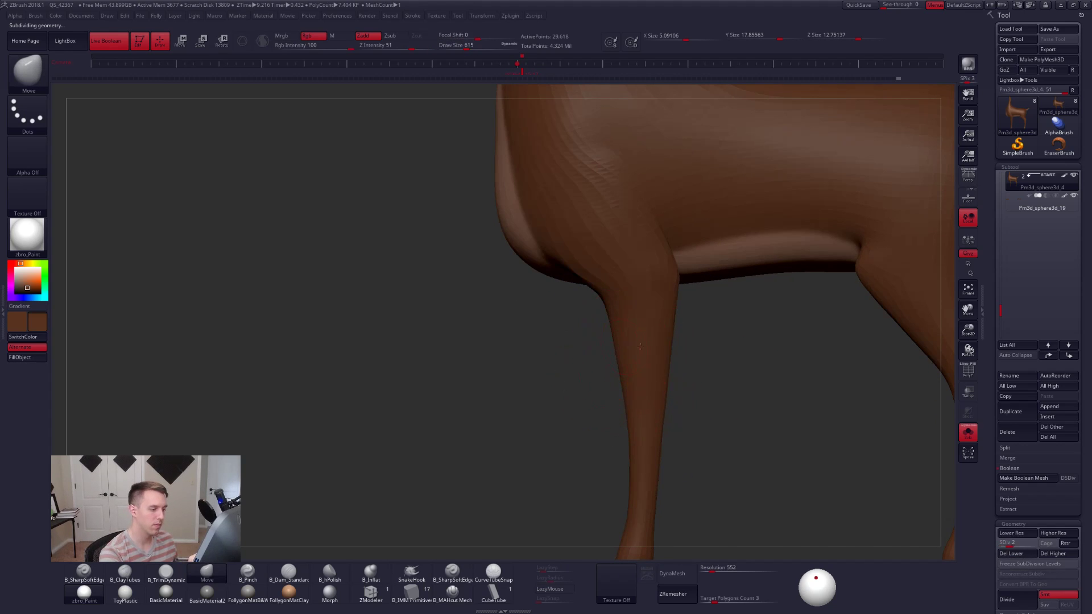
Smooth the shoulder and front leg with B_ClayTubes active, raising the body to subdivision level 3.
{"action": "mouse_move", "coordinate": [639, 347]}
{"action": "right_mouse_down"}
{"action": "mouse_move", "coordinate": [691, 348]}
{"action": "mouse_move", "coordinate": [608, 318]}
{"action": "mouse_move", "coordinate": [596, 284]}
{"action": "mouse_move", "coordinate": [580, 377]}
{"action": "right_mouse_up"}
{"action": "key", "text": "b"}
{"action": "key", "text": "c"}
{"action": "key", "text": "t"}
{"action": "key", "text": "d"}
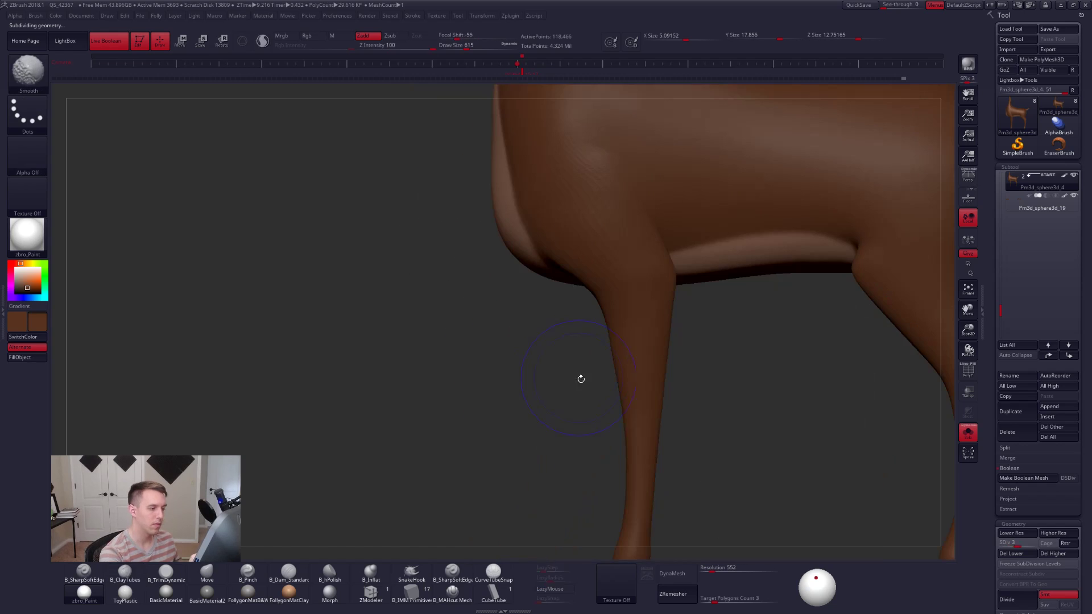
Adjust the front contour of the upper front leg with the Move brush, starting at subdivision level 2.
{"action": "key", "text": "b"}
{"action": "key", "text": "m"}
{"action": "key", "text": "v"}
{"action": "key", "text": "shift+d"}
{"action": "key", "text": "space"}
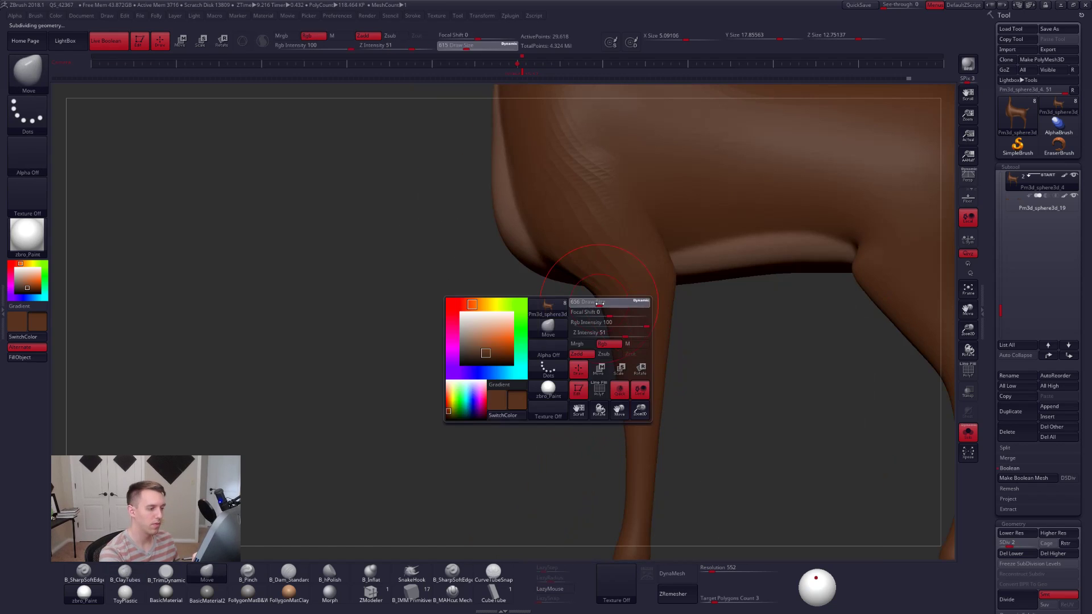
{"action": "key", "text": "space"}
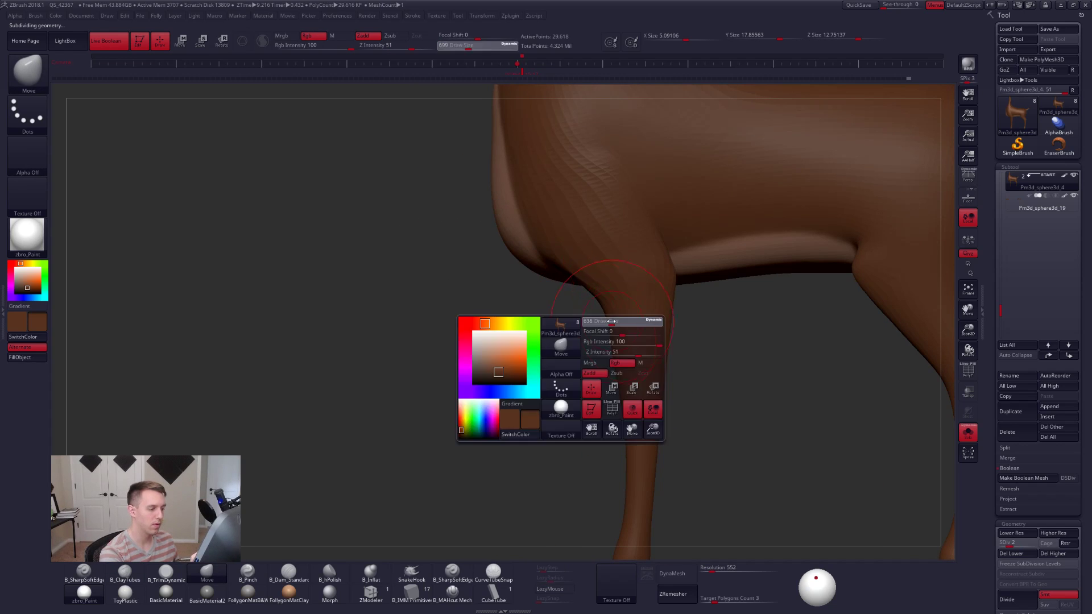
{"action": "key", "text": "shift"}
{"action": "left_click_drag", "start_coordinate": [616, 320], "coordinate": [622, 381]}
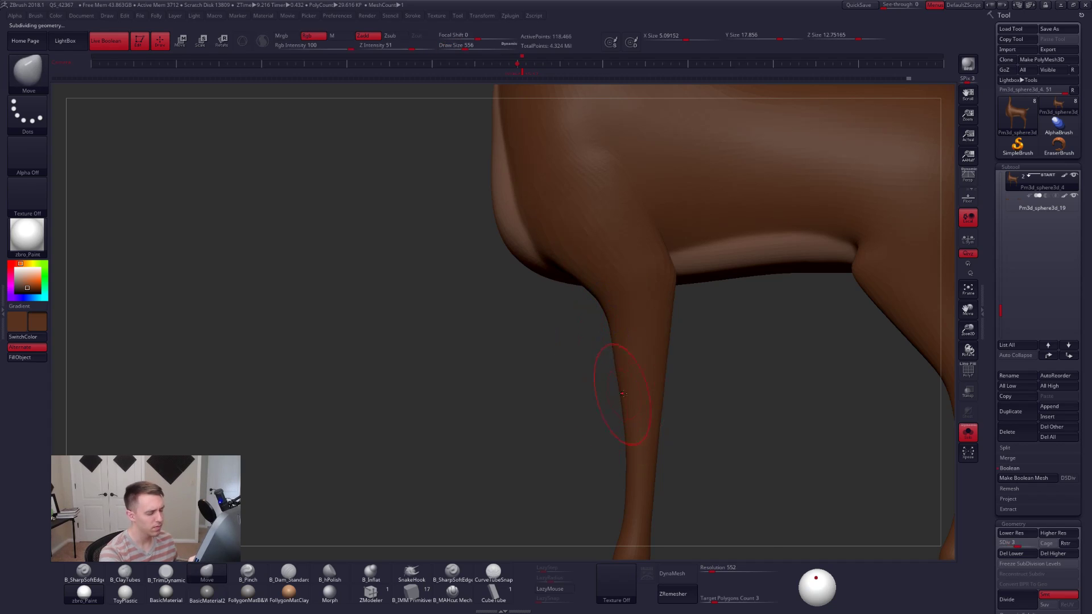
Trim and smooth the front legs' upper planes with B_TrimDynamic at subdivision level 4 and check the stance from the front.
{"action": "mouse_move", "coordinate": [620, 393]}
{"action": "right_mouse_down"}
{"action": "mouse_move", "coordinate": [630, 393]}
{"action": "mouse_move", "coordinate": [634, 341]}
{"action": "mouse_move", "coordinate": [620, 287]}
{"action": "right_mouse_up"}
{"action": "key", "text": "space"}
{"action": "left_click_drag", "start_coordinate": [618, 283], "coordinate": [612, 295]}
{"action": "key", "text": "3"}
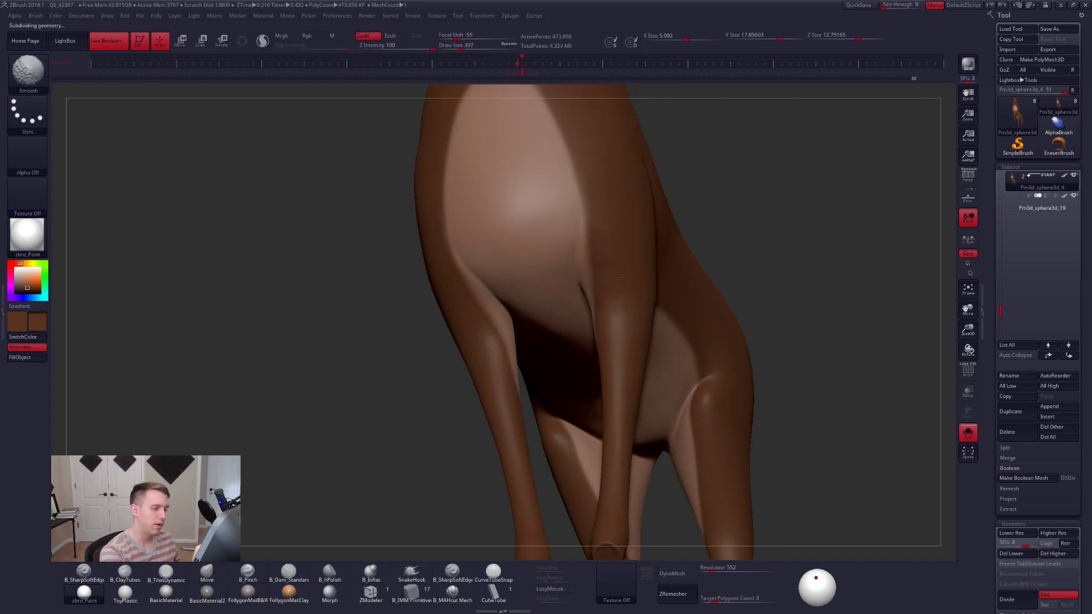
{"action": "right_click_drag", "start_coordinate": [622, 324], "coordinate": [724, 422]}
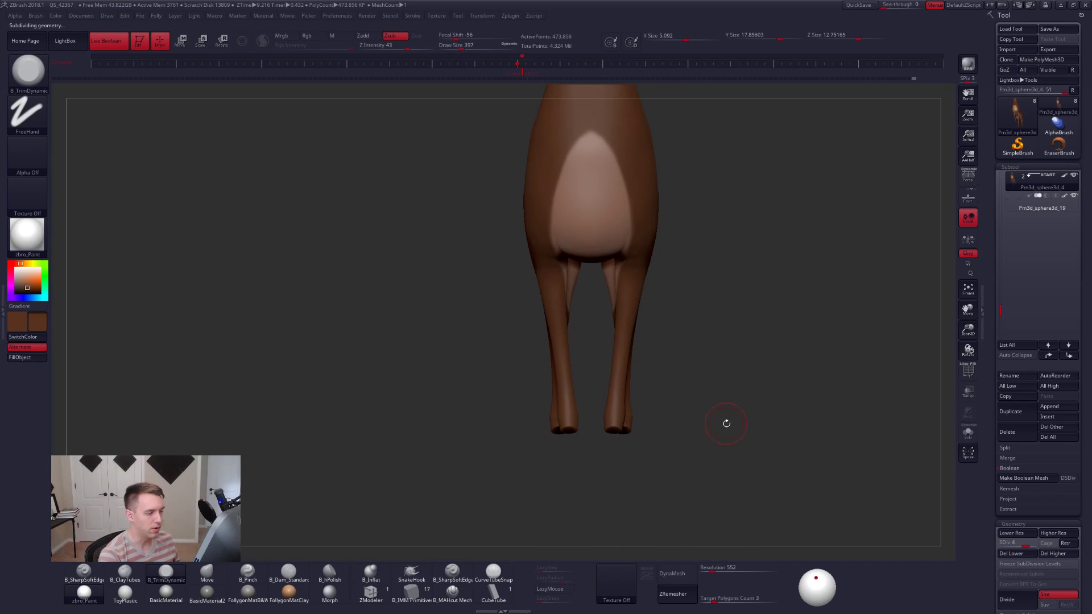
From the side view, isolate the front legs and chest with a SelectLasso selection.
{"action": "left_click_drag", "start_coordinate": [799, 388], "coordinate": [733, 428]}
{"action": "left_click_drag", "start_coordinate": [826, 382], "coordinate": [733, 408], "text": "shift"}
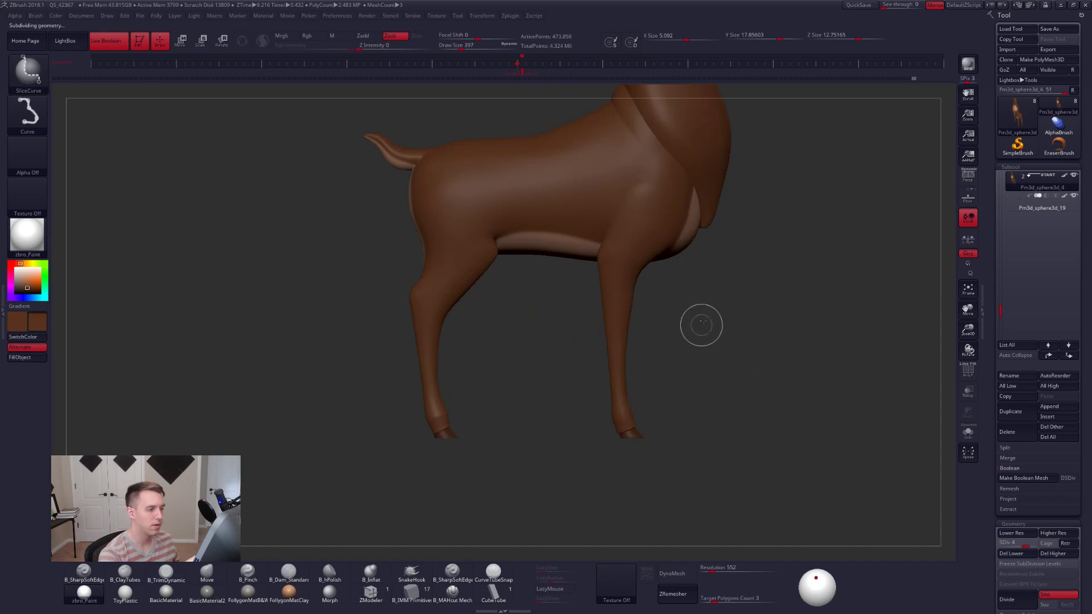
{"action": "mouse_move", "coordinate": [702, 324]}
{"action": "left_mouse_down", "text": "ctrl+shift"}
{"action": "mouse_move", "coordinate": [651, 168]}
{"action": "mouse_move", "coordinate": [601, 198]}
{"action": "left_mouse_up", "text": "ctrl+shift"}
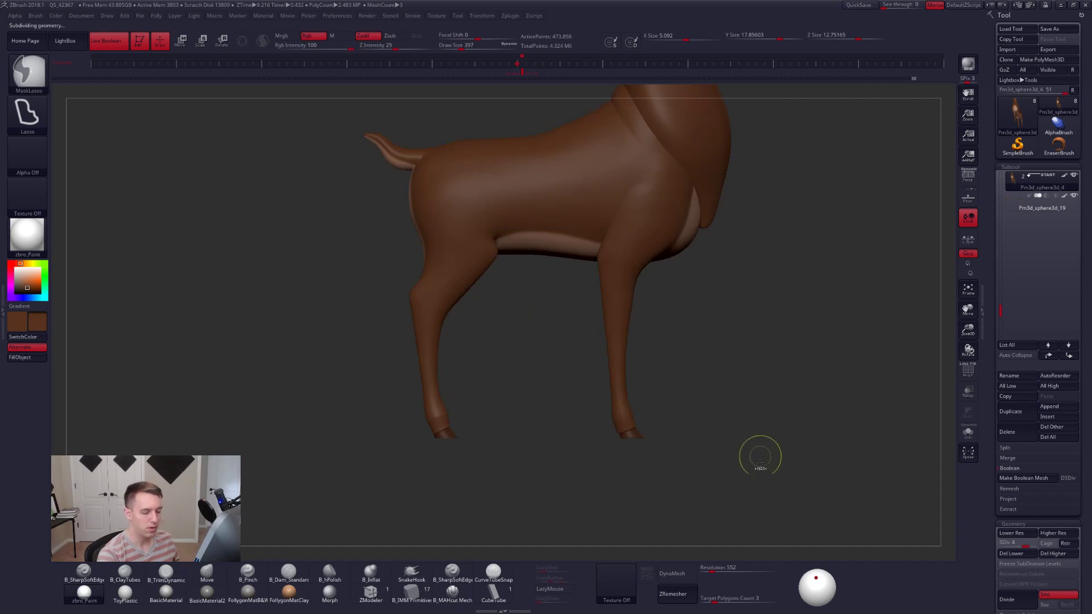
{"action": "key", "text": "ctrl+shift+f"}
{"action": "left_click", "coordinate": [773, 566]}
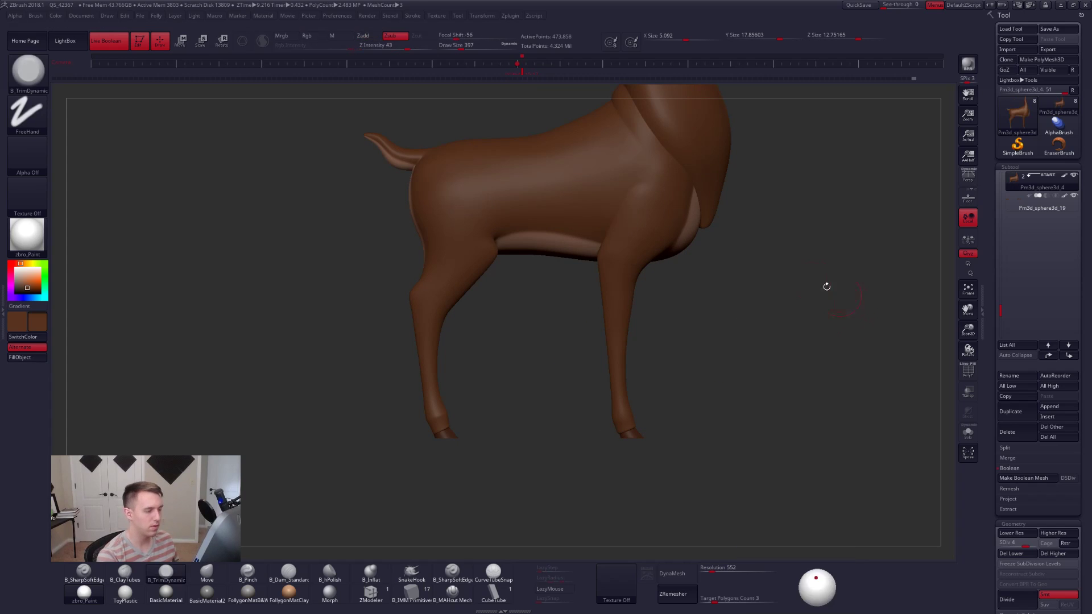
{"action": "mouse_move", "coordinate": [717, 244]}
{"action": "left_mouse_down", "text": "ctrl+shift"}
{"action": "mouse_move", "coordinate": [712, 199]}
{"action": "mouse_move", "coordinate": [580, 428]}
{"action": "mouse_move", "coordinate": [577, 418]}
{"action": "left_mouse_up", "text": "ctrl+shift"}
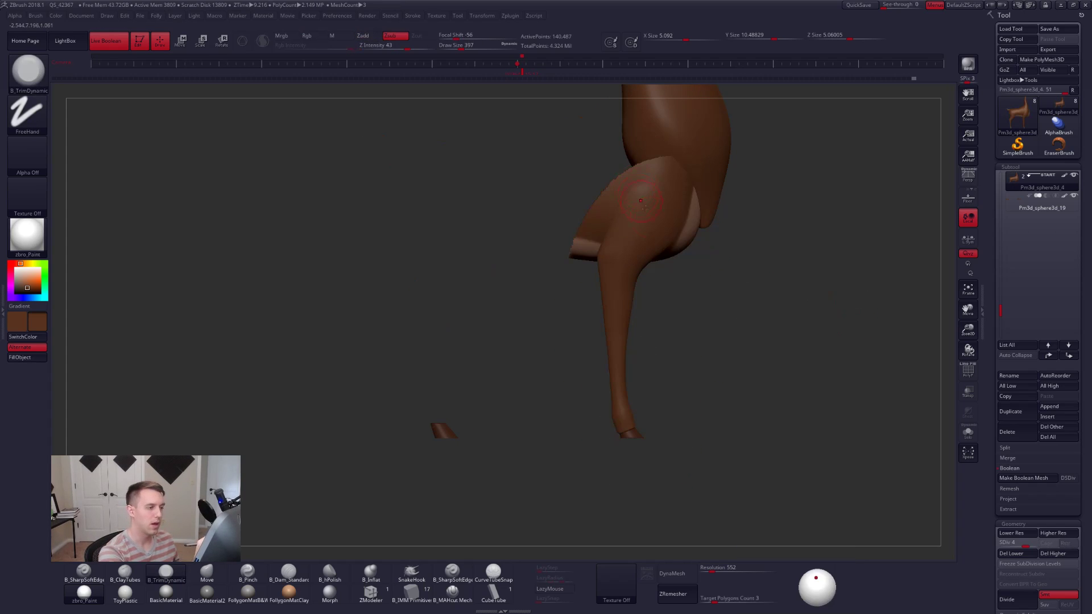
Shape the isolated front legs from the front with the Move brush at subdivision level 1, then unhide the whole body.
{"action": "mouse_move", "coordinate": [651, 356]}
{"action": "left_mouse_down"}
{"action": "mouse_move", "coordinate": [675, 312]}
{"action": "mouse_move", "coordinate": [739, 451]}
{"action": "mouse_move", "coordinate": [734, 417]}
{"action": "mouse_move", "coordinate": [748, 414]}
{"action": "left_mouse_up"}
{"action": "key", "text": "s"}
{"action": "key", "text": "shift+d"}
{"action": "key", "text": "shift+d"}
{"action": "key", "text": "shift+d"}
{"action": "key", "text": "b"}
{"action": "key", "text": "m"}
{"action": "key", "text": "v"}
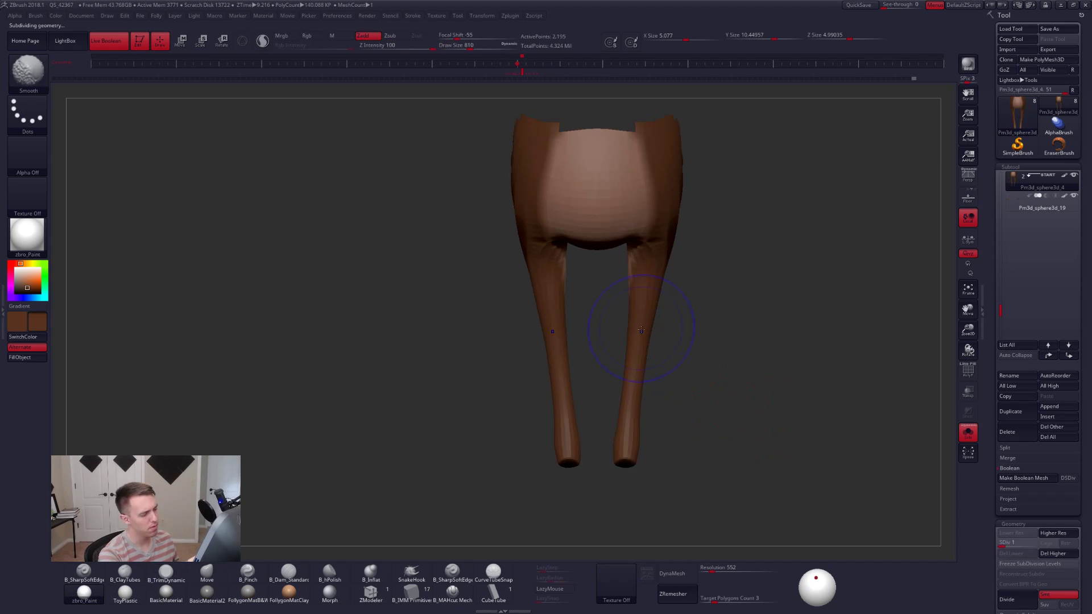
{"action": "key", "text": "space"}
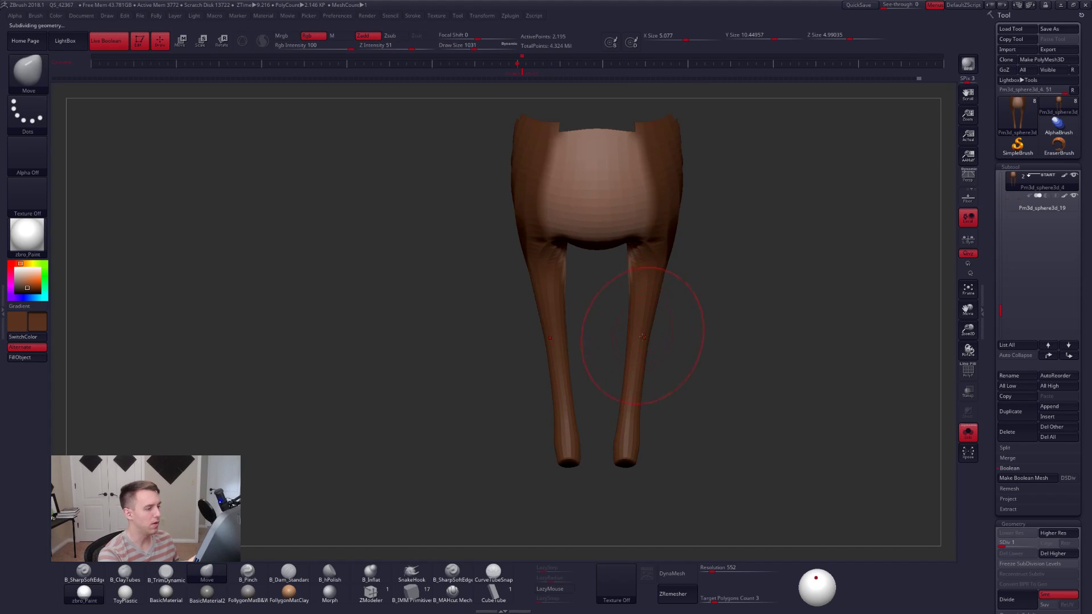
{"action": "mouse_move", "coordinate": [703, 345]}
{"action": "left_mouse_down"}
{"action": "mouse_move", "coordinate": [734, 364]}
{"action": "mouse_move", "coordinate": [676, 330]}
{"action": "mouse_move", "coordinate": [705, 333]}
{"action": "left_mouse_up"}
{"action": "left_click", "coordinate": [675, 329], "text": "ctrl+shift"}
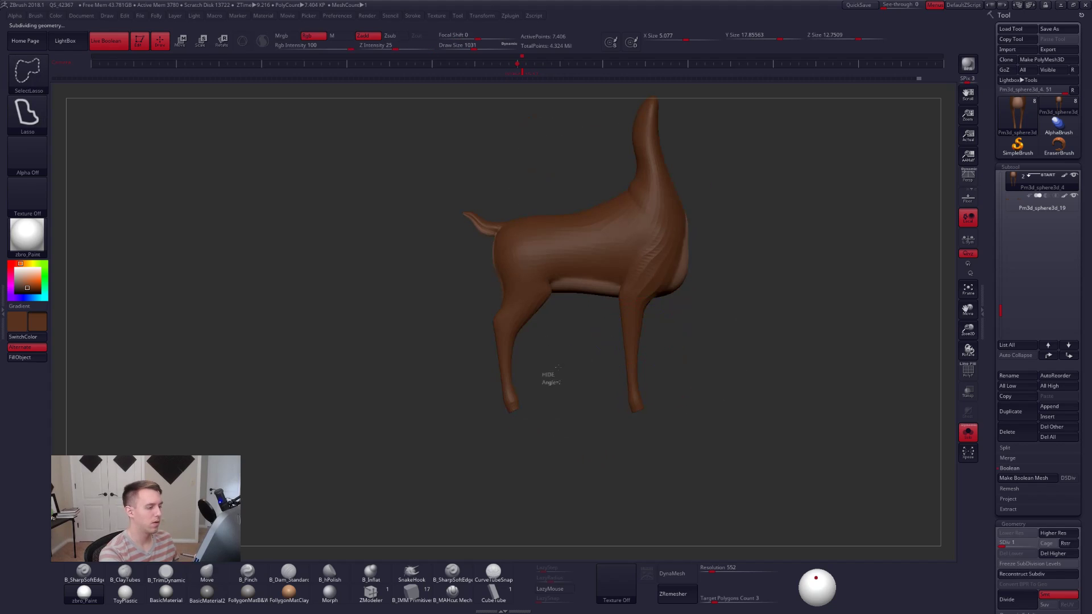
Lasso around the hind legs to limit the visible mesh, adjust the legs with the Move brush, and restore full visibility.
{"action": "mouse_move", "coordinate": [558, 368]}
{"action": "left_mouse_down", "text": "ctrl+shift"}
{"action": "mouse_move", "coordinate": [534, 220]}
{"action": "mouse_move", "coordinate": [455, 452]}
{"action": "left_mouse_up", "text": "ctrl+shift"}
{"action": "mouse_move", "coordinate": [472, 381]}
{"action": "left_mouse_down"}
{"action": "mouse_move", "coordinate": [615, 339]}
{"action": "mouse_move", "coordinate": [643, 357]}
{"action": "mouse_move", "coordinate": [687, 347]}
{"action": "mouse_move", "coordinate": [644, 338]}
{"action": "mouse_move", "coordinate": [654, 402]}
{"action": "left_mouse_up"}
{"action": "key", "text": "space"}
{"action": "left_click", "coordinate": [676, 366], "text": "ctrl+shift"}
{"action": "key", "text": "space"}
{"action": "left_click", "coordinate": [617, 312]}
{"action": "mouse_move", "coordinate": [649, 336]}
{"action": "left_mouse_down"}
{"action": "mouse_move", "coordinate": [561, 351]}
{"action": "mouse_move", "coordinate": [768, 371]}
{"action": "left_mouse_up"}
Adjust the shoulder form with the Move brush at subdivision level 3 and draw size 465.
{"action": "key", "text": "d"}
{"action": "key", "text": "d"}
{"action": "key", "text": "space"}
{"action": "left_click", "coordinate": [531, 274]}
{"action": "right_click_drag", "start_coordinate": [540, 260], "coordinate": [575, 294], "text": "ctrl"}
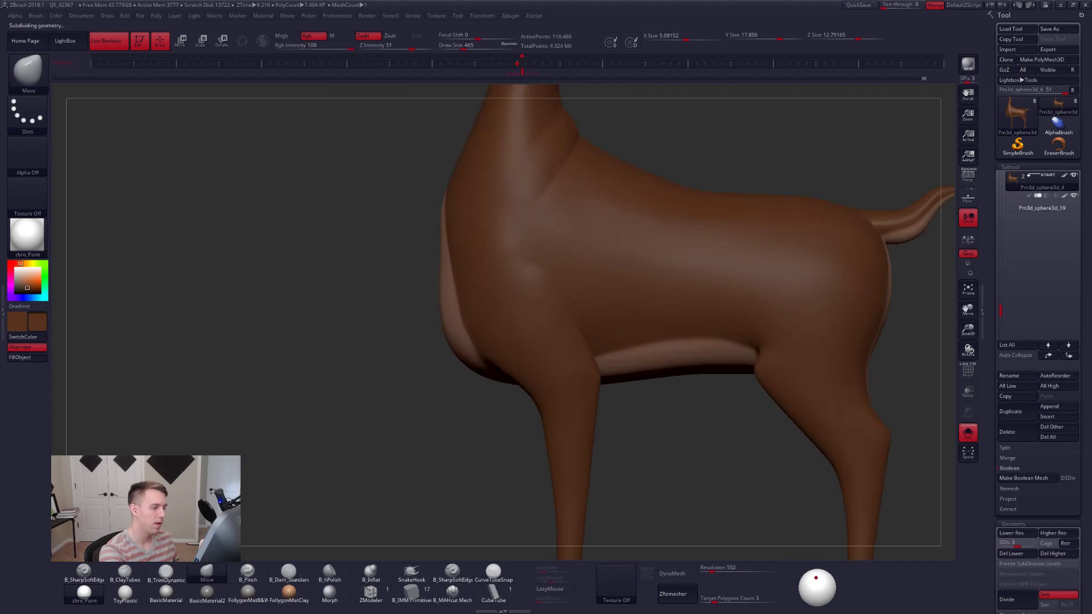
{"action": "left_click_drag", "start_coordinate": [576, 295], "coordinate": [547, 265]}
{"action": "right_click_drag", "start_coordinate": [556, 277], "coordinate": [572, 271]}
Soften the shoulder crease above the front leg with B_TrimDynamic and B_ClayTubes at subdivision level 4, undoing the last stroke.
{"action": "key", "text": "3"}
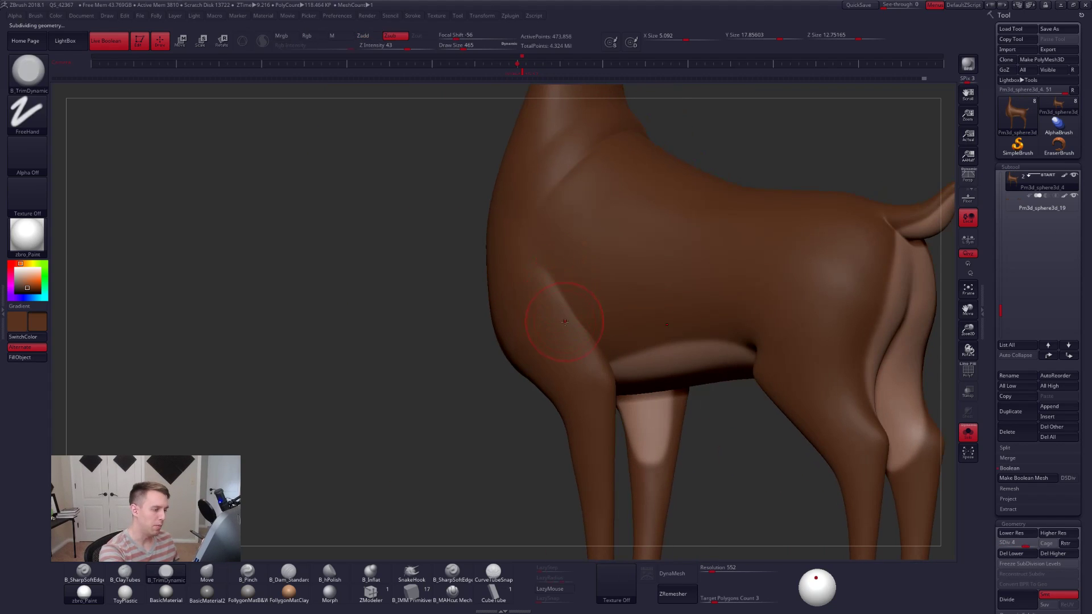
{"action": "key", "text": "b"}
{"action": "key", "text": "c"}
{"action": "key", "text": "t"}
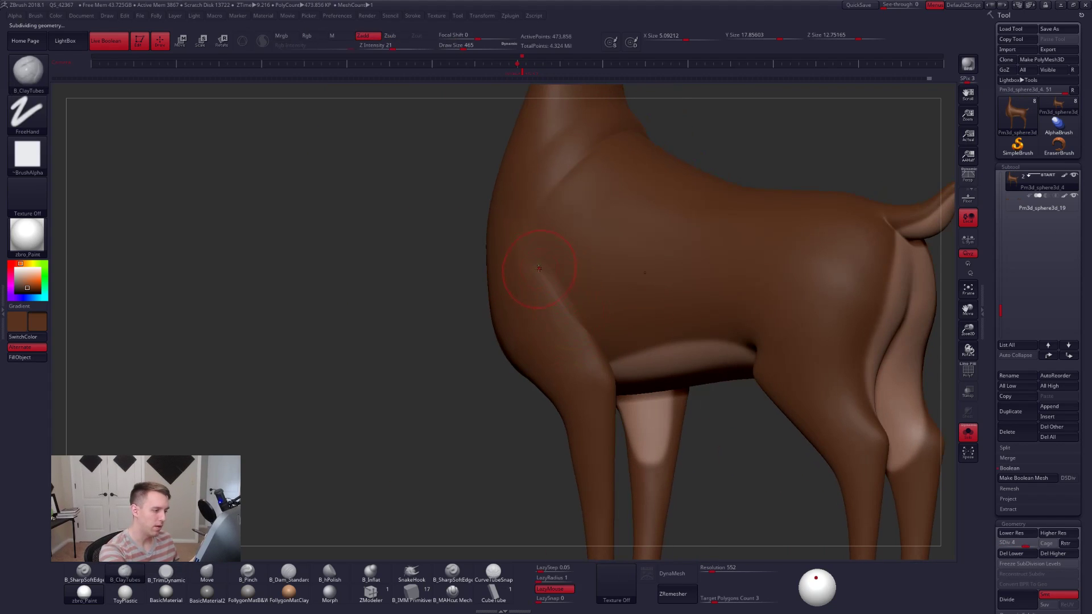
{"action": "key", "text": "ctrl+z"}
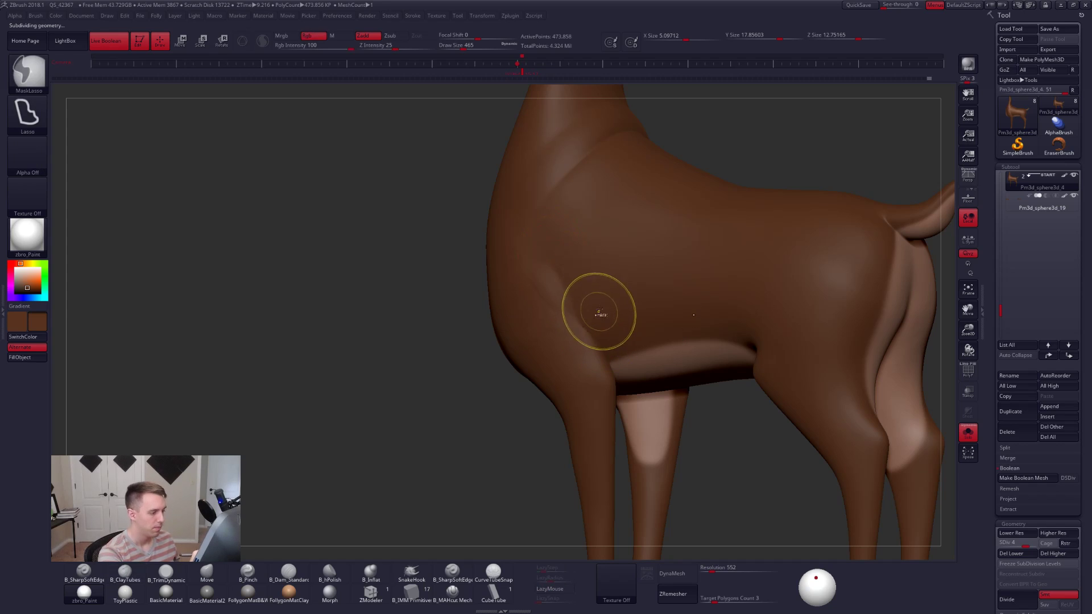
Rework the shoulder at subdivision level 3 and display the PolyFrame wireframe to check its topology.
{"action": "key", "text": "shift+d"}
{"action": "mouse_move", "coordinate": [570, 287]}
{"action": "right_mouse_down"}
{"action": "mouse_move", "coordinate": [590, 278]}
{"action": "mouse_move", "coordinate": [580, 295]}
{"action": "right_mouse_up"}
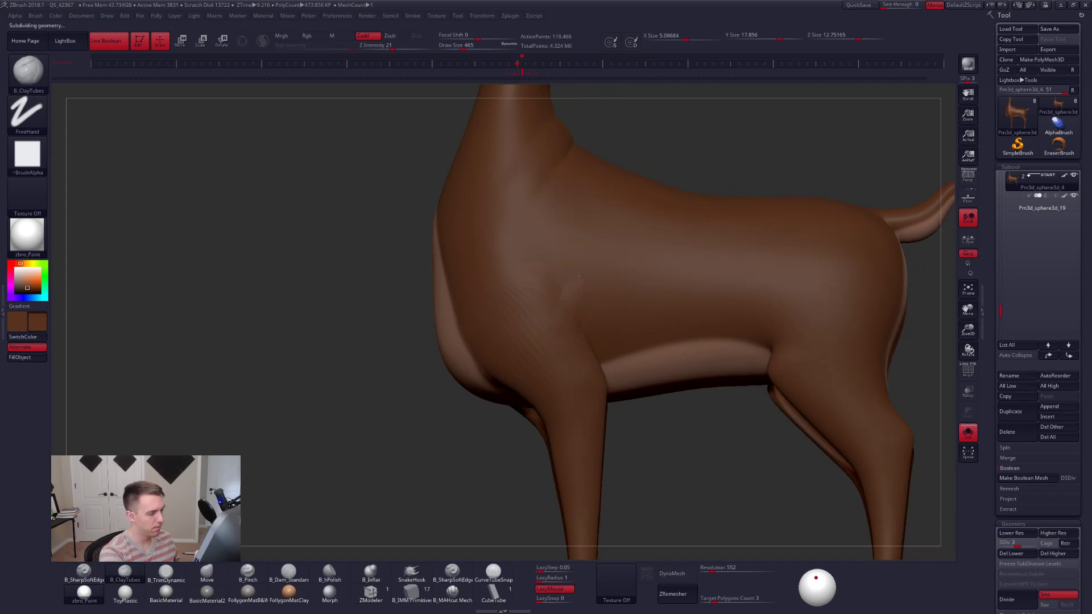
{"action": "key", "text": "shift+f"}
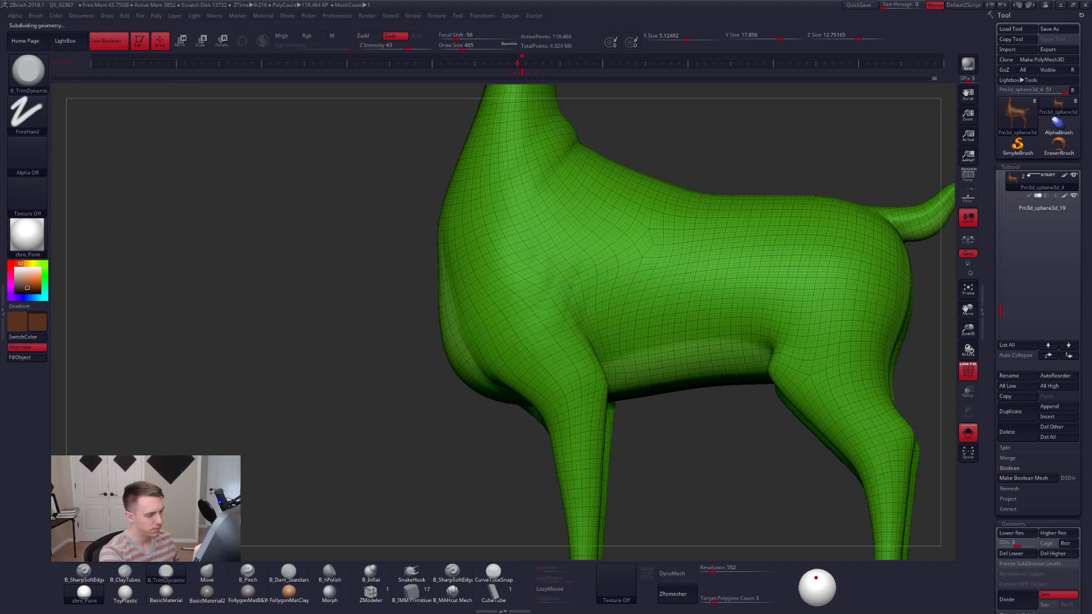
Hide the PolyFrame wireframe and flatten the shoulder above the front leg with B_TrimDynamic, working between subdivision levels 2 and 4.
{"action": "mouse_move", "coordinate": [590, 280]}
{"action": "right_mouse_down"}
{"action": "mouse_move", "coordinate": [579, 271]}
{"action": "mouse_move", "coordinate": [570, 284]}
{"action": "right_mouse_up"}
{"action": "key", "text": "shift+f"}
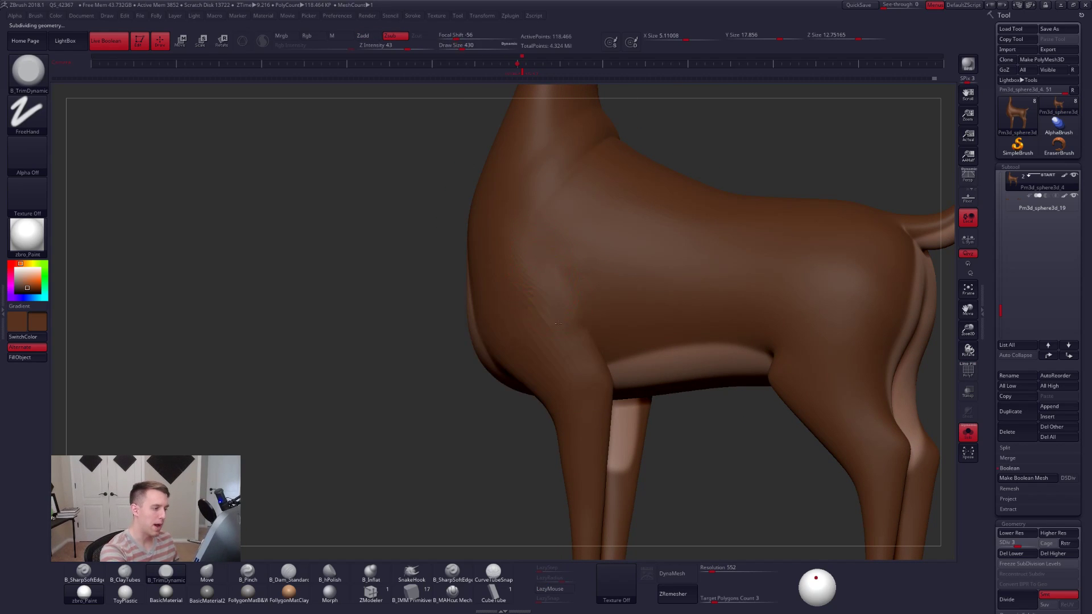
{"action": "mouse_move", "coordinate": [558, 324]}
{"action": "right_mouse_down"}
{"action": "mouse_move", "coordinate": [590, 374]}
{"action": "mouse_move", "coordinate": [597, 325]}
{"action": "right_mouse_up"}
{"action": "key", "text": "shift+d"}
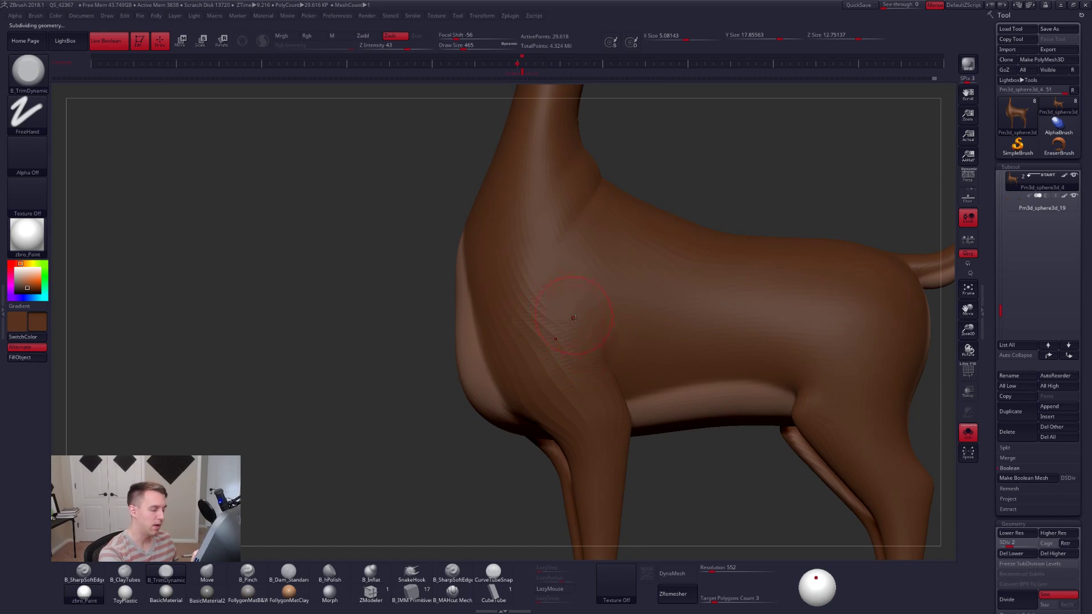
{"action": "right_click_drag", "start_coordinate": [573, 317], "coordinate": [567, 299]}
{"action": "mouse_move", "coordinate": [576, 337]}
{"action": "right_mouse_down"}
{"action": "mouse_move", "coordinate": [578, 317]}
{"action": "mouse_move", "coordinate": [604, 303]}
{"action": "right_mouse_up"}
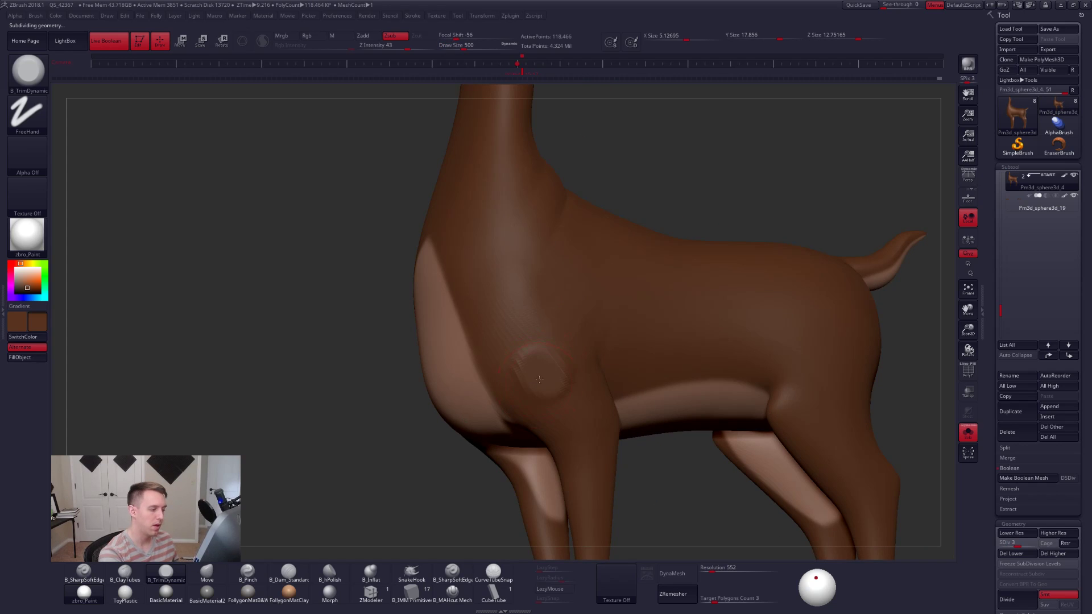
{"action": "mouse_move", "coordinate": [597, 312]}
{"action": "right_mouse_down"}
{"action": "mouse_move", "coordinate": [565, 320]}
{"action": "mouse_move", "coordinate": [579, 317]}
{"action": "mouse_move", "coordinate": [515, 397]}
{"action": "mouse_move", "coordinate": [518, 317]}
{"action": "right_mouse_up"}
{"action": "key", "text": "d"}
{"action": "right_click", "coordinate": [595, 327]}
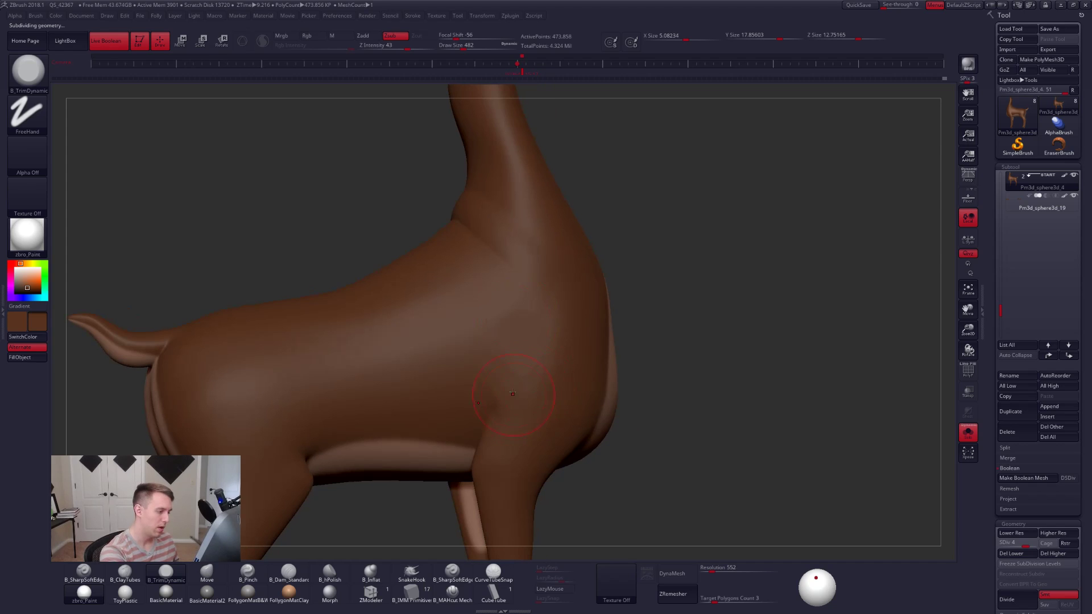
Build up the shoulder above the front leg with B_ClayTubes at subdivision level 2, then smooth it.
{"action": "mouse_move", "coordinate": [513, 393]}
{"action": "right_mouse_down"}
{"action": "mouse_move", "coordinate": [548, 390]}
{"action": "mouse_move", "coordinate": [580, 366]}
{"action": "mouse_move", "coordinate": [558, 369]}
{"action": "mouse_move", "coordinate": [573, 400]}
{"action": "mouse_move", "coordinate": [555, 403]}
{"action": "right_mouse_up"}
{"action": "key", "text": "shift"}
{"action": "key", "text": "shift+d"}
{"action": "key", "text": "shift+d"}
{"action": "key", "text": "space"}
{"action": "left_click_drag", "start_coordinate": [553, 405], "coordinate": [557, 404]}
{"action": "key", "text": "2"}
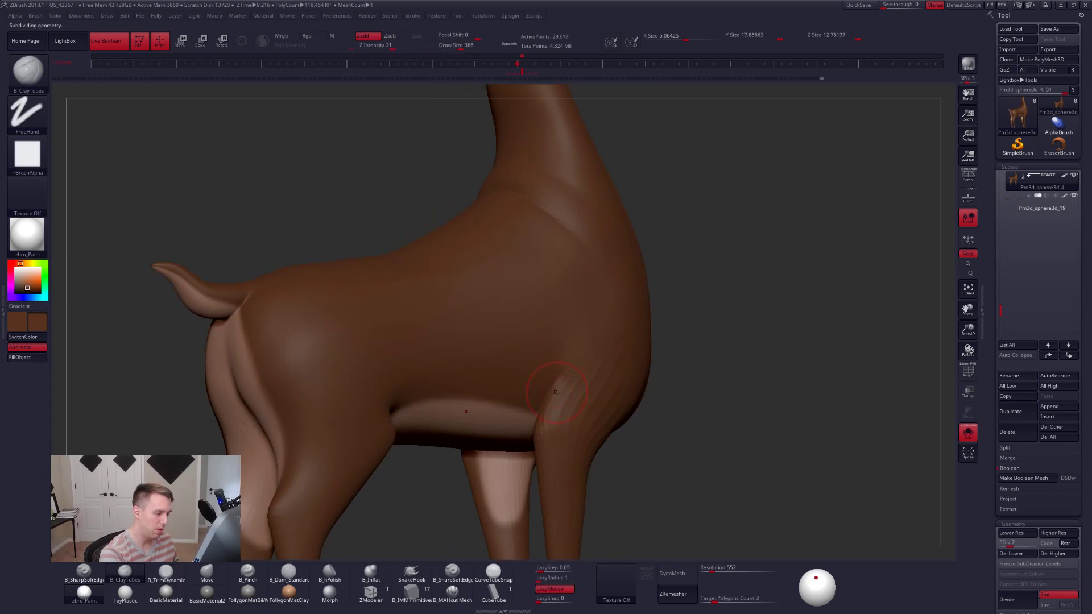
{"action": "key", "text": "shift"}
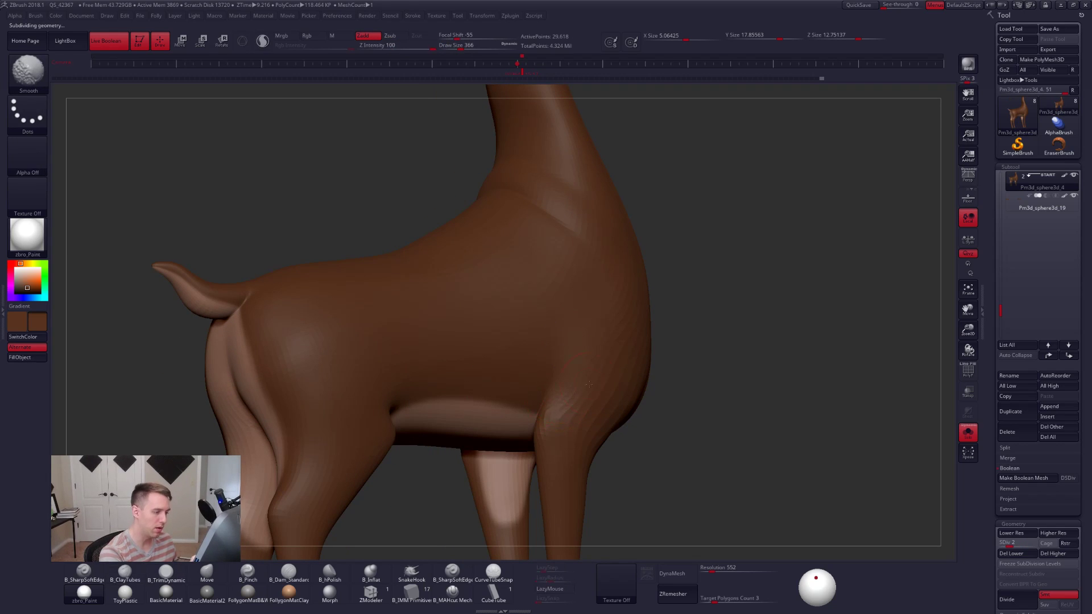
Raise the body to subdivision level 3 and flatten the shoulder ridge with B_TrimDynamic at draw size 500.
{"action": "key", "text": "d"}
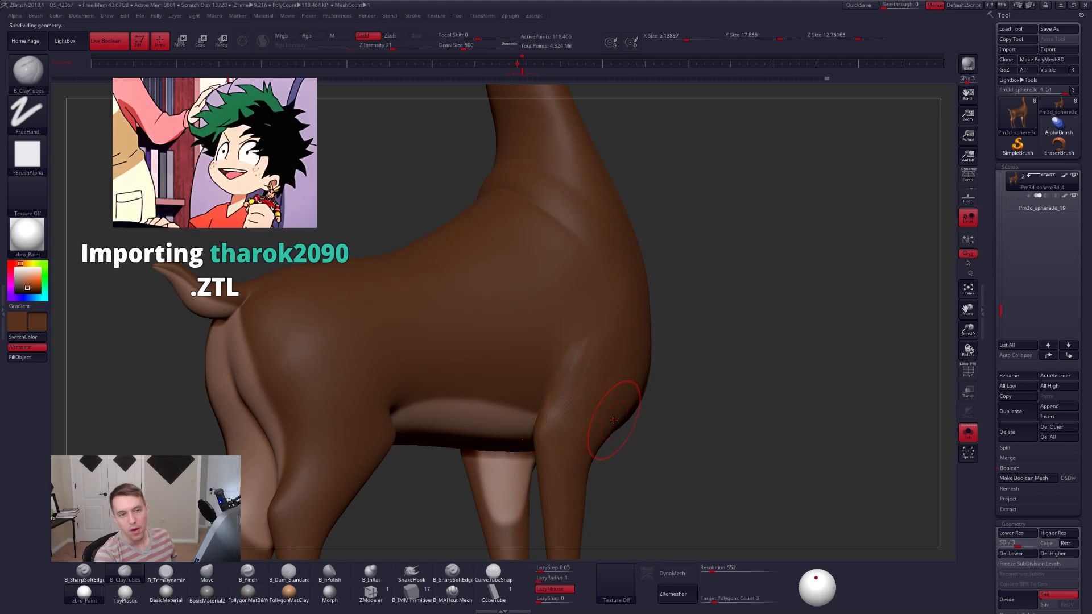
{"action": "key", "text": "3"}
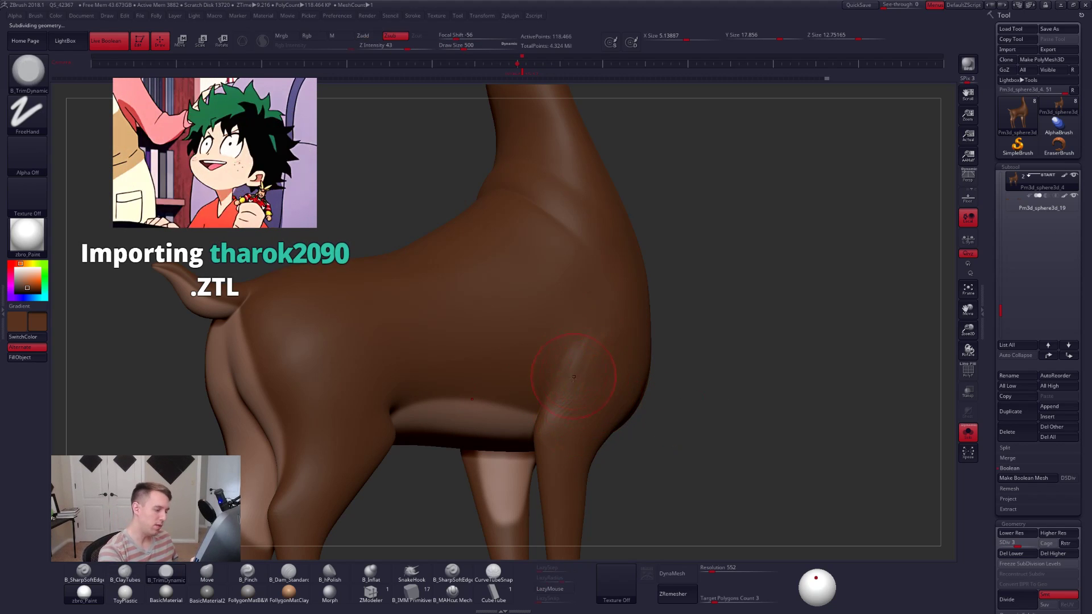
{"action": "left_click_drag", "start_coordinate": [573, 378], "coordinate": [591, 364]}
{"action": "mouse_move", "coordinate": [591, 364]}
{"action": "right_mouse_down"}
{"action": "mouse_move", "coordinate": [573, 399]}
{"action": "mouse_move", "coordinate": [589, 337]}
{"action": "mouse_move", "coordinate": [562, 373]}
{"action": "right_mouse_up"}
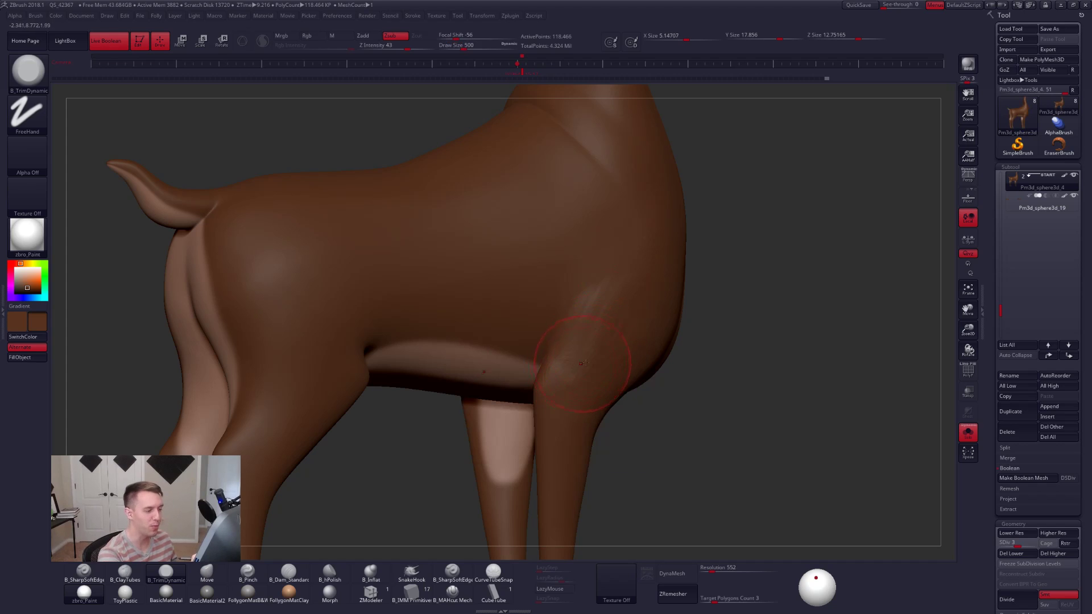
Add symmetrical clay strokes to the upper front of the isolated neck with B_ClayTubes at draw size 239.
{"action": "left_click_drag", "start_coordinate": [672, 421], "coordinate": [683, 449], "text": "alt"}
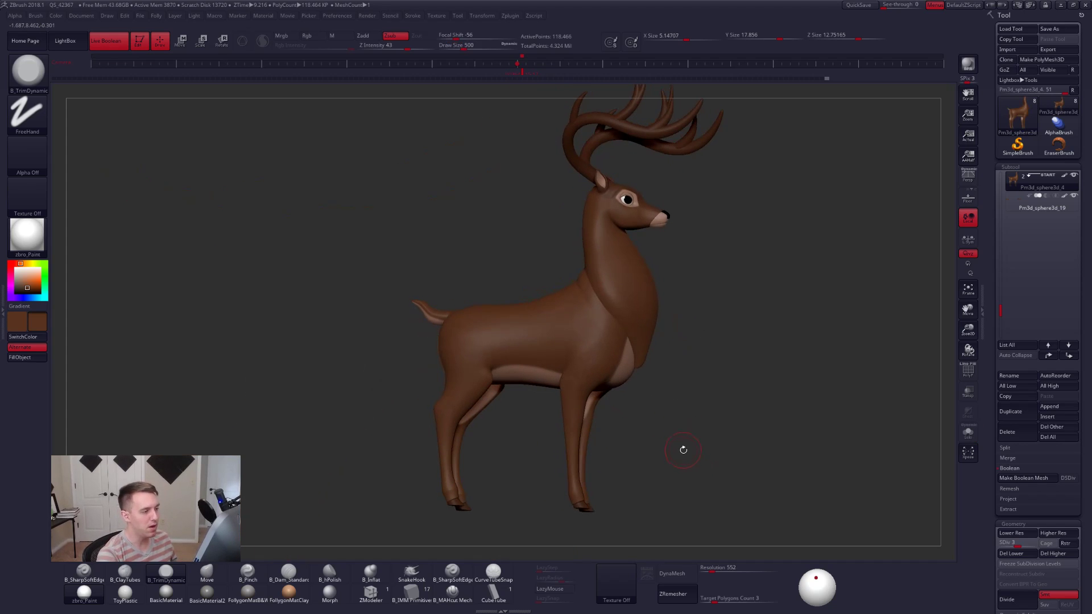
{"action": "key", "text": "shift+s"}
{"action": "left_click_drag", "start_coordinate": [683, 405], "coordinate": [532, 297]}
{"action": "mouse_move", "coordinate": [694, 296]}
{"action": "left_mouse_down"}
{"action": "mouse_move", "coordinate": [762, 300]}
{"action": "mouse_move", "coordinate": [700, 319]}
{"action": "left_mouse_up"}
{"action": "key", "text": "2"}
{"action": "key", "text": "space"}
{"action": "left_click_drag", "start_coordinate": [612, 189], "coordinate": [606, 189]}
{"action": "right_click_drag", "start_coordinate": [606, 188], "coordinate": [609, 168], "text": "ctrl"}
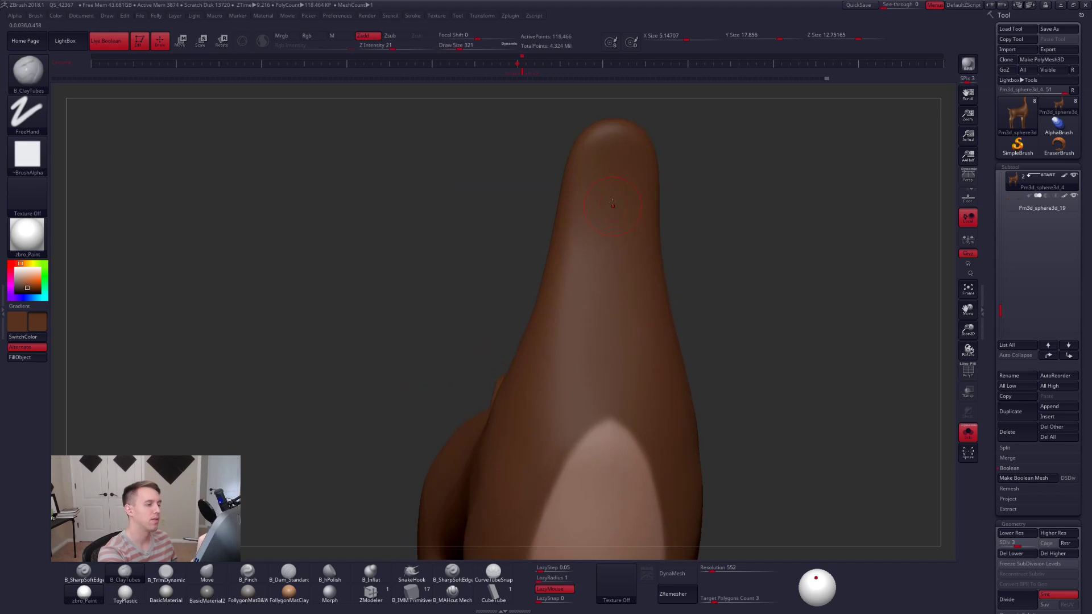
{"action": "key", "text": "space"}
{"action": "left_click_drag", "start_coordinate": [610, 183], "coordinate": [605, 183]}
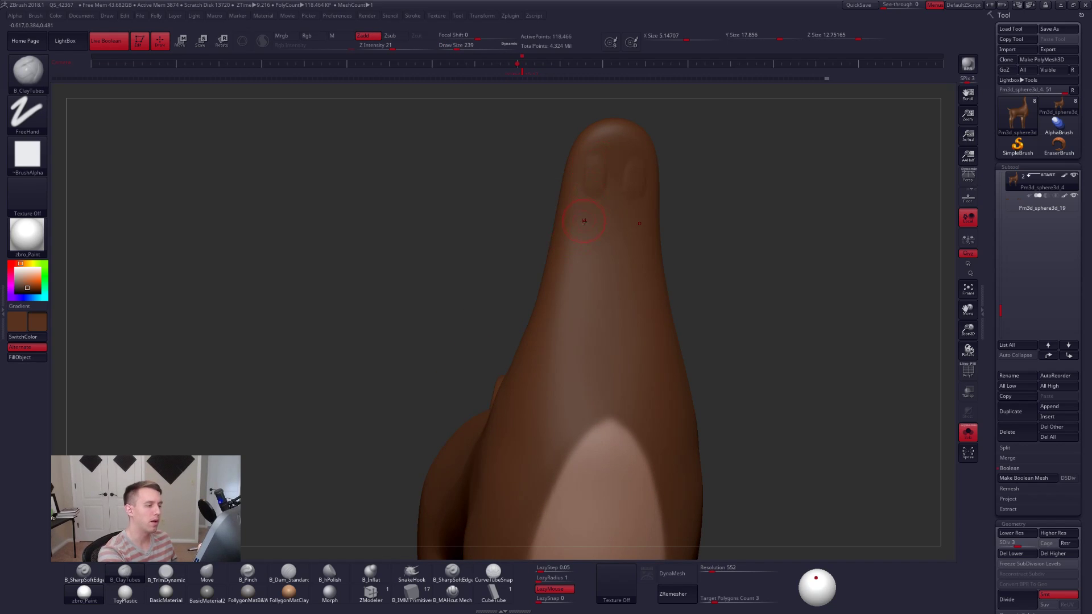
Rework the shoulder just above the front leg with B_ClayTubes at draw size 265 and smoothing.
{"action": "mouse_move", "coordinate": [613, 237]}
{"action": "right_mouse_down"}
{"action": "mouse_move", "coordinate": [605, 424]}
{"action": "mouse_move", "coordinate": [592, 381]}
{"action": "mouse_move", "coordinate": [546, 392]}
{"action": "mouse_move", "coordinate": [506, 444]}
{"action": "right_mouse_up"}
{"action": "key", "text": "space"}
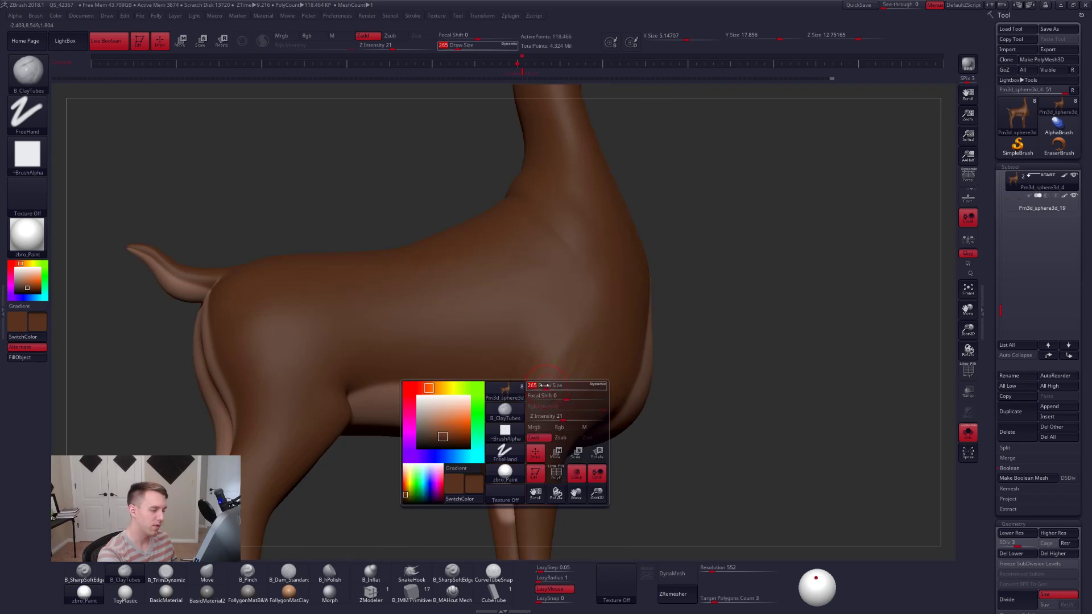
{"action": "key", "text": "shift"}
{"action": "left_click_drag", "start_coordinate": [537, 396], "coordinate": [560, 394]}
{"action": "mouse_move", "coordinate": [560, 394]}
{"action": "right_mouse_down", "text": "alt"}
{"action": "mouse_move", "coordinate": [609, 369]}
{"action": "mouse_move", "coordinate": [558, 374]}
{"action": "right_mouse_up", "text": "alt"}
Raise the body to subdivision level 4 and flatten the shoulder transition into the front leg with B_TrimDynamic.
{"action": "key", "text": "d"}
{"action": "key", "text": "d"}
{"action": "key", "text": "3"}
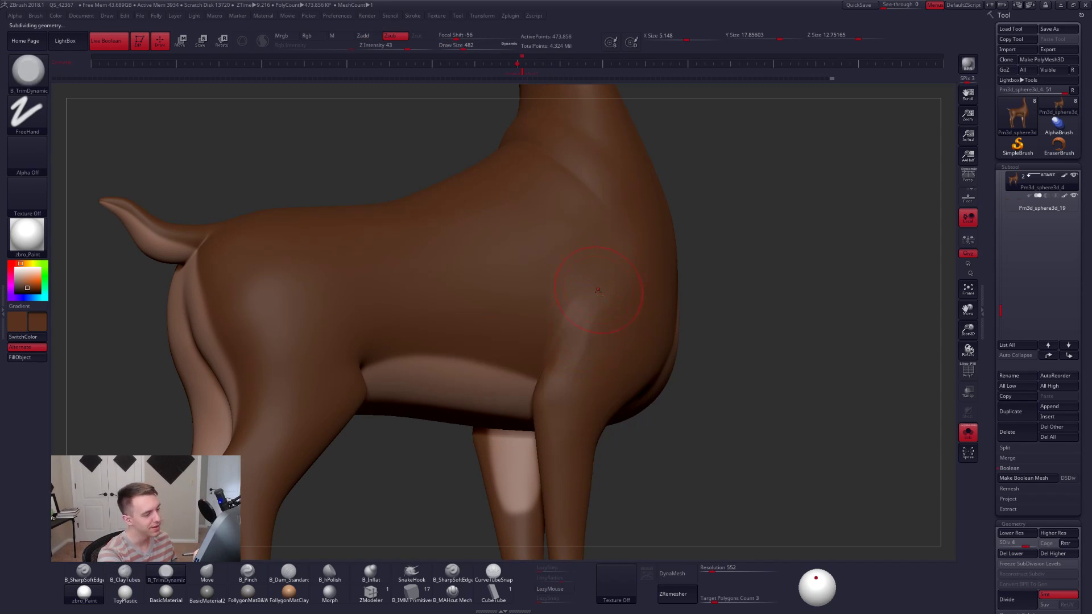
{"action": "mouse_move", "coordinate": [597, 309]}
{"action": "right_mouse_down"}
{"action": "mouse_move", "coordinate": [705, 318]}
{"action": "mouse_move", "coordinate": [572, 342]}
{"action": "right_mouse_up"}
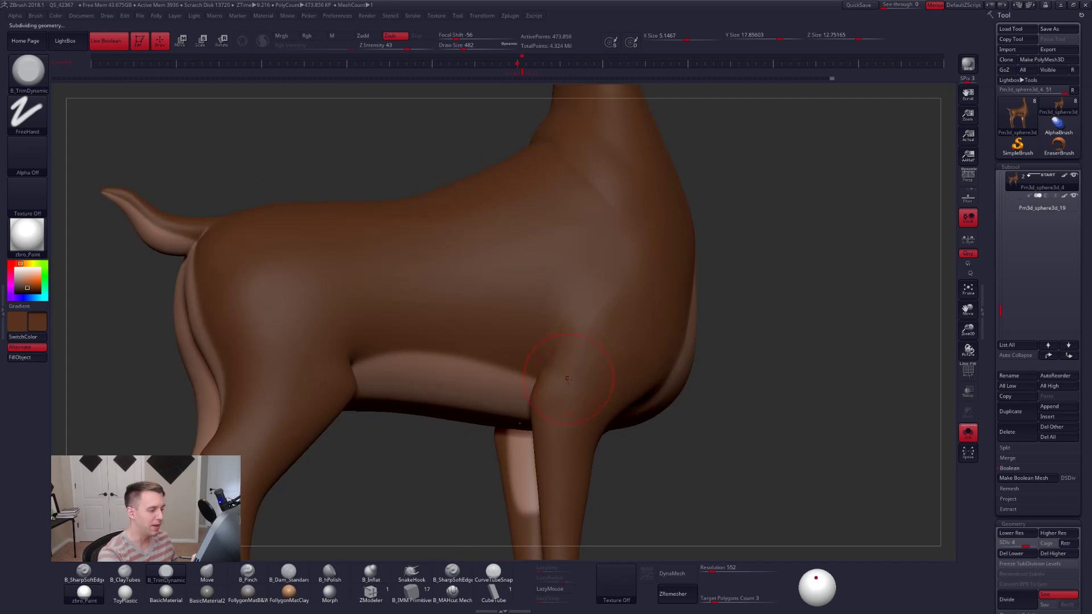
{"action": "right_click_drag", "start_coordinate": [570, 381], "coordinate": [584, 370]}
Smooth the shoulder above the front leg, finishing at subdivision level 4.
{"action": "key", "text": "shift+d"}
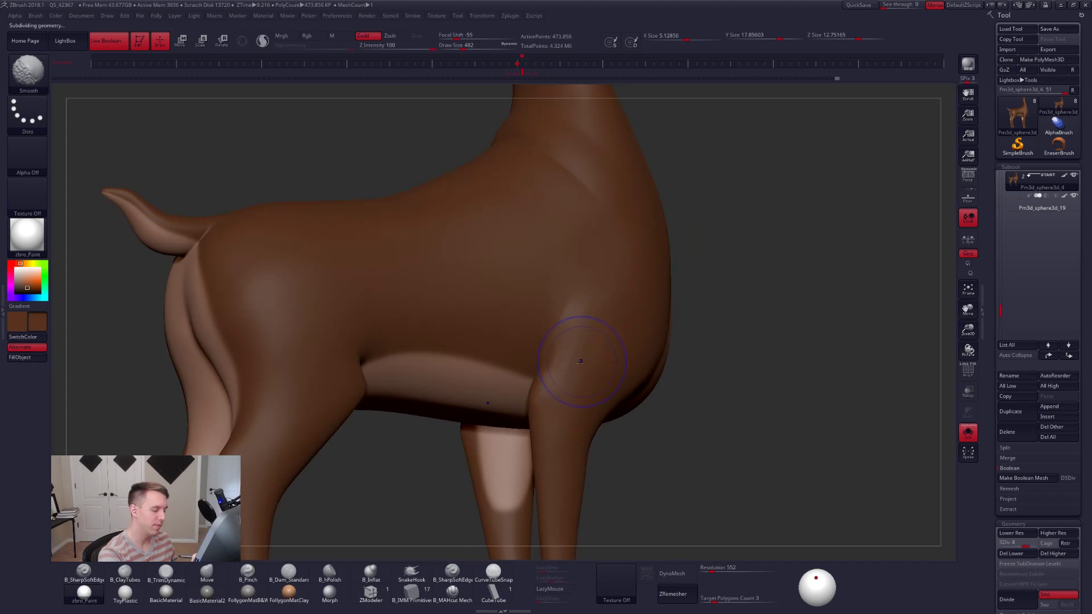
{"action": "mouse_move", "coordinate": [576, 361]}
{"action": "right_mouse_down"}
{"action": "mouse_move", "coordinate": [591, 350]}
{"action": "mouse_move", "coordinate": [566, 373]}
{"action": "right_mouse_up"}
{"action": "key", "text": "d"}
{"action": "left_click_drag", "start_coordinate": [565, 372], "coordinate": [569, 339], "text": "shift"}
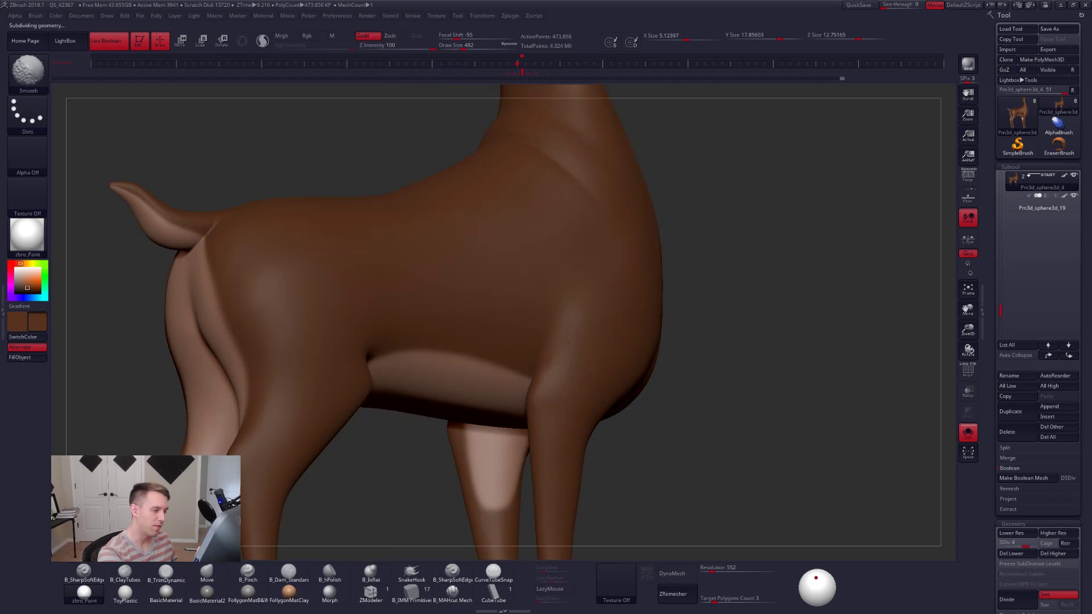
Turn off the body's painted colour and display it in white with the grey FollygonMat material.
{"action": "right_click_drag", "start_coordinate": [585, 377], "coordinate": [612, 398]}
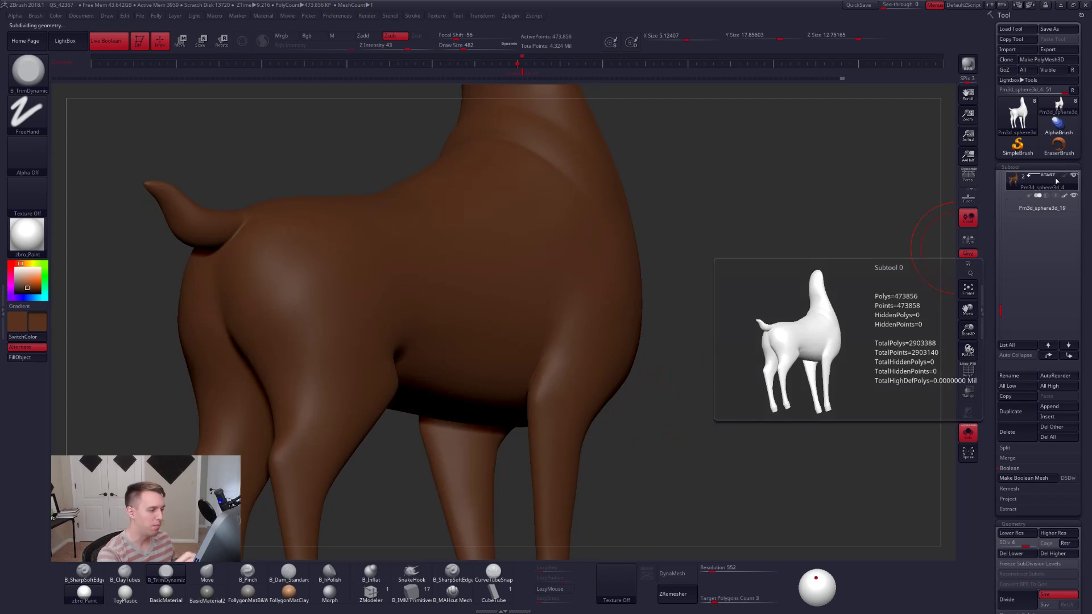
{"action": "left_click", "coordinate": [259, 592]}
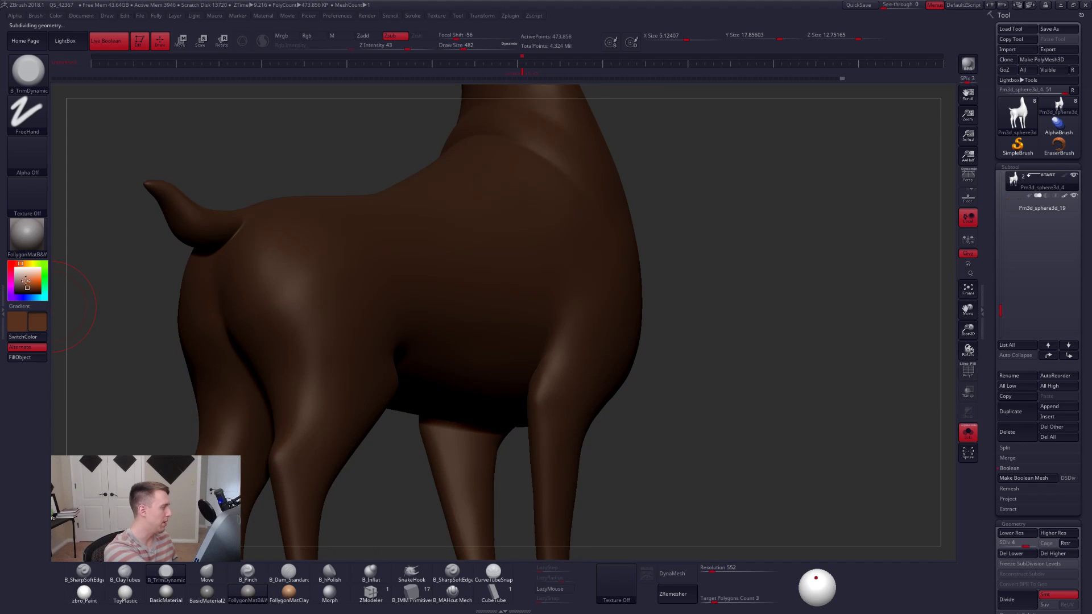
{"action": "left_click_drag", "start_coordinate": [25, 280], "coordinate": [12, 267]}
Flatten the shoulder at the top of the front leg with B_TrimDynamic at draw size 519 and subdivision level 4.
{"action": "mouse_move", "coordinate": [556, 375]}
{"action": "right_mouse_down"}
{"action": "mouse_move", "coordinate": [593, 354]}
{"action": "mouse_move", "coordinate": [550, 357]}
{"action": "right_mouse_up"}
{"action": "key", "text": "space"}
{"action": "left_click_drag", "start_coordinate": [557, 355], "coordinate": [564, 354]}
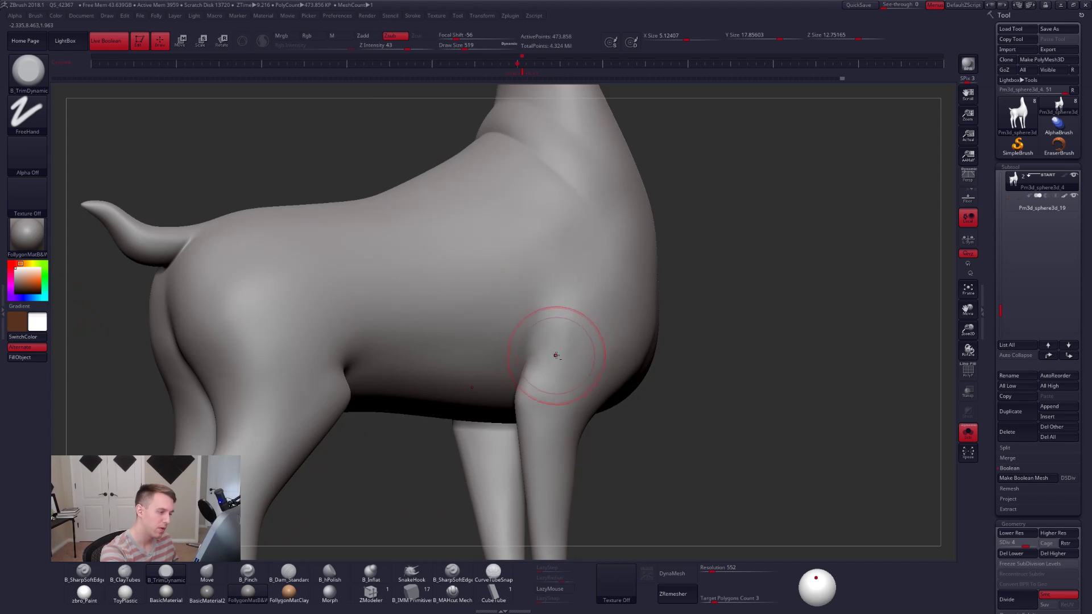
{"action": "right_click_drag", "start_coordinate": [547, 287], "coordinate": [570, 320], "text": "alt"}
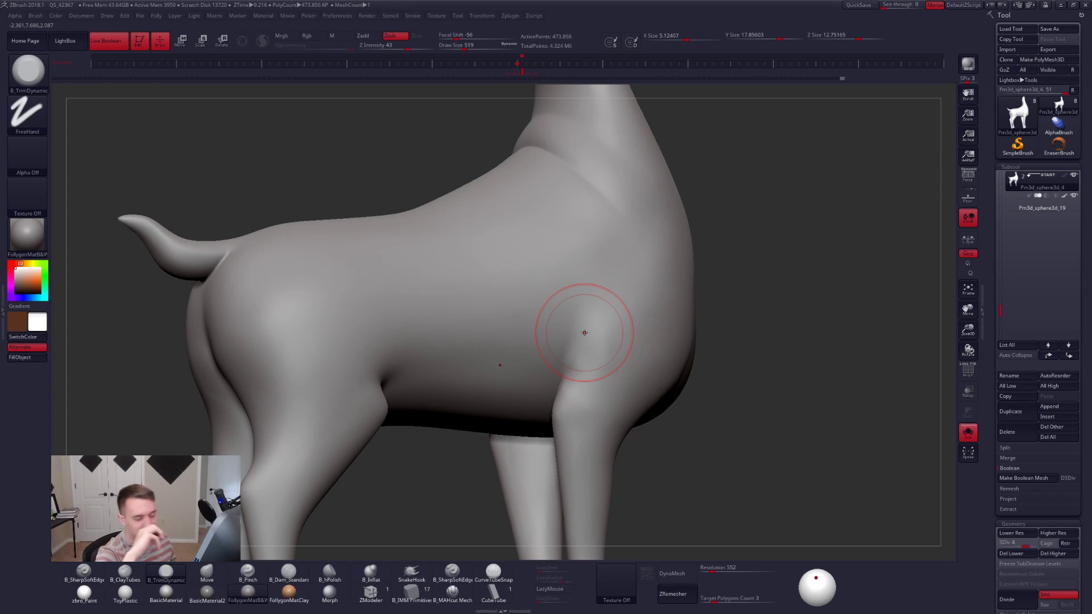
Lower the body to subdivision level 3 and blend the shoulder bulge with smoothing and B_TrimDynamic.
{"action": "key", "text": "shift+d"}
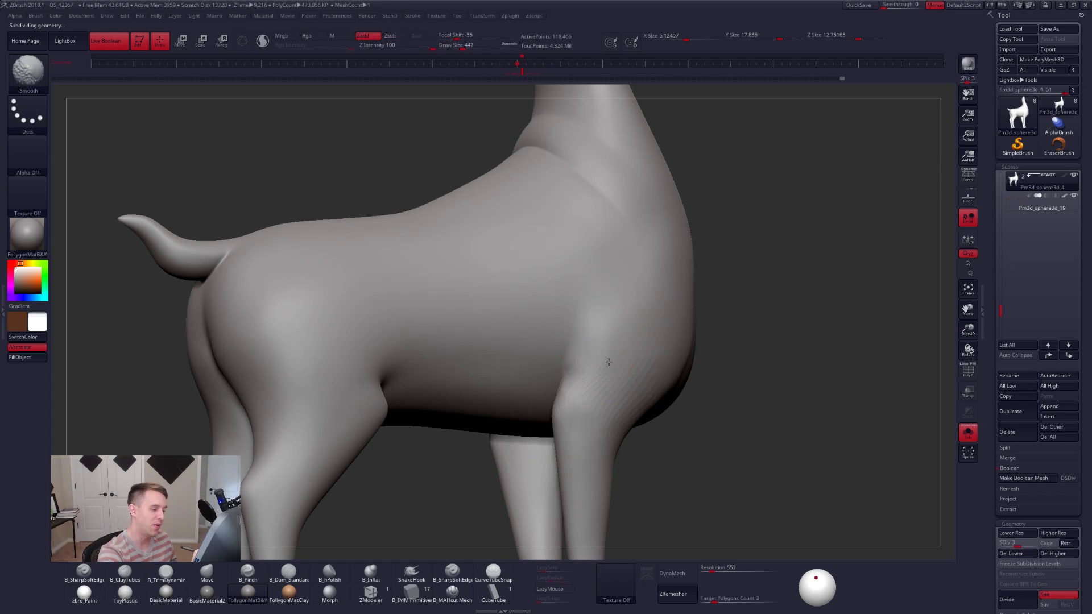
{"action": "right_click_drag", "start_coordinate": [569, 348], "coordinate": [596, 342]}
{"action": "left_click_drag", "start_coordinate": [592, 336], "coordinate": [589, 364], "text": "shift"}
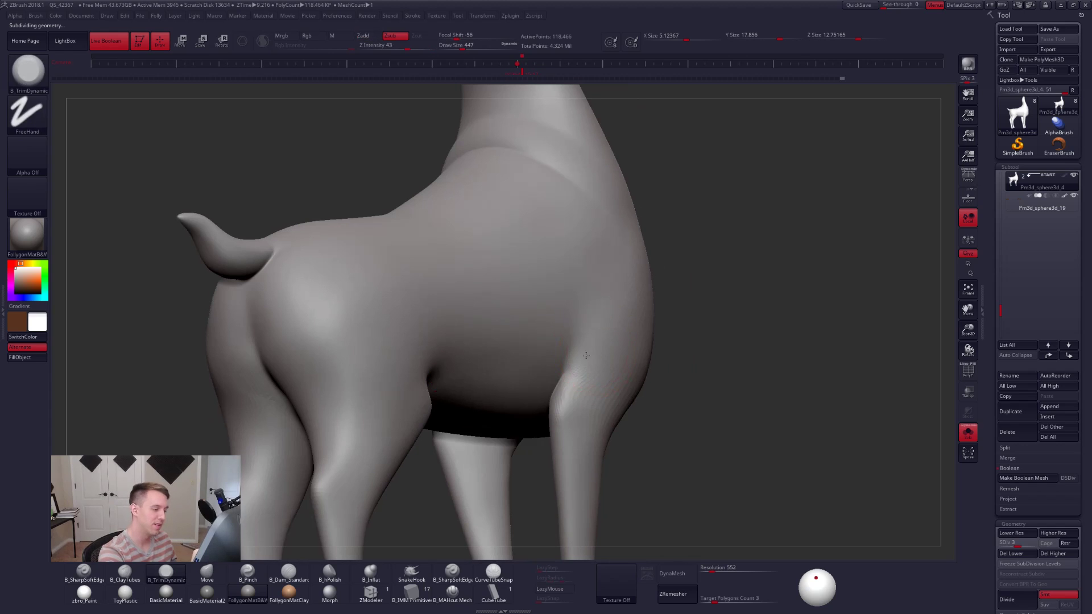
{"action": "right_click_drag", "start_coordinate": [620, 365], "coordinate": [590, 367]}
{"action": "key", "text": "shift"}
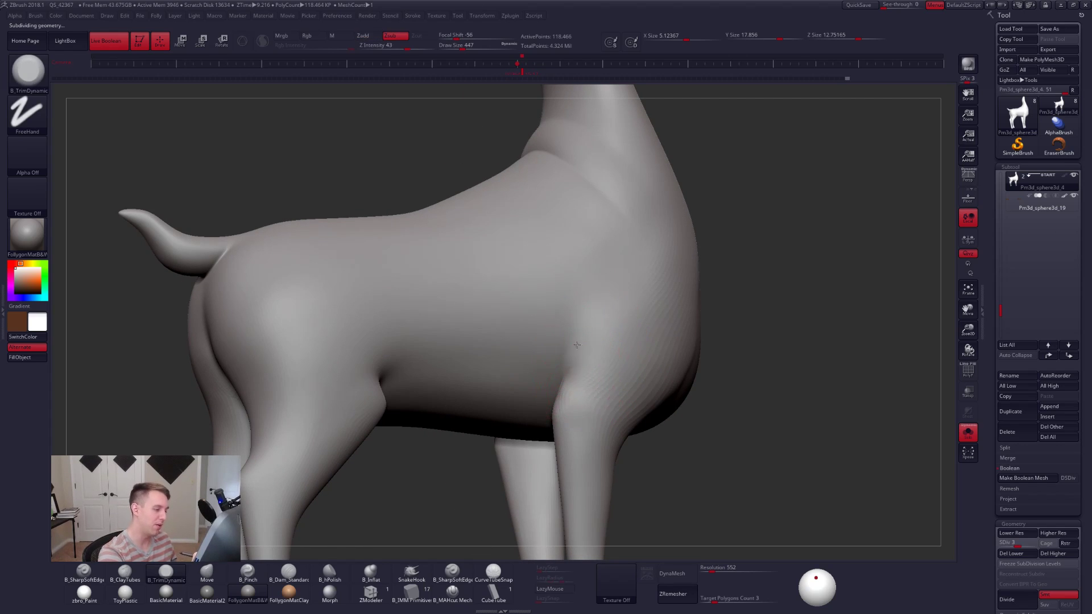
{"action": "key", "text": "shift"}
{"action": "mouse_move", "coordinate": [592, 374]}
{"action": "right_mouse_down"}
{"action": "mouse_move", "coordinate": [607, 366]}
{"action": "mouse_move", "coordinate": [580, 347]}
{"action": "right_mouse_up"}
{"action": "right_click", "coordinate": [606, 365]}
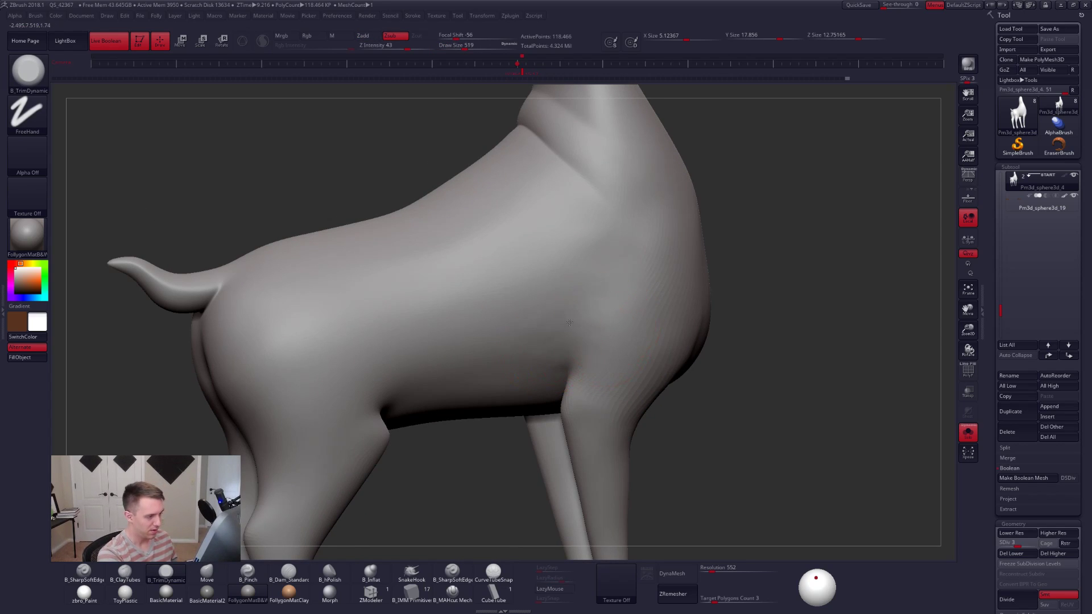
Smooth and flatten the upper shoulder, raising the B_TrimDynamic draw size to 537 at subdivision level 3.
{"action": "key", "text": "shift"}
{"action": "left_click_drag", "start_coordinate": [587, 303], "coordinate": [604, 324], "text": "shift"}
{"action": "right_click_drag", "start_coordinate": [586, 331], "coordinate": [602, 336]}
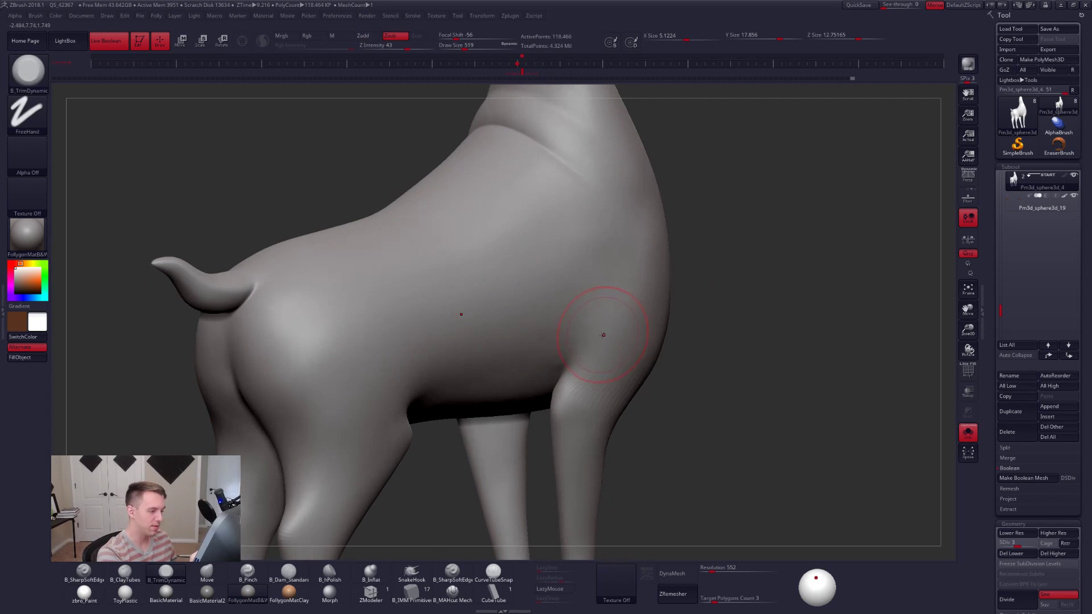
{"action": "left_click_drag", "start_coordinate": [597, 330], "coordinate": [576, 330], "text": "shift"}
{"action": "key", "text": "bracketright"}
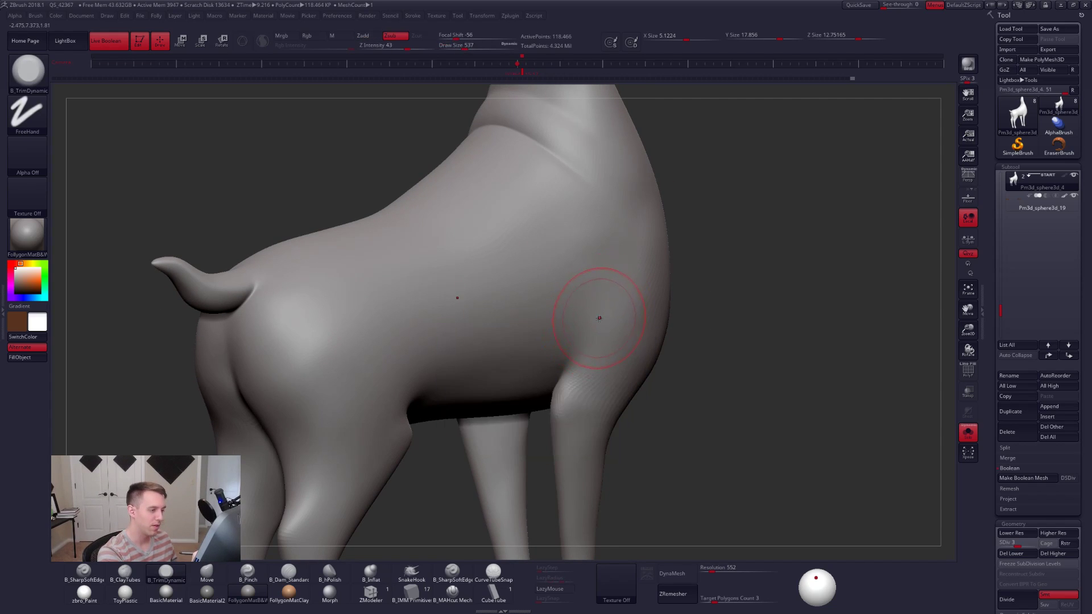
{"action": "key", "text": "bracketright"}
Build up the shoulder with B_ClayTubes at draw size 615 on subdivision level 2, smooth it, and return to level 3.
{"action": "key", "text": "2"}
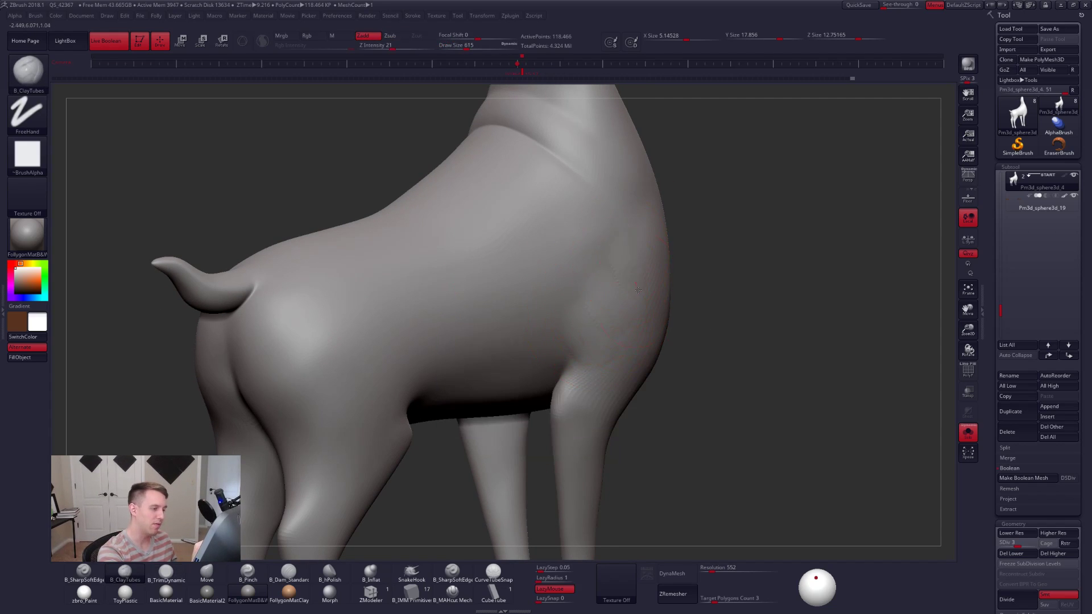
{"action": "right_click_drag", "start_coordinate": [607, 266], "coordinate": [607, 276], "text": "ctrl"}
{"action": "key", "text": "shift+d"}
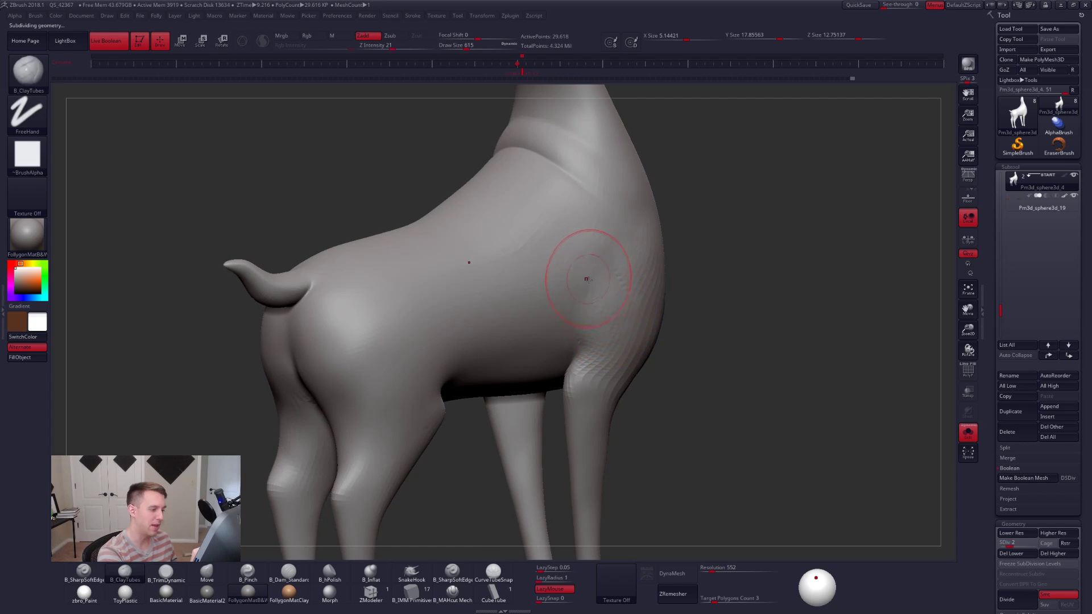
{"action": "left_click_drag", "start_coordinate": [588, 307], "coordinate": [582, 330]}
{"action": "mouse_move", "coordinate": [605, 283]}
{"action": "left_mouse_down", "text": "shift"}
{"action": "mouse_move", "coordinate": [605, 326]}
{"action": "mouse_move", "coordinate": [607, 310]}
{"action": "left_mouse_up", "text": "shift"}
{"action": "key", "text": "d"}
Show the whole stag again, set B_ClayTubes to draw size 720, and refine and smooth the shoulder area.
{"action": "mouse_move", "coordinate": [607, 302]}
{"action": "right_mouse_down"}
{"action": "mouse_move", "coordinate": [615, 298]}
{"action": "mouse_move", "coordinate": [575, 305]}
{"action": "mouse_move", "coordinate": [654, 381]}
{"action": "right_mouse_up"}
{"action": "right_click", "coordinate": [614, 297]}
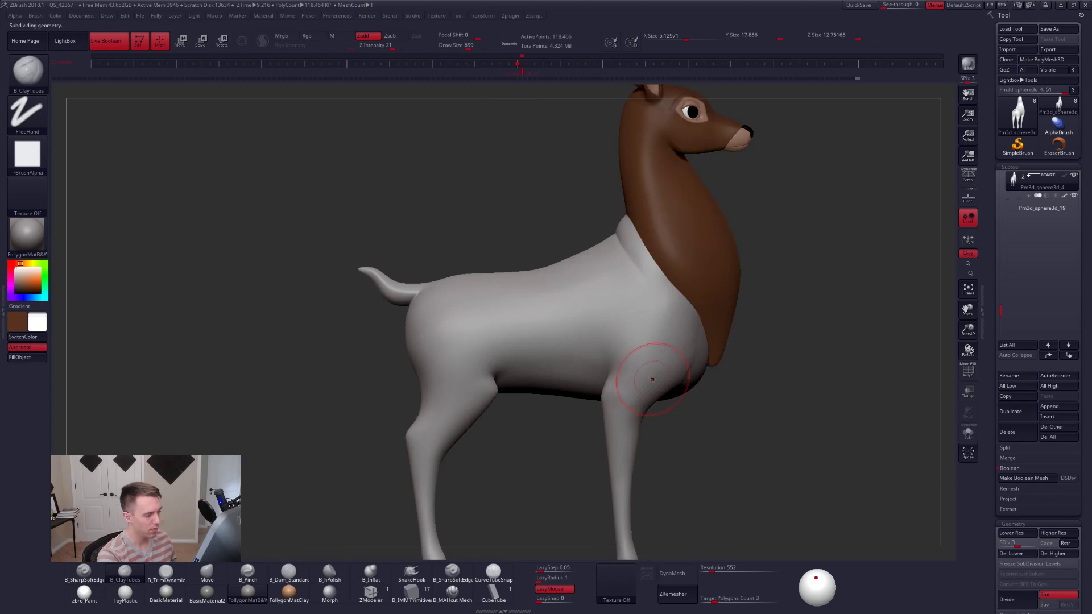
{"action": "key", "text": "space"}
{"action": "left_click_drag", "start_coordinate": [632, 375], "coordinate": [622, 374]}
{"action": "mouse_move", "coordinate": [622, 375]}
{"action": "right_mouse_down"}
{"action": "mouse_move", "coordinate": [646, 378]}
{"action": "mouse_move", "coordinate": [520, 371]}
{"action": "mouse_move", "coordinate": [551, 387]}
{"action": "mouse_move", "coordinate": [544, 376]}
{"action": "right_mouse_up"}
{"action": "key", "text": "space"}
{"action": "left_click_drag", "start_coordinate": [544, 376], "coordinate": [546, 376]}
{"action": "mouse_move", "coordinate": [547, 376]}
{"action": "right_mouse_down"}
{"action": "mouse_move", "coordinate": [501, 370]}
{"action": "mouse_move", "coordinate": [603, 370]}
{"action": "mouse_move", "coordinate": [529, 403]}
{"action": "right_mouse_up"}
{"action": "key", "text": "shift"}
{"action": "key", "text": "d"}
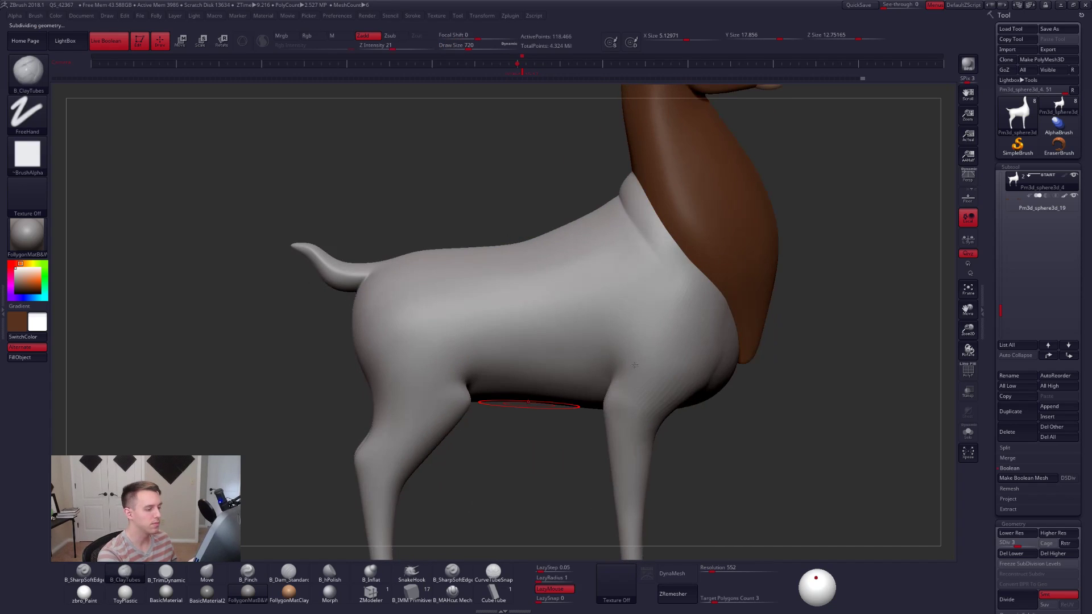
{"action": "left_click_drag", "start_coordinate": [635, 365], "coordinate": [660, 373], "text": "shift"}
Smooth the shoulder above the front leg and rework its transition with B_ClayTubes at subdivision level 3, draw size 537.
{"action": "right_click_drag", "start_coordinate": [644, 352], "coordinate": [629, 293], "text": "alt"}
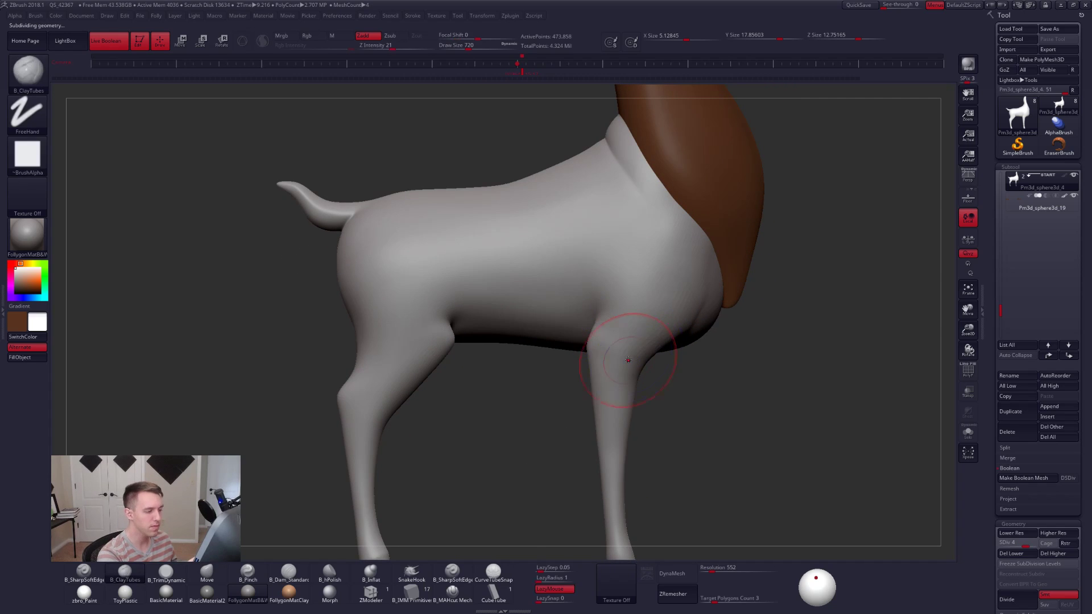
{"action": "right_click_drag", "start_coordinate": [622, 366], "coordinate": [622, 300], "text": "ctrl"}
{"action": "key", "text": "shift"}
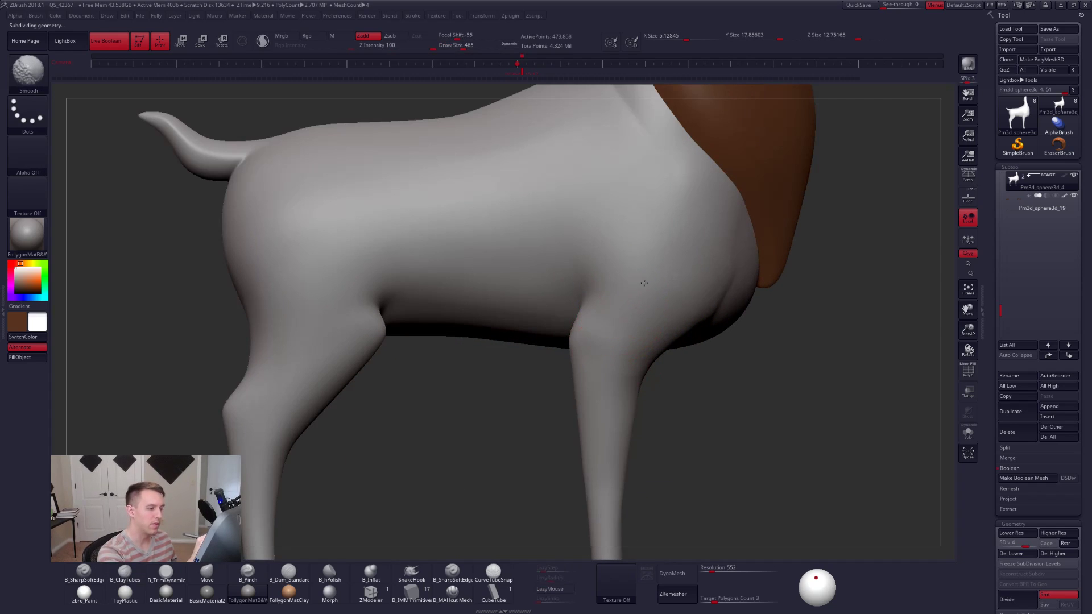
{"action": "key", "text": "shift+d"}
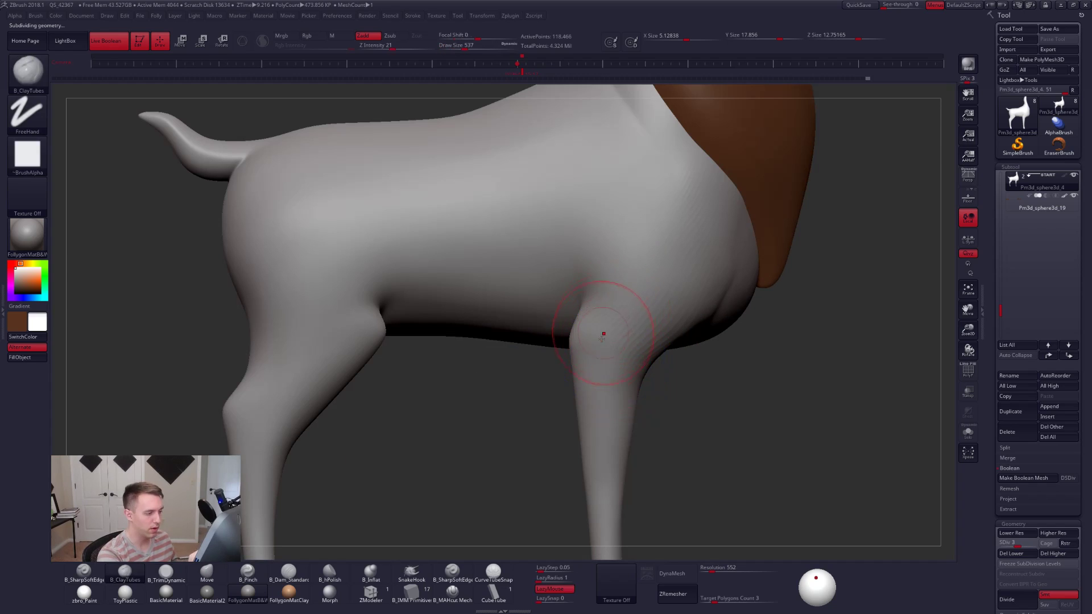
Flatten the top of the front leg with B_TrimDynamic at subdivision level 4 and smooth it.
{"action": "key", "text": "b"}
{"action": "key", "text": "t"}
{"action": "key", "text": "d"}
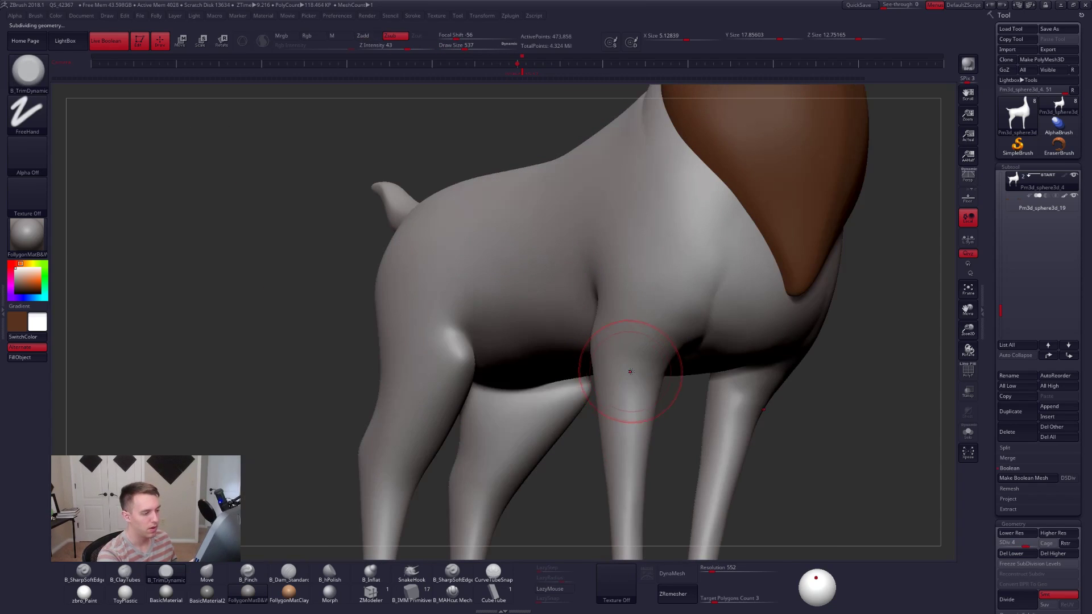
{"action": "left_click_drag", "start_coordinate": [631, 372], "coordinate": [643, 364], "text": "shift"}
{"action": "mouse_move", "coordinate": [660, 362]}
{"action": "right_mouse_down", "text": "shift"}
{"action": "mouse_move", "coordinate": [705, 376]}
{"action": "mouse_move", "coordinate": [593, 383]}
{"action": "right_mouse_up", "text": "shift"}
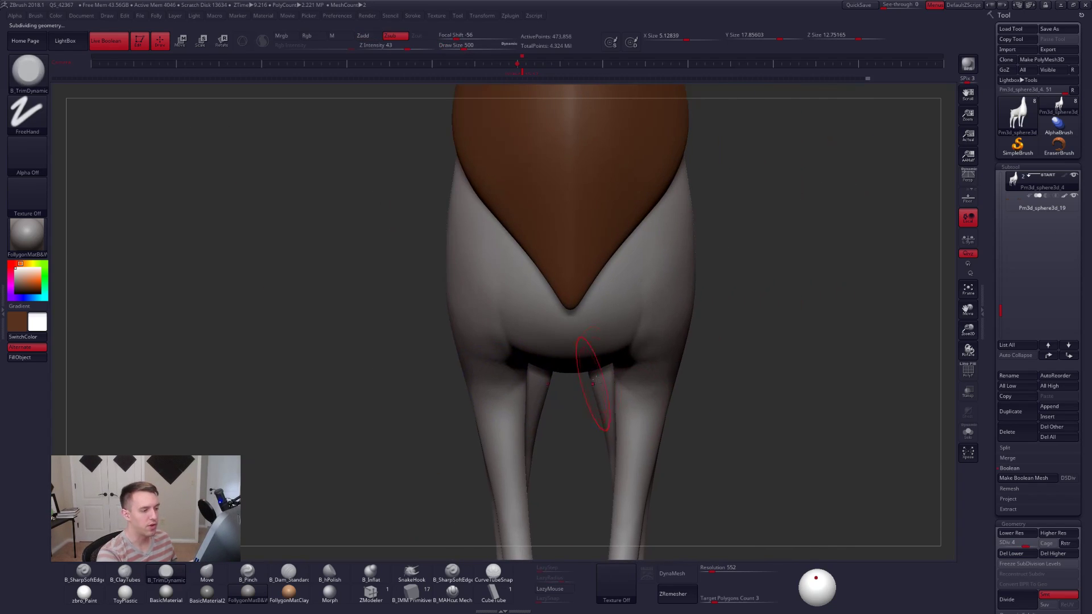
Isolate the body and refine the chest around the front leg joints with B_TrimDynamic, working up to subdivision level 5 at draw size 252.
{"action": "key", "text": "alt+s"}
{"action": "right_click_drag", "start_coordinate": [677, 353], "coordinate": [632, 259]}
{"action": "mouse_move", "coordinate": [636, 366]}
{"action": "right_mouse_down"}
{"action": "mouse_move", "coordinate": [652, 364]}
{"action": "mouse_move", "coordinate": [648, 311]}
{"action": "right_mouse_up"}
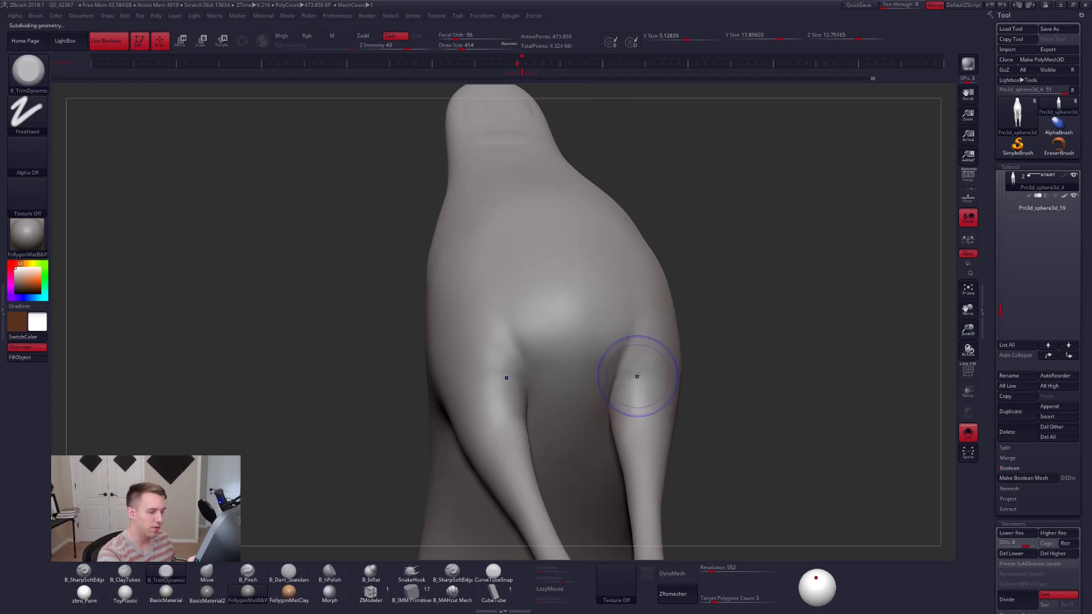
{"action": "mouse_move", "coordinate": [637, 376]}
{"action": "right_mouse_down", "text": "shift"}
{"action": "mouse_move", "coordinate": [609, 361]}
{"action": "mouse_move", "coordinate": [629, 373]}
{"action": "right_mouse_up", "text": "shift"}
{"action": "key", "text": "ctrl+d"}
{"action": "key", "text": "s"}
{"action": "left_click_drag", "start_coordinate": [629, 373], "coordinate": [632, 373]}
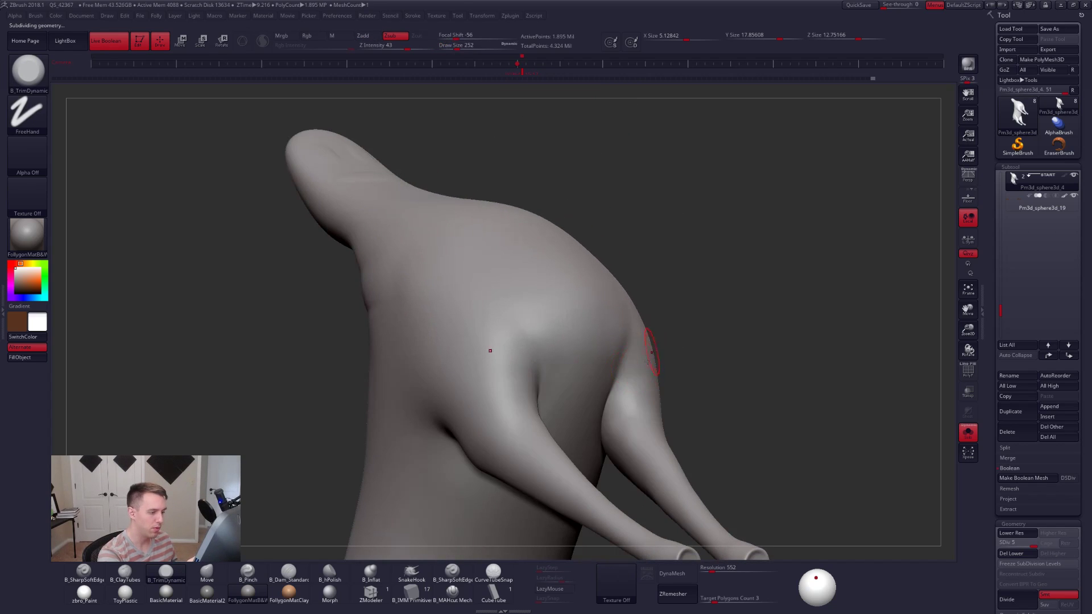
Set the draw size to 397 and even out the chest between the front legs with B_TrimDynamic and smoothing.
{"action": "right_click_drag", "start_coordinate": [650, 364], "coordinate": [624, 371]}
{"action": "key", "text": "s"}
{"action": "key", "text": "s"}
{"action": "left_click_drag", "start_coordinate": [610, 369], "coordinate": [614, 369]}
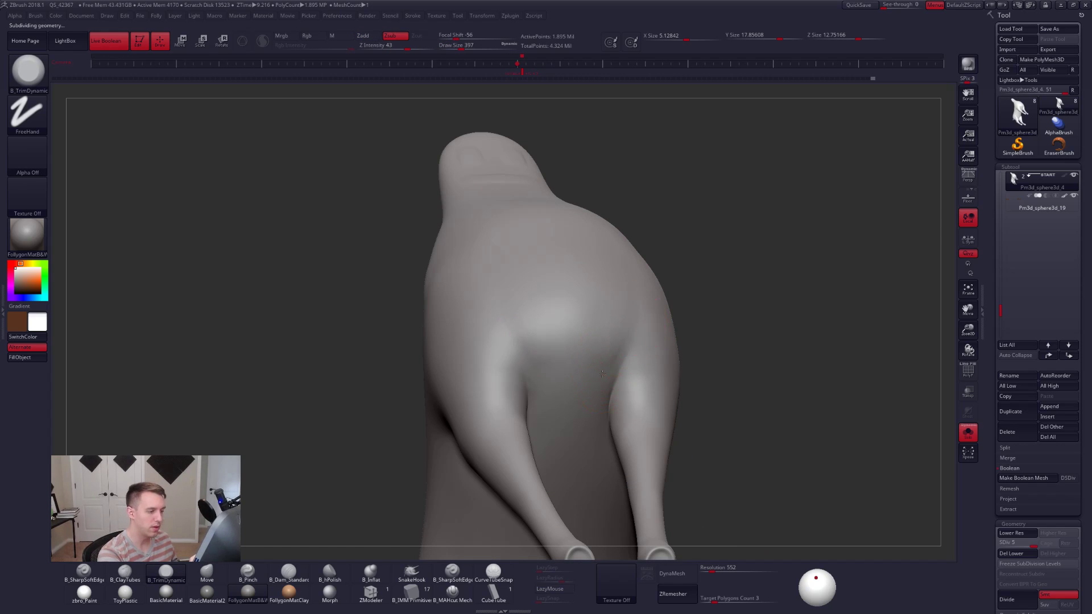
{"action": "key", "text": "shift"}
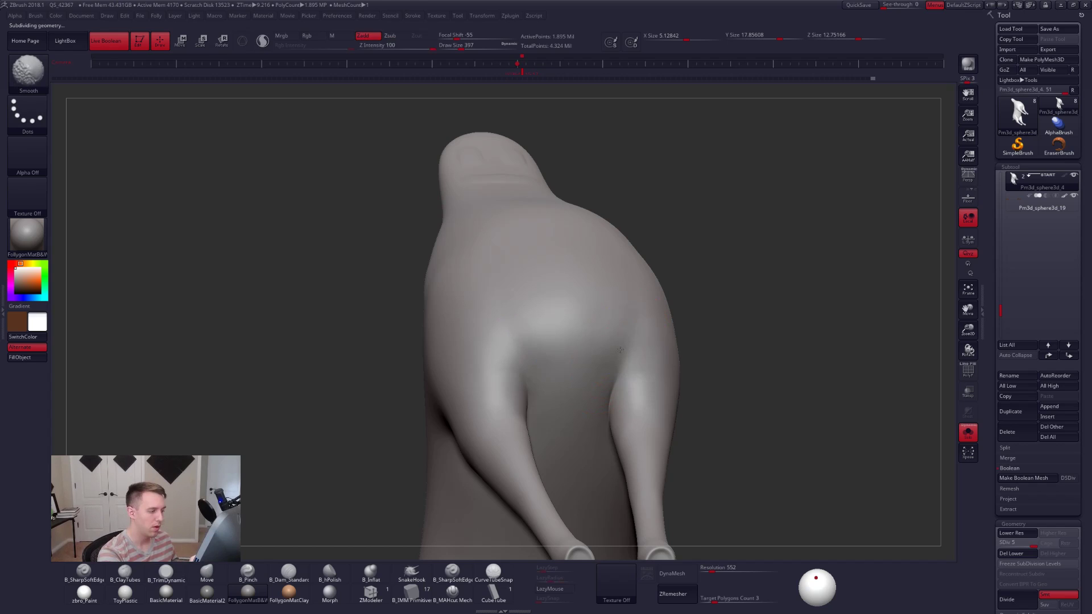
Isolate the body and cut the crease where the neck meets the shoulder using the B_MAHcut Mech brush at draw size 279.
{"action": "mouse_move", "coordinate": [717, 422]}
{"action": "right_mouse_down"}
{"action": "mouse_move", "coordinate": [675, 434]}
{"action": "mouse_move", "coordinate": [717, 449]}
{"action": "mouse_move", "coordinate": [694, 479]}
{"action": "mouse_move", "coordinate": [743, 397]}
{"action": "right_mouse_up"}
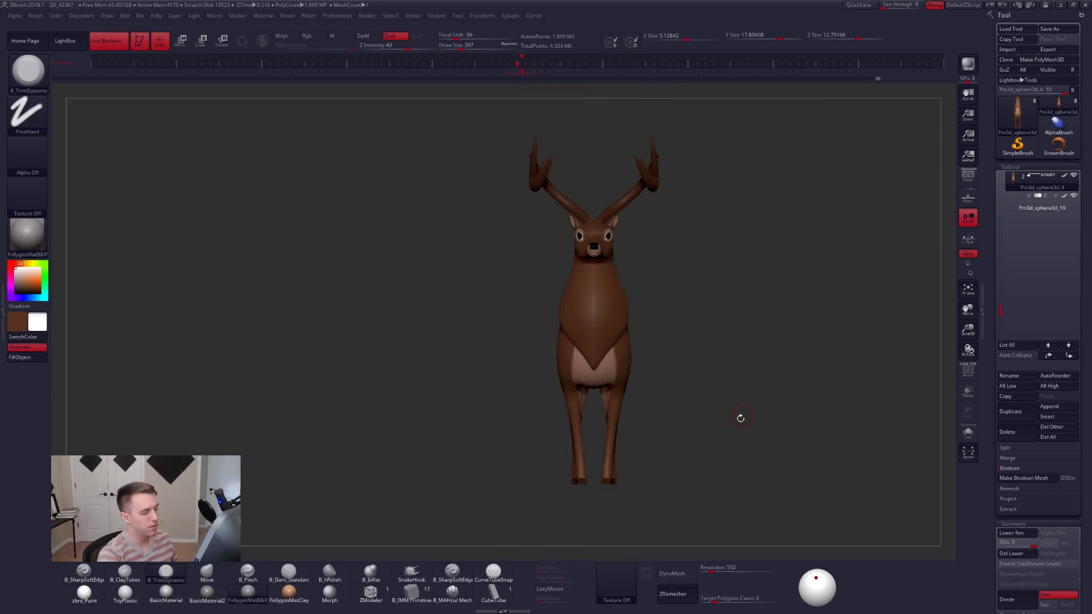
{"action": "mouse_move", "coordinate": [739, 420]}
{"action": "right_mouse_down"}
{"action": "mouse_move", "coordinate": [785, 427]}
{"action": "mouse_move", "coordinate": [712, 404]}
{"action": "right_mouse_up"}
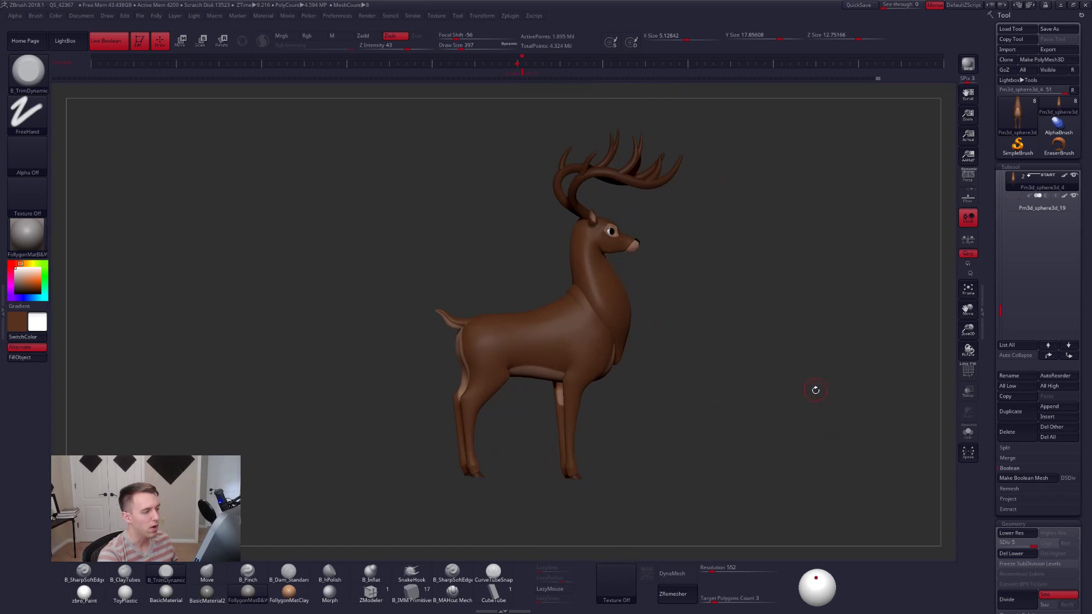
{"action": "right_click_drag", "start_coordinate": [816, 390], "coordinate": [710, 438]}
{"action": "mouse_move", "coordinate": [668, 393]}
{"action": "right_mouse_down"}
{"action": "mouse_move", "coordinate": [490, 313]}
{"action": "mouse_move", "coordinate": [574, 296]}
{"action": "mouse_move", "coordinate": [580, 303]}
{"action": "mouse_move", "coordinate": [512, 362]}
{"action": "mouse_move", "coordinate": [566, 326]}
{"action": "mouse_move", "coordinate": [515, 355]}
{"action": "mouse_move", "coordinate": [504, 342]}
{"action": "mouse_move", "coordinate": [507, 355]}
{"action": "right_mouse_up"}
{"action": "right_click", "coordinate": [509, 362]}
{"action": "left_click", "coordinate": [453, 593]}
{"action": "key", "text": "alt+s"}
{"action": "right_click_drag", "start_coordinate": [508, 354], "coordinate": [519, 367], "text": "ctrl"}
{"action": "key", "text": "space"}
{"action": "left_click_drag", "start_coordinate": [570, 309], "coordinate": [560, 310]}
{"action": "right_click_drag", "start_coordinate": [561, 311], "coordinate": [574, 295]}
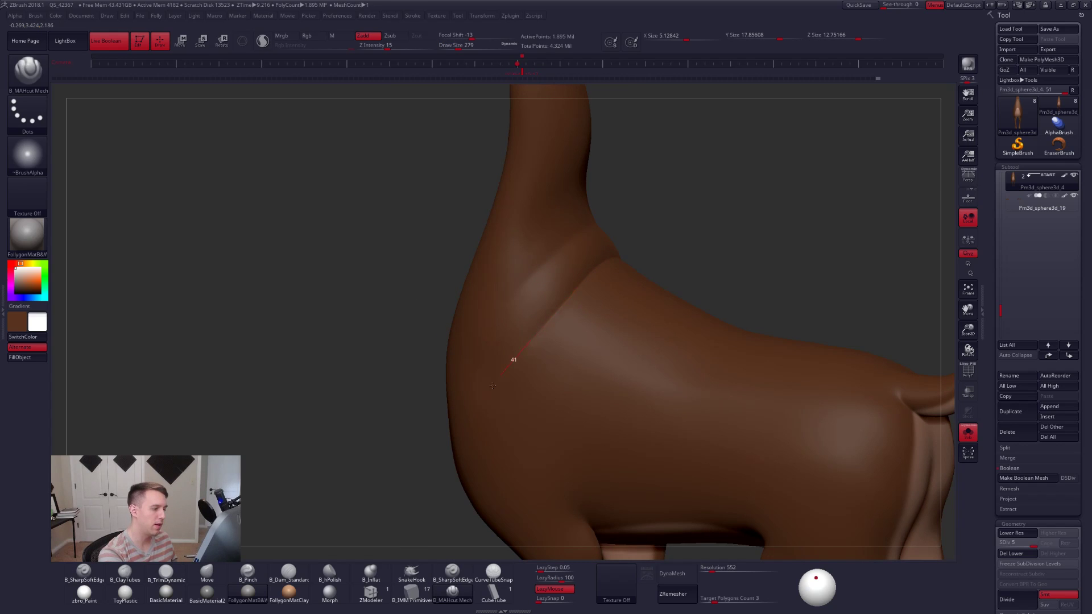
Fade out the lower end of the neck crease by smoothing at subdivision level 4, raising the draw size to 447.
{"action": "key", "text": "shift"}
{"action": "key", "text": "shift+d"}
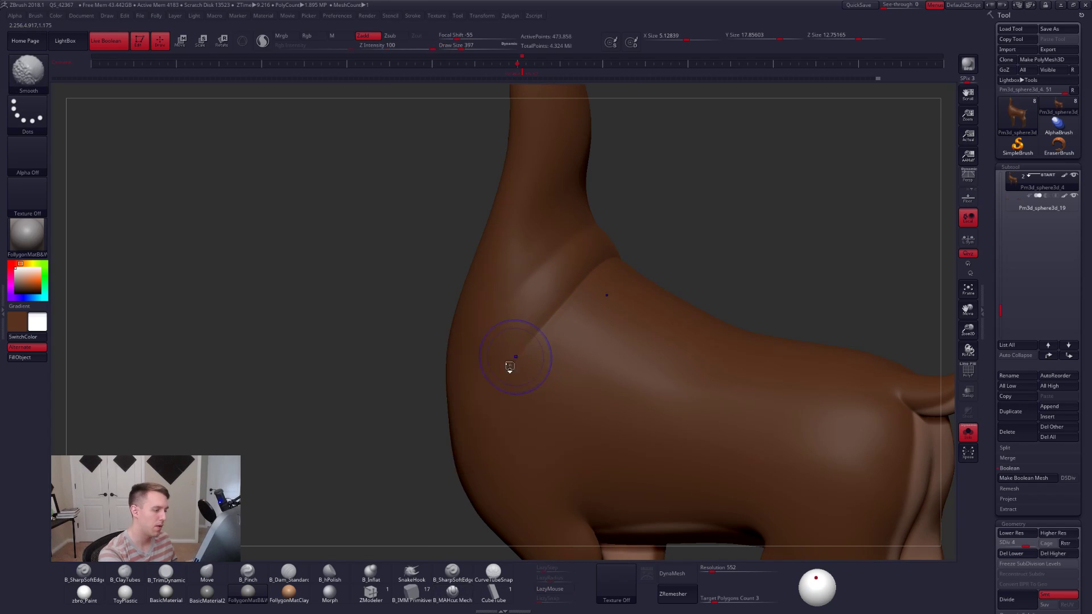
{"action": "key", "text": "shift"}
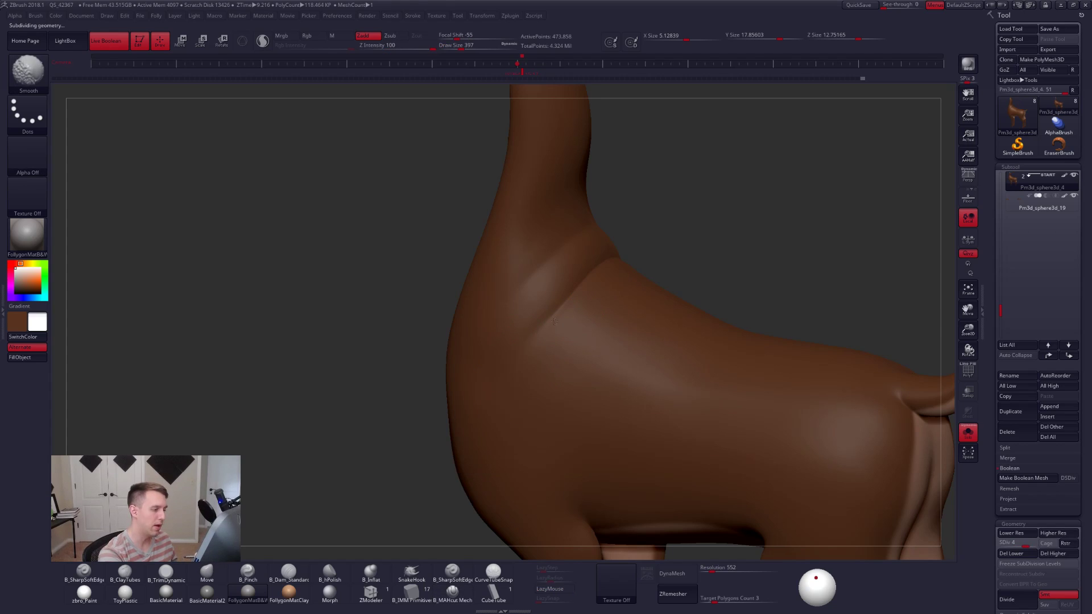
{"action": "key", "text": "space"}
{"action": "left_click_drag", "start_coordinate": [560, 348], "coordinate": [563, 348]}
{"action": "left_click_drag", "start_coordinate": [535, 333], "coordinate": [544, 311]}
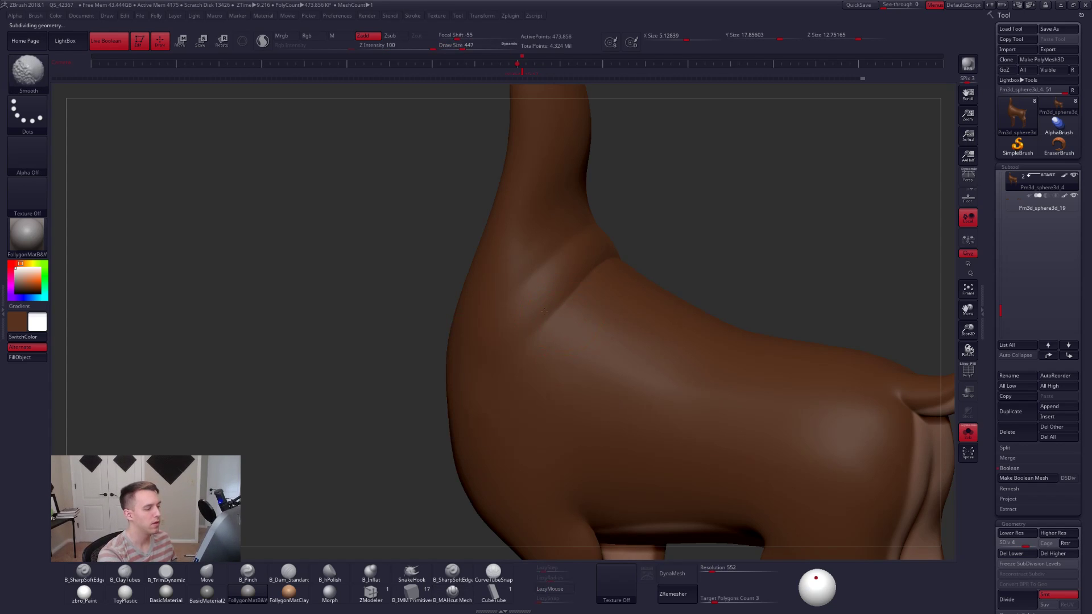
Sculpt two eyes and a mouth on the isolated neck stub with B_ClayTubes, using draw sizes 170 and 203.
{"action": "mouse_move", "coordinate": [569, 231]}
{"action": "right_mouse_down"}
{"action": "mouse_move", "coordinate": [620, 245]}
{"action": "mouse_move", "coordinate": [597, 227]}
{"action": "mouse_move", "coordinate": [587, 332]}
{"action": "mouse_move", "coordinate": [602, 274]}
{"action": "mouse_move", "coordinate": [601, 313]}
{"action": "right_mouse_up"}
{"action": "key", "text": "2"}
{"action": "key", "text": "space"}
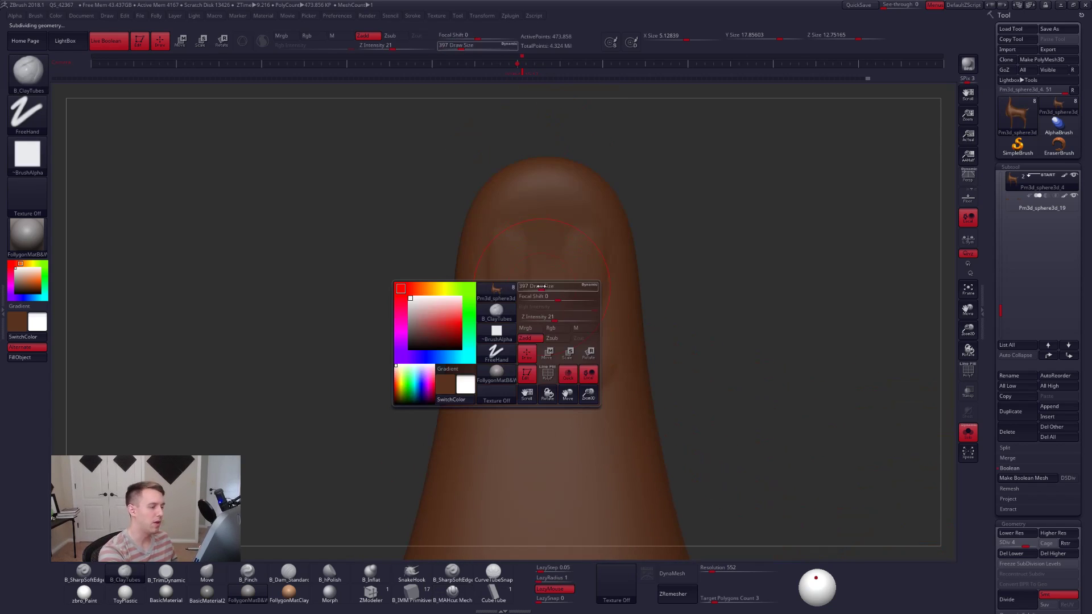
{"action": "left_click_drag", "start_coordinate": [541, 286], "coordinate": [503, 247]}
{"action": "key", "text": "space"}
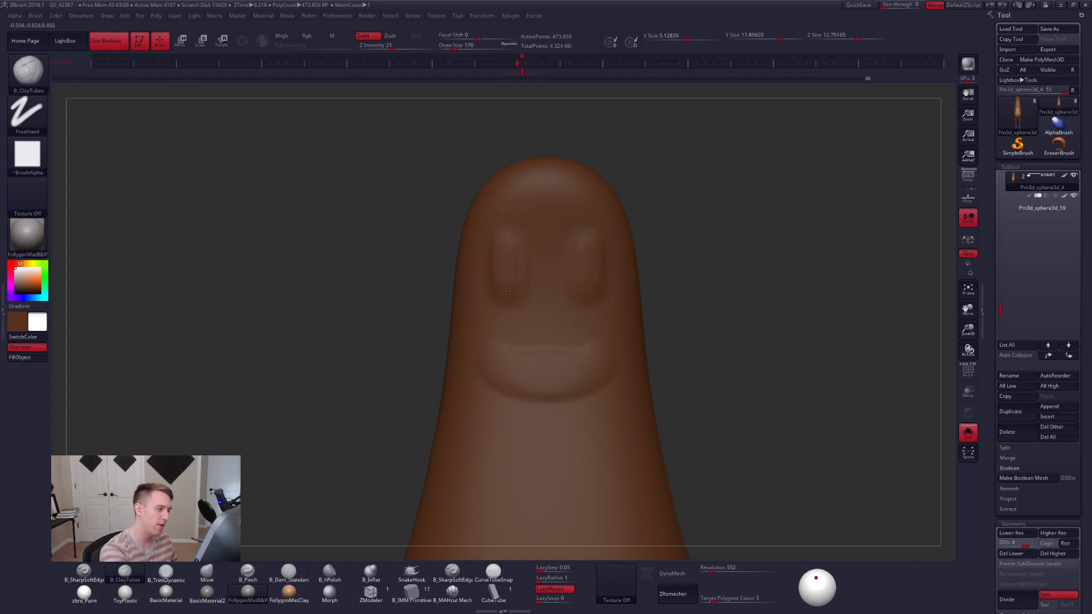
{"action": "key", "text": "space"}
{"action": "left_click_drag", "start_coordinate": [507, 291], "coordinate": [510, 289]}
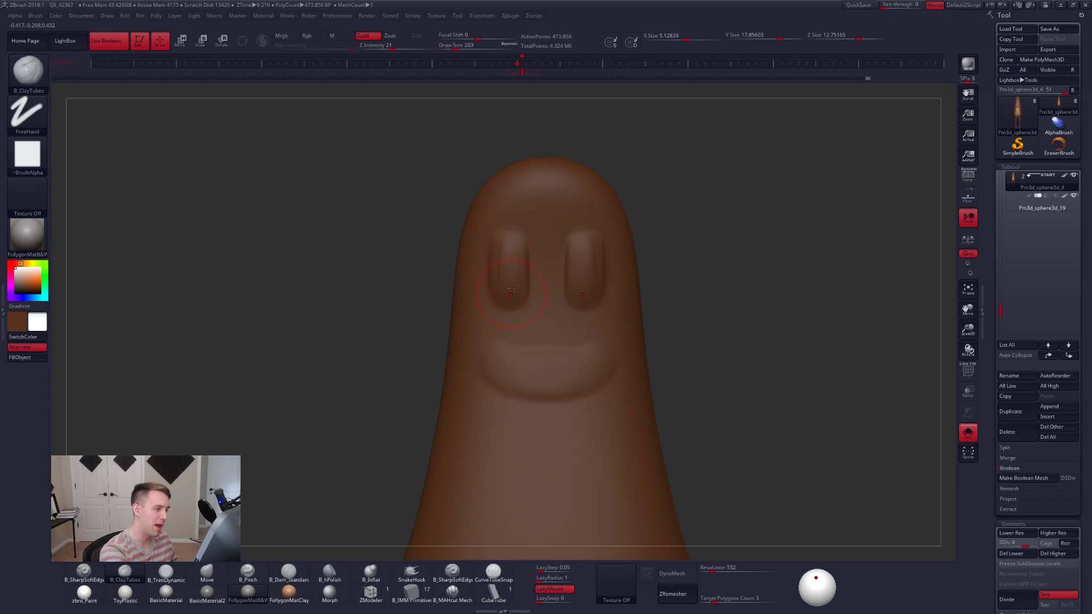
Soften the eyes and mouth on the neck stub and sharpen them with B_Pinch, reducing the draw size to 130.
{"action": "mouse_move", "coordinate": [562, 357]}
{"action": "left_mouse_down", "text": "shift"}
{"action": "mouse_move", "coordinate": [529, 364]}
{"action": "mouse_move", "coordinate": [569, 364]}
{"action": "mouse_move", "coordinate": [496, 368]}
{"action": "left_mouse_up", "text": "shift"}
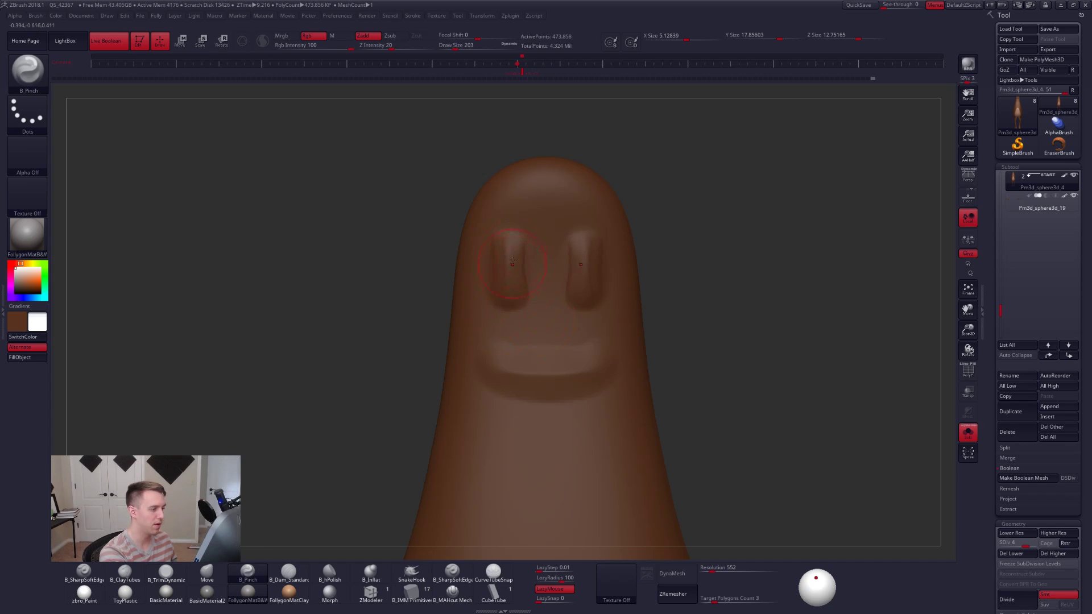
{"action": "key", "text": "shift"}
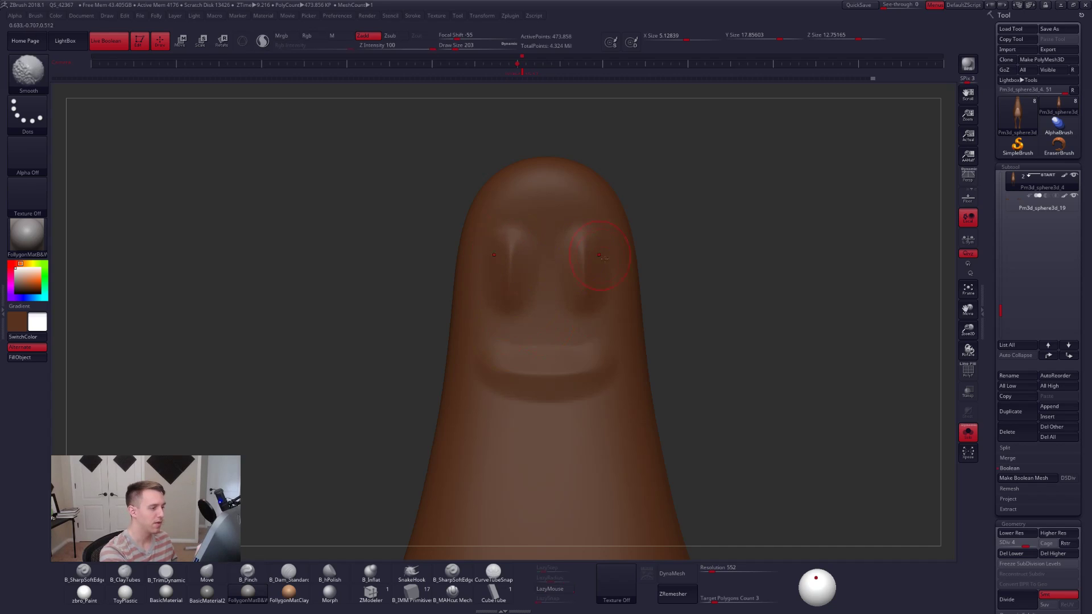
{"action": "left_click_drag", "start_coordinate": [600, 256], "coordinate": [599, 336], "text": "shift"}
{"action": "right_click_drag", "start_coordinate": [568, 386], "coordinate": [500, 370]}
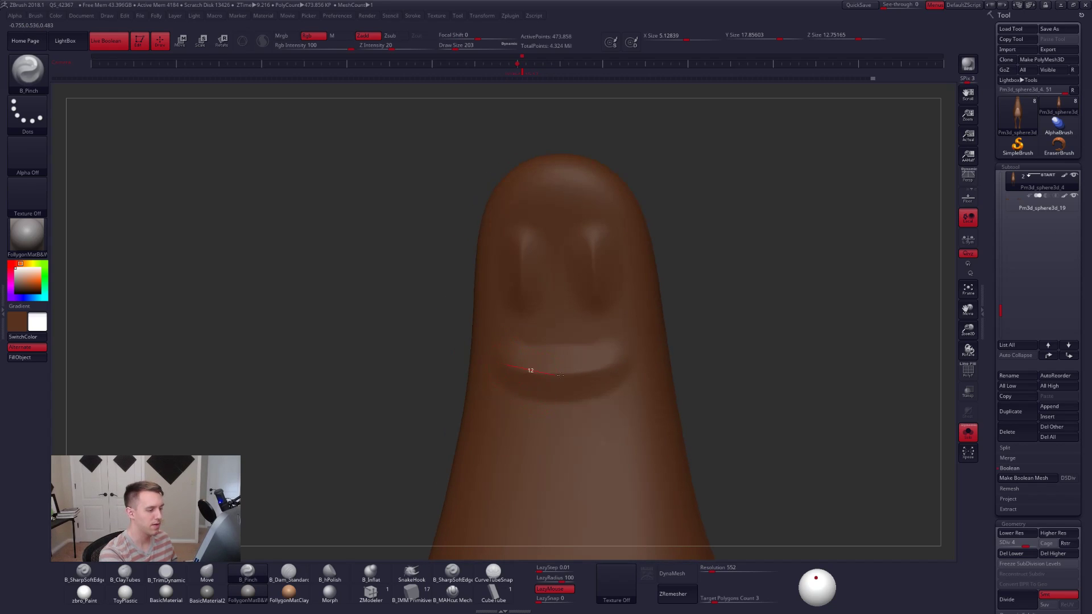
{"action": "key", "text": "space"}
{"action": "left_click_drag", "start_coordinate": [607, 364], "coordinate": [602, 364]}
{"action": "right_click_drag", "start_coordinate": [558, 356], "coordinate": [574, 358]}
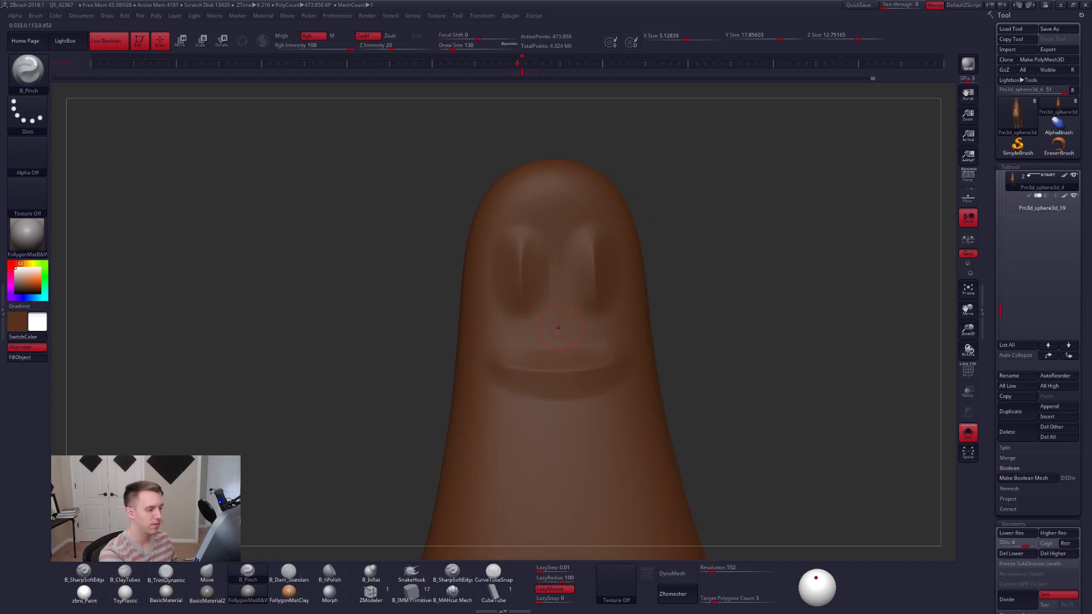
Add a small round nose between the eyes and mouth with B_ClayTubes at draw size 130.
{"action": "key", "text": "2"}
{"action": "left_click_drag", "start_coordinate": [561, 328], "coordinate": [554, 327]}
{"action": "right_click_drag", "start_coordinate": [580, 370], "coordinate": [651, 347]}
{"action": "right_click_drag", "start_coordinate": [654, 386], "coordinate": [697, 399]}
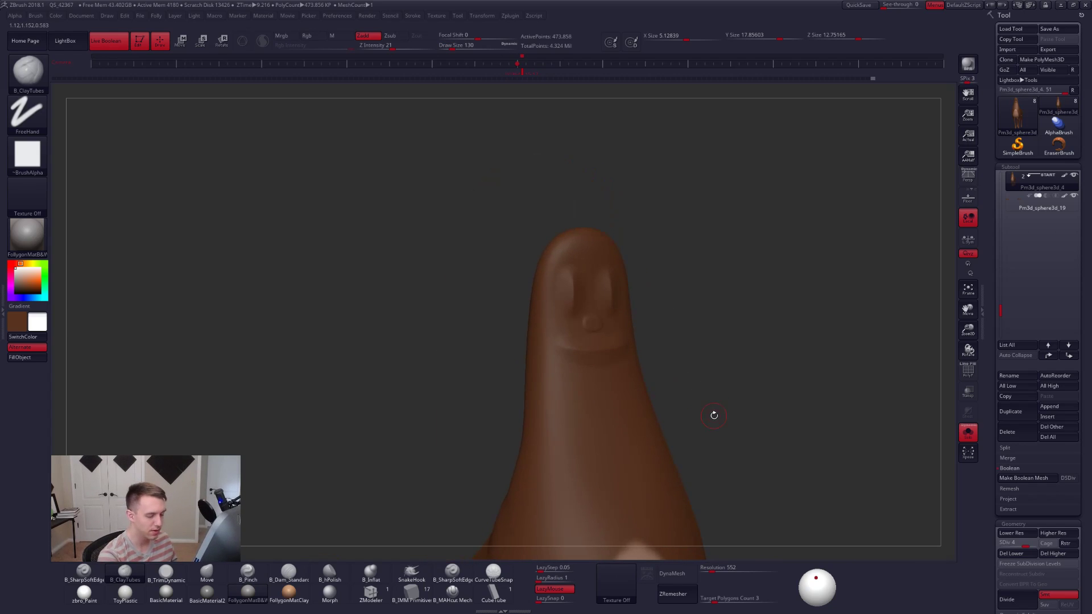
Adjust the light direction on the full stag and place the light near the top centre of the preview sphere.
{"action": "left_click", "coordinate": [816, 583]}
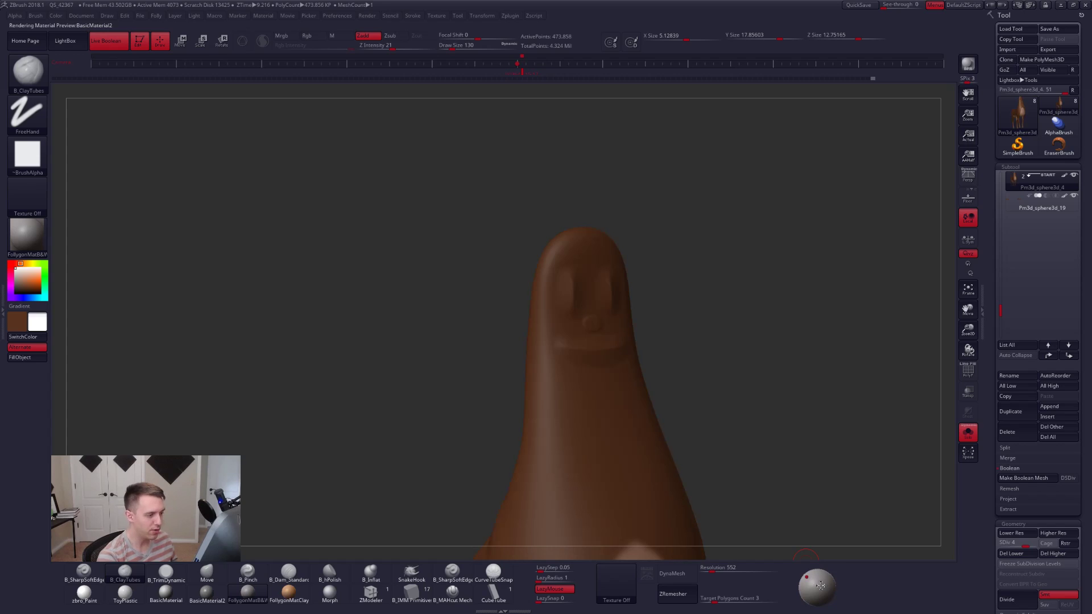
{"action": "left_click", "coordinate": [821, 590]}
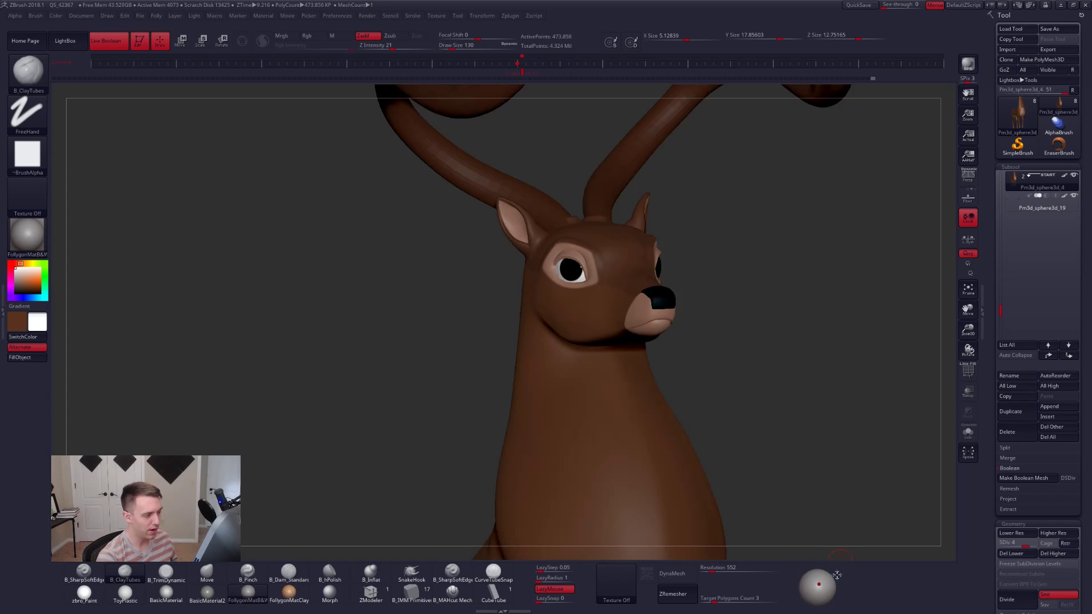
{"action": "left_click_drag", "start_coordinate": [819, 588], "coordinate": [815, 577]}
{"action": "right_click_drag", "start_coordinate": [660, 444], "coordinate": [722, 464], "text": "ctrl"}
{"action": "mouse_move", "coordinate": [723, 465]}
{"action": "left_mouse_down"}
{"action": "mouse_move", "coordinate": [719, 430]}
{"action": "mouse_move", "coordinate": [739, 443]}
{"action": "mouse_move", "coordinate": [731, 430]}
{"action": "mouse_move", "coordinate": [754, 430]}
{"action": "mouse_move", "coordinate": [715, 454]}
{"action": "left_mouse_up"}
Select the antlers subtool and isolate it to examine its polygroups in polyframe view.
{"action": "left_click", "coordinate": [631, 194], "text": "alt"}
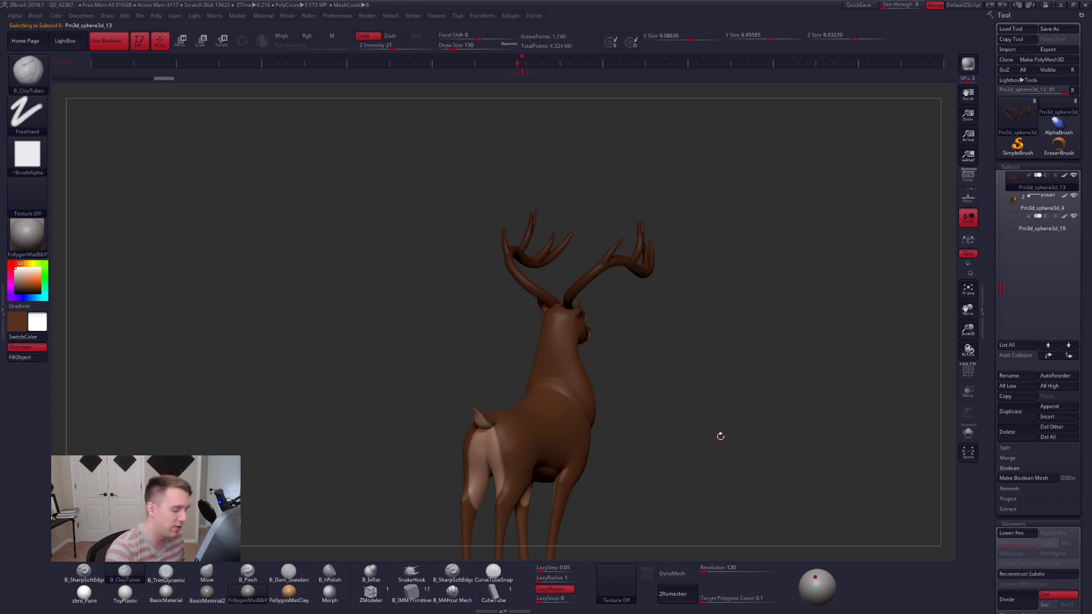
{"action": "left_click_drag", "start_coordinate": [720, 436], "coordinate": [736, 454]}
{"action": "key", "text": "alt+s"}
{"action": "right_click_drag", "start_coordinate": [637, 288], "coordinate": [675, 287], "text": "ctrl"}
{"action": "key", "text": "alt+s"}
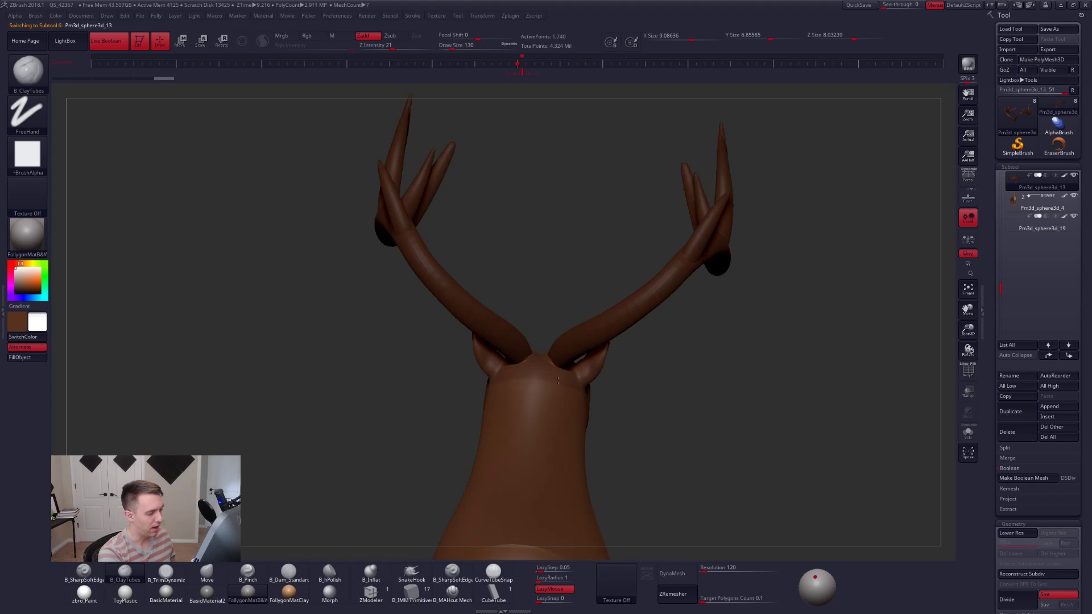
{"action": "left_click_drag", "start_coordinate": [558, 381], "coordinate": [573, 342]}
{"action": "key", "text": "alt+s"}
{"action": "key", "text": "shift+f"}
{"action": "left_click_drag", "start_coordinate": [637, 319], "coordinate": [554, 319], "text": "alt"}
{"action": "key", "text": "shift+f"}
Mask part of the isolated antlers and invert the mask.
{"action": "mouse_move", "coordinate": [585, 397]}
{"action": "left_mouse_down"}
{"action": "mouse_move", "coordinate": [580, 347]}
{"action": "mouse_move", "coordinate": [587, 380]}
{"action": "left_mouse_up"}
{"action": "key", "text": "shift+d"}
{"action": "key", "text": "shift+d"}
{"action": "key", "text": "shift+f"}
{"action": "mouse_move", "coordinate": [584, 312]}
{"action": "left_mouse_down", "text": "ctrl"}
{"action": "mouse_move", "coordinate": [515, 426]}
{"action": "mouse_move", "coordinate": [674, 367]}
{"action": "left_mouse_up", "text": "ctrl"}
{"action": "left_click", "coordinate": [685, 364], "text": "ctrl"}
Rotate the unmasked part of the antlers with a transpose line starting near the base, and clear the mask.
{"action": "key", "text": "r"}
{"action": "mouse_move", "coordinate": [548, 315]}
{"action": "left_mouse_down"}
{"action": "mouse_move", "coordinate": [645, 388]}
{"action": "mouse_move", "coordinate": [629, 402]}
{"action": "left_mouse_up"}
{"action": "key", "text": "d"}
{"action": "key", "text": "q"}
{"action": "left_click_drag", "start_coordinate": [668, 369], "coordinate": [683, 386], "text": "ctrl"}
{"action": "right_click_drag", "start_coordinate": [649, 393], "coordinate": [590, 351], "text": "ctrl"}
Try to rotate the antlers around their base with a transpose line.
{"action": "key", "text": "r"}
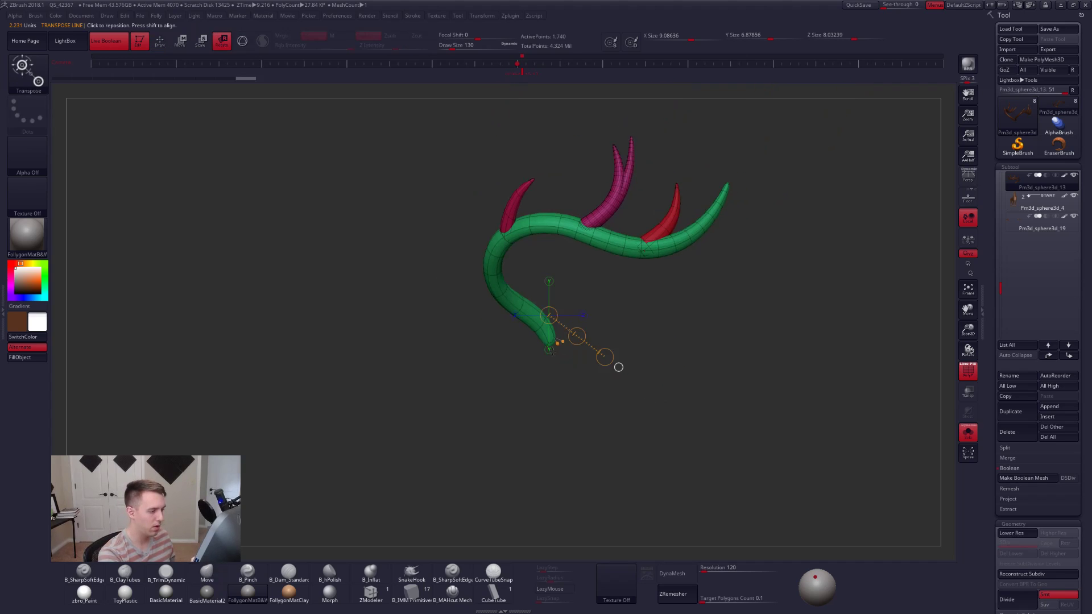
{"action": "key", "text": "alt+s"}
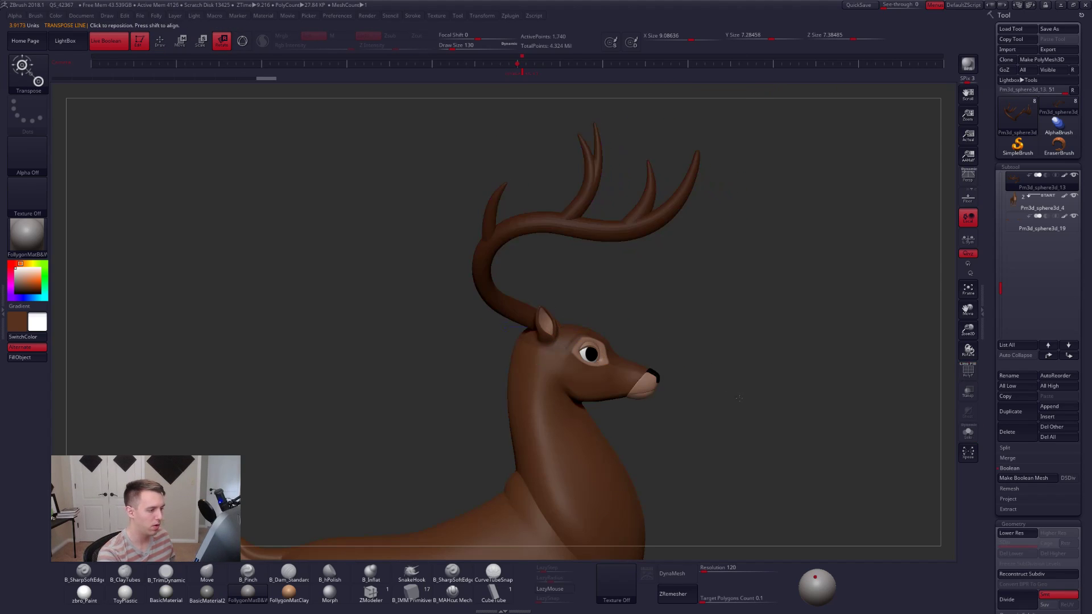
{"action": "mouse_move", "coordinate": [739, 398]}
{"action": "left_mouse_down", "text": "alt"}
{"action": "mouse_move", "coordinate": [724, 434]}
{"action": "mouse_move", "coordinate": [672, 458]}
{"action": "mouse_move", "coordinate": [729, 462]}
{"action": "mouse_move", "coordinate": [583, 400]}
{"action": "mouse_move", "coordinate": [541, 322]}
{"action": "left_mouse_up", "text": "alt"}
Reposition the antler bases on the head with the Move brush, reducing the draw size from 1058 to 636.
{"action": "key", "text": "q"}
{"action": "key", "text": "space"}
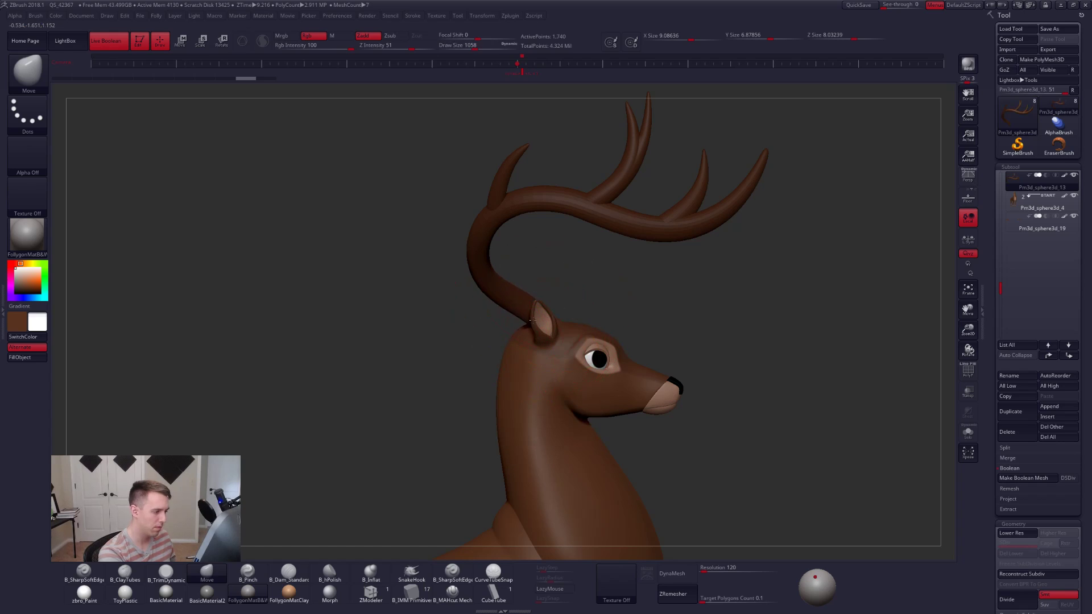
{"action": "mouse_move", "coordinate": [444, 335]}
{"action": "left_mouse_down"}
{"action": "mouse_move", "coordinate": [569, 341]}
{"action": "mouse_move", "coordinate": [539, 329]}
{"action": "left_mouse_up"}
{"action": "right_click_drag", "start_coordinate": [540, 342], "coordinate": [547, 322]}
{"action": "key", "text": "space"}
{"action": "left_click_drag", "start_coordinate": [548, 325], "coordinate": [541, 325]}
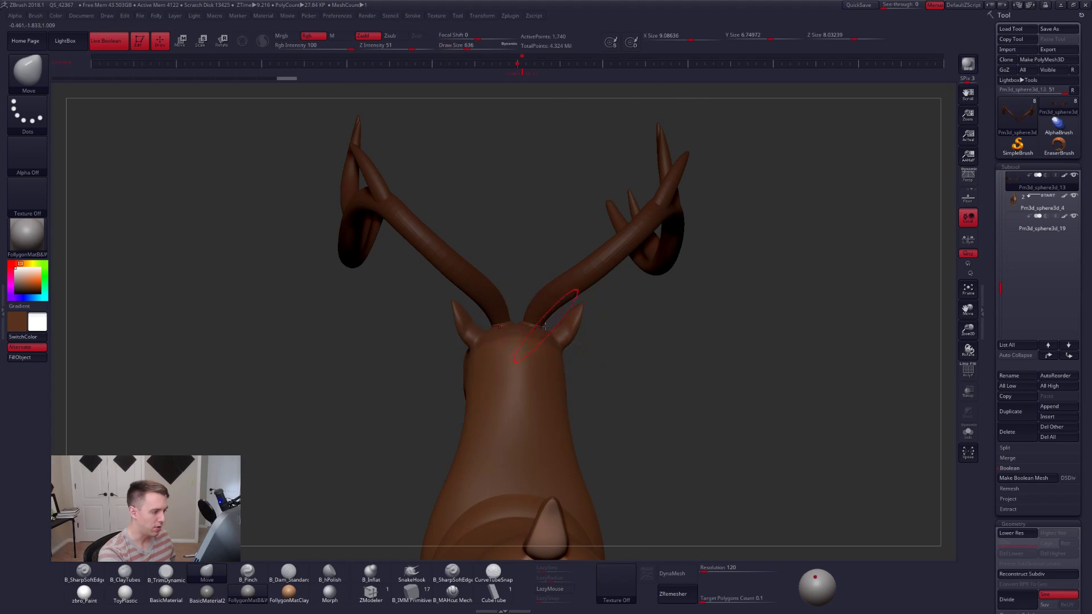
{"action": "right_click_drag", "start_coordinate": [545, 326], "coordinate": [543, 361]}
Isolate the antlers, refine the curve of their lower ends with the Move brush at draw size 615, and show the whole stag again.
{"action": "key", "text": "space"}
{"action": "right_click_drag", "start_coordinate": [683, 404], "coordinate": [666, 353], "text": "ctrl"}
{"action": "key", "text": "alt+s"}
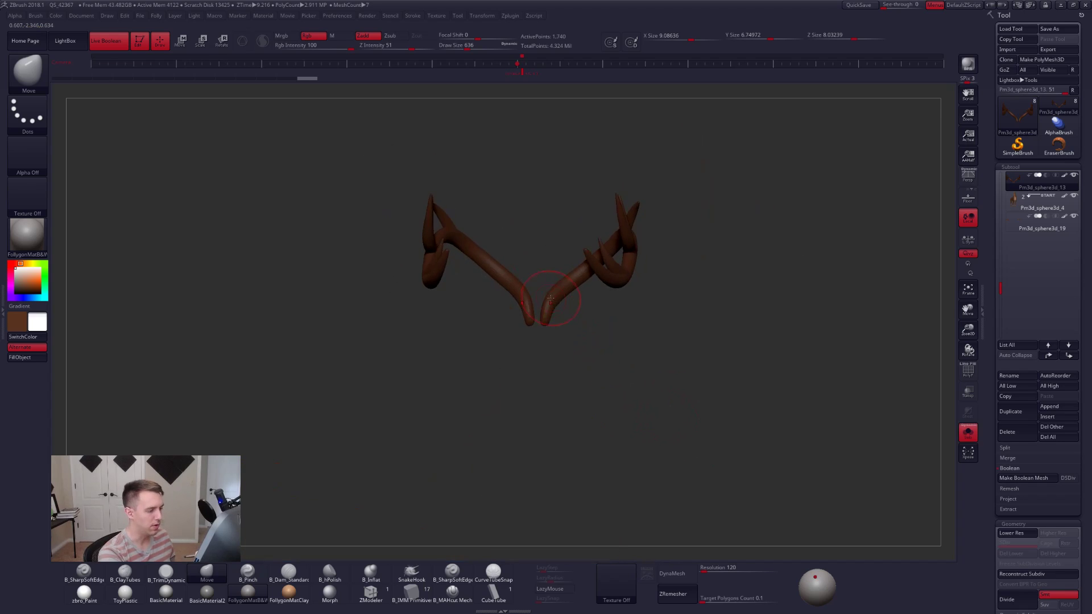
{"action": "mouse_move", "coordinate": [550, 298]}
{"action": "right_mouse_down", "text": "ctrl"}
{"action": "mouse_move", "coordinate": [556, 319]}
{"action": "mouse_move", "coordinate": [595, 310]}
{"action": "mouse_move", "coordinate": [593, 296]}
{"action": "mouse_move", "coordinate": [615, 317]}
{"action": "mouse_move", "coordinate": [624, 334]}
{"action": "mouse_move", "coordinate": [613, 329]}
{"action": "mouse_move", "coordinate": [592, 359]}
{"action": "mouse_move", "coordinate": [650, 347]}
{"action": "mouse_move", "coordinate": [748, 439]}
{"action": "mouse_move", "coordinate": [729, 421]}
{"action": "right_mouse_up", "text": "ctrl"}
{"action": "key", "text": "s"}
{"action": "left_click", "coordinate": [554, 318]}
{"action": "right_click", "coordinate": [563, 317]}
{"action": "key", "text": "s"}
{"action": "left_click", "coordinate": [568, 313]}
{"action": "key", "text": "alt+s"}
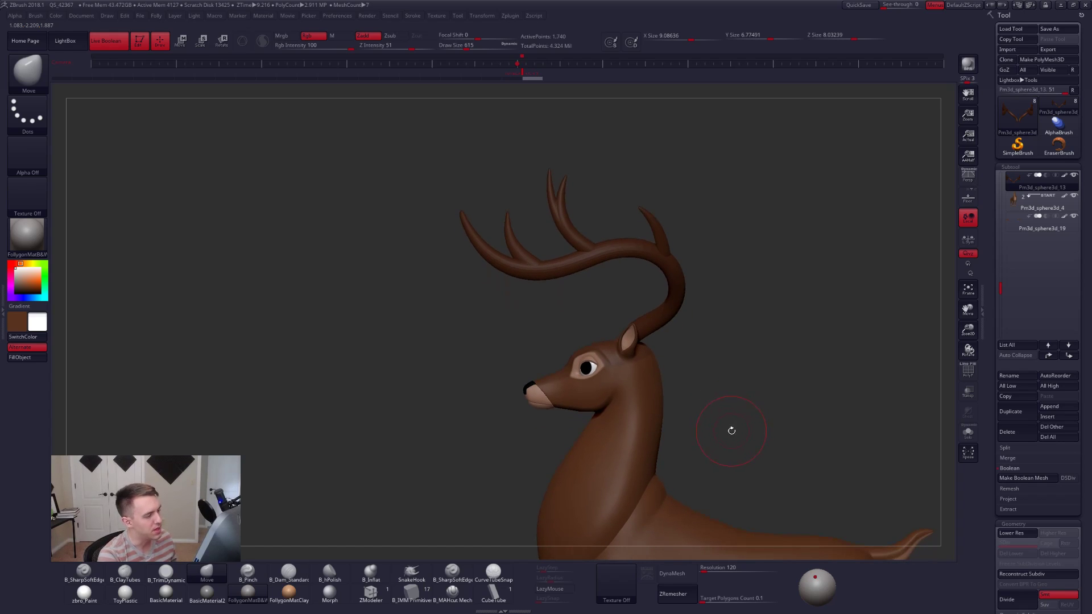
{"action": "right_click_drag", "start_coordinate": [713, 389], "coordinate": [692, 382], "text": "alt"}
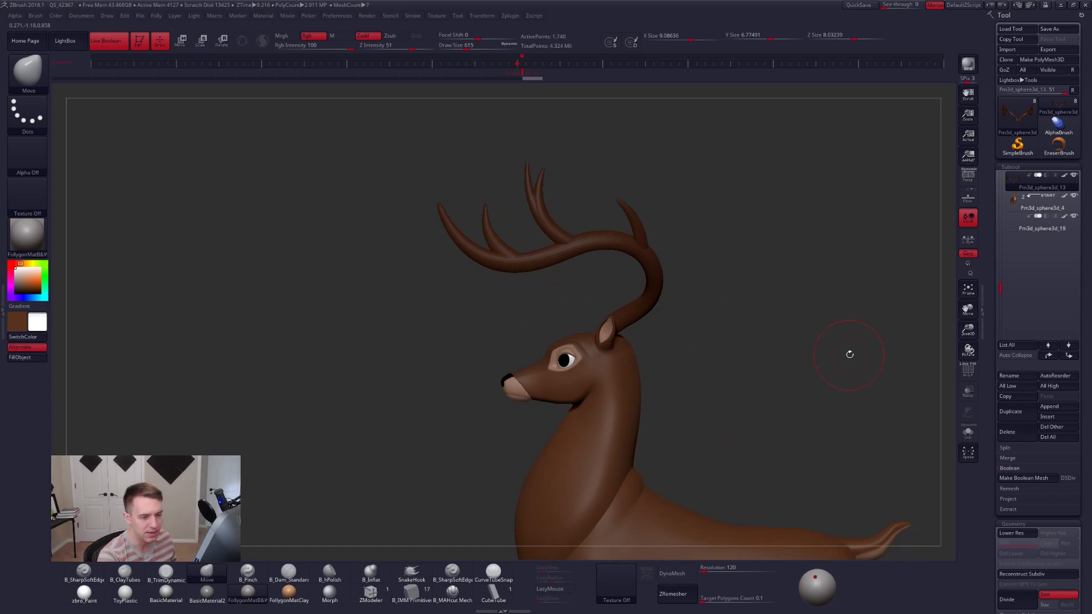
{"action": "left_click_drag", "start_coordinate": [990, 401], "coordinate": [981, 265]}
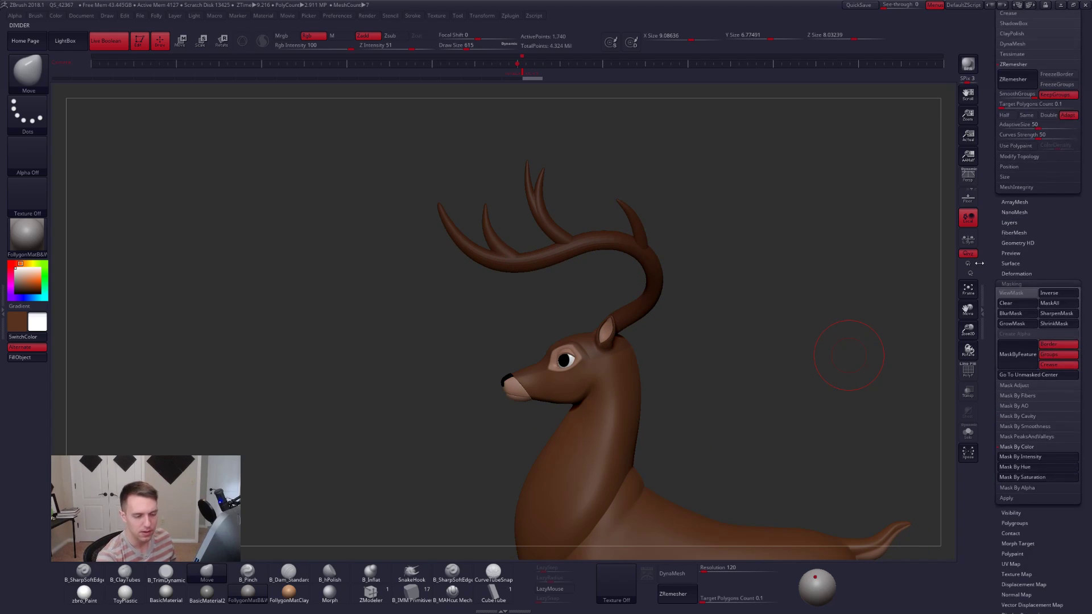
Thin the antlers slightly with small negative Inflate deformations, undoing the first attempt made on the unsmoothed low-poly display.
{"action": "left_click", "coordinate": [1017, 273]}
{"action": "left_click_drag", "start_coordinate": [999, 399], "coordinate": [985, 337]}
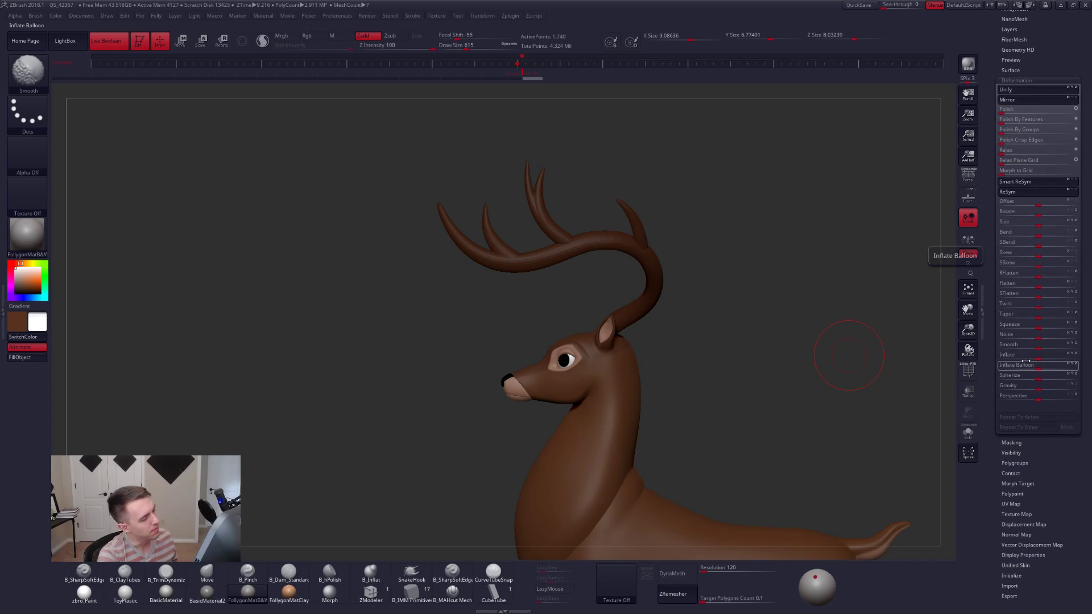
{"action": "key", "text": "shift+f"}
{"action": "key", "text": "shift+f"}
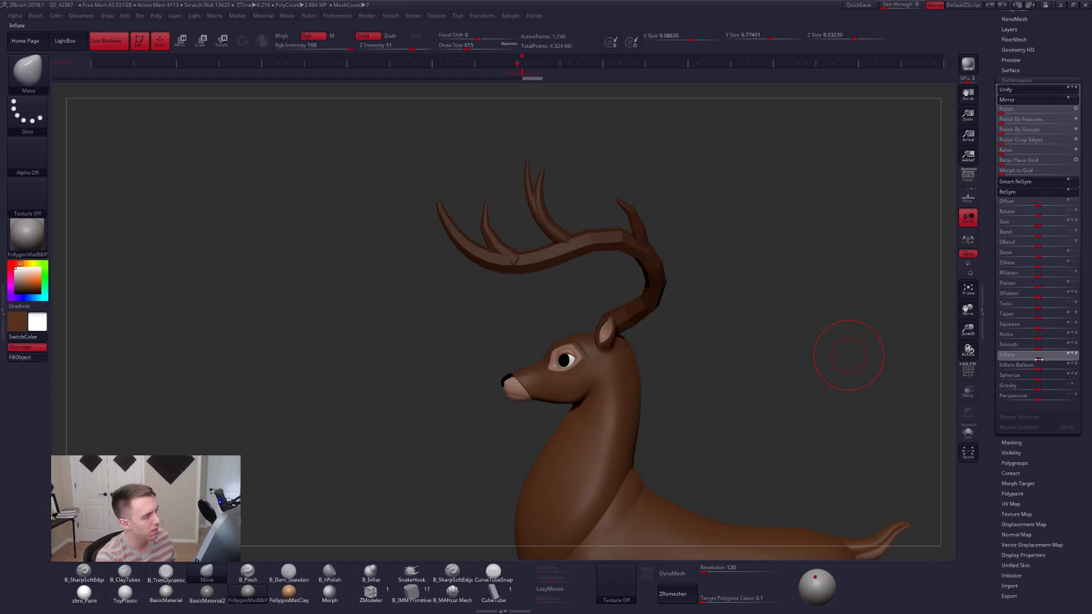
{"action": "left_click_drag", "start_coordinate": [1034, 363], "coordinate": [1033, 363]}
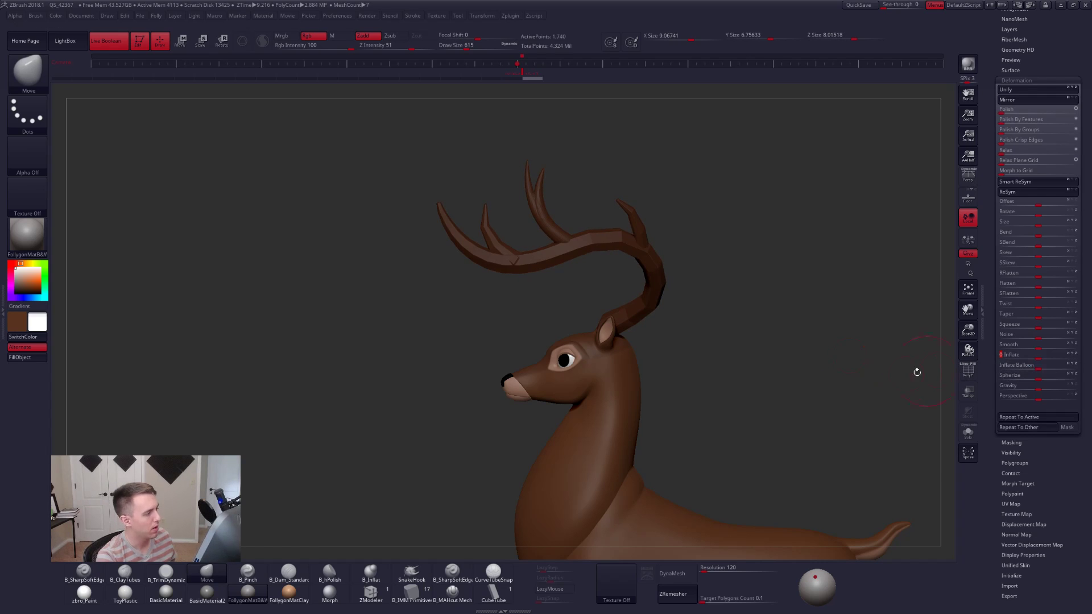
{"action": "key", "text": "ctrl+z"}
{"action": "mouse_move", "coordinate": [717, 376]}
{"action": "left_mouse_down", "text": "alt"}
{"action": "mouse_move", "coordinate": [719, 459]}
{"action": "mouse_move", "coordinate": [705, 415]}
{"action": "left_mouse_up", "text": "alt"}
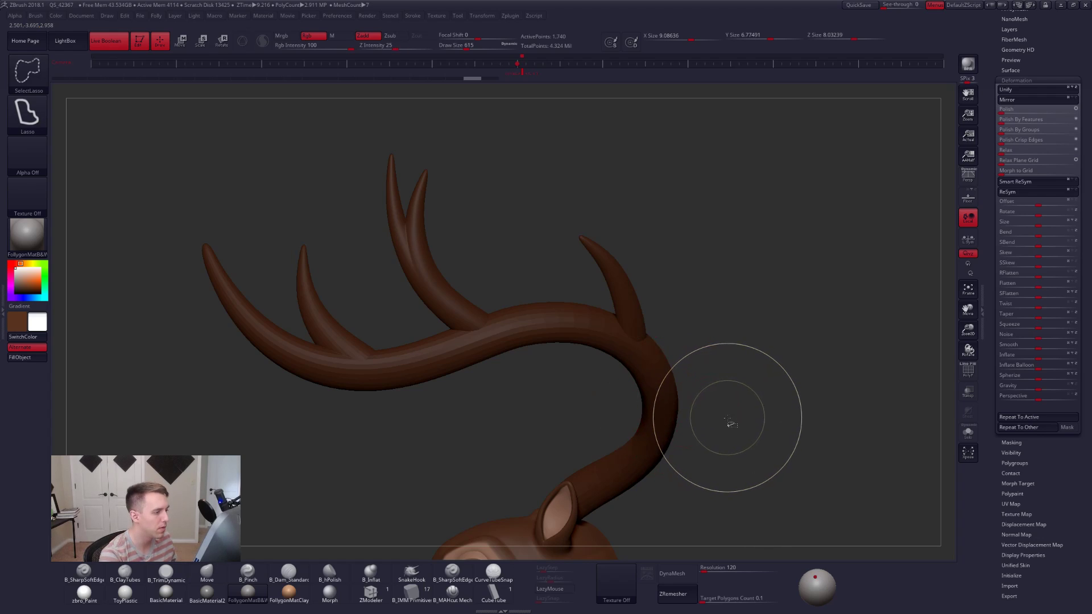
{"action": "key", "text": "shift+d"}
{"action": "key", "text": "d"}
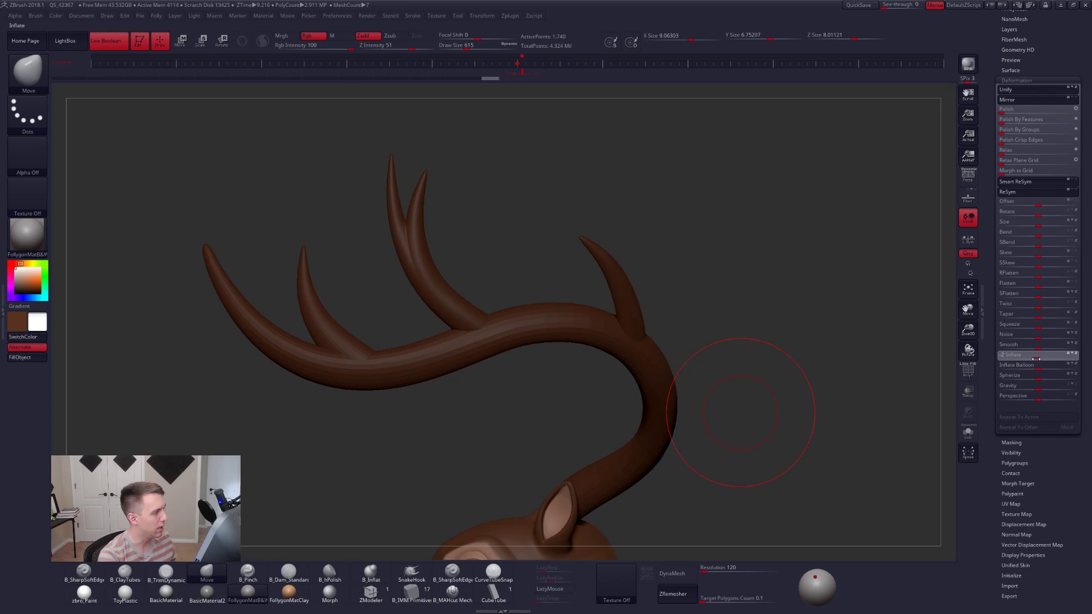
{"action": "left_click_drag", "start_coordinate": [1036, 359], "coordinate": [1036, 355]}
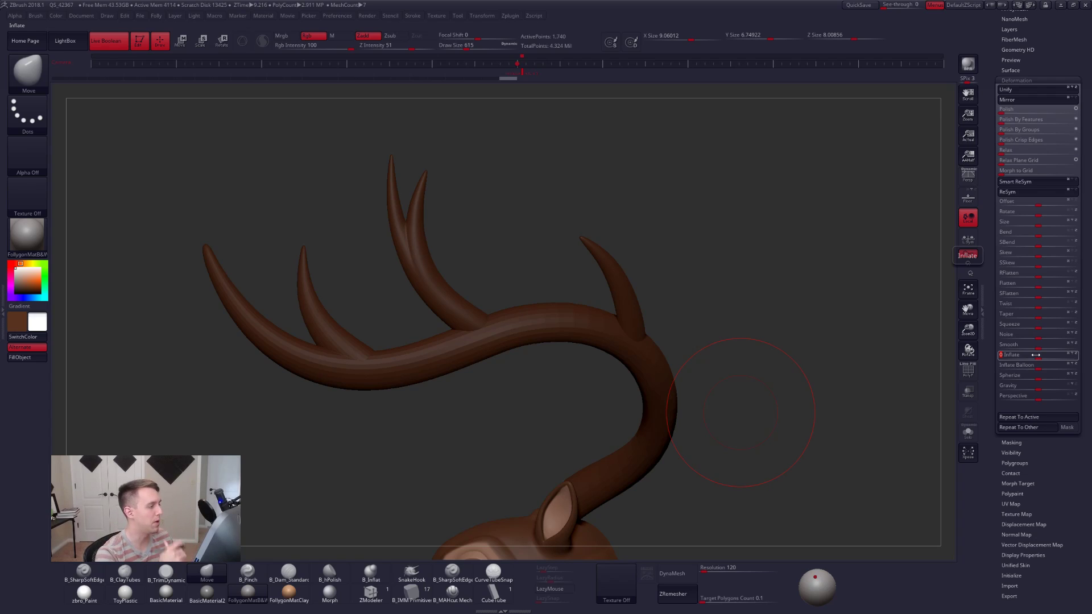
{"action": "key", "text": "shift+f"}
{"action": "key", "text": "shift+f"}
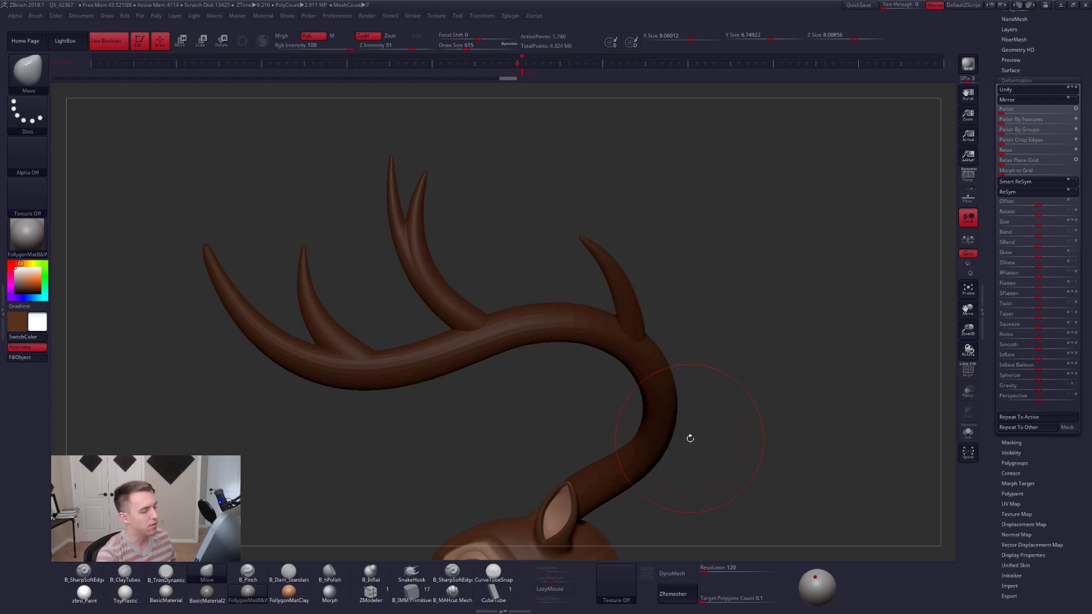
Reduce the Move brush's draw size to 265 and isolate the antlers for close work on the tines.
{"action": "right_click_drag", "start_coordinate": [625, 362], "coordinate": [690, 393], "text": "alt"}
{"action": "key", "text": "space"}
{"action": "left_click_drag", "start_coordinate": [590, 321], "coordinate": [580, 322]}
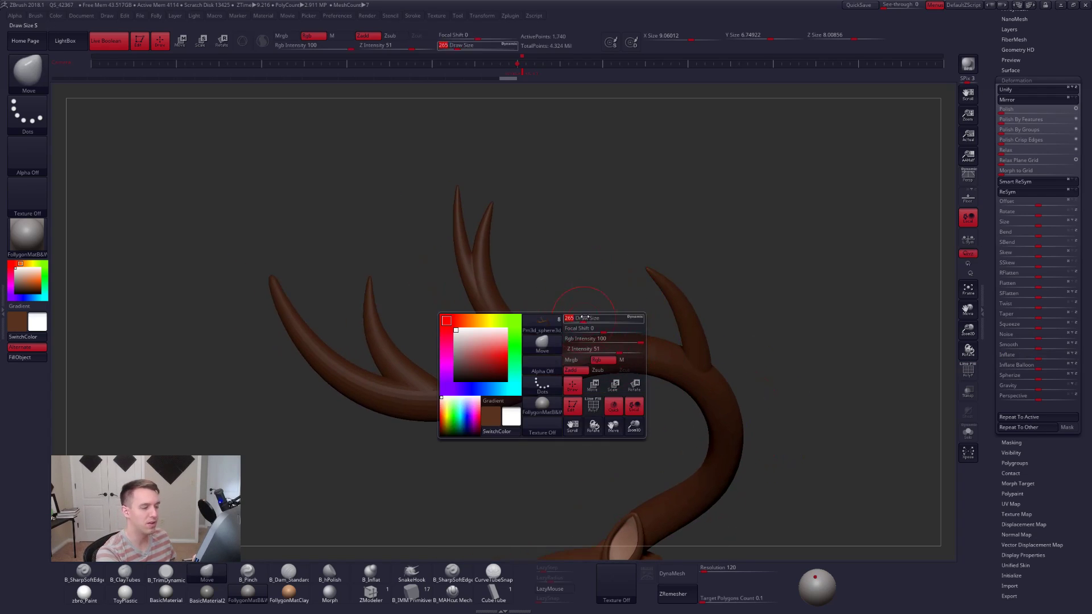
{"action": "mouse_move", "coordinate": [993, 228]}
{"action": "left_mouse_down"}
{"action": "mouse_move", "coordinate": [993, 405]}
{"action": "mouse_move", "coordinate": [998, 364]}
{"action": "left_mouse_up"}
{"action": "key", "text": "shift+d"}
{"action": "key", "text": "d"}
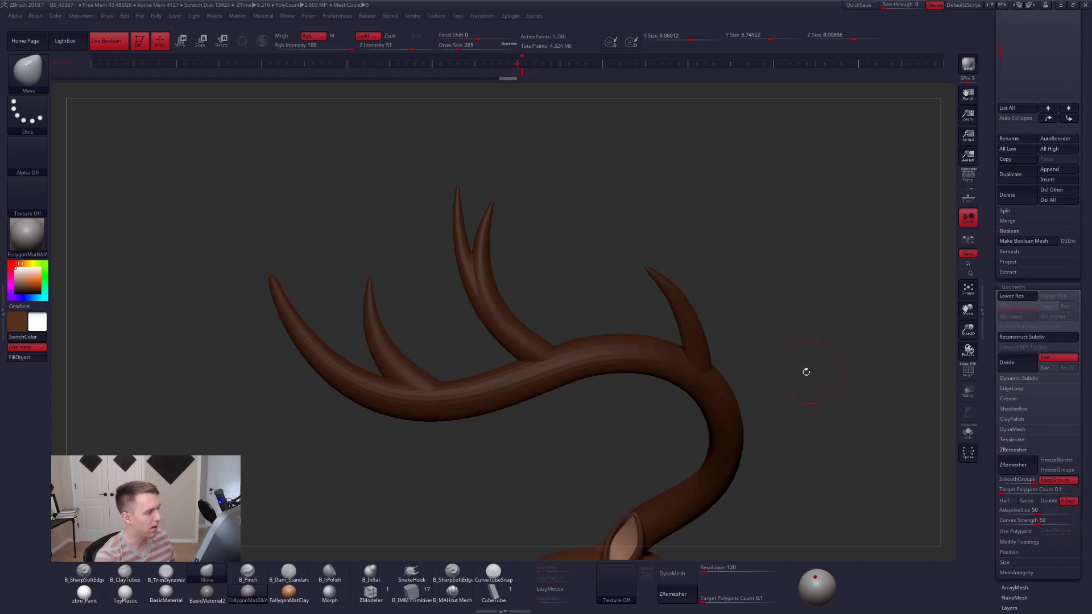
{"action": "right_click_drag", "start_coordinate": [805, 374], "coordinate": [891, 429], "text": "alt"}
{"action": "right_click_drag", "start_coordinate": [551, 269], "coordinate": [566, 298], "text": "ctrl"}
{"action": "key", "text": "space"}
{"action": "left_click_drag", "start_coordinate": [564, 263], "coordinate": [558, 263]}
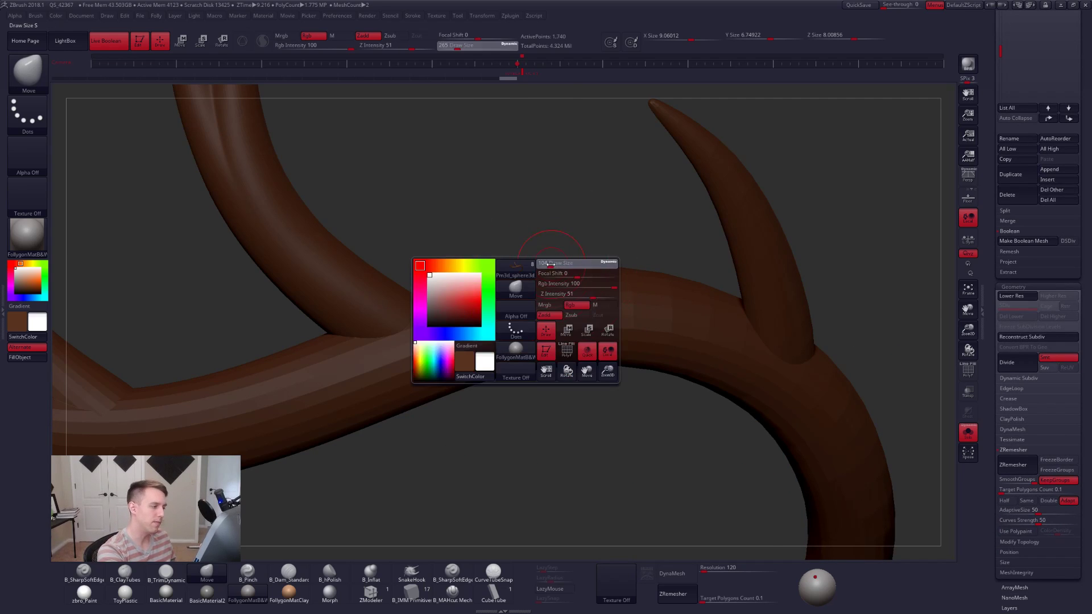
Refine the tips of the forked upper tines with the Move brush at draw size 130, smoothing where needed.
{"action": "right_click_drag", "start_coordinate": [563, 359], "coordinate": [565, 323], "text": "ctrl"}
{"action": "right_click_drag", "start_coordinate": [696, 423], "coordinate": [789, 531], "text": "alt"}
{"action": "right_click_drag", "start_coordinate": [530, 244], "coordinate": [534, 268], "text": "ctrl"}
{"action": "key", "text": "space"}
{"action": "left_click_drag", "start_coordinate": [531, 268], "coordinate": [532, 268]}
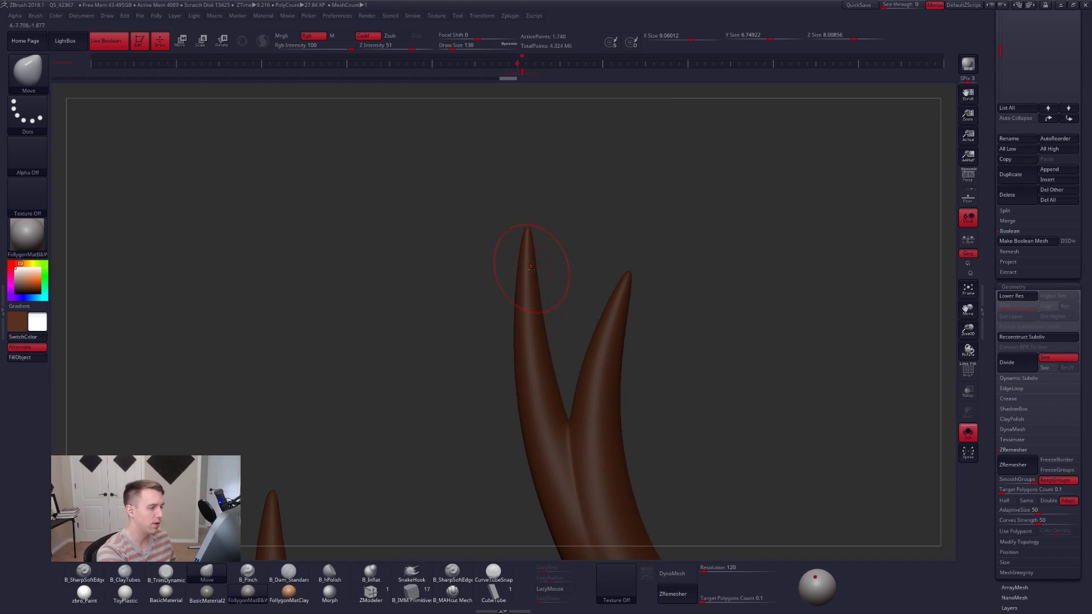
{"action": "right_click_drag", "start_coordinate": [532, 268], "coordinate": [521, 267]}
{"action": "key", "text": "shift"}
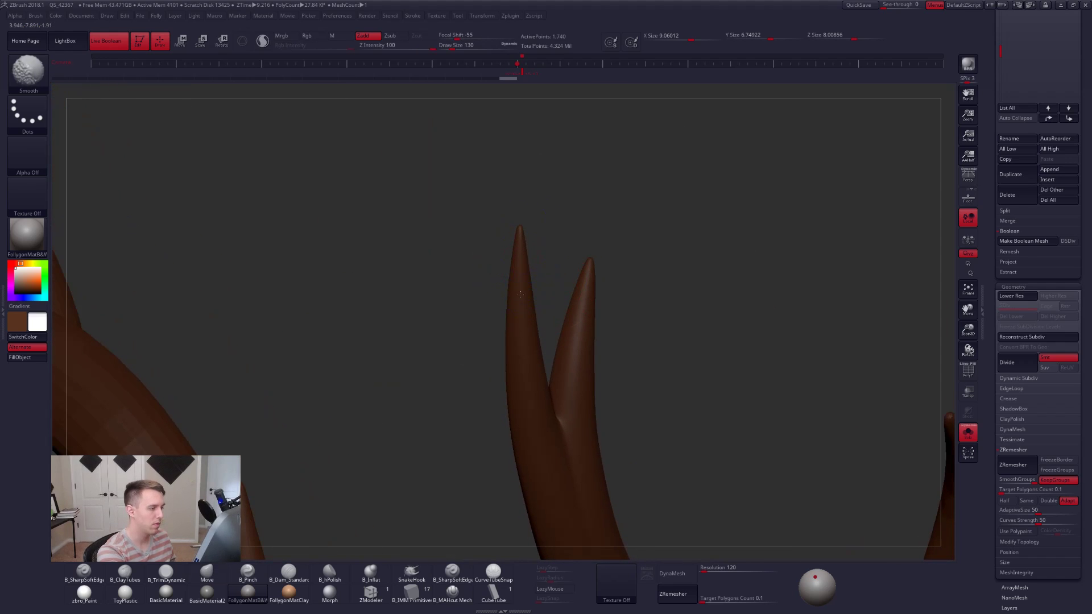
{"action": "mouse_move", "coordinate": [522, 352]}
{"action": "right_mouse_down"}
{"action": "mouse_move", "coordinate": [513, 338]}
{"action": "mouse_move", "coordinate": [540, 435]}
{"action": "mouse_move", "coordinate": [578, 317]}
{"action": "right_mouse_up"}
{"action": "key", "text": "ctrl"}
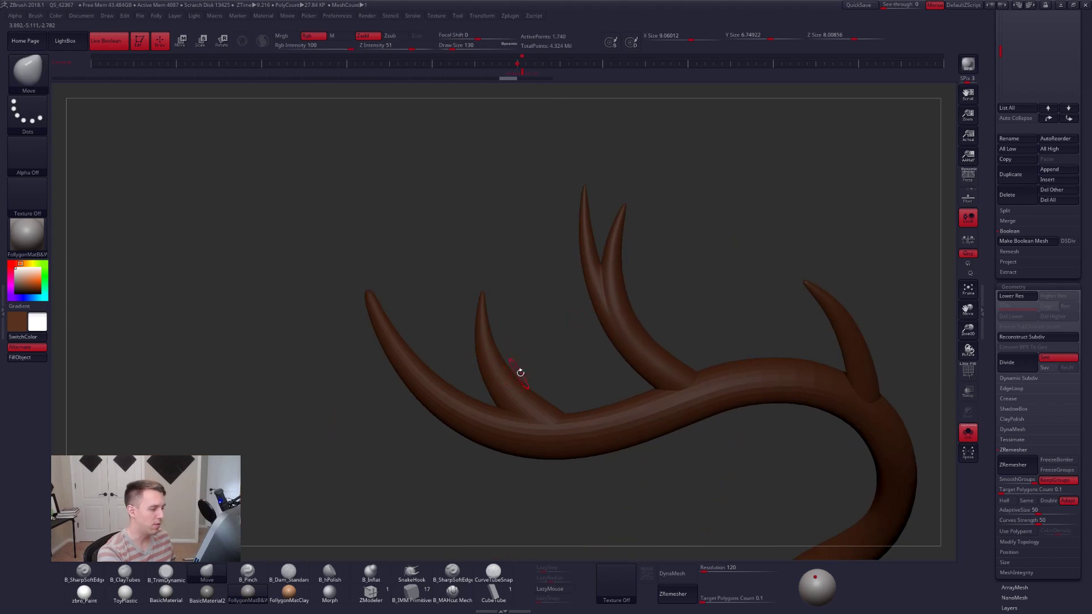
Mask the antlers except for their rear tines and raise the draw size to 910.
{"action": "mouse_move", "coordinate": [558, 395]}
{"action": "right_mouse_down"}
{"action": "mouse_move", "coordinate": [556, 425]}
{"action": "mouse_move", "coordinate": [620, 370]}
{"action": "mouse_move", "coordinate": [615, 362]}
{"action": "right_mouse_up"}
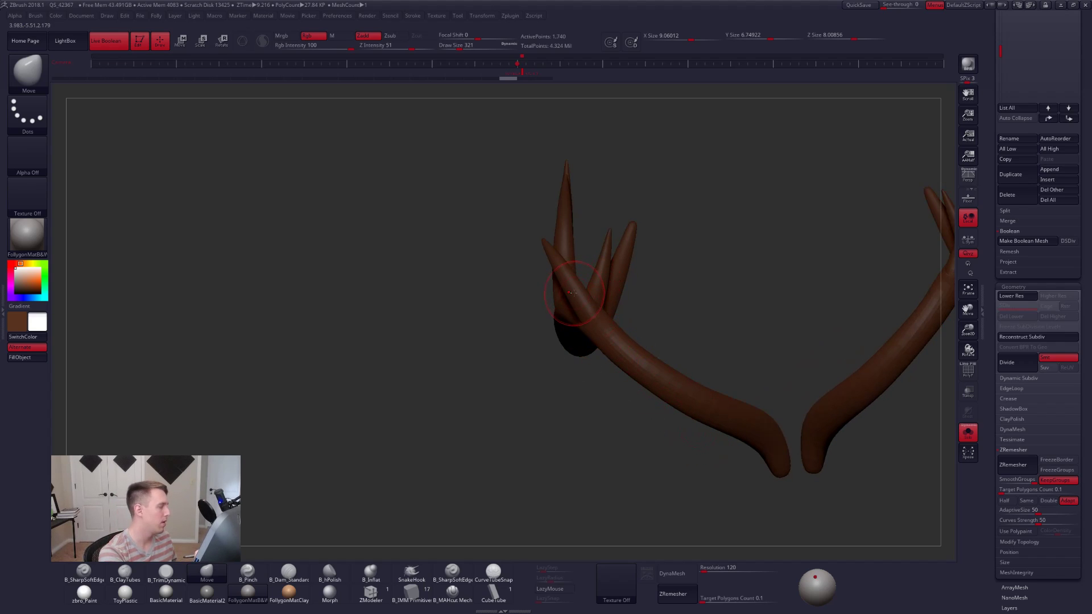
{"action": "key", "text": "w"}
{"action": "left_click_drag", "start_coordinate": [572, 291], "coordinate": [591, 320], "text": "ctrl"}
{"action": "key", "text": "q"}
{"action": "key", "text": "space"}
{"action": "left_click", "coordinate": [590, 334]}
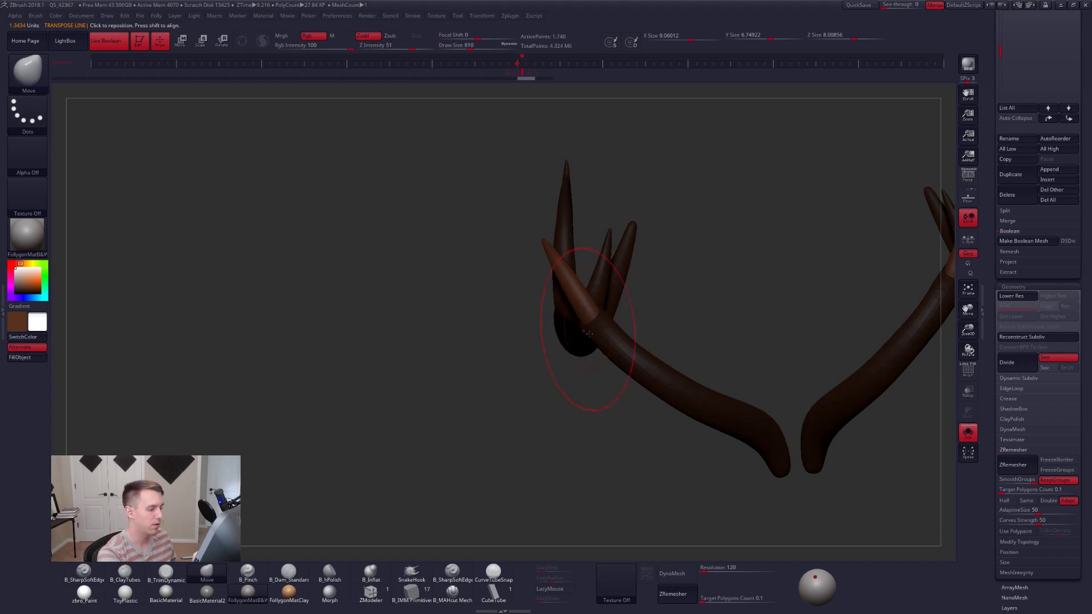
Rotate the unmasked rear tines with a transpose line starting at their base.
{"action": "key", "text": "f"}
{"action": "mouse_move", "coordinate": [587, 338]}
{"action": "right_mouse_down"}
{"action": "mouse_move", "coordinate": [683, 264]}
{"action": "mouse_move", "coordinate": [675, 327]}
{"action": "mouse_move", "coordinate": [693, 373]}
{"action": "mouse_move", "coordinate": [628, 358]}
{"action": "mouse_move", "coordinate": [623, 342]}
{"action": "right_mouse_up"}
{"action": "key", "text": "space"}
{"action": "left_click", "coordinate": [610, 318]}
{"action": "key", "text": "r"}
{"action": "mouse_move", "coordinate": [619, 337]}
{"action": "left_mouse_down"}
{"action": "mouse_move", "coordinate": [796, 360]}
{"action": "mouse_move", "coordinate": [784, 340]}
{"action": "left_mouse_up"}
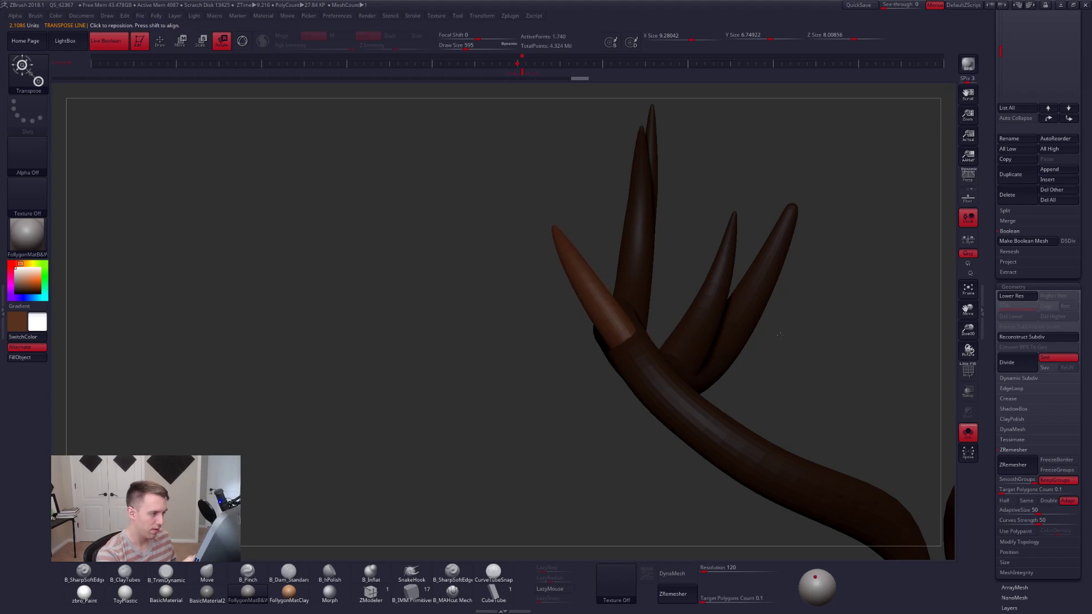
Refine the rear tines with the Move brush at draw size 764 and clear the mask.
{"action": "key", "text": "q"}
{"action": "key", "text": "space"}
{"action": "left_click_drag", "start_coordinate": [575, 290], "coordinate": [586, 289]}
{"action": "mouse_move", "coordinate": [591, 293]}
{"action": "right_mouse_down"}
{"action": "mouse_move", "coordinate": [648, 319]}
{"action": "mouse_move", "coordinate": [632, 324]}
{"action": "right_mouse_up"}
{"action": "mouse_move", "coordinate": [631, 324]}
{"action": "right_mouse_down"}
{"action": "mouse_move", "coordinate": [621, 327]}
{"action": "mouse_move", "coordinate": [732, 341]}
{"action": "right_mouse_up"}
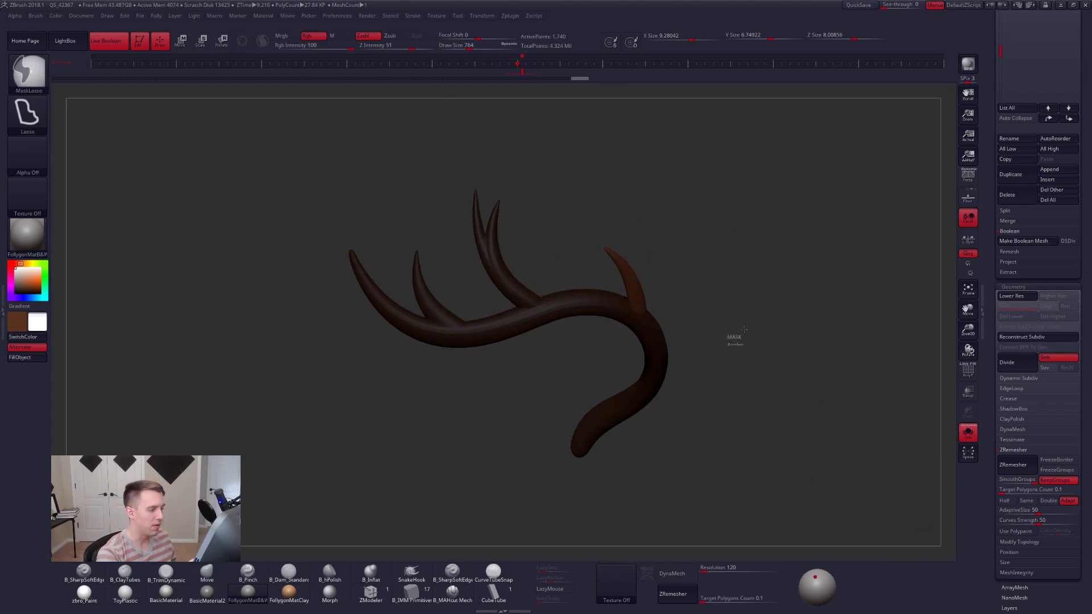
{"action": "right_click_drag", "start_coordinate": [759, 393], "coordinate": [813, 432], "text": "alt"}
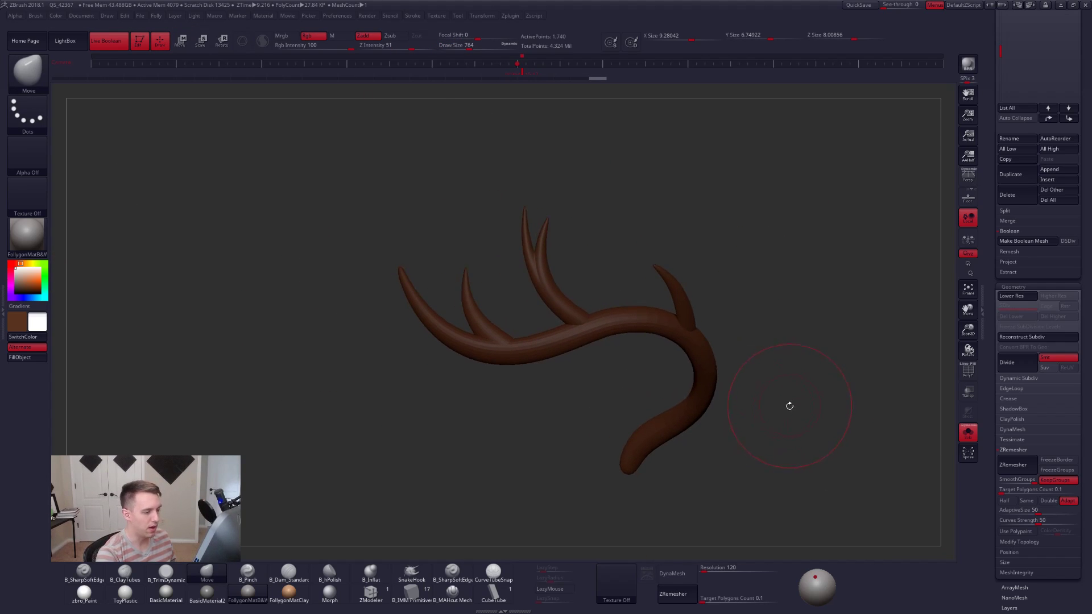
Set the draw size to 335 and show the whole stag again.
{"action": "left_click_drag", "start_coordinate": [989, 360], "coordinate": [1003, 494]}
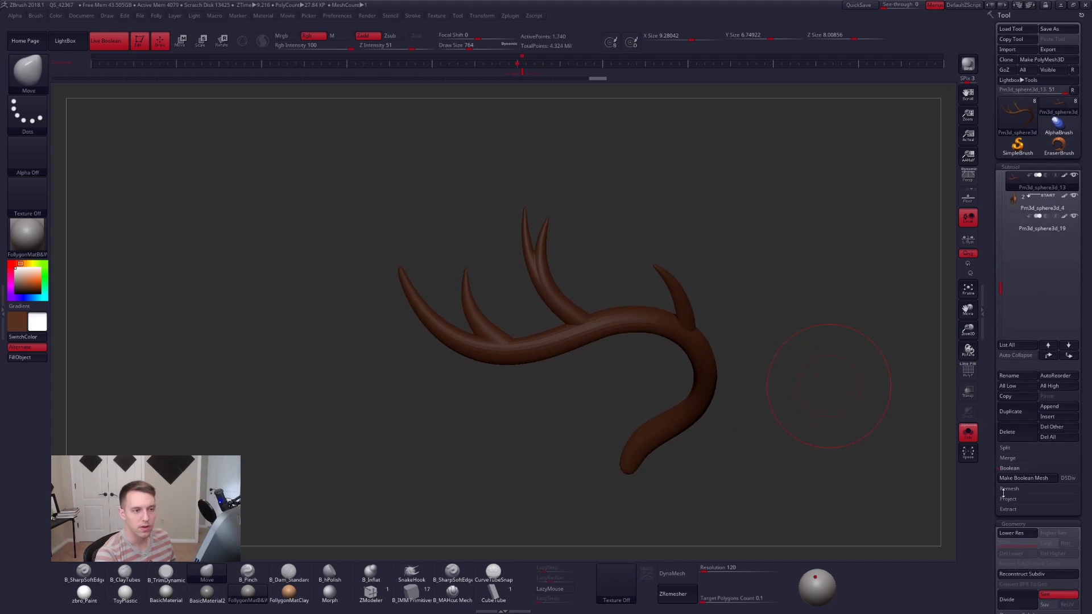
{"action": "key", "text": "space"}
{"action": "left_click_drag", "start_coordinate": [831, 378], "coordinate": [824, 377]}
{"action": "right_click_drag", "start_coordinate": [820, 480], "coordinate": [792, 390], "text": "ctrl"}
{"action": "key", "text": "alt+shift+s"}
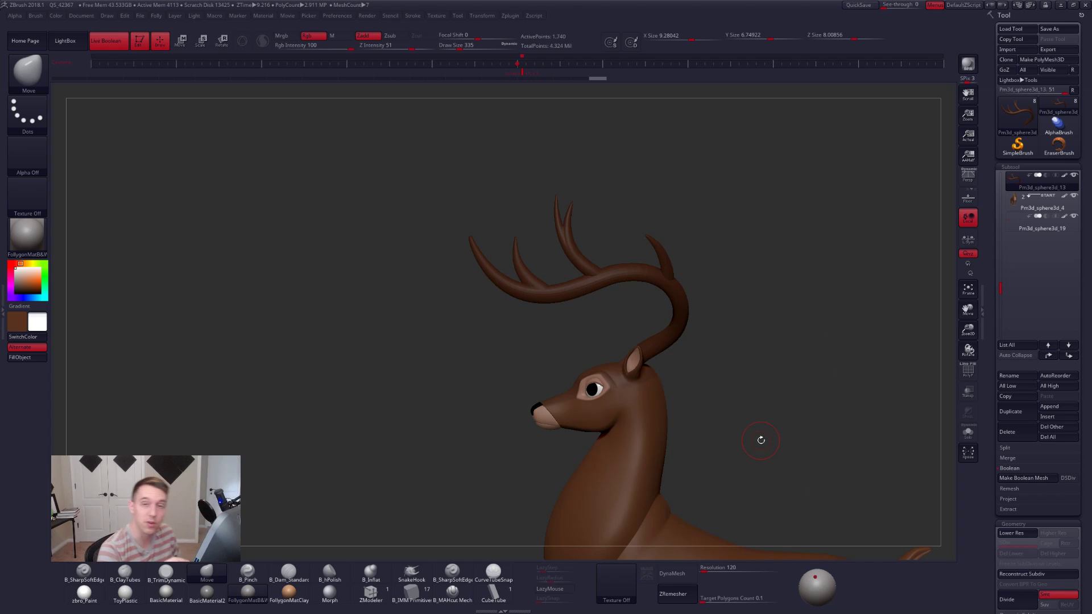
Examine how the antler bases sit on the head from the side and above, with the draw size at 447.
{"action": "right_click_drag", "start_coordinate": [642, 353], "coordinate": [610, 410], "text": "ctrl"}
{"action": "key", "text": "space"}
{"action": "left_click_drag", "start_coordinate": [653, 354], "coordinate": [655, 354]}
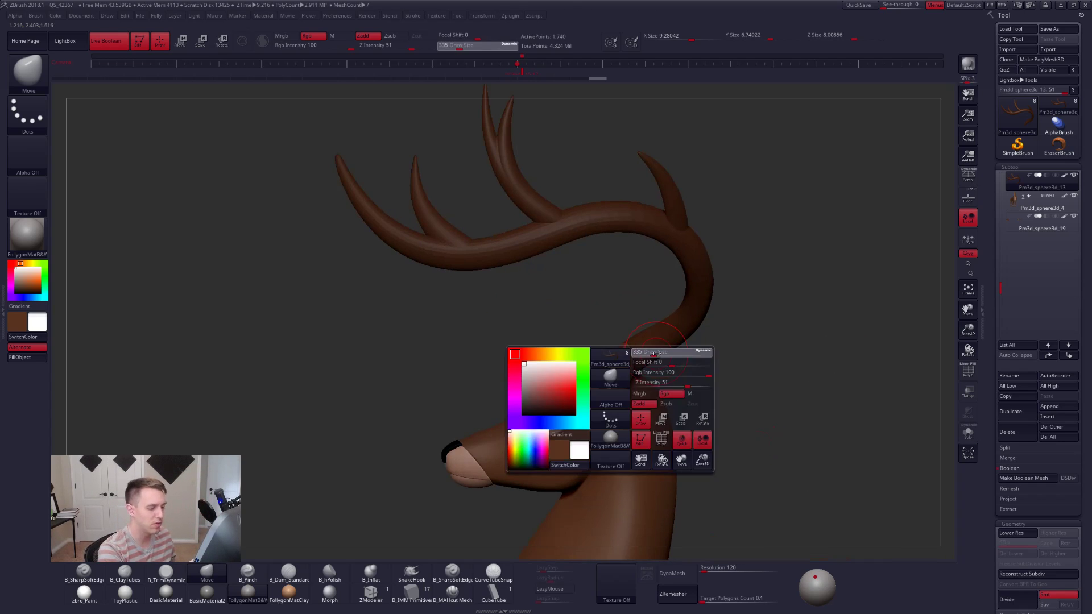
{"action": "right_click_drag", "start_coordinate": [512, 401], "coordinate": [576, 414]}
{"action": "key", "text": "space"}
{"action": "left_click_drag", "start_coordinate": [622, 361], "coordinate": [624, 361]}
{"action": "right_click_drag", "start_coordinate": [538, 364], "coordinate": [613, 353]}
{"action": "key", "text": "space"}
{"action": "left_click_drag", "start_coordinate": [613, 352], "coordinate": [616, 351]}
{"action": "right_click_drag", "start_coordinate": [615, 353], "coordinate": [588, 375]}
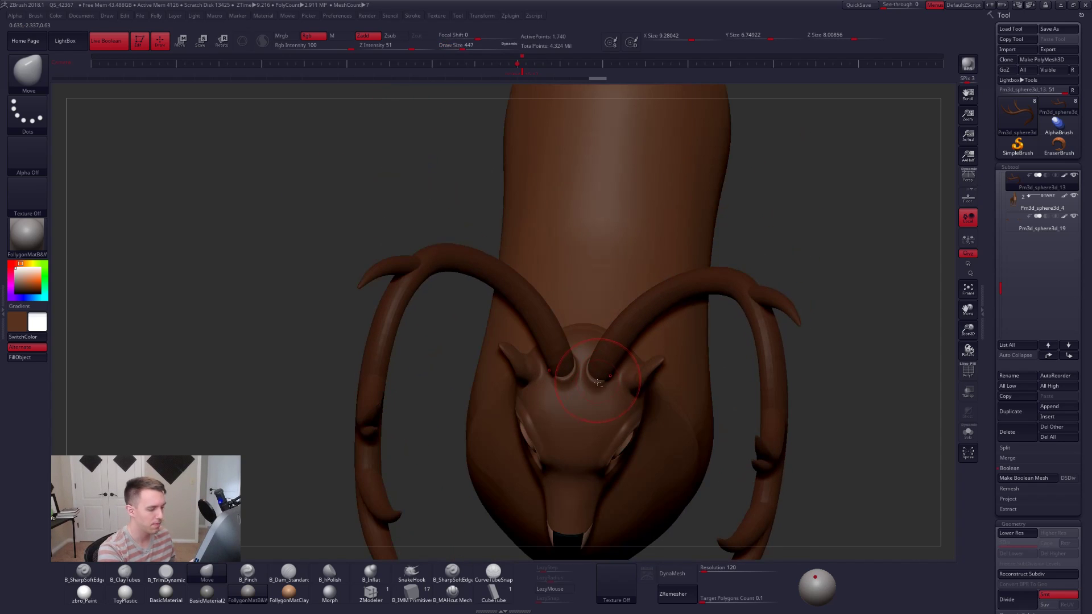
Hide every subtool except the stag's body and the antlers, and make the body the active subtool.
{"action": "left_click", "coordinate": [589, 375], "text": "alt"}
{"action": "key", "text": "shift"}
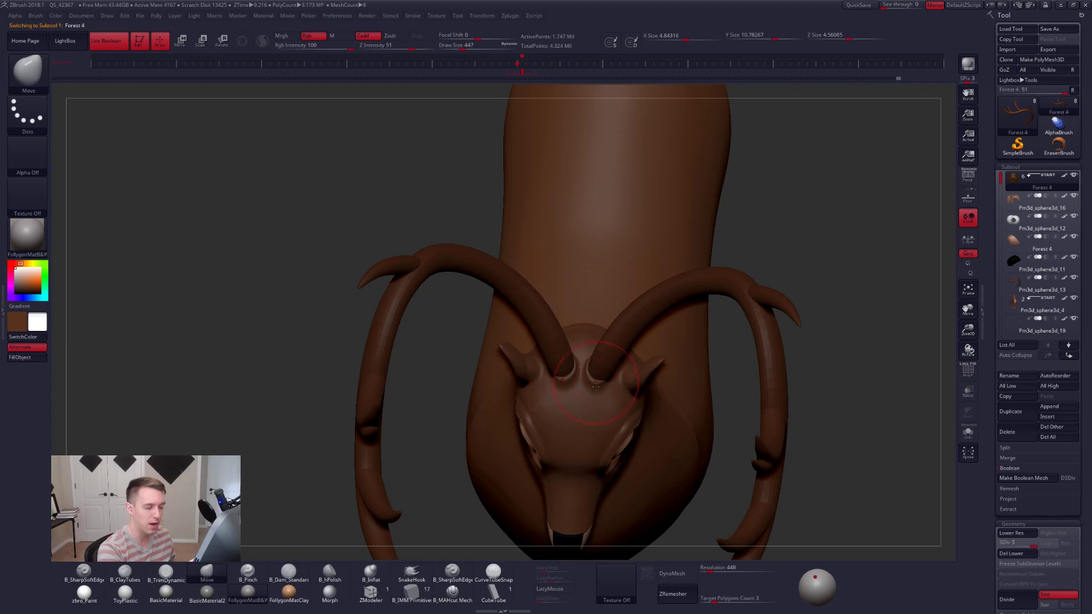
{"action": "left_click", "coordinate": [1074, 176], "text": "shift"}
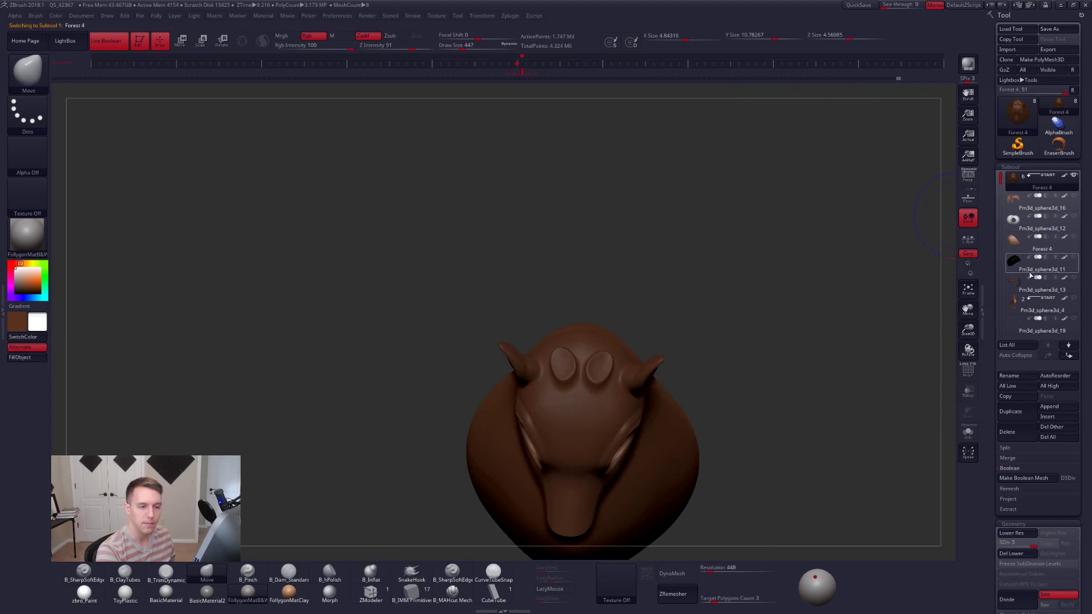
{"action": "left_click", "coordinate": [1009, 290]}
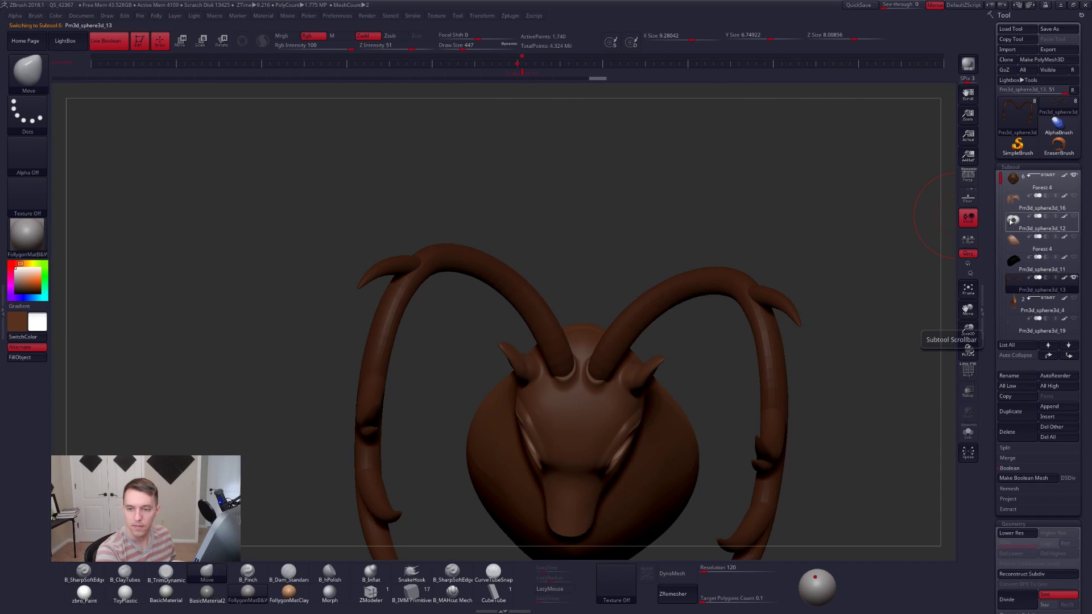
{"action": "left_click", "coordinate": [1012, 181]}
Isolate the body, lower it to subdivision level 1, and reduce the draw size for work on the antler sockets.
{"action": "key", "text": "space"}
{"action": "left_click_drag", "start_coordinate": [670, 340], "coordinate": [662, 339]}
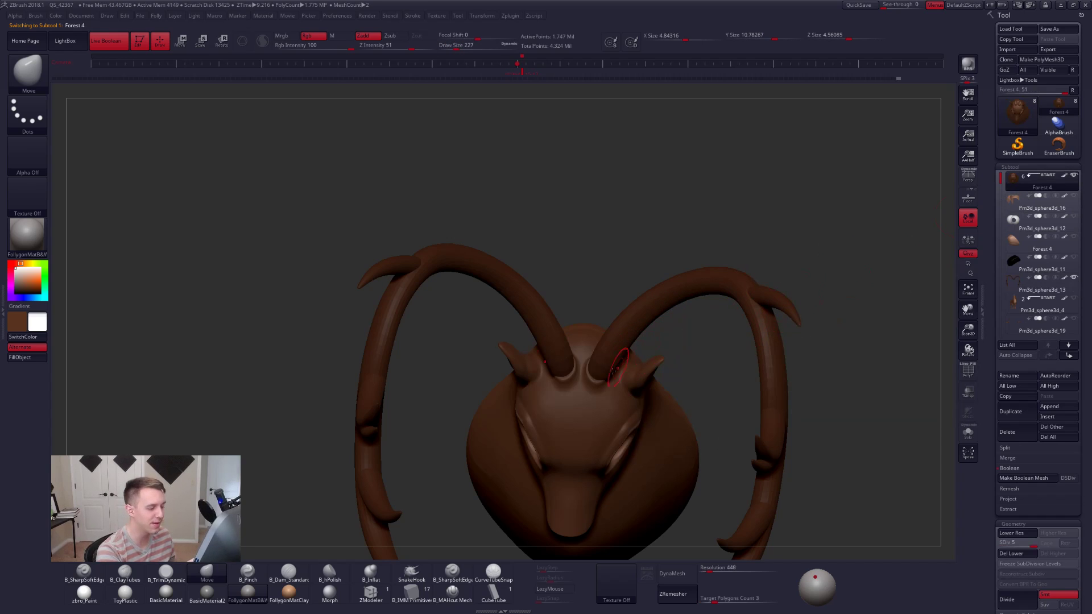
{"action": "key", "text": "shift+s"}
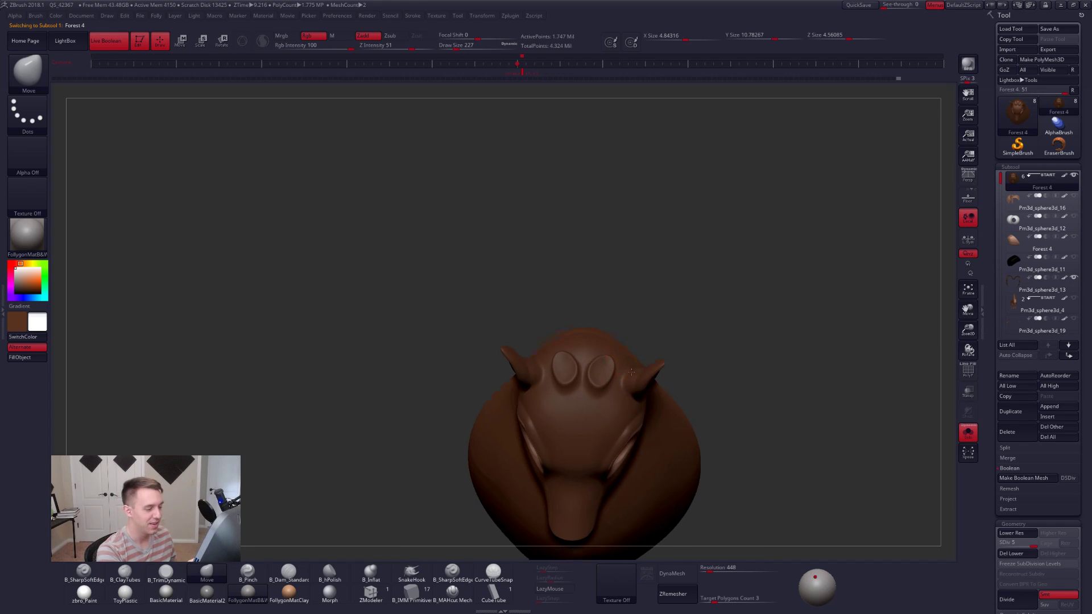
{"action": "right_click_drag", "start_coordinate": [673, 420], "coordinate": [580, 364], "text": "ctrl"}
{"action": "key", "text": "shift+d"}
{"action": "key", "text": "shift+d"}
{"action": "key", "text": "space"}
{"action": "left_click_drag", "start_coordinate": [583, 370], "coordinate": [577, 370]}
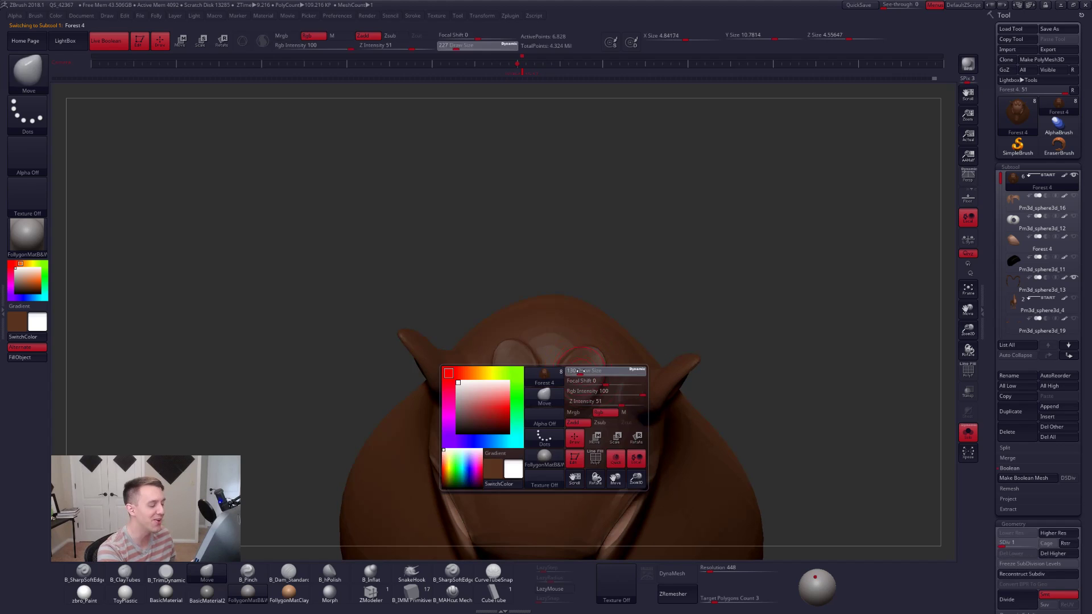
Reshape the two raised antler sockets on the head with the Move brush at draw size 215.
{"action": "key", "text": "shift+s"}
{"action": "mouse_move", "coordinate": [573, 380]}
{"action": "right_mouse_down"}
{"action": "mouse_move", "coordinate": [591, 407]}
{"action": "mouse_move", "coordinate": [569, 421]}
{"action": "right_mouse_up"}
{"action": "key", "text": "space"}
{"action": "left_click_drag", "start_coordinate": [573, 374], "coordinate": [579, 375]}
{"action": "key", "text": "shift+s"}
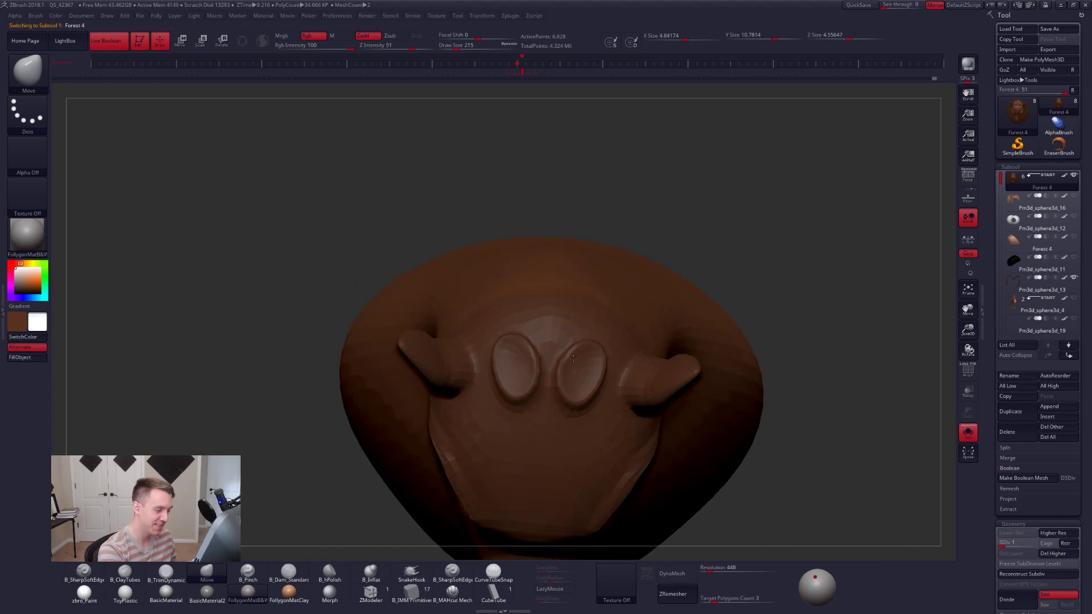
{"action": "key", "text": "ctrl+shift+f"}
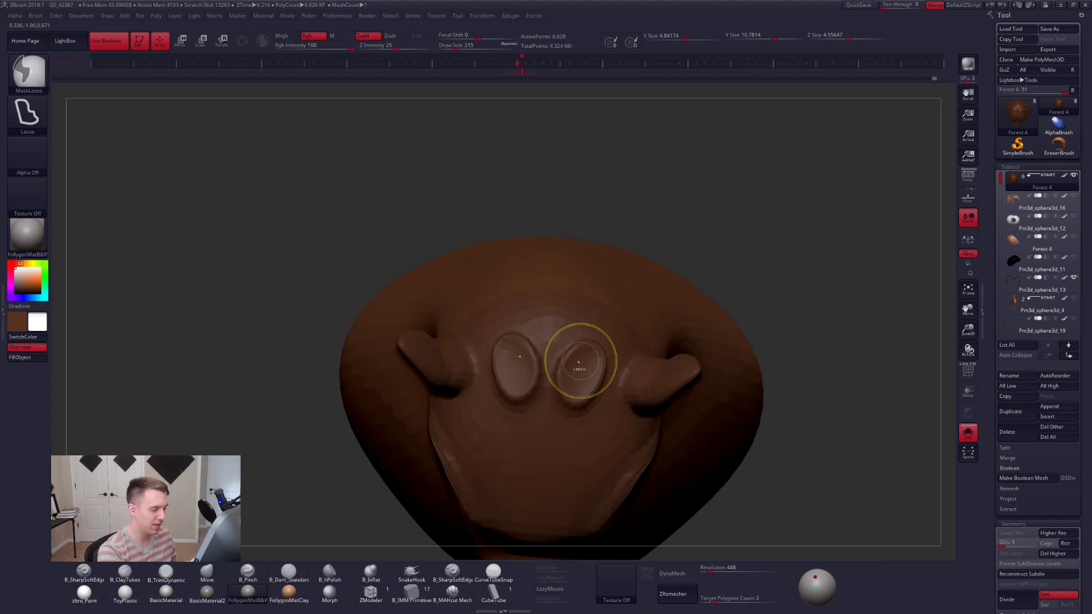
{"action": "key", "text": "shift+s"}
{"action": "key", "text": "shift+s"}
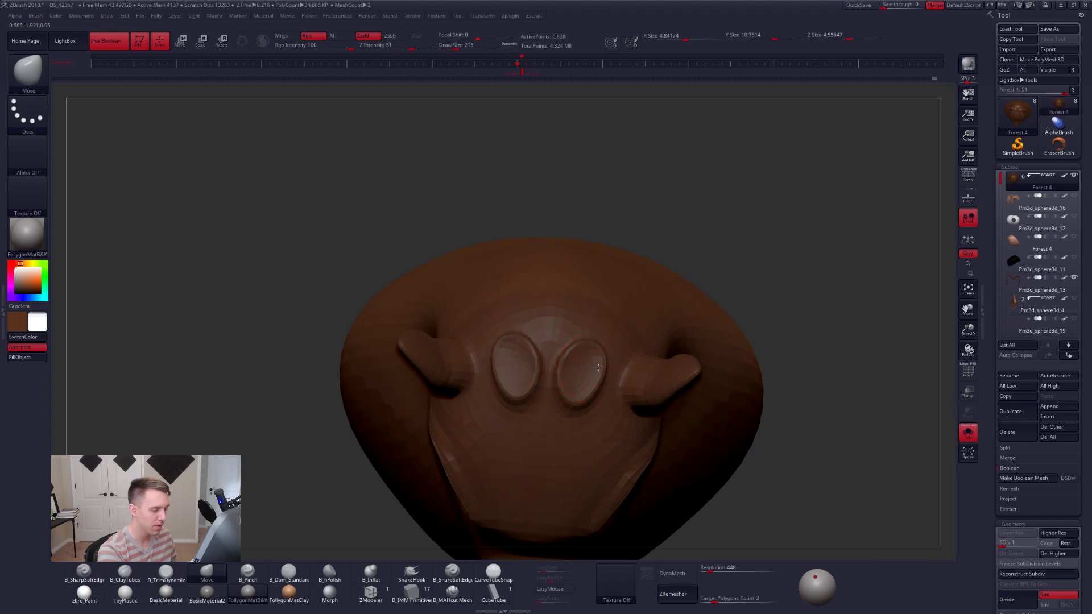
Raise the body to subdivision level 2, show the antlers again, and fit the socket rims around them at draw size 203.
{"action": "mouse_move", "coordinate": [597, 394]}
{"action": "right_mouse_down"}
{"action": "mouse_move", "coordinate": [609, 325]}
{"action": "mouse_move", "coordinate": [604, 419]}
{"action": "mouse_move", "coordinate": [599, 355]}
{"action": "mouse_move", "coordinate": [620, 329]}
{"action": "mouse_move", "coordinate": [640, 345]}
{"action": "mouse_move", "coordinate": [595, 370]}
{"action": "mouse_move", "coordinate": [598, 401]}
{"action": "right_mouse_up"}
{"action": "key", "text": "ctrl+d"}
{"action": "key", "text": "alt+s"}
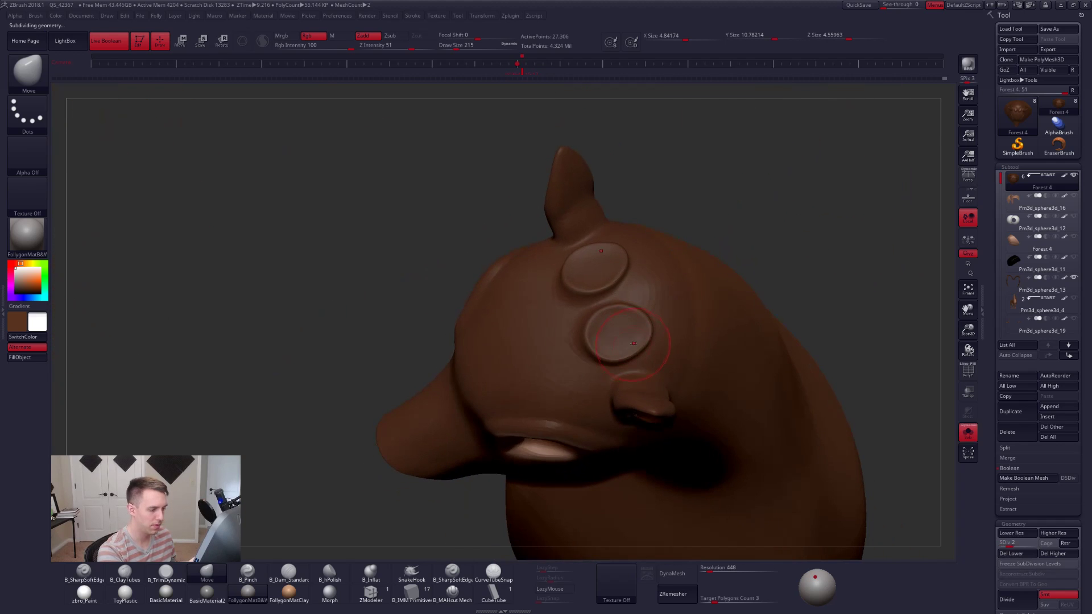
{"action": "key", "text": "s"}
{"action": "mouse_move", "coordinate": [635, 342]}
{"action": "right_mouse_down"}
{"action": "mouse_move", "coordinate": [662, 356]}
{"action": "mouse_move", "coordinate": [595, 322]}
{"action": "mouse_move", "coordinate": [600, 350]}
{"action": "right_mouse_up"}
{"action": "key", "text": "shift+alt+s"}
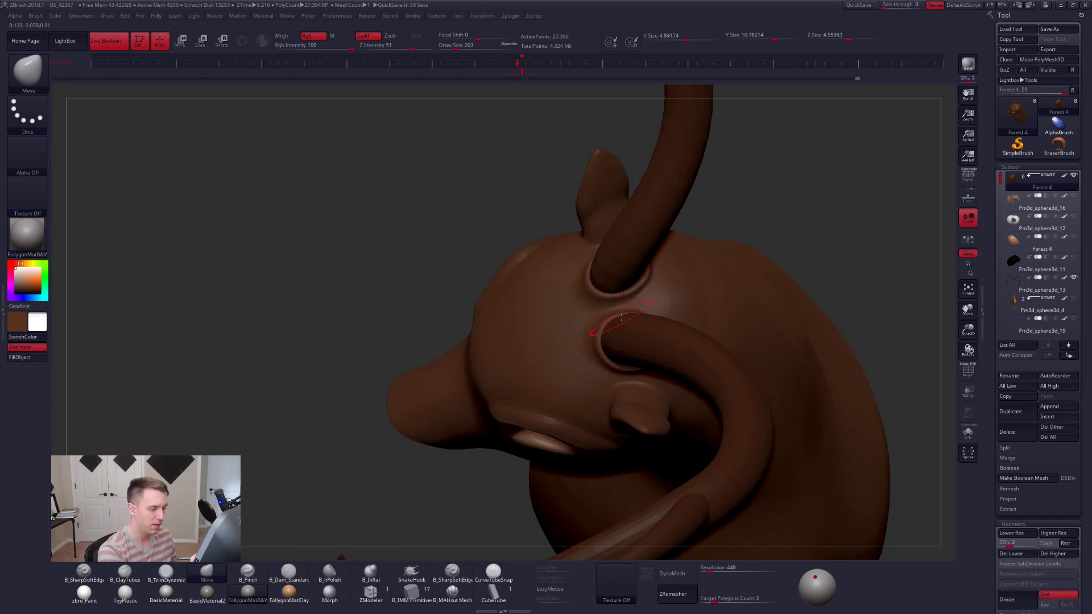
{"action": "right_click_drag", "start_coordinate": [629, 324], "coordinate": [644, 319]}
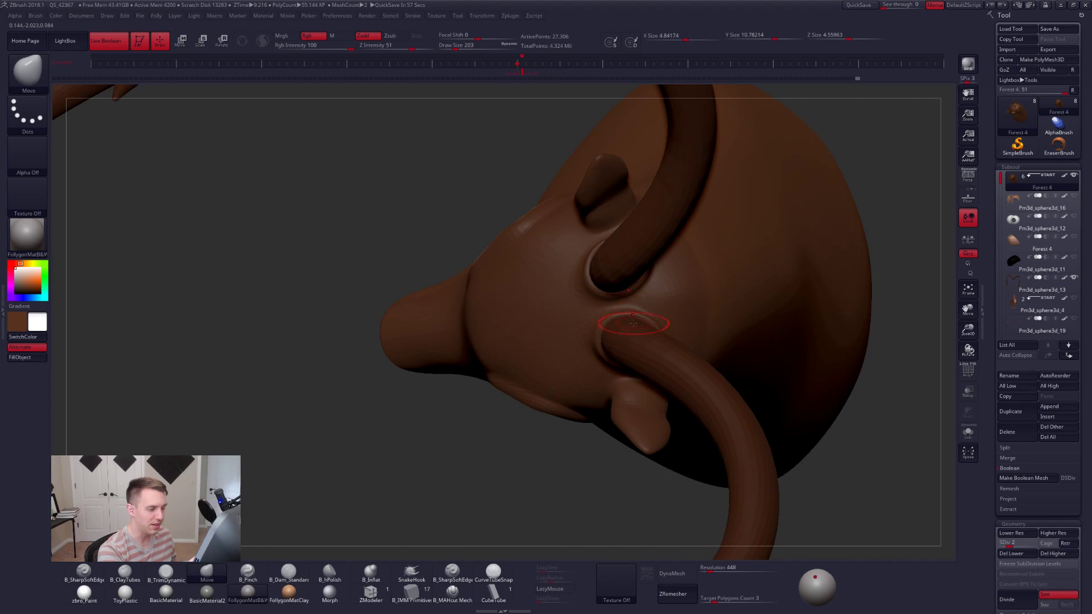
Adjust the skin around the antler bases with the Move brush at draw size 215.
{"action": "key", "text": "shift+s"}
{"action": "key", "text": "space"}
{"action": "left_click_drag", "start_coordinate": [635, 338], "coordinate": [641, 337]}
{"action": "mouse_move", "coordinate": [643, 359]}
{"action": "right_mouse_down"}
{"action": "mouse_move", "coordinate": [650, 338]}
{"action": "mouse_move", "coordinate": [630, 371]}
{"action": "mouse_move", "coordinate": [584, 396]}
{"action": "mouse_move", "coordinate": [575, 356]}
{"action": "mouse_move", "coordinate": [617, 336]}
{"action": "mouse_move", "coordinate": [634, 354]}
{"action": "mouse_move", "coordinate": [651, 335]}
{"action": "mouse_move", "coordinate": [634, 379]}
{"action": "right_mouse_up"}
{"action": "key", "text": "shift+s"}
Isolate the antlers, display their wireframe, and lower them to the lowest subdivision level.
{"action": "key", "text": "ctrl+shift+s"}
{"action": "key", "text": "ctrl+shift+s"}
{"action": "left_click", "coordinate": [642, 389], "text": "alt"}
{"action": "key", "text": "ctrl+shift+s"}
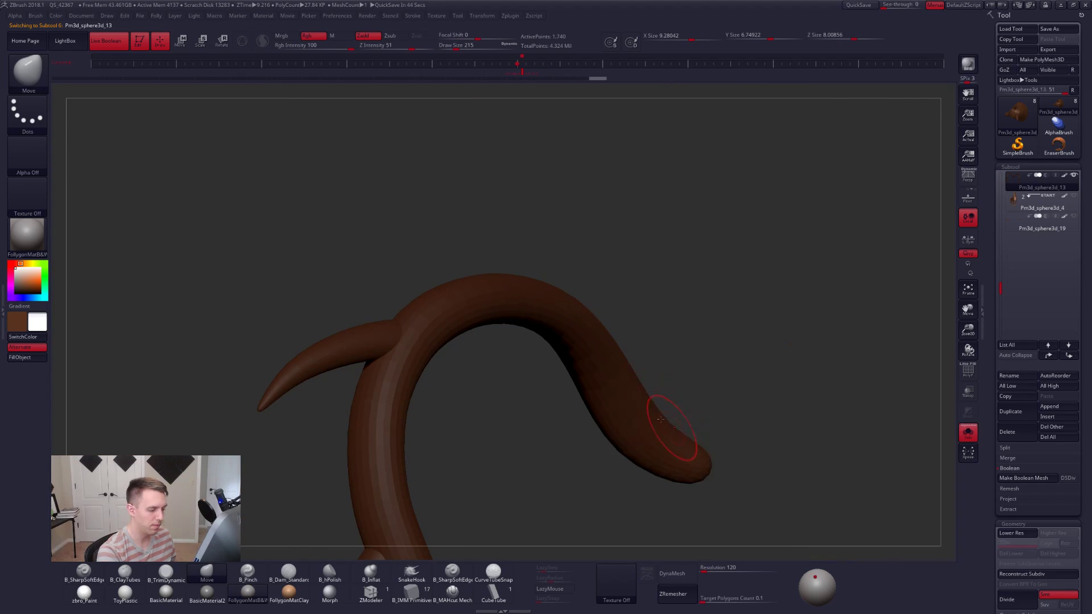
{"action": "right_click_drag", "start_coordinate": [663, 414], "coordinate": [621, 367], "text": "alt"}
{"action": "key", "text": "shift+f"}
{"action": "key", "text": "shift+d"}
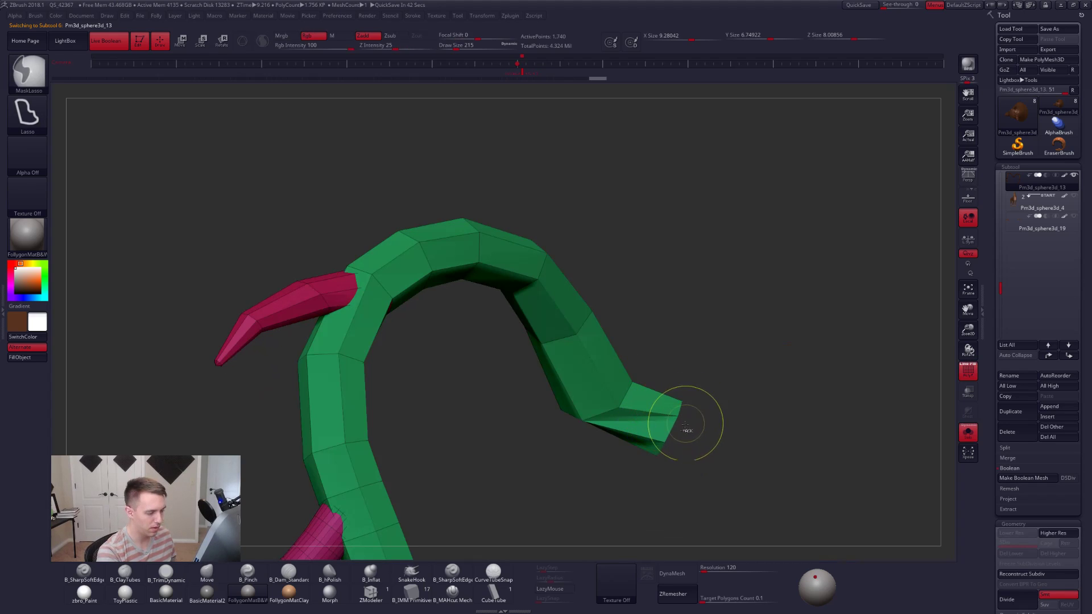
Mask the antlers except their base ends for Move edits at draw size 306, and restore their smooth subdivision level.
{"action": "mouse_move", "coordinate": [604, 401]}
{"action": "left_mouse_down", "text": "ctrl"}
{"action": "mouse_move", "coordinate": [721, 317]}
{"action": "mouse_move", "coordinate": [731, 321]}
{"action": "left_mouse_up", "text": "ctrl"}
{"action": "left_click", "coordinate": [738, 329], "text": "ctrl"}
{"action": "key", "text": "space"}
{"action": "left_click_drag", "start_coordinate": [659, 367], "coordinate": [665, 367]}
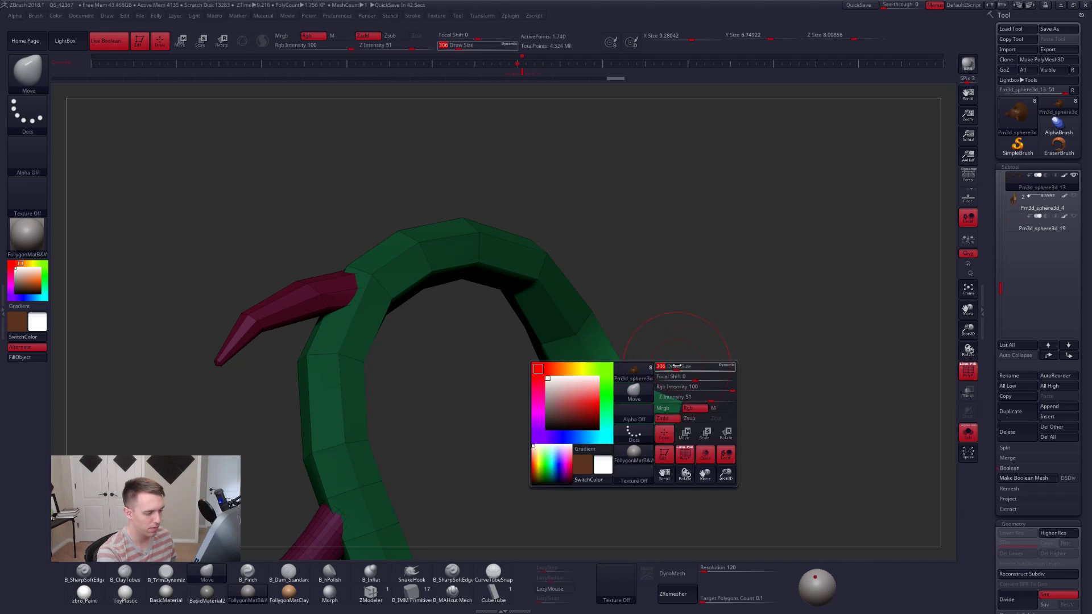
{"action": "key", "text": "d"}
{"action": "mouse_move", "coordinate": [637, 383]}
{"action": "right_mouse_down"}
{"action": "mouse_move", "coordinate": [646, 442]}
{"action": "mouse_move", "coordinate": [608, 382]}
{"action": "mouse_move", "coordinate": [633, 427]}
{"action": "mouse_move", "coordinate": [609, 398]}
{"action": "mouse_move", "coordinate": [621, 384]}
{"action": "right_mouse_up"}
{"action": "key", "text": "ctrl+shift+s"}
Make the body the active subtool with the wireframe hidden and set the draw size to 215.
{"action": "key", "text": "shift+f"}
{"action": "left_click", "coordinate": [615, 391], "text": "alt"}
{"action": "key", "text": "shift+f"}
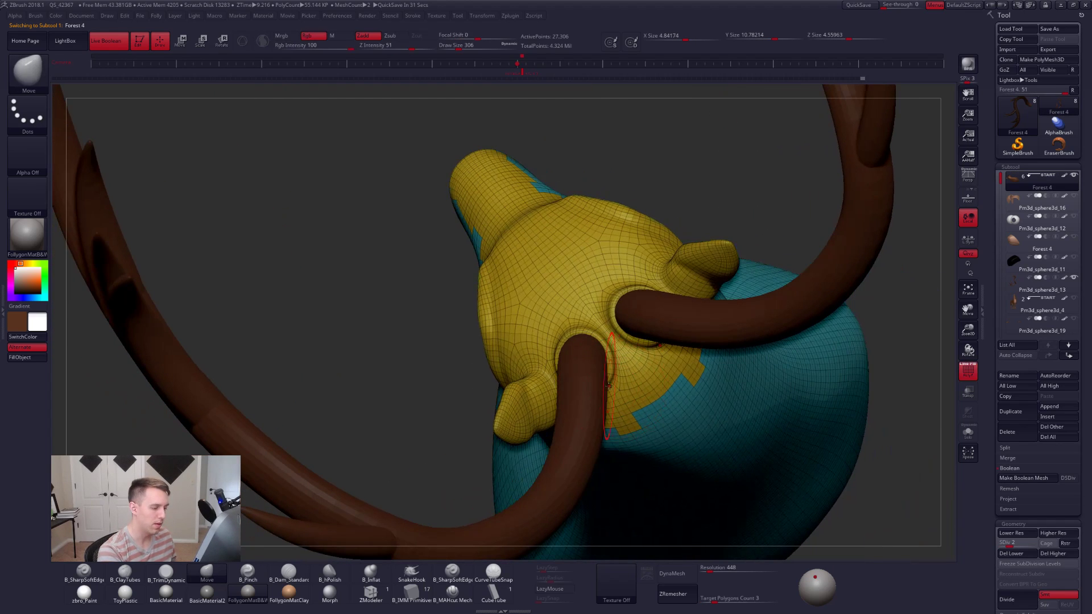
{"action": "key", "text": "space"}
{"action": "left_click_drag", "start_coordinate": [621, 393], "coordinate": [615, 393]}
{"action": "key", "text": "shift+f"}
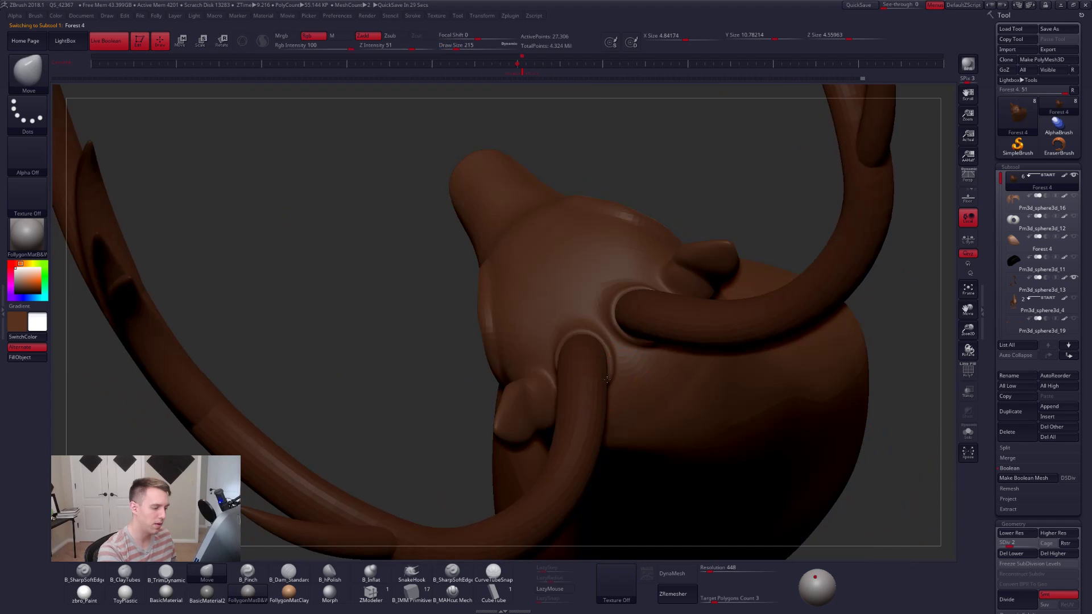
Raise the body to its highest subdivision level, show all parts of the stag, and select the antlers.
{"action": "right_click_drag", "start_coordinate": [608, 378], "coordinate": [692, 379]}
{"action": "key", "text": "d"}
{"action": "left_click", "coordinate": [1074, 175], "text": "shift"}
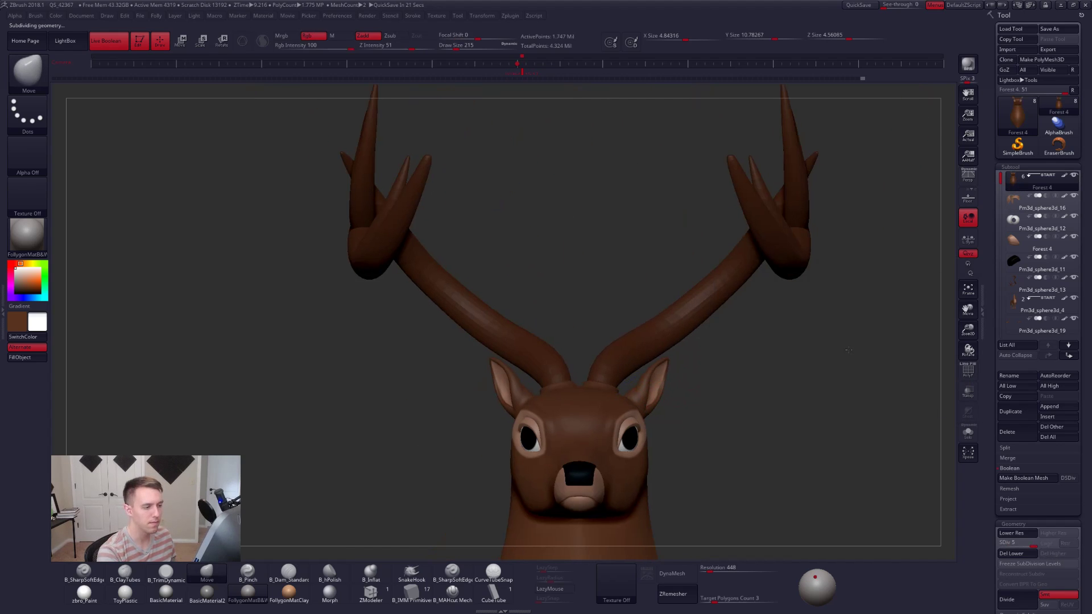
{"action": "right_click_drag", "start_coordinate": [779, 387], "coordinate": [777, 333], "text": "ctrl"}
{"action": "right_click_drag", "start_coordinate": [709, 341], "coordinate": [688, 334]}
{"action": "left_click_drag", "start_coordinate": [732, 374], "coordinate": [719, 343], "text": "alt"}
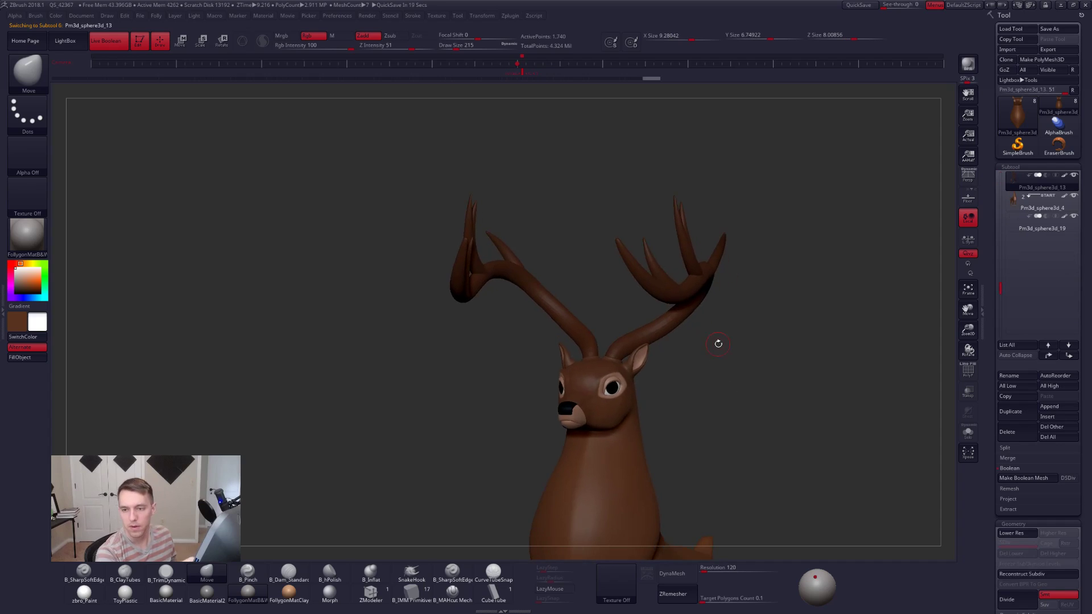
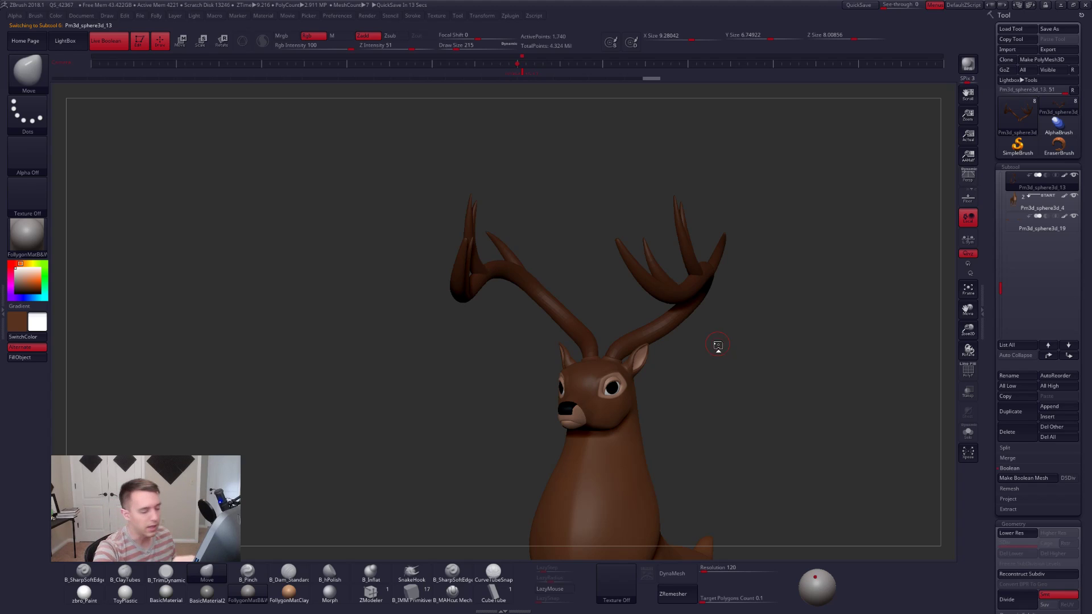
Turn on perspective and examine the whole stag's proportions and antlers from the front and side.
{"action": "left_click_drag", "start_coordinate": [828, 404], "coordinate": [813, 342], "text": "alt"}
{"action": "left_click", "coordinate": [967, 180]}
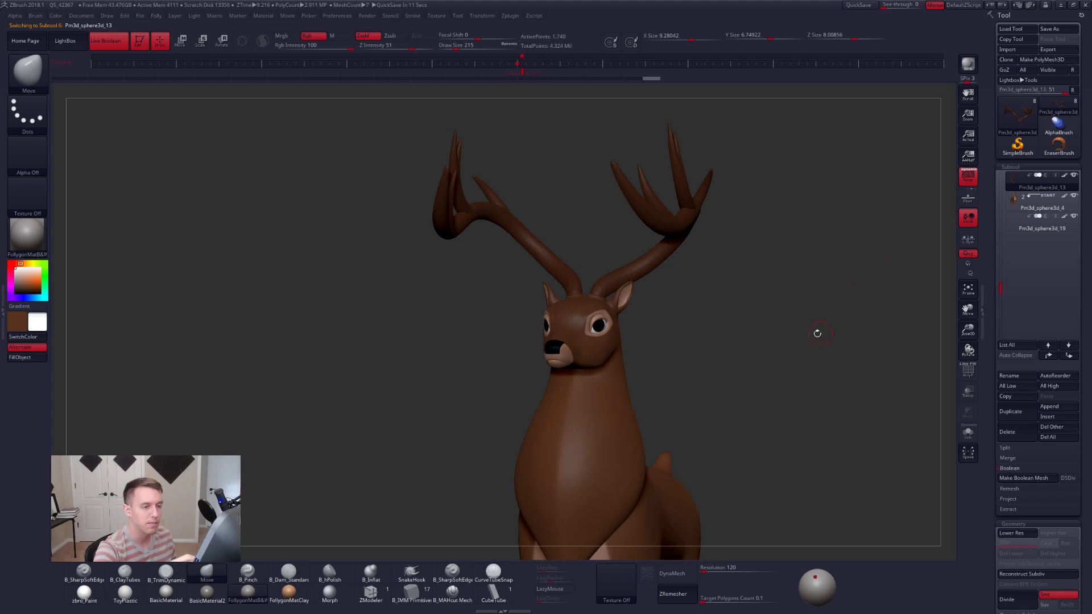
{"action": "key", "text": "space"}
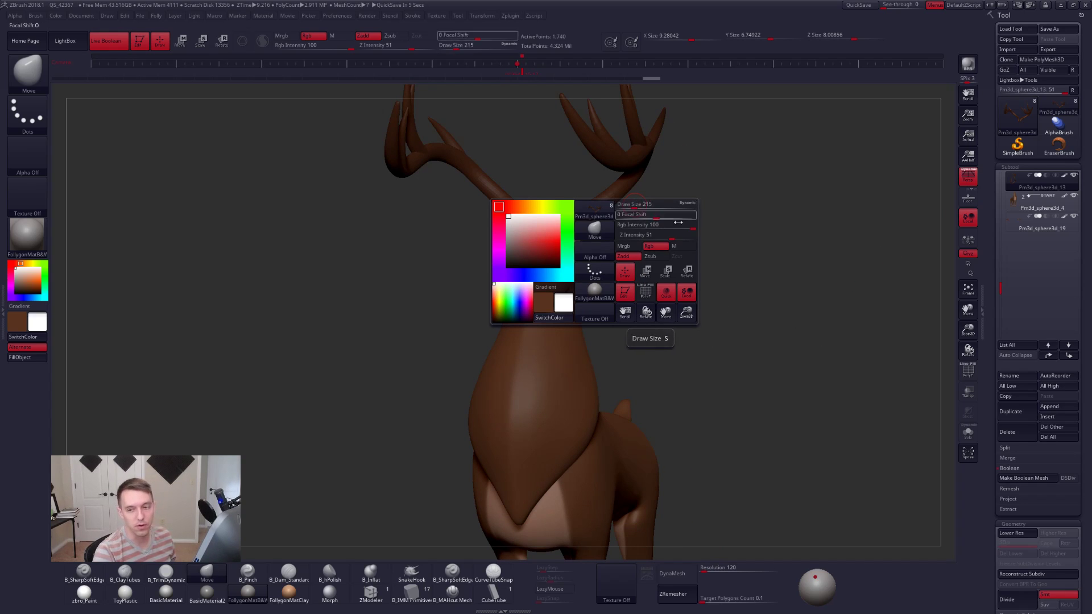
{"action": "left_click_drag", "start_coordinate": [762, 195], "coordinate": [722, 191]}
{"action": "right_click_drag", "start_coordinate": [702, 255], "coordinate": [607, 261]}
{"action": "right_click_drag", "start_coordinate": [586, 306], "coordinate": [627, 308]}
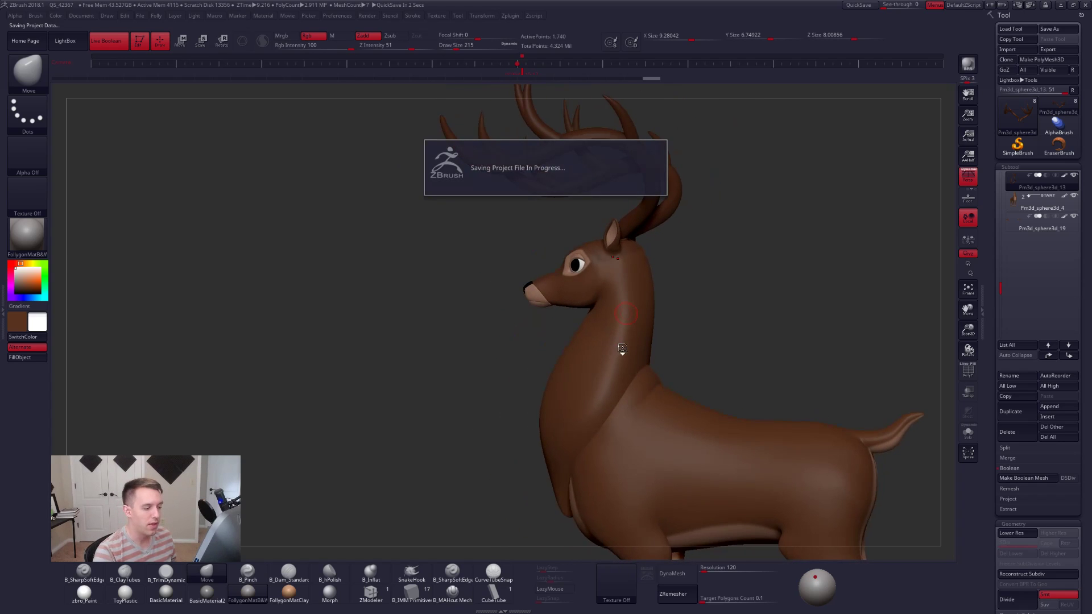
{"action": "right_click_drag", "start_coordinate": [583, 362], "coordinate": [564, 337]}
{"action": "mouse_move", "coordinate": [624, 428]}
{"action": "right_mouse_down"}
{"action": "mouse_move", "coordinate": [671, 430]}
{"action": "mouse_move", "coordinate": [614, 432]}
{"action": "right_mouse_up"}
{"action": "mouse_move", "coordinate": [614, 432]}
{"action": "left_mouse_down"}
{"action": "mouse_move", "coordinate": [654, 432]}
{"action": "mouse_move", "coordinate": [624, 414]}
{"action": "left_mouse_up"}
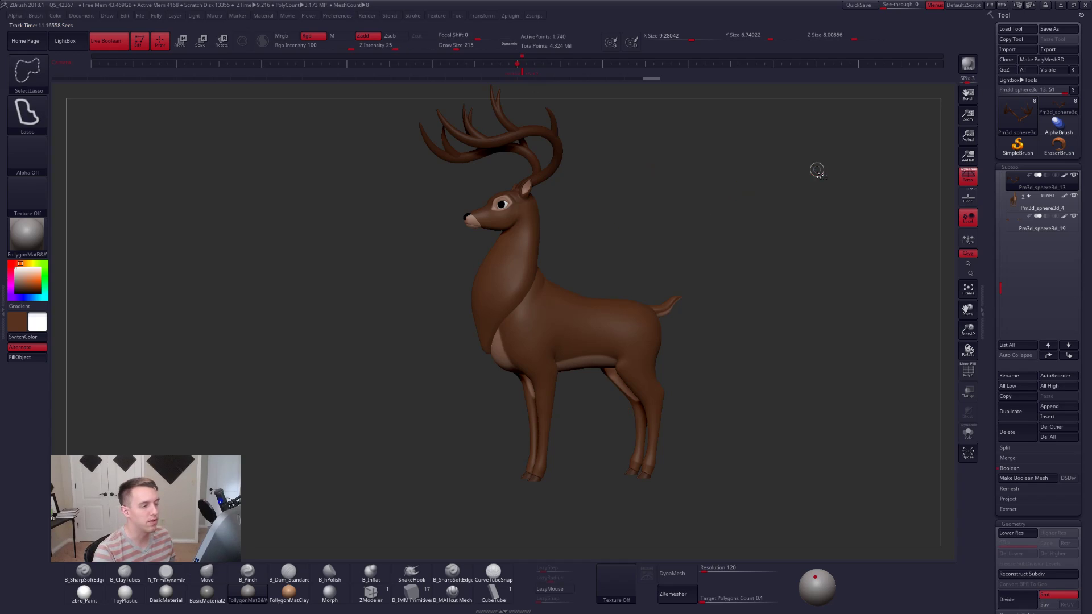
Bring up the custom menu holding the polygroup, mirror and masking tools and look over its contents.
{"action": "key", "text": "ctrl+shift+f"}
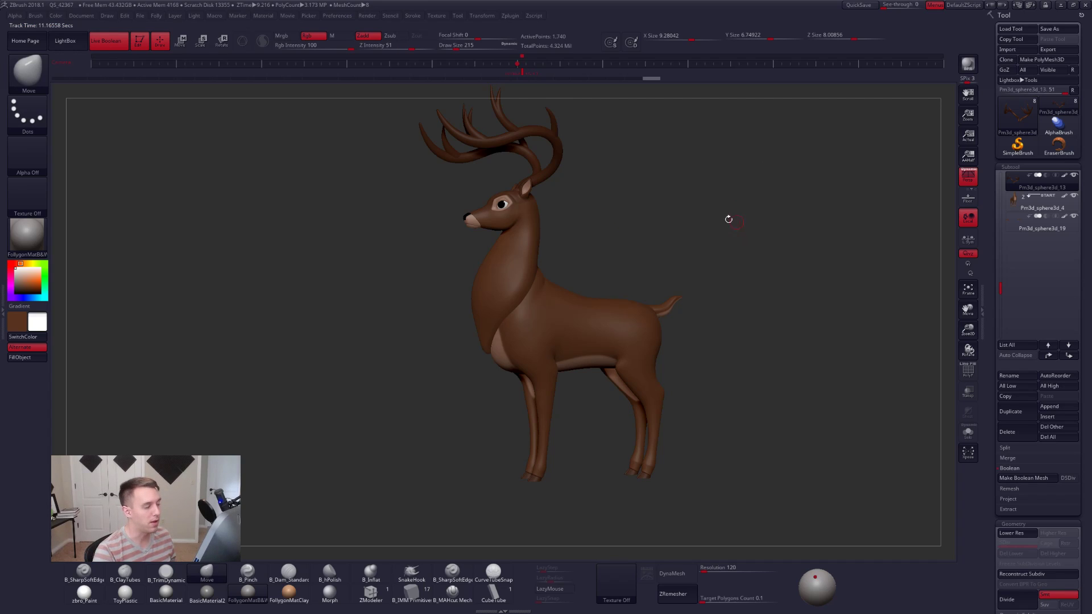
{"action": "key", "text": "space"}
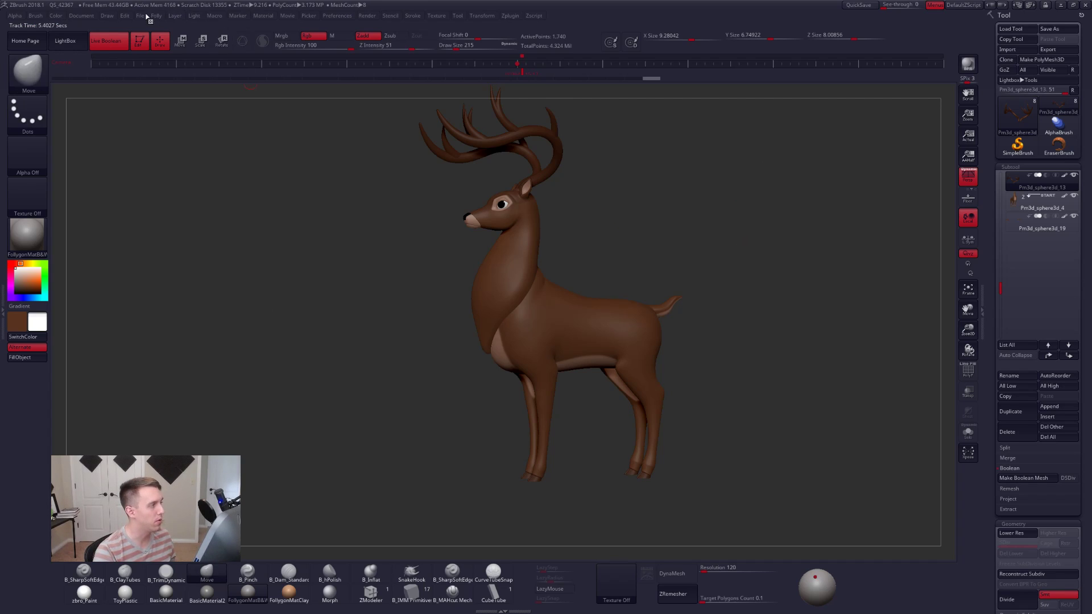
{"action": "key", "text": "space"}
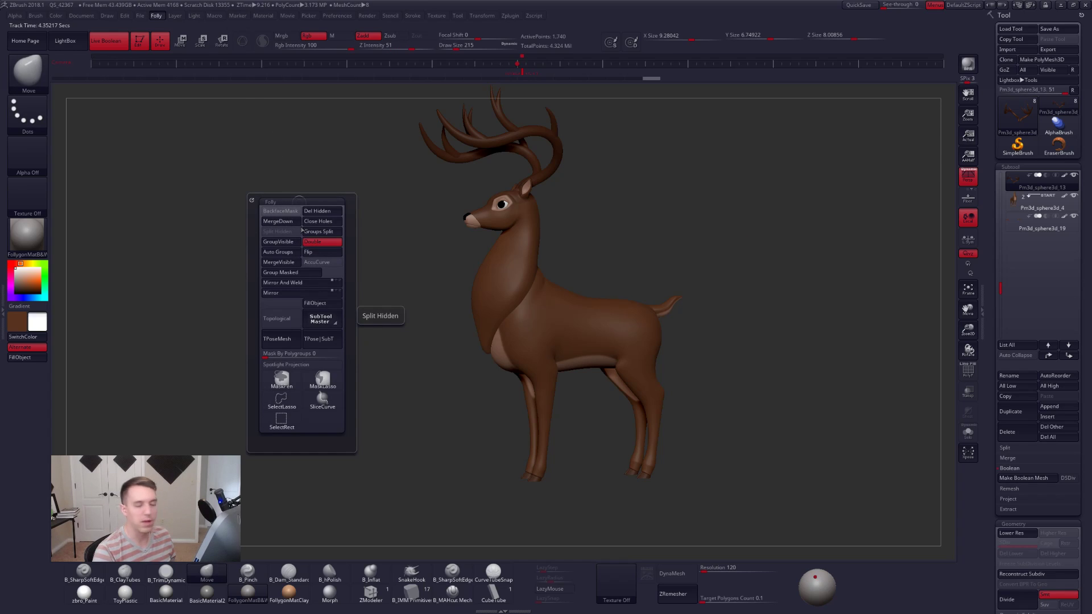
{"action": "left_click", "coordinate": [156, 16]}
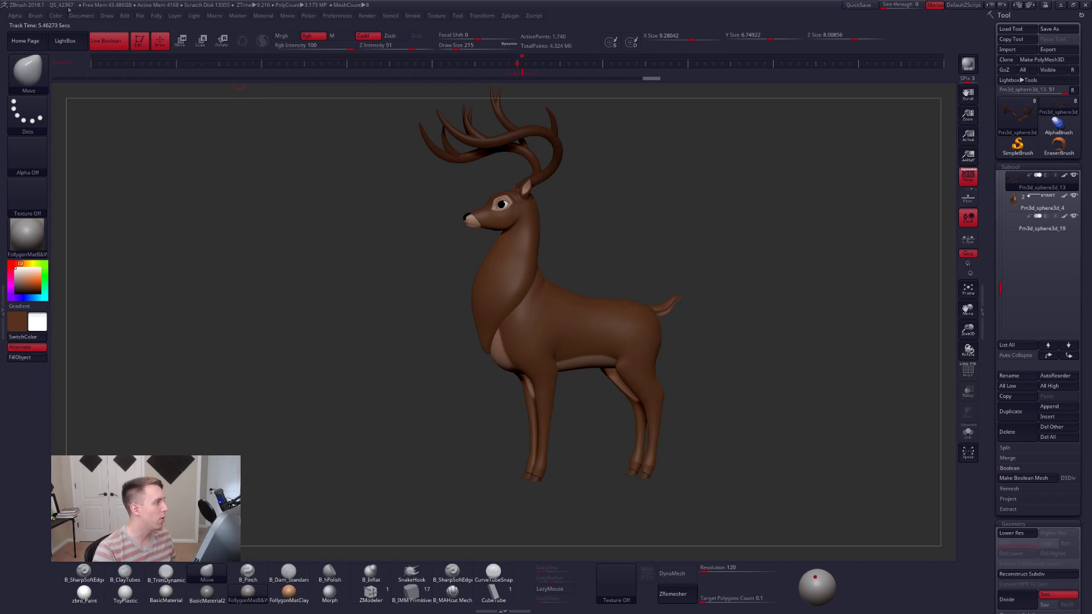
Assign the custom hotkey Ctrl+Shift+B to the Brush menu.
{"action": "left_click", "coordinate": [35, 18], "text": "ctrl+alt"}
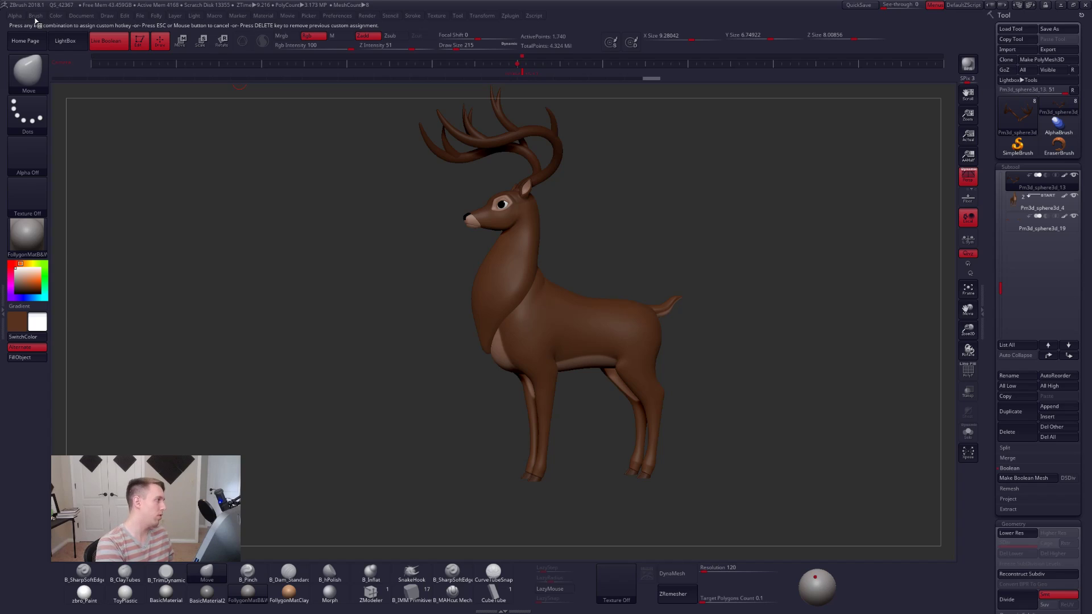
{"action": "key", "text": "ctrl"}
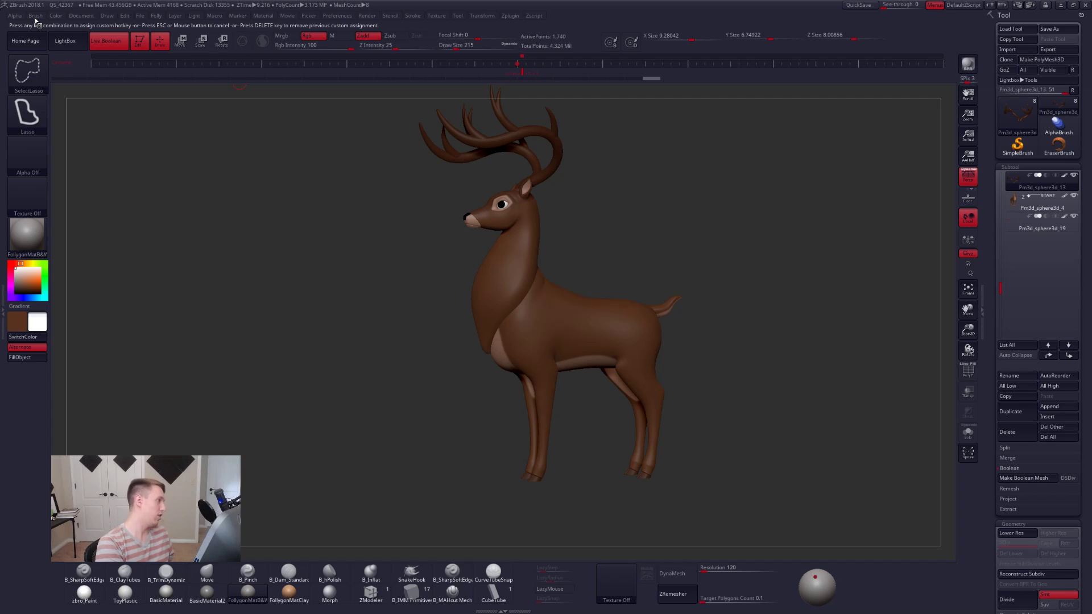
{"action": "key", "text": "ctrl+shift+b"}
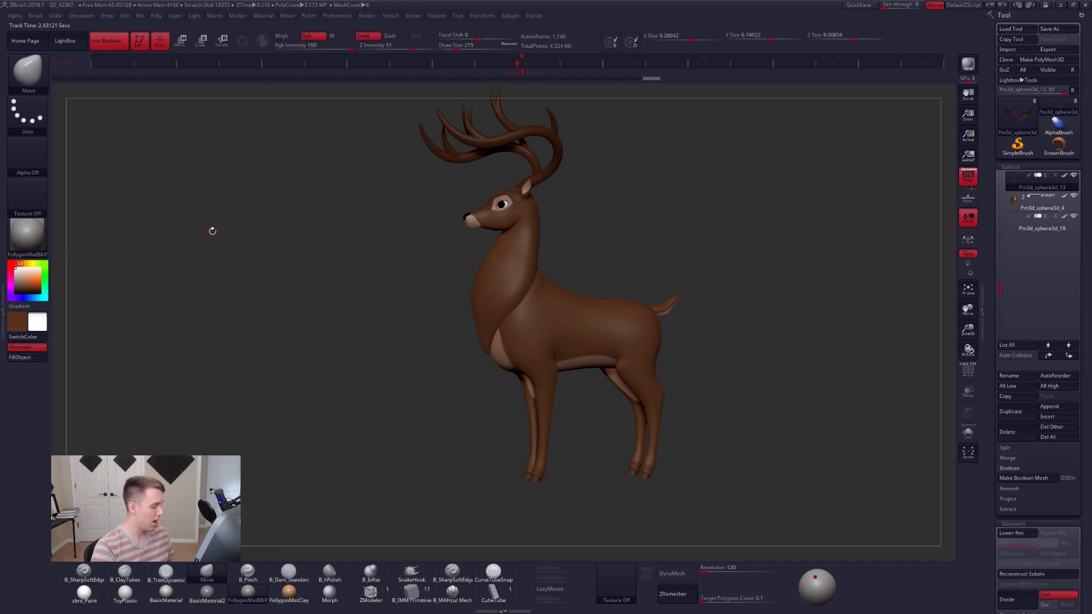
Test the Brush menu's new hotkey by popping the menu up over the canvas several times.
{"action": "key", "text": "ctrl+shift"}
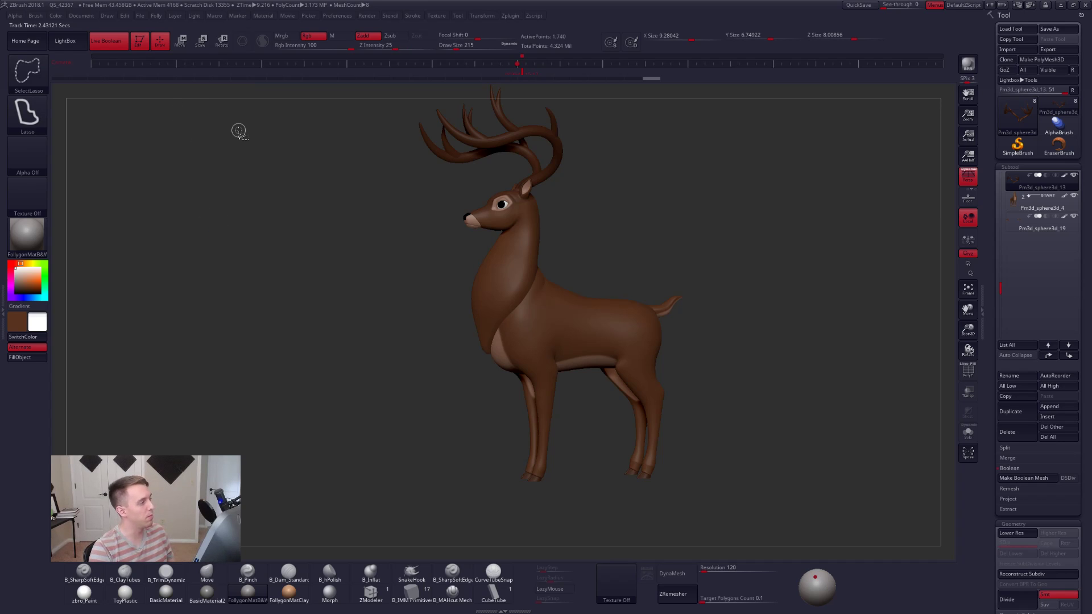
{"action": "key", "text": "ctrl+shift+b"}
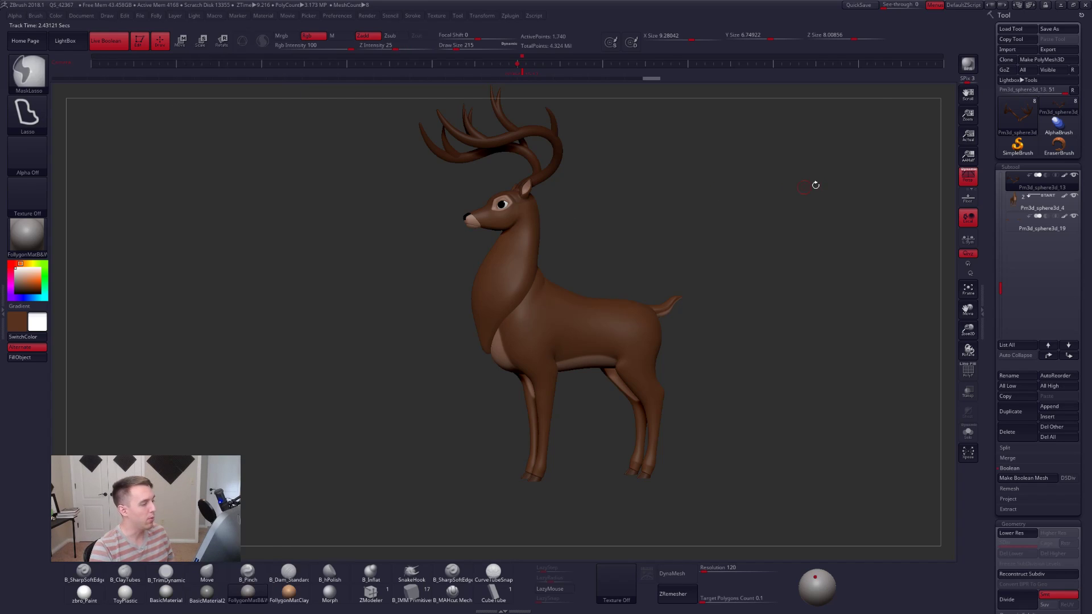
{"action": "key", "text": "ctrl+shift+b"}
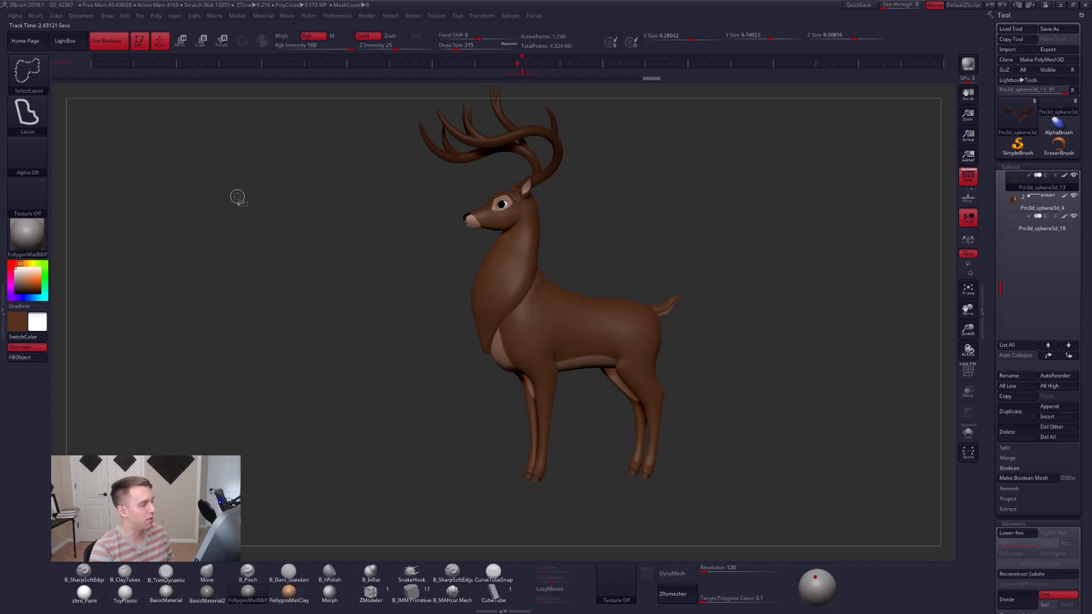
{"action": "key", "text": "ctrl+shift+b"}
{"action": "key", "text": "ctrl+shift+b"}
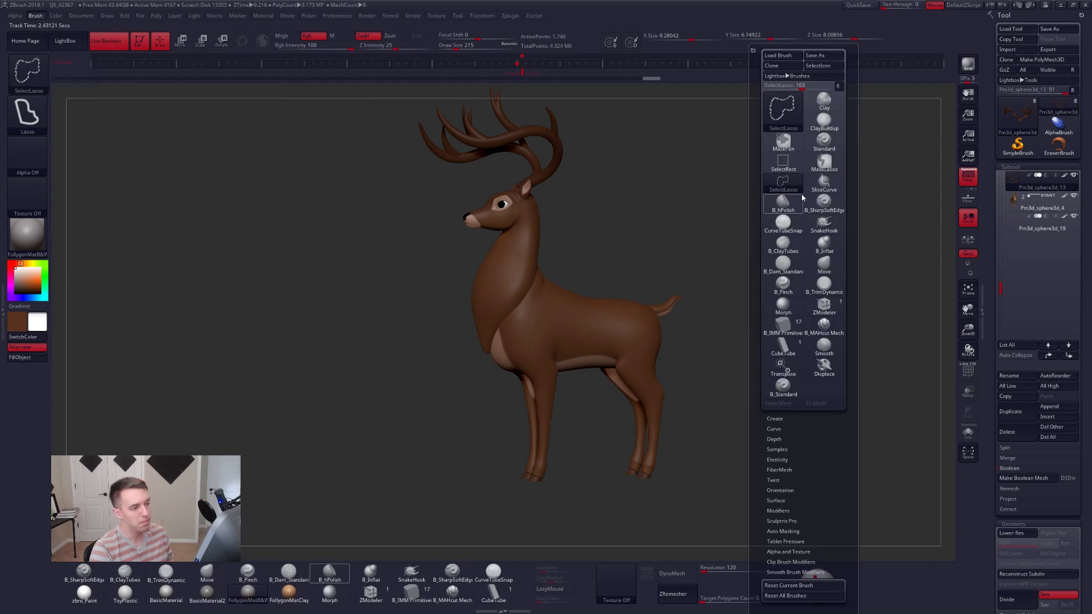
{"action": "key", "text": "ctrl+shift+b"}
{"action": "key", "text": "ctrl+shift+b"}
{"action": "key", "text": "ctrl+shift+b"}
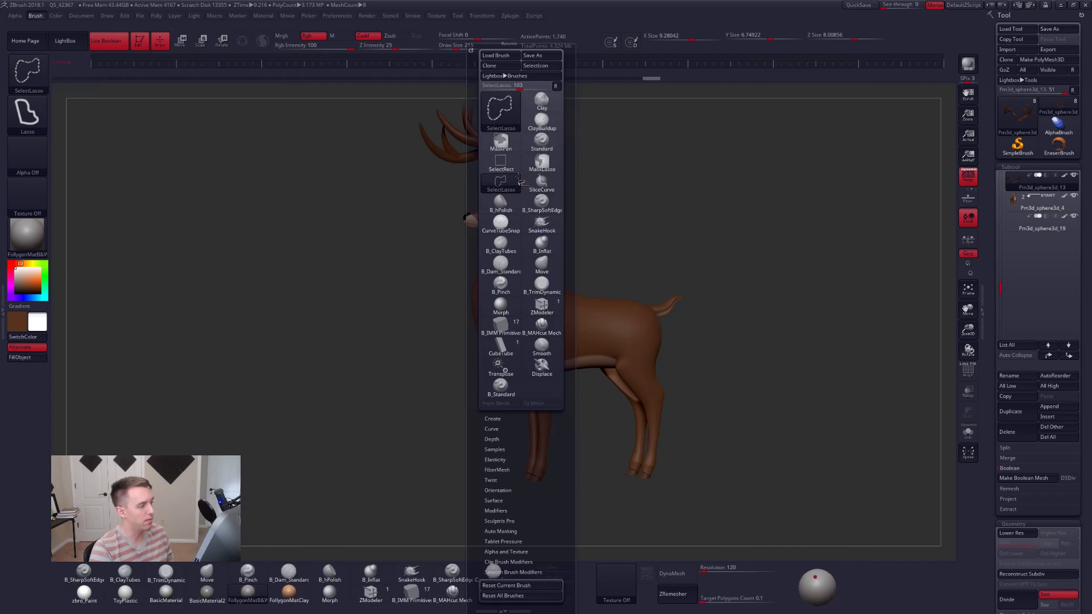
Look at the preferences categories, including the one for hotkeys.
{"action": "key", "text": "ctrl+shift+f"}
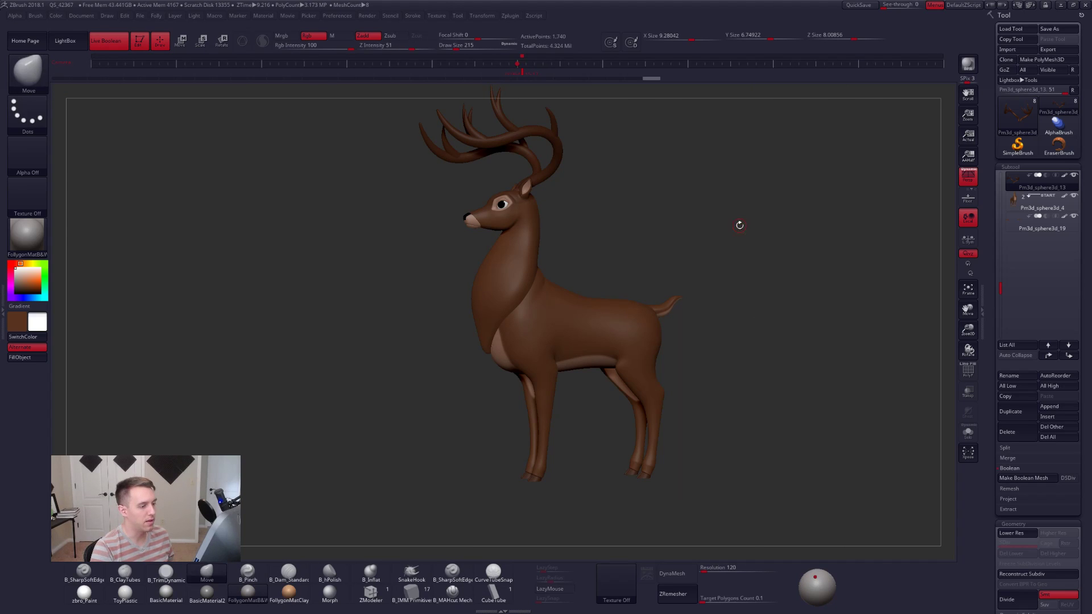
{"action": "key", "text": "ctrl+shift+f"}
{"action": "key", "text": "ctrl+shift+f"}
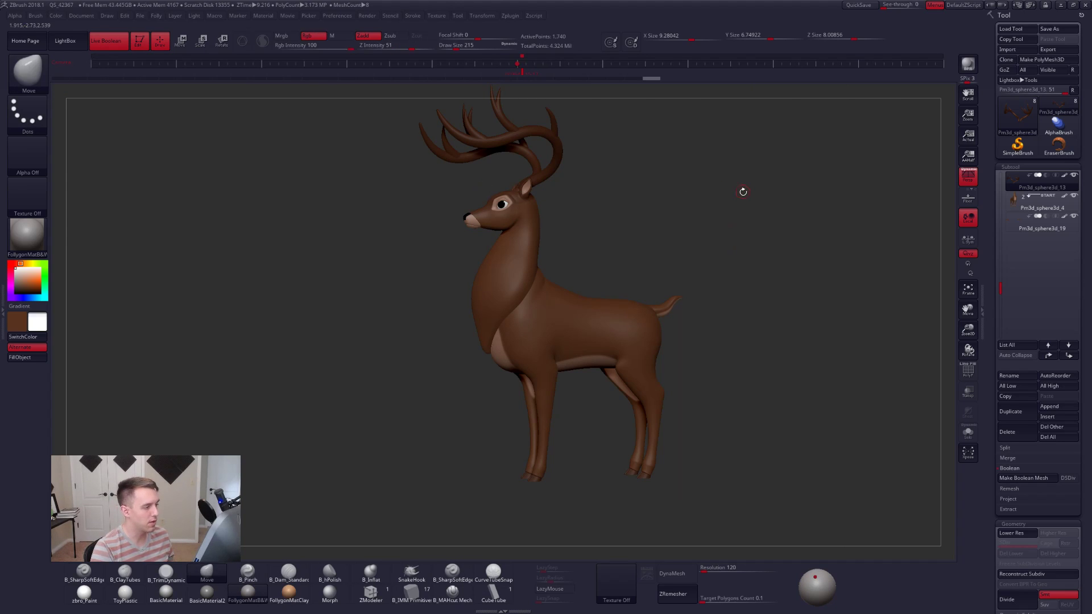
{"action": "left_click", "coordinate": [364, 17]}
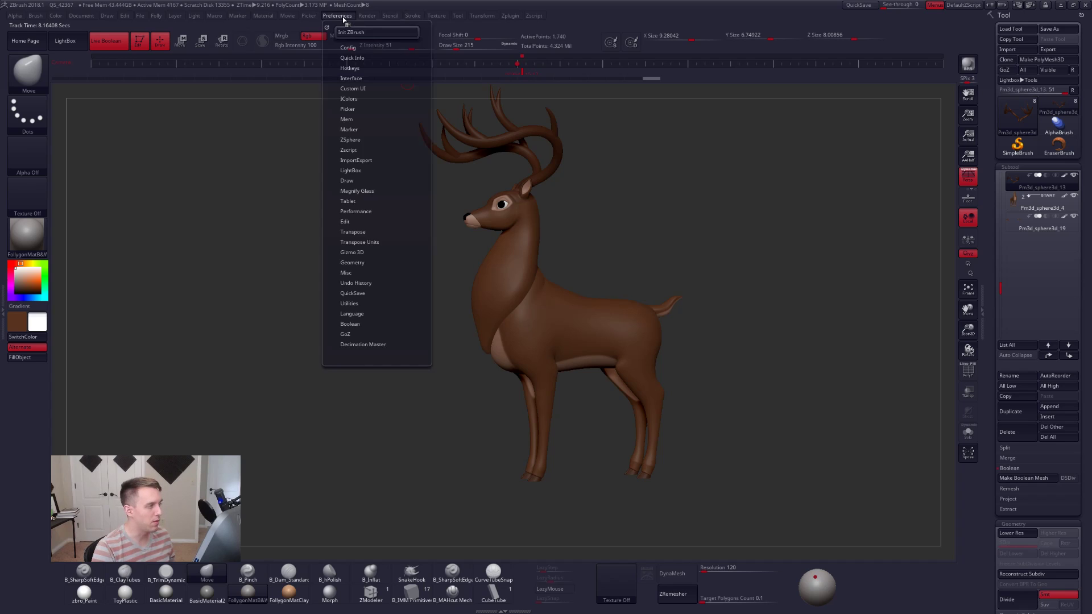
Isolate the antlers and subdivide them to about 1.781 million points, undoing the extra subdivision to 7.127 million, and inspect the tines.
{"action": "left_click_drag", "start_coordinate": [622, 232], "coordinate": [559, 298]}
{"action": "key", "text": "shift+s"}
{"action": "key", "text": "ctrl+d"}
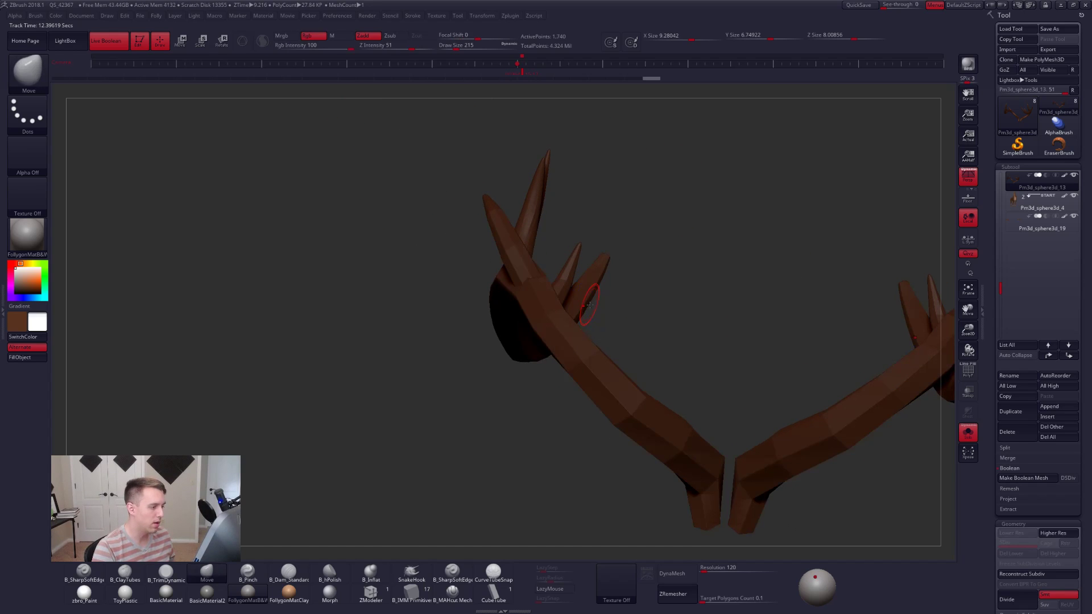
{"action": "key", "text": "ctrl+d"}
{"action": "key", "text": "ctrl+d"}
{"action": "key", "text": "ctrl+d"}
{"action": "key", "text": "ctrl+d"}
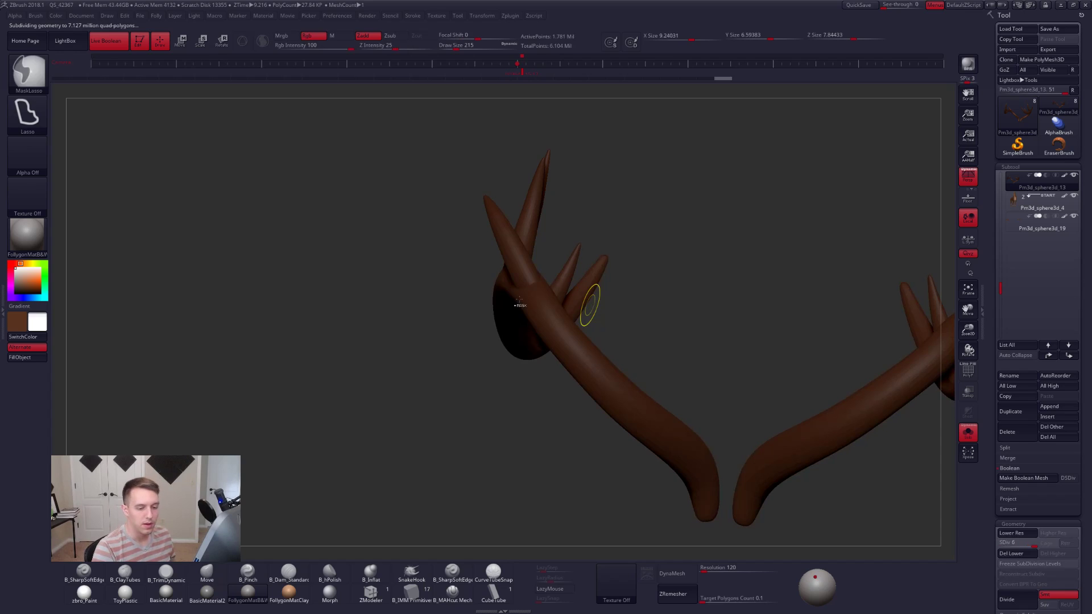
{"action": "left_click_drag", "start_coordinate": [791, 324], "coordinate": [888, 397]}
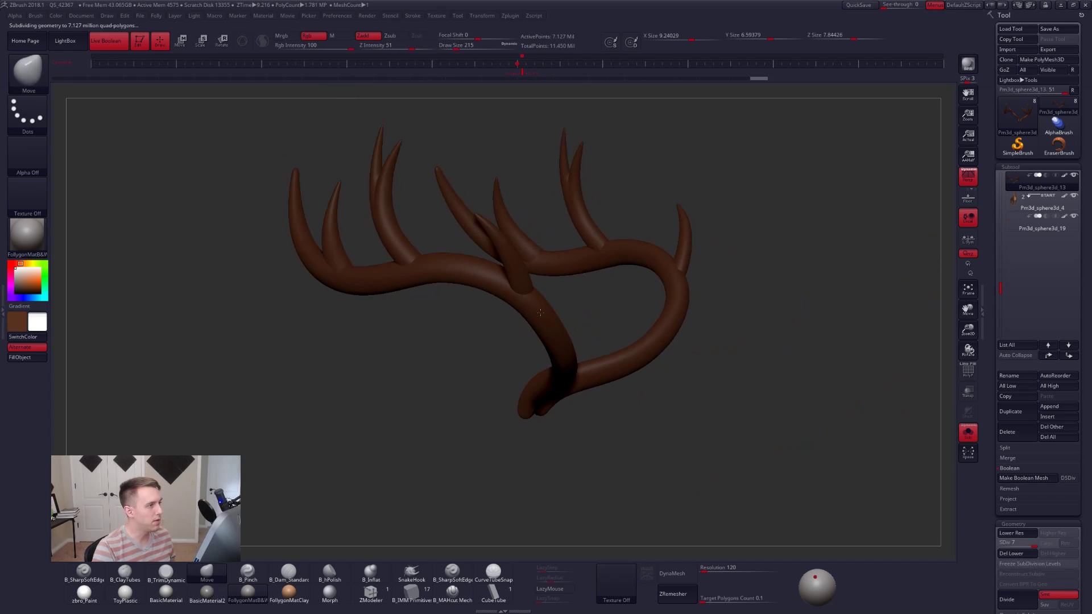
{"action": "key", "text": "ctrl+z"}
{"action": "left_click_drag", "start_coordinate": [797, 387], "coordinate": [500, 364]}
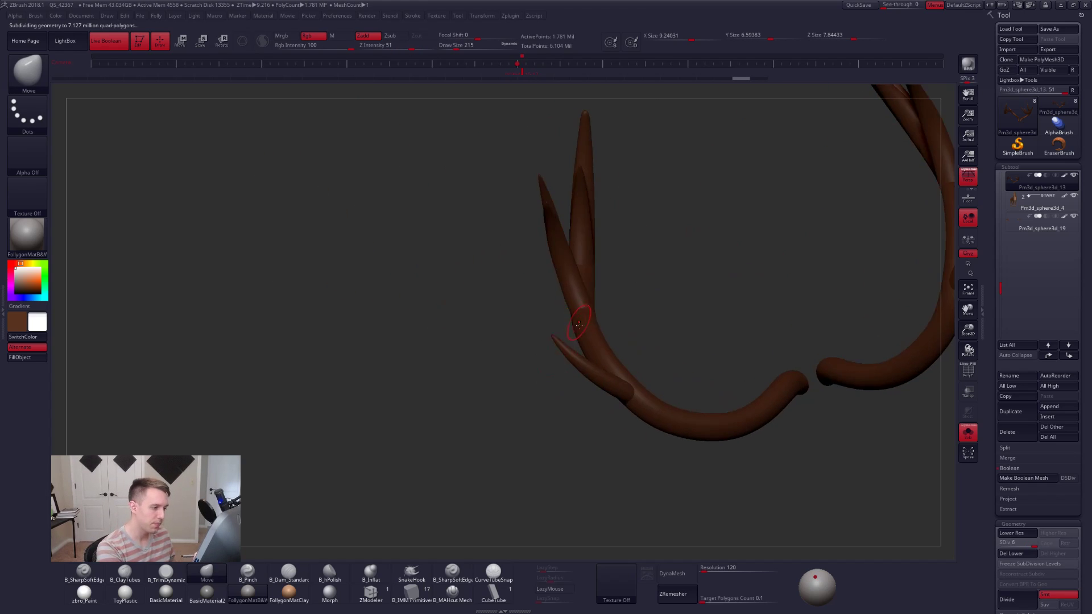
{"action": "left_click_drag", "start_coordinate": [578, 324], "coordinate": [609, 311]}
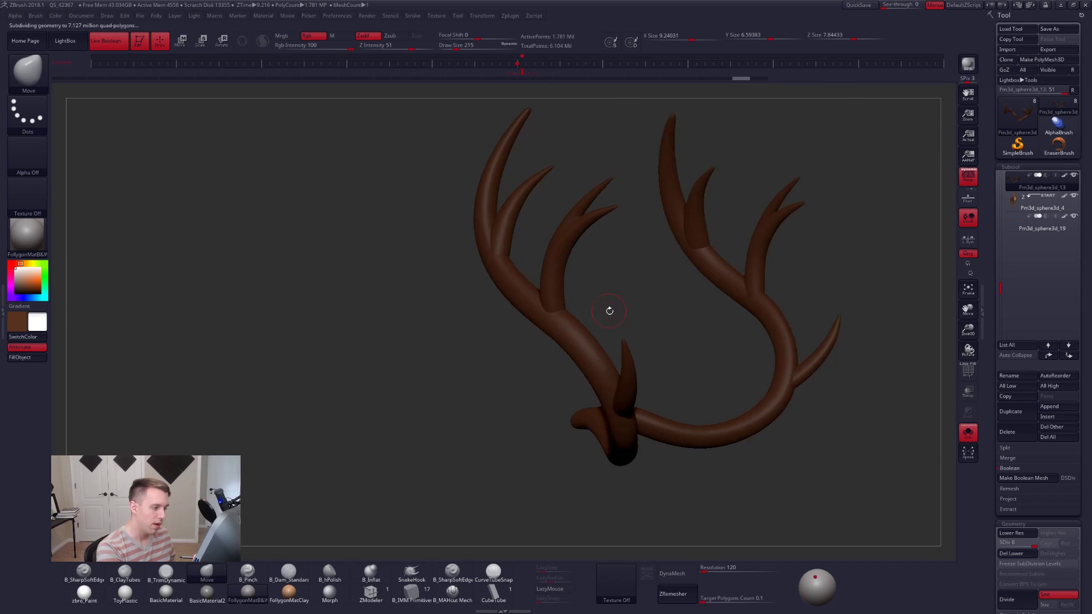
Try to remesh the painted antlers with DynaMesh at resolution 448 without freezing subdivision levels, and undo it.
{"action": "left_click_drag", "start_coordinate": [601, 351], "coordinate": [717, 558]}
{"action": "left_click", "coordinate": [719, 568]}
{"action": "type", "text": "450"}
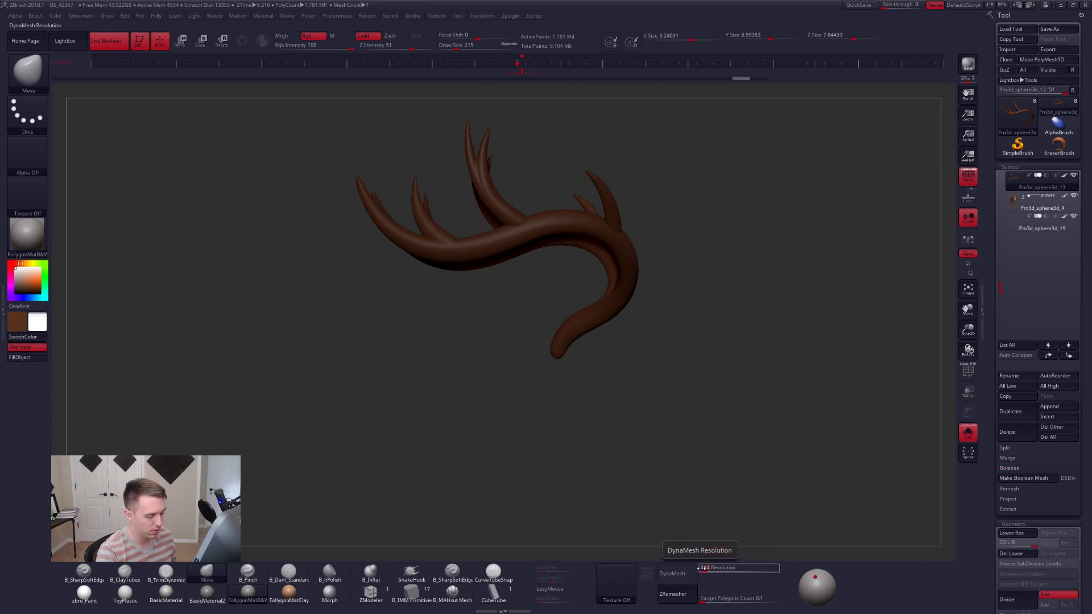
{"action": "key", "text": "Tab"}
{"action": "left_click", "coordinate": [675, 574]}
{"action": "left_click", "coordinate": [654, 591]}
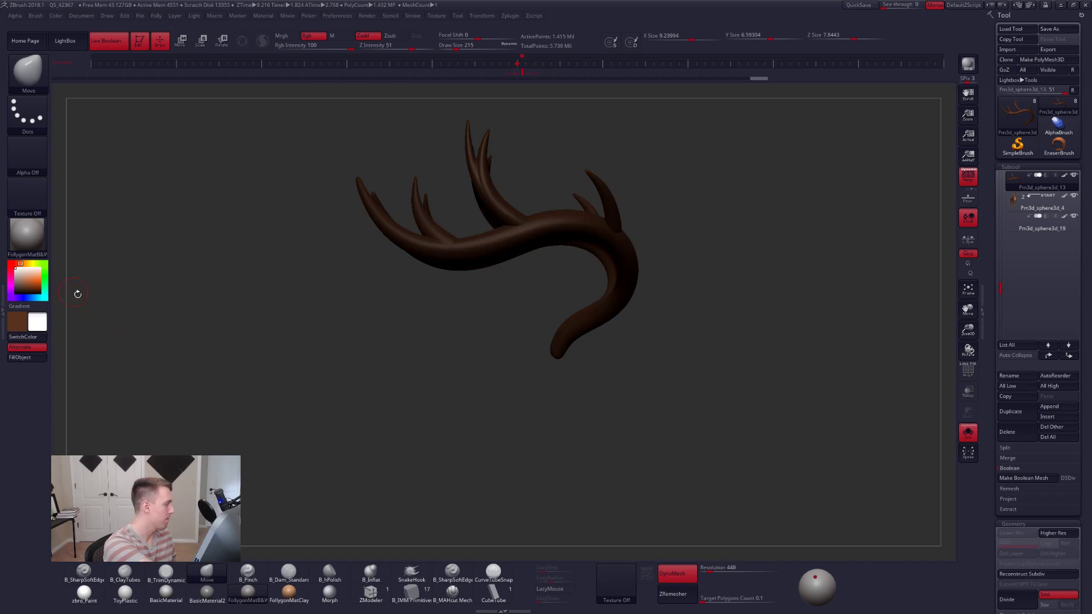
{"action": "key", "text": "ctrl+z"}
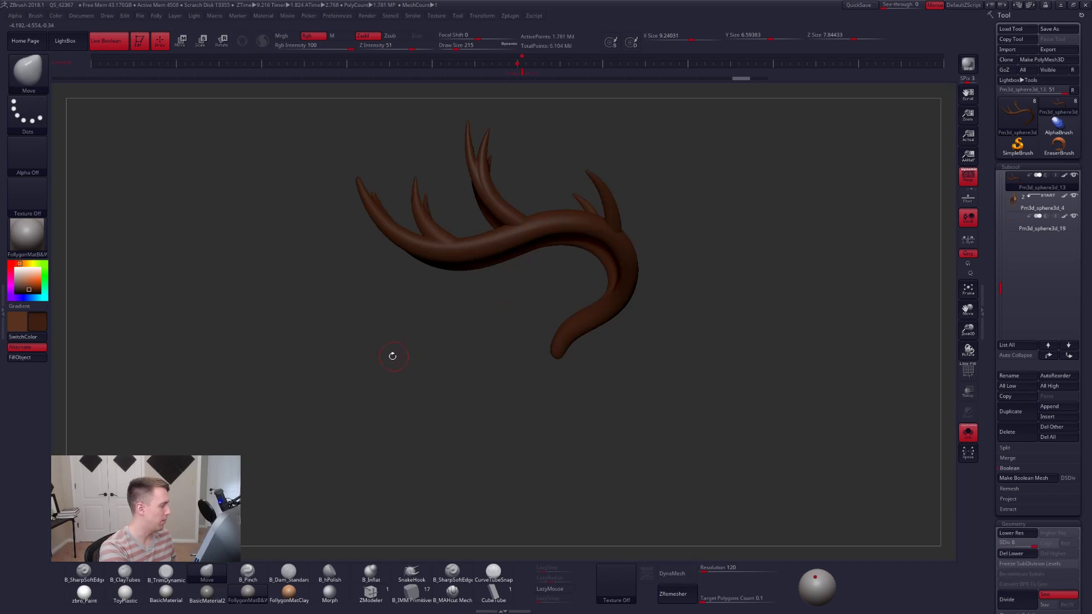
Pick a darker brown as the main colour and turn off polypaint on the antlers.
{"action": "key", "text": "v"}
{"action": "left_click_drag", "start_coordinate": [36, 274], "coordinate": [13, 267]}
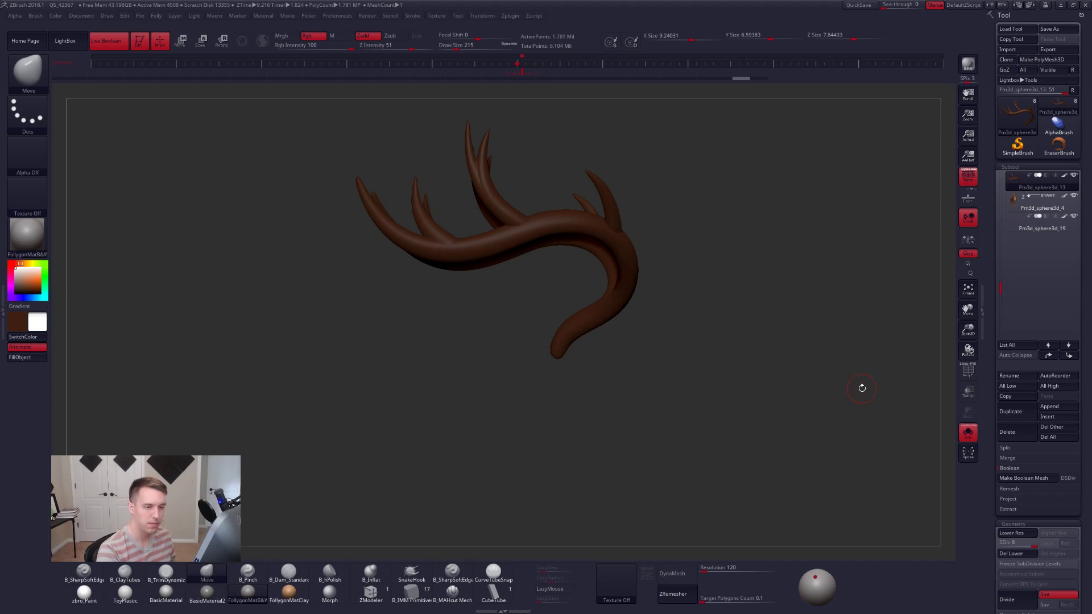
{"action": "left_click", "coordinate": [1064, 176]}
{"action": "key", "text": "shift+f"}
{"action": "key", "text": "shift+f"}
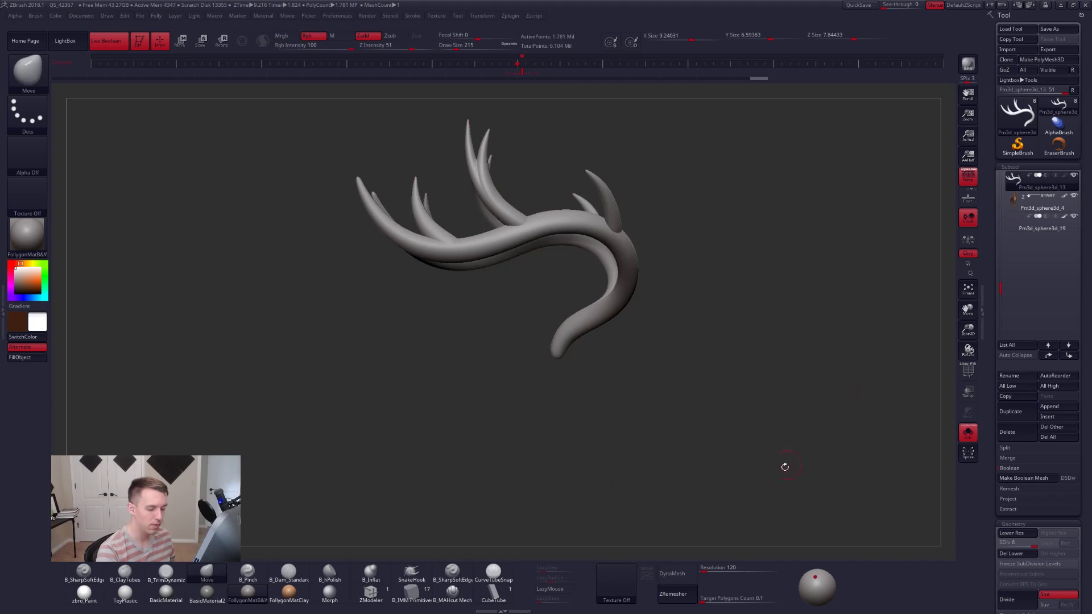
Remesh the antlers with DynaMesh at resolution 448 without freezing subdivision levels, and check the resulting wireframe.
{"action": "left_click", "coordinate": [724, 570]}
{"action": "type", "text": "448"}
{"action": "key", "text": "Return"}
{"action": "left_click", "coordinate": [688, 574]}
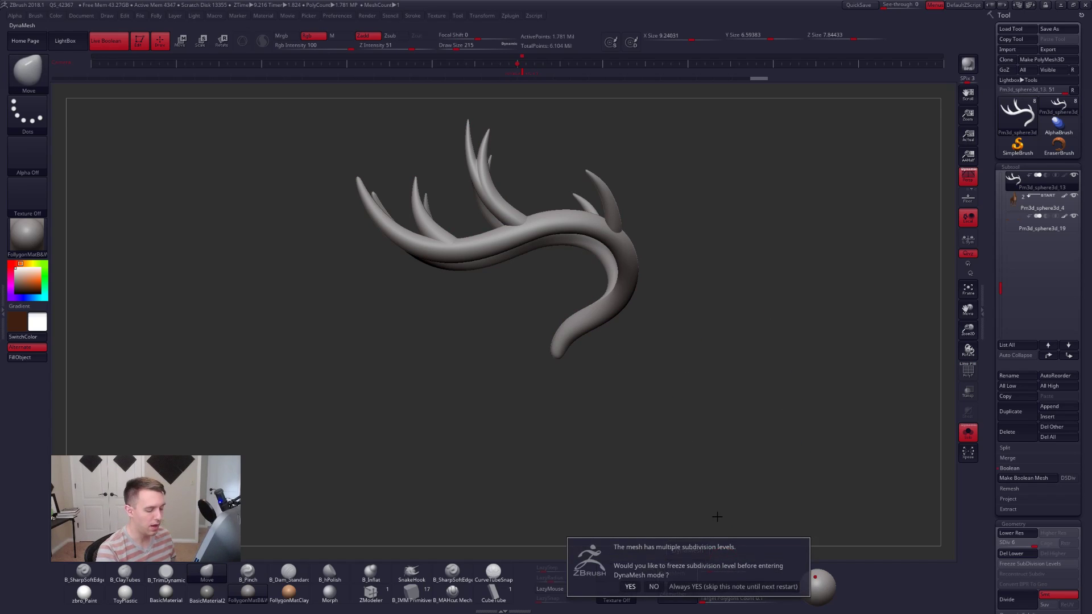
{"action": "left_click", "coordinate": [653, 586]}
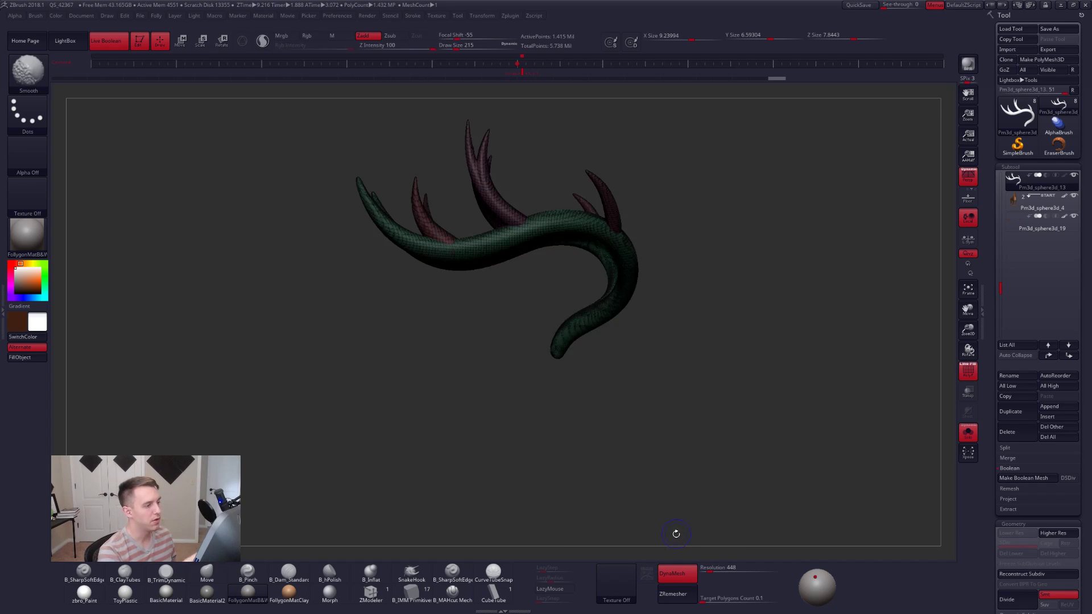
{"action": "key", "text": "shift+f"}
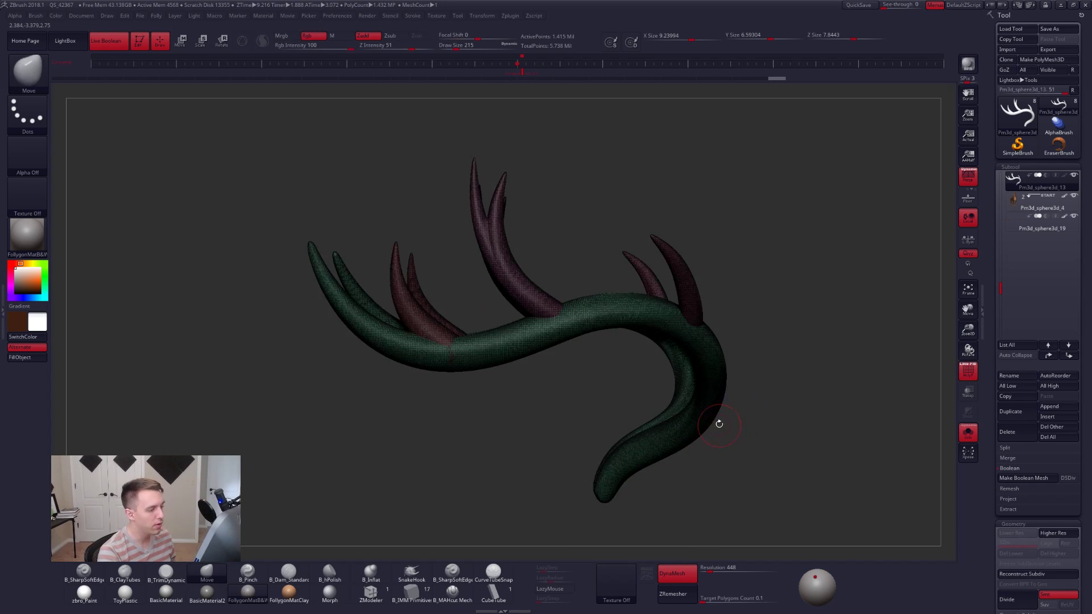
{"action": "left_click_drag", "start_coordinate": [694, 437], "coordinate": [777, 407]}
{"action": "key", "text": "shift+f"}
Smooth the junctions where the tines branch off the main beams of the antlers.
{"action": "key", "text": "shift"}
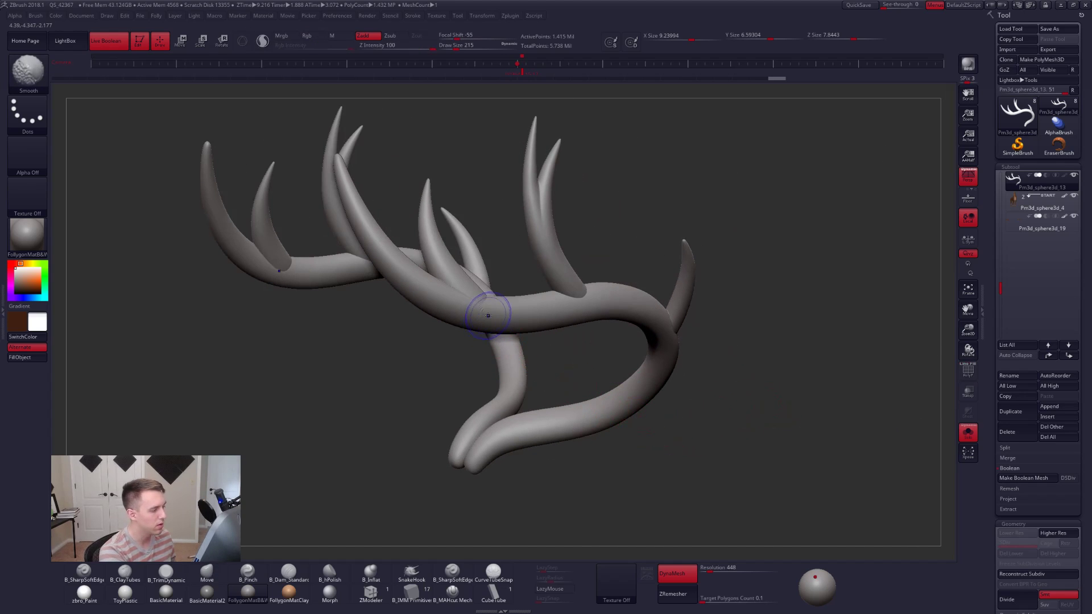
{"action": "left_click_drag", "start_coordinate": [480, 318], "coordinate": [488, 308], "text": "shift"}
{"action": "mouse_move", "coordinate": [421, 370]}
{"action": "left_mouse_down"}
{"action": "mouse_move", "coordinate": [548, 298]}
{"action": "mouse_move", "coordinate": [637, 287]}
{"action": "left_mouse_up"}
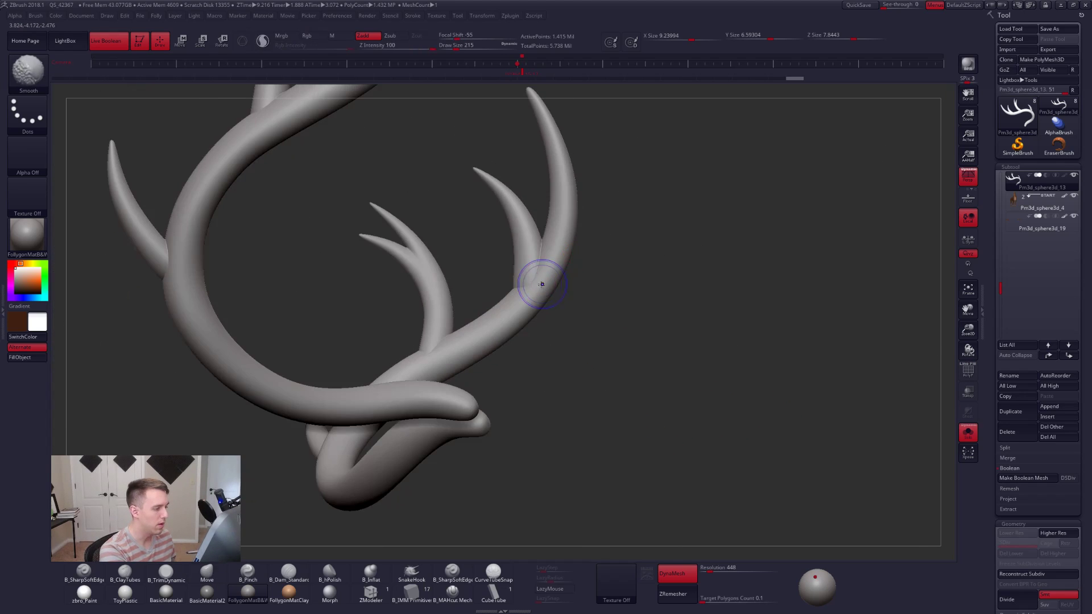
{"action": "left_click_drag", "start_coordinate": [532, 290], "coordinate": [537, 286], "text": "shift"}
{"action": "left_click_drag", "start_coordinate": [594, 348], "coordinate": [680, 320], "text": "alt"}
{"action": "left_click_drag", "start_coordinate": [507, 331], "coordinate": [528, 326], "text": "shift"}
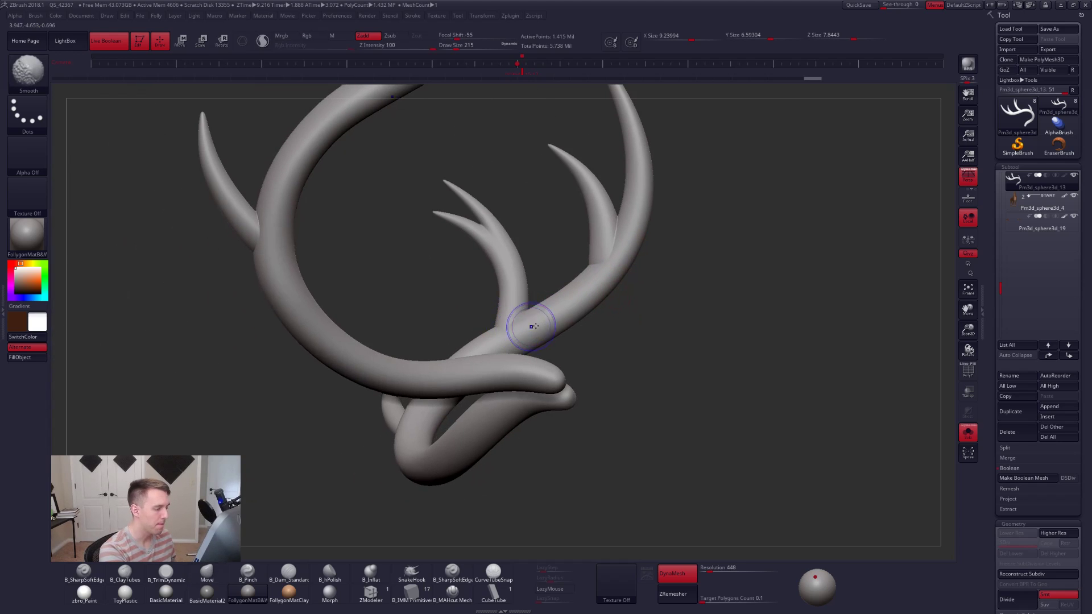
{"action": "mouse_move", "coordinate": [631, 353]}
{"action": "left_mouse_down"}
{"action": "mouse_move", "coordinate": [518, 333]}
{"action": "mouse_move", "coordinate": [556, 336]}
{"action": "left_mouse_up"}
{"action": "mouse_move", "coordinate": [468, 370]}
{"action": "left_mouse_down"}
{"action": "mouse_move", "coordinate": [594, 370]}
{"action": "mouse_move", "coordinate": [618, 384]}
{"action": "left_mouse_up"}
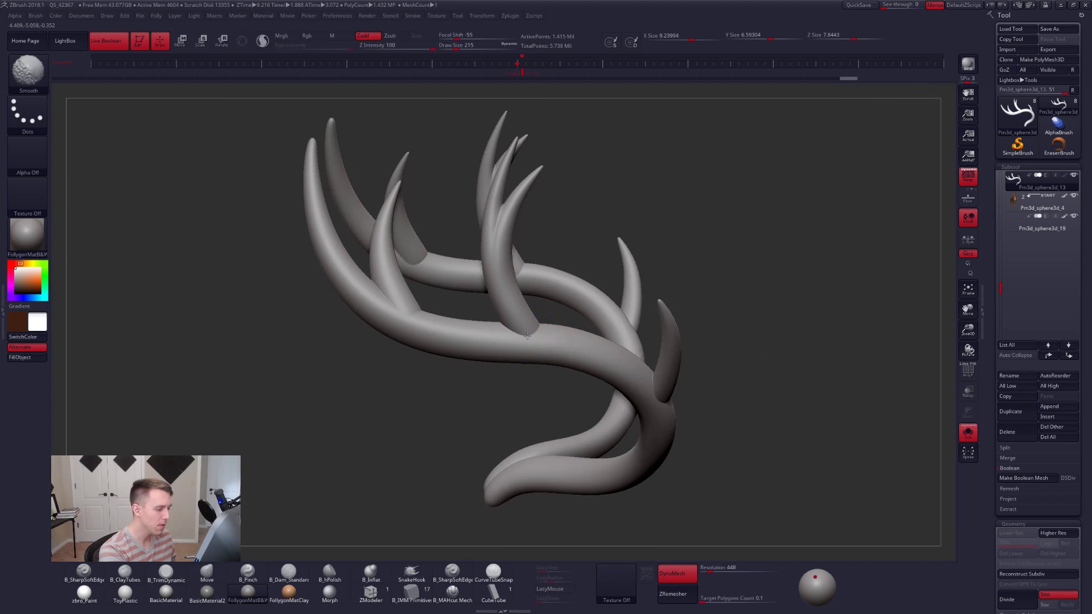
{"action": "left_click_drag", "start_coordinate": [519, 335], "coordinate": [528, 340], "text": "shift"}
{"action": "mouse_move", "coordinate": [697, 407]}
{"action": "left_mouse_down", "text": "alt"}
{"action": "mouse_move", "coordinate": [646, 381]}
{"action": "mouse_move", "coordinate": [620, 381]}
{"action": "mouse_move", "coordinate": [637, 404]}
{"action": "mouse_move", "coordinate": [617, 393]}
{"action": "left_mouse_up", "text": "alt"}
{"action": "mouse_move", "coordinate": [569, 395]}
{"action": "left_mouse_down"}
{"action": "mouse_move", "coordinate": [619, 387]}
{"action": "mouse_move", "coordinate": [631, 404]}
{"action": "mouse_move", "coordinate": [650, 359]}
{"action": "mouse_move", "coordinate": [621, 299]}
{"action": "left_mouse_up"}
Switch to the B_TrimDynamic brush with a draw size of 130.
{"action": "key", "text": "3"}
{"action": "key", "text": "["}
{"action": "key", "text": "["}
Lower the DynaMesh resolution to 224 and remesh the antlers.
{"action": "left_click", "coordinate": [707, 568]}
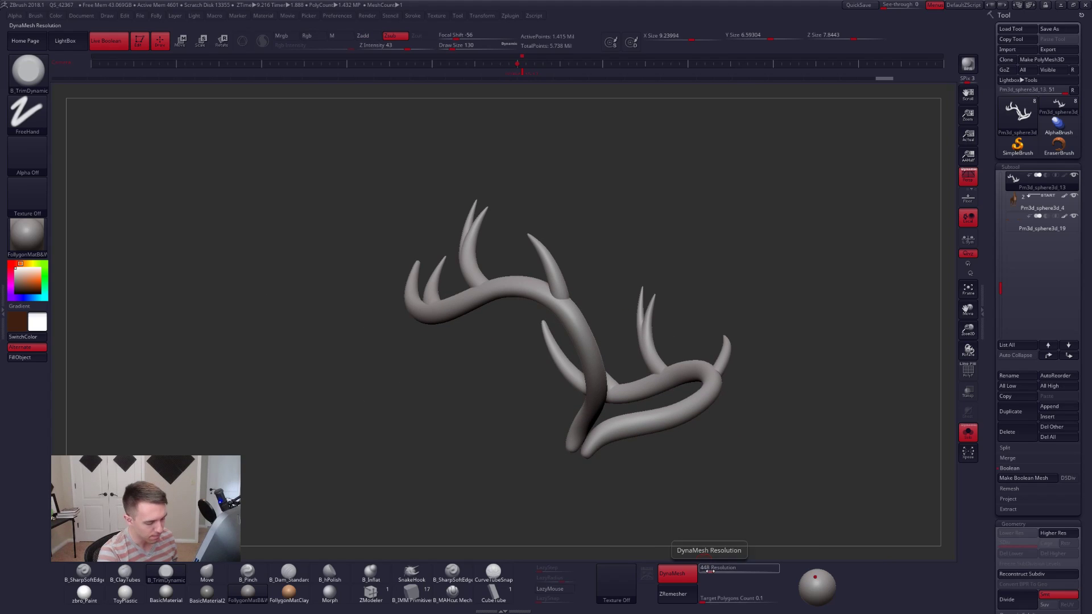
{"action": "type", "text": "224"}
{"action": "key", "text": "Tab"}
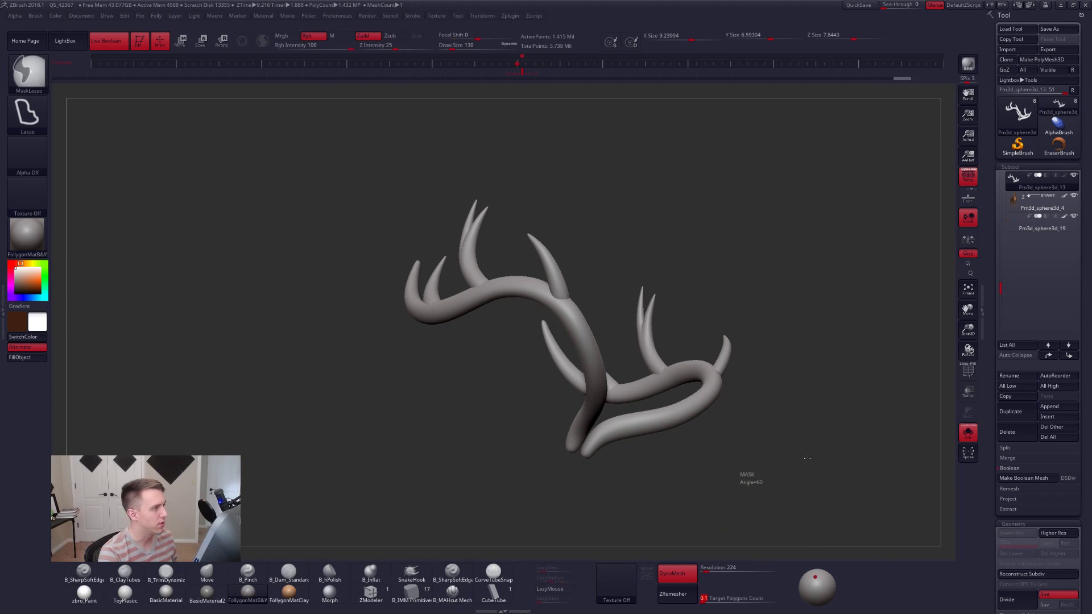
{"action": "left_click", "coordinate": [808, 458], "text": "ctrl"}
Trim the joint at the base of the lone tine beside the curved beam with the B_TrimDynamic brush.
{"action": "right_click_drag", "start_coordinate": [562, 310], "coordinate": [617, 372], "text": "alt"}
{"action": "mouse_move", "coordinate": [640, 376]}
{"action": "left_mouse_down"}
{"action": "mouse_move", "coordinate": [605, 353]}
{"action": "mouse_move", "coordinate": [633, 351]}
{"action": "mouse_move", "coordinate": [592, 369]}
{"action": "mouse_move", "coordinate": [595, 394]}
{"action": "left_mouse_up"}
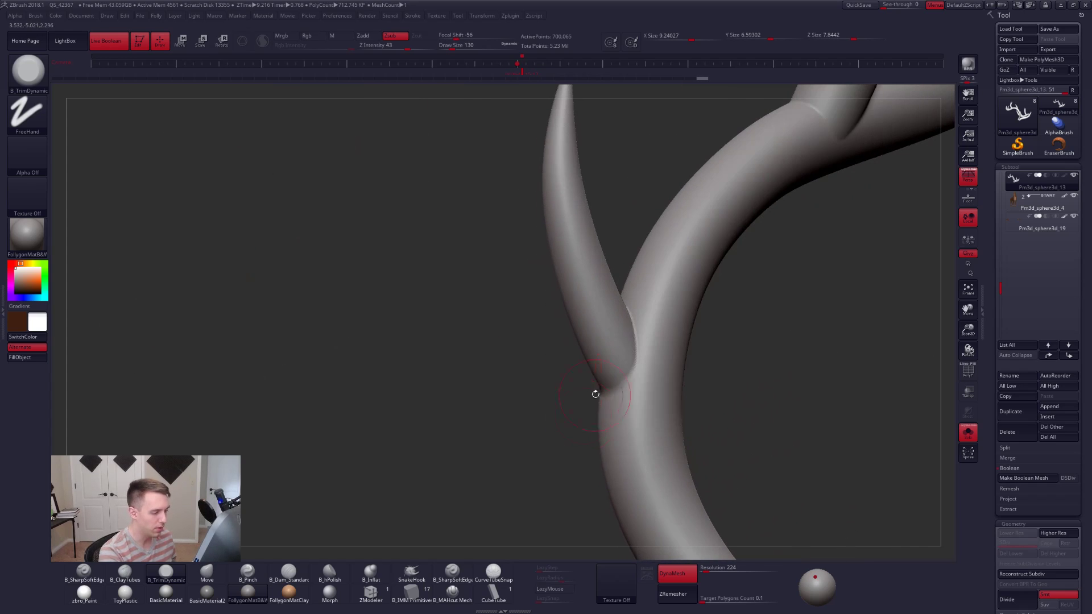
{"action": "left_click_drag", "start_coordinate": [637, 352], "coordinate": [631, 375]}
{"action": "mouse_move", "coordinate": [633, 370]}
{"action": "right_mouse_down"}
{"action": "mouse_move", "coordinate": [694, 327]}
{"action": "mouse_move", "coordinate": [726, 284]}
{"action": "right_mouse_up"}
Build up and smooth the seam where that tine meets the beam using the B_ClayTubes brush at draw size 170.
{"action": "key", "text": "2"}
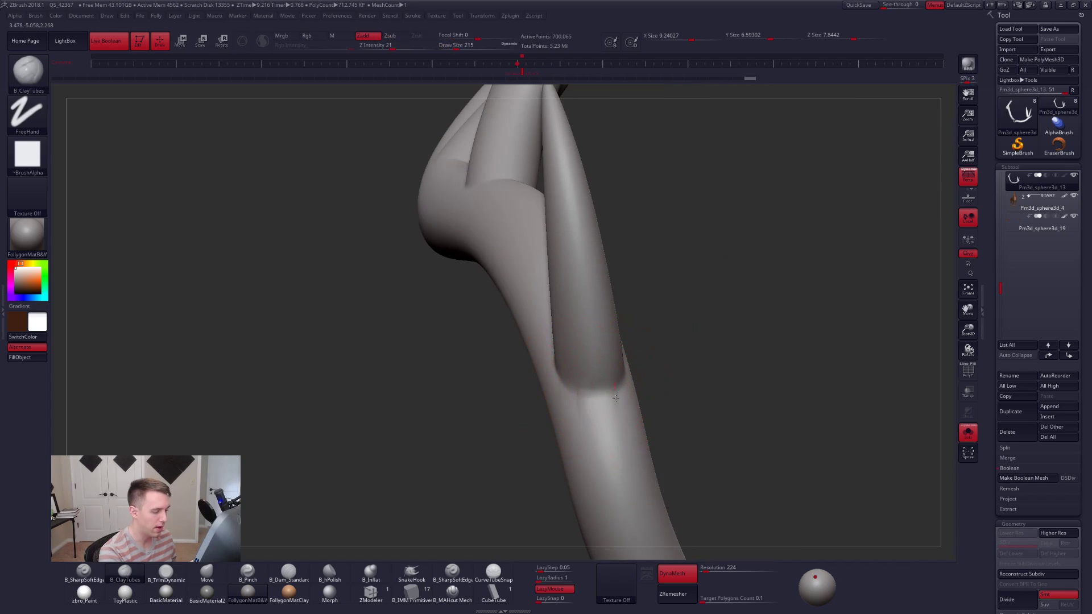
{"action": "left_click_drag", "start_coordinate": [616, 398], "coordinate": [615, 392]}
{"action": "key", "text": "space"}
{"action": "left_click_drag", "start_coordinate": [632, 436], "coordinate": [624, 436]}
{"action": "mouse_move", "coordinate": [614, 393]}
{"action": "left_mouse_down", "text": "shift"}
{"action": "mouse_move", "coordinate": [588, 399]}
{"action": "mouse_move", "coordinate": [615, 393]}
{"action": "left_mouse_up", "text": "shift"}
{"action": "right_click_drag", "start_coordinate": [620, 402], "coordinate": [575, 392]}
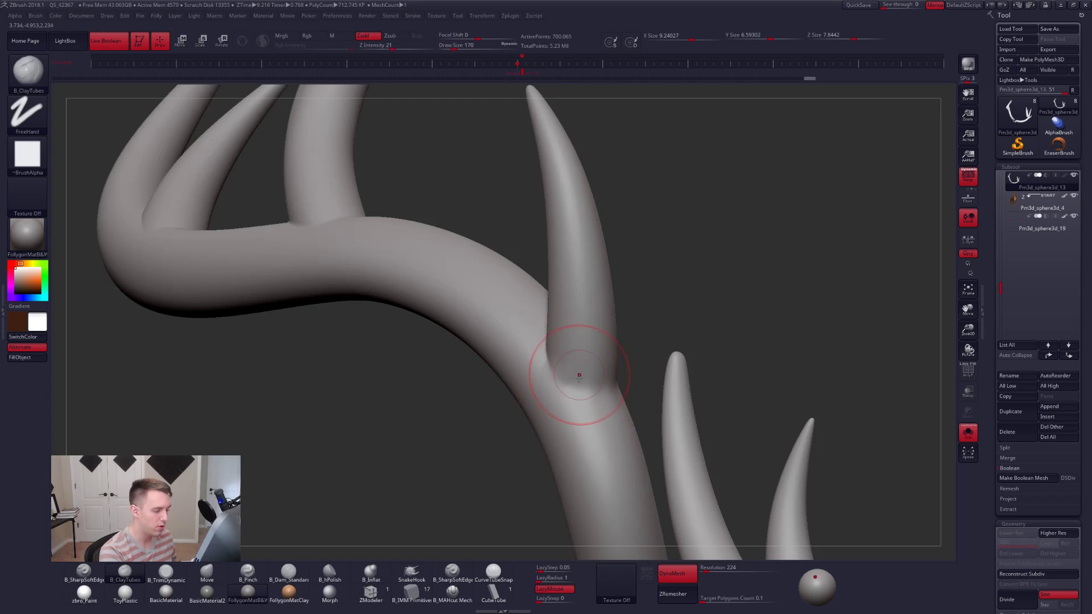
{"action": "right_click_drag", "start_coordinate": [603, 411], "coordinate": [622, 385]}
{"action": "mouse_move", "coordinate": [622, 385]}
{"action": "left_mouse_down"}
{"action": "mouse_move", "coordinate": [634, 374]}
{"action": "mouse_move", "coordinate": [615, 390]}
{"action": "mouse_move", "coordinate": [624, 398]}
{"action": "left_mouse_up"}
{"action": "right_click_drag", "start_coordinate": [624, 398], "coordinate": [656, 367], "text": "ctrl"}
{"action": "right_click_drag", "start_coordinate": [483, 287], "coordinate": [562, 406], "text": "alt"}
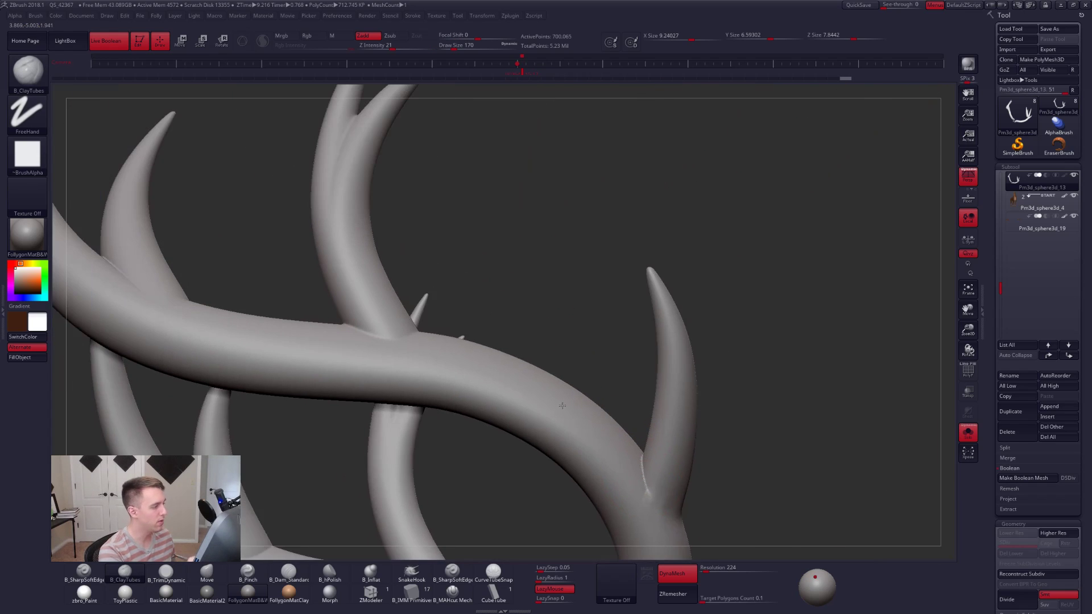
Fill the crease at the base of the next tine along the beam with B_ClayTubes to blend the joint.
{"action": "left_click_drag", "start_coordinate": [562, 406], "coordinate": [580, 389]}
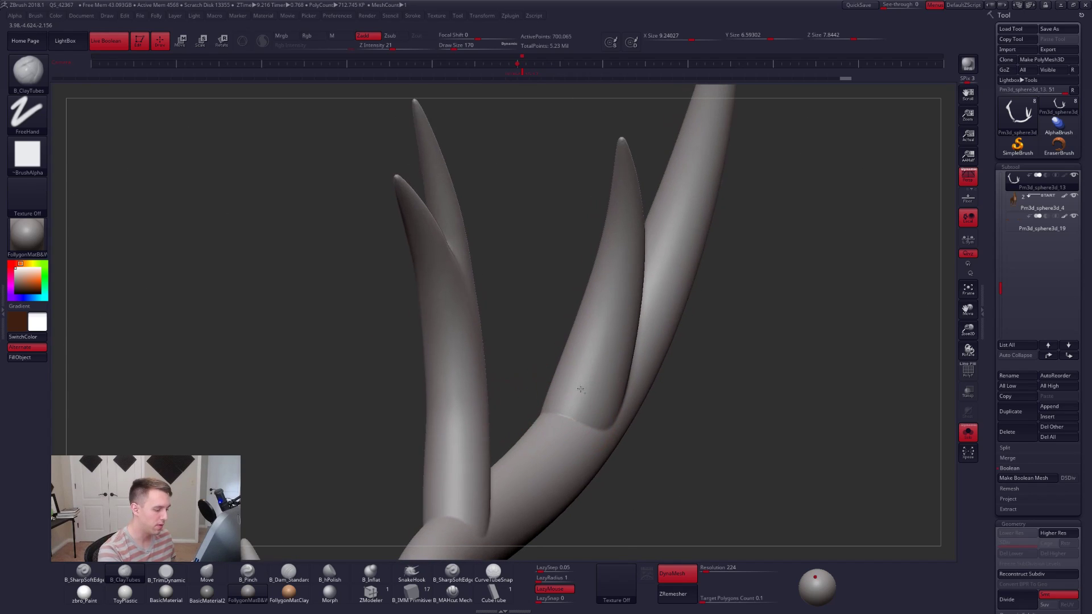
{"action": "right_click_drag", "start_coordinate": [580, 389], "coordinate": [585, 380], "text": "alt"}
{"action": "key", "text": "space"}
{"action": "left_click_drag", "start_coordinate": [585, 387], "coordinate": [583, 387]}
{"action": "right_click_drag", "start_coordinate": [583, 387], "coordinate": [551, 411]}
{"action": "mouse_move", "coordinate": [552, 405]}
{"action": "left_mouse_down"}
{"action": "mouse_move", "coordinate": [540, 405]}
{"action": "mouse_move", "coordinate": [556, 403]}
{"action": "mouse_move", "coordinate": [576, 427]}
{"action": "mouse_move", "coordinate": [587, 406]}
{"action": "left_mouse_up"}
{"action": "key", "text": "space"}
{"action": "mouse_move", "coordinate": [556, 419]}
{"action": "right_mouse_down"}
{"action": "mouse_move", "coordinate": [631, 467]}
{"action": "mouse_move", "coordinate": [591, 481]}
{"action": "mouse_move", "coordinate": [538, 464]}
{"action": "right_mouse_up"}
{"action": "key", "text": "3"}
{"action": "key", "text": "space"}
{"action": "mouse_move", "coordinate": [579, 410]}
{"action": "left_mouse_down"}
{"action": "mouse_move", "coordinate": [563, 403]}
{"action": "mouse_move", "coordinate": [565, 424]}
{"action": "left_mouse_up"}
{"action": "key", "text": "space"}
{"action": "mouse_move", "coordinate": [585, 411]}
{"action": "left_mouse_down"}
{"action": "mouse_move", "coordinate": [593, 392]}
{"action": "mouse_move", "coordinate": [583, 385]}
{"action": "mouse_move", "coordinate": [569, 413]}
{"action": "mouse_move", "coordinate": [574, 405]}
{"action": "left_mouse_up"}
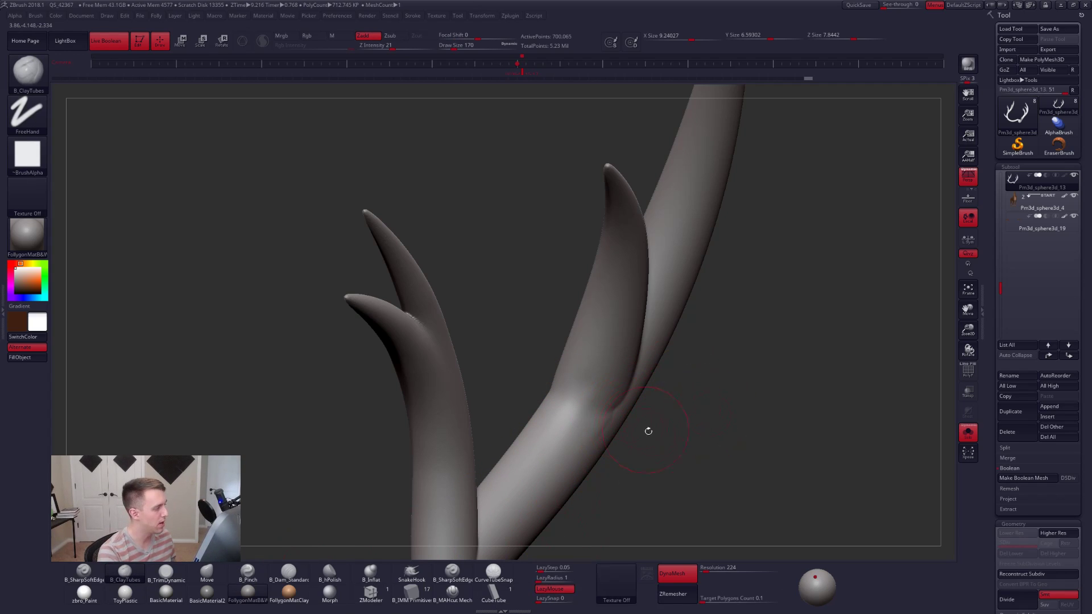
Reduce the B_ClayTubes draw size to 121 and blend the same tine's joint from its other side.
{"action": "key", "text": "ctrl+shift+f"}
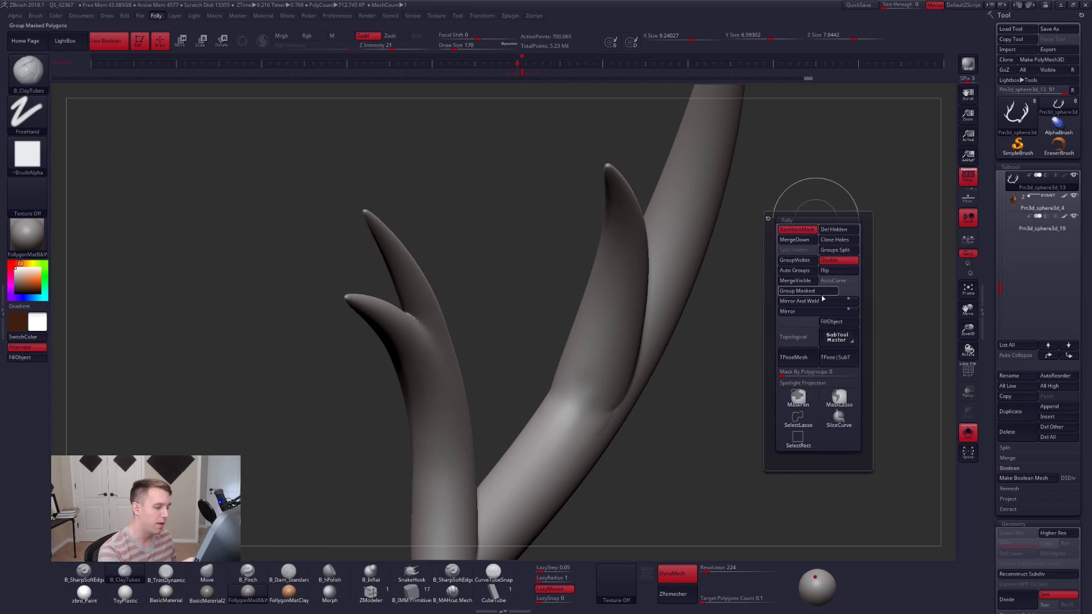
{"action": "key", "text": "bracketleft"}
{"action": "key", "text": "bracketleft"}
{"action": "key", "text": "bracketleft"}
{"action": "key", "text": "bracketleft"}
{"action": "right_click_drag", "start_coordinate": [572, 431], "coordinate": [512, 421]}
{"action": "mouse_move", "coordinate": [587, 407]}
{"action": "right_mouse_down"}
{"action": "mouse_move", "coordinate": [570, 432]}
{"action": "mouse_move", "coordinate": [592, 420]}
{"action": "mouse_move", "coordinate": [549, 426]}
{"action": "mouse_move", "coordinate": [524, 419]}
{"action": "mouse_move", "coordinate": [530, 410]}
{"action": "right_mouse_up"}
{"action": "key", "text": "space"}
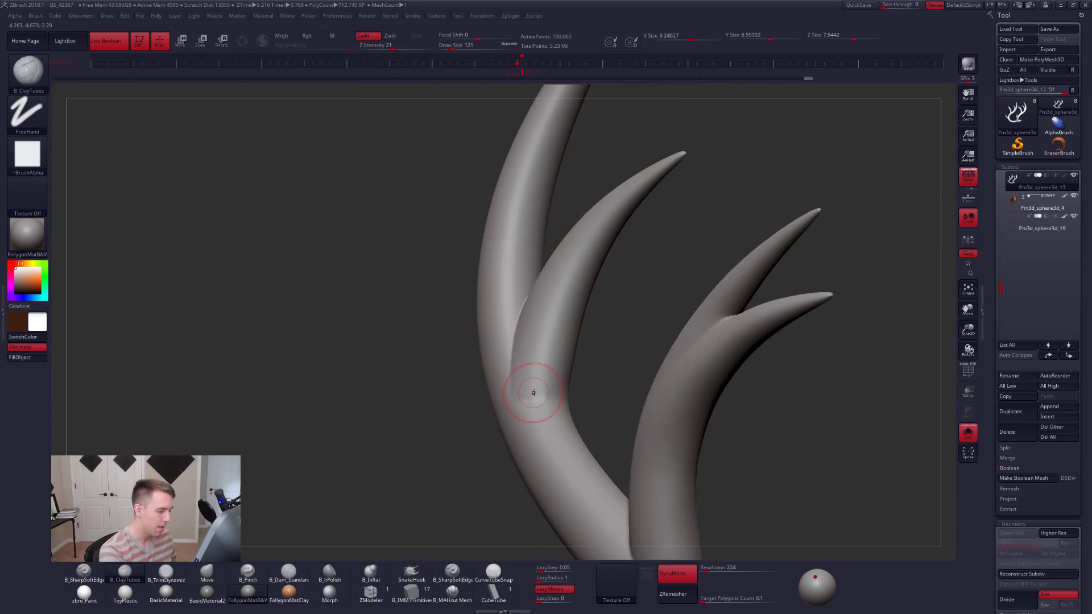
{"action": "mouse_move", "coordinate": [531, 391]}
{"action": "left_mouse_down"}
{"action": "mouse_move", "coordinate": [529, 402]}
{"action": "mouse_move", "coordinate": [540, 398]}
{"action": "left_mouse_up"}
{"action": "key", "text": "space"}
Turn off Solo and check the blended antlers together with the deer's head and body.
{"action": "mouse_move", "coordinate": [541, 398]}
{"action": "right_mouse_down"}
{"action": "mouse_move", "coordinate": [606, 422]}
{"action": "mouse_move", "coordinate": [651, 421]}
{"action": "mouse_move", "coordinate": [597, 487]}
{"action": "mouse_move", "coordinate": [623, 420]}
{"action": "right_mouse_up"}
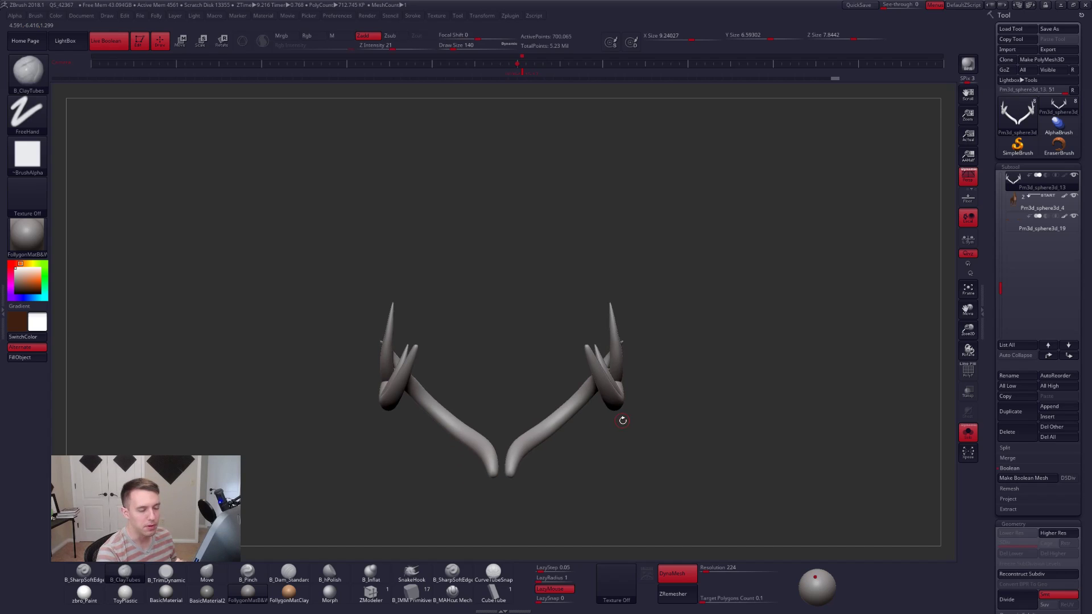
{"action": "right_click_drag", "start_coordinate": [779, 441], "coordinate": [751, 424]}
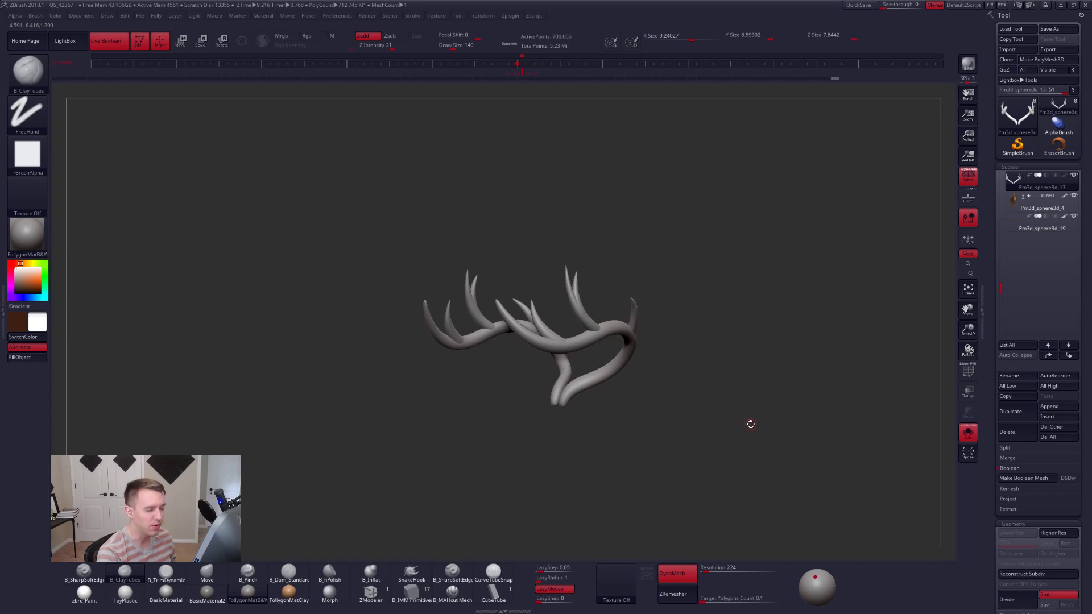
{"action": "key", "text": "alt+s"}
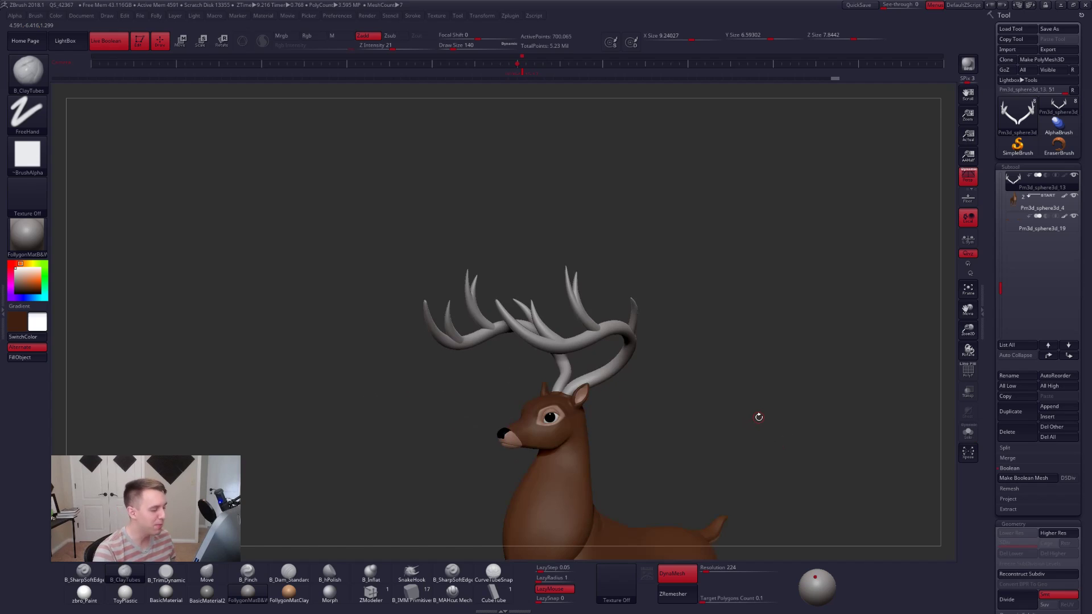
{"action": "right_click_drag", "start_coordinate": [785, 408], "coordinate": [763, 328]}
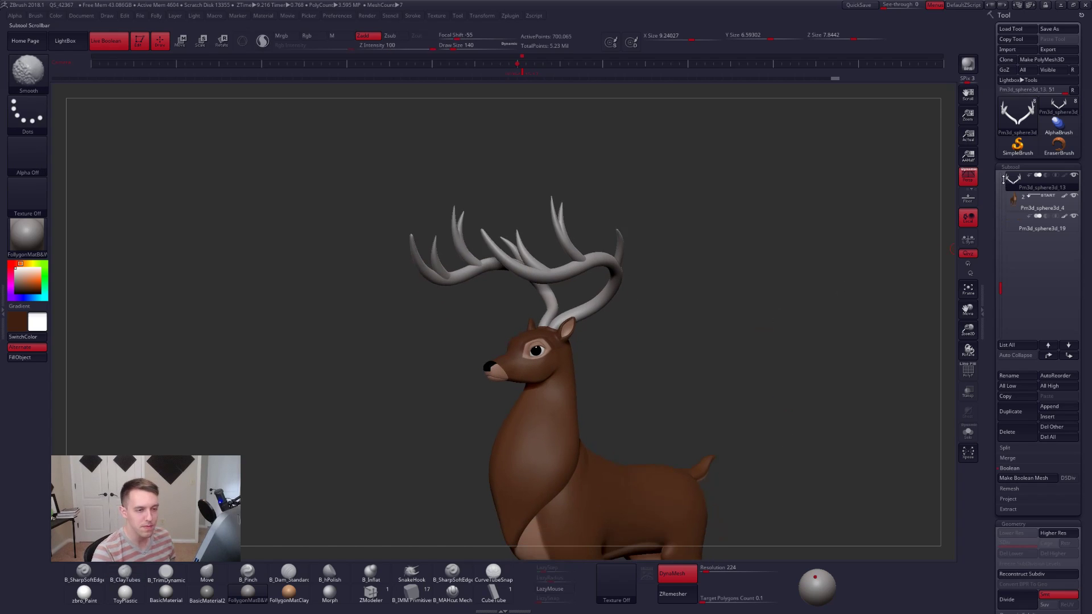
With only the antlers showing, duplicate their subtool and turn off DynaMesh on the original.
{"action": "left_click", "coordinate": [1074, 176], "text": "shift"}
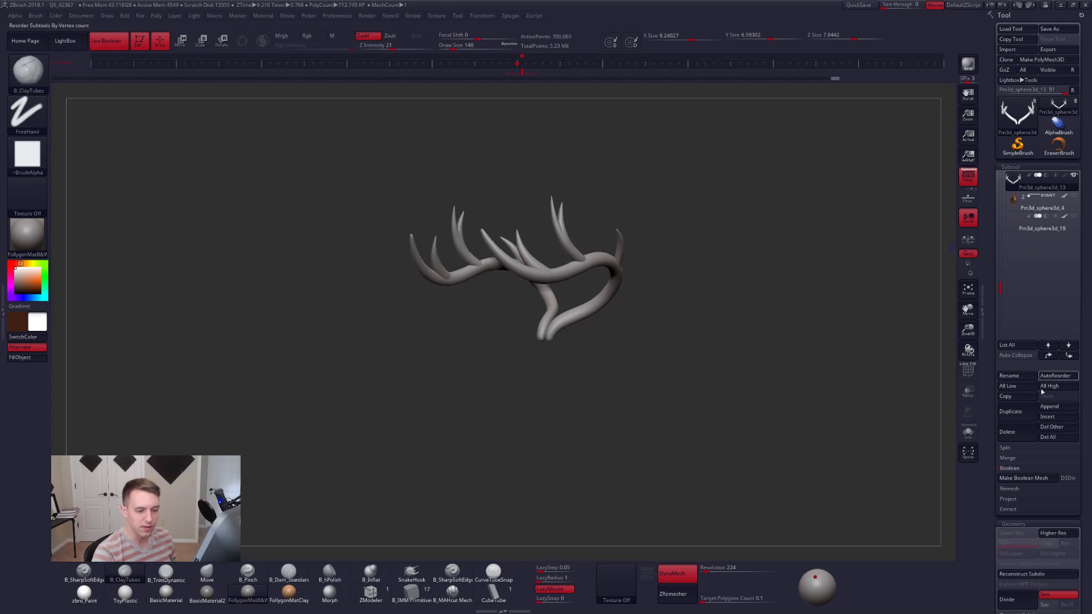
{"action": "left_click", "coordinate": [1015, 412]}
{"action": "left_click", "coordinate": [1013, 189]}
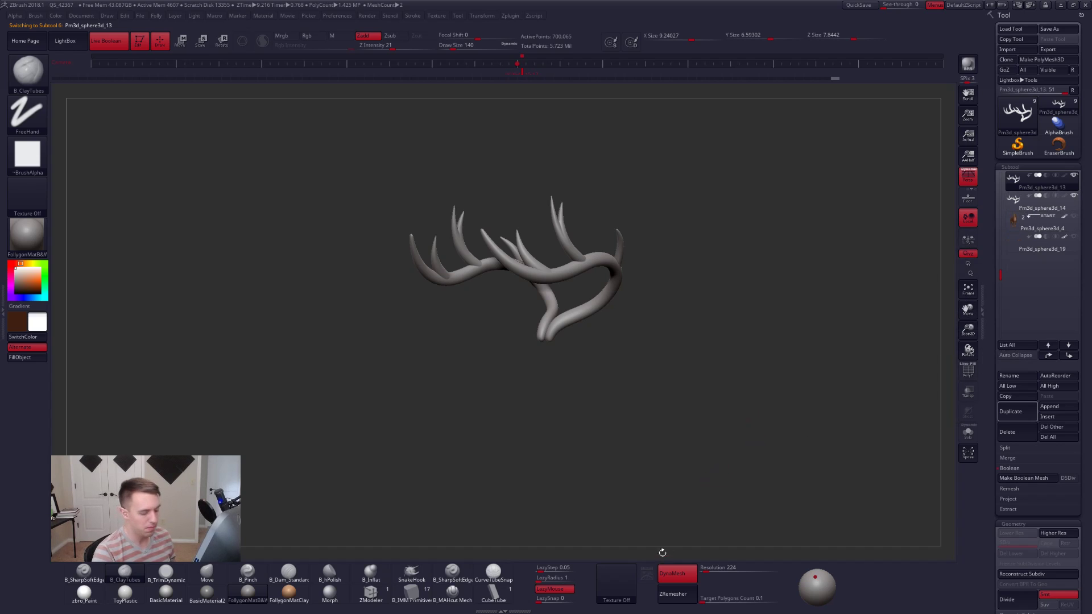
{"action": "left_click", "coordinate": [689, 574]}
Try to ZRemesh the original antlers with a target polygon count of 1.
{"action": "left_click", "coordinate": [726, 596]}
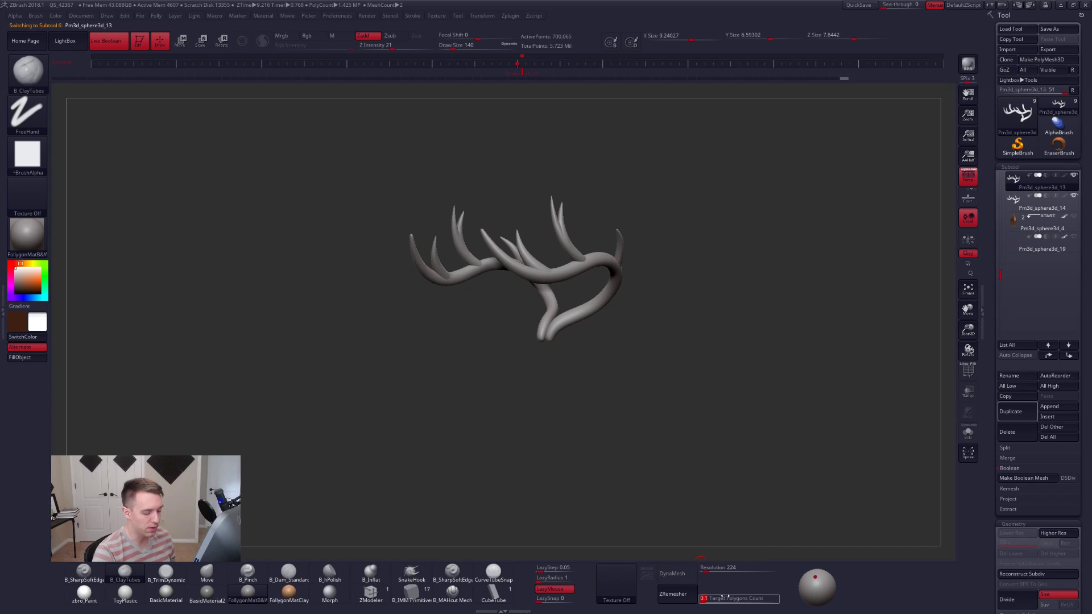
{"action": "type", "text": "1"}
{"action": "key", "text": "Tab"}
{"action": "key", "text": "Return"}
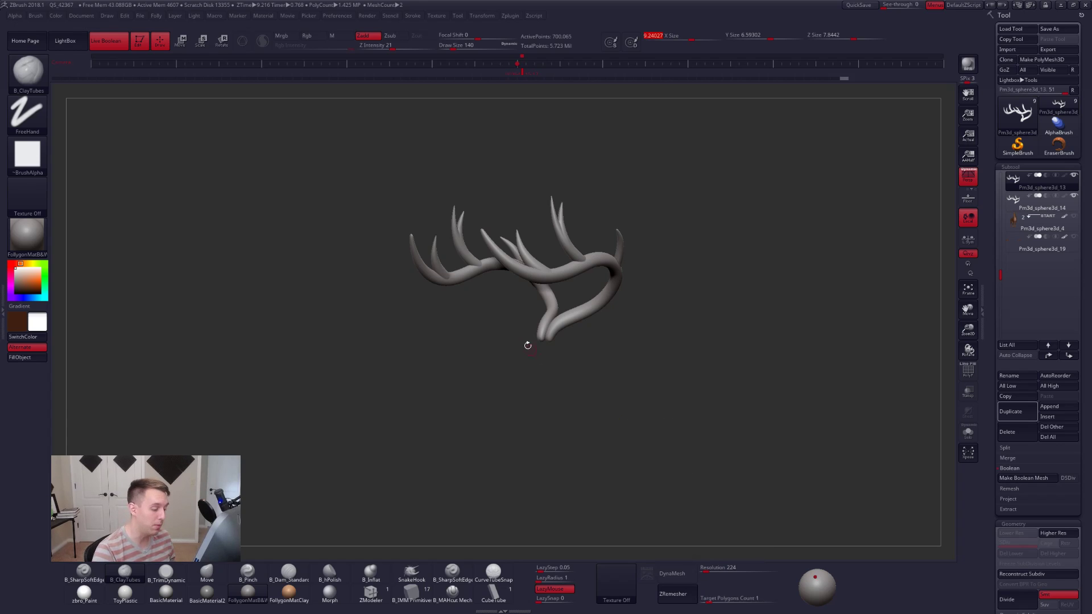
{"action": "right_click_drag", "start_coordinate": [550, 319], "coordinate": [624, 365], "text": "ctrl"}
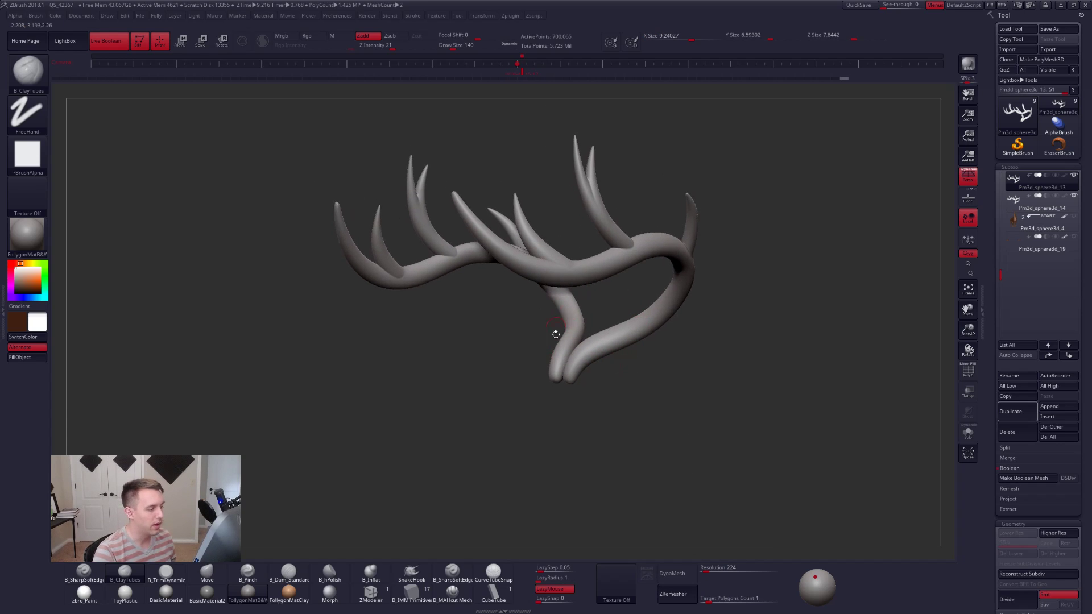
{"action": "key", "text": "shift+f"}
{"action": "key", "text": "shift+f"}
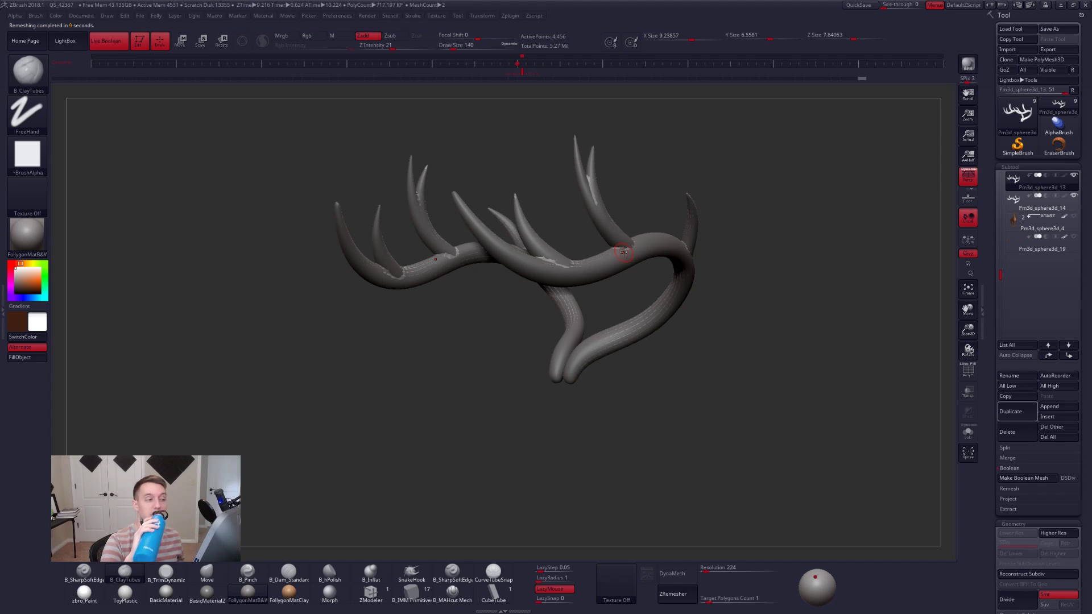
Isolate the remeshed antlers and examine their edge flow and tine joints with wireframe and dynamic subdivision on and off.
{"action": "key", "text": "alt+s"}
{"action": "key", "text": "shift"}
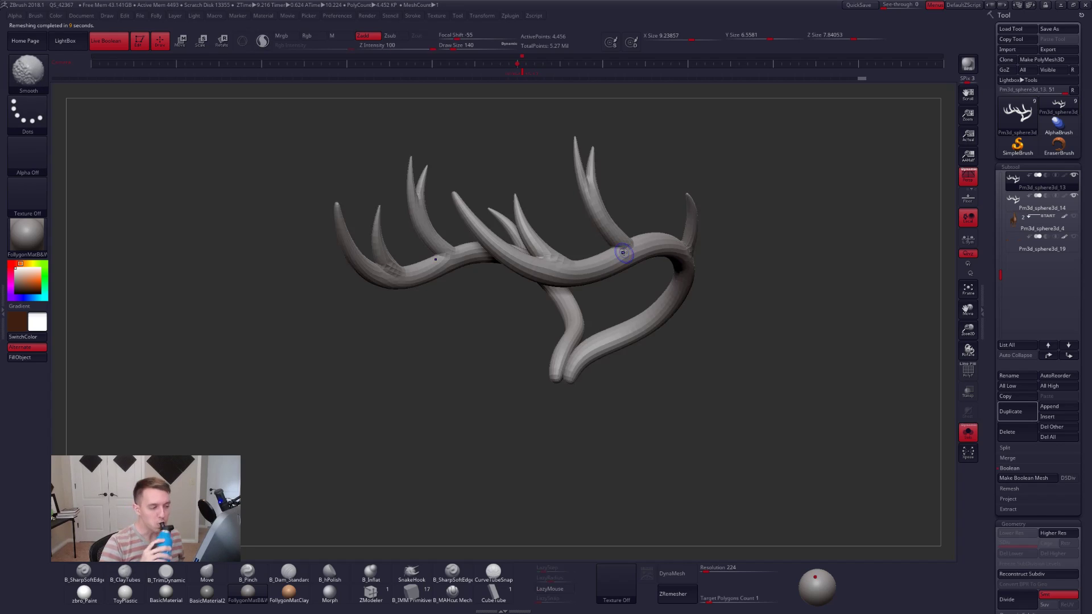
{"action": "key", "text": "shift+f"}
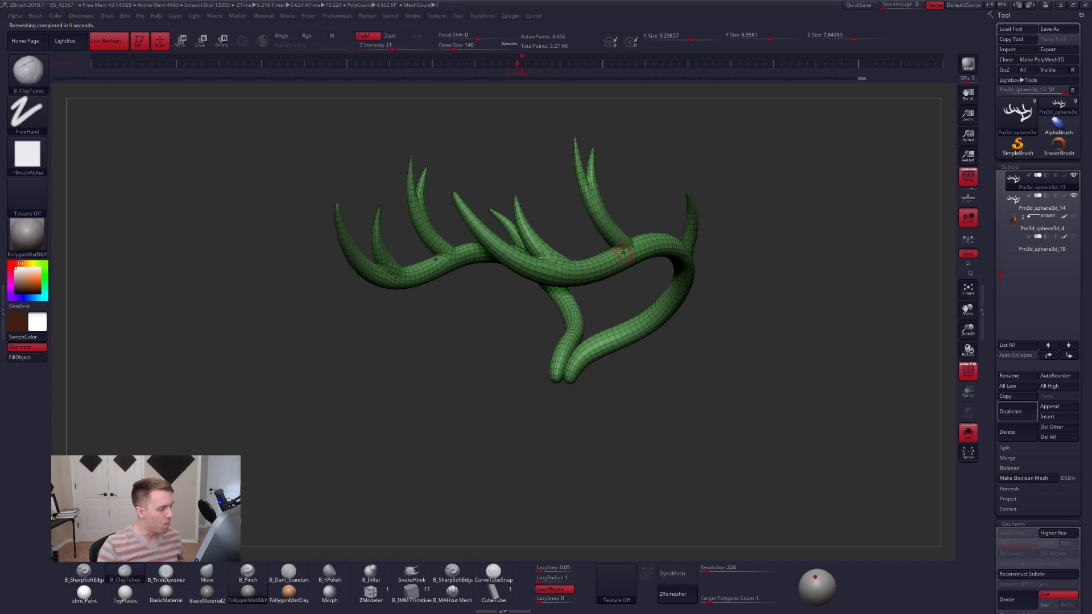
{"action": "mouse_move", "coordinate": [639, 319]}
{"action": "right_mouse_down"}
{"action": "mouse_move", "coordinate": [589, 401]}
{"action": "mouse_move", "coordinate": [563, 373]}
{"action": "mouse_move", "coordinate": [596, 337]}
{"action": "mouse_move", "coordinate": [555, 348]}
{"action": "mouse_move", "coordinate": [566, 451]}
{"action": "mouse_move", "coordinate": [587, 453]}
{"action": "mouse_move", "coordinate": [580, 434]}
{"action": "mouse_move", "coordinate": [609, 432]}
{"action": "mouse_move", "coordinate": [562, 451]}
{"action": "mouse_move", "coordinate": [592, 419]}
{"action": "mouse_move", "coordinate": [587, 470]}
{"action": "right_mouse_up"}
{"action": "key", "text": "shift+f"}
{"action": "key", "text": "d"}
{"action": "key", "text": "shift+f"}
{"action": "key", "text": "shift+f"}
{"action": "key", "text": "shift+d"}
{"action": "key", "text": "shift+f"}
{"action": "key", "text": "shift+f"}
{"action": "mouse_move", "coordinate": [660, 477]}
{"action": "right_mouse_down"}
{"action": "mouse_move", "coordinate": [691, 510]}
{"action": "mouse_move", "coordinate": [643, 530]}
{"action": "mouse_move", "coordinate": [703, 492]}
{"action": "mouse_move", "coordinate": [654, 548]}
{"action": "mouse_move", "coordinate": [726, 512]}
{"action": "right_mouse_up"}
{"action": "key", "text": "d"}
{"action": "key", "text": "shift+f"}
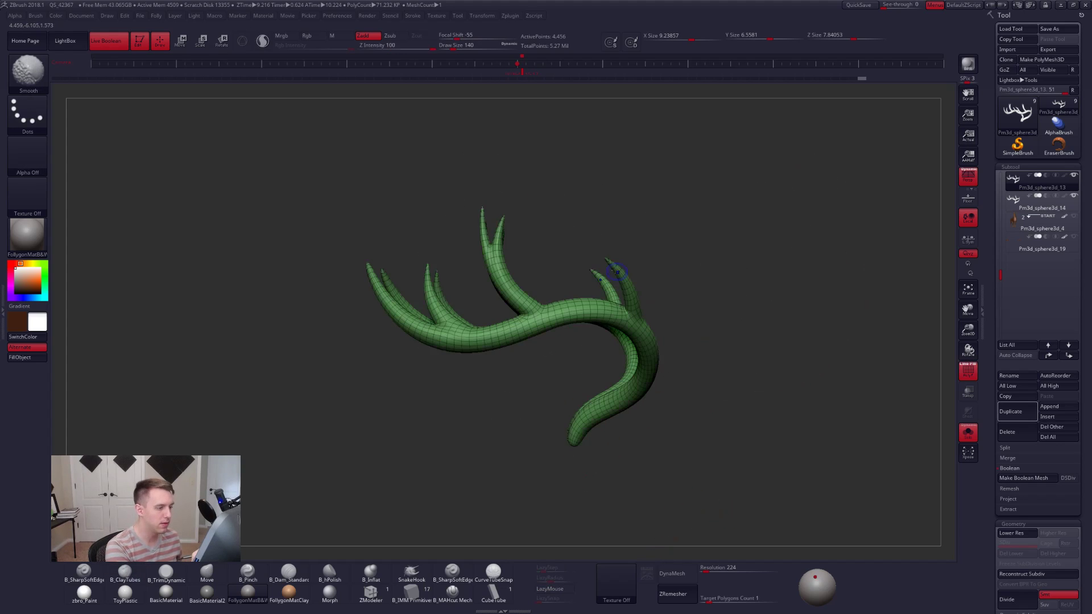
{"action": "key", "text": "shift+d"}
{"action": "right_click_drag", "start_coordinate": [614, 264], "coordinate": [685, 392], "text": "ctrl"}
{"action": "right_click_drag", "start_coordinate": [725, 454], "coordinate": [699, 441]}
{"action": "key", "text": "shift+f"}
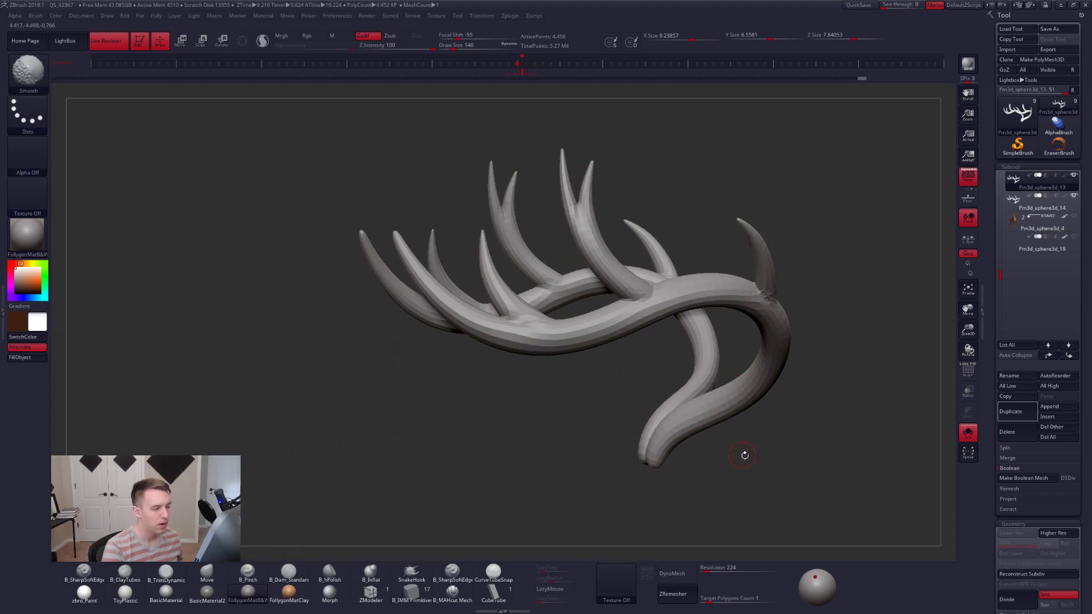
Undo the ZRemesh and remesh the antlers with a target polygon count of about 0.5.
{"action": "key", "text": "ctrl+z"}
{"action": "right_click_drag", "start_coordinate": [821, 484], "coordinate": [778, 442], "text": "alt"}
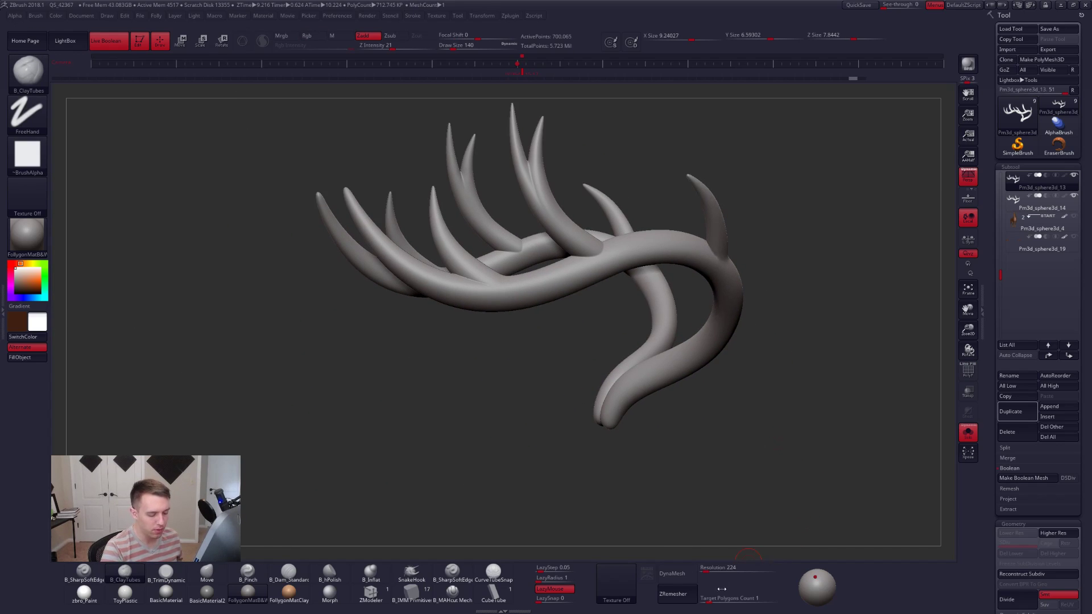
{"action": "left_click_drag", "start_coordinate": [709, 599], "coordinate": [705, 604]}
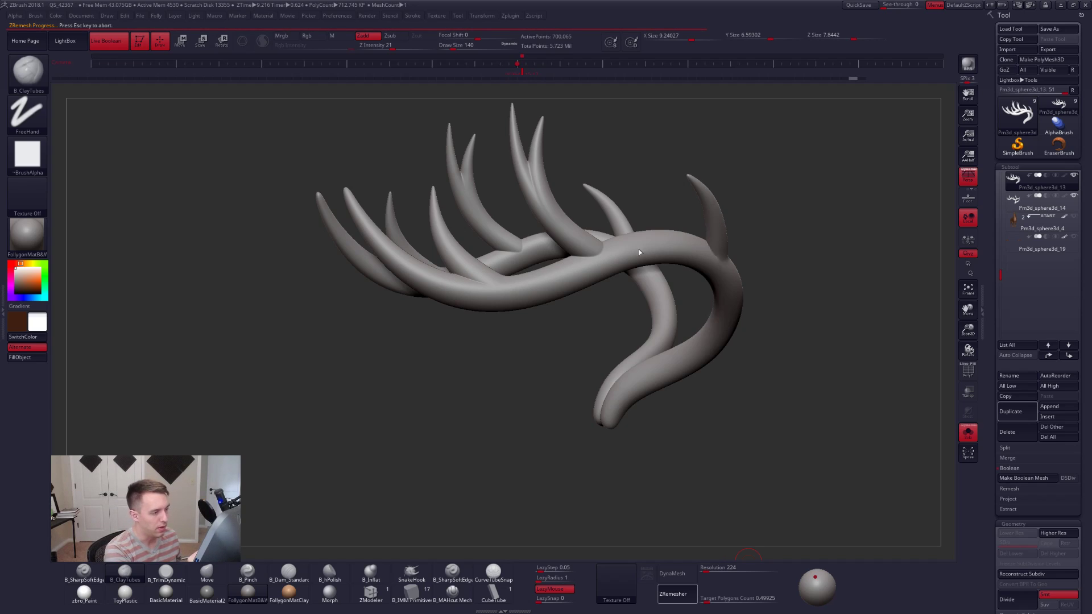
Check the new antler topology in wireframe, and turn on dynamic subdivision to see the antlers smoothed without the reference overlay.
{"action": "key", "text": "shift+f"}
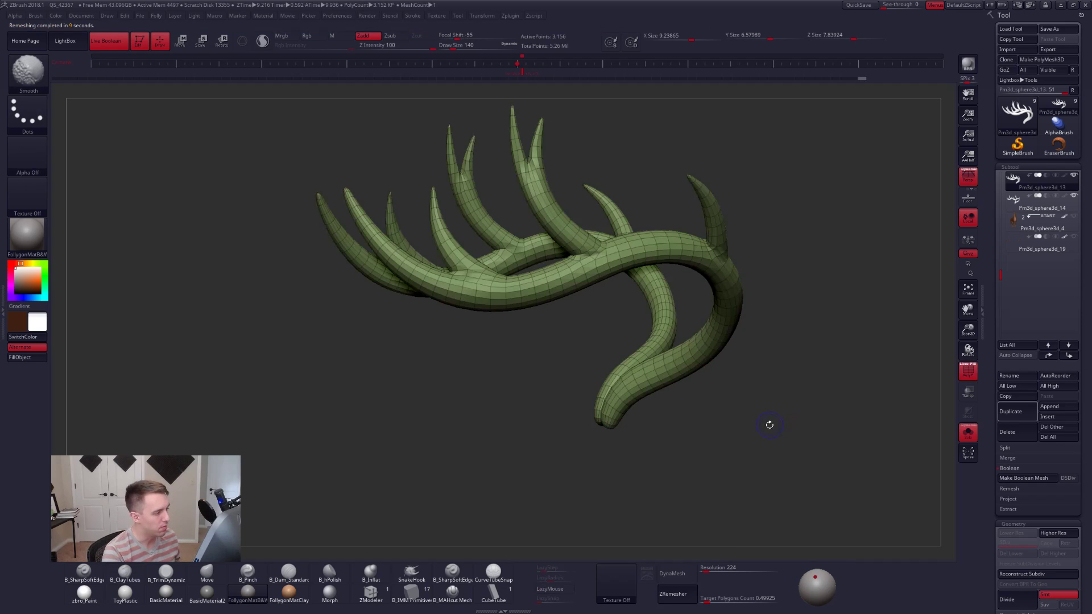
{"action": "mouse_move", "coordinate": [760, 441]}
{"action": "left_mouse_down"}
{"action": "mouse_move", "coordinate": [708, 464]}
{"action": "mouse_move", "coordinate": [744, 476]}
{"action": "mouse_move", "coordinate": [708, 475]}
{"action": "left_mouse_up"}
{"action": "key", "text": "shift+f"}
{"action": "key", "text": "d"}
{"action": "key", "text": "shift"}
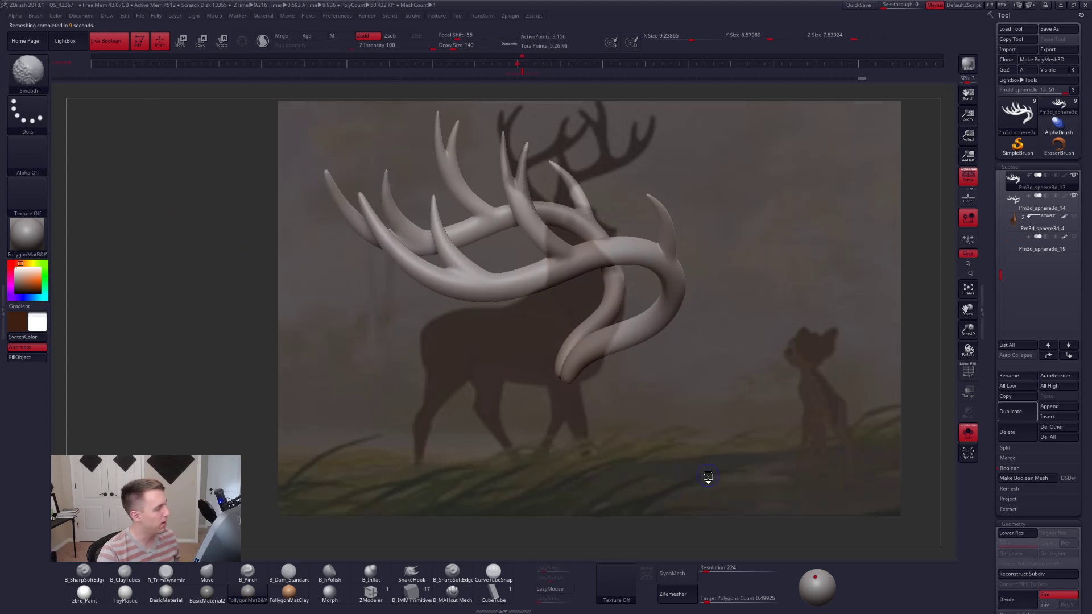
{"action": "key", "text": "shift+z"}
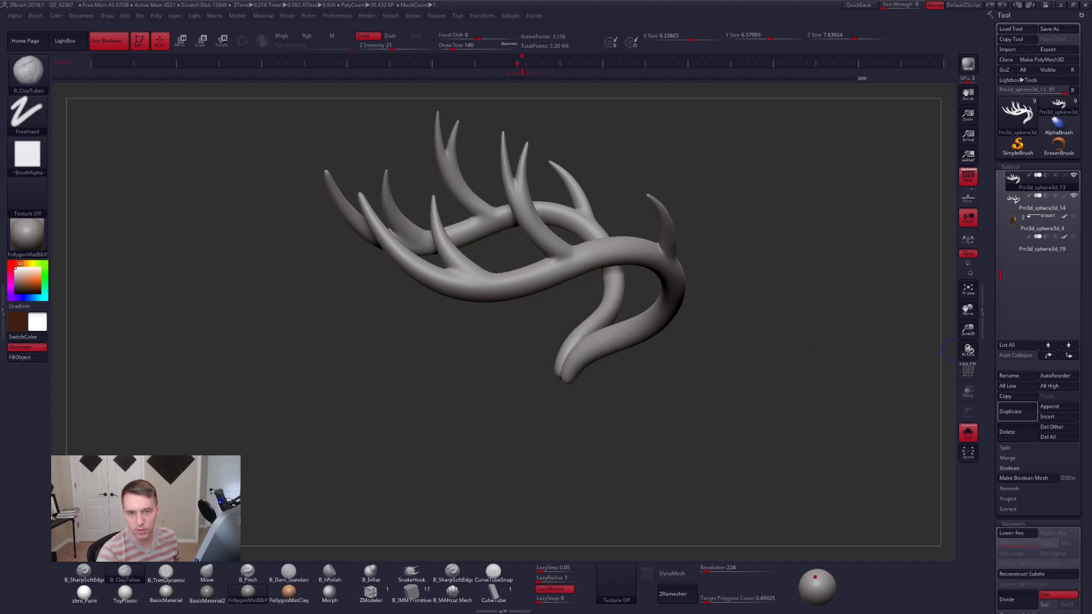
Bring the Photos window over the model and browse the stag reference images to Bambi-41628b3e.jpg.
{"action": "left_click_drag", "start_coordinate": [1091, 134], "coordinate": [756, 145]}
{"action": "scroll", "coordinate": [709, 238], "scroll_direction": "down", "scroll_amount": 5}
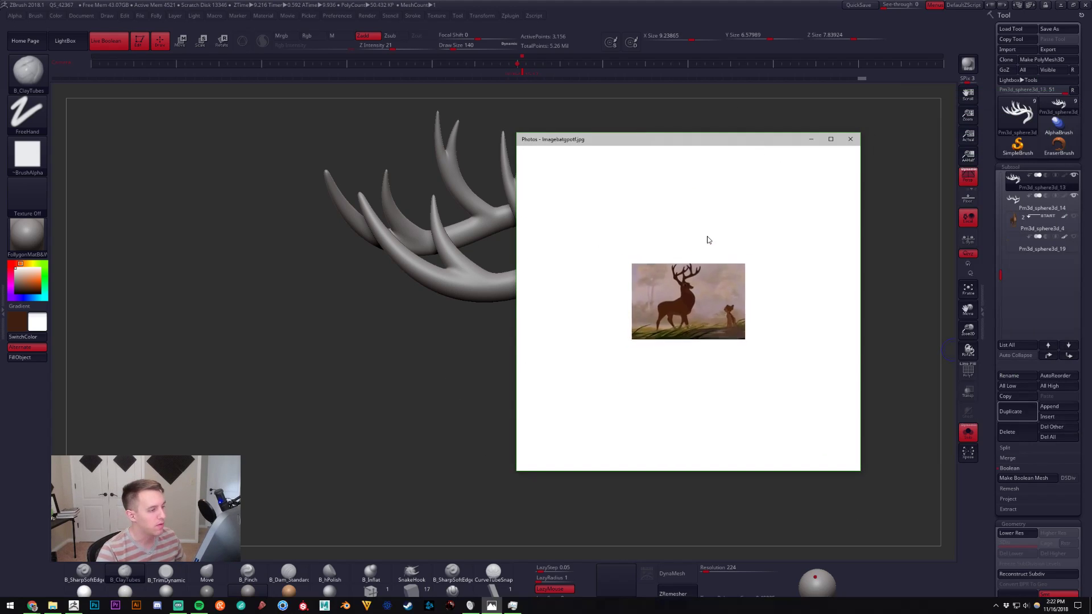
{"action": "key", "text": "Right"}
{"action": "key", "text": "Right"}
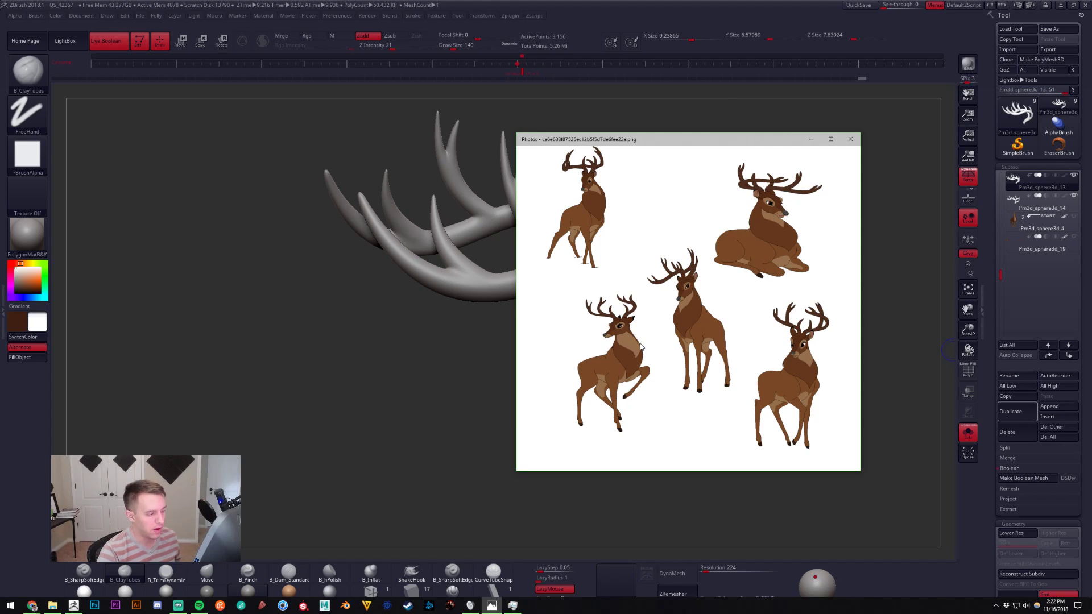
{"action": "scroll", "coordinate": [657, 316], "scroll_direction": "down", "scroll_amount": 1}
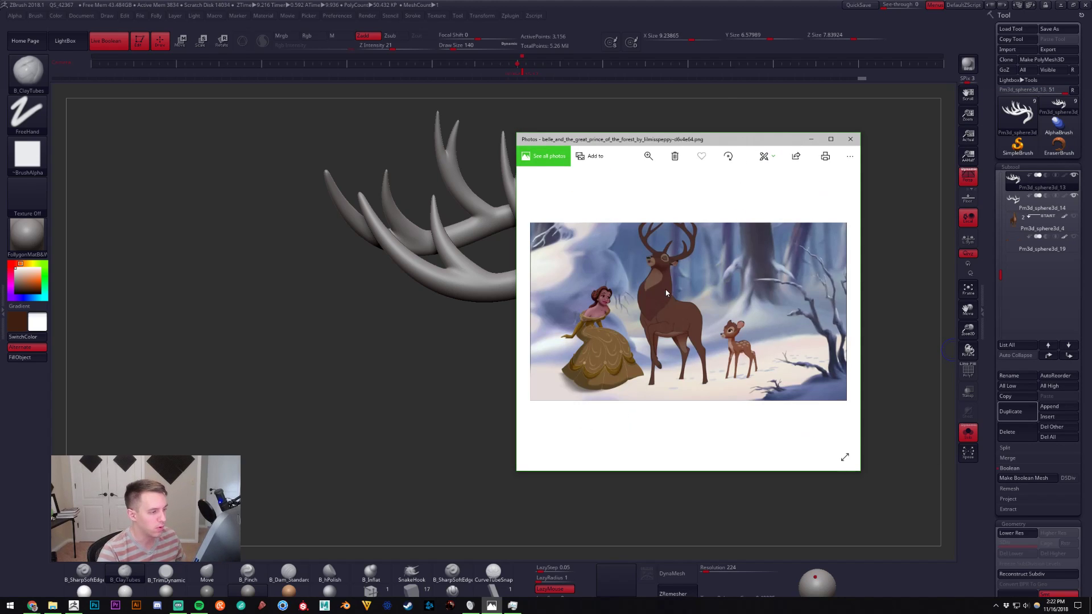
{"action": "scroll", "coordinate": [673, 267], "scroll_direction": "down", "scroll_amount": 1}
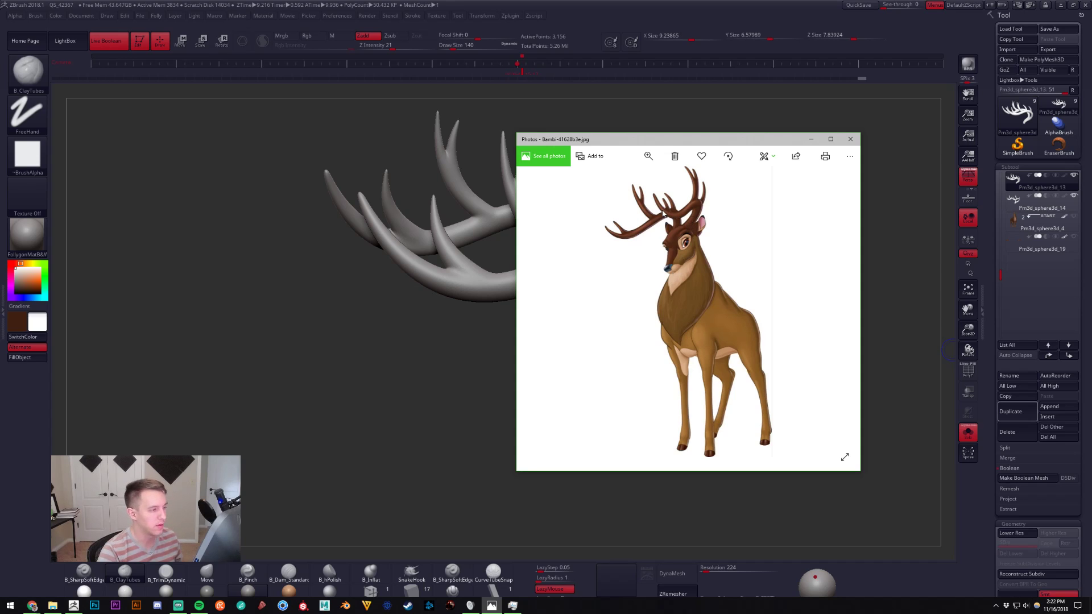
Examine the stag's antlers up close in the reference, focusing on how the tines branch from the beams.
{"action": "scroll", "coordinate": [608, 237], "scroll_direction": "up", "scroll_amount": 5, "text": "ctrl"}
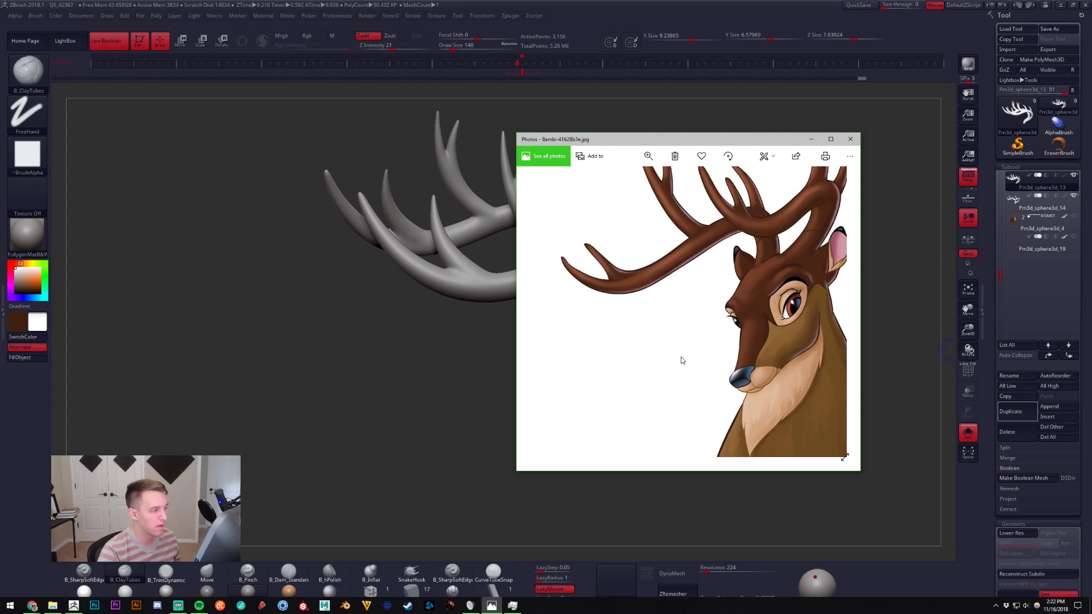
{"action": "scroll", "coordinate": [637, 333], "scroll_direction": "up", "scroll_amount": 4, "text": "ctrl"}
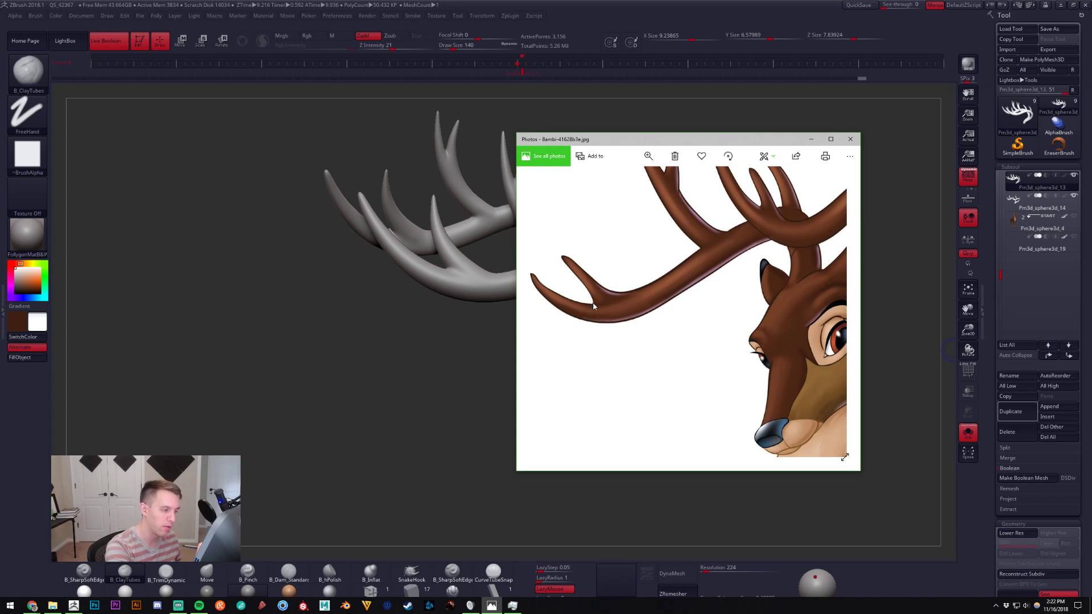
{"action": "scroll", "coordinate": [623, 291], "scroll_direction": "up", "scroll_amount": 3, "text": "ctrl"}
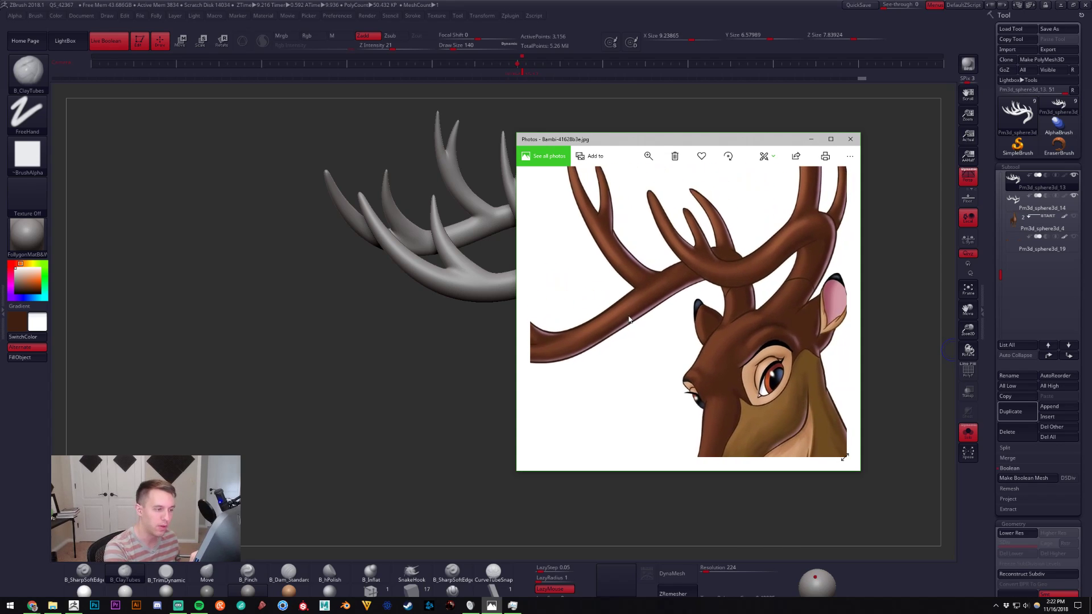
{"action": "left_click_drag", "start_coordinate": [634, 293], "coordinate": [609, 284]}
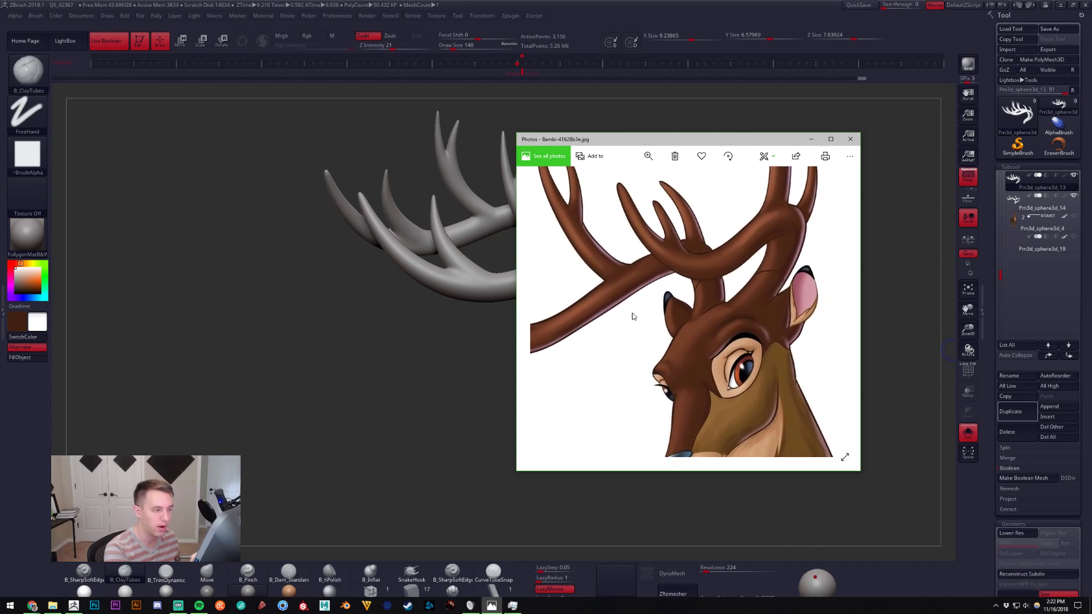
Browse on to the greatprince.jpg reference, examine its antlers up close, and move the Photos window away from the model.
{"action": "scroll", "coordinate": [683, 369], "scroll_direction": "down", "scroll_amount": 3}
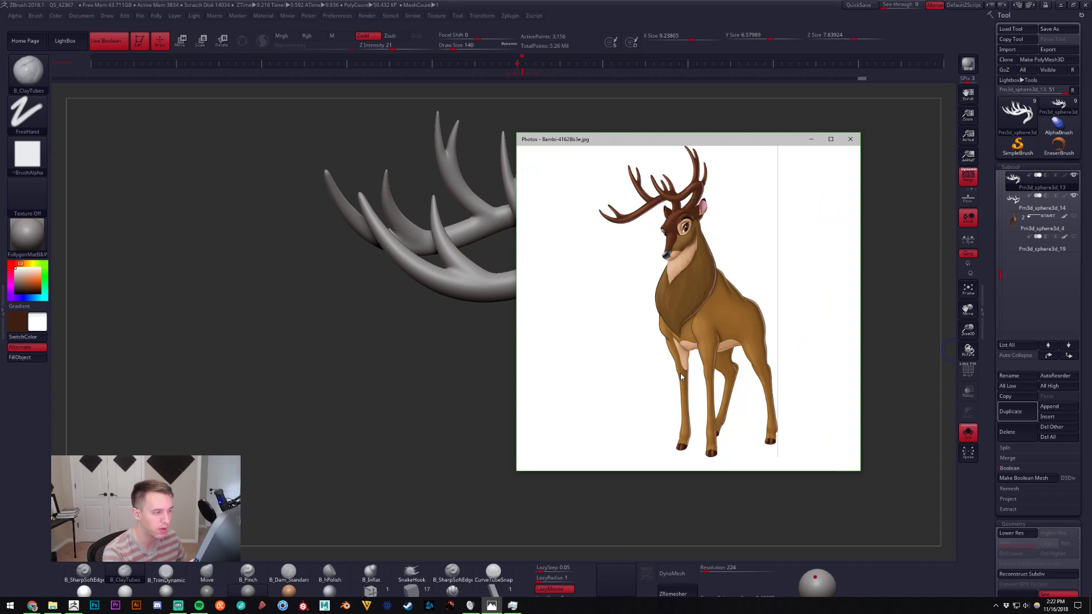
{"action": "scroll", "coordinate": [699, 408], "scroll_direction": "down", "scroll_amount": 2}
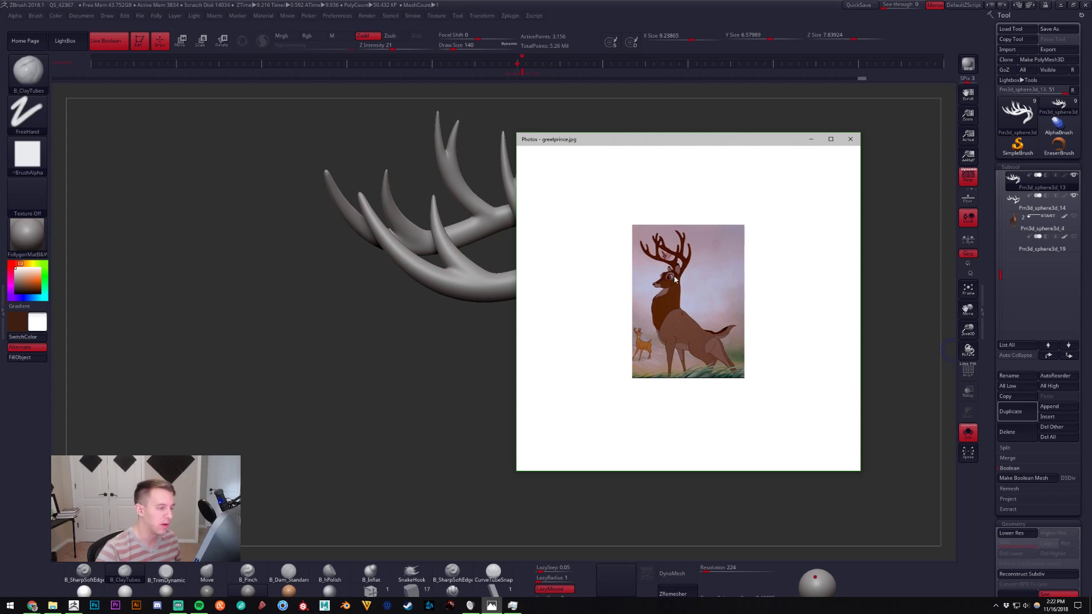
{"action": "scroll", "coordinate": [678, 279], "scroll_direction": "up", "scroll_amount": 5, "text": "ctrl"}
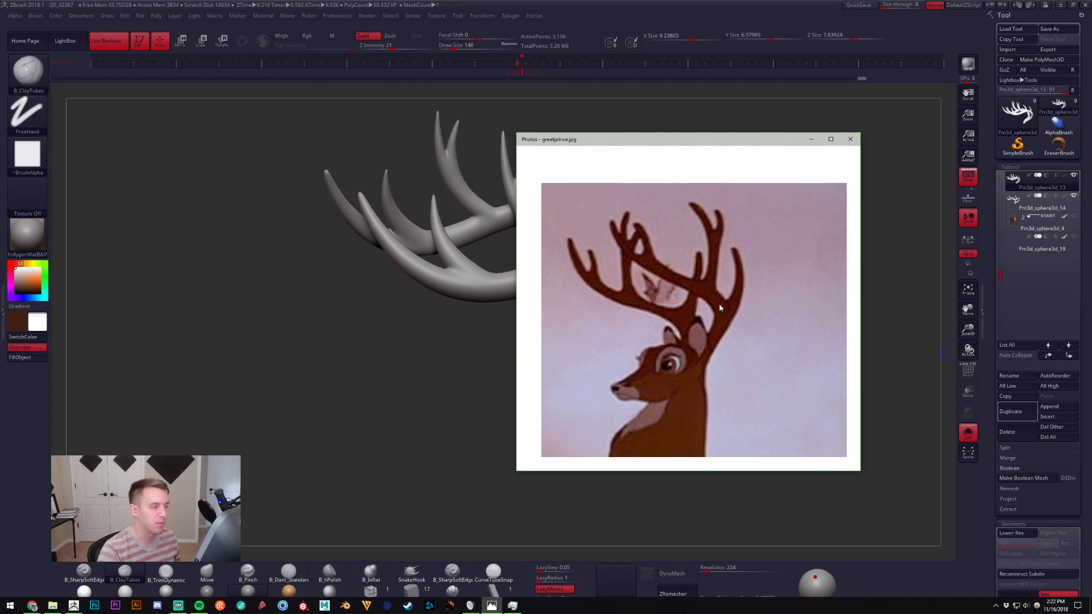
{"action": "scroll", "coordinate": [644, 213], "scroll_direction": "up", "scroll_amount": 1, "text": "ctrl"}
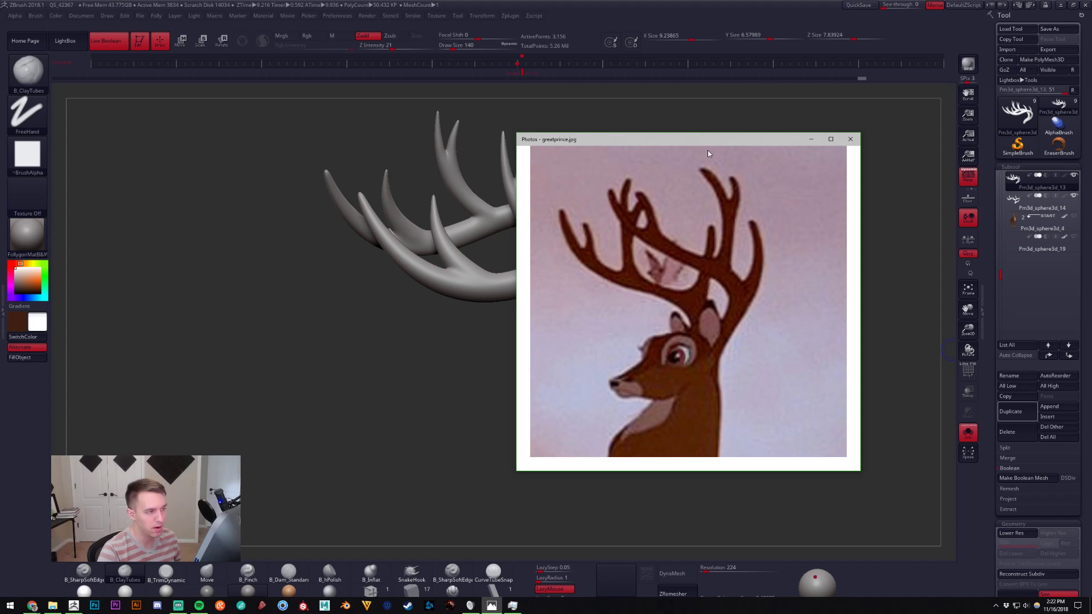
{"action": "left_click_drag", "start_coordinate": [709, 140], "coordinate": [1091, 142]}
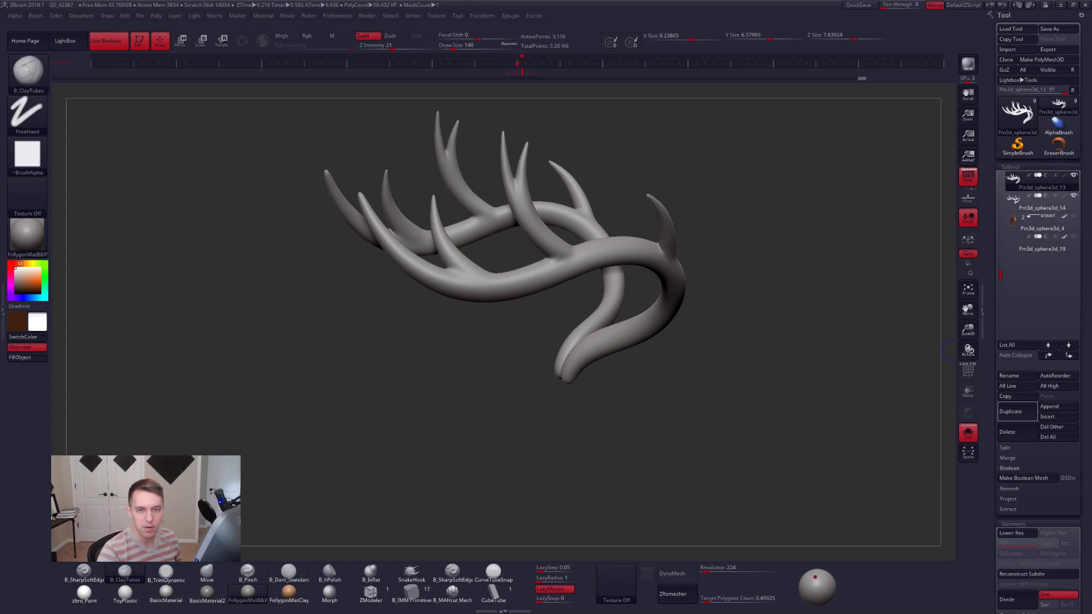
Compare the ZRemeshed antlers with the original antler subtool beneath them, checking the topology in wireframe.
{"action": "mouse_move", "coordinate": [514, 280]}
{"action": "right_mouse_down", "text": "ctrl"}
{"action": "mouse_move", "coordinate": [550, 302]}
{"action": "mouse_move", "coordinate": [470, 288]}
{"action": "mouse_move", "coordinate": [584, 252]}
{"action": "right_mouse_up", "text": "ctrl"}
{"action": "key", "text": "shift+f"}
{"action": "key", "text": "shift+f"}
{"action": "left_click", "coordinate": [698, 261], "text": "alt"}
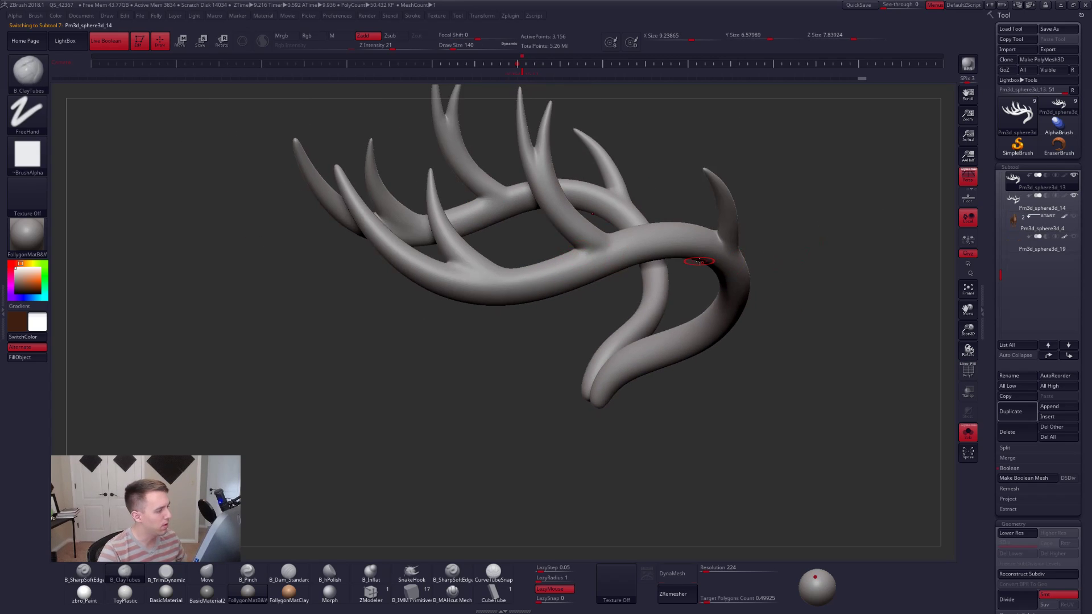
{"action": "left_click", "coordinate": [699, 260], "text": "alt"}
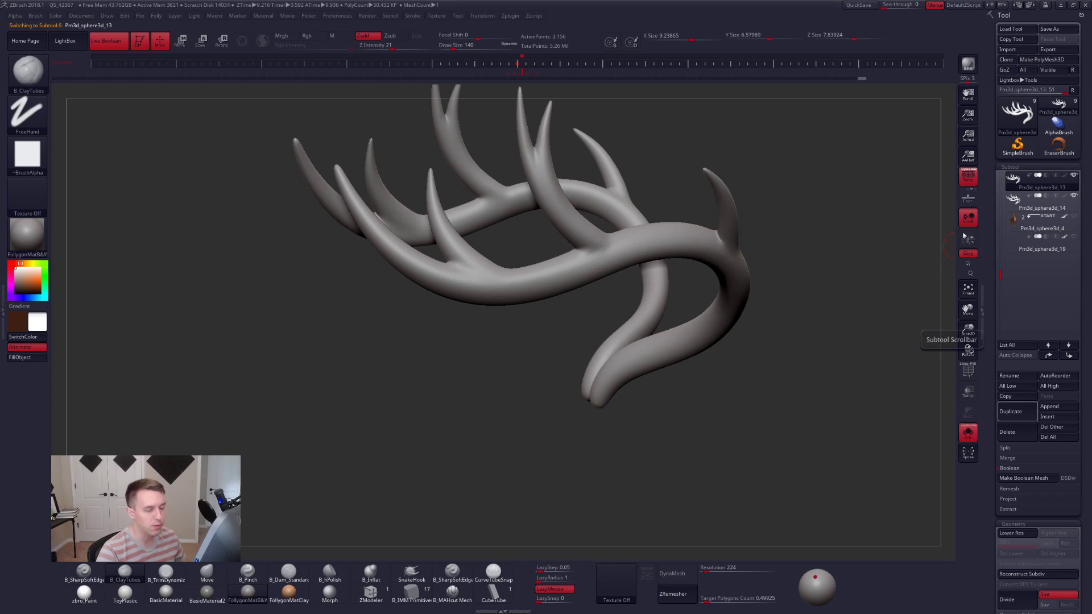
{"action": "right_click_drag", "start_coordinate": [738, 283], "coordinate": [702, 281], "text": "ctrl"}
Select the original DynaMesh antlers, Pm3d_sphere3d_14, and examine their tine joints up close, using a temporary lasso mask below one joint.
{"action": "left_click", "coordinate": [1005, 207]}
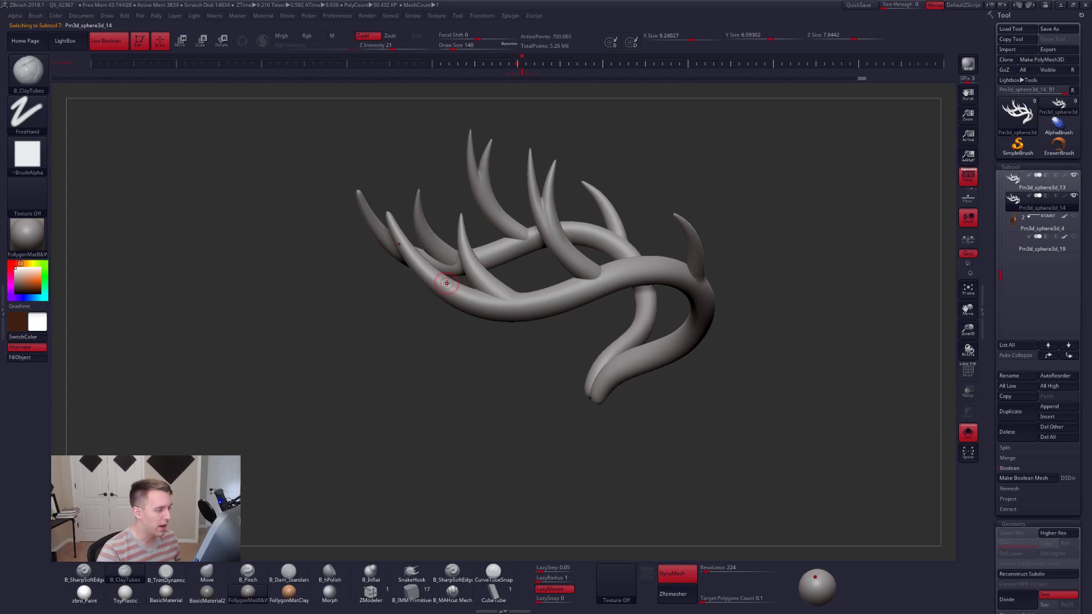
{"action": "key", "text": "shift+f"}
{"action": "key", "text": "shift+f"}
{"action": "mouse_move", "coordinate": [492, 287]}
{"action": "right_mouse_down", "text": "alt"}
{"action": "mouse_move", "coordinate": [522, 303]}
{"action": "mouse_move", "coordinate": [459, 305]}
{"action": "right_mouse_up", "text": "alt"}
{"action": "mouse_move", "coordinate": [446, 288]}
{"action": "left_mouse_down", "text": "ctrl"}
{"action": "mouse_move", "coordinate": [577, 349]}
{"action": "mouse_move", "coordinate": [541, 491]}
{"action": "left_mouse_up", "text": "ctrl"}
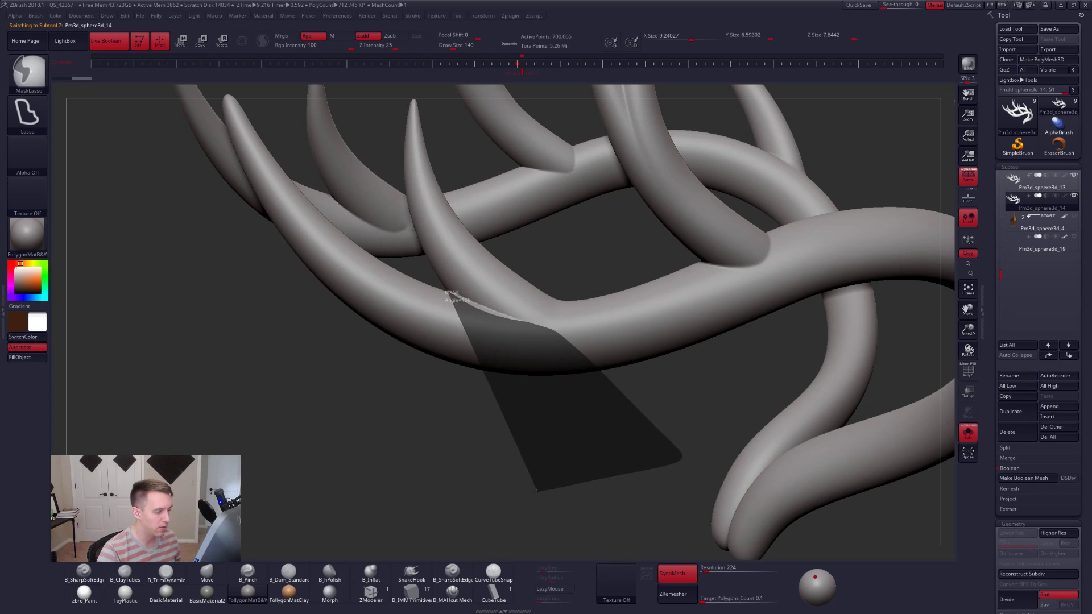
{"action": "mouse_move", "coordinate": [578, 455]}
{"action": "left_mouse_down", "text": "ctrl"}
{"action": "mouse_move", "coordinate": [585, 479]}
{"action": "mouse_move", "coordinate": [603, 487]}
{"action": "left_mouse_up", "text": "ctrl"}
Delete the original antler subtool Pm3d_sphere3d_14 and make the remeshed antlers, Pm3d_sphere3d_13, the active subtool.
{"action": "right_click_drag", "start_coordinate": [675, 426], "coordinate": [653, 328], "text": "ctrl"}
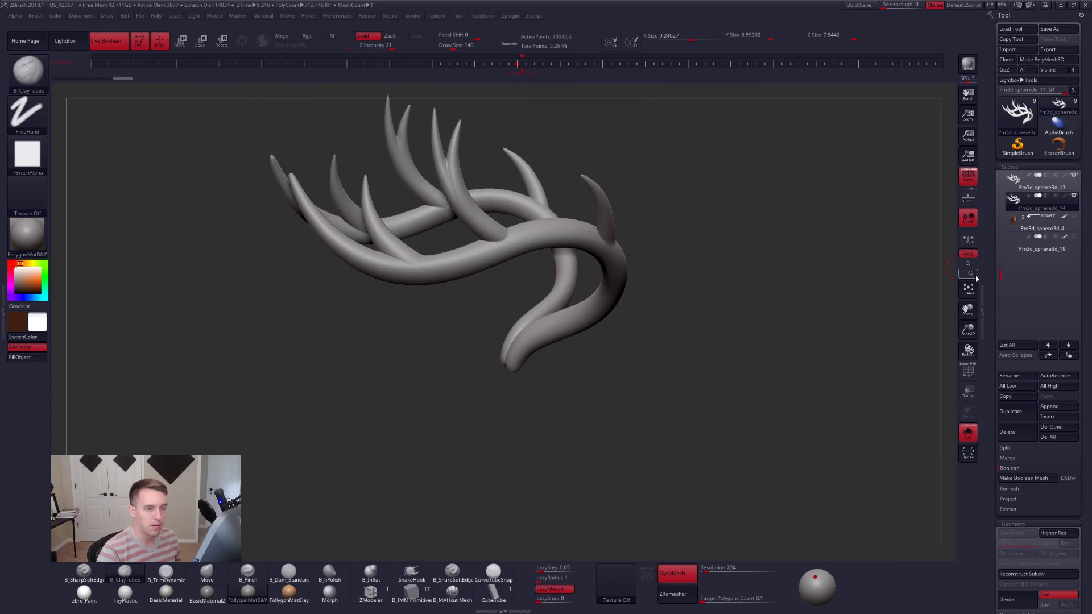
{"action": "left_click", "coordinate": [1011, 432]}
{"action": "left_click", "coordinate": [939, 448]}
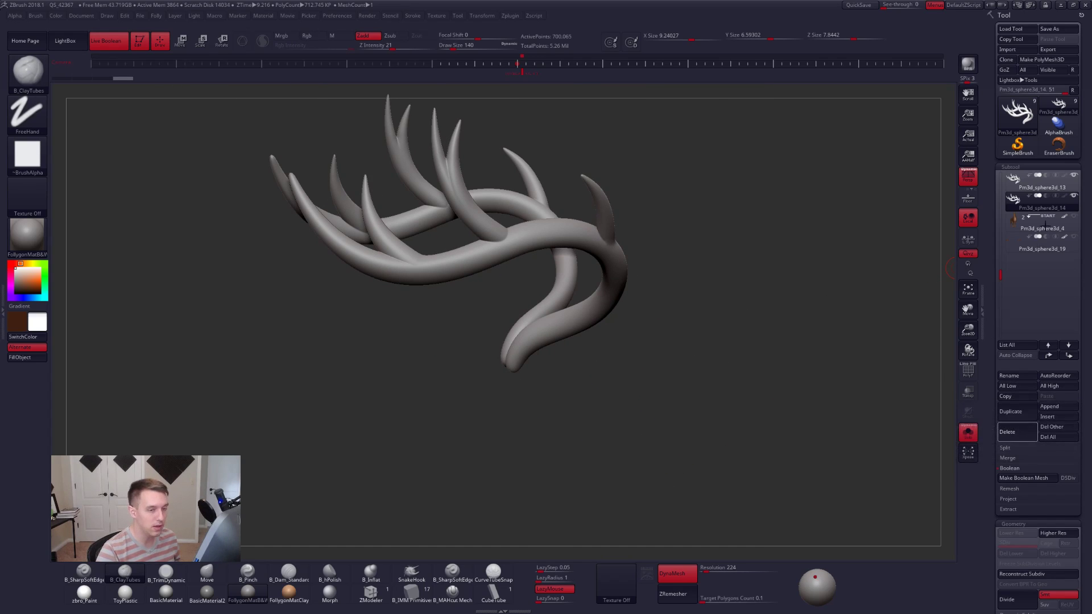
{"action": "left_click", "coordinate": [1013, 180]}
{"action": "key", "text": "shift"}
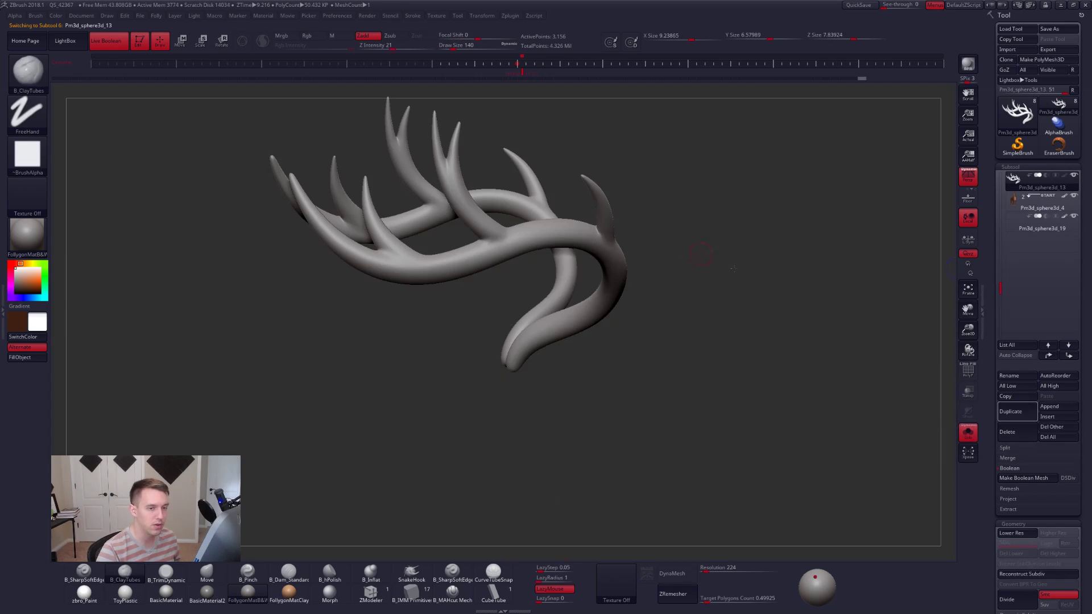
Subdivide the remeshed antlers to level 3 and enlarge the ClayTubes brush to a draw size of 192.
{"action": "right_click_drag", "start_coordinate": [653, 239], "coordinate": [823, 290], "text": "alt"}
{"action": "key", "text": "alt+s"}
{"action": "key", "text": "shift+s"}
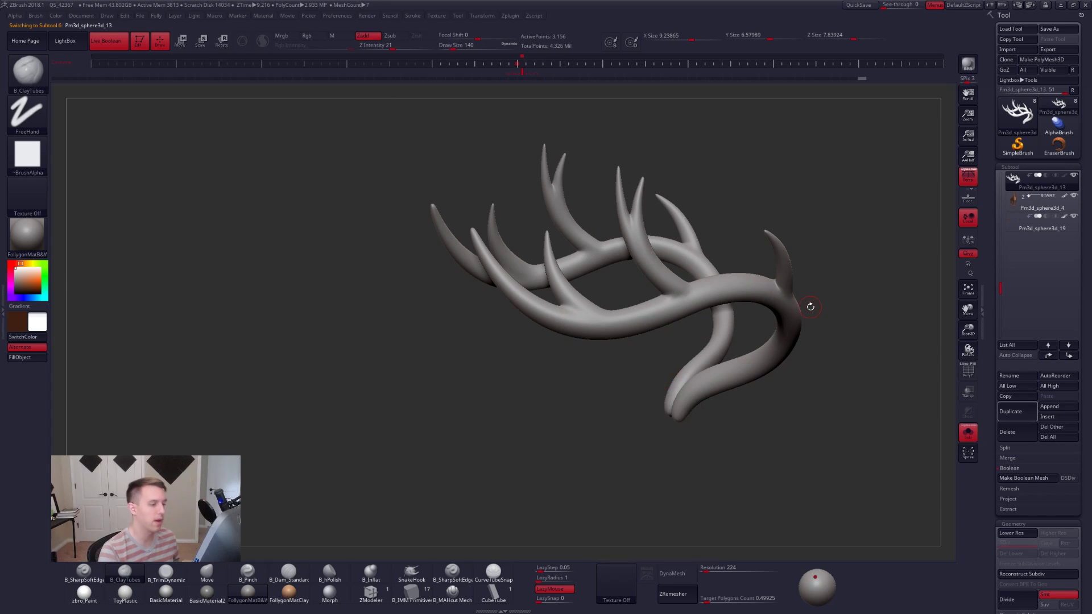
{"action": "key", "text": "f"}
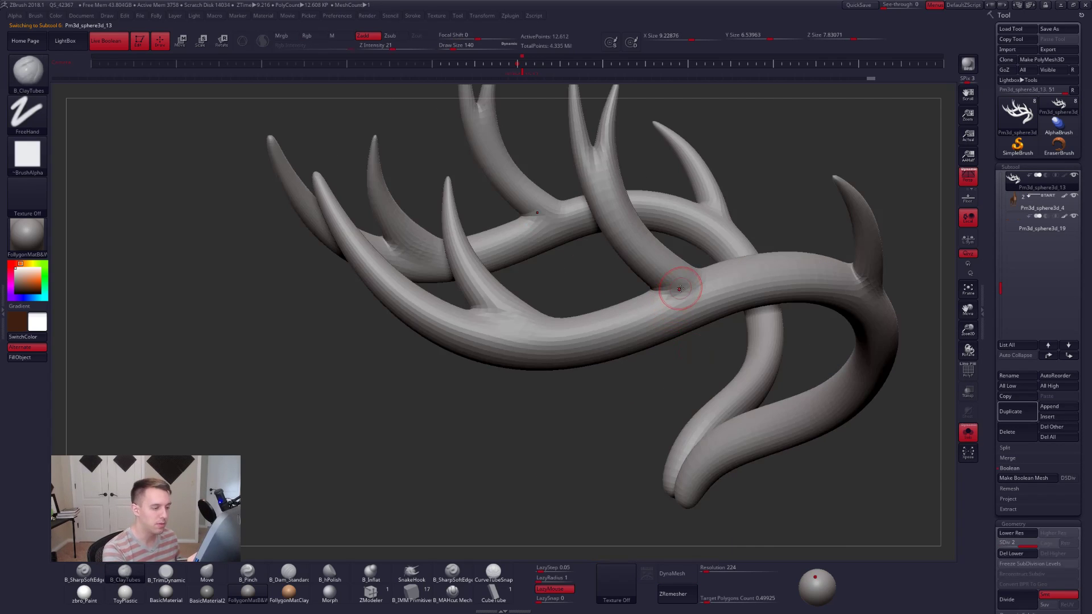
{"action": "key", "text": "space"}
{"action": "left_click_drag", "start_coordinate": [682, 288], "coordinate": [674, 307]}
{"action": "left_click_drag", "start_coordinate": [684, 288], "coordinate": [681, 310]}
{"action": "key", "text": "ctrl+d"}
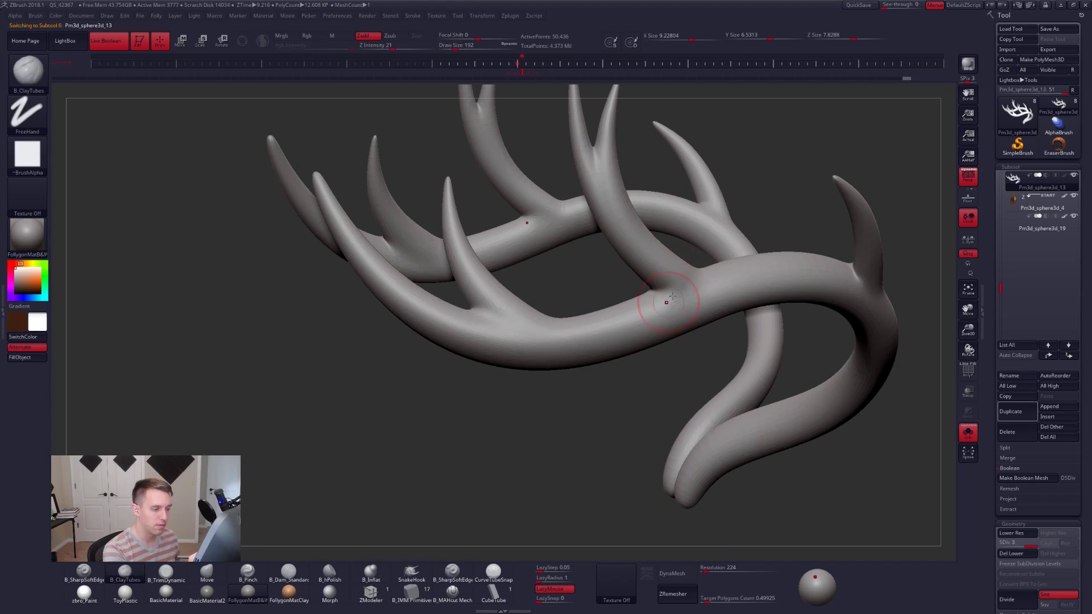
Build up the joint where the forked tine meets the beam with ClayTubes and smooth it from several angles.
{"action": "mouse_move", "coordinate": [670, 308]}
{"action": "left_mouse_down"}
{"action": "mouse_move", "coordinate": [685, 295]}
{"action": "mouse_move", "coordinate": [677, 302]}
{"action": "left_mouse_up"}
{"action": "right_click_drag", "start_coordinate": [797, 318], "coordinate": [667, 316]}
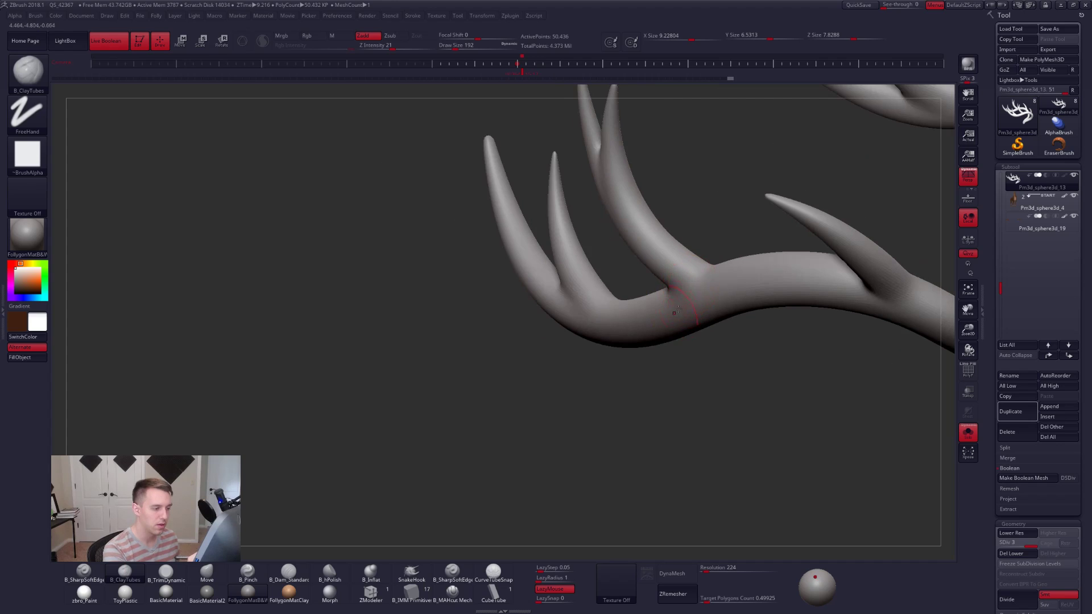
{"action": "right_click_drag", "start_coordinate": [670, 353], "coordinate": [649, 362]}
{"action": "left_click_drag", "start_coordinate": [666, 365], "coordinate": [671, 357], "text": "shift"}
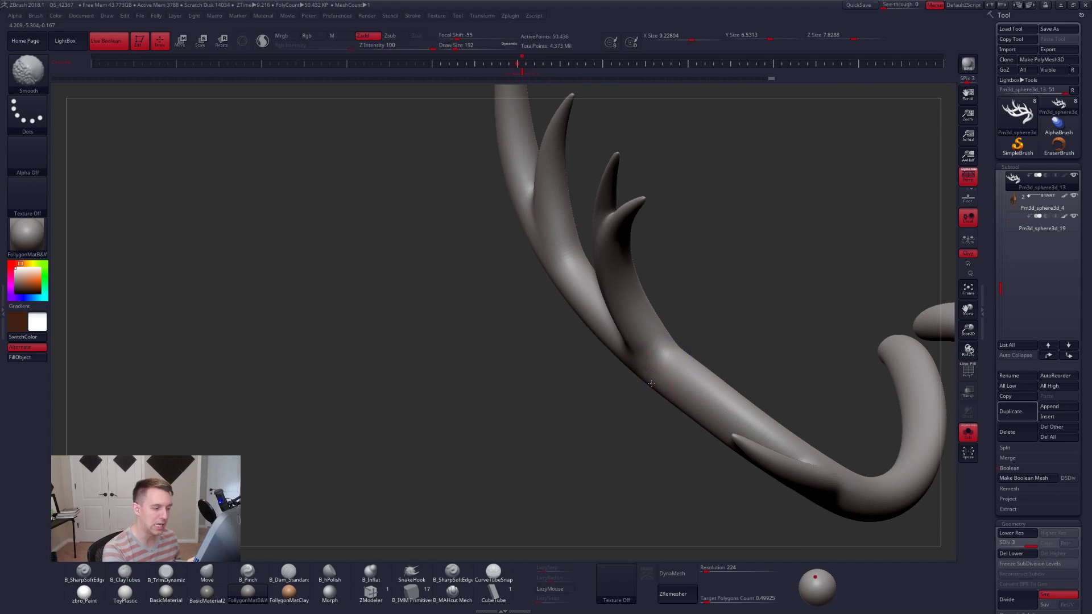
{"action": "right_click_drag", "start_coordinate": [670, 357], "coordinate": [680, 360]}
{"action": "left_click_drag", "start_coordinate": [681, 360], "coordinate": [682, 357]}
{"action": "right_click_drag", "start_coordinate": [682, 357], "coordinate": [677, 356]}
{"action": "left_click_drag", "start_coordinate": [677, 356], "coordinate": [680, 359], "text": "shift"}
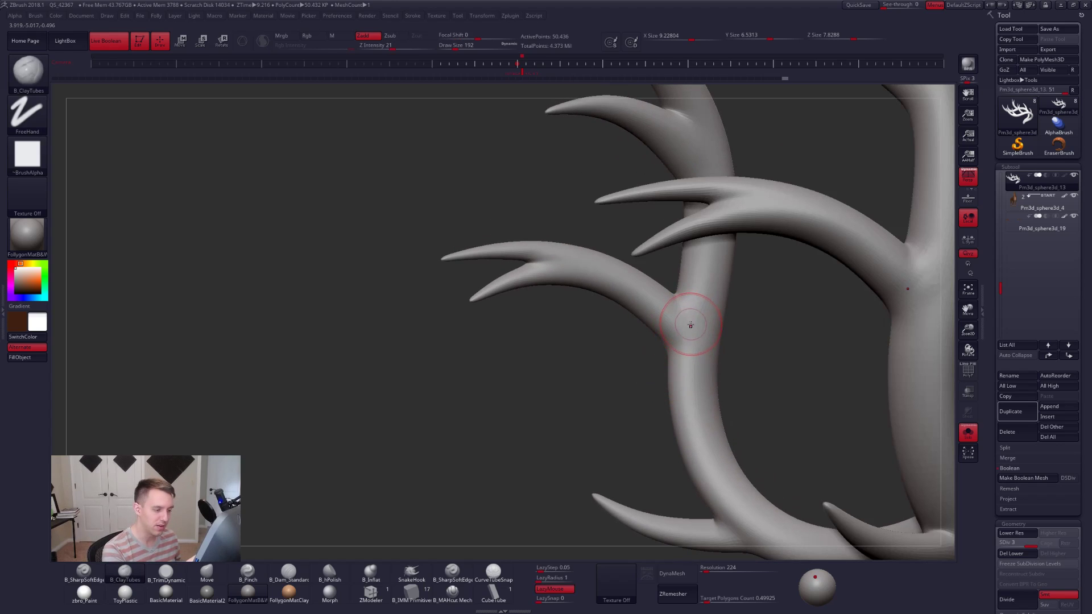
{"action": "right_click_drag", "start_coordinate": [680, 366], "coordinate": [628, 327]}
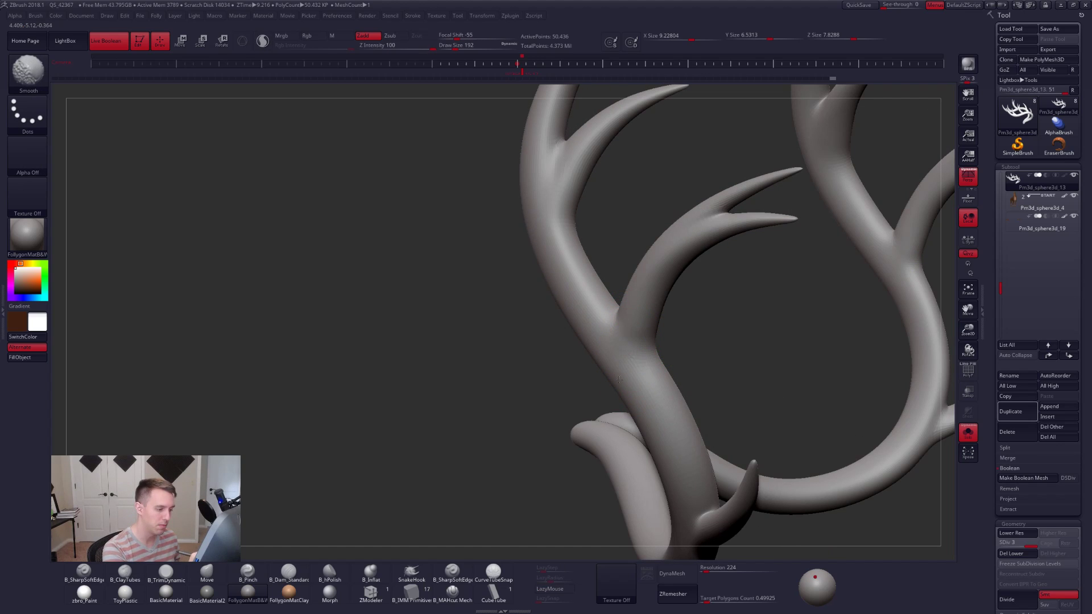
Adjust the inner curve at the outer tine's base at subdivision level 1 with a size 321 Move brush, and return to level 4.
{"action": "mouse_move", "coordinate": [632, 370]}
{"action": "right_mouse_down"}
{"action": "mouse_move", "coordinate": [632, 309]}
{"action": "mouse_move", "coordinate": [602, 329]}
{"action": "mouse_move", "coordinate": [605, 287]}
{"action": "mouse_move", "coordinate": [605, 317]}
{"action": "mouse_move", "coordinate": [641, 349]}
{"action": "mouse_move", "coordinate": [649, 376]}
{"action": "mouse_move", "coordinate": [617, 347]}
{"action": "mouse_move", "coordinate": [574, 353]}
{"action": "mouse_move", "coordinate": [568, 379]}
{"action": "right_mouse_up"}
{"action": "key", "text": "shift+d"}
{"action": "key", "text": "shift+d"}
{"action": "key", "text": "shift+d"}
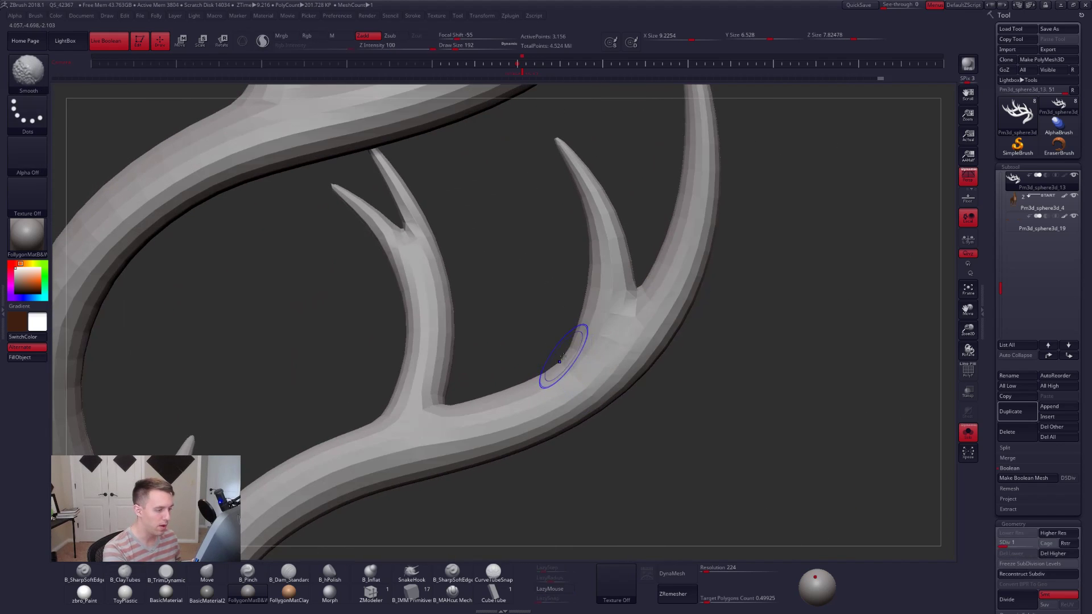
{"action": "key", "text": "b"}
{"action": "key", "text": "m"}
{"action": "key", "text": "v"}
{"action": "key", "text": "space"}
{"action": "left_click_drag", "start_coordinate": [572, 372], "coordinate": [579, 372]}
{"action": "key", "text": "d"}
{"action": "key", "text": "d"}
{"action": "key", "text": "d"}
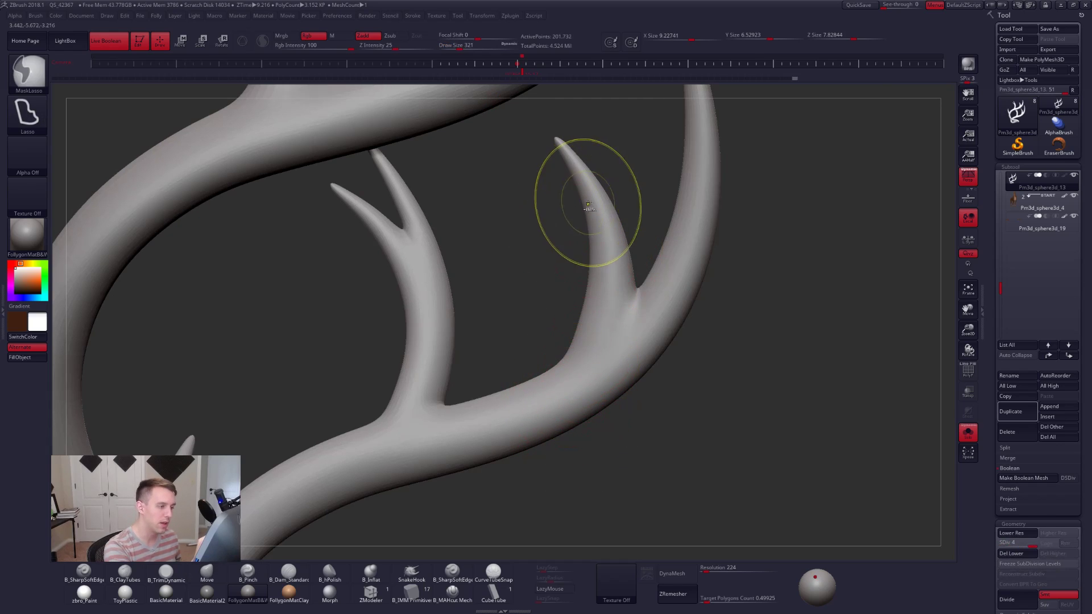
{"action": "left_click_drag", "start_coordinate": [591, 222], "coordinate": [589, 270], "text": "ctrl"}
{"action": "left_click_drag", "start_coordinate": [534, 420], "coordinate": [529, 462], "text": "ctrl"}
{"action": "left_click_drag", "start_coordinate": [585, 389], "coordinate": [657, 459]}
{"action": "key", "text": "q"}
Refine the beam's curve beside the outer tine at the lower subdivision levels with a resized Move brush, and smooth the area.
{"action": "key", "text": "shift+d"}
{"action": "key", "text": "shift+d"}
{"action": "key", "text": "shift+d"}
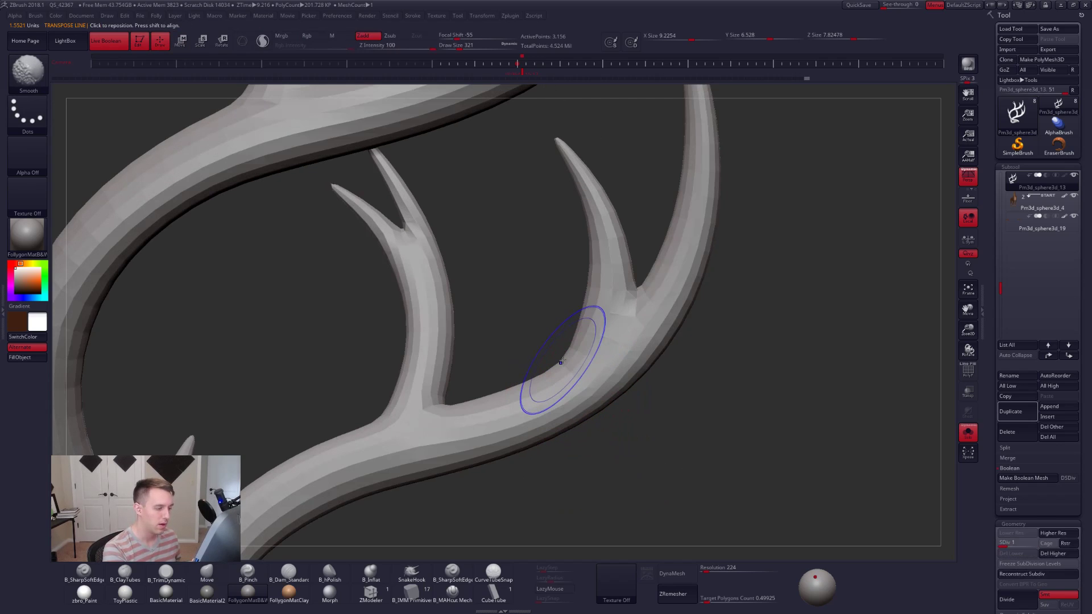
{"action": "key", "text": "d"}
{"action": "key", "text": "space"}
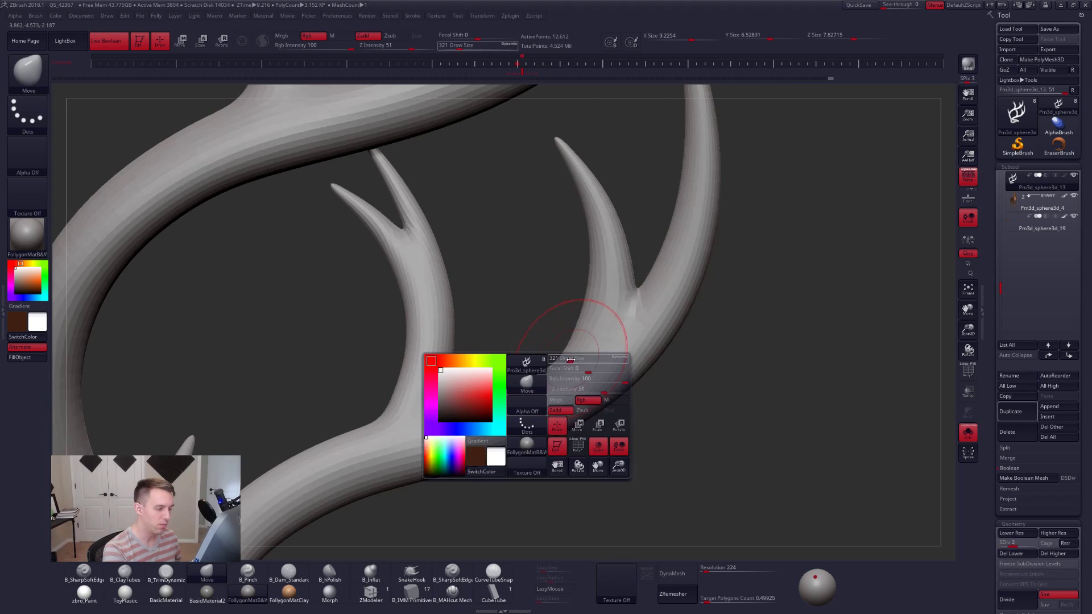
{"action": "mouse_move", "coordinate": [569, 361]}
{"action": "left_mouse_down"}
{"action": "mouse_move", "coordinate": [572, 337]}
{"action": "mouse_move", "coordinate": [544, 377]}
{"action": "mouse_move", "coordinate": [562, 355]}
{"action": "left_mouse_up"}
{"action": "left_click_drag", "start_coordinate": [561, 312], "coordinate": [381, 341]}
{"action": "key", "text": "d"}
{"action": "mouse_move", "coordinate": [563, 362]}
{"action": "left_mouse_down", "text": "shift"}
{"action": "mouse_move", "coordinate": [553, 326]}
{"action": "mouse_move", "coordinate": [560, 347]}
{"action": "mouse_move", "coordinate": [608, 364]}
{"action": "mouse_move", "coordinate": [597, 392]}
{"action": "mouse_move", "coordinate": [604, 383]}
{"action": "mouse_move", "coordinate": [542, 386]}
{"action": "mouse_move", "coordinate": [536, 368]}
{"action": "mouse_move", "coordinate": [575, 373]}
{"action": "left_mouse_up", "text": "shift"}
{"action": "key", "text": "shift+d"}
{"action": "key", "text": "]"}
Switch to ClayTubes and check the antlers' overall form from several sides and the front at subdivision level 3.
{"action": "right_click_drag", "start_coordinate": [575, 373], "coordinate": [515, 370], "text": "ctrl"}
{"action": "right_click_drag", "start_coordinate": [627, 351], "coordinate": [572, 366]}
{"action": "key", "text": "shift+d"}
{"action": "key", "text": "d"}
{"action": "mouse_move", "coordinate": [594, 329]}
{"action": "right_mouse_down"}
{"action": "mouse_move", "coordinate": [623, 360]}
{"action": "mouse_move", "coordinate": [605, 302]}
{"action": "right_mouse_up"}
{"action": "key", "text": "d"}
{"action": "key", "text": "2"}
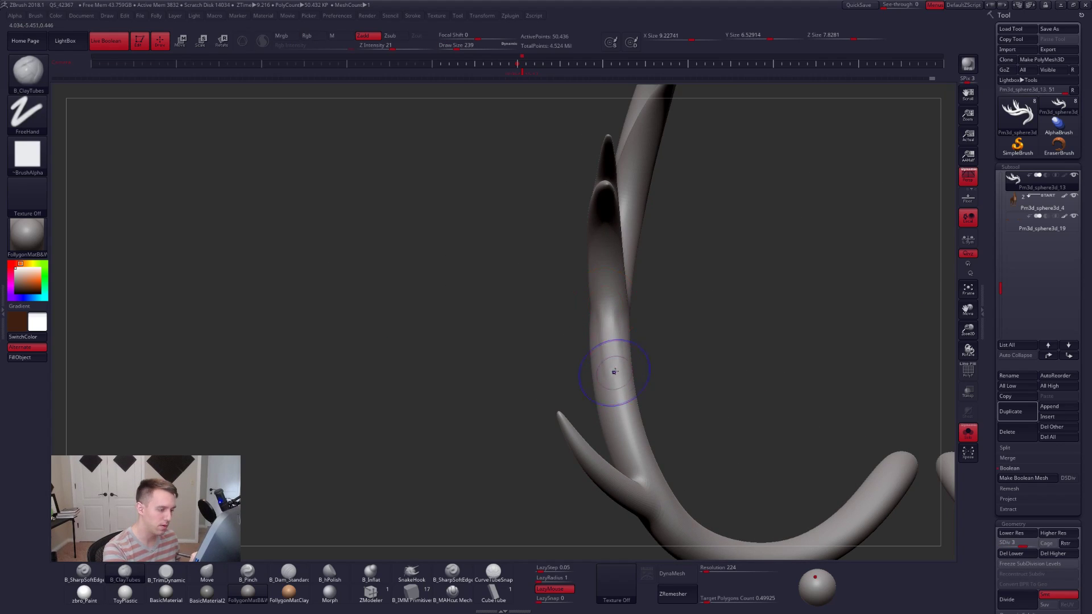
{"action": "right_click_drag", "start_coordinate": [615, 372], "coordinate": [587, 392]}
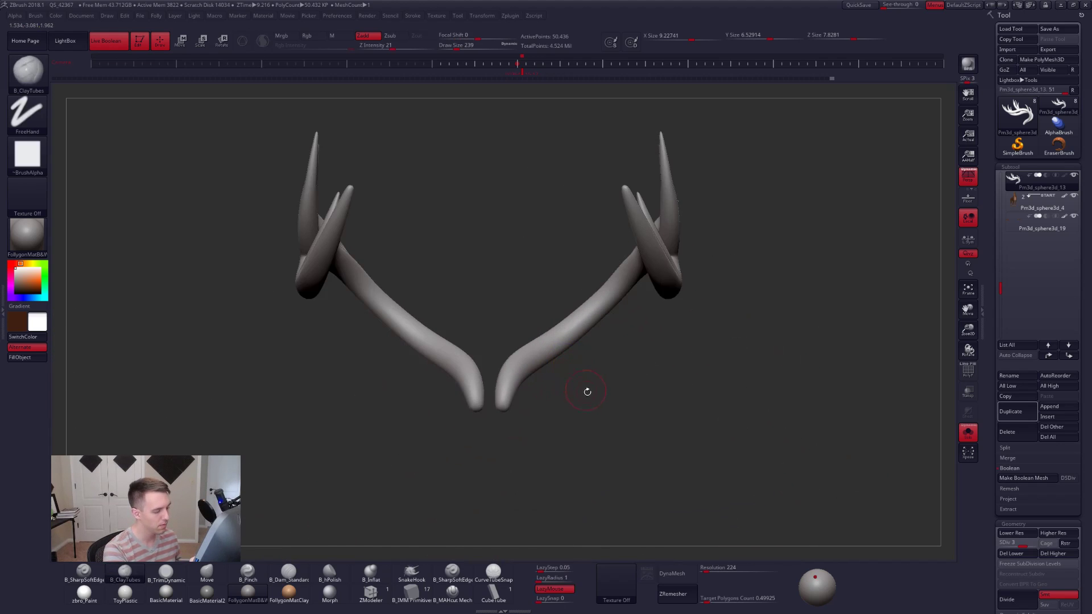
Subdivide the antlers from their highest level to level 5 and check the tine joints up close in wireframe.
{"action": "right_click_drag", "start_coordinate": [687, 381], "coordinate": [668, 381]}
{"action": "key", "text": "ctrl+d"}
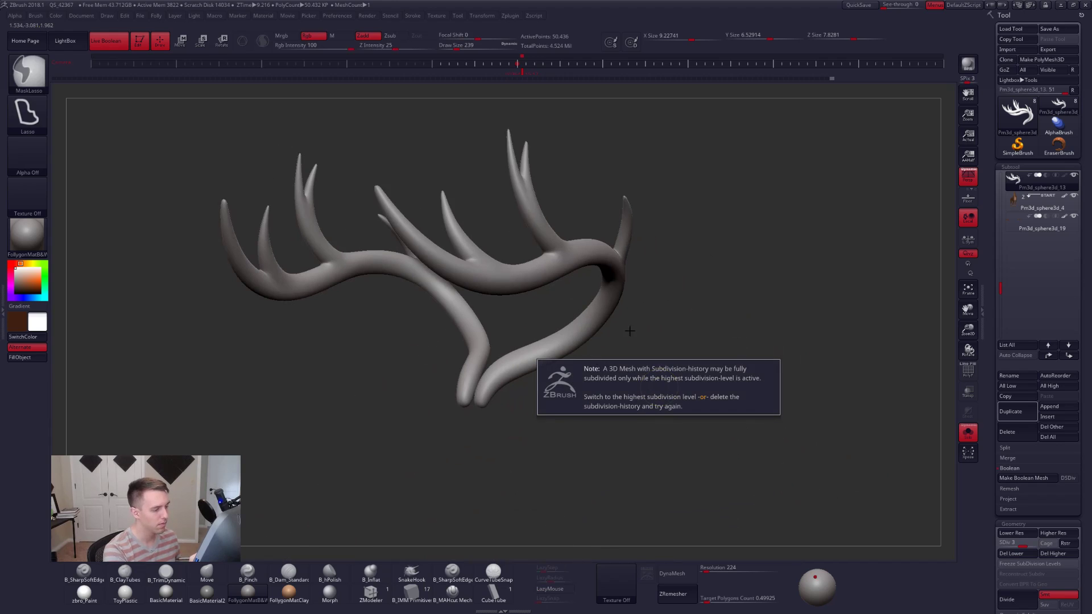
{"action": "key", "text": "d"}
{"action": "key", "text": "ctrl+d"}
{"action": "right_click_drag", "start_coordinate": [594, 331], "coordinate": [645, 369], "text": "alt"}
{"action": "mouse_move", "coordinate": [645, 369]}
{"action": "right_mouse_down"}
{"action": "mouse_move", "coordinate": [559, 308]}
{"action": "mouse_move", "coordinate": [529, 304]}
{"action": "mouse_move", "coordinate": [582, 335]}
{"action": "mouse_move", "coordinate": [642, 314]}
{"action": "mouse_move", "coordinate": [658, 332]}
{"action": "mouse_move", "coordinate": [682, 312]}
{"action": "mouse_move", "coordinate": [676, 305]}
{"action": "mouse_move", "coordinate": [685, 312]}
{"action": "mouse_move", "coordinate": [672, 320]}
{"action": "right_mouse_up"}
{"action": "key", "text": "shift+f"}
{"action": "key", "text": "shift+f"}
Soften the joint at the forked tine's base using TrimDynamic and Smooth at subdivision levels 3 and 4.
{"action": "key", "text": "3"}
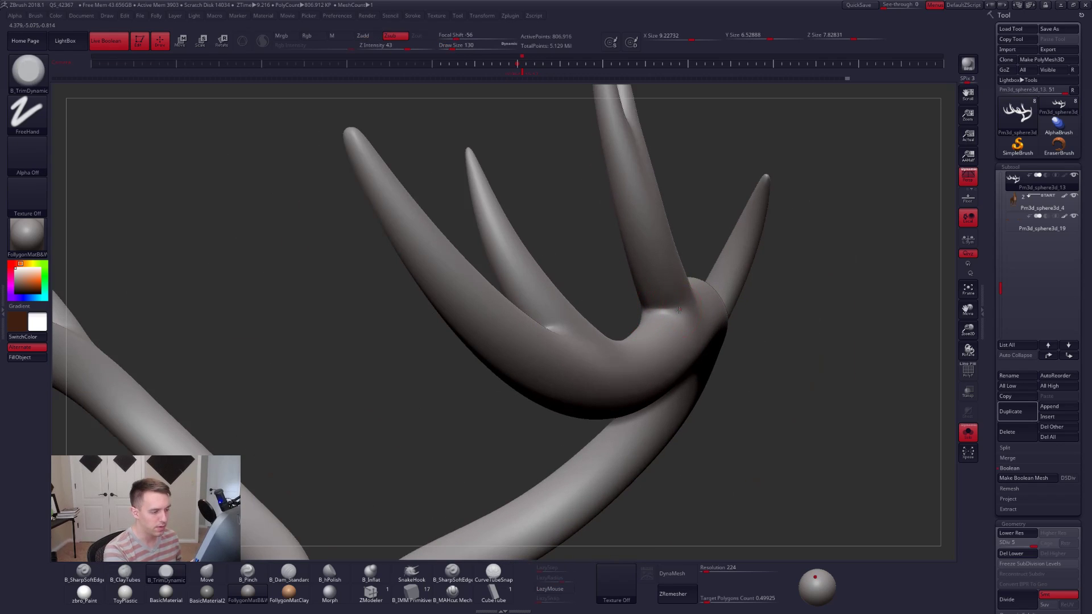
{"action": "key", "text": "shift+d"}
{"action": "key", "text": "shift+d"}
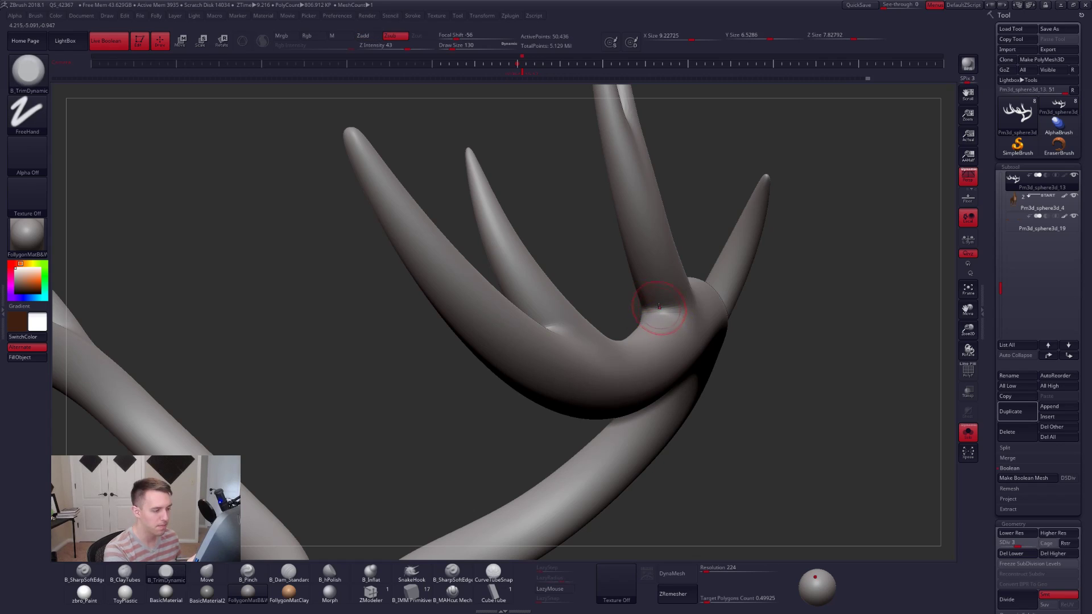
{"action": "key", "text": "shift"}
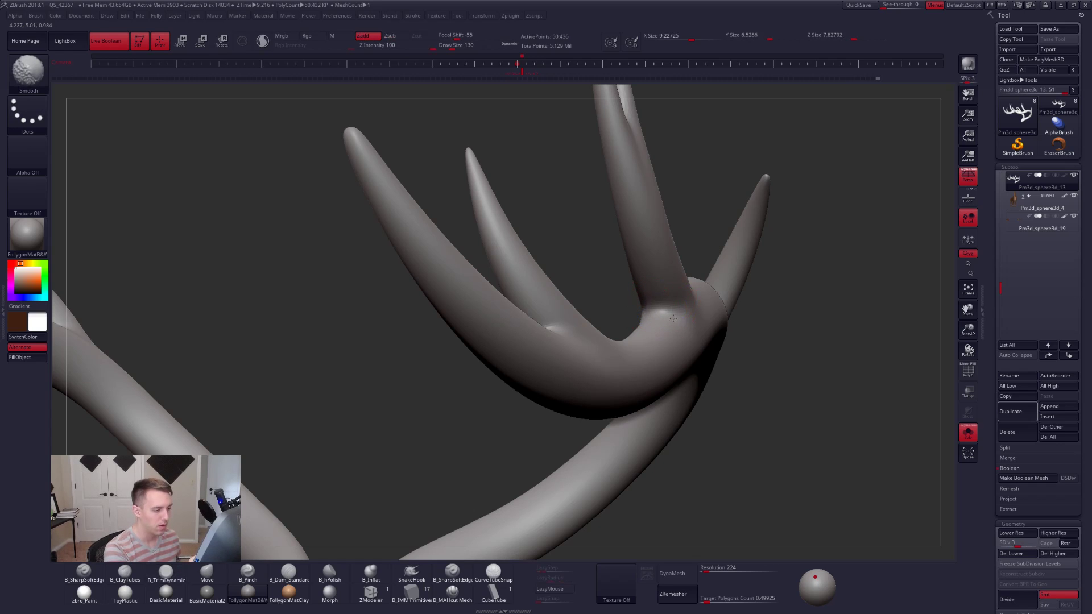
{"action": "mouse_move", "coordinate": [654, 317]}
{"action": "right_mouse_down"}
{"action": "mouse_move", "coordinate": [606, 355]}
{"action": "mouse_move", "coordinate": [642, 327]}
{"action": "mouse_move", "coordinate": [616, 384]}
{"action": "mouse_move", "coordinate": [685, 357]}
{"action": "mouse_move", "coordinate": [660, 376]}
{"action": "mouse_move", "coordinate": [643, 342]}
{"action": "mouse_move", "coordinate": [678, 431]}
{"action": "right_mouse_up"}
{"action": "key", "text": "d"}
{"action": "key", "text": "shift"}
{"action": "right_click_drag", "start_coordinate": [600, 346], "coordinate": [588, 373]}
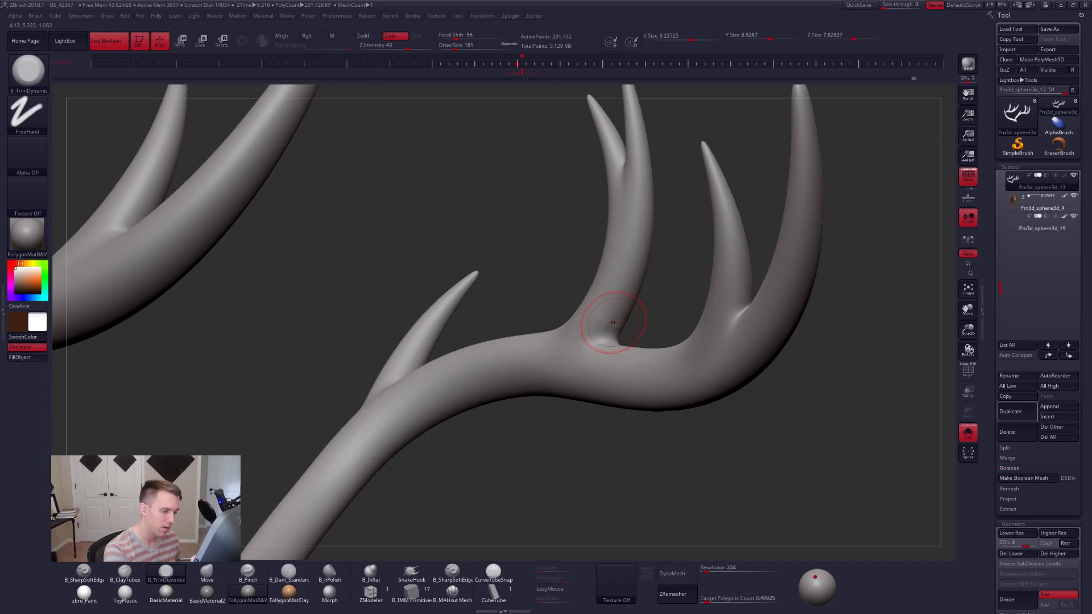
{"action": "right_click_drag", "start_coordinate": [591, 356], "coordinate": [645, 332]}
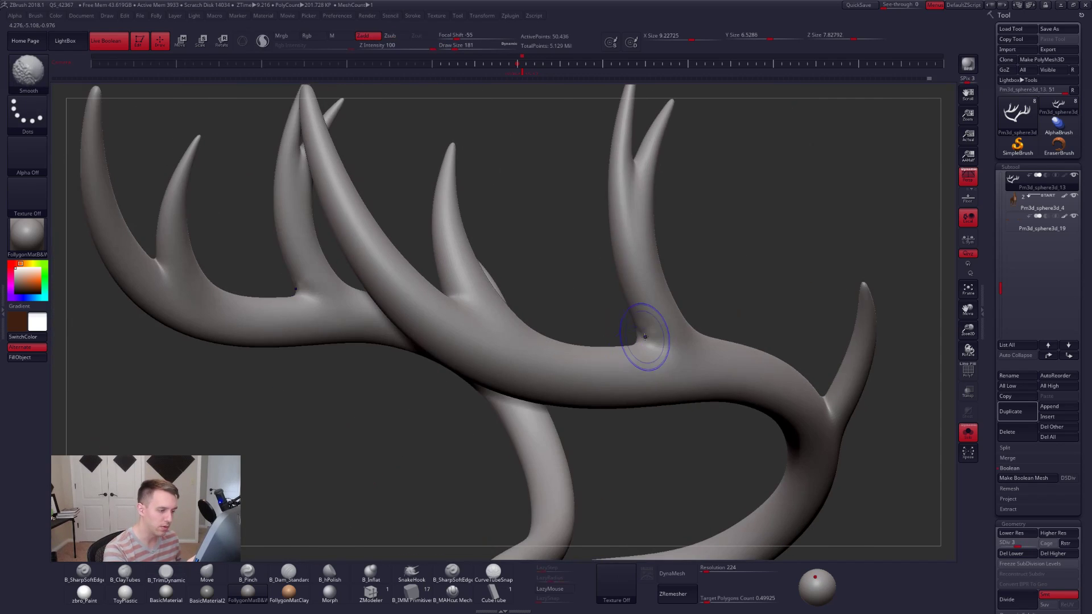
Rework the dent at the forked tine's base with ClayTubes at subdivision level 2, and go up to level 3.
{"action": "key", "text": "shift+d"}
{"action": "key", "text": "shift+d"}
{"action": "key", "text": "b"}
{"action": "key", "text": "c"}
{"action": "key", "text": "t"}
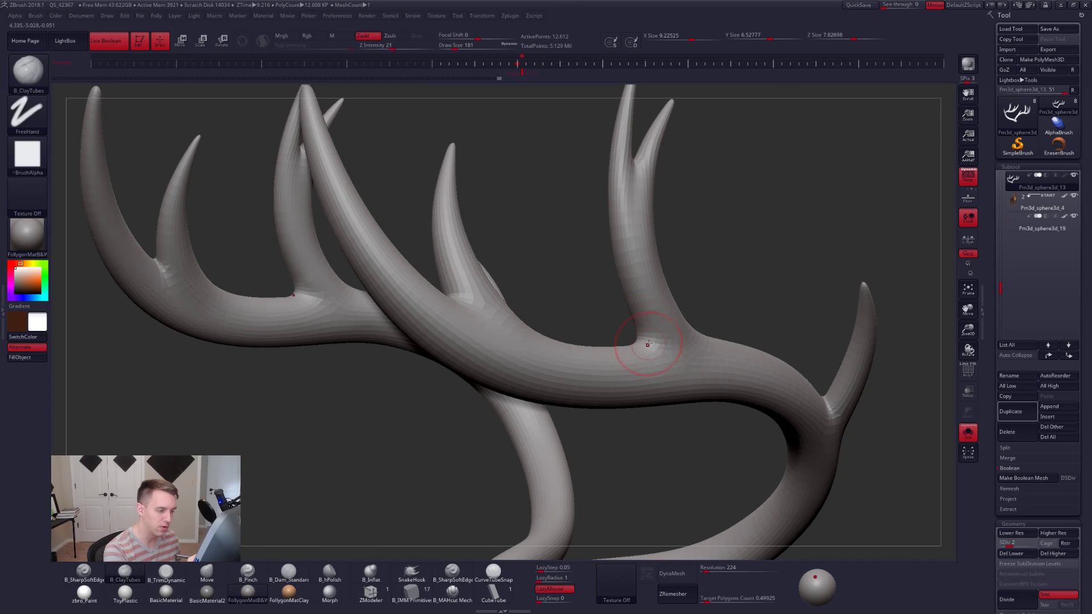
{"action": "key", "text": "d"}
Smooth the forked tine's transition into the beam from both sides, and raise the antlers to subdivision level 5.
{"action": "right_click_drag", "start_coordinate": [637, 345], "coordinate": [674, 343]}
{"action": "left_click_drag", "start_coordinate": [652, 339], "coordinate": [640, 335], "text": "shift"}
{"action": "right_click_drag", "start_coordinate": [603, 341], "coordinate": [668, 339]}
{"action": "left_click_drag", "start_coordinate": [646, 340], "coordinate": [631, 331], "text": "shift"}
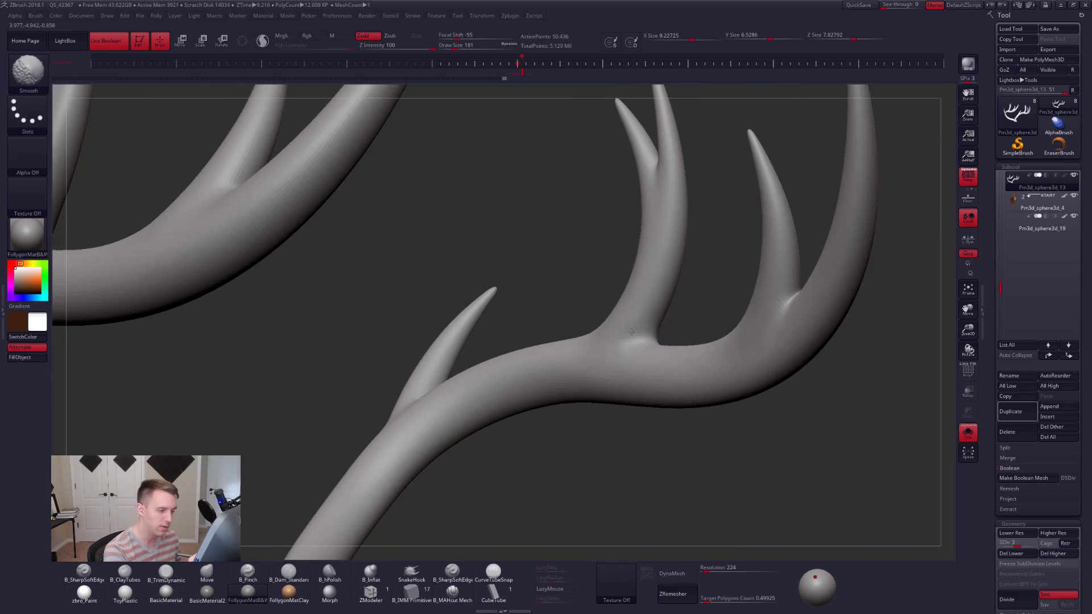
{"action": "right_click_drag", "start_coordinate": [649, 369], "coordinate": [666, 364]}
{"action": "left_click_drag", "start_coordinate": [640, 344], "coordinate": [648, 354], "text": "shift"}
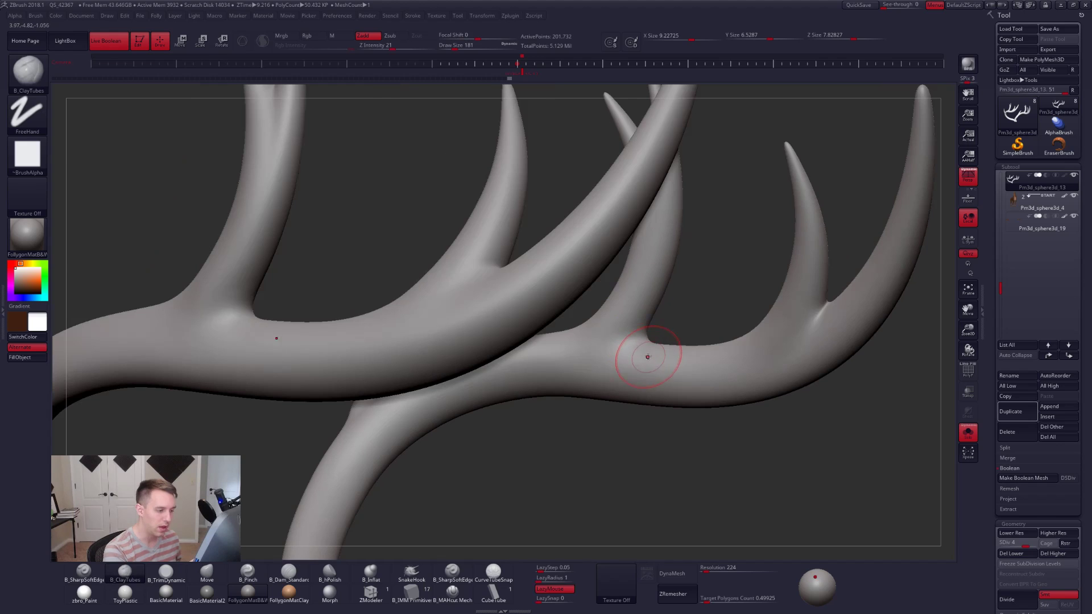
{"action": "right_click_drag", "start_coordinate": [646, 358], "coordinate": [575, 356]}
{"action": "key", "text": "d"}
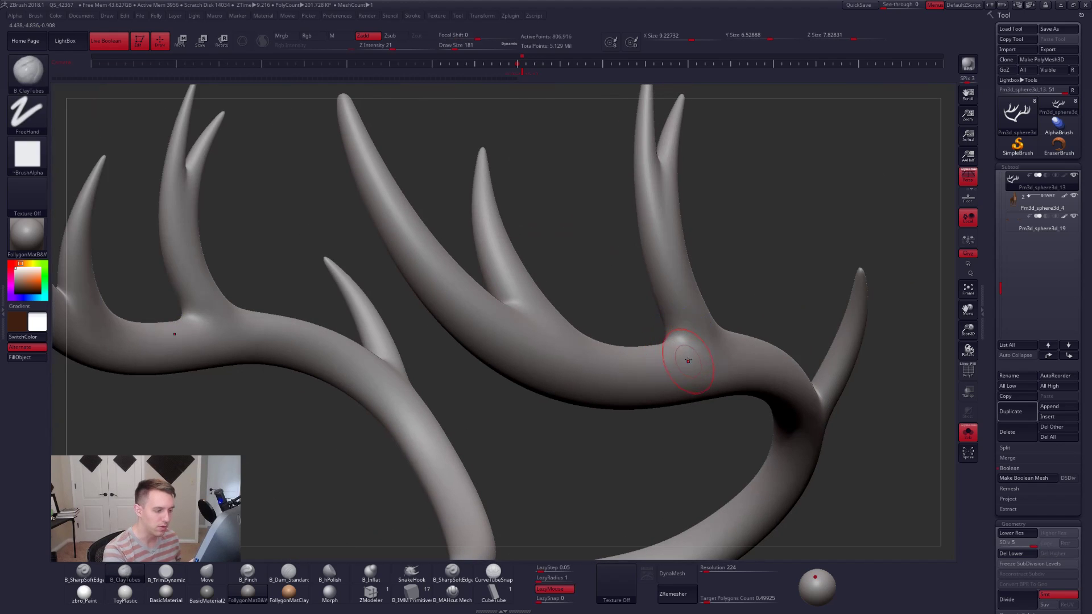
Drop the antlers to subdivision level 3 and flatten the joint between the beam tip and its last tine with TrimDynamic.
{"action": "right_click_drag", "start_coordinate": [639, 368], "coordinate": [610, 380]}
{"action": "mouse_move", "coordinate": [740, 360]}
{"action": "right_mouse_down"}
{"action": "mouse_move", "coordinate": [721, 373]}
{"action": "mouse_move", "coordinate": [647, 328]}
{"action": "mouse_move", "coordinate": [636, 359]}
{"action": "mouse_move", "coordinate": [620, 335]}
{"action": "mouse_move", "coordinate": [639, 341]}
{"action": "mouse_move", "coordinate": [654, 319]}
{"action": "mouse_move", "coordinate": [626, 341]}
{"action": "mouse_move", "coordinate": [630, 356]}
{"action": "right_mouse_up"}
{"action": "key", "text": "s"}
{"action": "left_click_drag", "start_coordinate": [630, 356], "coordinate": [612, 341]}
{"action": "mouse_move", "coordinate": [611, 341]}
{"action": "right_mouse_down"}
{"action": "mouse_move", "coordinate": [613, 428]}
{"action": "mouse_move", "coordinate": [532, 377]}
{"action": "mouse_move", "coordinate": [588, 391]}
{"action": "mouse_move", "coordinate": [589, 370]}
{"action": "mouse_move", "coordinate": [644, 331]}
{"action": "mouse_move", "coordinate": [556, 377]}
{"action": "mouse_move", "coordinate": [553, 362]}
{"action": "mouse_move", "coordinate": [512, 359]}
{"action": "right_mouse_up"}
{"action": "key", "text": "shift+d"}
{"action": "key", "text": "shift+d"}
{"action": "key", "text": "shift+d"}
{"action": "key", "text": "d"}
{"action": "key", "text": "3"}
{"action": "left_click_drag", "start_coordinate": [586, 333], "coordinate": [589, 318]}
{"action": "key", "text": "bracketright"}
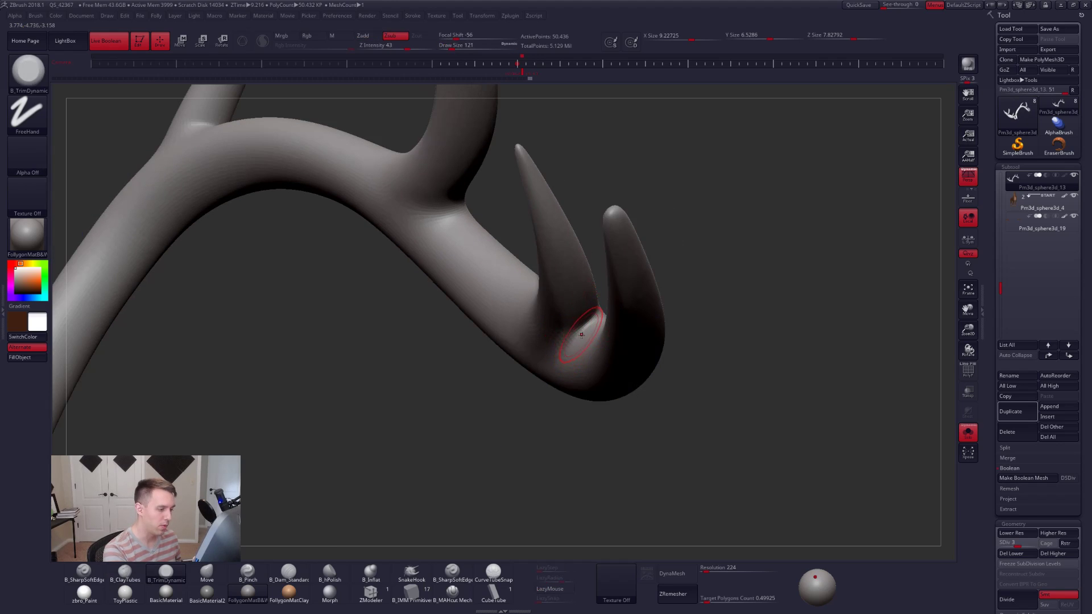
Smooth the last tine's joint at level 3, then refine it with TrimDynamic and Smooth at subdivision level 4.
{"action": "mouse_move", "coordinate": [567, 341]}
{"action": "right_mouse_down"}
{"action": "mouse_move", "coordinate": [607, 315]}
{"action": "mouse_move", "coordinate": [569, 346]}
{"action": "right_mouse_up"}
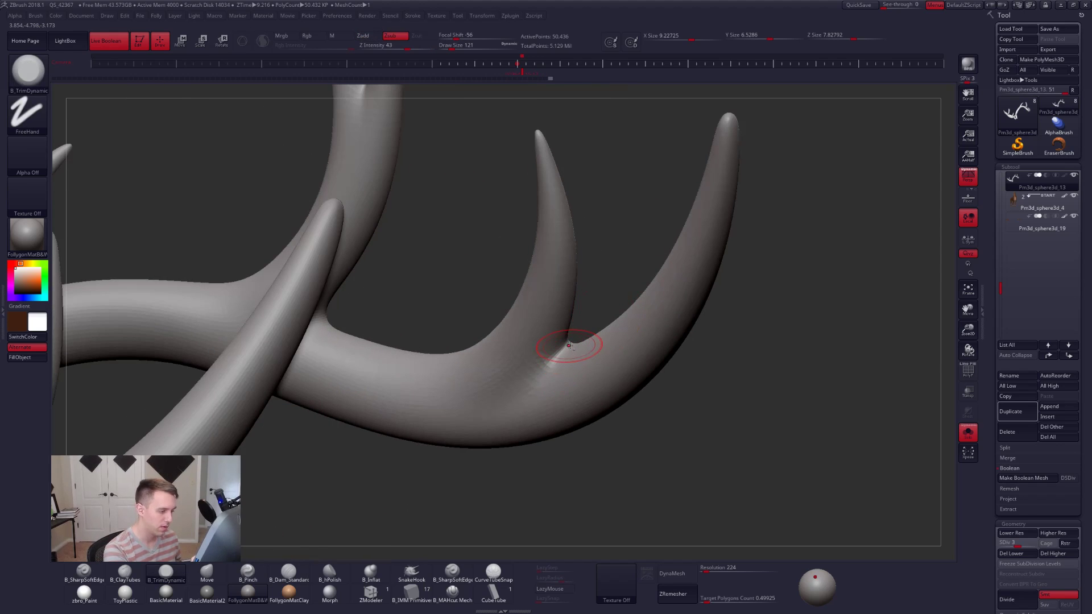
{"action": "left_click_drag", "start_coordinate": [558, 363], "coordinate": [534, 385], "text": "shift"}
{"action": "right_click_drag", "start_coordinate": [591, 368], "coordinate": [599, 334]}
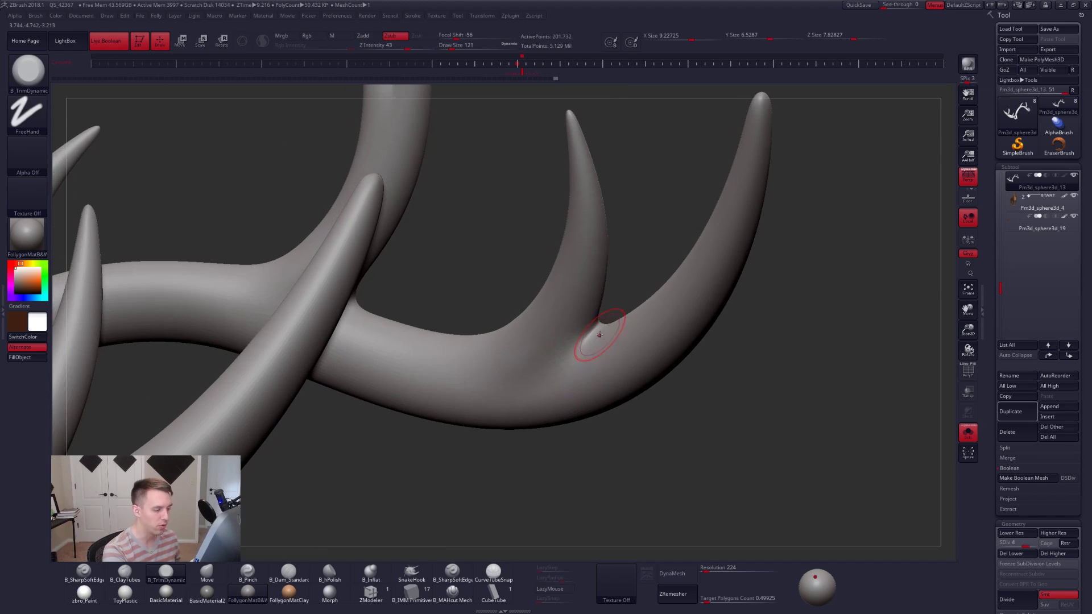
{"action": "left_click_drag", "start_coordinate": [562, 369], "coordinate": [549, 381], "text": "alt"}
{"action": "mouse_move", "coordinate": [549, 381]}
{"action": "right_mouse_down"}
{"action": "mouse_move", "coordinate": [561, 364]}
{"action": "mouse_move", "coordinate": [553, 398]}
{"action": "right_mouse_up"}
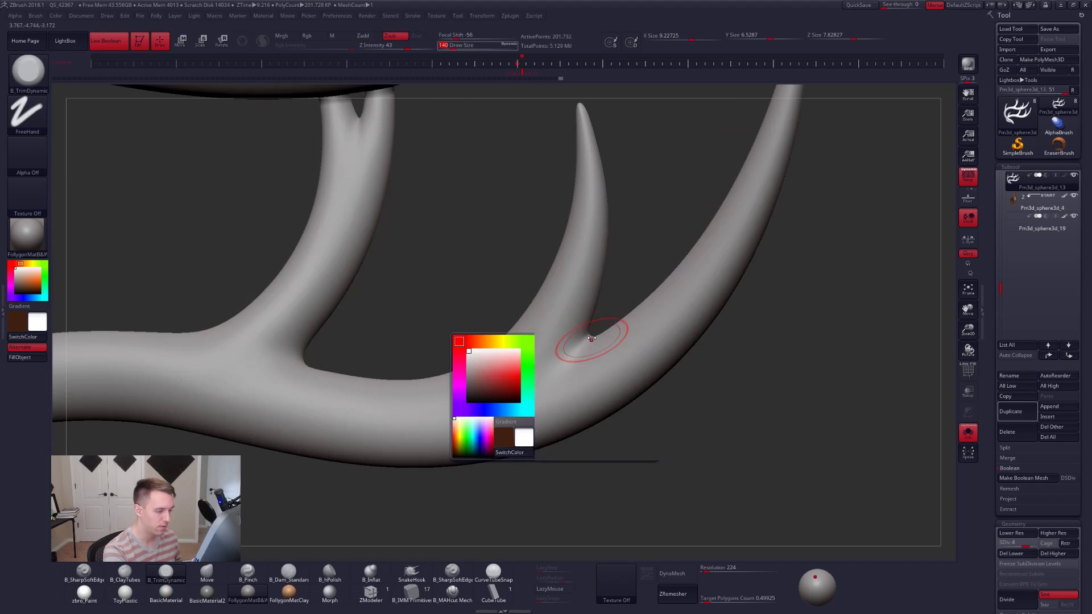
{"action": "left_click_drag", "start_coordinate": [591, 338], "coordinate": [587, 339], "text": "shift"}
{"action": "right_click_drag", "start_coordinate": [587, 339], "coordinate": [599, 325]}
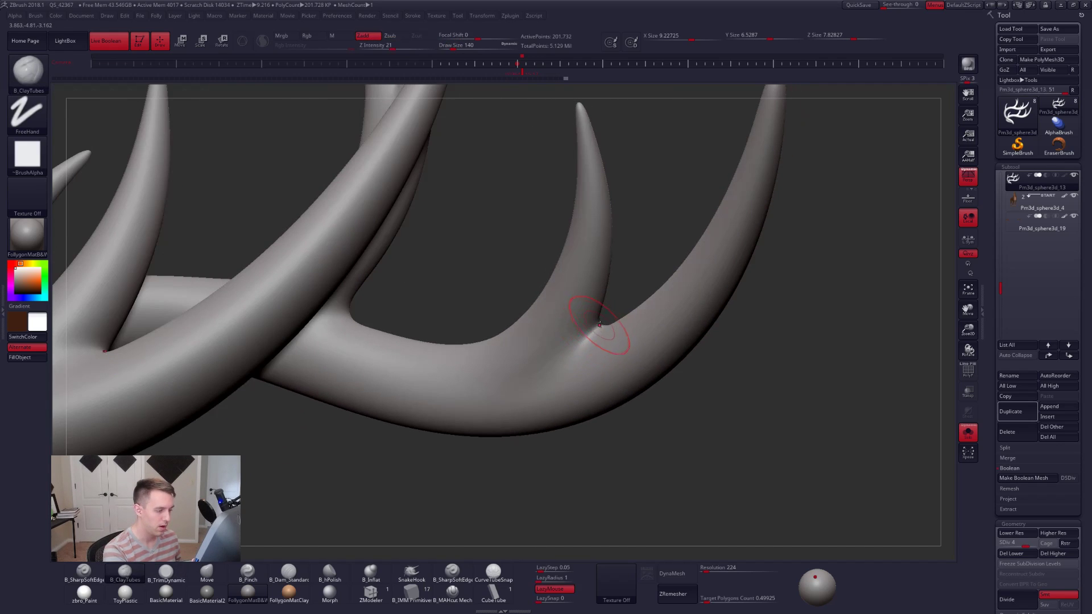
{"action": "right_click_drag", "start_coordinate": [566, 368], "coordinate": [590, 345]}
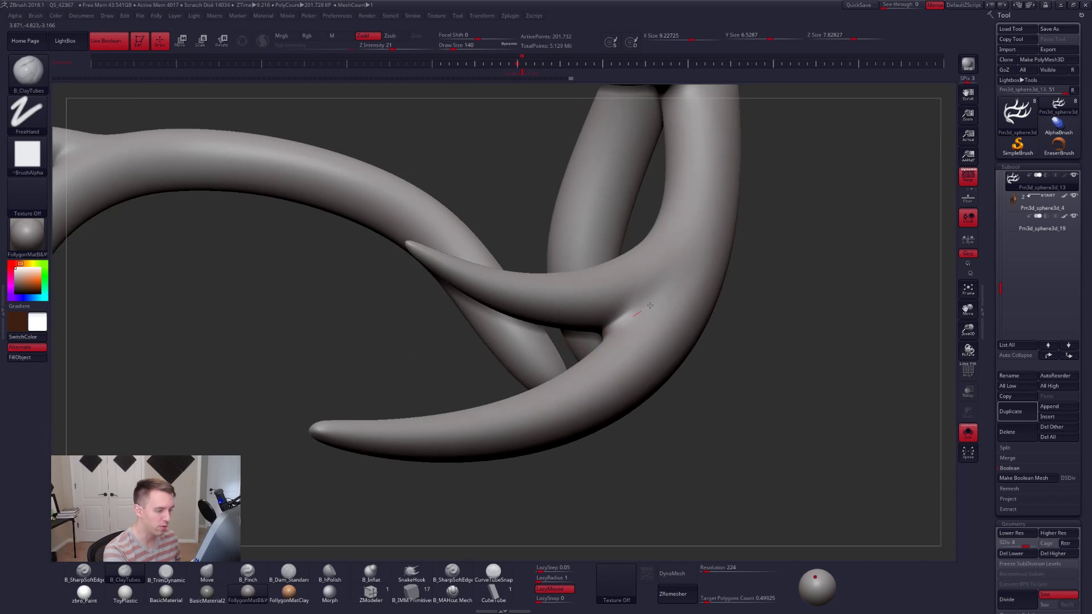
{"action": "right_click_drag", "start_coordinate": [650, 305], "coordinate": [597, 344]}
Fill the antlers with the deer's dark brown colour and the zbro_Paint material.
{"action": "right_click_drag", "start_coordinate": [592, 385], "coordinate": [635, 393], "text": "ctrl"}
{"action": "key", "text": "shift+s"}
{"action": "right_click_drag", "start_coordinate": [634, 392], "coordinate": [630, 316], "text": "alt"}
{"action": "key", "text": "1"}
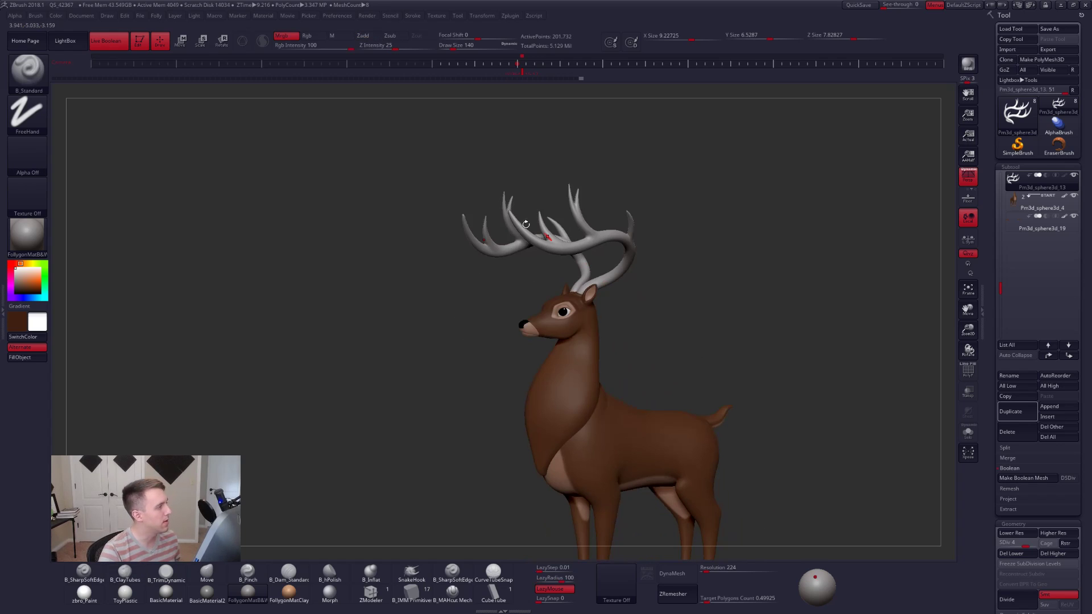
{"action": "key", "text": "v"}
{"action": "left_click", "coordinate": [85, 594]}
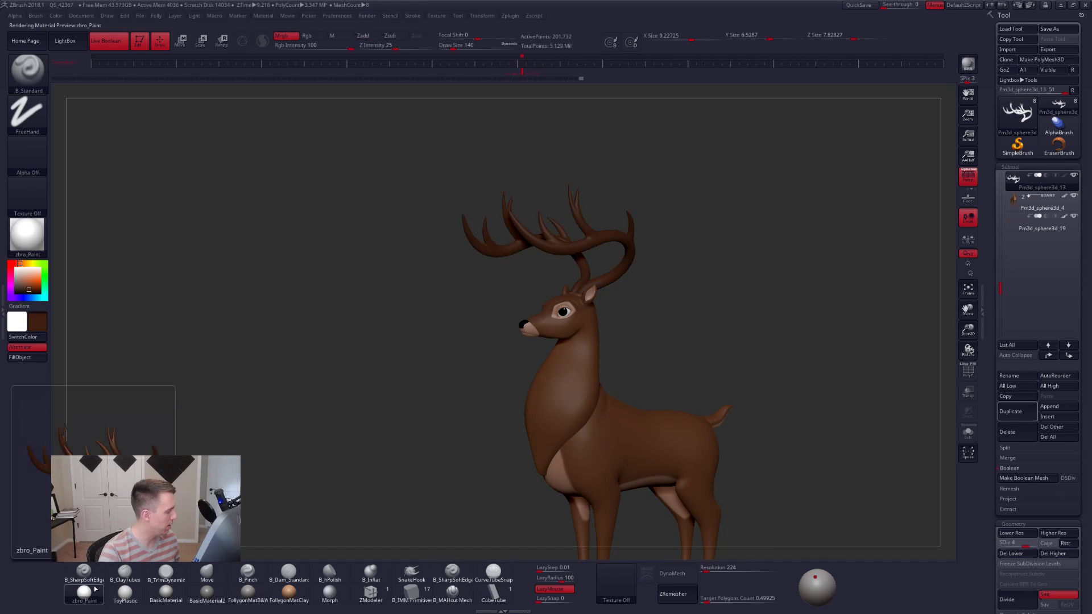
{"action": "left_click", "coordinate": [45, 358]}
{"action": "key", "text": "v"}
Reposition the scene light so it hits the deer more from the front.
{"action": "left_click_drag", "start_coordinate": [685, 349], "coordinate": [637, 239], "text": "alt"}
{"action": "left_click_drag", "start_coordinate": [718, 281], "coordinate": [603, 294]}
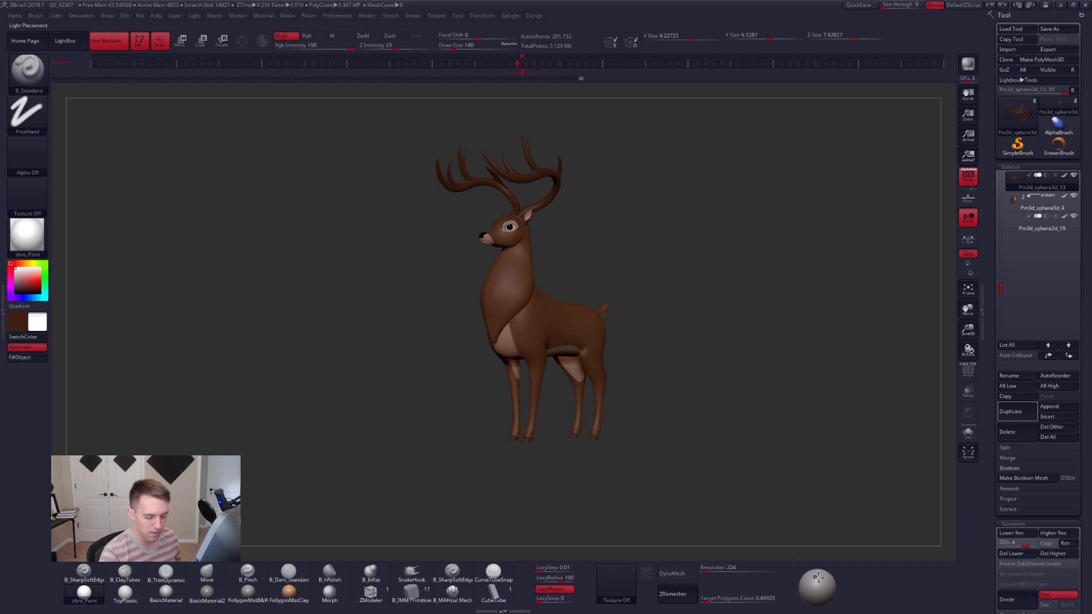
{"action": "left_click_drag", "start_coordinate": [814, 577], "coordinate": [816, 584]}
{"action": "left_click_drag", "start_coordinate": [693, 451], "coordinate": [719, 459]}
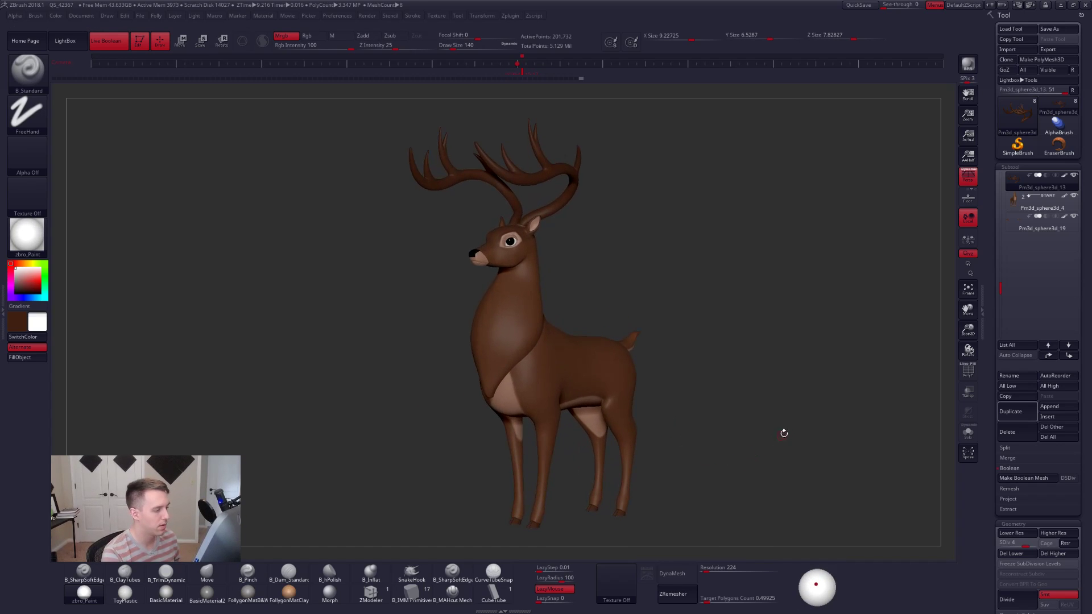
{"action": "left_click_drag", "start_coordinate": [783, 433], "coordinate": [765, 403]}
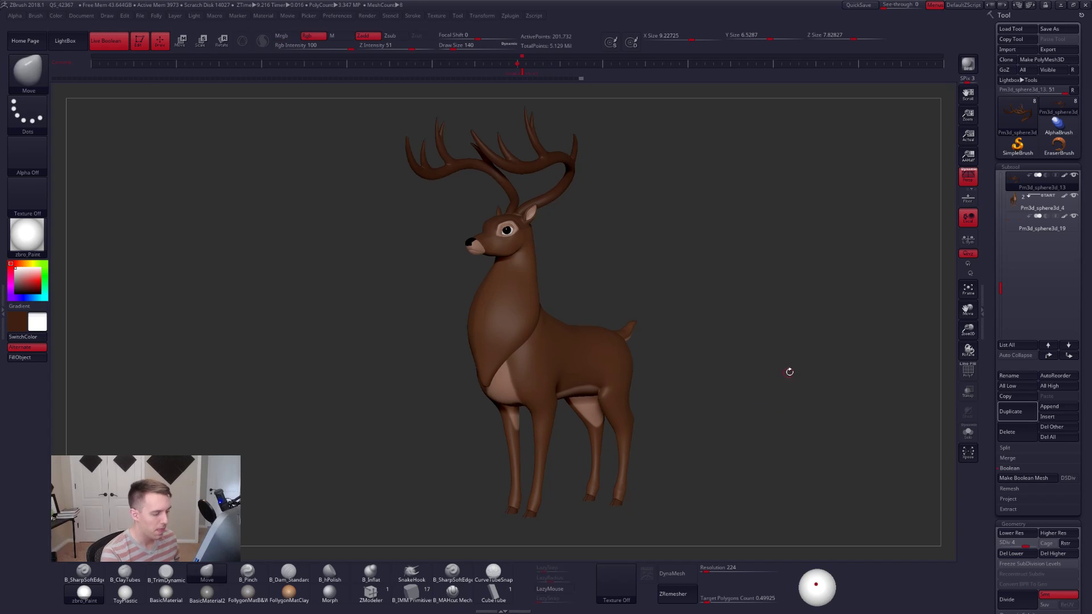
Save the deer tool to disk.
{"action": "key", "text": "shift+space"}
{"action": "key", "text": "ctrl+shift+space"}
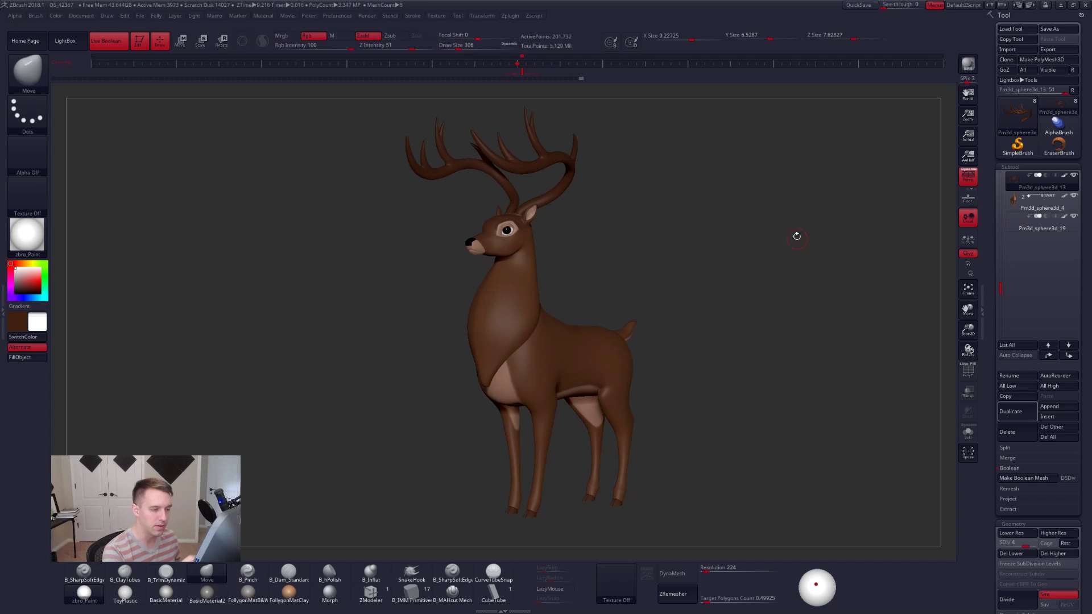
{"action": "key", "text": "space"}
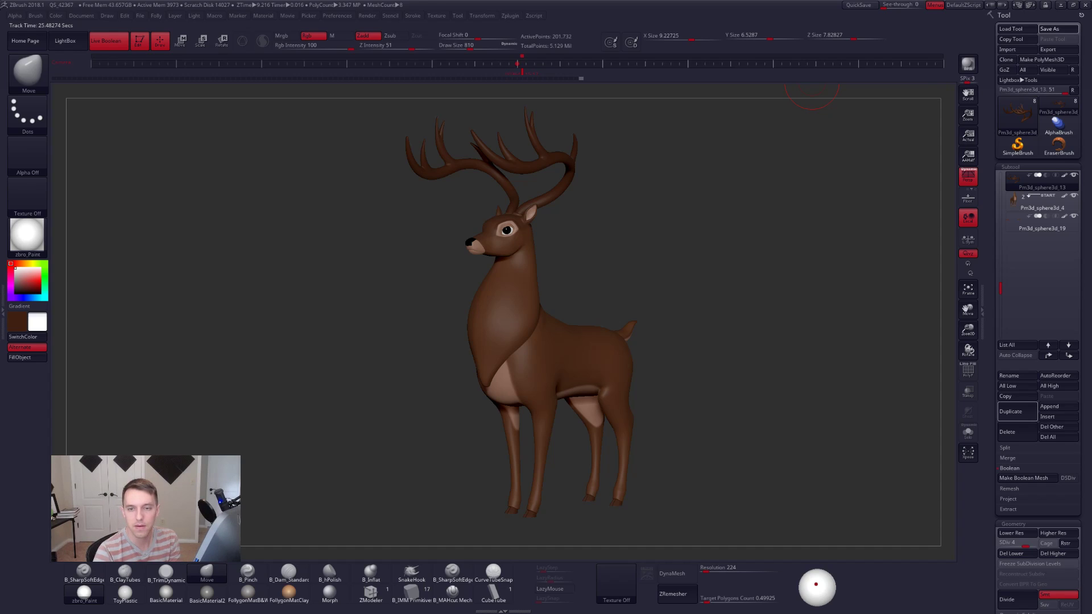
{"action": "key", "text": "ctrl+s"}
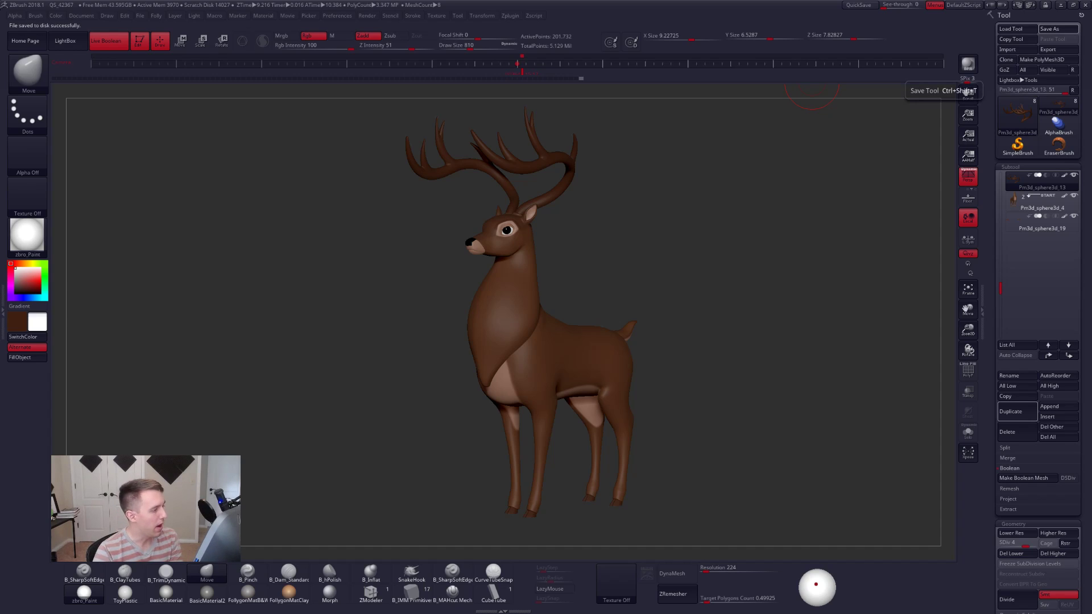
{"action": "mouse_move", "coordinate": [1039, 202]}
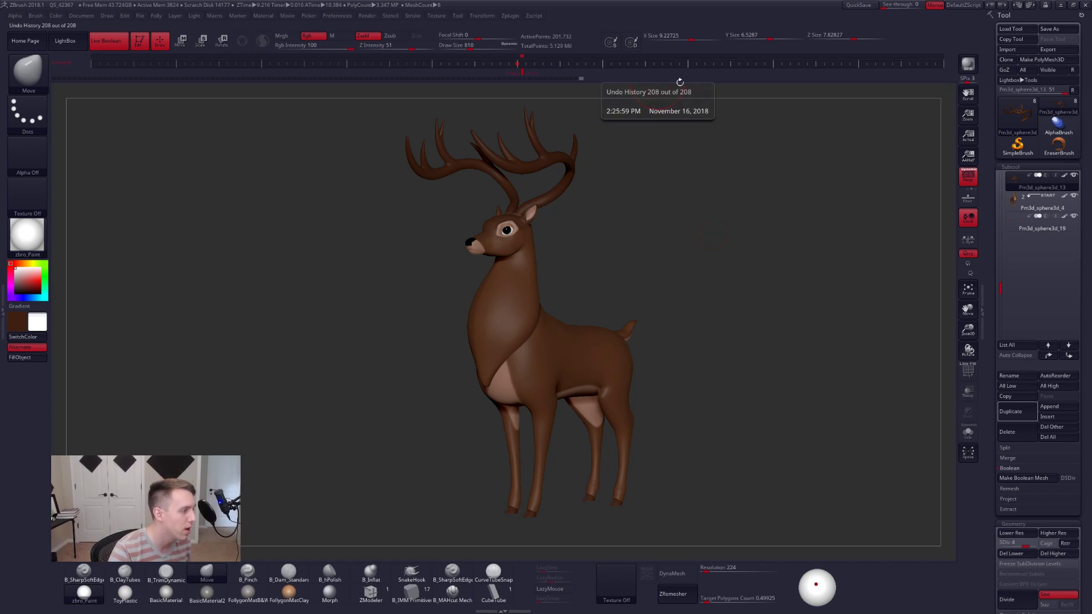
Make the deer's torso and legs the active subtool and quick-save the project.
{"action": "key", "text": "ctrl+shift+f"}
{"action": "mouse_move", "coordinate": [577, 296]}
{"action": "left_mouse_down"}
{"action": "mouse_move", "coordinate": [549, 299]}
{"action": "mouse_move", "coordinate": [574, 345]}
{"action": "mouse_move", "coordinate": [642, 332]}
{"action": "left_mouse_up"}
{"action": "left_click", "coordinate": [562, 402], "text": "alt"}
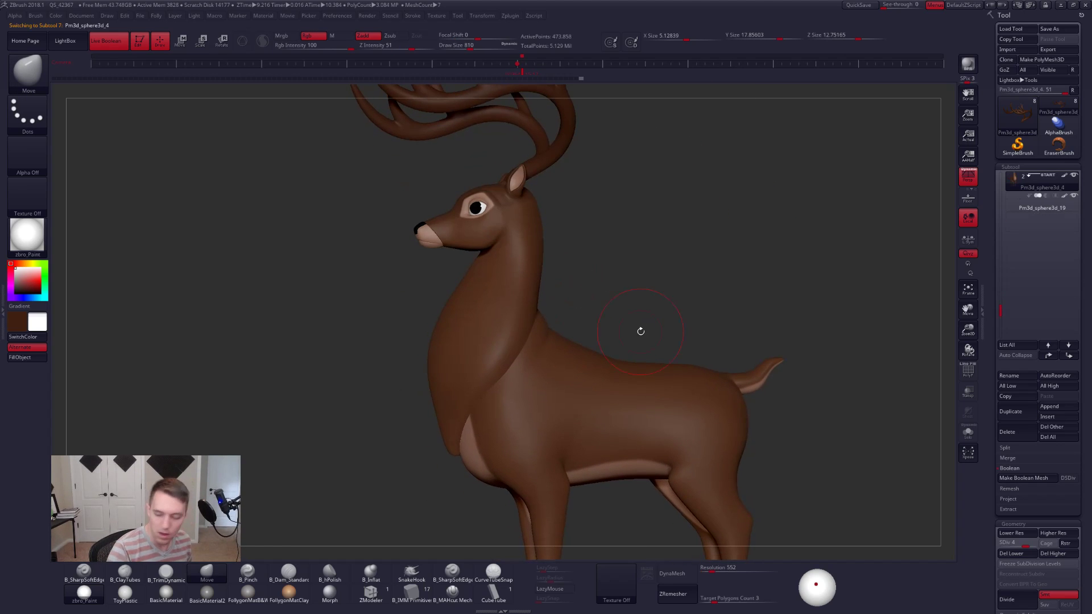
{"action": "key", "text": "2"}
{"action": "right_click_drag", "start_coordinate": [589, 386], "coordinate": [596, 302], "text": "alt"}
{"action": "key", "text": "space"}
{"action": "left_click_drag", "start_coordinate": [570, 313], "coordinate": [565, 313]}
{"action": "left_click", "coordinate": [858, 6]}
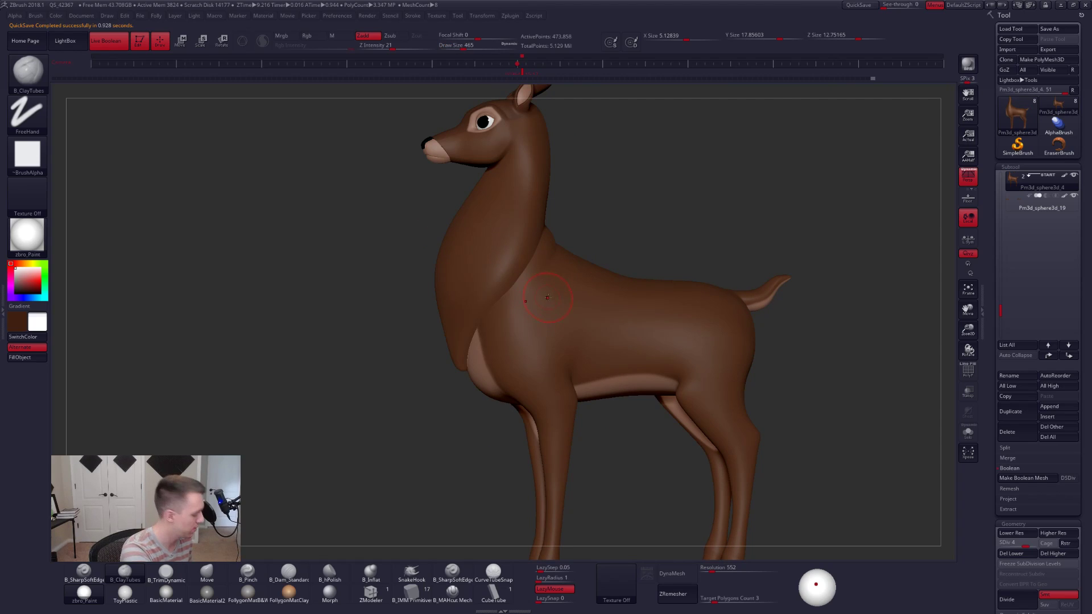
Write "BRB" across the deer's flank with a small ClayTubes brush.
{"action": "key", "text": "space"}
{"action": "key", "text": "space"}
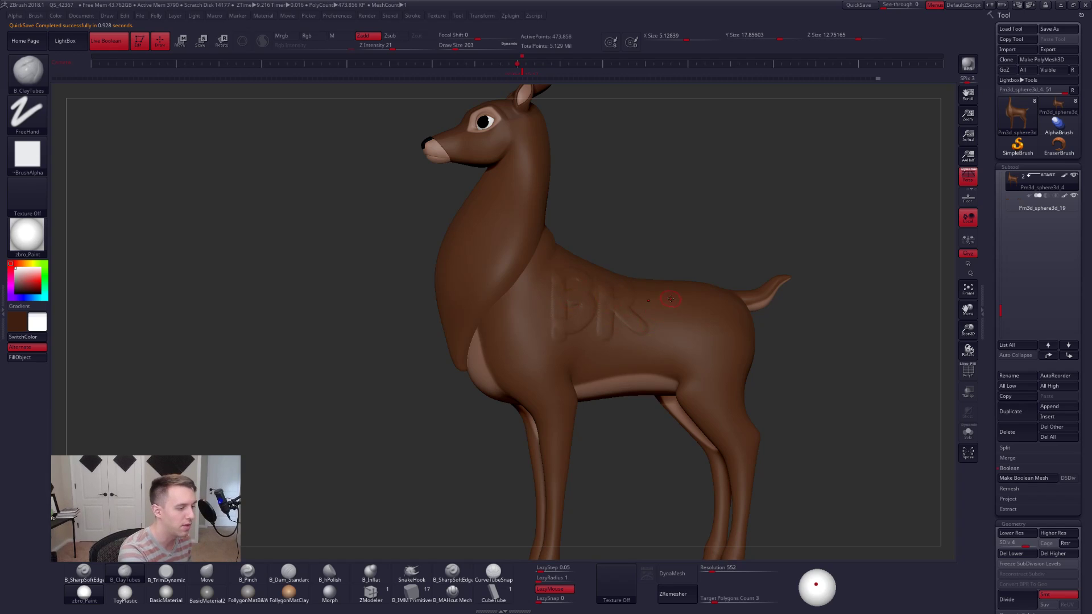
{"action": "mouse_move", "coordinate": [671, 310]}
{"action": "left_mouse_down"}
{"action": "mouse_move", "coordinate": [647, 347]}
{"action": "mouse_move", "coordinate": [712, 358]}
{"action": "left_mouse_up"}
{"action": "key", "text": "space"}
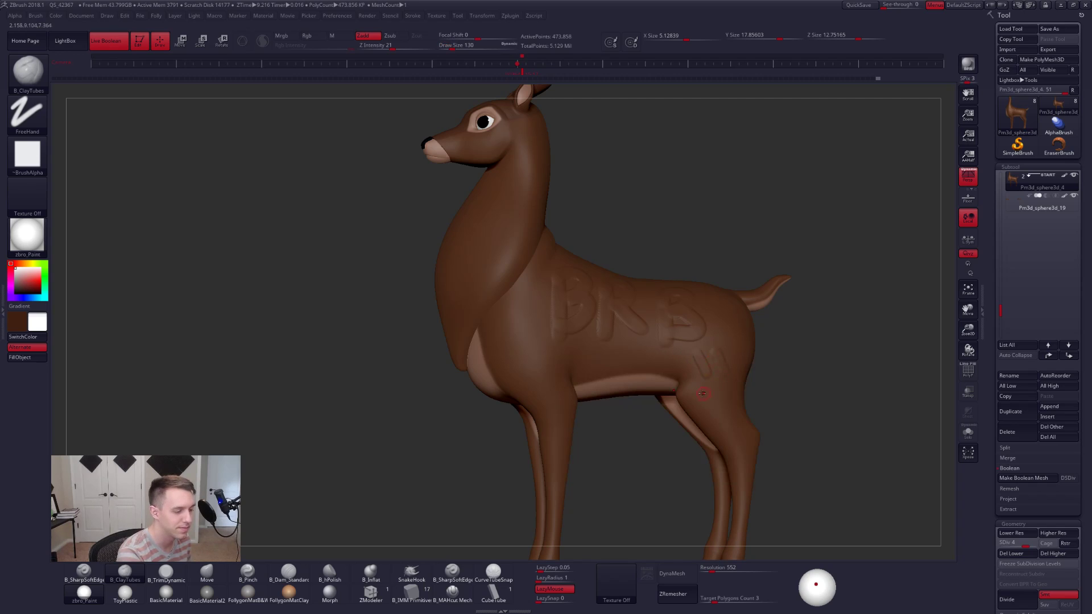
{"action": "left_click_drag", "start_coordinate": [836, 408], "coordinate": [754, 370]}
{"action": "mouse_move", "coordinate": [811, 396]}
{"action": "left_mouse_down"}
{"action": "mouse_move", "coordinate": [821, 403]}
{"action": "mouse_move", "coordinate": [777, 375]}
{"action": "mouse_move", "coordinate": [811, 378]}
{"action": "mouse_move", "coordinate": [794, 398]}
{"action": "mouse_move", "coordinate": [803, 416]}
{"action": "left_mouse_up"}
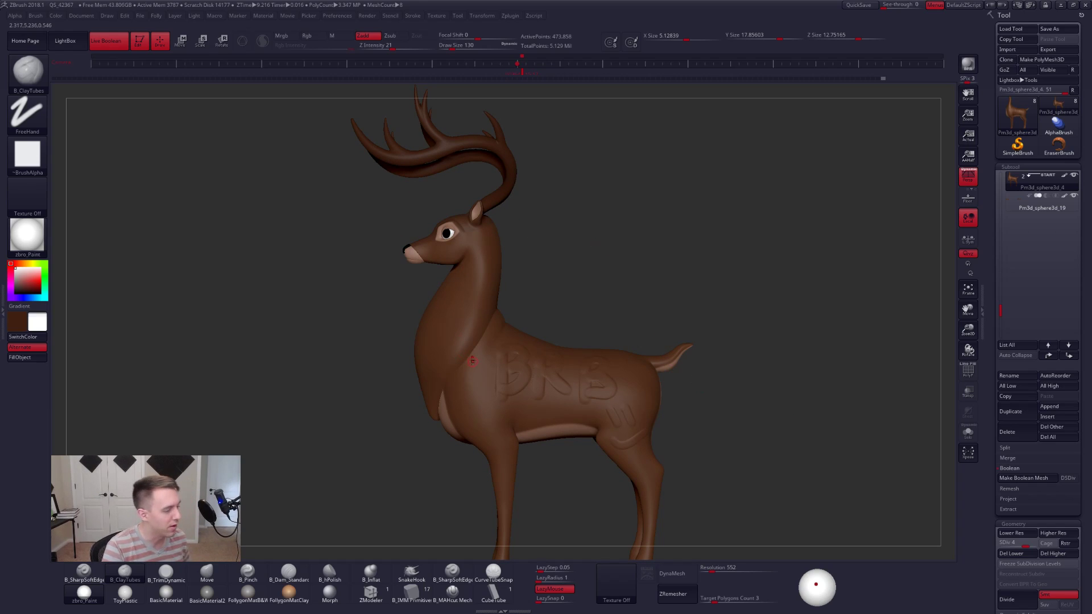
Raise the scene light so it strikes the deer more from above.
{"action": "key", "text": "alt+s"}
{"action": "right_click_drag", "start_coordinate": [474, 314], "coordinate": [533, 308]}
{"action": "mouse_move", "coordinate": [532, 309]}
{"action": "left_mouse_down"}
{"action": "mouse_move", "coordinate": [541, 305]}
{"action": "mouse_move", "coordinate": [518, 303]}
{"action": "left_mouse_up"}
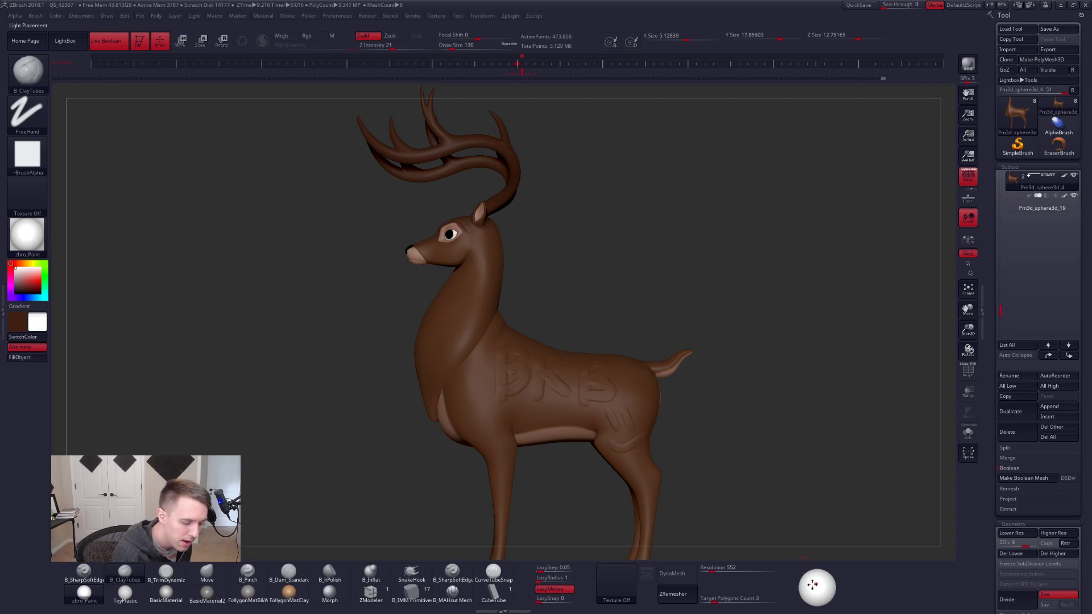
{"action": "left_click_drag", "start_coordinate": [816, 584], "coordinate": [821, 585]}
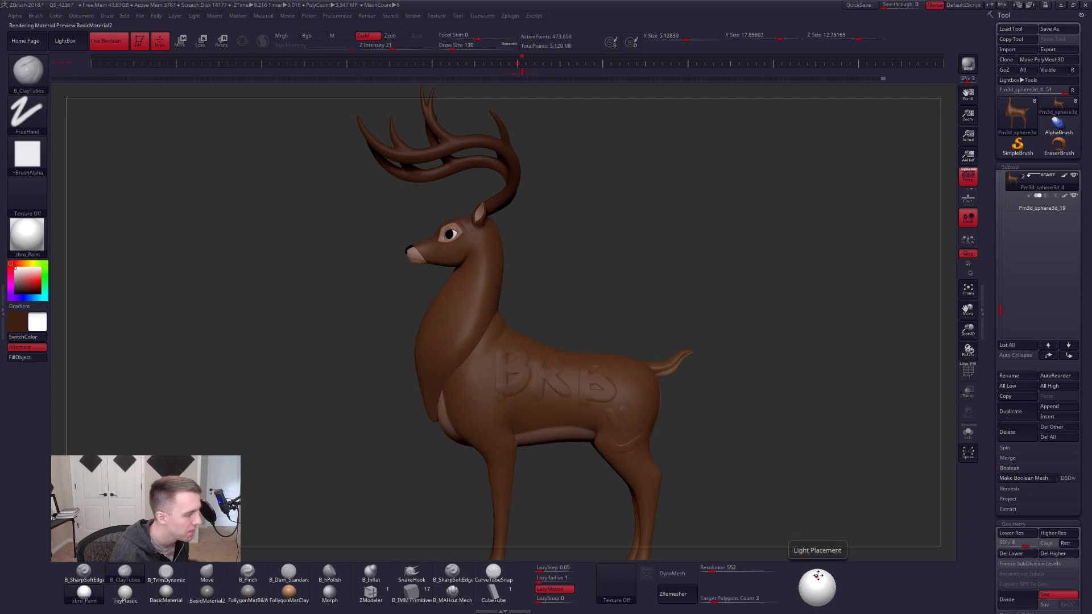
{"action": "left_click_drag", "start_coordinate": [780, 417], "coordinate": [759, 440]}
Undo all of the lettering strokes on the deer's flank.
{"action": "key", "text": "ctrl+z"}
{"action": "key", "text": "ctrl+z"}
{"action": "key", "text": "ctrl+z"}
{"action": "key", "text": "ctrl+z"}
{"action": "key", "text": "ctrl+z"}
{"action": "key", "text": "ctrl+z"}
{"action": "key", "text": "ctrl+z"}
{"action": "key", "text": "ctrl+z"}
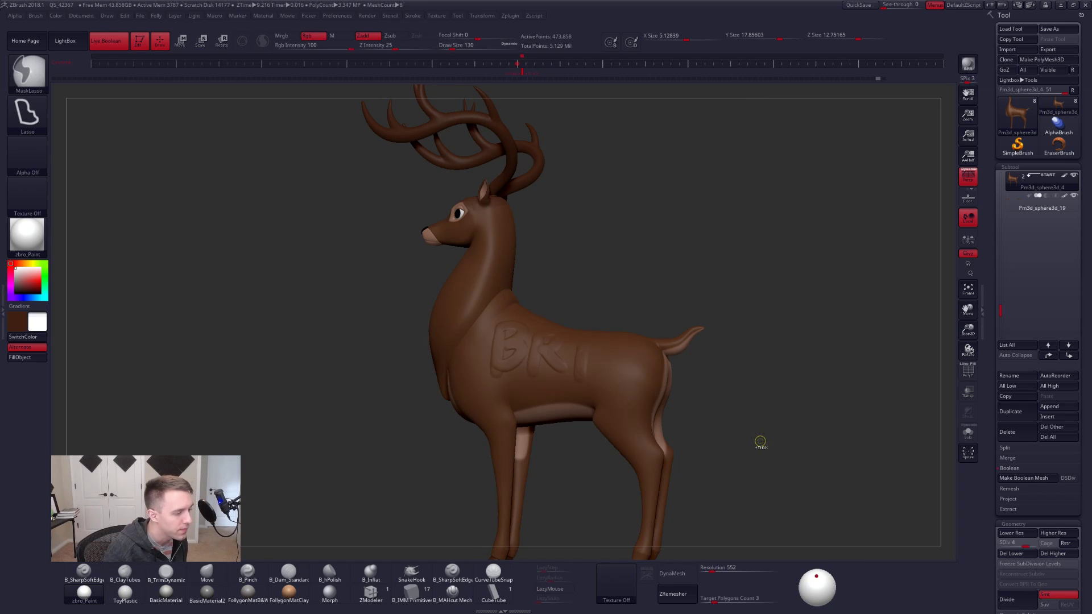
{"action": "key", "text": "ctrl+z"}
{"action": "key", "text": "ctrl+z"}
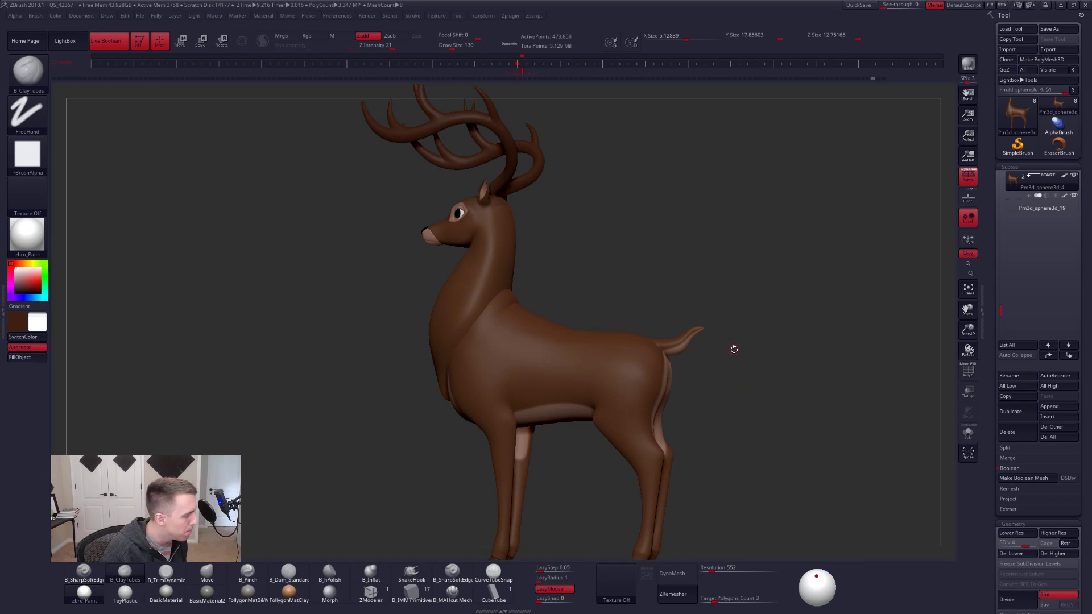
{"action": "mouse_move", "coordinate": [731, 348]}
{"action": "left_mouse_down"}
{"action": "mouse_move", "coordinate": [748, 373]}
{"action": "mouse_move", "coordinate": [763, 366]}
{"action": "left_mouse_up"}
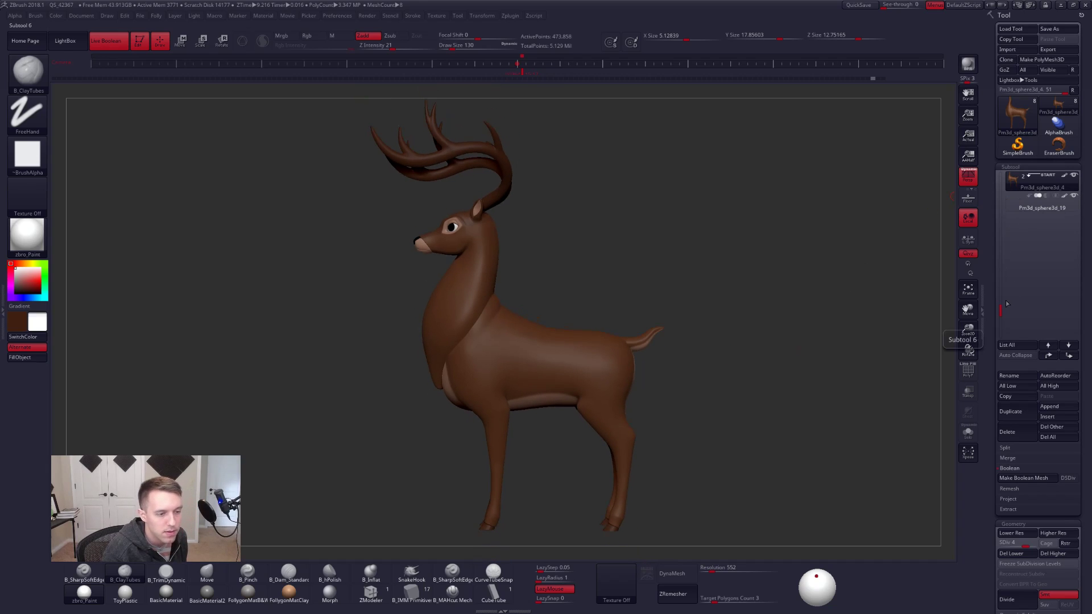
Step through the deer's subtools from the first Forest 4 part to the last one to check which part each is.
{"action": "left_click_drag", "start_coordinate": [1001, 300], "coordinate": [1001, 177]}
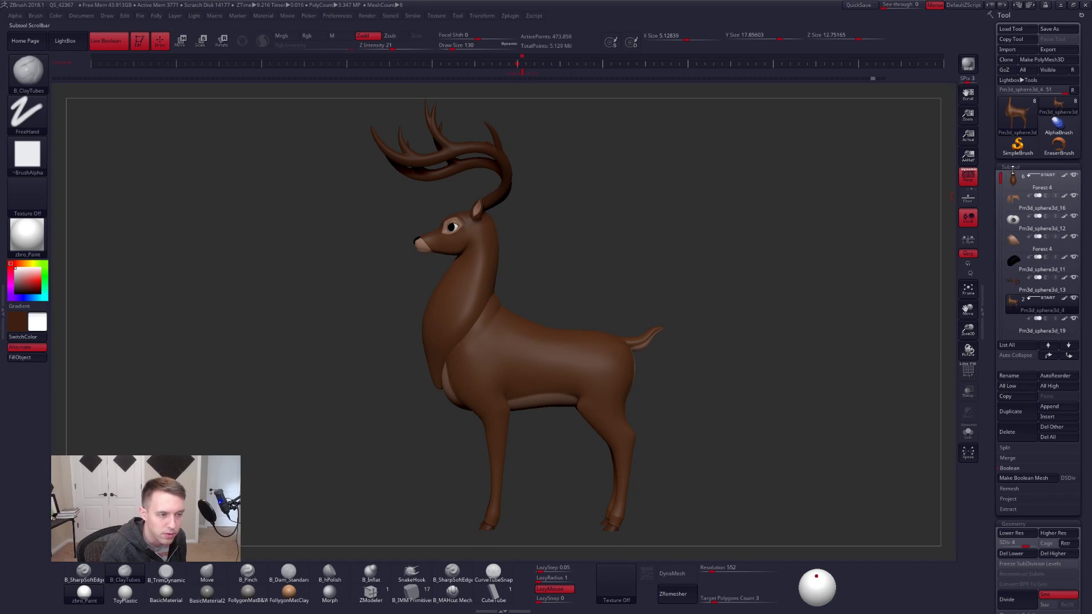
{"action": "left_click", "coordinate": [1016, 189]}
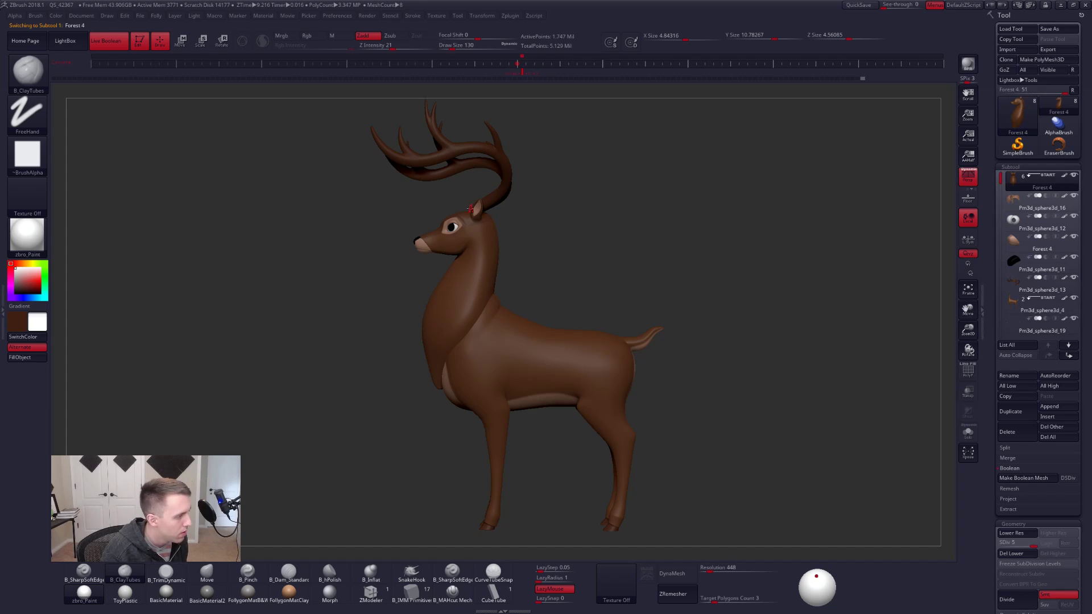
{"action": "left_click_drag", "start_coordinate": [523, 222], "coordinate": [591, 266]}
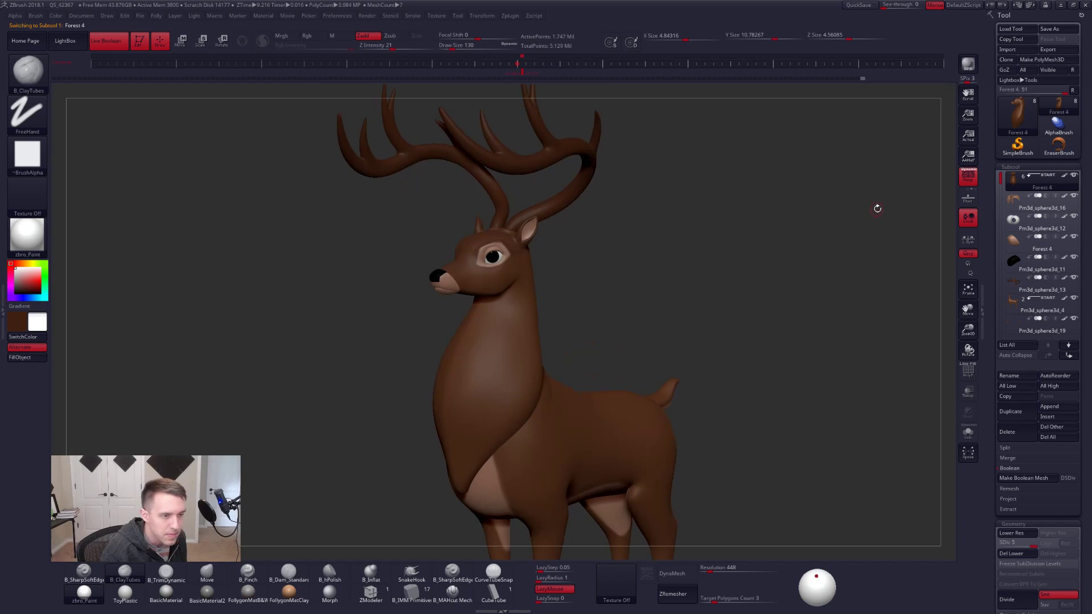
{"action": "key", "text": "Down"}
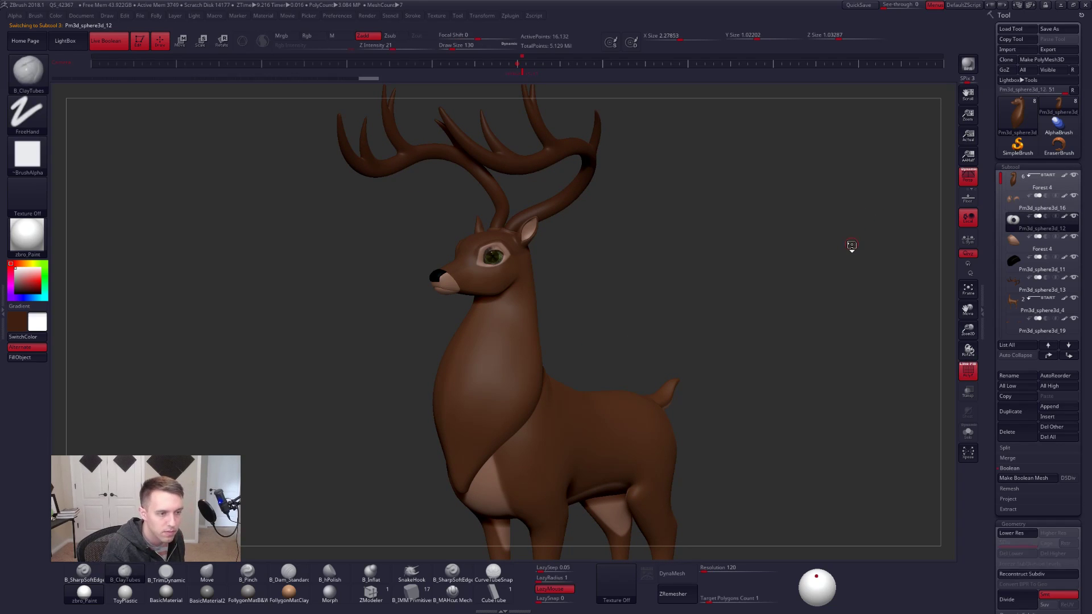
{"action": "key", "text": "Down"}
{"action": "key", "text": "Down"}
{"action": "key", "text": "Down"}
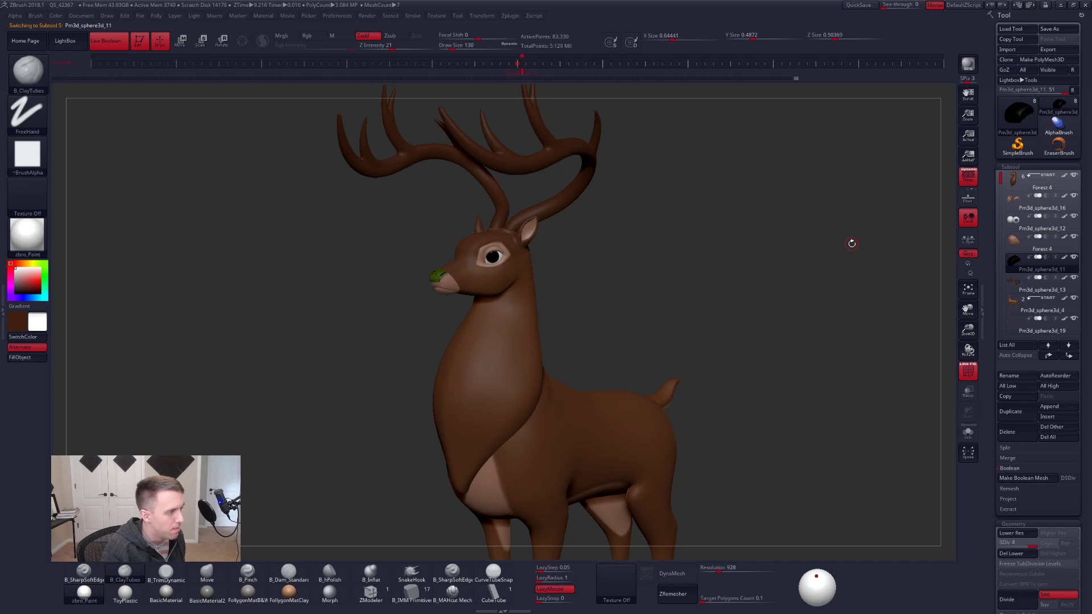
{"action": "key", "text": "Down"}
{"action": "key", "text": "Down"}
{"action": "key", "text": "Down"}
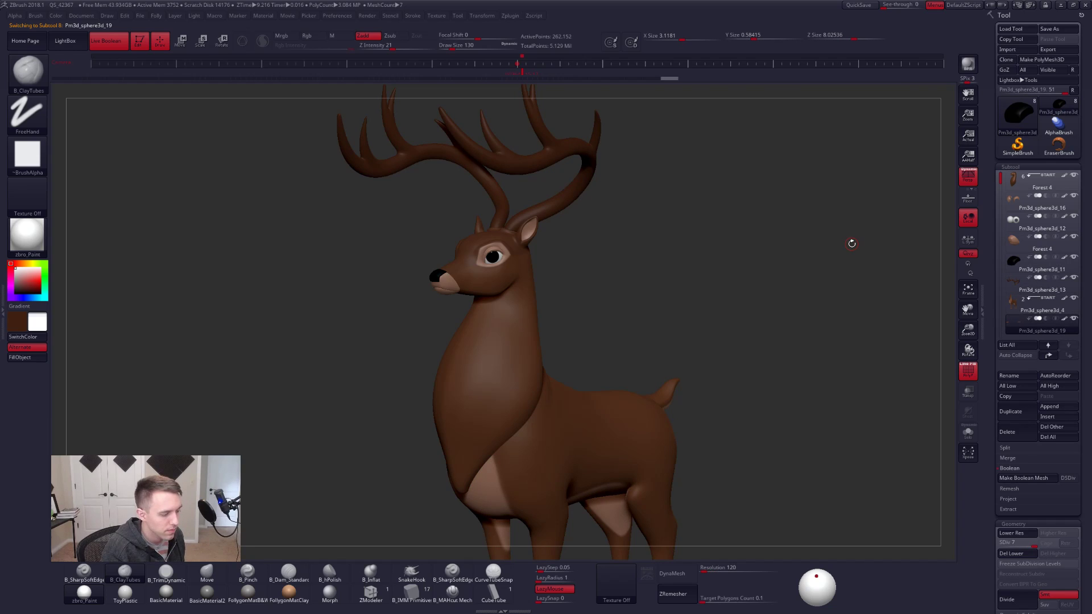
{"action": "key", "text": "shift+f"}
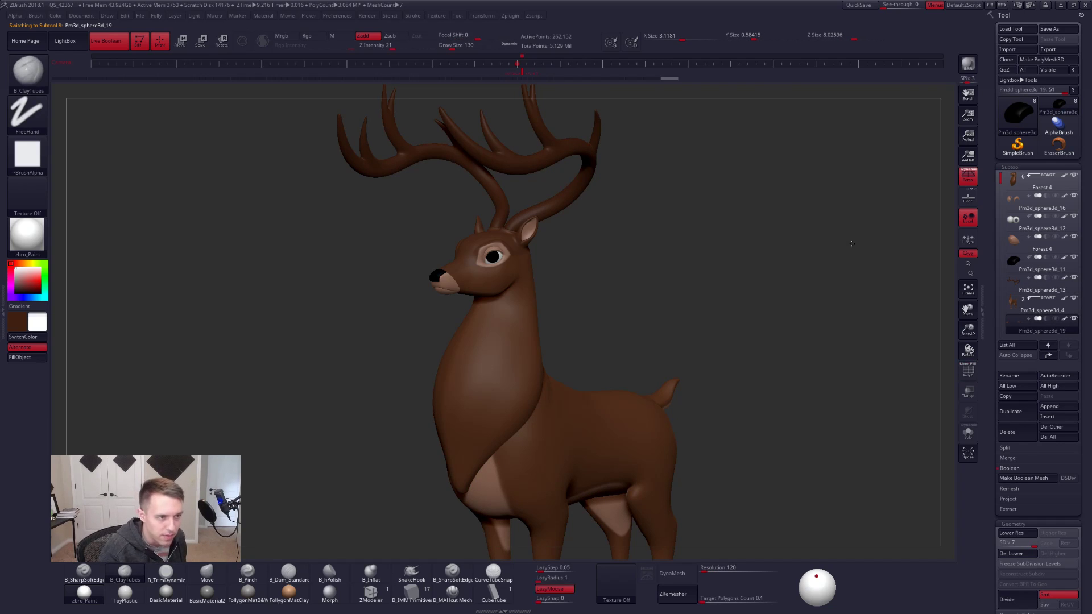
Turn off Live Boolean with the whole deer shown from the front.
{"action": "left_click_drag", "start_coordinate": [852, 243], "coordinate": [821, 225], "text": "alt"}
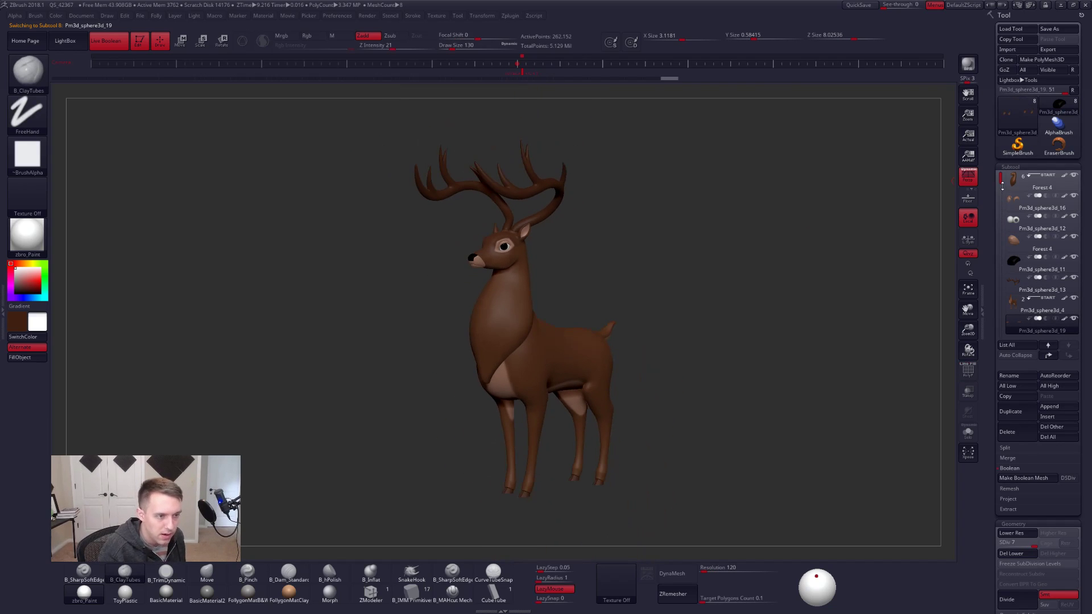
{"action": "left_click_drag", "start_coordinate": [672, 314], "coordinate": [620, 363]}
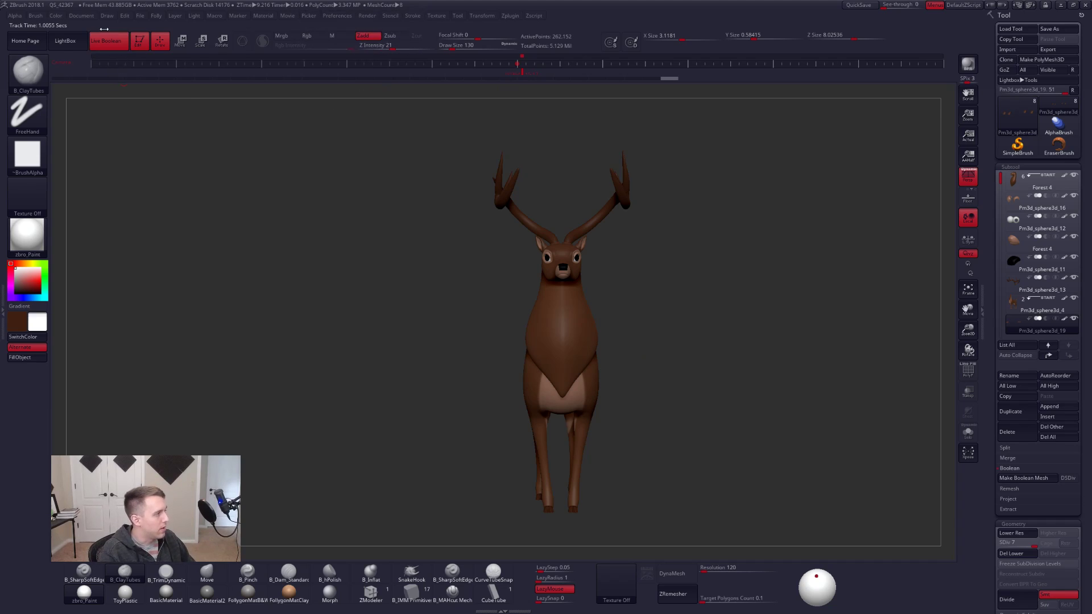
{"action": "left_click", "coordinate": [108, 41]}
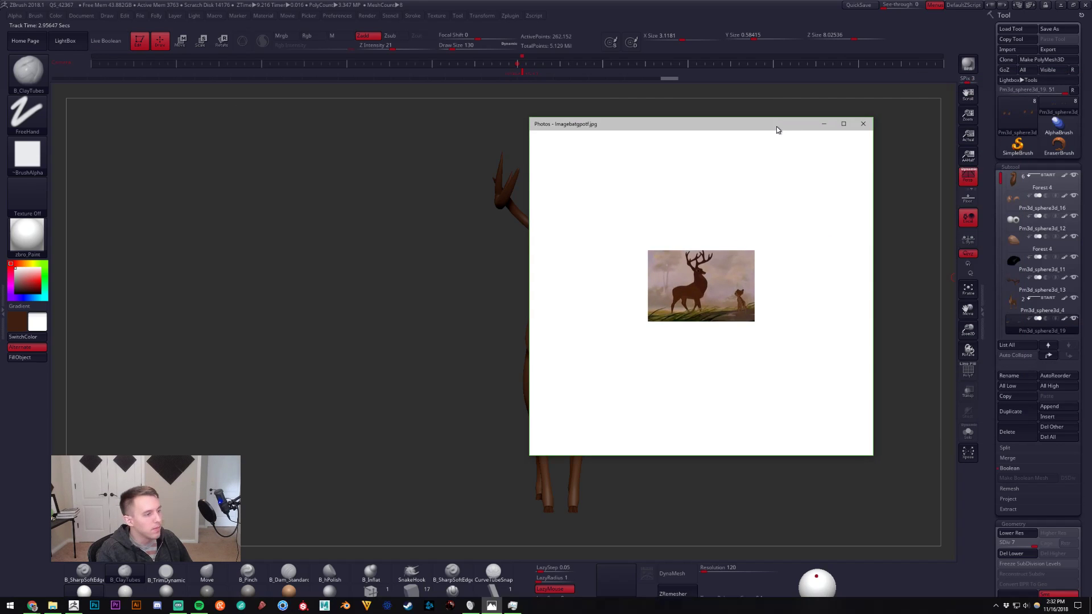
Examine the stag reference photo enlarged, and clear its window off the canvas.
{"action": "scroll", "coordinate": [705, 271], "scroll_direction": "up", "scroll_amount": 2}
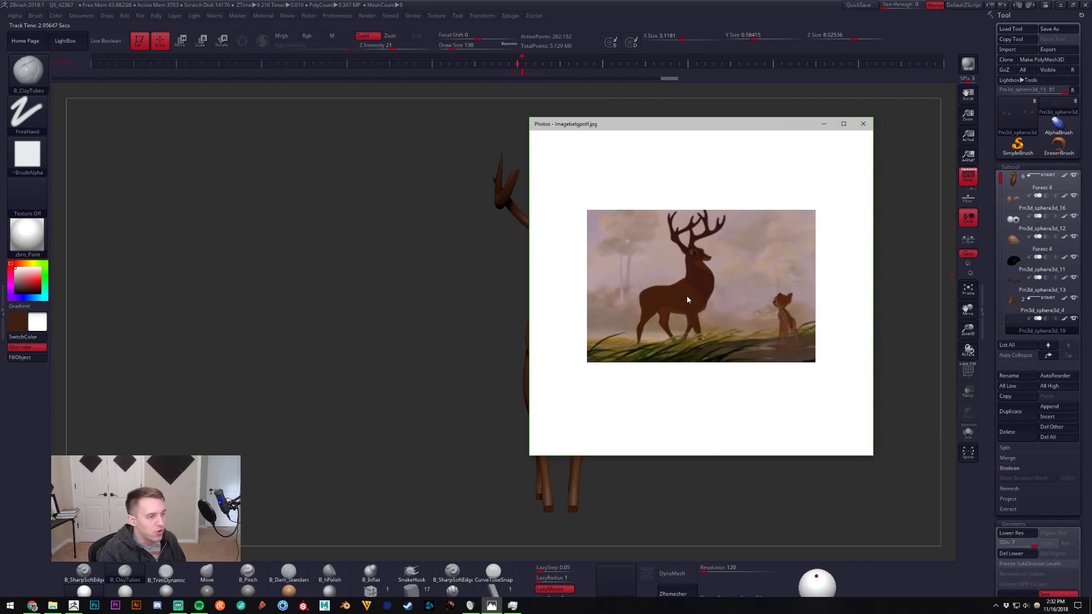
{"action": "scroll", "coordinate": [709, 316], "scroll_direction": "up", "scroll_amount": 1}
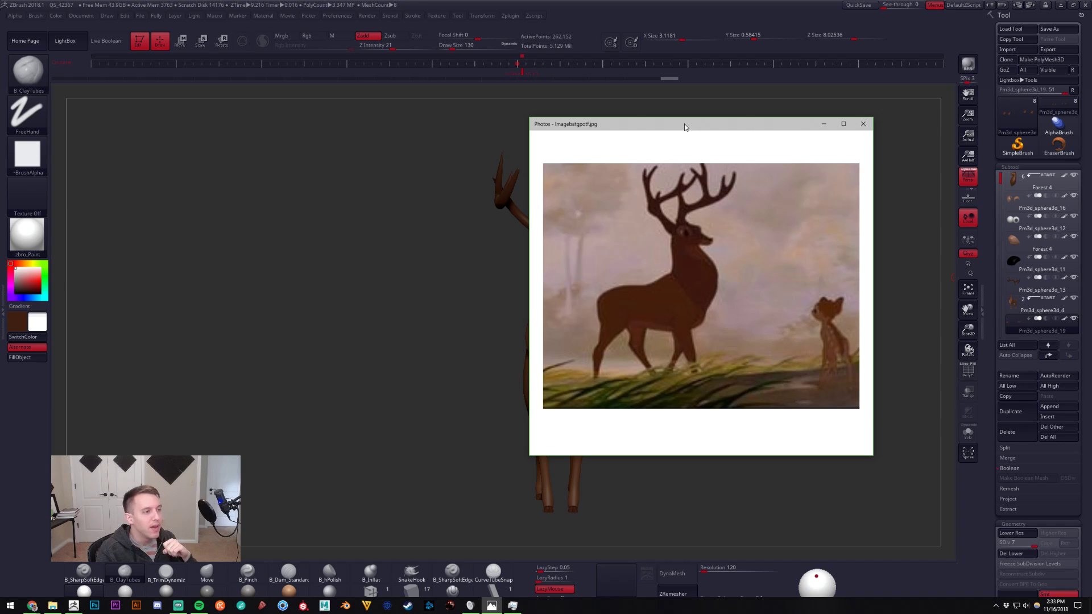
{"action": "left_click_drag", "start_coordinate": [685, 124], "coordinate": [1091, 128]}
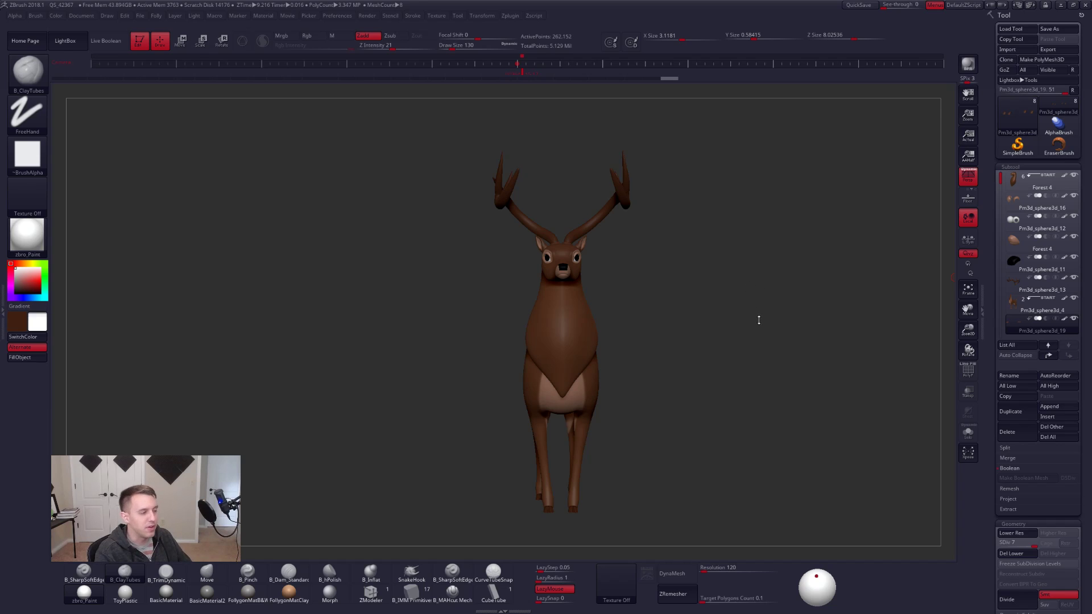
Inspect the deer's body, head and antlers from the side, back and three-quarter views.
{"action": "left_click_drag", "start_coordinate": [651, 353], "coordinate": [728, 307]}
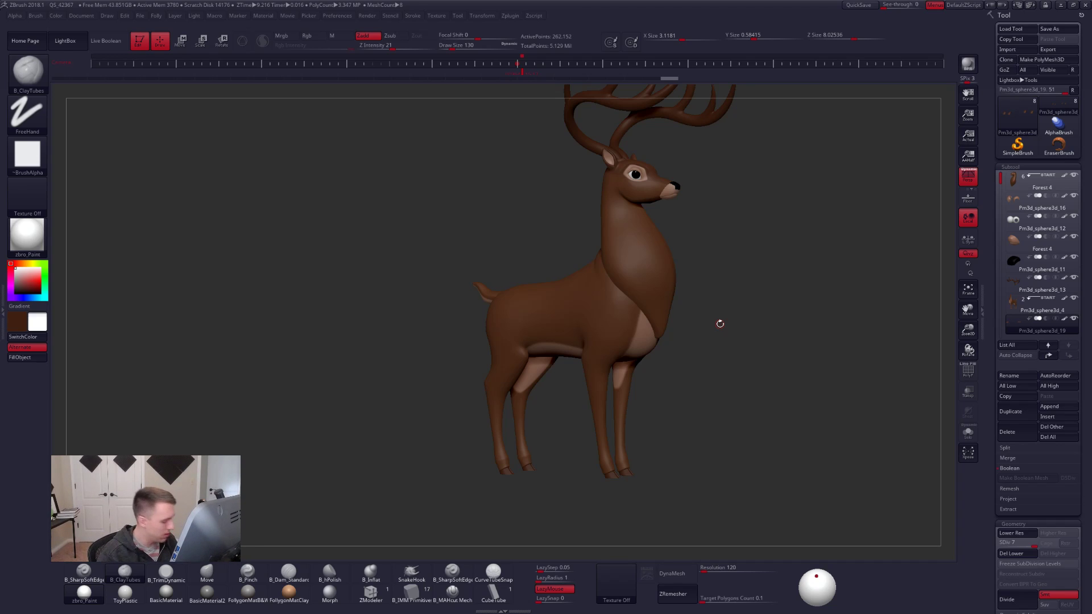
{"action": "left_click_drag", "start_coordinate": [677, 388], "coordinate": [687, 422]}
{"action": "left_click_drag", "start_coordinate": [685, 357], "coordinate": [682, 422], "text": "alt"}
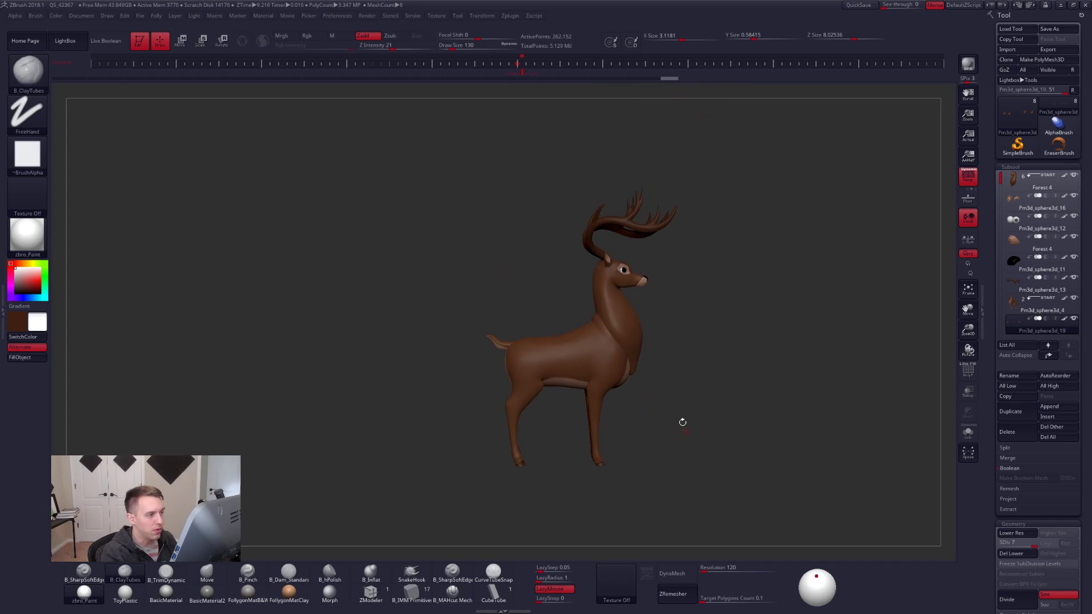
{"action": "left_click", "coordinate": [618, 296], "text": "alt"}
{"action": "left_click_drag", "start_coordinate": [614, 250], "coordinate": [667, 437], "text": "alt"}
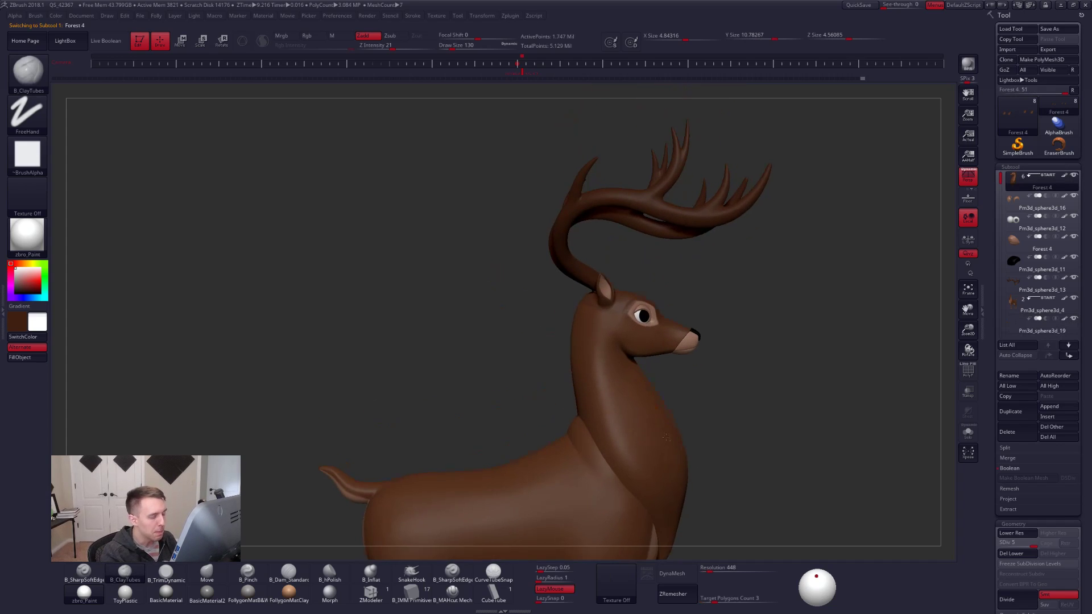
{"action": "right_click_drag", "start_coordinate": [666, 438], "coordinate": [669, 458], "text": "alt"}
{"action": "mouse_move", "coordinate": [649, 379]}
{"action": "right_mouse_down"}
{"action": "mouse_move", "coordinate": [690, 387]}
{"action": "mouse_move", "coordinate": [652, 393]}
{"action": "right_mouse_up"}
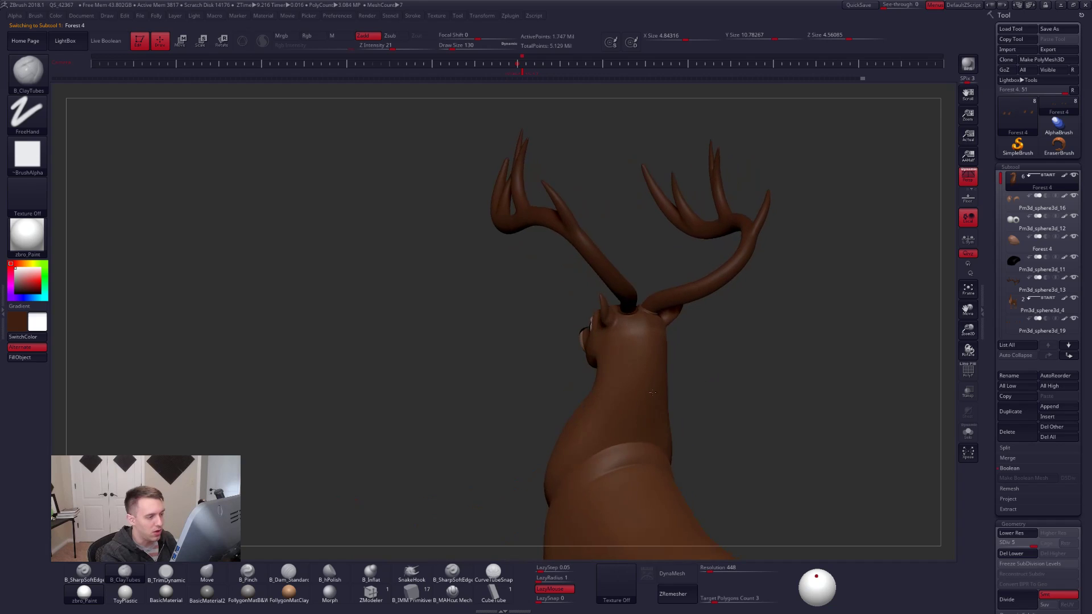
{"action": "left_click_drag", "start_coordinate": [653, 392], "coordinate": [616, 374]}
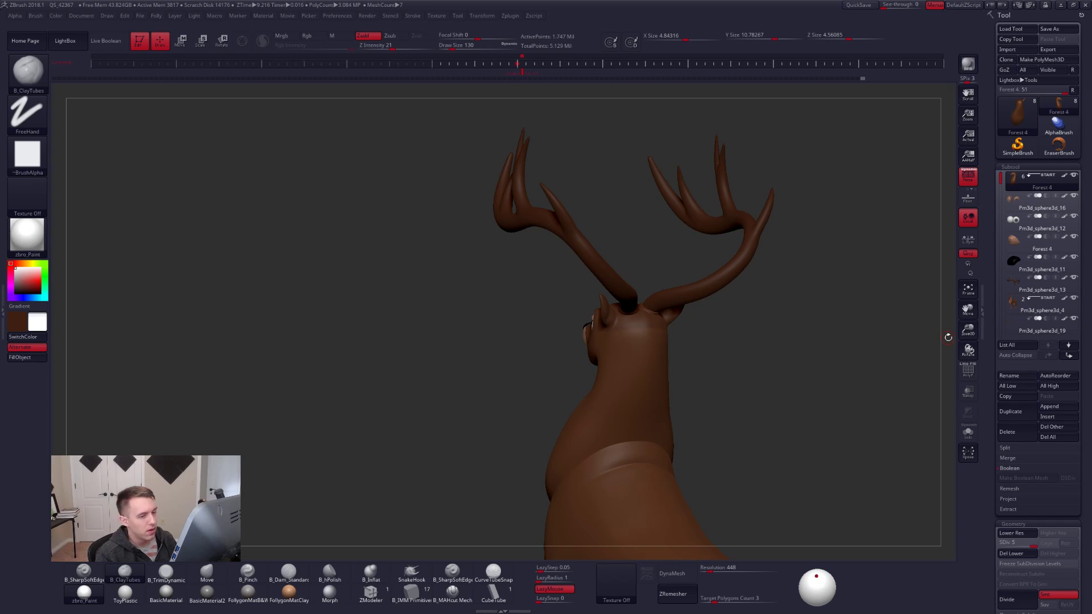
{"action": "key", "text": "shift+z"}
{"action": "left_click_drag", "start_coordinate": [779, 367], "coordinate": [678, 329], "text": "alt"}
{"action": "key", "text": "shift+z"}
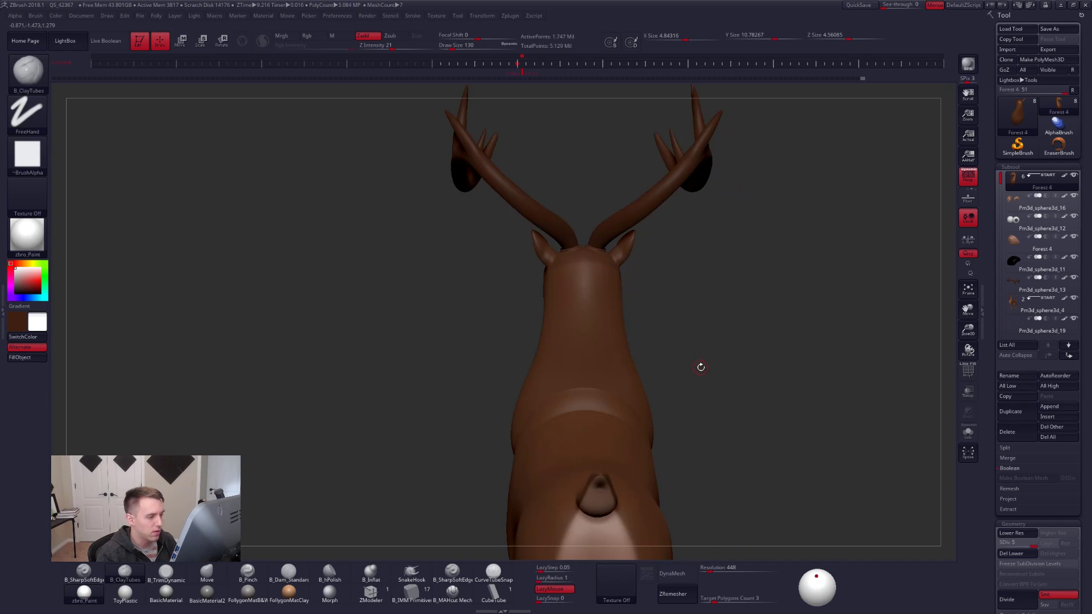
{"action": "left_click_drag", "start_coordinate": [701, 368], "coordinate": [661, 380]}
{"action": "left_click_drag", "start_coordinate": [718, 444], "coordinate": [667, 297], "text": "alt"}
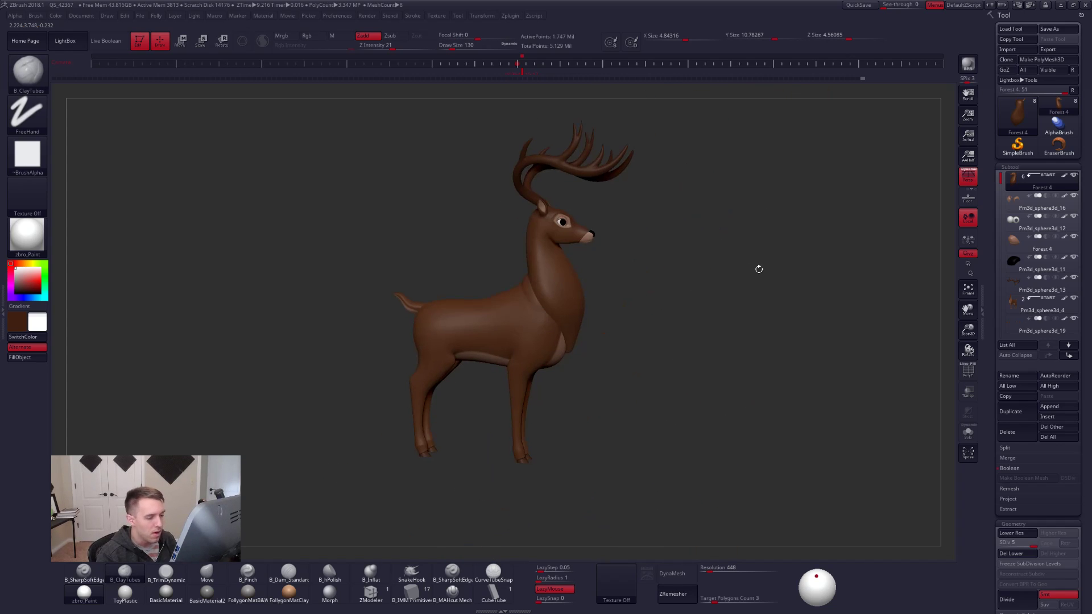
Generate a combined low-resolution posing mesh from all of the deer's subtools with Transpose Master's TPoseMesh.
{"action": "left_click", "coordinate": [510, 16]}
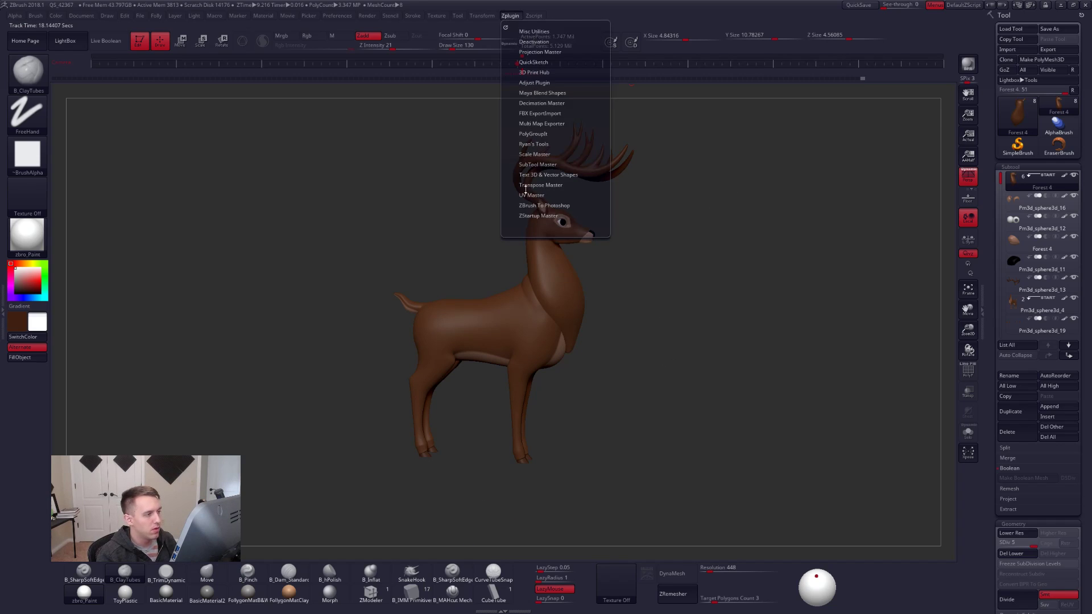
{"action": "left_click", "coordinate": [549, 185]}
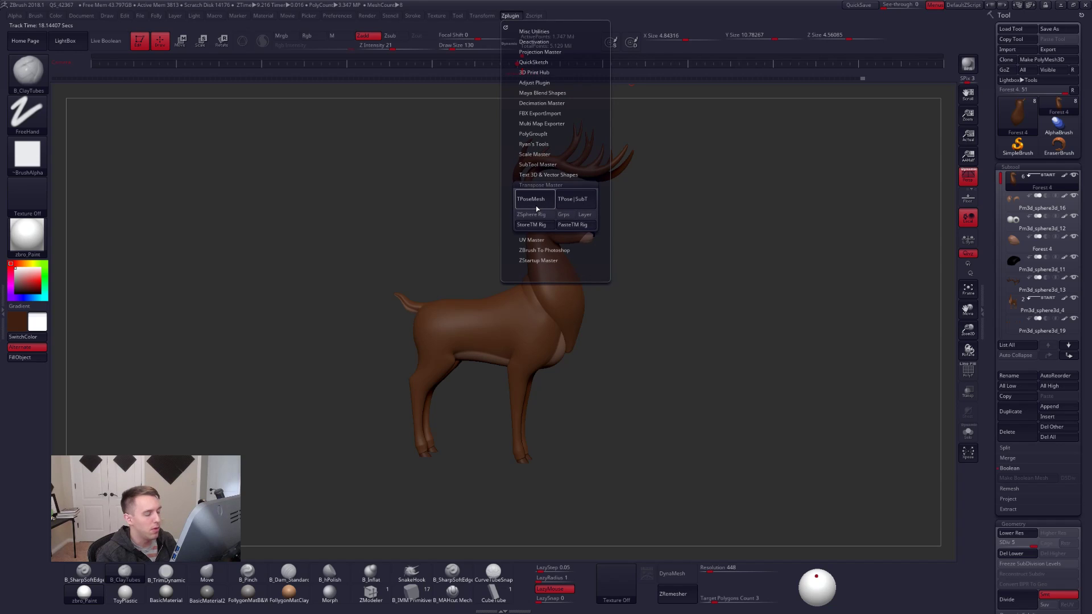
{"action": "left_click", "coordinate": [535, 203]}
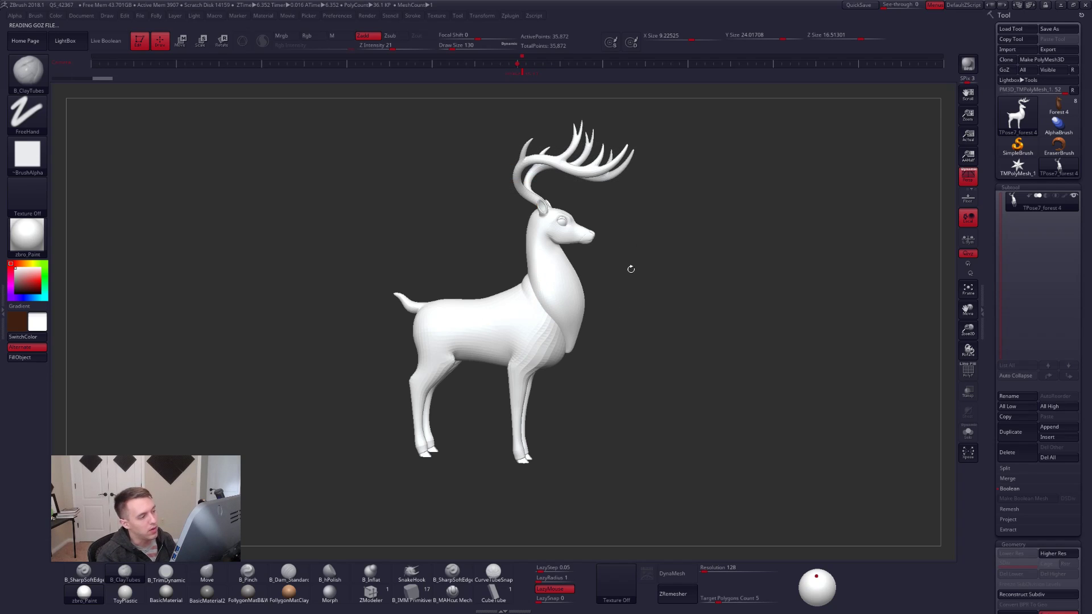
{"action": "mouse_move", "coordinate": [627, 308]}
{"action": "left_mouse_down", "text": "alt"}
{"action": "mouse_move", "coordinate": [677, 312]}
{"action": "mouse_move", "coordinate": [667, 306]}
{"action": "left_mouse_up", "text": "alt"}
{"action": "key", "text": "ctrl+shift+f"}
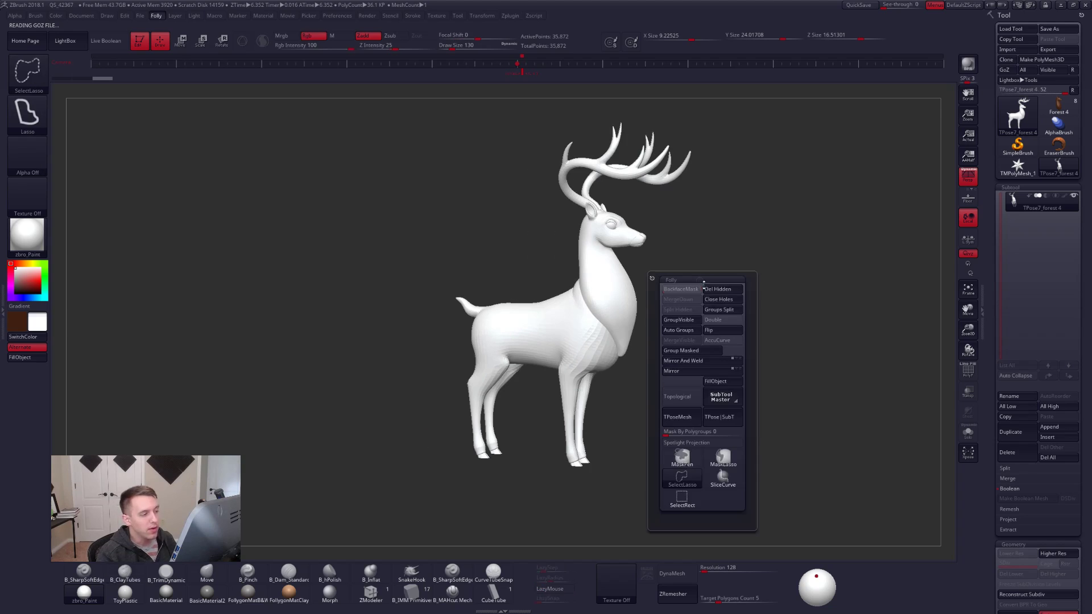
{"action": "left_click", "coordinate": [716, 322]}
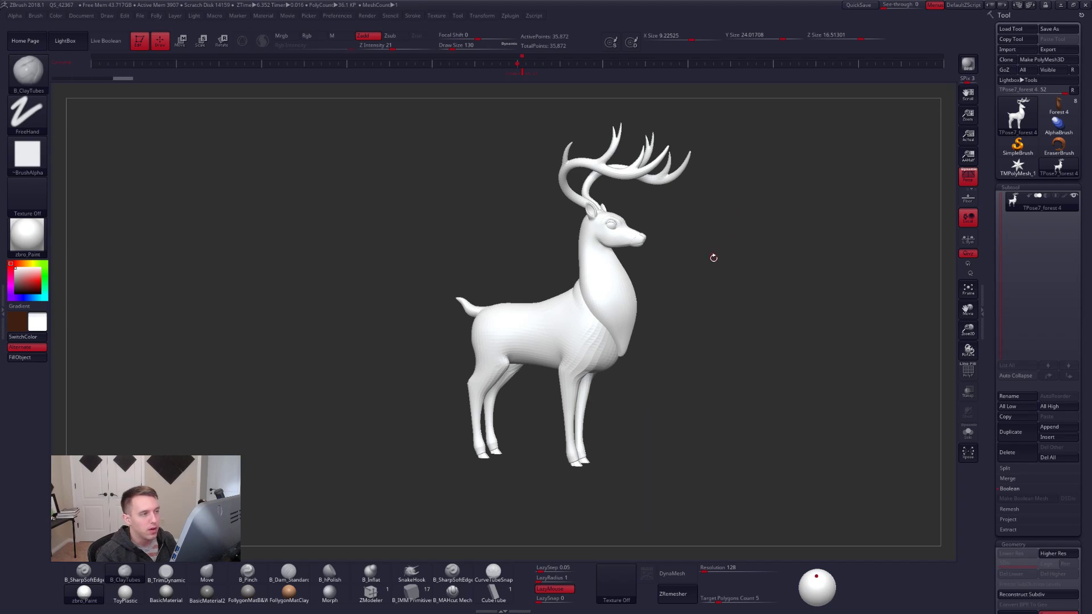
Transfer the Transpose Master mesh back to the deer's subtools with TPose|SubT.
{"action": "left_click", "coordinate": [508, 20]}
{"action": "left_click", "coordinate": [573, 199]}
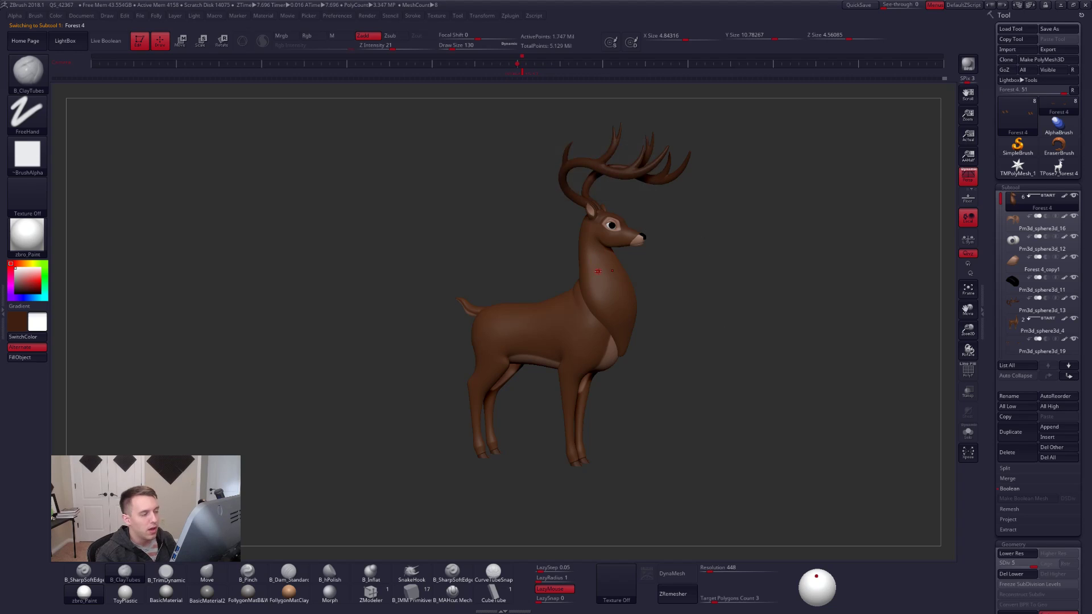
{"action": "right_click_drag", "start_coordinate": [603, 301], "coordinate": [619, 281]}
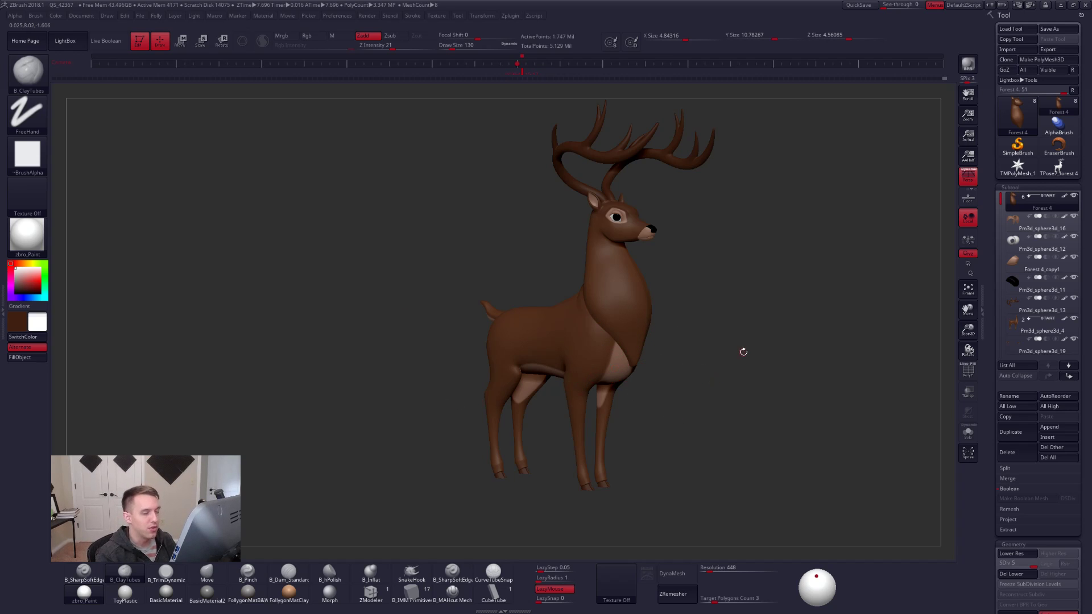
Make the combined TPose7_Forest 4 mesh the active tool and look it over from the front.
{"action": "left_click", "coordinate": [1058, 167]}
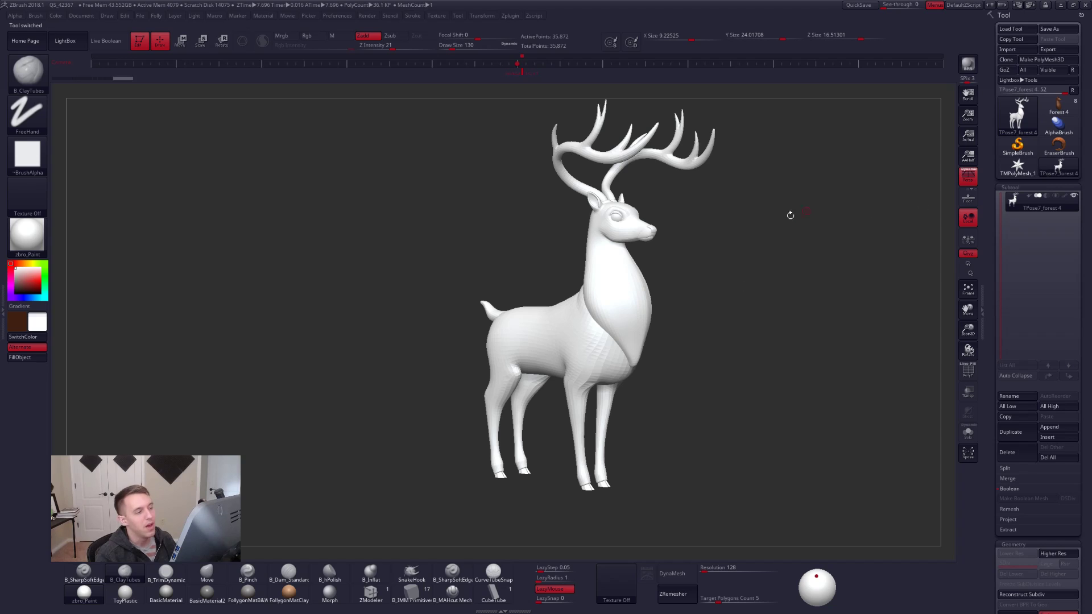
{"action": "left_click_drag", "start_coordinate": [592, 410], "coordinate": [592, 425], "text": "alt"}
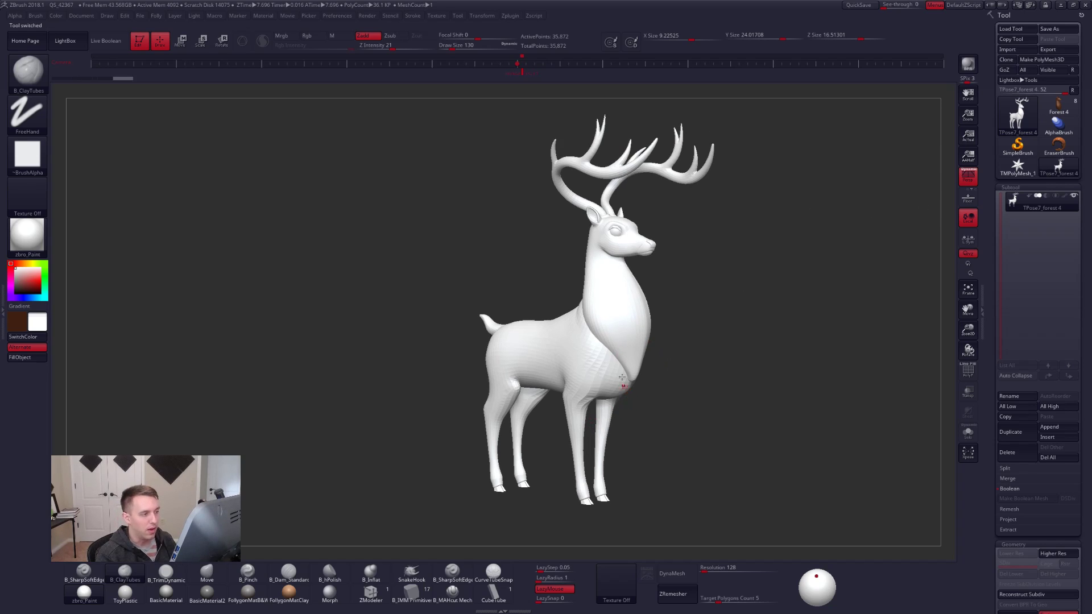
{"action": "right_click_drag", "start_coordinate": [606, 343], "coordinate": [619, 314], "text": "ctrl"}
{"action": "key", "text": "shift+f"}
{"action": "key", "text": "shift+f"}
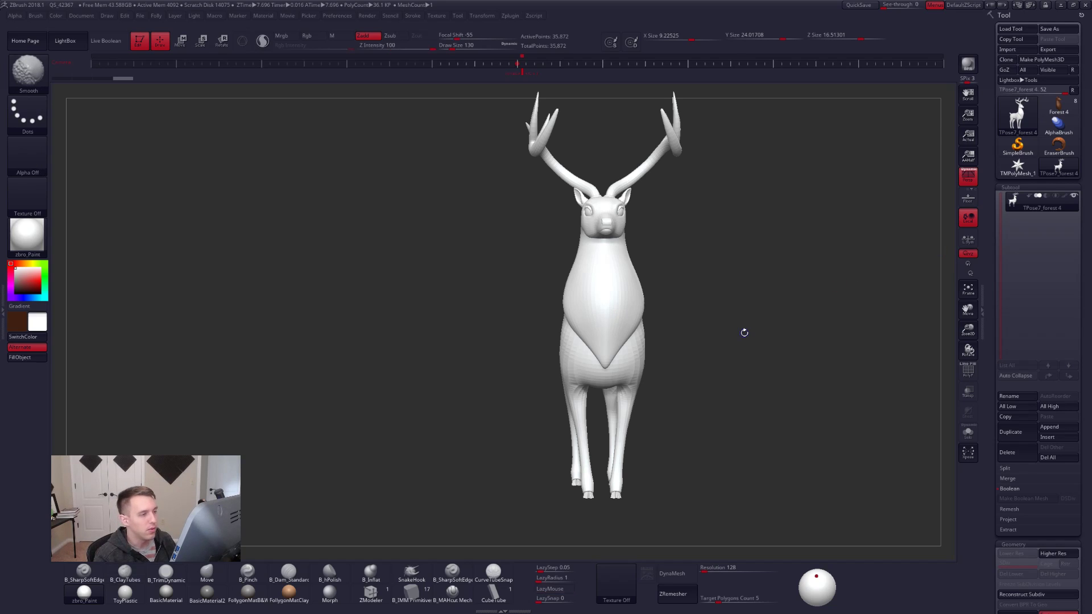
Show the stag reference in Spotlight, shrink it, raise its opacity and place it in the canvas's upper-left corner.
{"action": "key", "text": "shift+z"}
{"action": "key", "text": "z"}
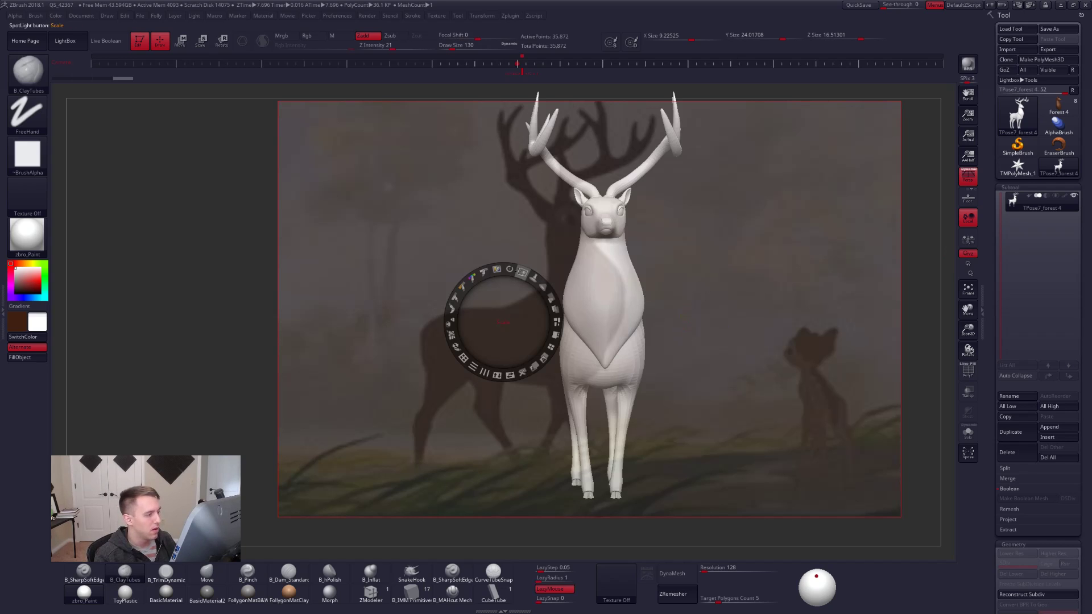
{"action": "left_click_drag", "start_coordinate": [521, 272], "coordinate": [452, 257]}
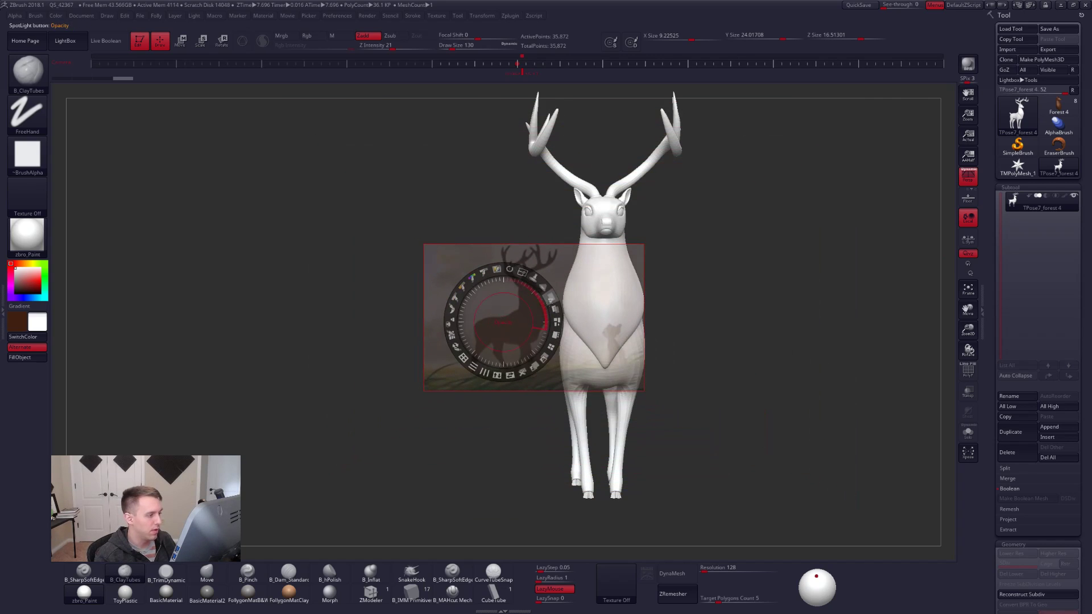
{"action": "left_click_drag", "start_coordinate": [550, 318], "coordinate": [539, 373]}
{"action": "left_click_drag", "start_coordinate": [608, 369], "coordinate": [253, 228]}
{"action": "key", "text": "z"}
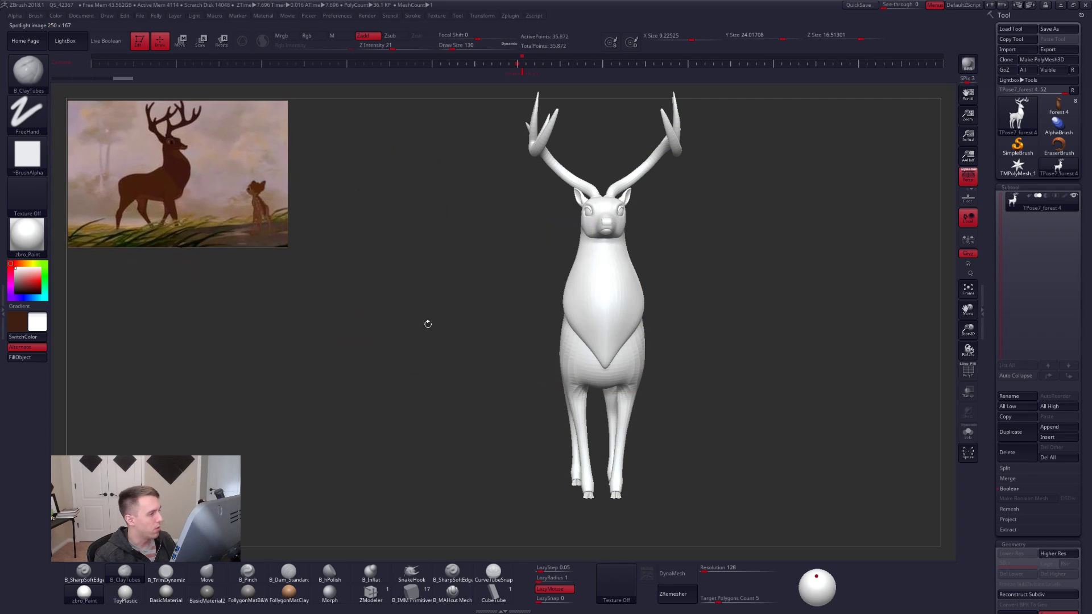
Isolate the deer's right hind leg with lasso selection, hiding the rest of the body.
{"action": "left_click_drag", "start_coordinate": [427, 322], "coordinate": [623, 363]}
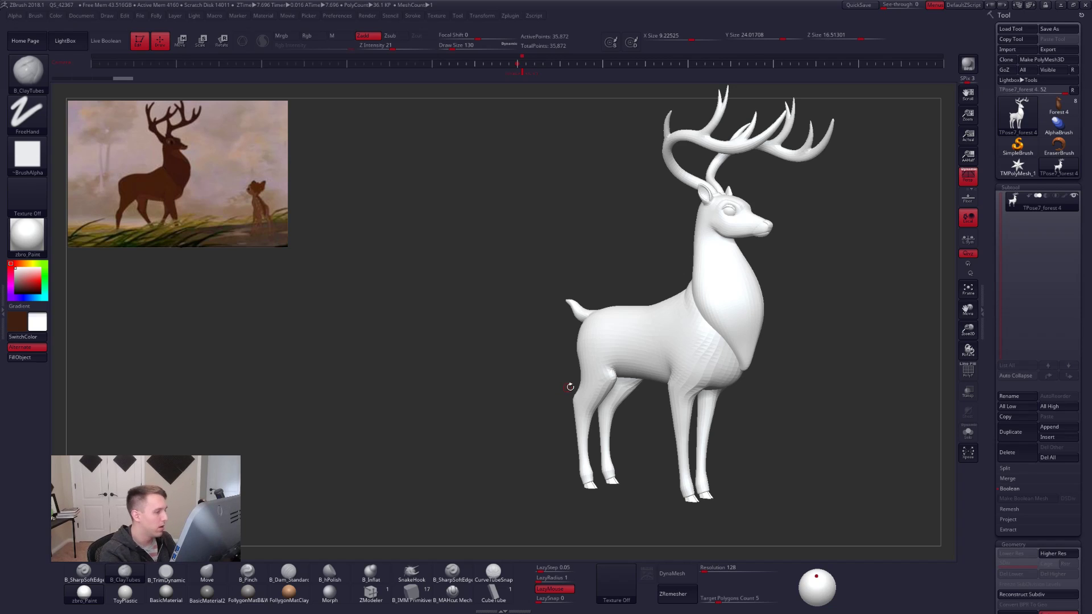
{"action": "right_click_drag", "start_coordinate": [581, 391], "coordinate": [594, 392], "text": "alt"}
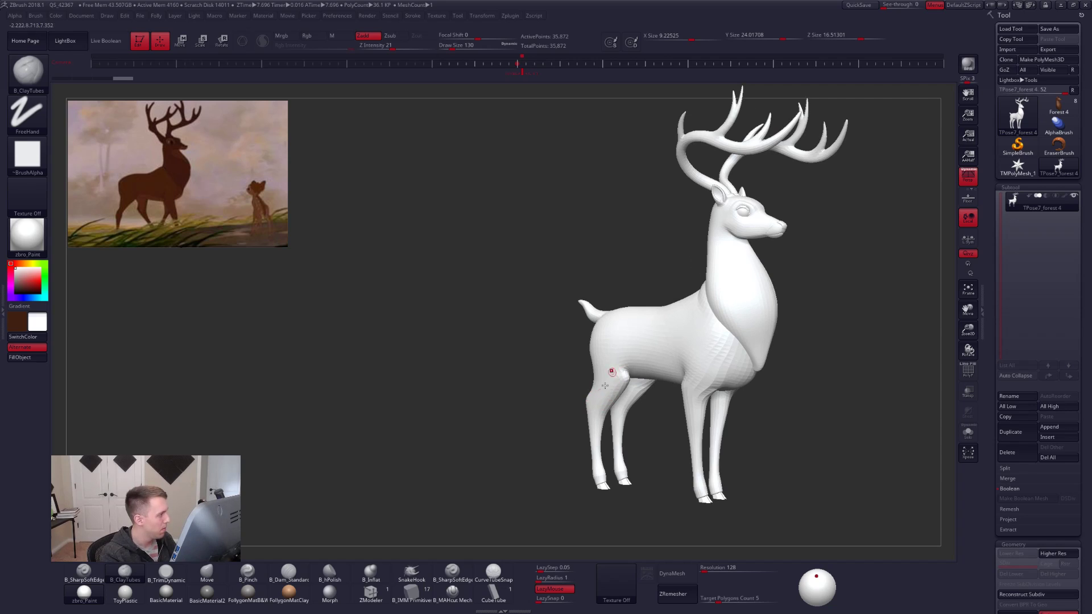
{"action": "mouse_move", "coordinate": [614, 399]}
{"action": "right_mouse_down"}
{"action": "mouse_move", "coordinate": [603, 394]}
{"action": "mouse_move", "coordinate": [609, 408]}
{"action": "right_mouse_up"}
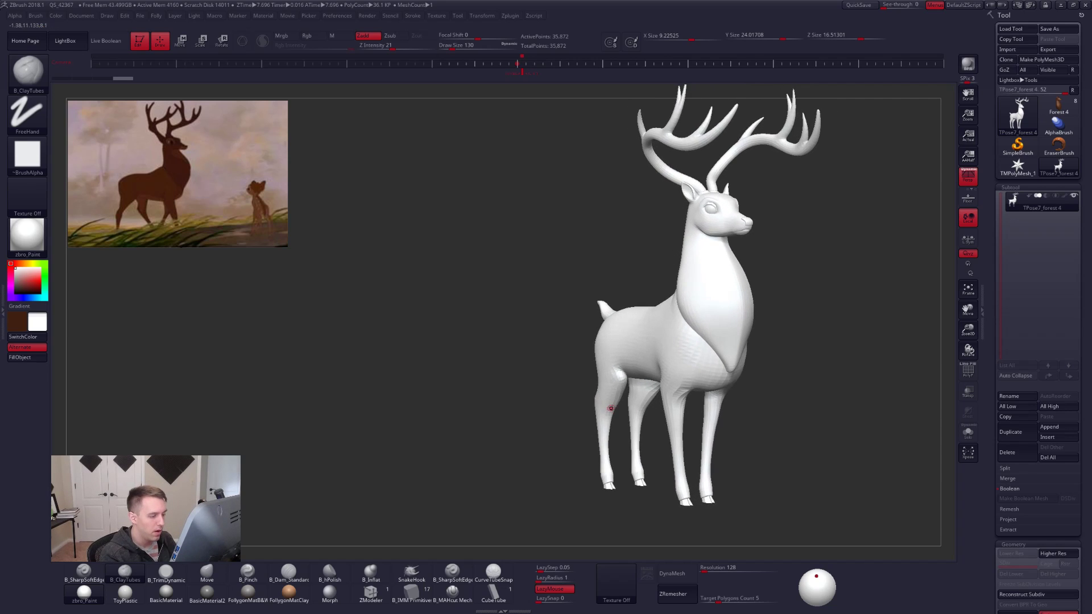
{"action": "key", "text": "ctrl+shift+f"}
{"action": "mouse_move", "coordinate": [586, 503]}
{"action": "left_mouse_down", "text": "ctrl+shift"}
{"action": "mouse_move", "coordinate": [625, 505]}
{"action": "mouse_move", "coordinate": [663, 438]}
{"action": "mouse_move", "coordinate": [595, 338]}
{"action": "left_mouse_up", "text": "ctrl+shift"}
{"action": "right_click_drag", "start_coordinate": [607, 382], "coordinate": [633, 378], "text": "shift"}
{"action": "mouse_move", "coordinate": [631, 288]}
{"action": "left_mouse_down", "text": "ctrl+alt+shift"}
{"action": "mouse_move", "coordinate": [540, 484]}
{"action": "mouse_move", "coordinate": [591, 478]}
{"action": "mouse_move", "coordinate": [602, 515]}
{"action": "left_mouse_up", "text": "ctrl+alt+shift"}
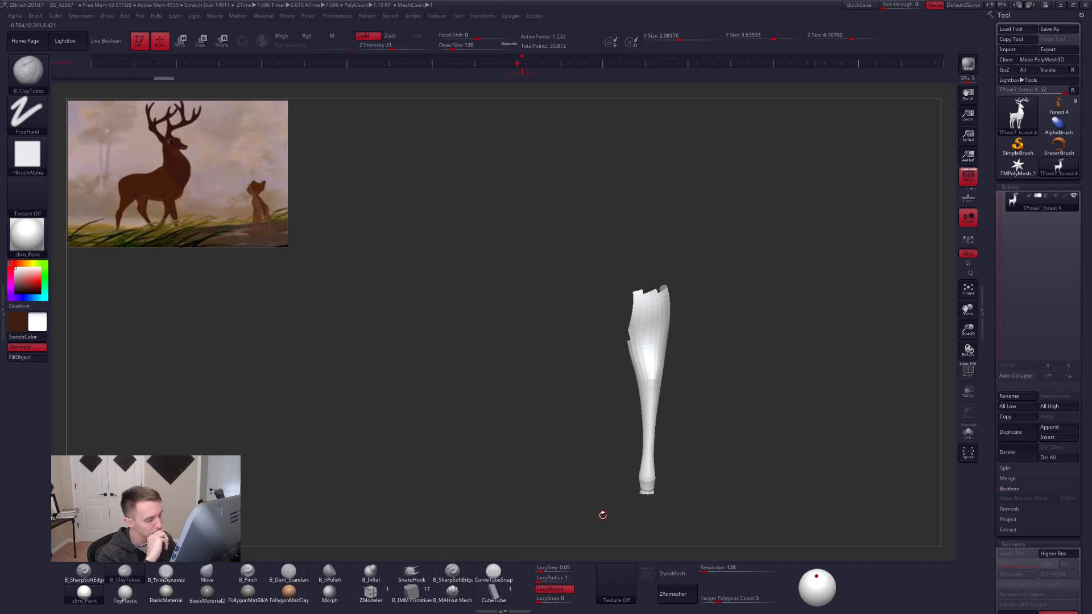
Hide the stray polygons around the top of the isolated right hind leg with further lasso selections.
{"action": "mouse_move", "coordinate": [622, 340]}
{"action": "right_mouse_down", "text": "alt"}
{"action": "mouse_move", "coordinate": [641, 352]}
{"action": "mouse_move", "coordinate": [607, 364]}
{"action": "right_mouse_up", "text": "alt"}
{"action": "mouse_move", "coordinate": [601, 356]}
{"action": "left_mouse_down", "text": "ctrl+alt+shift"}
{"action": "mouse_move", "coordinate": [686, 271]}
{"action": "mouse_move", "coordinate": [489, 313]}
{"action": "left_mouse_up", "text": "ctrl+alt+shift"}
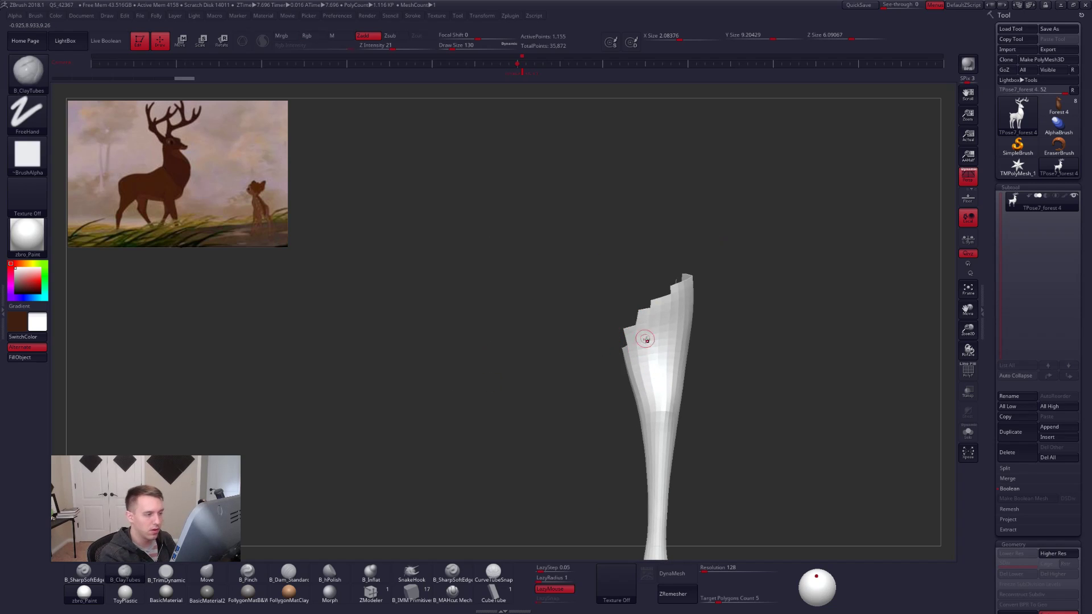
{"action": "mouse_move", "coordinate": [645, 339]}
{"action": "right_mouse_down"}
{"action": "mouse_move", "coordinate": [673, 386]}
{"action": "mouse_move", "coordinate": [666, 362]}
{"action": "mouse_move", "coordinate": [620, 359]}
{"action": "mouse_move", "coordinate": [627, 324]}
{"action": "right_mouse_up"}
{"action": "right_click_drag", "start_coordinate": [592, 365], "coordinate": [619, 345]}
{"action": "mouse_move", "coordinate": [636, 336]}
{"action": "left_mouse_down", "text": "ctrl+alt+shift"}
{"action": "mouse_move", "coordinate": [463, 456]}
{"action": "mouse_move", "coordinate": [637, 233]}
{"action": "left_mouse_up", "text": "ctrl+alt+shift"}
{"action": "mouse_move", "coordinate": [609, 385]}
{"action": "right_mouse_down"}
{"action": "mouse_move", "coordinate": [681, 421]}
{"action": "mouse_move", "coordinate": [653, 380]}
{"action": "right_mouse_up"}
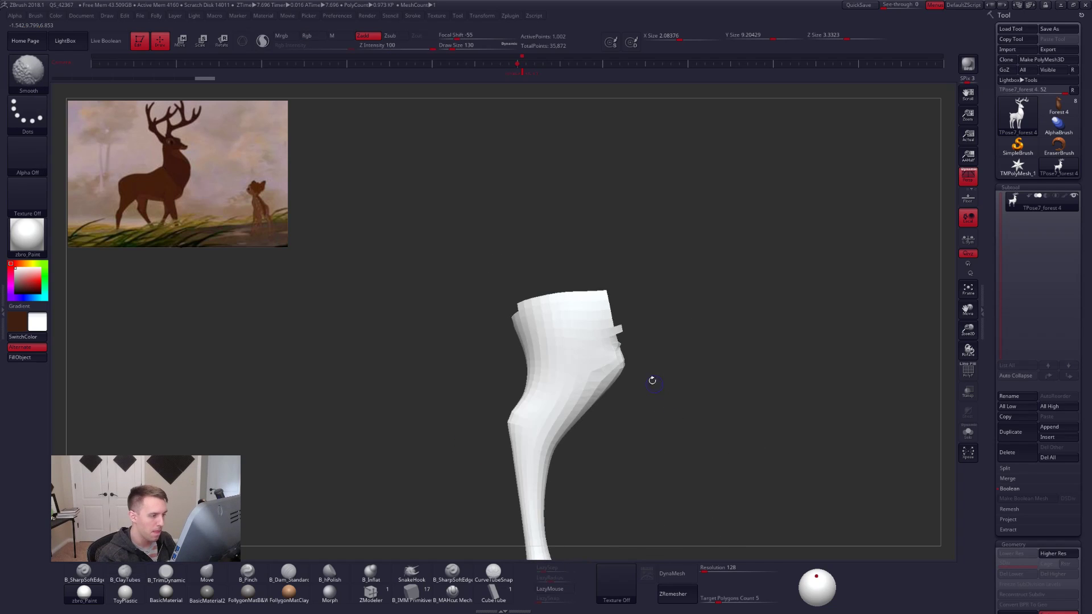
{"action": "mouse_move", "coordinate": [629, 316]}
{"action": "left_mouse_down", "text": "ctrl+alt+shift"}
{"action": "mouse_move", "coordinate": [616, 331]}
{"action": "mouse_move", "coordinate": [699, 344]}
{"action": "left_mouse_up", "text": "ctrl+alt+shift"}
Mask the isolated right hind leg and unhide the rest of the deer.
{"action": "right_click_drag", "start_coordinate": [724, 370], "coordinate": [707, 376], "text": "ctrl"}
{"action": "left_click", "coordinate": [707, 377], "text": "ctrl"}
{"action": "left_click", "coordinate": [715, 386], "text": "ctrl+shift"}
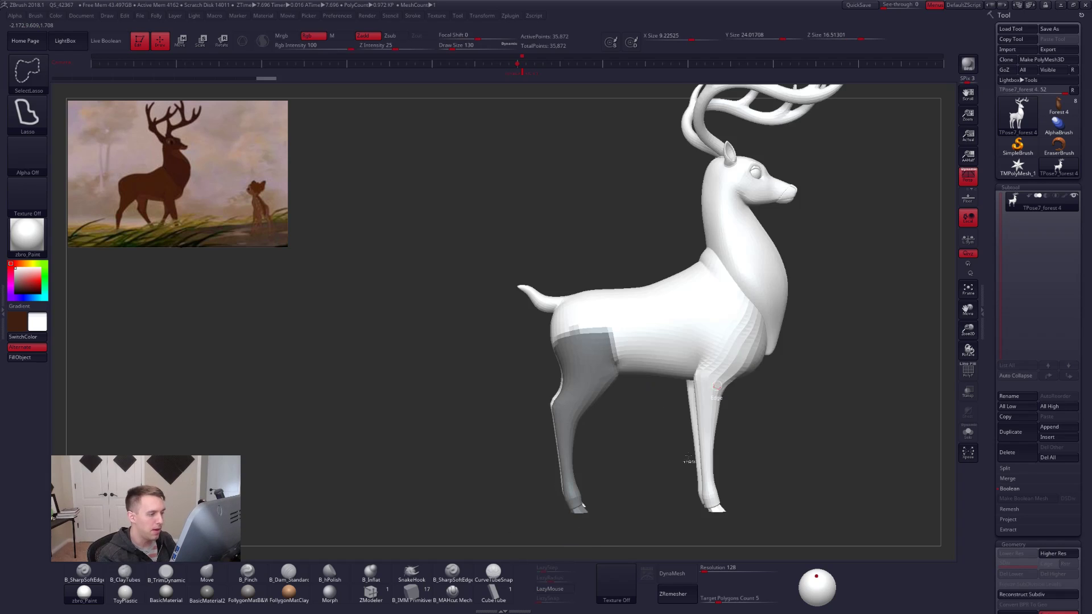
Blur the edge of the right hind leg's mask several times and invert it to leave only that leg editable.
{"action": "right_click_drag", "start_coordinate": [688, 459], "coordinate": [717, 399], "text": "alt"}
{"action": "right_click_drag", "start_coordinate": [777, 442], "coordinate": [848, 447]}
{"action": "right_click_drag", "start_coordinate": [705, 448], "coordinate": [621, 458], "text": "alt"}
{"action": "left_click", "coordinate": [634, 355], "text": "ctrl"}
{"action": "left_click", "coordinate": [635, 357], "text": "ctrl"}
{"action": "left_click", "coordinate": [637, 360], "text": "ctrl"}
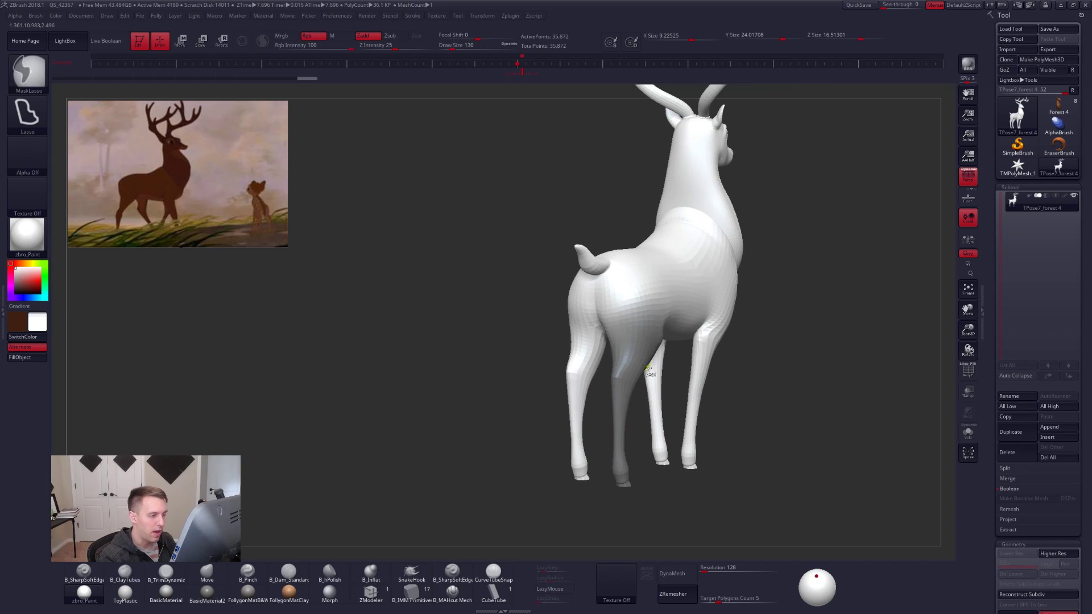
{"action": "mouse_move", "coordinate": [647, 370]}
{"action": "right_mouse_down"}
{"action": "mouse_move", "coordinate": [570, 391]}
{"action": "mouse_move", "coordinate": [565, 420]}
{"action": "mouse_move", "coordinate": [635, 424]}
{"action": "right_mouse_up"}
{"action": "left_click", "coordinate": [550, 399], "text": "ctrl"}
{"action": "left_click", "coordinate": [538, 402], "text": "ctrl"}
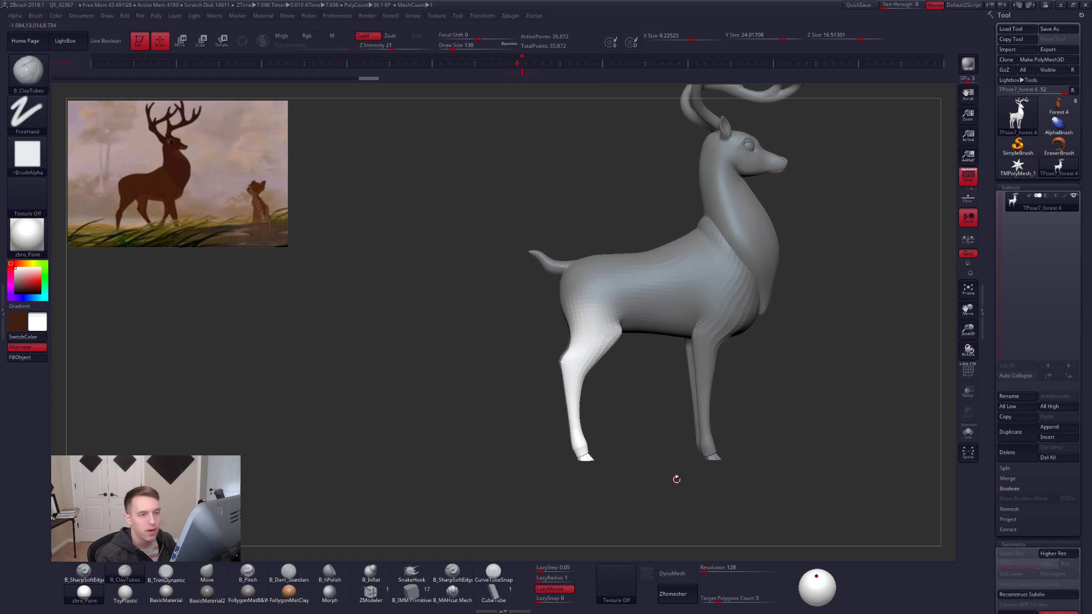
Turn off perspective and rotate the unmasked right hind leg backward from the hip with a Transpose line.
{"action": "left_click", "coordinate": [966, 181]}
{"action": "right_click_drag", "start_coordinate": [858, 433], "coordinate": [813, 424], "text": "ctrl"}
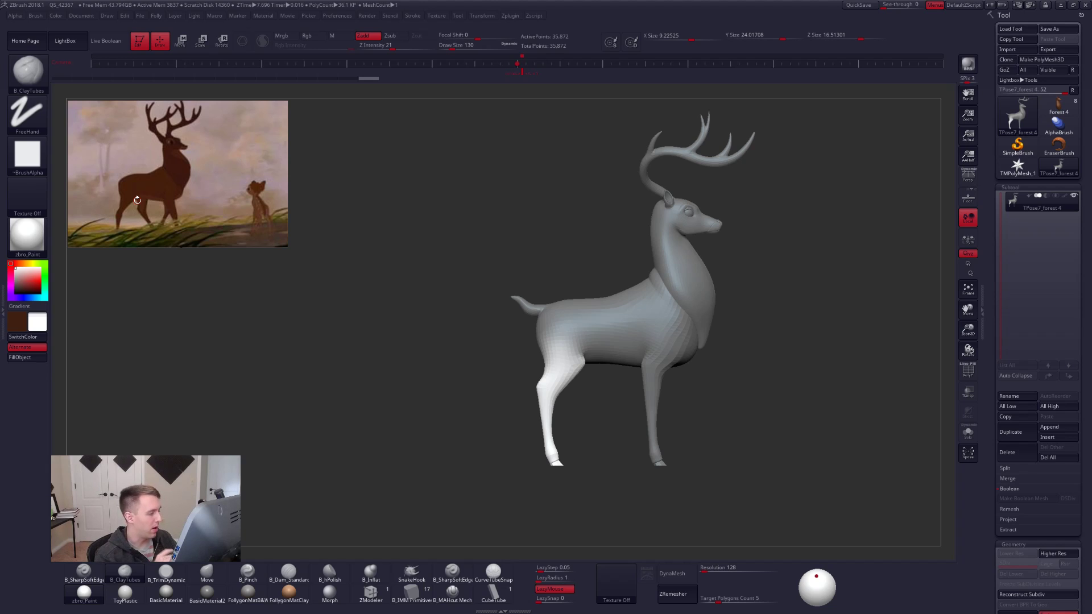
{"action": "mouse_move", "coordinate": [558, 363]}
{"action": "right_mouse_down", "text": "ctrl"}
{"action": "mouse_move", "coordinate": [555, 386]}
{"action": "mouse_move", "coordinate": [574, 356]}
{"action": "right_mouse_up", "text": "ctrl"}
{"action": "key", "text": "r"}
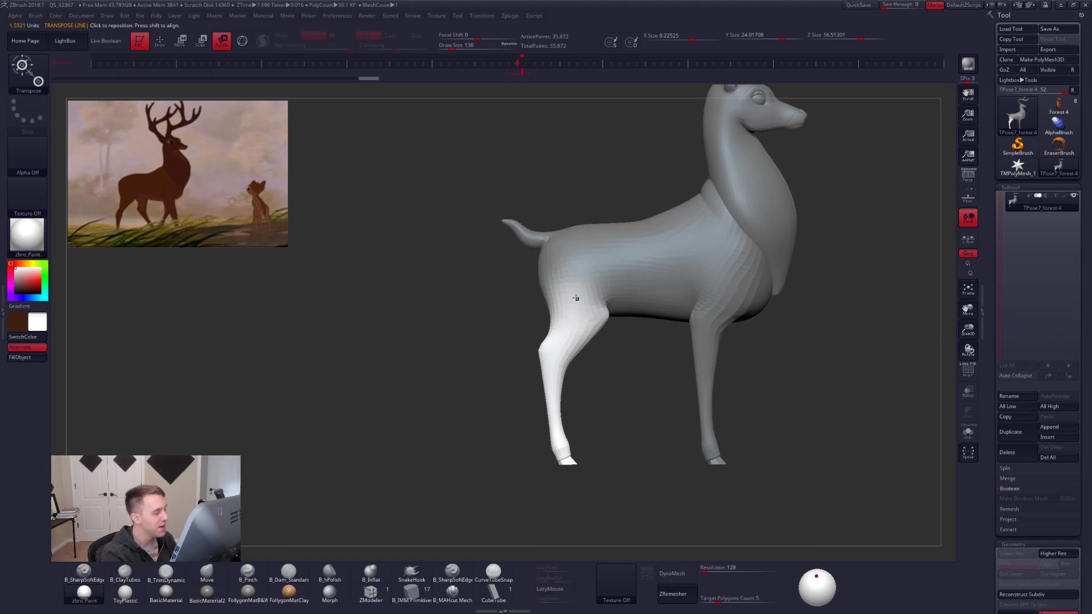
{"action": "left_click_drag", "start_coordinate": [605, 302], "coordinate": [571, 462]}
{"action": "key", "text": "ctrl+z"}
{"action": "mouse_move", "coordinate": [600, 282]}
{"action": "left_mouse_down"}
{"action": "mouse_move", "coordinate": [600, 476]}
{"action": "mouse_move", "coordinate": [551, 478]}
{"action": "left_mouse_up"}
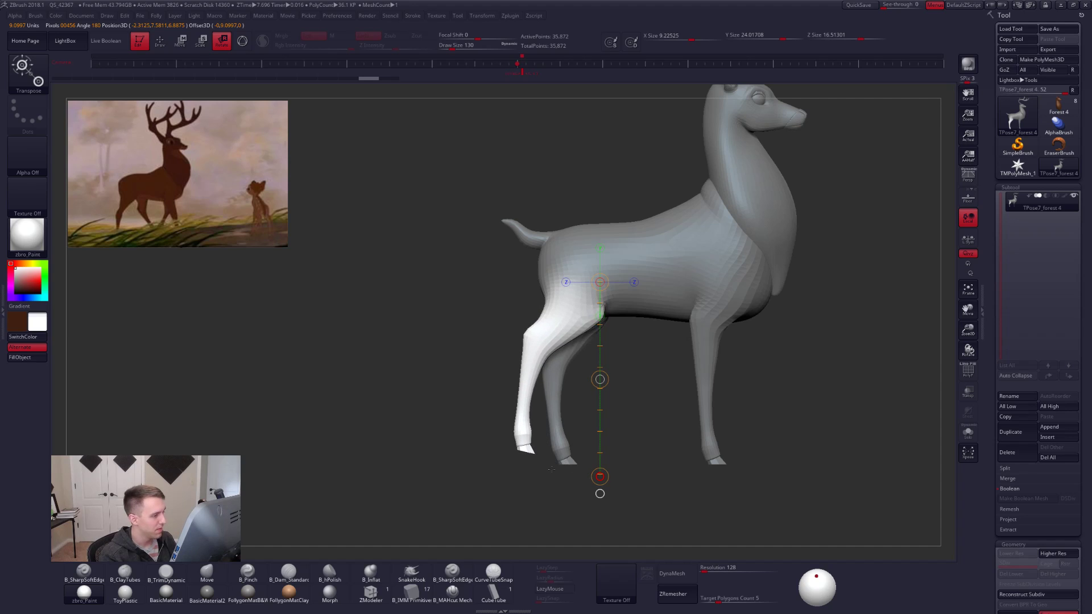
Move the unmasked right hind leg down with the Transpose line until its hoof is close to ground level.
{"action": "key", "text": "w"}
{"action": "left_click_drag", "start_coordinate": [600, 380], "coordinate": [598, 389]}
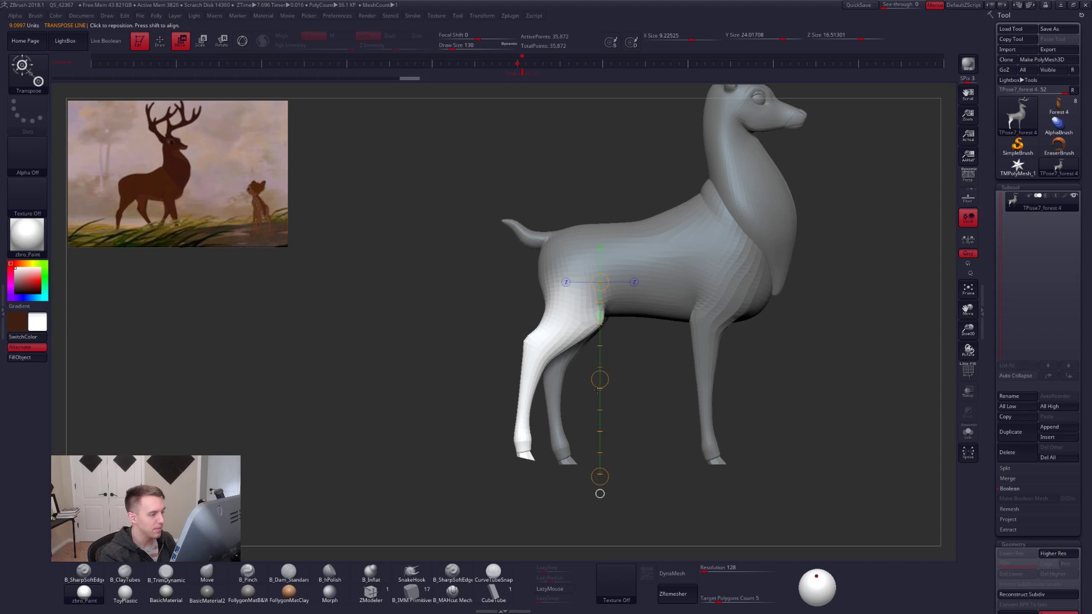
{"action": "left_click_drag", "start_coordinate": [765, 455], "coordinate": [800, 442], "text": "alt"}
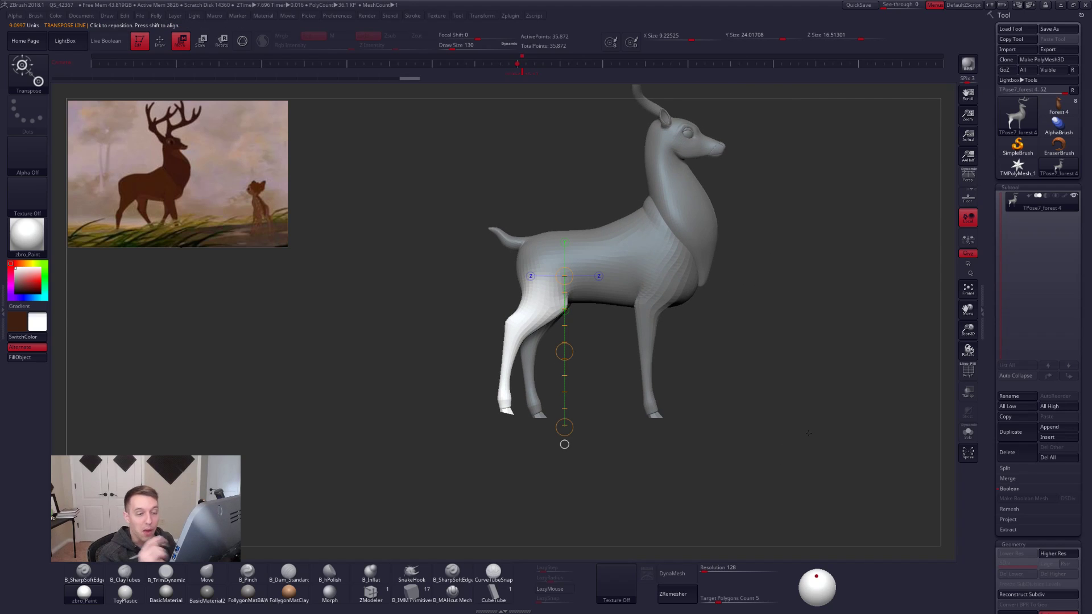
Switch to the Forest 4 tool to inspect the original stag, and return to the TPose7_forest 4 mesh.
{"action": "left_click", "coordinate": [1058, 105]}
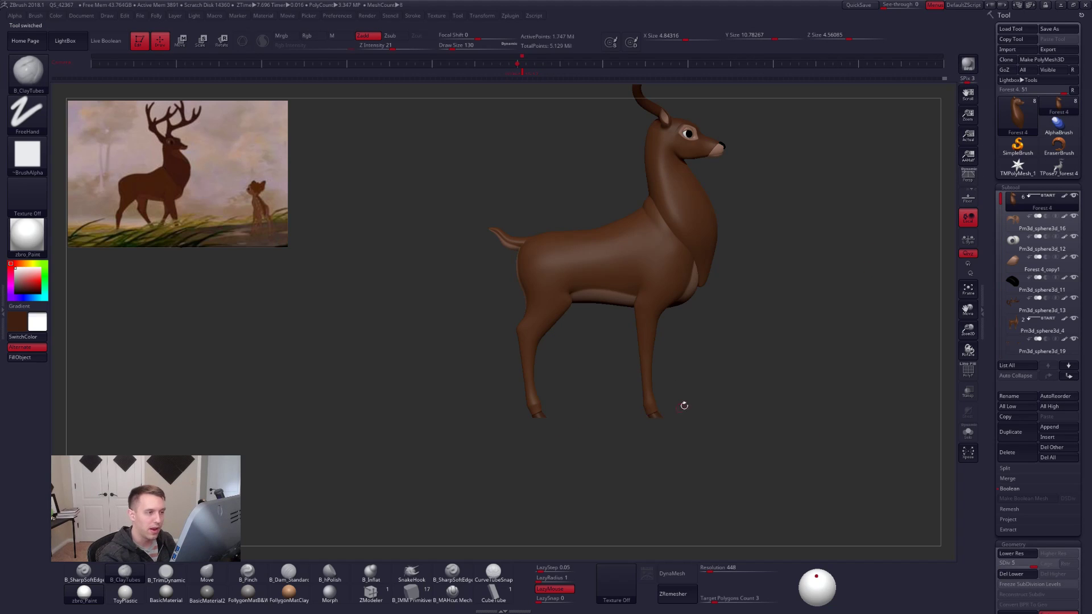
{"action": "left_click_drag", "start_coordinate": [754, 377], "coordinate": [750, 368]}
{"action": "left_click_drag", "start_coordinate": [797, 404], "coordinate": [758, 430]}
{"action": "left_click", "coordinate": [1059, 168]}
{"action": "mouse_move", "coordinate": [658, 402]}
{"action": "left_mouse_down"}
{"action": "mouse_move", "coordinate": [554, 419]}
{"action": "mouse_move", "coordinate": [532, 442]}
{"action": "mouse_move", "coordinate": [683, 480]}
{"action": "mouse_move", "coordinate": [721, 469]}
{"action": "left_mouse_up"}
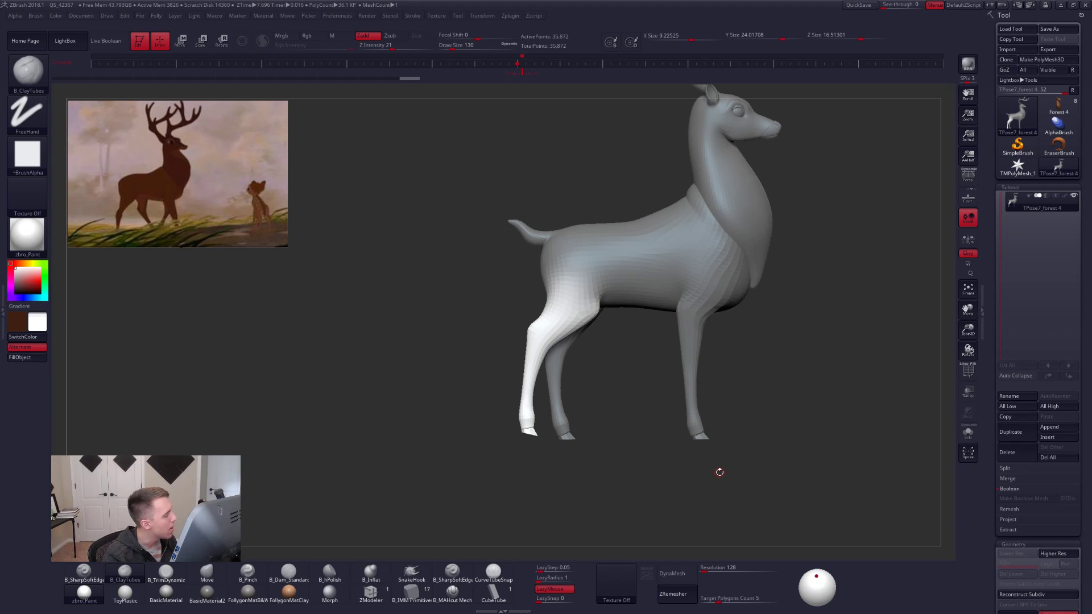
Rotate the right hind leg further back from the hip and lower it to keep its hoof level with the other hooves.
{"action": "right_click_drag", "start_coordinate": [563, 400], "coordinate": [591, 312], "text": "alt"}
{"action": "key", "text": "r"}
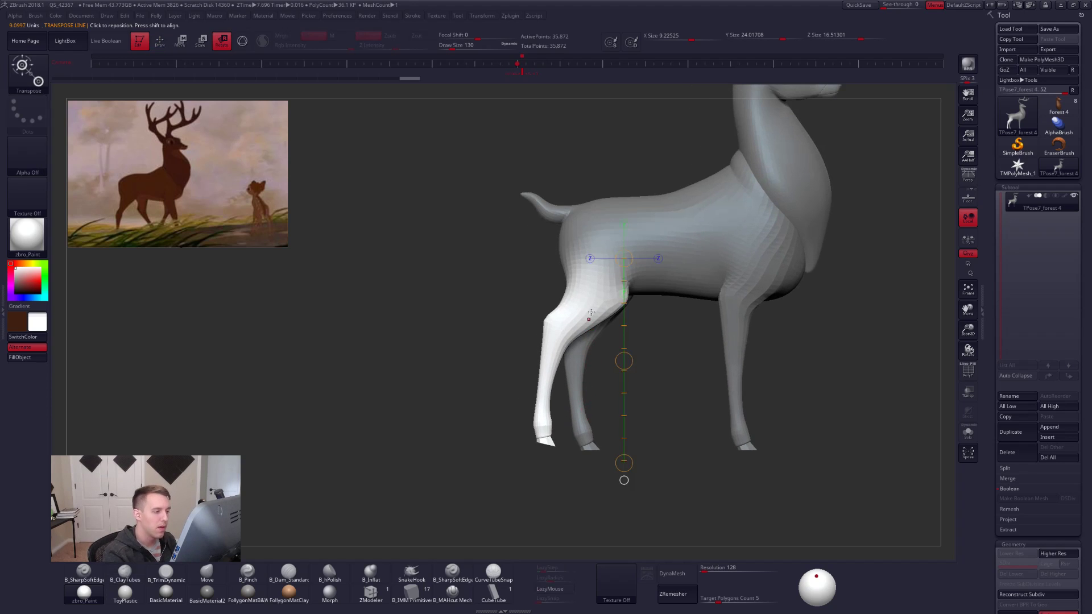
{"action": "mouse_move", "coordinate": [593, 264]}
{"action": "left_mouse_down", "text": "shift"}
{"action": "mouse_move", "coordinate": [592, 468]}
{"action": "mouse_move", "coordinate": [571, 462]}
{"action": "left_mouse_up", "text": "shift"}
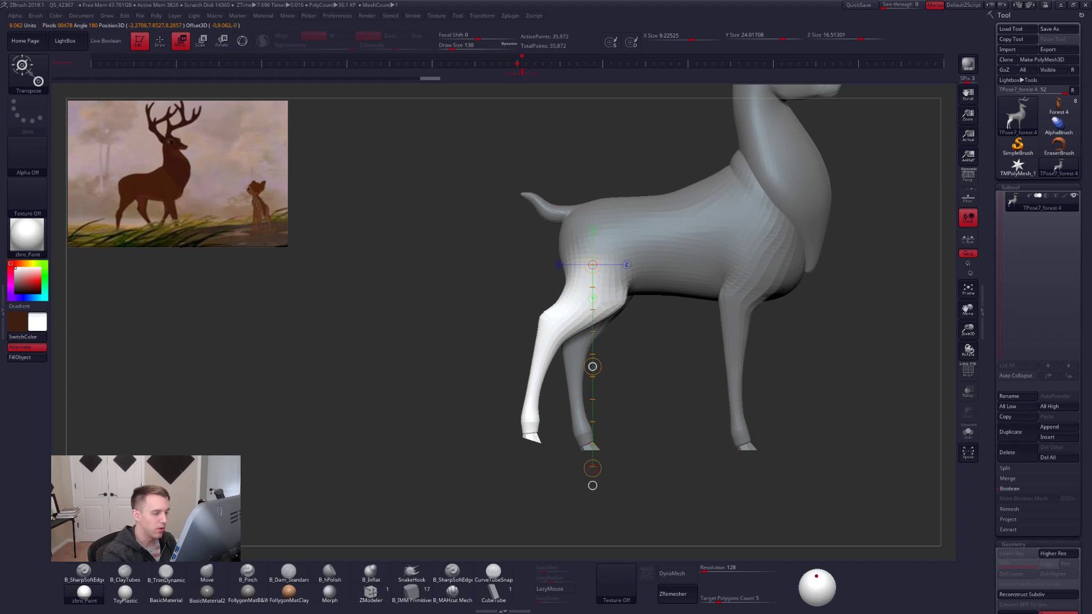
{"action": "left_click_drag", "start_coordinate": [593, 363], "coordinate": [594, 371]}
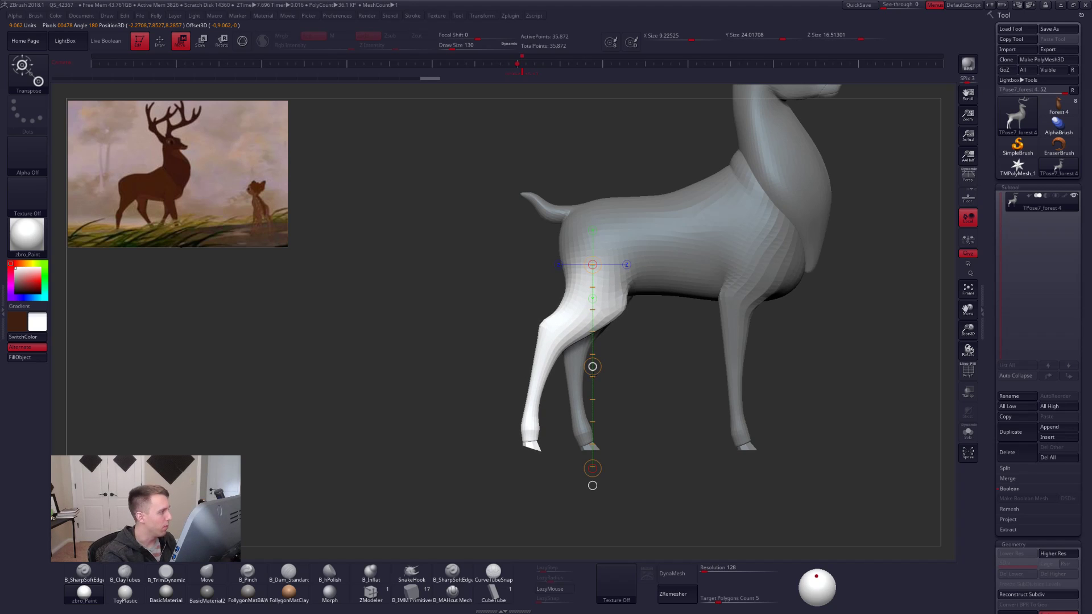
{"action": "left_click_drag", "start_coordinate": [594, 374], "coordinate": [593, 367]}
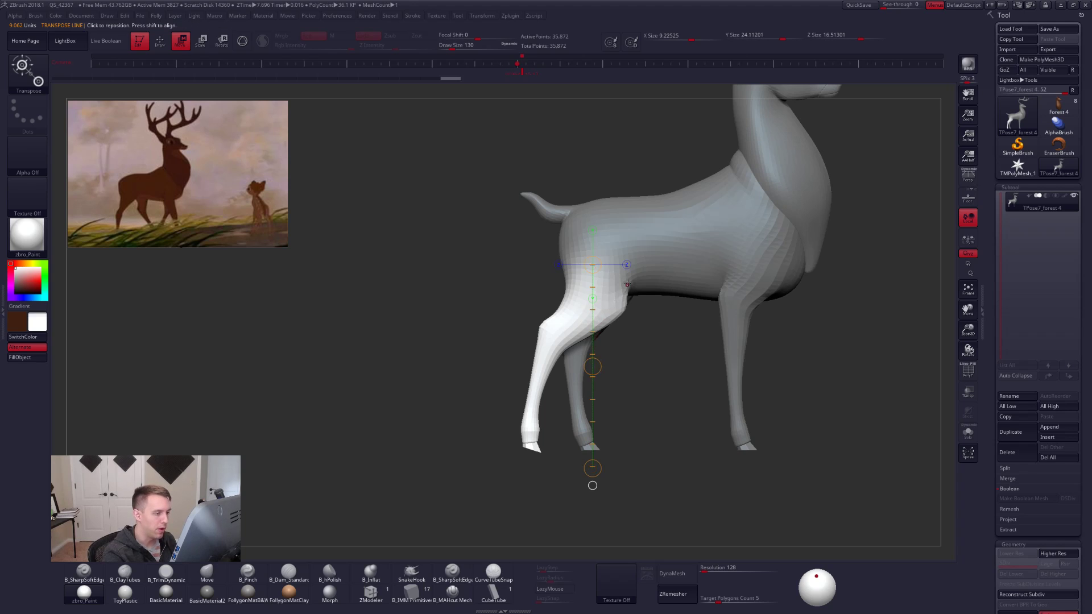
{"action": "mouse_move", "coordinate": [627, 280]}
{"action": "left_mouse_down", "text": "shift"}
{"action": "mouse_move", "coordinate": [626, 455]}
{"action": "mouse_move", "coordinate": [617, 426]}
{"action": "left_mouse_up", "text": "shift"}
{"action": "key", "text": "r"}
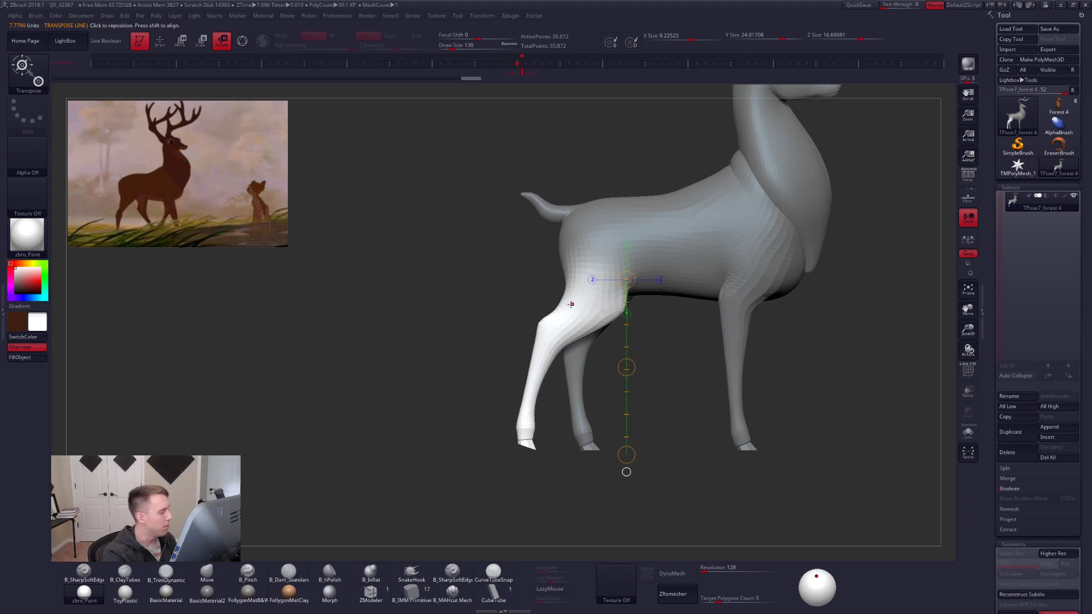
{"action": "key", "text": "q"}
{"action": "key", "text": "space"}
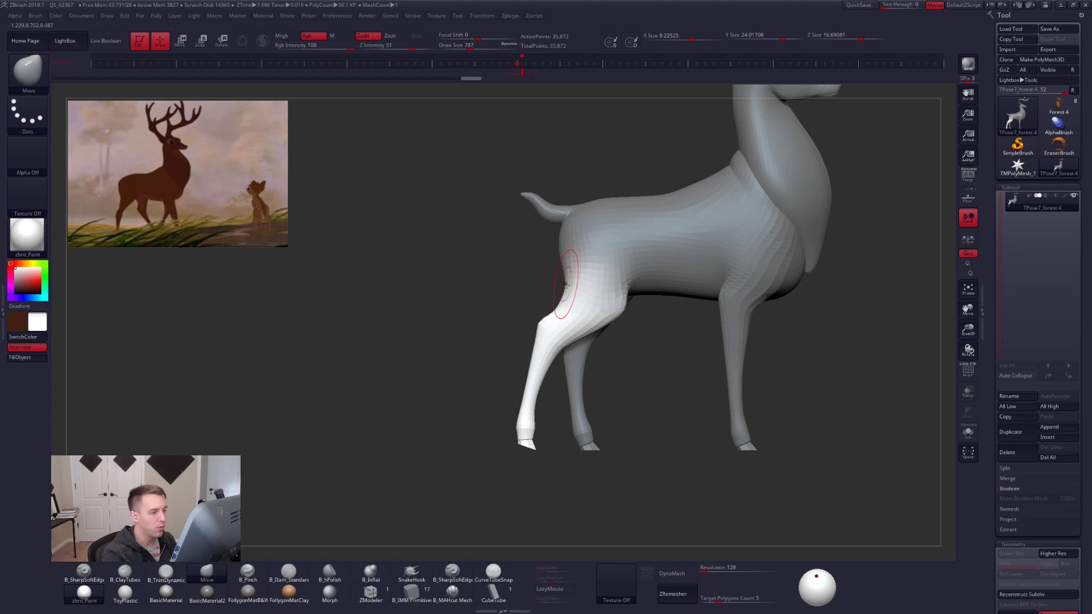
{"action": "left_click_drag", "start_coordinate": [636, 366], "coordinate": [641, 364], "text": "ctrl"}
{"action": "key", "text": "space"}
{"action": "left_click_drag", "start_coordinate": [575, 345], "coordinate": [580, 344]}
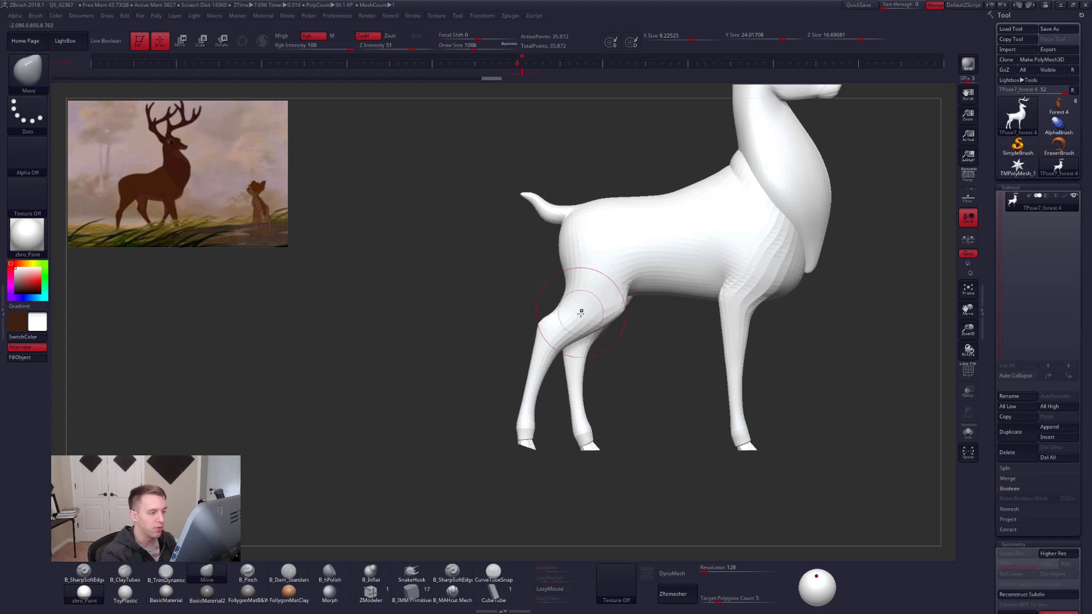
{"action": "key", "text": "ctrl+z"}
{"action": "key", "text": "r"}
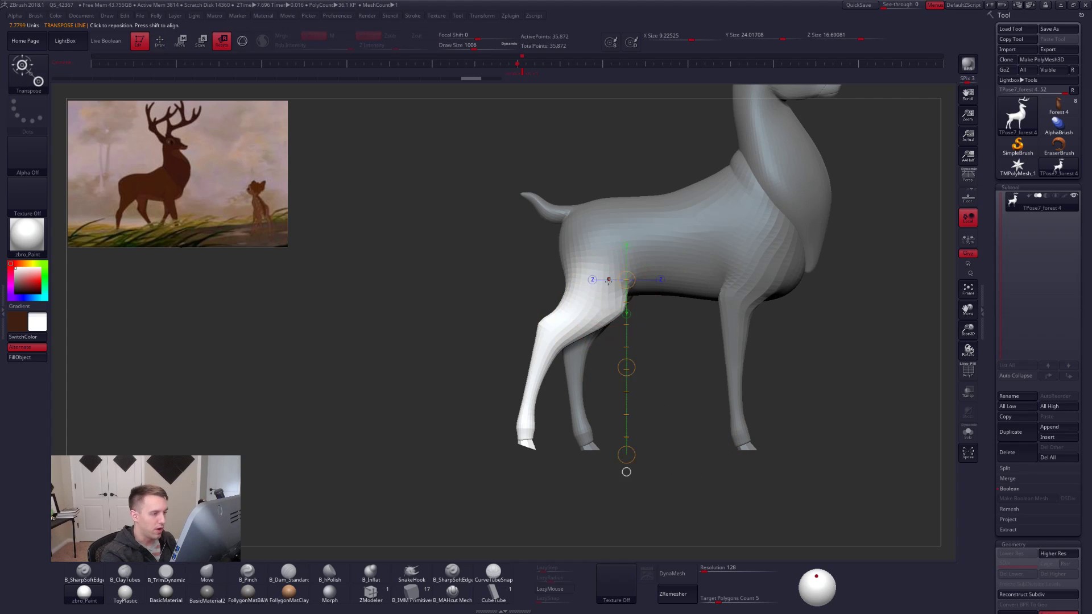
{"action": "key", "text": "w"}
{"action": "left_click_drag", "start_coordinate": [608, 307], "coordinate": [608, 390]}
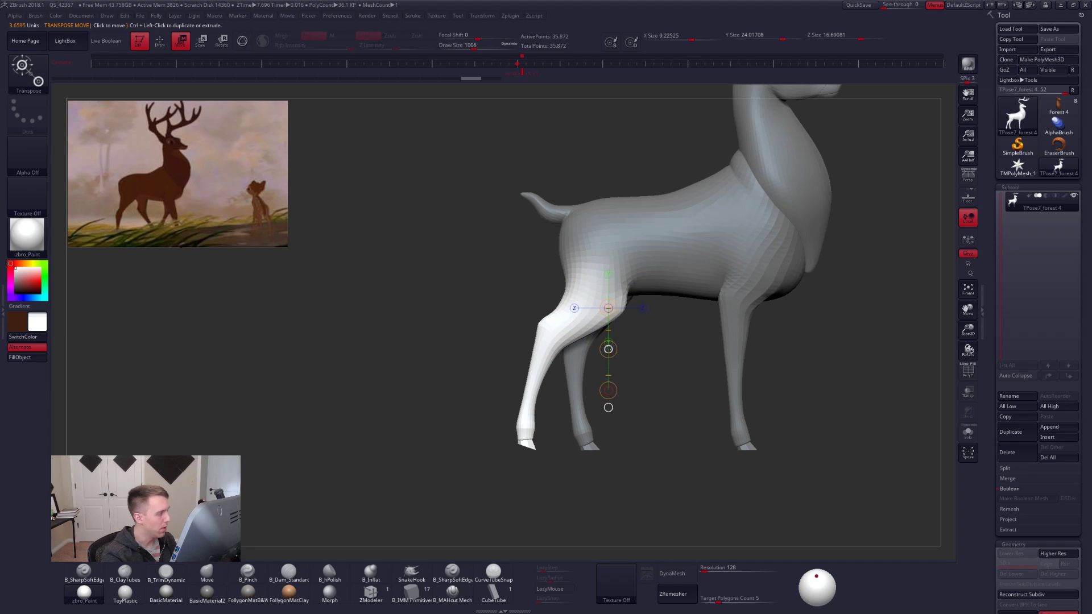
{"action": "key", "text": "q"}
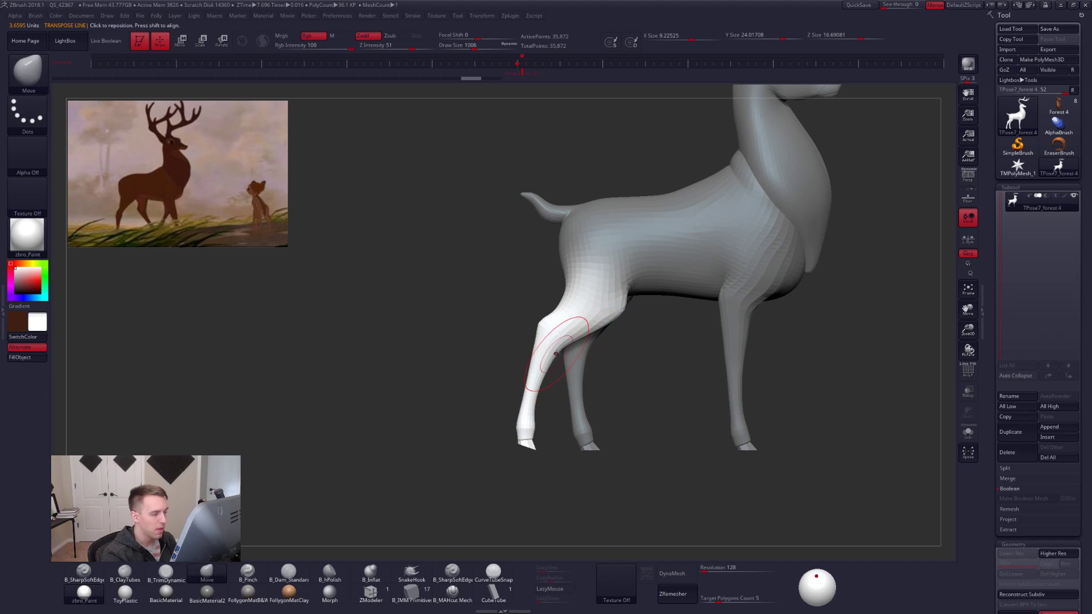
Mask everything above the right hock, blur the mask edge and rotate the lower hind leg forward from the hock.
{"action": "mouse_move", "coordinate": [566, 348]}
{"action": "left_mouse_down", "text": "ctrl"}
{"action": "mouse_move", "coordinate": [525, 317]}
{"action": "mouse_move", "coordinate": [677, 170]}
{"action": "mouse_move", "coordinate": [646, 346]}
{"action": "left_mouse_up", "text": "ctrl"}
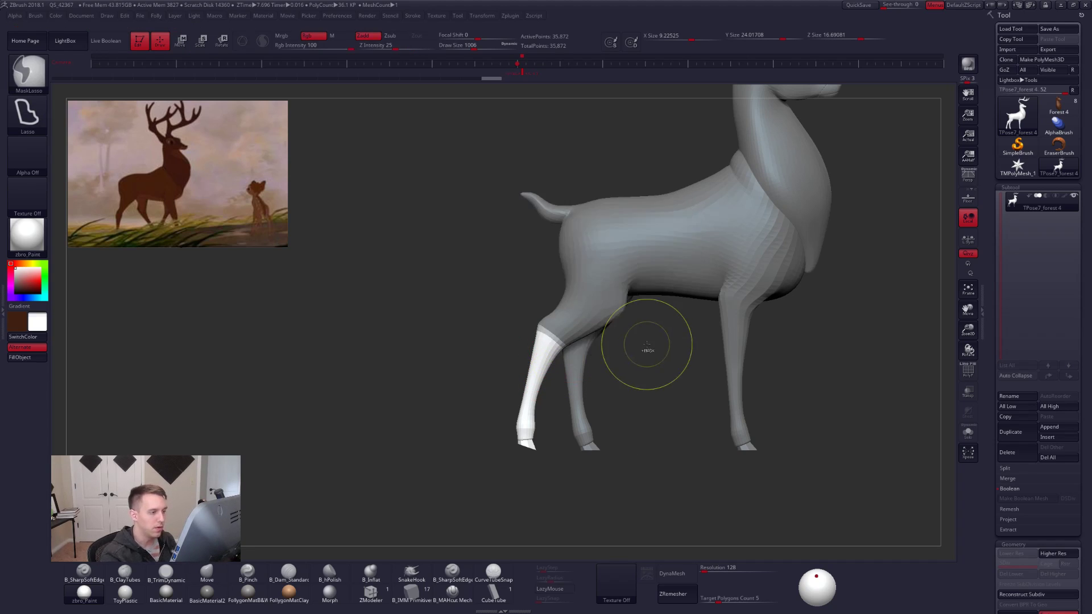
{"action": "left_click", "coordinate": [613, 341], "text": "ctrl"}
{"action": "key", "text": "r"}
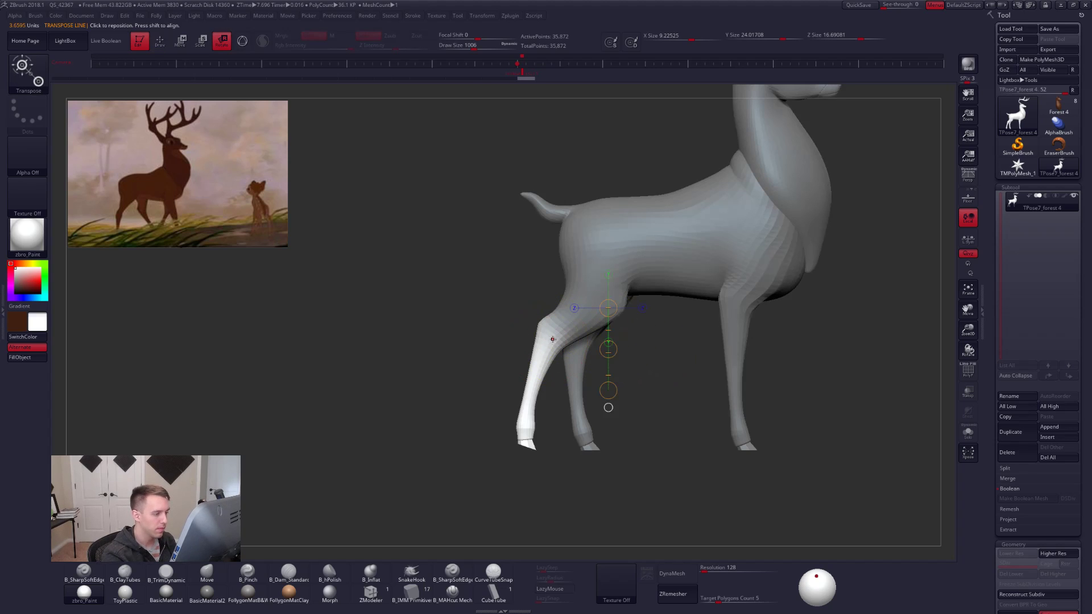
{"action": "left_click_drag", "start_coordinate": [555, 335], "coordinate": [547, 516]}
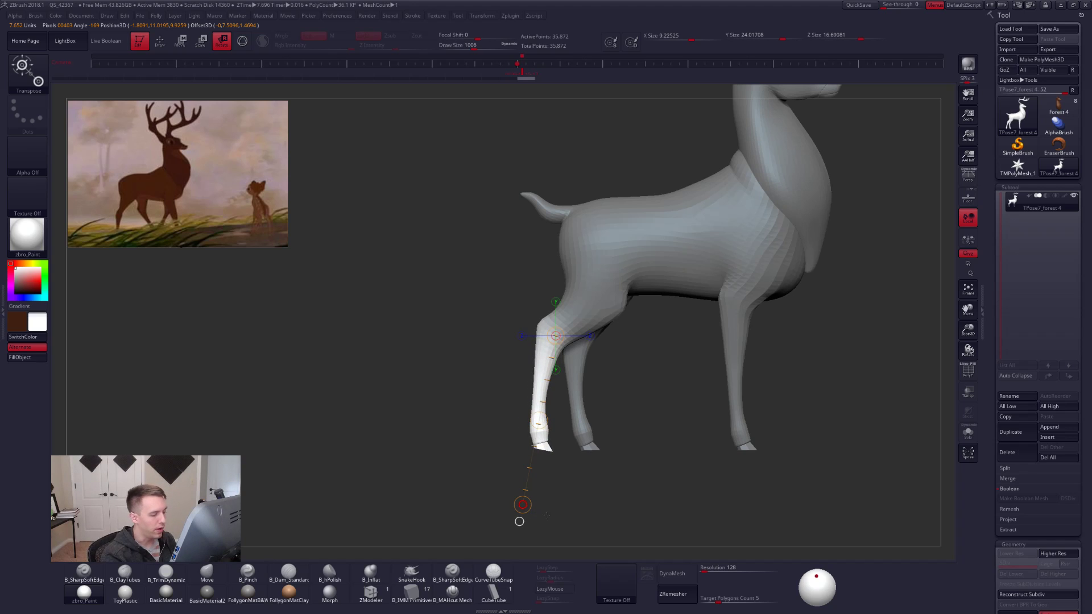
Clear the mask and lasso-mask the whole right hind leg, inverting and blurring it to leave only that leg editable.
{"action": "key", "text": "q"}
{"action": "mouse_move", "coordinate": [619, 370]}
{"action": "left_mouse_down", "text": "ctrl"}
{"action": "mouse_move", "coordinate": [596, 339]}
{"action": "mouse_move", "coordinate": [544, 348]}
{"action": "left_mouse_up", "text": "ctrl"}
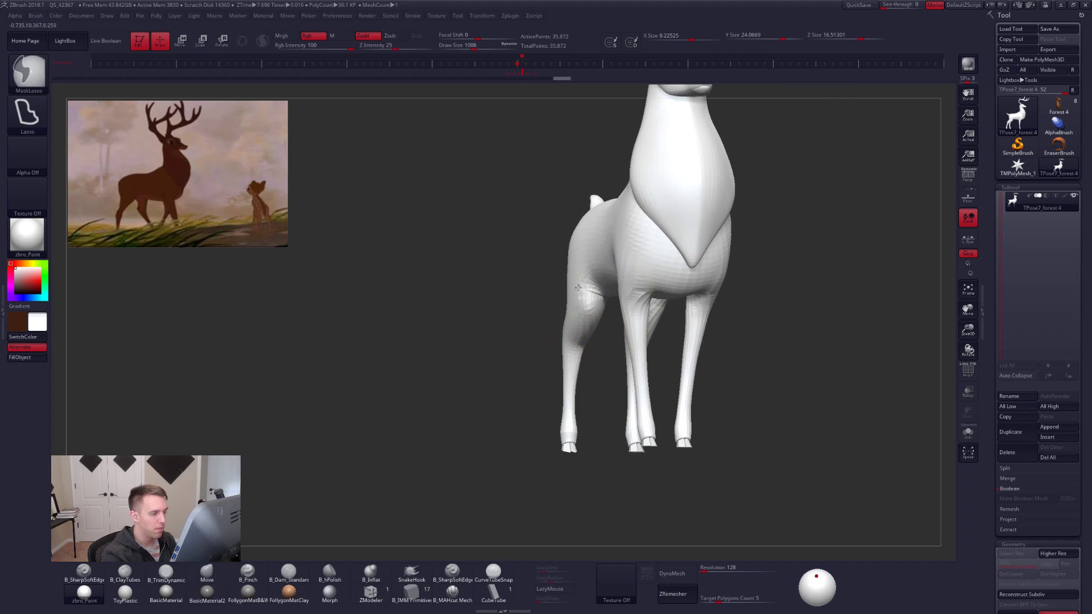
{"action": "mouse_move", "coordinate": [578, 287]}
{"action": "left_mouse_down", "text": "ctrl"}
{"action": "mouse_move", "coordinate": [553, 478]}
{"action": "mouse_move", "coordinate": [570, 459]}
{"action": "left_mouse_up", "text": "ctrl"}
{"action": "mouse_move", "coordinate": [538, 398]}
{"action": "left_mouse_down", "text": "shift"}
{"action": "mouse_move", "coordinate": [597, 368]}
{"action": "mouse_move", "coordinate": [702, 347]}
{"action": "mouse_move", "coordinate": [654, 341]}
{"action": "left_mouse_up", "text": "shift"}
{"action": "left_click", "coordinate": [665, 347], "text": "ctrl"}
{"action": "left_click", "coordinate": [610, 315], "text": "ctrl"}
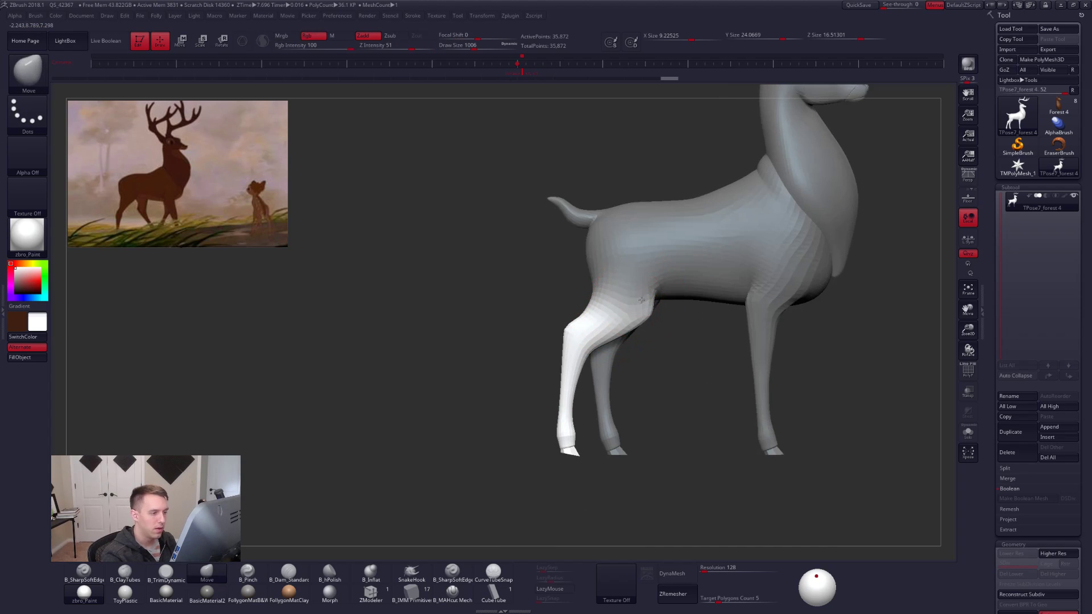
Draw a vertical Transpose line at the right thigh and move the hind leg slightly down.
{"action": "right_click_drag", "start_coordinate": [641, 300], "coordinate": [626, 288]}
{"action": "key", "text": "w"}
{"action": "left_click_drag", "start_coordinate": [626, 287], "coordinate": [625, 403]}
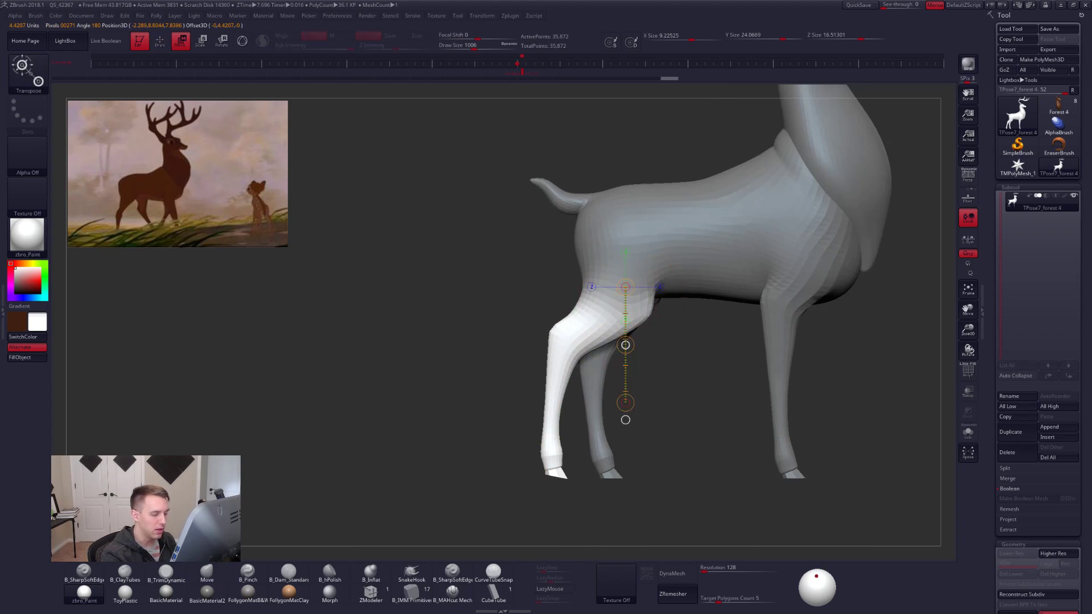
{"action": "left_click_drag", "start_coordinate": [626, 345], "coordinate": [626, 347]}
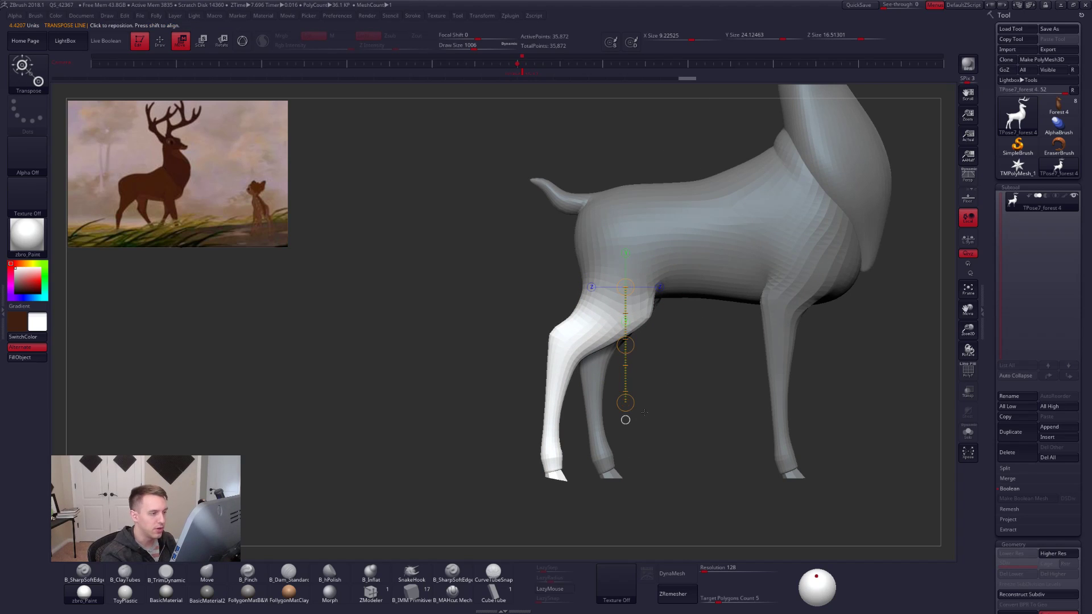
{"action": "mouse_move", "coordinate": [683, 477]}
{"action": "left_mouse_down"}
{"action": "mouse_move", "coordinate": [785, 478]}
{"action": "mouse_move", "coordinate": [690, 477]}
{"action": "left_mouse_up"}
Set the Move brush's draw size to 857 and invert the mask to protect the right hind leg and free the body.
{"action": "key", "text": "q"}
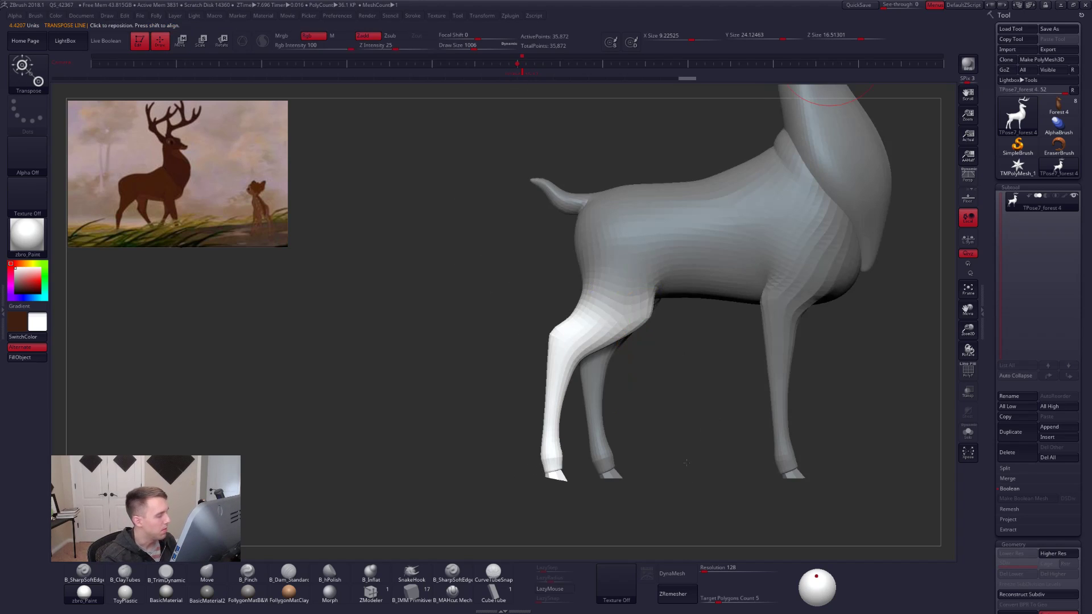
{"action": "key", "text": "space"}
{"action": "left_click", "coordinate": [670, 330], "text": "ctrl"}
{"action": "key", "text": "ctrl+z"}
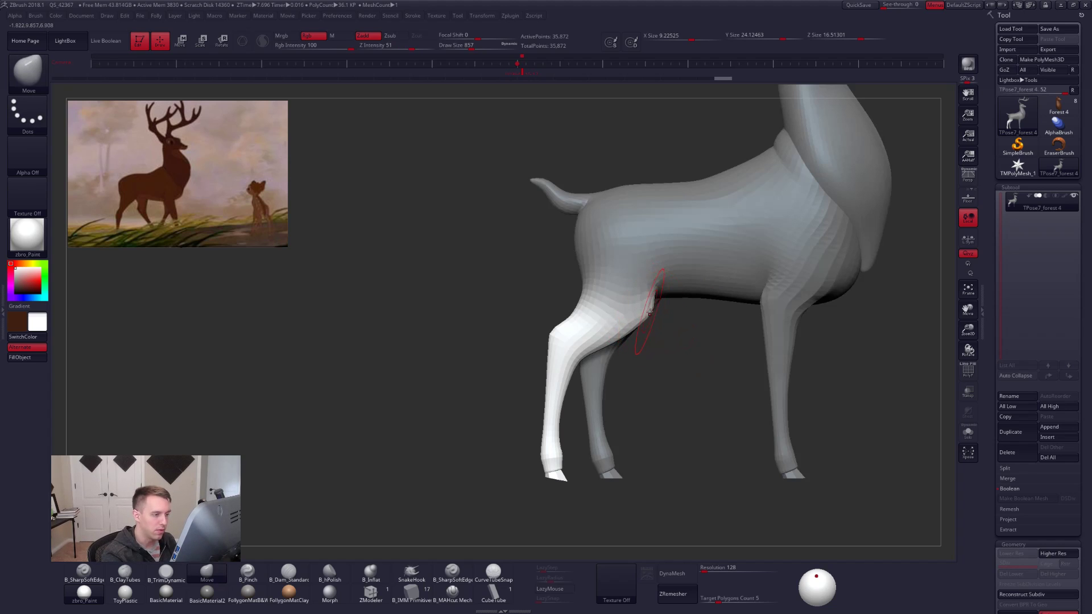
{"action": "left_click", "coordinate": [672, 331], "text": "ctrl"}
{"action": "mouse_move", "coordinate": [677, 352]}
{"action": "left_mouse_down"}
{"action": "mouse_move", "coordinate": [728, 354]}
{"action": "mouse_move", "coordinate": [682, 353]}
{"action": "left_mouse_up"}
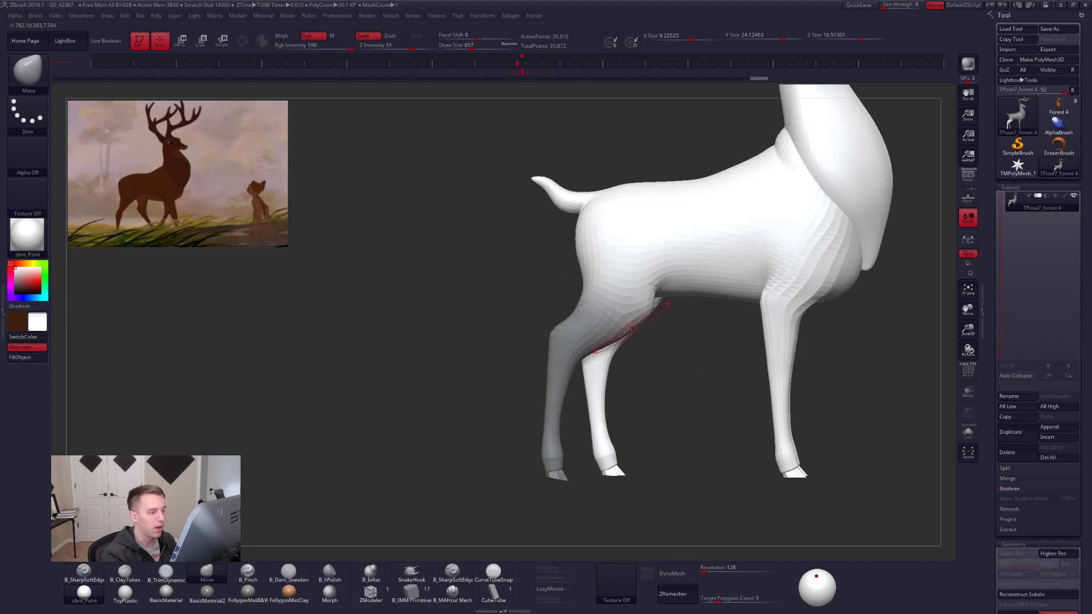
{"action": "left_click", "coordinate": [639, 392], "text": "ctrl"}
Clear the mask and isolate the left hind leg from the deer's left side with lasso visibility selections.
{"action": "left_click_drag", "start_coordinate": [637, 398], "coordinate": [767, 403]}
{"action": "left_click_drag", "start_coordinate": [605, 417], "coordinate": [585, 414], "text": "shift"}
{"action": "mouse_move", "coordinate": [677, 373]}
{"action": "left_mouse_down"}
{"action": "mouse_move", "coordinate": [561, 400]}
{"action": "mouse_move", "coordinate": [680, 373]}
{"action": "left_mouse_up"}
{"action": "mouse_move", "coordinate": [588, 383]}
{"action": "left_mouse_down", "text": "ctrl+shift"}
{"action": "mouse_move", "coordinate": [591, 342]}
{"action": "mouse_move", "coordinate": [518, 287]}
{"action": "mouse_move", "coordinate": [574, 520]}
{"action": "mouse_move", "coordinate": [586, 437]}
{"action": "mouse_move", "coordinate": [667, 424]}
{"action": "left_mouse_up", "text": "ctrl+shift"}
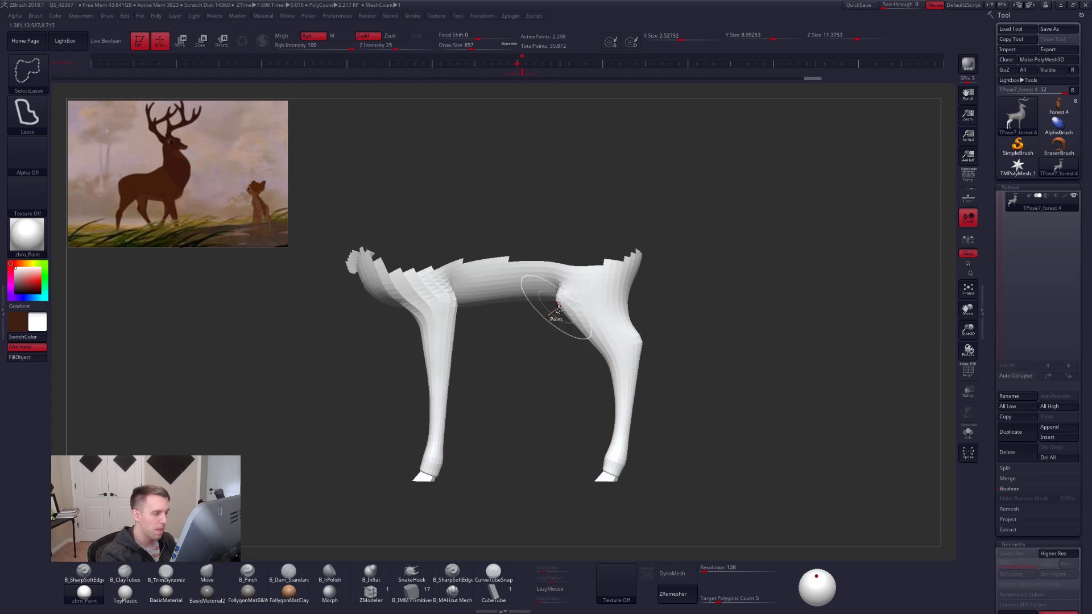
{"action": "mouse_move", "coordinate": [546, 229]}
{"action": "left_mouse_down", "text": "ctrl+alt+shift"}
{"action": "mouse_move", "coordinate": [541, 419]}
{"action": "mouse_move", "coordinate": [631, 322]}
{"action": "left_mouse_up", "text": "ctrl+alt+shift"}
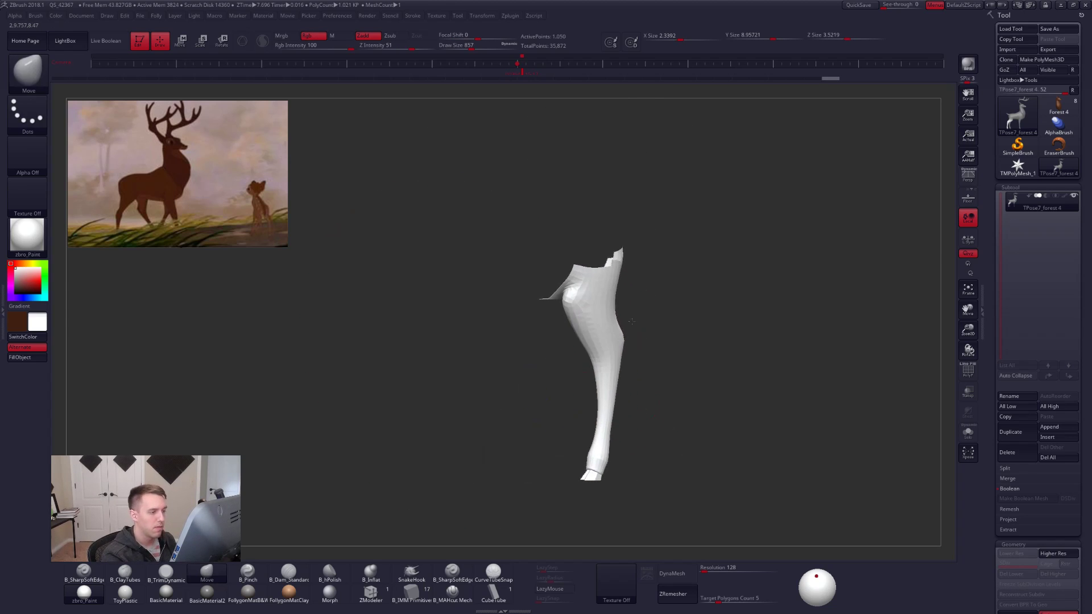
Apply the FollygonMatB&W material and hide the stray polygons around the top of the isolated left hind leg with lasso selections.
{"action": "left_click", "coordinate": [248, 595]}
{"action": "left_click_drag", "start_coordinate": [569, 353], "coordinate": [660, 370]}
{"action": "key", "text": "space"}
{"action": "left_click_drag", "start_coordinate": [569, 392], "coordinate": [586, 369]}
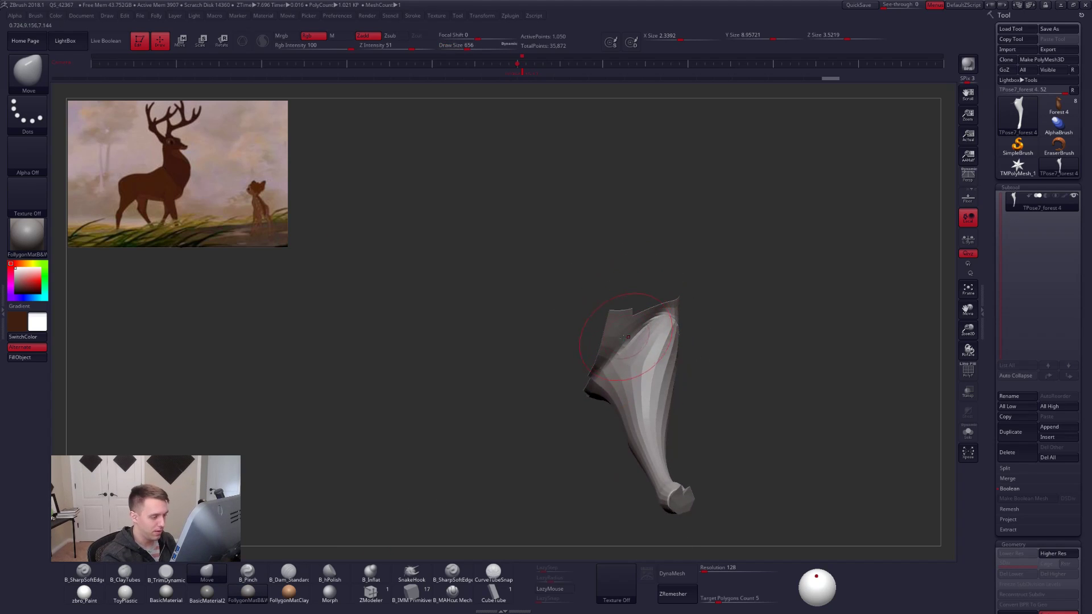
{"action": "mouse_move", "coordinate": [481, 454]}
{"action": "left_mouse_down"}
{"action": "mouse_move", "coordinate": [617, 476]}
{"action": "mouse_move", "coordinate": [686, 383]}
{"action": "mouse_move", "coordinate": [648, 344]}
{"action": "left_mouse_up"}
{"action": "key", "text": "ctrl+shift"}
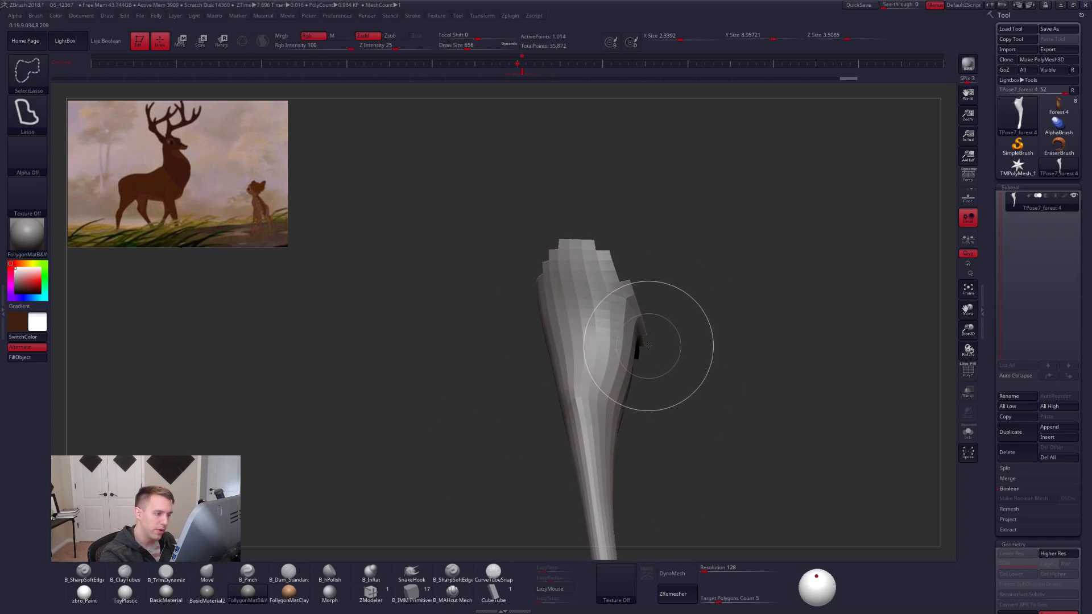
{"action": "left_click_drag", "start_coordinate": [641, 257], "coordinate": [648, 266], "text": "ctrl+alt+shift"}
{"action": "mouse_move", "coordinate": [610, 310]}
{"action": "right_mouse_down"}
{"action": "mouse_move", "coordinate": [671, 366]}
{"action": "mouse_move", "coordinate": [640, 344]}
{"action": "mouse_move", "coordinate": [618, 347]}
{"action": "mouse_move", "coordinate": [631, 378]}
{"action": "right_mouse_up"}
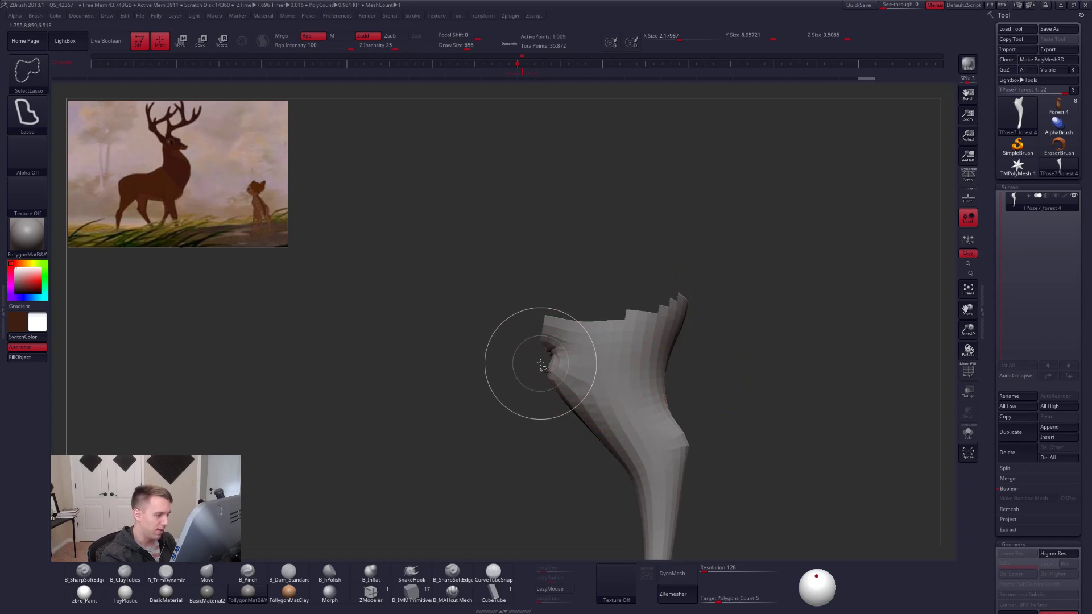
{"action": "mouse_move", "coordinate": [541, 358]}
{"action": "left_mouse_down", "text": "ctrl+alt+shift"}
{"action": "mouse_move", "coordinate": [613, 300]}
{"action": "mouse_move", "coordinate": [510, 349]}
{"action": "mouse_move", "coordinate": [569, 320]}
{"action": "mouse_move", "coordinate": [787, 318]}
{"action": "left_mouse_up", "text": "ctrl+alt+shift"}
{"action": "left_click_drag", "start_coordinate": [503, 329], "coordinate": [540, 336], "text": "shift"}
Mask the isolated left hind leg and unhide the rest of the deer.
{"action": "left_click", "coordinate": [734, 383], "text": "ctrl"}
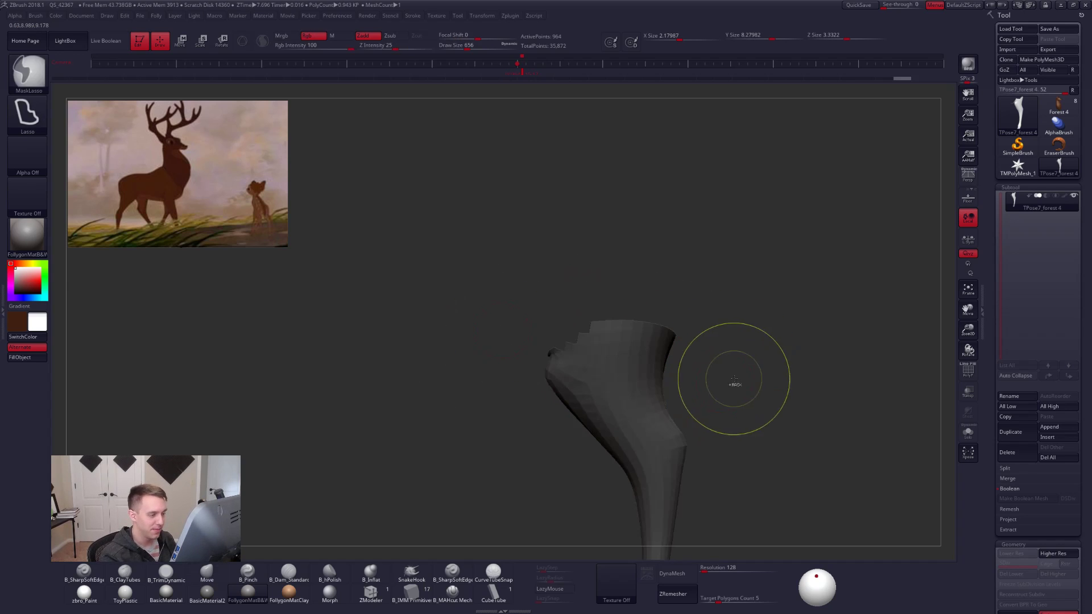
{"action": "left_click", "coordinate": [740, 384], "text": "ctrl+shift"}
{"action": "right_click_drag", "start_coordinate": [706, 355], "coordinate": [690, 290], "text": "ctrl"}
Blur the edge of the left hind leg's mask several times and invert it to leave only that leg editable.
{"action": "left_click", "coordinate": [647, 375], "text": "ctrl"}
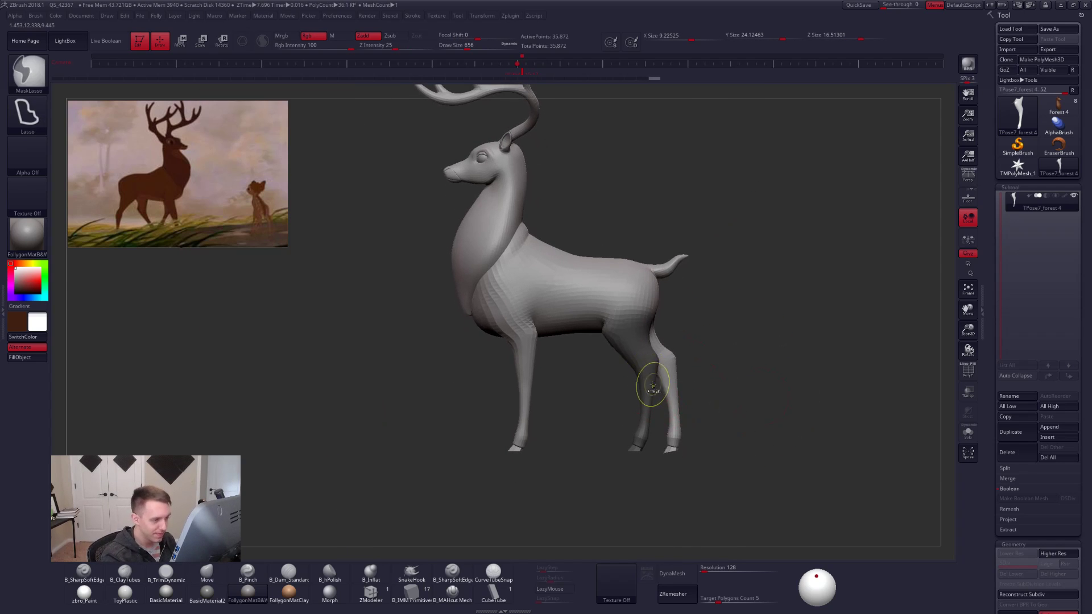
{"action": "left_click", "coordinate": [651, 385], "text": "ctrl"}
{"action": "left_click", "coordinate": [691, 367], "text": "ctrl"}
{"action": "left_click", "coordinate": [690, 370], "text": "ctrl"}
{"action": "left_click", "coordinate": [660, 391], "text": "ctrl"}
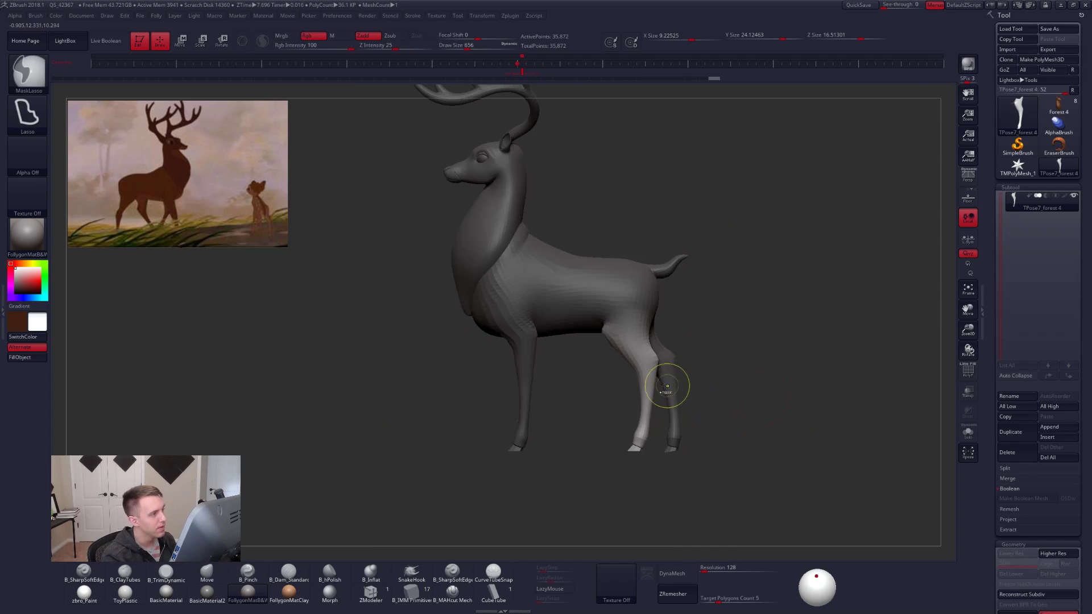
{"action": "left_click", "coordinate": [652, 387], "text": "ctrl"}
{"action": "right_click_drag", "start_coordinate": [652, 388], "coordinate": [673, 403], "text": "ctrl"}
{"action": "left_click", "coordinate": [651, 398], "text": "ctrl"}
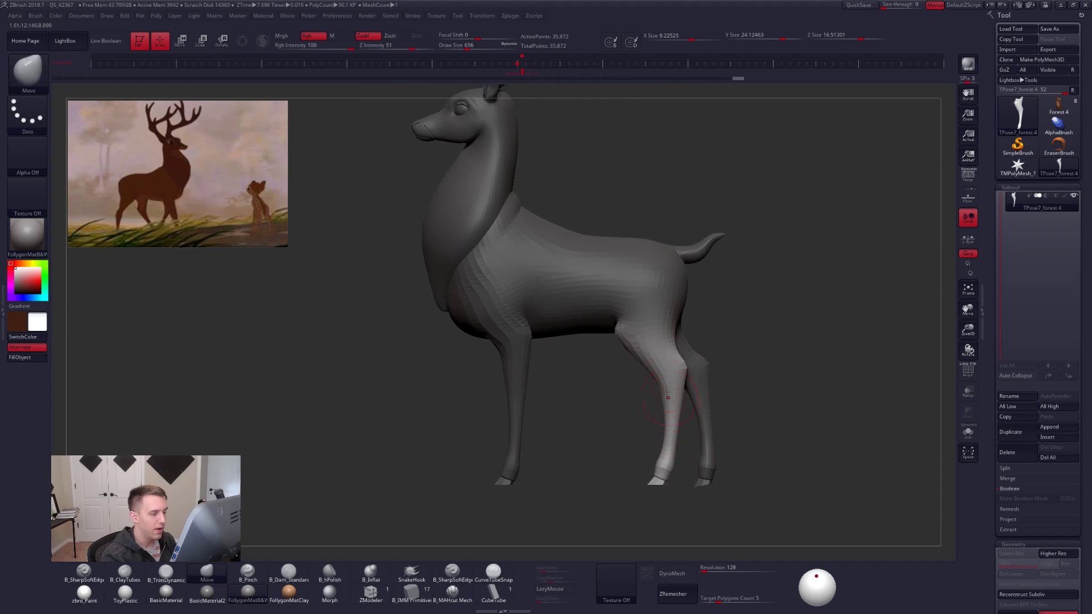
Draw a vertical rotation Transpose line about 8.66 units long from the left hip to below the hoof.
{"action": "key", "text": "r"}
{"action": "left_click_drag", "start_coordinate": [648, 276], "coordinate": [699, 478]}
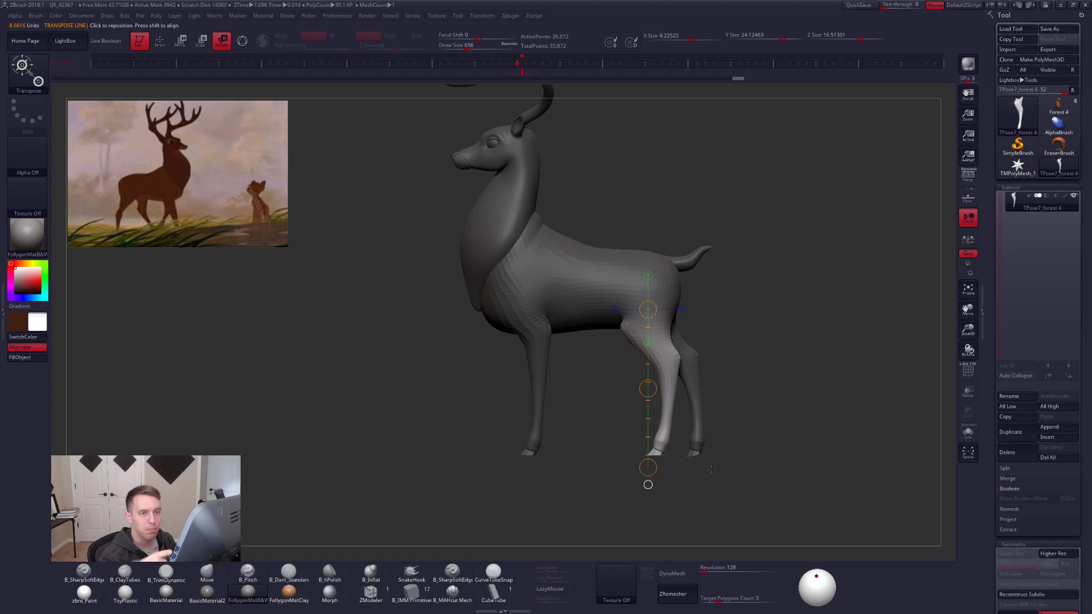
Switch to the Forest 4 tool and examine the original stag's legs from the front left.
{"action": "left_click", "coordinate": [1071, 108]}
{"action": "left_click_drag", "start_coordinate": [711, 470], "coordinate": [838, 462]}
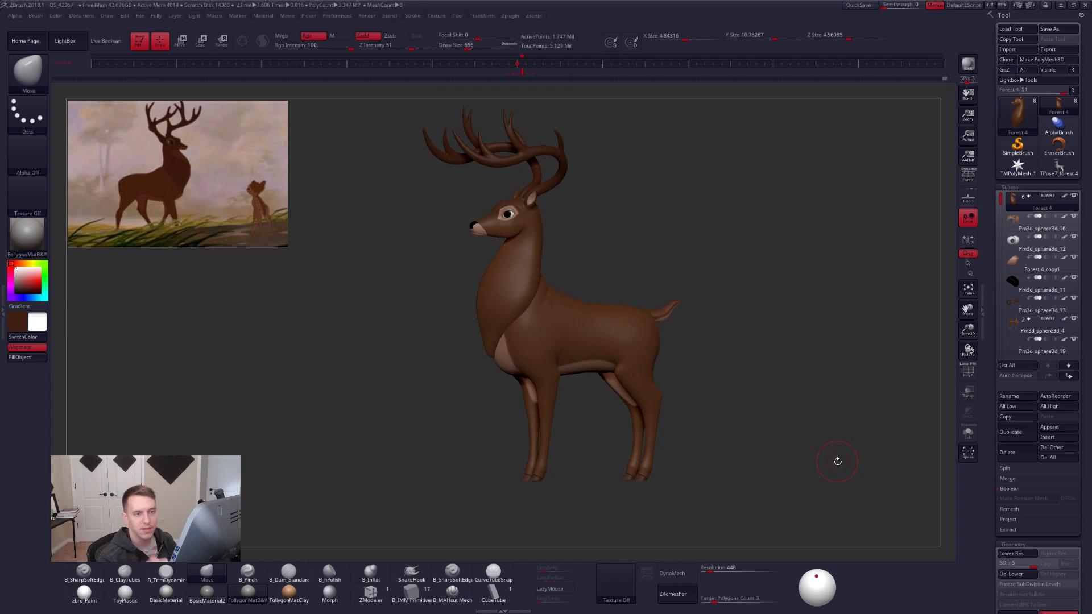
Return to the TPose7_Forest 4 tool and rotate the left hind leg forward from the hip.
{"action": "left_click", "coordinate": [1059, 168]}
{"action": "left_click_drag", "start_coordinate": [778, 442], "coordinate": [777, 506]}
{"action": "key", "text": "r"}
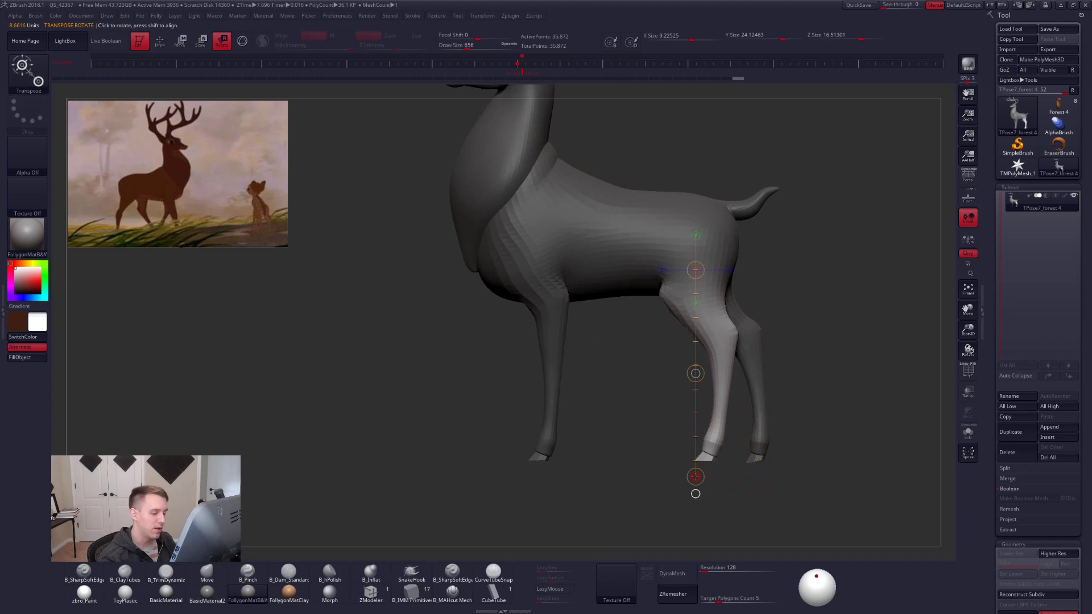
{"action": "mouse_move", "coordinate": [696, 474]}
{"action": "left_mouse_down"}
{"action": "mouse_move", "coordinate": [677, 479]}
{"action": "mouse_move", "coordinate": [679, 492]}
{"action": "mouse_move", "coordinate": [746, 484]}
{"action": "mouse_move", "coordinate": [671, 477]}
{"action": "mouse_move", "coordinate": [687, 479]}
{"action": "left_mouse_up"}
{"action": "left_click_drag", "start_coordinate": [715, 475], "coordinate": [750, 451]}
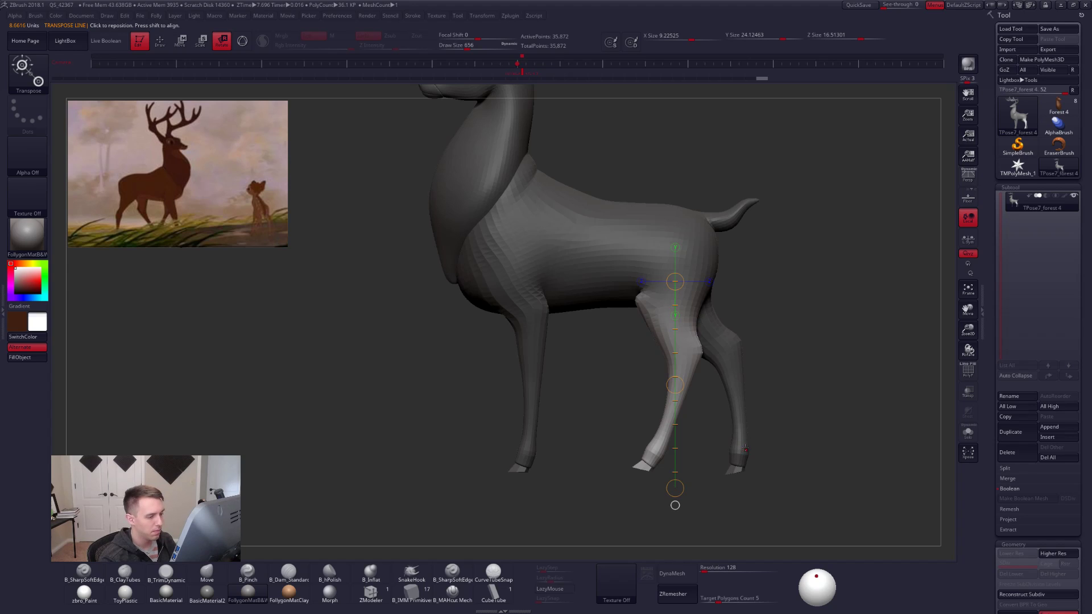
Add the upper part of the left hind leg to the mask and blur its edge, leaving the lower leg editable.
{"action": "key", "text": "q"}
{"action": "mouse_move", "coordinate": [714, 349]}
{"action": "left_mouse_down", "text": "ctrl"}
{"action": "mouse_move", "coordinate": [583, 352]}
{"action": "mouse_move", "coordinate": [886, 232]}
{"action": "left_mouse_up", "text": "ctrl"}
{"action": "left_click", "coordinate": [695, 393], "text": "ctrl"}
{"action": "left_click", "coordinate": [705, 401], "text": "ctrl"}
{"action": "left_click", "coordinate": [694, 393], "text": "ctrl"}
{"action": "left_click", "coordinate": [701, 400], "text": "ctrl"}
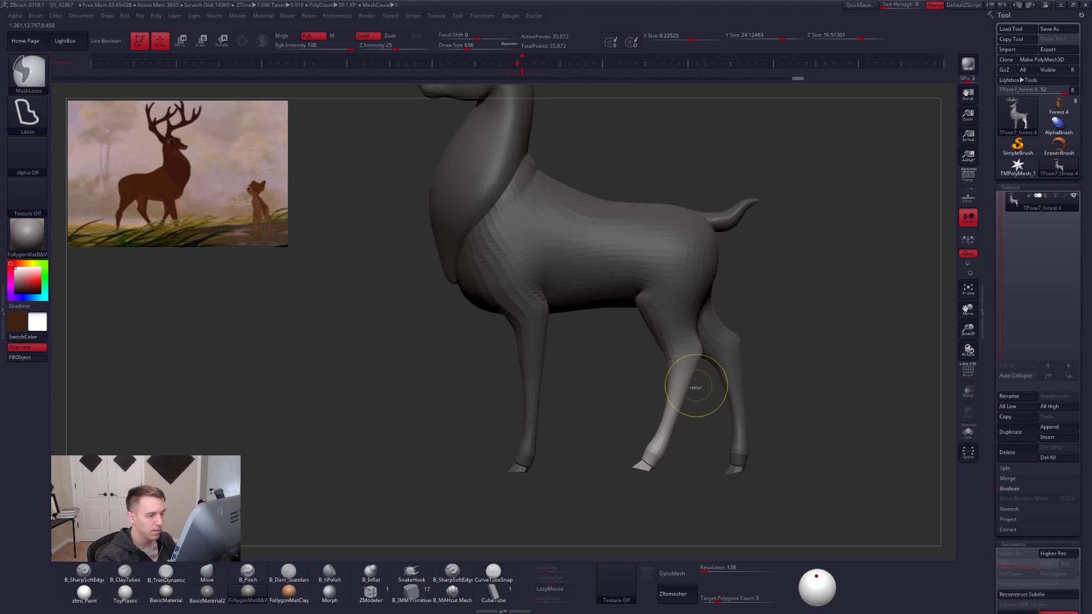
{"action": "left_click", "coordinate": [693, 388], "text": "ctrl"}
Rotate the lower left hind leg slightly backward around the hock, using a Transpose line about 6.3 units long.
{"action": "key", "text": "r"}
{"action": "mouse_move", "coordinate": [680, 354]}
{"action": "left_mouse_down"}
{"action": "mouse_move", "coordinate": [663, 503]}
{"action": "mouse_move", "coordinate": [675, 505]}
{"action": "mouse_move", "coordinate": [699, 418]}
{"action": "mouse_move", "coordinate": [685, 430]}
{"action": "left_mouse_up"}
{"action": "key", "text": "q"}
{"action": "key", "text": "b"}
{"action": "key", "text": "m"}
{"action": "key", "text": "v"}
{"action": "key", "text": "r"}
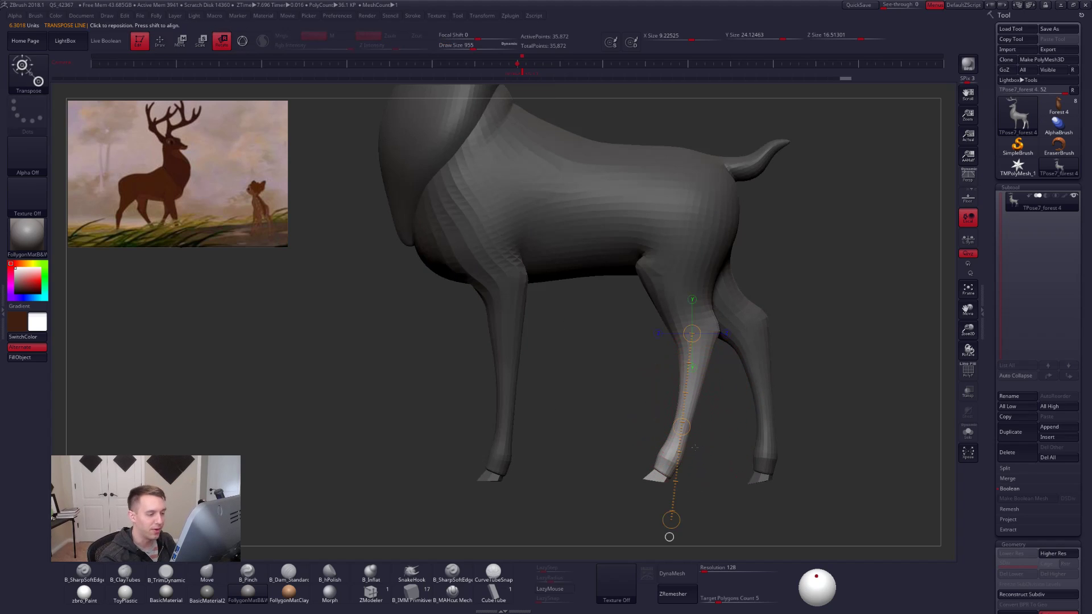
{"action": "left_click_drag", "start_coordinate": [670, 537], "coordinate": [671, 537]}
Clear the mask from the deer and set the Move brush's draw size to about 881.
{"action": "key", "text": "q"}
{"action": "left_click", "coordinate": [705, 455], "text": "ctrl"}
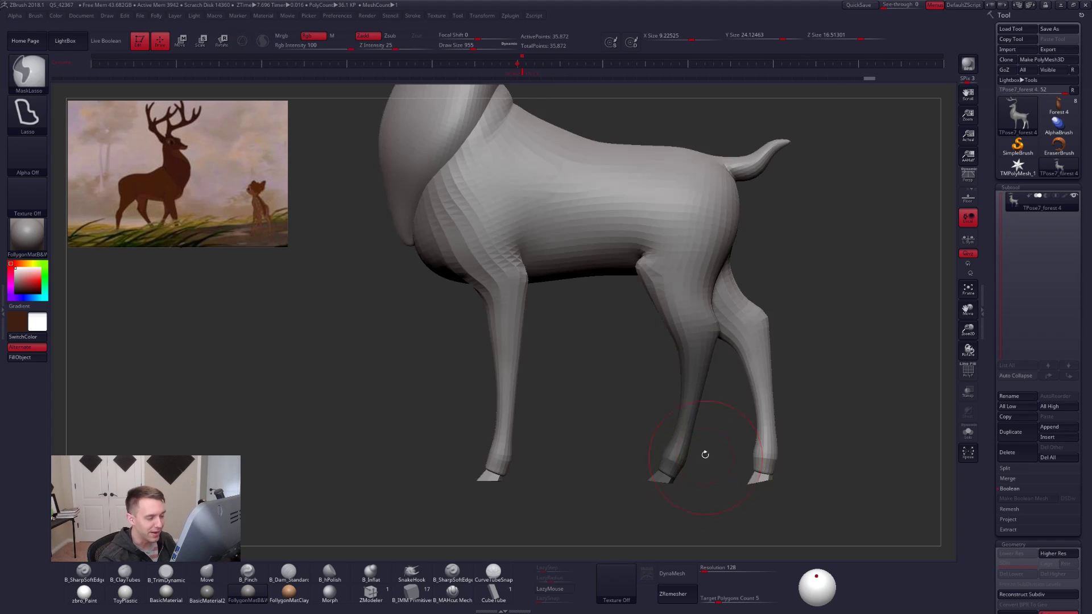
{"action": "key", "text": "w"}
{"action": "key", "text": "q"}
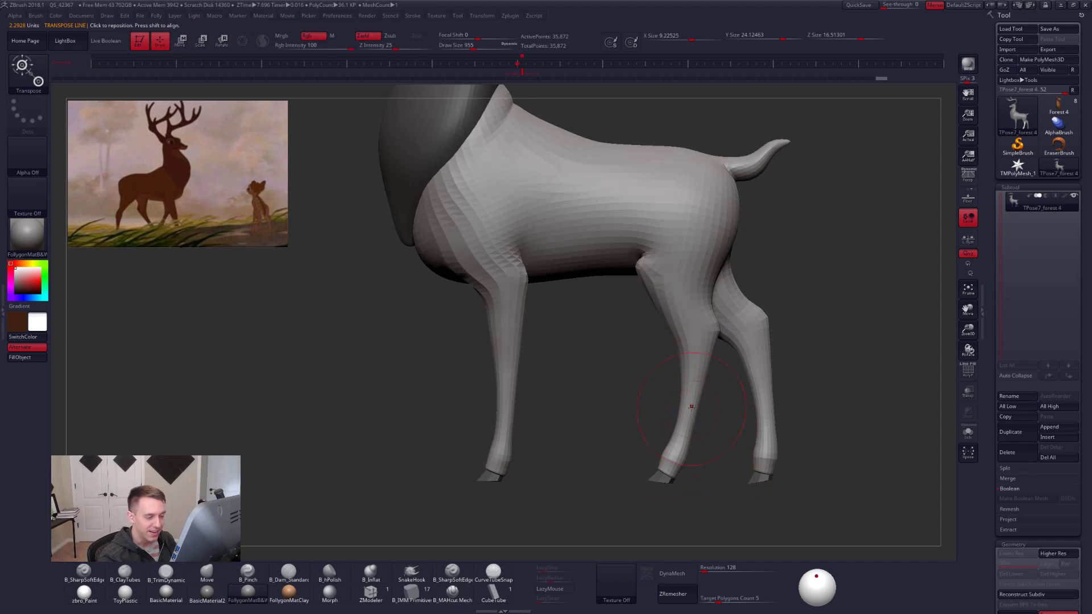
{"action": "key", "text": "space"}
{"action": "key", "text": "space"}
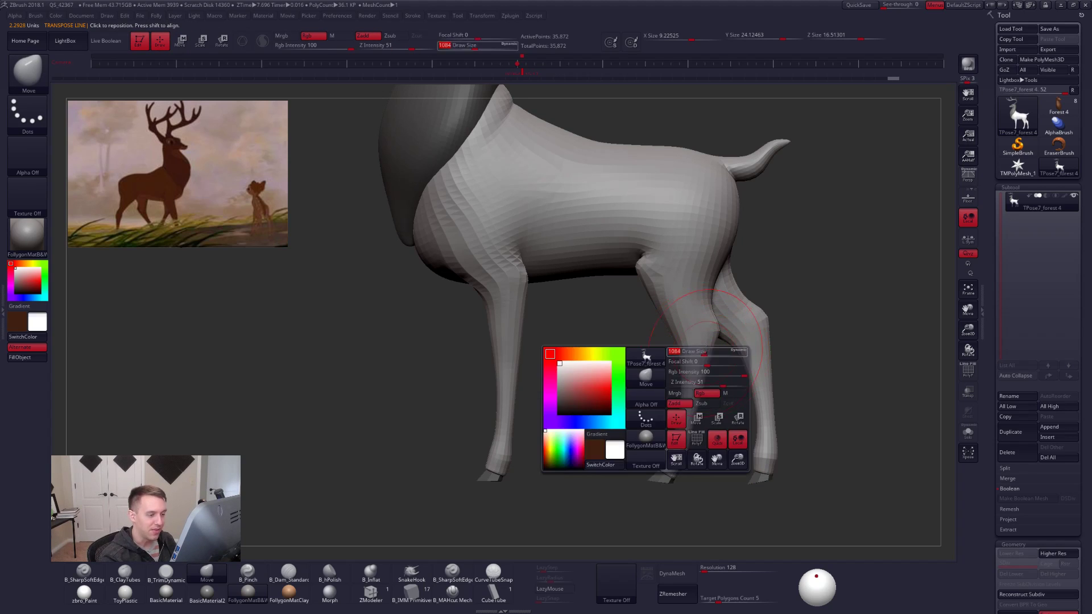
{"action": "left_click_drag", "start_coordinate": [703, 353], "coordinate": [700, 367]}
{"action": "key", "text": "space"}
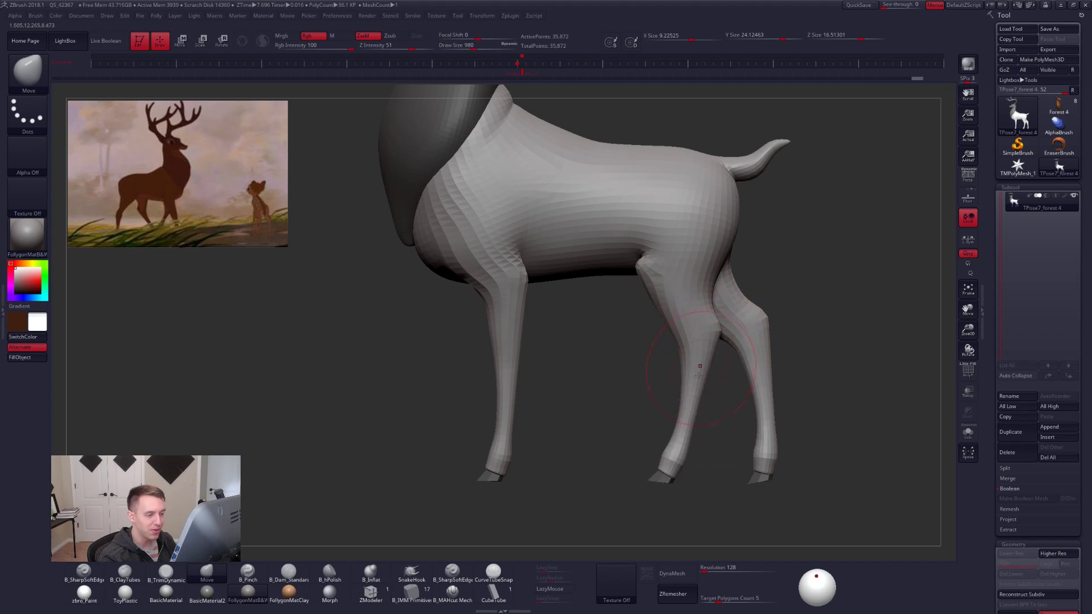
{"action": "key", "text": "["}
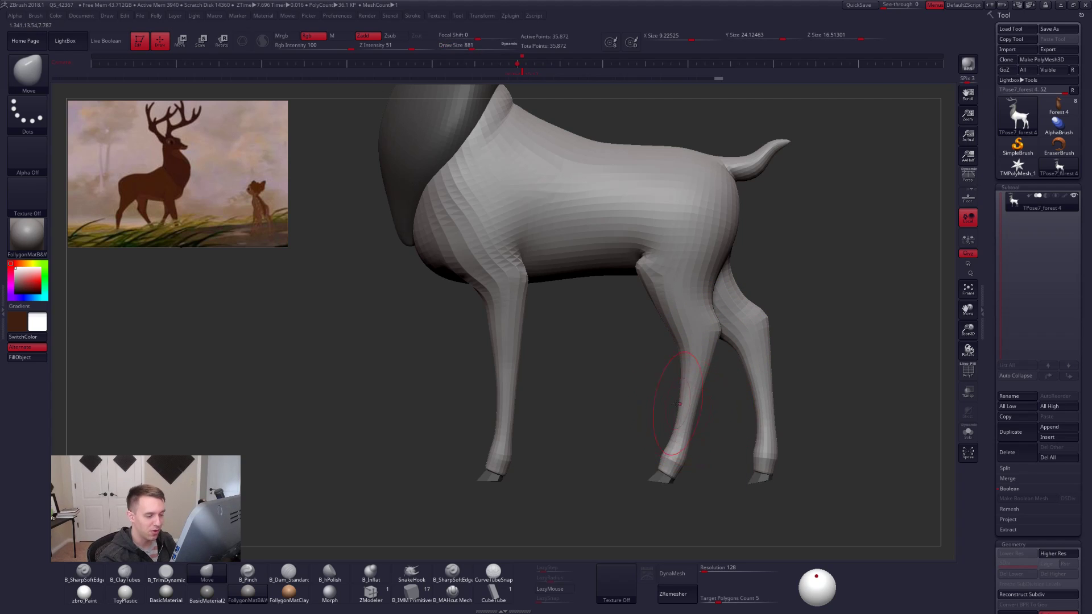
Lasso-mask the right front leg from a view beneath the deer.
{"action": "mouse_move", "coordinate": [714, 413]}
{"action": "left_mouse_down"}
{"action": "mouse_move", "coordinate": [738, 415]}
{"action": "mouse_move", "coordinate": [709, 492]}
{"action": "mouse_move", "coordinate": [705, 475]}
{"action": "left_mouse_up"}
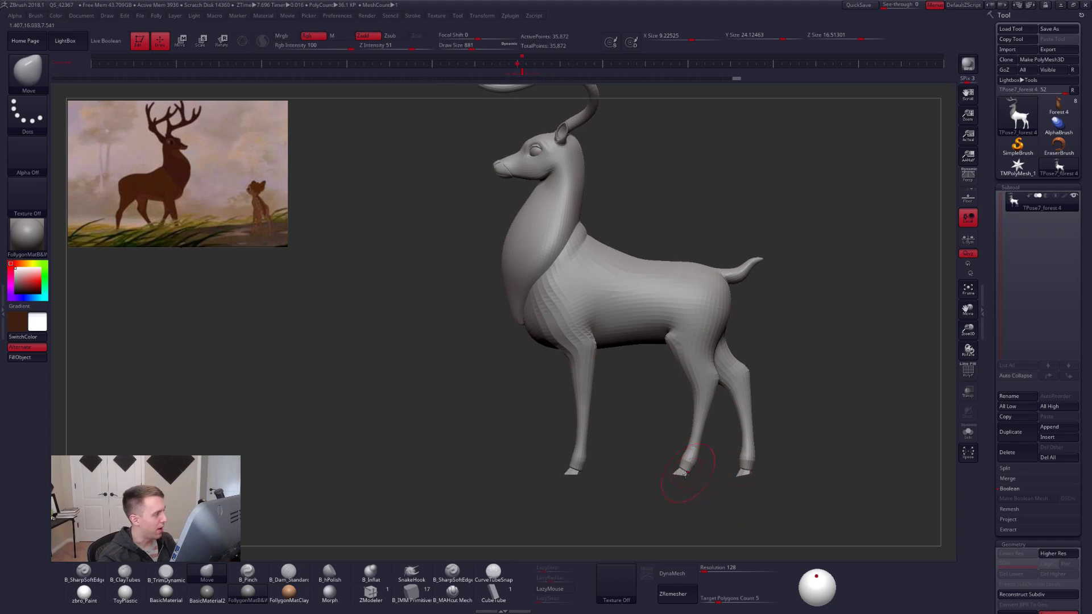
{"action": "left_click_drag", "start_coordinate": [576, 407], "coordinate": [732, 448]}
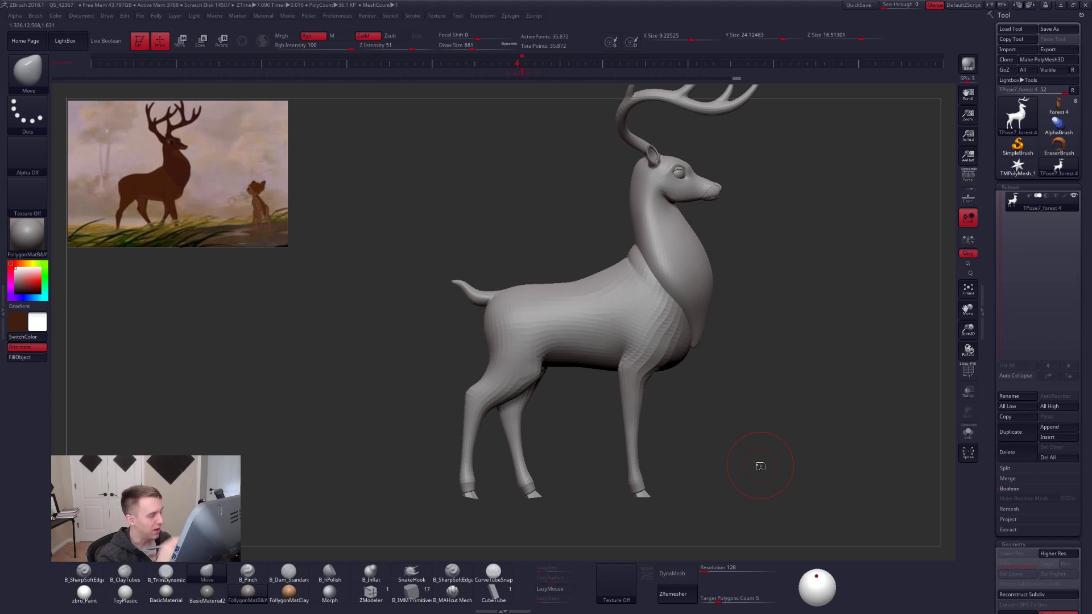
{"action": "left_click_drag", "start_coordinate": [761, 467], "coordinate": [660, 374]}
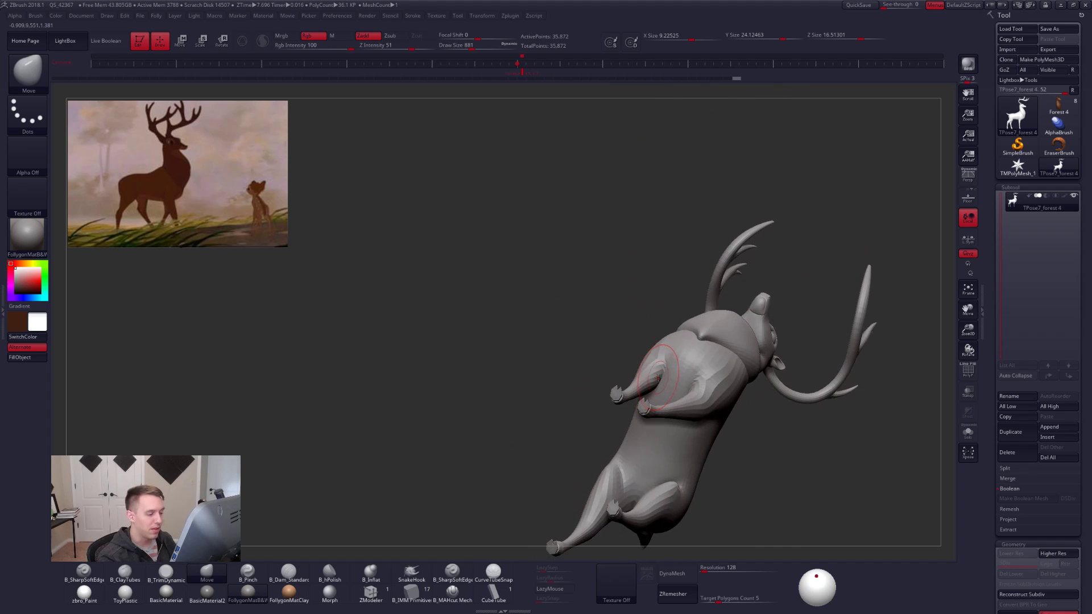
{"action": "mouse_move", "coordinate": [658, 377]}
{"action": "right_mouse_down"}
{"action": "mouse_move", "coordinate": [662, 369]}
{"action": "mouse_move", "coordinate": [657, 386]}
{"action": "right_mouse_up"}
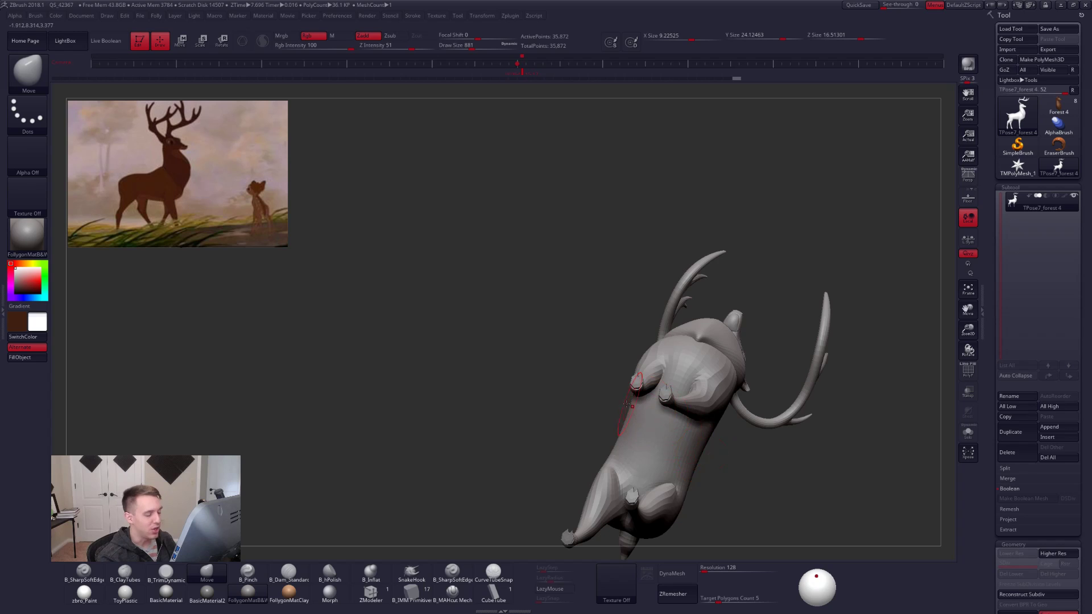
{"action": "key", "text": "ctrl"}
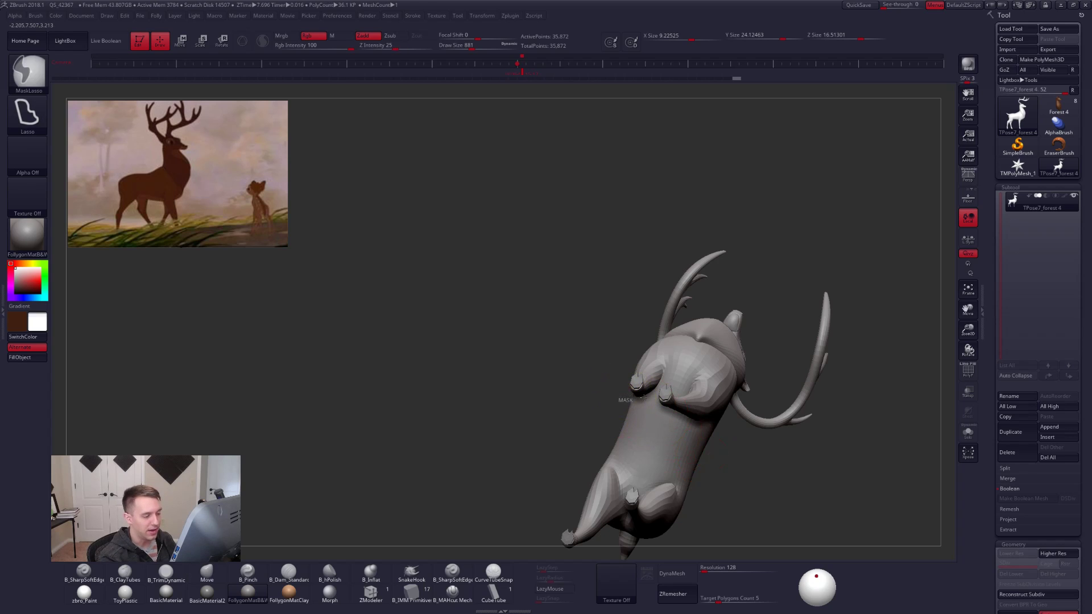
{"action": "mouse_move", "coordinate": [605, 371]}
{"action": "right_mouse_down", "text": "shift"}
{"action": "mouse_move", "coordinate": [677, 391]}
{"action": "mouse_move", "coordinate": [657, 530]}
{"action": "mouse_move", "coordinate": [668, 548]}
{"action": "right_mouse_up", "text": "shift"}
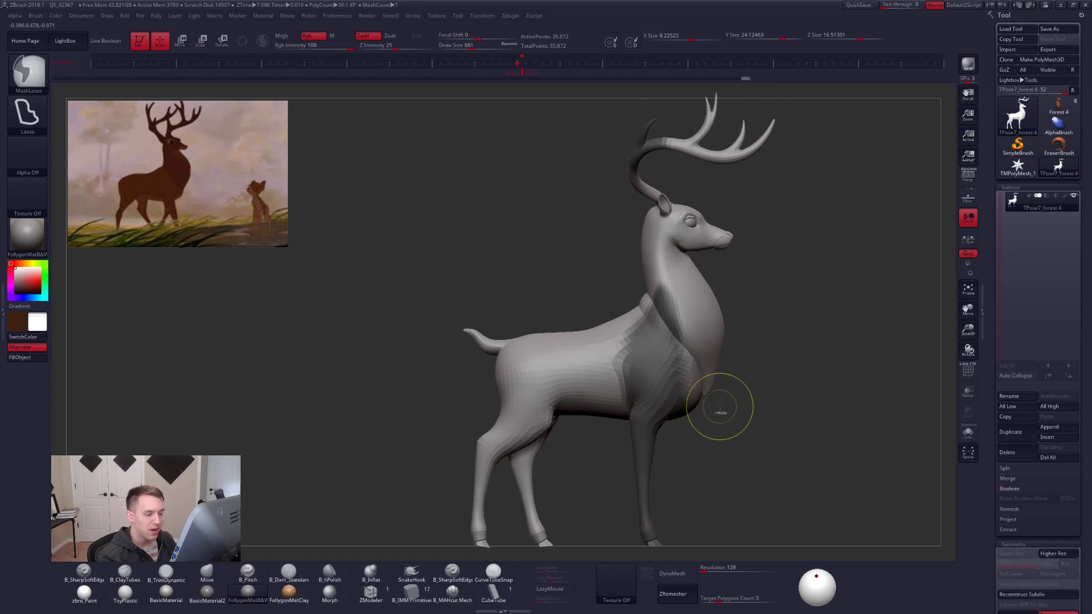
Remove the stray mask from the antler, neck and chest, then invert and blur it so only the right front leg is editable.
{"action": "mouse_move", "coordinate": [721, 405]}
{"action": "left_mouse_down", "text": "ctrl"}
{"action": "mouse_move", "coordinate": [624, 371]}
{"action": "mouse_move", "coordinate": [540, 250]}
{"action": "mouse_move", "coordinate": [705, 369]}
{"action": "left_mouse_up", "text": "ctrl"}
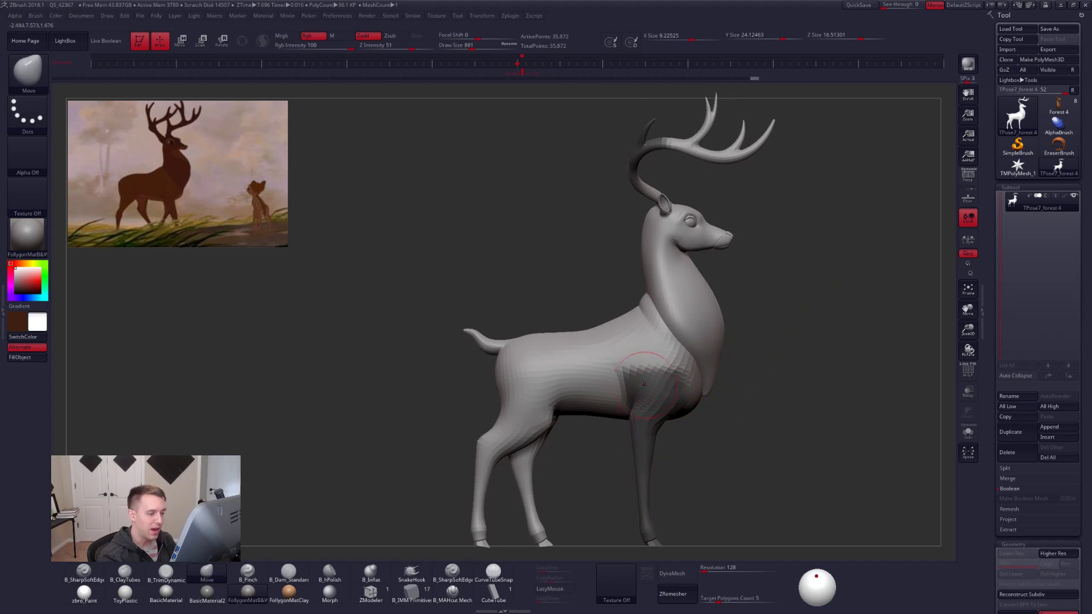
{"action": "mouse_move", "coordinate": [621, 427]}
{"action": "left_mouse_down", "text": "ctrl+alt"}
{"action": "mouse_move", "coordinate": [609, 342]}
{"action": "mouse_move", "coordinate": [572, 397]}
{"action": "left_mouse_up", "text": "ctrl+alt"}
{"action": "mouse_move", "coordinate": [670, 370]}
{"action": "right_mouse_down", "text": "ctrl"}
{"action": "mouse_move", "coordinate": [689, 402]}
{"action": "mouse_move", "coordinate": [691, 370]}
{"action": "mouse_move", "coordinate": [651, 377]}
{"action": "mouse_move", "coordinate": [700, 432]}
{"action": "mouse_move", "coordinate": [739, 427]}
{"action": "right_mouse_up", "text": "ctrl"}
{"action": "left_click", "coordinate": [690, 391], "text": "ctrl"}
{"action": "left_click", "coordinate": [687, 396], "text": "ctrl"}
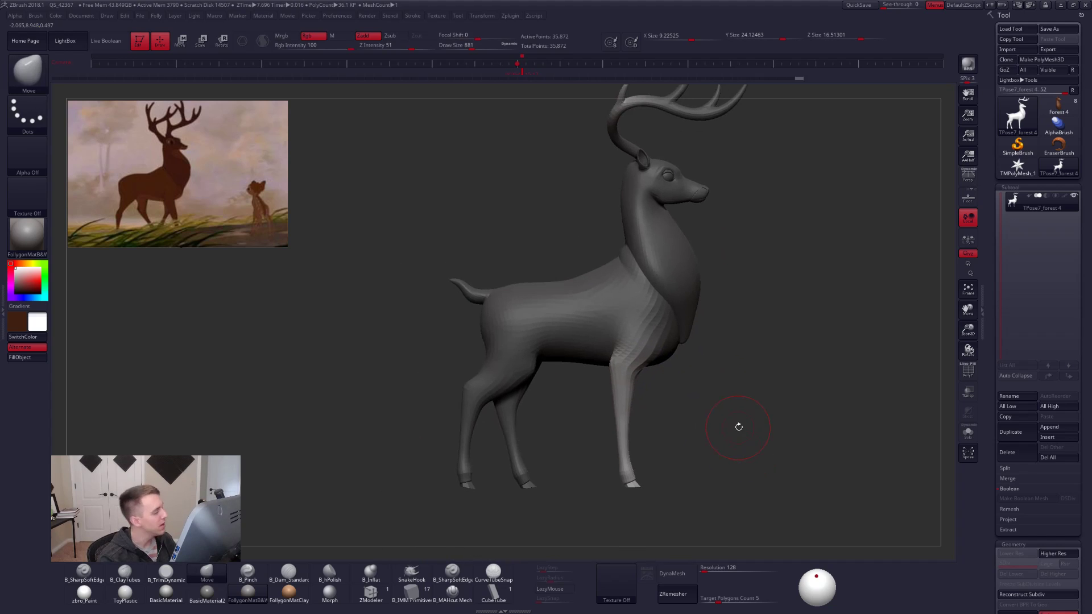
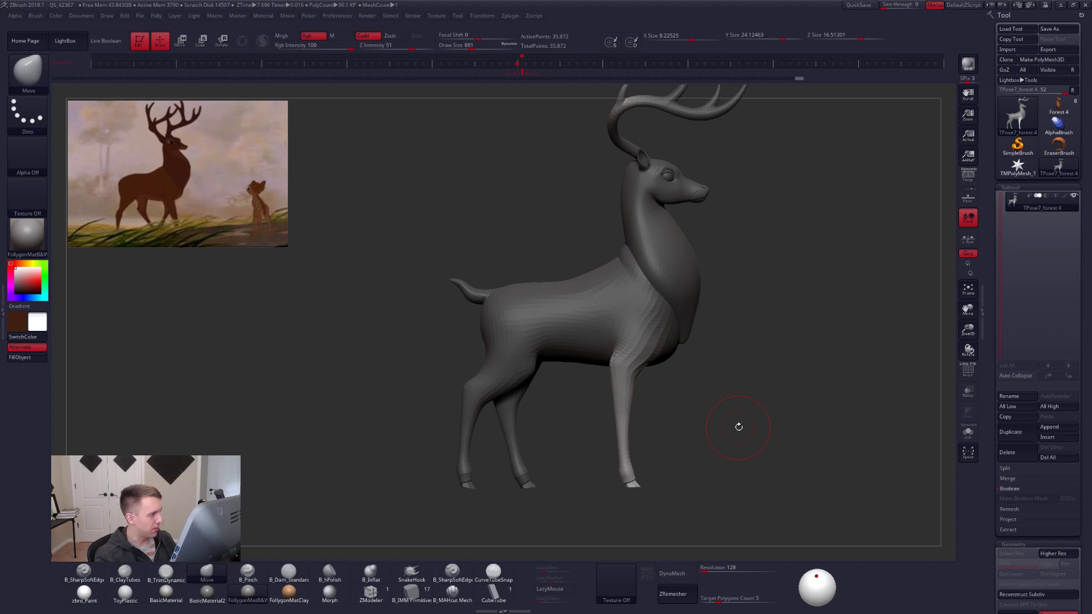
Draw a vertical Transpose line about 7.72 units long from the right shoulder to below the hoof and rotate the front leg forward.
{"action": "key", "text": "r"}
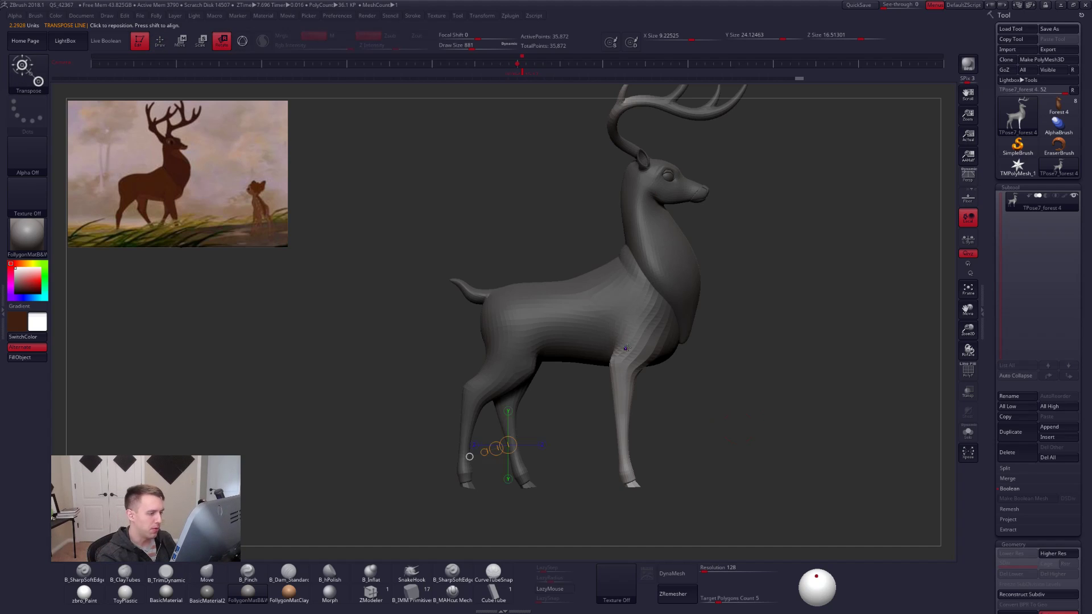
{"action": "right_click_drag", "start_coordinate": [625, 358], "coordinate": [615, 336], "text": "alt"}
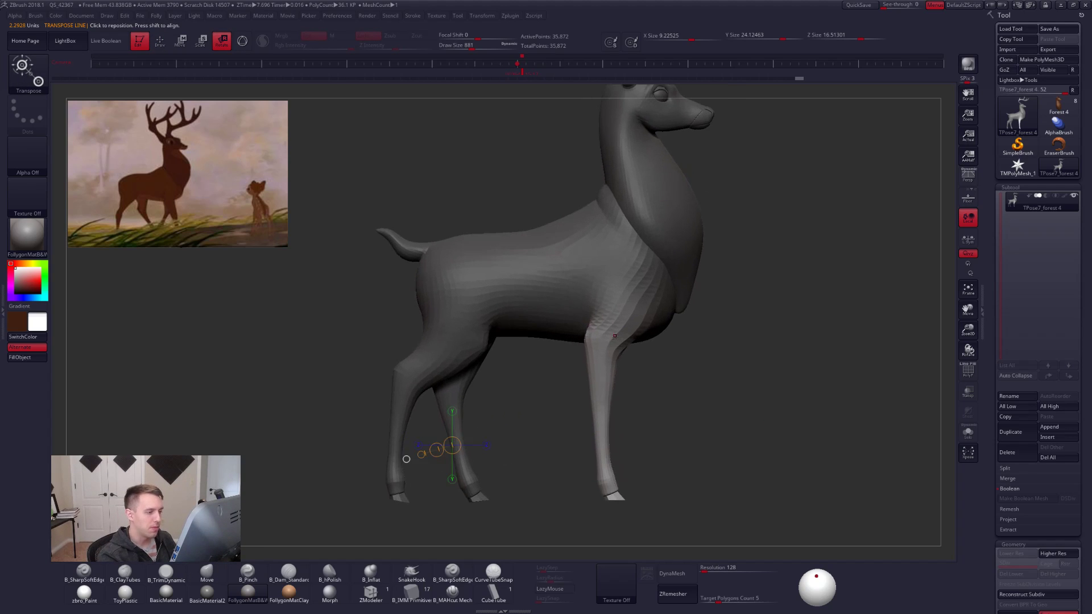
{"action": "left_click_drag", "start_coordinate": [618, 298], "coordinate": [619, 364]}
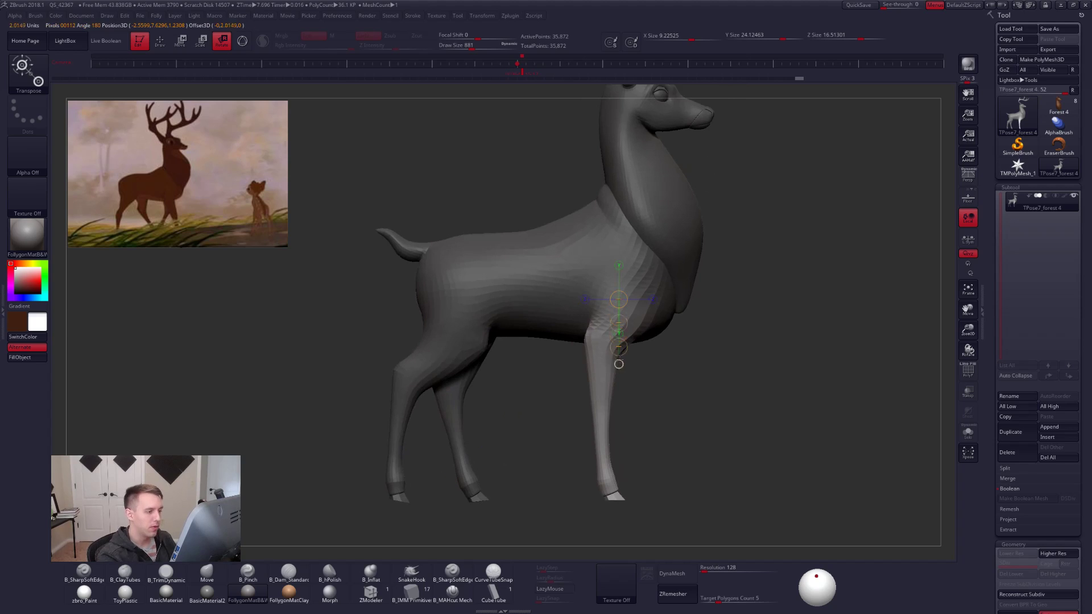
{"action": "left_click_drag", "start_coordinate": [631, 487], "coordinate": [663, 511]}
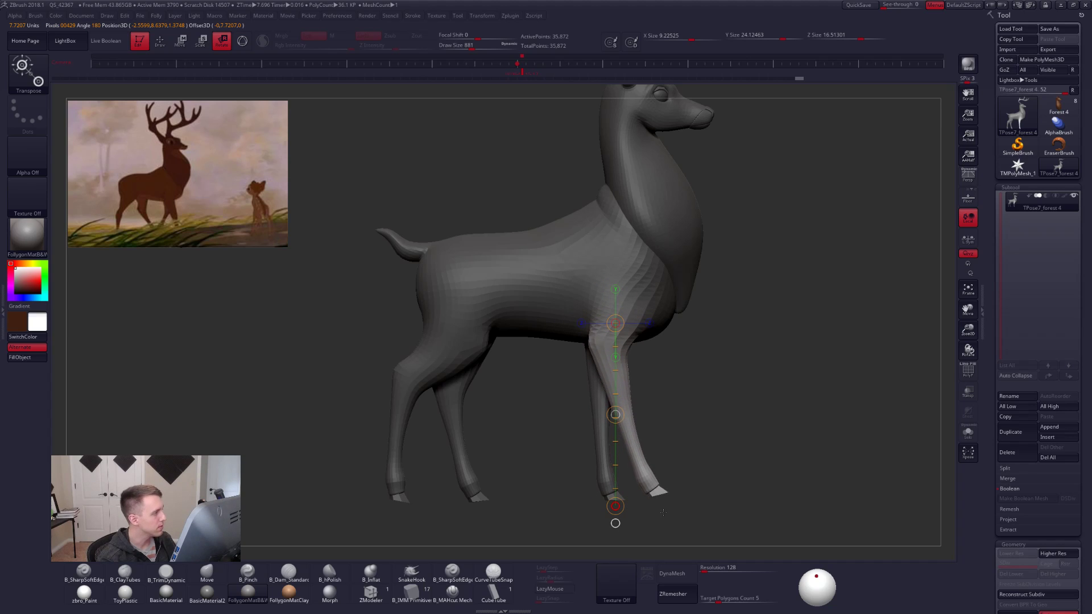
Mask the right front leg above the knee and rotate the lower leg backward until it stands nearly vertical.
{"action": "key", "text": "q"}
{"action": "mouse_move", "coordinate": [639, 414]}
{"action": "left_mouse_down", "text": "ctrl"}
{"action": "mouse_move", "coordinate": [524, 451]}
{"action": "mouse_move", "coordinate": [818, 274]}
{"action": "mouse_move", "coordinate": [812, 296]}
{"action": "left_mouse_up", "text": "ctrl"}
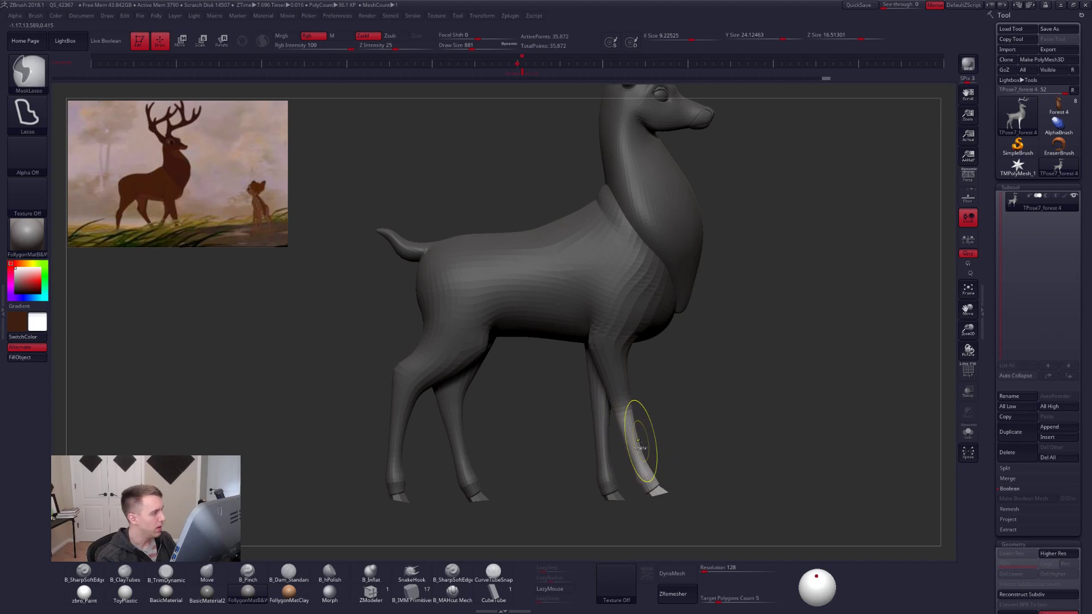
{"action": "key", "text": "r"}
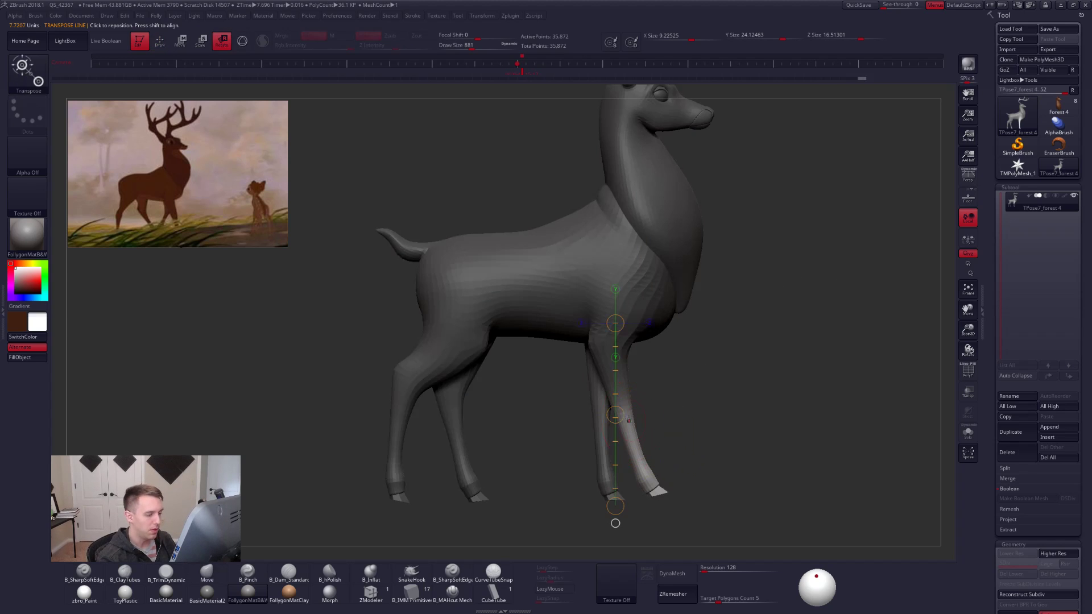
{"action": "left_click_drag", "start_coordinate": [694, 483], "coordinate": [711, 500]}
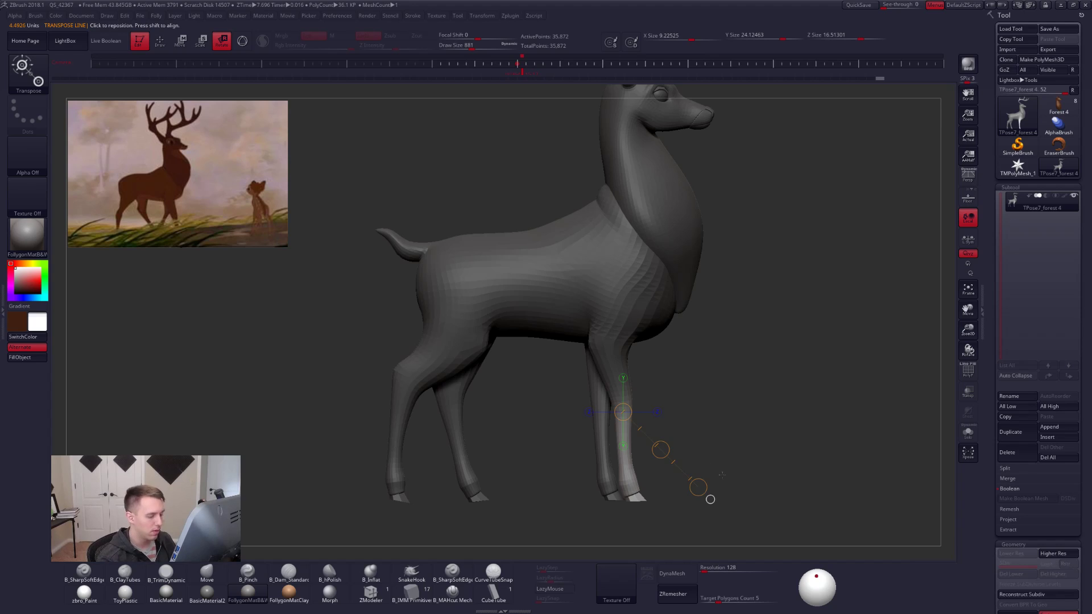
{"action": "left_click_drag", "start_coordinate": [711, 499], "coordinate": [710, 500]}
{"action": "key", "text": "q"}
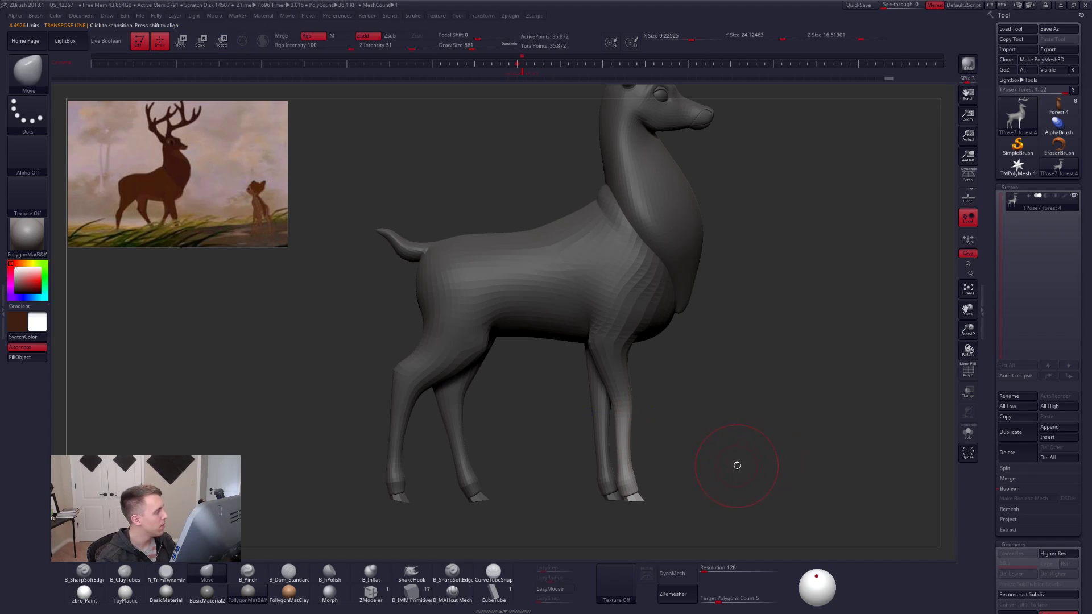
{"action": "key", "text": "r"}
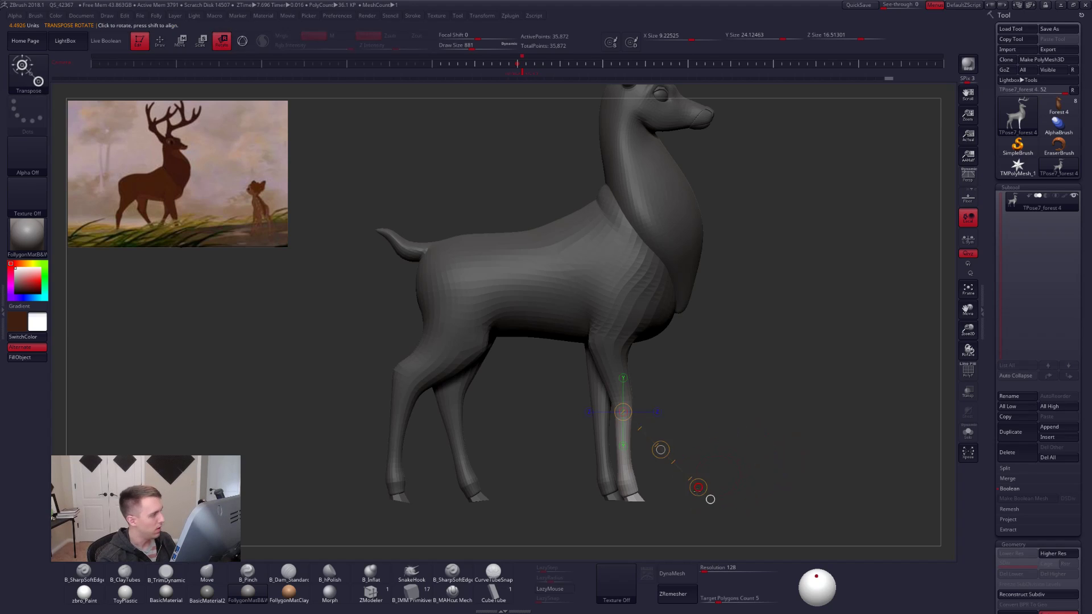
{"action": "left_click_drag", "start_coordinate": [702, 484], "coordinate": [698, 487]}
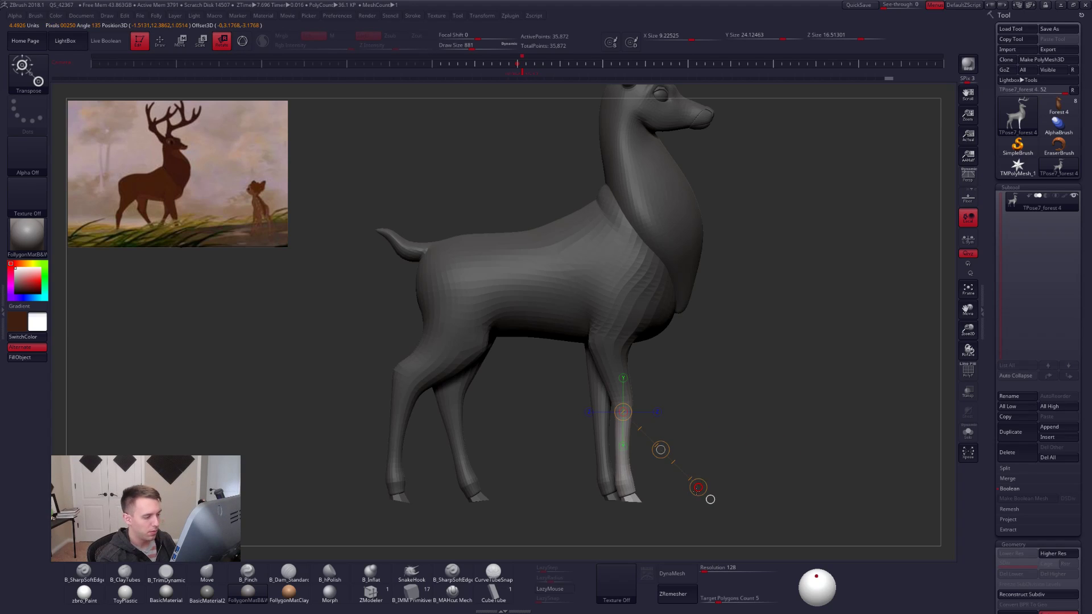
Unmask the upper right front leg and blur the mask edge, making the whole leg editable.
{"action": "key", "text": "q"}
{"action": "right_click_drag", "start_coordinate": [627, 382], "coordinate": [651, 382]}
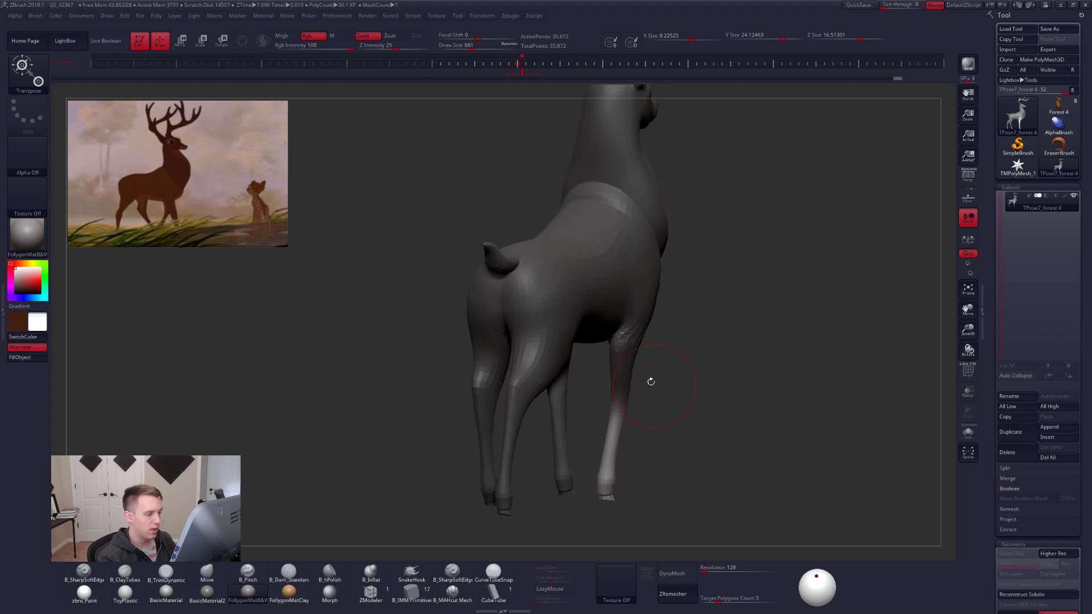
{"action": "mouse_move", "coordinate": [602, 344]}
{"action": "left_mouse_down", "text": "ctrl+alt"}
{"action": "mouse_move", "coordinate": [675, 437]}
{"action": "mouse_move", "coordinate": [597, 348]}
{"action": "left_mouse_up", "text": "ctrl+alt"}
{"action": "key", "text": "w"}
{"action": "right_click_drag", "start_coordinate": [642, 476], "coordinate": [608, 477]}
{"action": "key", "text": "q"}
{"action": "left_click", "coordinate": [664, 393], "text": "ctrl"}
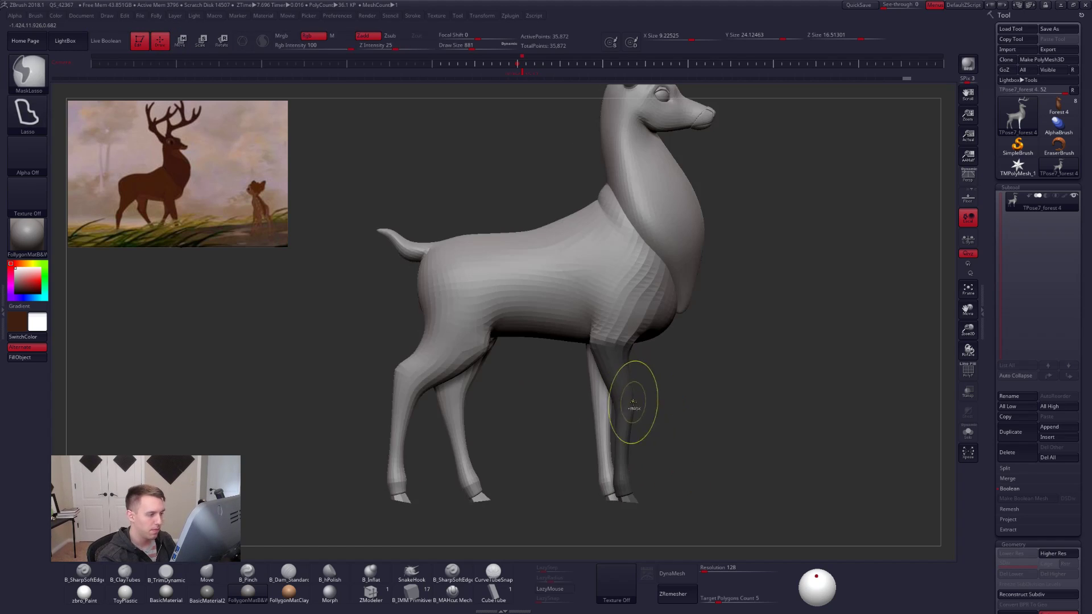
{"action": "left_click", "coordinate": [633, 409], "text": "ctrl"}
{"action": "left_click", "coordinate": [666, 402], "text": "ctrl"}
Rotate the whole right front leg slightly forward with a Transpose line about 8.32 units long, then select the Move brush.
{"action": "key", "text": "r"}
{"action": "left_click_drag", "start_coordinate": [624, 412], "coordinate": [700, 487]}
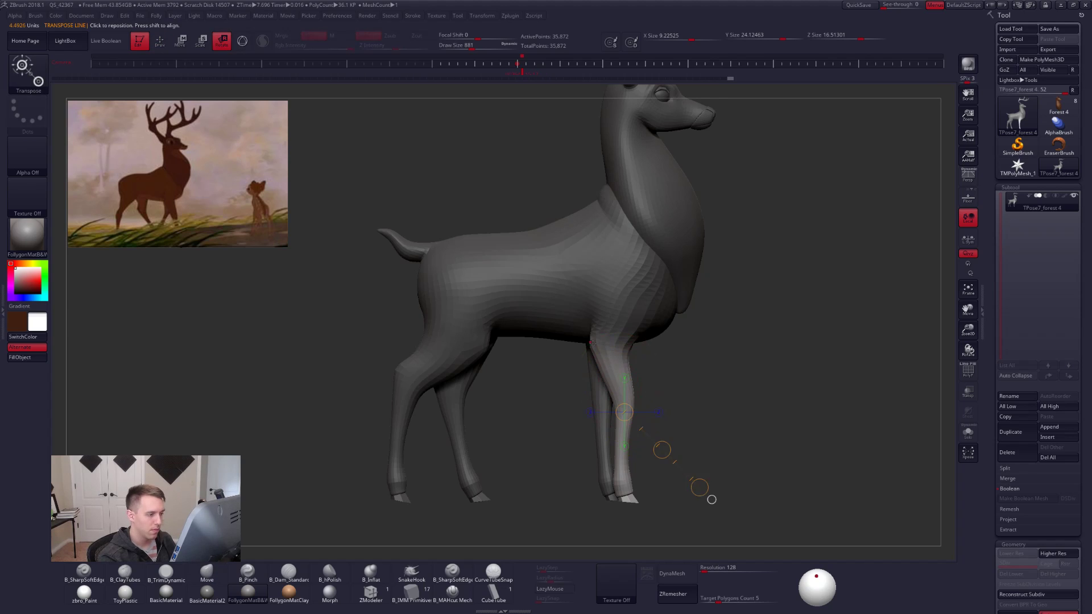
{"action": "mouse_move", "coordinate": [590, 342]}
{"action": "left_mouse_down"}
{"action": "mouse_move", "coordinate": [676, 461]}
{"action": "mouse_move", "coordinate": [714, 496]}
{"action": "mouse_move", "coordinate": [730, 493]}
{"action": "left_mouse_up"}
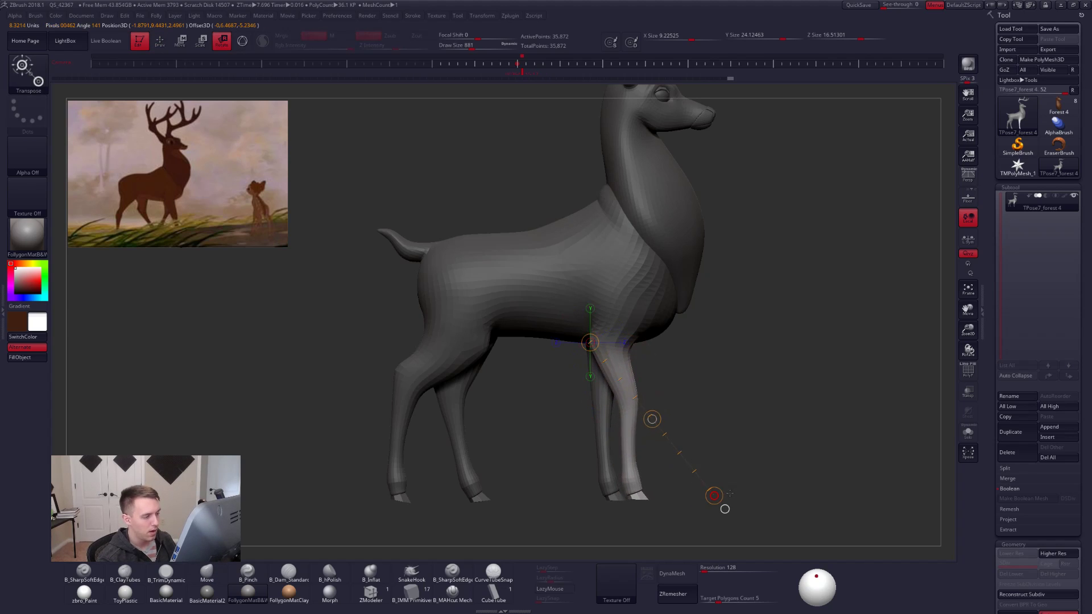
{"action": "key", "text": "q"}
{"action": "key", "text": "b"}
{"action": "key", "text": "m"}
{"action": "key", "text": "v"}
From the front view, rotate the right front leg slightly outward with a vertical Transpose line about 7.05 units long.
{"action": "left_click_drag", "start_coordinate": [793, 435], "coordinate": [797, 446]}
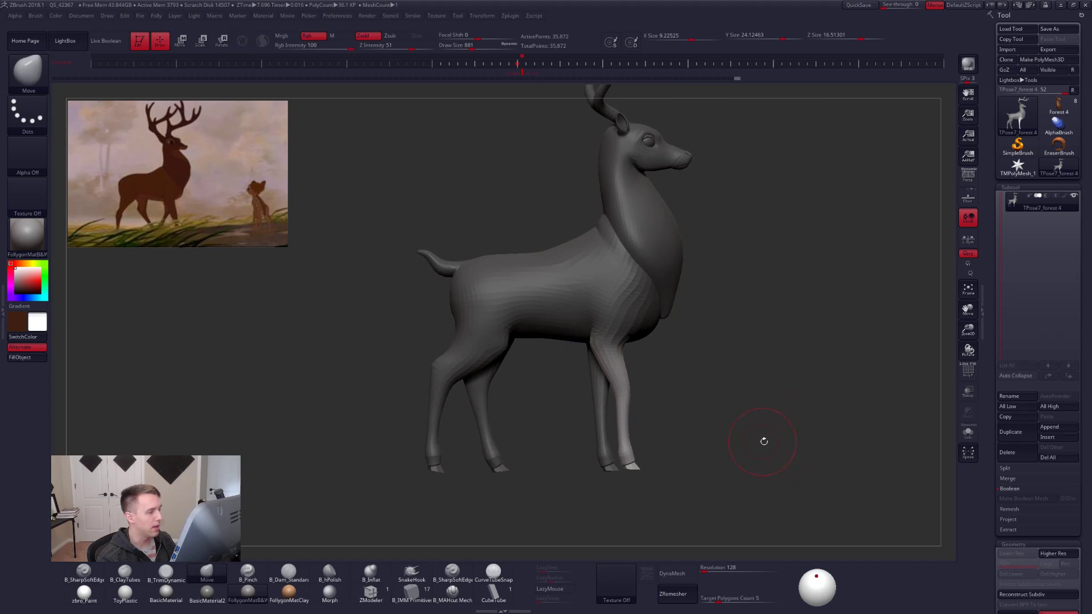
{"action": "mouse_move", "coordinate": [759, 471]}
{"action": "left_mouse_down"}
{"action": "mouse_move", "coordinate": [731, 475]}
{"action": "mouse_move", "coordinate": [740, 481]}
{"action": "left_mouse_up"}
{"action": "key", "text": "ctrl"}
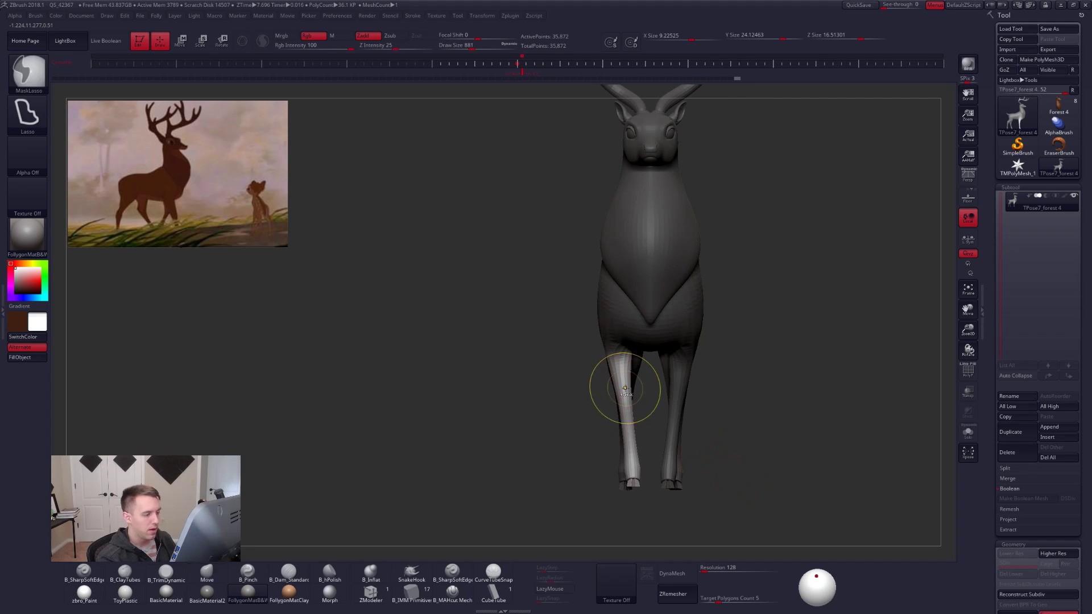
{"action": "key", "text": "r"}
{"action": "mouse_move", "coordinate": [620, 354]}
{"action": "left_mouse_down", "text": "shift"}
{"action": "mouse_move", "coordinate": [620, 430]}
{"action": "mouse_move", "coordinate": [643, 494]}
{"action": "mouse_move", "coordinate": [605, 508]}
{"action": "left_mouse_up", "text": "shift"}
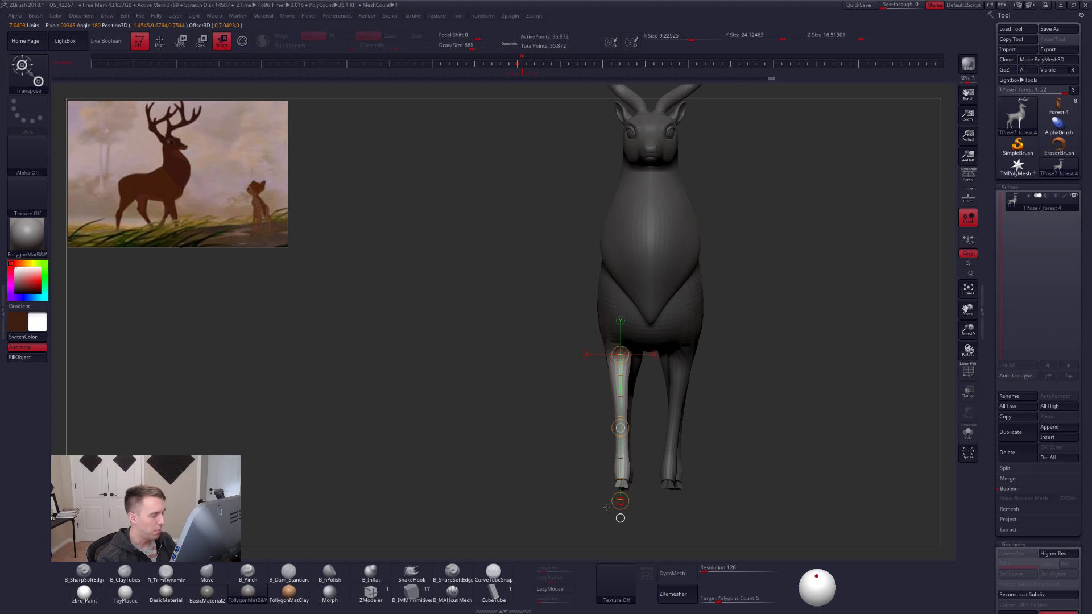
Rotate the right front leg slightly inward about the top of the existing vertical Transpose line.
{"action": "left_click_drag", "start_coordinate": [607, 508], "coordinate": [634, 460]}
Try to adjust the right front hoof from the side view with a vertical Transpose line about 4.15 units long.
{"action": "left_click_drag", "start_coordinate": [716, 409], "coordinate": [715, 496], "text": "shift"}
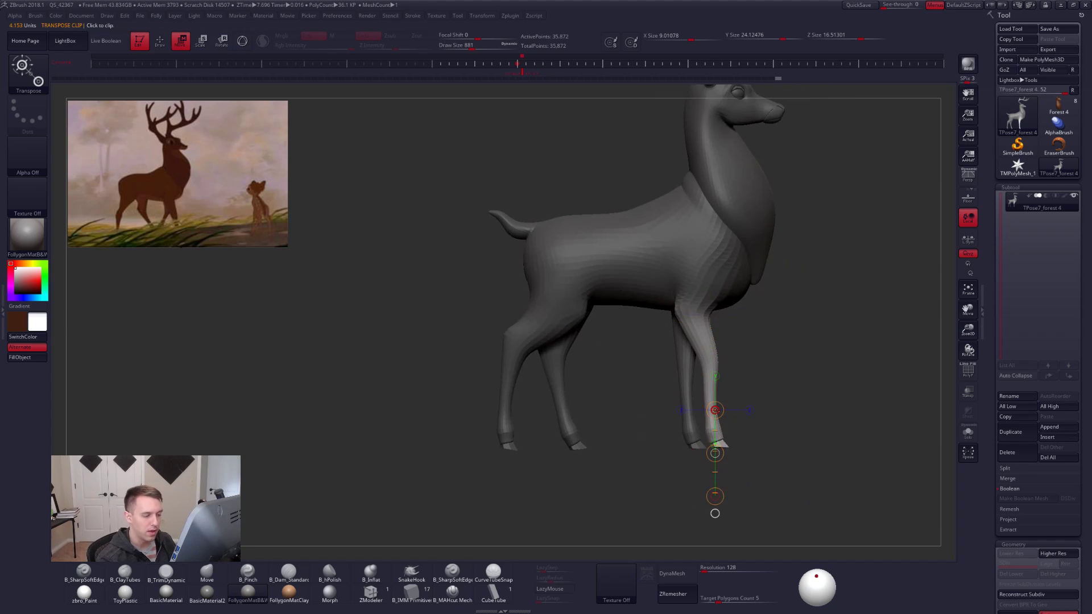
{"action": "left_click", "coordinate": [715, 410]}
{"action": "left_click_drag", "start_coordinate": [792, 463], "coordinate": [726, 452], "text": "alt"}
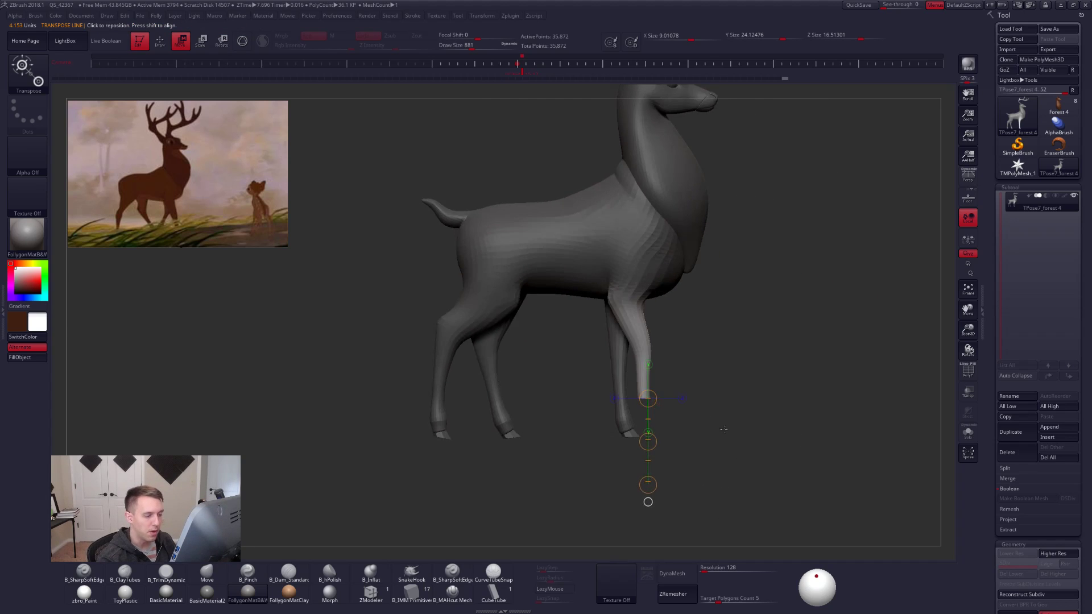
{"action": "key", "text": "ctrl+shift"}
{"action": "key", "text": "q"}
{"action": "left_click_drag", "start_coordinate": [720, 416], "coordinate": [766, 455], "text": "alt"}
{"action": "key", "text": "ctrl+z"}
{"action": "key", "text": "e"}
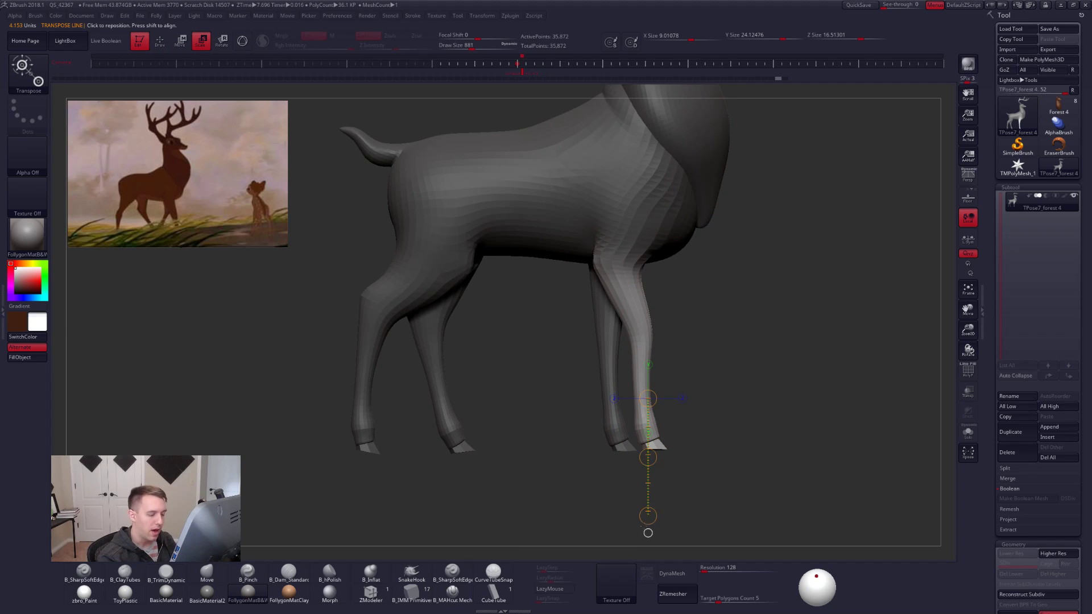
{"action": "left_click_drag", "start_coordinate": [653, 515], "coordinate": [652, 514]}
{"action": "key", "text": "ctrl+z"}
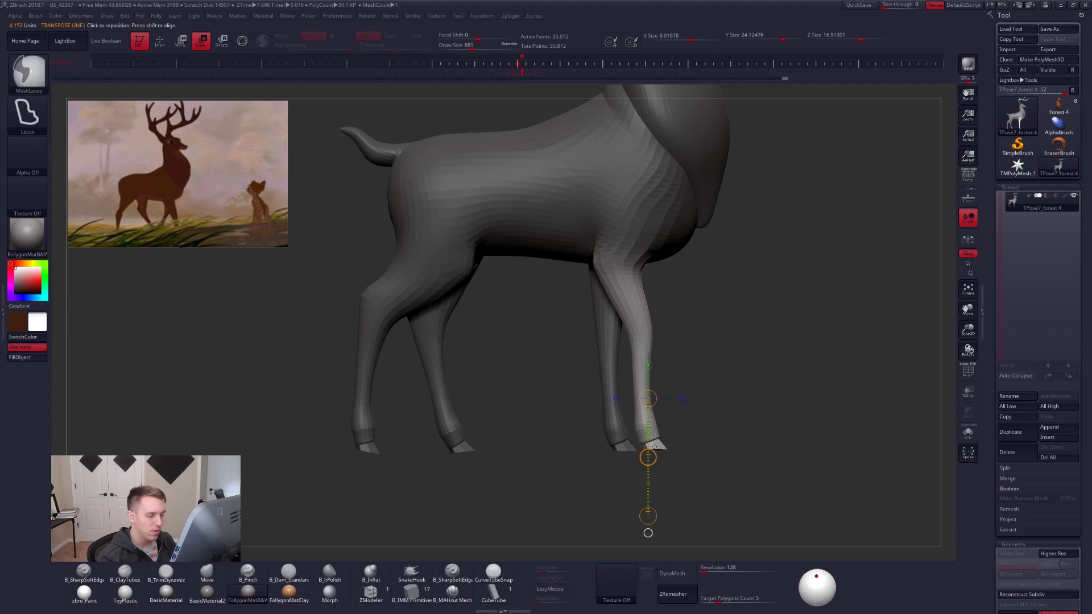
{"action": "left_click_drag", "start_coordinate": [648, 399], "coordinate": [650, 393]}
{"action": "key", "text": "ctrl+z"}
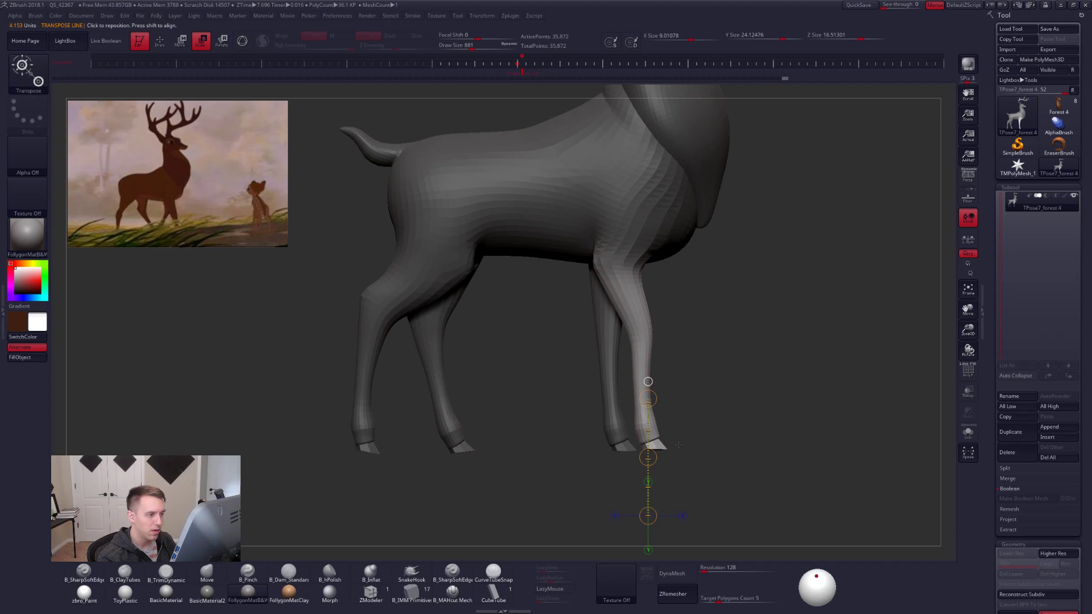
Try to reshape the right front leg with a slanted Transpose line about 5.14 units long drawn from the hoof.
{"action": "mouse_move", "coordinate": [667, 468]}
{"action": "left_mouse_down", "text": "alt"}
{"action": "mouse_move", "coordinate": [674, 415]}
{"action": "mouse_move", "coordinate": [745, 419]}
{"action": "left_mouse_up", "text": "alt"}
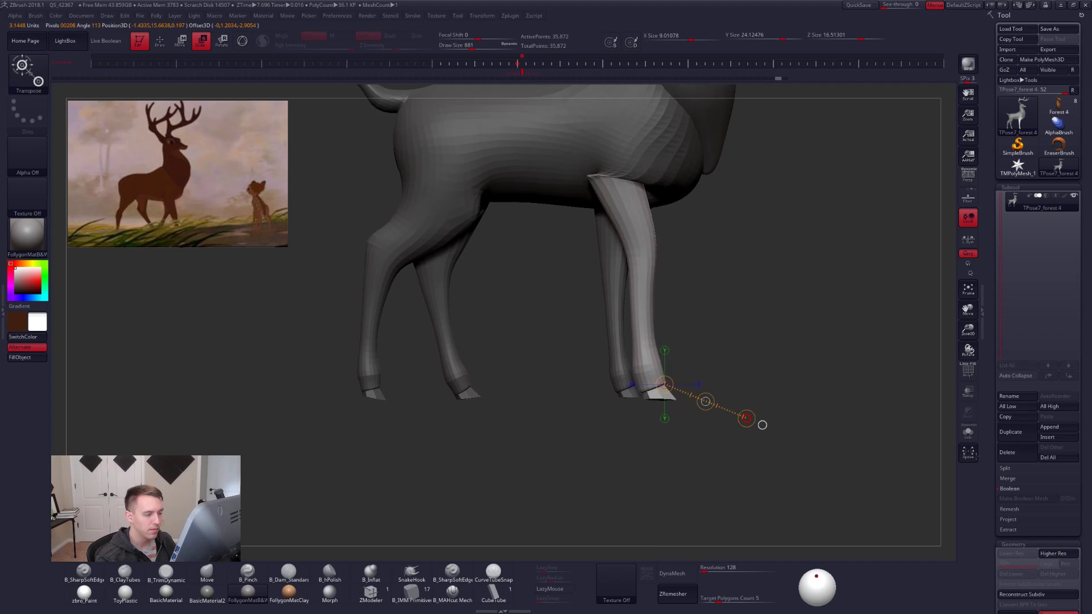
{"action": "key", "text": "w"}
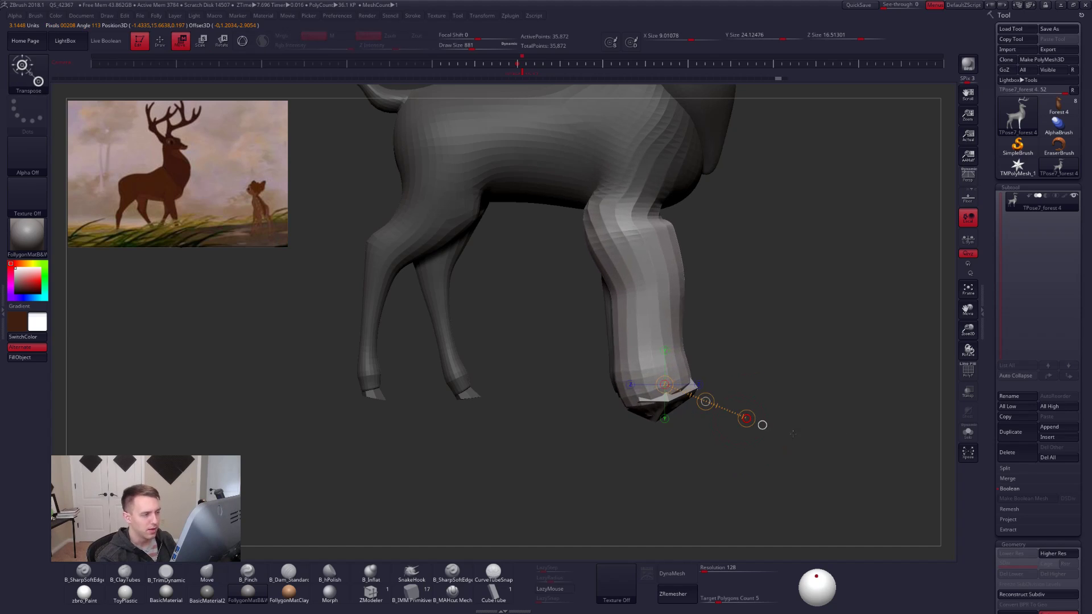
{"action": "mouse_move", "coordinate": [772, 438]}
{"action": "left_mouse_down"}
{"action": "mouse_move", "coordinate": [796, 449]}
{"action": "mouse_move", "coordinate": [740, 423]}
{"action": "mouse_move", "coordinate": [762, 437]}
{"action": "mouse_move", "coordinate": [758, 456]}
{"action": "mouse_move", "coordinate": [767, 442]}
{"action": "mouse_move", "coordinate": [731, 454]}
{"action": "left_mouse_up"}
{"action": "key", "text": "q"}
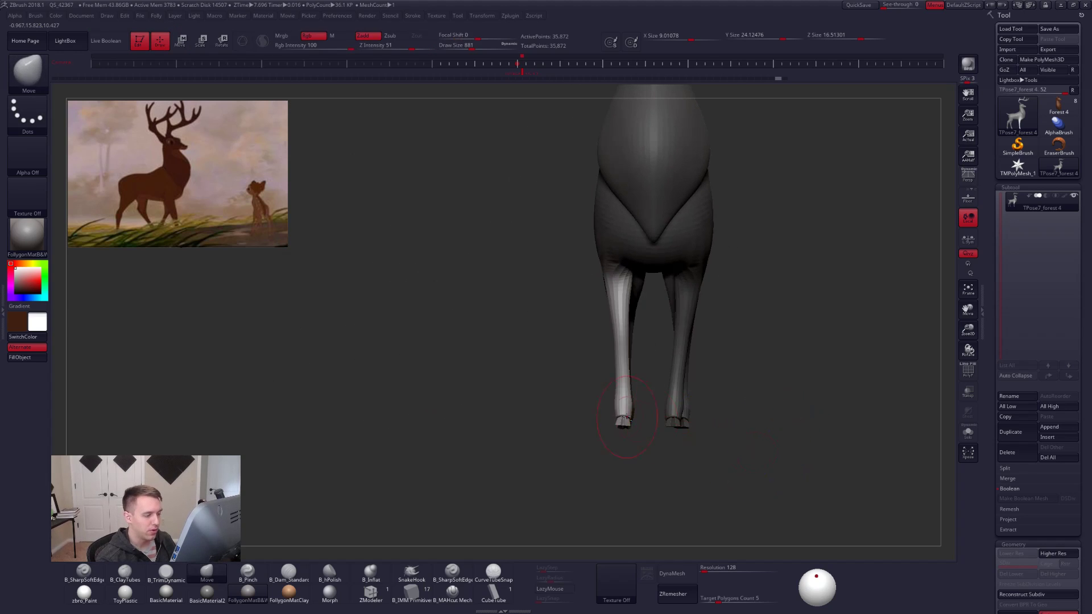
From the front view, mask everything except the right front foot and blur the mask edge.
{"action": "right_click_drag", "start_coordinate": [628, 424], "coordinate": [624, 401], "text": "ctrl"}
{"action": "mouse_move", "coordinate": [608, 370]}
{"action": "left_mouse_down", "text": "ctrl"}
{"action": "mouse_move", "coordinate": [575, 92]}
{"action": "mouse_move", "coordinate": [687, 300]}
{"action": "left_mouse_up", "text": "ctrl"}
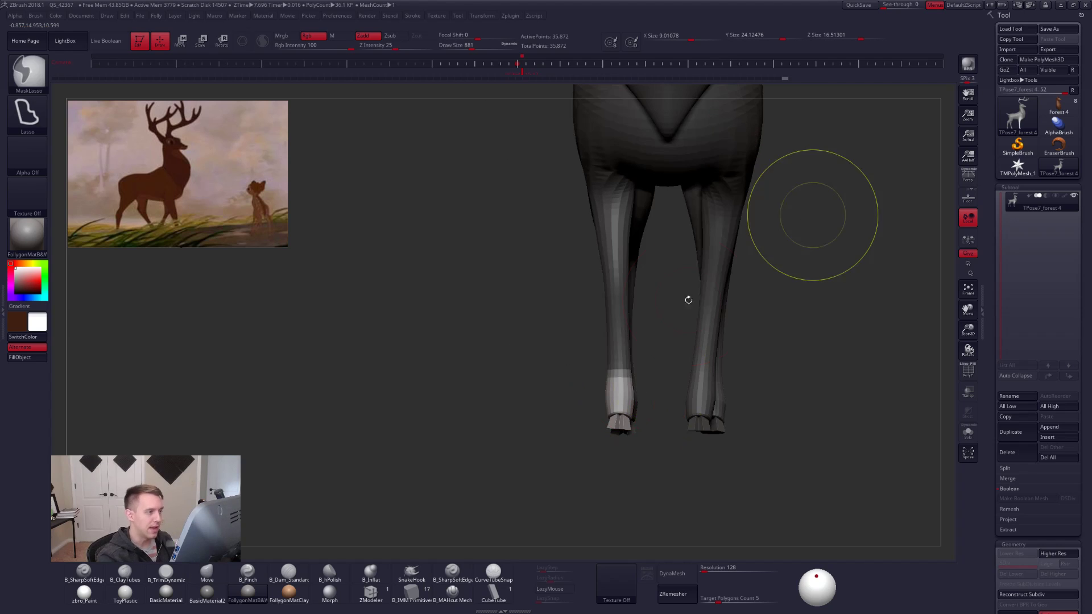
{"action": "key", "text": "ctrl+i"}
{"action": "left_click", "coordinate": [651, 400], "text": "ctrl"}
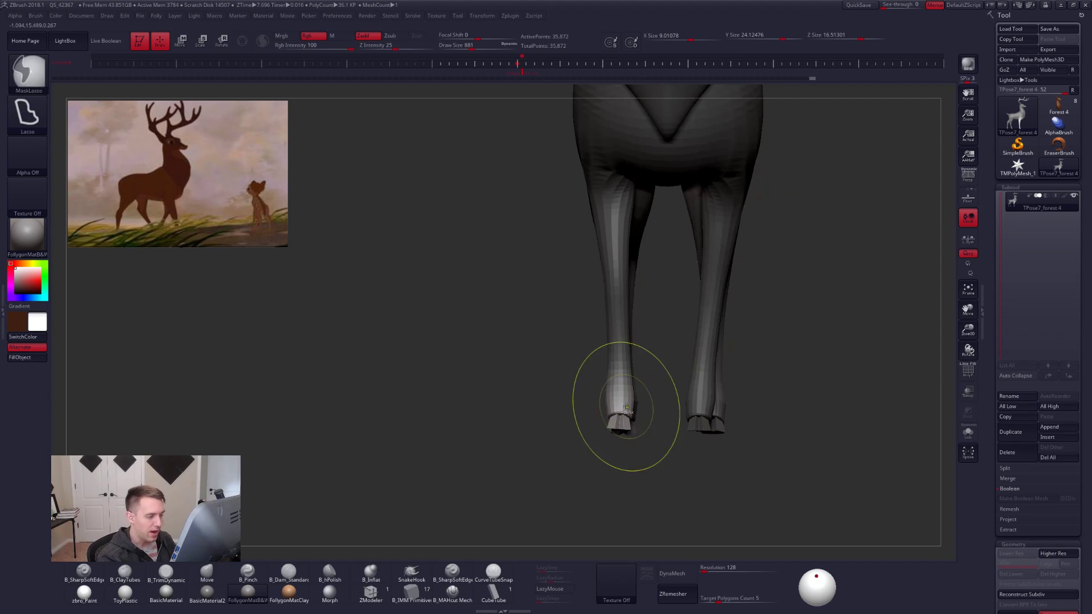
Twist the right front hoof to face forward about a vertical Transpose line about 2.75 units long, and clear the mask.
{"action": "key", "text": "r"}
{"action": "left_click_drag", "start_coordinate": [619, 377], "coordinate": [620, 481], "text": "shift"}
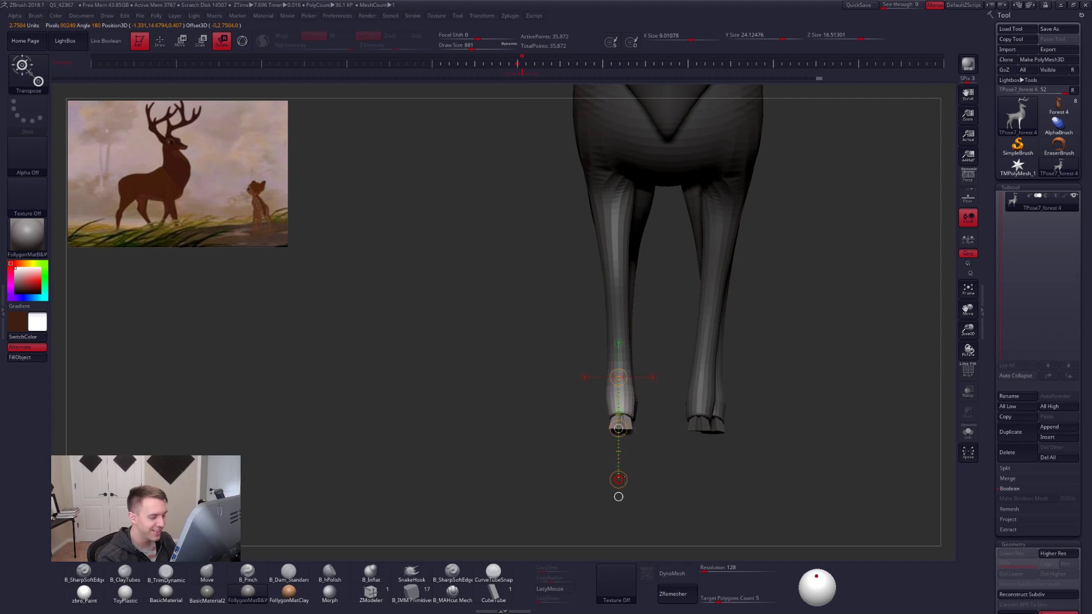
{"action": "left_click_drag", "start_coordinate": [619, 428], "coordinate": [637, 430]}
{"action": "key", "text": "q"}
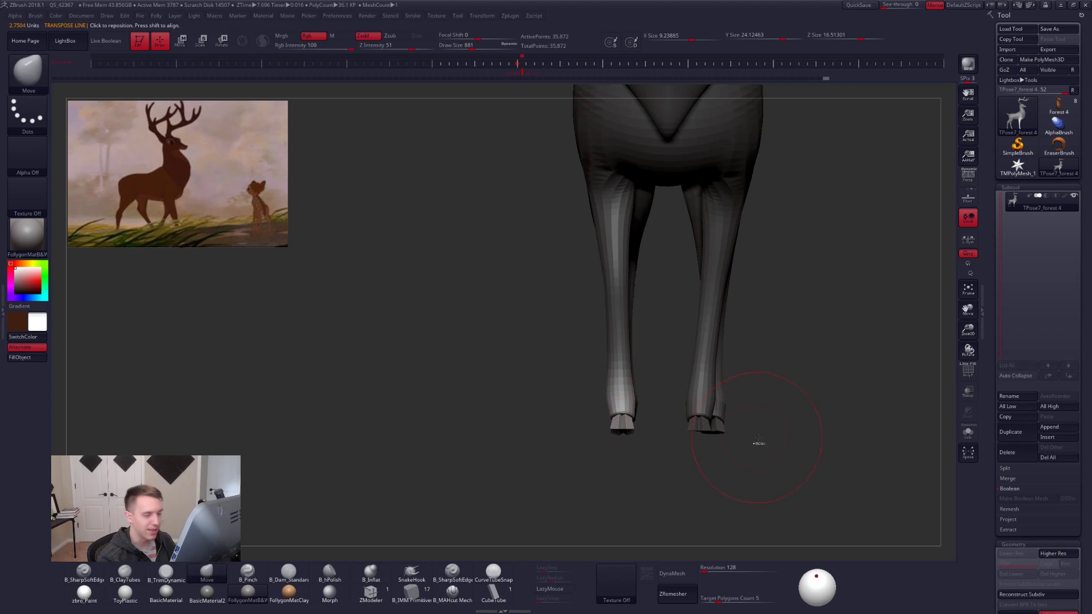
{"action": "left_click_drag", "start_coordinate": [759, 444], "coordinate": [785, 462], "text": "ctrl"}
Mask the entire left front leg from the side and rear with the lasso mask.
{"action": "left_click_drag", "start_coordinate": [865, 447], "coordinate": [703, 450]}
{"action": "mouse_move", "coordinate": [665, 311]}
{"action": "left_mouse_down"}
{"action": "mouse_move", "coordinate": [716, 298]}
{"action": "mouse_move", "coordinate": [658, 287]}
{"action": "mouse_move", "coordinate": [640, 354]}
{"action": "left_mouse_up"}
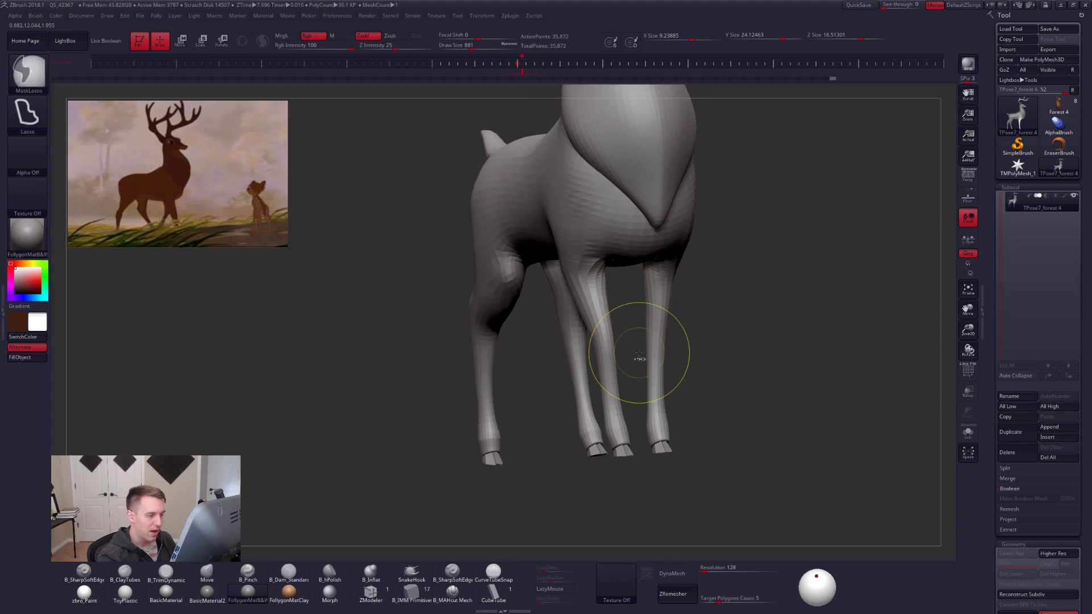
{"action": "left_click_drag", "start_coordinate": [650, 483], "coordinate": [703, 275], "text": "ctrl"}
{"action": "mouse_move", "coordinate": [742, 324]}
{"action": "left_mouse_down"}
{"action": "mouse_move", "coordinate": [641, 351]}
{"action": "mouse_move", "coordinate": [625, 336]}
{"action": "mouse_move", "coordinate": [651, 360]}
{"action": "left_mouse_up"}
{"action": "key", "text": "ctrl+shift"}
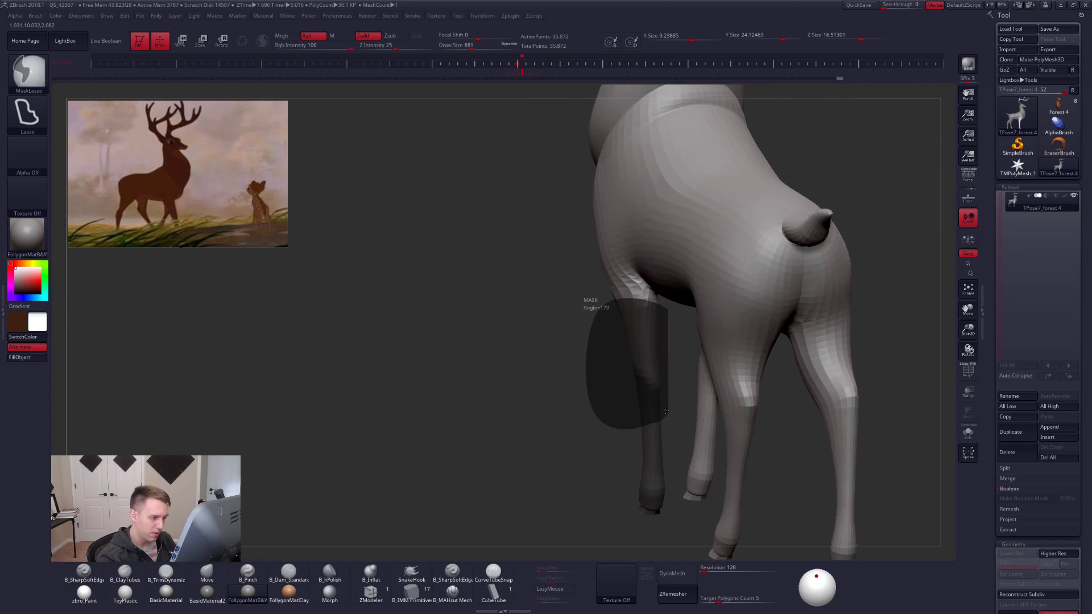
{"action": "left_click_drag", "start_coordinate": [666, 411], "coordinate": [666, 411], "text": "ctrl"}
{"action": "left_click_drag", "start_coordinate": [586, 390], "coordinate": [657, 388]}
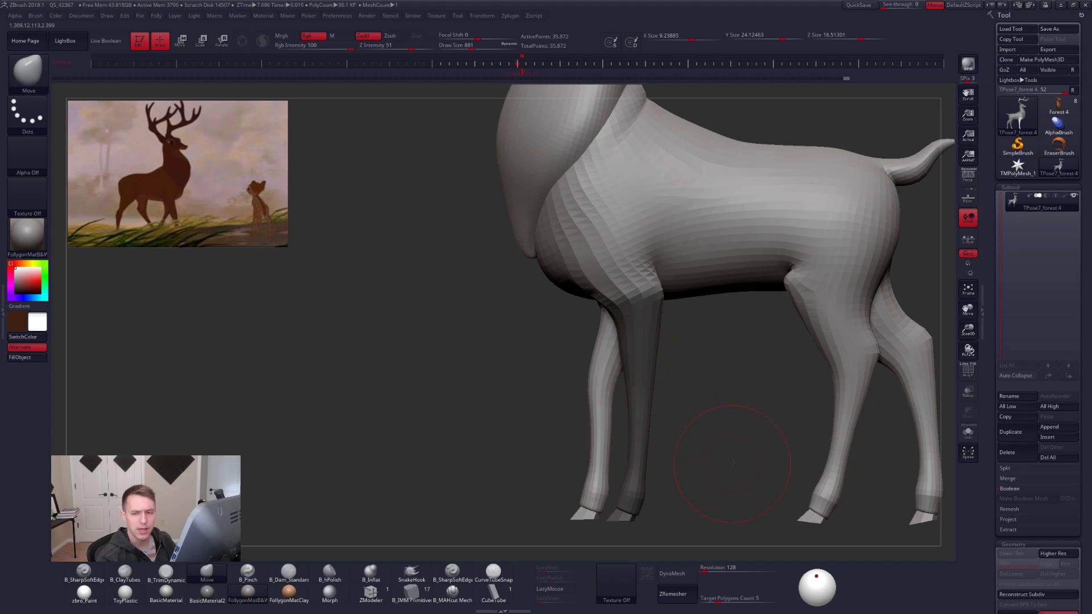
Invert the mask so only the left front leg is editable, and blur the mask edge.
{"action": "left_click_drag", "start_coordinate": [732, 463], "coordinate": [700, 441], "text": "alt"}
{"action": "left_click", "coordinate": [697, 441], "text": "ctrl"}
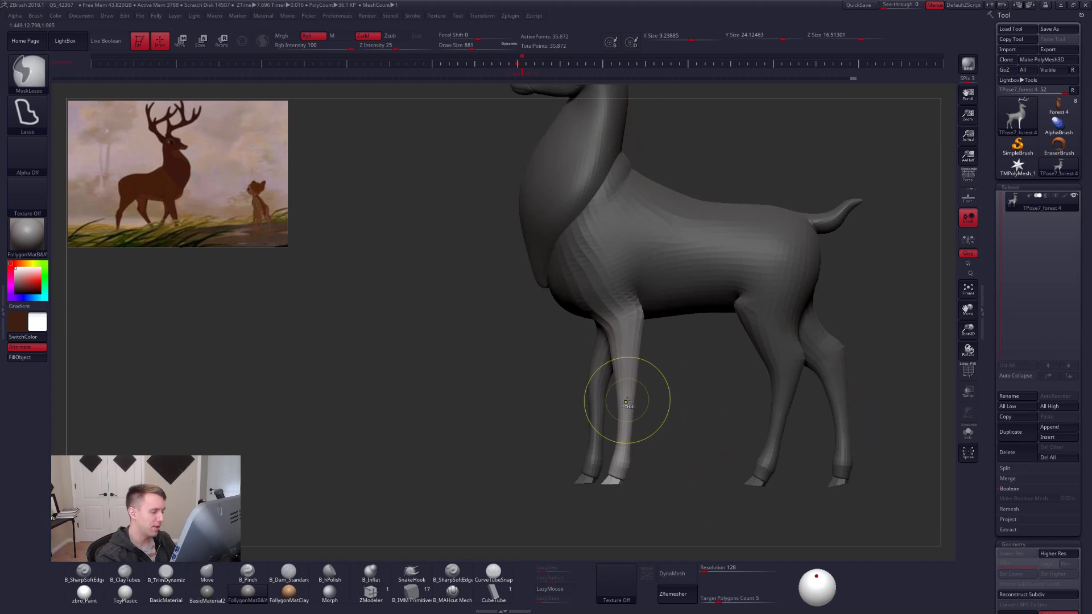
{"action": "key", "text": "ctrl+i"}
{"action": "key", "text": "ctrl+i"}
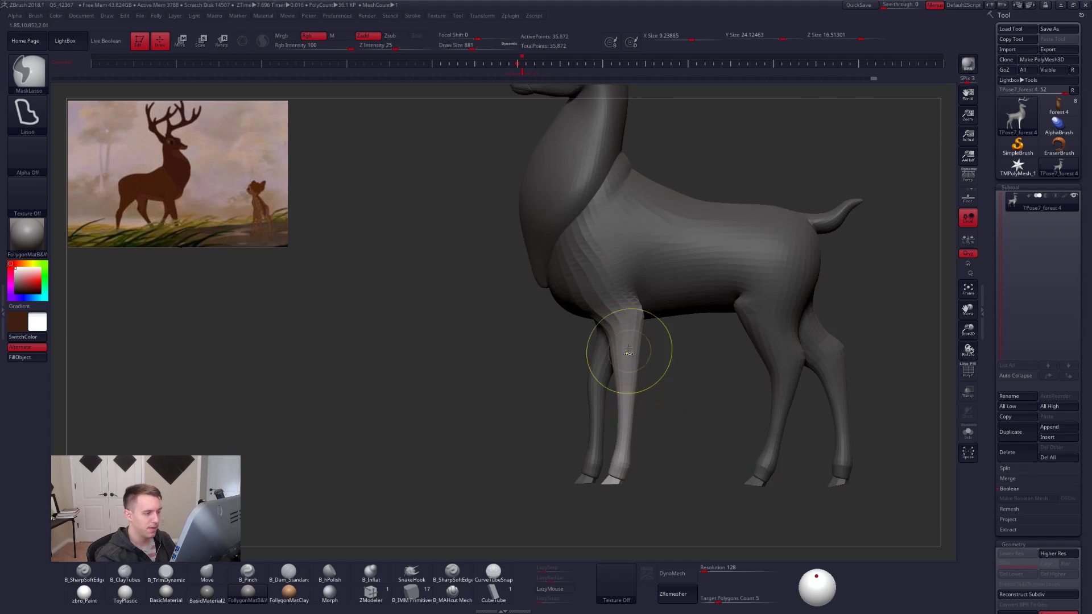
Rotate the whole left front leg backward with a Transpose line about 7.61 units long from the shoulder.
{"action": "key", "text": "r"}
{"action": "mouse_move", "coordinate": [615, 315]}
{"action": "left_mouse_down"}
{"action": "mouse_move", "coordinate": [672, 490]}
{"action": "mouse_move", "coordinate": [729, 465]}
{"action": "mouse_move", "coordinate": [722, 403]}
{"action": "mouse_move", "coordinate": [700, 418]}
{"action": "mouse_move", "coordinate": [708, 472]}
{"action": "left_mouse_up"}
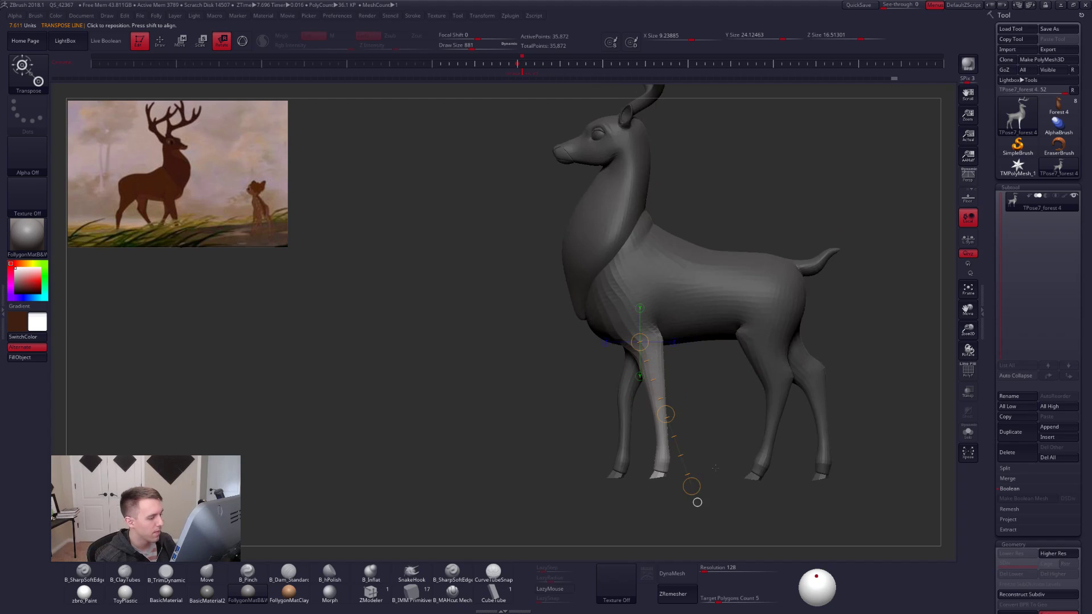
{"action": "left_click_drag", "start_coordinate": [631, 426], "coordinate": [689, 408]}
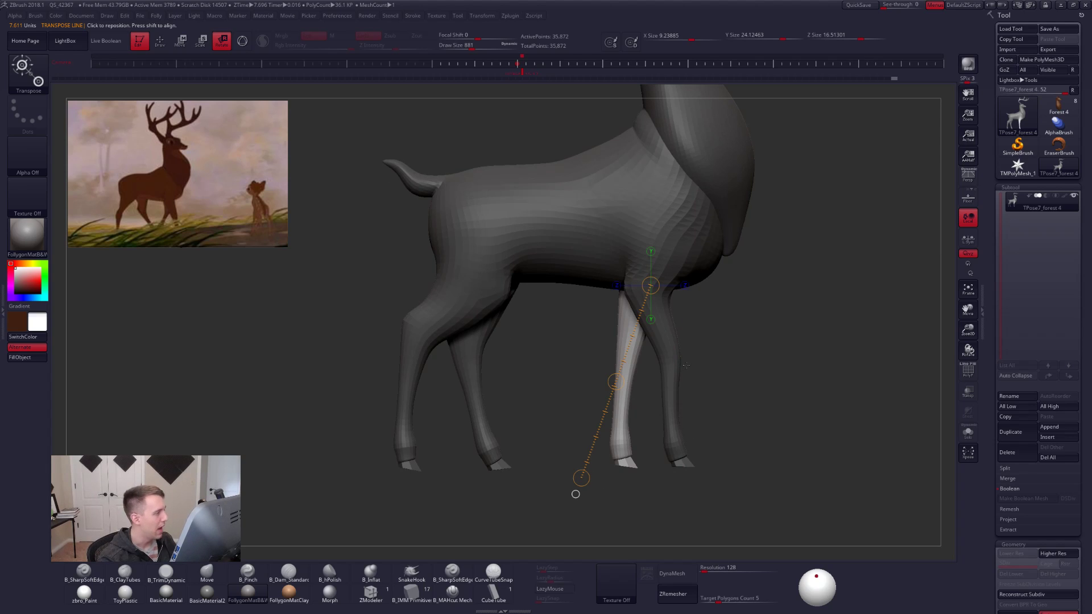
{"action": "left_click_drag", "start_coordinate": [651, 363], "coordinate": [732, 471]}
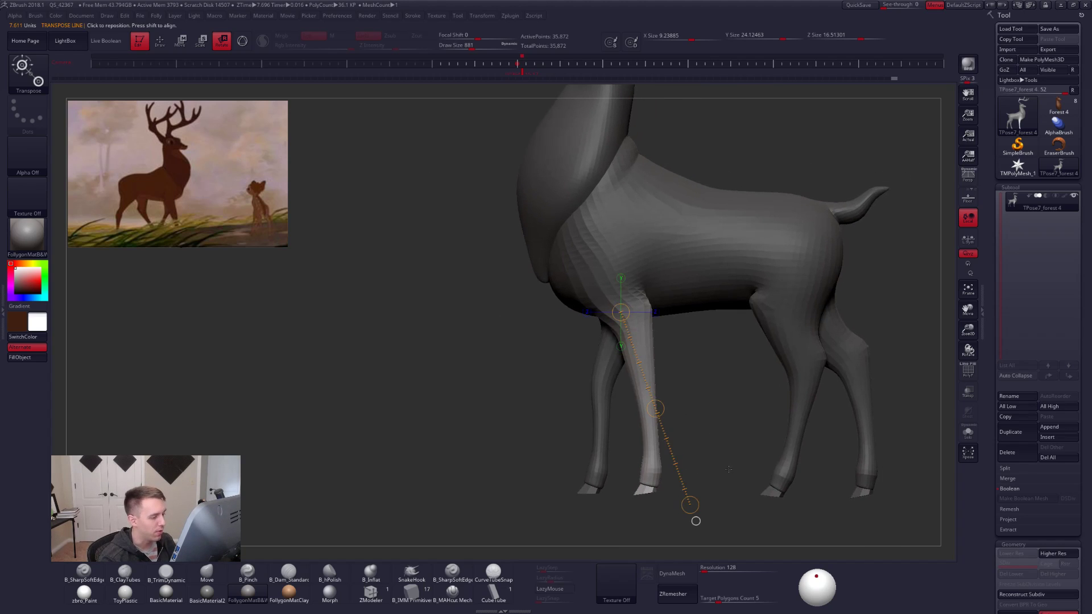
{"action": "key", "text": "q"}
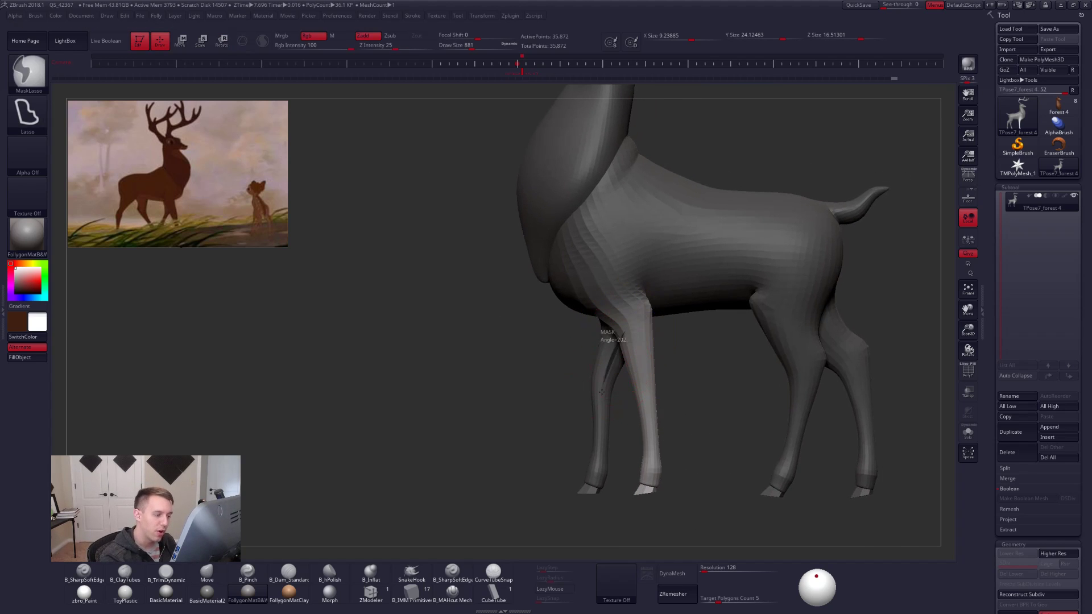
Mask the left front leg above the knee using the polyframe as a guide, and blur the mask edge.
{"action": "mouse_move", "coordinate": [602, 333]}
{"action": "left_mouse_down", "text": "ctrl"}
{"action": "mouse_move", "coordinate": [620, 515]}
{"action": "mouse_move", "coordinate": [667, 512]}
{"action": "left_mouse_up", "text": "ctrl"}
{"action": "key", "text": "ctrl+z"}
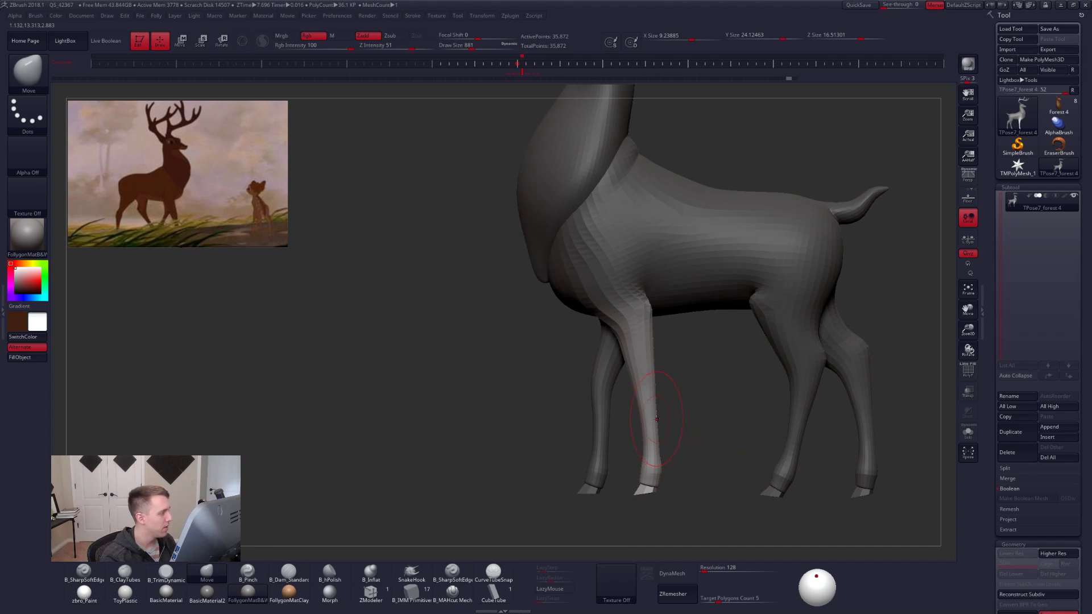
{"action": "key", "text": "shift+f"}
{"action": "key", "text": "shift+f"}
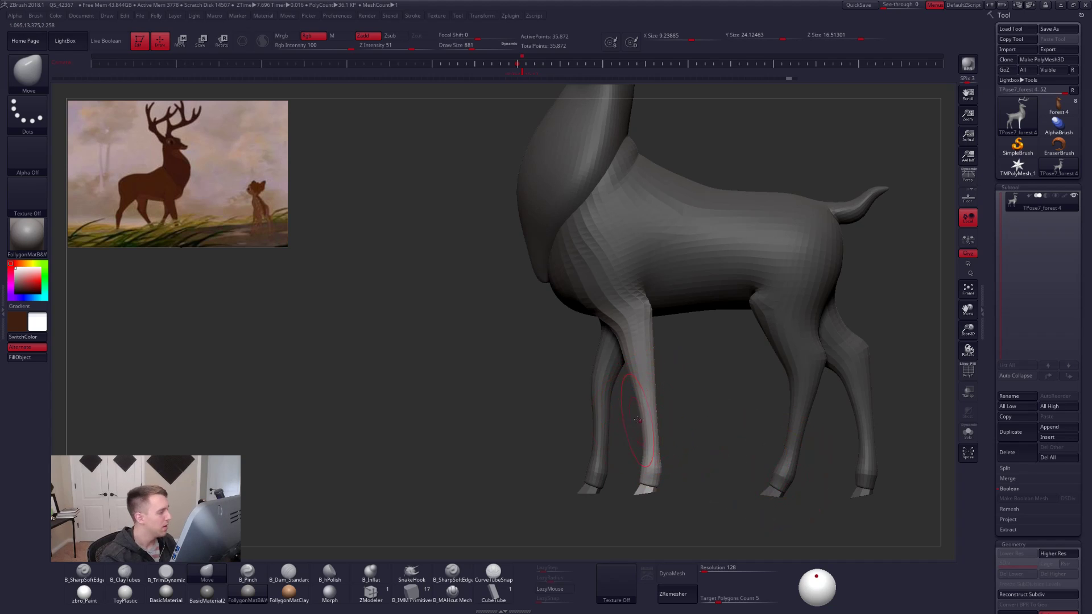
{"action": "key", "text": "shift+f"}
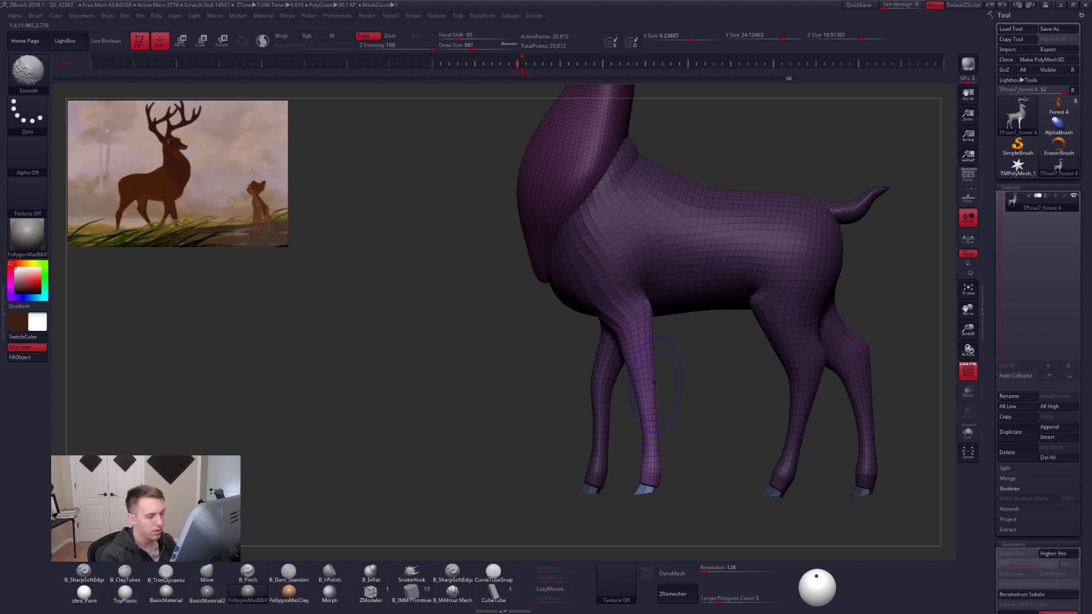
{"action": "key", "text": "ctrl"}
{"action": "mouse_move", "coordinate": [555, 388]}
{"action": "left_mouse_down", "text": "ctrl"}
{"action": "mouse_move", "coordinate": [722, 234]}
{"action": "mouse_move", "coordinate": [728, 245]}
{"action": "left_mouse_up", "text": "ctrl"}
{"action": "key", "text": "shift+f"}
{"action": "left_click", "coordinate": [679, 412], "text": "ctrl"}
{"action": "left_click", "coordinate": [656, 426], "text": "ctrl"}
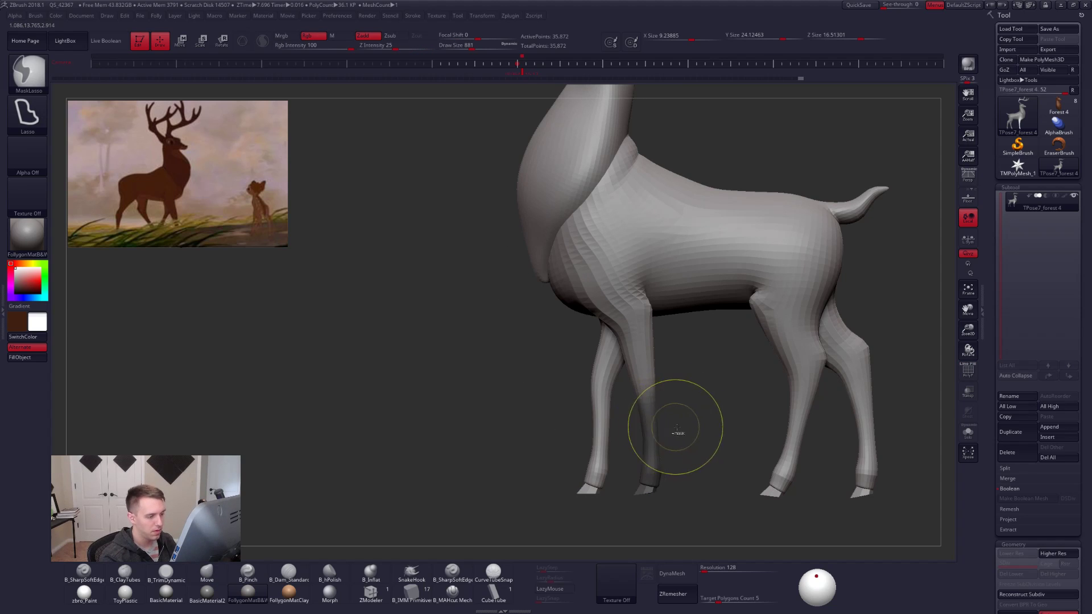
{"action": "left_click", "coordinate": [678, 428], "text": "ctrl"}
Rotate the lower left front leg backward from the knee with a Transpose line about 4.64 units long, and clear the mask.
{"action": "key", "text": "r"}
{"action": "mouse_move", "coordinate": [645, 391]}
{"action": "left_mouse_down"}
{"action": "mouse_move", "coordinate": [673, 513]}
{"action": "mouse_move", "coordinate": [807, 458]}
{"action": "left_mouse_up"}
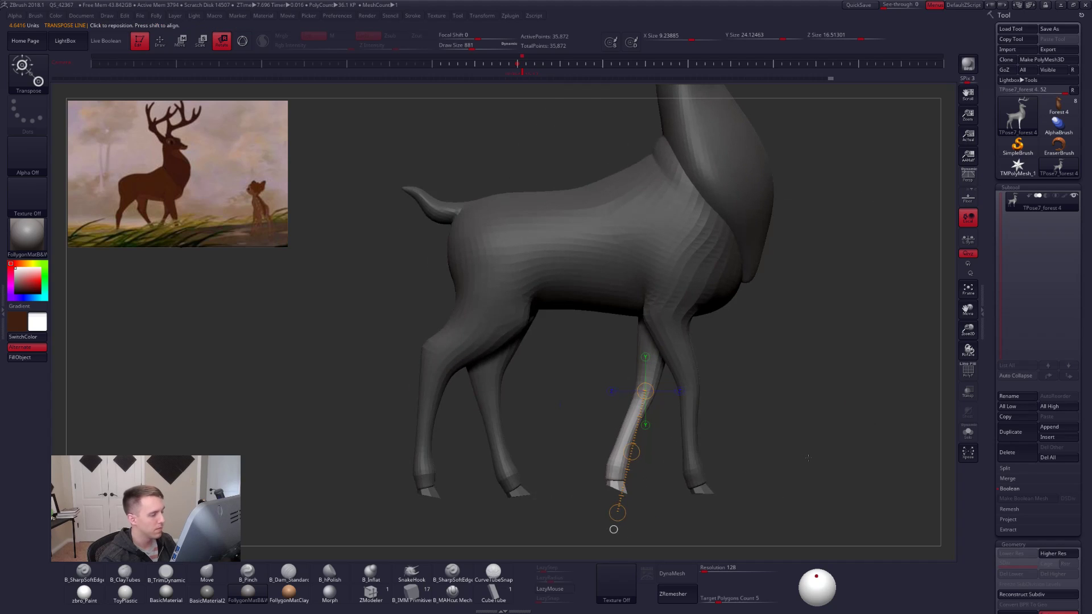
{"action": "left_click_drag", "start_coordinate": [732, 433], "coordinate": [743, 468]}
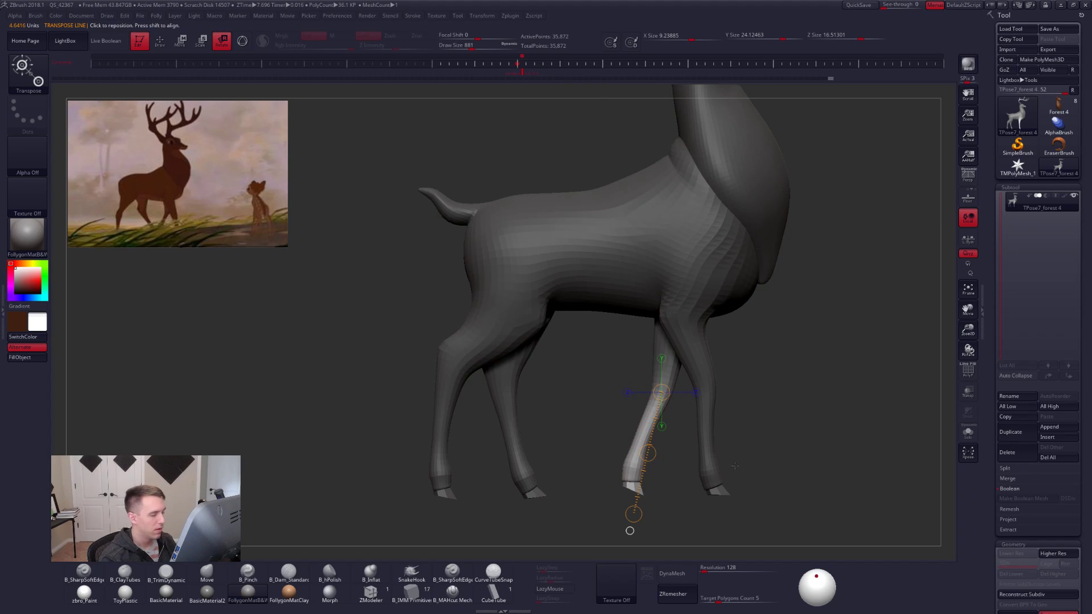
{"action": "key", "text": "q"}
{"action": "left_click", "coordinate": [728, 448], "text": "ctrl"}
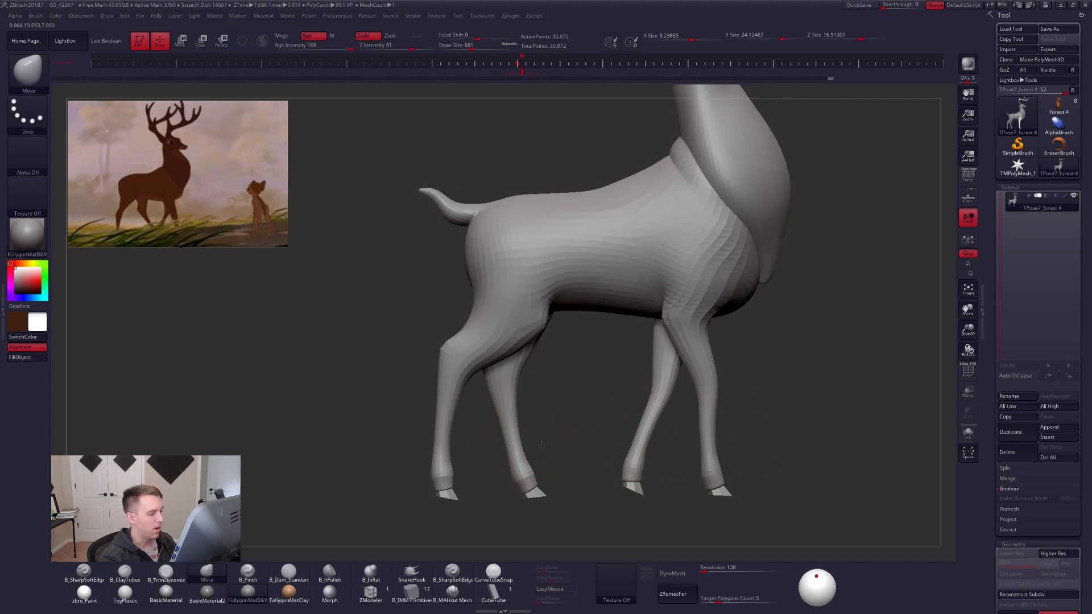
Isolate the left hind leg by hiding the body, the front legs and the right hind leg with lasso selections.
{"action": "mouse_move", "coordinate": [744, 451]}
{"action": "left_mouse_down", "text": "shift"}
{"action": "mouse_move", "coordinate": [581, 418]}
{"action": "mouse_move", "coordinate": [633, 401]}
{"action": "left_mouse_up", "text": "shift"}
{"action": "right_click_drag", "start_coordinate": [603, 329], "coordinate": [511, 339], "text": "shift"}
{"action": "mouse_move", "coordinate": [669, 337]}
{"action": "left_mouse_down", "text": "ctrl+shift"}
{"action": "mouse_move", "coordinate": [665, 278]}
{"action": "mouse_move", "coordinate": [639, 552]}
{"action": "left_mouse_up", "text": "ctrl+shift"}
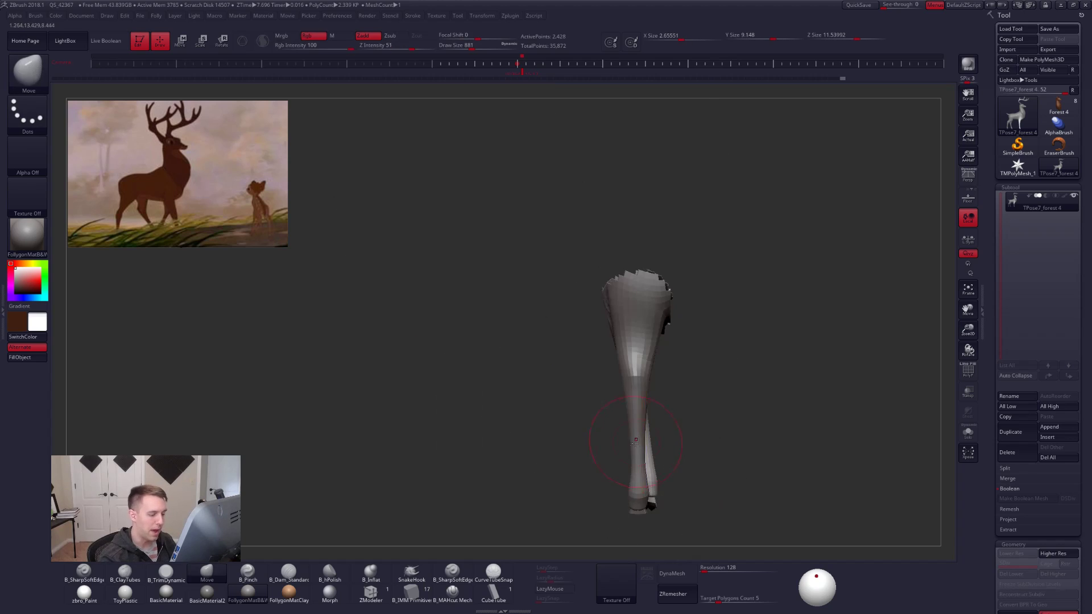
{"action": "left_click_drag", "start_coordinate": [664, 513], "coordinate": [740, 504], "text": "shift"}
{"action": "mouse_move", "coordinate": [577, 338]}
{"action": "left_mouse_down", "text": "ctrl+alt+shift"}
{"action": "mouse_move", "coordinate": [326, 271]}
{"action": "mouse_move", "coordinate": [492, 458]}
{"action": "left_mouse_up", "text": "ctrl+alt+shift"}
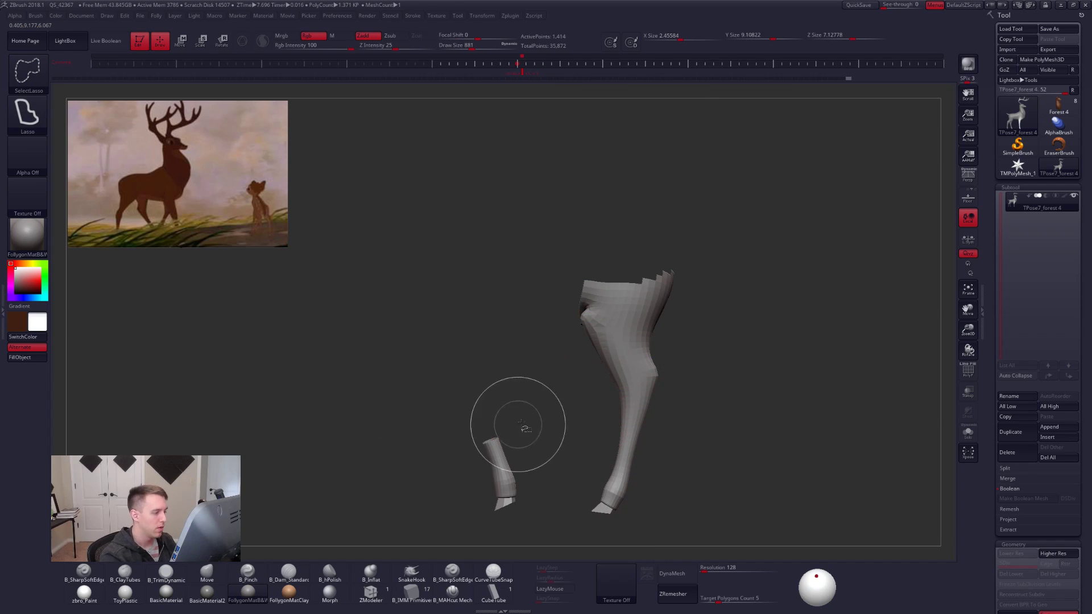
{"action": "mouse_move", "coordinate": [523, 409]}
{"action": "left_mouse_down", "text": "ctrl+alt+shift"}
{"action": "mouse_move", "coordinate": [454, 504]}
{"action": "mouse_move", "coordinate": [532, 538]}
{"action": "left_mouse_up", "text": "ctrl+alt+shift"}
{"action": "mouse_move", "coordinate": [582, 347]}
{"action": "left_mouse_down", "text": "shift"}
{"action": "mouse_move", "coordinate": [636, 321]}
{"action": "mouse_move", "coordinate": [546, 375]}
{"action": "mouse_move", "coordinate": [574, 438]}
{"action": "mouse_move", "coordinate": [637, 444]}
{"action": "mouse_move", "coordinate": [631, 346]}
{"action": "left_mouse_up", "text": "shift"}
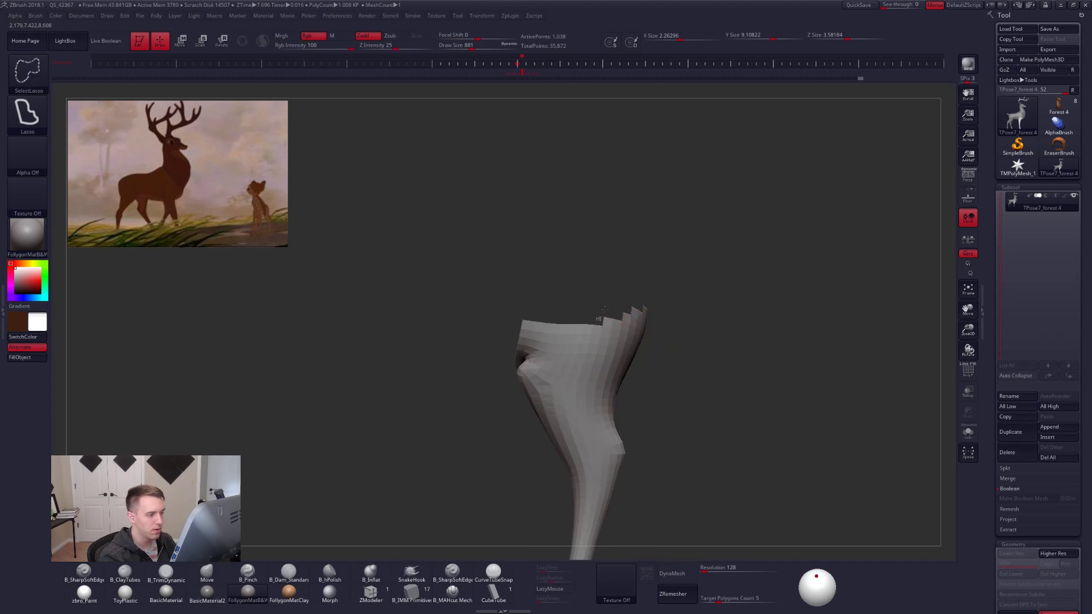
Mask the isolated left hind leg, unhide the whole stag, invert the mask and blur its edge.
{"action": "left_click_drag", "start_coordinate": [702, 329], "coordinate": [673, 357], "text": "shift"}
{"action": "left_click", "coordinate": [673, 360], "text": "ctrl+shift"}
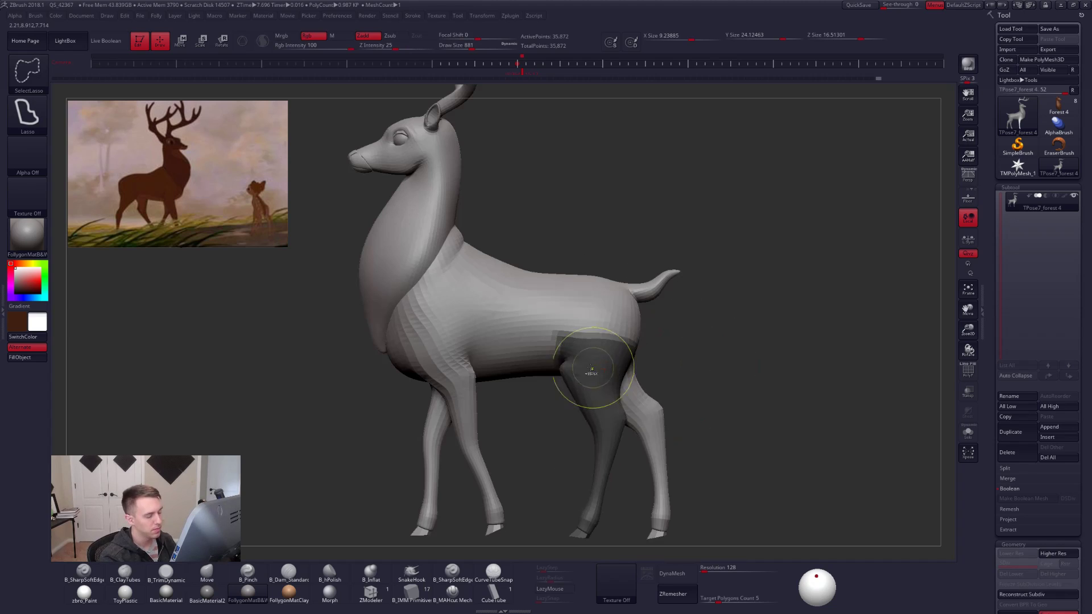
{"action": "left_click", "coordinate": [504, 332], "text": "ctrl"}
{"action": "left_click", "coordinate": [671, 376], "text": "ctrl"}
{"action": "left_click", "coordinate": [612, 389], "text": "ctrl"}
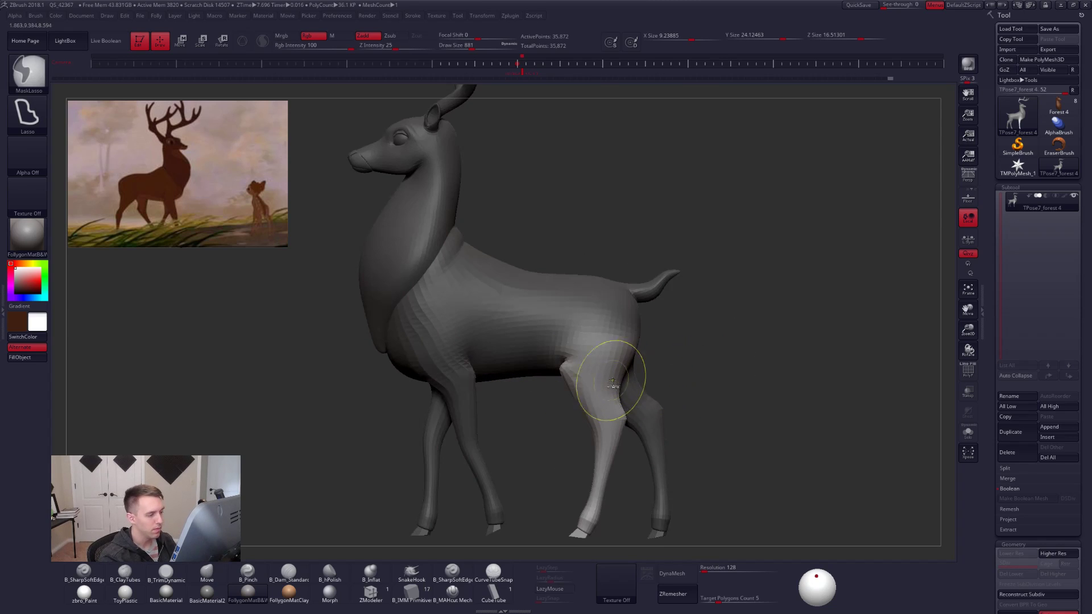
{"action": "left_click", "coordinate": [677, 372], "text": "ctrl"}
{"action": "left_click", "coordinate": [613, 390], "text": "ctrl"}
{"action": "left_click", "coordinate": [675, 374], "text": "ctrl"}
Adjust the left hind leg's rotation with a nearly vertical Transpose line about 9.23 units long from the hip.
{"action": "right_click_drag", "start_coordinate": [611, 395], "coordinate": [667, 332], "text": "alt"}
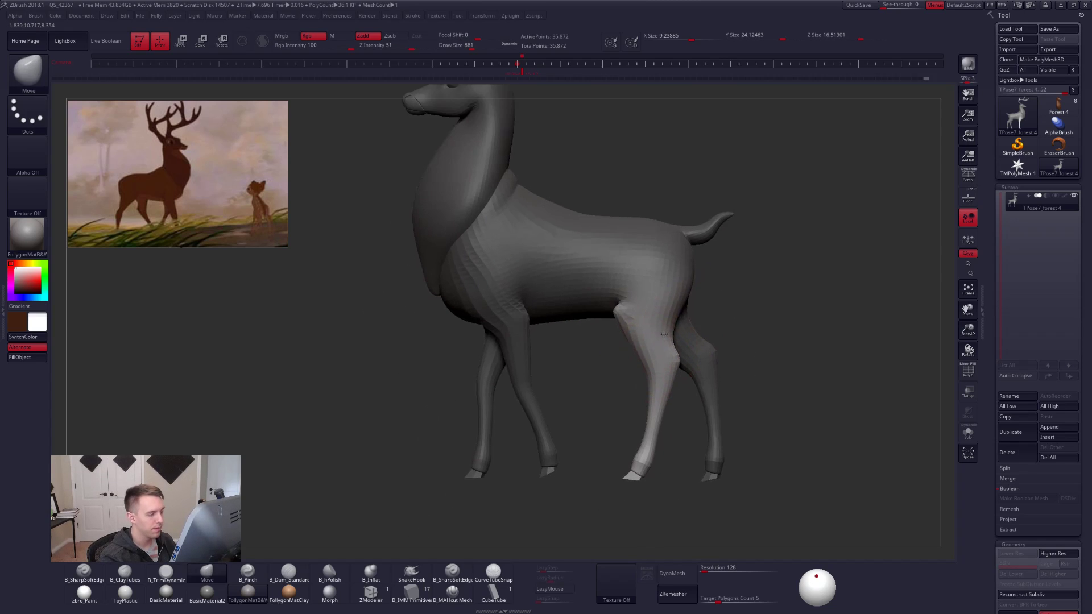
{"action": "key", "text": "r"}
{"action": "mouse_move", "coordinate": [656, 282]}
{"action": "left_mouse_down"}
{"action": "mouse_move", "coordinate": [663, 496]}
{"action": "mouse_move", "coordinate": [641, 495]}
{"action": "left_mouse_up"}
{"action": "mouse_move", "coordinate": [634, 492]}
{"action": "right_mouse_down"}
{"action": "mouse_move", "coordinate": [704, 502]}
{"action": "mouse_move", "coordinate": [706, 475]}
{"action": "mouse_move", "coordinate": [704, 512]}
{"action": "right_mouse_up"}
{"action": "key", "text": "q"}
Replace the left hind leg mask with one covering the neck and head, leaving the body and legs free.
{"action": "key", "text": "space"}
{"action": "left_click_drag", "start_coordinate": [584, 384], "coordinate": [588, 384]}
{"action": "key", "text": "space"}
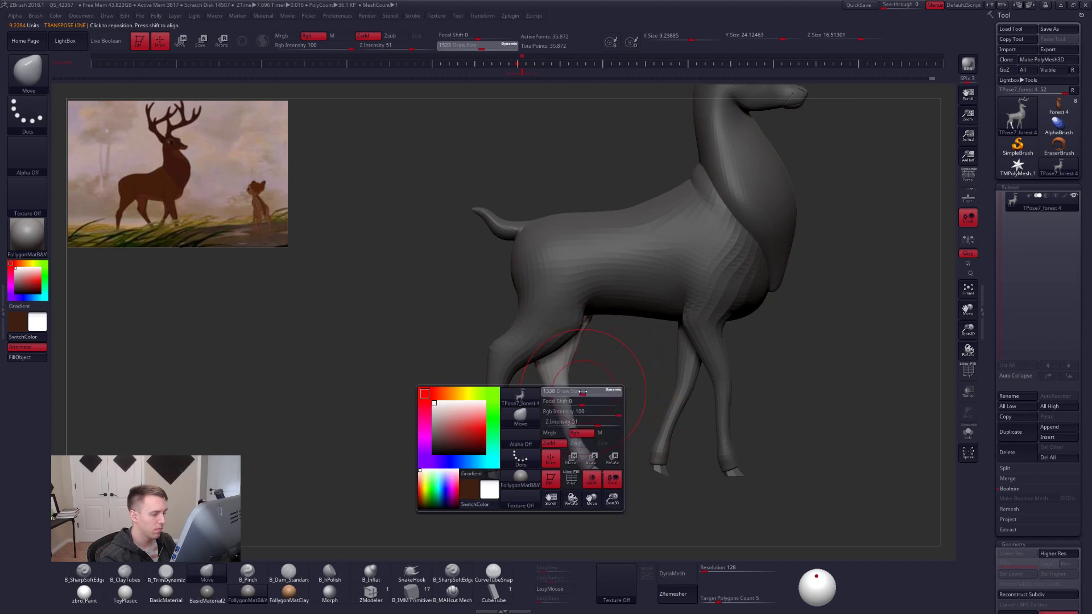
{"action": "left_click_drag", "start_coordinate": [592, 391], "coordinate": [607, 378], "text": "ctrl"}
{"action": "key", "text": "w"}
{"action": "left_click_drag", "start_coordinate": [567, 408], "coordinate": [597, 407], "text": "ctrl"}
{"action": "key", "text": "q"}
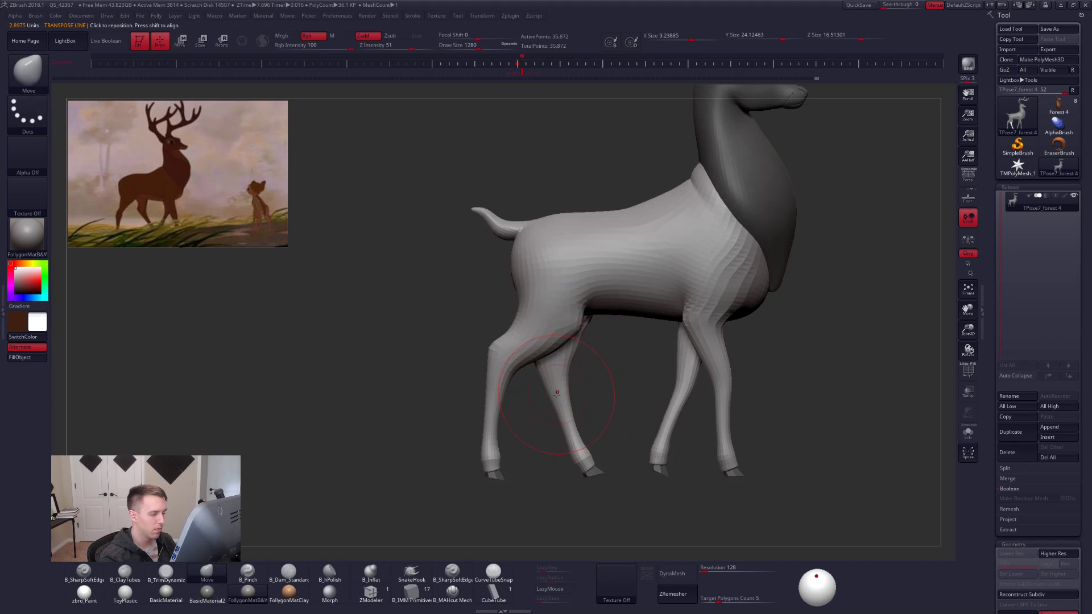
Set the draw size to about 1031, nudge the lower left hind leg with the Move brush, and clear the mask.
{"action": "key", "text": "bracketleft"}
{"action": "key", "text": "space"}
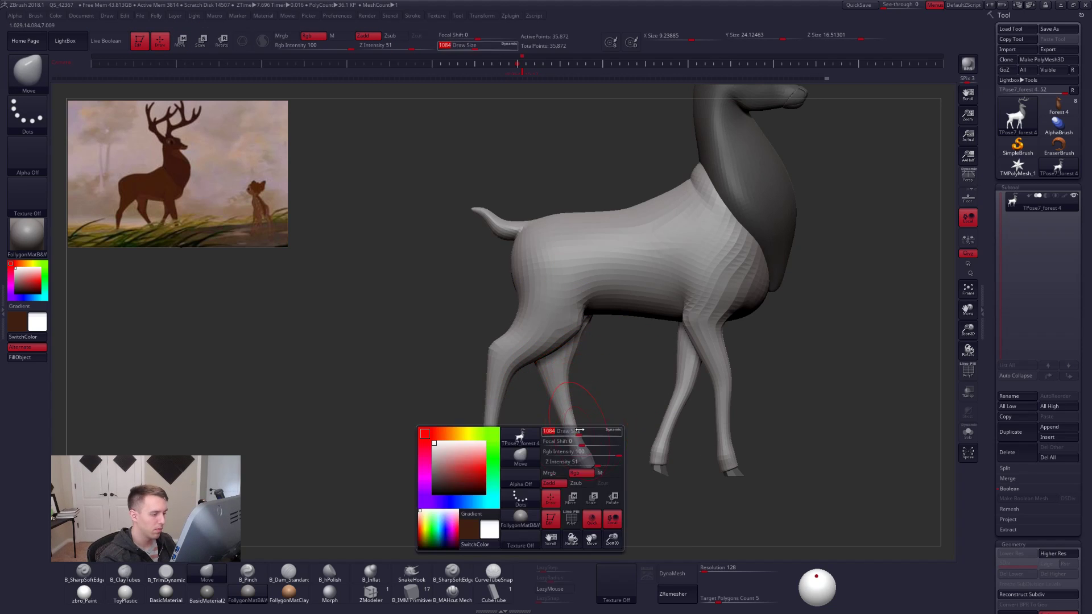
{"action": "left_click_drag", "start_coordinate": [575, 447], "coordinate": [580, 447]}
{"action": "mouse_move", "coordinate": [409, 388]}
{"action": "left_mouse_down", "text": "shift"}
{"action": "mouse_move", "coordinate": [671, 407]}
{"action": "mouse_move", "coordinate": [732, 442]}
{"action": "mouse_move", "coordinate": [696, 472]}
{"action": "left_mouse_up", "text": "shift"}
{"action": "key", "text": "space"}
{"action": "key", "text": "space"}
Mask the stag's antlers, head and upper neck with a lasso in side view.
{"action": "right_click_drag", "start_coordinate": [745, 406], "coordinate": [743, 462]}
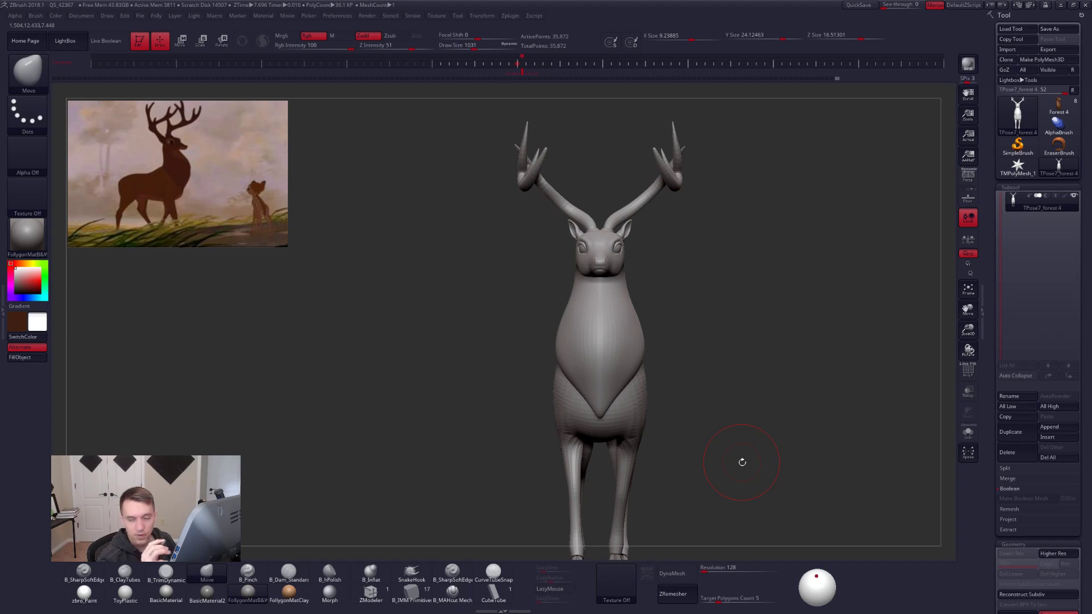
{"action": "left_click_drag", "start_coordinate": [743, 463], "coordinate": [774, 442], "text": "alt"}
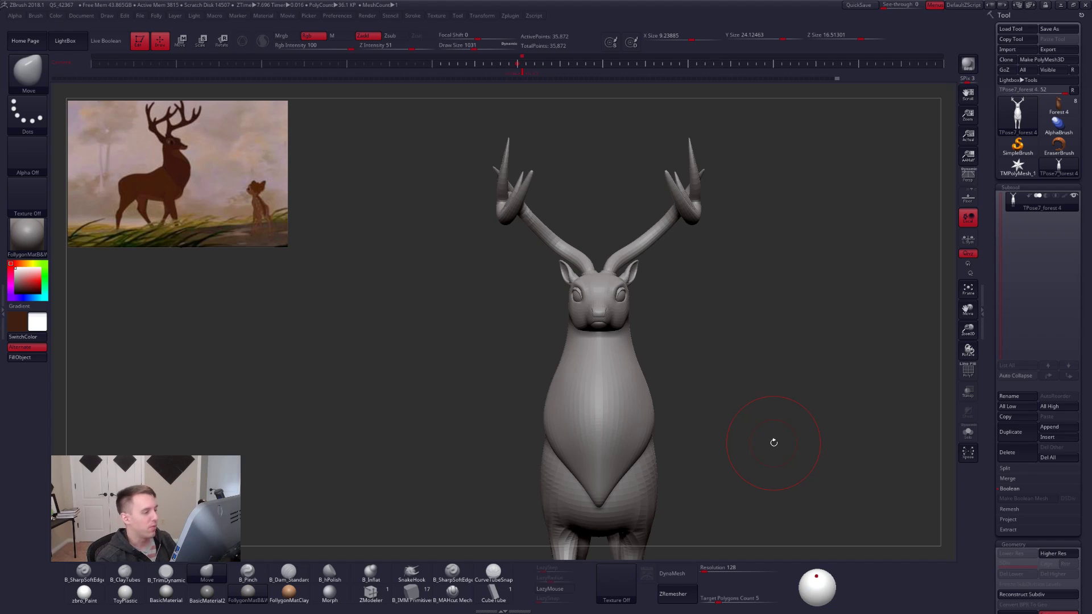
{"action": "key", "text": "space"}
{"action": "left_click_drag", "start_coordinate": [599, 323], "coordinate": [595, 322]}
{"action": "right_click_drag", "start_coordinate": [597, 327], "coordinate": [594, 371], "text": "alt"}
{"action": "key", "text": "shift+f"}
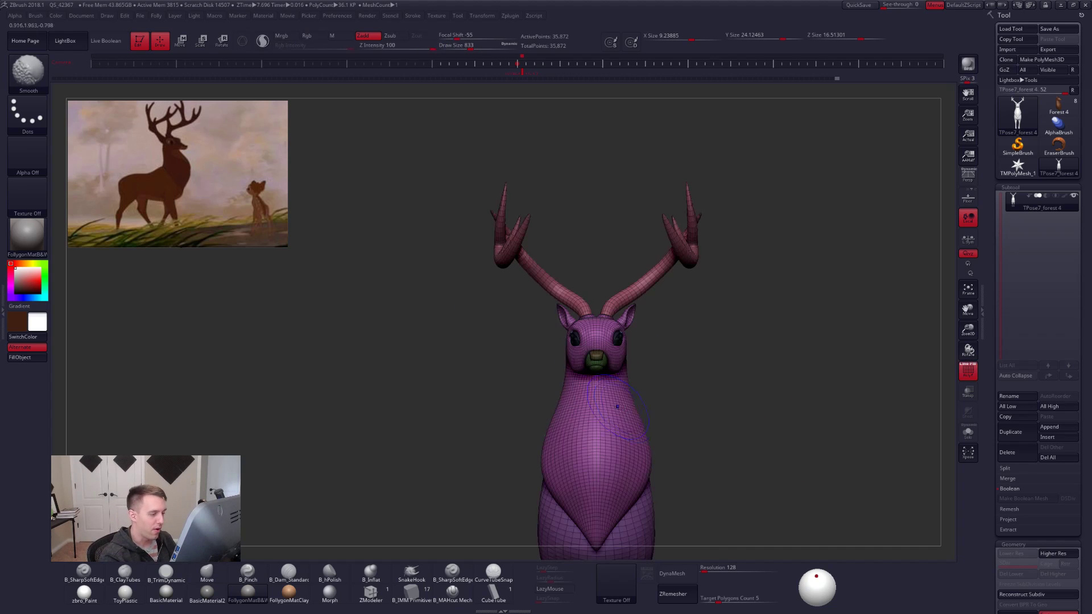
{"action": "right_click_drag", "start_coordinate": [599, 417], "coordinate": [626, 394]}
{"action": "key", "text": "shift+f"}
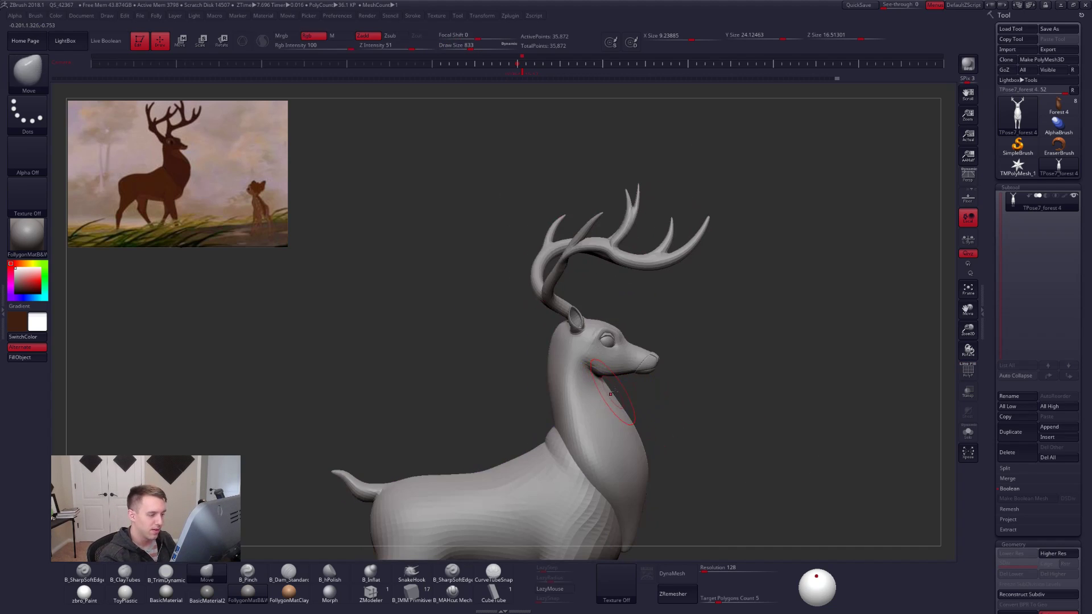
{"action": "key", "text": "ctrl"}
{"action": "mouse_move", "coordinate": [629, 392]}
{"action": "left_mouse_down", "text": "ctrl"}
{"action": "mouse_move", "coordinate": [742, 348]}
{"action": "mouse_move", "coordinate": [497, 145]}
{"action": "mouse_move", "coordinate": [452, 380]}
{"action": "mouse_move", "coordinate": [519, 417]}
{"action": "left_mouse_up", "text": "ctrl"}
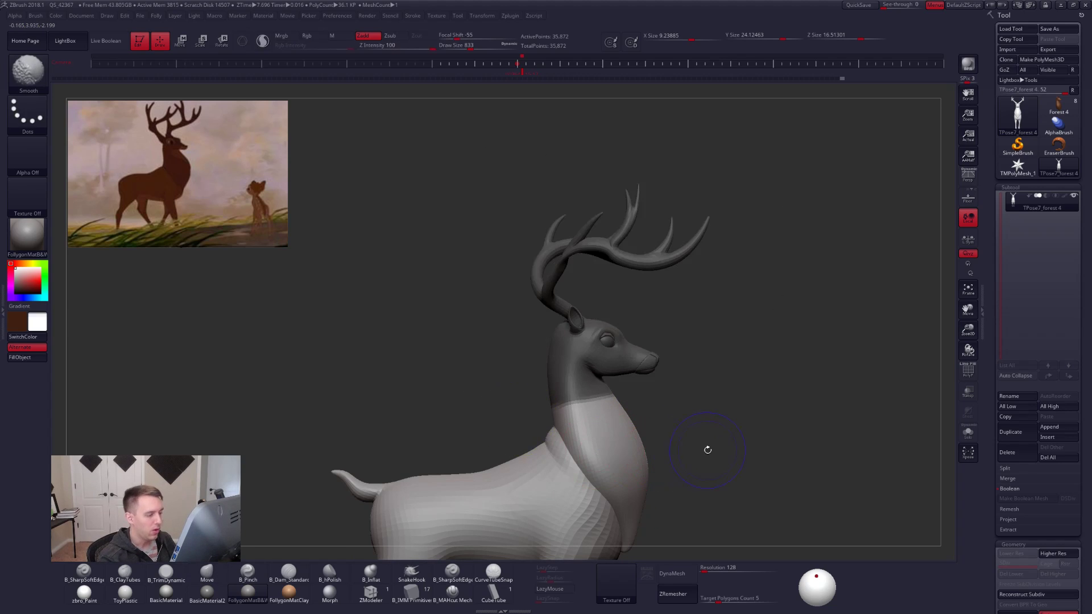
Check the polygroups around the neck, then blur and invert the head mask to leave the head and antlers free.
{"action": "key", "text": "shift+f"}
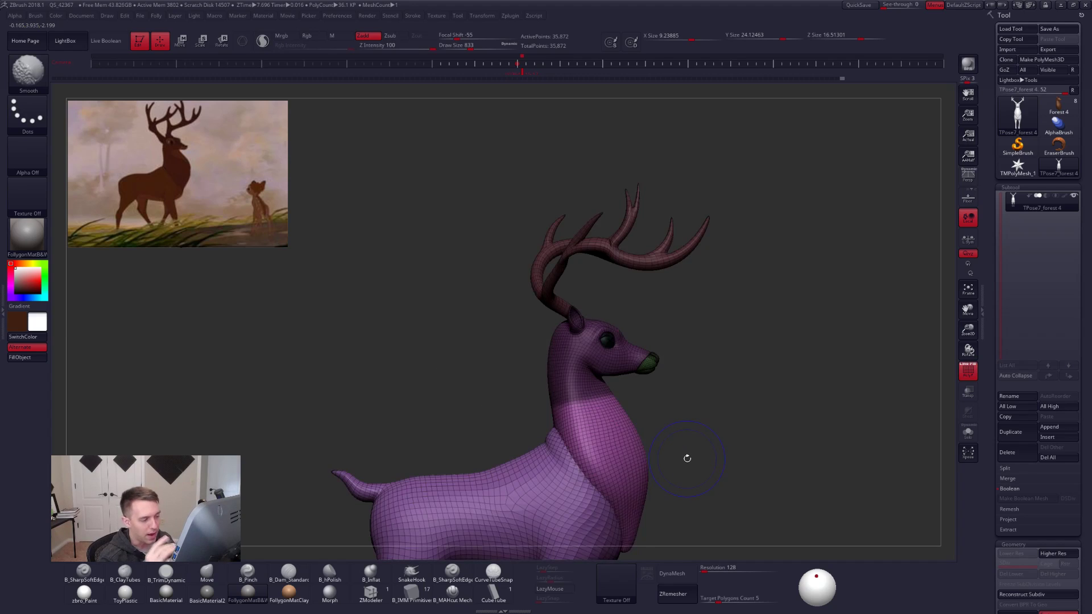
{"action": "key", "text": "shift+f"}
{"action": "left_click_drag", "start_coordinate": [757, 448], "coordinate": [714, 436]}
{"action": "key", "text": "ctrl"}
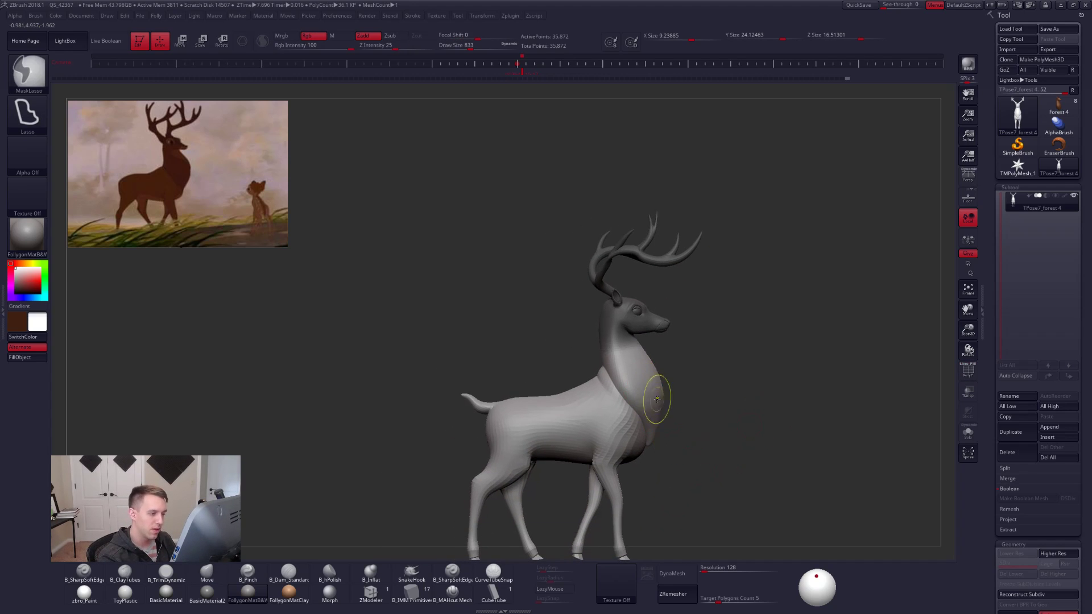
{"action": "left_click", "coordinate": [683, 401], "text": "ctrl"}
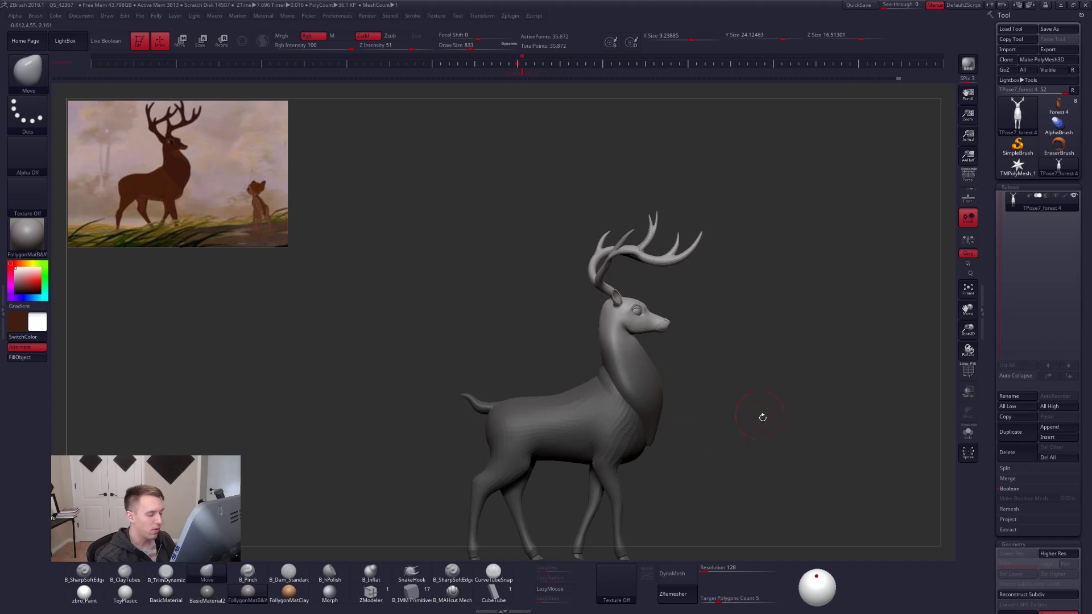
Tilt the head slightly sideways with a vertical Transpose line about 5.46 units long from the neck, and twist it slightly about that axis.
{"action": "left_click_drag", "start_coordinate": [780, 435], "coordinate": [744, 451]}
{"action": "mouse_move", "coordinate": [665, 358]}
{"action": "right_mouse_down", "text": "ctrl"}
{"action": "mouse_move", "coordinate": [660, 377]}
{"action": "mouse_move", "coordinate": [626, 364]}
{"action": "right_mouse_up", "text": "ctrl"}
{"action": "key", "text": "r"}
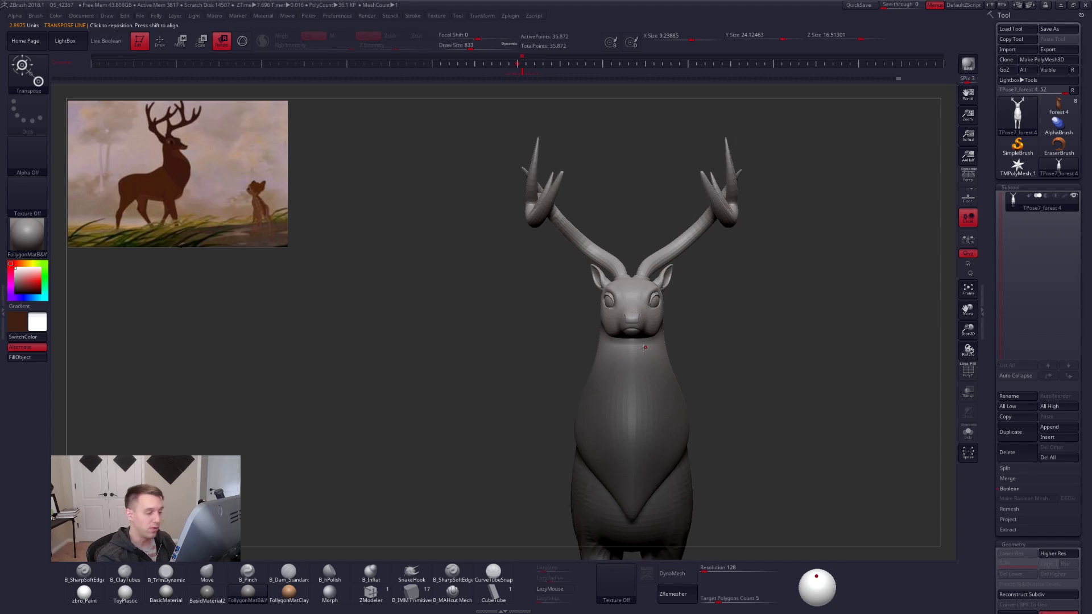
{"action": "left_click_drag", "start_coordinate": [631, 348], "coordinate": [631, 311]}
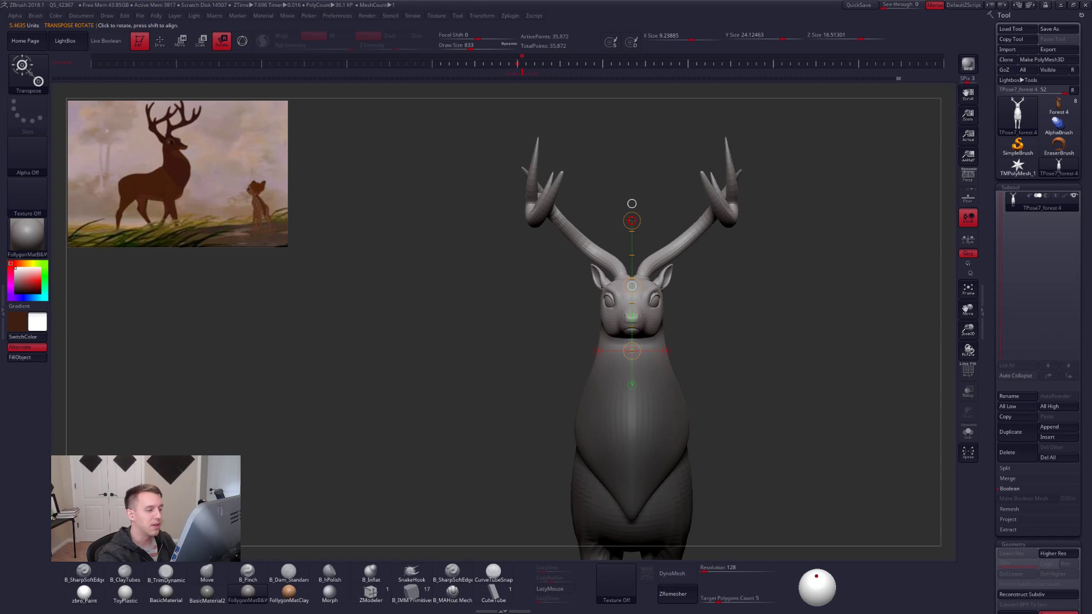
{"action": "mouse_move", "coordinate": [632, 220]}
{"action": "left_mouse_down"}
{"action": "mouse_move", "coordinate": [623, 213]}
{"action": "mouse_move", "coordinate": [626, 222]}
{"action": "left_mouse_up"}
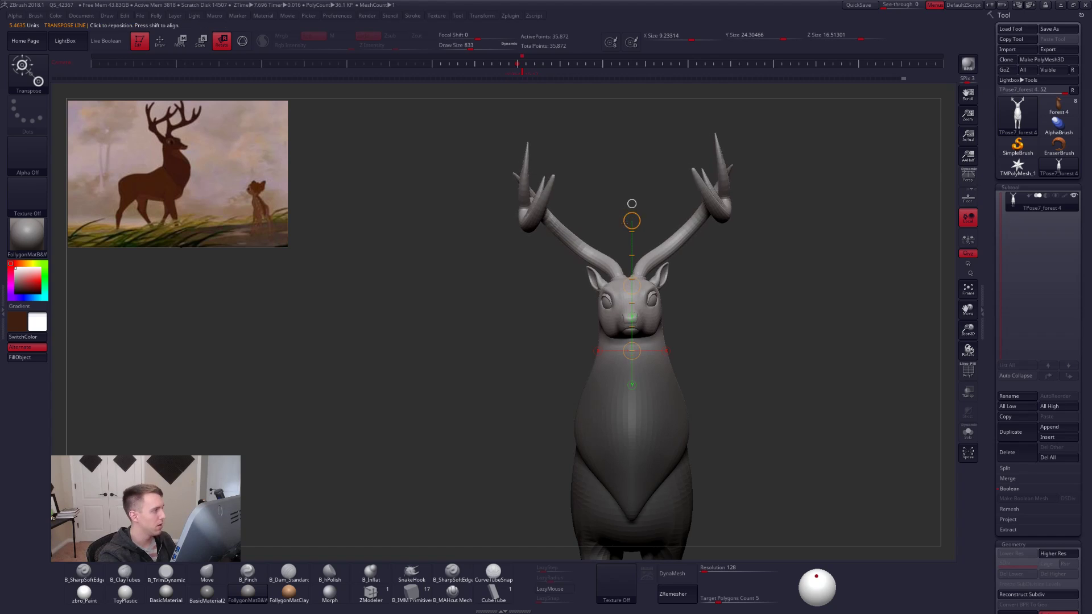
{"action": "left_click_drag", "start_coordinate": [673, 339], "coordinate": [700, 320]}
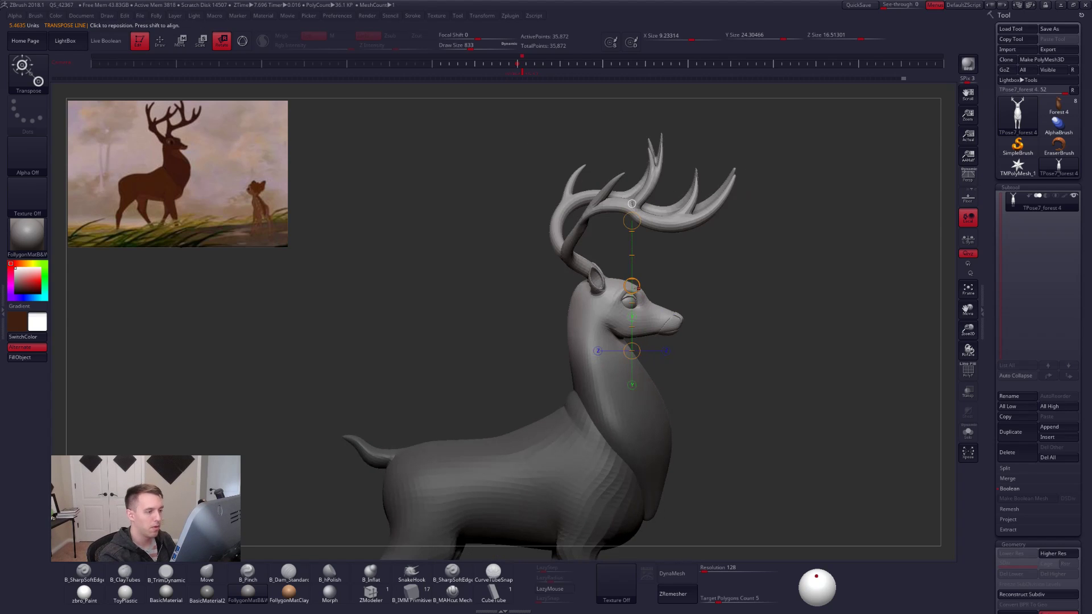
{"action": "left_click_drag", "start_coordinate": [637, 288], "coordinate": [602, 301]}
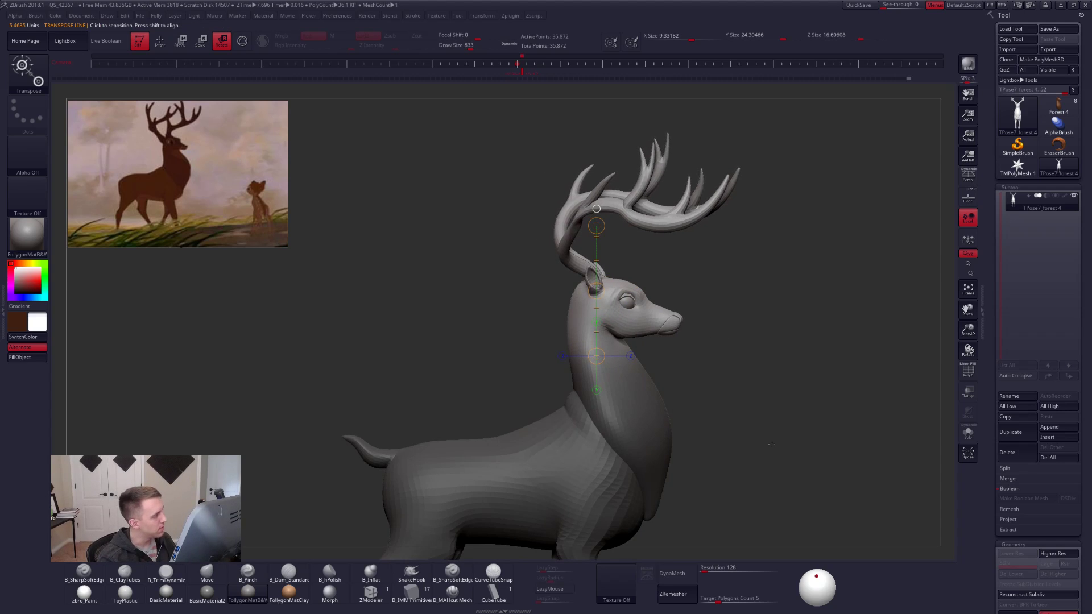
Soften the neck mask further, twist the head slightly more with the same Transpose line, and clear the mask.
{"action": "key", "text": "ctrl"}
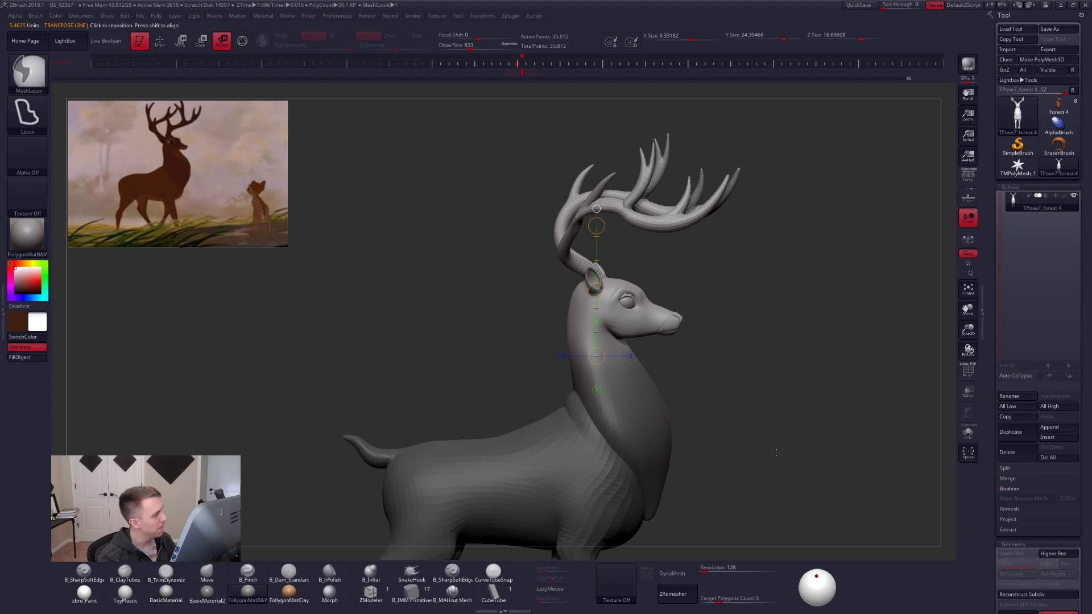
{"action": "mouse_move", "coordinate": [776, 454]}
{"action": "left_mouse_down"}
{"action": "mouse_move", "coordinate": [746, 480]}
{"action": "mouse_move", "coordinate": [646, 412]}
{"action": "left_mouse_up"}
{"action": "key", "text": "q"}
{"action": "key", "text": "ctrl"}
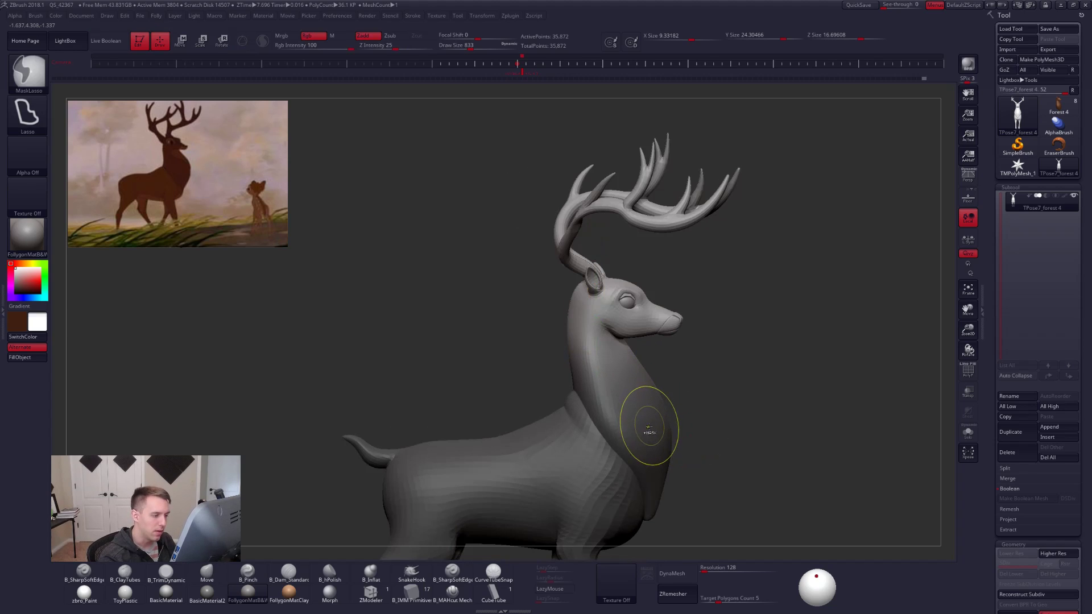
{"action": "left_click", "coordinate": [693, 427], "text": "ctrl"}
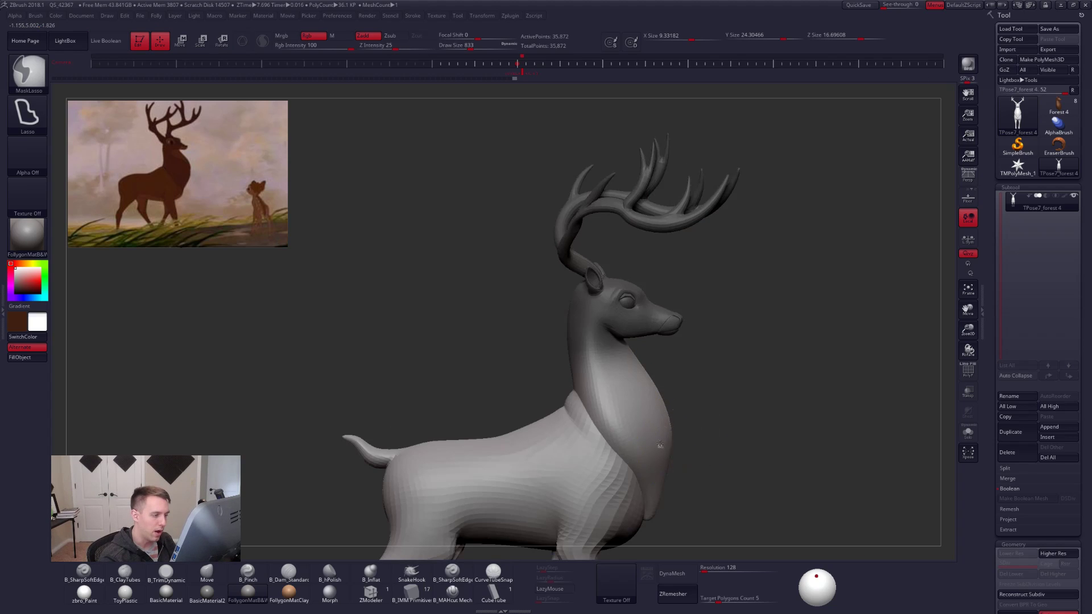
{"action": "left_click", "coordinate": [669, 445], "text": "ctrl"}
{"action": "key", "text": "r"}
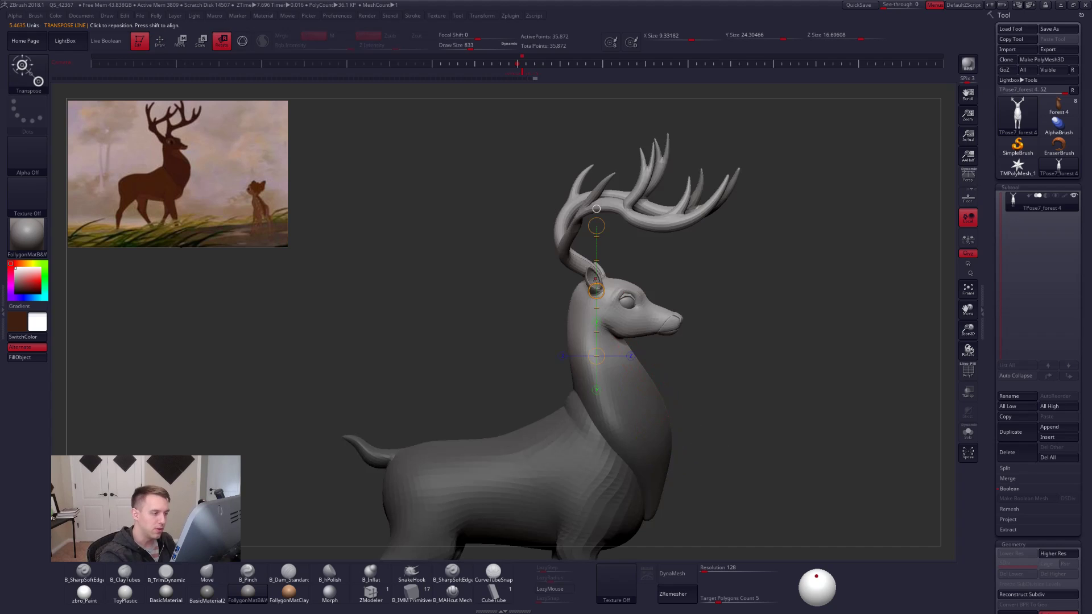
{"action": "left_click_drag", "start_coordinate": [596, 291], "coordinate": [601, 308]}
{"action": "left_click_drag", "start_coordinate": [751, 402], "coordinate": [734, 364], "text": "alt"}
{"action": "key", "text": "q"}
{"action": "left_click_drag", "start_coordinate": [759, 496], "coordinate": [766, 462], "text": "alt"}
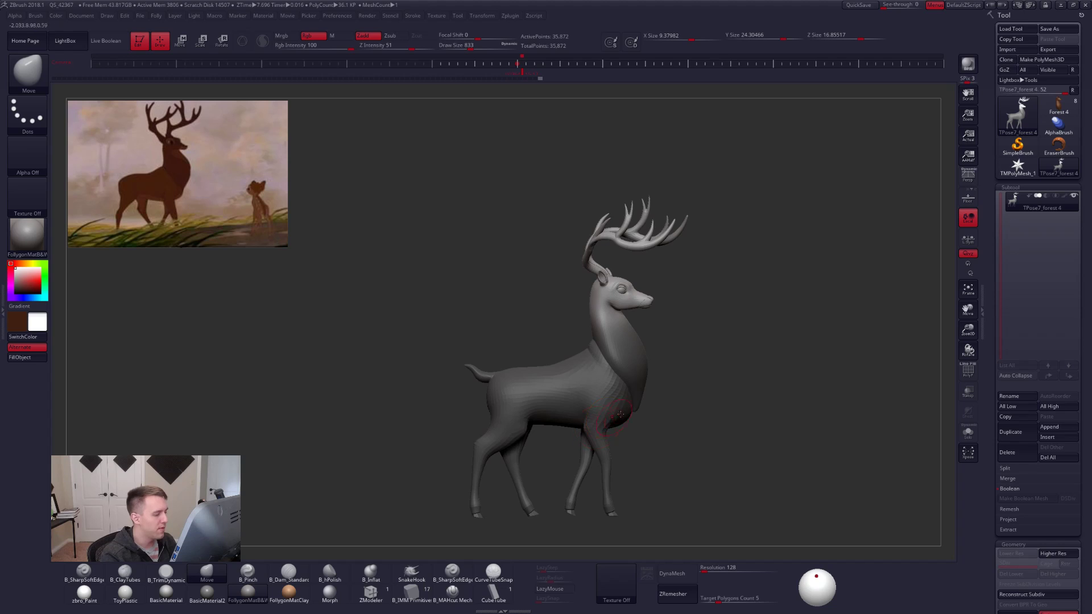
{"action": "mouse_move", "coordinate": [646, 425]}
{"action": "left_mouse_down", "text": "alt"}
{"action": "mouse_move", "coordinate": [636, 390]}
{"action": "mouse_move", "coordinate": [632, 412]}
{"action": "mouse_move", "coordinate": [666, 421]}
{"action": "mouse_move", "coordinate": [626, 420]}
{"action": "left_mouse_up", "text": "alt"}
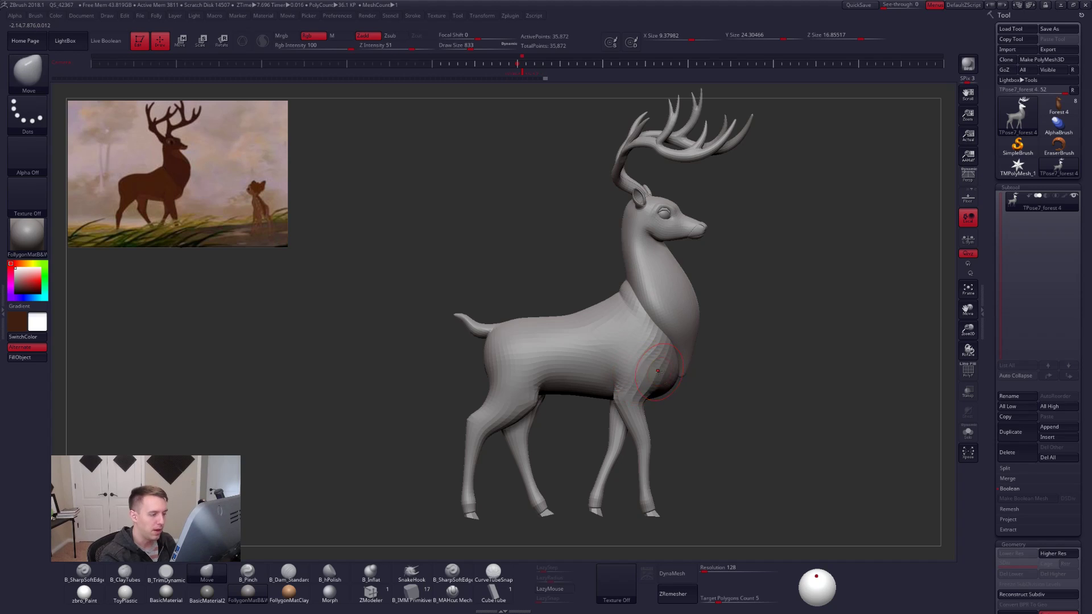
Isolate the body polygroup and mask the right front leg up to the shoulder with lasso selections, unmasking stray areas.
{"action": "mouse_move", "coordinate": [665, 387]}
{"action": "right_mouse_down"}
{"action": "mouse_move", "coordinate": [646, 366]}
{"action": "mouse_move", "coordinate": [654, 370]}
{"action": "right_mouse_up"}
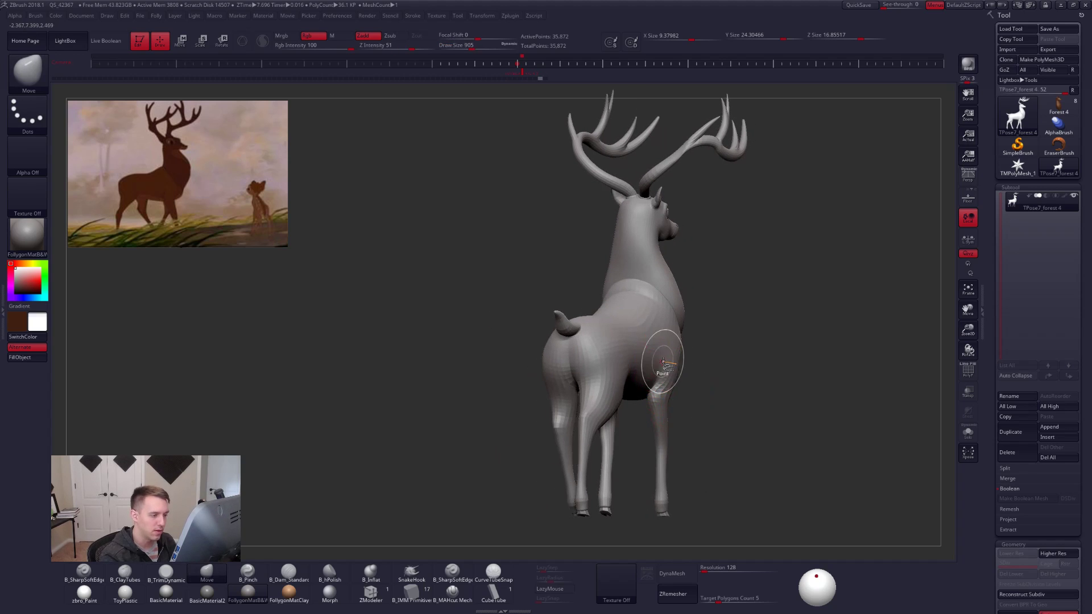
{"action": "mouse_move", "coordinate": [663, 362]}
{"action": "left_mouse_down", "text": "ctrl+shift"}
{"action": "mouse_move", "coordinate": [560, 373]}
{"action": "mouse_move", "coordinate": [690, 383]}
{"action": "left_mouse_up", "text": "ctrl+shift"}
{"action": "left_click", "coordinate": [690, 383], "text": "ctrl+shift"}
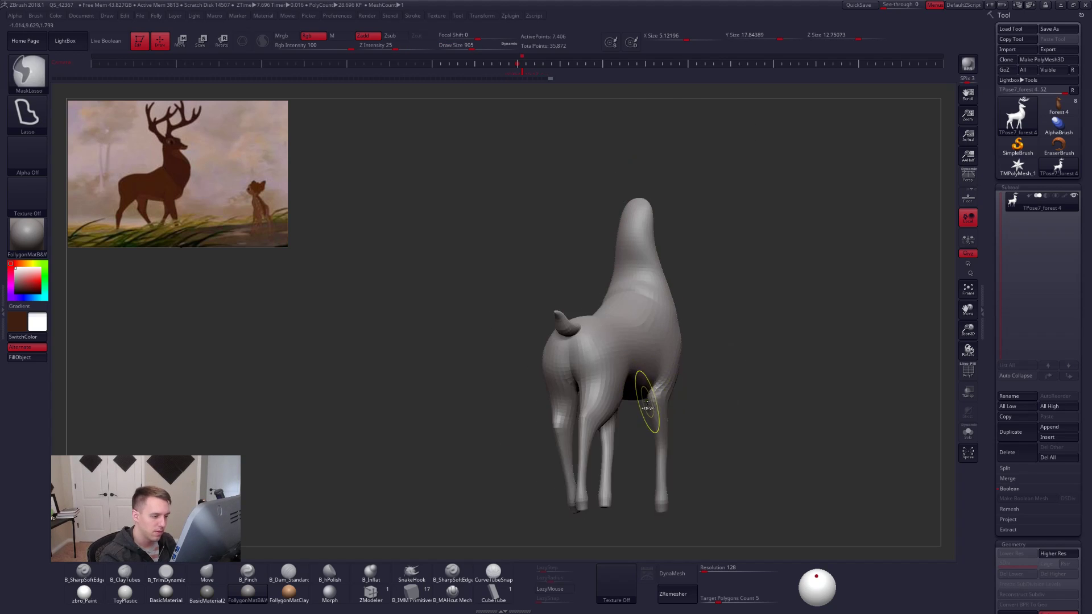
{"action": "mouse_move", "coordinate": [666, 346]}
{"action": "left_mouse_down", "text": "ctrl"}
{"action": "mouse_move", "coordinate": [717, 415]}
{"action": "mouse_move", "coordinate": [659, 529]}
{"action": "mouse_move", "coordinate": [643, 512]}
{"action": "left_mouse_up", "text": "ctrl"}
{"action": "right_click_drag", "start_coordinate": [688, 481], "coordinate": [691, 483]}
{"action": "mouse_move", "coordinate": [661, 402]}
{"action": "left_mouse_down", "text": "ctrl+alt"}
{"action": "mouse_move", "coordinate": [648, 315]}
{"action": "mouse_move", "coordinate": [604, 399]}
{"action": "left_mouse_up", "text": "ctrl+alt"}
{"action": "mouse_move", "coordinate": [729, 405]}
{"action": "right_mouse_down"}
{"action": "mouse_move", "coordinate": [699, 400]}
{"action": "mouse_move", "coordinate": [705, 375]}
{"action": "mouse_move", "coordinate": [695, 398]}
{"action": "right_mouse_up"}
{"action": "mouse_move", "coordinate": [695, 398]}
{"action": "left_mouse_down", "text": "ctrl"}
{"action": "mouse_move", "coordinate": [764, 383]}
{"action": "mouse_move", "coordinate": [687, 416]}
{"action": "left_mouse_up", "text": "ctrl"}
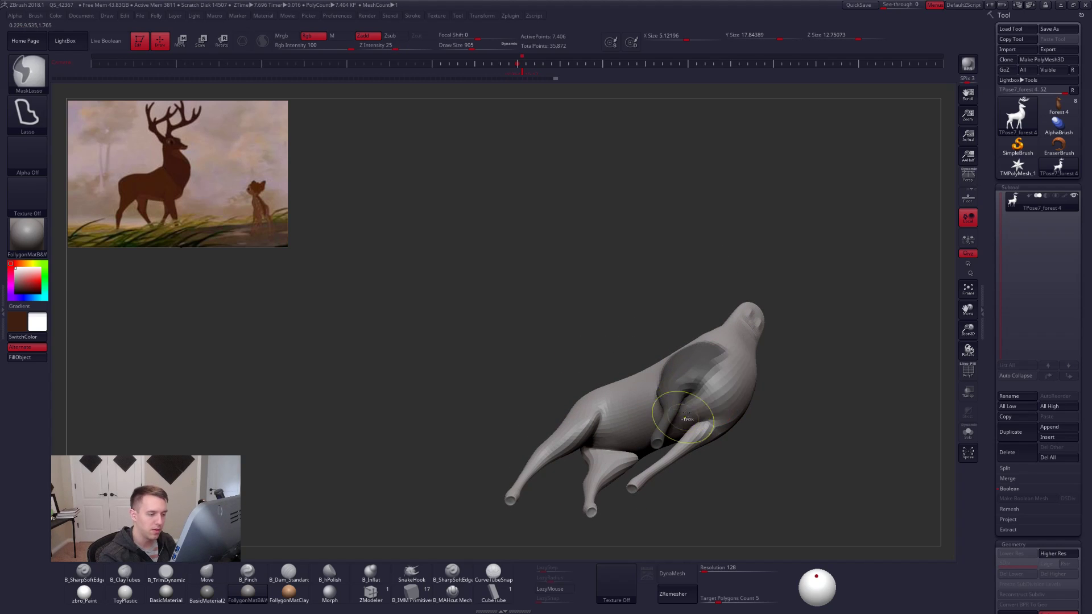
{"action": "mouse_move", "coordinate": [685, 417]}
{"action": "right_mouse_down"}
{"action": "mouse_move", "coordinate": [716, 414]}
{"action": "mouse_move", "coordinate": [677, 348]}
{"action": "right_mouse_up"}
{"action": "key", "text": "w"}
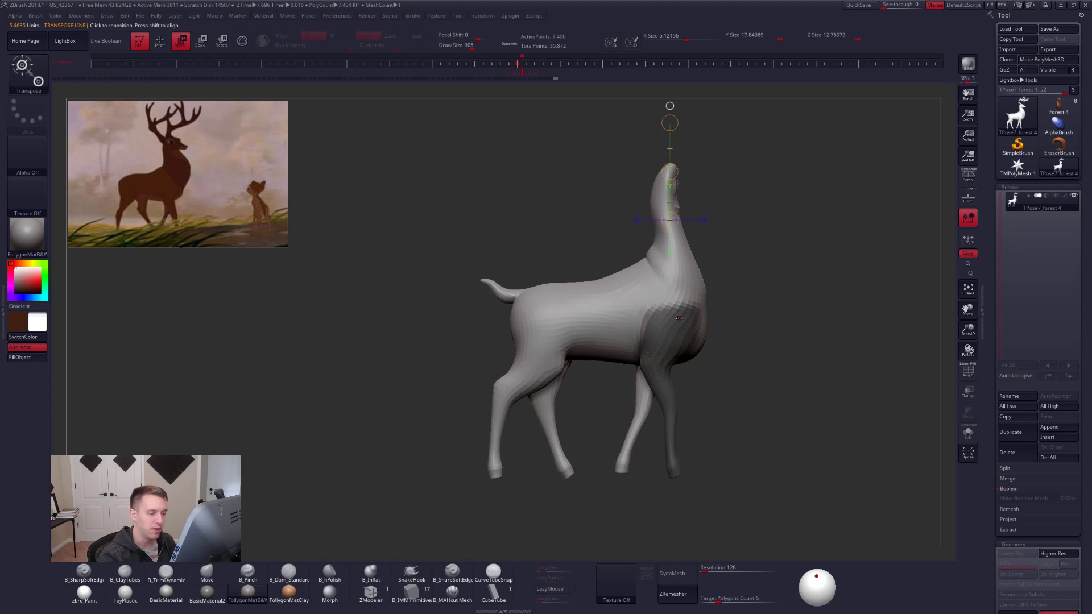
{"action": "left_click_drag", "start_coordinate": [679, 318], "coordinate": [645, 364]}
{"action": "key", "text": "q"}
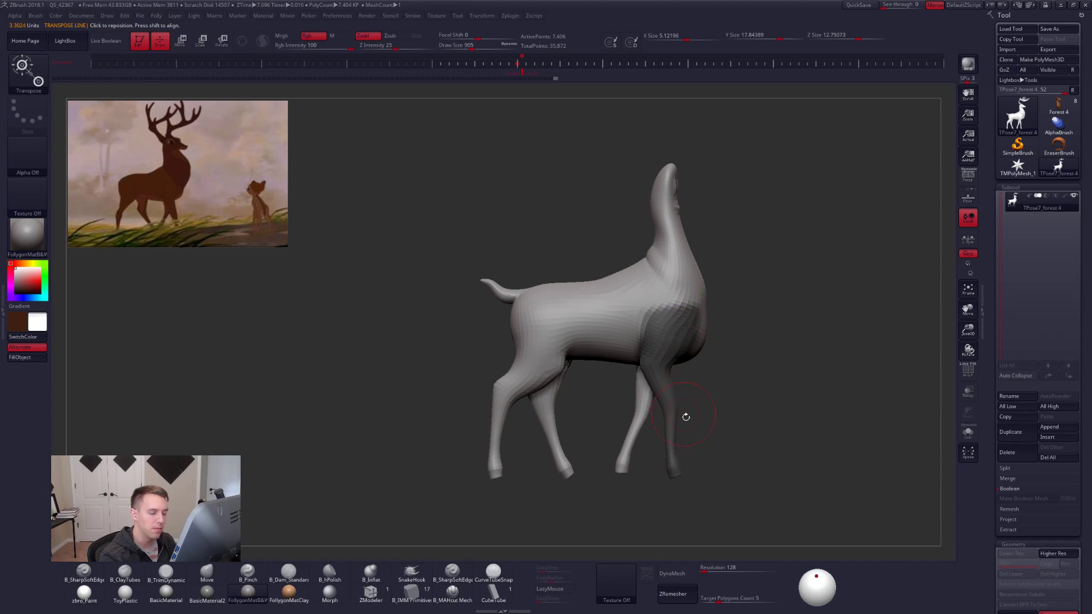
Unhide the whole stag, then blur and invert the mask to leave only the right front leg free.
{"action": "left_click", "coordinate": [719, 421], "text": "ctrl+shift"}
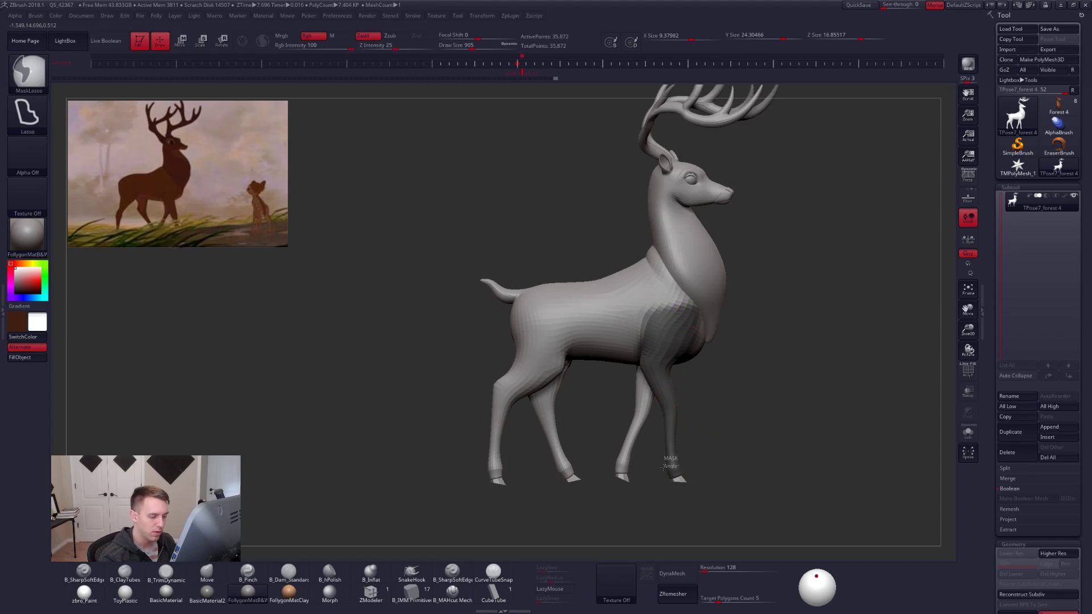
{"action": "key", "text": "ctrl"}
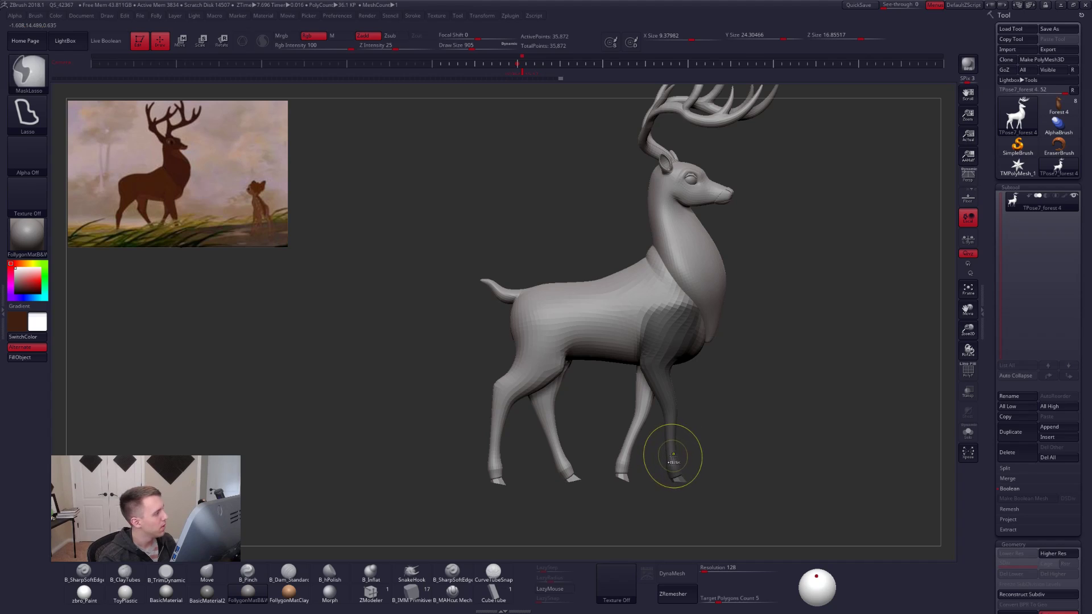
{"action": "left_click", "coordinate": [673, 454], "text": "ctrl"}
{"action": "left_click", "coordinate": [674, 454], "text": "ctrl"}
{"action": "left_click", "coordinate": [695, 452], "text": "ctrl"}
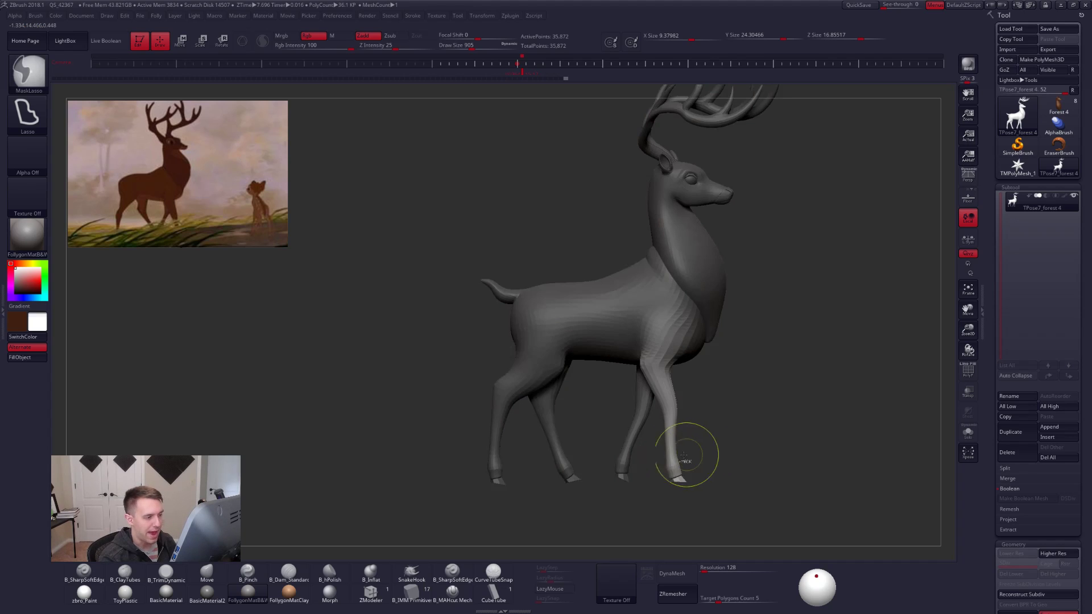
{"action": "left_click", "coordinate": [676, 453], "text": "ctrl"}
Shift the right front leg slightly forward with a horizontal Transpose line about 5.75 units long, and turn on perspective.
{"action": "key", "text": "w"}
{"action": "left_click_drag", "start_coordinate": [677, 353], "coordinate": [796, 353]}
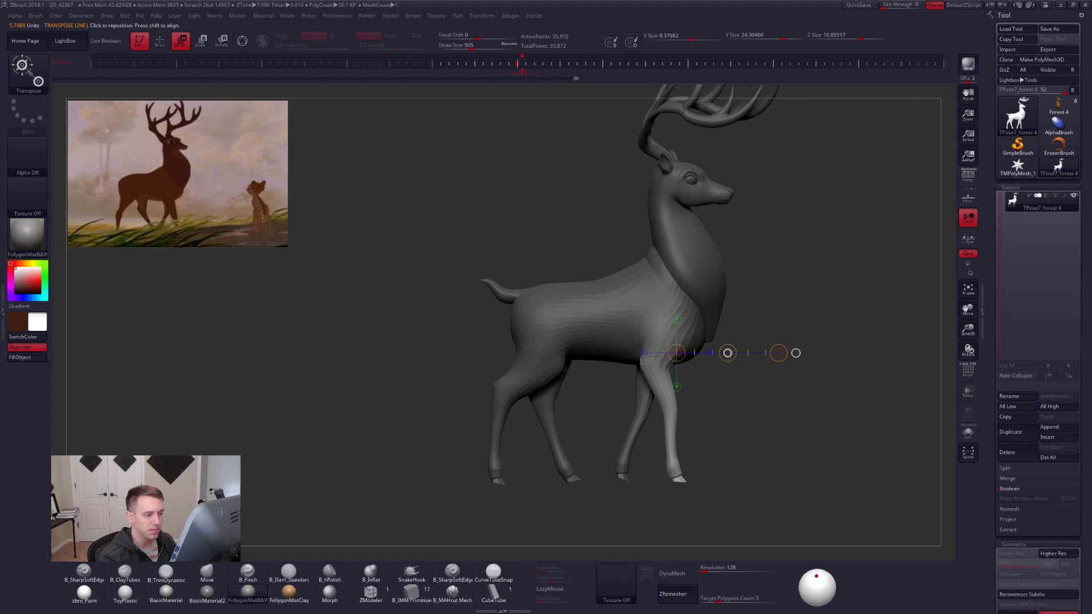
{"action": "left_click_drag", "start_coordinate": [727, 352], "coordinate": [733, 356]}
{"action": "mouse_move", "coordinate": [803, 462]}
{"action": "left_mouse_down", "text": "alt"}
{"action": "mouse_move", "coordinate": [794, 441]}
{"action": "mouse_move", "coordinate": [742, 457]}
{"action": "mouse_move", "coordinate": [738, 472]}
{"action": "mouse_move", "coordinate": [756, 471]}
{"action": "mouse_move", "coordinate": [732, 472]}
{"action": "mouse_move", "coordinate": [738, 493]}
{"action": "left_mouse_up", "text": "alt"}
{"action": "key", "text": "q"}
{"action": "key", "text": "p"}
{"action": "left_click_drag", "start_coordinate": [834, 373], "coordinate": [746, 442]}
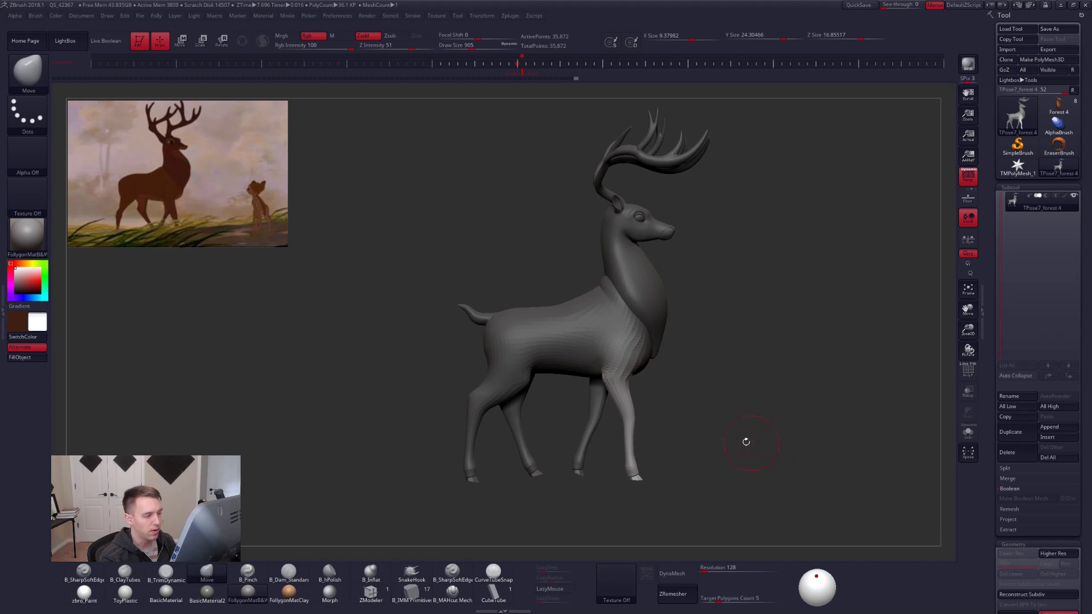
Nudge the right front leg's position once more with Transpose Move and clear the mask.
{"action": "key", "text": "w"}
{"action": "left_click_drag", "start_coordinate": [671, 368], "coordinate": [673, 369]}
{"action": "mouse_move", "coordinate": [657, 437]}
{"action": "left_mouse_down"}
{"action": "mouse_move", "coordinate": [617, 449]}
{"action": "mouse_move", "coordinate": [672, 462]}
{"action": "mouse_move", "coordinate": [591, 438]}
{"action": "mouse_move", "coordinate": [518, 460]}
{"action": "mouse_move", "coordinate": [537, 447]}
{"action": "mouse_move", "coordinate": [529, 410]}
{"action": "mouse_move", "coordinate": [543, 351]}
{"action": "mouse_move", "coordinate": [539, 408]}
{"action": "left_mouse_up"}
{"action": "key", "text": "q"}
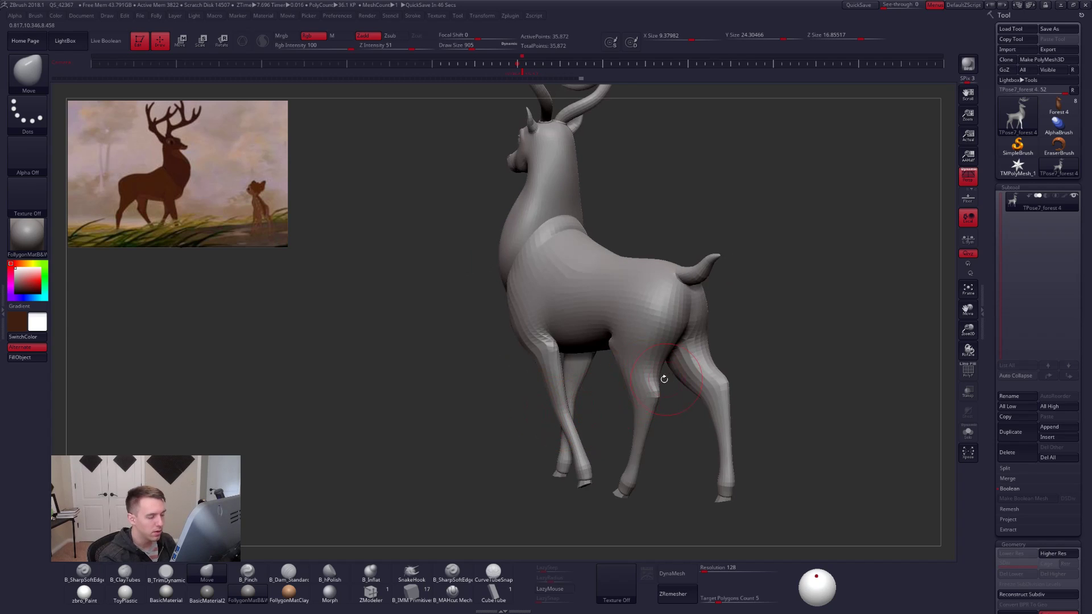
Mask the right hind leg with a lasso, invert the mask, and place a horizontal Transpose line about 5.38 units long from the thigh.
{"action": "left_click_drag", "start_coordinate": [664, 379], "coordinate": [666, 373]}
{"action": "key", "text": "ctrl"}
{"action": "mouse_move", "coordinate": [704, 328]}
{"action": "left_mouse_down", "text": "ctrl"}
{"action": "mouse_move", "coordinate": [739, 483]}
{"action": "mouse_move", "coordinate": [730, 505]}
{"action": "mouse_move", "coordinate": [672, 505]}
{"action": "mouse_move", "coordinate": [663, 460]}
{"action": "mouse_move", "coordinate": [523, 515]}
{"action": "mouse_move", "coordinate": [538, 364]}
{"action": "left_mouse_up", "text": "ctrl"}
{"action": "mouse_move", "coordinate": [679, 428]}
{"action": "left_mouse_down", "text": "ctrl"}
{"action": "mouse_move", "coordinate": [687, 374]}
{"action": "mouse_move", "coordinate": [740, 419]}
{"action": "left_mouse_up", "text": "ctrl"}
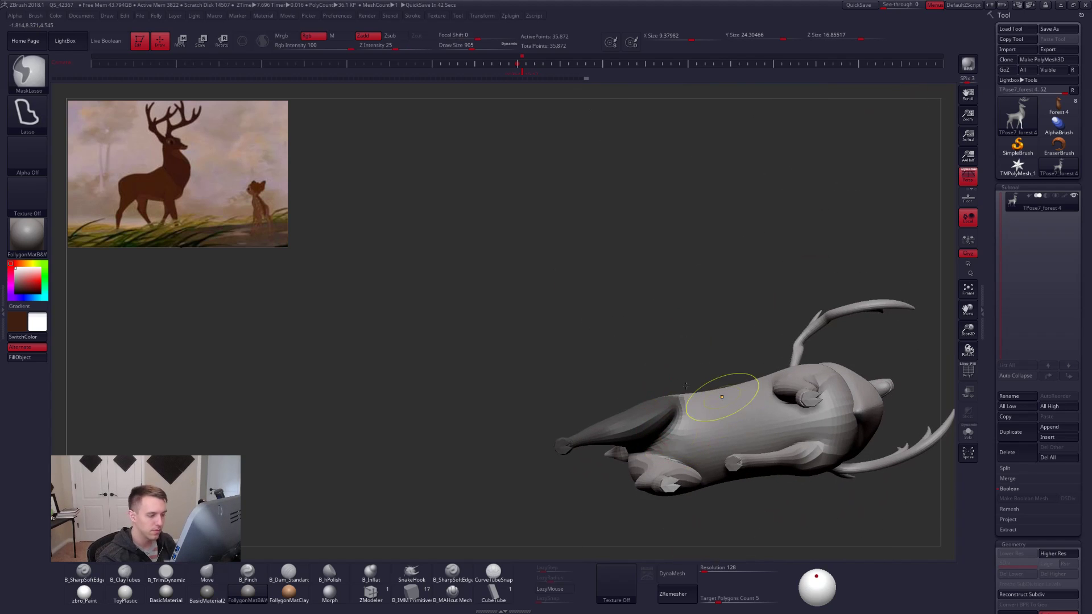
{"action": "mouse_move", "coordinate": [711, 342]}
{"action": "left_mouse_down", "text": "shift"}
{"action": "mouse_move", "coordinate": [708, 475]}
{"action": "mouse_move", "coordinate": [697, 483]}
{"action": "mouse_move", "coordinate": [692, 404]}
{"action": "left_mouse_up", "text": "shift"}
{"action": "left_click", "coordinate": [702, 478], "text": "ctrl"}
{"action": "key", "text": "ctrl"}
{"action": "mouse_move", "coordinate": [628, 385]}
{"action": "left_mouse_down", "text": "alt"}
{"action": "mouse_move", "coordinate": [626, 357]}
{"action": "mouse_move", "coordinate": [732, 356]}
{"action": "mouse_move", "coordinate": [667, 358]}
{"action": "left_mouse_up", "text": "alt"}
{"action": "key", "text": "w"}
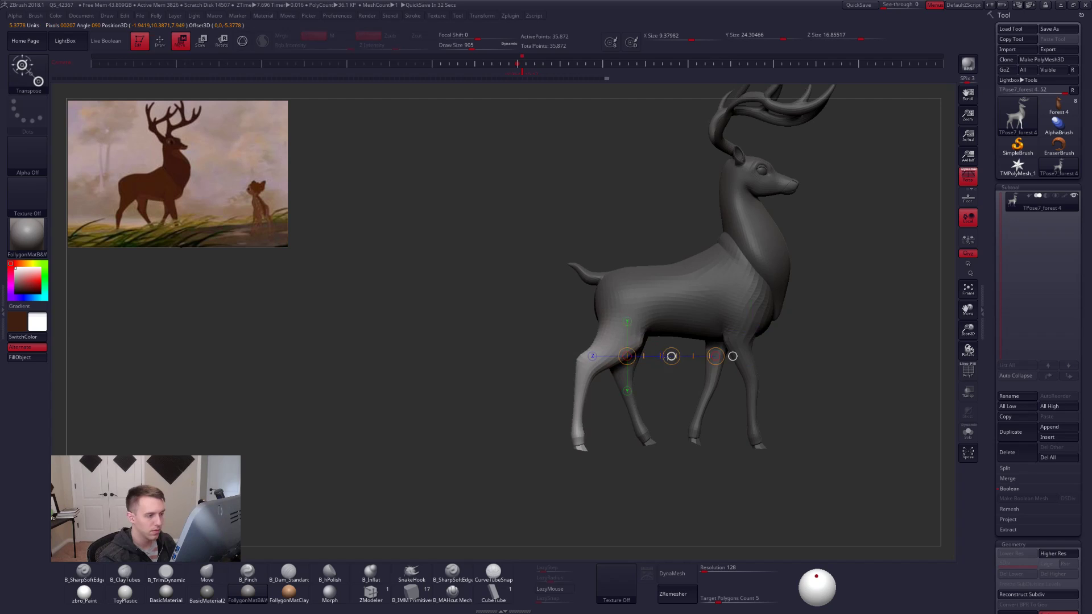
Leave Transpose, clear the mask on the stag, and switch to the Move brush.
{"action": "key", "text": "q"}
{"action": "left_click_drag", "start_coordinate": [715, 452], "coordinate": [765, 460]}
{"action": "mouse_move", "coordinate": [768, 462]}
{"action": "left_mouse_down"}
{"action": "mouse_move", "coordinate": [721, 457]}
{"action": "mouse_move", "coordinate": [775, 471]}
{"action": "mouse_move", "coordinate": [762, 479]}
{"action": "mouse_move", "coordinate": [767, 454]}
{"action": "mouse_move", "coordinate": [790, 446]}
{"action": "mouse_move", "coordinate": [795, 477]}
{"action": "left_mouse_up"}
{"action": "key", "text": "space"}
{"action": "left_click_drag", "start_coordinate": [788, 428], "coordinate": [794, 428]}
{"action": "mouse_move", "coordinate": [716, 450]}
{"action": "left_mouse_down"}
{"action": "mouse_move", "coordinate": [812, 461]}
{"action": "mouse_move", "coordinate": [757, 471]}
{"action": "mouse_move", "coordinate": [710, 457]}
{"action": "mouse_move", "coordinate": [777, 470]}
{"action": "mouse_move", "coordinate": [711, 481]}
{"action": "mouse_move", "coordinate": [722, 445]}
{"action": "mouse_move", "coordinate": [759, 444]}
{"action": "left_mouse_up"}
{"action": "key", "text": "space"}
Reshape the left hind leg around the hock and shin with the Move brush at a draw size of 615.
{"action": "mouse_move", "coordinate": [643, 407]}
{"action": "left_mouse_down", "text": "alt"}
{"action": "mouse_move", "coordinate": [681, 390]}
{"action": "mouse_move", "coordinate": [661, 406]}
{"action": "left_mouse_up", "text": "alt"}
{"action": "key", "text": "space"}
{"action": "key", "text": "space"}
{"action": "key", "text": "space"}
{"action": "key", "text": "ctrl+space"}
{"action": "key", "text": "space"}
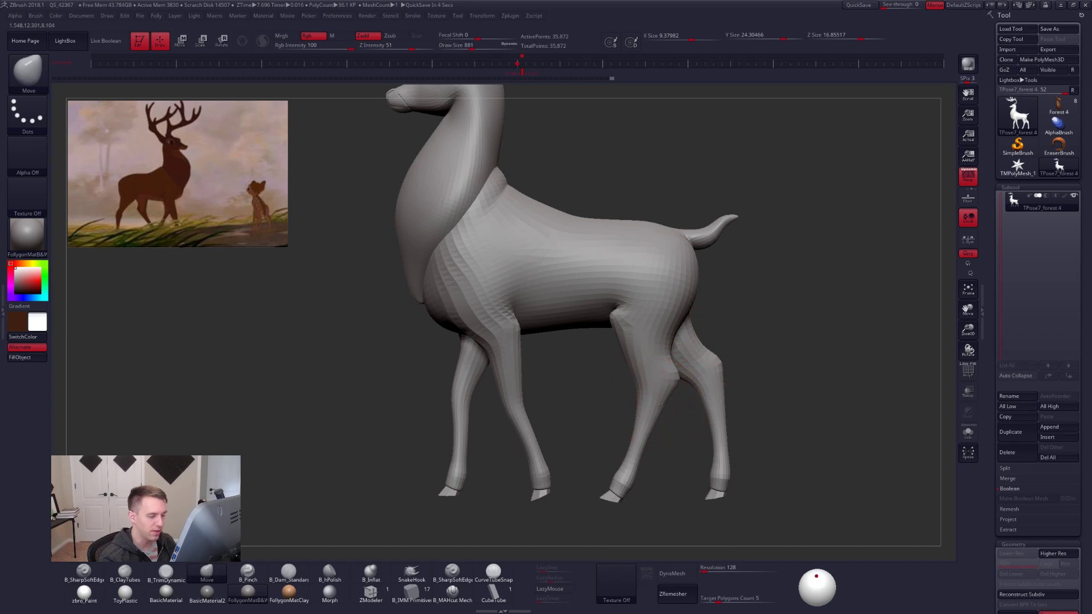
{"action": "key", "text": "space"}
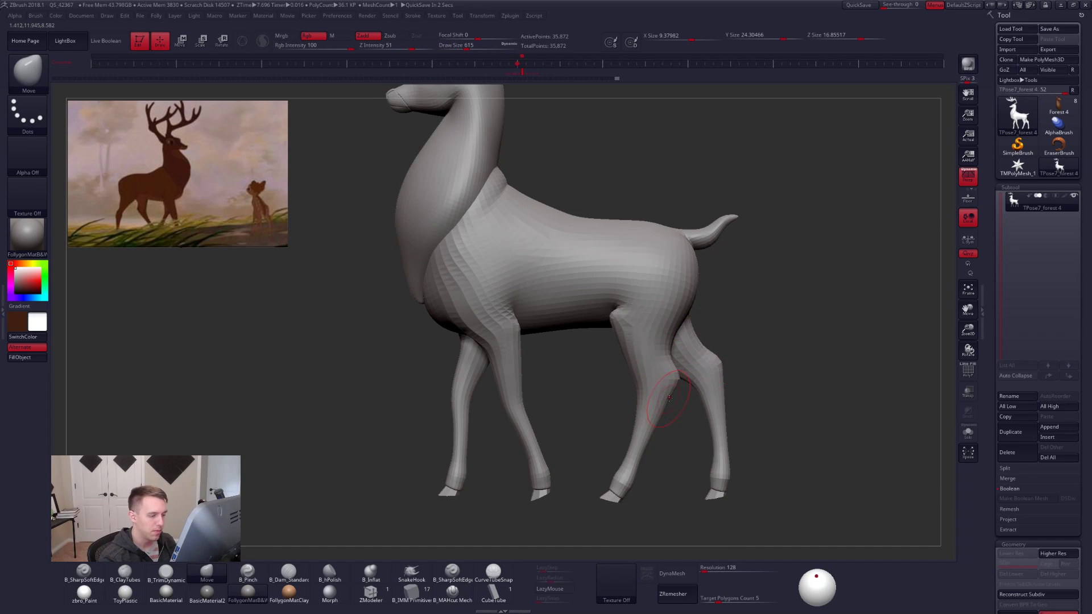
{"action": "key", "text": "ctrl+space"}
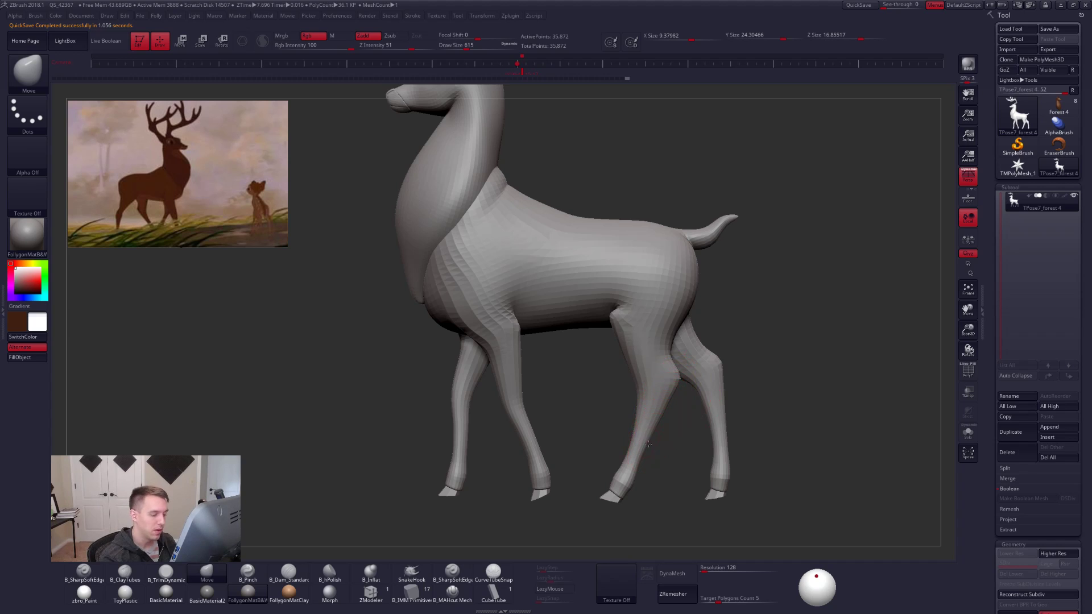
Check the stag at a higher subdivision level and refine the left hind leg's front contour with the Move brush at draw sizes 576 to 720.
{"action": "left_click_drag", "start_coordinate": [678, 444], "coordinate": [707, 493]}
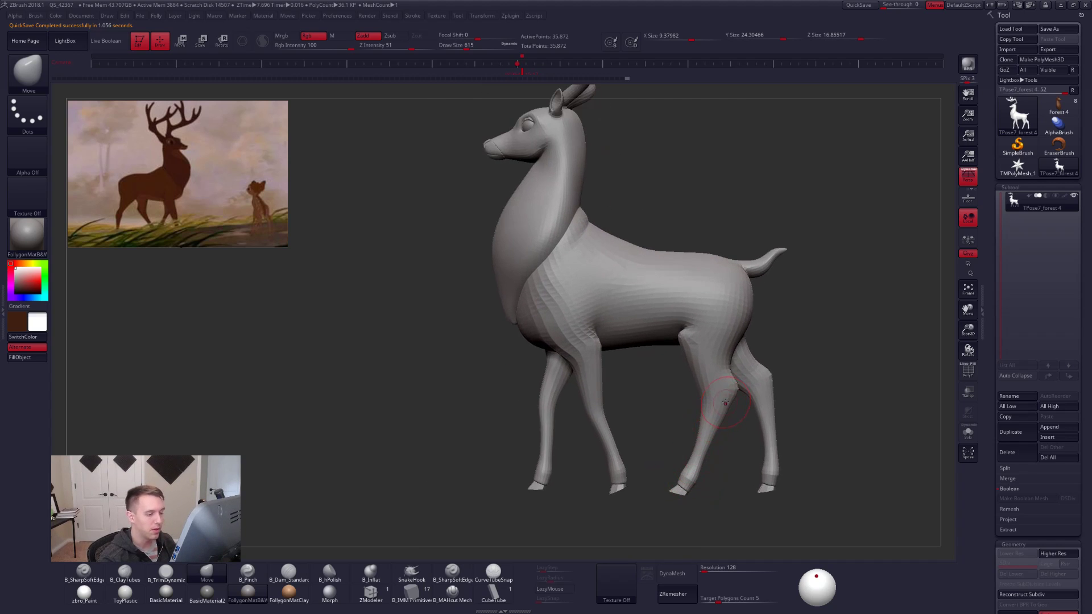
{"action": "key", "text": "d"}
{"action": "key", "text": "shift+d"}
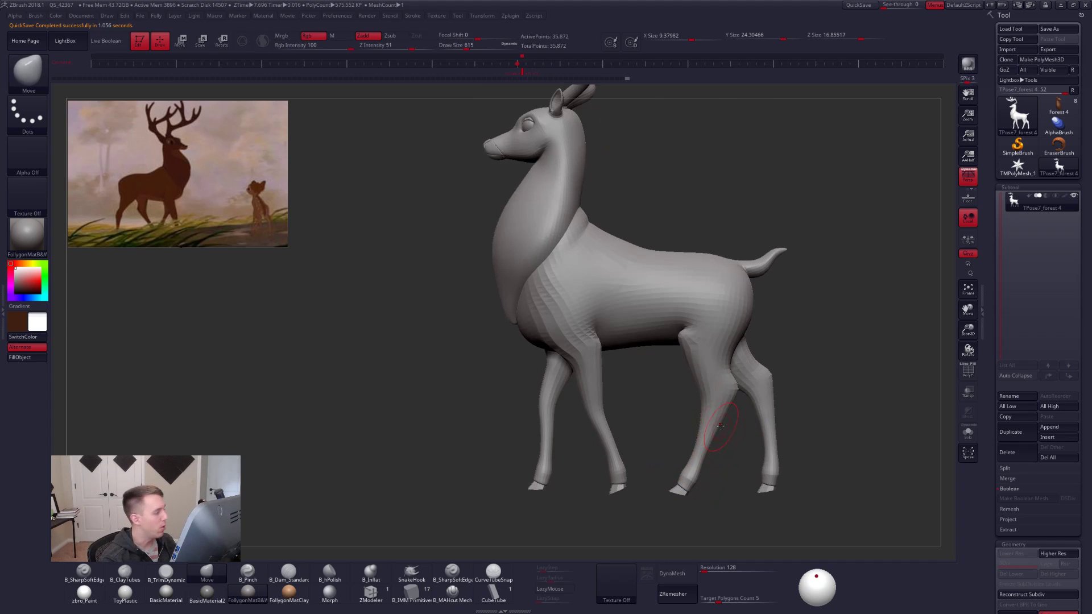
{"action": "mouse_move", "coordinate": [698, 449]}
{"action": "left_mouse_down"}
{"action": "mouse_move", "coordinate": [727, 456]}
{"action": "mouse_move", "coordinate": [705, 456]}
{"action": "mouse_move", "coordinate": [665, 416]}
{"action": "left_mouse_up"}
{"action": "key", "text": "space"}
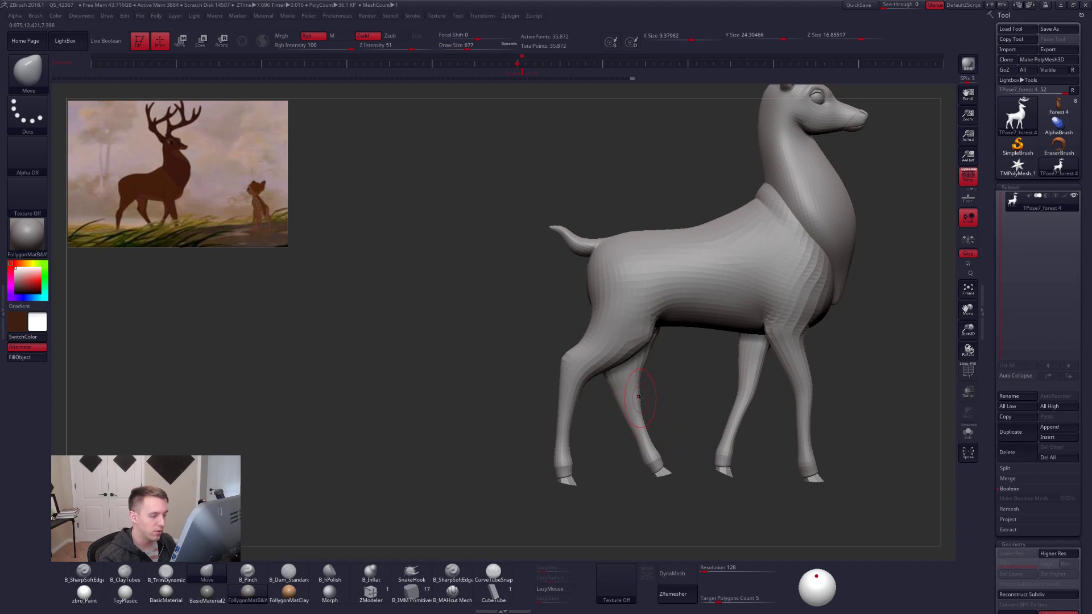
{"action": "key", "text": "s"}
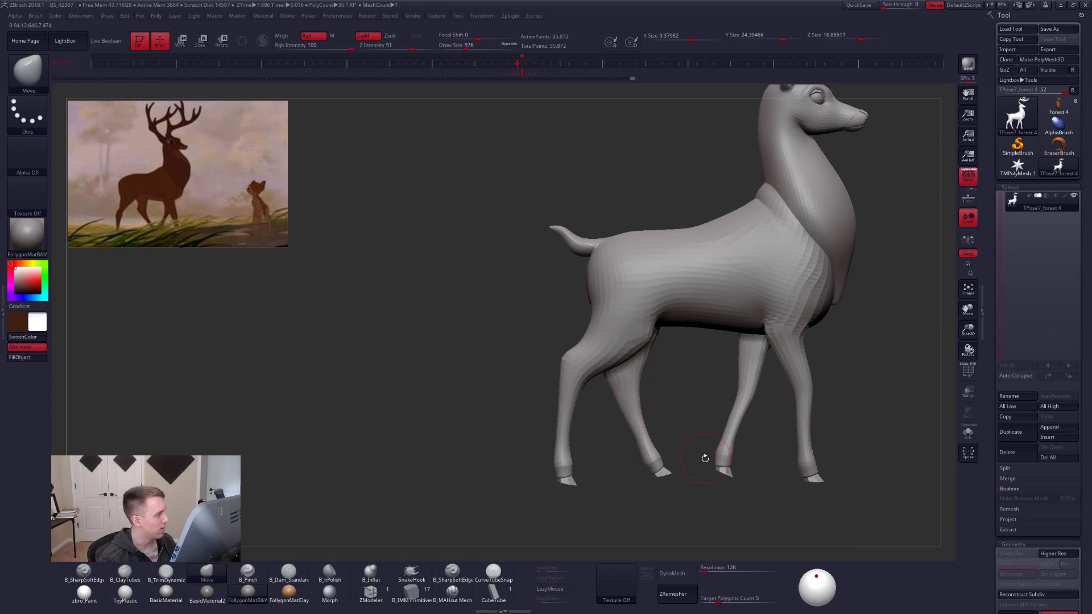
{"action": "key", "text": "space"}
{"action": "left_click", "coordinate": [646, 368]}
{"action": "left_click_drag", "start_coordinate": [677, 386], "coordinate": [711, 382], "text": "shift"}
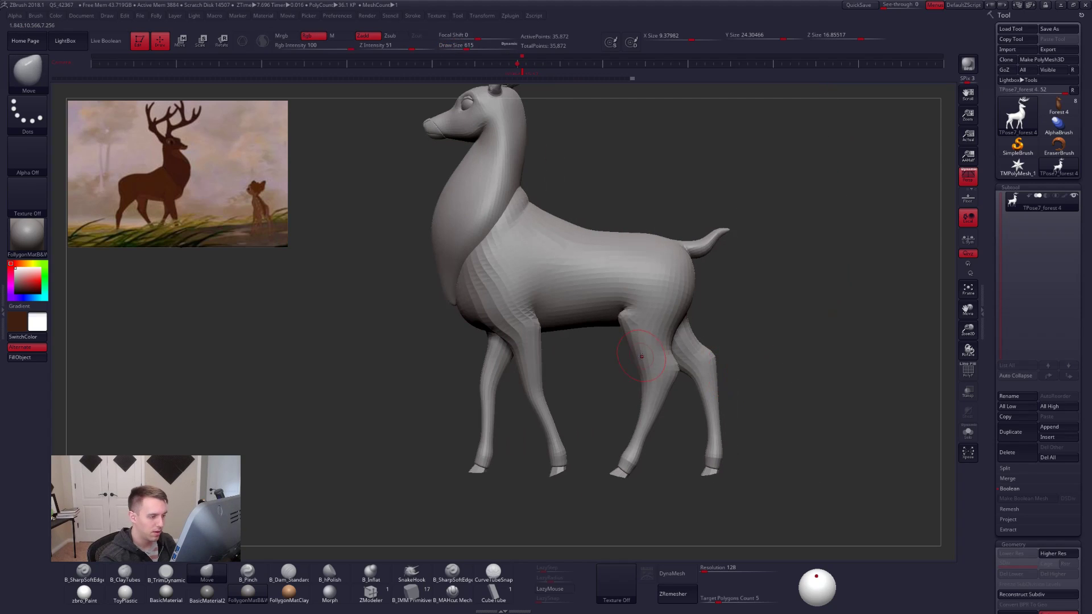
{"action": "key", "text": "space"}
{"action": "left_click_drag", "start_coordinate": [636, 359], "coordinate": [640, 359]}
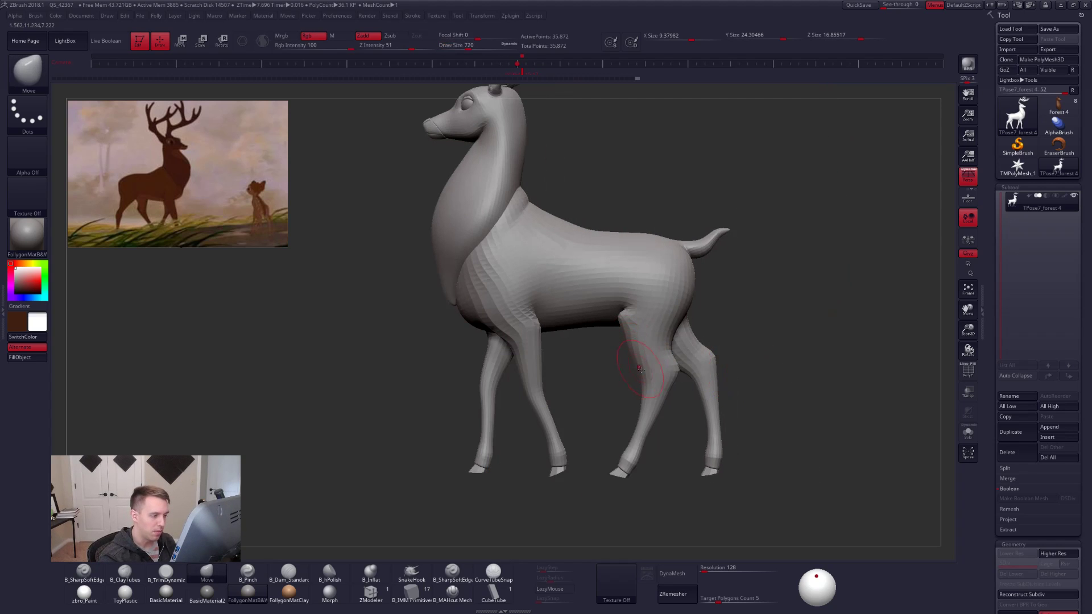
Build up the front of the left hind leg's thigh with B_ClayTubes at draw size 537 and smooth it.
{"action": "mouse_move", "coordinate": [647, 403]}
{"action": "right_mouse_down", "text": "alt"}
{"action": "mouse_move", "coordinate": [712, 397]}
{"action": "mouse_move", "coordinate": [678, 382]}
{"action": "right_mouse_up", "text": "alt"}
{"action": "key", "text": "2"}
{"action": "key", "text": "space"}
{"action": "left_click_drag", "start_coordinate": [679, 382], "coordinate": [676, 383]}
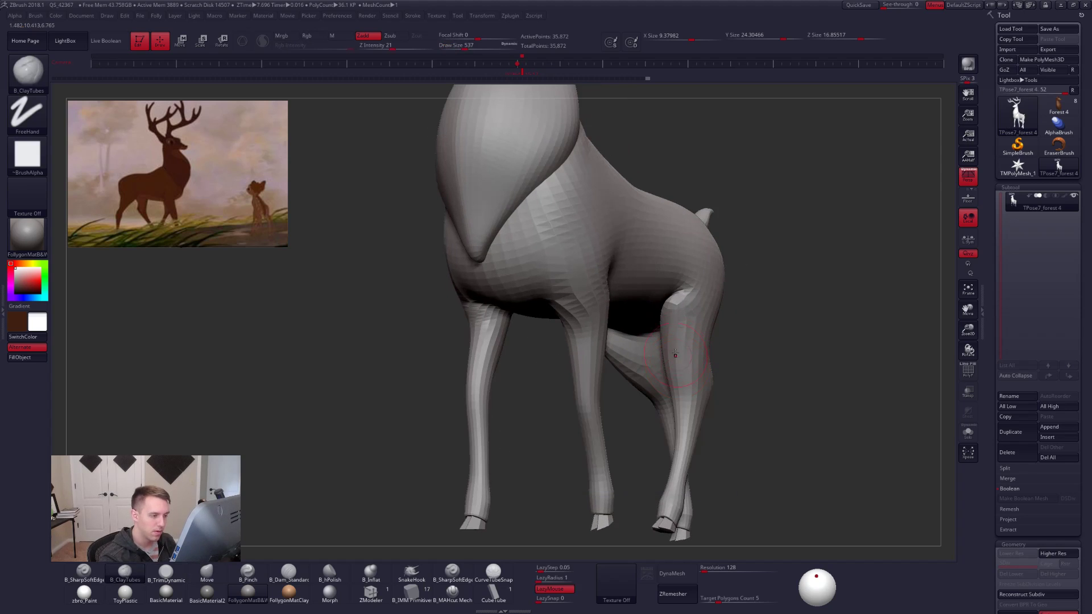
{"action": "key", "text": "1"}
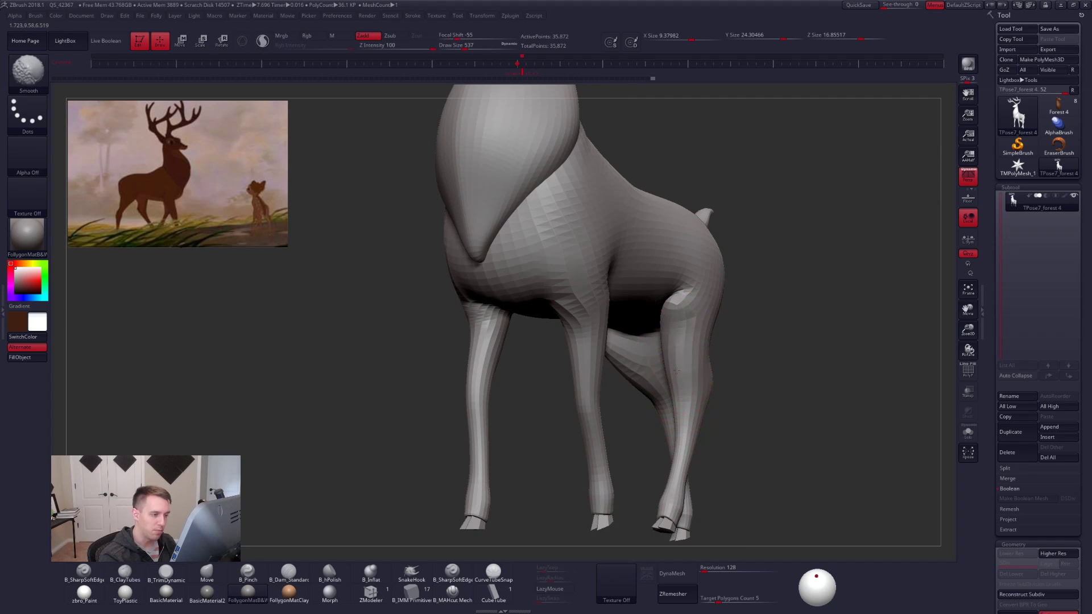
{"action": "key", "text": "2"}
Adjust the front edge of the left thigh near the belly with the Move brush and reframe the stag.
{"action": "right_click_drag", "start_coordinate": [704, 354], "coordinate": [660, 344]}
{"action": "key", "text": "1"}
{"action": "key", "text": "space"}
{"action": "left_click_drag", "start_coordinate": [669, 332], "coordinate": [663, 331]}
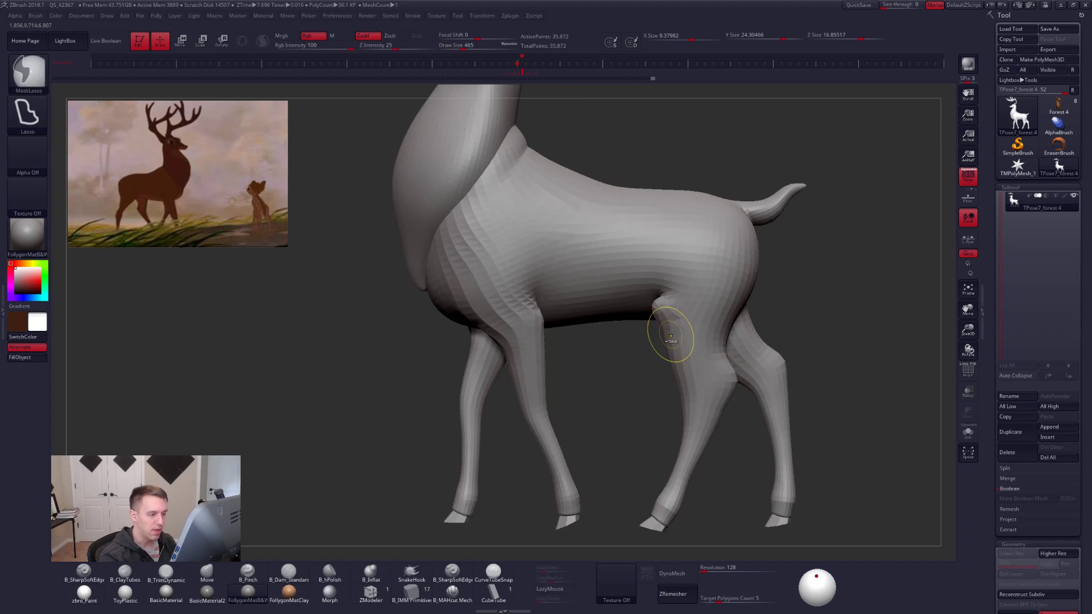
{"action": "key", "text": "f"}
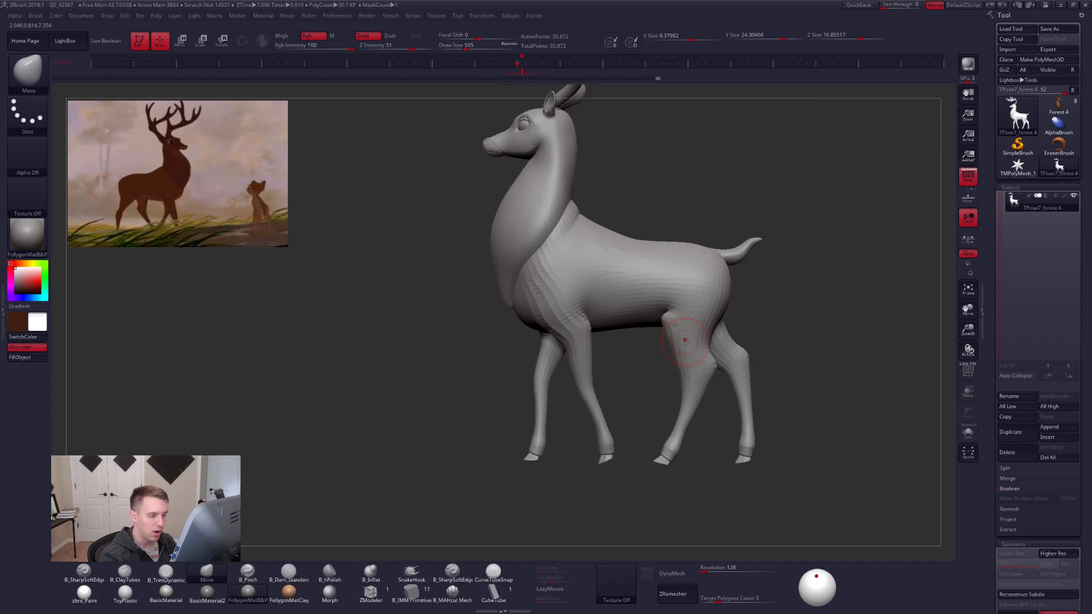
Check the pose at a higher subdivision level, return to the lower one, and correct the left hind leg's contour with the Move brush.
{"action": "key", "text": "d"}
{"action": "mouse_move", "coordinate": [690, 468]}
{"action": "right_mouse_down"}
{"action": "mouse_move", "coordinate": [699, 471]}
{"action": "mouse_move", "coordinate": [691, 488]}
{"action": "right_mouse_up"}
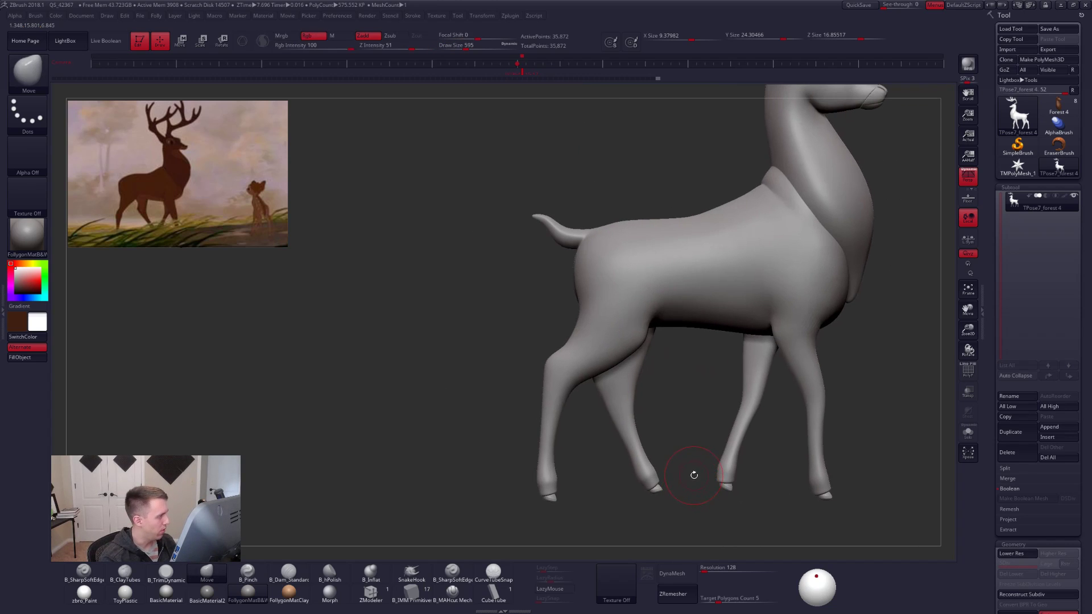
{"action": "key", "text": "shift+d"}
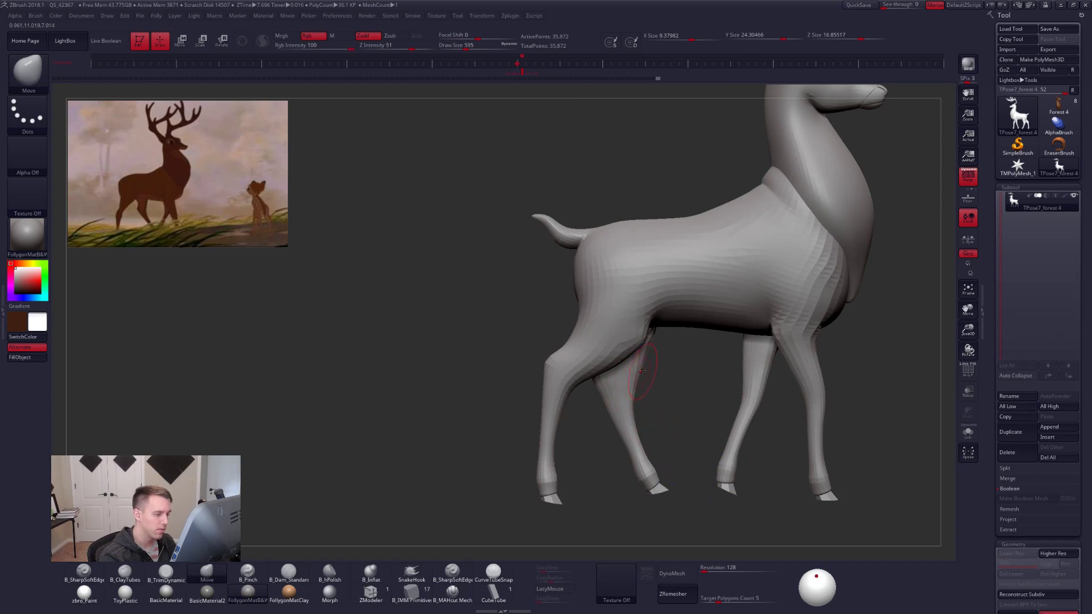
{"action": "key", "text": "shift"}
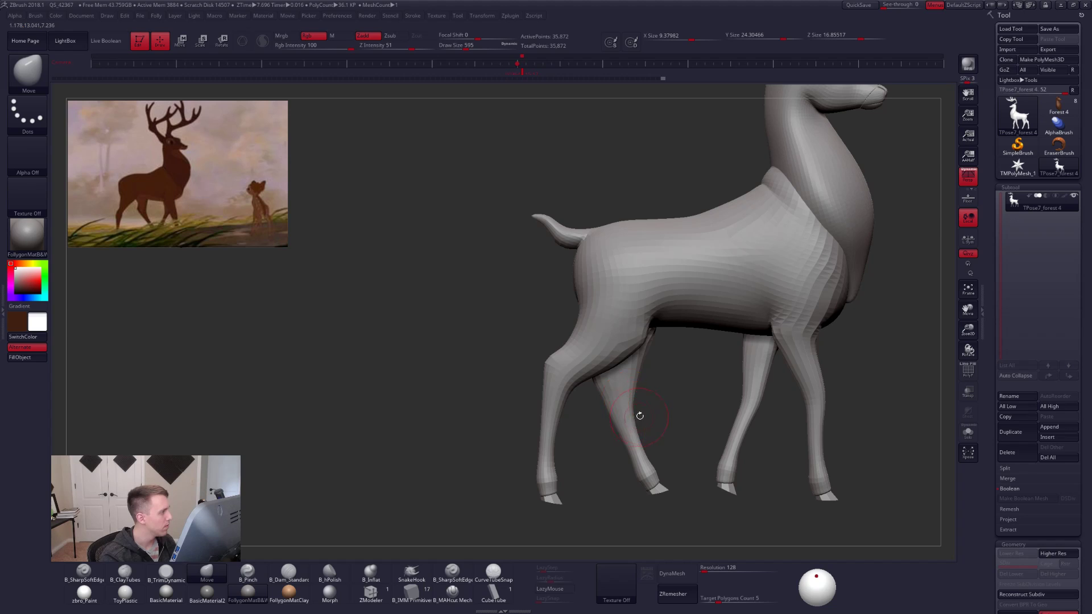
{"action": "left_click_drag", "start_coordinate": [640, 416], "coordinate": [687, 439]}
{"action": "mouse_move", "coordinate": [609, 415]}
{"action": "left_mouse_down"}
{"action": "mouse_move", "coordinate": [660, 396]}
{"action": "mouse_move", "coordinate": [654, 382]}
{"action": "mouse_move", "coordinate": [671, 376]}
{"action": "left_mouse_up"}
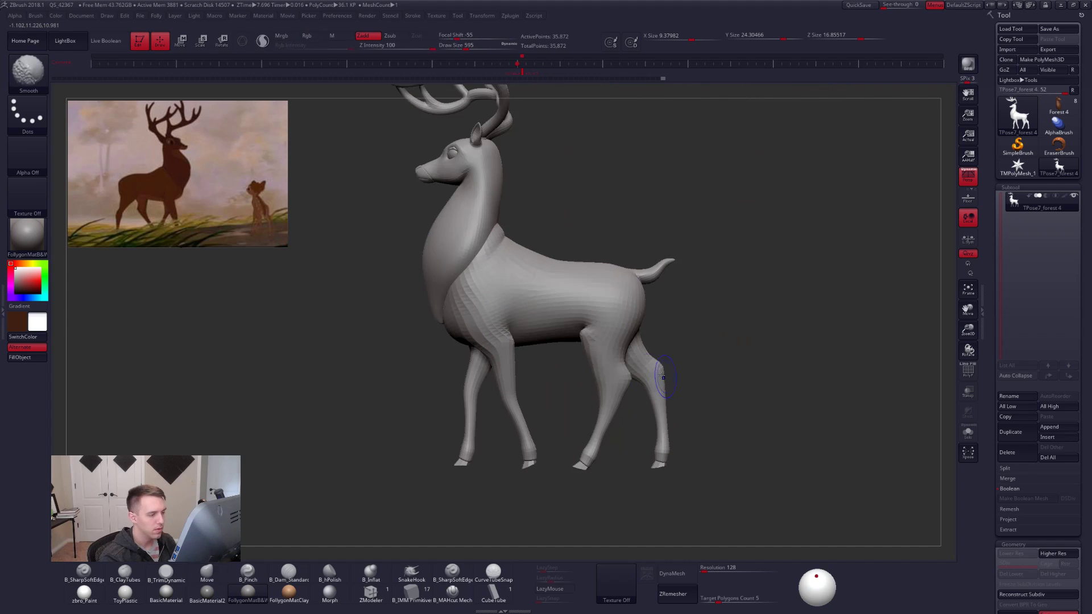
Isolate the hock section of the left hind leg with selection lassos and turn on the polyframe.
{"action": "mouse_move", "coordinate": [625, 408]}
{"action": "left_mouse_down"}
{"action": "mouse_move", "coordinate": [642, 405]}
{"action": "mouse_move", "coordinate": [610, 398]}
{"action": "mouse_move", "coordinate": [612, 472]}
{"action": "left_mouse_up"}
{"action": "key", "text": "ctrl+shift"}
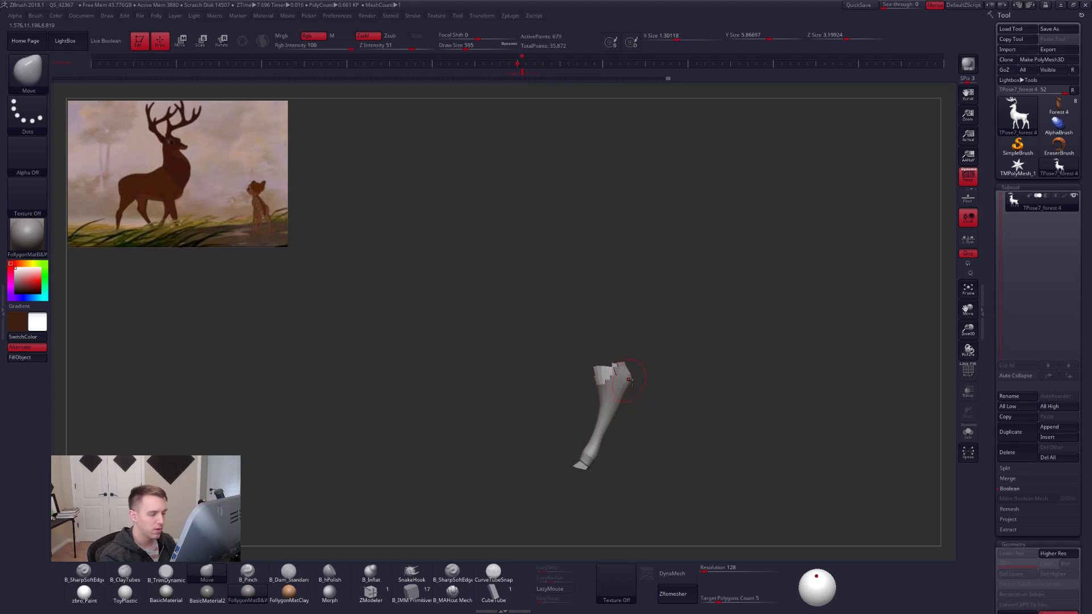
{"action": "mouse_move", "coordinate": [649, 398]}
{"action": "left_mouse_down", "text": "ctrl+shift"}
{"action": "mouse_move", "coordinate": [642, 418]}
{"action": "mouse_move", "coordinate": [651, 411]}
{"action": "left_mouse_up", "text": "ctrl+shift"}
{"action": "mouse_move", "coordinate": [649, 344]}
{"action": "left_mouse_down", "text": "ctrl+alt+shift"}
{"action": "mouse_move", "coordinate": [603, 345]}
{"action": "mouse_move", "coordinate": [629, 402]}
{"action": "mouse_move", "coordinate": [703, 368]}
{"action": "mouse_move", "coordinate": [654, 413]}
{"action": "left_mouse_up", "text": "ctrl+alt+shift"}
{"action": "left_click_drag", "start_coordinate": [654, 412], "coordinate": [707, 419]}
{"action": "key", "text": "shift+f"}
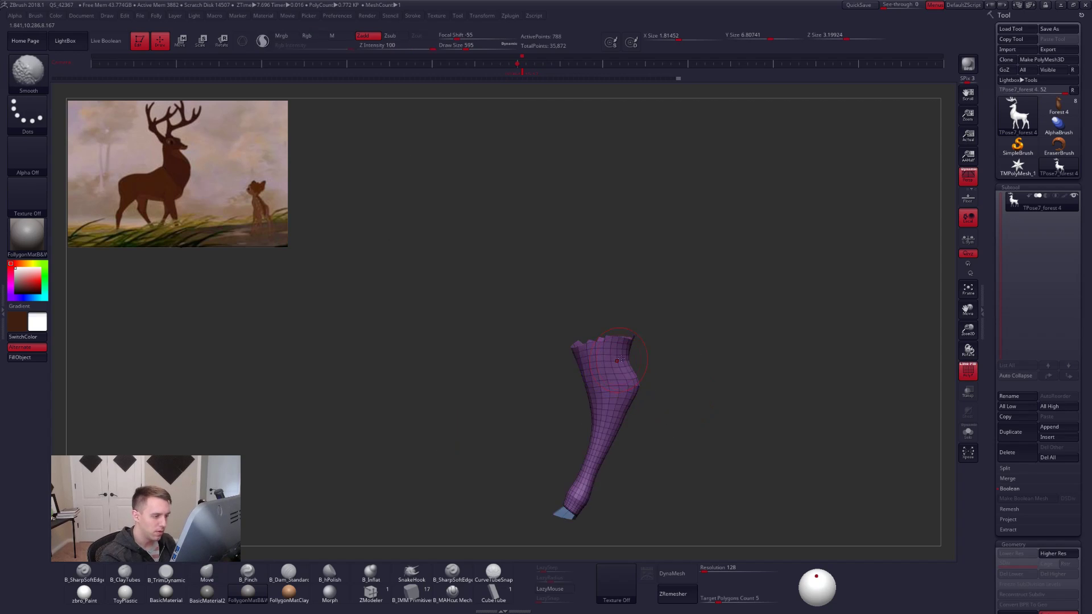
{"action": "left_click_drag", "start_coordinate": [578, 362], "coordinate": [626, 331], "text": "ctrl+alt+shift"}
{"action": "right_click_drag", "start_coordinate": [613, 429], "coordinate": [637, 409], "text": "alt"}
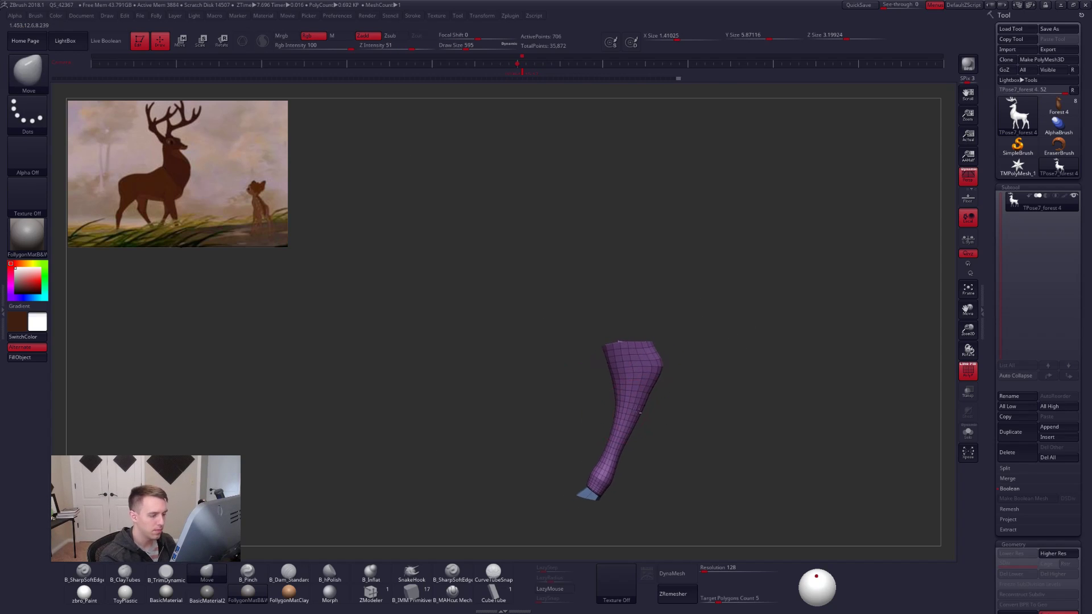
{"action": "left_click_drag", "start_coordinate": [548, 477], "coordinate": [647, 459], "text": "ctrl+alt+shift"}
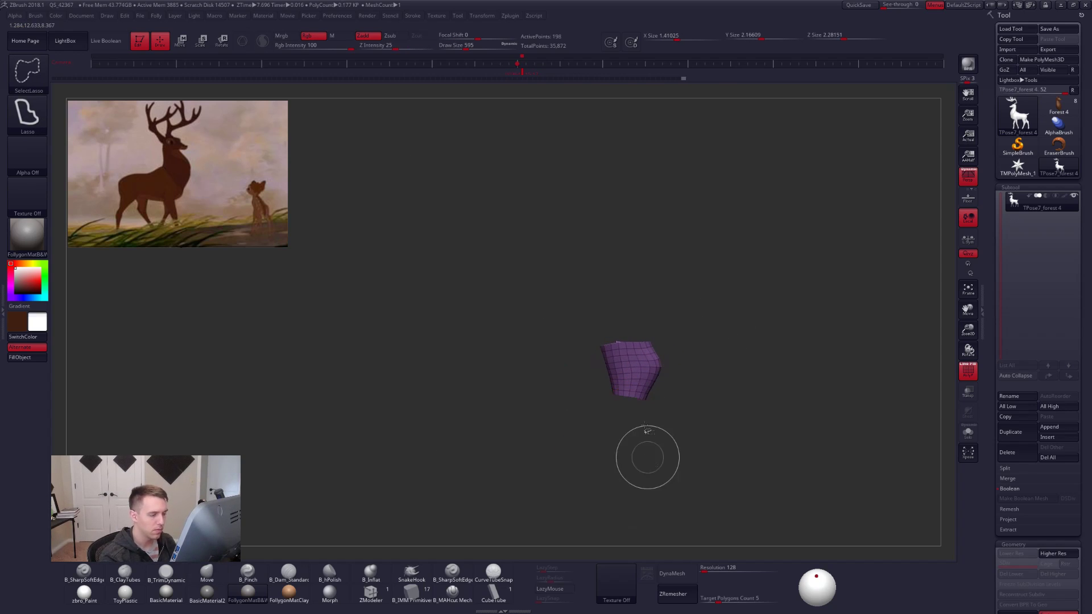
Try to adjust the left hock by masking the rest of the stag and placing a vertical Transpose line about 2.71 units long.
{"action": "left_click", "coordinate": [652, 455], "text": "ctrl"}
{"action": "left_click", "coordinate": [675, 434], "text": "ctrl+shift"}
{"action": "left_click", "coordinate": [659, 425], "text": "ctrl"}
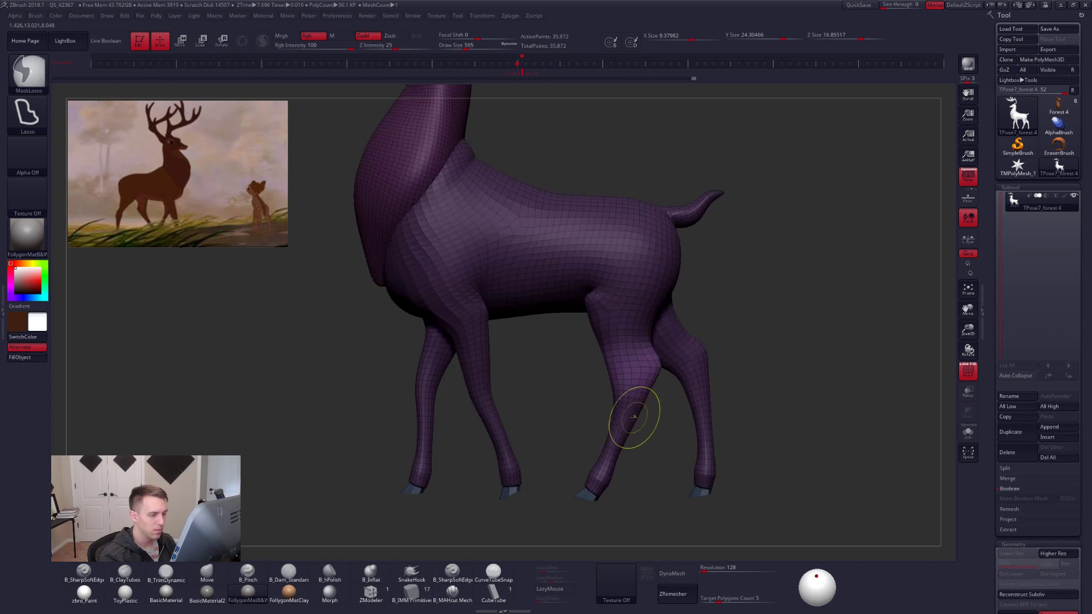
{"action": "key", "text": "w"}
{"action": "left_click_drag", "start_coordinate": [641, 366], "coordinate": [623, 406]}
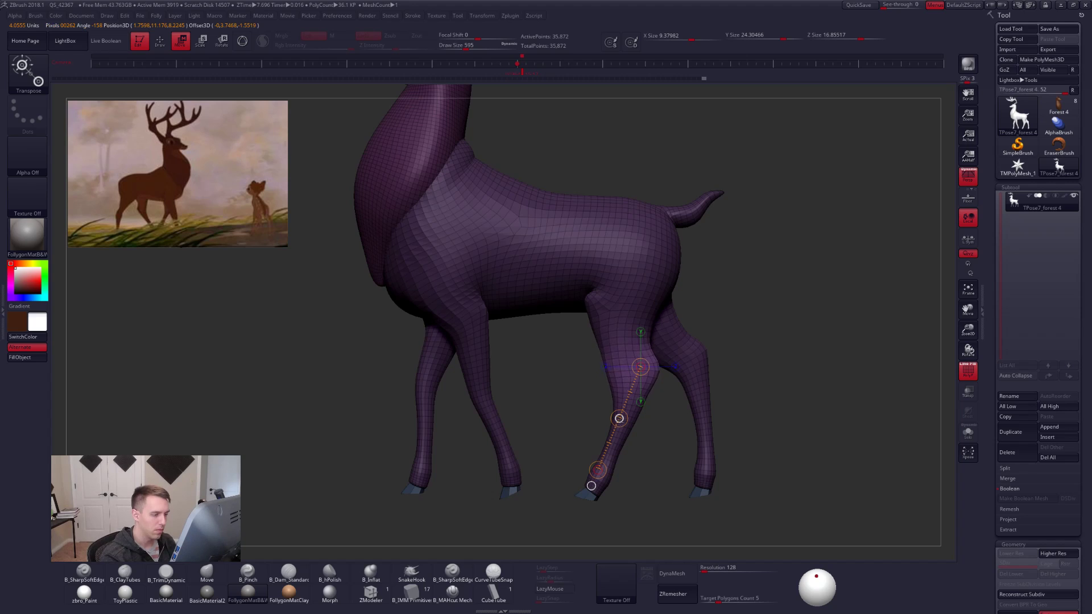
{"action": "left_click_drag", "start_coordinate": [632, 405], "coordinate": [632, 496], "text": "shift"}
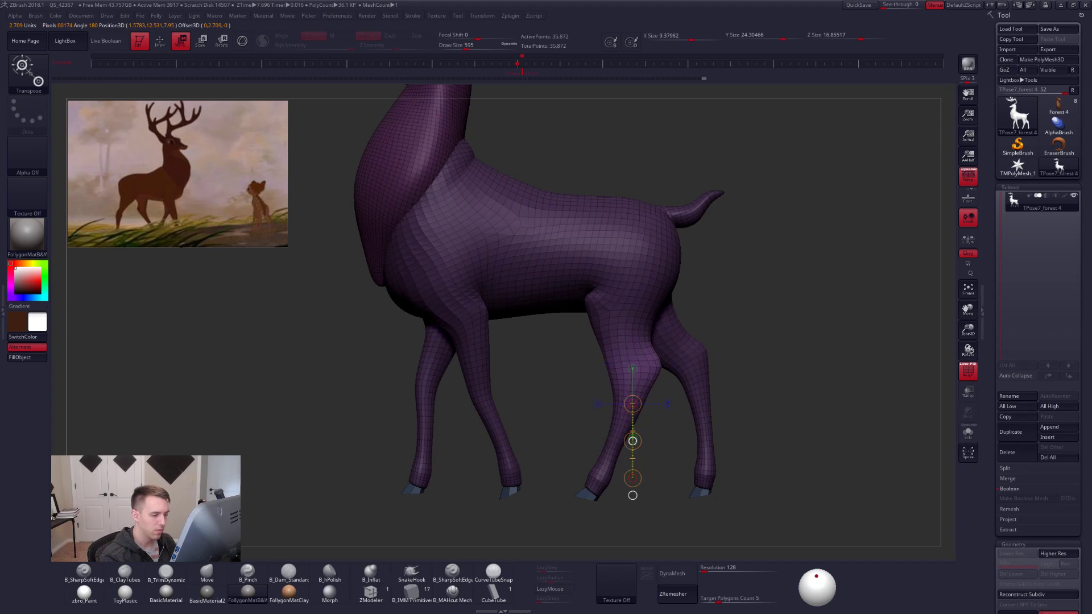
{"action": "key", "text": "q"}
{"action": "left_click", "coordinate": [742, 441], "text": "ctrl"}
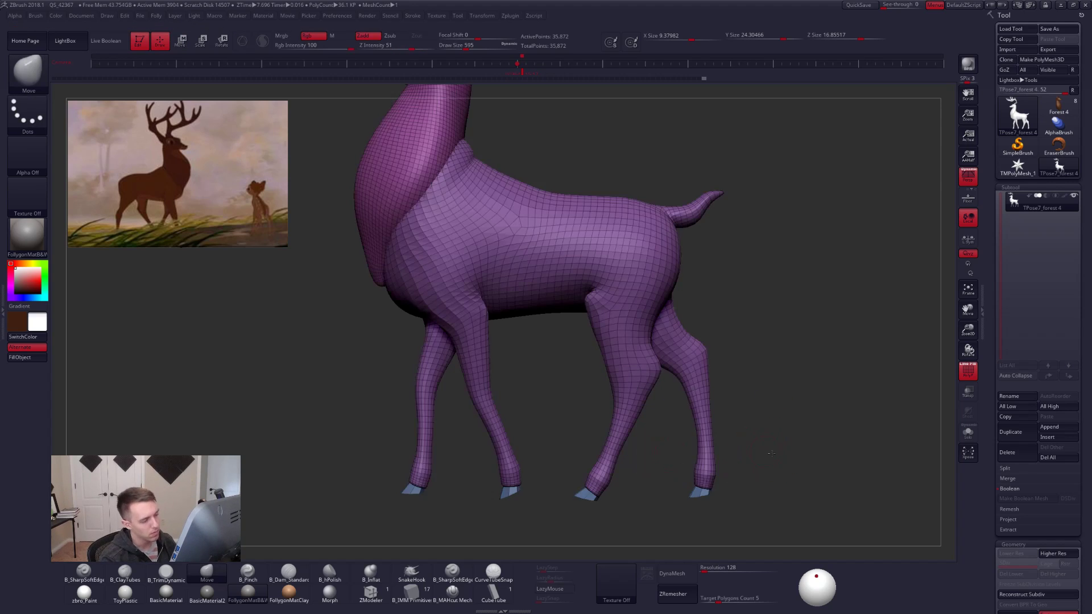
{"action": "key", "text": "shift+f"}
Examine the leg pose from both sides and the stag from the front, with the polyframe on and off.
{"action": "right_click_drag", "start_coordinate": [624, 426], "coordinate": [635, 409], "text": "ctrl"}
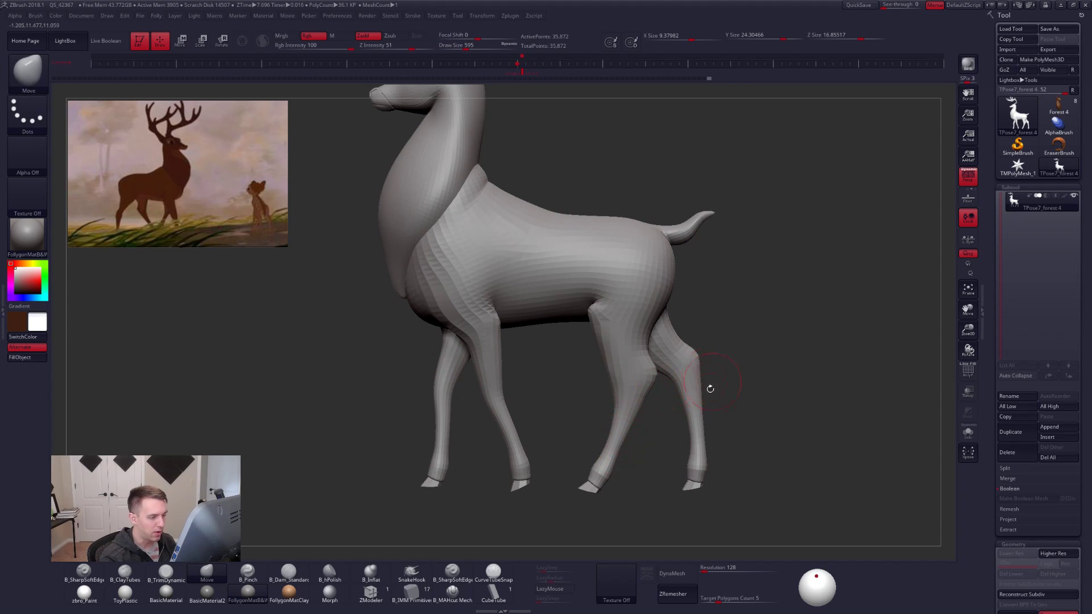
{"action": "right_click_drag", "start_coordinate": [711, 389], "coordinate": [490, 398]}
{"action": "right_click_drag", "start_coordinate": [718, 435], "coordinate": [561, 445], "text": "alt"}
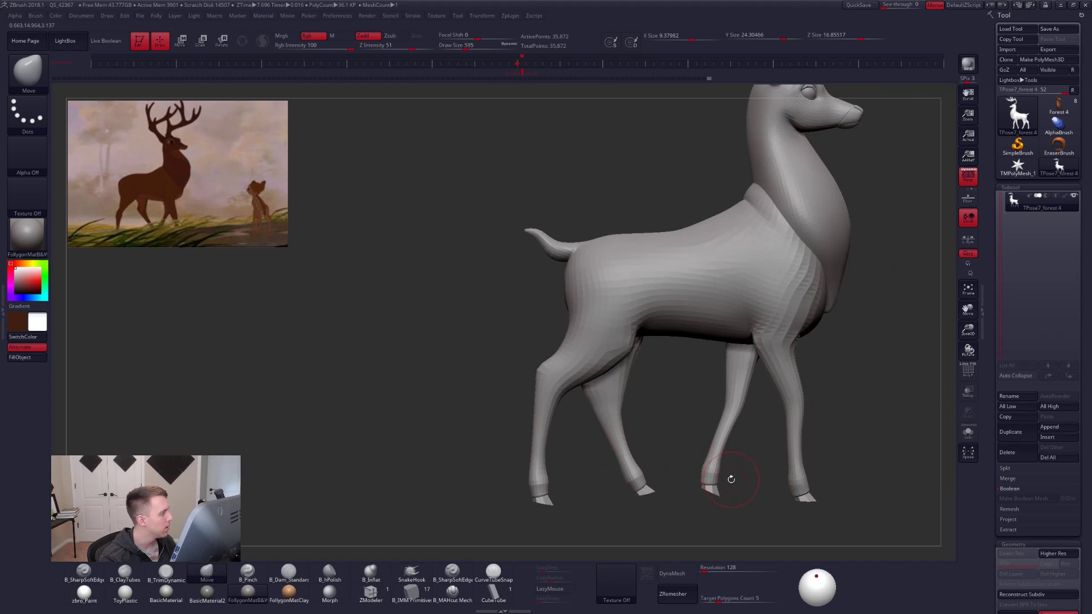
{"action": "right_click_drag", "start_coordinate": [731, 480], "coordinate": [717, 494]}
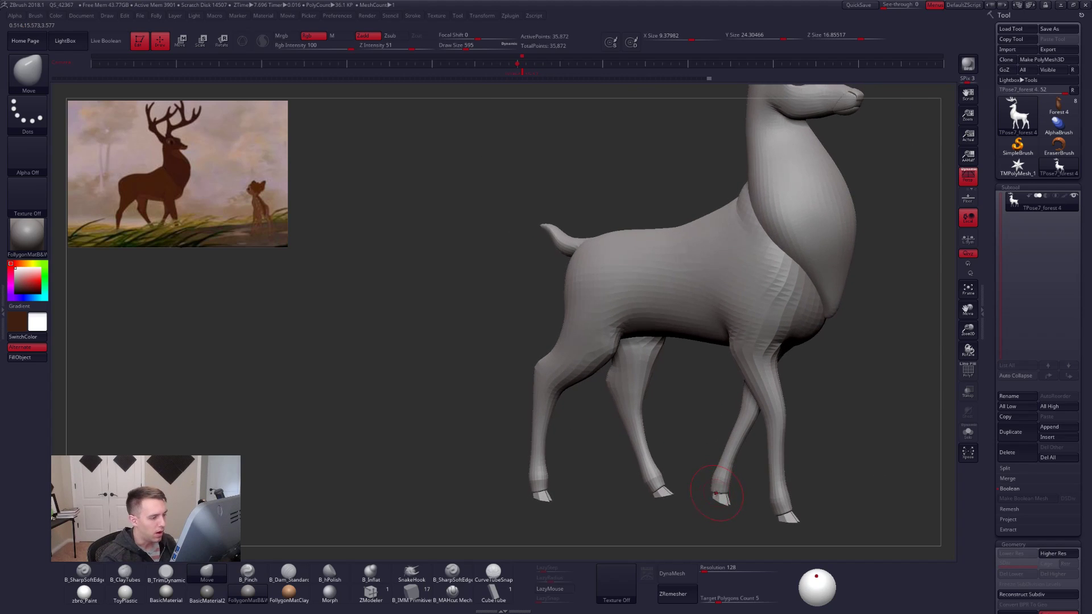
{"action": "right_click_drag", "start_coordinate": [660, 415], "coordinate": [603, 370]}
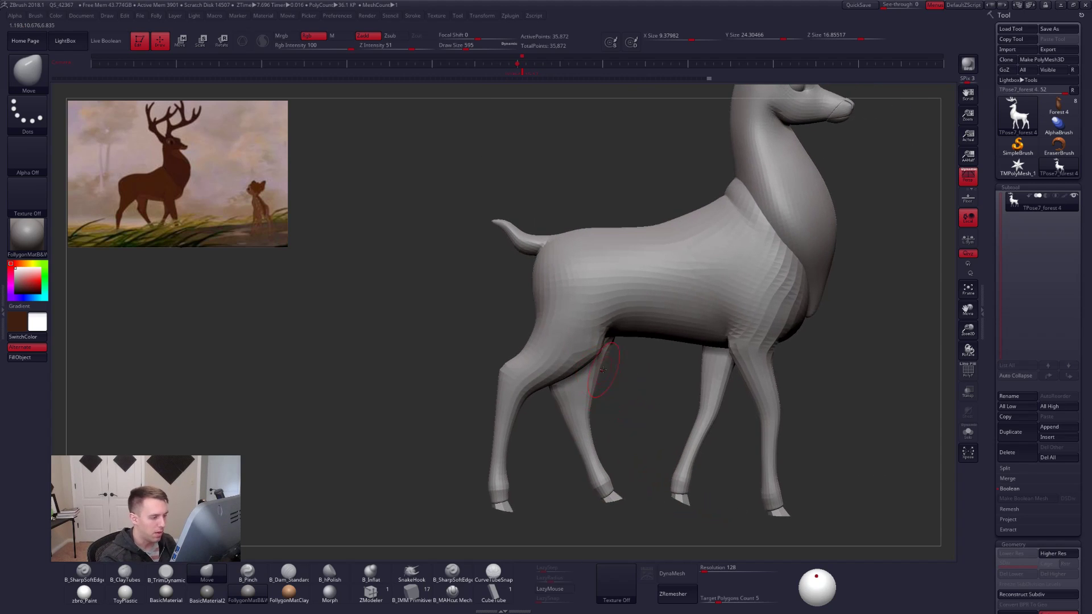
{"action": "mouse_move", "coordinate": [635, 418]}
{"action": "right_mouse_down"}
{"action": "mouse_move", "coordinate": [704, 456]}
{"action": "mouse_move", "coordinate": [665, 455]}
{"action": "mouse_move", "coordinate": [695, 459]}
{"action": "mouse_move", "coordinate": [681, 450]}
{"action": "mouse_move", "coordinate": [692, 464]}
{"action": "mouse_move", "coordinate": [680, 478]}
{"action": "mouse_move", "coordinate": [714, 489]}
{"action": "mouse_move", "coordinate": [671, 387]}
{"action": "right_mouse_up"}
{"action": "key", "text": "shift+f"}
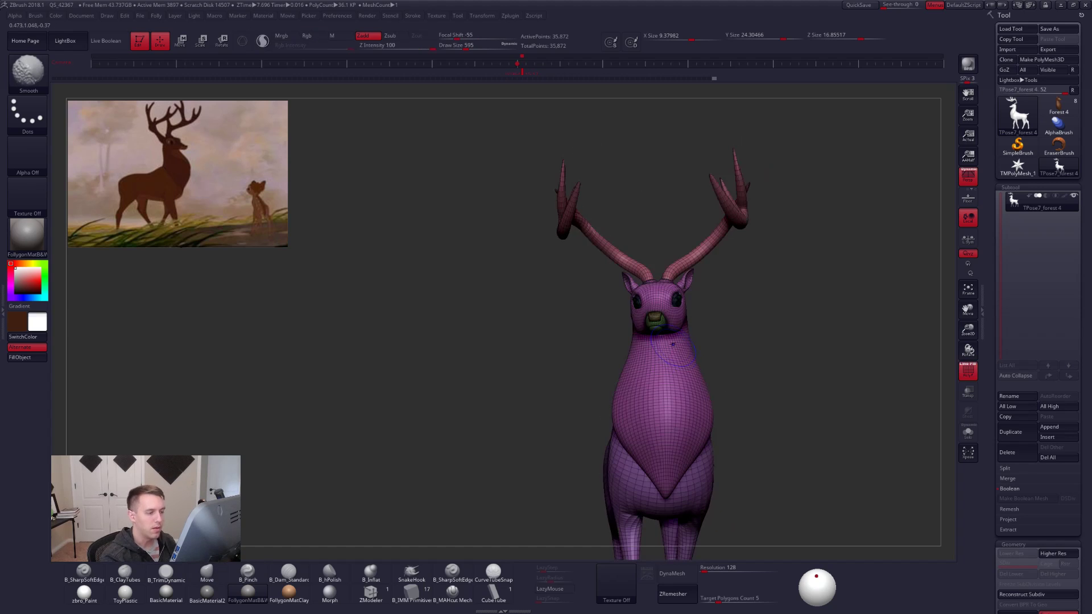
{"action": "key", "text": "shift+f"}
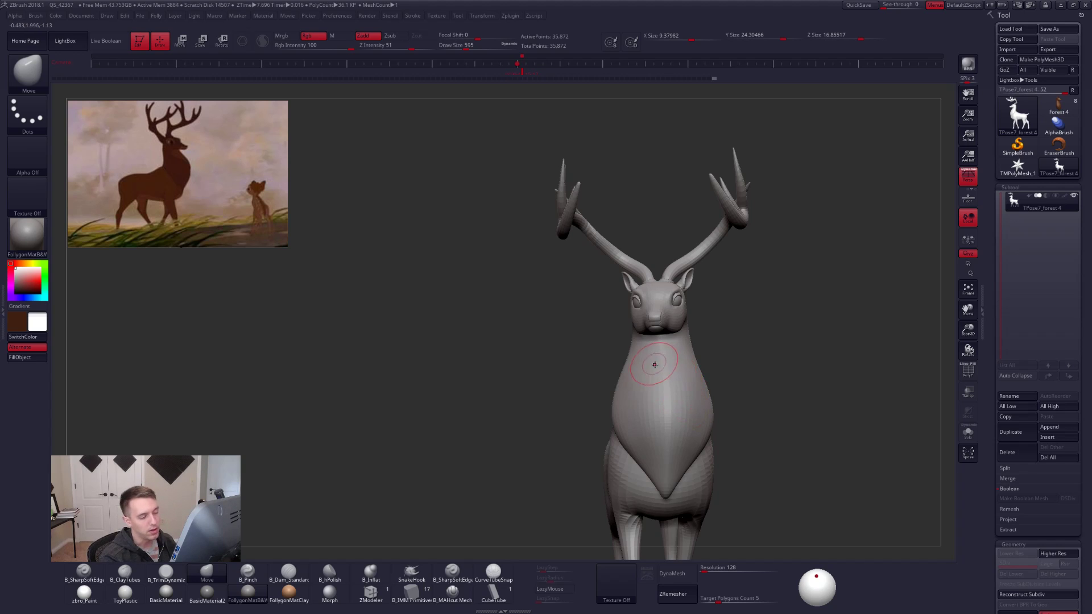
{"action": "key", "text": "shift+f"}
{"action": "key", "text": "shift+f"}
Mask the head and antlers with a lasso, invert the mask, and blur its edge down the neck.
{"action": "mouse_move", "coordinate": [673, 377]}
{"action": "right_mouse_down"}
{"action": "mouse_move", "coordinate": [629, 390]}
{"action": "mouse_move", "coordinate": [654, 400]}
{"action": "mouse_move", "coordinate": [577, 377]}
{"action": "right_mouse_up"}
{"action": "mouse_move", "coordinate": [578, 378]}
{"action": "left_mouse_down", "text": "ctrl"}
{"action": "mouse_move", "coordinate": [577, 171]}
{"action": "mouse_move", "coordinate": [559, 377]}
{"action": "left_mouse_up", "text": "ctrl"}
{"action": "right_click_drag", "start_coordinate": [558, 376], "coordinate": [642, 392]}
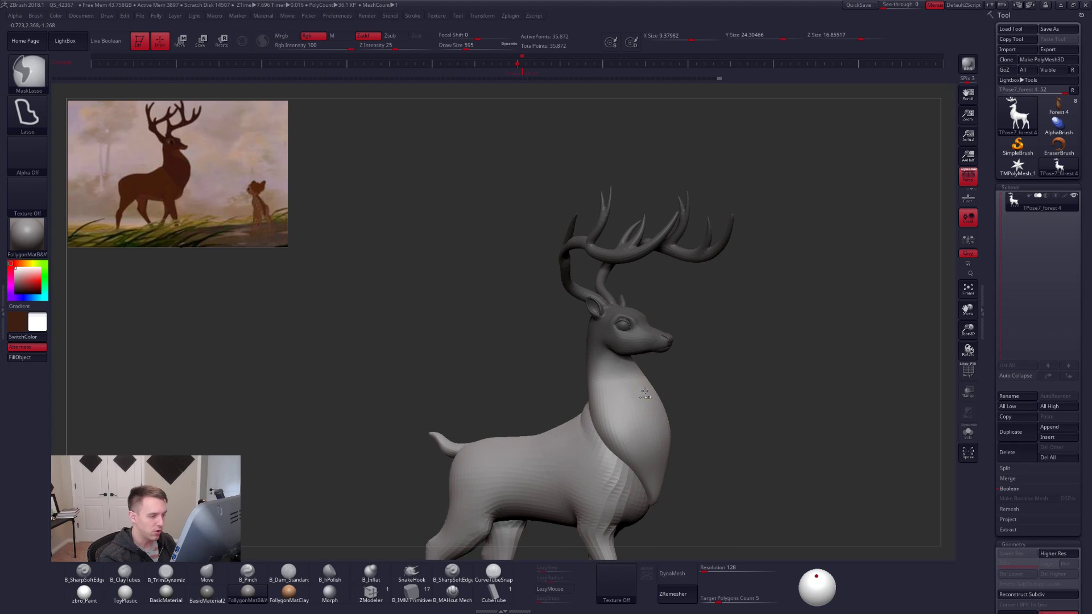
{"action": "key", "text": "ctrl+i"}
{"action": "right_click_drag", "start_coordinate": [651, 410], "coordinate": [618, 353]}
{"action": "key", "text": "ctrl"}
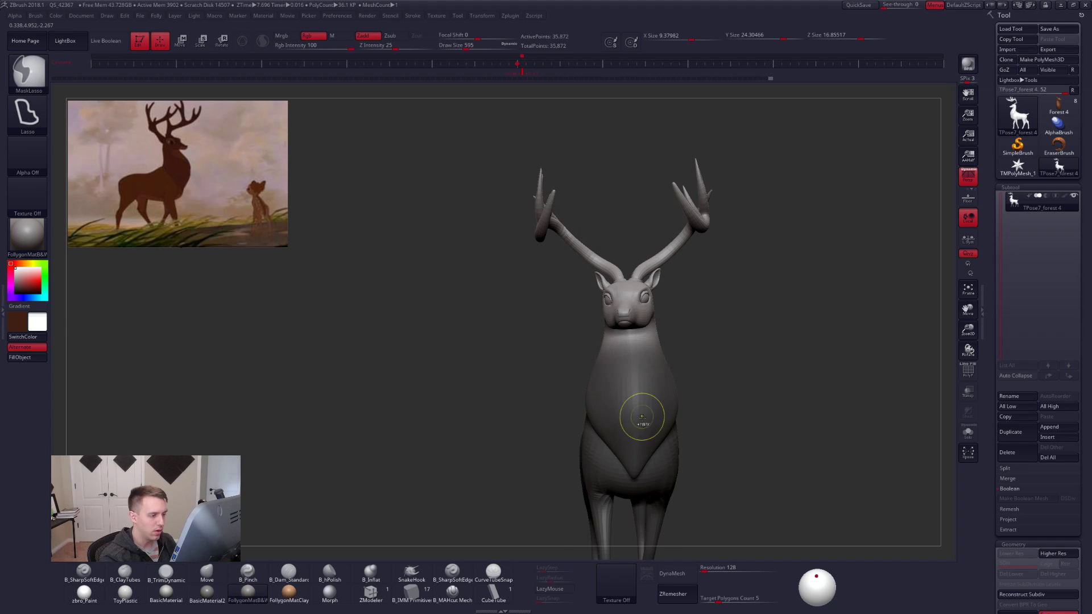
Turn the head toward the stag's right with Transpose Rotate on a vertical line about 7.66 units long.
{"action": "key", "text": "r"}
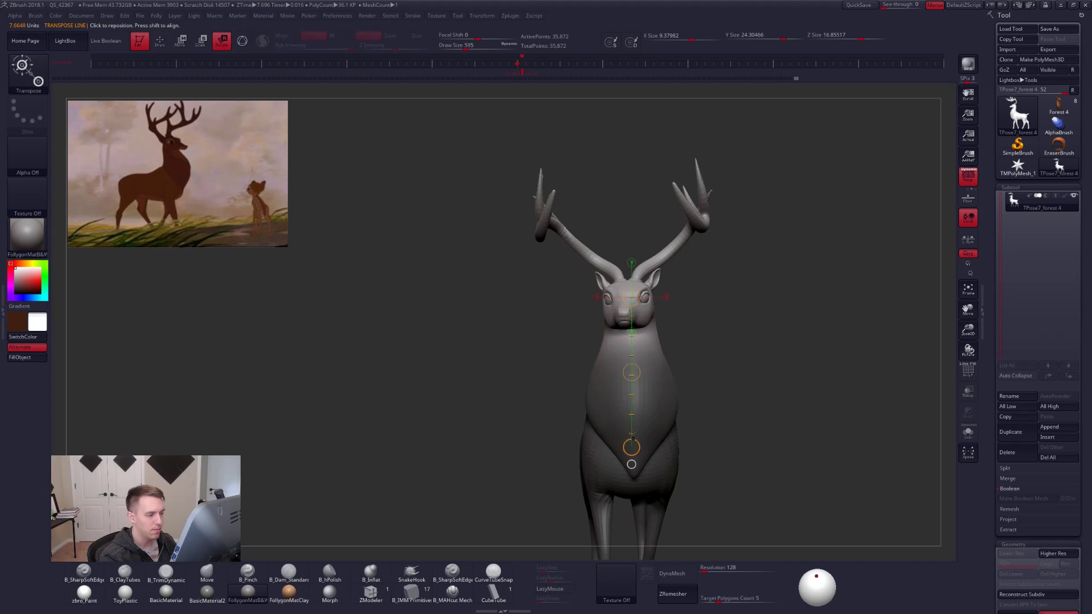
{"action": "right_click_drag", "start_coordinate": [633, 435], "coordinate": [647, 367], "text": "shift"}
{"action": "mouse_move", "coordinate": [647, 372]}
{"action": "left_mouse_down"}
{"action": "mouse_move", "coordinate": [605, 367]}
{"action": "mouse_move", "coordinate": [612, 411]}
{"action": "left_mouse_up"}
{"action": "right_click_drag", "start_coordinate": [613, 412], "coordinate": [612, 392], "text": "ctrl"}
{"action": "key", "text": "q"}
Rotate the head slightly further to the stag's right along the same Transpose line and clear the mask.
{"action": "right_click_drag", "start_coordinate": [744, 471], "coordinate": [708, 484]}
{"action": "left_click_drag", "start_coordinate": [708, 485], "coordinate": [716, 485]}
{"action": "key", "text": "r"}
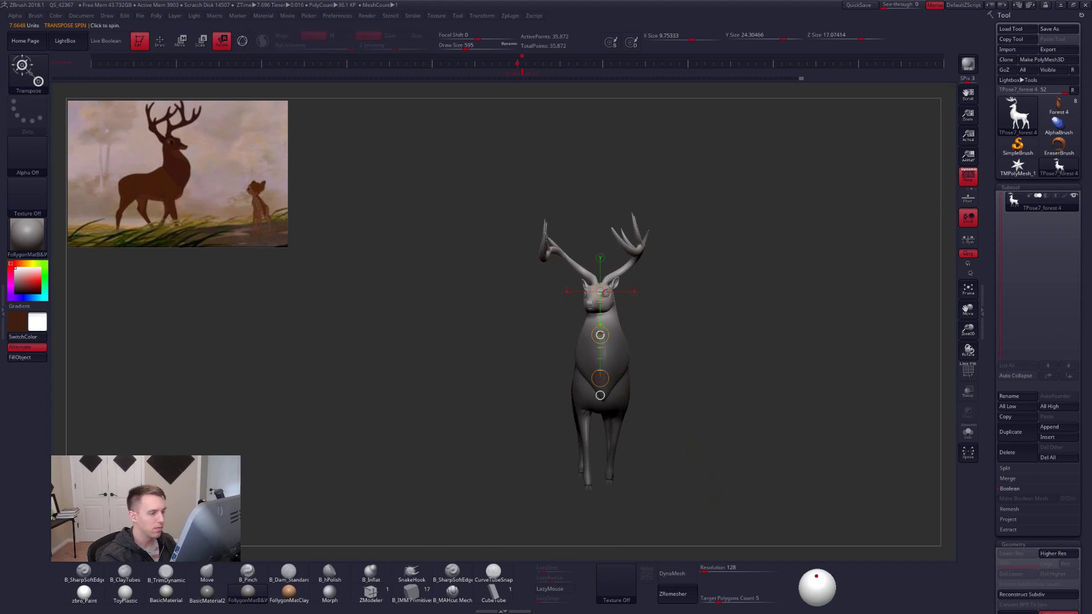
{"action": "mouse_move", "coordinate": [635, 406]}
{"action": "left_mouse_down"}
{"action": "mouse_move", "coordinate": [681, 423]}
{"action": "mouse_move", "coordinate": [731, 483]}
{"action": "mouse_move", "coordinate": [720, 458]}
{"action": "mouse_move", "coordinate": [686, 446]}
{"action": "mouse_move", "coordinate": [716, 472]}
{"action": "mouse_move", "coordinate": [696, 413]}
{"action": "mouse_move", "coordinate": [704, 449]}
{"action": "left_mouse_up"}
{"action": "key", "text": "q"}
{"action": "key", "text": "r"}
{"action": "key", "text": "q"}
{"action": "mouse_move", "coordinate": [740, 341]}
{"action": "left_mouse_down"}
{"action": "mouse_move", "coordinate": [717, 327]}
{"action": "mouse_move", "coordinate": [739, 327]}
{"action": "left_mouse_up"}
Touch up the throat below the jaw with the Move brush at a draw size of 321.
{"action": "left_click_drag", "start_coordinate": [629, 297], "coordinate": [635, 318], "text": "alt"}
{"action": "key", "text": "space"}
{"action": "left_click_drag", "start_coordinate": [637, 297], "coordinate": [632, 296]}
{"action": "key", "text": "ctrl"}
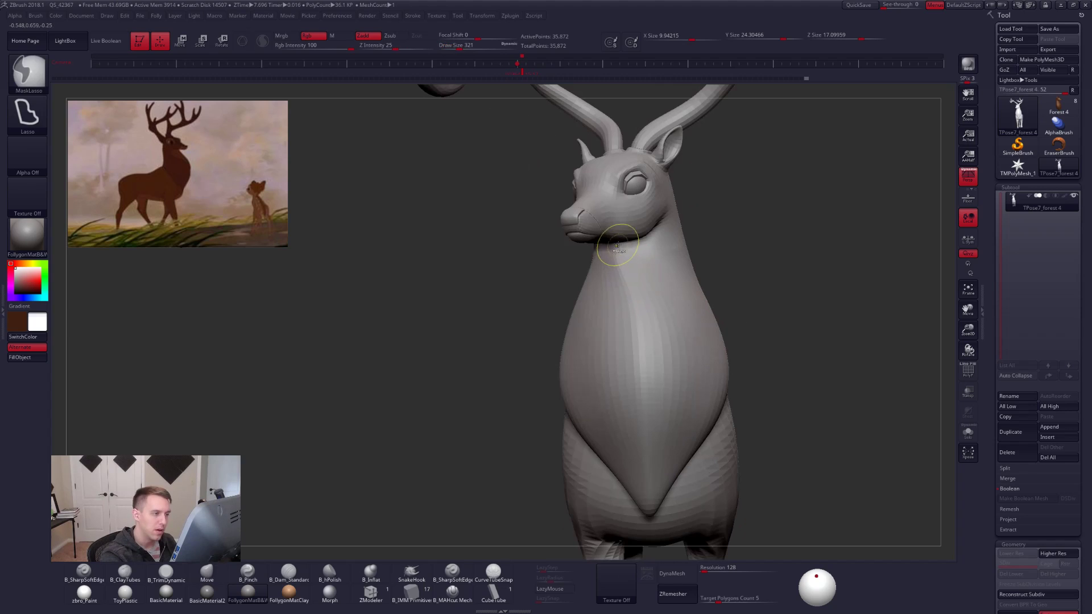
{"action": "mouse_move", "coordinate": [641, 407]}
{"action": "left_mouse_down", "text": "ctrl"}
{"action": "mouse_move", "coordinate": [617, 475]}
{"action": "mouse_move", "coordinate": [490, 251]}
{"action": "mouse_move", "coordinate": [490, 324]}
{"action": "left_mouse_up", "text": "ctrl"}
{"action": "key", "text": "ctrl+shift+a"}
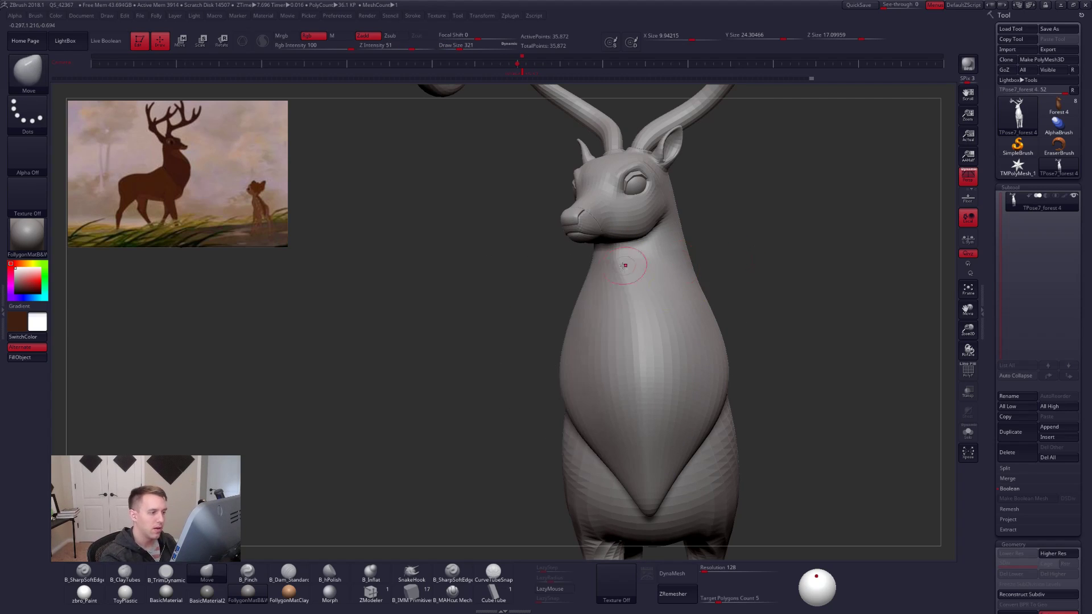
{"action": "key", "text": "space"}
{"action": "left_click_drag", "start_coordinate": [623, 272], "coordinate": [629, 272]}
Pinch the side of the neck behind the jaw with the B_Pinch brush at a draw size of 465.
{"action": "right_click_drag", "start_coordinate": [678, 266], "coordinate": [905, 284]}
{"action": "right_click_drag", "start_coordinate": [681, 289], "coordinate": [779, 319]}
{"action": "key", "text": "space"}
{"action": "left_click_drag", "start_coordinate": [633, 311], "coordinate": [638, 312]}
{"action": "mouse_move", "coordinate": [592, 299]}
{"action": "right_mouse_down", "text": "alt"}
{"action": "mouse_move", "coordinate": [624, 344]}
{"action": "mouse_move", "coordinate": [669, 354]}
{"action": "mouse_move", "coordinate": [637, 337]}
{"action": "right_mouse_up", "text": "alt"}
{"action": "key", "text": "5"}
{"action": "left_click_drag", "start_coordinate": [616, 292], "coordinate": [615, 281]}
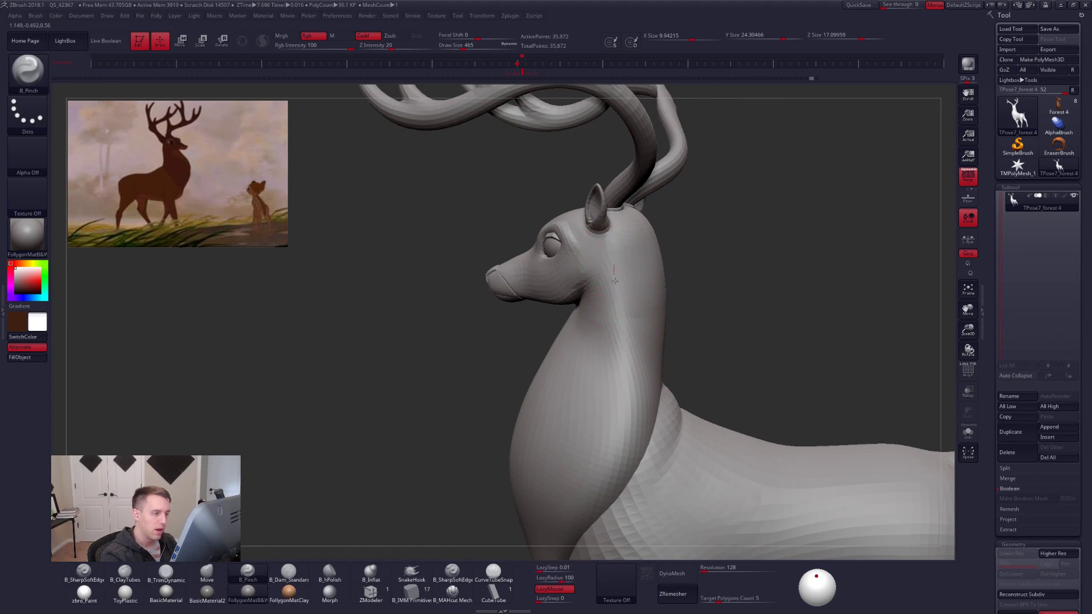
Check the head turn from the front and above, with the polyframe on and off, and open the quick brush settings.
{"action": "right_click_drag", "start_coordinate": [599, 462], "coordinate": [597, 395]}
{"action": "key", "text": "shift+f"}
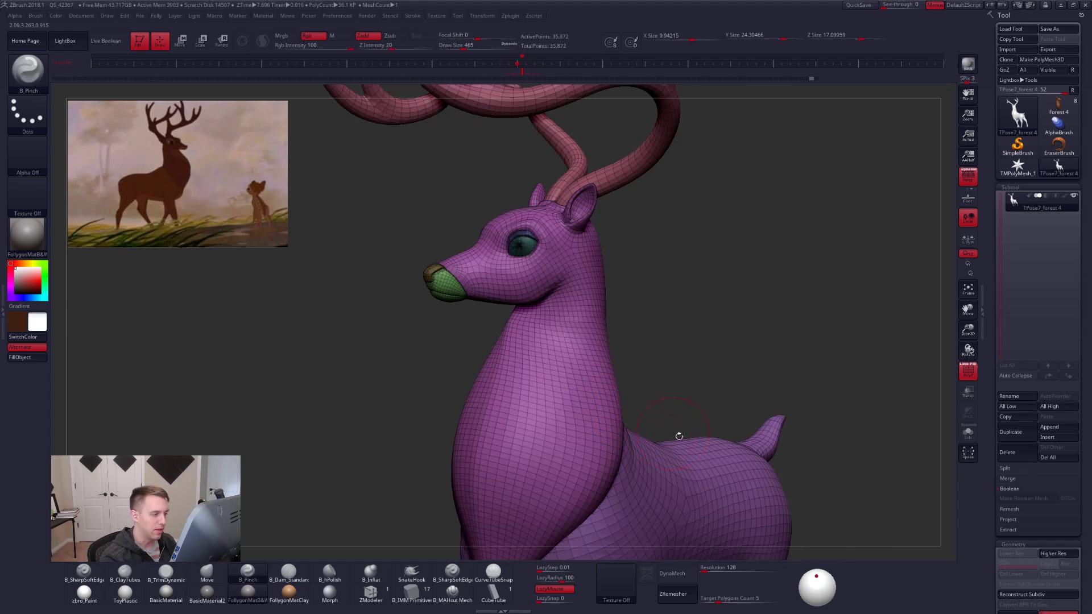
{"action": "key", "text": "shift+f"}
{"action": "right_click_drag", "start_coordinate": [839, 421], "coordinate": [683, 481]}
{"action": "key", "text": "space"}
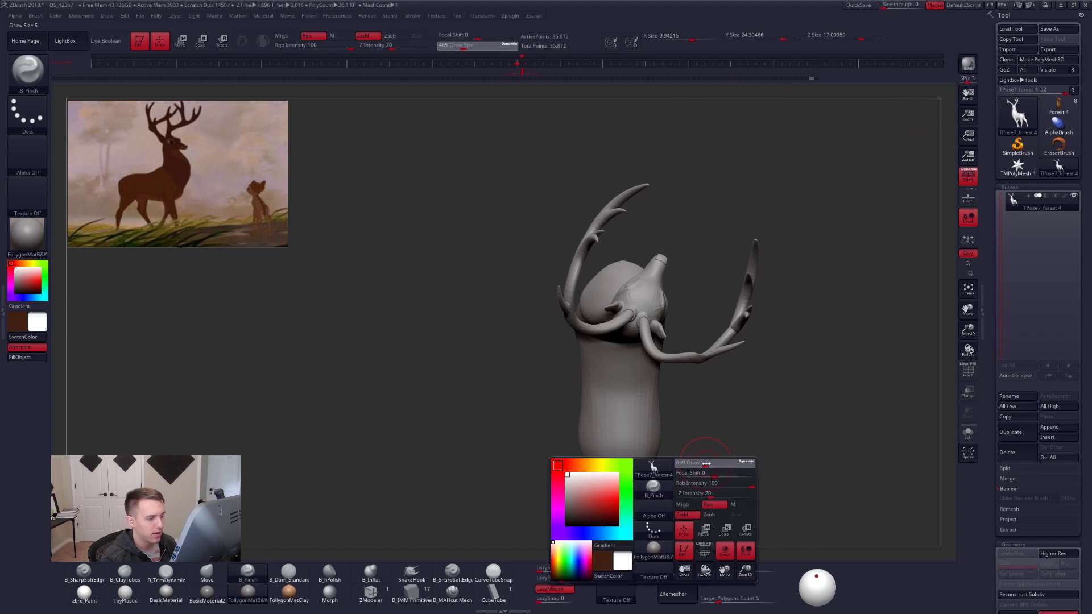
Select the Move brush with a draw size of 1338.
{"action": "left_click_drag", "start_coordinate": [716, 464], "coordinate": [718, 464]}
{"action": "key", "text": "b"}
{"action": "key", "text": "m"}
{"action": "key", "text": "v"}
Mask the deer's whole body except the tail and soften the edge of the mask.
{"action": "right_click_drag", "start_coordinate": [668, 446], "coordinate": [671, 347]}
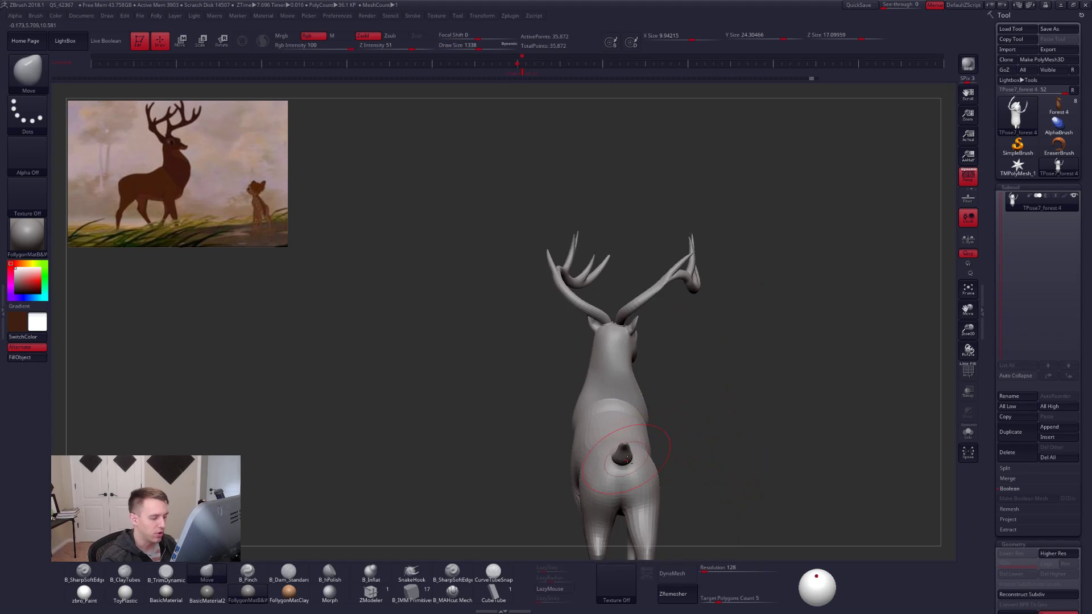
{"action": "mouse_move", "coordinate": [629, 495]}
{"action": "right_mouse_down", "text": "alt"}
{"action": "mouse_move", "coordinate": [644, 406]}
{"action": "mouse_move", "coordinate": [670, 397]}
{"action": "right_mouse_up", "text": "alt"}
{"action": "key", "text": "ctrl"}
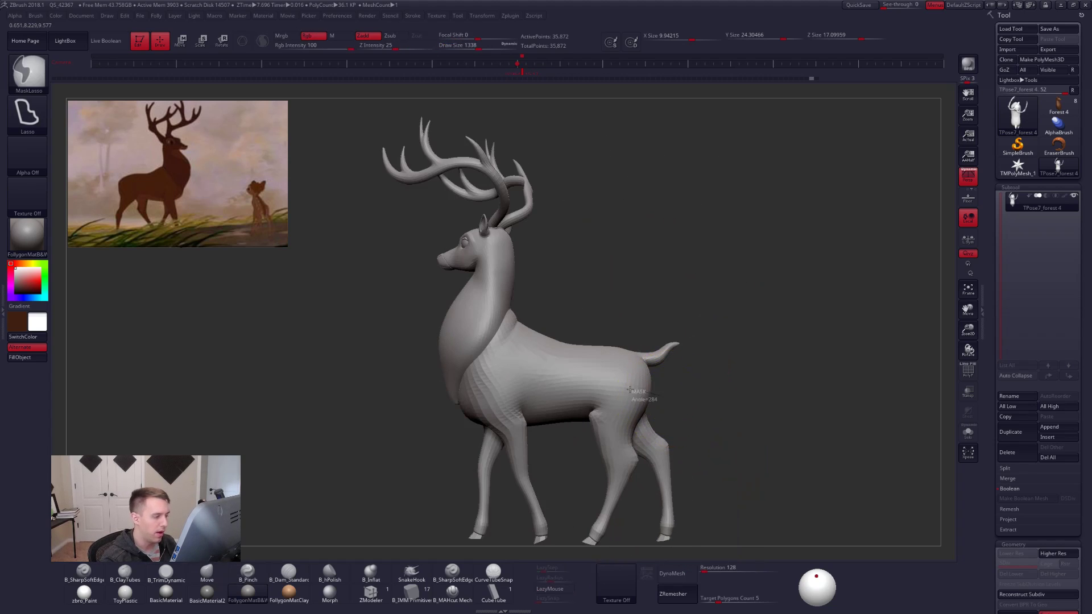
{"action": "mouse_move", "coordinate": [629, 390]}
{"action": "left_mouse_down", "text": "ctrl"}
{"action": "mouse_move", "coordinate": [537, 352]}
{"action": "mouse_move", "coordinate": [753, 303]}
{"action": "left_mouse_up", "text": "ctrl"}
{"action": "left_click", "coordinate": [634, 373], "text": "ctrl"}
{"action": "left_click", "coordinate": [636, 376], "text": "ctrl"}
{"action": "left_click", "coordinate": [659, 389], "text": "ctrl"}
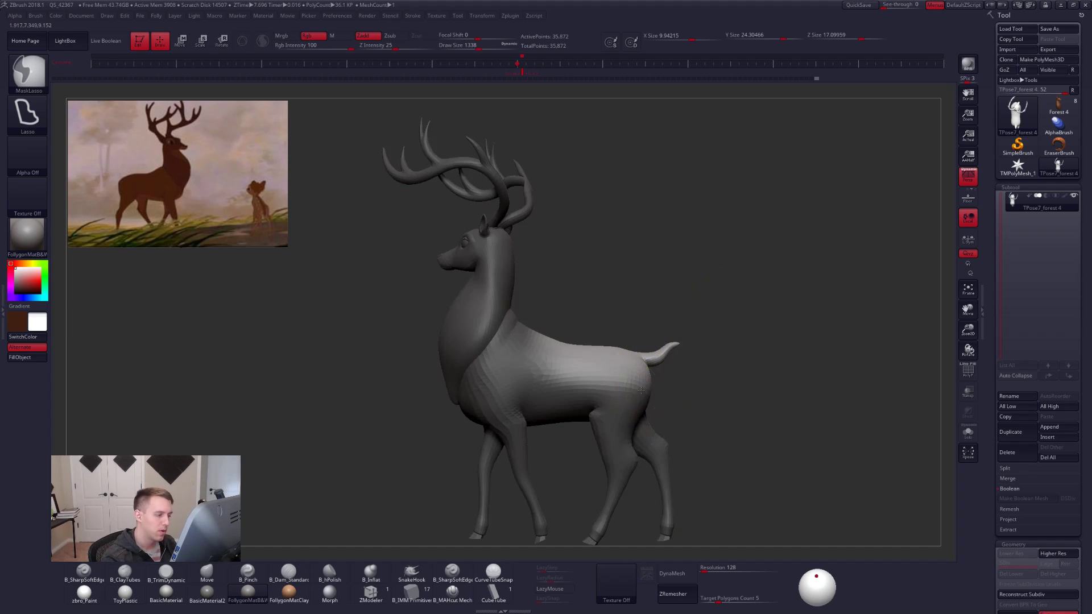
{"action": "mouse_move", "coordinate": [643, 393]}
{"action": "right_mouse_down"}
{"action": "mouse_move", "coordinate": [620, 401]}
{"action": "mouse_move", "coordinate": [641, 451]}
{"action": "mouse_move", "coordinate": [631, 411]}
{"action": "mouse_move", "coordinate": [649, 379]}
{"action": "right_mouse_up"}
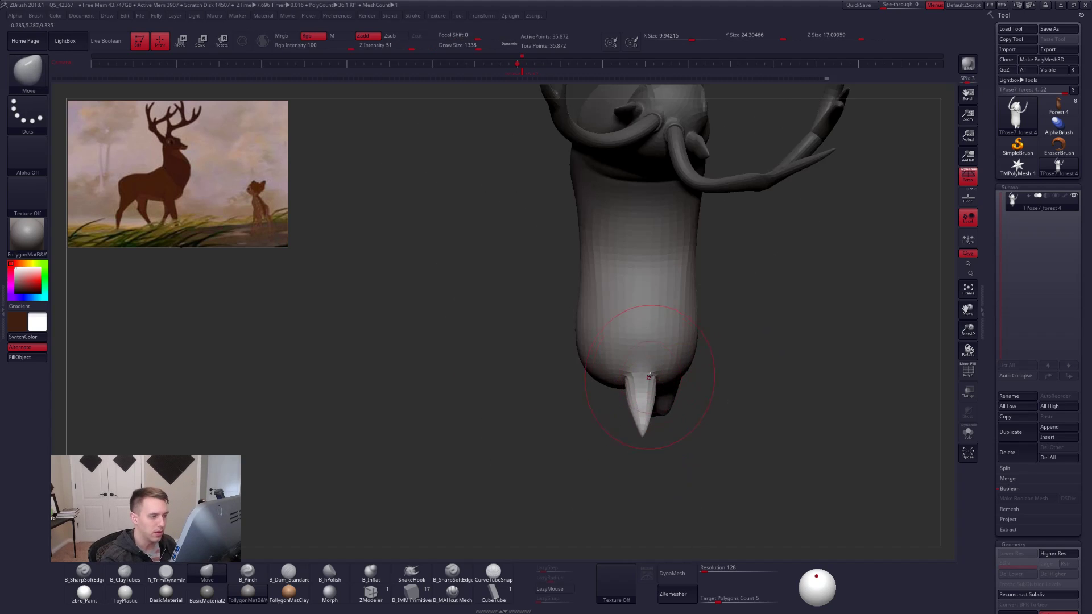
Nudge the unmasked tail slightly sideways and enlarge the Move brush to a draw size of 1891.
{"action": "key", "text": "r"}
{"action": "key", "text": "space"}
{"action": "left_click_drag", "start_coordinate": [601, 425], "coordinate": [610, 425]}
{"action": "key", "text": "q"}
{"action": "key", "text": "space"}
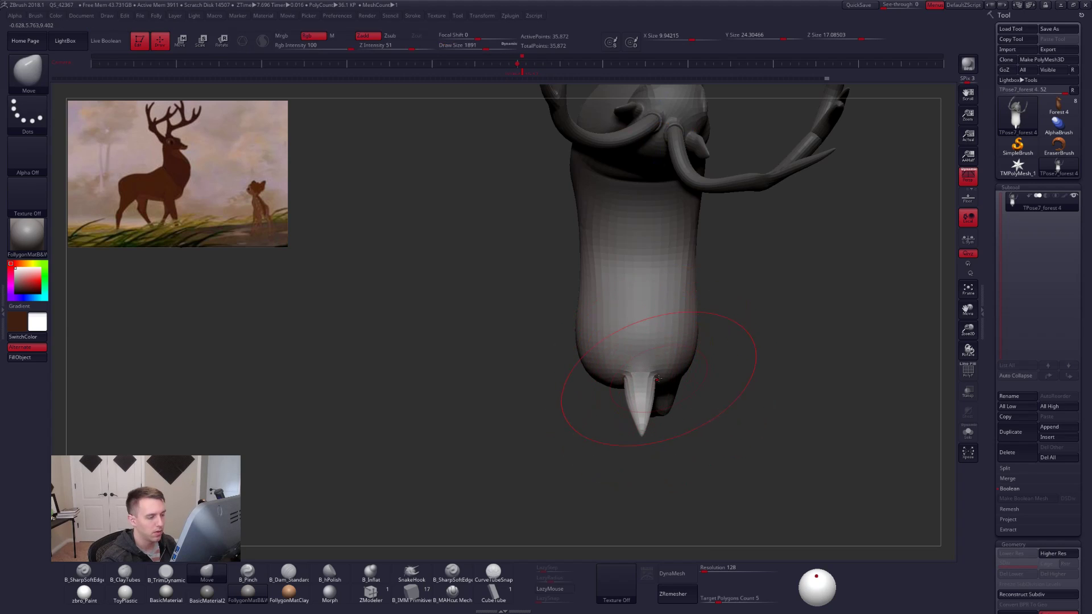
Extend the mask over the deer's body forward of the rump and blur its edge into a soft falloff.
{"action": "mouse_move", "coordinate": [739, 299]}
{"action": "left_mouse_down", "text": "ctrl"}
{"action": "mouse_move", "coordinate": [501, 140]}
{"action": "mouse_move", "coordinate": [796, 273]}
{"action": "left_mouse_up", "text": "ctrl"}
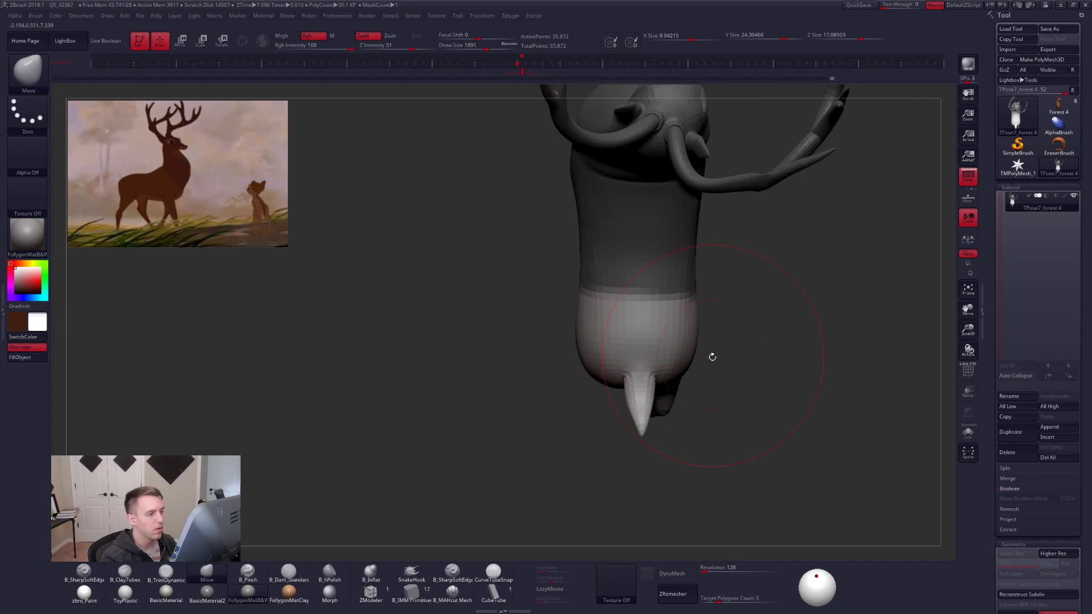
{"action": "right_click_drag", "start_coordinate": [712, 356], "coordinate": [677, 374], "text": "alt"}
{"action": "left_click", "coordinate": [682, 362], "text": "ctrl"}
{"action": "left_click", "coordinate": [654, 376], "text": "ctrl"}
{"action": "left_click", "coordinate": [653, 377], "text": "ctrl"}
{"action": "left_click", "coordinate": [653, 378], "text": "ctrl"}
{"action": "left_click", "coordinate": [672, 370], "text": "ctrl"}
Shift the unmasked rump and tail slightly sideways with the Transpose line and clear the mask.
{"action": "key", "text": "r"}
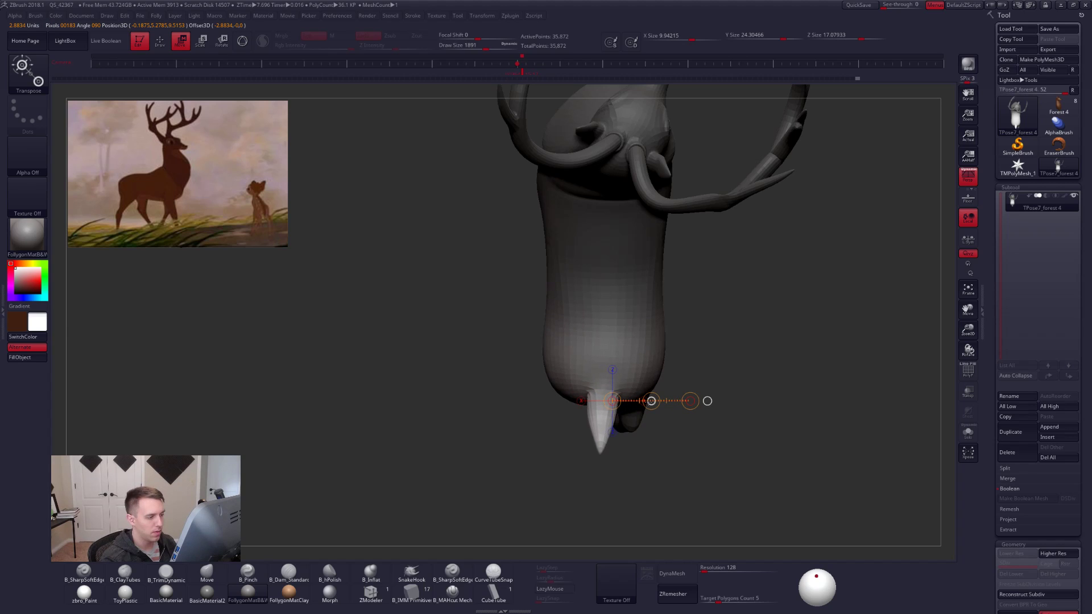
{"action": "key", "text": "q"}
{"action": "mouse_move", "coordinate": [663, 438]}
{"action": "right_mouse_down"}
{"action": "mouse_move", "coordinate": [667, 364]}
{"action": "mouse_move", "coordinate": [674, 421]}
{"action": "right_mouse_up"}
{"action": "mouse_move", "coordinate": [674, 420]}
{"action": "right_mouse_down", "text": "ctrl"}
{"action": "mouse_move", "coordinate": [678, 364]}
{"action": "mouse_move", "coordinate": [671, 416]}
{"action": "right_mouse_up", "text": "ctrl"}
{"action": "left_click_drag", "start_coordinate": [672, 416], "coordinate": [683, 429], "text": "ctrl"}
{"action": "right_click_drag", "start_coordinate": [670, 409], "coordinate": [668, 420], "text": "alt"}
{"action": "key", "text": "shift+f"}
{"action": "key", "text": "shift+f"}
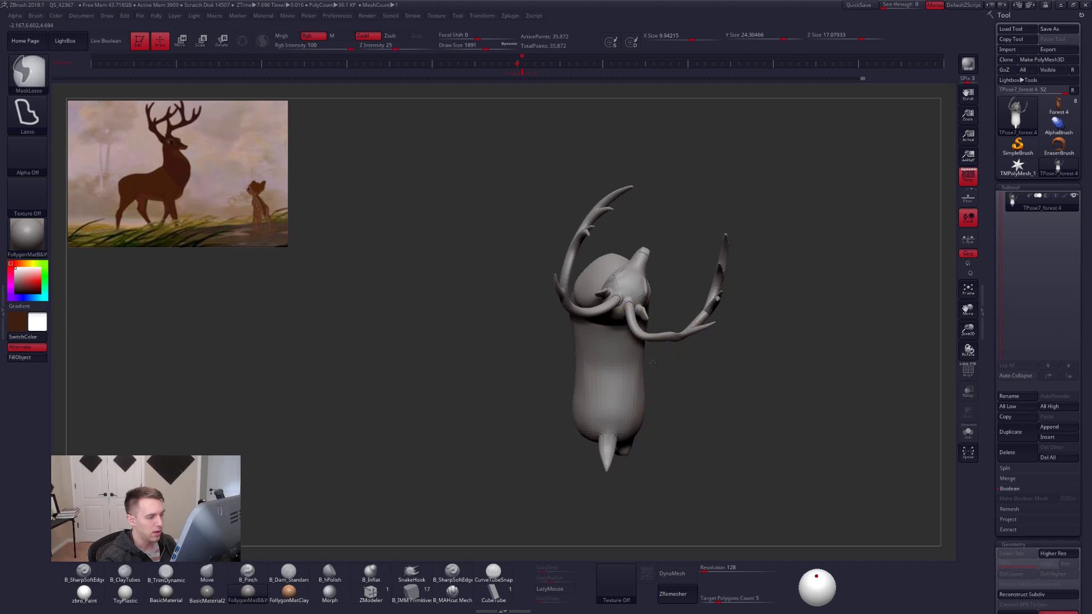
Mask the deer's rear body and rotate the front body and head slightly sideways with Transpose Rotate from above.
{"action": "mouse_move", "coordinate": [653, 363]}
{"action": "left_mouse_down", "text": "ctrl"}
{"action": "mouse_move", "coordinate": [551, 501]}
{"action": "mouse_move", "coordinate": [702, 455]}
{"action": "left_mouse_up", "text": "ctrl"}
{"action": "mouse_move", "coordinate": [663, 470]}
{"action": "right_mouse_down"}
{"action": "mouse_move", "coordinate": [622, 407]}
{"action": "mouse_move", "coordinate": [628, 432]}
{"action": "mouse_move", "coordinate": [635, 373]}
{"action": "right_mouse_up"}
{"action": "left_click_drag", "start_coordinate": [675, 365], "coordinate": [686, 478]}
{"action": "left_click_drag", "start_coordinate": [686, 478], "coordinate": [688, 291], "text": "alt"}
{"action": "key", "text": "r"}
{"action": "left_click_drag", "start_coordinate": [612, 275], "coordinate": [614, 353]}
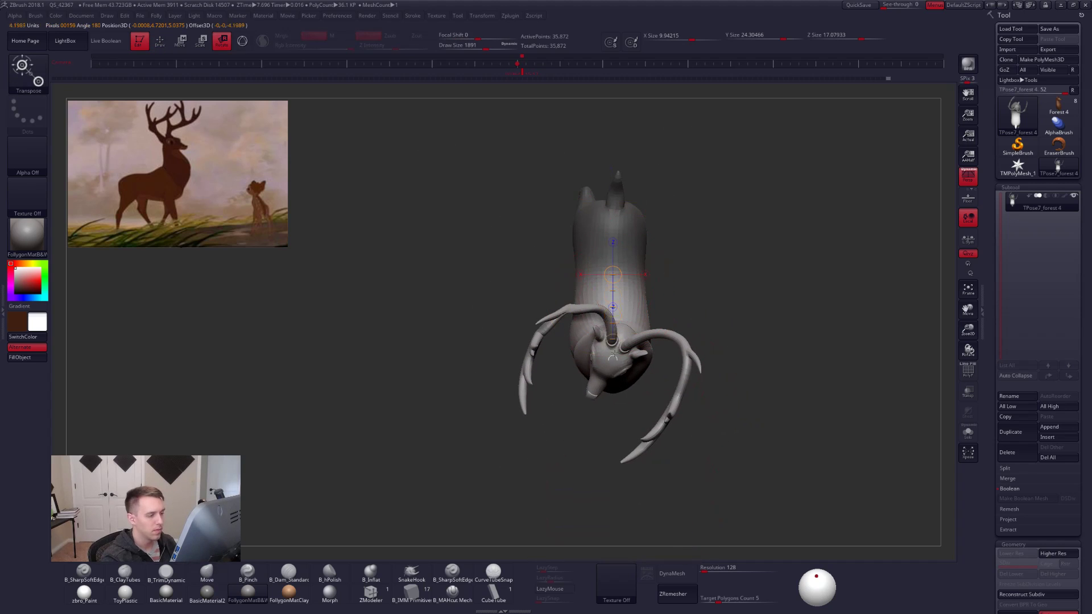
{"action": "left_click_drag", "start_coordinate": [613, 438], "coordinate": [601, 438]}
{"action": "left_click_drag", "start_coordinate": [666, 506], "coordinate": [693, 442]}
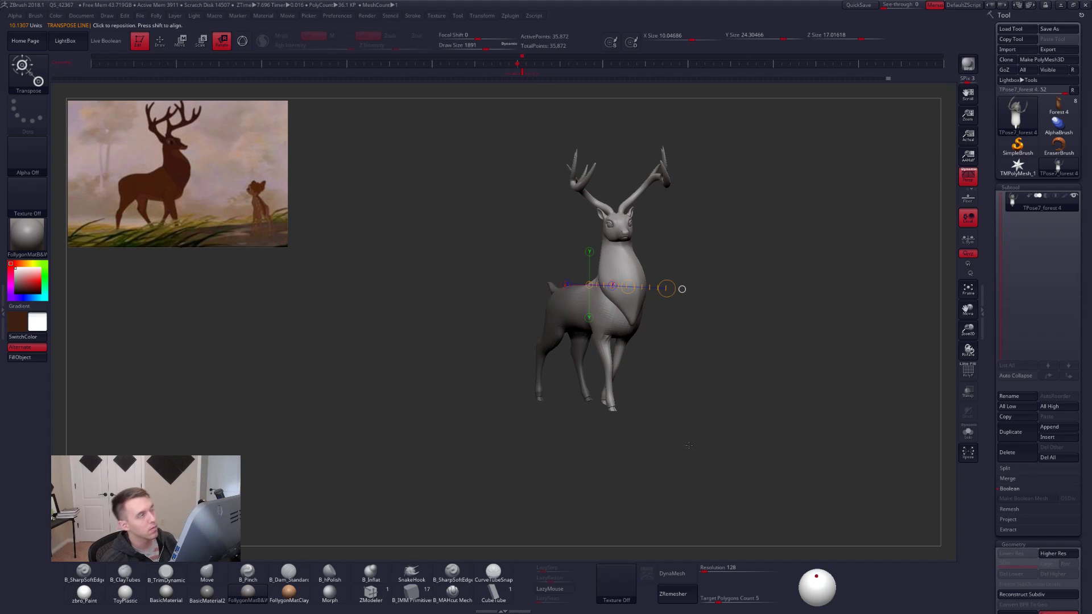
Switch to Chrome, search Google Images for "deer skeleton" and open the drawing of the walking deer skeleton.
{"action": "key", "text": "alt+Tab"}
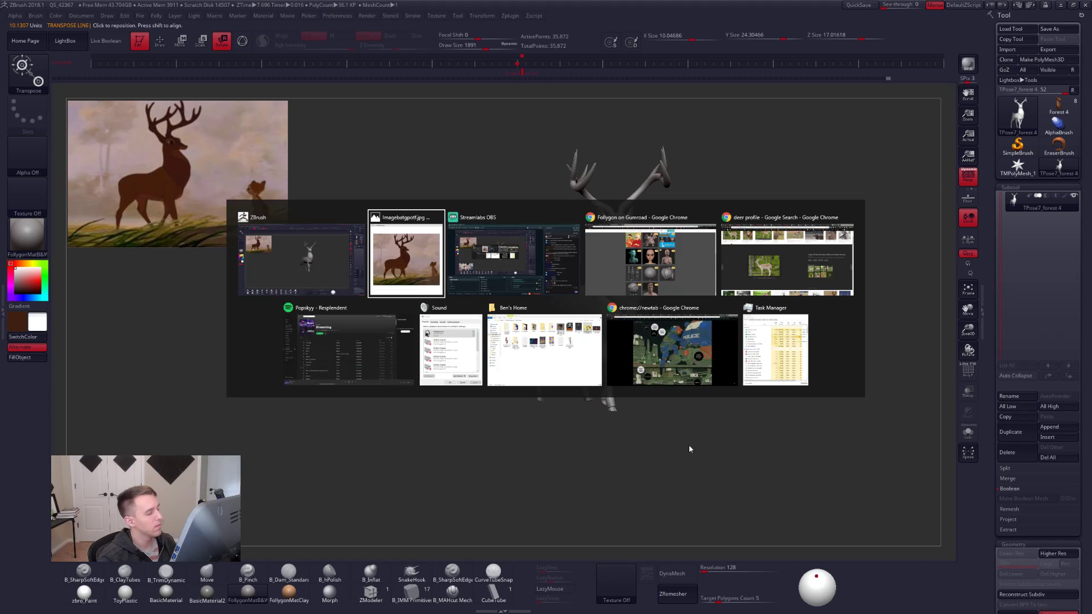
{"action": "left_click", "coordinate": [625, 255]}
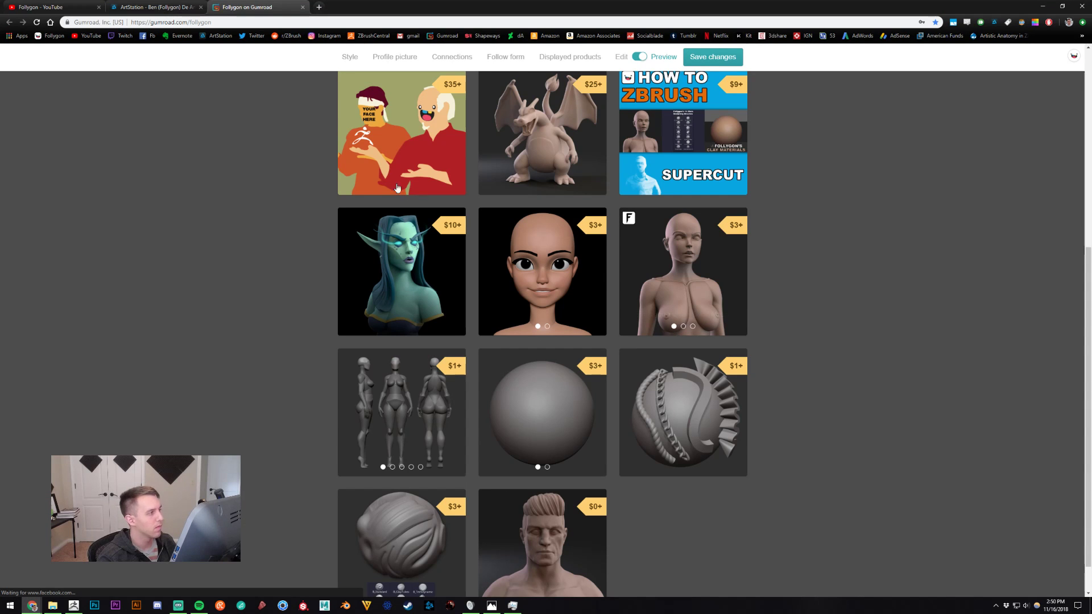
{"action": "left_click", "coordinate": [317, 7]}
{"action": "type", "text": "deer "}
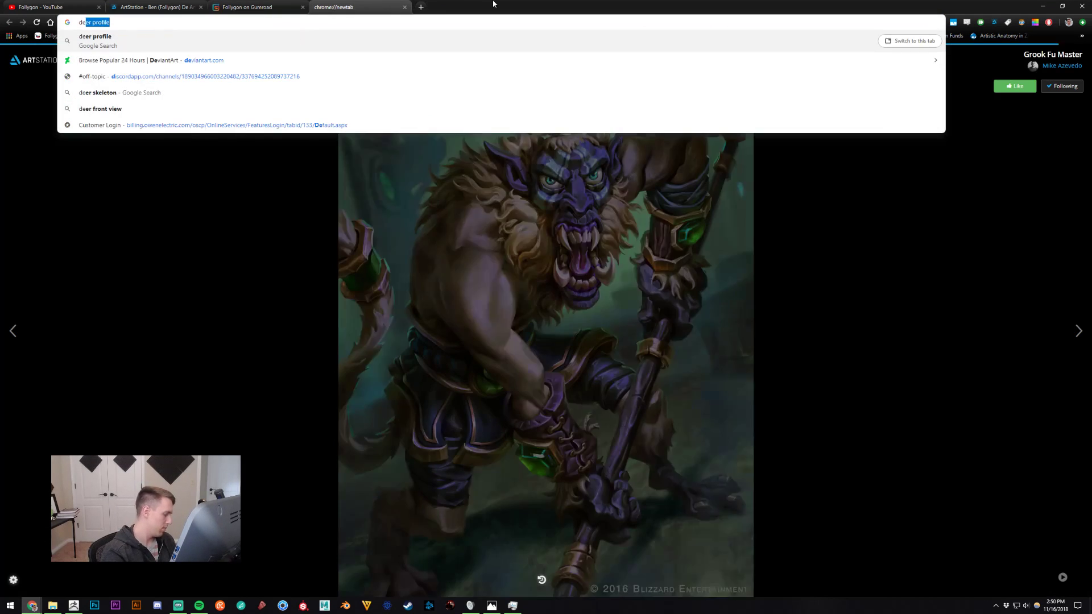
{"action": "type", "text": "skeleton"}
{"action": "key", "text": "Return"}
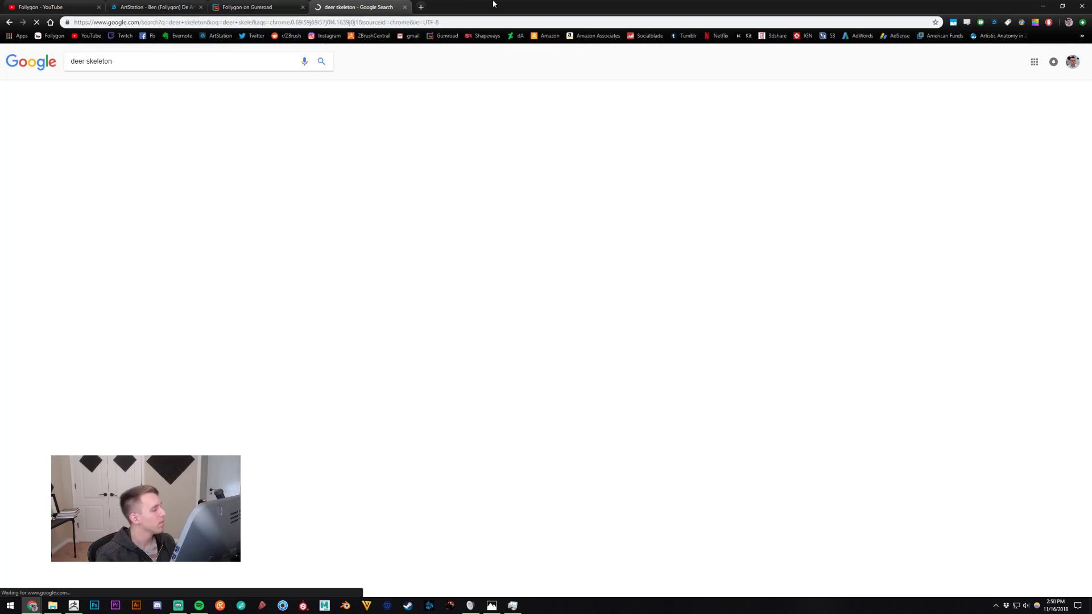
{"action": "left_click", "coordinate": [100, 86]}
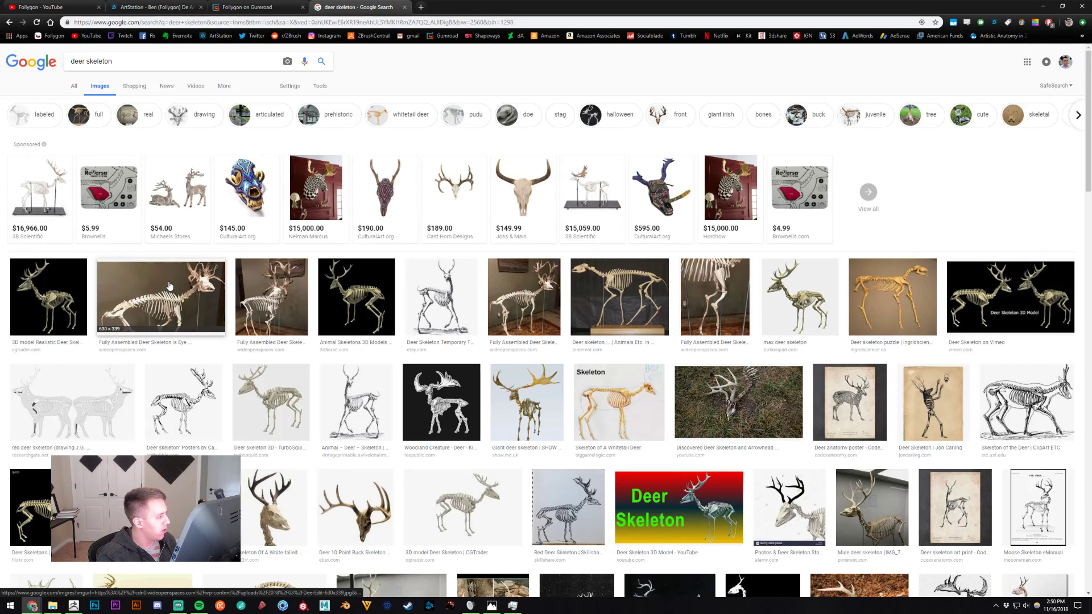
{"action": "left_click", "coordinate": [335, 289]}
{"action": "left_click", "coordinate": [431, 222]}
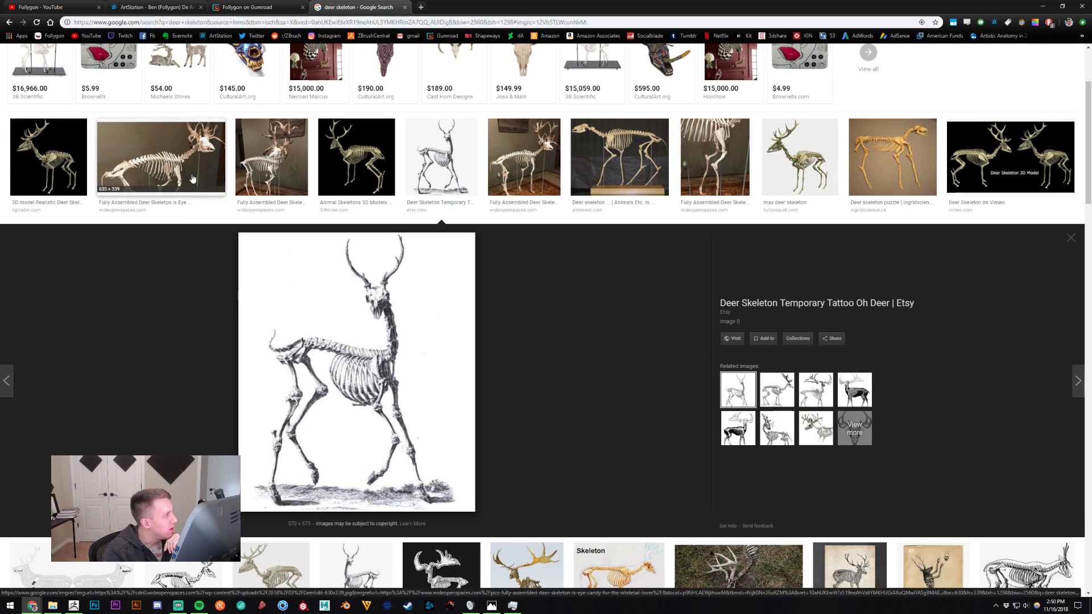
Change the image search to "deer running".
{"action": "scroll", "coordinate": [380, 364], "scroll_direction": "up", "scroll_amount": 3}
{"action": "double_click", "coordinate": [136, 62]}
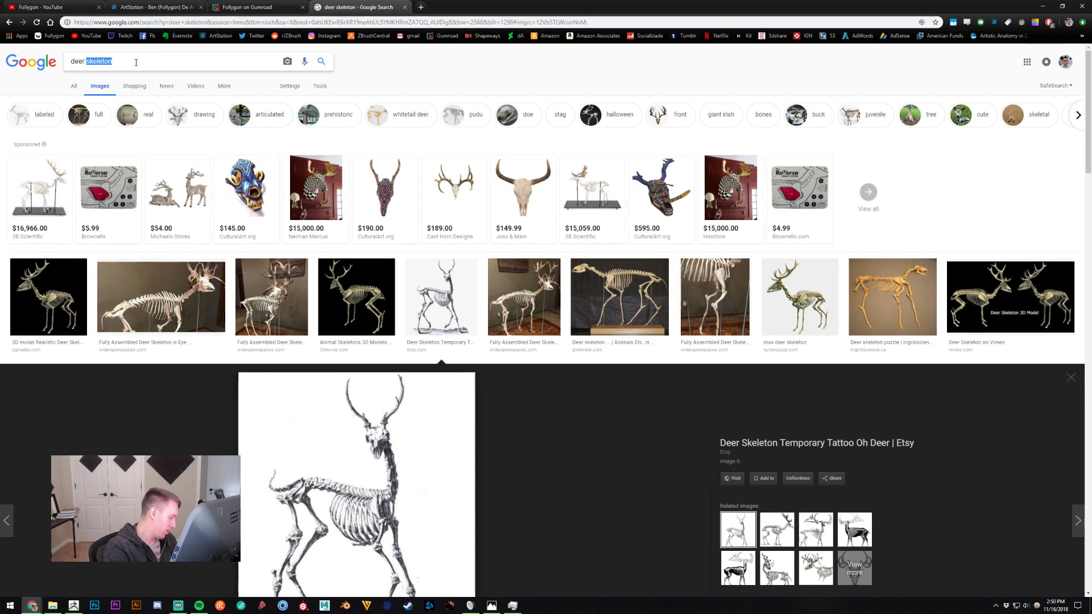
{"action": "type", "text": "running"}
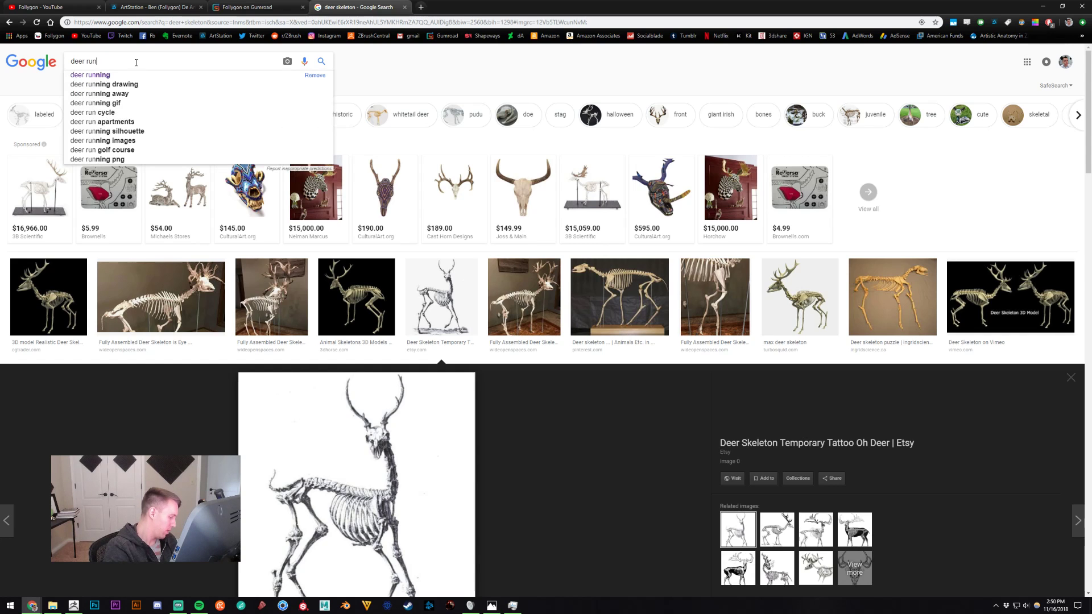
{"action": "key", "text": "Return"}
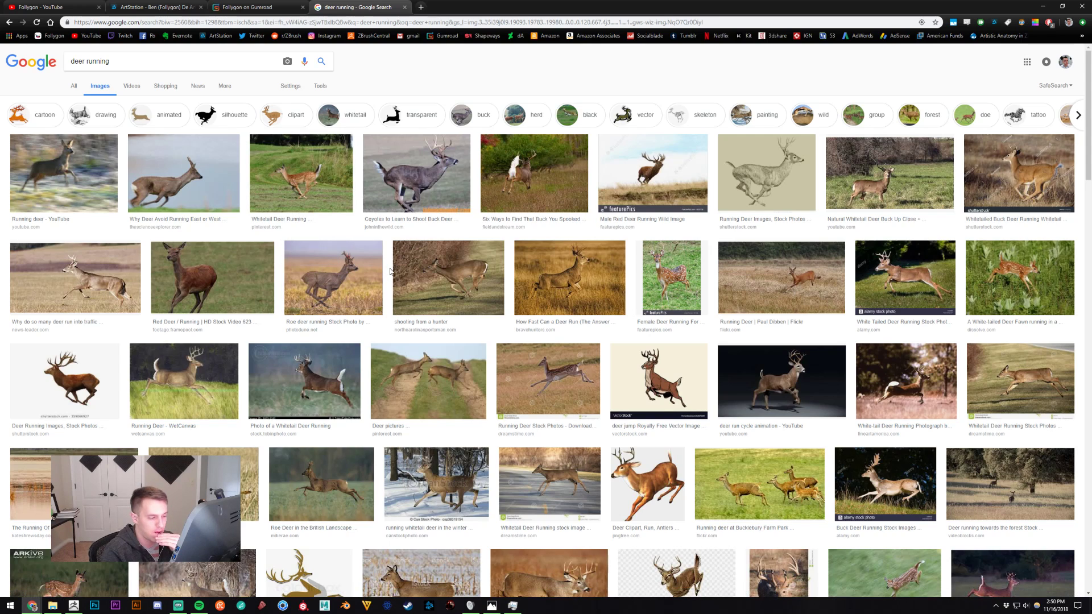
Browse the running deer photos, enlarging the deer running through water and the whitetail buck seen from the front.
{"action": "scroll", "coordinate": [403, 315], "scroll_direction": "down", "scroll_amount": 1}
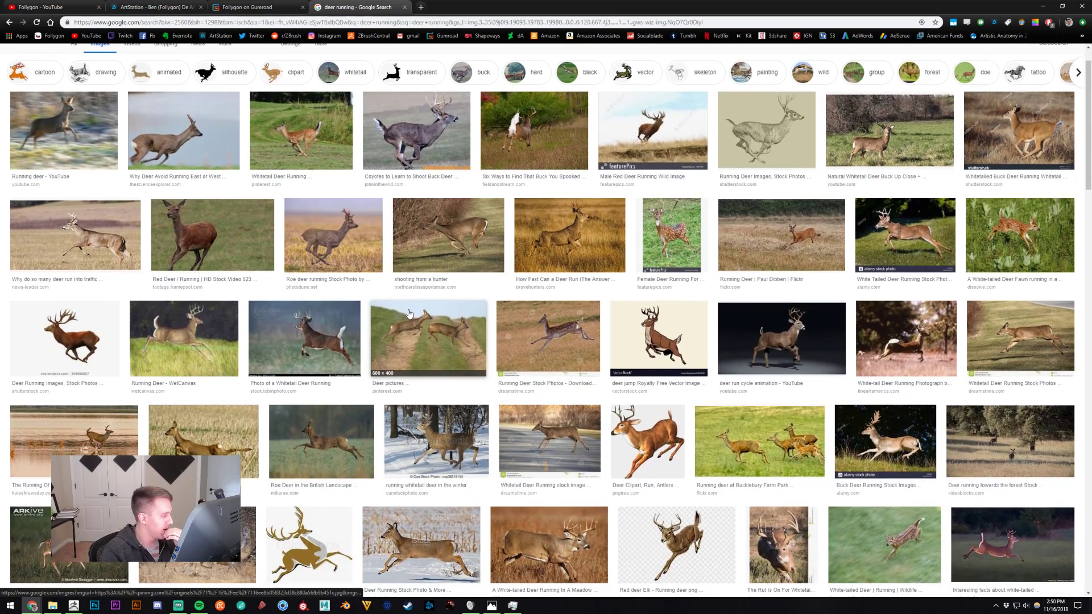
{"action": "scroll", "coordinate": [409, 313], "scroll_direction": "down", "scroll_amount": 1}
{"action": "scroll", "coordinate": [171, 342], "scroll_direction": "down", "scroll_amount": 1}
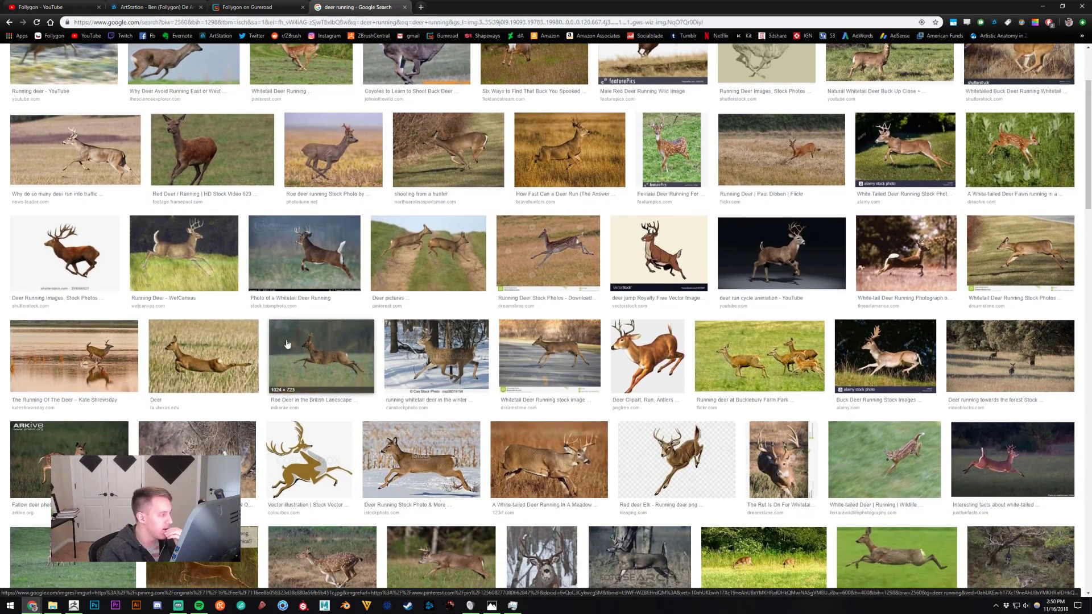
{"action": "left_click", "coordinate": [104, 343]}
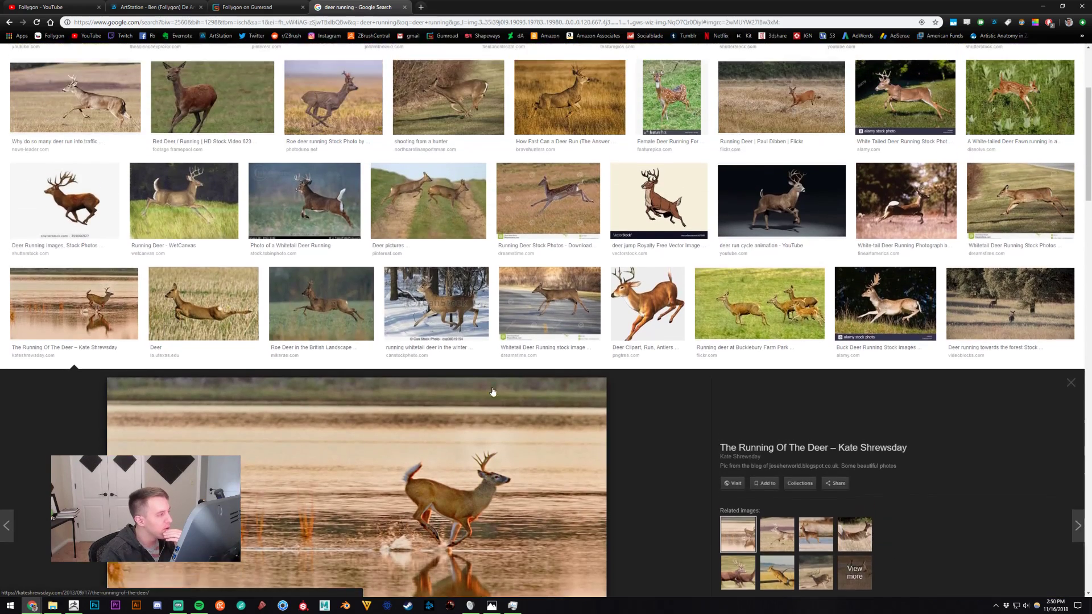
{"action": "scroll", "coordinate": [455, 392], "scroll_direction": "up", "scroll_amount": 4}
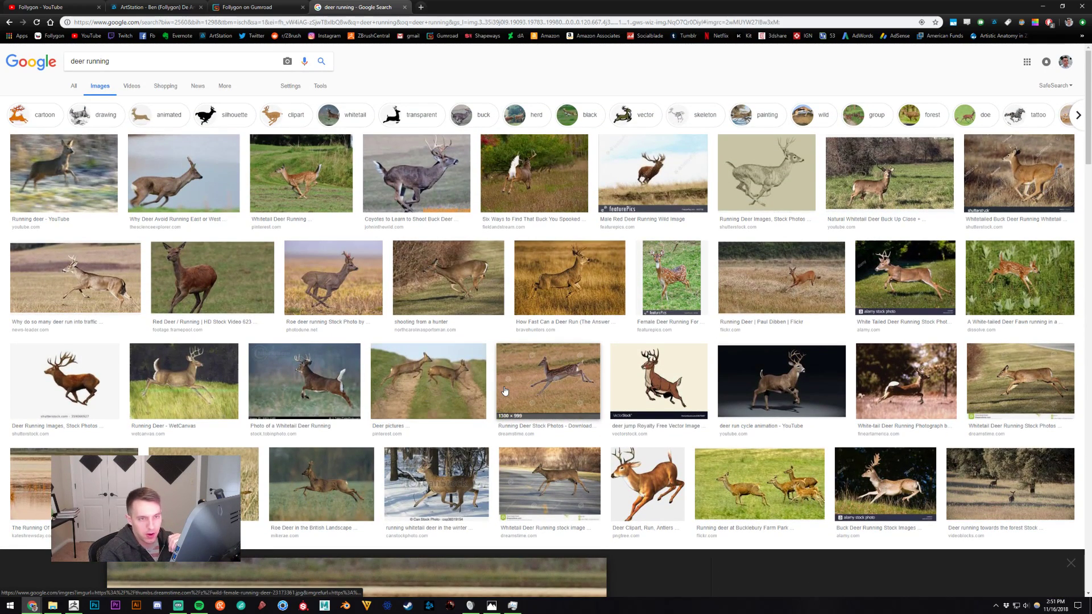
{"action": "scroll", "coordinate": [504, 390], "scroll_direction": "down", "scroll_amount": 10}
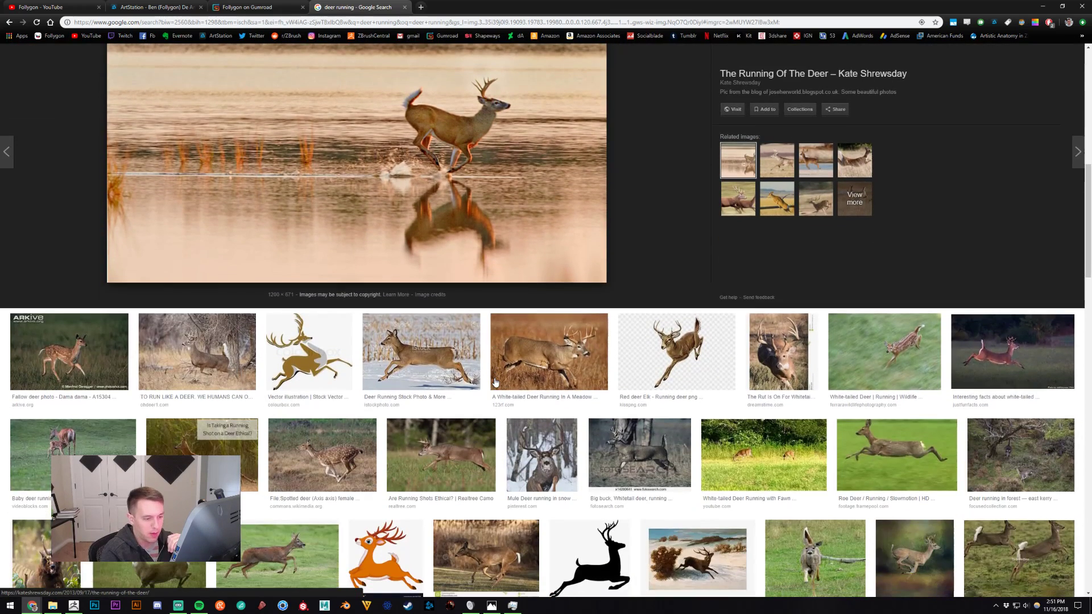
{"action": "left_click", "coordinate": [762, 366]}
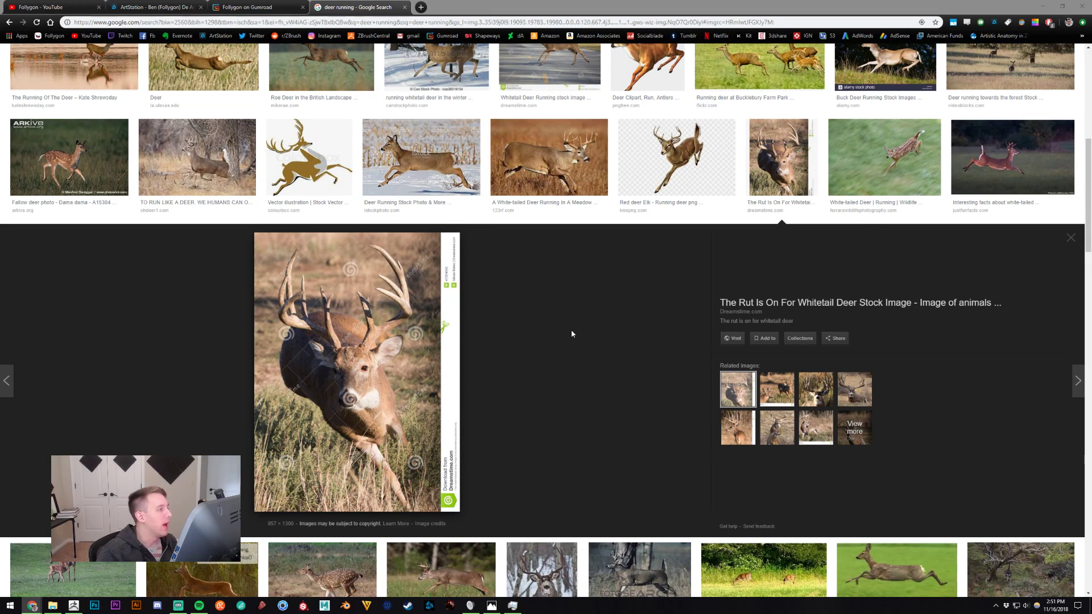
Switch back to ZBrush and rotate the deer's unmasked front body again from the top view with Transpose Rotate.
{"action": "key", "text": "alt+Tab"}
{"action": "left_click_drag", "start_coordinate": [585, 421], "coordinate": [587, 524], "text": "shift"}
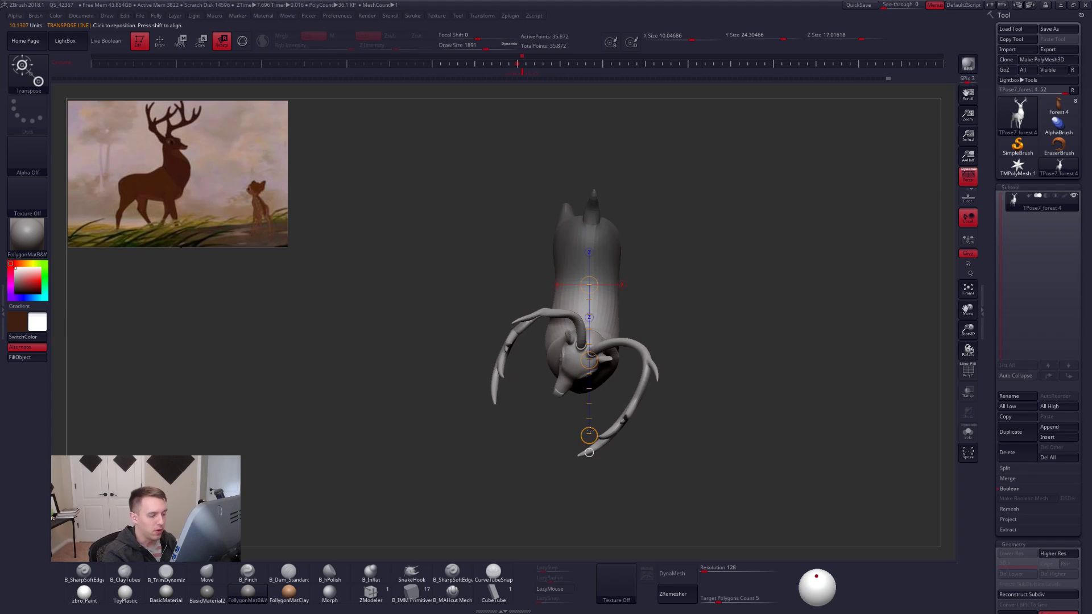
{"action": "left_click_drag", "start_coordinate": [590, 435], "coordinate": [757, 234]}
{"action": "left_click_drag", "start_coordinate": [649, 475], "coordinate": [737, 485]}
{"action": "key", "text": "q"}
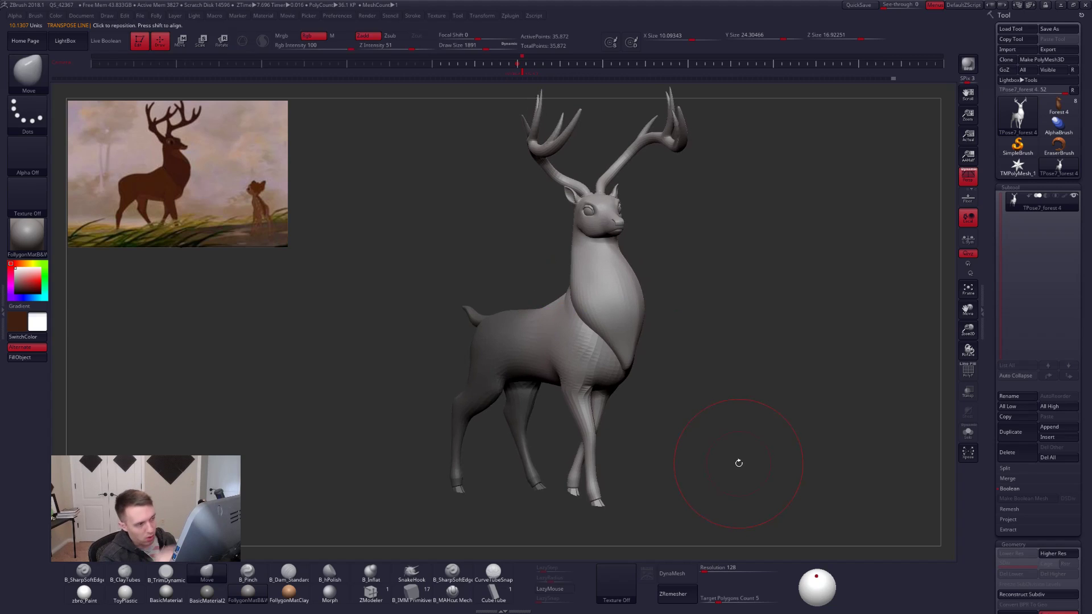
Reduce the Move brush to a draw size of 930 and clear the mask from the deer.
{"action": "left_click_drag", "start_coordinate": [739, 463], "coordinate": [737, 476]}
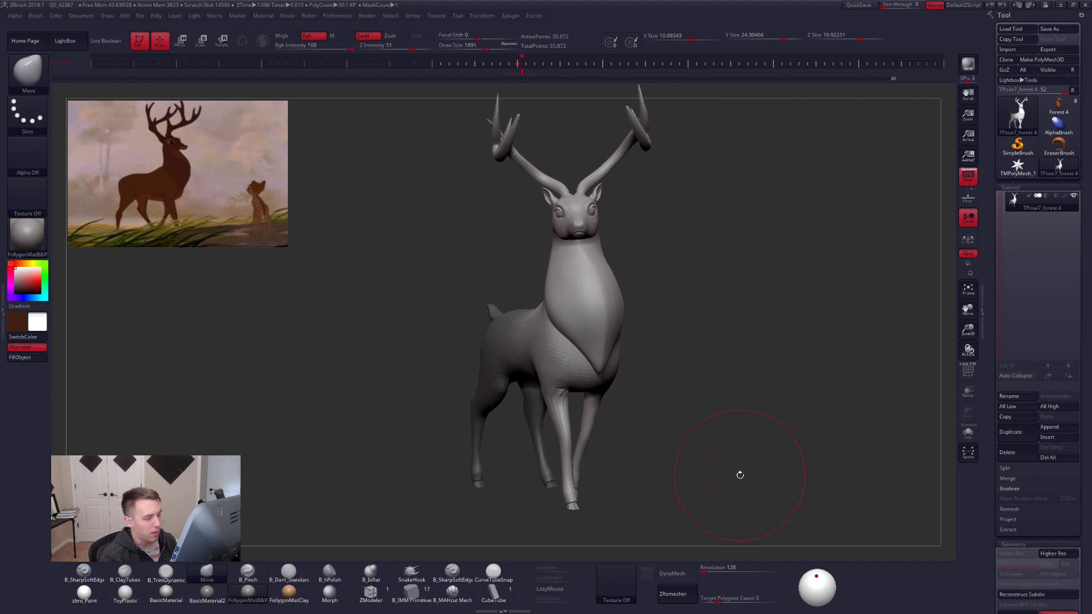
{"action": "left_click_drag", "start_coordinate": [740, 475], "coordinate": [747, 472]}
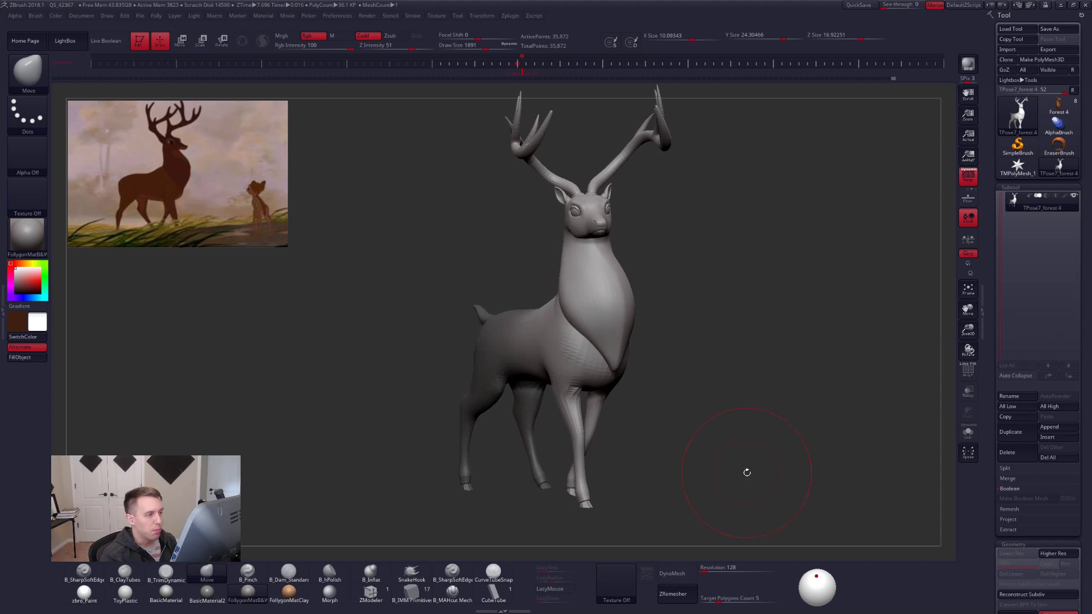
{"action": "key", "text": "space"}
{"action": "left_click_drag", "start_coordinate": [800, 420], "coordinate": [783, 415]}
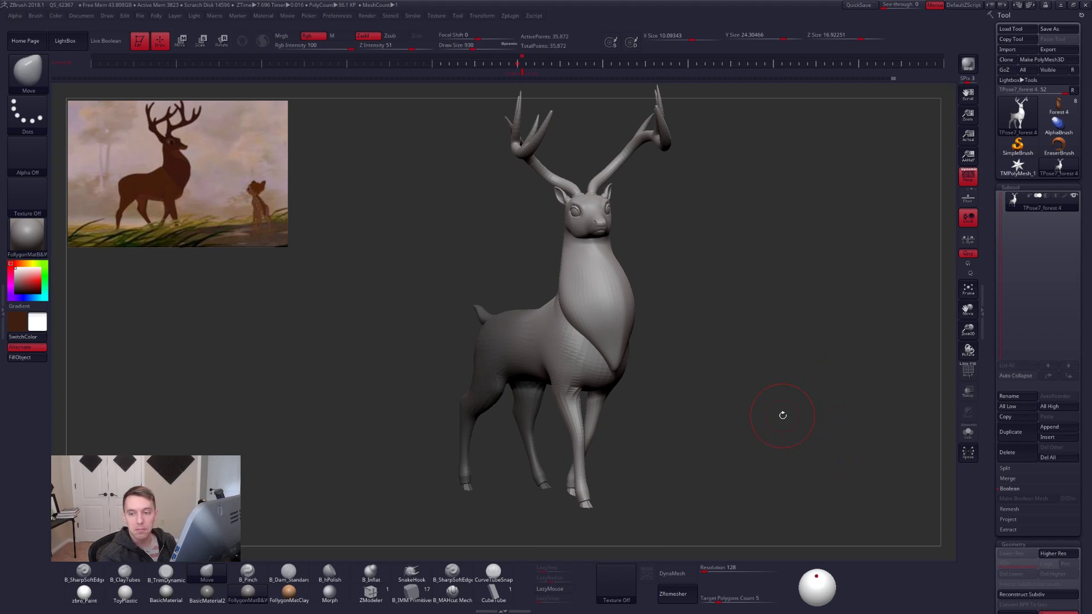
{"action": "left_click_drag", "start_coordinate": [749, 454], "coordinate": [760, 477], "text": "ctrl"}
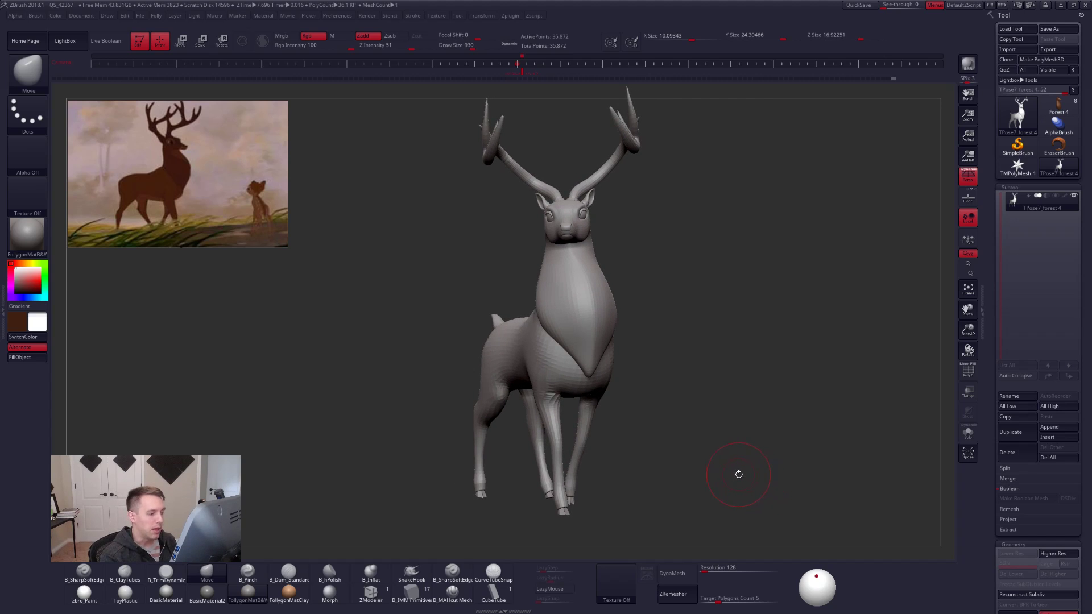
Examine the deer's overall pose, legs and neck from front and three-quarter views.
{"action": "left_click_drag", "start_coordinate": [724, 484], "coordinate": [717, 486]}
{"action": "left_click_drag", "start_coordinate": [625, 493], "coordinate": [718, 510], "text": "alt"}
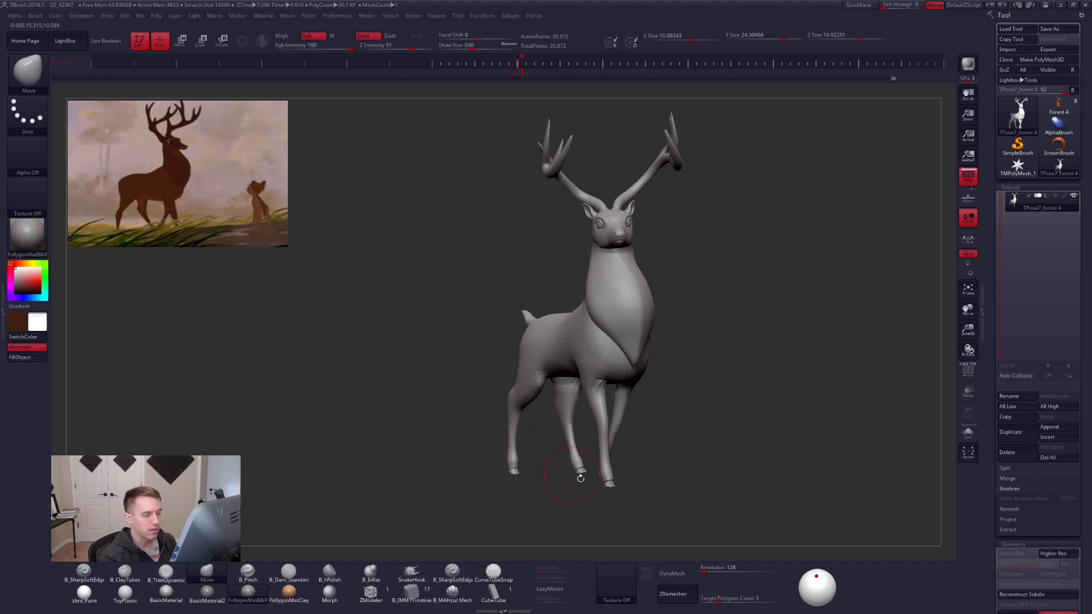
{"action": "left_click_drag", "start_coordinate": [618, 438], "coordinate": [604, 453], "text": "alt"}
{"action": "right_click_drag", "start_coordinate": [604, 453], "coordinate": [623, 466]}
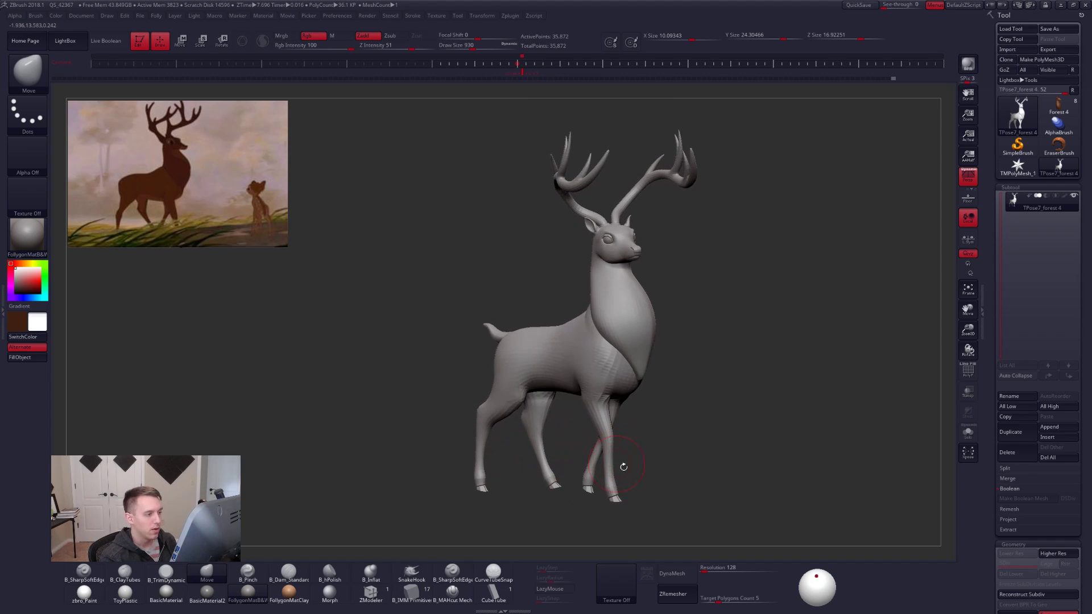
{"action": "mouse_move", "coordinate": [700, 498]}
{"action": "right_mouse_down"}
{"action": "mouse_move", "coordinate": [685, 502]}
{"action": "mouse_move", "coordinate": [698, 498]}
{"action": "right_mouse_up"}
{"action": "right_click_drag", "start_coordinate": [648, 361], "coordinate": [673, 398], "text": "alt"}
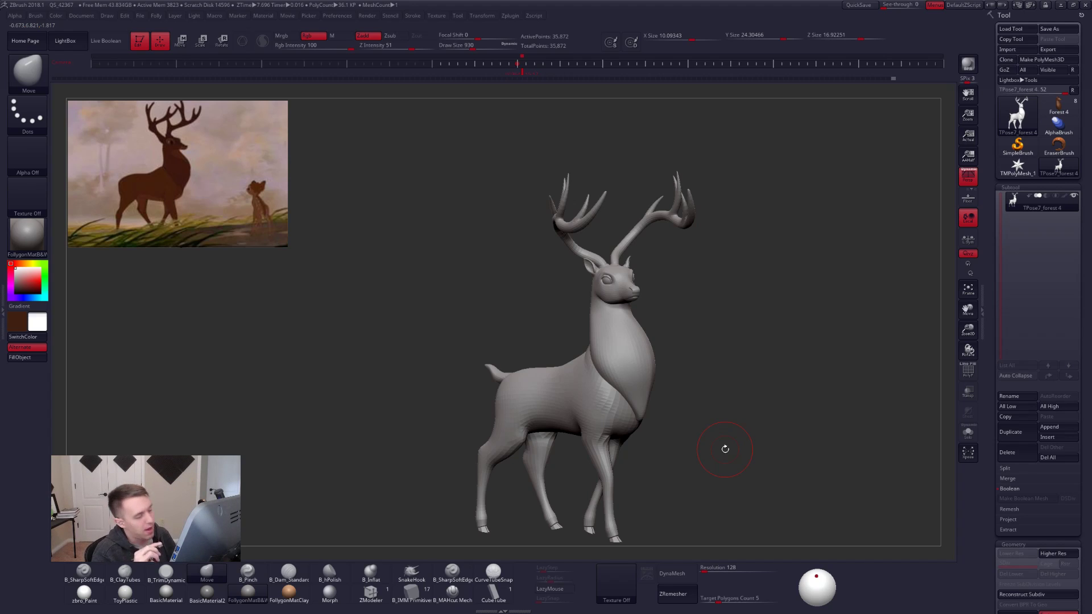
{"action": "left_click_drag", "start_coordinate": [741, 466], "coordinate": [716, 443], "text": "alt"}
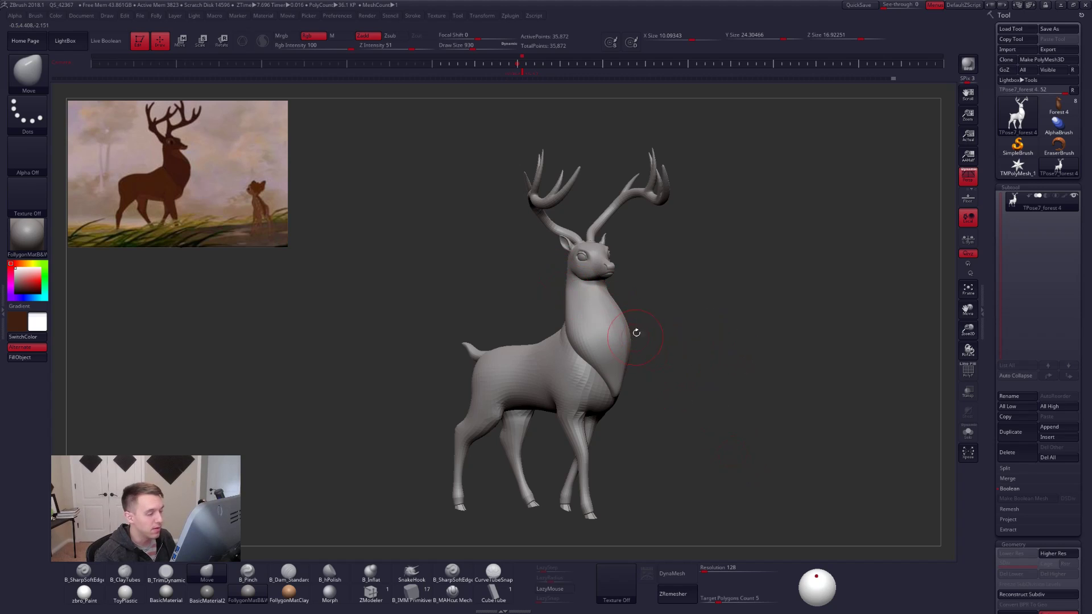
Switch to the coloured Forest 4 tool and examine the stag, isolating the body subtool around the head and chest.
{"action": "left_click_drag", "start_coordinate": [636, 331], "coordinate": [636, 320], "text": "alt"}
{"action": "left_click", "coordinate": [1053, 116]}
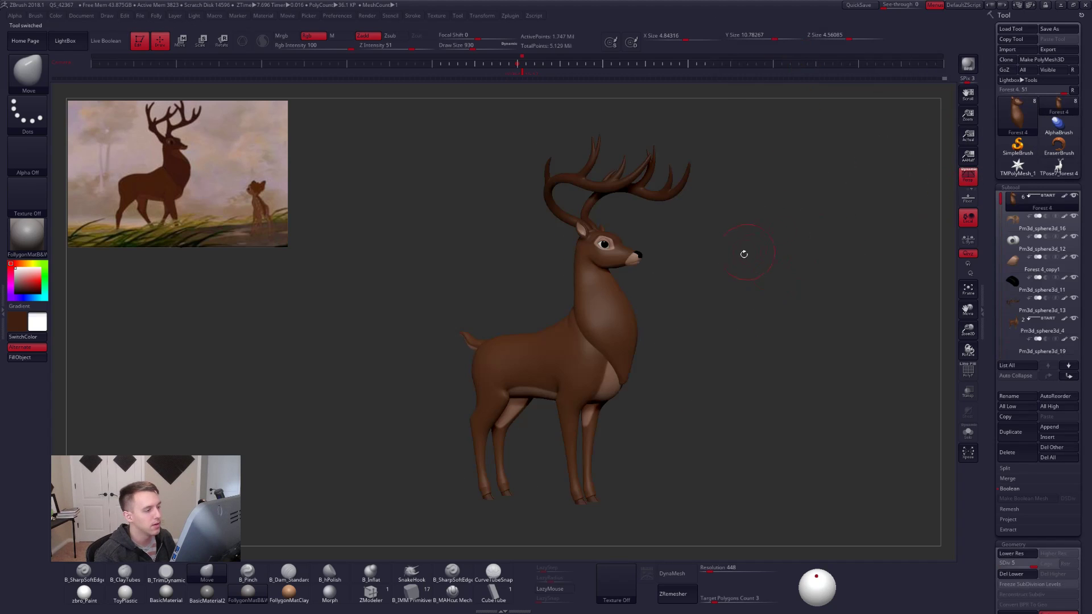
{"action": "mouse_move", "coordinate": [743, 250]}
{"action": "left_mouse_down"}
{"action": "mouse_move", "coordinate": [728, 255]}
{"action": "mouse_move", "coordinate": [757, 242]}
{"action": "left_mouse_up"}
{"action": "left_click_drag", "start_coordinate": [678, 293], "coordinate": [664, 286]}
{"action": "mouse_move", "coordinate": [665, 285]}
{"action": "right_mouse_down", "text": "alt"}
{"action": "mouse_move", "coordinate": [717, 307]}
{"action": "mouse_move", "coordinate": [682, 293]}
{"action": "right_mouse_up", "text": "alt"}
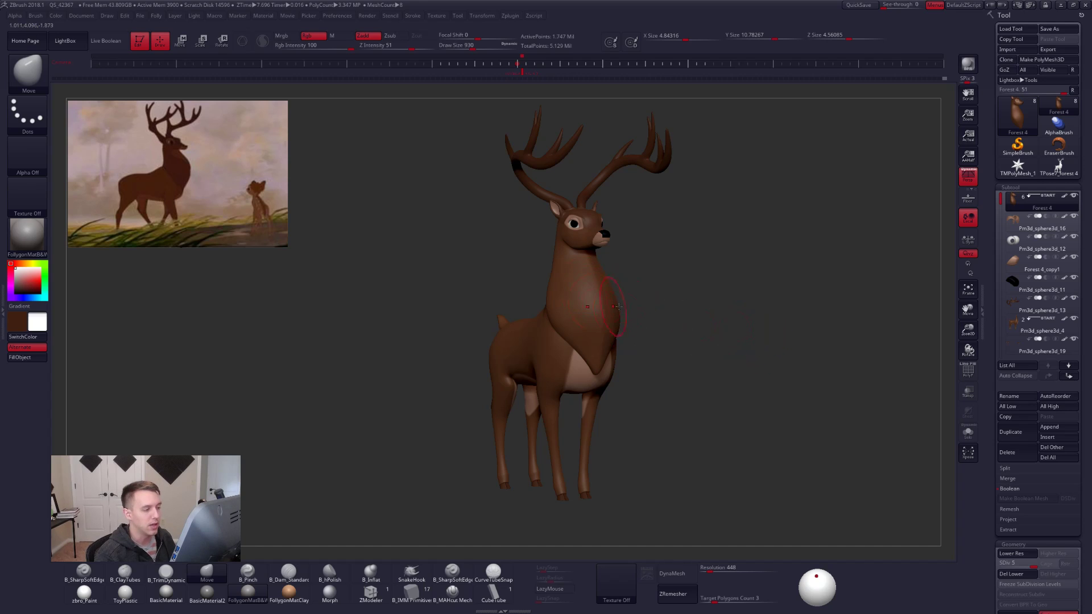
{"action": "key", "text": "alt+s"}
{"action": "right_click_drag", "start_coordinate": [639, 283], "coordinate": [620, 284], "text": "ctrl"}
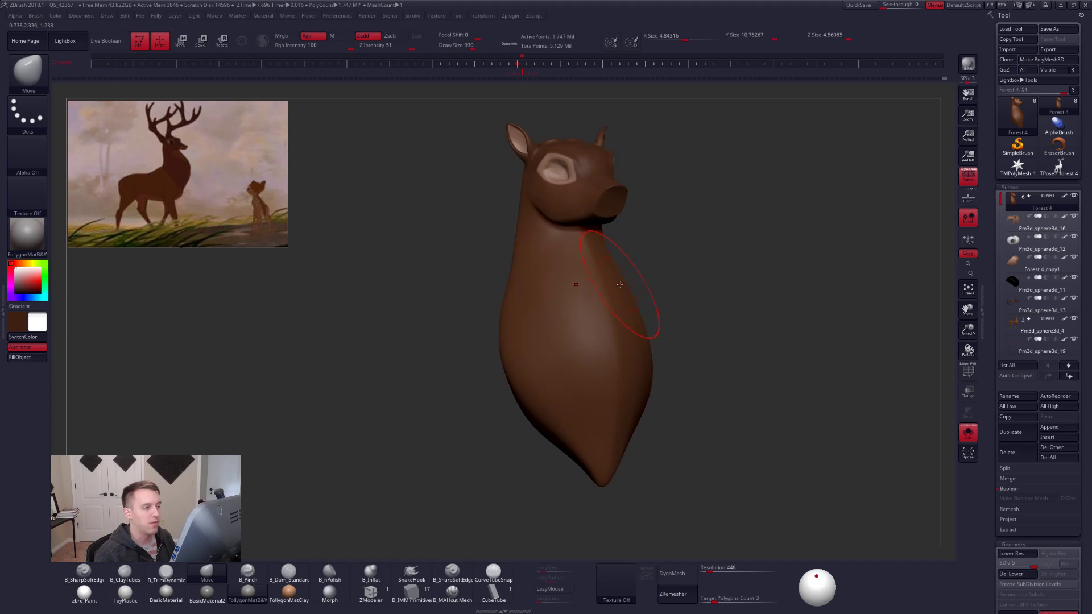
Try sculpting and smoothing fur strokes on the stag's neck and chest with the B_ClayTubes brush.
{"action": "key", "text": "ctrl+shift+s"}
{"action": "key", "text": "b"}
{"action": "key", "text": "c"}
{"action": "key", "text": "t"}
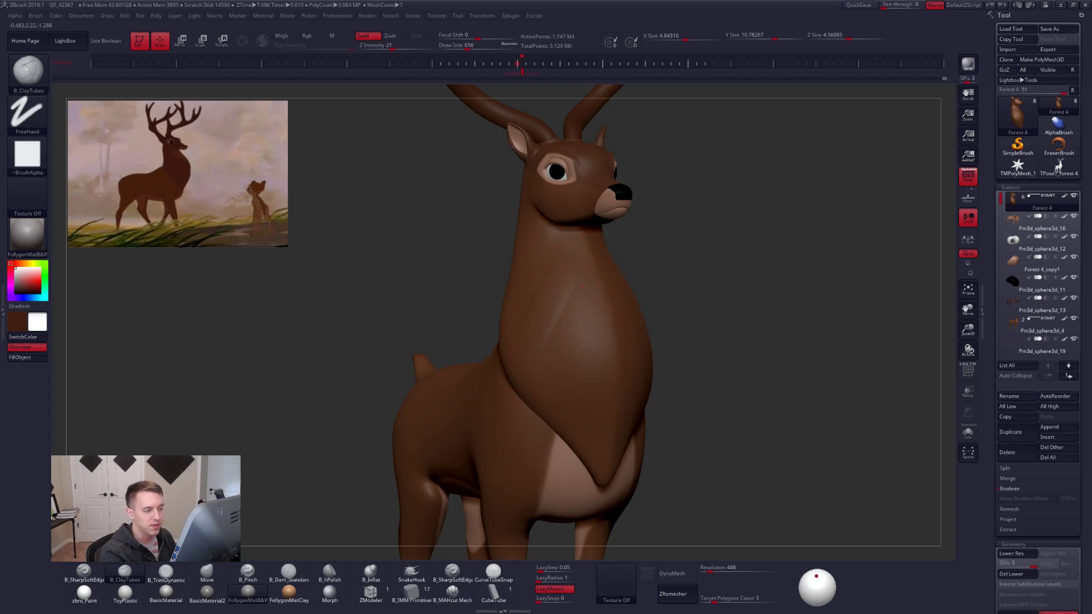
{"action": "left_click_drag", "start_coordinate": [594, 301], "coordinate": [615, 332]}
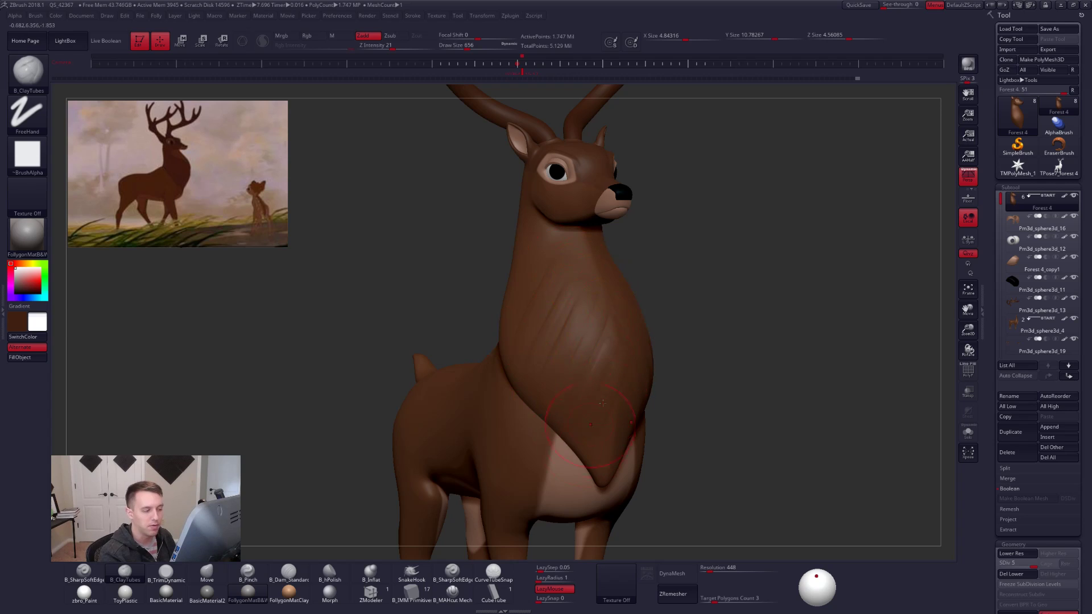
{"action": "mouse_move", "coordinate": [550, 311]}
{"action": "left_mouse_down", "text": "shift"}
{"action": "mouse_move", "coordinate": [578, 319]}
{"action": "mouse_move", "coordinate": [568, 380]}
{"action": "left_mouse_up", "text": "shift"}
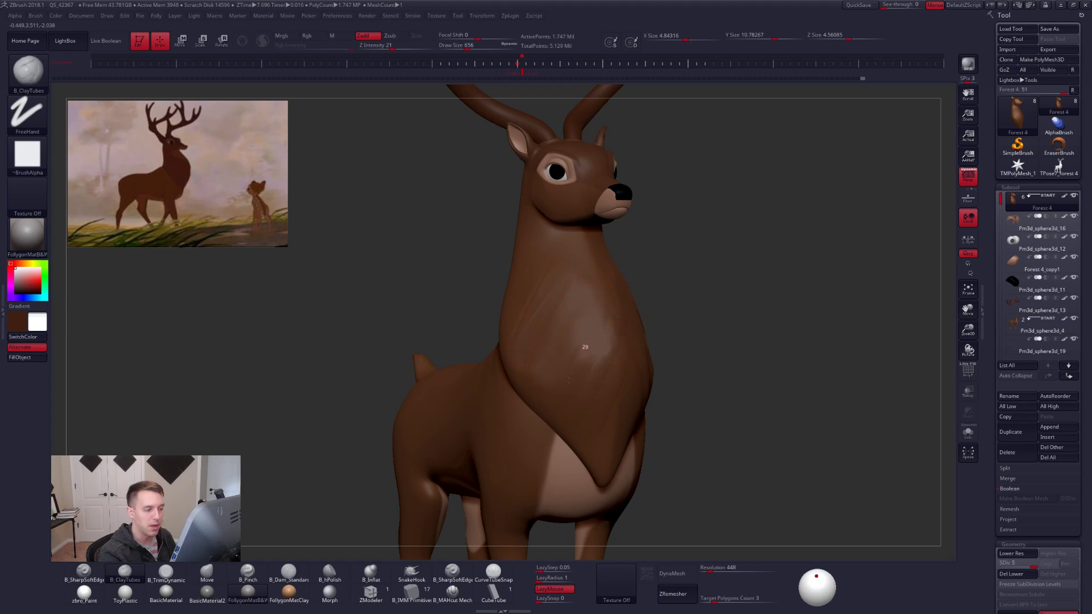
{"action": "key", "text": "ctrl+z"}
{"action": "key", "text": "ctrl+z"}
{"action": "key", "text": "ctrl+z"}
{"action": "key", "text": "ctrl+z"}
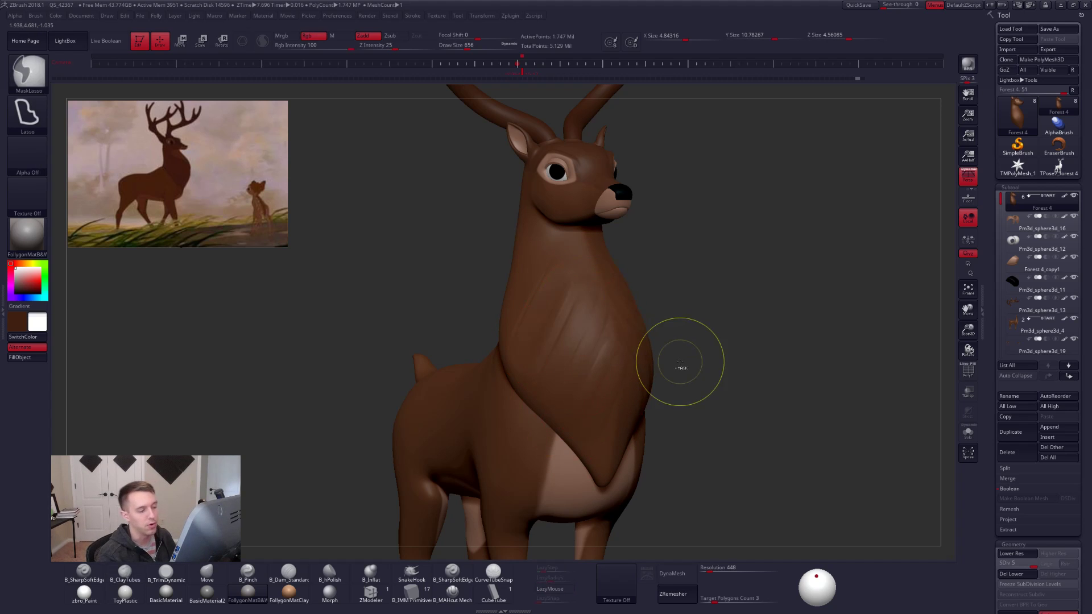
{"action": "key", "text": "ctrl+shift+z"}
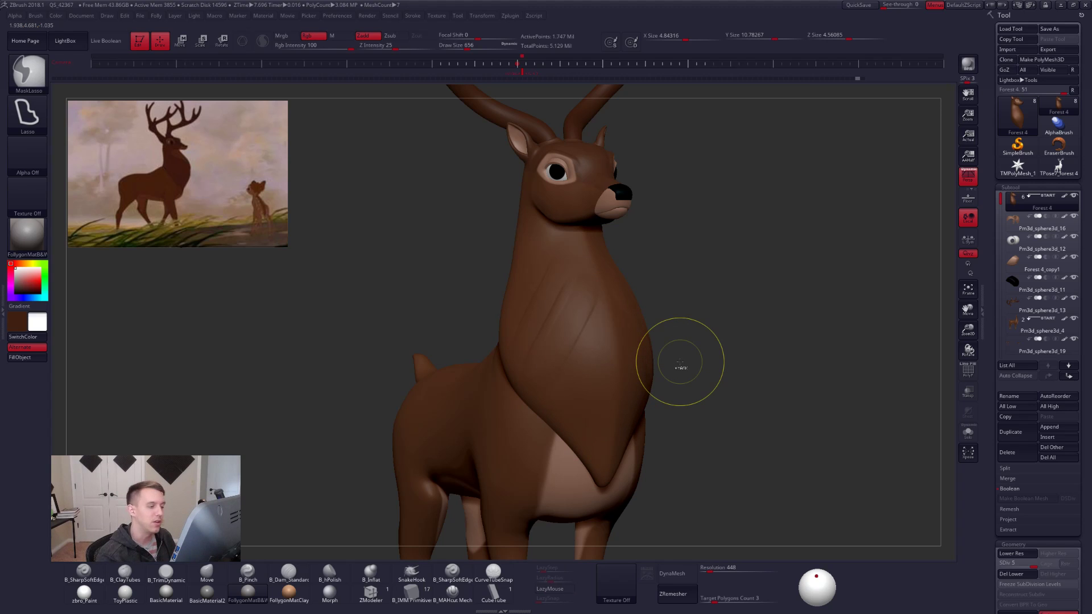
Switch back to the TPose7_forest 4 tool, mask the stag's rear half from the top view and blur the mask.
{"action": "mouse_move", "coordinate": [813, 488]}
{"action": "left_mouse_down", "text": "alt"}
{"action": "mouse_move", "coordinate": [780, 490]}
{"action": "mouse_move", "coordinate": [795, 438]}
{"action": "mouse_move", "coordinate": [797, 453]}
{"action": "mouse_move", "coordinate": [770, 456]}
{"action": "mouse_move", "coordinate": [770, 465]}
{"action": "mouse_move", "coordinate": [750, 449]}
{"action": "mouse_move", "coordinate": [770, 441]}
{"action": "mouse_move", "coordinate": [715, 511]}
{"action": "mouse_move", "coordinate": [775, 471]}
{"action": "left_mouse_up", "text": "alt"}
{"action": "left_click", "coordinate": [1059, 166]}
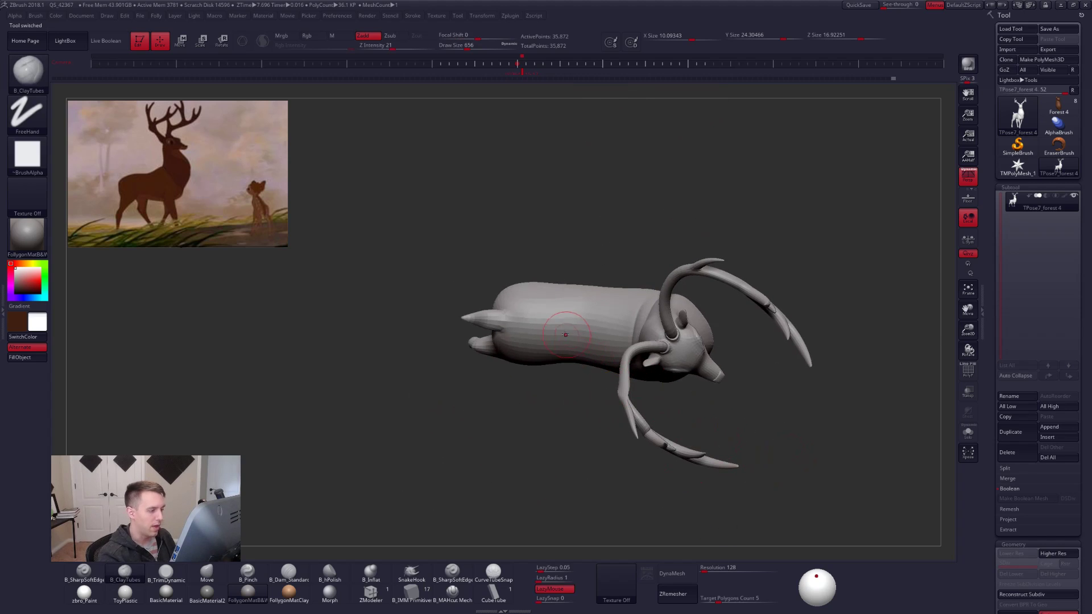
{"action": "right_click_drag", "start_coordinate": [571, 317], "coordinate": [565, 344], "text": "ctrl"}
{"action": "key", "text": "shift+f"}
{"action": "key", "text": "shift+f"}
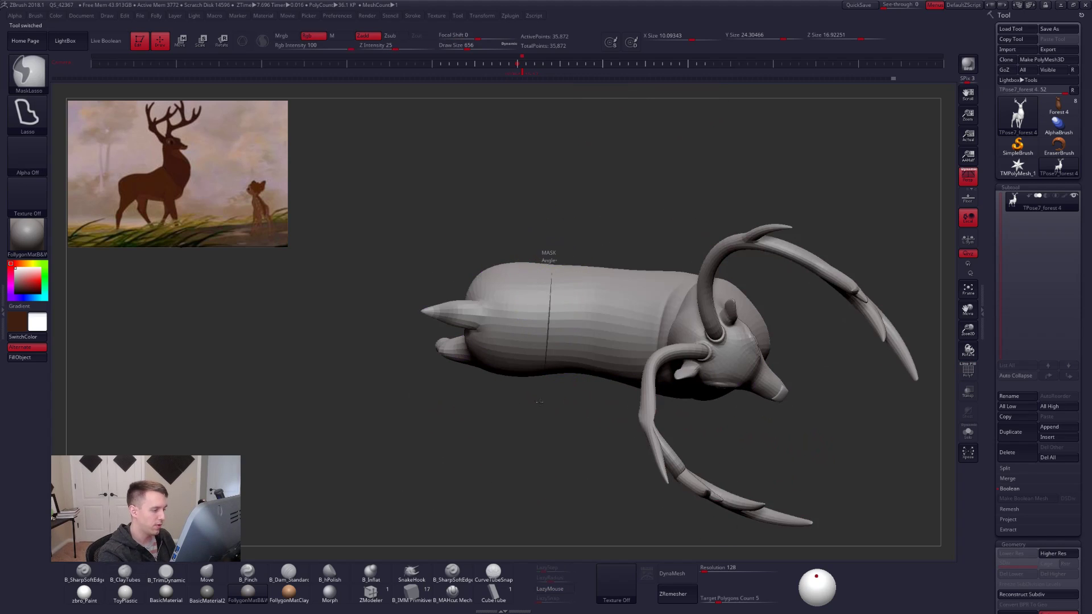
{"action": "mouse_move", "coordinate": [552, 221]}
{"action": "left_mouse_down", "text": "ctrl"}
{"action": "mouse_move", "coordinate": [399, 199]}
{"action": "mouse_move", "coordinate": [555, 225]}
{"action": "left_mouse_up", "text": "ctrl"}
{"action": "left_click", "coordinate": [538, 332], "text": "ctrl"}
{"action": "left_click", "coordinate": [539, 336], "text": "ctrl"}
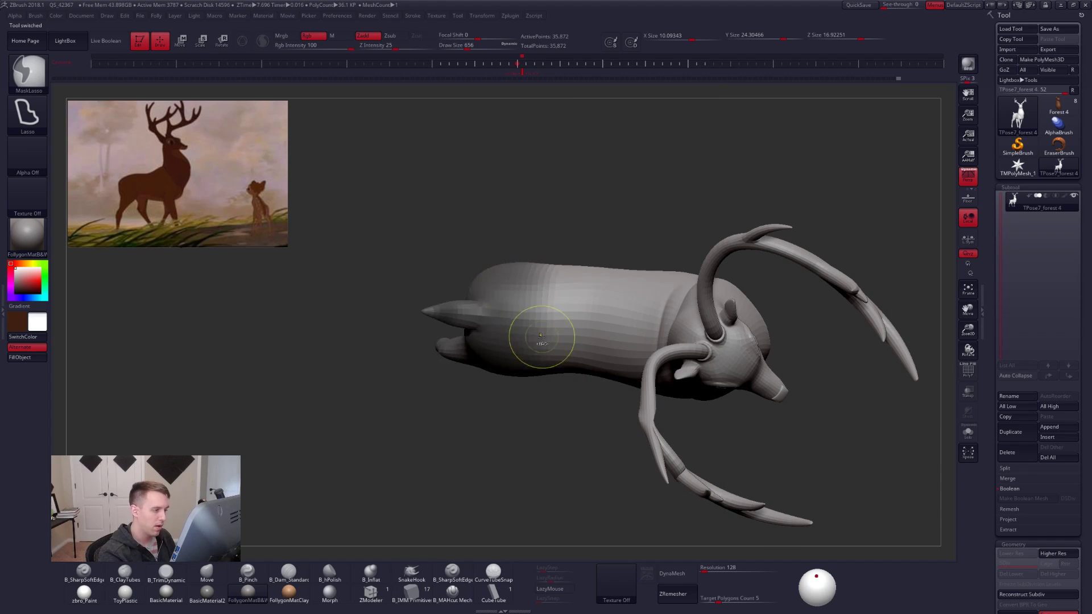
{"action": "left_click", "coordinate": [561, 392], "text": "ctrl"}
Rotate the unmasked front body from the top view with Transpose Rotate and return to the Move brush.
{"action": "key", "text": "r"}
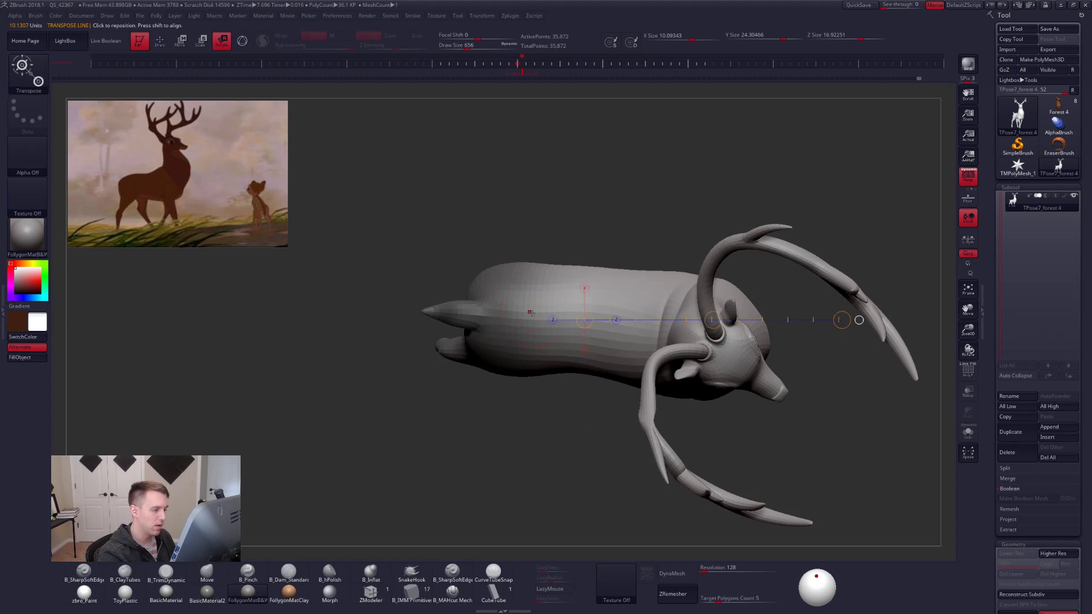
{"action": "left_click_drag", "start_coordinate": [529, 312], "coordinate": [816, 345]}
{"action": "key", "text": "q"}
{"action": "mouse_move", "coordinate": [811, 512]}
{"action": "left_mouse_down"}
{"action": "mouse_move", "coordinate": [796, 421]}
{"action": "mouse_move", "coordinate": [671, 501]}
{"action": "mouse_move", "coordinate": [622, 387]}
{"action": "mouse_move", "coordinate": [723, 401]}
{"action": "mouse_move", "coordinate": [705, 365]}
{"action": "left_mouse_up"}
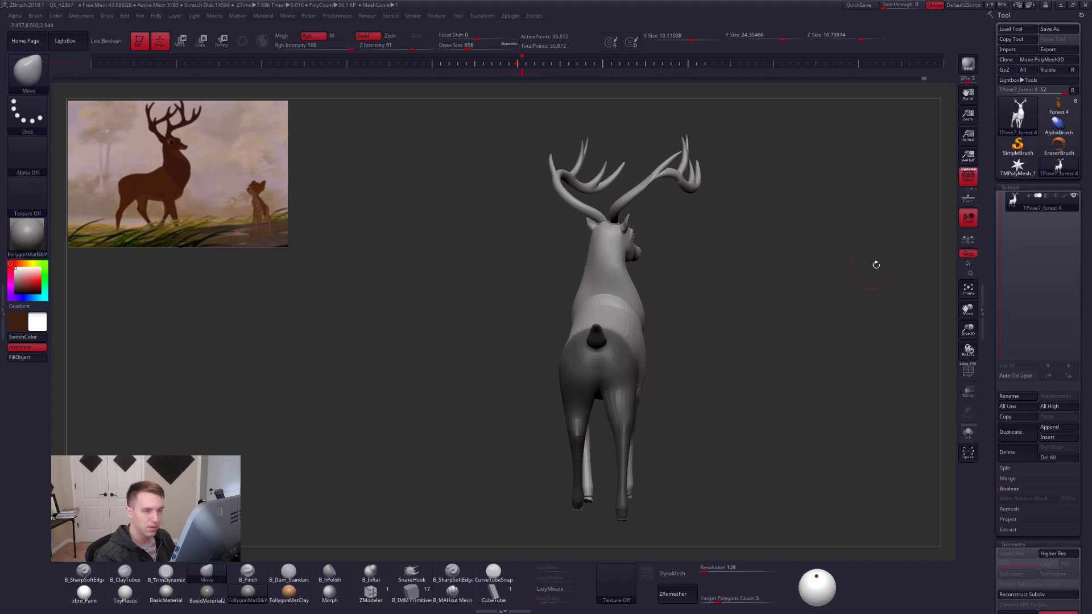
Check the stag from behind and the side, and blur the mask across the middle of its body further.
{"action": "left_click", "coordinate": [970, 181]}
{"action": "left_click", "coordinate": [970, 183]}
{"action": "mouse_move", "coordinate": [743, 297]}
{"action": "left_mouse_down"}
{"action": "mouse_move", "coordinate": [647, 415]}
{"action": "mouse_move", "coordinate": [654, 372]}
{"action": "mouse_move", "coordinate": [634, 373]}
{"action": "mouse_move", "coordinate": [666, 346]}
{"action": "mouse_move", "coordinate": [519, 357]}
{"action": "mouse_move", "coordinate": [733, 514]}
{"action": "mouse_move", "coordinate": [825, 364]}
{"action": "left_mouse_up"}
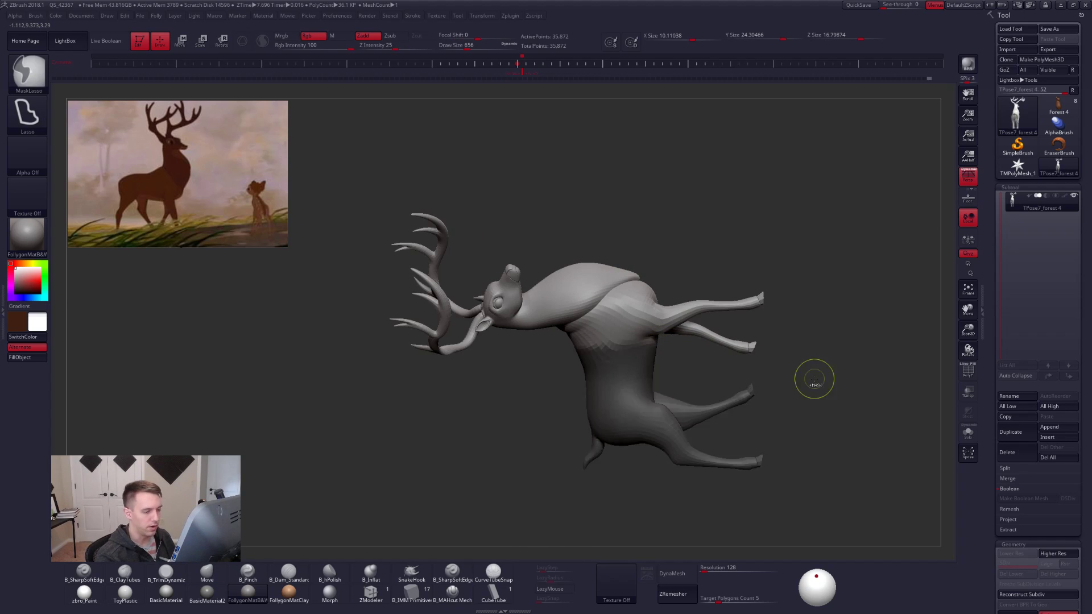
{"action": "left_click", "coordinate": [673, 374], "text": "ctrl"}
{"action": "left_click", "coordinate": [673, 374], "text": "ctrl"}
{"action": "left_click_drag", "start_coordinate": [672, 374], "coordinate": [745, 364]}
Rotate the front body further with Transpose Rotate along the spine and clear the mask.
{"action": "key", "text": "r"}
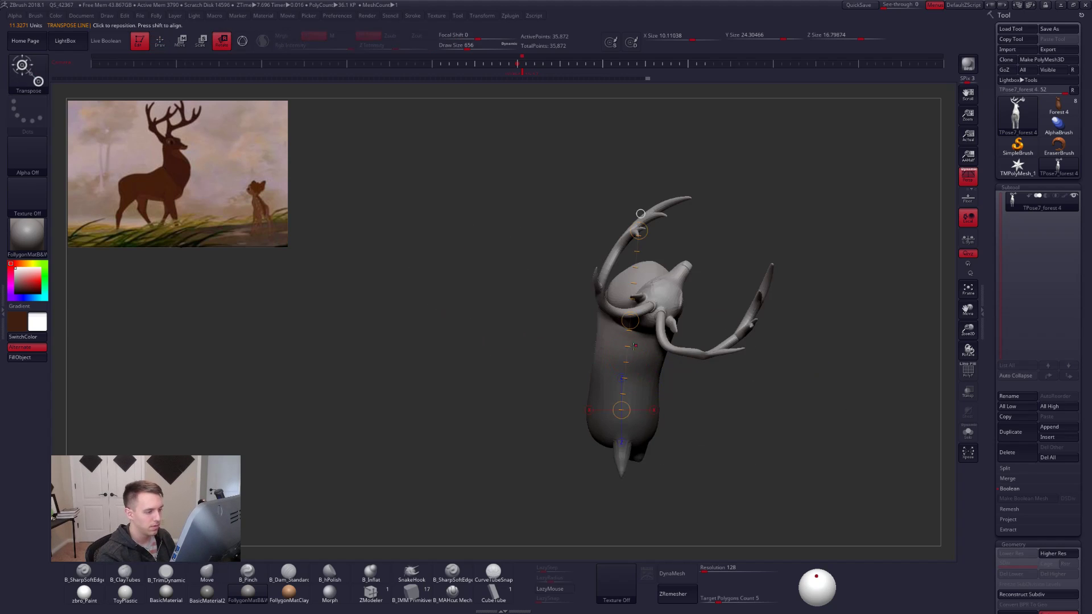
{"action": "mouse_move", "coordinate": [635, 346]}
{"action": "left_mouse_down"}
{"action": "mouse_move", "coordinate": [592, 369]}
{"action": "mouse_move", "coordinate": [665, 267]}
{"action": "mouse_move", "coordinate": [688, 244]}
{"action": "mouse_move", "coordinate": [695, 251]}
{"action": "left_mouse_up"}
{"action": "key", "text": "q"}
{"action": "mouse_move", "coordinate": [747, 392]}
{"action": "left_mouse_down", "text": "ctrl"}
{"action": "mouse_move", "coordinate": [758, 402]}
{"action": "mouse_move", "coordinate": [722, 327]}
{"action": "mouse_move", "coordinate": [697, 407]}
{"action": "mouse_move", "coordinate": [704, 450]}
{"action": "left_mouse_up", "text": "ctrl"}
Examine the turned pose from the side, three-quarter and front views with the Move brush at a draw size of 764.
{"action": "key", "text": "space"}
{"action": "left_click_drag", "start_coordinate": [554, 310], "coordinate": [565, 283]}
{"action": "key", "text": "space"}
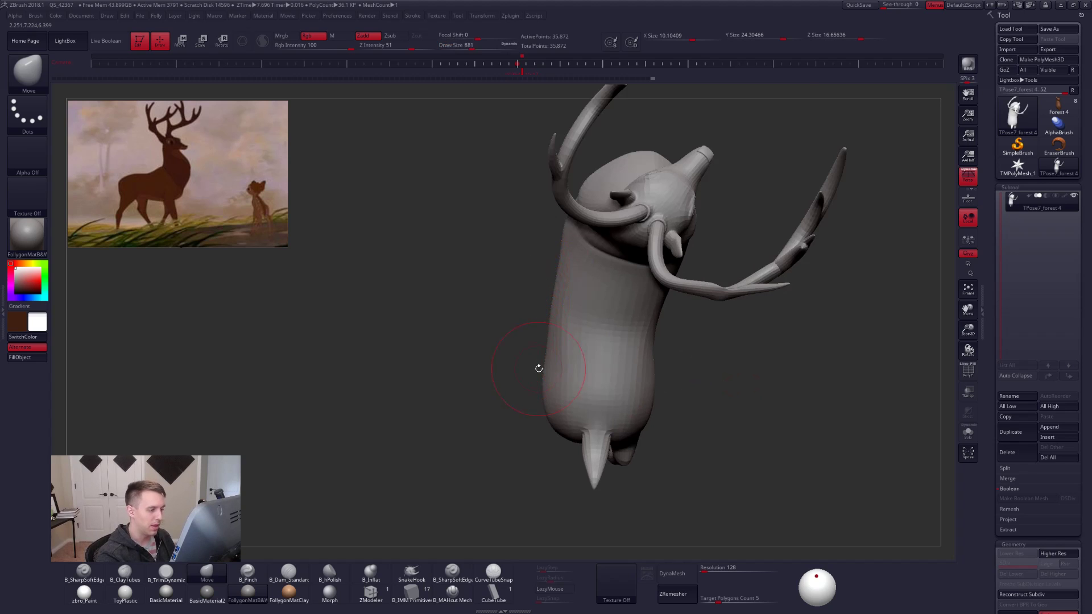
{"action": "left_click_drag", "start_coordinate": [539, 369], "coordinate": [631, 380]}
{"action": "key", "text": "space"}
{"action": "right_click_drag", "start_coordinate": [632, 382], "coordinate": [717, 407]}
{"action": "mouse_move", "coordinate": [691, 455]}
{"action": "right_mouse_down", "text": "alt"}
{"action": "mouse_move", "coordinate": [712, 483]}
{"action": "mouse_move", "coordinate": [708, 452]}
{"action": "right_mouse_up", "text": "alt"}
{"action": "right_click_drag", "start_coordinate": [708, 452], "coordinate": [768, 450]}
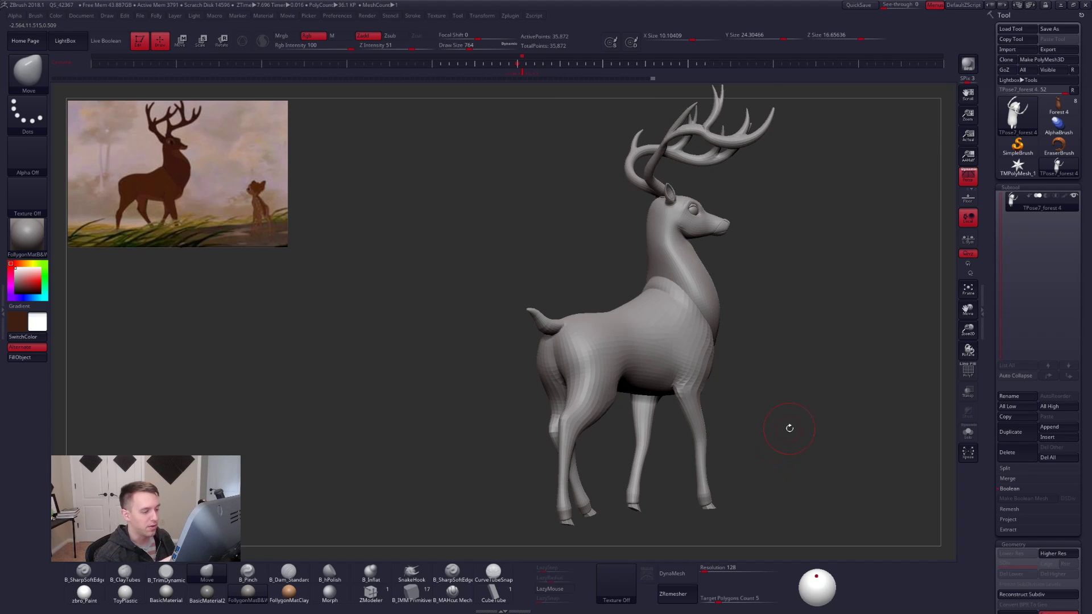
{"action": "right_click_drag", "start_coordinate": [690, 387], "coordinate": [723, 457]}
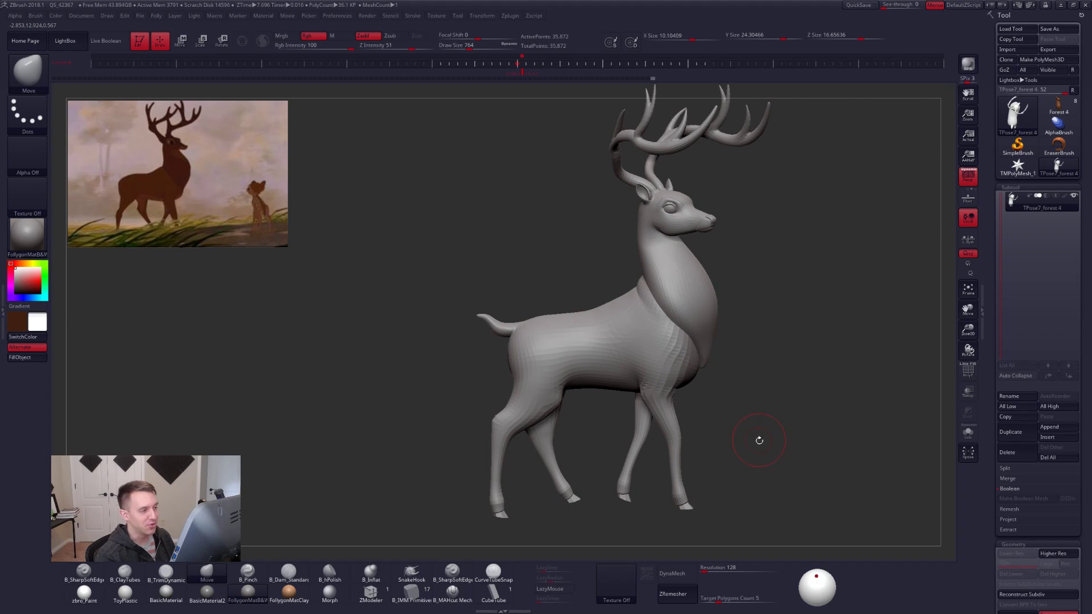
{"action": "mouse_move", "coordinate": [754, 451]}
{"action": "right_mouse_down"}
{"action": "mouse_move", "coordinate": [736, 448]}
{"action": "mouse_move", "coordinate": [680, 483]}
{"action": "right_mouse_up"}
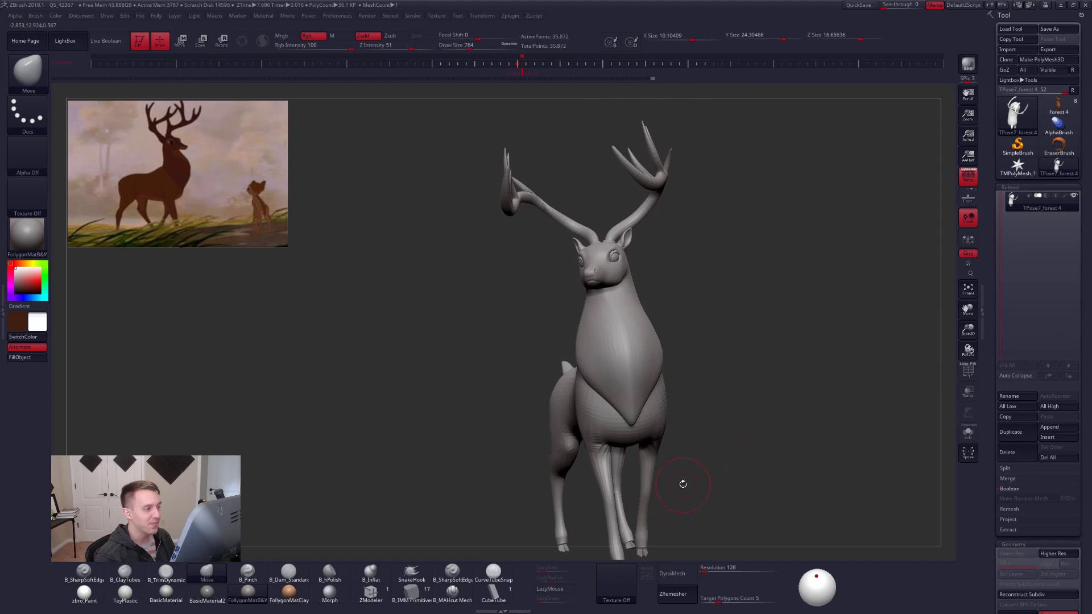
{"action": "key", "text": "shift+f"}
{"action": "key", "text": "shift+f"}
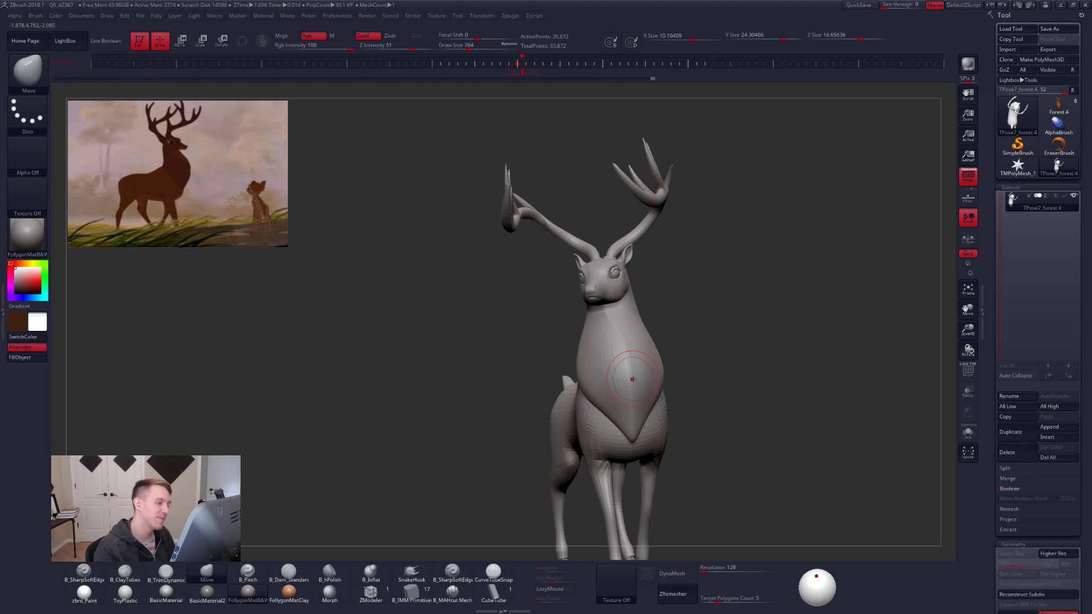
Try Move brush draw sizes of 519, 1523 and 2379 over the stag's head and antlers.
{"action": "mouse_move", "coordinate": [633, 379]}
{"action": "right_mouse_down", "text": "ctrl"}
{"action": "mouse_move", "coordinate": [615, 288]}
{"action": "mouse_move", "coordinate": [631, 356]}
{"action": "right_mouse_up", "text": "ctrl"}
{"action": "key", "text": "space"}
{"action": "left_click_drag", "start_coordinate": [657, 309], "coordinate": [651, 308]}
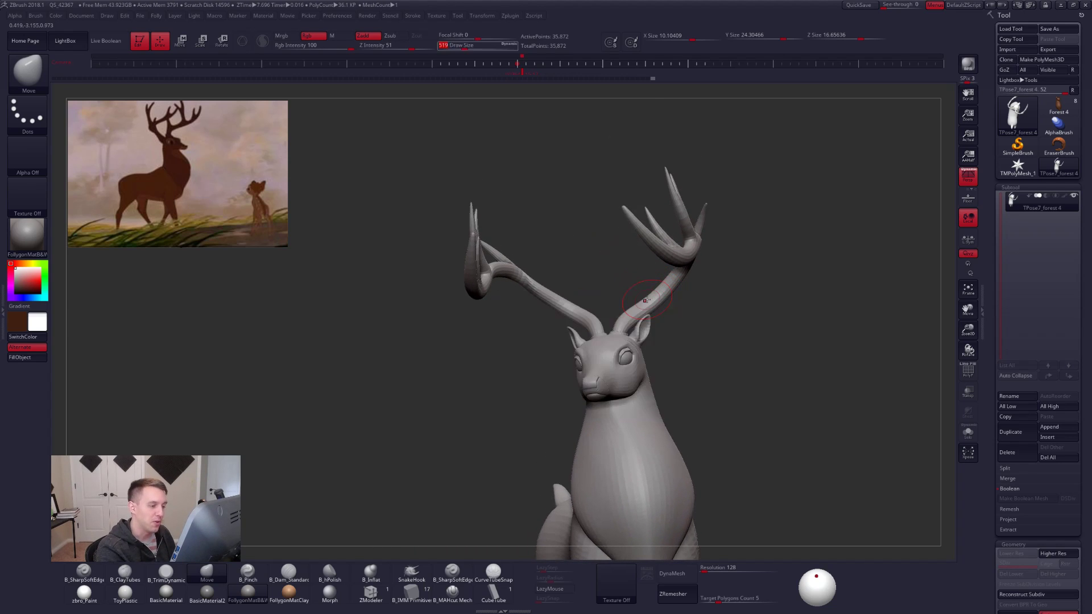
{"action": "mouse_move", "coordinate": [632, 309]}
{"action": "right_mouse_down"}
{"action": "mouse_move", "coordinate": [651, 308]}
{"action": "mouse_move", "coordinate": [643, 324]}
{"action": "right_mouse_up"}
{"action": "mouse_move", "coordinate": [642, 324]}
{"action": "right_mouse_down"}
{"action": "mouse_move", "coordinate": [624, 324]}
{"action": "mouse_move", "coordinate": [636, 314]}
{"action": "right_mouse_up"}
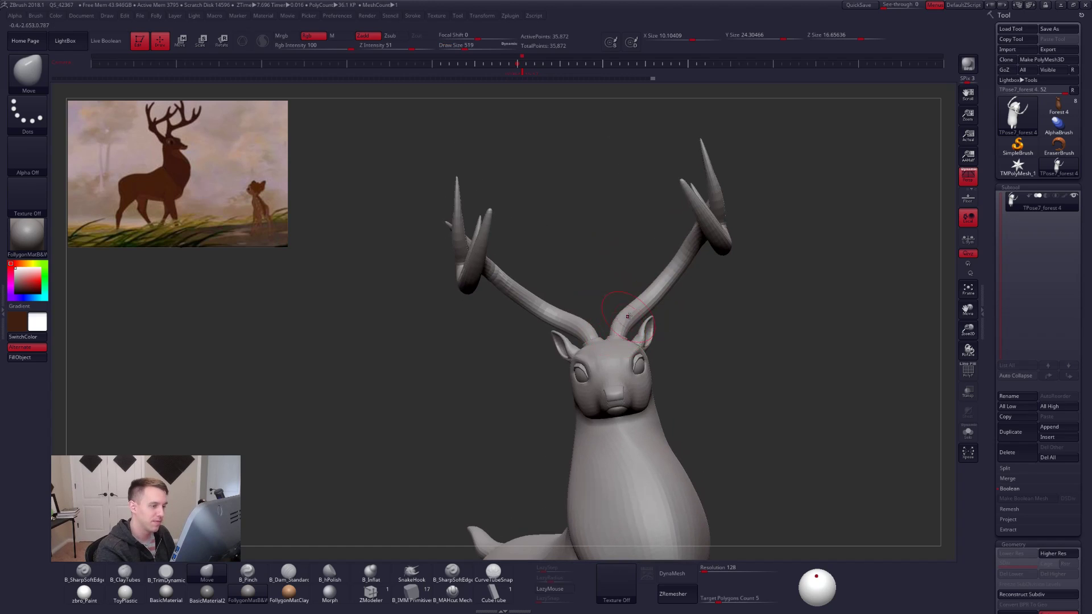
{"action": "key", "text": "space"}
{"action": "left_click_drag", "start_coordinate": [638, 312], "coordinate": [651, 312]}
{"action": "right_click_drag", "start_coordinate": [650, 314], "coordinate": [627, 303], "text": "ctrl"}
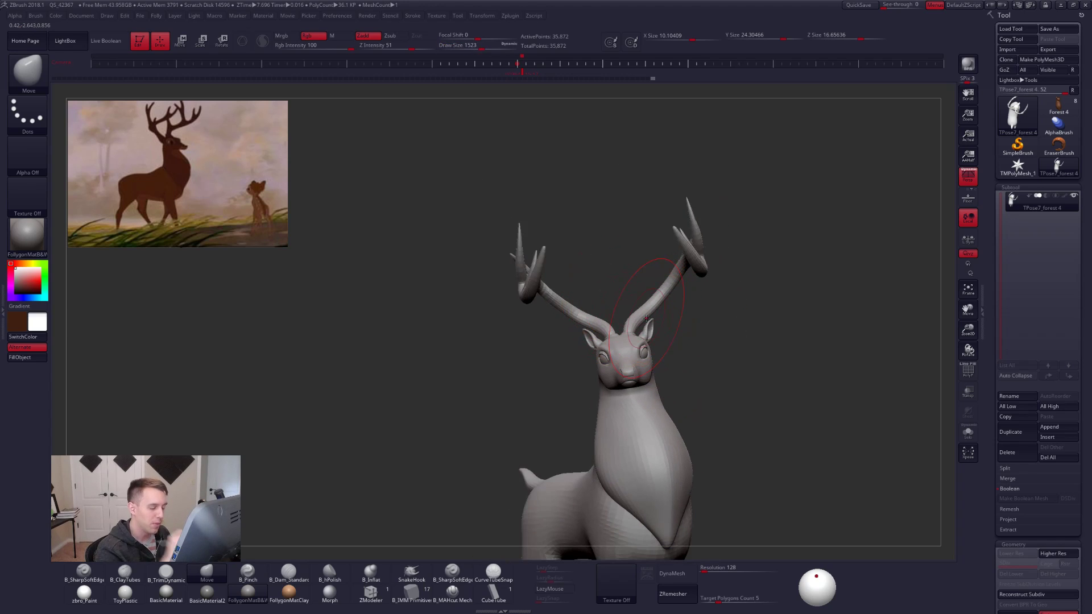
{"action": "key", "text": "space"}
{"action": "left_click_drag", "start_coordinate": [682, 280], "coordinate": [704, 263]}
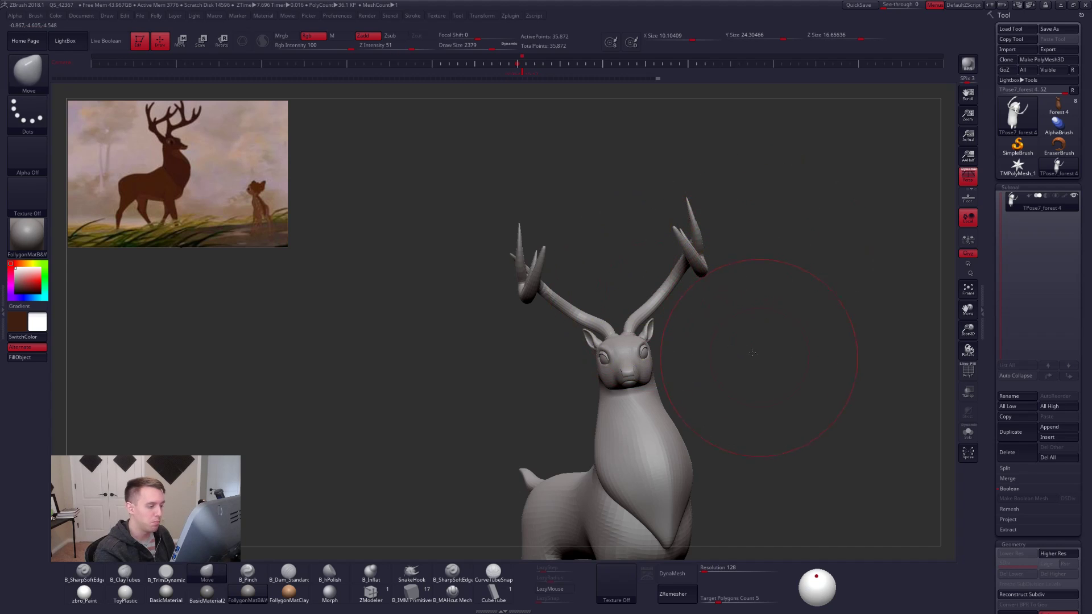
Set the Move brush to a draw size of 742 over the antlers in side view.
{"action": "left_click_drag", "start_coordinate": [753, 353], "coordinate": [837, 442], "text": "alt"}
{"action": "mouse_move", "coordinate": [695, 388]}
{"action": "left_mouse_down", "text": "alt"}
{"action": "mouse_move", "coordinate": [734, 495]}
{"action": "mouse_move", "coordinate": [728, 512]}
{"action": "left_mouse_up", "text": "alt"}
{"action": "key", "text": "space"}
{"action": "left_click_drag", "start_coordinate": [661, 304], "coordinate": [637, 304]}
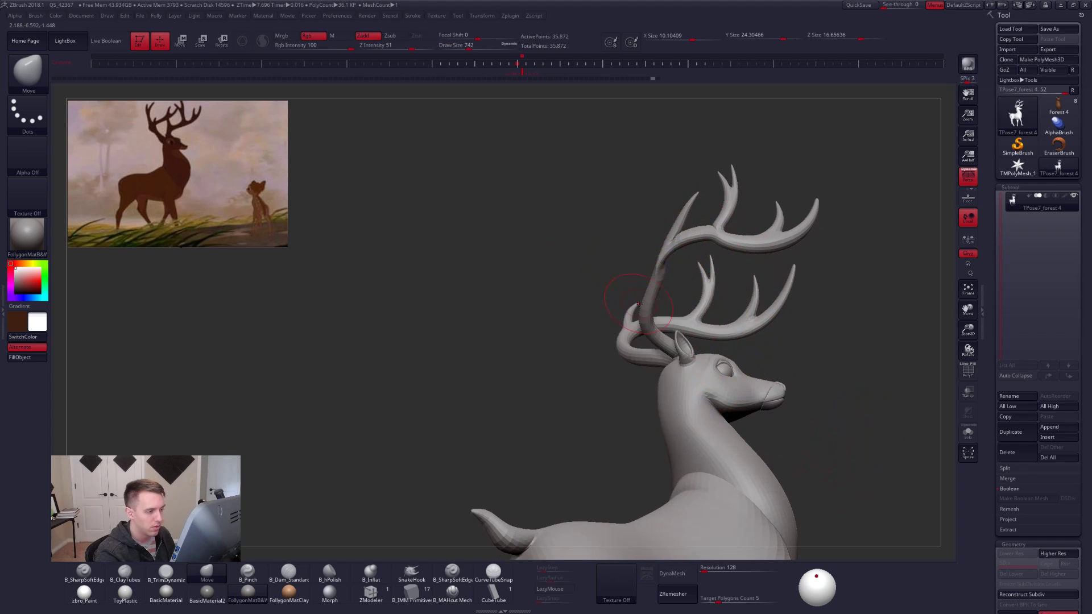
{"action": "mouse_move", "coordinate": [524, 324]}
{"action": "left_mouse_down"}
{"action": "mouse_move", "coordinate": [691, 328]}
{"action": "mouse_move", "coordinate": [670, 286]}
{"action": "mouse_move", "coordinate": [648, 285]}
{"action": "mouse_move", "coordinate": [663, 356]}
{"action": "mouse_move", "coordinate": [718, 348]}
{"action": "left_mouse_up"}
Undo the antler mask and step through the undo history to compare poses, settling on a recent turned pose.
{"action": "key", "text": "ctrl+z"}
{"action": "key", "text": "ctrl+z"}
{"action": "key", "text": "ctrl+z"}
{"action": "key", "text": "ctrl+z"}
{"action": "key", "text": "ctrl+z"}
{"action": "key", "text": "ctrl+z"}
{"action": "key", "text": "ctrl+z"}
{"action": "key", "text": "ctrl+z"}
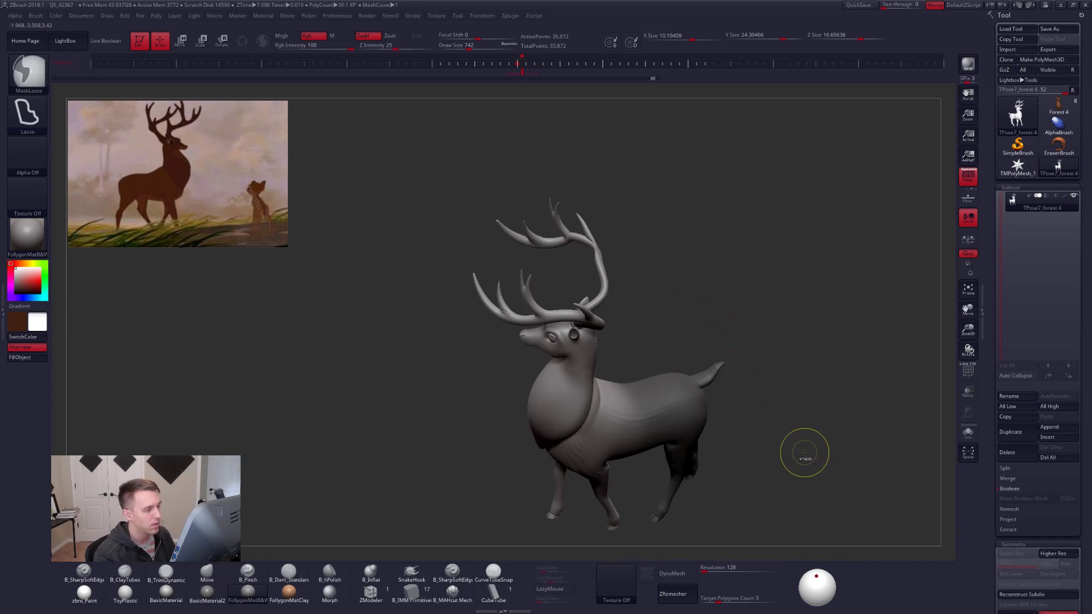
{"action": "left_click", "coordinate": [805, 455], "text": "ctrl"}
{"action": "key", "text": "ctrl+shift"}
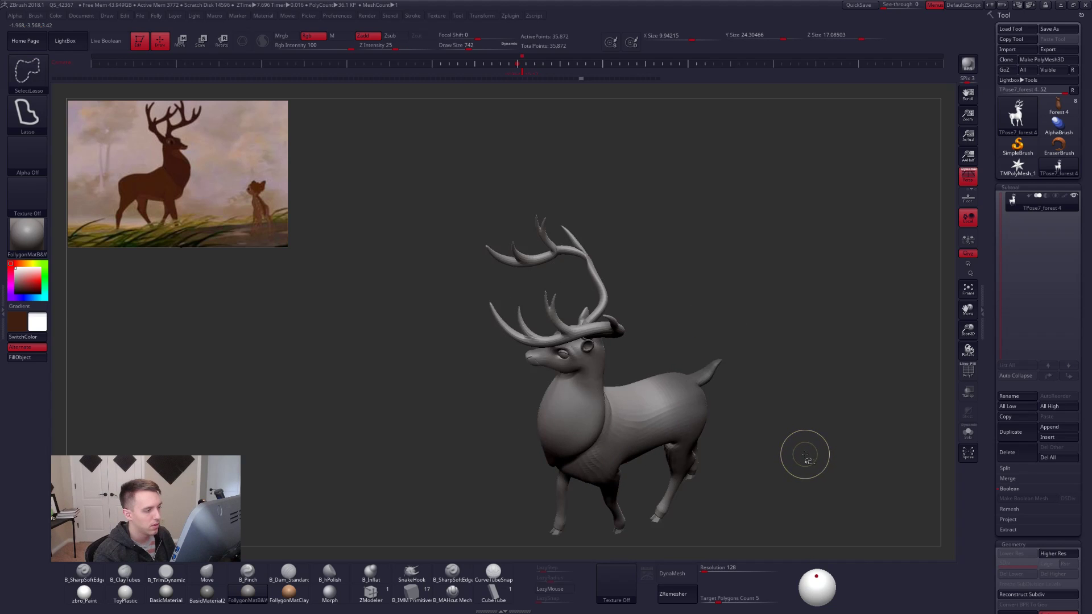
{"action": "left_click_drag", "start_coordinate": [805, 455], "coordinate": [814, 333]}
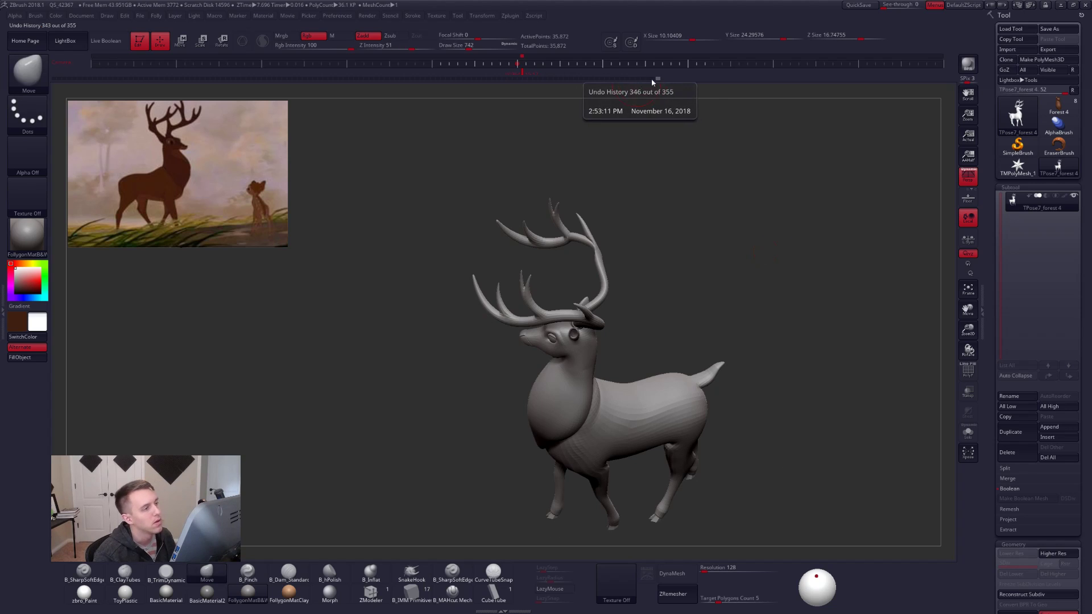
{"action": "mouse_move", "coordinate": [658, 80]}
{"action": "left_mouse_down"}
{"action": "mouse_move", "coordinate": [573, 75]}
{"action": "mouse_move", "coordinate": [503, 91]}
{"action": "mouse_move", "coordinate": [186, 112]}
{"action": "mouse_move", "coordinate": [349, 100]}
{"action": "mouse_move", "coordinate": [714, 107]}
{"action": "left_mouse_up"}
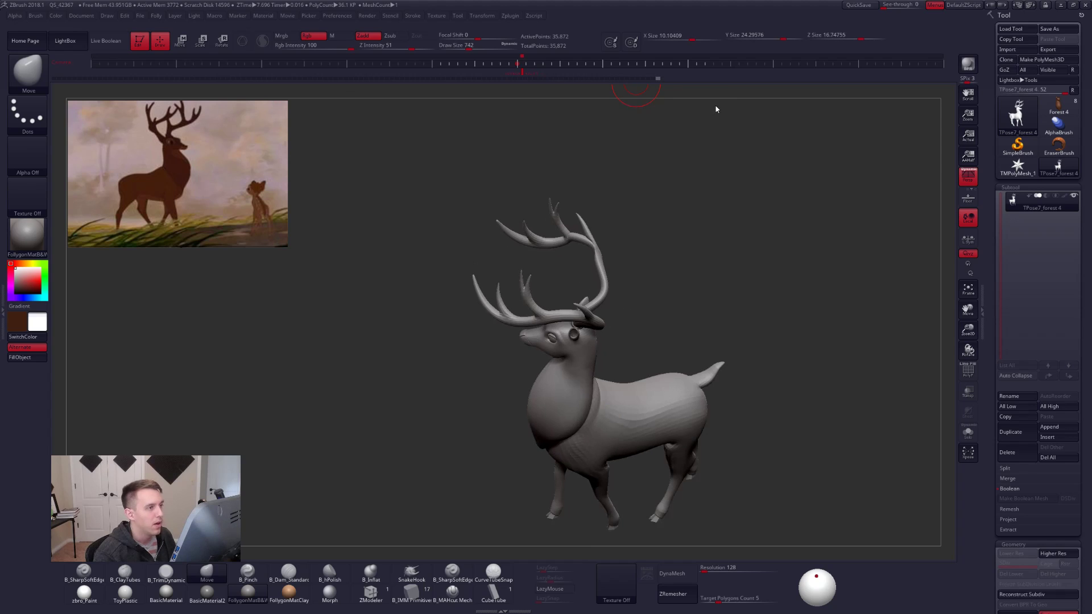
Transfer the pose from the TPose mesh to all the stag's subtools with TPose|SubT.
{"action": "mouse_move", "coordinate": [621, 250]}
{"action": "left_mouse_down", "text": "alt"}
{"action": "mouse_move", "coordinate": [595, 225]}
{"action": "mouse_move", "coordinate": [597, 196]}
{"action": "left_mouse_up", "text": "alt"}
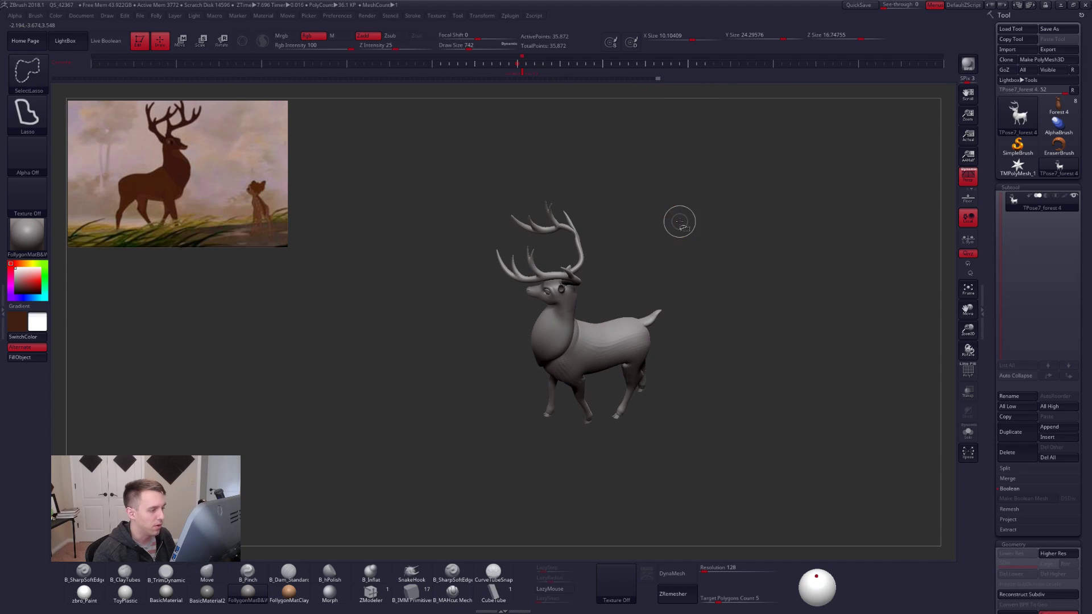
{"action": "key", "text": "ctrl+shift+f"}
{"action": "left_click", "coordinate": [703, 357]}
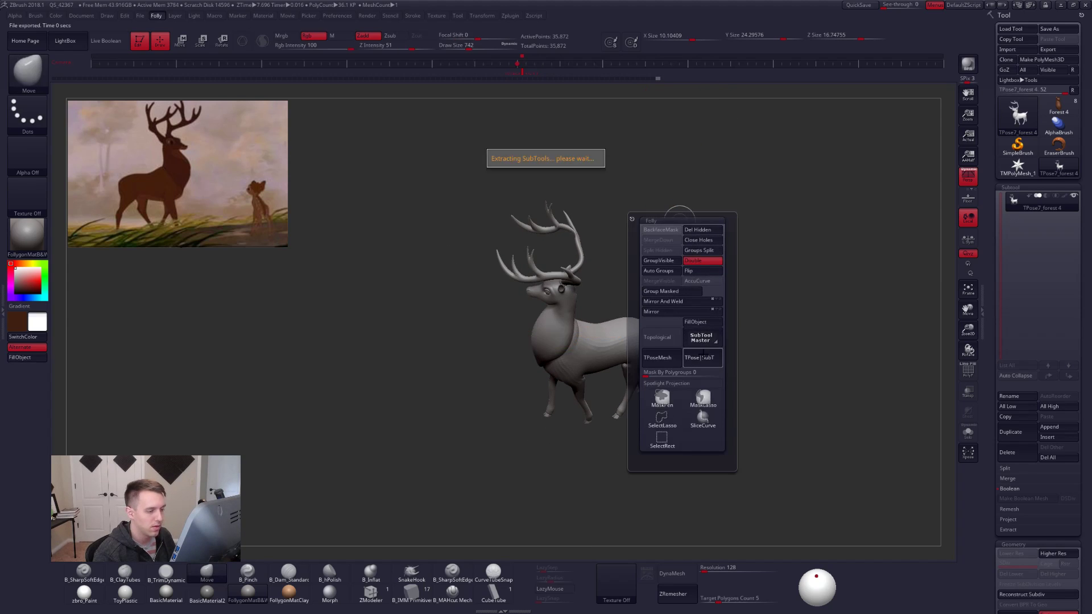
{"action": "left_click", "coordinate": [612, 277], "text": "alt"}
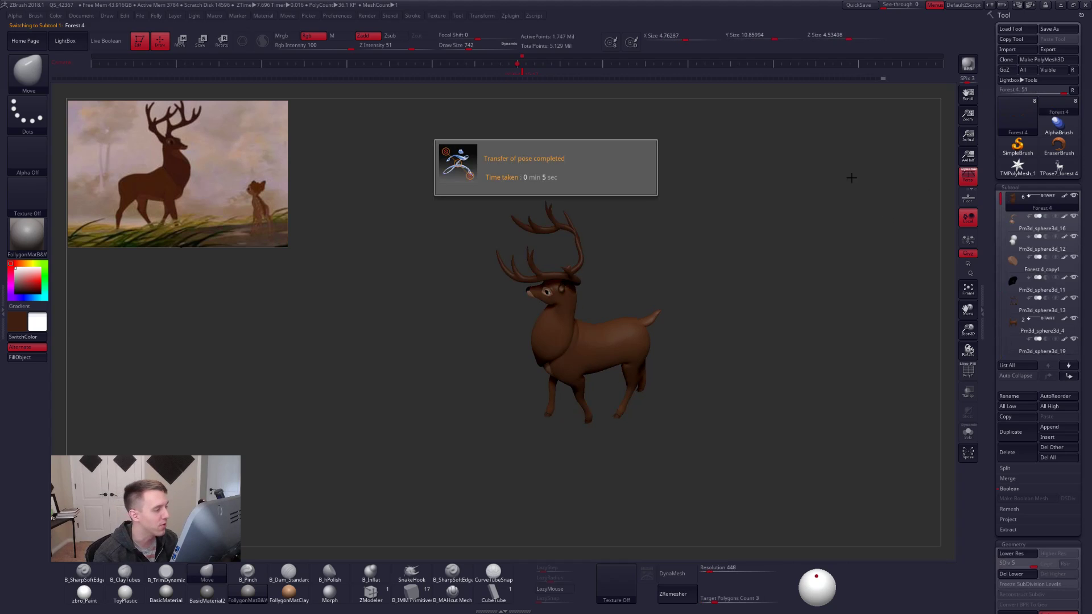
{"action": "left_click_drag", "start_coordinate": [685, 250], "coordinate": [583, 324]}
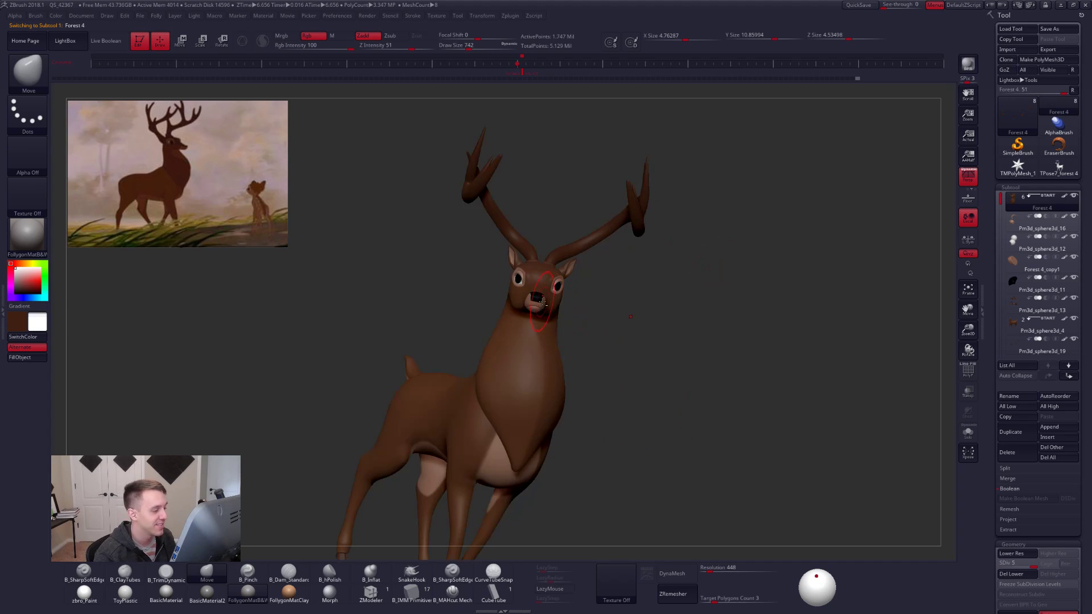
Select the stag's nose subtool and fill it with bright red using the zbro_Paint material.
{"action": "left_click", "coordinate": [535, 296], "text": "alt"}
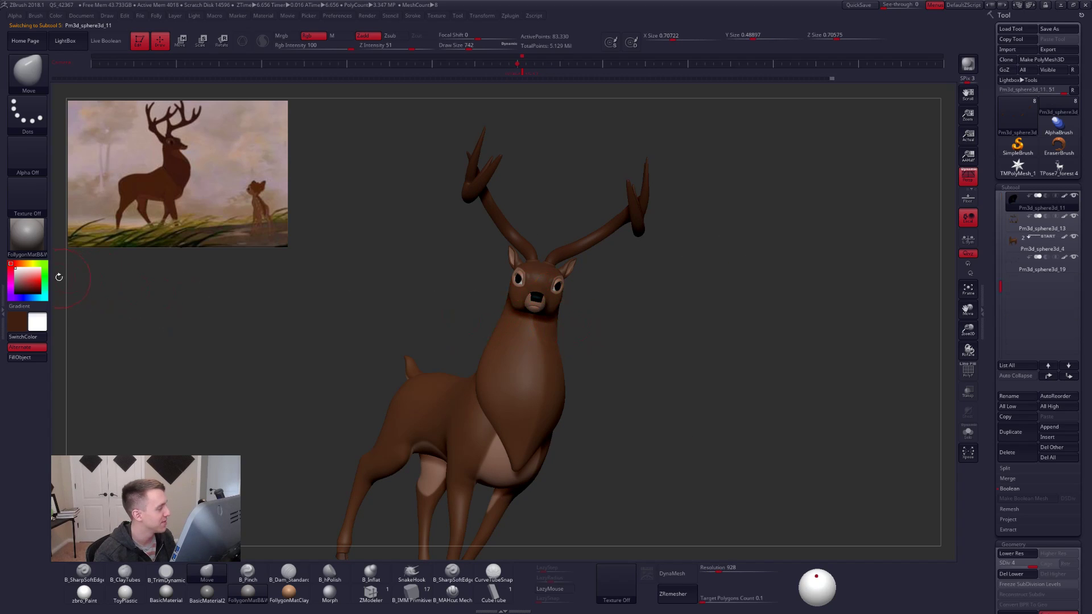
{"action": "left_click", "coordinate": [40, 279]}
{"action": "key", "text": "1"}
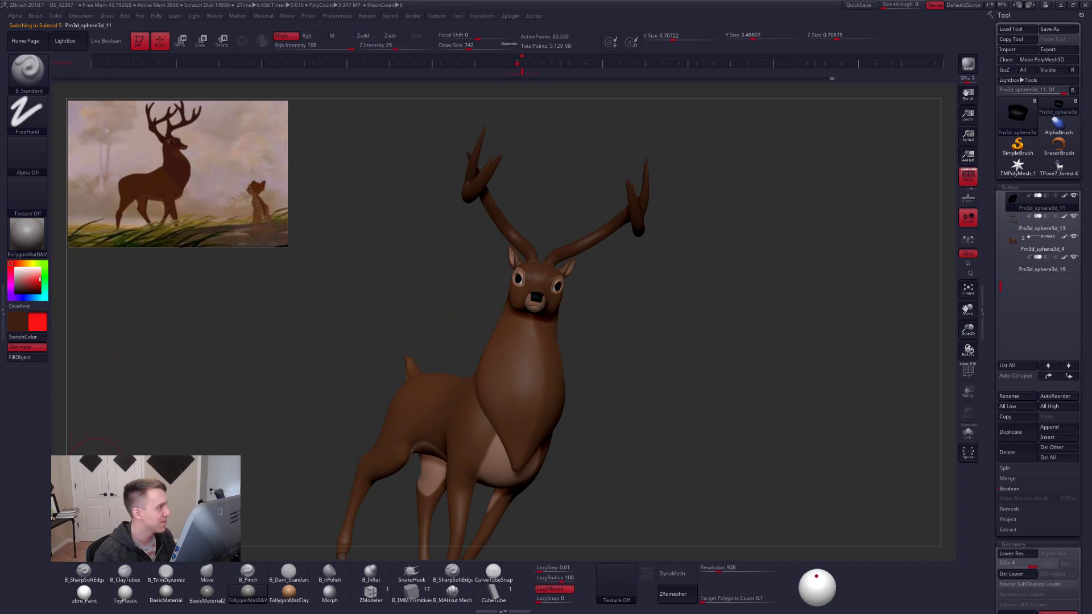
{"action": "left_click", "coordinate": [73, 600]}
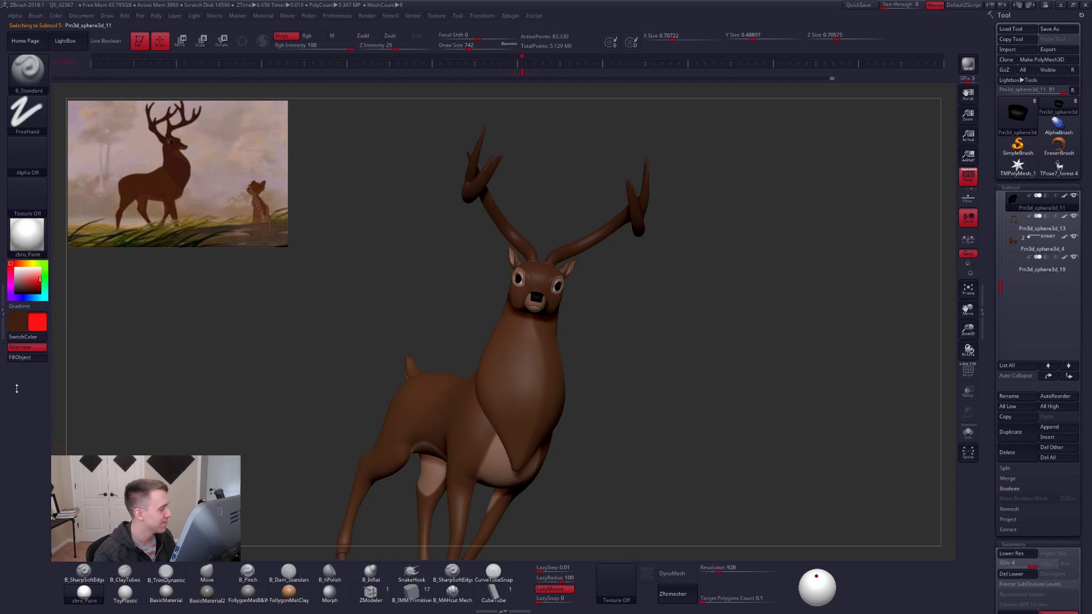
{"action": "left_click", "coordinate": [29, 358]}
{"action": "left_click_drag", "start_coordinate": [331, 366], "coordinate": [660, 250]}
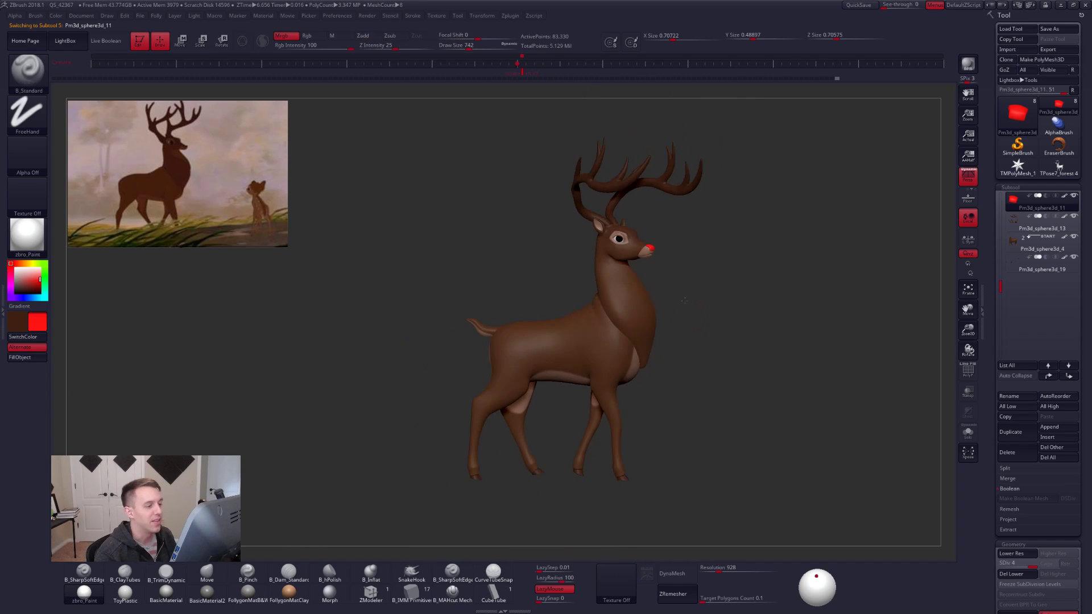
Turn off Activate Symmetry on the stag's subtools, going through the list from Forest 4 to Pm3d_sphere3d_19.
{"action": "key", "text": "Up"}
{"action": "key", "text": "Up"}
{"action": "key", "text": "Up"}
{"action": "key", "text": "Up"}
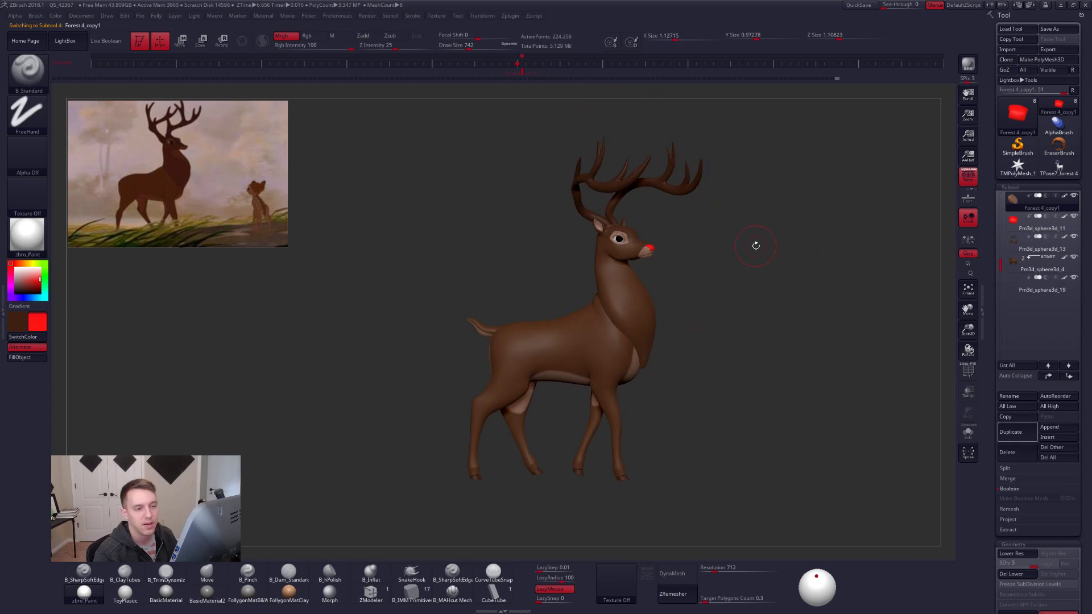
{"action": "left_click", "coordinate": [484, 16]}
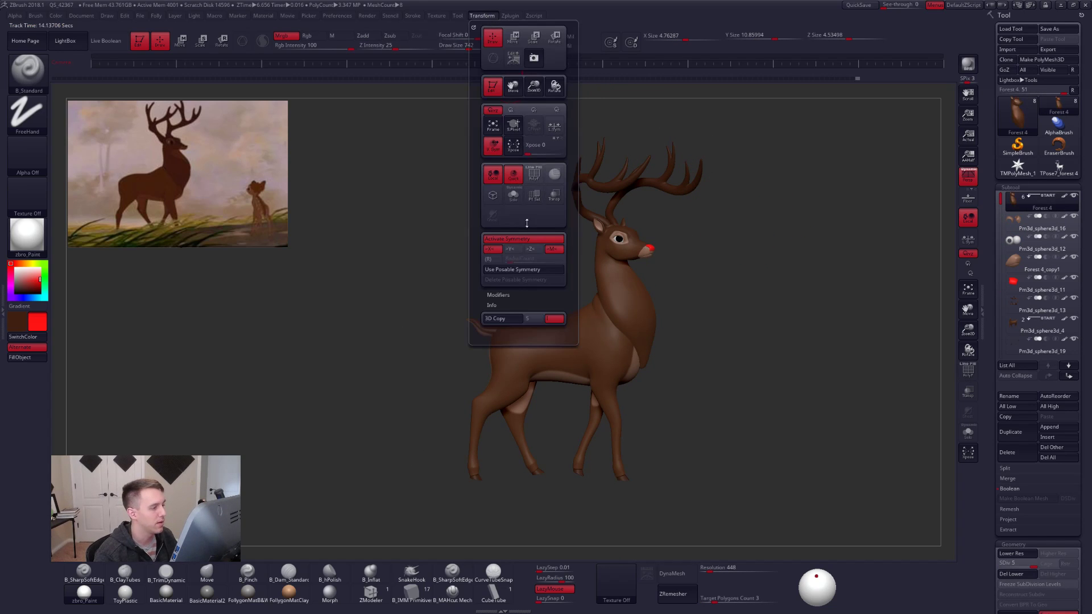
{"action": "key", "text": "Down"}
{"action": "key", "text": "Down"}
{"action": "key", "text": "Down"}
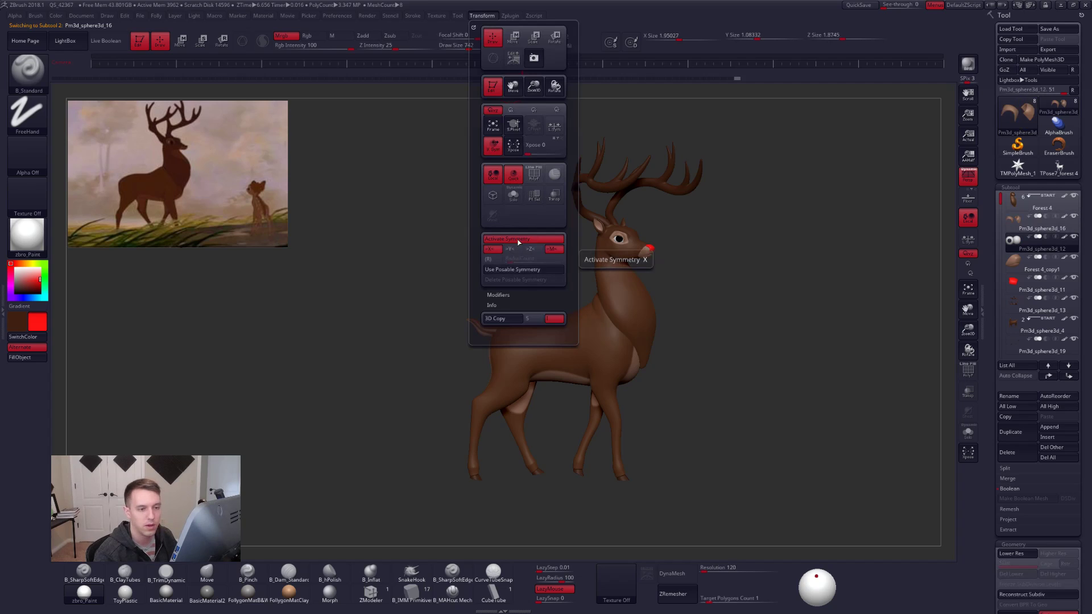
{"action": "key", "text": "Down"}
{"action": "key", "text": "Down"}
{"action": "key", "text": "Down"}
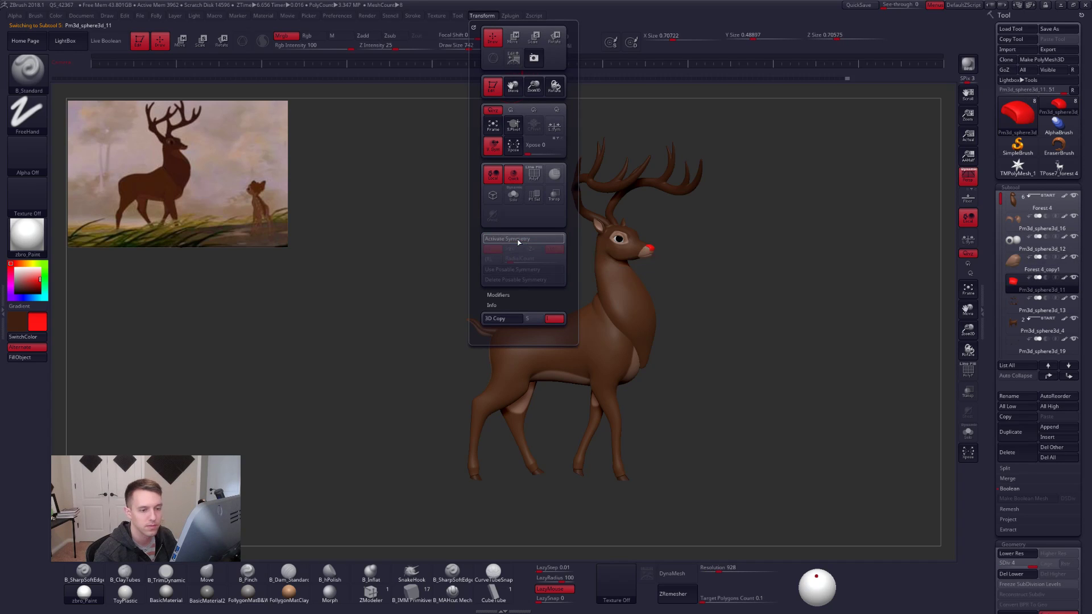
{"action": "key", "text": "Down"}
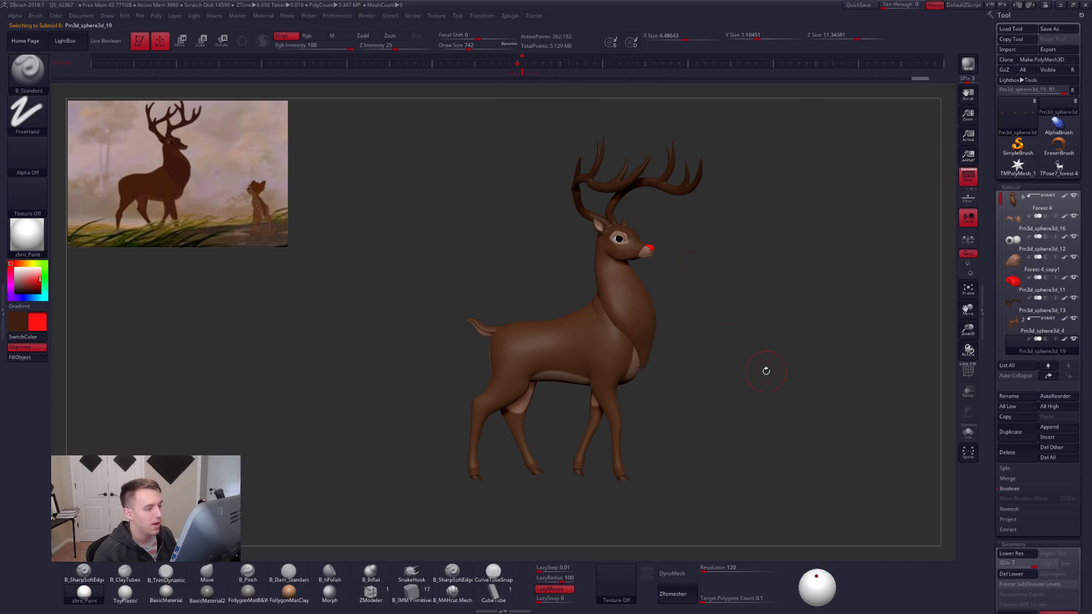
Select the antlers subtool and lower it to subdivision level 1.
{"action": "left_click_drag", "start_coordinate": [724, 316], "coordinate": [717, 303]}
{"action": "left_click", "coordinate": [622, 182], "text": "alt"}
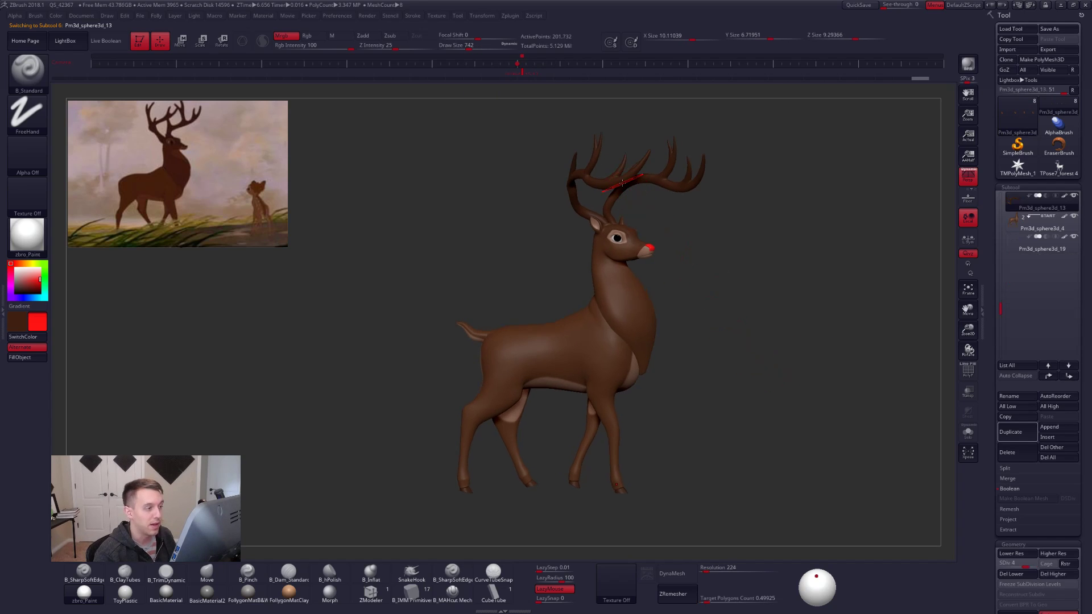
{"action": "key", "text": "shift+f"}
{"action": "key", "text": "shift+f"}
{"action": "mouse_move", "coordinate": [694, 244]}
{"action": "left_mouse_down"}
{"action": "mouse_move", "coordinate": [718, 249]}
{"action": "mouse_move", "coordinate": [694, 249]}
{"action": "left_mouse_up"}
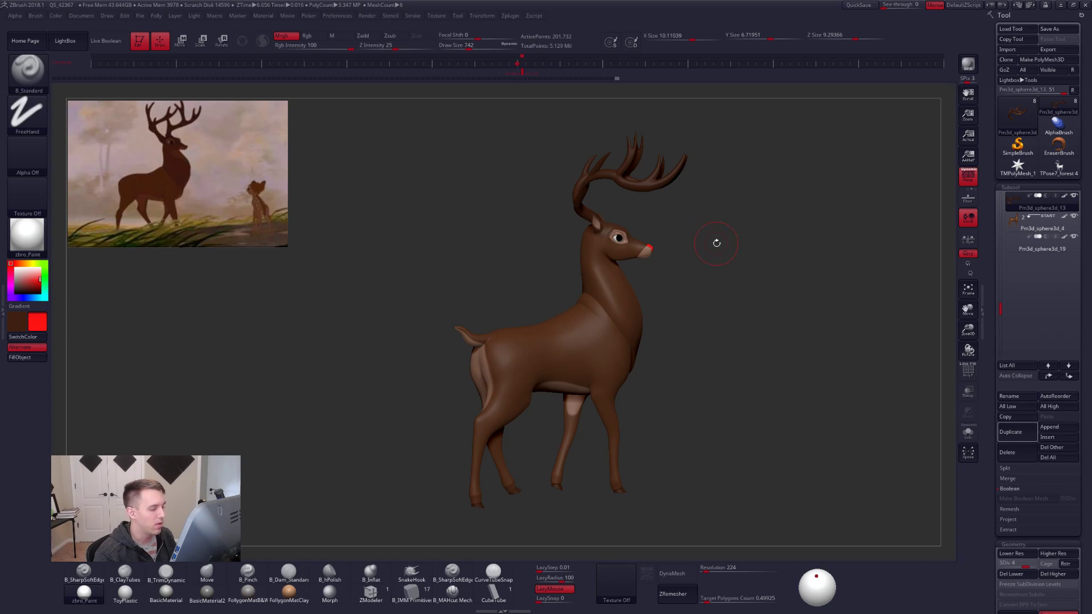
{"action": "left_click_drag", "start_coordinate": [704, 340], "coordinate": [686, 336]}
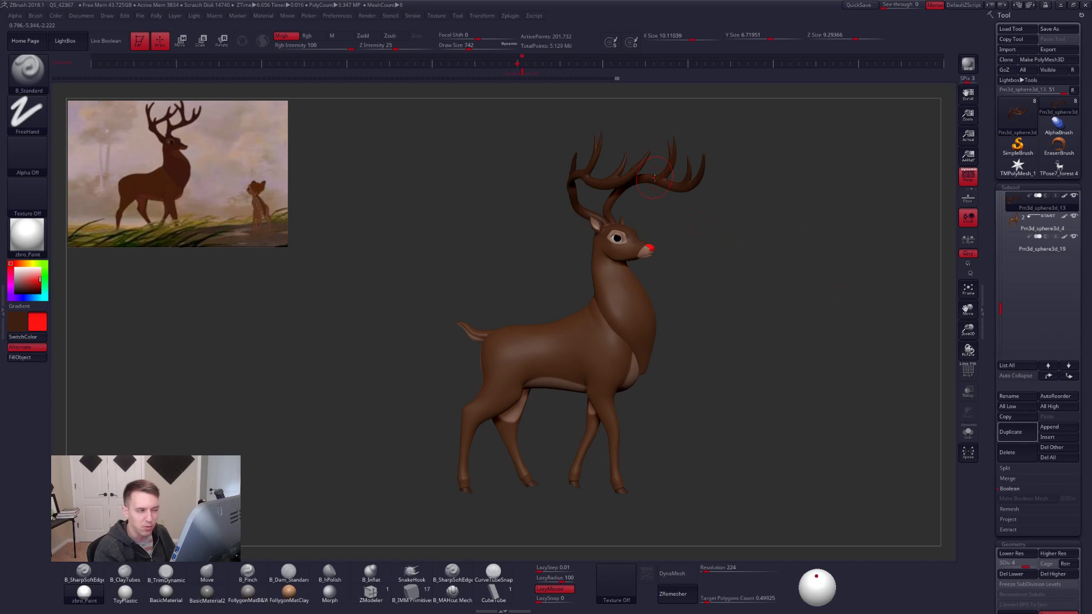
{"action": "left_click_drag", "start_coordinate": [719, 262], "coordinate": [666, 302]}
{"action": "key", "text": "ctrl+z"}
{"action": "key", "text": "ctrl+z"}
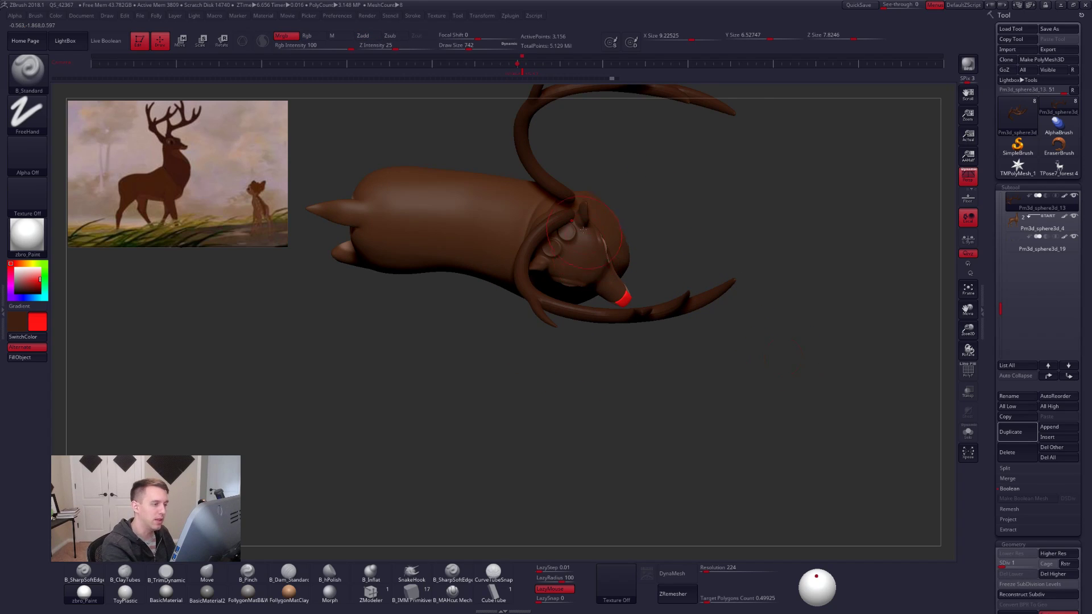
Rotate and shift the antlers with Transpose in a top view to line them up with the turned head.
{"action": "key", "text": "r"}
{"action": "mouse_move", "coordinate": [573, 197]}
{"action": "left_mouse_down"}
{"action": "mouse_move", "coordinate": [654, 197]}
{"action": "mouse_move", "coordinate": [638, 243]}
{"action": "left_mouse_up"}
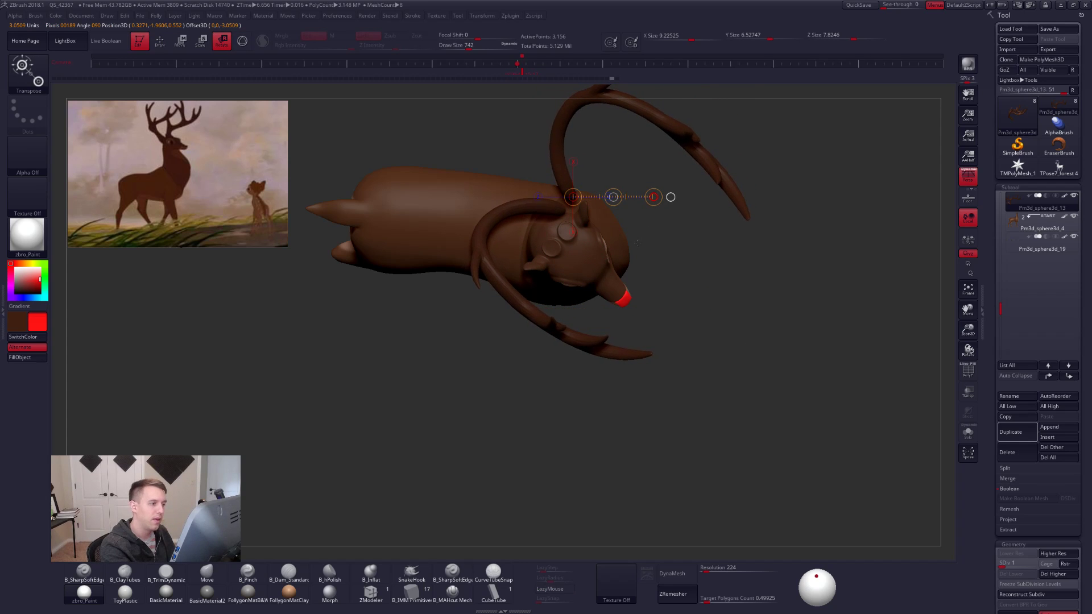
{"action": "key", "text": "w"}
{"action": "mouse_move", "coordinate": [614, 197]}
{"action": "left_mouse_down"}
{"action": "mouse_move", "coordinate": [601, 217]}
{"action": "mouse_move", "coordinate": [608, 238]}
{"action": "mouse_move", "coordinate": [637, 216]}
{"action": "mouse_move", "coordinate": [627, 220]}
{"action": "left_mouse_up"}
{"action": "key", "text": "r"}
{"action": "left_click_drag", "start_coordinate": [779, 432], "coordinate": [645, 333]}
Fine-tune the antlers' placement and tilt on the head with Transpose Move and Rotate in front view.
{"action": "left_click_drag", "start_coordinate": [738, 492], "coordinate": [735, 444], "text": "alt"}
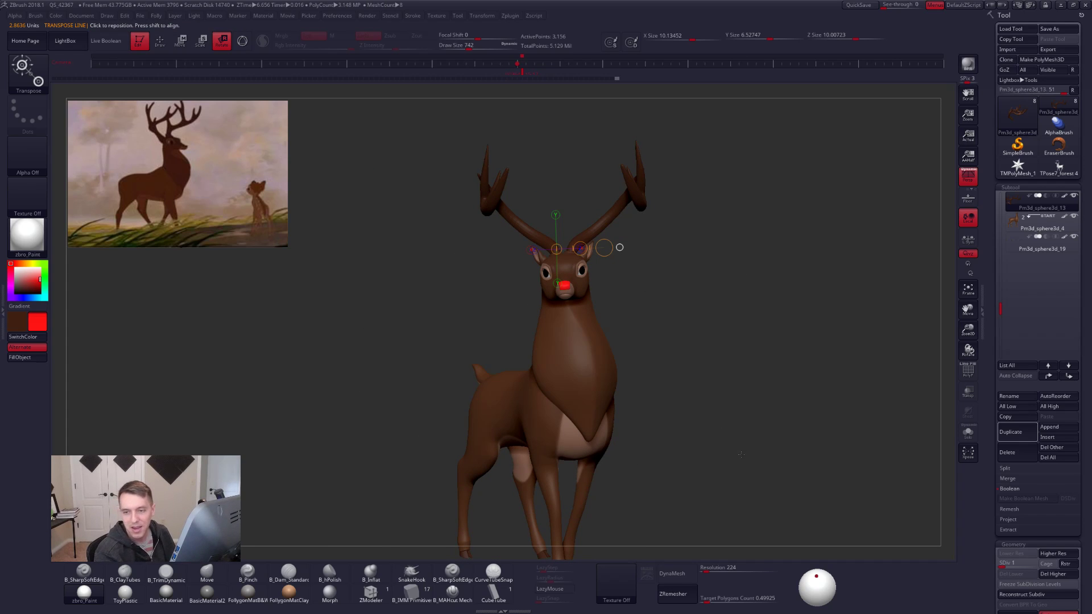
{"action": "left_click_drag", "start_coordinate": [623, 337], "coordinate": [621, 327], "text": "alt"}
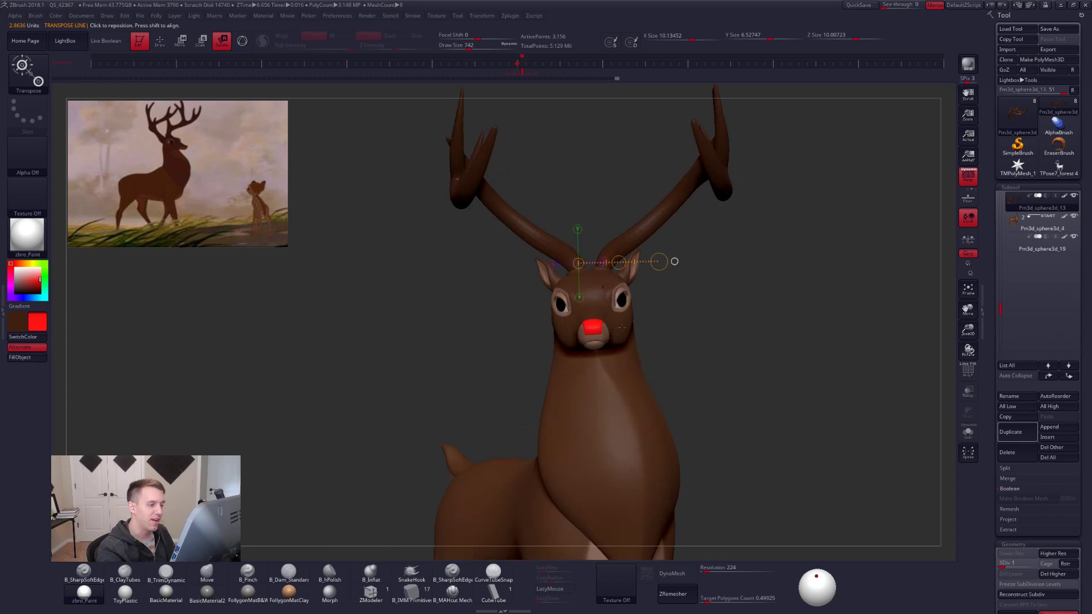
{"action": "key", "text": "w"}
{"action": "left_click_drag", "start_coordinate": [598, 271], "coordinate": [718, 262]}
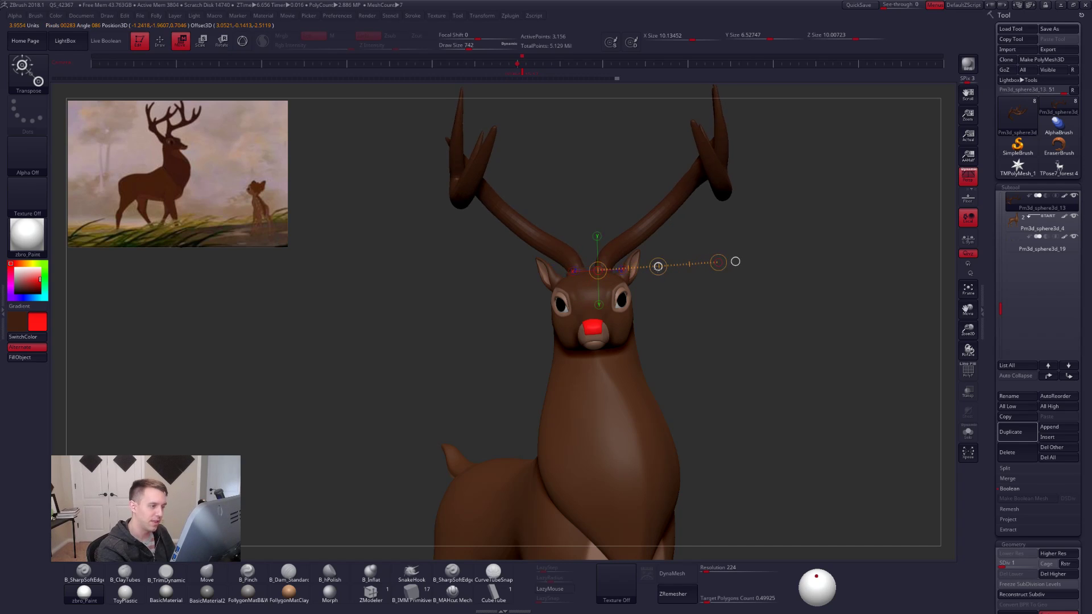
{"action": "right_click_drag", "start_coordinate": [629, 249], "coordinate": [620, 245], "text": "ctrl"}
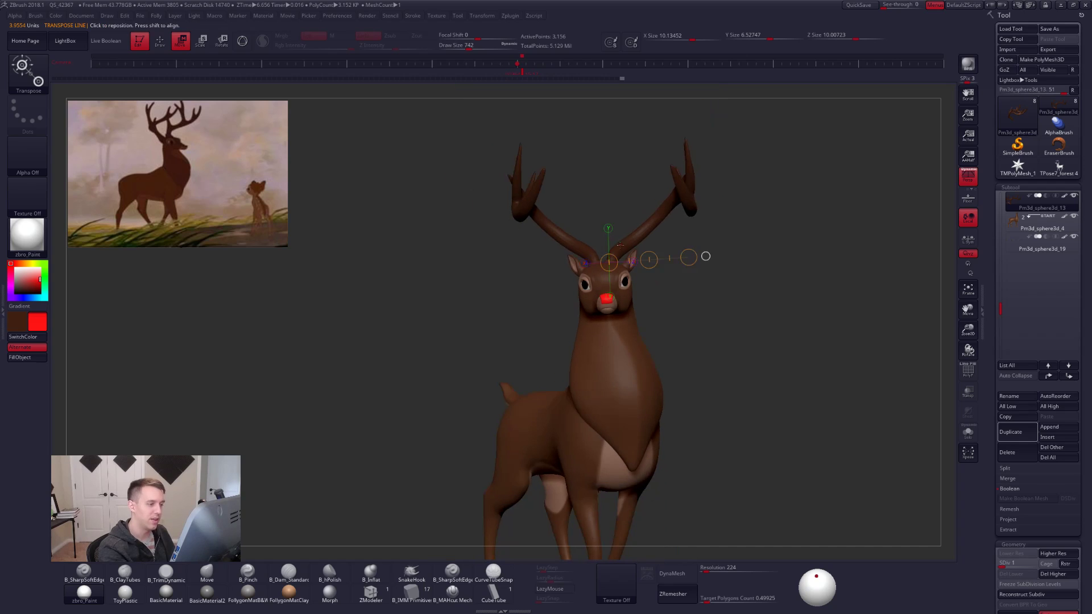
{"action": "key", "text": "r"}
{"action": "left_click_drag", "start_coordinate": [626, 268], "coordinate": [626, 377]}
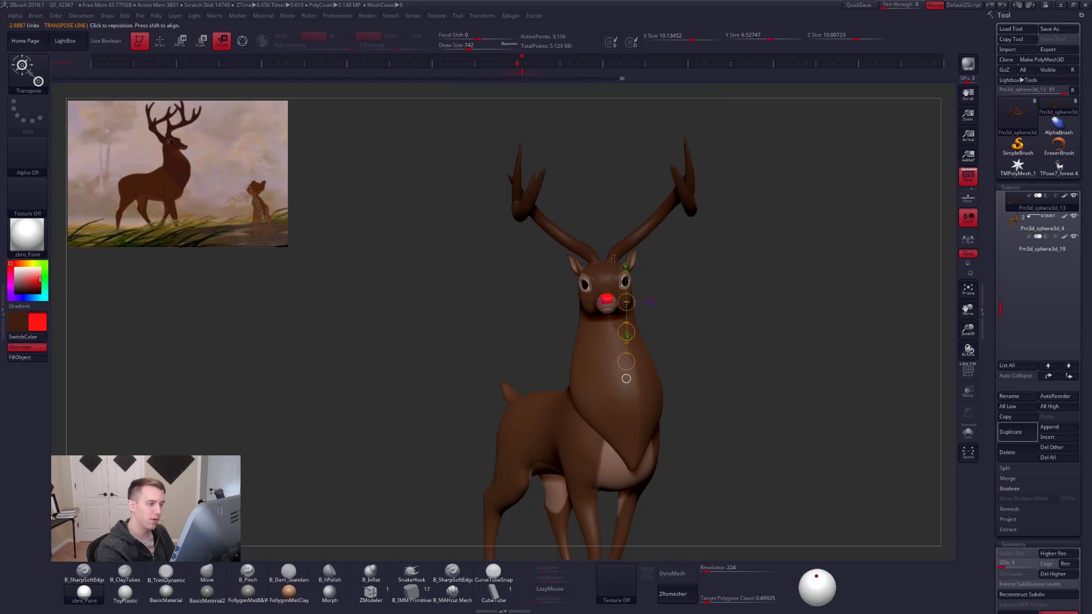
{"action": "left_click_drag", "start_coordinate": [611, 262], "coordinate": [764, 202]}
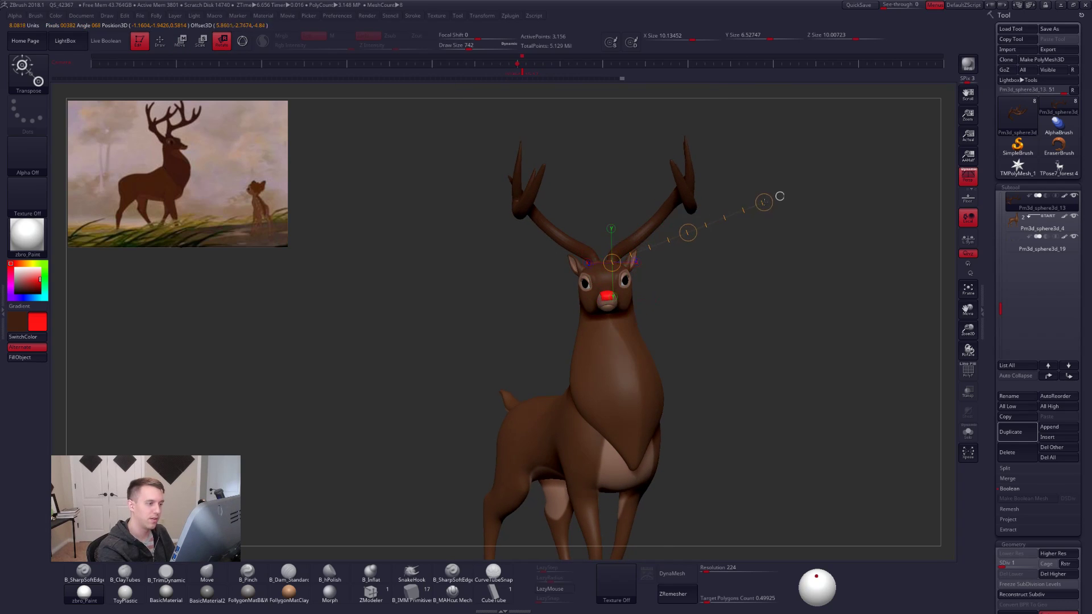
{"action": "key", "text": "q"}
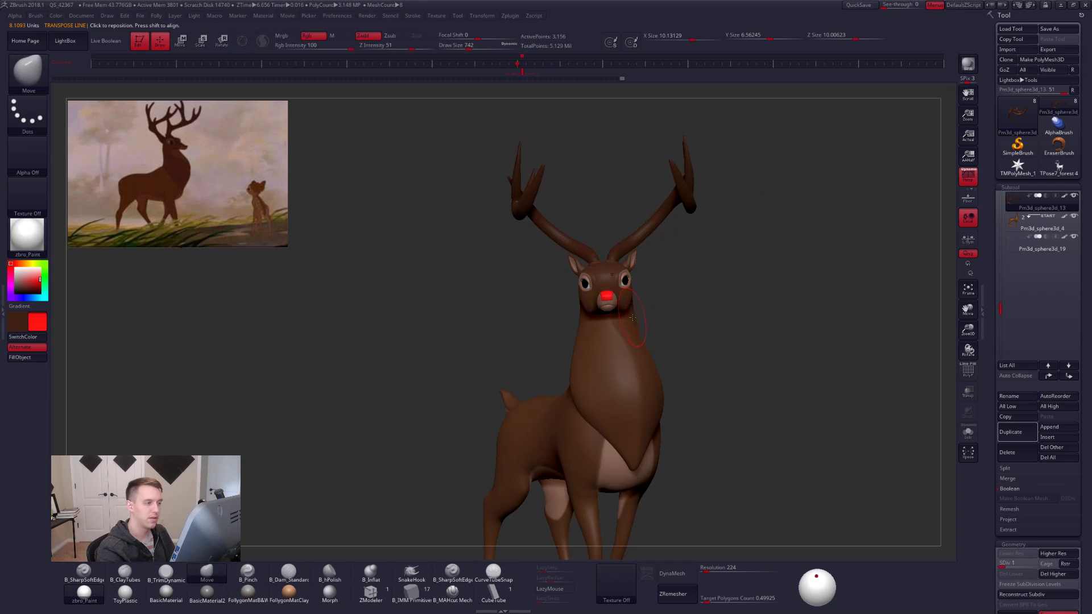
Examine how the antlers sit on the head from behind, at both the higher and lowest subdivision levels.
{"action": "right_click_drag", "start_coordinate": [546, 312], "coordinate": [824, 318]}
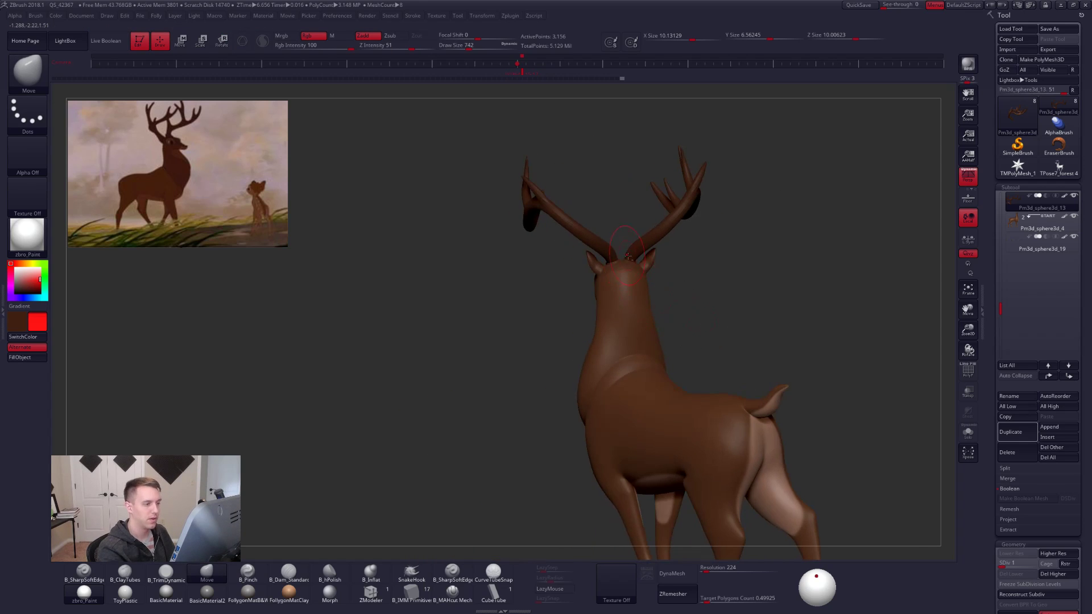
{"action": "right_click_drag", "start_coordinate": [768, 342], "coordinate": [751, 406], "text": "ctrl"}
{"action": "right_click_drag", "start_coordinate": [633, 320], "coordinate": [626, 250], "text": "ctrl"}
{"action": "key", "text": "d"}
{"action": "key", "text": "d"}
{"action": "key", "text": "d"}
{"action": "key", "text": "d"}
{"action": "right_click_drag", "start_coordinate": [626, 285], "coordinate": [662, 284]}
{"action": "key", "text": "shift+d"}
{"action": "key", "text": "shift+d"}
{"action": "key", "text": "shift+d"}
{"action": "key", "text": "shift+d"}
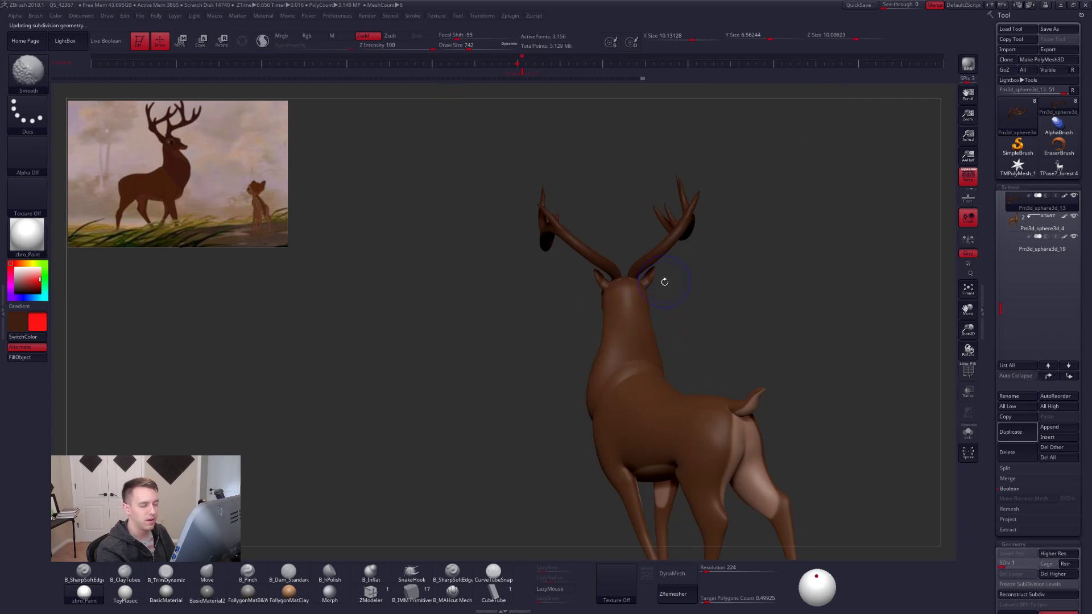
Mask one antler with a topological mask and move the other antler's base onto the head with Transpose.
{"action": "key", "text": "space"}
{"action": "left_click", "coordinate": [680, 390]}
{"action": "key", "text": "w"}
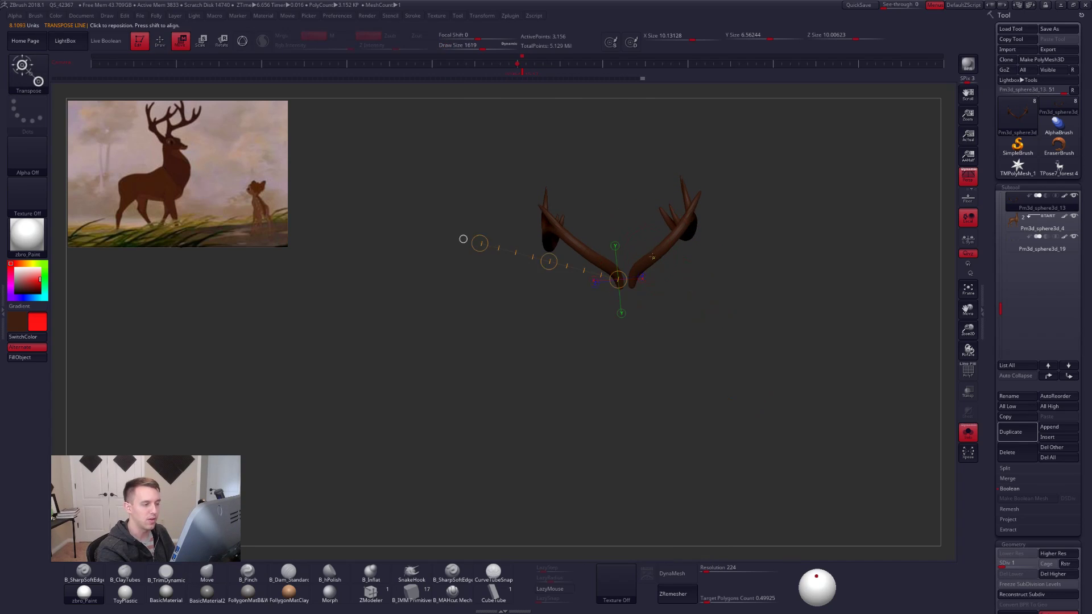
{"action": "mouse_move", "coordinate": [653, 256]}
{"action": "left_mouse_down", "text": "ctrl"}
{"action": "mouse_move", "coordinate": [606, 268]}
{"action": "mouse_move", "coordinate": [713, 214]}
{"action": "left_mouse_up", "text": "ctrl"}
{"action": "left_click", "coordinate": [714, 211], "text": "ctrl"}
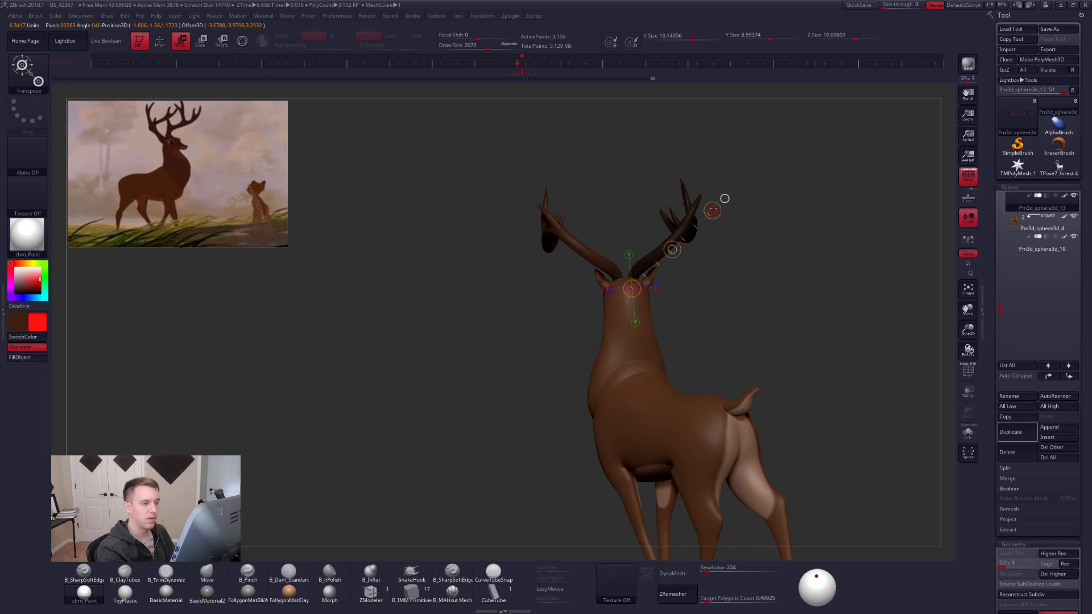
{"action": "left_click_drag", "start_coordinate": [619, 277], "coordinate": [605, 205]}
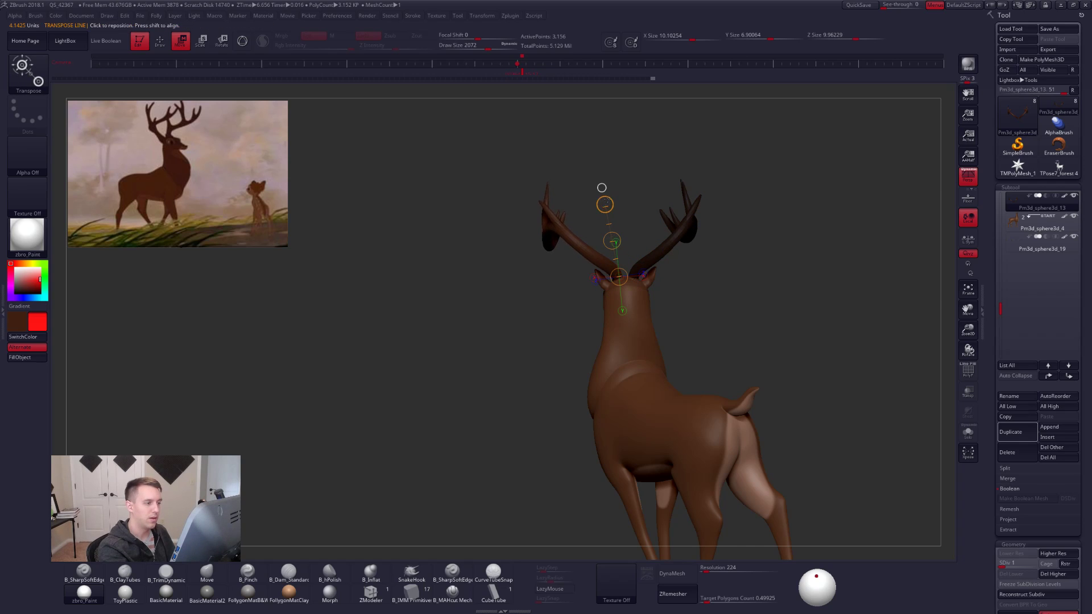
{"action": "key", "text": "q"}
Clear the antler mask and set the Move brush to a draw size of 2499 to adjust the antlers.
{"action": "mouse_move", "coordinate": [489, 245]}
{"action": "left_mouse_down"}
{"action": "mouse_move", "coordinate": [654, 318]}
{"action": "mouse_move", "coordinate": [740, 375]}
{"action": "left_mouse_up"}
{"action": "mouse_move", "coordinate": [740, 433]}
{"action": "left_mouse_down", "text": "alt"}
{"action": "mouse_move", "coordinate": [759, 408]}
{"action": "mouse_move", "coordinate": [763, 427]}
{"action": "left_mouse_up", "text": "alt"}
{"action": "mouse_move", "coordinate": [671, 285]}
{"action": "left_mouse_down"}
{"action": "mouse_move", "coordinate": [684, 280]}
{"action": "mouse_move", "coordinate": [689, 313]}
{"action": "left_mouse_up"}
{"action": "key", "text": "space"}
{"action": "left_click_drag", "start_coordinate": [652, 238], "coordinate": [659, 237]}
{"action": "left_click_drag", "start_coordinate": [706, 279], "coordinate": [751, 271]}
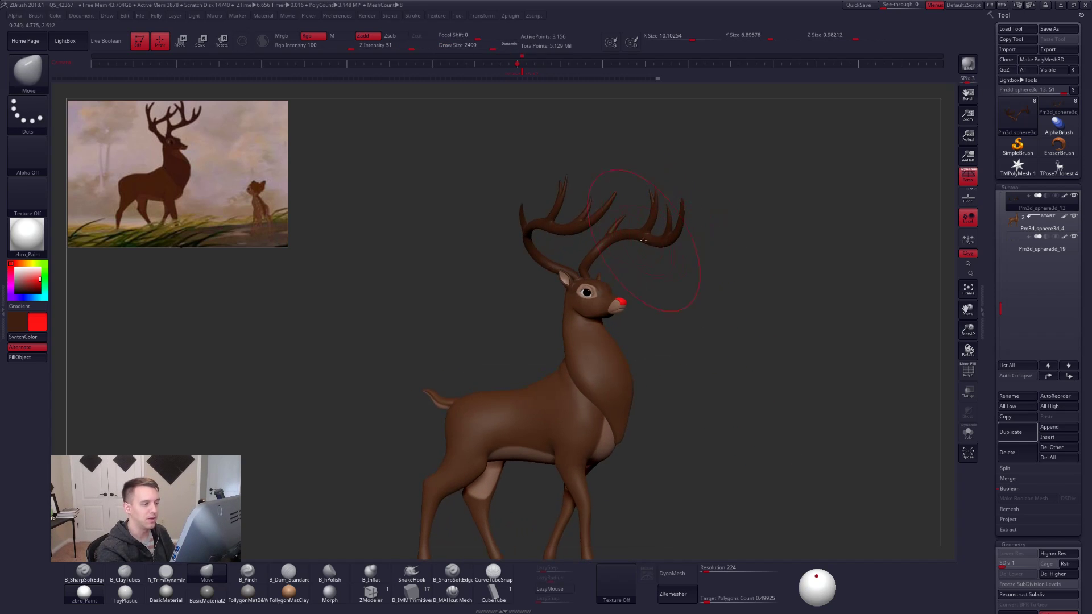
Reshape the antlers with the Move brush from several angles, reducing its draw size to 1821 and 1194.
{"action": "key", "text": "space"}
{"action": "left_click_drag", "start_coordinate": [496, 273], "coordinate": [502, 273]}
{"action": "mouse_move", "coordinate": [711, 279]}
{"action": "left_mouse_down"}
{"action": "mouse_move", "coordinate": [594, 223]}
{"action": "mouse_move", "coordinate": [581, 241]}
{"action": "left_mouse_up"}
{"action": "key", "text": "space"}
{"action": "key", "text": "space"}
{"action": "left_click_drag", "start_coordinate": [563, 282], "coordinate": [558, 276]}
{"action": "left_click_drag", "start_coordinate": [714, 233], "coordinate": [694, 397]}
{"action": "key", "text": "space"}
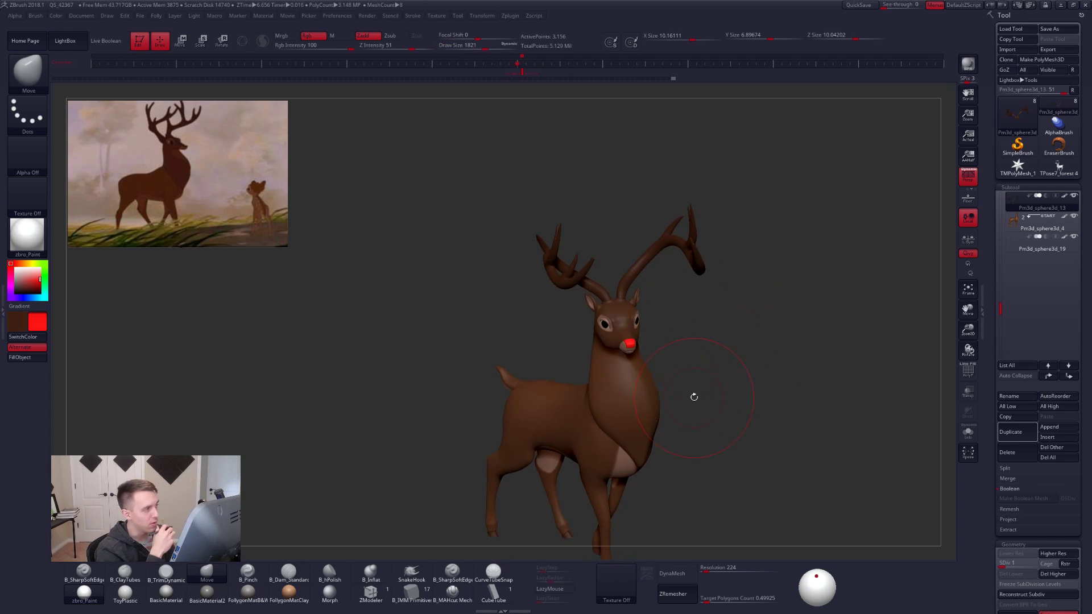
{"action": "mouse_move", "coordinate": [748, 461]}
{"action": "left_mouse_down"}
{"action": "mouse_move", "coordinate": [784, 431]}
{"action": "mouse_move", "coordinate": [785, 476]}
{"action": "mouse_move", "coordinate": [736, 441]}
{"action": "mouse_move", "coordinate": [748, 475]}
{"action": "mouse_move", "coordinate": [783, 472]}
{"action": "mouse_move", "coordinate": [779, 439]}
{"action": "left_mouse_up"}
{"action": "key", "text": "space"}
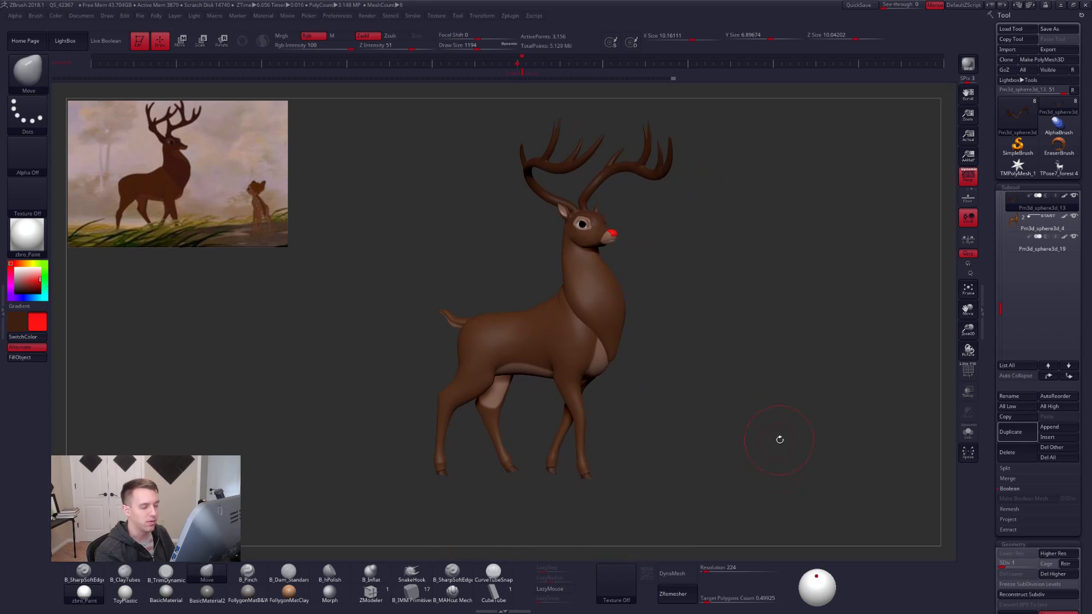
Raise the antlers back to subdivision level 5.
{"action": "key", "text": "d"}
{"action": "key", "text": "d"}
{"action": "key", "text": "d"}
{"action": "key", "text": "d"}
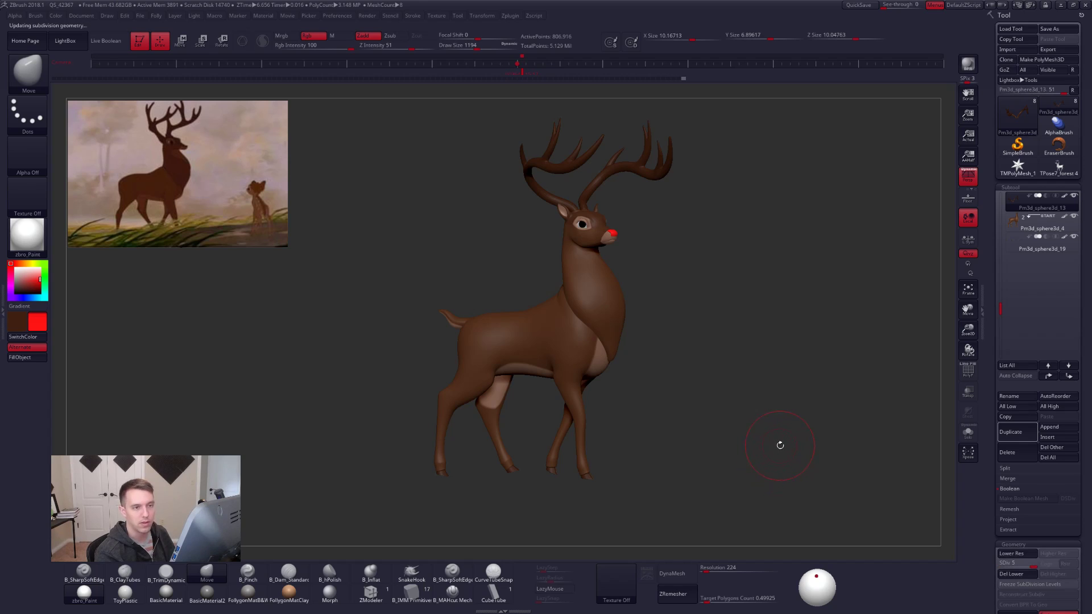
Delete the TPose7_forest 4 mesh and return to the coloured stag tool.
{"action": "left_click", "coordinate": [1058, 167]}
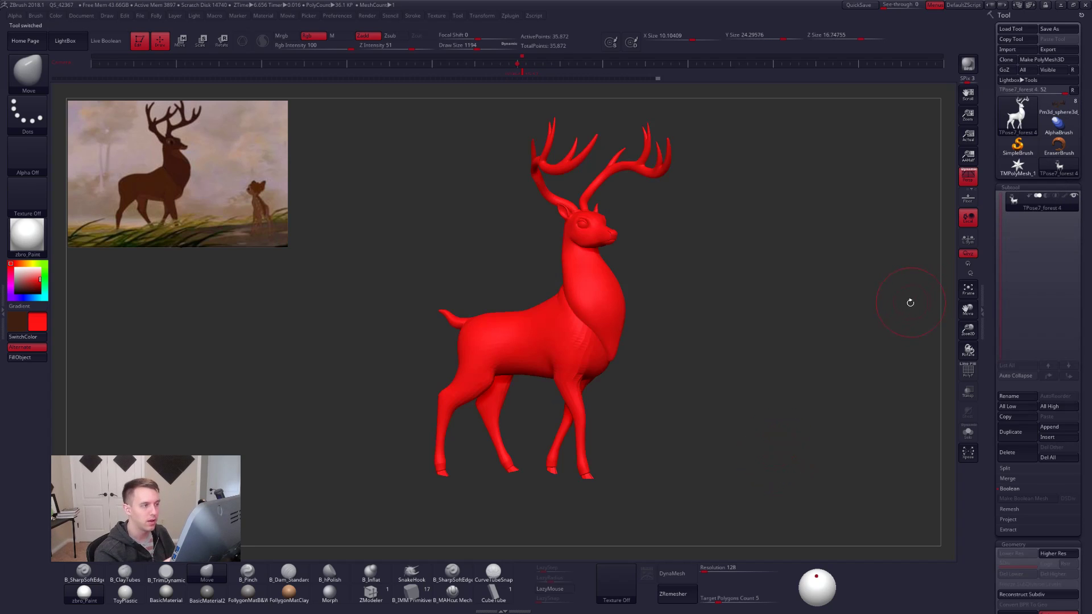
{"action": "left_click", "coordinate": [1017, 452]}
{"action": "left_click", "coordinate": [940, 472]}
{"action": "left_click", "coordinate": [1064, 113]}
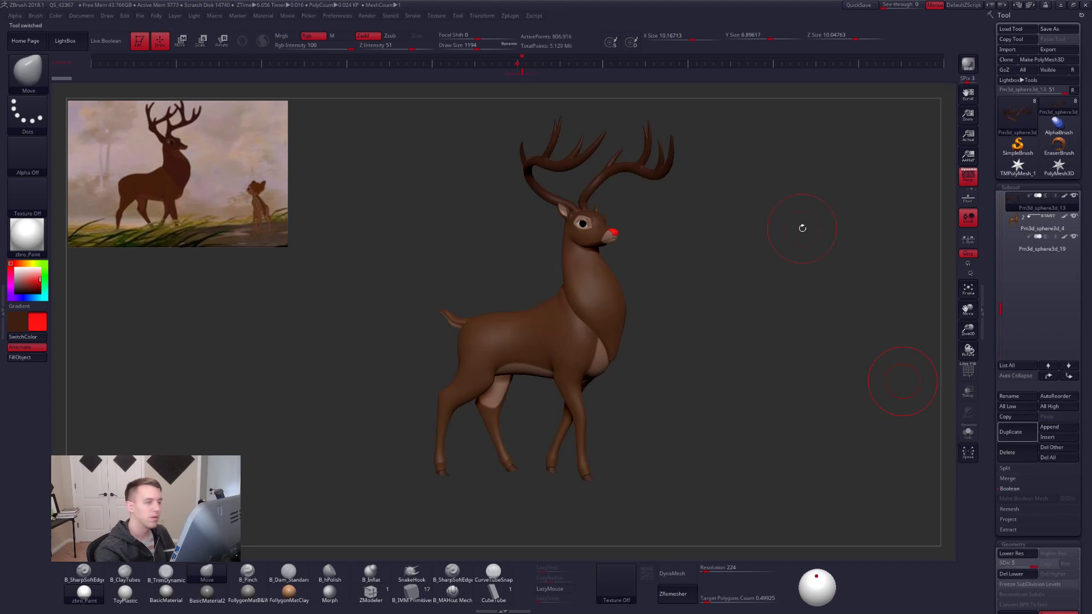
Set the active colour to white and switch to the B_Standard brush with the grey Follygon material.
{"action": "left_click", "coordinate": [16, 269]}
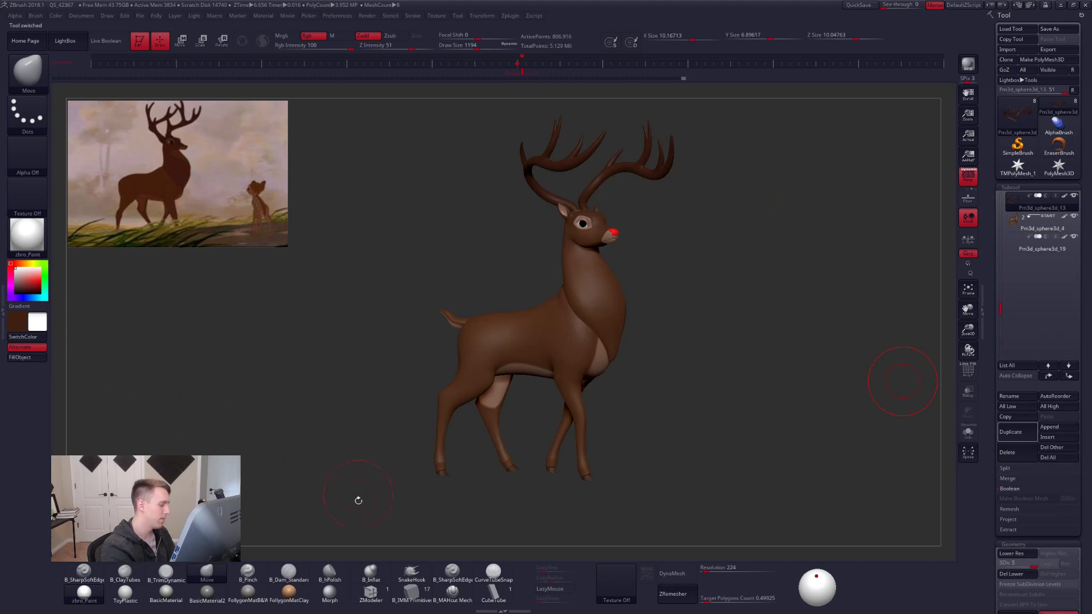
{"action": "key", "text": "1"}
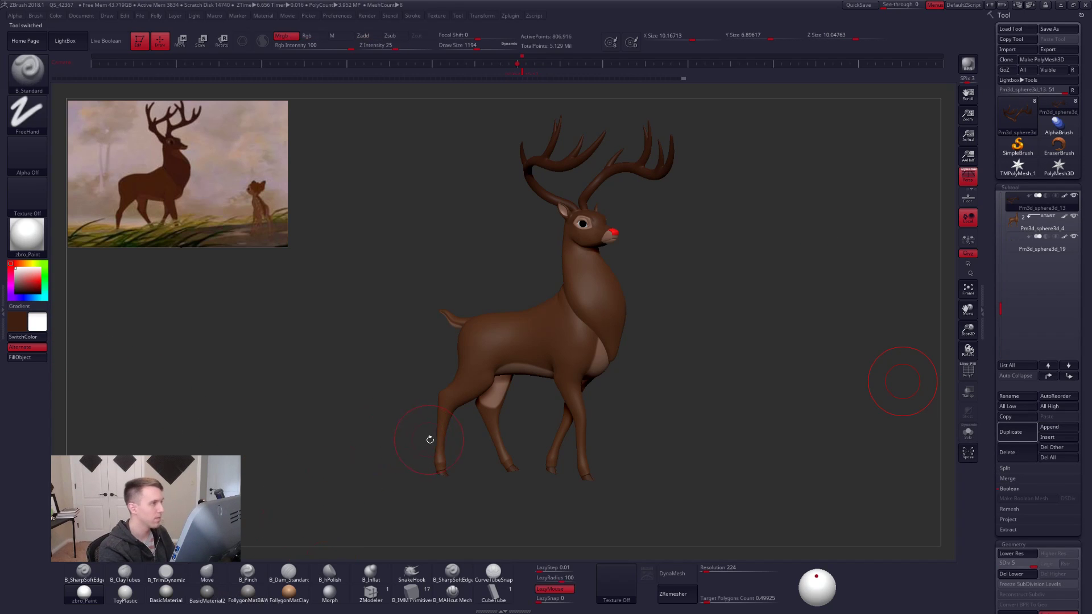
{"action": "left_click", "coordinate": [248, 593]}
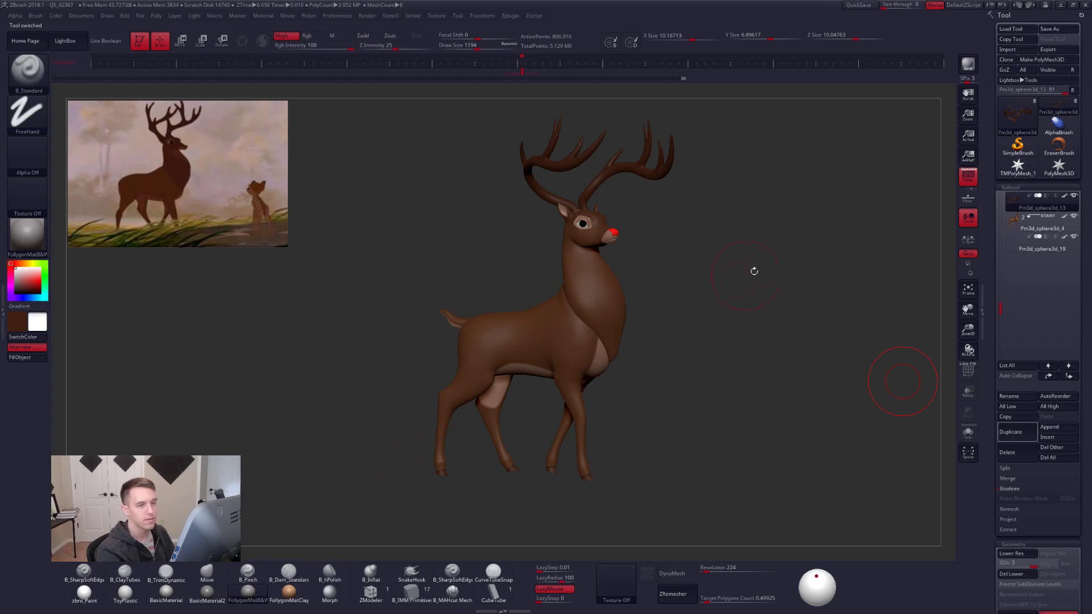
Generate a TPose mesh from the stag's subtools.
{"action": "key", "text": "ctrl+f"}
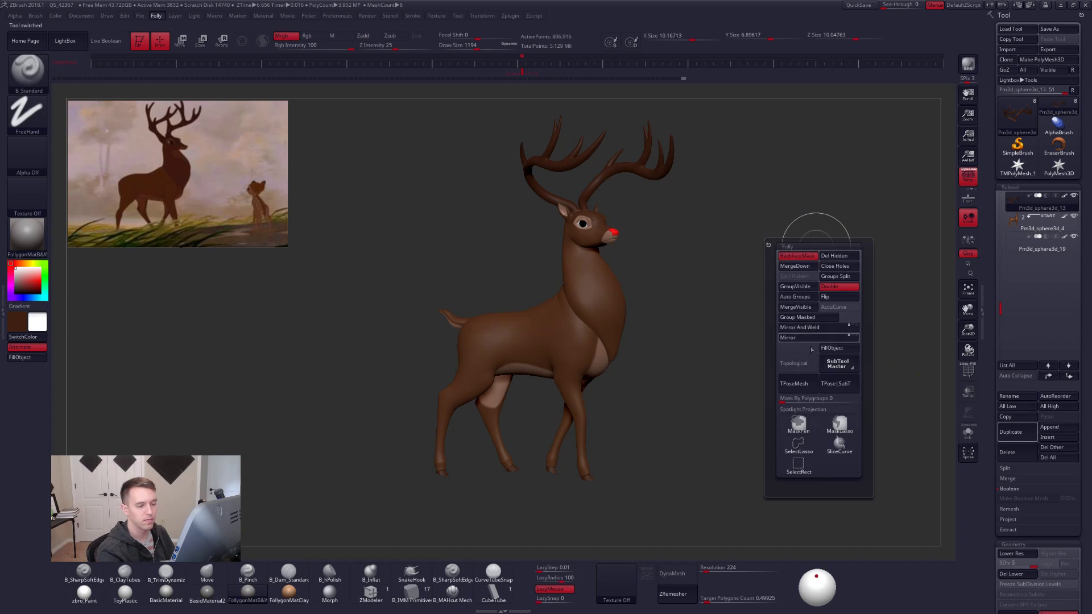
{"action": "left_click", "coordinate": [798, 384]}
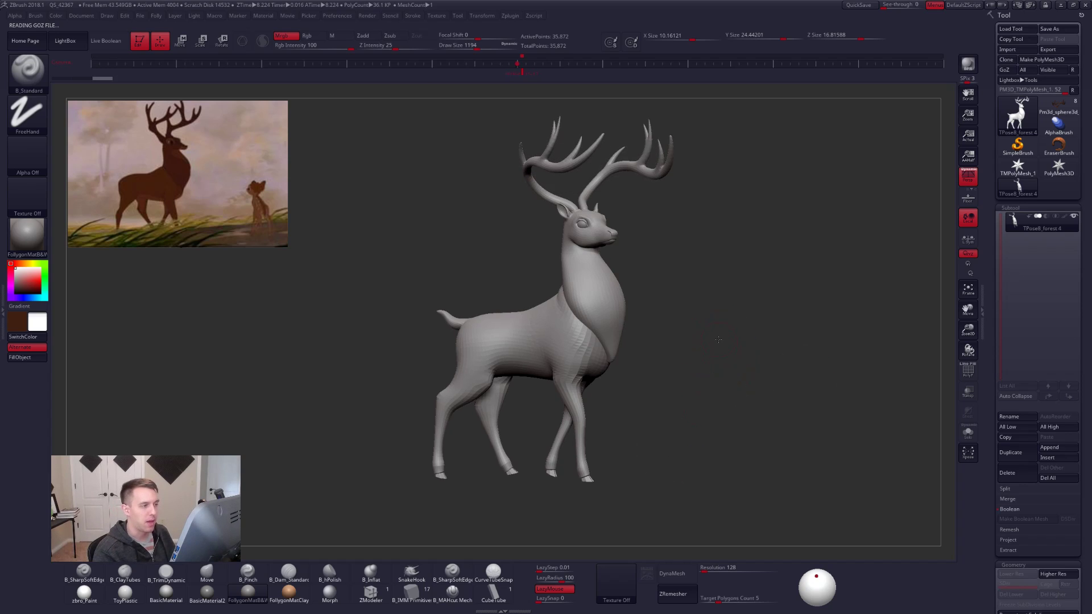
{"action": "left_click_drag", "start_coordinate": [720, 361], "coordinate": [721, 345], "text": "alt"}
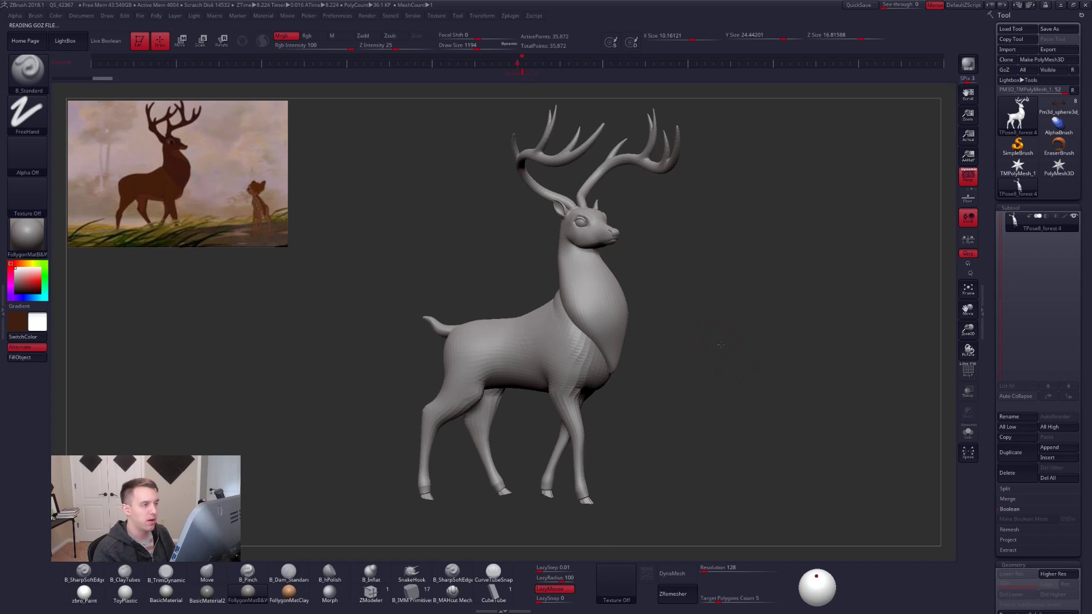
Compare the coloured stag tool with the grey TPose mesh by alternating between the two.
{"action": "left_click", "coordinate": [1049, 109]}
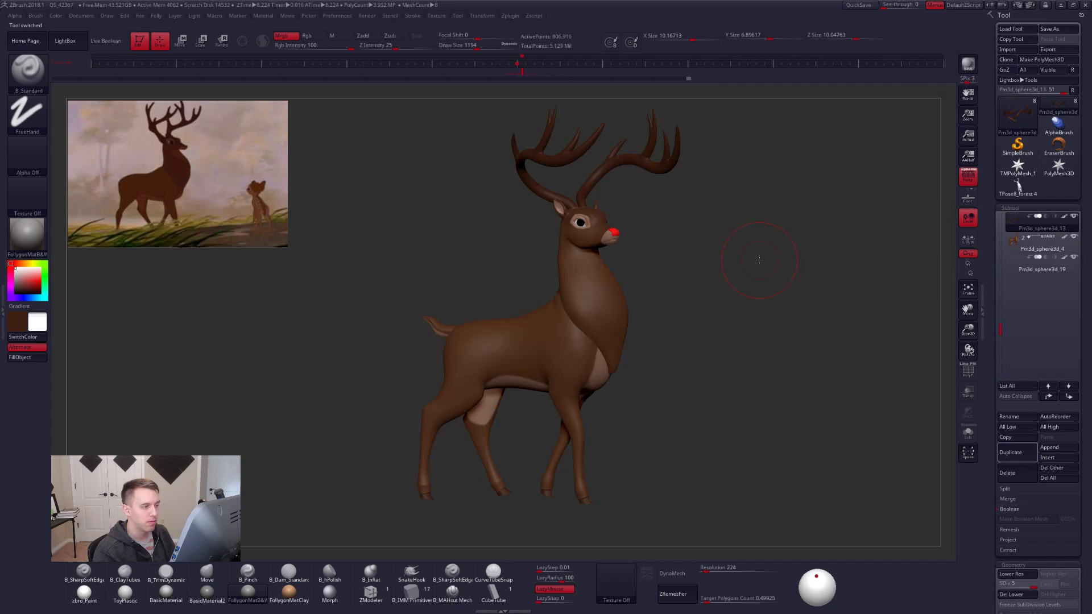
{"action": "left_click_drag", "start_coordinate": [757, 193], "coordinate": [753, 262]}
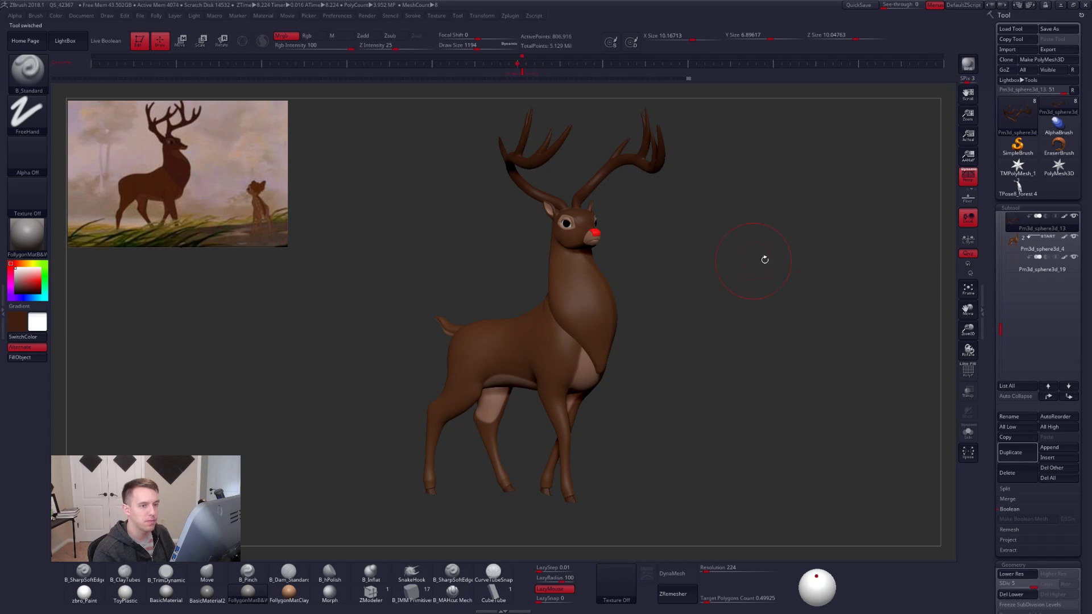
{"action": "left_click", "coordinate": [1018, 186]}
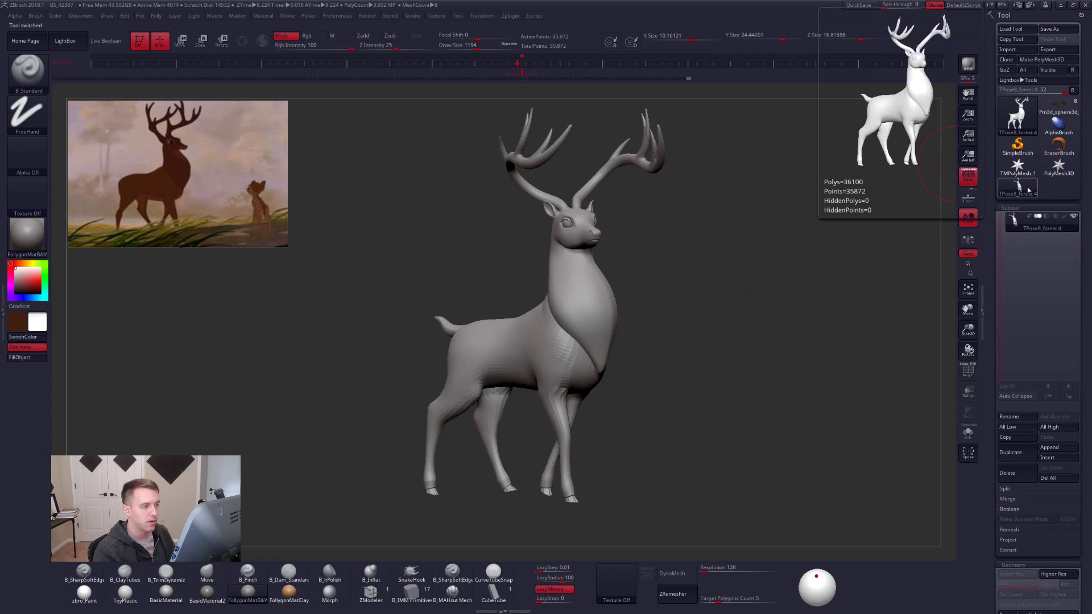
{"action": "left_click", "coordinate": [1062, 108]}
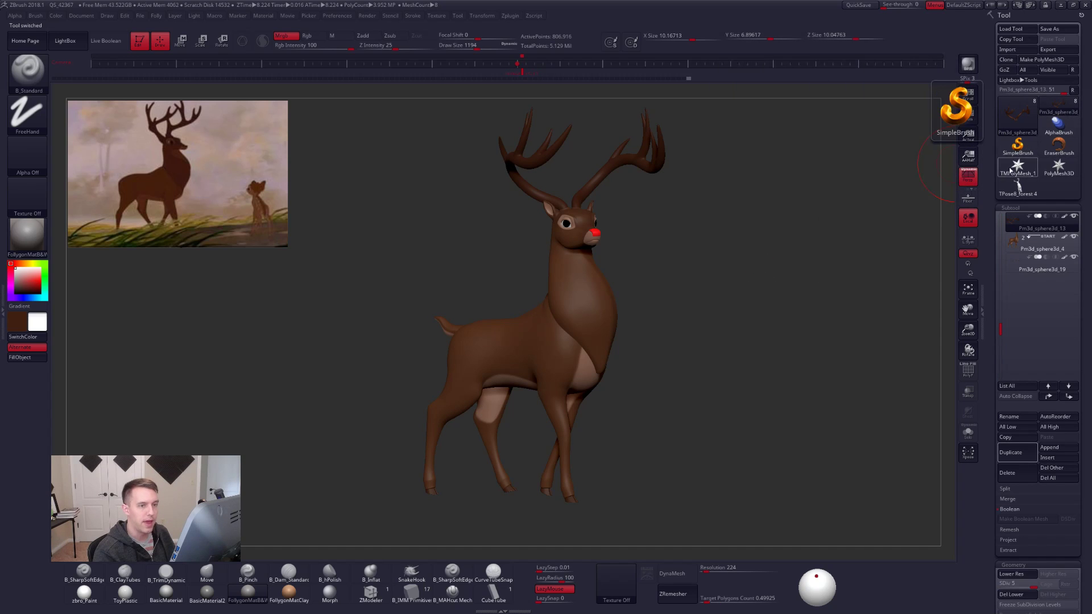
{"action": "left_click", "coordinate": [1018, 186]}
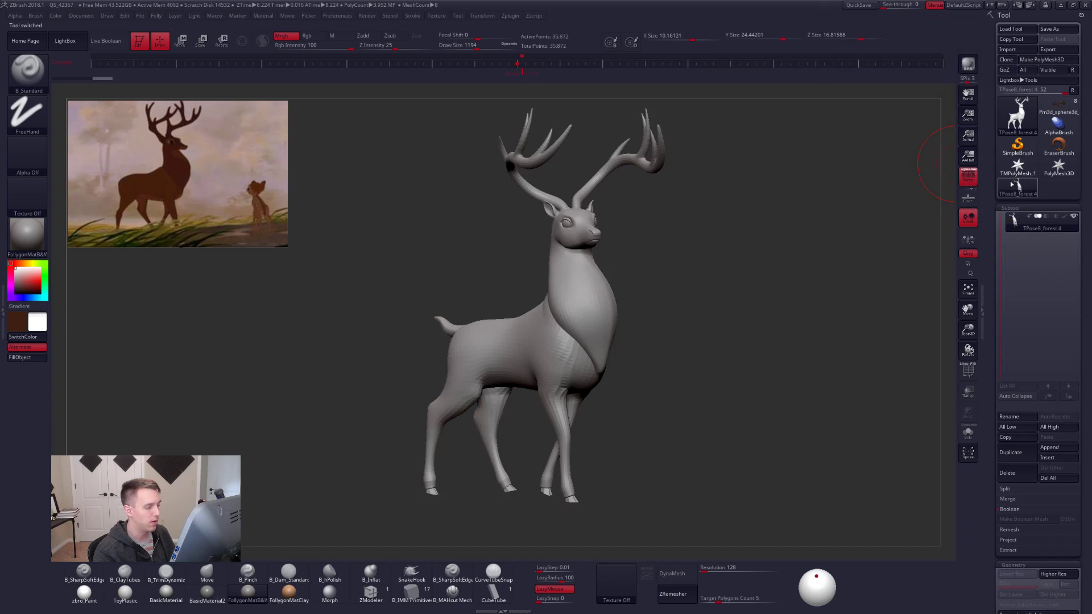
{"action": "left_click", "coordinate": [1062, 108]}
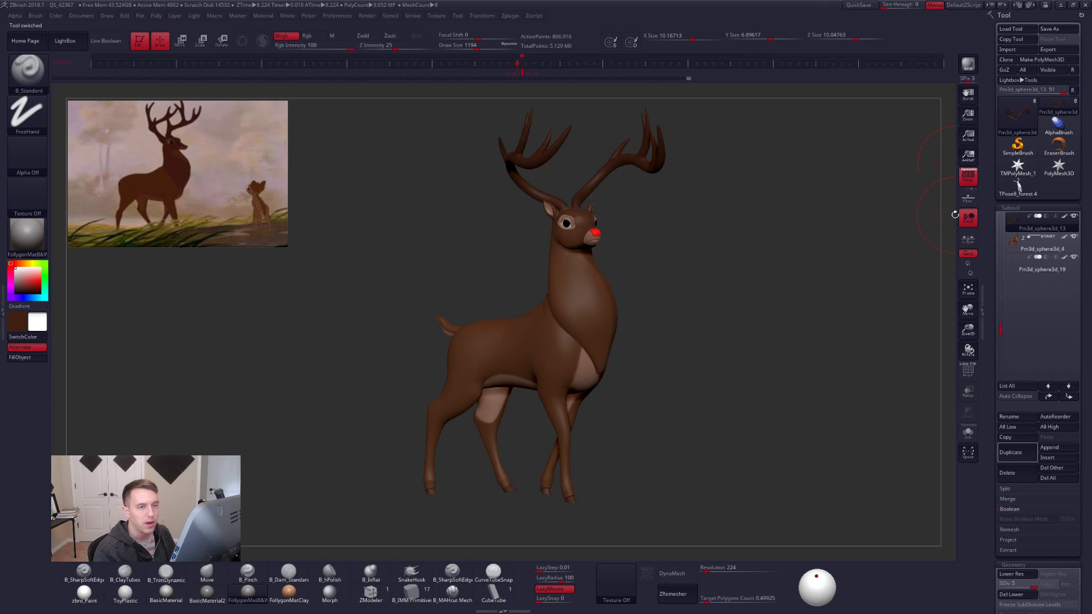
Set the camera's Angle of View to 120.
{"action": "left_click", "coordinate": [975, 182], "text": "ctrl+shift"}
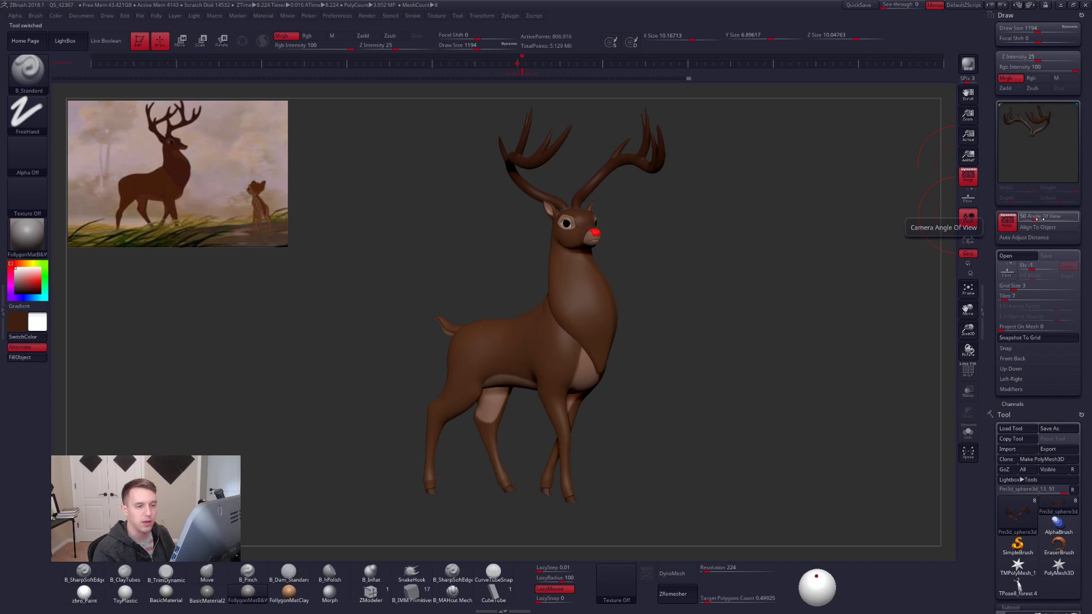
{"action": "left_click_drag", "start_coordinate": [1034, 216], "coordinate": [1042, 218]}
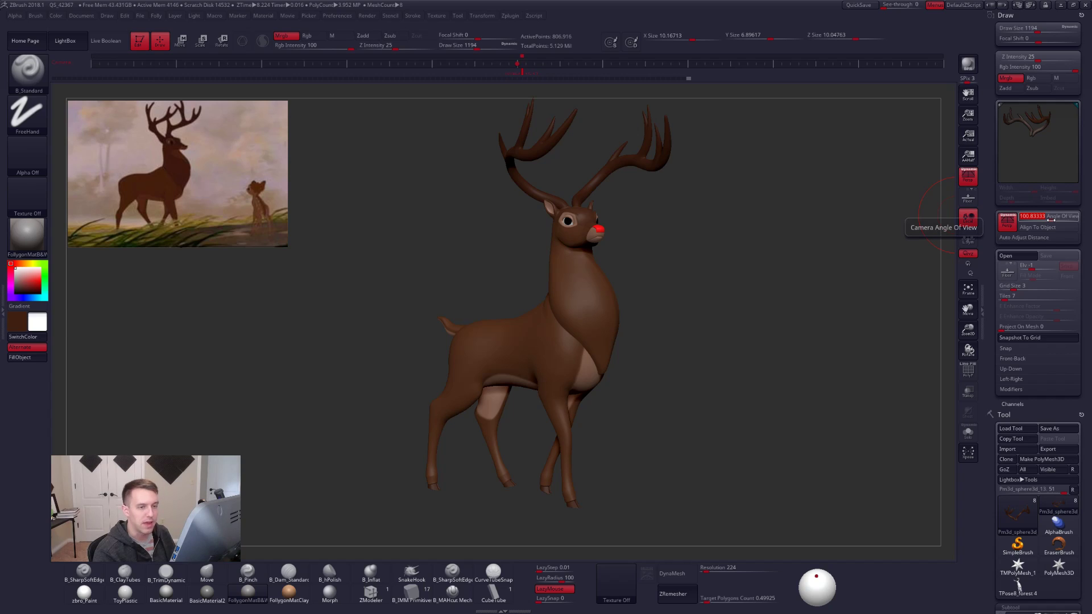
{"action": "type", "text": "120"}
{"action": "key", "text": "Return"}
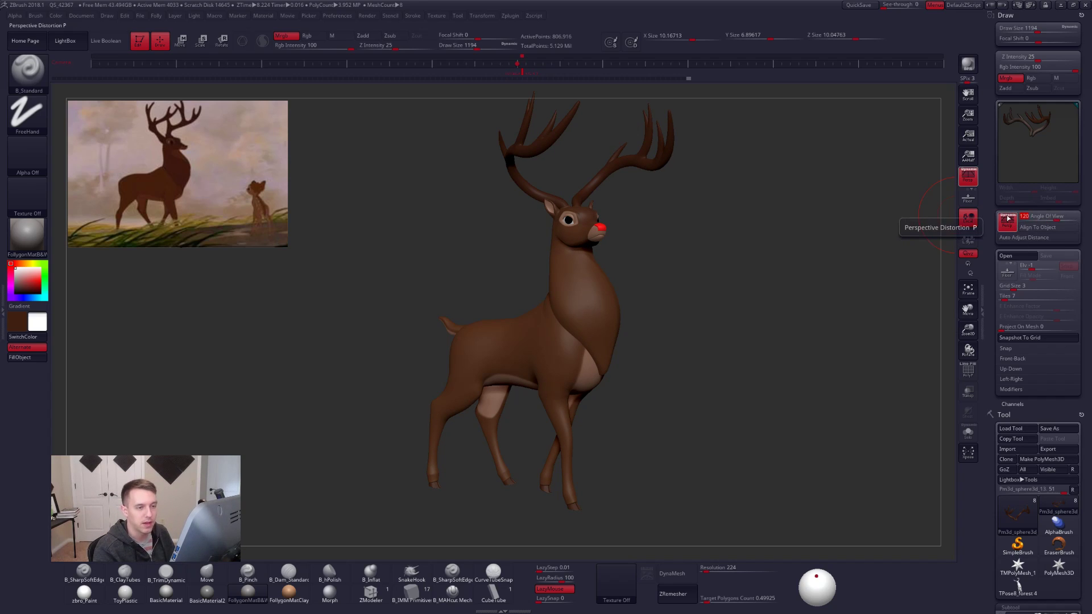
{"action": "left_click", "coordinate": [1082, 16]}
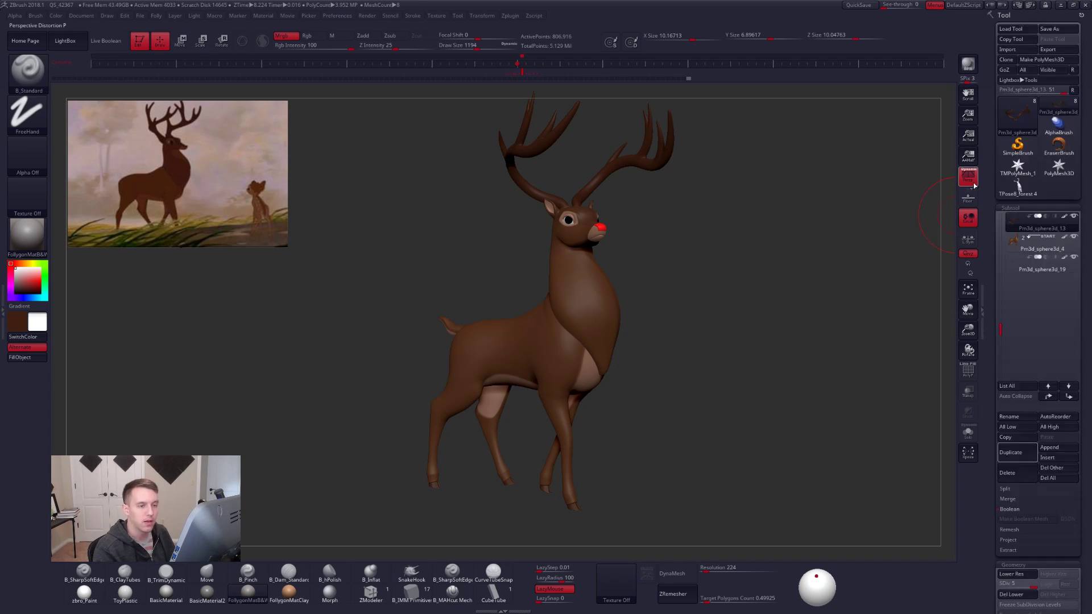
Compare the stag with perspective distortion on and off from two viewing angles.
{"action": "left_click", "coordinate": [976, 185]}
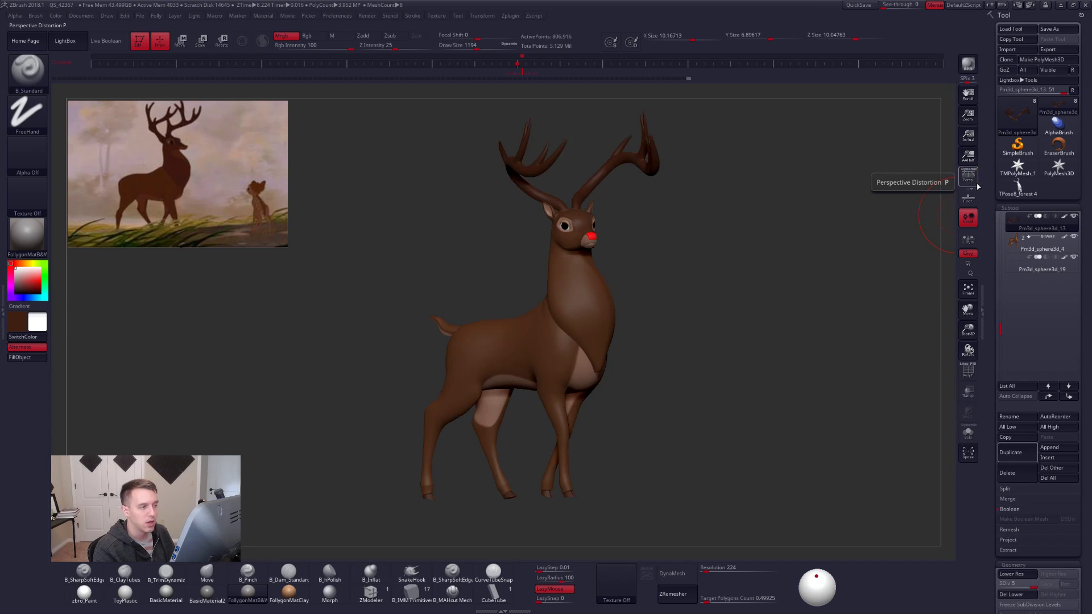
{"action": "left_click", "coordinate": [978, 186]}
{"action": "left_click", "coordinate": [977, 187]}
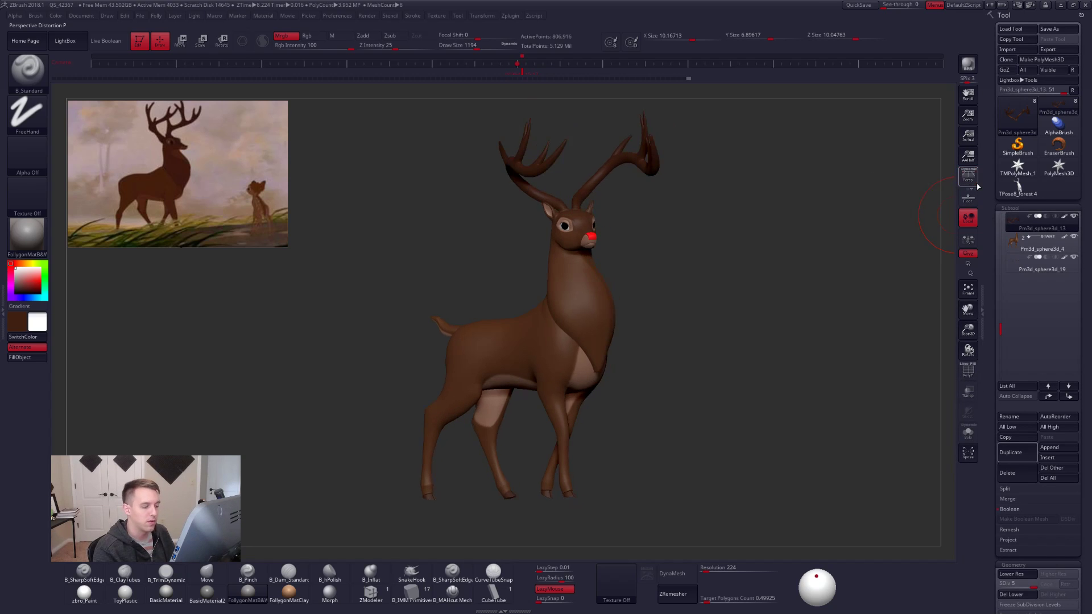
{"action": "left_click_drag", "start_coordinate": [760, 232], "coordinate": [825, 229]}
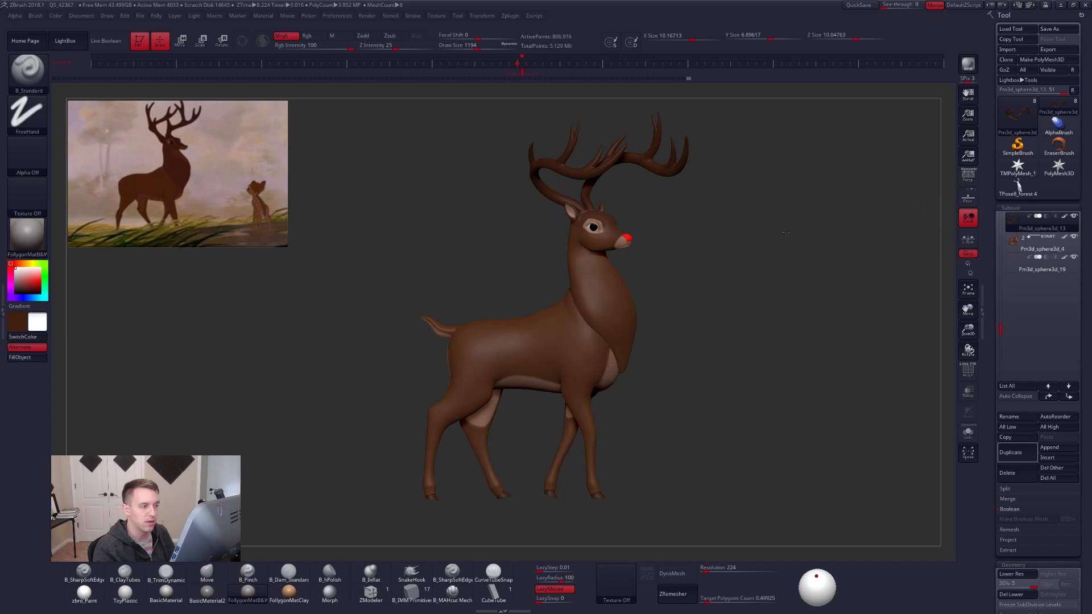
{"action": "left_click", "coordinate": [970, 181]}
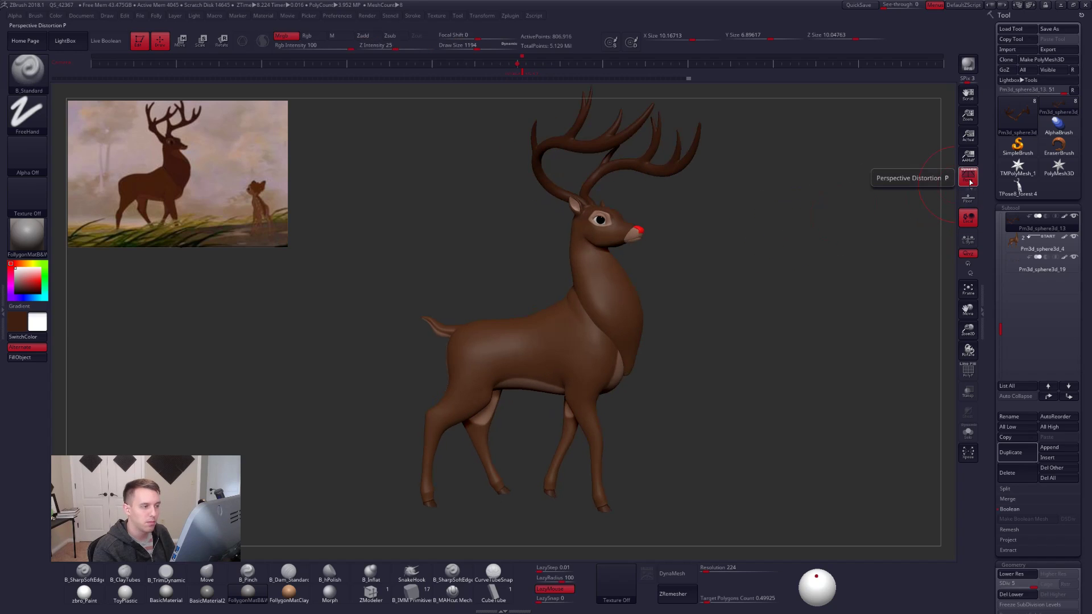
{"action": "left_click", "coordinate": [971, 183]}
{"action": "left_click", "coordinate": [970, 182]}
{"action": "left_click_drag", "start_coordinate": [746, 235], "coordinate": [704, 238]}
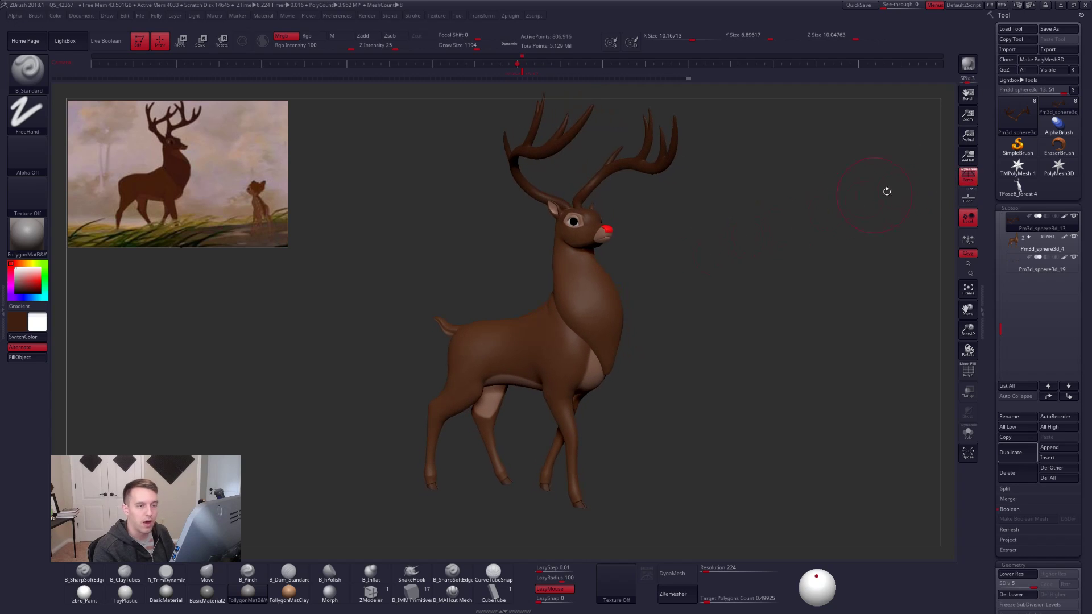
Set the camera's Angle of View to 50.
{"action": "left_click", "coordinate": [964, 186], "text": "shift"}
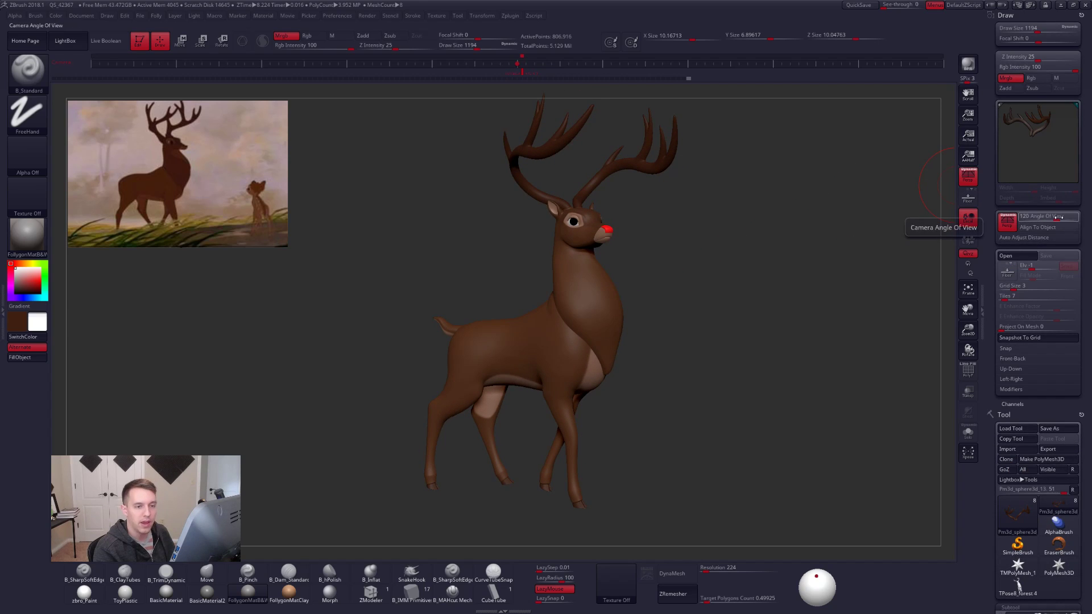
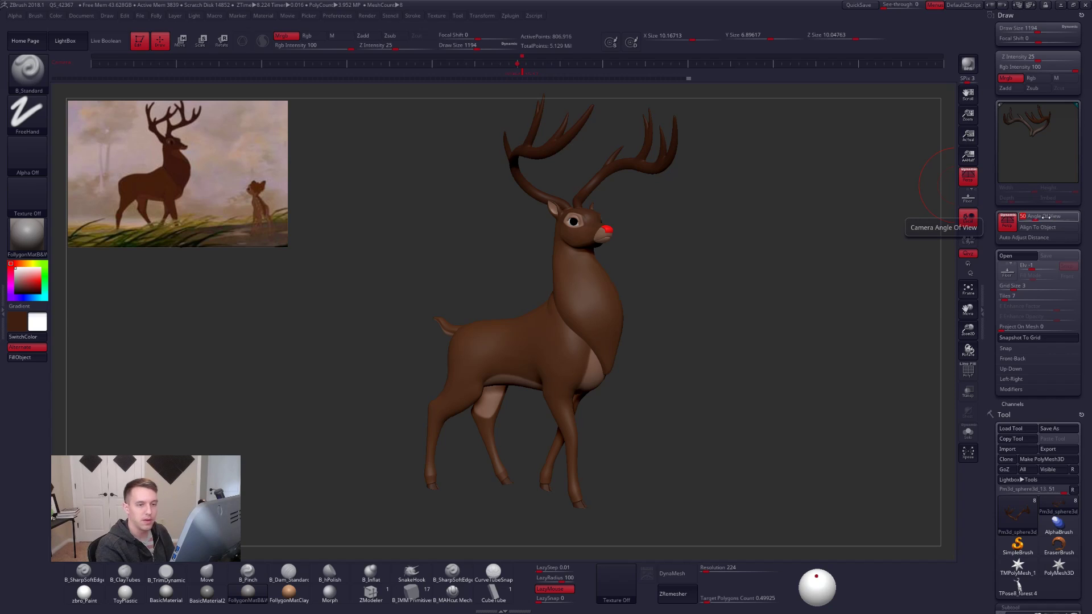
{"action": "key", "text": "Return"}
{"action": "left_click", "coordinate": [990, 275]}
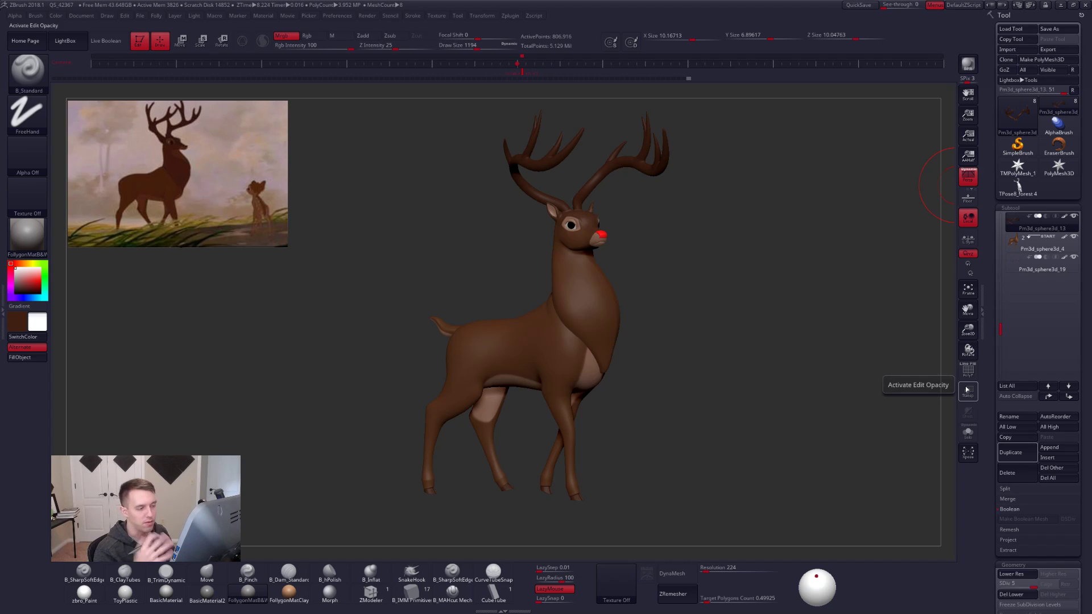
Review the stag's pose from several angles, first on the coloured tool and then on the grey TPose mesh.
{"action": "left_click_drag", "start_coordinate": [887, 432], "coordinate": [794, 513]}
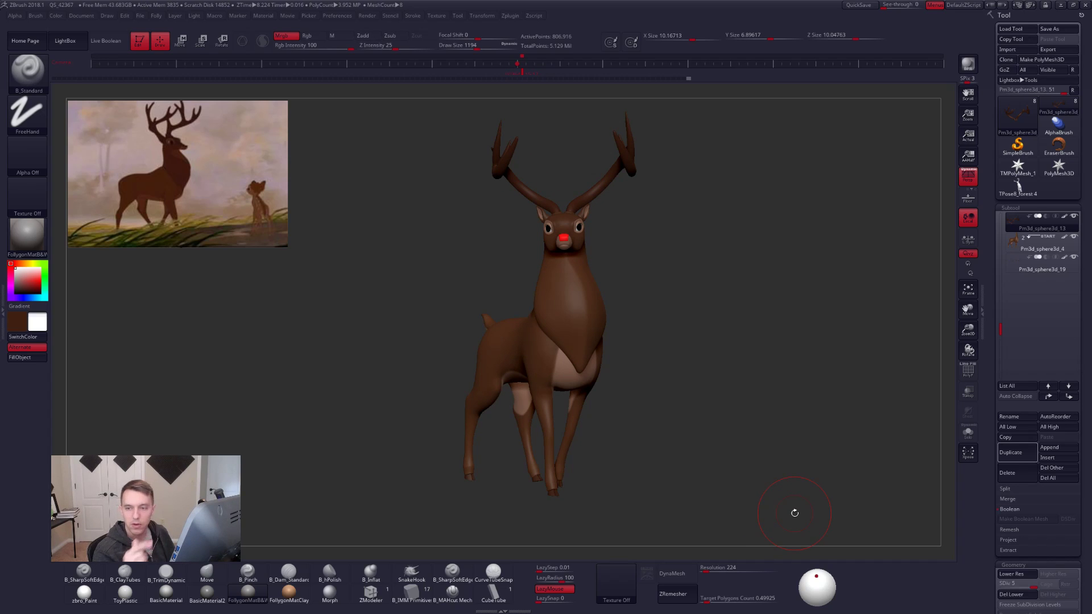
{"action": "left_click_drag", "start_coordinate": [795, 513], "coordinate": [879, 500]}
{"action": "left_click_drag", "start_coordinate": [797, 410], "coordinate": [680, 261], "text": "alt"}
{"action": "left_click", "coordinate": [1017, 183]}
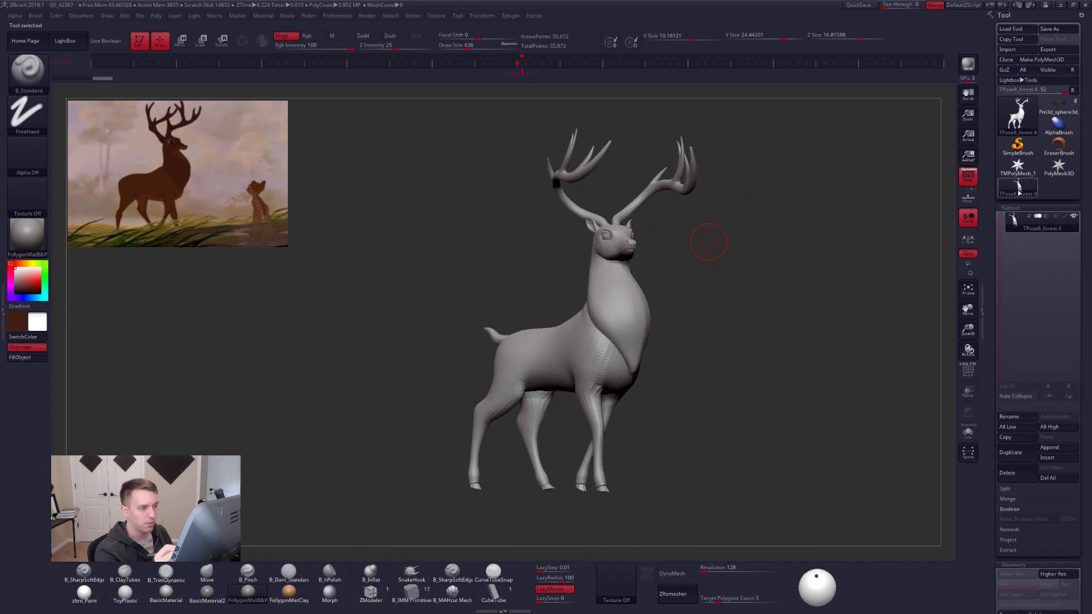
{"action": "left_click_drag", "start_coordinate": [822, 441], "coordinate": [699, 411]}
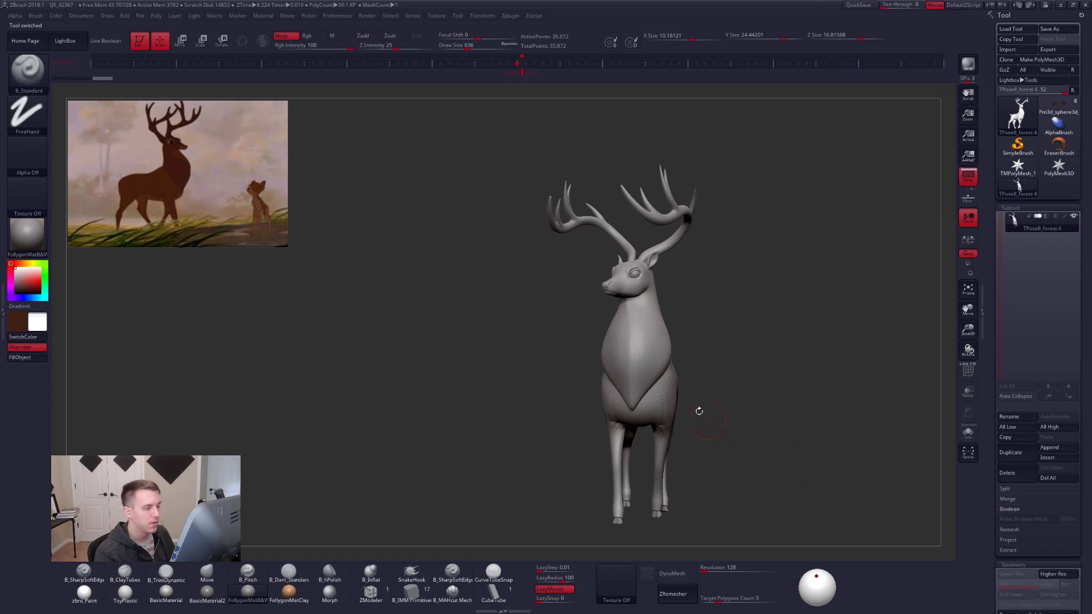
{"action": "mouse_move", "coordinate": [630, 309]}
{"action": "right_mouse_down", "text": "ctrl"}
{"action": "mouse_move", "coordinate": [639, 325]}
{"action": "mouse_move", "coordinate": [648, 319]}
{"action": "mouse_move", "coordinate": [624, 309]}
{"action": "right_mouse_up", "text": "ctrl"}
{"action": "key", "text": "shift+f"}
{"action": "key", "text": "shift+f"}
{"action": "right_click_drag", "start_coordinate": [634, 358], "coordinate": [659, 372]}
{"action": "left_click_drag", "start_coordinate": [659, 371], "coordinate": [736, 314]}
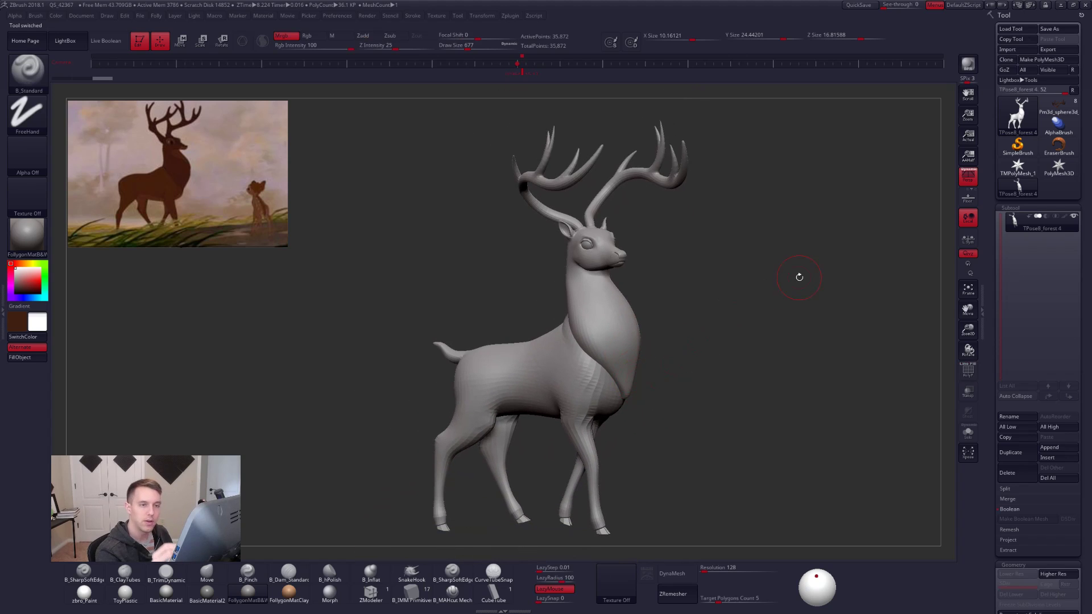
Delete the grey TPose mesh and return to the coloured stag tool.
{"action": "left_click", "coordinate": [1007, 472]}
{"action": "left_click", "coordinate": [938, 493]}
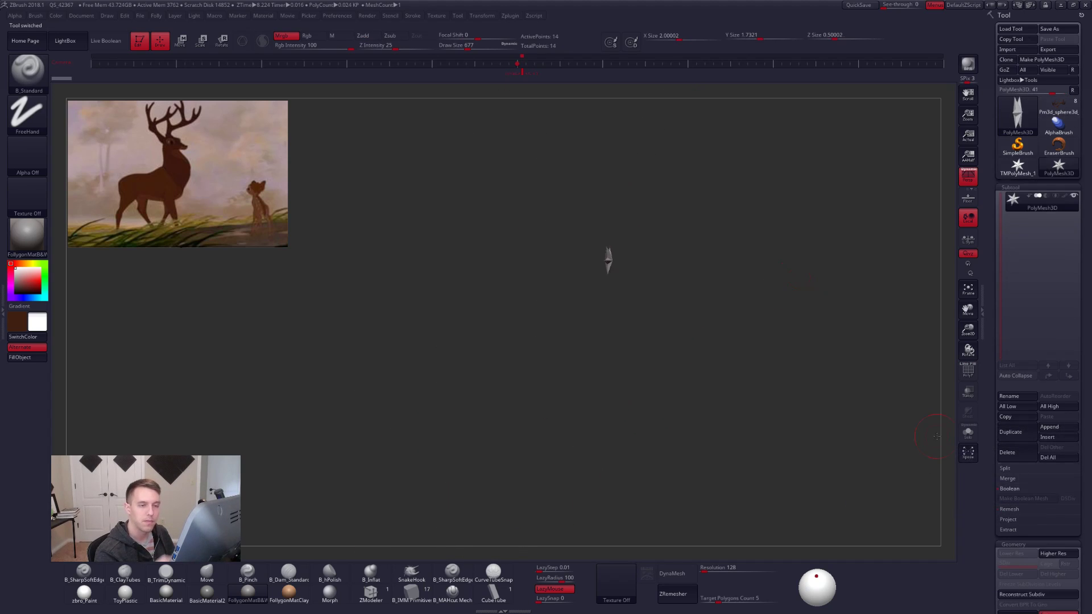
{"action": "left_click", "coordinate": [1058, 107]}
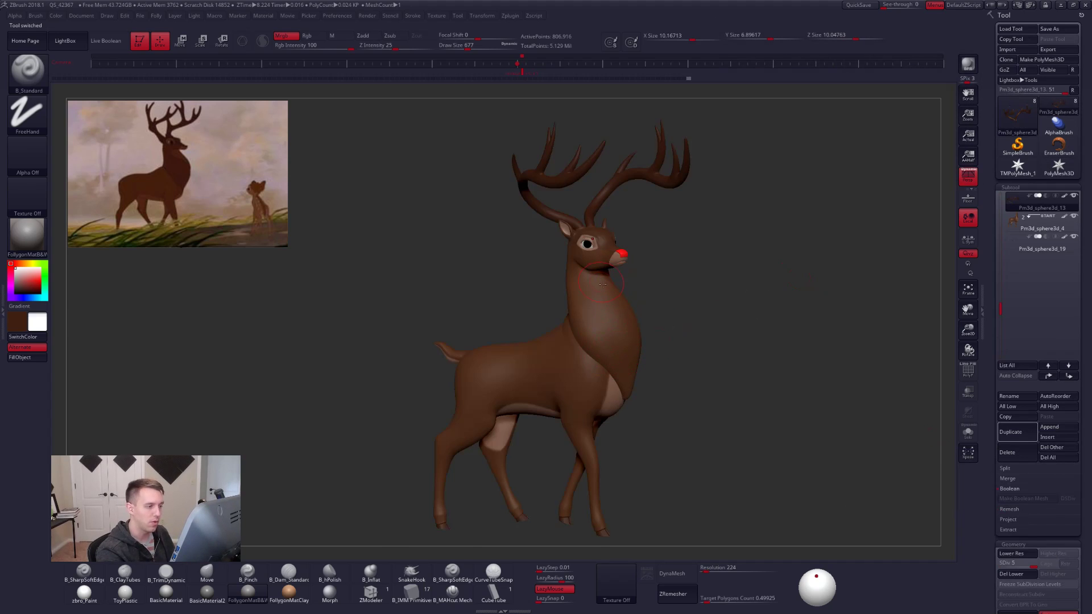
Isolate the Forest 4 head and neck subtool and lower it to subdivision level 1.
{"action": "mouse_move", "coordinate": [602, 283]}
{"action": "right_mouse_down", "text": "ctrl"}
{"action": "mouse_move", "coordinate": [654, 330]}
{"action": "mouse_move", "coordinate": [597, 330]}
{"action": "mouse_move", "coordinate": [626, 298]}
{"action": "mouse_move", "coordinate": [617, 307]}
{"action": "right_mouse_up", "text": "ctrl"}
{"action": "key", "text": "shift+f"}
{"action": "left_click", "coordinate": [607, 330], "text": "alt"}
{"action": "key", "text": "shift+f"}
{"action": "key", "text": "shift+d"}
{"action": "key", "text": "shift+d"}
{"action": "key", "text": "shift+d"}
{"action": "key", "text": "shift+d"}
{"action": "key", "text": "alt+s"}
Examine the wireframe and polygroups on the front of the stag's neck.
{"action": "mouse_move", "coordinate": [507, 300]}
{"action": "left_mouse_down", "text": "ctrl"}
{"action": "mouse_move", "coordinate": [572, 290]}
{"action": "mouse_move", "coordinate": [699, 227]}
{"action": "mouse_move", "coordinate": [503, 281]}
{"action": "left_mouse_up", "text": "ctrl"}
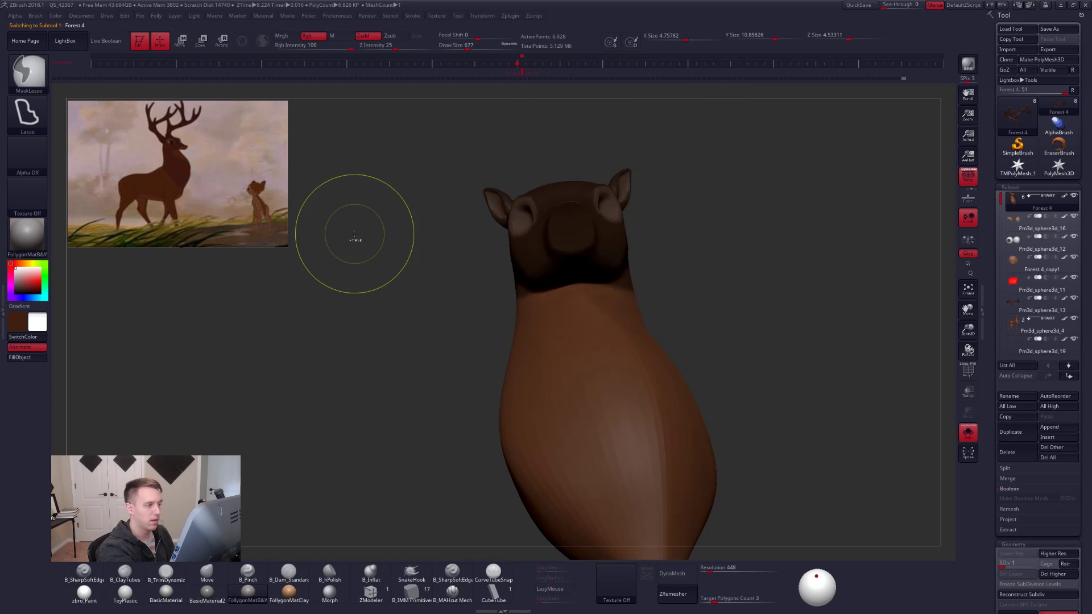
{"action": "left_click", "coordinate": [638, 313], "text": "ctrl"}
{"action": "left_click", "coordinate": [665, 310], "text": "ctrl"}
{"action": "left_click", "coordinate": [638, 332], "text": "ctrl"}
{"action": "left_click", "coordinate": [667, 317], "text": "ctrl"}
{"action": "right_click_drag", "start_coordinate": [644, 324], "coordinate": [594, 310]}
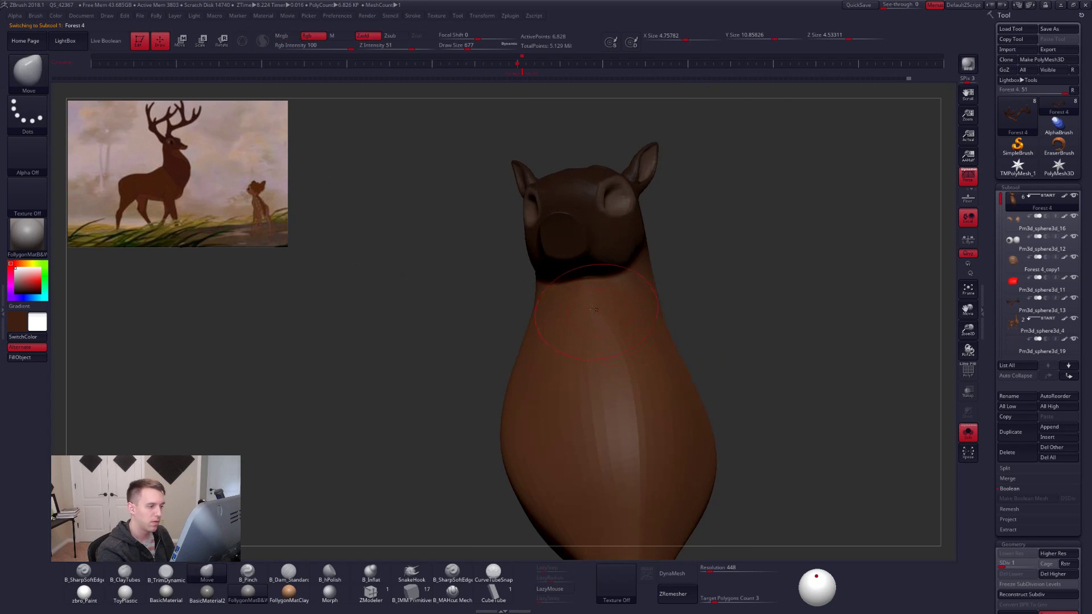
{"action": "key", "text": "space"}
{"action": "key", "text": "shift+f"}
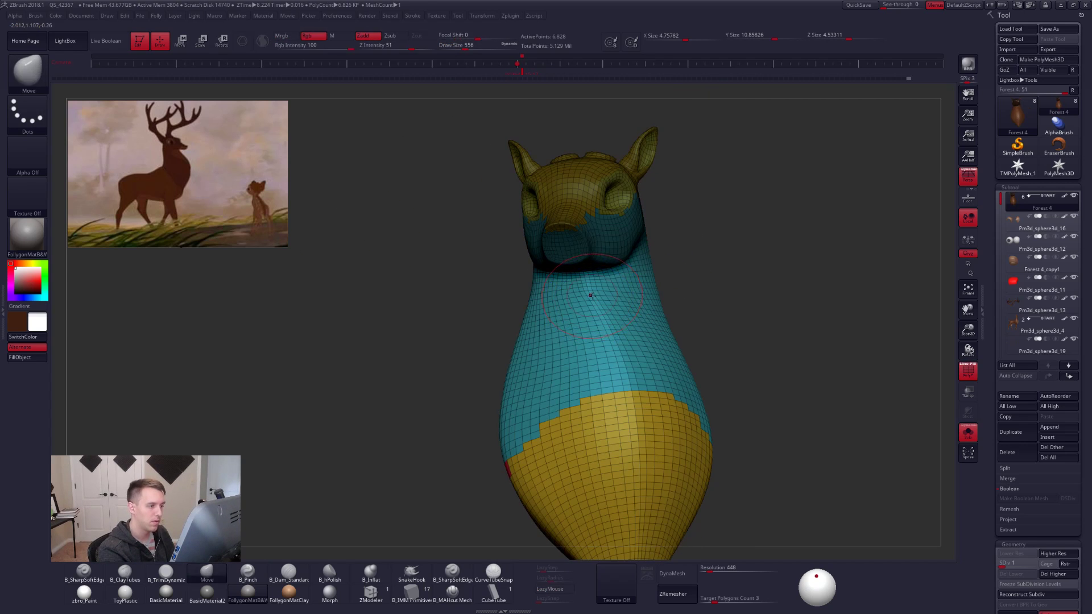
{"action": "key", "text": "shift+f"}
Switch to the B_Pinch brush and raise the Forest 4 subtool to subdivision level 4.
{"action": "key", "text": "space"}
{"action": "left_click", "coordinate": [592, 363]}
{"action": "right_click_drag", "start_coordinate": [610, 281], "coordinate": [589, 280]}
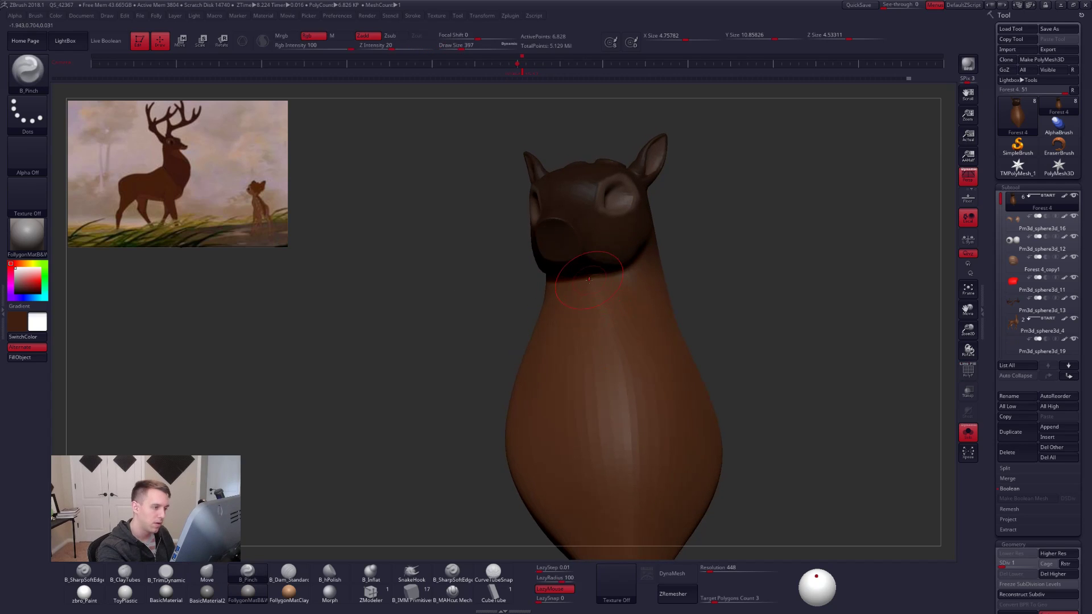
{"action": "key", "text": "space"}
{"action": "right_click_drag", "start_coordinate": [629, 404], "coordinate": [615, 383], "text": "ctrl"}
{"action": "key", "text": "space"}
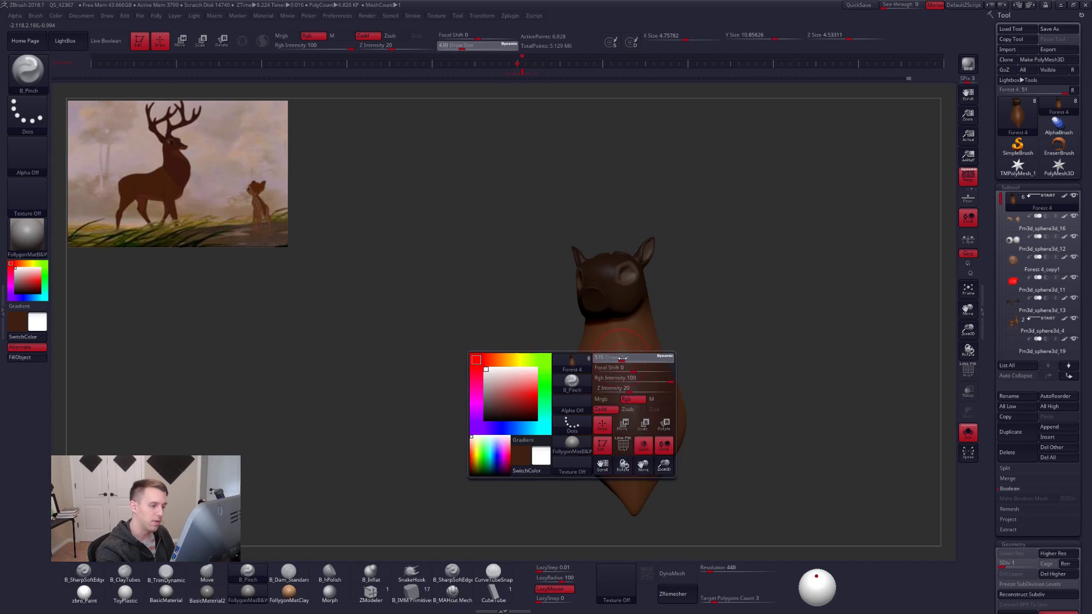
{"action": "left_click_drag", "start_coordinate": [616, 383], "coordinate": [622, 383]}
{"action": "key", "text": "d"}
{"action": "key", "text": "d"}
{"action": "key", "text": "d"}
Sharpen the front ridge of the neck at draw size 677 and the neck's side edge with a smaller B_Pinch brush.
{"action": "right_click_drag", "start_coordinate": [620, 353], "coordinate": [620, 324], "text": "alt"}
{"action": "left_click_drag", "start_coordinate": [617, 301], "coordinate": [630, 346]}
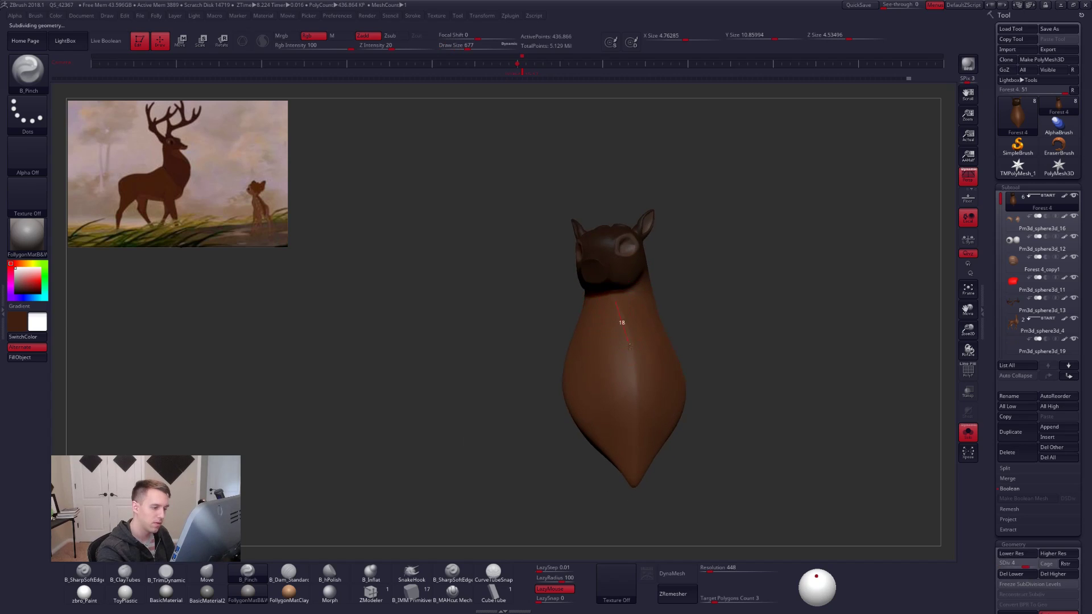
{"action": "key", "text": "space"}
{"action": "left_click_drag", "start_coordinate": [630, 461], "coordinate": [636, 461]}
{"action": "mouse_move", "coordinate": [580, 427]}
{"action": "right_mouse_down"}
{"action": "mouse_move", "coordinate": [721, 398]}
{"action": "mouse_move", "coordinate": [734, 382]}
{"action": "mouse_move", "coordinate": [611, 341]}
{"action": "right_mouse_up"}
{"action": "key", "text": "ctrl+shift+s"}
{"action": "key", "text": "ctrl+shift+a"}
{"action": "key", "text": "shift+alt+s"}
{"action": "key", "text": "space"}
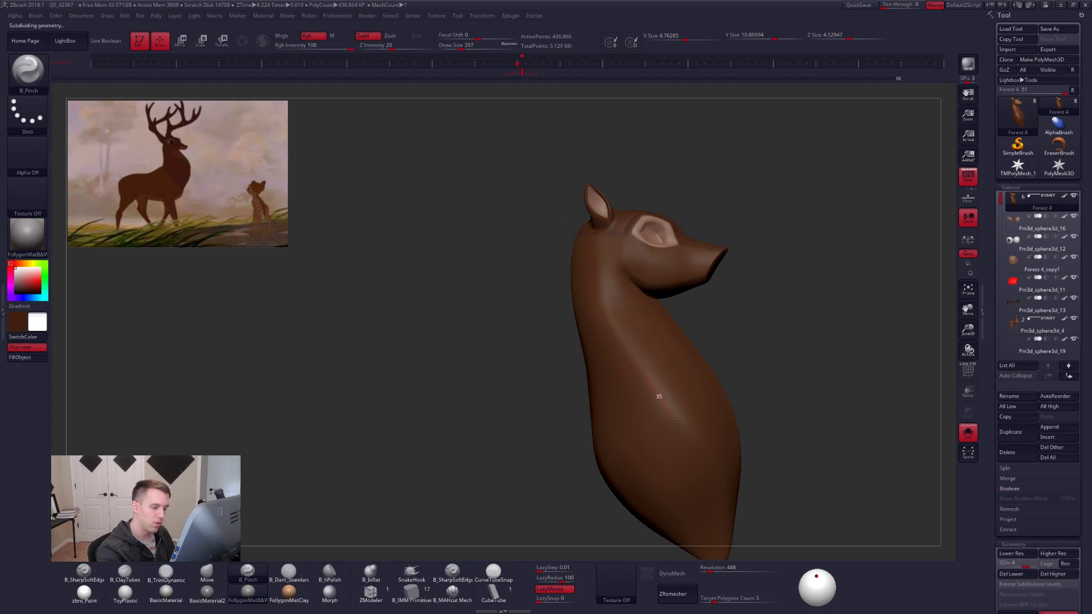
{"action": "left_click_drag", "start_coordinate": [675, 419], "coordinate": [698, 454]}
Show all subtools, lower Forest 4 to subdivision level 2 and work on the neck with the Move brush at draw size 636.
{"action": "key", "text": "shift+alt+s"}
{"action": "key", "text": "shift+d"}
{"action": "key", "text": "shift+d"}
{"action": "key", "text": "b"}
{"action": "key", "text": "m"}
{"action": "key", "text": "v"}
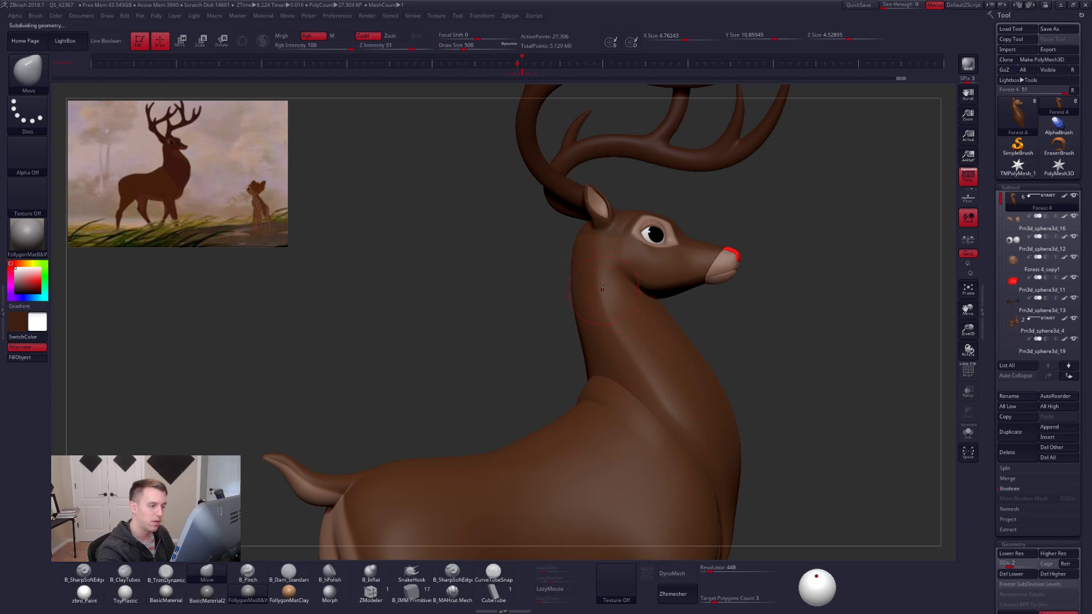
{"action": "key", "text": "space"}
{"action": "mouse_move", "coordinate": [831, 364]}
{"action": "left_mouse_down"}
{"action": "mouse_move", "coordinate": [782, 370]}
{"action": "mouse_move", "coordinate": [793, 369]}
{"action": "left_mouse_up"}
{"action": "right_click_drag", "start_coordinate": [653, 386], "coordinate": [632, 401]}
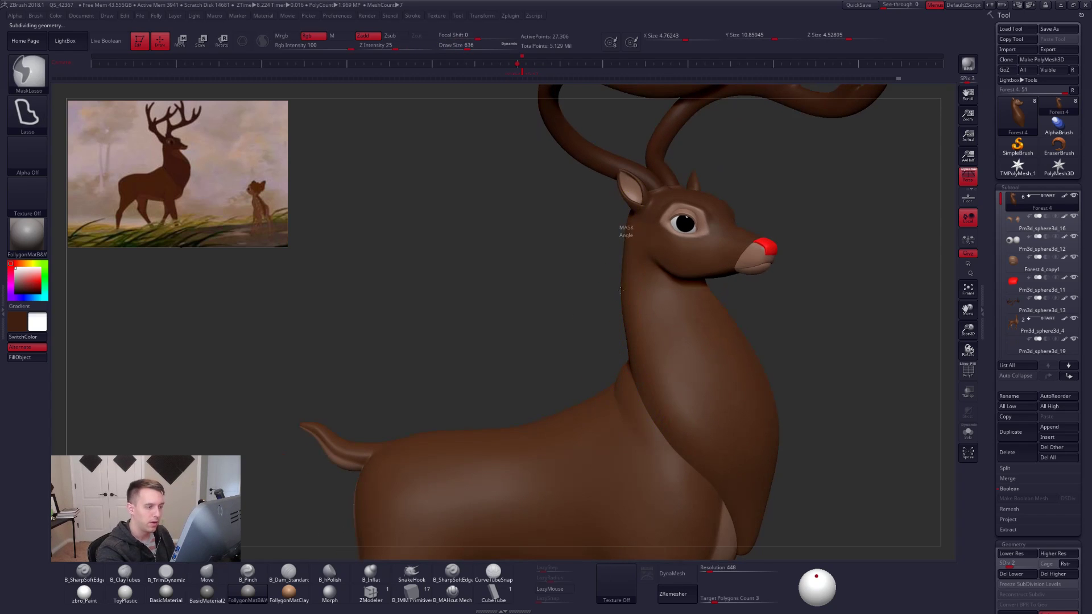
Undo the last four edits on the neck and redo one of them.
{"action": "key", "text": "ctrl+z"}
{"action": "key", "text": "ctrl+z"}
{"action": "key", "text": "ctrl+z"}
{"action": "key", "text": "ctrl+z"}
{"action": "key", "text": "ctrl+shift+z"}
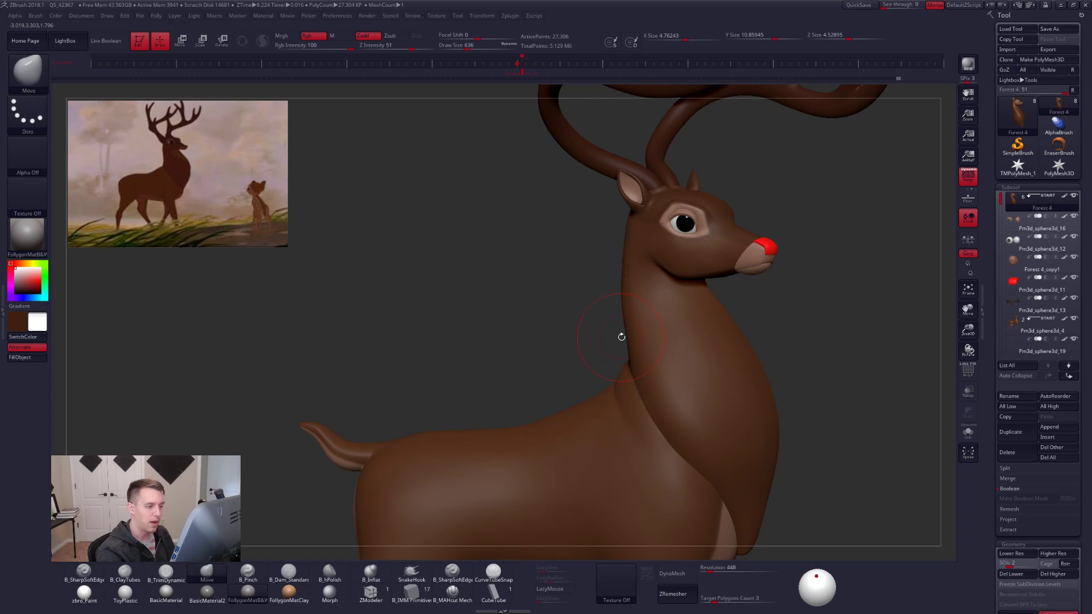
Sharpen the side of the neck below the ear with B_Pinch at subdivision level 5 and draw size 366.
{"action": "mouse_move", "coordinate": [622, 335]}
{"action": "right_mouse_down"}
{"action": "mouse_move", "coordinate": [620, 298]}
{"action": "mouse_move", "coordinate": [603, 289]}
{"action": "right_mouse_up"}
{"action": "key", "text": "shift"}
{"action": "key", "text": "5"}
{"action": "key", "text": "s"}
{"action": "left_click_drag", "start_coordinate": [615, 285], "coordinate": [611, 286]}
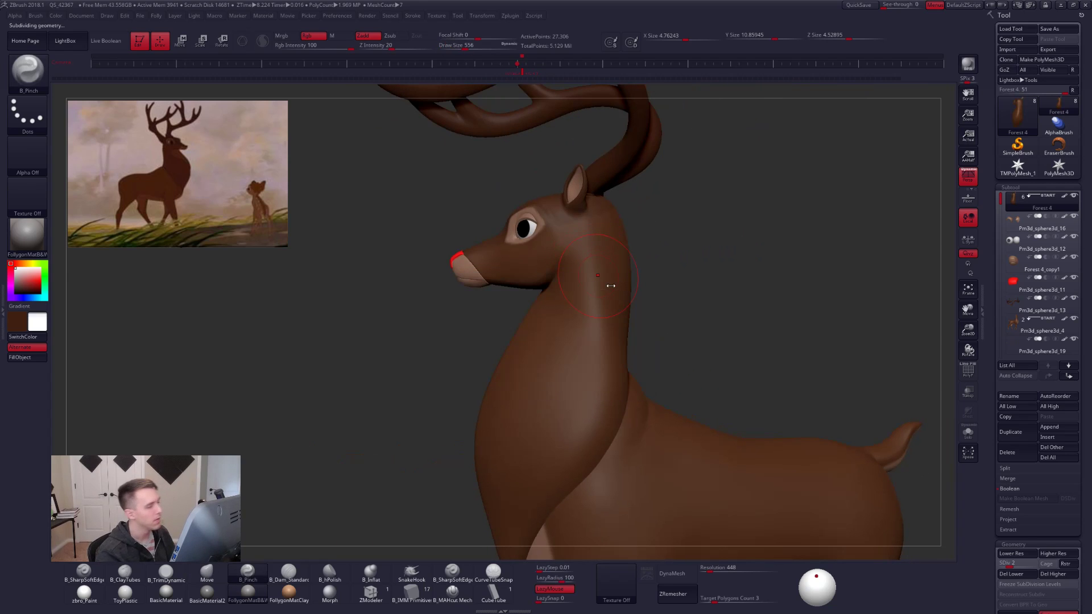
{"action": "key", "text": "ctrl+d"}
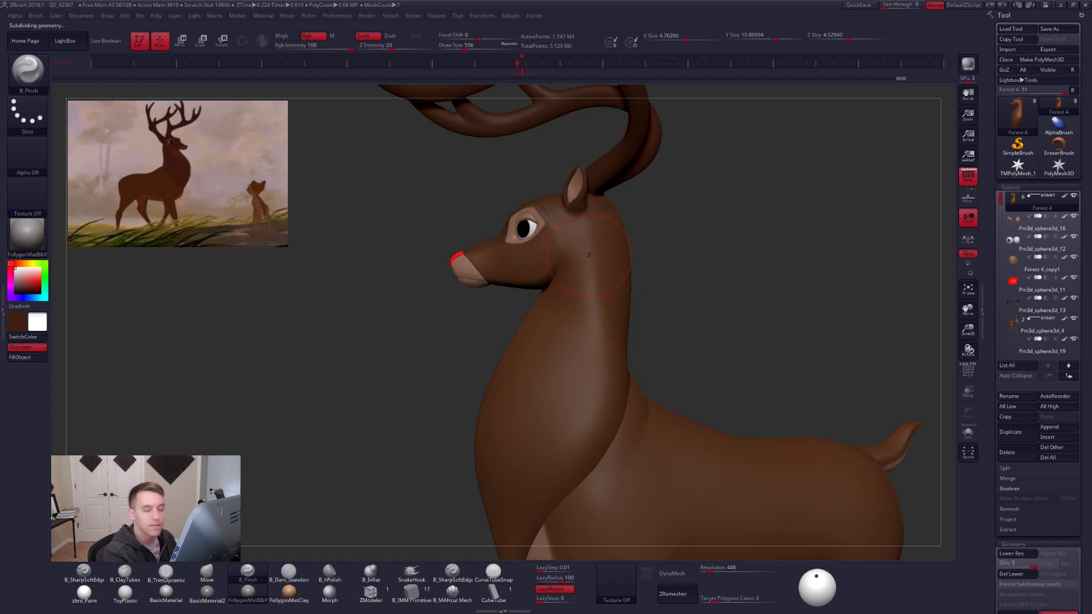
{"action": "key", "text": "space"}
{"action": "left_click_drag", "start_coordinate": [600, 246], "coordinate": [594, 246]}
{"action": "right_click_drag", "start_coordinate": [597, 221], "coordinate": [584, 217]}
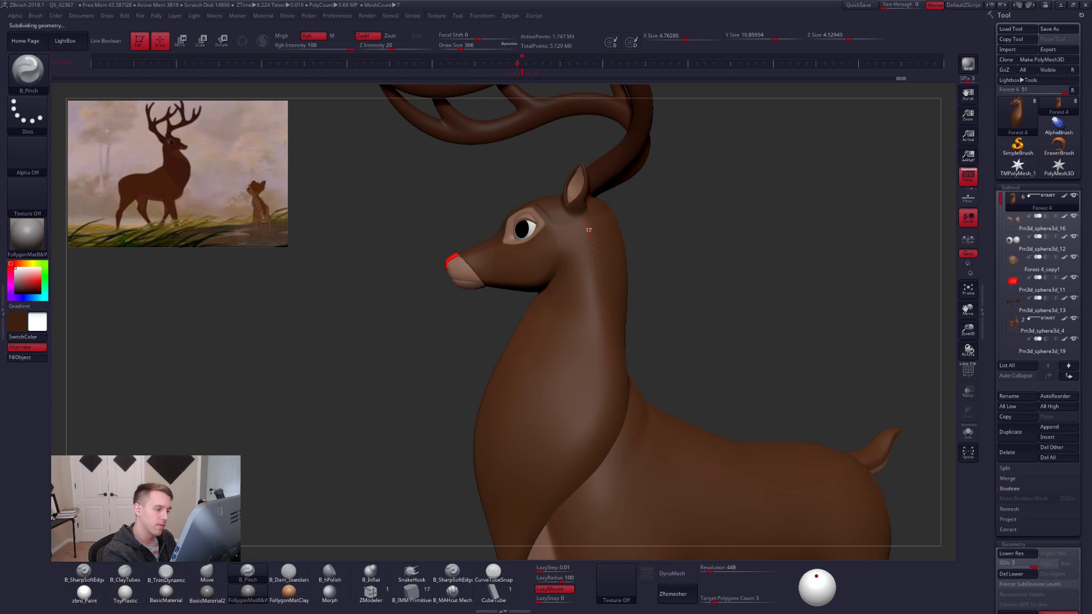
{"action": "left_click_drag", "start_coordinate": [593, 246], "coordinate": [604, 290]}
{"action": "mouse_move", "coordinate": [565, 462]}
{"action": "right_mouse_down"}
{"action": "mouse_move", "coordinate": [601, 436]}
{"action": "mouse_move", "coordinate": [546, 438]}
{"action": "right_mouse_up"}
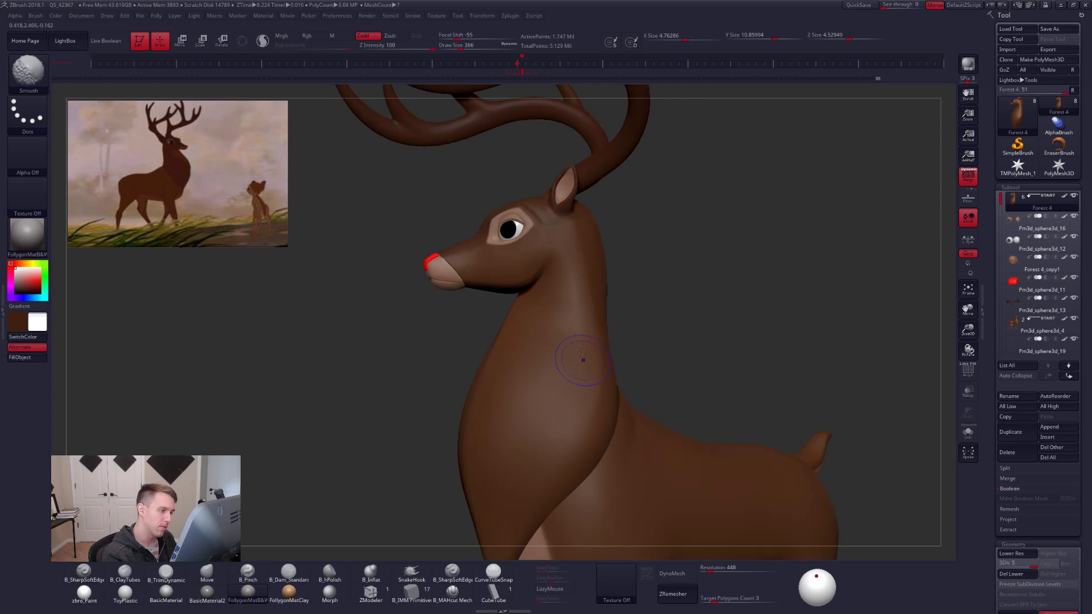
Lower Forest 4 to subdivision level 2 and pinch the neck's upper side ridge at draw size 397.
{"action": "key", "text": "shift+d"}
{"action": "key", "text": "shift+d"}
{"action": "right_click_drag", "start_coordinate": [583, 369], "coordinate": [545, 376]}
{"action": "key", "text": "space"}
{"action": "left_click_drag", "start_coordinate": [588, 321], "coordinate": [589, 321]}
{"action": "right_click_drag", "start_coordinate": [597, 319], "coordinate": [583, 304]}
{"action": "key", "text": "4"}
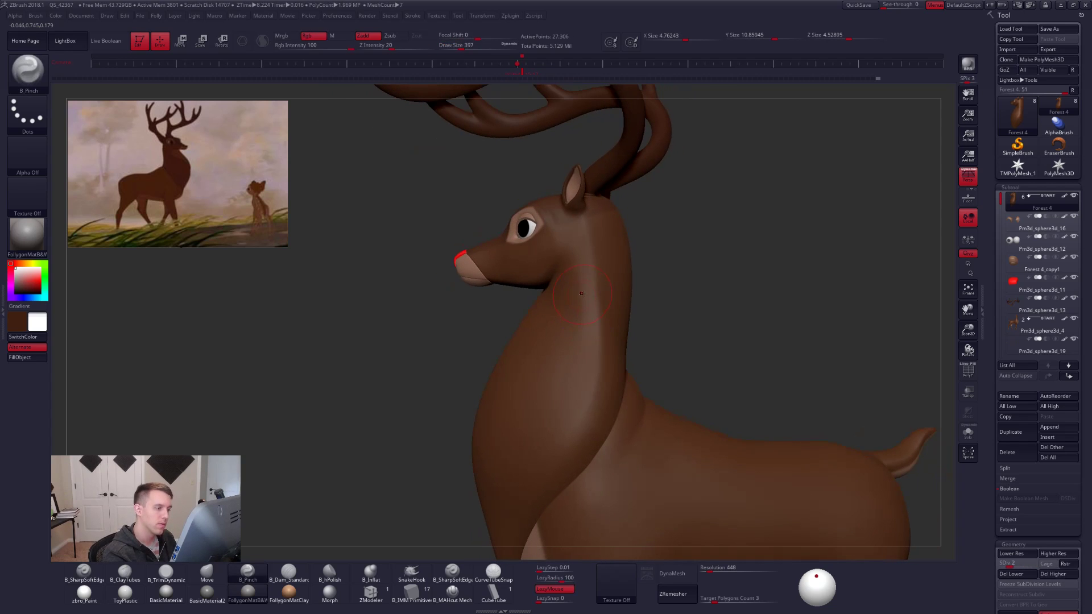
{"action": "key", "text": "space"}
{"action": "left_click_drag", "start_coordinate": [581, 293], "coordinate": [576, 293]}
{"action": "right_click_drag", "start_coordinate": [577, 291], "coordinate": [556, 279]}
{"action": "key", "text": "shift+d"}
Flatten the side of the neck behind the jaw with B_TrimDynamic at draw size 350 and soften the transition.
{"action": "key", "text": "3"}
{"action": "key", "text": "space"}
{"action": "left_click_drag", "start_coordinate": [581, 318], "coordinate": [583, 318]}
{"action": "left_click_drag", "start_coordinate": [581, 310], "coordinate": [573, 256]}
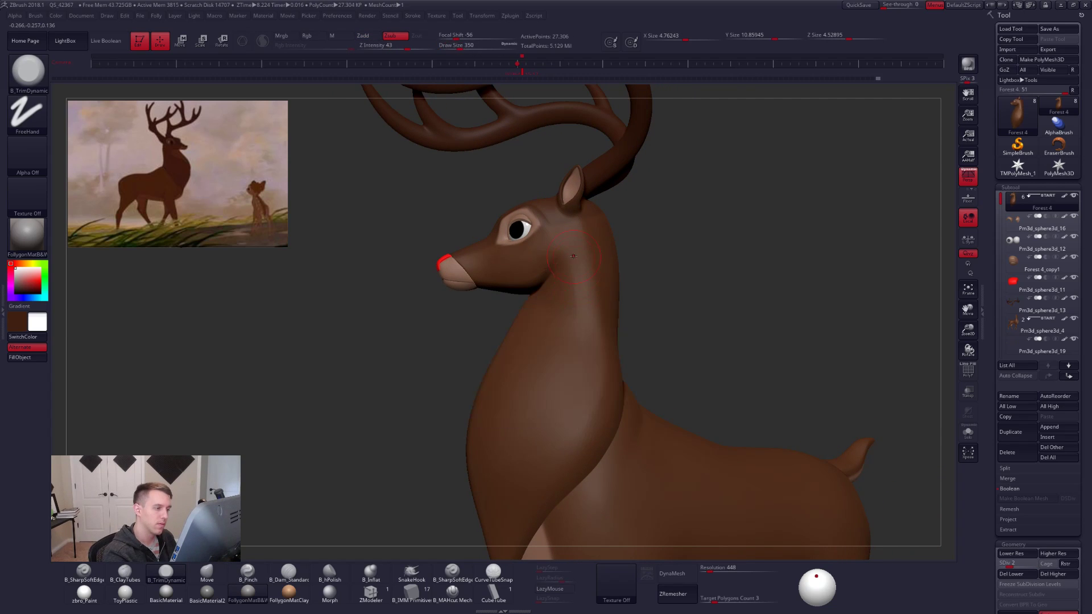
{"action": "right_click_drag", "start_coordinate": [577, 312], "coordinate": [568, 255]}
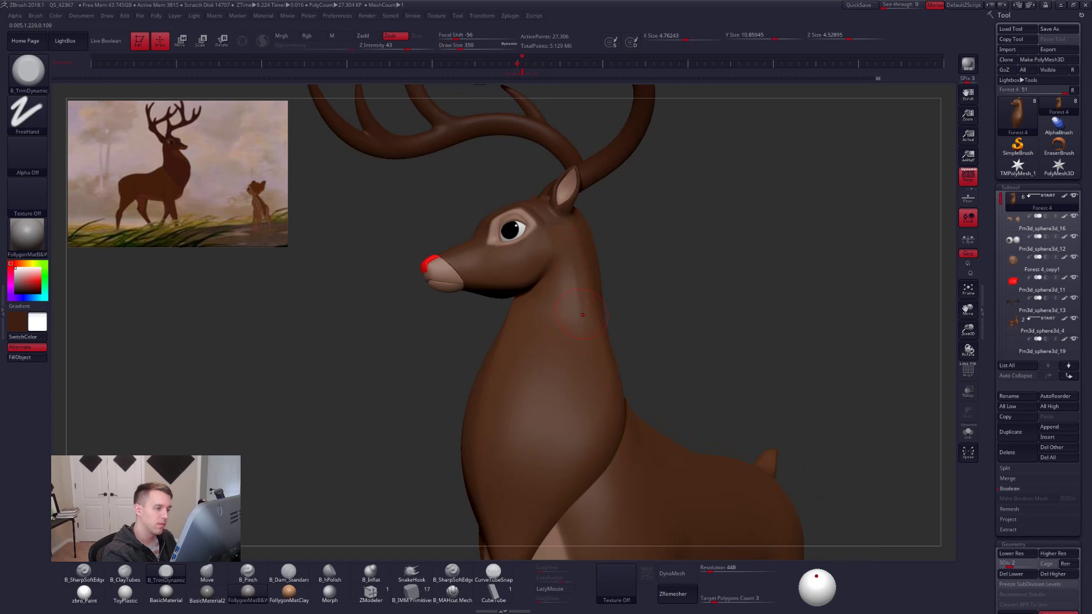
{"action": "right_click_drag", "start_coordinate": [581, 315], "coordinate": [573, 256]}
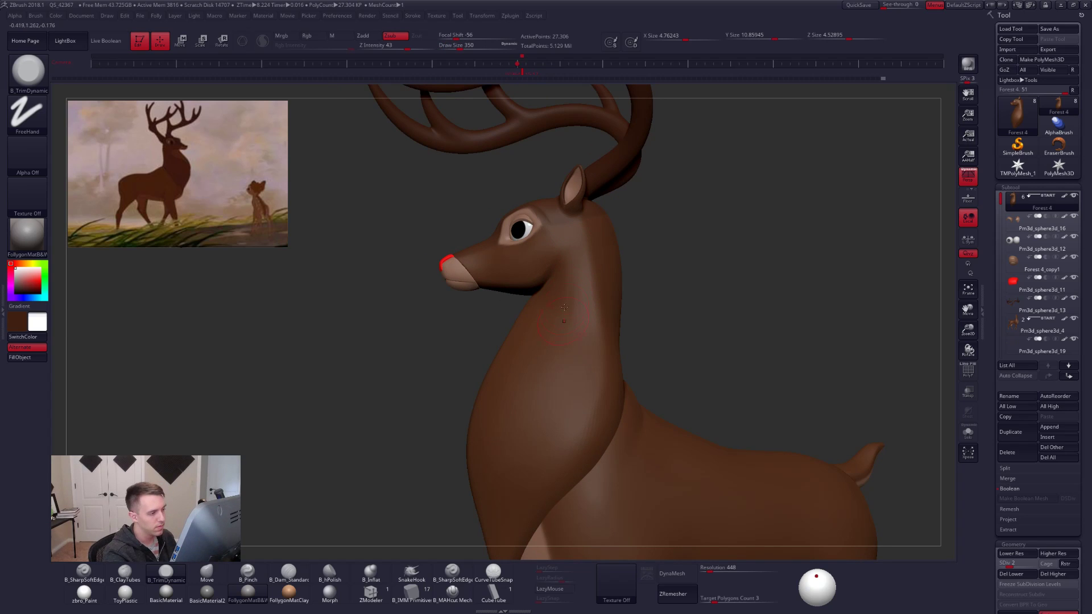
{"action": "right_click_drag", "start_coordinate": [576, 316], "coordinate": [596, 280]}
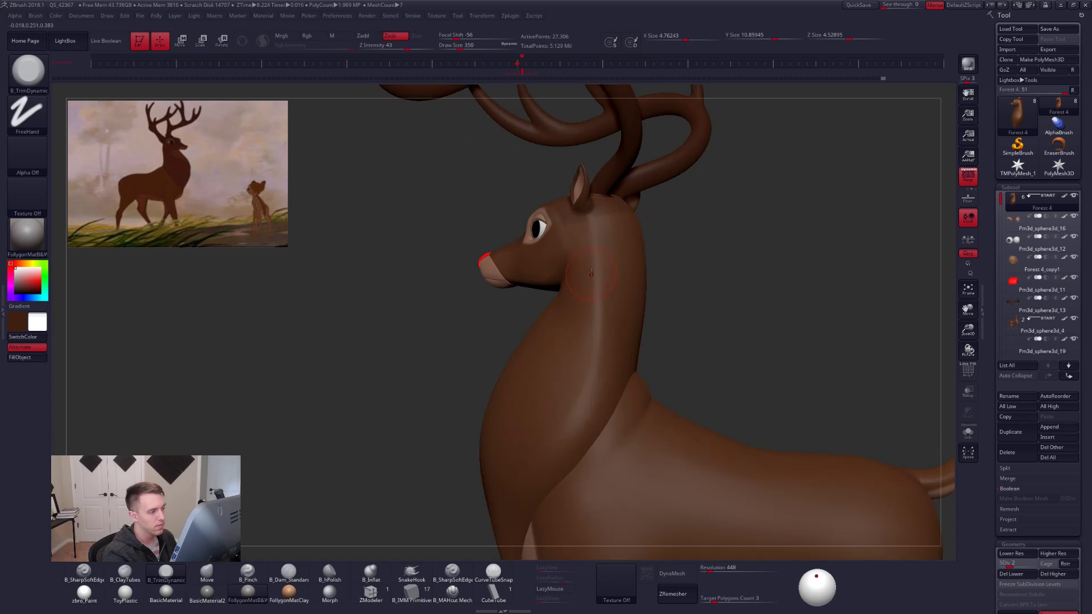
{"action": "key", "text": "shift"}
{"action": "mouse_move", "coordinate": [540, 380]}
{"action": "right_mouse_down"}
{"action": "mouse_move", "coordinate": [608, 393]}
{"action": "mouse_move", "coordinate": [567, 347]}
{"action": "mouse_move", "coordinate": [604, 348]}
{"action": "mouse_move", "coordinate": [564, 347]}
{"action": "right_mouse_up"}
{"action": "right_click", "coordinate": [567, 346]}
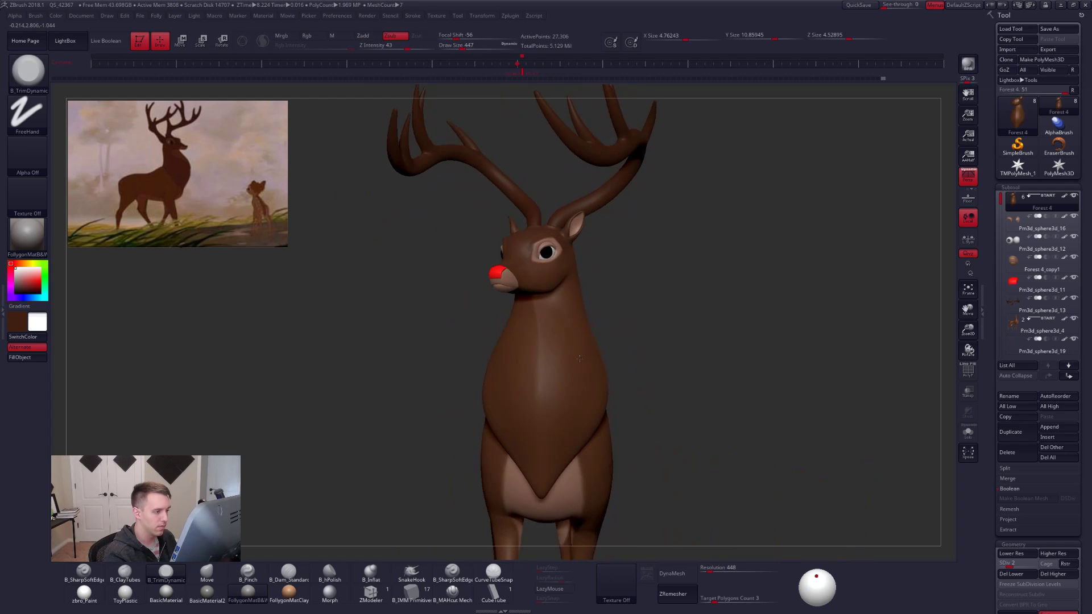
Refine the front plane of the neck at subdivision levels 1 and 2 with B_TrimDynamic at draw size 482.
{"action": "right_click_drag", "start_coordinate": [555, 307], "coordinate": [554, 332], "text": "ctrl"}
{"action": "key", "text": "shift"}
{"action": "key", "text": "space"}
{"action": "key", "text": "shift+d"}
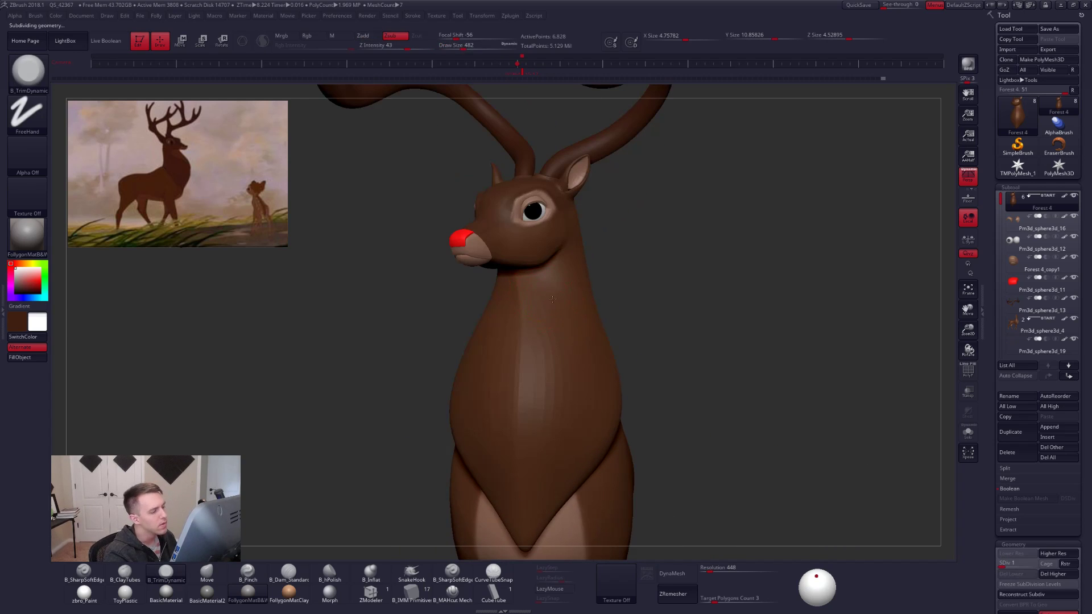
{"action": "key", "text": "d"}
{"action": "mouse_move", "coordinate": [553, 299]}
{"action": "right_mouse_down"}
{"action": "mouse_move", "coordinate": [728, 500]}
{"action": "mouse_move", "coordinate": [613, 430]}
{"action": "right_mouse_up"}
{"action": "key", "text": "shift+d"}
{"action": "key", "text": "d"}
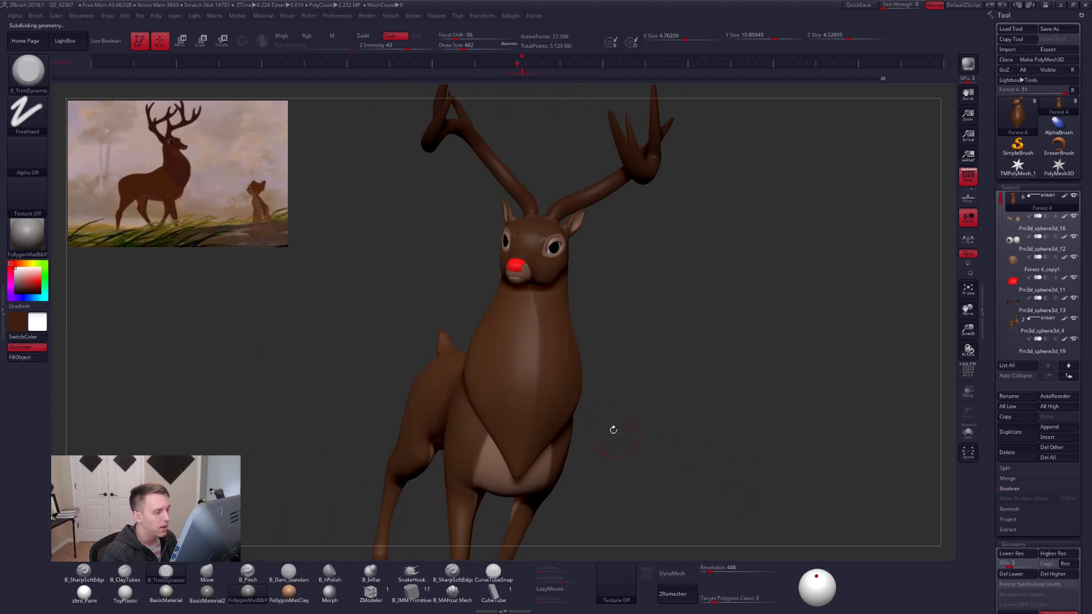
Smooth the front of the neck at subdivision levels 3 and 2, using draw size 615.
{"action": "key", "text": "shift"}
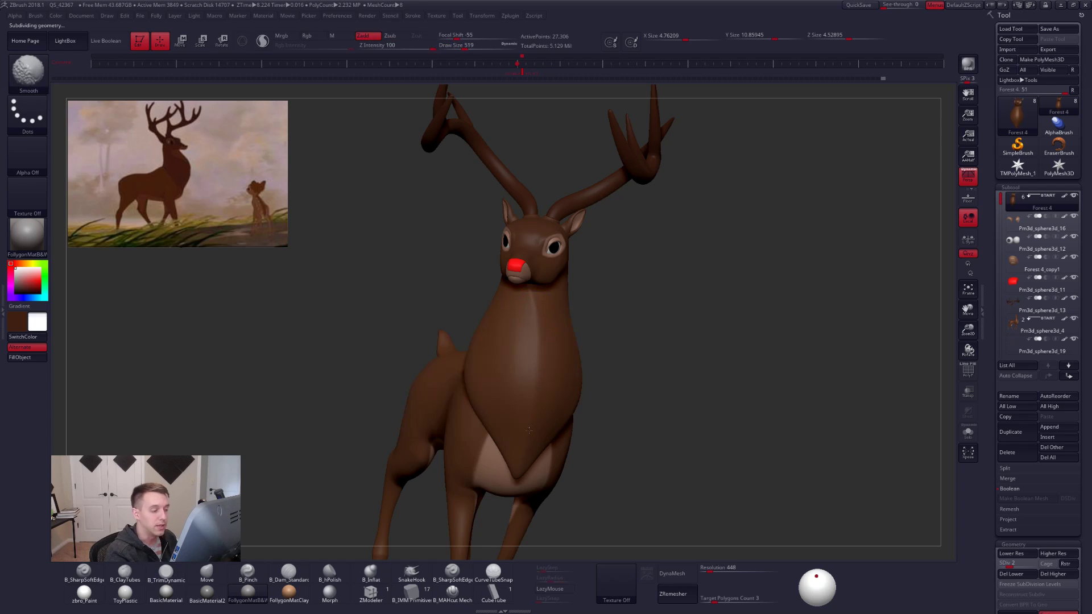
{"action": "key", "text": "d"}
{"action": "right_click_drag", "start_coordinate": [665, 341], "coordinate": [562, 335]}
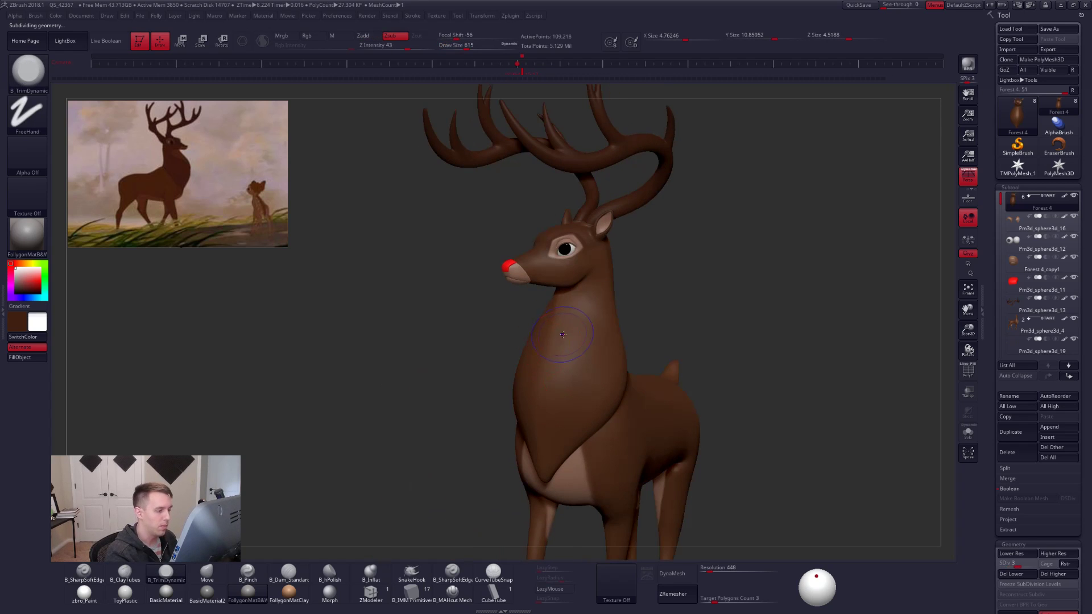
{"action": "left_click_drag", "start_coordinate": [558, 308], "coordinate": [559, 335], "text": "shift"}
{"action": "mouse_move", "coordinate": [568, 341]}
{"action": "right_mouse_down"}
{"action": "mouse_move", "coordinate": [512, 341]}
{"action": "mouse_move", "coordinate": [614, 336]}
{"action": "mouse_move", "coordinate": [597, 387]}
{"action": "right_mouse_up"}
{"action": "key", "text": "shift+d"}
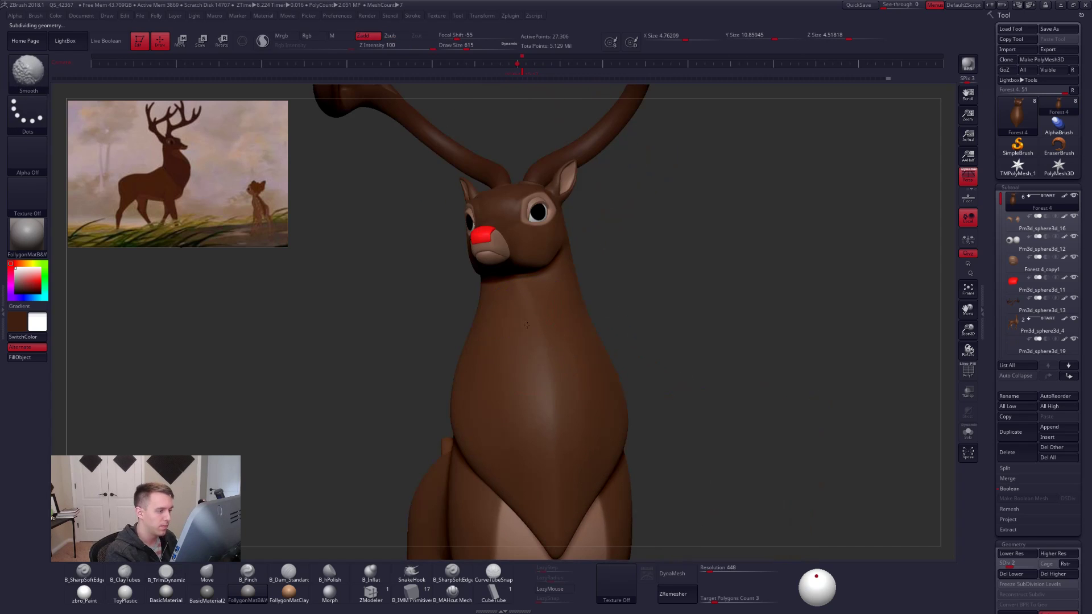
{"action": "left_click_drag", "start_coordinate": [527, 325], "coordinate": [532, 364], "text": "shift"}
{"action": "right_click_drag", "start_coordinate": [563, 358], "coordinate": [523, 359]}
{"action": "left_click_drag", "start_coordinate": [549, 341], "coordinate": [554, 392], "text": "shift"}
Lower Forest 4 to subdivision level 1 and reshape the pointed lower tip of the neck with the Move brush at draw size 1927.
{"action": "mouse_move", "coordinate": [574, 462]}
{"action": "right_mouse_down", "text": "alt"}
{"action": "mouse_move", "coordinate": [575, 366]}
{"action": "mouse_move", "coordinate": [561, 370]}
{"action": "mouse_move", "coordinate": [569, 364]}
{"action": "right_mouse_up", "text": "alt"}
{"action": "key", "text": "space"}
{"action": "left_click_drag", "start_coordinate": [574, 367], "coordinate": [595, 368]}
{"action": "key", "text": "shift+d"}
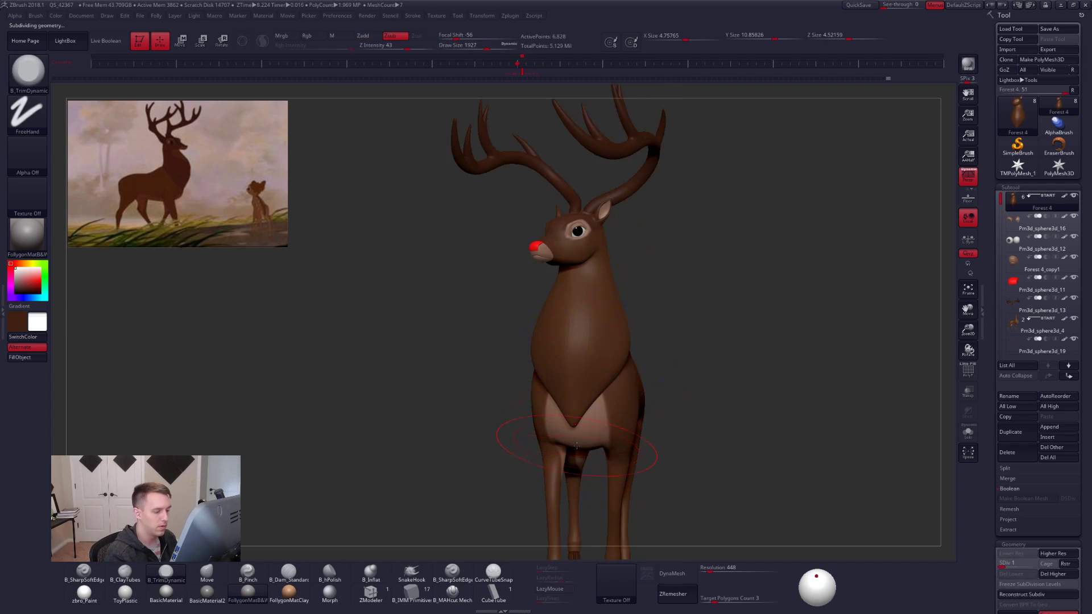
{"action": "key", "text": "b"}
{"action": "key", "text": "m"}
{"action": "key", "text": "v"}
{"action": "key", "text": "space"}
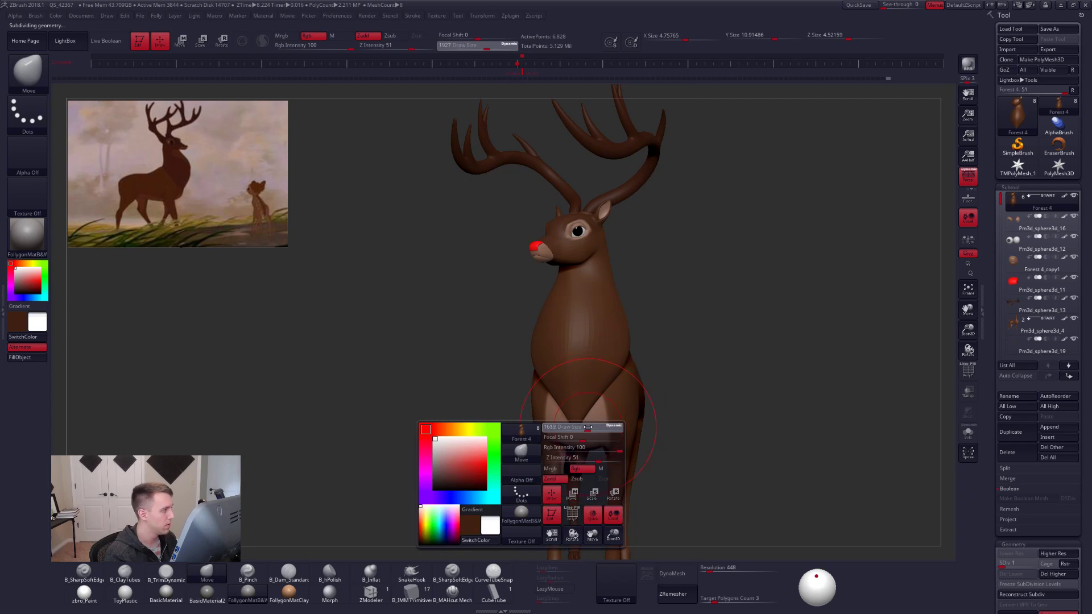
{"action": "left_click_drag", "start_coordinate": [591, 430], "coordinate": [580, 430]}
{"action": "mouse_move", "coordinate": [620, 414]}
{"action": "right_mouse_down"}
{"action": "mouse_move", "coordinate": [542, 404]}
{"action": "mouse_move", "coordinate": [629, 383]}
{"action": "mouse_move", "coordinate": [608, 424]}
{"action": "mouse_move", "coordinate": [634, 393]}
{"action": "right_mouse_up"}
Adjust the lower sides of the neck piece with the Move brush at draw size 1309.
{"action": "key", "text": "bracketleft"}
{"action": "key", "text": "space"}
{"action": "left_click_drag", "start_coordinate": [631, 408], "coordinate": [636, 408]}
{"action": "mouse_move", "coordinate": [631, 398]}
{"action": "right_mouse_down"}
{"action": "mouse_move", "coordinate": [599, 418]}
{"action": "mouse_move", "coordinate": [578, 404]}
{"action": "mouse_move", "coordinate": [540, 414]}
{"action": "right_mouse_up"}
{"action": "key", "text": "space"}
{"action": "left_click_drag", "start_coordinate": [629, 413], "coordinate": [626, 413]}
{"action": "mouse_move", "coordinate": [629, 420]}
{"action": "right_mouse_down"}
{"action": "mouse_move", "coordinate": [654, 423]}
{"action": "mouse_move", "coordinate": [660, 383]}
{"action": "mouse_move", "coordinate": [646, 376]}
{"action": "right_mouse_up"}
{"action": "key", "text": "ctrl+d"}
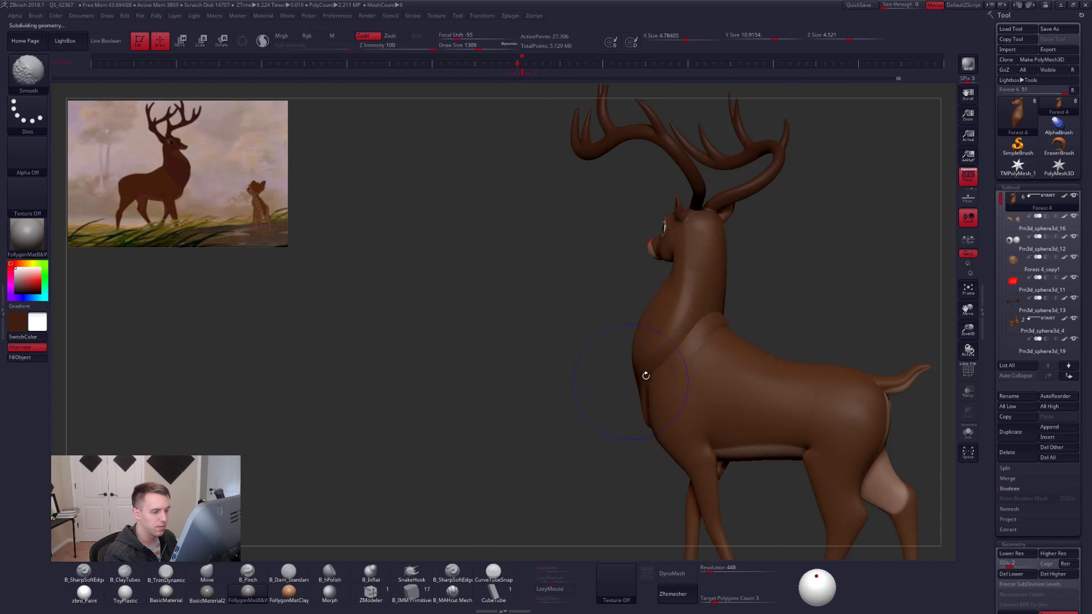
Refine the side contour where the neck meets the chest with the Move brush at draw size 1084.
{"action": "left_click_drag", "start_coordinate": [668, 369], "coordinate": [661, 373]}
{"action": "right_click_drag", "start_coordinate": [615, 398], "coordinate": [637, 406]}
{"action": "key", "text": "space"}
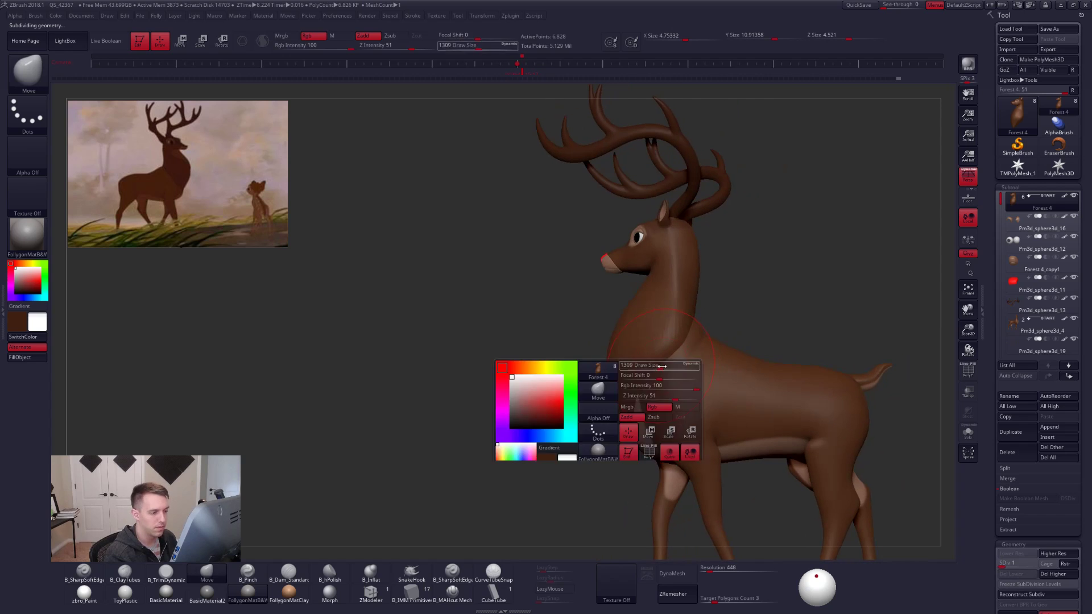
{"action": "left_click_drag", "start_coordinate": [631, 410], "coordinate": [649, 388]}
{"action": "right_click_drag", "start_coordinate": [660, 377], "coordinate": [663, 368]}
{"action": "key", "text": "space"}
{"action": "left_click_drag", "start_coordinate": [635, 410], "coordinate": [629, 410]}
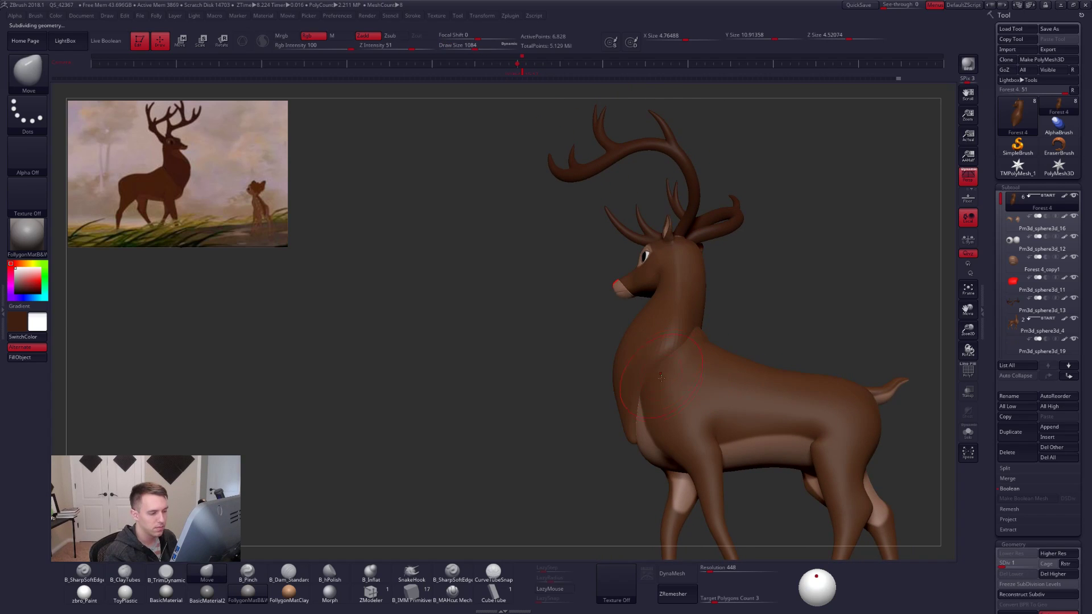
Raise Forest 4 to subdivision level 2 and adjust the neck contour with the Move brush at draw size 810.
{"action": "mouse_move", "coordinate": [662, 378]}
{"action": "right_mouse_down"}
{"action": "mouse_move", "coordinate": [714, 492]}
{"action": "mouse_move", "coordinate": [726, 439]}
{"action": "mouse_move", "coordinate": [743, 478]}
{"action": "mouse_move", "coordinate": [745, 435]}
{"action": "right_mouse_up"}
{"action": "key", "text": "d"}
{"action": "key", "text": "s"}
{"action": "left_click", "coordinate": [572, 378]}
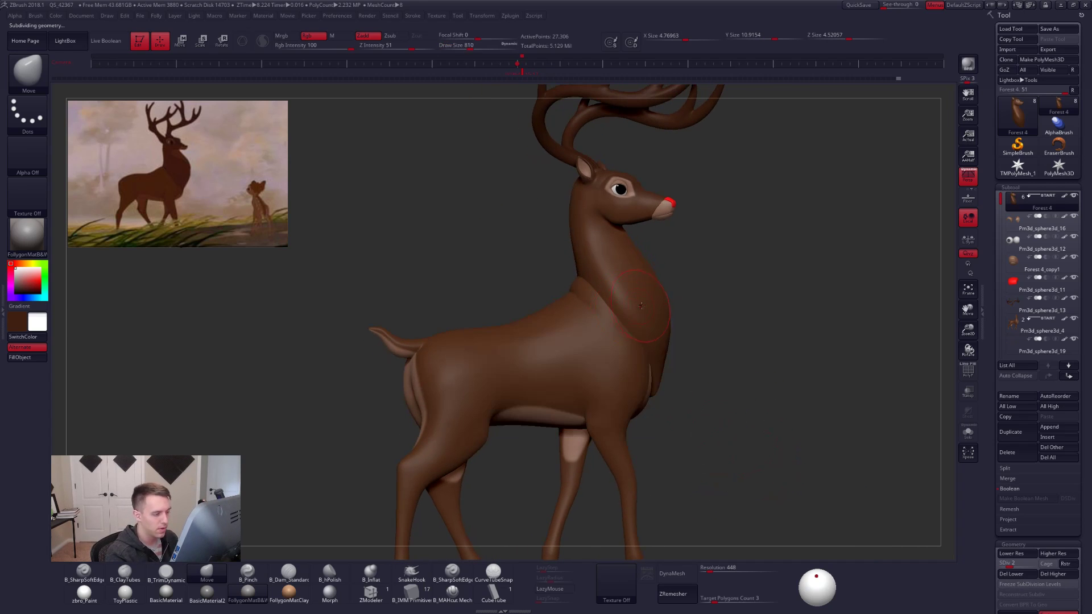
{"action": "mouse_move", "coordinate": [575, 375]}
{"action": "right_mouse_down"}
{"action": "mouse_move", "coordinate": [633, 287]}
{"action": "mouse_move", "coordinate": [700, 326]}
{"action": "mouse_move", "coordinate": [699, 355]}
{"action": "right_mouse_up"}
Switch to B_Pinch at draw size 414, raise Forest 4 to subdivision level 5 and isolate the subtool.
{"action": "key", "text": "space"}
{"action": "key", "text": "shift"}
{"action": "key", "text": "b"}
{"action": "key", "text": "p"}
{"action": "key", "text": "i"}
{"action": "key", "text": "space"}
{"action": "left_click_drag", "start_coordinate": [603, 238], "coordinate": [586, 226]}
{"action": "key", "text": "d"}
{"action": "key", "text": "d"}
{"action": "key", "text": "space"}
{"action": "mouse_move", "coordinate": [583, 228]}
{"action": "right_mouse_down"}
{"action": "mouse_move", "coordinate": [598, 232]}
{"action": "mouse_move", "coordinate": [576, 231]}
{"action": "right_mouse_up"}
{"action": "key", "text": "alt+s"}
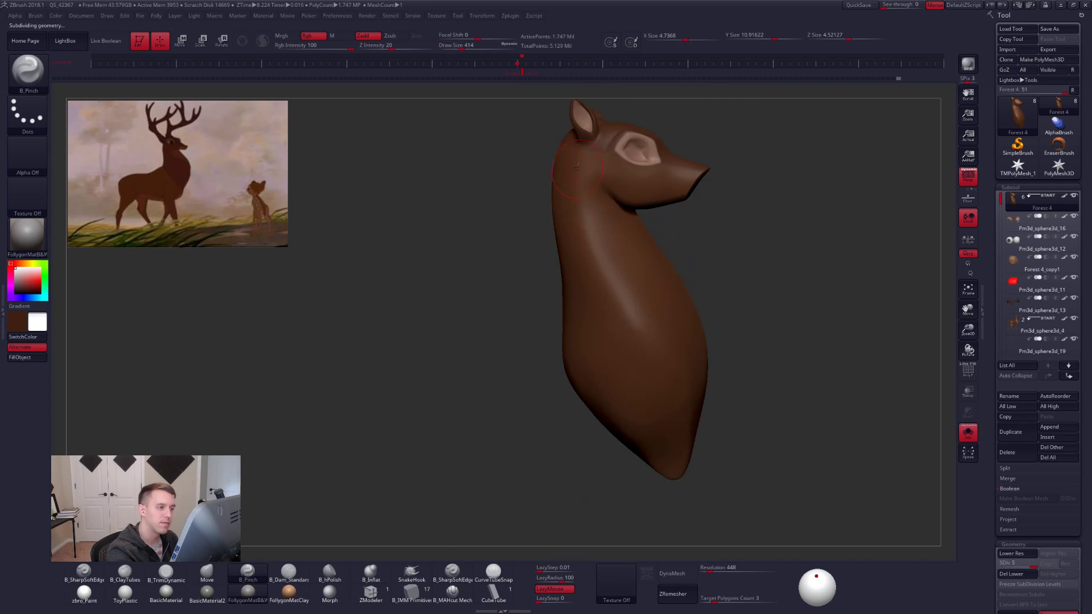
Lower Forest 4 to subdivision level 2 and pinch the side ridge of the neck at draw sizes 366 and 447.
{"action": "key", "text": "shift+d"}
{"action": "key", "text": "shift+d"}
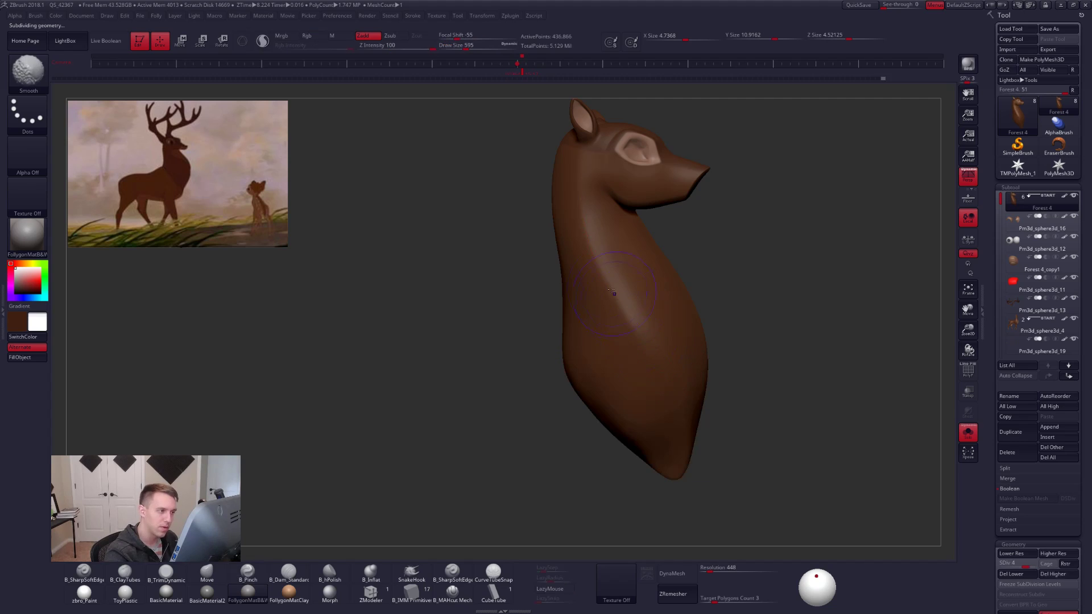
{"action": "key", "text": "space"}
{"action": "left_click_drag", "start_coordinate": [584, 231], "coordinate": [579, 231]}
{"action": "mouse_move", "coordinate": [569, 231]}
{"action": "right_mouse_down"}
{"action": "mouse_move", "coordinate": [592, 227]}
{"action": "mouse_move", "coordinate": [578, 210]}
{"action": "right_mouse_up"}
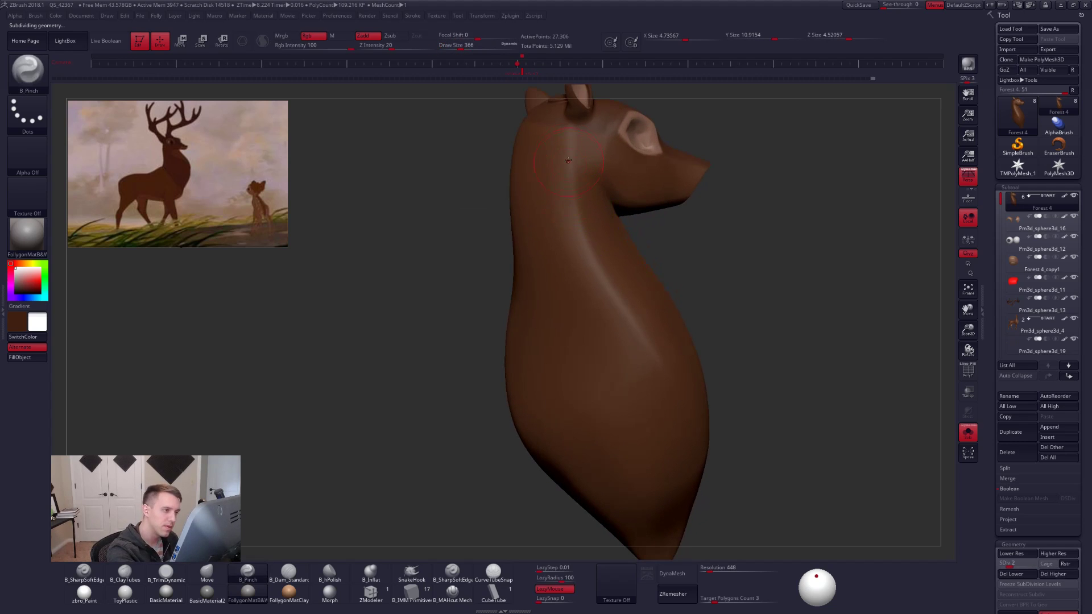
{"action": "key", "text": "shift"}
{"action": "right_click_drag", "start_coordinate": [662, 395], "coordinate": [634, 392]}
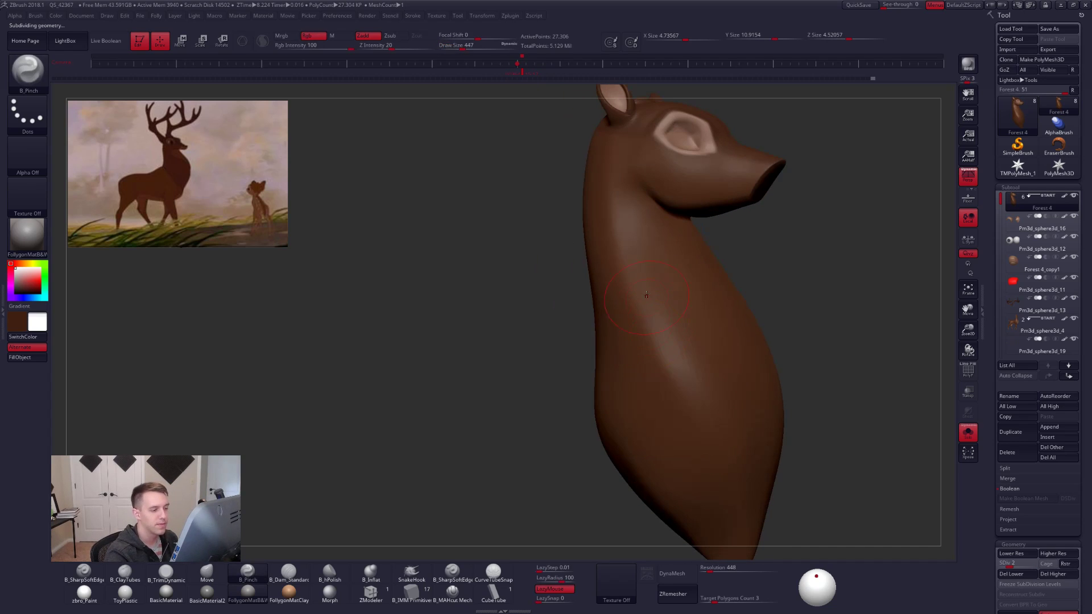
Soften the lower end of the neck's side ridge at subdivision level 3, reducing the draw size to 381.
{"action": "key", "text": "shift"}
{"action": "left_click_drag", "start_coordinate": [703, 383], "coordinate": [677, 352], "text": "shift"}
{"action": "right_click_drag", "start_coordinate": [626, 372], "coordinate": [651, 375]}
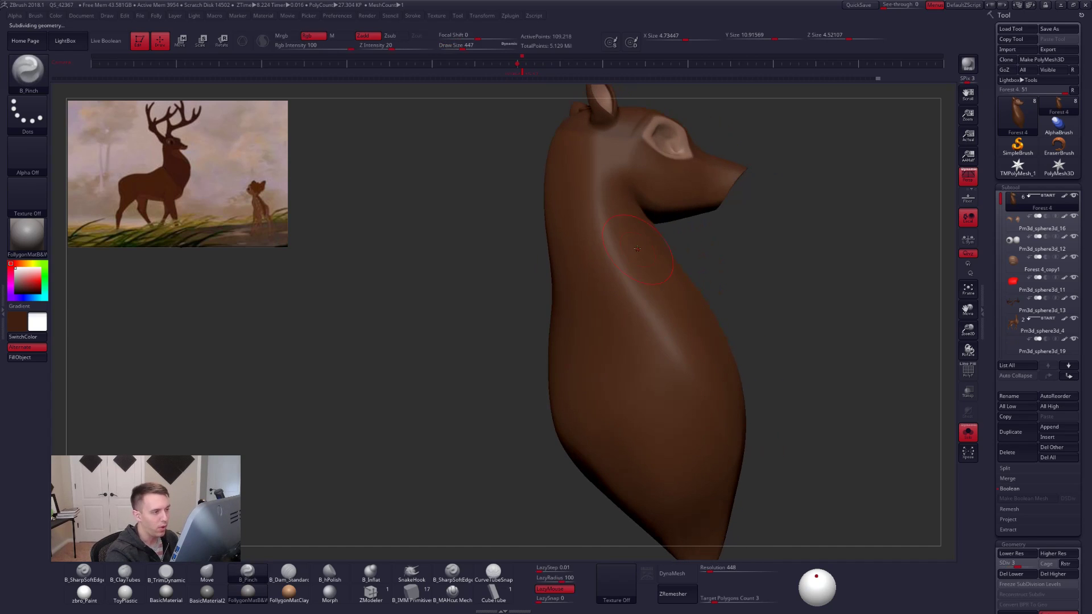
{"action": "key", "text": "space"}
{"action": "left_click_drag", "start_coordinate": [589, 303], "coordinate": [585, 302]}
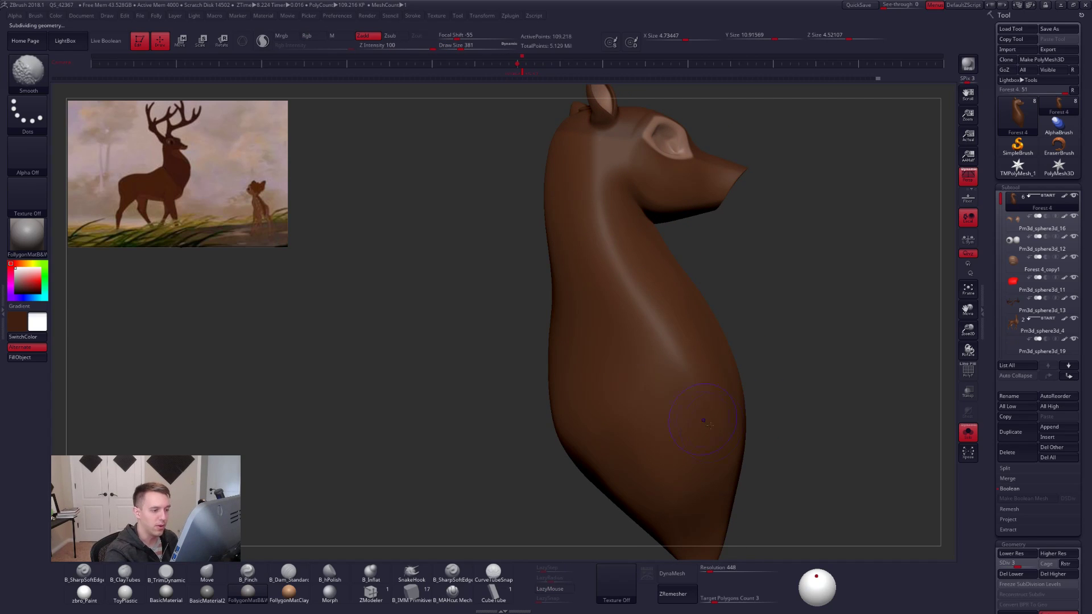
Show all subtools and switch to B_TrimDynamic at draw size 764 with Forest 4 at subdivision level 2.
{"action": "mouse_move", "coordinate": [704, 420]}
{"action": "right_mouse_down", "text": "ctrl"}
{"action": "mouse_move", "coordinate": [751, 434]}
{"action": "mouse_move", "coordinate": [739, 491]}
{"action": "mouse_move", "coordinate": [743, 442]}
{"action": "mouse_move", "coordinate": [803, 435]}
{"action": "mouse_move", "coordinate": [792, 433]}
{"action": "right_mouse_up", "text": "ctrl"}
{"action": "key", "text": "shift+d"}
{"action": "key", "text": "shift+d"}
{"action": "key", "text": "space"}
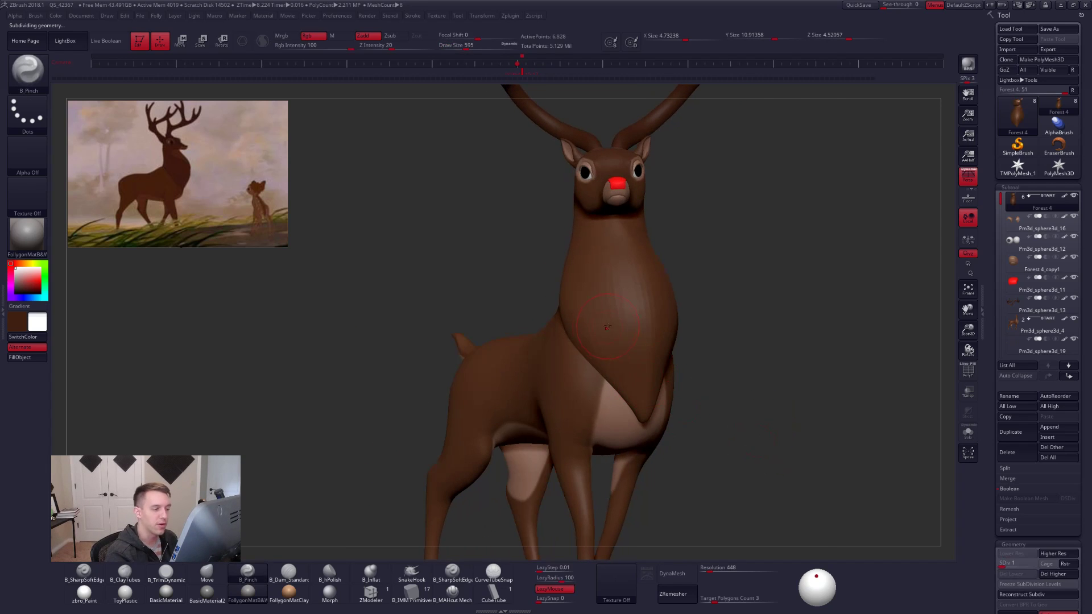
{"action": "key", "text": "space"}
{"action": "left_click", "coordinate": [610, 326]}
{"action": "key", "text": "b"}
{"action": "key", "text": "t"}
{"action": "key", "text": "d"}
{"action": "key", "text": "space"}
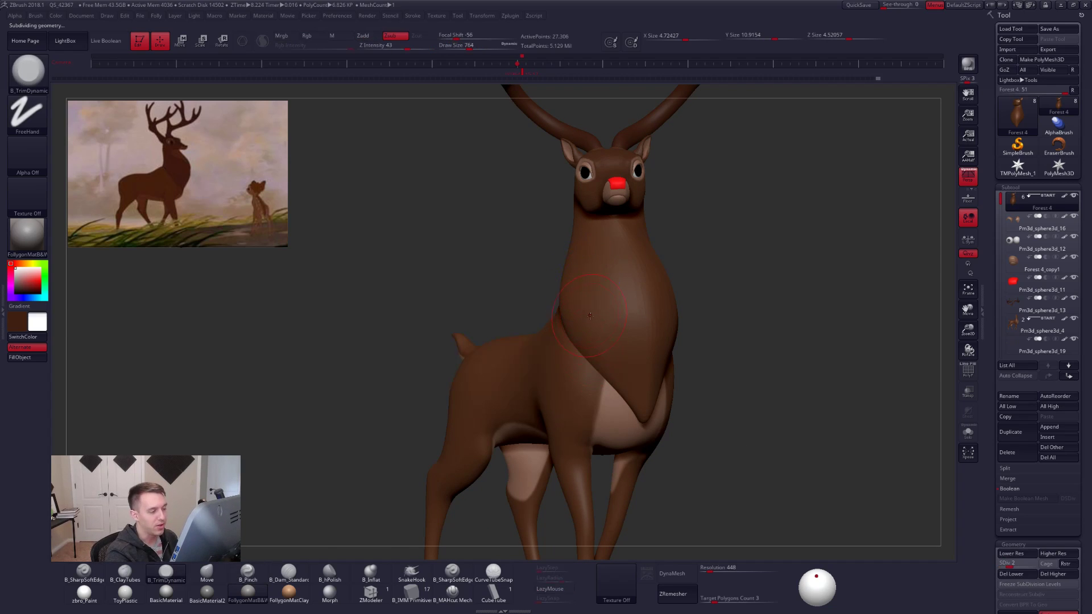
Flatten and smooth the side planes of the neck on both sides with B_TrimDynamic.
{"action": "mouse_move", "coordinate": [584, 283]}
{"action": "right_mouse_down"}
{"action": "mouse_move", "coordinate": [577, 297]}
{"action": "mouse_move", "coordinate": [552, 257]}
{"action": "right_mouse_up"}
{"action": "left_click_drag", "start_coordinate": [543, 282], "coordinate": [550, 290], "text": "shift"}
{"action": "right_click_drag", "start_coordinate": [546, 285], "coordinate": [660, 282]}
{"action": "right_click_drag", "start_coordinate": [551, 259], "coordinate": [603, 267], "text": "alt"}
{"action": "left_click_drag", "start_coordinate": [548, 273], "coordinate": [538, 282], "text": "shift"}
{"action": "mouse_move", "coordinate": [538, 282]}
{"action": "right_mouse_down"}
{"action": "mouse_move", "coordinate": [612, 267]}
{"action": "mouse_move", "coordinate": [569, 265]}
{"action": "right_mouse_up"}
Reduce the draw size to 381 and refine the upper side of the neck below the jaw.
{"action": "key", "text": "space"}
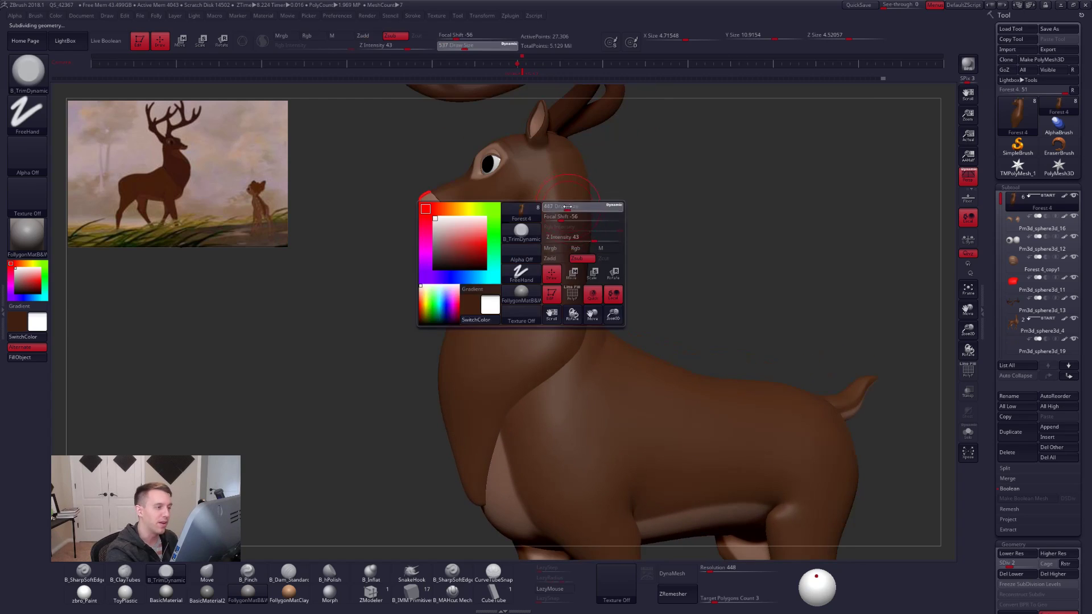
{"action": "left_click_drag", "start_coordinate": [568, 206], "coordinate": [563, 206]}
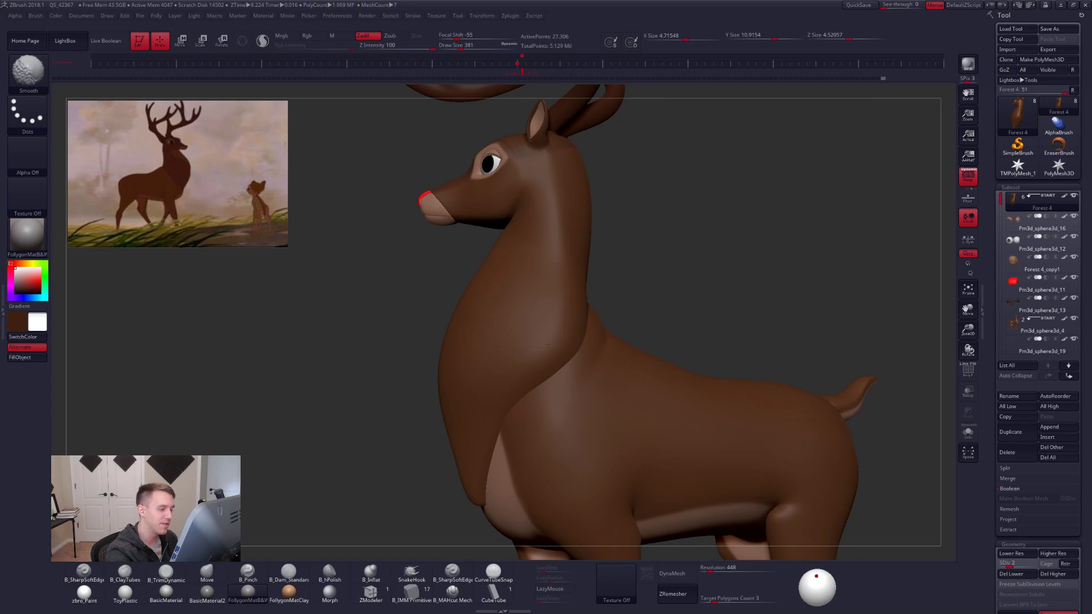
{"action": "mouse_move", "coordinate": [547, 344]}
{"action": "right_mouse_down"}
{"action": "mouse_move", "coordinate": [568, 325]}
{"action": "mouse_move", "coordinate": [606, 331]}
{"action": "mouse_move", "coordinate": [546, 307]}
{"action": "right_mouse_up"}
{"action": "key", "text": "d"}
{"action": "key", "text": "space"}
{"action": "left_click_drag", "start_coordinate": [540, 274], "coordinate": [536, 273]}
{"action": "mouse_move", "coordinate": [537, 267]}
{"action": "right_mouse_down", "text": "alt"}
{"action": "mouse_move", "coordinate": [563, 287]}
{"action": "mouse_move", "coordinate": [535, 222]}
{"action": "mouse_move", "coordinate": [586, 283]}
{"action": "mouse_move", "coordinate": [629, 285]}
{"action": "mouse_move", "coordinate": [617, 310]}
{"action": "mouse_move", "coordinate": [690, 466]}
{"action": "mouse_move", "coordinate": [701, 462]}
{"action": "mouse_move", "coordinate": [686, 466]}
{"action": "mouse_move", "coordinate": [725, 443]}
{"action": "right_mouse_up", "text": "alt"}
Lower Forest 4 to subdivision level 1, lasso-mask a crescent along the side of the lower neck and clear the mask.
{"action": "key", "text": "d"}
{"action": "key", "text": "d"}
{"action": "key", "text": "shift+d"}
{"action": "right_click_drag", "start_coordinate": [620, 410], "coordinate": [571, 350], "text": "ctrl"}
{"action": "right_click", "coordinate": [569, 350]}
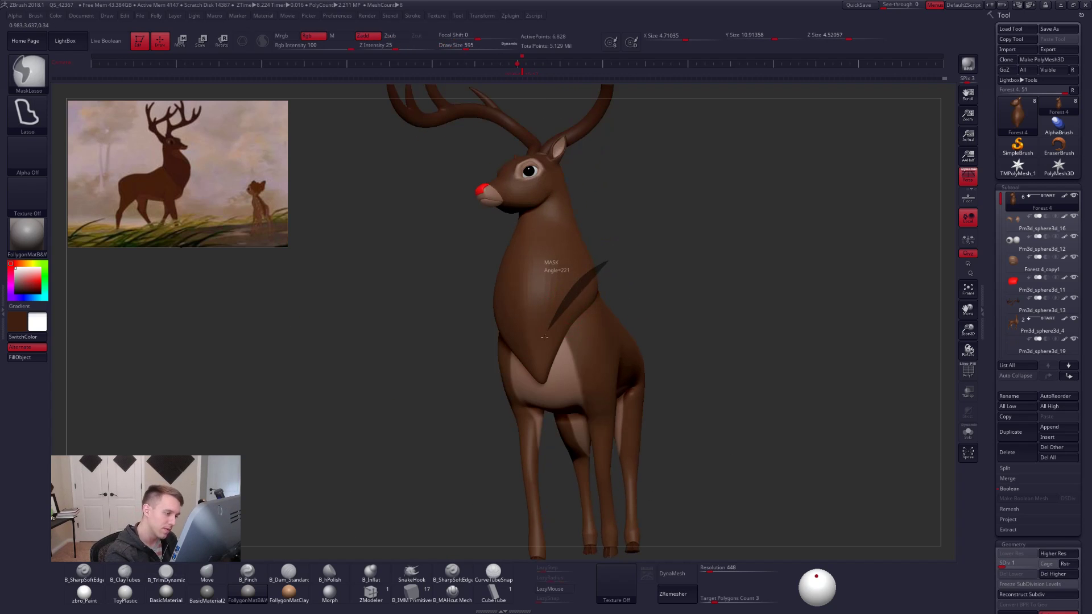
{"action": "mouse_move", "coordinate": [544, 337]}
{"action": "left_mouse_down", "text": "ctrl"}
{"action": "mouse_move", "coordinate": [610, 452]}
{"action": "mouse_move", "coordinate": [714, 325]}
{"action": "left_mouse_up", "text": "ctrl"}
{"action": "key", "text": "shift+s"}
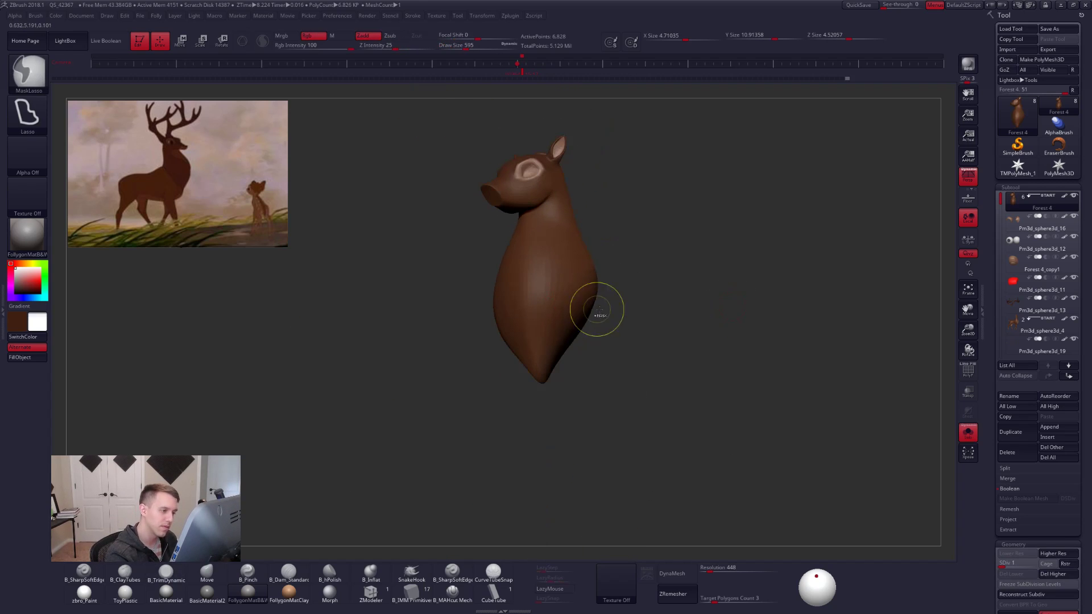
{"action": "left_click", "coordinate": [599, 310], "text": "ctrl"}
Reshape the side of the lower neck with the Move brush, raising the draw size to 1111.
{"action": "key", "text": "space"}
{"action": "key", "text": "shift+s"}
{"action": "mouse_move", "coordinate": [587, 308]}
{"action": "left_mouse_down"}
{"action": "mouse_move", "coordinate": [609, 309]}
{"action": "mouse_move", "coordinate": [581, 327]}
{"action": "mouse_move", "coordinate": [589, 316]}
{"action": "left_mouse_up"}
{"action": "key", "text": "space"}
{"action": "mouse_move", "coordinate": [590, 316]}
{"action": "right_mouse_down"}
{"action": "mouse_move", "coordinate": [660, 313]}
{"action": "mouse_move", "coordinate": [591, 312]}
{"action": "right_mouse_up"}
{"action": "mouse_move", "coordinate": [662, 308]}
{"action": "right_mouse_down"}
{"action": "mouse_move", "coordinate": [605, 303]}
{"action": "mouse_move", "coordinate": [631, 318]}
{"action": "mouse_move", "coordinate": [696, 257]}
{"action": "mouse_move", "coordinate": [639, 251]}
{"action": "mouse_move", "coordinate": [626, 301]}
{"action": "right_mouse_up"}
{"action": "key", "text": "ctrl"}
{"action": "key", "text": "space"}
{"action": "left_click_drag", "start_coordinate": [637, 292], "coordinate": [629, 292]}
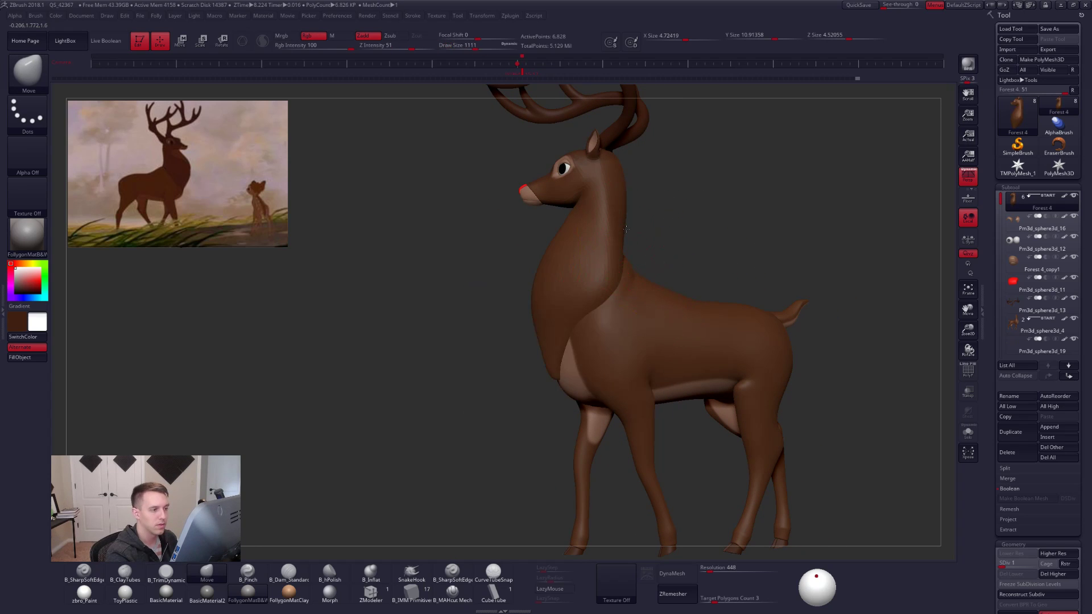
Adjust the outline of the neck's lower edge and pointed chest end with smaller Move strokes.
{"action": "mouse_move", "coordinate": [619, 287]}
{"action": "right_mouse_down"}
{"action": "mouse_move", "coordinate": [608, 282]}
{"action": "mouse_move", "coordinate": [625, 268]}
{"action": "mouse_move", "coordinate": [616, 254]}
{"action": "mouse_move", "coordinate": [600, 291]}
{"action": "mouse_move", "coordinate": [686, 455]}
{"action": "mouse_move", "coordinate": [742, 454]}
{"action": "mouse_move", "coordinate": [750, 463]}
{"action": "mouse_move", "coordinate": [714, 468]}
{"action": "mouse_move", "coordinate": [741, 476]}
{"action": "mouse_move", "coordinate": [700, 422]}
{"action": "mouse_move", "coordinate": [570, 337]}
{"action": "mouse_move", "coordinate": [484, 327]}
{"action": "mouse_move", "coordinate": [586, 330]}
{"action": "right_mouse_up"}
{"action": "key", "text": "shift+d"}
{"action": "key", "text": "space"}
{"action": "key", "text": "space"}
{"action": "mouse_move", "coordinate": [588, 330]}
{"action": "left_mouse_down"}
{"action": "mouse_move", "coordinate": [579, 330]}
{"action": "mouse_move", "coordinate": [591, 302]}
{"action": "mouse_move", "coordinate": [571, 323]}
{"action": "left_mouse_up"}
{"action": "key", "text": "space"}
{"action": "mouse_move", "coordinate": [543, 325]}
{"action": "right_mouse_down"}
{"action": "mouse_move", "coordinate": [568, 323]}
{"action": "mouse_move", "coordinate": [523, 336]}
{"action": "right_mouse_up"}
{"action": "key", "text": "alt+s"}
{"action": "key", "text": "space"}
{"action": "left_click_drag", "start_coordinate": [538, 365], "coordinate": [529, 365]}
Switch to B_ClayTubes at draw size 742 and smooth the lower neck in isolation at subdivision levels 1 and 2.
{"action": "key", "text": "d"}
{"action": "key", "text": "2"}
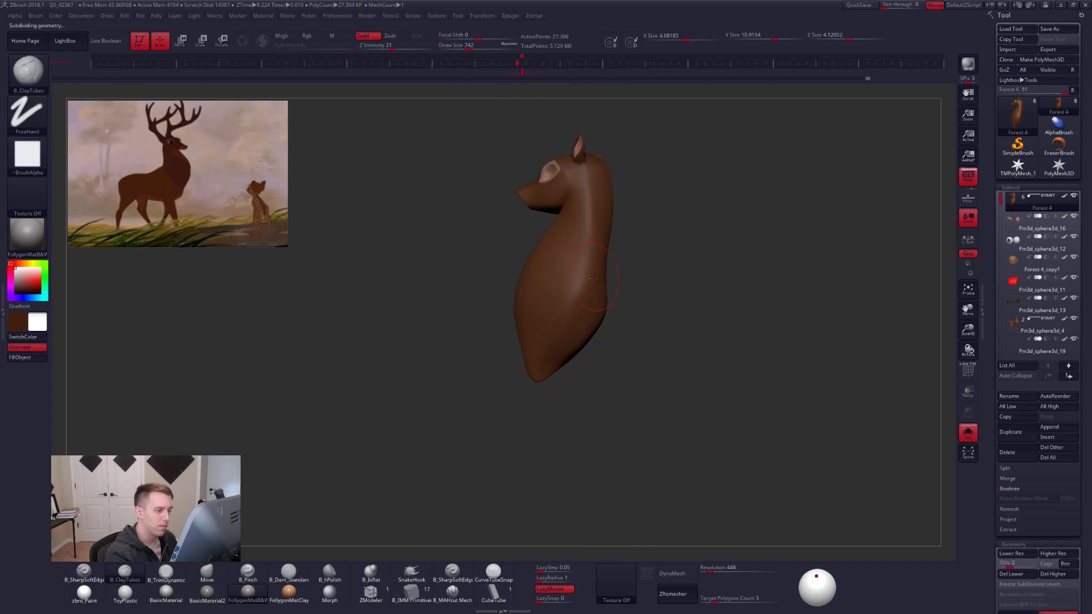
{"action": "right_click_drag", "start_coordinate": [597, 280], "coordinate": [556, 326]}
{"action": "key", "text": "shift"}
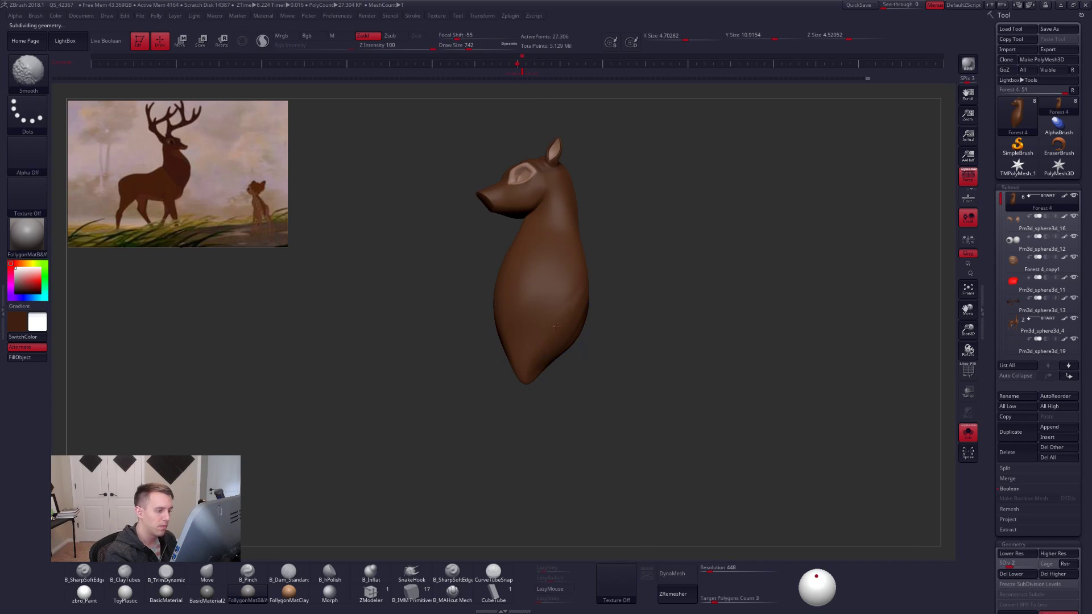
{"action": "key", "text": "shift+s"}
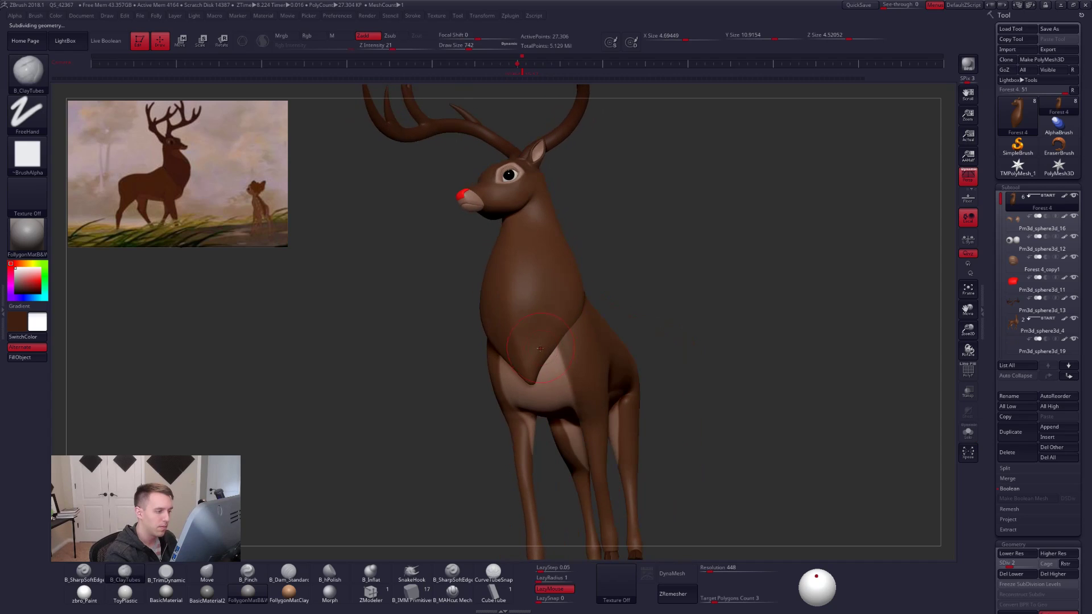
{"action": "key", "text": "shift+s"}
{"action": "key", "text": "shift+d"}
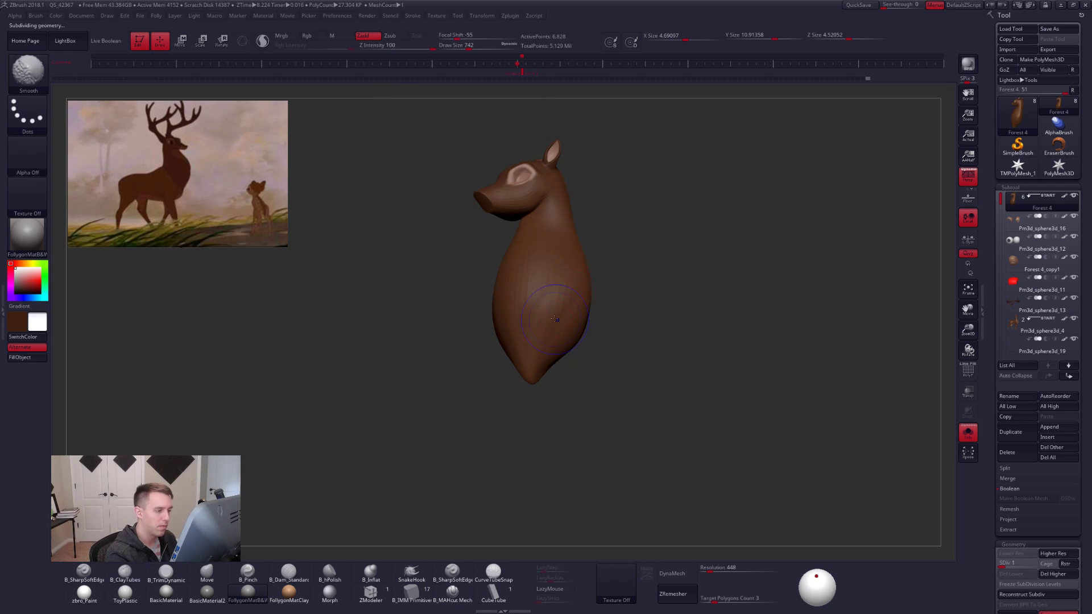
{"action": "key", "text": "d"}
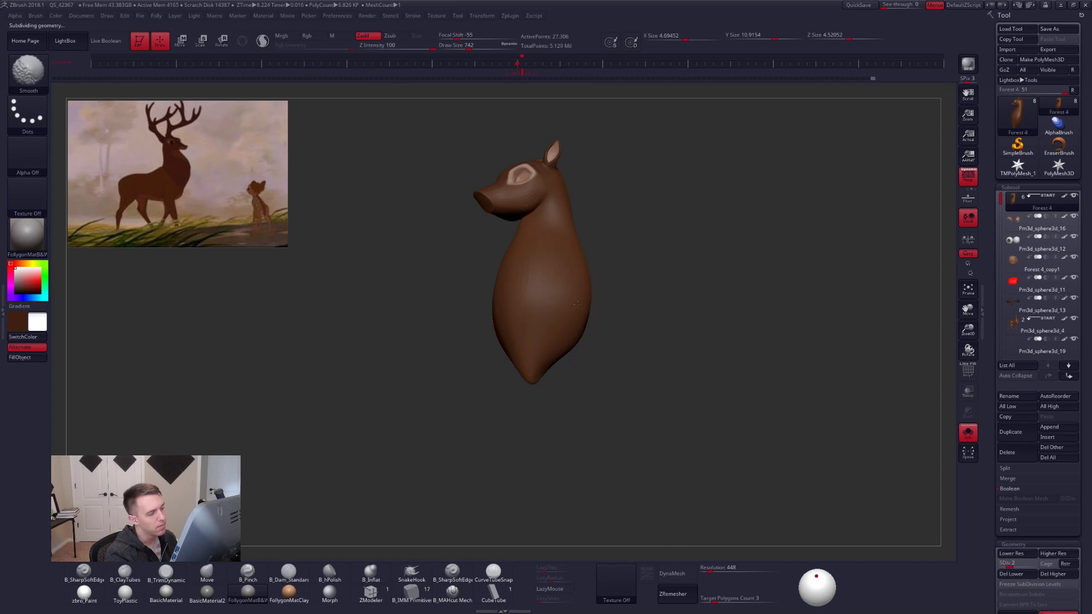
{"action": "key", "text": "shift+s"}
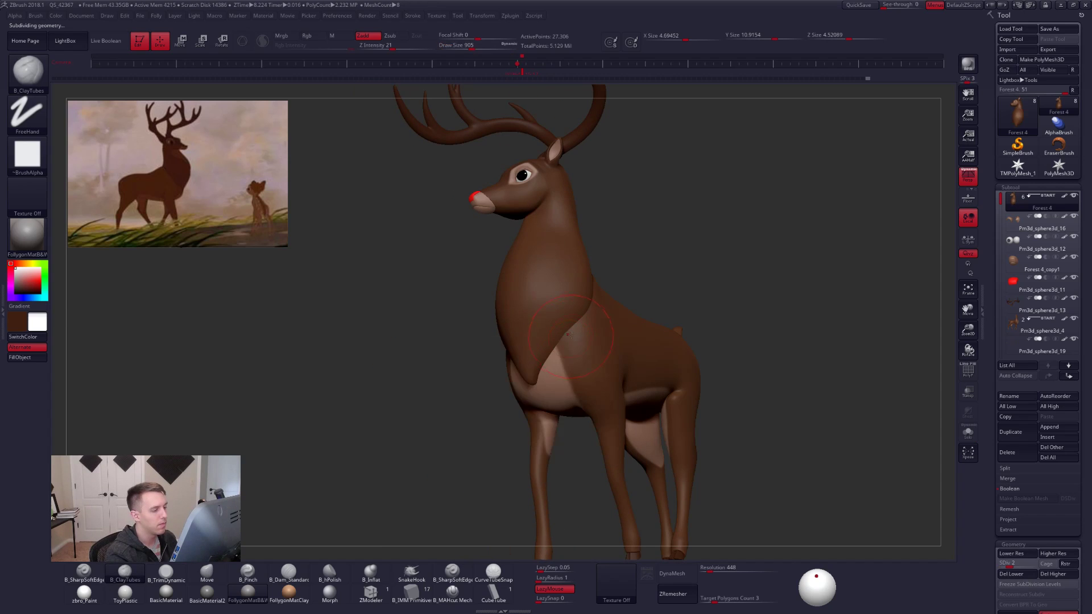
Examine the neck's side planes and the whole stag's silhouette from several angles at the highest subdivision level.
{"action": "mouse_move", "coordinate": [570, 335]}
{"action": "right_mouse_down"}
{"action": "mouse_move", "coordinate": [484, 336]}
{"action": "mouse_move", "coordinate": [667, 329]}
{"action": "mouse_move", "coordinate": [756, 410]}
{"action": "mouse_move", "coordinate": [739, 418]}
{"action": "right_mouse_up"}
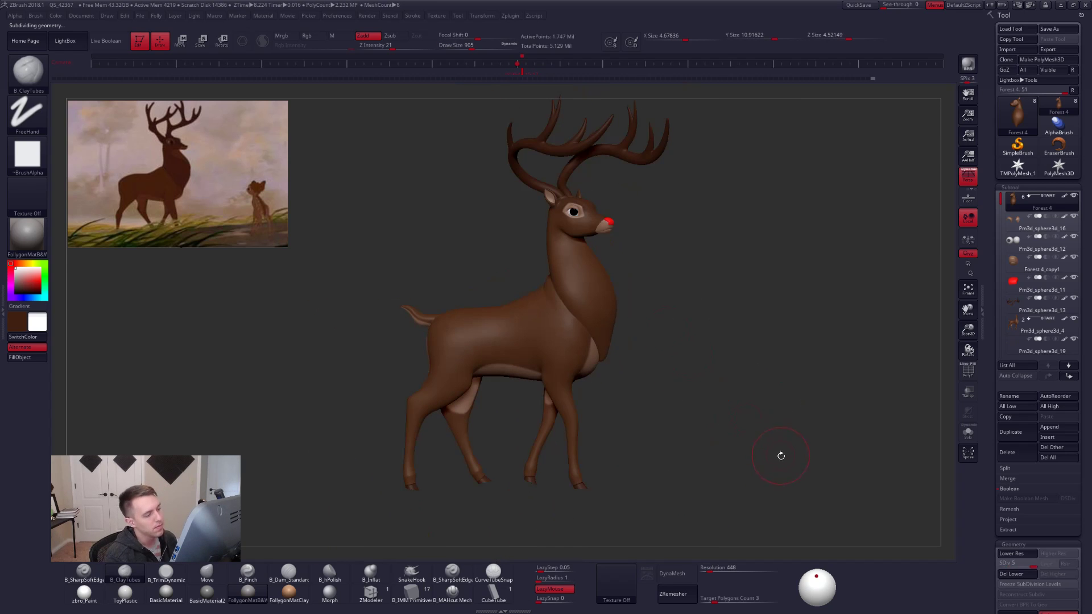
{"action": "right_click_drag", "start_coordinate": [781, 455], "coordinate": [749, 456]}
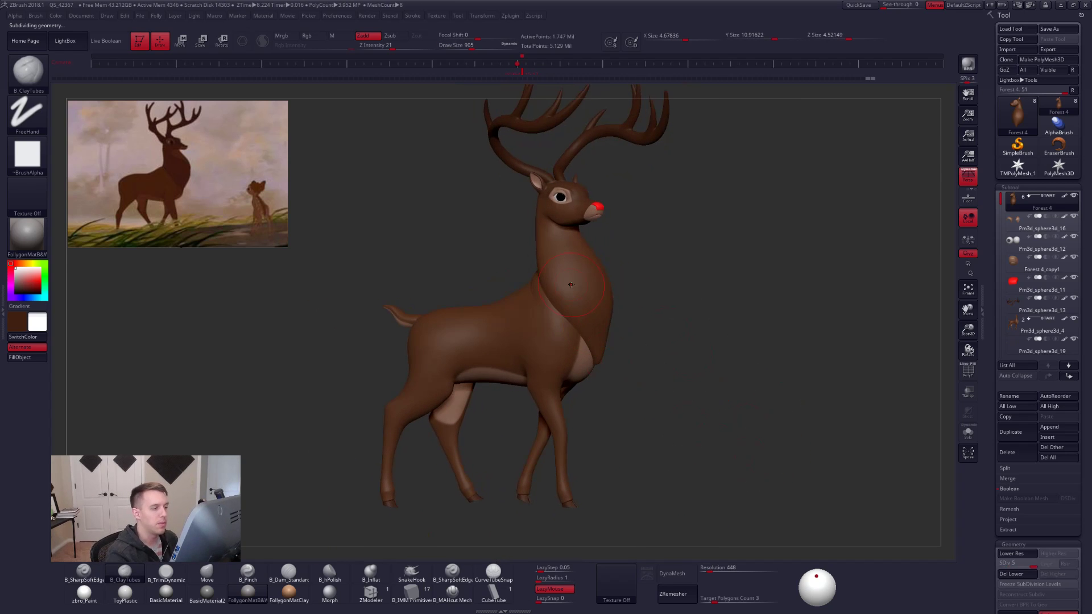
{"action": "key", "text": "ctrl"}
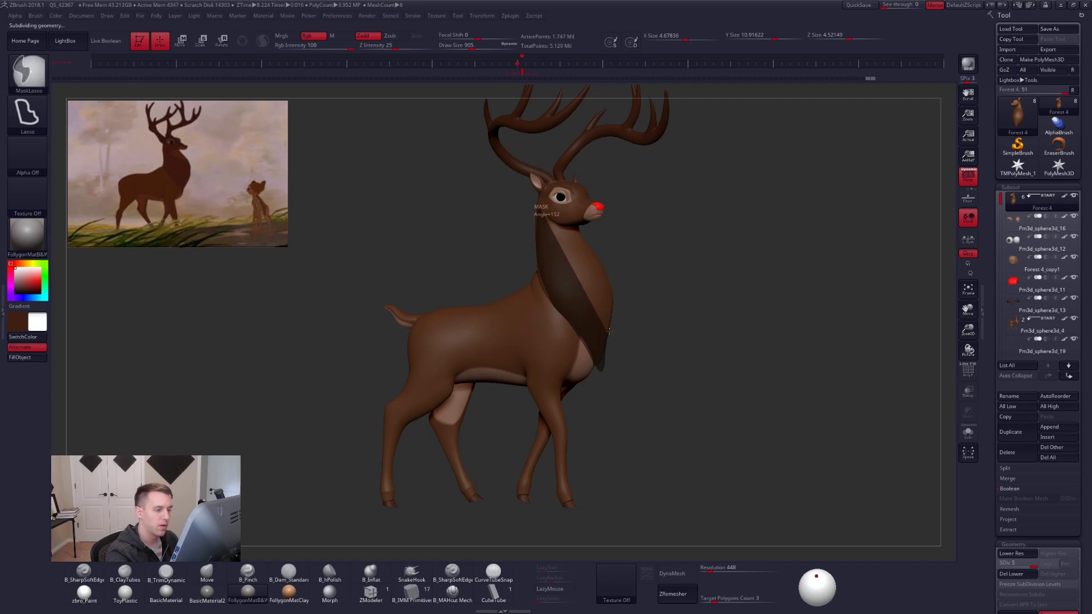
{"action": "left_click_drag", "start_coordinate": [602, 252], "coordinate": [600, 256], "text": "ctrl+alt"}
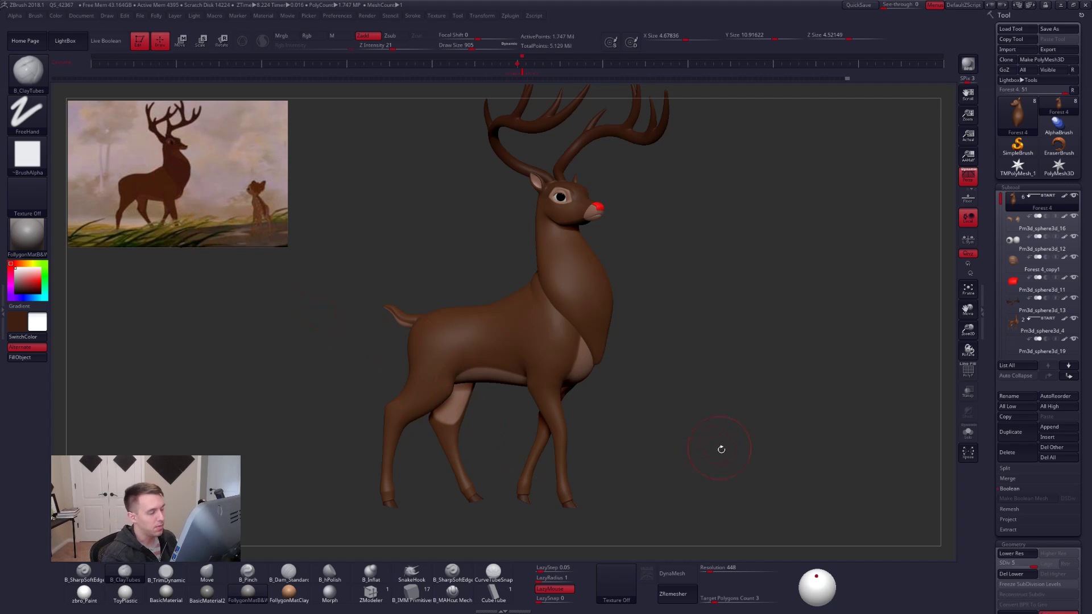
{"action": "left_click_drag", "start_coordinate": [721, 449], "coordinate": [732, 461]}
{"action": "key", "text": "shift"}
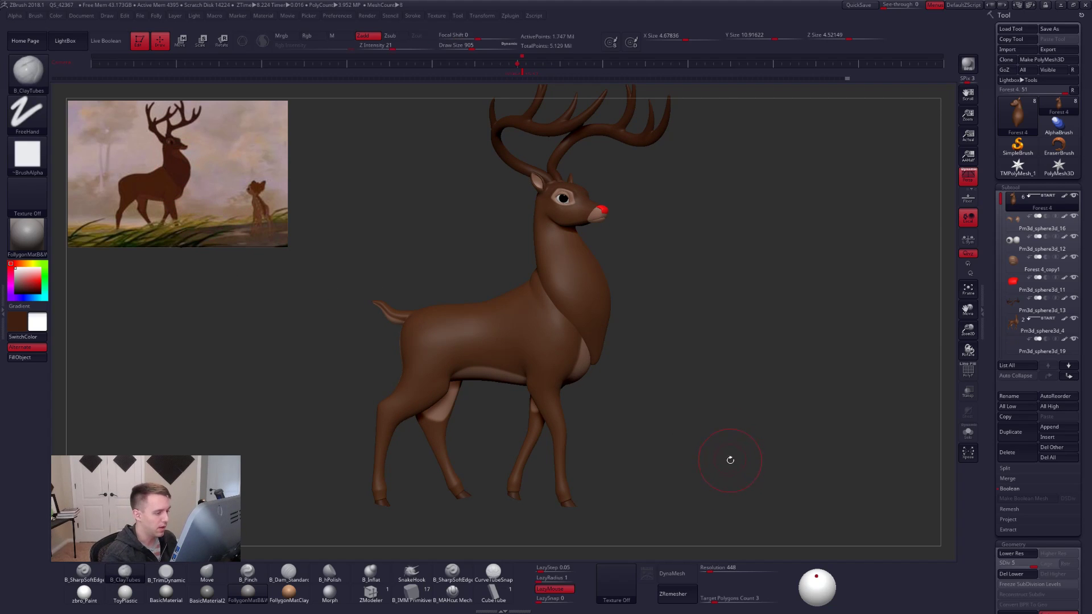
{"action": "left_click_drag", "start_coordinate": [736, 475], "coordinate": [691, 477]}
{"action": "left_click_drag", "start_coordinate": [588, 377], "coordinate": [540, 379]}
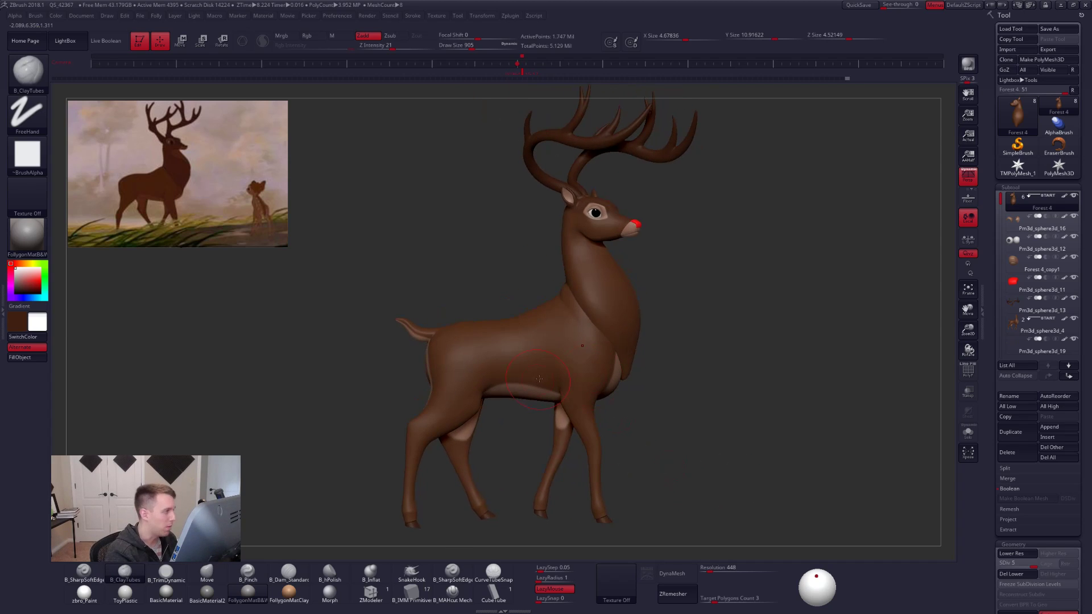
{"action": "left_click_drag", "start_coordinate": [641, 436], "coordinate": [715, 463], "text": "alt"}
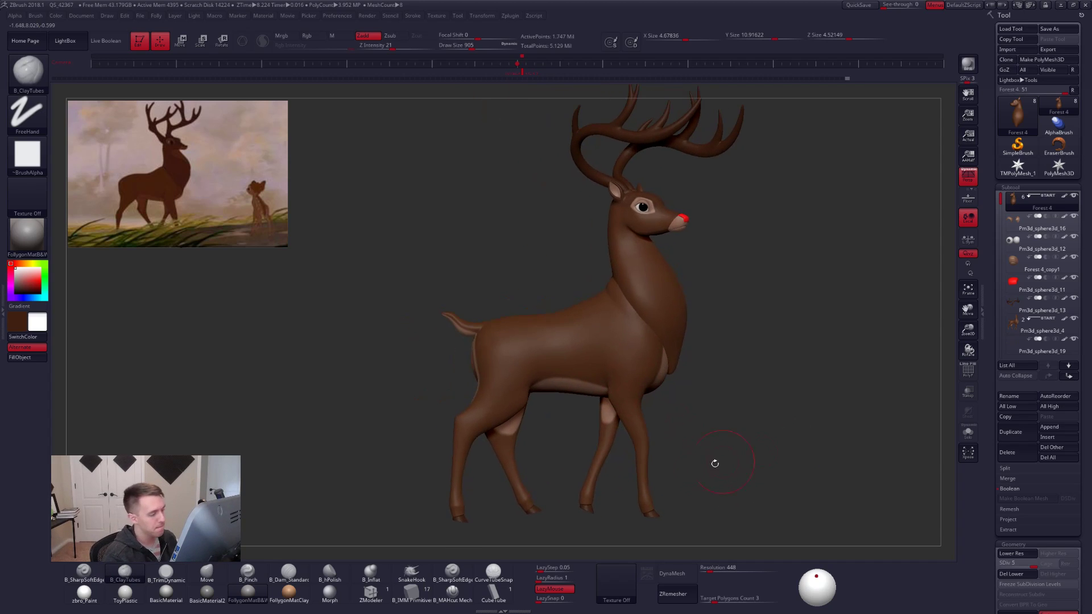
Select the body subtool Pm3d_sphere3d_4 and smooth its lower flank above the belly at subdivision level 2.
{"action": "left_click", "coordinate": [583, 363], "text": "alt"}
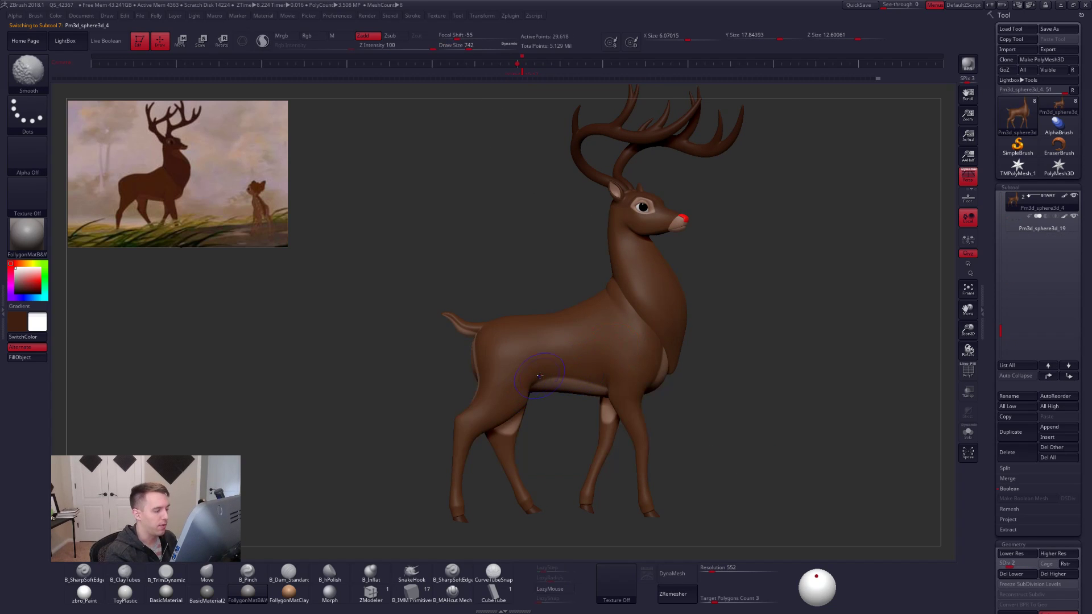
{"action": "left_click_drag", "start_coordinate": [540, 376], "coordinate": [575, 385]}
{"action": "right_click", "coordinate": [577, 337]}
{"action": "mouse_move", "coordinate": [577, 341]}
{"action": "right_mouse_down"}
{"action": "mouse_move", "coordinate": [591, 333]}
{"action": "mouse_move", "coordinate": [570, 272]}
{"action": "mouse_move", "coordinate": [511, 254]}
{"action": "mouse_move", "coordinate": [640, 326]}
{"action": "right_mouse_up"}
Isolate the body and mask everything except the tail at subdivision level 1, using draw size 656 for smoothing.
{"action": "key", "text": "shift+s"}
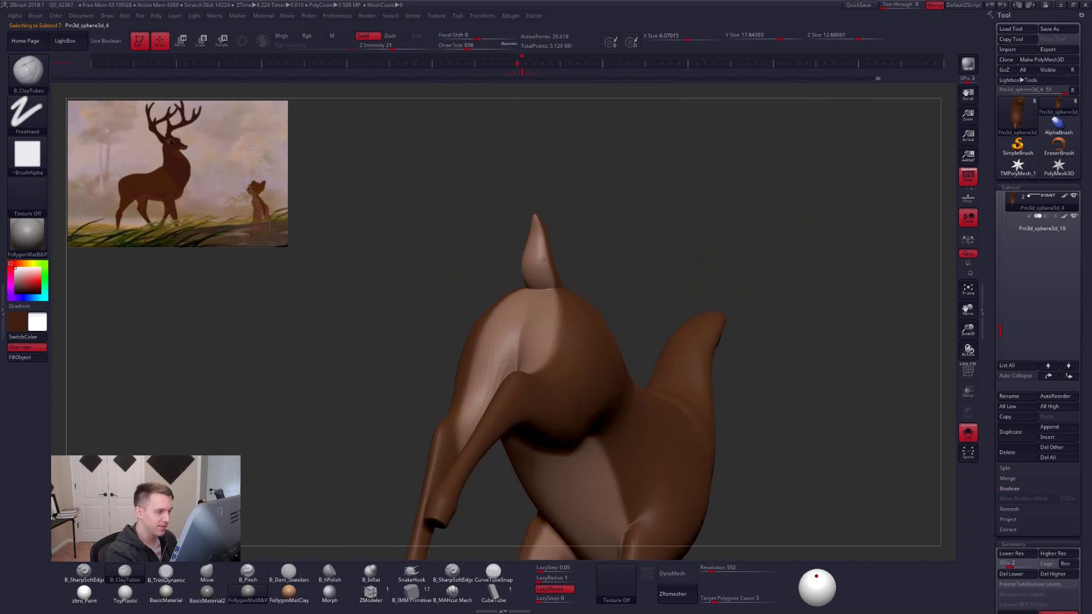
{"action": "mouse_move", "coordinate": [542, 260]}
{"action": "left_mouse_down", "text": "alt"}
{"action": "mouse_move", "coordinate": [550, 268]}
{"action": "mouse_move", "coordinate": [476, 218]}
{"action": "mouse_move", "coordinate": [603, 160]}
{"action": "left_mouse_up", "text": "alt"}
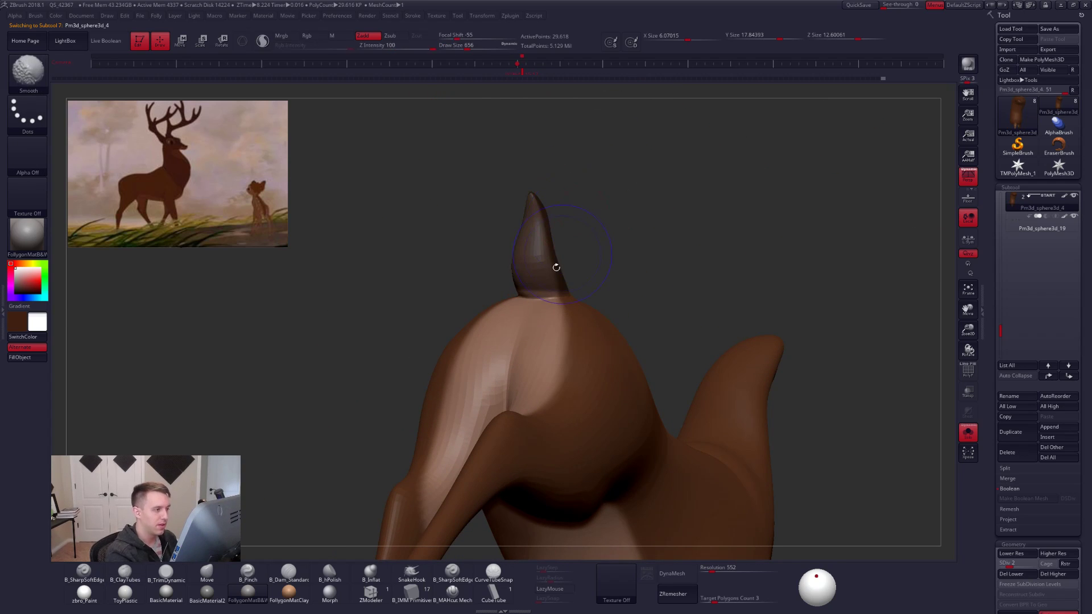
{"action": "key", "text": "shift+d"}
{"action": "left_click", "coordinate": [571, 271], "text": "ctrl"}
{"action": "right_click_drag", "start_coordinate": [562, 256], "coordinate": [556, 445]}
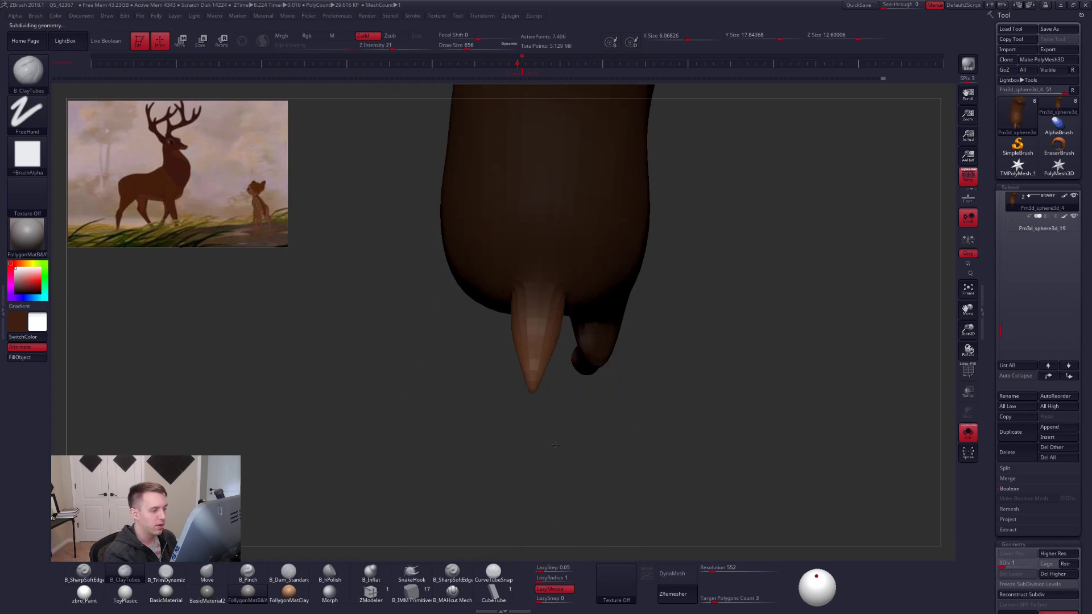
Rotate the unmasked tail slightly sideways, refine its shape with the Move brush and clear the mask.
{"action": "key", "text": "r"}
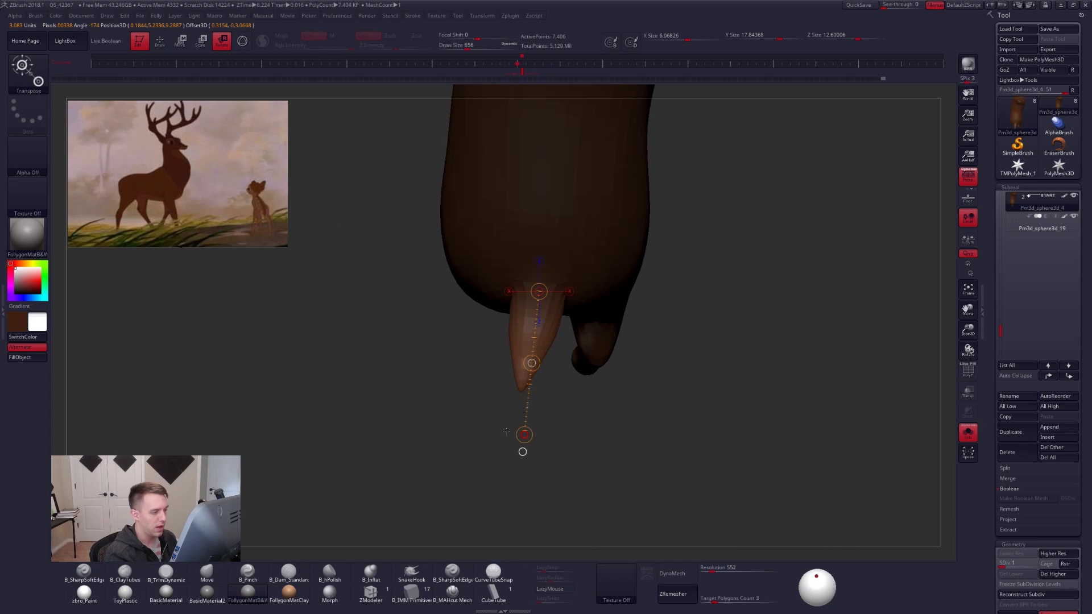
{"action": "key", "text": "q"}
{"action": "key", "text": "space"}
{"action": "left_click_drag", "start_coordinate": [530, 356], "coordinate": [538, 357]}
{"action": "right_click_drag", "start_coordinate": [566, 359], "coordinate": [648, 328], "text": "ctrl"}
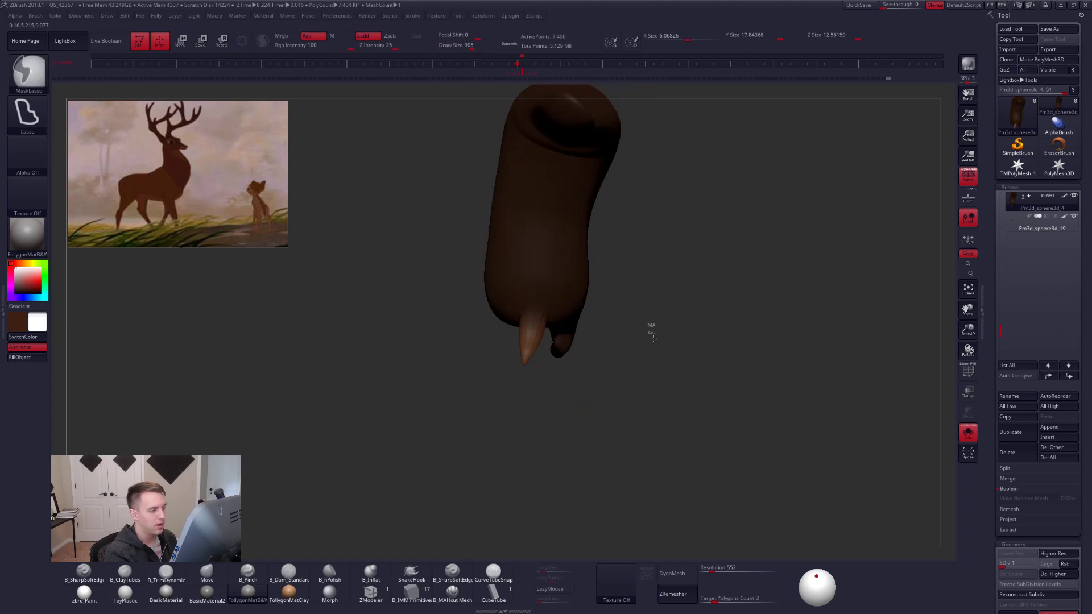
{"action": "left_click", "coordinate": [650, 330], "text": "ctrl"}
Check the reposed tail and the body's side profile from several angles.
{"action": "right_click_drag", "start_coordinate": [658, 407], "coordinate": [661, 294]}
{"action": "key", "text": "shift+f"}
{"action": "left_click_drag", "start_coordinate": [744, 466], "coordinate": [580, 456]}
{"action": "key", "text": "shift+f"}
{"action": "left_click_drag", "start_coordinate": [796, 472], "coordinate": [685, 370]}
{"action": "right_click_drag", "start_coordinate": [656, 363], "coordinate": [632, 321], "text": "alt"}
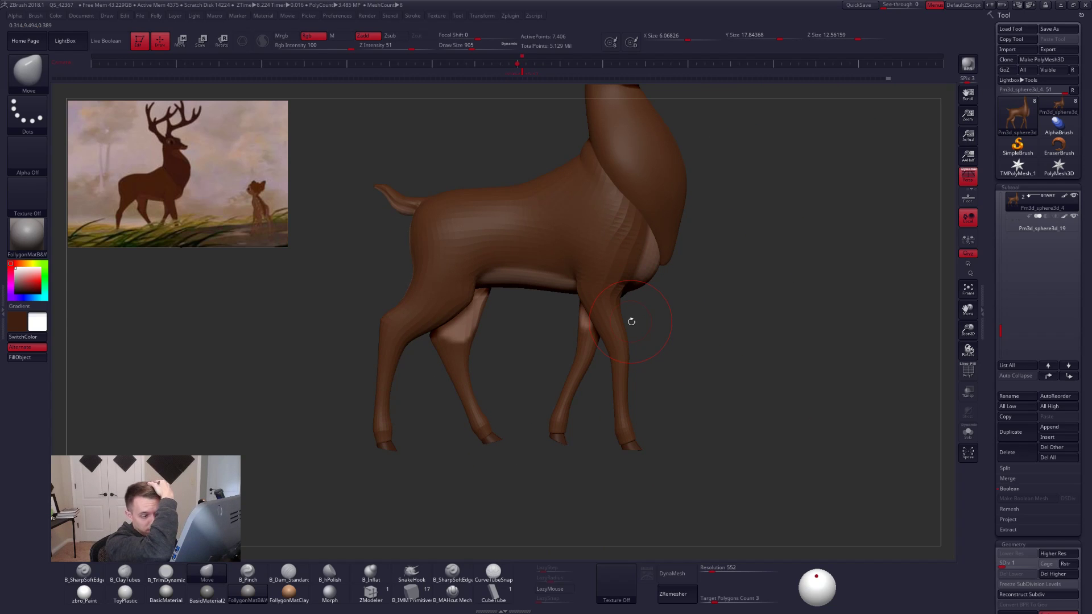
{"action": "right_click_drag", "start_coordinate": [609, 455], "coordinate": [794, 457], "text": "alt"}
Duplicate the body at its highest subdivision level, delete the copy's lower levels and move it to the end of the subtool list.
{"action": "key", "text": "d"}
{"action": "left_click", "coordinate": [1031, 434]}
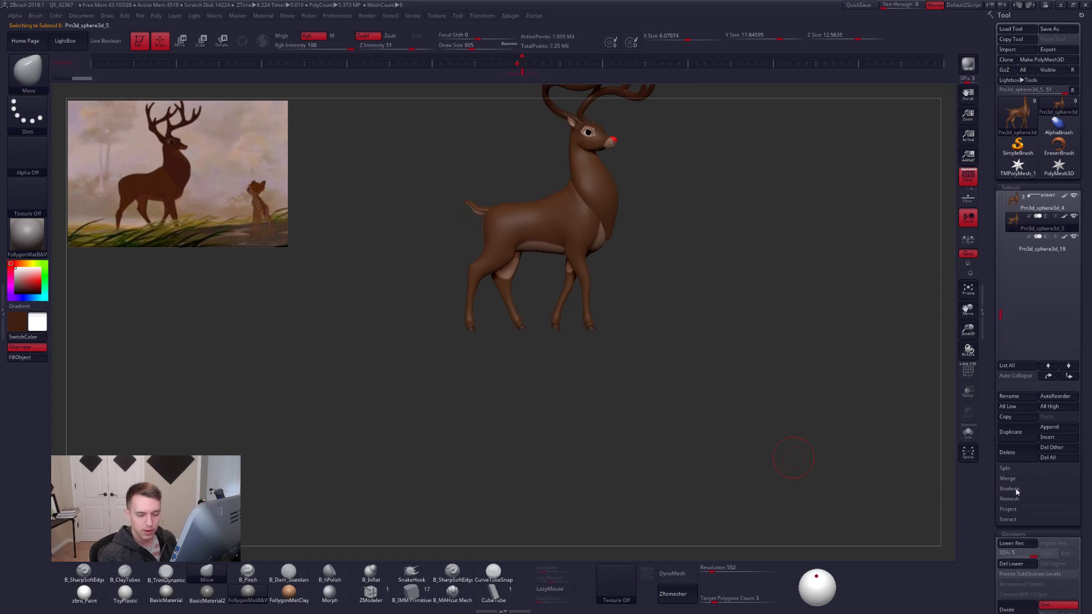
{"action": "left_click", "coordinate": [1012, 562]}
{"action": "left_click", "coordinate": [1069, 376], "text": "shift"}
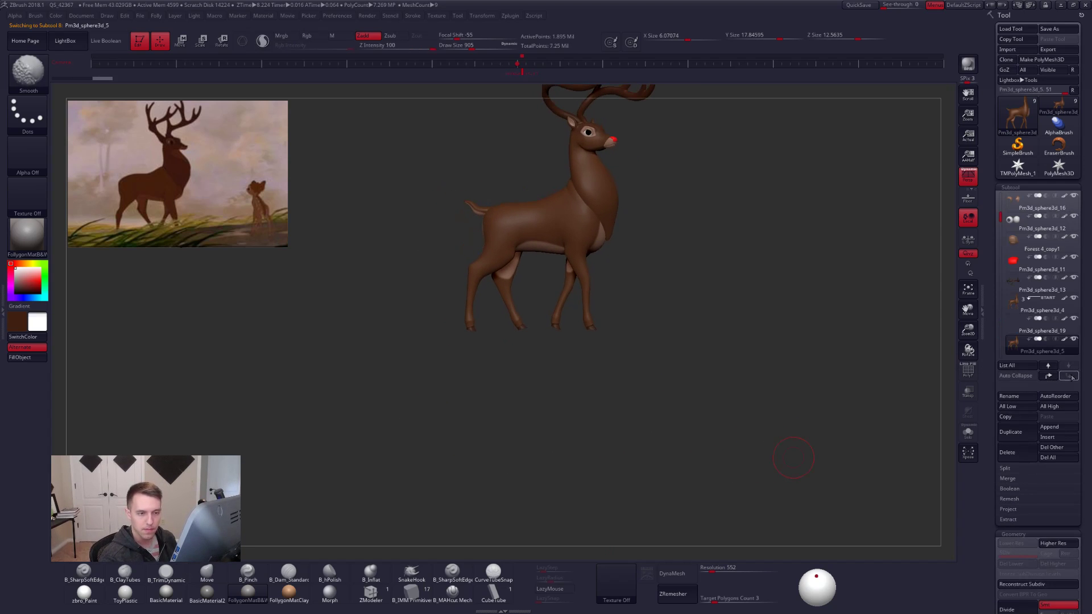
Replace the duplicated body's geometry with a QCube from the Initialize options.
{"action": "key", "text": "shift"}
{"action": "left_click_drag", "start_coordinate": [994, 411], "coordinate": [986, 283]}
{"action": "scroll", "coordinate": [1005, 321], "scroll_direction": "down", "scroll_amount": 5}
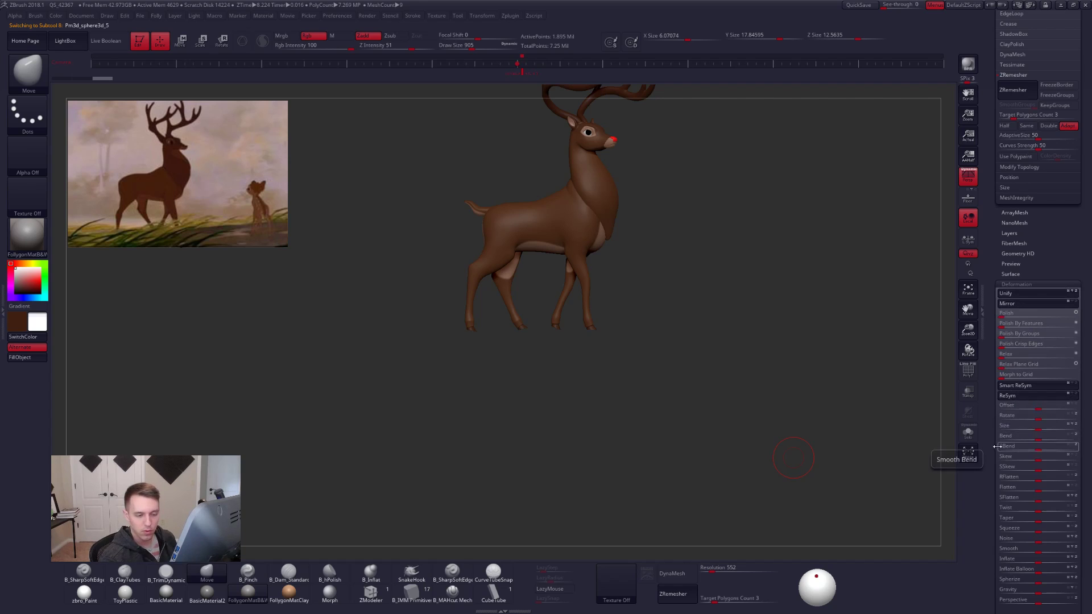
{"action": "scroll", "coordinate": [1012, 420], "scroll_direction": "down", "scroll_amount": 15}
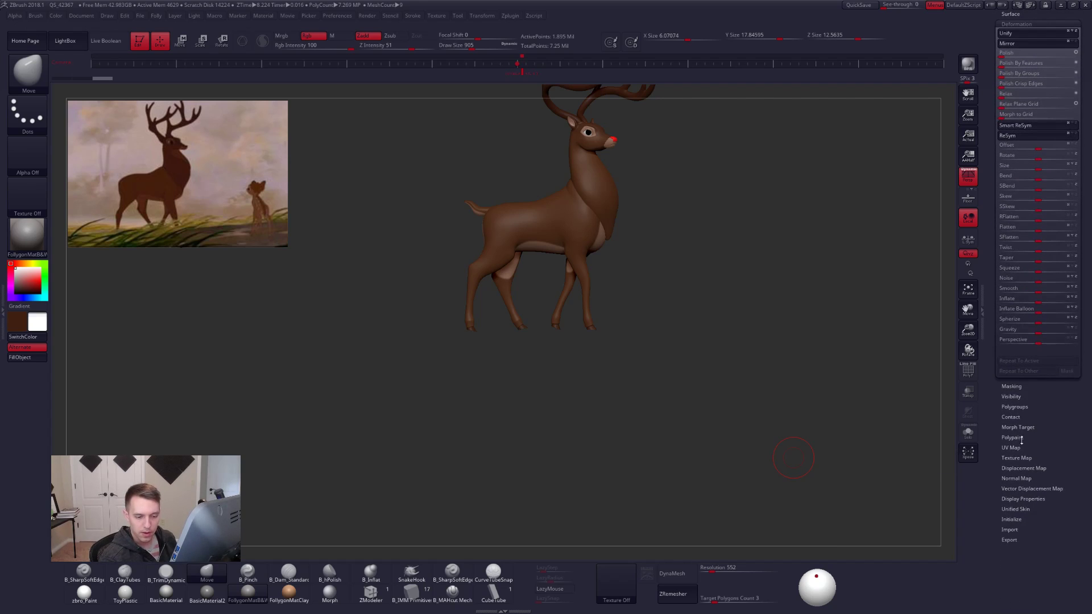
{"action": "scroll", "coordinate": [1022, 439], "scroll_direction": "down", "scroll_amount": 4}
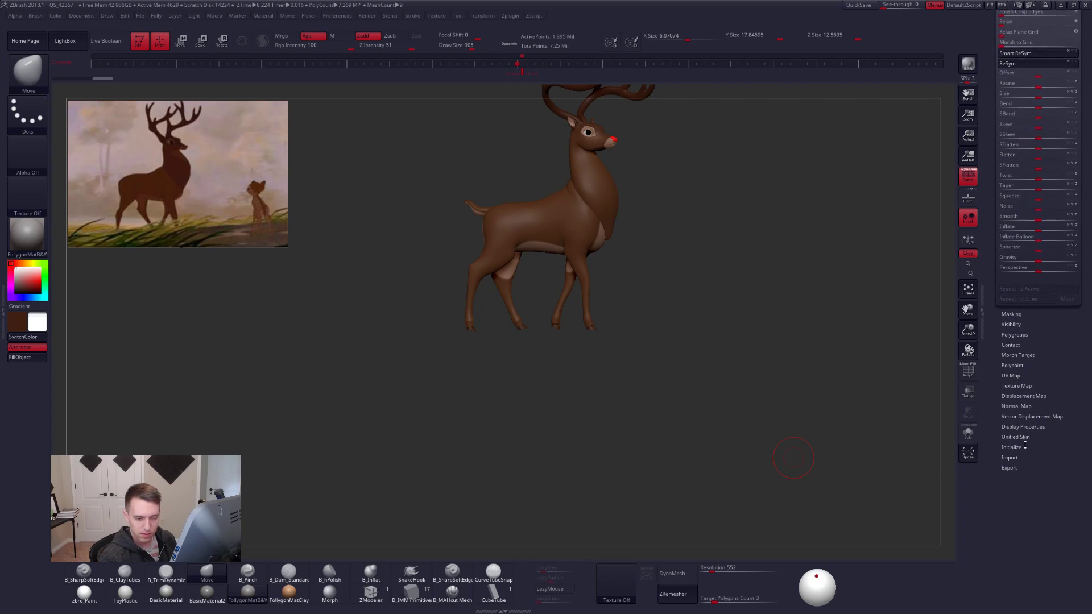
{"action": "left_click", "coordinate": [1018, 447]}
{"action": "scroll", "coordinate": [1021, 444], "scroll_direction": "down", "scroll_amount": 2}
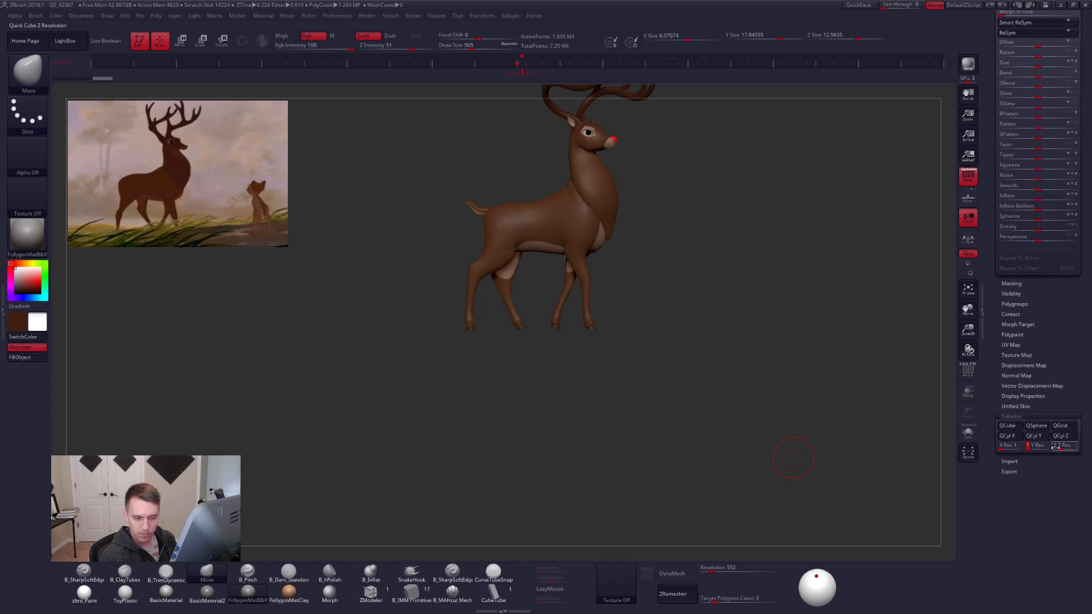
{"action": "left_click_drag", "start_coordinate": [1011, 391], "coordinate": [1021, 558]}
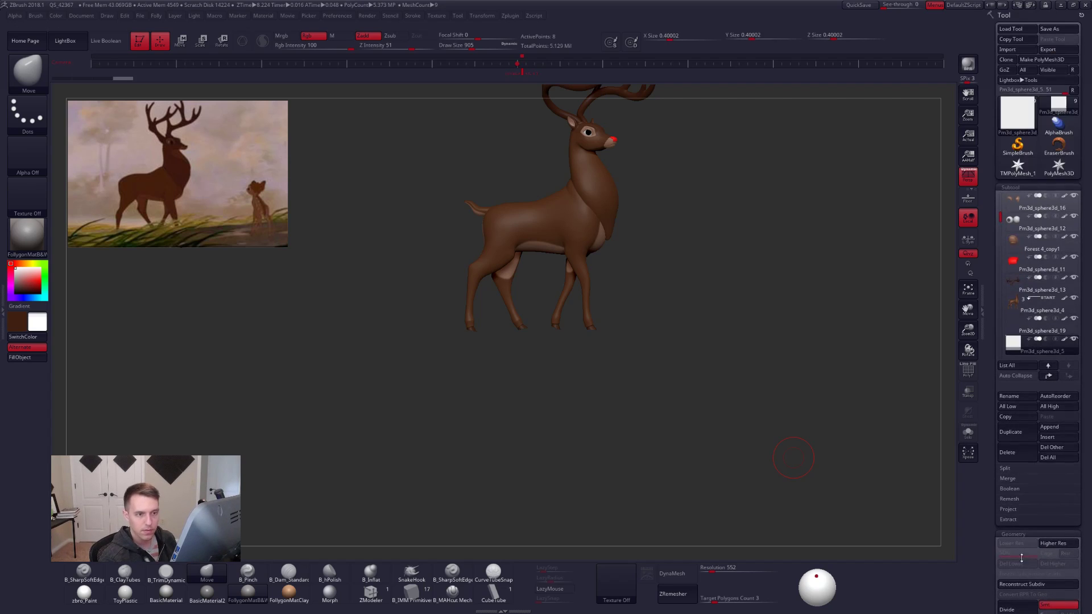
Turn off perspective and move the small cube down below the stag's hooves with the transpose line.
{"action": "key", "text": "shift"}
{"action": "key", "text": "shift+f"}
{"action": "key", "text": "alt+s"}
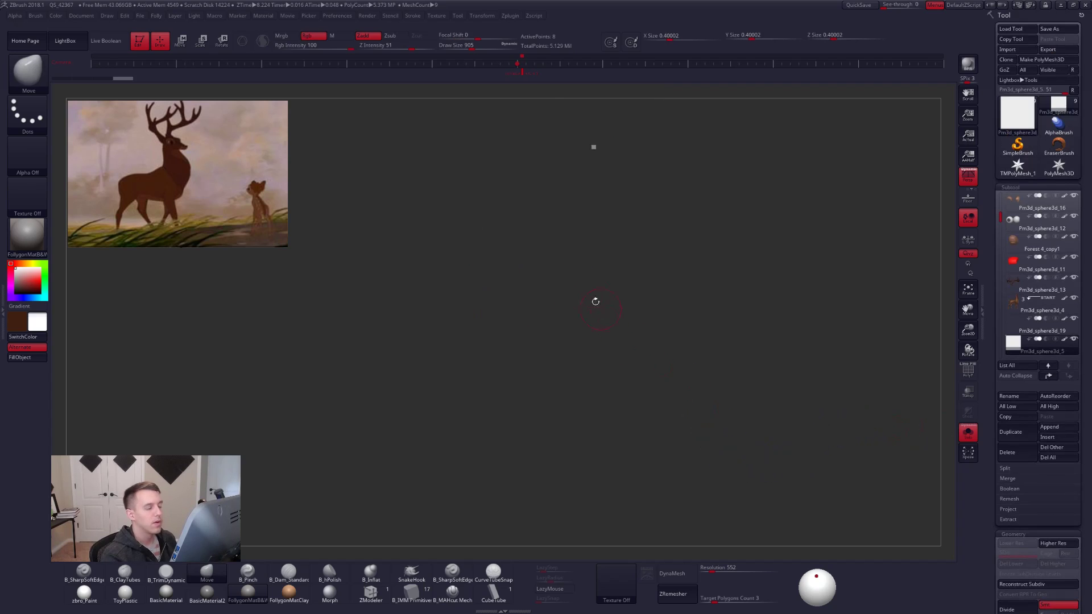
{"action": "key", "text": "w"}
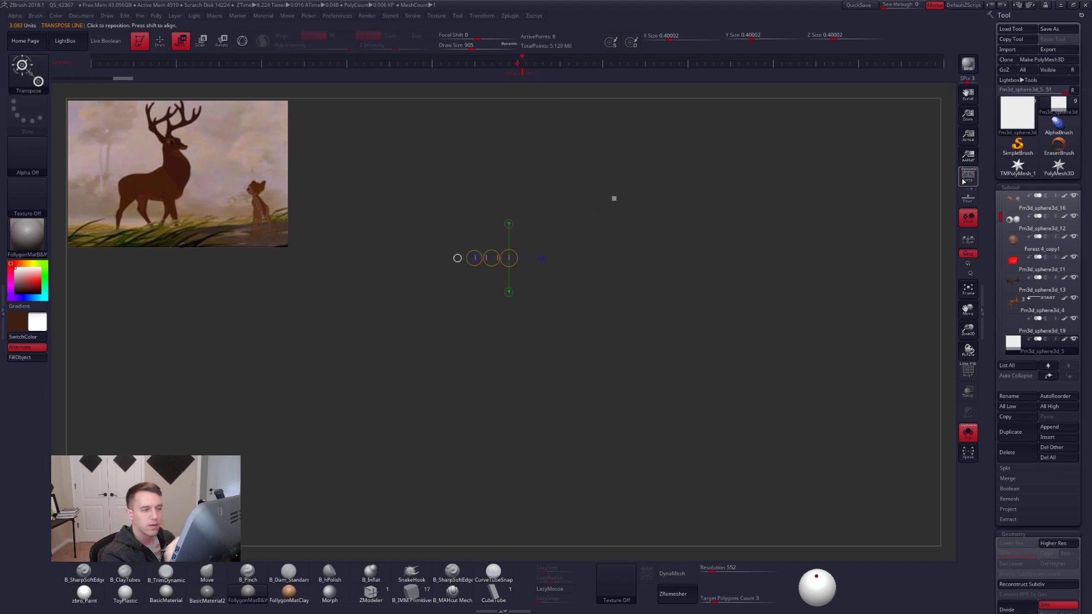
{"action": "mouse_move", "coordinate": [616, 200]}
{"action": "left_mouse_down"}
{"action": "mouse_move", "coordinate": [616, 260]}
{"action": "mouse_move", "coordinate": [598, 319]}
{"action": "mouse_move", "coordinate": [612, 256]}
{"action": "left_mouse_up"}
{"action": "key", "text": "alt+s"}
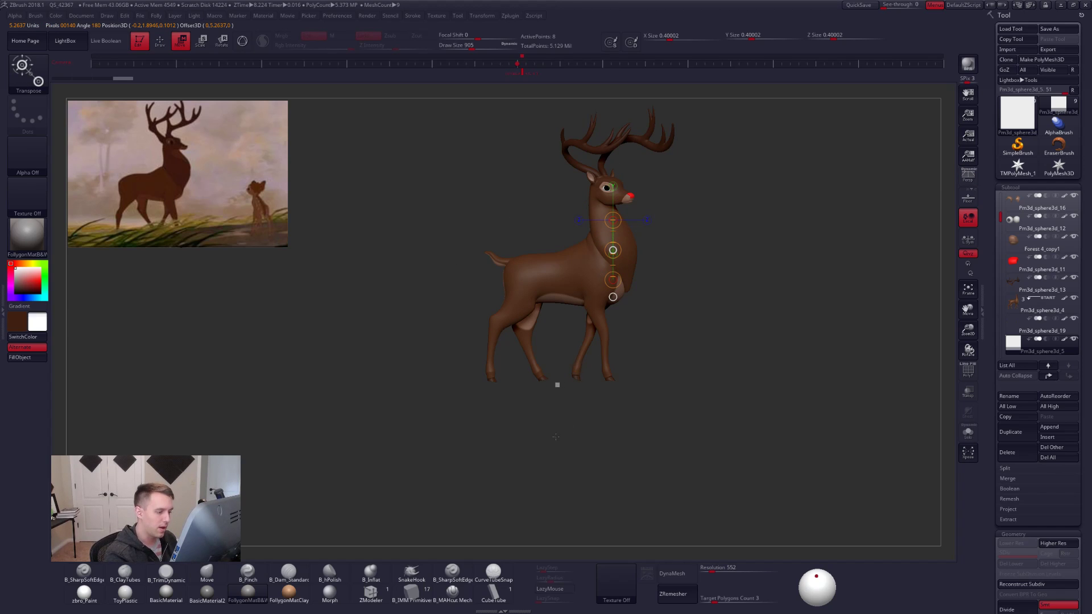
Stretch the cube into a flat base slab under the hooves, about 7.28 wide and 13.65 long.
{"action": "mouse_move", "coordinate": [556, 437]}
{"action": "left_mouse_down", "text": "alt"}
{"action": "mouse_move", "coordinate": [523, 484]}
{"action": "mouse_move", "coordinate": [586, 353]}
{"action": "mouse_move", "coordinate": [858, 348]}
{"action": "left_mouse_up", "text": "alt"}
{"action": "left_click_drag", "start_coordinate": [614, 351], "coordinate": [661, 353]}
{"action": "mouse_move", "coordinate": [689, 387]}
{"action": "left_mouse_down"}
{"action": "mouse_move", "coordinate": [598, 377]}
{"action": "mouse_move", "coordinate": [630, 359]}
{"action": "mouse_move", "coordinate": [827, 360]}
{"action": "left_mouse_up"}
{"action": "mouse_move", "coordinate": [629, 361]}
{"action": "left_mouse_down"}
{"action": "mouse_move", "coordinate": [669, 361]}
{"action": "mouse_move", "coordinate": [630, 362]}
{"action": "mouse_move", "coordinate": [641, 359]}
{"action": "left_mouse_up"}
Insert a Creased Cylinder from the IMM Primitives brush onto the isolated base slab, seen from above, and show polyframes.
{"action": "scroll", "coordinate": [1006, 397], "scroll_direction": "down", "scroll_amount": 10}
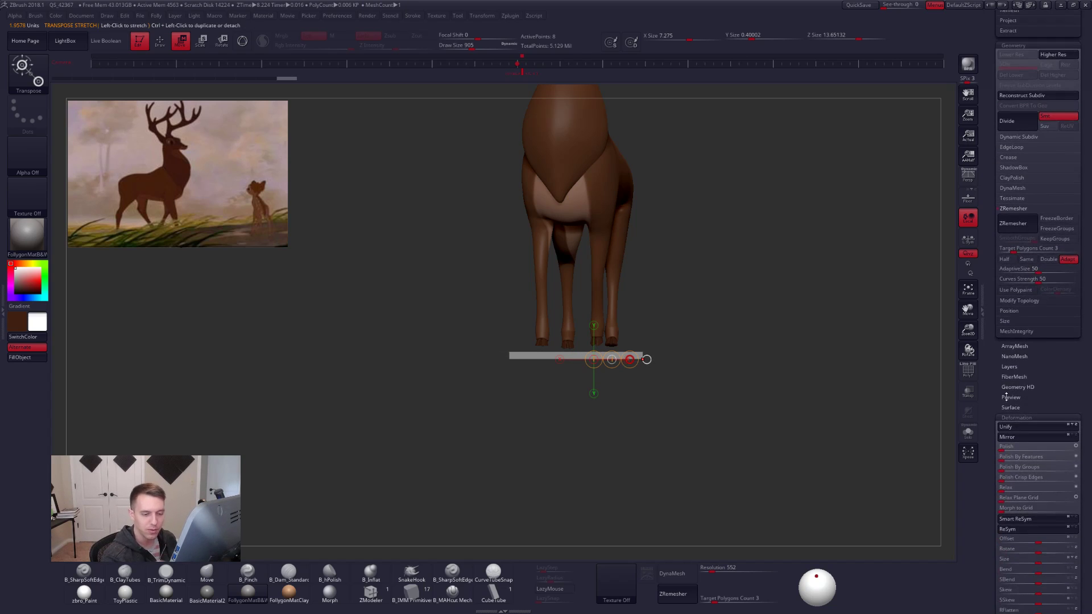
{"action": "scroll", "coordinate": [1006, 397], "scroll_direction": "down", "scroll_amount": 10}
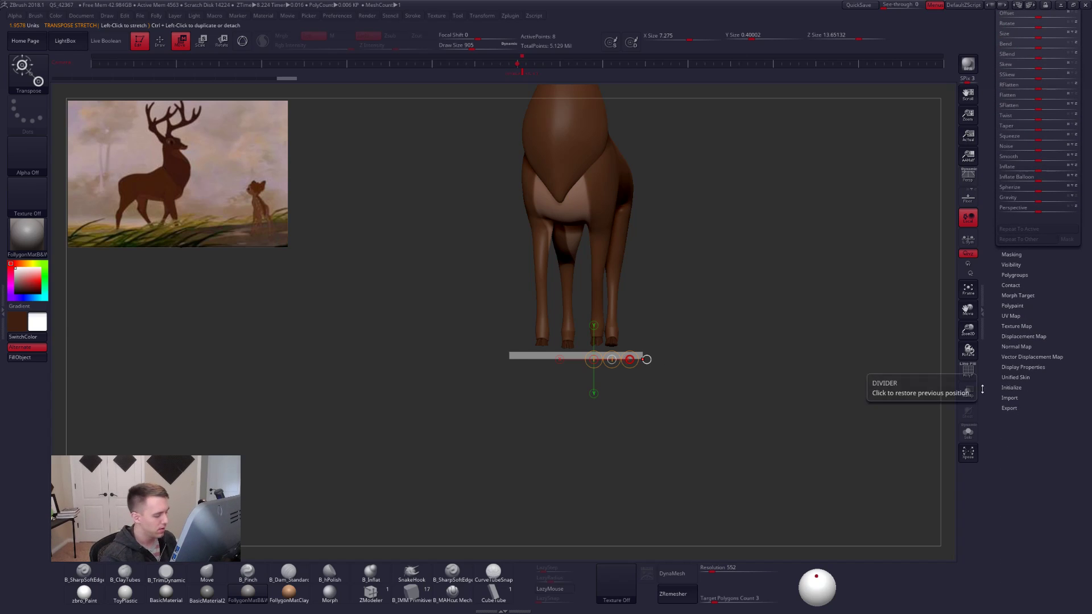
{"action": "key", "text": "q"}
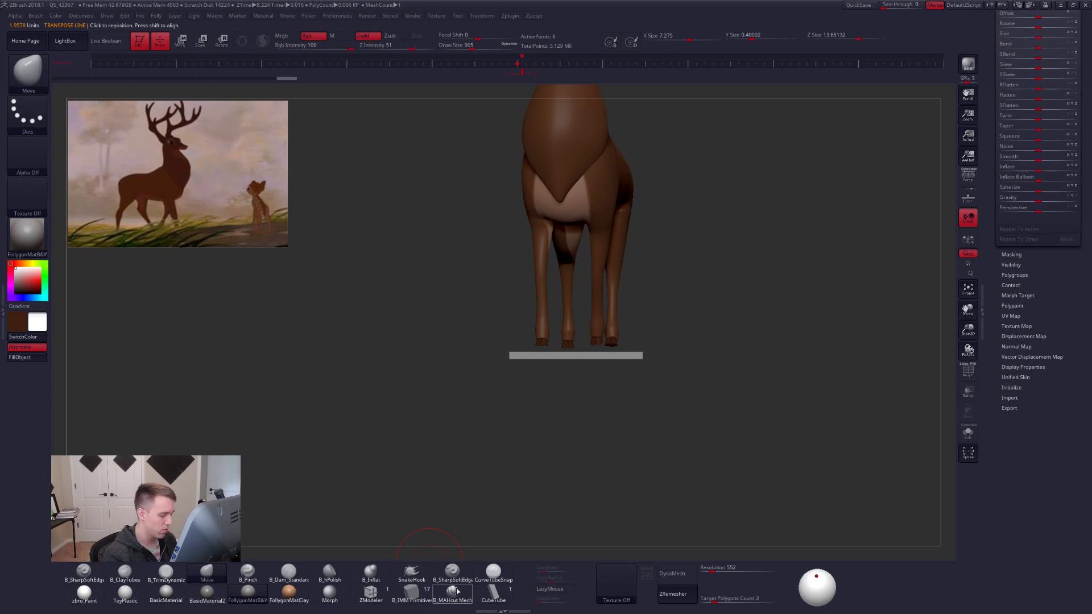
{"action": "left_click", "coordinate": [410, 593]}
{"action": "key", "text": "m"}
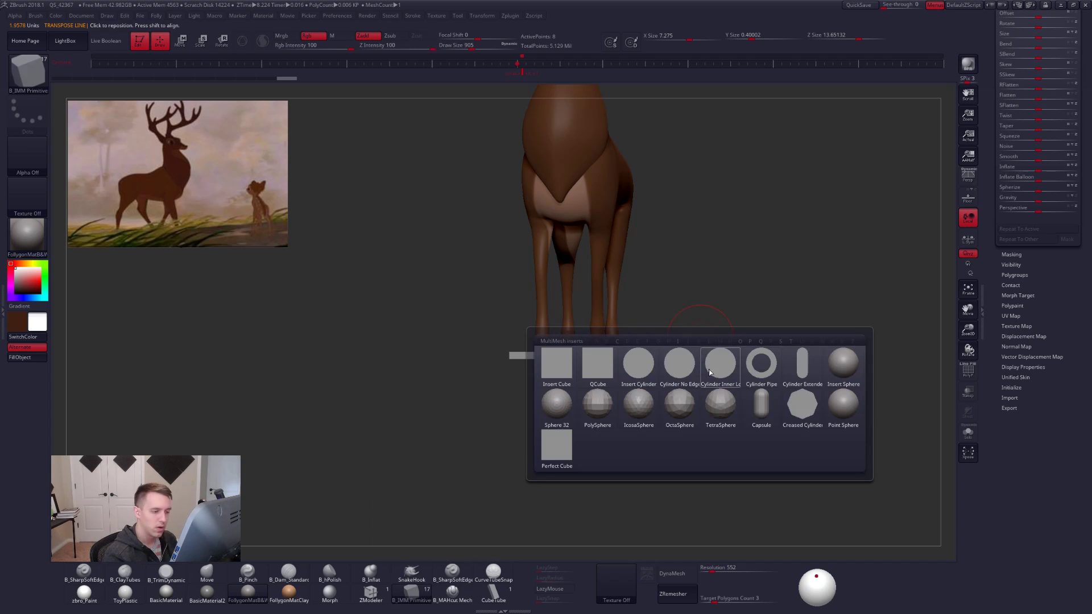
{"action": "left_click", "coordinate": [809, 405]}
{"action": "key", "text": "shift+s"}
{"action": "left_click_drag", "start_coordinate": [604, 378], "coordinate": [592, 449]}
{"action": "left_click_drag", "start_coordinate": [573, 240], "coordinate": [580, 279]}
{"action": "key", "text": "shift+f"}
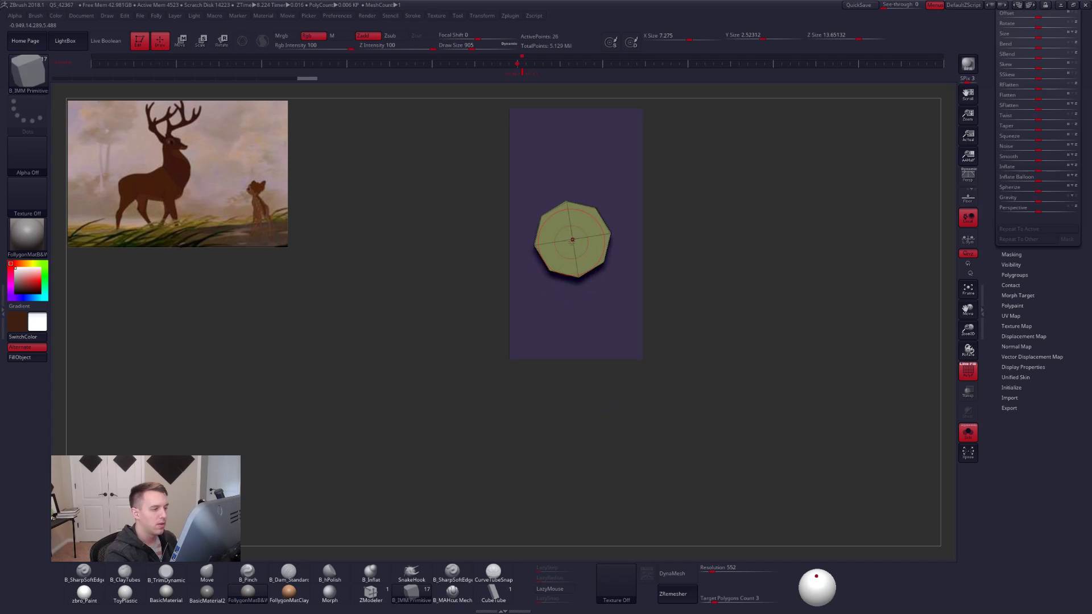
Try to isolate the inserted cylinder, delete the hidden slab and smooth the cylinder with dynamic subdivision.
{"action": "left_click", "coordinate": [574, 240], "text": "ctrl+shift"}
{"action": "key", "text": "space"}
{"action": "left_click", "coordinate": [676, 248]}
{"action": "key", "text": "d"}
{"action": "left_click_drag", "start_coordinate": [645, 242], "coordinate": [628, 241], "text": "shift"}
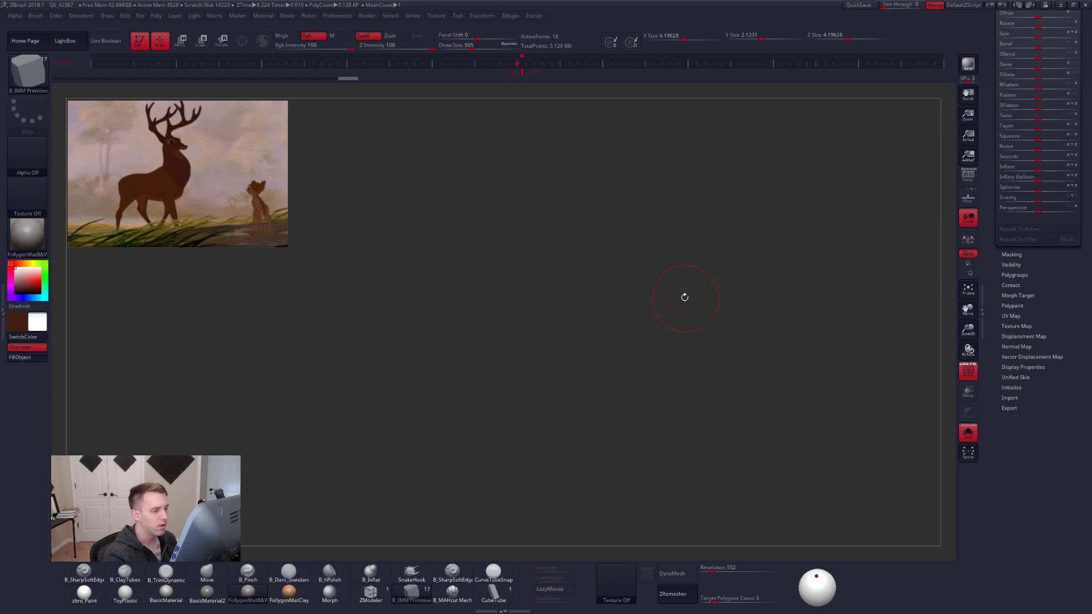
{"action": "key", "text": "ctrl+z"}
{"action": "key", "text": "ctrl+z"}
Clear the mask on the slab and cylinder, isolate the cylinder's polygroup and delete the hidden slab.
{"action": "left_click_drag", "start_coordinate": [683, 301], "coordinate": [688, 319]}
{"action": "left_click", "coordinate": [684, 315], "text": "ctrl"}
{"action": "key", "text": "ctrl+w"}
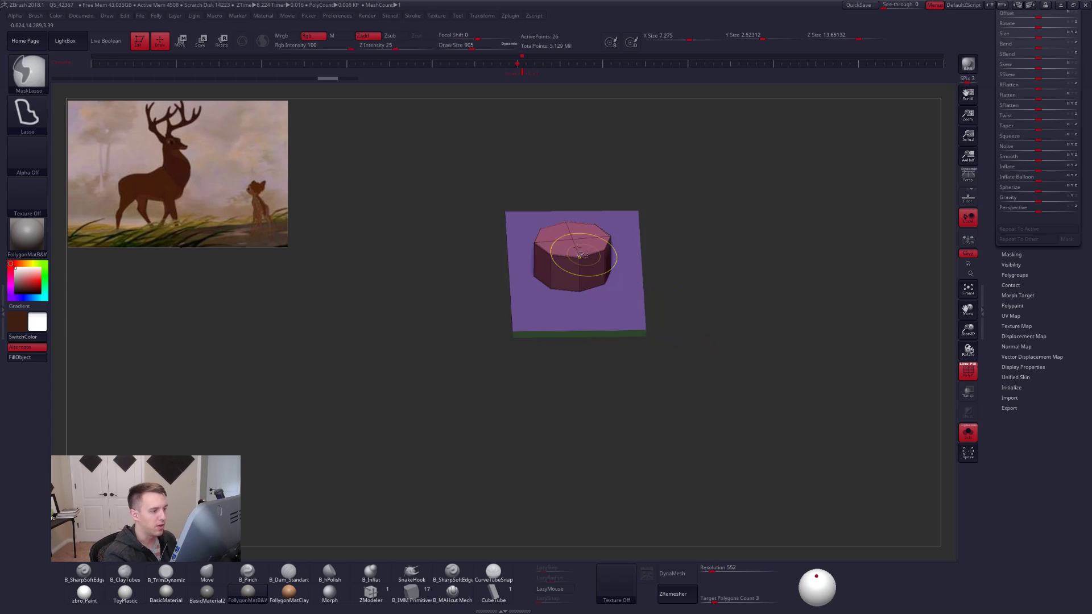
{"action": "left_click", "coordinate": [586, 246], "text": "ctrl+shift"}
{"action": "key", "text": "space"}
{"action": "left_click", "coordinate": [654, 252]}
Try to rotate the remaining cylinder with the transpose line.
{"action": "left_click_drag", "start_coordinate": [654, 249], "coordinate": [640, 307]}
{"action": "key", "text": "r"}
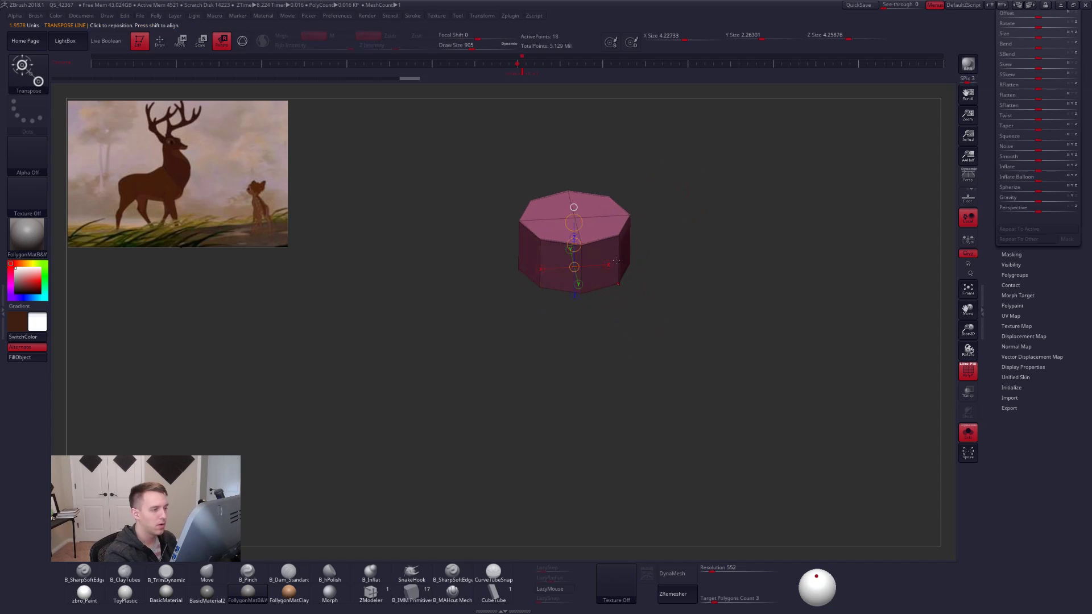
{"action": "key", "text": "ctrl+z"}
{"action": "left_click", "coordinate": [617, 265]}
{"action": "left_click", "coordinate": [574, 221]}
{"action": "left_click_drag", "start_coordinate": [658, 259], "coordinate": [664, 192], "text": "shift"}
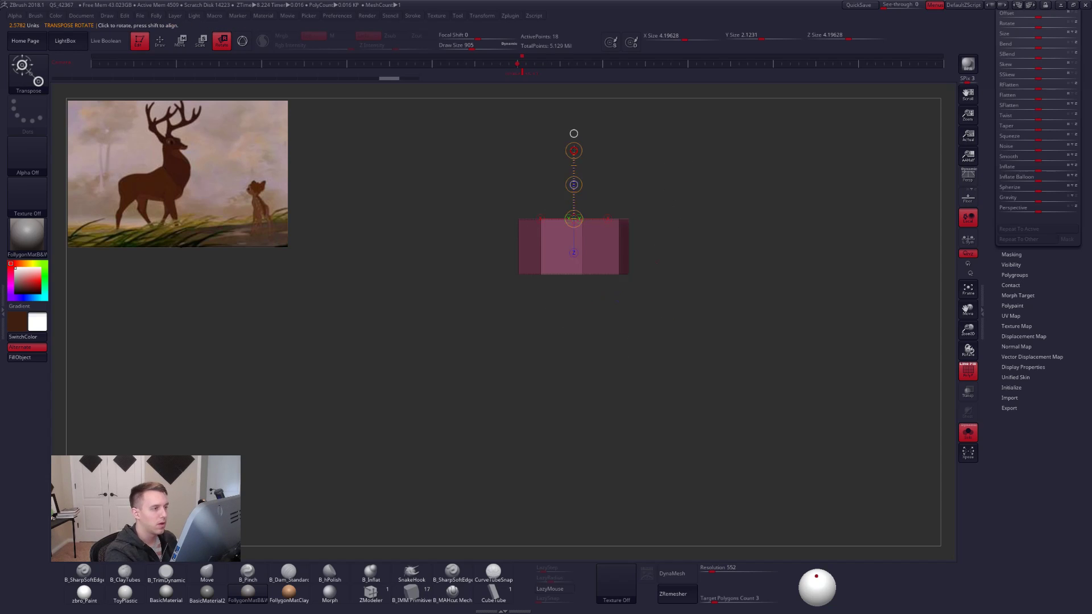
{"action": "left_click_drag", "start_coordinate": [615, 265], "coordinate": [615, 303]}
{"action": "left_click_drag", "start_coordinate": [654, 244], "coordinate": [653, 272]}
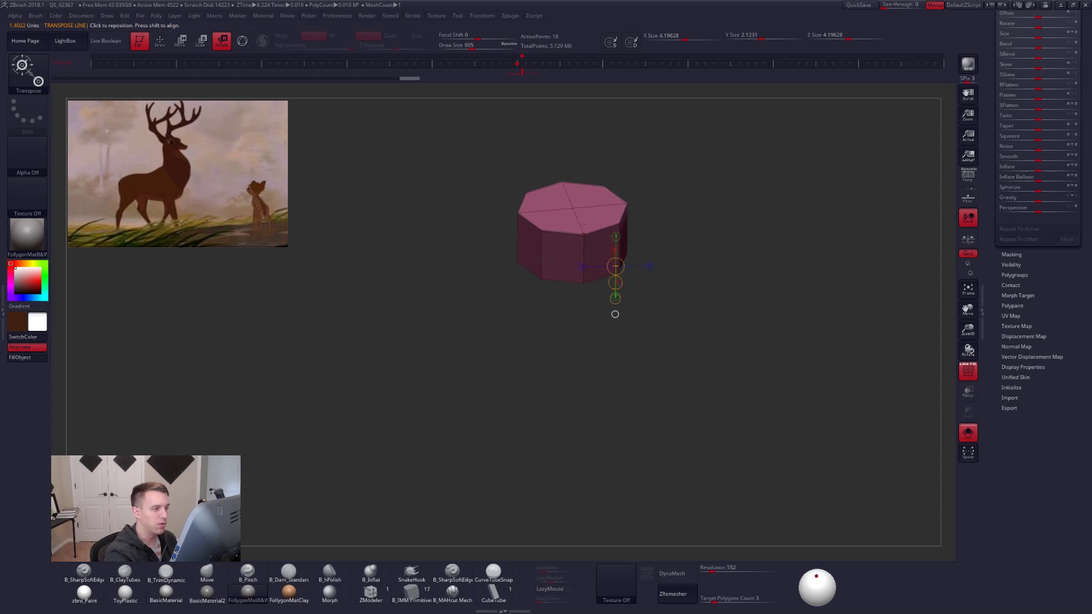
{"action": "left_click", "coordinate": [573, 209]}
{"action": "left_click_drag", "start_coordinate": [647, 206], "coordinate": [646, 182], "text": "shift"}
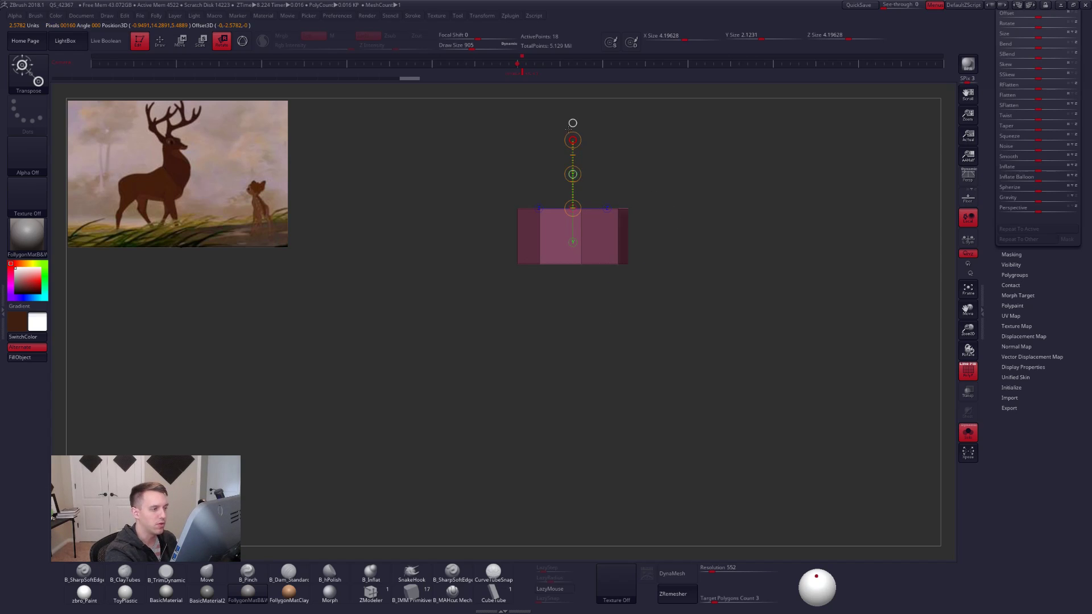
Round the cylinder's sides with dynamic subdivision and bring it to standard size with Unify.
{"action": "left_click", "coordinate": [573, 140]}
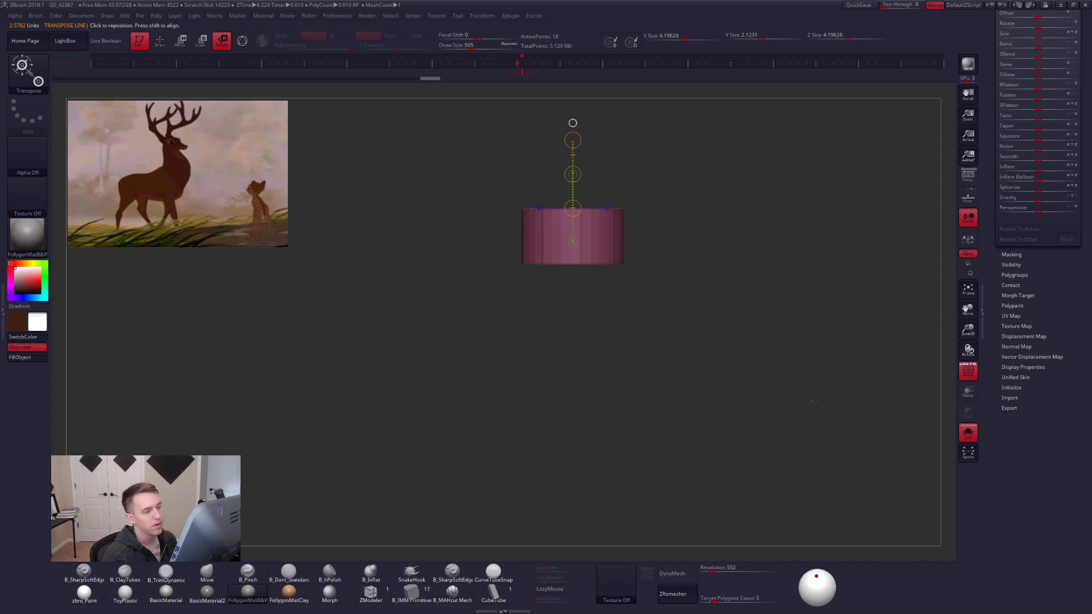
{"action": "scroll", "coordinate": [1022, 348], "scroll_direction": "up", "scroll_amount": 8}
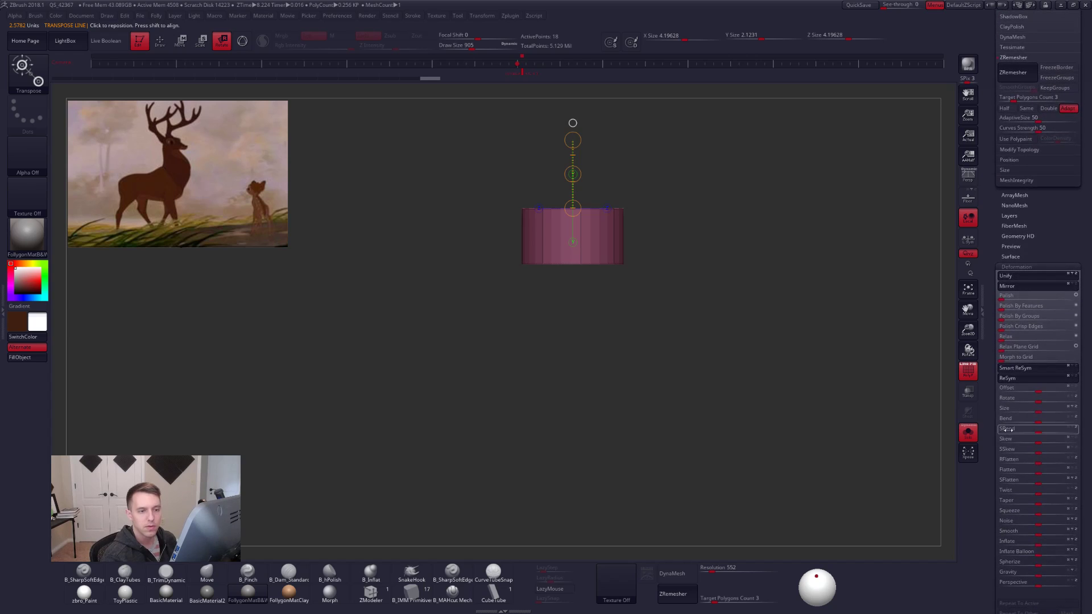
{"action": "left_click", "coordinate": [1025, 277]}
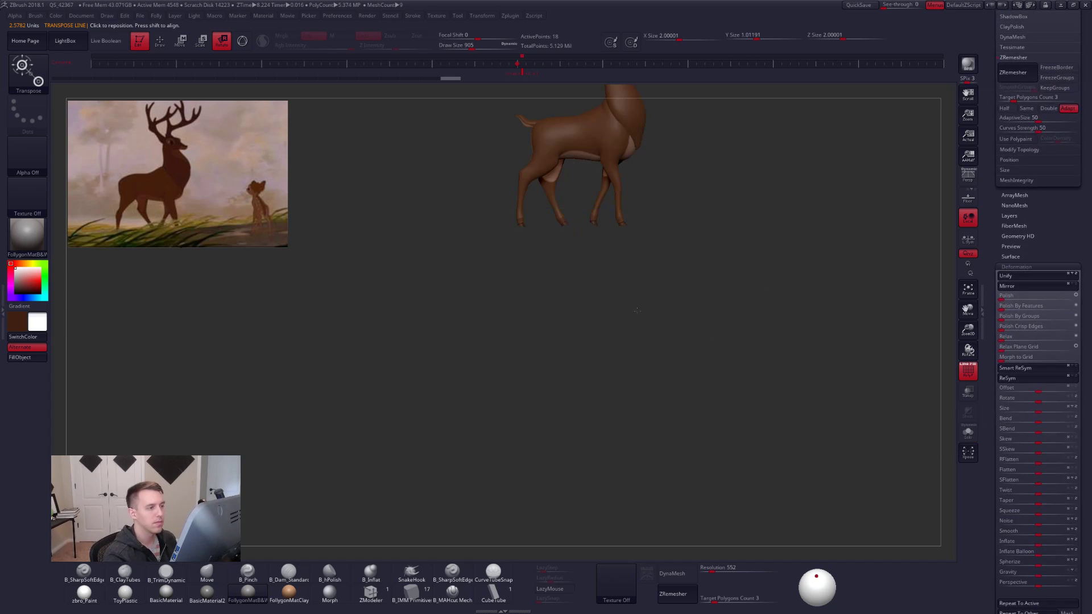
Move the unified cylinder straight down to the level of the stag's hooves.
{"action": "key", "text": "w"}
{"action": "left_click_drag", "start_coordinate": [636, 211], "coordinate": [636, 266], "text": "shift"}
{"action": "key", "text": "shift+s"}
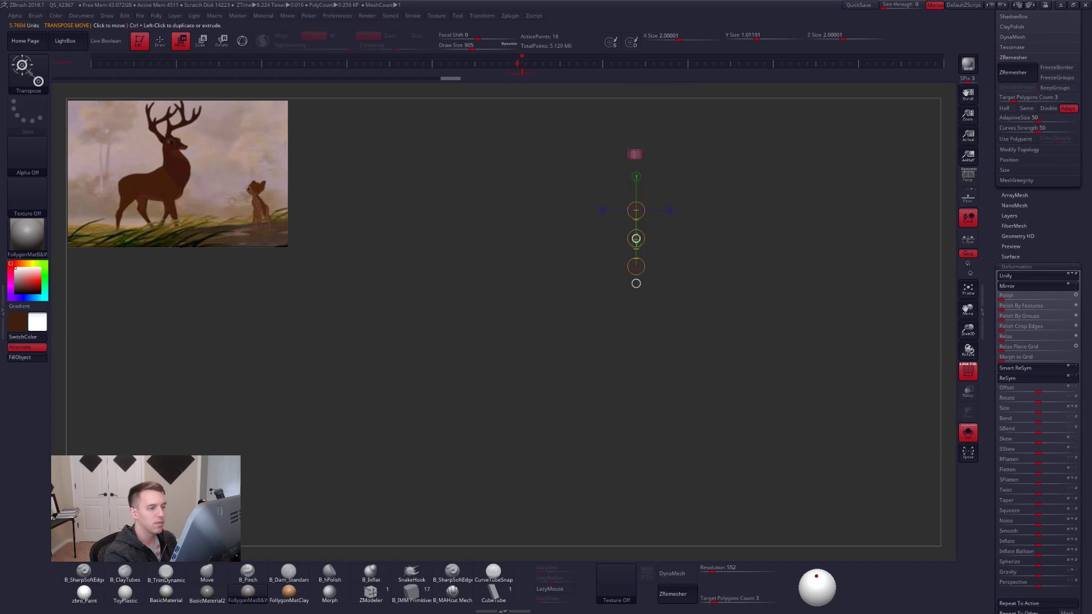
{"action": "key", "text": "shift+s"}
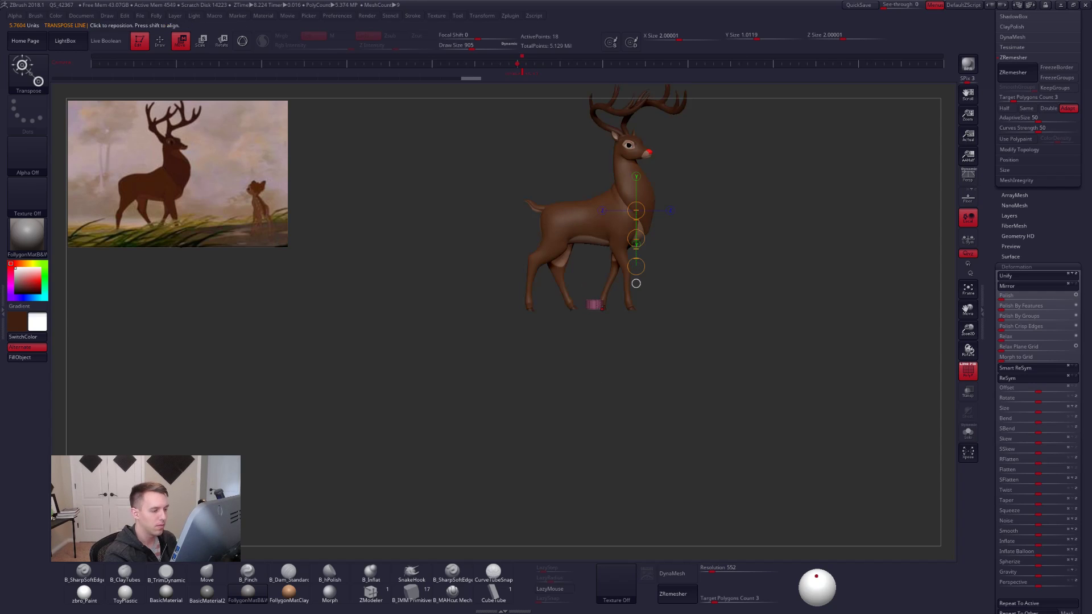
Widen and flatten the cylinder into a thin disc, about 13.75 in diameter and 0.65 thick.
{"action": "key", "text": "e"}
{"action": "left_click_drag", "start_coordinate": [594, 304], "coordinate": [836, 295], "text": "shift"}
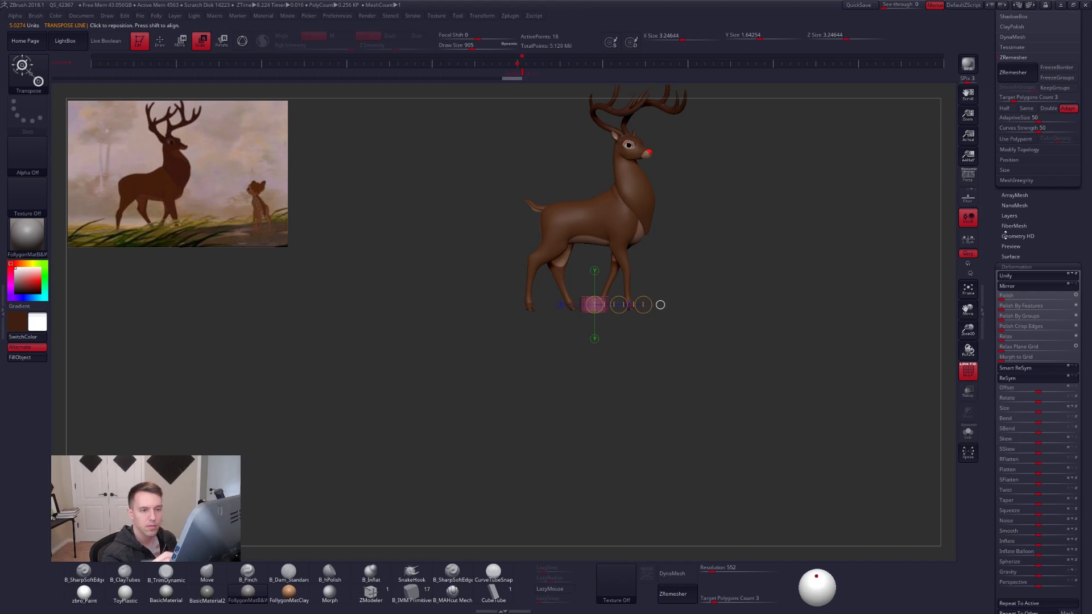
{"action": "scroll", "coordinate": [1017, 277], "scroll_direction": "up", "scroll_amount": 3}
{"action": "left_click", "coordinate": [1018, 242]}
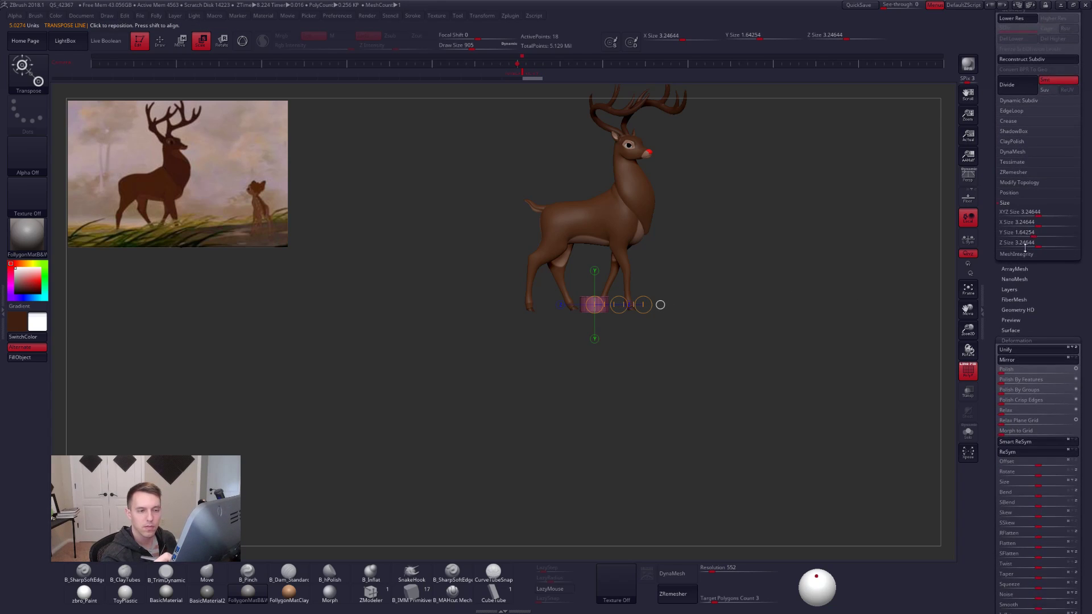
{"action": "left_click_drag", "start_coordinate": [1041, 212], "coordinate": [1037, 213]}
{"action": "key", "text": "w"}
{"action": "mouse_move", "coordinate": [605, 271]}
{"action": "left_mouse_down"}
{"action": "mouse_move", "coordinate": [604, 371]}
{"action": "mouse_move", "coordinate": [611, 280]}
{"action": "left_mouse_up"}
{"action": "left_click_drag", "start_coordinate": [605, 321], "coordinate": [664, 377]}
Turn on transparency, centre the disc lengthwise under the stag and enlarge it to about 16.22 in diameter.
{"action": "left_click", "coordinate": [967, 392]}
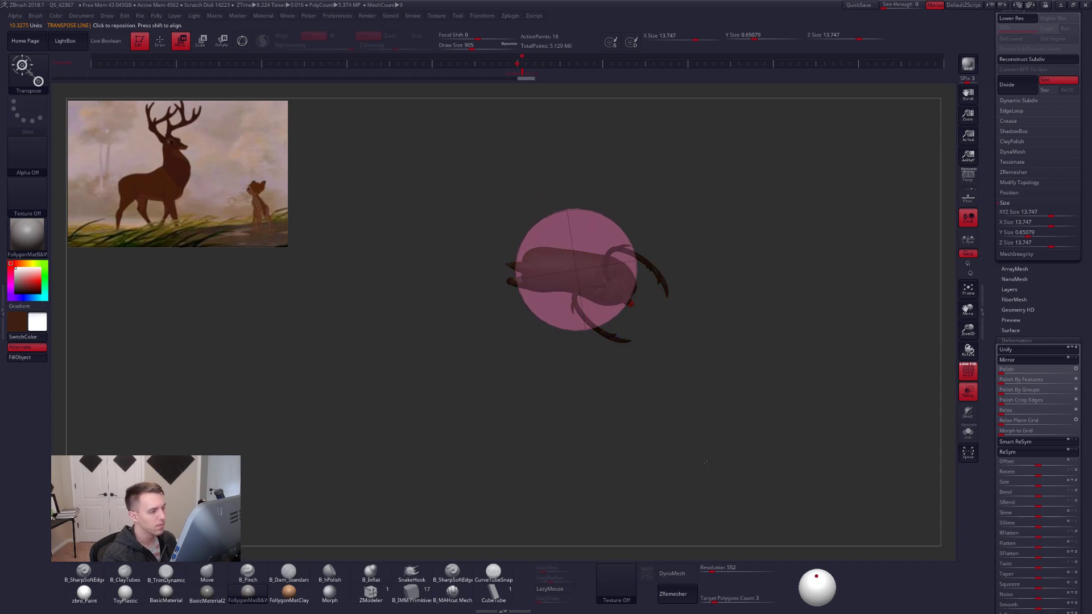
{"action": "left_click_drag", "start_coordinate": [595, 273], "coordinate": [711, 273]}
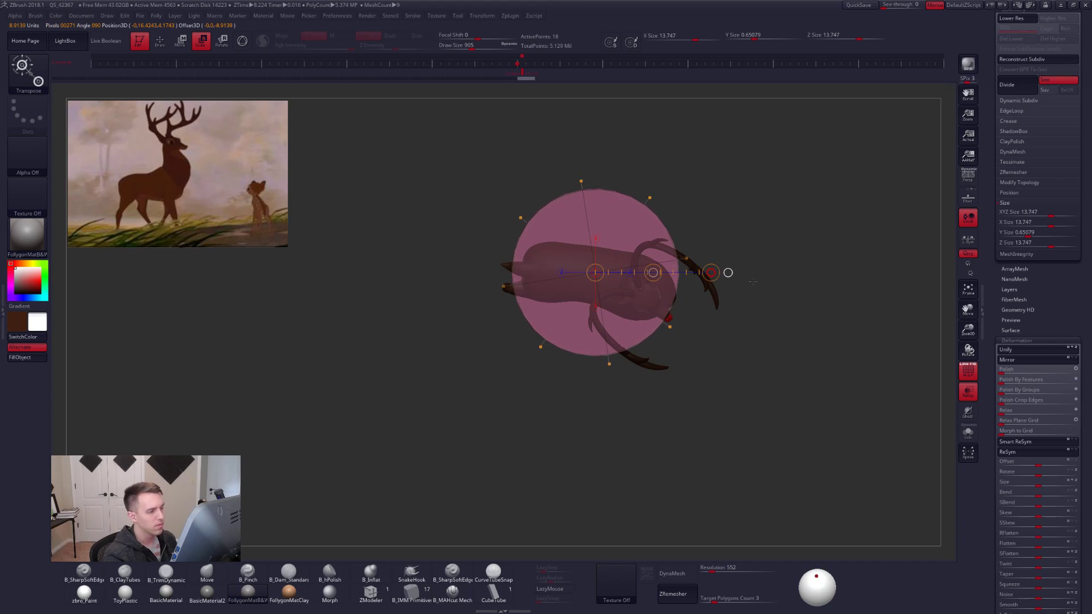
{"action": "left_click_drag", "start_coordinate": [752, 281], "coordinate": [735, 307], "text": "shift"}
{"action": "key", "text": "w"}
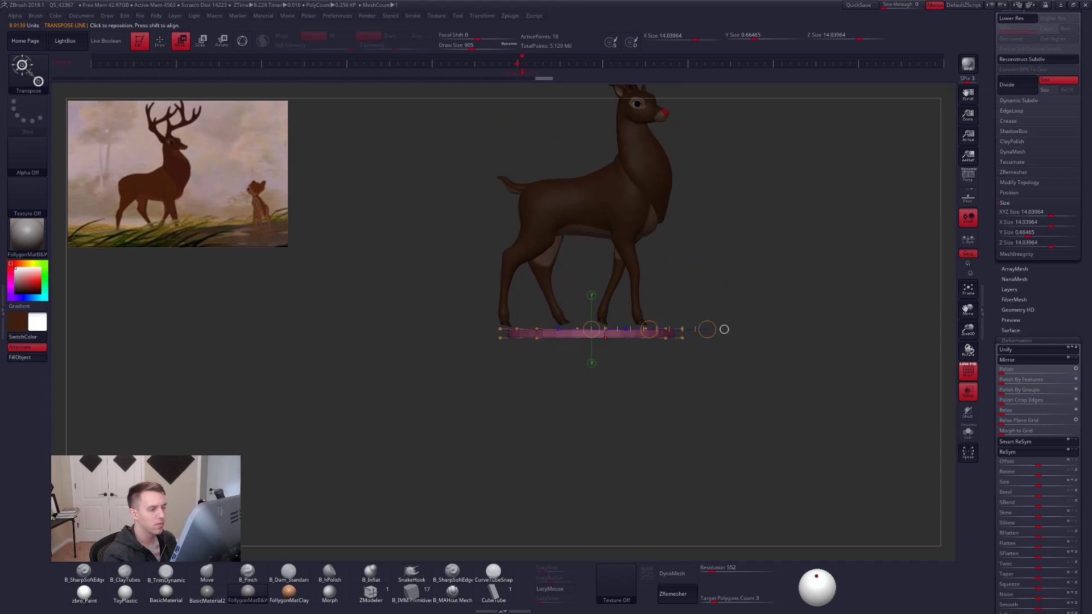
{"action": "mouse_move", "coordinate": [625, 340]}
{"action": "left_mouse_down", "text": "shift"}
{"action": "mouse_move", "coordinate": [699, 340]}
{"action": "mouse_move", "coordinate": [660, 332]}
{"action": "left_mouse_up", "text": "shift"}
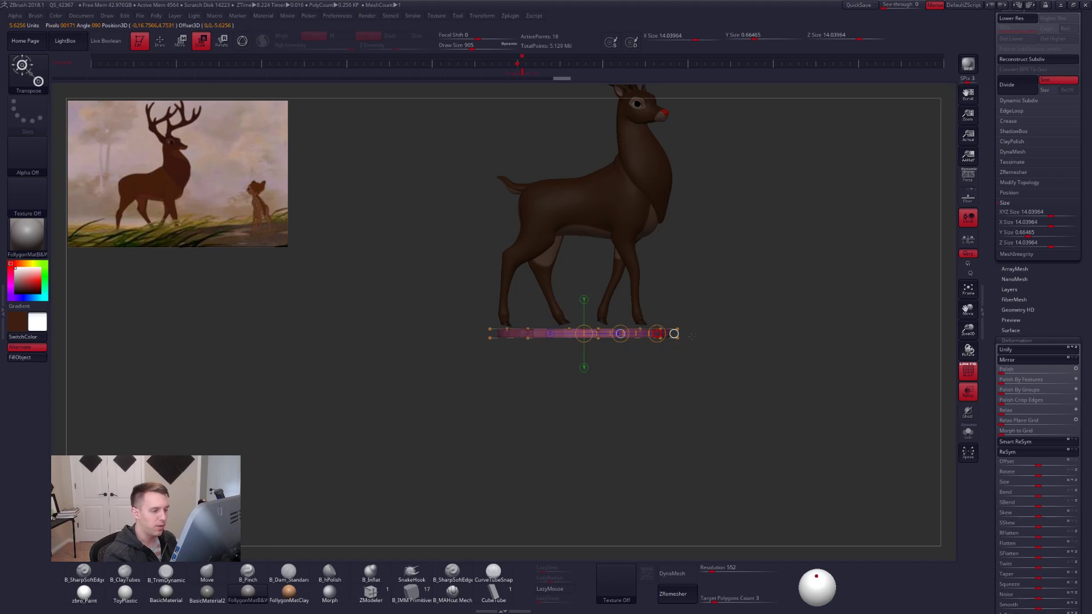
{"action": "left_click_drag", "start_coordinate": [827, 370], "coordinate": [826, 370]}
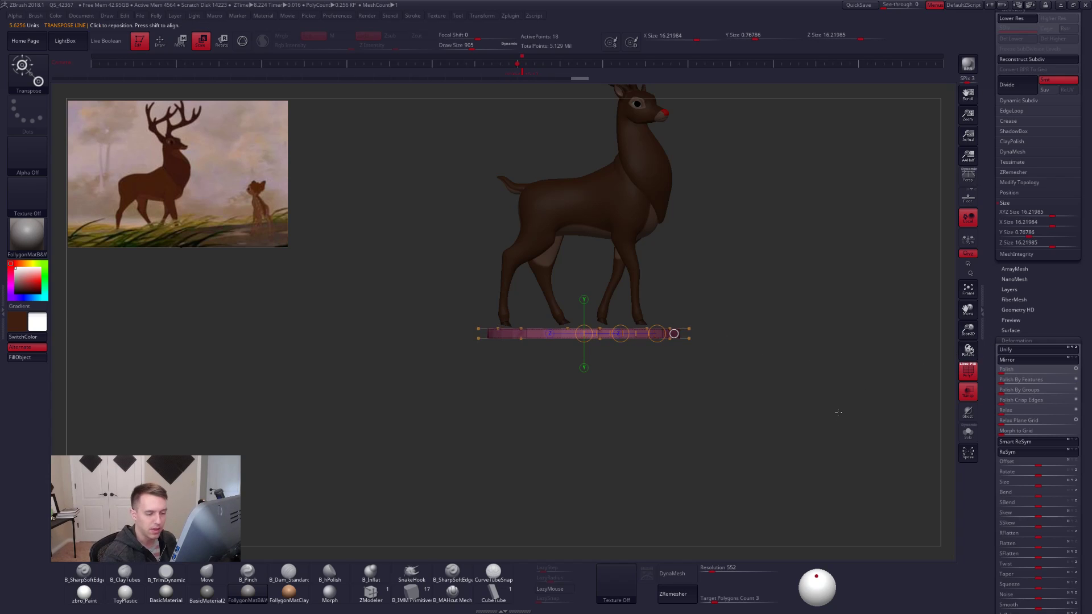
{"action": "left_click_drag", "start_coordinate": [843, 416], "coordinate": [798, 406]}
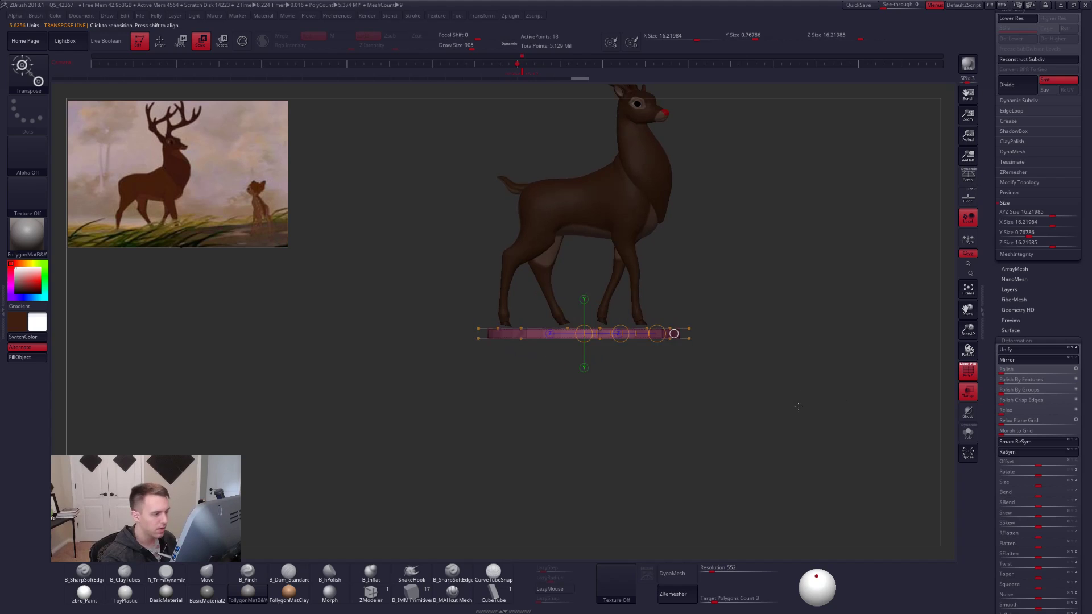
Raise the disc until its upper face meets the stag's hooves and turn transparency off.
{"action": "left_click_drag", "start_coordinate": [1010, 305], "coordinate": [1024, 454]}
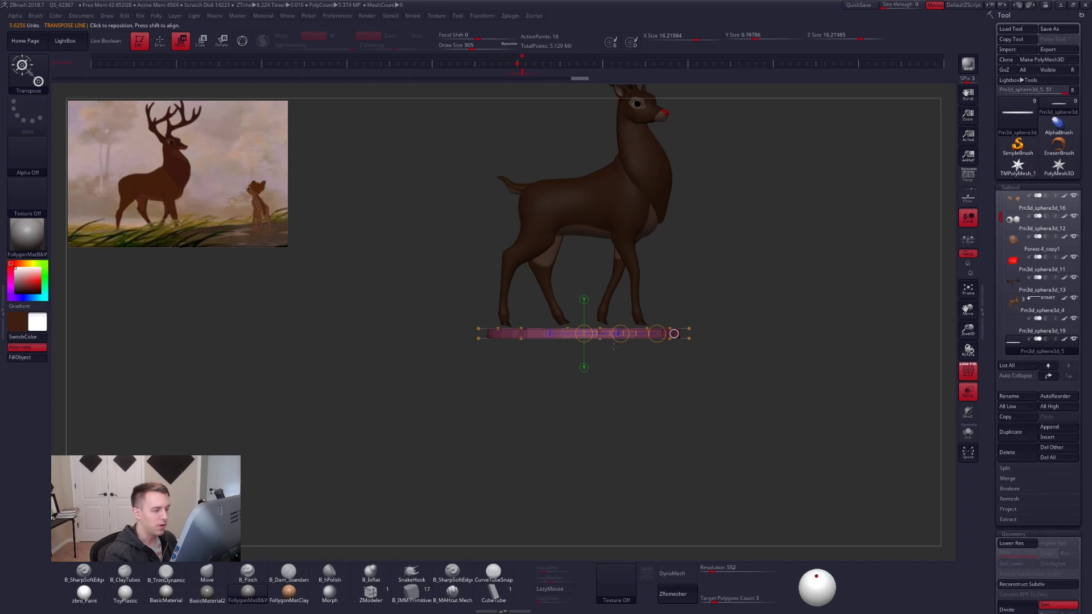
{"action": "left_click_drag", "start_coordinate": [600, 339], "coordinate": [600, 443], "text": "shift"}
{"action": "left_click", "coordinate": [600, 383]}
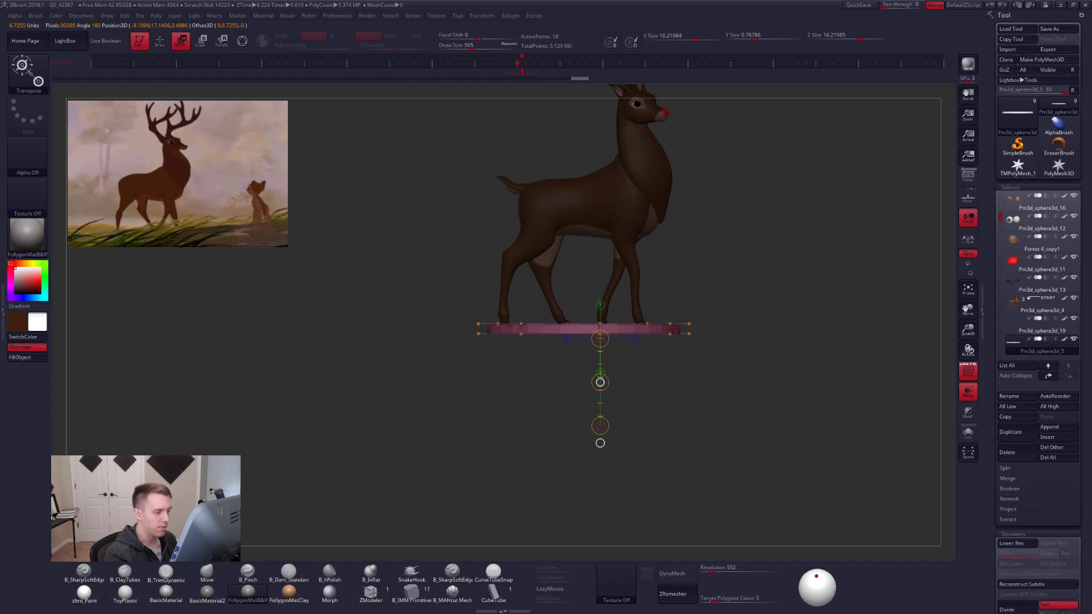
{"action": "mouse_move", "coordinate": [968, 351]}
{"action": "left_mouse_down"}
{"action": "mouse_move", "coordinate": [958, 392]}
{"action": "mouse_move", "coordinate": [966, 359]}
{"action": "left_mouse_up"}
{"action": "left_click", "coordinate": [963, 395]}
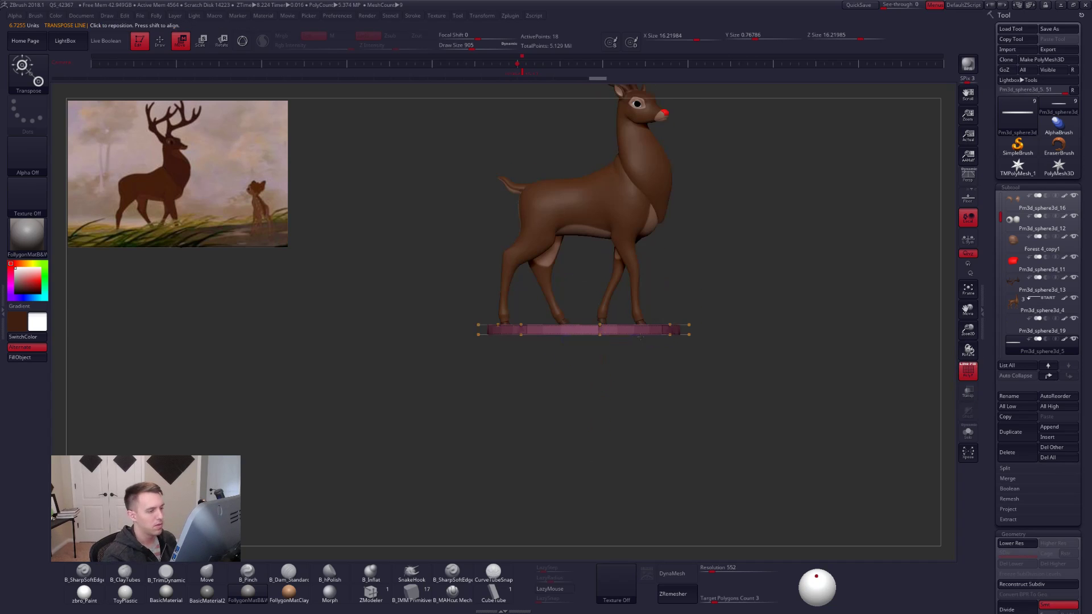
Hide the polyframes and shift the disc sideways so the stag stands centred on it.
{"action": "left_click_drag", "start_coordinate": [691, 387], "coordinate": [701, 443], "text": "alt"}
{"action": "key", "text": "shift+f"}
{"action": "left_click_drag", "start_coordinate": [656, 380], "coordinate": [725, 347], "text": "alt"}
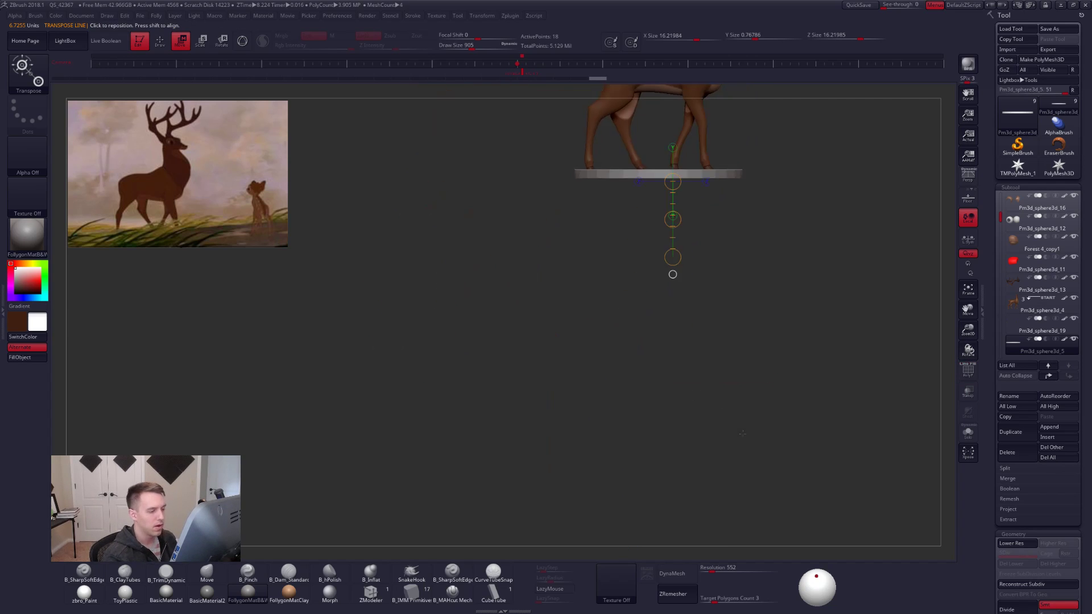
{"action": "left_click_drag", "start_coordinate": [814, 228], "coordinate": [659, 424]}
{"action": "left_click_drag", "start_coordinate": [641, 380], "coordinate": [726, 380], "text": "shift"}
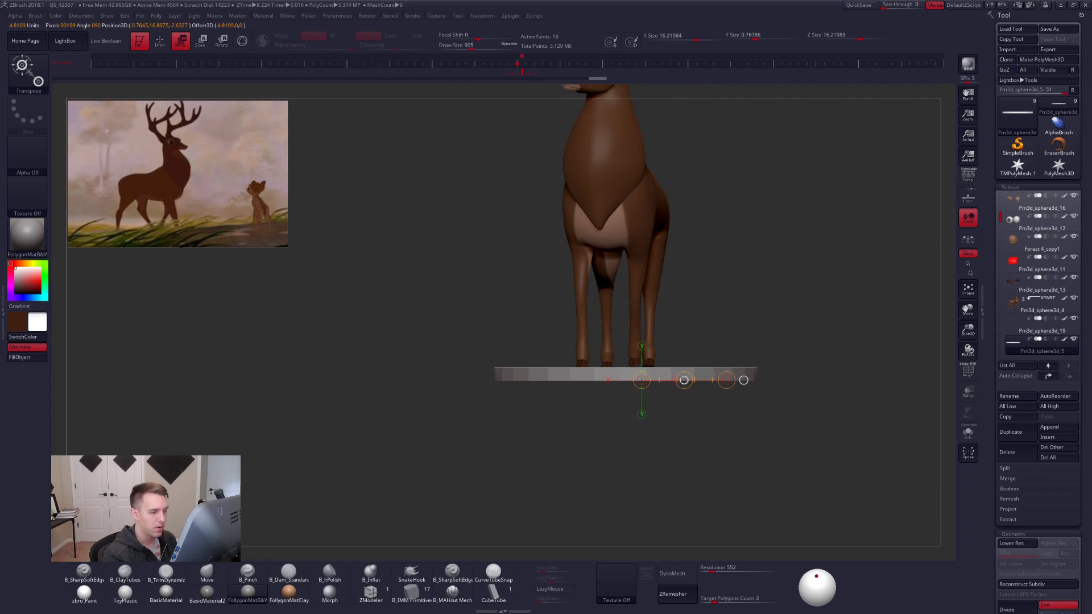
{"action": "mouse_move", "coordinate": [666, 415]}
{"action": "left_mouse_down"}
{"action": "mouse_move", "coordinate": [671, 470]}
{"action": "mouse_move", "coordinate": [642, 507]}
{"action": "left_mouse_up"}
{"action": "left_click_drag", "start_coordinate": [630, 328], "coordinate": [775, 327], "text": "shift"}
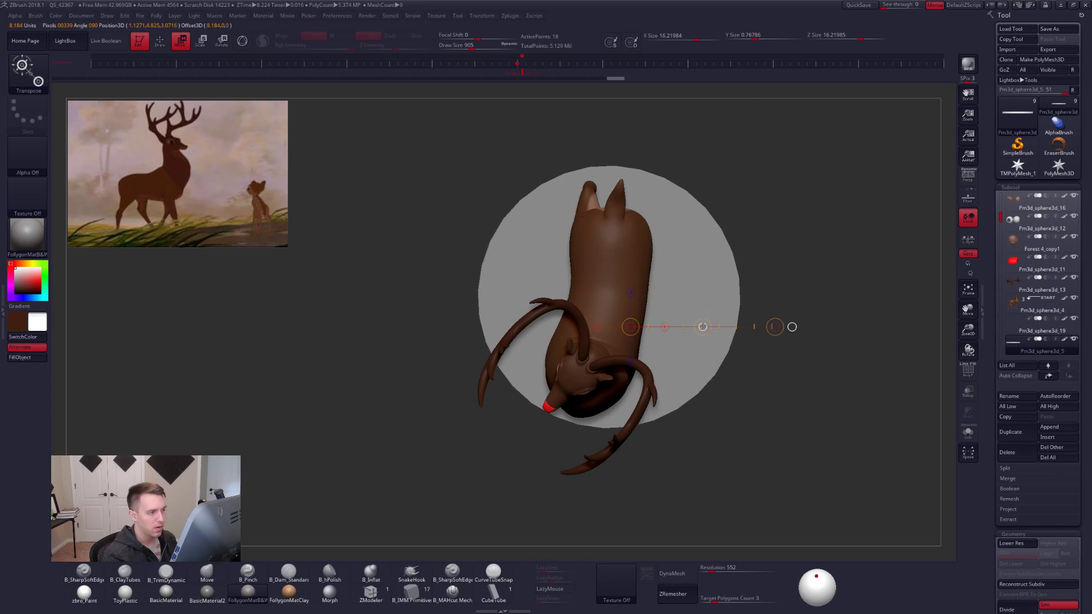
{"action": "left_click_drag", "start_coordinate": [703, 327], "coordinate": [699, 326]}
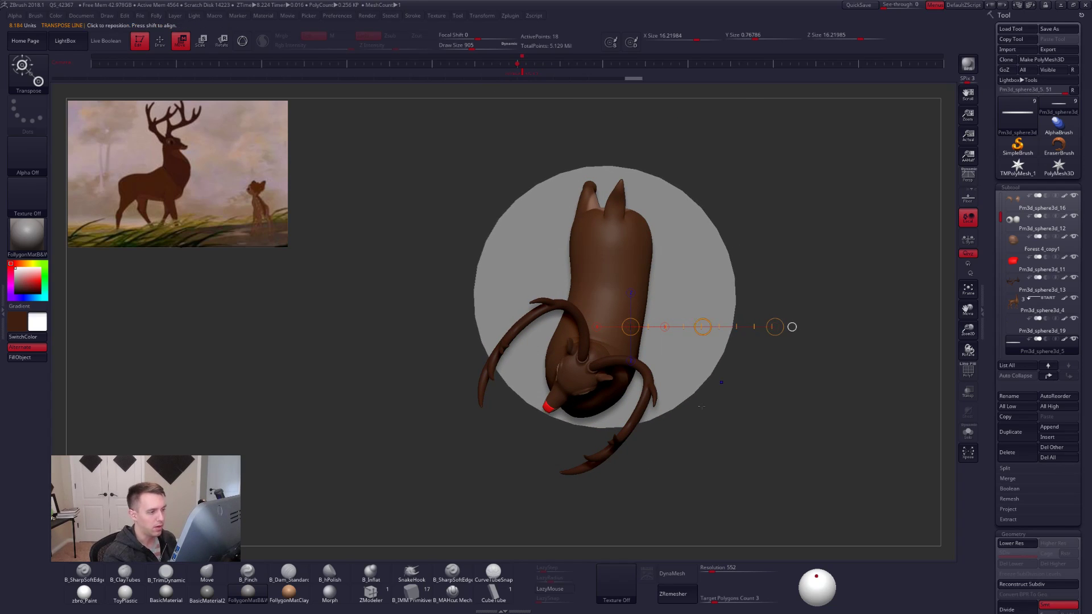
Return to Draw mode and turn perspective back on to check the stag on its round base.
{"action": "left_click_drag", "start_coordinate": [769, 445], "coordinate": [771, 404], "text": "alt"}
{"action": "mouse_move", "coordinate": [772, 492]}
{"action": "left_mouse_down"}
{"action": "mouse_move", "coordinate": [770, 369]}
{"action": "mouse_move", "coordinate": [764, 435]}
{"action": "left_mouse_up"}
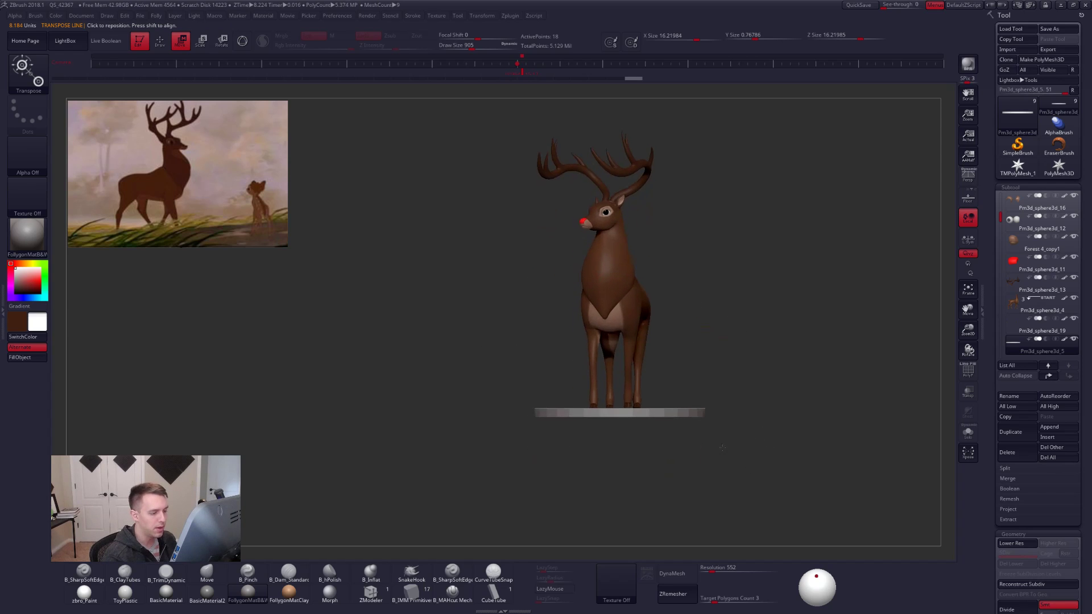
{"action": "key", "text": "q"}
{"action": "mouse_move", "coordinate": [666, 464]}
{"action": "left_mouse_down"}
{"action": "mouse_move", "coordinate": [745, 461]}
{"action": "mouse_move", "coordinate": [728, 444]}
{"action": "left_mouse_up"}
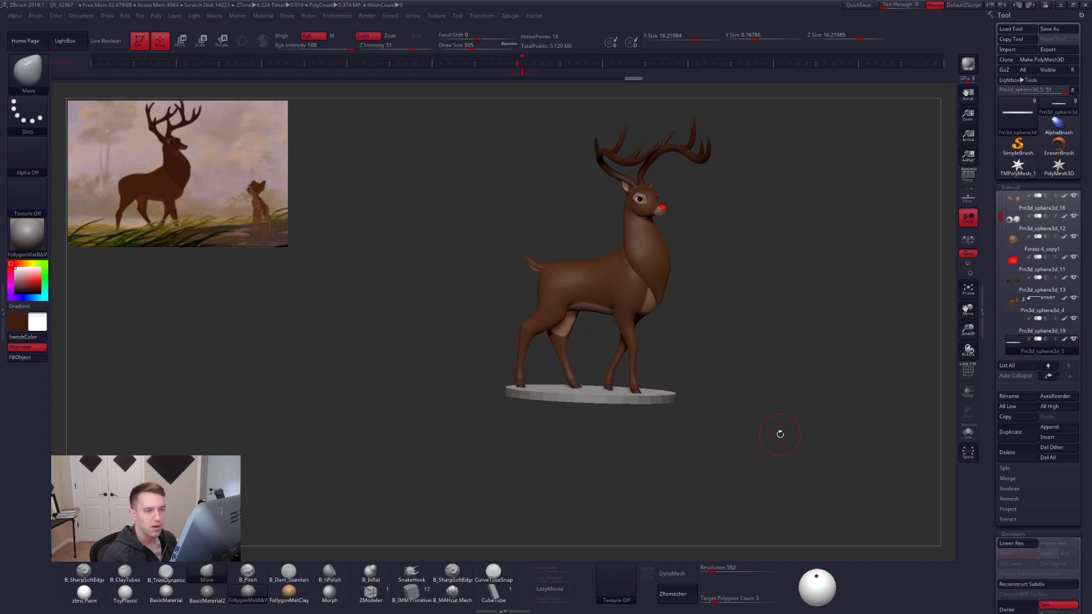
{"action": "left_click", "coordinate": [970, 178]}
{"action": "left_click_drag", "start_coordinate": [858, 407], "coordinate": [840, 438]}
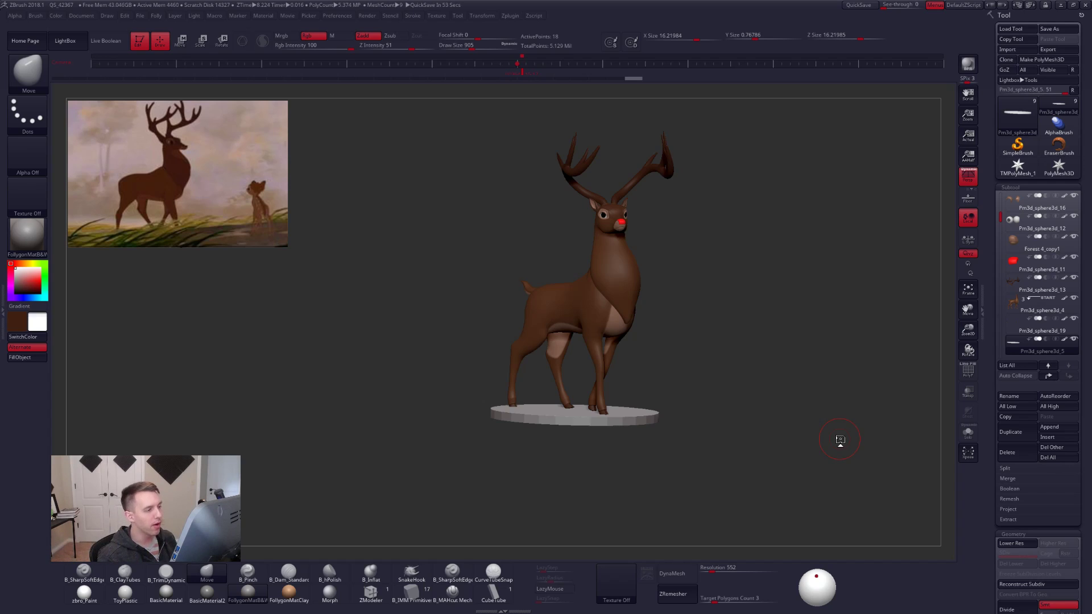
Select the red nose subtool and raise it to its highest subdivision level.
{"action": "left_click", "coordinate": [1042, 263]}
{"action": "left_click_drag", "start_coordinate": [739, 465], "coordinate": [735, 474], "text": "alt"}
{"action": "key", "text": "d"}
{"action": "key", "text": "d"}
{"action": "key", "text": "d"}
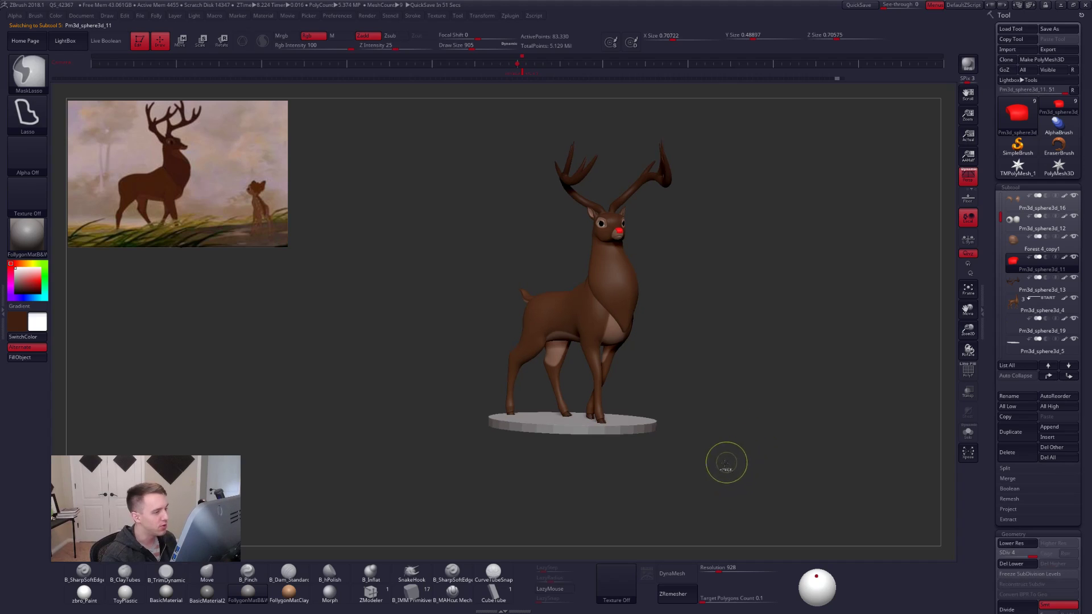
Select the stag's body subtool in side view and resize the Move brush over the hindquarters to draw size 636.
{"action": "mouse_move", "coordinate": [722, 475]}
{"action": "left_mouse_down"}
{"action": "mouse_move", "coordinate": [761, 464]}
{"action": "mouse_move", "coordinate": [755, 431]}
{"action": "left_mouse_up"}
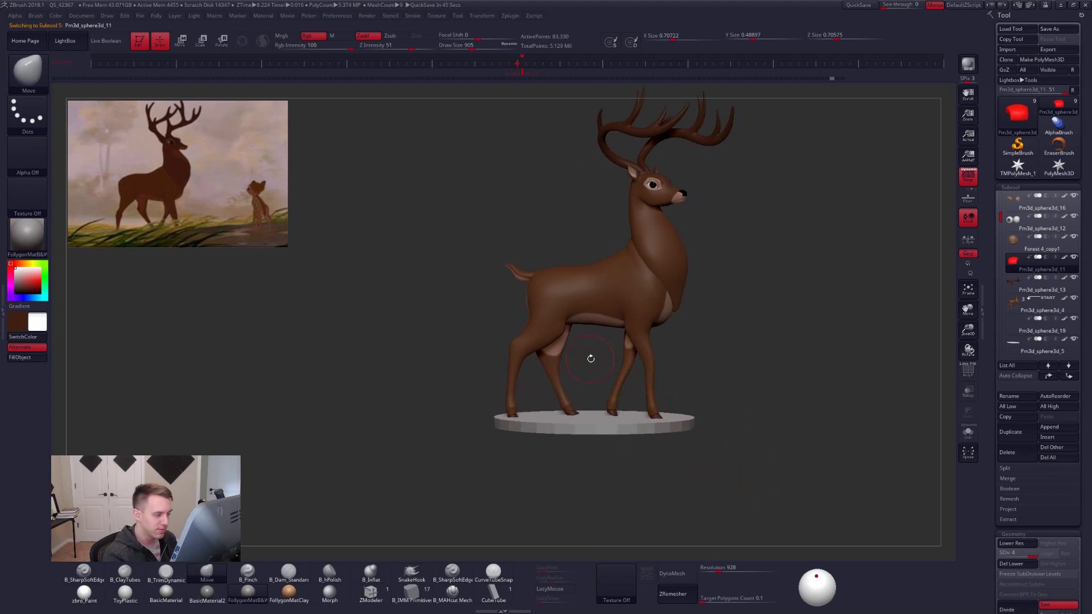
{"action": "left_click_drag", "start_coordinate": [590, 359], "coordinate": [564, 343], "text": "alt"}
{"action": "mouse_move", "coordinate": [583, 384]}
{"action": "left_mouse_down", "text": "alt"}
{"action": "mouse_move", "coordinate": [624, 380]}
{"action": "mouse_move", "coordinate": [603, 398]}
{"action": "left_mouse_up", "text": "alt"}
{"action": "key", "text": "space"}
{"action": "left_click_drag", "start_coordinate": [579, 332], "coordinate": [572, 322]}
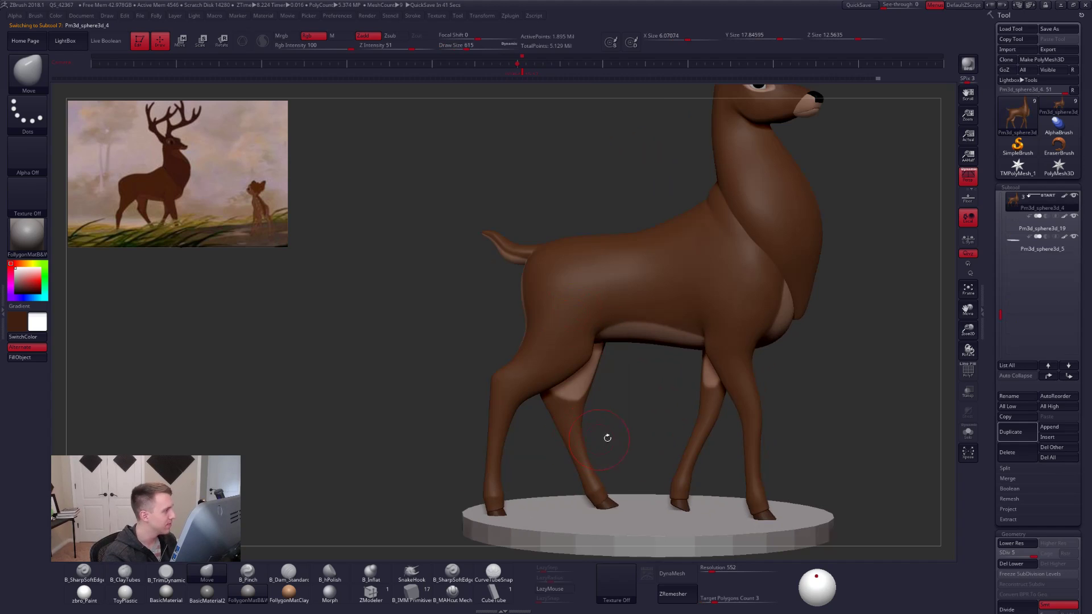
{"action": "left_click_drag", "start_coordinate": [607, 438], "coordinate": [629, 448], "text": "alt"}
{"action": "left_click_drag", "start_coordinate": [537, 381], "coordinate": [539, 394], "text": "alt"}
{"action": "key", "text": "space"}
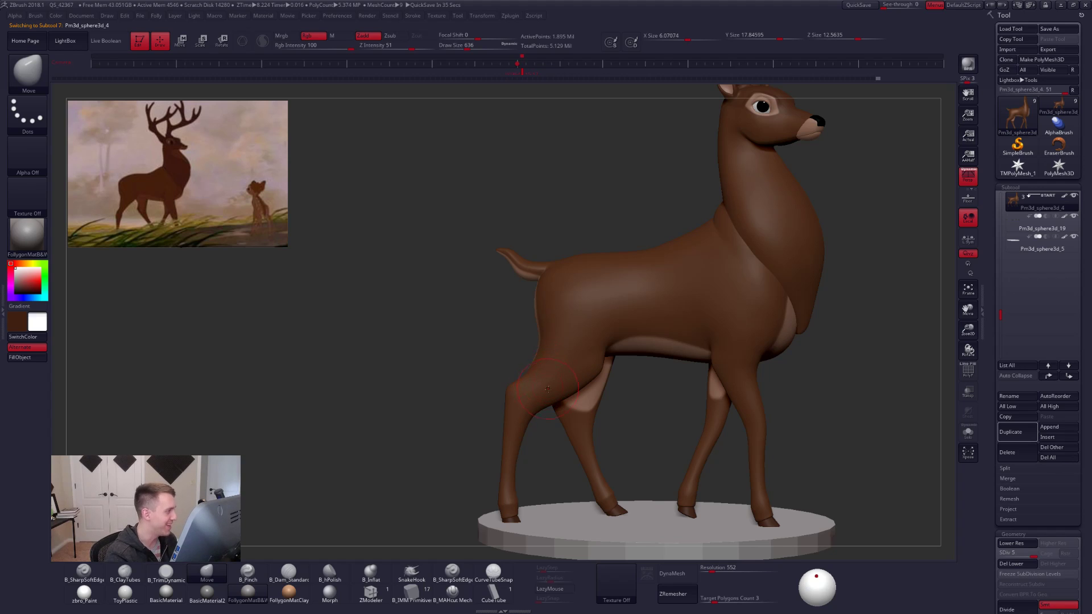
Lower the body to subdivision level 3 and briefly check its topology with polyframes.
{"action": "key", "text": "shift+d"}
{"action": "key", "text": "shift+d"}
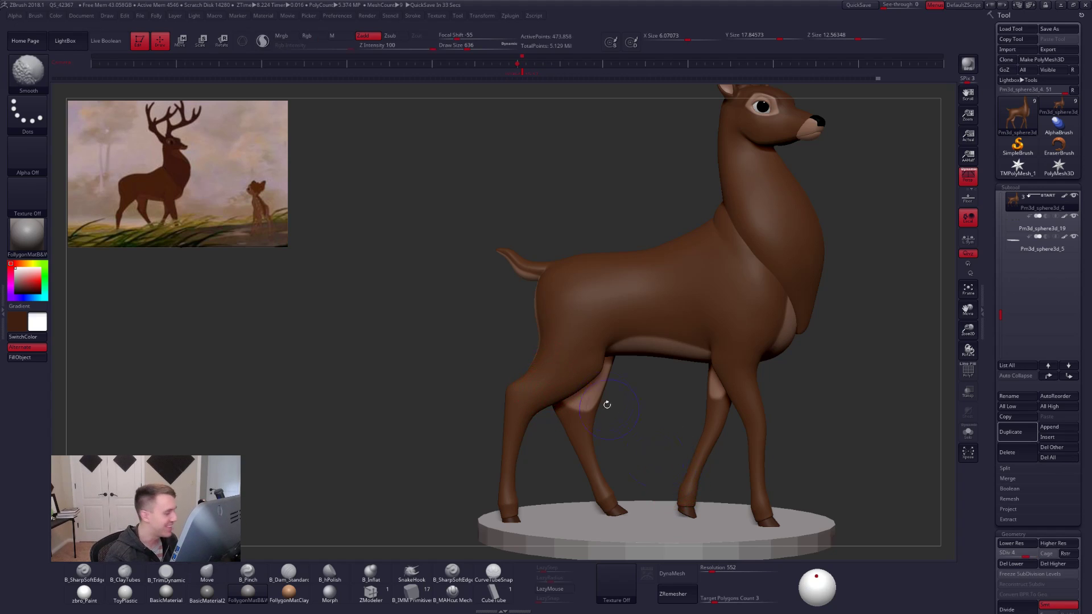
{"action": "left_click_drag", "start_coordinate": [581, 365], "coordinate": [586, 385], "text": "alt"}
{"action": "key", "text": "shift+f"}
{"action": "key", "text": "shift+f"}
{"action": "key", "text": "space"}
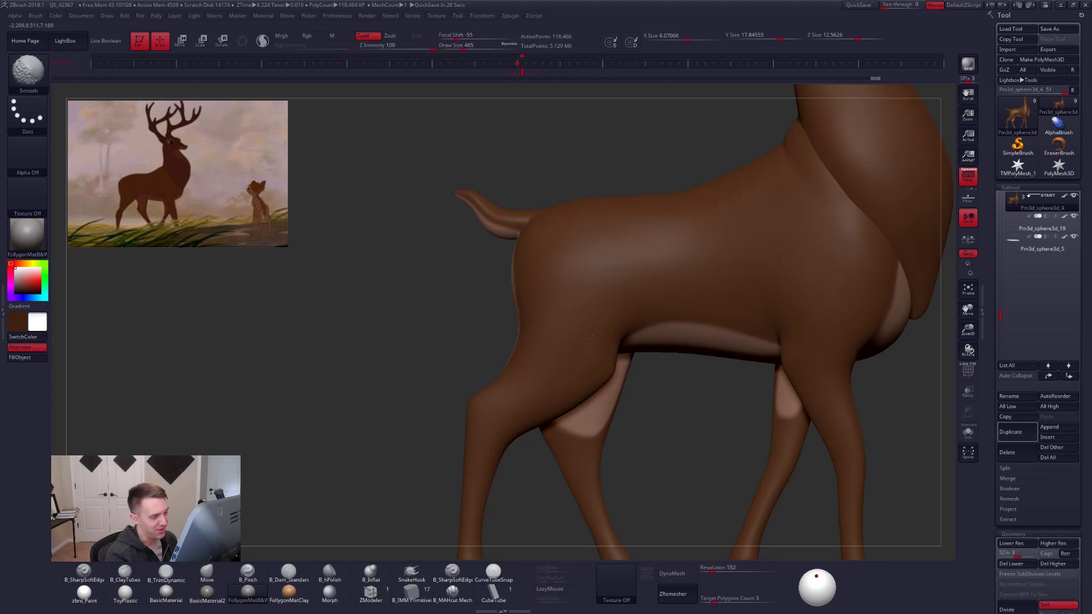
Try the ClayTubes brush with draw size 636 on the near hind thigh.
{"action": "right_click_drag", "start_coordinate": [541, 451], "coordinate": [536, 423], "text": "ctrl"}
{"action": "key", "text": "space"}
{"action": "right_click_drag", "start_coordinate": [554, 381], "coordinate": [546, 355], "text": "alt"}
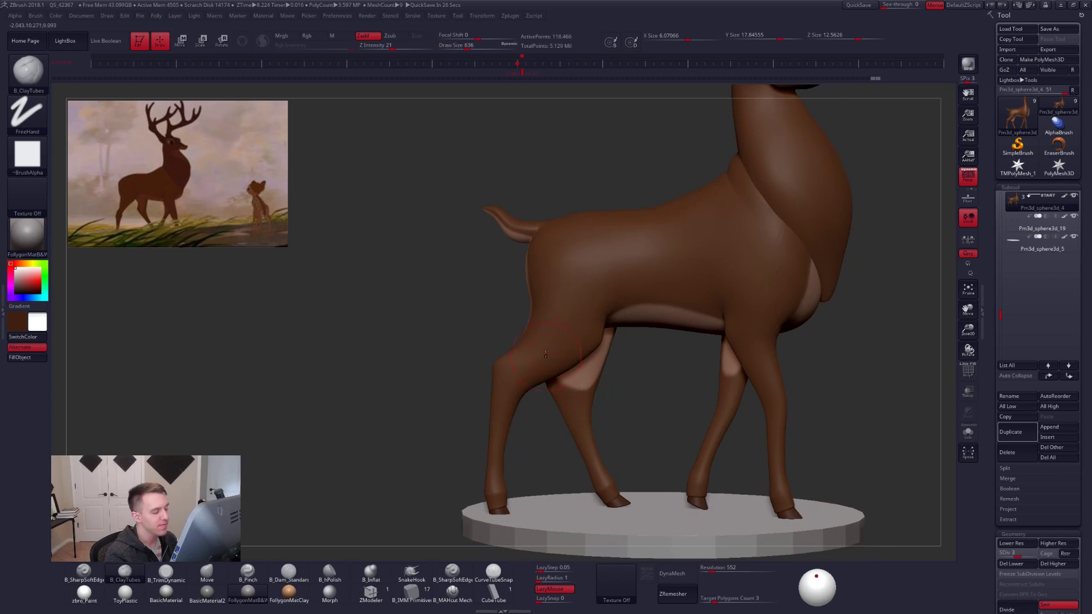
{"action": "key", "text": "ctrl"}
{"action": "mouse_move", "coordinate": [529, 297]}
{"action": "left_mouse_down", "text": "ctrl"}
{"action": "mouse_move", "coordinate": [496, 367]}
{"action": "mouse_move", "coordinate": [472, 387]}
{"action": "left_mouse_up", "text": "ctrl"}
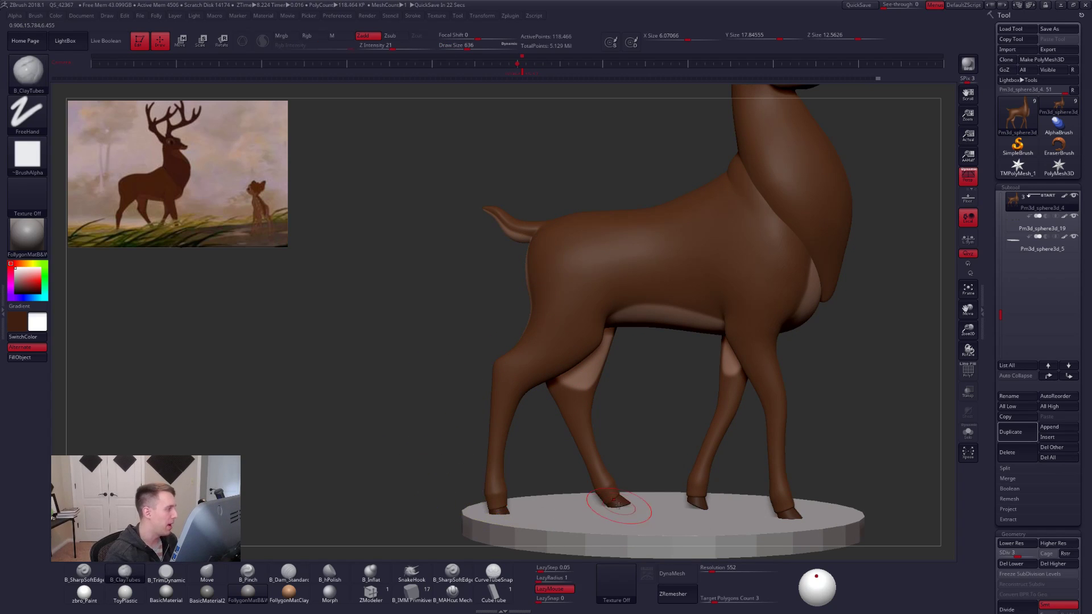
Switch to the Move brush at the lowest subdivision level and reshape the near haunch, continuing the strokes at level 2.
{"action": "key", "text": "b"}
{"action": "key", "text": "m"}
{"action": "key", "text": "v"}
{"action": "key", "text": "shift+d"}
{"action": "key", "text": "shift+d"}
{"action": "key", "text": "space"}
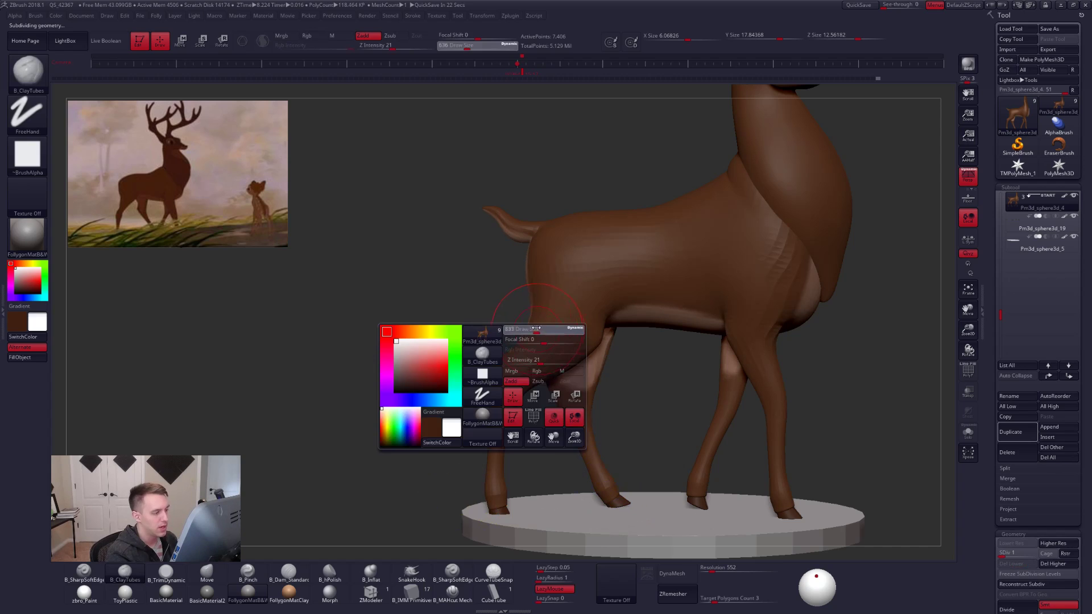
{"action": "key", "text": "space"}
{"action": "left_click", "coordinate": [539, 315]}
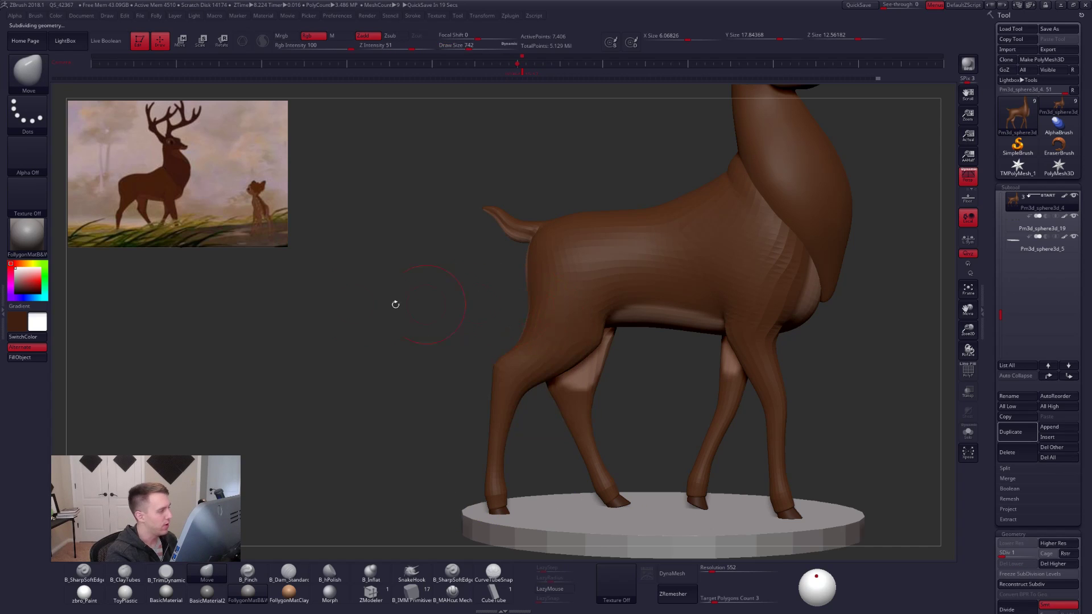
{"action": "mouse_move", "coordinate": [532, 306]}
{"action": "right_mouse_down"}
{"action": "mouse_move", "coordinate": [617, 310]}
{"action": "mouse_move", "coordinate": [617, 335]}
{"action": "mouse_move", "coordinate": [531, 310]}
{"action": "right_mouse_up"}
{"action": "key", "text": "d"}
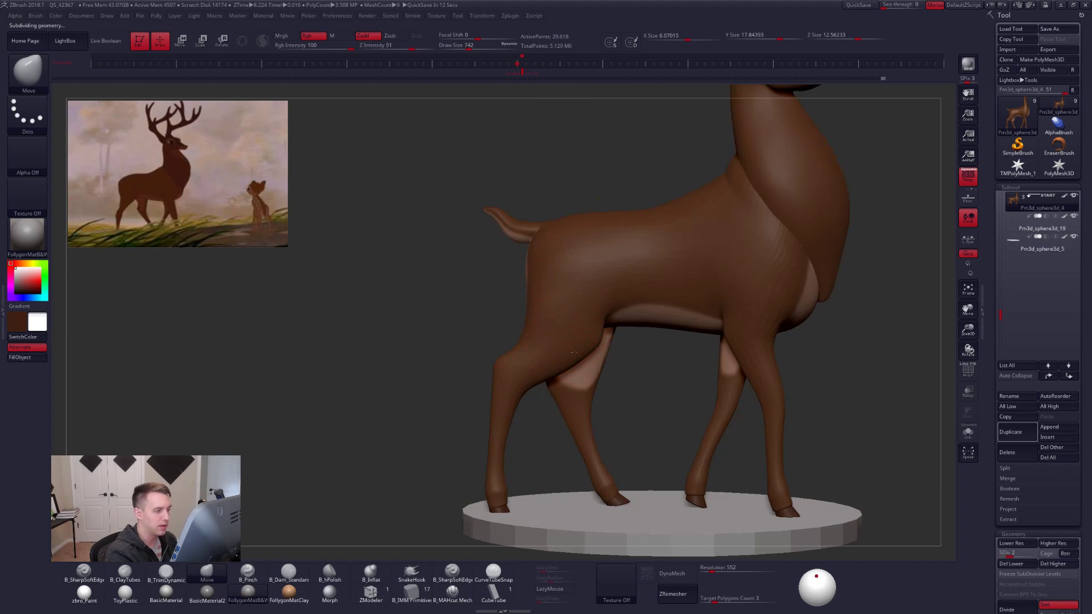
{"action": "mouse_move", "coordinate": [574, 353]}
{"action": "right_mouse_down"}
{"action": "mouse_move", "coordinate": [500, 348]}
{"action": "mouse_move", "coordinate": [552, 296]}
{"action": "right_mouse_up"}
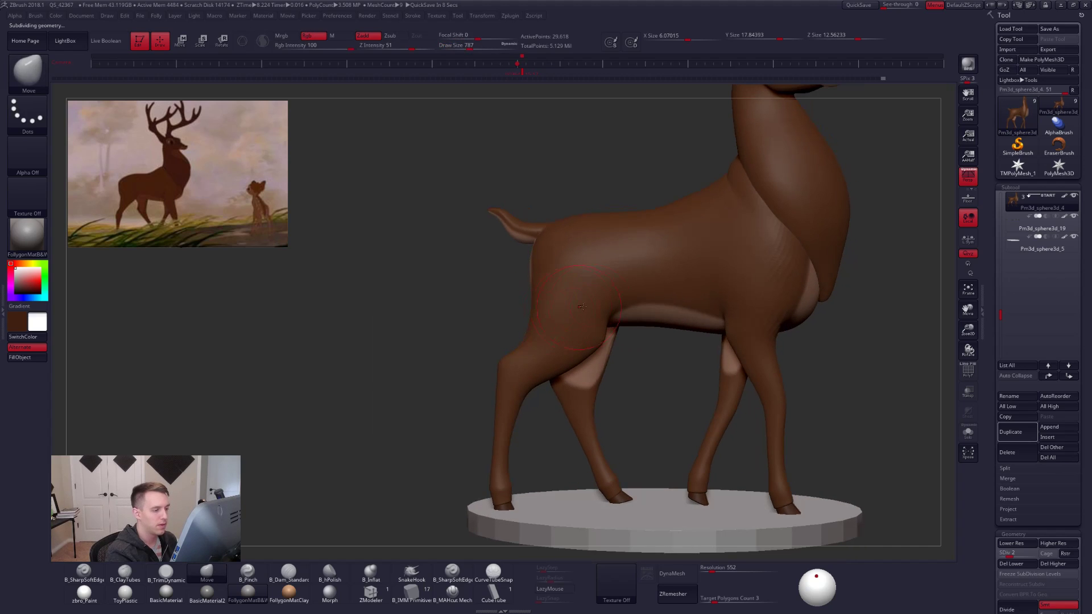
Refine the front edge of the near hind thigh with draw size 615 and smooth it at subdivision level 3.
{"action": "key", "text": "space"}
{"action": "left_click_drag", "start_coordinate": [600, 332], "coordinate": [596, 332]}
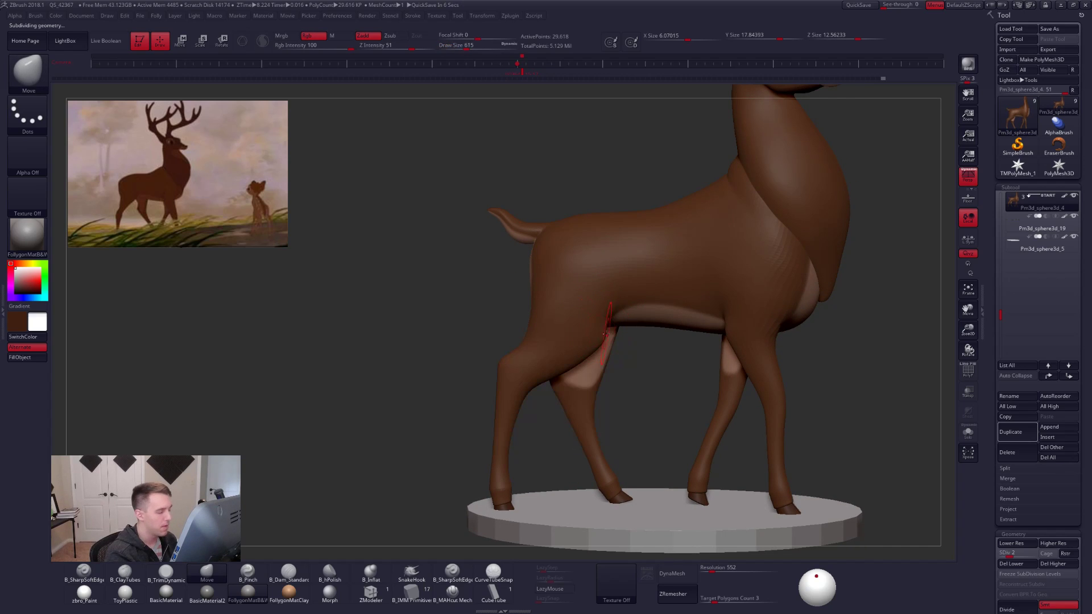
{"action": "key", "text": "shift"}
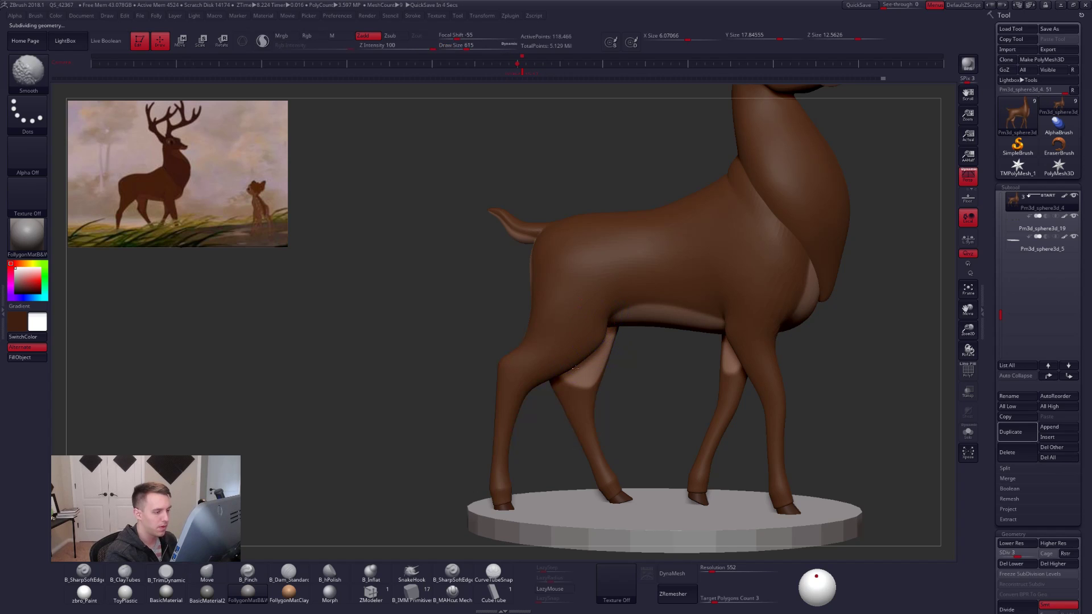
{"action": "mouse_move", "coordinate": [576, 368]}
{"action": "right_mouse_down"}
{"action": "mouse_move", "coordinate": [533, 389]}
{"action": "mouse_move", "coordinate": [669, 461]}
{"action": "mouse_move", "coordinate": [665, 482]}
{"action": "mouse_move", "coordinate": [637, 496]}
{"action": "right_mouse_up"}
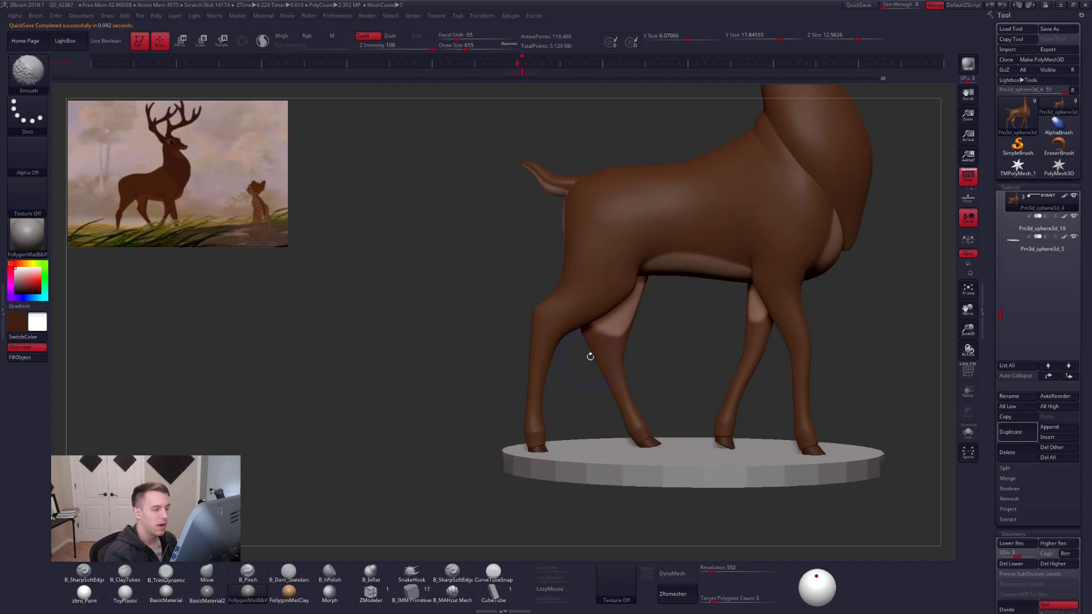
Lower the body to subdivision level 1, inspect the hind legs' polyframes, and hide them for a rear view.
{"action": "key", "text": "shift+d"}
{"action": "key", "text": "shift+d"}
{"action": "key", "text": "shift+f"}
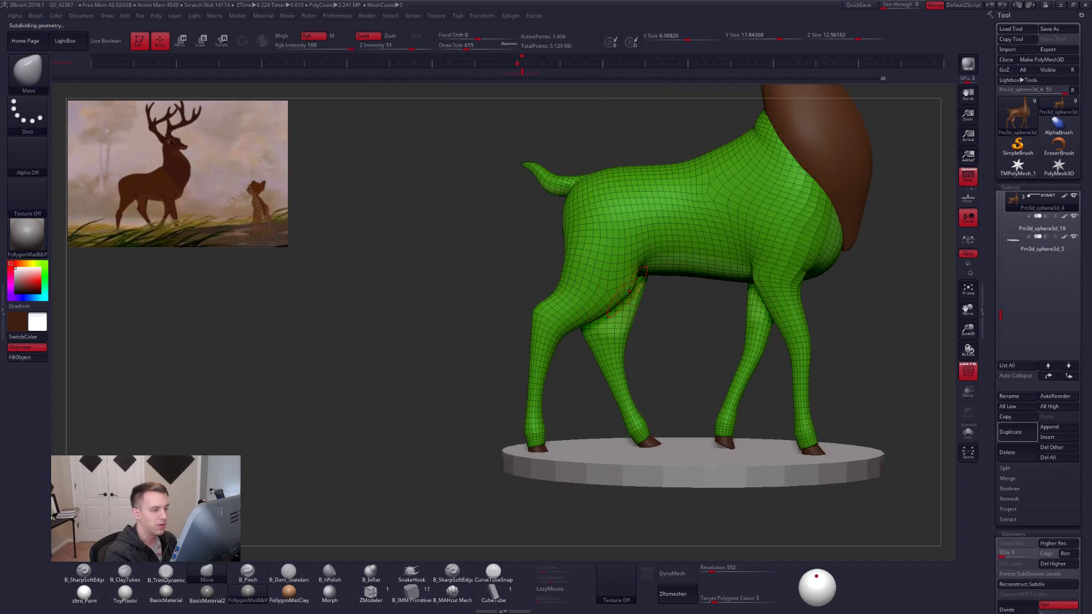
{"action": "mouse_move", "coordinate": [625, 293]}
{"action": "right_mouse_down"}
{"action": "mouse_move", "coordinate": [597, 302]}
{"action": "mouse_move", "coordinate": [592, 323]}
{"action": "mouse_move", "coordinate": [768, 312]}
{"action": "right_mouse_up"}
{"action": "key", "text": "shift+f"}
{"action": "key", "text": "r"}
{"action": "left_click_drag", "start_coordinate": [562, 256], "coordinate": [626, 471]}
{"action": "key", "text": "ctrl+z"}
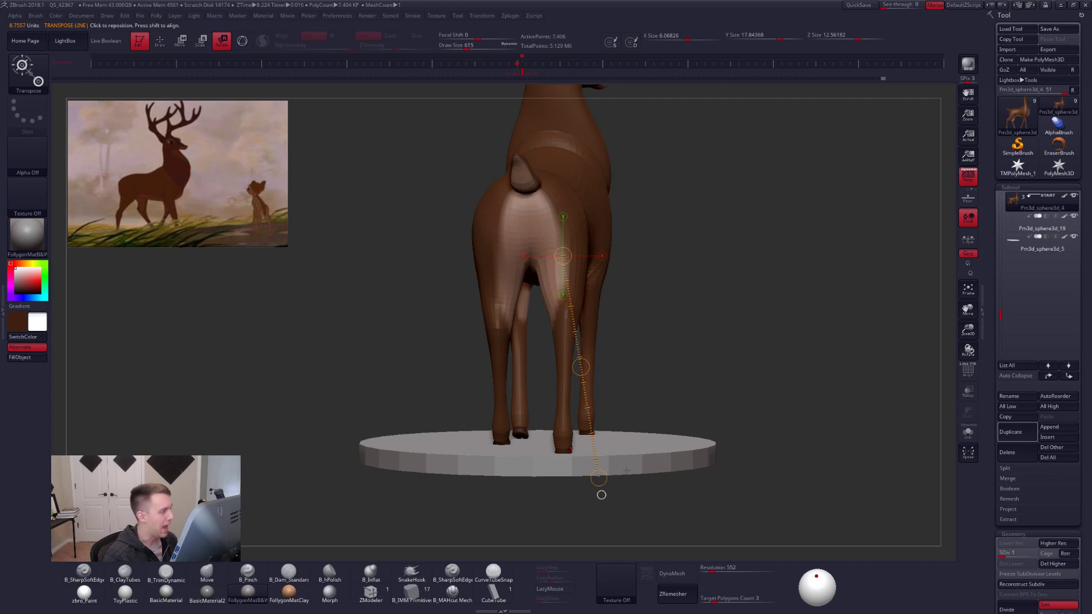
{"action": "key", "text": "q"}
{"action": "key", "text": "b"}
{"action": "key", "text": "m"}
{"action": "key", "text": "v"}
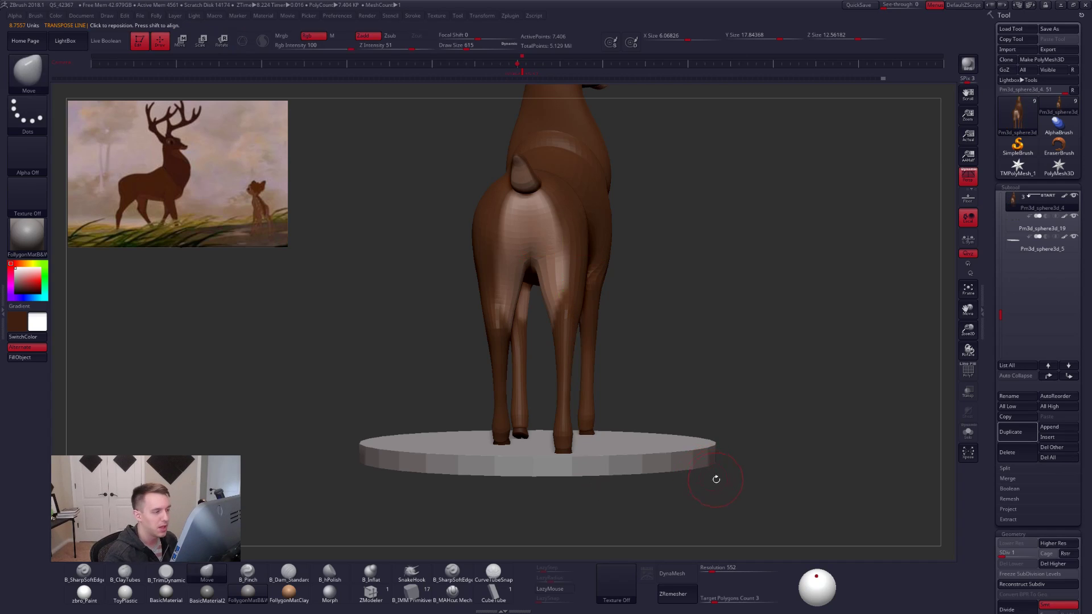
Reshape the far hind leg from both sides with the Move brush, varying its draw size between 1194 and 833.
{"action": "mouse_move", "coordinate": [715, 478]}
{"action": "left_mouse_down"}
{"action": "mouse_move", "coordinate": [751, 485]}
{"action": "mouse_move", "coordinate": [658, 476]}
{"action": "left_mouse_up"}
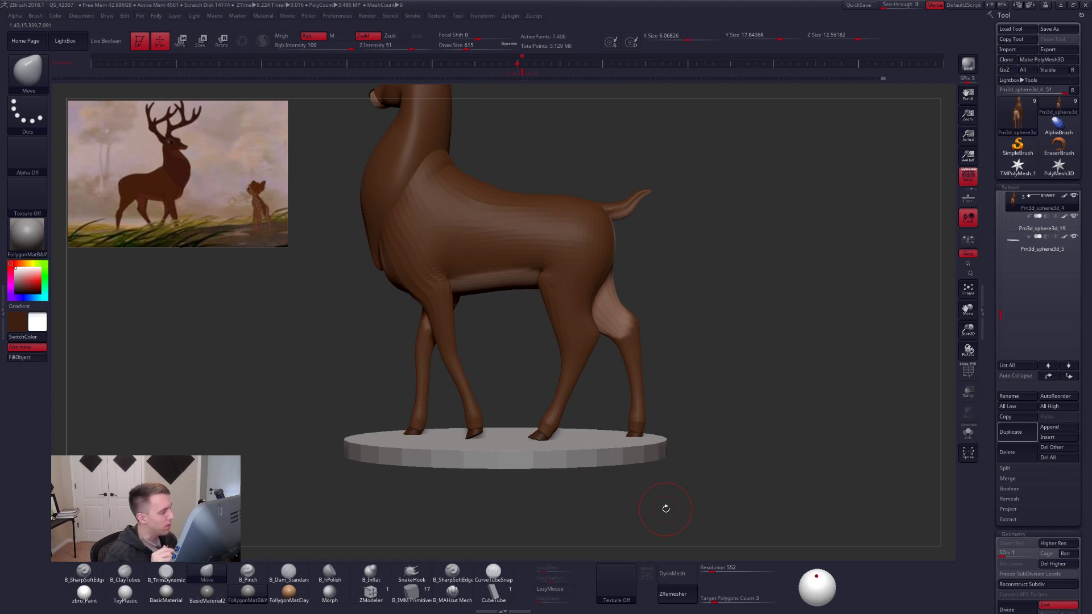
{"action": "left_click_drag", "start_coordinate": [665, 509], "coordinate": [675, 523], "text": "alt"}
{"action": "left_click_drag", "start_coordinate": [677, 398], "coordinate": [679, 405], "text": "alt"}
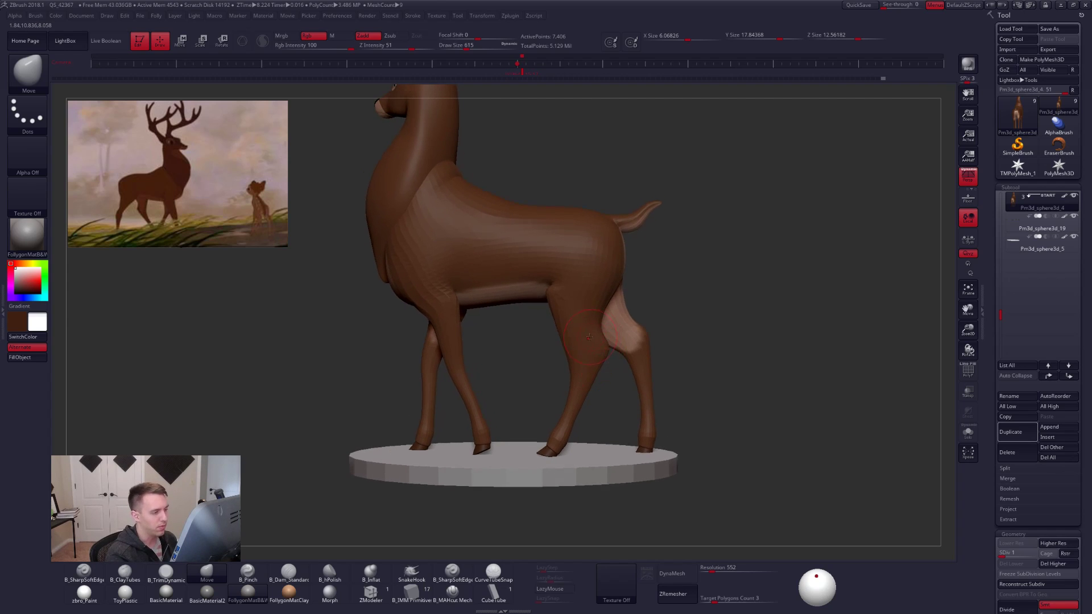
{"action": "right_click_drag", "start_coordinate": [596, 344], "coordinate": [700, 439]}
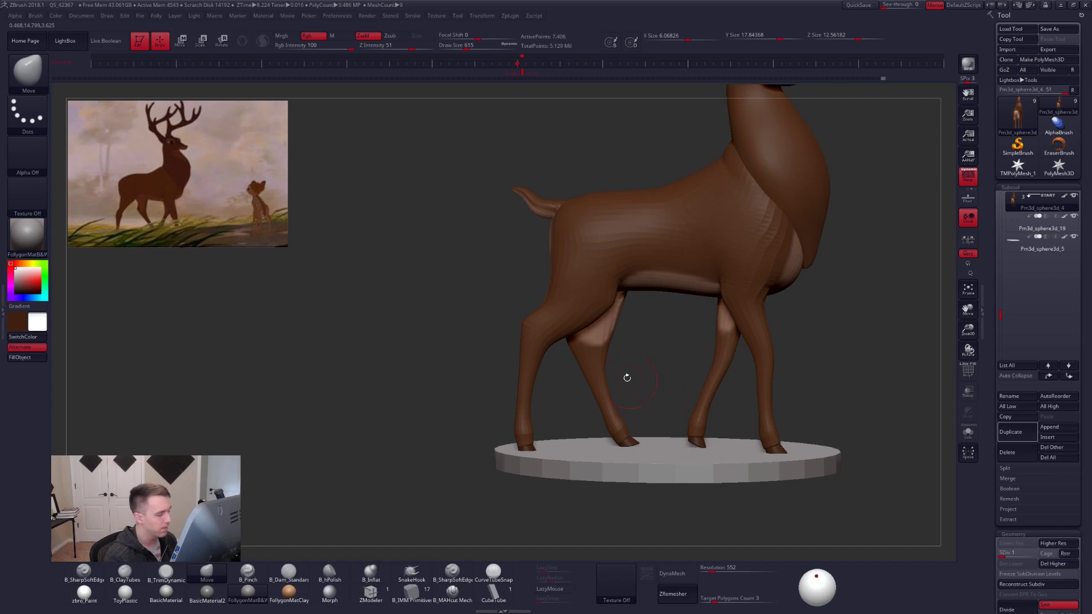
{"action": "key", "text": "space"}
{"action": "left_click_drag", "start_coordinate": [608, 344], "coordinate": [601, 371]}
{"action": "key", "text": "space"}
{"action": "key", "text": "space"}
{"action": "left_click", "coordinate": [599, 370]}
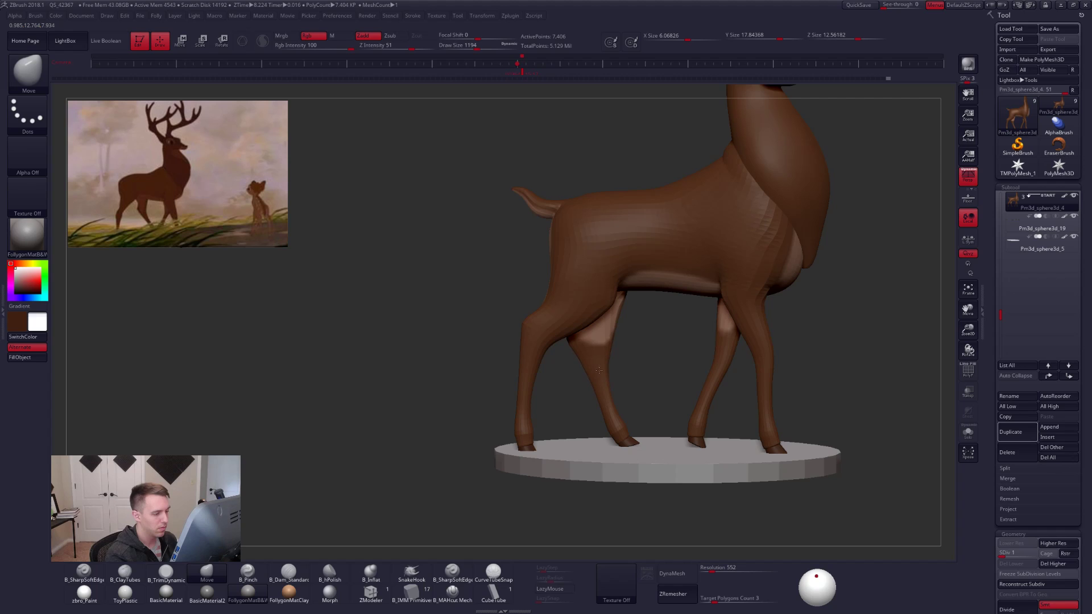
{"action": "key", "text": "space"}
{"action": "key", "text": "ctrl"}
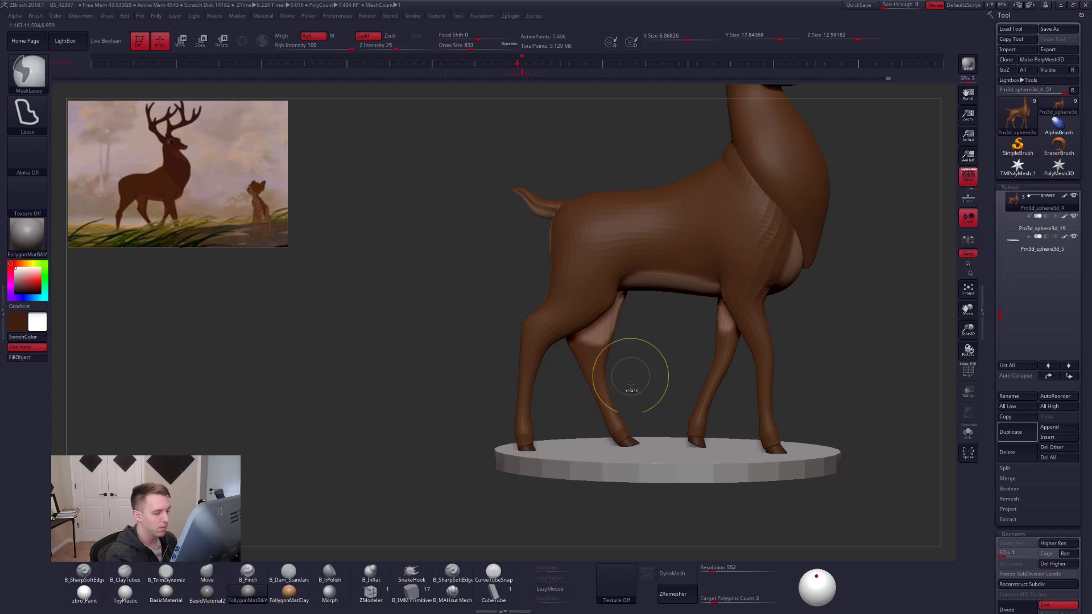
Isolate the body with polyframes shown and mask everything except the lower far hind leg, softening the mask edge.
{"action": "key", "text": "alt+s"}
{"action": "right_click_drag", "start_coordinate": [629, 422], "coordinate": [631, 431], "text": "ctrl"}
{"action": "key", "text": "shift+f"}
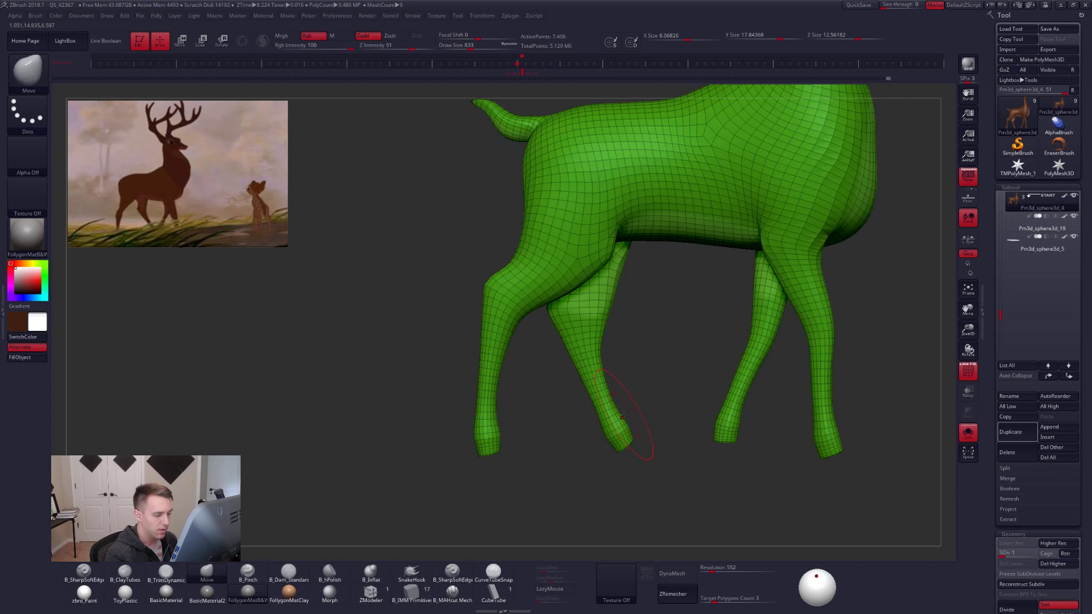
{"action": "mouse_move", "coordinate": [623, 421]}
{"action": "left_mouse_down", "text": "ctrl"}
{"action": "mouse_move", "coordinate": [618, 429]}
{"action": "mouse_move", "coordinate": [568, 349]}
{"action": "mouse_move", "coordinate": [595, 324]}
{"action": "mouse_move", "coordinate": [630, 340]}
{"action": "left_mouse_up", "text": "ctrl"}
{"action": "left_click", "coordinate": [630, 389], "text": "ctrl"}
{"action": "left_click", "coordinate": [608, 395], "text": "ctrl"}
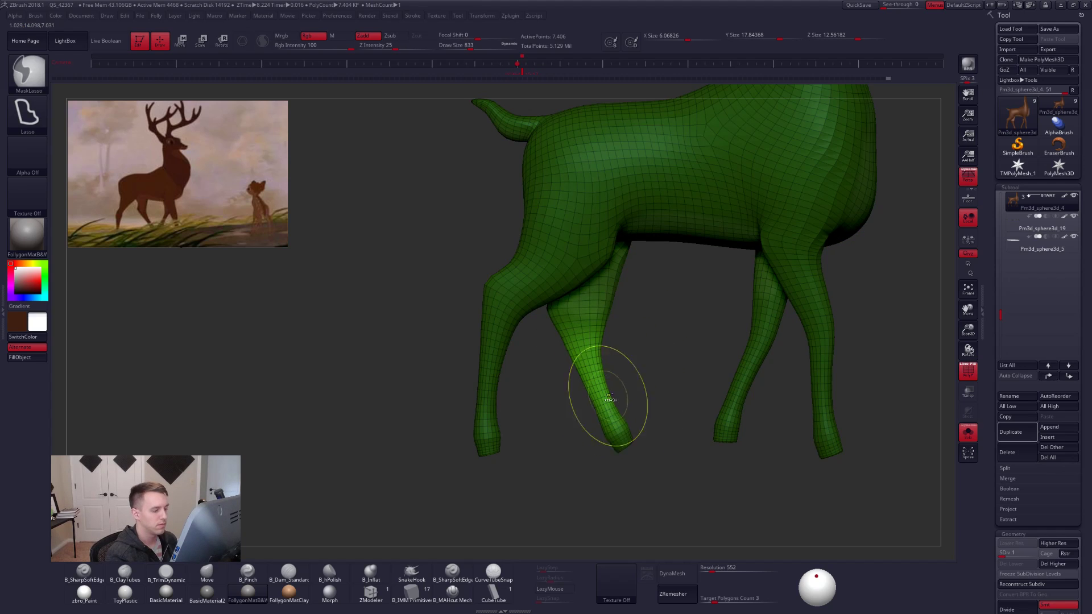
Rotate the unmasked lower far hind leg slightly about its hoof, restore the full view, and clear the mask.
{"action": "key", "text": "r"}
{"action": "left_click_drag", "start_coordinate": [617, 435], "coordinate": [607, 321]}
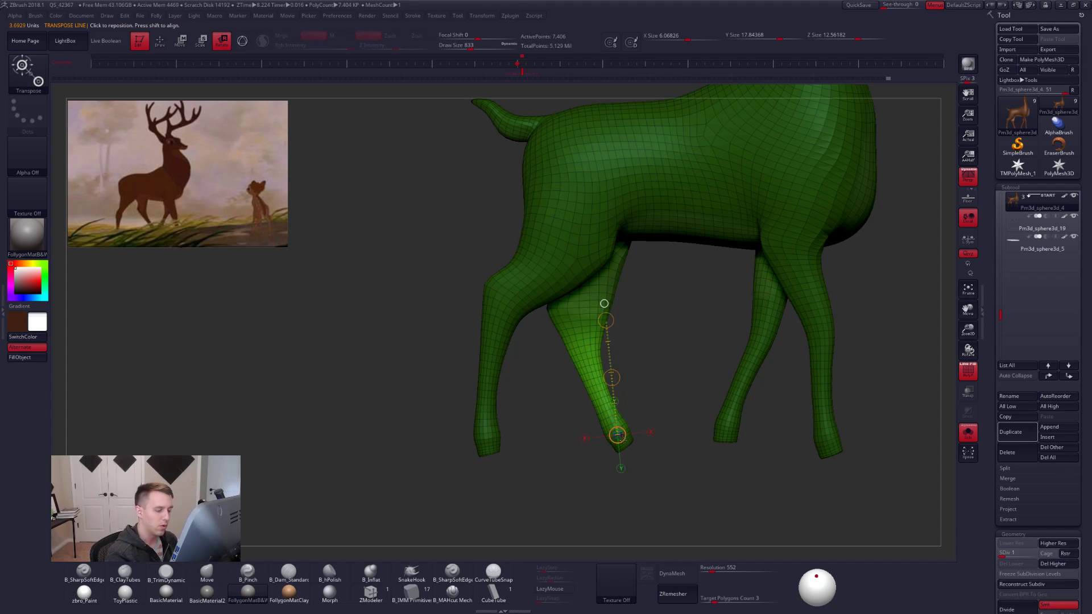
{"action": "left_click_drag", "start_coordinate": [618, 435], "coordinate": [632, 306]}
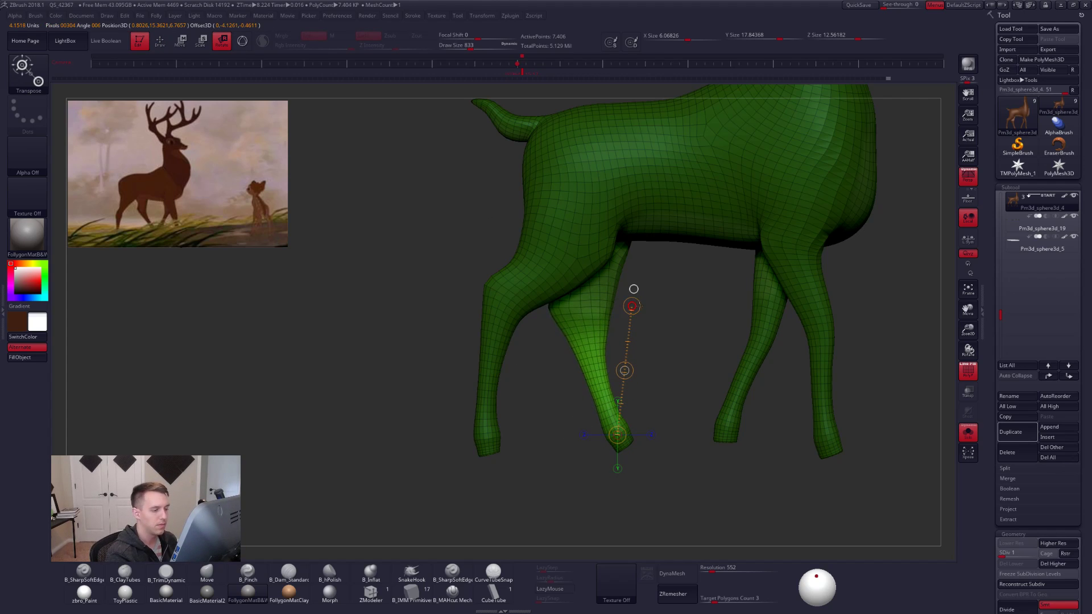
{"action": "key", "text": "shift+f"}
{"action": "left_click", "coordinate": [683, 441]}
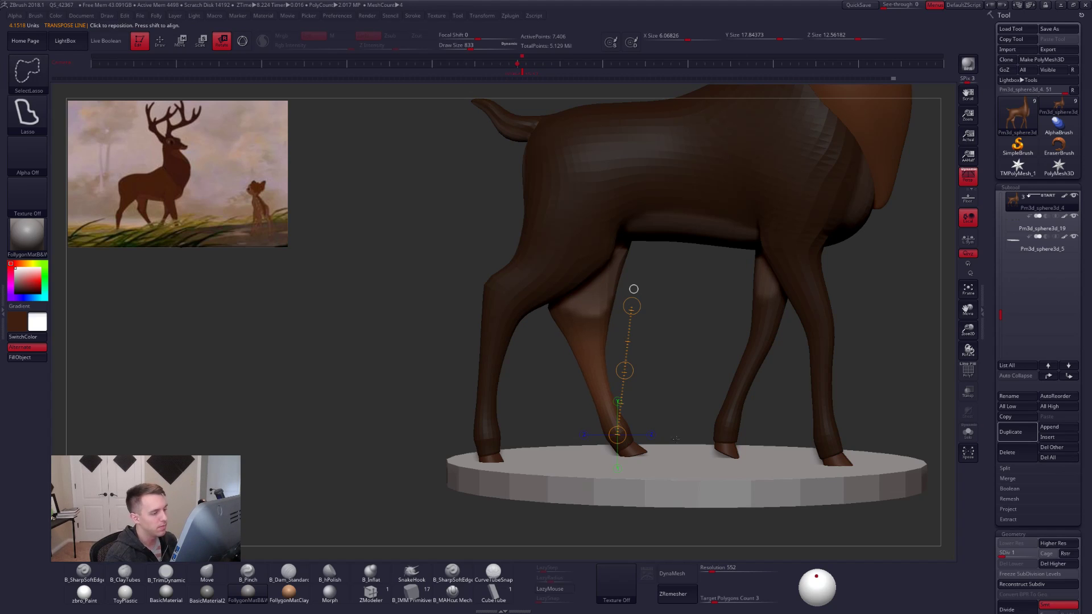
{"action": "key", "text": "q"}
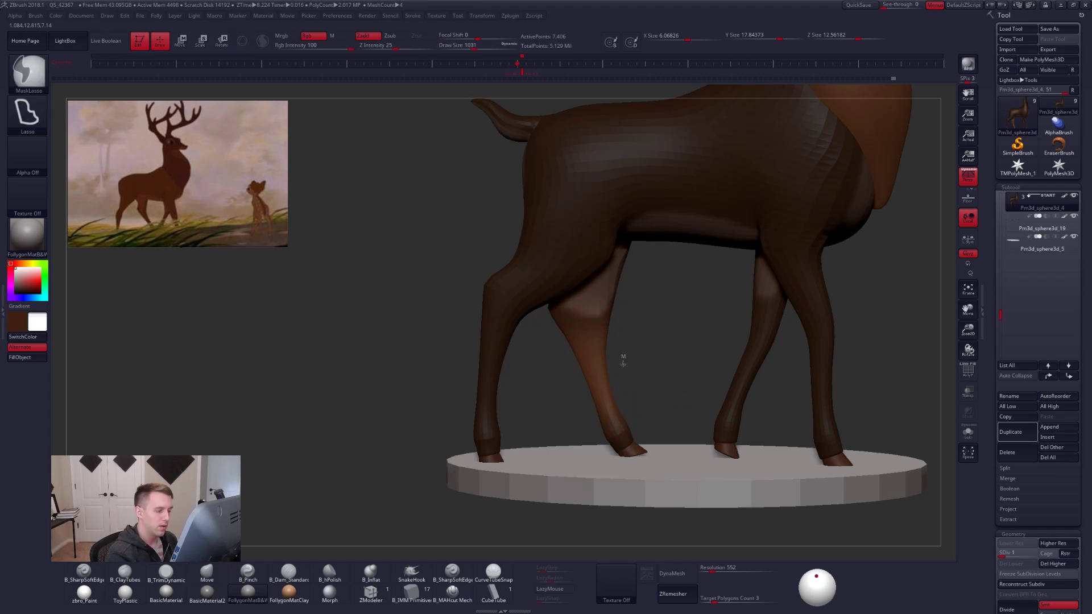
{"action": "left_click_drag", "start_coordinate": [622, 361], "coordinate": [604, 387], "text": "ctrl"}
Adjust the rotated hind leg's thigh and shin contours from the opposite side with the Move brush.
{"action": "key", "text": "space"}
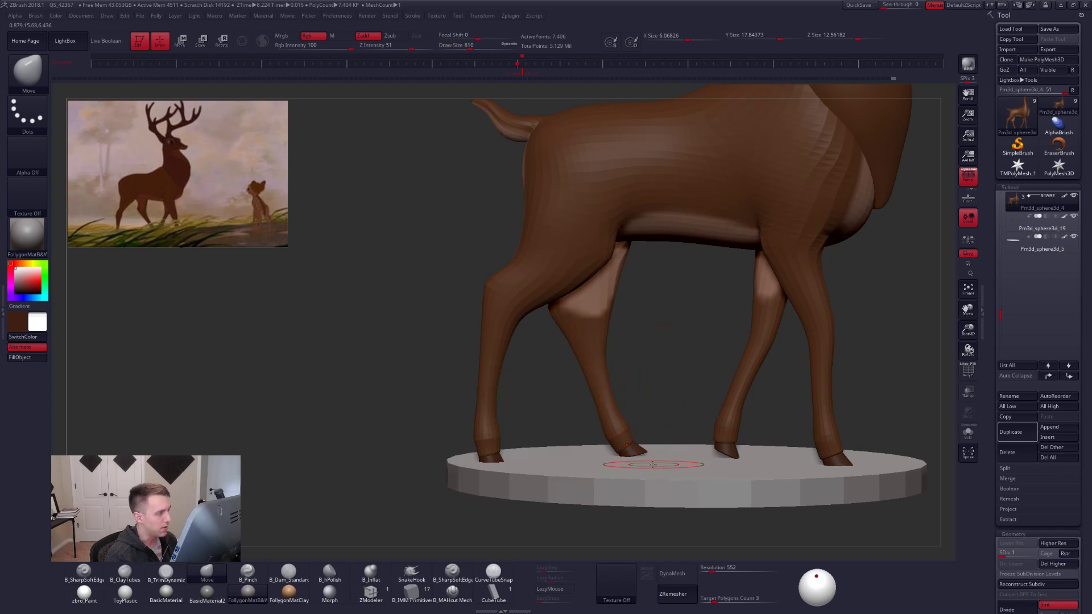
{"action": "right_click_drag", "start_coordinate": [627, 454], "coordinate": [819, 437]}
{"action": "right_click_drag", "start_coordinate": [638, 334], "coordinate": [632, 381], "text": "alt"}
{"action": "key", "text": "space"}
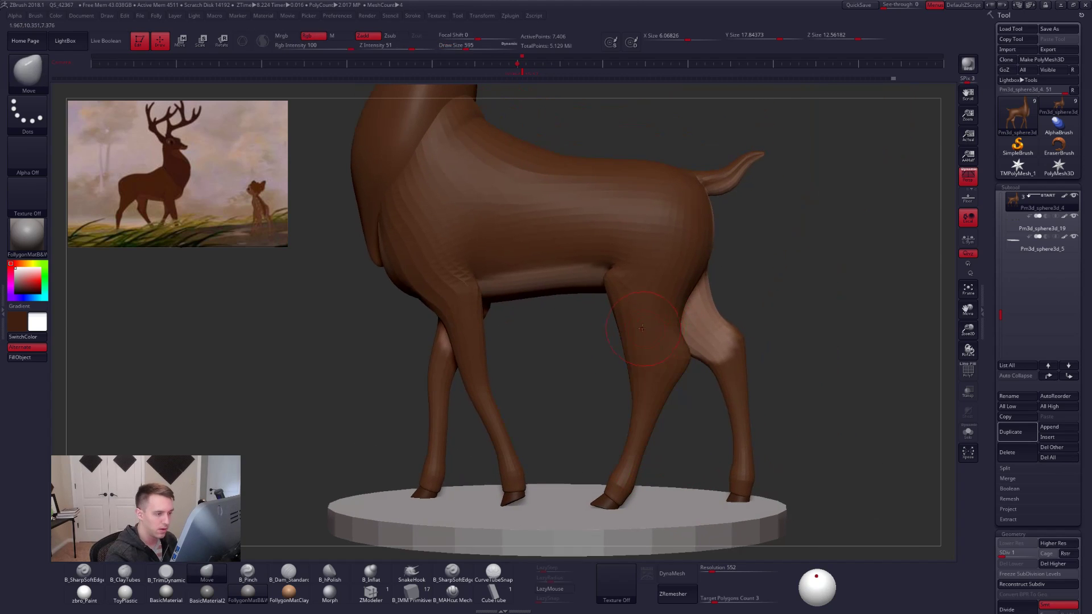
{"action": "key", "text": "space"}
{"action": "left_click_drag", "start_coordinate": [625, 330], "coordinate": [620, 330]}
Raise the body to subdivision level 3 while refining that hind leg's front contour and smoothing it.
{"action": "key", "text": "d"}
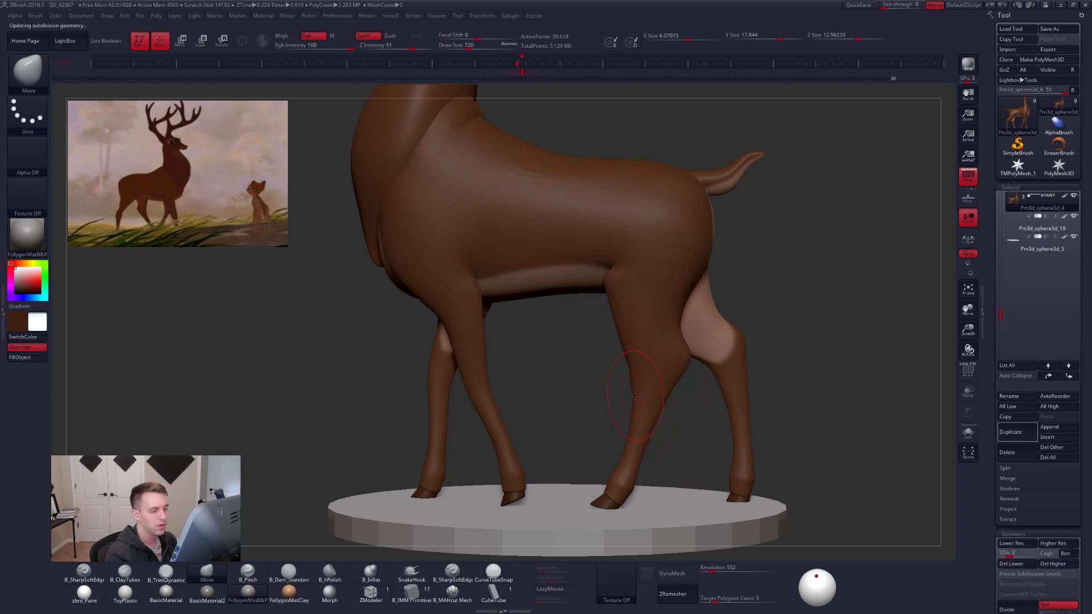
{"action": "key", "text": "ctrl+d"}
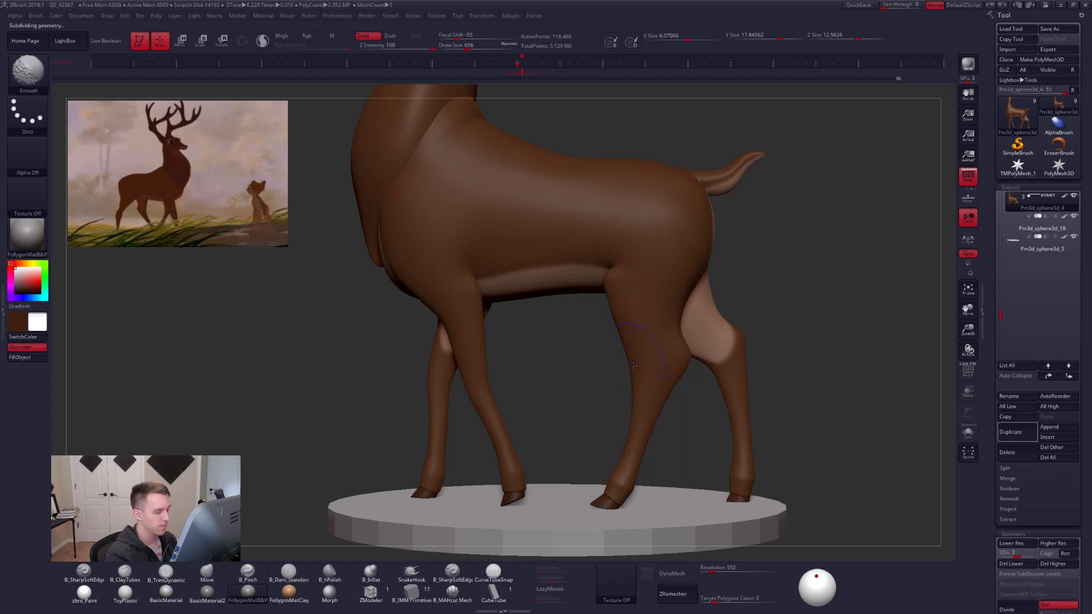
{"action": "right_click_drag", "start_coordinate": [619, 304], "coordinate": [688, 466], "text": "alt"}
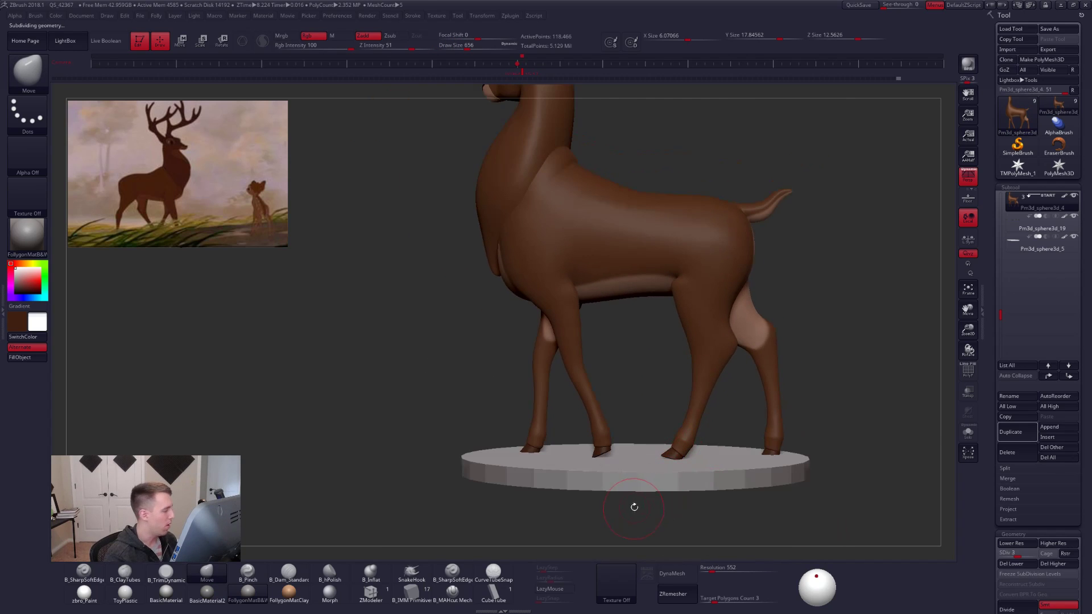
Isolate the body from the other side, check its polyframes, and raise it to subdivision level 5.
{"action": "left_click_drag", "start_coordinate": [643, 500], "coordinate": [707, 481]}
{"action": "left_click_drag", "start_coordinate": [812, 458], "coordinate": [675, 441], "text": "alt"}
{"action": "key", "text": "alt+s"}
{"action": "key", "text": "shift+f"}
{"action": "key", "text": "d"}
{"action": "key", "text": "d"}
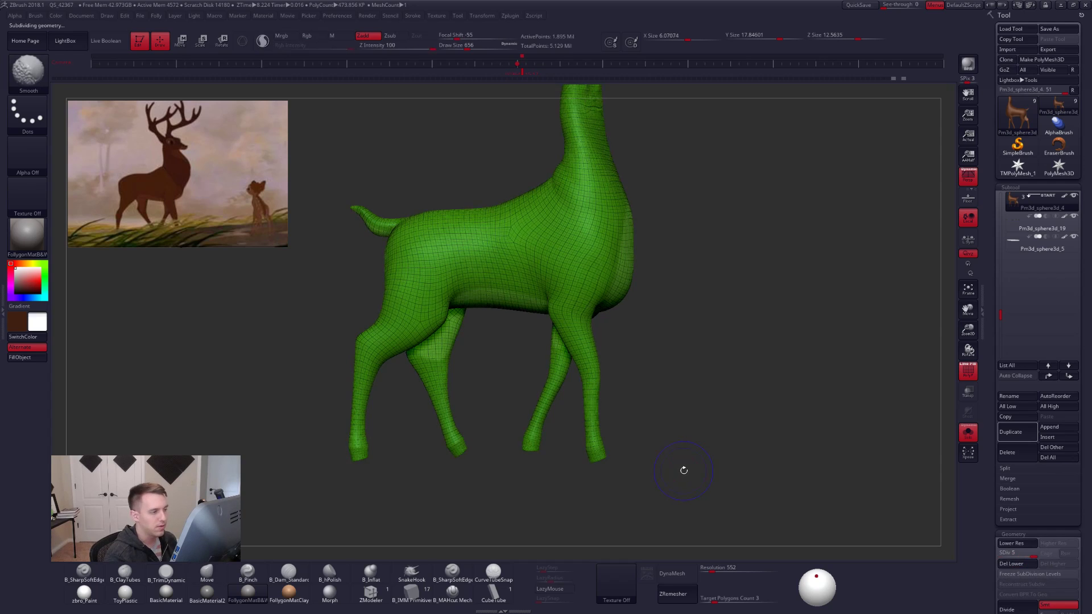
{"action": "key", "text": "shift+f"}
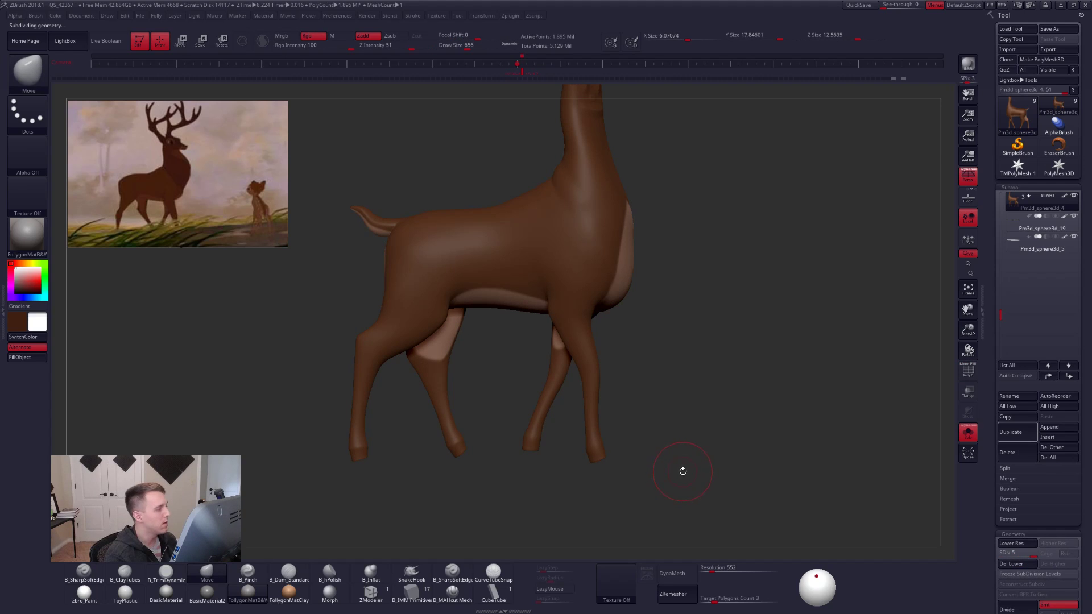
Isolate the body, lower it to subdivision level 2, and work the near front leg with ClayTubes at draw size 482.
{"action": "key", "text": "alt+s"}
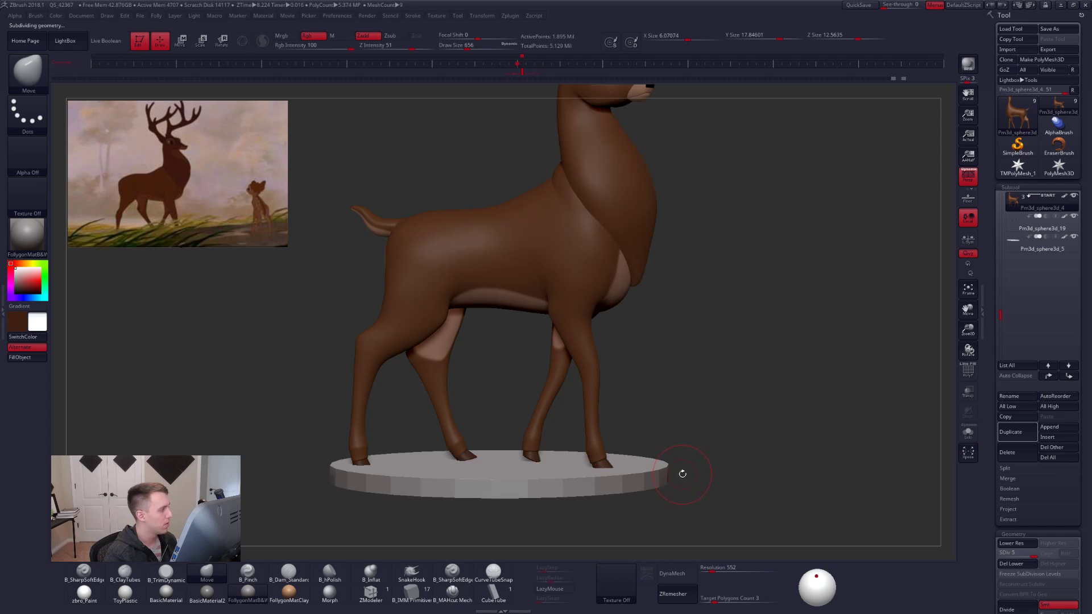
{"action": "key", "text": "alt+s"}
{"action": "left_click_drag", "start_coordinate": [619, 409], "coordinate": [615, 464], "text": "alt"}
{"action": "key", "text": "shift+d"}
{"action": "key", "text": "shift+d"}
{"action": "key", "text": "shift+d"}
{"action": "key", "text": "space"}
{"action": "left_click_drag", "start_coordinate": [588, 355], "coordinate": [582, 354]}
{"action": "mouse_move", "coordinate": [610, 353]}
{"action": "left_mouse_down"}
{"action": "mouse_move", "coordinate": [660, 348]}
{"action": "mouse_move", "coordinate": [643, 341]}
{"action": "left_mouse_up"}
{"action": "key", "text": "2"}
{"action": "mouse_move", "coordinate": [556, 255]}
{"action": "left_mouse_down"}
{"action": "mouse_move", "coordinate": [570, 357]}
{"action": "mouse_move", "coordinate": [641, 345]}
{"action": "mouse_move", "coordinate": [643, 320]}
{"action": "left_mouse_up"}
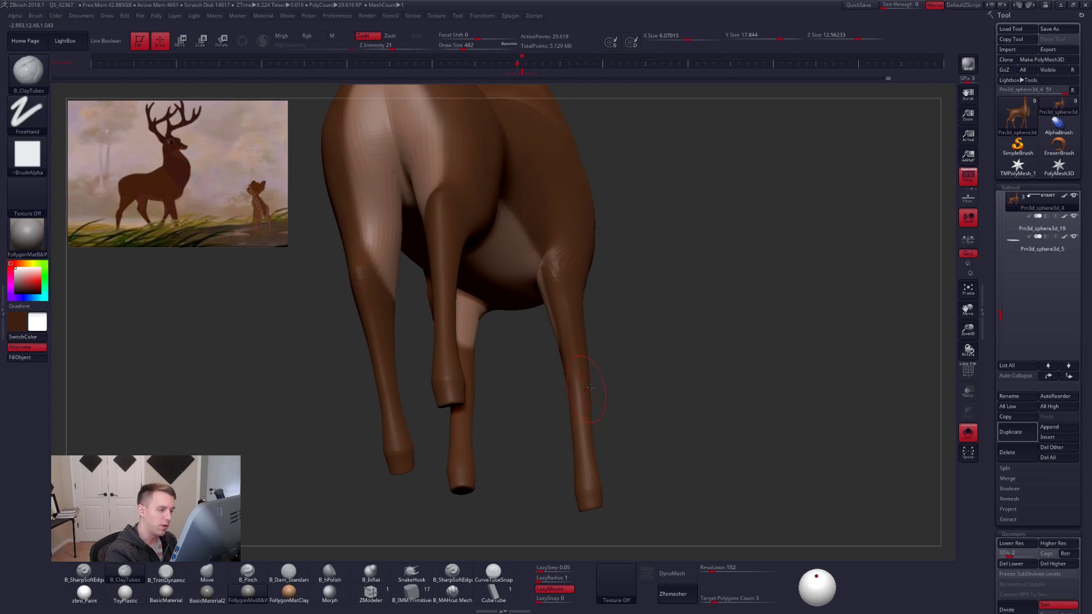
Smooth the upper front leg from several angles and raise the body to subdivision level 3.
{"action": "right_click_drag", "start_coordinate": [588, 388], "coordinate": [574, 351]}
{"action": "key", "text": "shift"}
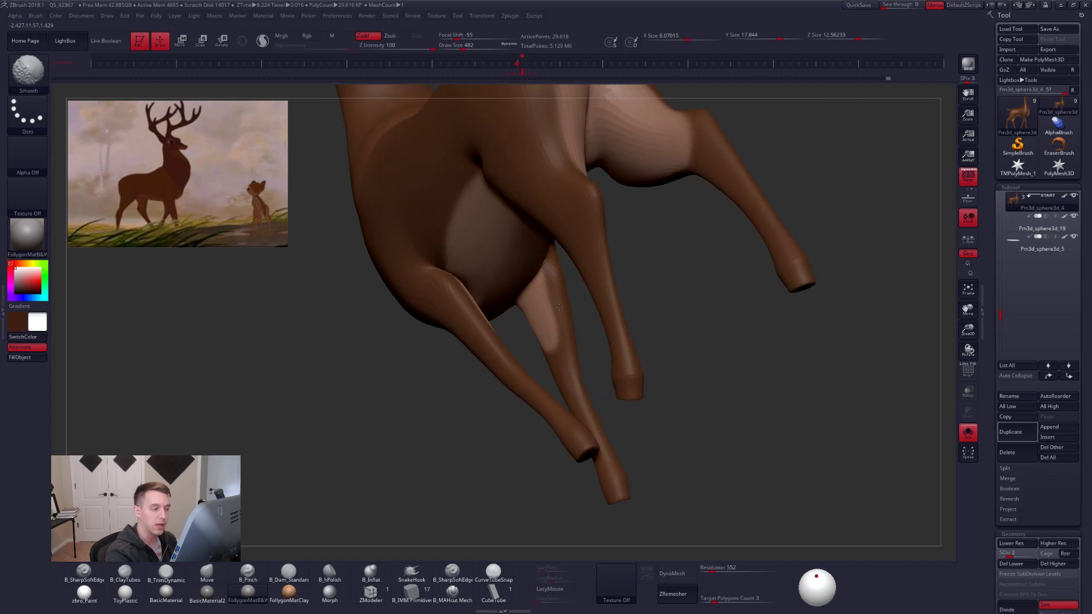
{"action": "mouse_move", "coordinate": [559, 307]}
{"action": "right_mouse_down"}
{"action": "mouse_move", "coordinate": [560, 373]}
{"action": "mouse_move", "coordinate": [526, 367]}
{"action": "mouse_move", "coordinate": [560, 375]}
{"action": "mouse_move", "coordinate": [598, 287]}
{"action": "mouse_move", "coordinate": [586, 324]}
{"action": "mouse_move", "coordinate": [597, 326]}
{"action": "right_mouse_up"}
{"action": "key", "text": "d"}
{"action": "mouse_move", "coordinate": [600, 319]}
{"action": "left_mouse_down", "text": "shift"}
{"action": "mouse_move", "coordinate": [595, 335]}
{"action": "mouse_move", "coordinate": [598, 325]}
{"action": "left_mouse_up", "text": "shift"}
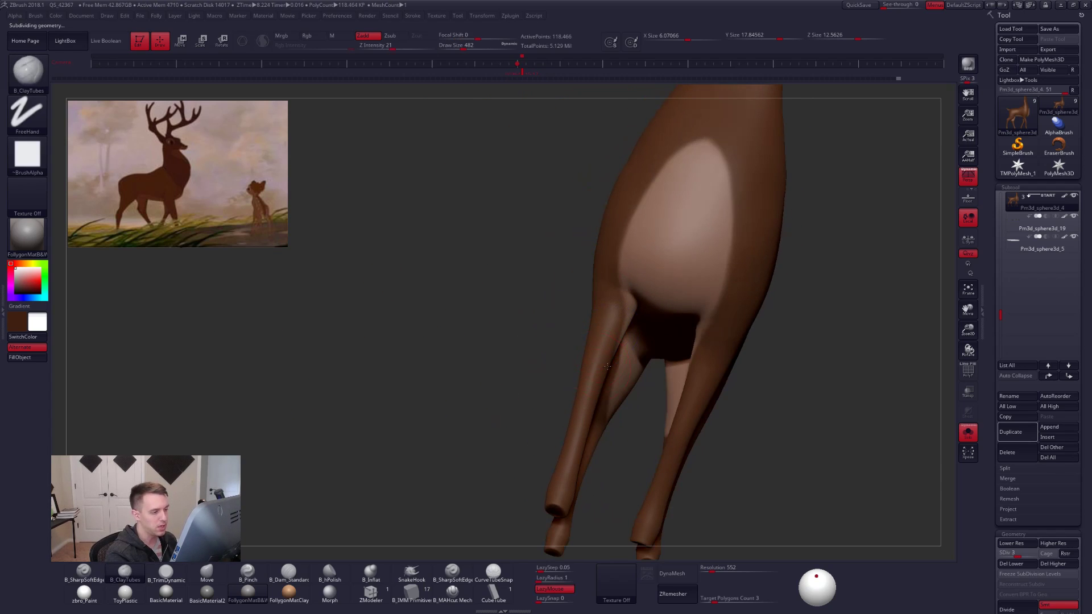
{"action": "right_click_drag", "start_coordinate": [599, 325], "coordinate": [654, 318]}
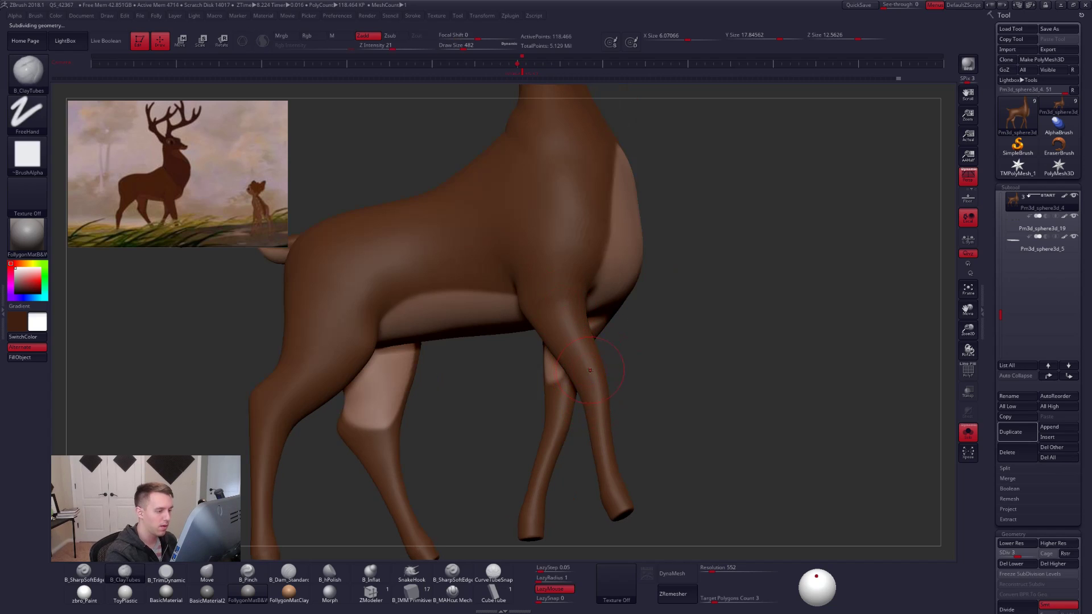
{"action": "right_click_drag", "start_coordinate": [588, 367], "coordinate": [656, 442]}
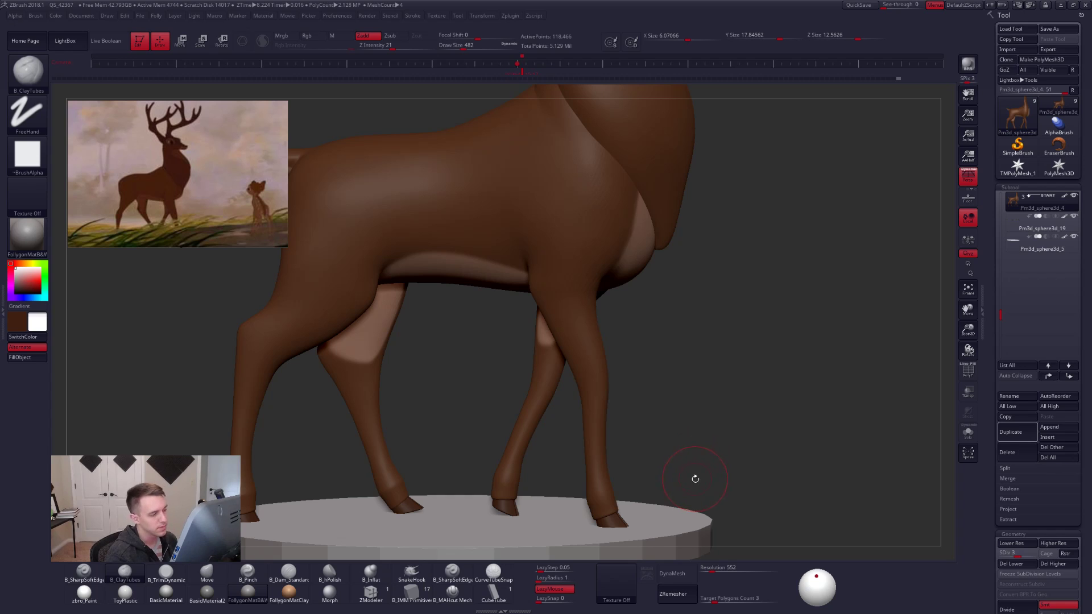
{"action": "left_click_drag", "start_coordinate": [707, 469], "coordinate": [639, 378], "text": "alt"}
{"action": "mouse_move", "coordinate": [590, 331]}
{"action": "left_mouse_down", "text": "alt"}
{"action": "mouse_move", "coordinate": [589, 386]}
{"action": "mouse_move", "coordinate": [586, 353]}
{"action": "left_mouse_up", "text": "alt"}
{"action": "left_click_drag", "start_coordinate": [571, 198], "coordinate": [569, 204], "text": "ctrl"}
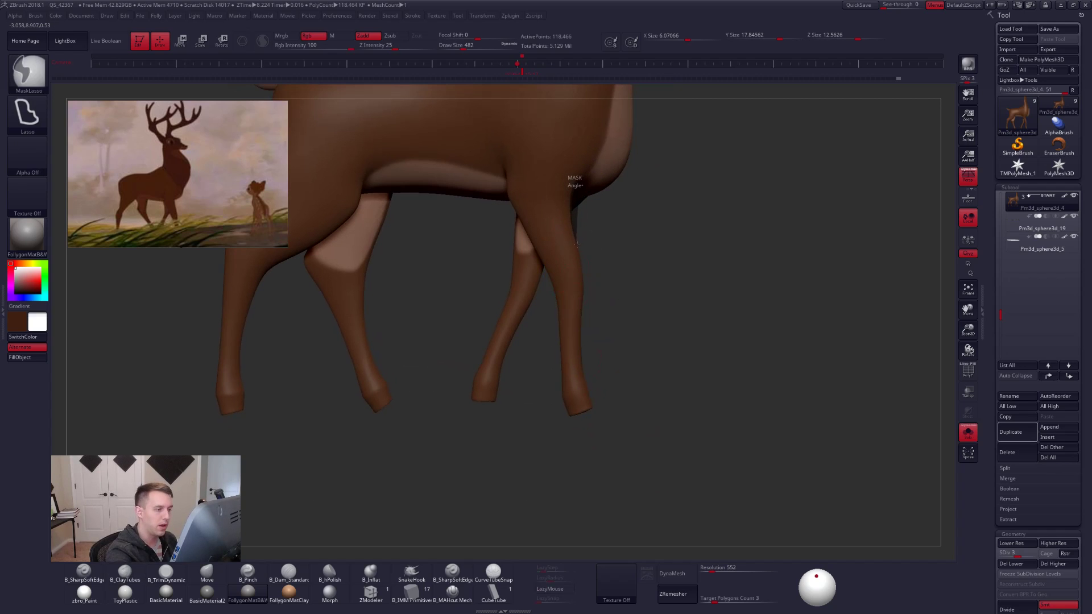
{"action": "mouse_move", "coordinate": [586, 275]}
{"action": "left_mouse_down", "text": "ctrl"}
{"action": "mouse_move", "coordinate": [583, 390]}
{"action": "mouse_move", "coordinate": [721, 502]}
{"action": "mouse_move", "coordinate": [741, 504]}
{"action": "left_mouse_up", "text": "ctrl"}
Lower the body to subdivision level 1 and adjust the near front leg's lower contour with the Move brush at draw size 881.
{"action": "key", "text": "shift+d"}
{"action": "key", "text": "shift+d"}
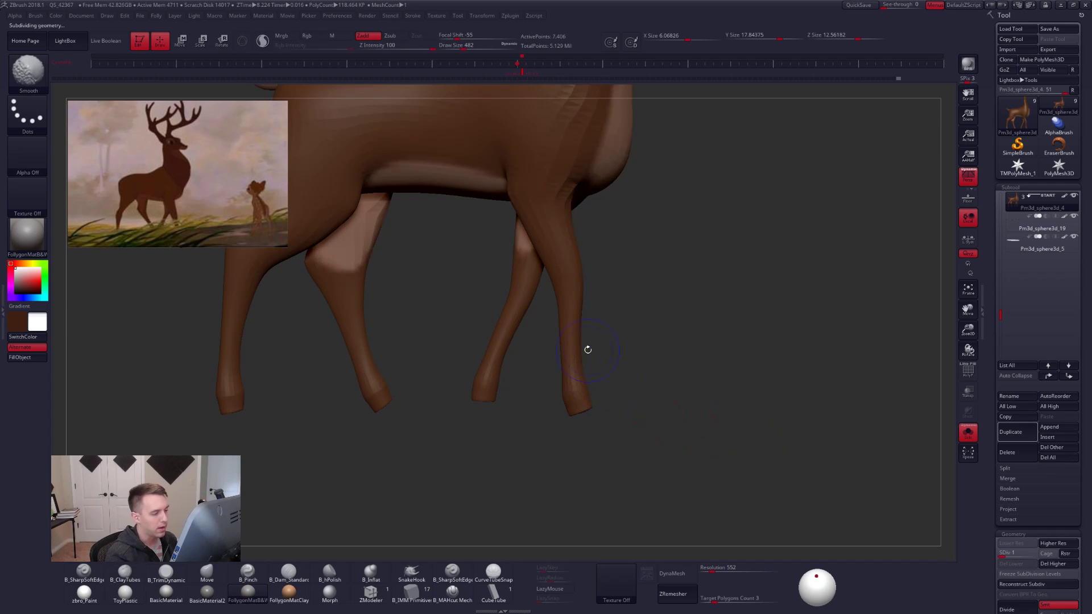
{"action": "key", "text": "space"}
{"action": "mouse_move", "coordinate": [590, 355]}
{"action": "left_mouse_down", "text": "alt"}
{"action": "mouse_move", "coordinate": [586, 340]}
{"action": "mouse_move", "coordinate": [580, 365]}
{"action": "left_mouse_up", "text": "alt"}
{"action": "key", "text": "b"}
{"action": "key", "text": "m"}
{"action": "key", "text": "v"}
{"action": "key", "text": "ctrl+space"}
{"action": "key", "text": "space"}
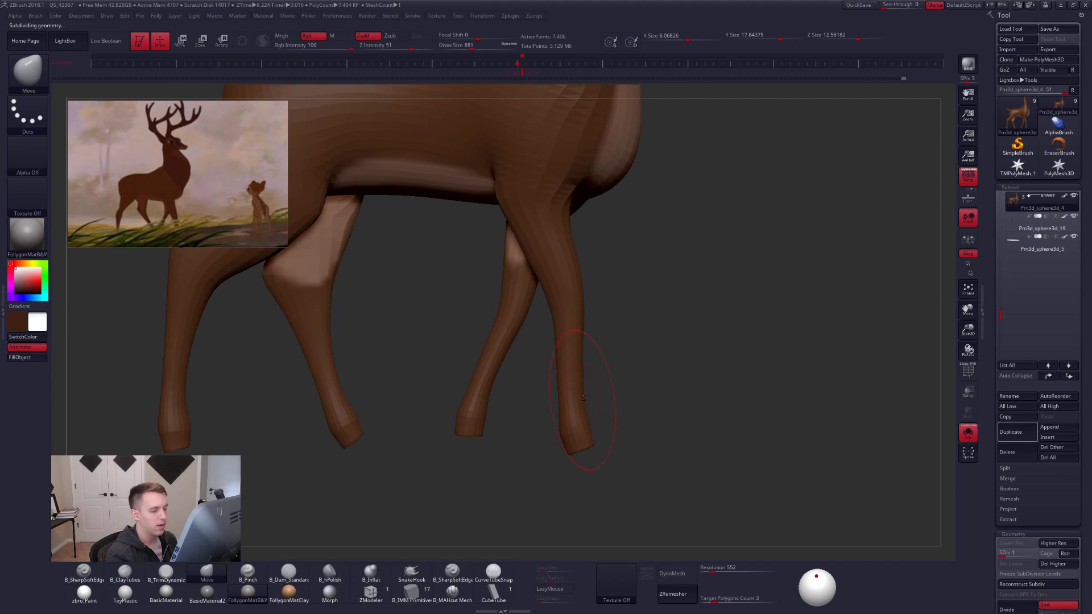
{"action": "right_click_drag", "start_coordinate": [583, 398], "coordinate": [563, 421]}
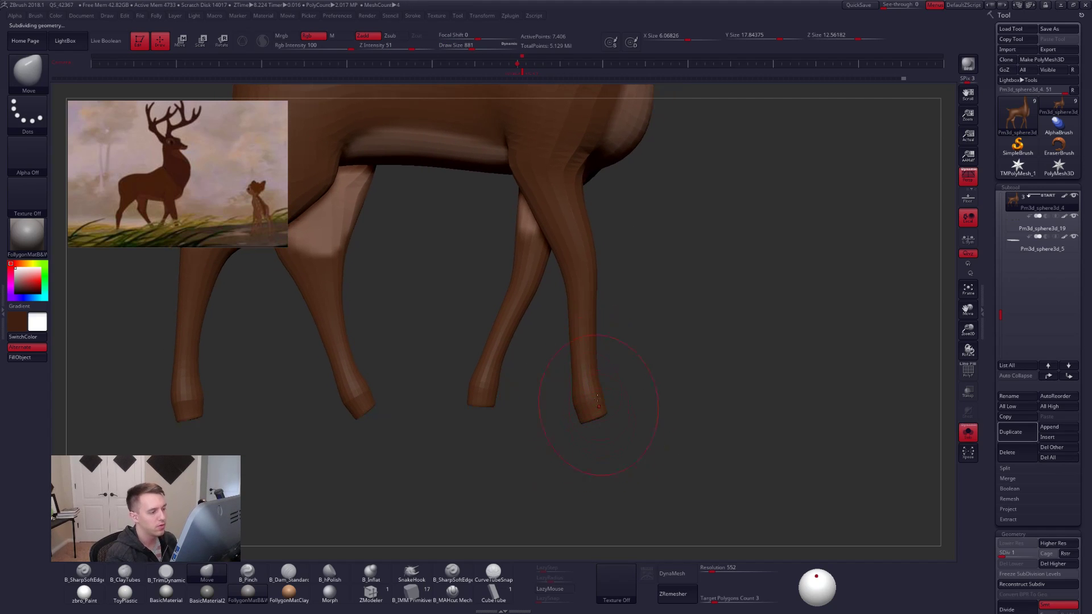
{"action": "key", "text": "space"}
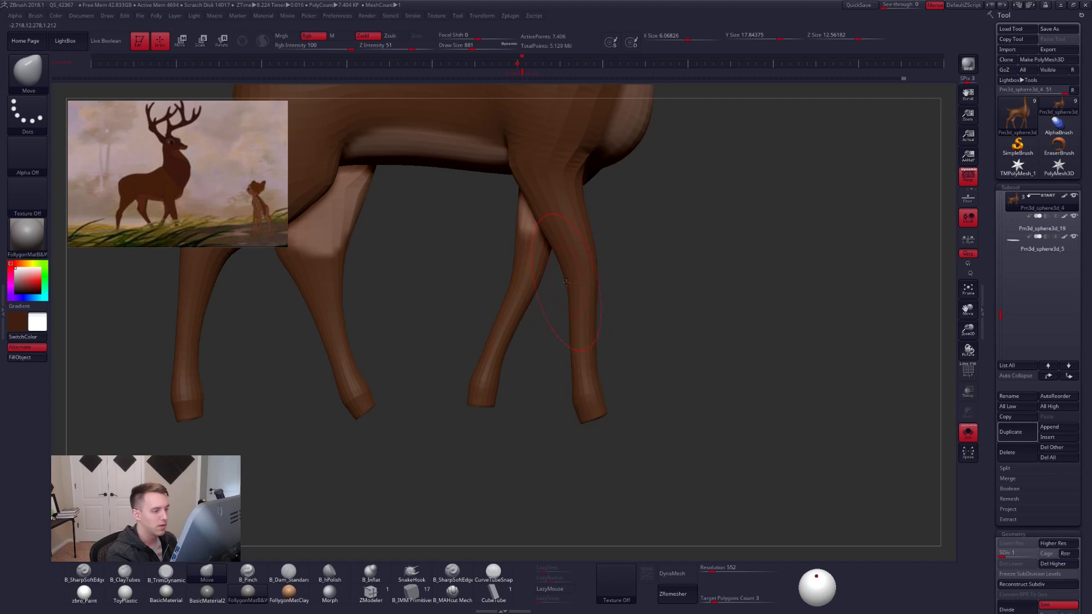
{"action": "mouse_move", "coordinate": [654, 312]}
{"action": "right_mouse_down", "text": "shift"}
{"action": "mouse_move", "coordinate": [550, 317]}
{"action": "mouse_move", "coordinate": [569, 397]}
{"action": "right_mouse_up", "text": "shift"}
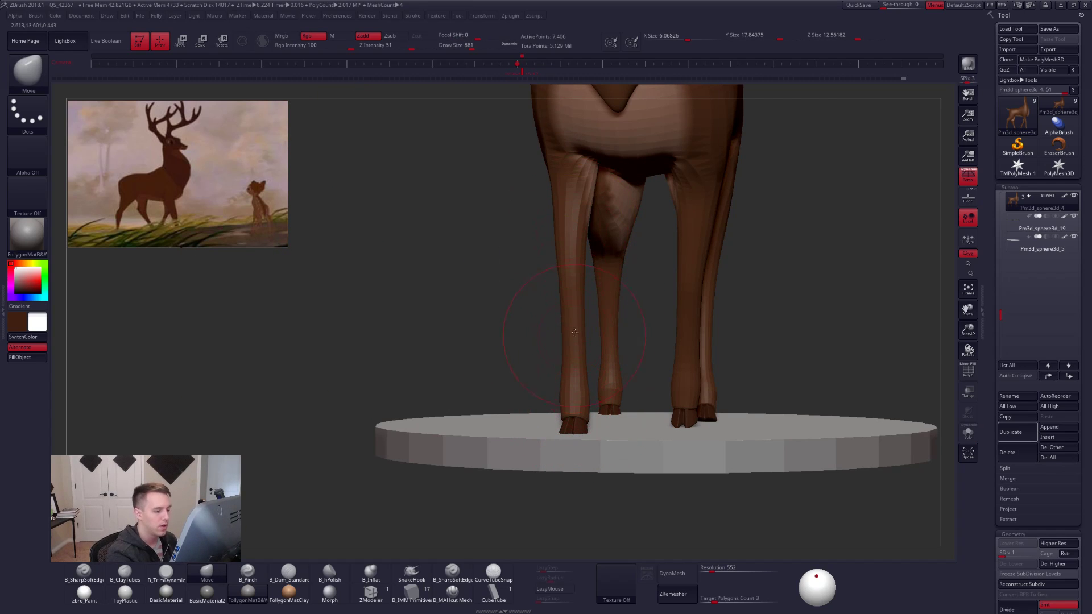
Raise the body to subdivision level 2 and refine the front leg with the Move brush at draw size 810.
{"action": "right_click_drag", "start_coordinate": [587, 408], "coordinate": [607, 378]}
{"action": "key", "text": "ctrl+d"}
{"action": "key", "text": "space"}
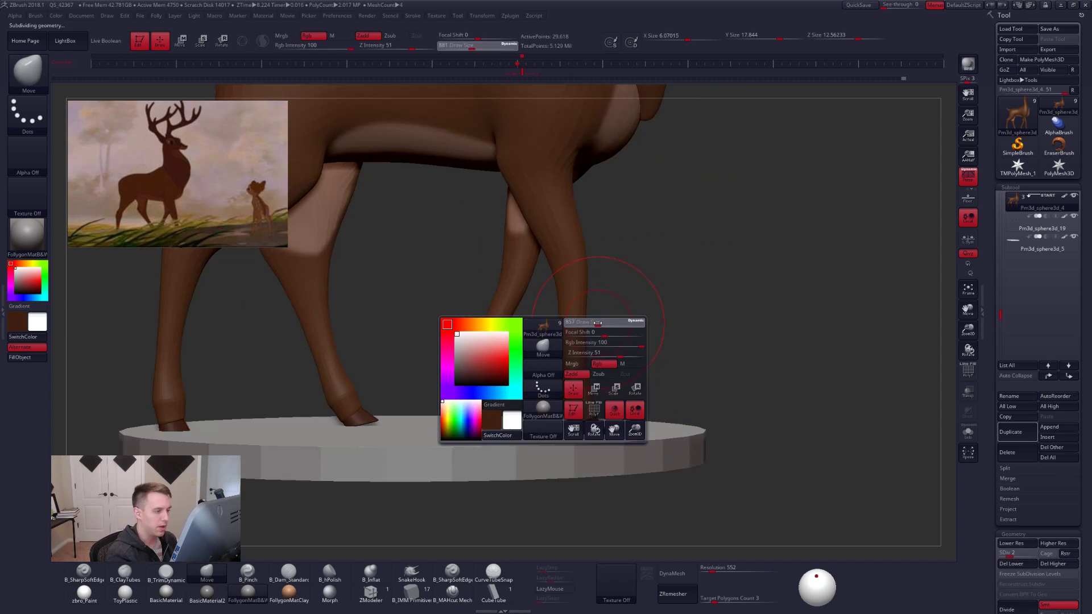
{"action": "left_click_drag", "start_coordinate": [587, 322], "coordinate": [578, 325]}
{"action": "mouse_move", "coordinate": [578, 336]}
{"action": "right_mouse_down"}
{"action": "mouse_move", "coordinate": [576, 316]}
{"action": "mouse_move", "coordinate": [632, 312]}
{"action": "mouse_move", "coordinate": [535, 256]}
{"action": "mouse_move", "coordinate": [510, 276]}
{"action": "right_mouse_up"}
Raise the body to subdivision level 5 and reduce the brush's draw size to 556.
{"action": "key", "text": "d"}
{"action": "key", "text": "d"}
{"action": "key", "text": "d"}
{"action": "key", "text": "space"}
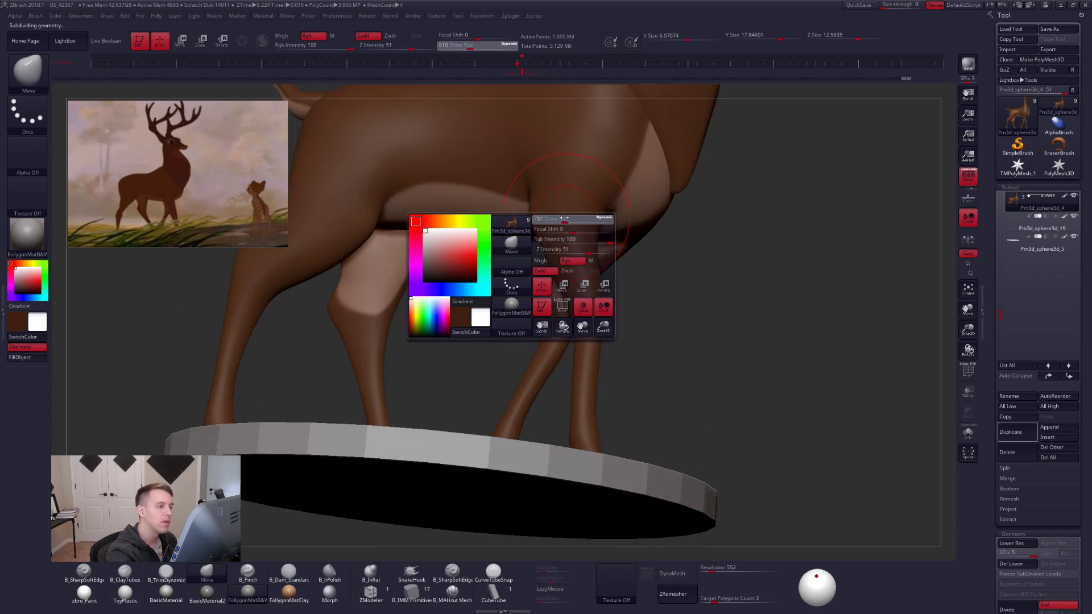
{"action": "left_click", "coordinate": [561, 220]}
Isolate the body, switch to the ClayTubes brush, and lower the body to subdivision level 4.
{"action": "key", "text": "alt+s"}
{"action": "right_click_drag", "start_coordinate": [563, 171], "coordinate": [549, 197]}
{"action": "key", "text": "2"}
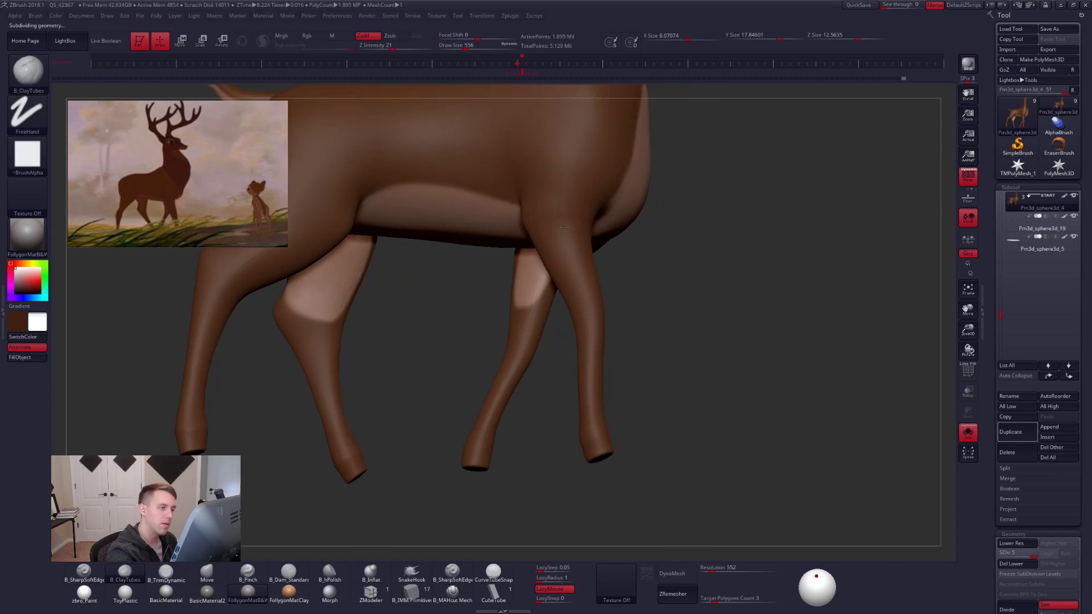
{"action": "key", "text": "shift+d"}
{"action": "key", "text": "shift+d"}
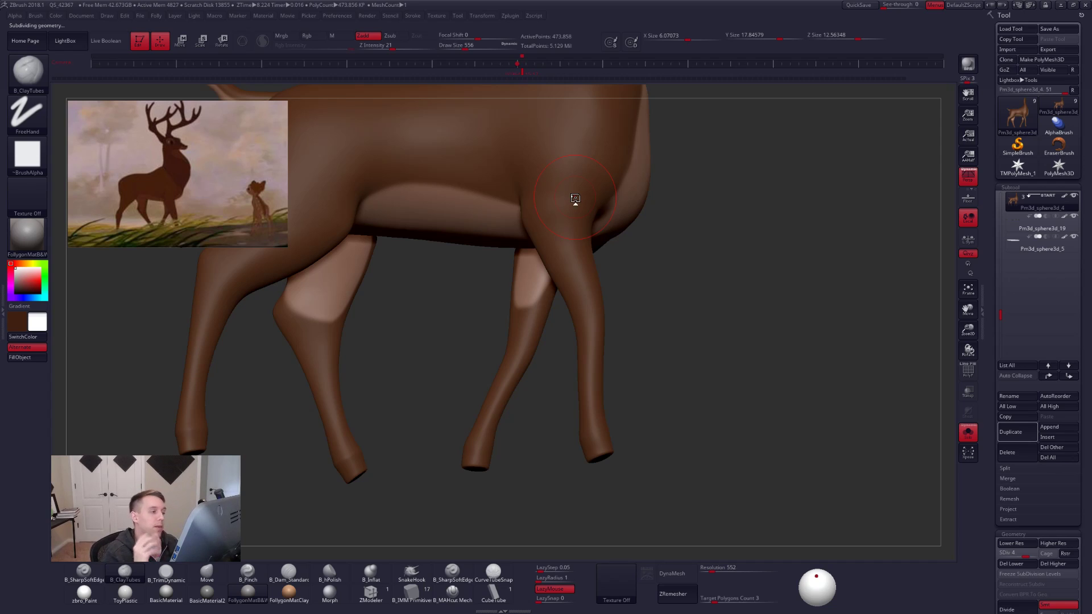
{"action": "left_click_drag", "start_coordinate": [620, 282], "coordinate": [674, 401], "text": "alt"}
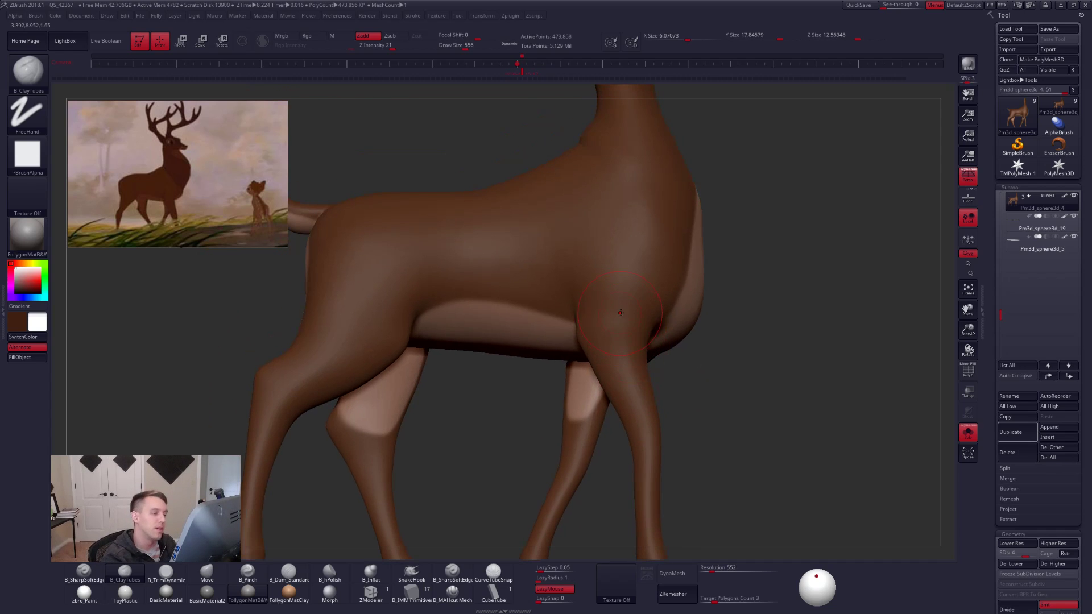
Flatten the area where the near front leg meets the shoulder with the TrimDynamic brush at draw size 366, then 350.
{"action": "key", "text": "space"}
{"action": "left_click_drag", "start_coordinate": [620, 364], "coordinate": [612, 364]}
{"action": "left_click_drag", "start_coordinate": [677, 393], "coordinate": [685, 435], "text": "alt"}
{"action": "key", "text": "b"}
{"action": "key", "text": "t"}
{"action": "key", "text": "d"}
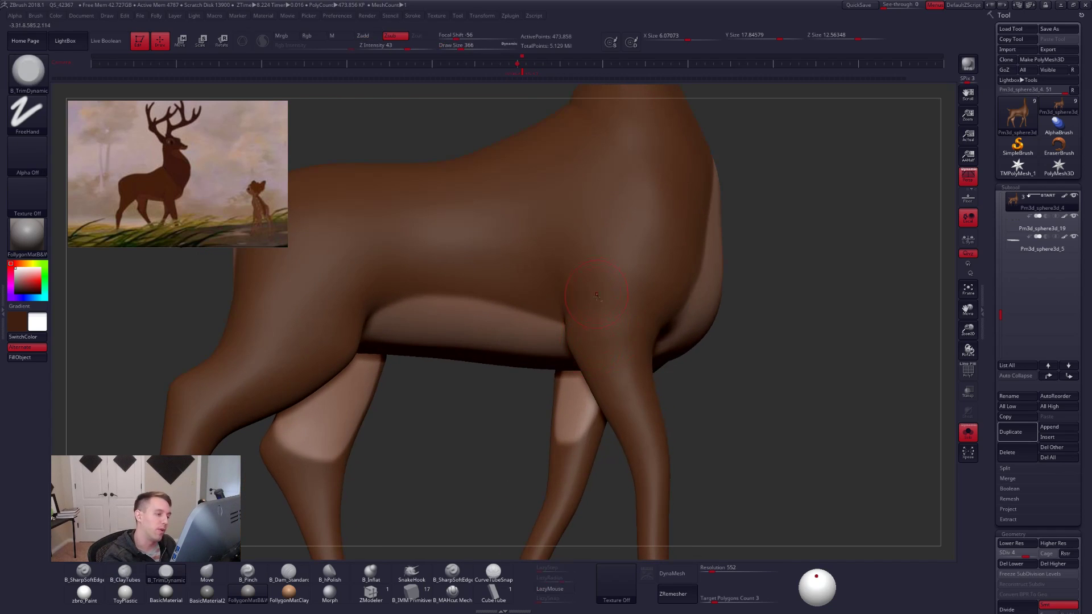
{"action": "left_click_drag", "start_coordinate": [596, 296], "coordinate": [601, 326]}
{"action": "key", "text": "space"}
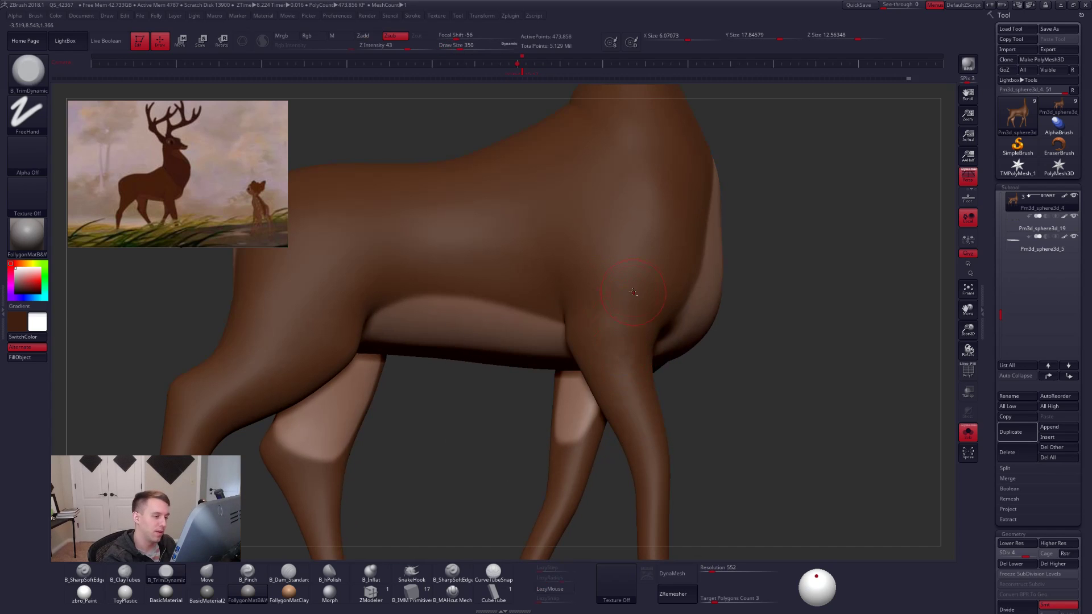
{"action": "key", "text": "shift"}
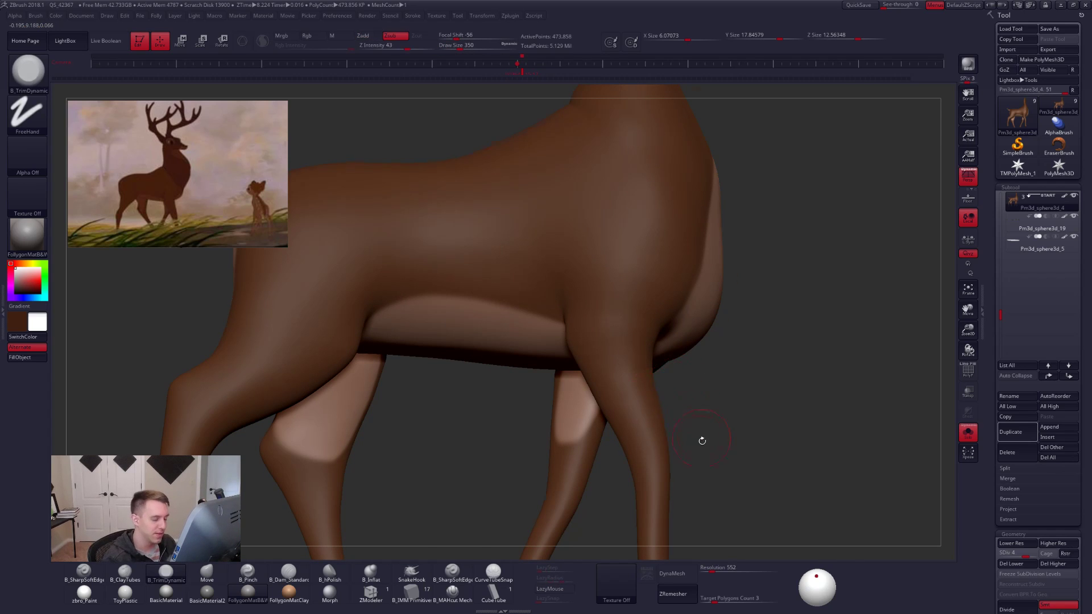
Raise the body to subdivision level 5, smooth the upper front leg, and show the full stag.
{"action": "mouse_move", "coordinate": [701, 441]}
{"action": "left_mouse_down"}
{"action": "mouse_move", "coordinate": [677, 442]}
{"action": "mouse_move", "coordinate": [703, 439]}
{"action": "left_mouse_up"}
{"action": "key", "text": "d"}
{"action": "key", "text": "shift"}
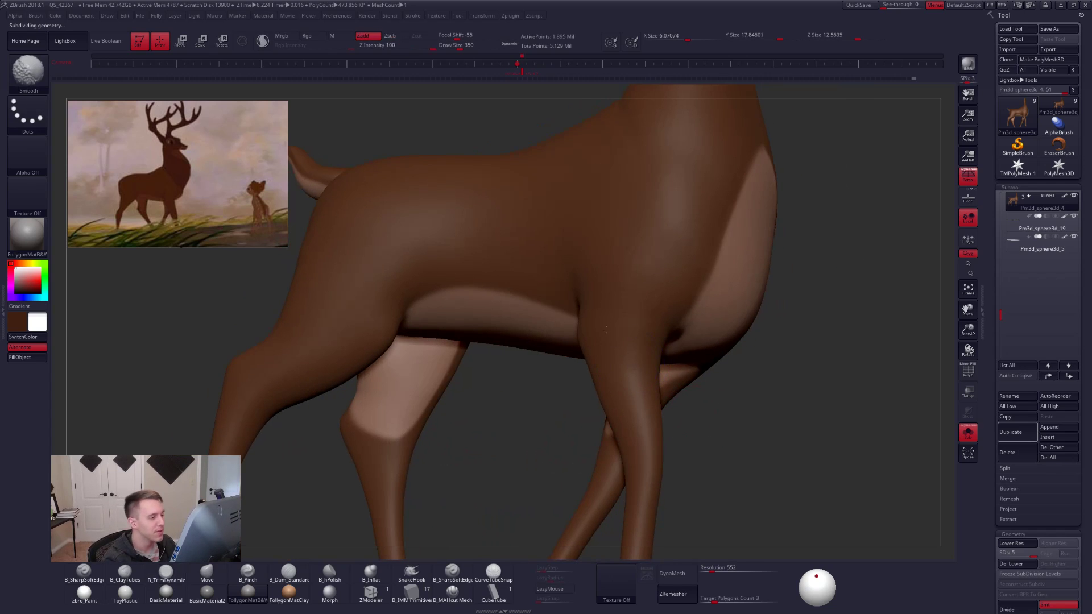
{"action": "left_click_drag", "start_coordinate": [627, 354], "coordinate": [660, 356]}
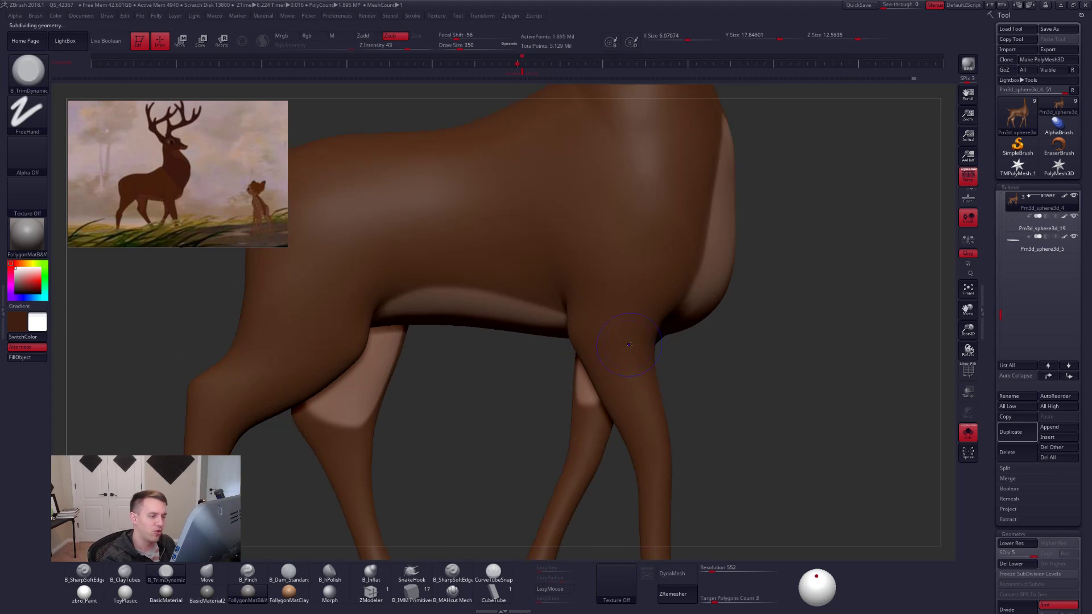
{"action": "left_click_drag", "start_coordinate": [740, 389], "coordinate": [767, 479]}
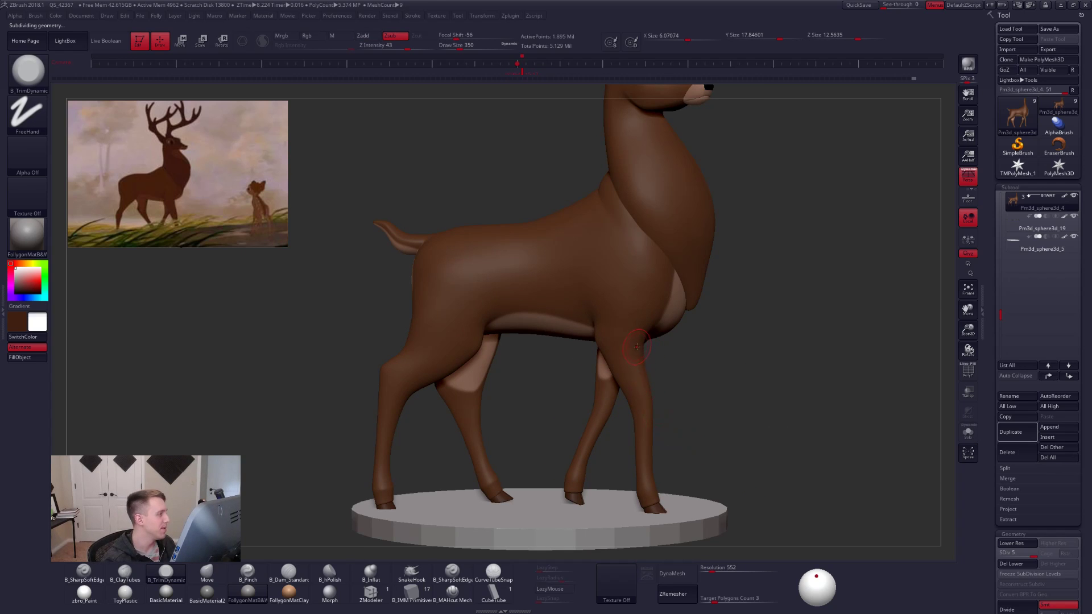
Adjust the upper front leg's front contour at subdivision level 2 with the Move brush at draw size 636.
{"action": "left_click_drag", "start_coordinate": [663, 359], "coordinate": [671, 398]}
{"action": "key", "text": "b"}
{"action": "key", "text": "m"}
{"action": "key", "text": "v"}
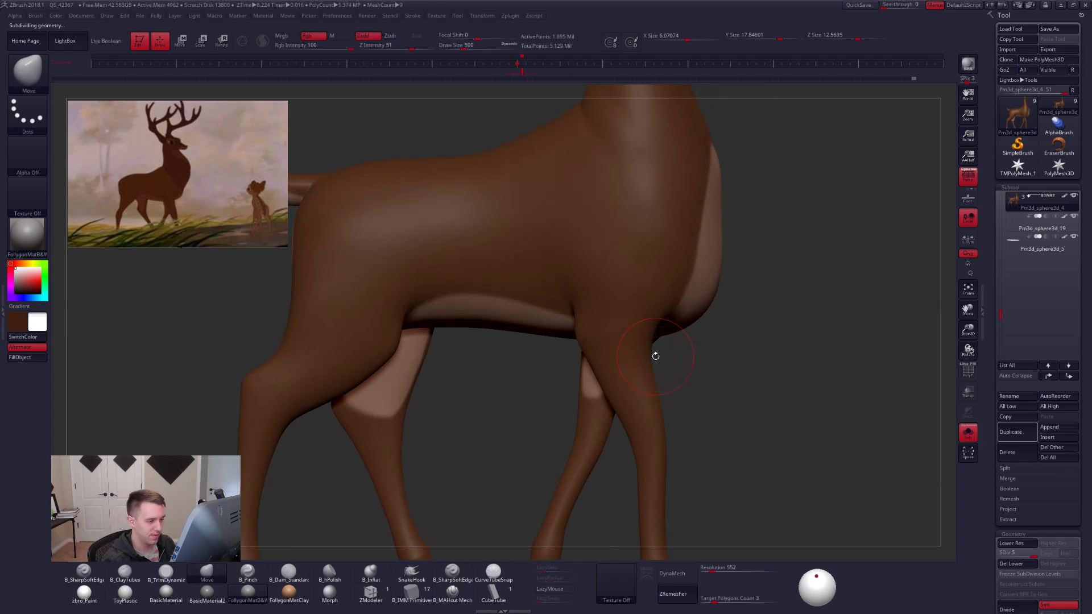
{"action": "key", "text": "space"}
{"action": "key", "text": "shift+d"}
{"action": "key", "text": "shift+d"}
{"action": "key", "text": "shift+d"}
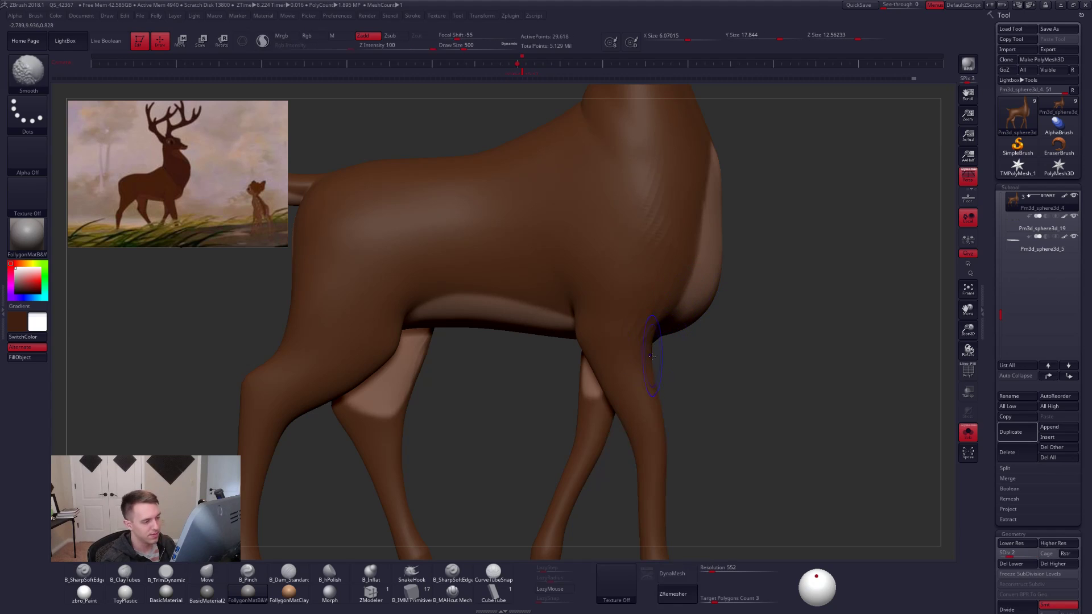
{"action": "key", "text": "s"}
{"action": "left_click_drag", "start_coordinate": [643, 365], "coordinate": [650, 366]}
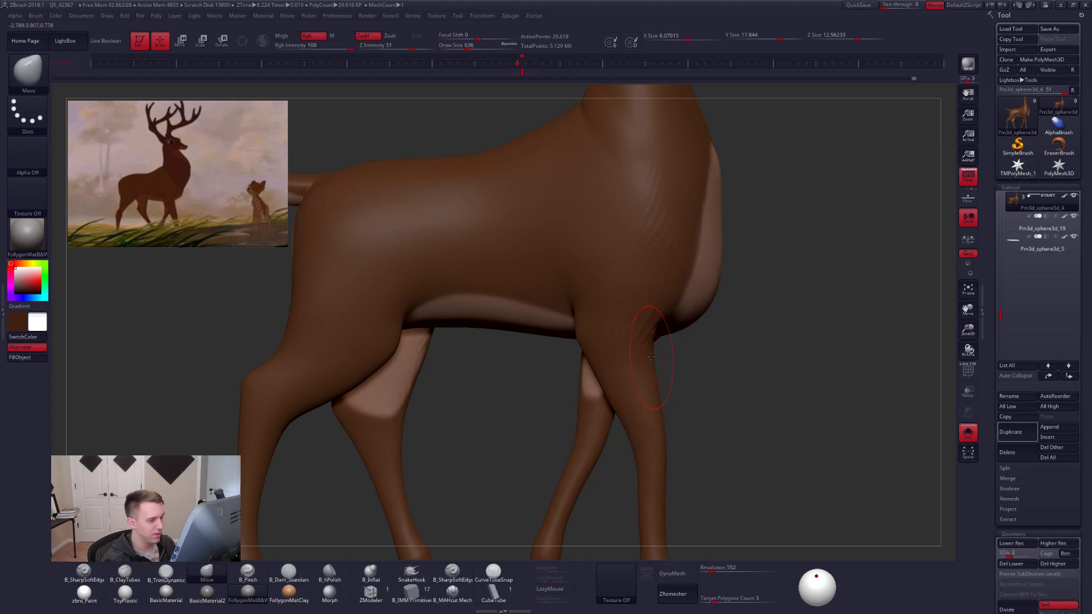
Refine the upper front leg's contour at draw size 537 and raise the body to subdivision level 3.
{"action": "key", "text": "space"}
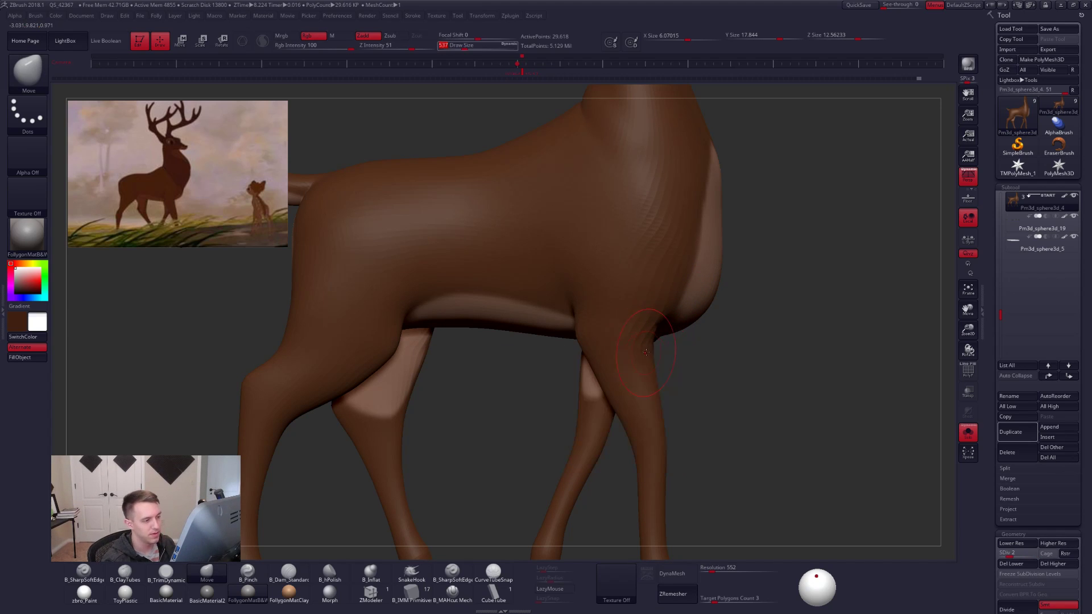
{"action": "key", "text": "d"}
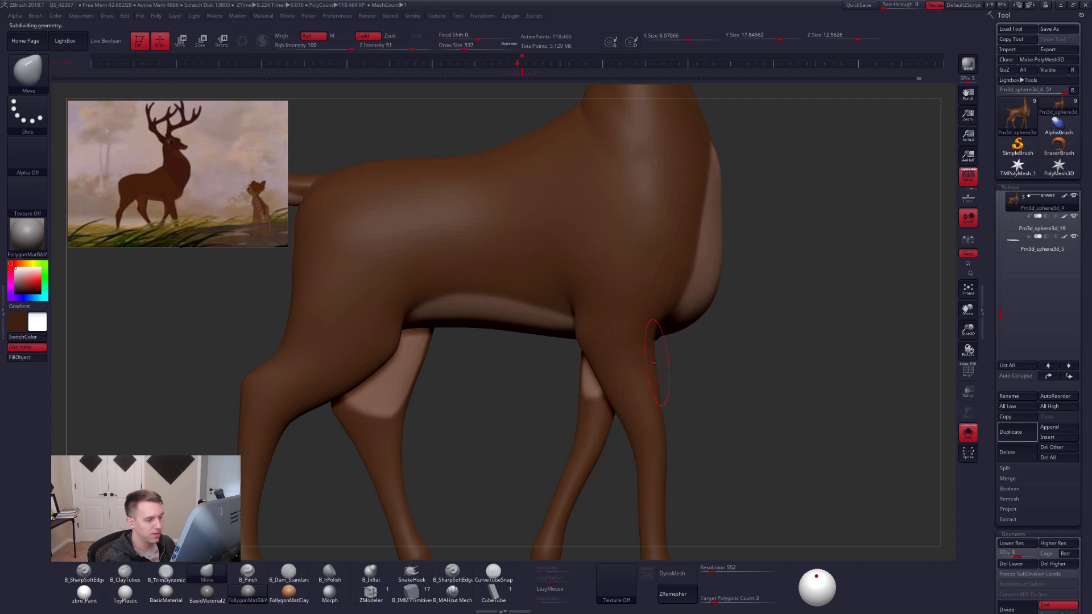
{"action": "mouse_move", "coordinate": [725, 370]}
{"action": "left_mouse_down"}
{"action": "mouse_move", "coordinate": [656, 364]}
{"action": "mouse_move", "coordinate": [731, 353]}
{"action": "left_mouse_up"}
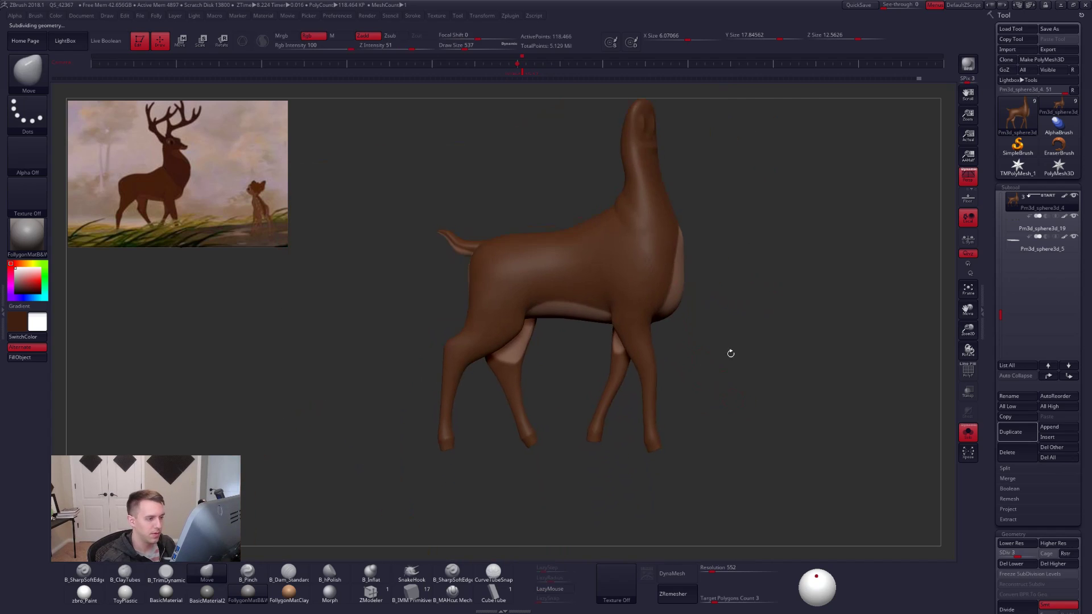
Check the body's polyframes at subdivision level 1, hide them, and raise the body to subdivision level 5.
{"action": "mouse_move", "coordinate": [824, 441]}
{"action": "left_mouse_down"}
{"action": "mouse_move", "coordinate": [807, 436]}
{"action": "mouse_move", "coordinate": [822, 419]}
{"action": "mouse_move", "coordinate": [751, 428]}
{"action": "left_mouse_up"}
{"action": "key", "text": "shift+f"}
{"action": "key", "text": "shift+f"}
{"action": "key", "text": "shift+f"}
{"action": "key", "text": "shift+d"}
{"action": "key", "text": "shift+d"}
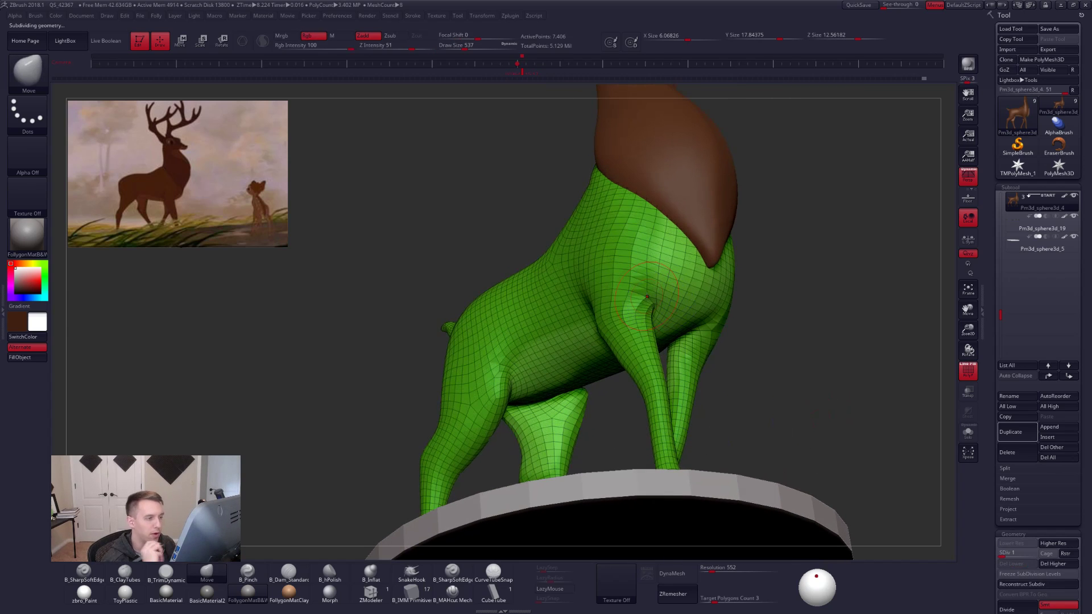
{"action": "key", "text": "shift+f"}
{"action": "key", "text": "d"}
{"action": "key", "text": "d"}
{"action": "key", "text": "d"}
{"action": "key", "text": "d"}
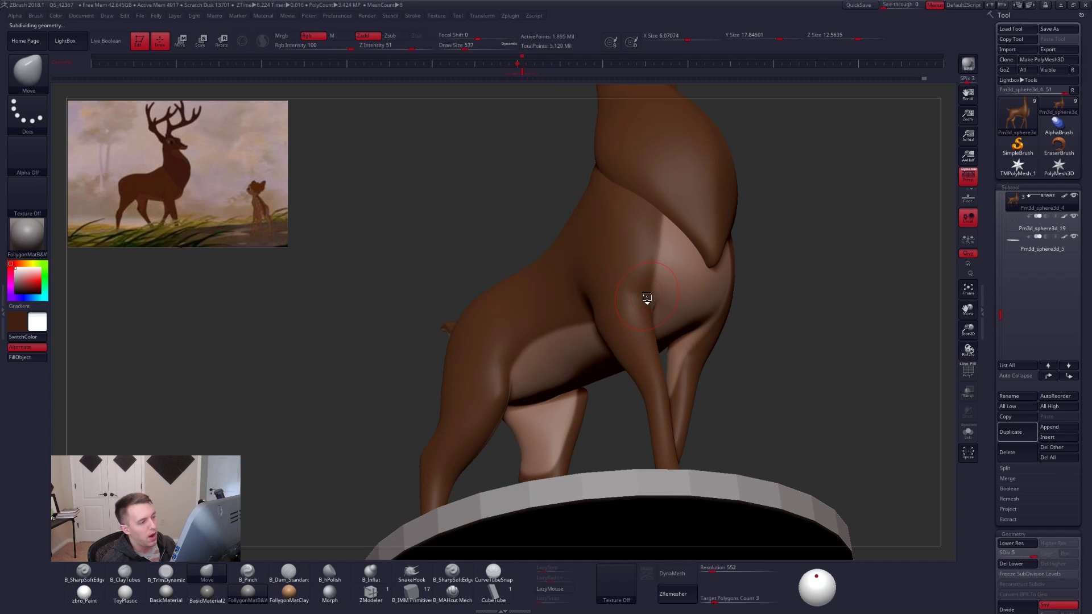
Isolate the body, smooth the upper front leg below the shoulder, and check its polyframes.
{"action": "left_click_drag", "start_coordinate": [806, 411], "coordinate": [793, 433], "text": "alt"}
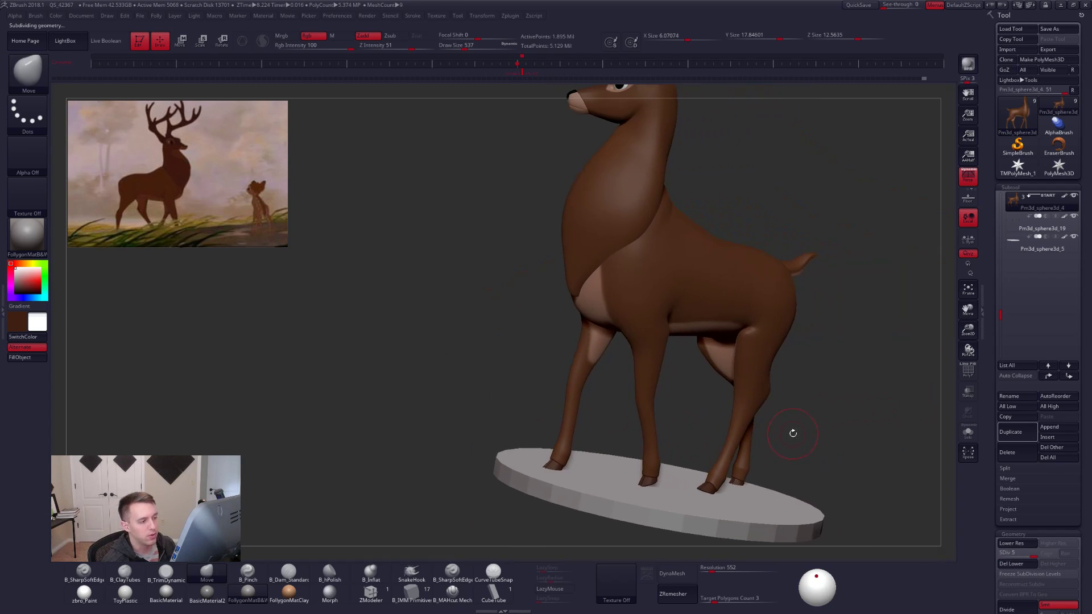
{"action": "left_click_drag", "start_coordinate": [706, 440], "coordinate": [691, 420]}
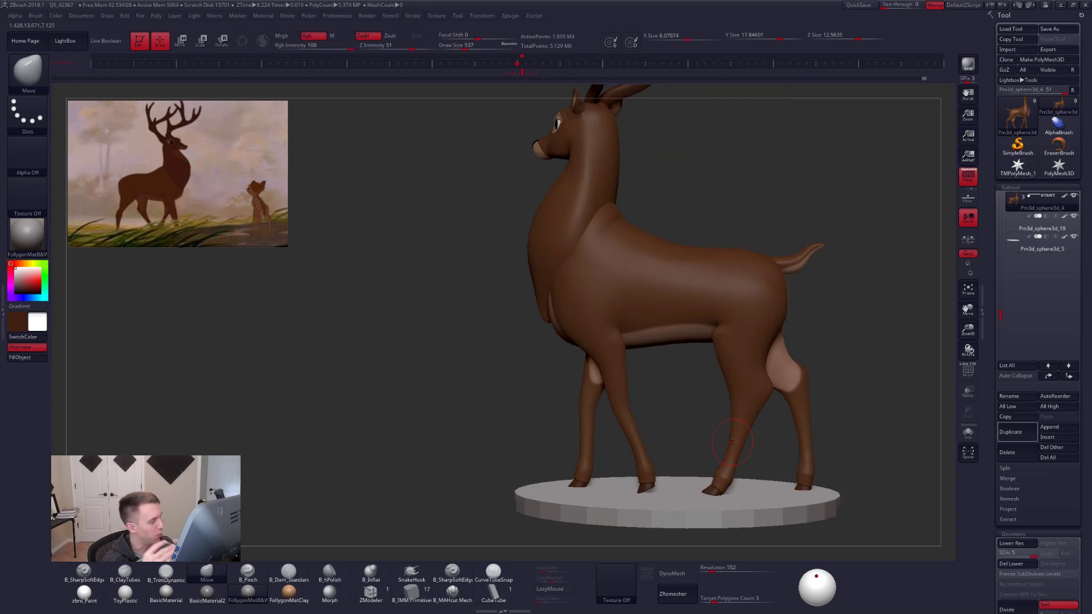
{"action": "mouse_move", "coordinate": [662, 458]}
{"action": "left_mouse_down"}
{"action": "mouse_move", "coordinate": [733, 490]}
{"action": "mouse_move", "coordinate": [679, 458]}
{"action": "left_mouse_up"}
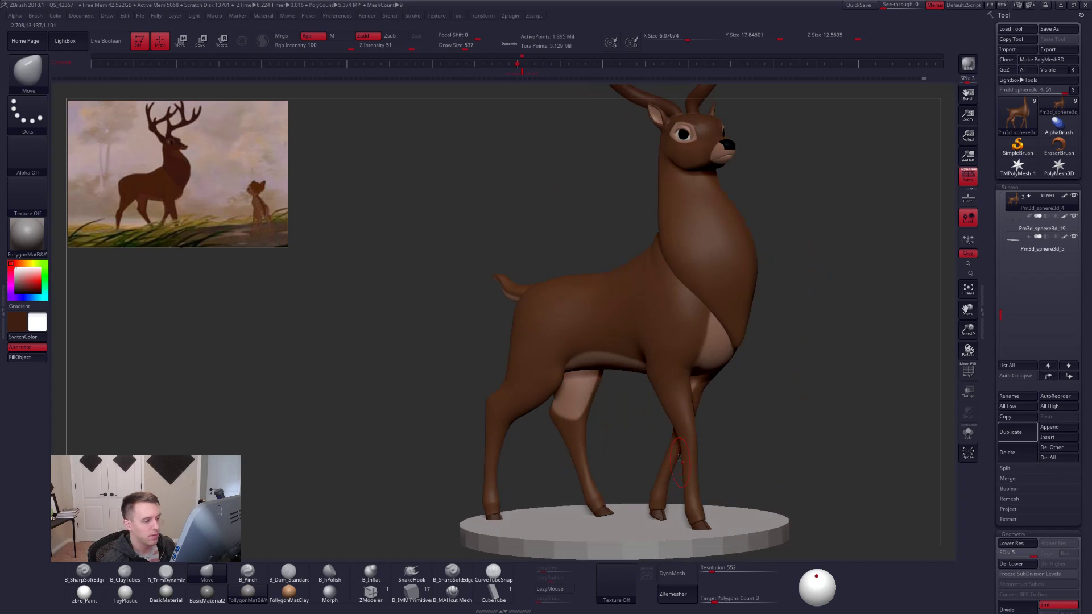
{"action": "left_click_drag", "start_coordinate": [632, 407], "coordinate": [640, 455], "text": "alt"}
{"action": "key", "text": "space"}
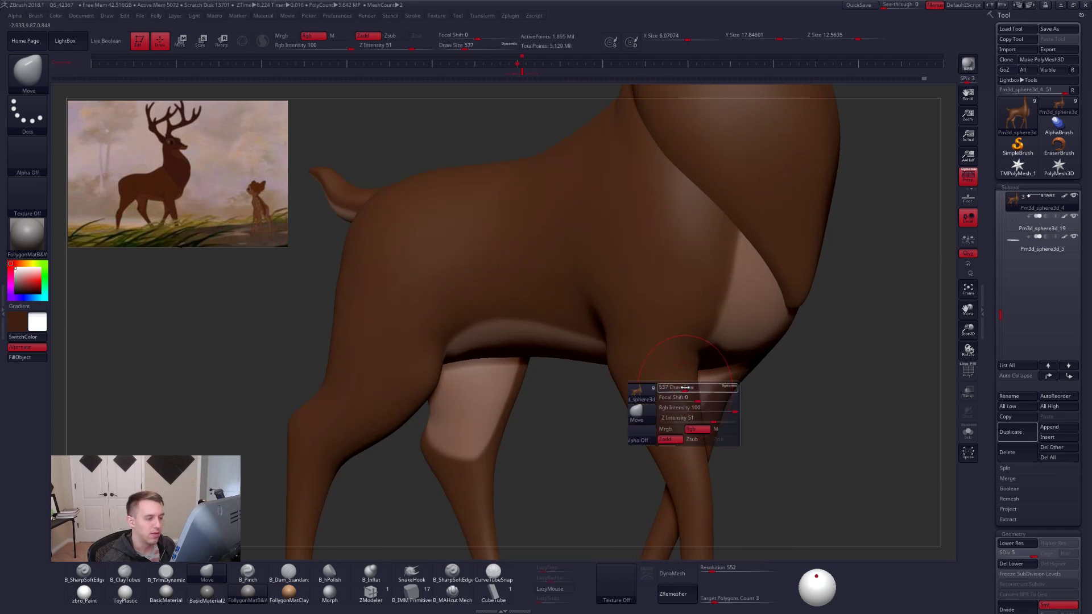
{"action": "key", "text": "alt+s"}
{"action": "mouse_move", "coordinate": [684, 410]}
{"action": "left_mouse_down"}
{"action": "mouse_move", "coordinate": [674, 410]}
{"action": "mouse_move", "coordinate": [681, 368]}
{"action": "mouse_move", "coordinate": [673, 466]}
{"action": "left_mouse_up"}
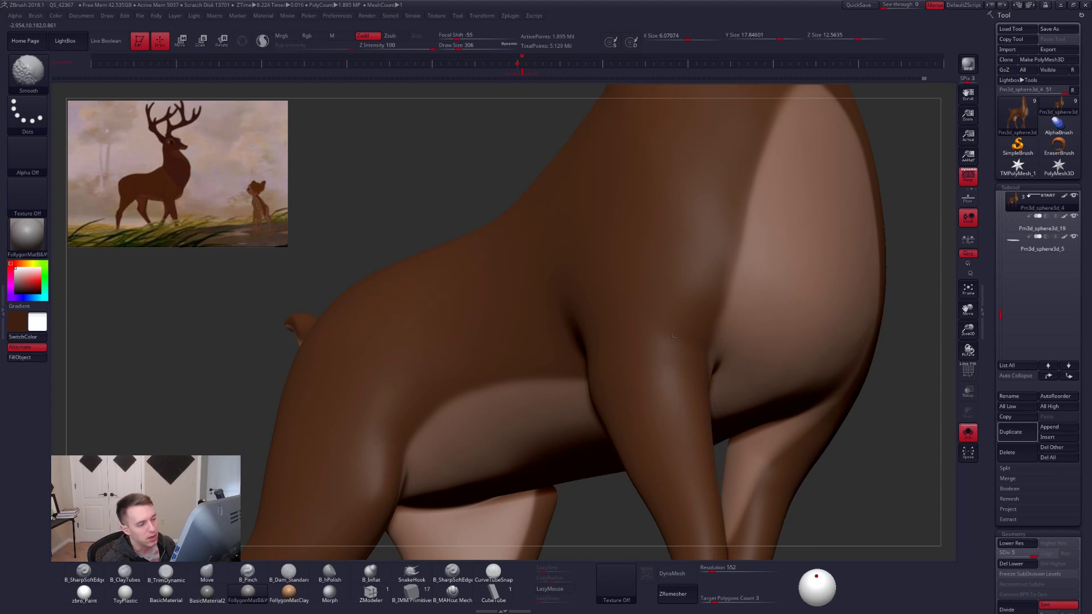
{"action": "key", "text": "shift+f"}
{"action": "key", "text": "shift+f"}
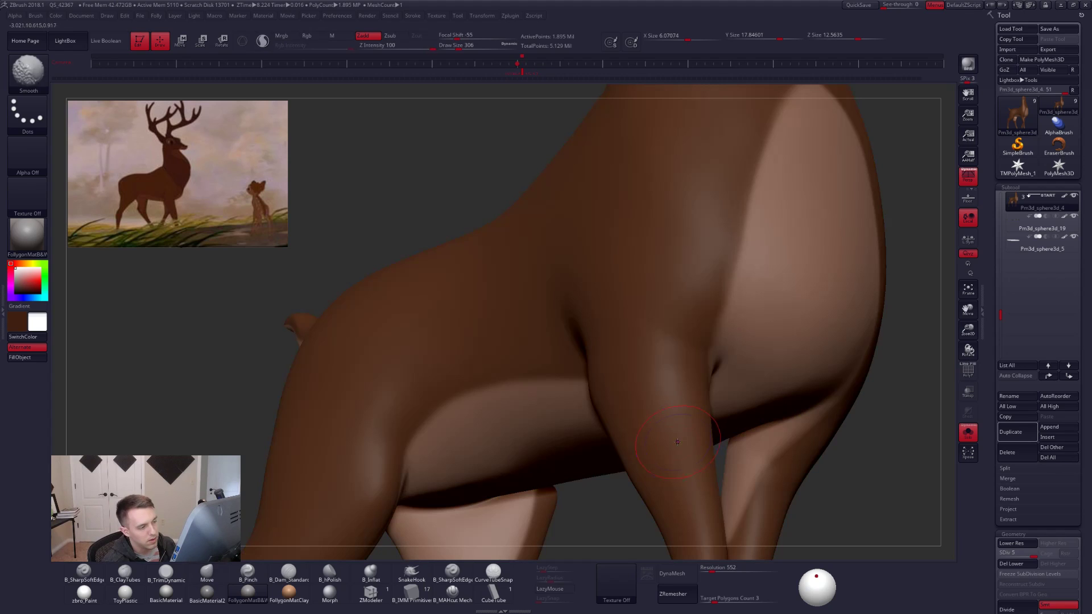
{"action": "right_click_drag", "start_coordinate": [686, 437], "coordinate": [745, 475]}
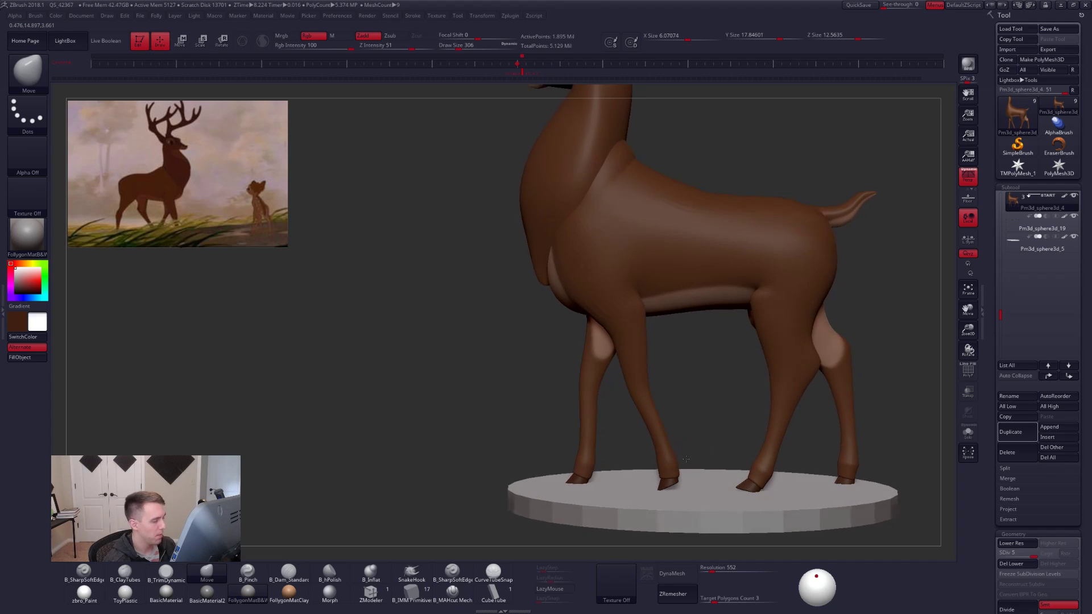
Lower the body to subdivision level 1, adjust the upper front leg with the Move brush at draw size 881, and isolate the body.
{"action": "key", "text": "shift"}
{"action": "mouse_move", "coordinate": [684, 466]}
{"action": "right_mouse_down"}
{"action": "mouse_move", "coordinate": [736, 456]}
{"action": "mouse_move", "coordinate": [776, 477]}
{"action": "mouse_move", "coordinate": [868, 475]}
{"action": "mouse_move", "coordinate": [862, 463]}
{"action": "right_mouse_up"}
{"action": "key", "text": "shift+d"}
{"action": "key", "text": "shift+d"}
{"action": "key", "text": "shift+d"}
{"action": "key", "text": "shift+d"}
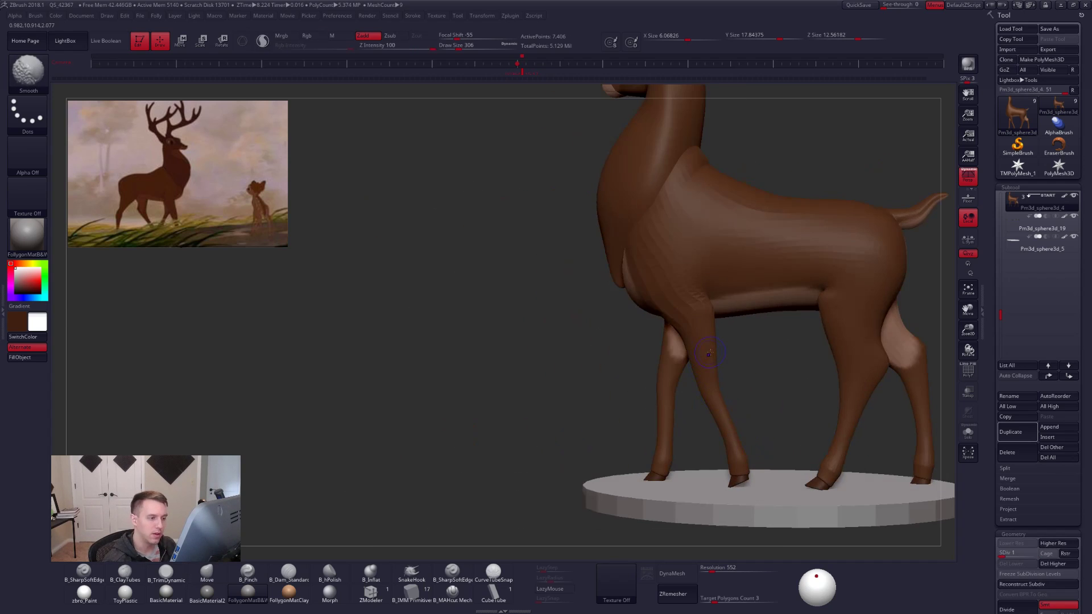
{"action": "key", "text": "space"}
{"action": "key", "text": "space"}
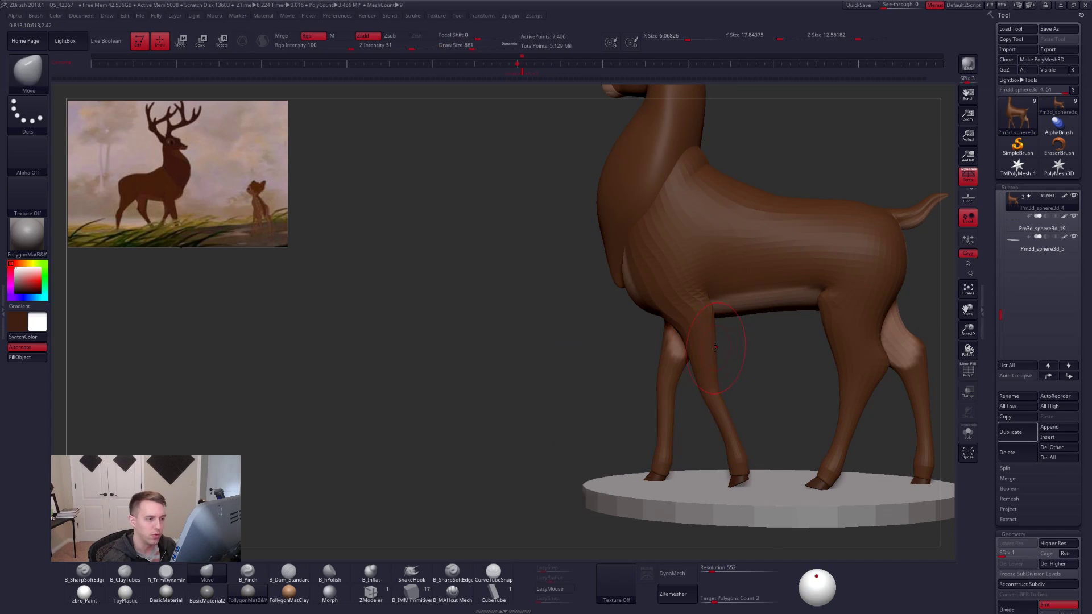
{"action": "key", "text": "space"}
{"action": "key", "text": "space"}
{"action": "key", "text": "ctrl+shift+s"}
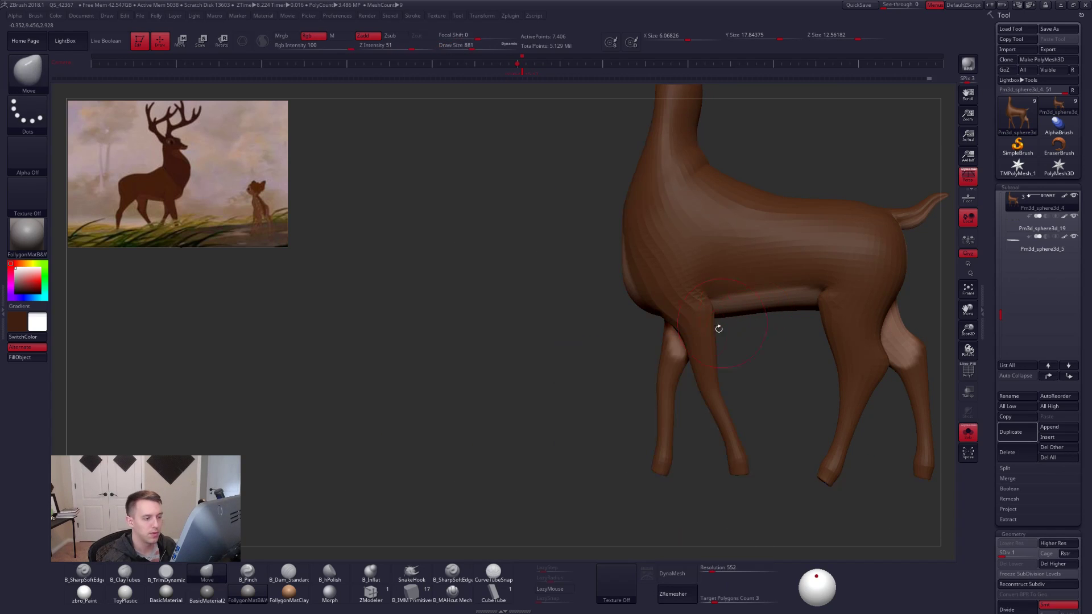
Refine the upper front leg's front contour with the Move brush at draw sizes 590 and 615.
{"action": "right_click_drag", "start_coordinate": [719, 329], "coordinate": [713, 347]}
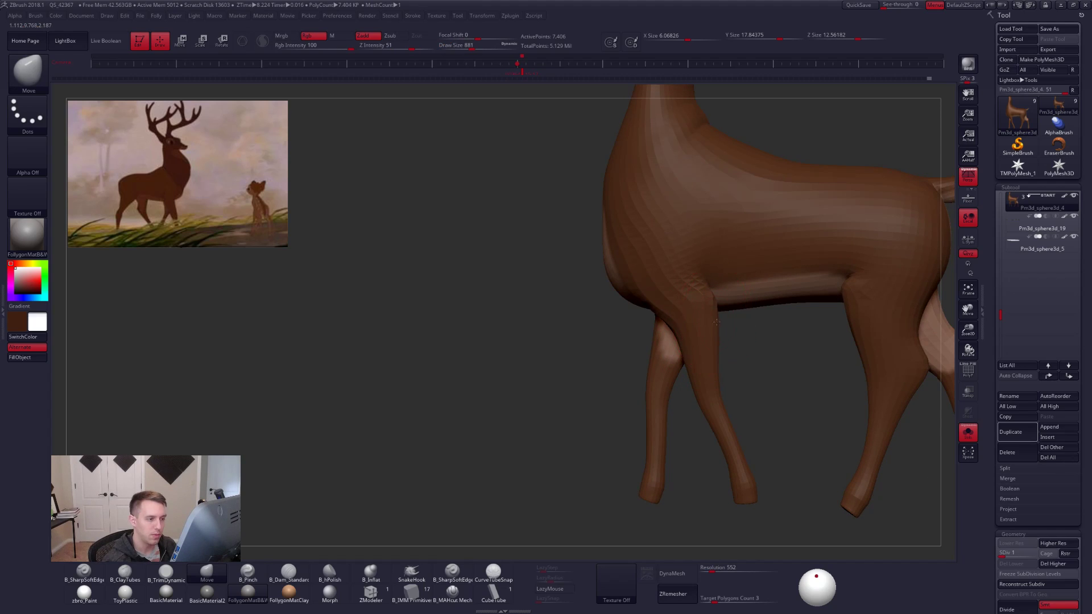
{"action": "key", "text": "space"}
{"action": "left_click", "coordinate": [707, 342]}
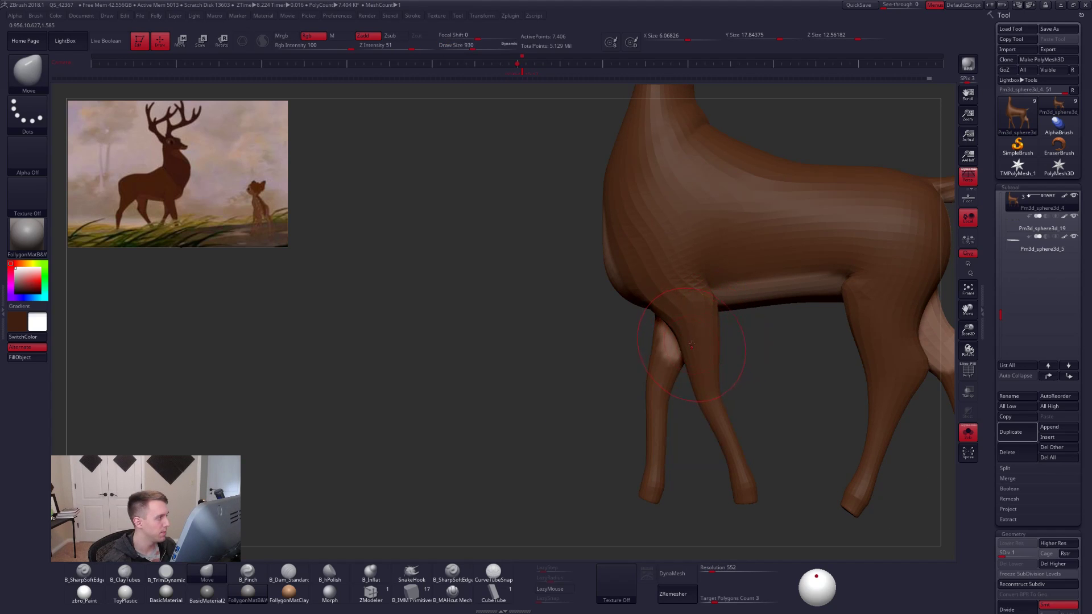
{"action": "left_click_drag", "start_coordinate": [688, 337], "coordinate": [682, 329]}
{"action": "key", "text": "space"}
{"action": "left_click", "coordinate": [675, 328]}
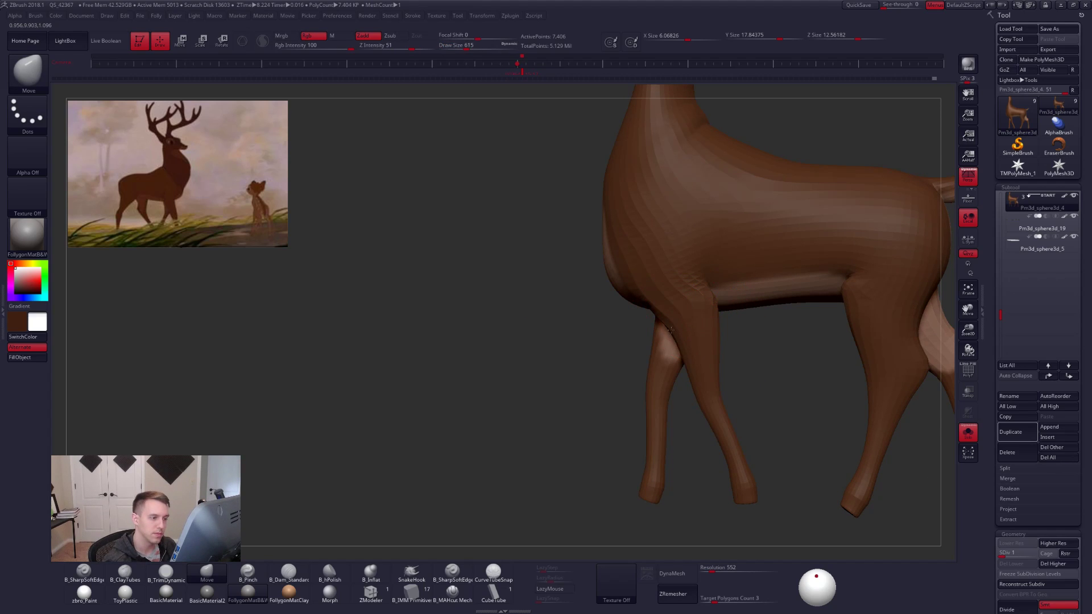
Raise the body to subdivision level 2 and adjust the lower front leg with the Move brush at draw size 833.
{"action": "key", "text": "ctrl+d"}
{"action": "mouse_move", "coordinate": [691, 344]}
{"action": "right_mouse_down"}
{"action": "mouse_move", "coordinate": [706, 336]}
{"action": "mouse_move", "coordinate": [666, 323]}
{"action": "right_mouse_up"}
{"action": "key", "text": "2"}
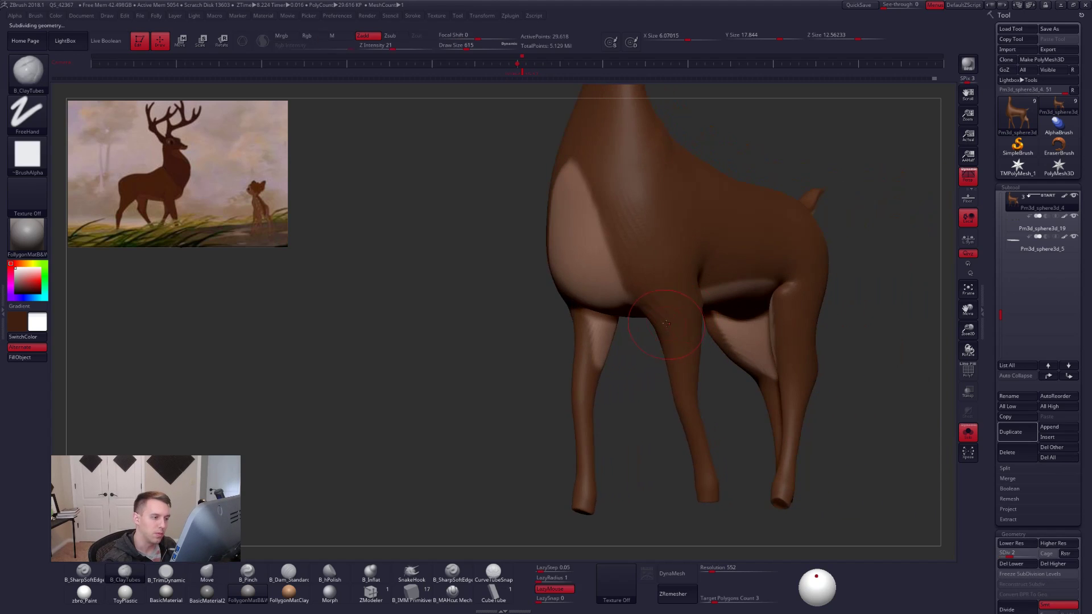
{"action": "right_click_drag", "start_coordinate": [677, 383], "coordinate": [664, 333]}
{"action": "key", "text": "b"}
{"action": "key", "text": "m"}
{"action": "key", "text": "v"}
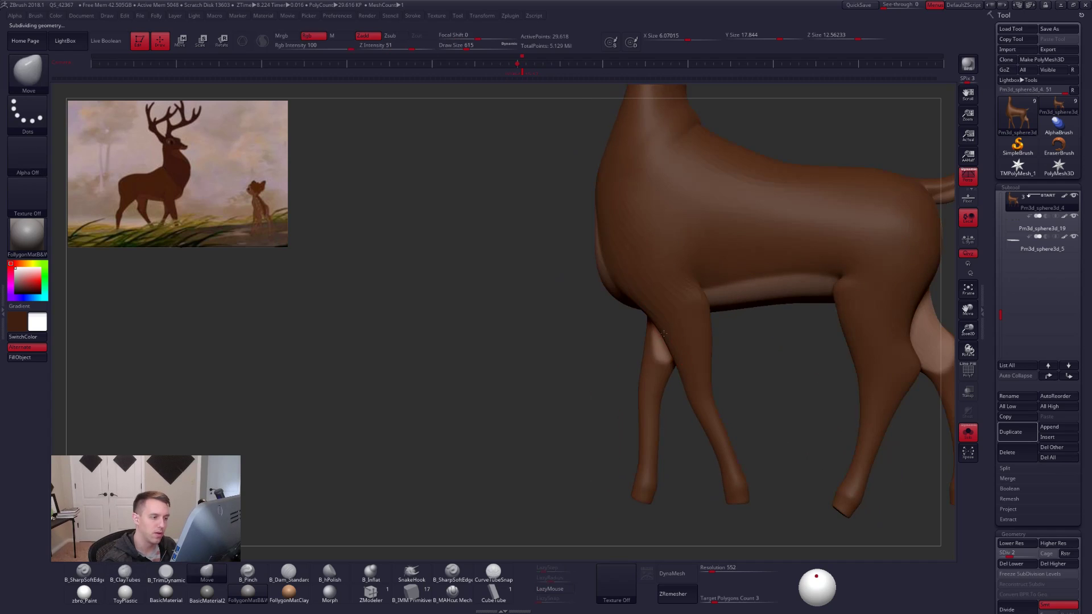
{"action": "right_click_drag", "start_coordinate": [717, 430], "coordinate": [706, 399], "text": "alt"}
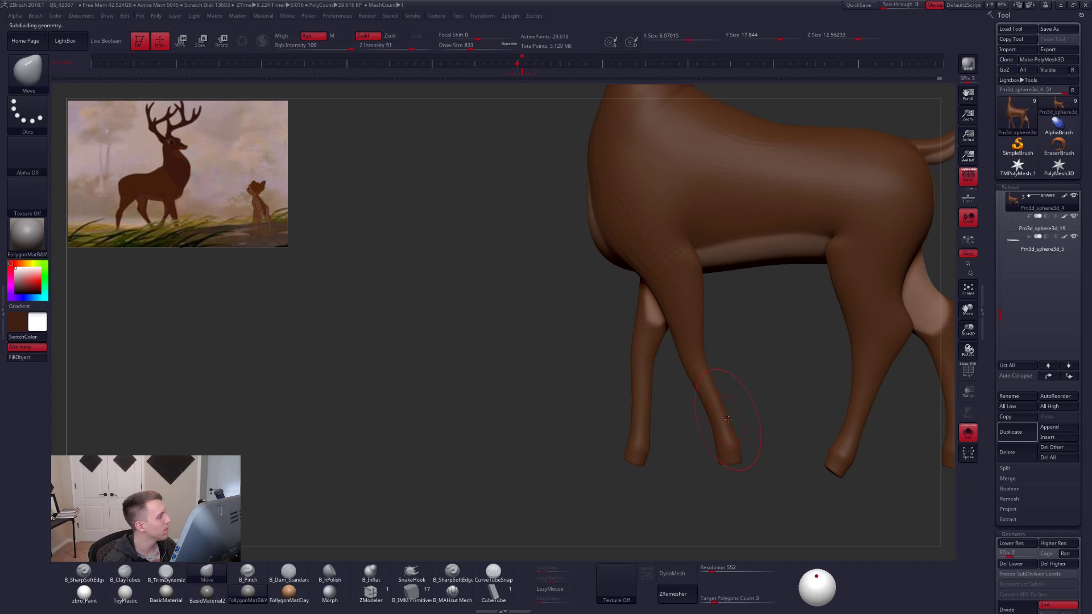
{"action": "right_click_drag", "start_coordinate": [743, 408], "coordinate": [721, 445]}
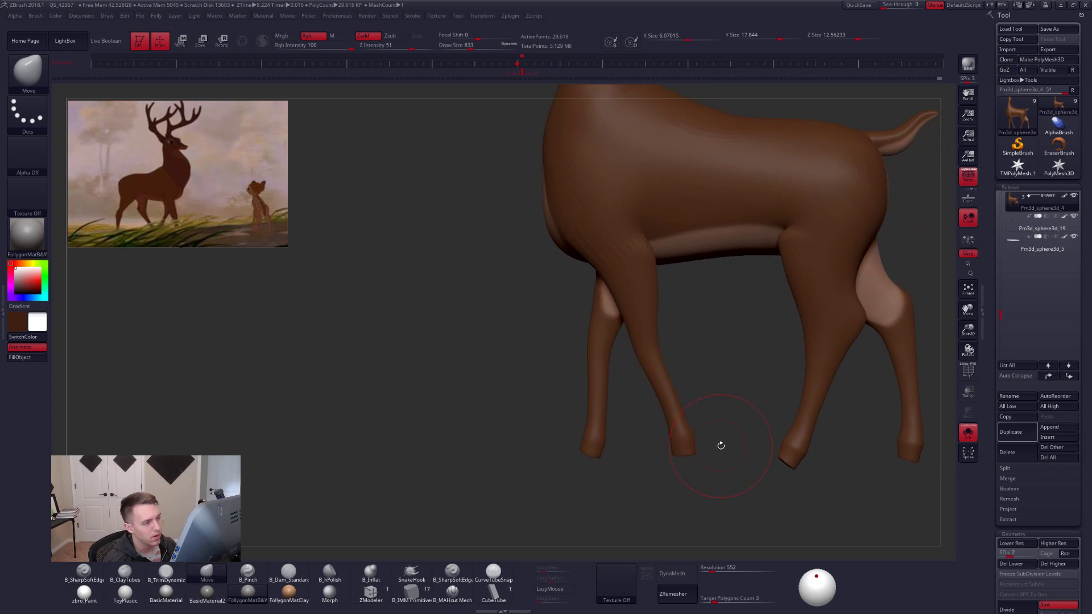
Adjust the upper front leg at subdivision level 3 with draw size 720, and raise the body to level 5 with the full stag shown.
{"action": "key", "text": "ctrl+space"}
{"action": "key", "text": "space"}
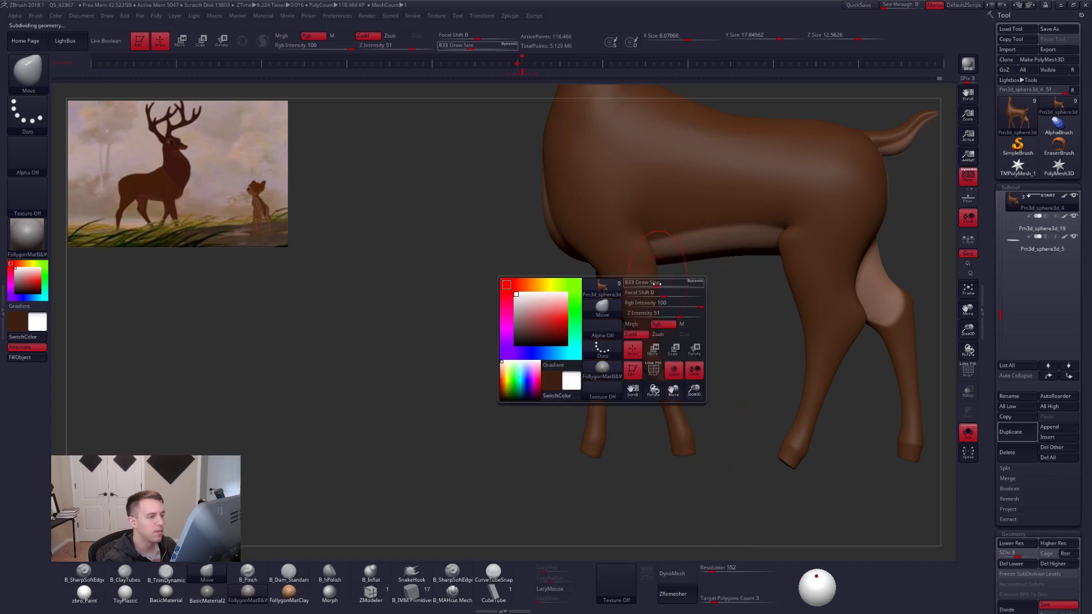
{"action": "left_click", "coordinate": [653, 289]}
{"action": "right_click_drag", "start_coordinate": [653, 315], "coordinate": [786, 420]}
{"action": "key", "text": "d"}
{"action": "key", "text": "d"}
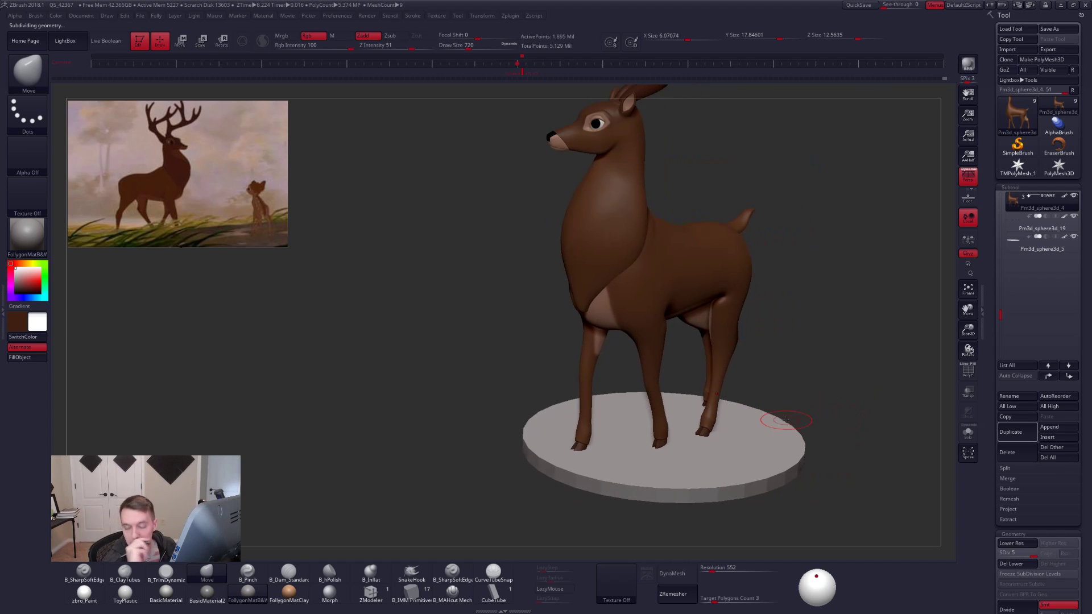
{"action": "mouse_move", "coordinate": [864, 398]}
{"action": "right_mouse_down", "text": "ctrl"}
{"action": "mouse_move", "coordinate": [875, 390]}
{"action": "mouse_move", "coordinate": [862, 401]}
{"action": "right_mouse_up", "text": "ctrl"}
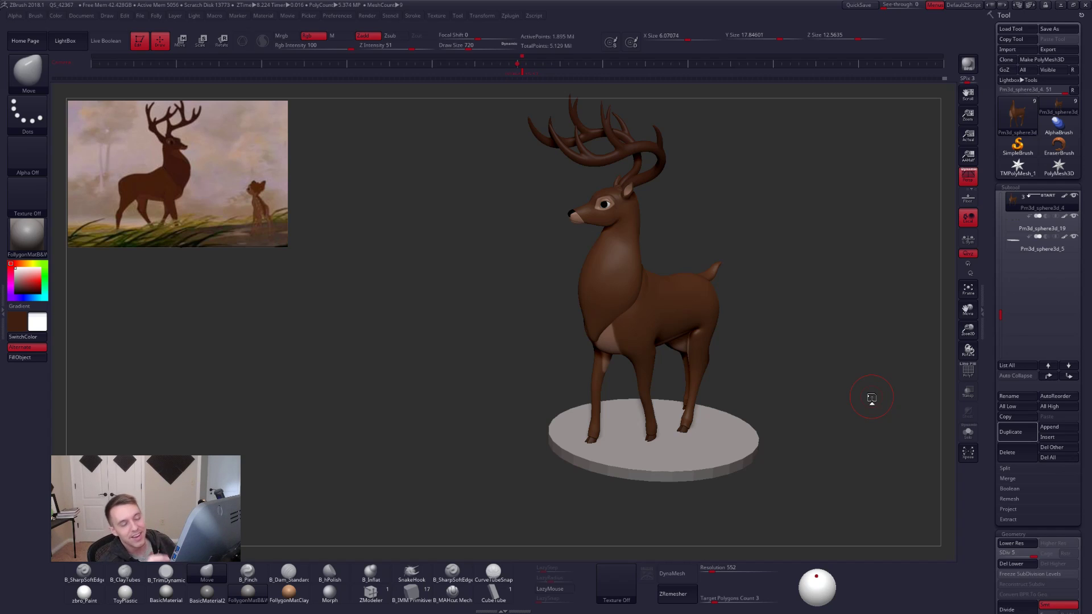
Select and isolate the hooves subtool and check the polyframes of a hoof up close.
{"action": "key", "text": "shift+s"}
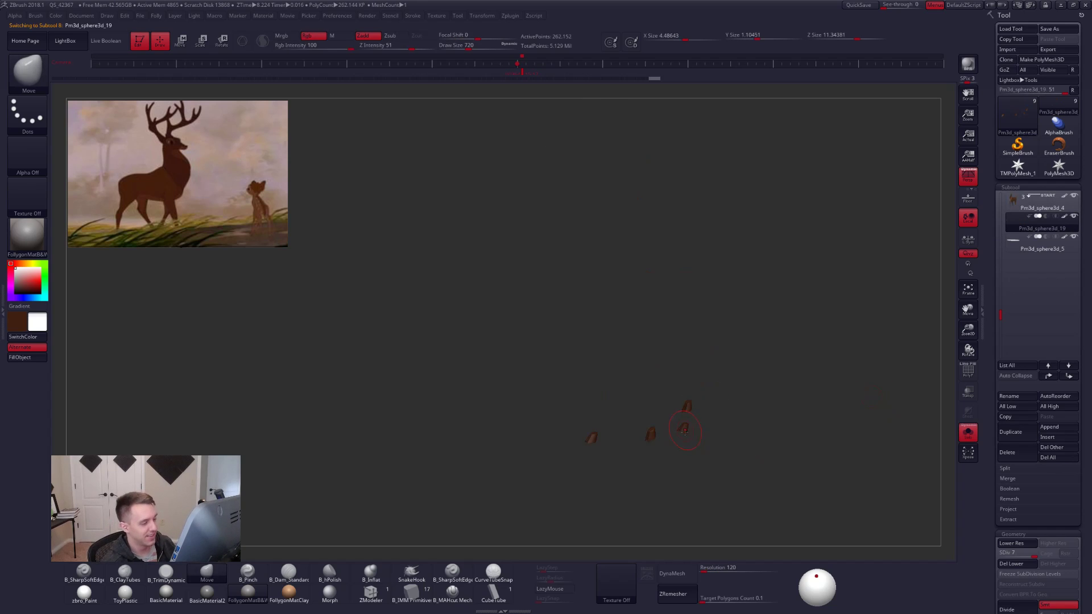
{"action": "left_click_drag", "start_coordinate": [700, 431], "coordinate": [755, 468], "text": "alt"}
{"action": "key", "text": "shift+f"}
{"action": "key", "text": "shift+f"}
{"action": "mouse_move", "coordinate": [700, 432]}
{"action": "left_mouse_down", "text": "alt"}
{"action": "mouse_move", "coordinate": [740, 423]}
{"action": "mouse_move", "coordinate": [740, 466]}
{"action": "mouse_move", "coordinate": [734, 427]}
{"action": "mouse_move", "coordinate": [711, 421]}
{"action": "left_mouse_up", "text": "alt"}
Trim and smooth the hoof's surface with TrimDynamic at draw size 239, and show the full stag again.
{"action": "key", "text": "space"}
{"action": "key", "text": "space"}
{"action": "key", "text": "3"}
{"action": "key", "text": "space"}
{"action": "left_click_drag", "start_coordinate": [704, 393], "coordinate": [711, 393], "text": "shift"}
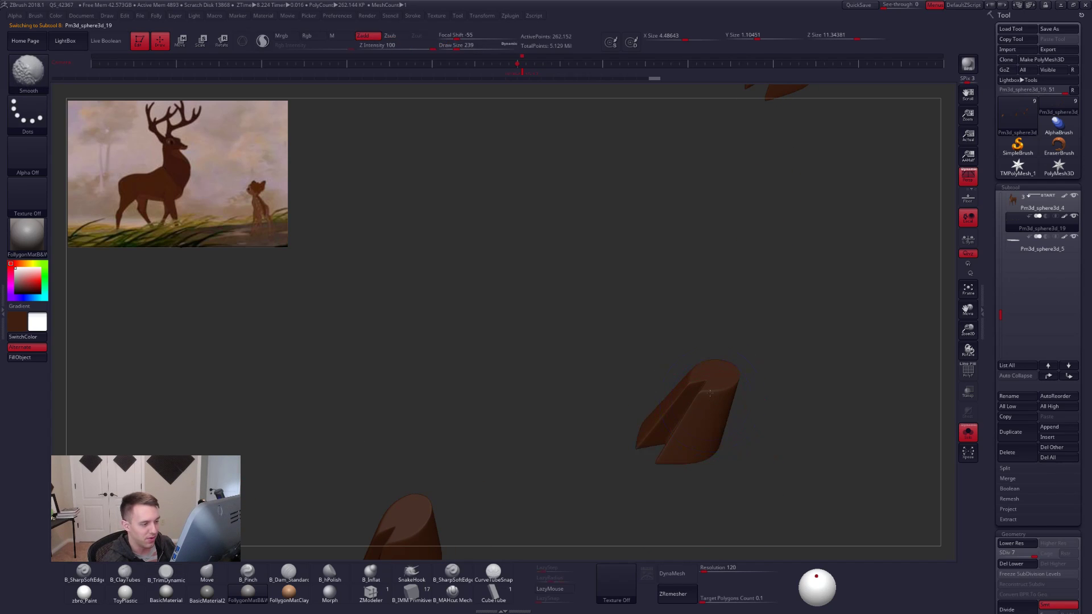
{"action": "mouse_move", "coordinate": [756, 455]}
{"action": "left_mouse_down"}
{"action": "mouse_move", "coordinate": [759, 387]}
{"action": "mouse_move", "coordinate": [733, 379]}
{"action": "left_mouse_up"}
{"action": "mouse_move", "coordinate": [663, 449]}
{"action": "left_mouse_down", "text": "shift"}
{"action": "mouse_move", "coordinate": [677, 447]}
{"action": "mouse_move", "coordinate": [685, 517]}
{"action": "left_mouse_up", "text": "shift"}
{"action": "key", "text": "shift+s"}
{"action": "left_click_drag", "start_coordinate": [695, 421], "coordinate": [809, 401]}
{"action": "key", "text": "f"}
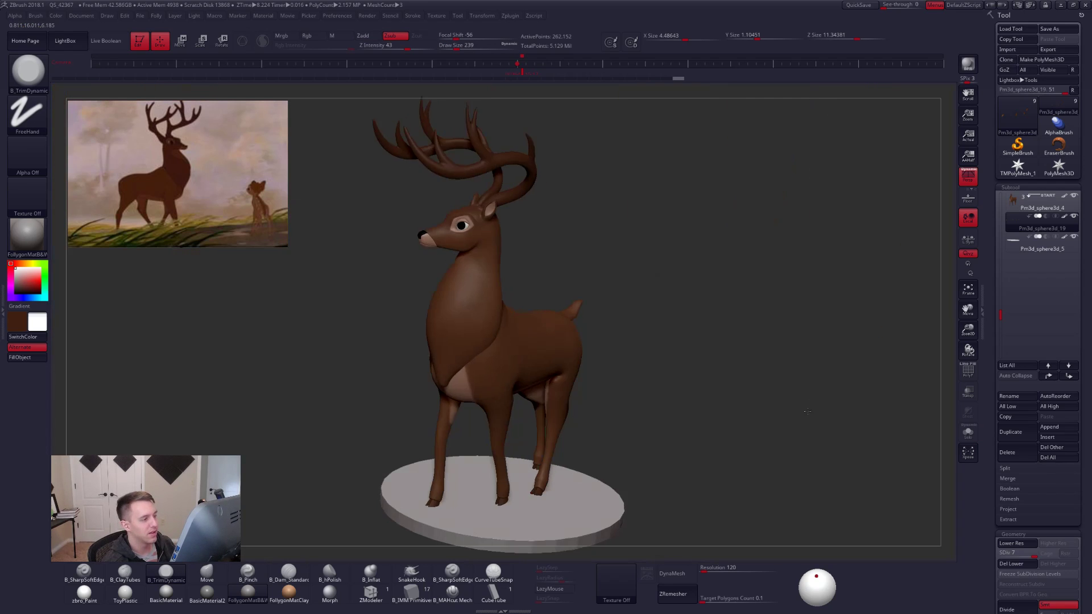
Set the Move brush to draw size 1031, step the hooves through lower subdivision levels, and select the body.
{"action": "mouse_move", "coordinate": [700, 480]}
{"action": "left_mouse_down"}
{"action": "mouse_move", "coordinate": [758, 462]}
{"action": "mouse_move", "coordinate": [735, 481]}
{"action": "mouse_move", "coordinate": [764, 523]}
{"action": "left_mouse_up"}
{"action": "left_click_drag", "start_coordinate": [750, 484], "coordinate": [757, 521], "text": "alt"}
{"action": "key", "text": "space"}
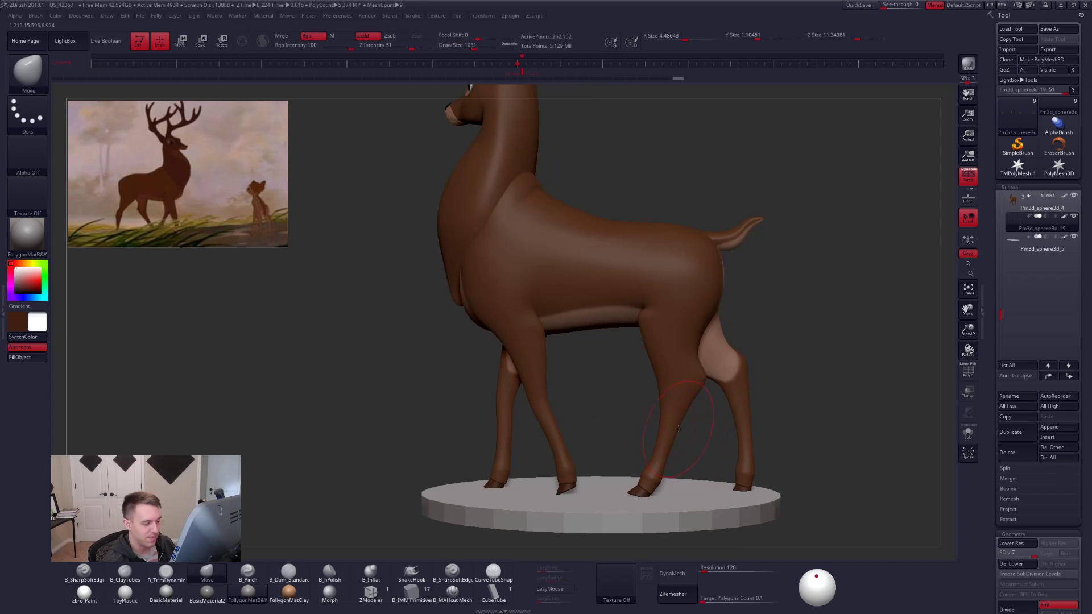
{"action": "key", "text": "shift+d"}
{"action": "key", "text": "shift+d"}
{"action": "key", "text": "shift+d"}
{"action": "key", "text": "d"}
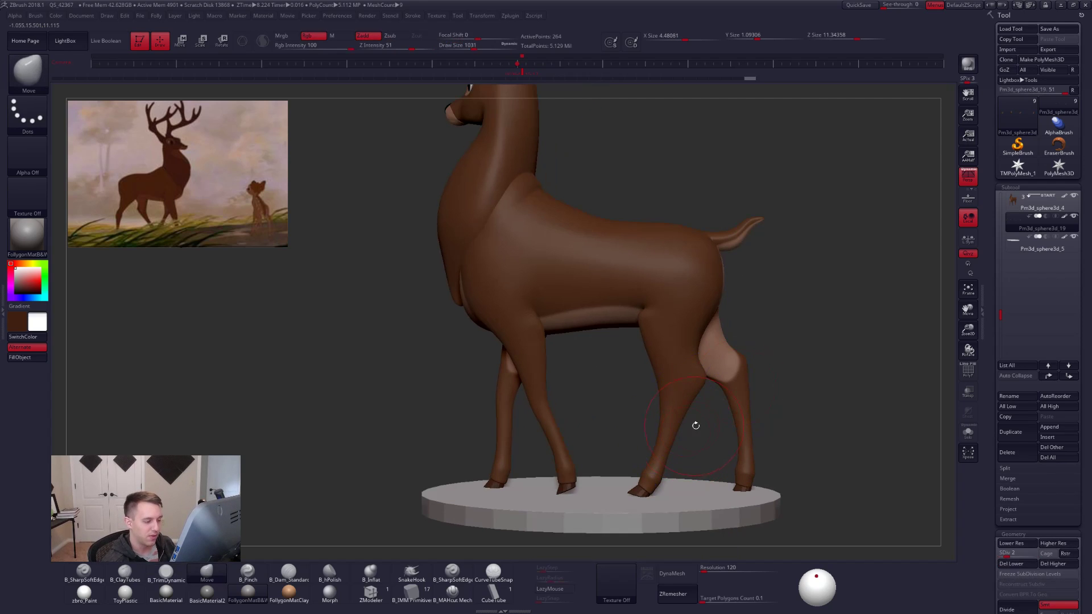
{"action": "key", "text": "d"}
{"action": "key", "text": "d"}
{"action": "left_click", "coordinate": [673, 427], "text": "alt"}
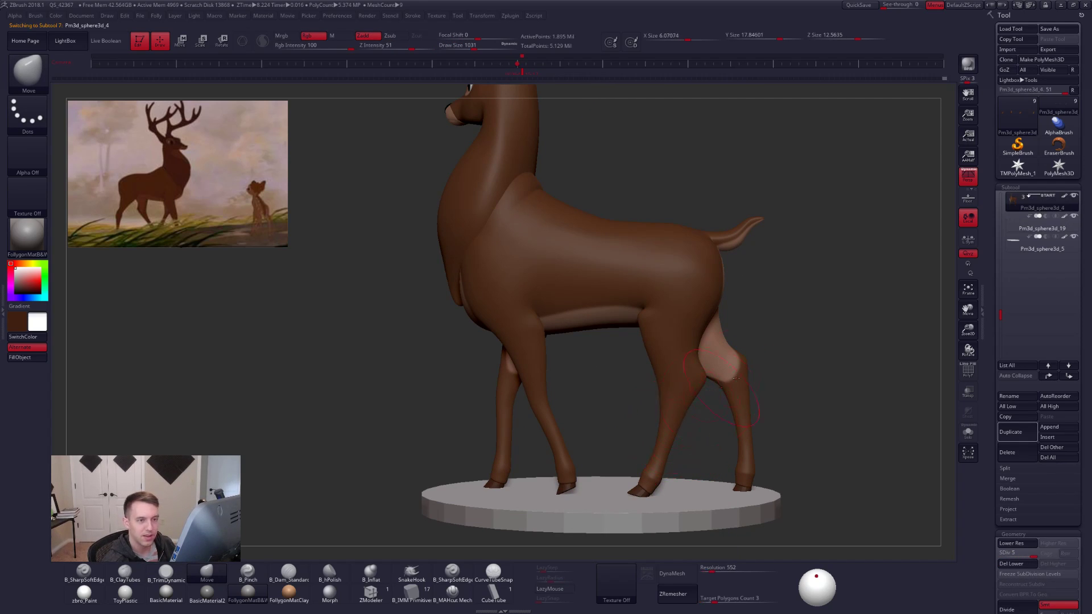
Turn off perspective and isolate the body in a side view of the legs.
{"action": "left_click", "coordinate": [968, 185]}
{"action": "mouse_move", "coordinate": [660, 430]}
{"action": "right_mouse_down", "text": "alt"}
{"action": "mouse_move", "coordinate": [669, 402]}
{"action": "mouse_move", "coordinate": [682, 415]}
{"action": "right_mouse_up", "text": "alt"}
{"action": "key", "text": "alt+s"}
{"action": "key", "text": "s"}
Lower the body to subdivision level 1 and mask the lower end of the near hind leg with a softened edge.
{"action": "mouse_move", "coordinate": [667, 435]}
{"action": "left_mouse_down"}
{"action": "mouse_move", "coordinate": [672, 487]}
{"action": "mouse_move", "coordinate": [683, 468]}
{"action": "left_mouse_up"}
{"action": "key", "text": "shift+d"}
{"action": "key", "text": "shift+d"}
{"action": "key", "text": "shift+d"}
{"action": "key", "text": "shift+d"}
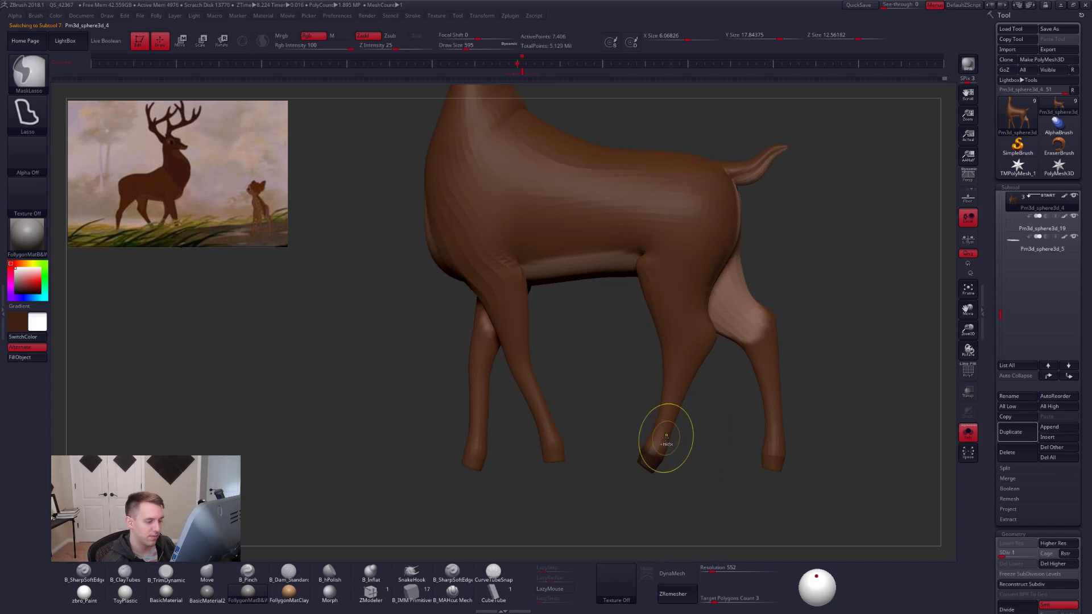
{"action": "left_click", "coordinate": [668, 438], "text": "ctrl"}
{"action": "key", "text": "ctrl+i"}
{"action": "key", "text": "ctrl+i"}
Reshape the near hind leg above the masked end with the Move brush at draw size 1031, and show the other subtools.
{"action": "key", "text": "space"}
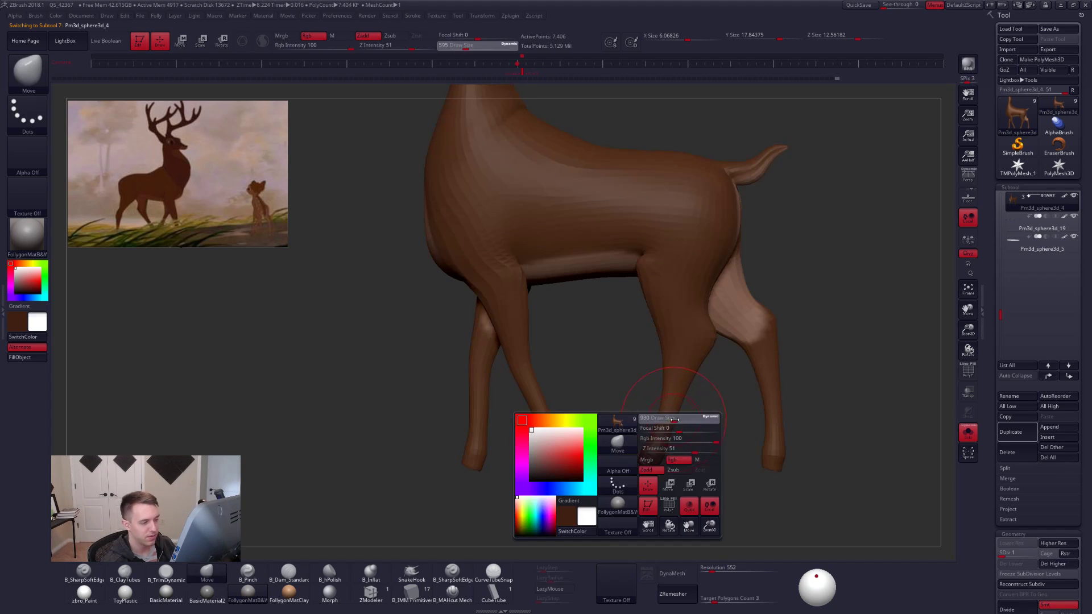
{"action": "left_click_drag", "start_coordinate": [665, 422], "coordinate": [667, 421]}
{"action": "key", "text": "space"}
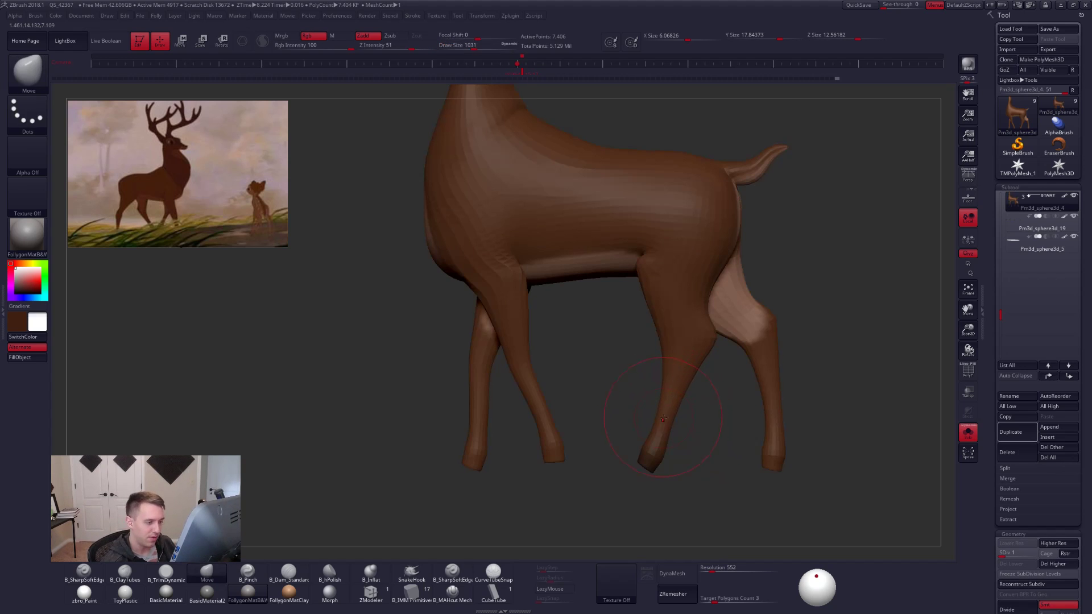
{"action": "right_click_drag", "start_coordinate": [665, 420], "coordinate": [683, 452], "text": "ctrl"}
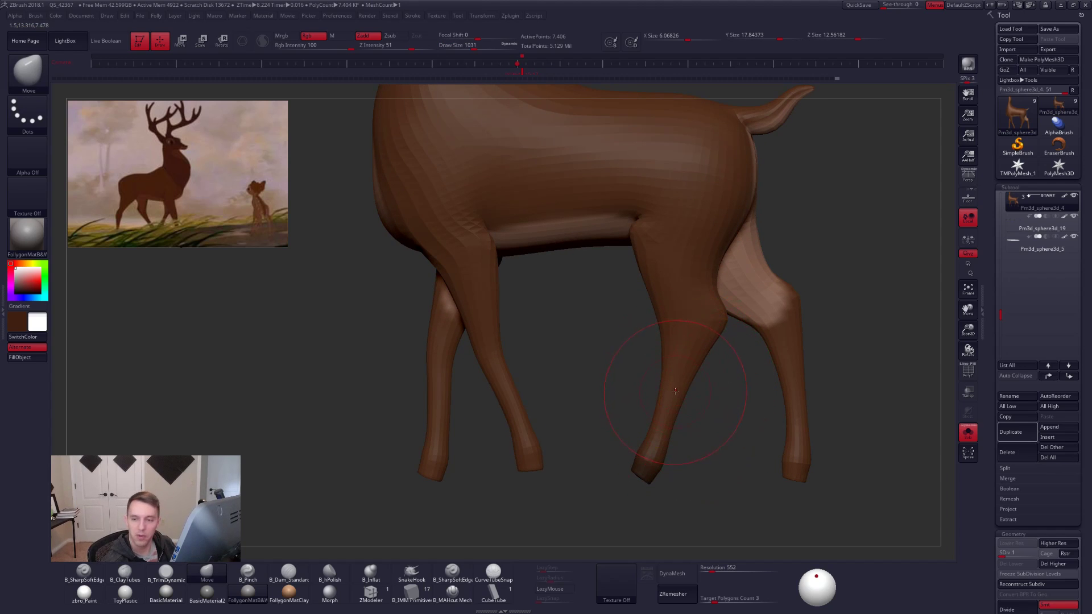
{"action": "right_click_drag", "start_coordinate": [675, 390], "coordinate": [672, 400], "text": "alt"}
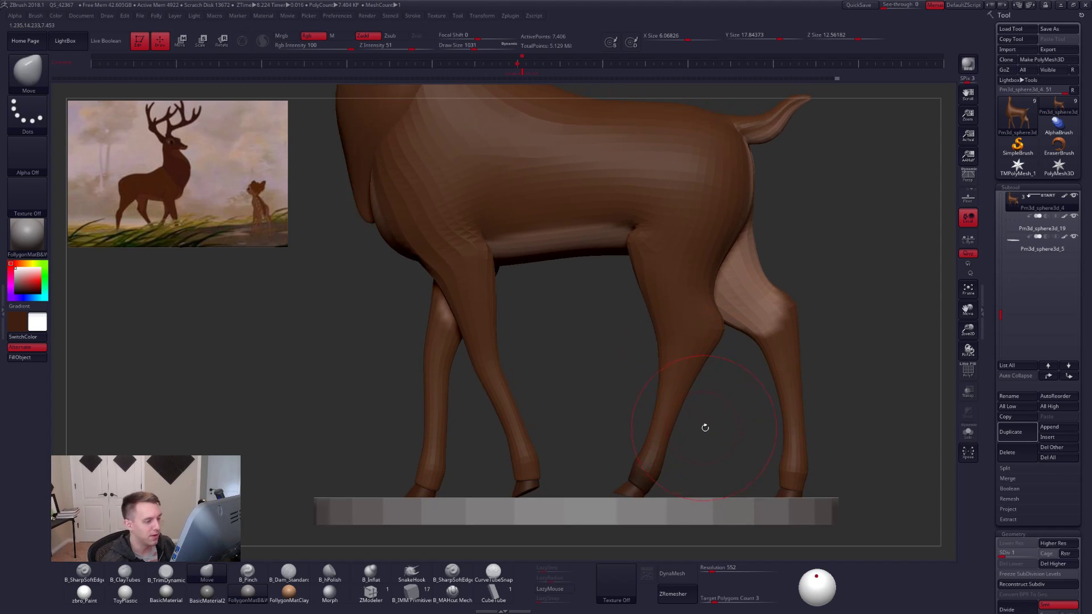
Refine the near hind leg's lower contour with the Move brush at draw sizes 881 and 787.
{"action": "key", "text": "space"}
{"action": "left_click_drag", "start_coordinate": [713, 416], "coordinate": [711, 416]}
{"action": "right_click_drag", "start_coordinate": [710, 414], "coordinate": [690, 399], "text": "ctrl"}
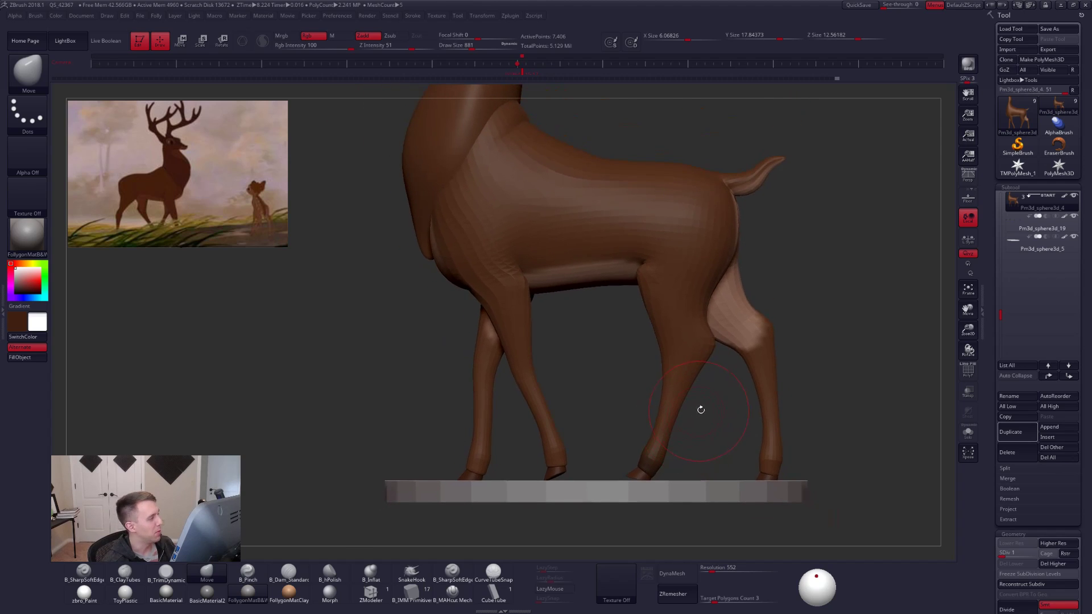
{"action": "key", "text": "space"}
{"action": "left_click_drag", "start_coordinate": [702, 410], "coordinate": [699, 409]}
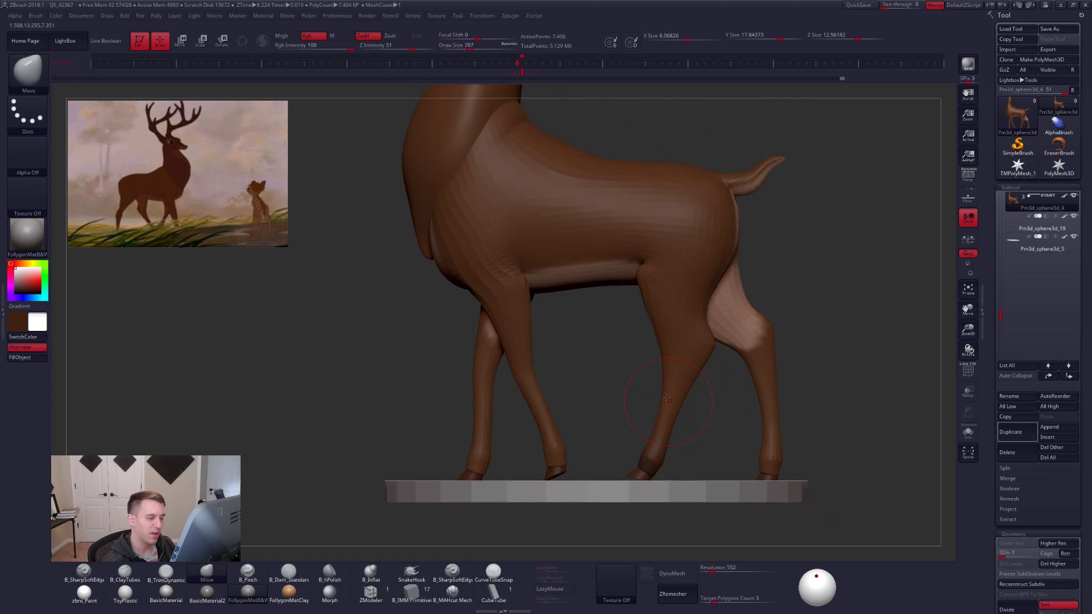
{"action": "left_click_drag", "start_coordinate": [658, 390], "coordinate": [722, 424]}
{"action": "right_click_drag", "start_coordinate": [722, 424], "coordinate": [665, 381], "text": "ctrl"}
Raise the body to subdivision level 5 and isolate it for work around the shoulder.
{"action": "key", "text": "d"}
{"action": "key", "text": "d"}
{"action": "key", "text": "d"}
{"action": "key", "text": "d"}
{"action": "key", "text": "alt+s"}
{"action": "right_click_drag", "start_coordinate": [665, 381], "coordinate": [655, 424], "text": "ctrl"}
Set the TrimDynamic brush to draw size 366 for the shoulder and turn off the body's polypaint display.
{"action": "key", "text": "space"}
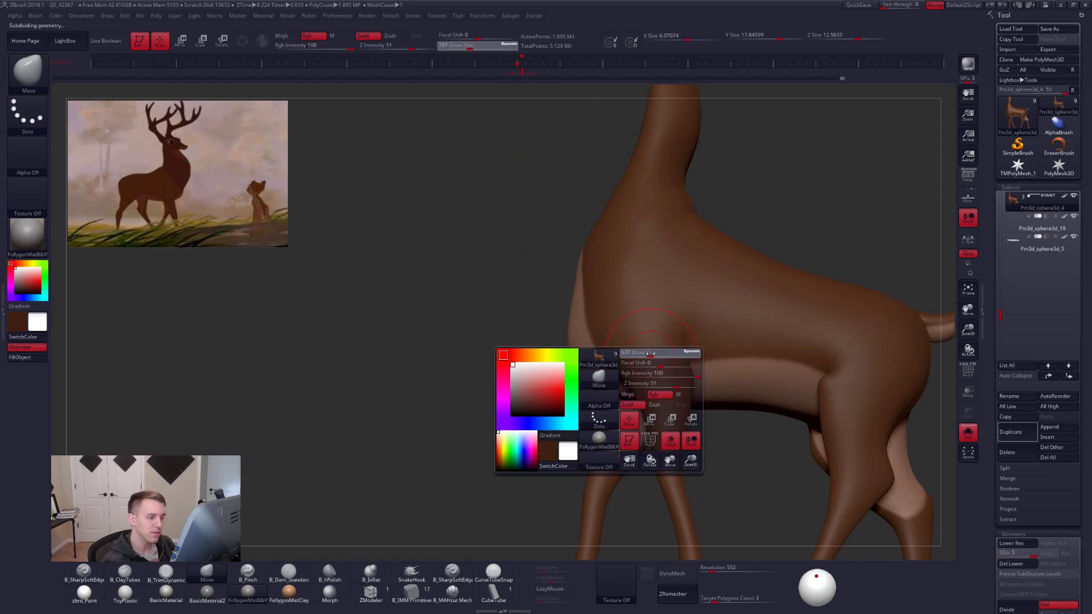
{"action": "right_click_drag", "start_coordinate": [705, 341], "coordinate": [664, 343]}
{"action": "key", "text": "3"}
{"action": "key", "text": "space"}
{"action": "left_click_drag", "start_coordinate": [665, 343], "coordinate": [654, 343]}
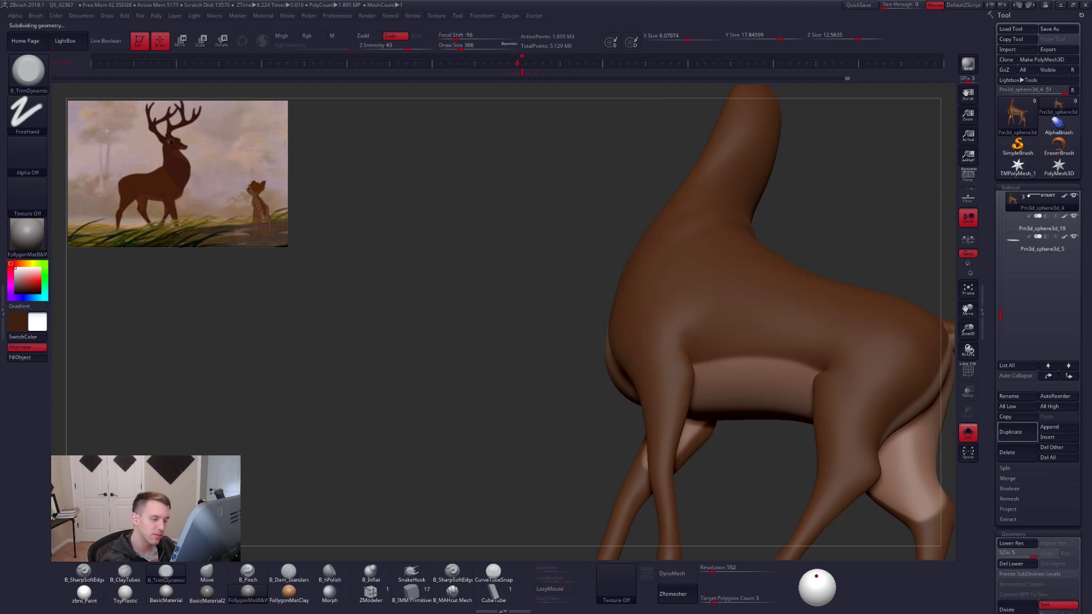
{"action": "key", "text": "shift"}
{"action": "right_click_drag", "start_coordinate": [660, 335], "coordinate": [690, 394]}
{"action": "left_click", "coordinate": [1064, 197]}
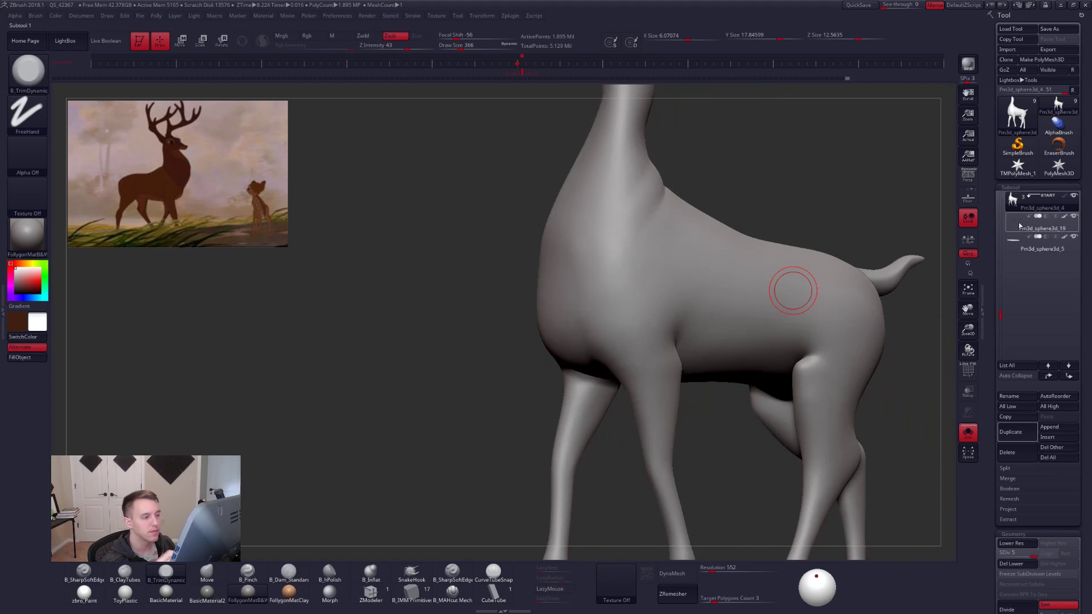
Set the TrimDynamic brush to draw size 615 and lower the body to subdivision level 3 for work around the chest.
{"action": "mouse_move", "coordinate": [809, 410]}
{"action": "right_mouse_down"}
{"action": "mouse_move", "coordinate": [821, 414]}
{"action": "mouse_move", "coordinate": [750, 414]}
{"action": "mouse_move", "coordinate": [727, 444]}
{"action": "mouse_move", "coordinate": [739, 448]}
{"action": "right_mouse_up"}
{"action": "right_click_drag", "start_coordinate": [671, 467], "coordinate": [700, 481]}
{"action": "key", "text": "space"}
{"action": "left_click_drag", "start_coordinate": [746, 422], "coordinate": [751, 420]}
{"action": "right_click_drag", "start_coordinate": [750, 421], "coordinate": [765, 425]}
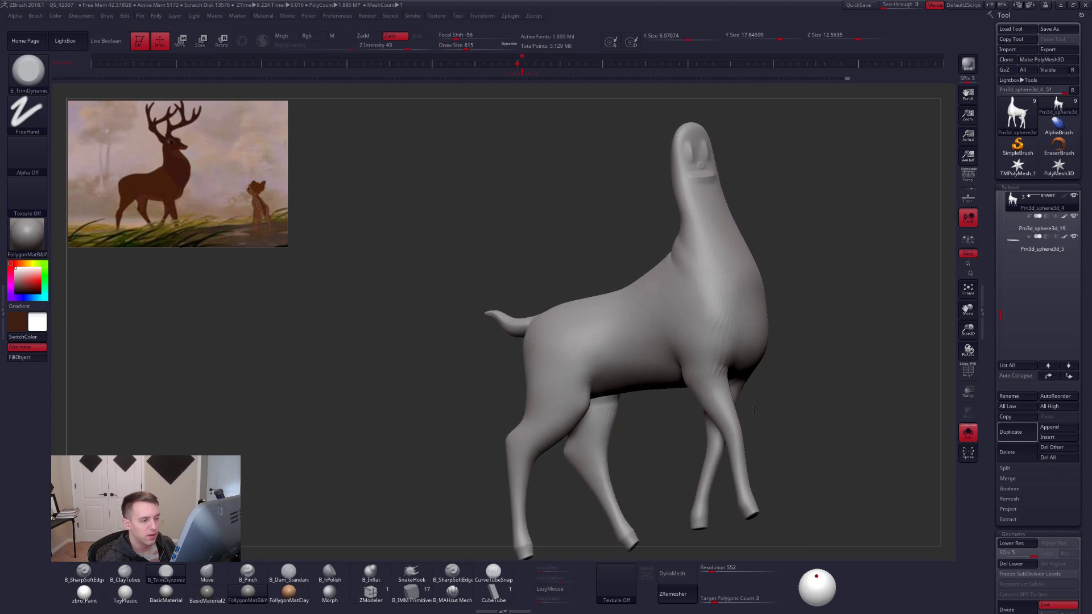
{"action": "key", "text": "shift+f"}
{"action": "key", "text": "shift+f"}
{"action": "right_click_drag", "start_coordinate": [743, 364], "coordinate": [737, 355], "text": "ctrl"}
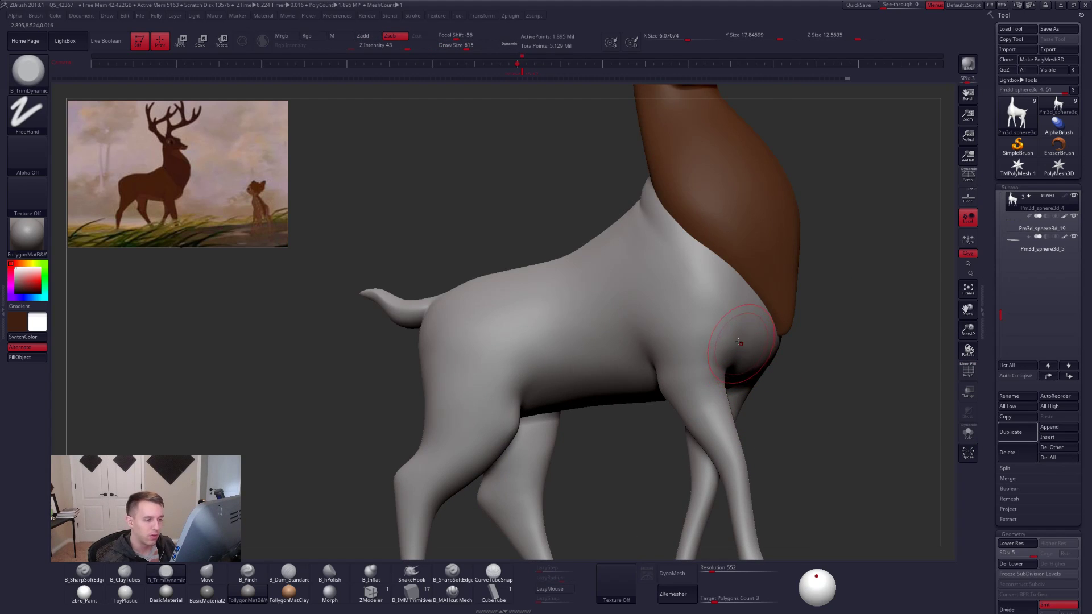
{"action": "key", "text": "shift+d"}
{"action": "key", "text": "shift+d"}
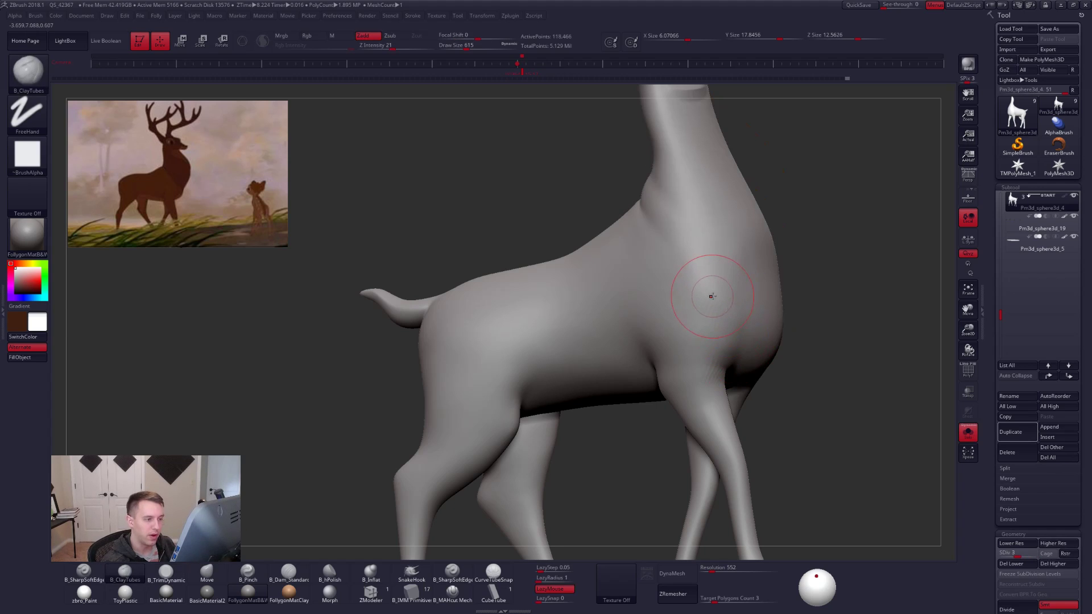
Build up the side of the chest above the front leg with ClayTubes at draw size 615 and smooth the shoulder area.
{"action": "key", "text": "3"}
{"action": "left_click_drag", "start_coordinate": [715, 286], "coordinate": [713, 306]}
{"action": "key", "text": "shift"}
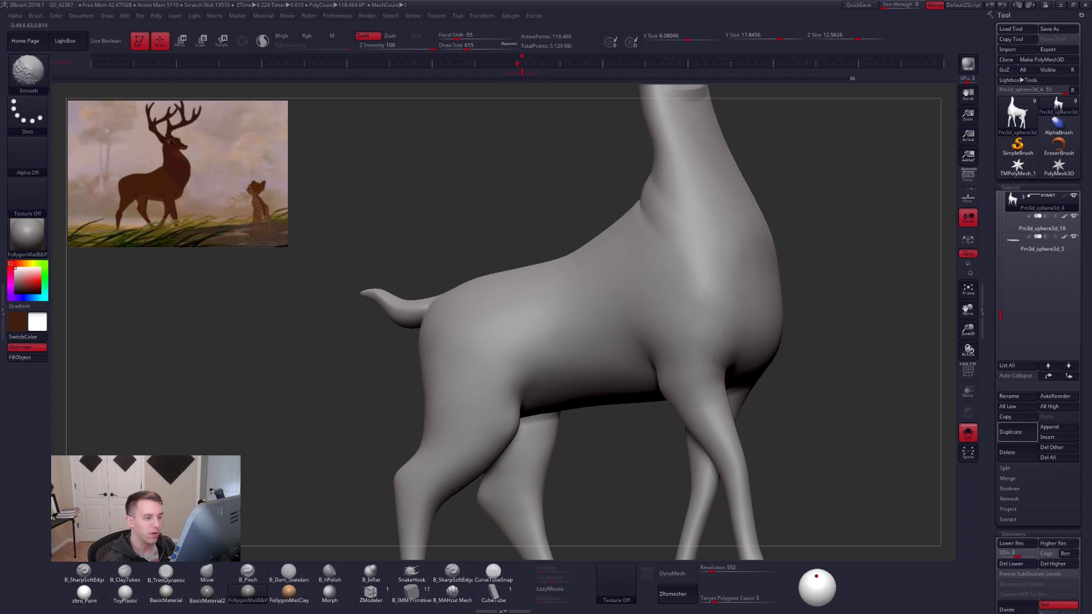
{"action": "mouse_move", "coordinate": [574, 299]}
{"action": "right_mouse_down"}
{"action": "mouse_move", "coordinate": [677, 312]}
{"action": "mouse_move", "coordinate": [747, 347]}
{"action": "mouse_move", "coordinate": [617, 332]}
{"action": "mouse_move", "coordinate": [709, 329]}
{"action": "mouse_move", "coordinate": [683, 327]}
{"action": "right_mouse_up"}
{"action": "left_click_drag", "start_coordinate": [639, 324], "coordinate": [631, 364], "text": "shift"}
{"action": "mouse_move", "coordinate": [632, 364]}
{"action": "right_mouse_down"}
{"action": "mouse_move", "coordinate": [691, 361]}
{"action": "mouse_move", "coordinate": [654, 393]}
{"action": "mouse_move", "coordinate": [592, 387]}
{"action": "mouse_move", "coordinate": [603, 378]}
{"action": "mouse_move", "coordinate": [581, 401]}
{"action": "mouse_move", "coordinate": [614, 364]}
{"action": "mouse_move", "coordinate": [672, 370]}
{"action": "mouse_move", "coordinate": [627, 385]}
{"action": "right_mouse_up"}
{"action": "key", "text": "ctrl+d"}
{"action": "key", "text": "shift"}
{"action": "key", "text": "shift+d"}
Flatten the front of the chest with the TrimDynamic brush at draw sizes 576 and 636, smoothing the surface.
{"action": "right_click_drag", "start_coordinate": [512, 464], "coordinate": [568, 449]}
{"action": "key", "text": "space"}
{"action": "left_click_drag", "start_coordinate": [616, 352], "coordinate": [613, 352]}
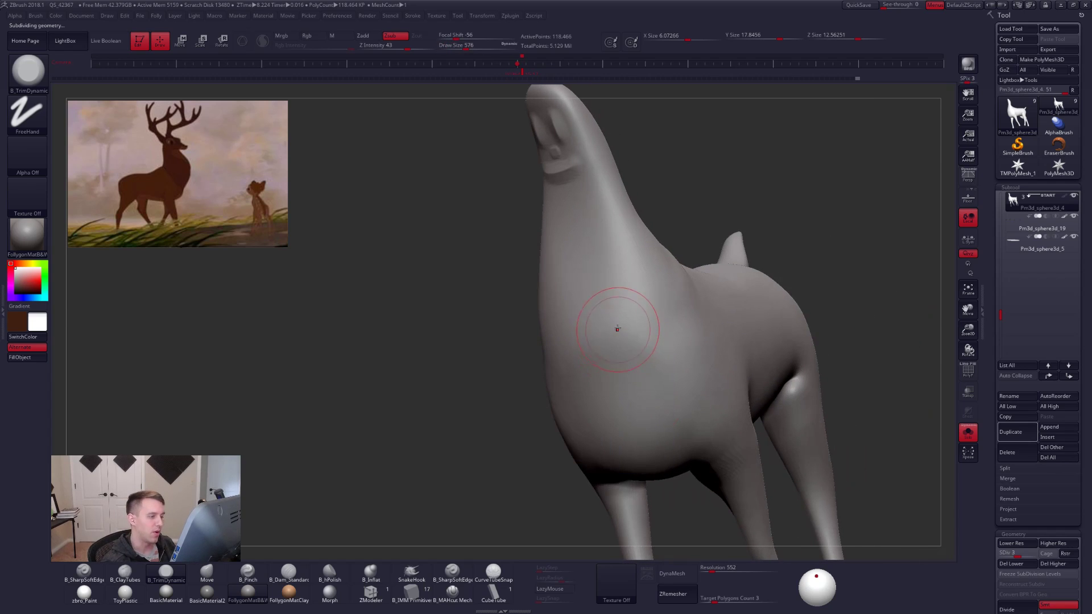
{"action": "right_click_drag", "start_coordinate": [627, 380], "coordinate": [627, 360]}
{"action": "key", "text": "bracketright"}
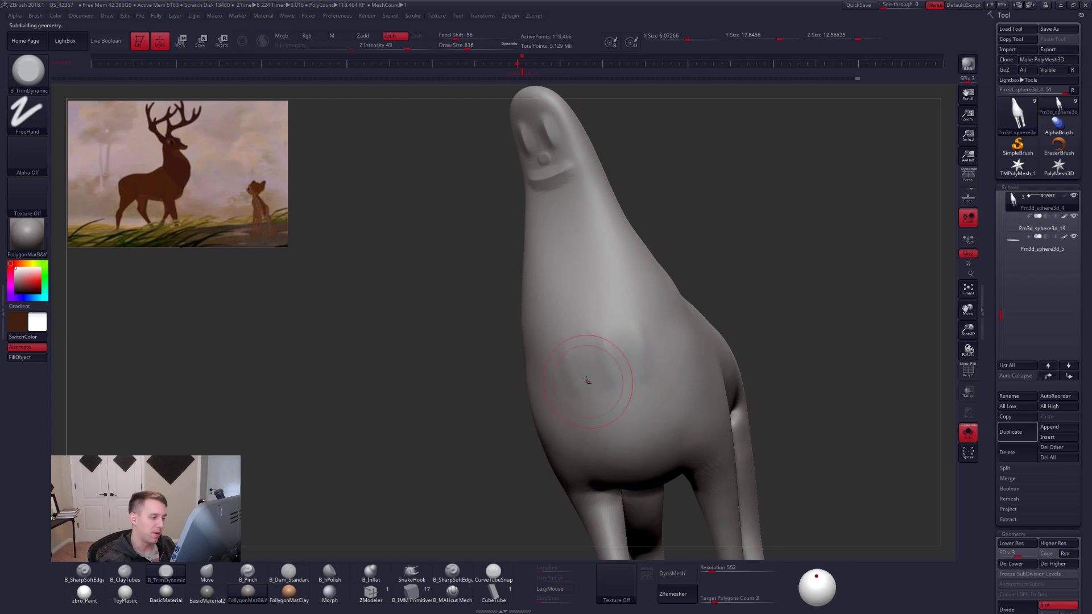
{"action": "key", "text": "shift"}
{"action": "left_click_drag", "start_coordinate": [588, 347], "coordinate": [626, 351], "text": "shift"}
Lower the body to subdivision level 2 and fill out the chest with ClayTubes at draw size 881, smoothing the transitions.
{"action": "key", "text": "shift+d"}
{"action": "right_click_drag", "start_coordinate": [616, 341], "coordinate": [615, 363], "text": "ctrl"}
{"action": "key", "text": "space"}
{"action": "left_click_drag", "start_coordinate": [615, 363], "coordinate": [623, 361]}
{"action": "key", "text": "2"}
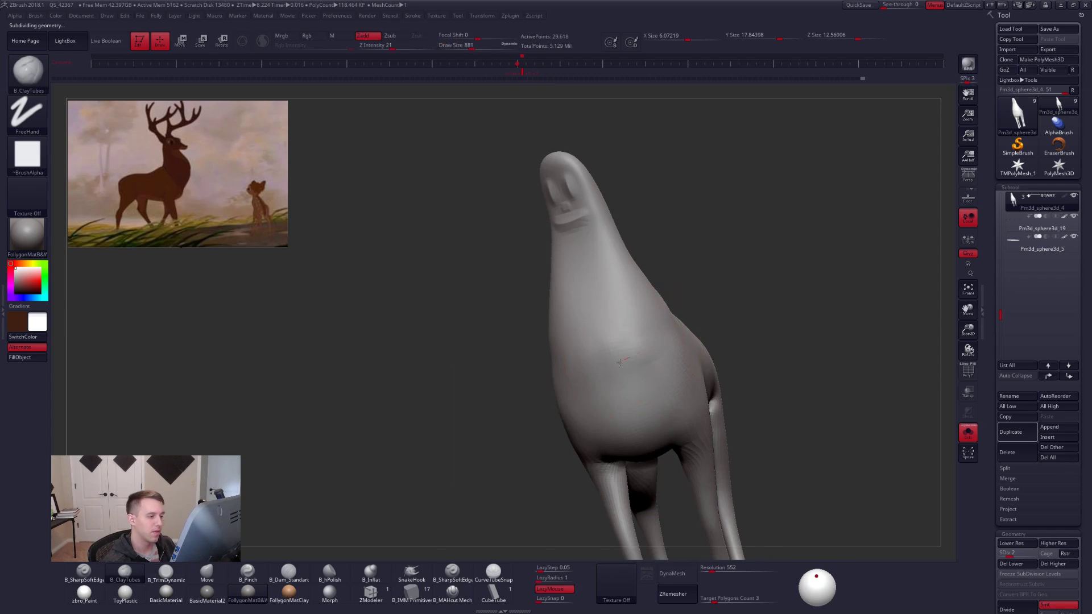
{"action": "right_click_drag", "start_coordinate": [622, 361], "coordinate": [529, 357]}
{"action": "key", "text": "shift"}
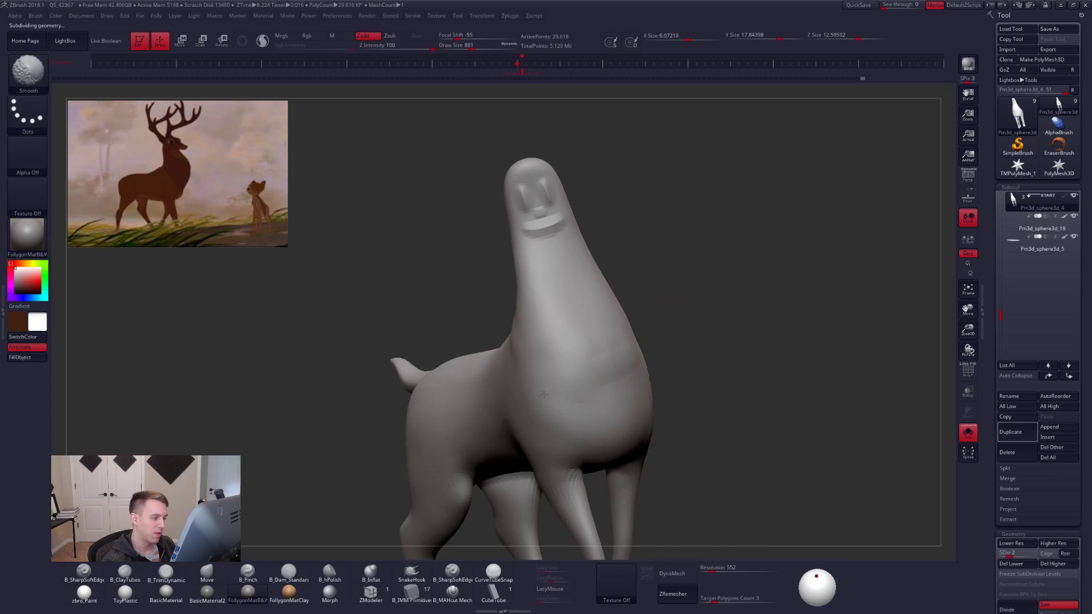
{"action": "mouse_move", "coordinate": [608, 367]}
{"action": "right_mouse_down"}
{"action": "mouse_move", "coordinate": [658, 378]}
{"action": "mouse_move", "coordinate": [631, 360]}
{"action": "mouse_move", "coordinate": [641, 358]}
{"action": "mouse_move", "coordinate": [612, 363]}
{"action": "right_mouse_up"}
{"action": "key", "text": "shift"}
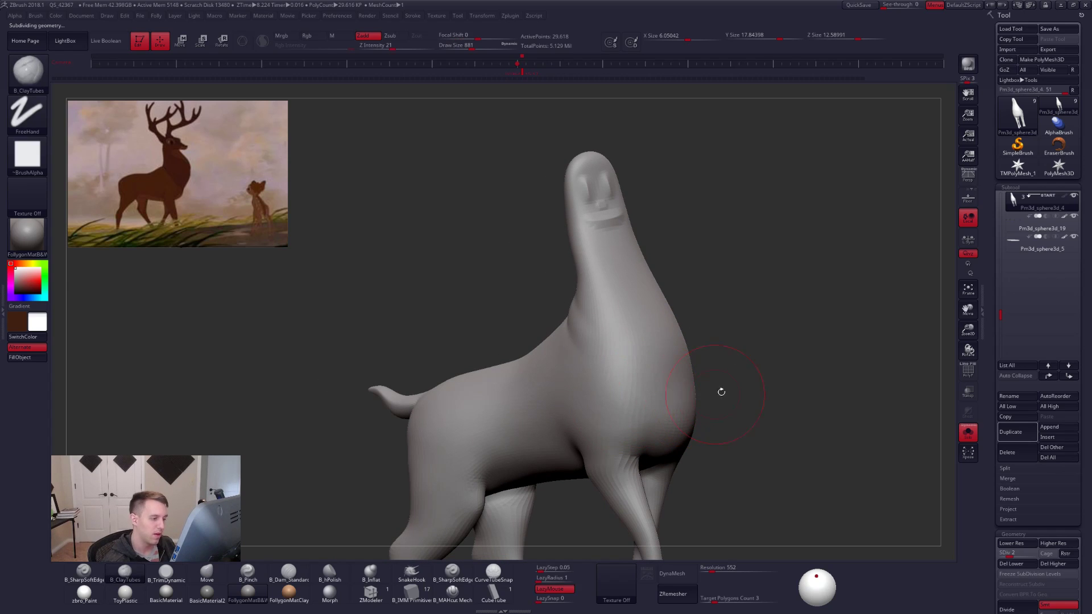
Show the other subtools, raise the body to subdivision level 3 and refine the upper back with ClayTubes at draw sizes 805 and 742.
{"action": "key", "text": "shift+s"}
{"action": "right_click_drag", "start_coordinate": [768, 410], "coordinate": [780, 395]}
{"action": "right_click", "coordinate": [755, 401]}
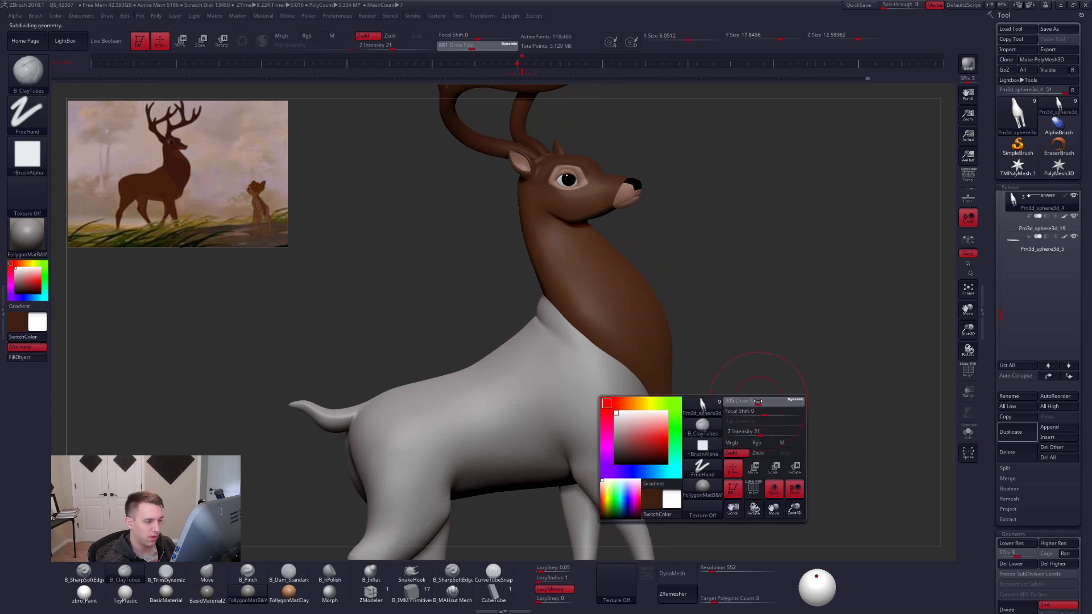
{"action": "key", "text": "d"}
{"action": "mouse_move", "coordinate": [694, 410]}
{"action": "right_mouse_down"}
{"action": "mouse_move", "coordinate": [789, 425]}
{"action": "mouse_move", "coordinate": [719, 367]}
{"action": "mouse_move", "coordinate": [613, 494]}
{"action": "mouse_move", "coordinate": [692, 426]}
{"action": "mouse_move", "coordinate": [724, 425]}
{"action": "mouse_move", "coordinate": [736, 396]}
{"action": "right_mouse_up"}
{"action": "right_click", "coordinate": [741, 407]}
{"action": "key", "text": "shift"}
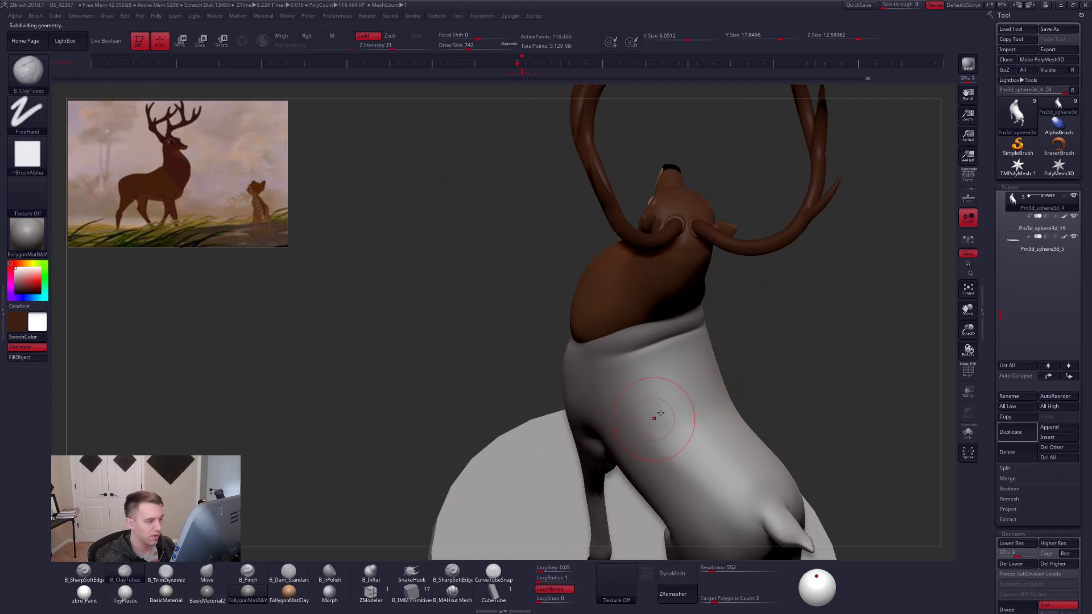
Refine the shoulder above the front leg with ClayTubes at draw size 636 and raise the body to subdivision level 5.
{"action": "mouse_move", "coordinate": [611, 366]}
{"action": "right_mouse_down"}
{"action": "mouse_move", "coordinate": [593, 415]}
{"action": "mouse_move", "coordinate": [617, 395]}
{"action": "right_mouse_up"}
{"action": "right_click", "coordinate": [616, 395]}
{"action": "left_click_drag", "start_coordinate": [616, 395], "coordinate": [614, 395]}
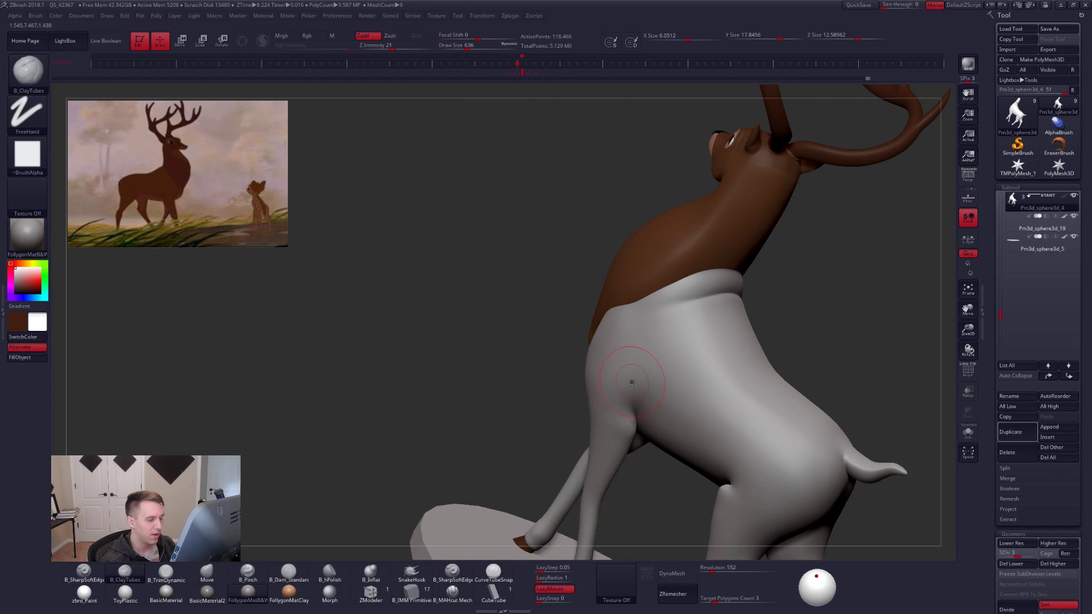
{"action": "key", "text": "d"}
{"action": "right_click_drag", "start_coordinate": [700, 428], "coordinate": [753, 400]}
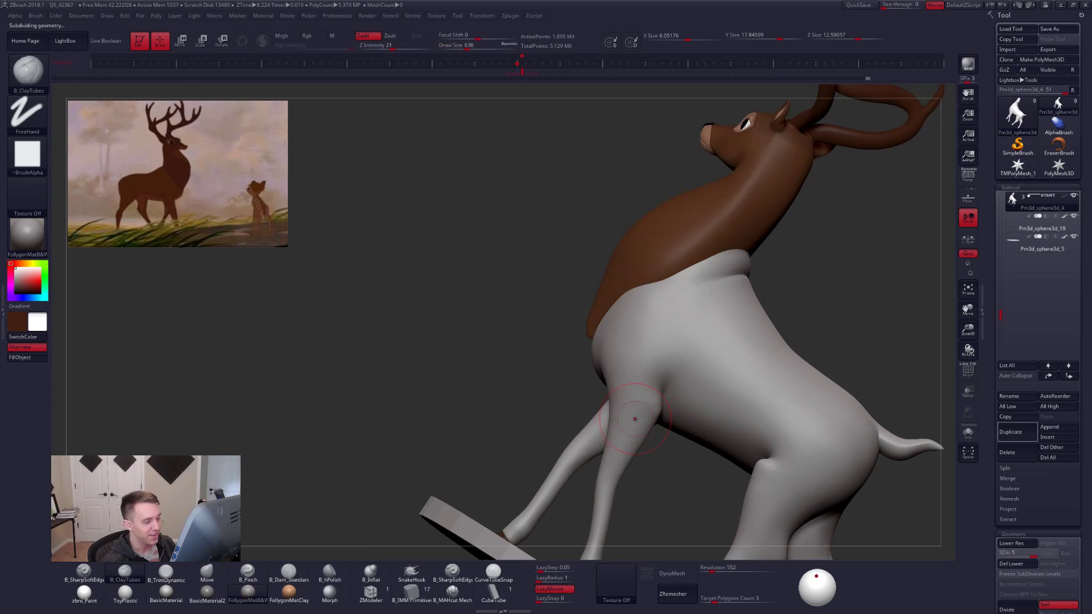
Isolate the deer's body and refine the upper front leg with the B_Pinch brush, adjusting the draw size from 321 to 381.
{"action": "right_click_drag", "start_coordinate": [639, 414], "coordinate": [648, 435]}
{"action": "right_click", "coordinate": [650, 417]}
{"action": "left_click_drag", "start_coordinate": [651, 417], "coordinate": [647, 417]}
{"action": "mouse_move", "coordinate": [640, 437]}
{"action": "right_mouse_down", "text": "alt"}
{"action": "mouse_move", "coordinate": [633, 370]}
{"action": "mouse_move", "coordinate": [652, 323]}
{"action": "right_mouse_up", "text": "alt"}
{"action": "key", "text": "5"}
{"action": "right_click", "coordinate": [654, 322]}
{"action": "left_click_drag", "start_coordinate": [654, 322], "coordinate": [651, 322]}
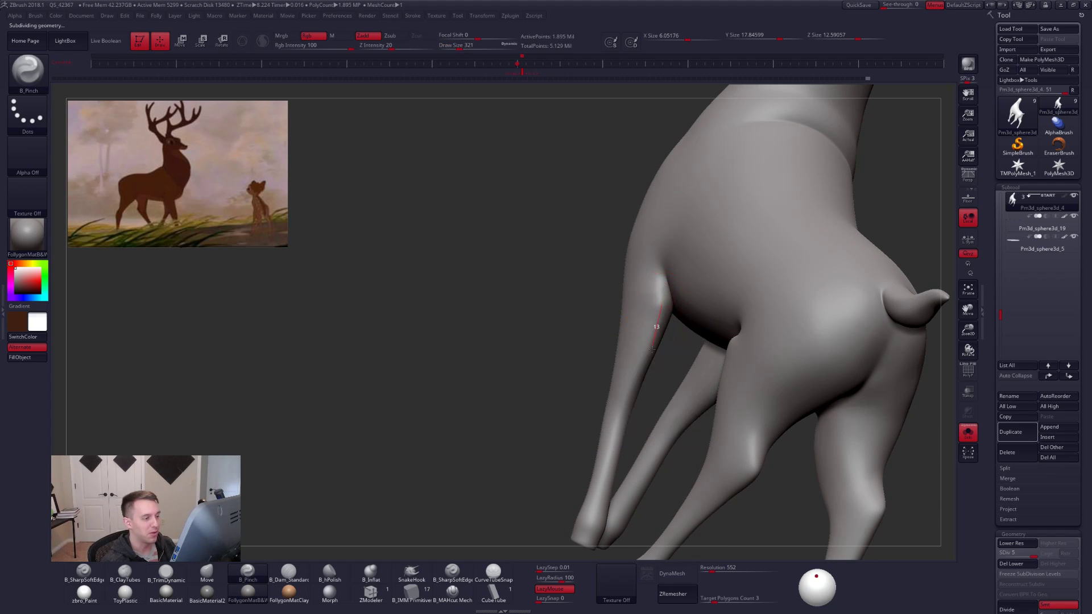
{"action": "left_click_drag", "start_coordinate": [613, 441], "coordinate": [606, 458]}
{"action": "right_click", "coordinate": [639, 370]}
{"action": "left_click_drag", "start_coordinate": [640, 370], "coordinate": [642, 370]}
{"action": "right_click_drag", "start_coordinate": [632, 364], "coordinate": [672, 336]}
{"action": "mouse_move", "coordinate": [643, 302]}
{"action": "right_mouse_down"}
{"action": "mouse_move", "coordinate": [686, 376]}
{"action": "mouse_move", "coordinate": [650, 389]}
{"action": "right_mouse_up"}
{"action": "right_click_drag", "start_coordinate": [720, 431], "coordinate": [770, 450], "text": "alt"}
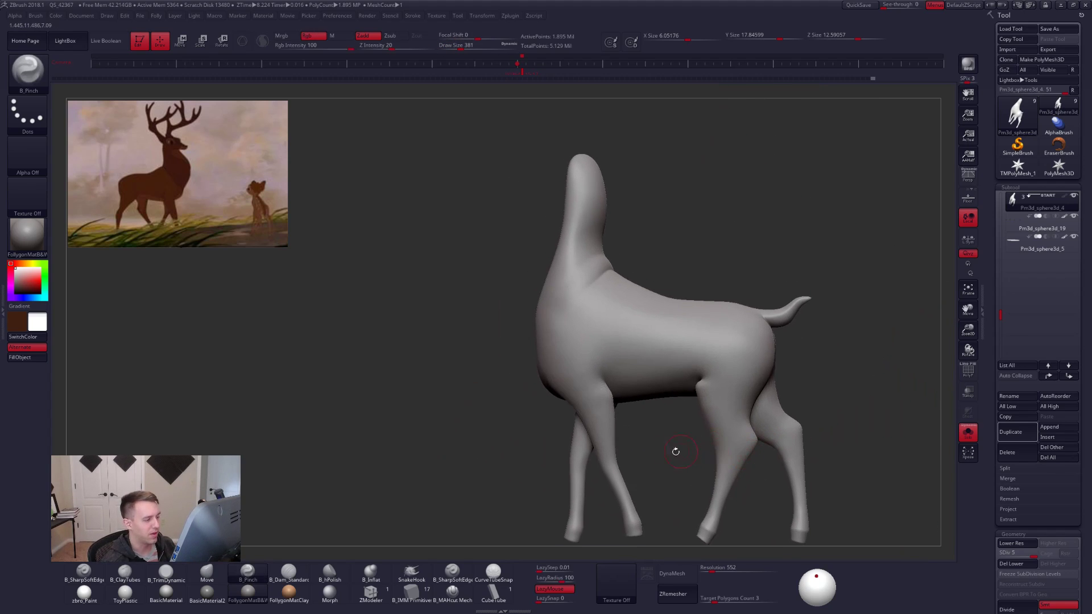
Switch to the B_ClayTubes brush for the chest and enlarge the draw size to about 955.
{"action": "right_click_drag", "start_coordinate": [659, 459], "coordinate": [728, 416]}
{"action": "key", "text": "space"}
{"action": "left_click_drag", "start_coordinate": [730, 416], "coordinate": [739, 415]}
{"action": "key", "text": "2"}
{"action": "key", "text": "space"}
{"action": "left_click_drag", "start_coordinate": [696, 372], "coordinate": [704, 370]}
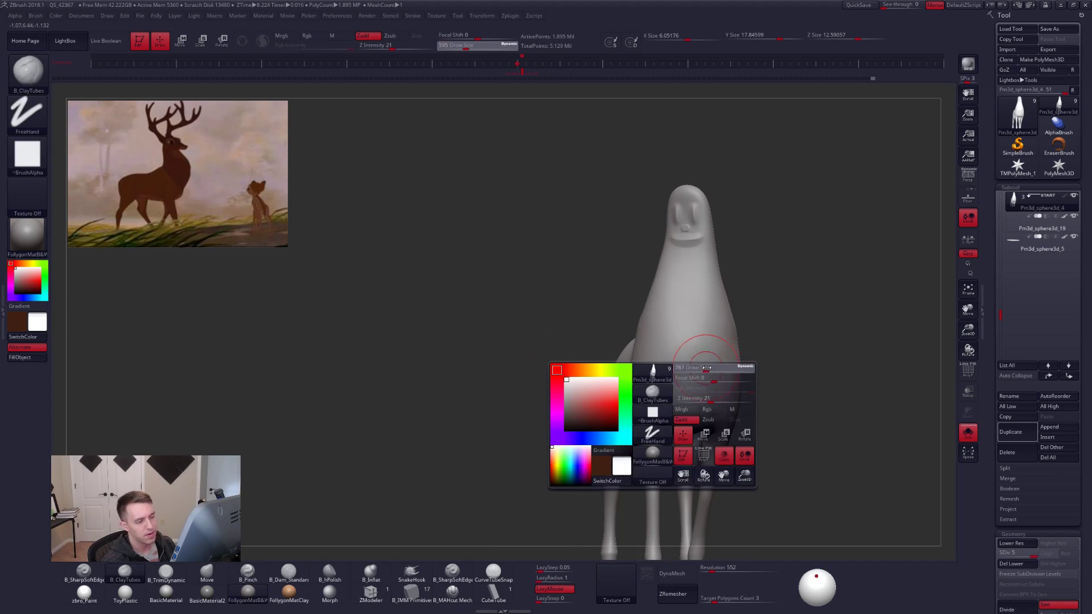
{"action": "right_click_drag", "start_coordinate": [702, 369], "coordinate": [683, 385], "text": "ctrl"}
{"action": "key", "text": "space"}
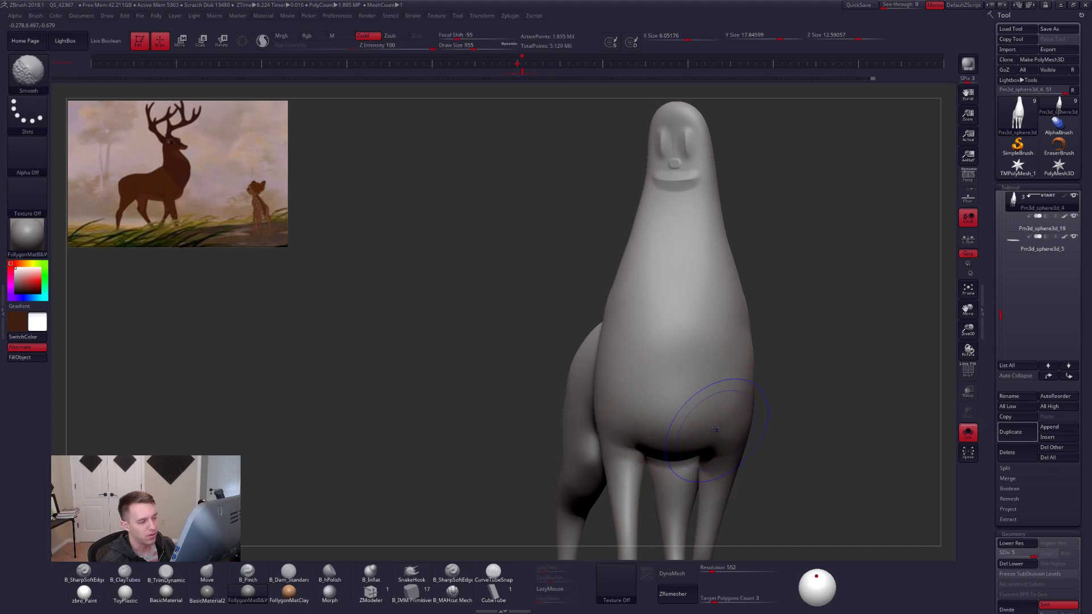
Drop the body to subdivision level 2 and smooth the front of the chest with a large brush.
{"action": "key", "text": "shift+d"}
{"action": "key", "text": "shift+d"}
{"action": "key", "text": "shift+d"}
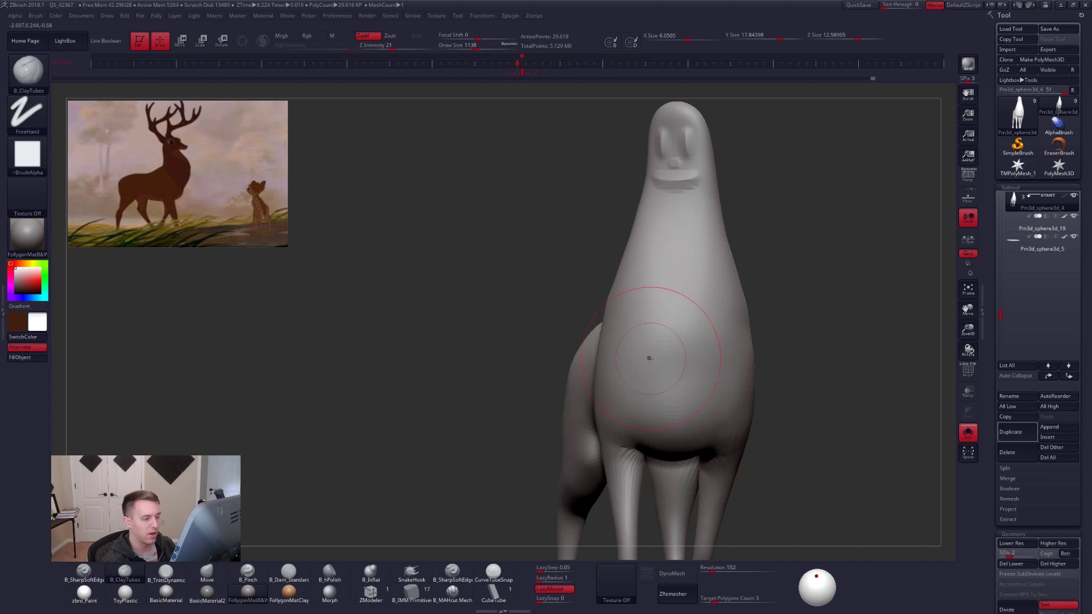
{"action": "left_click_drag", "start_coordinate": [714, 388], "coordinate": [672, 371], "text": "shift"}
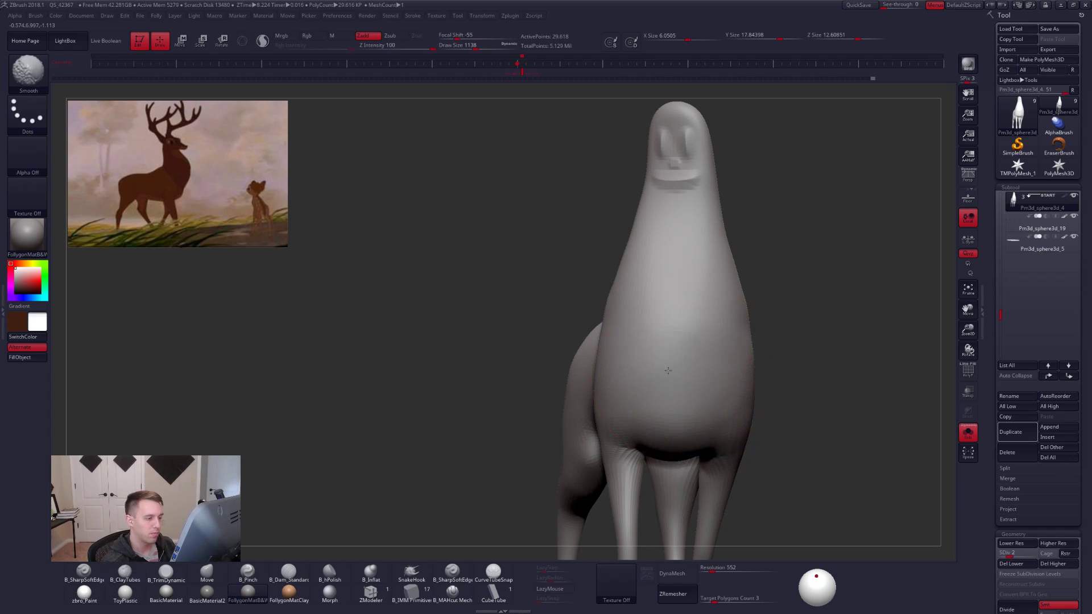
{"action": "right_click_drag", "start_coordinate": [692, 380], "coordinate": [719, 379]}
{"action": "right_click", "coordinate": [709, 377]}
{"action": "left_click", "coordinate": [707, 380]}
{"action": "mouse_move", "coordinate": [691, 375]}
{"action": "left_mouse_down", "text": "shift"}
{"action": "mouse_move", "coordinate": [675, 348]}
{"action": "mouse_move", "coordinate": [636, 370]}
{"action": "left_mouse_up", "text": "shift"}
Raise the body to subdivision level 3 and refine the lower chest, smoothing at draw size 636.
{"action": "key", "text": "d"}
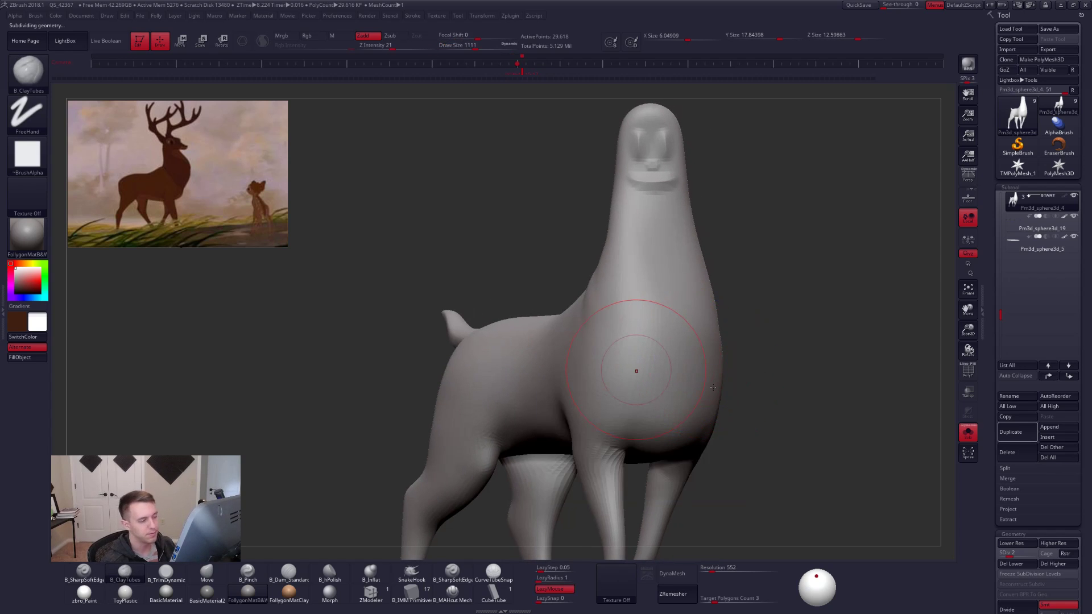
{"action": "right_click_drag", "start_coordinate": [740, 393], "coordinate": [699, 343]}
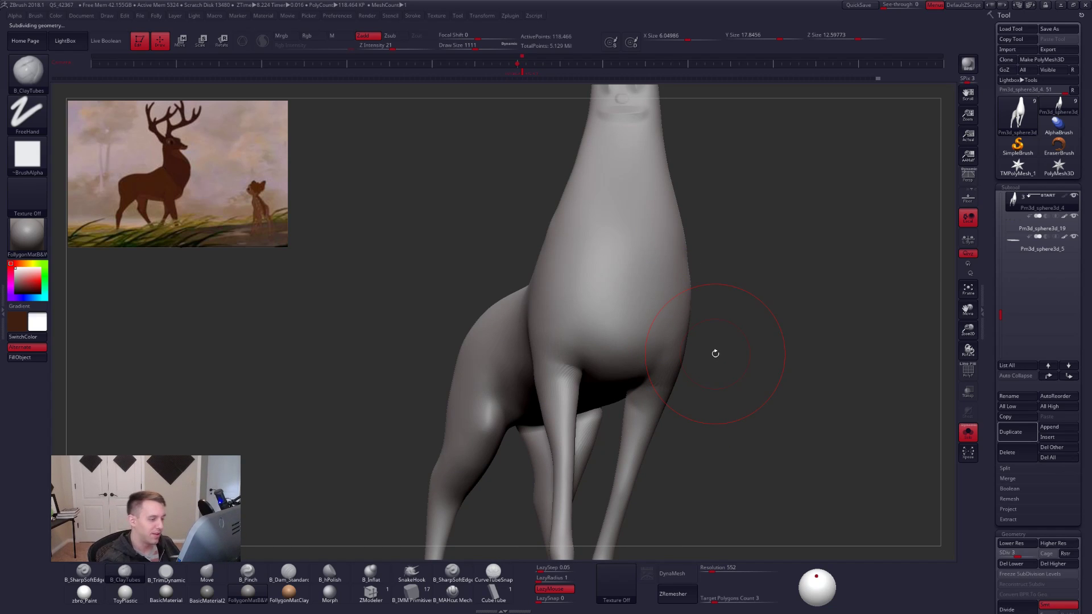
{"action": "key", "text": "space"}
{"action": "left_click_drag", "start_coordinate": [625, 310], "coordinate": [614, 302]}
{"action": "right_click_drag", "start_coordinate": [618, 285], "coordinate": [594, 303]}
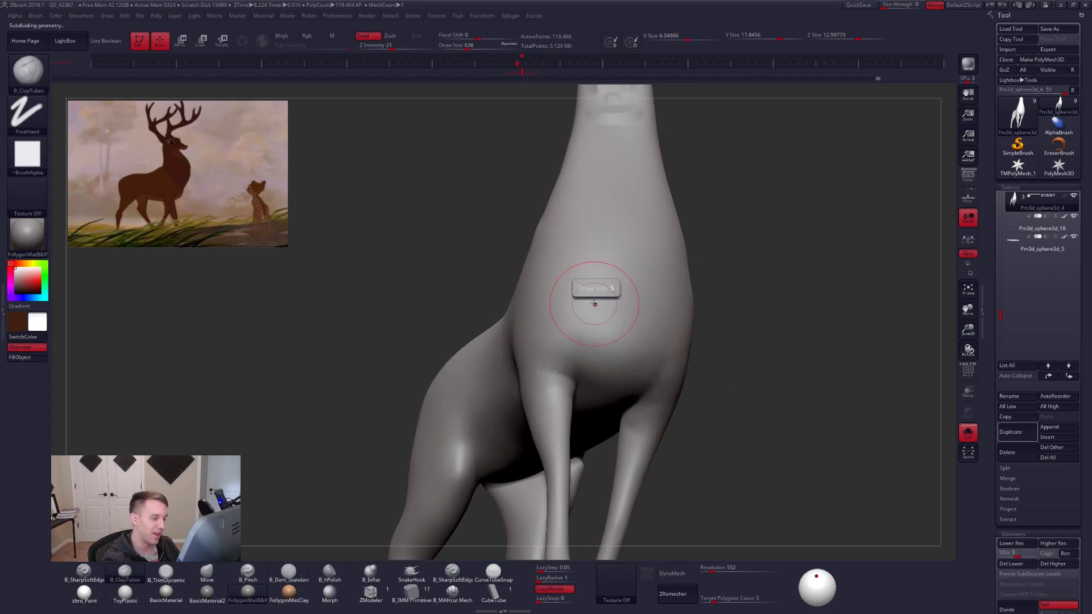
{"action": "key", "text": "shift"}
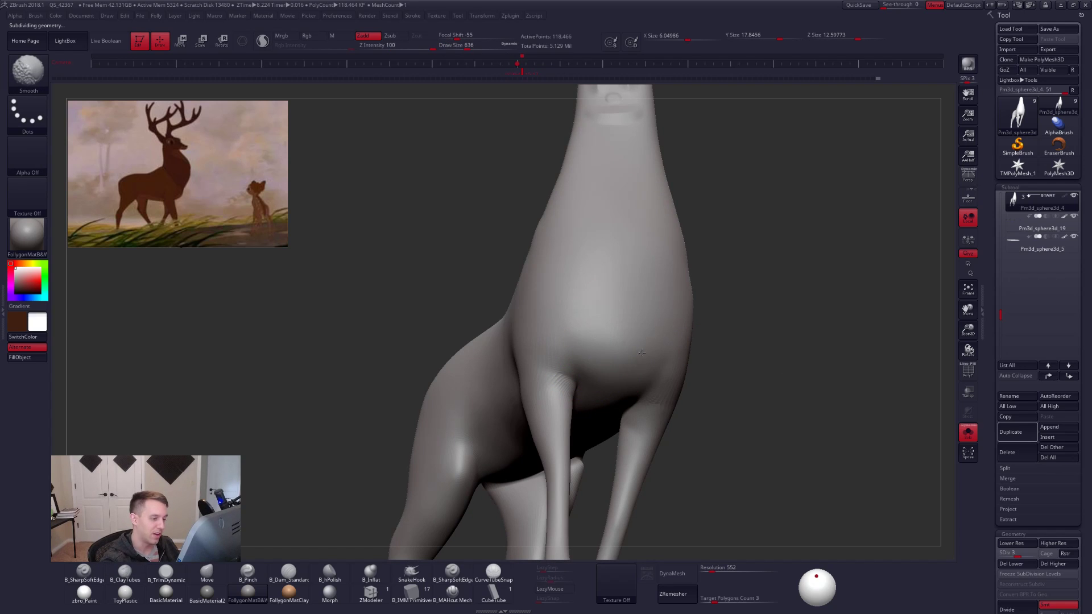
{"action": "key", "text": "shift"}
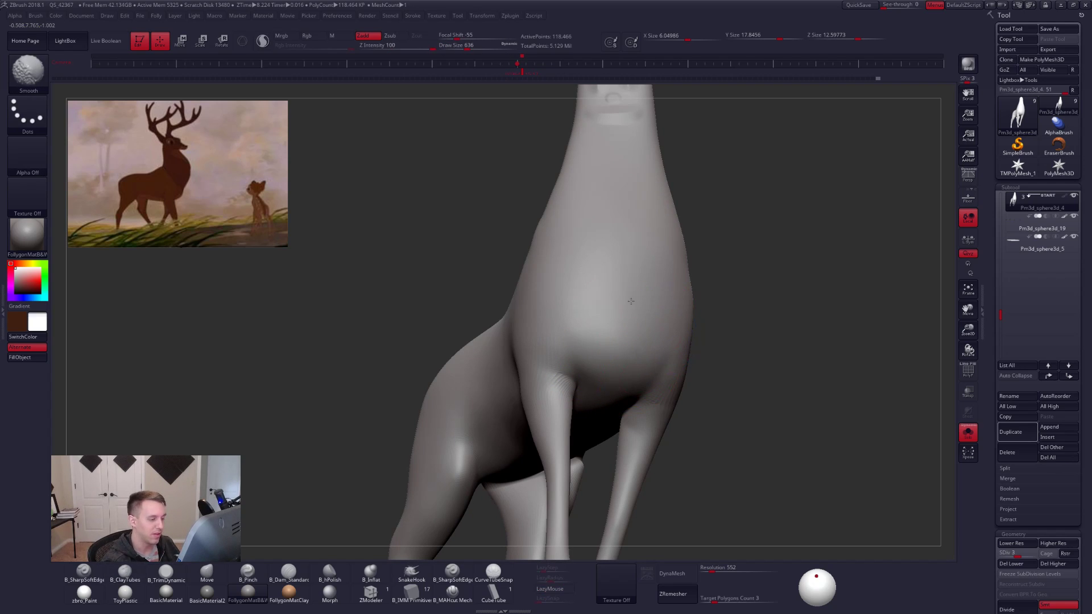
Enlarge the brush to draw size 677 and smooth the centre and side of the chest.
{"action": "key", "text": "space"}
{"action": "left_click_drag", "start_coordinate": [624, 291], "coordinate": [628, 292]}
{"action": "left_click_drag", "start_coordinate": [621, 314], "coordinate": [614, 326], "text": "shift"}
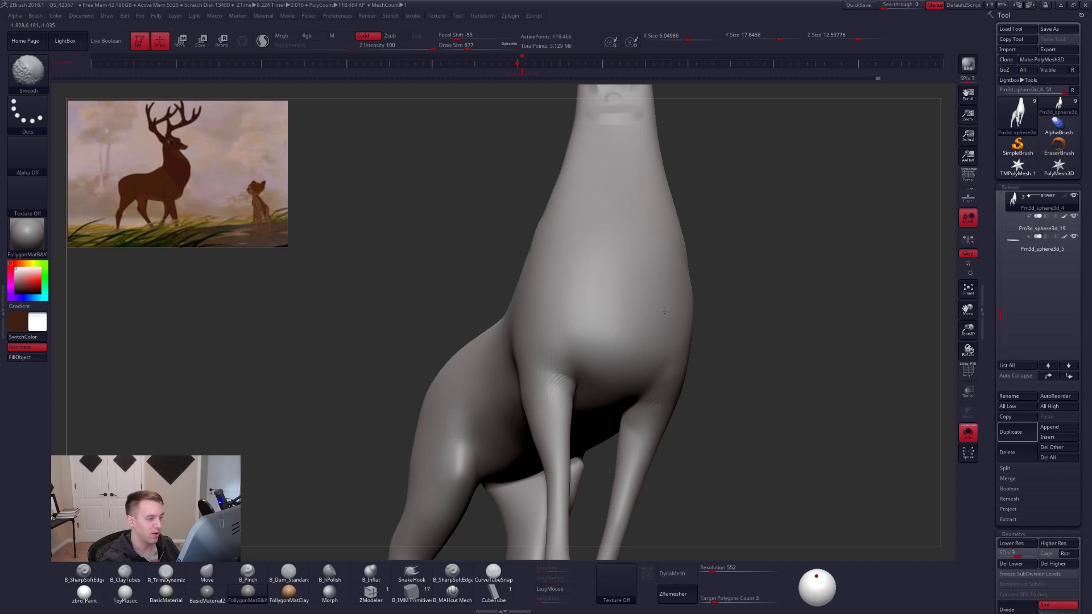
{"action": "mouse_move", "coordinate": [665, 310]}
{"action": "right_mouse_down"}
{"action": "mouse_move", "coordinate": [718, 311]}
{"action": "mouse_move", "coordinate": [665, 299]}
{"action": "right_mouse_up"}
{"action": "left_click_drag", "start_coordinate": [660, 300], "coordinate": [653, 289], "text": "shift"}
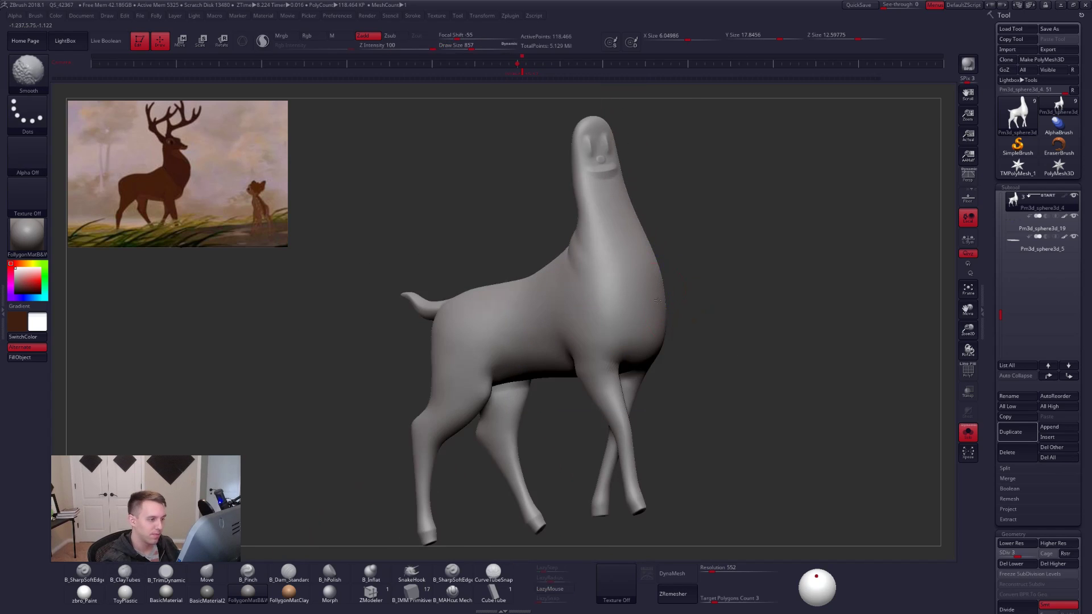
Adjust the chest contour with a large Move brush and return the body to subdivision level 5.
{"action": "right_click_drag", "start_coordinate": [658, 300], "coordinate": [668, 297]}
{"action": "key", "text": "b"}
{"action": "key", "text": "m"}
{"action": "key", "text": "v"}
{"action": "key", "text": "space"}
{"action": "left_click_drag", "start_coordinate": [668, 298], "coordinate": [663, 297]}
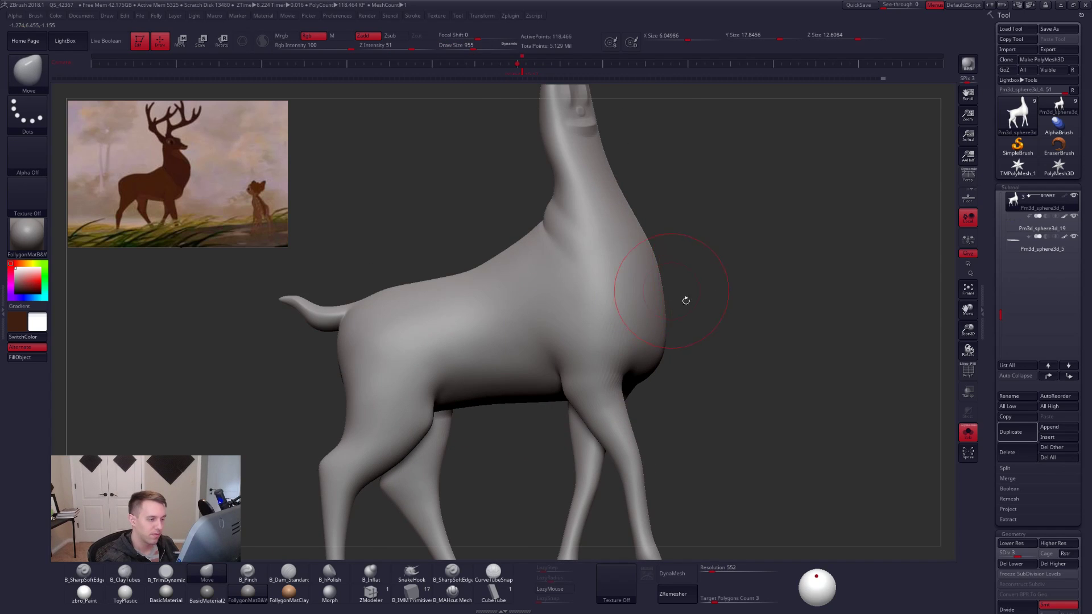
{"action": "key", "text": "d"}
{"action": "key", "text": "d"}
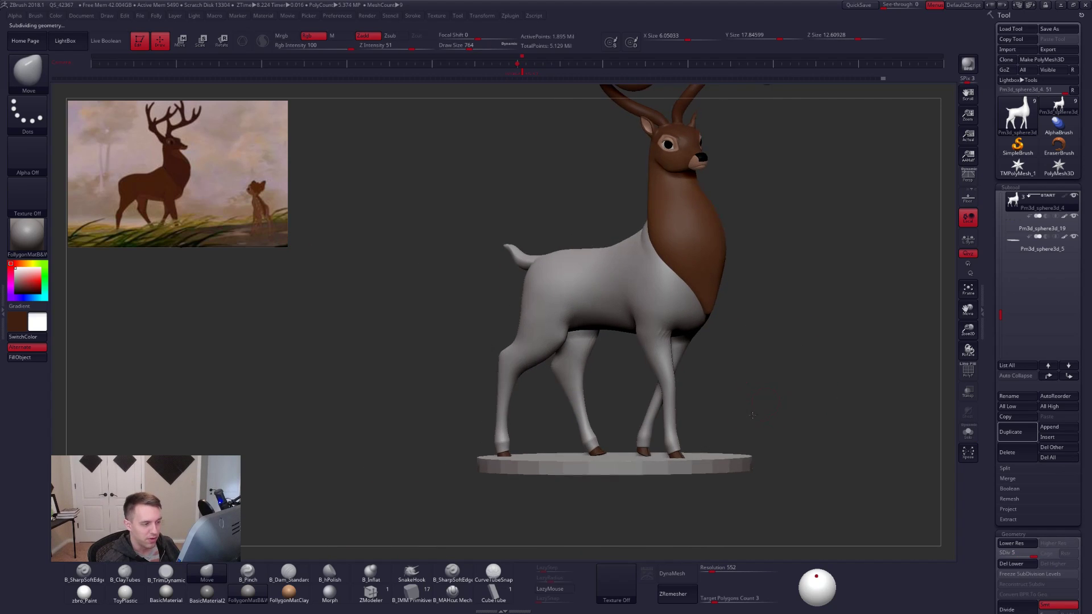
Turn on perspective with the whole deer shown and isolate the body again.
{"action": "right_click_drag", "start_coordinate": [753, 415], "coordinate": [743, 424], "text": "alt"}
{"action": "left_click", "coordinate": [969, 177]}
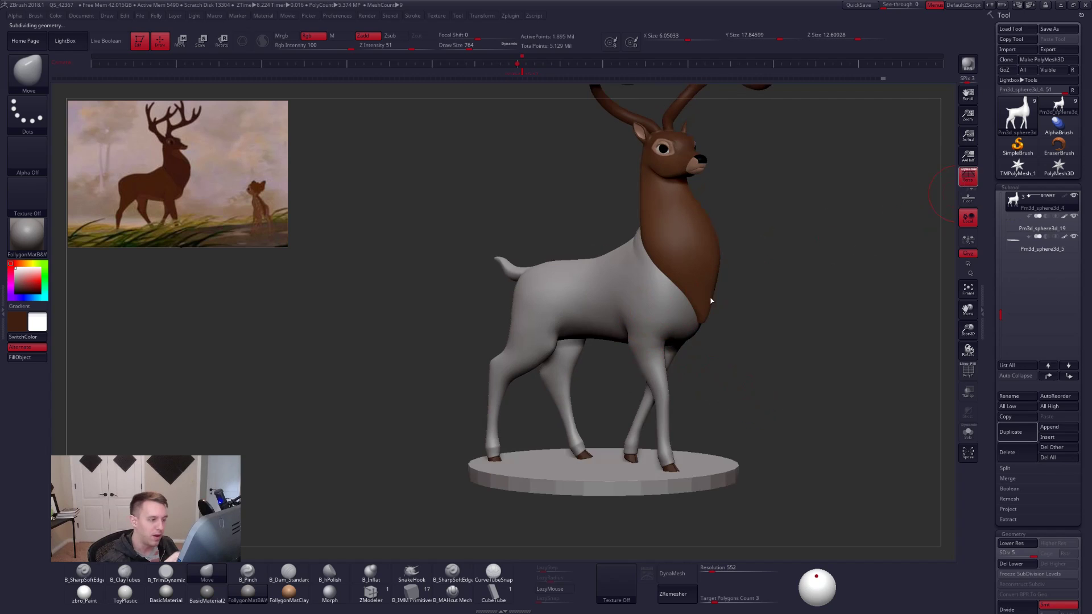
{"action": "key", "text": "alt+s"}
{"action": "mouse_move", "coordinate": [712, 302]}
{"action": "right_mouse_down", "text": "alt"}
{"action": "mouse_move", "coordinate": [724, 311]}
{"action": "mouse_move", "coordinate": [683, 376]}
{"action": "right_mouse_up", "text": "alt"}
Drop the body to subdivision level 3 and prepare the B_TrimDynamic brush for the top of the front leg.
{"action": "key", "text": "space"}
{"action": "left_click_drag", "start_coordinate": [662, 367], "coordinate": [654, 367]}
{"action": "mouse_move", "coordinate": [637, 350]}
{"action": "right_mouse_down"}
{"action": "mouse_move", "coordinate": [661, 348]}
{"action": "mouse_move", "coordinate": [610, 341]}
{"action": "mouse_move", "coordinate": [619, 336]}
{"action": "mouse_move", "coordinate": [610, 319]}
{"action": "right_mouse_up"}
{"action": "key", "text": "3"}
{"action": "right_click", "coordinate": [628, 314]}
{"action": "key", "text": "shift+d"}
{"action": "key", "text": "shift+d"}
Build up the top of the front leg with B_ClayTubes at draw size 414 and smooth it into the shoulder.
{"action": "key", "text": "2"}
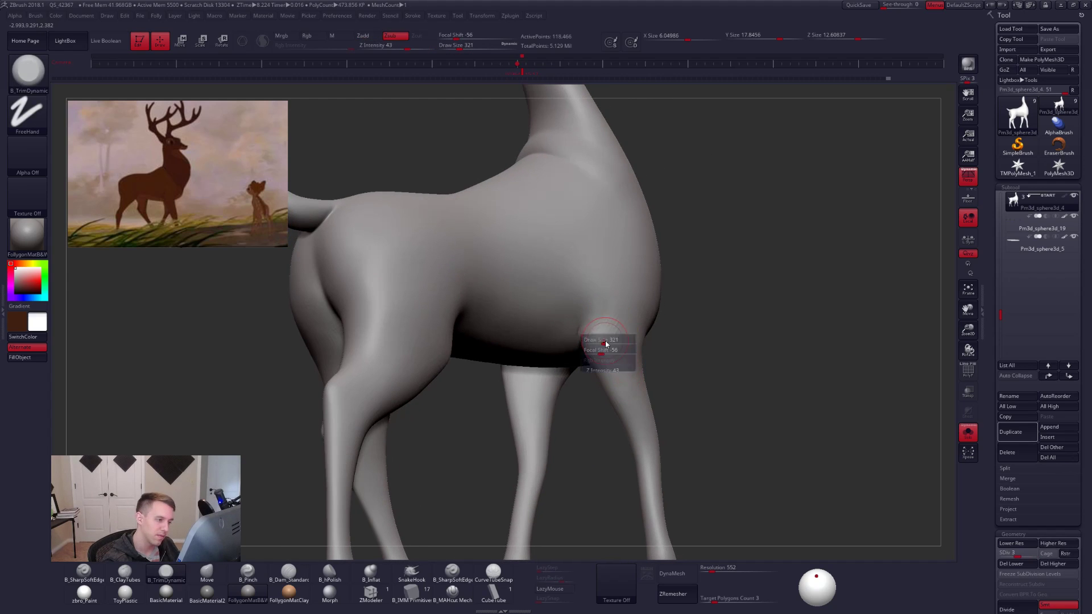
{"action": "left_click_drag", "start_coordinate": [608, 331], "coordinate": [605, 337]}
{"action": "key", "text": "s"}
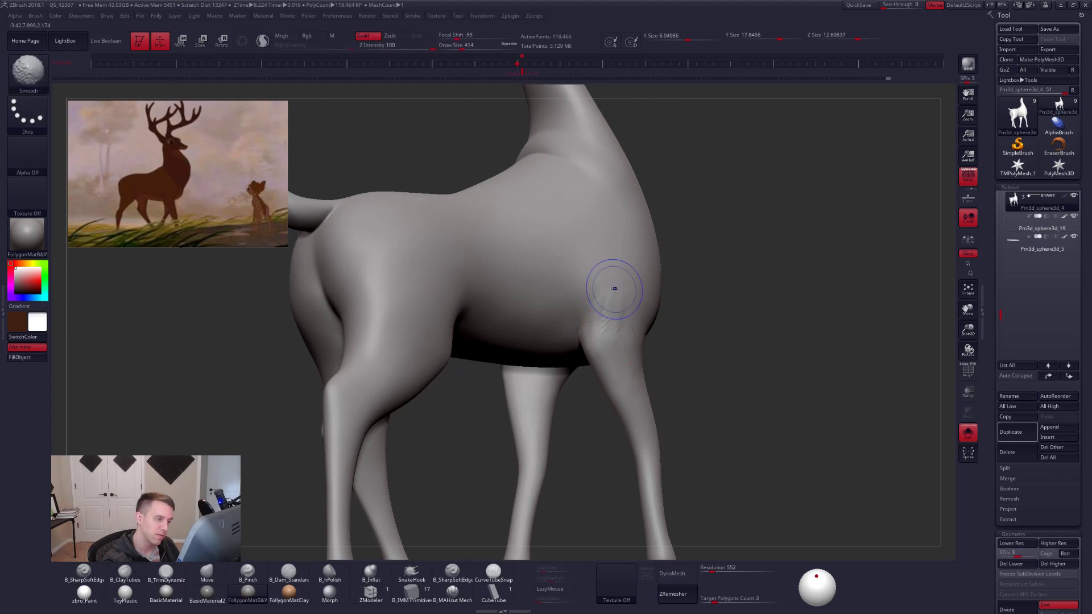
{"action": "mouse_move", "coordinate": [615, 289]}
{"action": "left_mouse_down", "text": "shift"}
{"action": "mouse_move", "coordinate": [608, 332]}
{"action": "mouse_move", "coordinate": [625, 364]}
{"action": "left_mouse_up", "text": "shift"}
{"action": "right_click_drag", "start_coordinate": [630, 373], "coordinate": [616, 322]}
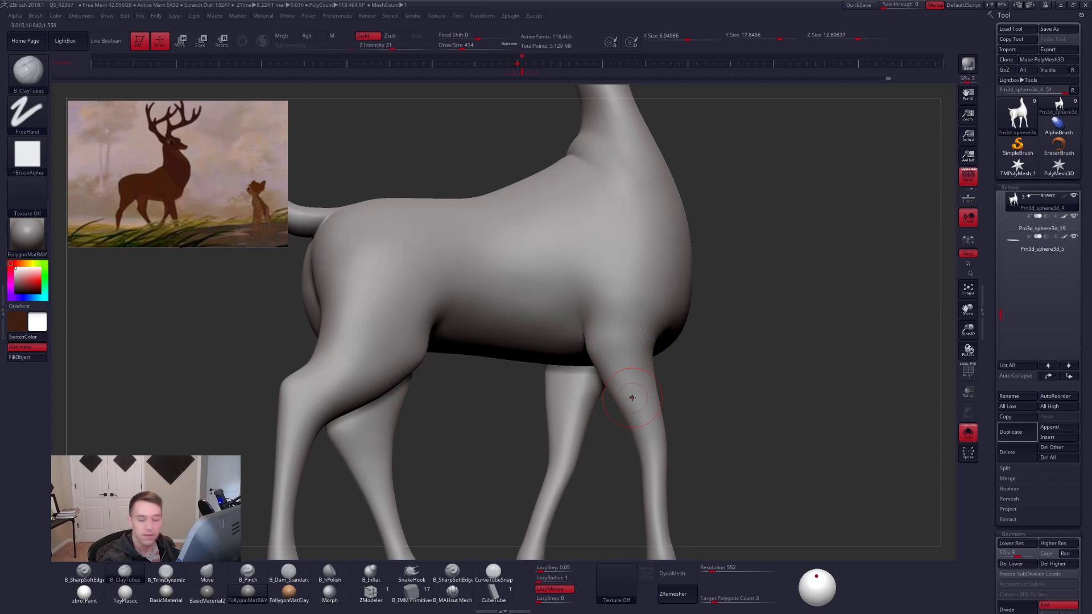
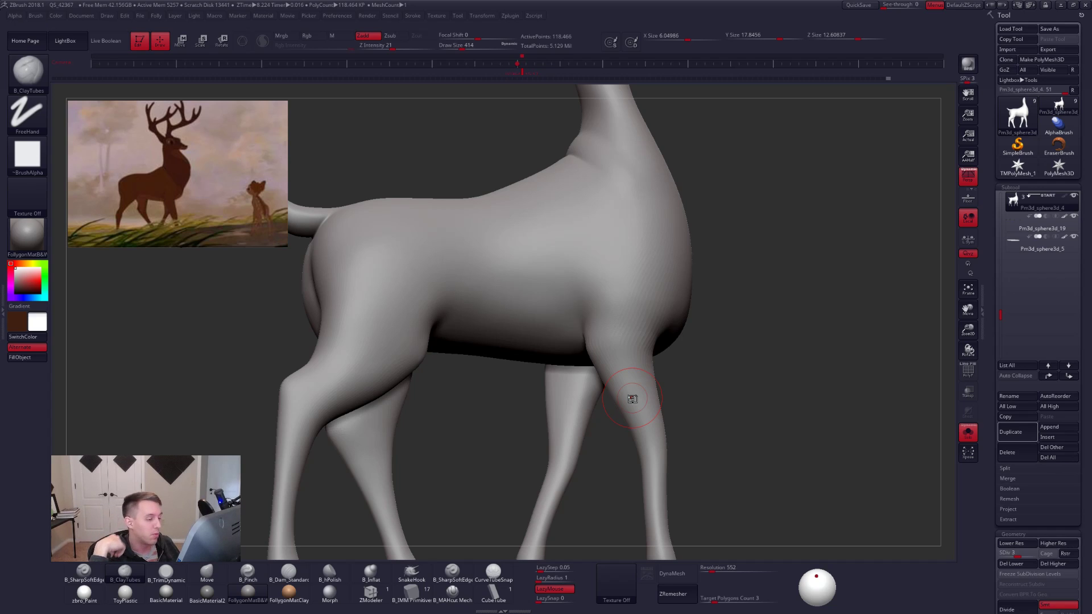
Return the body to subdivision level 5 and refine the front leg's shoulder with the Move brush at draw size 482.
{"action": "key", "text": "alt+s"}
{"action": "key", "text": "alt+s"}
{"action": "key", "text": "space"}
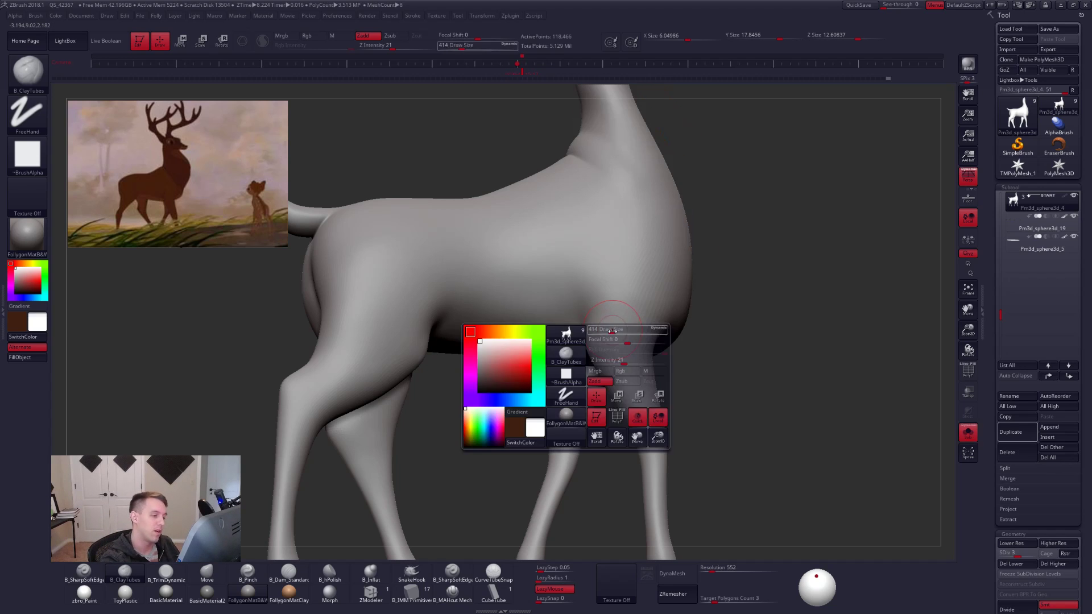
{"action": "left_click_drag", "start_coordinate": [606, 331], "coordinate": [611, 328]}
{"action": "mouse_move", "coordinate": [611, 327]}
{"action": "right_mouse_down"}
{"action": "mouse_move", "coordinate": [619, 336]}
{"action": "mouse_move", "coordinate": [568, 353]}
{"action": "right_mouse_up"}
{"action": "key", "text": "d"}
{"action": "key", "text": "d"}
{"action": "key", "text": "space"}
{"action": "left_click", "coordinate": [613, 367]}
{"action": "key", "text": "shift"}
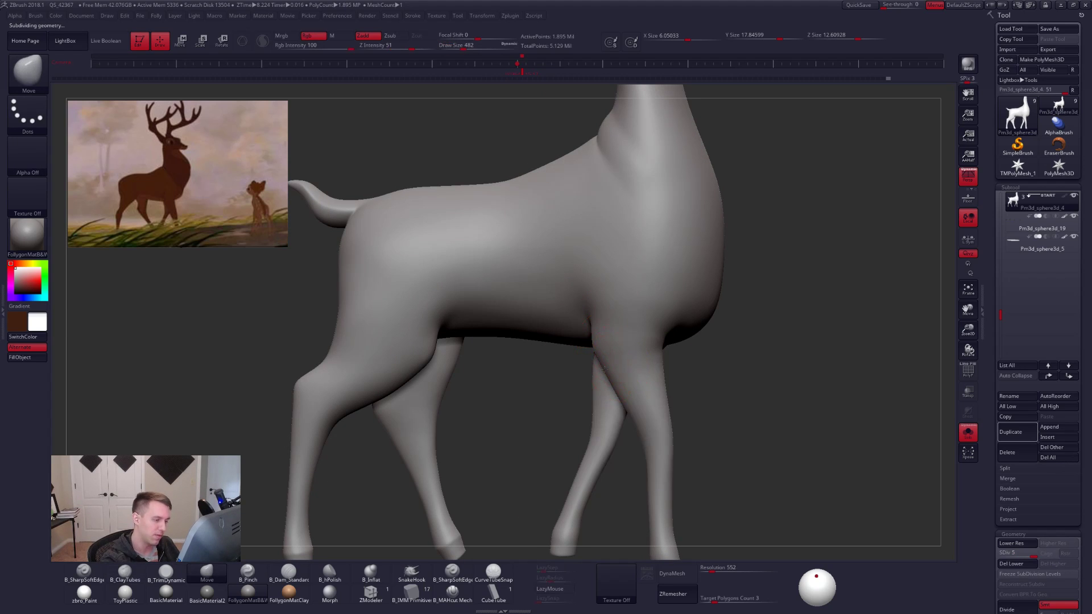
{"action": "mouse_move", "coordinate": [619, 339]}
{"action": "right_mouse_down"}
{"action": "mouse_move", "coordinate": [663, 346]}
{"action": "mouse_move", "coordinate": [619, 347]}
{"action": "right_mouse_up"}
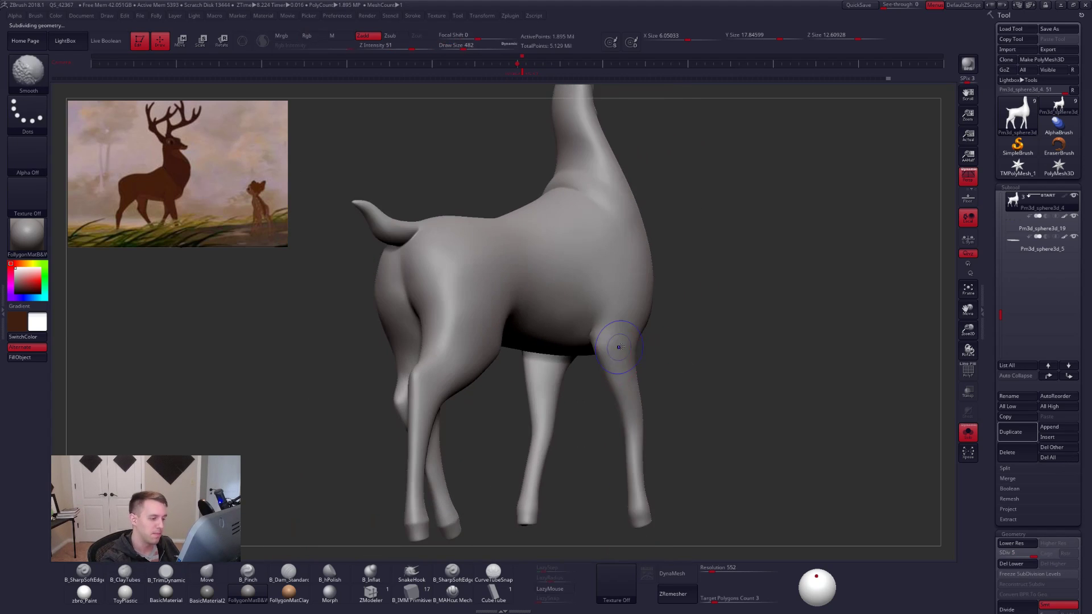
Build up the hind leg's knee below the flank with B_ClayTubes at draw size 430.
{"action": "right_click_drag", "start_coordinate": [642, 417], "coordinate": [637, 370], "text": "ctrl"}
{"action": "mouse_move", "coordinate": [640, 444]}
{"action": "right_mouse_down"}
{"action": "mouse_move", "coordinate": [685, 449]}
{"action": "mouse_move", "coordinate": [706, 476]}
{"action": "mouse_move", "coordinate": [685, 439]}
{"action": "mouse_move", "coordinate": [563, 389]}
{"action": "mouse_move", "coordinate": [577, 350]}
{"action": "mouse_move", "coordinate": [581, 410]}
{"action": "mouse_move", "coordinate": [583, 392]}
{"action": "right_mouse_up"}
{"action": "key", "text": "alt+s"}
{"action": "key", "text": "2"}
{"action": "key", "text": "space"}
{"action": "left_click_drag", "start_coordinate": [587, 392], "coordinate": [585, 391]}
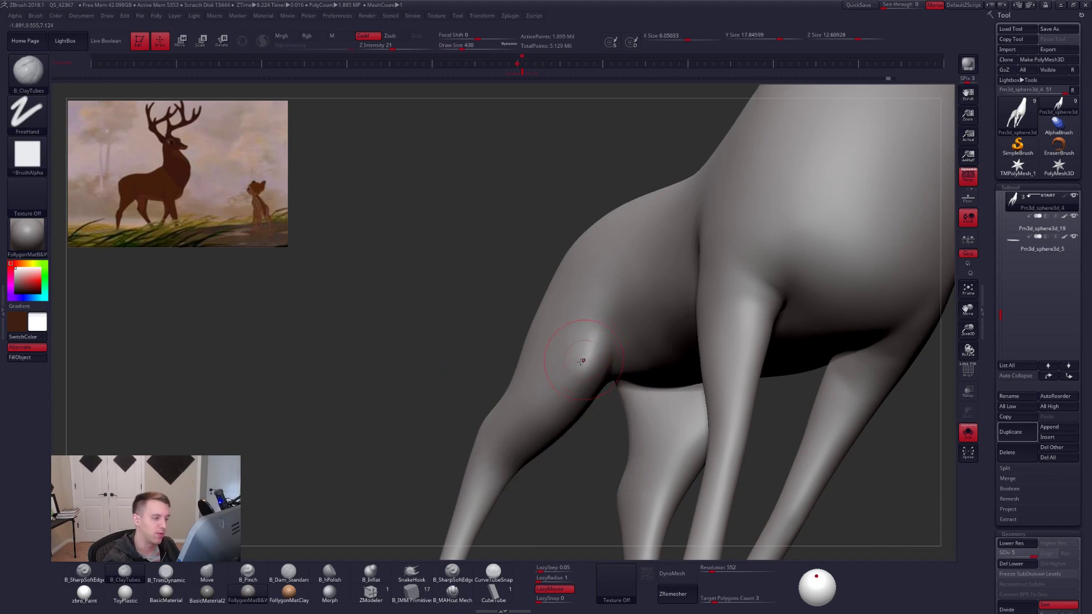
Flatten the hind leg's knee bulge with the B_TrimDynamic brush at draw size 430.
{"action": "key", "text": "b"}
{"action": "key", "text": "t"}
{"action": "key", "text": "d"}
{"action": "key", "text": "space"}
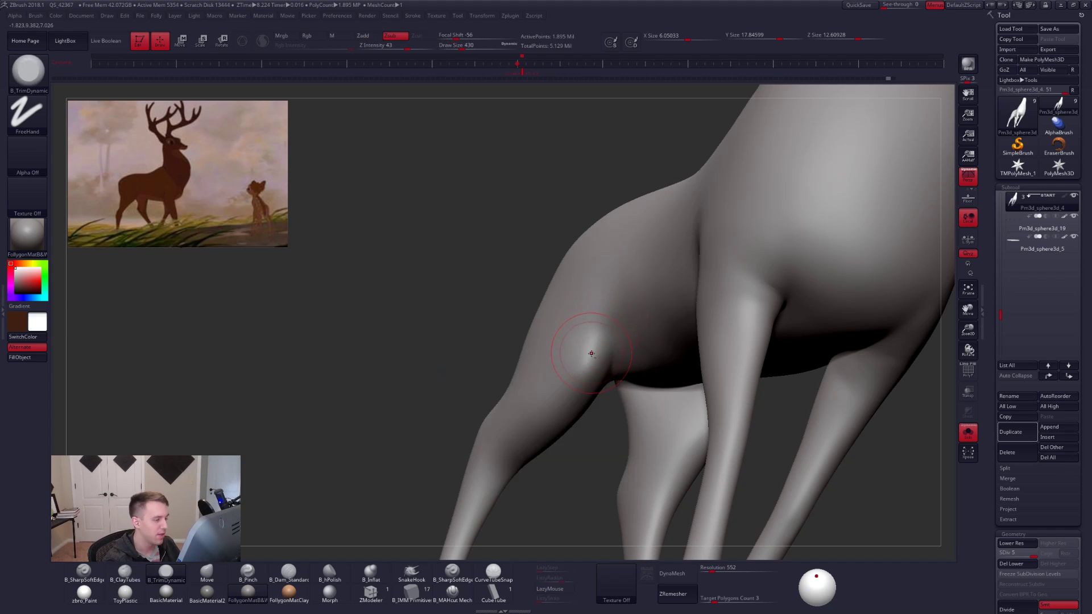
{"action": "right_click_drag", "start_coordinate": [608, 326], "coordinate": [578, 353]}
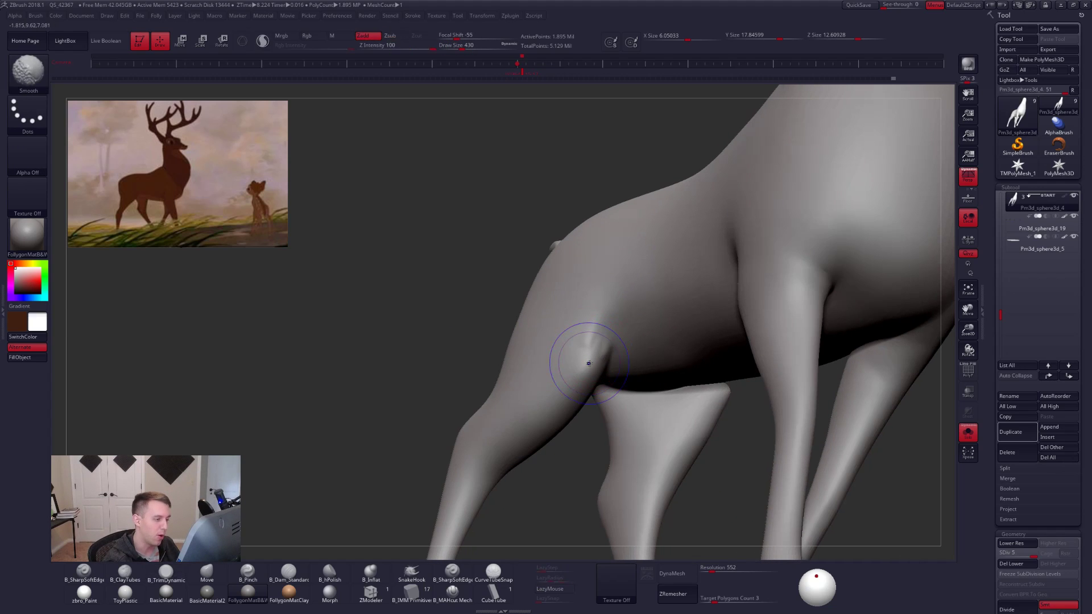
Drop the body to subdivision level 3 and smooth the hind knee into the thigh and flank.
{"action": "key", "text": "shift+d"}
{"action": "key", "text": "shift+d"}
{"action": "key", "text": "shift"}
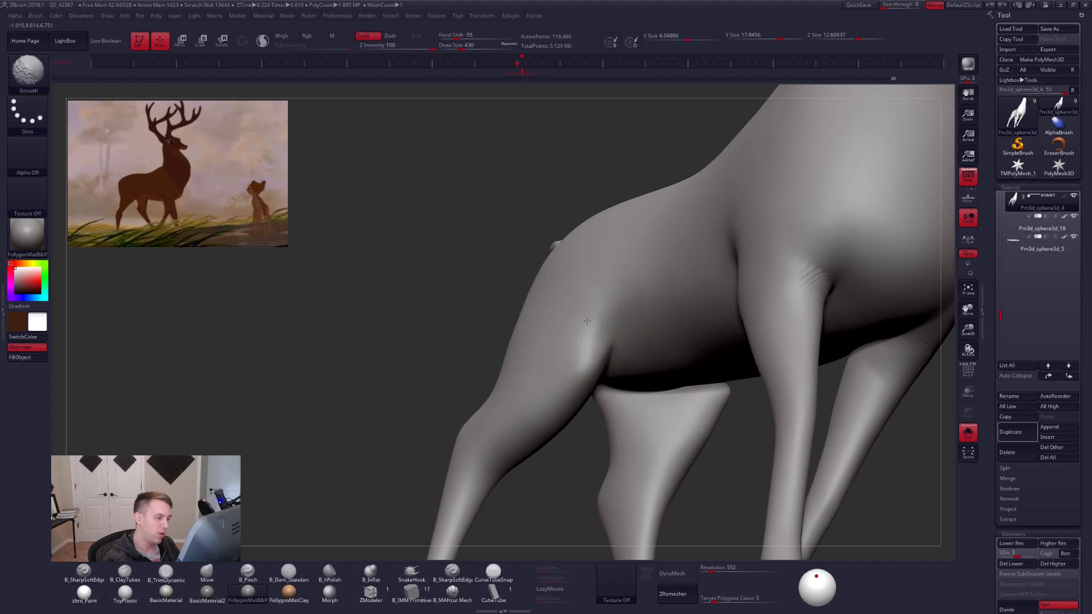
{"action": "right_click_drag", "start_coordinate": [587, 322], "coordinate": [577, 363]}
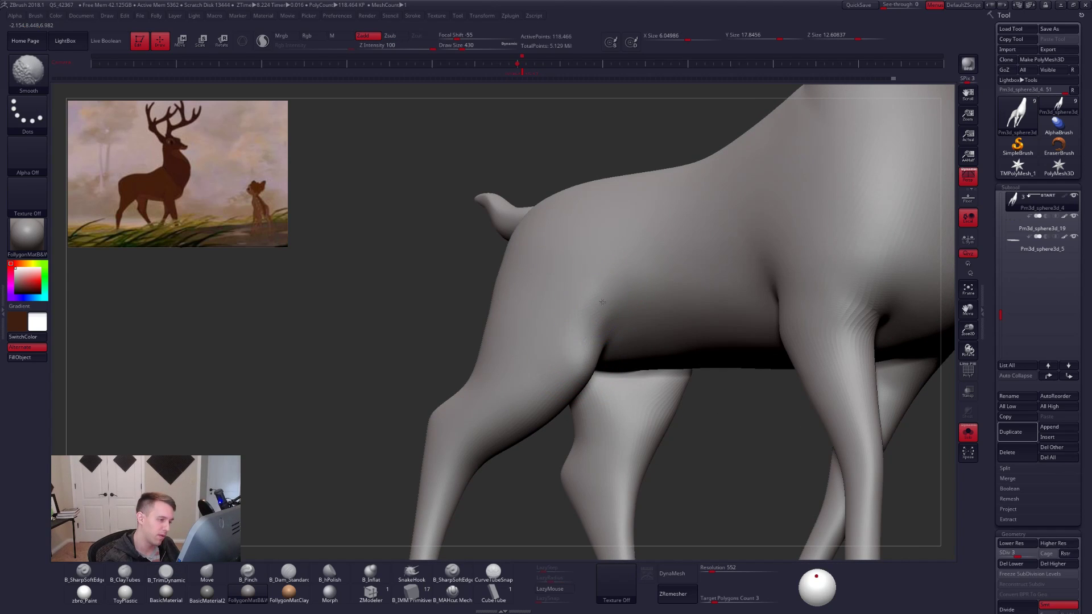
Refine the backs of the hind thighs with B_TrimDynamic and return the body to subdivision level 5.
{"action": "mouse_move", "coordinate": [609, 292]}
{"action": "right_mouse_down"}
{"action": "mouse_move", "coordinate": [624, 329]}
{"action": "mouse_move", "coordinate": [548, 300]}
{"action": "right_mouse_up"}
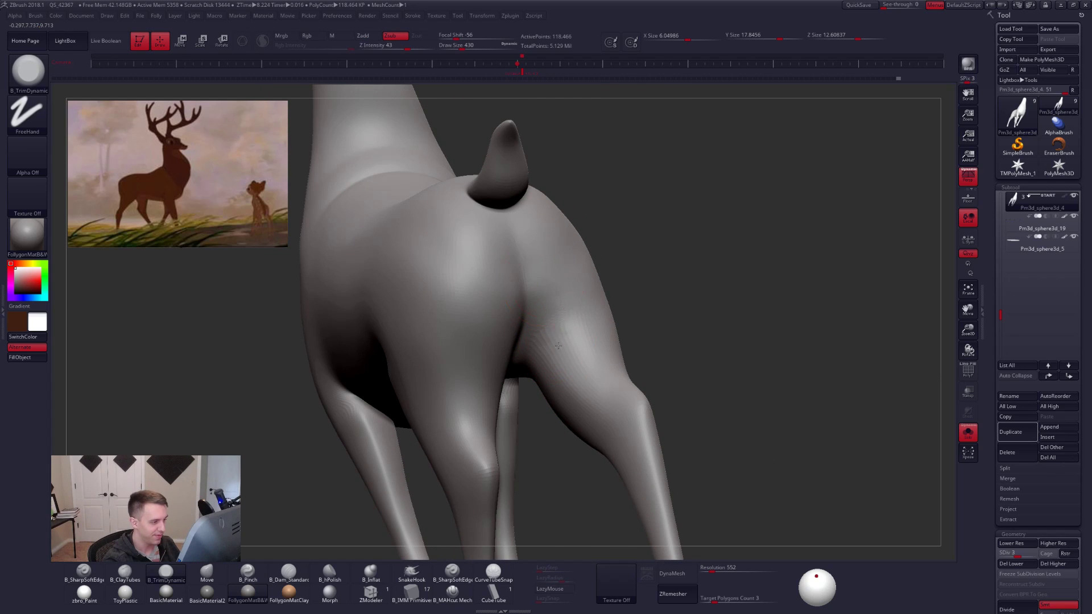
{"action": "right_click_drag", "start_coordinate": [558, 345], "coordinate": [553, 283]}
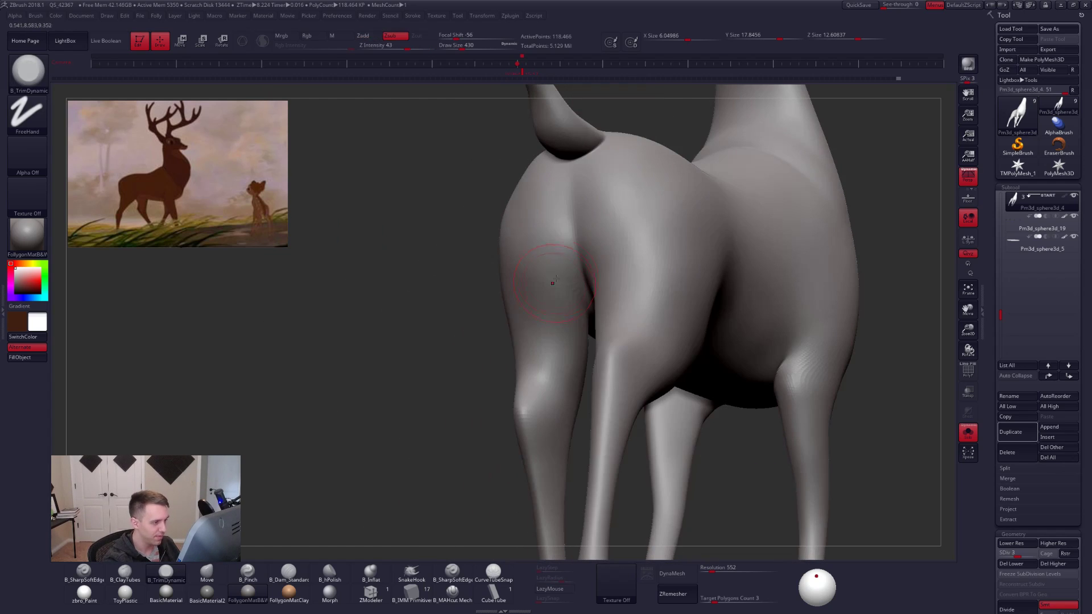
{"action": "right_click_drag", "start_coordinate": [540, 340], "coordinate": [548, 307]}
{"action": "key", "text": "d"}
{"action": "key", "text": "d"}
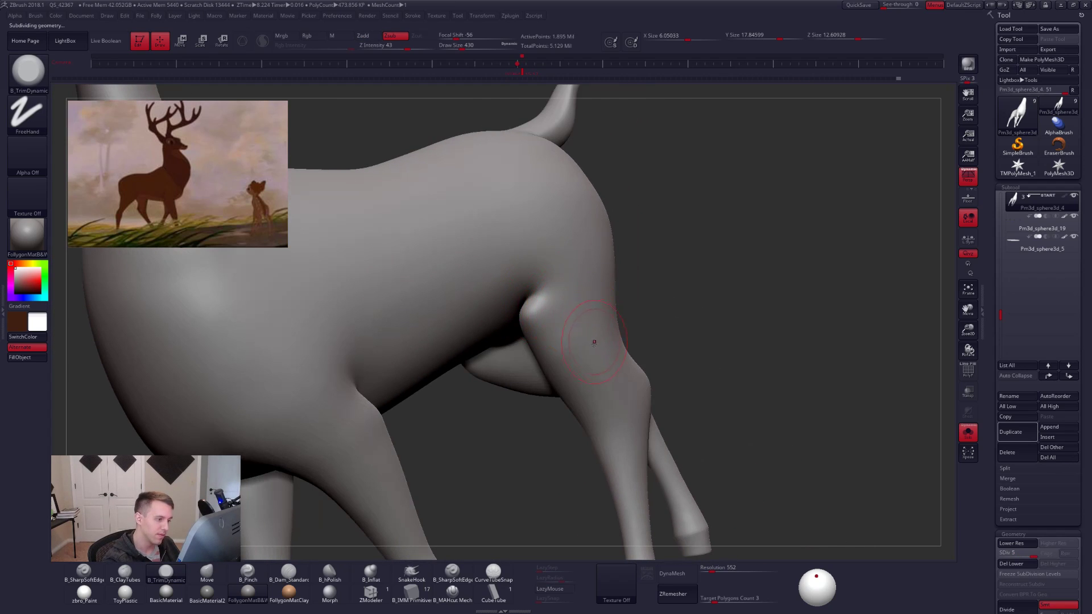
Drop the body to subdivision level 2 and switch to the Move brush at draw size 465 for the hind thigh's front edge.
{"action": "mouse_move", "coordinate": [594, 342]}
{"action": "right_mouse_down"}
{"action": "mouse_move", "coordinate": [663, 391]}
{"action": "mouse_move", "coordinate": [646, 425]}
{"action": "mouse_move", "coordinate": [663, 369]}
{"action": "right_mouse_up"}
{"action": "key", "text": "shift+d"}
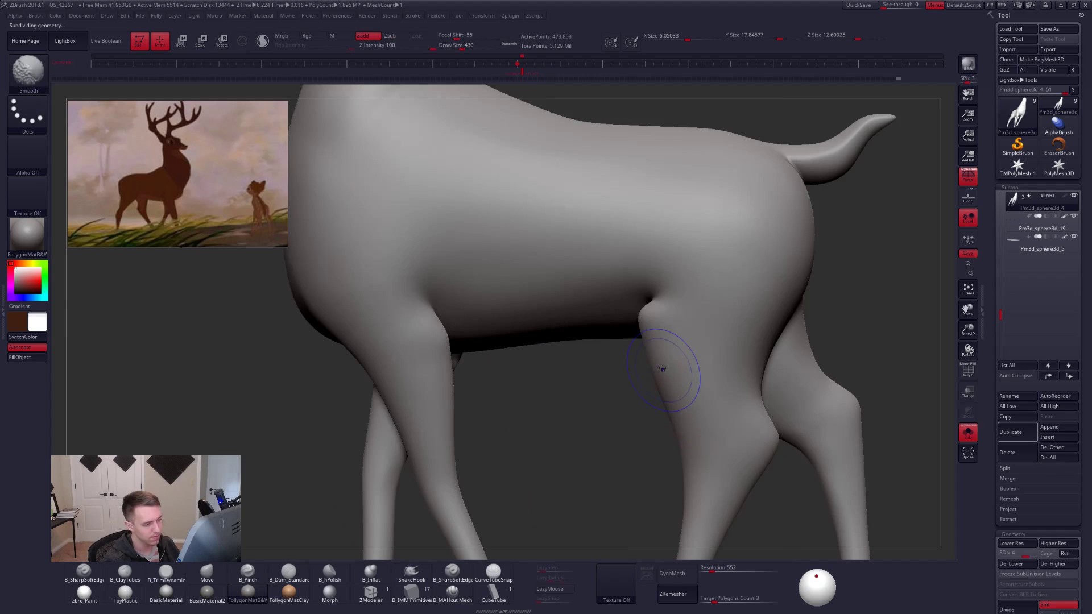
{"action": "key", "text": "shift+d"}
{"action": "key", "text": "shift+d"}
{"action": "key", "text": "b"}
{"action": "key", "text": "m"}
{"action": "key", "text": "v"}
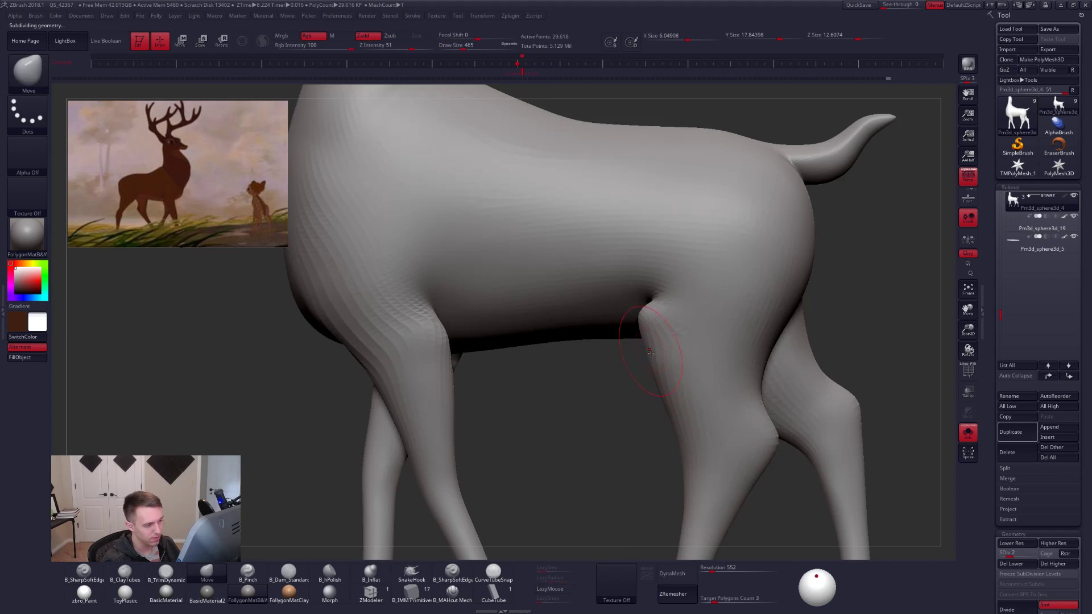
Raise the body to subdivision level 3 and check its topology by briefly showing the polyframe.
{"action": "key", "text": "d"}
{"action": "key", "text": "shift+f"}
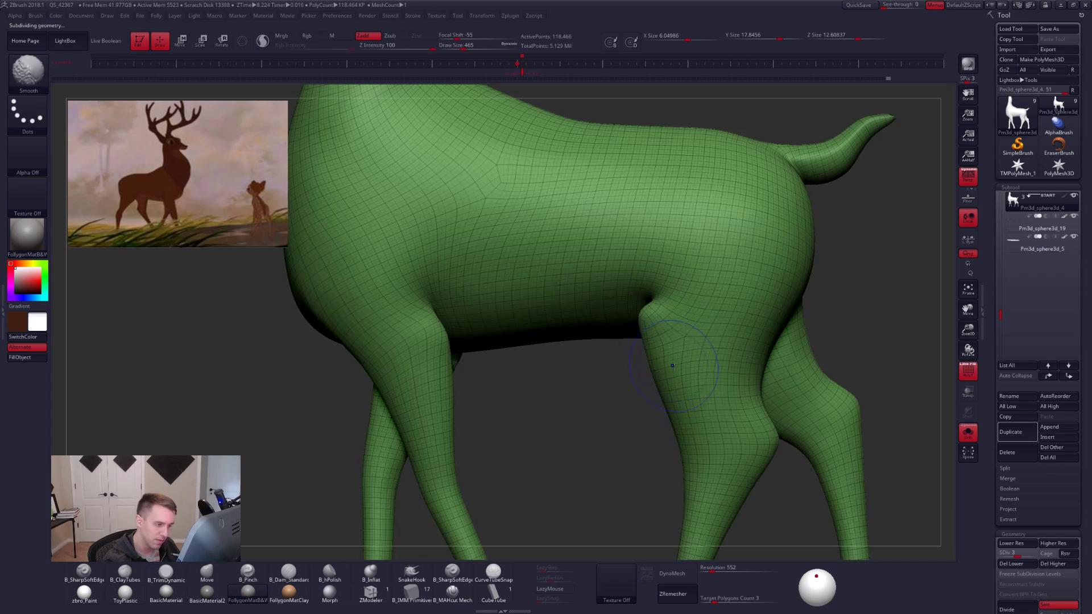
{"action": "key", "text": "shift+f"}
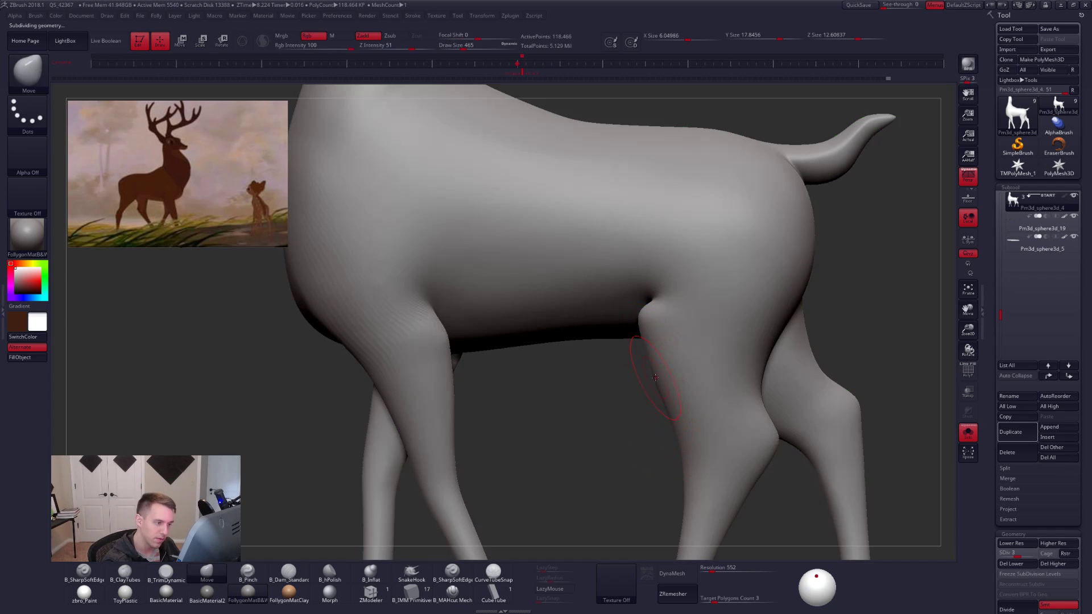
Return the body to subdivision level 5 and inspect the whole stag from several angles.
{"action": "key", "text": "f"}
{"action": "key", "text": "d"}
{"action": "key", "text": "d"}
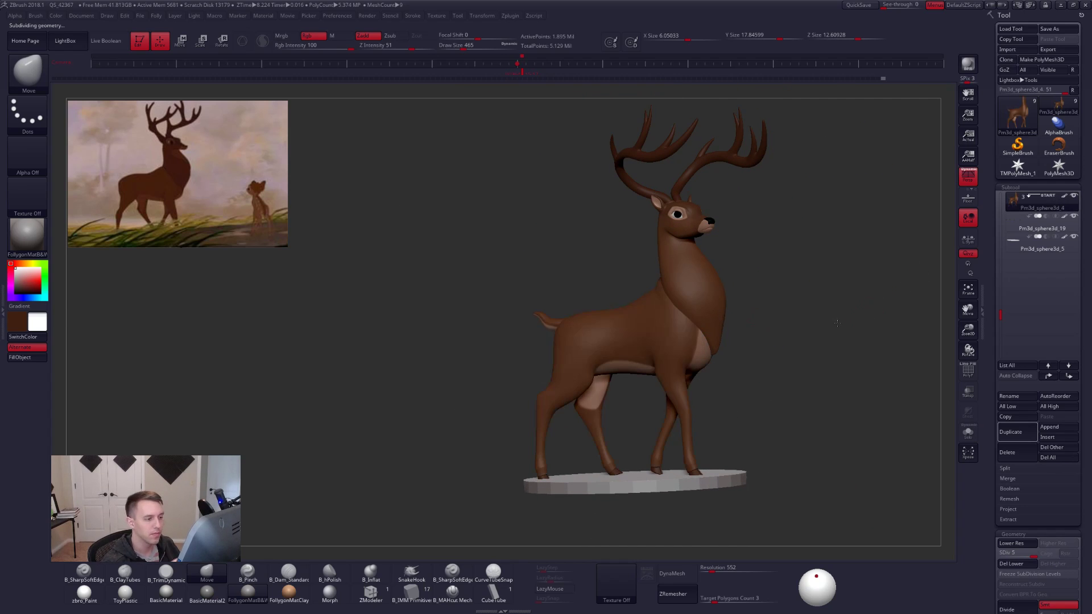
{"action": "left_click_drag", "start_coordinate": [800, 352], "coordinate": [735, 370], "text": "alt"}
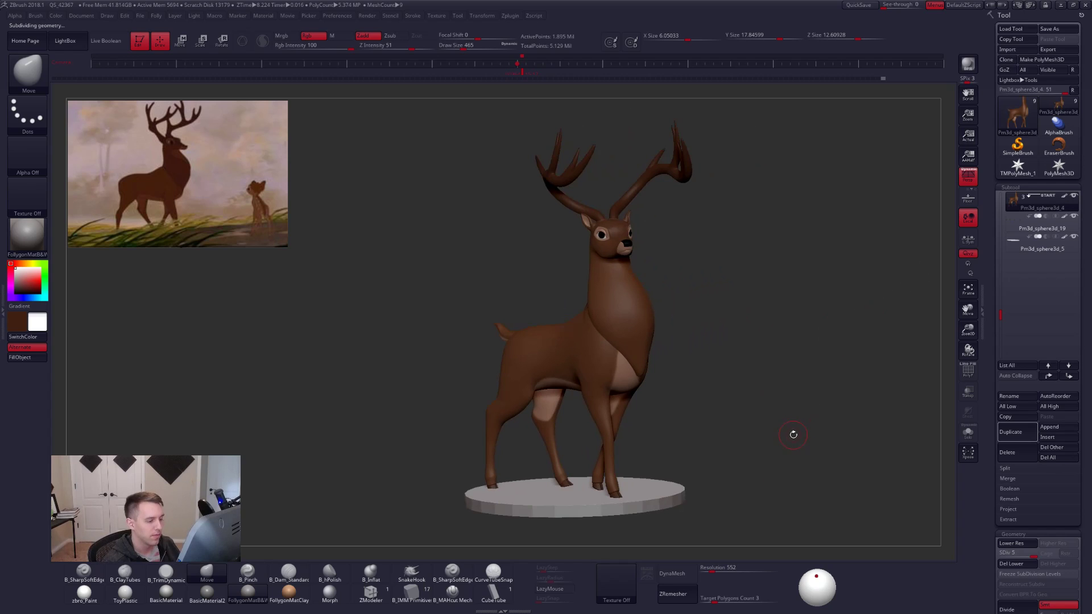
{"action": "left_click_drag", "start_coordinate": [794, 434], "coordinate": [772, 414]}
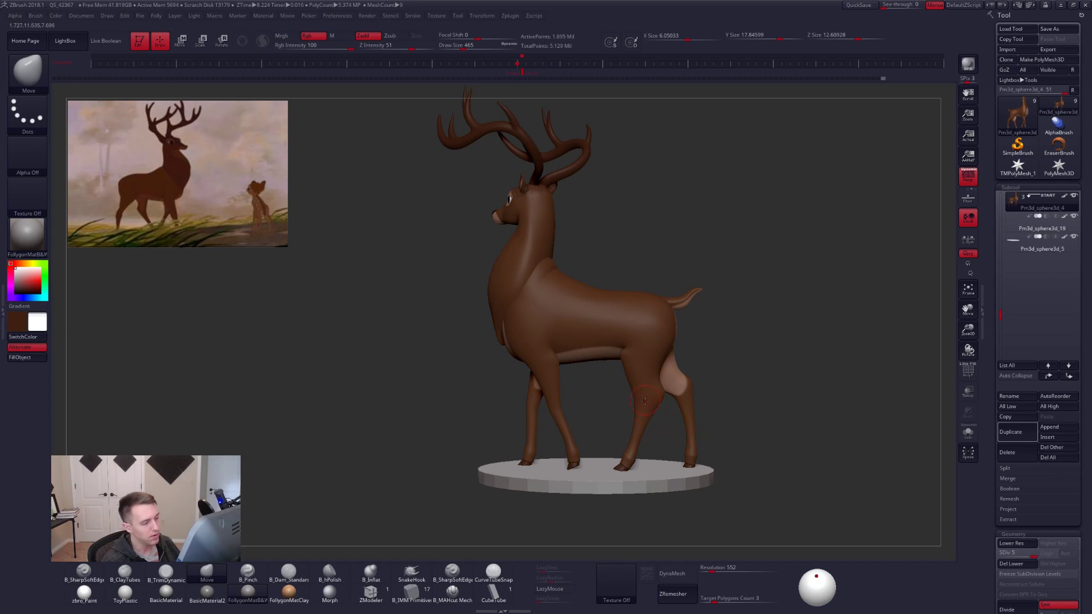
Drop the body to subdivision level 1 and mask the lower hind legs with a softened mask edge.
{"action": "right_click_drag", "start_coordinate": [645, 401], "coordinate": [646, 422], "text": "ctrl"}
{"action": "key", "text": "space"}
{"action": "mouse_move", "coordinate": [646, 420]}
{"action": "left_mouse_down"}
{"action": "mouse_move", "coordinate": [617, 401]}
{"action": "mouse_move", "coordinate": [788, 414]}
{"action": "mouse_move", "coordinate": [625, 487]}
{"action": "left_mouse_up"}
{"action": "key", "text": "shift+d"}
{"action": "key", "text": "shift+d"}
{"action": "key", "text": "shift+d"}
{"action": "key", "text": "shift+d"}
{"action": "key", "text": "shift+s"}
{"action": "mouse_move", "coordinate": [611, 448]}
{"action": "left_mouse_down", "text": "ctrl"}
{"action": "mouse_move", "coordinate": [592, 494]}
{"action": "mouse_move", "coordinate": [593, 481]}
{"action": "left_mouse_up", "text": "ctrl"}
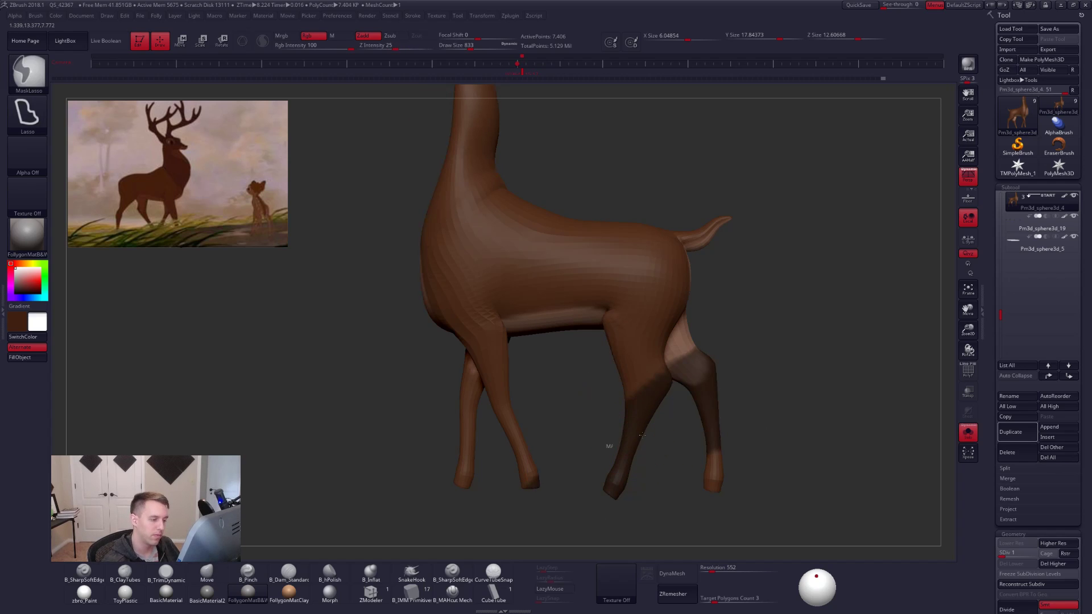
{"action": "left_click", "coordinate": [641, 437], "text": "ctrl"}
{"action": "left_click", "coordinate": [650, 446], "text": "ctrl"}
{"action": "left_click", "coordinate": [638, 444], "text": "ctrl"}
{"action": "left_click", "coordinate": [653, 448], "text": "ctrl"}
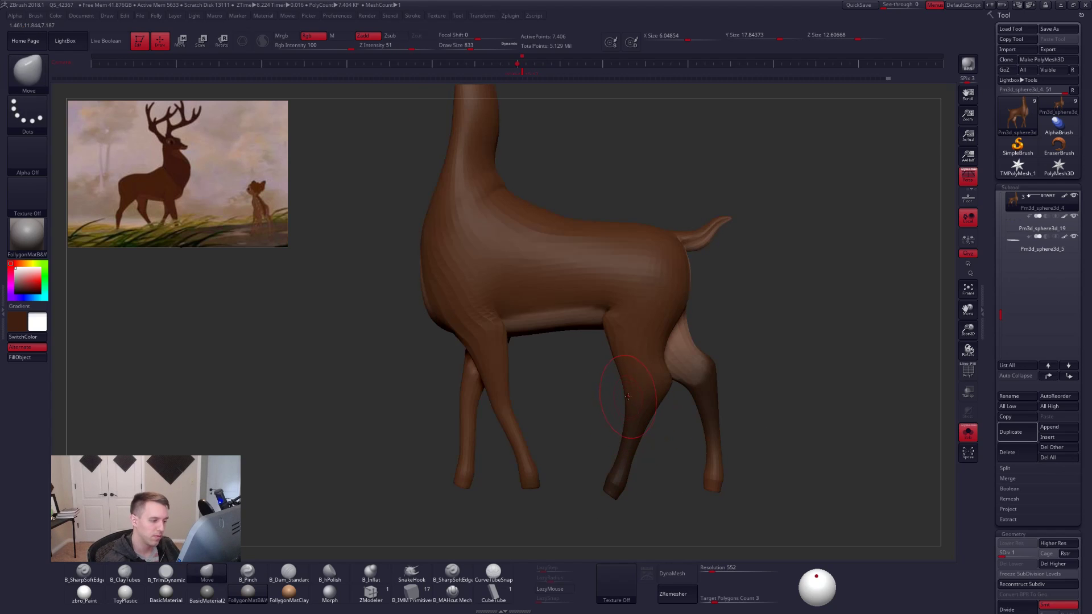
Refine the front edge of the hind thigh with the Move brush, reducing the draw size to 576.
{"action": "key", "text": "space"}
{"action": "left_click_drag", "start_coordinate": [628, 397], "coordinate": [630, 397]}
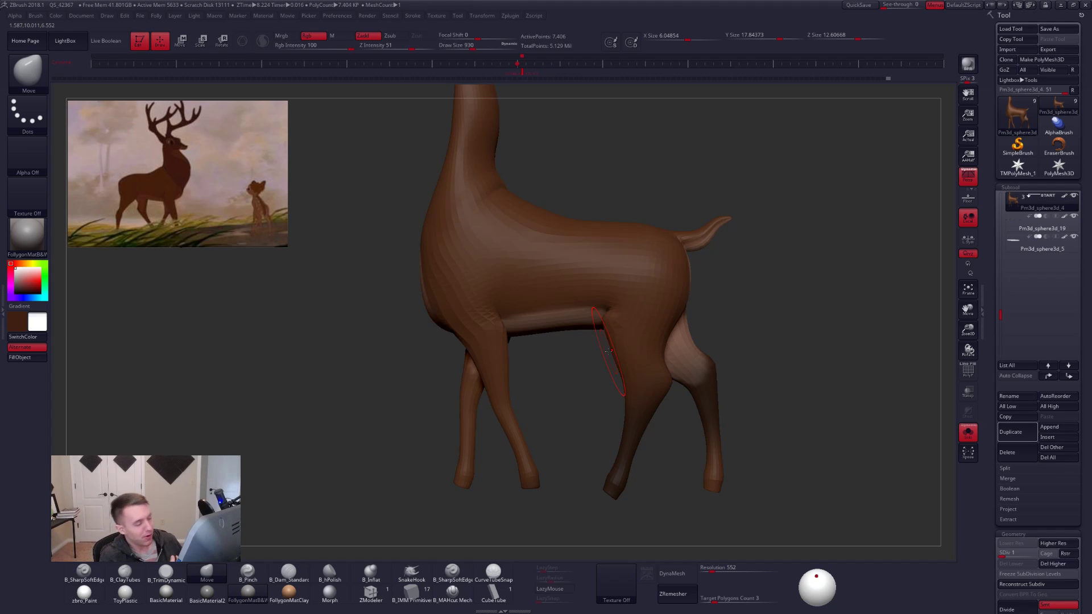
{"action": "key", "text": "space"}
{"action": "left_click", "coordinate": [614, 359]}
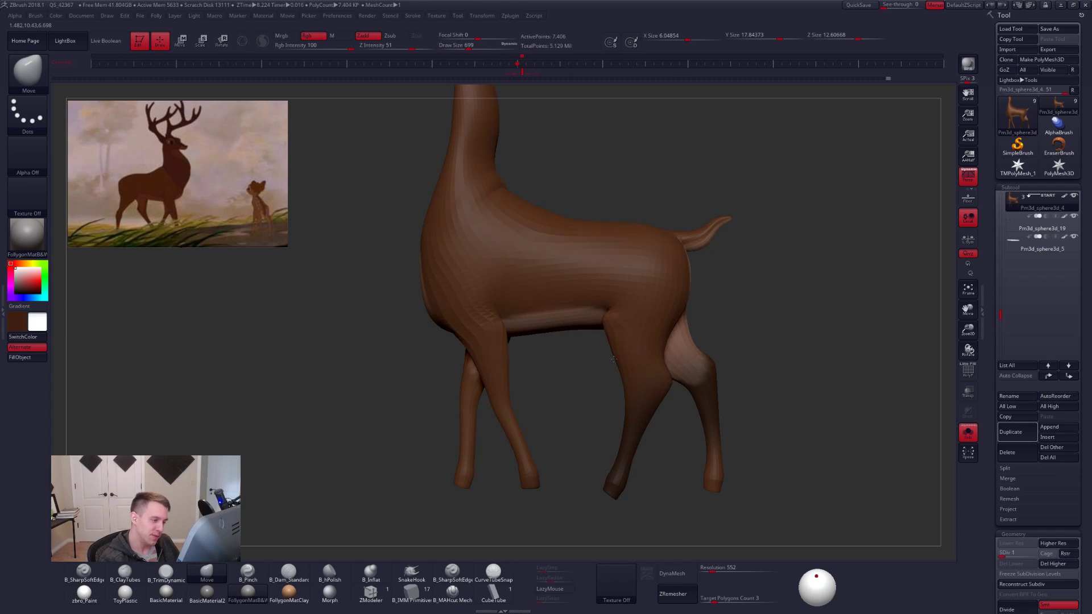
{"action": "right_click_drag", "start_coordinate": [622, 363], "coordinate": [626, 361], "text": "ctrl"}
{"action": "key", "text": "space"}
{"action": "left_click", "coordinate": [624, 360]}
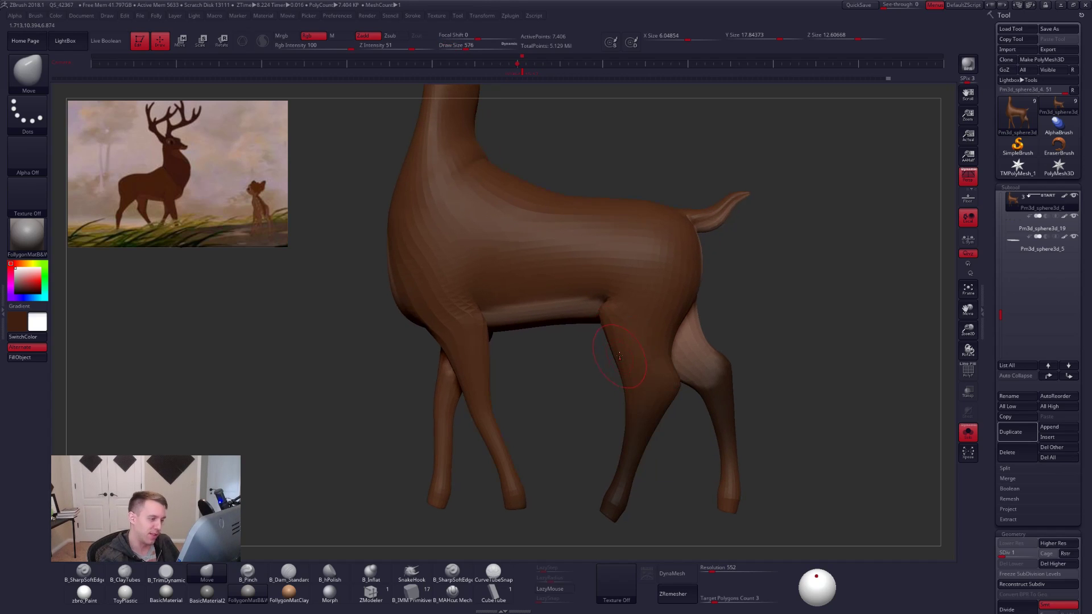
{"action": "key", "text": "ctrl"}
{"action": "key", "text": "ctrl"}
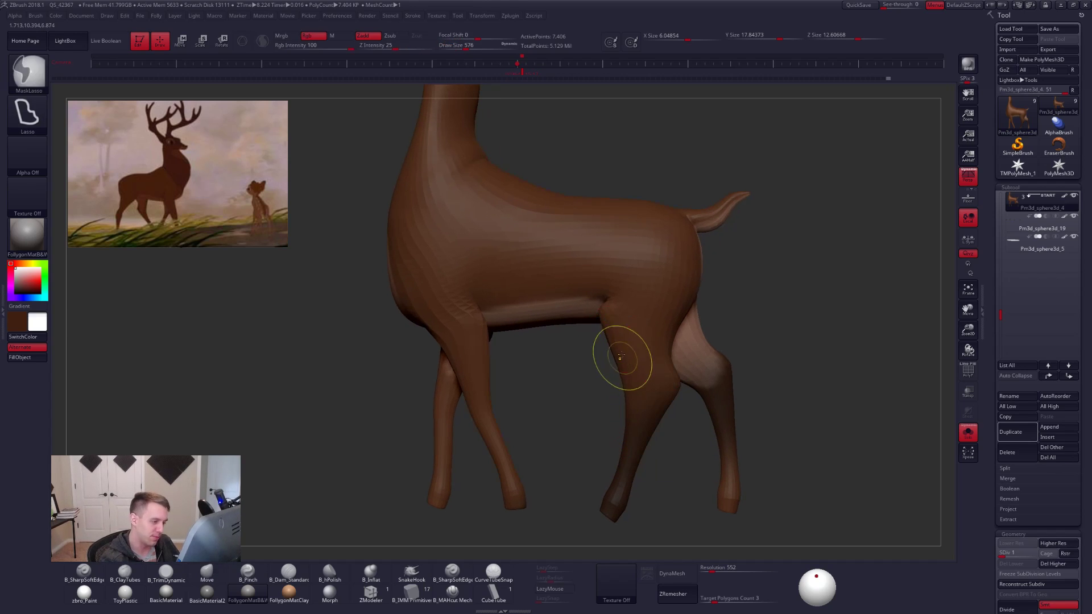
Raise the body back to subdivision level 5 and check the full stag.
{"action": "key", "text": "ctrl+d"}
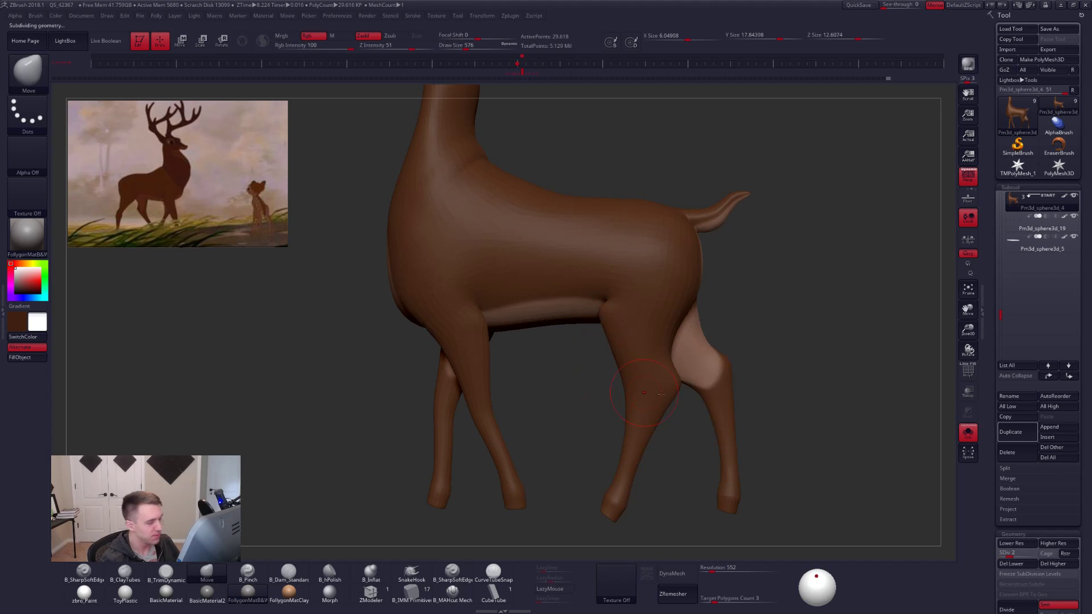
{"action": "key", "text": "d"}
{"action": "right_click_drag", "start_coordinate": [694, 412], "coordinate": [783, 395], "text": "ctrl"}
{"action": "key", "text": "alt+s"}
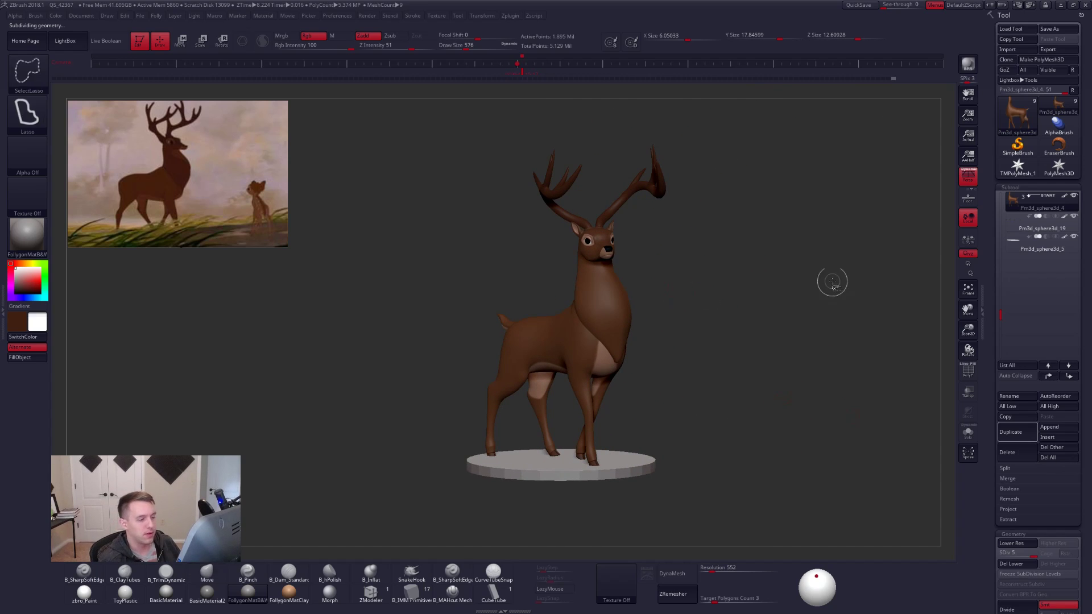
Combine all subtools into a single posing mesh with TPoseMesh and turn off perspective.
{"action": "key", "text": "ctrl+shift+f"}
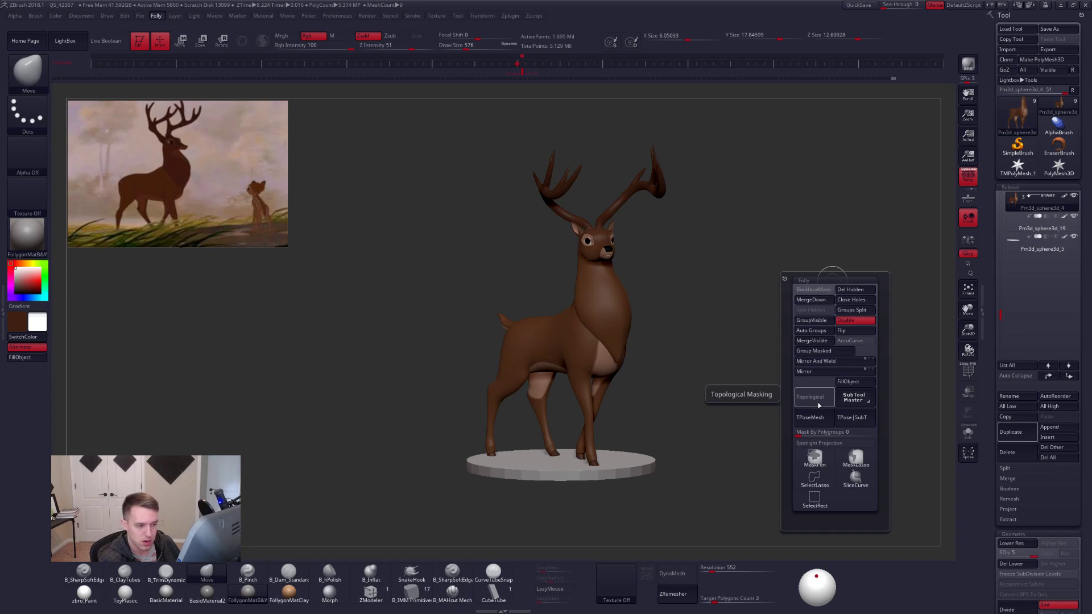
{"action": "left_click", "coordinate": [557, 463], "text": "alt"}
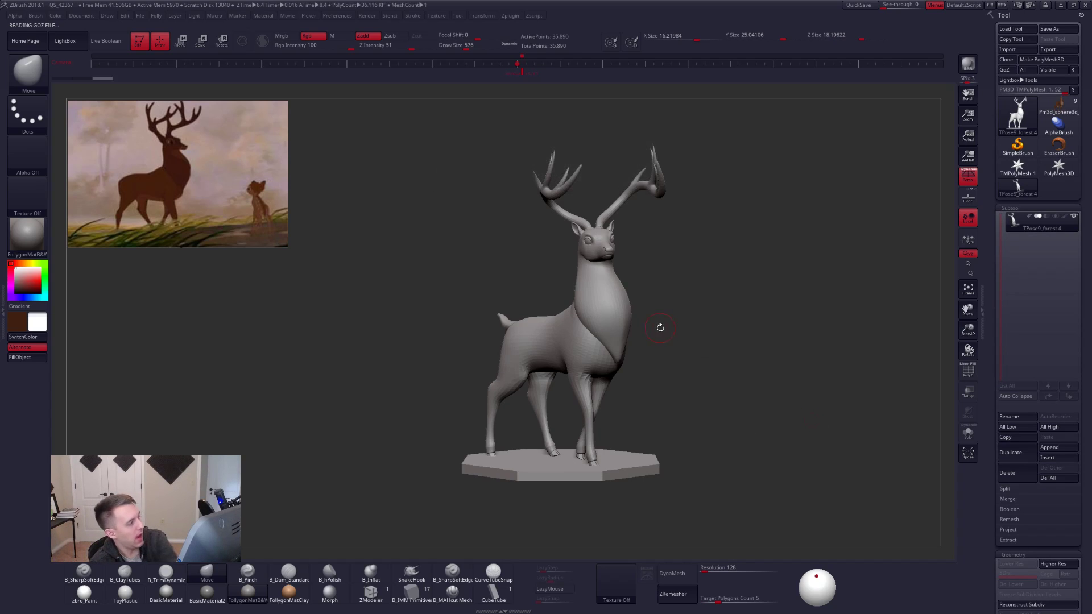
{"action": "left_click", "coordinate": [974, 185]}
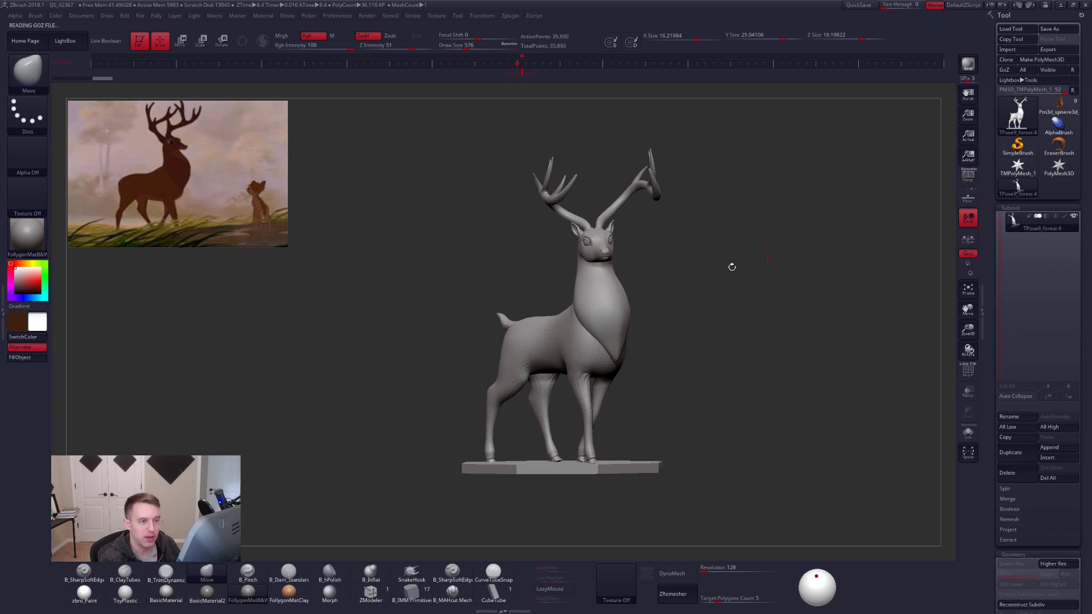
{"action": "right_click_drag", "start_coordinate": [731, 265], "coordinate": [796, 266]}
{"action": "right_click_drag", "start_coordinate": [615, 341], "coordinate": [666, 323], "text": "alt"}
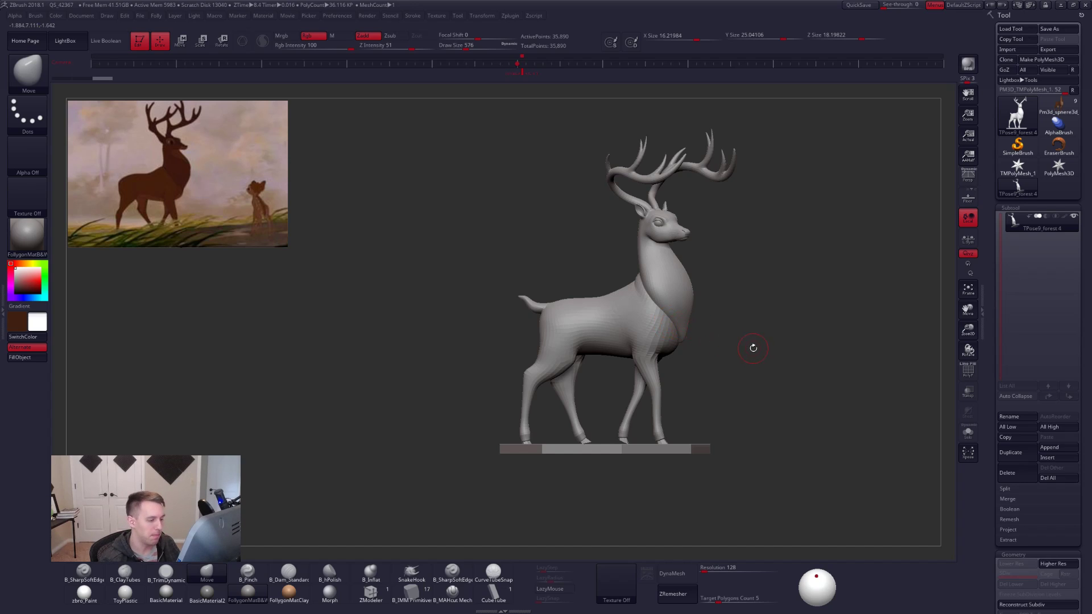
Hide the base plate of the posing mesh, leaving only the stag in view.
{"action": "right_click_drag", "start_coordinate": [754, 348], "coordinate": [744, 402]}
{"action": "left_click", "coordinate": [619, 455], "text": "ctrl+shift"}
{"action": "right_click_drag", "start_coordinate": [642, 444], "coordinate": [657, 401], "text": "shift"}
{"action": "left_click_drag", "start_coordinate": [657, 393], "coordinate": [675, 412], "text": "ctrl+shift"}
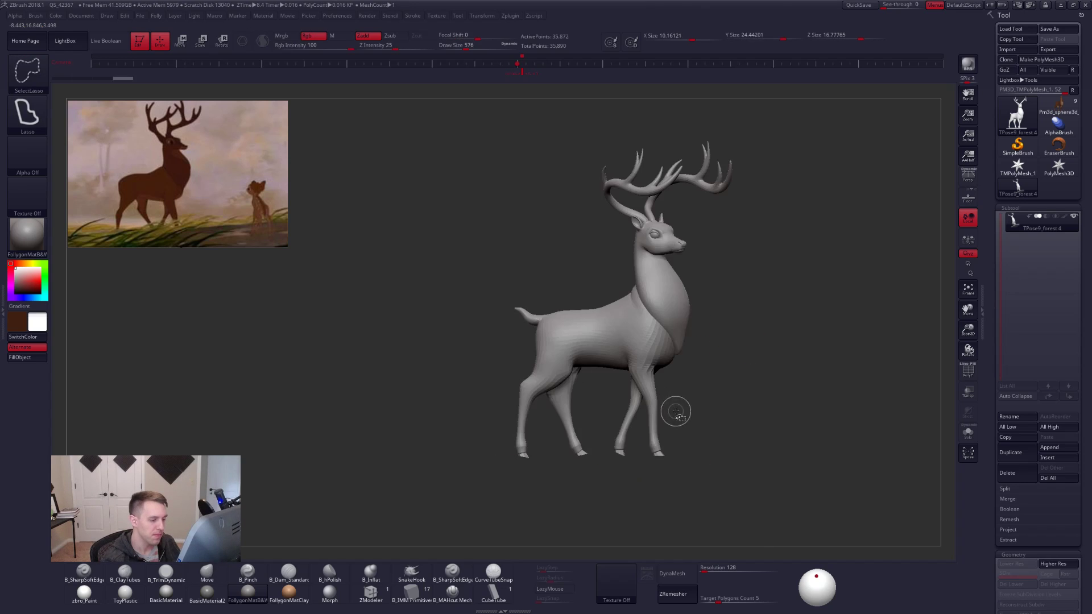
{"action": "key", "text": "space"}
{"action": "left_click", "coordinate": [738, 412]}
{"action": "right_click_drag", "start_coordinate": [590, 327], "coordinate": [609, 320], "text": "alt"}
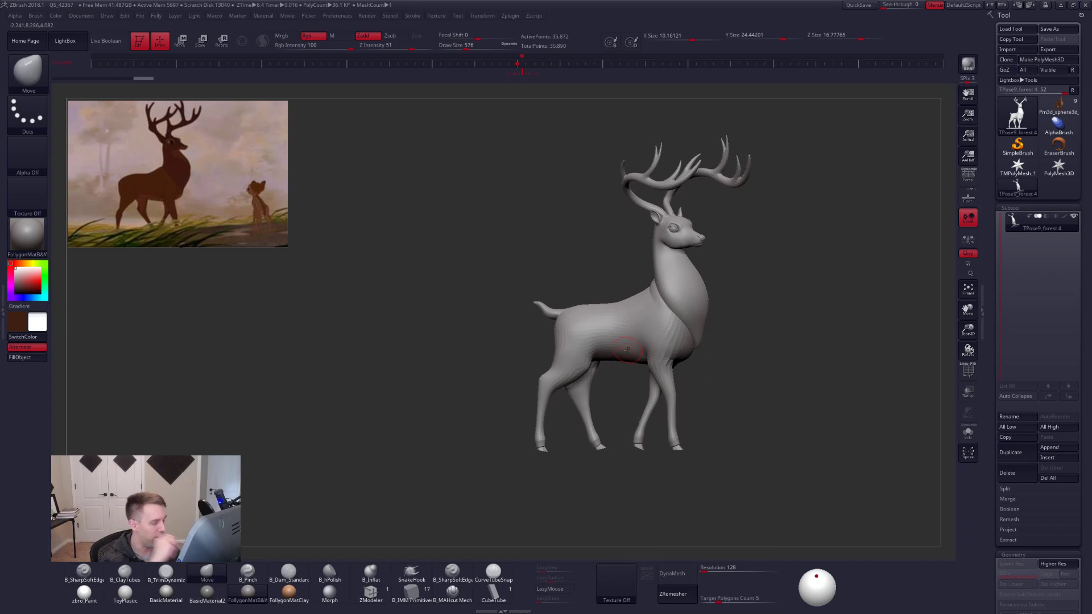
Mask the stag's front half with a softened transition at mid-torso, leaving the hindquarters unmasked.
{"action": "right_click_drag", "start_coordinate": [593, 361], "coordinate": [613, 375], "text": "ctrl"}
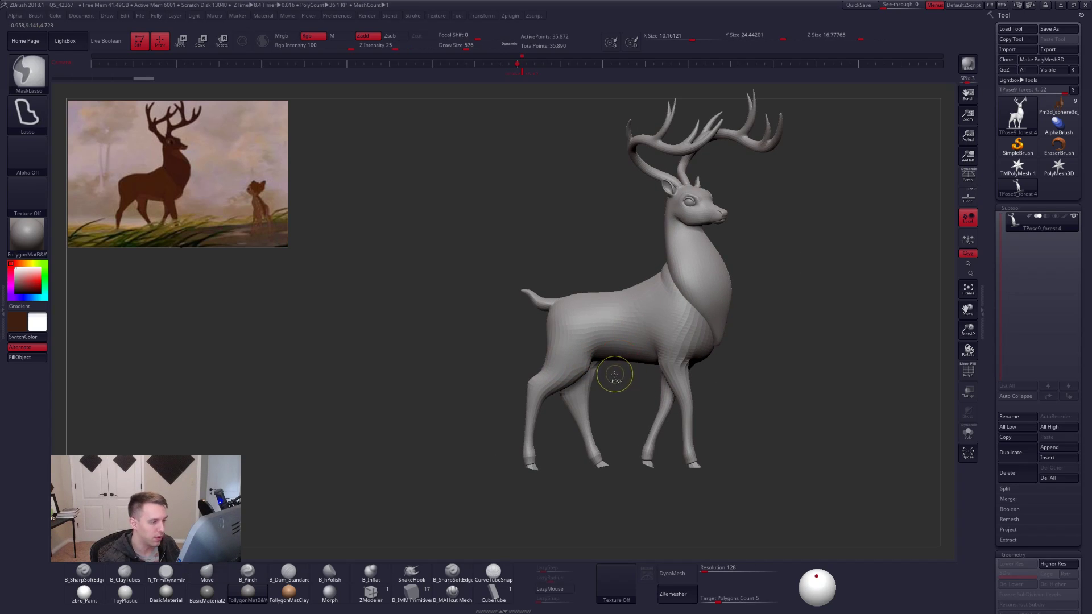
{"action": "mouse_move", "coordinate": [611, 377]}
{"action": "left_mouse_down", "text": "ctrl"}
{"action": "mouse_move", "coordinate": [453, 299]}
{"action": "mouse_move", "coordinate": [637, 503]}
{"action": "mouse_move", "coordinate": [632, 351]}
{"action": "left_mouse_up", "text": "ctrl"}
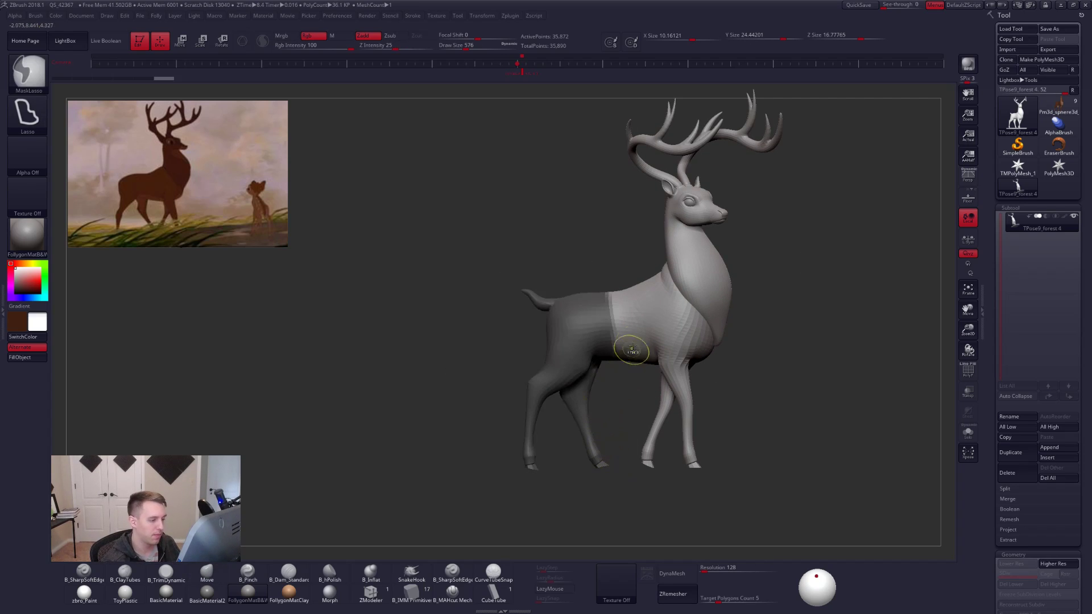
{"action": "left_click", "coordinate": [632, 350], "text": "ctrl"}
{"action": "left_click", "coordinate": [635, 344], "text": "ctrl"}
{"action": "left_click", "coordinate": [635, 345], "text": "ctrl"}
{"action": "left_click", "coordinate": [625, 378], "text": "ctrl"}
{"action": "right_click_drag", "start_coordinate": [630, 348], "coordinate": [673, 348]}
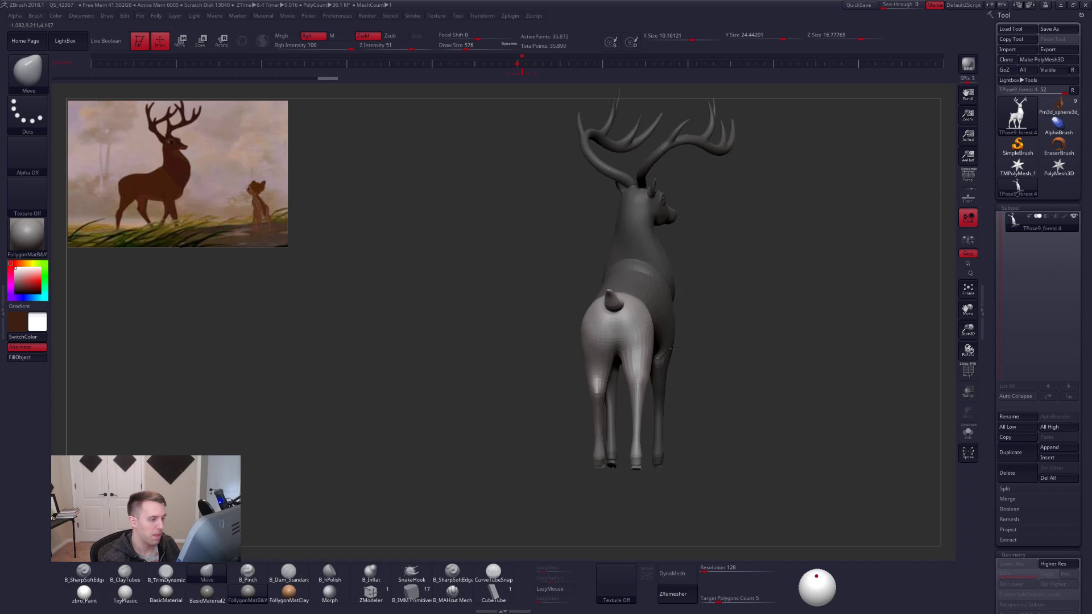
Rotate the unmasked hindquarters with a horizontal Transpose line starting at the rump.
{"action": "key", "text": "r"}
{"action": "left_click_drag", "start_coordinate": [616, 332], "coordinate": [732, 332], "text": "shift"}
{"action": "right_click_drag", "start_coordinate": [703, 368], "coordinate": [697, 393]}
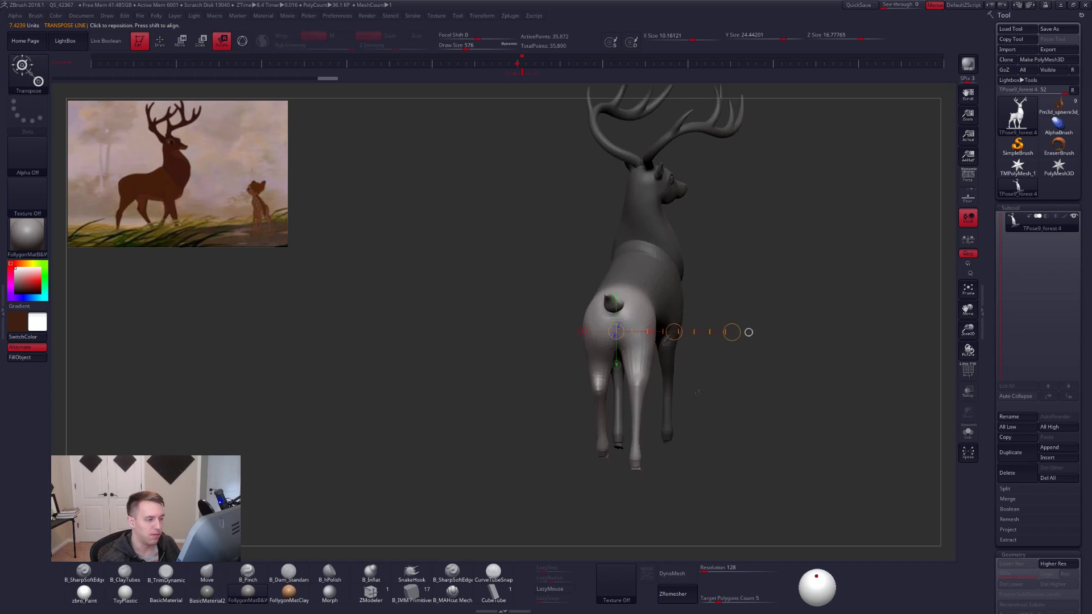
{"action": "left_click_drag", "start_coordinate": [698, 393], "coordinate": [676, 372]}
{"action": "left_click_drag", "start_coordinate": [732, 333], "coordinate": [732, 332]}
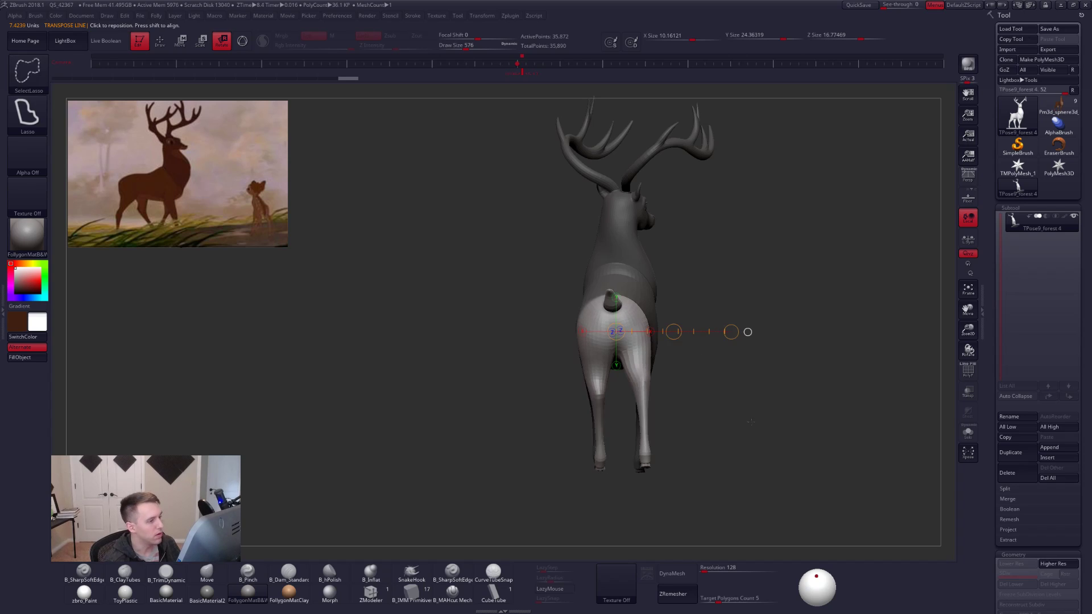
{"action": "mouse_move", "coordinate": [752, 426]}
{"action": "left_mouse_down"}
{"action": "mouse_move", "coordinate": [785, 411]}
{"action": "mouse_move", "coordinate": [741, 441]}
{"action": "left_mouse_up"}
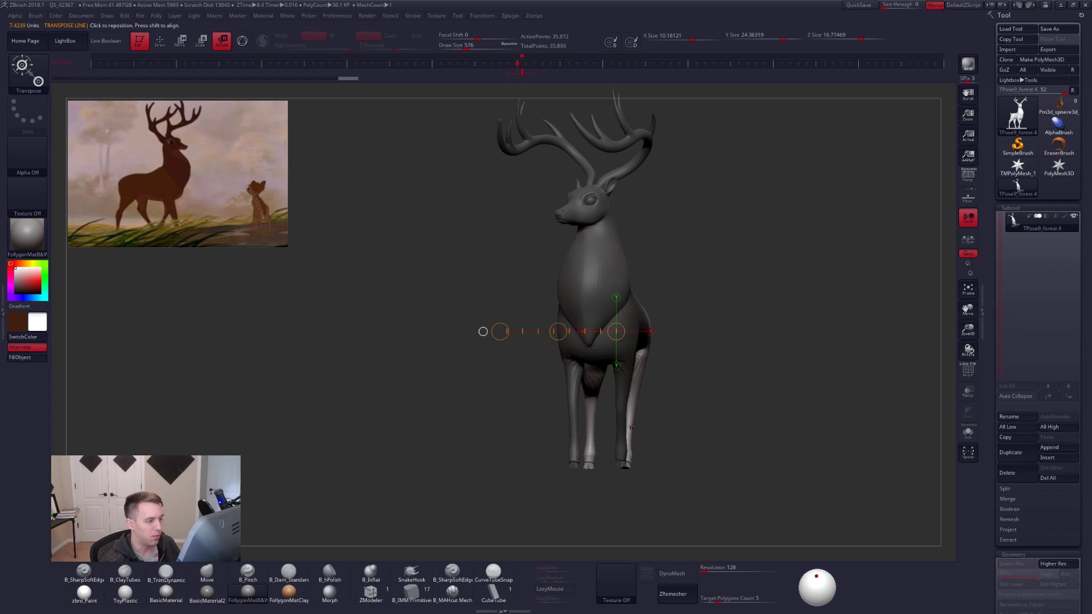
{"action": "mouse_move", "coordinate": [640, 429]}
{"action": "left_mouse_down"}
{"action": "mouse_move", "coordinate": [683, 431]}
{"action": "mouse_move", "coordinate": [629, 351]}
{"action": "left_mouse_up"}
{"action": "key", "text": "q"}
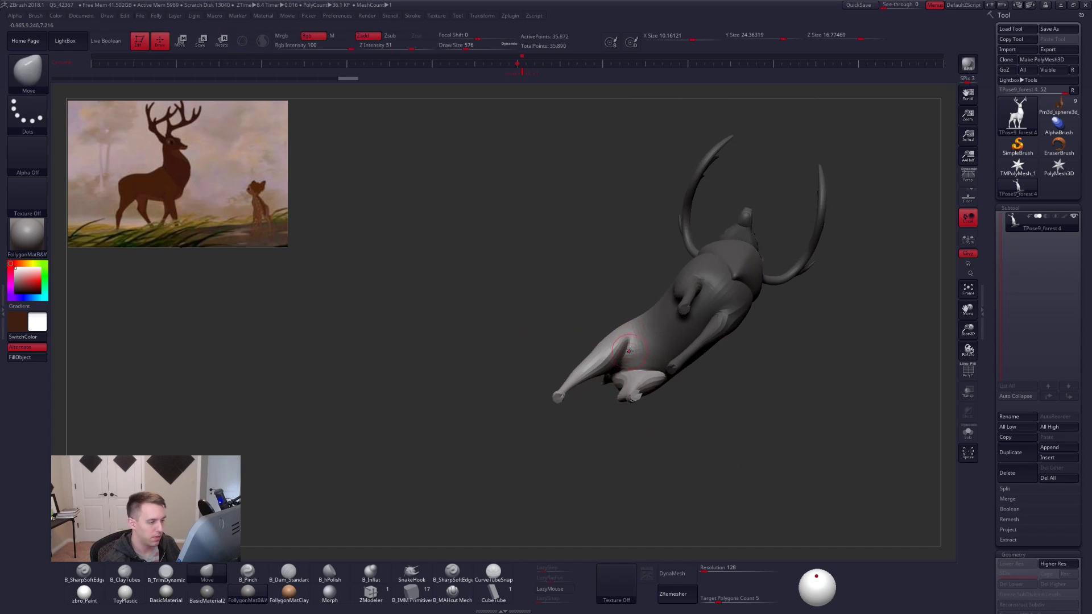
Mask the whole stag except its right hind leg, softening the mask edge at the thigh.
{"action": "right_click_drag", "start_coordinate": [629, 351], "coordinate": [660, 382], "text": "shift"}
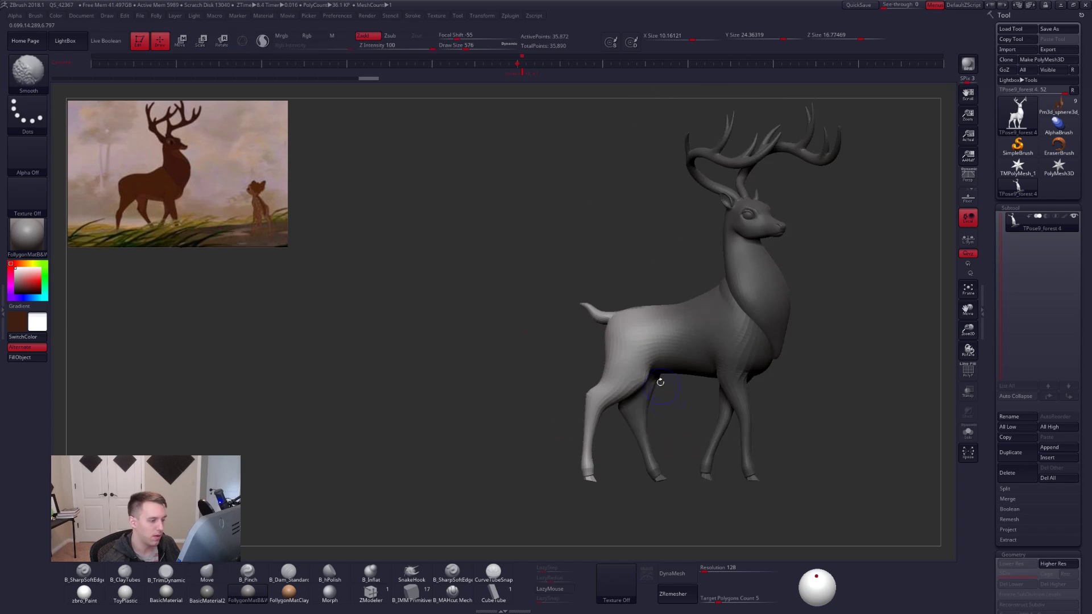
{"action": "left_click_drag", "start_coordinate": [666, 364], "coordinate": [518, 318], "text": "ctrl"}
{"action": "left_click_drag", "start_coordinate": [766, 372], "coordinate": [765, 371], "text": "ctrl"}
{"action": "left_click_drag", "start_coordinate": [805, 409], "coordinate": [802, 358]}
{"action": "left_click_drag", "start_coordinate": [658, 335], "coordinate": [658, 360], "text": "ctrl"}
{"action": "left_click_drag", "start_coordinate": [743, 317], "coordinate": [751, 367]}
{"action": "left_click", "coordinate": [752, 366], "text": "ctrl"}
{"action": "left_click", "coordinate": [718, 359], "text": "ctrl"}
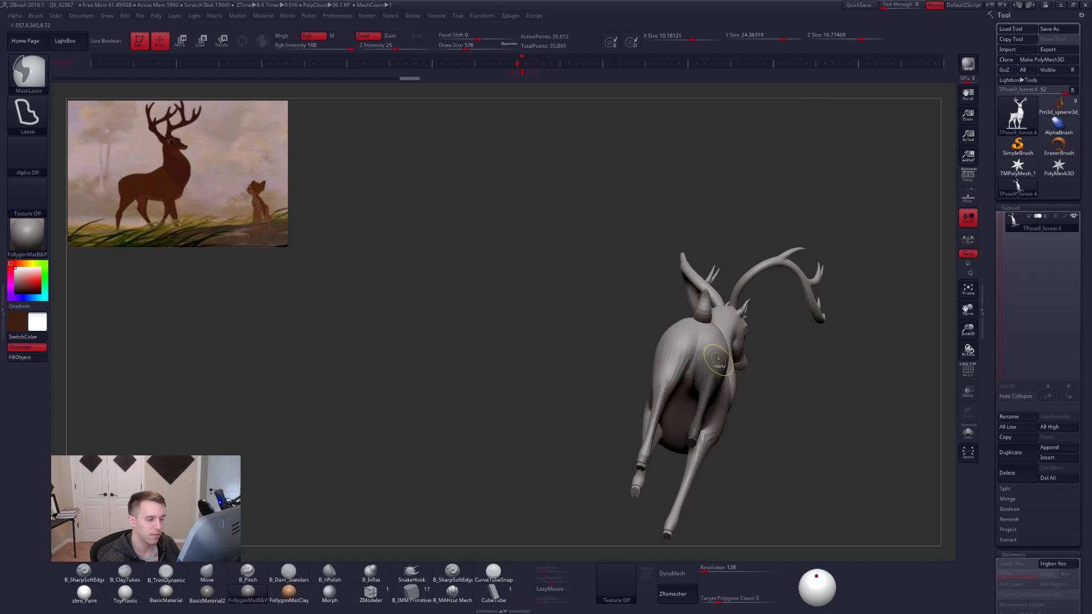
{"action": "left_click", "coordinate": [762, 366], "text": "ctrl"}
{"action": "mouse_move", "coordinate": [743, 361]}
{"action": "right_mouse_down"}
{"action": "mouse_move", "coordinate": [690, 383]}
{"action": "mouse_move", "coordinate": [700, 409]}
{"action": "right_mouse_up"}
{"action": "right_click_drag", "start_coordinate": [718, 459], "coordinate": [666, 360], "text": "alt"}
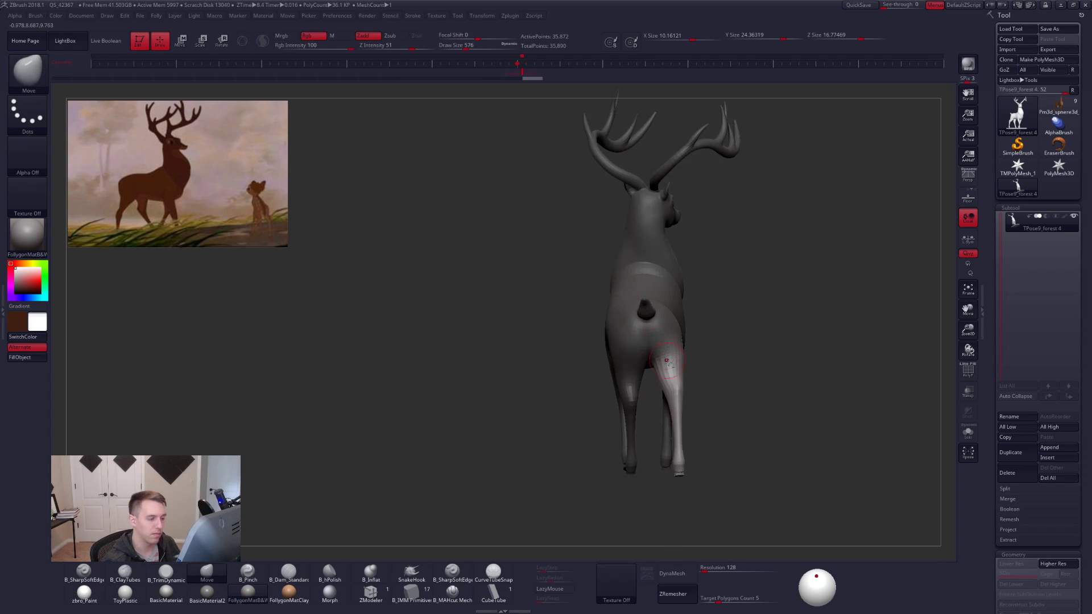
Rotate the unmasked right hind leg outward with a Transpose line starting at the upper thigh.
{"action": "mouse_move", "coordinate": [667, 362]}
{"action": "left_mouse_down"}
{"action": "mouse_move", "coordinate": [659, 350]}
{"action": "mouse_move", "coordinate": [659, 364]}
{"action": "left_mouse_up"}
{"action": "key", "text": "r"}
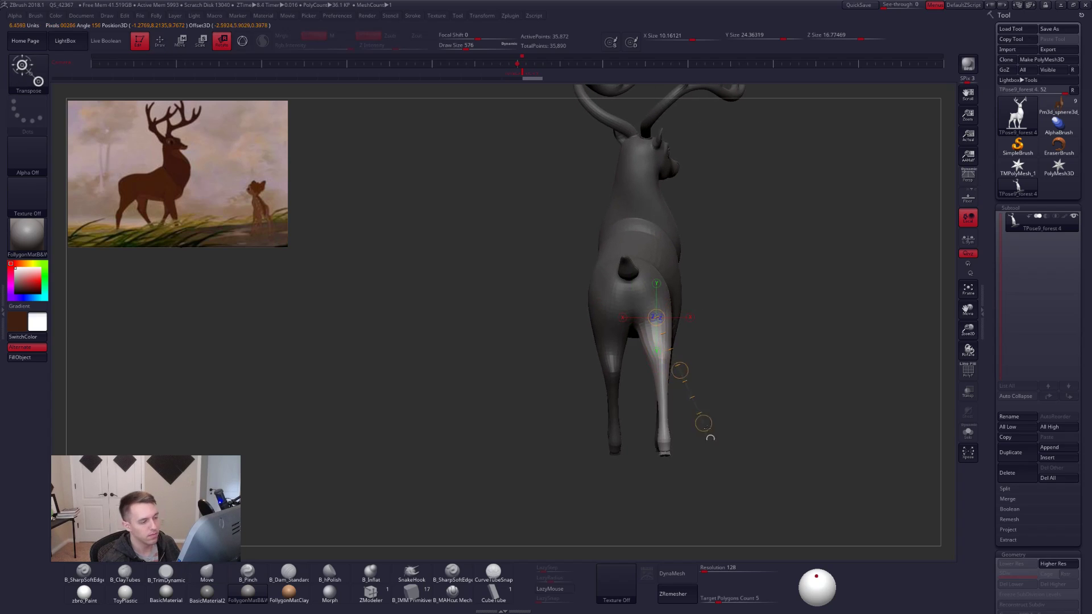
{"action": "left_click_drag", "start_coordinate": [711, 438], "coordinate": [749, 487]}
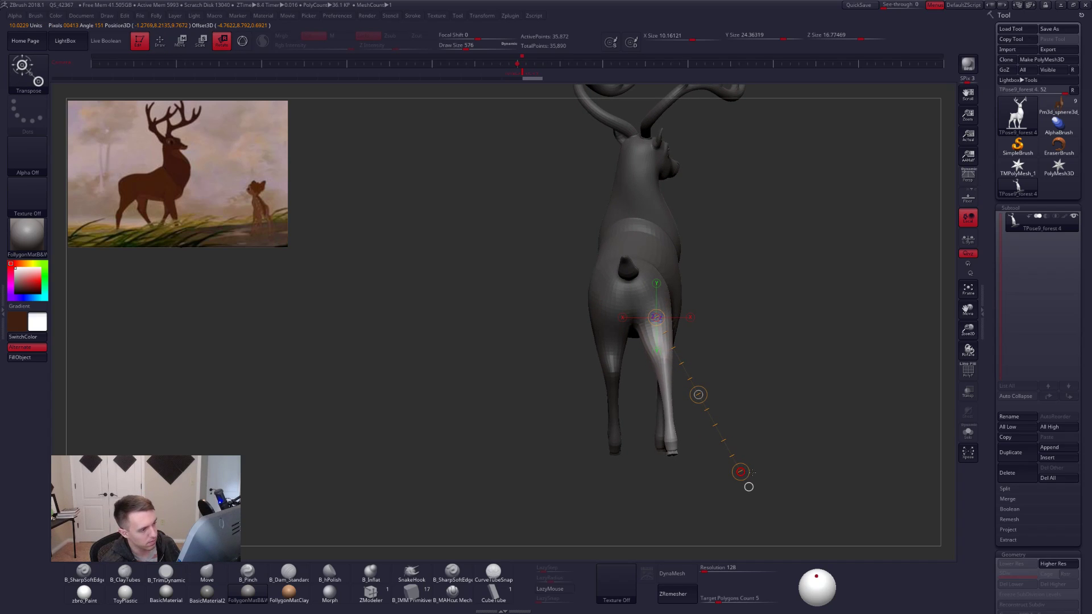
{"action": "mouse_move", "coordinate": [748, 487]}
{"action": "left_mouse_down"}
{"action": "mouse_move", "coordinate": [524, 495]}
{"action": "mouse_move", "coordinate": [651, 427]}
{"action": "mouse_move", "coordinate": [692, 448]}
{"action": "mouse_move", "coordinate": [732, 439]}
{"action": "mouse_move", "coordinate": [658, 452]}
{"action": "mouse_move", "coordinate": [711, 443]}
{"action": "mouse_move", "coordinate": [675, 439]}
{"action": "mouse_move", "coordinate": [689, 435]}
{"action": "mouse_move", "coordinate": [631, 461]}
{"action": "mouse_move", "coordinate": [737, 426]}
{"action": "mouse_move", "coordinate": [690, 406]}
{"action": "mouse_move", "coordinate": [692, 418]}
{"action": "mouse_move", "coordinate": [677, 418]}
{"action": "mouse_move", "coordinate": [734, 483]}
{"action": "mouse_move", "coordinate": [660, 120]}
{"action": "mouse_move", "coordinate": [630, 270]}
{"action": "mouse_move", "coordinate": [670, 311]}
{"action": "mouse_move", "coordinate": [664, 368]}
{"action": "left_mouse_up"}
{"action": "key", "text": "q"}
Mask the stag's hindquarters with a softened transition, leaving the chest, neck, head and front legs unmasked.
{"action": "key", "text": "ctrl"}
{"action": "key", "text": "ctrl"}
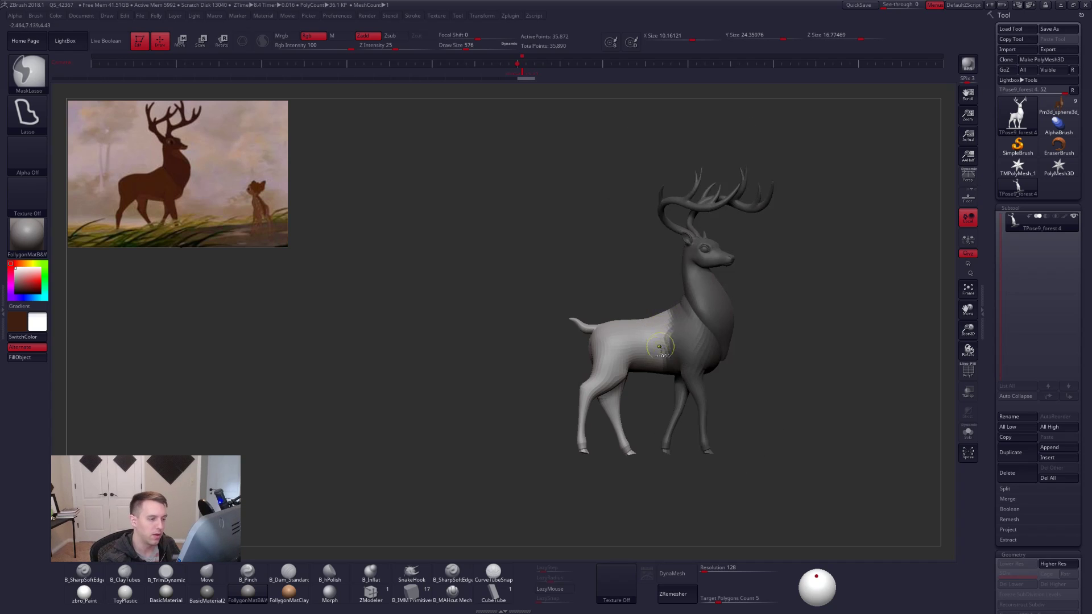
{"action": "left_click", "coordinate": [683, 364], "text": "ctrl"}
{"action": "left_click", "coordinate": [683, 364], "text": "ctrl"}
{"action": "left_click", "coordinate": [731, 372], "text": "ctrl"}
{"action": "left_click", "coordinate": [711, 363], "text": "ctrl"}
{"action": "mouse_move", "coordinate": [779, 378]}
{"action": "left_mouse_down"}
{"action": "mouse_move", "coordinate": [714, 371]}
{"action": "mouse_move", "coordinate": [696, 376]}
{"action": "mouse_move", "coordinate": [694, 393]}
{"action": "left_mouse_up"}
Rotate the unmasked front half of the stag with a horizontal Transpose line starting at the chest center.
{"action": "key", "text": "r"}
{"action": "left_click_drag", "start_coordinate": [687, 341], "coordinate": [770, 386]}
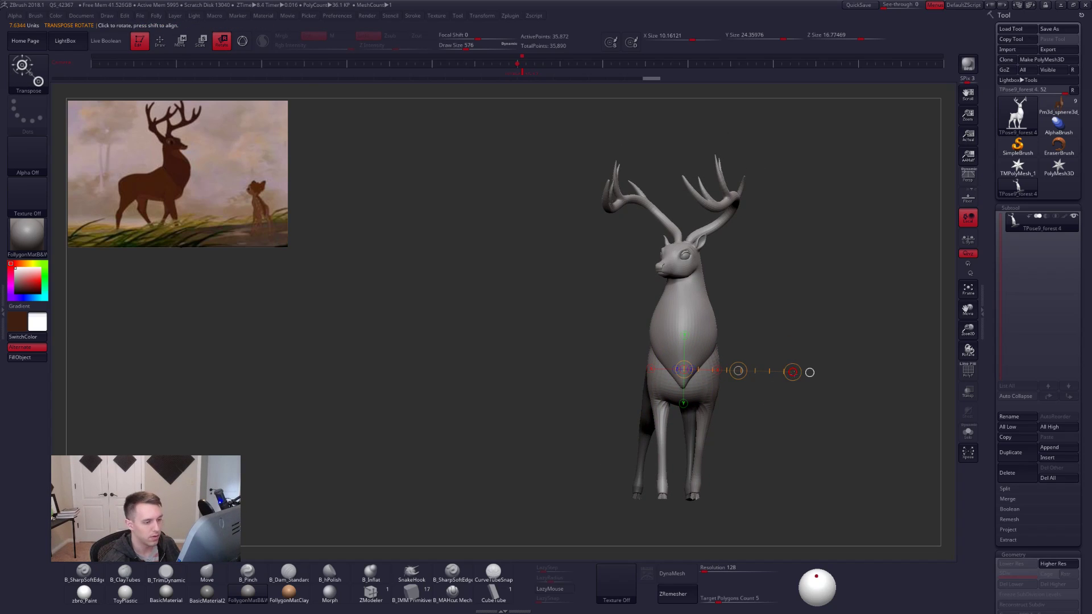
{"action": "left_click_drag", "start_coordinate": [793, 373], "coordinate": [794, 370]}
{"action": "mouse_move", "coordinate": [739, 412]}
{"action": "left_mouse_down"}
{"action": "mouse_move", "coordinate": [797, 420]}
{"action": "mouse_move", "coordinate": [771, 424]}
{"action": "left_mouse_up"}
{"action": "left_click_drag", "start_coordinate": [792, 374], "coordinate": [777, 425]}
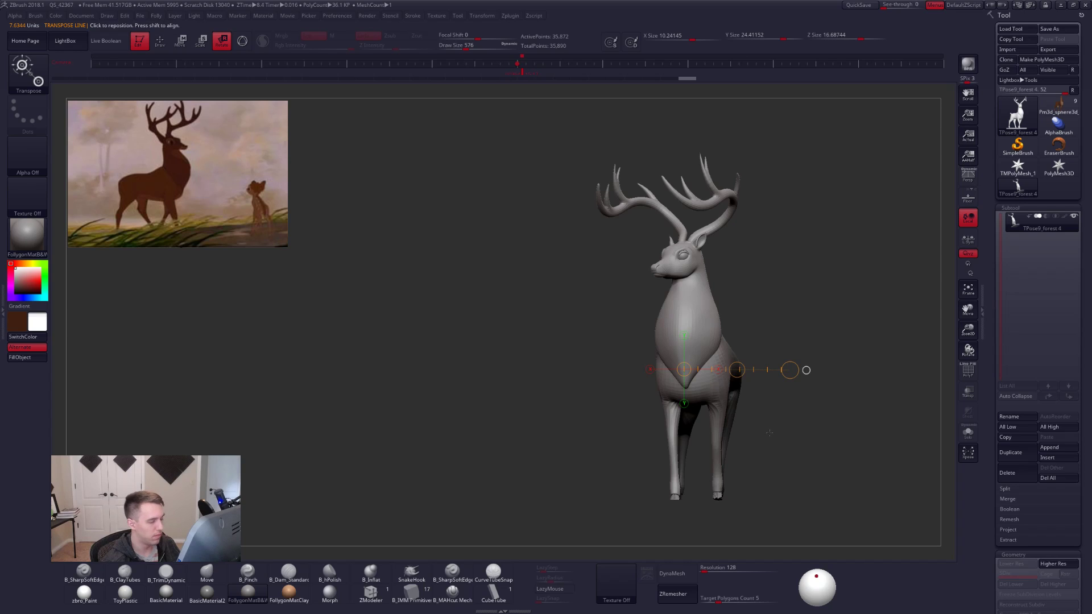
{"action": "left_click_drag", "start_coordinate": [770, 433], "coordinate": [742, 391]}
{"action": "key", "text": "q"}
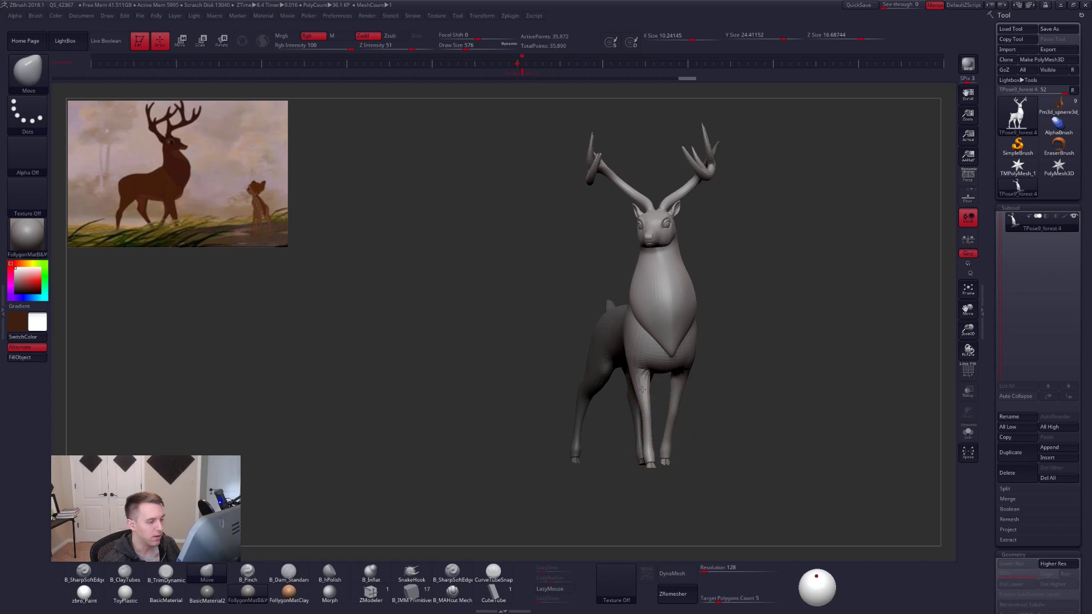
{"action": "right_click_drag", "start_coordinate": [642, 389], "coordinate": [644, 358]}
{"action": "key", "text": "r"}
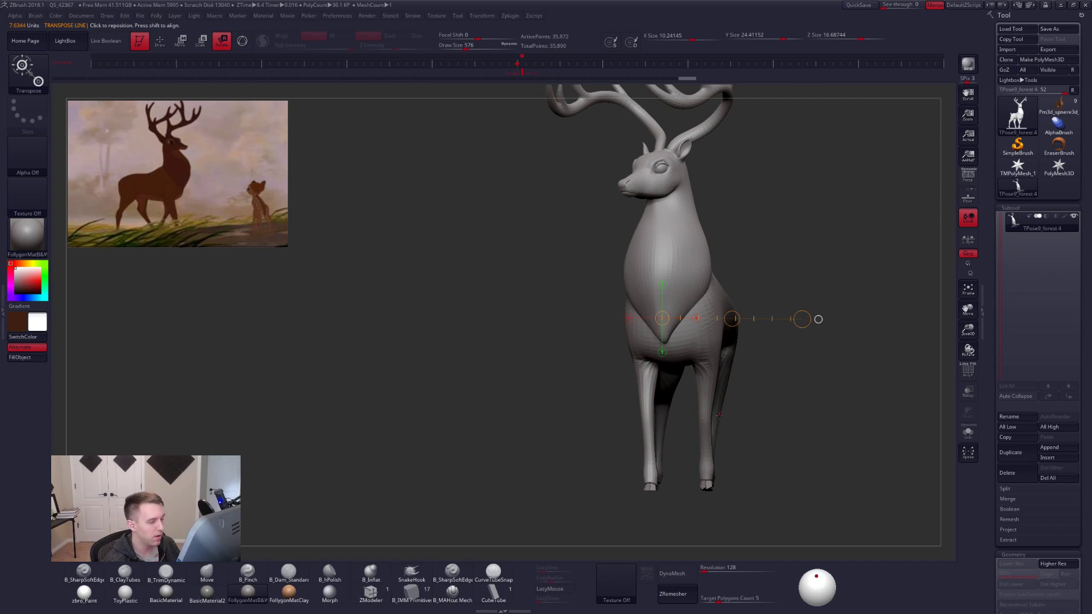
{"action": "right_click_drag", "start_coordinate": [719, 415], "coordinate": [700, 420]}
{"action": "key", "text": "q"}
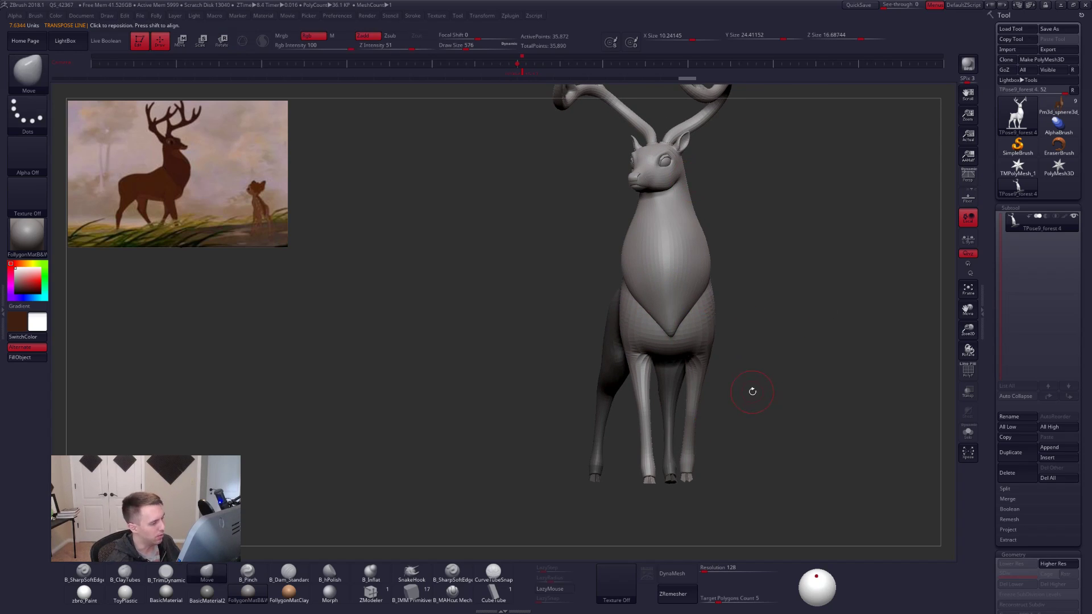
Isolate the stag's front right leg so only that leg and its upper joint area are shown.
{"action": "right_click_drag", "start_coordinate": [773, 388], "coordinate": [736, 404]}
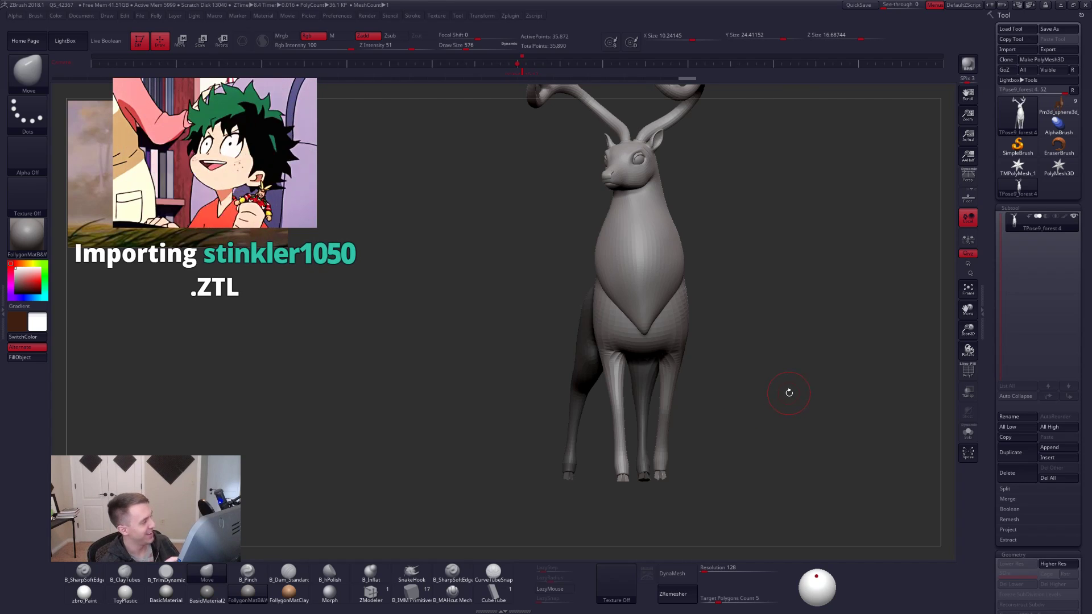
{"action": "right_click_drag", "start_coordinate": [651, 438], "coordinate": [636, 457]}
{"action": "right_click_drag", "start_coordinate": [636, 457], "coordinate": [675, 418], "text": "alt"}
{"action": "mouse_move", "coordinate": [675, 418]}
{"action": "right_mouse_down", "text": "ctrl"}
{"action": "mouse_move", "coordinate": [675, 453]}
{"action": "mouse_move", "coordinate": [592, 447]}
{"action": "mouse_move", "coordinate": [605, 446]}
{"action": "right_mouse_up", "text": "ctrl"}
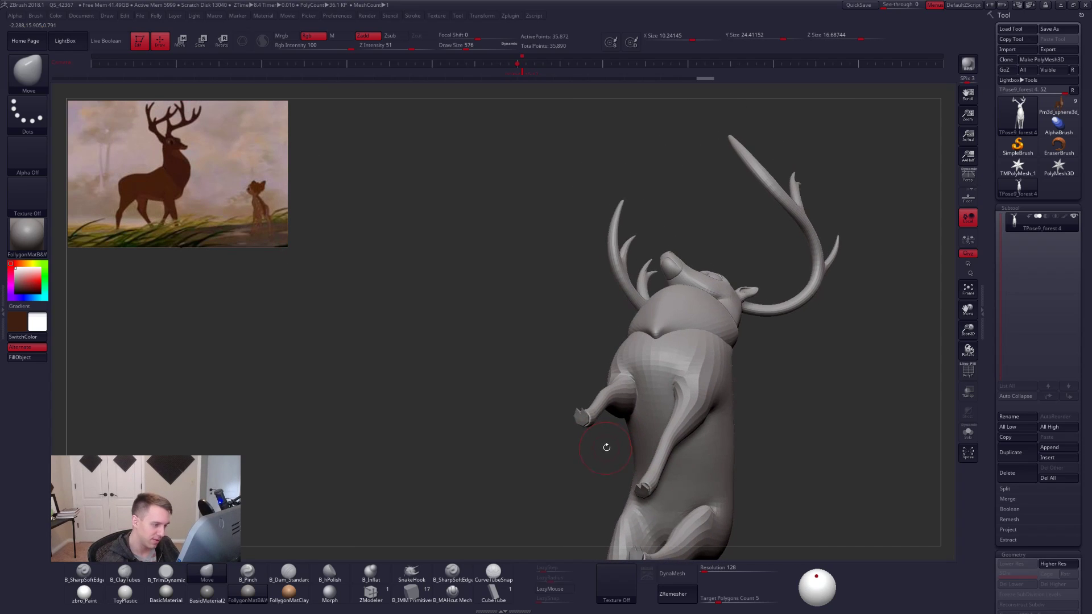
{"action": "mouse_move", "coordinate": [613, 431]}
{"action": "left_mouse_down", "text": "ctrl+shift"}
{"action": "mouse_move", "coordinate": [613, 369]}
{"action": "mouse_move", "coordinate": [531, 424]}
{"action": "left_mouse_up", "text": "ctrl+shift"}
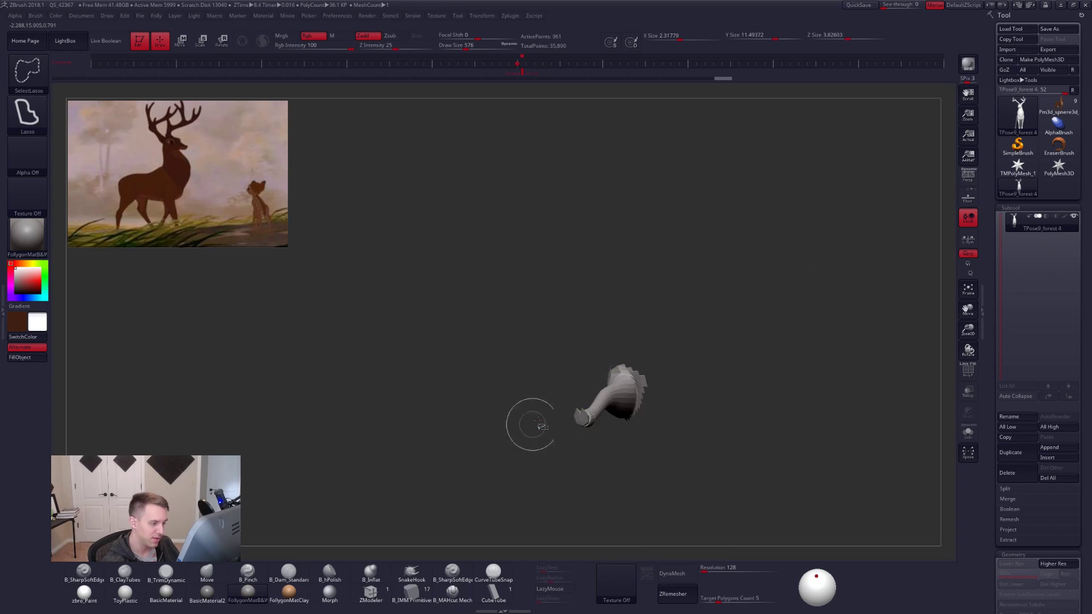
{"action": "right_click_drag", "start_coordinate": [535, 427], "coordinate": [543, 490]}
{"action": "key", "text": "space"}
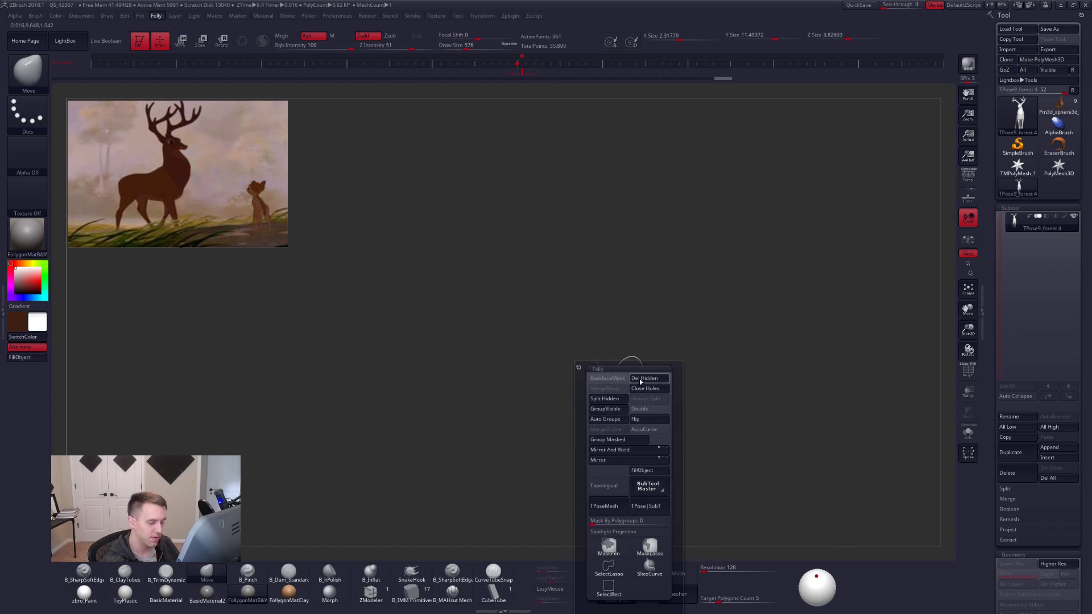
{"action": "left_click", "coordinate": [644, 378]}
{"action": "right_click_drag", "start_coordinate": [659, 313], "coordinate": [639, 380], "text": "ctrl"}
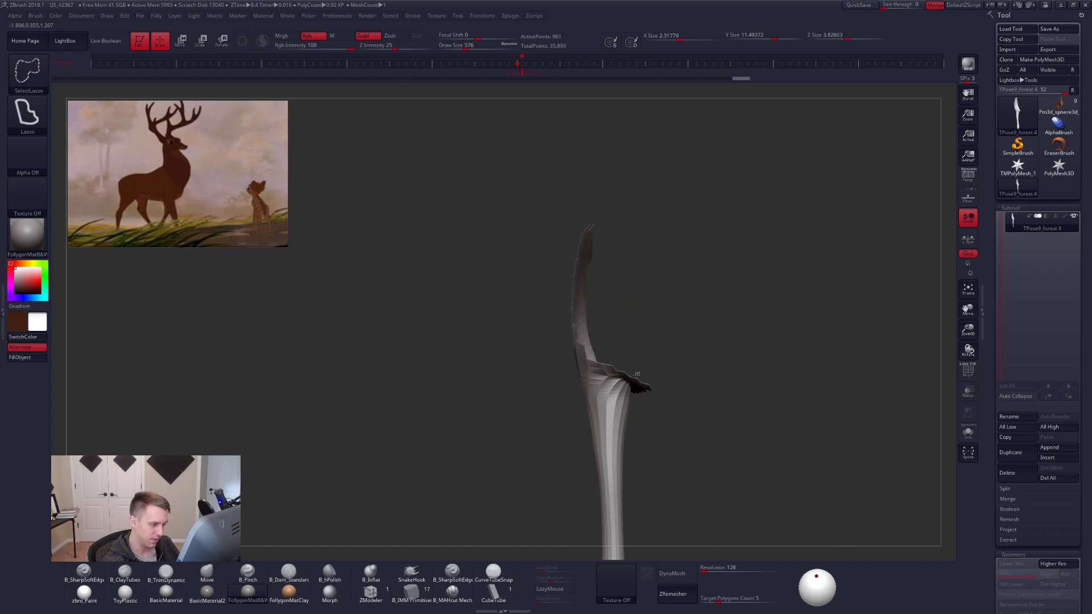
Trim the stray body polygons from the isolated front right leg, mask the leg, and show the whole stag with its base again.
{"action": "left_click", "coordinate": [640, 380], "text": "ctrl+shift"}
{"action": "right_click_drag", "start_coordinate": [702, 347], "coordinate": [663, 355]}
{"action": "mouse_move", "coordinate": [665, 355]}
{"action": "left_mouse_down", "text": "ctrl+alt+shift"}
{"action": "mouse_move", "coordinate": [607, 348]}
{"action": "mouse_move", "coordinate": [694, 187]}
{"action": "left_mouse_up", "text": "ctrl+alt+shift"}
{"action": "right_click_drag", "start_coordinate": [679, 398], "coordinate": [675, 351], "text": "ctrl"}
{"action": "left_click", "coordinate": [676, 347], "text": "ctrl+shift"}
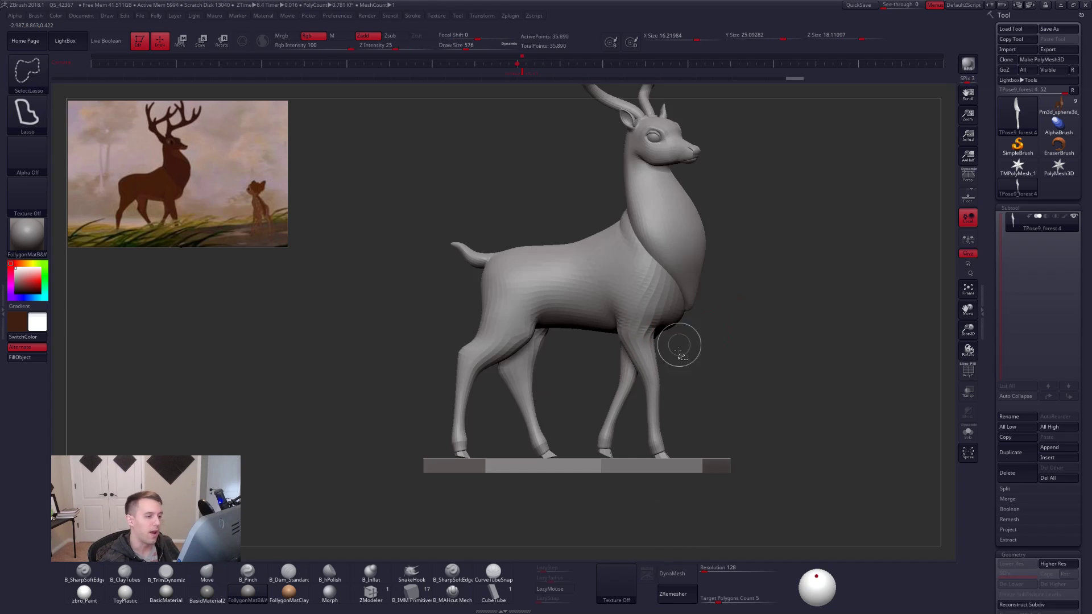
{"action": "left_click", "coordinate": [664, 426], "text": "ctrl+shift"}
{"action": "left_click", "coordinate": [727, 397], "text": "ctrl+shift"}
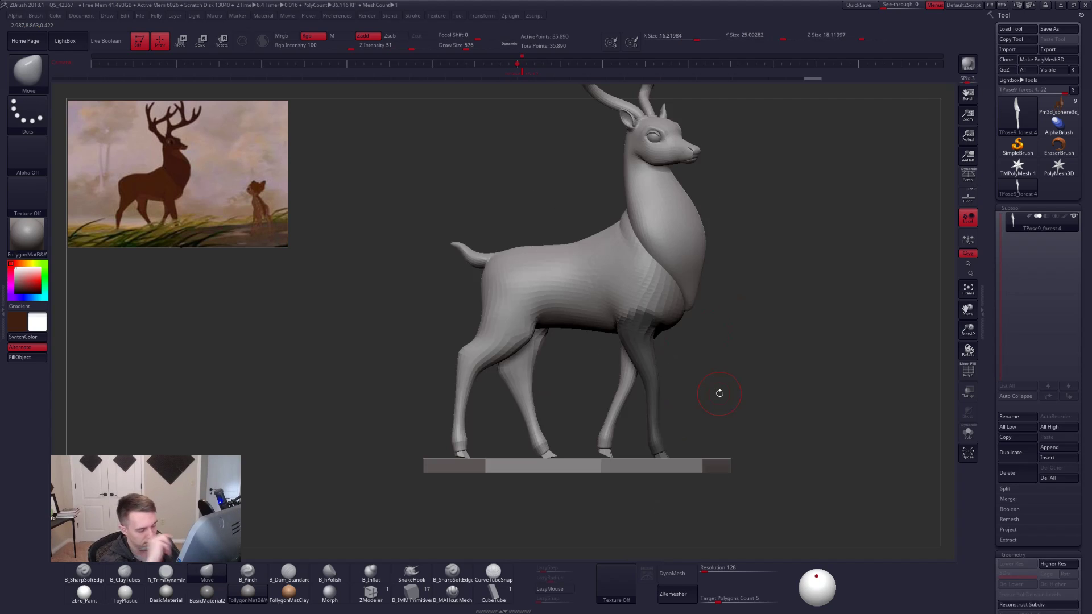
Examine how the stag's legs and hooves meet the base from several angles at low and high subdivision levels.
{"action": "left_click_drag", "start_coordinate": [779, 410], "coordinate": [745, 416]}
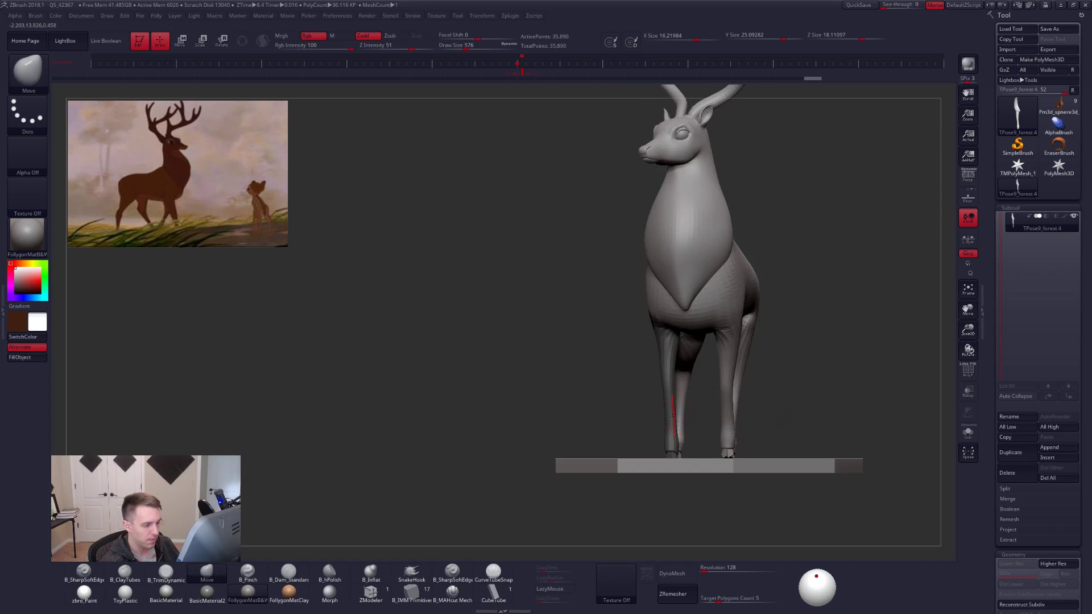
{"action": "left_click_drag", "start_coordinate": [614, 418], "coordinate": [705, 477]}
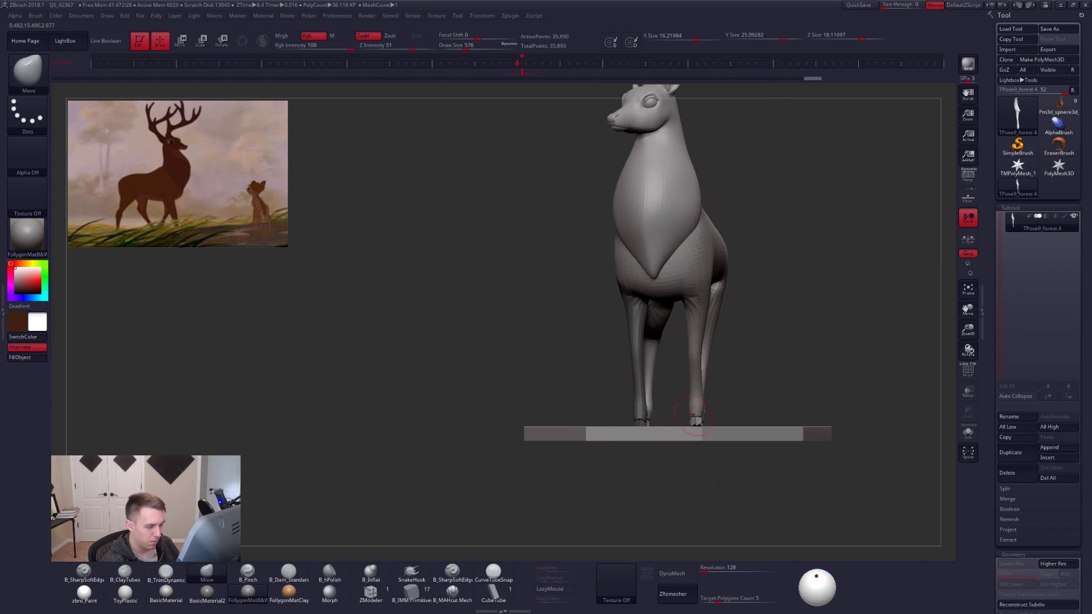
{"action": "key", "text": "d"}
{"action": "scroll", "coordinate": [708, 435], "scroll_direction": "up", "scroll_amount": 3}
{"action": "key", "text": "shift+d"}
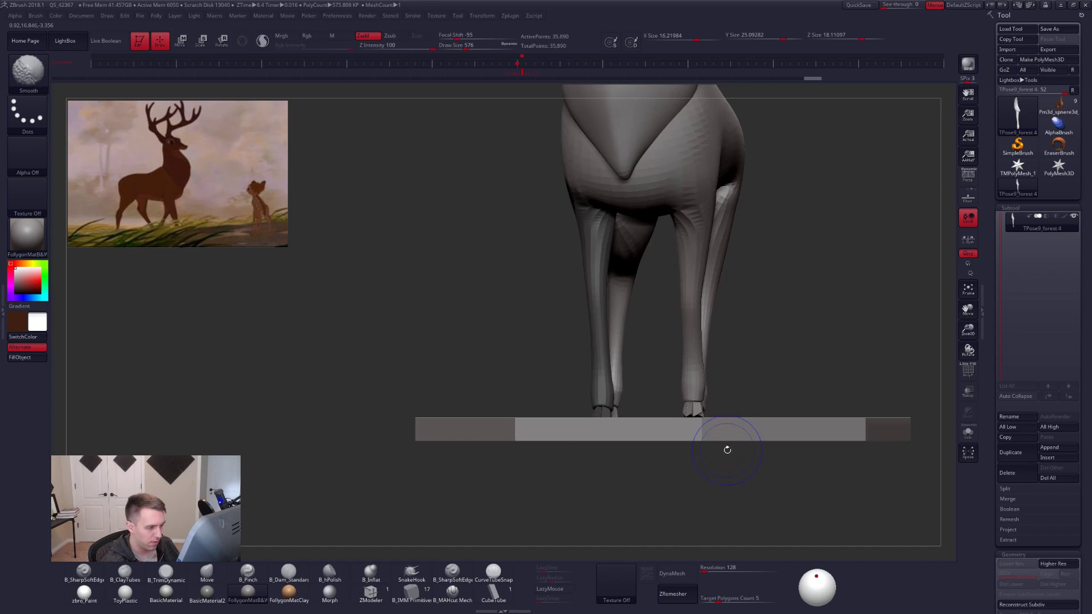
{"action": "scroll", "coordinate": [726, 447], "scroll_direction": "down", "scroll_amount": 4}
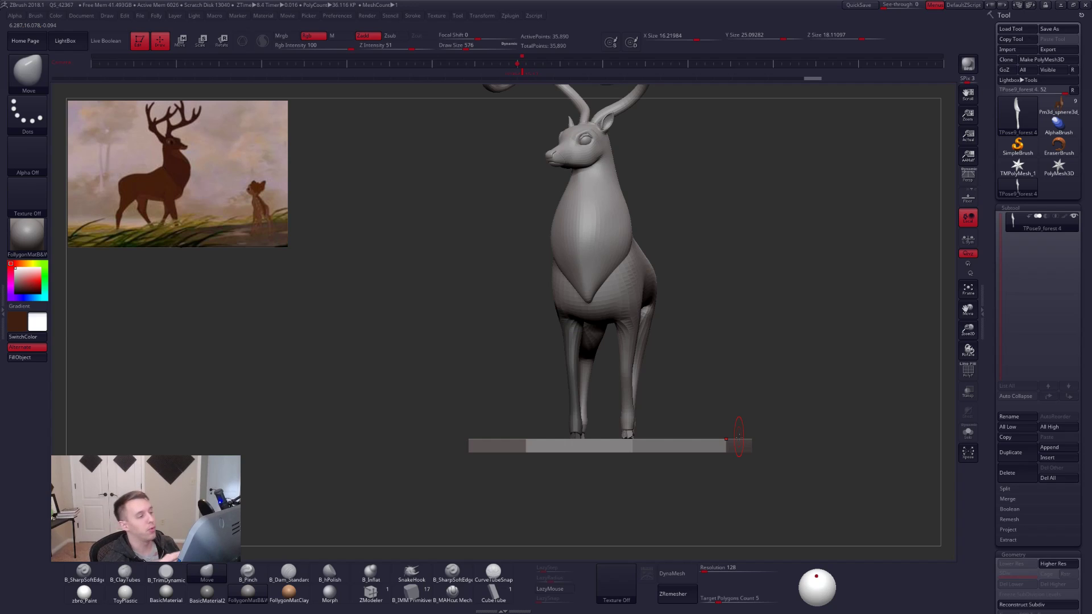
{"action": "left_click_drag", "start_coordinate": [739, 436], "coordinate": [773, 385]}
{"action": "key", "text": "d"}
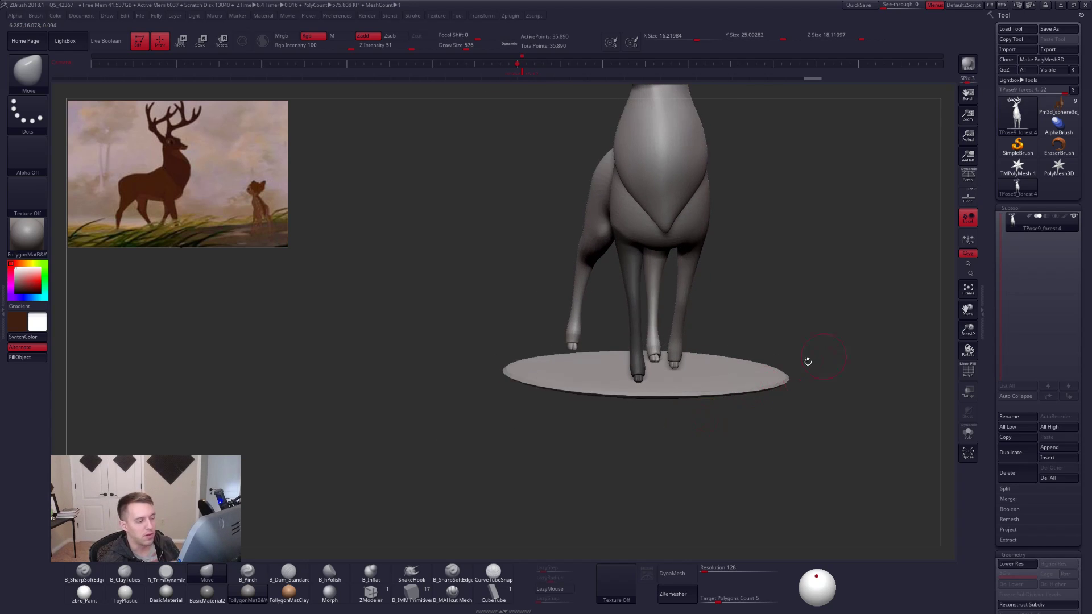
{"action": "left_click_drag", "start_coordinate": [831, 352], "coordinate": [751, 412]}
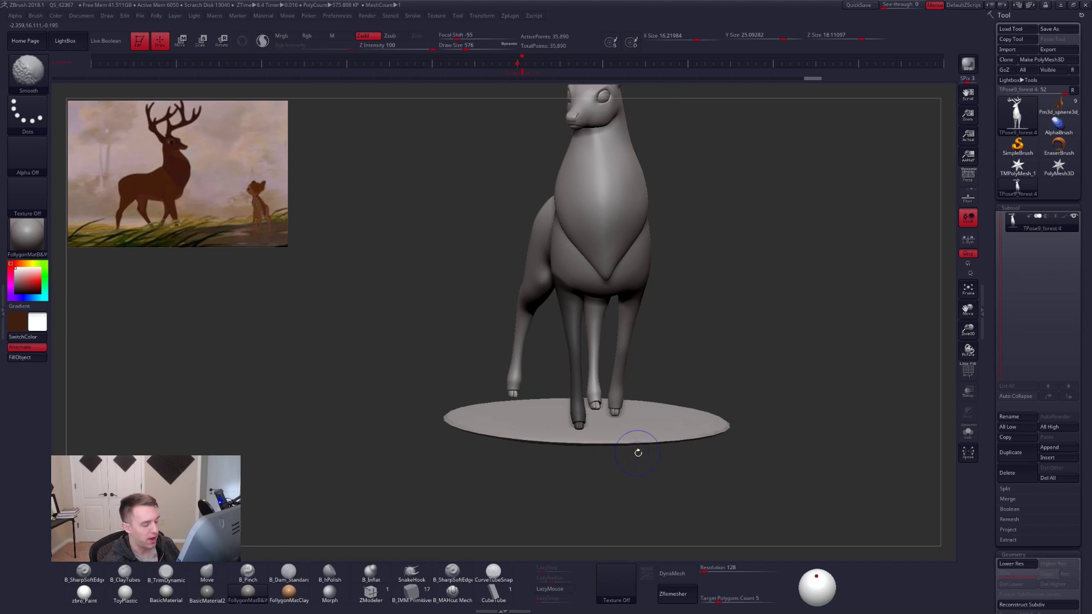
{"action": "key", "text": "shift+d"}
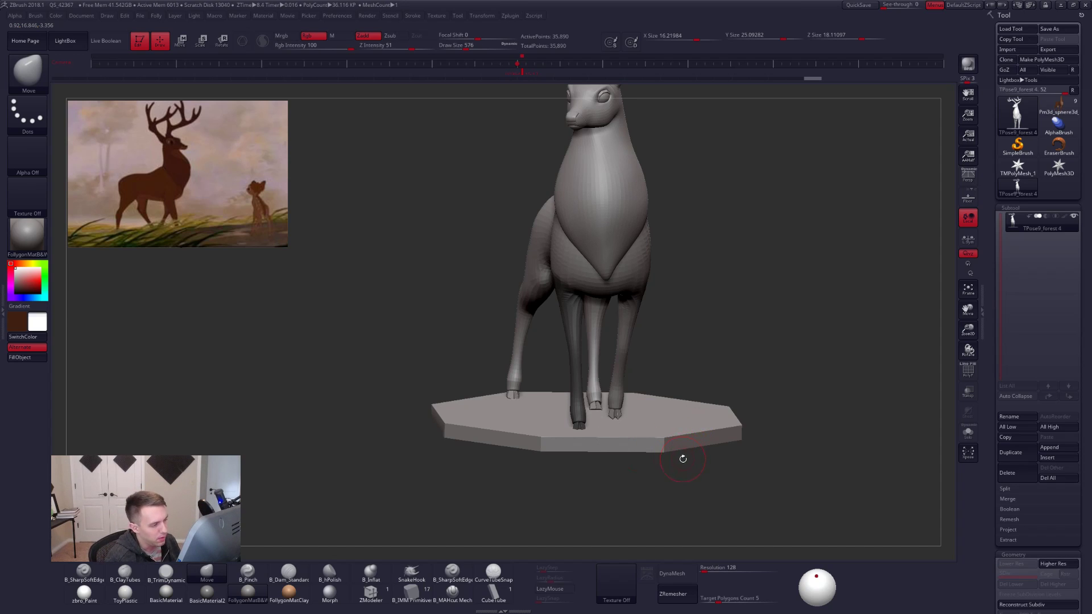
{"action": "left_click_drag", "start_coordinate": [684, 459], "coordinate": [640, 353]}
{"action": "key", "text": "d"}
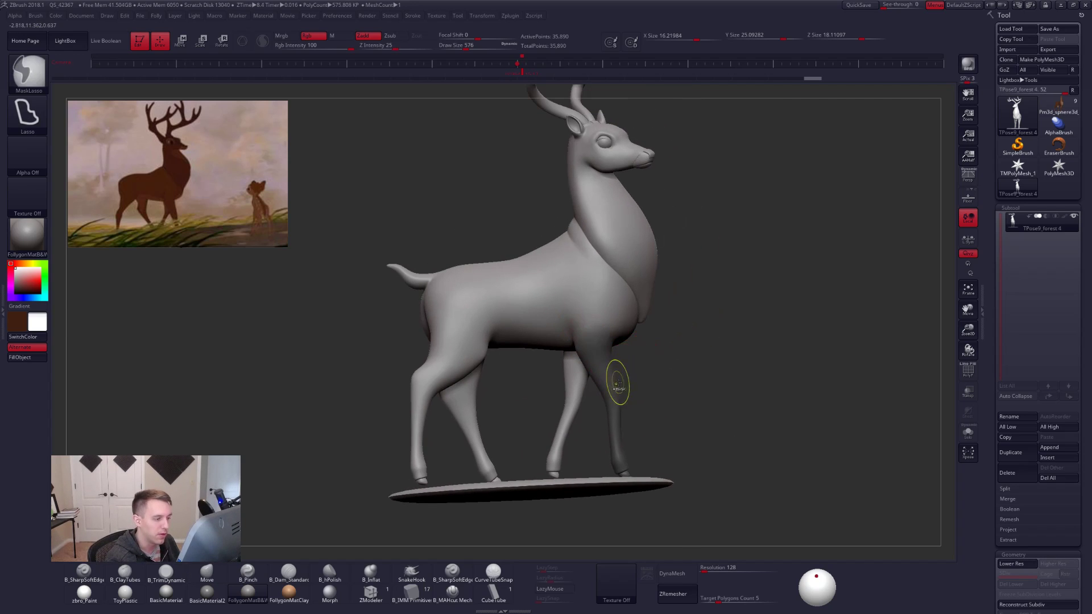
Invert the mask to free the front right leg and rotate the leg with a vertical Transpose line starting at its upper joint.
{"action": "left_click", "coordinate": [625, 382], "text": "ctrl"}
{"action": "key", "text": "shift+d"}
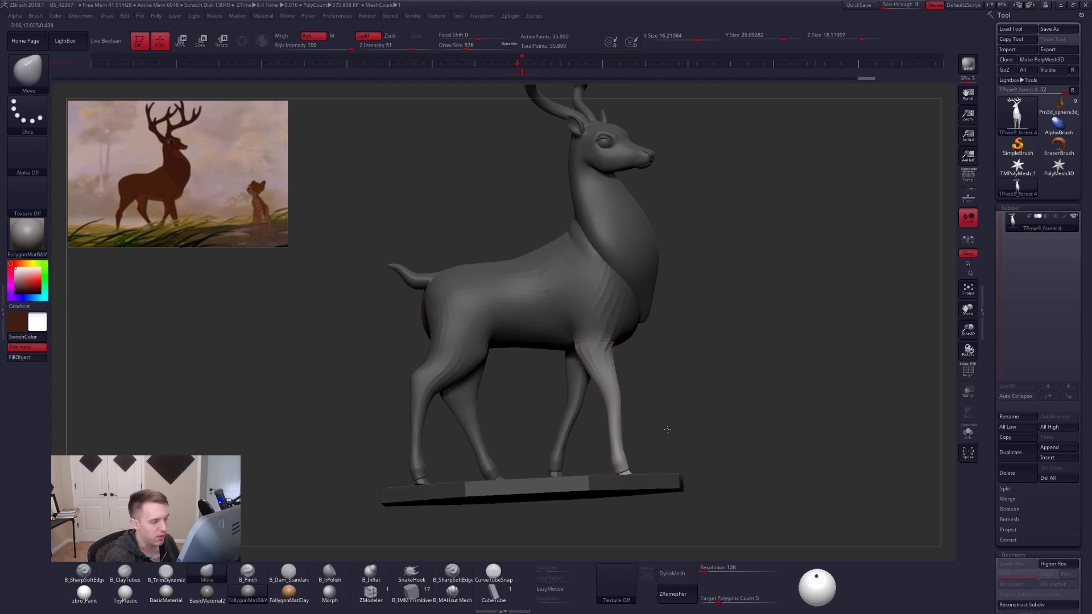
{"action": "left_click_drag", "start_coordinate": [680, 442], "coordinate": [632, 410], "text": "shift"}
{"action": "left_click_drag", "start_coordinate": [700, 417], "coordinate": [618, 425]}
{"action": "key", "text": "r"}
{"action": "left_click_drag", "start_coordinate": [592, 284], "coordinate": [587, 499]}
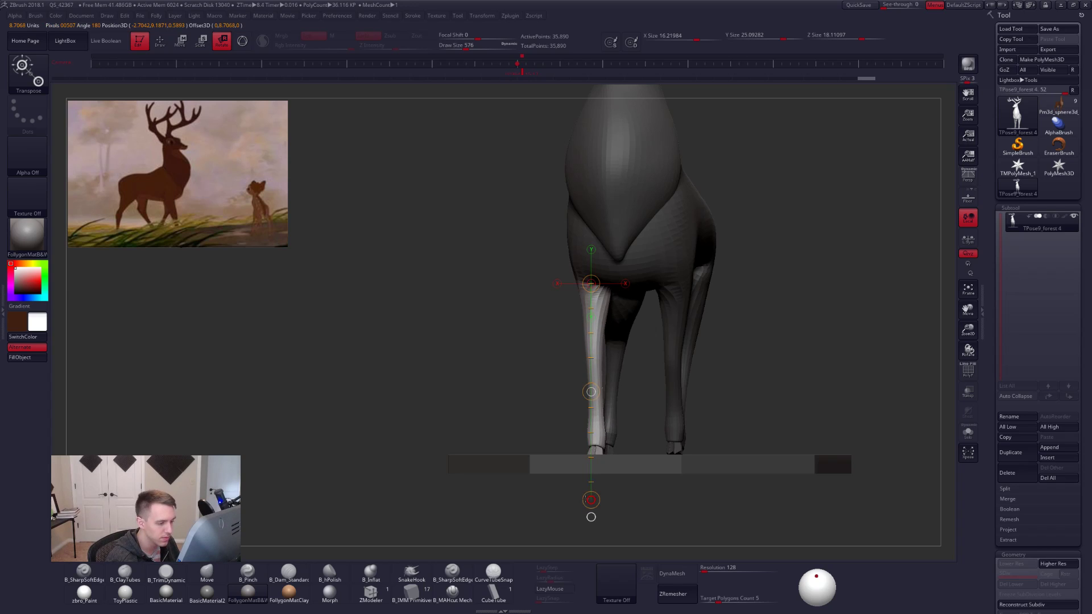
{"action": "mouse_move", "coordinate": [535, 450]}
{"action": "left_mouse_down"}
{"action": "mouse_move", "coordinate": [662, 427]}
{"action": "mouse_move", "coordinate": [678, 397]}
{"action": "mouse_move", "coordinate": [680, 435]}
{"action": "left_mouse_up"}
{"action": "key", "text": "q"}
Mask the whole stag except the ankle and hoof of its front right leg.
{"action": "key", "text": "shift+f"}
{"action": "mouse_move", "coordinate": [639, 385]}
{"action": "left_mouse_down", "text": "ctrl"}
{"action": "mouse_move", "coordinate": [469, 268]}
{"action": "mouse_move", "coordinate": [831, 268]}
{"action": "mouse_move", "coordinate": [795, 335]}
{"action": "left_mouse_up", "text": "ctrl"}
{"action": "key", "text": "shift+f"}
{"action": "left_click", "coordinate": [643, 414], "text": "ctrl"}
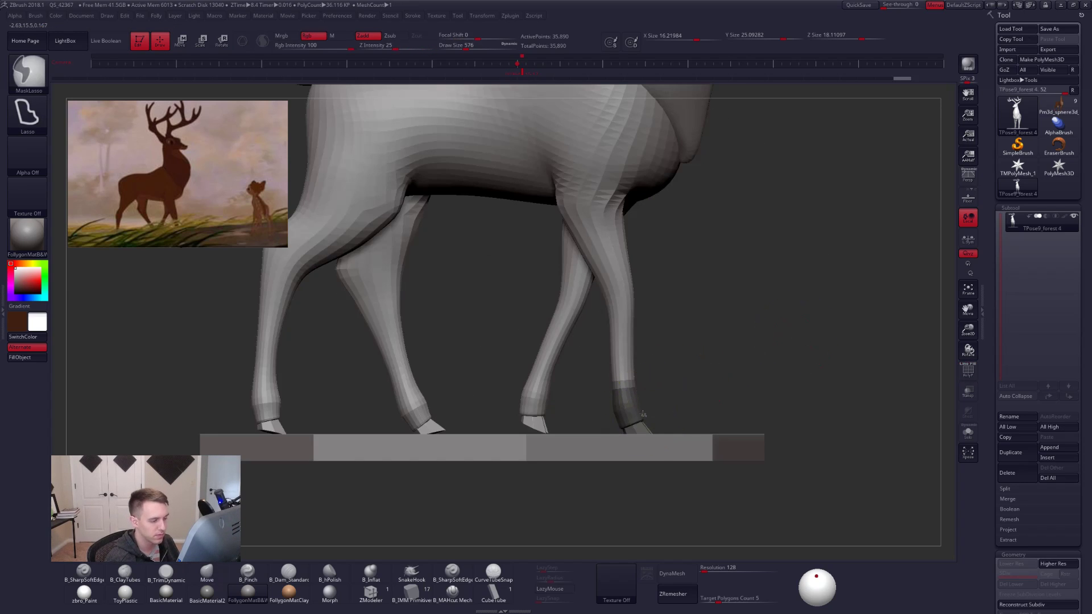
{"action": "left_click", "coordinate": [684, 405], "text": "ctrl"}
Reposition the unmasked front right hoof with a Transpose move line at the ankle, and clear the mask.
{"action": "key", "text": "w"}
{"action": "mouse_move", "coordinate": [637, 416]}
{"action": "left_mouse_down", "text": "shift"}
{"action": "mouse_move", "coordinate": [685, 415]}
{"action": "mouse_move", "coordinate": [628, 396]}
{"action": "left_mouse_up", "text": "shift"}
{"action": "key", "text": "q"}
{"action": "key", "text": "w"}
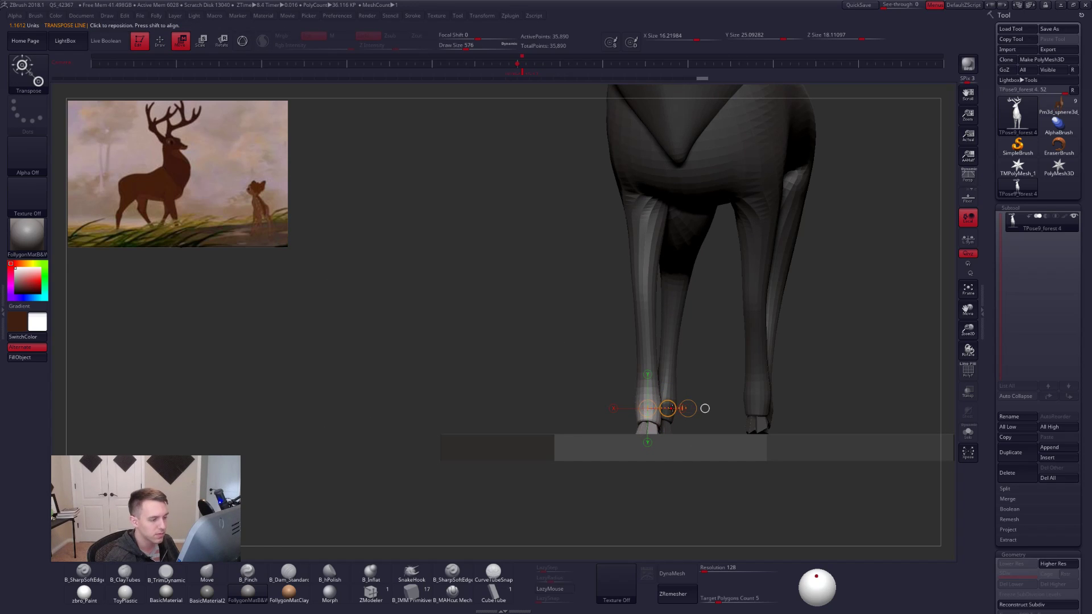
{"action": "key", "text": "q"}
{"action": "left_click_drag", "start_coordinate": [629, 400], "coordinate": [668, 409], "text": "shift"}
{"action": "left_click_drag", "start_coordinate": [671, 405], "coordinate": [658, 422], "text": "ctrl"}
Mask the whole stag except its right hind ankle and hoof, using the hoof polygroup to include the hoof.
{"action": "right_click_drag", "start_coordinate": [658, 422], "coordinate": [634, 455]}
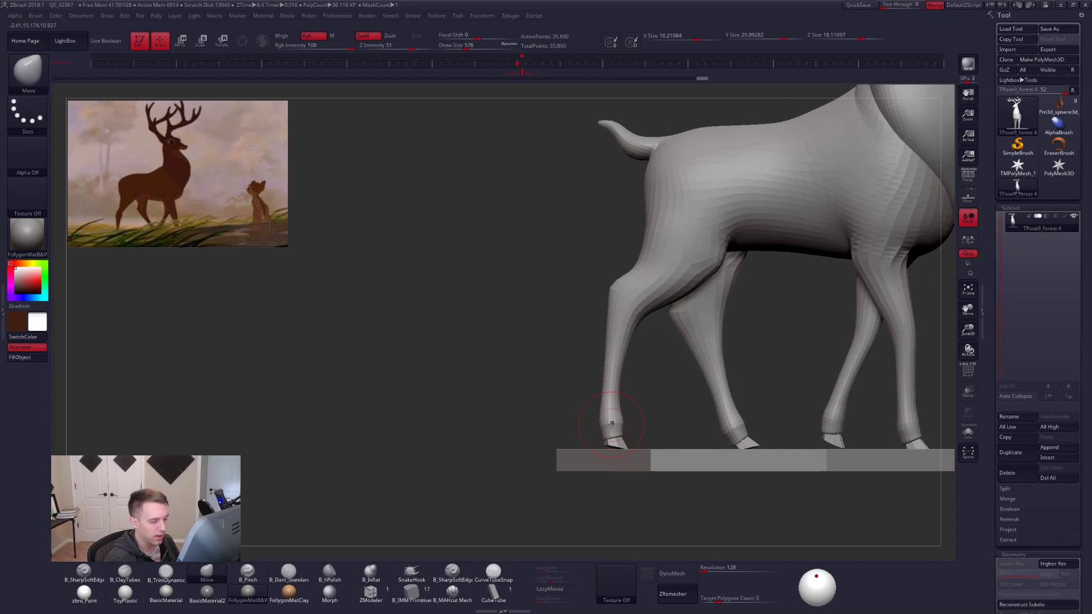
{"action": "key", "text": "ctrl+shift"}
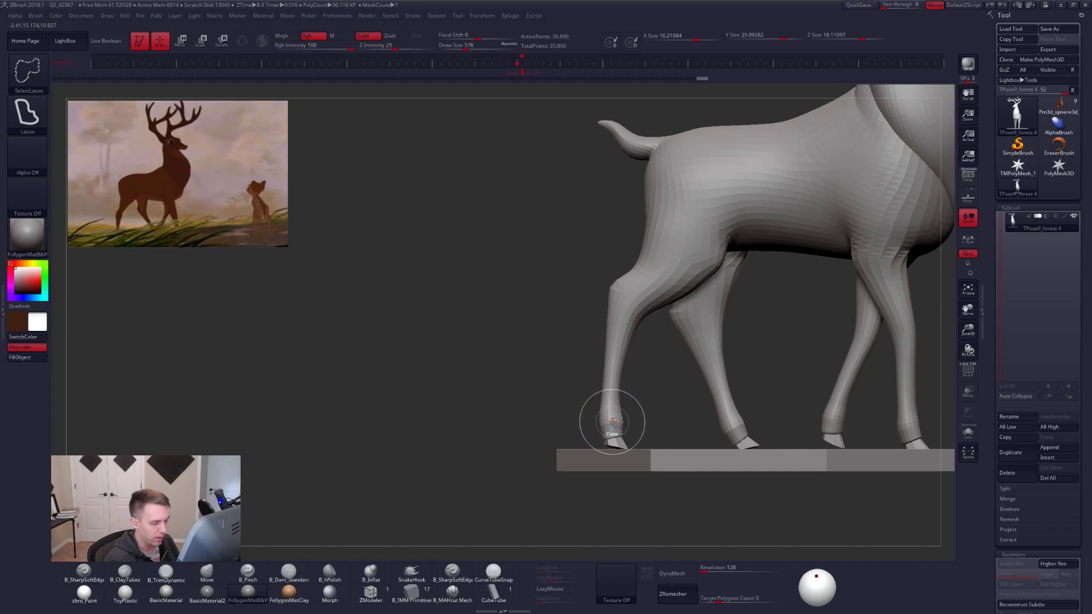
{"action": "left_click", "coordinate": [653, 451], "text": "ctrl+shift"}
{"action": "left_click", "coordinate": [657, 433], "text": "ctrl+shift"}
{"action": "mouse_move", "coordinate": [643, 416]}
{"action": "right_mouse_down"}
{"action": "mouse_move", "coordinate": [762, 429]}
{"action": "mouse_move", "coordinate": [625, 435]}
{"action": "mouse_move", "coordinate": [617, 405]}
{"action": "mouse_move", "coordinate": [609, 437]}
{"action": "mouse_move", "coordinate": [626, 436]}
{"action": "right_mouse_up"}
{"action": "key", "text": "shift+f"}
{"action": "key", "text": "shift+f"}
{"action": "key", "text": "shift+f"}
{"action": "mouse_move", "coordinate": [502, 454]}
{"action": "left_mouse_down", "text": "ctrl"}
{"action": "mouse_move", "coordinate": [609, 480]}
{"action": "mouse_move", "coordinate": [614, 457]}
{"action": "left_mouse_up", "text": "ctrl"}
{"action": "left_click", "coordinate": [611, 456], "text": "ctrl+shift"}
{"action": "key", "text": "shift+f"}
{"action": "mouse_move", "coordinate": [603, 431]}
{"action": "right_mouse_down", "text": "shift"}
{"action": "mouse_move", "coordinate": [573, 436]}
{"action": "mouse_move", "coordinate": [612, 438]}
{"action": "right_mouse_up", "text": "shift"}
{"action": "key", "text": "ctrl+i"}
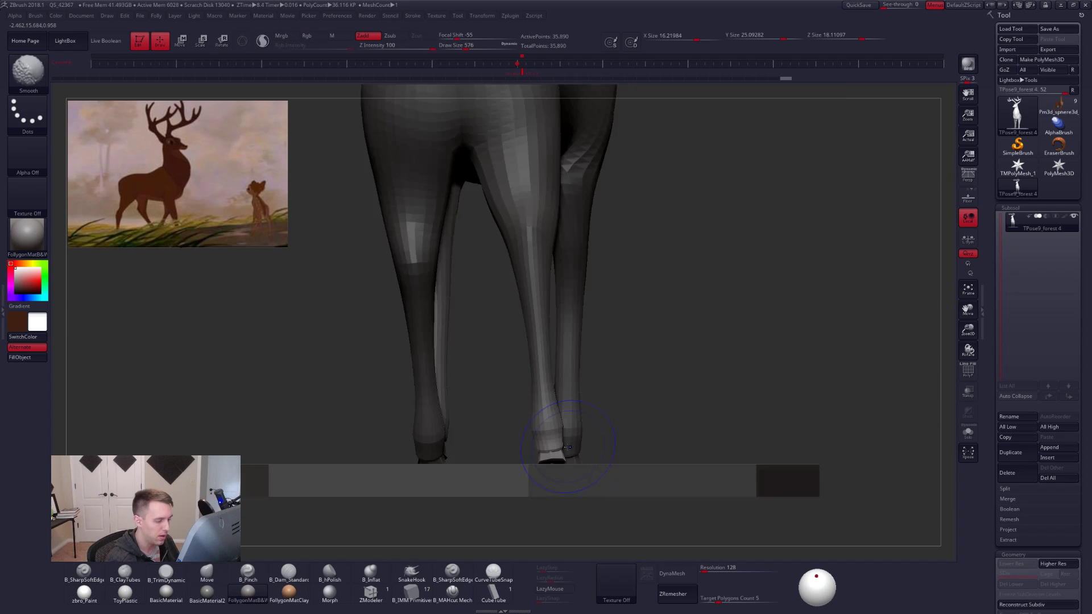
Rotate the unmasked right hind hoof with a vertical Transpose line starting at the ankle.
{"action": "right_click_drag", "start_coordinate": [544, 435], "coordinate": [595, 424], "text": "alt"}
{"action": "key", "text": "r"}
{"action": "left_click_drag", "start_coordinate": [595, 419], "coordinate": [605, 513]}
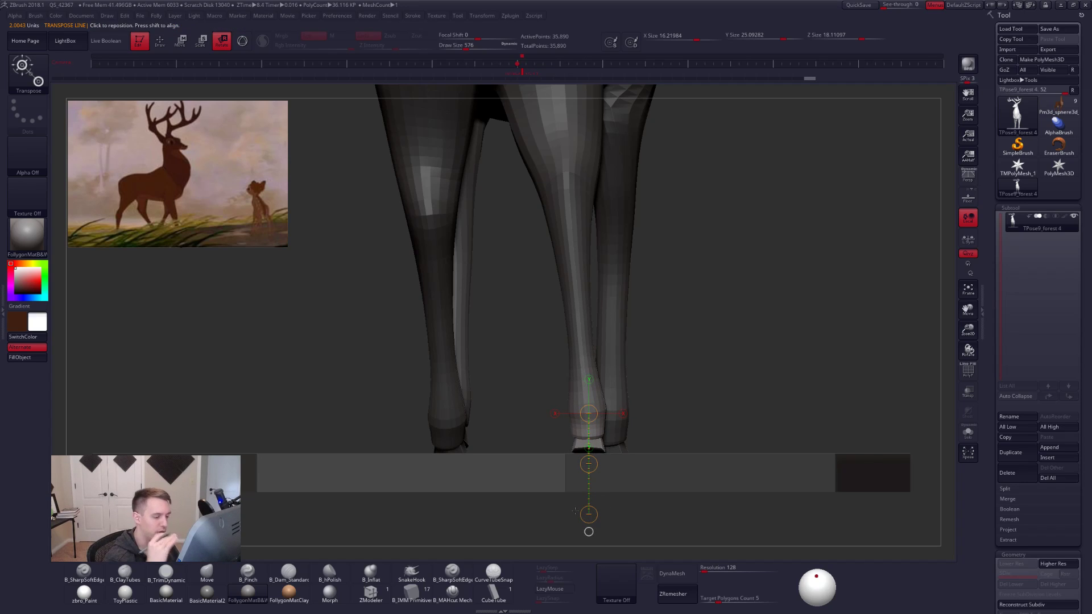
{"action": "right_click_drag", "start_coordinate": [574, 511], "coordinate": [515, 508]}
{"action": "right_click_drag", "start_coordinate": [589, 448], "coordinate": [591, 407], "text": "alt"}
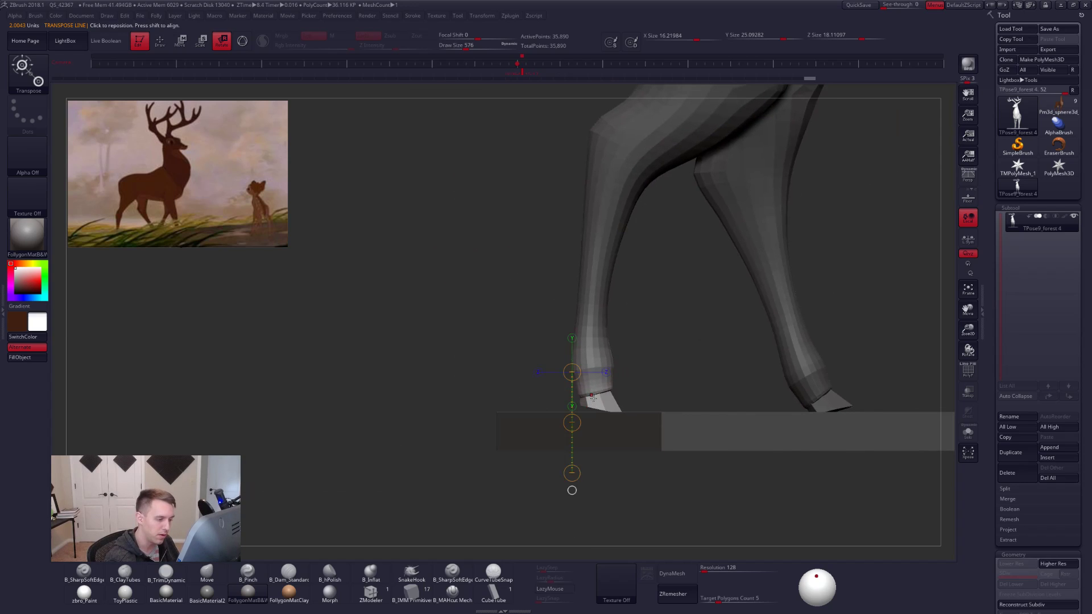
{"action": "left_click_drag", "start_coordinate": [572, 491], "coordinate": [594, 495]}
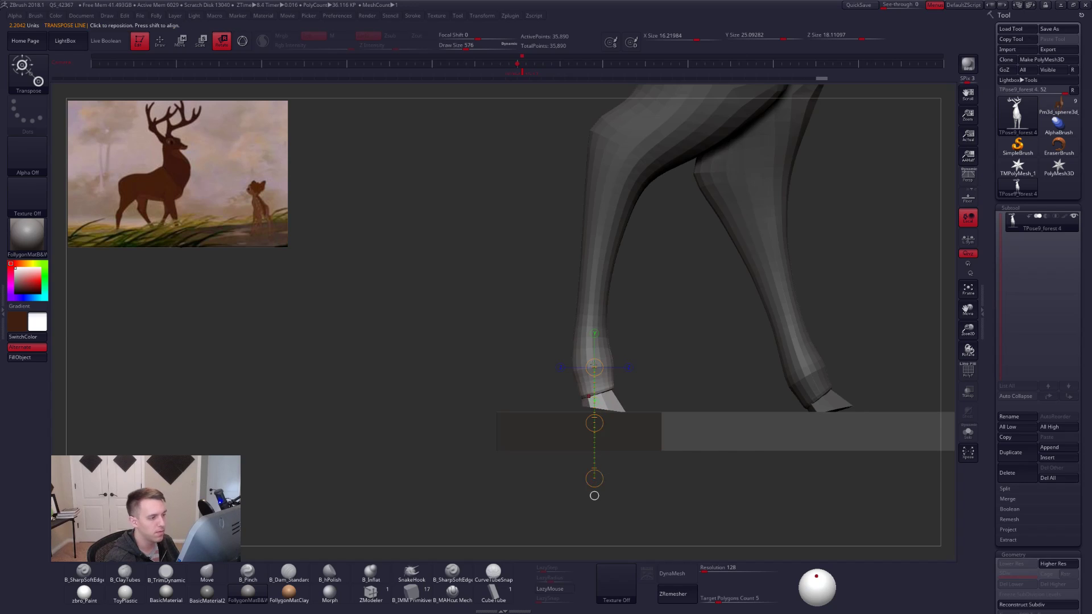
Extend the unmasked area up to just below the right hind hock and soften the mask edge.
{"action": "key", "text": "shift+f"}
{"action": "key", "text": "q"}
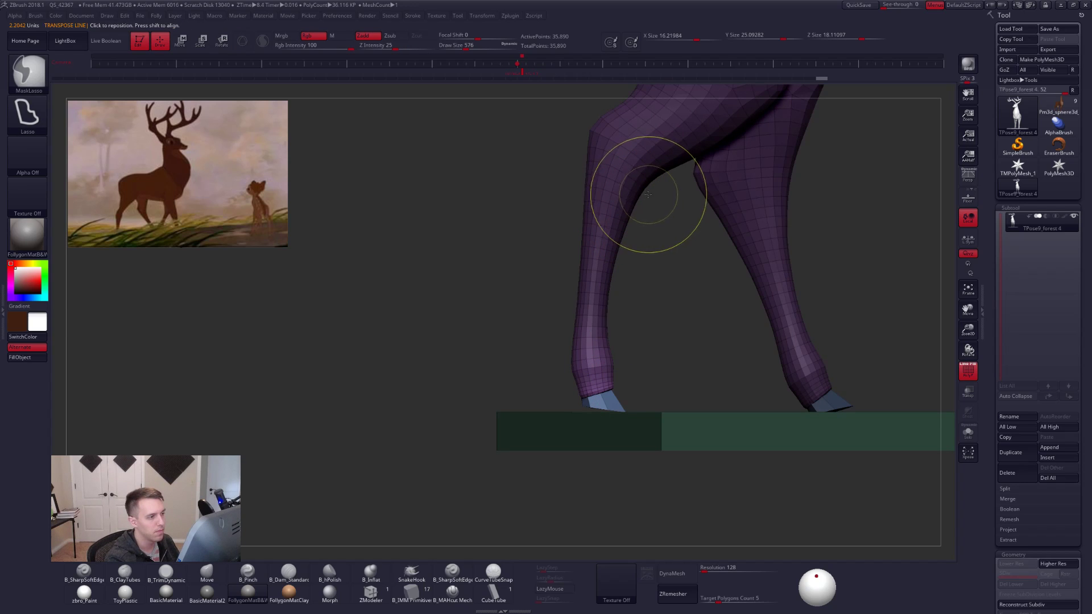
{"action": "mouse_move", "coordinate": [646, 193]}
{"action": "left_mouse_down", "text": "ctrl"}
{"action": "mouse_move", "coordinate": [533, 189]}
{"action": "mouse_move", "coordinate": [541, 370]}
{"action": "mouse_move", "coordinate": [597, 390]}
{"action": "mouse_move", "coordinate": [631, 376]}
{"action": "left_mouse_up", "text": "ctrl"}
{"action": "key", "text": "b"}
{"action": "key", "text": "m"}
{"action": "key", "text": "v"}
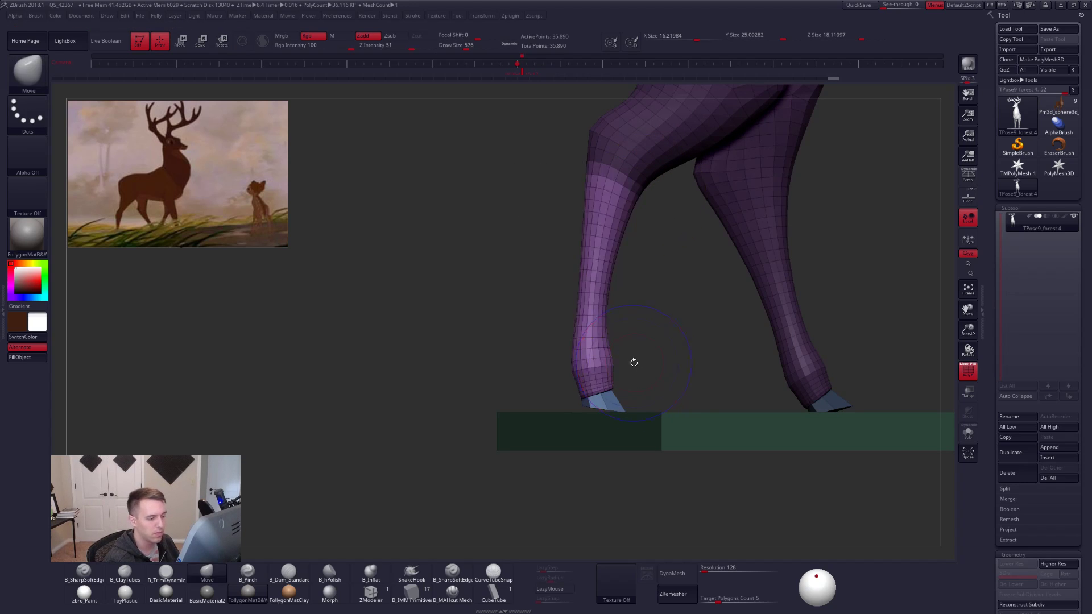
{"action": "key", "text": "shift+f"}
{"action": "left_click", "coordinate": [610, 358], "text": "ctrl"}
{"action": "left_click", "coordinate": [612, 361], "text": "ctrl"}
{"action": "left_click", "coordinate": [612, 361], "text": "ctrl"}
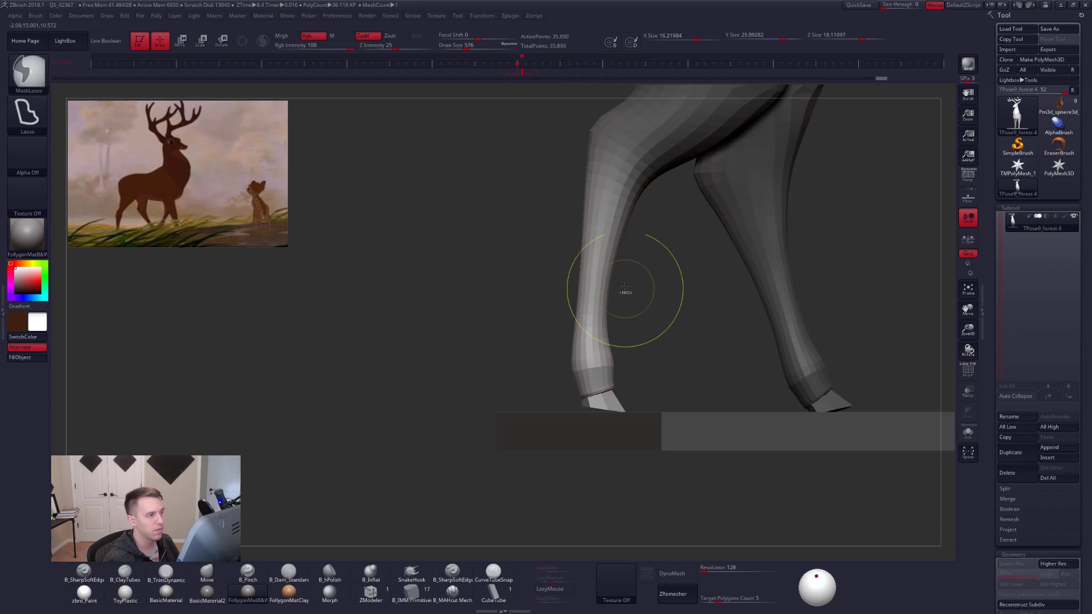
Rotate the lower right hind leg slightly forward with a Transpose line from the hock, and return to the lower subdivision level.
{"action": "key", "text": "r"}
{"action": "left_click_drag", "start_coordinate": [624, 160], "coordinate": [606, 466]}
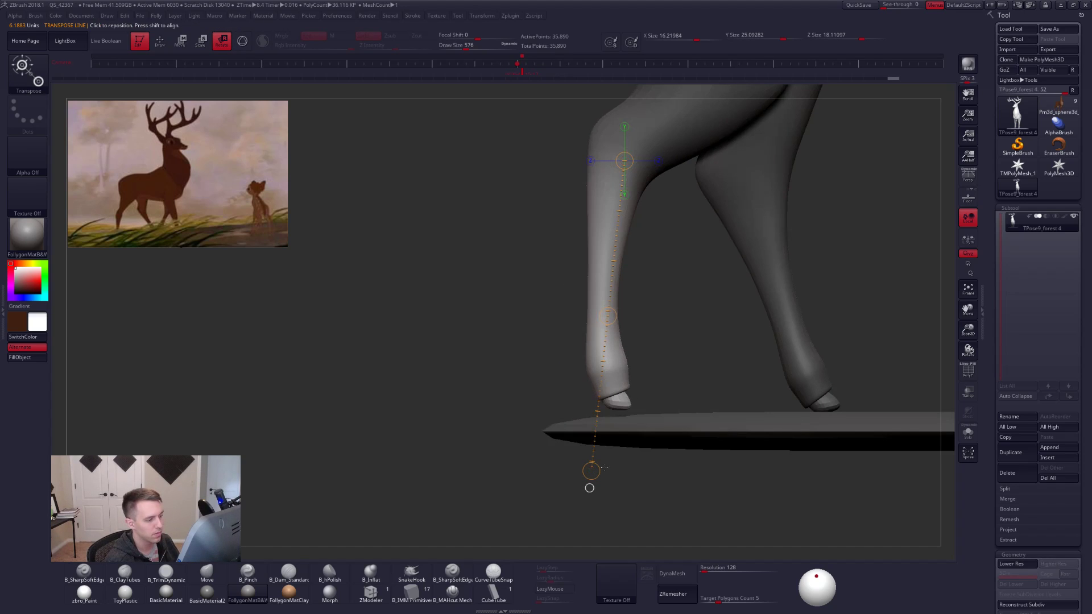
{"action": "key", "text": "shift+d"}
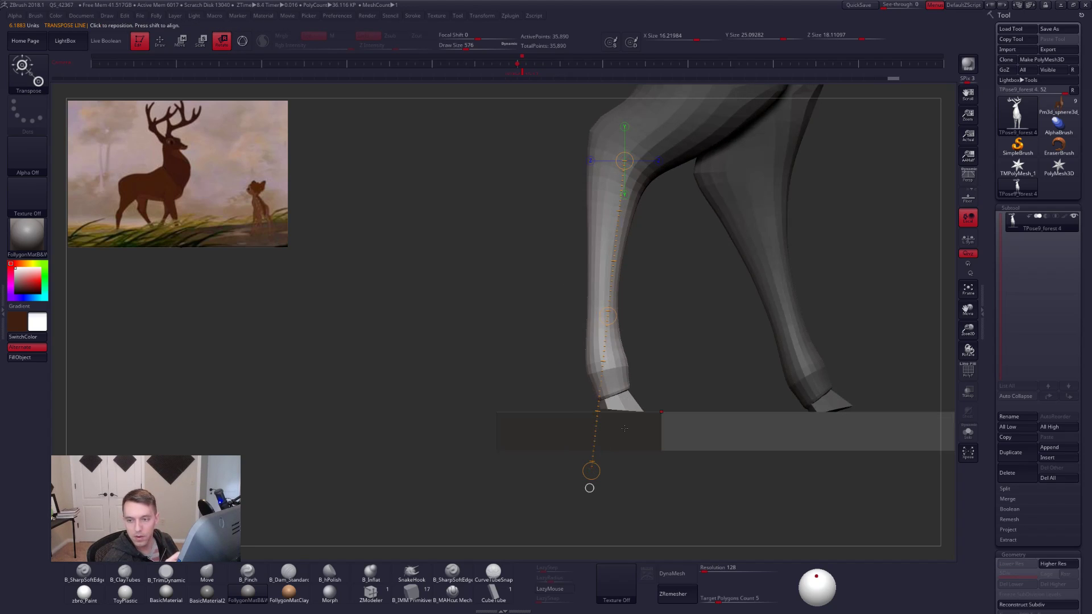
Activate the Move brush and set its draw size to 381.
{"action": "key", "text": "q"}
{"action": "key", "text": "b"}
{"action": "key", "text": "m"}
{"action": "key", "text": "v"}
{"action": "key", "text": "space"}
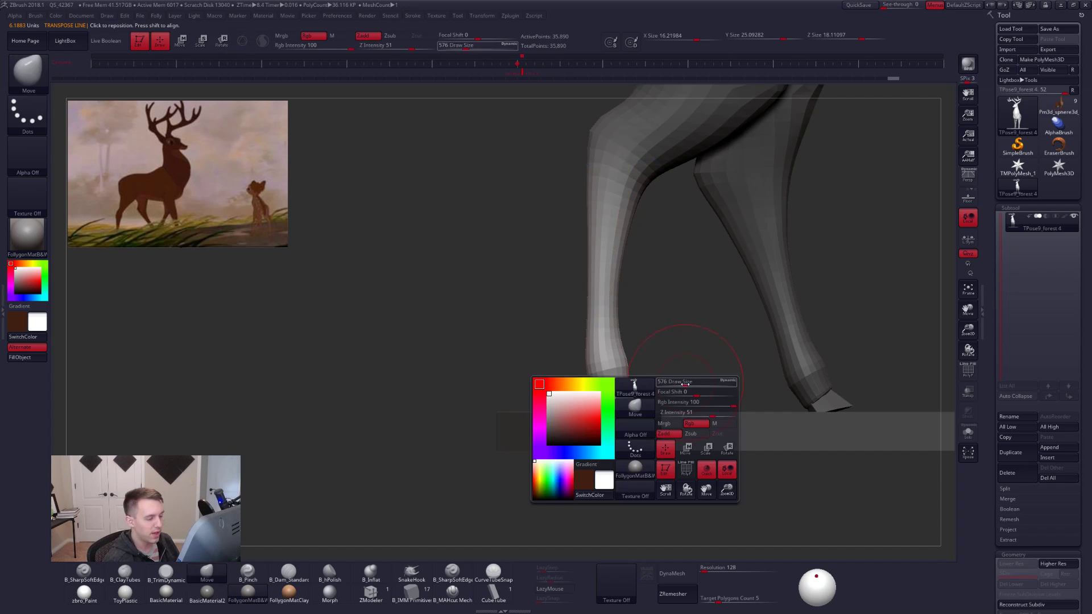
{"action": "left_click_drag", "start_coordinate": [651, 403], "coordinate": [757, 429]}
{"action": "left_click_drag", "start_coordinate": [634, 437], "coordinate": [745, 425], "text": "alt"}
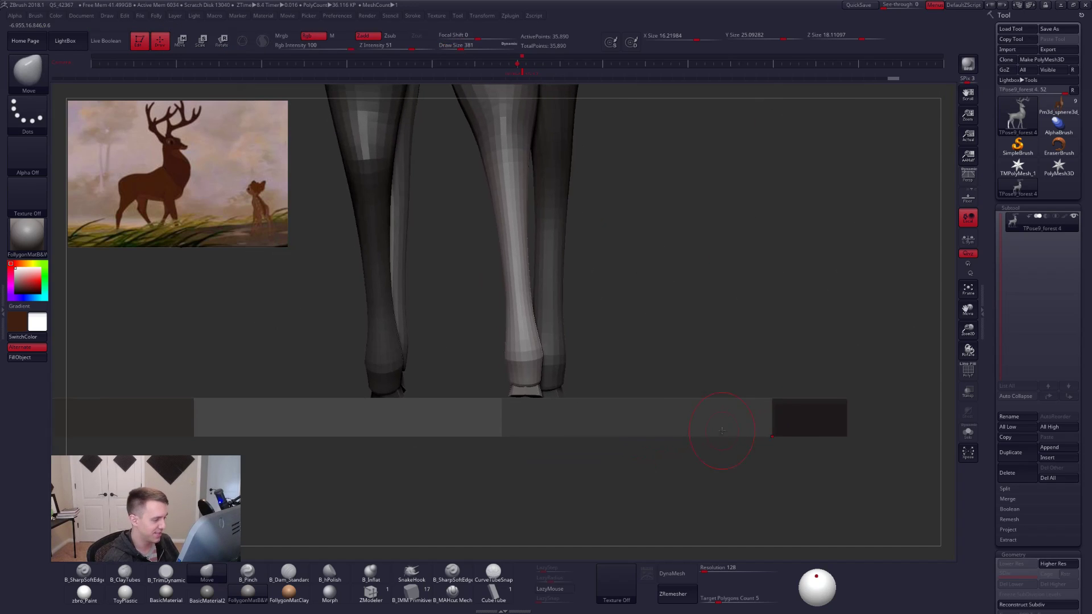
{"action": "left_click_drag", "start_coordinate": [599, 450], "coordinate": [672, 459], "text": "alt"}
Mask the lower right hind leg above the ankle with a softened edge, leaving only the ankle and hoof unmasked.
{"action": "mouse_move", "coordinate": [610, 375]}
{"action": "right_mouse_down"}
{"action": "mouse_move", "coordinate": [607, 347]}
{"action": "mouse_move", "coordinate": [597, 364]}
{"action": "right_mouse_up"}
{"action": "mouse_move", "coordinate": [582, 366]}
{"action": "left_mouse_down", "text": "ctrl"}
{"action": "mouse_move", "coordinate": [515, 266]}
{"action": "mouse_move", "coordinate": [671, 342]}
{"action": "mouse_move", "coordinate": [611, 364]}
{"action": "left_mouse_up", "text": "ctrl"}
{"action": "left_click", "coordinate": [628, 358], "text": "ctrl"}
{"action": "mouse_move", "coordinate": [619, 364]}
{"action": "right_mouse_down"}
{"action": "mouse_move", "coordinate": [628, 358]}
{"action": "mouse_move", "coordinate": [609, 398]}
{"action": "mouse_move", "coordinate": [603, 387]}
{"action": "right_mouse_up"}
{"action": "left_click", "coordinate": [614, 361], "text": "ctrl"}
{"action": "left_click", "coordinate": [626, 357], "text": "ctrl"}
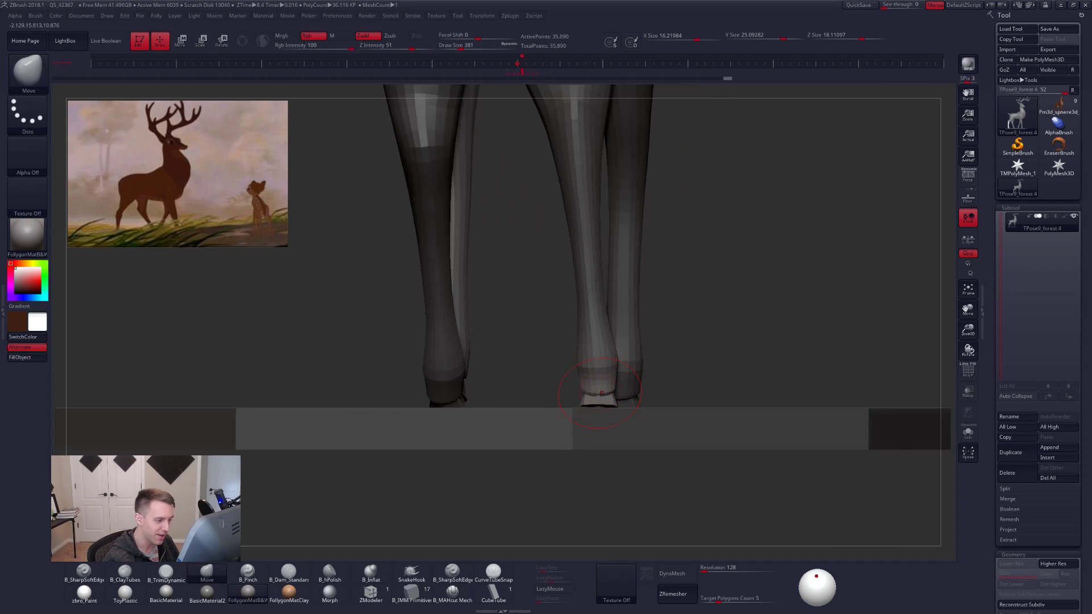
Adjust the right hind hoof's angle with rotation Transpose lines at the ankle, from the back and from the side.
{"action": "key", "text": "r"}
{"action": "left_click_drag", "start_coordinate": [600, 367], "coordinate": [600, 490], "text": "shift"}
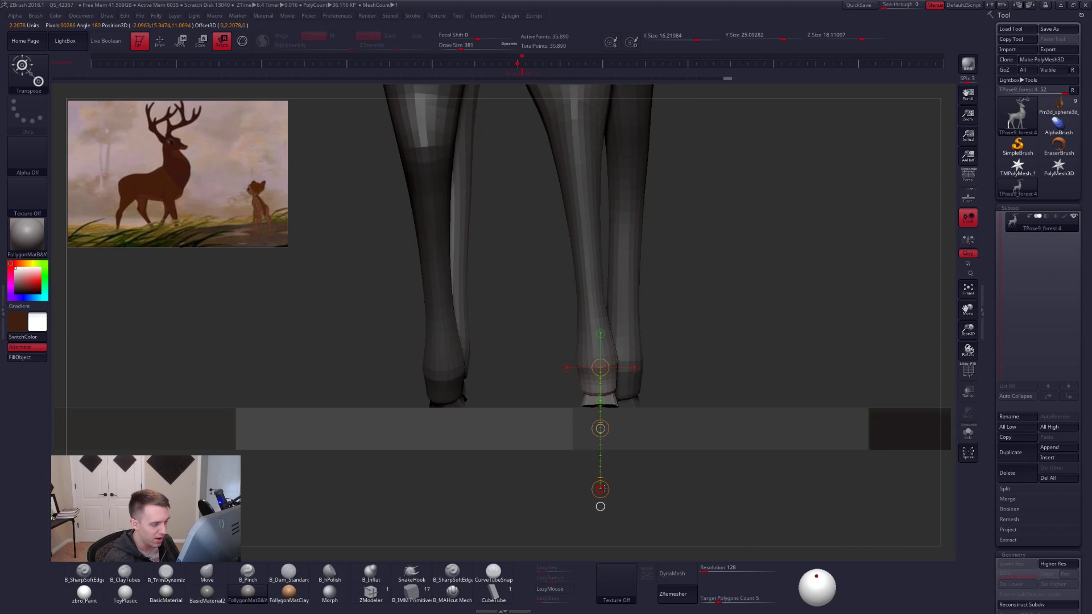
{"action": "left_click_drag", "start_coordinate": [683, 490], "coordinate": [631, 494], "text": "shift"}
{"action": "mouse_move", "coordinate": [612, 374]}
{"action": "left_mouse_down"}
{"action": "mouse_move", "coordinate": [686, 407]}
{"action": "mouse_move", "coordinate": [682, 398]}
{"action": "mouse_move", "coordinate": [717, 406]}
{"action": "mouse_move", "coordinate": [686, 419]}
{"action": "left_mouse_up"}
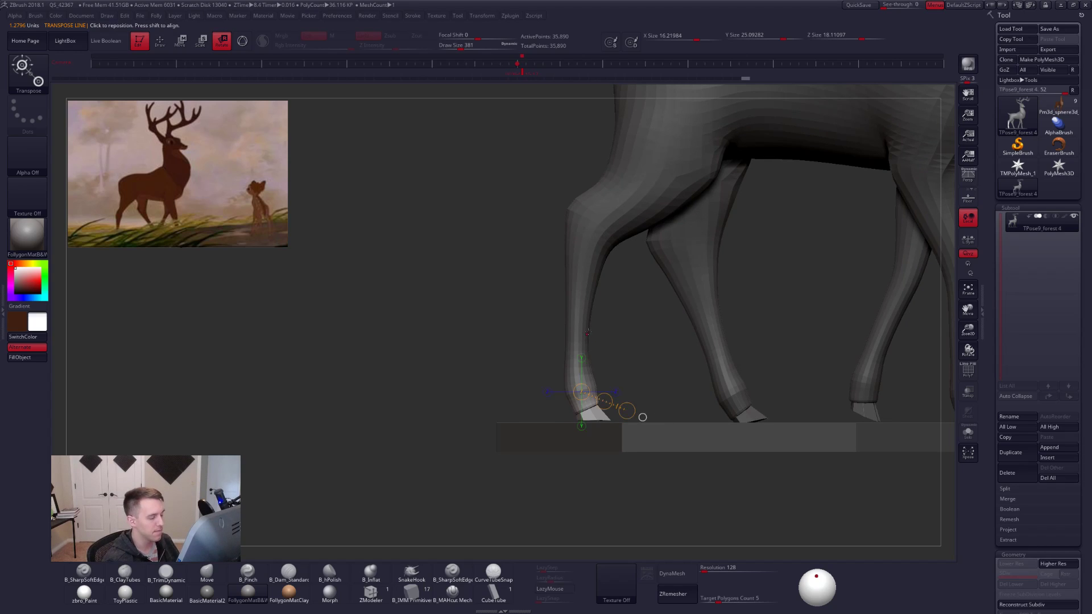
Extend the unmasked area up the right hind shin, soften its edge, and clear the mask.
{"action": "key", "text": "shift+f"}
{"action": "mouse_move", "coordinate": [595, 314]}
{"action": "left_mouse_down", "text": "ctrl"}
{"action": "mouse_move", "coordinate": [586, 413]}
{"action": "mouse_move", "coordinate": [638, 398]}
{"action": "left_mouse_up", "text": "ctrl"}
{"action": "key", "text": "shift+f"}
{"action": "key", "text": "q"}
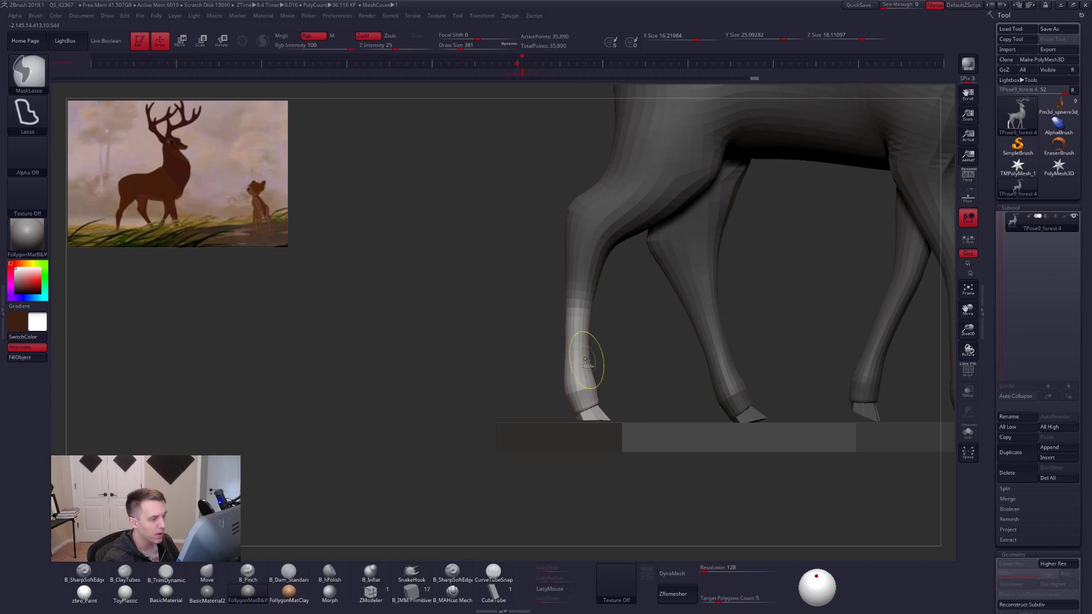
{"action": "left_click", "coordinate": [586, 370], "text": "ctrl"}
{"action": "mouse_move", "coordinate": [626, 355]}
{"action": "left_mouse_down", "text": "alt"}
{"action": "mouse_move", "coordinate": [557, 380]}
{"action": "mouse_move", "coordinate": [573, 393]}
{"action": "mouse_move", "coordinate": [539, 393]}
{"action": "mouse_move", "coordinate": [599, 416]}
{"action": "left_mouse_up", "text": "alt"}
{"action": "left_click", "coordinate": [558, 380], "text": "ctrl"}
{"action": "left_click", "coordinate": [509, 391], "text": "ctrl"}
{"action": "key", "text": "w"}
{"action": "key", "text": "q"}
{"action": "left_click_drag", "start_coordinate": [576, 424], "coordinate": [550, 388], "text": "alt"}
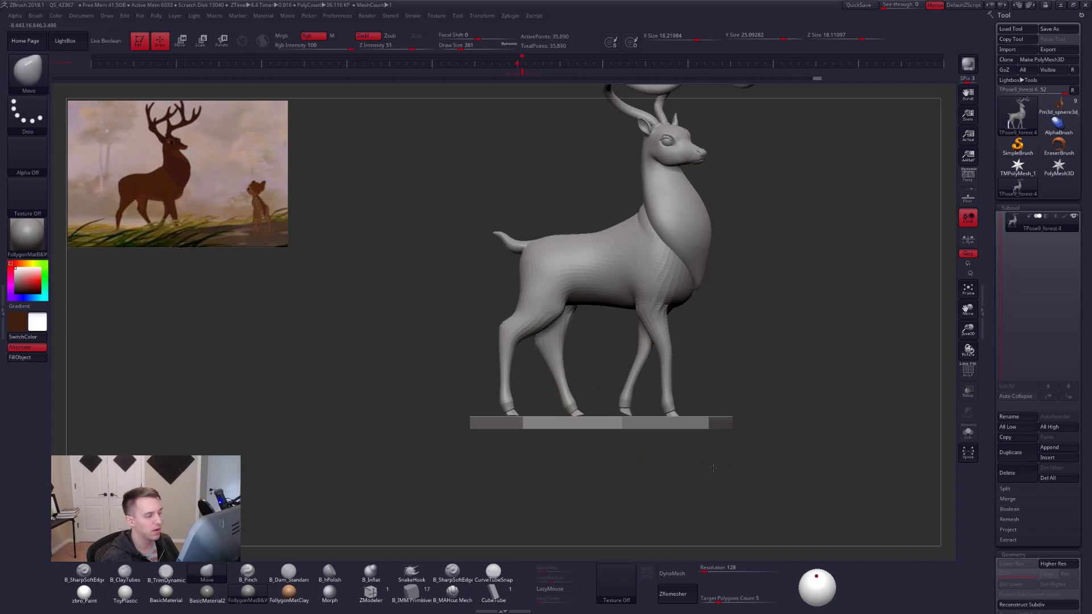
Compare the stance against the painted deer model and return to the grey posing model.
{"action": "left_click_drag", "start_coordinate": [639, 460], "coordinate": [731, 459]}
{"action": "left_click_drag", "start_coordinate": [753, 406], "coordinate": [719, 449], "text": "alt"}
{"action": "left_click", "coordinate": [1059, 106]}
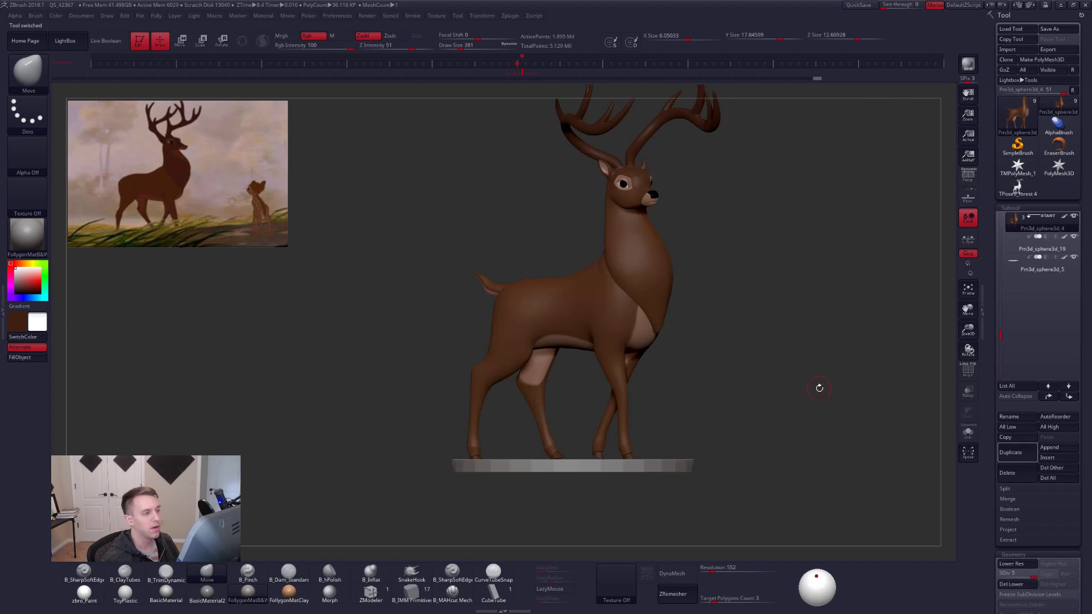
{"action": "left_click_drag", "start_coordinate": [819, 388], "coordinate": [801, 417], "text": "alt"}
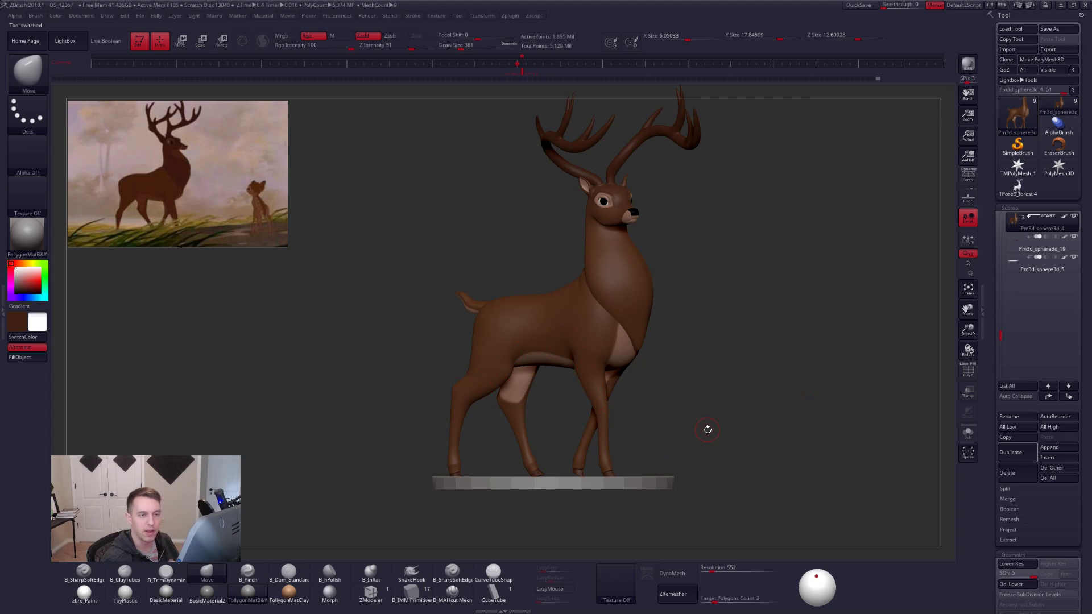
{"action": "left_click", "coordinate": [1018, 187]}
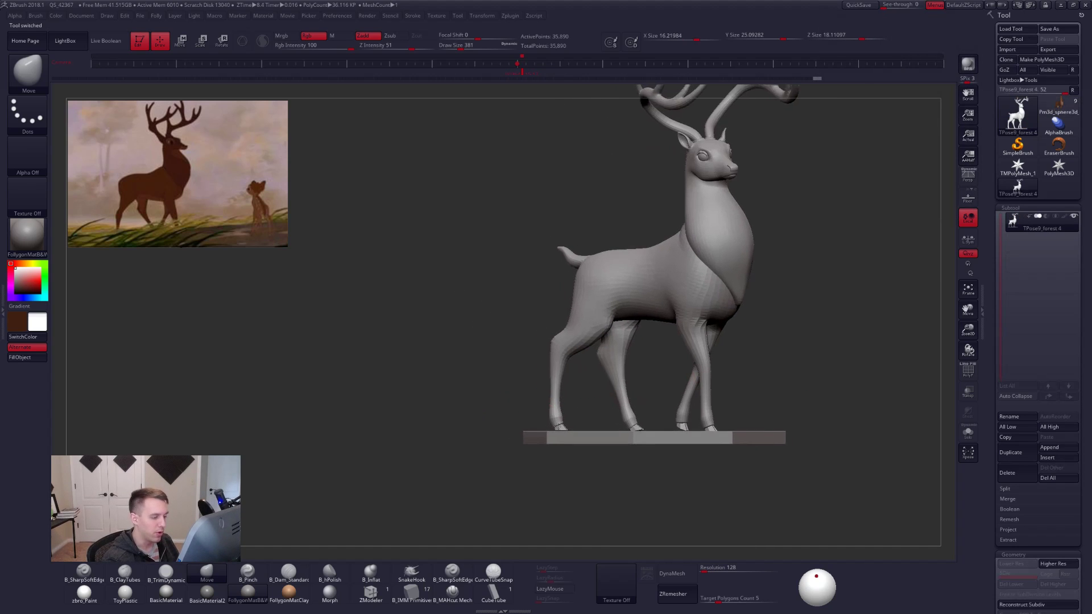
Hide the base so only the deer stays visible, and display the polygroup wireframe around the right hind leg.
{"action": "right_click_drag", "start_coordinate": [558, 427], "coordinate": [640, 467], "text": "ctrl"}
{"action": "right_click_drag", "start_coordinate": [603, 437], "coordinate": [728, 441]}
{"action": "right_click_drag", "start_coordinate": [544, 430], "coordinate": [639, 429], "text": "alt"}
{"action": "right_click_drag", "start_coordinate": [593, 384], "coordinate": [592, 386], "text": "ctrl"}
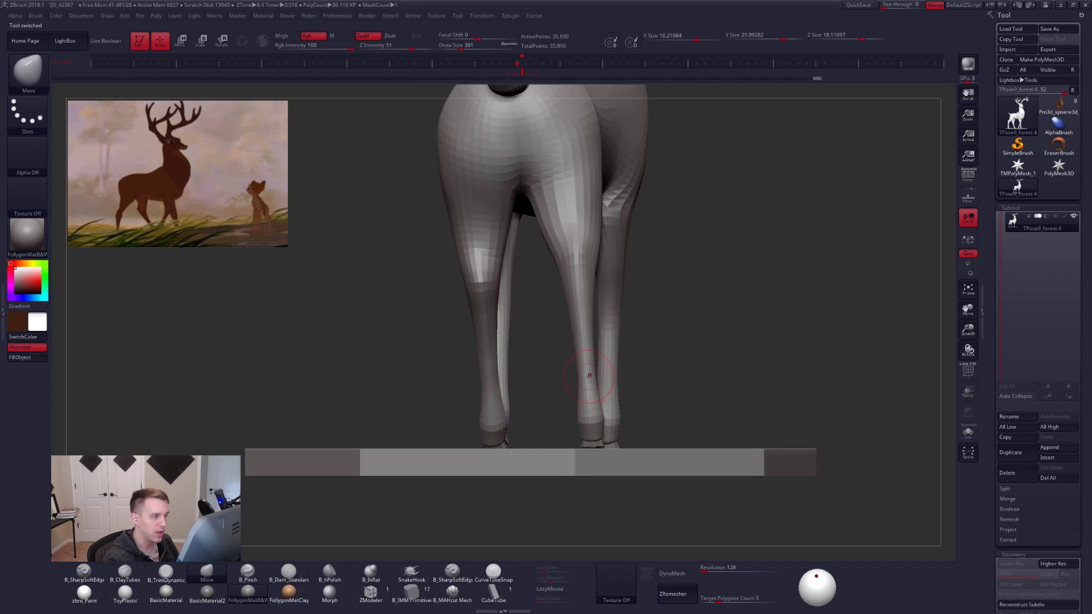
{"action": "key", "text": "shift+f"}
{"action": "key", "text": "shift+f"}
{"action": "right_click_drag", "start_coordinate": [720, 398], "coordinate": [646, 418]}
{"action": "left_click", "coordinate": [636, 452], "text": "ctrl+shift"}
{"action": "left_click_drag", "start_coordinate": [662, 415], "coordinate": [678, 404], "text": "ctrl+shift"}
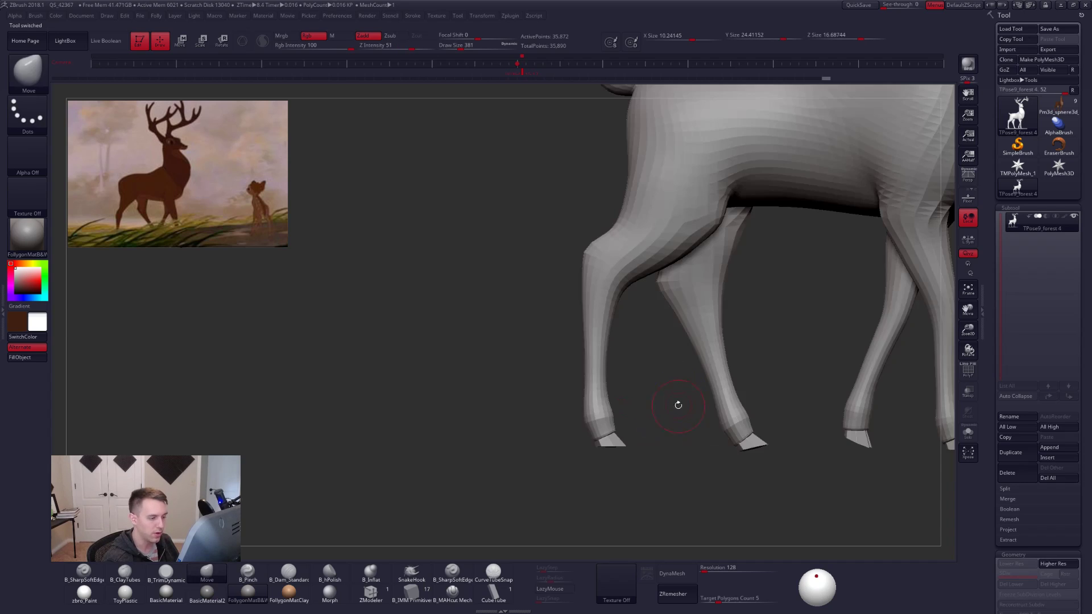
{"action": "right_click_drag", "start_coordinate": [677, 404], "coordinate": [642, 366], "text": "alt"}
{"action": "key", "text": "shift+f"}
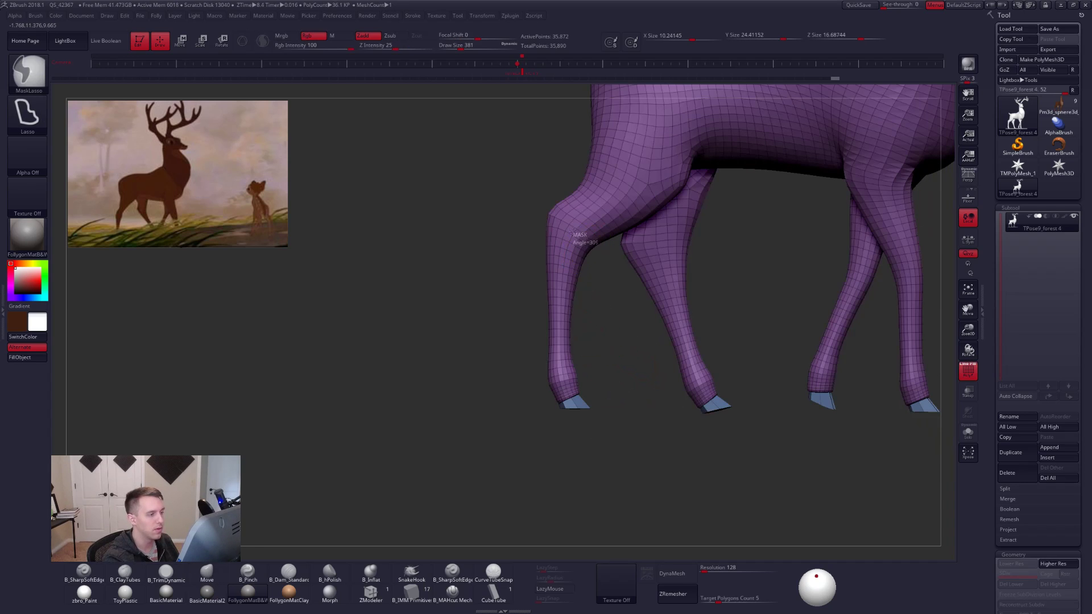
Lasso-mask the right hind leg below the hock, unhide the base, and invert and soften the mask to free that lower leg.
{"action": "mouse_move", "coordinate": [588, 248]}
{"action": "left_mouse_down", "text": "ctrl"}
{"action": "mouse_move", "coordinate": [521, 251]}
{"action": "mouse_move", "coordinate": [608, 438]}
{"action": "mouse_move", "coordinate": [610, 426]}
{"action": "left_mouse_up", "text": "ctrl"}
{"action": "left_click", "coordinate": [593, 370], "text": "ctrl+shift"}
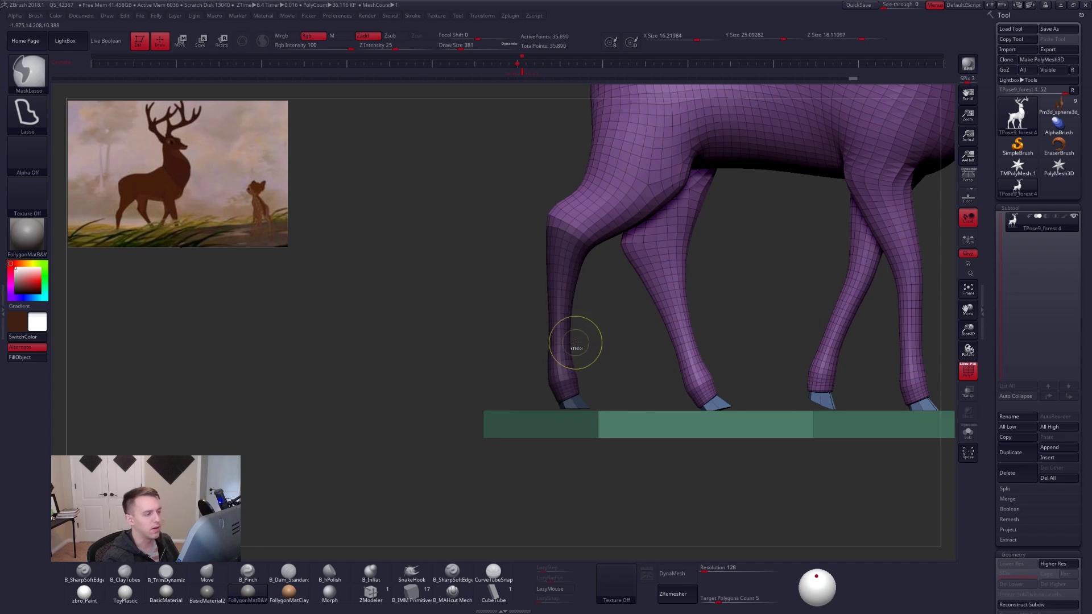
{"action": "left_click", "coordinate": [576, 343], "text": "ctrl"}
{"action": "left_click", "coordinate": [568, 346], "text": "ctrl"}
{"action": "left_click", "coordinate": [583, 343], "text": "ctrl"}
{"action": "left_click", "coordinate": [567, 351], "text": "ctrl"}
{"action": "left_click", "coordinate": [582, 350], "text": "ctrl"}
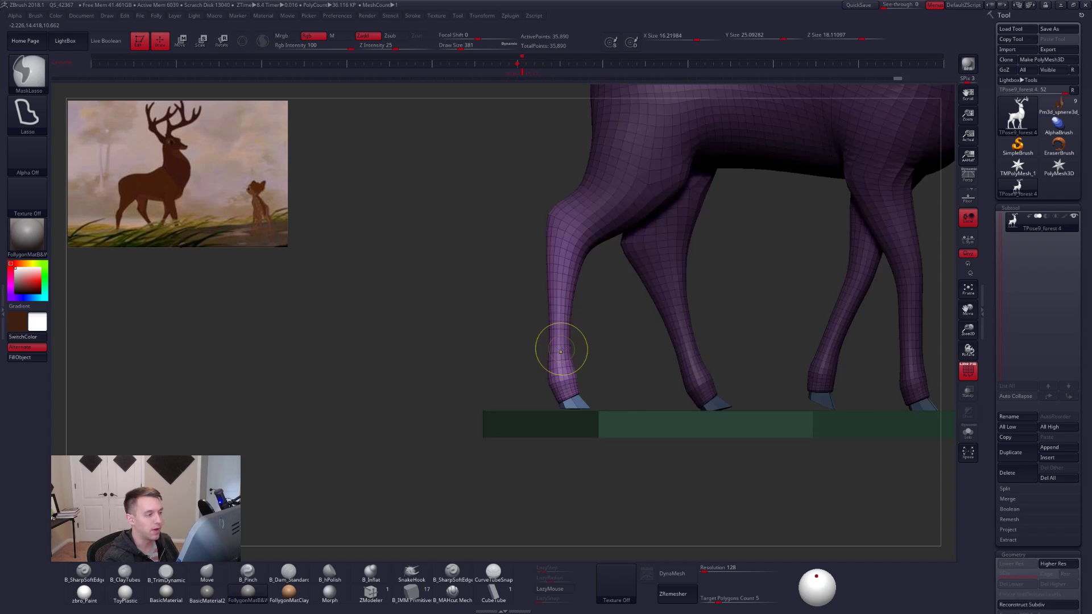
Rotate the lower right hind leg slightly inward from the hock with a Transpose line in rear view, and clear the mask.
{"action": "right_click_drag", "start_coordinate": [563, 348], "coordinate": [631, 327]}
{"action": "key", "text": "shift+f"}
{"action": "right_click_drag", "start_coordinate": [546, 264], "coordinate": [578, 274], "text": "alt"}
{"action": "key", "text": "r"}
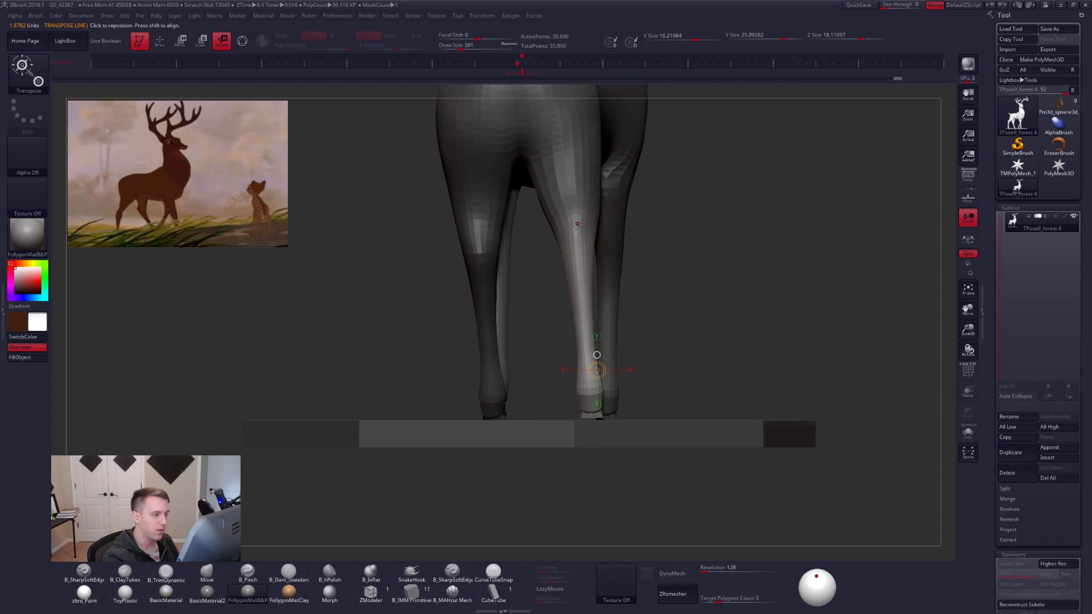
{"action": "left_click_drag", "start_coordinate": [576, 225], "coordinate": [592, 481]}
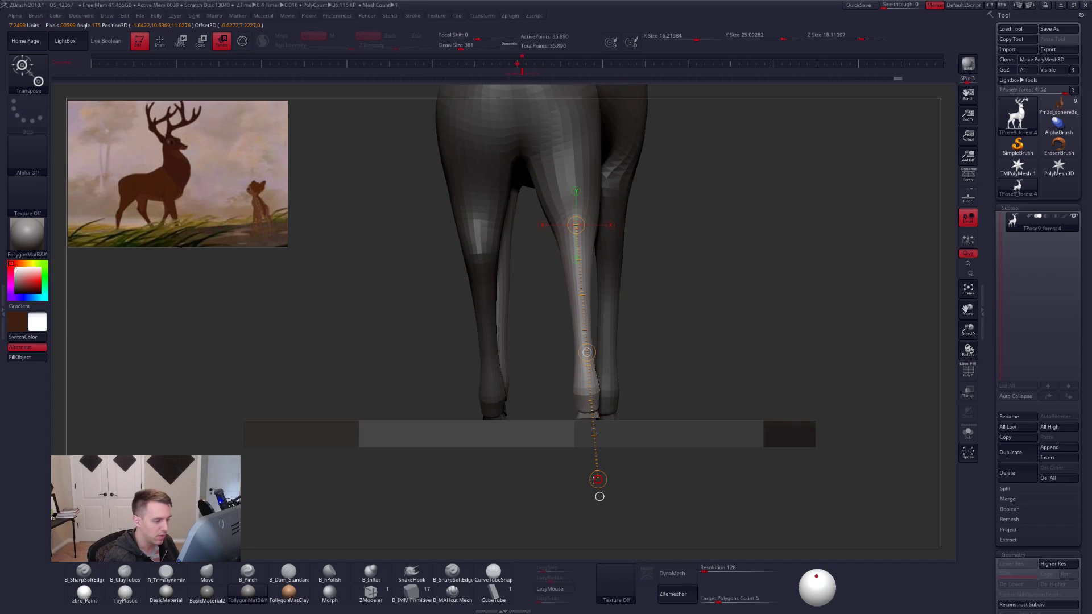
{"action": "key", "text": "w"}
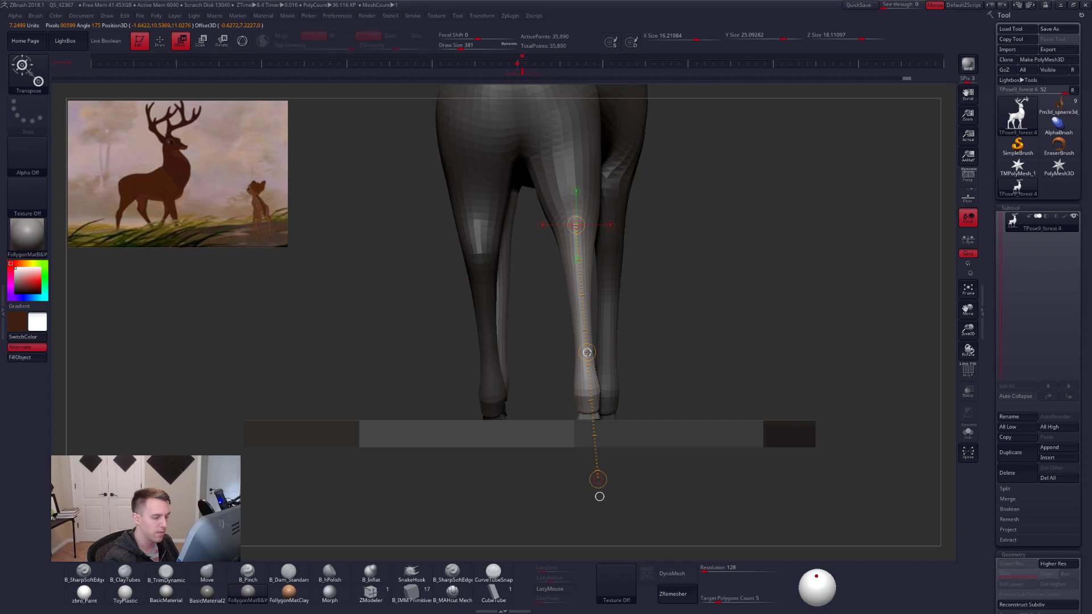
{"action": "key", "text": "q"}
{"action": "key", "text": "ctrl"}
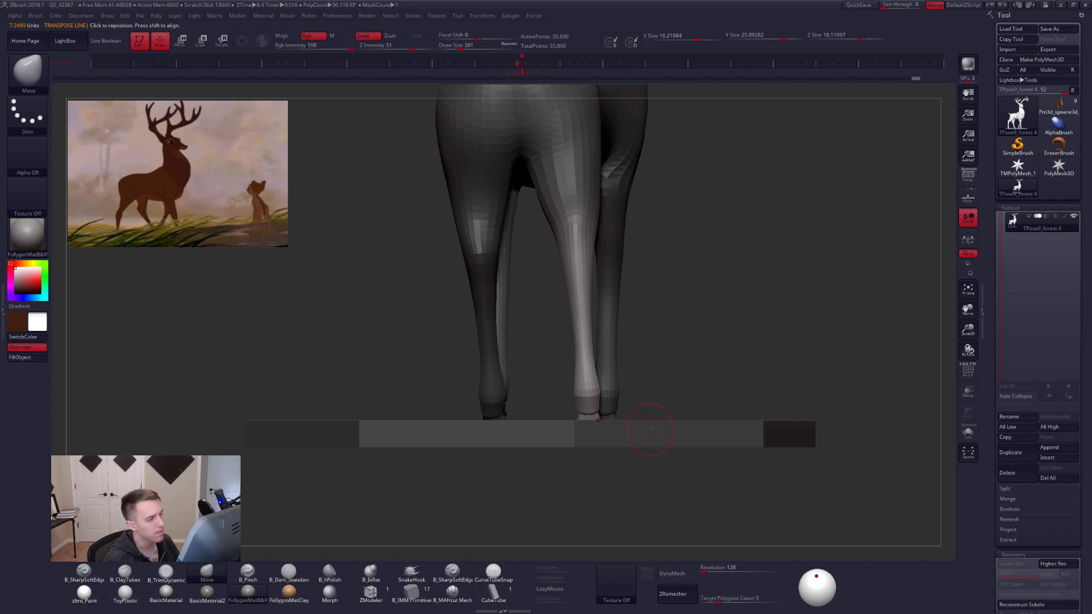
{"action": "left_click_drag", "start_coordinate": [700, 477], "coordinate": [557, 489]}
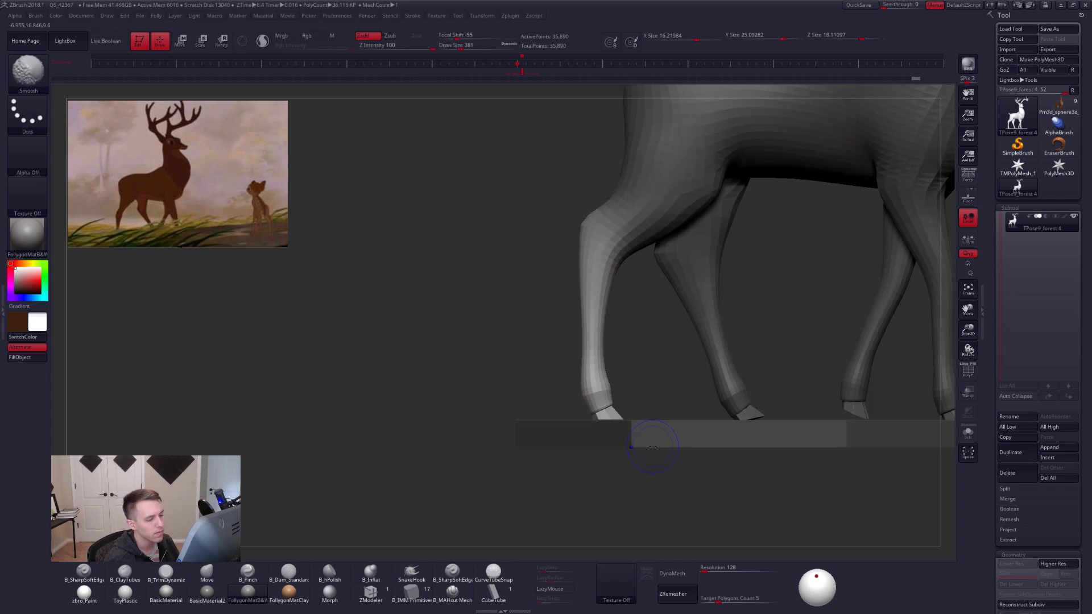
{"action": "left_click_drag", "start_coordinate": [661, 404], "coordinate": [680, 418], "text": "ctrl"}
Examine the deer's leg placement and hoof contact with the base from the side and the front.
{"action": "mouse_move", "coordinate": [819, 406]}
{"action": "left_mouse_down", "text": "alt"}
{"action": "mouse_move", "coordinate": [761, 418]}
{"action": "mouse_move", "coordinate": [750, 390]}
{"action": "left_mouse_up", "text": "alt"}
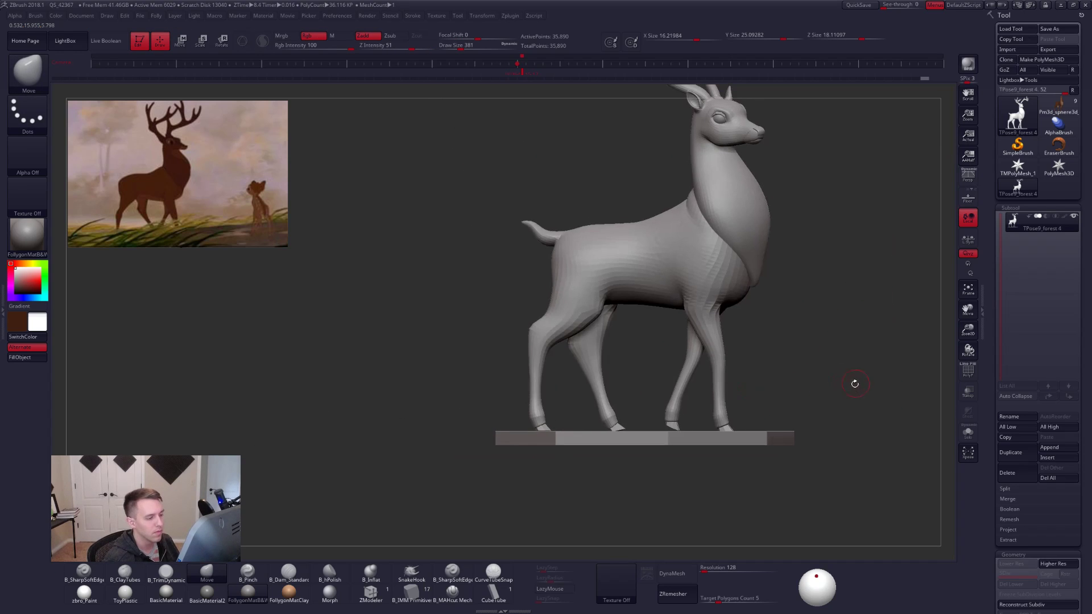
{"action": "mouse_move", "coordinate": [855, 383]}
{"action": "left_mouse_down", "text": "alt"}
{"action": "mouse_move", "coordinate": [799, 367]}
{"action": "mouse_move", "coordinate": [782, 396]}
{"action": "mouse_move", "coordinate": [733, 404]}
{"action": "left_mouse_up", "text": "alt"}
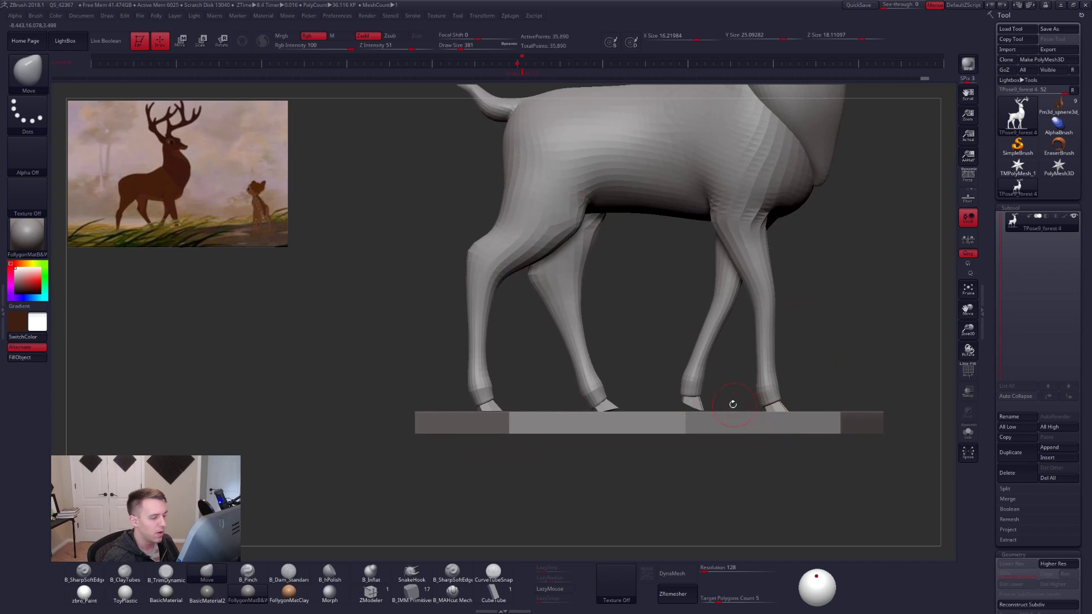
{"action": "left_click_drag", "start_coordinate": [811, 373], "coordinate": [743, 404], "text": "alt"}
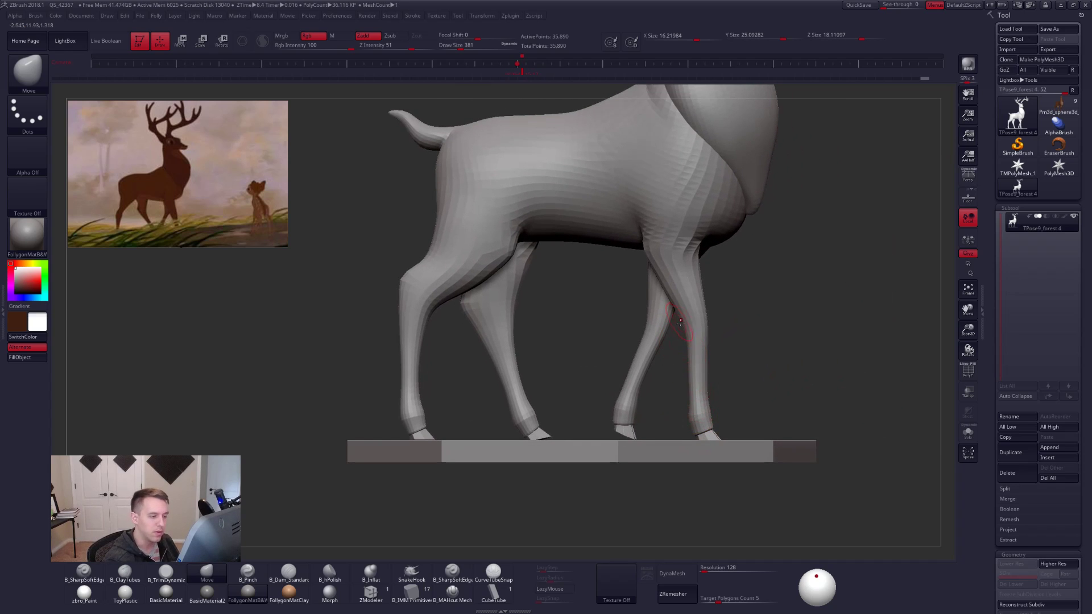
{"action": "mouse_move", "coordinate": [720, 424]}
{"action": "left_mouse_down", "text": "ctrl"}
{"action": "mouse_move", "coordinate": [680, 410]}
{"action": "mouse_move", "coordinate": [732, 435]}
{"action": "left_mouse_up", "text": "ctrl"}
{"action": "left_click", "coordinate": [741, 421], "text": "ctrl"}
{"action": "mouse_move", "coordinate": [766, 393]}
{"action": "left_mouse_down", "text": "ctrl"}
{"action": "mouse_move", "coordinate": [791, 370]}
{"action": "mouse_move", "coordinate": [772, 398]}
{"action": "mouse_move", "coordinate": [751, 376]}
{"action": "left_mouse_up", "text": "ctrl"}
{"action": "left_click_drag", "start_coordinate": [748, 415], "coordinate": [654, 424]}
{"action": "left_click_drag", "start_coordinate": [781, 443], "coordinate": [686, 459]}
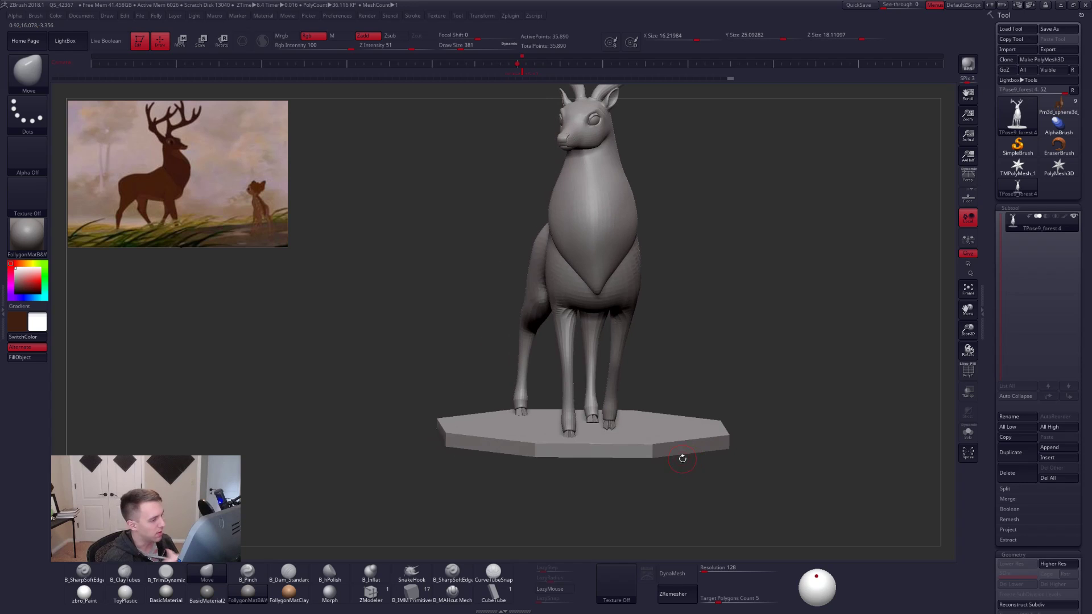
{"action": "mouse_move", "coordinate": [696, 416]}
{"action": "left_mouse_down"}
{"action": "mouse_move", "coordinate": [708, 400]}
{"action": "mouse_move", "coordinate": [687, 448]}
{"action": "mouse_move", "coordinate": [694, 422]}
{"action": "left_mouse_up"}
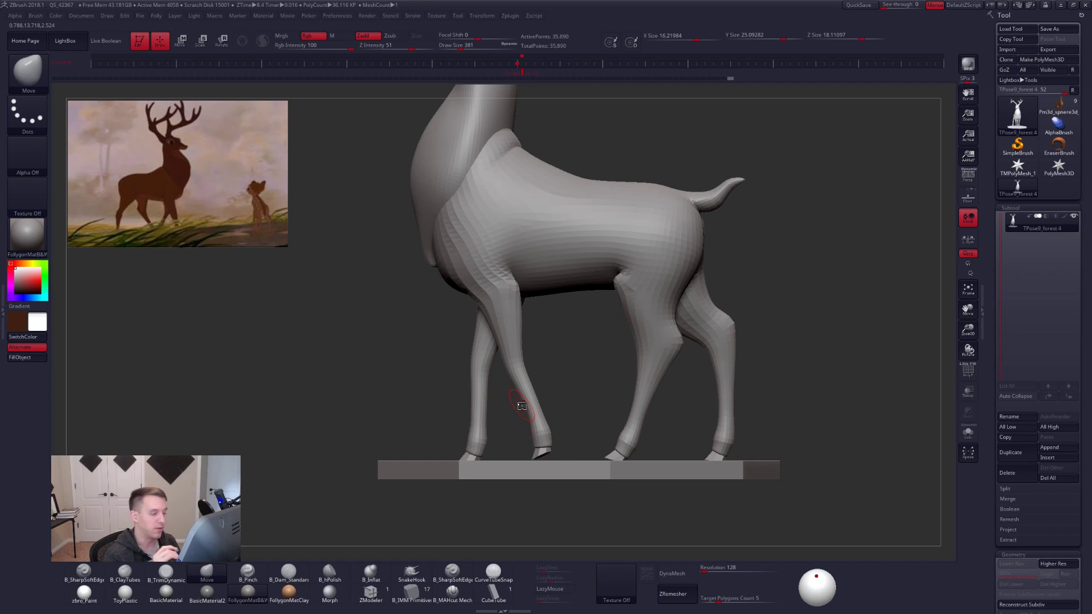
Hide the base again to expose the hooves from the deer's left side.
{"action": "right_click_drag", "start_coordinate": [638, 404], "coordinate": [668, 429], "text": "ctrl"}
{"action": "key", "text": "shift+f"}
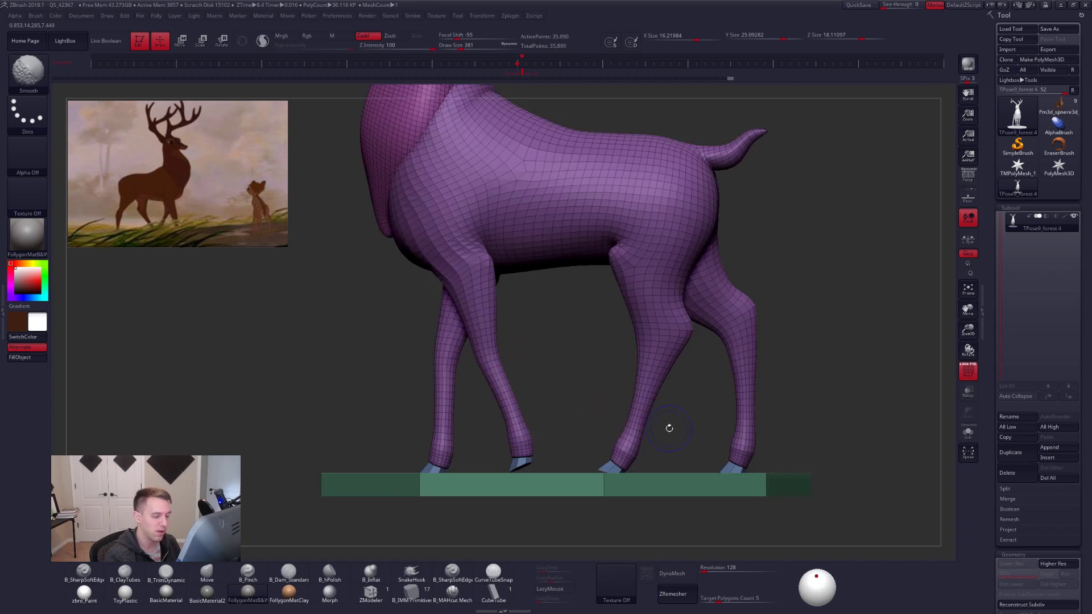
{"action": "key", "text": "shift+f"}
{"action": "left_click", "coordinate": [605, 475], "text": "ctrl+shift"}
{"action": "left_click_drag", "start_coordinate": [660, 457], "coordinate": [680, 442], "text": "ctrl+shift"}
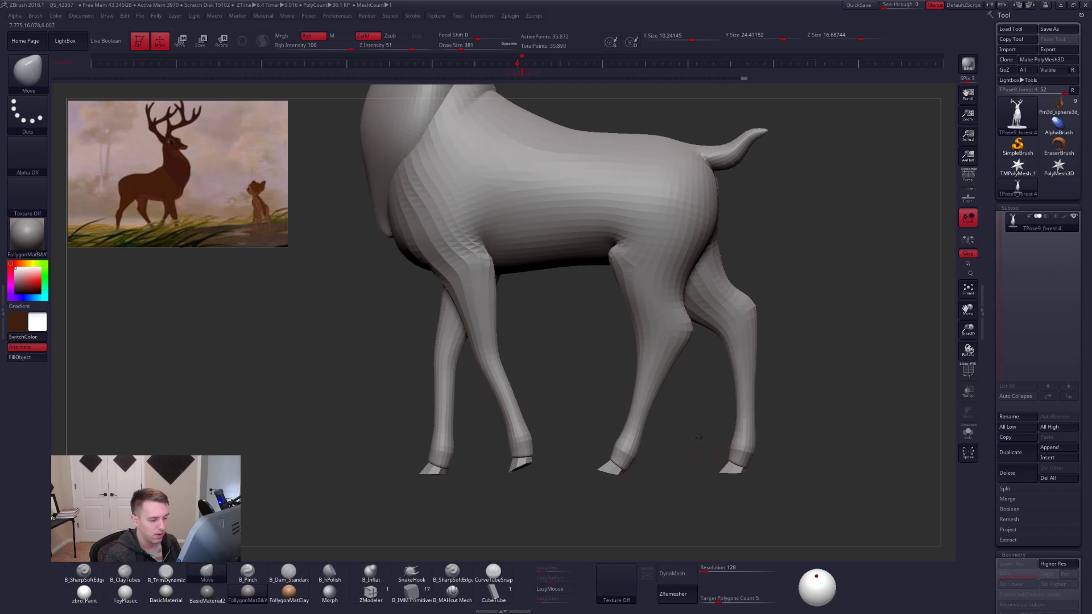
{"action": "right_click_drag", "start_coordinate": [706, 455], "coordinate": [686, 442], "text": "alt"}
{"action": "key", "text": "shift+f"}
{"action": "key", "text": "shift+f"}
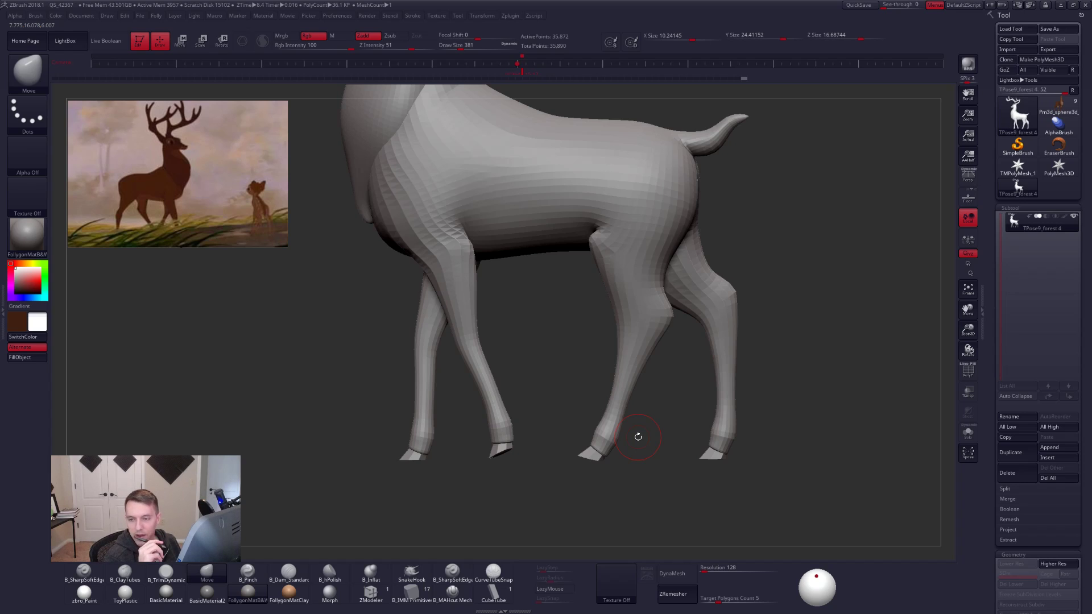
{"action": "mouse_move", "coordinate": [638, 438]}
{"action": "left_mouse_down", "text": "alt"}
{"action": "mouse_move", "coordinate": [651, 449]}
{"action": "mouse_move", "coordinate": [739, 391]}
{"action": "left_mouse_up", "text": "alt"}
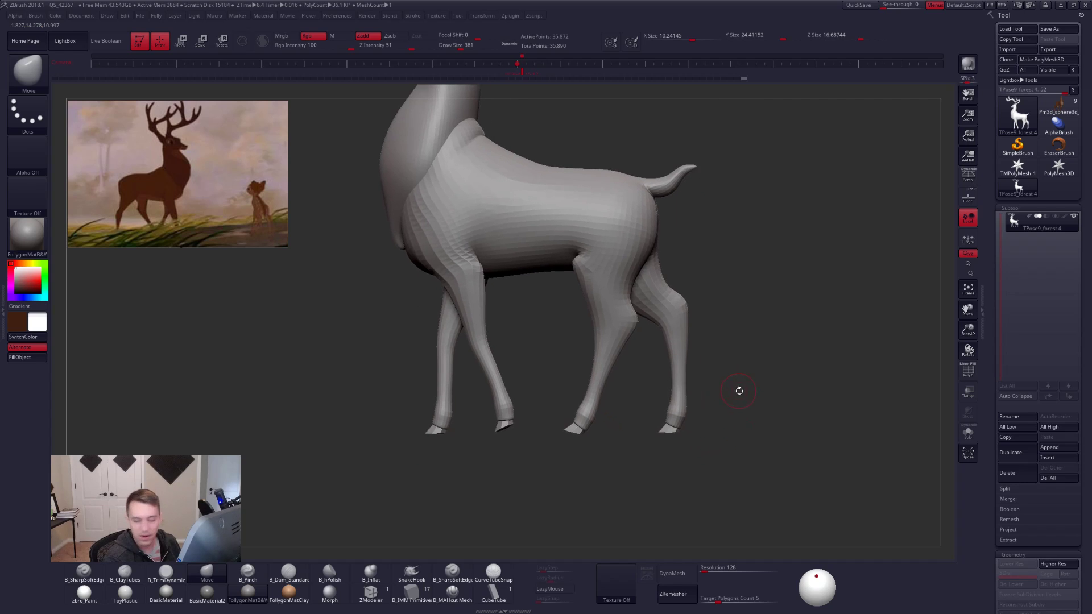
Lasso-mask the lowest part of the left hind leg with its hoof, and unhide the base.
{"action": "right_click_drag", "start_coordinate": [596, 379], "coordinate": [569, 415], "text": "alt"}
{"action": "mouse_move", "coordinate": [555, 391]}
{"action": "left_mouse_down", "text": "ctrl"}
{"action": "mouse_move", "coordinate": [618, 403]}
{"action": "mouse_move", "coordinate": [600, 382]}
{"action": "mouse_move", "coordinate": [603, 392]}
{"action": "mouse_move", "coordinate": [658, 377]}
{"action": "mouse_move", "coordinate": [687, 437]}
{"action": "mouse_move", "coordinate": [665, 455]}
{"action": "left_mouse_up", "text": "ctrl"}
{"action": "left_click", "coordinate": [639, 393], "text": "ctrl+shift"}
{"action": "left_click", "coordinate": [599, 367], "text": "ctrl"}
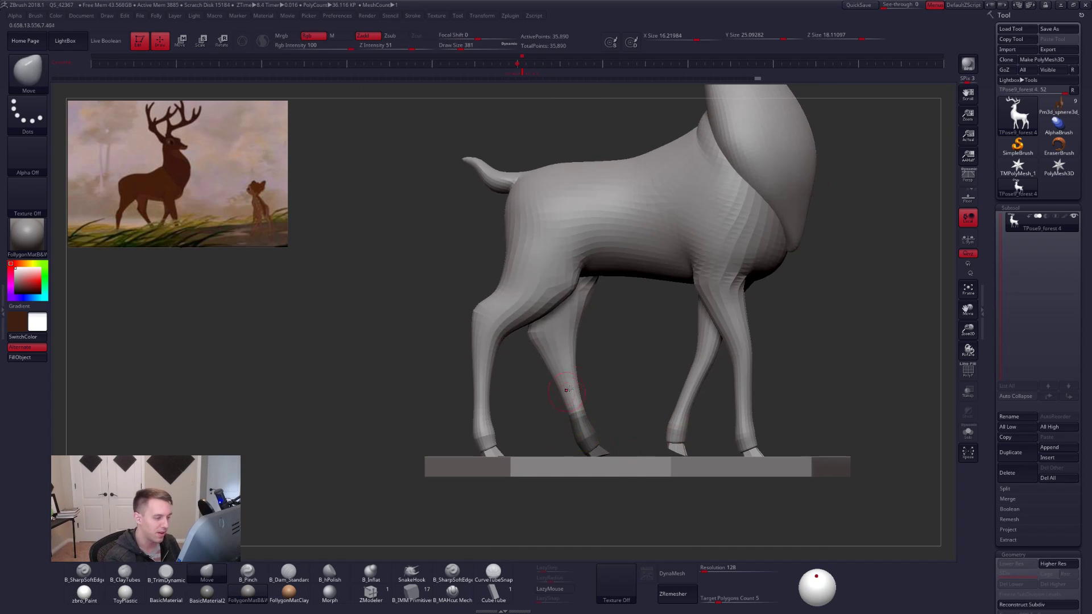
Extend the left hind leg's mask up to the hock, invert it, and soften its edge.
{"action": "mouse_move", "coordinate": [602, 357]}
{"action": "left_mouse_down", "text": "ctrl"}
{"action": "mouse_move", "coordinate": [566, 353]}
{"action": "mouse_move", "coordinate": [585, 430]}
{"action": "mouse_move", "coordinate": [601, 399]}
{"action": "left_mouse_up", "text": "ctrl"}
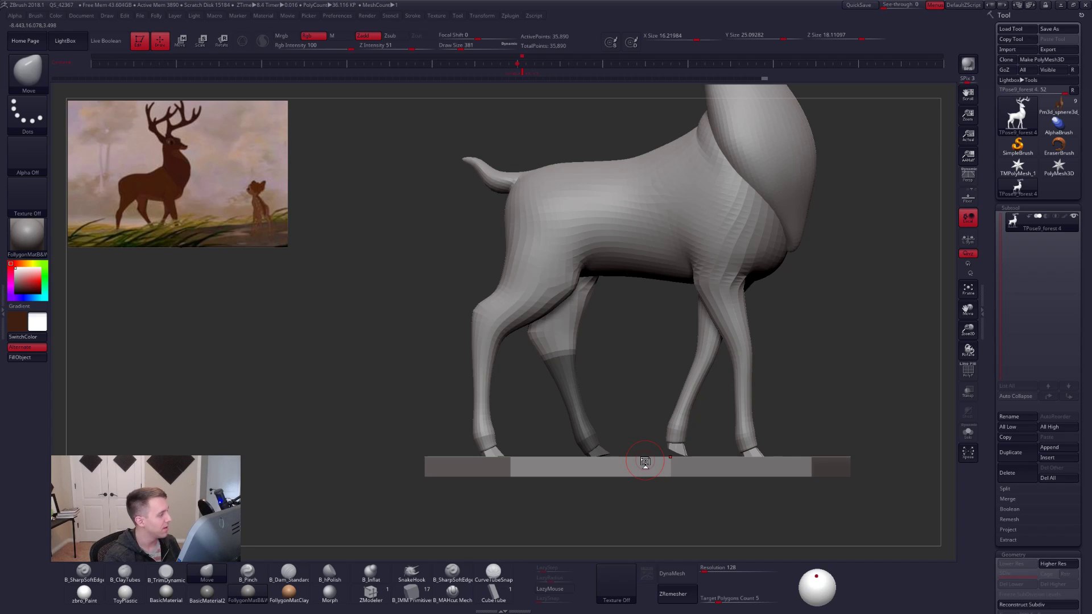
{"action": "right_click_drag", "start_coordinate": [645, 461], "coordinate": [647, 506], "text": "ctrl"}
{"action": "key", "text": "shift+f"}
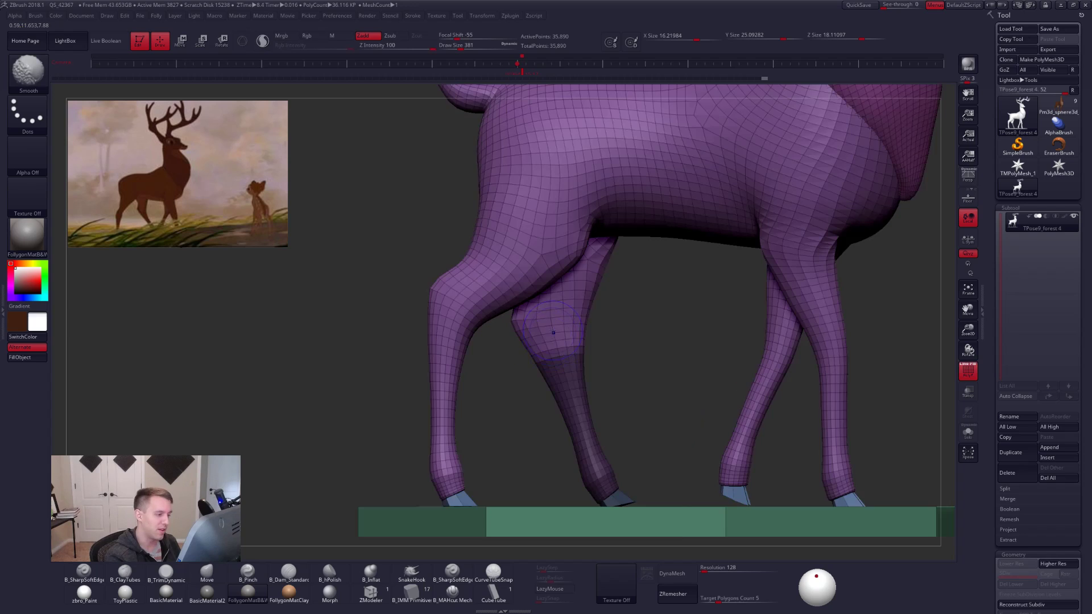
{"action": "key", "text": "shift+f"}
{"action": "mouse_move", "coordinate": [581, 318]}
{"action": "left_mouse_down", "text": "ctrl"}
{"action": "mouse_move", "coordinate": [592, 320]}
{"action": "mouse_move", "coordinate": [501, 327]}
{"action": "mouse_move", "coordinate": [603, 410]}
{"action": "mouse_move", "coordinate": [663, 432]}
{"action": "left_mouse_up", "text": "ctrl"}
{"action": "mouse_move", "coordinate": [677, 442]}
{"action": "right_mouse_down", "text": "ctrl"}
{"action": "mouse_move", "coordinate": [615, 457]}
{"action": "mouse_move", "coordinate": [733, 437]}
{"action": "mouse_move", "coordinate": [643, 454]}
{"action": "right_mouse_up", "text": "ctrl"}
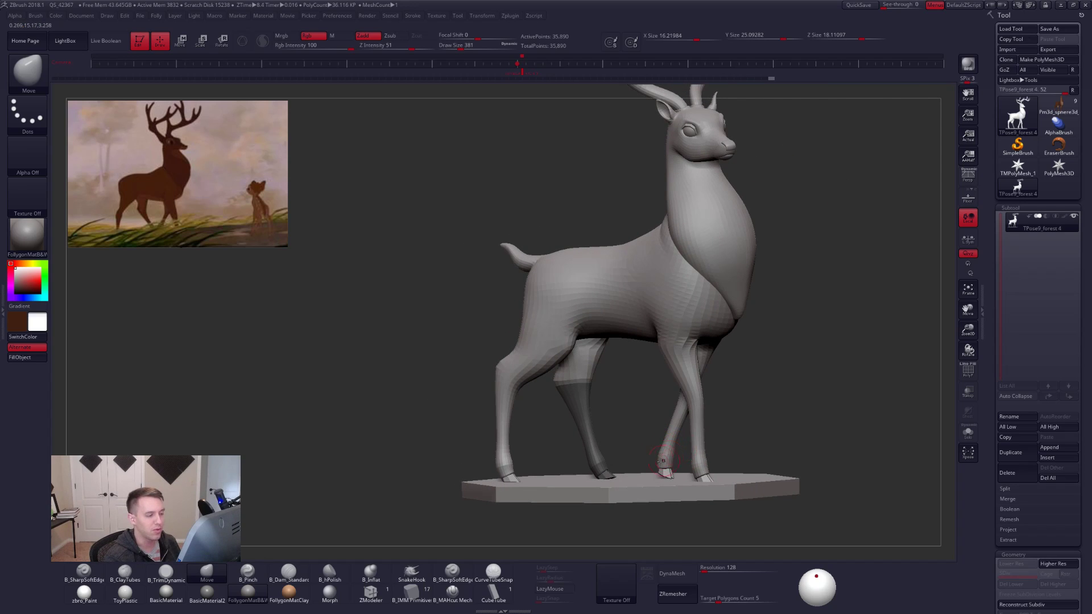
{"action": "left_click_drag", "start_coordinate": [637, 443], "coordinate": [597, 384]}
{"action": "left_click", "coordinate": [621, 421], "text": "ctrl"}
{"action": "left_click", "coordinate": [611, 407], "text": "ctrl"}
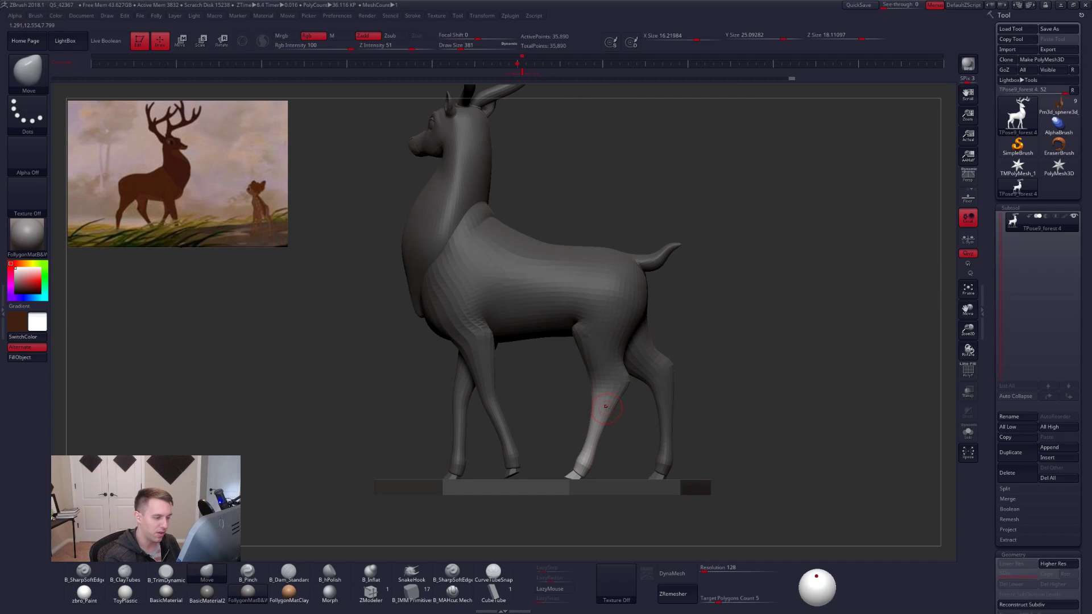
Check the left hind leg against the painted deer model and switch back to the grey posing model.
{"action": "left_click", "coordinate": [1051, 109]}
{"action": "key", "text": "f"}
{"action": "left_click_drag", "start_coordinate": [637, 336], "coordinate": [665, 387]}
{"action": "left_click", "coordinate": [1017, 186]}
{"action": "mouse_move", "coordinate": [614, 421]}
{"action": "left_mouse_down", "text": "alt"}
{"action": "mouse_move", "coordinate": [609, 450]}
{"action": "mouse_move", "coordinate": [629, 410]}
{"action": "left_mouse_up", "text": "alt"}
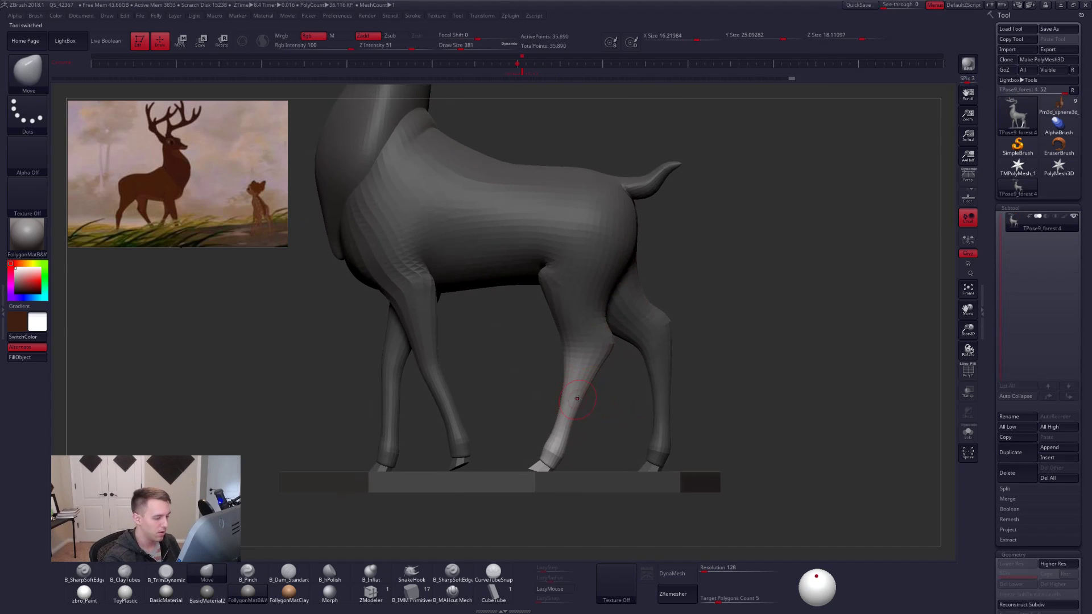
{"action": "right_click_drag", "start_coordinate": [580, 400], "coordinate": [602, 424]}
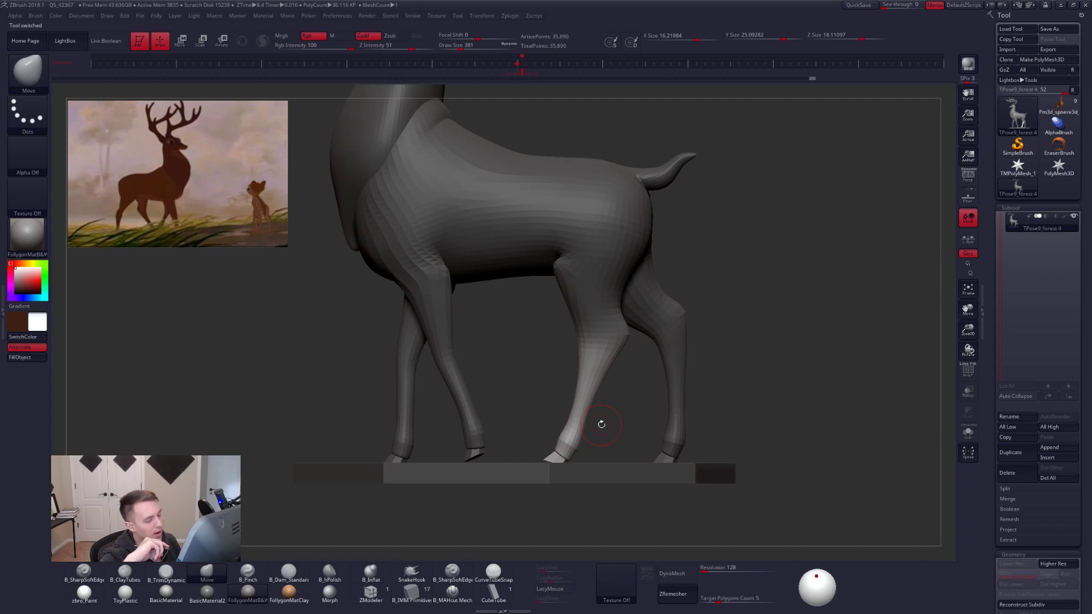
Mask the upper part of the left hind shank so only its lower end and hoof stay free, and soften the mask edge.
{"action": "left_click_drag", "start_coordinate": [573, 386], "coordinate": [624, 380], "text": "alt"}
{"action": "key", "text": "r"}
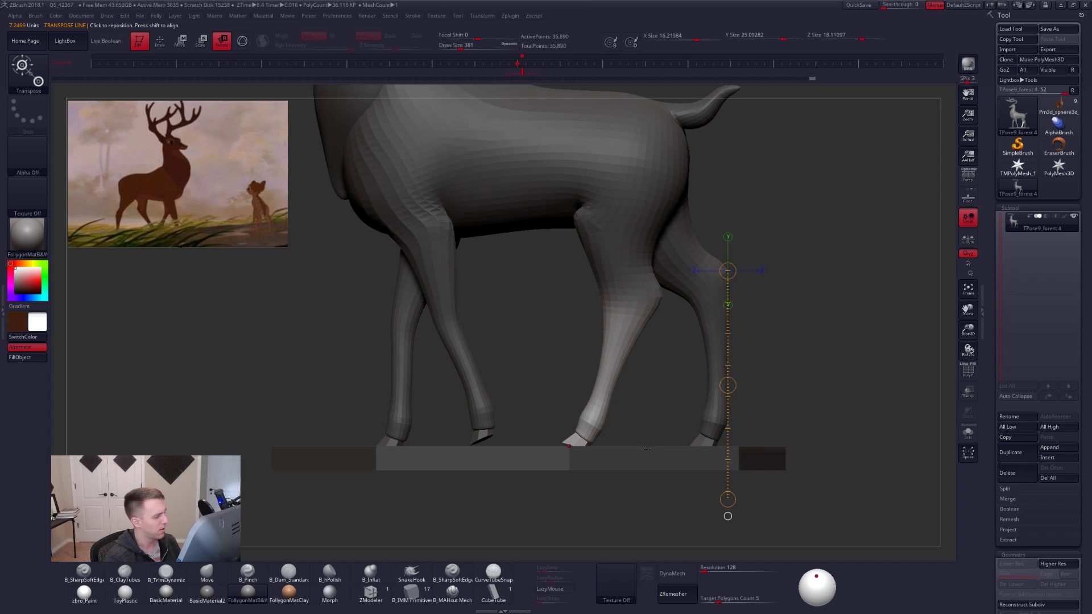
{"action": "left_click_drag", "start_coordinate": [646, 462], "coordinate": [757, 449]}
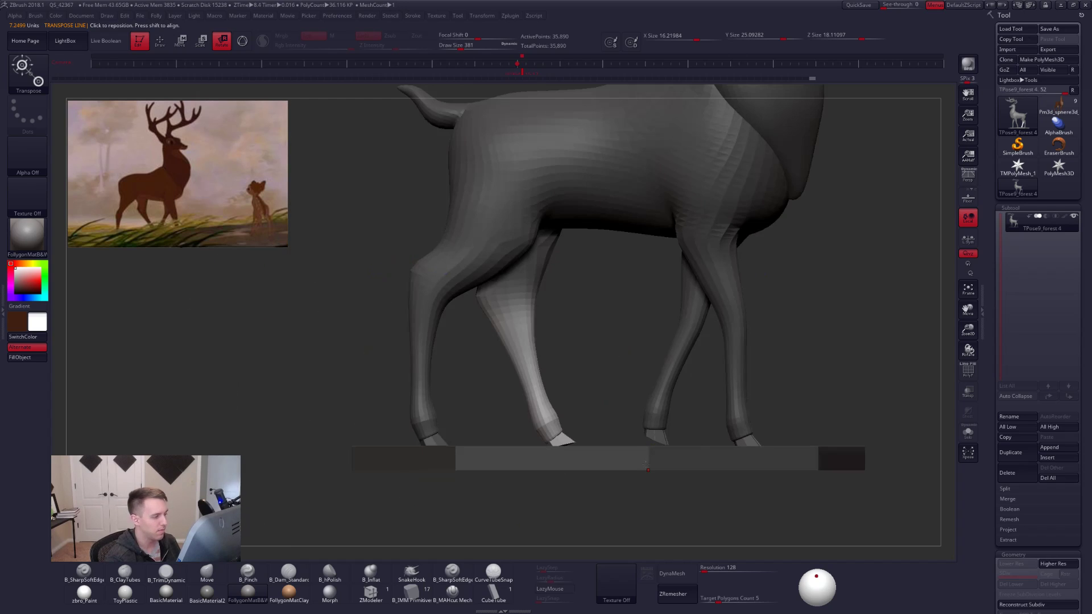
{"action": "key", "text": "q"}
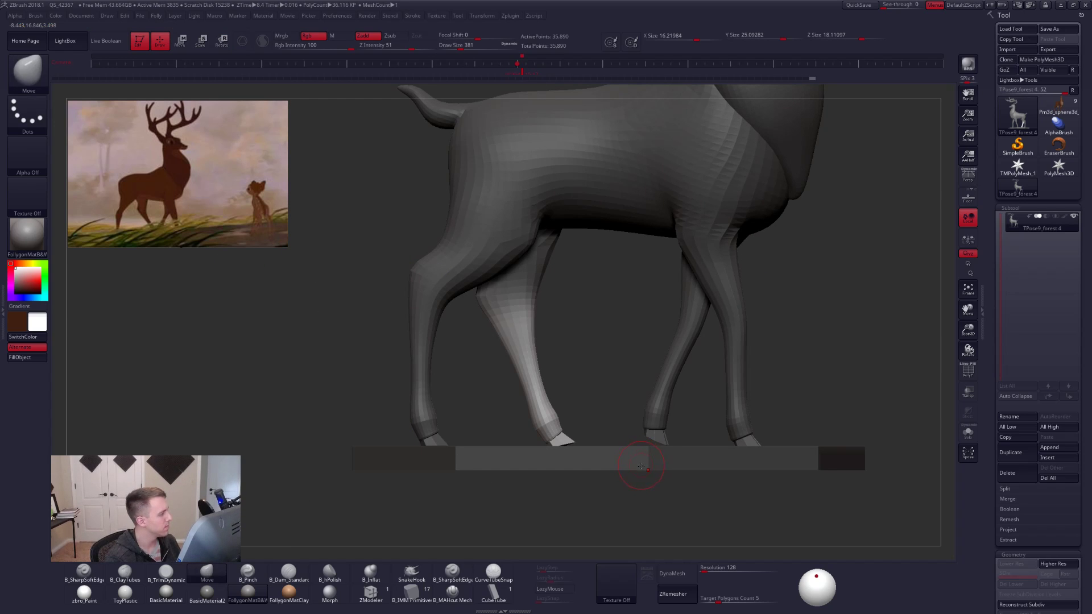
{"action": "key", "text": "shift+f"}
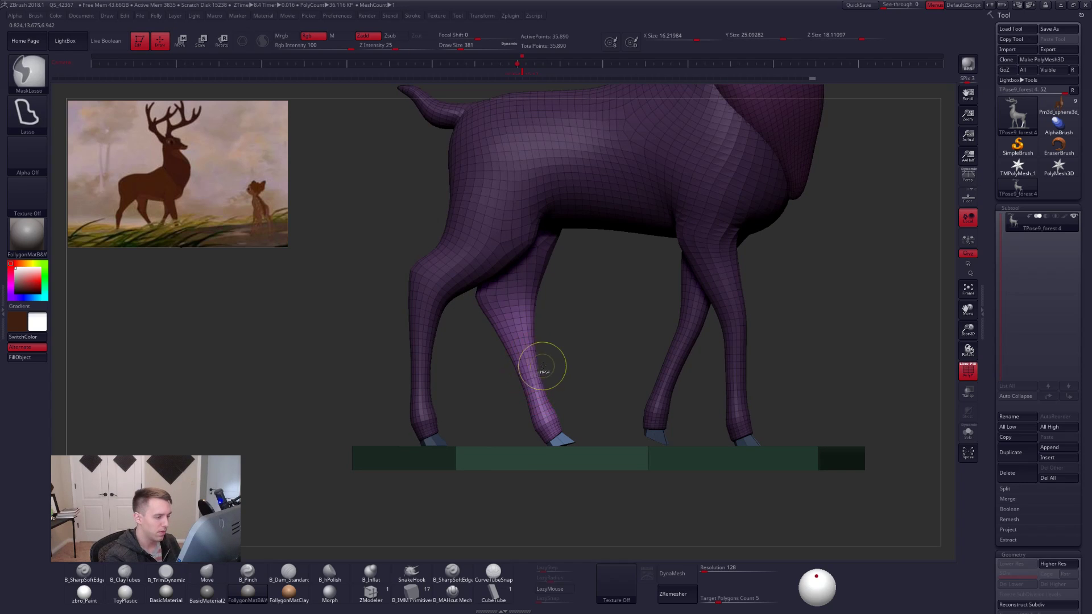
{"action": "mouse_move", "coordinate": [492, 378]}
{"action": "left_mouse_down", "text": "ctrl"}
{"action": "mouse_move", "coordinate": [535, 359]}
{"action": "mouse_move", "coordinate": [542, 376]}
{"action": "left_mouse_up", "text": "ctrl"}
{"action": "key", "text": "shift+f"}
{"action": "left_click", "coordinate": [538, 377], "text": "ctrl"}
{"action": "left_click", "coordinate": [539, 379], "text": "ctrl"}
{"action": "left_click", "coordinate": [549, 389], "text": "ctrl"}
{"action": "left_click", "coordinate": [555, 391], "text": "ctrl"}
Adjust the angle of the left hind leg's lower end with the rotate line, and clear the mask.
{"action": "key", "text": "r"}
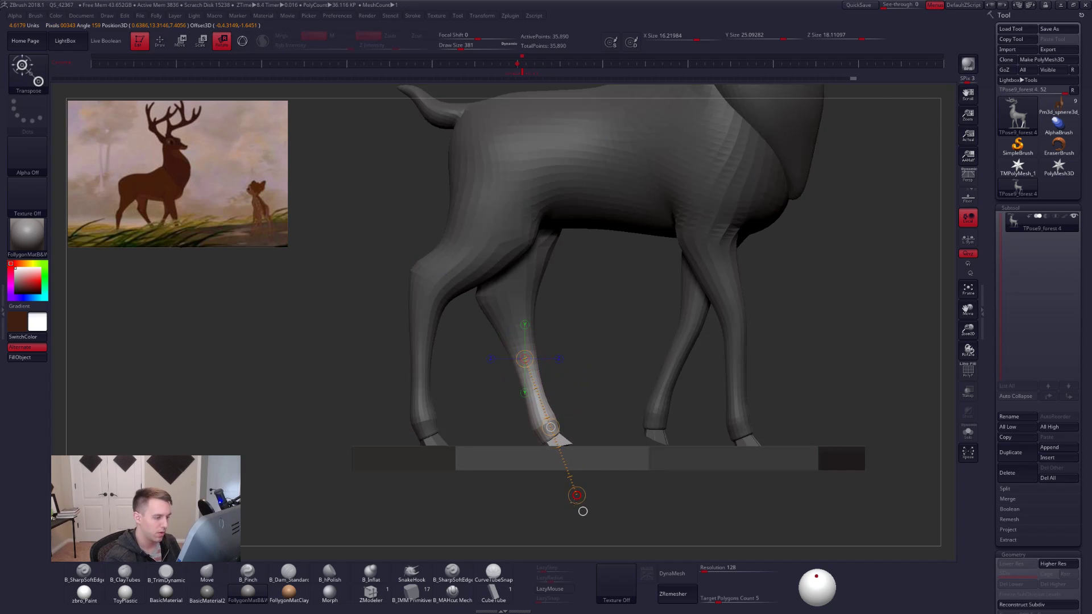
{"action": "key", "text": "q"}
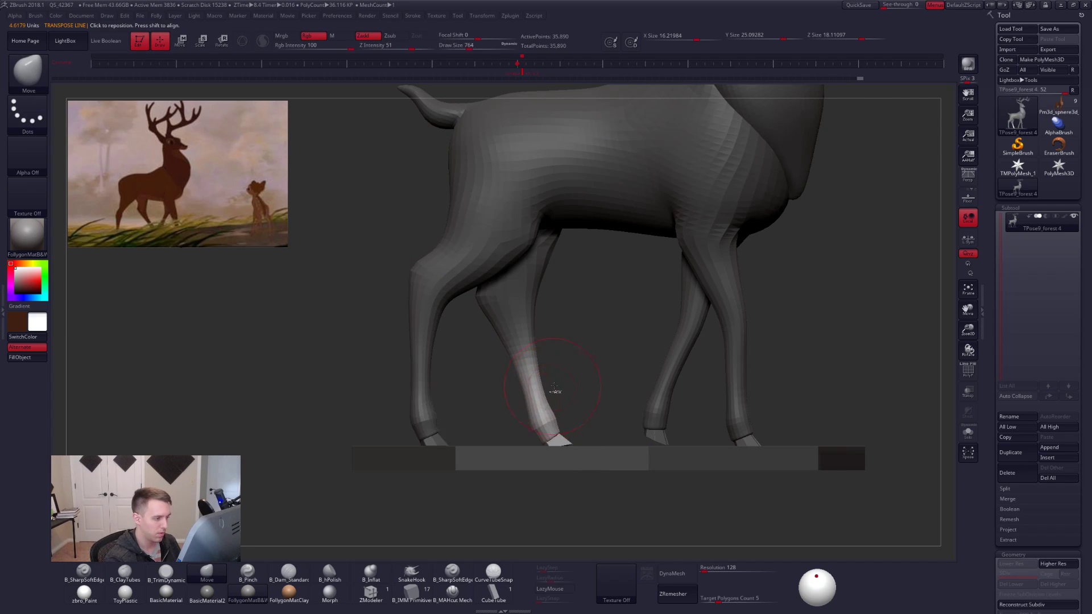
{"action": "left_click_drag", "start_coordinate": [555, 386], "coordinate": [564, 394], "text": "ctrl"}
Reduce the draw size to 556 and nudge the left hind shank with the Move brush.
{"action": "key", "text": "s"}
{"action": "left_click_drag", "start_coordinate": [529, 359], "coordinate": [531, 363]}
{"action": "key", "text": "w"}
{"action": "left_click", "coordinate": [539, 379]}
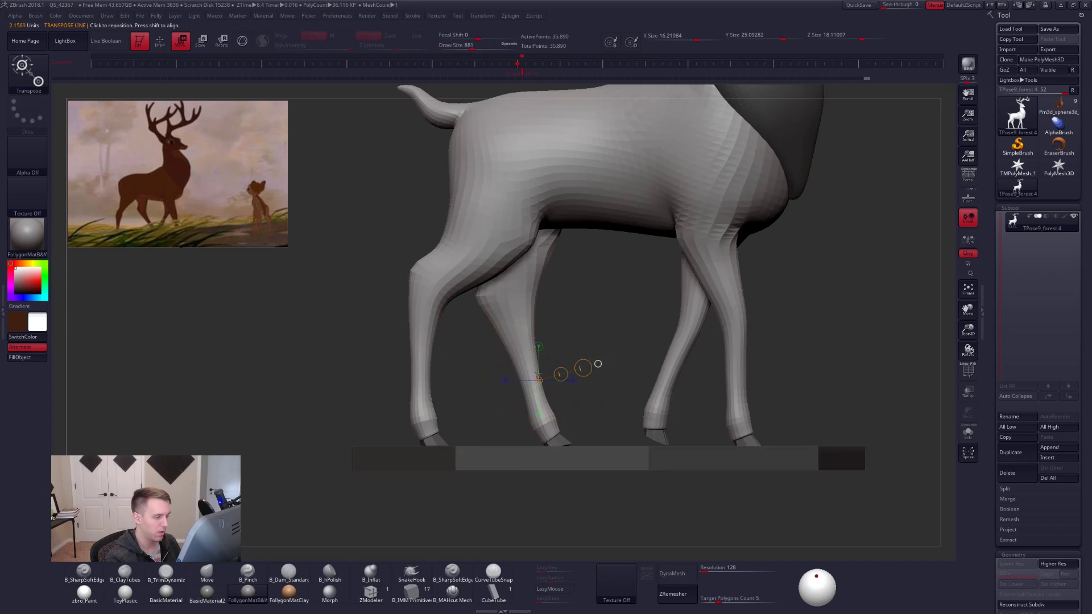
{"action": "key", "text": "q"}
{"action": "key", "text": "space"}
{"action": "key", "text": "space"}
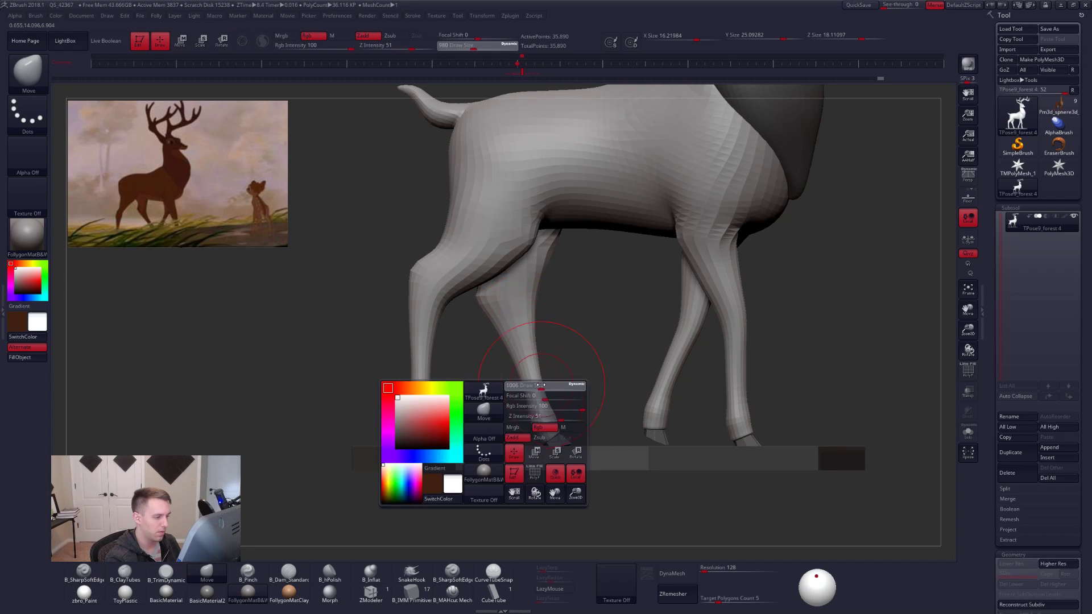
{"action": "left_click_drag", "start_coordinate": [534, 386], "coordinate": [532, 386]}
{"action": "left_click_drag", "start_coordinate": [531, 387], "coordinate": [527, 386]}
{"action": "left_click_drag", "start_coordinate": [336, 364], "coordinate": [570, 347]}
{"action": "key", "text": "space"}
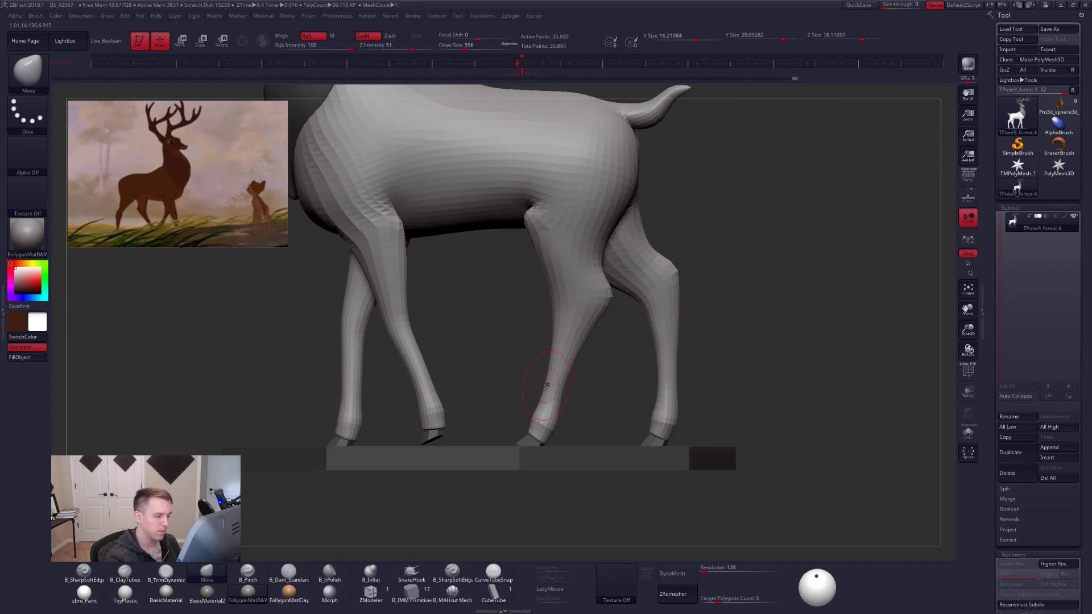
Isolate the base by its polygroup and invert the visibility to hide it, viewing the deer from its left side.
{"action": "left_click_drag", "start_coordinate": [547, 384], "coordinate": [581, 360], "text": "alt"}
{"action": "key", "text": "shift+f"}
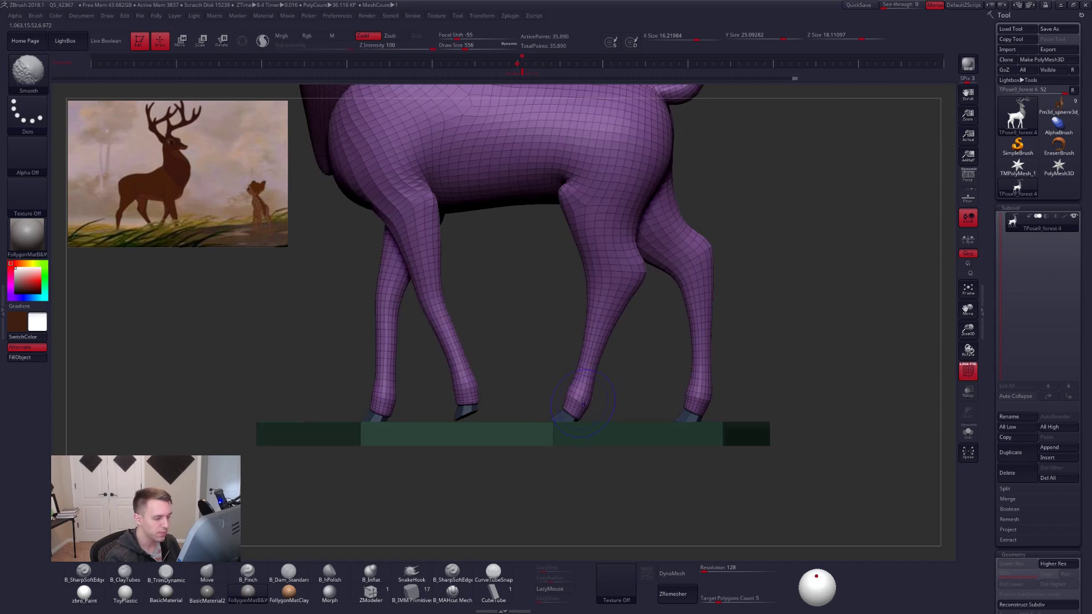
{"action": "key", "text": "ctrl"}
{"action": "key", "text": "shift+f"}
{"action": "left_click", "coordinate": [554, 429], "text": "ctrl+shift"}
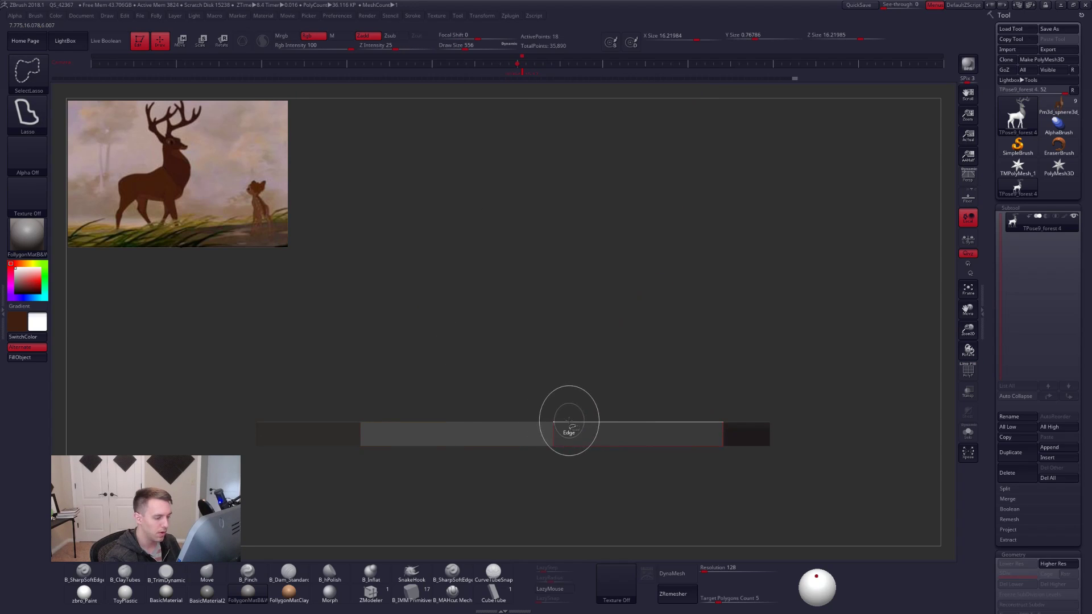
{"action": "left_click", "coordinate": [568, 429], "text": "ctrl+shift"}
Lasso-mask the left hind leg from the hock down, unhide the base, invert the mask, and soften its edge.
{"action": "mouse_move", "coordinate": [594, 400]}
{"action": "left_mouse_down", "text": "ctrl"}
{"action": "mouse_move", "coordinate": [545, 413]}
{"action": "mouse_move", "coordinate": [604, 407]}
{"action": "mouse_move", "coordinate": [599, 419]}
{"action": "left_mouse_up", "text": "ctrl"}
{"action": "left_click", "coordinate": [599, 424], "text": "ctrl"}
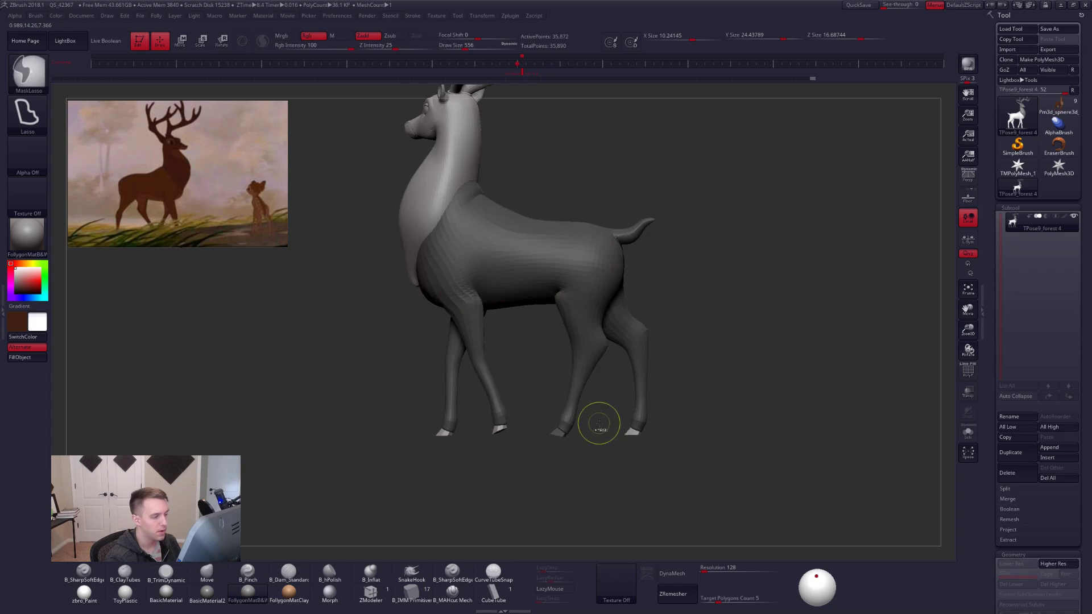
{"action": "left_click", "coordinate": [602, 410], "text": "ctrl"}
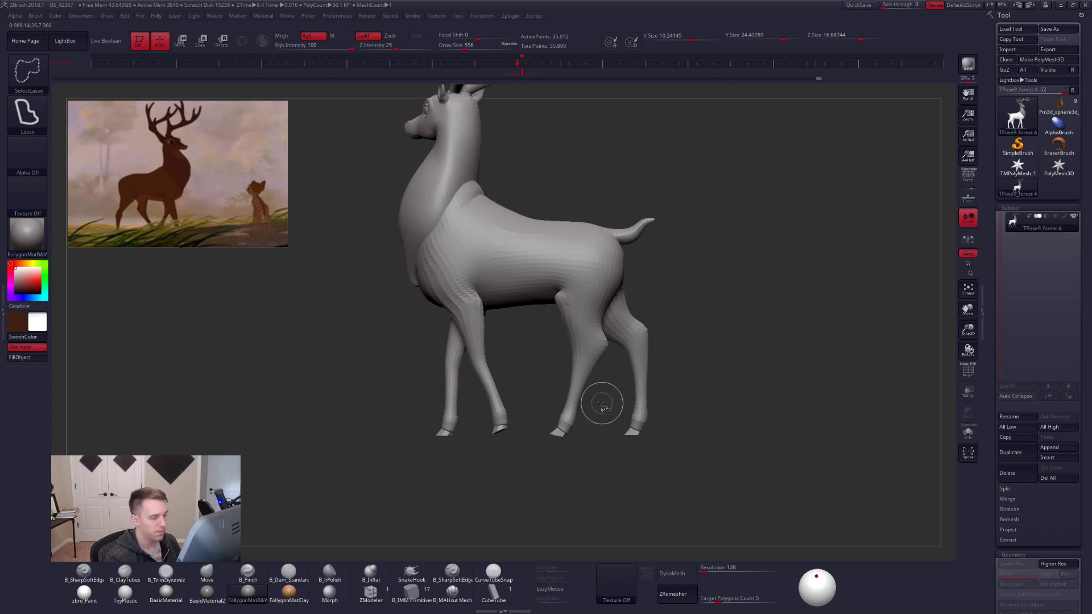
{"action": "mouse_move", "coordinate": [608, 348]}
{"action": "left_mouse_down", "text": "ctrl"}
{"action": "mouse_move", "coordinate": [543, 455]}
{"action": "mouse_move", "coordinate": [587, 450]}
{"action": "left_mouse_up", "text": "ctrl"}
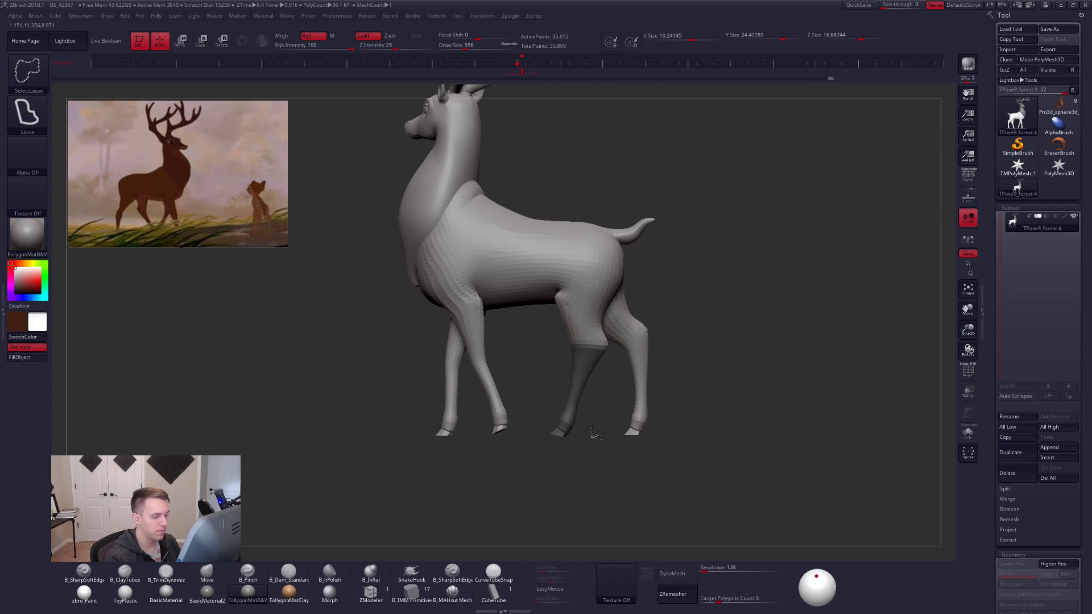
{"action": "left_click", "coordinate": [590, 442], "text": "ctrl+shift"}
{"action": "left_click", "coordinate": [592, 409], "text": "ctrl"}
{"action": "left_click", "coordinate": [574, 406], "text": "ctrl"}
Try to rotate the left hind shank and hoof about the hock, and undo the change.
{"action": "left_click_drag", "start_coordinate": [602, 403], "coordinate": [609, 380], "text": "alt"}
{"action": "key", "text": "r"}
{"action": "left_click_drag", "start_coordinate": [589, 330], "coordinate": [539, 485]}
{"action": "key", "text": "ctrl+z"}
{"action": "key", "text": "q"}
Isolate the base, mask it completely, and show the whole model again.
{"action": "left_click", "coordinate": [677, 442], "text": "ctrl+shift"}
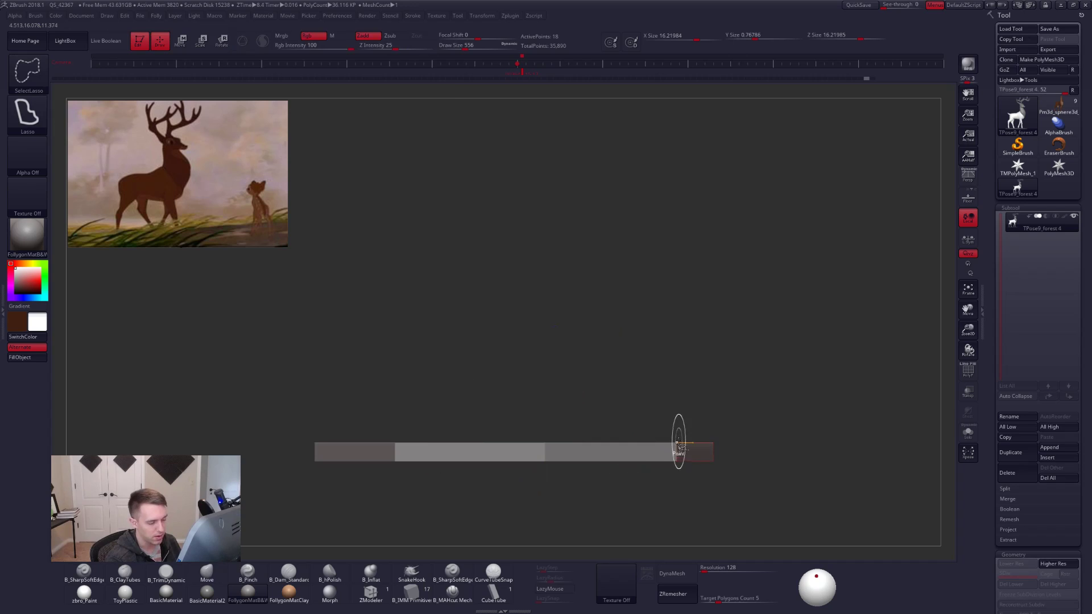
{"action": "mouse_move", "coordinate": [690, 398]}
{"action": "left_mouse_down", "text": "ctrl"}
{"action": "mouse_move", "coordinate": [573, 370]}
{"action": "mouse_move", "coordinate": [573, 520]}
{"action": "mouse_move", "coordinate": [794, 440]}
{"action": "left_mouse_up", "text": "ctrl"}
{"action": "left_click", "coordinate": [793, 440], "text": "ctrl+shift"}
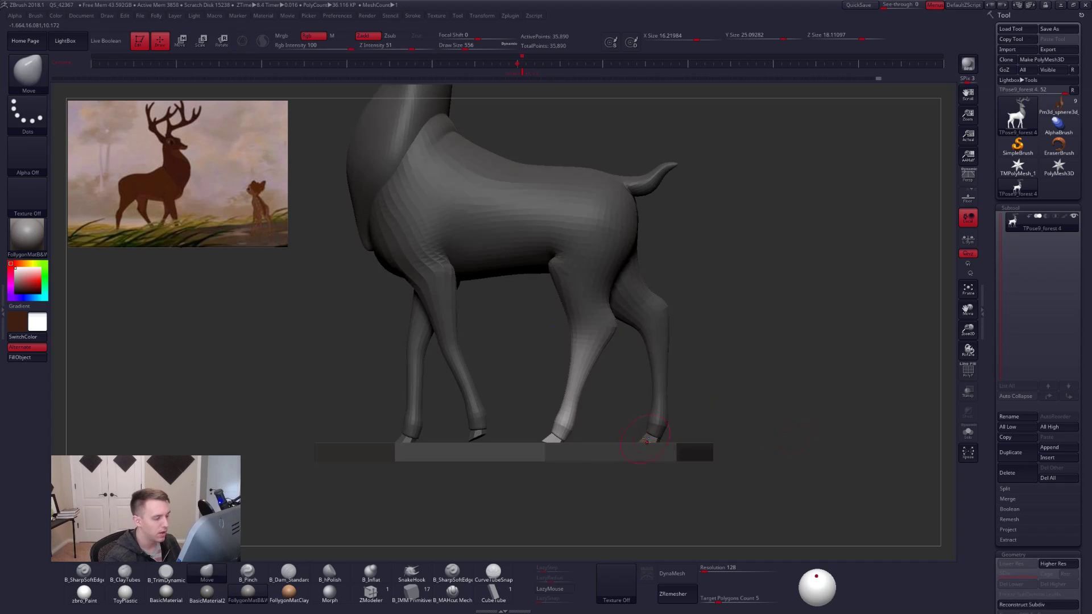
Rotate the left hind shank and hoof about the hock from the deer's left side.
{"action": "left_click_drag", "start_coordinate": [735, 392], "coordinate": [769, 365], "text": "alt"}
{"action": "key", "text": "r"}
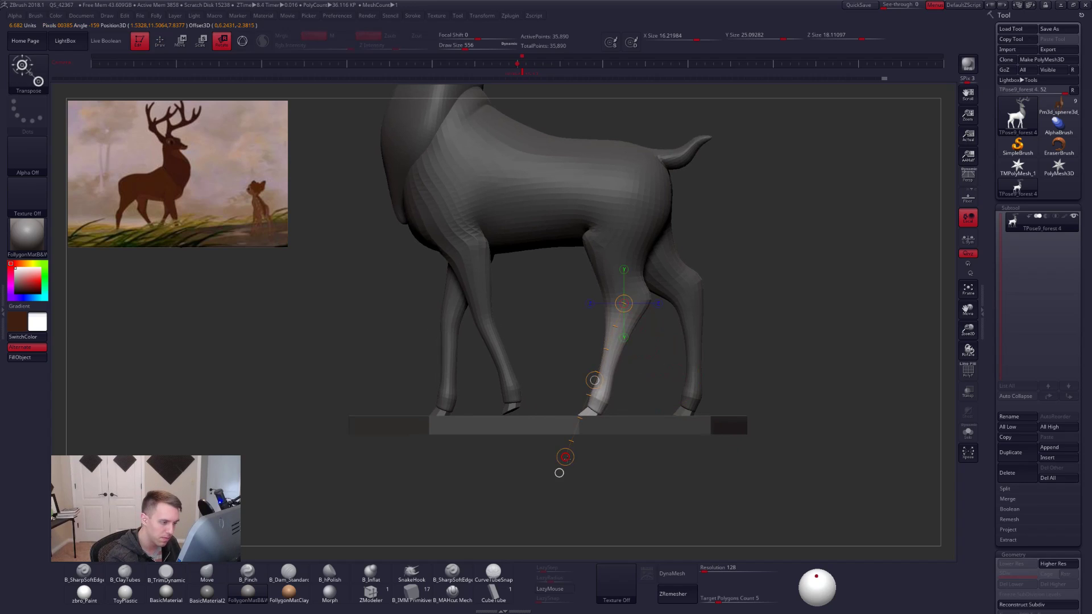
{"action": "scroll", "coordinate": [552, 493], "scroll_direction": "up", "scroll_amount": 2}
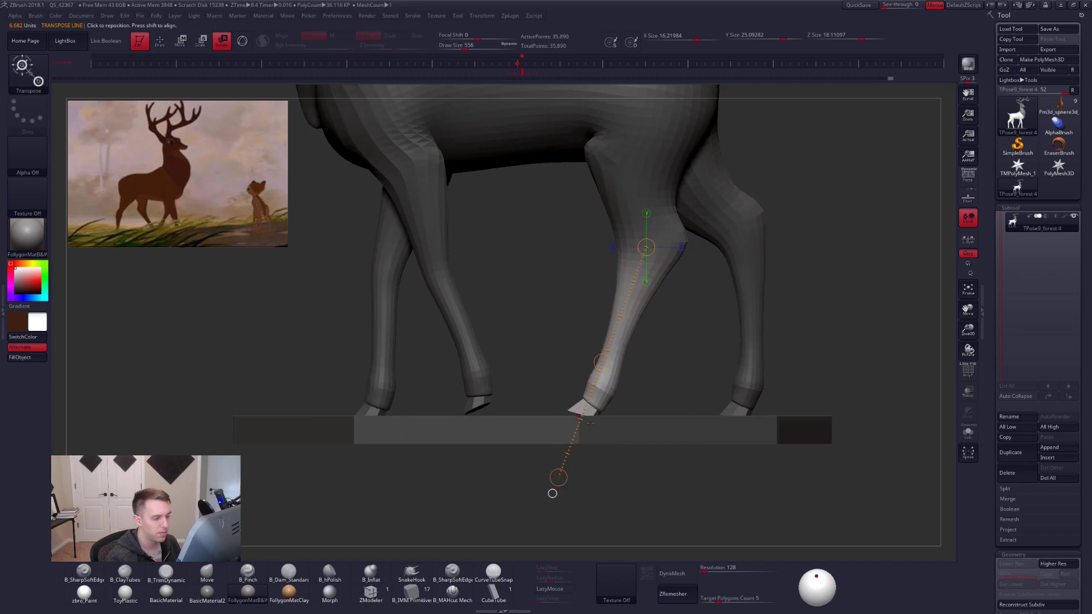
{"action": "left_click_drag", "start_coordinate": [556, 489], "coordinate": [586, 443]}
Extend the unmasked area of the left hind leg above the hock with a lasso, and soften the mask edge.
{"action": "key", "text": "q"}
{"action": "mouse_move", "coordinate": [525, 388]}
{"action": "left_mouse_down"}
{"action": "mouse_move", "coordinate": [463, 407]}
{"action": "mouse_move", "coordinate": [449, 384]}
{"action": "left_mouse_up"}
{"action": "key", "text": "shift+f"}
{"action": "key", "text": "ctrl"}
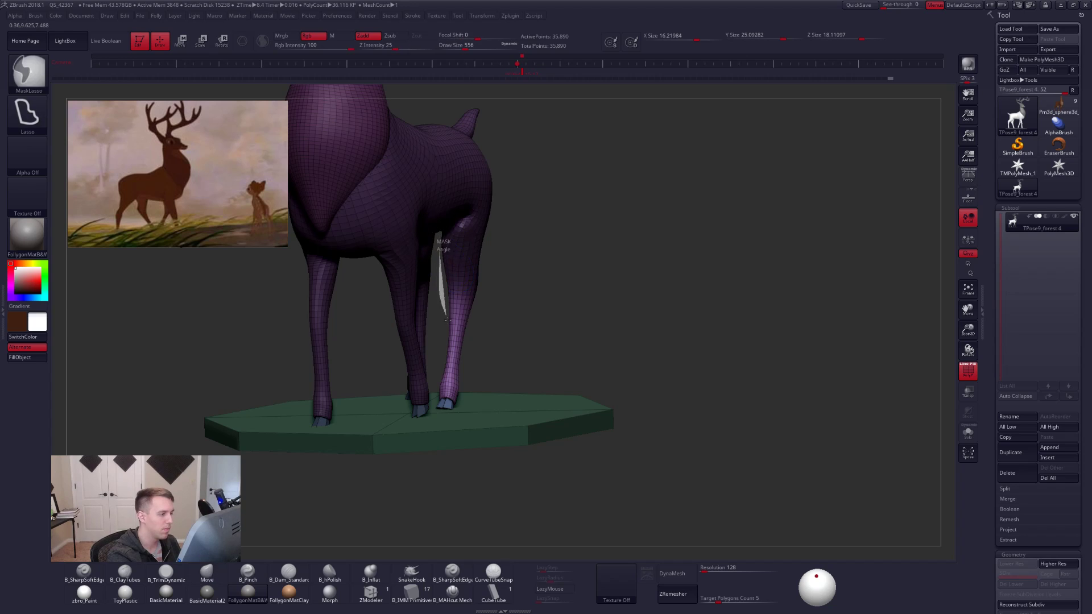
{"action": "mouse_move", "coordinate": [446, 320]}
{"action": "left_mouse_down"}
{"action": "mouse_move", "coordinate": [555, 251]}
{"action": "mouse_move", "coordinate": [441, 239]}
{"action": "left_mouse_up"}
{"action": "key", "text": "shift+f"}
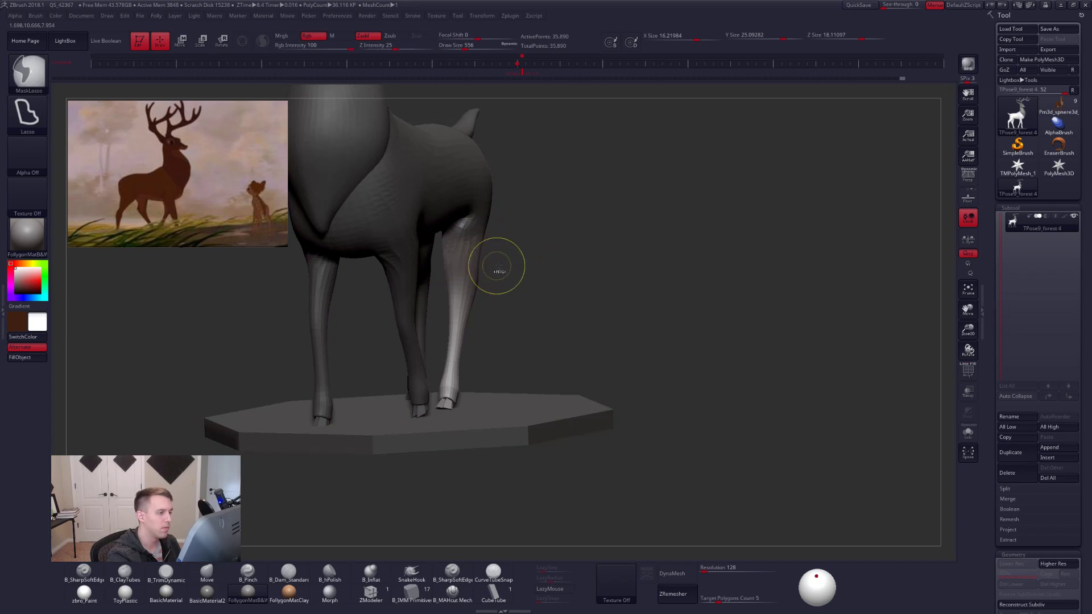
{"action": "left_click", "coordinate": [497, 267], "text": "ctrl"}
{"action": "left_click", "coordinate": [491, 274], "text": "ctrl"}
Adjust the left hind leg's sideways angle with the rotate line from the front of the deer.
{"action": "mouse_move", "coordinate": [493, 275]}
{"action": "left_mouse_down"}
{"action": "mouse_move", "coordinate": [520, 278]}
{"action": "mouse_move", "coordinate": [485, 294]}
{"action": "left_mouse_up"}
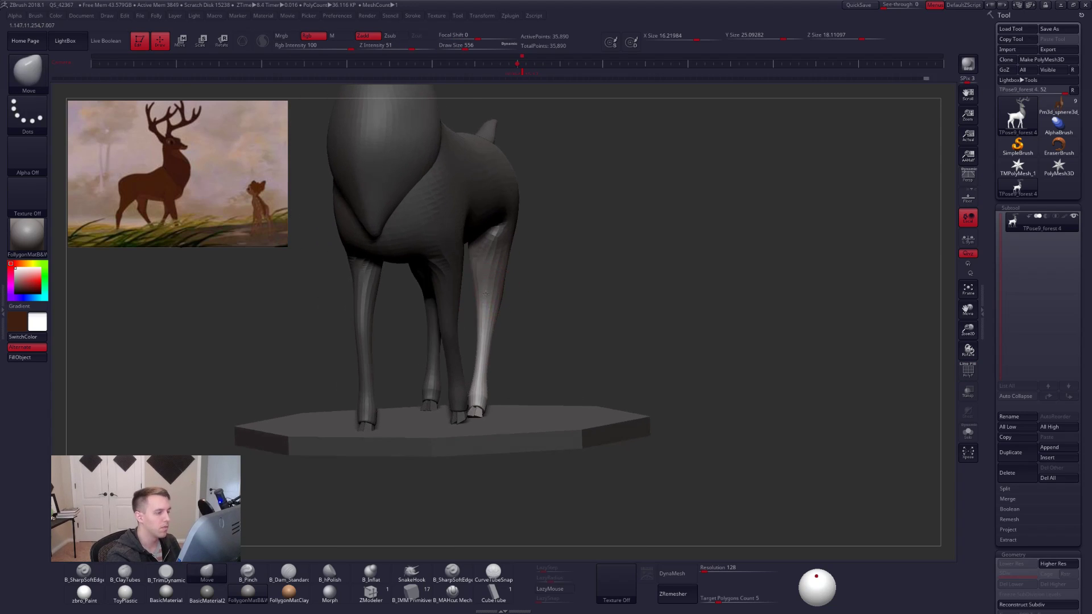
{"action": "right_click_drag", "start_coordinate": [485, 294], "coordinate": [486, 281], "text": "ctrl"}
{"action": "key", "text": "r"}
{"action": "left_click_drag", "start_coordinate": [492, 244], "coordinate": [498, 476]}
{"action": "key", "text": "q"}
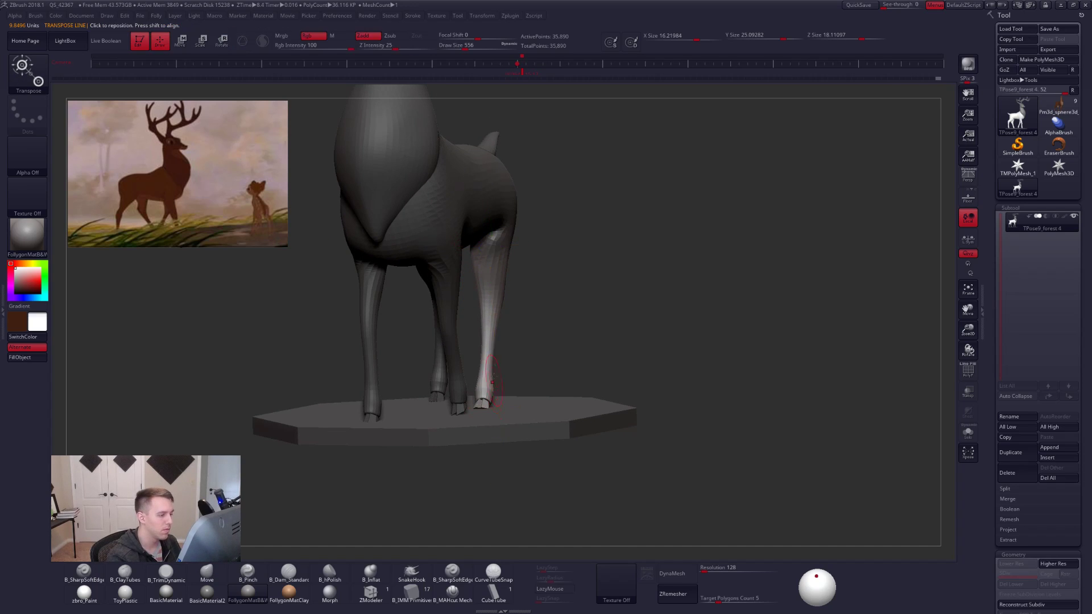
Raise the draw size to 930 and adjust the left hind leg's sideways angle with the rotate line from behind.
{"action": "key", "text": "space"}
{"action": "mouse_move", "coordinate": [490, 306]}
{"action": "right_mouse_down"}
{"action": "mouse_move", "coordinate": [509, 304]}
{"action": "mouse_move", "coordinate": [496, 320]}
{"action": "mouse_move", "coordinate": [493, 307]}
{"action": "right_mouse_up"}
{"action": "right_click_drag", "start_coordinate": [494, 319], "coordinate": [398, 351]}
{"action": "mouse_move", "coordinate": [398, 352]}
{"action": "right_mouse_down", "text": "alt"}
{"action": "mouse_move", "coordinate": [510, 373]}
{"action": "mouse_move", "coordinate": [496, 370]}
{"action": "mouse_move", "coordinate": [520, 364]}
{"action": "right_mouse_up", "text": "alt"}
{"action": "key", "text": "r"}
{"action": "left_click_drag", "start_coordinate": [515, 289], "coordinate": [522, 470]}
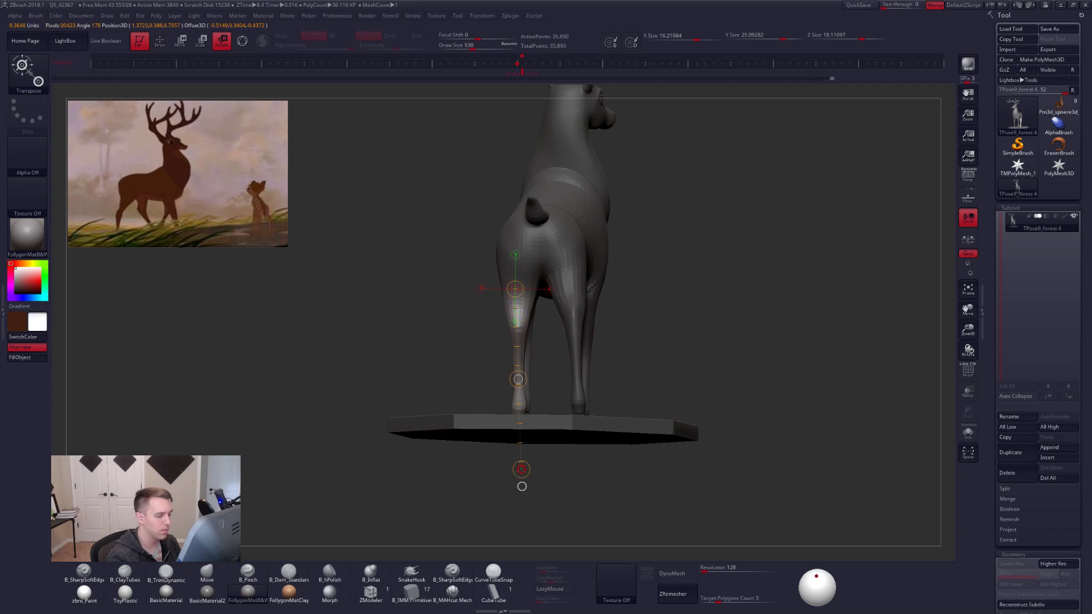
{"action": "key", "text": "q"}
{"action": "mouse_move", "coordinate": [522, 486]}
{"action": "right_mouse_down"}
{"action": "mouse_move", "coordinate": [577, 394]}
{"action": "mouse_move", "coordinate": [575, 362]}
{"action": "right_mouse_up"}
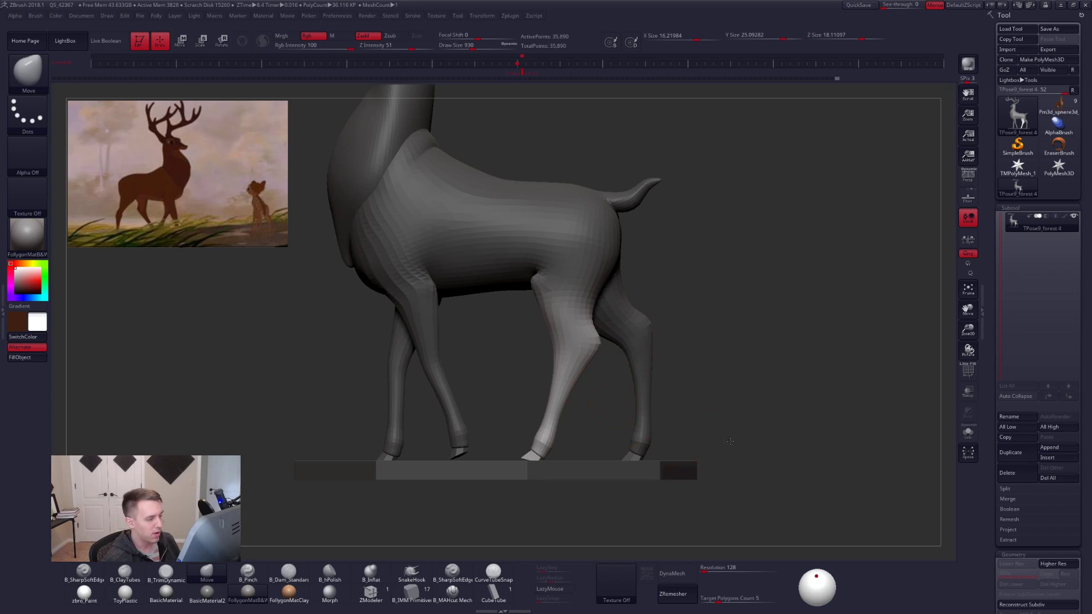
Compare the whole stance with the painted deer model from its right side, and return to the grey posing model.
{"action": "left_click_drag", "start_coordinate": [731, 442], "coordinate": [825, 345]}
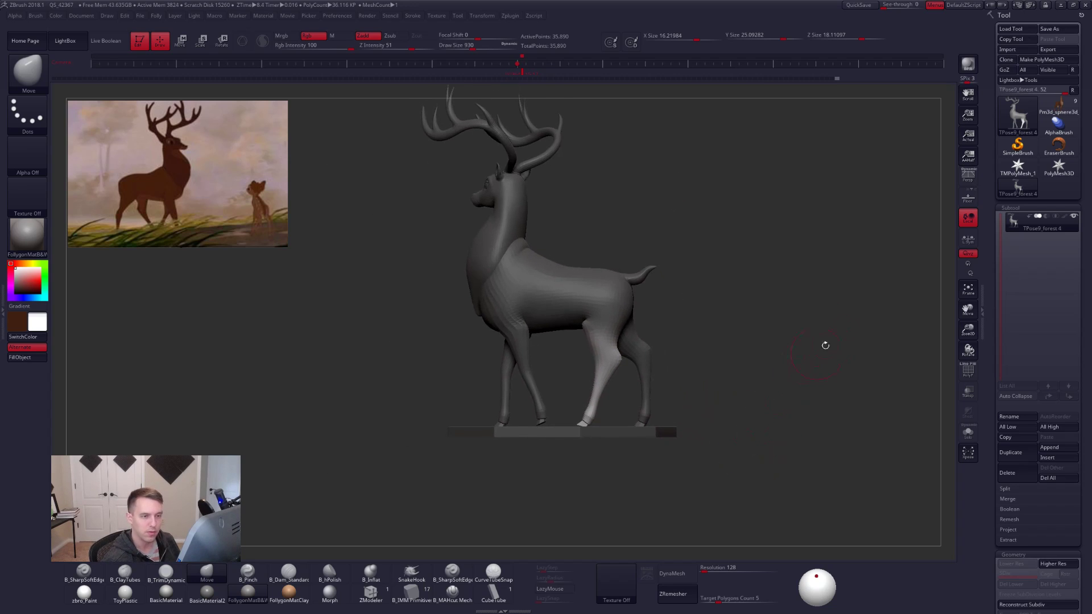
{"action": "left_click_drag", "start_coordinate": [959, 186], "coordinate": [842, 313]}
{"action": "left_click", "coordinate": [1060, 109]}
{"action": "left_click_drag", "start_coordinate": [734, 372], "coordinate": [779, 392]}
{"action": "left_click_drag", "start_coordinate": [779, 392], "coordinate": [752, 420], "text": "alt"}
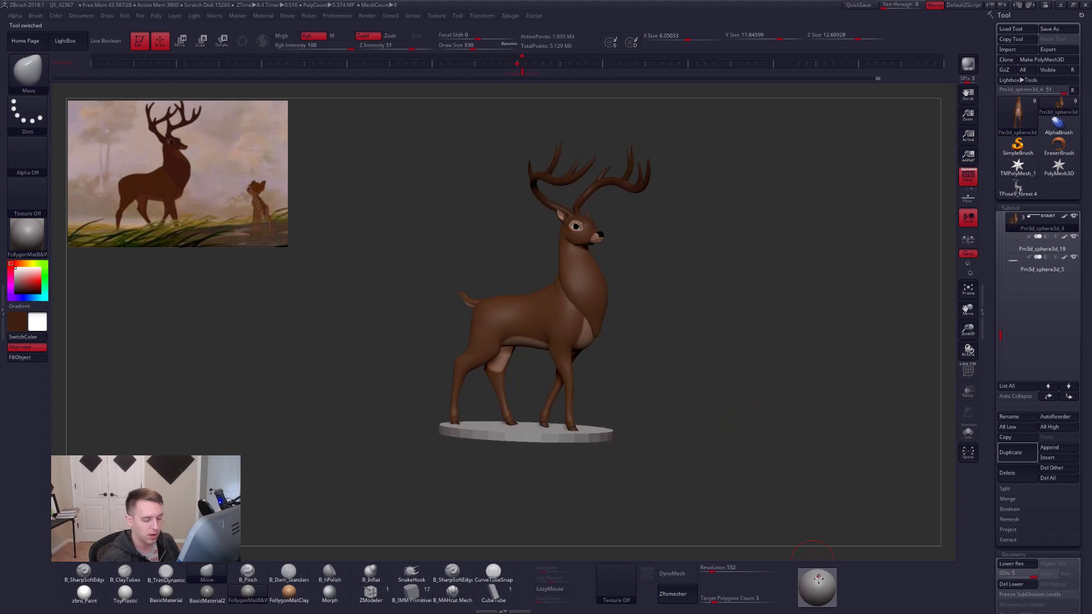
{"action": "left_click_drag", "start_coordinate": [721, 373], "coordinate": [756, 426], "text": "alt"}
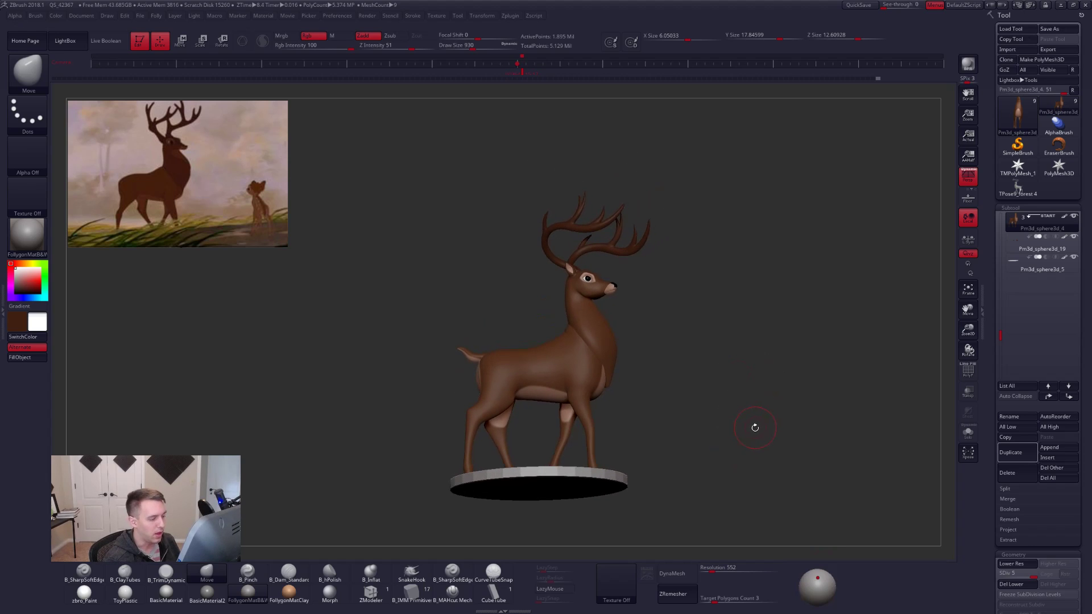
{"action": "left_click_drag", "start_coordinate": [776, 385], "coordinate": [744, 391]}
{"action": "left_click", "coordinate": [1018, 186]}
Mask the rest of the deer so only the left hind hoof and fetlock stay free, and soften the mask edge.
{"action": "left_click_drag", "start_coordinate": [706, 346], "coordinate": [678, 344]}
{"action": "right_click_drag", "start_coordinate": [615, 340], "coordinate": [645, 323], "text": "ctrl"}
{"action": "right_click_drag", "start_coordinate": [603, 364], "coordinate": [606, 461], "text": "ctrl"}
{"action": "key", "text": "shift+f"}
{"action": "key", "text": "shift+f"}
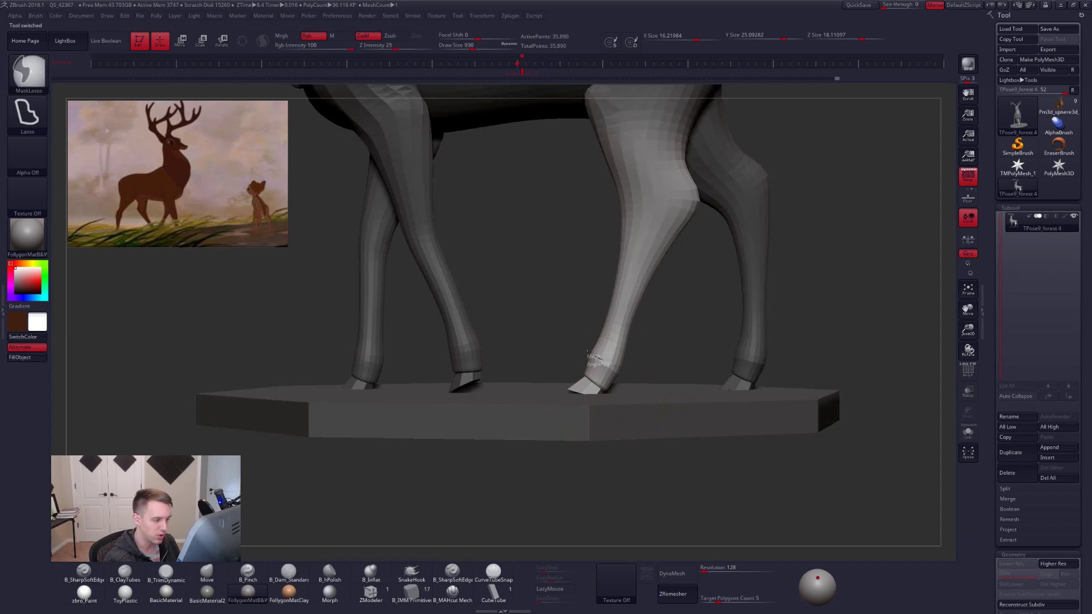
{"action": "mouse_move", "coordinate": [619, 365]}
{"action": "left_mouse_down", "text": "ctrl"}
{"action": "mouse_move", "coordinate": [518, 147]}
{"action": "mouse_move", "coordinate": [828, 196]}
{"action": "mouse_move", "coordinate": [810, 256]}
{"action": "left_mouse_up", "text": "ctrl"}
{"action": "mouse_move", "coordinate": [767, 251]}
{"action": "right_mouse_down", "text": "ctrl"}
{"action": "mouse_move", "coordinate": [763, 208]}
{"action": "mouse_move", "coordinate": [759, 298]}
{"action": "right_mouse_up", "text": "ctrl"}
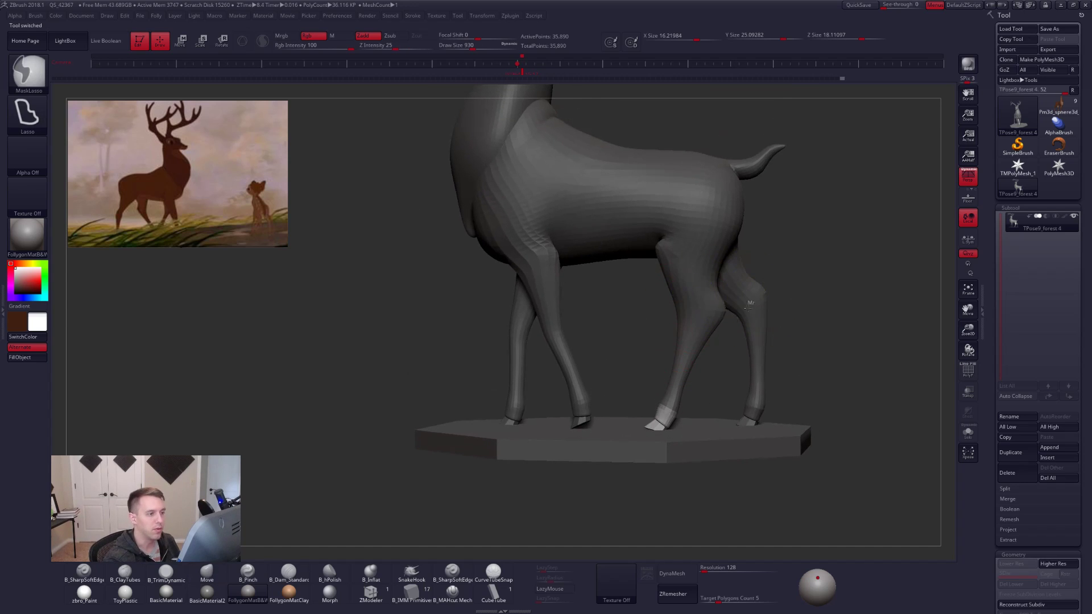
{"action": "mouse_move", "coordinate": [750, 301]}
{"action": "left_mouse_down", "text": "ctrl"}
{"action": "mouse_move", "coordinate": [676, 114]}
{"action": "mouse_move", "coordinate": [892, 228]}
{"action": "left_mouse_up", "text": "ctrl"}
{"action": "mouse_move", "coordinate": [666, 370]}
{"action": "right_mouse_down", "text": "alt"}
{"action": "mouse_move", "coordinate": [654, 344]}
{"action": "mouse_move", "coordinate": [688, 374]}
{"action": "mouse_move", "coordinate": [661, 333]}
{"action": "mouse_move", "coordinate": [616, 362]}
{"action": "mouse_move", "coordinate": [642, 378]}
{"action": "right_mouse_up", "text": "alt"}
{"action": "left_click", "coordinate": [657, 351], "text": "ctrl"}
{"action": "left_click", "coordinate": [657, 352], "text": "ctrl"}
{"action": "left_click", "coordinate": [688, 375], "text": "ctrl"}
{"action": "left_click", "coordinate": [688, 376], "text": "ctrl"}
Turn off perspective and rotate the left hind hoof about the fetlock into a steeper angle.
{"action": "left_click", "coordinate": [967, 177]}
{"action": "key", "text": "r"}
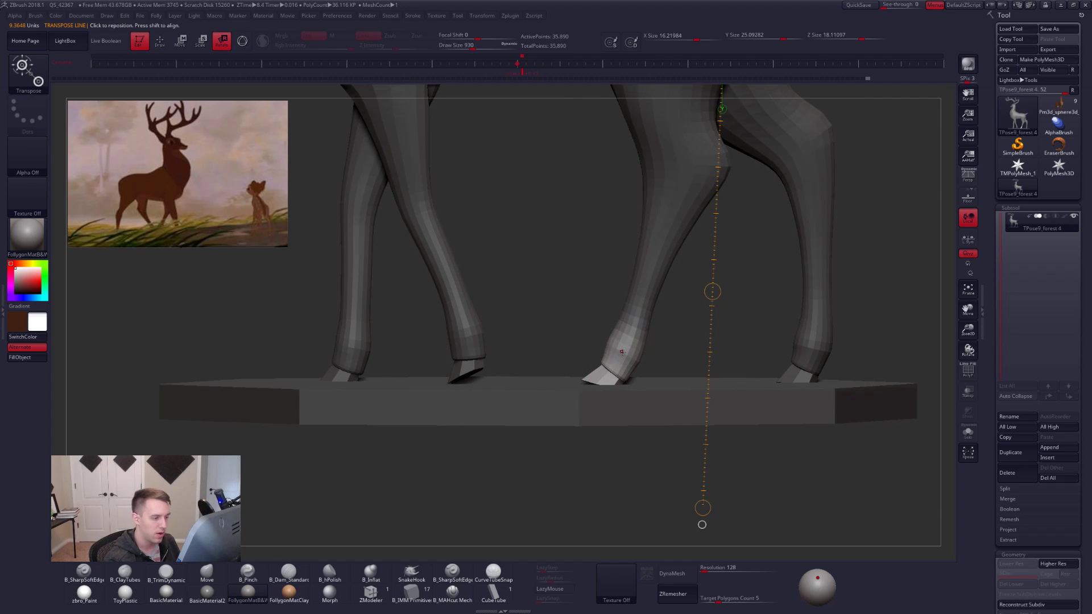
{"action": "left_click_drag", "start_coordinate": [621, 352], "coordinate": [547, 468]}
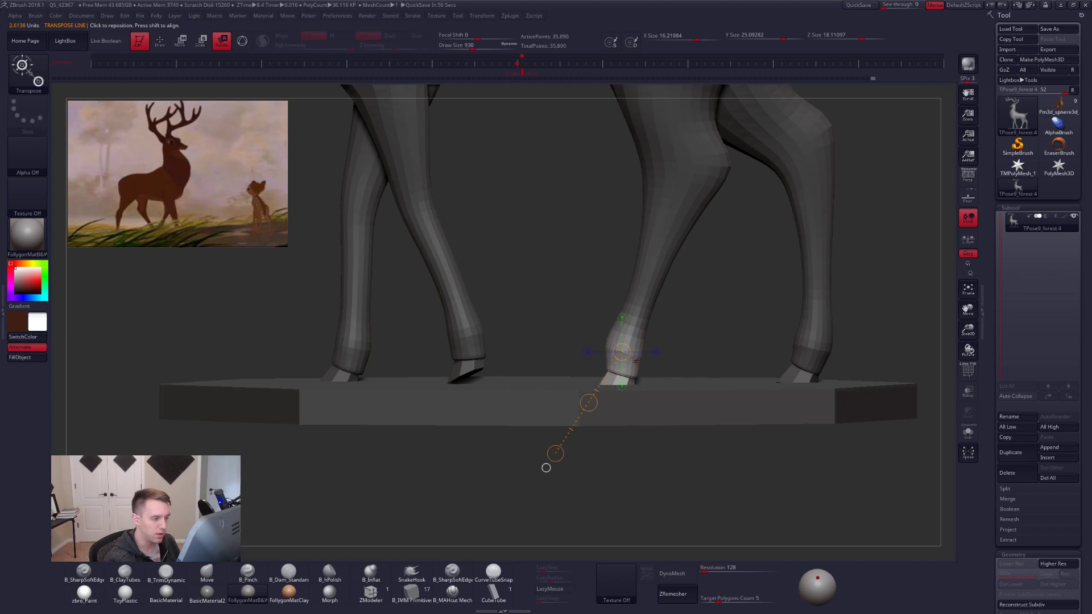
{"action": "mouse_move", "coordinate": [628, 401]}
{"action": "right_mouse_down"}
{"action": "mouse_move", "coordinate": [540, 400]}
{"action": "mouse_move", "coordinate": [622, 394]}
{"action": "right_mouse_up"}
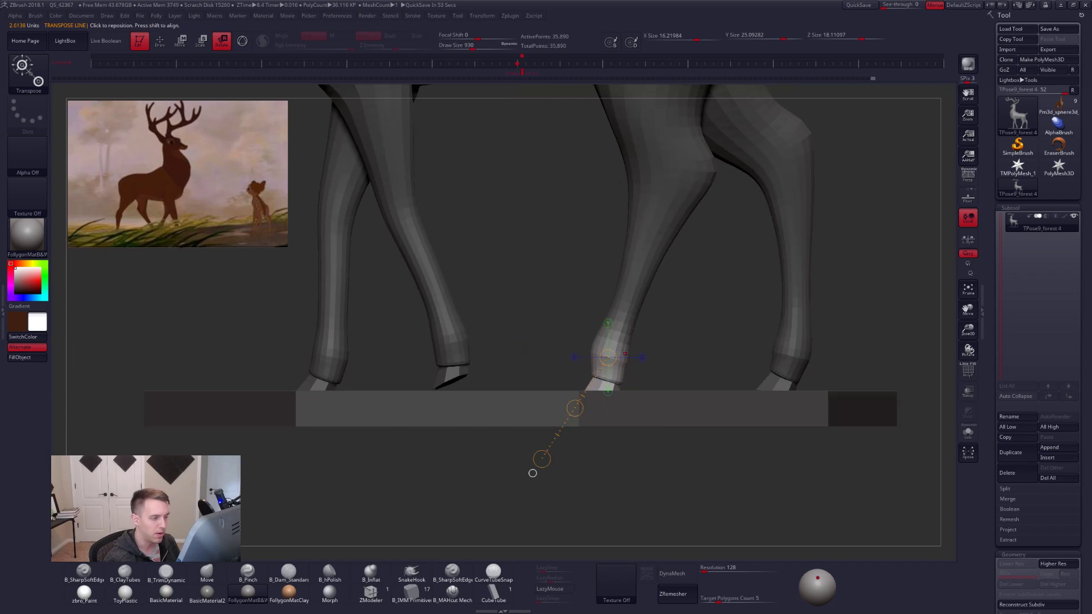
Lasso-unmask the left hind shank up to the hock.
{"action": "key", "text": "q"}
{"action": "key", "text": "shift+f"}
{"action": "mouse_move", "coordinate": [718, 181]}
{"action": "left_mouse_down", "text": "ctrl"}
{"action": "mouse_move", "coordinate": [602, 174]}
{"action": "mouse_move", "coordinate": [561, 355]}
{"action": "left_mouse_up", "text": "ctrl"}
{"action": "key", "text": "shift+f"}
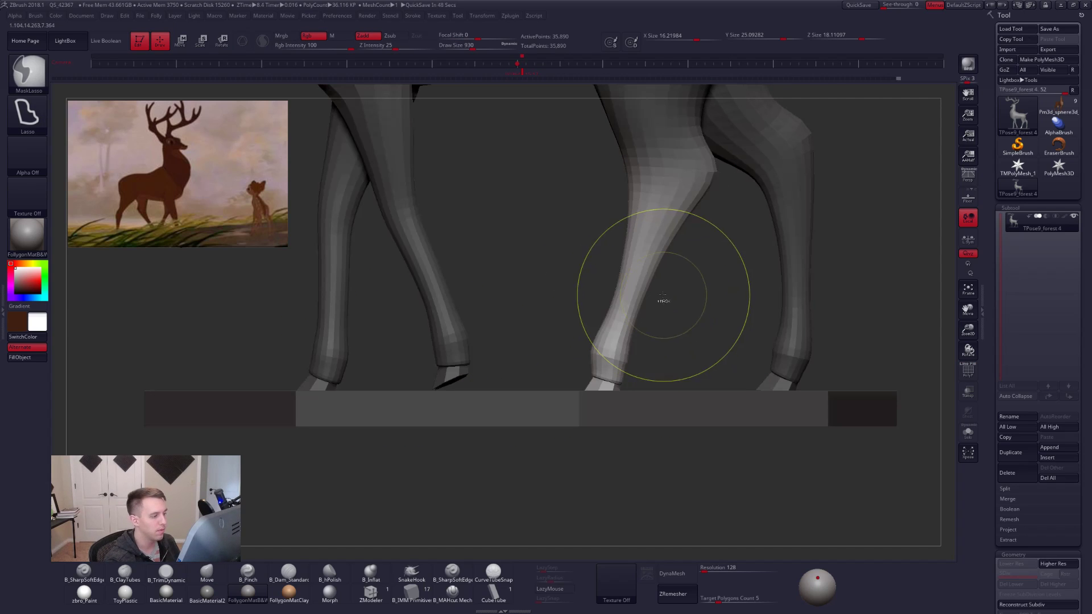
Rotate the left hind shank and hoof slightly forward about the hock.
{"action": "key", "text": "r"}
{"action": "left_click_drag", "start_coordinate": [608, 357], "coordinate": [542, 459]}
{"action": "mouse_move", "coordinate": [663, 168]}
{"action": "left_mouse_down"}
{"action": "mouse_move", "coordinate": [603, 450]}
{"action": "mouse_move", "coordinate": [575, 427]}
{"action": "left_mouse_up"}
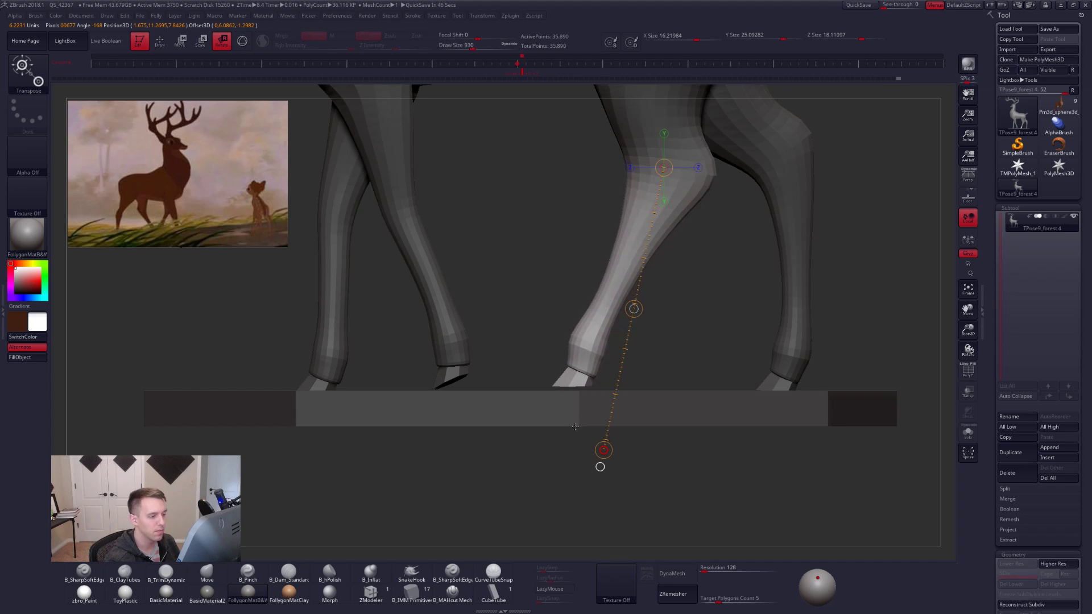
{"action": "key", "text": "q"}
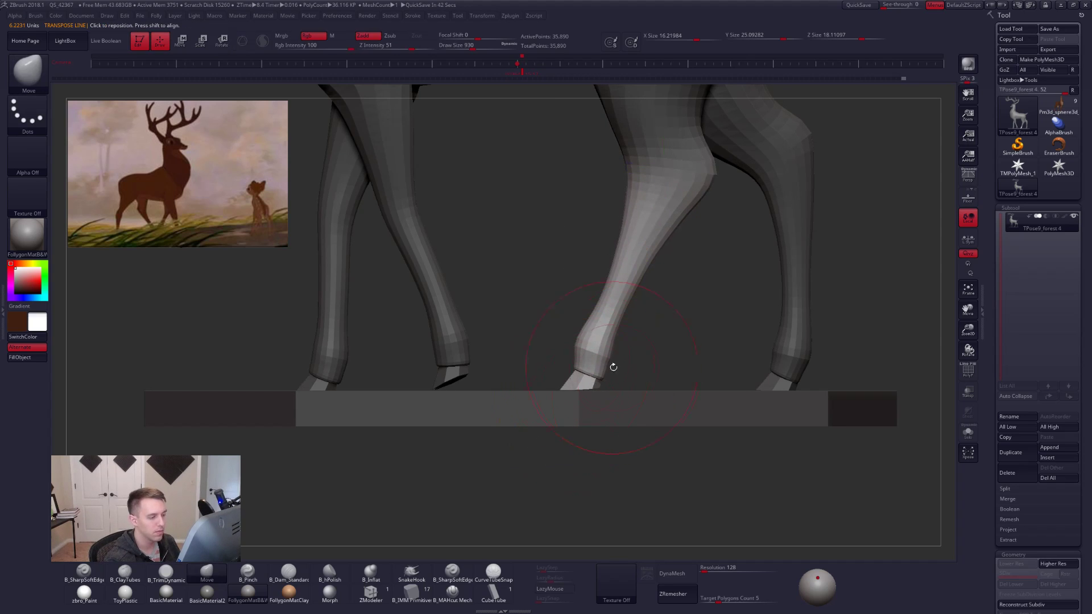
Nudge the unmasked left hind shank into a smoother line with the Move brush, checking it from both sides.
{"action": "mouse_move", "coordinate": [614, 366]}
{"action": "left_mouse_down", "text": "alt"}
{"action": "mouse_move", "coordinate": [575, 346]}
{"action": "mouse_move", "coordinate": [630, 349]}
{"action": "mouse_move", "coordinate": [633, 439]}
{"action": "mouse_move", "coordinate": [714, 441]}
{"action": "mouse_move", "coordinate": [645, 442]}
{"action": "left_mouse_up", "text": "alt"}
{"action": "mouse_move", "coordinate": [620, 370]}
{"action": "left_mouse_down", "text": "alt"}
{"action": "mouse_move", "coordinate": [629, 371]}
{"action": "mouse_move", "coordinate": [617, 347]}
{"action": "left_mouse_up", "text": "alt"}
{"action": "key", "text": "space"}
{"action": "key", "text": "space"}
{"action": "key", "text": "space"}
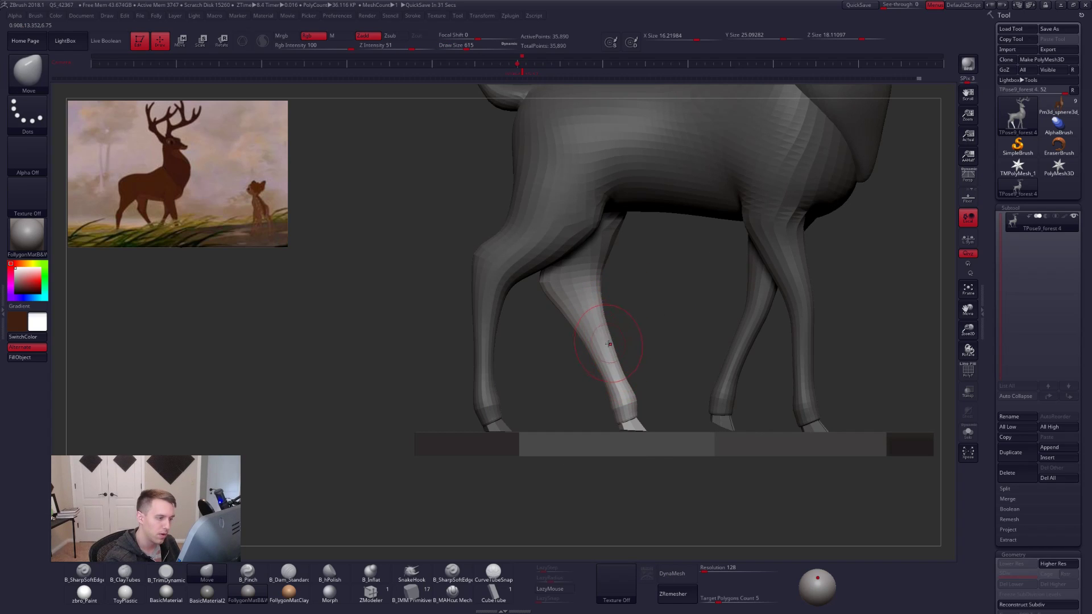
{"action": "left_click_drag", "start_coordinate": [568, 356], "coordinate": [637, 327]}
{"action": "key", "text": "ctrl+shift+f"}
{"action": "mouse_move", "coordinate": [512, 318]}
{"action": "left_mouse_down"}
{"action": "mouse_move", "coordinate": [560, 364]}
{"action": "mouse_move", "coordinate": [580, 344]}
{"action": "left_mouse_up"}
{"action": "right_click_drag", "start_coordinate": [581, 343], "coordinate": [559, 368], "text": "ctrl"}
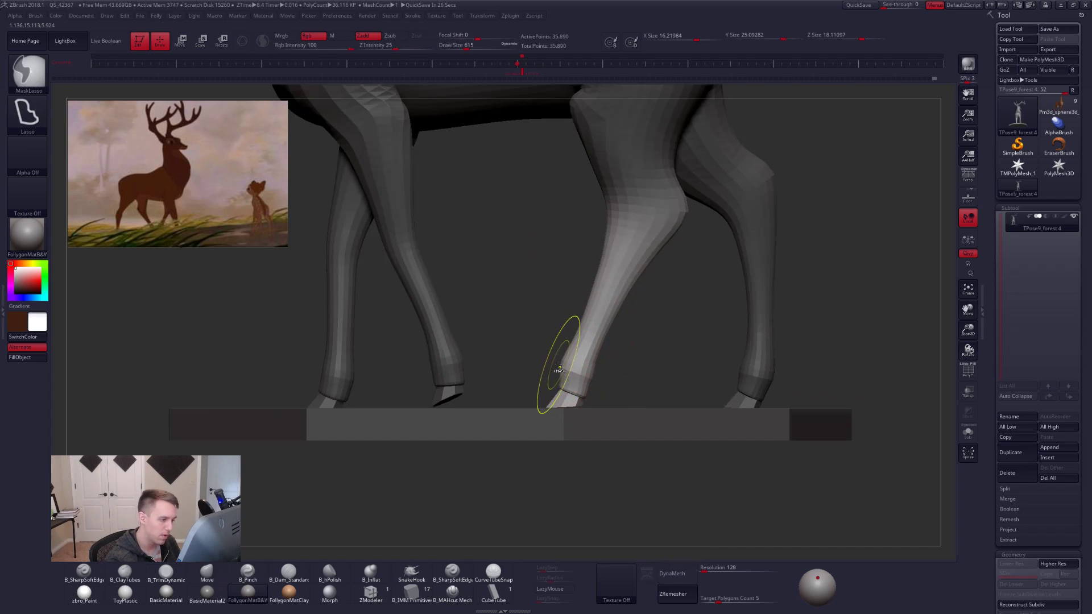
Lasso-mask the left hind shank down to the fetlock, soften the mask edge, and rotate the free hoof about the fetlock.
{"action": "mouse_move", "coordinate": [480, 269]}
{"action": "left_mouse_down", "text": "ctrl"}
{"action": "mouse_move", "coordinate": [740, 250]}
{"action": "mouse_move", "coordinate": [597, 382]}
{"action": "mouse_move", "coordinate": [644, 362]}
{"action": "mouse_move", "coordinate": [631, 380]}
{"action": "left_mouse_up", "text": "ctrl"}
{"action": "left_click", "coordinate": [603, 358], "text": "ctrl"}
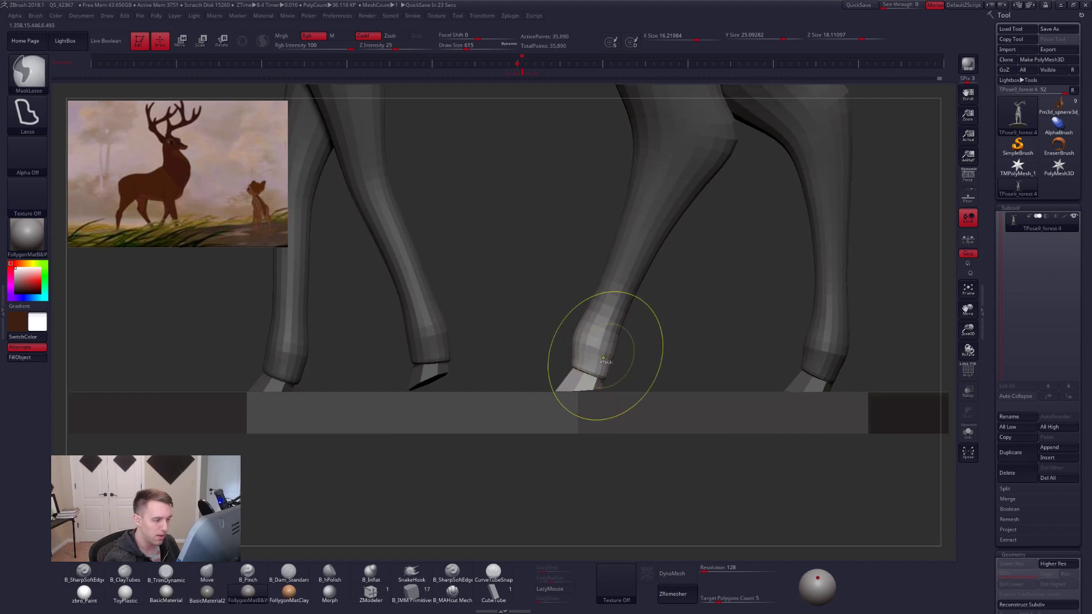
{"action": "key", "text": "r"}
{"action": "key", "text": "y"}
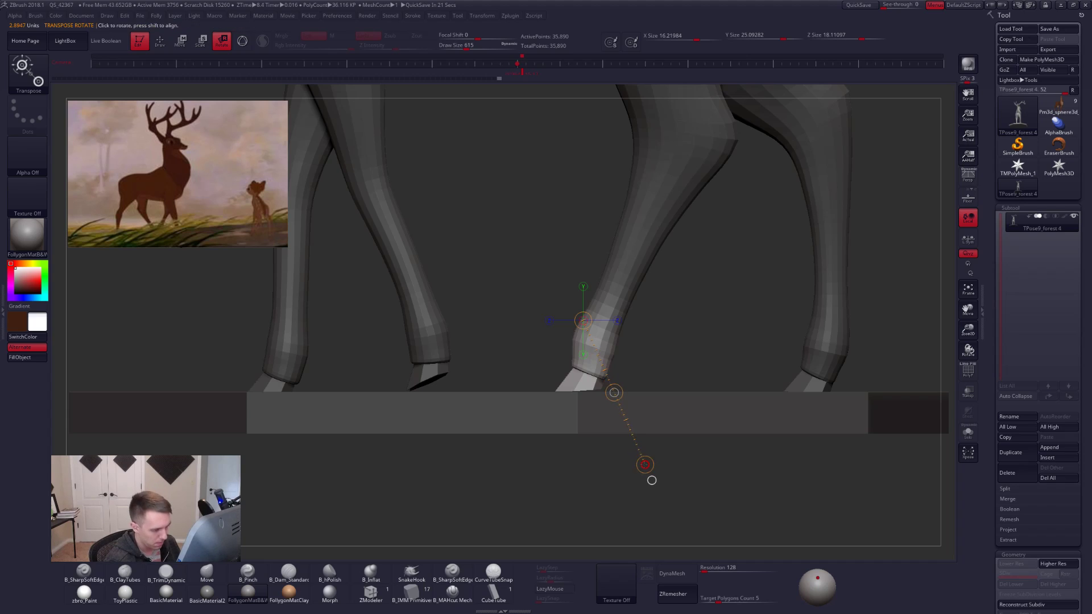
{"action": "mouse_move", "coordinate": [589, 378]}
{"action": "left_mouse_down", "text": "shift"}
{"action": "mouse_move", "coordinate": [590, 517]}
{"action": "mouse_move", "coordinate": [757, 495]}
{"action": "left_mouse_up", "text": "shift"}
Adjust the left hind hoof's sideways placement and tilt, clear the mask, and restore perspective.
{"action": "left_click_drag", "start_coordinate": [318, 477], "coordinate": [620, 466], "text": "alt"}
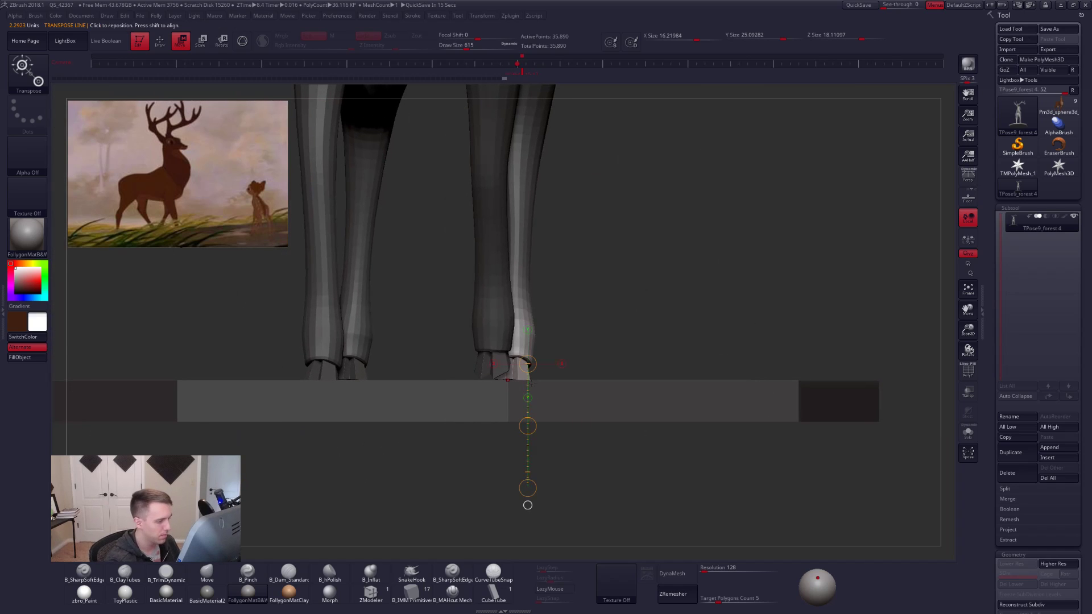
{"action": "key", "text": "r"}
{"action": "left_click_drag", "start_coordinate": [528, 505], "coordinate": [566, 364]}
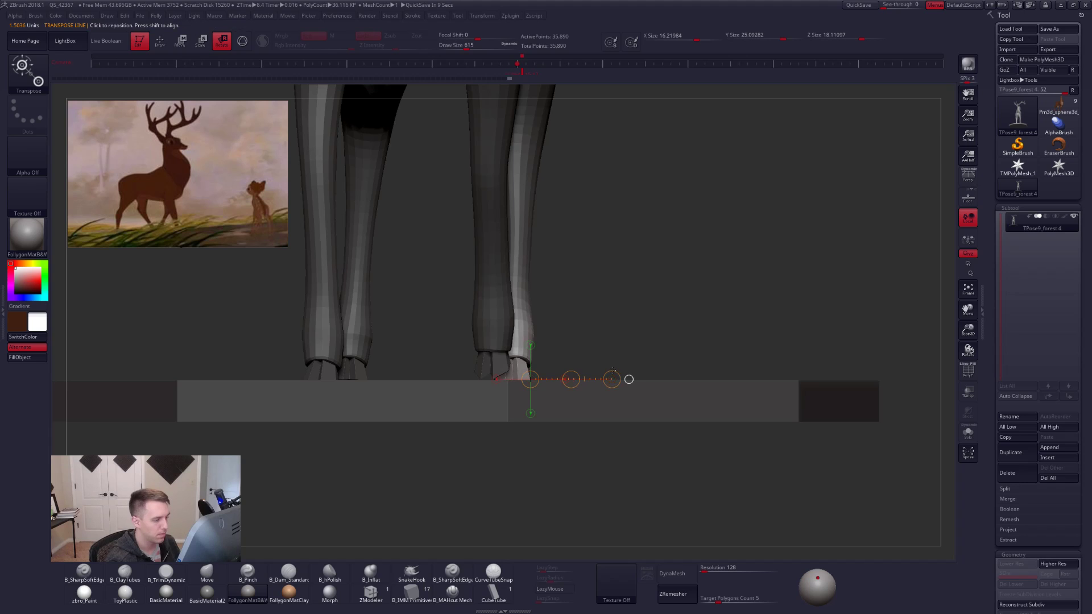
{"action": "key", "text": "q"}
{"action": "mouse_move", "coordinate": [705, 441]}
{"action": "left_mouse_down"}
{"action": "mouse_move", "coordinate": [650, 450]}
{"action": "mouse_move", "coordinate": [708, 456]}
{"action": "mouse_move", "coordinate": [672, 499]}
{"action": "mouse_move", "coordinate": [703, 433]}
{"action": "mouse_move", "coordinate": [661, 374]}
{"action": "mouse_move", "coordinate": [654, 336]}
{"action": "left_mouse_up"}
{"action": "mouse_move", "coordinate": [654, 335]}
{"action": "left_mouse_down", "text": "ctrl"}
{"action": "mouse_move", "coordinate": [670, 348]}
{"action": "mouse_move", "coordinate": [634, 362]}
{"action": "mouse_move", "coordinate": [680, 438]}
{"action": "mouse_move", "coordinate": [660, 445]}
{"action": "left_mouse_up", "text": "ctrl"}
{"action": "key", "text": "p"}
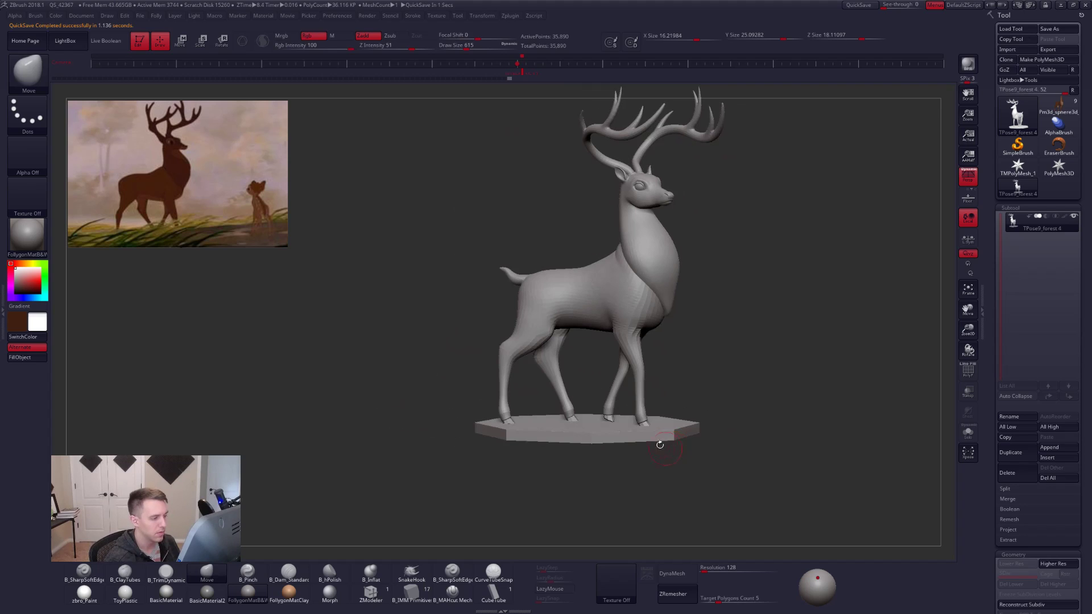
{"action": "mouse_move", "coordinate": [561, 408]}
{"action": "left_mouse_down", "text": "alt"}
{"action": "mouse_move", "coordinate": [583, 445]}
{"action": "mouse_move", "coordinate": [597, 405]}
{"action": "left_mouse_up", "text": "alt"}
{"action": "key", "text": "shift+f"}
{"action": "key", "text": "shift+f"}
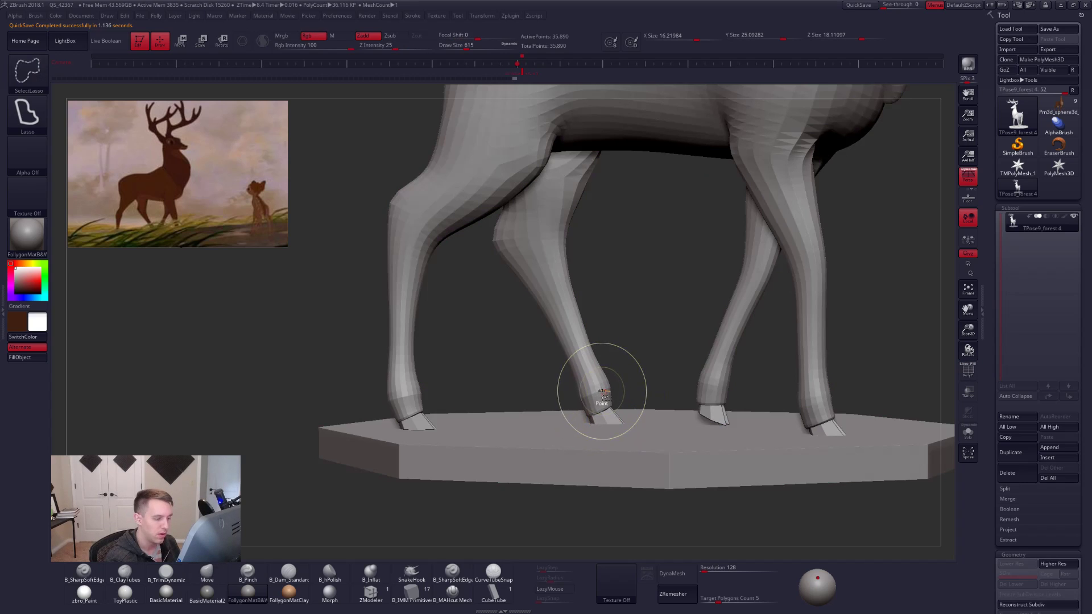
{"action": "left_click", "coordinate": [600, 389], "text": "ctrl+shift"}
{"action": "key", "text": "ctrl"}
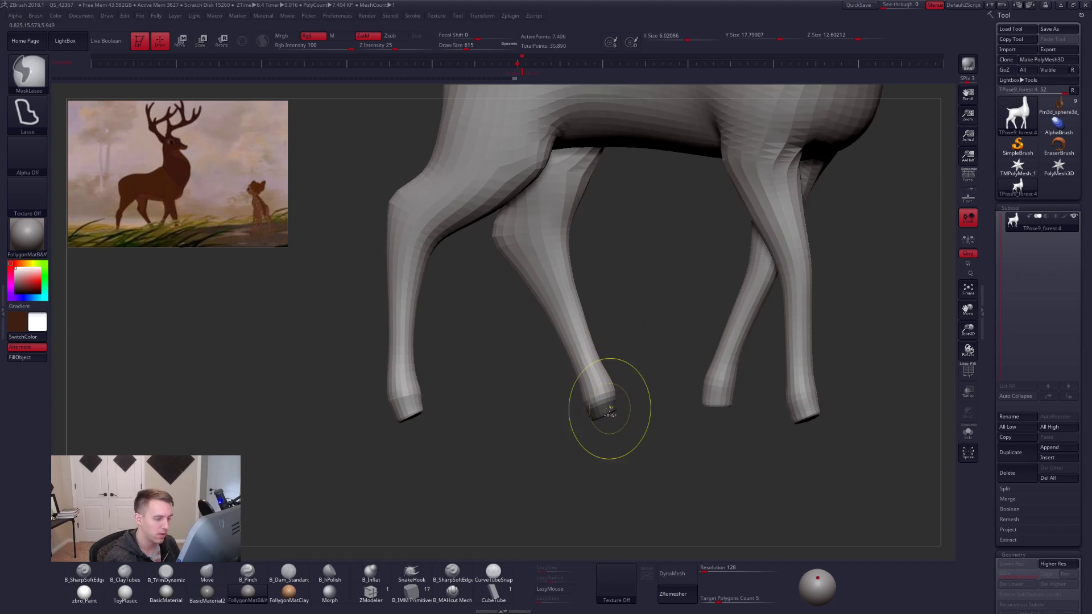
{"action": "left_click", "coordinate": [620, 414], "text": "ctrl"}
{"action": "left_click", "coordinate": [646, 393], "text": "ctrl+shift"}
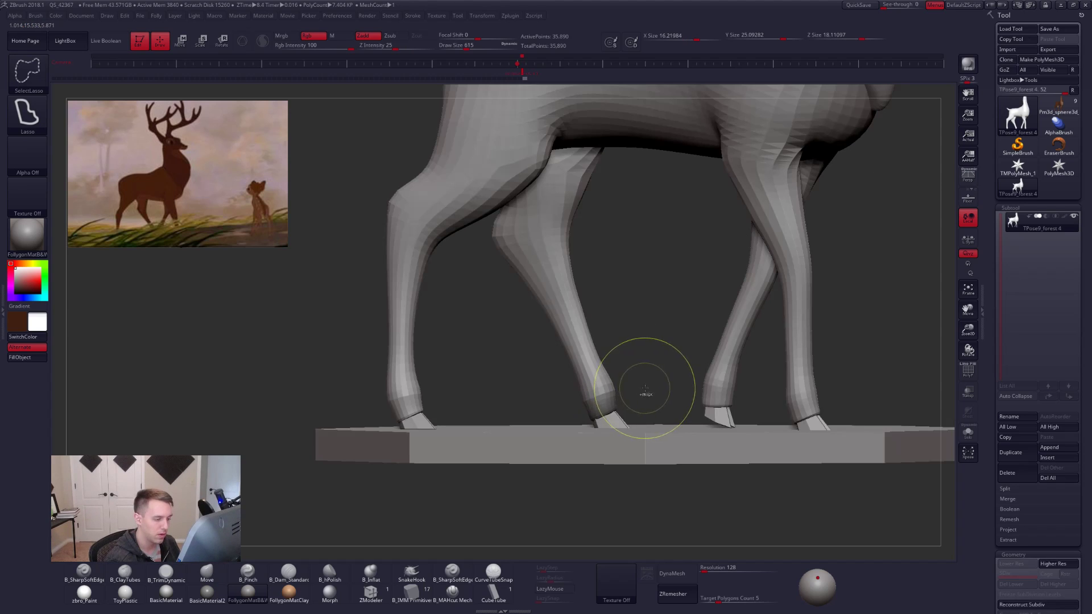
{"action": "key", "text": "w"}
{"action": "left_click_drag", "start_coordinate": [595, 414], "coordinate": [677, 414], "text": "shift"}
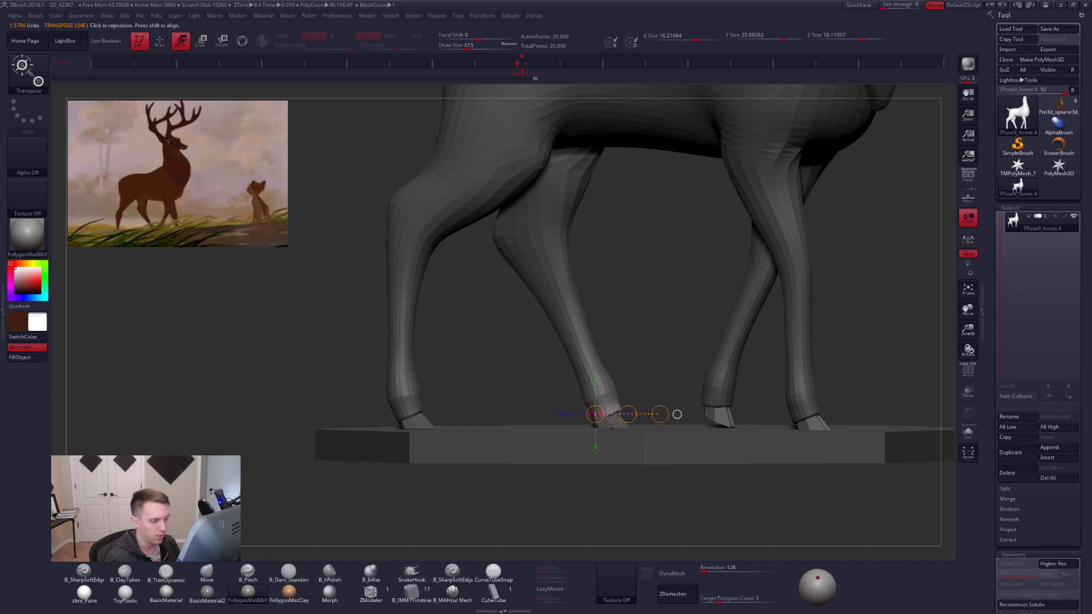
{"action": "key", "text": "q"}
{"action": "key", "text": "shift+f"}
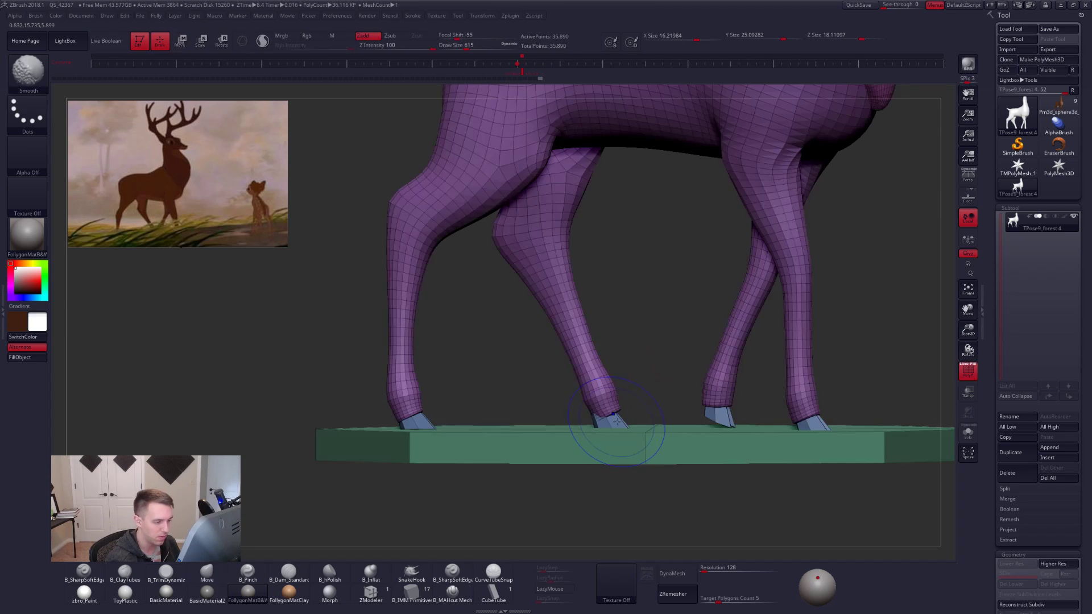
Isolate the left hind hoof by its polygroup and mask everything else on the deer and base.
{"action": "key", "text": "ctrl+shift"}
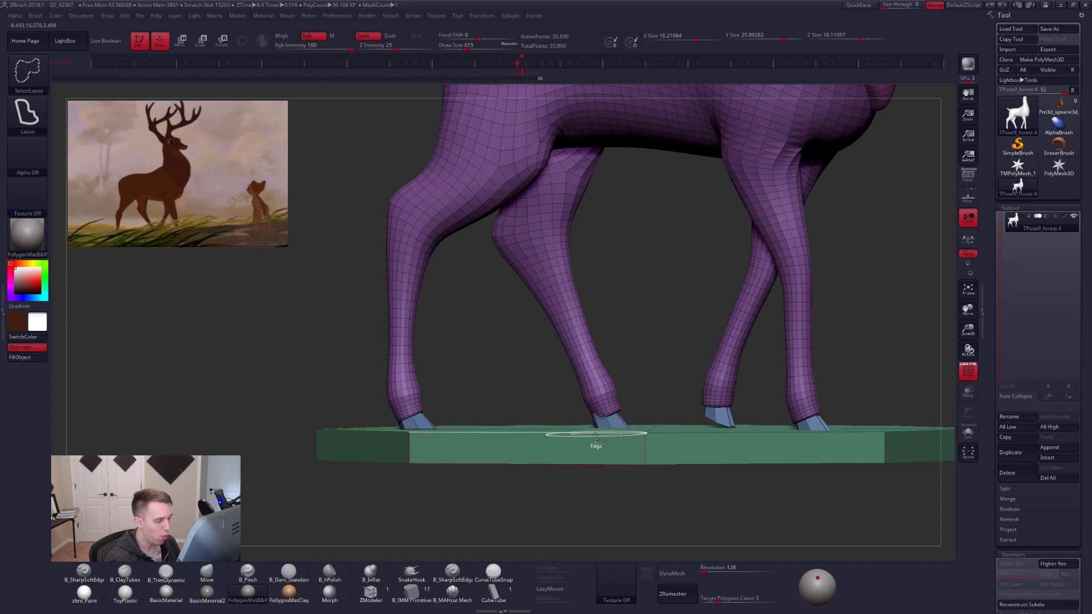
{"action": "left_click", "coordinate": [606, 392], "text": "ctrl+shift"}
{"action": "left_click", "coordinate": [603, 410], "text": "ctrl+shift"}
{"action": "mouse_move", "coordinate": [621, 392]}
{"action": "left_mouse_down", "text": "ctrl+shift"}
{"action": "mouse_move", "coordinate": [618, 380]}
{"action": "mouse_move", "coordinate": [565, 380]}
{"action": "mouse_move", "coordinate": [580, 377]}
{"action": "left_mouse_up", "text": "ctrl+shift"}
{"action": "left_click", "coordinate": [607, 375], "text": "ctrl+shift"}
{"action": "left_click", "coordinate": [658, 433], "text": "ctrl+shift"}
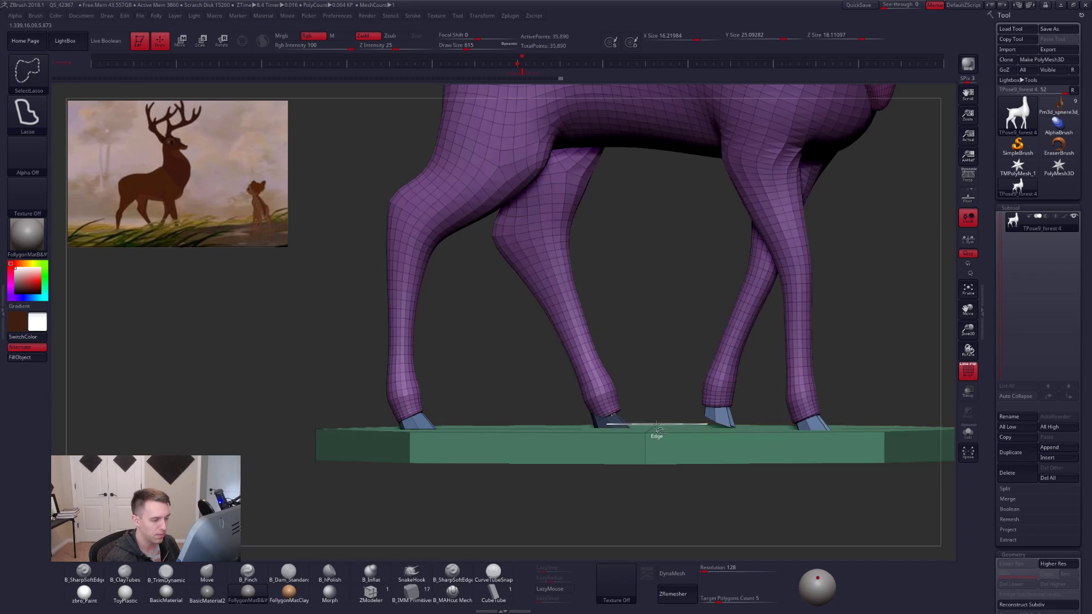
{"action": "left_click", "coordinate": [658, 408], "text": "ctrl"}
{"action": "left_click_drag", "start_coordinate": [658, 408], "coordinate": [642, 403], "text": "shift"}
Shift the unmasked left hind hoof sideways so it sits centred under its fetlock, and clear the mask.
{"action": "key", "text": "w"}
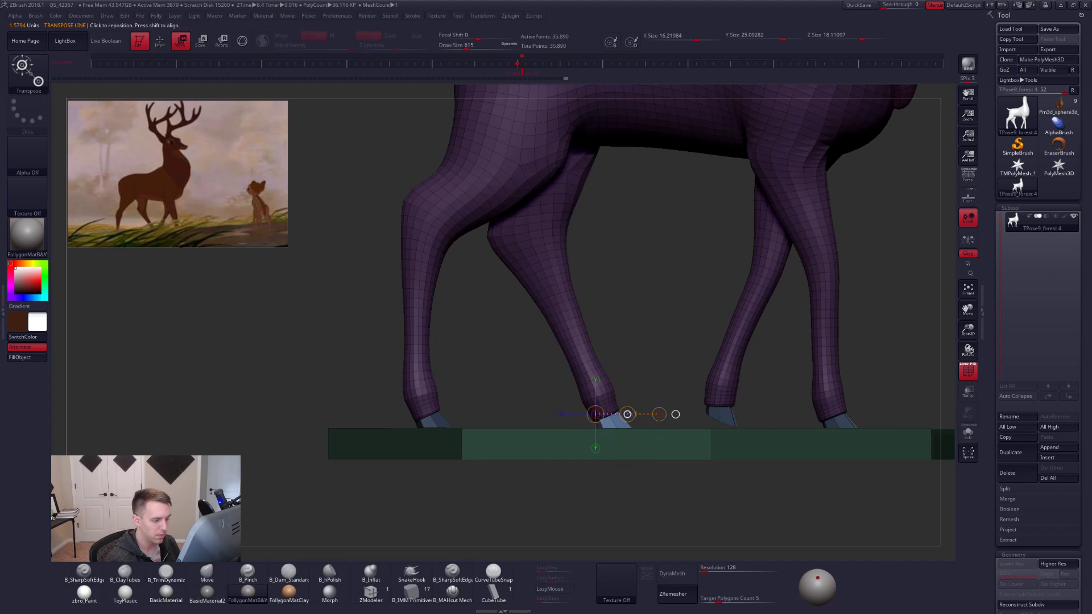
{"action": "key", "text": "d"}
{"action": "mouse_move", "coordinate": [623, 430]}
{"action": "right_mouse_down"}
{"action": "mouse_move", "coordinate": [621, 460]}
{"action": "mouse_move", "coordinate": [630, 442]}
{"action": "mouse_move", "coordinate": [541, 431]}
{"action": "mouse_move", "coordinate": [877, 436]}
{"action": "right_mouse_up"}
{"action": "key", "text": "shift+d"}
{"action": "key", "text": "q"}
{"action": "key", "text": "space"}
{"action": "left_click", "coordinate": [551, 405]}
{"action": "key", "text": "shift+f"}
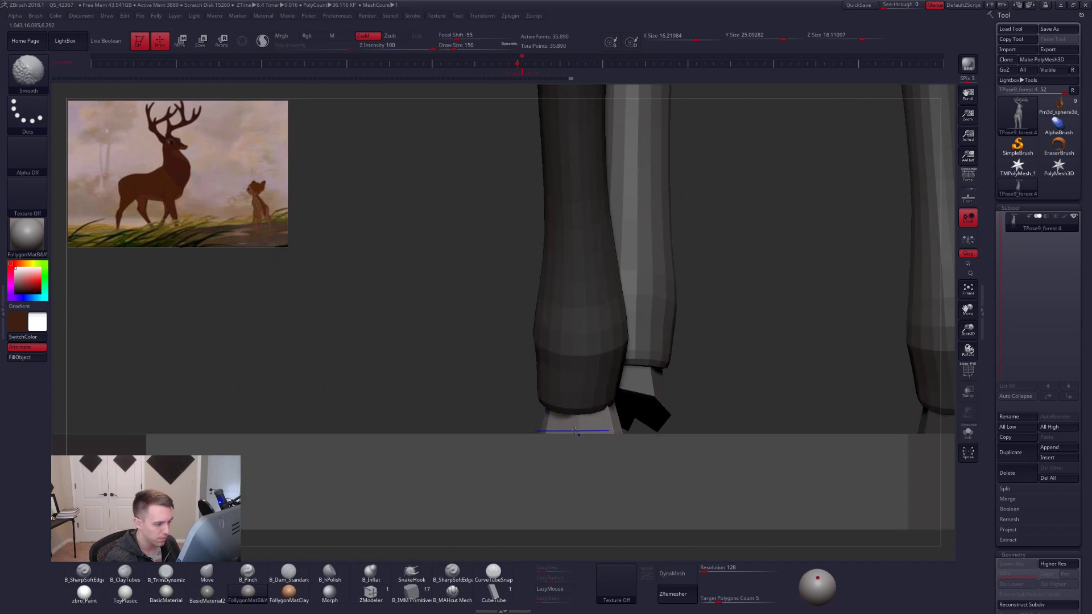
{"action": "key", "text": "w"}
{"action": "left_click_drag", "start_coordinate": [578, 434], "coordinate": [640, 436]}
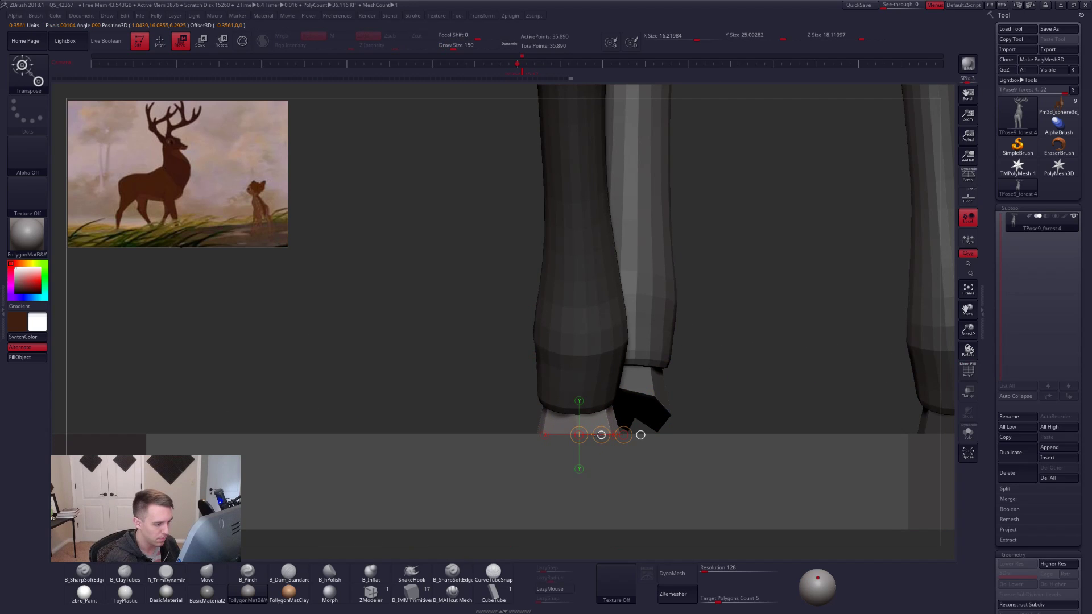
{"action": "key", "text": "q"}
{"action": "mouse_move", "coordinate": [594, 435]}
{"action": "right_mouse_down", "text": "ctrl"}
{"action": "mouse_move", "coordinate": [549, 443]}
{"action": "mouse_move", "coordinate": [552, 457]}
{"action": "mouse_move", "coordinate": [565, 392]}
{"action": "mouse_move", "coordinate": [678, 368]}
{"action": "mouse_move", "coordinate": [653, 409]}
{"action": "mouse_move", "coordinate": [633, 419]}
{"action": "mouse_move", "coordinate": [653, 446]}
{"action": "mouse_move", "coordinate": [750, 424]}
{"action": "mouse_move", "coordinate": [730, 427]}
{"action": "right_mouse_up", "text": "ctrl"}
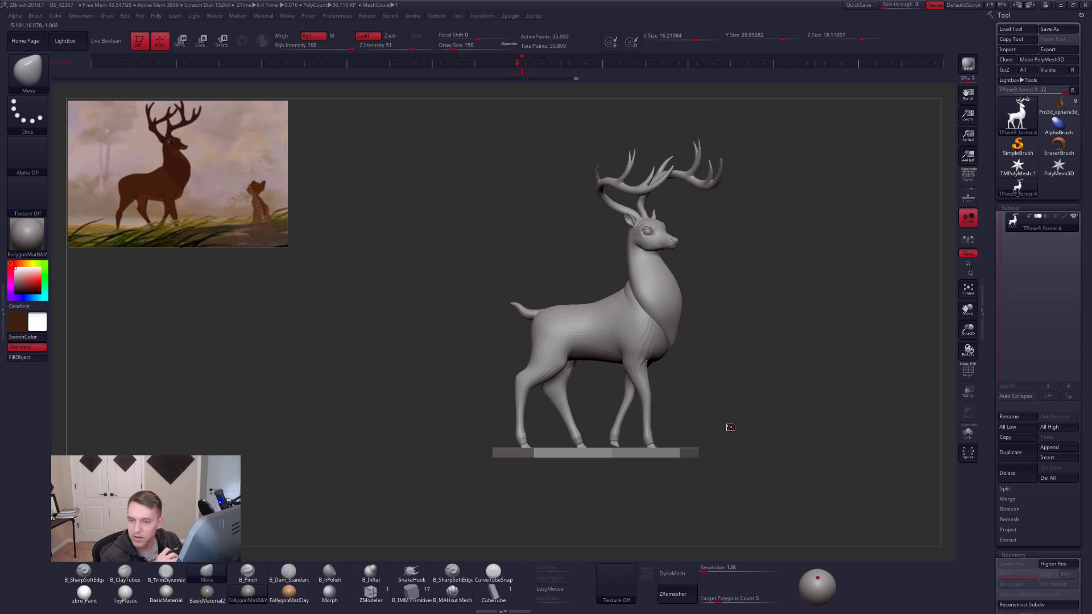
Turn perspective back on and nudge the left hind shank's contour with the Move brush.
{"action": "left_click", "coordinate": [967, 177]}
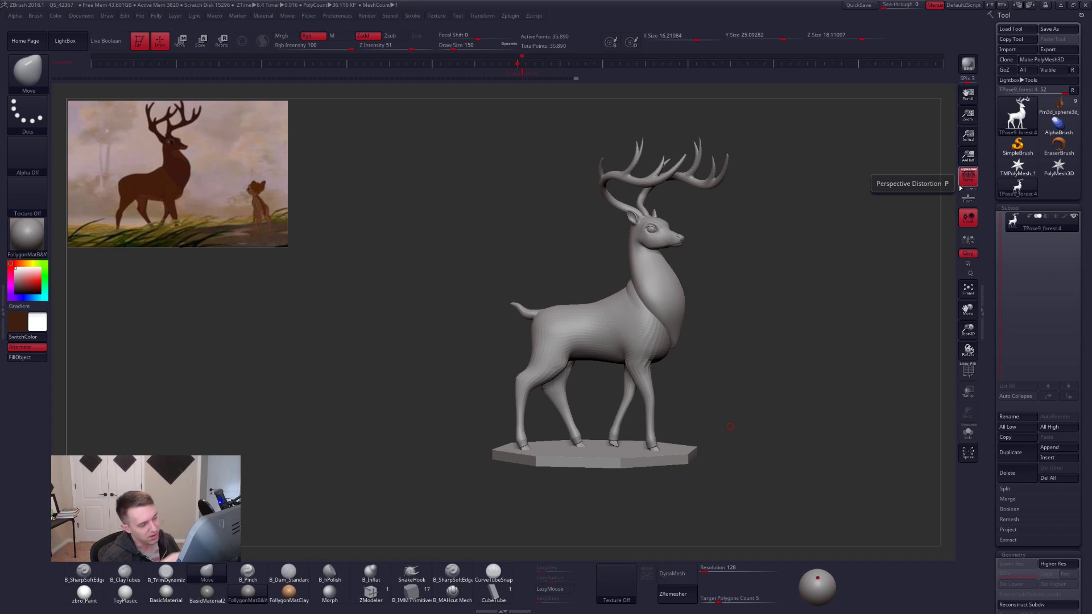
{"action": "mouse_move", "coordinate": [635, 424]}
{"action": "left_mouse_down", "text": "alt"}
{"action": "mouse_move", "coordinate": [624, 438]}
{"action": "mouse_move", "coordinate": [626, 421]}
{"action": "left_mouse_up", "text": "alt"}
{"action": "key", "text": "space"}
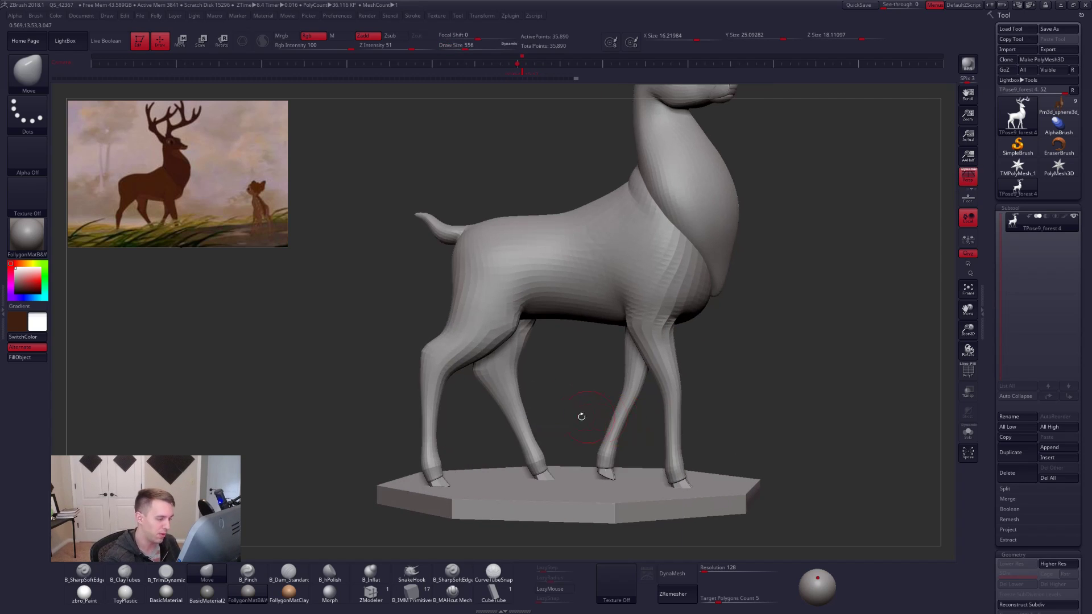
{"action": "right_click_drag", "start_coordinate": [527, 435], "coordinate": [549, 378], "text": "alt"}
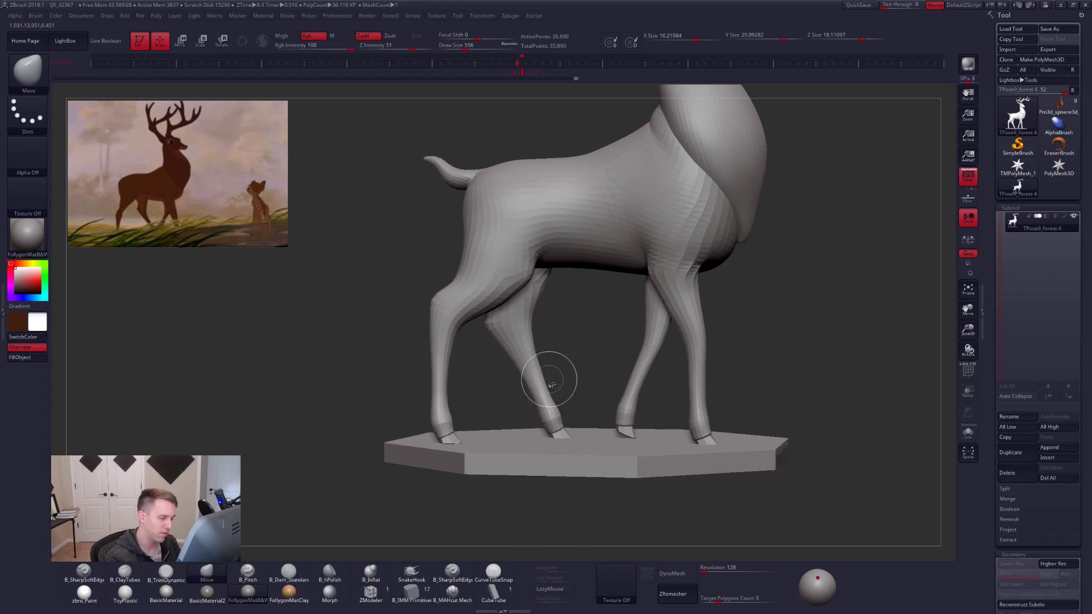
{"action": "key", "text": "space"}
{"action": "key", "text": "space"}
{"action": "left_click_drag", "start_coordinate": [556, 358], "coordinate": [561, 358]}
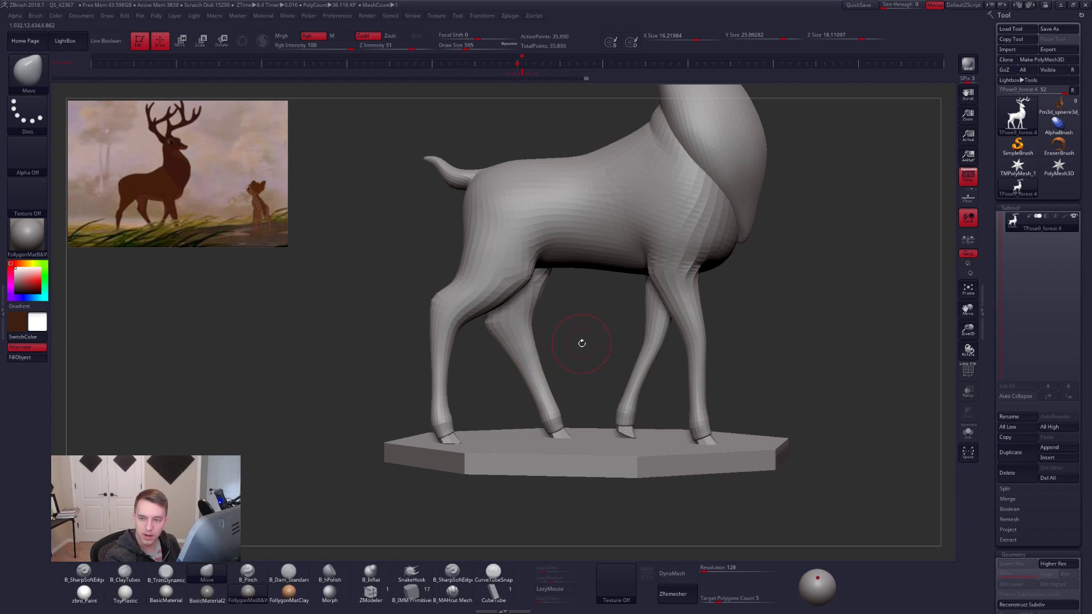
Turn off perspective and hide the deer's body polygroup, leaving the hooves, head, neck, antlers and base visible.
{"action": "key", "text": "ctrl+space"}
{"action": "right_click_drag", "start_coordinate": [615, 316], "coordinate": [618, 477], "text": "ctrl"}
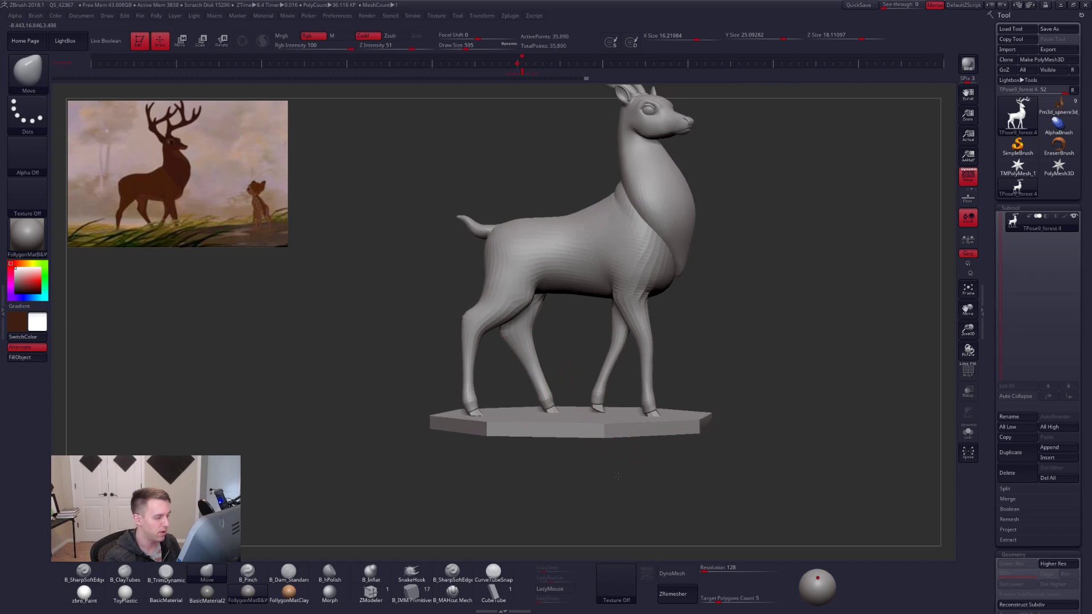
{"action": "left_click_drag", "start_coordinate": [617, 476], "coordinate": [683, 479]}
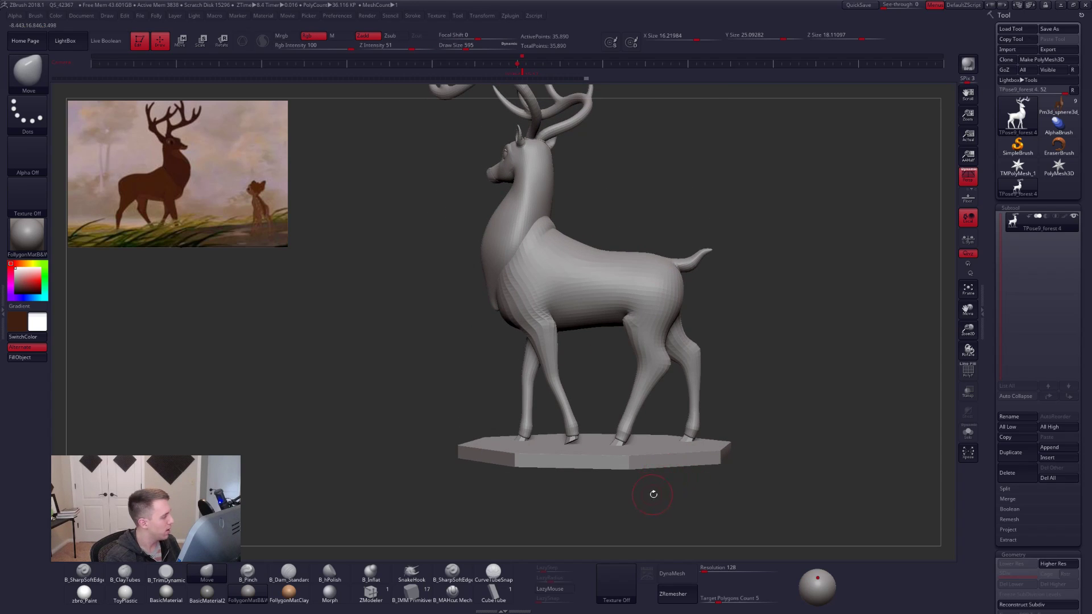
{"action": "mouse_move", "coordinate": [622, 468]}
{"action": "right_mouse_down", "text": "alt"}
{"action": "mouse_move", "coordinate": [653, 500]}
{"action": "mouse_move", "coordinate": [618, 490]}
{"action": "right_mouse_up", "text": "alt"}
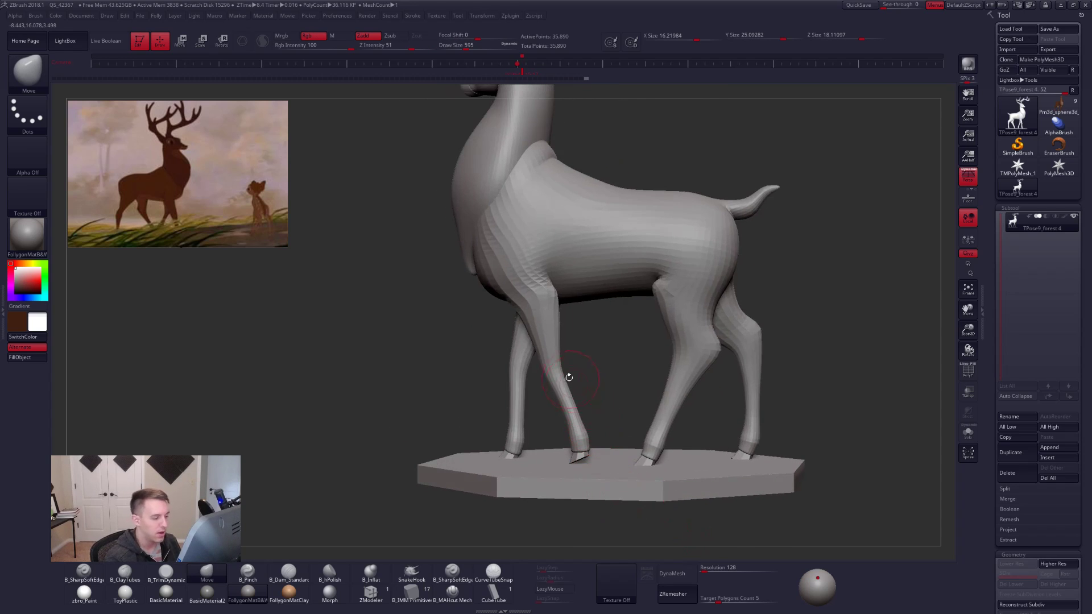
{"action": "key", "text": "shift+f"}
{"action": "key", "text": "shift+f"}
{"action": "left_click", "coordinate": [972, 181]}
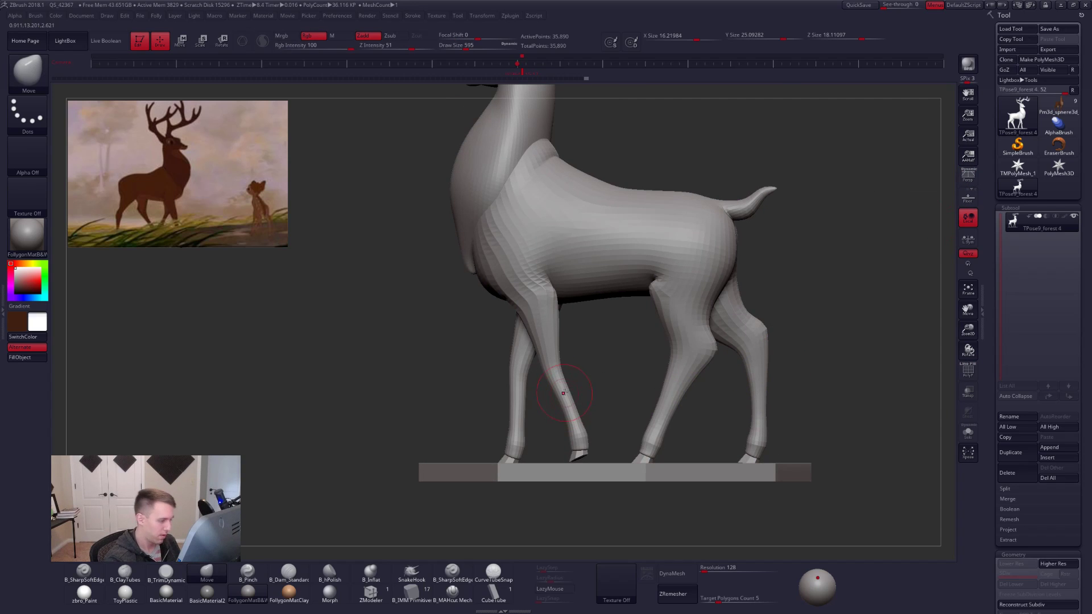
{"action": "left_click", "coordinate": [570, 402], "text": "ctrl+shift"}
{"action": "left_click", "coordinate": [561, 424], "text": "ctrl+shift"}
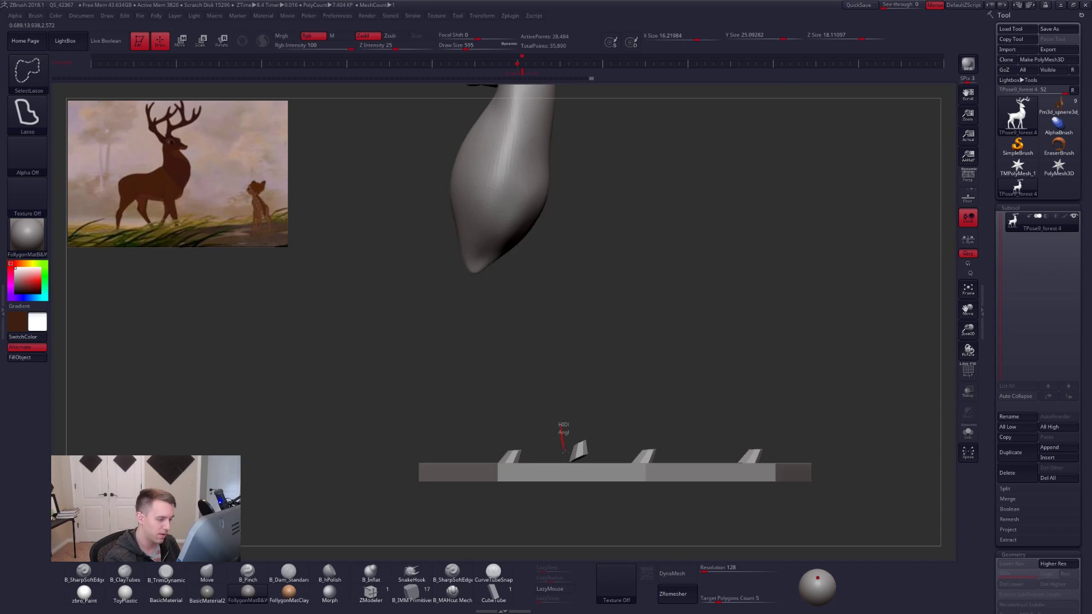
Give each visible separate part its own polygroup with Auto Groups.
{"action": "key", "text": "ctrl"}
{"action": "key", "text": "ctrl"}
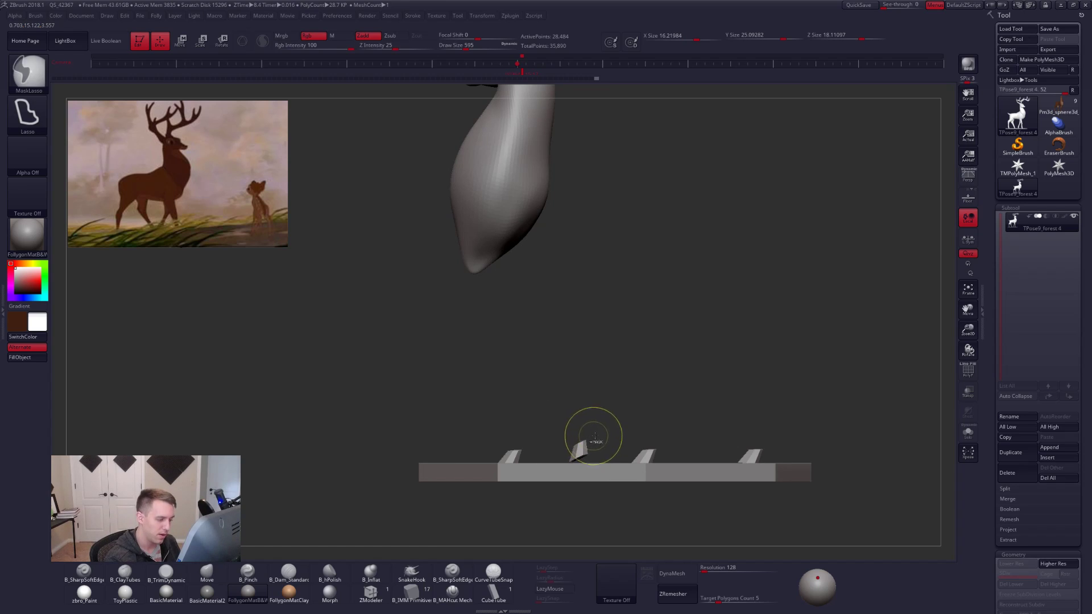
{"action": "key", "text": "shift+f"}
{"action": "right_click_drag", "start_coordinate": [646, 402], "coordinate": [670, 409], "text": "ctrl"}
{"action": "key", "text": "ctrl+shift+f"}
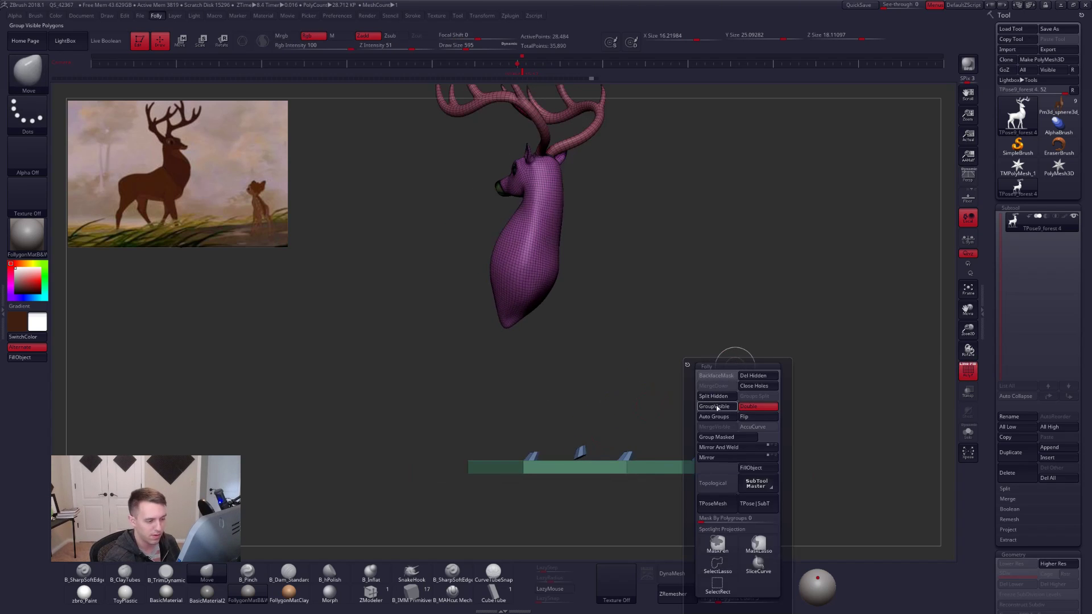
{"action": "left_click", "coordinate": [721, 417]}
Isolate the body together with the left front hoof, and bring the full model back into view.
{"action": "right_click_drag", "start_coordinate": [560, 435], "coordinate": [586, 451], "text": "ctrl"}
{"action": "left_click", "coordinate": [584, 451], "text": "ctrl+shift"}
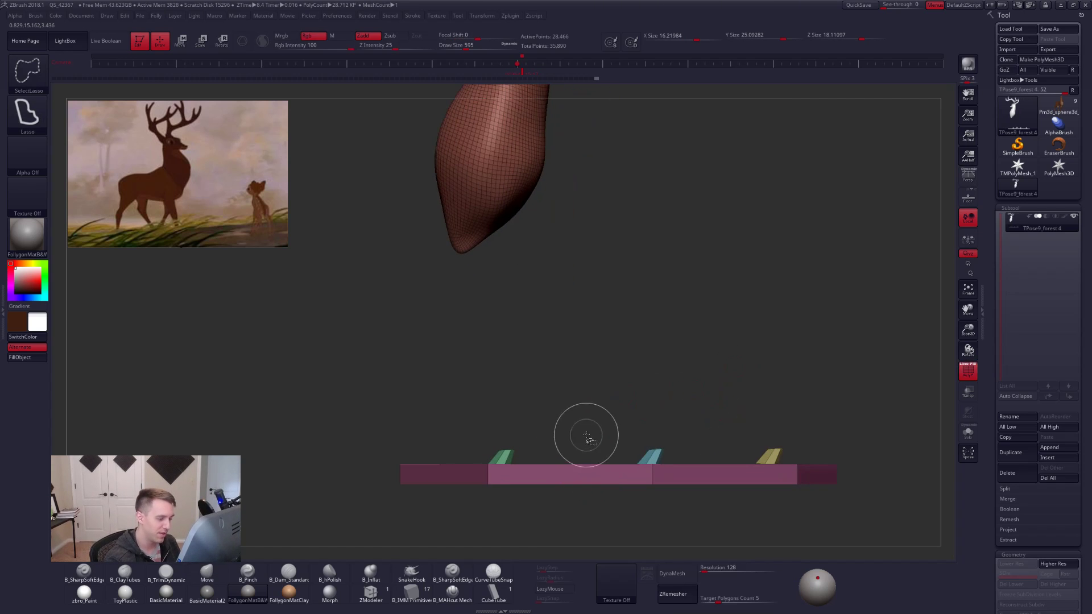
{"action": "left_click", "coordinate": [587, 438], "text": "ctrl+shift"}
{"action": "key", "text": "shift+f"}
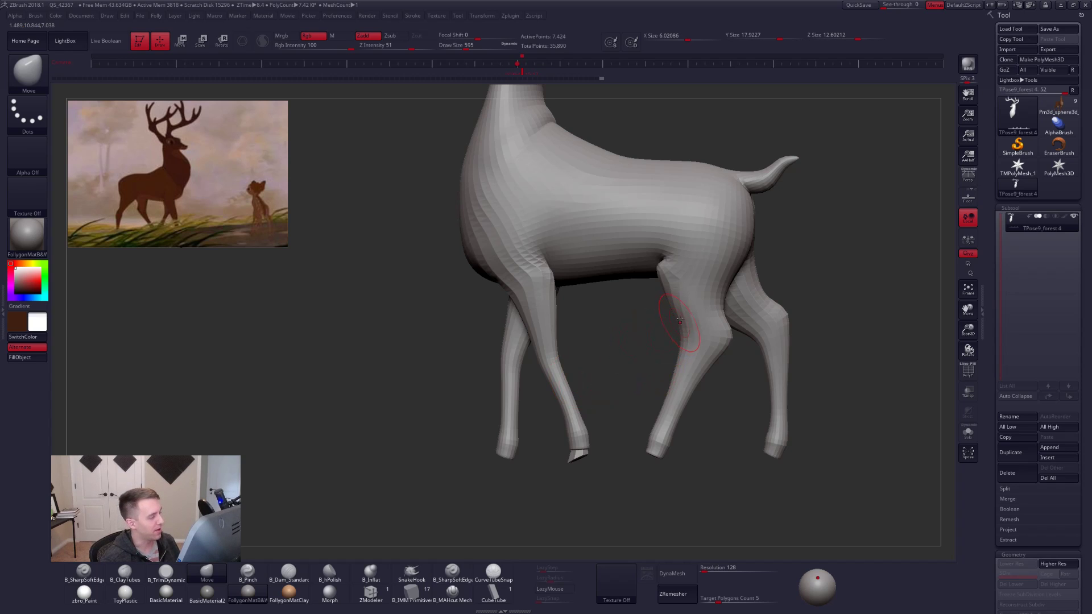
{"action": "right_click_drag", "start_coordinate": [689, 322], "coordinate": [620, 330], "text": "ctrl"}
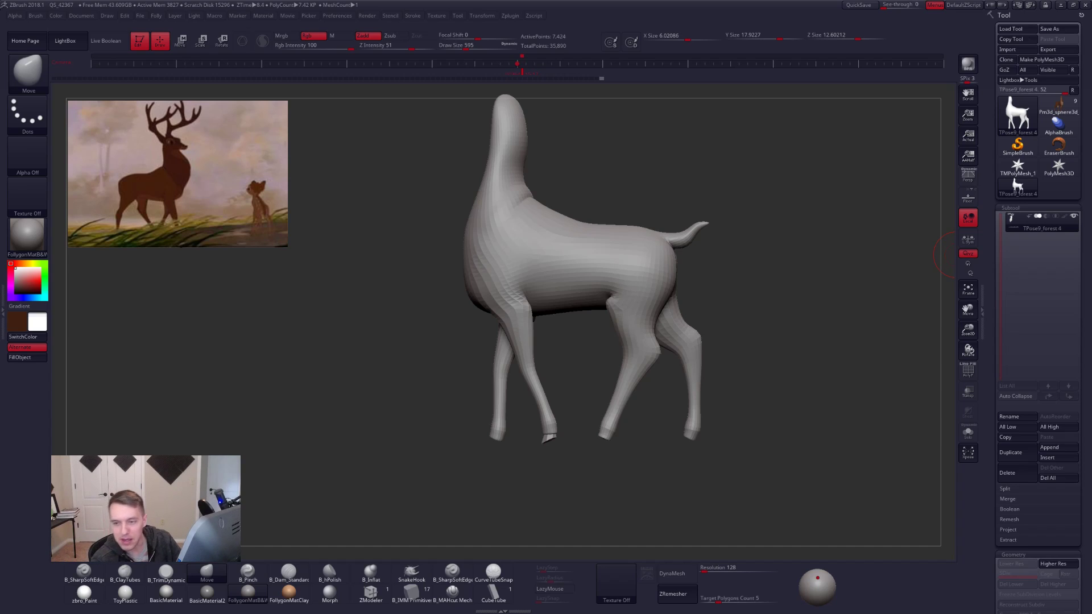
{"action": "left_click_drag", "start_coordinate": [482, 392], "coordinate": [578, 403], "text": "alt"}
{"action": "left_click", "coordinate": [598, 402], "text": "ctrl+shift"}
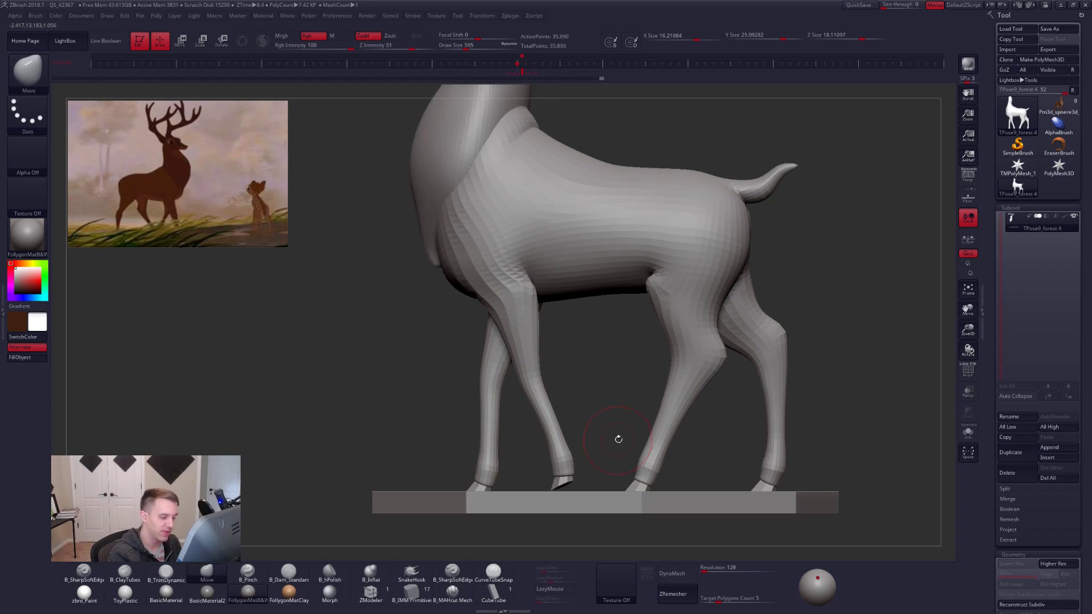
Display the polygroup wireframe and examine the legs and hooves from both sides of the deer.
{"action": "key", "text": "shift+f"}
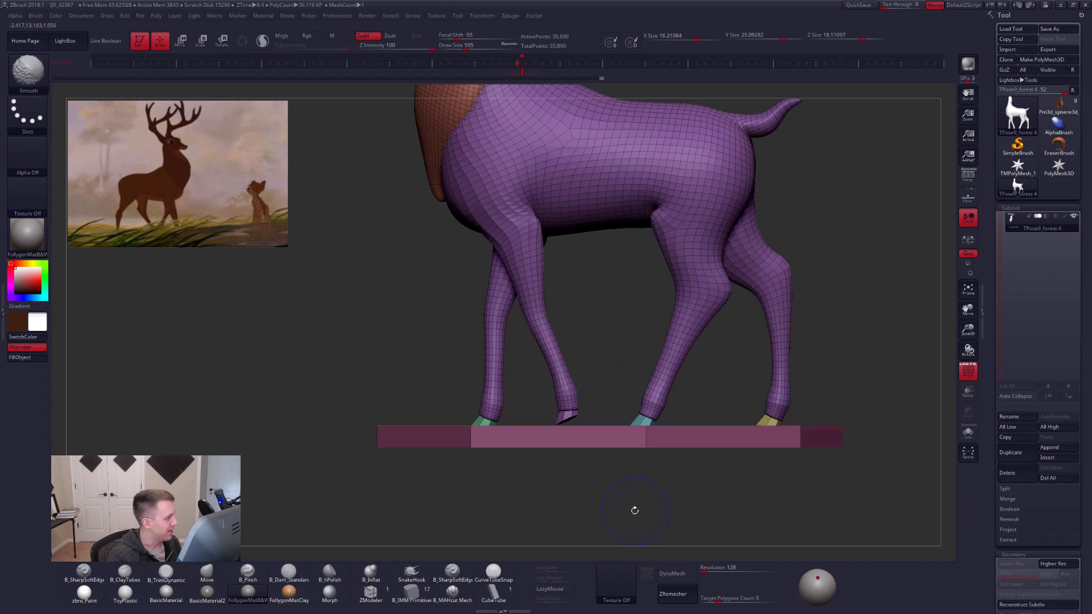
{"action": "mouse_move", "coordinate": [620, 515]}
{"action": "left_mouse_down"}
{"action": "mouse_move", "coordinate": [718, 492]}
{"action": "mouse_move", "coordinate": [652, 508]}
{"action": "mouse_move", "coordinate": [638, 530]}
{"action": "left_mouse_up"}
{"action": "left_click_drag", "start_coordinate": [642, 473], "coordinate": [647, 517], "text": "alt"}
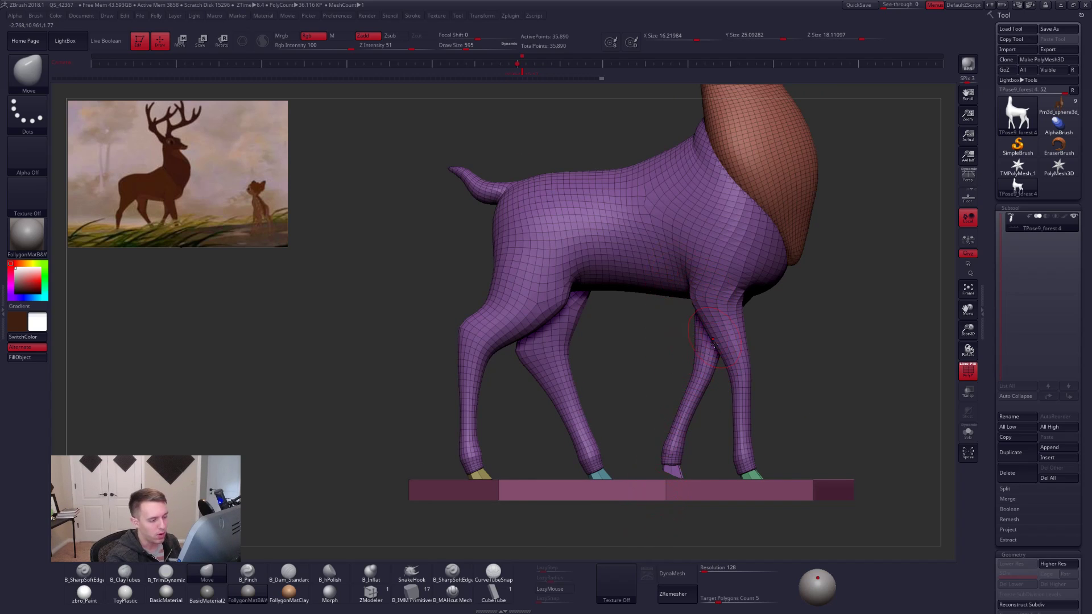
Mask the deer's body down to the ankle with a softened edge, leaving the left front hoof unmasked, with the wireframe displayed.
{"action": "left_click_drag", "start_coordinate": [660, 398], "coordinate": [701, 429]}
{"action": "key", "text": "shift+f"}
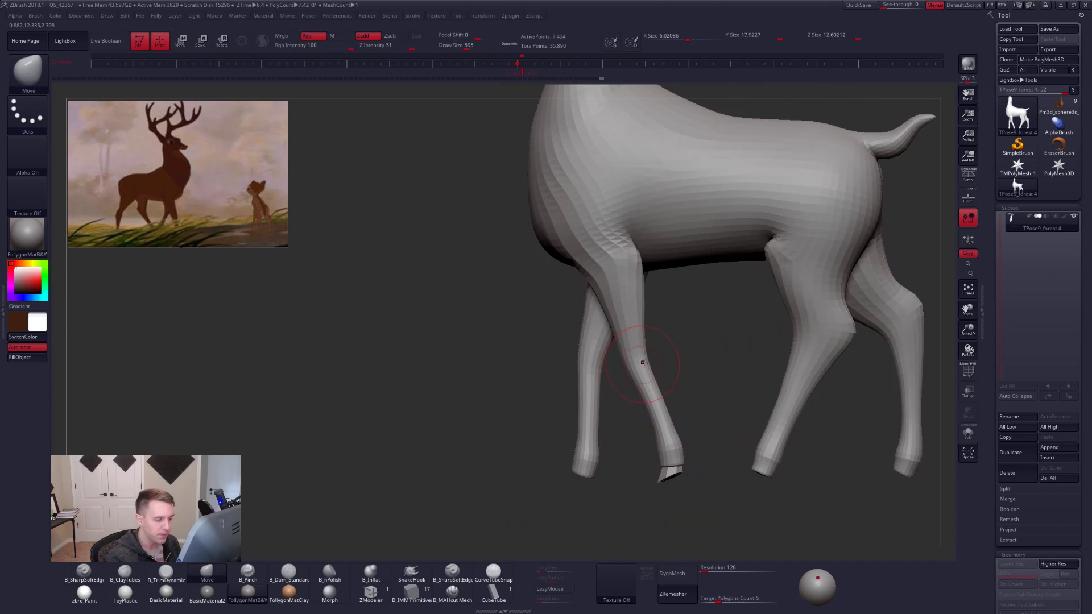
{"action": "right_click_drag", "start_coordinate": [670, 437], "coordinate": [644, 425], "text": "ctrl"}
{"action": "key", "text": "shift+f"}
{"action": "mouse_move", "coordinate": [640, 410]}
{"action": "left_mouse_down", "text": "ctrl"}
{"action": "mouse_move", "coordinate": [683, 463]}
{"action": "mouse_move", "coordinate": [640, 443]}
{"action": "left_mouse_up", "text": "ctrl"}
{"action": "left_click", "coordinate": [664, 443], "text": "ctrl"}
{"action": "left_click", "coordinate": [692, 445], "text": "ctrl"}
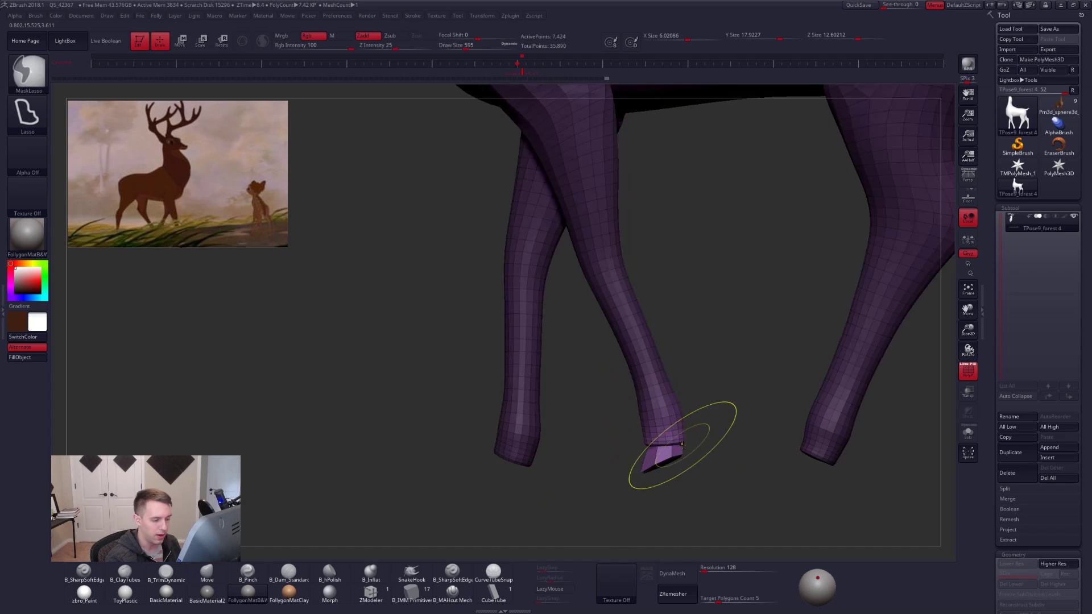
Hide the hind legs so the left front leg and its hoof are unobstructed.
{"action": "key", "text": "r"}
{"action": "mouse_move", "coordinate": [665, 446]}
{"action": "right_mouse_down", "text": "shift"}
{"action": "mouse_move", "coordinate": [646, 449]}
{"action": "mouse_move", "coordinate": [677, 376]}
{"action": "mouse_move", "coordinate": [643, 373]}
{"action": "mouse_move", "coordinate": [740, 369]}
{"action": "mouse_move", "coordinate": [665, 347]}
{"action": "right_mouse_up", "text": "shift"}
{"action": "key", "text": "q"}
{"action": "mouse_move", "coordinate": [647, 340]}
{"action": "left_mouse_down", "text": "ctrl+alt+shift"}
{"action": "mouse_move", "coordinate": [633, 389]}
{"action": "mouse_move", "coordinate": [823, 347]}
{"action": "mouse_move", "coordinate": [668, 299]}
{"action": "mouse_move", "coordinate": [644, 365]}
{"action": "left_mouse_up", "text": "ctrl+alt+shift"}
{"action": "left_click_drag", "start_coordinate": [628, 370], "coordinate": [610, 385], "text": "ctrl+shift"}
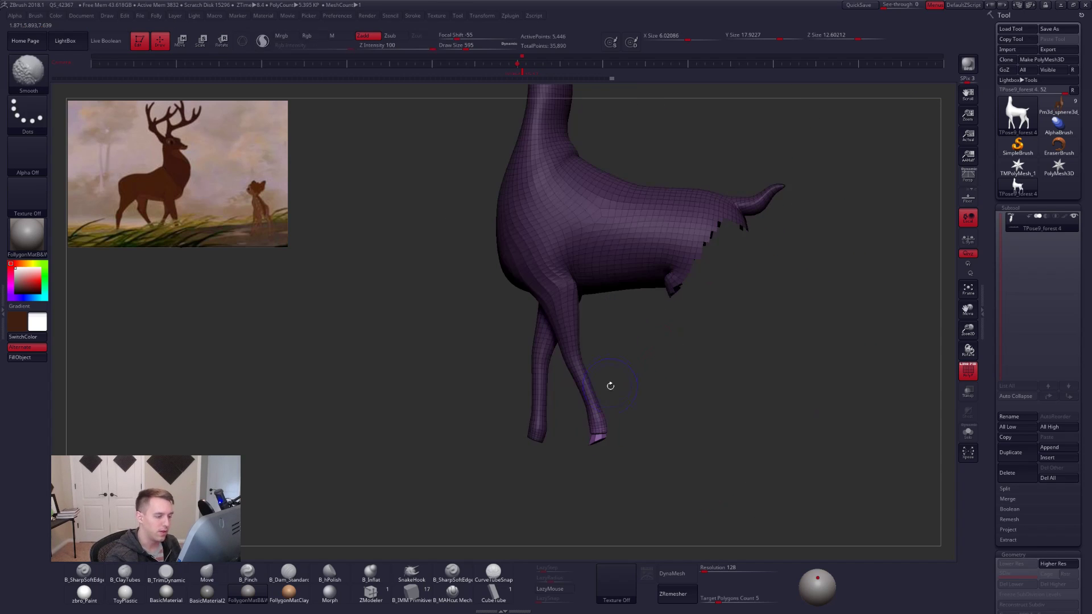
Place a vertical Transpose rotation line through the left front ankle and hoof.
{"action": "right_click_drag", "start_coordinate": [632, 387], "coordinate": [651, 426], "text": "ctrl"}
{"action": "left_click_drag", "start_coordinate": [652, 426], "coordinate": [579, 503]}
{"action": "key", "text": "r"}
{"action": "mouse_move", "coordinate": [565, 389]}
{"action": "left_mouse_down", "text": "shift"}
{"action": "mouse_move", "coordinate": [566, 498]}
{"action": "mouse_move", "coordinate": [551, 494]}
{"action": "left_mouse_up", "text": "shift"}
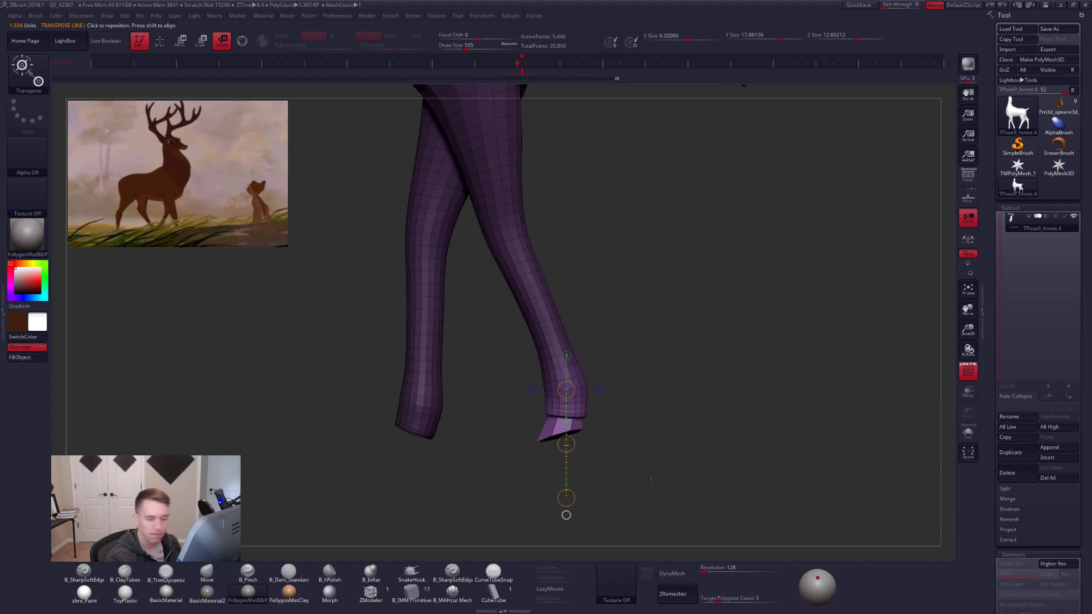
{"action": "left_click_drag", "start_coordinate": [712, 450], "coordinate": [715, 445]}
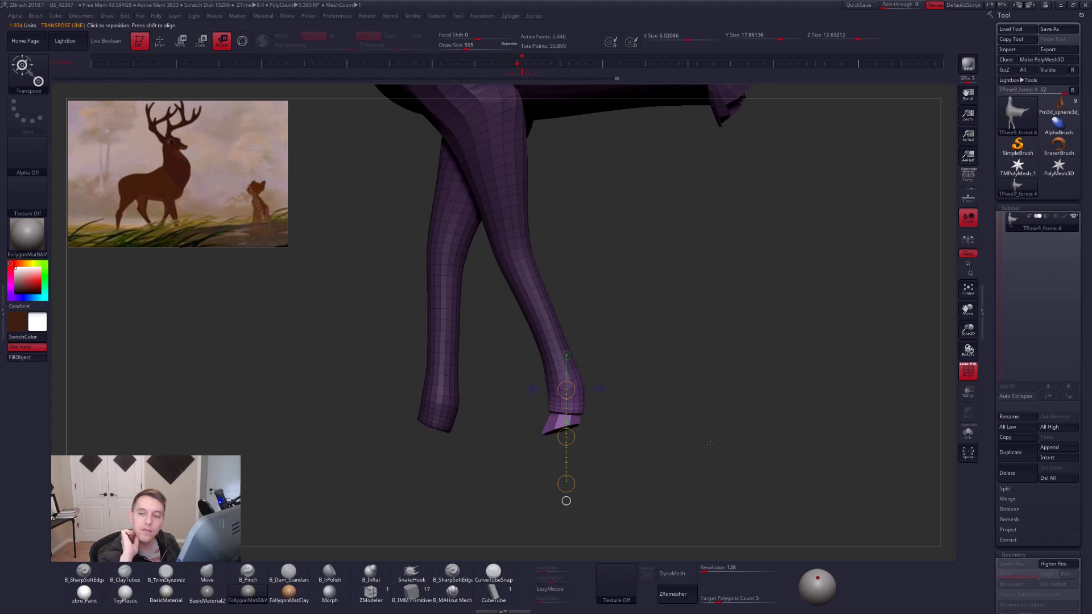
{"action": "left_click_drag", "start_coordinate": [710, 444], "coordinate": [643, 435], "text": "shift"}
Bring the full deer back into view and turn off the polygroup wireframe.
{"action": "left_click", "coordinate": [626, 438], "text": "ctrl+shift"}
{"action": "left_click_drag", "start_coordinate": [556, 420], "coordinate": [600, 466], "text": "alt"}
{"action": "left_click_drag", "start_coordinate": [671, 512], "coordinate": [676, 471], "text": "alt"}
{"action": "key", "text": "shift+f"}
{"action": "key", "text": "q"}
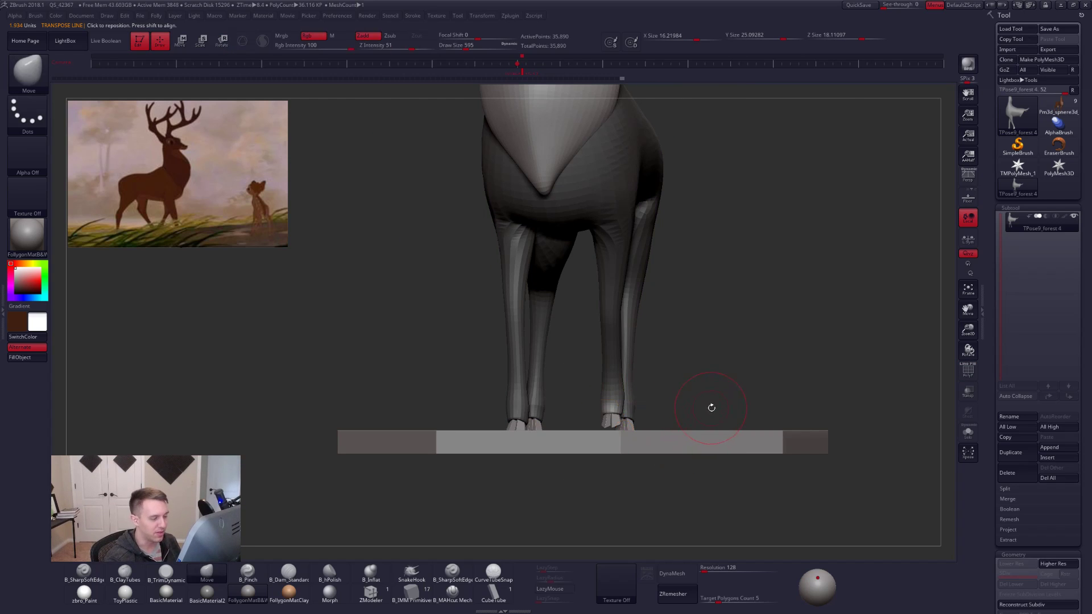
Extend the mask over the hind legs so only the left front hoof and its ankle edge stay editable.
{"action": "key", "text": "ctrl+z"}
{"action": "left_click", "coordinate": [730, 409], "text": "ctrl"}
{"action": "left_click", "coordinate": [736, 407], "text": "ctrl+shift"}
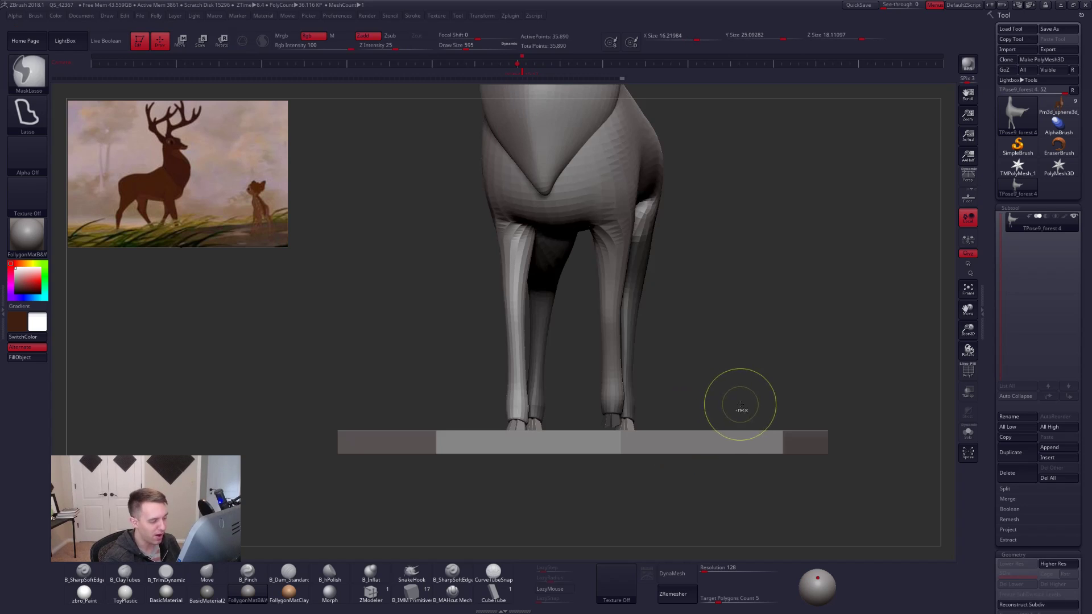
{"action": "left_click", "coordinate": [739, 404], "text": "ctrl"}
{"action": "mouse_move", "coordinate": [716, 409]}
{"action": "left_mouse_down", "text": "alt"}
{"action": "mouse_move", "coordinate": [715, 373]}
{"action": "mouse_move", "coordinate": [654, 380]}
{"action": "mouse_move", "coordinate": [643, 342]}
{"action": "left_mouse_up", "text": "alt"}
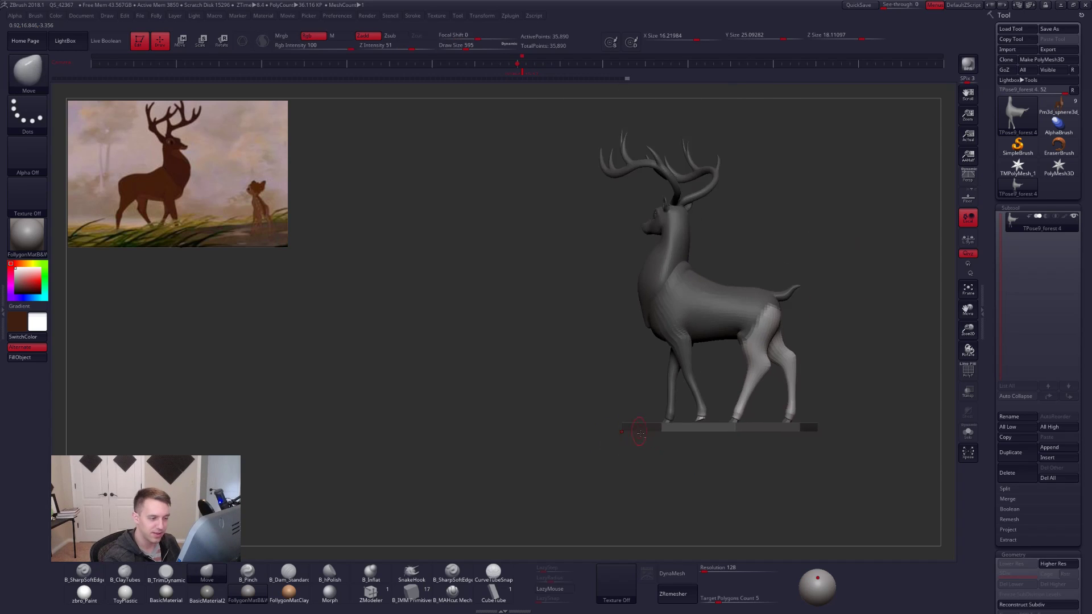
{"action": "mouse_move", "coordinate": [699, 378]}
{"action": "left_mouse_down", "text": "alt"}
{"action": "mouse_move", "coordinate": [645, 386]}
{"action": "mouse_move", "coordinate": [668, 497]}
{"action": "mouse_move", "coordinate": [685, 241]}
{"action": "mouse_move", "coordinate": [675, 234]}
{"action": "left_mouse_up", "text": "alt"}
{"action": "left_click_drag", "start_coordinate": [676, 233], "coordinate": [662, 364], "text": "alt"}
{"action": "left_click_drag", "start_coordinate": [623, 444], "coordinate": [670, 461]}
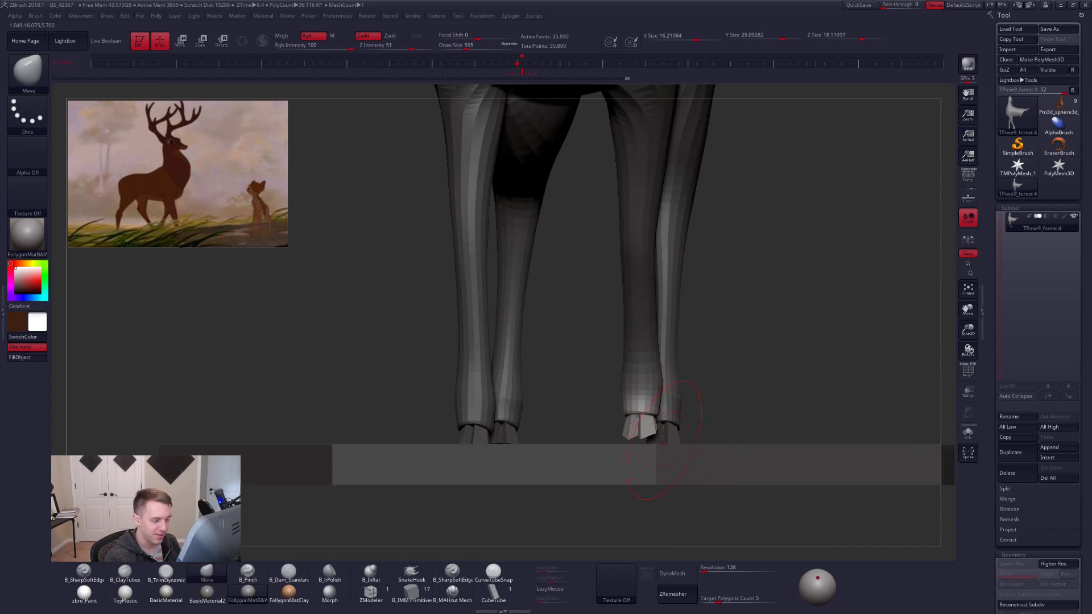
Set a vertical Transpose rotation line on the left front ankle and center it on the leg in side view.
{"action": "key", "text": "r"}
{"action": "left_click_drag", "start_coordinate": [639, 374], "coordinate": [639, 524], "text": "shift"}
{"action": "left_click_drag", "start_coordinate": [676, 435], "coordinate": [388, 391]}
{"action": "left_click_drag", "start_coordinate": [702, 386], "coordinate": [594, 417], "text": "alt"}
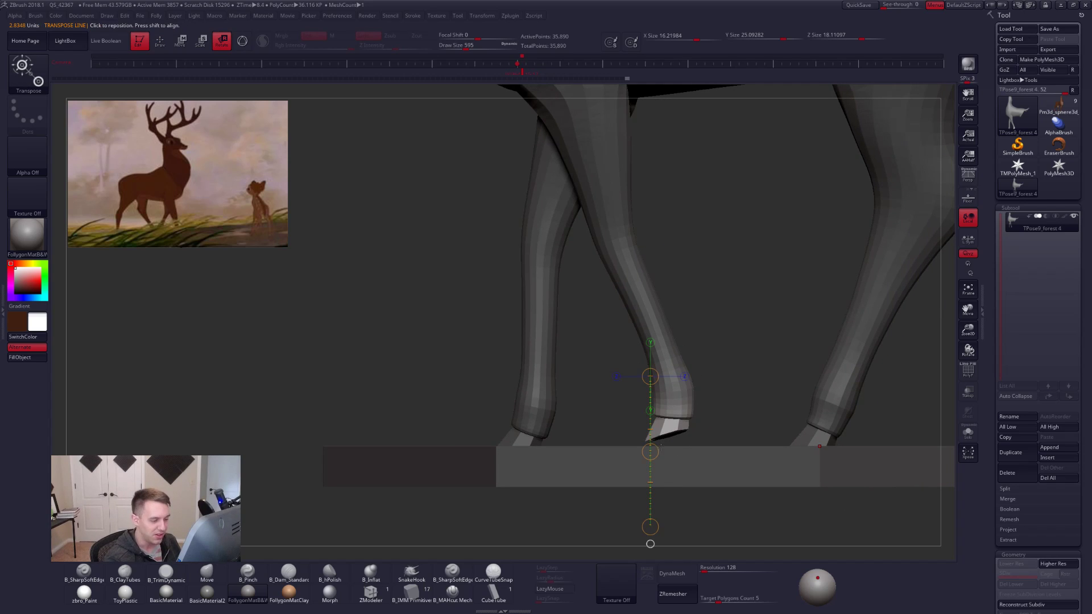
{"action": "left_click_drag", "start_coordinate": [660, 448], "coordinate": [672, 451]}
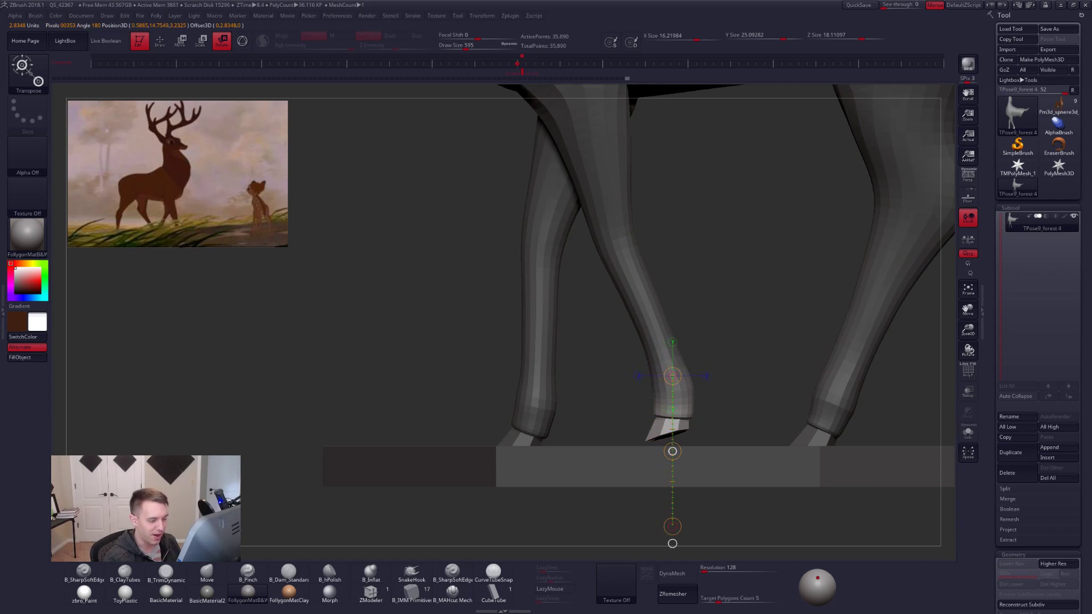
Start the rotation line at the left front hoof in front view and turn the hoof slightly about the ankle.
{"action": "left_click_drag", "start_coordinate": [617, 422], "coordinate": [656, 490]}
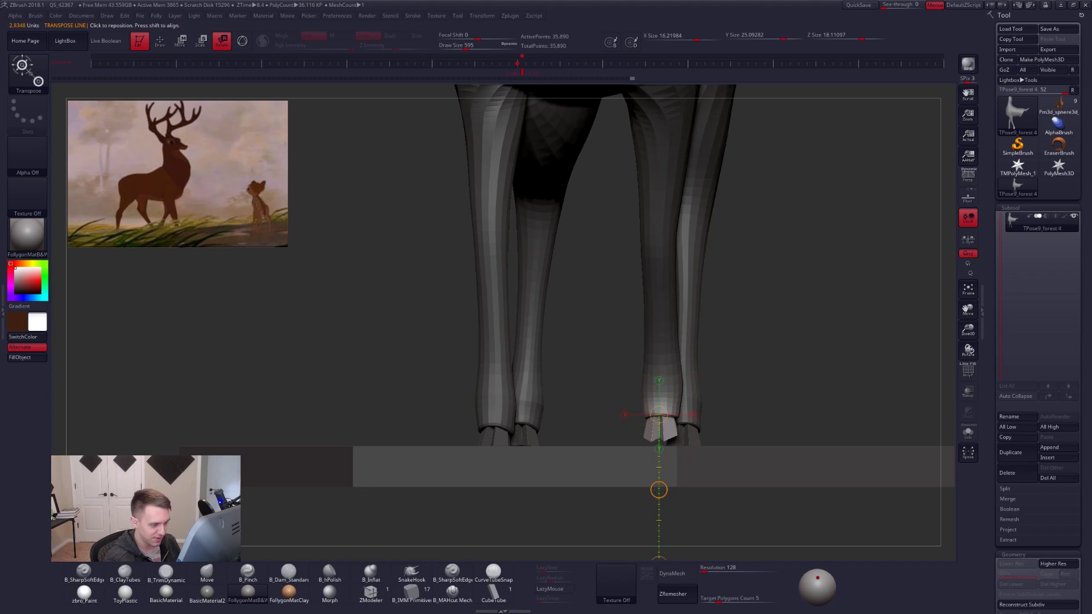
{"action": "left_click_drag", "start_coordinate": [661, 409], "coordinate": [661, 499]}
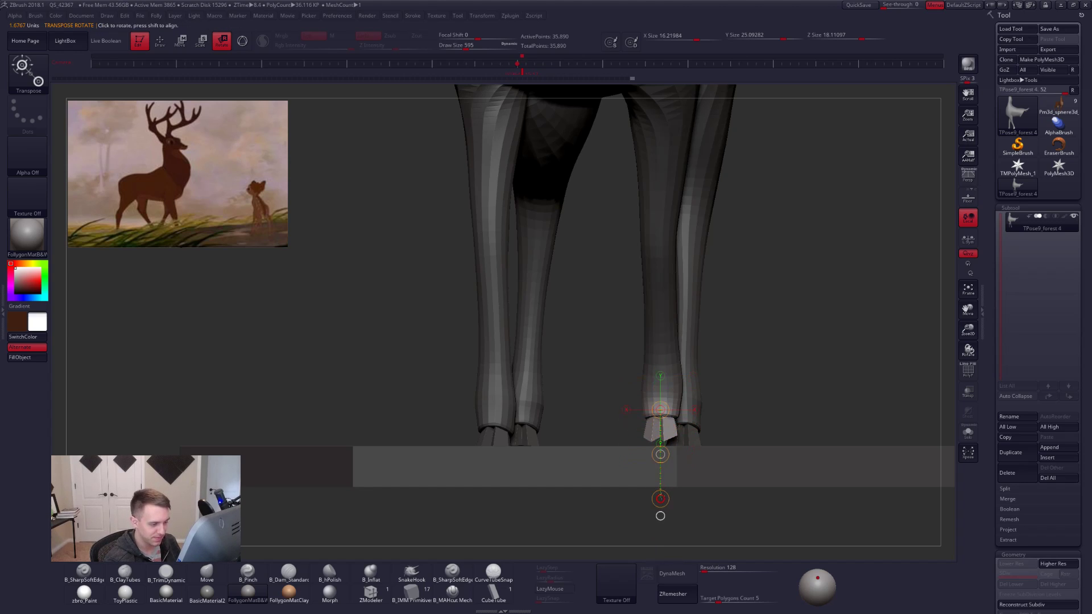
{"action": "left_click_drag", "start_coordinate": [660, 447], "coordinate": [661, 447]}
{"action": "left_click_drag", "start_coordinate": [660, 496], "coordinate": [665, 497]}
{"action": "mouse_move", "coordinate": [756, 503]}
{"action": "left_mouse_down", "text": "alt"}
{"action": "mouse_move", "coordinate": [757, 439]}
{"action": "mouse_move", "coordinate": [730, 403]}
{"action": "left_mouse_up", "text": "alt"}
{"action": "key", "text": "q"}
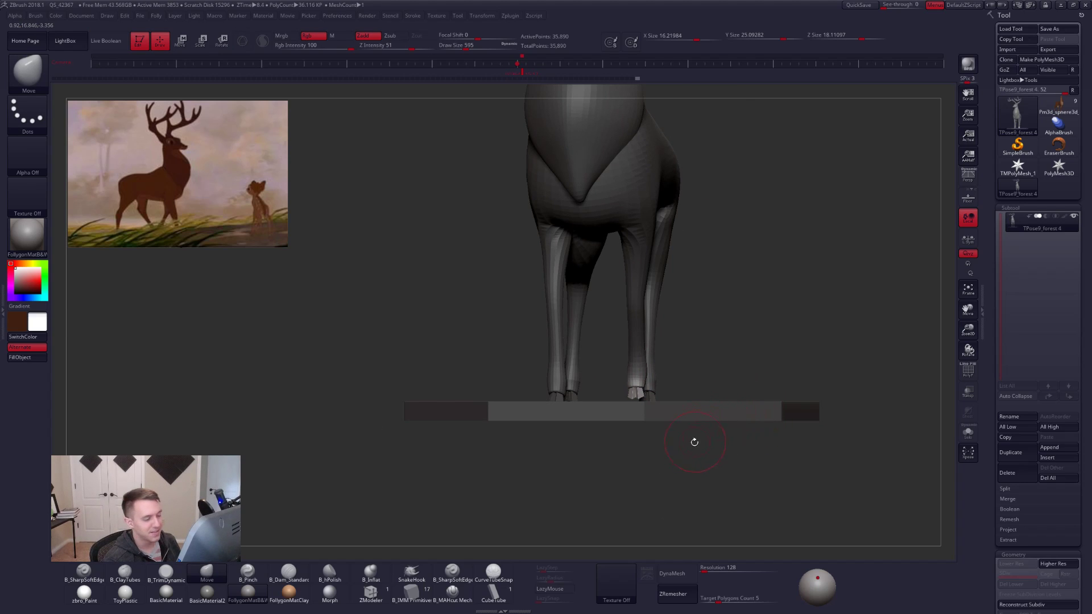
Shift the left front hoof into line with its leg in front view using Transpose Move.
{"action": "left_click_drag", "start_coordinate": [684, 430], "coordinate": [698, 509], "text": "alt"}
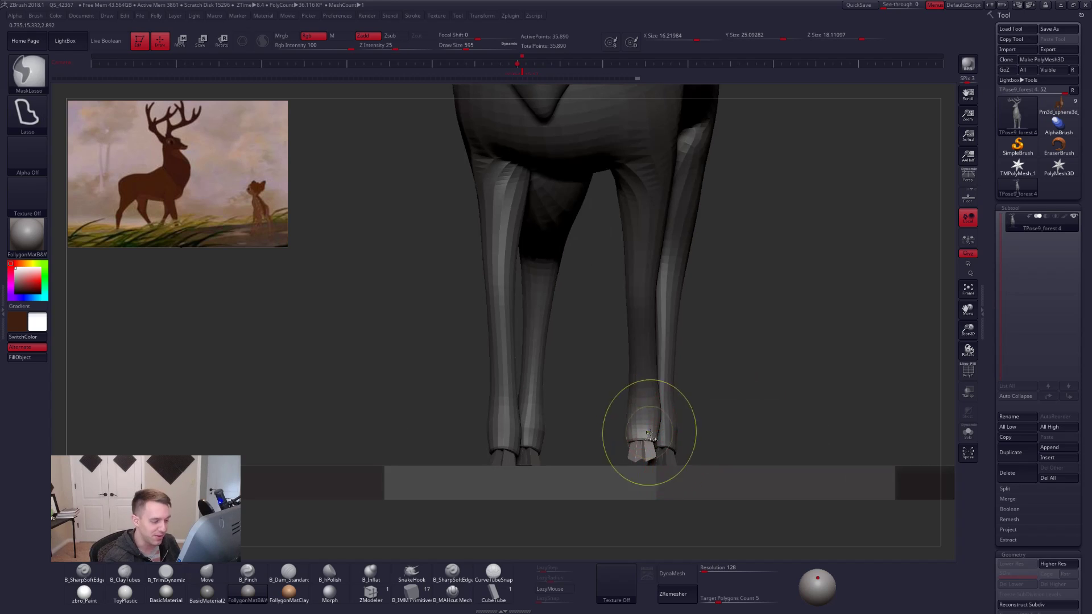
{"action": "key", "text": "w"}
{"action": "left_click_drag", "start_coordinate": [642, 432], "coordinate": [642, 507]}
{"action": "mouse_move", "coordinate": [658, 417]}
{"action": "left_mouse_down"}
{"action": "mouse_move", "coordinate": [727, 429]}
{"action": "mouse_move", "coordinate": [714, 409]}
{"action": "left_mouse_up"}
{"action": "key", "text": "q"}
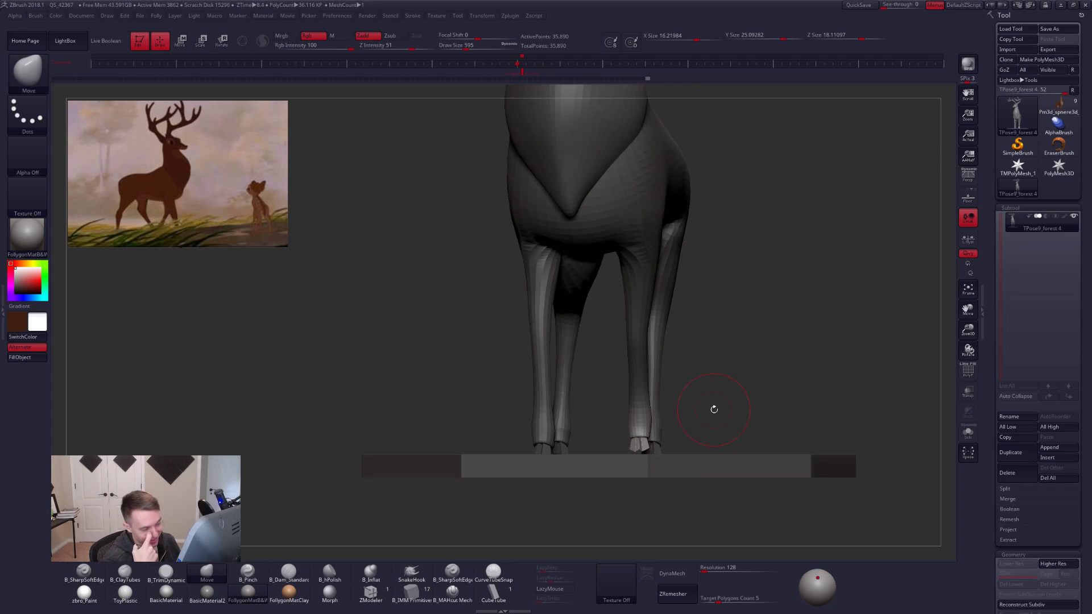
Try to angle the left front hoof from behind with a short Transpose rotation line along it.
{"action": "mouse_move", "coordinate": [657, 439]}
{"action": "left_mouse_down"}
{"action": "mouse_move", "coordinate": [643, 444]}
{"action": "mouse_move", "coordinate": [654, 404]}
{"action": "mouse_move", "coordinate": [621, 438]}
{"action": "mouse_move", "coordinate": [631, 442]}
{"action": "mouse_move", "coordinate": [608, 500]}
{"action": "mouse_move", "coordinate": [642, 483]}
{"action": "mouse_move", "coordinate": [614, 484]}
{"action": "left_mouse_up"}
{"action": "key", "text": "r"}
{"action": "key", "text": "q"}
{"action": "left_click_drag", "start_coordinate": [629, 441], "coordinate": [594, 461]}
{"action": "mouse_move", "coordinate": [594, 461]}
{"action": "right_mouse_down"}
{"action": "mouse_move", "coordinate": [640, 449]}
{"action": "mouse_move", "coordinate": [642, 483]}
{"action": "right_mouse_up"}
{"action": "key", "text": "w"}
{"action": "left_click_drag", "start_coordinate": [649, 434], "coordinate": [640, 400], "text": "ctrl"}
{"action": "mouse_move", "coordinate": [635, 382]}
{"action": "right_mouse_down"}
{"action": "mouse_move", "coordinate": [627, 370]}
{"action": "mouse_move", "coordinate": [636, 370]}
{"action": "right_mouse_up"}
{"action": "key", "text": "r"}
{"action": "left_click_drag", "start_coordinate": [665, 442], "coordinate": [682, 482]}
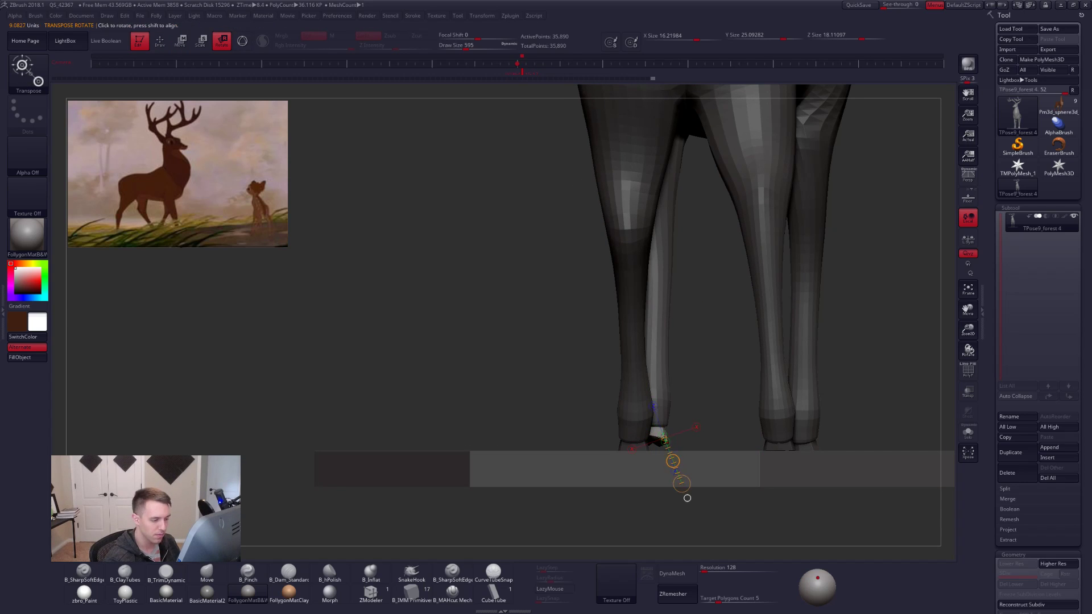
{"action": "mouse_move", "coordinate": [682, 482]}
{"action": "right_mouse_down"}
{"action": "mouse_move", "coordinate": [691, 449]}
{"action": "mouse_move", "coordinate": [677, 410]}
{"action": "right_mouse_up"}
{"action": "key", "text": "q"}
{"action": "mouse_move", "coordinate": [668, 364]}
{"action": "right_mouse_down"}
{"action": "mouse_move", "coordinate": [686, 416]}
{"action": "mouse_move", "coordinate": [631, 392]}
{"action": "right_mouse_up"}
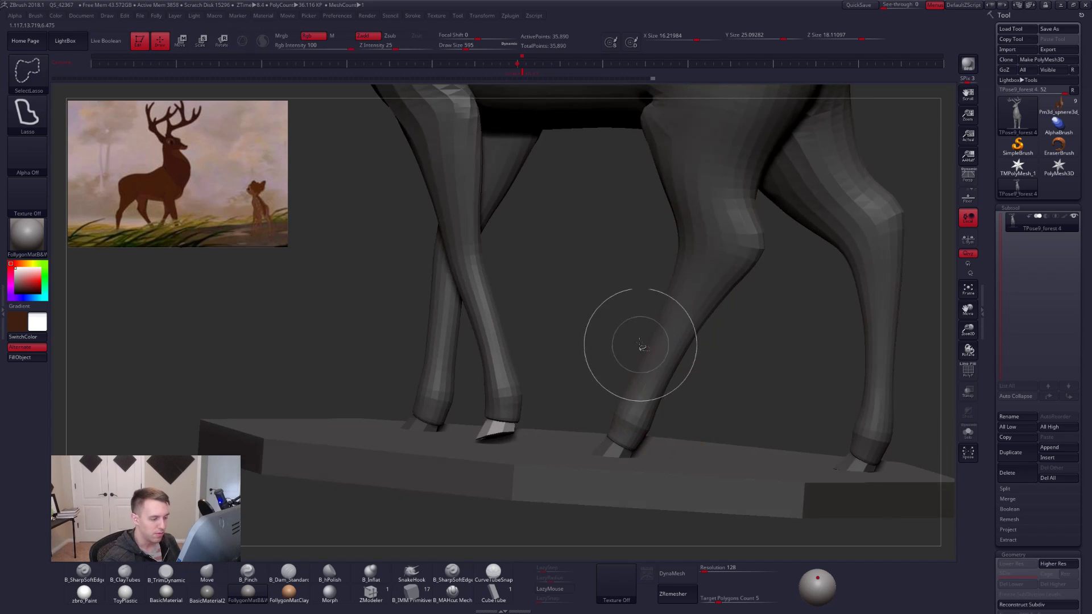
Hide the lower left hind leg and set a rotation line through the left front hoof from behind.
{"action": "mouse_move", "coordinate": [628, 337]}
{"action": "left_mouse_down", "text": "ctrl+alt+shift"}
{"action": "mouse_move", "coordinate": [615, 560]}
{"action": "mouse_move", "coordinate": [753, 335]}
{"action": "left_mouse_up", "text": "ctrl+alt+shift"}
{"action": "mouse_move", "coordinate": [574, 424]}
{"action": "right_mouse_down"}
{"action": "mouse_move", "coordinate": [600, 431]}
{"action": "mouse_move", "coordinate": [520, 419]}
{"action": "right_mouse_up"}
{"action": "key", "text": "r"}
{"action": "left_click_drag", "start_coordinate": [641, 424], "coordinate": [640, 469]}
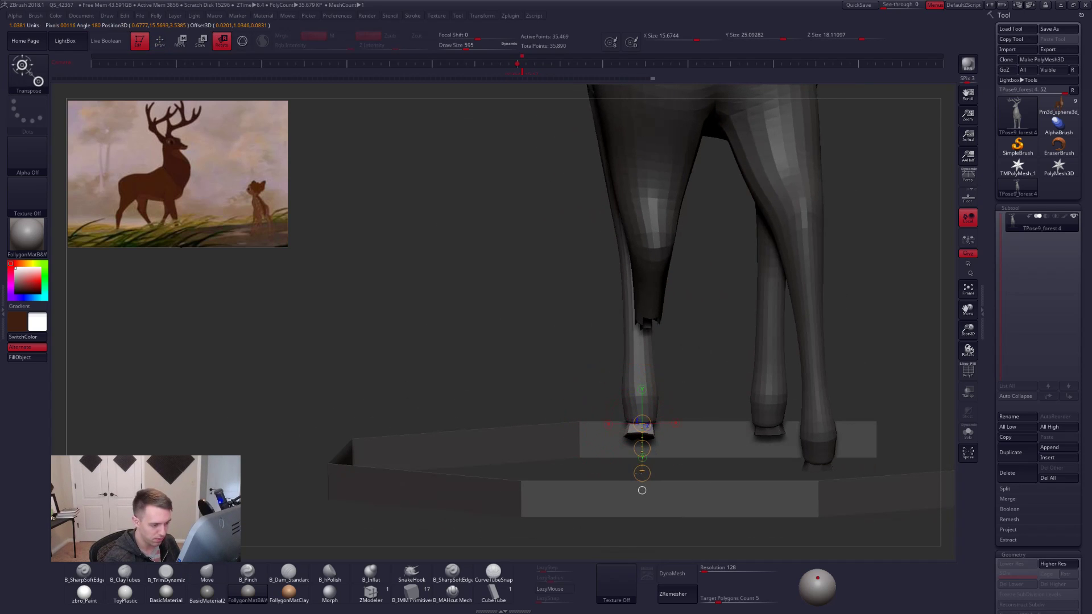
{"action": "key", "text": "q"}
Show the full model and unmask a band around the left front ankle with a softened mask edge.
{"action": "right_click_drag", "start_coordinate": [685, 443], "coordinate": [671, 420], "text": "ctrl"}
{"action": "left_click", "coordinate": [739, 391], "text": "ctrl+shift"}
{"action": "right_click_drag", "start_coordinate": [739, 390], "coordinate": [603, 440], "text": "alt"}
{"action": "mouse_move", "coordinate": [602, 424]}
{"action": "left_mouse_down", "text": "ctrl+alt"}
{"action": "mouse_move", "coordinate": [561, 422]}
{"action": "mouse_move", "coordinate": [593, 462]}
{"action": "mouse_move", "coordinate": [623, 454]}
{"action": "mouse_move", "coordinate": [620, 441]}
{"action": "mouse_move", "coordinate": [570, 480]}
{"action": "mouse_move", "coordinate": [582, 463]}
{"action": "left_mouse_up", "text": "ctrl+alt"}
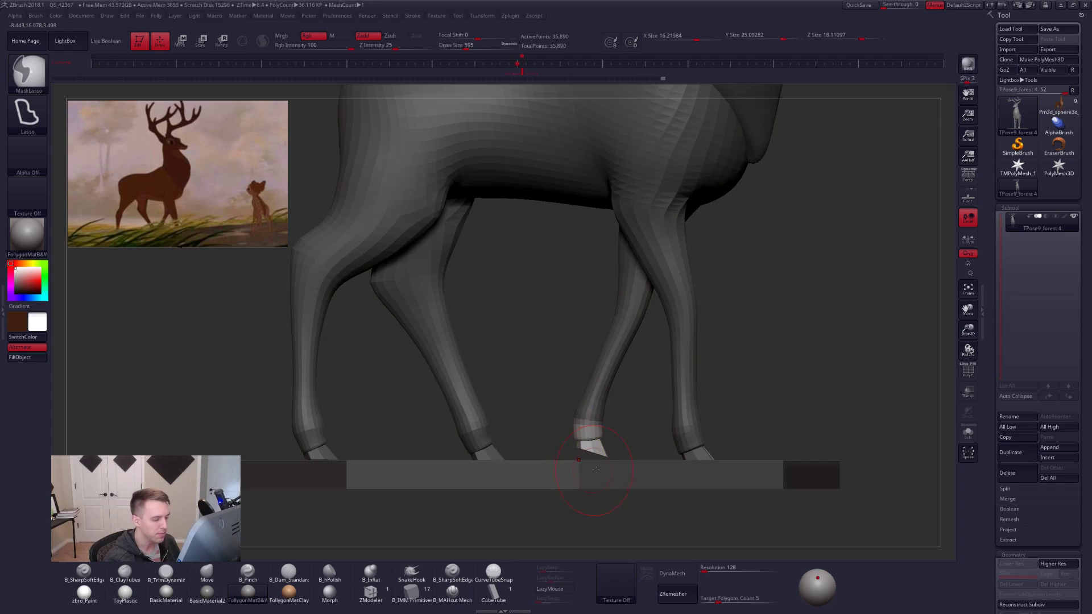
{"action": "left_click", "coordinate": [592, 437], "text": "ctrl"}
Rotate the left front hoof and ankle in side view to set the hoof on the base, and clear the mask.
{"action": "key", "text": "r"}
{"action": "mouse_move", "coordinate": [590, 421]}
{"action": "left_mouse_down", "text": "shift"}
{"action": "mouse_move", "coordinate": [591, 521]}
{"action": "mouse_move", "coordinate": [563, 518]}
{"action": "left_mouse_up", "text": "shift"}
{"action": "mouse_move", "coordinate": [703, 515]}
{"action": "left_mouse_down", "text": "alt"}
{"action": "mouse_move", "coordinate": [704, 455]}
{"action": "mouse_move", "coordinate": [629, 483]}
{"action": "left_mouse_up", "text": "alt"}
{"action": "key", "text": "q"}
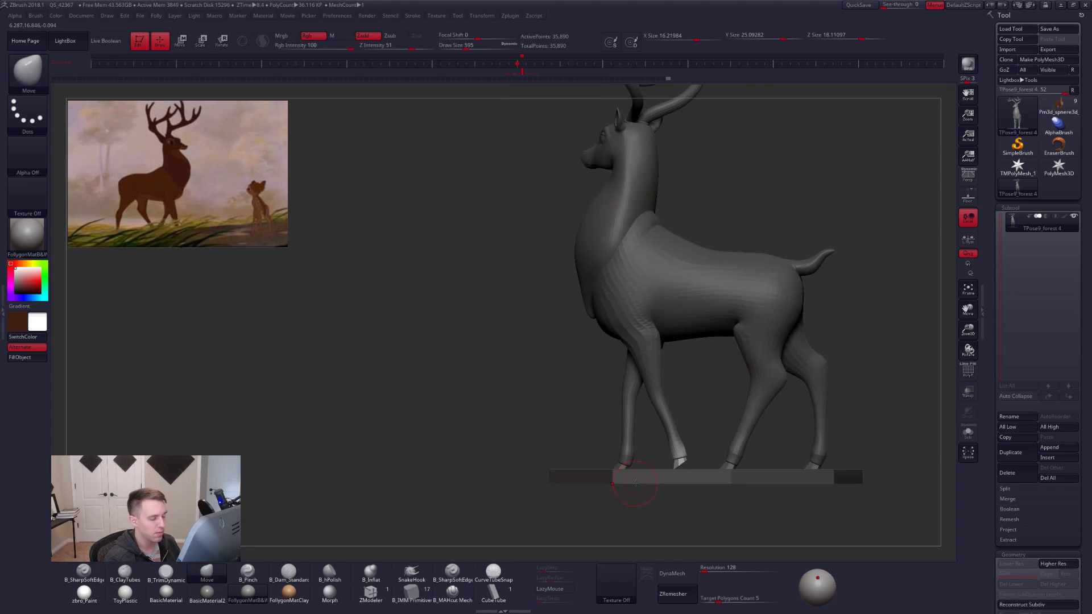
{"action": "left_click_drag", "start_coordinate": [708, 445], "coordinate": [715, 495]}
{"action": "left_click_drag", "start_coordinate": [723, 386], "coordinate": [740, 421], "text": "ctrl"}
Reshape the lower left front leg above the hoof with a smaller Move brush.
{"action": "key", "text": "space"}
{"action": "left_click_drag", "start_coordinate": [664, 418], "coordinate": [658, 419]}
{"action": "key", "text": "space"}
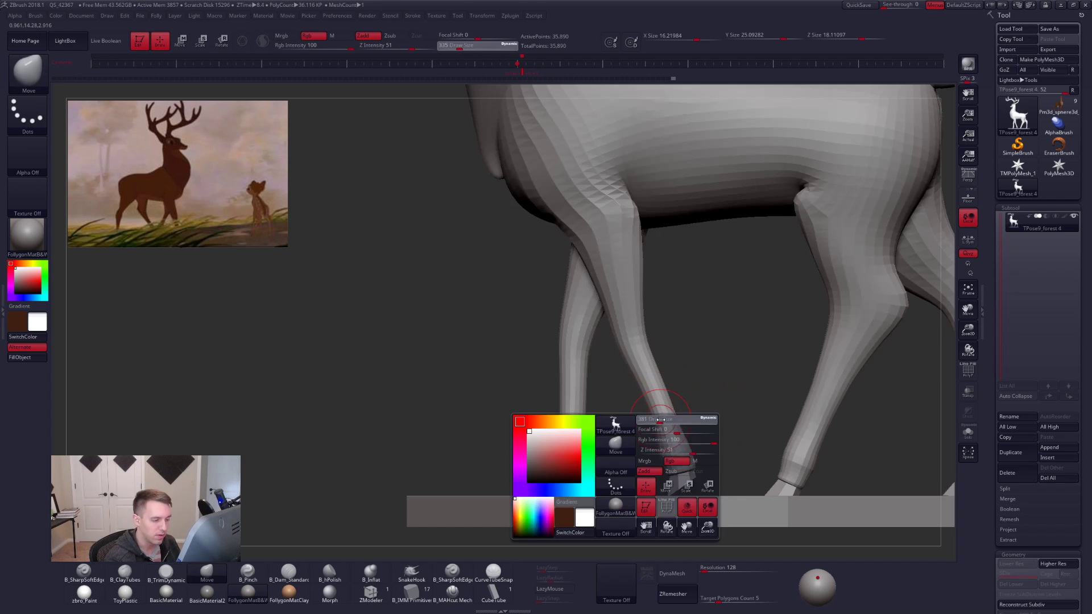
{"action": "key", "text": "f"}
{"action": "left_click", "coordinate": [653, 380]}
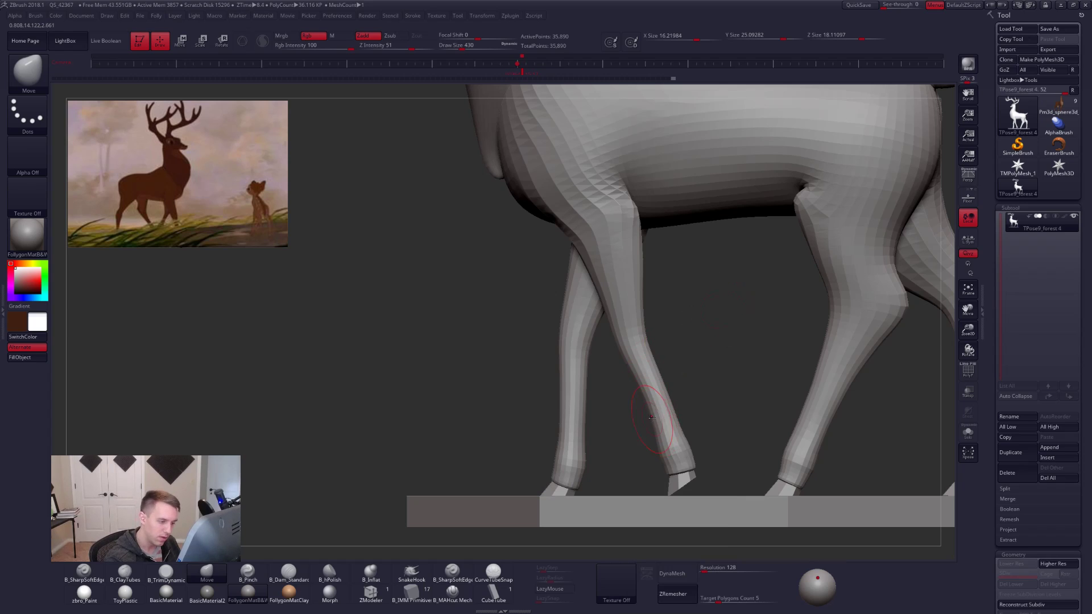
{"action": "key", "text": "space"}
{"action": "left_click_drag", "start_coordinate": [634, 391], "coordinate": [639, 391]}
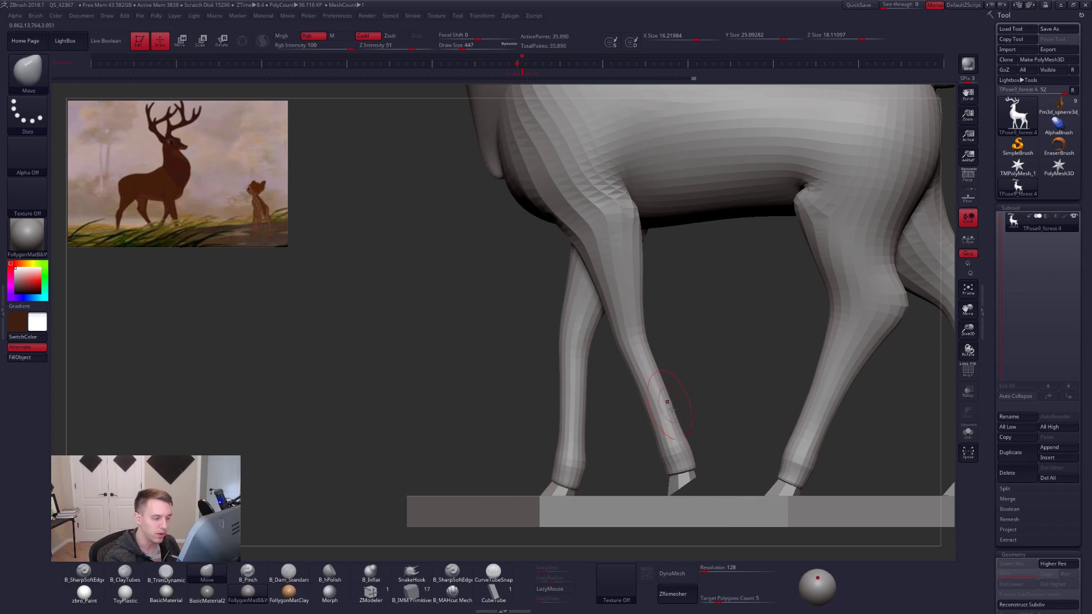
Refine the lower left front leg's contour with the brush's Draw Size set to 615.
{"action": "key", "text": "space"}
{"action": "left_click_drag", "start_coordinate": [662, 392], "coordinate": [656, 364]}
{"action": "key", "text": "f"}
{"action": "left_click", "coordinate": [654, 380]}
{"action": "key", "text": "space"}
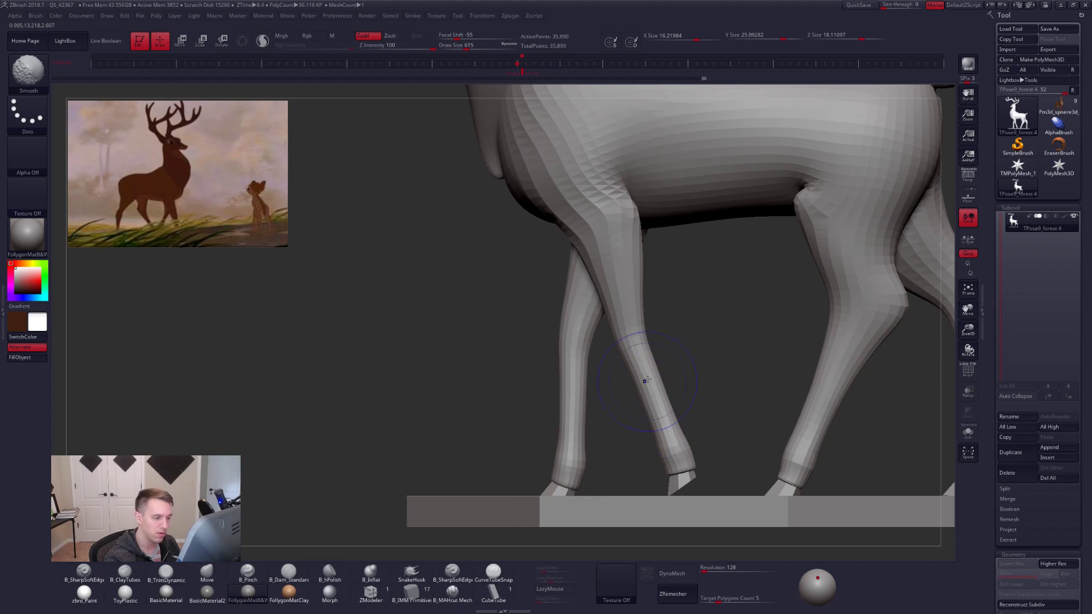
Turn perspective back on with the whole deer framed in three-quarter view.
{"action": "right_click_drag", "start_coordinate": [651, 380], "coordinate": [702, 377], "text": "ctrl"}
{"action": "right_click_drag", "start_coordinate": [675, 421], "coordinate": [733, 444]}
{"action": "left_click_drag", "start_coordinate": [733, 444], "coordinate": [741, 343]}
{"action": "key", "text": "p"}
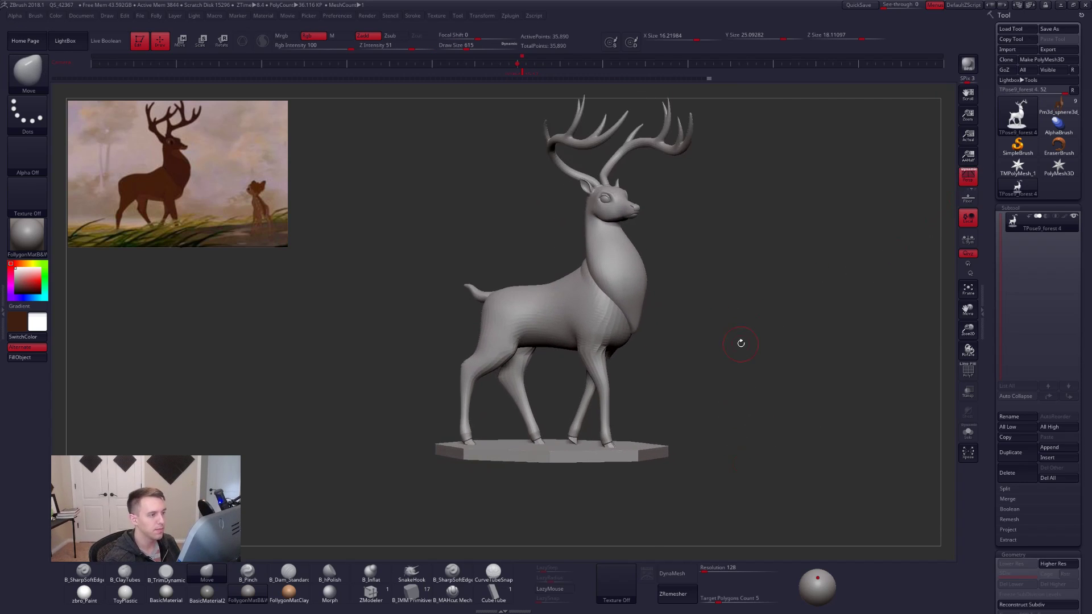
Transfer the adjusted pose to the original colored subtools with TPose|SubT.
{"action": "key", "text": "space"}
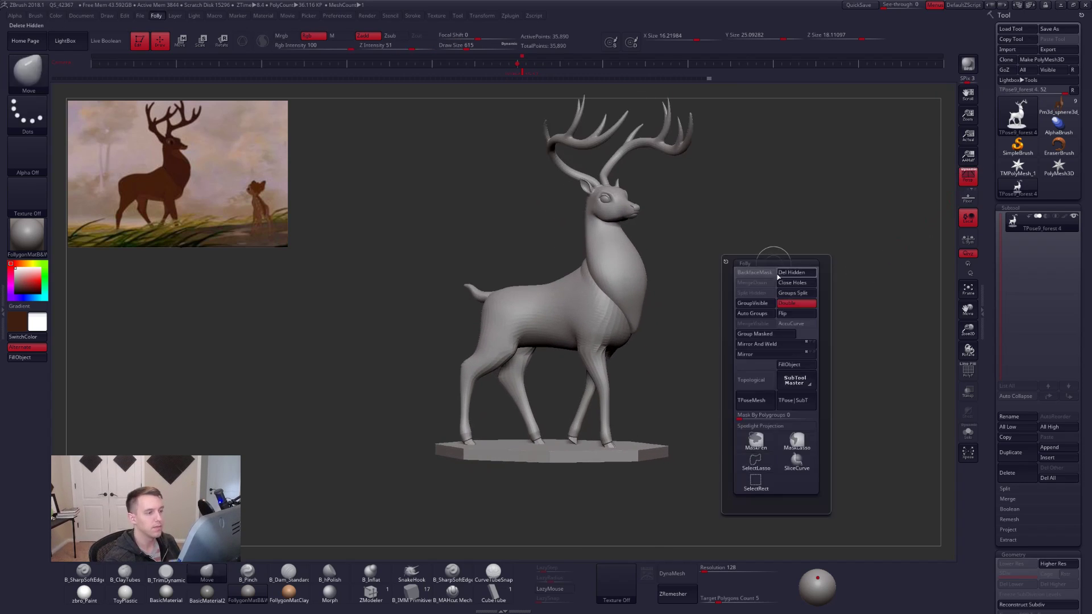
{"action": "left_click", "coordinate": [801, 399]}
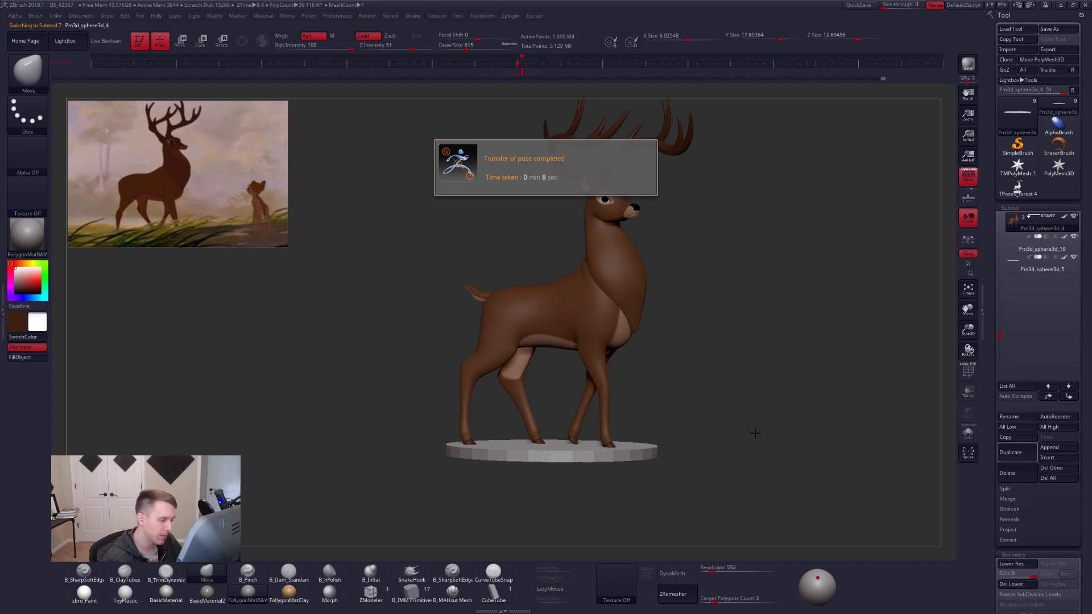
{"action": "left_click_drag", "start_coordinate": [758, 437], "coordinate": [756, 447]}
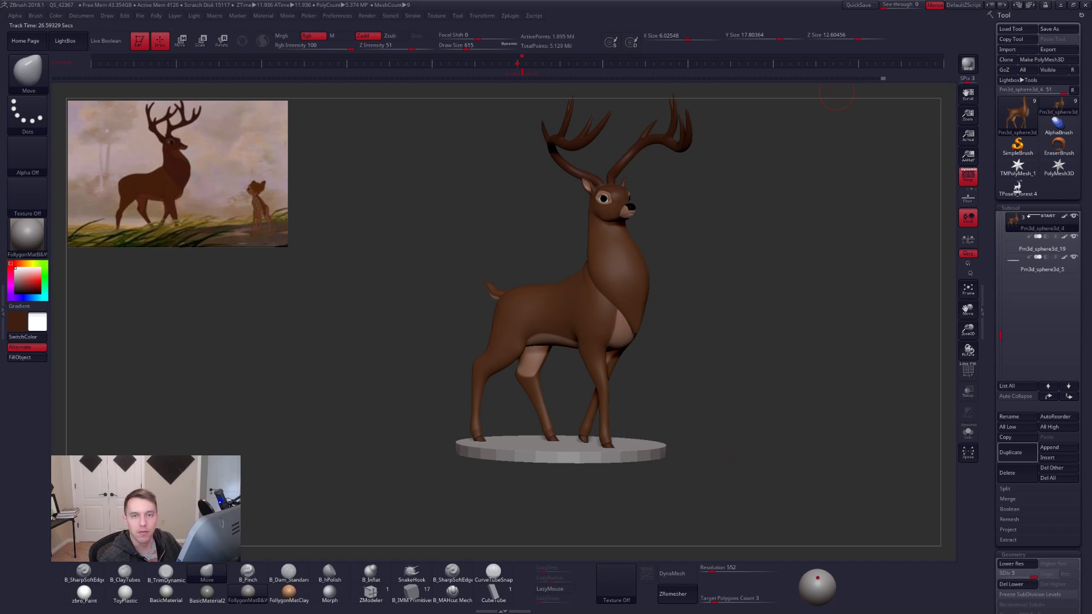
Switch to Photos and examine the stag's stance and legs in the reference images, including the snowy scene with Belle, and return to ZBrush.
{"action": "key", "text": "alt+Tab"}
{"action": "left_click_drag", "start_coordinate": [812, 181], "coordinate": [751, 182]}
{"action": "key", "text": "Right"}
{"action": "key", "text": "Right"}
{"action": "key", "text": "Right"}
{"action": "key", "text": "Right"}
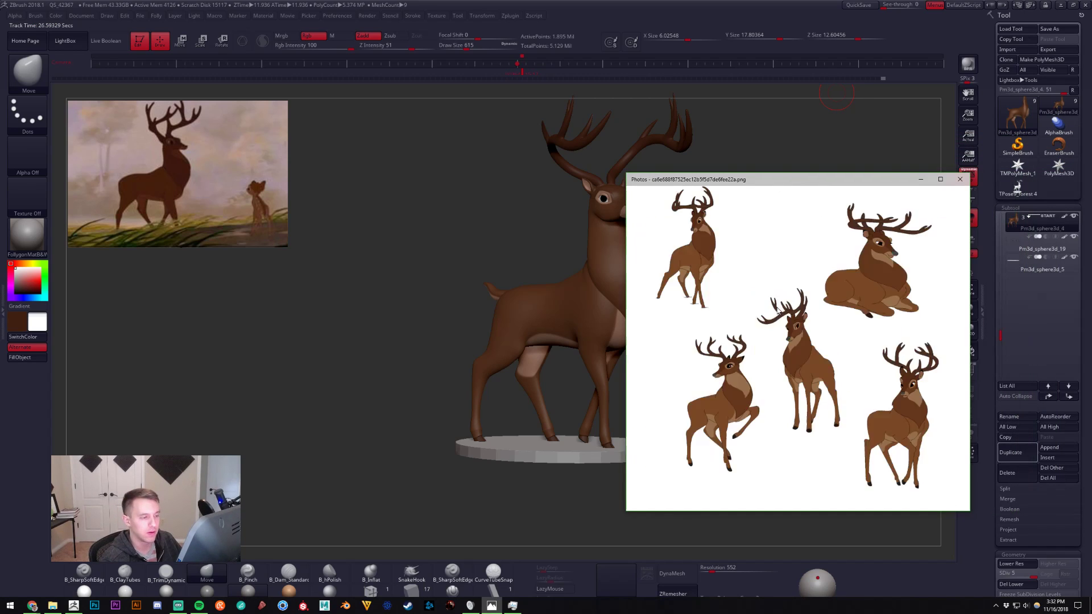
{"action": "scroll", "coordinate": [778, 308], "scroll_direction": "down", "scroll_amount": 2}
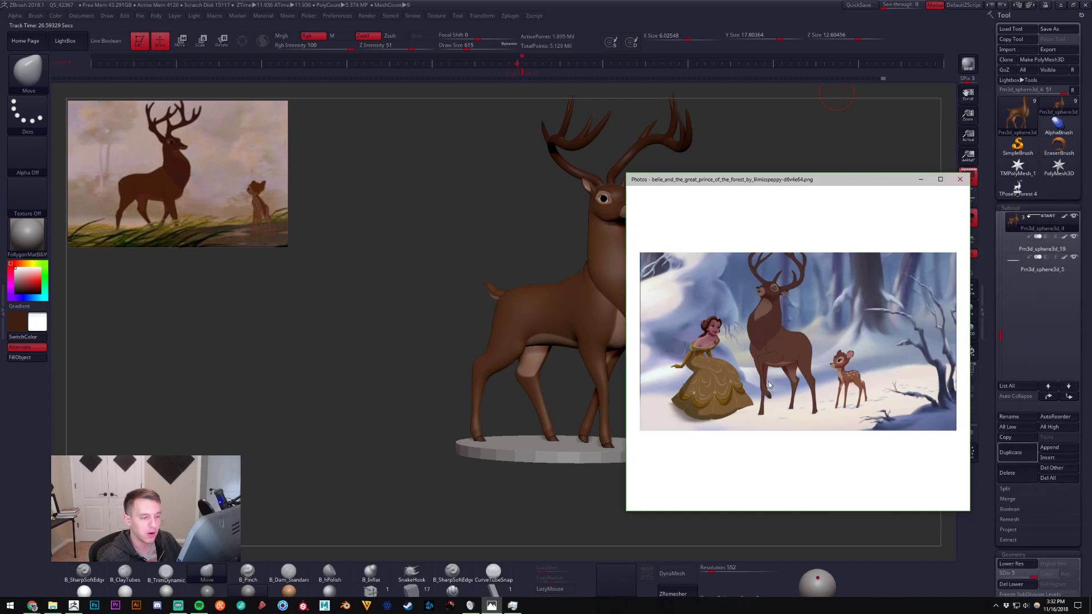
{"action": "scroll", "coordinate": [769, 386], "scroll_direction": "up", "scroll_amount": 2, "text": "ctrl"}
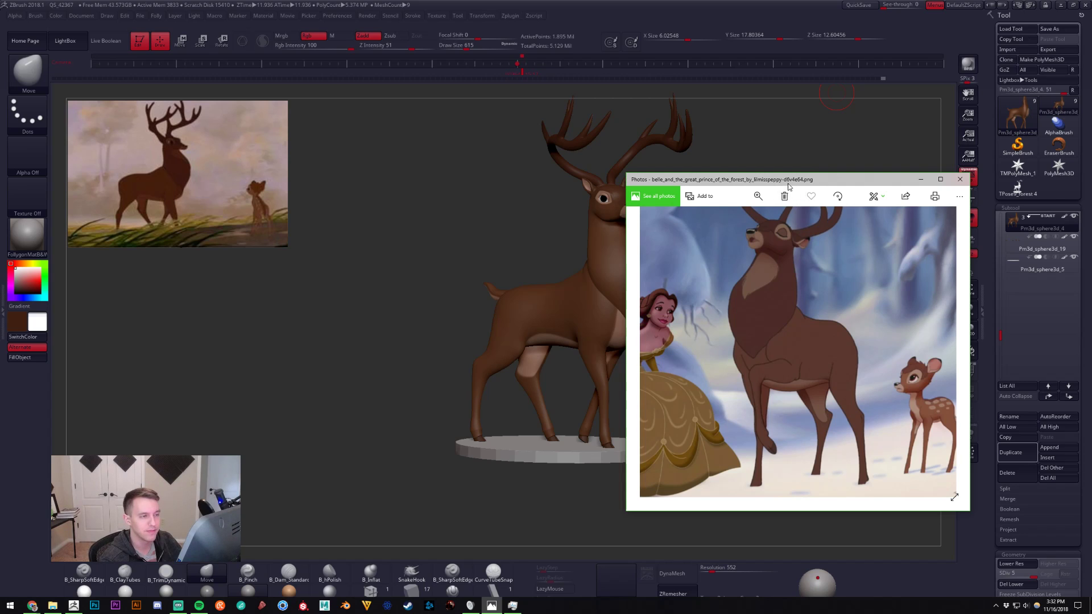
{"action": "scroll", "coordinate": [806, 229], "scroll_direction": "down", "scroll_amount": 5}
{"action": "key", "text": "alt+Tab"}
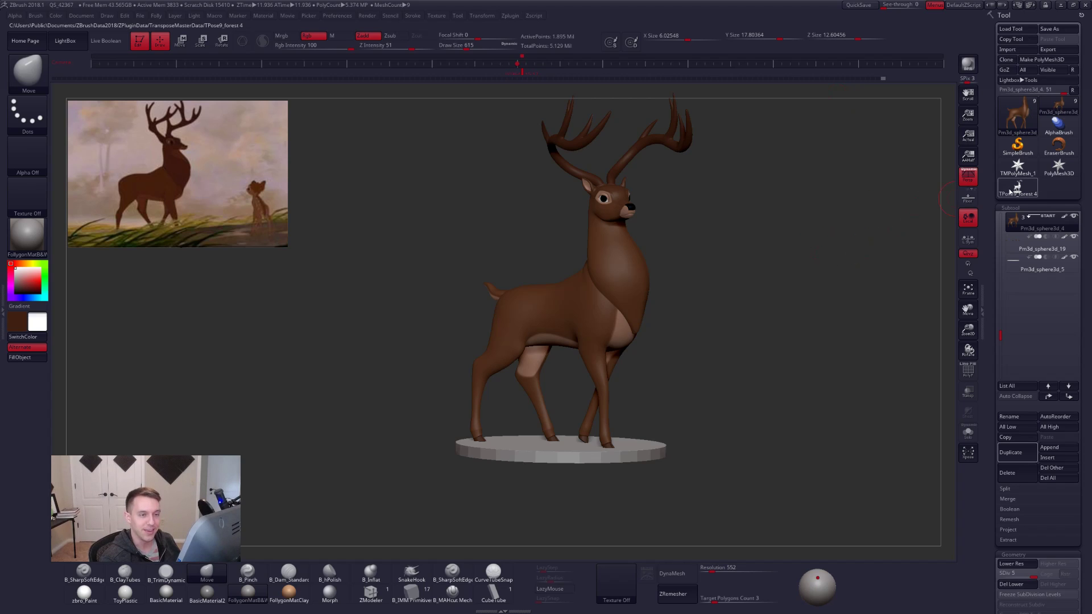
Switch from the colored deer back to the combined TPose mesh for further posing.
{"action": "left_click_drag", "start_coordinate": [661, 249], "coordinate": [688, 274]}
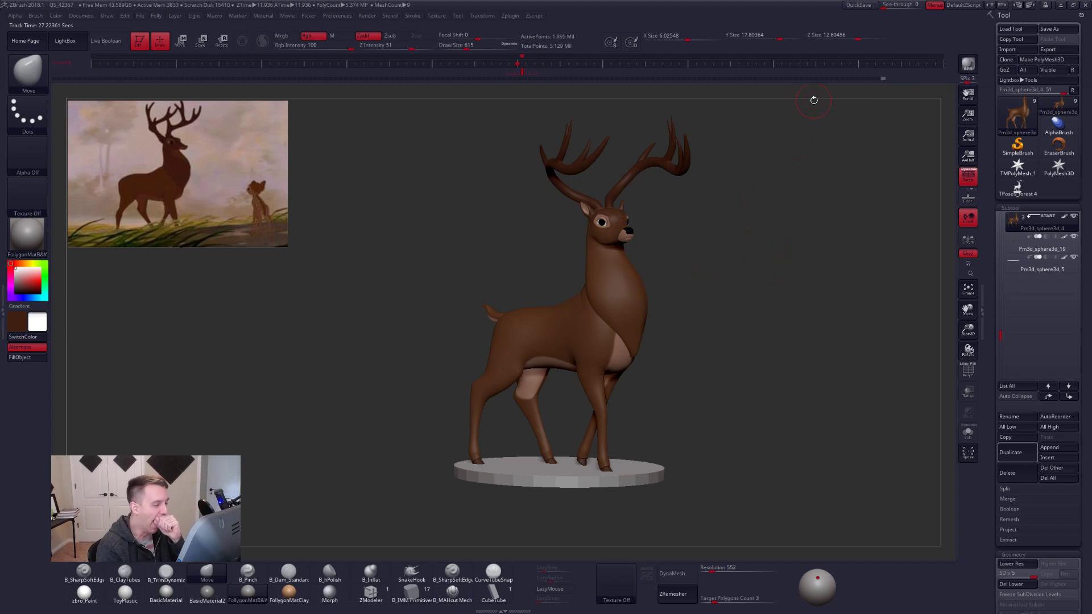
{"action": "left_click", "coordinate": [1017, 187]}
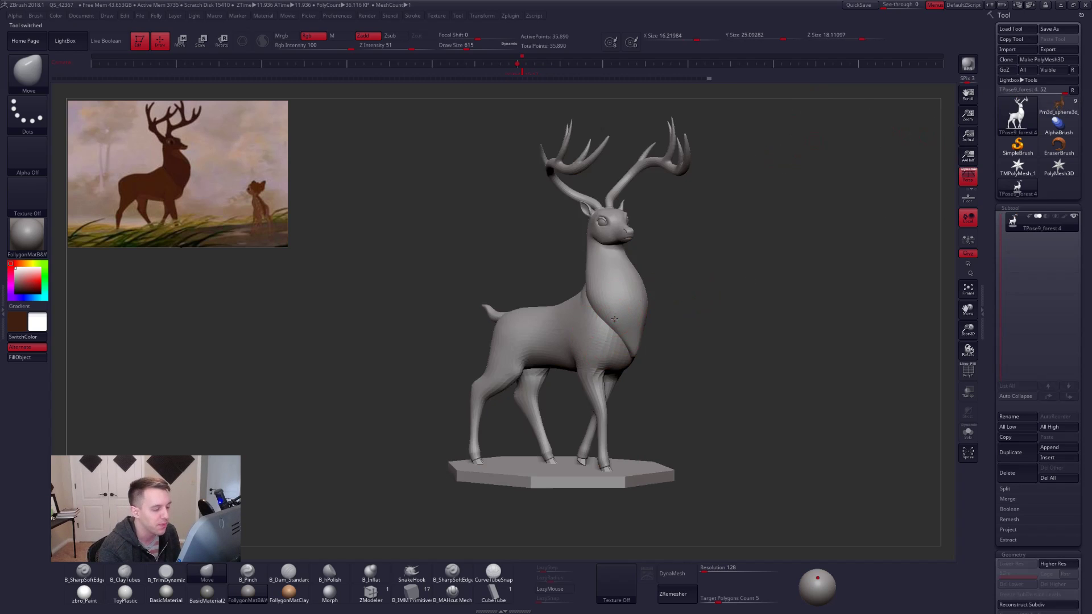
Show the polyframe and try ZModeler's Insert NanoMesh action on a single polygon of the stag's shoulder, using the B_IMM Primitive brush's mesh.
{"action": "right_click_drag", "start_coordinate": [615, 319], "coordinate": [716, 355], "text": "ctrl"}
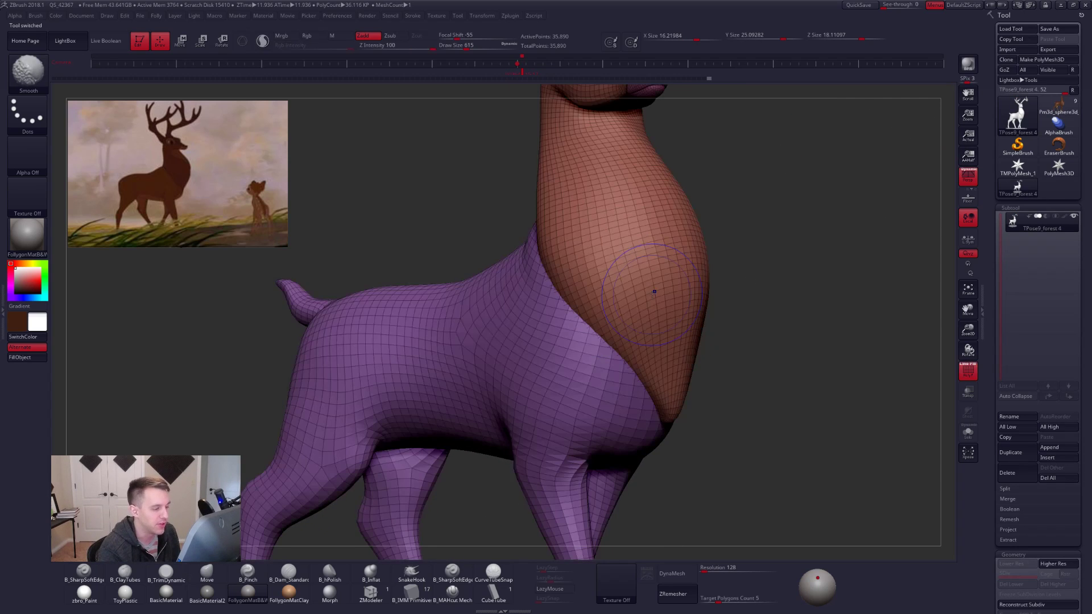
{"action": "key", "text": "shift+f"}
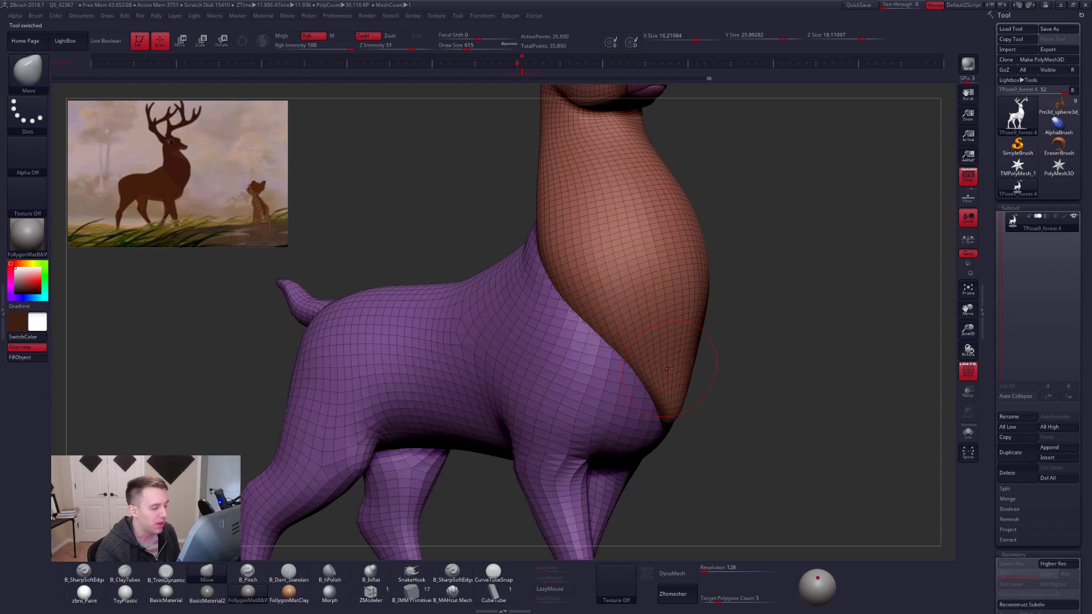
{"action": "right_click_drag", "start_coordinate": [669, 369], "coordinate": [586, 379], "text": "ctrl"}
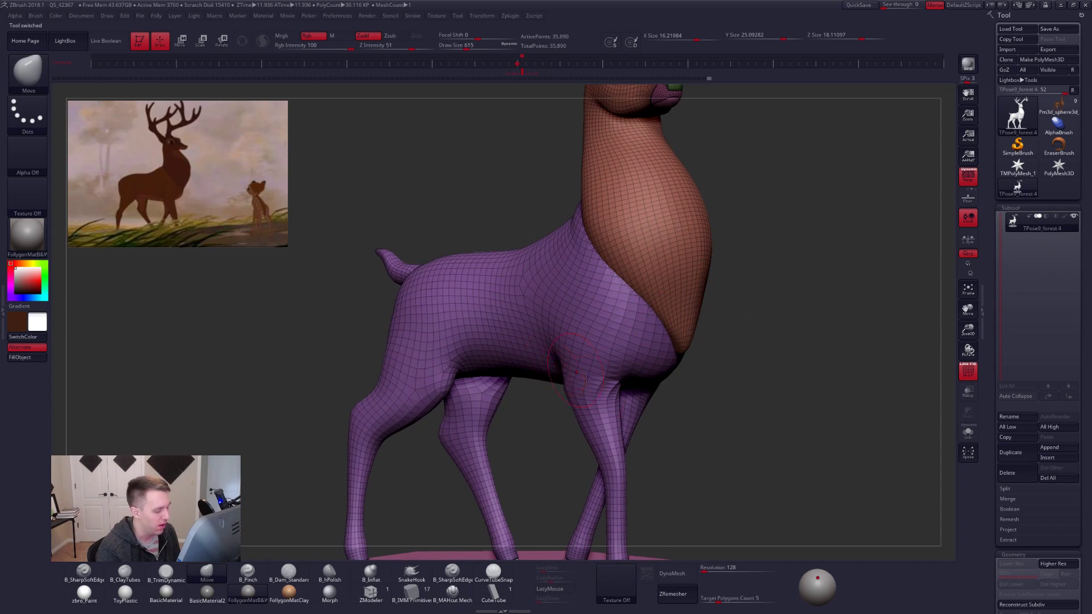
{"action": "left_click", "coordinate": [411, 592]}
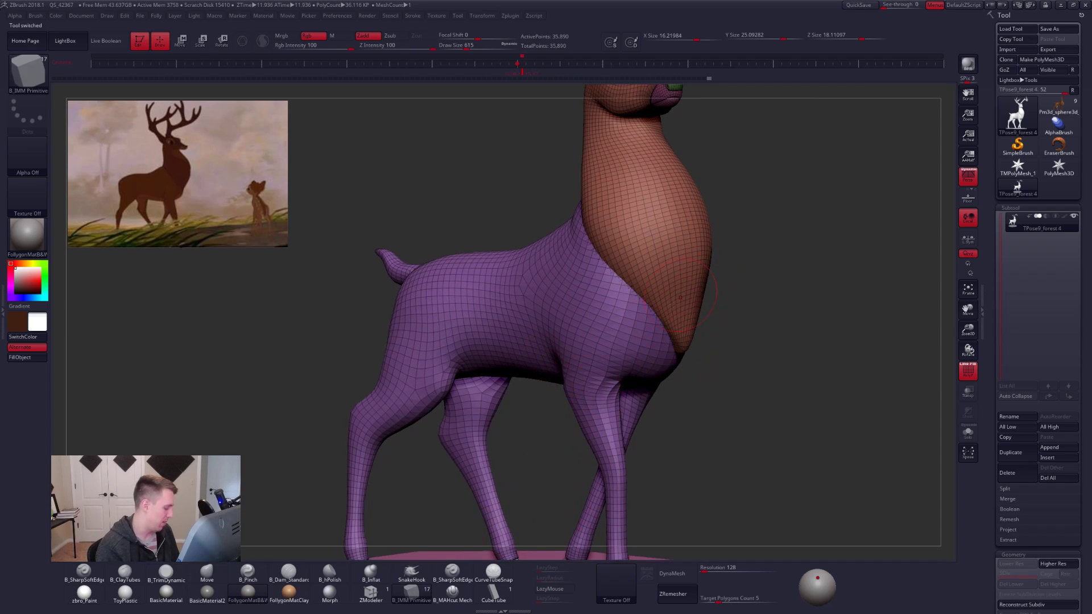
{"action": "left_click", "coordinate": [371, 592]}
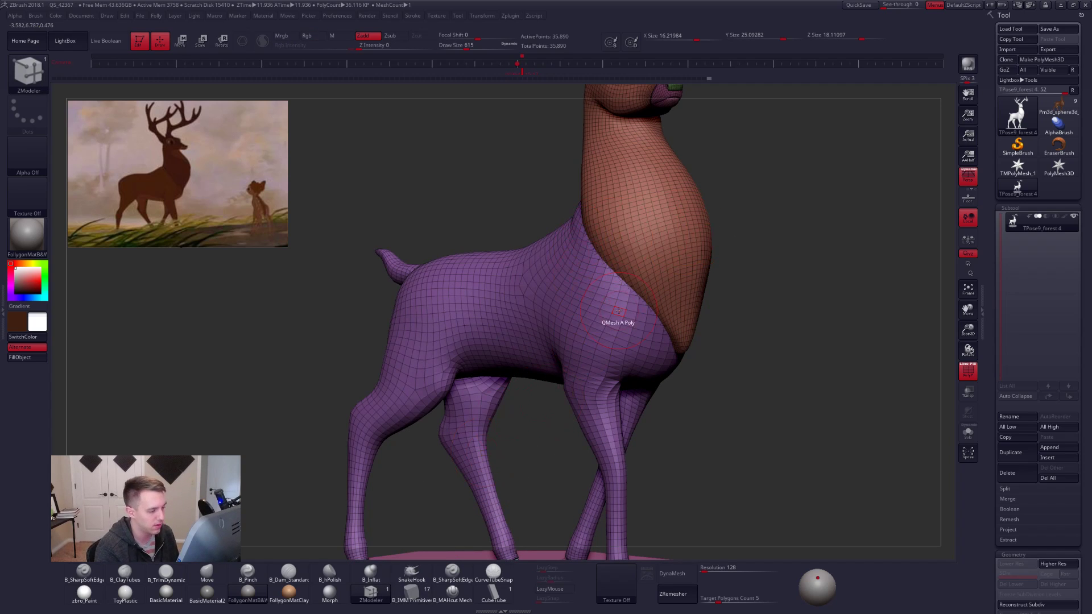
{"action": "key", "text": "space"}
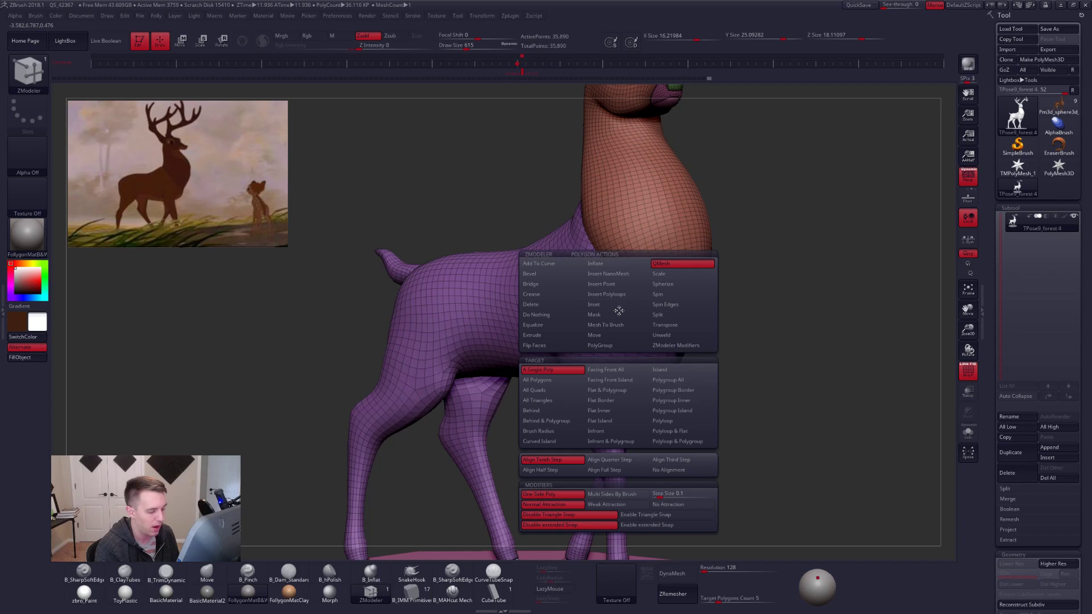
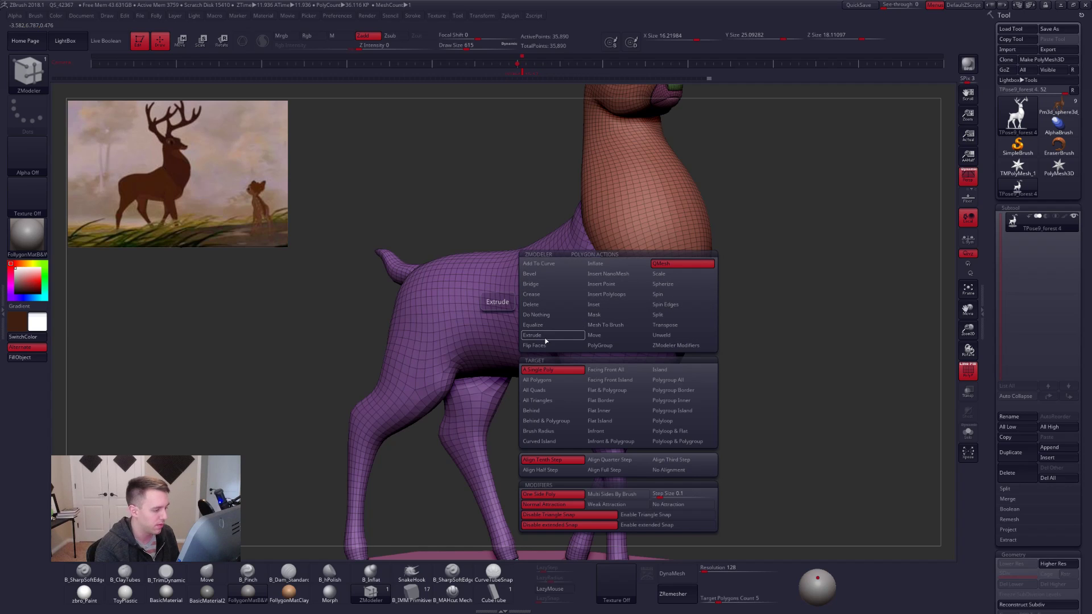
{"action": "left_click", "coordinate": [620, 274]}
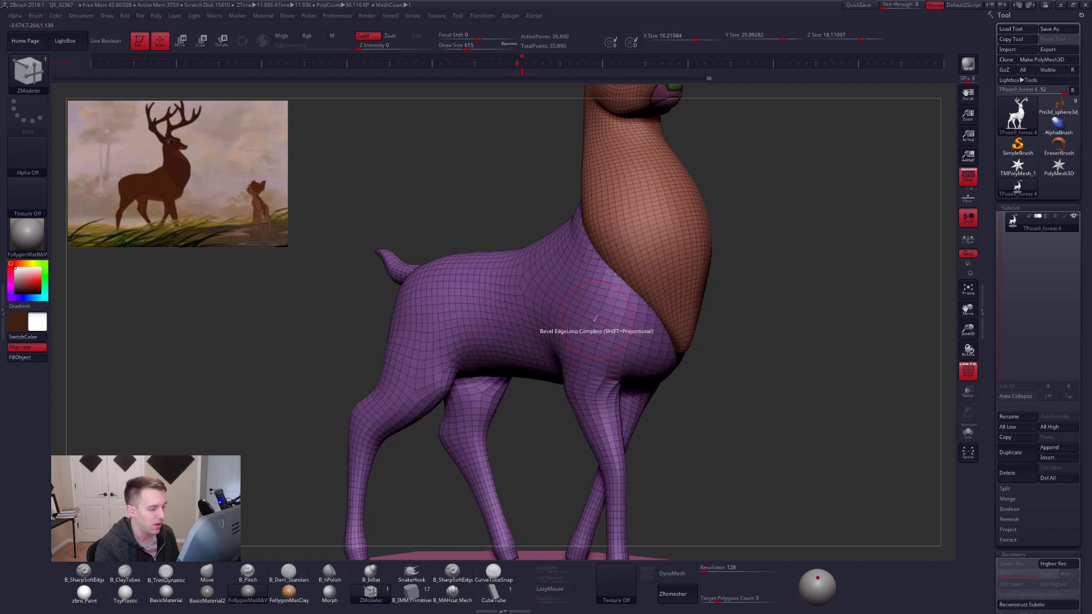
{"action": "right_click_drag", "start_coordinate": [596, 319], "coordinate": [613, 322], "text": "ctrl"}
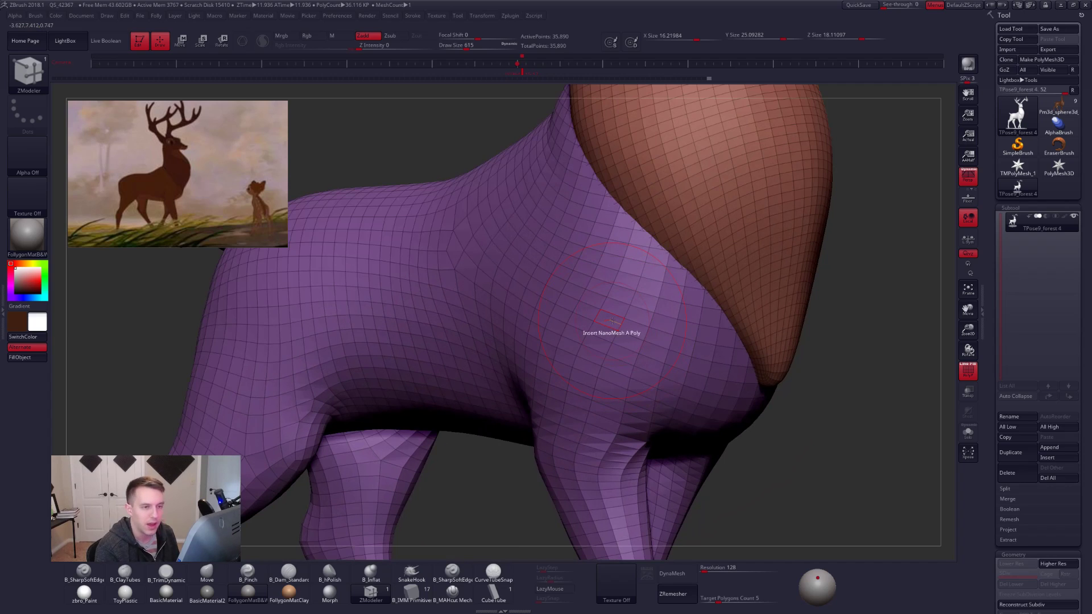
{"action": "left_click", "coordinate": [611, 320]}
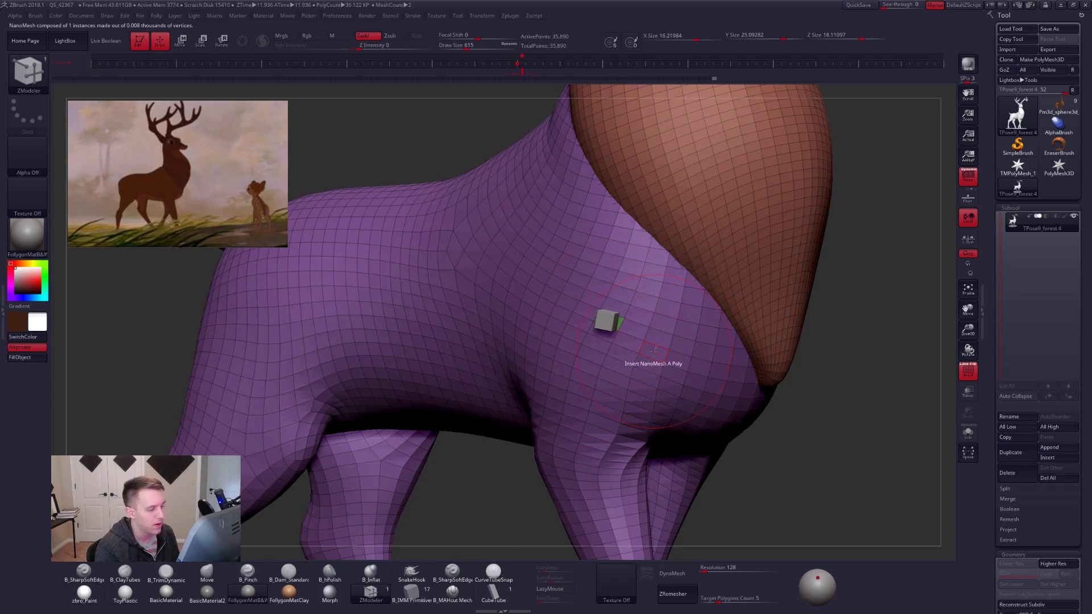
Undo the NanoMesh insert and place another NanoMesh cube on the stag's shoulder.
{"action": "right_click_drag", "start_coordinate": [652, 352], "coordinate": [586, 344]}
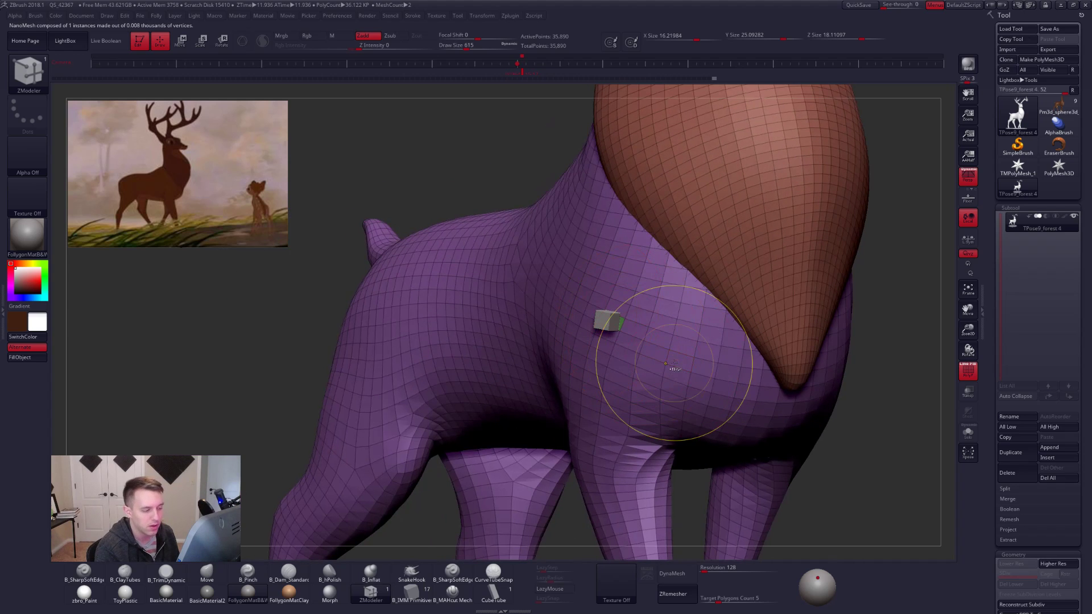
{"action": "key", "text": "ctrl+z"}
{"action": "right_click_drag", "start_coordinate": [596, 308], "coordinate": [637, 366], "text": "ctrl"}
{"action": "left_click_drag", "start_coordinate": [630, 331], "coordinate": [626, 329]}
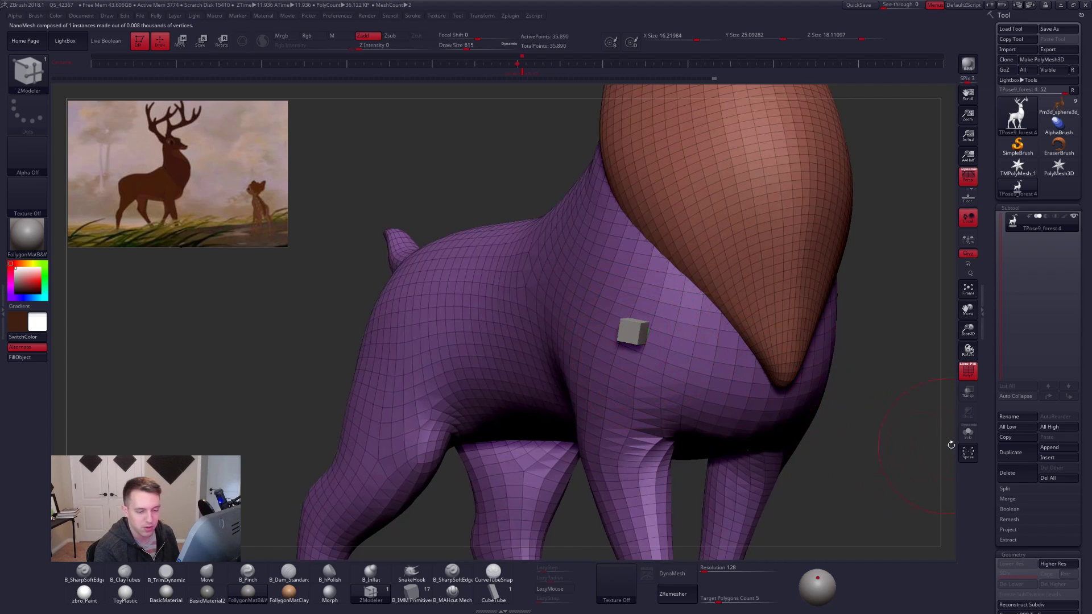
Open the NanoMesh settings and examine the placement options for the inserted cube, including Show Placement.
{"action": "scroll", "coordinate": [990, 468], "scroll_direction": "down", "scroll_amount": 5}
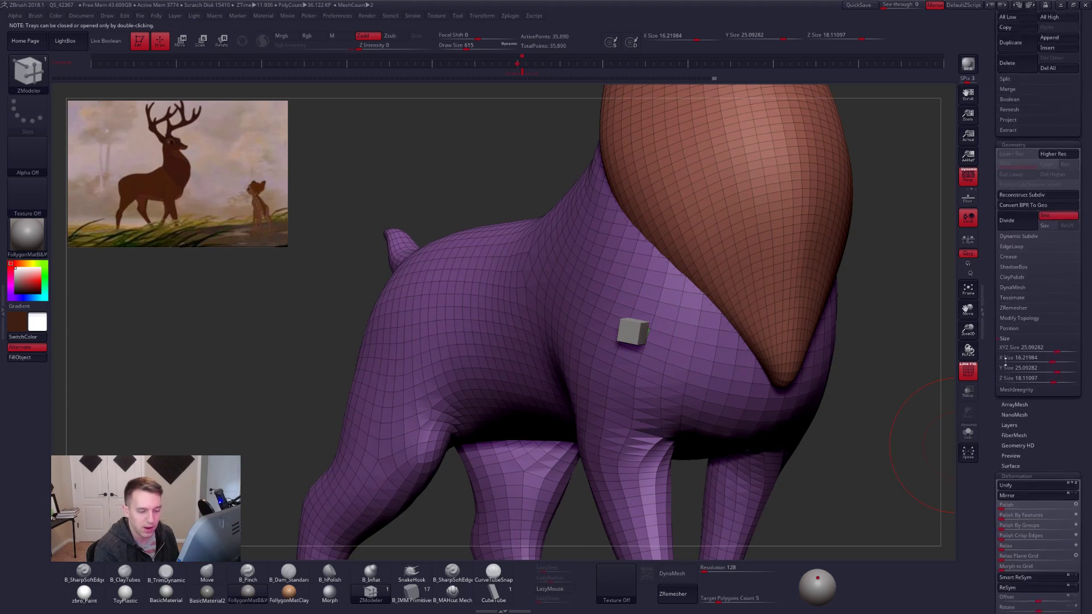
{"action": "left_click", "coordinate": [1020, 386]}
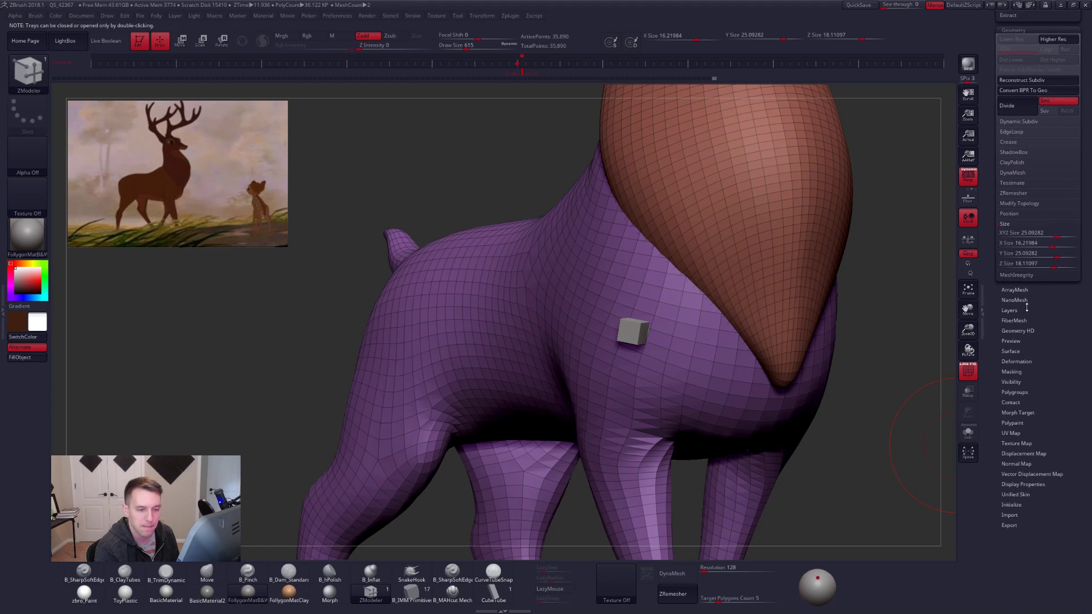
{"action": "left_click", "coordinate": [1022, 299]}
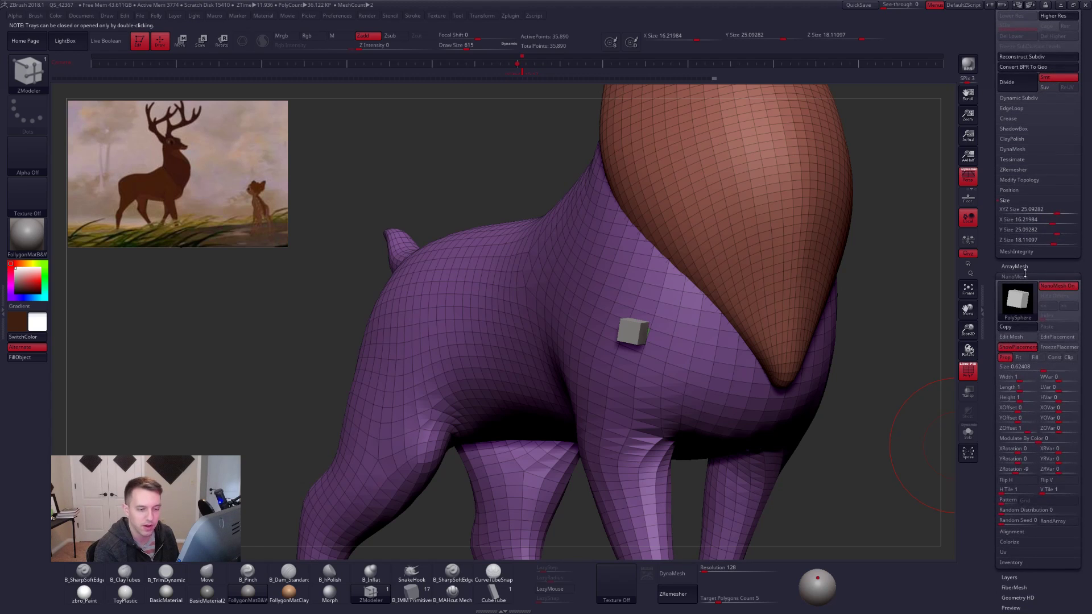
{"action": "mouse_move", "coordinate": [1026, 301]}
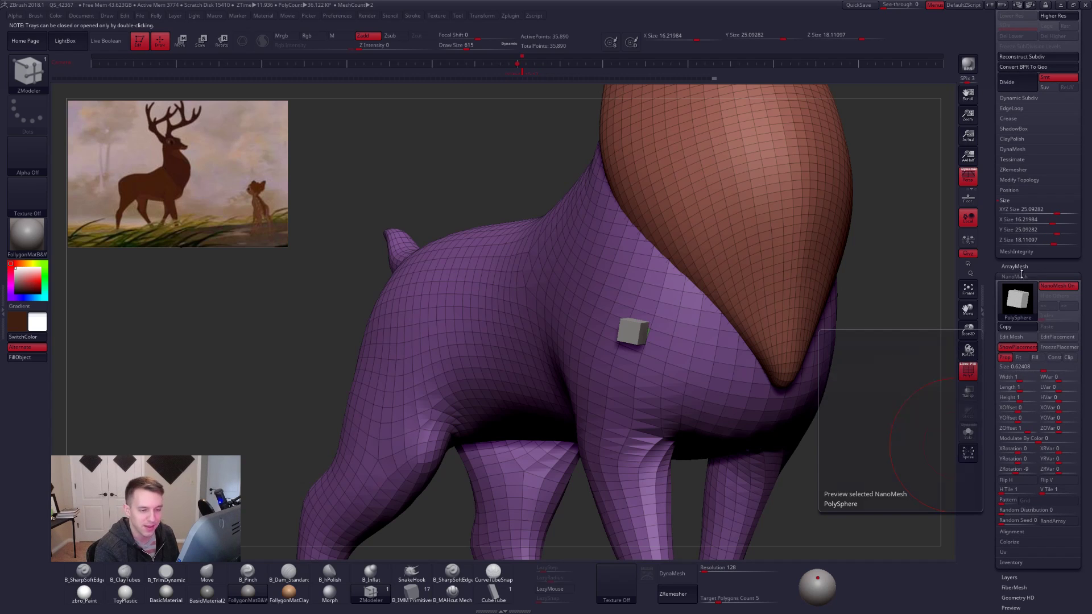
{"action": "left_click", "coordinate": [1013, 348]}
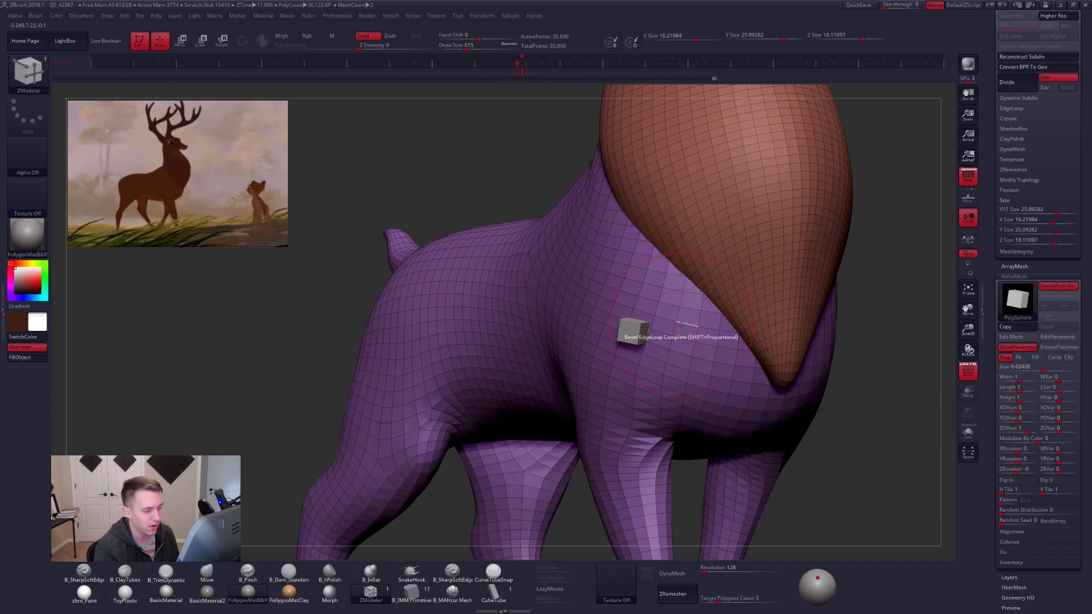
Undo the shoulder's NanoMesh cube and insert it again with the single-polygon target.
{"action": "key", "text": "ctrl+z"}
{"action": "key", "text": "space"}
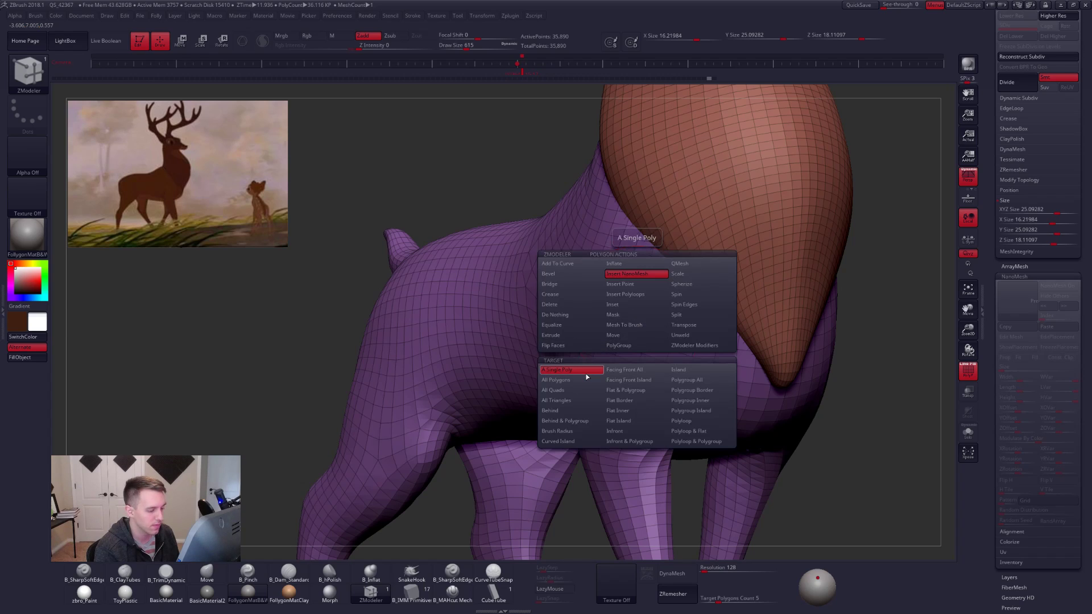
{"action": "left_click_drag", "start_coordinate": [636, 325], "coordinate": [644, 339]}
{"action": "key", "text": "space"}
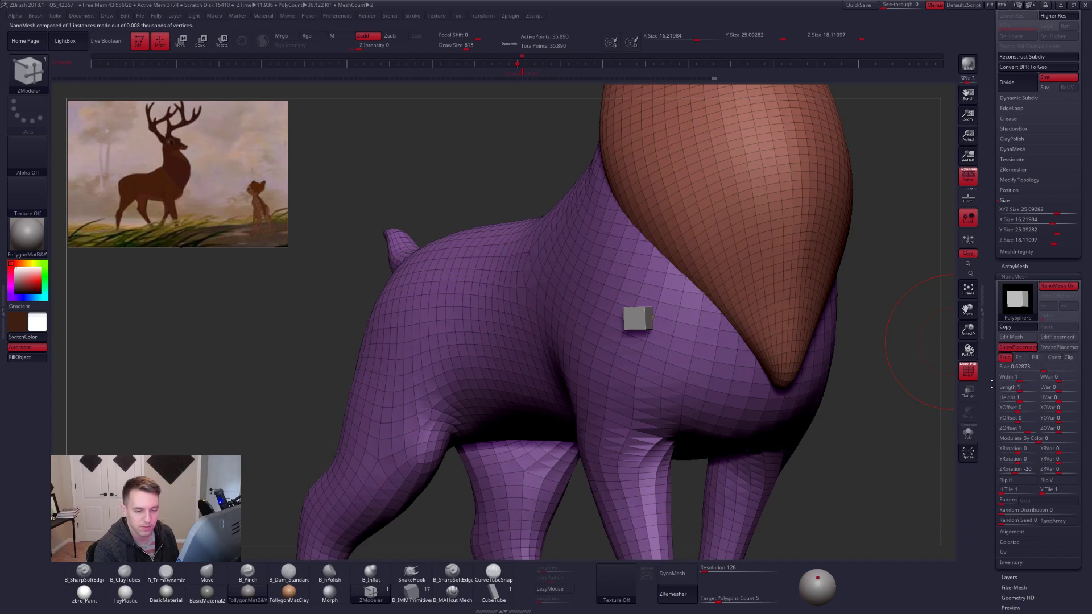
Expand the NanoMesh Alignment options and examine the remaining NanoMesh modifiers.
{"action": "scroll", "coordinate": [992, 385], "scroll_direction": "down", "scroll_amount": 2}
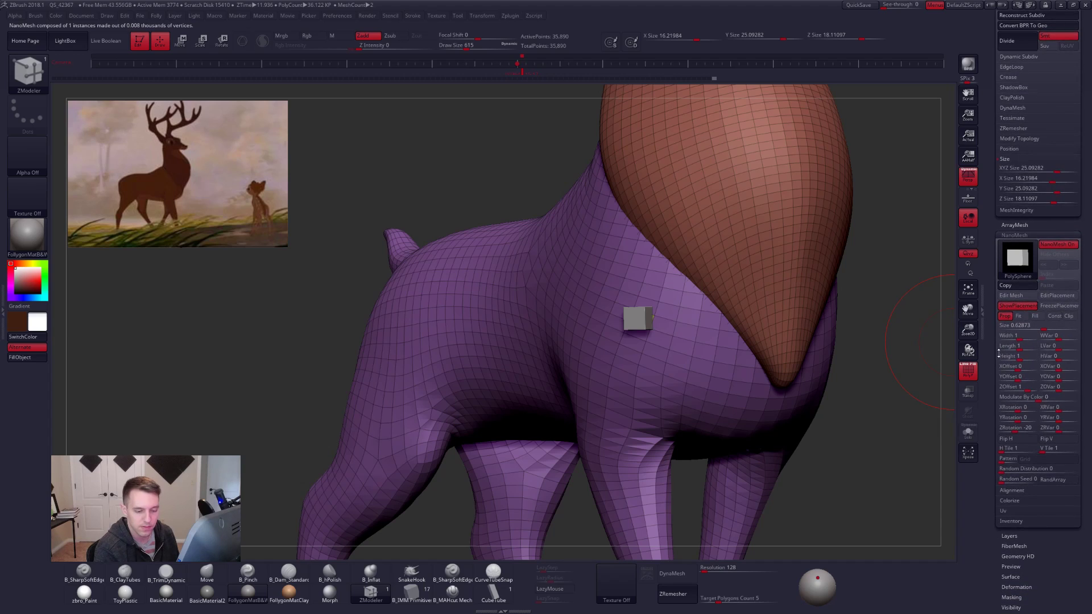
{"action": "key", "text": "shift"}
{"action": "left_click", "coordinate": [1018, 491]}
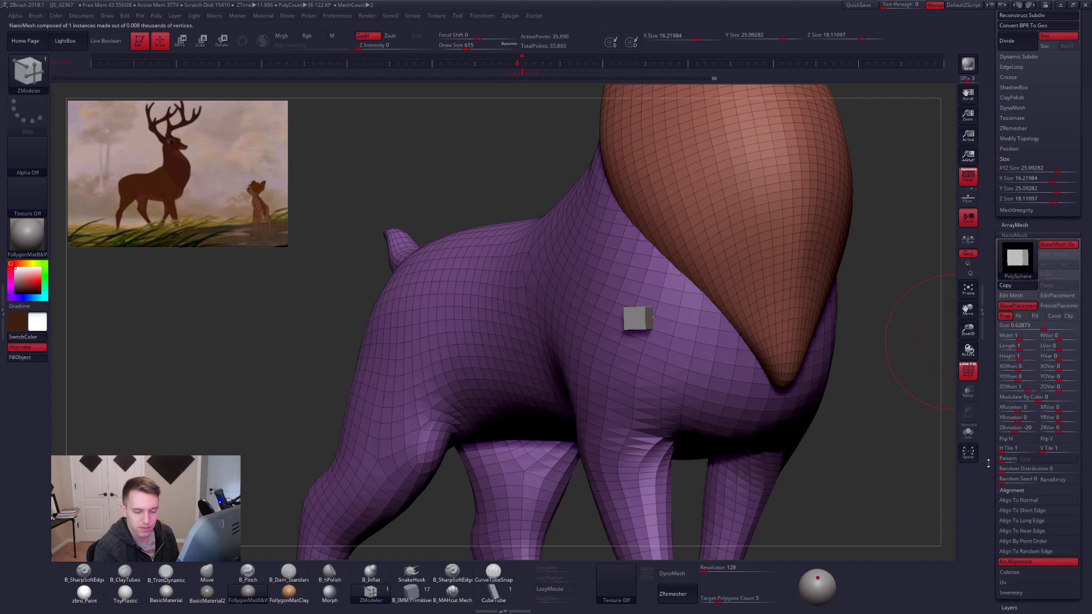
{"action": "scroll", "coordinate": [995, 422], "scroll_direction": "down", "scroll_amount": 3}
{"action": "scroll", "coordinate": [995, 422], "scroll_direction": "up", "scroll_amount": 2}
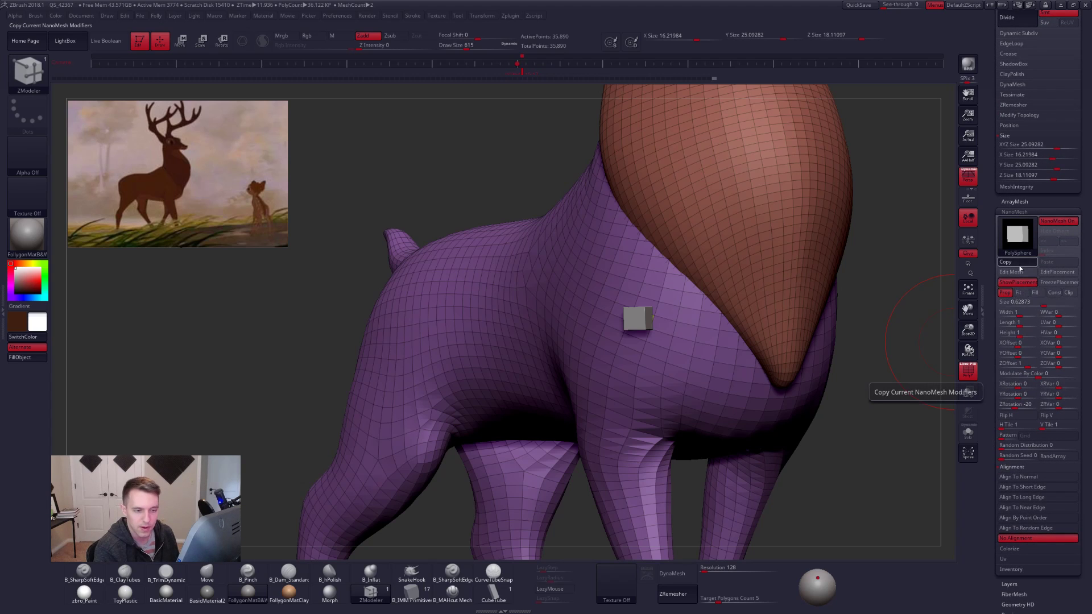
Undo the NanoMesh insert on the shoulder, hide the polyframe and collapse the NanoMesh settings.
{"action": "left_click_drag", "start_coordinate": [842, 397], "coordinate": [790, 306], "text": "alt"}
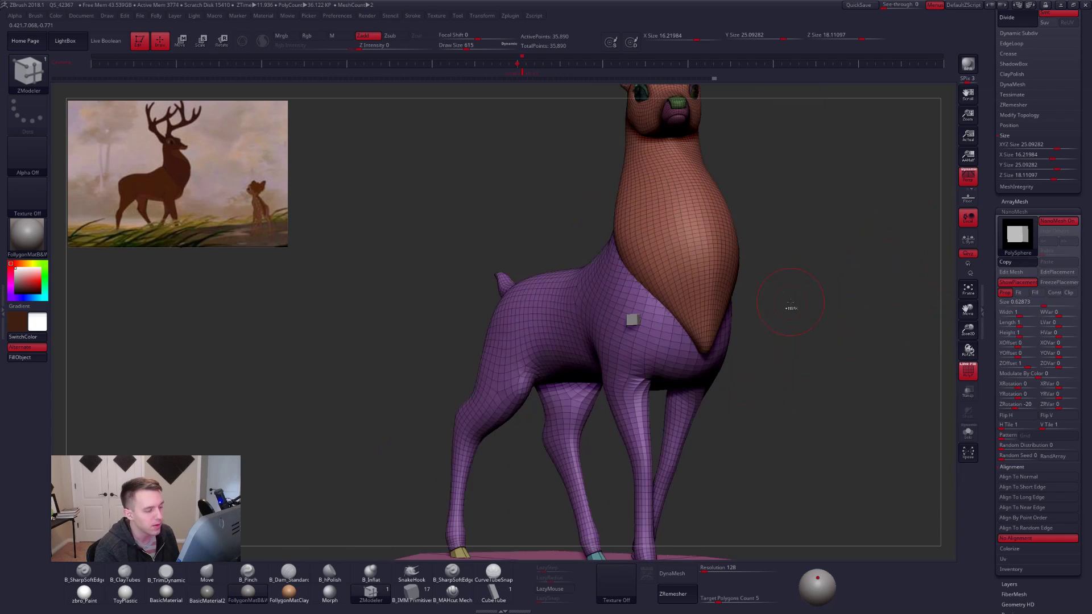
{"action": "key", "text": "ctrl+z"}
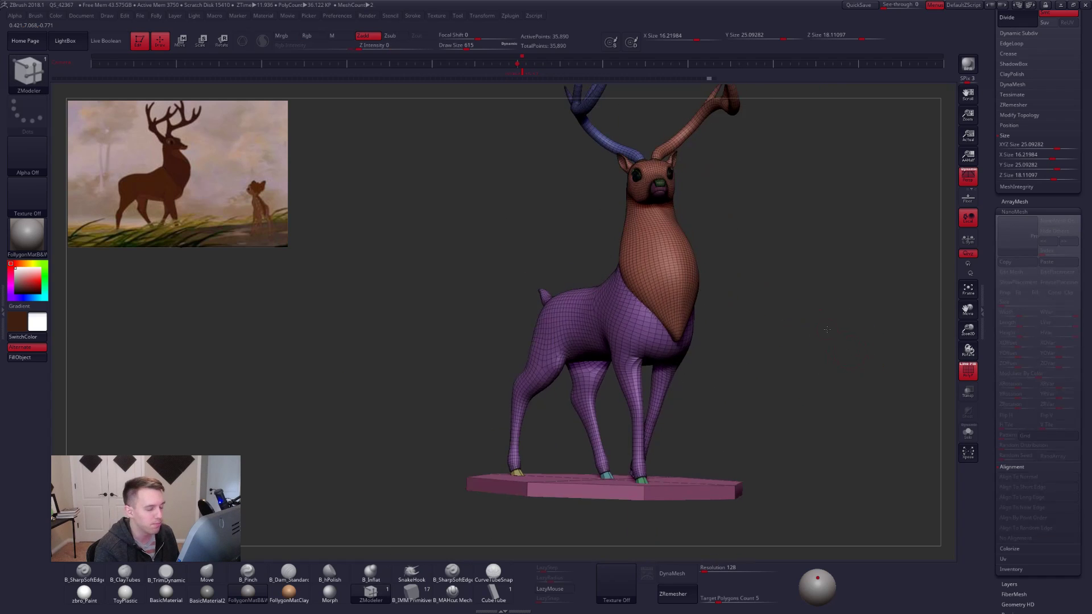
{"action": "key", "text": "shift+f"}
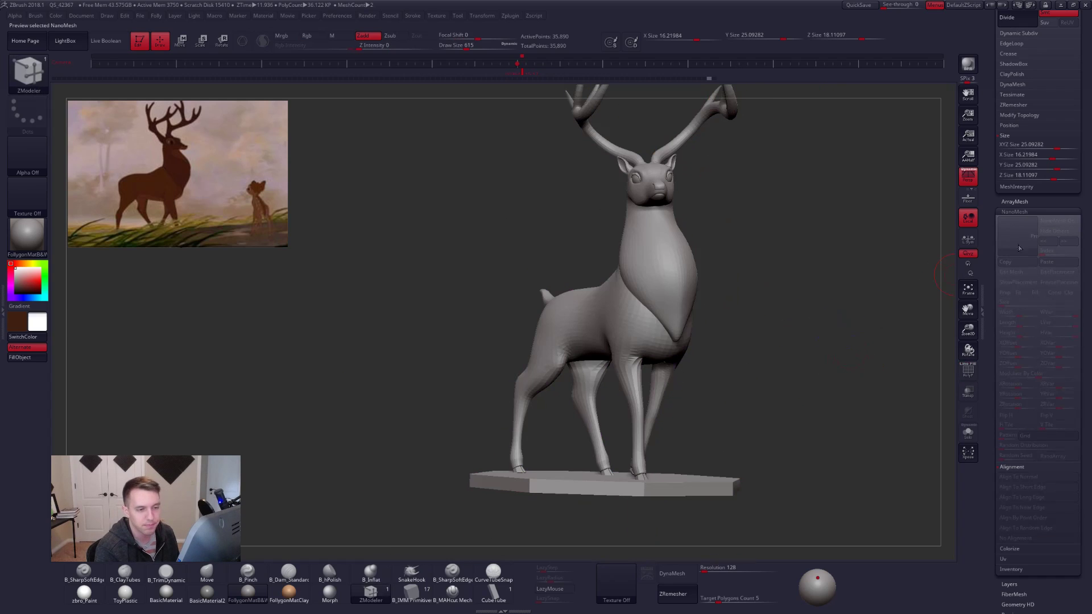
{"action": "left_click", "coordinate": [1026, 210]}
{"action": "left_click_drag", "start_coordinate": [1026, 211], "coordinate": [1028, 356]}
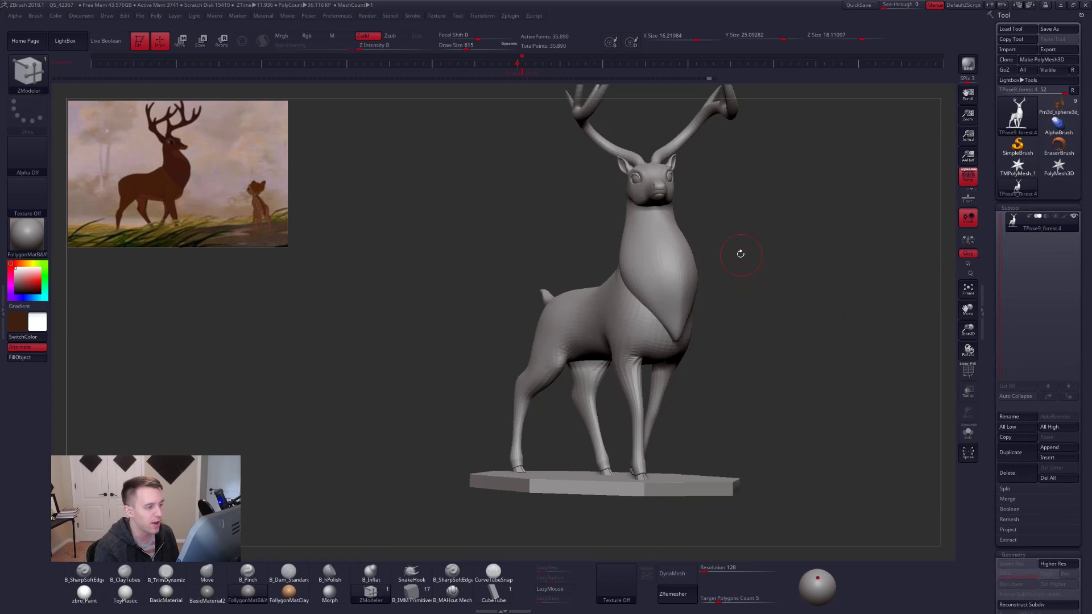
{"action": "left_click_drag", "start_coordinate": [741, 254], "coordinate": [723, 292]}
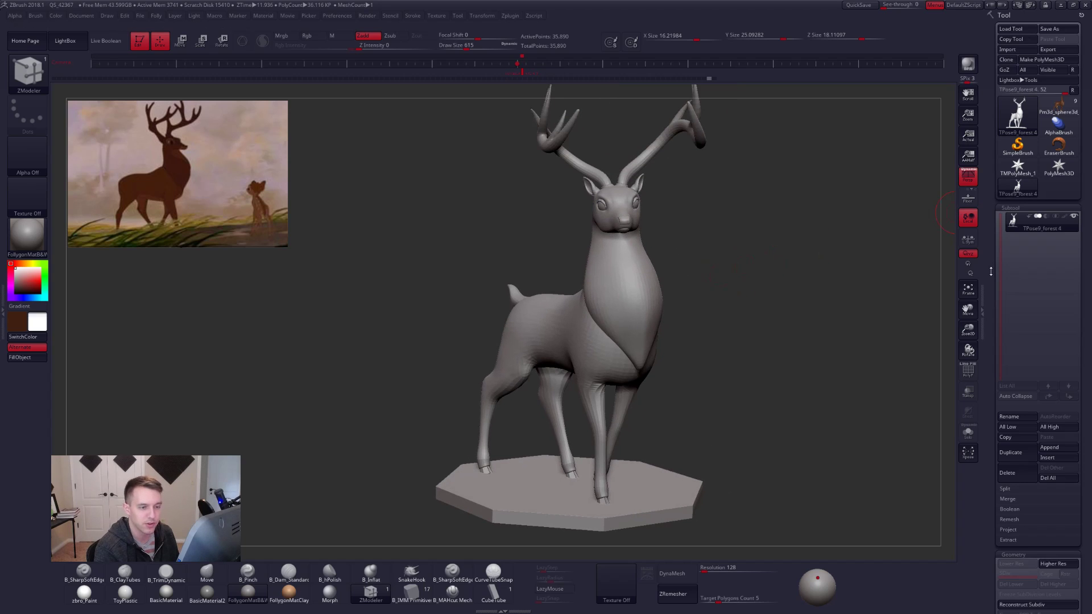
{"action": "left_click_drag", "start_coordinate": [990, 272], "coordinate": [991, 43]}
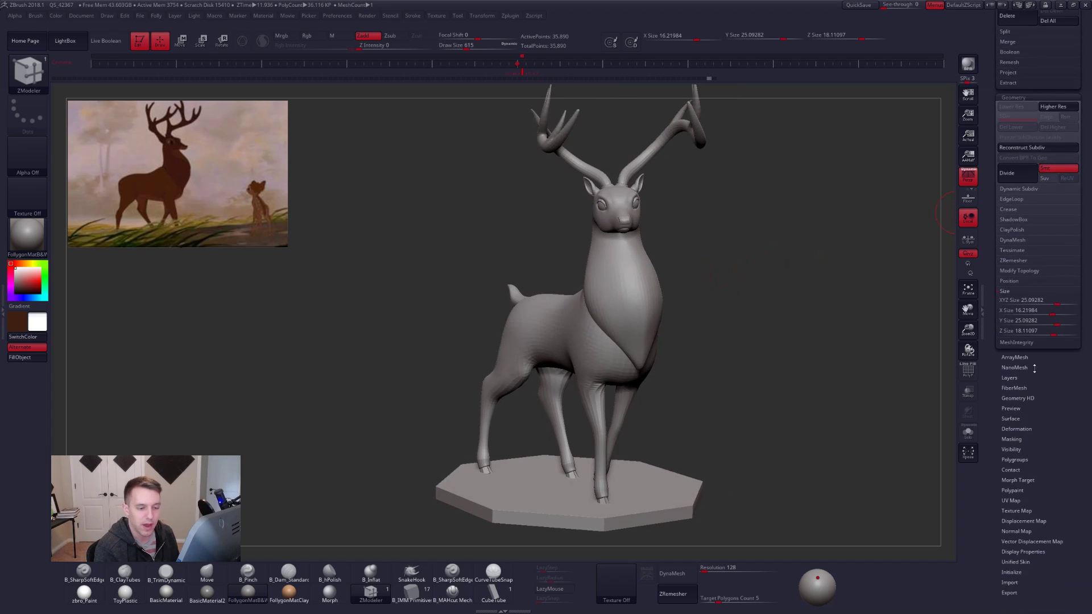
{"action": "left_click", "coordinate": [1035, 368]}
{"action": "left_click", "coordinate": [1022, 367]}
{"action": "left_click_drag", "start_coordinate": [995, 343], "coordinate": [993, 507]}
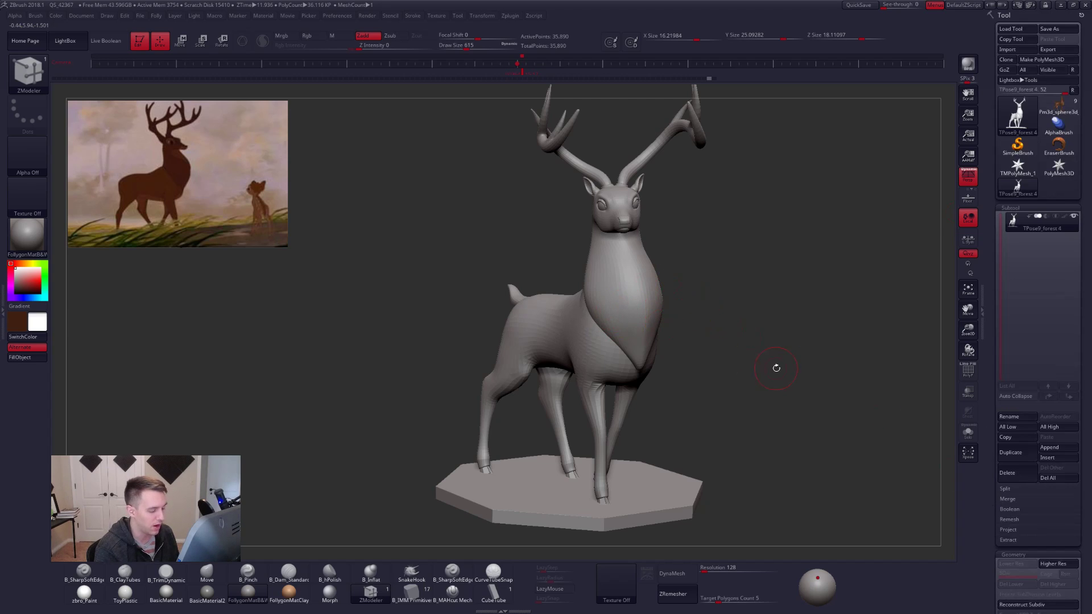
Select the Move brush and turn perspective off to inspect the TPose mesh's legs and hooves from the side.
{"action": "left_click_drag", "start_coordinate": [637, 403], "coordinate": [524, 322]}
{"action": "key", "text": "b"}
{"action": "key", "text": "m"}
{"action": "key", "text": "v"}
{"action": "right_click_drag", "start_coordinate": [524, 321], "coordinate": [566, 318], "text": "alt"}
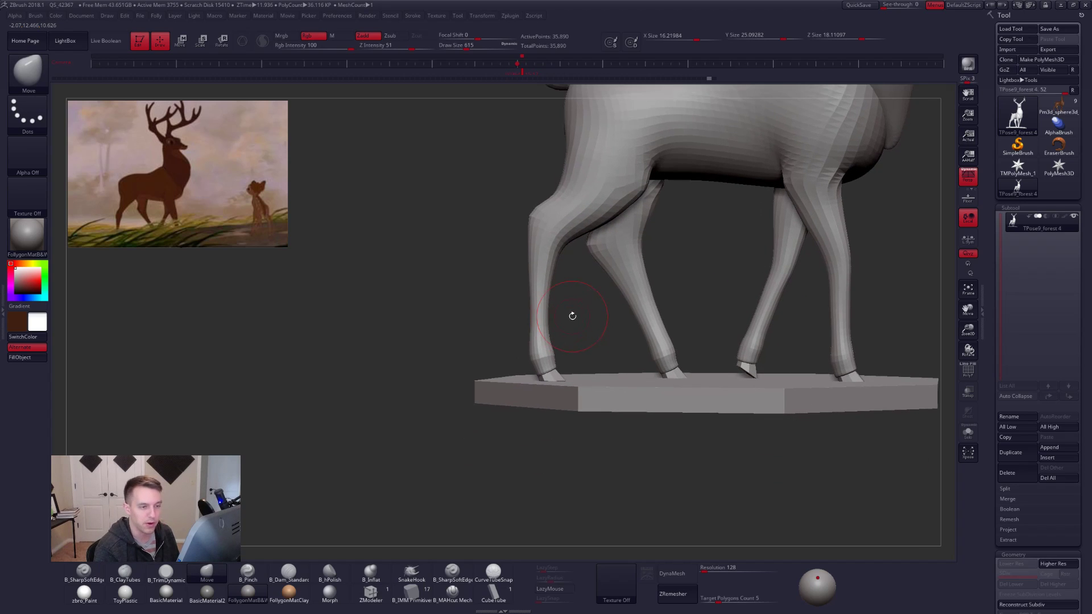
{"action": "left_click", "coordinate": [967, 177]}
{"action": "mouse_move", "coordinate": [562, 329]}
{"action": "right_mouse_down", "text": "alt"}
{"action": "mouse_move", "coordinate": [568, 380]}
{"action": "mouse_move", "coordinate": [604, 398]}
{"action": "mouse_move", "coordinate": [612, 357]}
{"action": "mouse_move", "coordinate": [659, 369]}
{"action": "right_mouse_up", "text": "alt"}
{"action": "key", "text": "shift+f"}
{"action": "key", "text": "shift+f"}
Switch to the colored deer subtools and turn perspective on in three-quarter view.
{"action": "left_click", "coordinate": [1058, 107]}
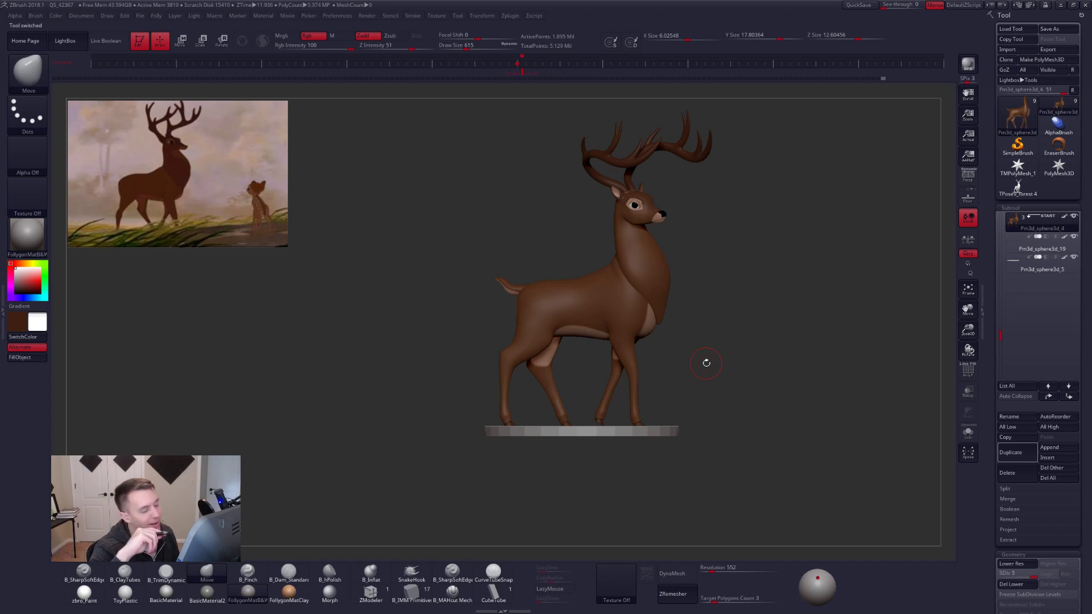
{"action": "left_click", "coordinate": [964, 181]}
{"action": "right_click_drag", "start_coordinate": [762, 354], "coordinate": [706, 390]}
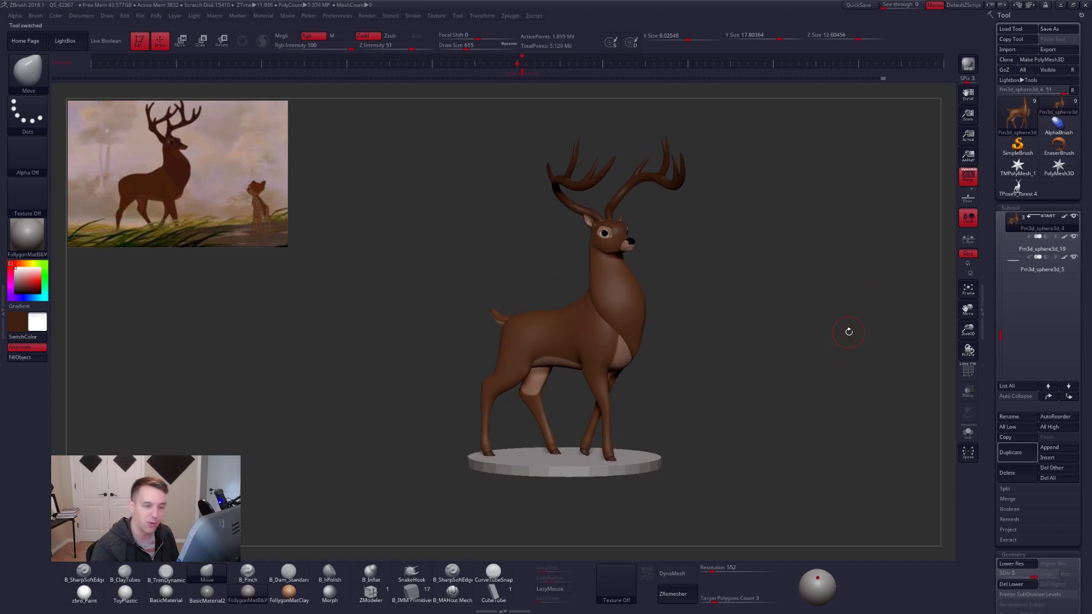
Isolate the base disc at its lowest subdivision and insert an edge loop just inside its top rim with ZModeler.
{"action": "key", "text": "alt+s"}
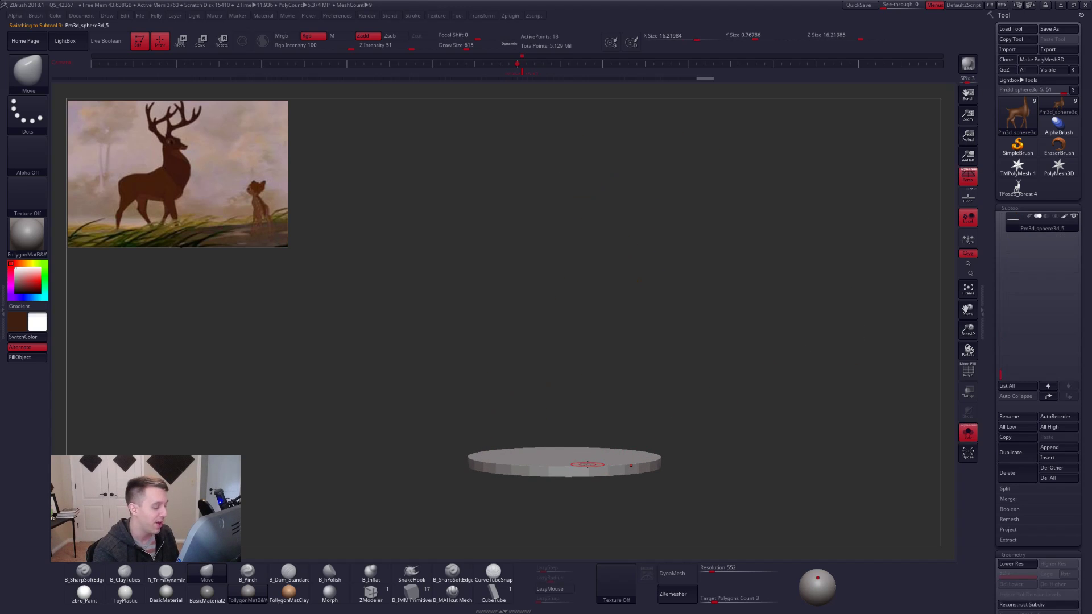
{"action": "mouse_move", "coordinate": [588, 465]}
{"action": "right_mouse_down", "text": "alt"}
{"action": "mouse_move", "coordinate": [599, 488]}
{"action": "mouse_move", "coordinate": [604, 421]}
{"action": "mouse_move", "coordinate": [597, 444]}
{"action": "right_mouse_up", "text": "alt"}
{"action": "key", "text": "shift+d"}
{"action": "left_click", "coordinate": [372, 592]}
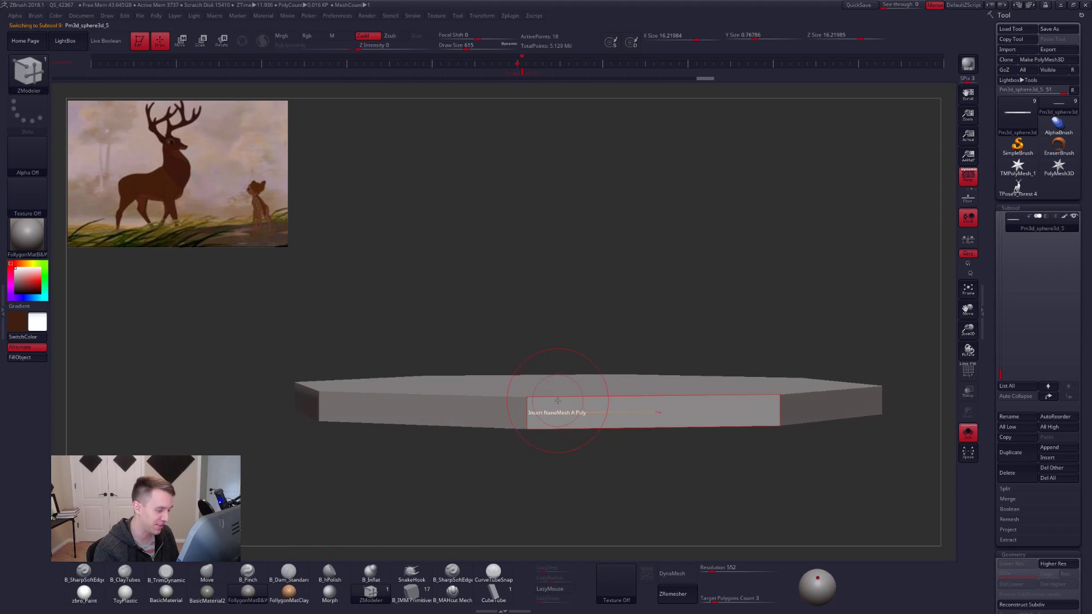
{"action": "key", "text": "space"}
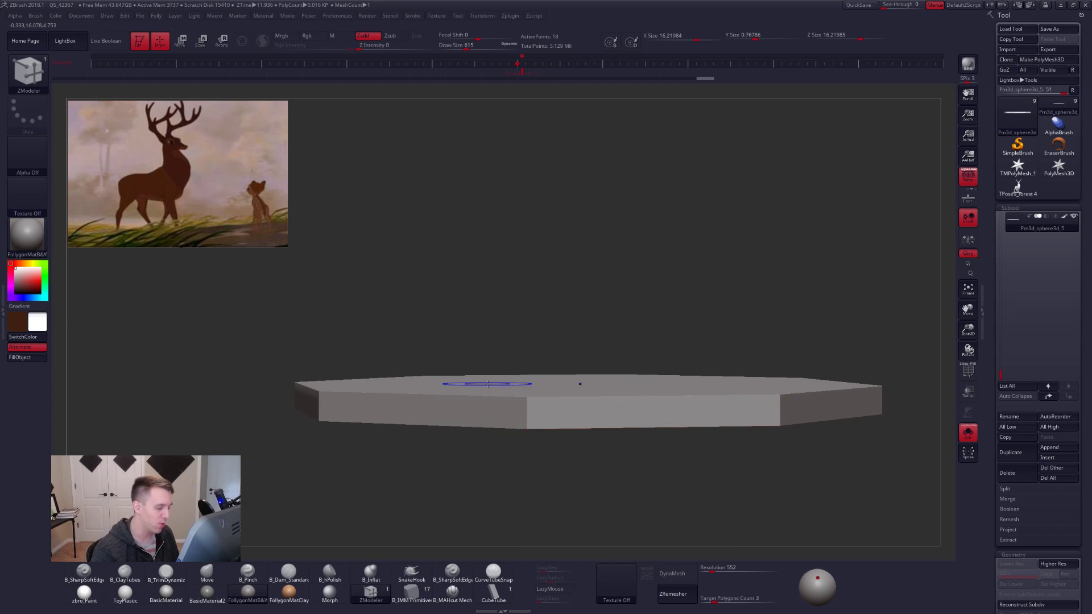
{"action": "key", "text": "shift+f"}
{"action": "right_click_drag", "start_coordinate": [610, 409], "coordinate": [574, 417]}
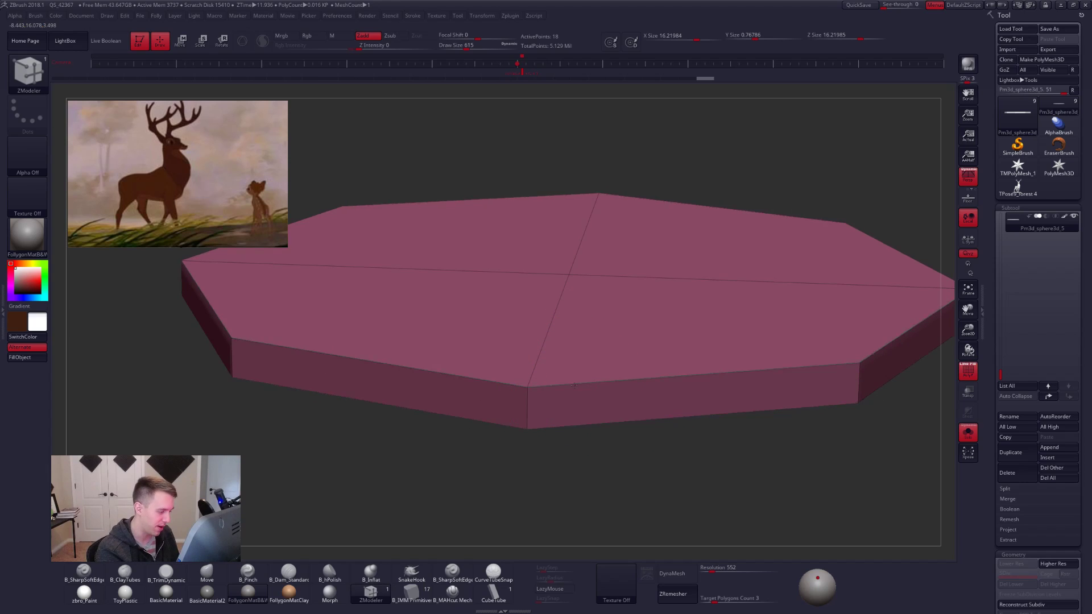
{"action": "left_click_drag", "start_coordinate": [568, 392], "coordinate": [574, 388]}
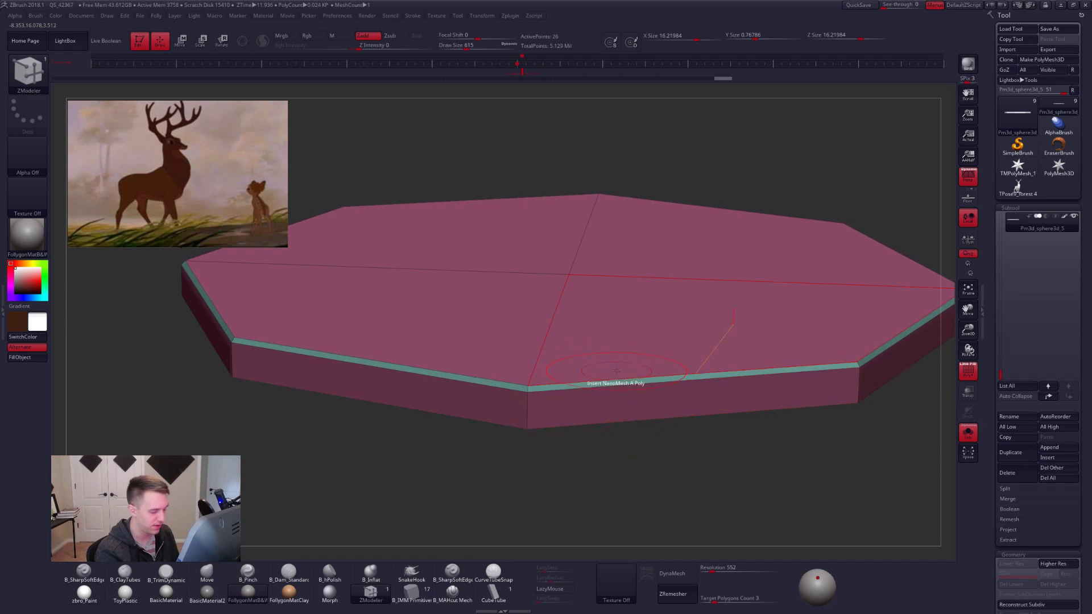
Crease the complete edge loop along the base disc's top rim using the ZModeler edge action.
{"action": "key", "text": "space"}
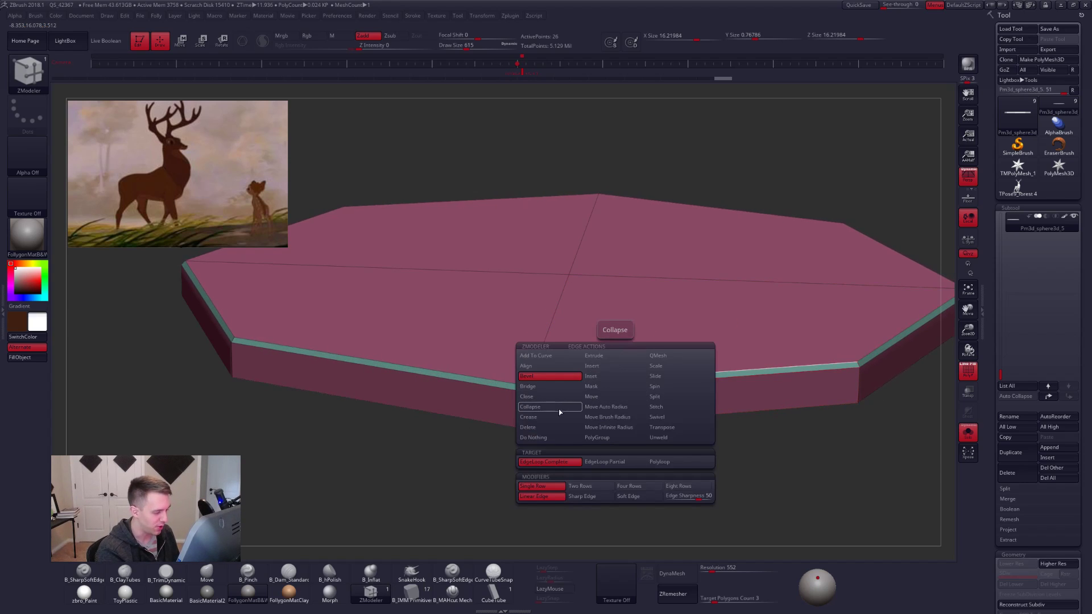
{"action": "left_click", "coordinate": [529, 417]}
{"action": "left_click", "coordinate": [543, 462]}
{"action": "left_click", "coordinate": [615, 386]}
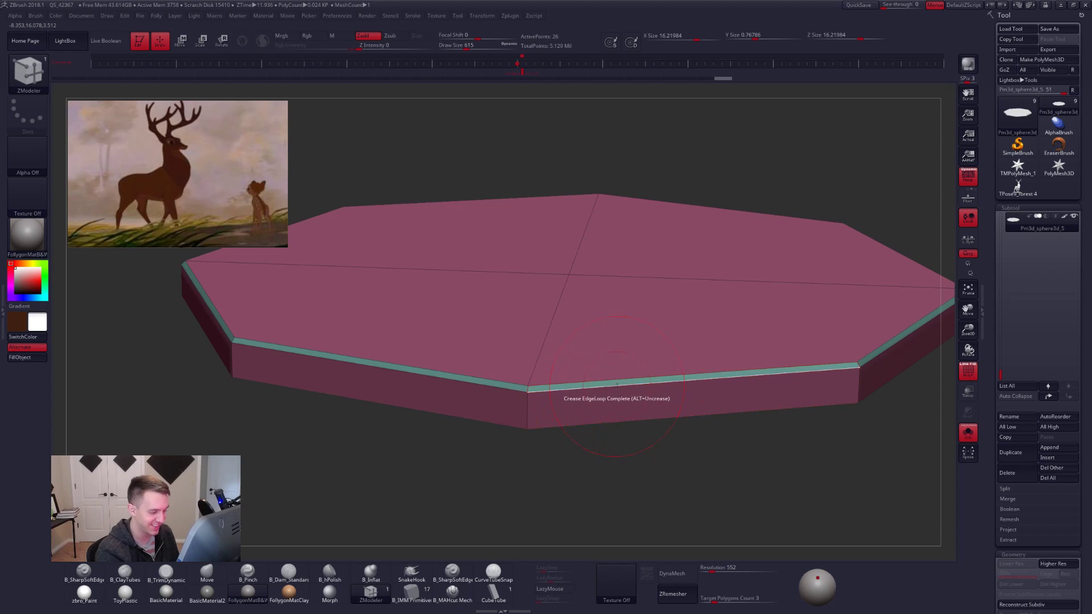
{"action": "left_click", "coordinate": [617, 379]}
Hide the polyframe, exit solo display and subdivide the base disc up to level 7.
{"action": "key", "text": "d"}
{"action": "key", "text": "shift+f"}
{"action": "mouse_move", "coordinate": [702, 415]}
{"action": "left_mouse_down", "text": "alt"}
{"action": "mouse_move", "coordinate": [704, 435]}
{"action": "mouse_move", "coordinate": [795, 448]}
{"action": "mouse_move", "coordinate": [661, 415]}
{"action": "mouse_move", "coordinate": [779, 422]}
{"action": "mouse_move", "coordinate": [716, 448]}
{"action": "mouse_move", "coordinate": [769, 449]}
{"action": "mouse_move", "coordinate": [773, 479]}
{"action": "mouse_move", "coordinate": [768, 431]}
{"action": "left_mouse_up", "text": "alt"}
{"action": "key", "text": "shift+alt+s"}
{"action": "key", "text": "shift+d"}
{"action": "key", "text": "ctrl+d"}
{"action": "key", "text": "ctrl+d"}
{"action": "key", "text": "ctrl+d"}
{"action": "key", "text": "ctrl+d"}
{"action": "key", "text": "ctrl+d"}
{"action": "key", "text": "ctrl+d"}
Select the Move brush and turn perspective off to view the stag and base from the side.
{"action": "key", "text": "b"}
{"action": "key", "text": "m"}
{"action": "key", "text": "v"}
{"action": "mouse_move", "coordinate": [765, 332]}
{"action": "left_mouse_down", "text": "alt"}
{"action": "mouse_move", "coordinate": [756, 381]}
{"action": "mouse_move", "coordinate": [764, 363]}
{"action": "mouse_move", "coordinate": [763, 393]}
{"action": "mouse_move", "coordinate": [779, 399]}
{"action": "left_mouse_up", "text": "alt"}
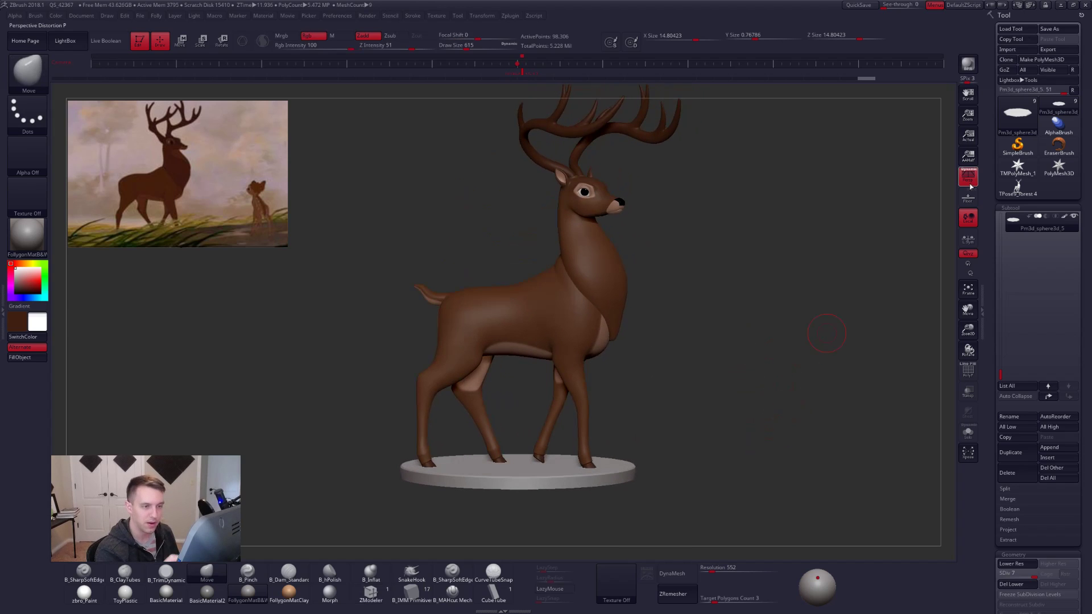
{"action": "left_click", "coordinate": [969, 180]}
{"action": "left_click_drag", "start_coordinate": [697, 409], "coordinate": [689, 444], "text": "alt"}
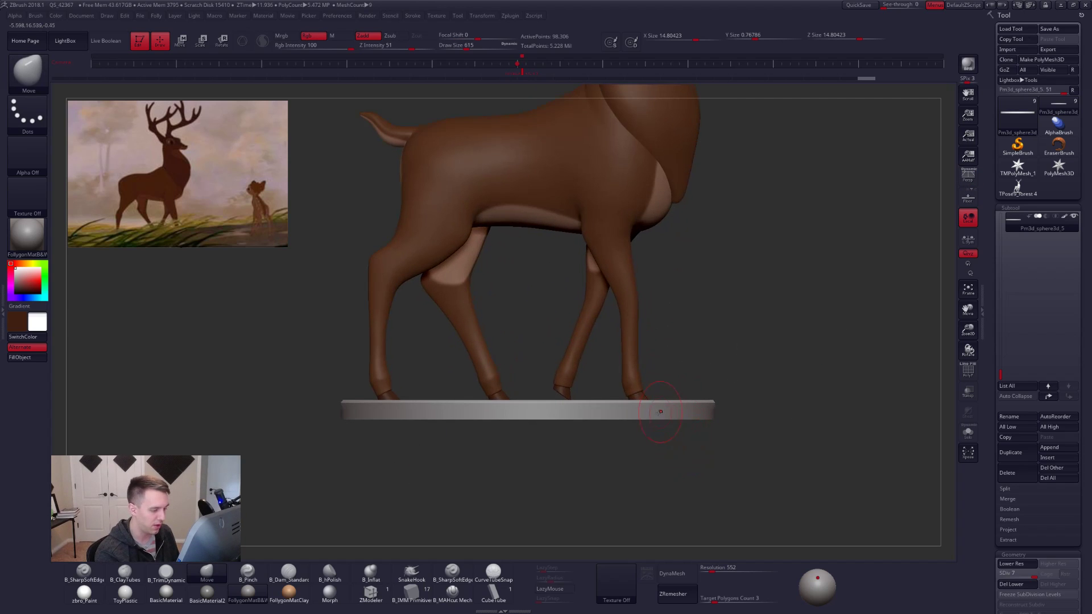
Use transparent display to examine how the hooves meet the top of the base, and return to opaque display.
{"action": "left_click", "coordinate": [970, 392]}
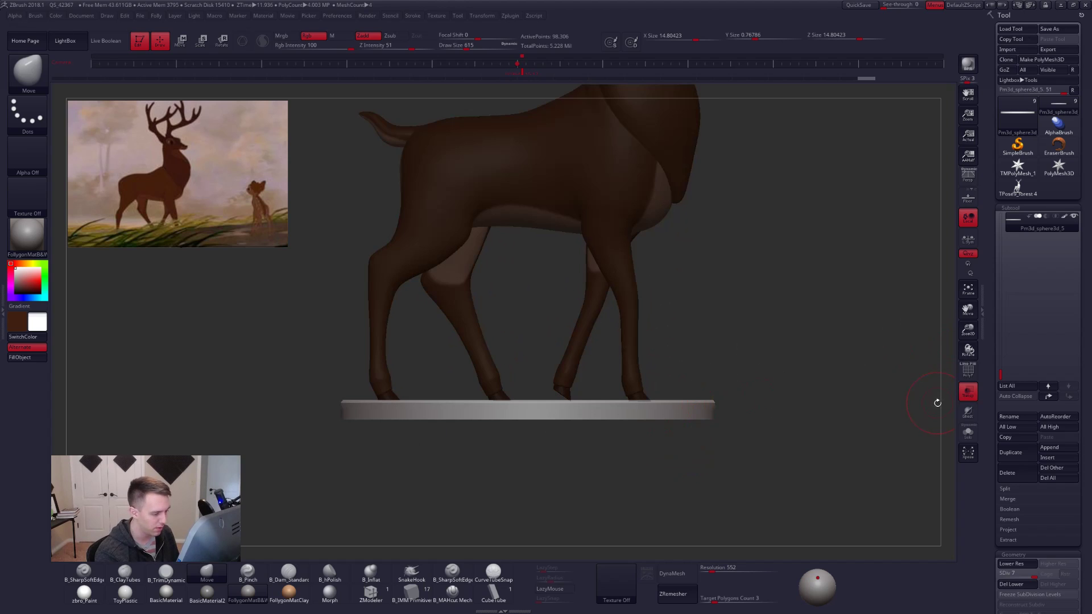
{"action": "left_click_drag", "start_coordinate": [720, 449], "coordinate": [771, 457], "text": "alt"}
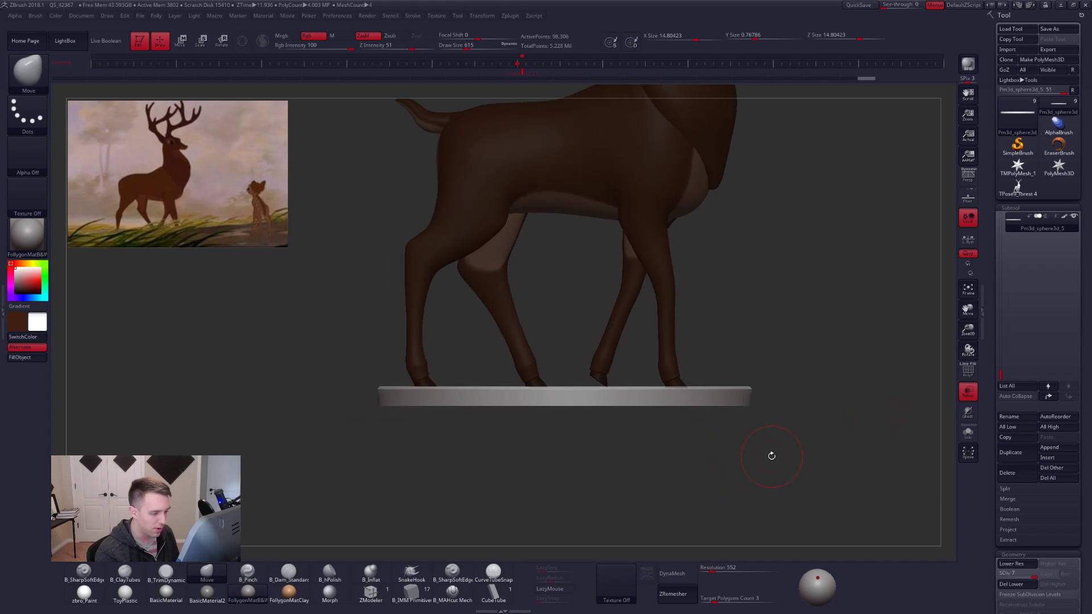
{"action": "left_click_drag", "start_coordinate": [678, 387], "coordinate": [663, 398], "text": "alt"}
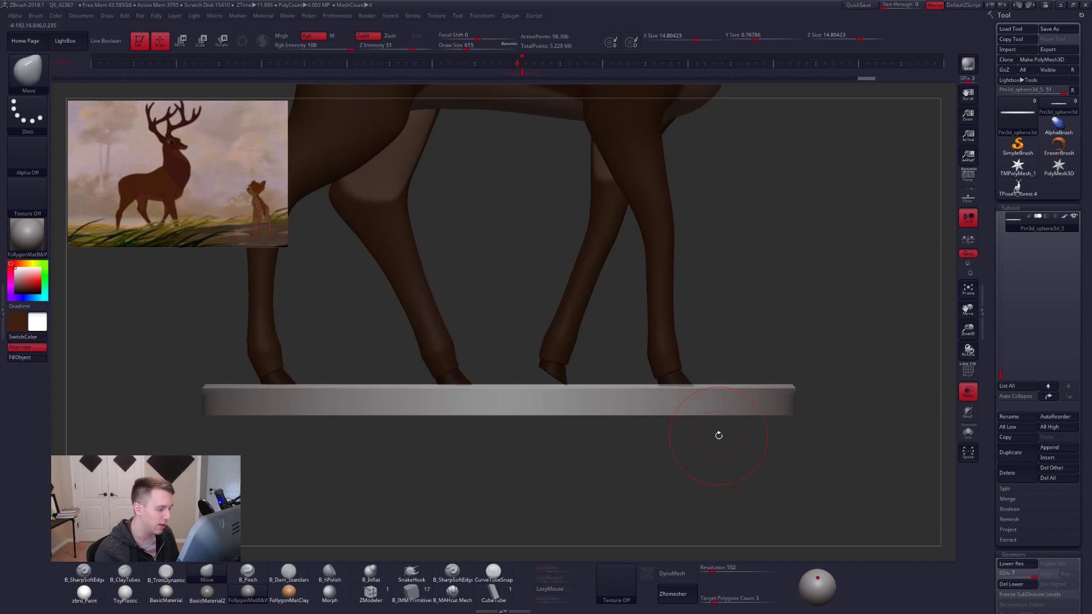
{"action": "left_click_drag", "start_coordinate": [719, 435], "coordinate": [791, 419], "text": "alt"}
{"action": "left_click", "coordinate": [967, 391]}
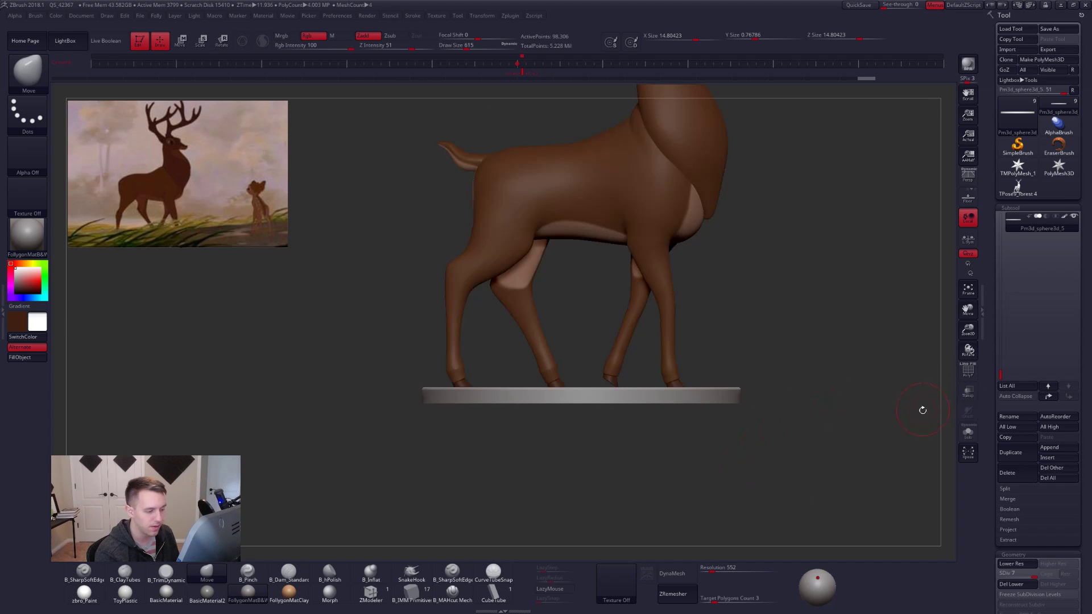
{"action": "left_click_drag", "start_coordinate": [922, 409], "coordinate": [842, 448], "text": "alt"}
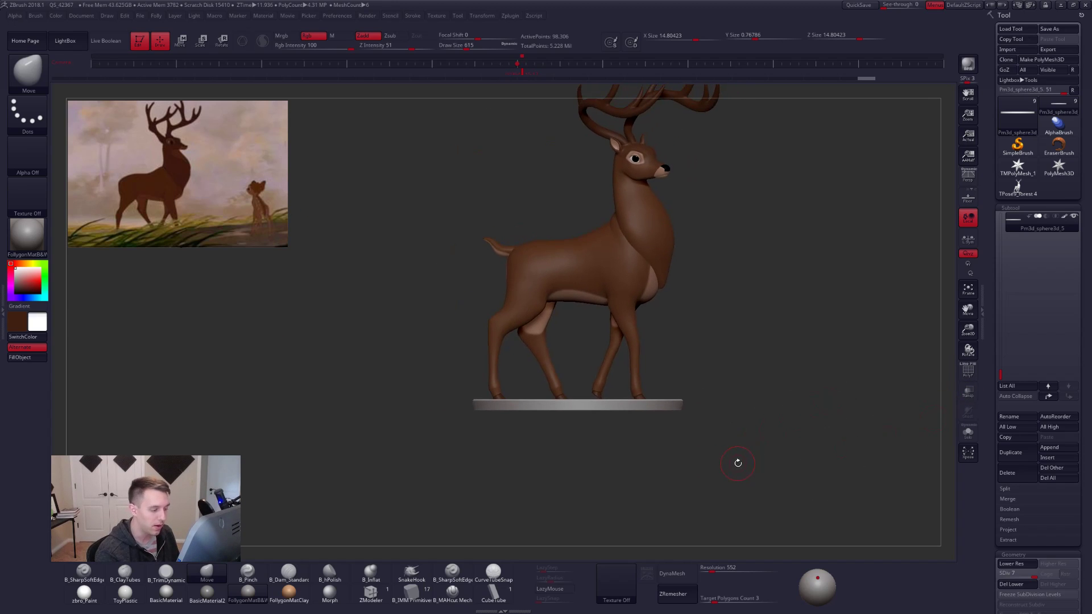
Select the deer body subtool and reduce the brush Draw Size to 227 for work around the hooves.
{"action": "left_click", "coordinate": [634, 380], "text": "alt"}
{"action": "mouse_move", "coordinate": [671, 370]}
{"action": "left_mouse_down", "text": "alt"}
{"action": "mouse_move", "coordinate": [664, 406]}
{"action": "mouse_move", "coordinate": [660, 387]}
{"action": "left_mouse_up", "text": "alt"}
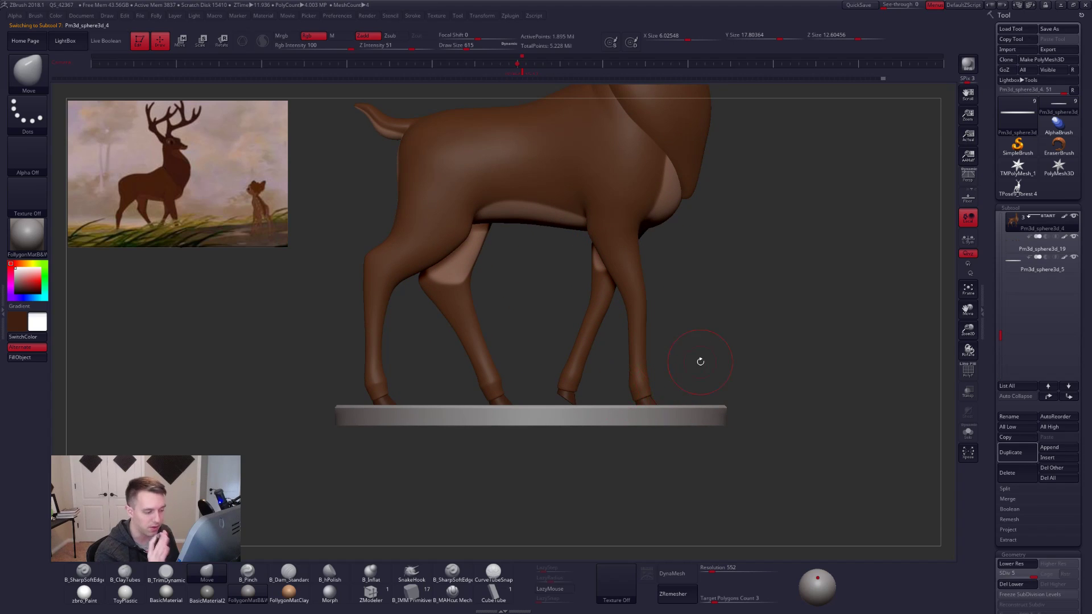
{"action": "key", "text": "shift+s"}
{"action": "mouse_move", "coordinate": [671, 369]}
{"action": "left_mouse_down", "text": "alt"}
{"action": "mouse_move", "coordinate": [665, 404]}
{"action": "mouse_move", "coordinate": [629, 398]}
{"action": "left_mouse_up", "text": "alt"}
{"action": "key", "text": "s"}
{"action": "key", "text": "shift+s"}
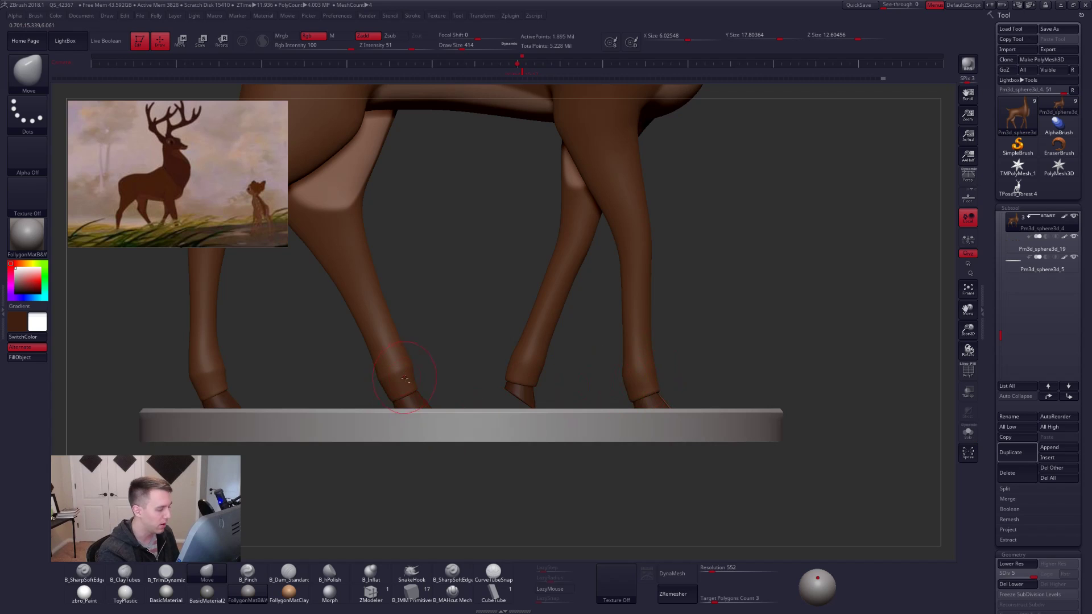
{"action": "key", "text": "shift+s"}
{"action": "mouse_move", "coordinate": [399, 393]}
{"action": "left_mouse_down"}
{"action": "mouse_move", "coordinate": [385, 390]}
{"action": "mouse_move", "coordinate": [592, 371]}
{"action": "mouse_move", "coordinate": [603, 381]}
{"action": "left_mouse_up"}
{"action": "key", "text": "shift+s"}
{"action": "key", "text": "shift+s"}
Lower the deer body to subdivision level 3 and refine the hind ankle above the hoof with ClayTubes and smoothing.
{"action": "key", "text": "2"}
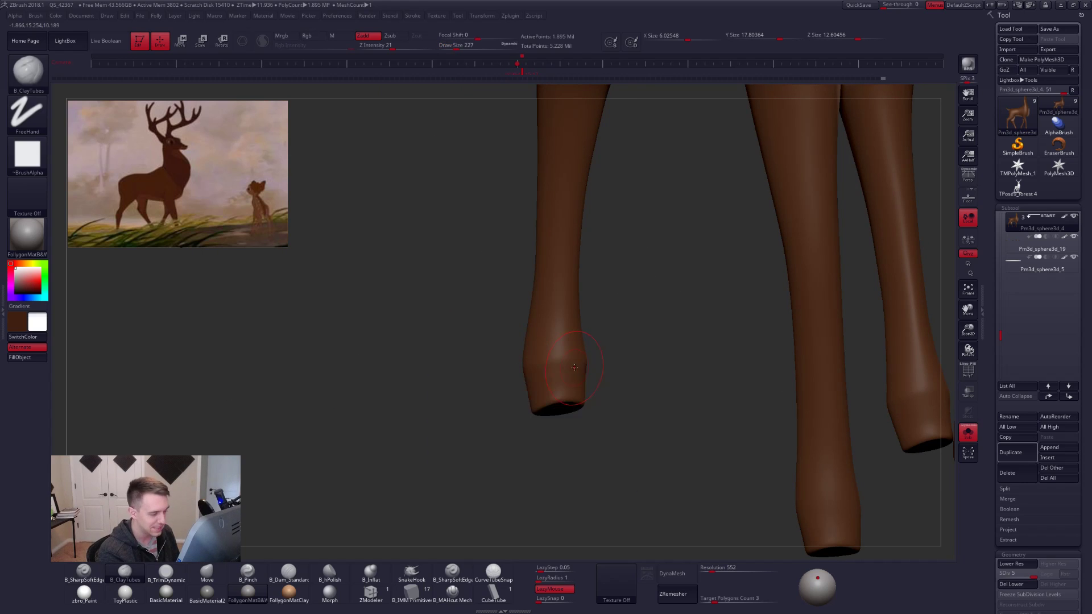
{"action": "key", "text": "shift+d"}
{"action": "key", "text": "shift+d"}
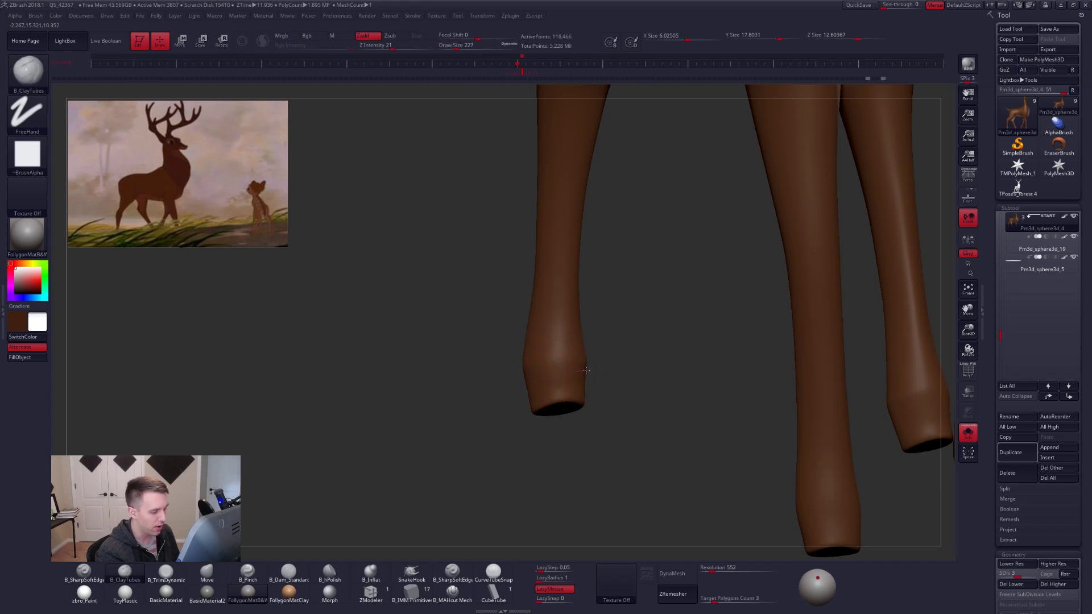
{"action": "left_click_drag", "start_coordinate": [583, 380], "coordinate": [569, 398], "text": "shift"}
{"action": "mouse_move", "coordinate": [625, 375]}
{"action": "left_mouse_down"}
{"action": "mouse_move", "coordinate": [587, 351]}
{"action": "mouse_move", "coordinate": [663, 368]}
{"action": "mouse_move", "coordinate": [595, 374]}
{"action": "mouse_move", "coordinate": [620, 364]}
{"action": "left_mouse_up"}
{"action": "left_click_drag", "start_coordinate": [688, 393], "coordinate": [609, 353]}
{"action": "left_click_drag", "start_coordinate": [560, 350], "coordinate": [661, 337]}
{"action": "mouse_move", "coordinate": [596, 344]}
{"action": "left_mouse_down", "text": "shift"}
{"action": "mouse_move", "coordinate": [591, 373]}
{"action": "mouse_move", "coordinate": [629, 366]}
{"action": "mouse_move", "coordinate": [614, 358]}
{"action": "left_mouse_up", "text": "shift"}
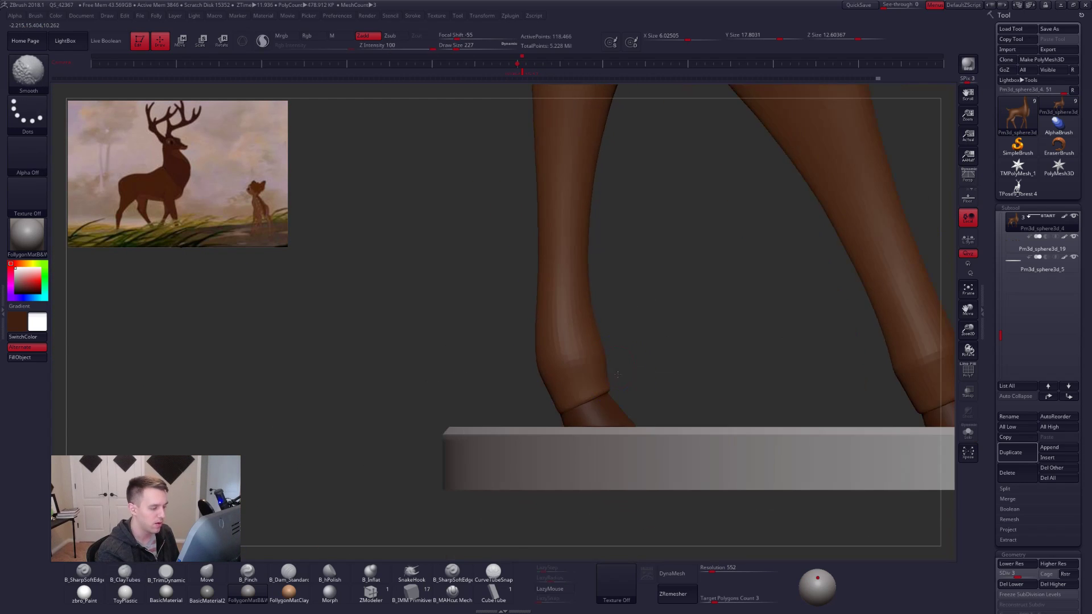
Adjust the contour of the hind leg just above the hoof with the Move brush.
{"action": "key", "text": "b"}
{"action": "key", "text": "m"}
{"action": "key", "text": "v"}
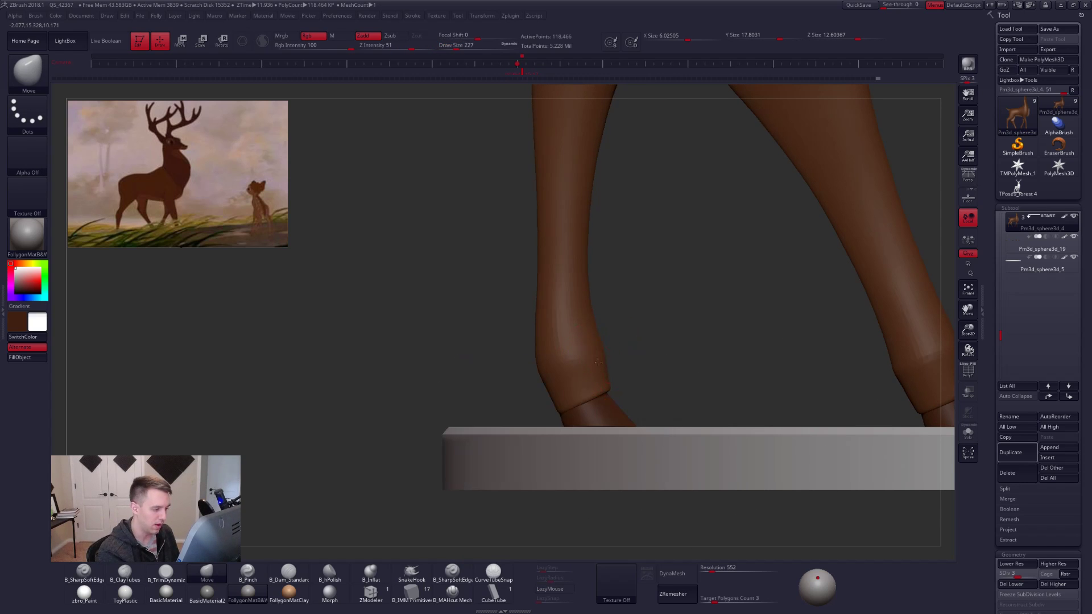
{"action": "right_click_drag", "start_coordinate": [598, 361], "coordinate": [601, 339], "text": "ctrl"}
{"action": "key", "text": "space"}
{"action": "mouse_move", "coordinate": [600, 339]}
{"action": "left_mouse_down"}
{"action": "mouse_move", "coordinate": [611, 338]}
{"action": "mouse_move", "coordinate": [575, 334]}
{"action": "left_mouse_up"}
Lower the deer body to subdivision level 1 and check the hind leg's line with a straight vertical transpose line.
{"action": "key", "text": "shift+d"}
{"action": "key", "text": "shift+d"}
{"action": "key", "text": "space"}
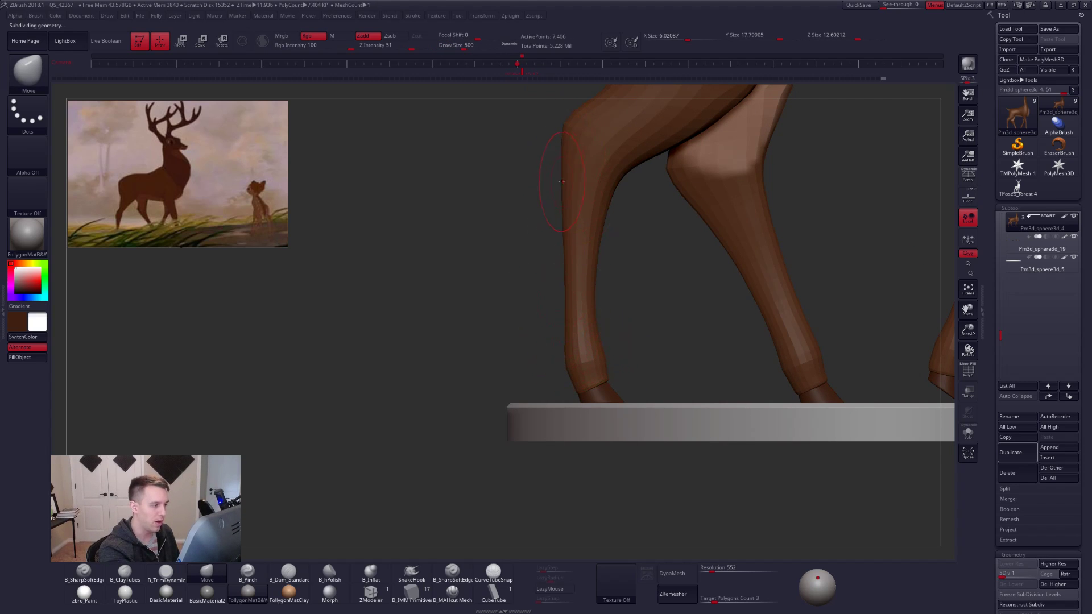
{"action": "key", "text": "w"}
{"action": "left_click_drag", "start_coordinate": [563, 124], "coordinate": [563, 373], "text": "shift"}
{"action": "key", "text": "q"}
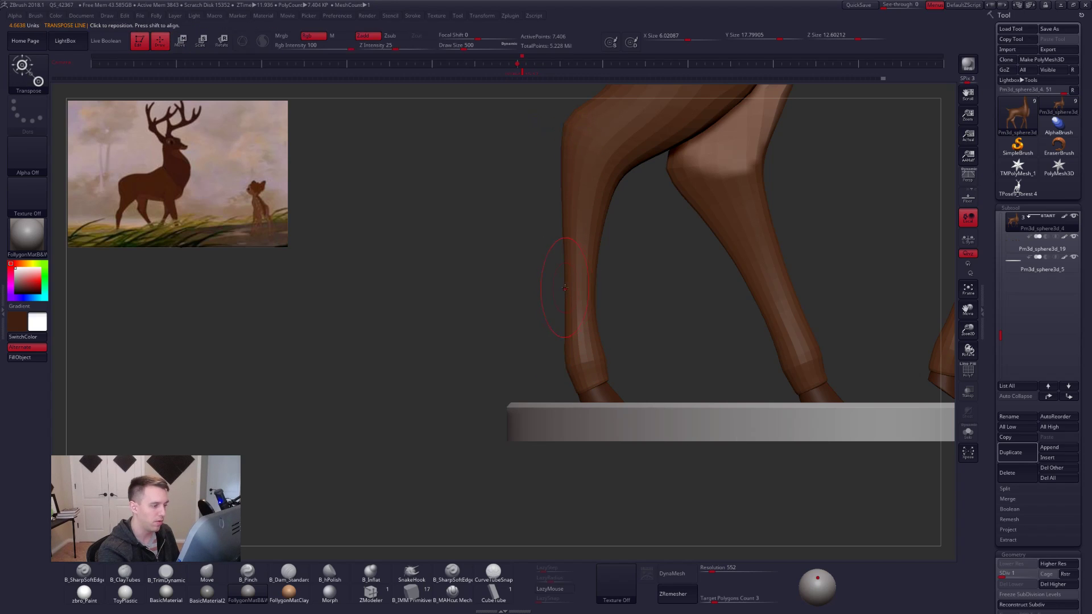
{"action": "key", "text": "q"}
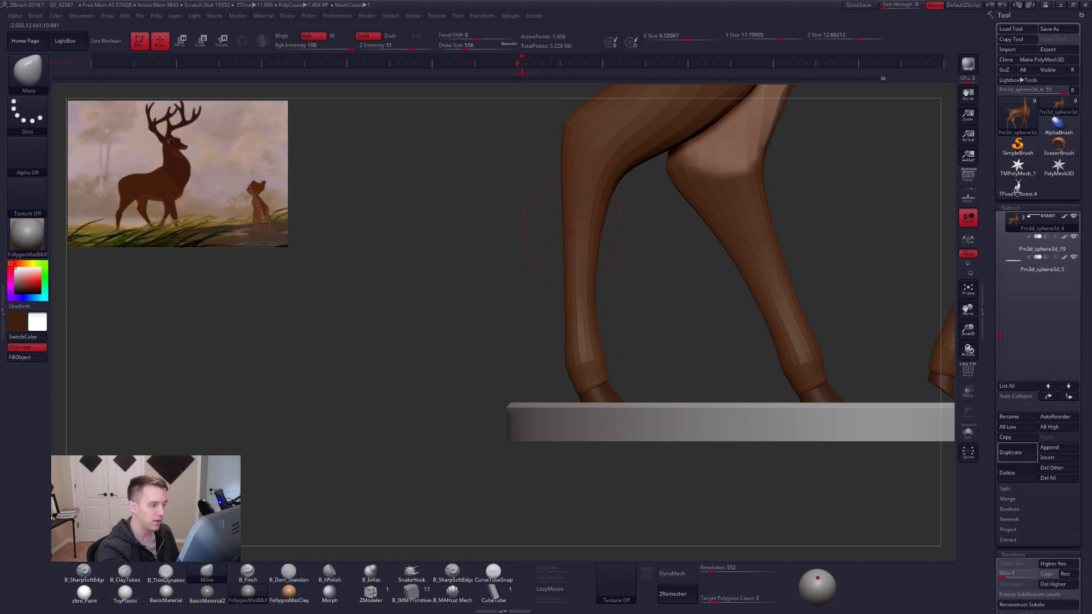
Raise the deer body to subdivision level 5 and inspect the hind legs from the rear and opposite side.
{"action": "left_click_drag", "start_coordinate": [512, 364], "coordinate": [615, 368]}
{"action": "key", "text": "d"}
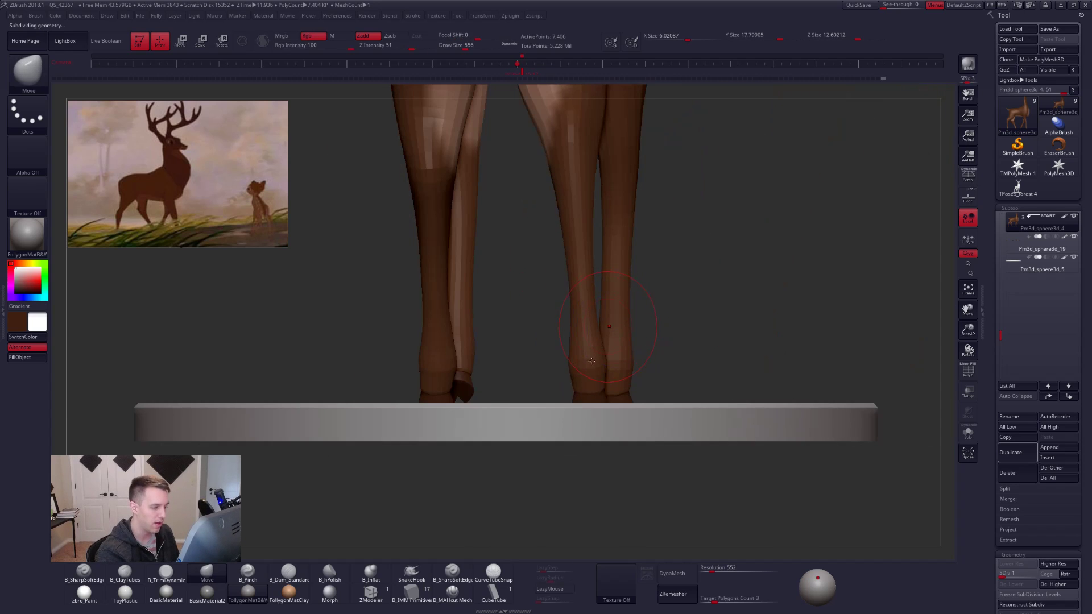
{"action": "left_click_drag", "start_coordinate": [529, 365], "coordinate": [616, 372]}
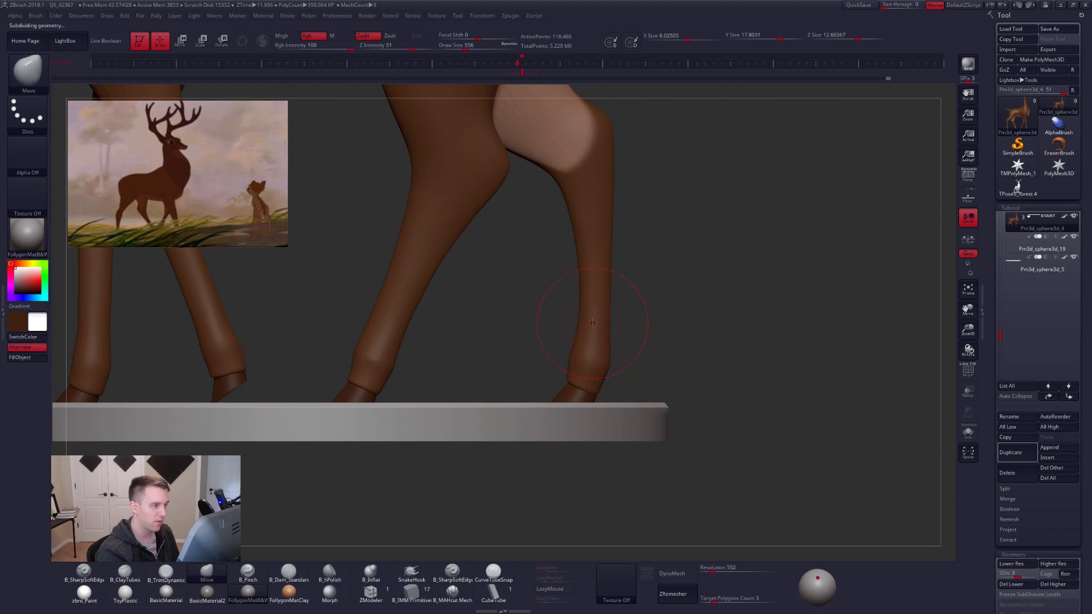
{"action": "key", "text": "d"}
{"action": "key", "text": "d"}
{"action": "left_click_drag", "start_coordinate": [506, 325], "coordinate": [545, 336], "text": "alt"}
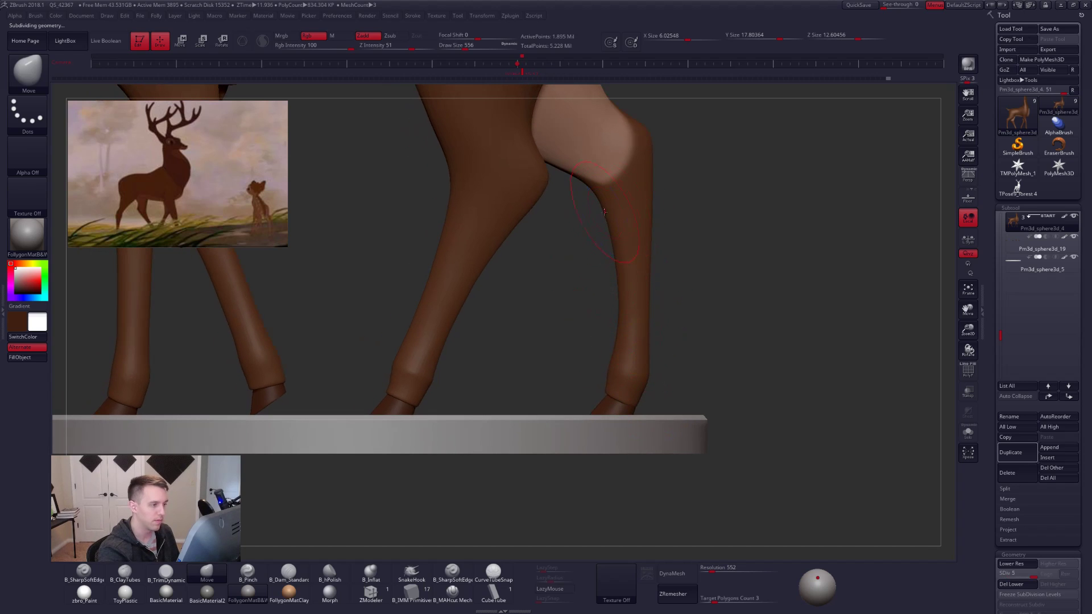
Lower the deer body to subdivision level 3 to work on the hind leg's front contour below the hock.
{"action": "key", "text": "shift+d"}
{"action": "key", "text": "shift+d"}
{"action": "left_click_drag", "start_coordinate": [604, 212], "coordinate": [682, 248]}
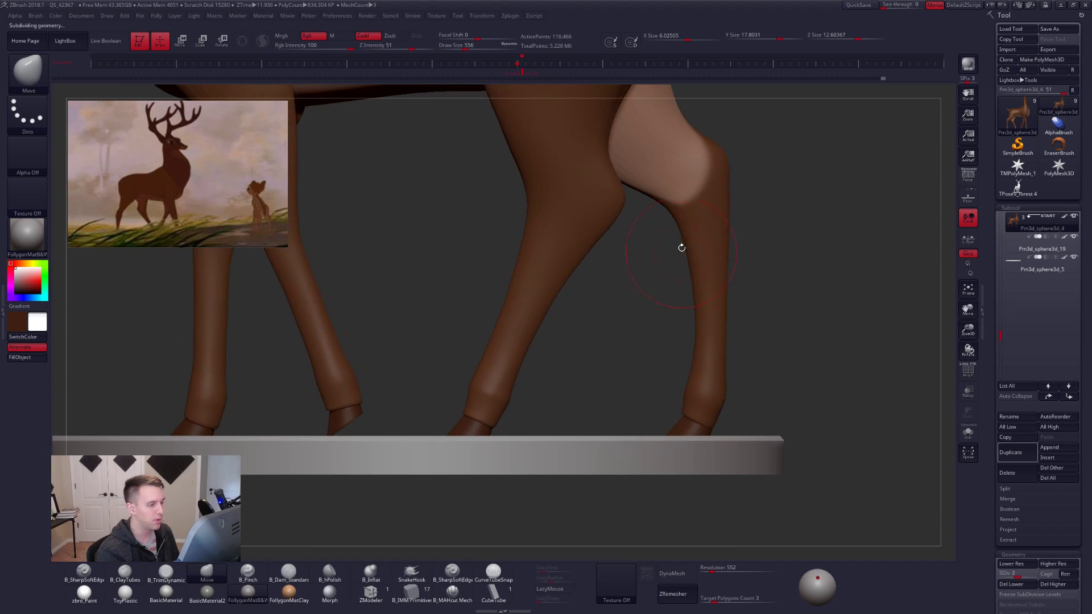
{"action": "left_click_drag", "start_coordinate": [723, 358], "coordinate": [739, 434], "text": "alt"}
Smooth and reshape the hind leg's hock at subdivision level 1, and return the deer body to level 5.
{"action": "key", "text": "space"}
{"action": "key", "text": "shift+d"}
{"action": "key", "text": "shift+d"}
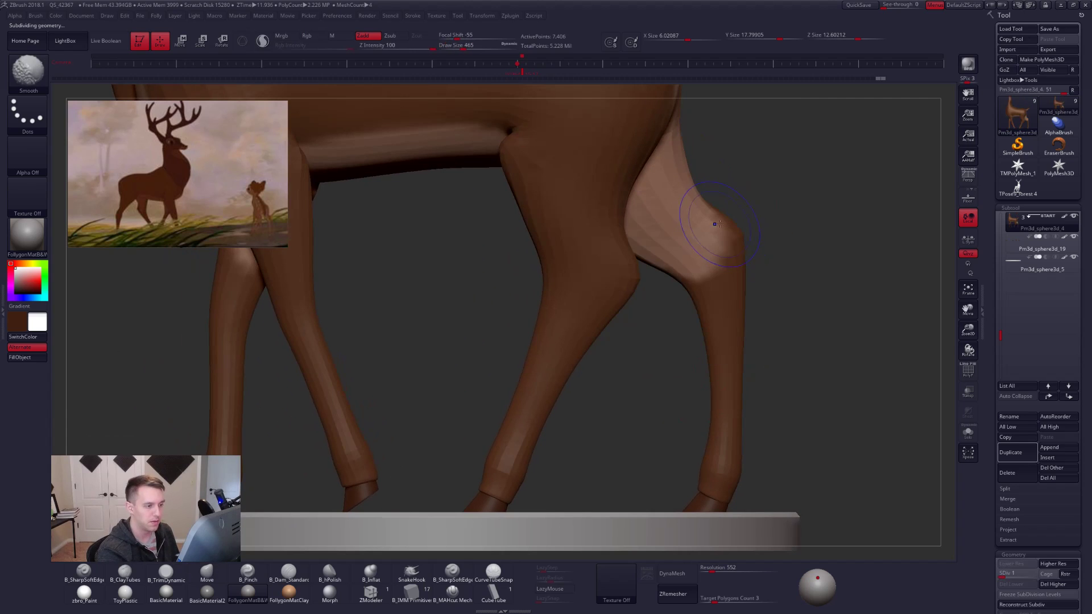
{"action": "key", "text": "space"}
{"action": "left_click_drag", "start_coordinate": [727, 220], "coordinate": [721, 220]}
{"action": "left_click_drag", "start_coordinate": [830, 273], "coordinate": [633, 280]}
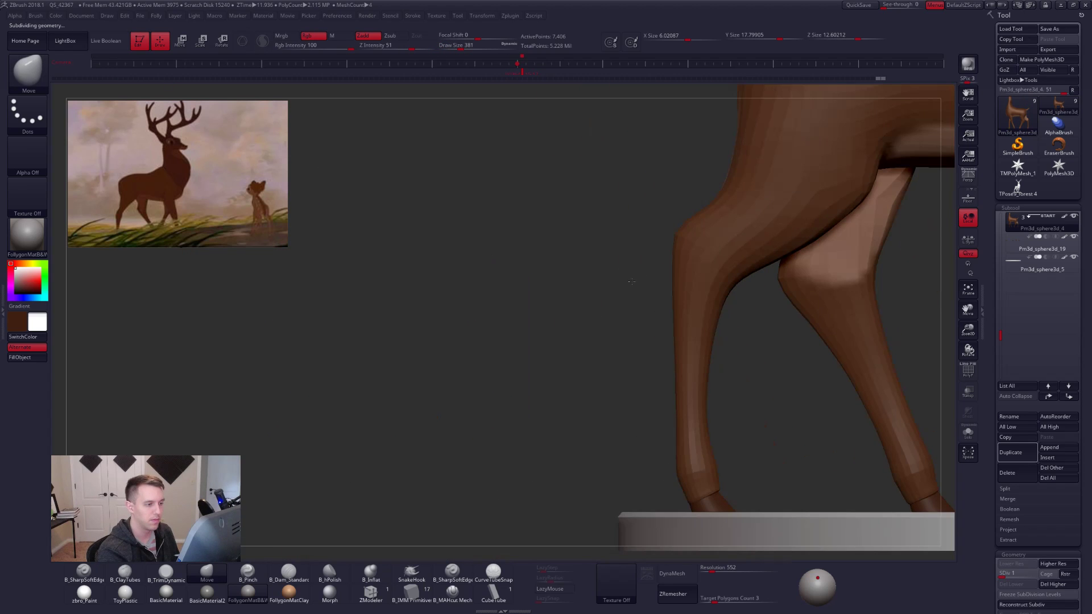
{"action": "key", "text": "d"}
{"action": "key", "text": "d"}
{"action": "key", "text": "d"}
{"action": "key", "text": "d"}
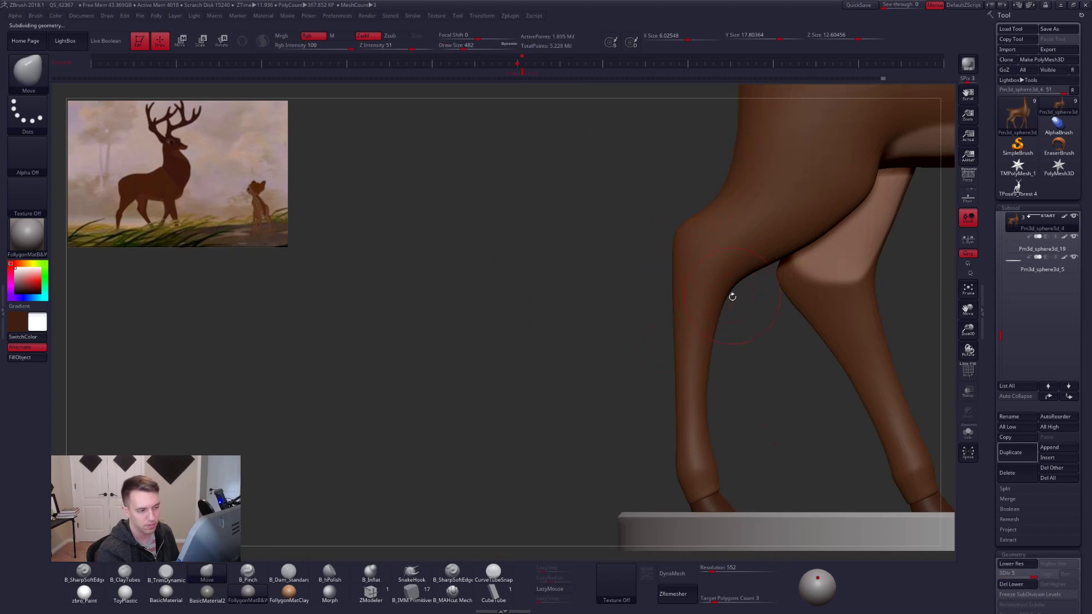
{"action": "left_click_drag", "start_coordinate": [732, 292], "coordinate": [581, 322]}
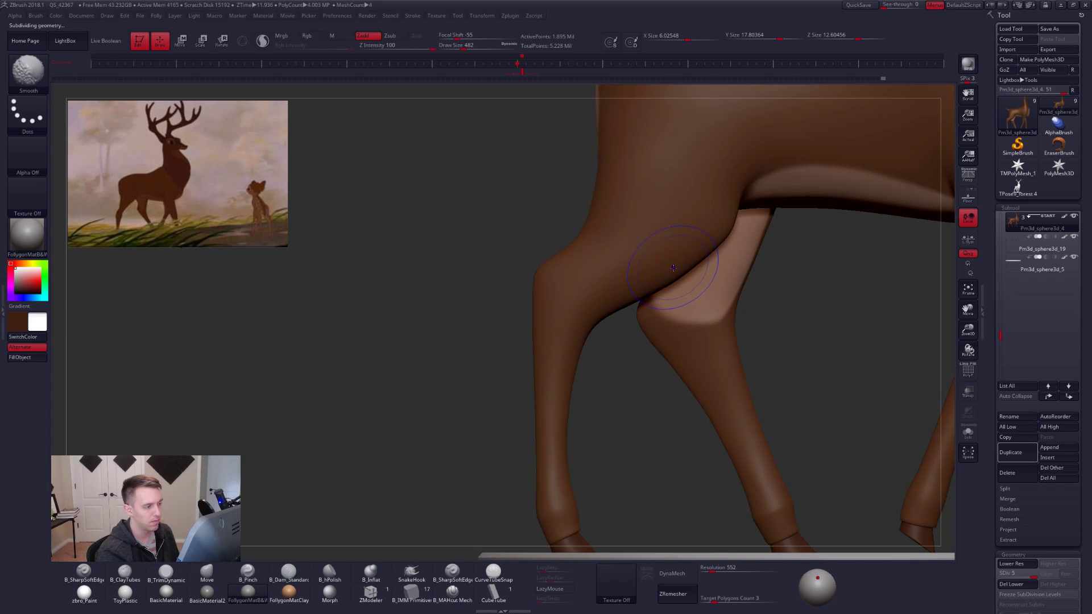
Check the body's wireframe, lower it to subdivision level 2 and adjust the lower thigh contour with the Move brush.
{"action": "key", "text": "shift+f"}
{"action": "key", "text": "shift+d"}
{"action": "key", "text": "shift+d"}
{"action": "key", "text": "shift+d"}
{"action": "key", "text": "space"}
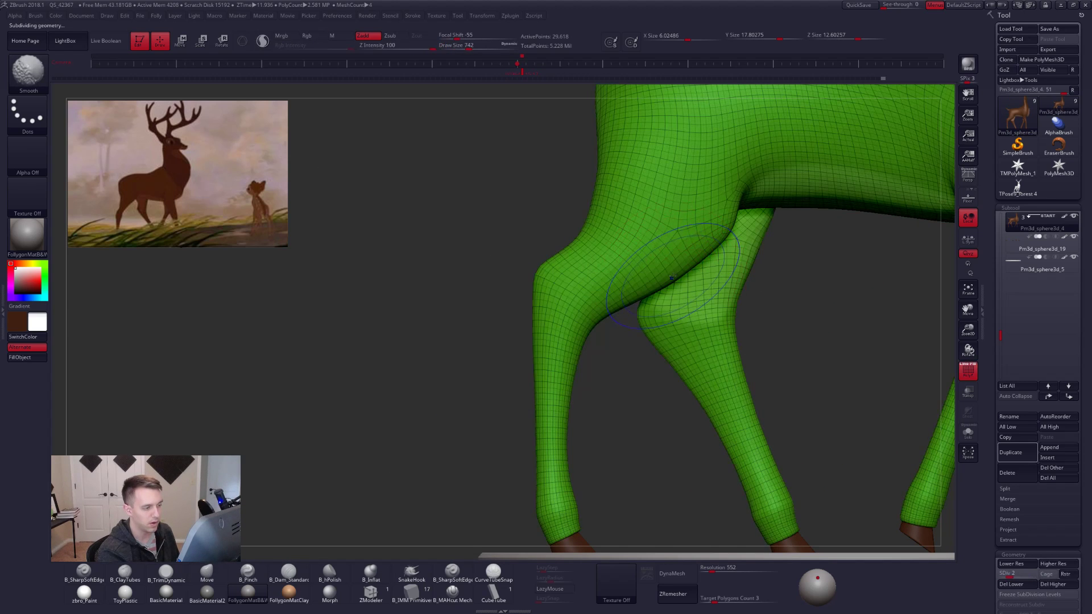
{"action": "key", "text": "shift+f"}
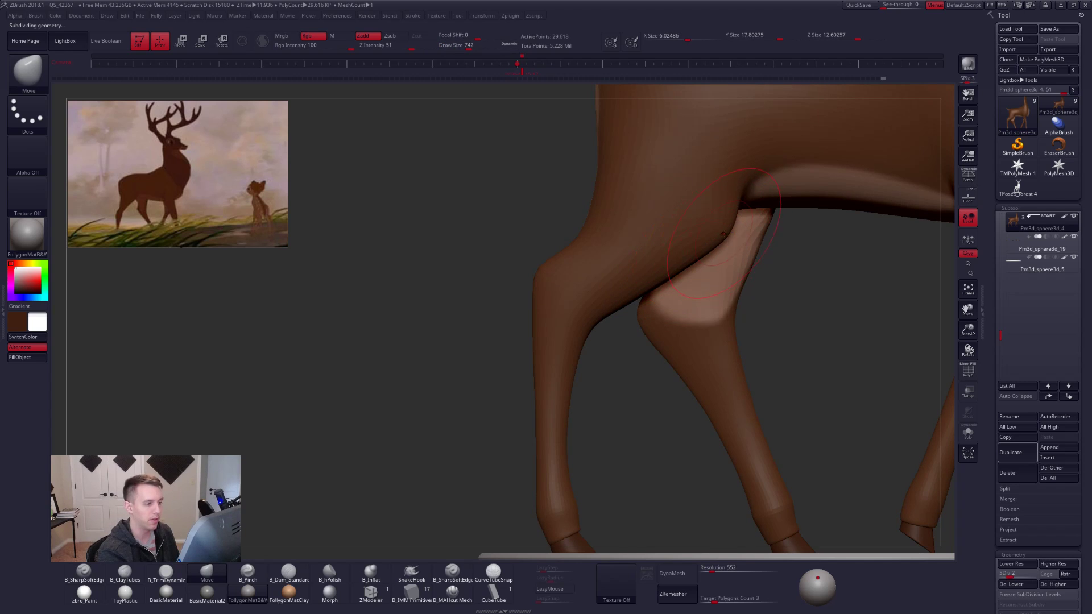
{"action": "left_click_drag", "start_coordinate": [723, 234], "coordinate": [724, 239]}
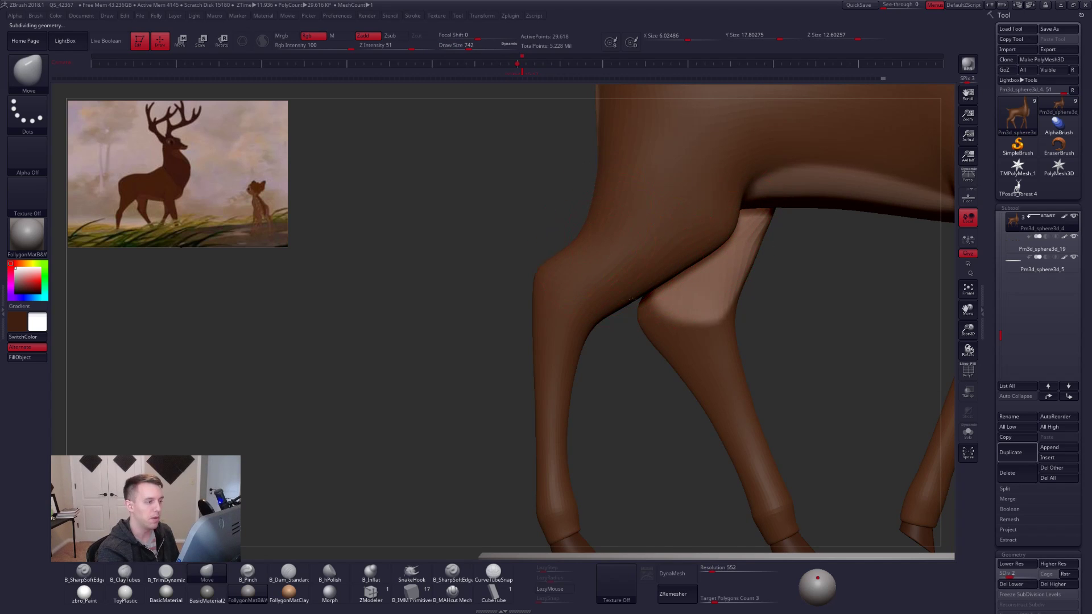
Adjust the hind leg's rear contour above the hock with the Move brush at draw size 519, checking both sides.
{"action": "right_click_drag", "start_coordinate": [604, 227], "coordinate": [632, 299], "text": "alt"}
{"action": "key", "text": "s"}
{"action": "left_click_drag", "start_coordinate": [624, 284], "coordinate": [616, 283]}
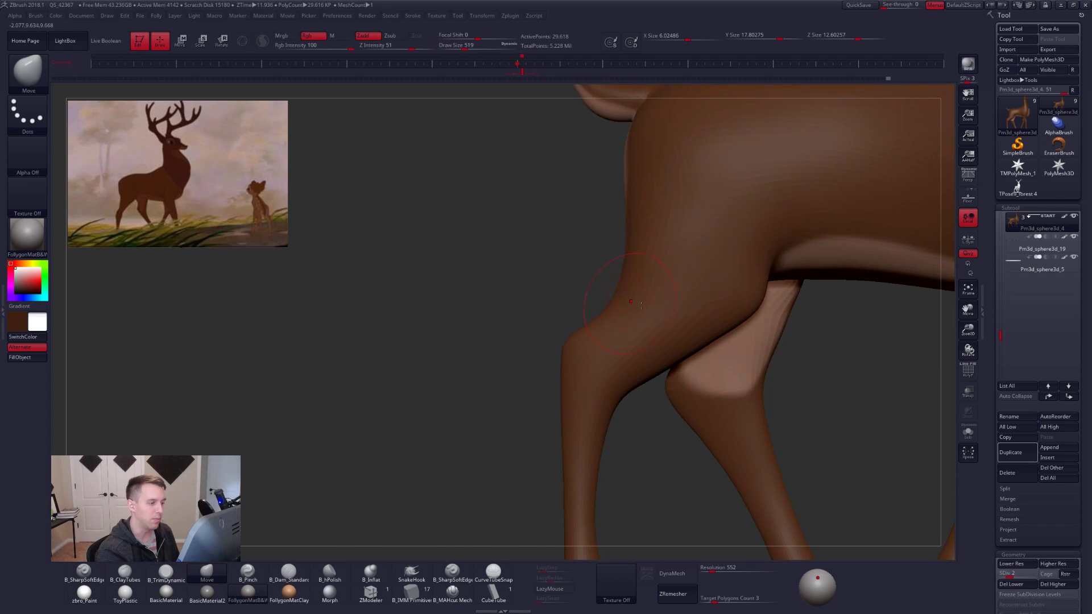
{"action": "right_click_drag", "start_coordinate": [631, 301], "coordinate": [842, 310]}
{"action": "right_click_drag", "start_coordinate": [610, 382], "coordinate": [630, 279], "text": "ctrl"}
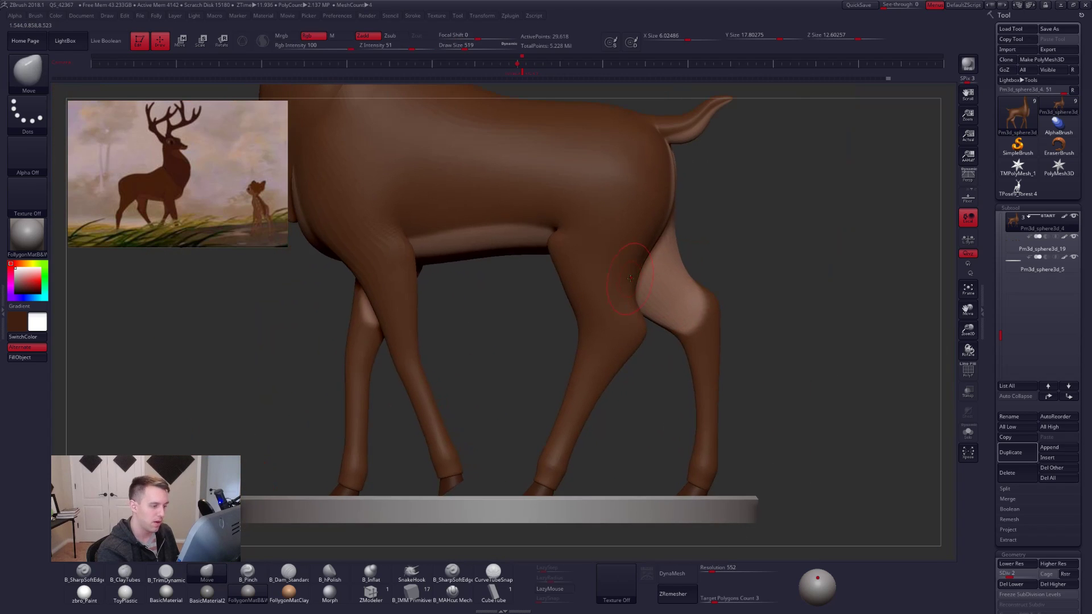
Reshape the hind leg's shin with the Move brush at subdivision level 1, and return the deer body to level 3.
{"action": "key", "text": "shift+d"}
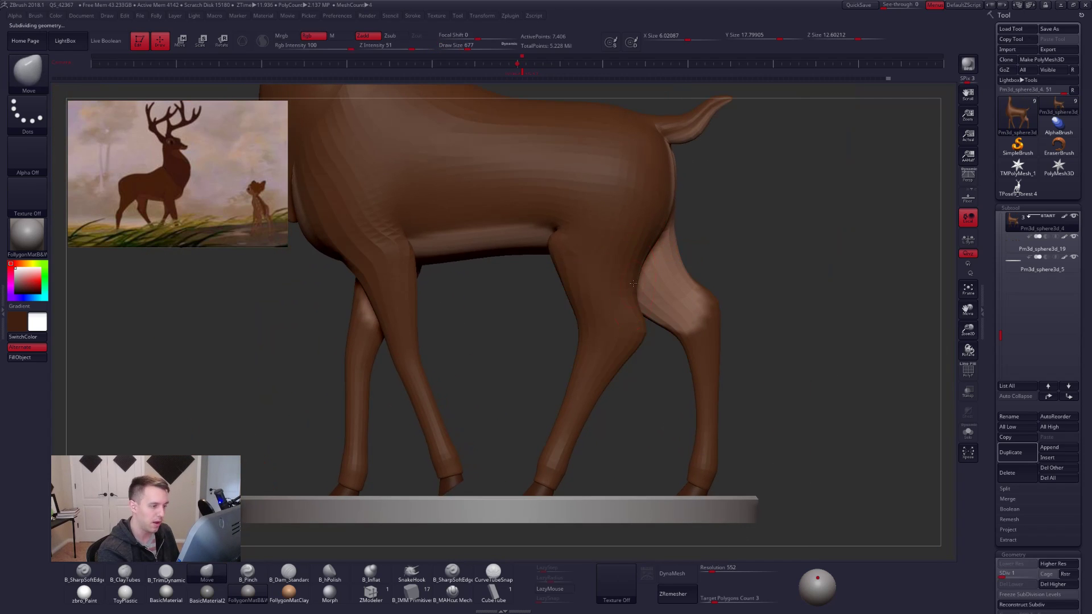
{"action": "mouse_move", "coordinate": [591, 387]}
{"action": "right_mouse_down", "text": "alt"}
{"action": "mouse_move", "coordinate": [628, 366]}
{"action": "mouse_move", "coordinate": [616, 352]}
{"action": "mouse_move", "coordinate": [609, 375]}
{"action": "right_mouse_up", "text": "alt"}
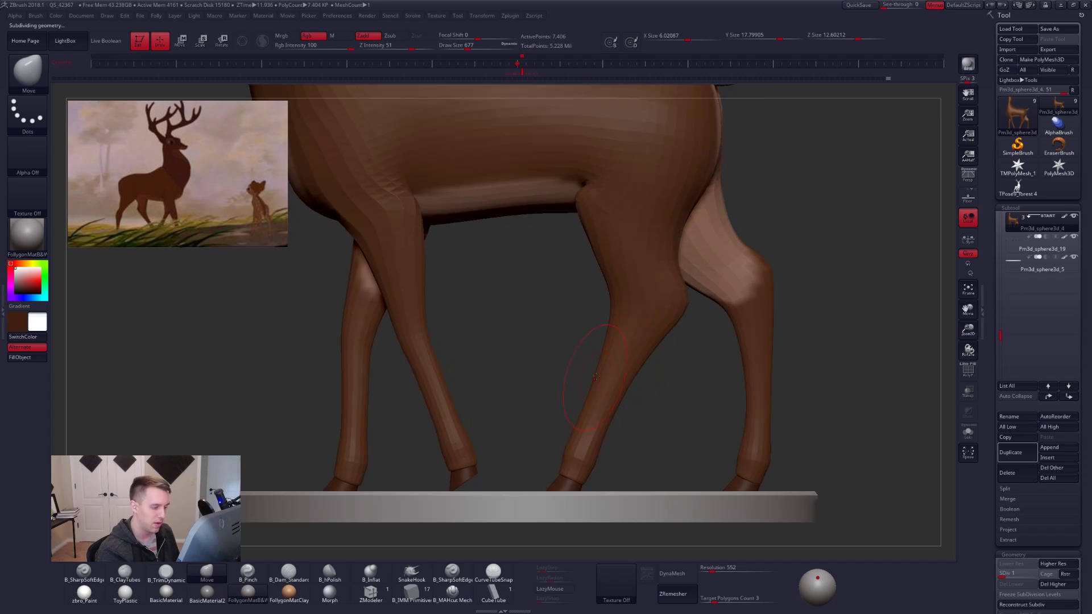
{"action": "key", "text": "s"}
{"action": "left_click_drag", "start_coordinate": [611, 372], "coordinate": [609, 364]}
{"action": "key", "text": "s"}
{"action": "key", "text": "space"}
{"action": "key", "text": "d"}
{"action": "mouse_move", "coordinate": [598, 375]}
{"action": "right_mouse_down", "text": "alt"}
{"action": "mouse_move", "coordinate": [634, 299]}
{"action": "mouse_move", "coordinate": [642, 311]}
{"action": "mouse_move", "coordinate": [676, 314]}
{"action": "right_mouse_up", "text": "alt"}
{"action": "key", "text": "s"}
{"action": "key", "text": "space"}
{"action": "key", "text": "d"}
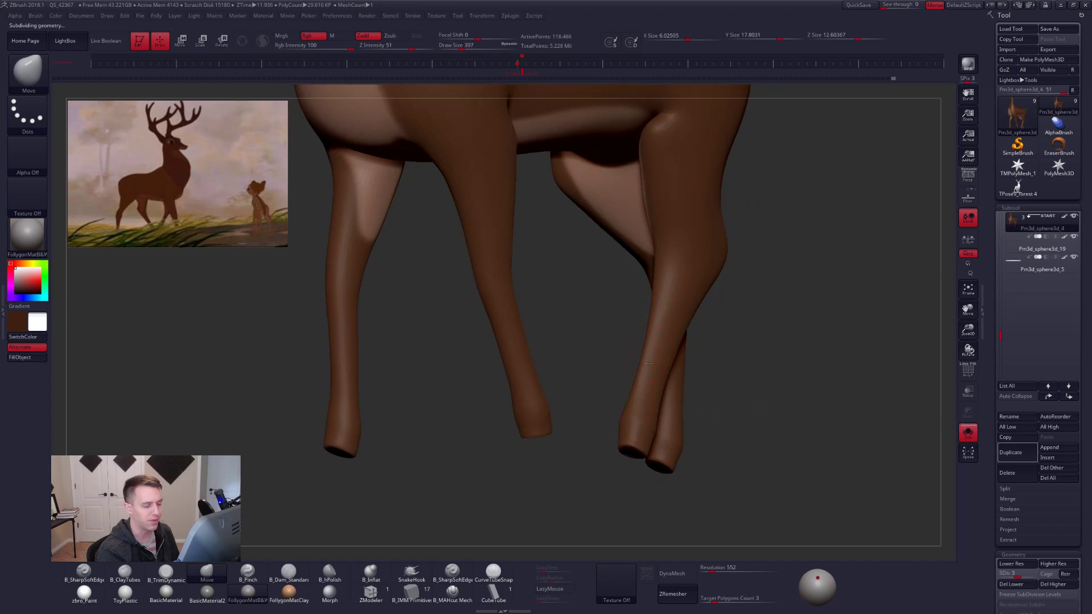
Isolate the two hind legs with a lasso selection, hiding the rest of the deer body.
{"action": "mouse_move", "coordinate": [648, 363]}
{"action": "right_mouse_down"}
{"action": "mouse_move", "coordinate": [624, 370]}
{"action": "mouse_move", "coordinate": [631, 332]}
{"action": "right_mouse_up"}
{"action": "key", "text": "ctrl+shift"}
{"action": "left_click_drag", "start_coordinate": [755, 378], "coordinate": [701, 192], "text": "ctrl+shift"}
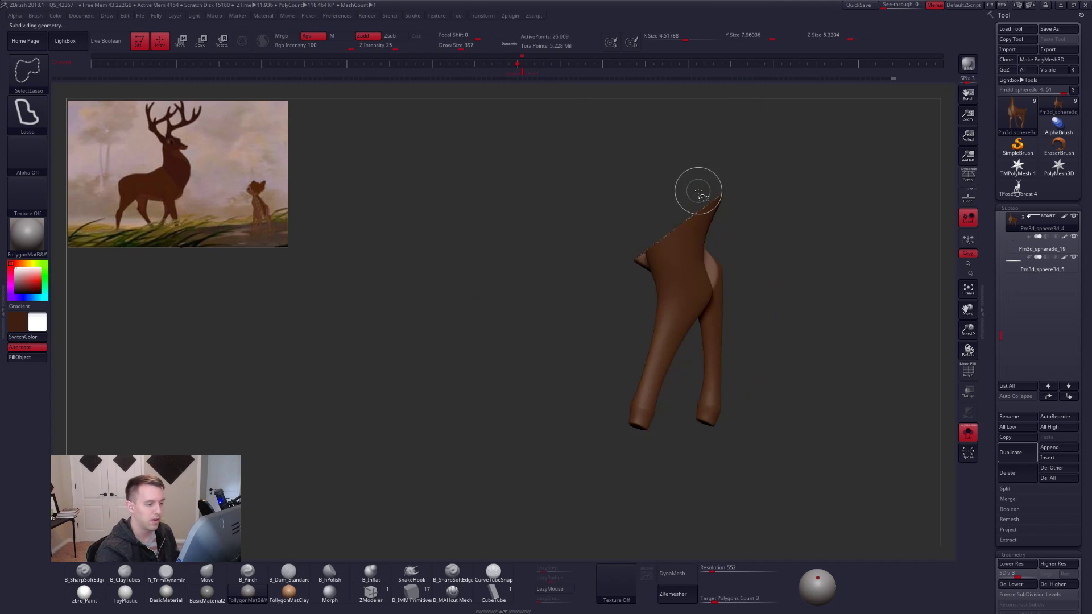
{"action": "mouse_move", "coordinate": [595, 310]}
{"action": "left_mouse_down"}
{"action": "mouse_move", "coordinate": [678, 334]}
{"action": "mouse_move", "coordinate": [625, 420]}
{"action": "left_mouse_up"}
Flatten the shin of the isolated hind leg with the TrimDynamic brush at draw size 215.
{"action": "key", "text": "s"}
{"action": "mouse_move", "coordinate": [726, 364]}
{"action": "left_mouse_down", "text": "alt"}
{"action": "mouse_move", "coordinate": [744, 314]}
{"action": "mouse_move", "coordinate": [742, 364]}
{"action": "left_mouse_up", "text": "alt"}
{"action": "key", "text": "b"}
{"action": "key", "text": "t"}
{"action": "key", "text": "d"}
{"action": "mouse_move", "coordinate": [666, 221]}
{"action": "left_mouse_down"}
{"action": "mouse_move", "coordinate": [660, 396]}
{"action": "mouse_move", "coordinate": [658, 382]}
{"action": "left_mouse_up"}
{"action": "key", "text": "s"}
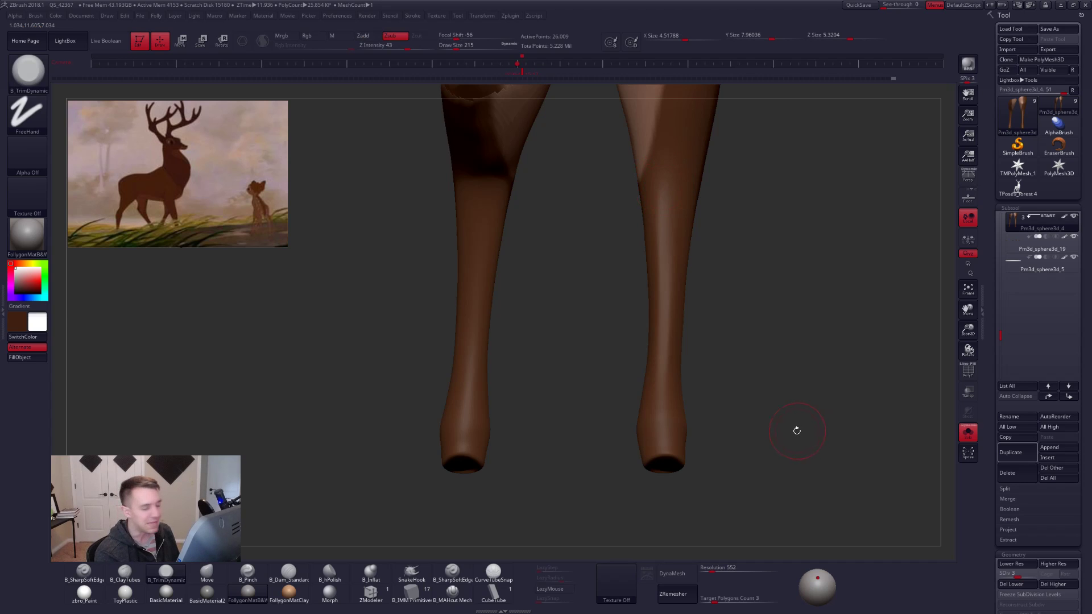
Adjust the shin's side contours below the hock with the Move brush, using draw sizes from 447 to 636.
{"action": "key", "text": "b"}
{"action": "key", "text": "m"}
{"action": "key", "text": "v"}
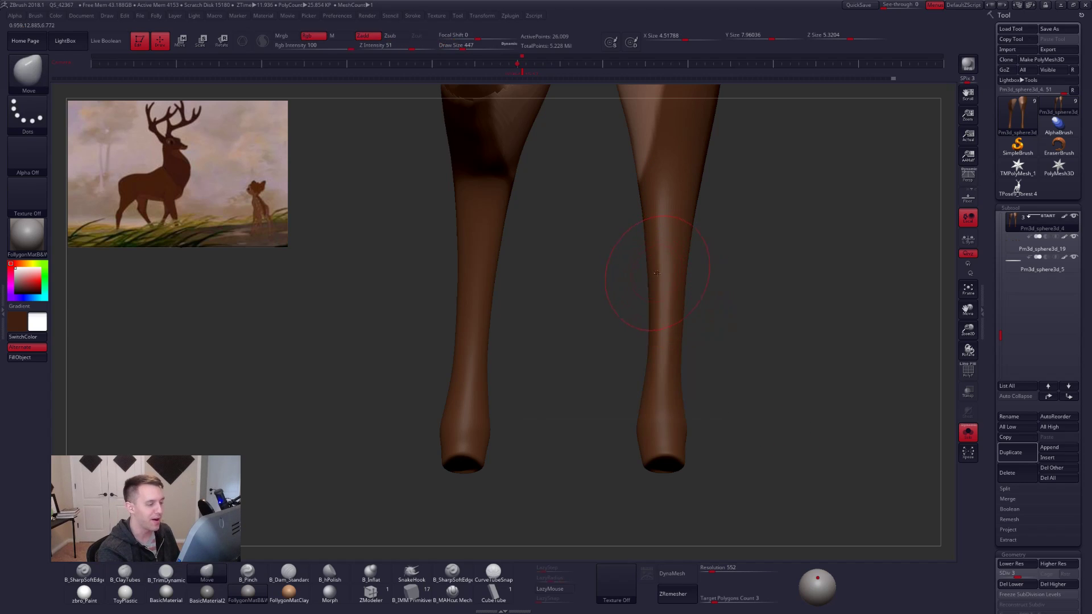
{"action": "key", "text": "s"}
{"action": "left_click_drag", "start_coordinate": [657, 273], "coordinate": [662, 291]}
{"action": "key", "text": "ctrl+shift+f"}
{"action": "key", "text": "space"}
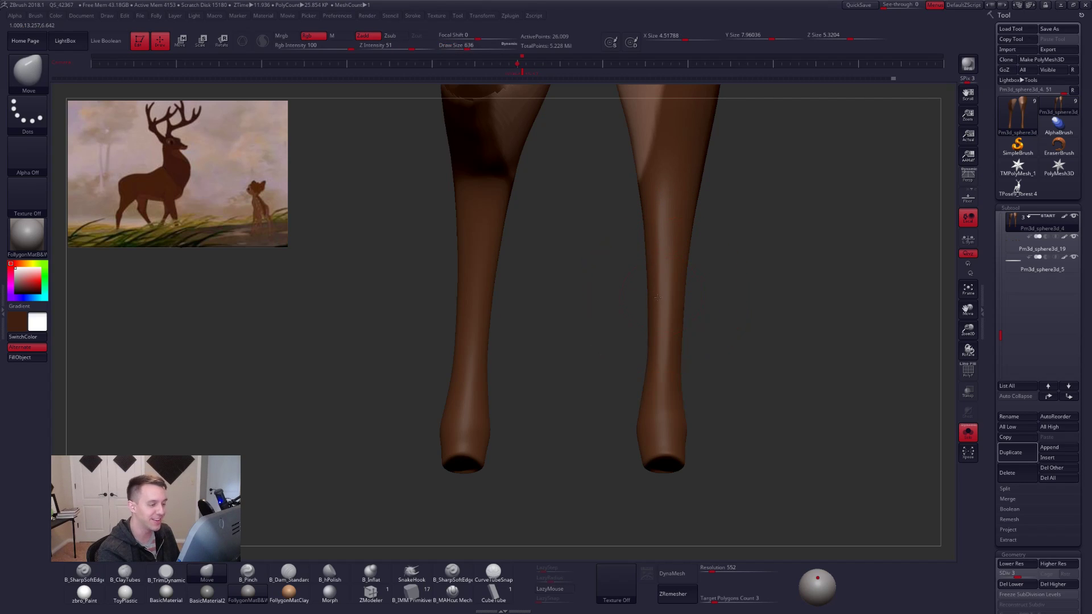
{"action": "key", "text": "space"}
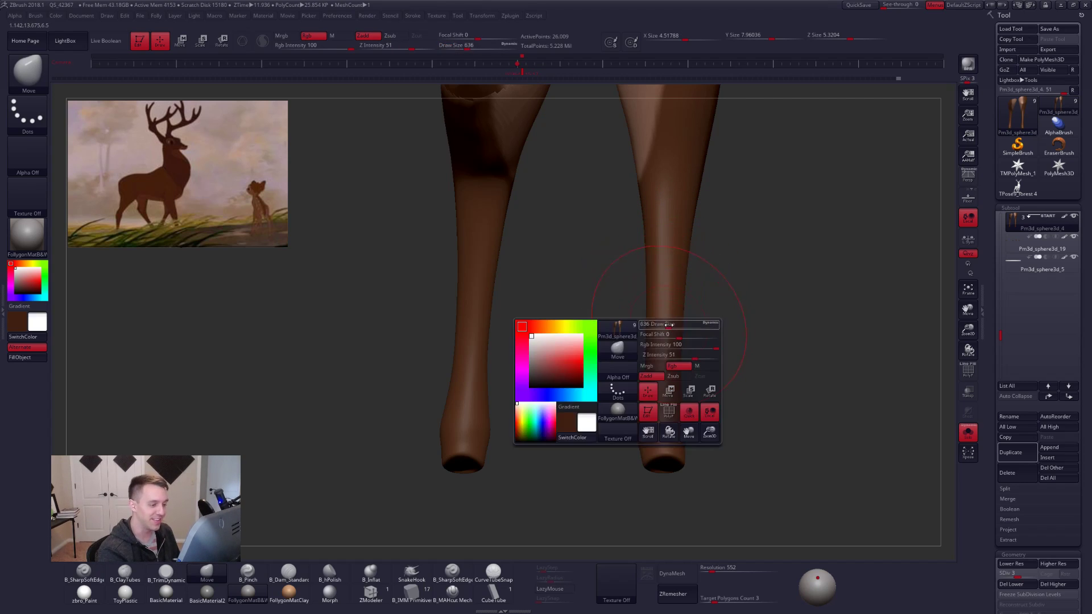
{"action": "left_click_drag", "start_coordinate": [649, 325], "coordinate": [646, 325]}
{"action": "key", "text": "ctrl+shift+f"}
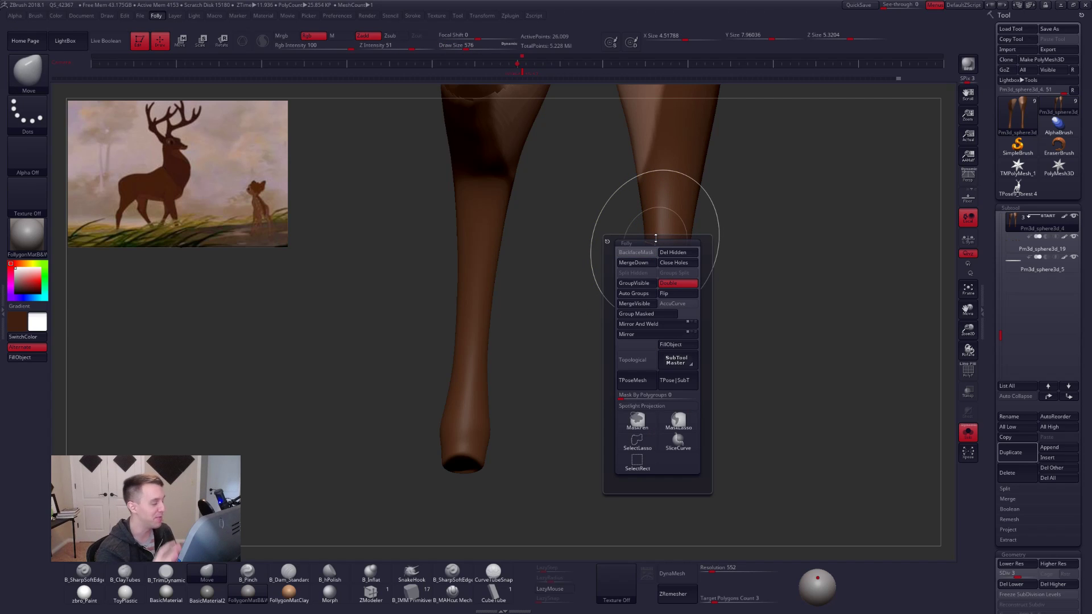
Refine the hind leg's shin contour from a three-quarter view with a smaller Move brush.
{"action": "key", "text": "space"}
{"action": "left_click_drag", "start_coordinate": [664, 217], "coordinate": [655, 216]}
{"action": "right_click_drag", "start_coordinate": [657, 219], "coordinate": [653, 270]}
{"action": "key", "text": "space"}
{"action": "left_click_drag", "start_coordinate": [653, 270], "coordinate": [643, 271]}
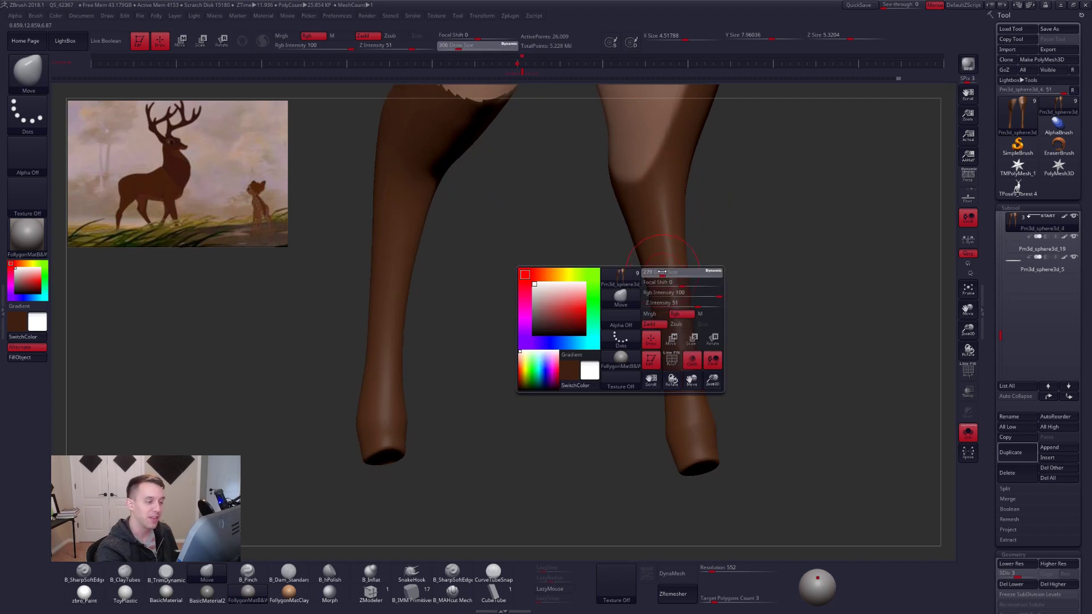
Build up the inner shin below the hock with the ClayTubes brush at draw size 335 and smooth the strokes.
{"action": "right_click_drag", "start_coordinate": [642, 269], "coordinate": [657, 262]}
{"action": "key", "text": "2"}
{"action": "key", "text": "space"}
{"action": "left_click_drag", "start_coordinate": [657, 262], "coordinate": [665, 262]}
{"action": "key", "text": "space"}
{"action": "left_click_drag", "start_coordinate": [614, 215], "coordinate": [610, 215]}
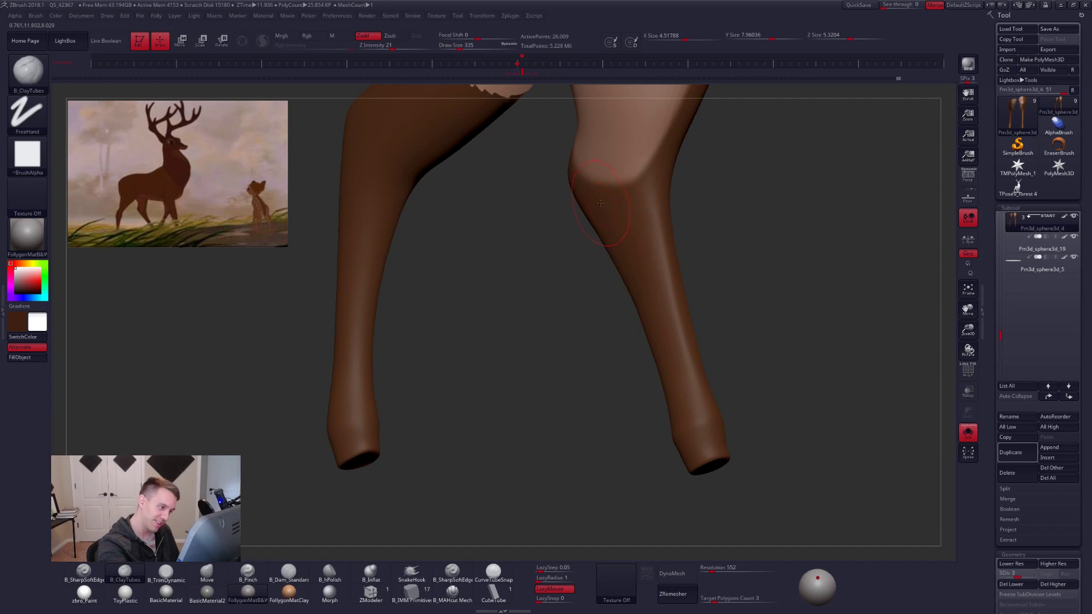
{"action": "right_click_drag", "start_coordinate": [639, 336], "coordinate": [656, 329]}
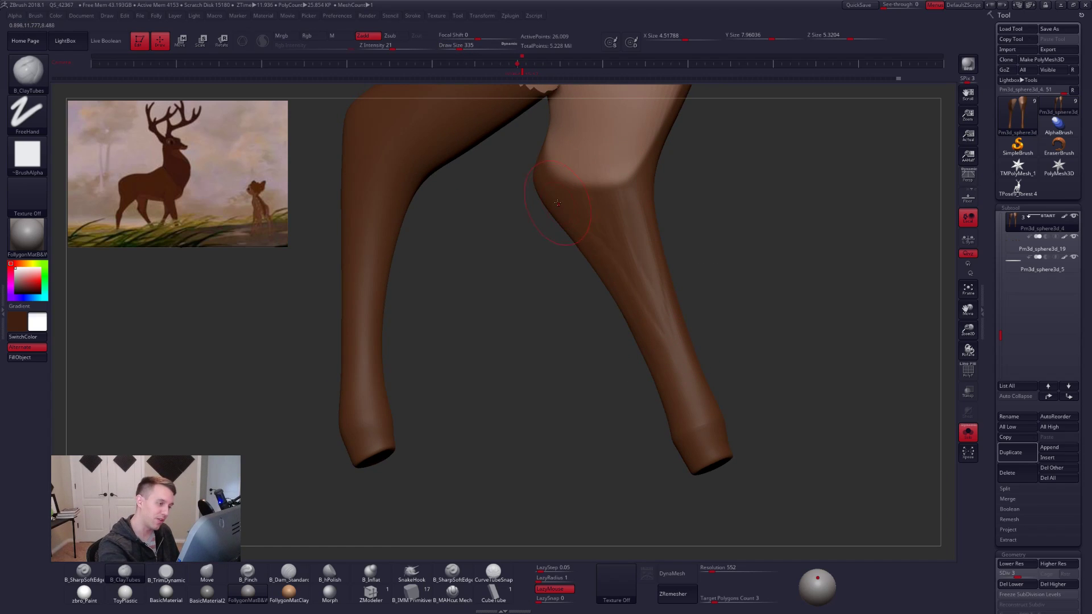
{"action": "key", "text": "shift"}
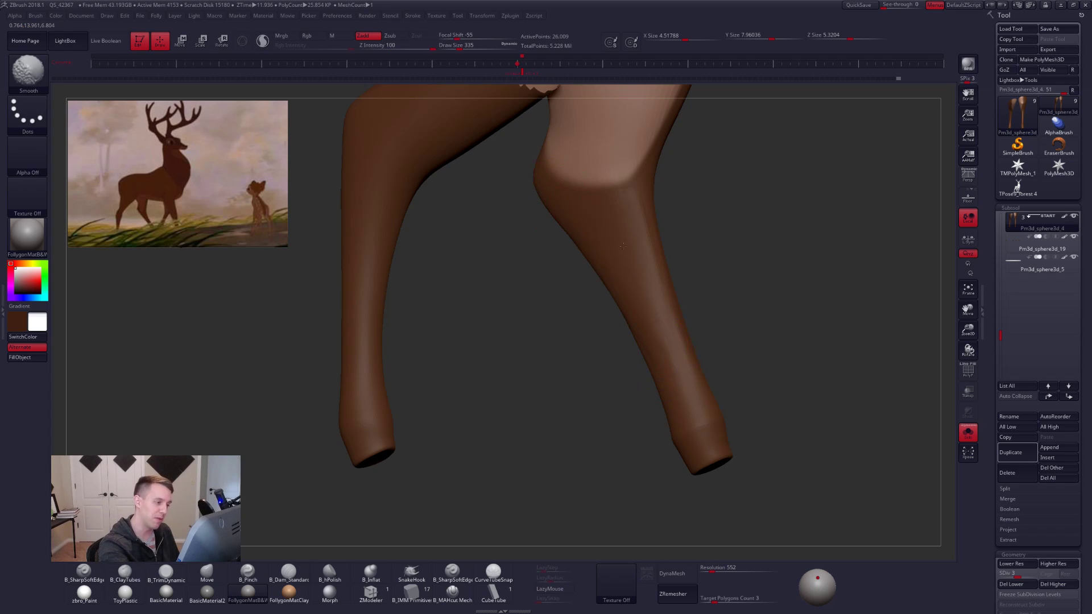
{"action": "left_click_drag", "start_coordinate": [623, 246], "coordinate": [627, 257], "text": "shift"}
Smooth the same hind leg's shin at draw size 366, working on it head-on.
{"action": "mouse_move", "coordinate": [631, 266]}
{"action": "right_mouse_down"}
{"action": "mouse_move", "coordinate": [675, 269]}
{"action": "mouse_move", "coordinate": [643, 271]}
{"action": "mouse_move", "coordinate": [687, 251]}
{"action": "mouse_move", "coordinate": [691, 301]}
{"action": "right_mouse_up"}
{"action": "key", "text": "space"}
{"action": "key", "text": "space"}
{"action": "left_click_drag", "start_coordinate": [688, 248], "coordinate": [692, 248]}
{"action": "key", "text": "shift"}
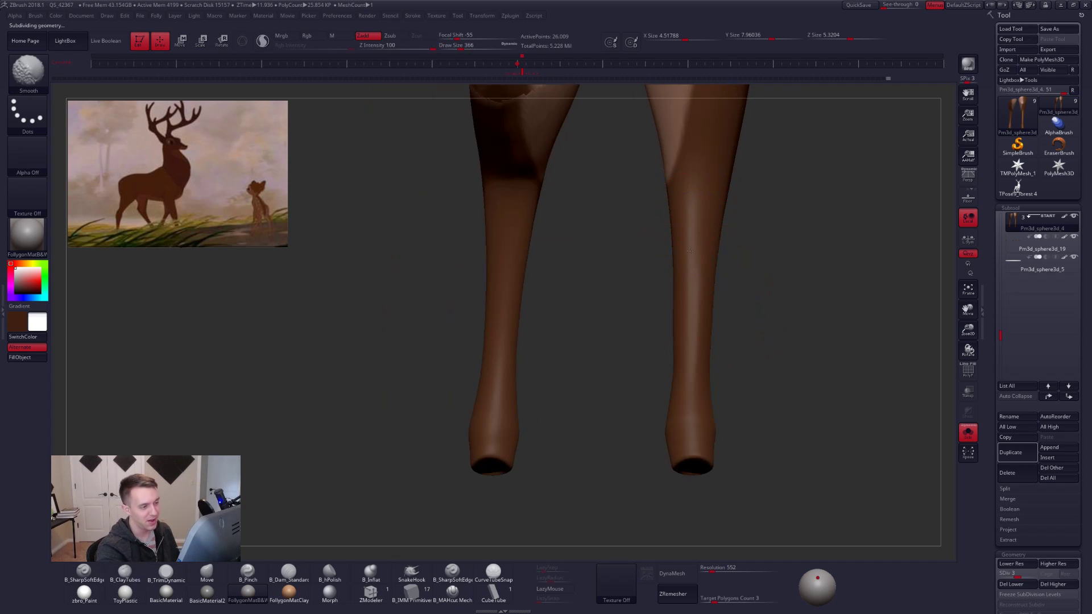
Reshape the isolated shin with an enlarged Move brush and unhide the rest of the deer body.
{"action": "right_click_drag", "start_coordinate": [687, 373], "coordinate": [693, 336], "text": "ctrl"}
{"action": "key", "text": "space"}
{"action": "left_click_drag", "start_coordinate": [693, 336], "coordinate": [711, 335]}
{"action": "key", "text": "b"}
{"action": "key", "text": "m"}
{"action": "key", "text": "v"}
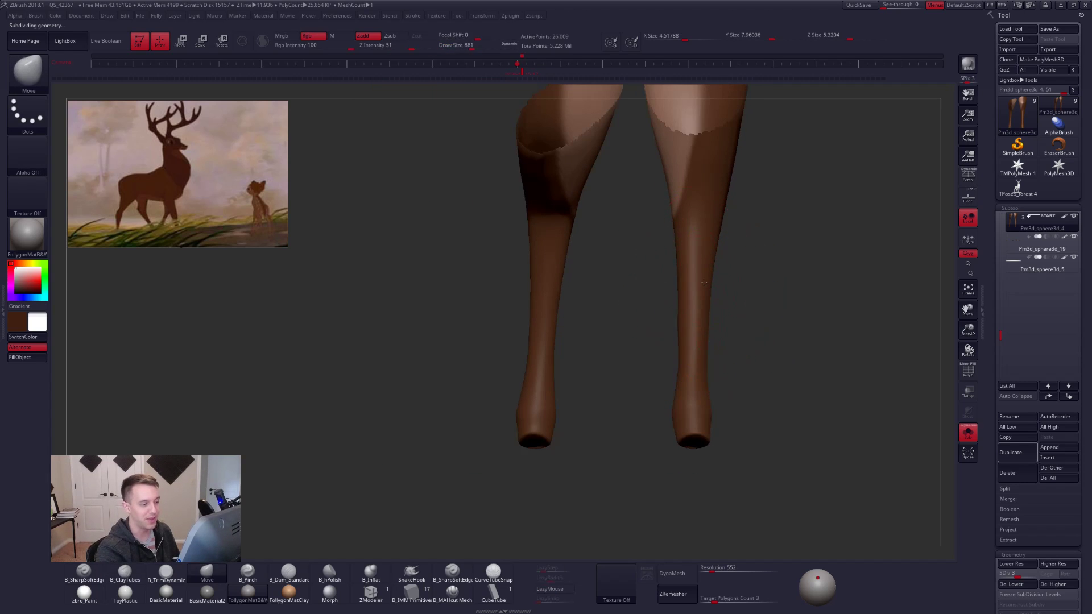
{"action": "mouse_move", "coordinate": [717, 292]}
{"action": "right_mouse_down", "text": "alt"}
{"action": "mouse_move", "coordinate": [680, 312]}
{"action": "mouse_move", "coordinate": [702, 298]}
{"action": "mouse_move", "coordinate": [703, 336]}
{"action": "mouse_move", "coordinate": [667, 359]}
{"action": "mouse_move", "coordinate": [678, 357]}
{"action": "mouse_move", "coordinate": [629, 434]}
{"action": "right_mouse_up", "text": "alt"}
{"action": "right_click_drag", "start_coordinate": [654, 370], "coordinate": [667, 366], "text": "ctrl"}
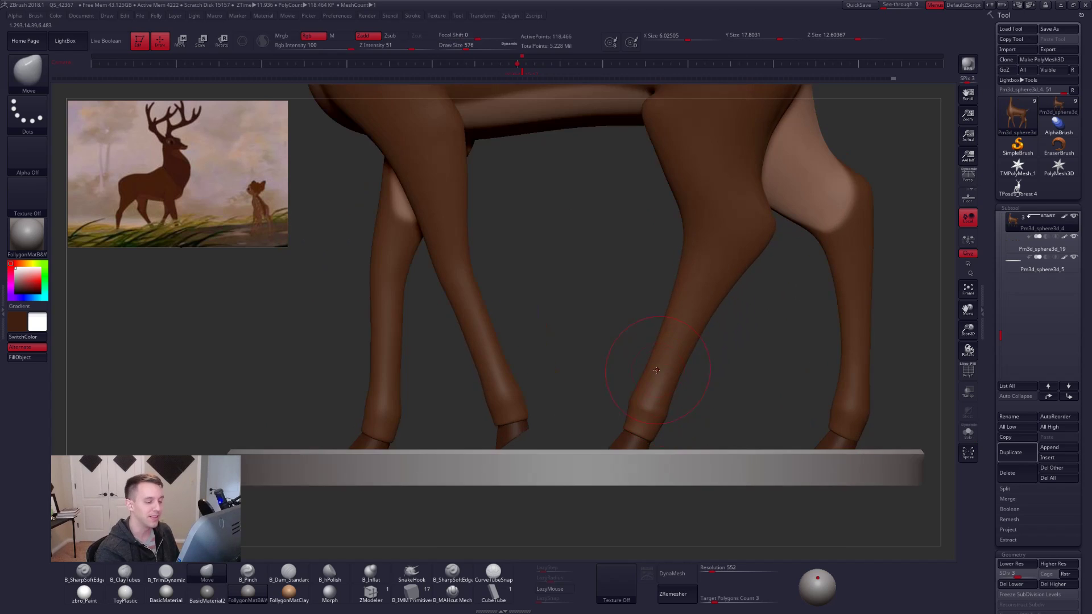
Refine the lower hind leg above the hoof with the Move brush at draw size 519, and return the body to level 5.
{"action": "key", "text": "space"}
{"action": "left_click_drag", "start_coordinate": [662, 358], "coordinate": [657, 359]}
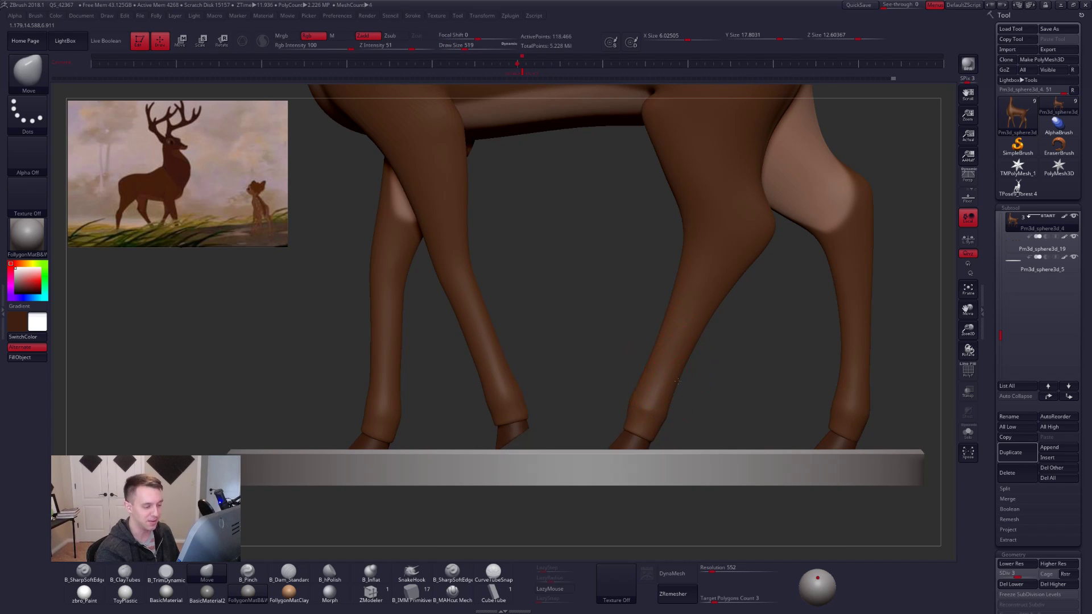
{"action": "right_click_drag", "start_coordinate": [674, 376], "coordinate": [727, 425], "text": "ctrl"}
{"action": "key", "text": "d"}
{"action": "key", "text": "d"}
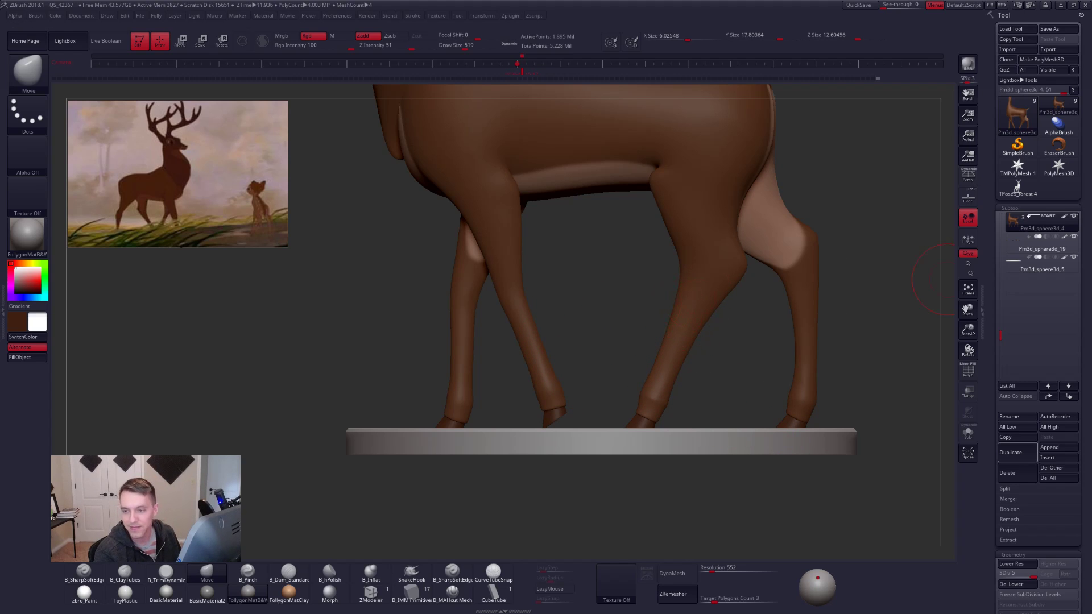
Lower the deer body to subdivision level 2 and reshape the thigh's front contour with the Move brush at draw size 500.
{"action": "left_click_drag", "start_coordinate": [404, 309], "coordinate": [490, 335], "text": "alt"}
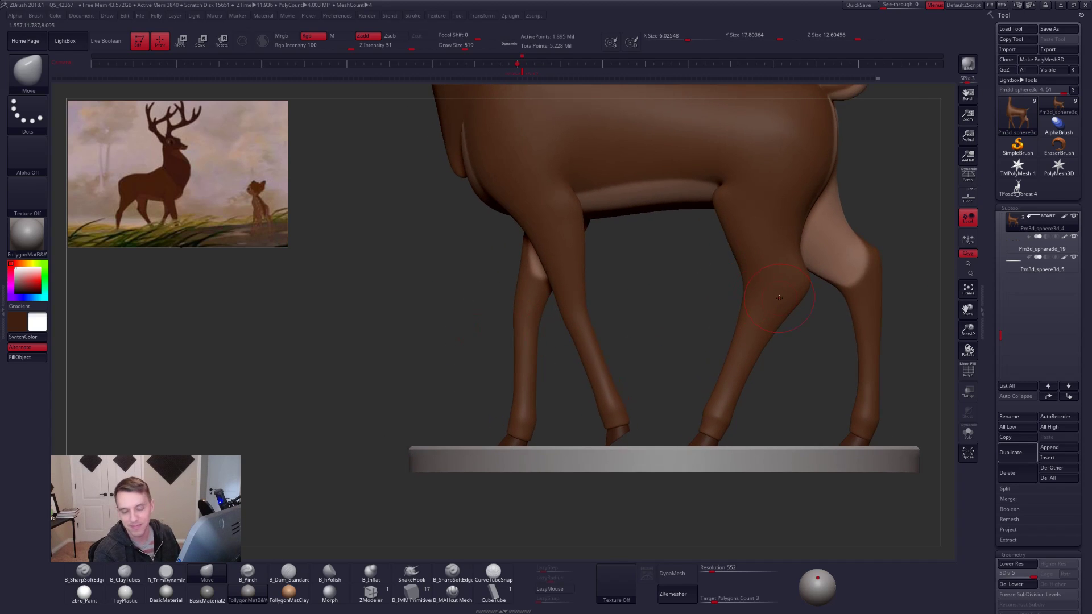
{"action": "key", "text": "shift+d"}
{"action": "key", "text": "shift+d"}
{"action": "key", "text": "shift+d"}
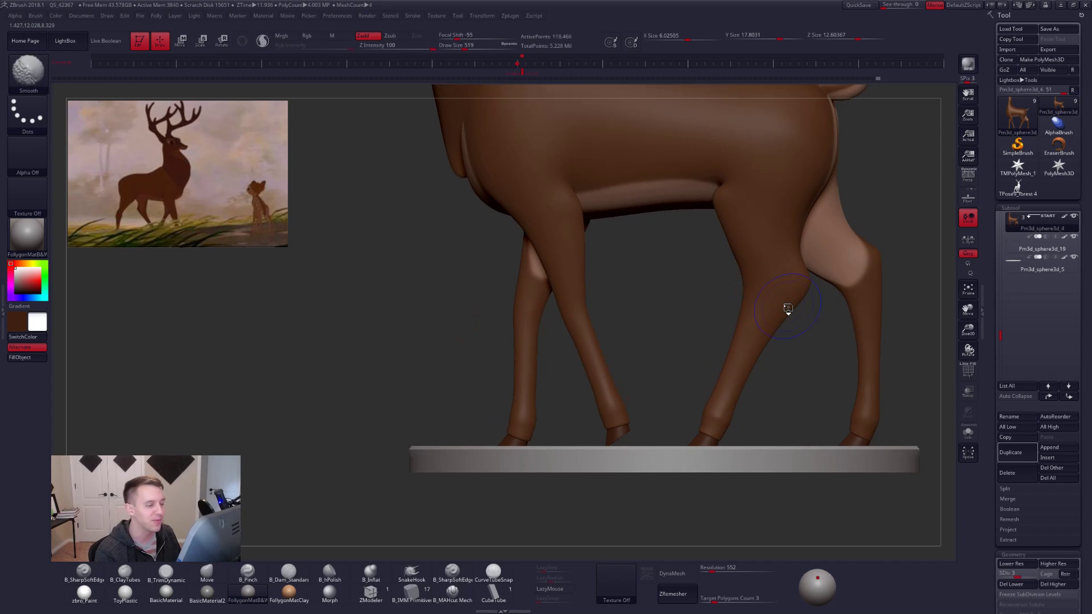
{"action": "right_click_drag", "start_coordinate": [769, 279], "coordinate": [776, 294], "text": "ctrl"}
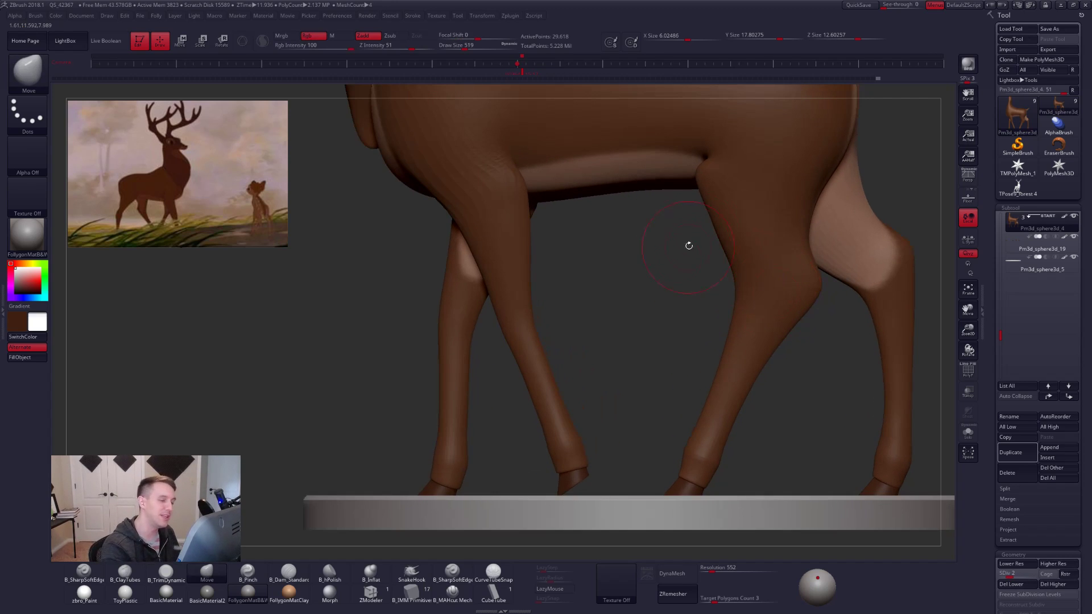
{"action": "key", "text": "space"}
{"action": "left_click_drag", "start_coordinate": [716, 230], "coordinate": [713, 230]}
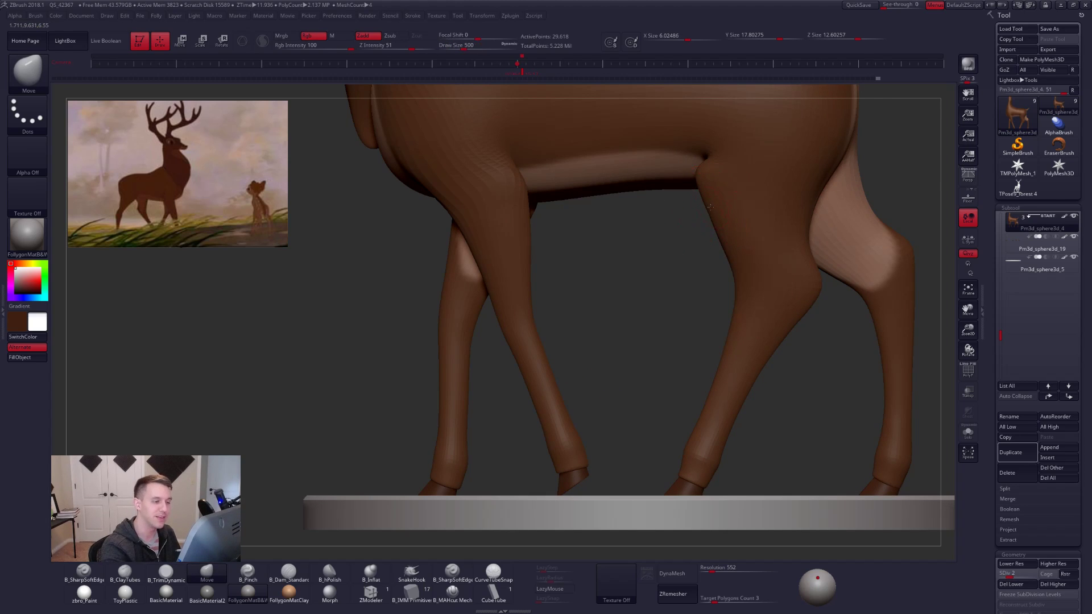
Smooth the thigh and its junction with the belly at subdivision level 3, and return the deer body to level 5.
{"action": "key", "text": "d"}
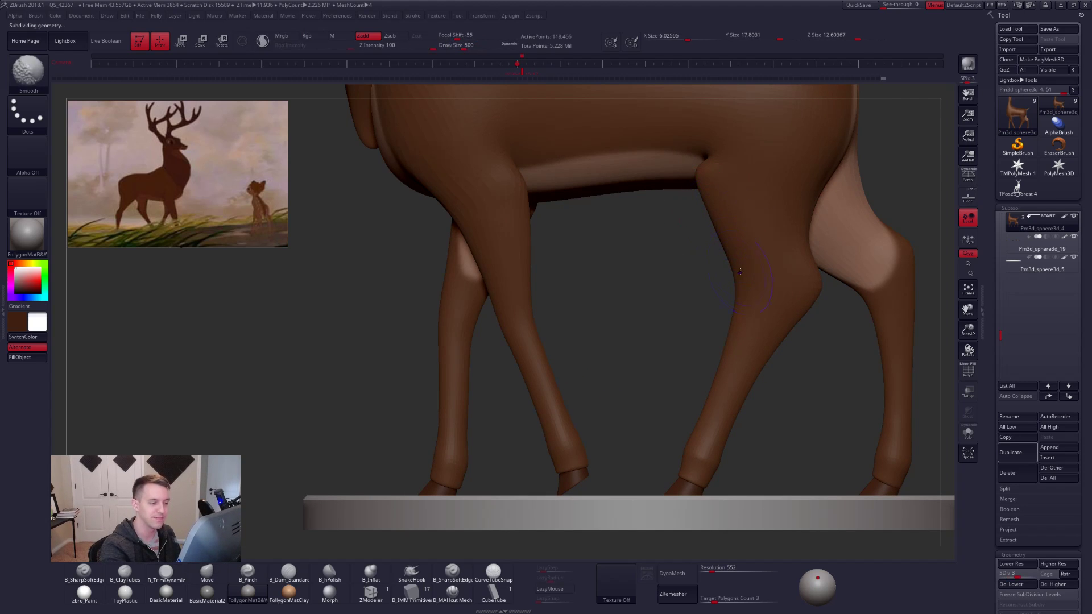
{"action": "left_click_drag", "start_coordinate": [705, 235], "coordinate": [701, 244]}
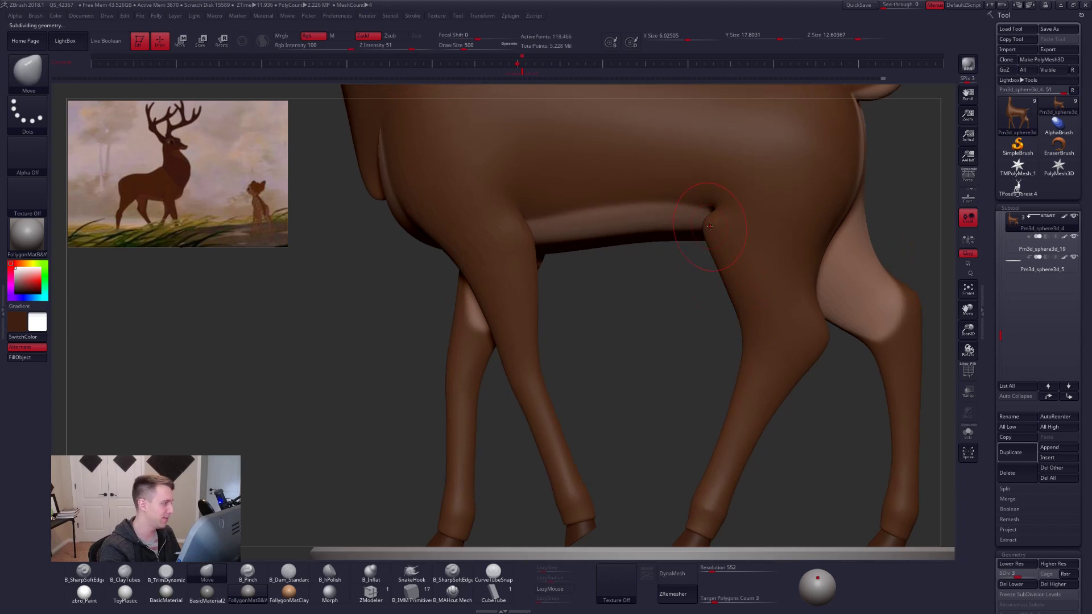
{"action": "mouse_move", "coordinate": [711, 227]}
{"action": "right_mouse_down"}
{"action": "mouse_move", "coordinate": [706, 237]}
{"action": "mouse_move", "coordinate": [744, 219]}
{"action": "mouse_move", "coordinate": [740, 208]}
{"action": "right_mouse_up"}
{"action": "key", "text": "d"}
{"action": "key", "text": "d"}
{"action": "key", "text": "space"}
{"action": "left_click", "coordinate": [716, 227]}
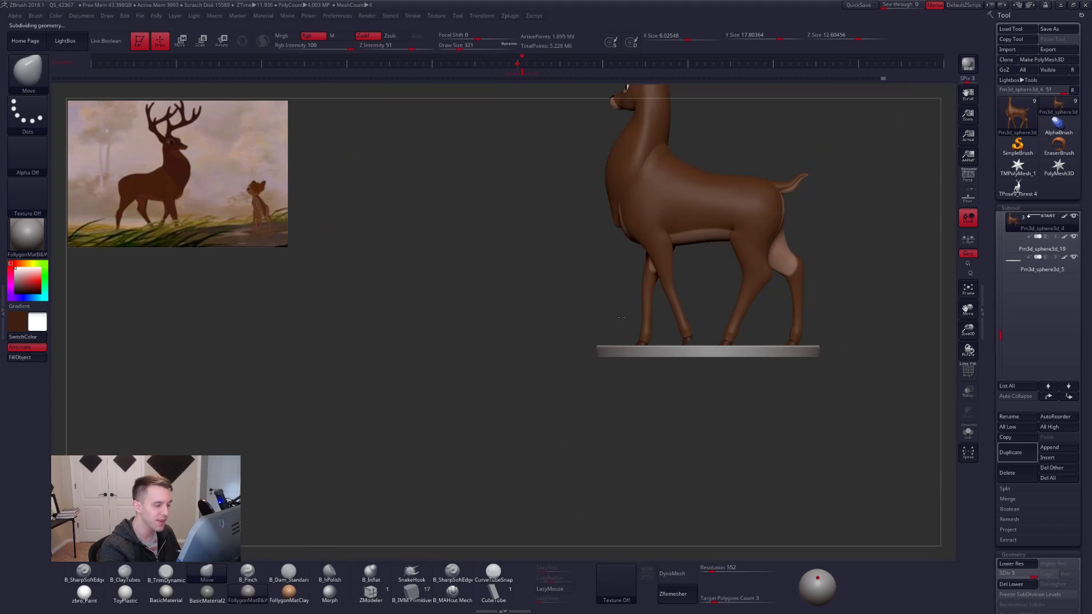
Turn on perspective, bring the whole stag and base into view from the opposite side, and save the file.
{"action": "right_click_drag", "start_coordinate": [671, 250], "coordinate": [702, 248]}
{"action": "key", "text": "p"}
{"action": "left_click_drag", "start_coordinate": [702, 248], "coordinate": [802, 410]}
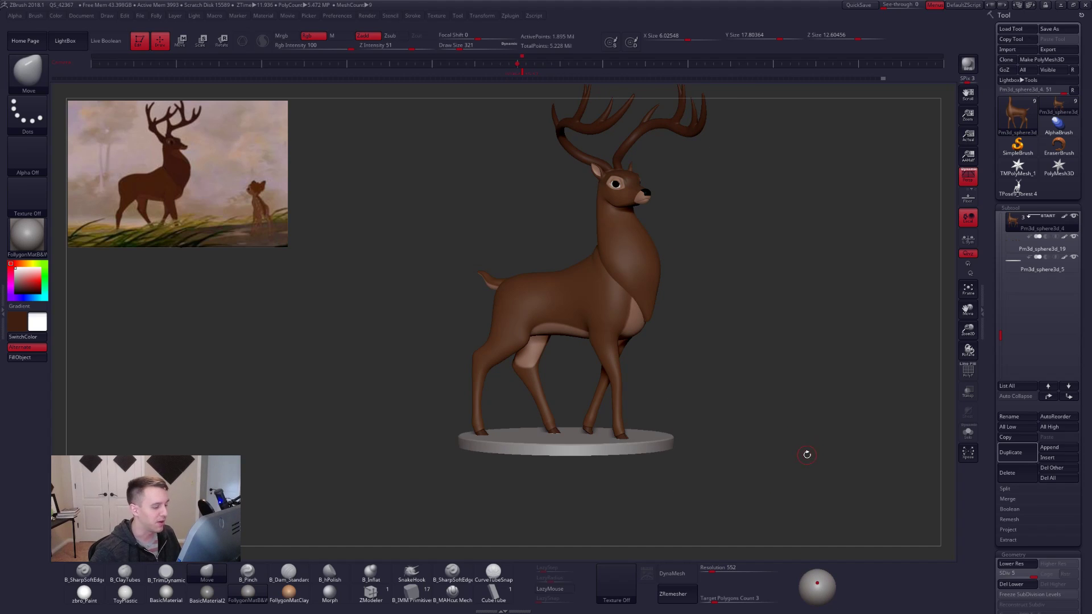
{"action": "left_click_drag", "start_coordinate": [800, 198], "coordinate": [792, 237]}
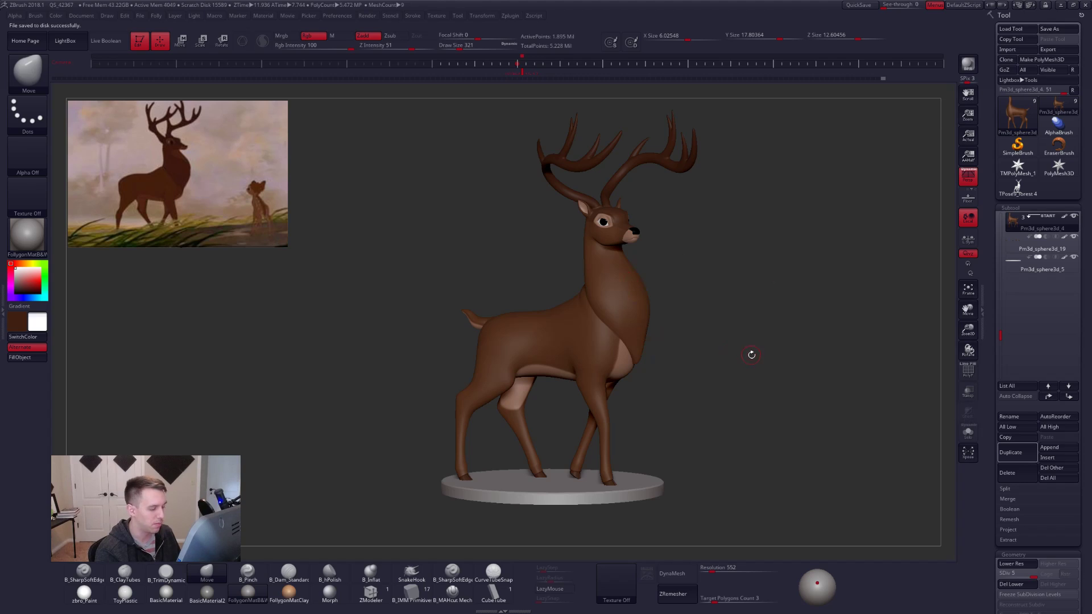
Switch between the earlier stag versions and compare their body, antler and leg proportions in a three-quarter view.
{"action": "left_click_drag", "start_coordinate": [751, 353], "coordinate": [704, 315]}
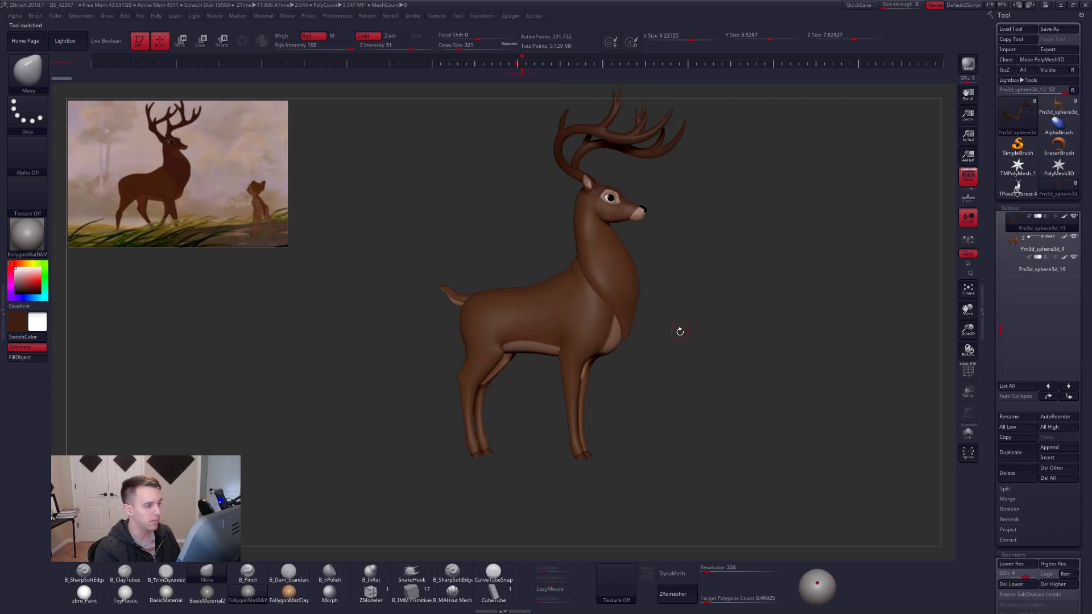
{"action": "left_click_drag", "start_coordinate": [688, 322], "coordinate": [674, 322]}
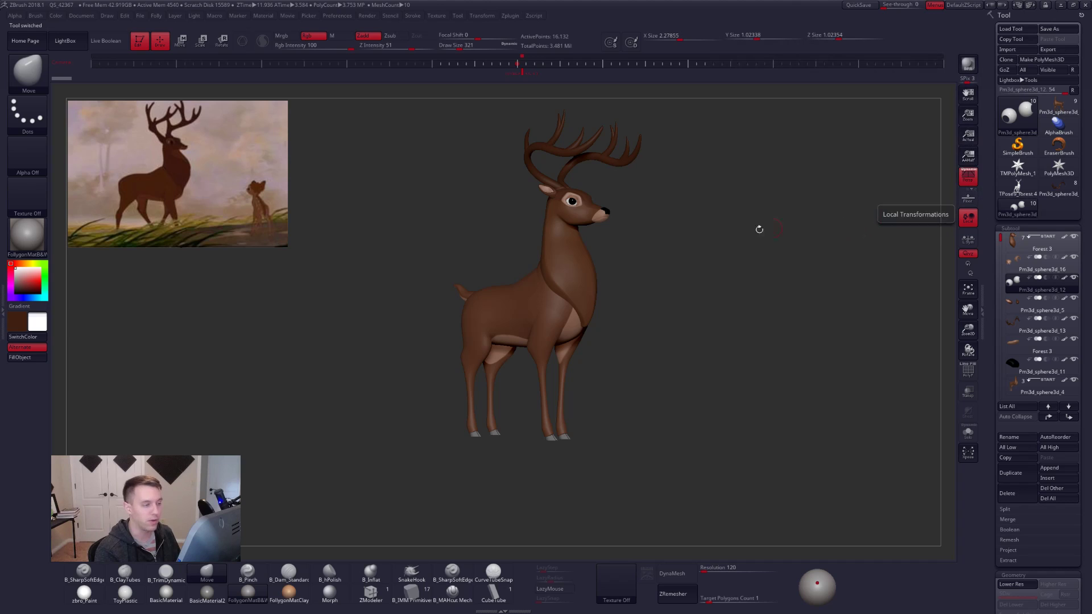
{"action": "left_click", "coordinate": [1051, 186]}
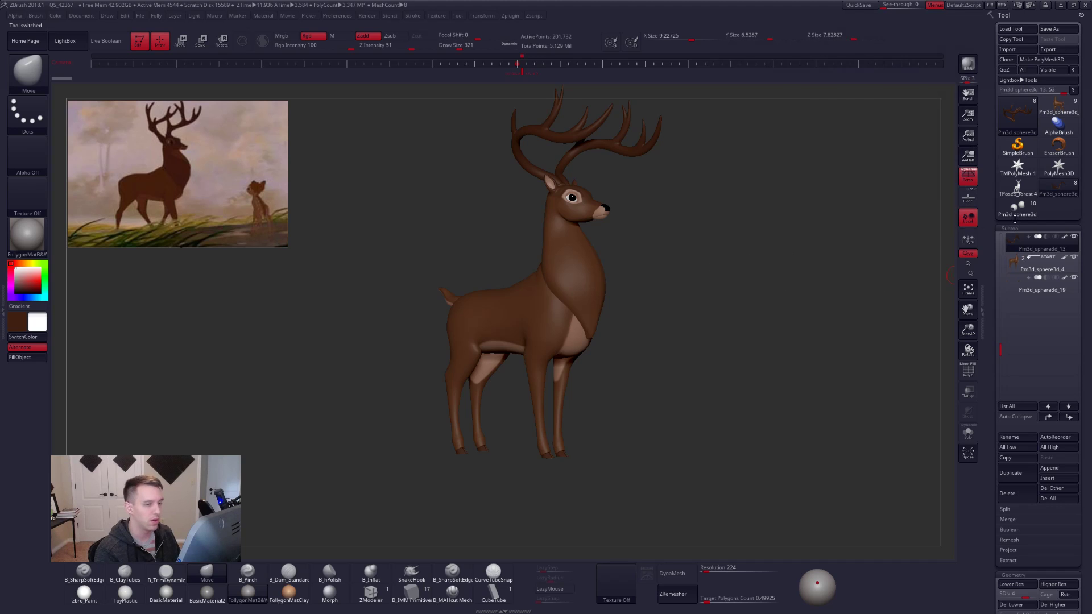
{"action": "left_click", "coordinate": [1016, 209]}
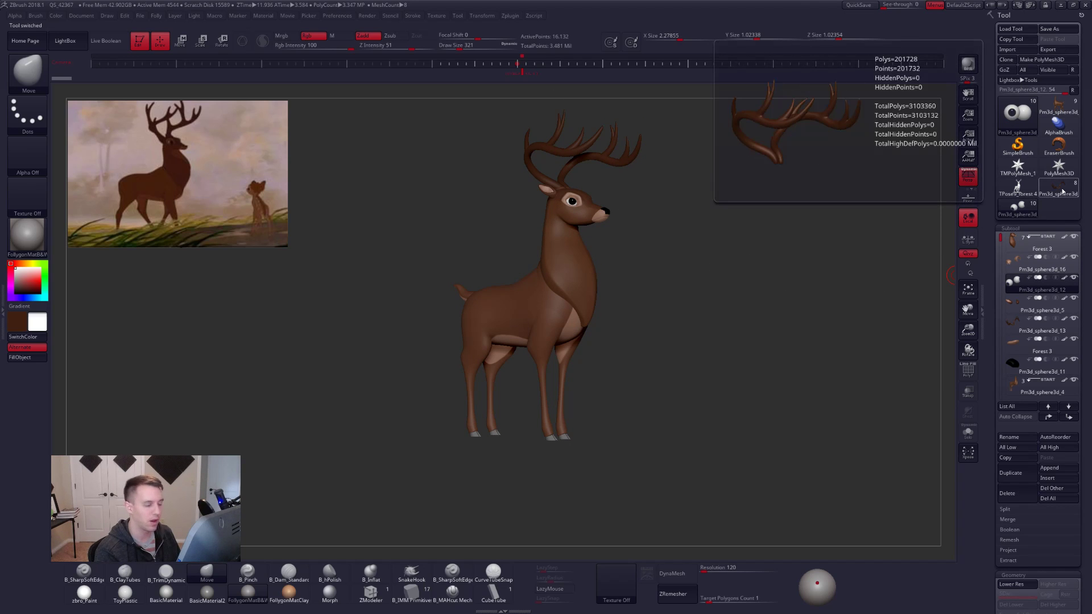
{"action": "left_click", "coordinate": [1062, 192]}
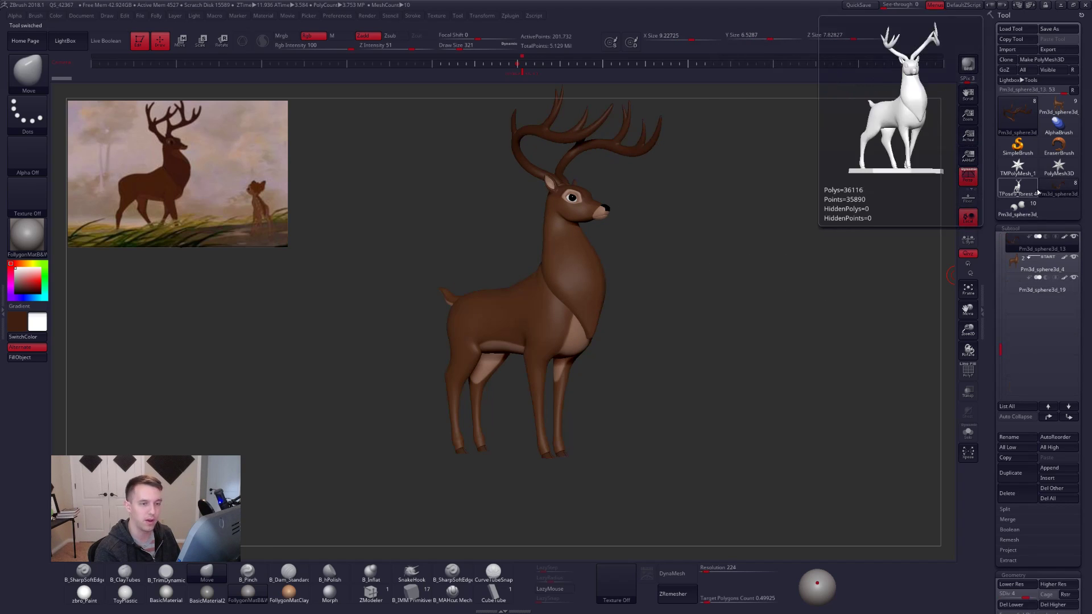
{"action": "left_click_drag", "start_coordinate": [675, 254], "coordinate": [730, 289]}
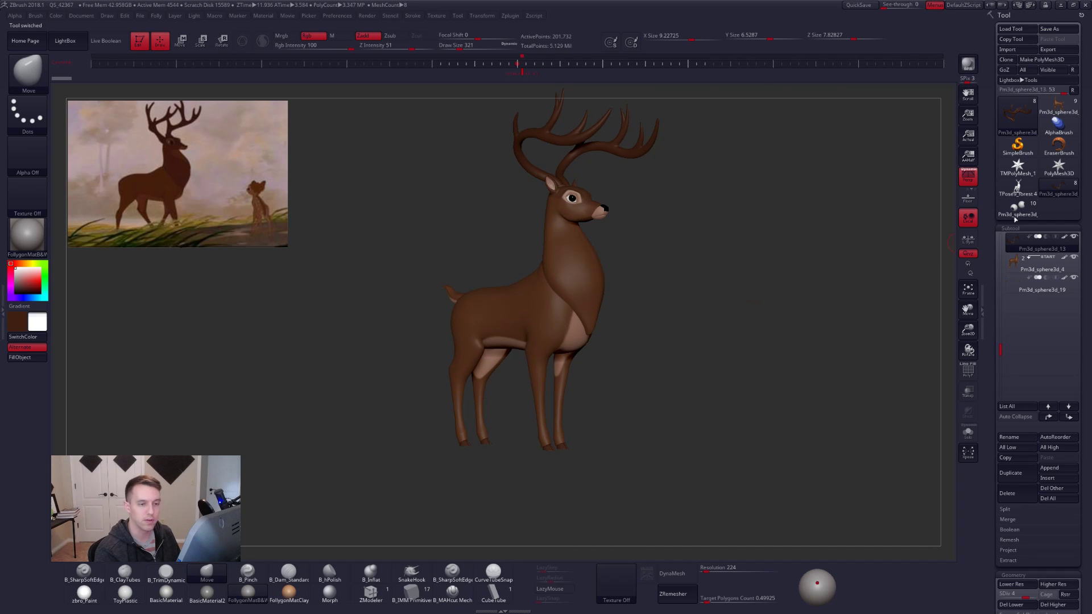
Line up the two earlier stag versions as canvas snapshots beside the current posed stag on its base for comparison.
{"action": "left_click", "coordinate": [1017, 210]}
{"action": "mouse_move", "coordinate": [666, 241]}
{"action": "left_mouse_down", "text": "alt"}
{"action": "mouse_move", "coordinate": [357, 245]}
{"action": "mouse_move", "coordinate": [641, 262]}
{"action": "left_mouse_up", "text": "alt"}
{"action": "key", "text": "shift+s"}
{"action": "left_click", "coordinate": [1058, 189]}
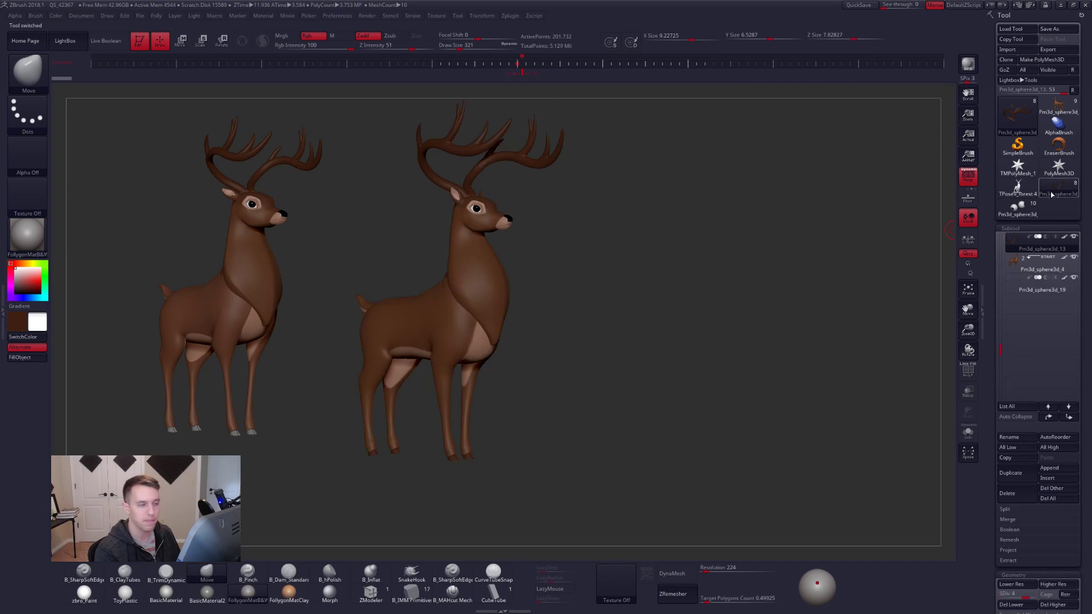
{"action": "left_click_drag", "start_coordinate": [570, 263], "coordinate": [864, 282], "text": "alt"}
{"action": "key", "text": "shift+s"}
{"action": "left_click", "coordinate": [1059, 108]}
{"action": "mouse_move", "coordinate": [830, 333]}
{"action": "left_mouse_down", "text": "alt"}
{"action": "mouse_move", "coordinate": [826, 304]}
{"action": "mouse_move", "coordinate": [803, 328]}
{"action": "mouse_move", "coordinate": [844, 340]}
{"action": "mouse_move", "coordinate": [844, 325]}
{"action": "left_mouse_up", "text": "alt"}
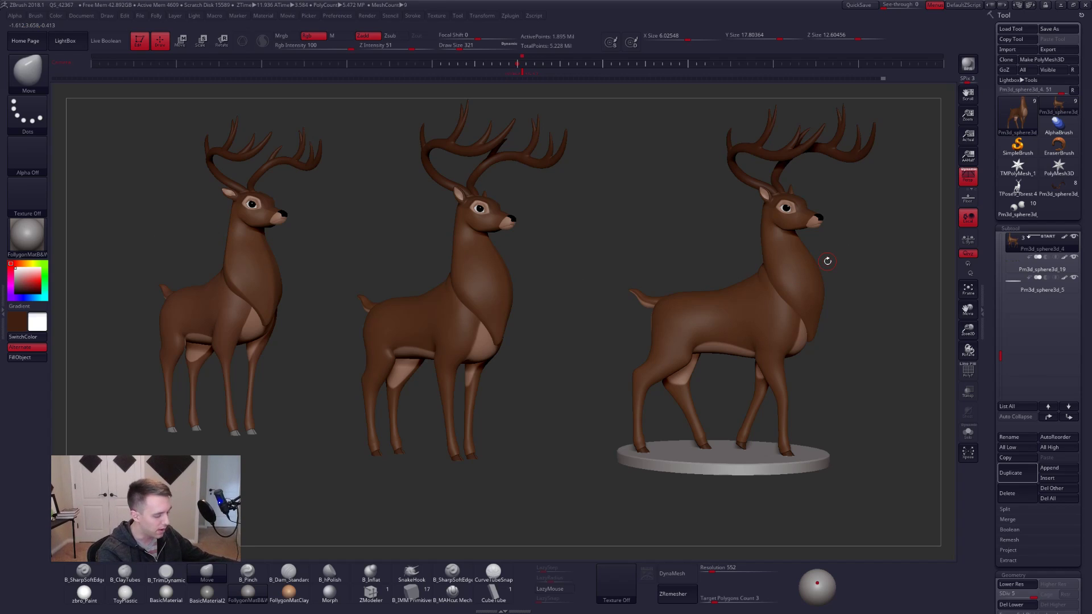
Switch to Chrome, close the deer running image search, and look through the products on the Gumroad page.
{"action": "key", "text": "alt+Tab"}
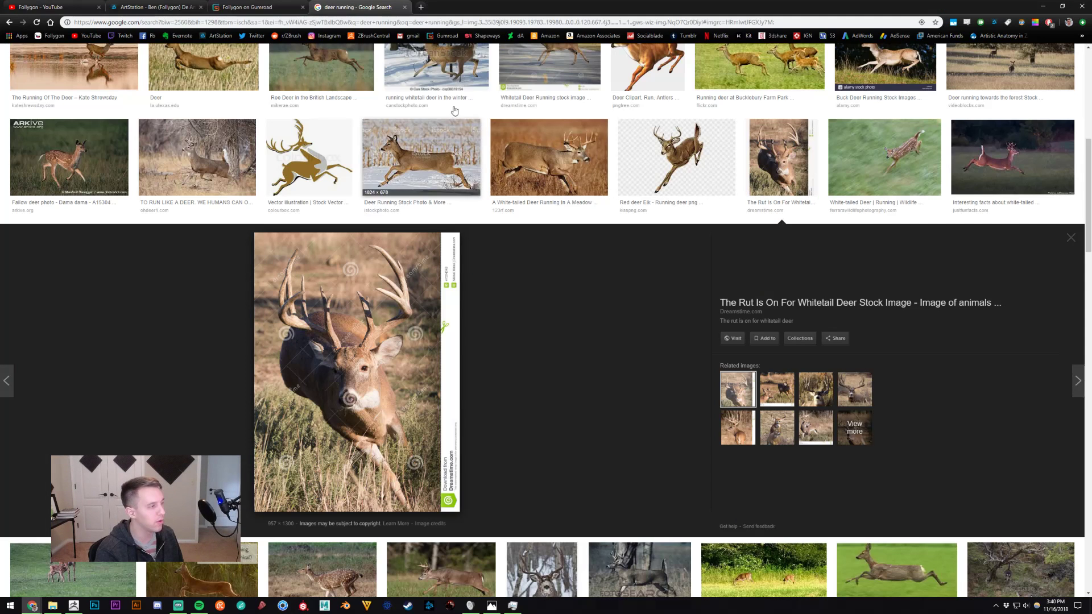
{"action": "left_click", "coordinate": [405, 7]}
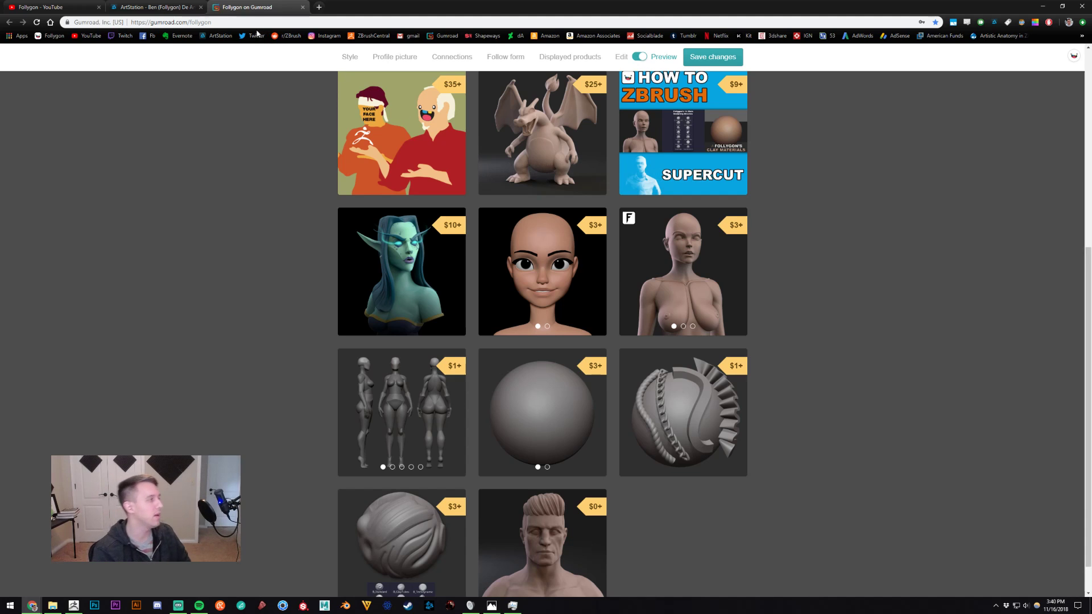
{"action": "scroll", "coordinate": [818, 295], "scroll_direction": "up", "scroll_amount": 1}
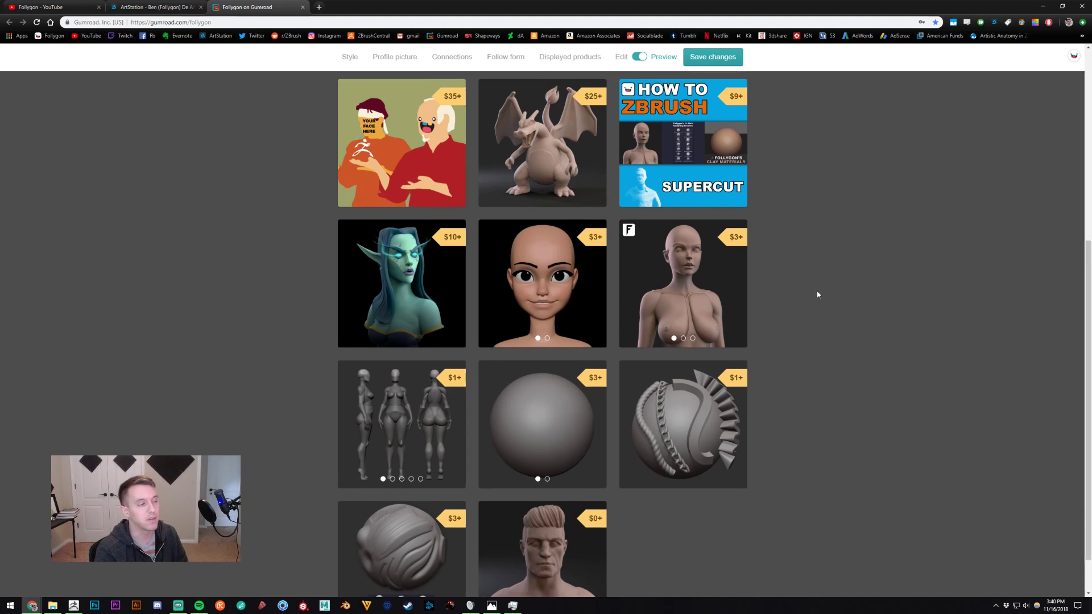
{"action": "scroll", "coordinate": [818, 295], "scroll_direction": "up", "scroll_amount": 3}
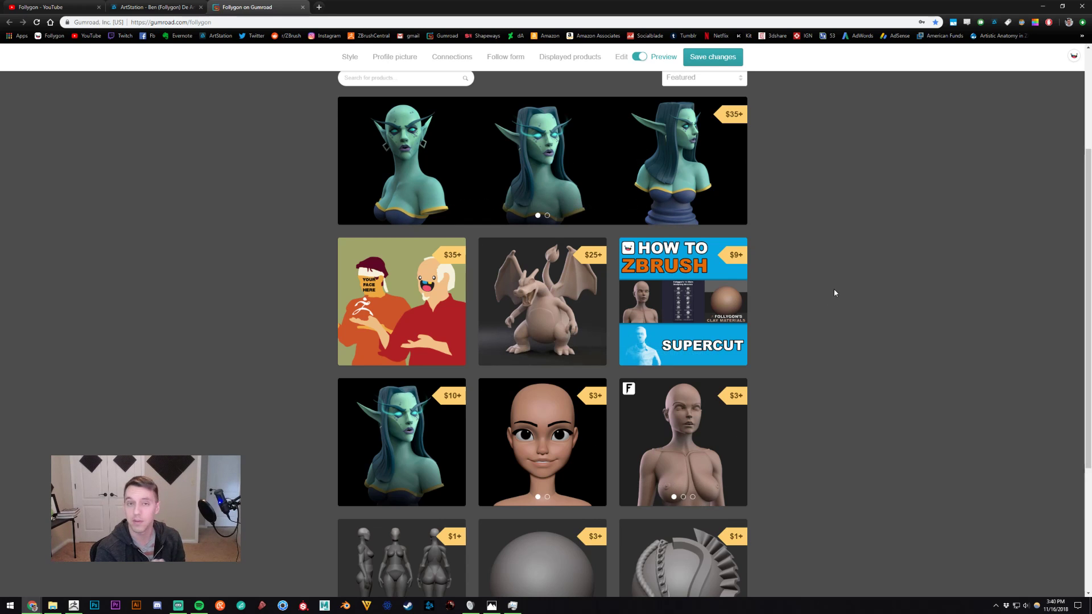
{"action": "scroll", "coordinate": [833, 295], "scroll_direction": "down", "scroll_amount": 3}
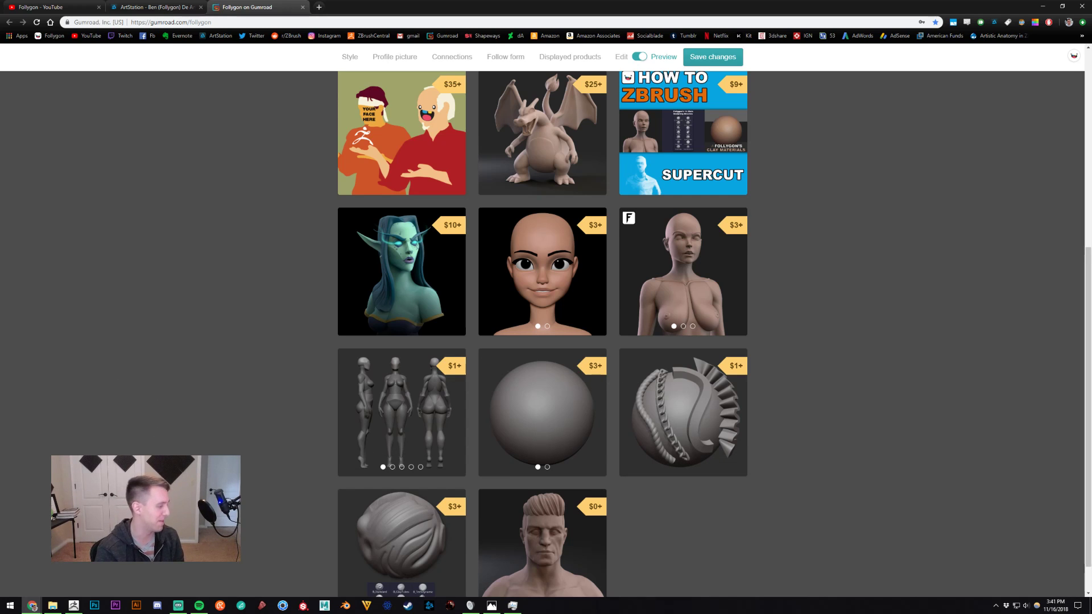
Return to ZBrush, clear the stag snapshots from the canvas, and center the current posed stag with its base.
{"action": "left_click", "coordinate": [74, 605]}
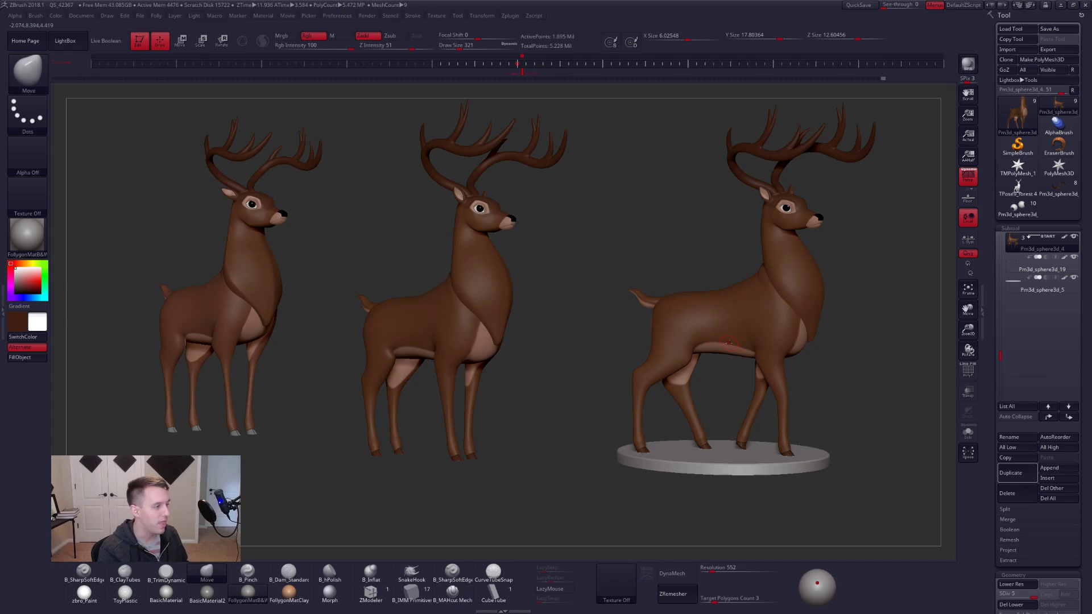
{"action": "key", "text": "ctrl+shift"}
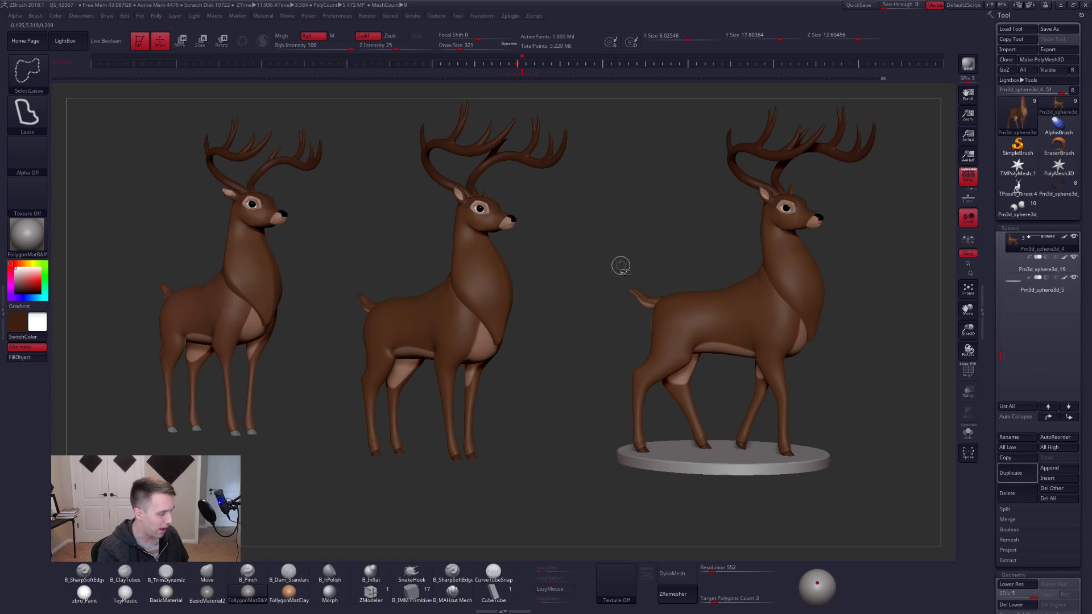
{"action": "left_click", "coordinate": [621, 266], "text": "ctrl+shift"}
{"action": "key", "text": "f"}
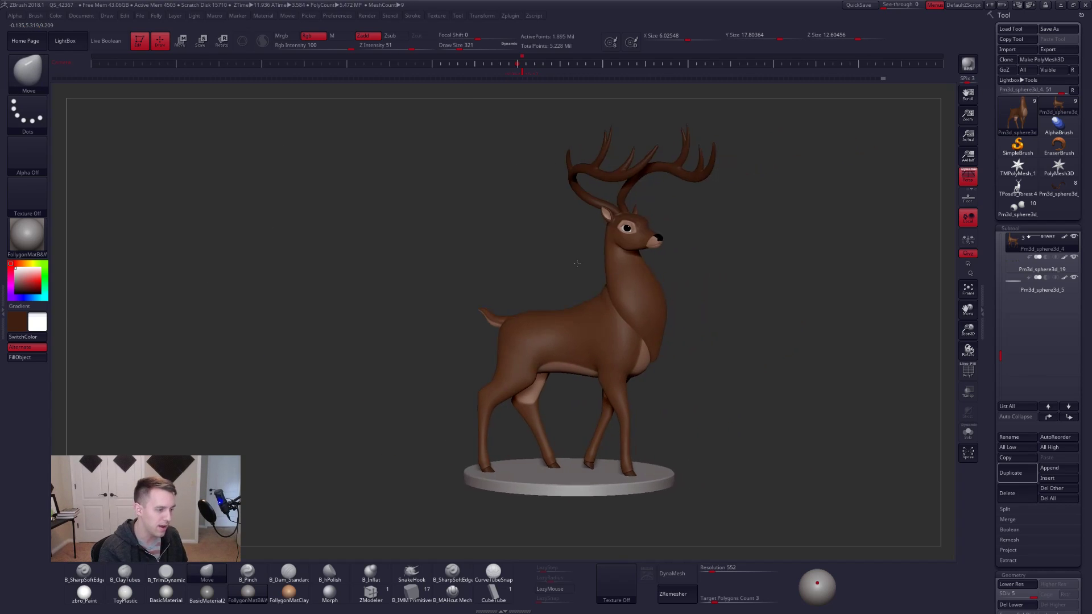
{"action": "left_click_drag", "start_coordinate": [577, 263], "coordinate": [541, 256], "text": "alt"}
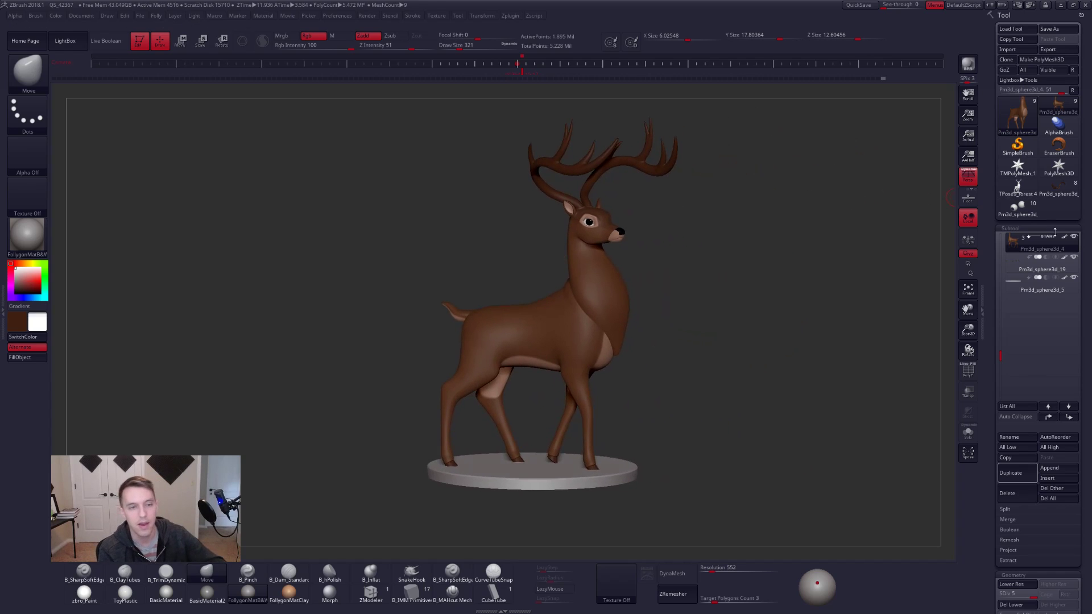